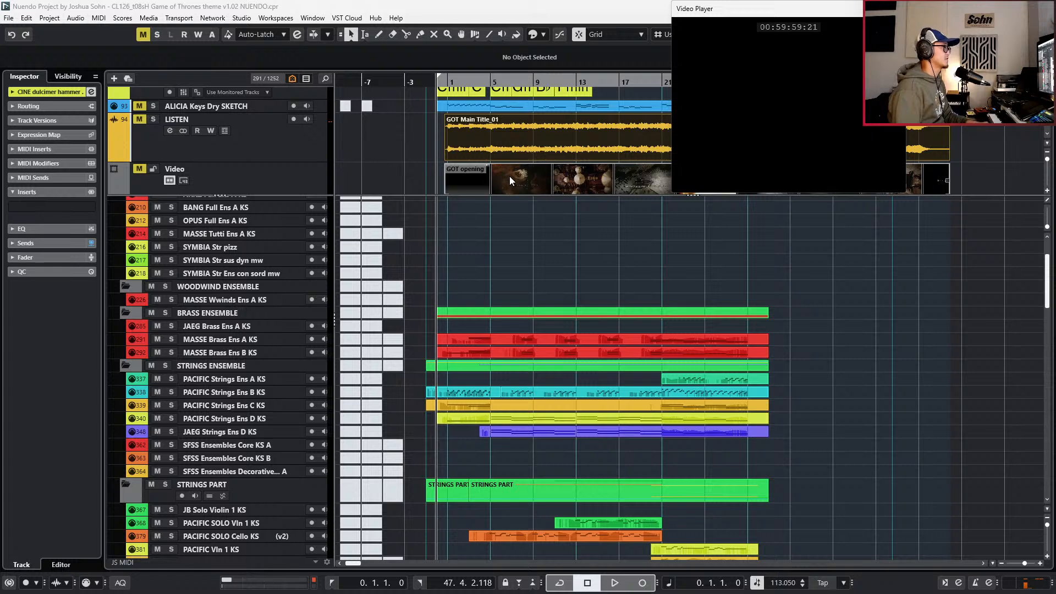
- Move the Video Player window aside, select the GOT opening clip and unmute the Video track
left_click_drag(710, 6, 793, 14)
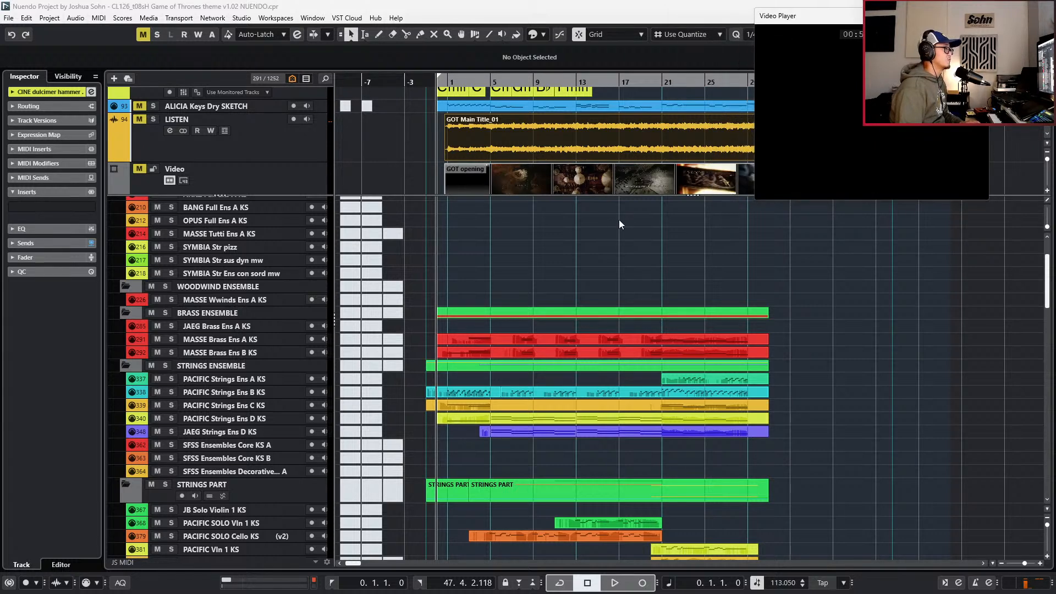
left_click(591, 182)
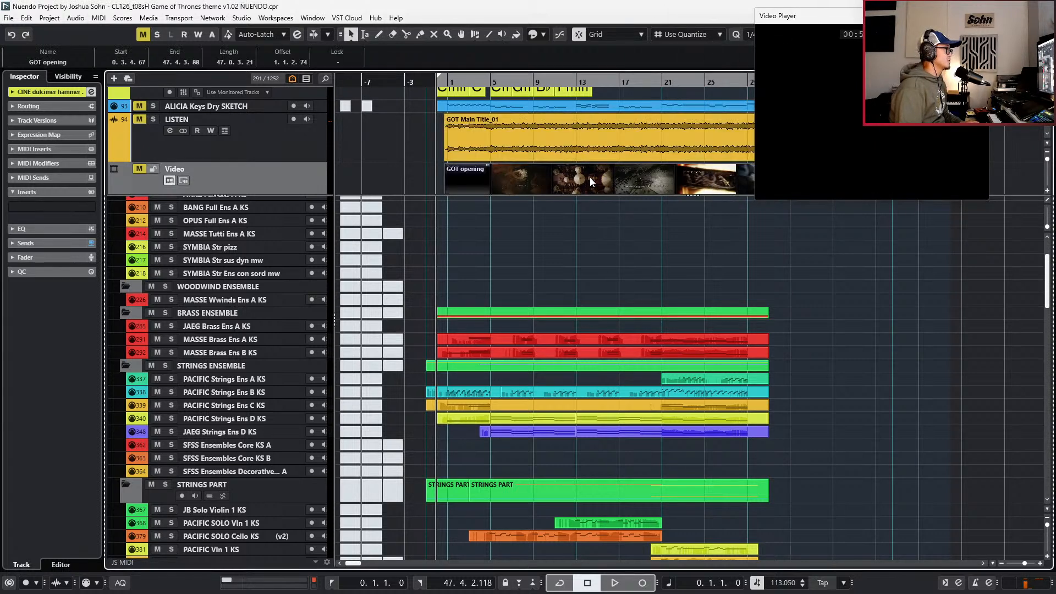
left_click(140, 169)
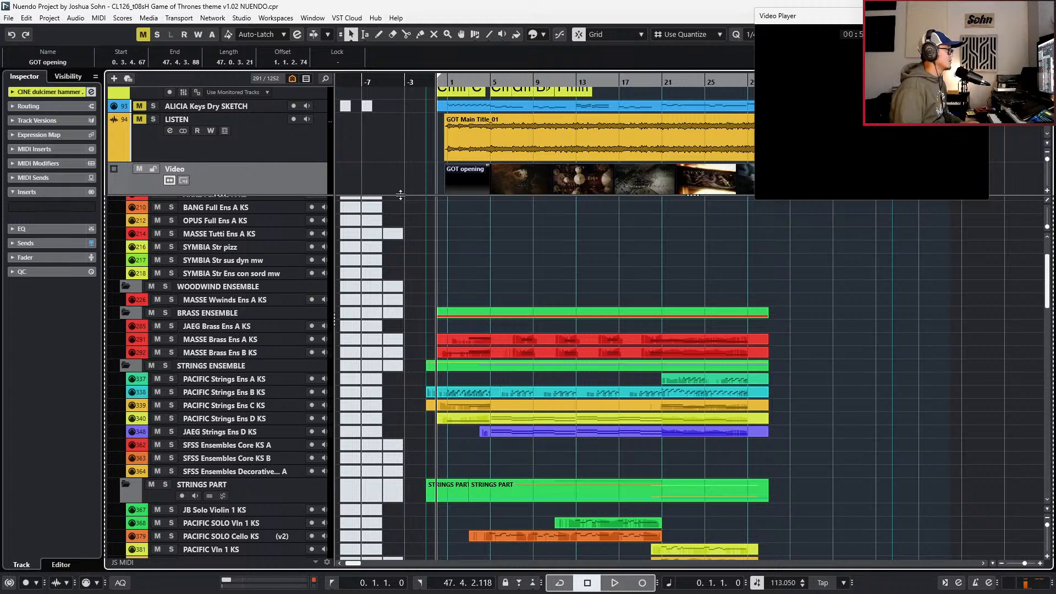
- Play back the closing section of the GOT opening video, stop it and hide the Video Player
key("space")
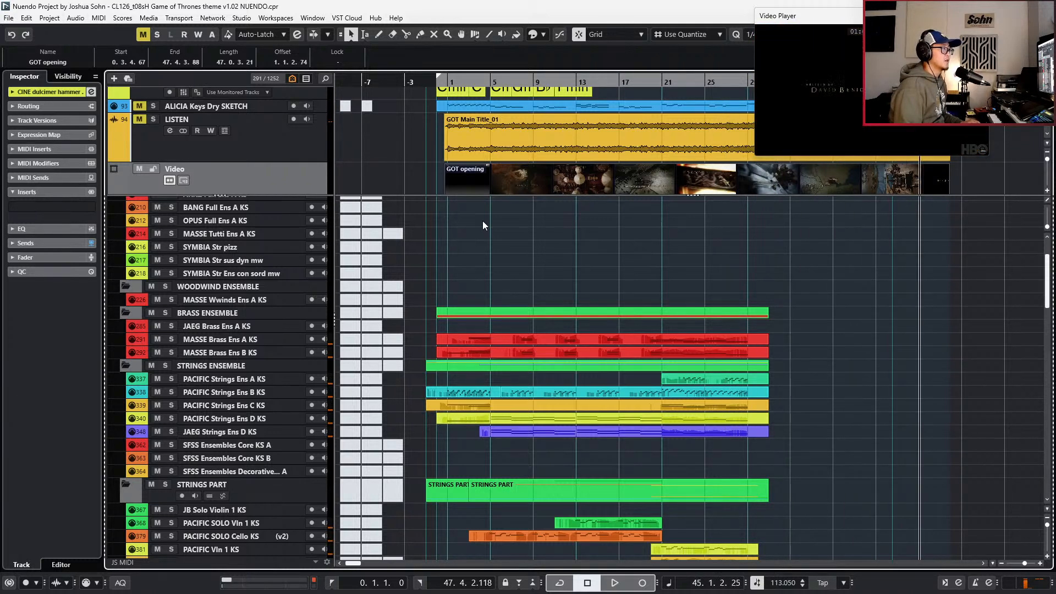
key("space")
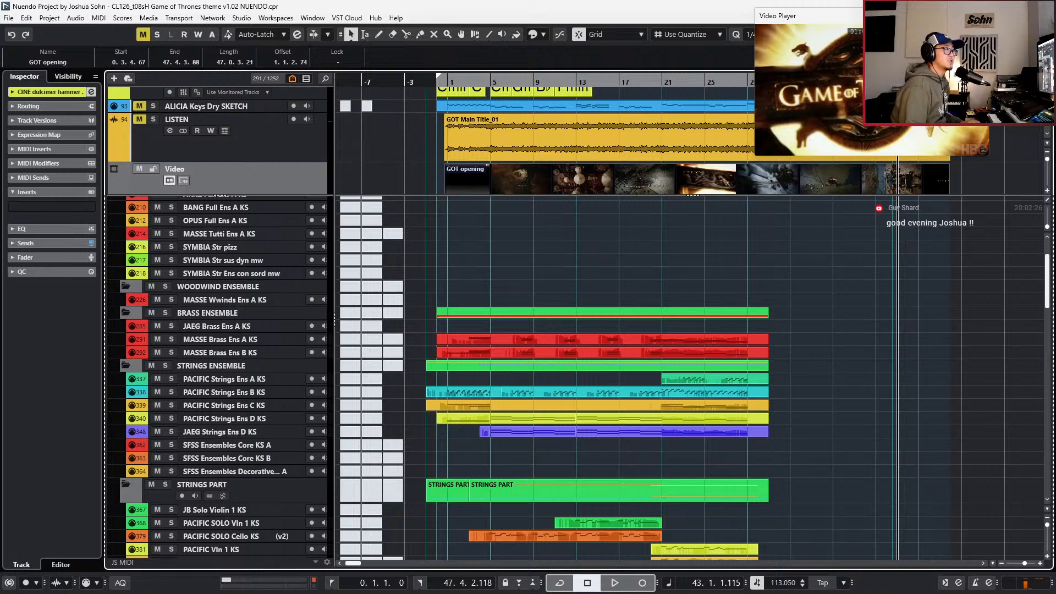
key("F8")
left_click(949, 278)
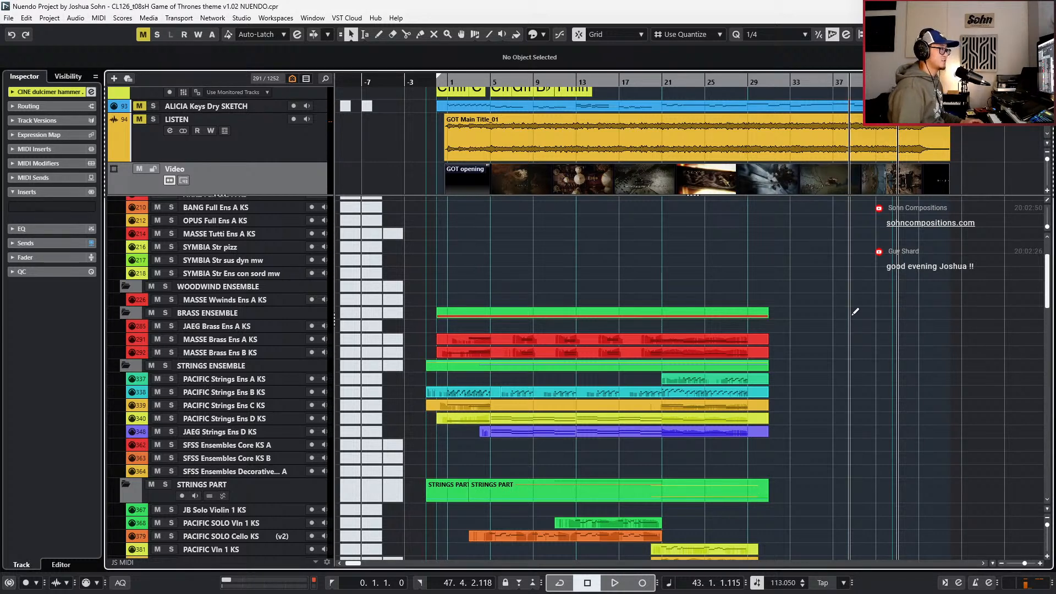
- Switch to Firefox and open the website sohncompositions.com
key("alt+Tab")
key("alt+Tab")
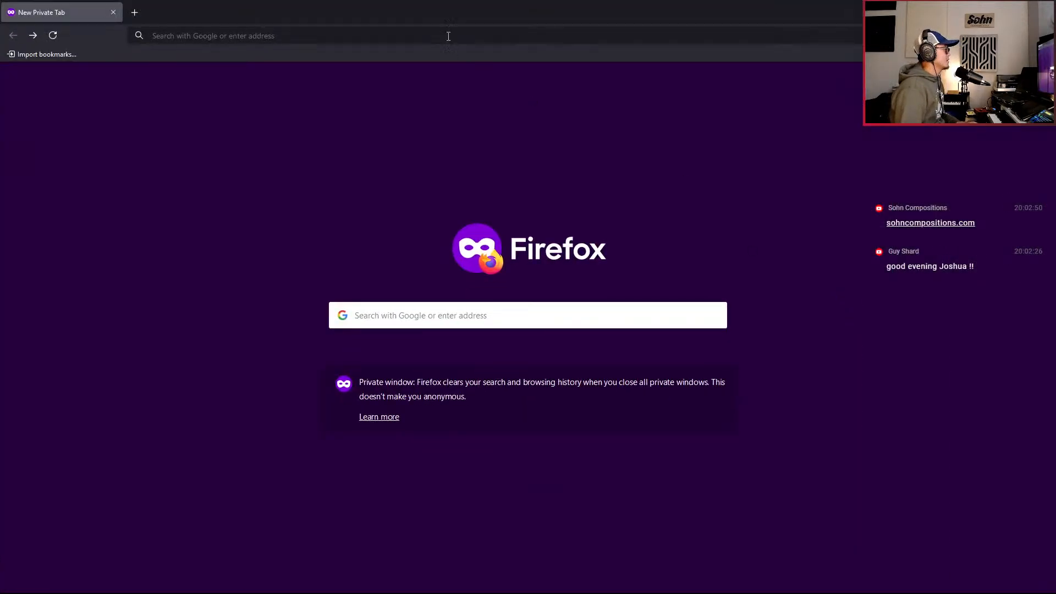
left_click(449, 37)
type("sohncompositions.com")
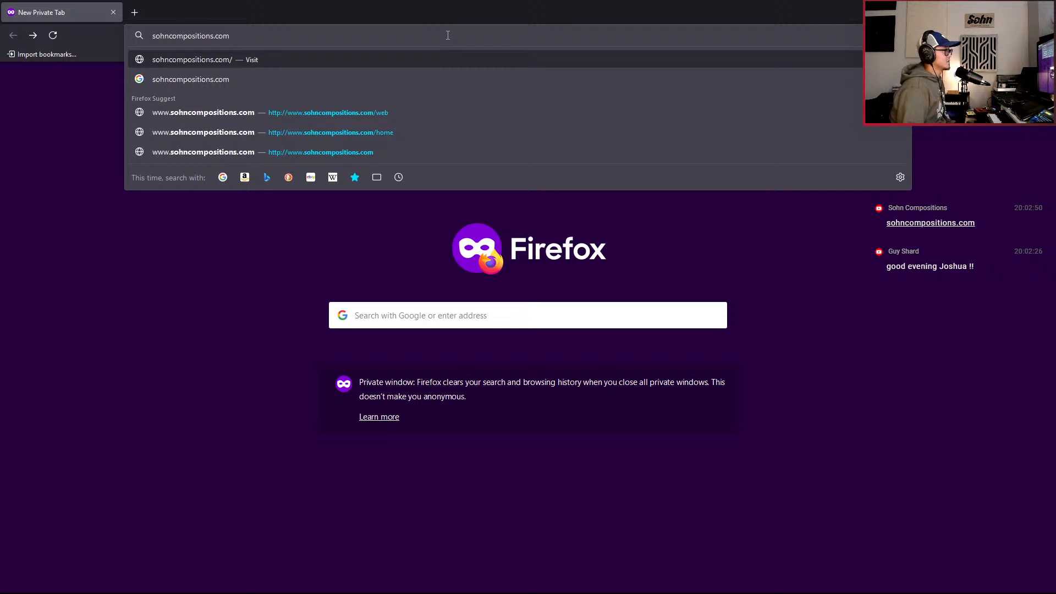
key("Return")
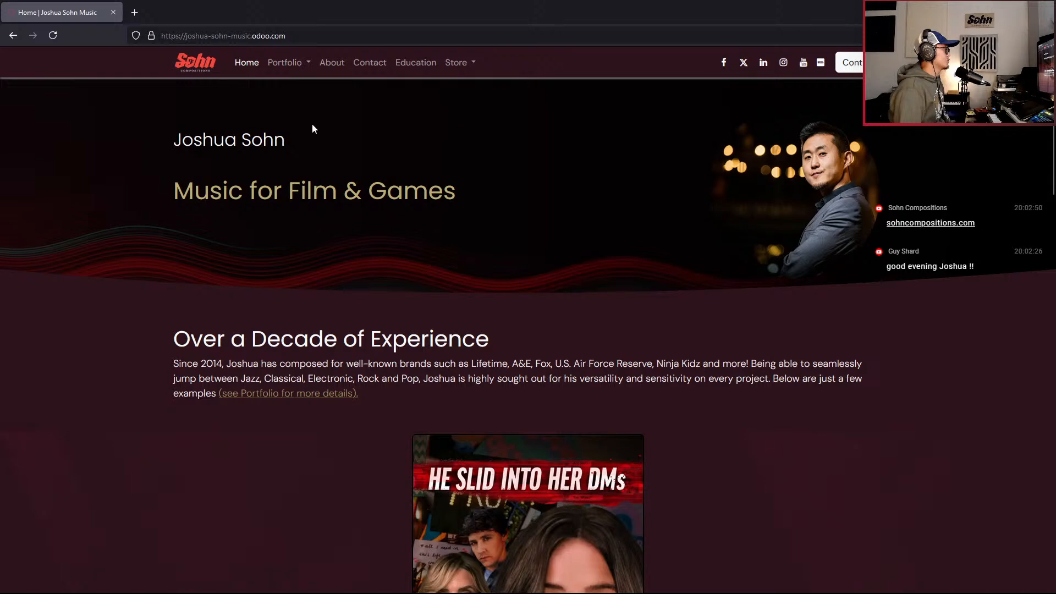
- Look through the movie posters in the home page's "Over a Decade of Experience" carousel
scroll(345, 238, "down", 2)
scroll(366, 242, "down", 5)
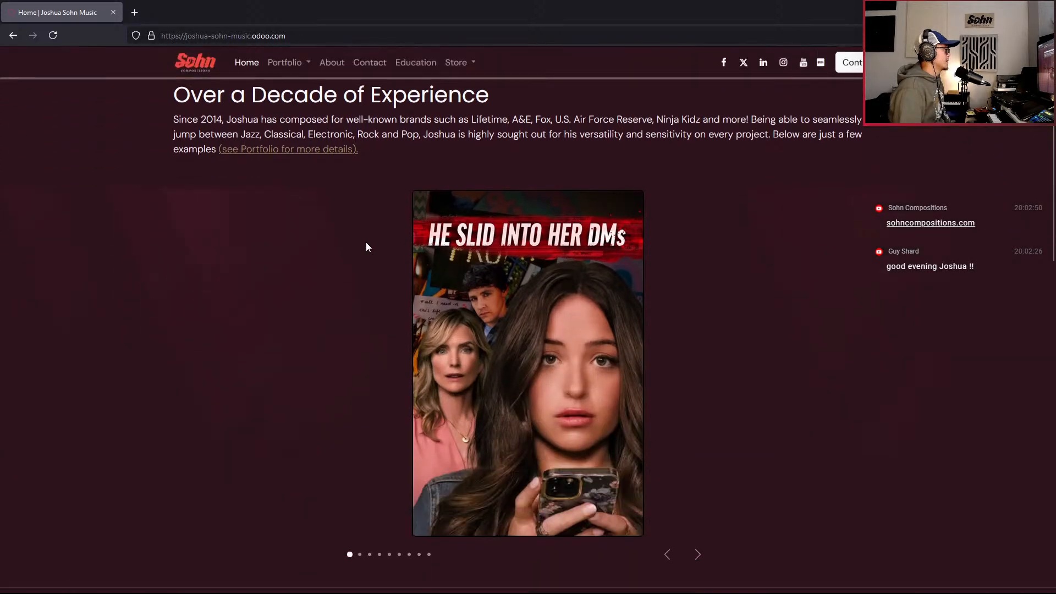
left_click(697, 406)
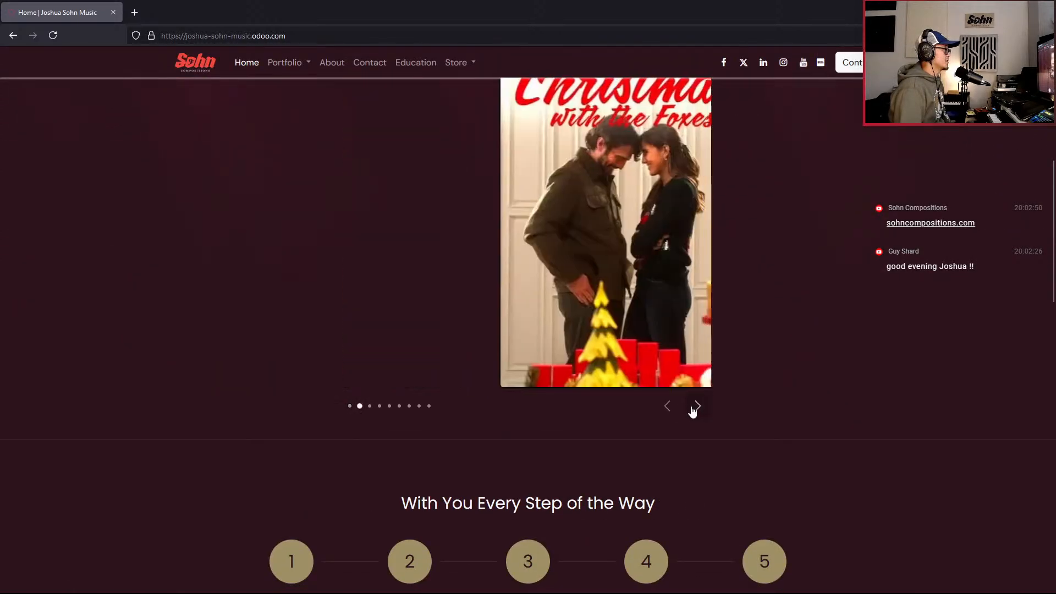
left_click(696, 406)
left_click(696, 406)
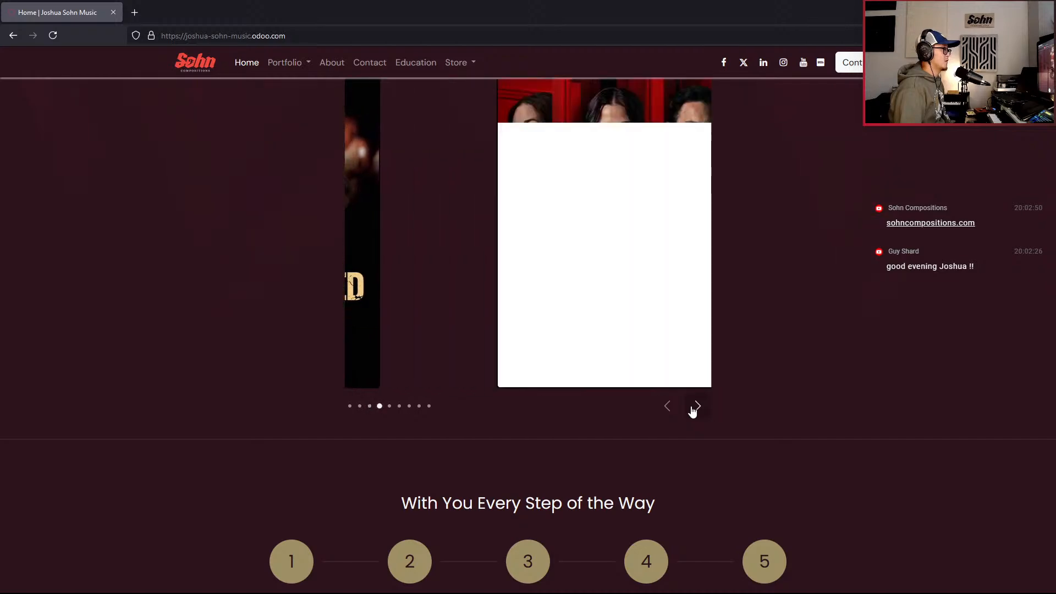
left_click(697, 406)
left_click(694, 410)
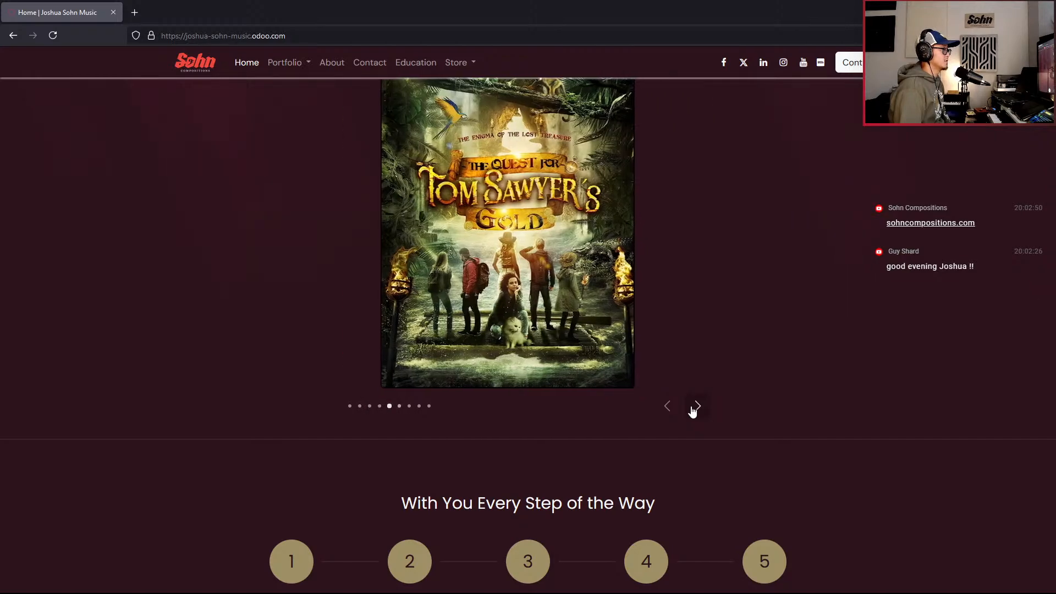
- Review the home page's work process, Meet the Composer and Past Partners & Clients sections
scroll(692, 410, "down", 7)
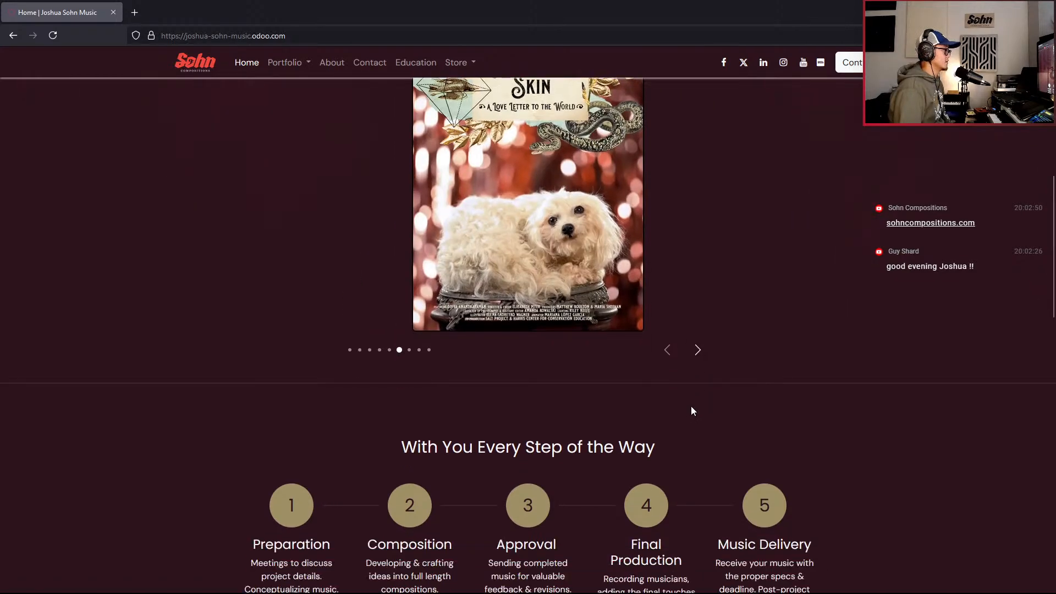
scroll(704, 410, "down", 7)
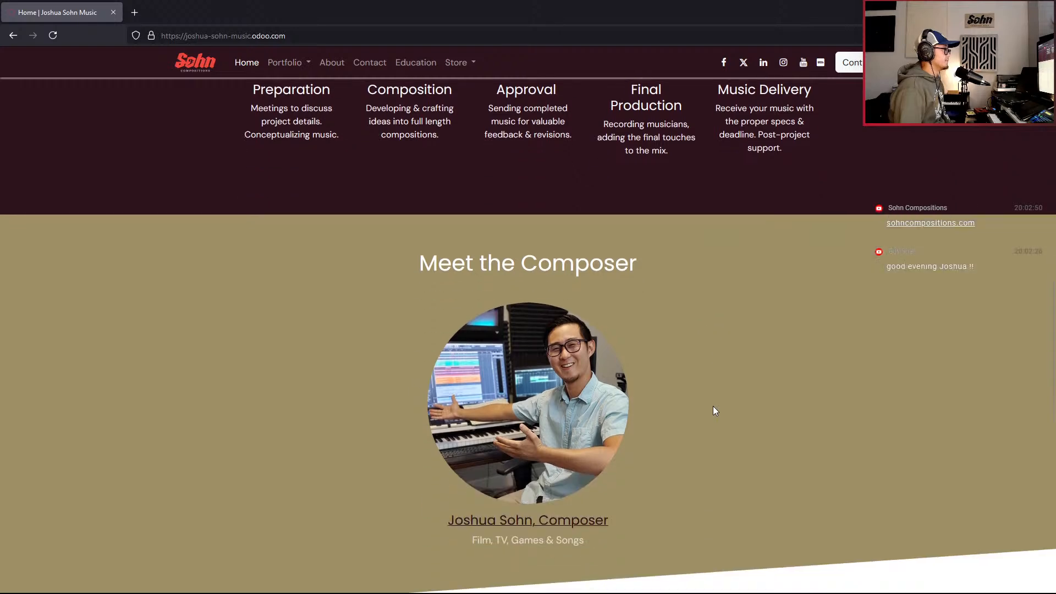
scroll(560, 256, "down", 3)
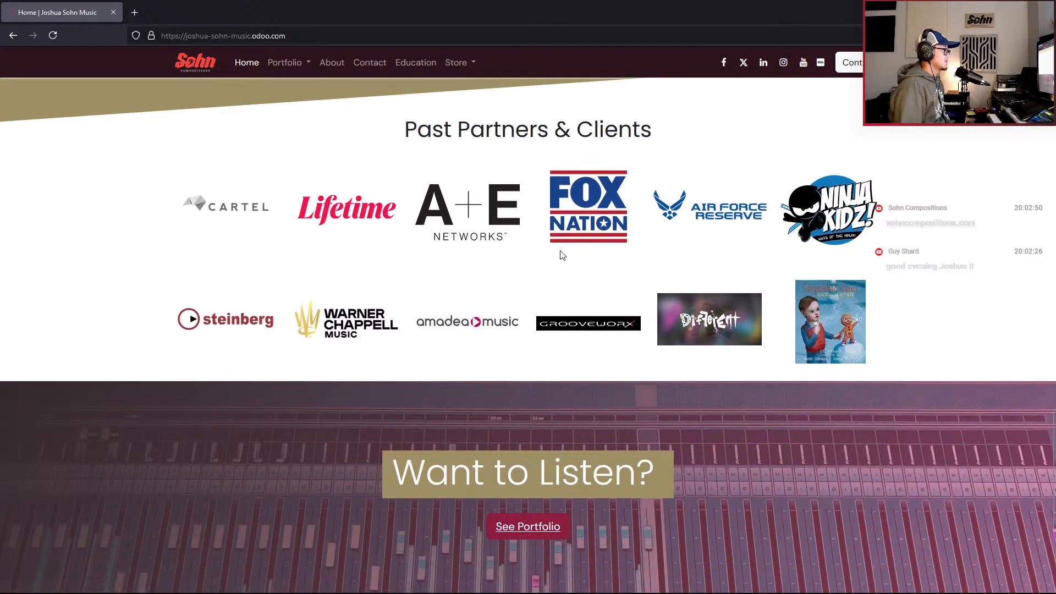
scroll(560, 257, "up", 7)
scroll(550, 402, "down", 7)
- Open the portfolio page and review its music playlists, film projects and TV, web and advertisement work
left_click(530, 529)
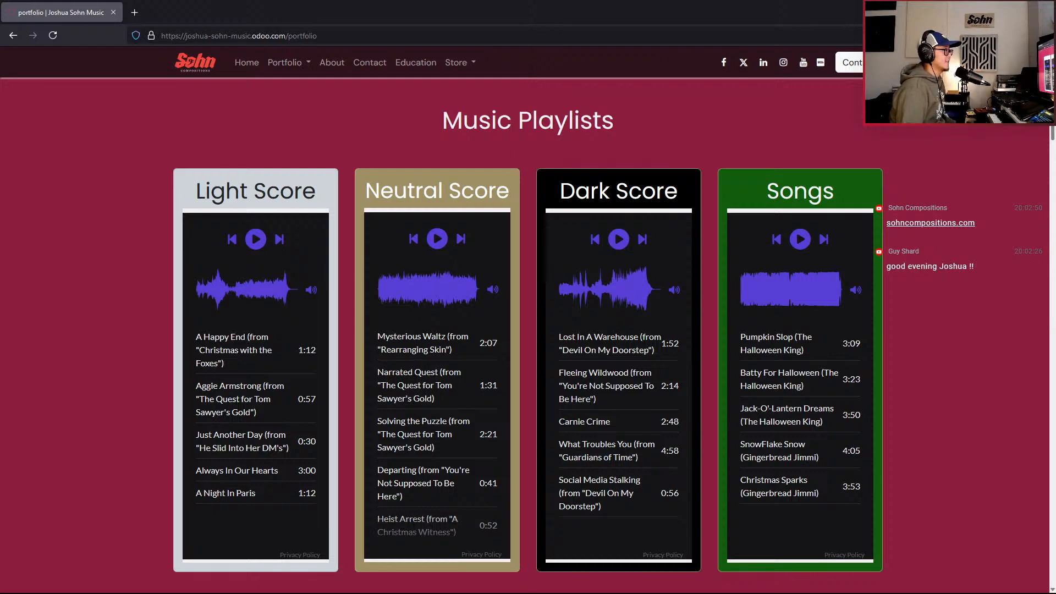
scroll(1049, 128, "down", 4)
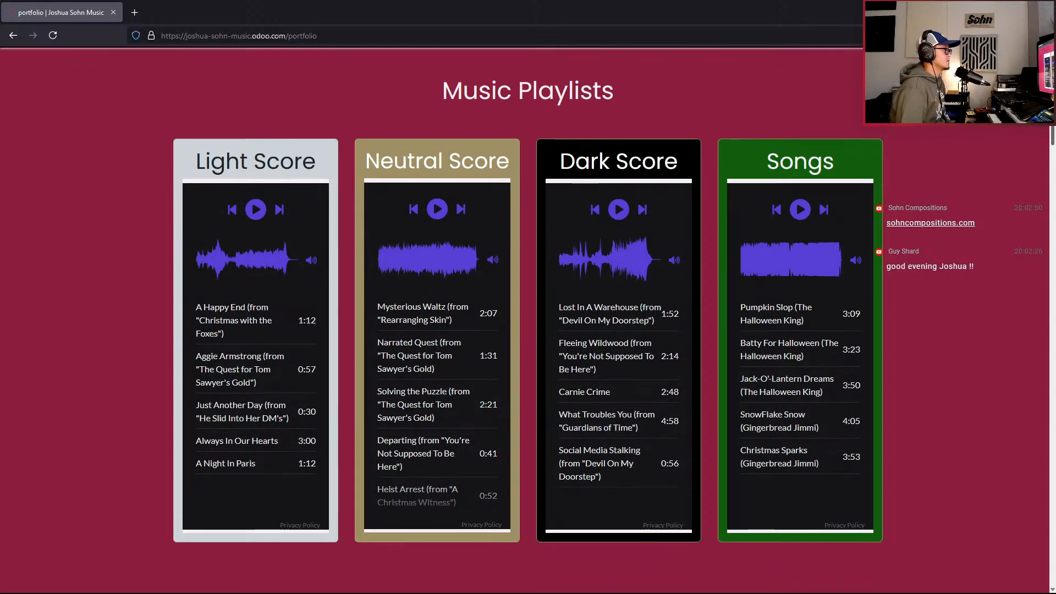
scroll(1049, 128, "down", 5)
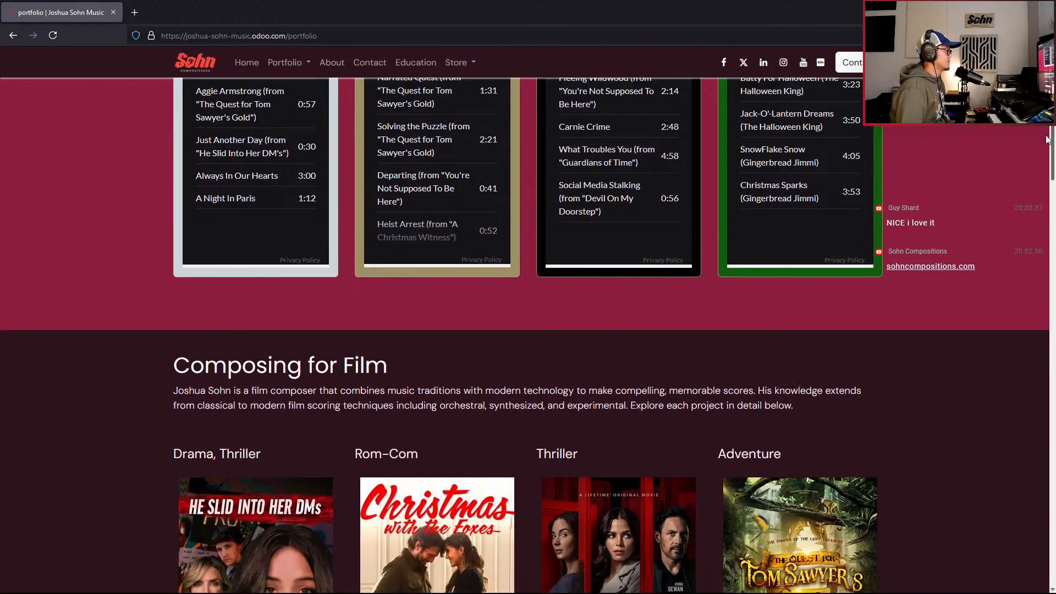
scroll(1047, 175, "down", 14)
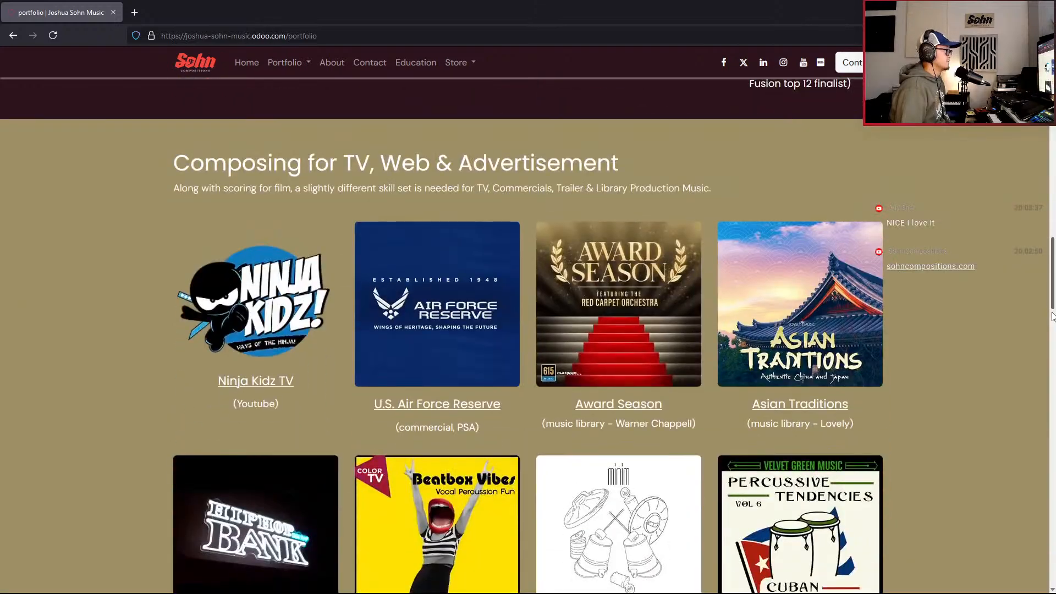
left_click_drag(1053, 316, 1051, 327)
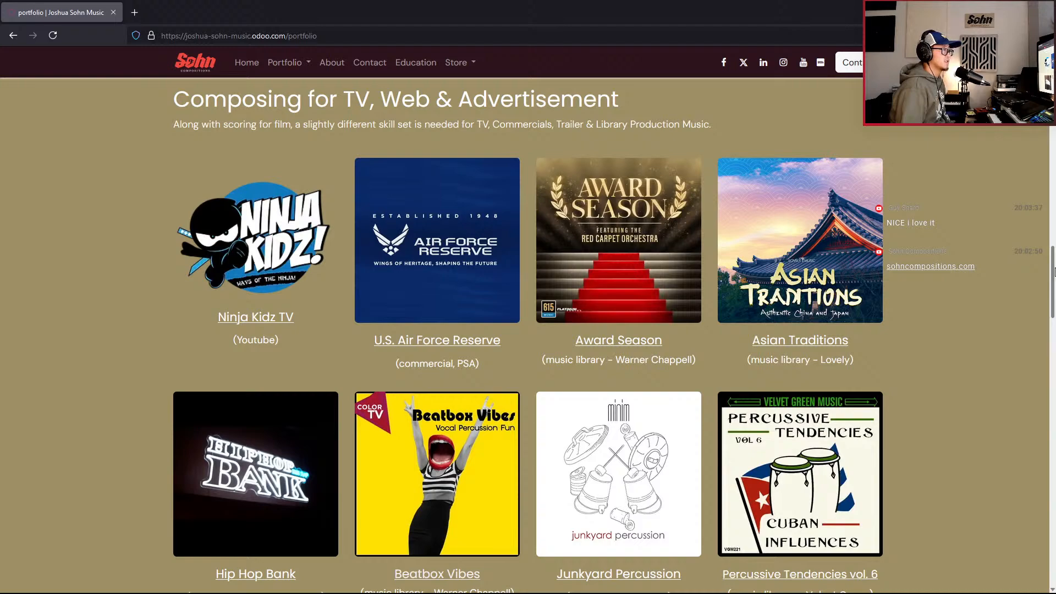
- Examine the portfolio's music department credits, game projects and remaining sections down to the collaboration section
scroll(1052, 308, "down", 7)
scroll(528, 331, "down", 8)
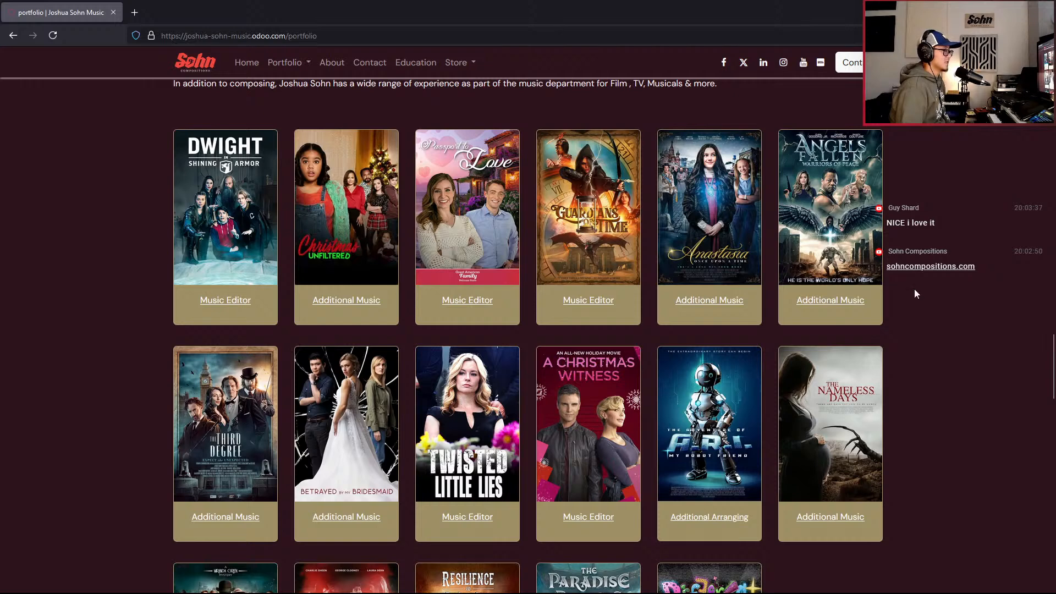
mouse_move(1052, 356)
left_mouse_down()
mouse_move(1054, 374)
mouse_move(1054, 357)
left_mouse_up()
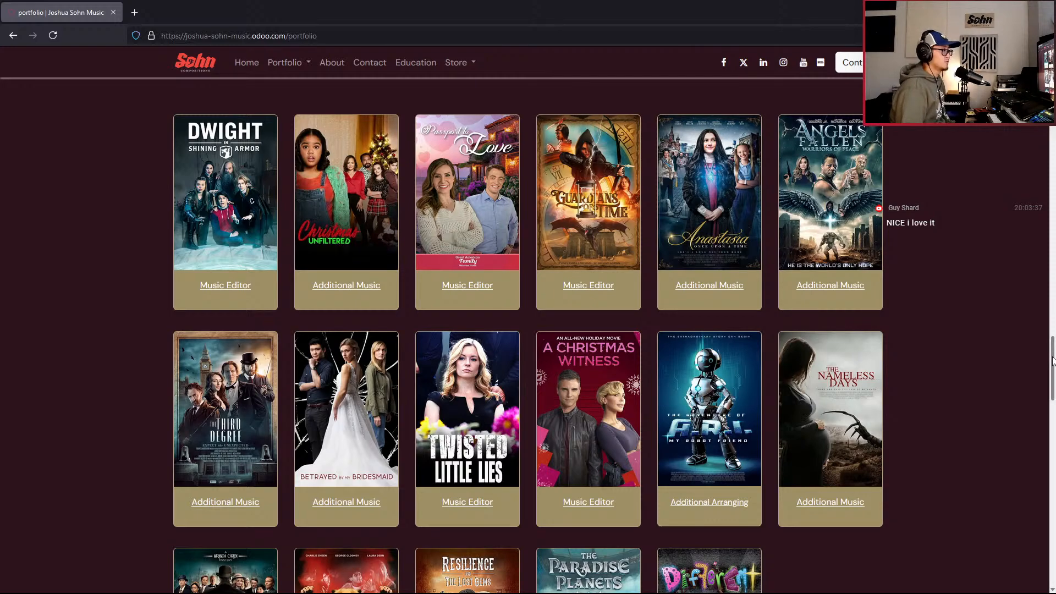
left_click_drag(1054, 361, 1053, 452)
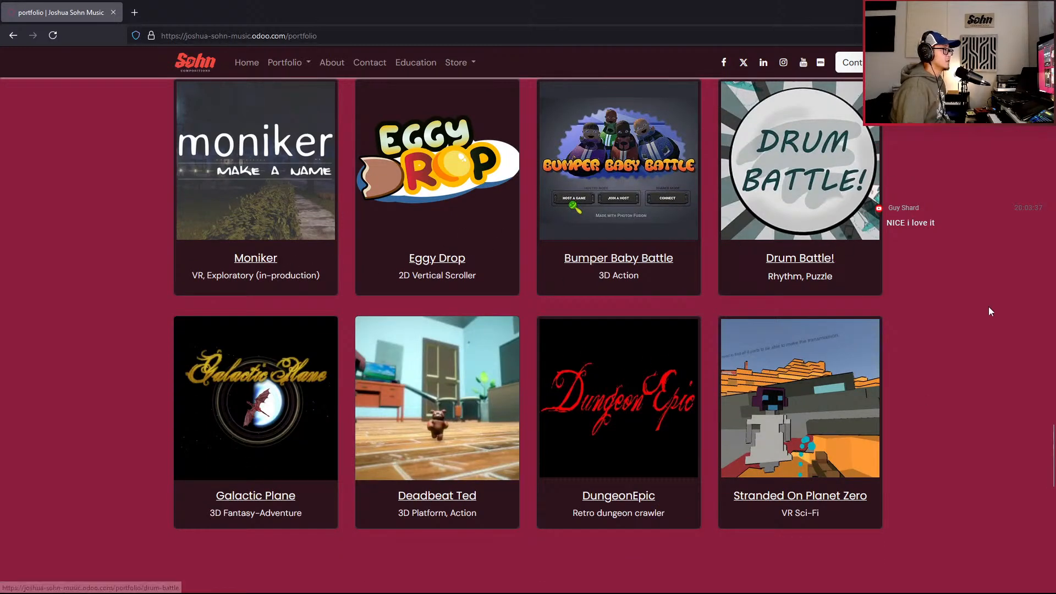
left_click_drag(1053, 438, 1054, 434)
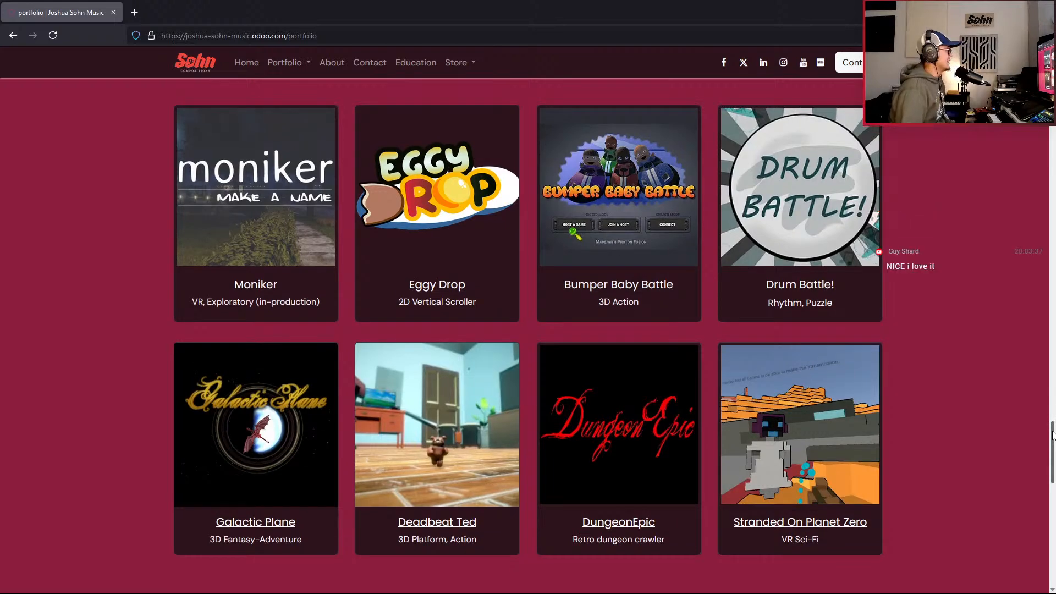
left_click_drag(1053, 435, 1052, 529)
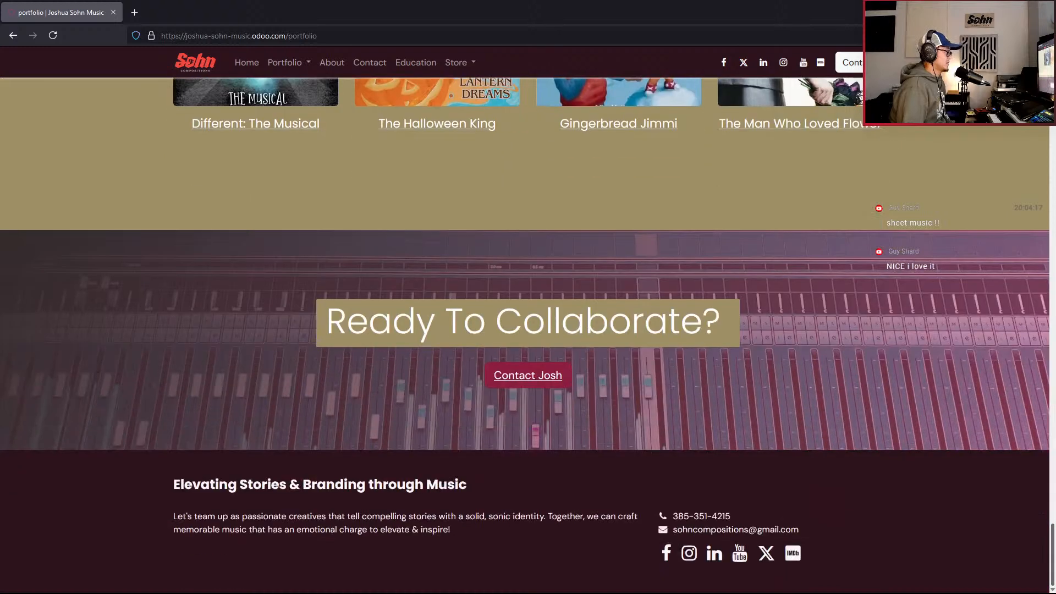
- View the contact form page and the Education page with its lesson, video and guide offers
left_click(508, 381)
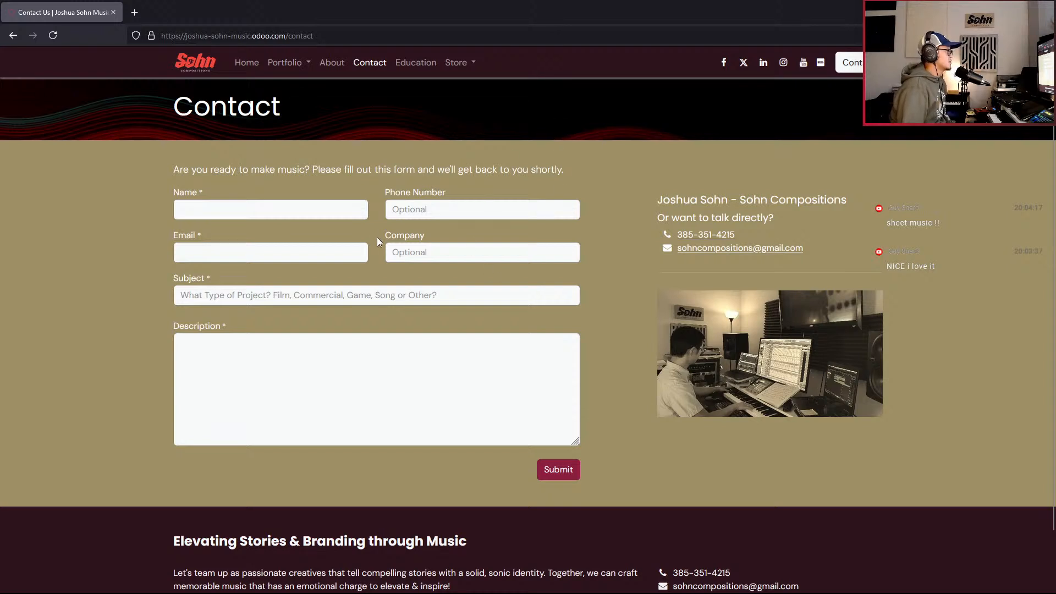
left_click(398, 63)
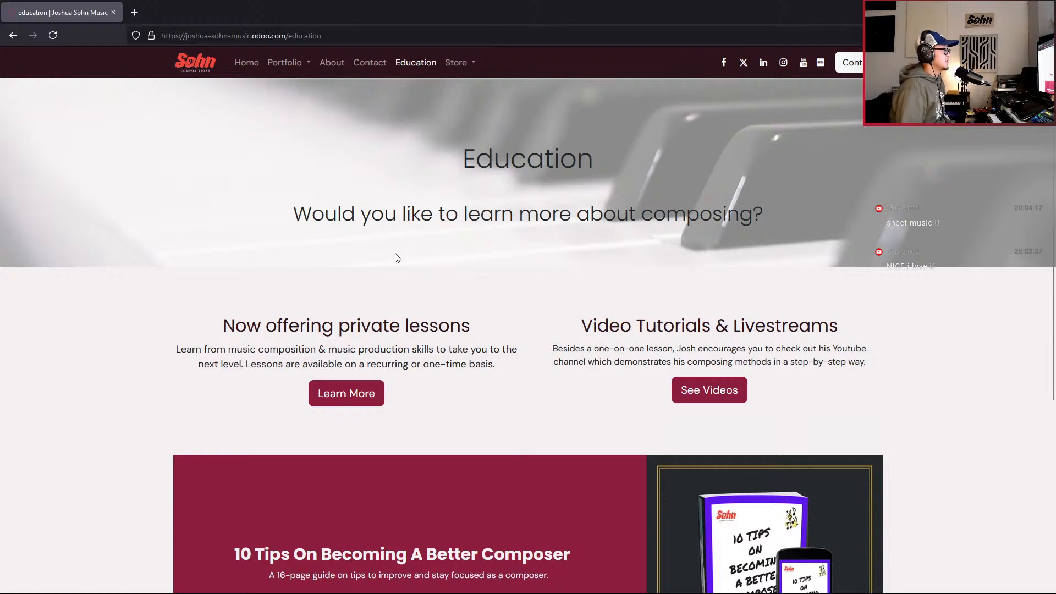
scroll(398, 258, "down", 2)
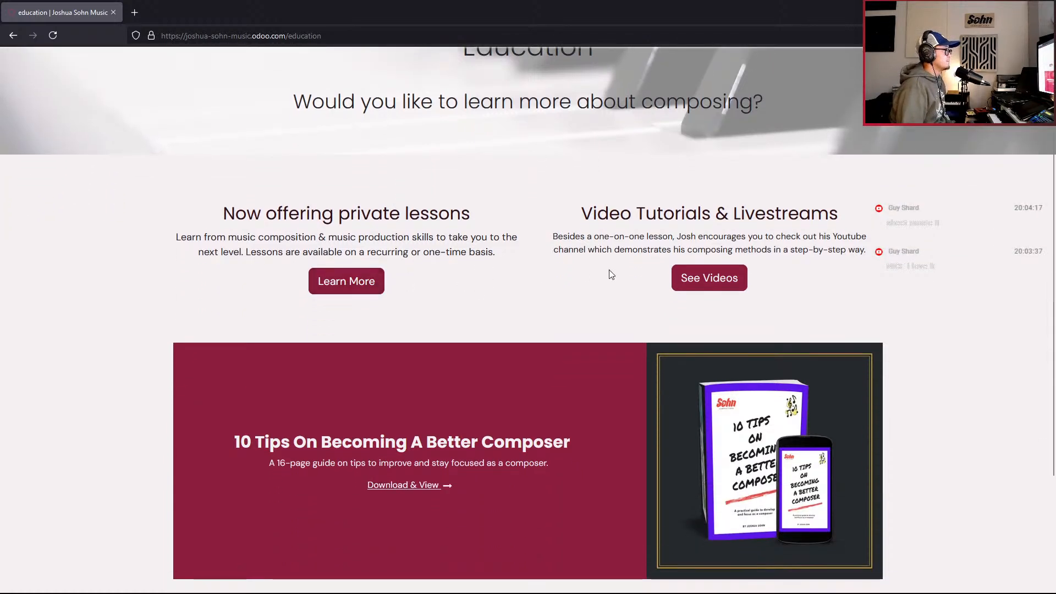
- Open the private lessons page and dismiss the privacy notice covering the booking calendar
left_click(365, 279)
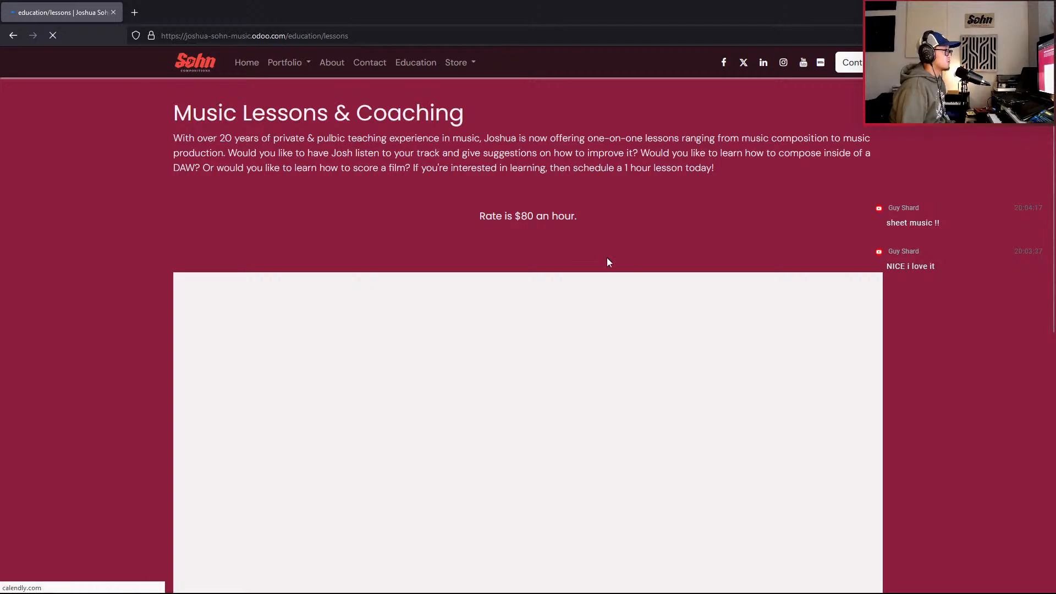
scroll(809, 211, "down", 1)
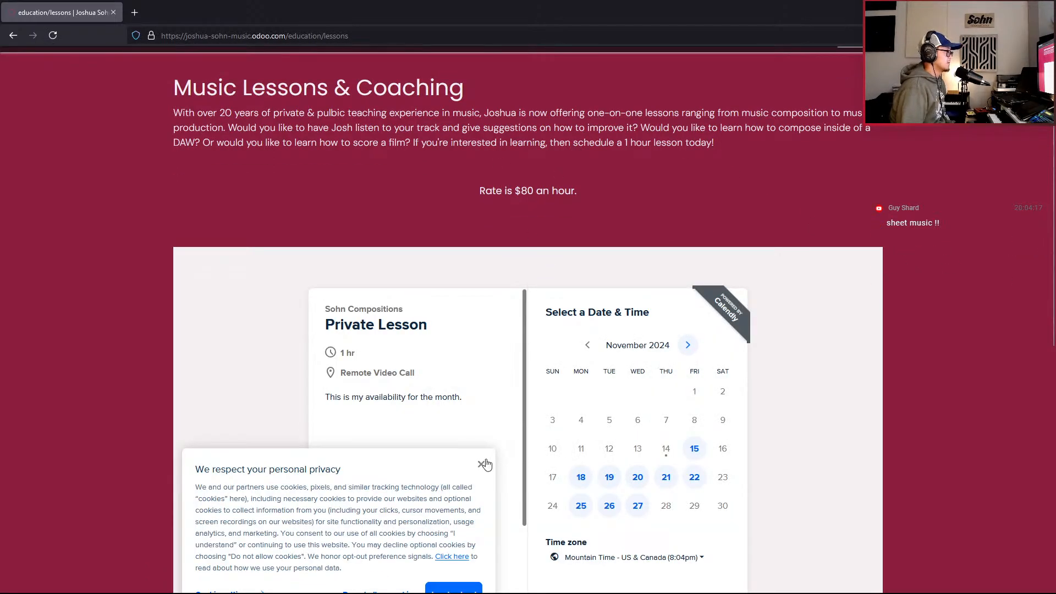
left_click(481, 463)
scroll(561, 269, "down", 2)
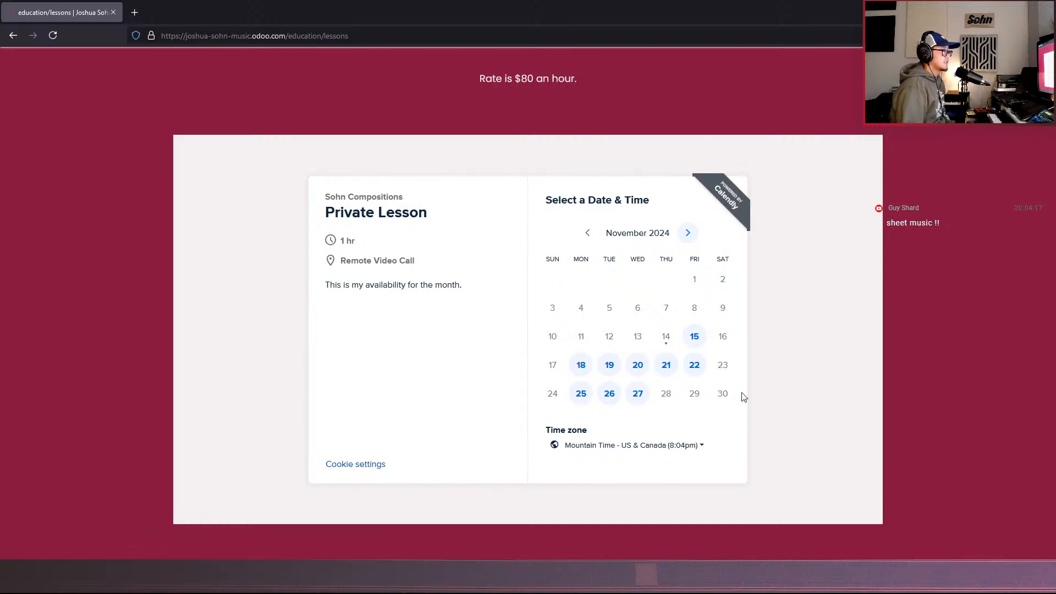
- Select Friday, November 15 in the private lesson calendar and look over its available times
left_click(694, 338)
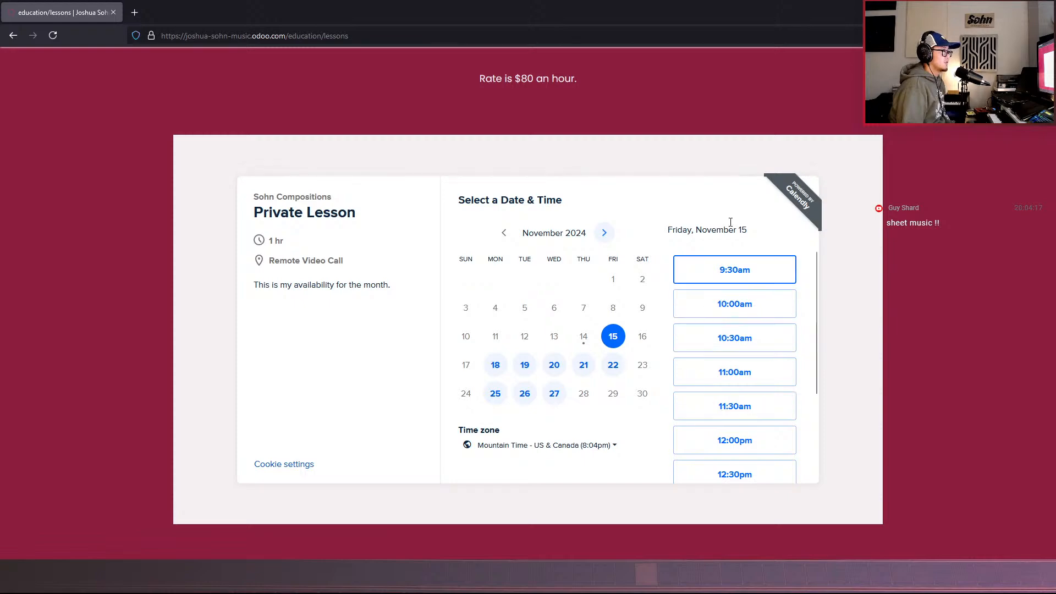
scroll(939, 213, "down", 5)
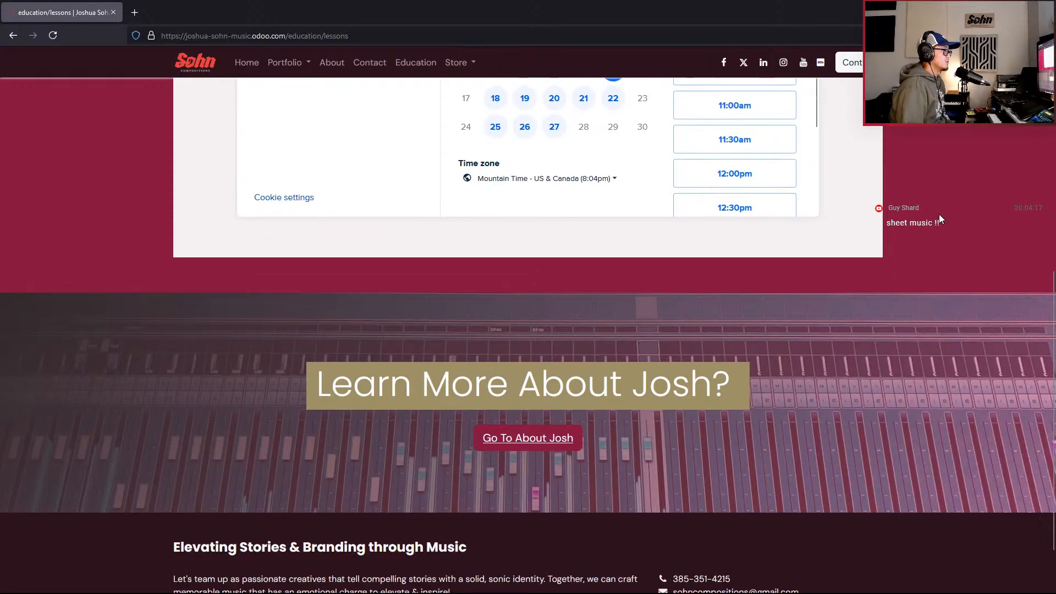
scroll(939, 213, "up", 2)
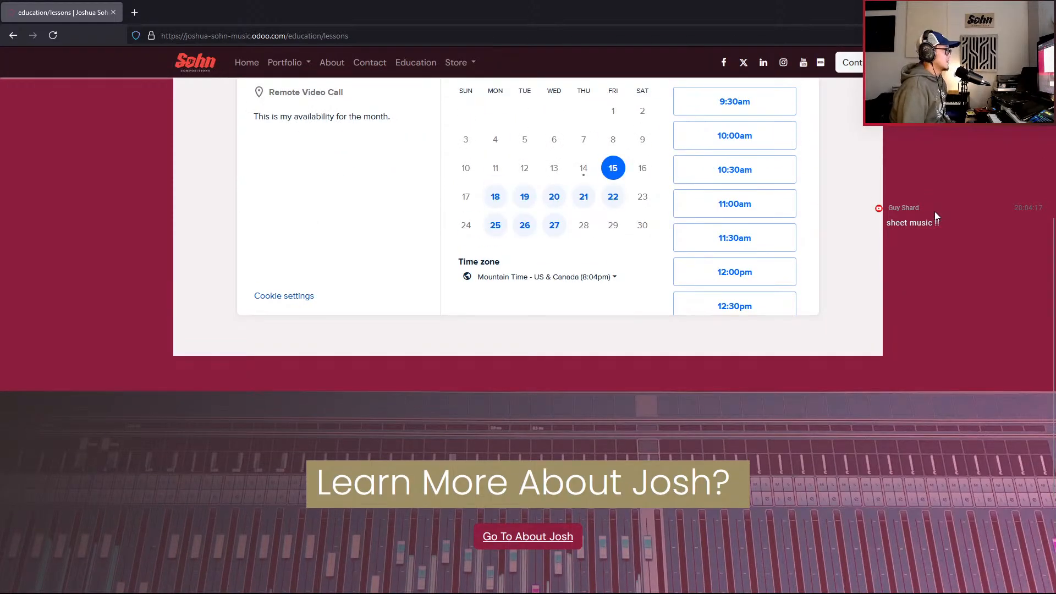
- Open the music store page and view the orchestral Howl's Moving Castle sheet music listing, closing it to return to the store
scroll(462, 132, "up", 5)
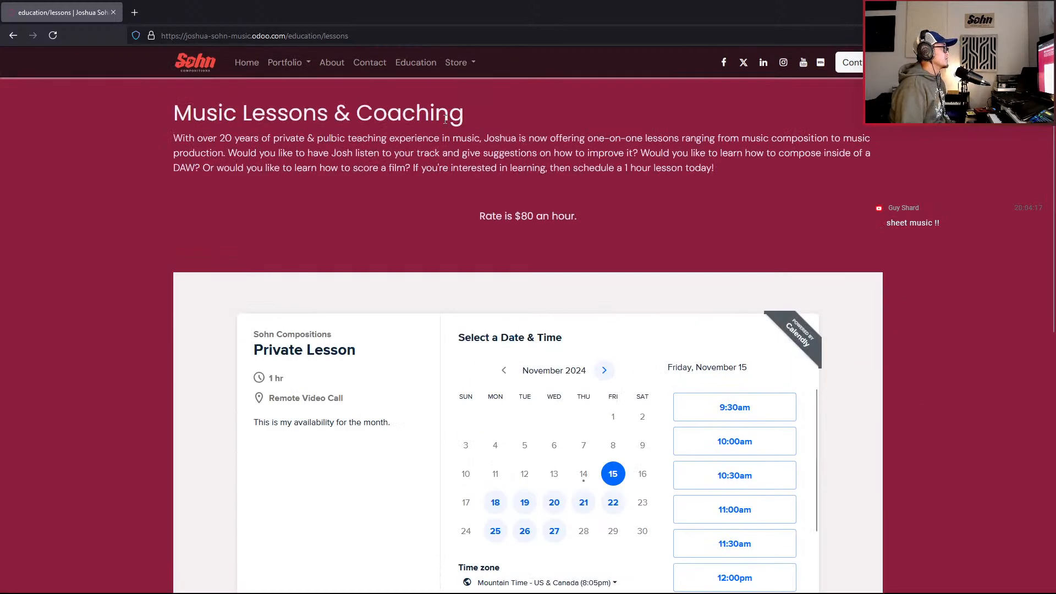
left_click(456, 65)
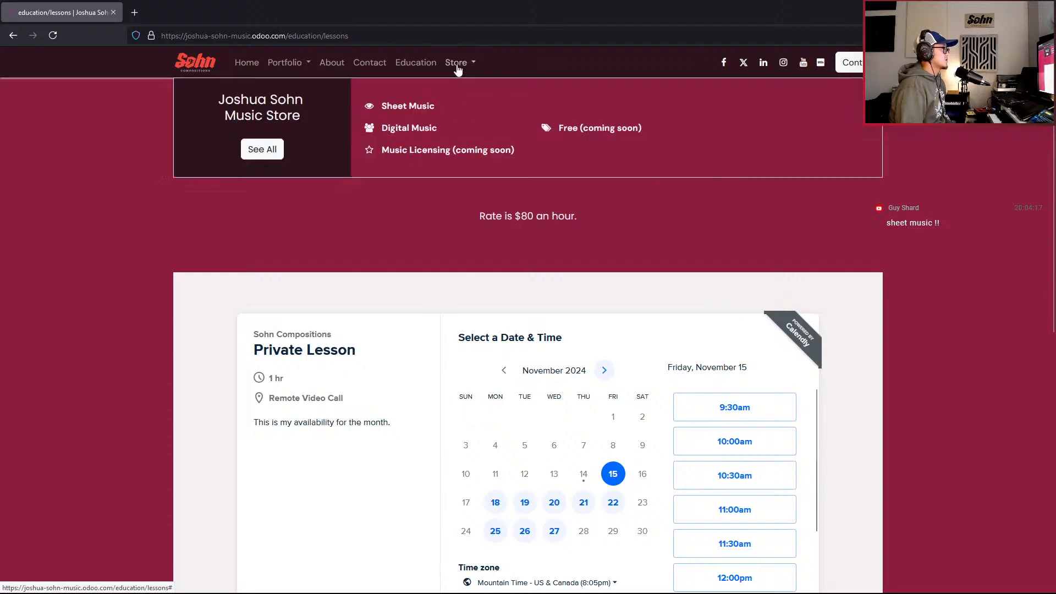
left_click(440, 118)
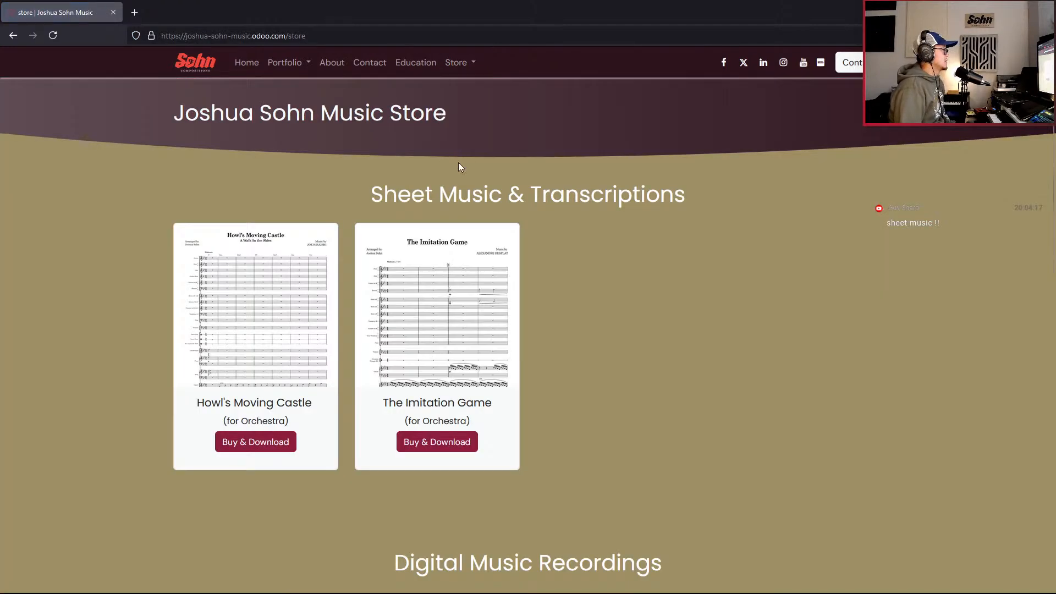
scroll(478, 283, "down", 2)
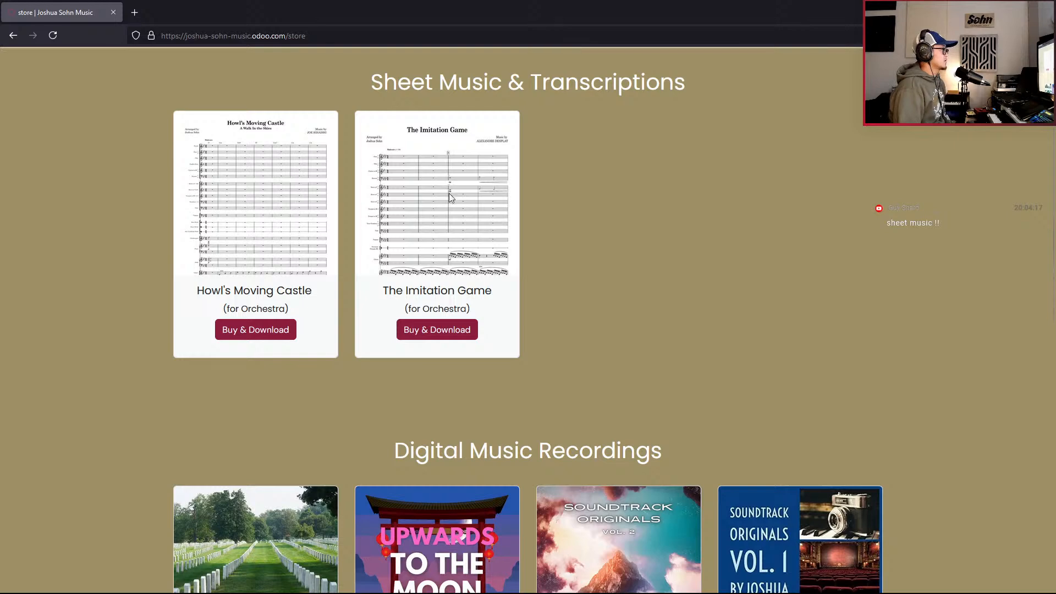
left_click(284, 334)
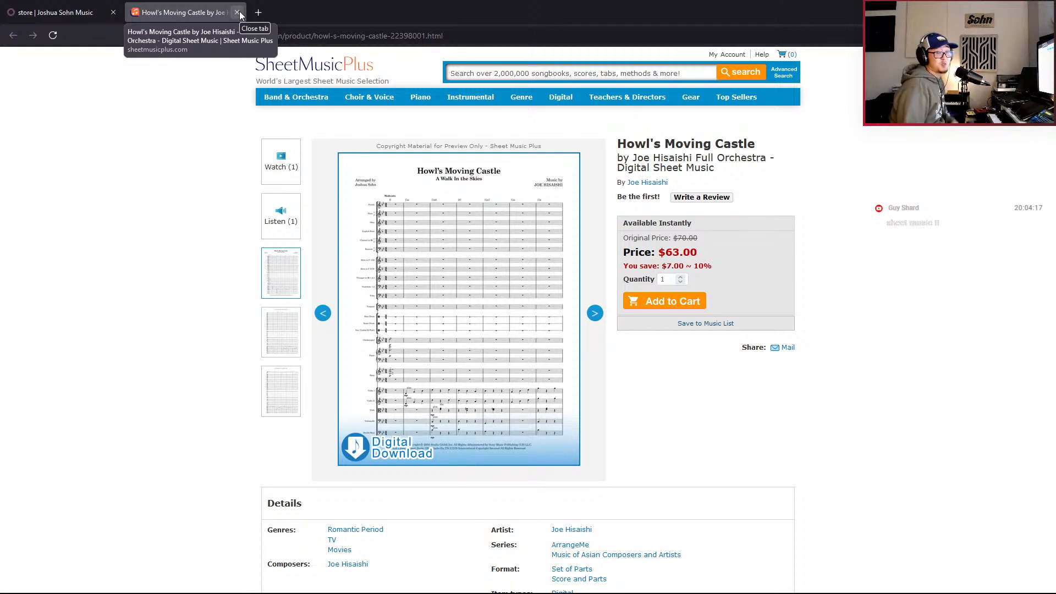
left_click(238, 12)
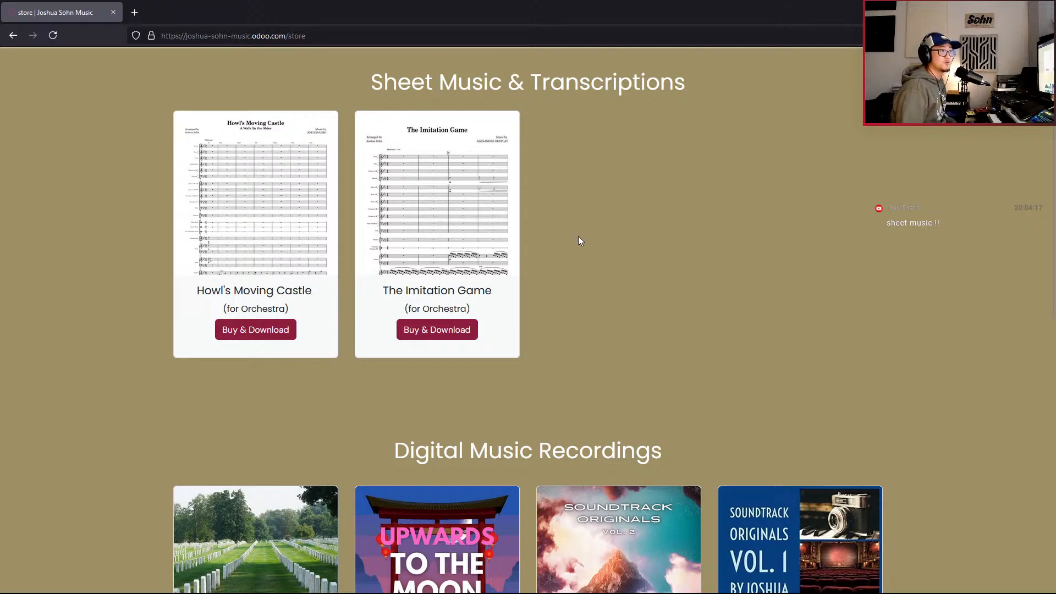
- Examine the store's sheet music, digital music recordings and store categories
scroll(492, 345, "up", 2)
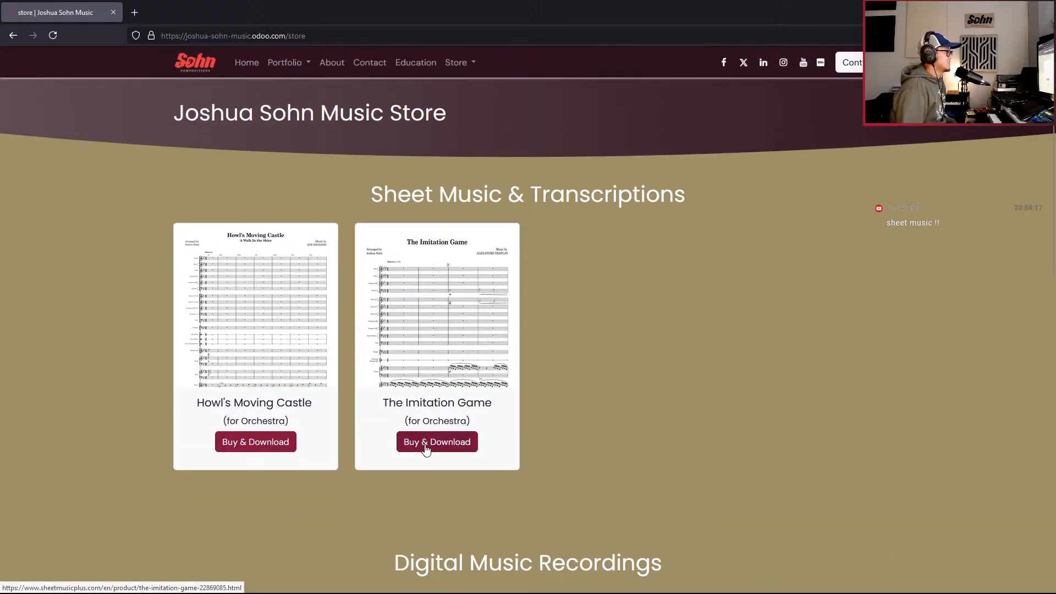
scroll(432, 437, "down", 1)
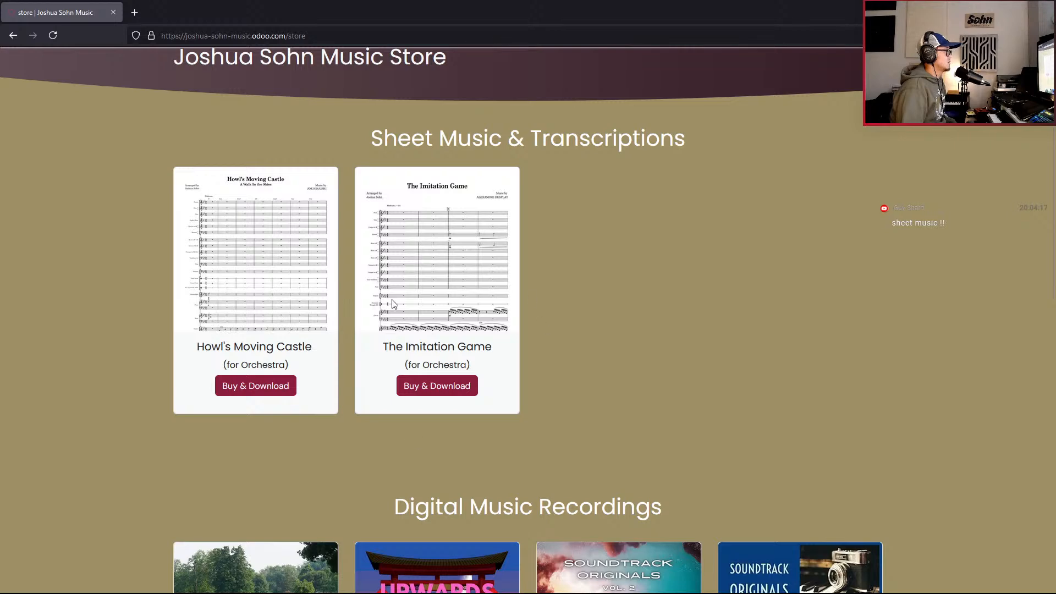
scroll(465, 405, "down", 5)
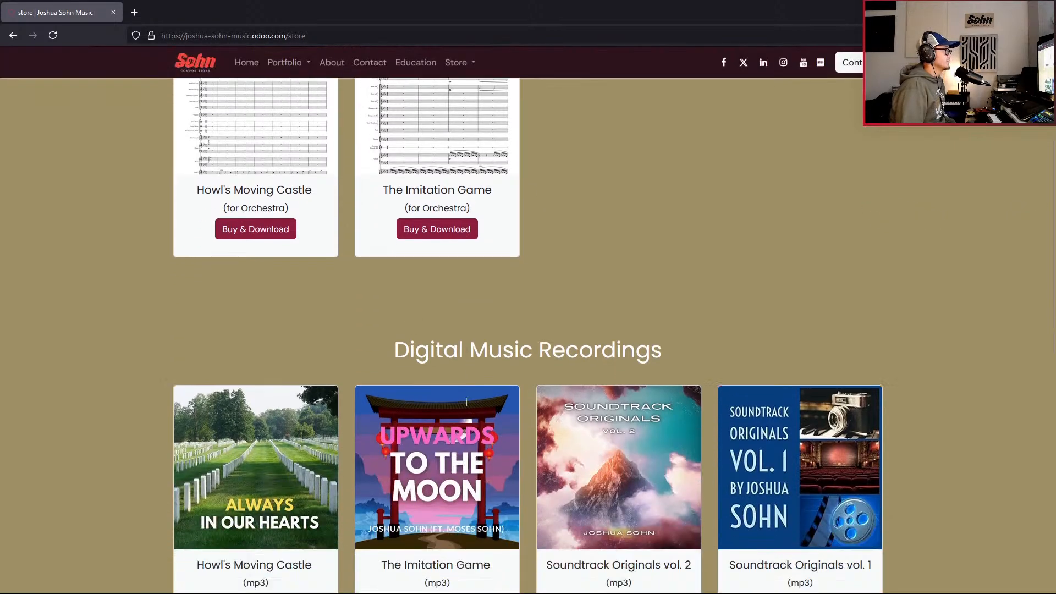
scroll(485, 379, "down", 4)
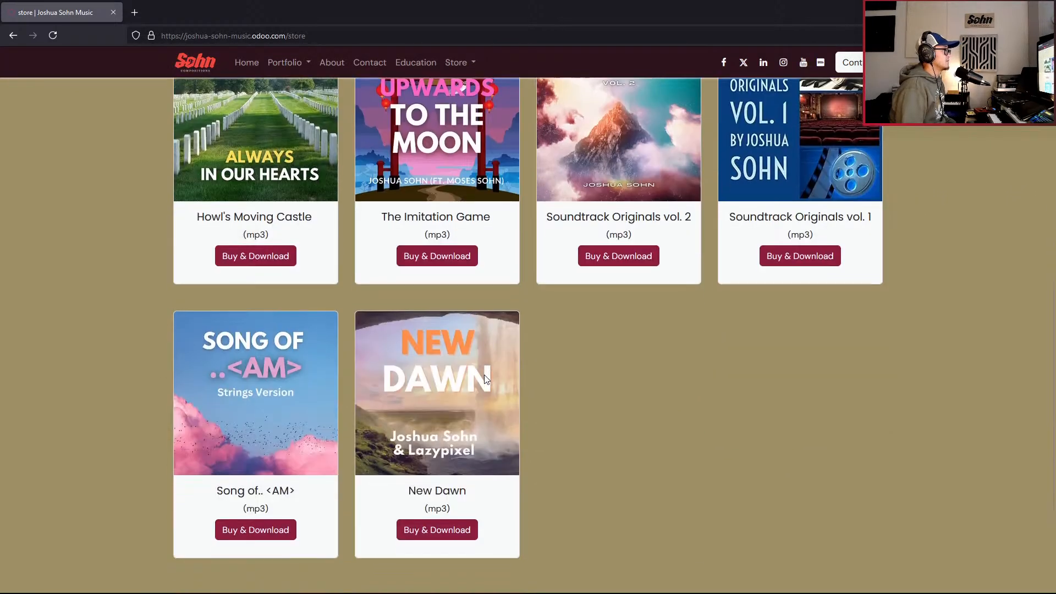
scroll(495, 343, "up", 2)
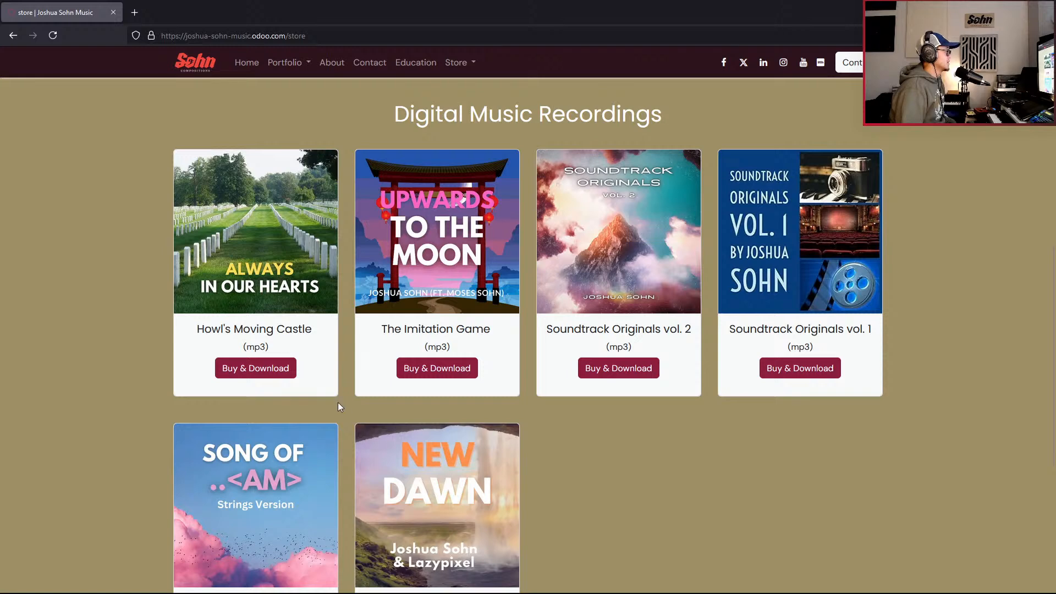
scroll(291, 352, "down", 2)
scroll(291, 352, "down", 2)
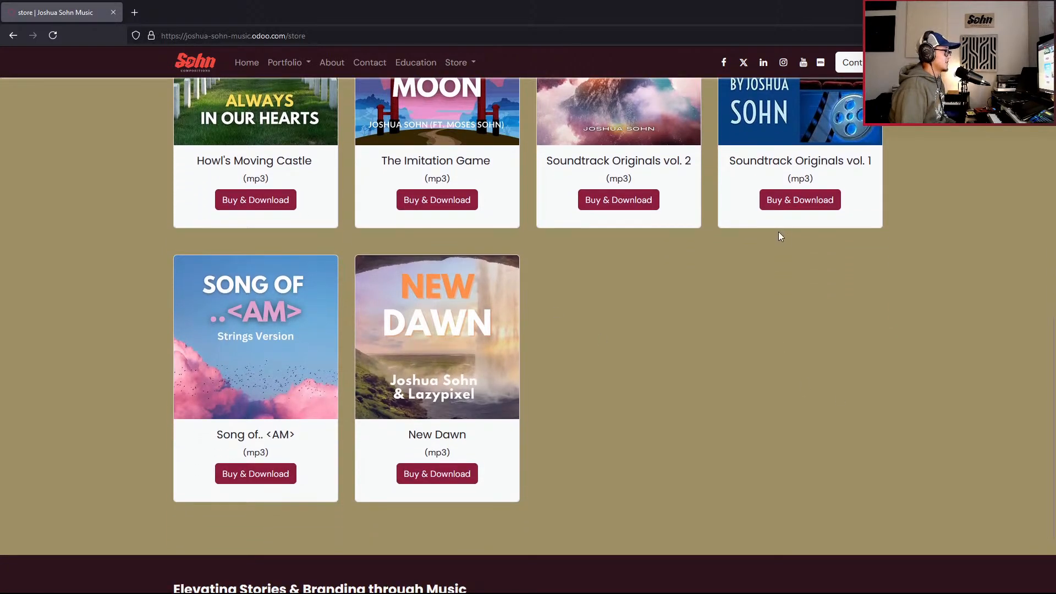
scroll(746, 359, "down", 1)
scroll(746, 359, "up", 4)
scroll(746, 359, "down", 2)
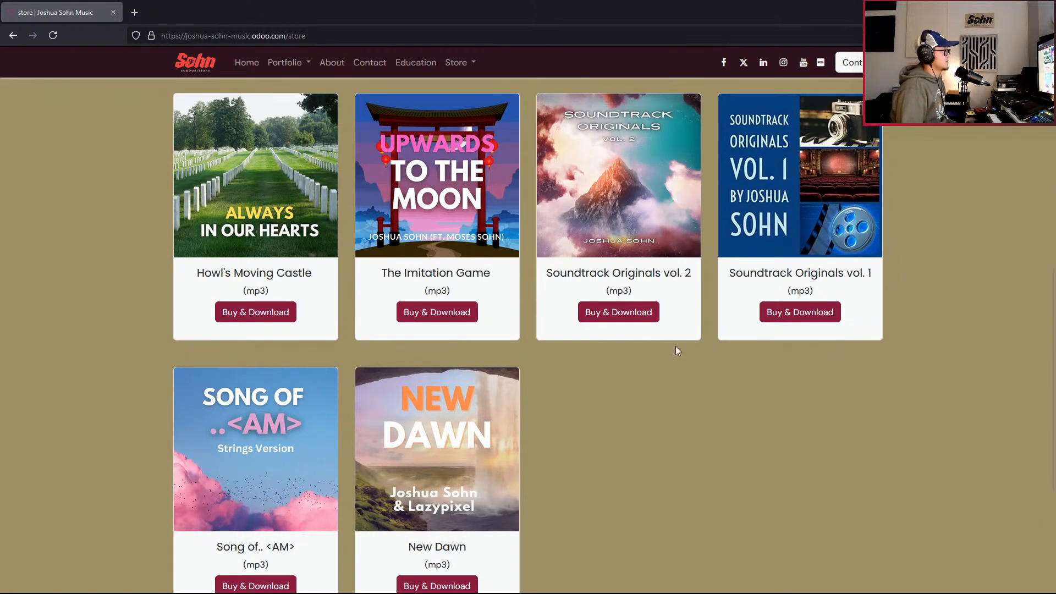
scroll(741, 276, "up", 10)
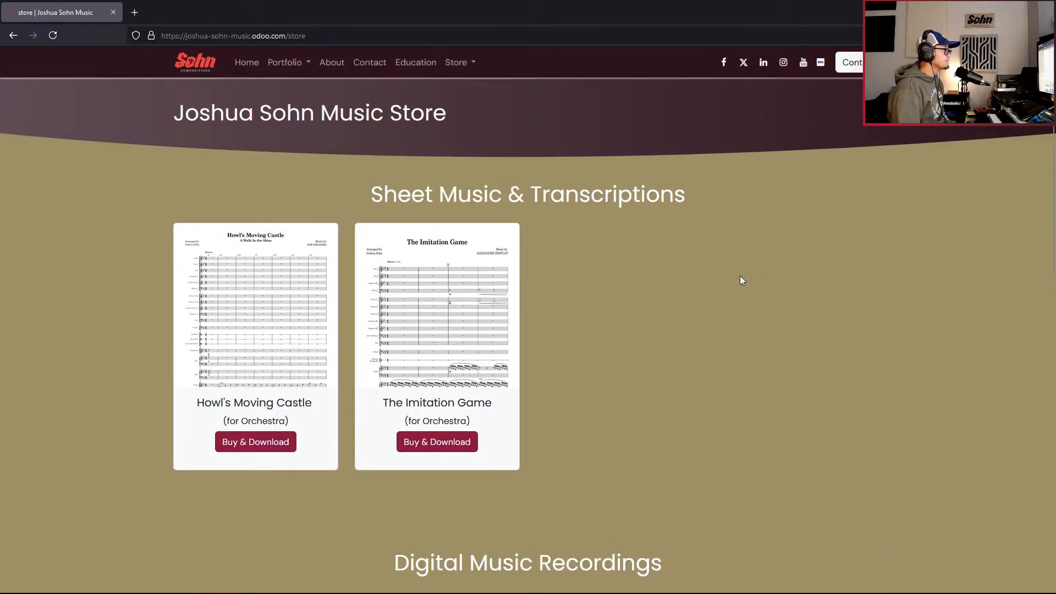
left_click(456, 62)
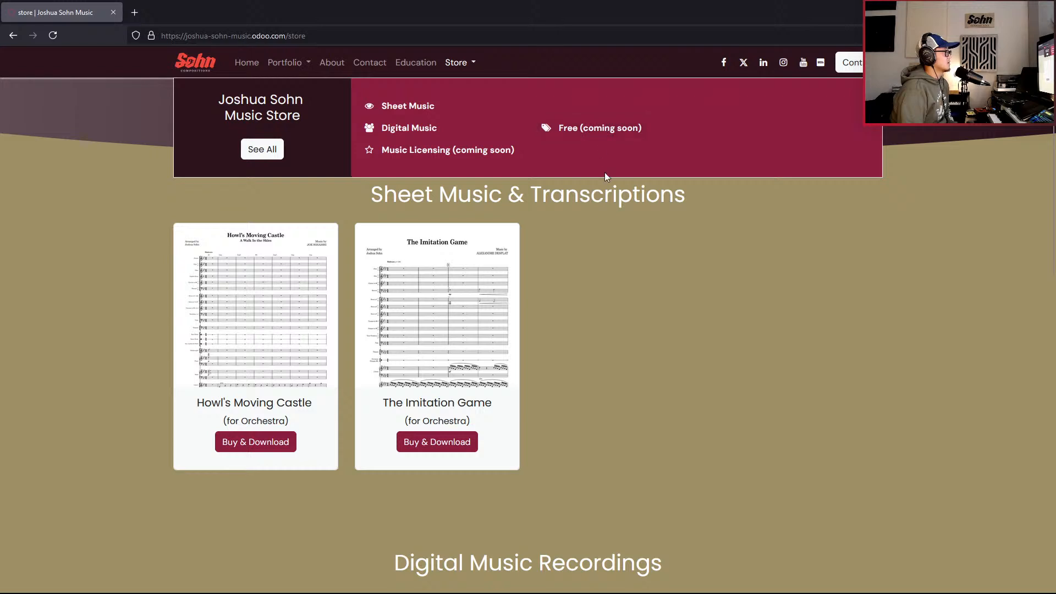
left_click(789, 268)
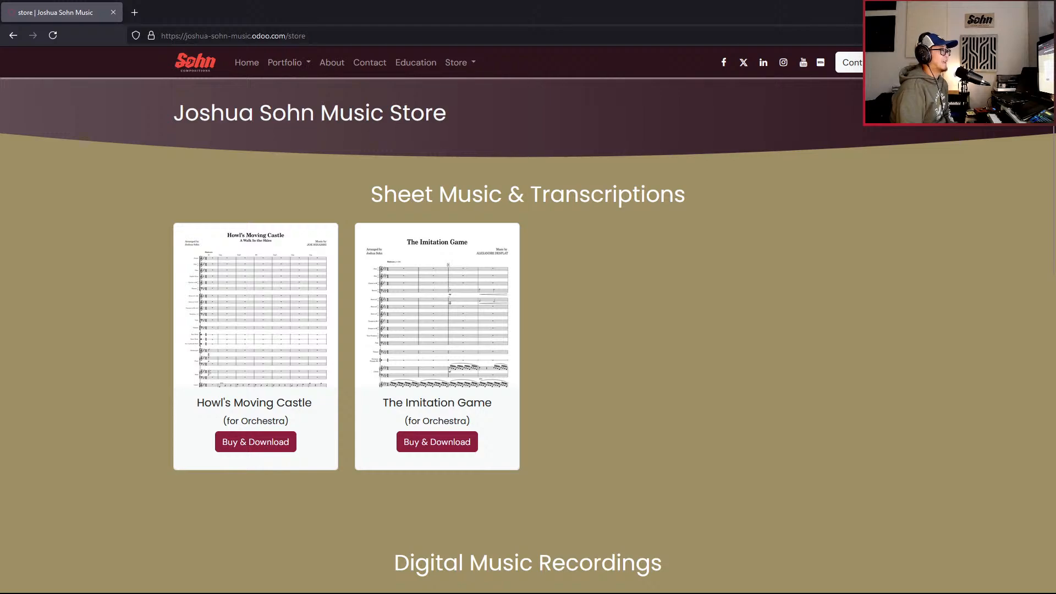
- Switch to the Nuendo project and select the parts on the brass ensemble and strings ensemble tracks
key("alt+Tab")
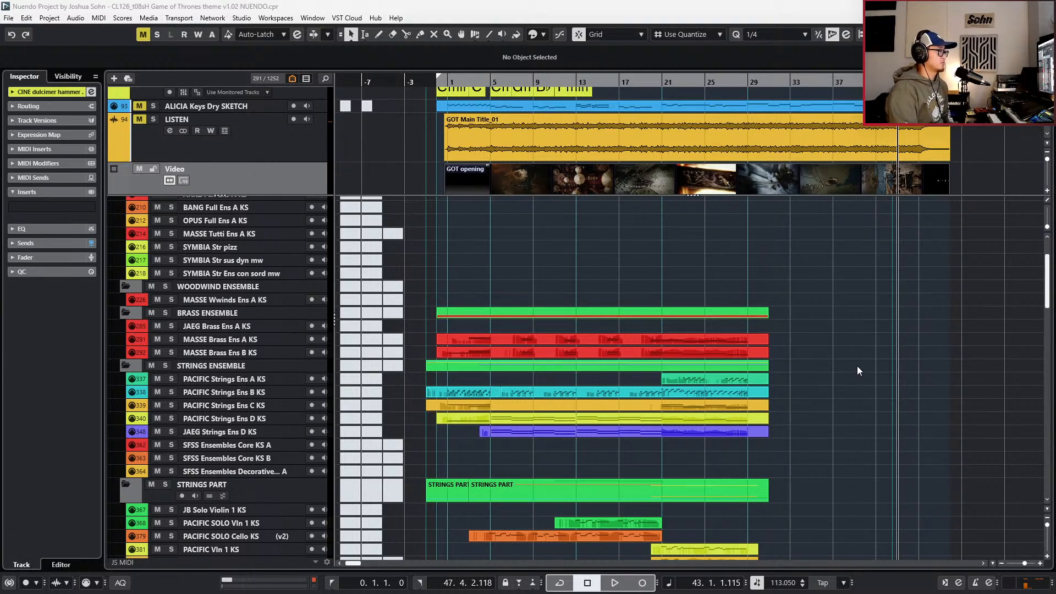
left_click_drag(855, 317, 753, 456)
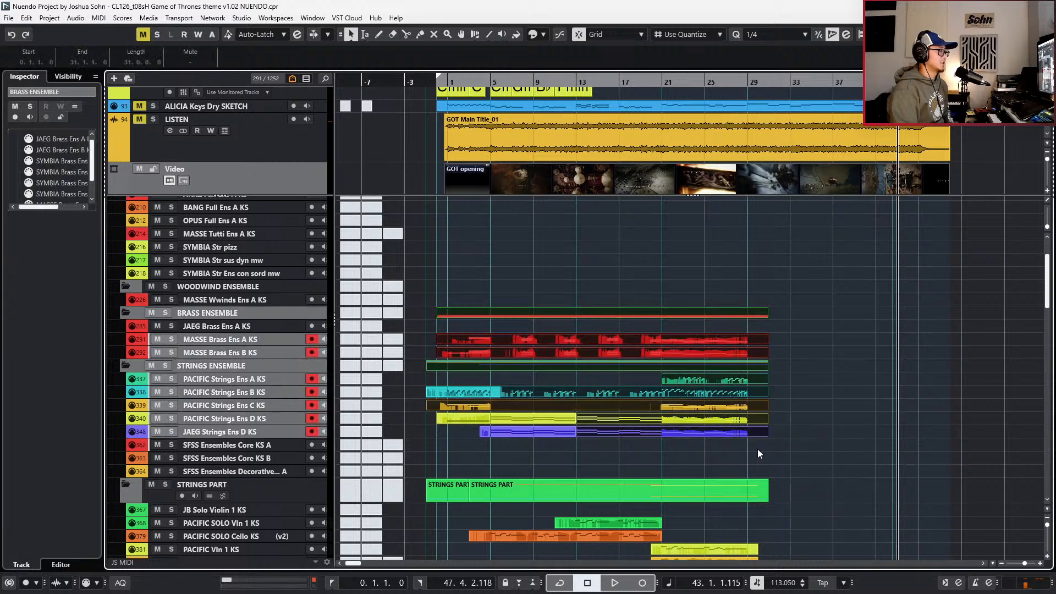
- Move the playhead back from the end of the arrangement to the start of bar 1
key("b")
key("KP_Add")
key("ctrl+KP_Subtract")
key("ctrl+KP_Subtract")
key("ctrl+KP_Subtract")
key("ctrl+KP_Subtract")
key("ctrl+KP_Subtract")
key("ctrl+KP_Subtract")
key("ctrl+KP_Subtract")
key("ctrl+KP_Subtract")
key("ctrl+KP_Subtract")
key("ctrl+KP_Subtract")
key("ctrl+KP_Subtract")
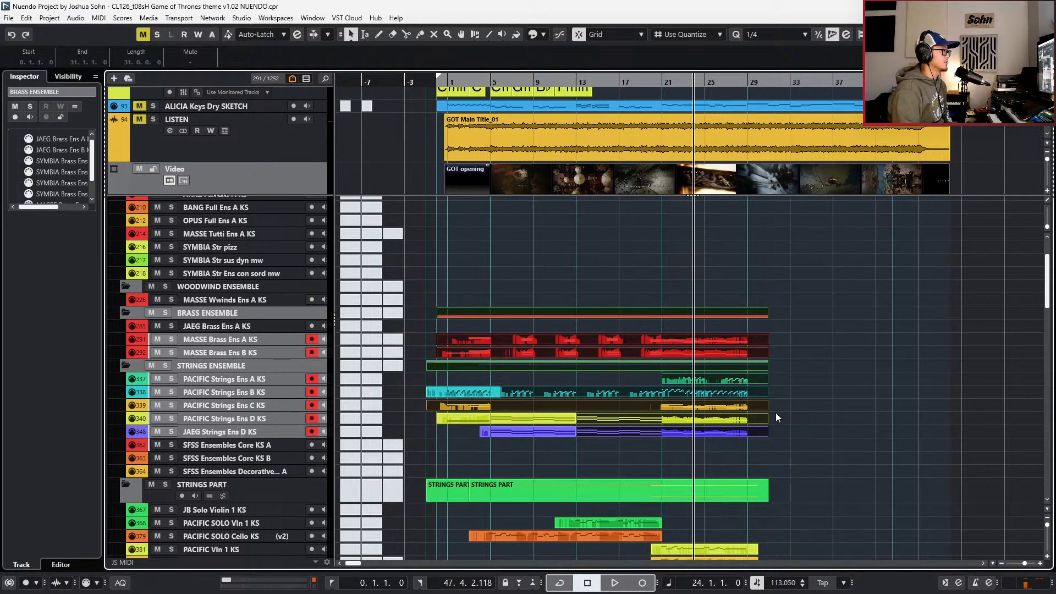
key("KP_Subtract")
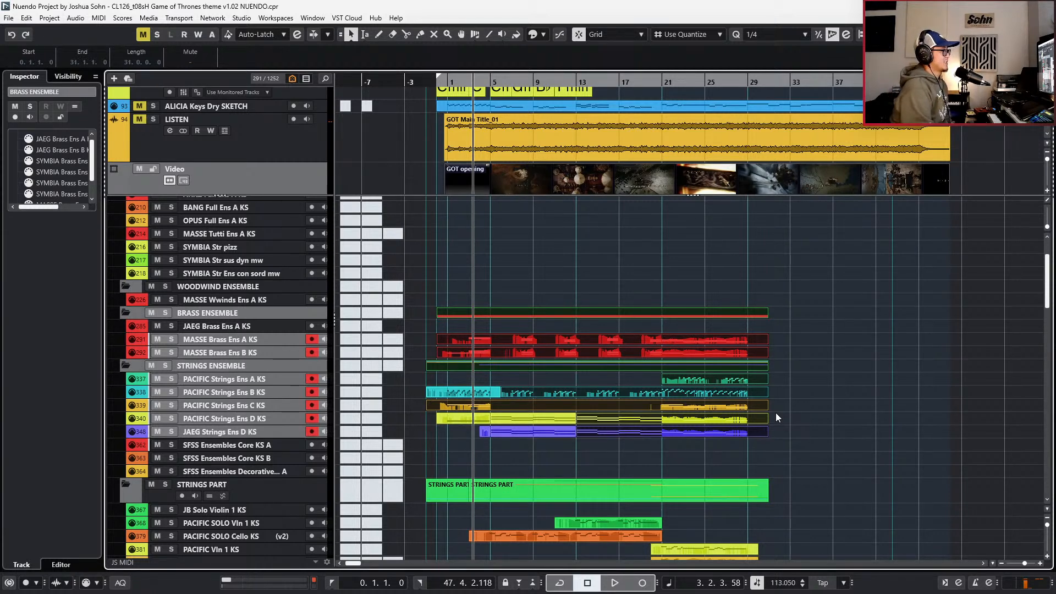
key("KP_Decimal")
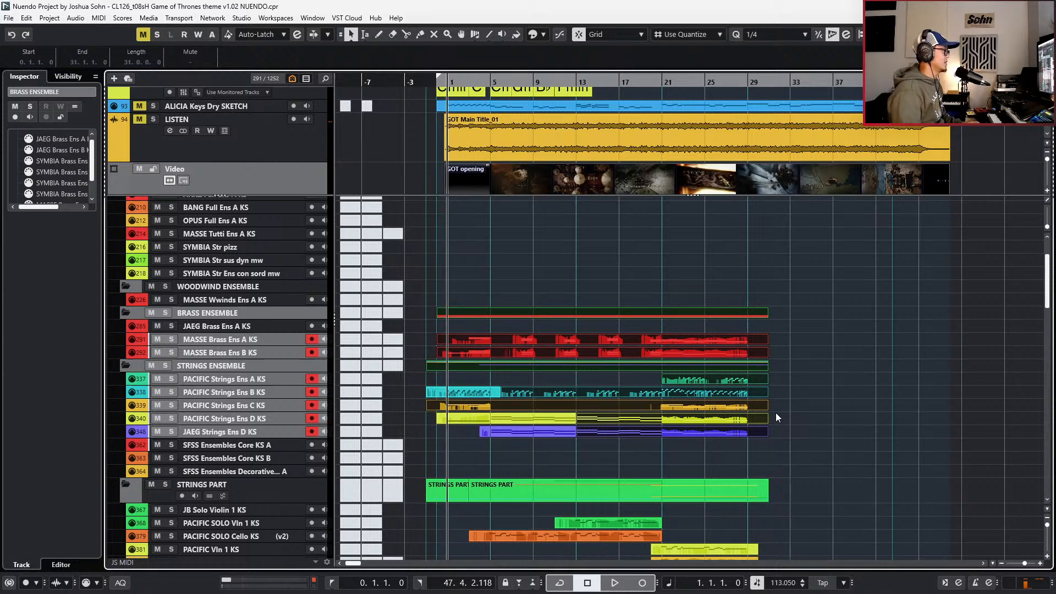
- Play the arrangement from bar 1 to about bar 28, following the brass and strings parts, and stop playback
scroll(794, 362, "down", 3)
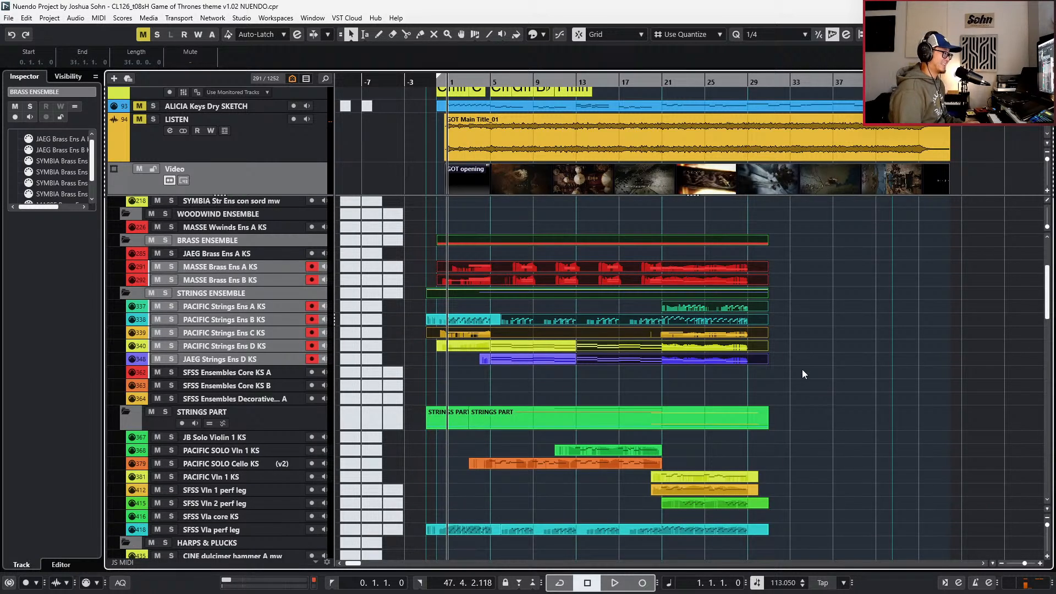
key("space")
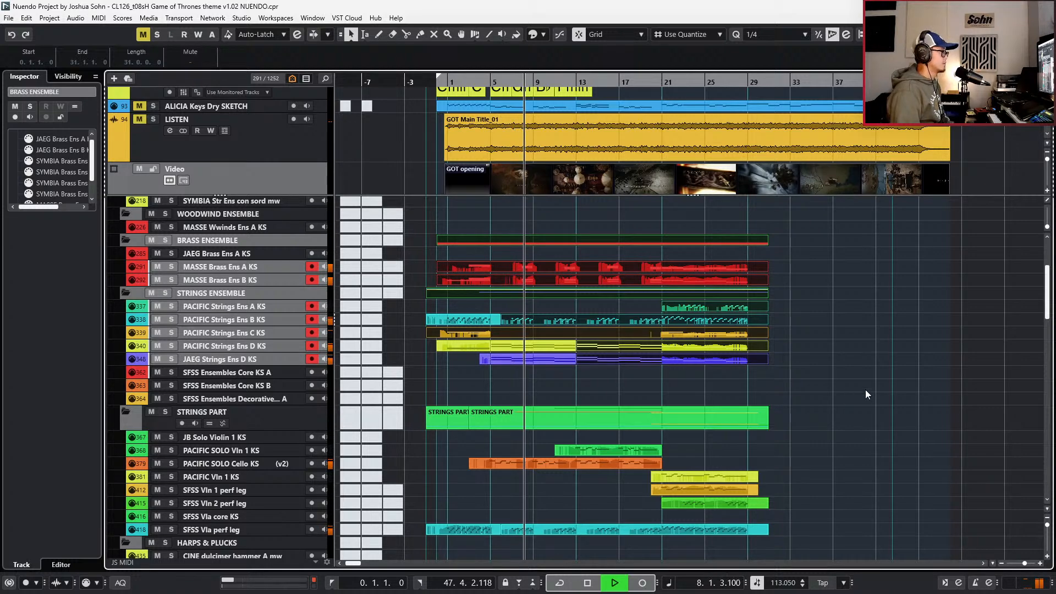
scroll(760, 412, "up", 2)
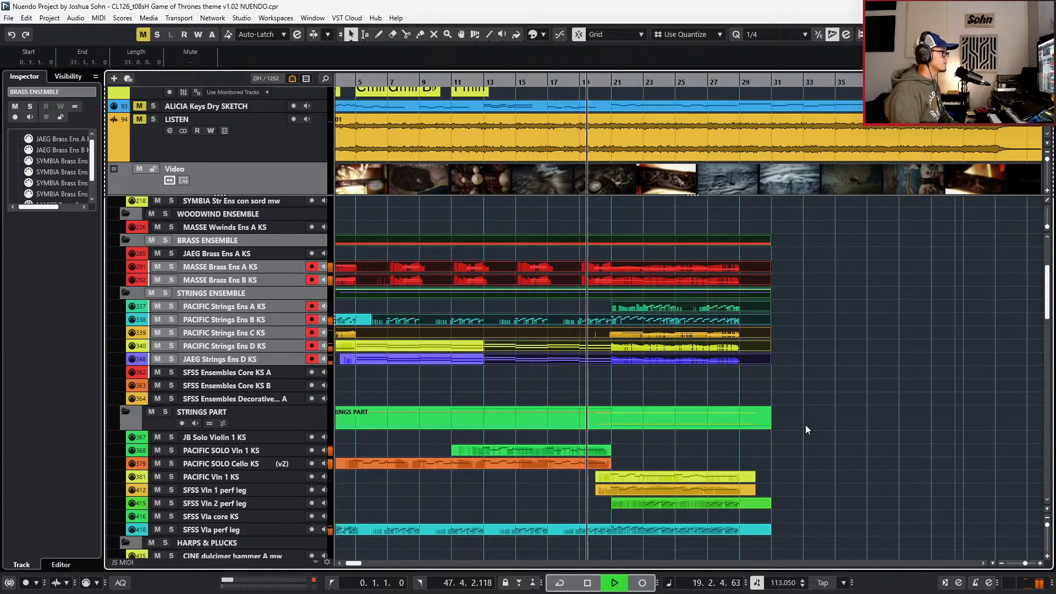
scroll(808, 428, "up", 1, "ctrl")
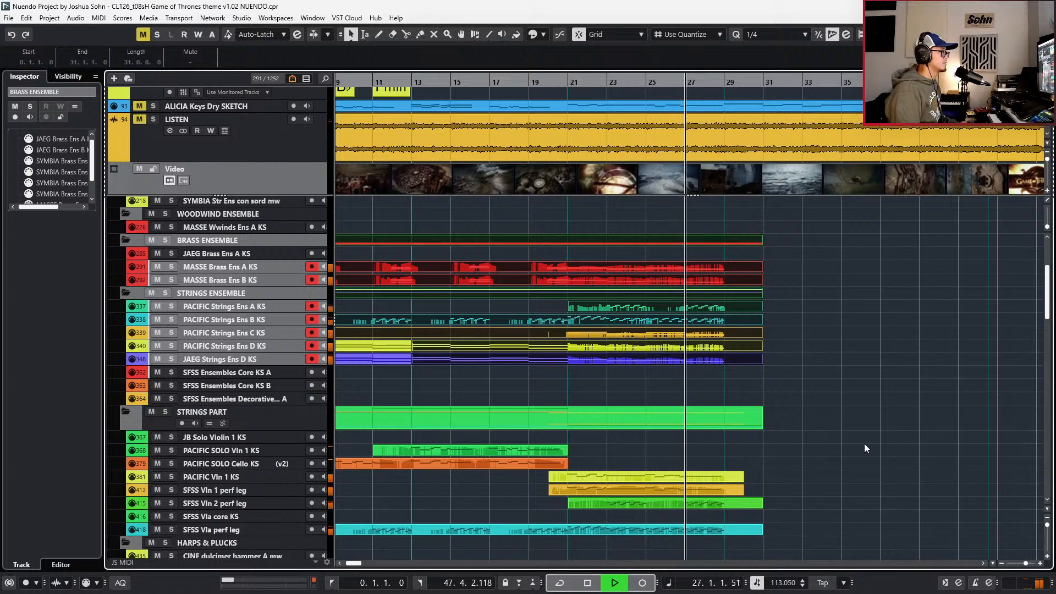
scroll(874, 443, "down", 5)
scroll(874, 443, "up", 3)
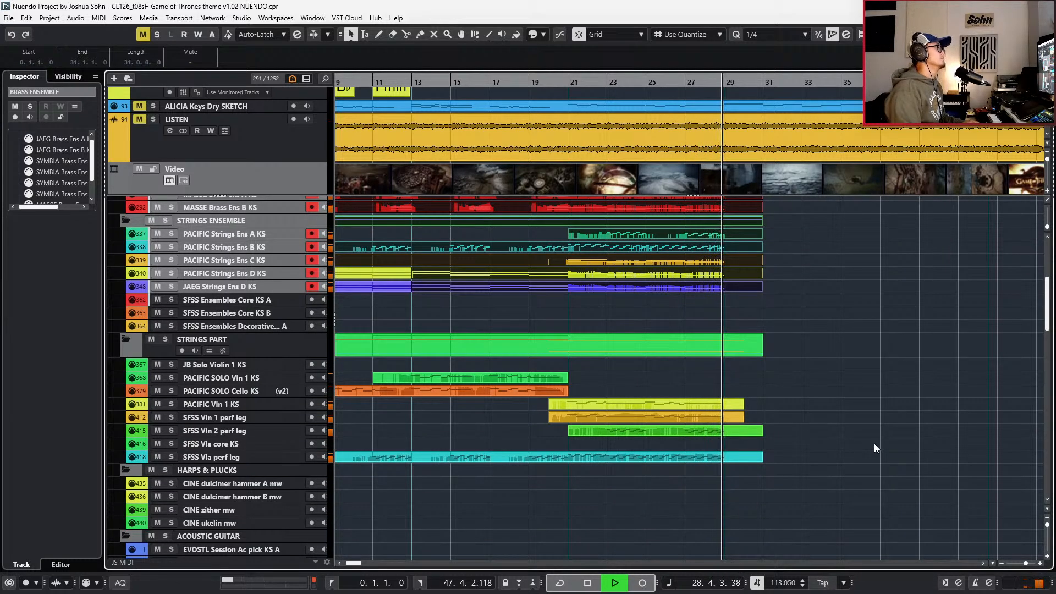
key("space")
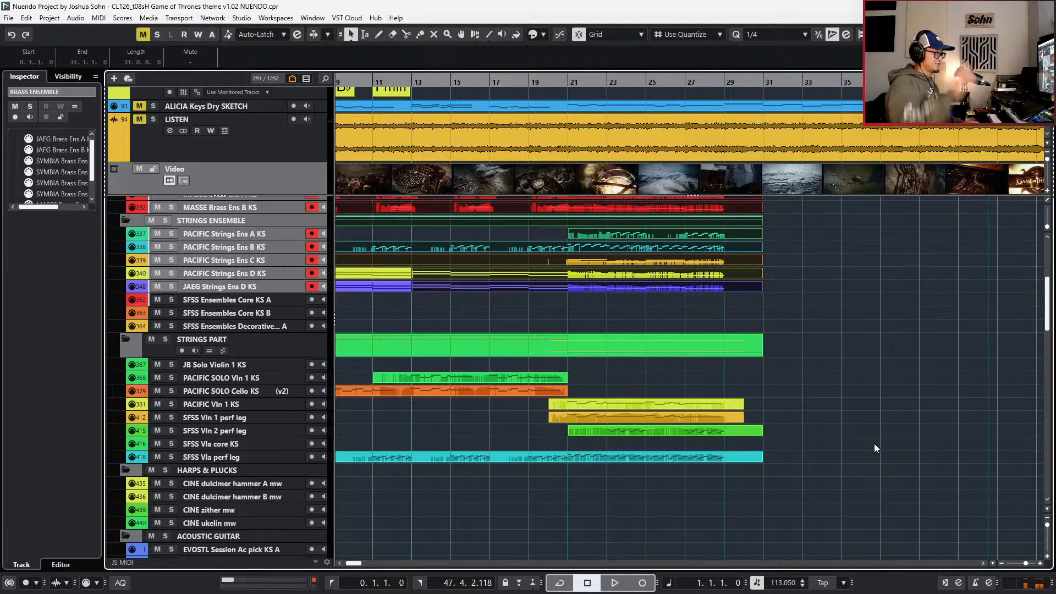
- Show the whole arrangement on the timeline and position the playhead at bar 15
key("g")
scroll(802, 437, "down", 1)
key("g")
key("g")
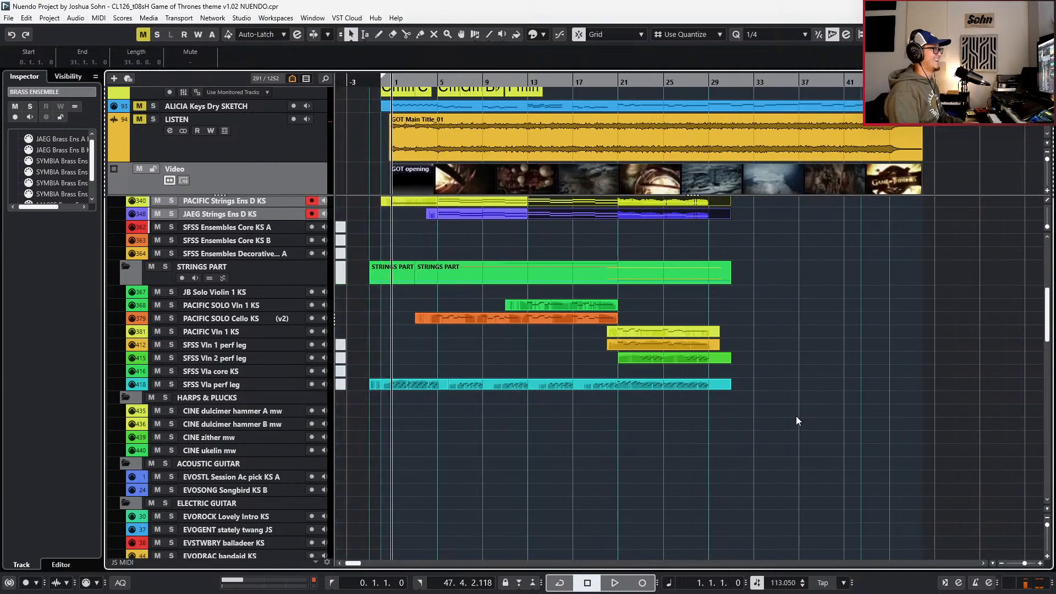
scroll(797, 416, "up", 3)
key("n")
key("b")
key("b")
key("b")
key("b")
key("b")
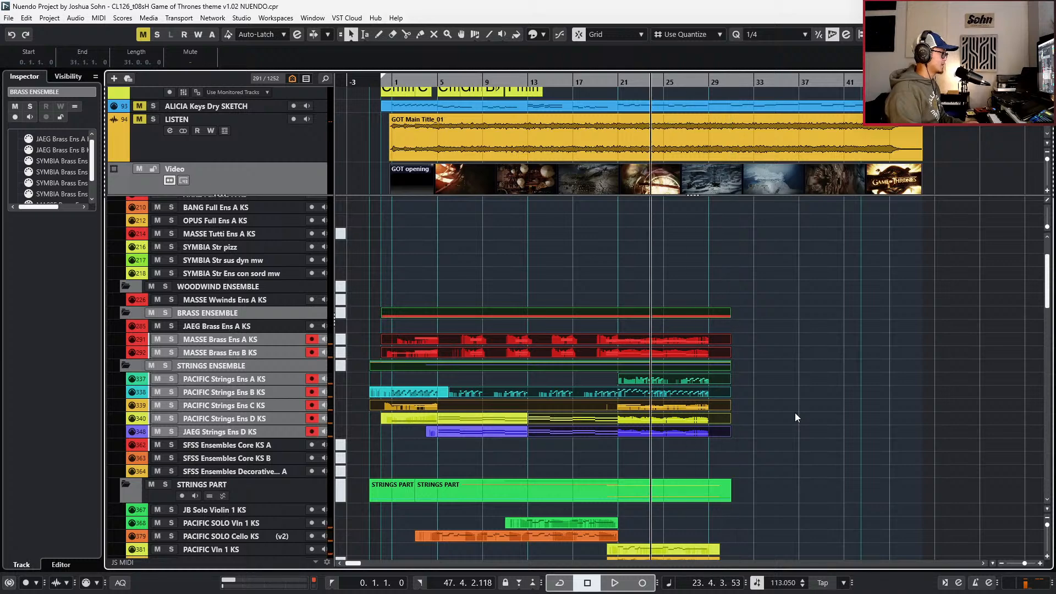
key("b")
scroll(796, 413, "down", 2)
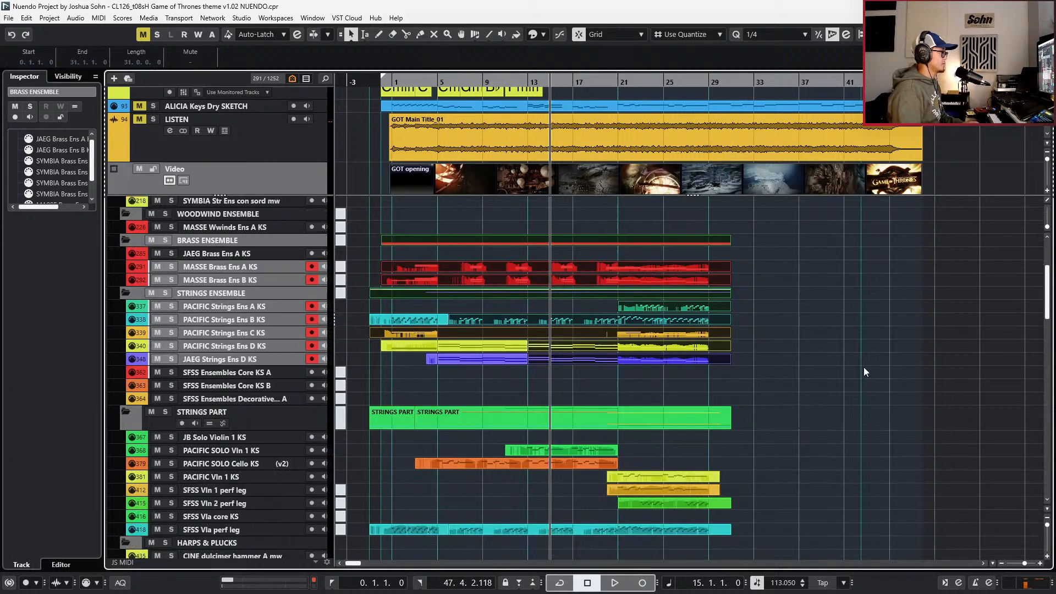
- Open the PACIFIC SOLO Vln 1 part in the key editor and play its melody from bar 16
double_click(606, 449)
key("h")
key("n")
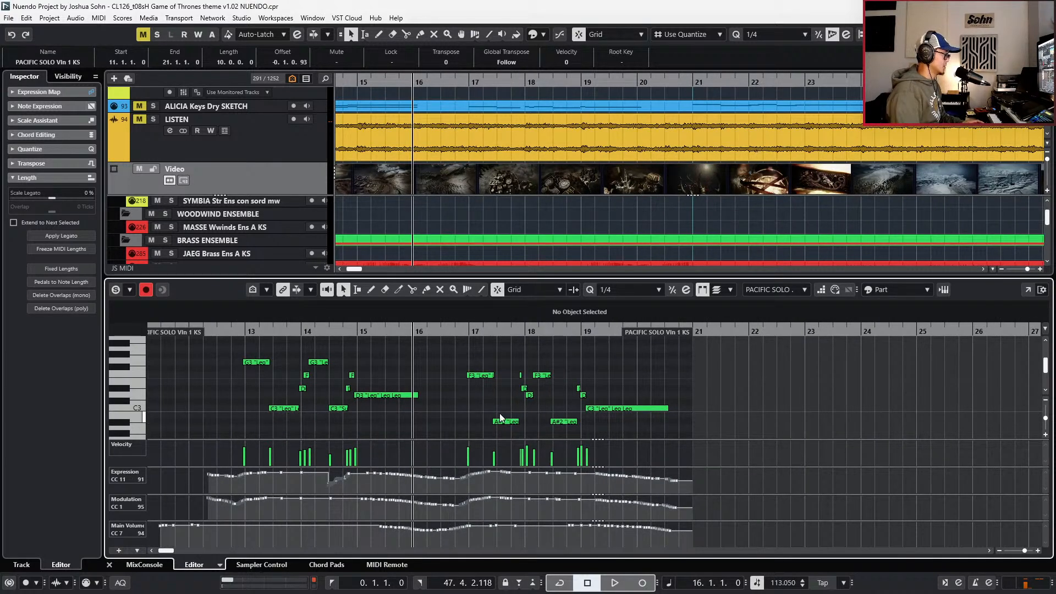
key("h")
key("space")
key("h")
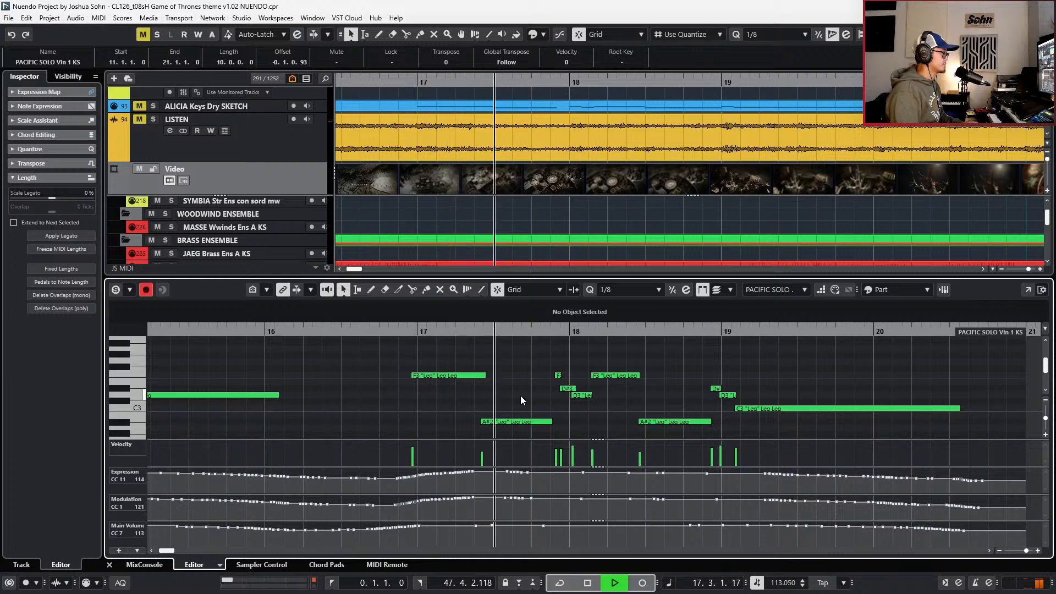
key("space")
- Nudge the violin's bar 17 F3 and A#2 notes slightly later, ending the A#2 at 17.4.3.74 and the F3 at 17.2.4.75
left_click(463, 375)
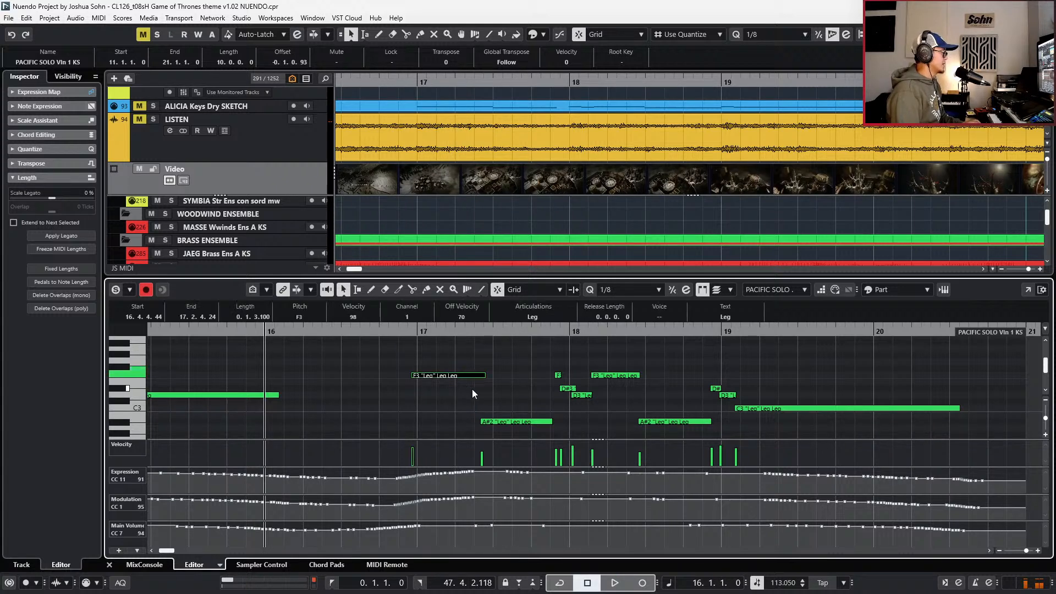
left_click(495, 424)
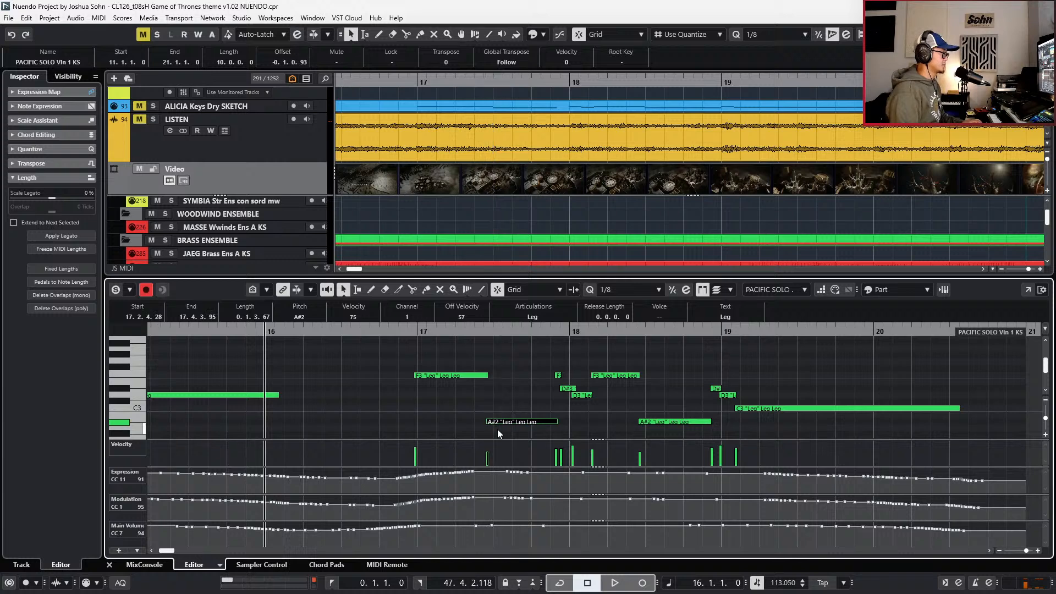
left_click(549, 408)
left_click(556, 421)
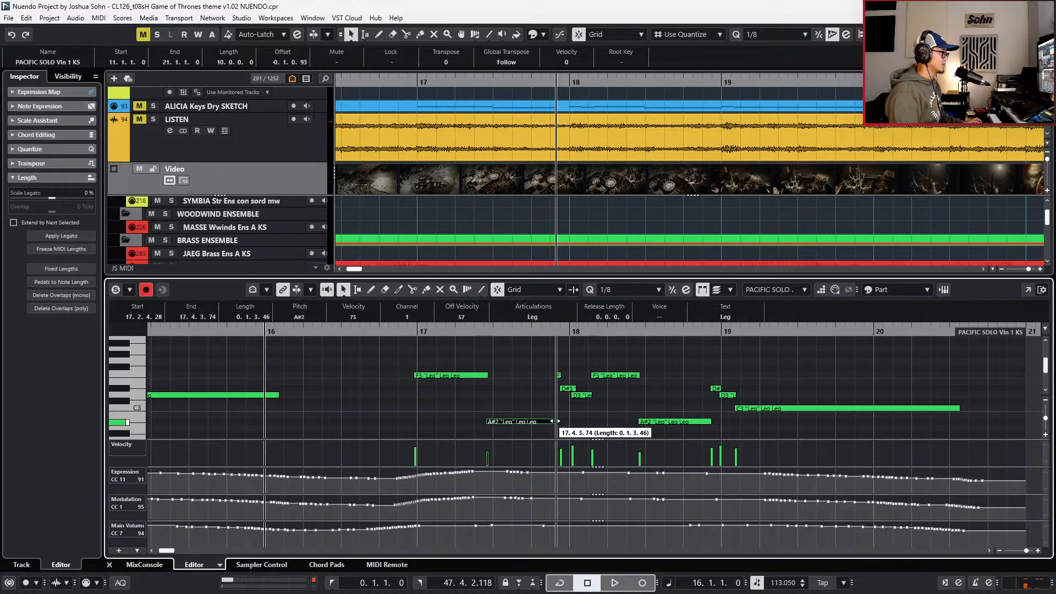
left_click(488, 377)
left_click_drag(488, 377, 489, 377)
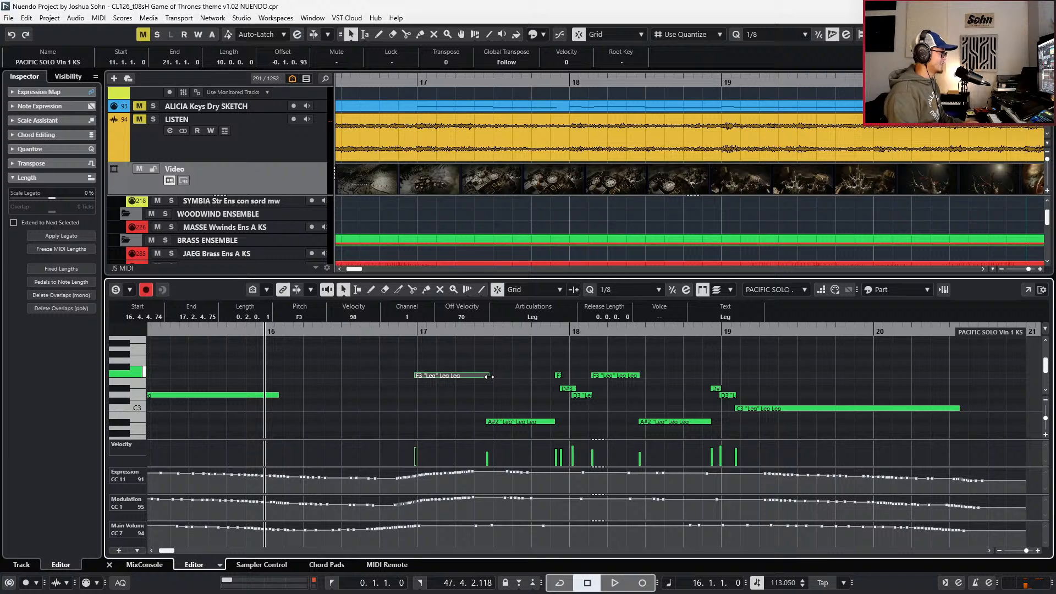
- Nudge the bar 17 A#2 note to start at 17.2.4.48 and play the violin melody from bar 16 to about bar 19
key("space")
key("KP_Add")
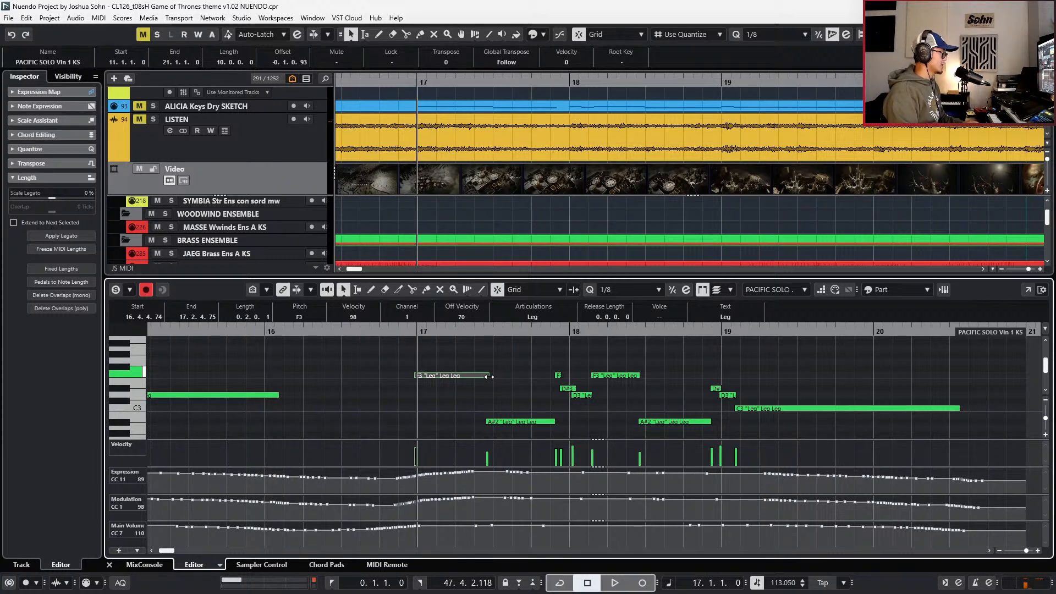
scroll(489, 377, "up", 1)
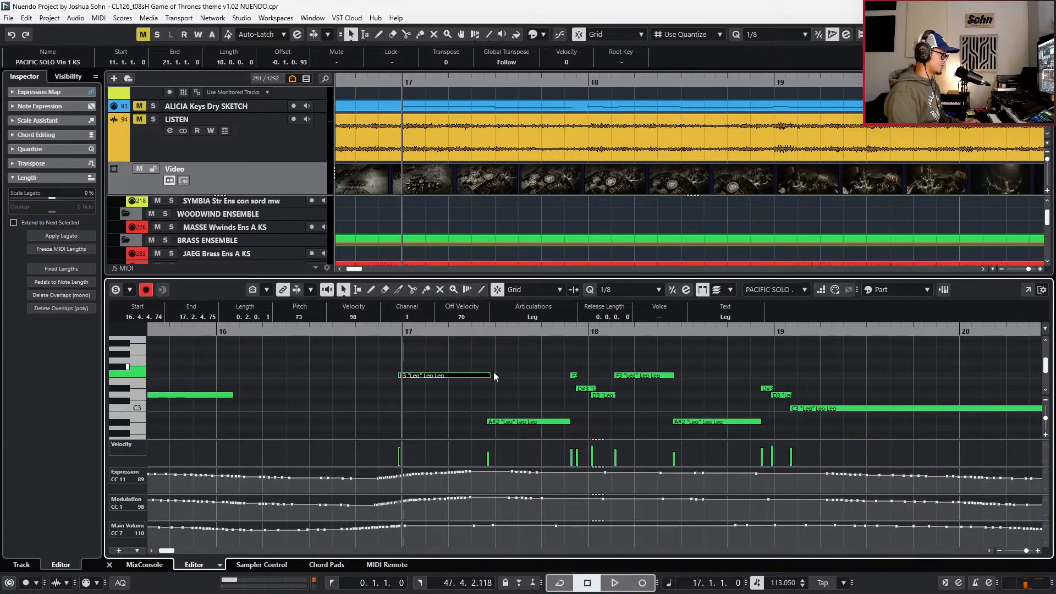
key("Right")
key("ctrl+Right")
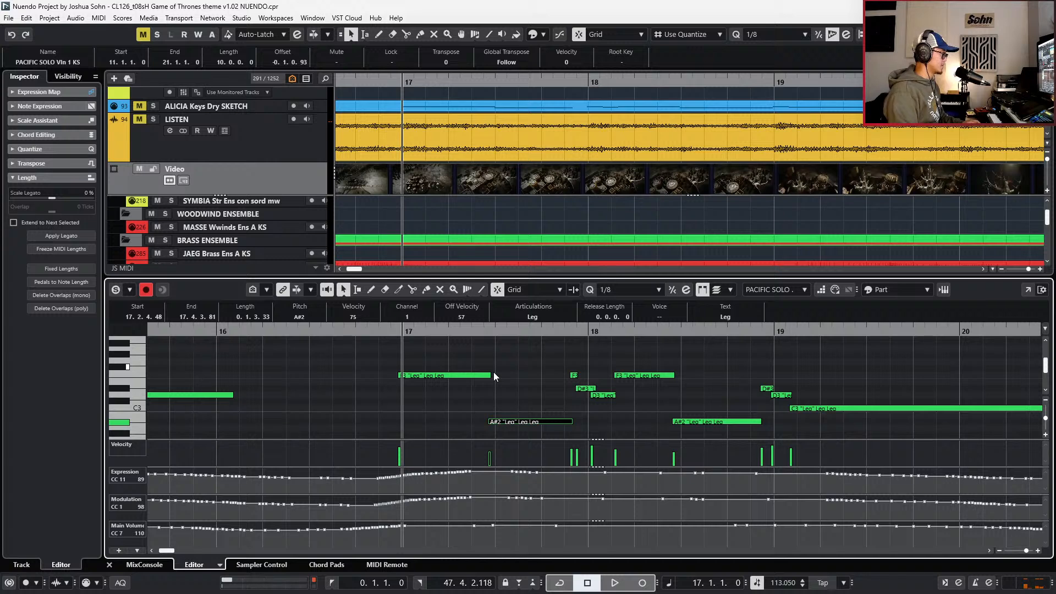
key("KP_Subtract")
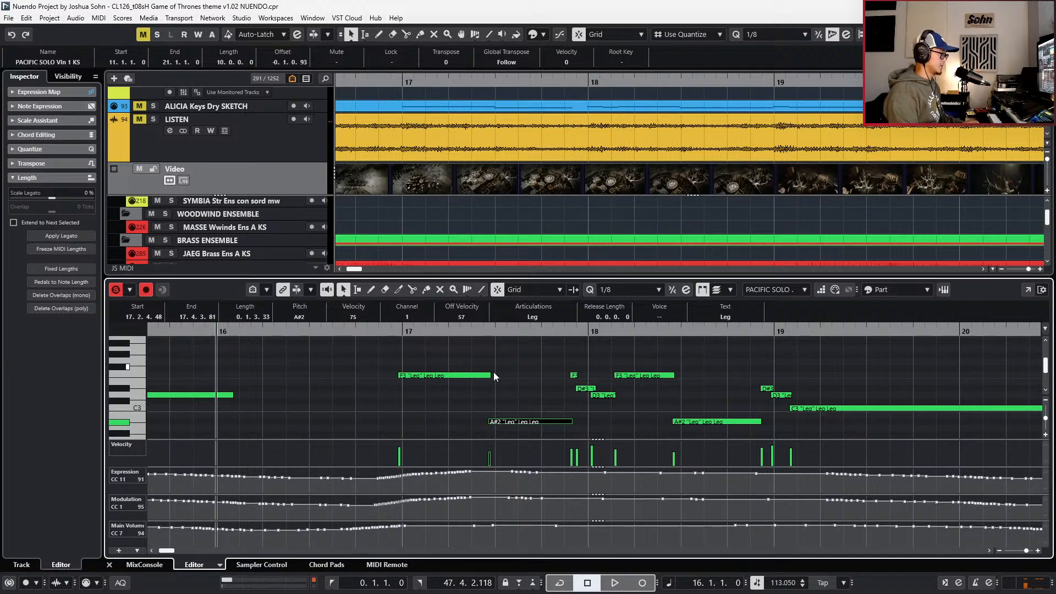
key("space")
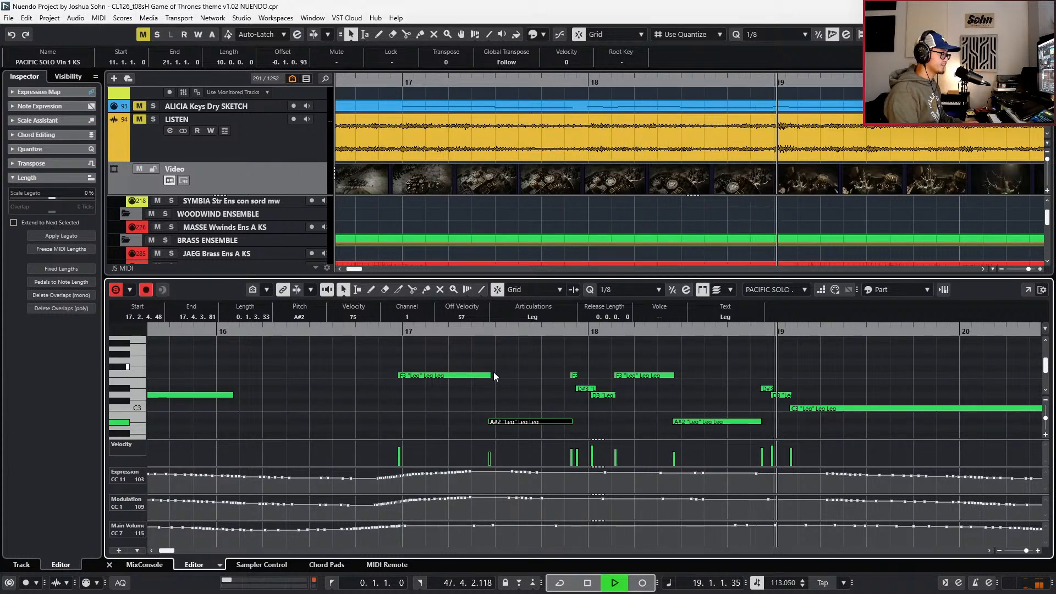
key("space")
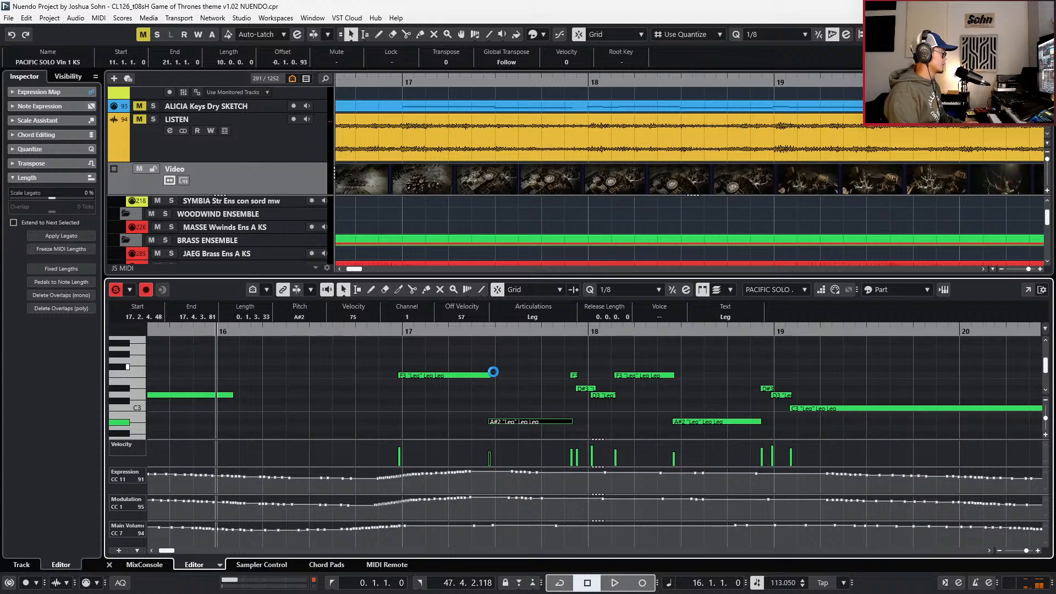
- Solo the PACIFIC SOLO Cello and Vln 1 parts, open them together in the key editor and play them from bar 16
key("ctrl+e")
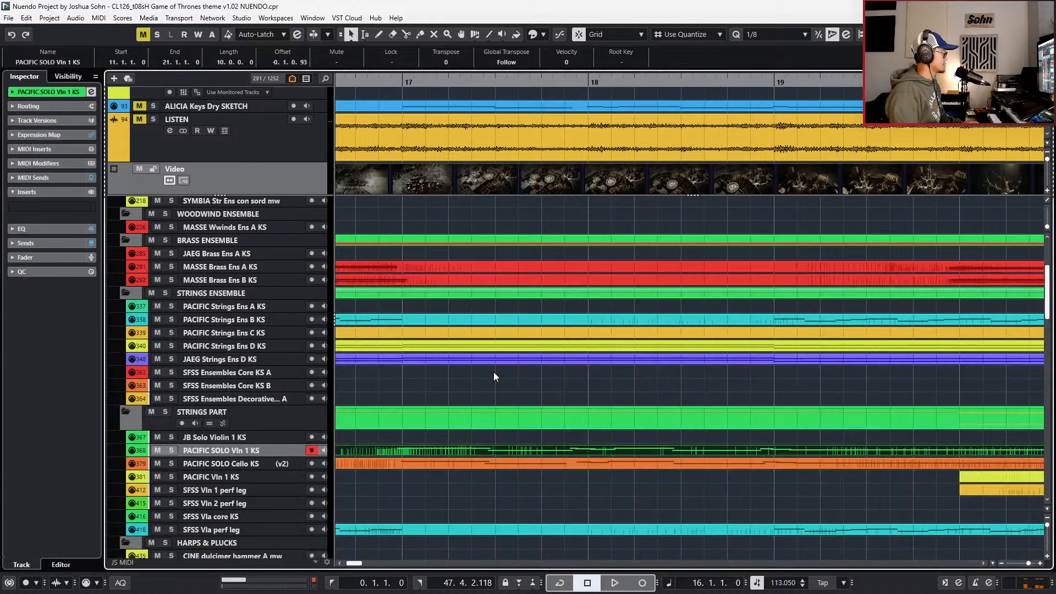
left_click(385, 464)
left_click(408, 451)
key("s")
key("ctrl+e")
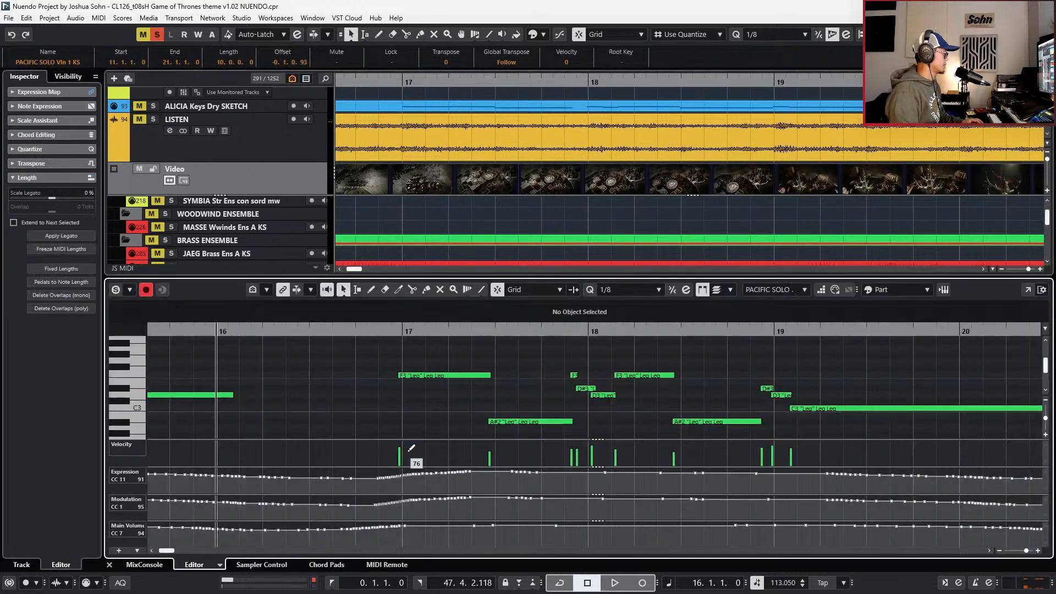
key("space")
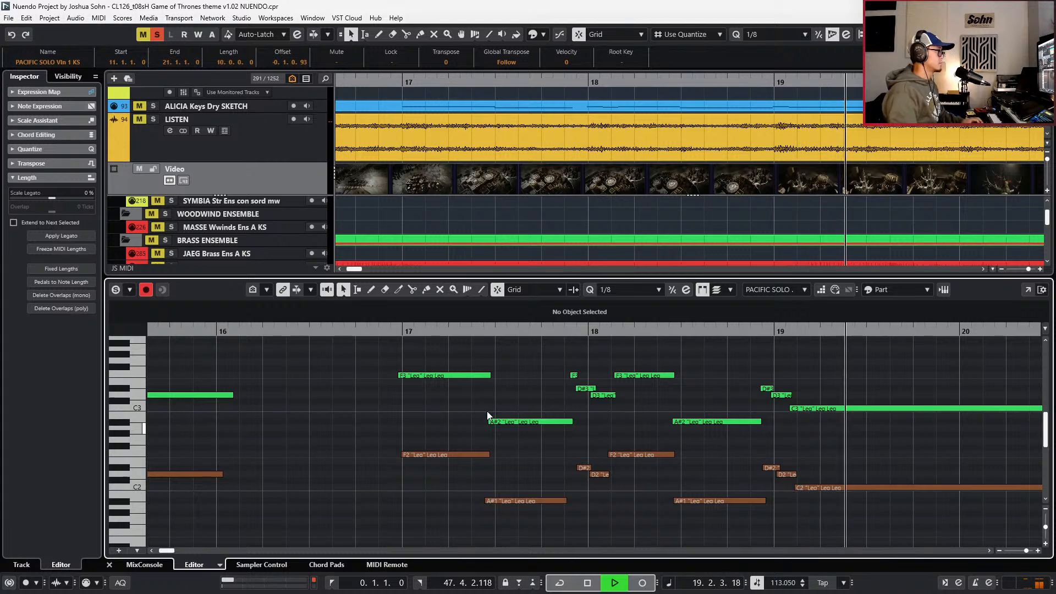
key("space")
- Trim the violin's bar 17 F3 note to start at 16.4.4.98 and shorten the end of the A#2 that follows
left_click_drag(399, 376, 401, 375)
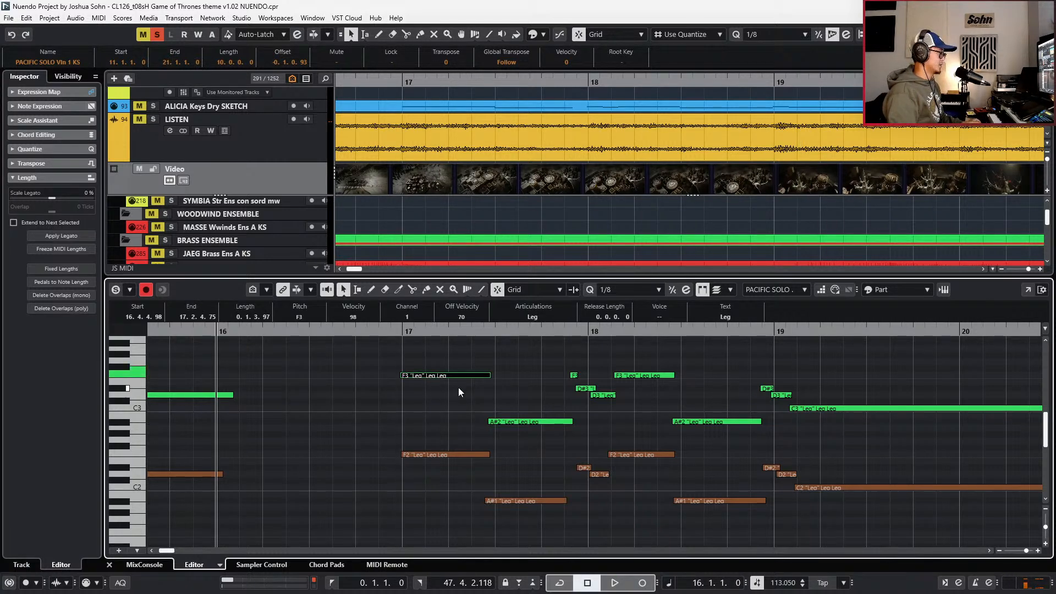
scroll(569, 375, "up", 3)
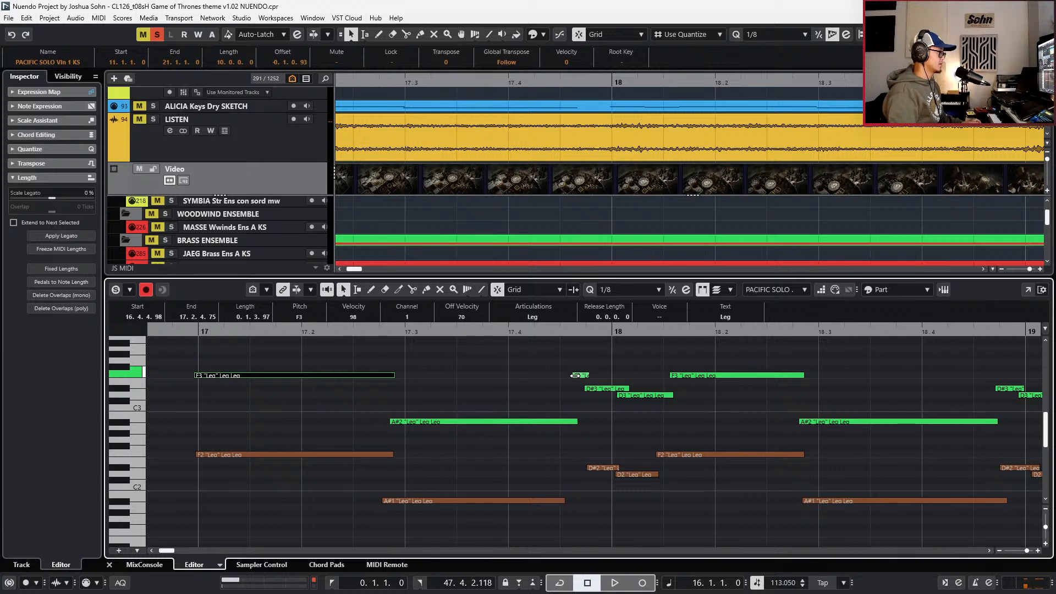
left_click_drag(578, 420, 573, 420)
- Shorten the violin's brief F3 note just before bar 18 so it ends at 17.4.4.6
left_click(575, 375)
key("alt+l")
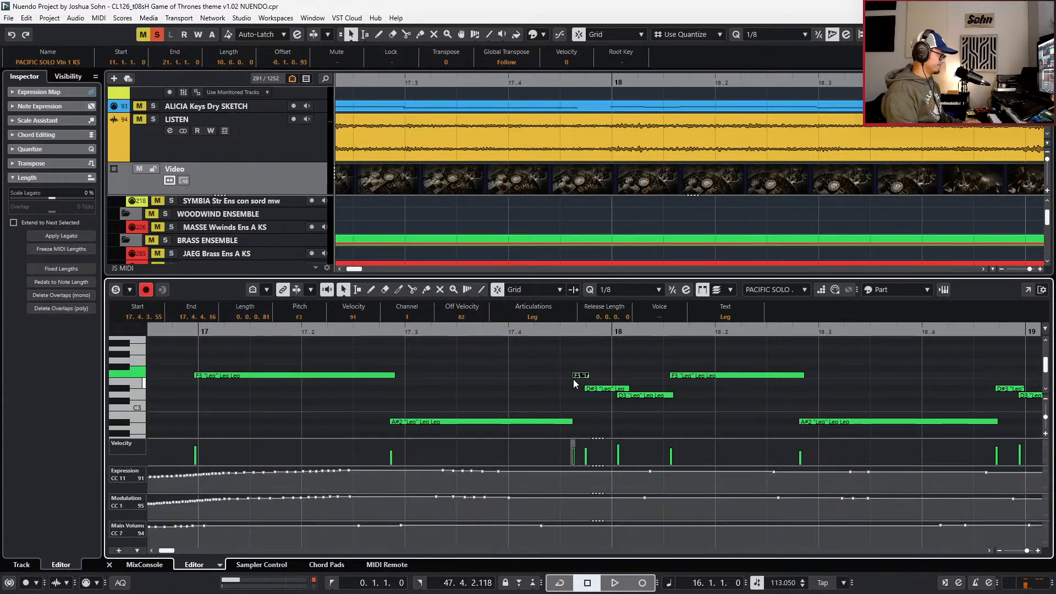
key("l")
key("KP_Subtract")
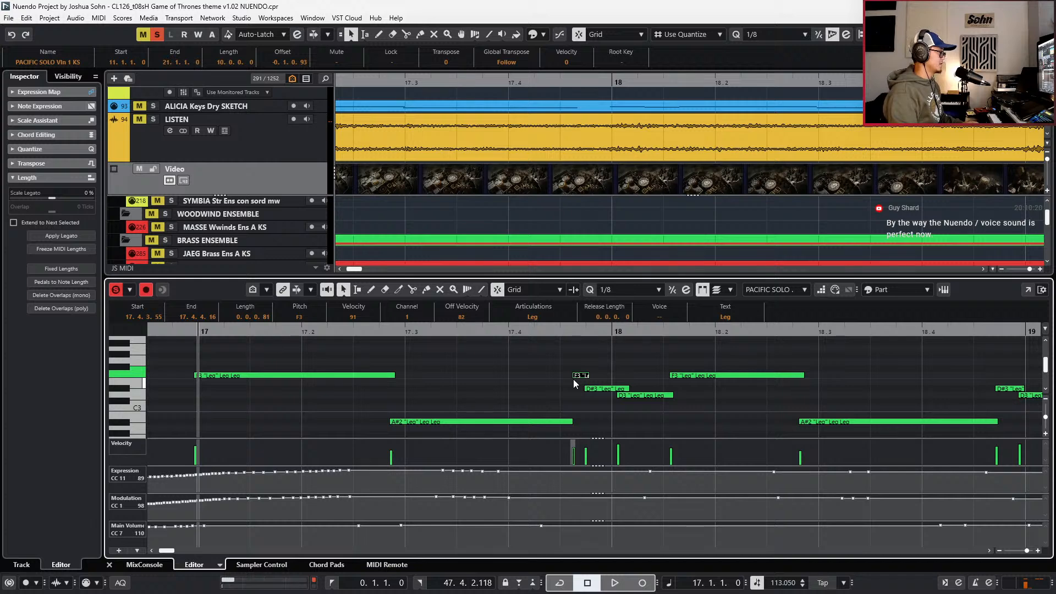
scroll(587, 376, "up", 2)
left_click_drag(589, 375, 586, 375)
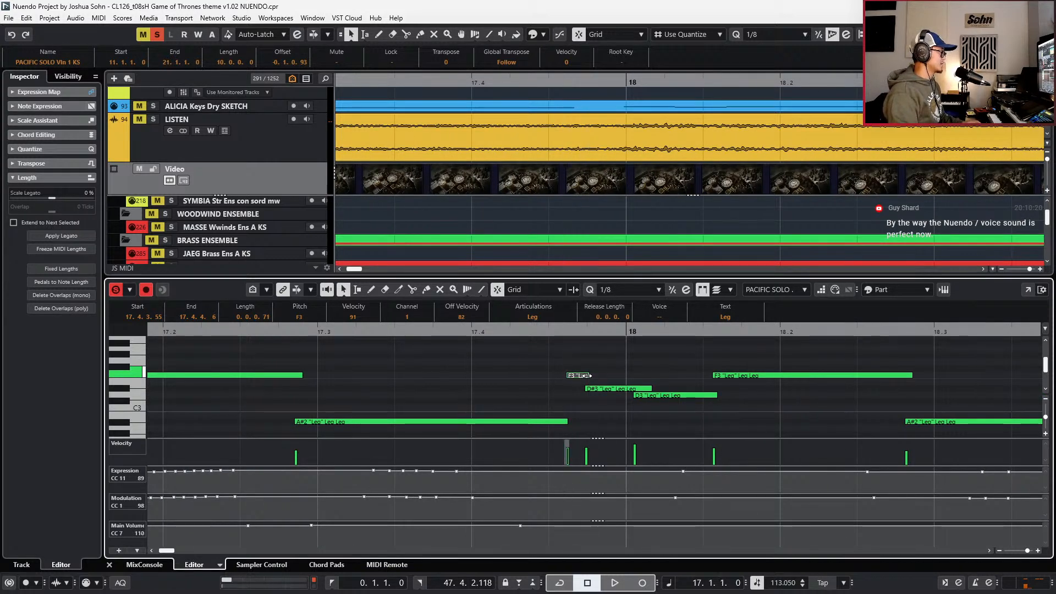
key("space")
- End the bar 17 A#2 at 17.4.3.54, draw a short Expression dip at its transition to F3, and play the result
left_click(566, 421)
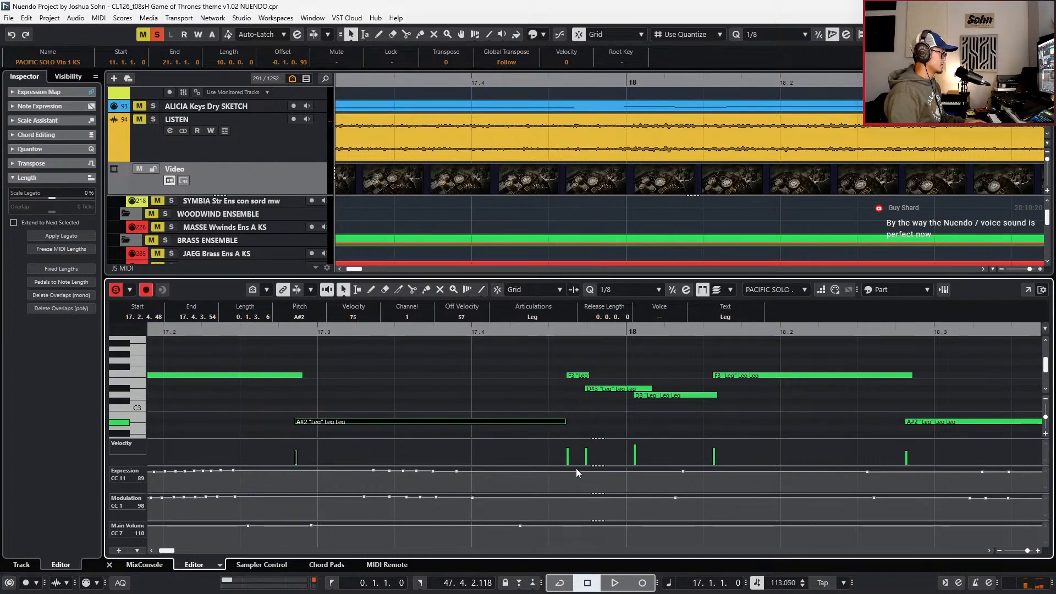
left_click_drag(586, 466, 561, 473)
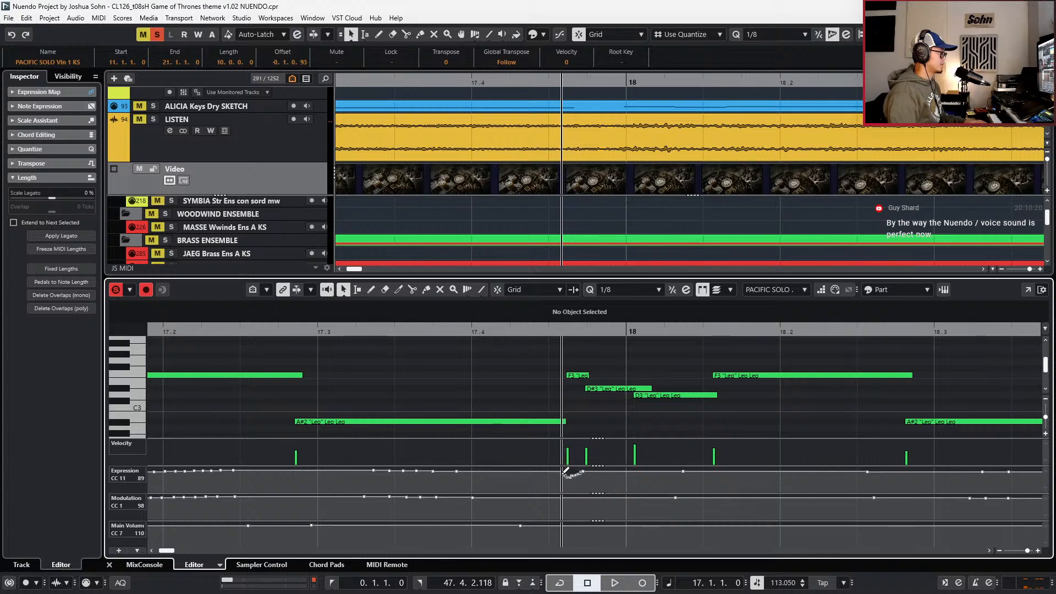
key("space")
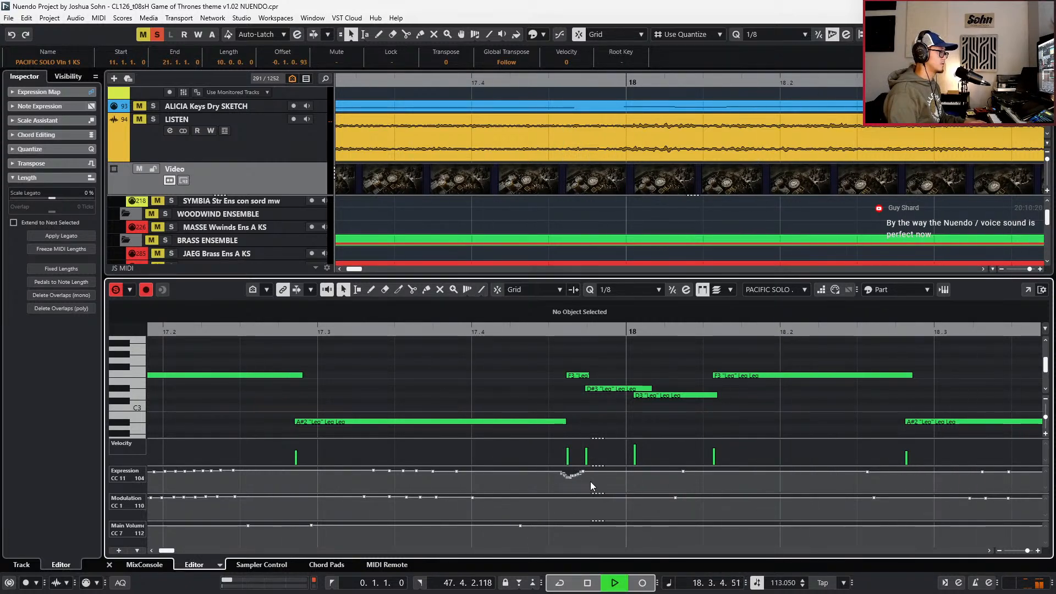
key("space")
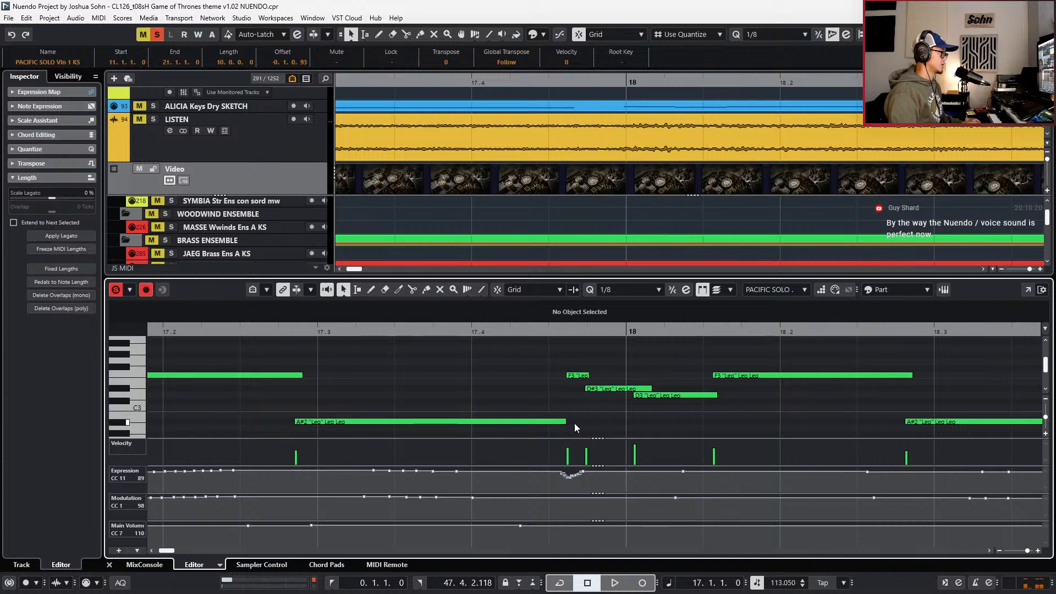
- Select the violin's closing notes from the bar 18 A#2 to the long C3 and play back that phrase
scroll(586, 429, "down", 2)
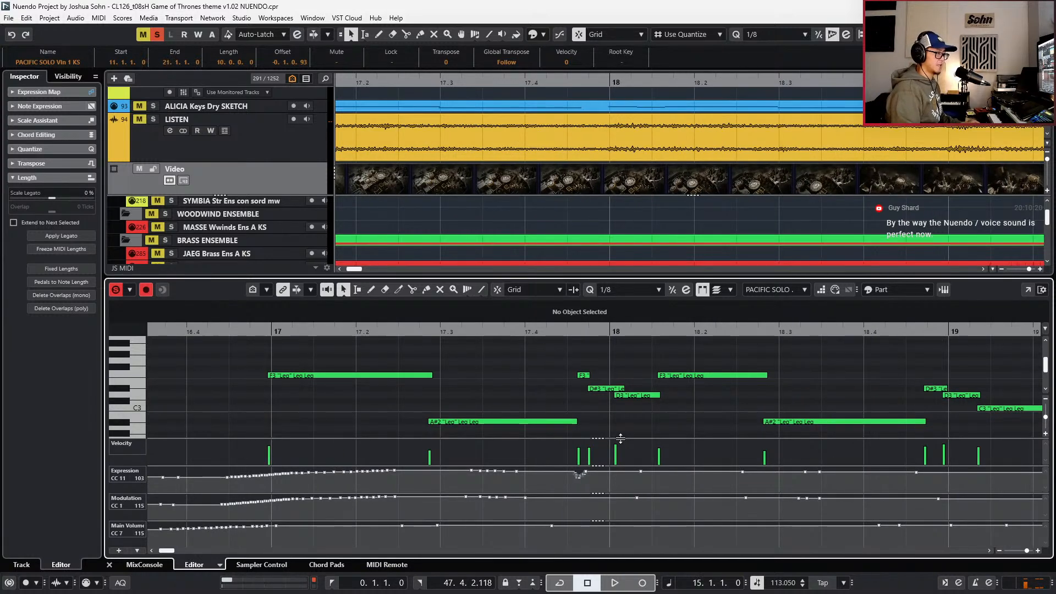
scroll(636, 432, "down", 2)
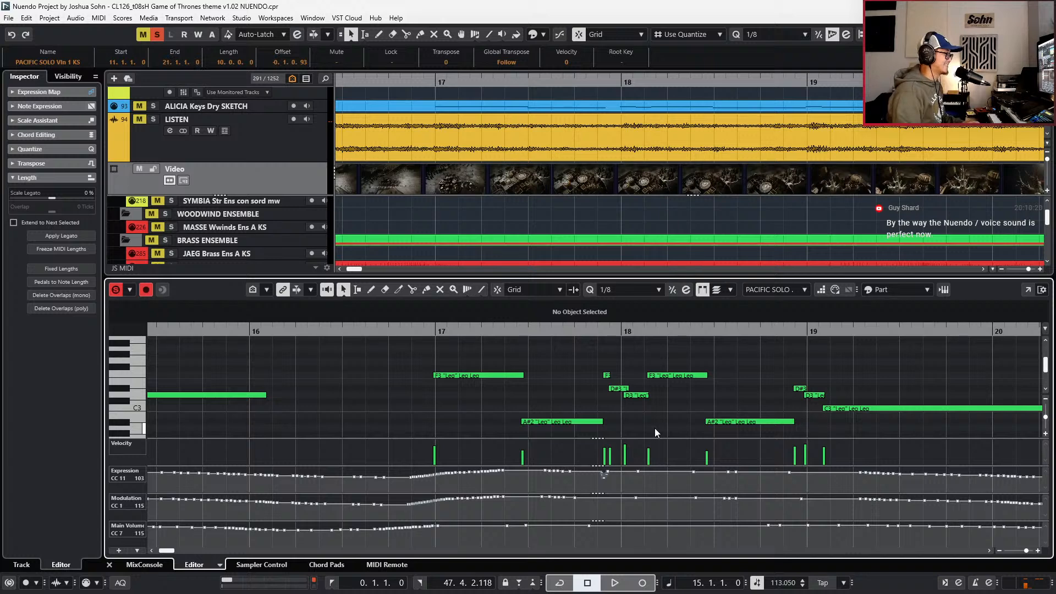
left_click(512, 376)
scroll(564, 378, "down", 2)
scroll(674, 385, "up", 2)
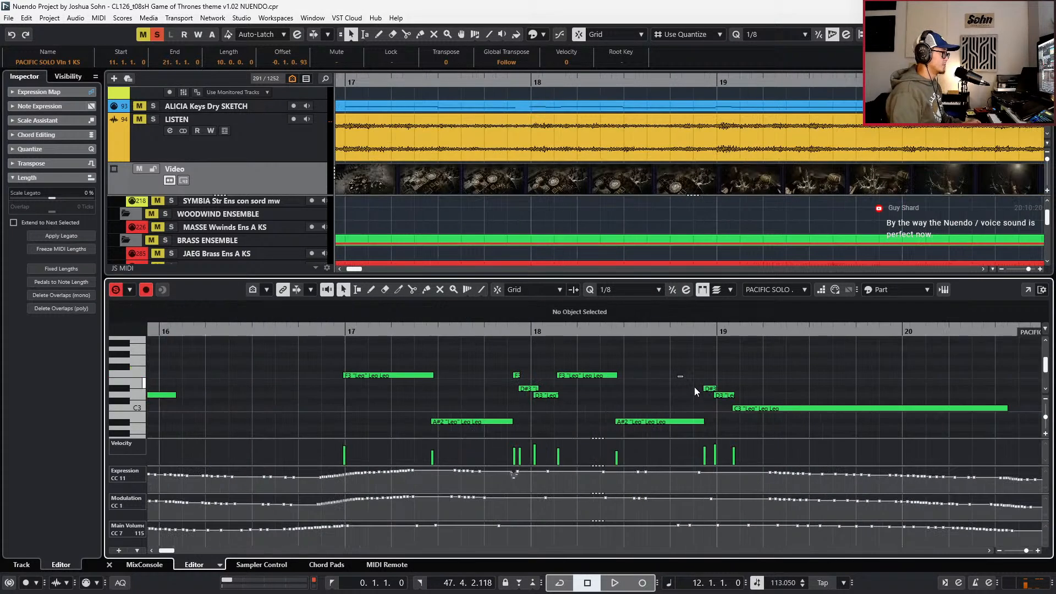
left_click_drag(694, 388, 737, 424)
key("space")
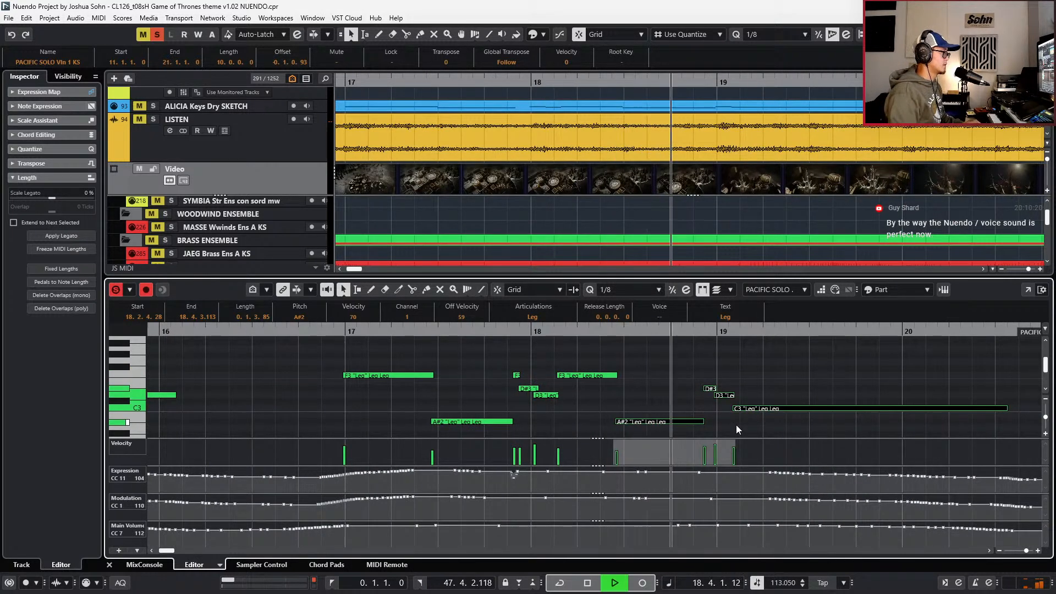
key("space")
- Select the violin's D#3 note just before bar 19 and listen to the transition leading into it
scroll(724, 386, "up", 2)
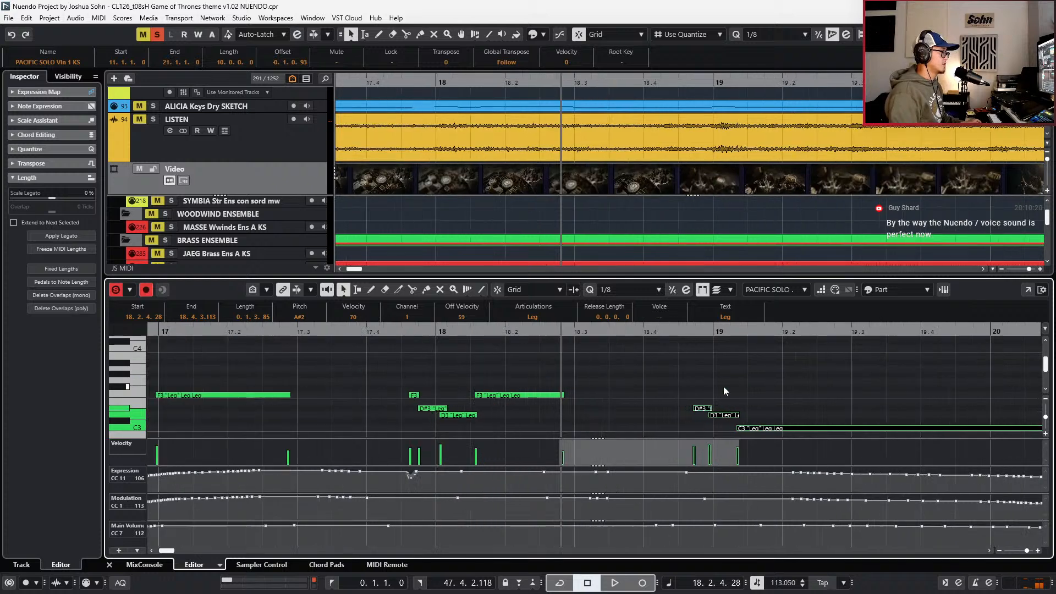
left_click(705, 388)
left_click(695, 414)
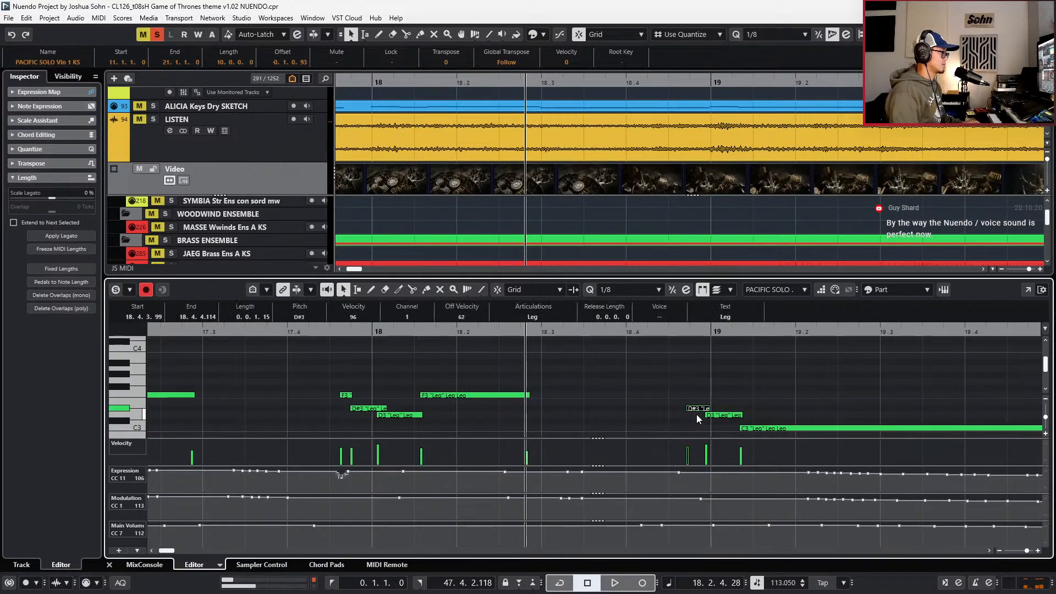
scroll(717, 401, "down", 3)
key("space")
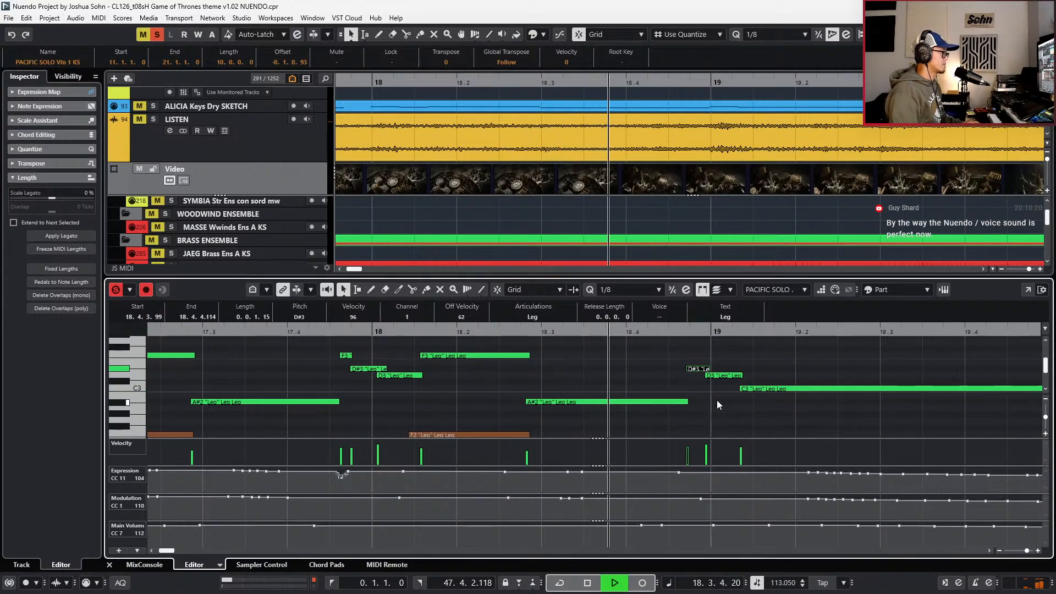
key("space")
- Extend the cello's D2 note at bar 19 to start earlier at 18.4.4.119 and play the passage
scroll(718, 405, "down", 3)
scroll(740, 392, "up", 3)
scroll(740, 394, "down", 1)
scroll(739, 394, "down", 3)
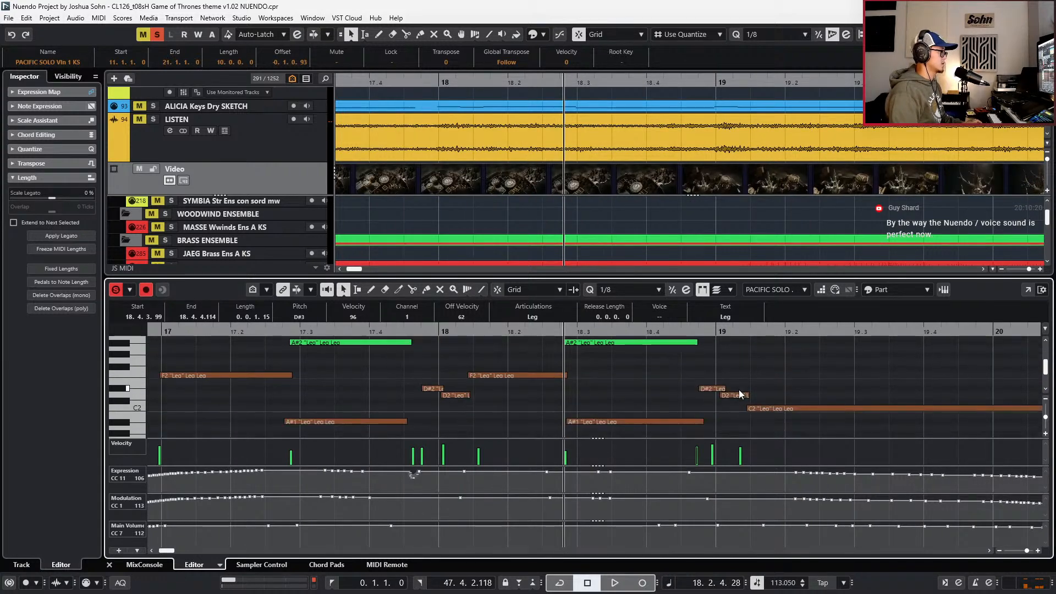
scroll(740, 394, "down", 2)
scroll(740, 394, "up", 3)
left_click(723, 396)
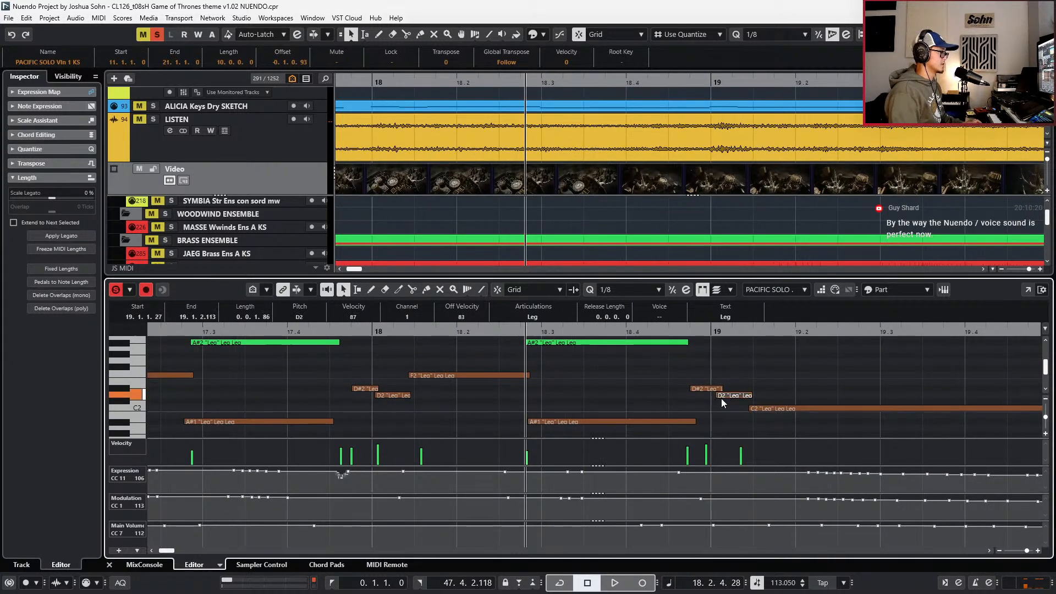
left_click_drag(715, 395, 712, 396)
key("space")
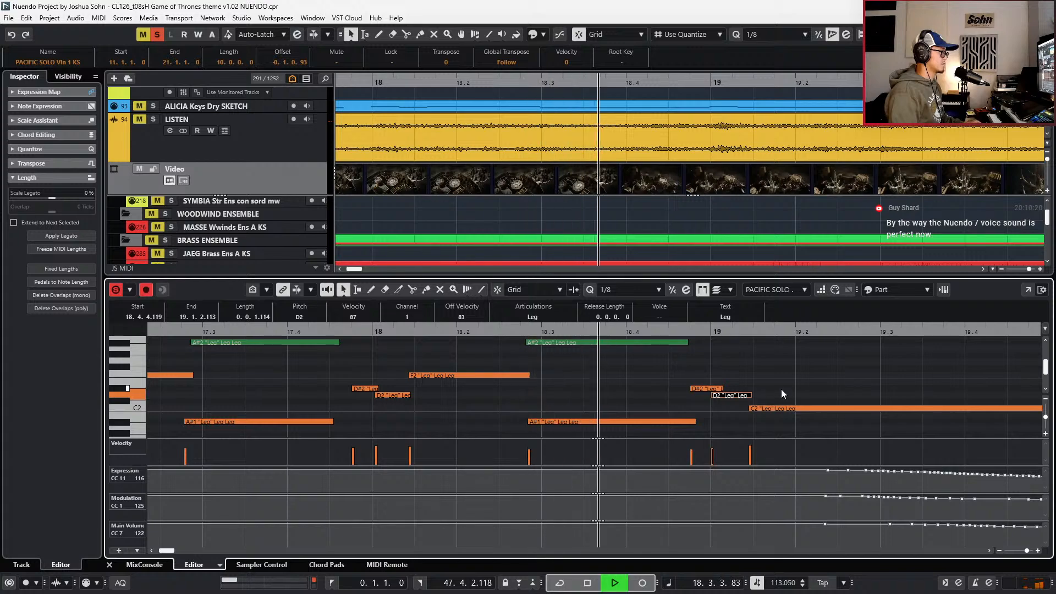
key("space")
- Return to the full arrangement view with the solo violin and cello tracks unsoloed and the playhead at bar 1
key("ctrl+e")
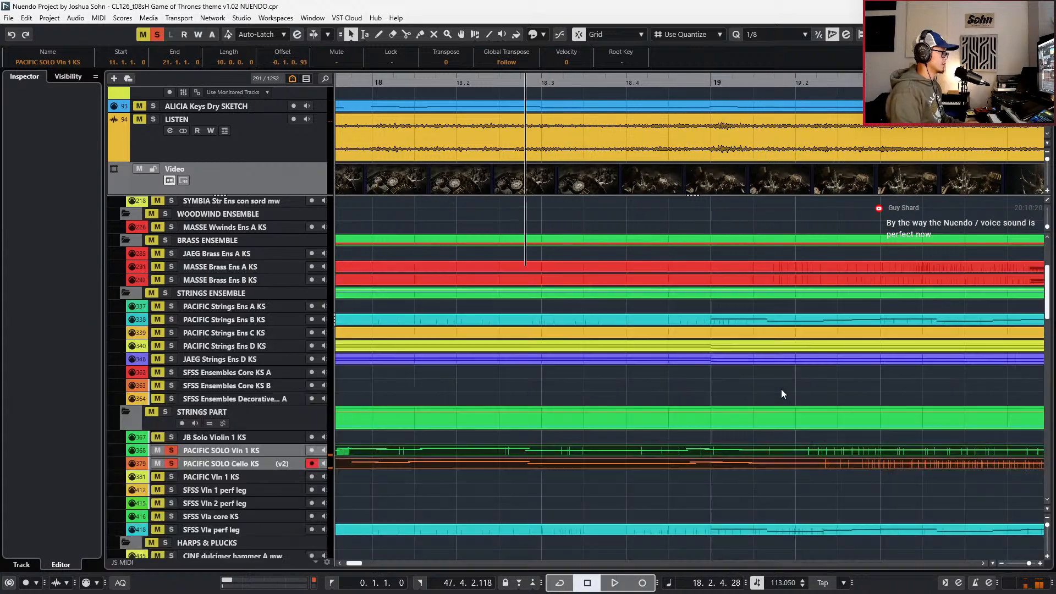
key("g")
key("g")
key("g")
key("g")
key("g")
key("g")
key("g")
key("g")
key("g")
key("g")
key("g")
key("g")
key("s")
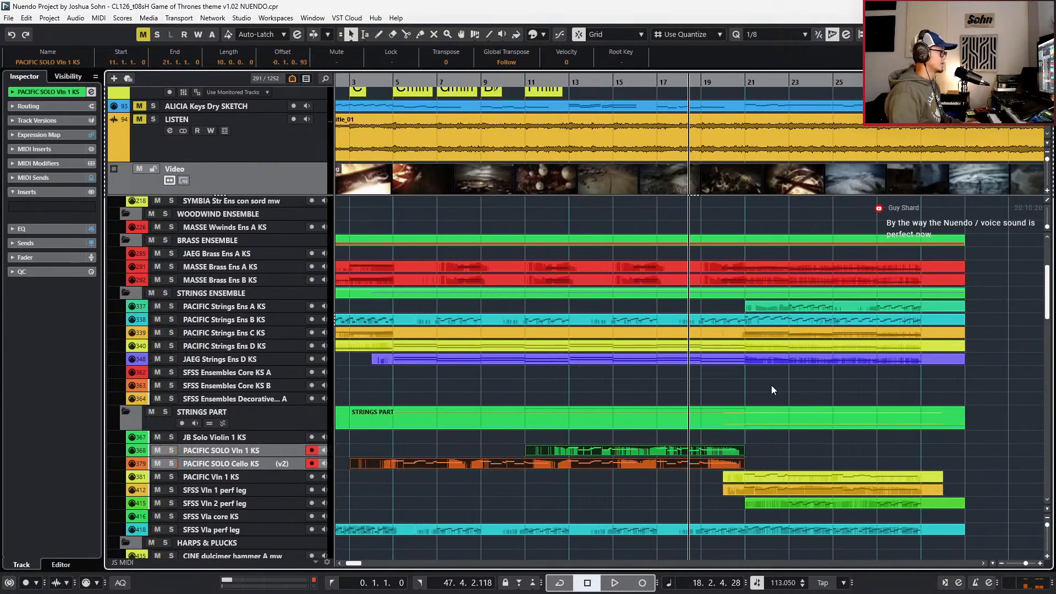
key("Home")
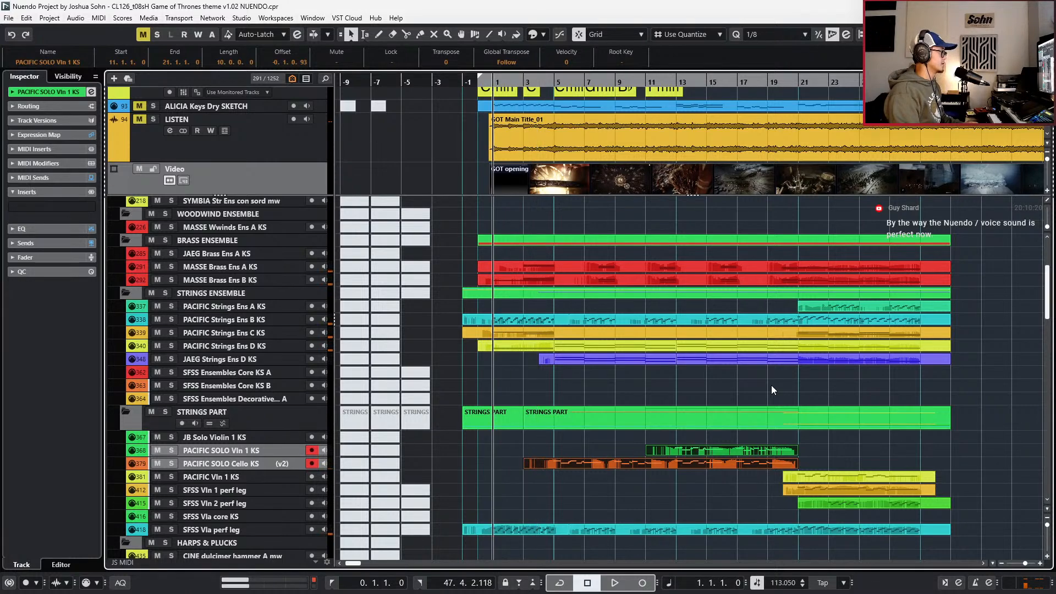
- Solo the RA Tambur, SILK tanpura, KONTAKT sitar and CELTIC strings II tracks and listen to their opening parts
left_click(551, 360)
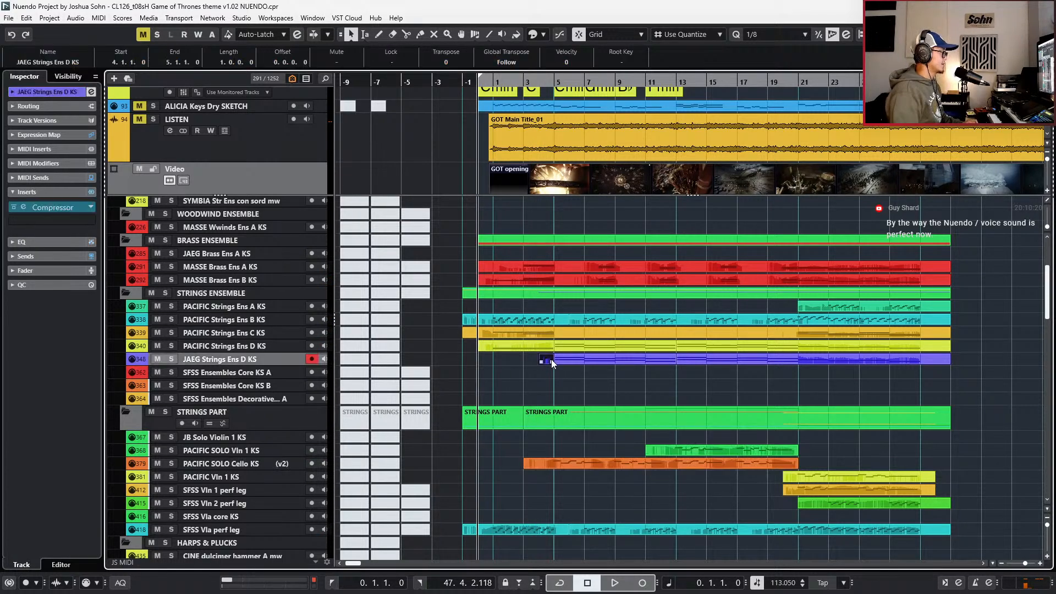
key("ctrl+shift+a")
key("KP_Add")
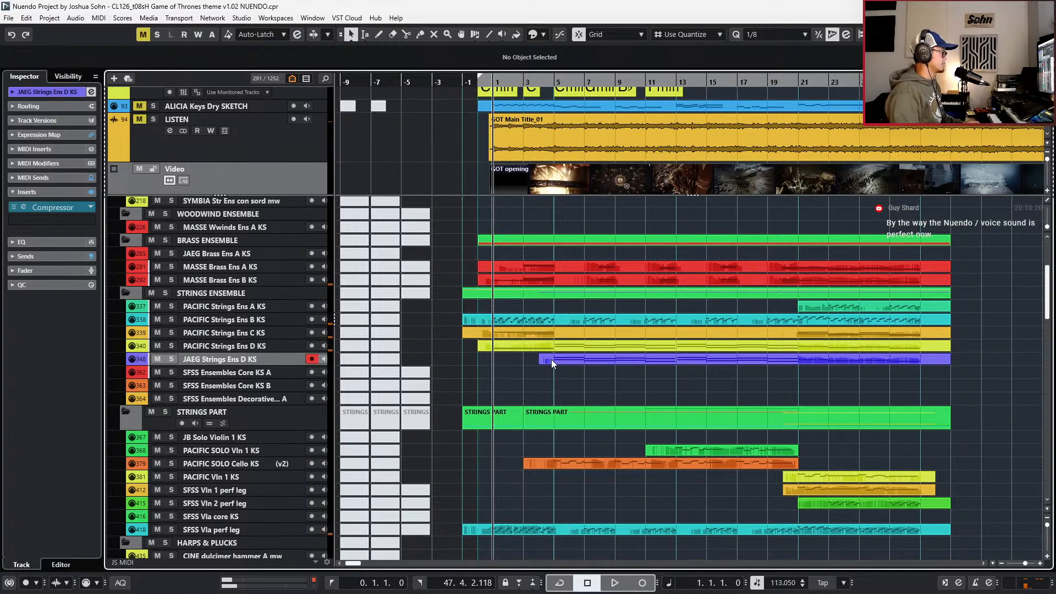
scroll(551, 360, "down", 5)
scroll(562, 371, "up", 4)
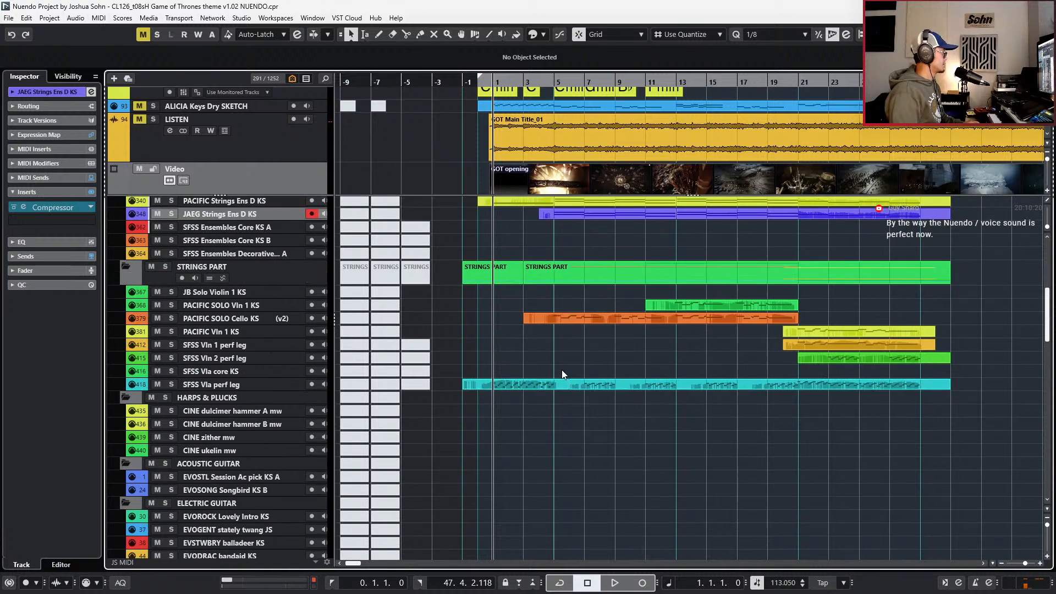
scroll(562, 370, "down", 7)
scroll(573, 386, "down", 4)
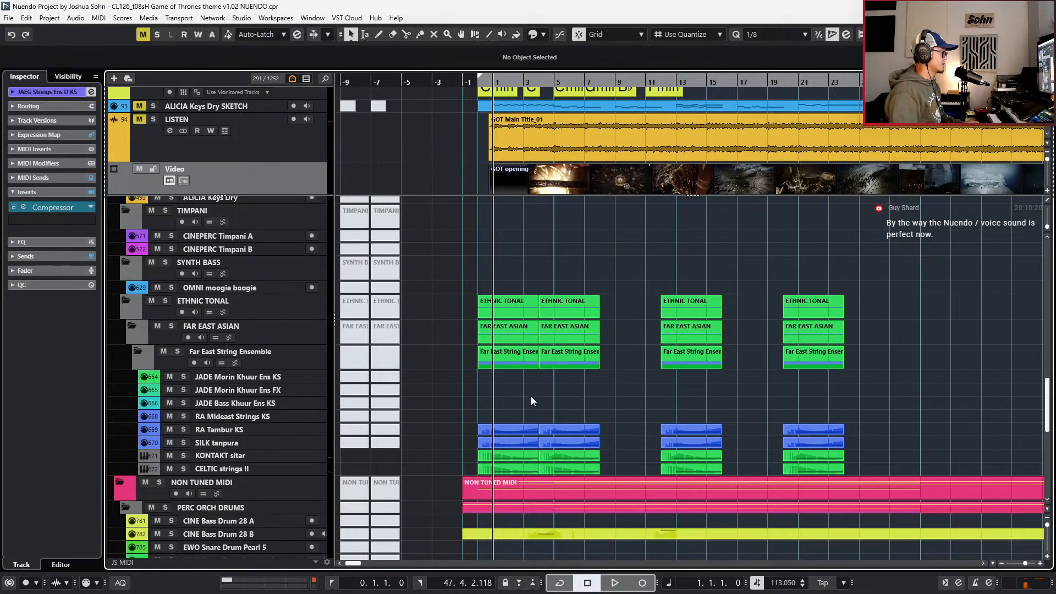
left_click_drag(519, 458, 520, 467)
key("s")
key("space")
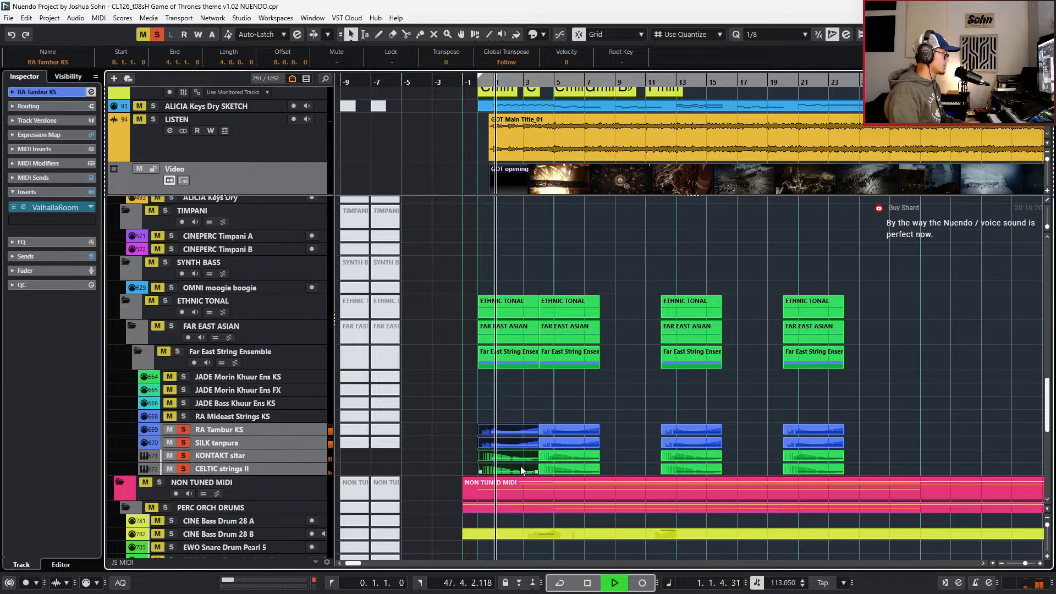
key("space")
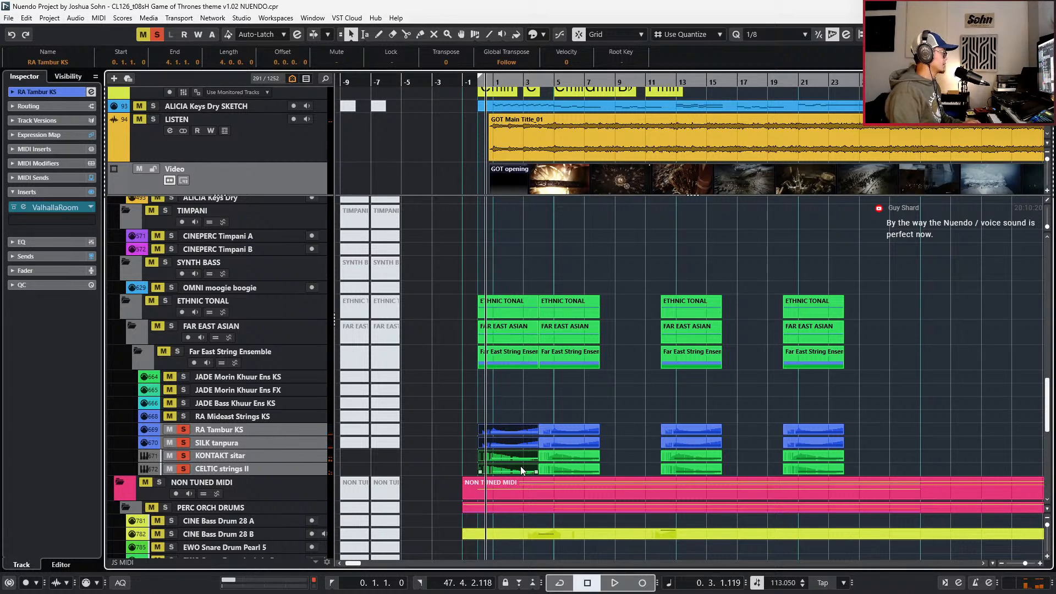
key("s")
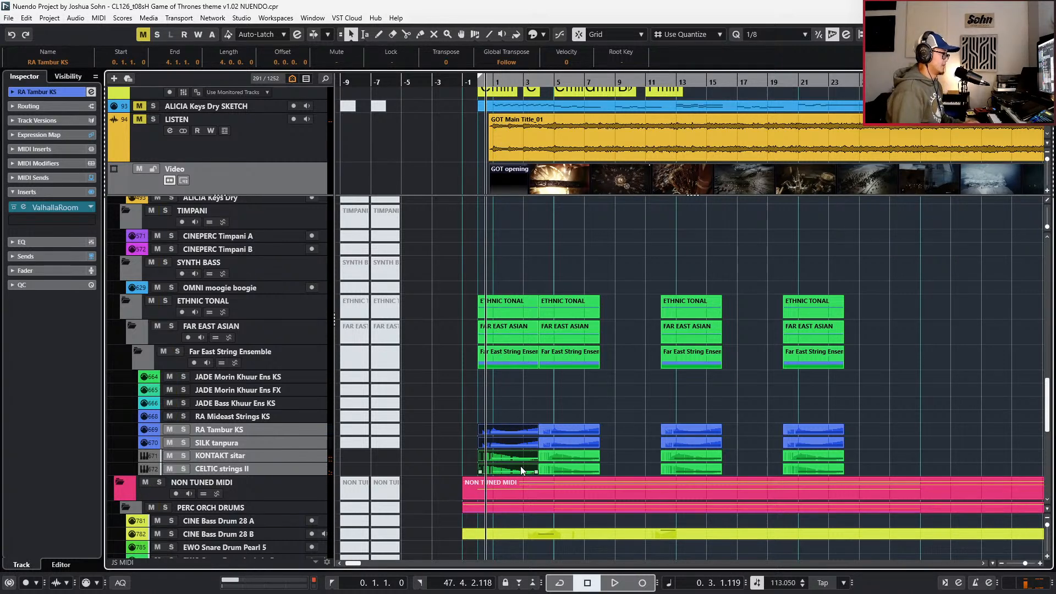
- Glue the separate parts on the RA Tambur, SILK tanpura, KONTAKT sitar and CELTIC strings II tracks into one continuous part per track
key("g")
key("g")
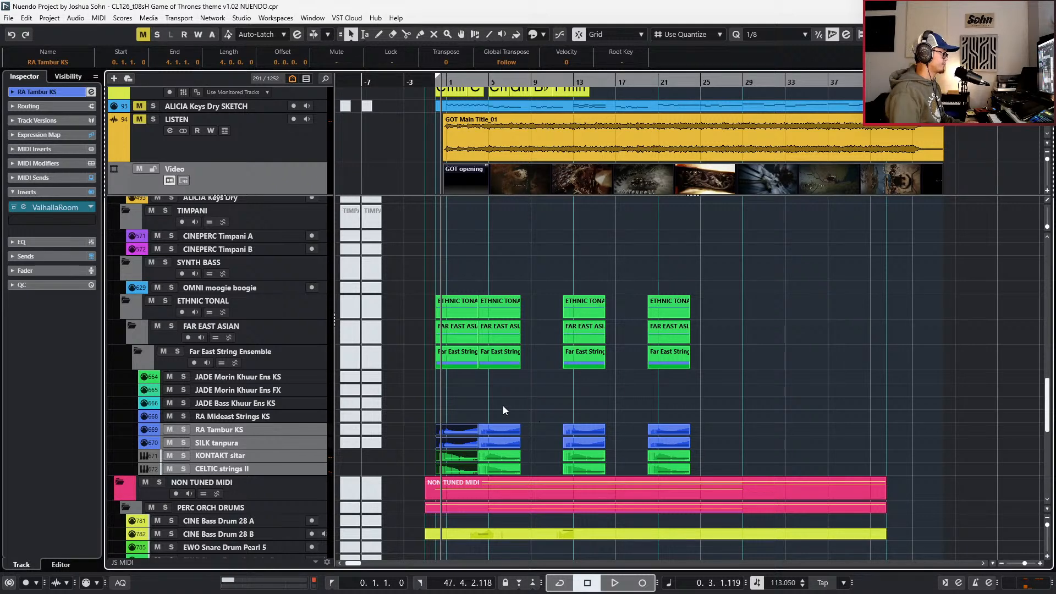
left_click_drag(464, 410, 481, 468)
key("ctrl+j")
left_click_drag(547, 409, 667, 471)
key("ctrl+j")
left_click_drag(512, 469, 519, 461)
key("ctrl+j")
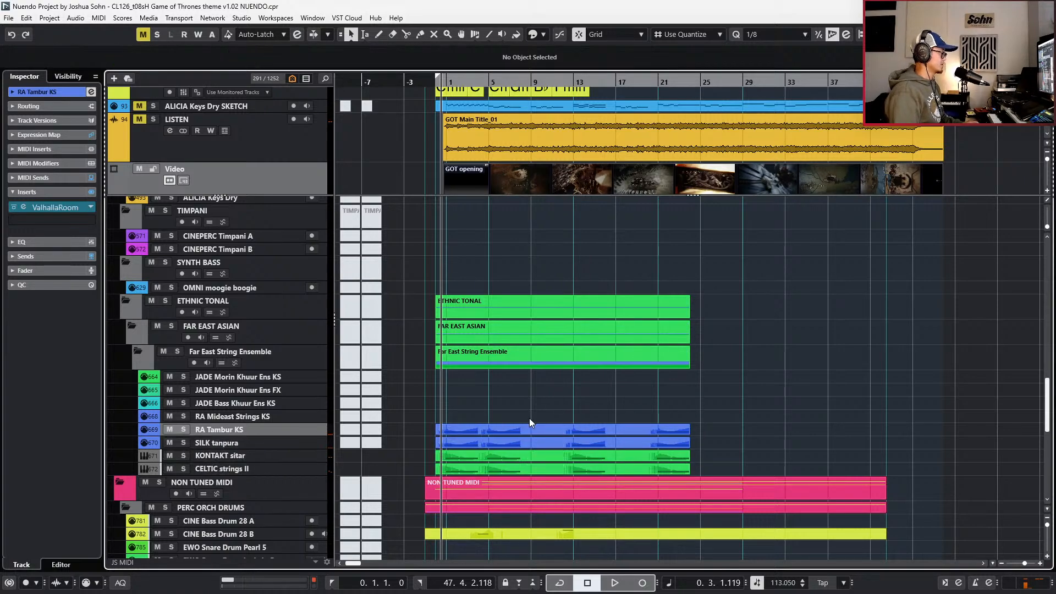
- Open the four joined ethnic string parts together in the key editor and play back their opening note
left_click_drag(542, 410, 548, 472)
key("Return")
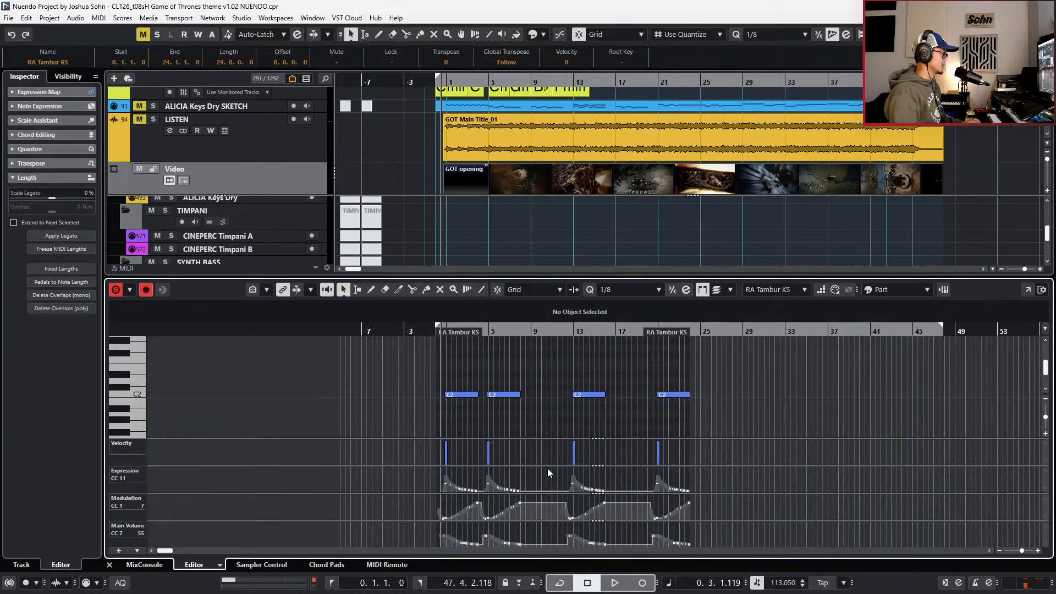
scroll(525, 459, "up", 3)
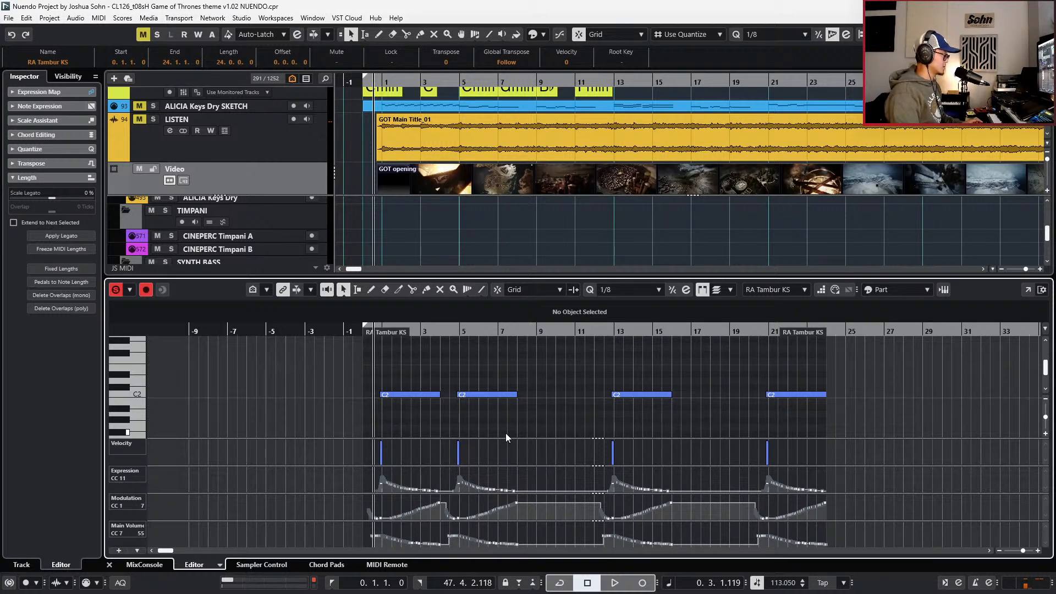
left_click(507, 435)
key("space")
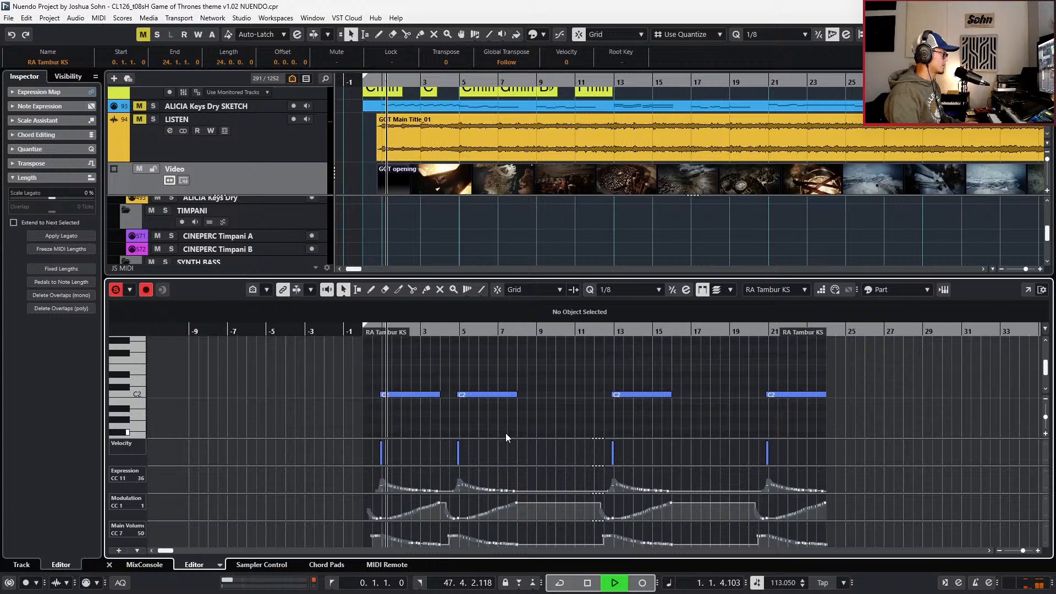
key("space")
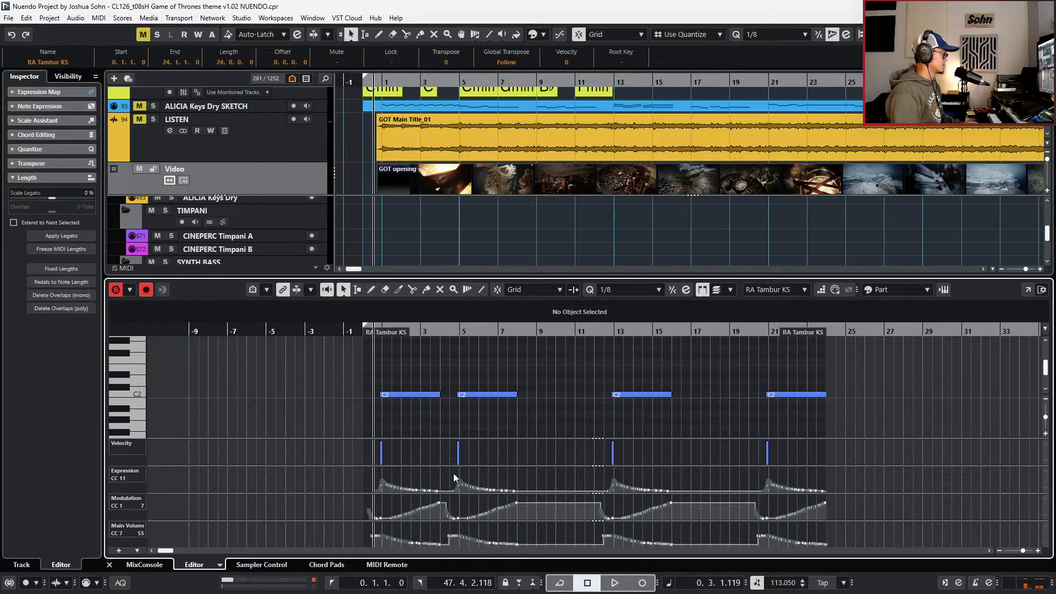
- Slightly scale down the RA Tambur expression (CC 11) curve between the end of bar 4 and bar 8, then compare it by ear with the opening
left_click_drag(453, 471, 516, 492)
key("alt+space")
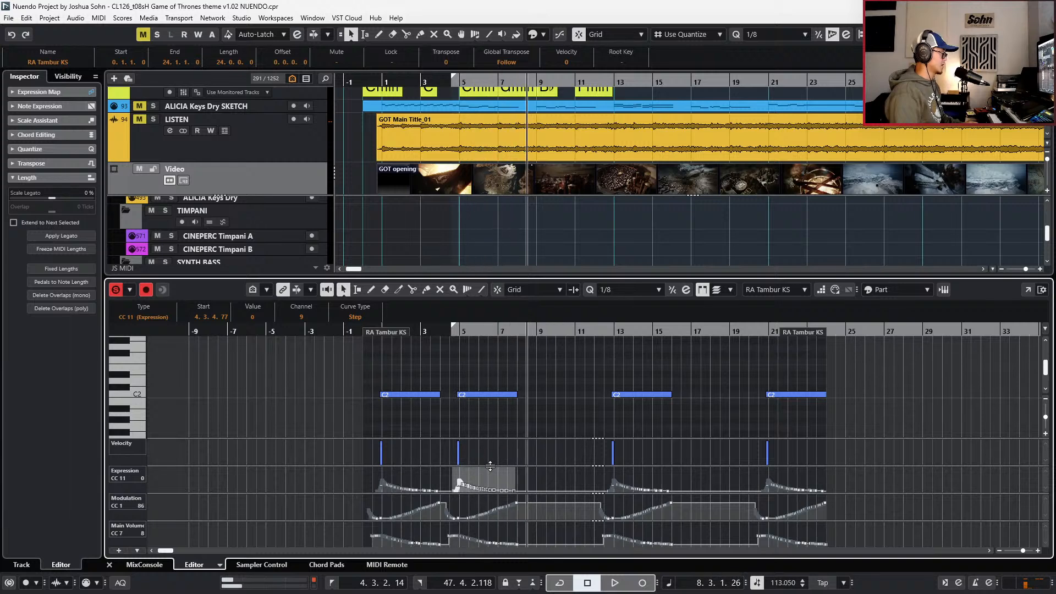
left_click_drag(491, 466, 490, 465)
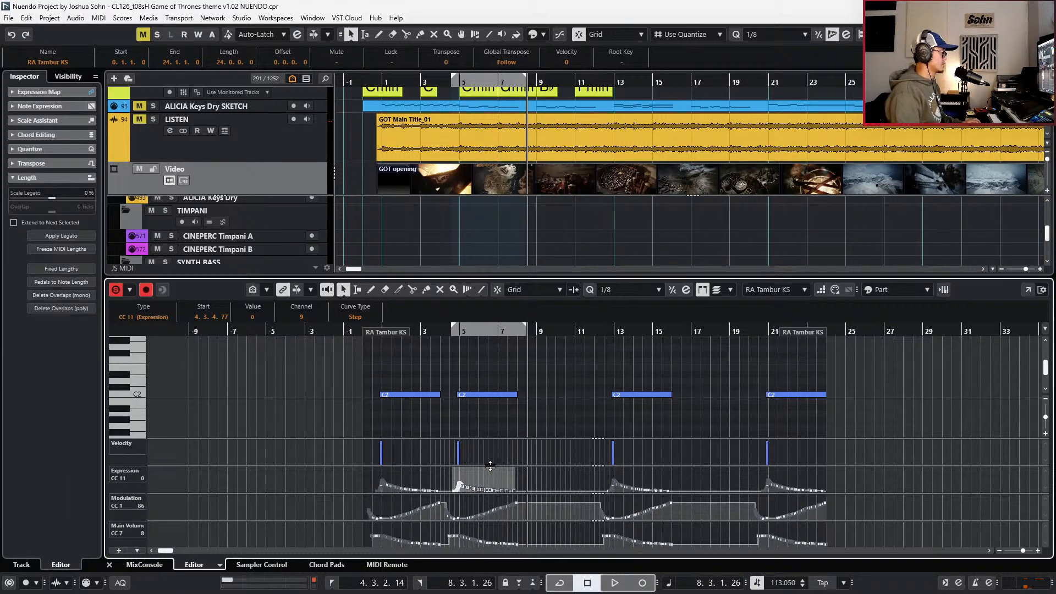
key("alt+space")
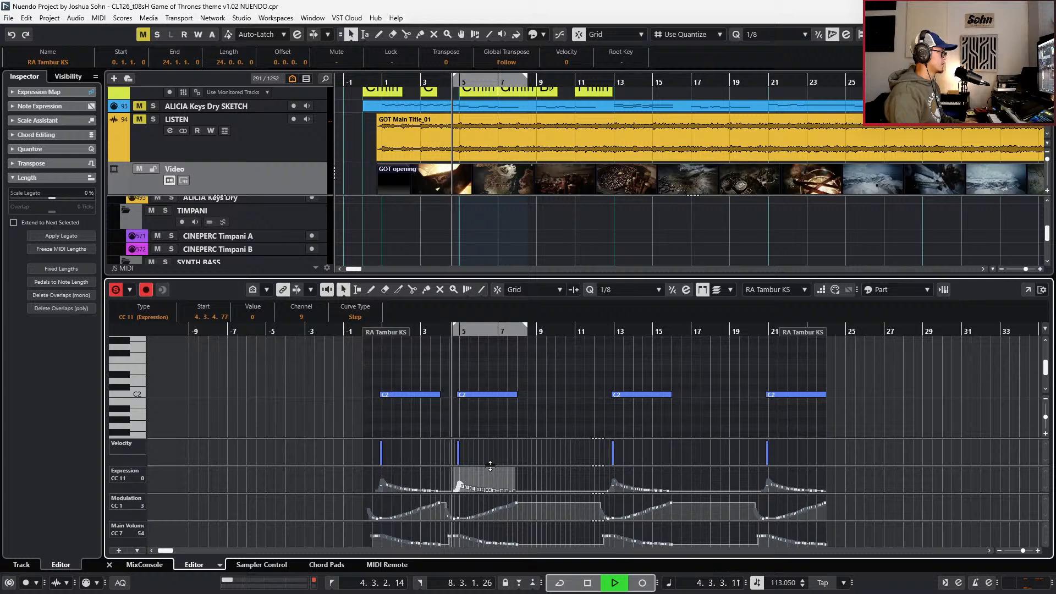
key("space")
key("Home")
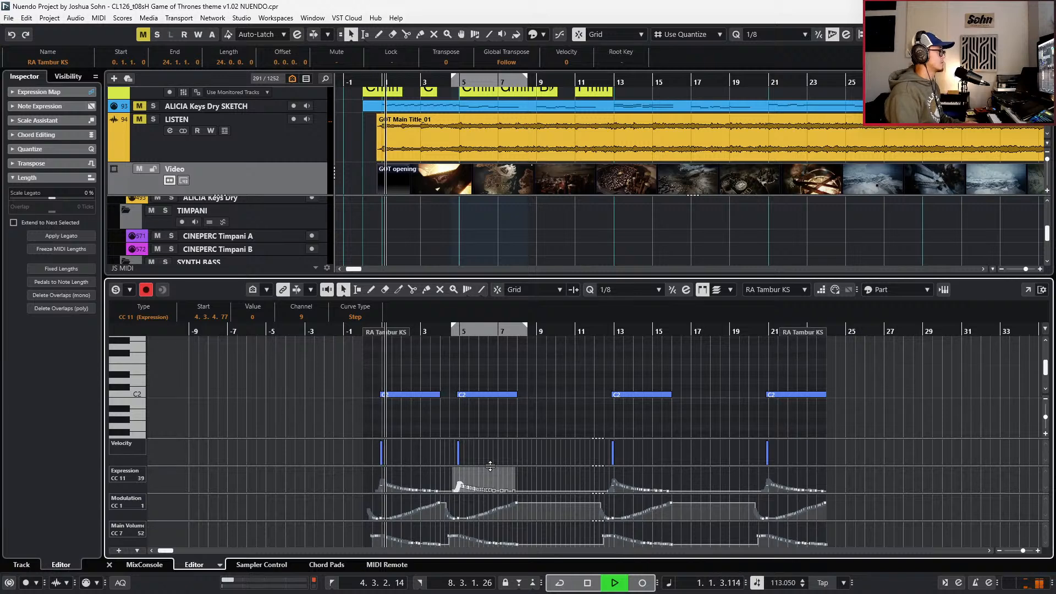
key("space")
key("Return")
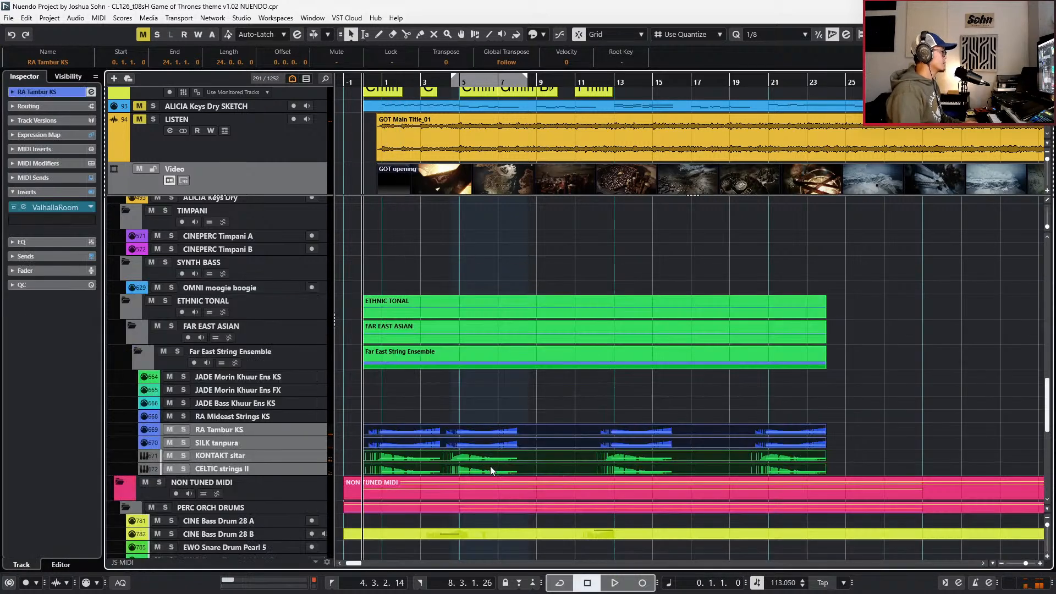
- Listen to the RA Tambur and SILK tanpura tracks soloed together, then unsolo them
left_click_drag(432, 417, 427, 442)
key("s")
key("space")
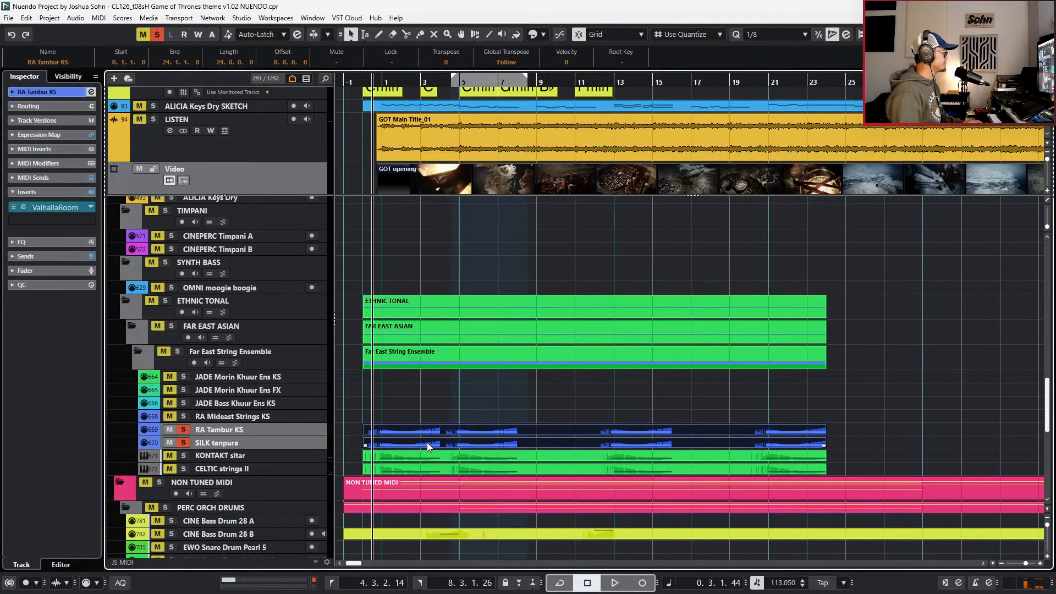
key("space")
key("s")
- Solo the KONTAKT sitar and CELTIC strings II tracks together and play their opening
left_click(381, 459)
left_click(358, 458)
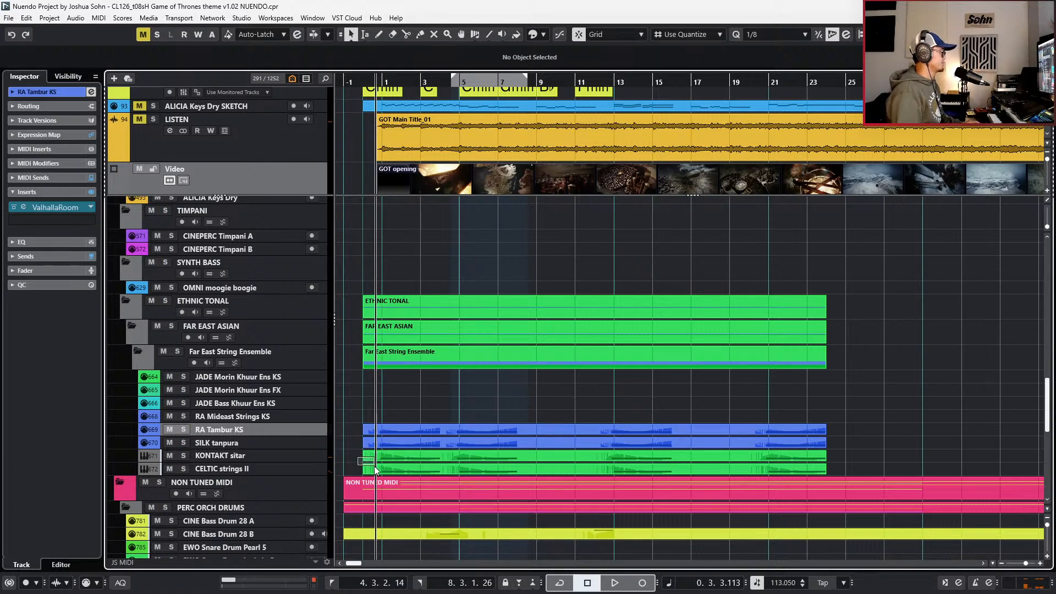
left_click_drag(375, 465, 377, 467)
key("s")
key("space")
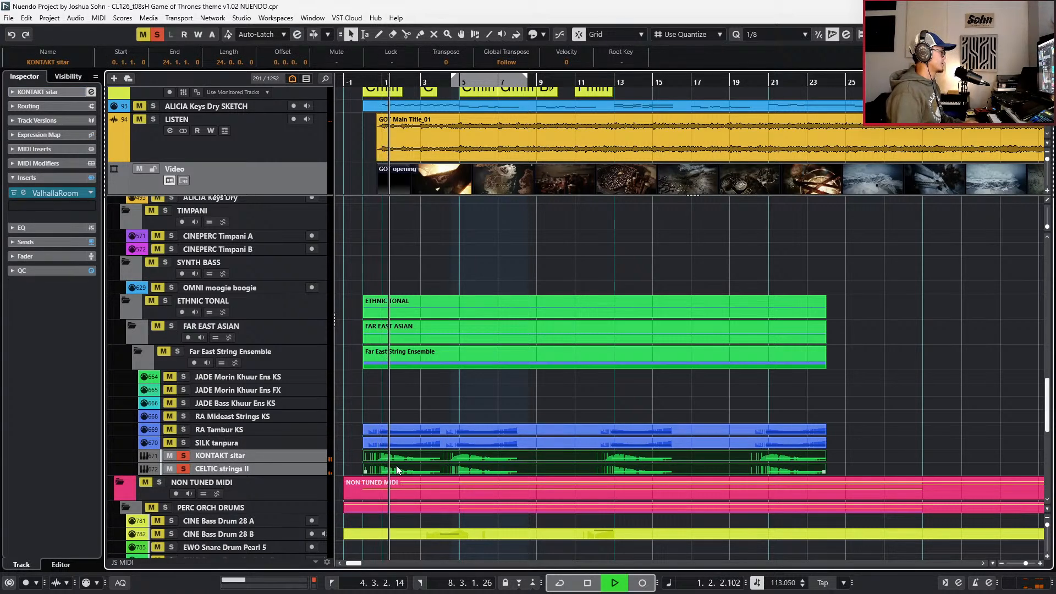
key("space")
- Play the opening of the RA Tambur track on its own, then unsolo it
left_click(399, 429)
key("s")
key("space")
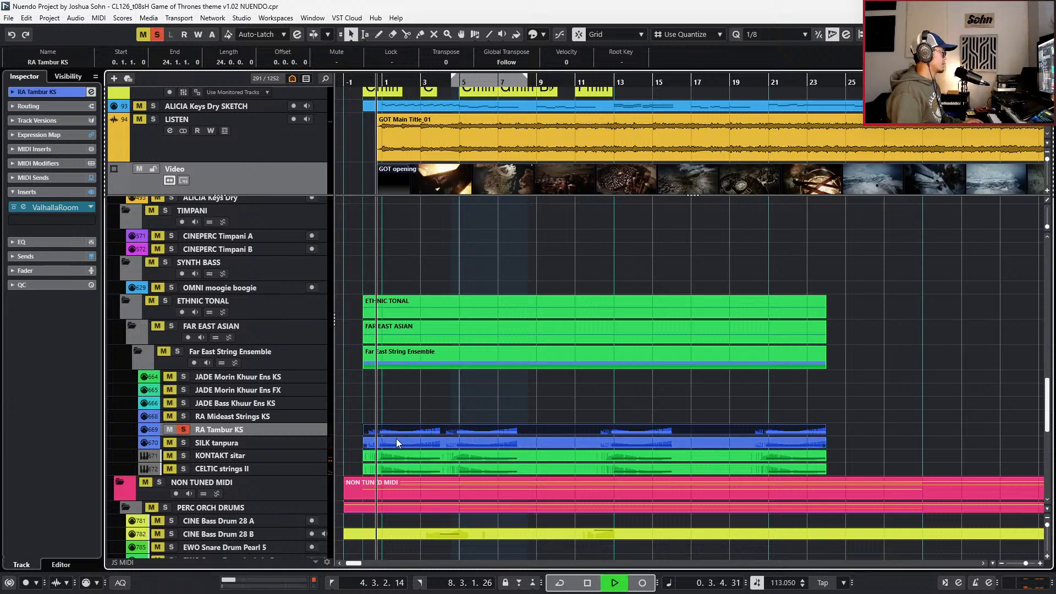
key("s")
key("space")
- Set the locators around the whole RA Tambur part, from 0.1.1.0 to 24.1.1.0, and play it from the start
double_click(396, 431)
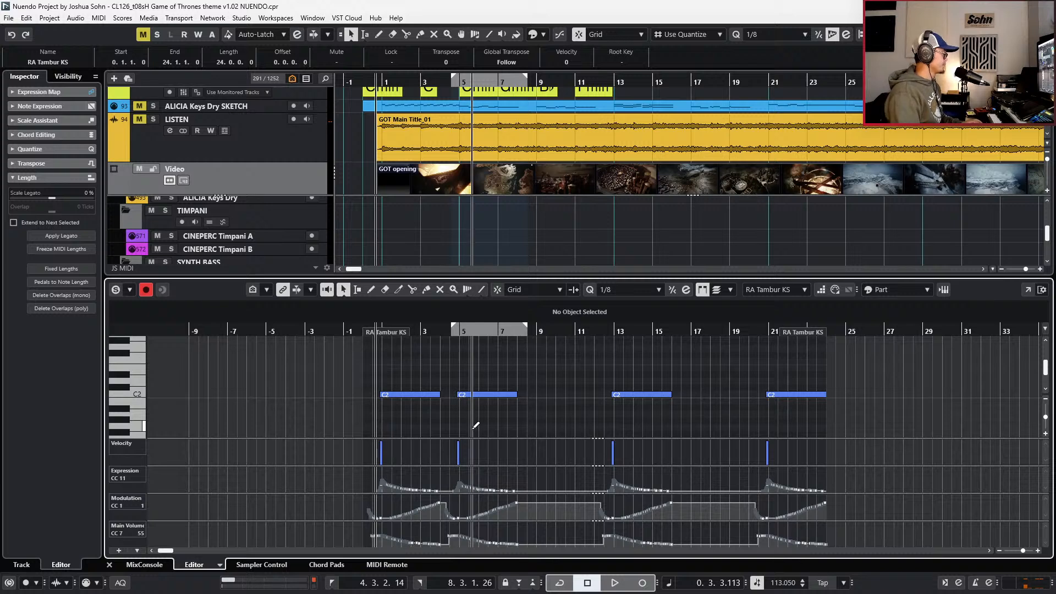
key("Home")
key("ctrl+KP_1")
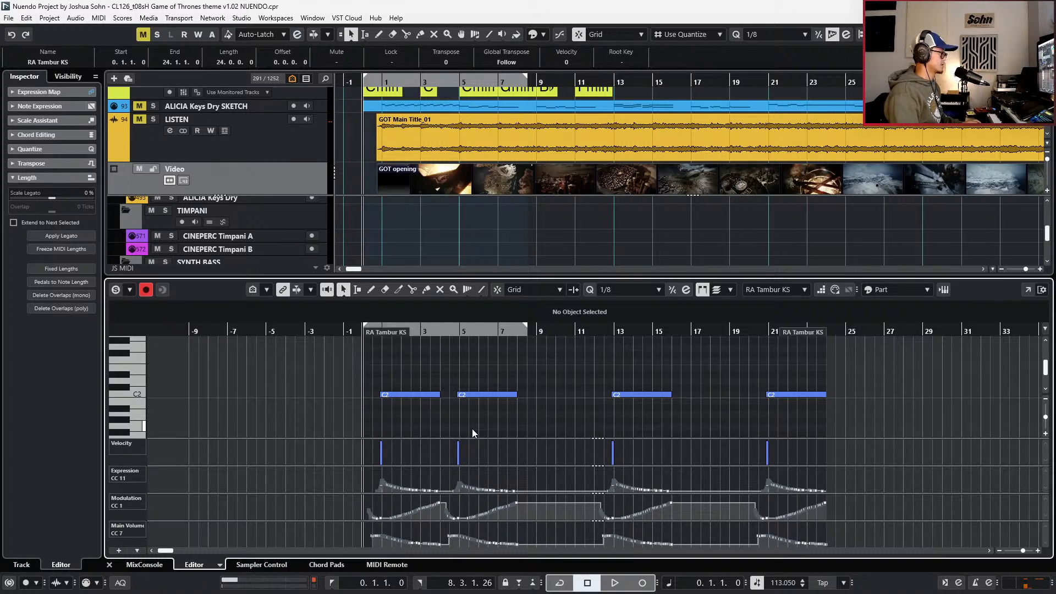
key("p")
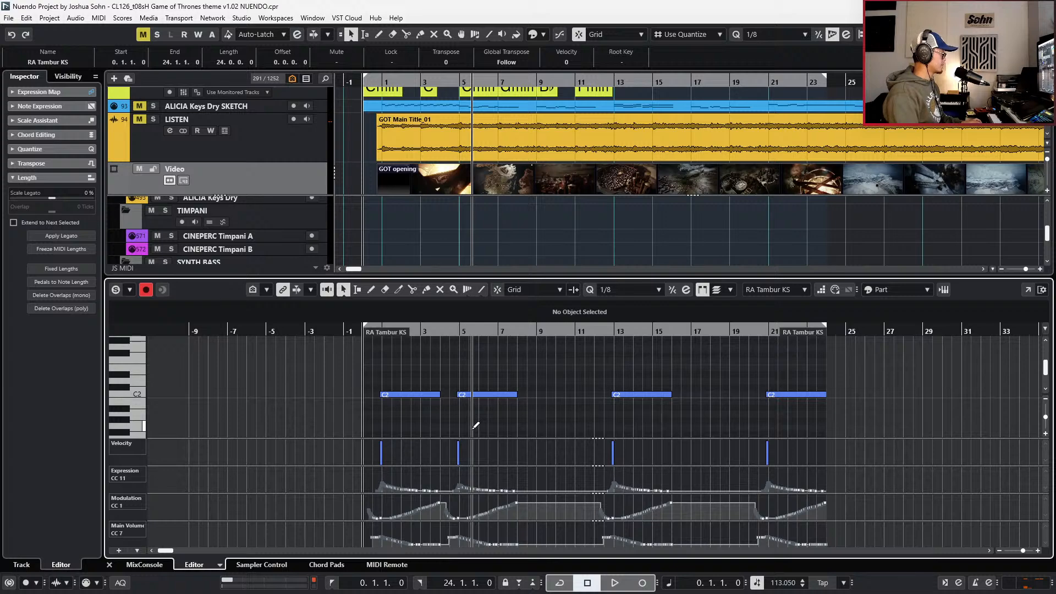
key("space")
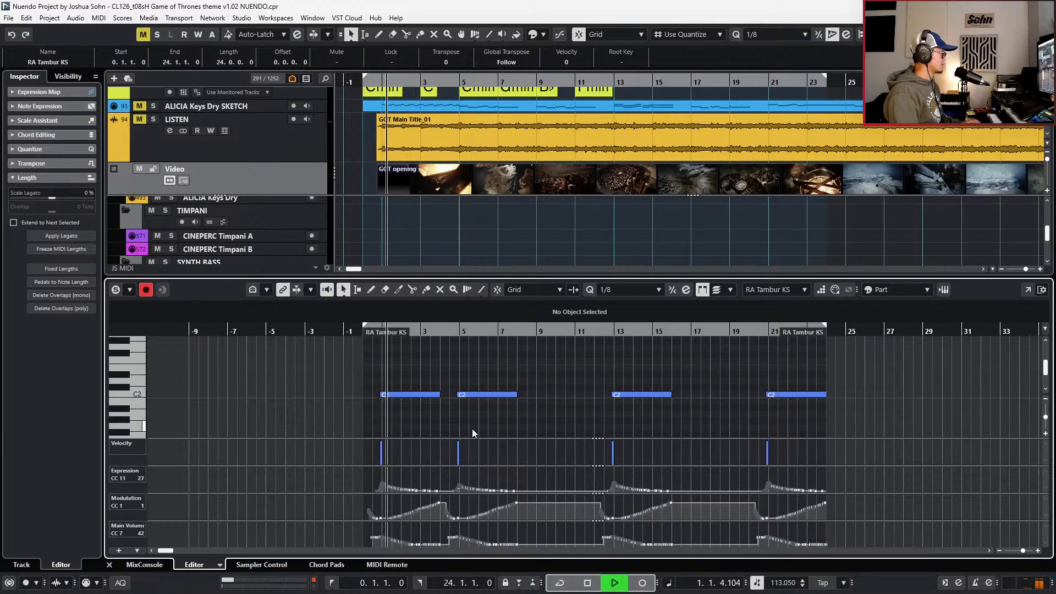
key("ctrl+alt+e")
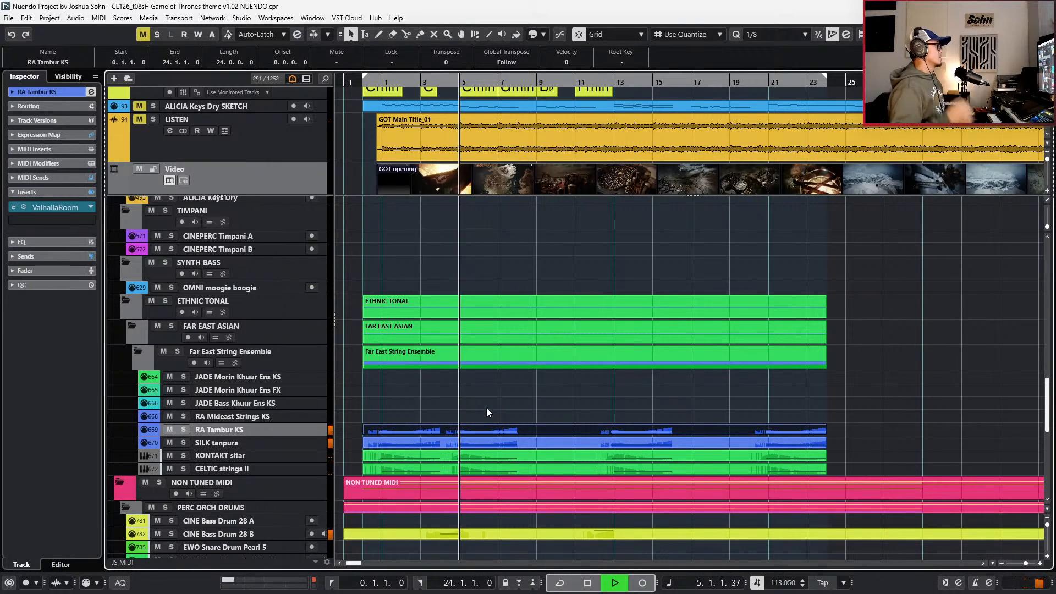
- Audition the soloed RA Tambur track up to bar 5 and the soloed KONTAKT sitar track leading into bar 5
key("s")
key("space")
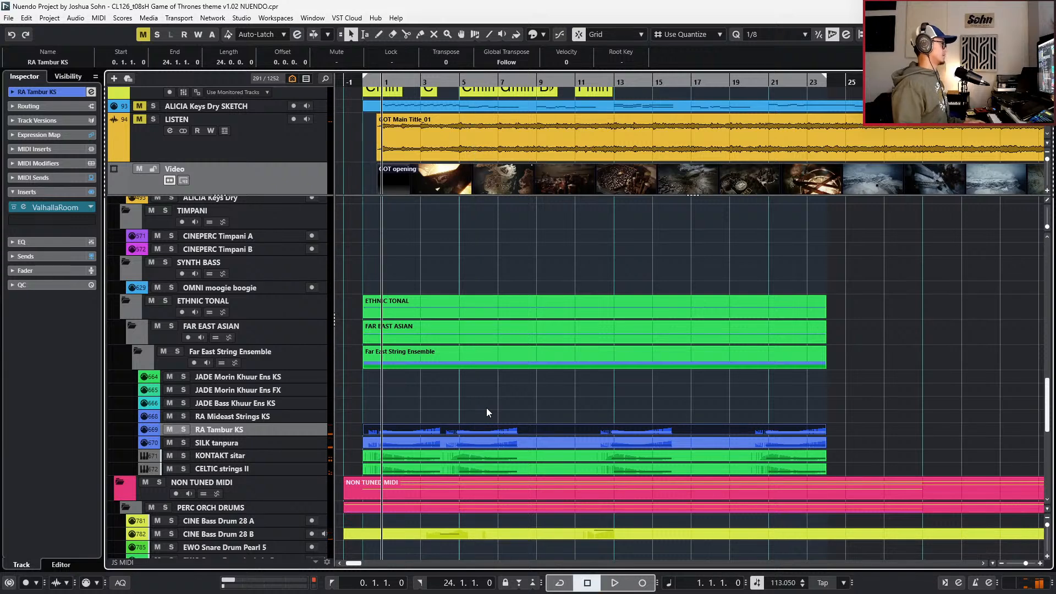
key("space")
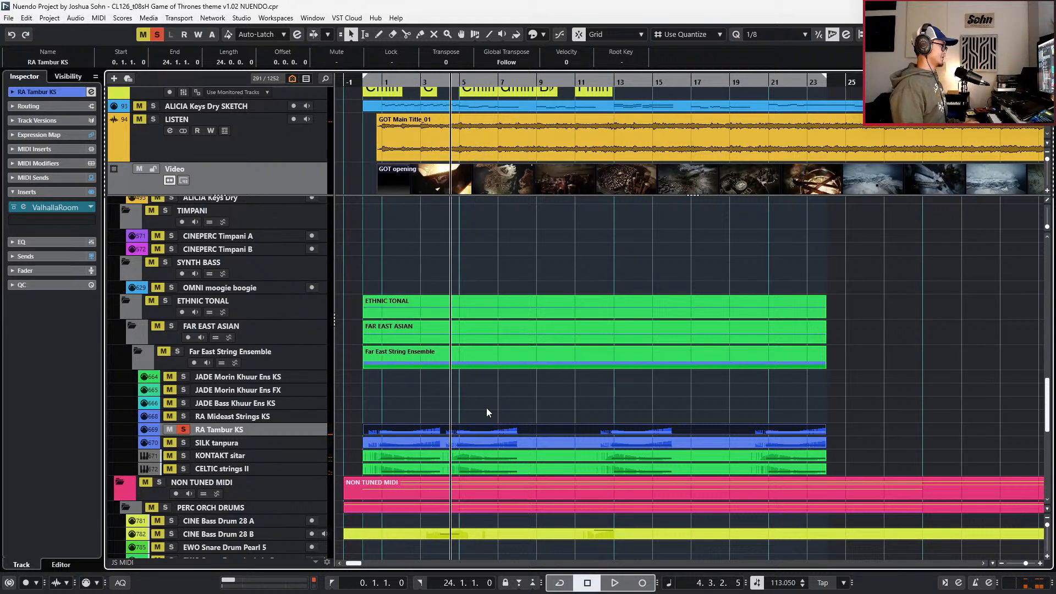
key("space")
left_click(481, 454)
key("space")
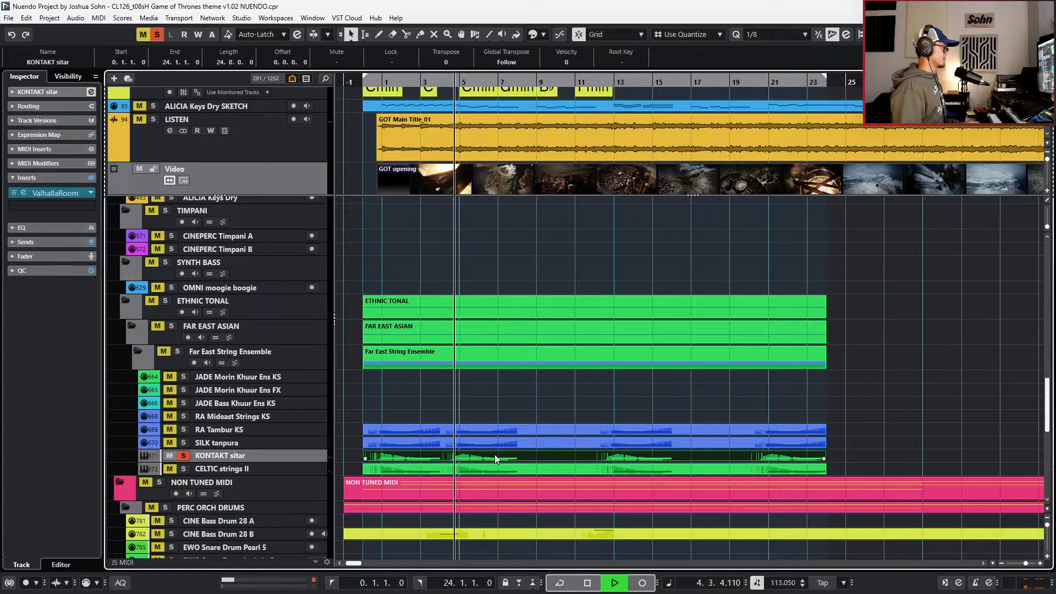
key("space")
- Delete the KONTAKT sitar's modulation (CC 1) spikes just before bars 5, 13 and 21, and set the left locator to 4.3.2.5
double_click(494, 454)
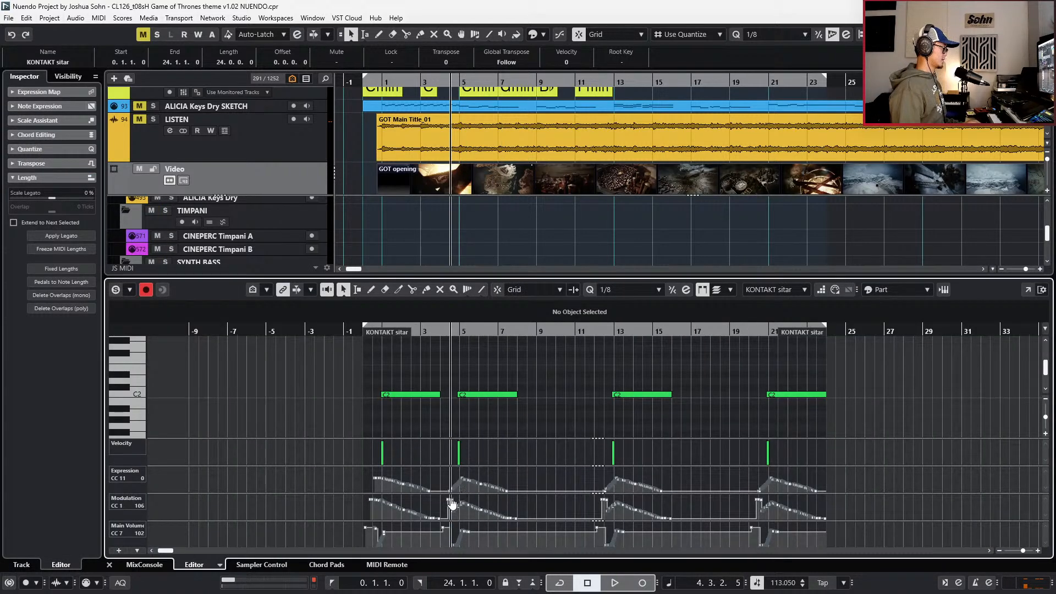
key("h")
left_click_drag(443, 505, 461, 493)
key("Delete")
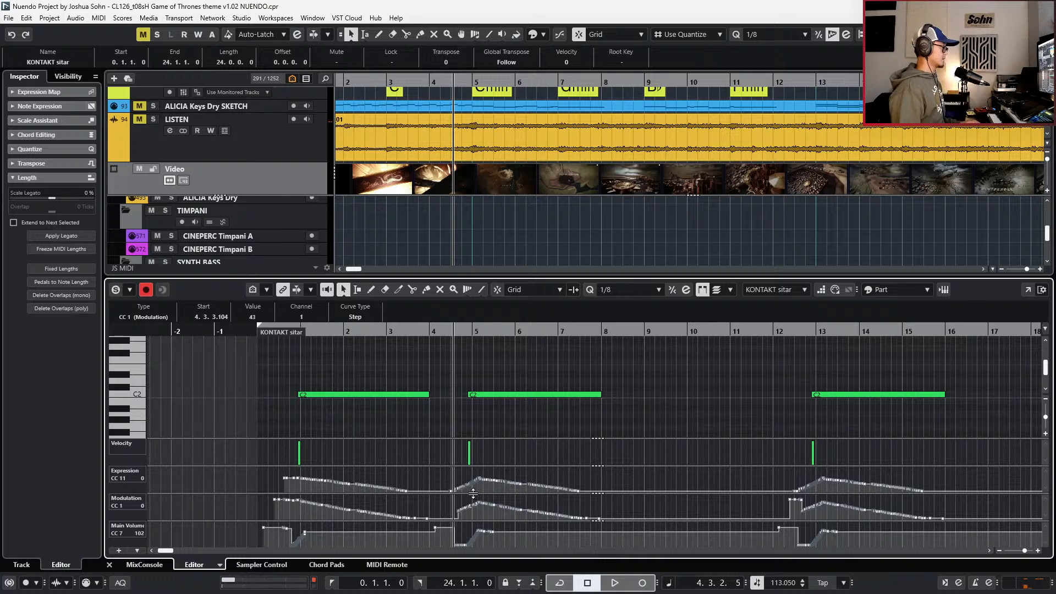
key("g")
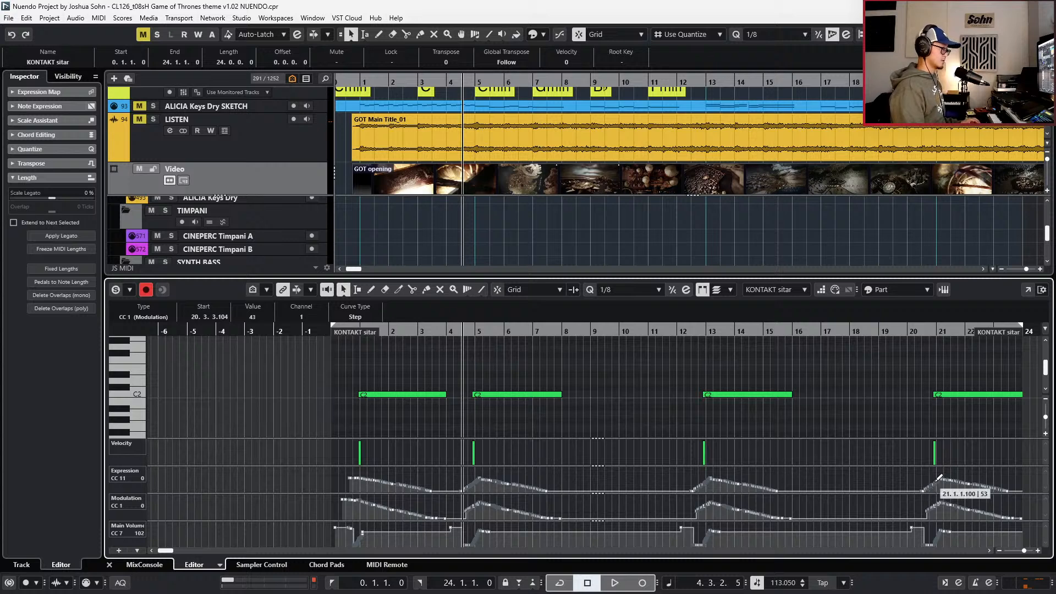
key("ctrl+KP_1")
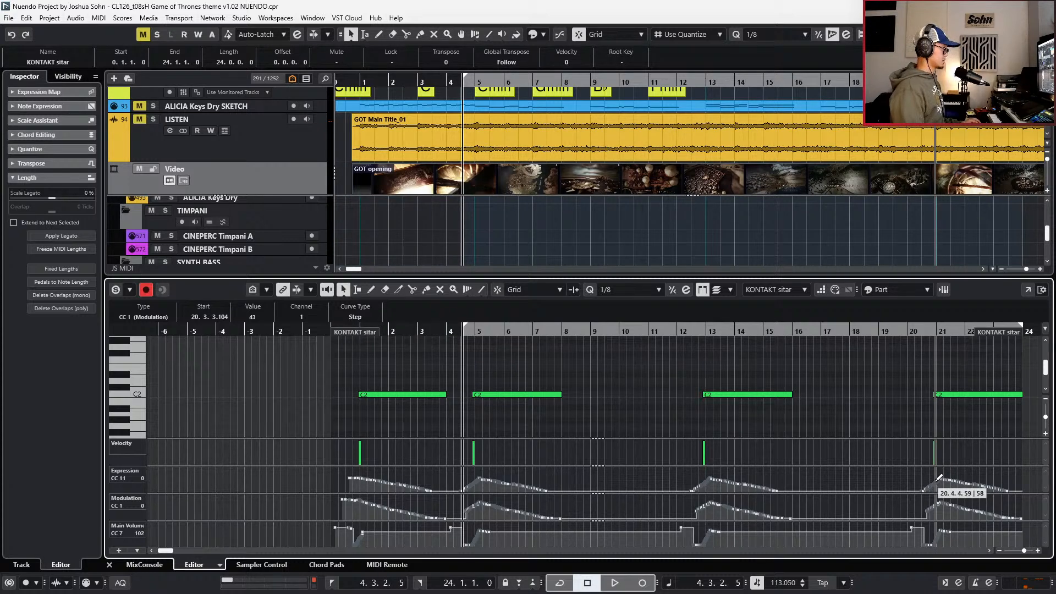
left_click(849, 395)
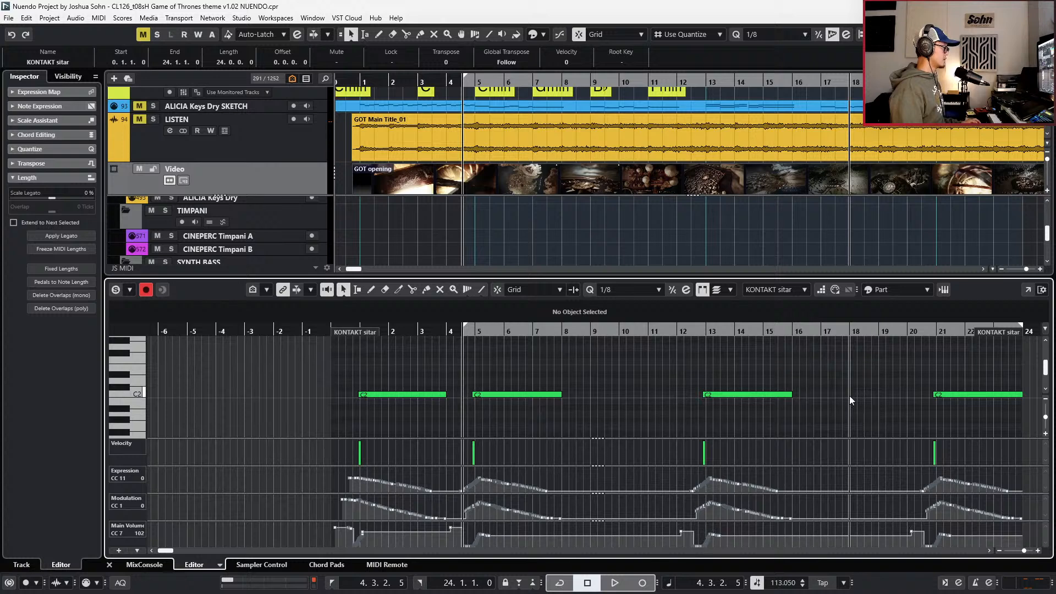
- Play the KONTAKT sitar part from 4.3.2.5 into bar 6, then close its note editor
key("space")
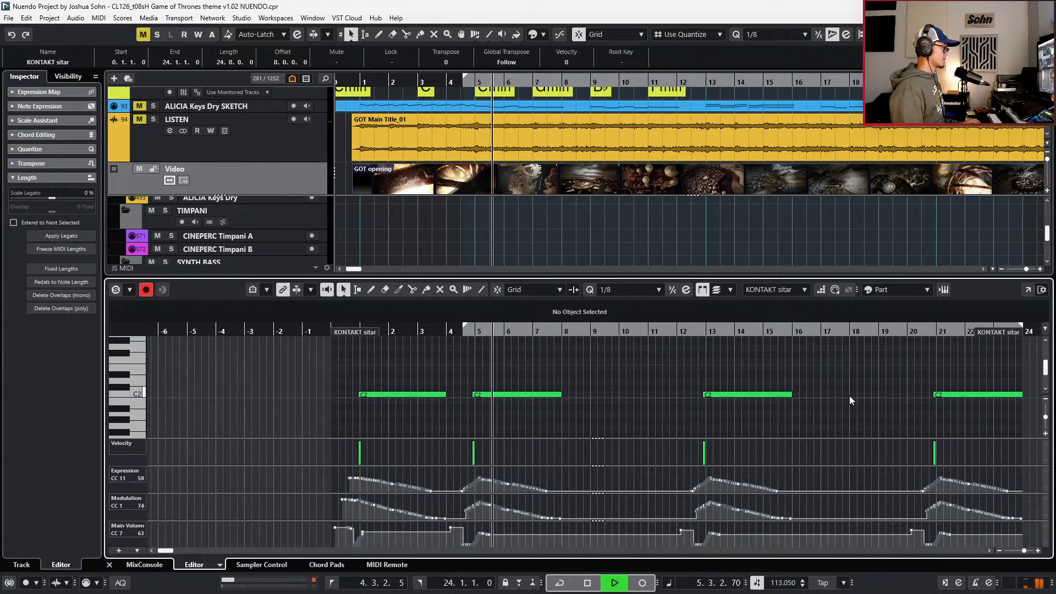
key("space")
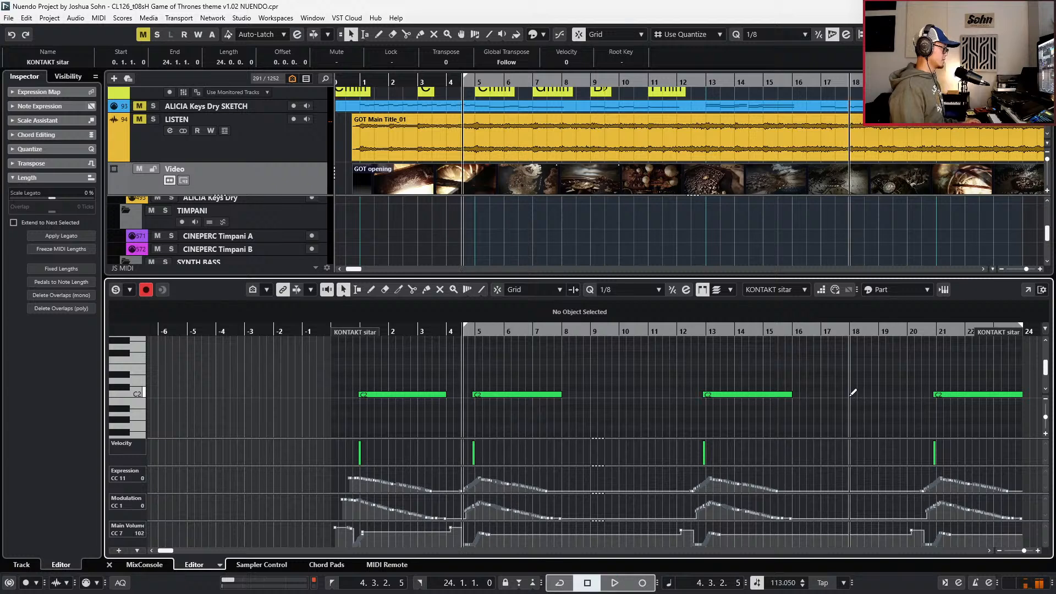
key("space")
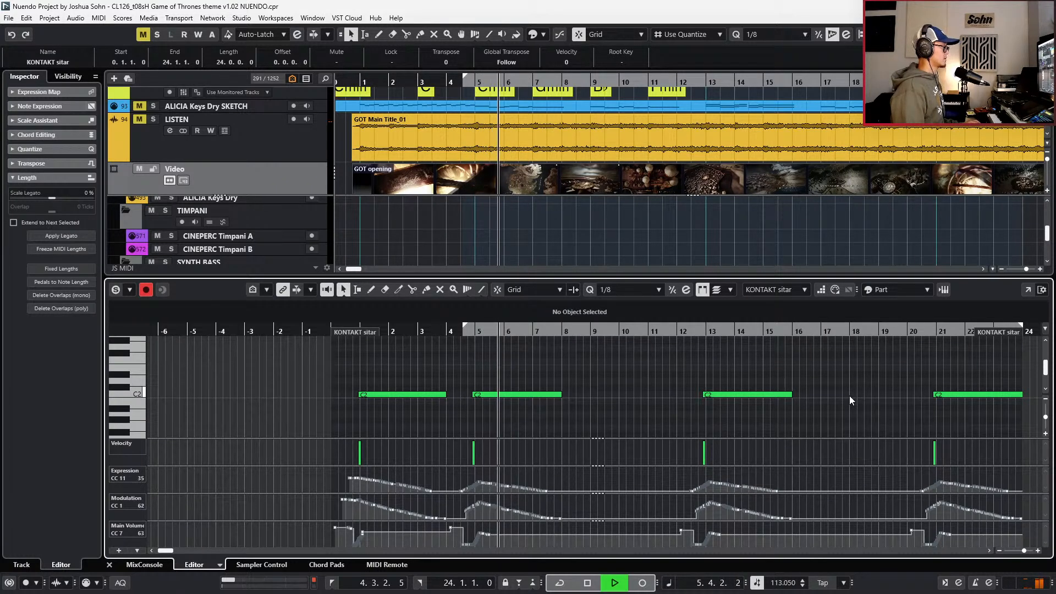
key("ctrl+e")
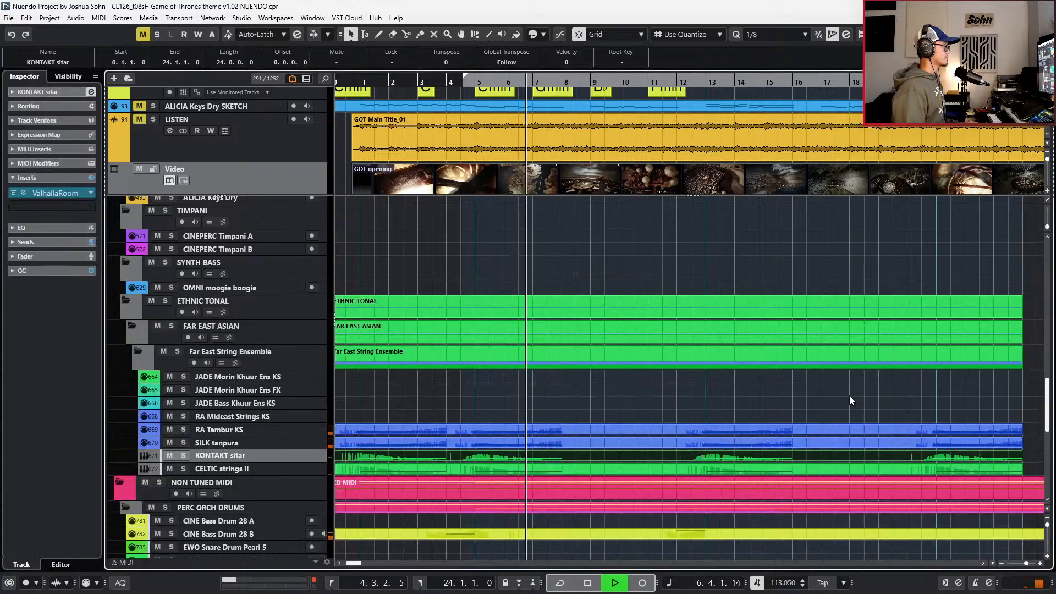
key("space")
key("g")
key("g")
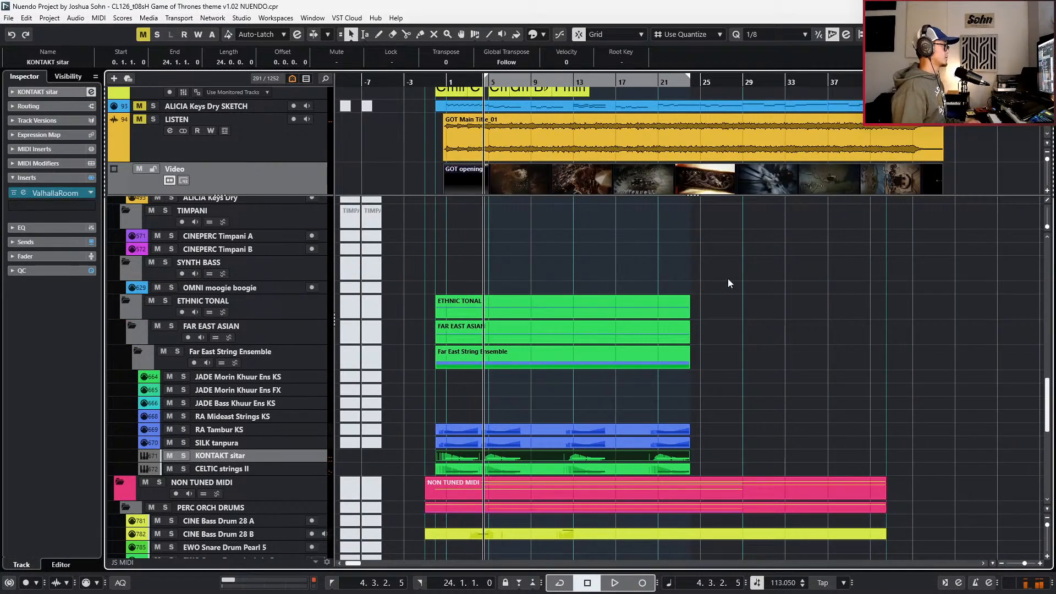
- Set the locators around the MASSE Brass Ens A part, from 0.1.1.0 to 31.1.1.0, and return to the start
scroll(695, 272, "up", 10)
scroll(670, 271, "up", 3)
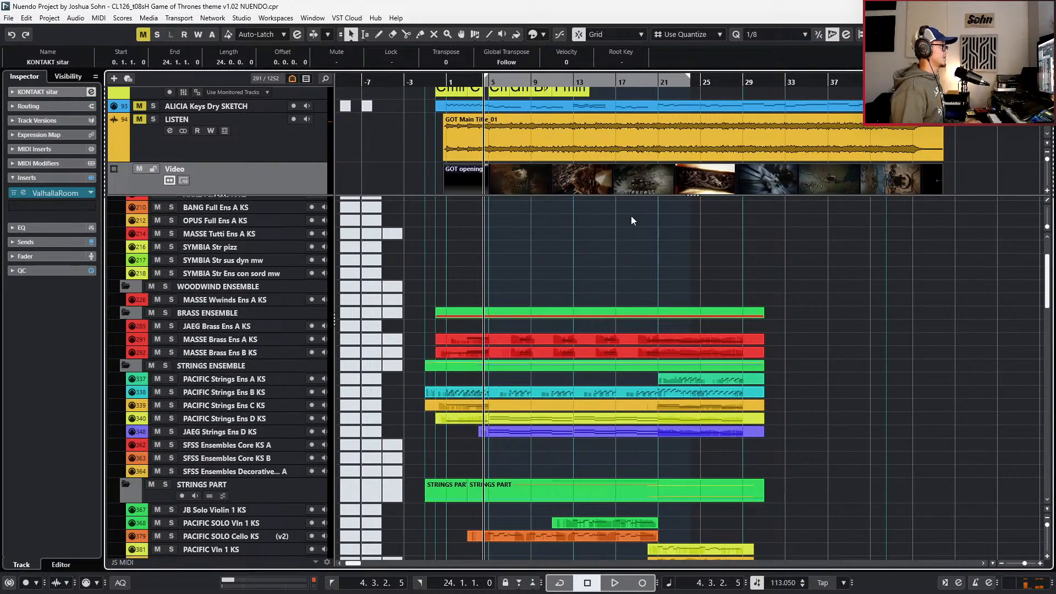
left_click(570, 338)
key("p")
key("KP_1")
- Record sustained C3 and G2 notes on the CINE dulcimer hammer A mw track at bars 1 and 5
scroll(572, 337, "down", 10)
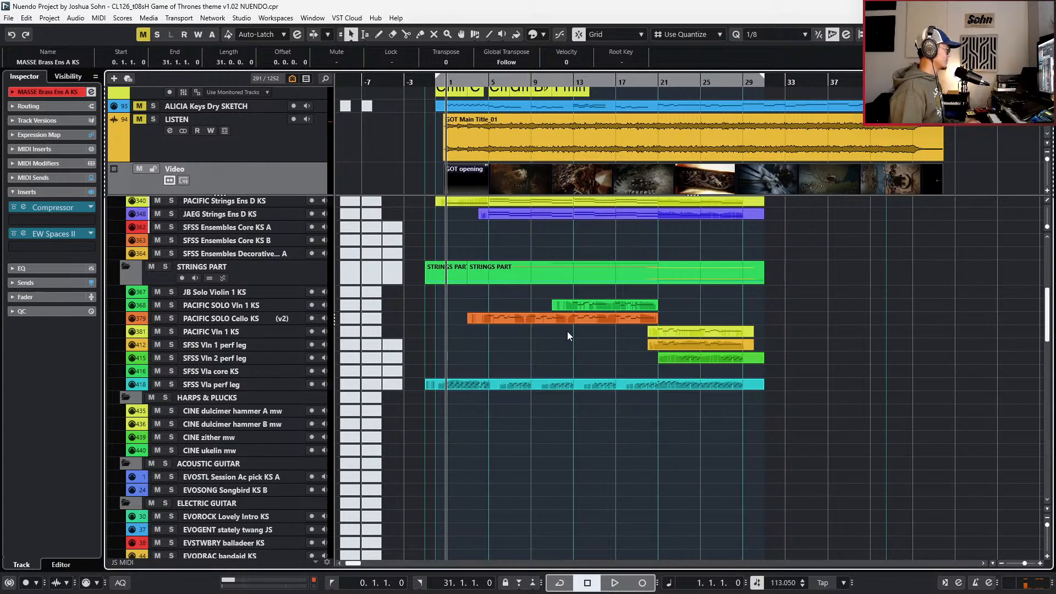
left_click(278, 414)
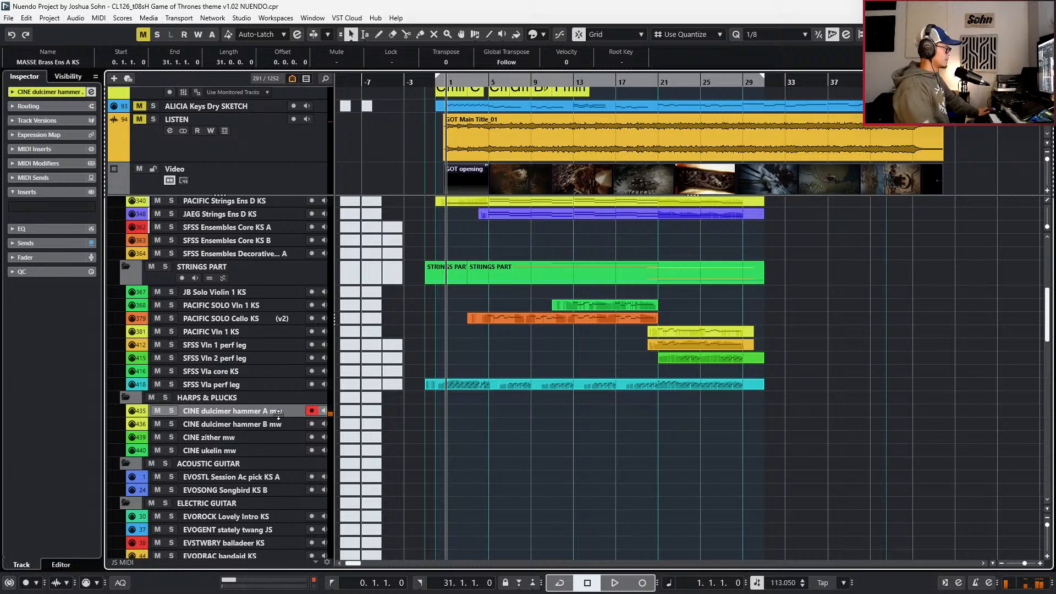
scroll(362, 436, "up", 4)
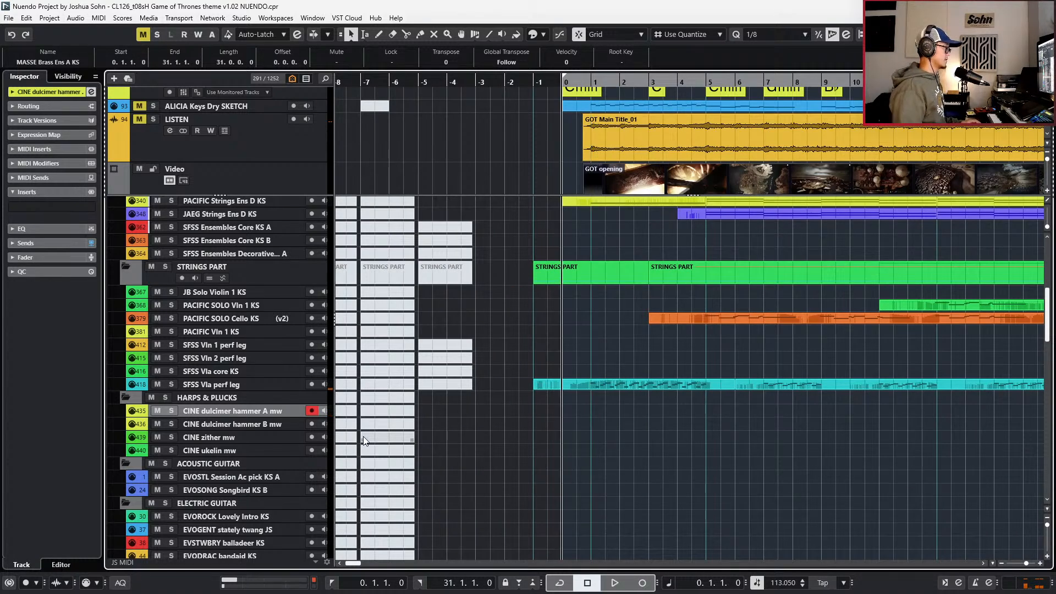
key("space")
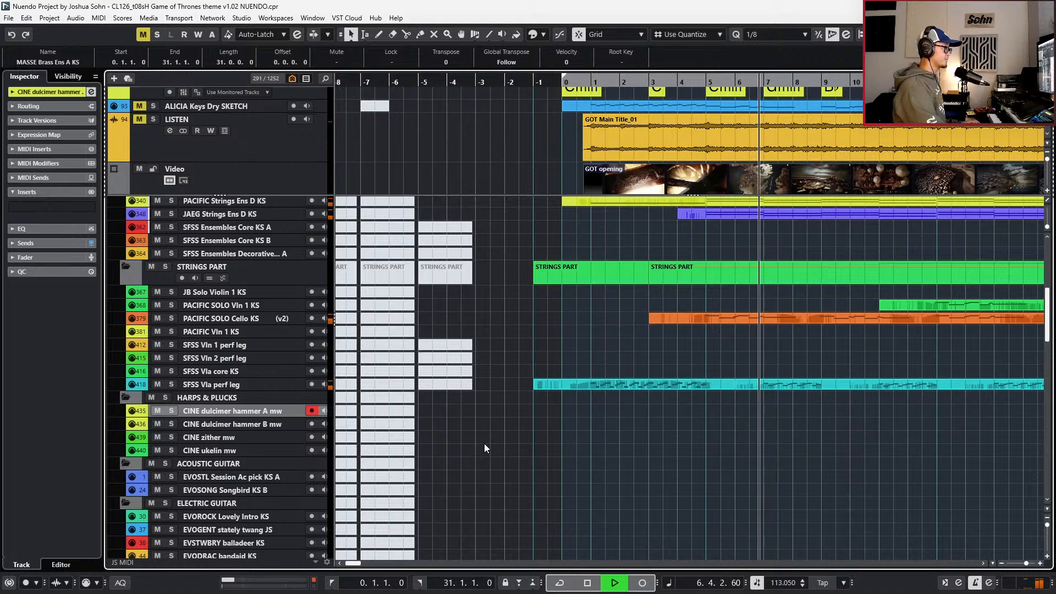
key("space")
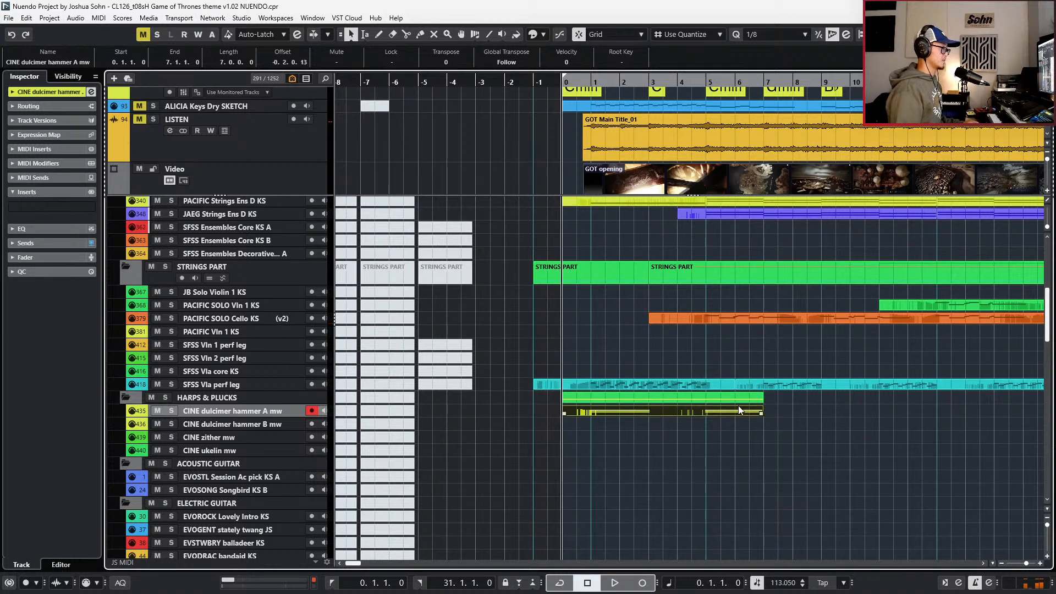
- Extend the dulcimer part to 31.1.1.0 and quantize its C3 and G2 notes to 1/1
key("Return")
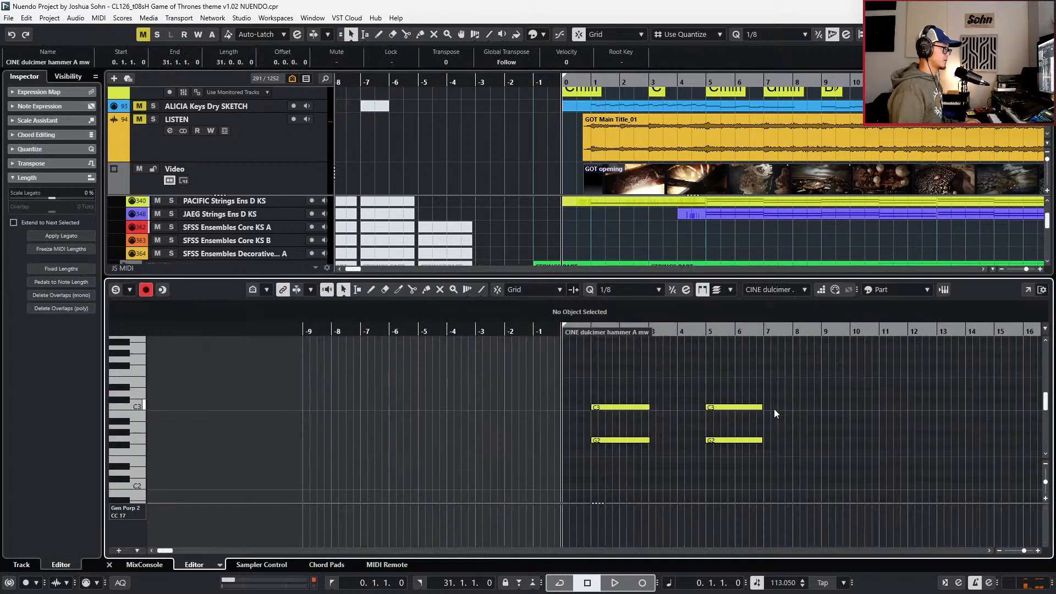
left_click_drag(663, 387, 617, 461)
left_click_drag(733, 402, 739, 465)
key("1")
key("space")
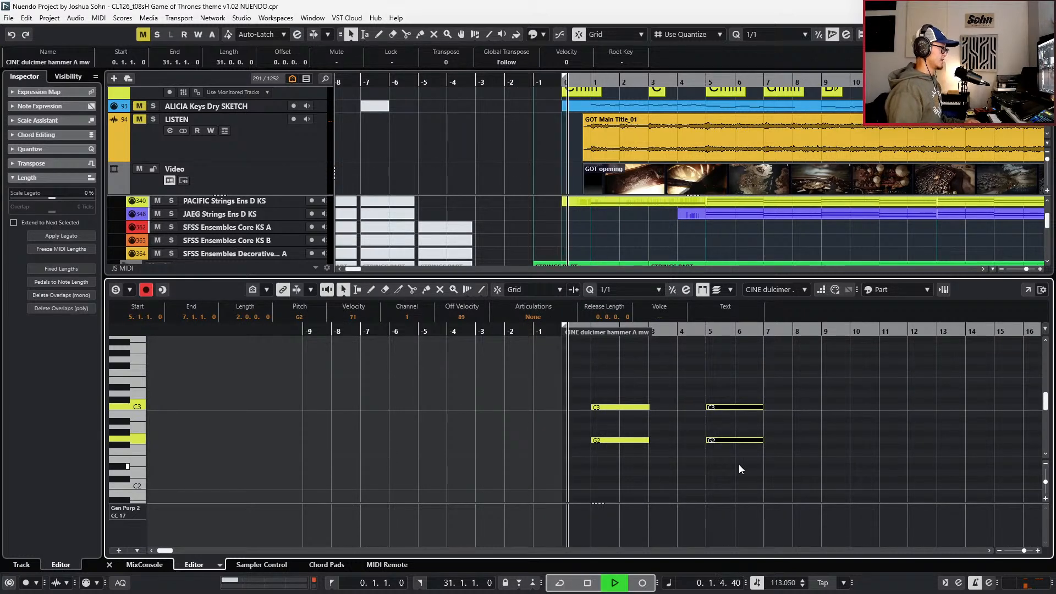
- Add a modulation (CC 1) point with value 0 at 0.3.2.111, ahead of the first dulcimer notes
left_click(718, 420)
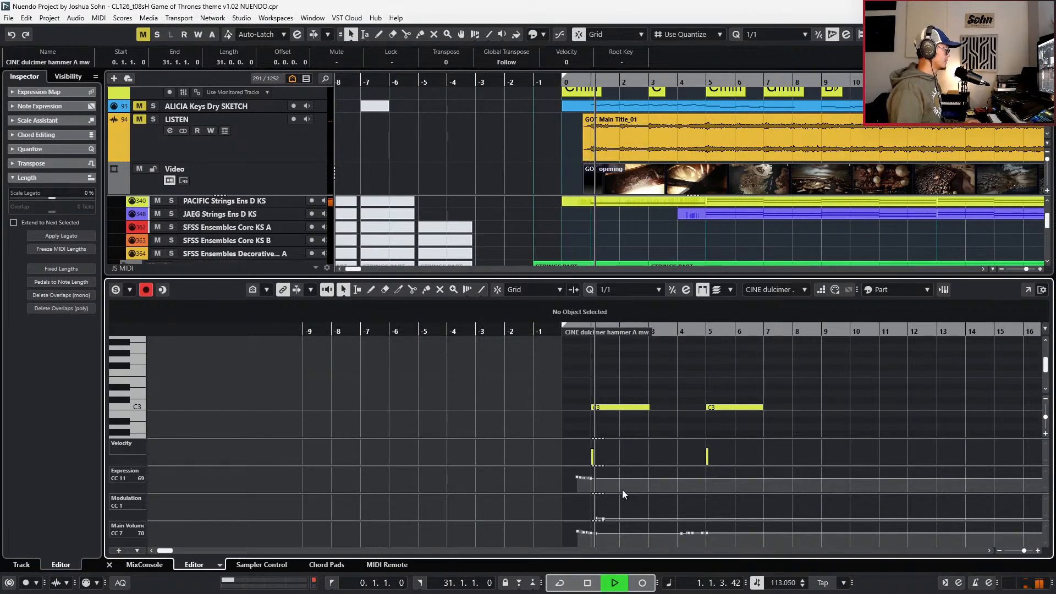
key("space")
left_click(579, 519)
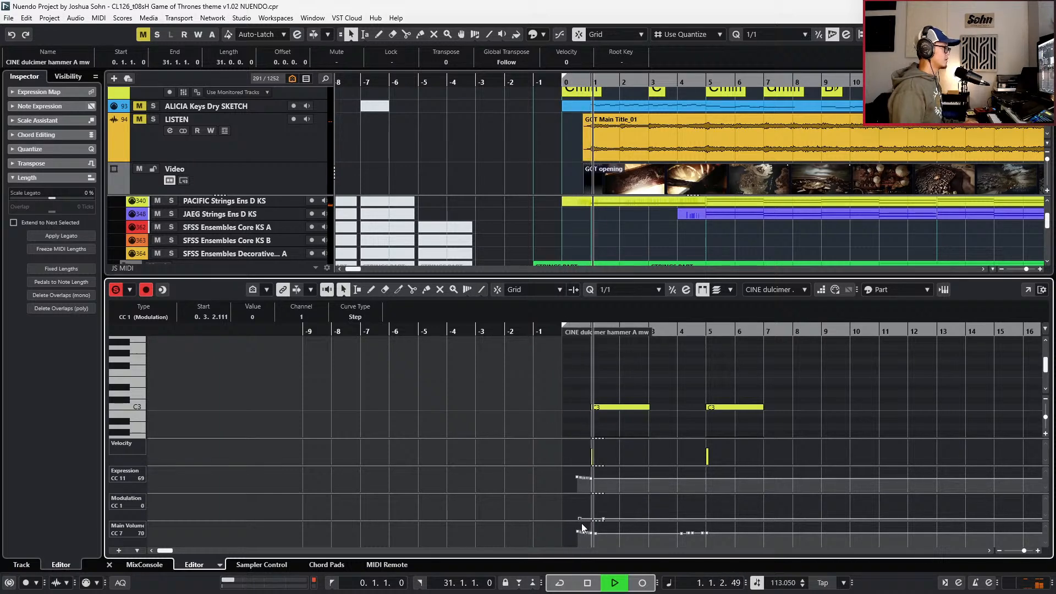
key("space")
- Try the dulcimer notes at bars 1 and 5 in other octaves, then return them to C3 and G2
left_click_drag(612, 378, 732, 425)
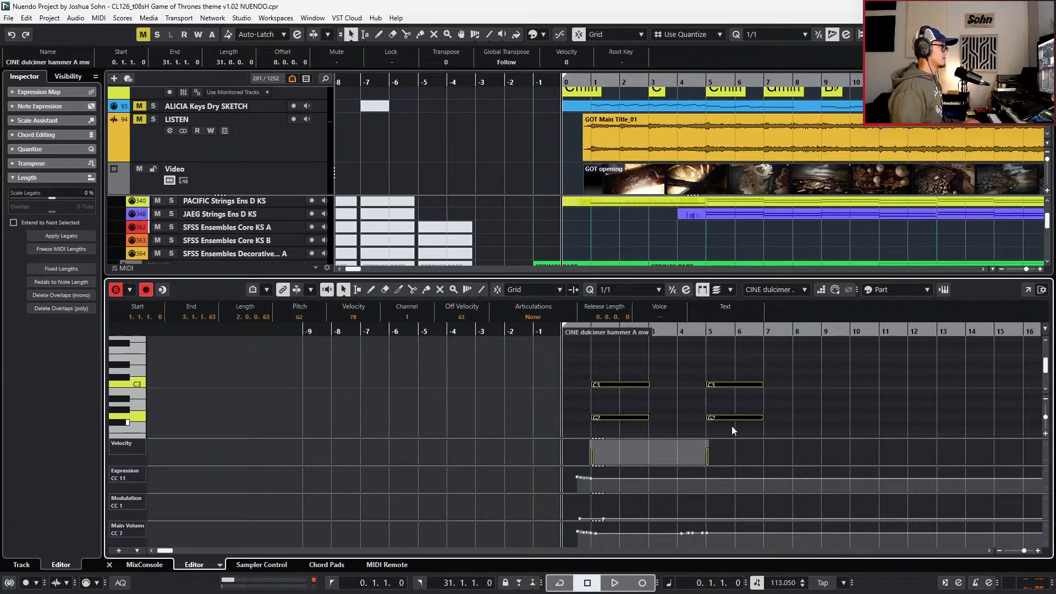
key("shift+Down")
key("space")
key("shift+Up")
key("shift+Up")
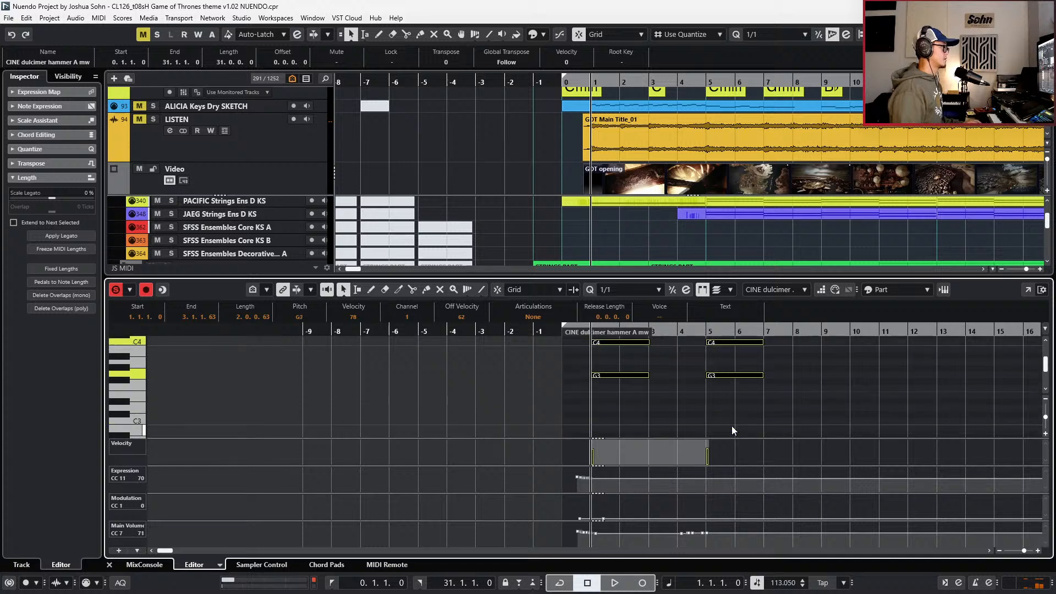
key("space")
key("shift+Down")
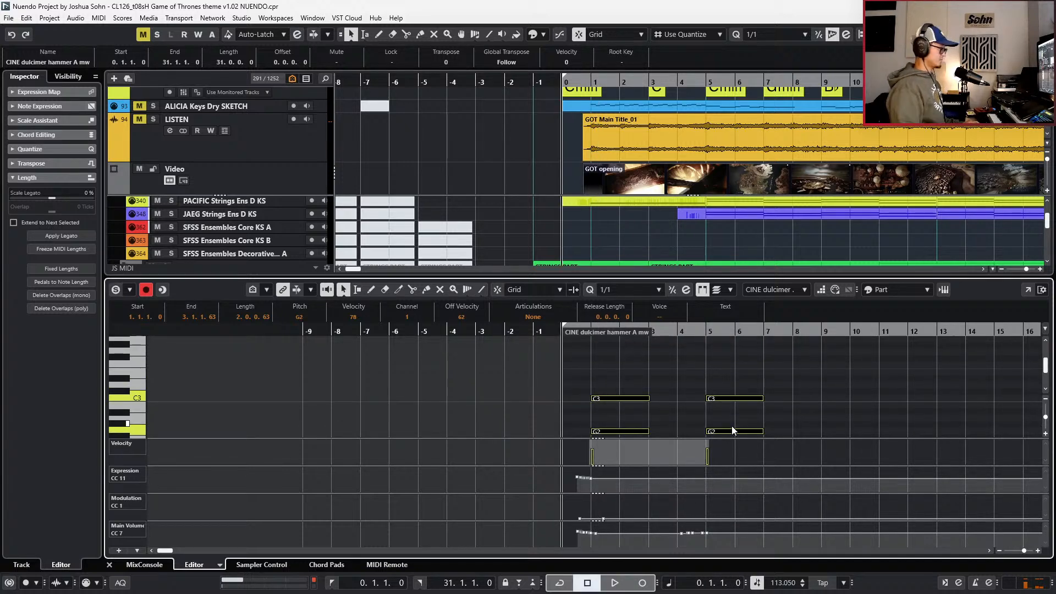
key("alt+Down")
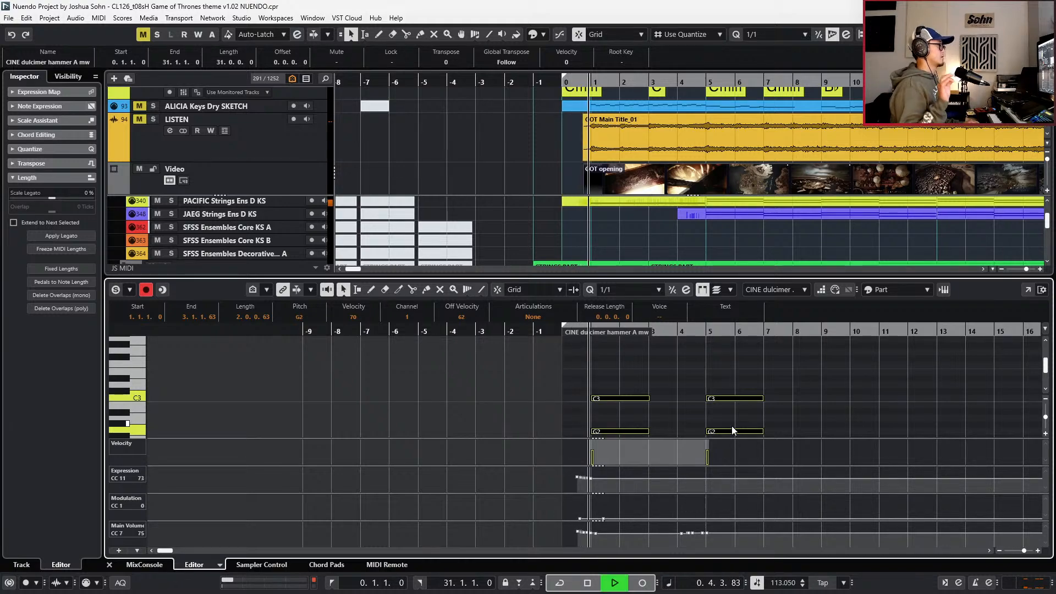
key("g")
key("g")
key("space")
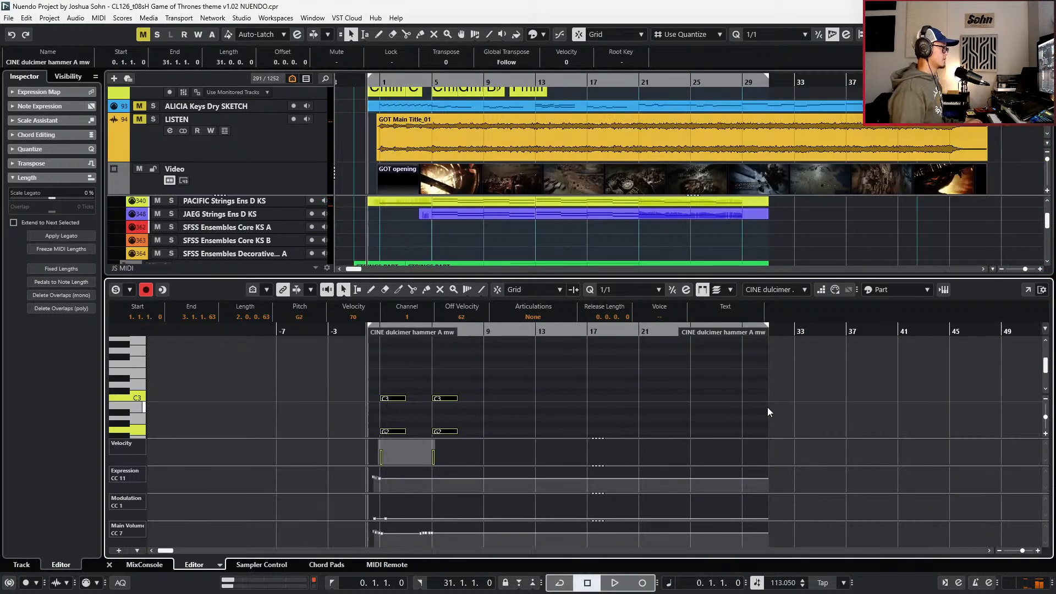
- Move the CINE dulcimer hammer A mw track into the Far East String Ensemble folder, directly above RA Tambur KS
key("ctrl+alt+e")
scroll(655, 404, "down", 15)
scroll(655, 405, "down", 5)
scroll(641, 406, "up", 5)
scroll(628, 408, "down", 5)
left_click(571, 430)
scroll(540, 396, "up", 16)
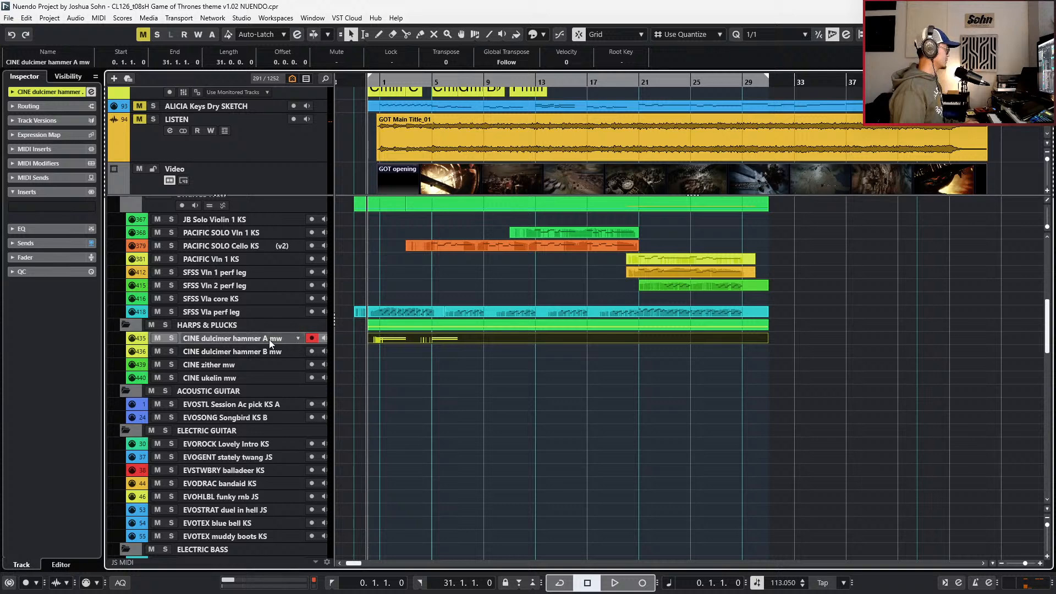
left_click_drag(269, 339, 286, 456)
left_click_drag(276, 520, 284, 471)
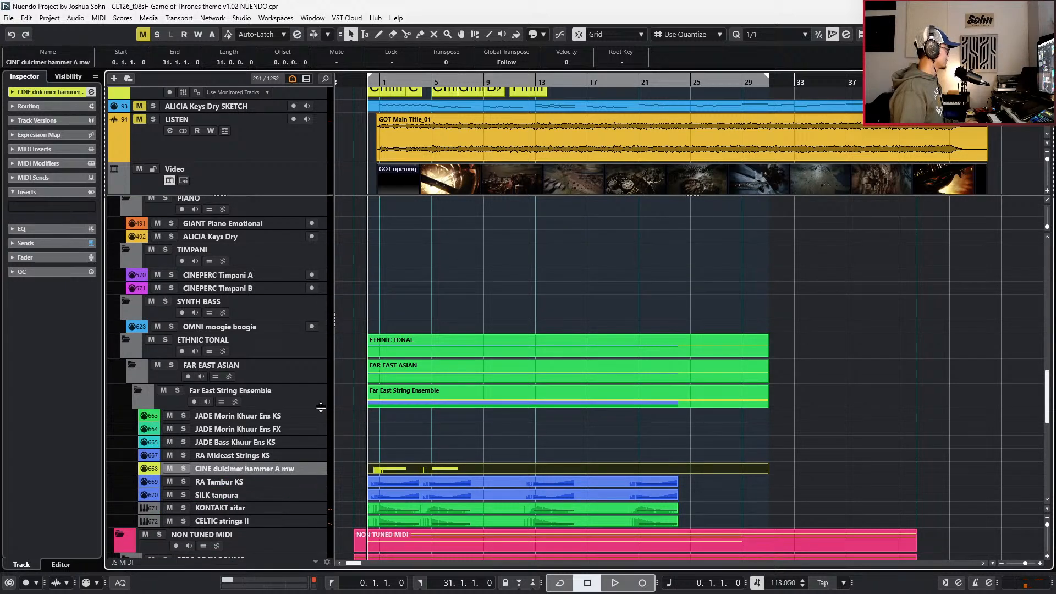
- Copy the four dulcimer notes to start at bar 13, and move the copy's second pair to bar 21
double_click(441, 469)
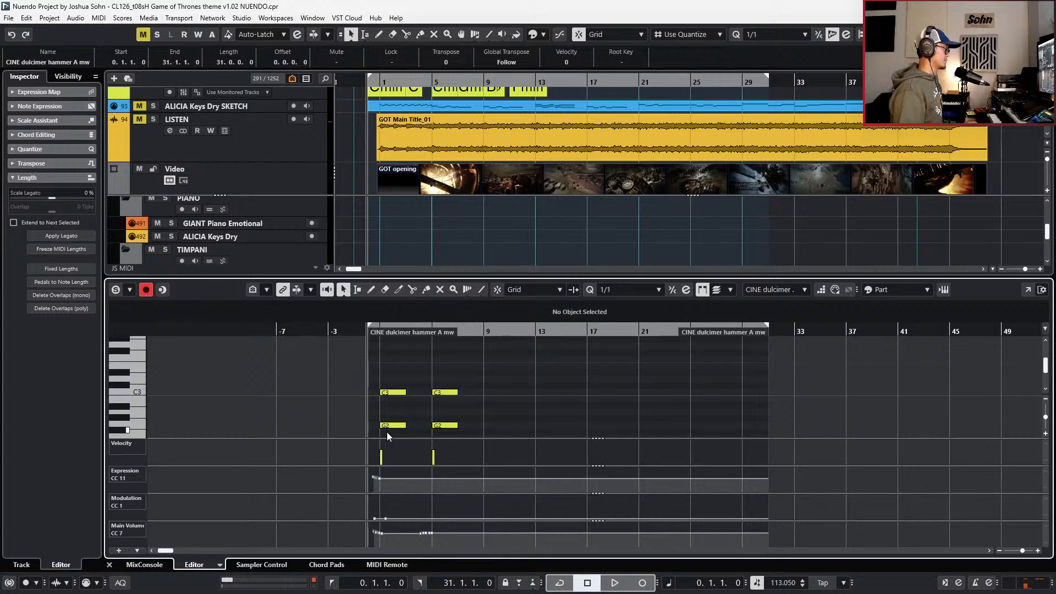
left_click_drag(375, 367, 460, 436)
key("shift+KP_Add")
key("ctrl+v")
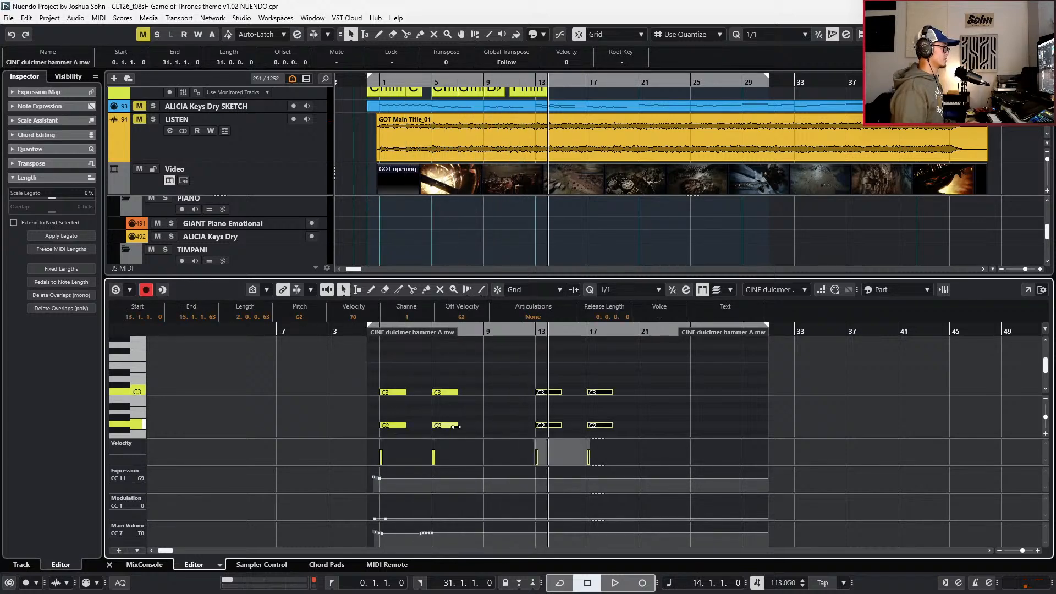
left_click_drag(576, 369, 617, 437)
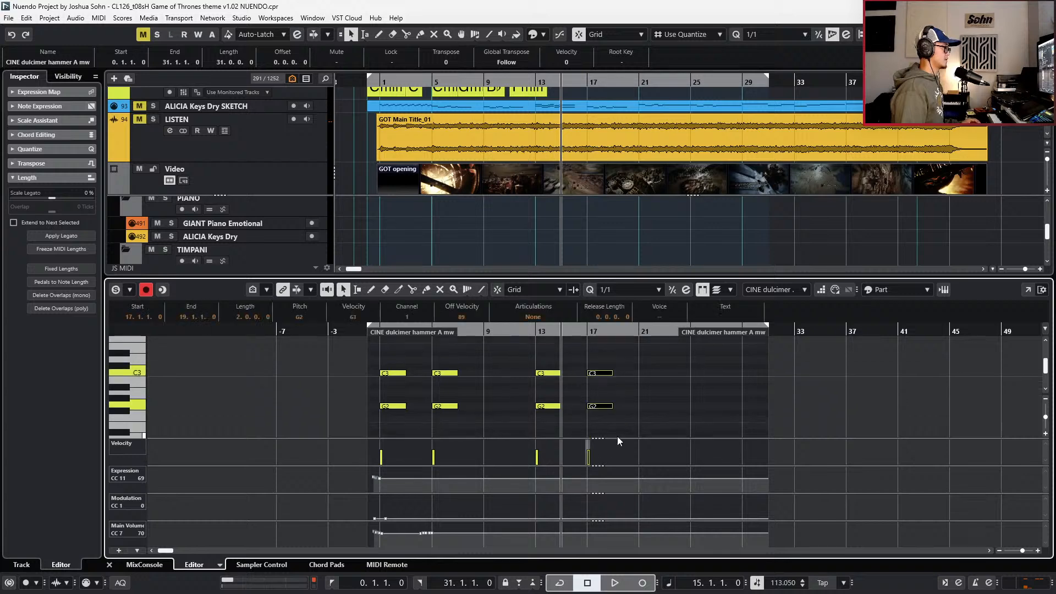
key("Return")
- Play the arrangement from bar 12 to hear the dulcimer notes at bar 13 in context
key("shift+KP_Subtract")
key("shift+KP_Subtract")
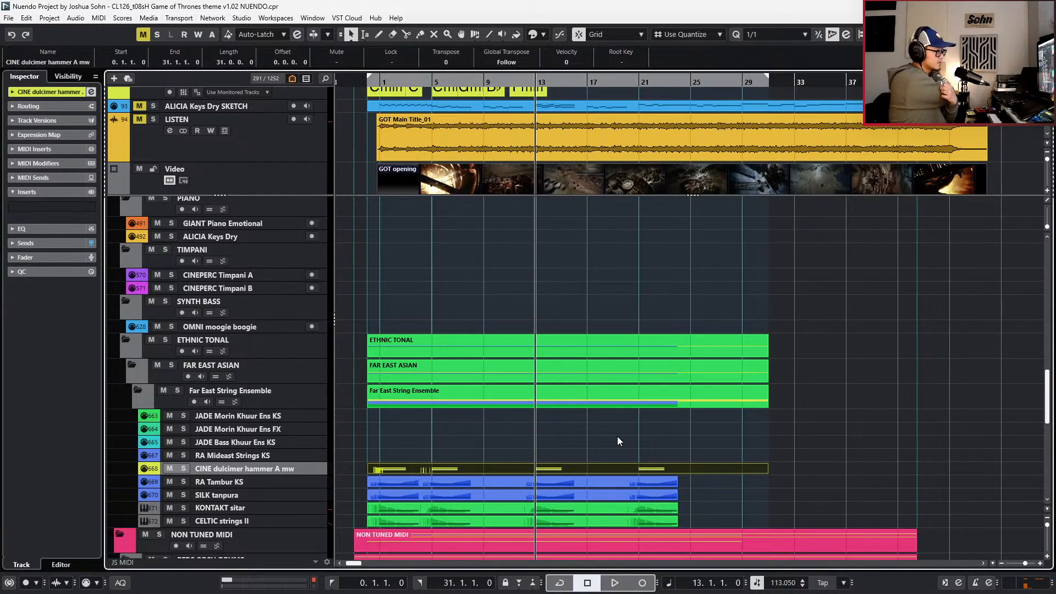
key("shift+KP_Subtract")
key("space")
scroll(636, 407, "up", 5)
scroll(635, 401, "up", 1, "ctrl")
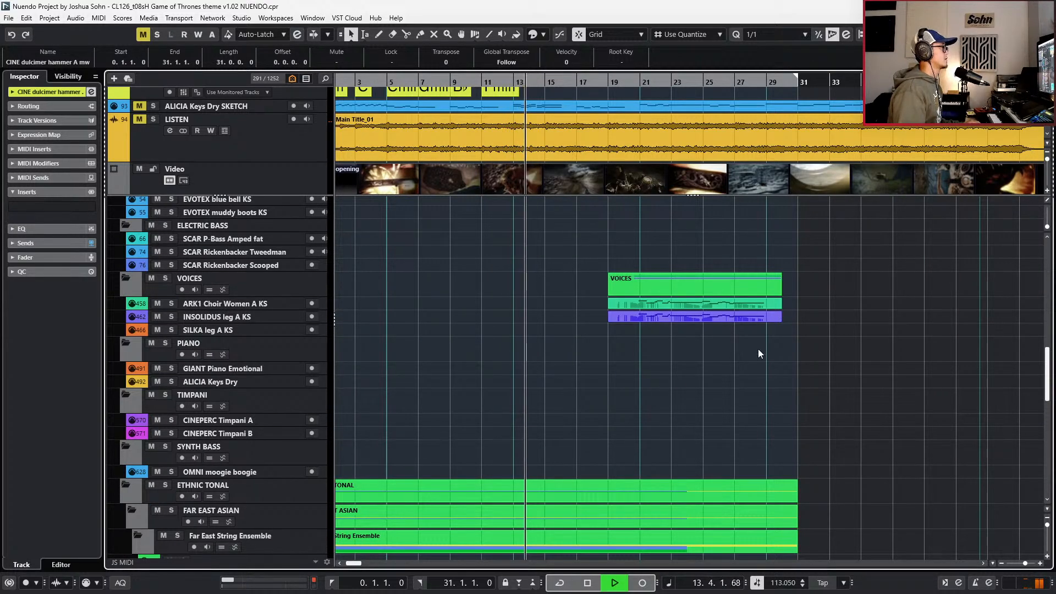
scroll(748, 395, "down", 7)
key("space")
- Solo the KONTAKT sitar track and audition it from bar 12 into bar 13
left_click(572, 421)
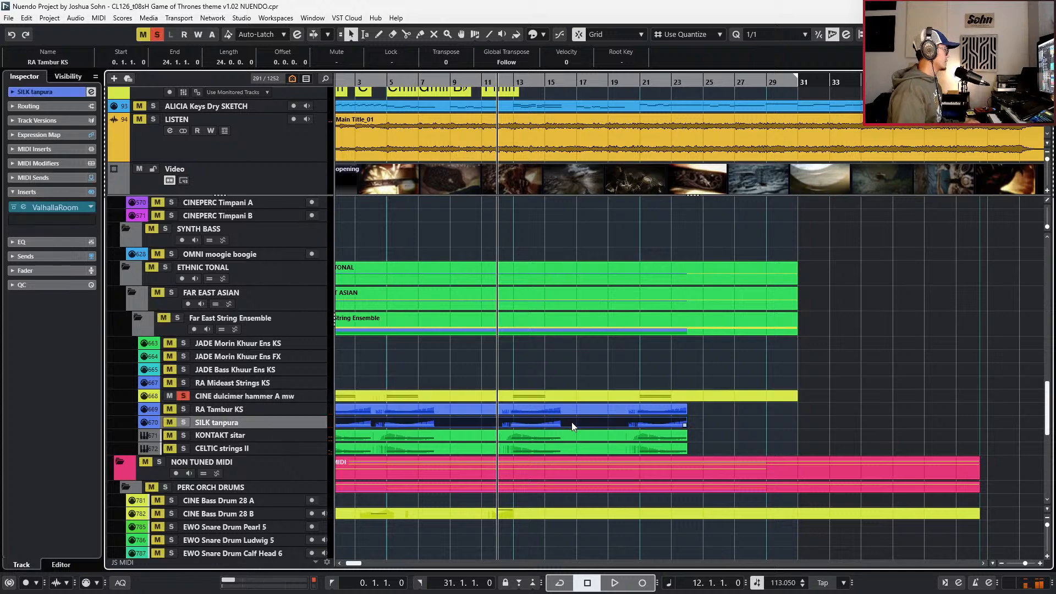
left_click(572, 437)
key("s")
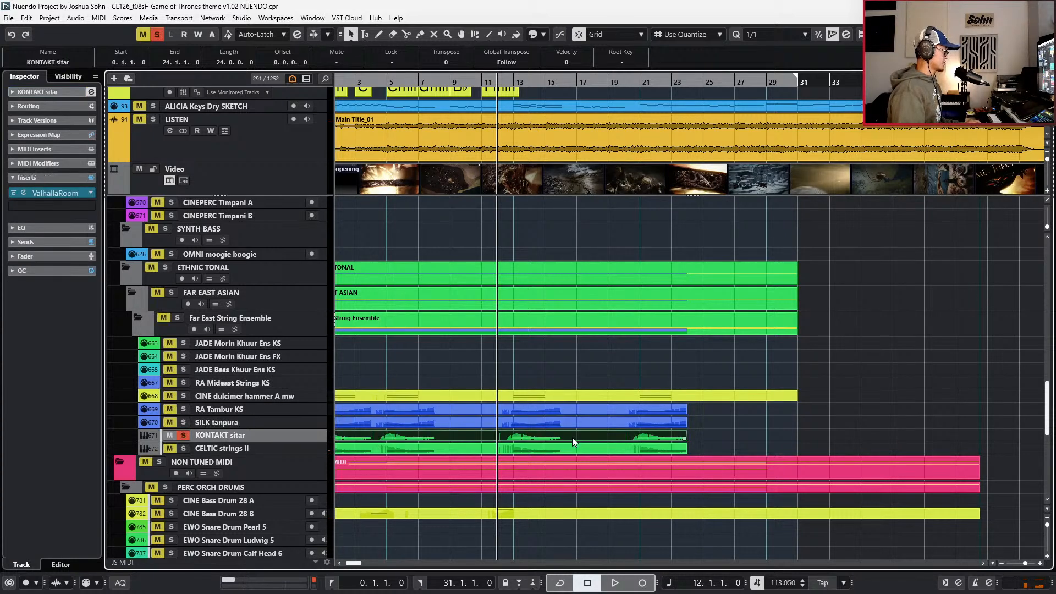
key("space")
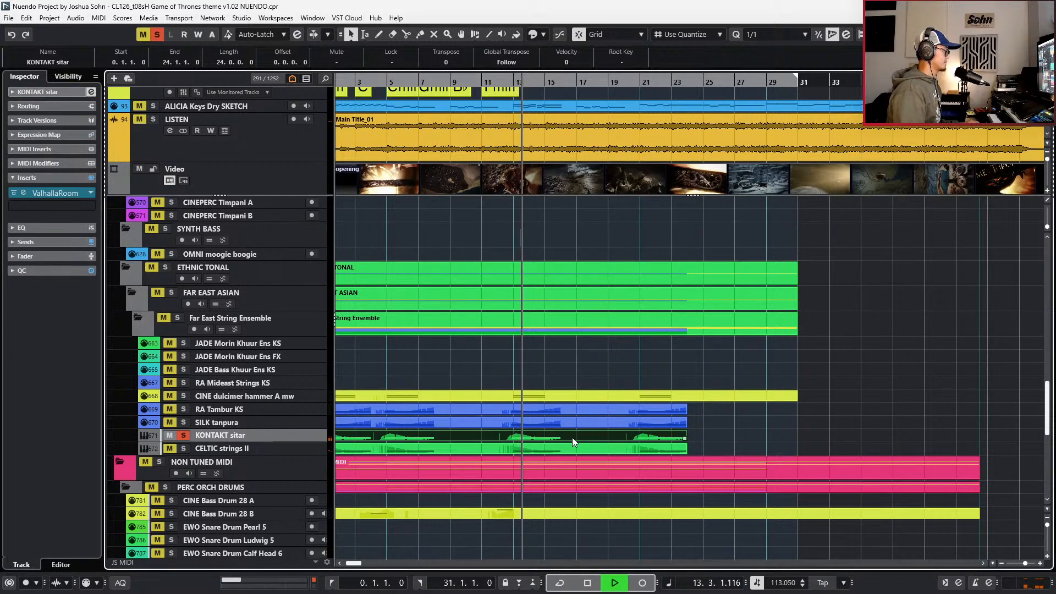
key("space")
- Audition bar 13 with RA Tambur KS and the sitar soloed together, then with RA Tambur KS soloed alone
left_click(573, 408)
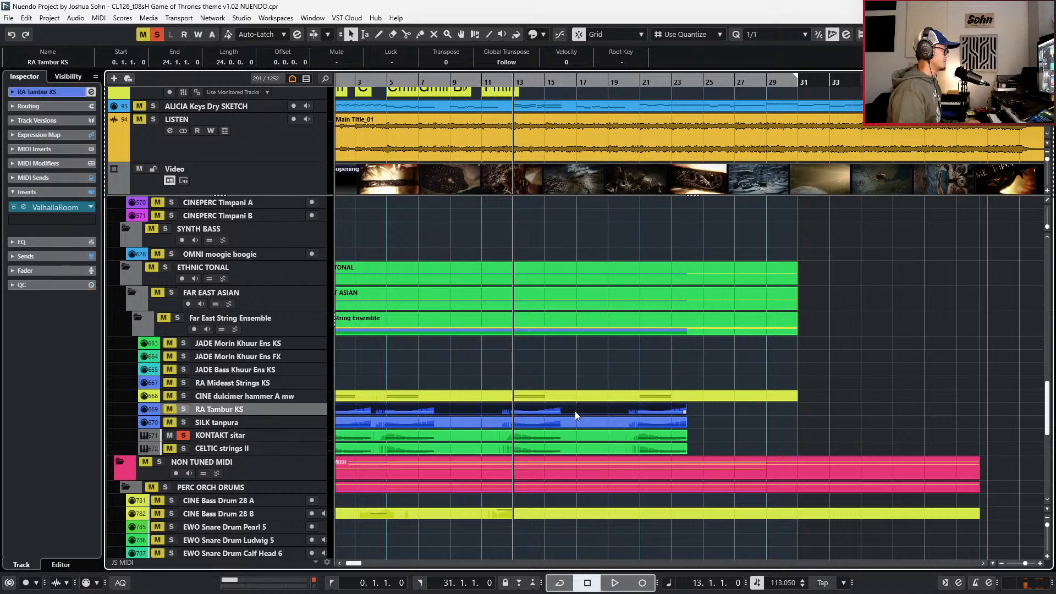
key("s")
key("space")
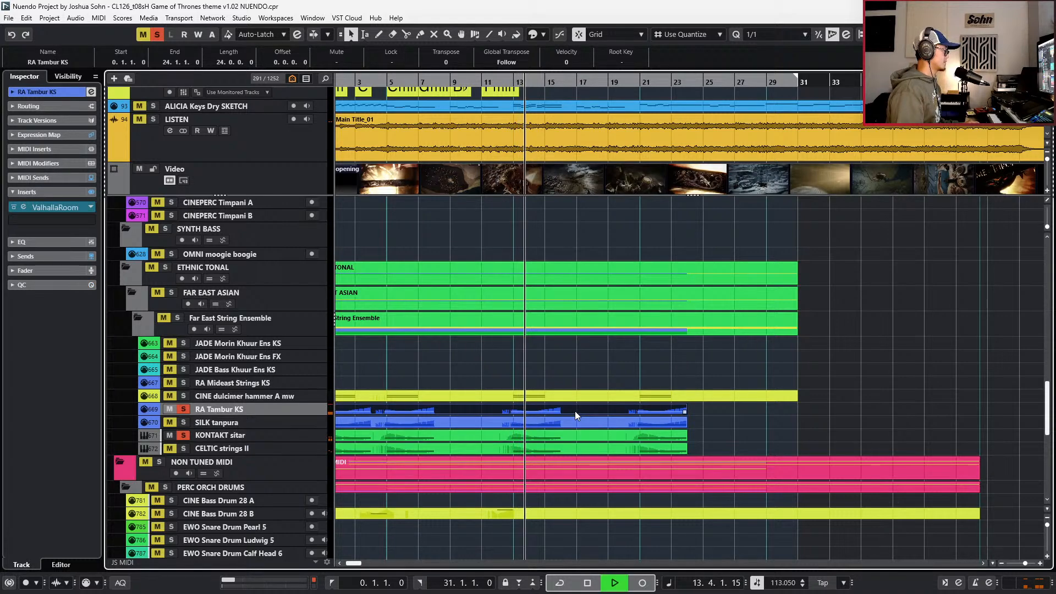
key("space")
key("shift+s")
key("s")
key("space")
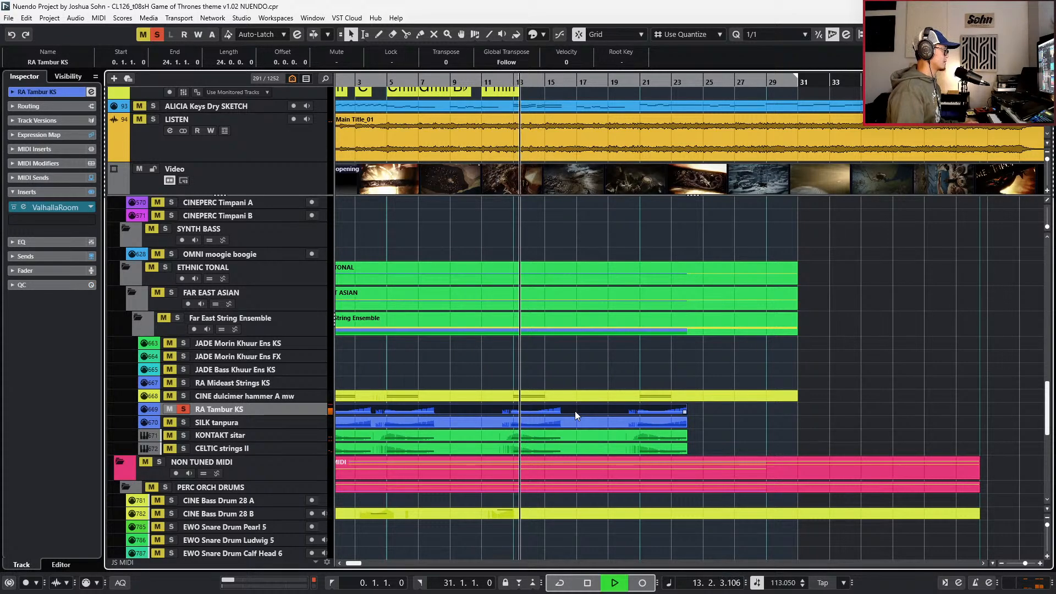
key("space")
- Open the RA Tambur KS part for editing and shift the rising modulation ramps at bars 13, 5, 21 and 1 slightly earlier
double_click(575, 411)
key("h")
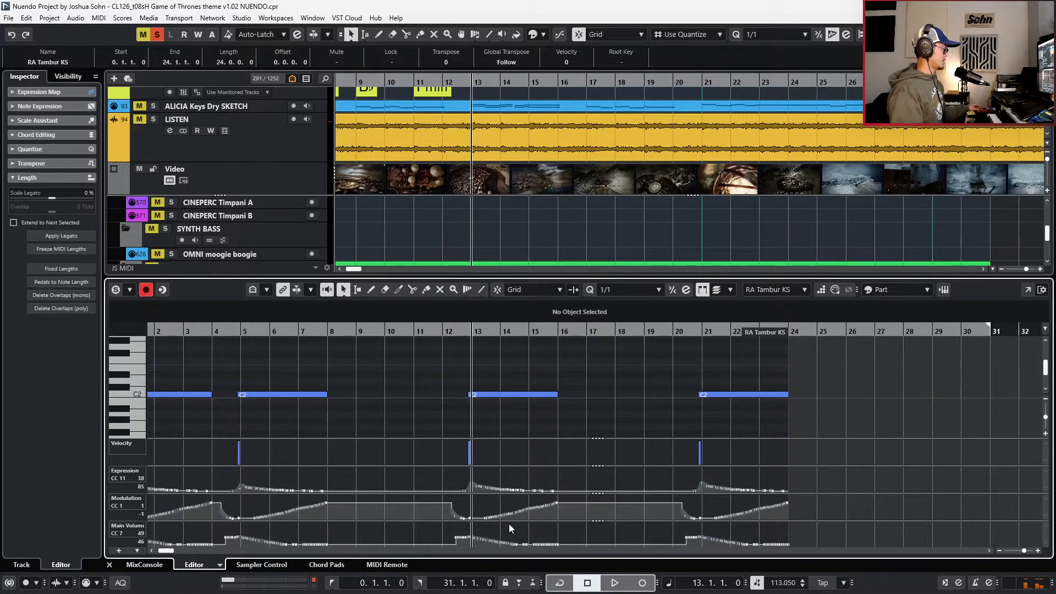
left_click_drag(483, 499, 541, 513)
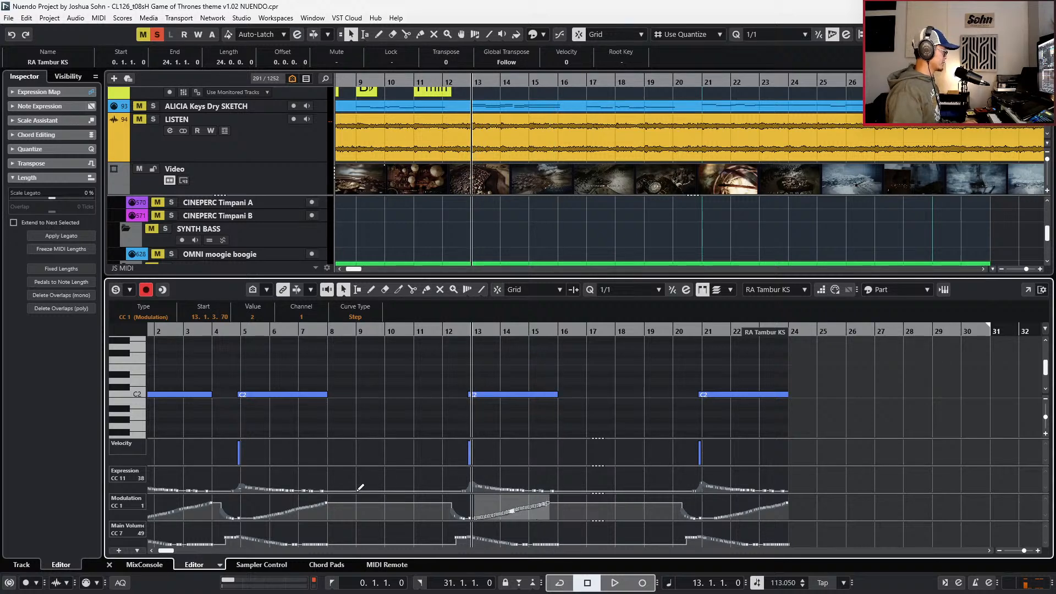
left_click_drag(254, 502, 307, 513)
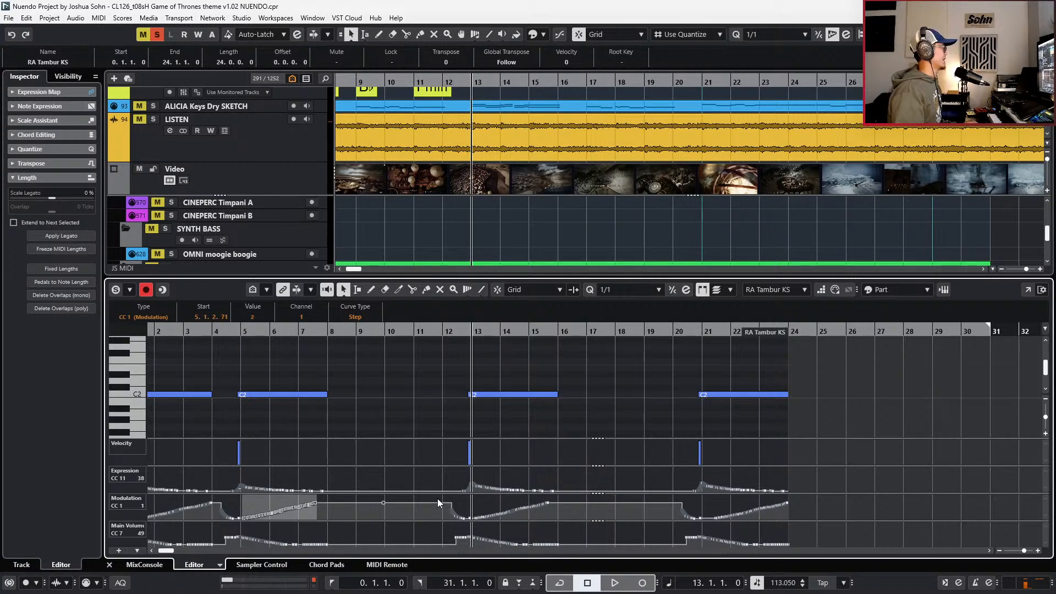
left_click_drag(715, 499, 795, 525)
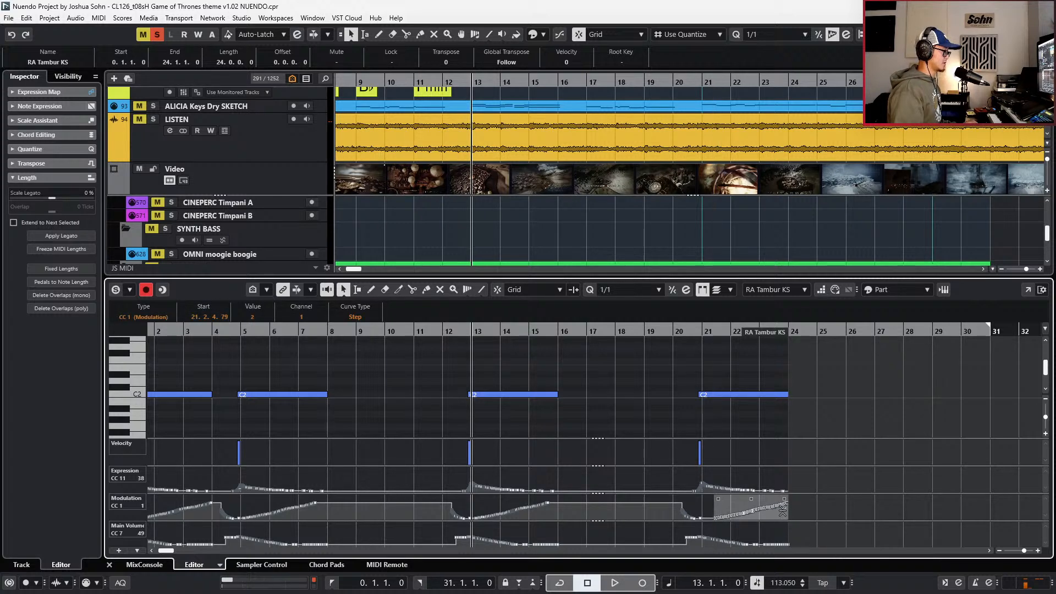
left_click_drag(779, 514, 763, 512)
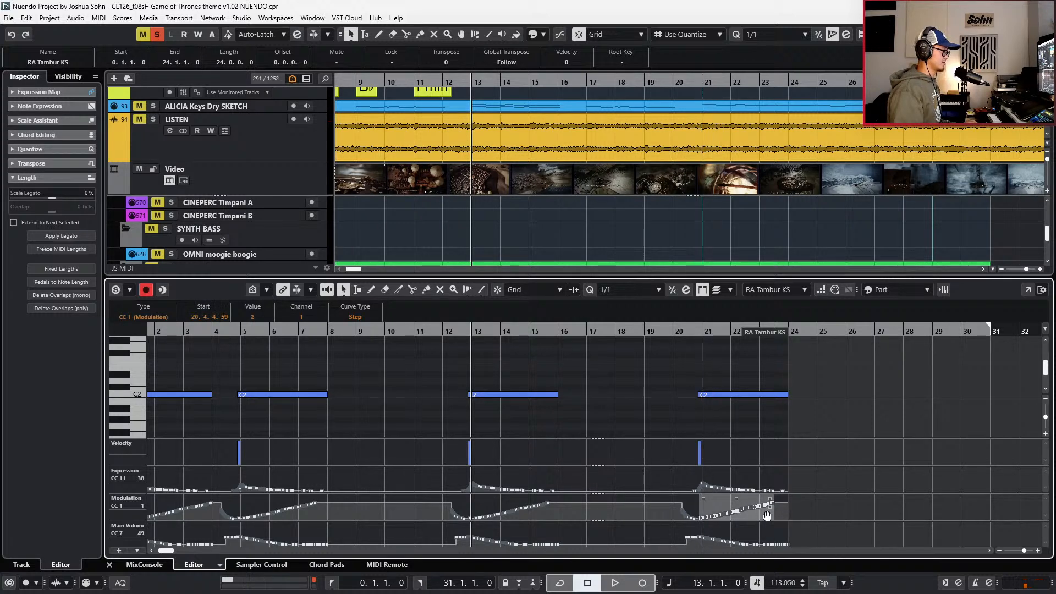
key("KP_Subtract")
key("KP_Subtract")
key("KP_Subtract")
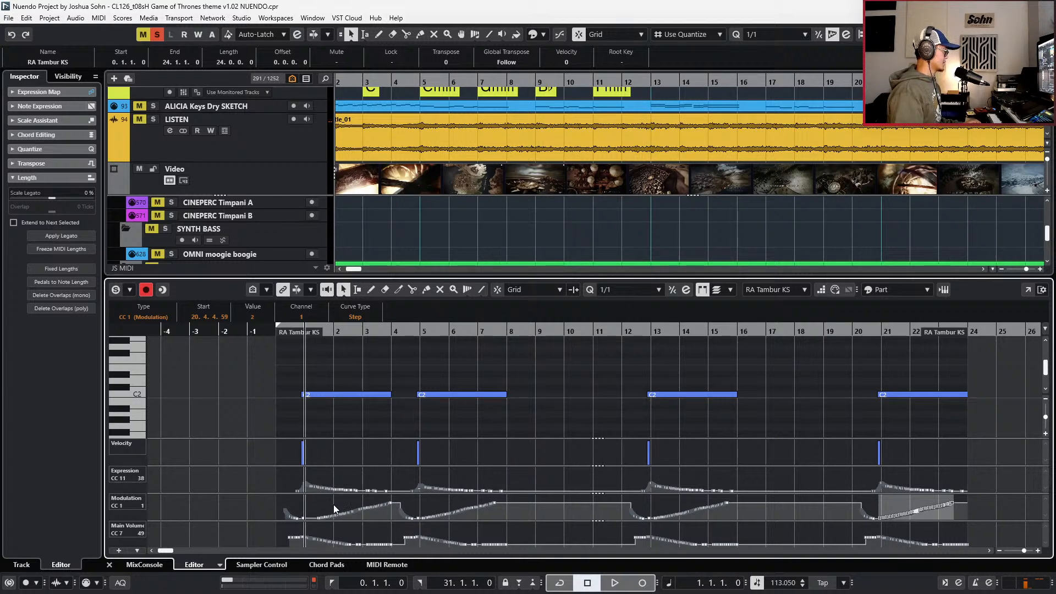
left_click_drag(318, 503, 377, 517)
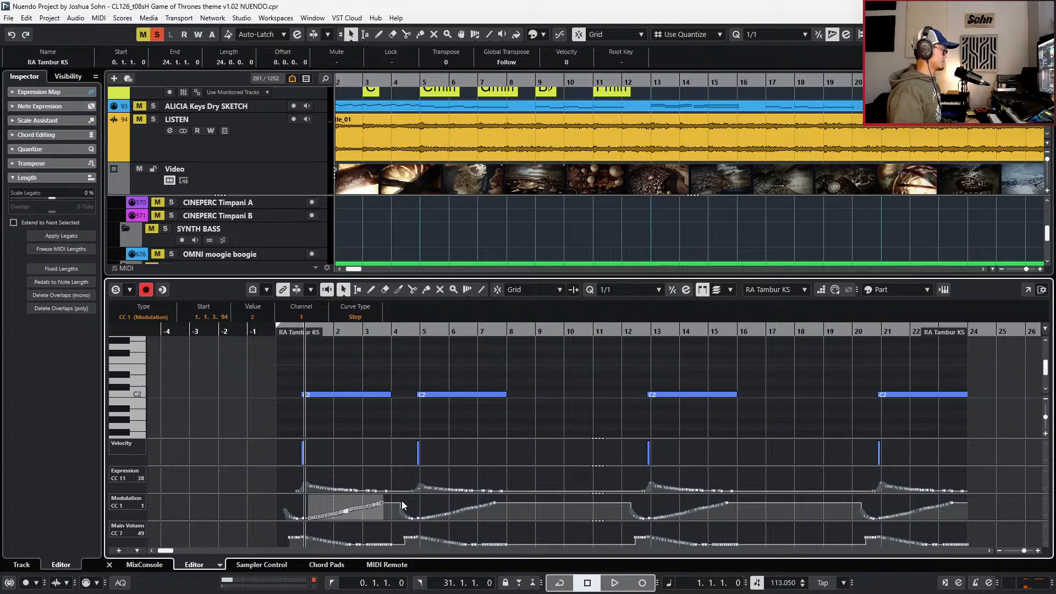
- Audition the edited RA Tambur KS part from bar 1 soloed, and from bar 4 within the full arrangement
key("space")
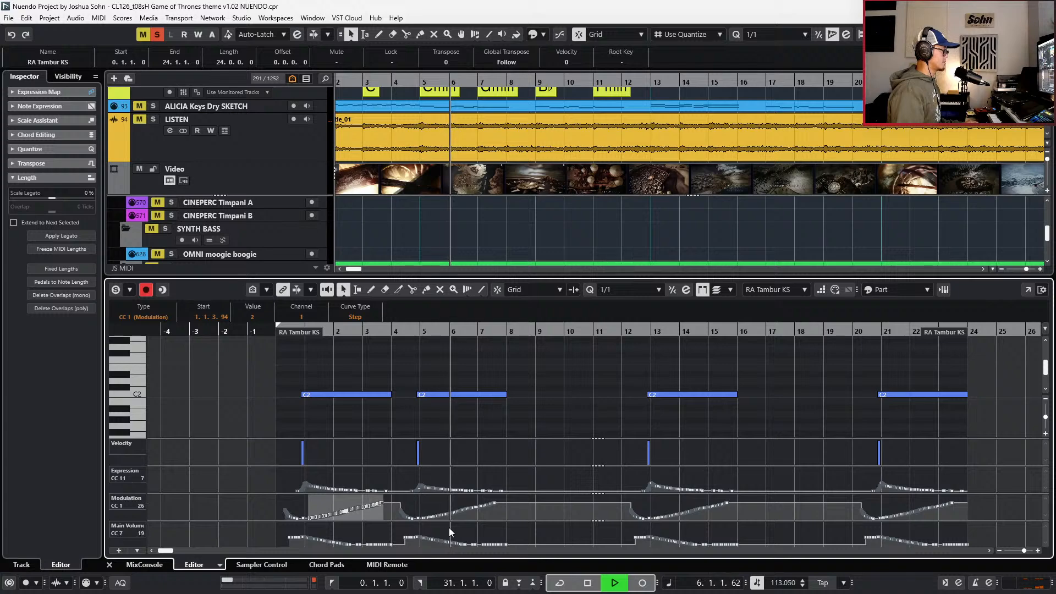
key("space")
key("space")
key("ctrl+alt+e")
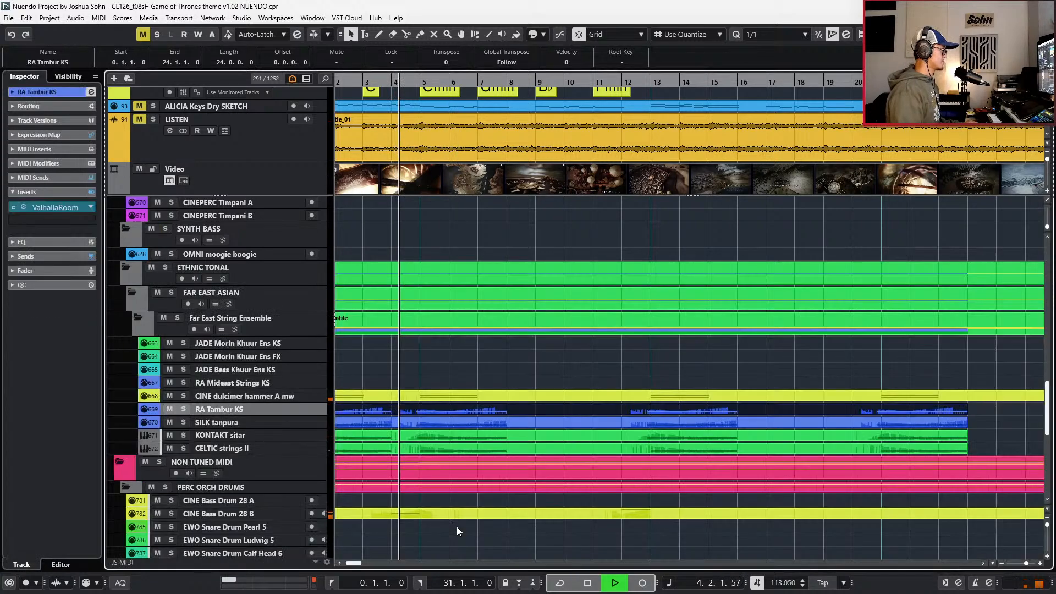
scroll(507, 393, "down", 3, "ctrl")
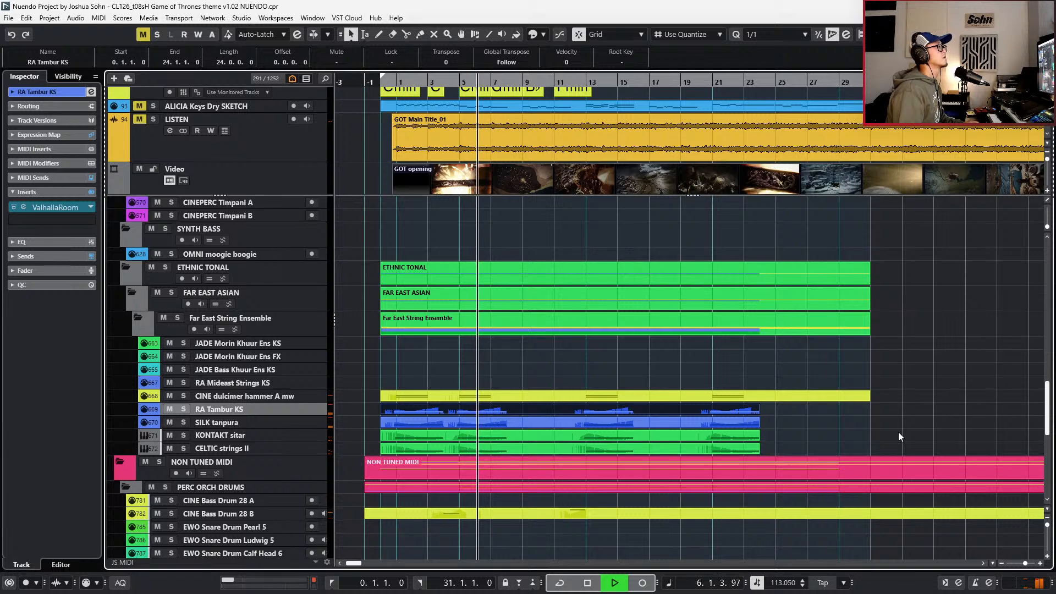
key("space")
- Find the percussion tracks and audition DMG2 Armeggedon 2 soloed from bar 5
key("g")
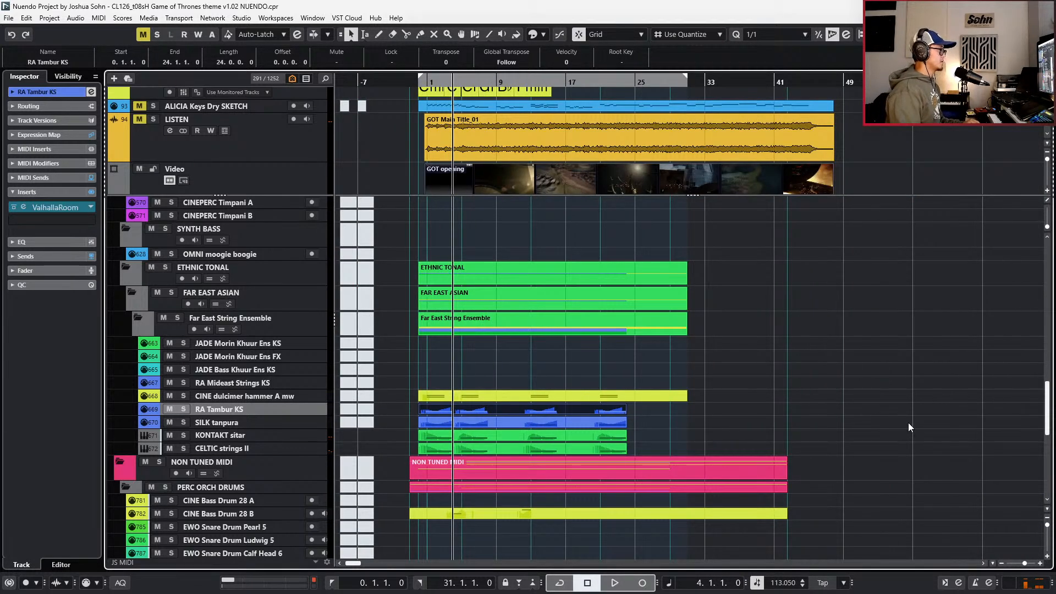
scroll(909, 423, "down", 10)
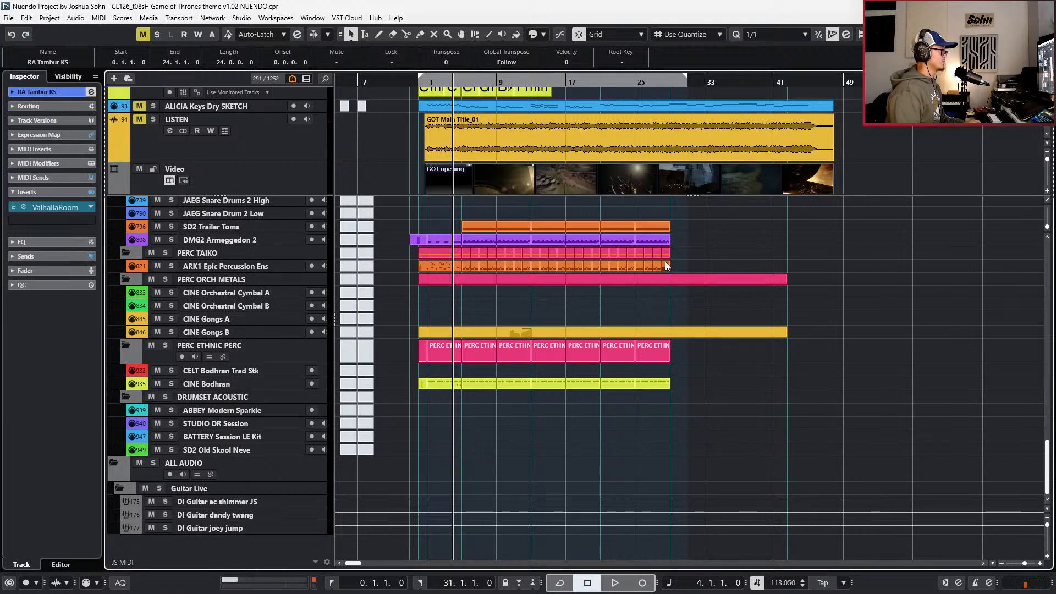
left_click(672, 237)
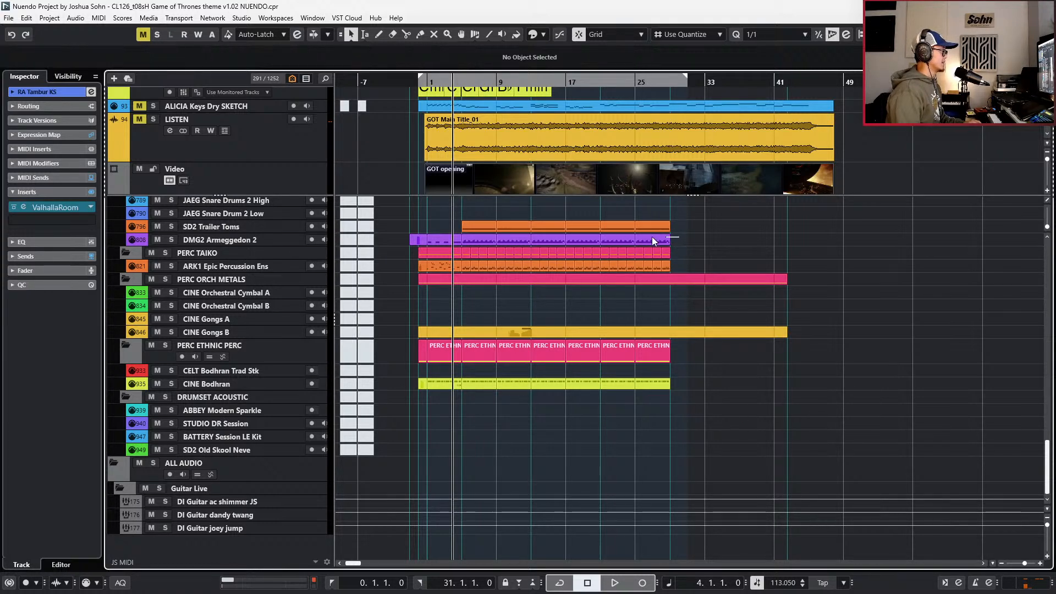
left_click(483, 239)
key("s")
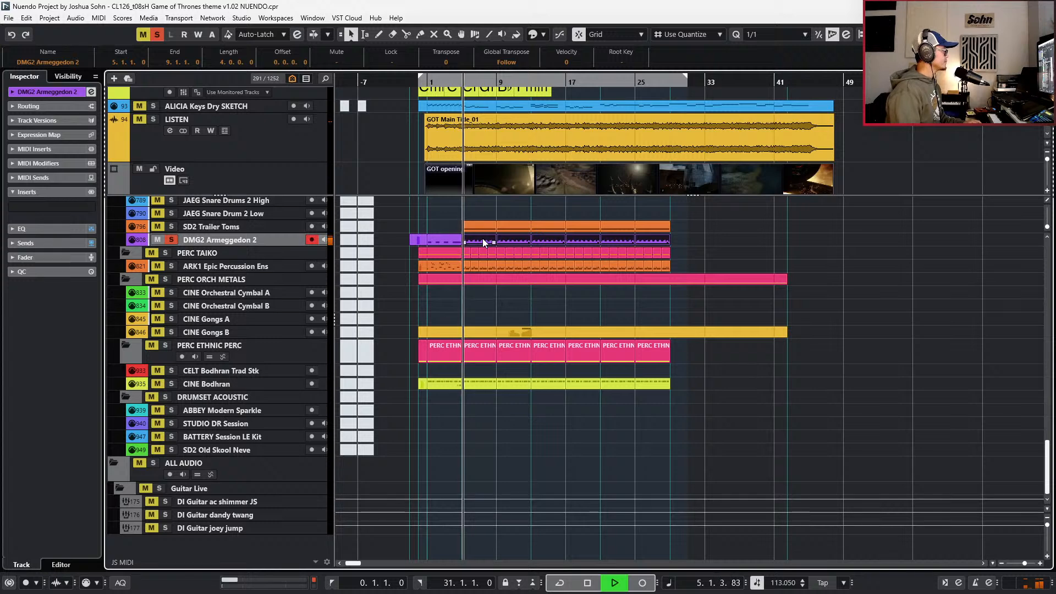
key("s")
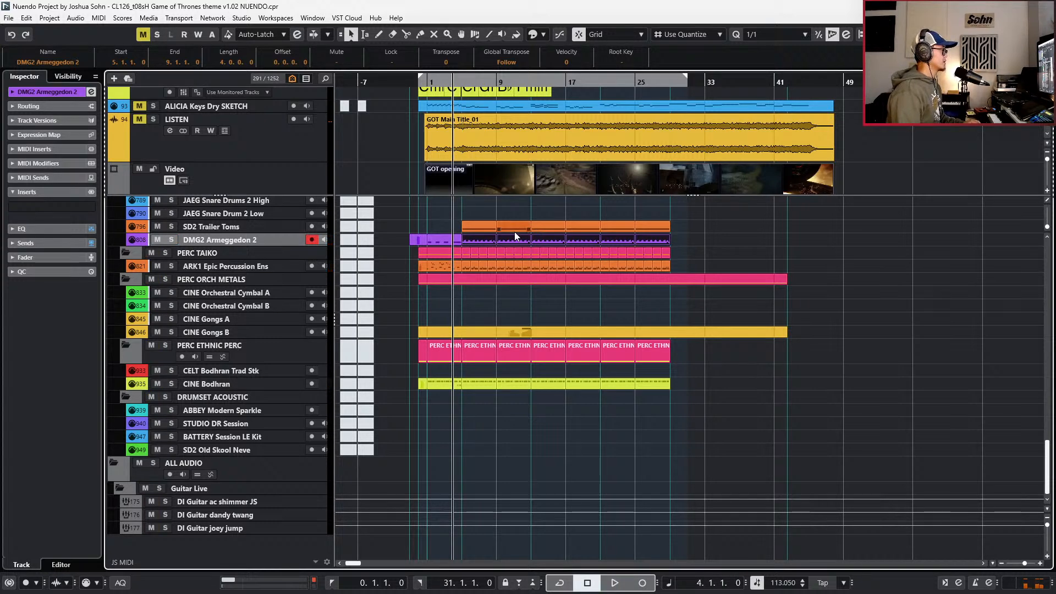
- Set the left locator to bar 5 and join the repeated SD2 Trailer Toms, DMG2 Armeggedon 2, ARK1 Epic Percussion Ens and CINE Bodhran parts from there
key("KP_Subtract")
key("KP_Add")
key("KP_Add")
left_click_drag(677, 225, 471, 246)
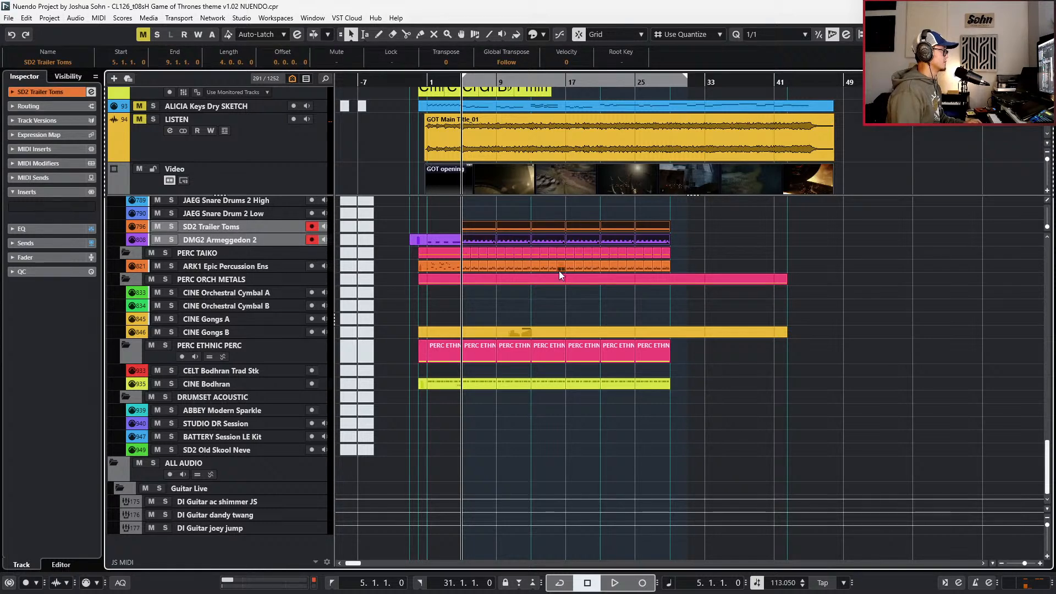
left_click_drag(468, 268, 466, 268)
key("ctrl+j")
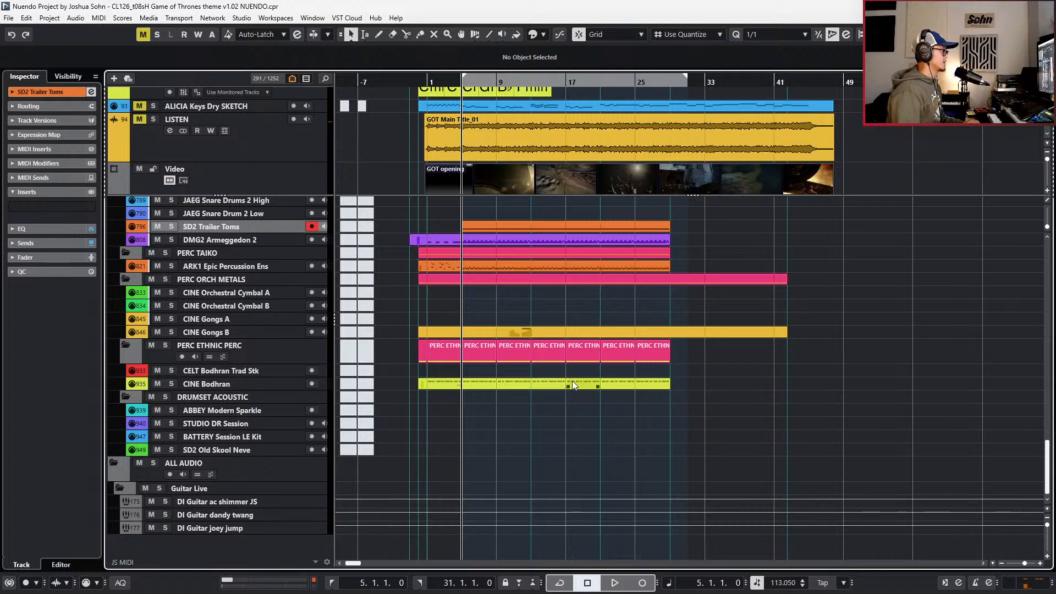
mouse_move(478, 403)
left_mouse_down()
mouse_move(652, 386)
mouse_move(660, 377)
mouse_move(485, 412)
left_mouse_up()
key("ctrl+j")
- Select the joined percussion parts and inspect the SD2 Trailer Toms and DMG2 Armeggedon 2 notes and controller data
left_click_drag(640, 257, 635, 266)
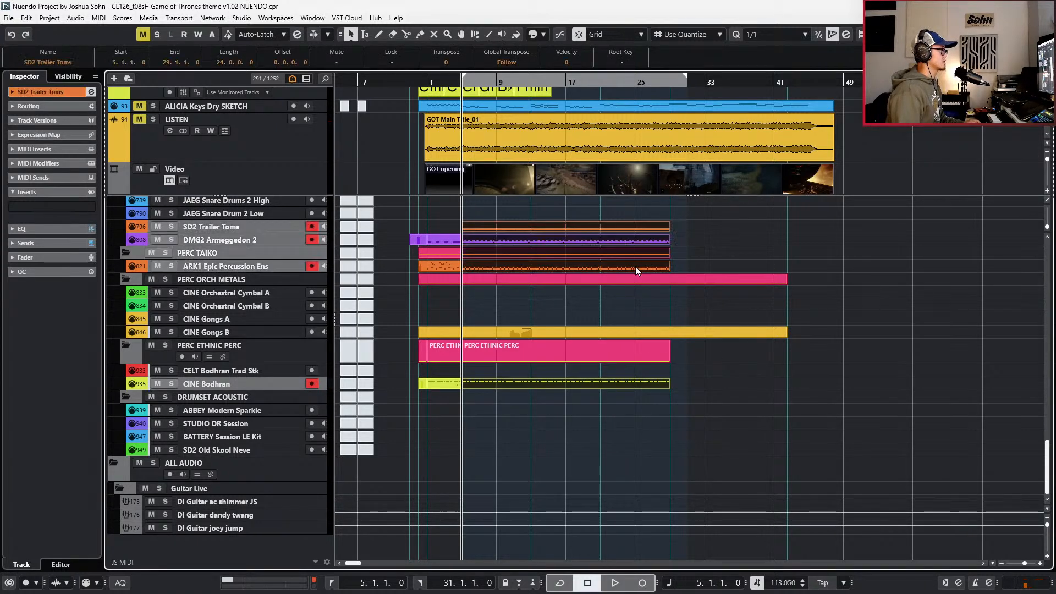
key("Return")
scroll(634, 385, "up", 2)
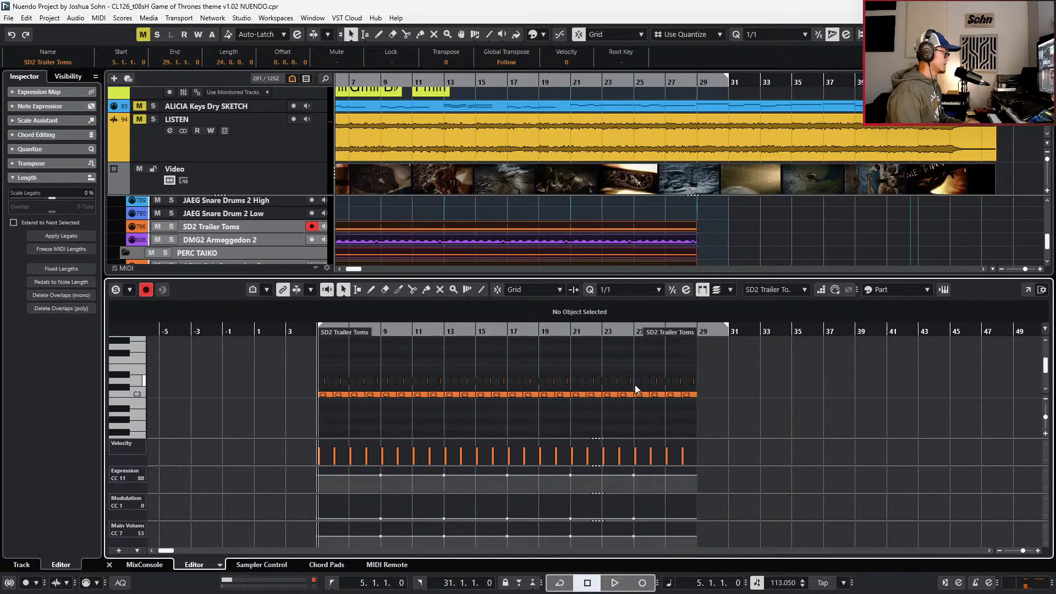
key("Down")
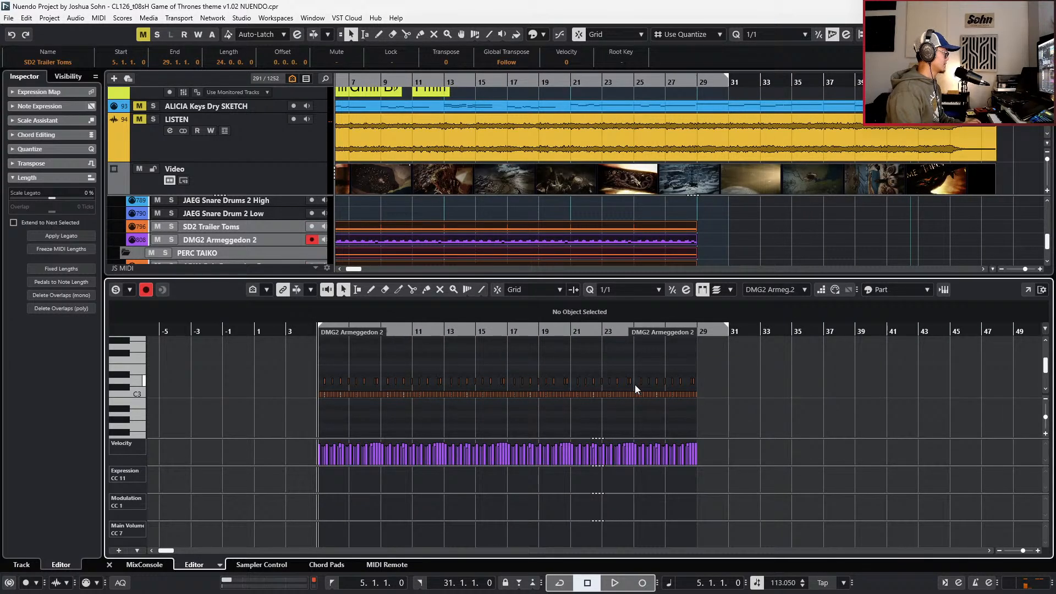
key("Return")
key("ctrl+KP_Subtract")
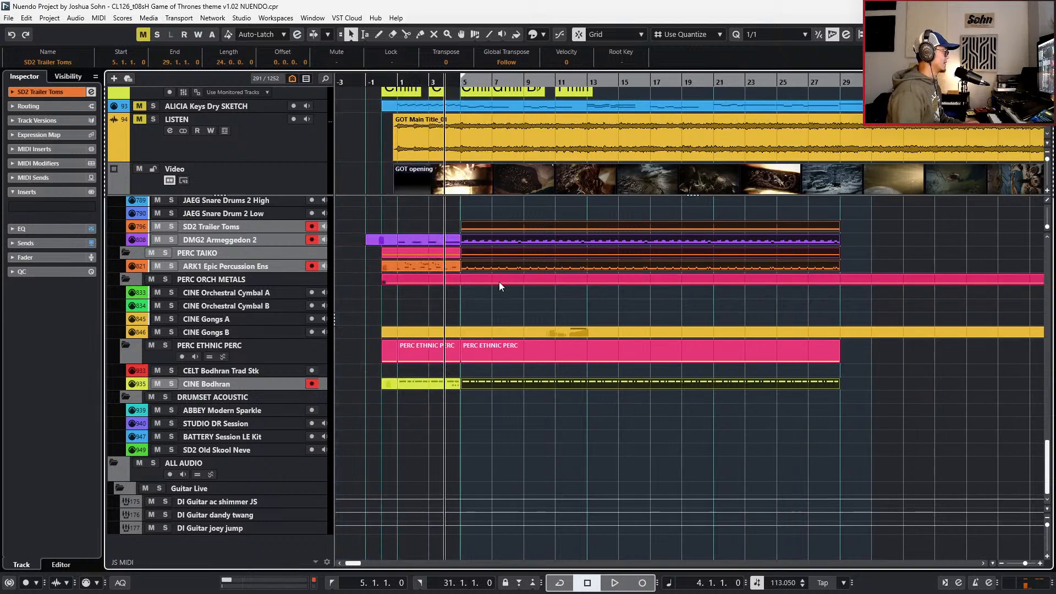
- Join the DMG2 Armeggedon 2 intro part with its bar 5 part, and add Main Volume, Modulation and Expression points at bar 5
left_click(428, 239)
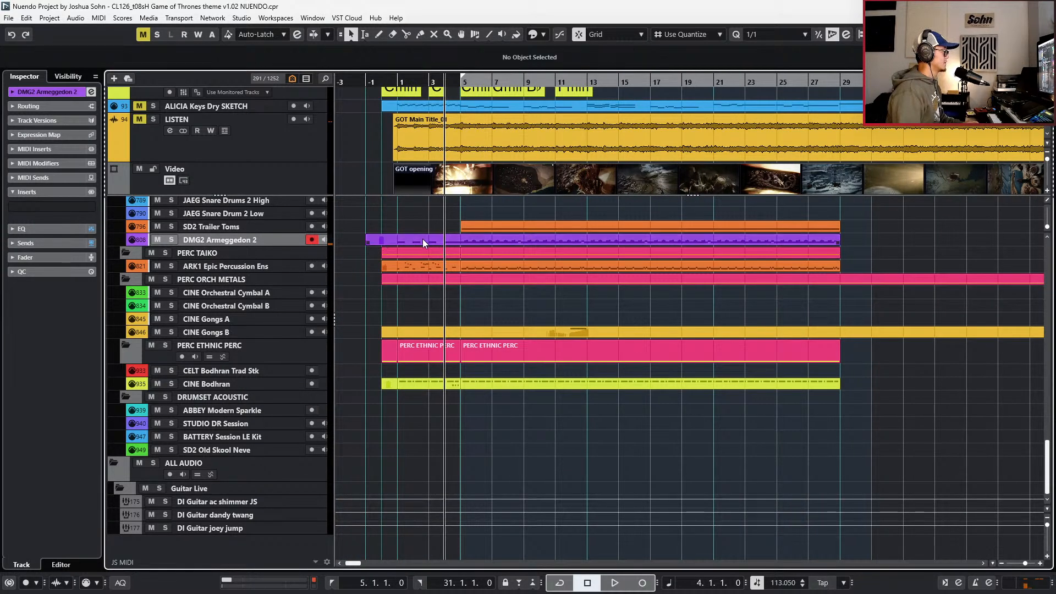
key("Return")
scroll(464, 517, "up", 4)
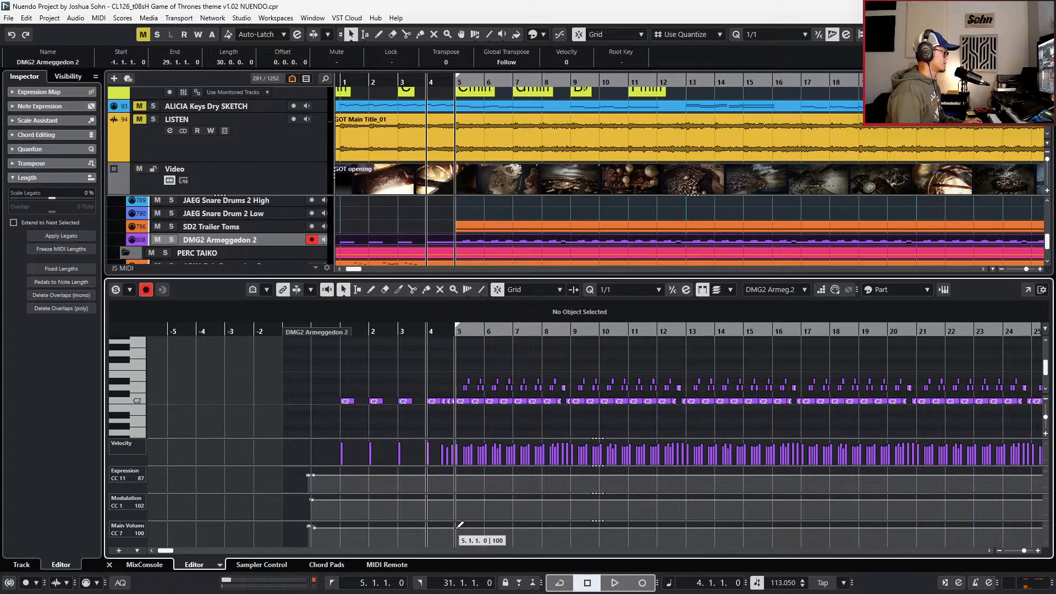
left_click(455, 500)
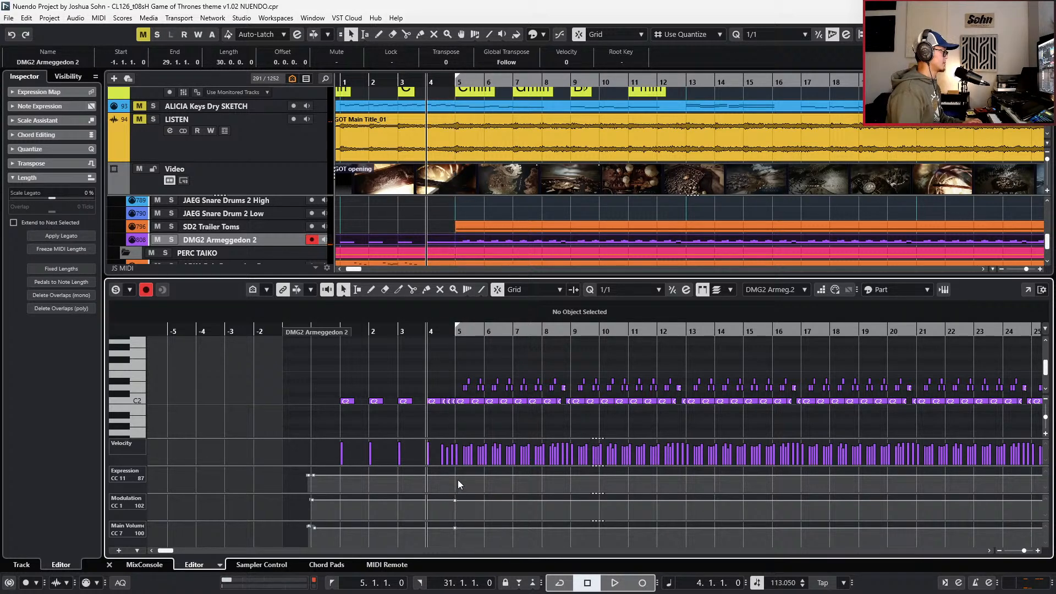
left_click(457, 476)
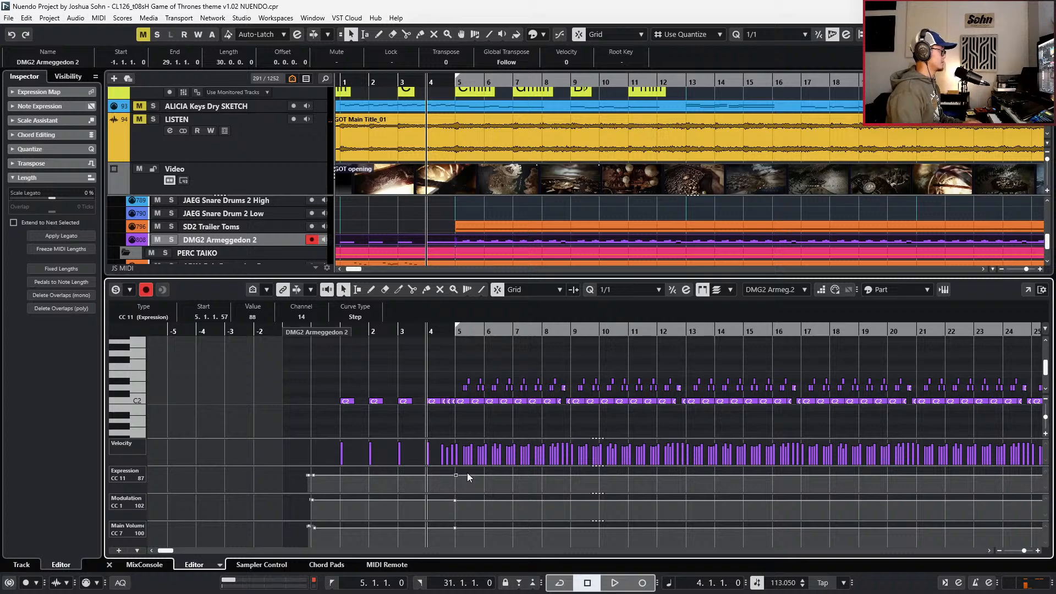
key("ctrl+alt+e")
- Examine the controller data of the SD2 Trailer Toms, DMG2, ARK1 and CINE Bodhran parts together, and play them from bar 4
left_click(485, 225)
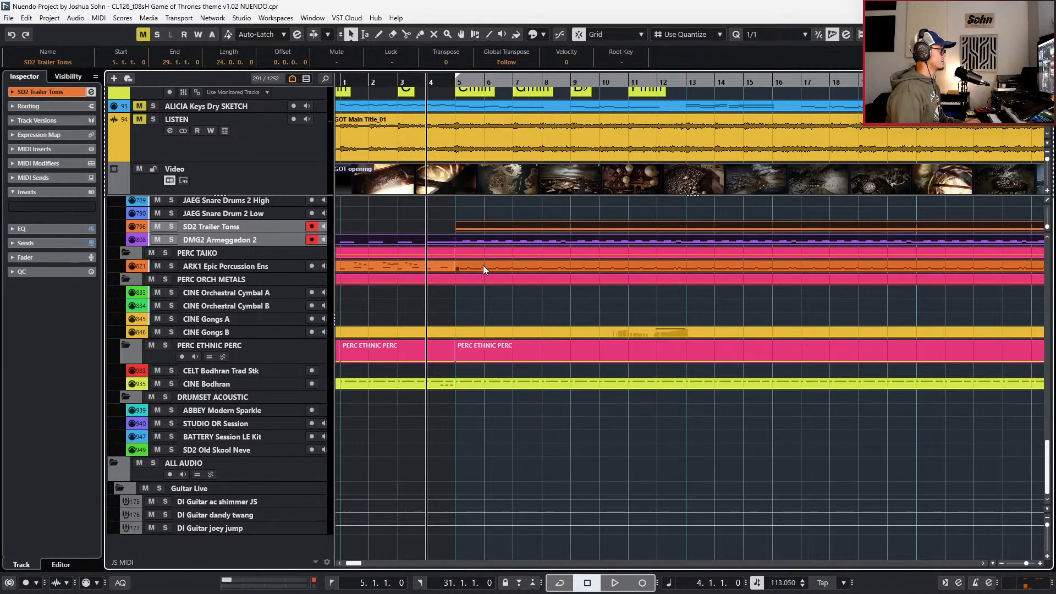
left_click(483, 267, "shift")
left_click(480, 382, "shift")
key("l")
key("Return")
key("g")
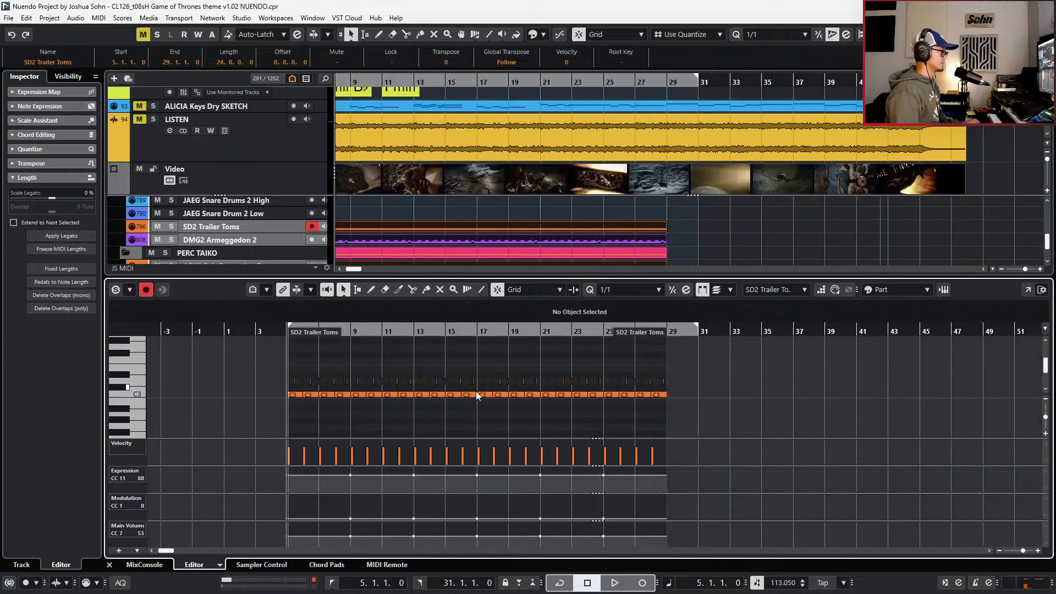
key("ctrl+Left")
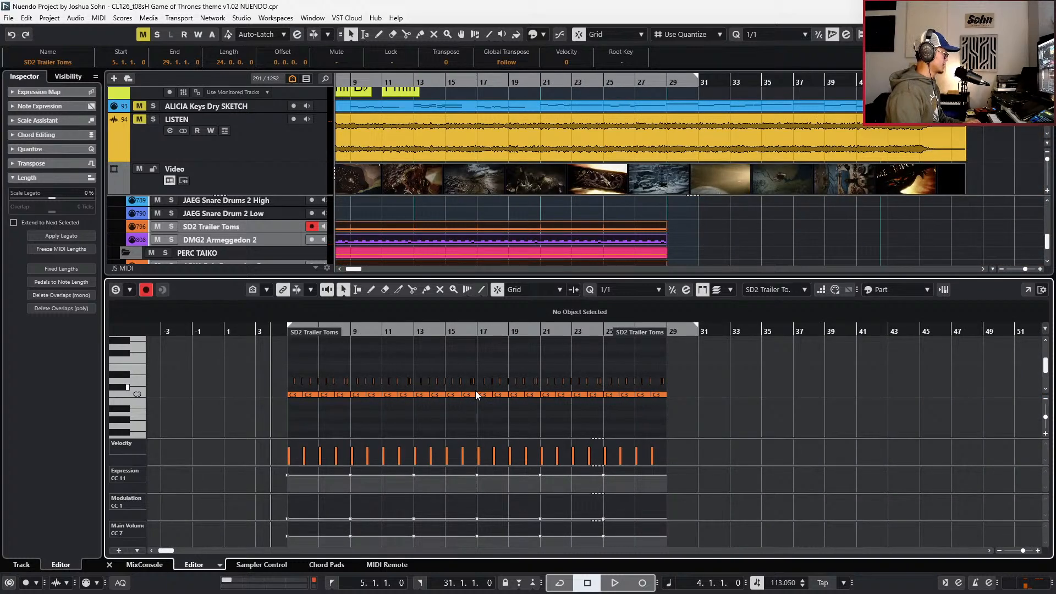
key("space")
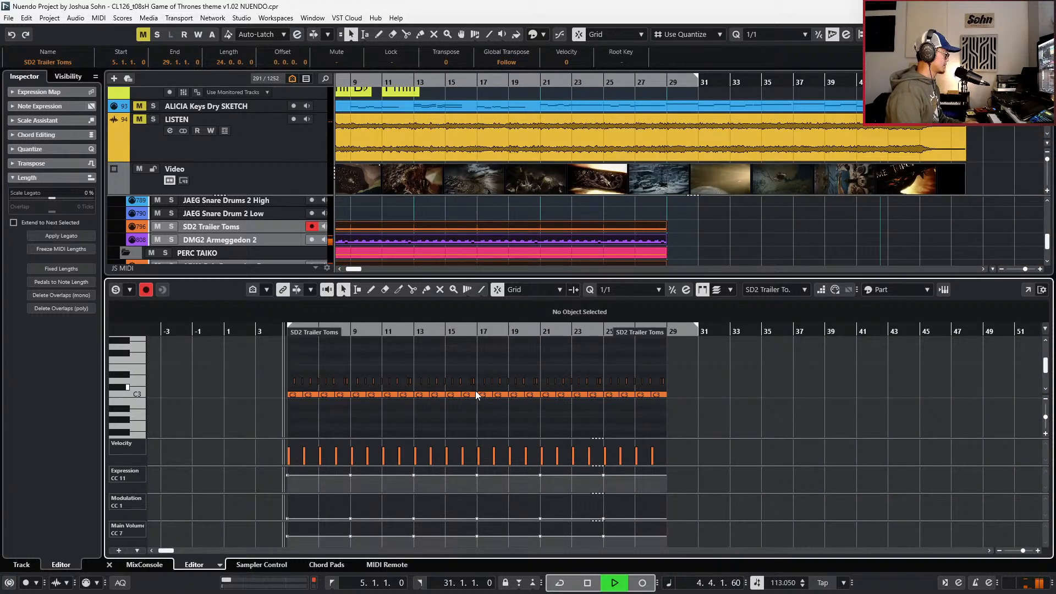
key("ctrl+alt+e")
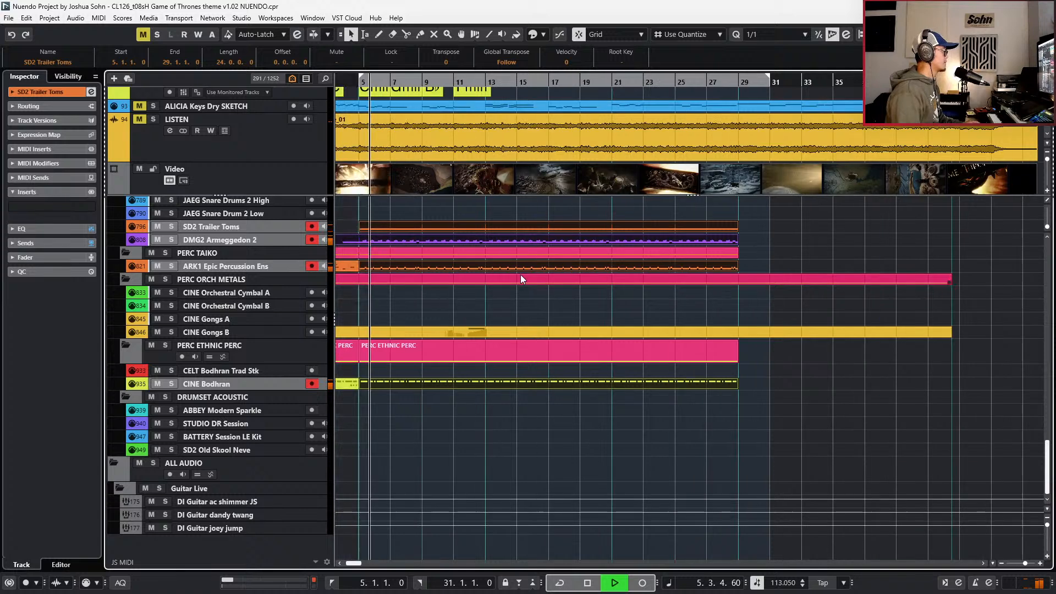
- Solo DMG2 Armeggedon 2, lower its Main Volume from bar 5 to 86, and check the level by replaying from bar 4
left_click(428, 239)
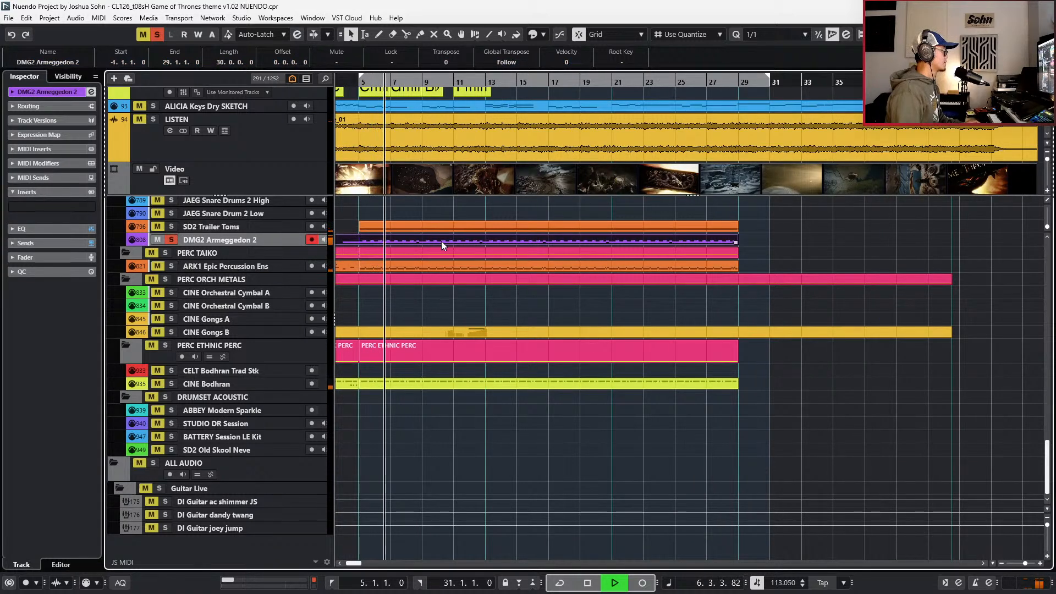
double_click(442, 241)
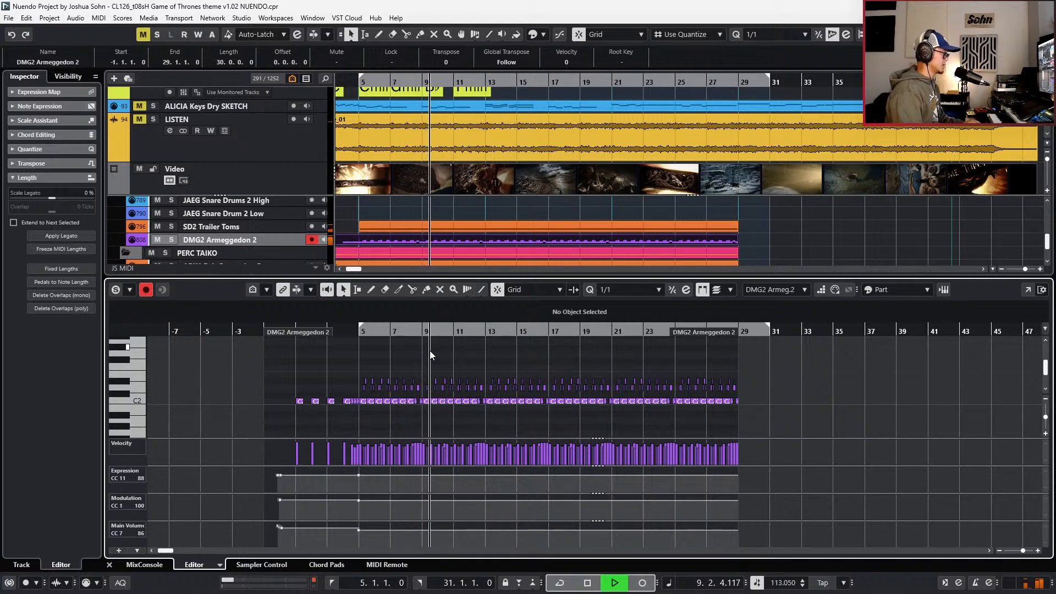
key("space")
key("space")
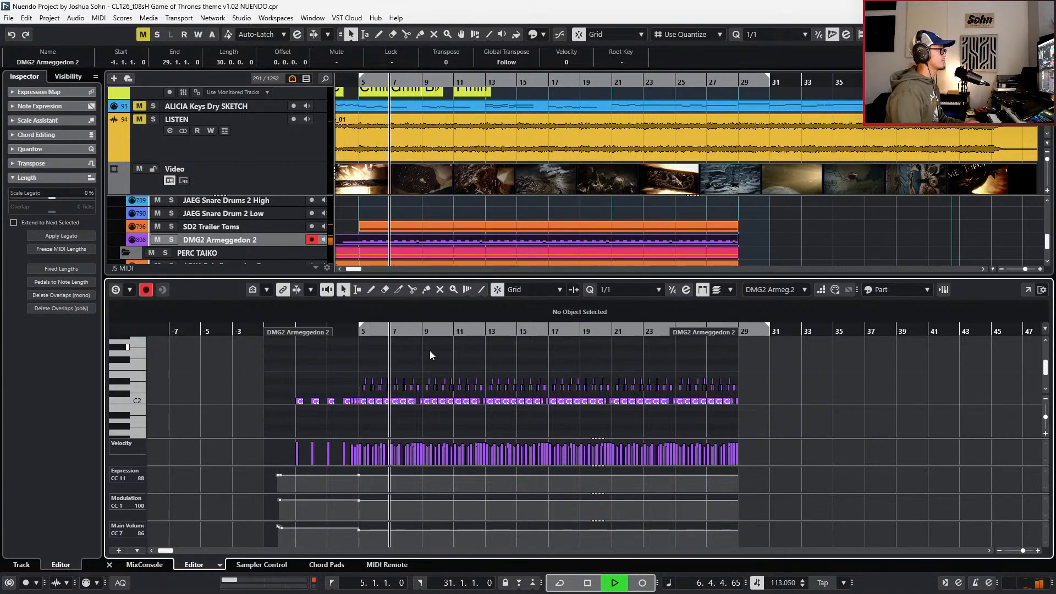
key("space")
key("alt+s")
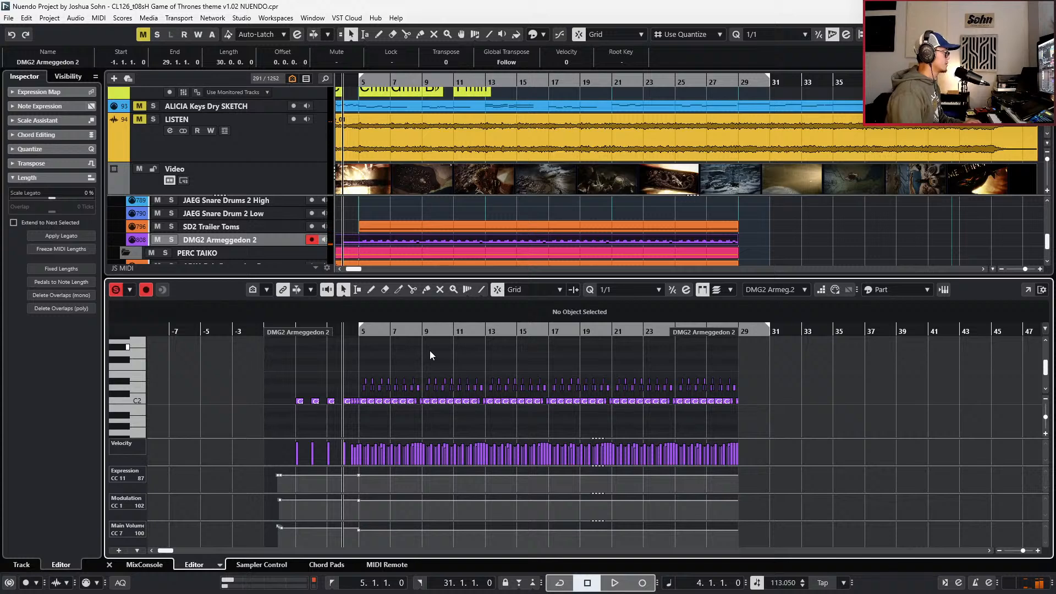
key("space")
key("space")
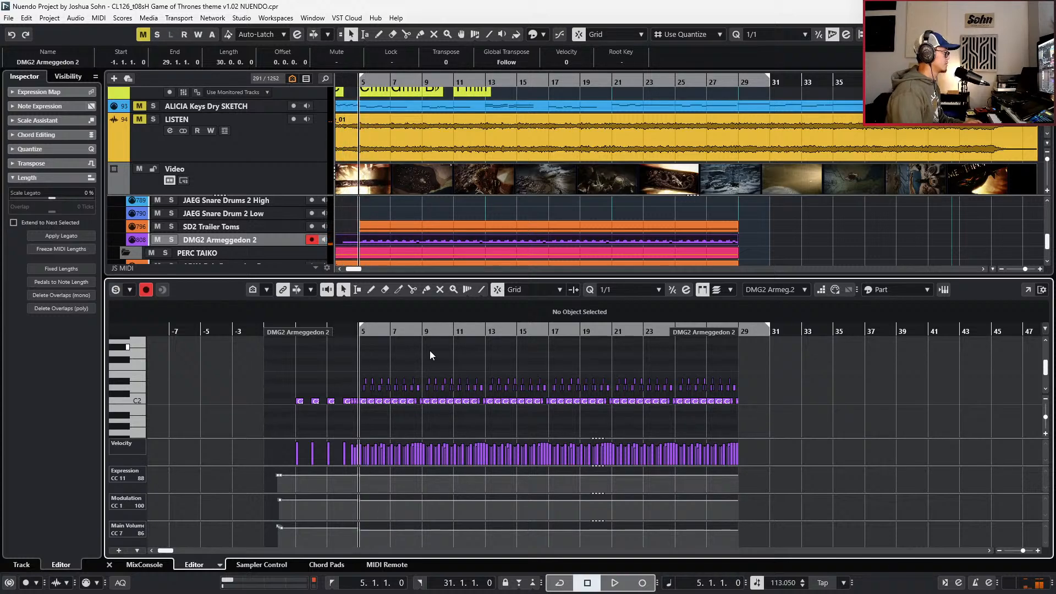
- Lower the Expression of the ARK1 Epic Percussion Ens part from bar 5 to 44, checking its level by playback from bar 5
key("Return")
key("space")
scroll(513, 332, "down", 4)
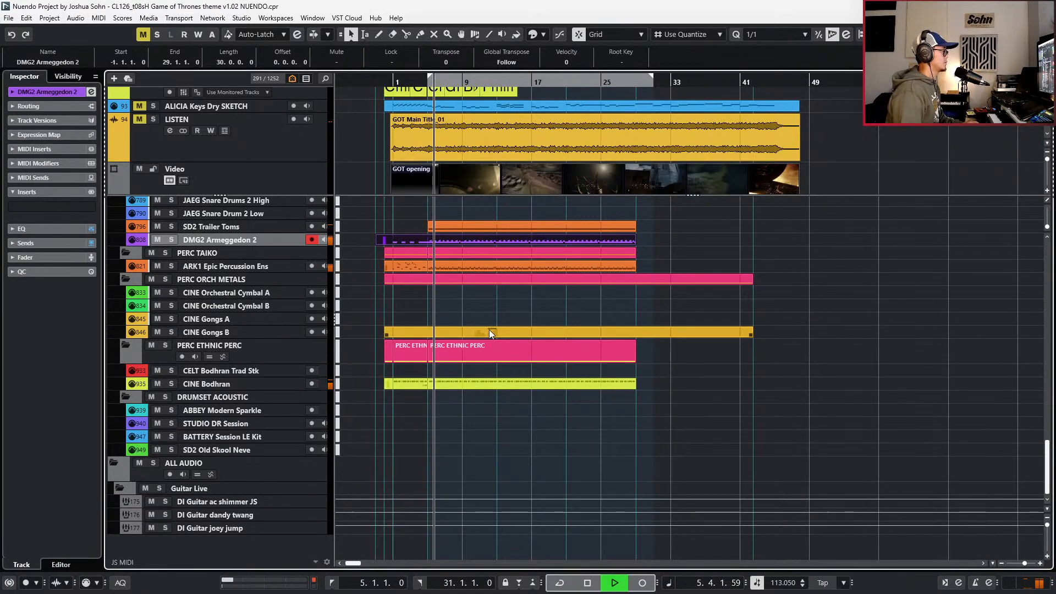
left_click(461, 269)
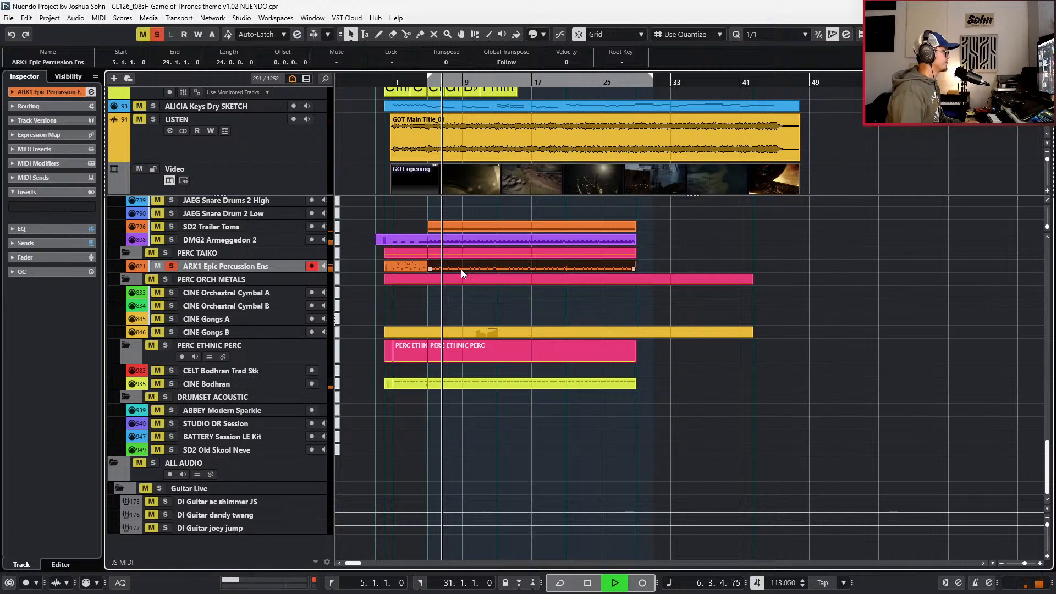
key("Return")
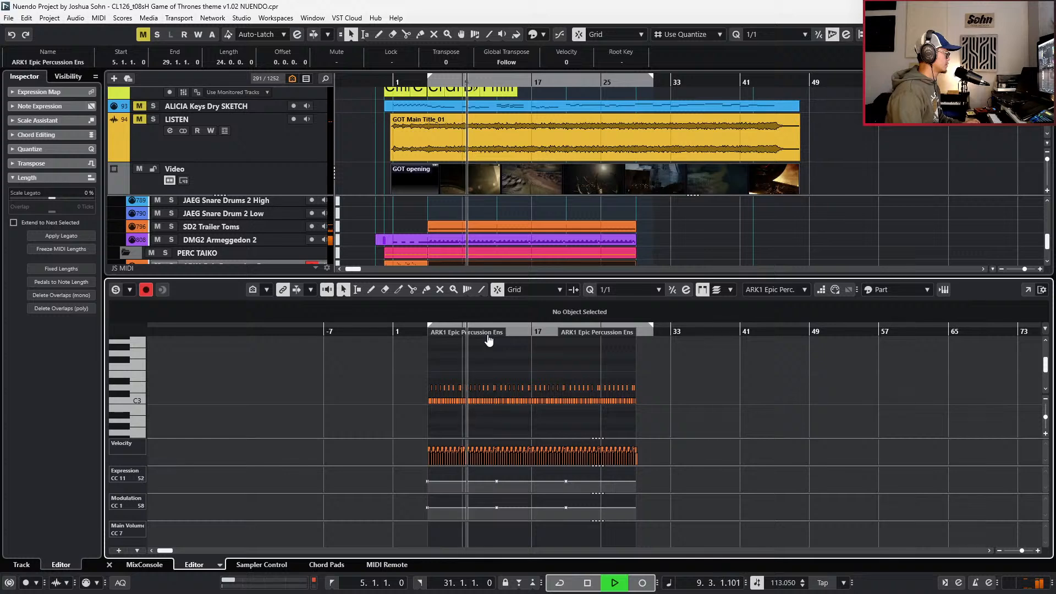
key("space")
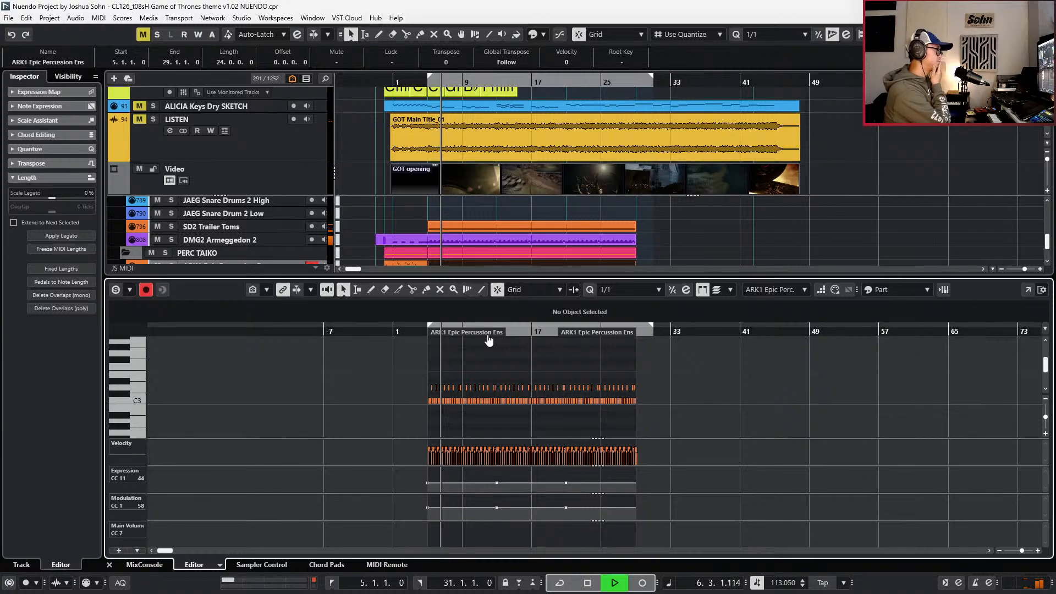
key("ctrl+e")
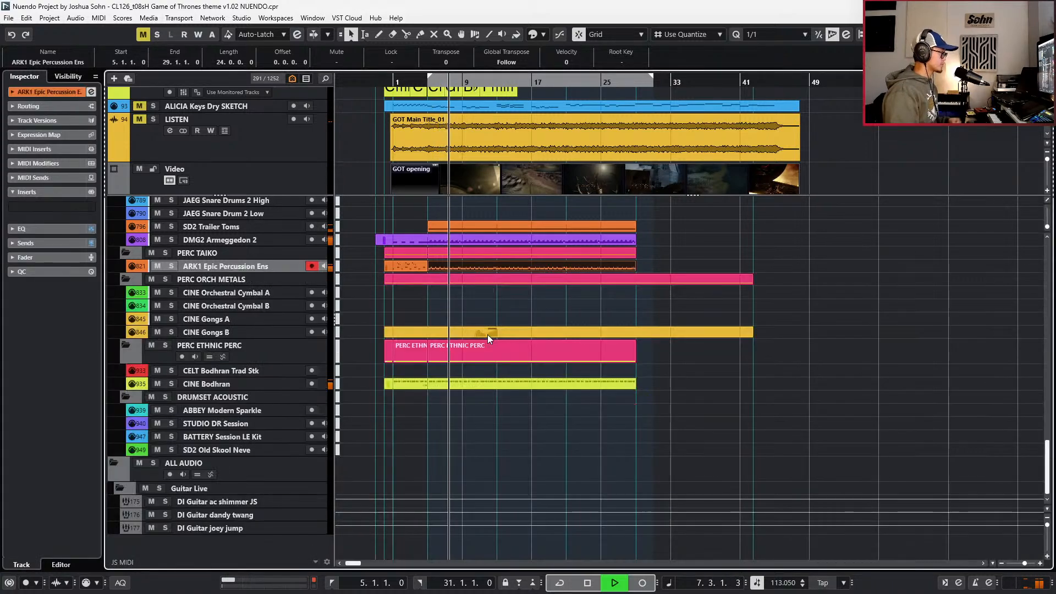
- Listen to the full arrangement while looking through the percussion, ethnic, voice, guitar and string tracks
scroll(522, 372, "up", 15)
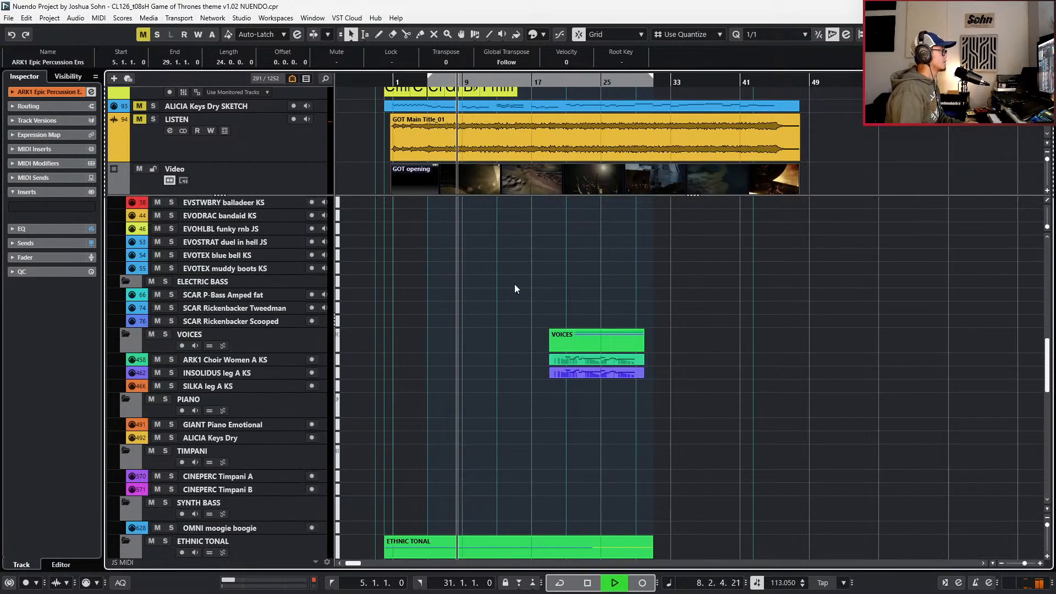
scroll(376, 312, "down", 15)
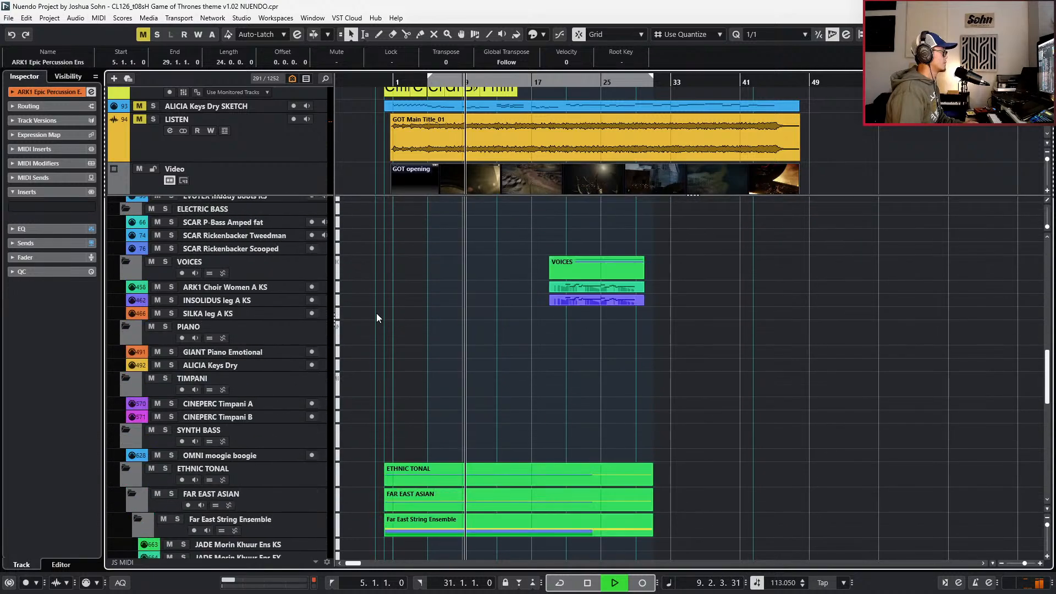
scroll(400, 346, "down", 6)
scroll(400, 346, "up", 6)
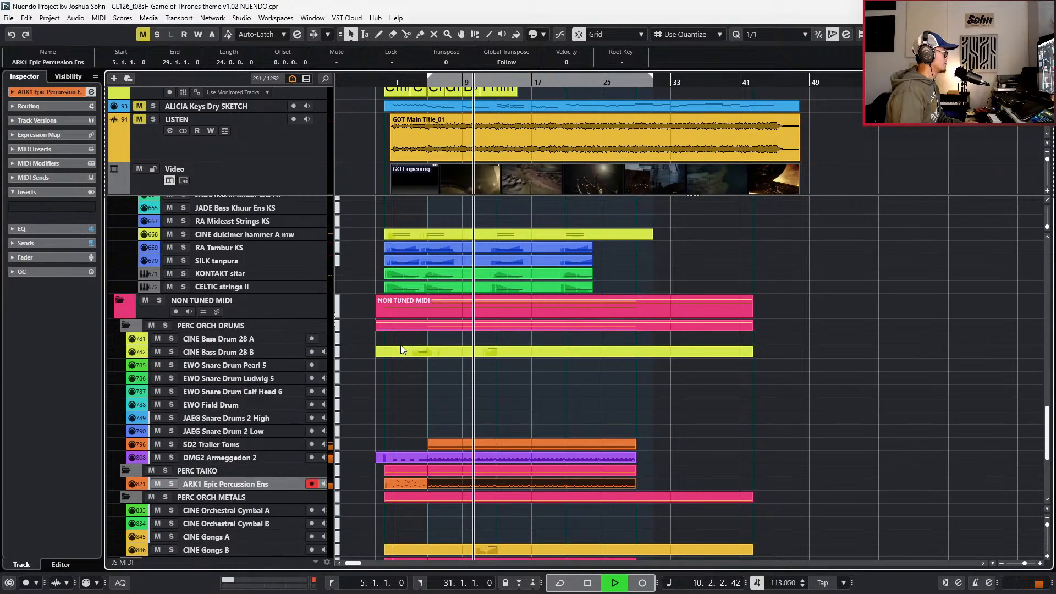
scroll(401, 345, "up", 3)
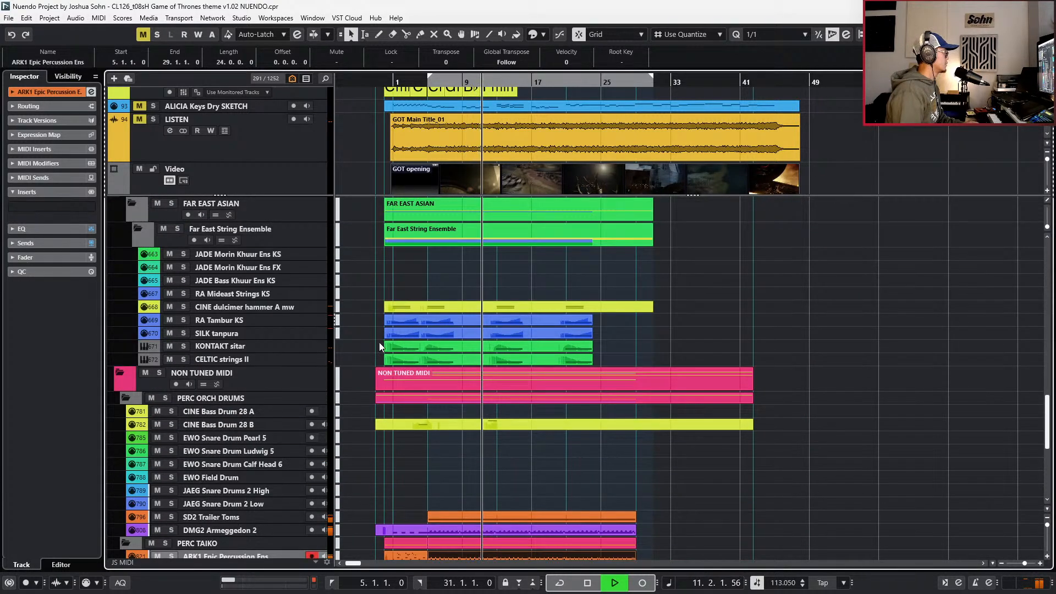
scroll(380, 342, "down", 5)
key("space")
scroll(384, 342, "up", 10)
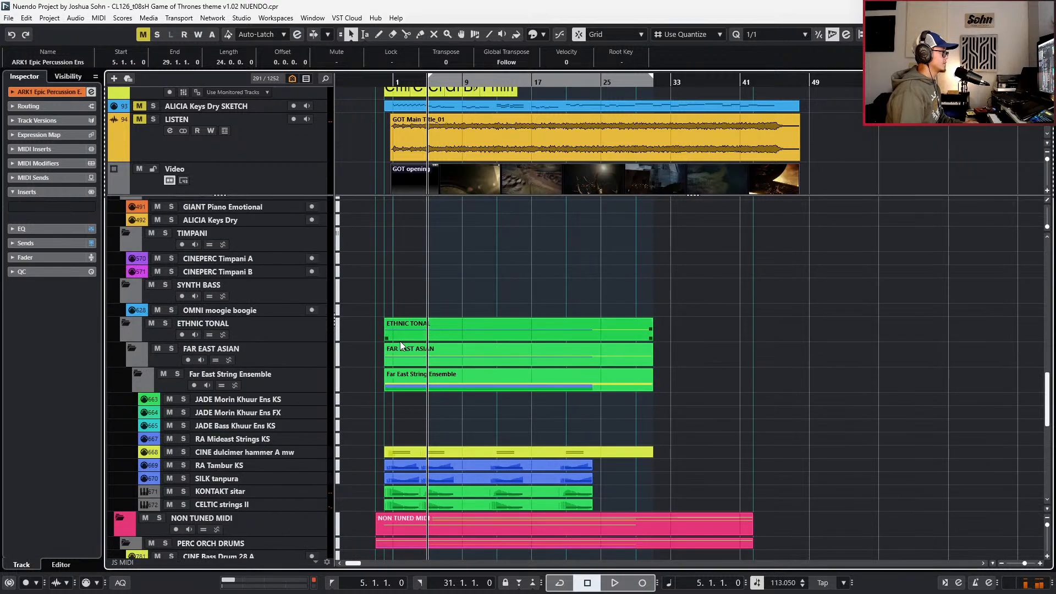
scroll(431, 336, "up", 6)
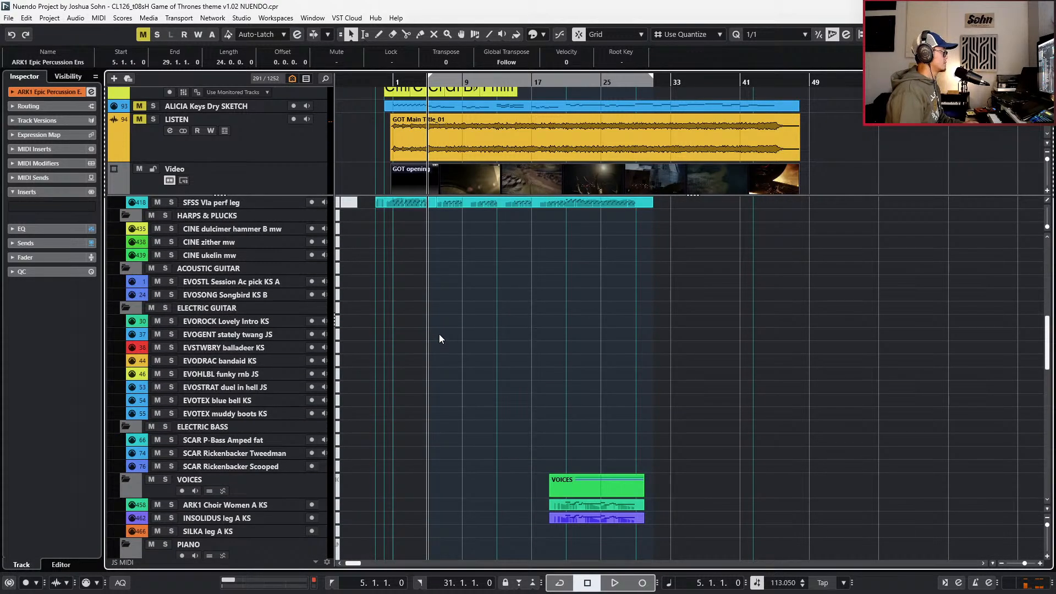
- Solo the LISTEN reference track, play it from bar 5 for comparison, and unsolo it
left_click(313, 150)
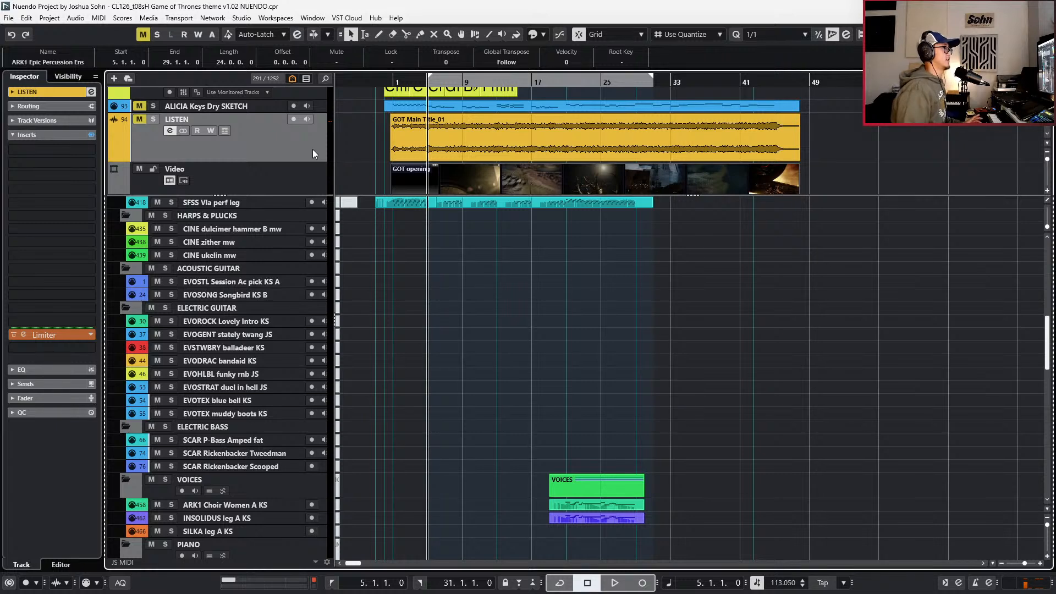
key("s")
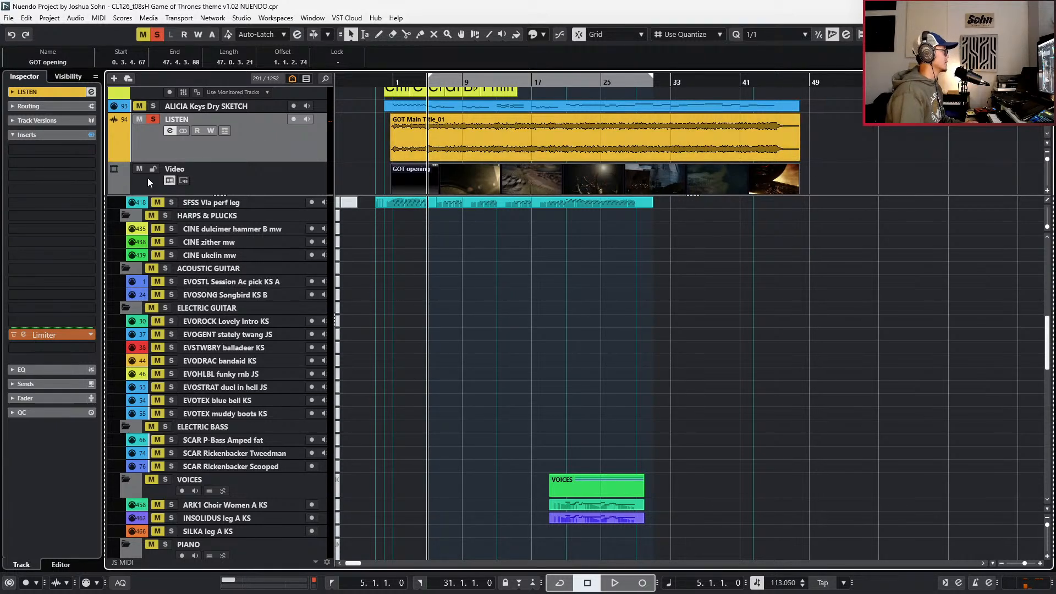
key("space")
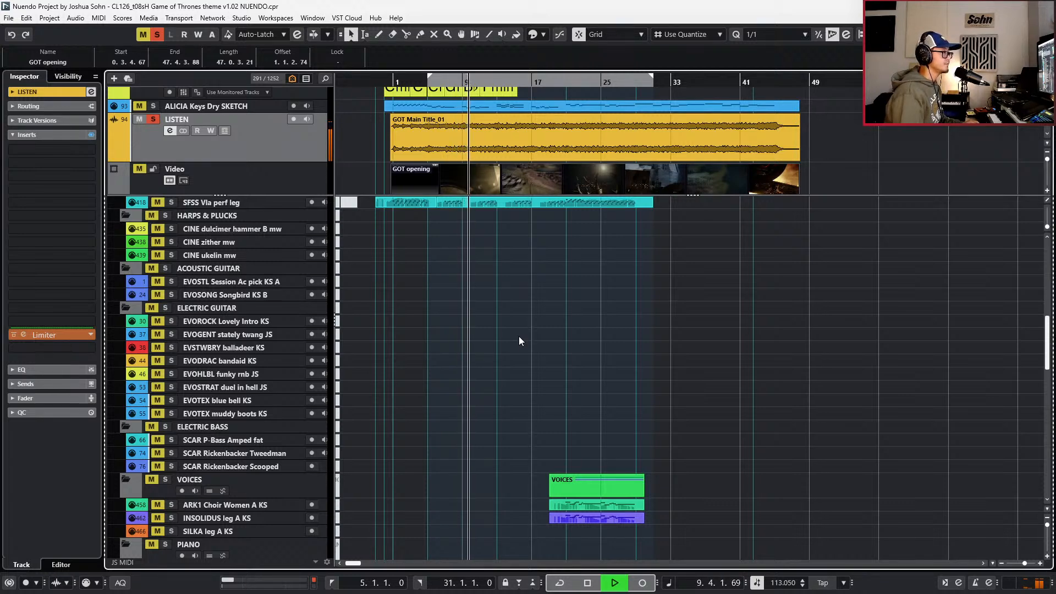
key("space")
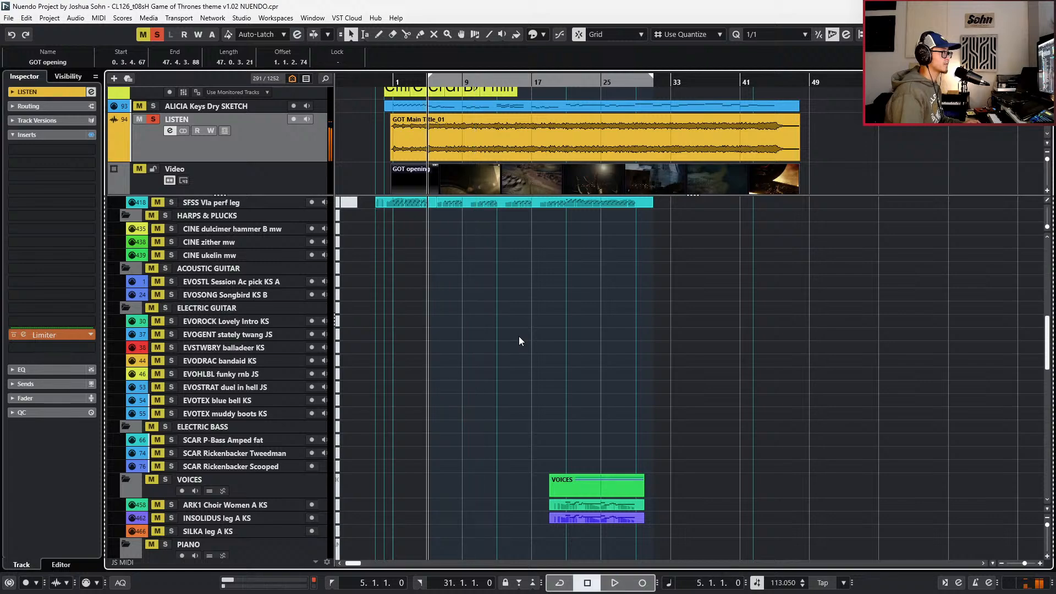
key("s")
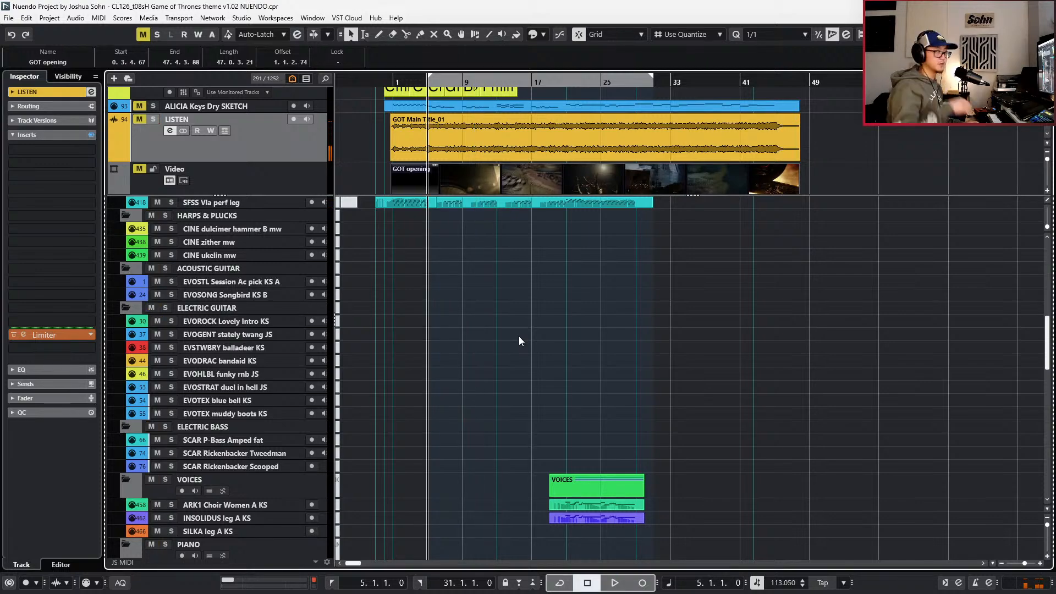
- Find the PACIFIC SOLO Cello KS part, open it for note editing, and play it from bar 4 with the arrangement
scroll(544, 319, "down", 15)
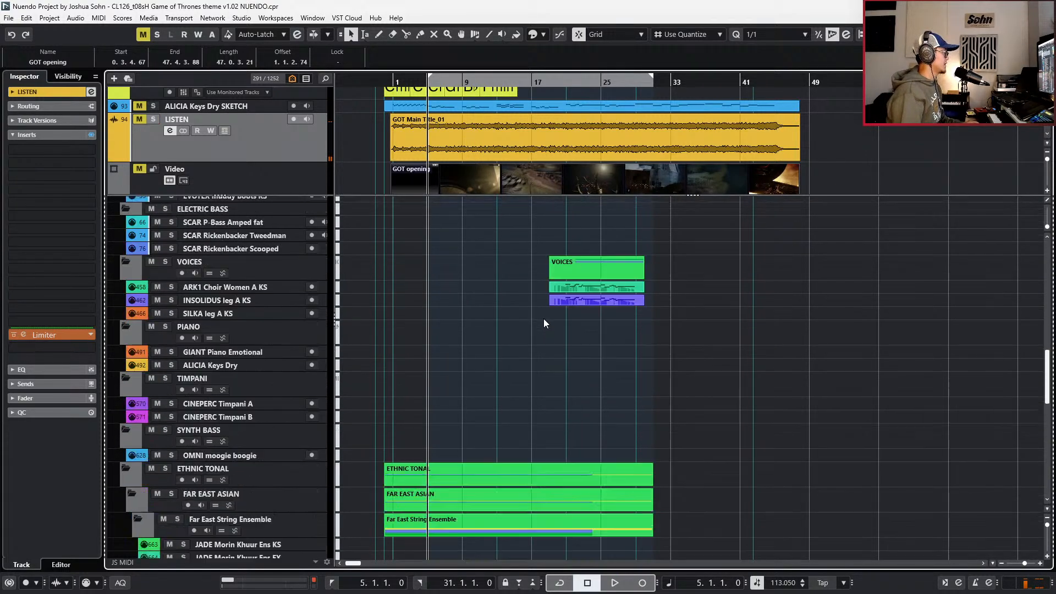
scroll(526, 333, "down", 3)
scroll(503, 339, "up", 3)
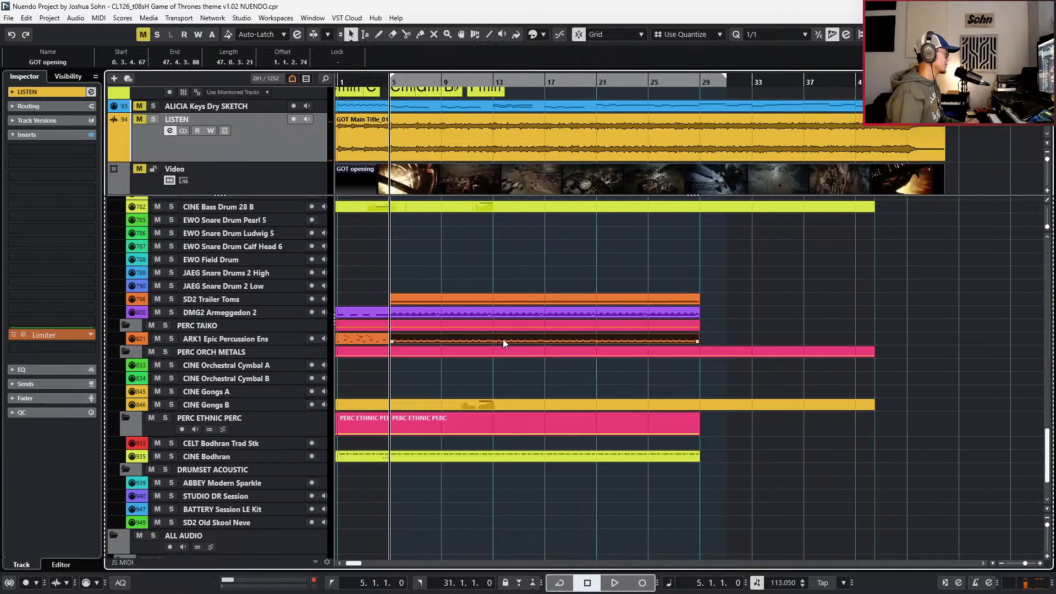
scroll(441, 354, "down", 5)
scroll(442, 354, "up", 5)
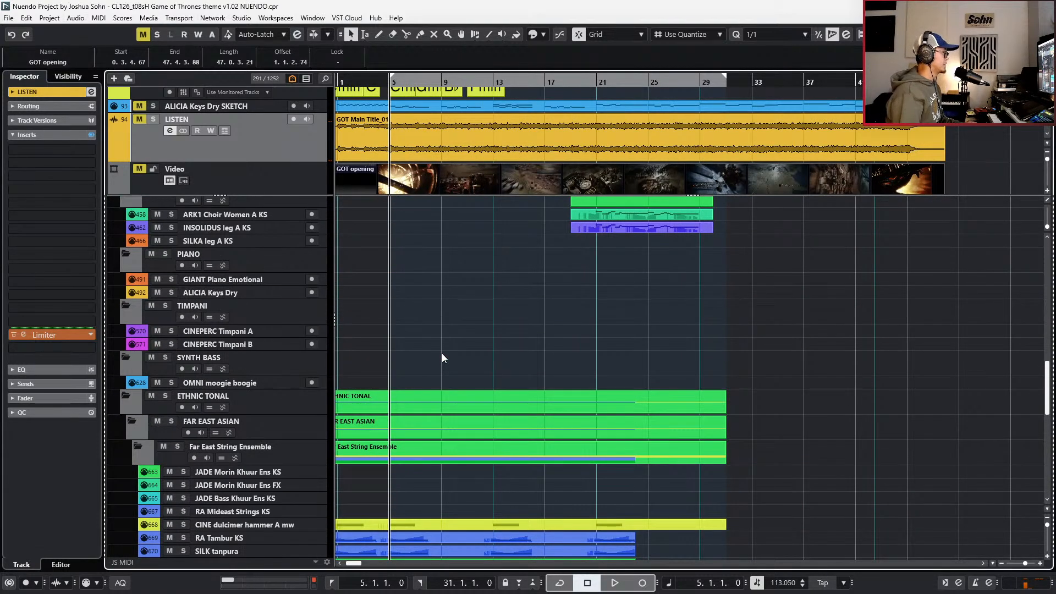
scroll(443, 356, "up", 5)
scroll(443, 356, "up", 7)
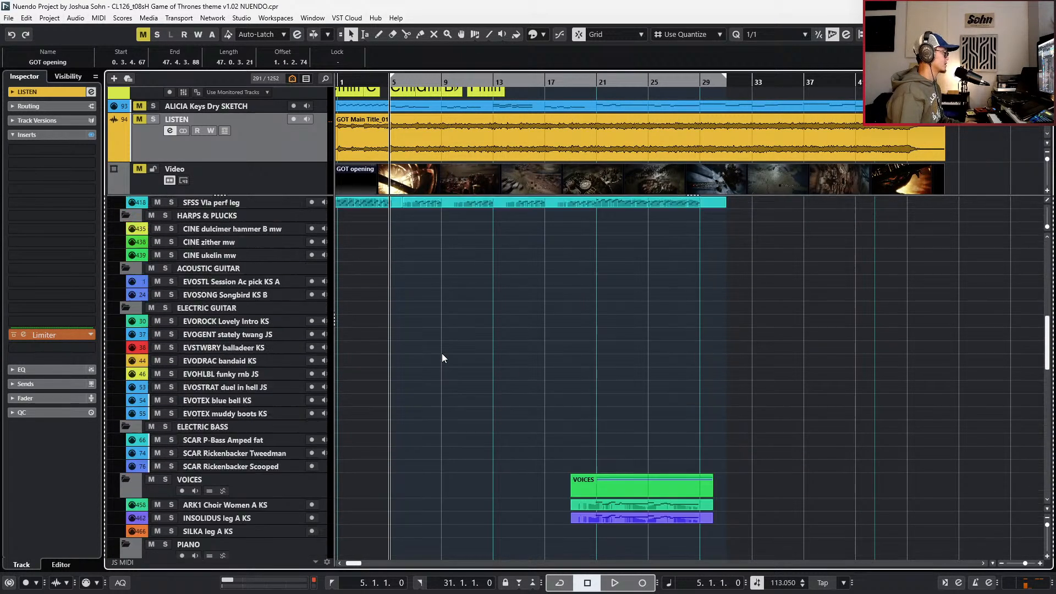
double_click(431, 352)
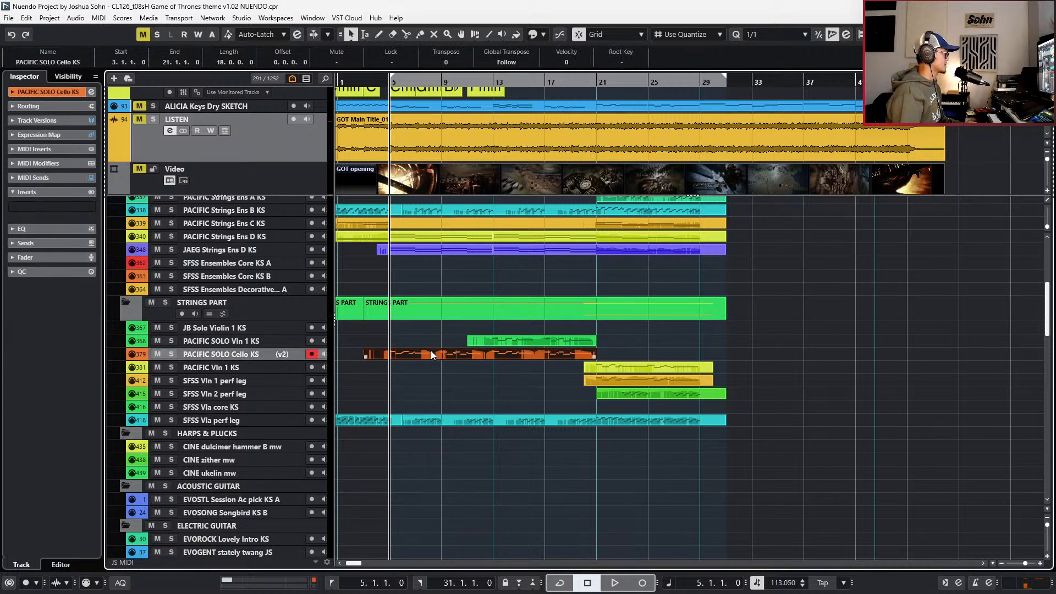
scroll(432, 383, "up", 3)
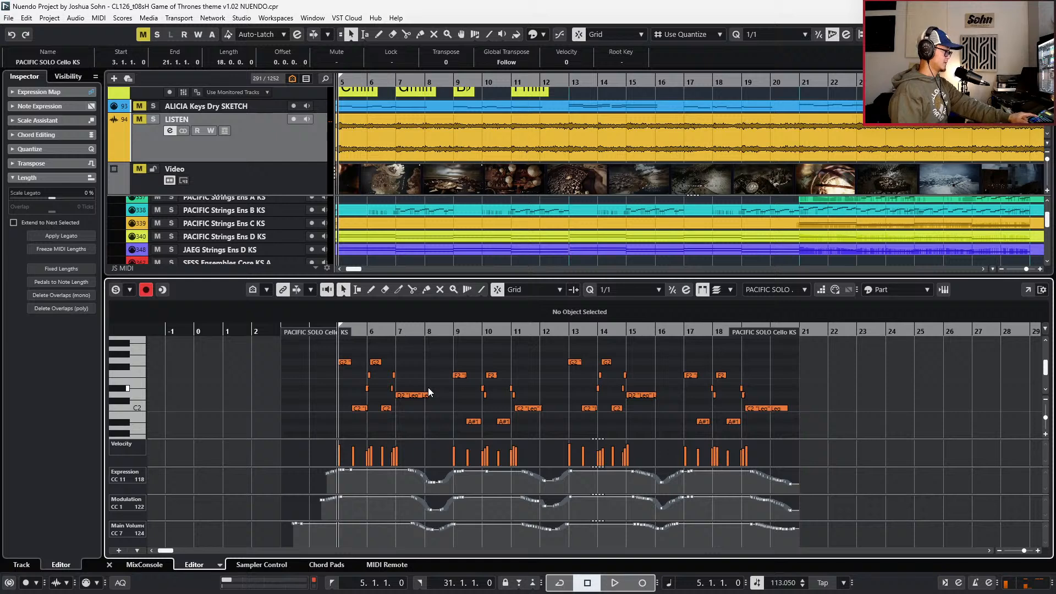
key("KP_Multiply")
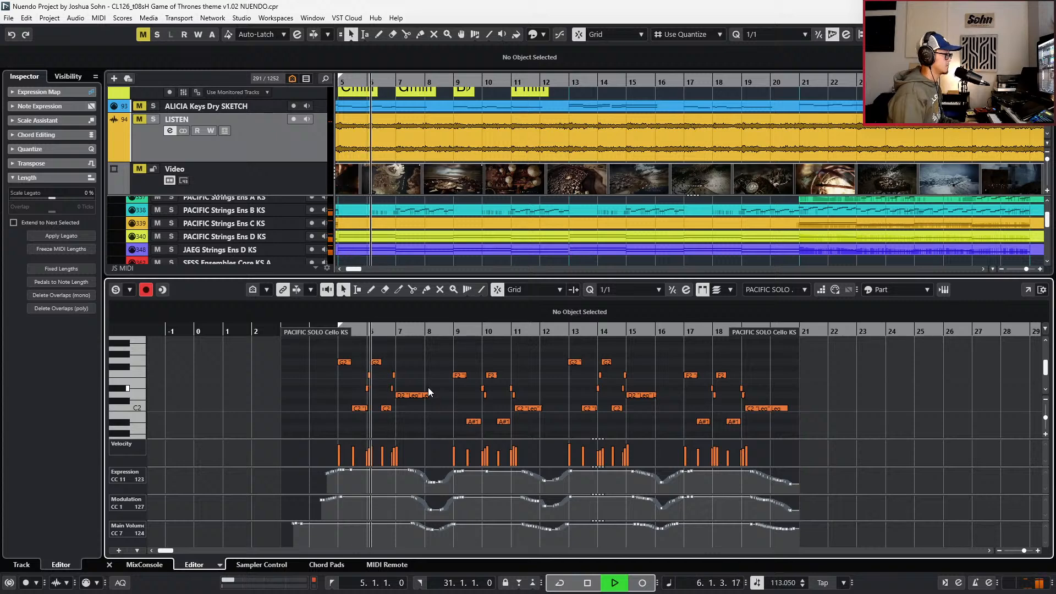
key("space")
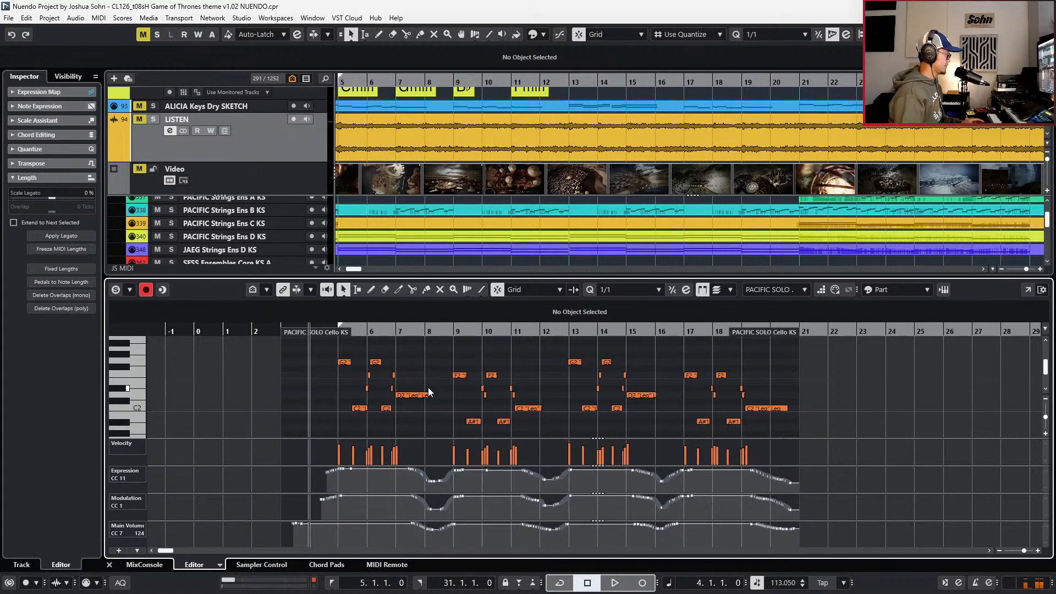
- Show the controller lane set with Velocity, Articulations, Modulation, Main Volume and Expression for the solo cello part
scroll(425, 407, "down", 1)
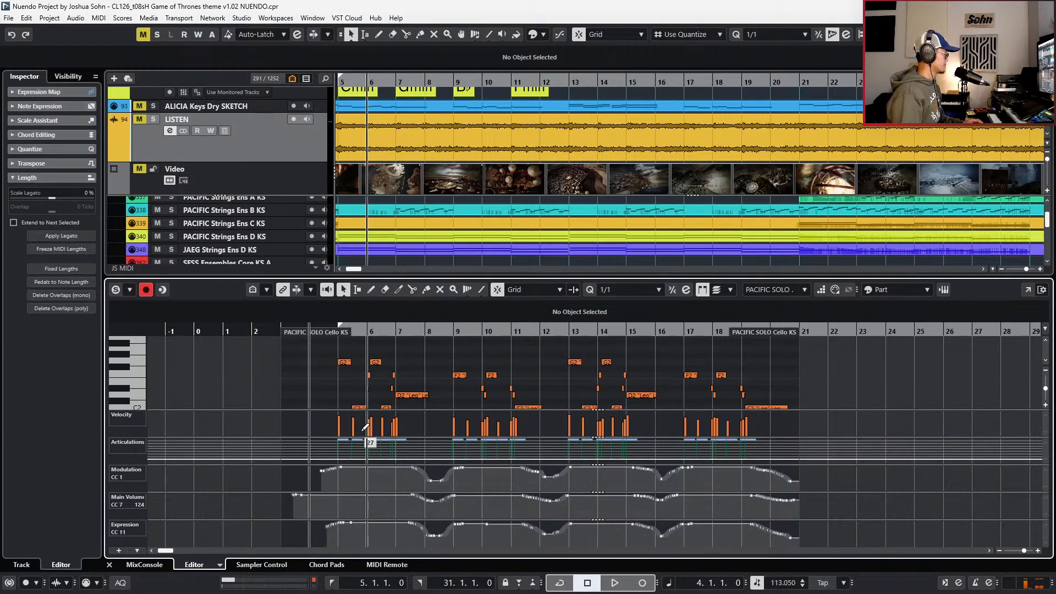
key("alt+2")
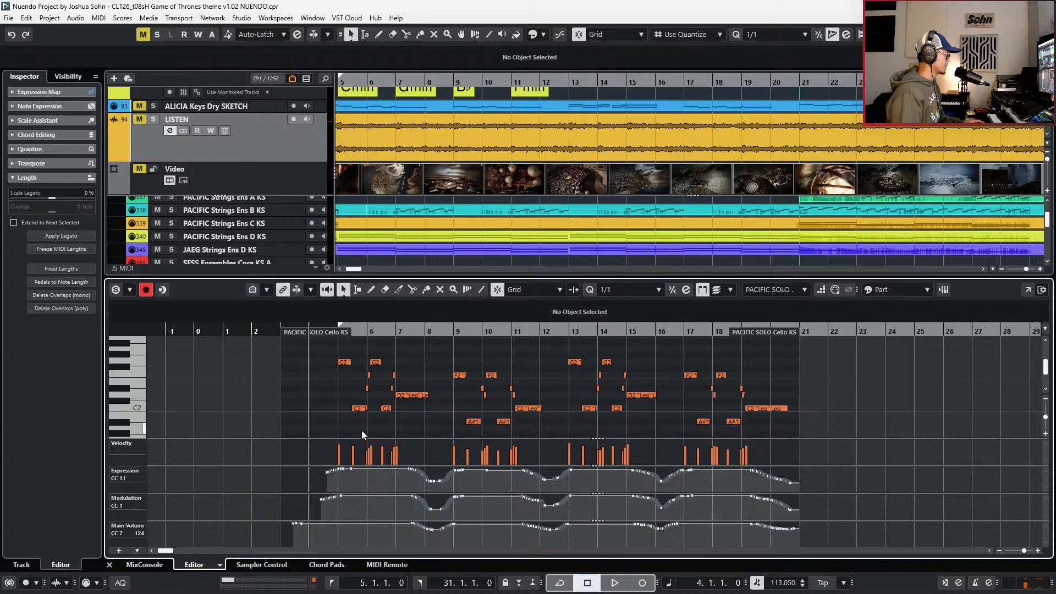
key("alt+1")
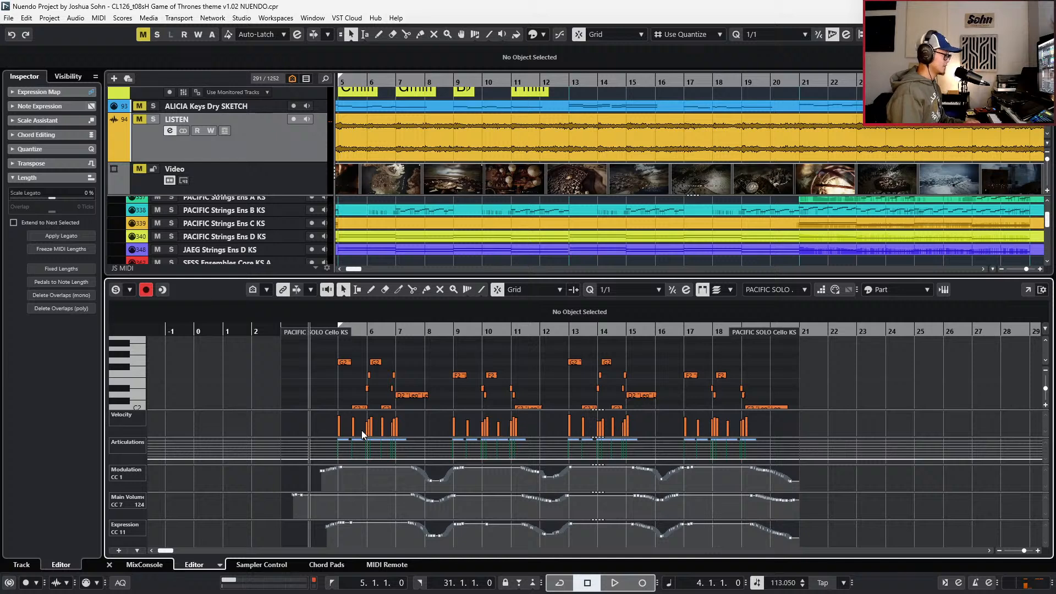
- Record Pan movement ending at -17 into the soloed PACIFIC SOLO Cello KS part from bar 3, and display its Pan lane
key("KP_Multiply")
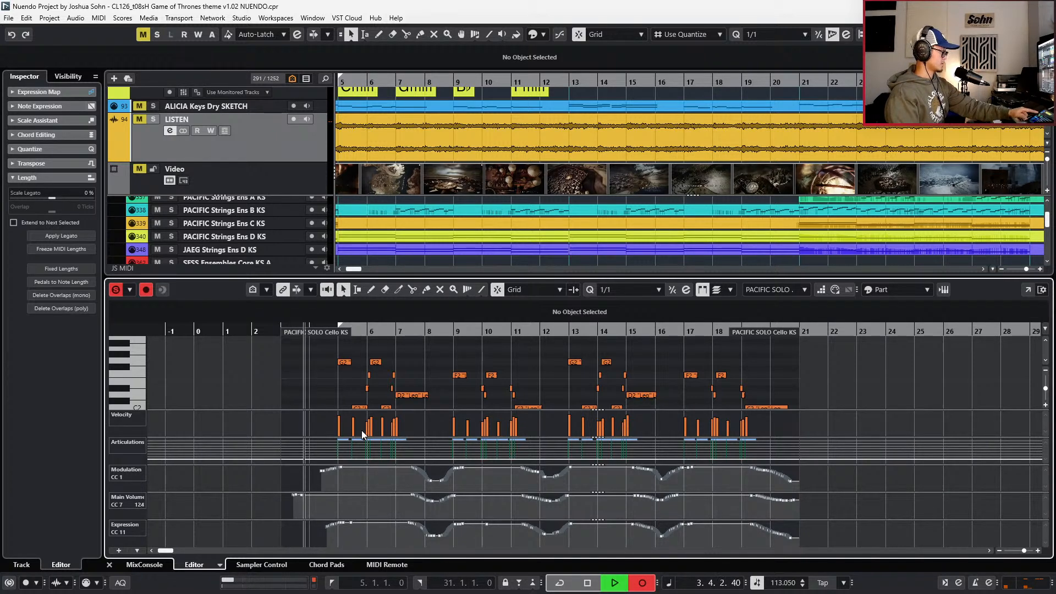
key("space")
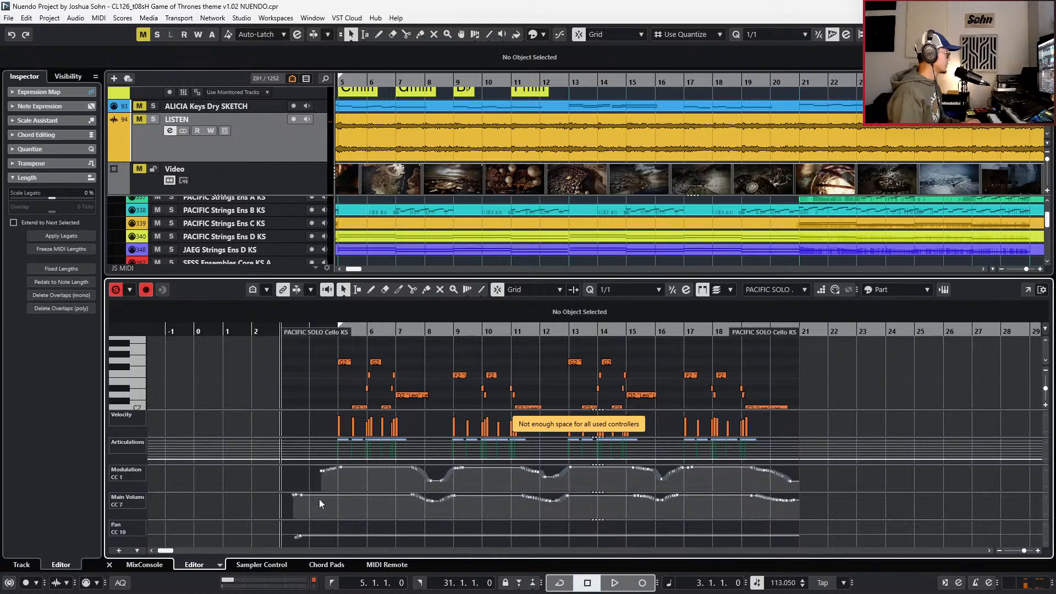
scroll(296, 532, "up", 3)
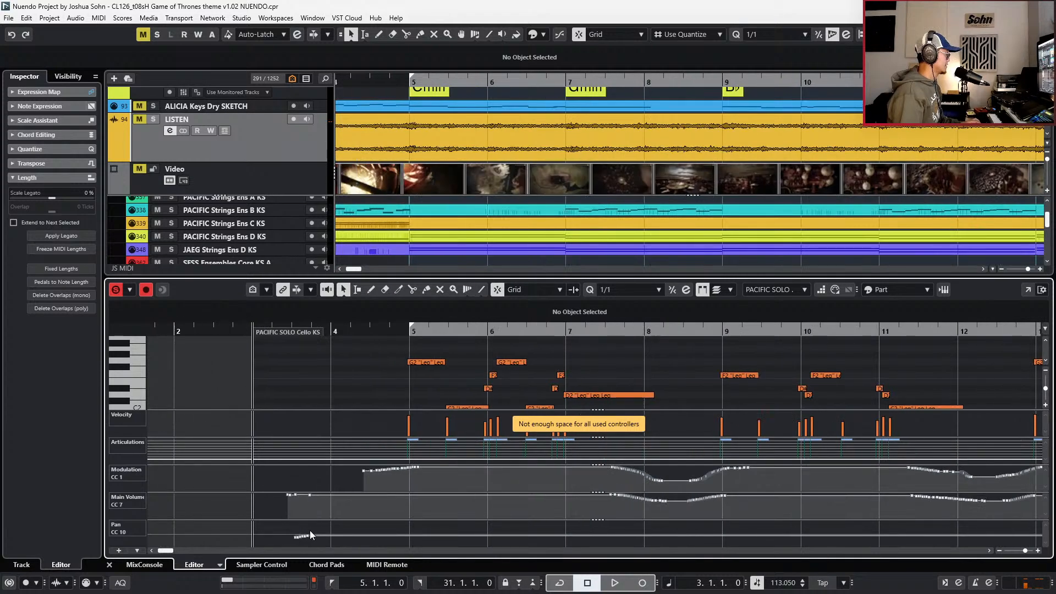
- Check the cello's new panning by playing from bar 4, first soloed and again with the full arrangement
key("space")
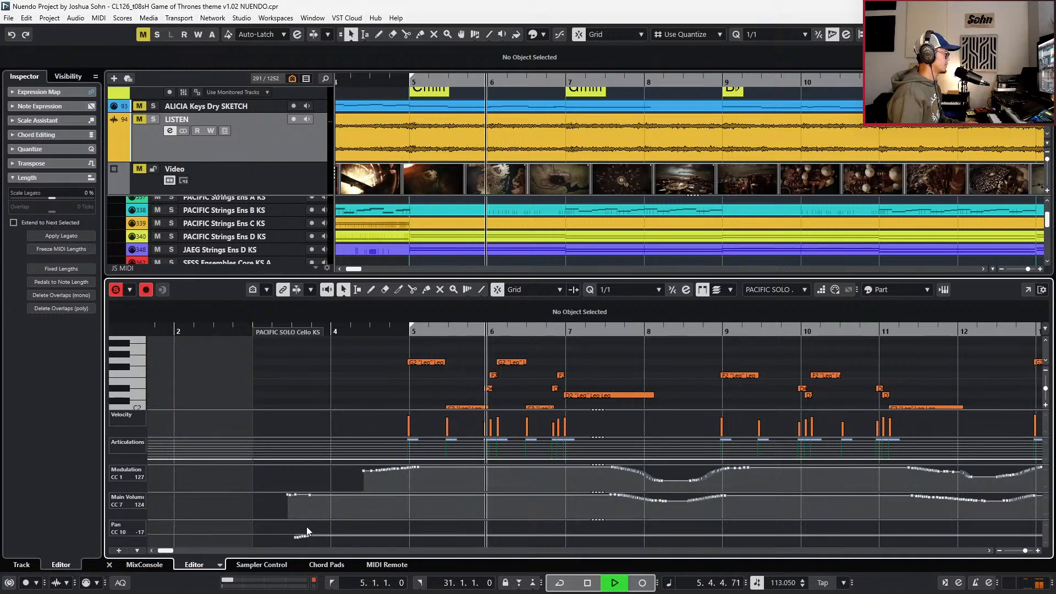
key("space")
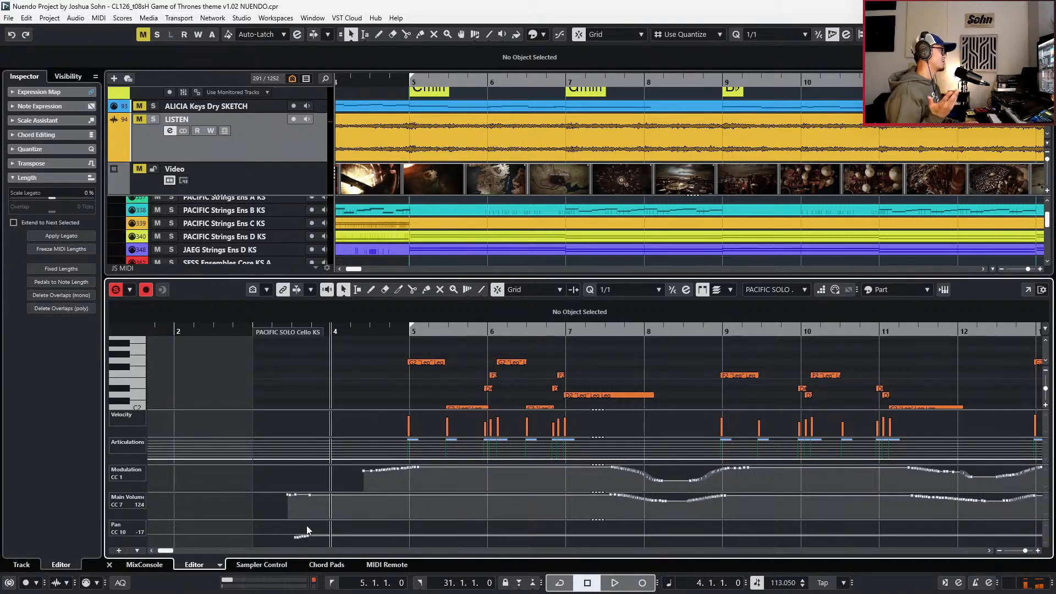
key("space")
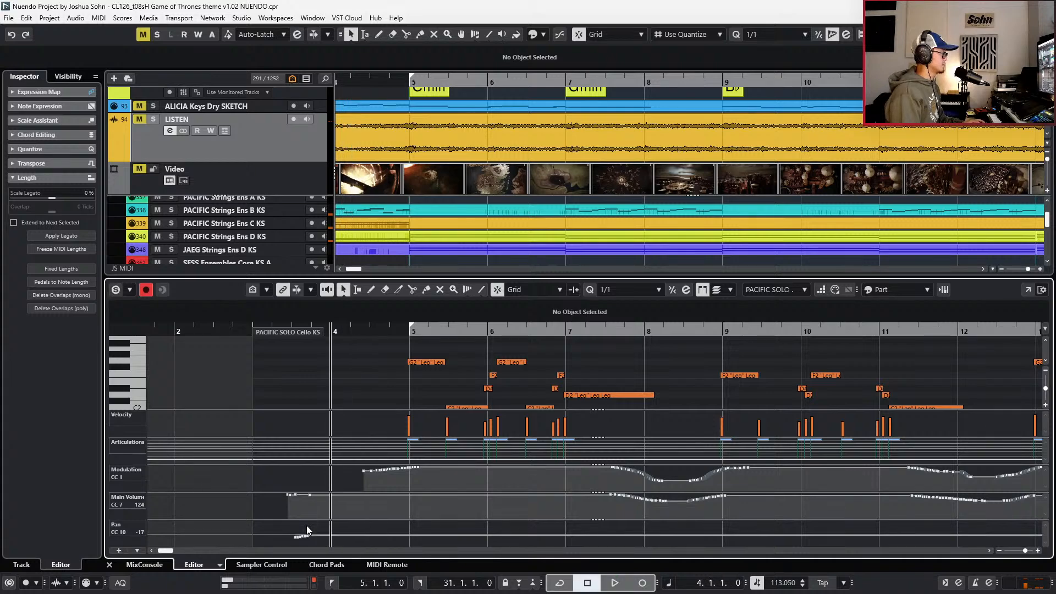
key("g")
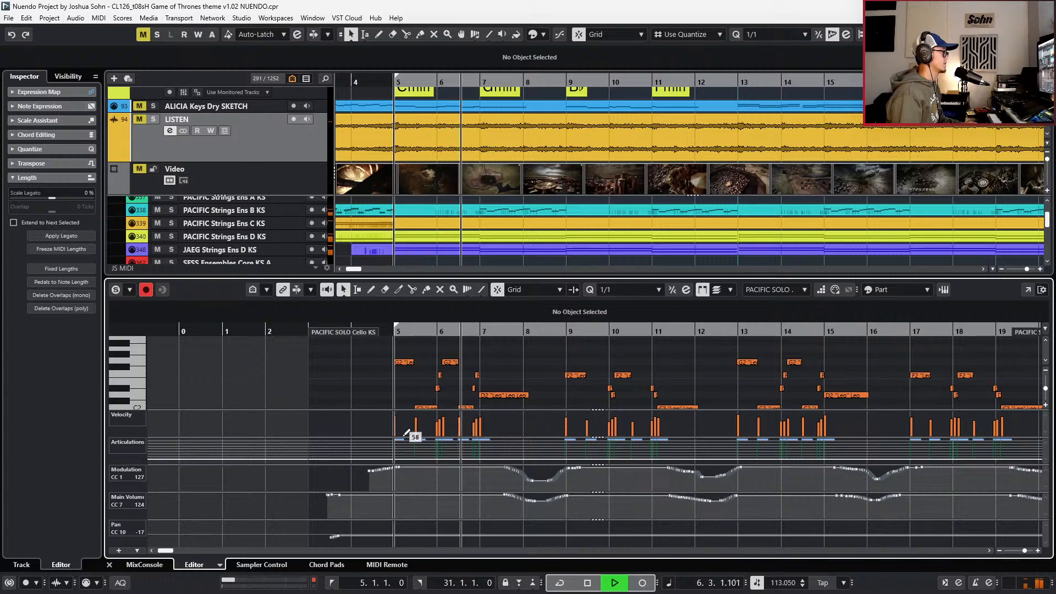
key("space")
- Delete the extra Pan controller points after the -28 value near bar 3 in the PACIFIC SOLO Cello KS part
key("h")
key("h")
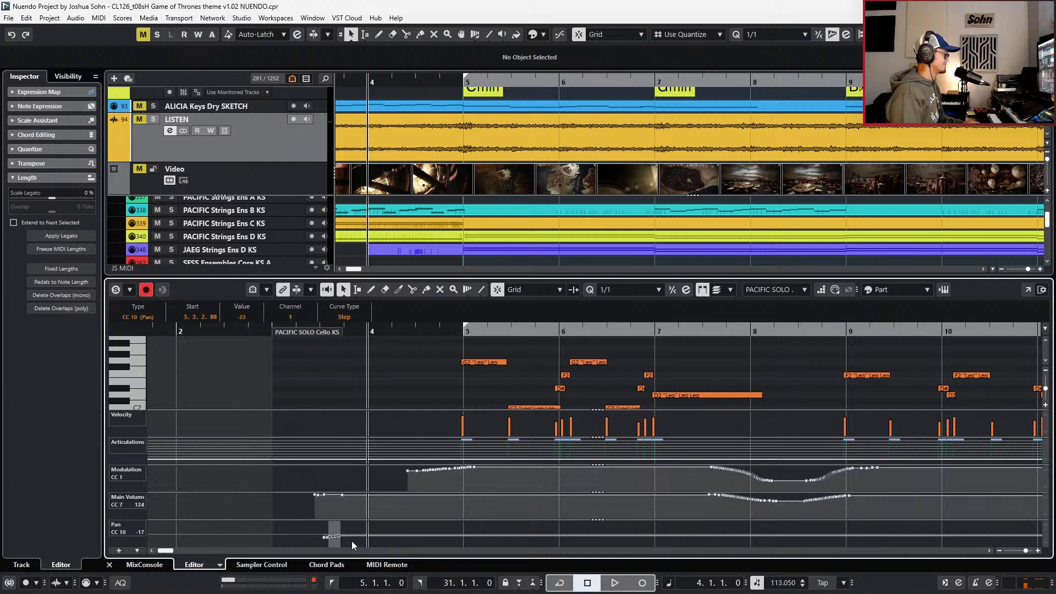
key("Delete")
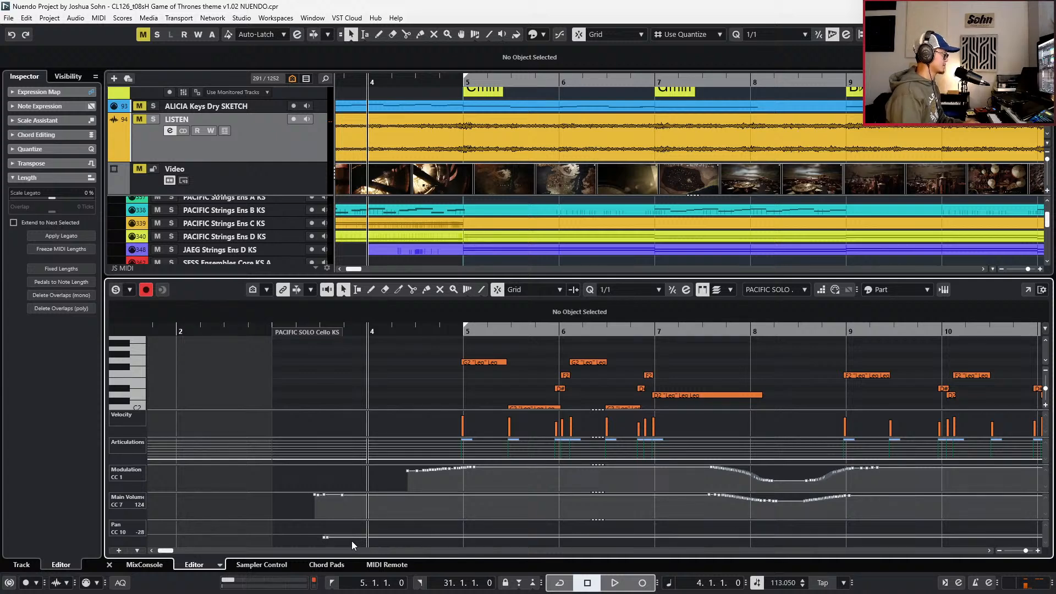
- Give the Cello Solo output channel a combined stereo panner, narrow it to L40 R44, and audition the cello from bar 4
key("e")
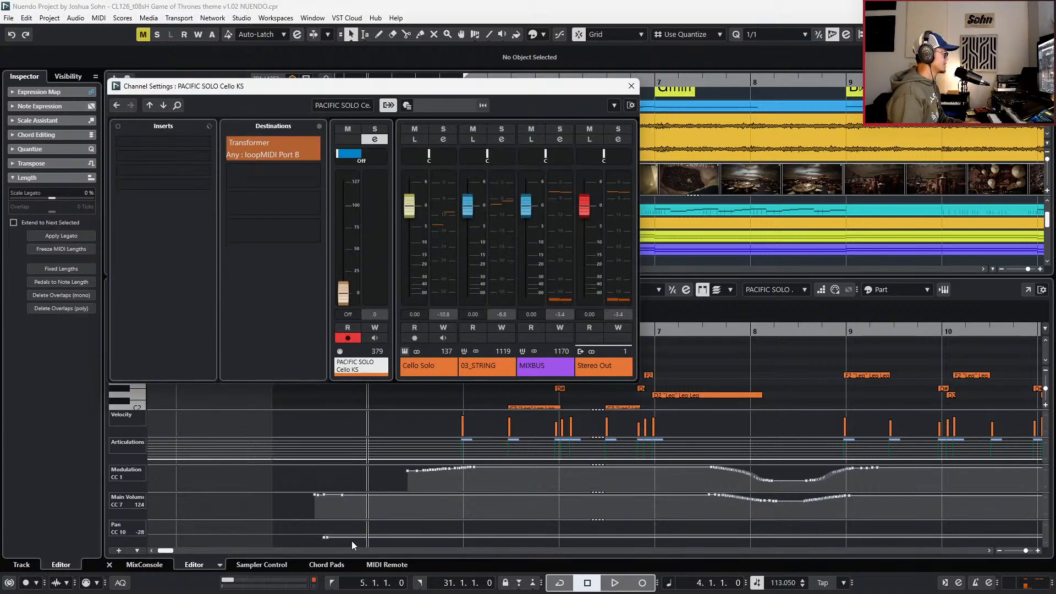
right_click(441, 158)
left_click(456, 182)
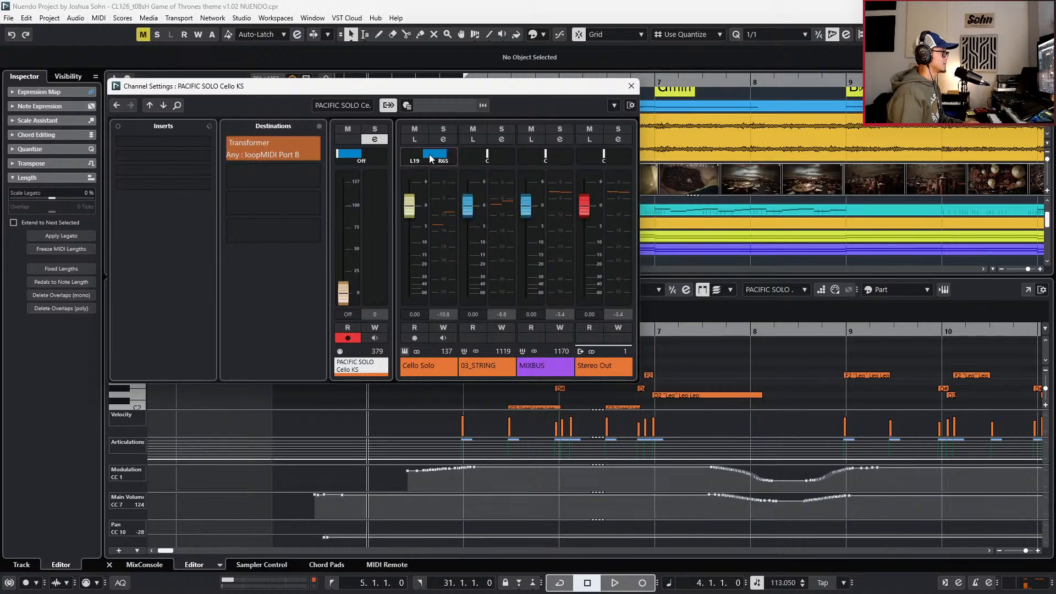
key("space")
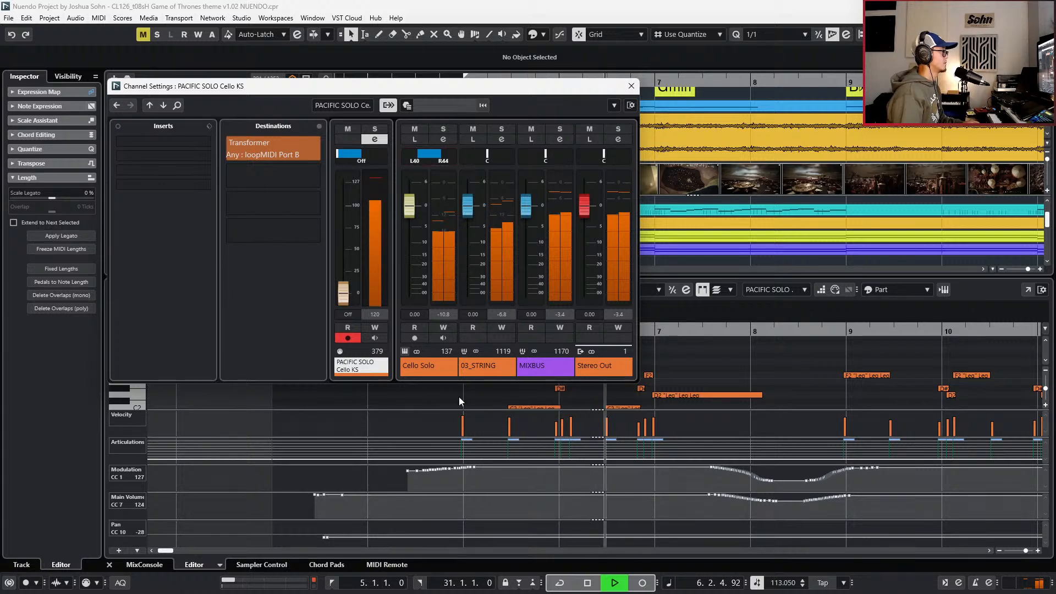
- Enable the Cello Solo channel's VERB03-STR send, raise it to -12.4, and play from bar 4
left_click(434, 371)
key("space")
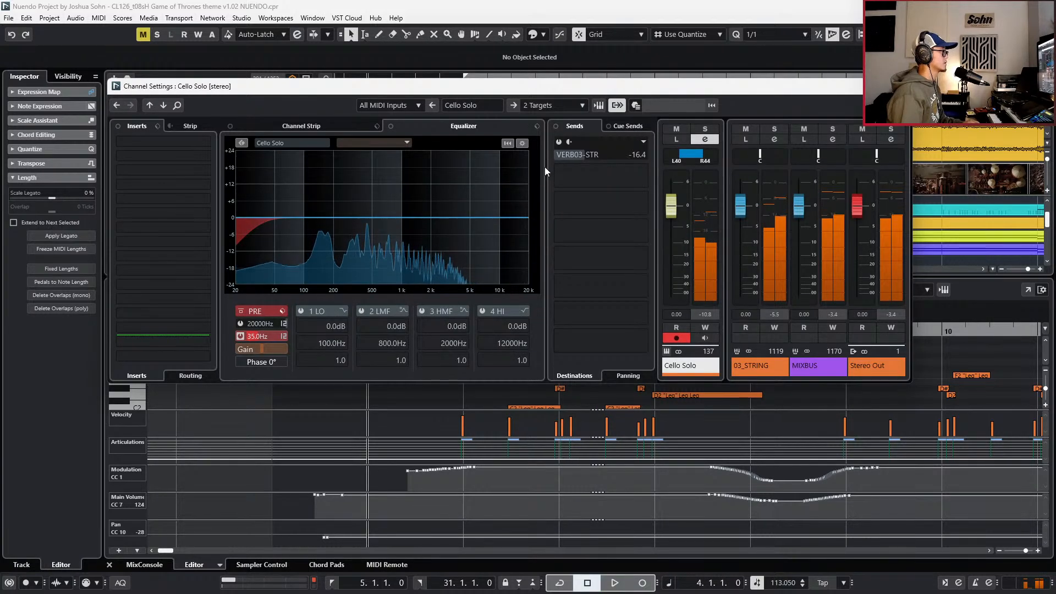
left_click(560, 141)
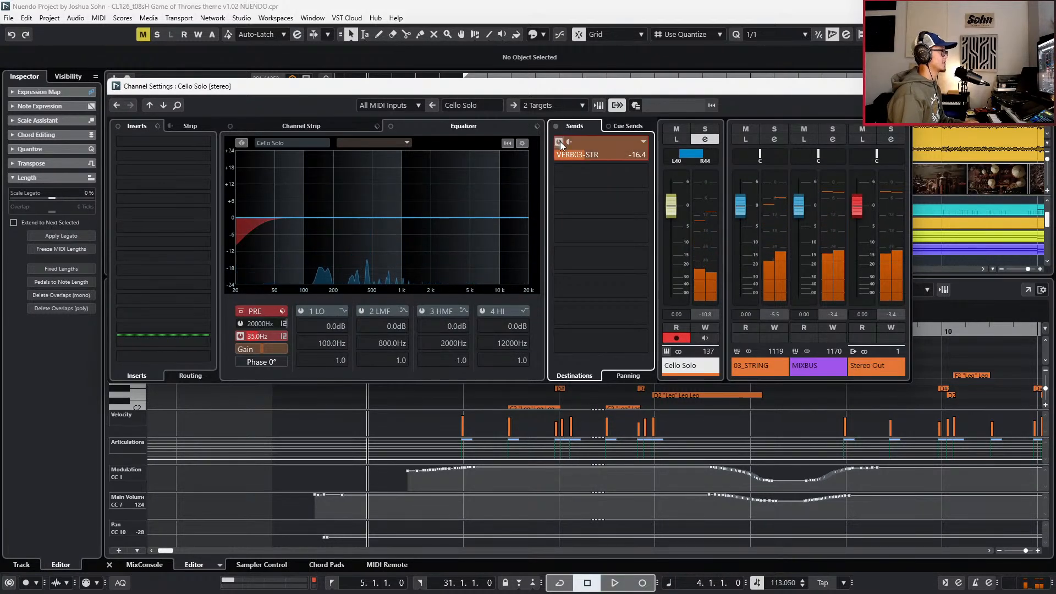
left_click_drag(612, 156, 624, 153)
key("space")
- Lengthen the decay of the VERB03-STR channel's ValhallaVintageVerb to 2.86 s
right_click(608, 155)
left_click(672, 283)
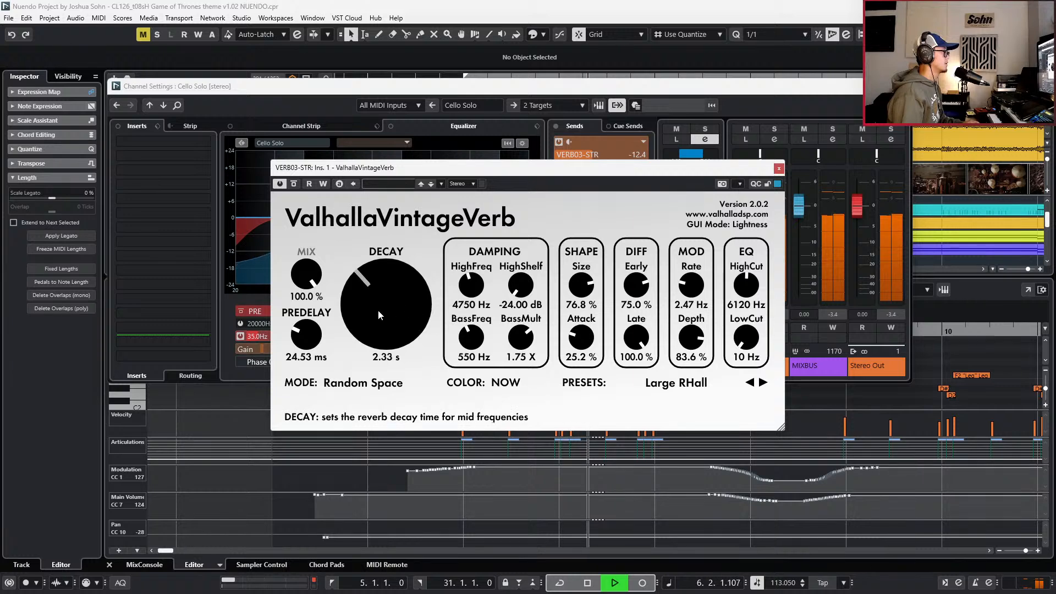
left_click_drag(378, 309, 378, 306)
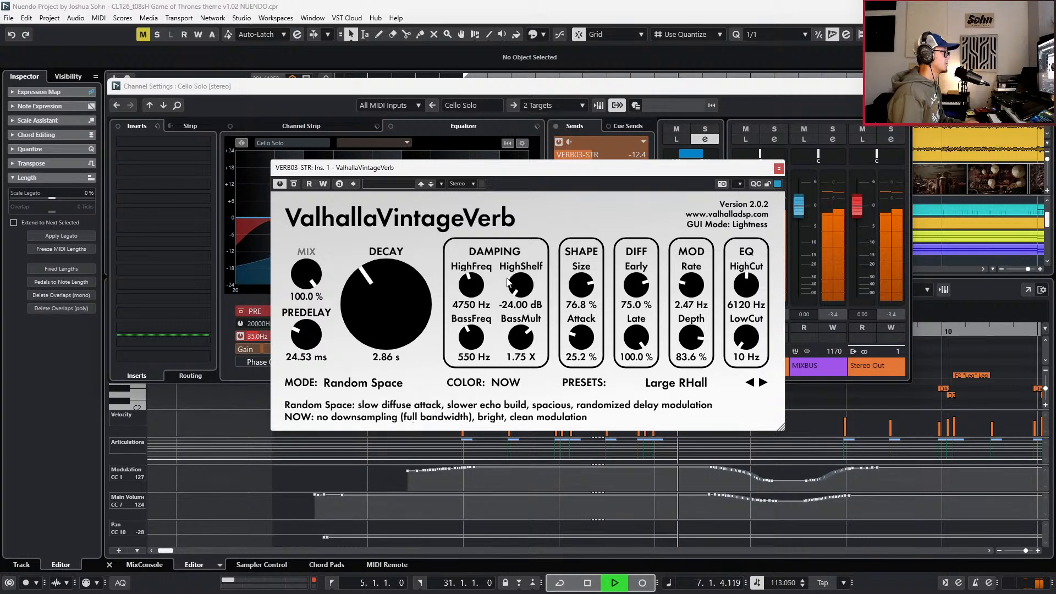
left_click(779, 170)
- Boost the Cello Solo low EQ band by 3.7 dB at 333 Hz and raise the channel's pre-gain to 5.1 dB
left_click_drag(284, 230, 356, 208)
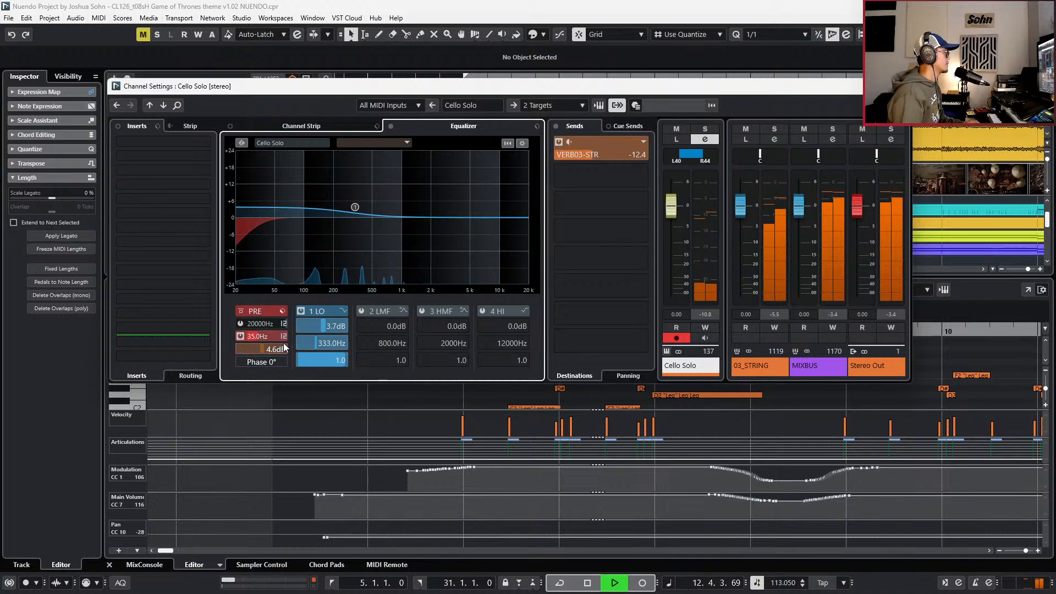
scroll(284, 348, "up", 1)
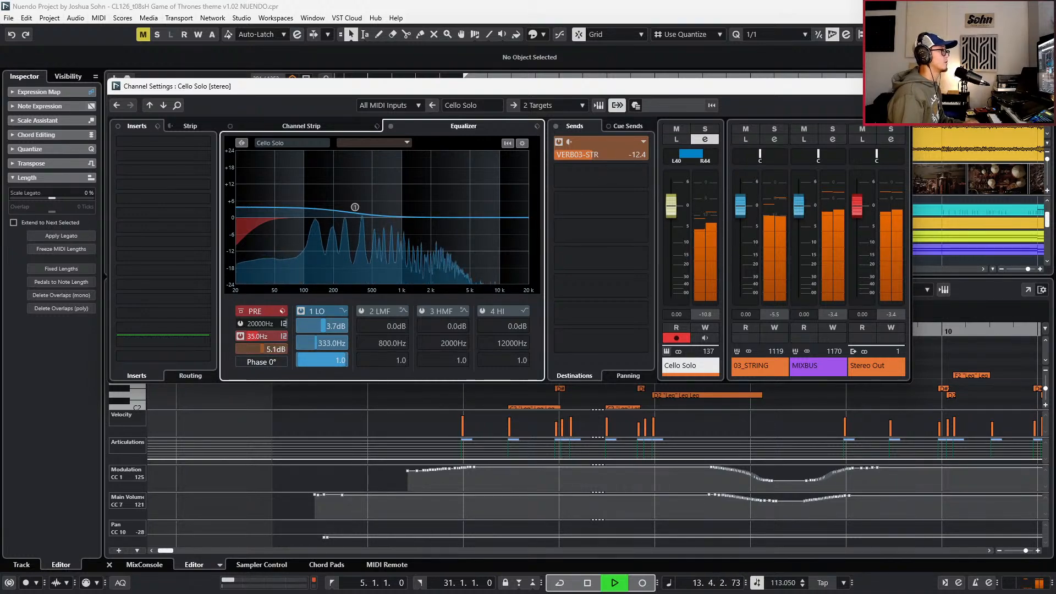
left_click(898, 86)
- Close the note editor and review the brass and string parts around bars 18 to 30 while listening to the arrangement
scroll(790, 379, "down", 3)
key("ctrl+e")
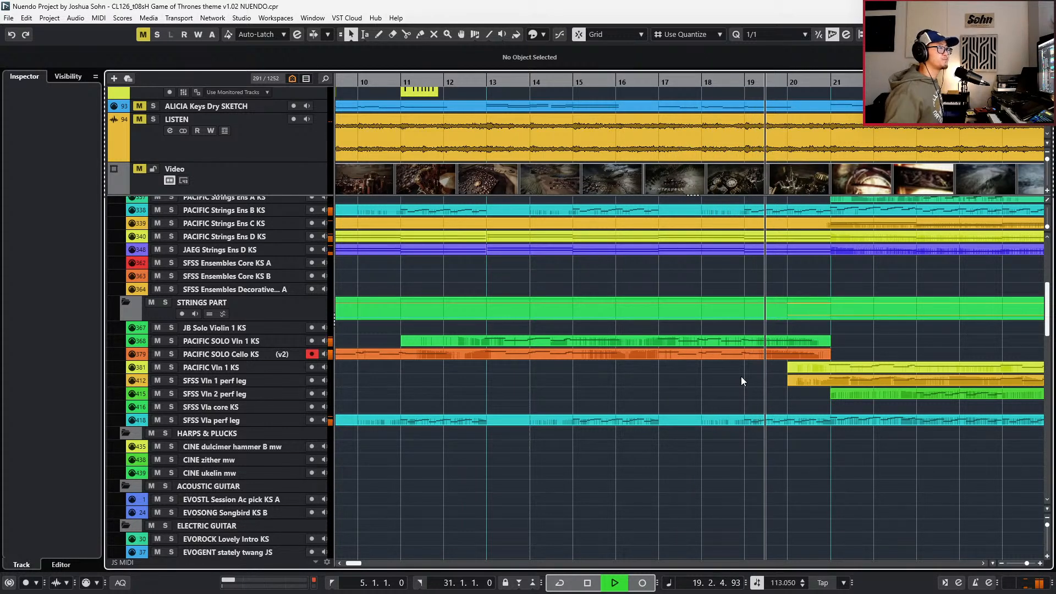
scroll(640, 319, "down", 2)
scroll(640, 319, "right", 4)
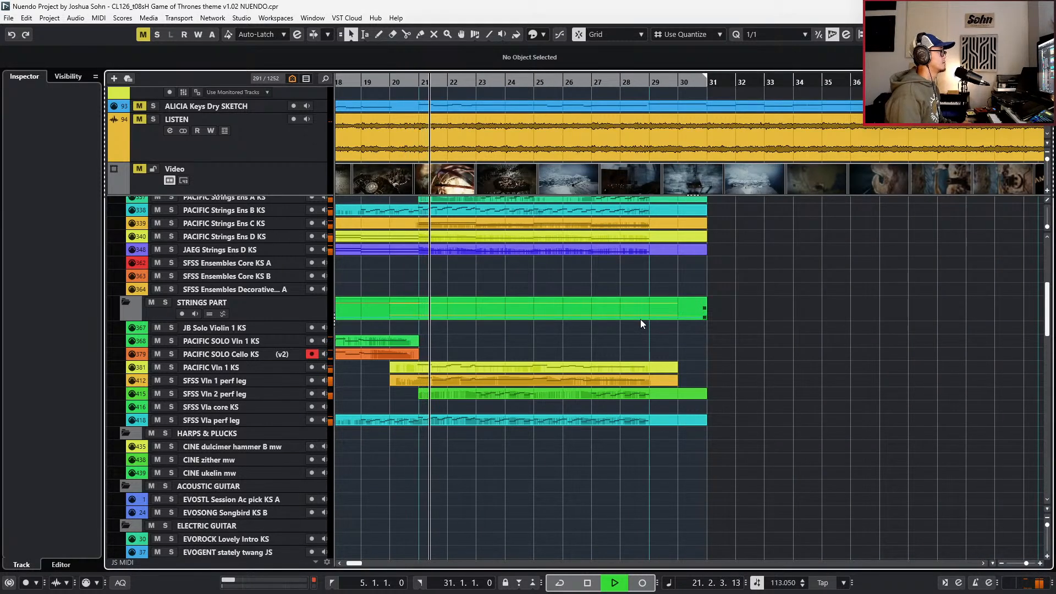
scroll(640, 319, "up", 3)
scroll(635, 345, "down", 3)
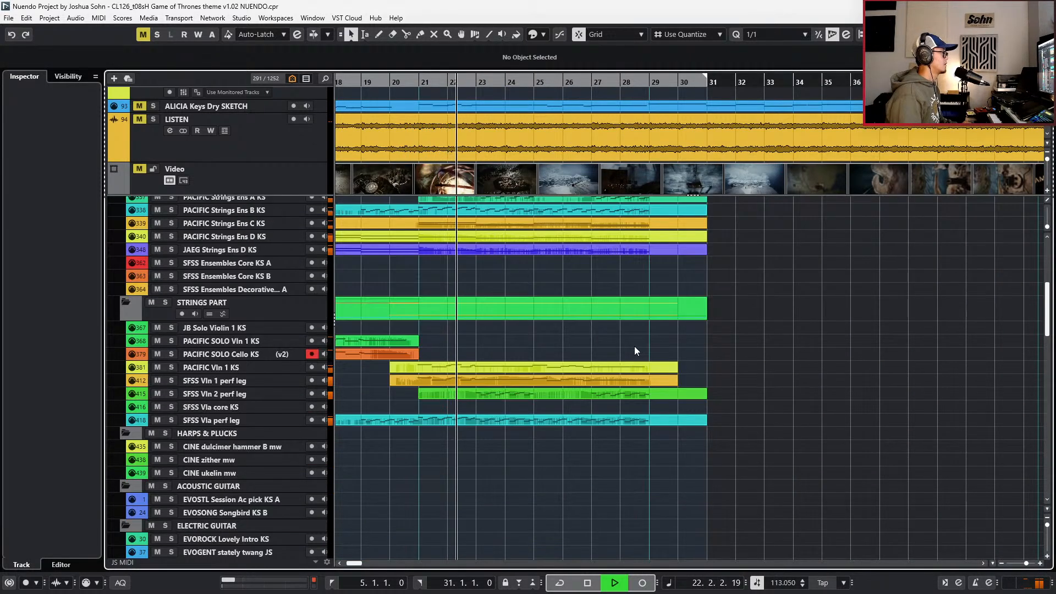
scroll(635, 346, "up", 5)
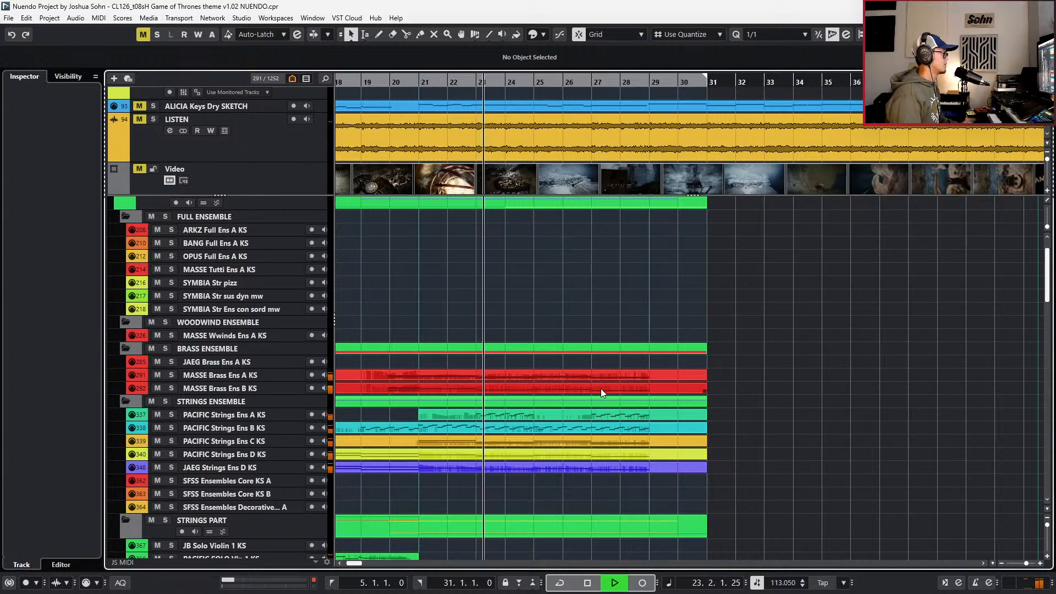
key("space")
key("space")
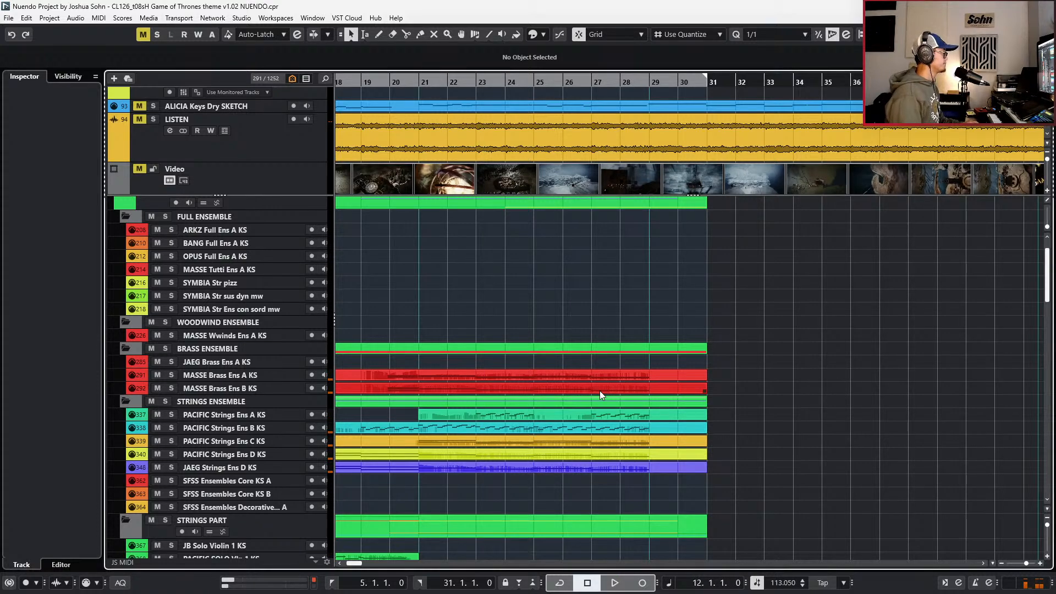
- Look through the strings, guitar and voices tracks with the playback position at bar 20
scroll(603, 396, "down", 5)
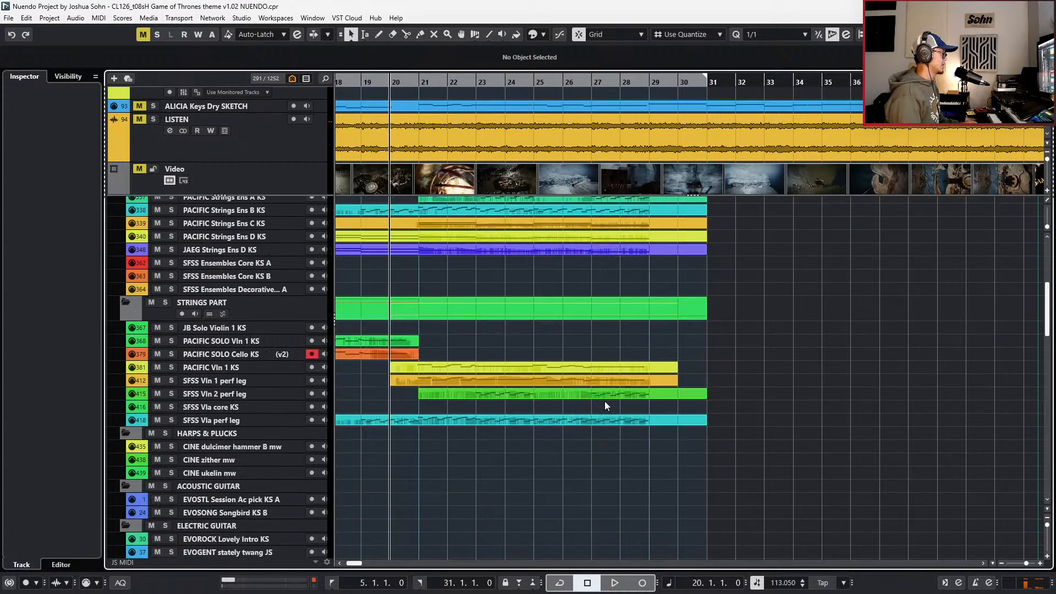
scroll(559, 399, "down", 5)
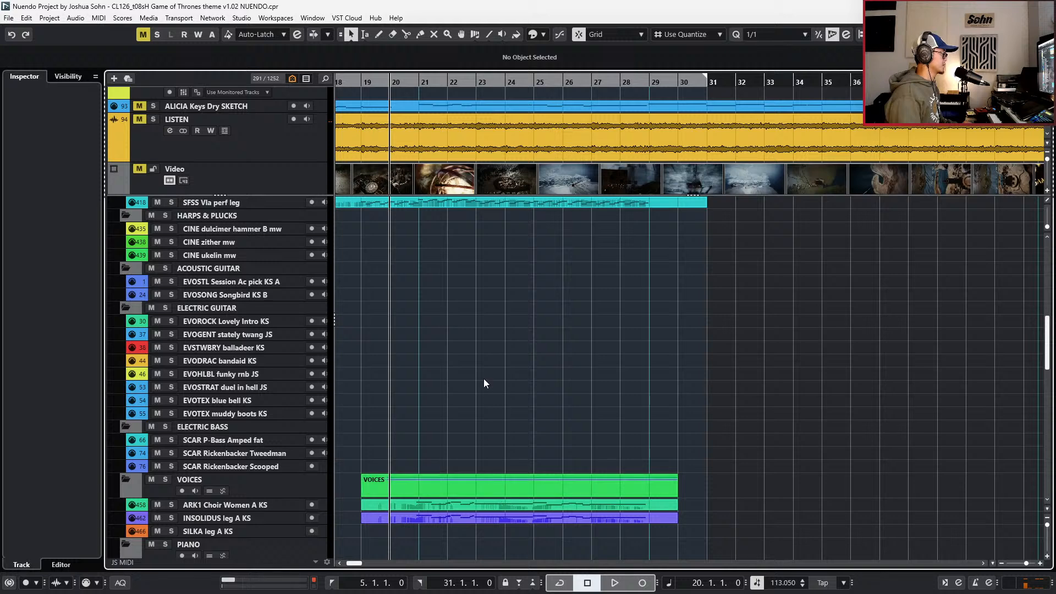
scroll(535, 397, "down", 5)
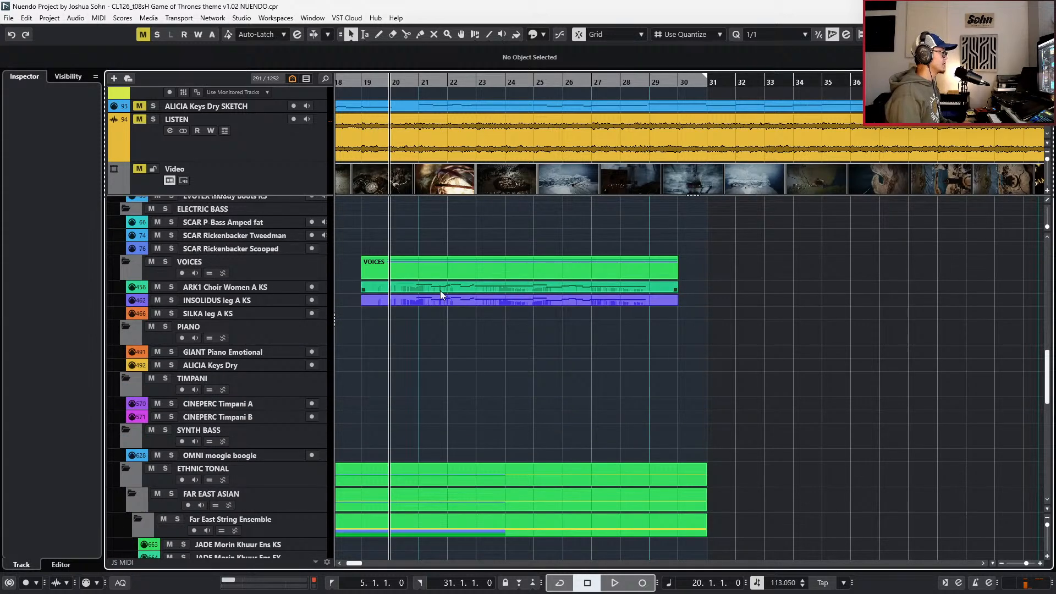
scroll(462, 336, "up", 4)
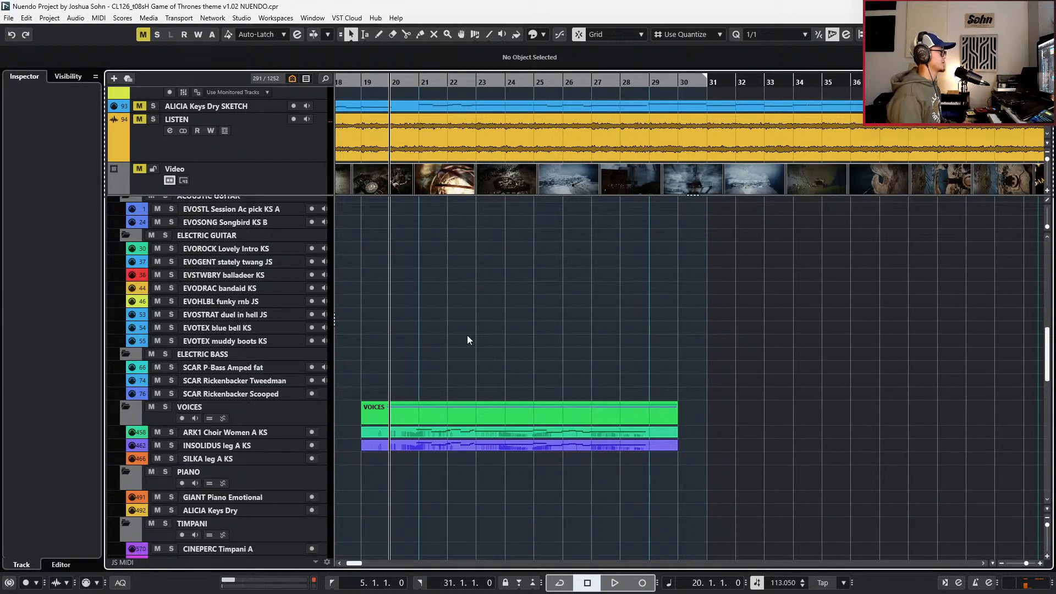
scroll(439, 435, "down", 4)
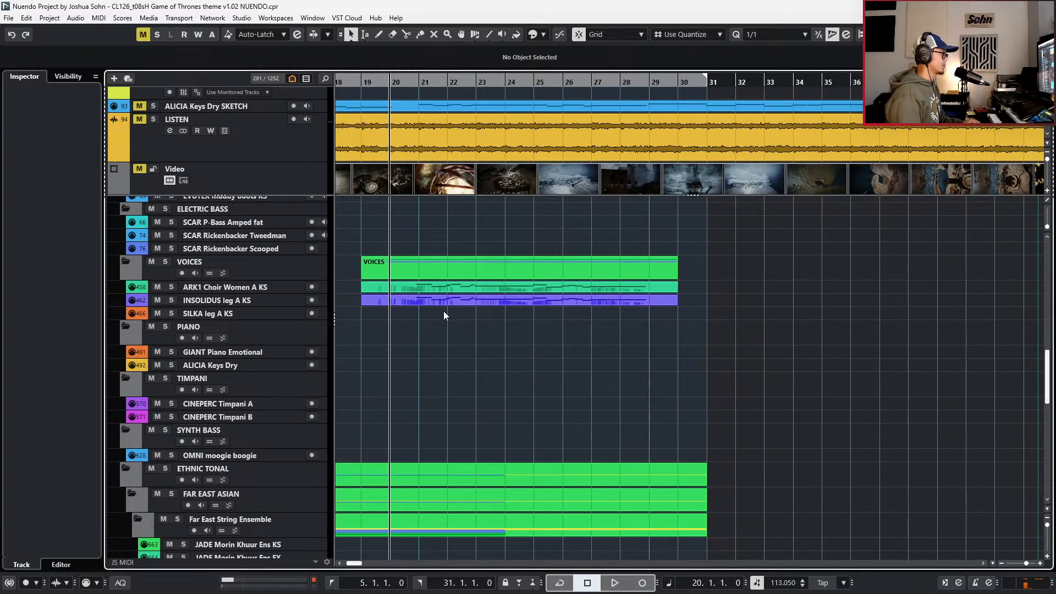
scroll(447, 288, "up", 10)
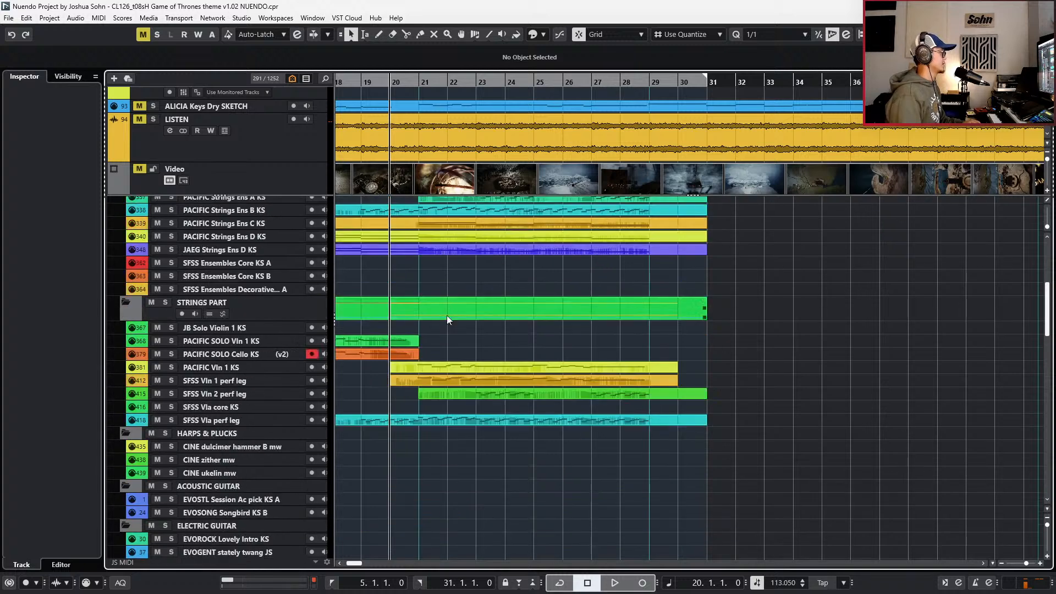
- Solo the PACIFIC Vln 1 KS and SFSS Vln 1 perf leg tracks
left_click(463, 420)
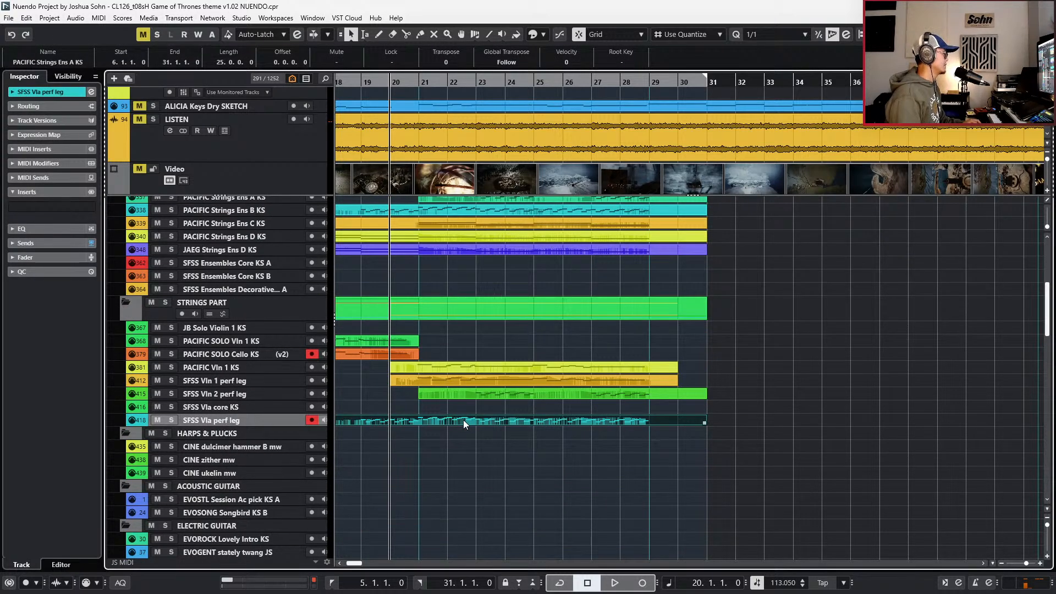
left_click(458, 367)
left_click(458, 381, "ctrl")
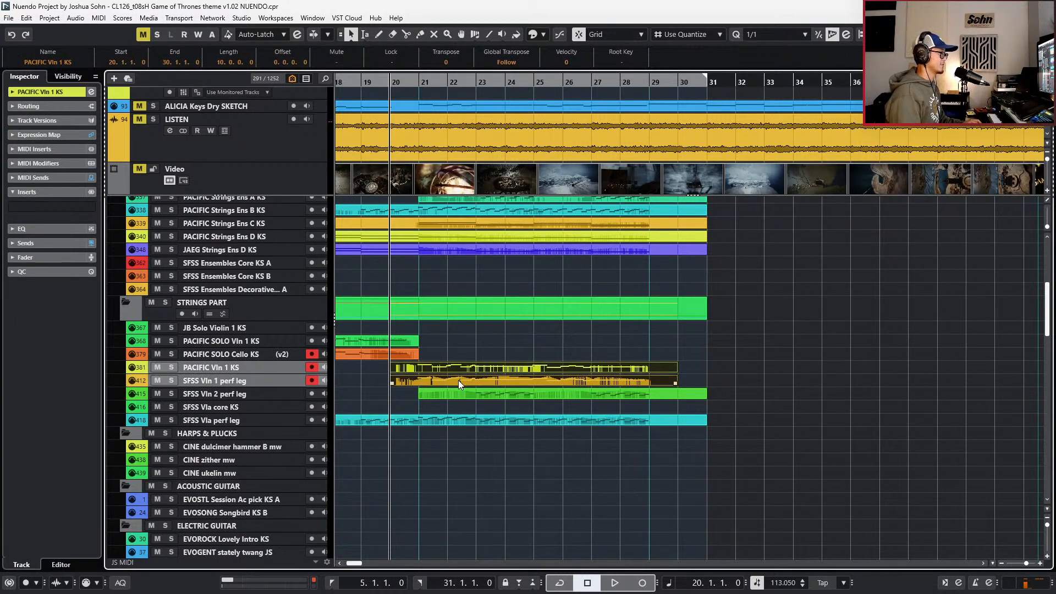
key("s")
key("KP_Add")
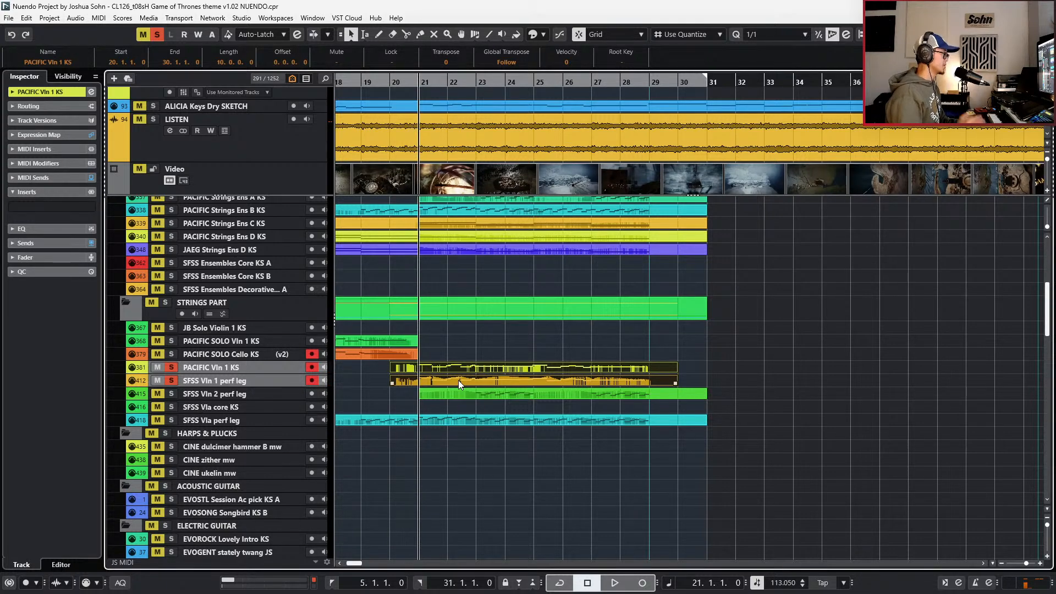
- Open the PACIFIC Vln 1 KS part for note editing and play the two soloed violin parts from bar 20
scroll(458, 380, "up", 5)
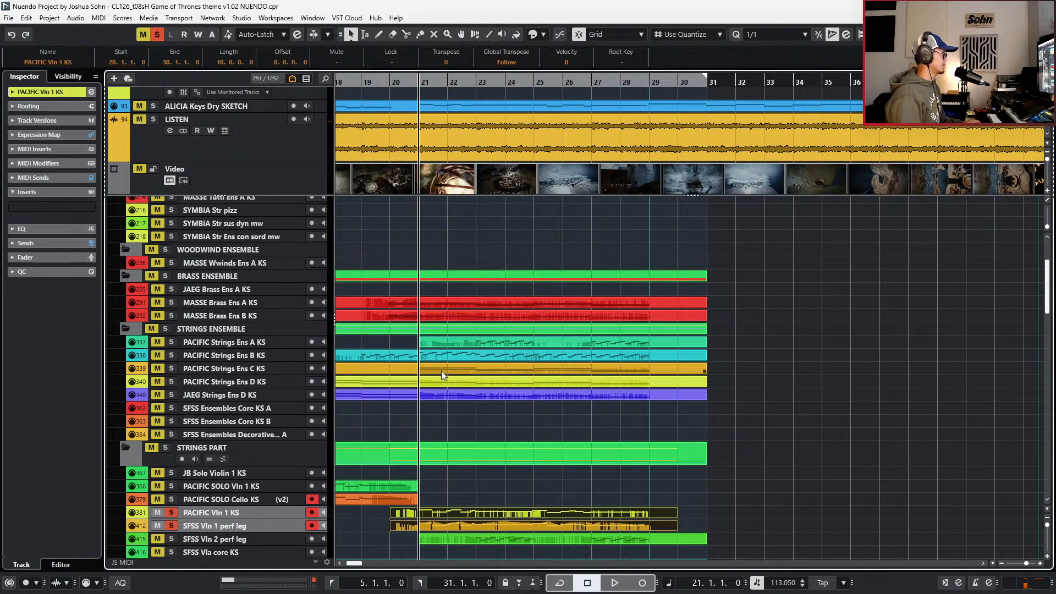
scroll(441, 370, "down", 5)
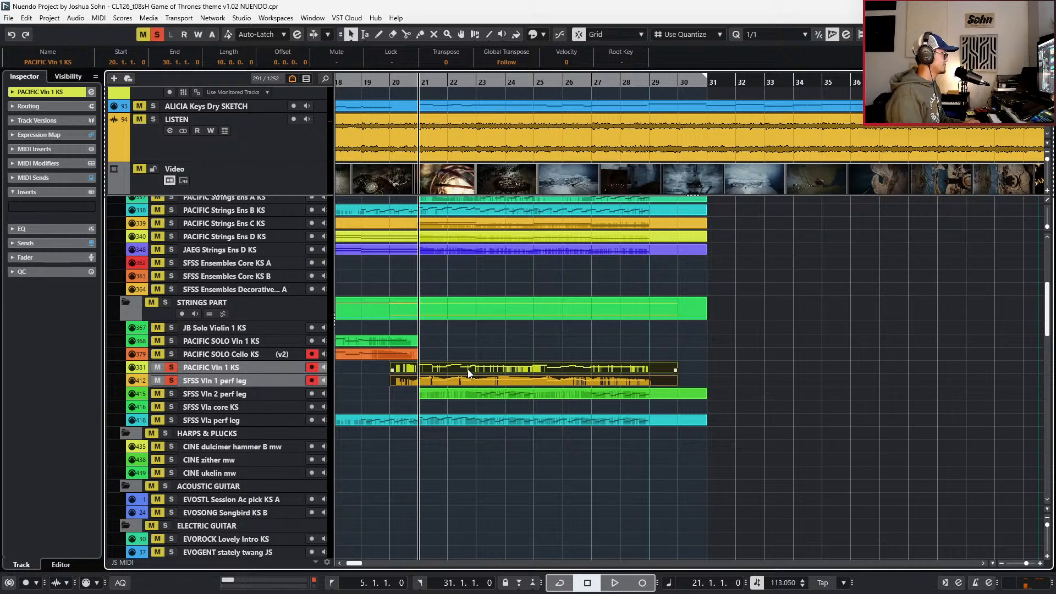
double_click(468, 369)
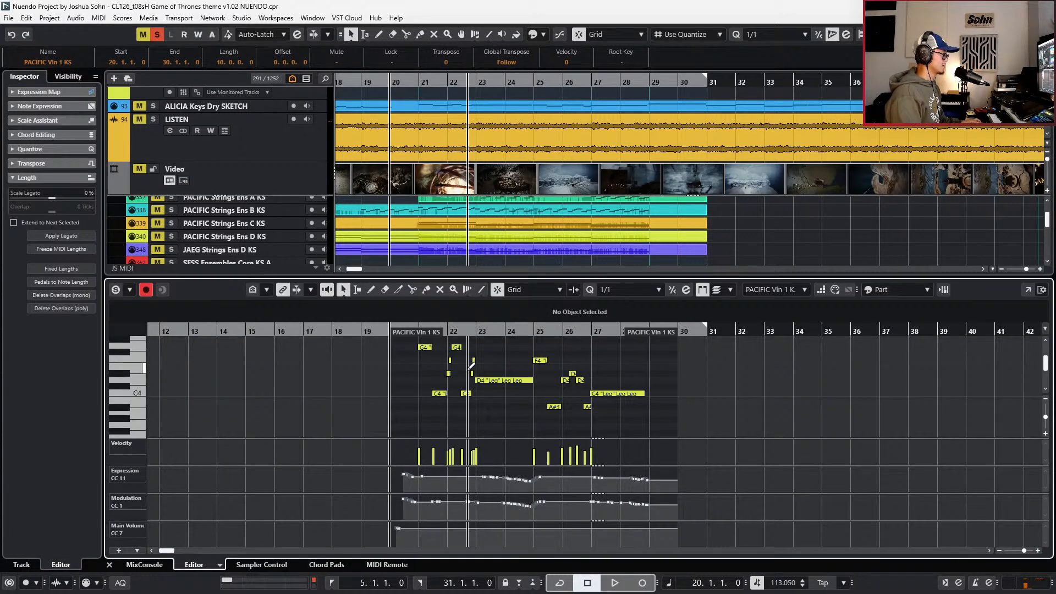
key("space")
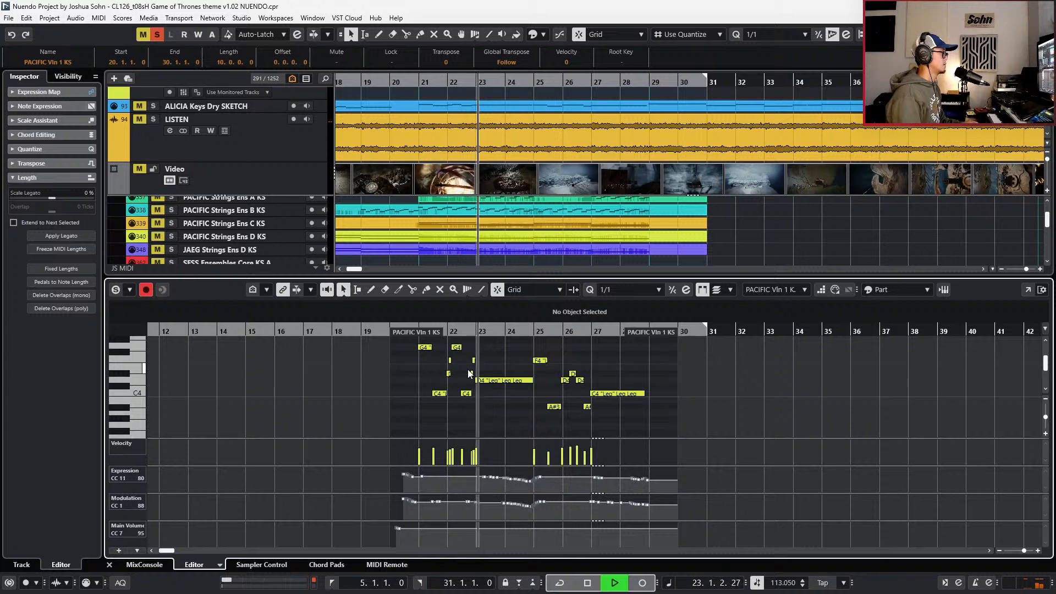
key("space")
- Play the violins unsoloed with the full arrangement from bar 20 and close the note editor
key("space")
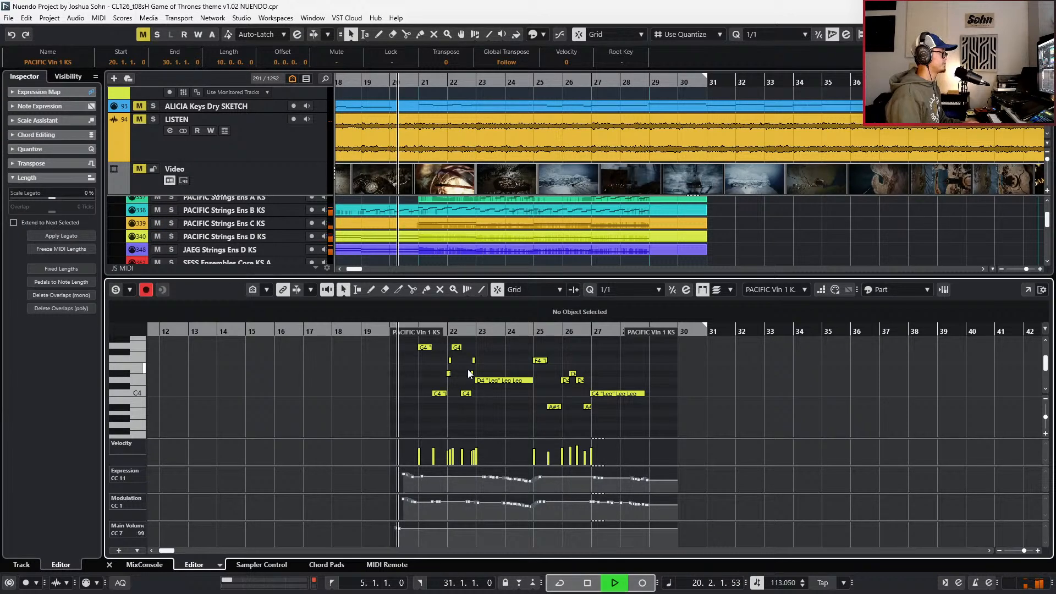
key("ctrl+e")
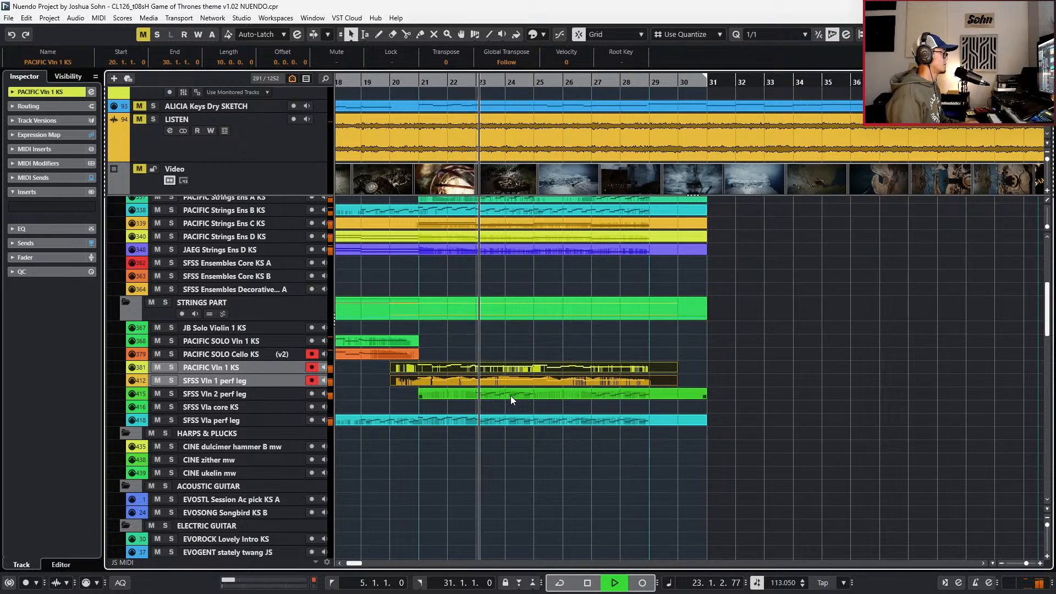
key("space")
- Inspect the SFSS Vla perf leg part's notes while playing from bar 20, and close the note editor again
left_click(497, 422)
key("ctrl+e")
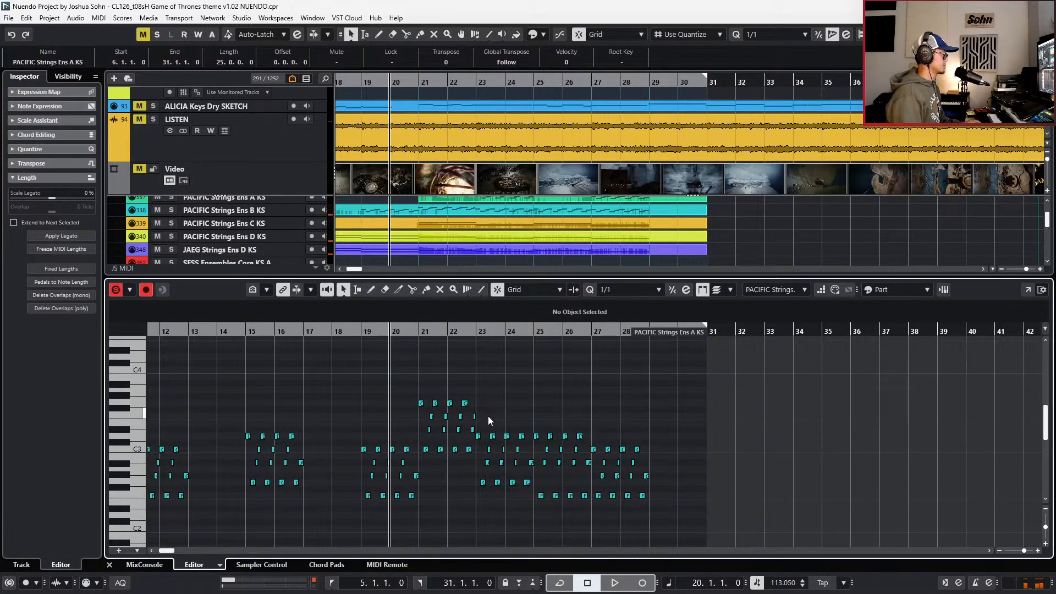
key("space")
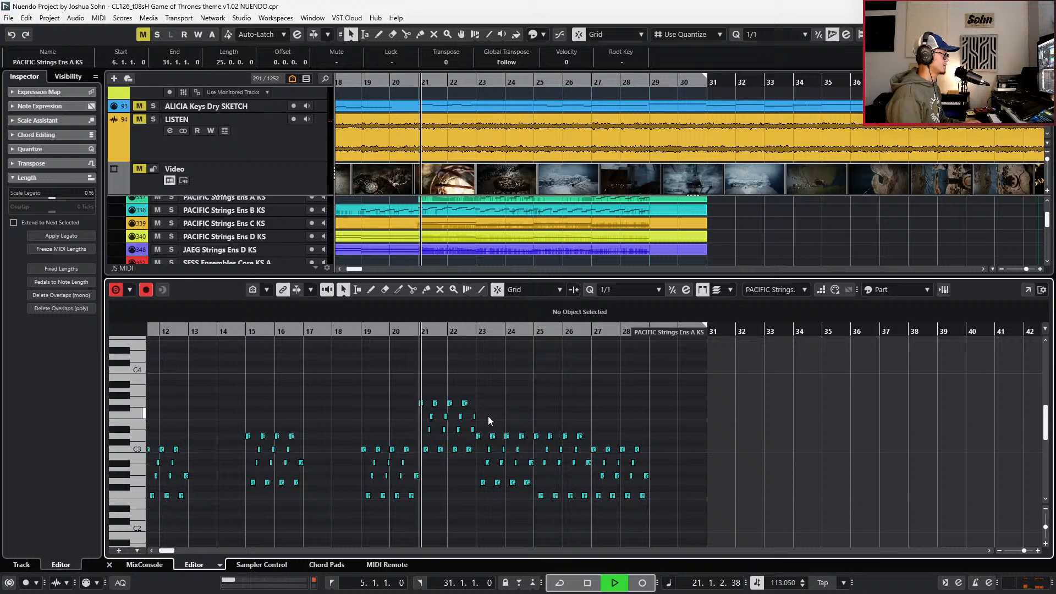
key("space")
key("ctrl+e")
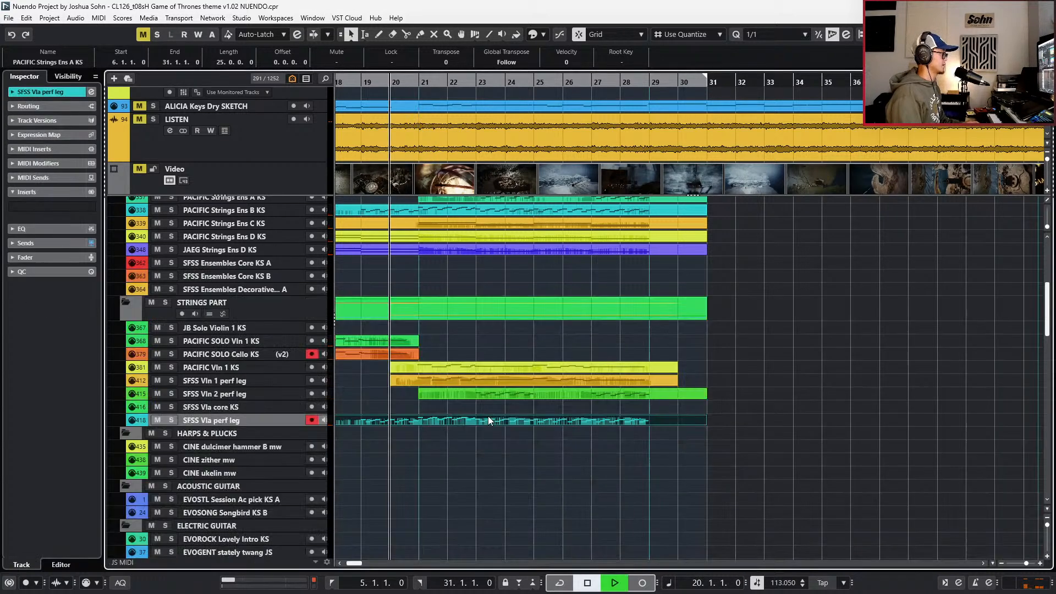
- Select the PACIFIC Vln 1 KS part and review the string and brass ensemble tracks while playing from bar 20
key("space")
left_click(470, 373)
scroll(470, 373, "up", 3)
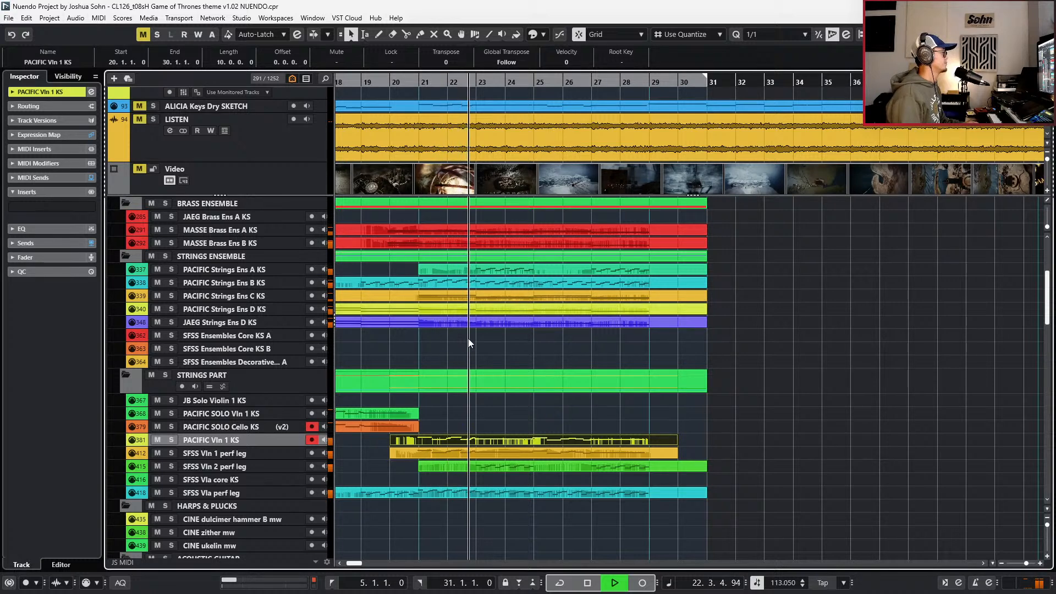
- Open the MASSE Brass Ens A KS and B KS parts together, inspect their notes during playback, and close the note editor
left_click(507, 233)
left_click(509, 240, "shift")
double_click(509, 240)
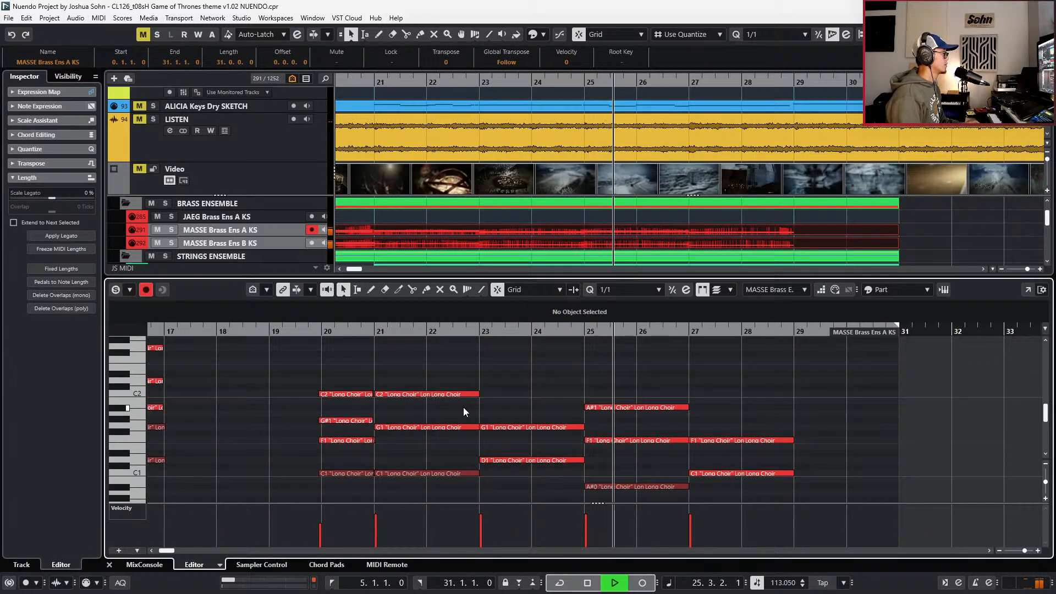
key("ctrl+e")
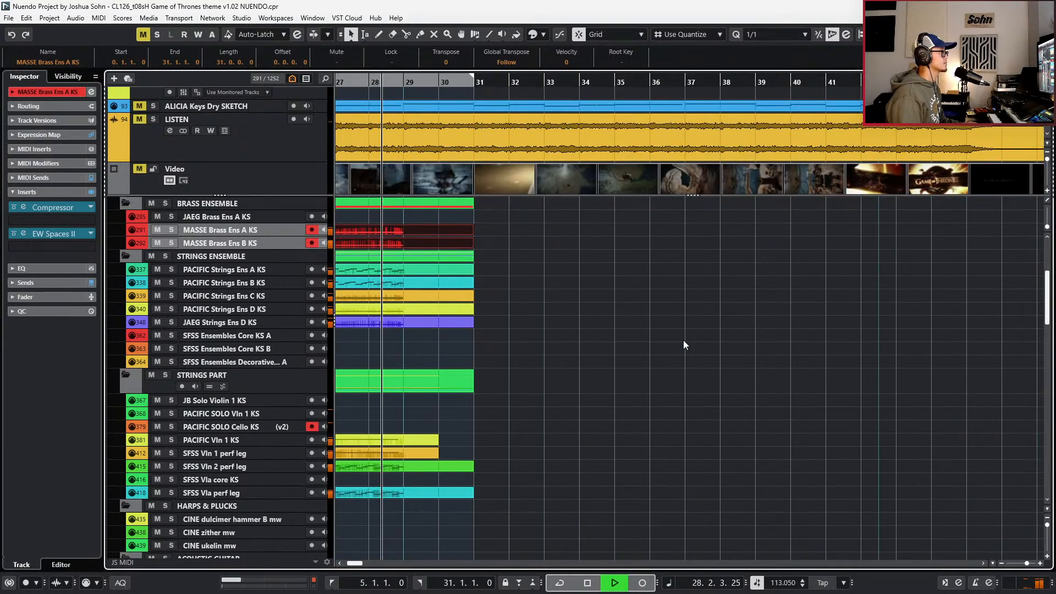
key("space")
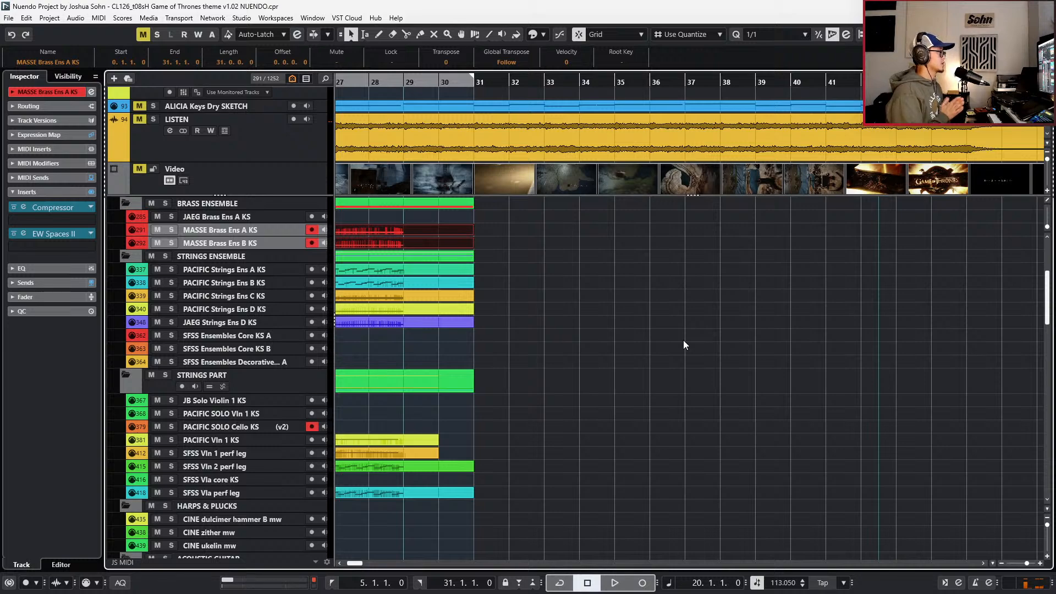
- Select the LISTEN track and set the left locator to bar 28 and the right locator to bar 48
key("g")
key("g")
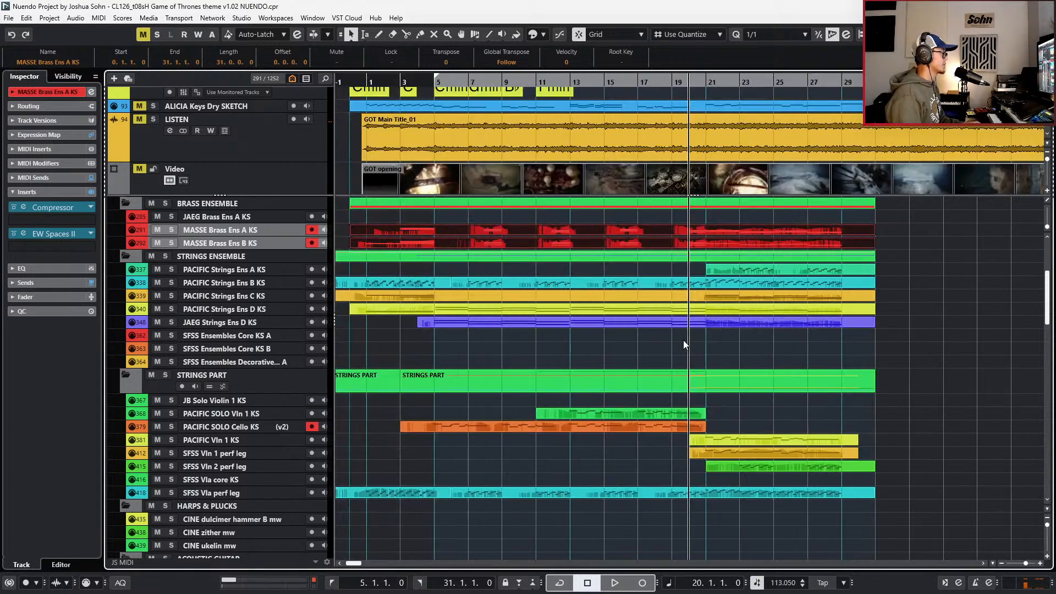
scroll(709, 368, "right", 2)
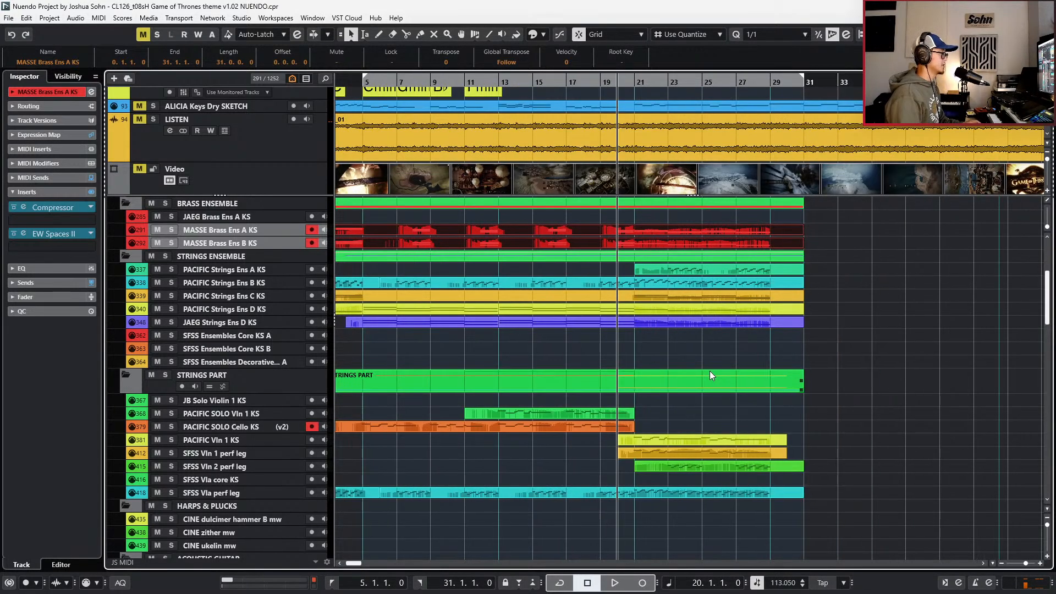
scroll(710, 371, "right", 4)
scroll(710, 370, "down", 3)
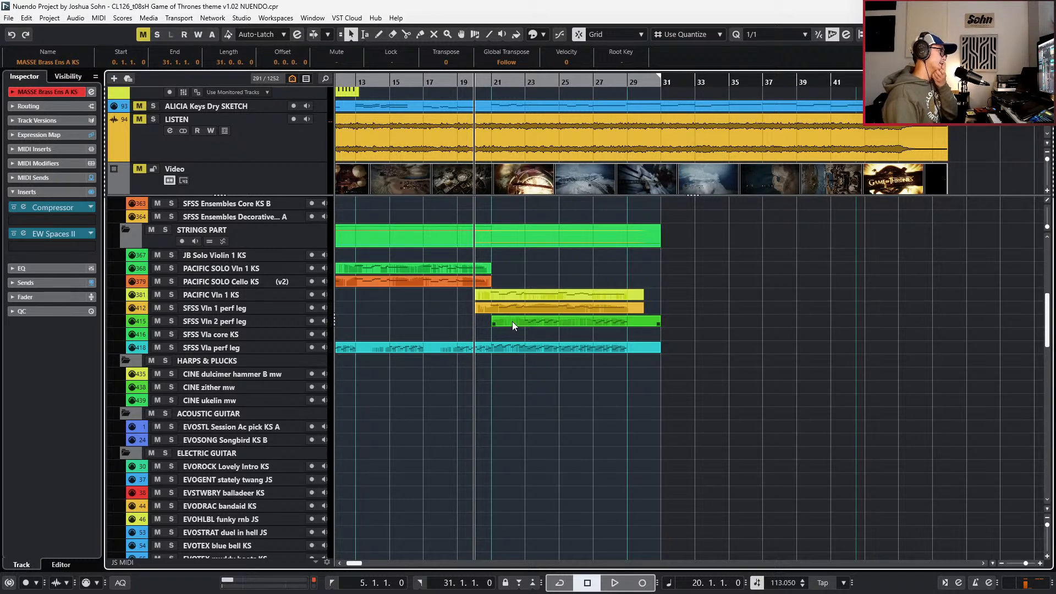
left_click(306, 138)
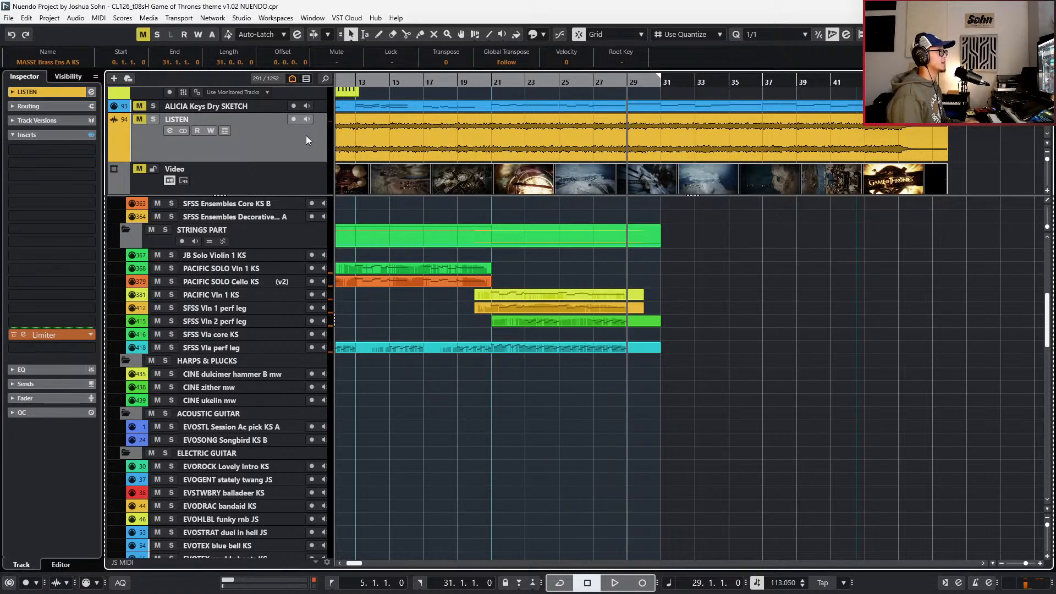
key("KP_Subtract")
key("ctrl+KP_1")
key("KP_Add")
key("KP_Add")
key("KP_Add")
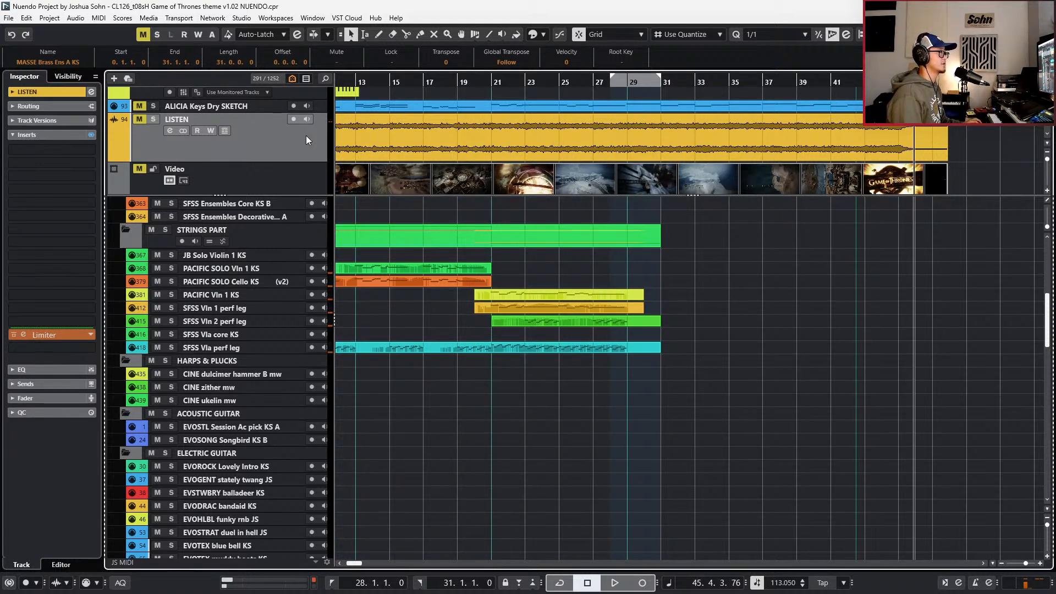
key("ctrl+KP_2")
key("KP_1")
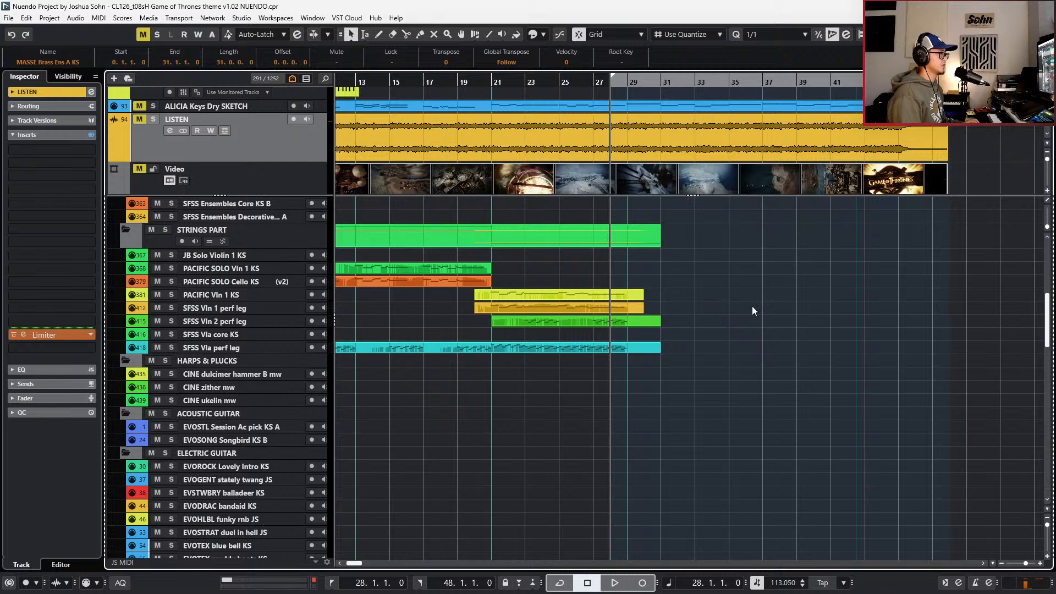
- Turn off auto-scroll, solo the LISTEN reference track and play it from bar 28
scroll(753, 307, "down", 2)
scroll(717, 270, "up", 3)
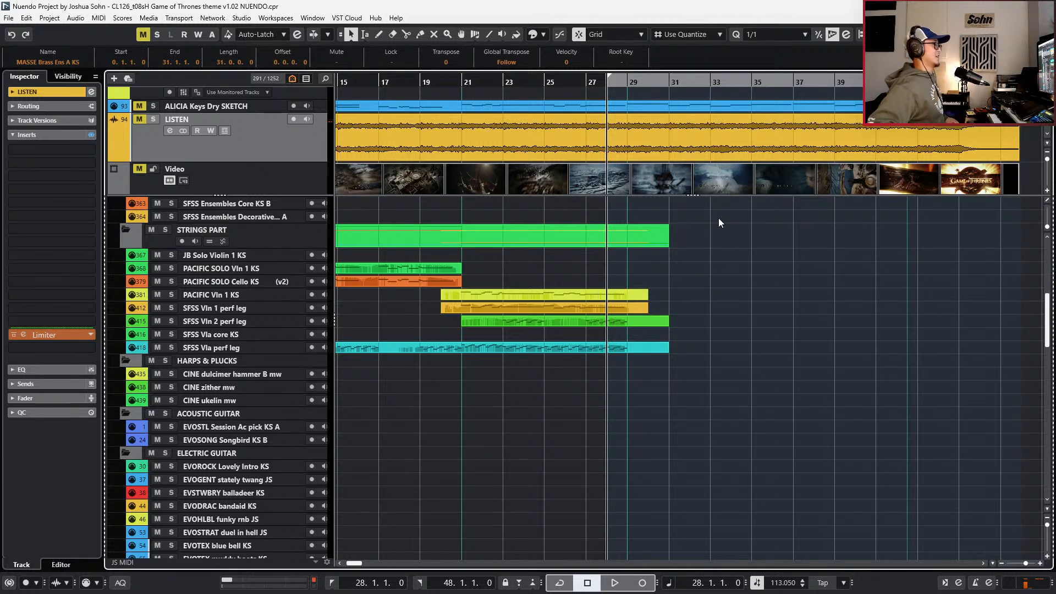
key("f")
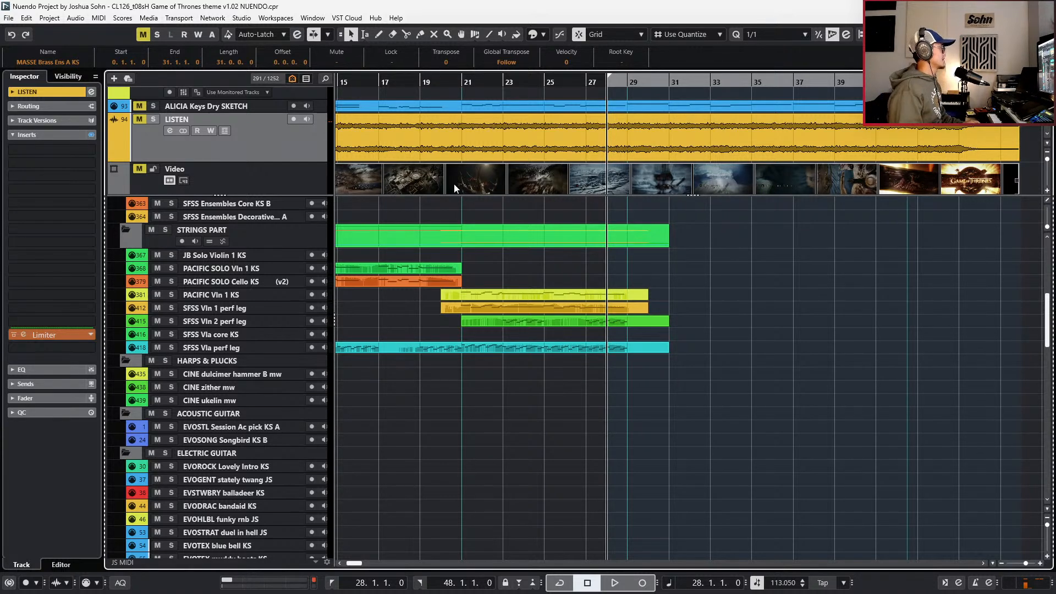
key("s")
key("space")
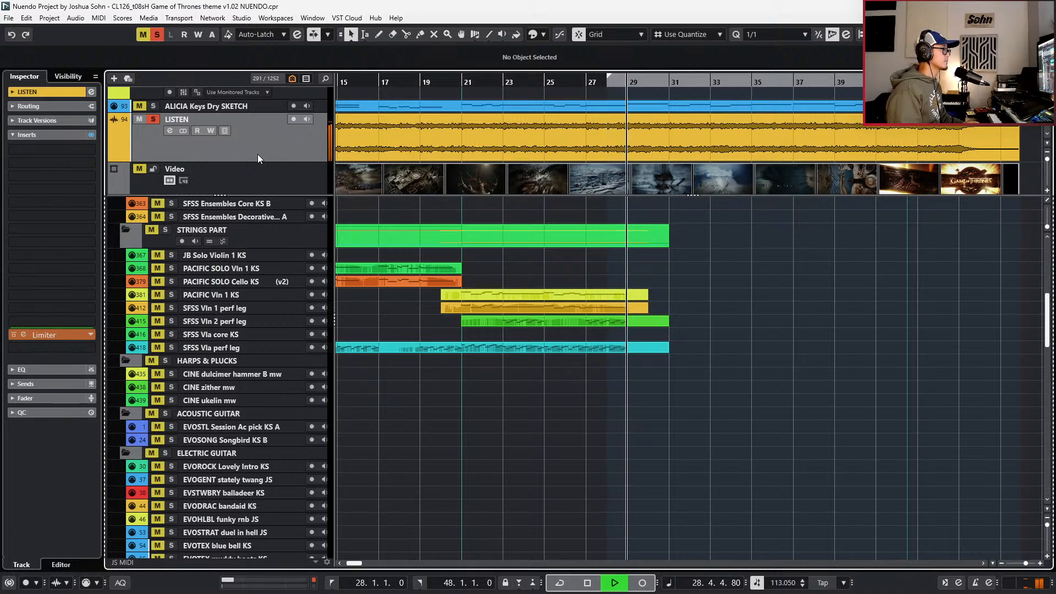
key("space")
- Move the left locator to bar 26 and play the soloed LISTEN track from there twice
key("ctrl+Left")
key("ctrl+Left")
key("ctrl+Right")
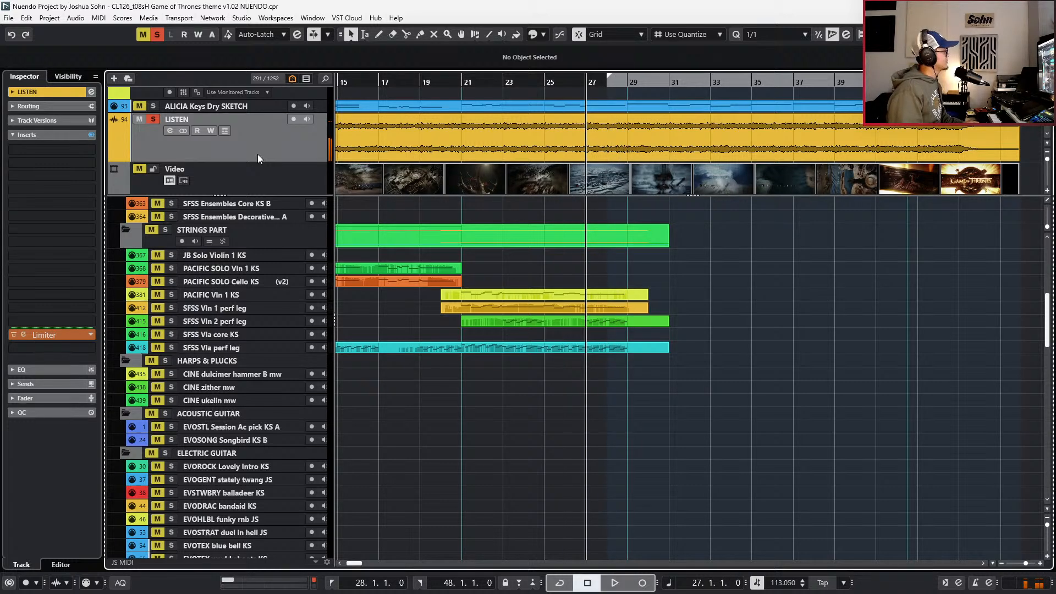
key("ctrl+Left")
key("ctrl+KP_1")
key("space")
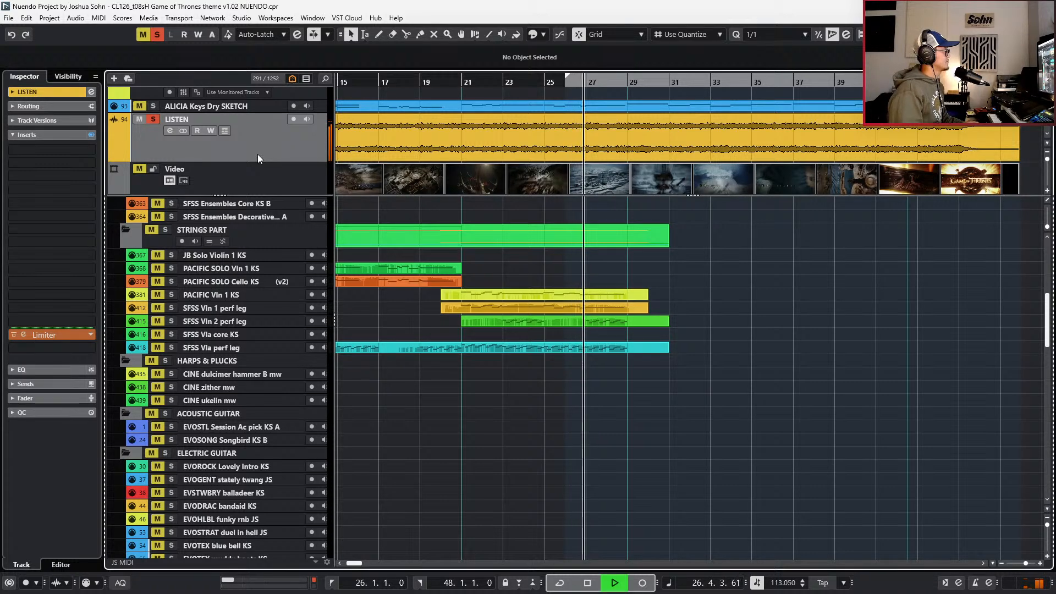
key("space")
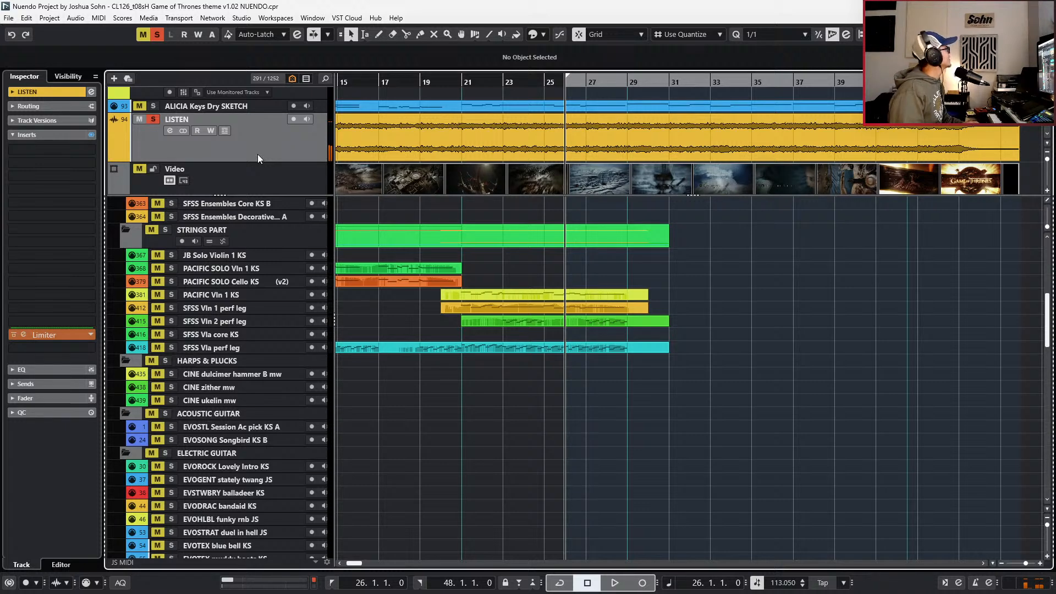
key("space")
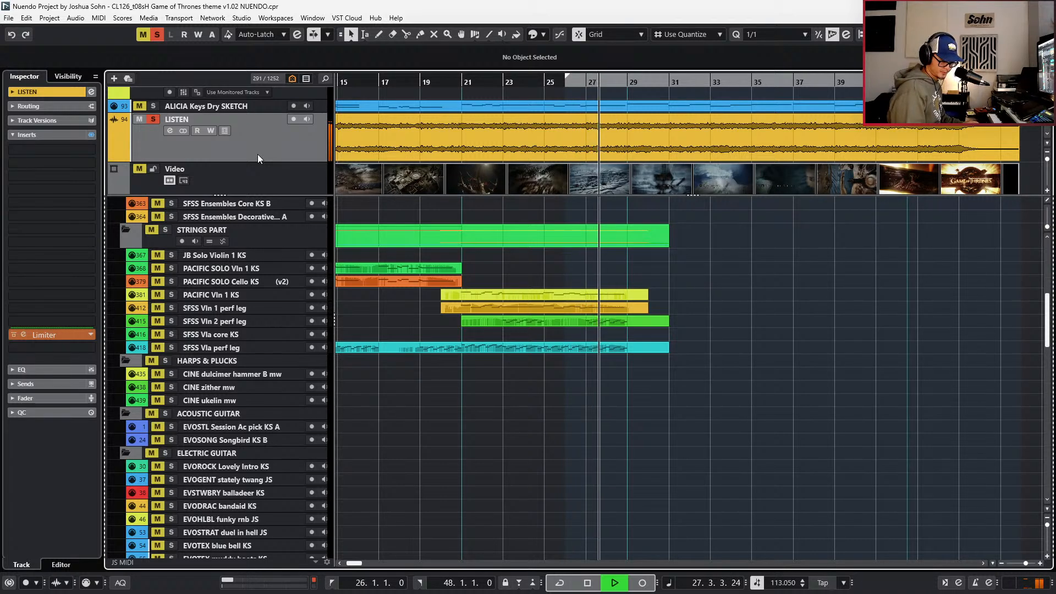
key("space")
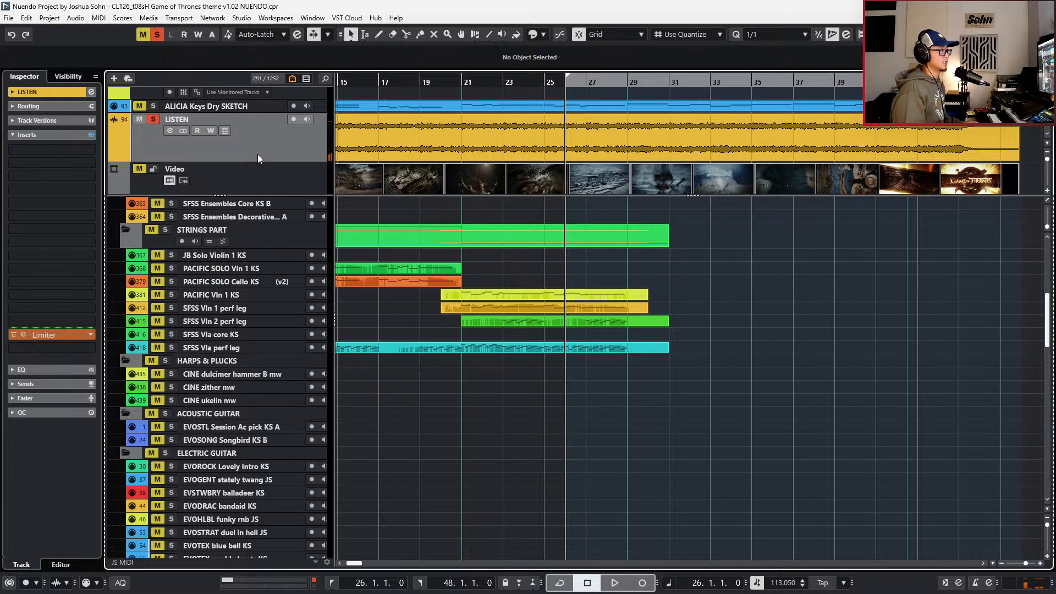
- Move the left locator to bar 25 and play the soloed reference with auto-scroll turned on
key("ctrl+Left")
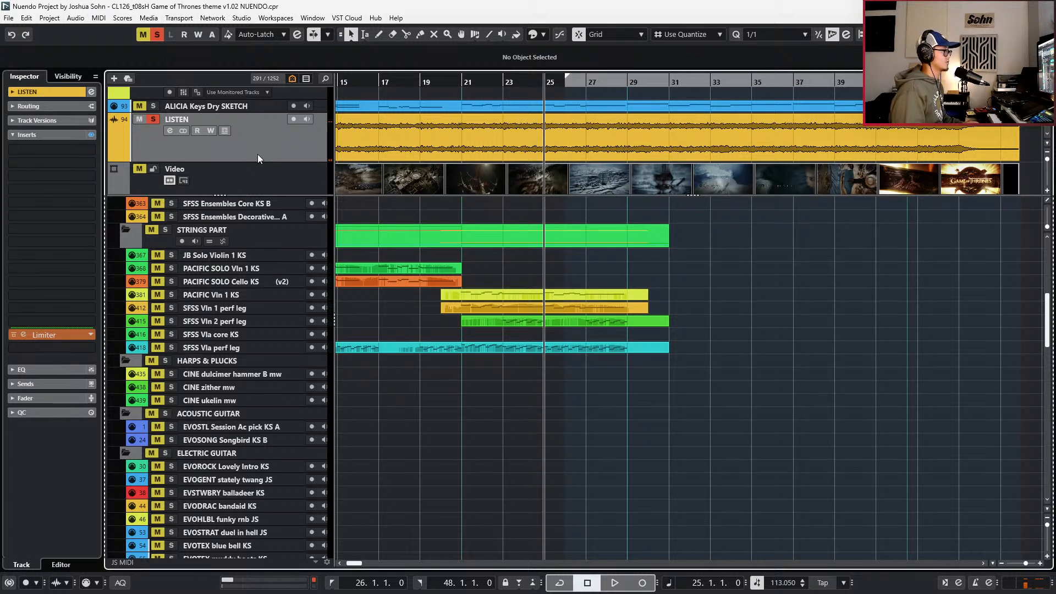
key("ctrl+KP_1")
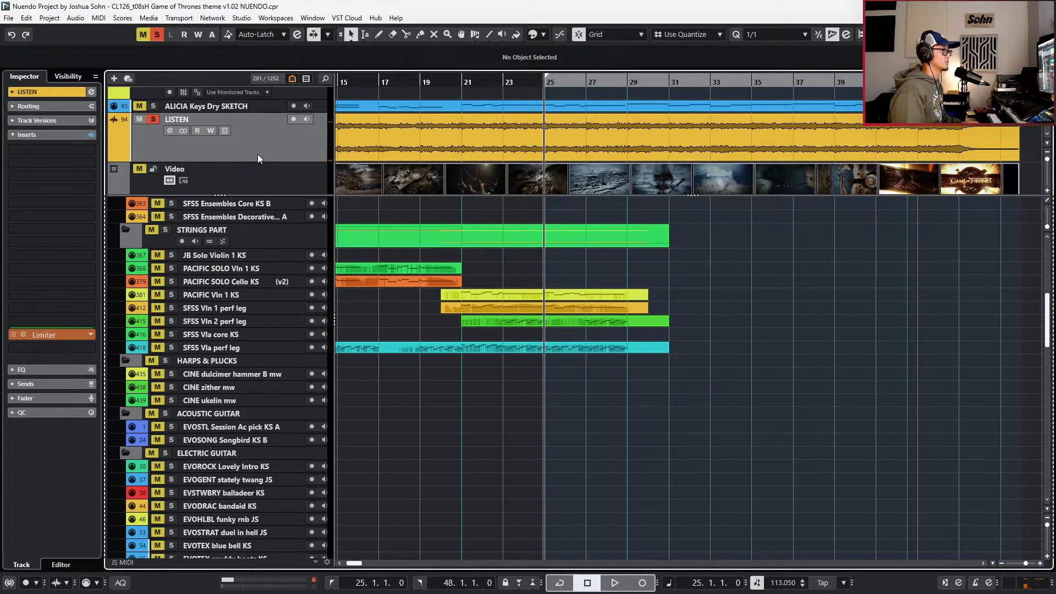
key("space")
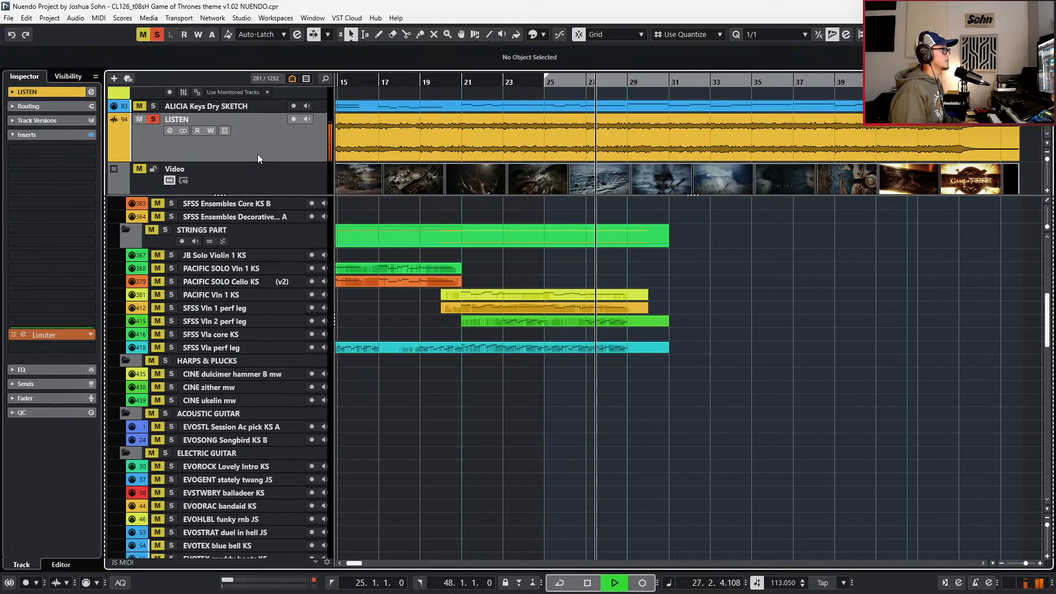
key("f")
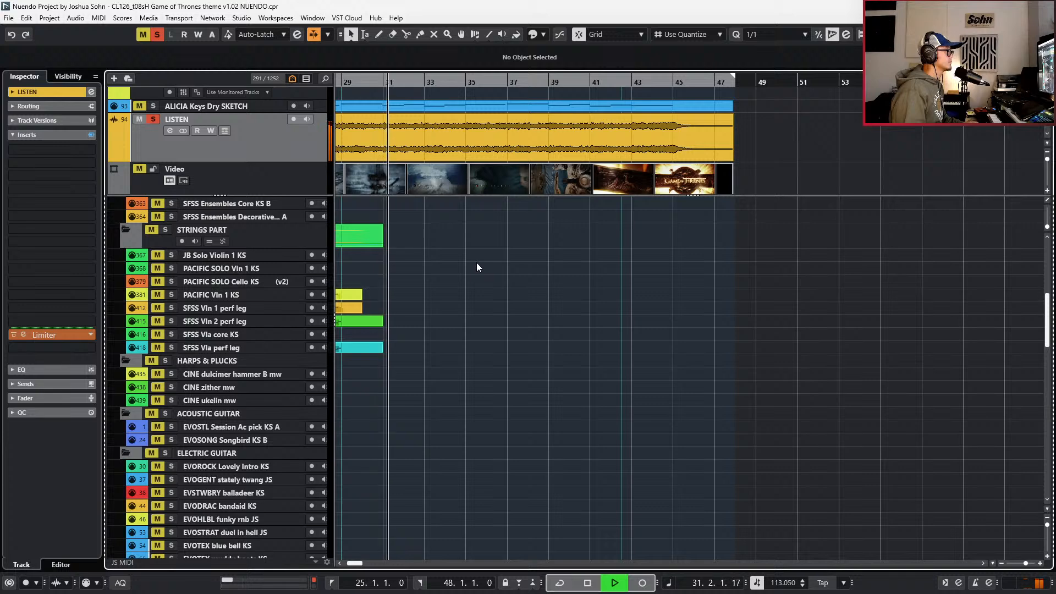
scroll(476, 267, "left", 3)
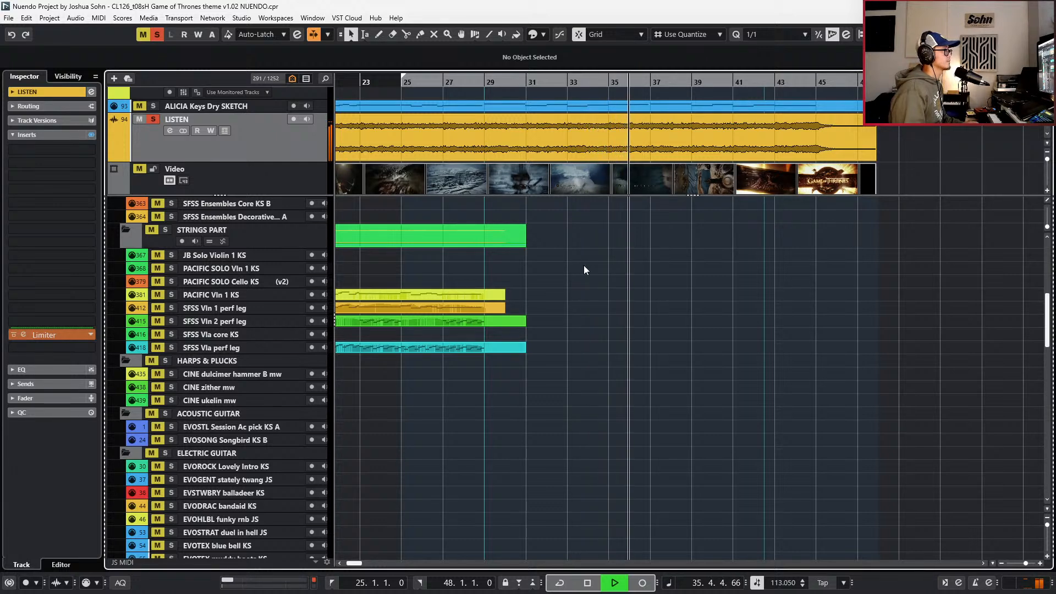
key("space")
- Clear the solo, examine the ALICIA Keys Dry SKETCH notes from bar 29 onward, and close the note editor
key("shift+n")
left_click(554, 106)
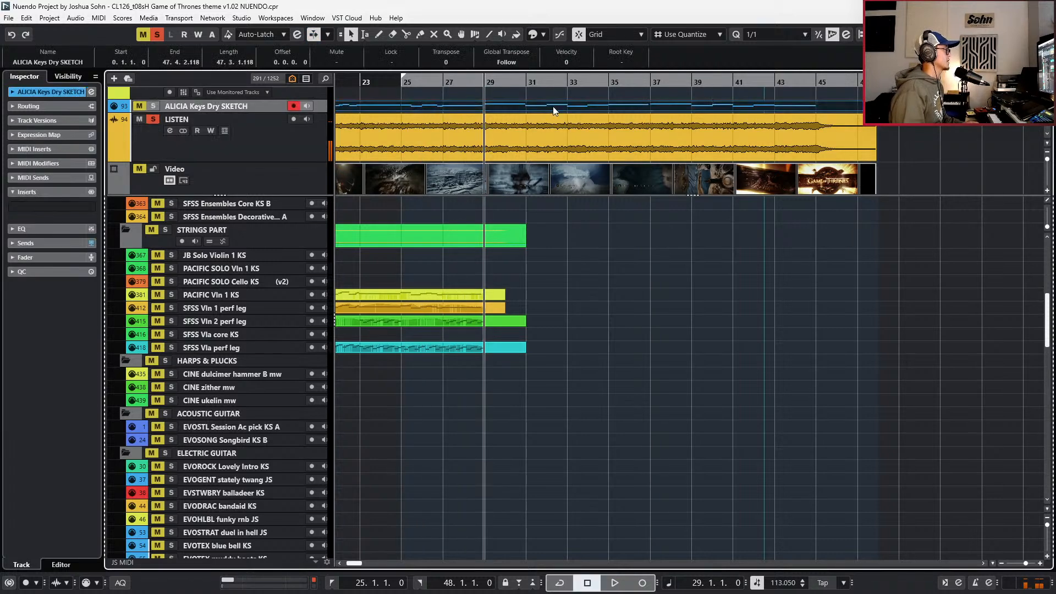
double_click(553, 107)
key("alt+s")
scroll(515, 381, "up", 3)
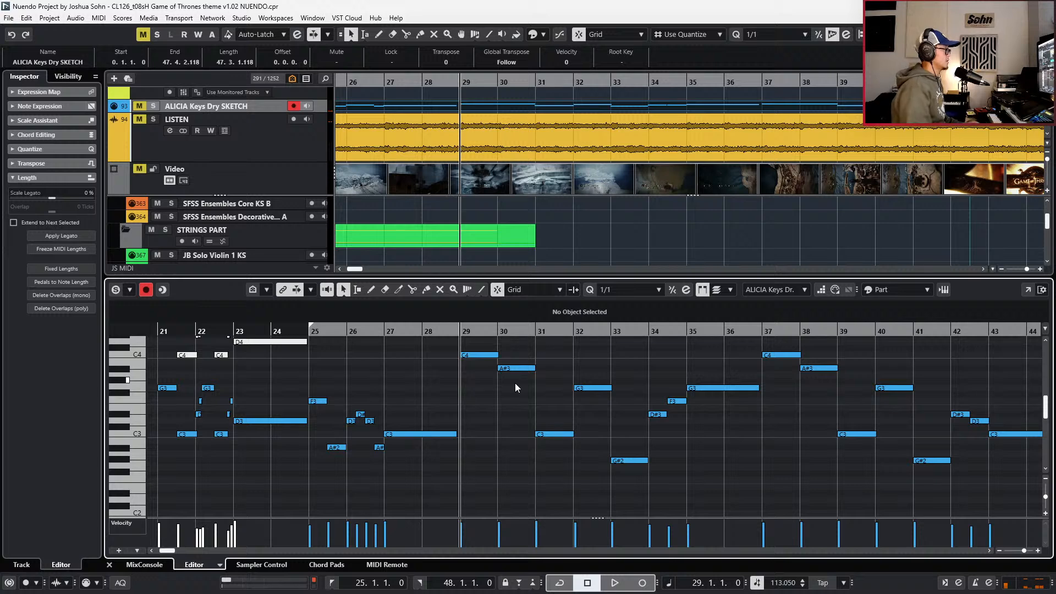
key("g")
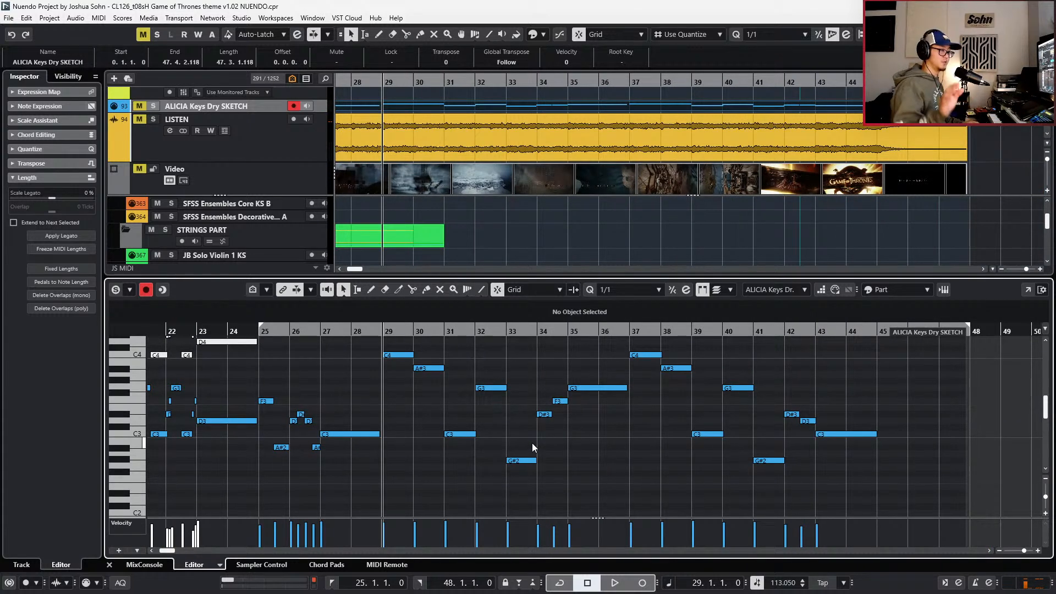
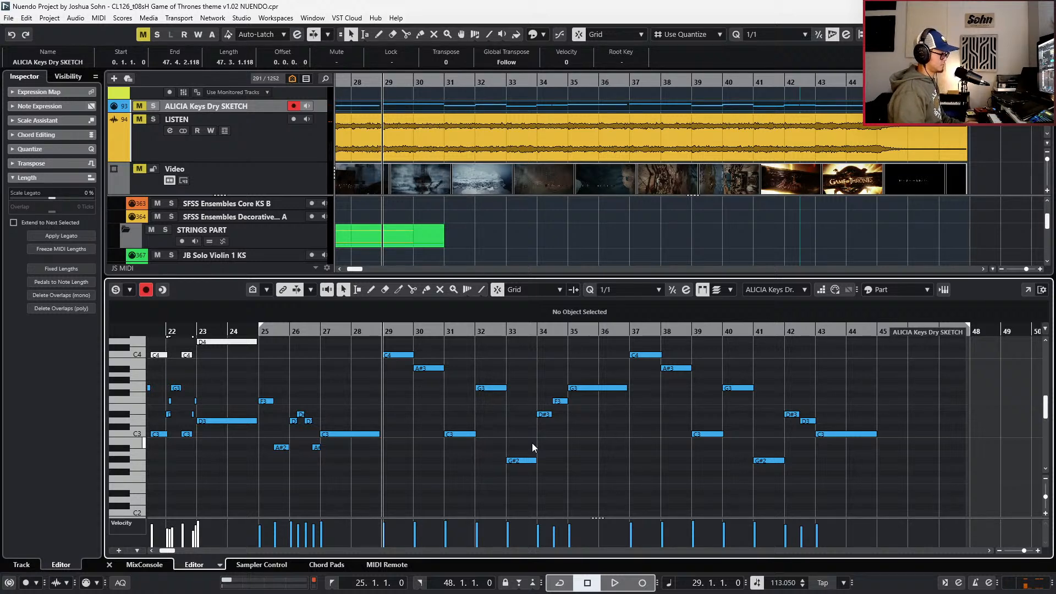
key("ctrl+e")
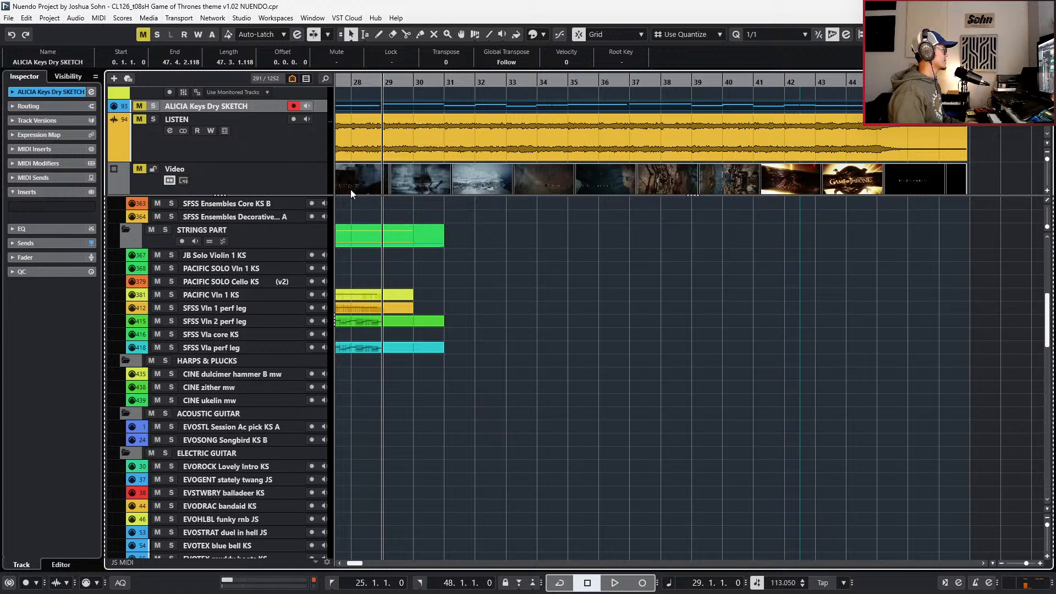
- Solo the LISTEN track again and play the reference from bar 28
left_click(296, 154)
scroll(384, 242, "left", 2)
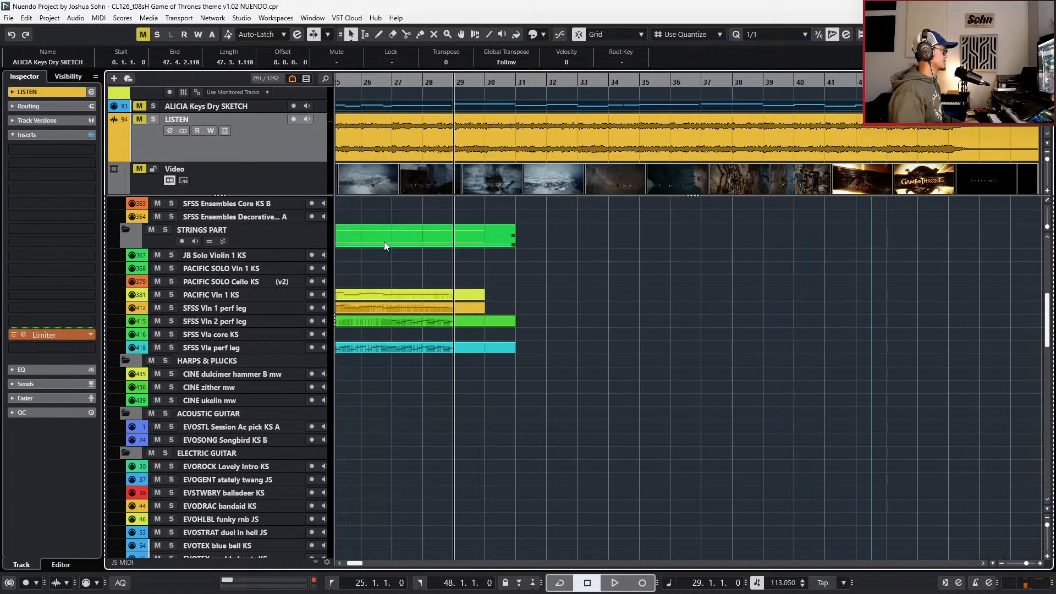
key("s")
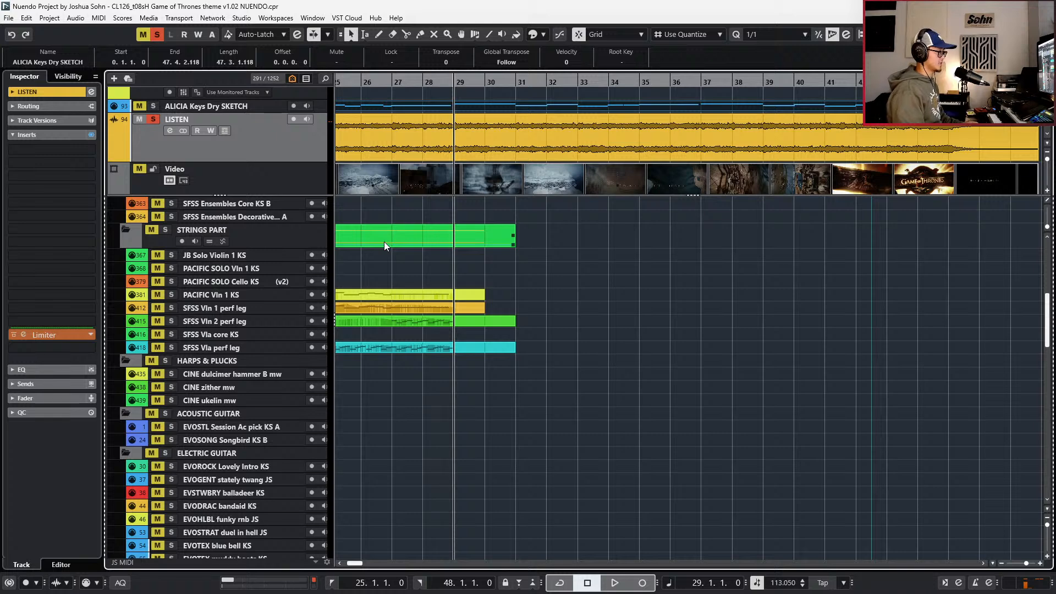
key("Left")
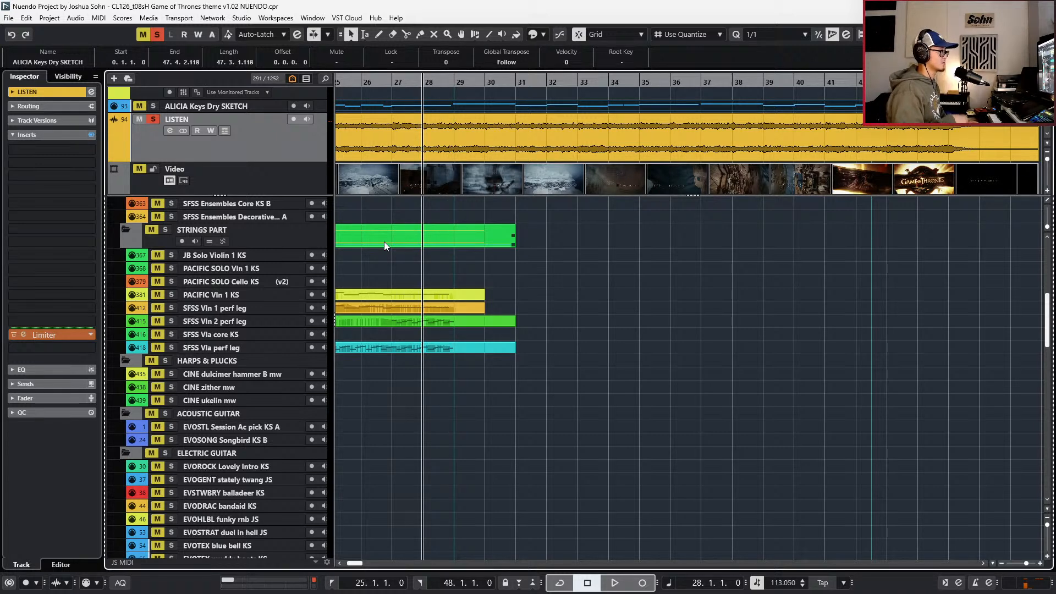
key("space")
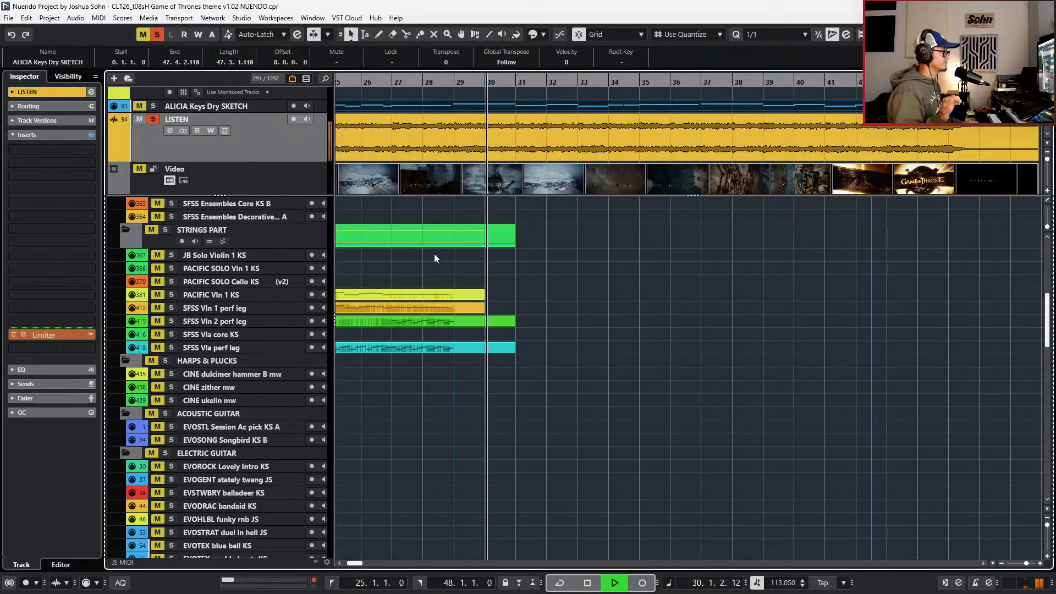
- Extend the cycle marker on the SECTIONS track so that it ends at bar 48
scroll(577, 107, "up", 3)
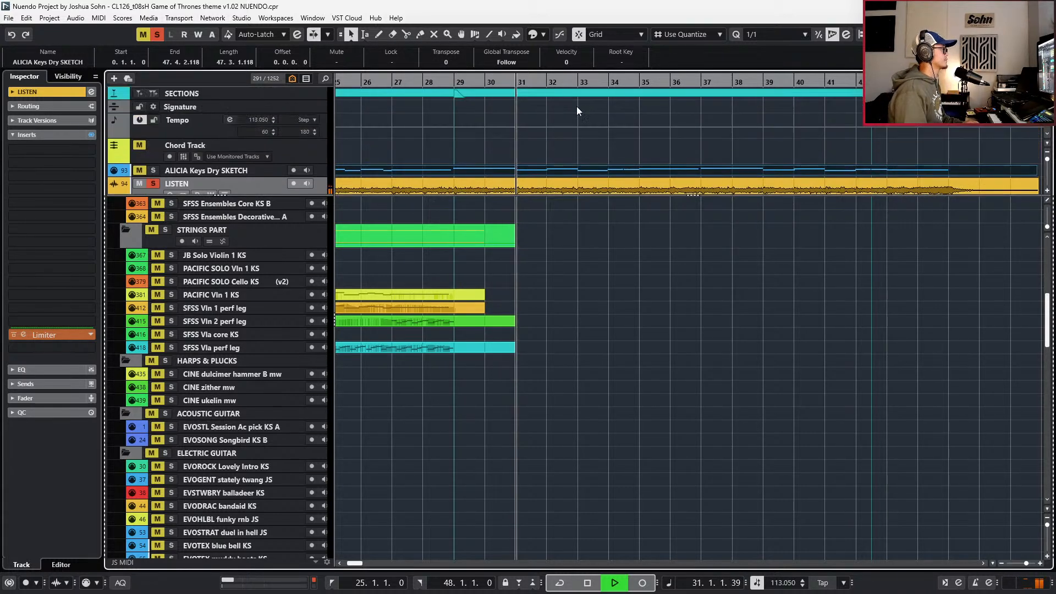
scroll(575, 124, "down", 2)
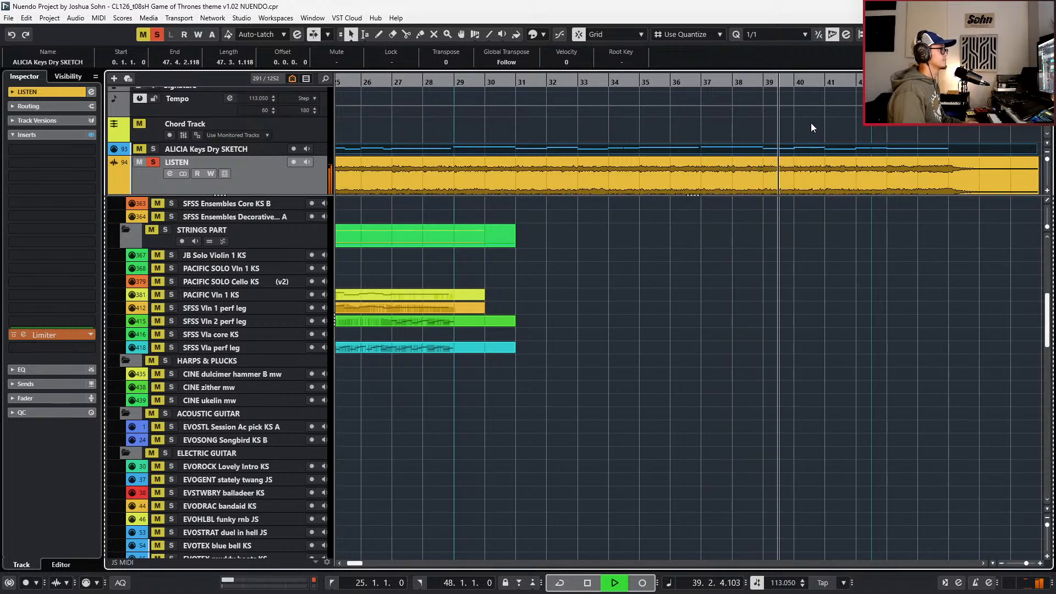
scroll(811, 123, "up", 1)
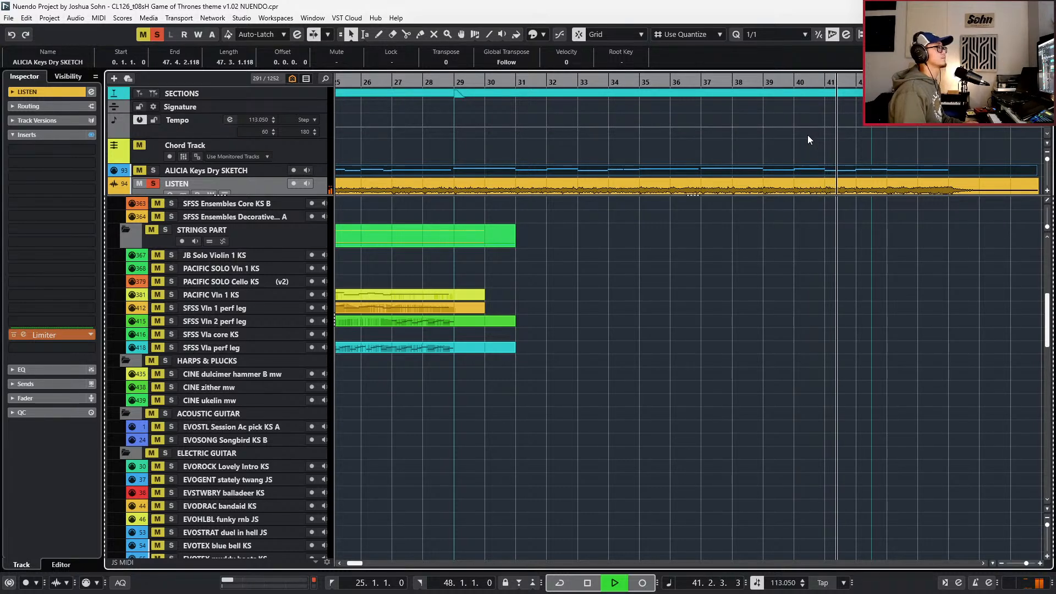
left_click_drag(872, 94, 1041, 93)
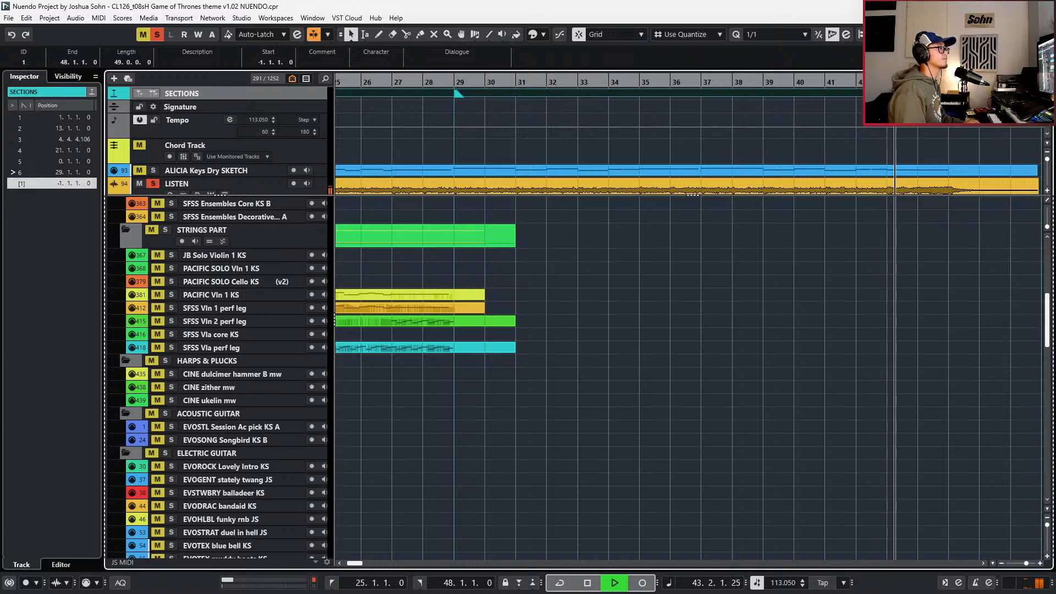
- Stop the reference playback and return the playhead to bar 28
scroll(855, 107, "left", 3)
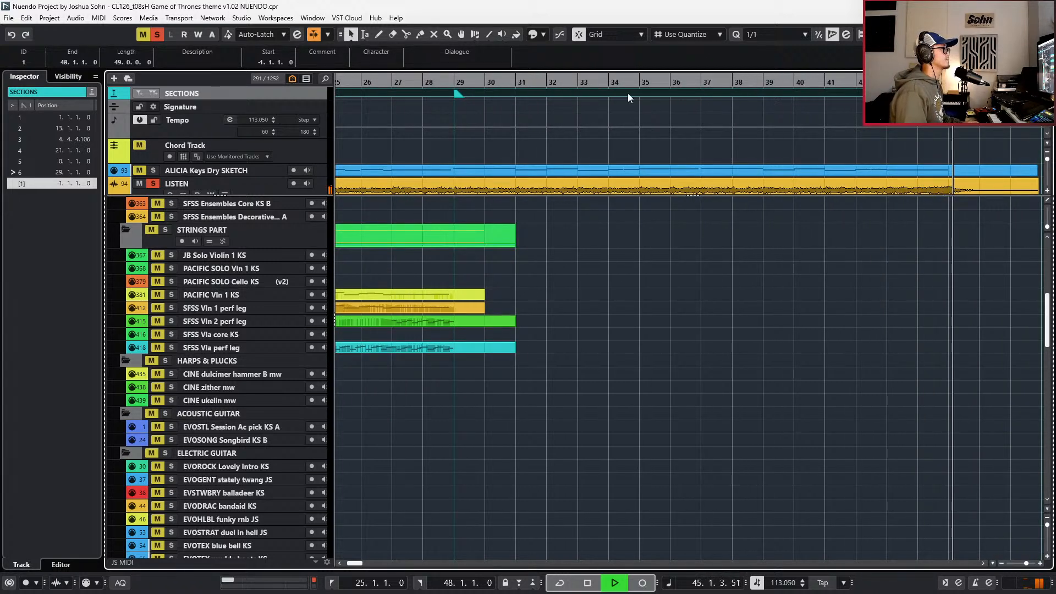
key("space")
key("shift+n")
key("KP_Subtract")
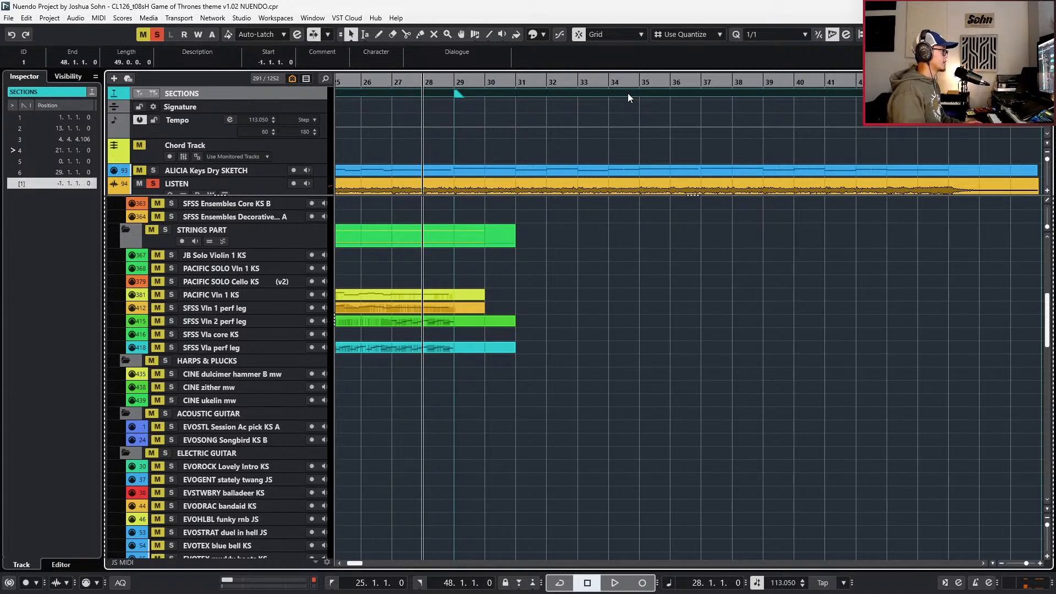
- Extend the parts on PACIFIC Vln 1 KS, SFSS Vln 1 perf leg, SFSS Vln 2 perf leg and SFSS Vla perf leg to bar 48
double_click(529, 295)
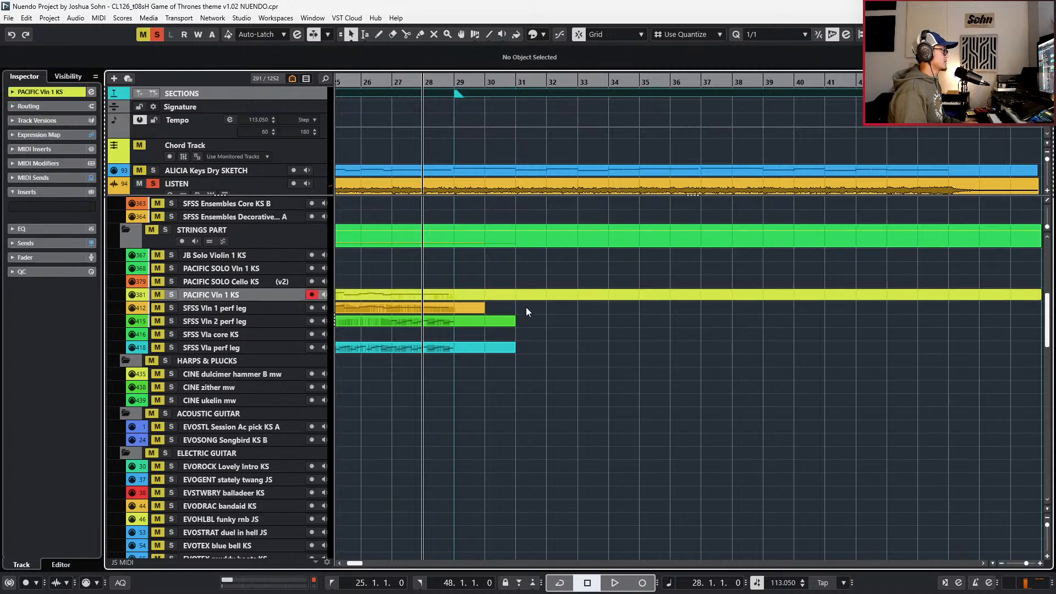
double_click(525, 308)
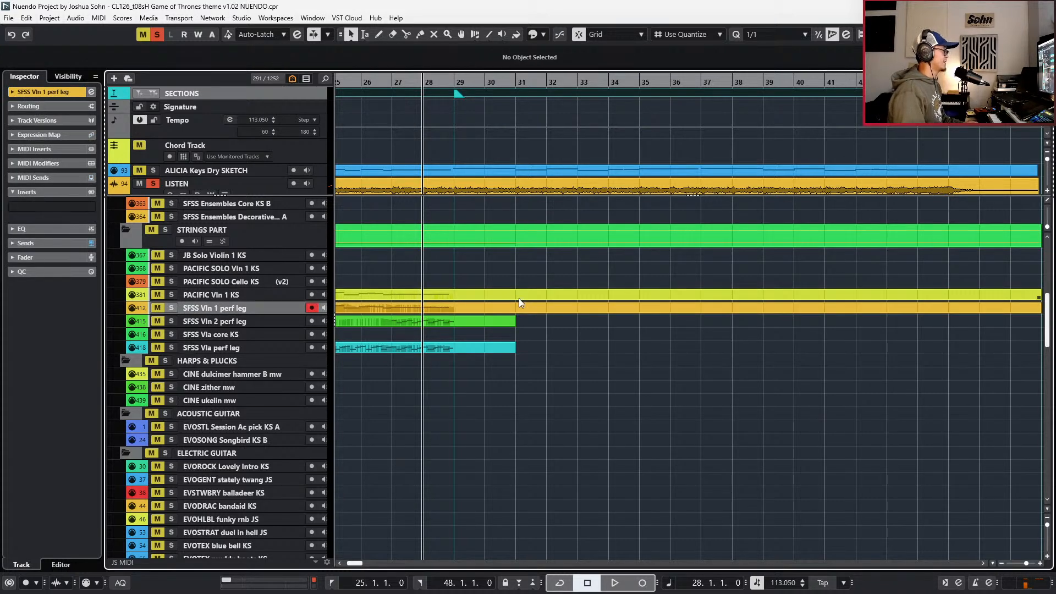
double_click(526, 321)
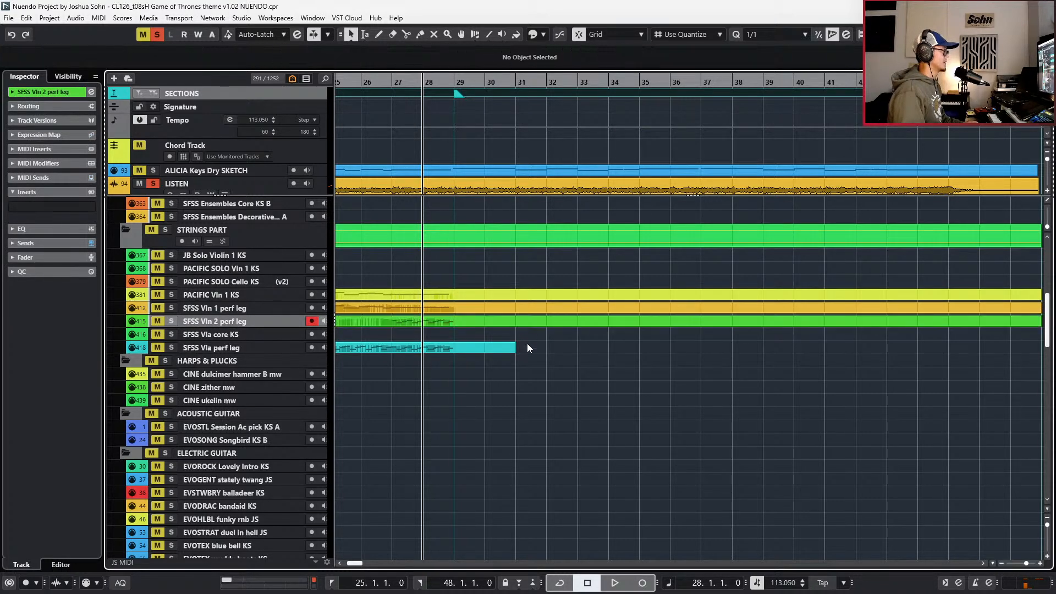
double_click(526, 348)
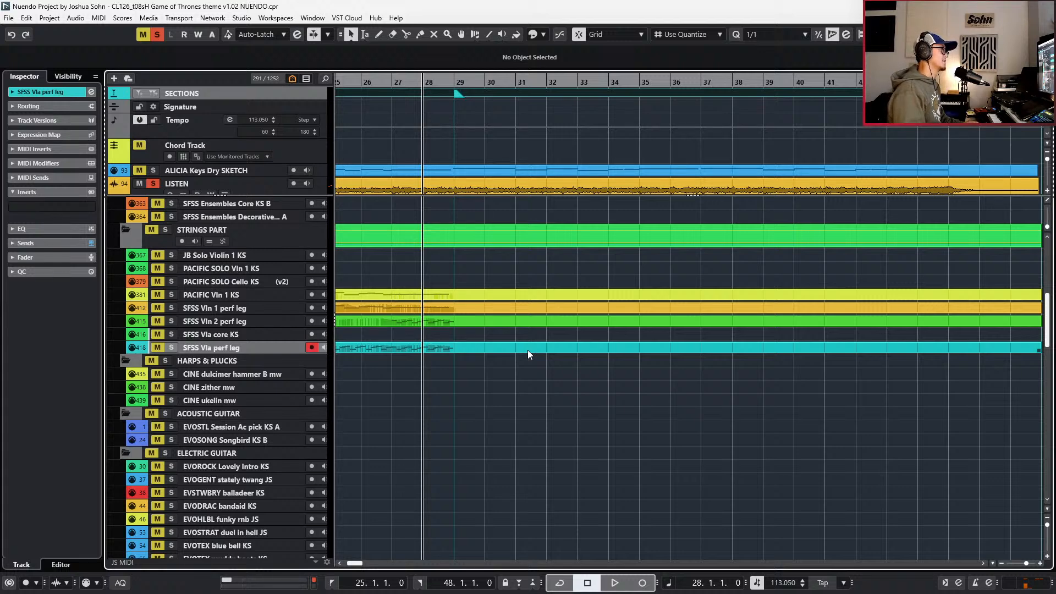
- Clear the reference solo and place the playhead at bar 29
key("s")
key("KP_Add")
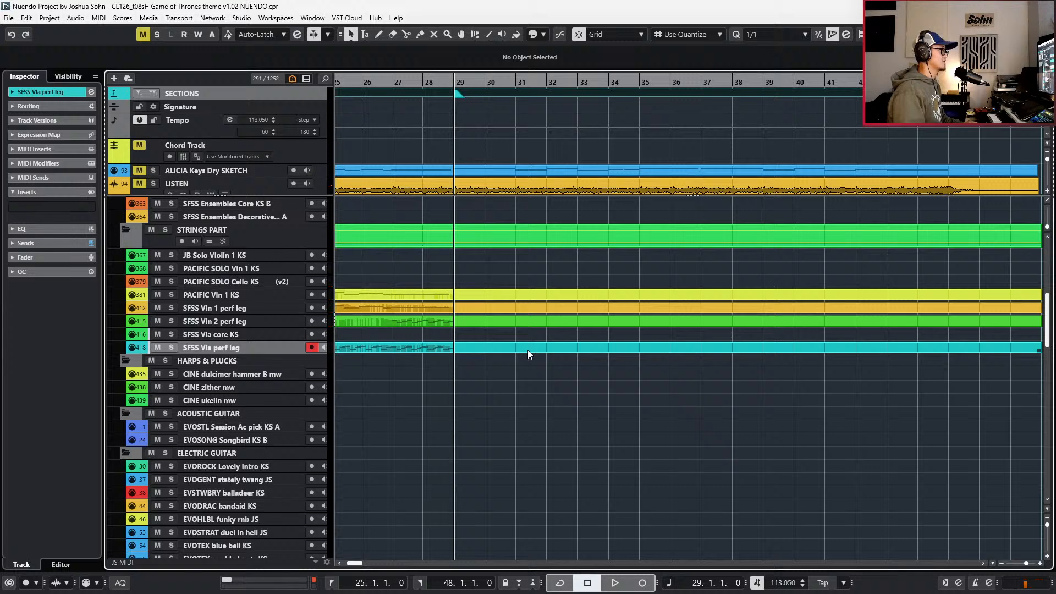
scroll(530, 347, "down", 1, "ctrl")
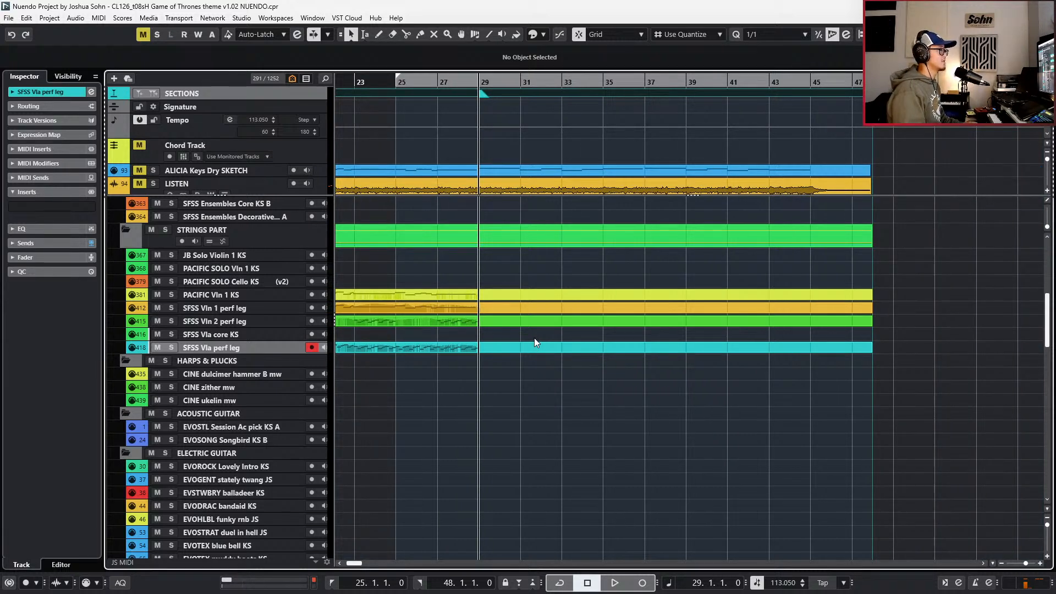
key("Left")
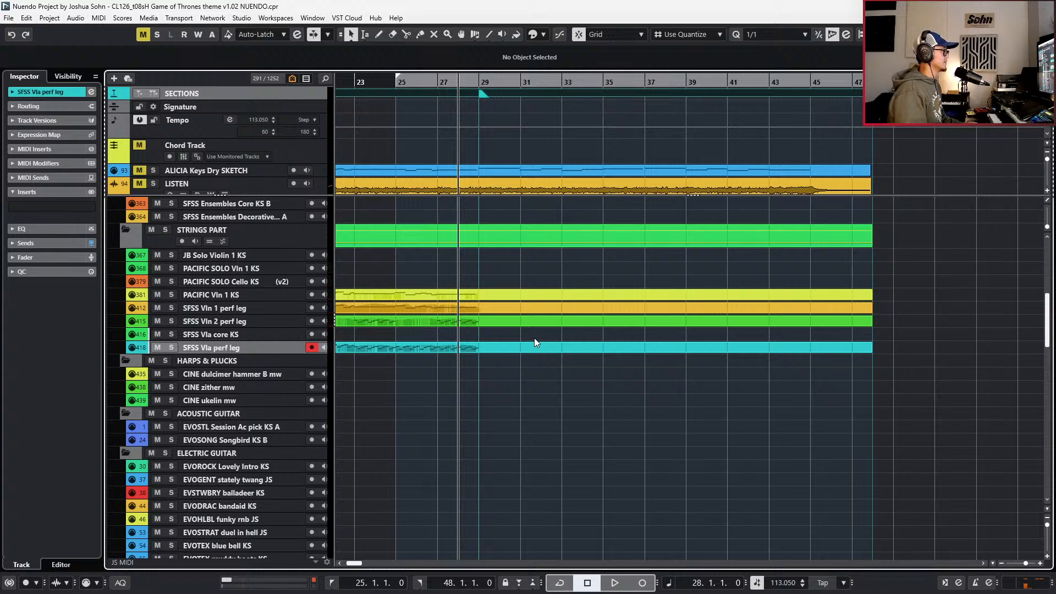
key("Left")
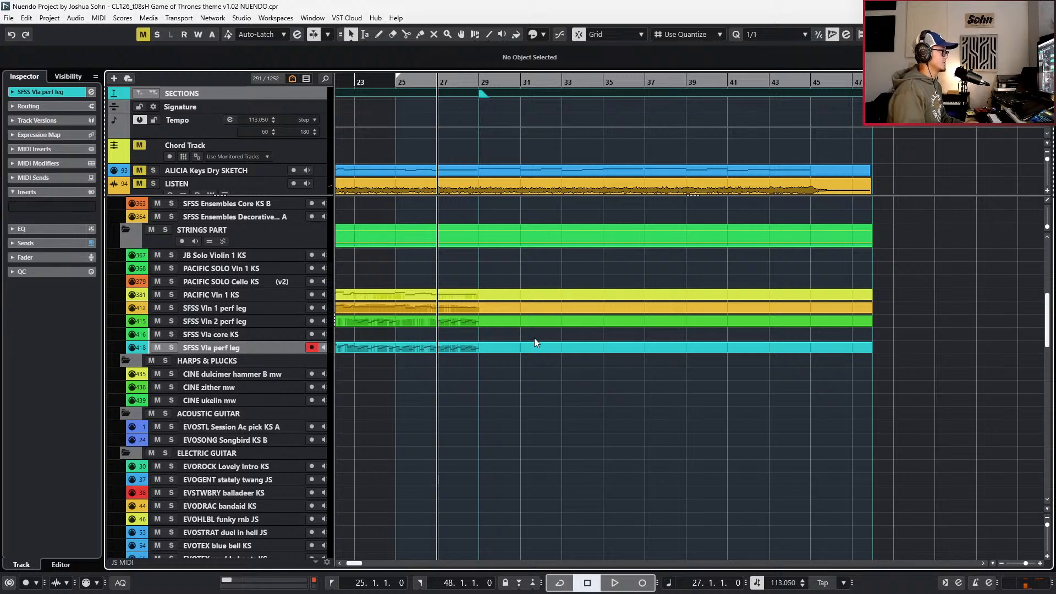
key("ctrl+Right")
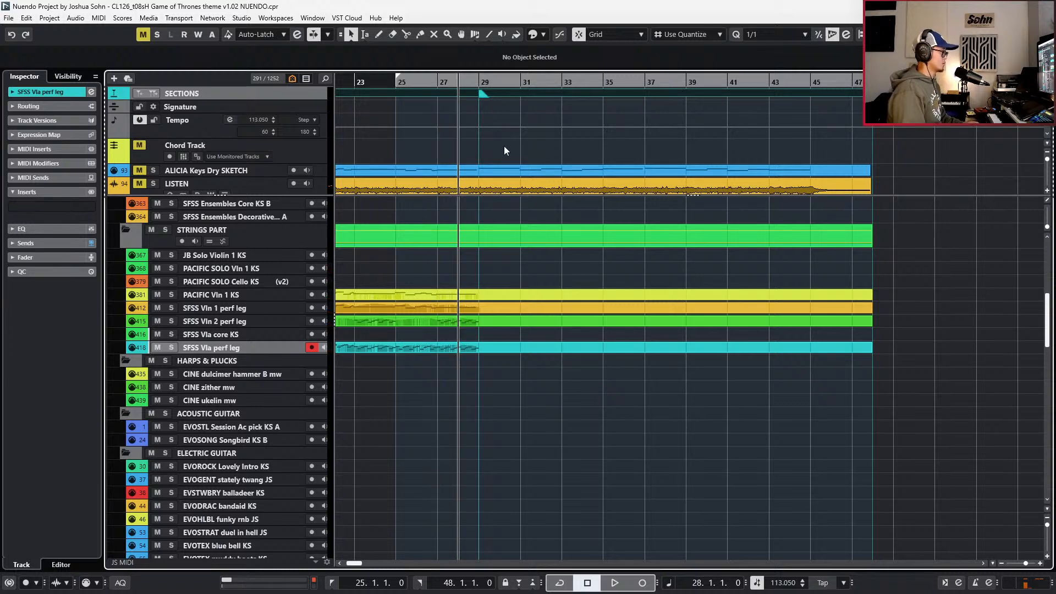
key("ctrl+Right")
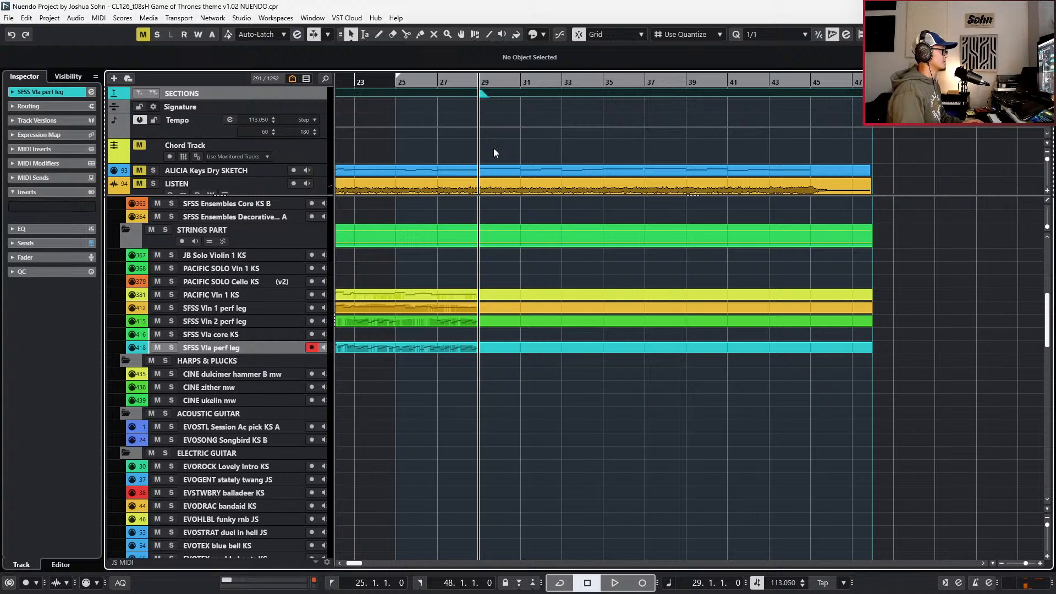
- Open the ALICIA Keys Dry SKETCH part in the note editor to show its melody from bar 29
key("h")
left_click(480, 183)
double_click(480, 175)
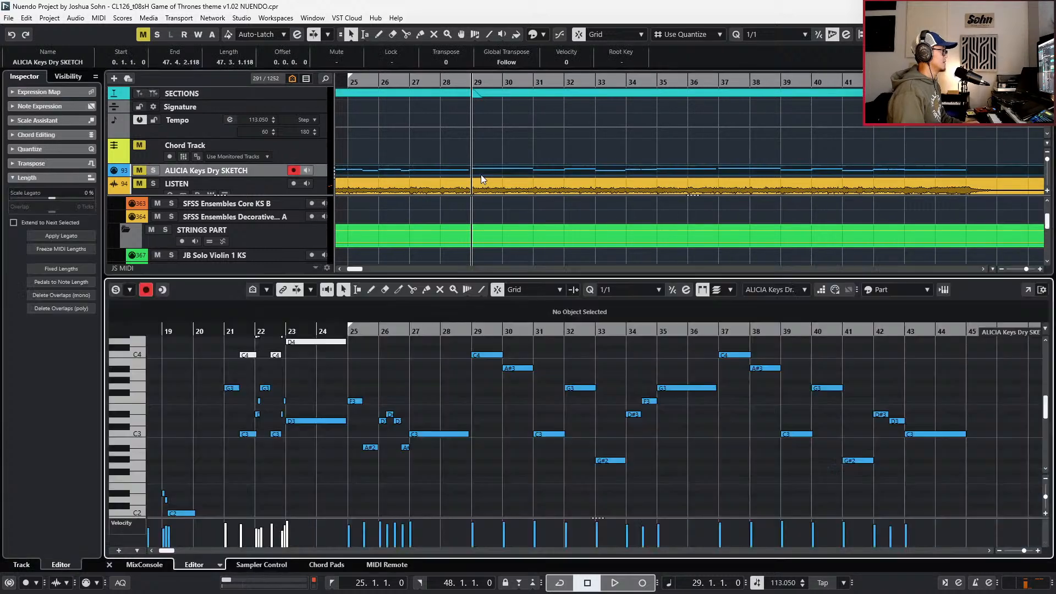
scroll(510, 351, "up", 2)
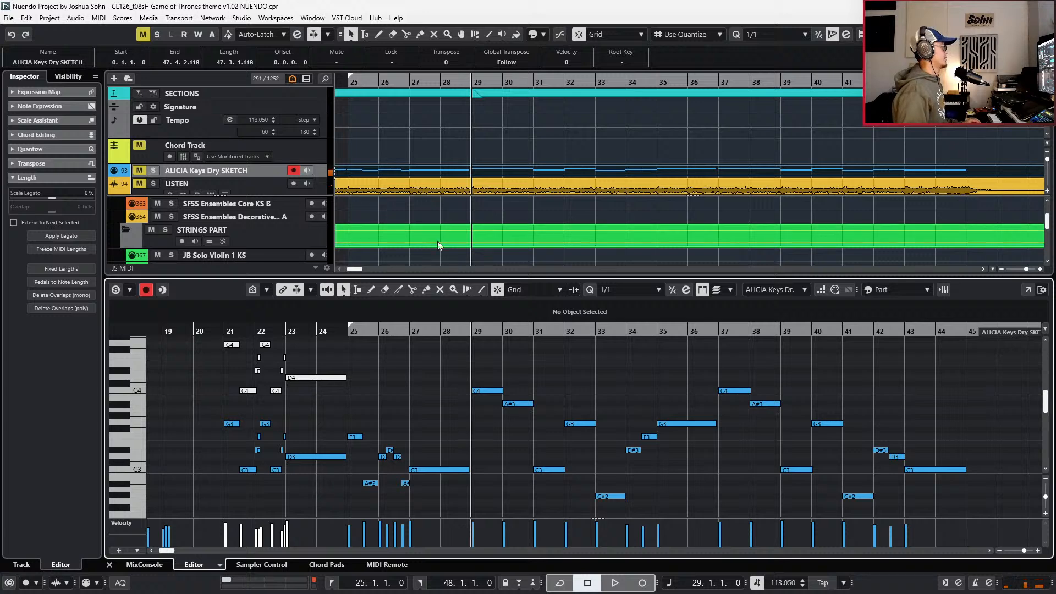
- Add an A♭ major chord event at bar 29 on the Chord Track
left_click(479, 149)
double_click(478, 151)
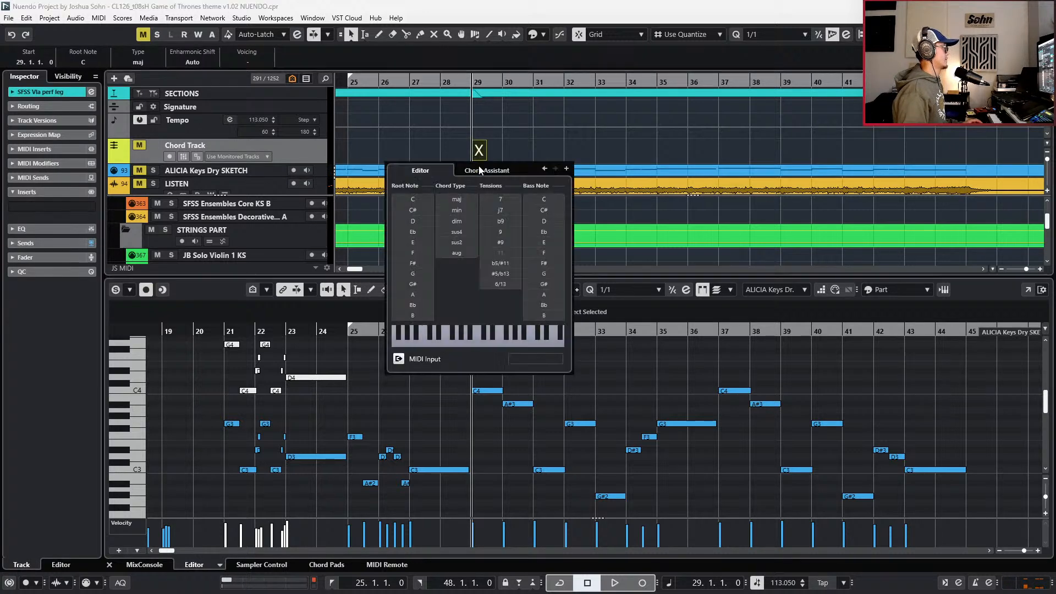
left_click(416, 285)
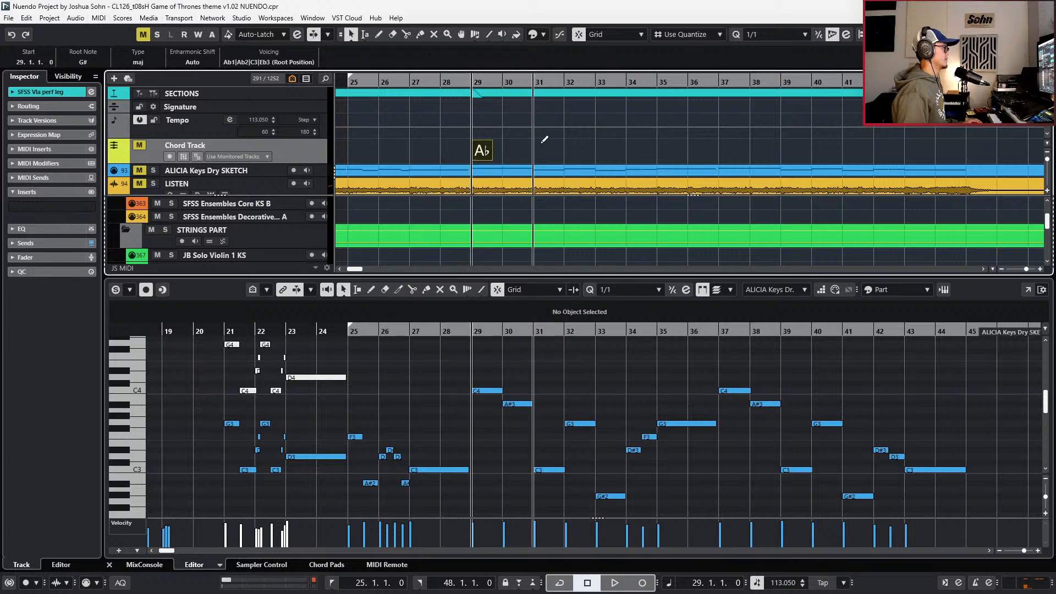
- Add an E♭ major chord event at bar 30 on the Chord Track and return to the sketch notes
left_click(512, 149)
double_click(512, 149)
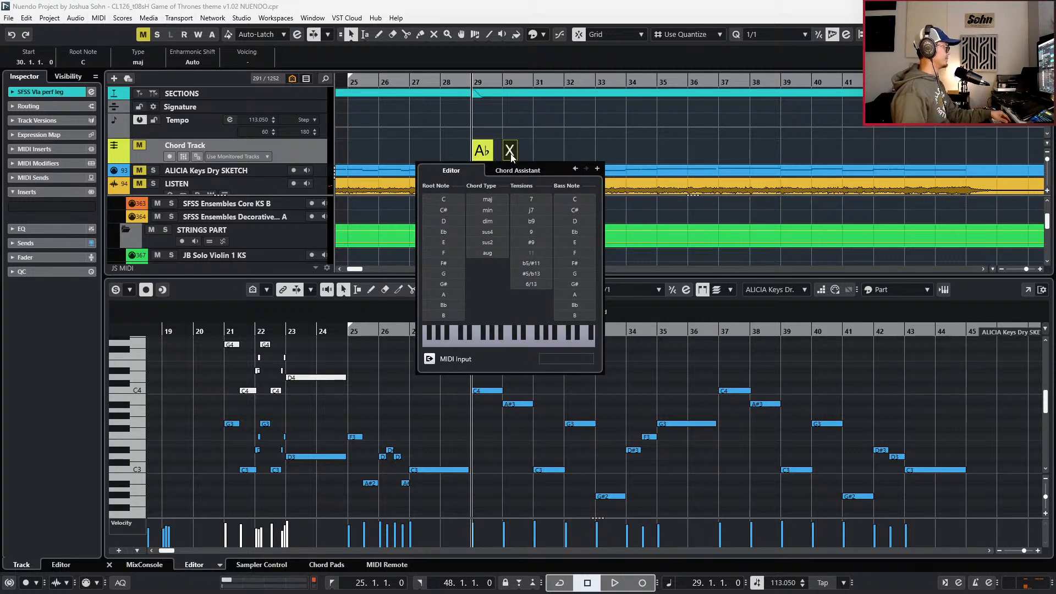
left_click(510, 157)
double_click(510, 155)
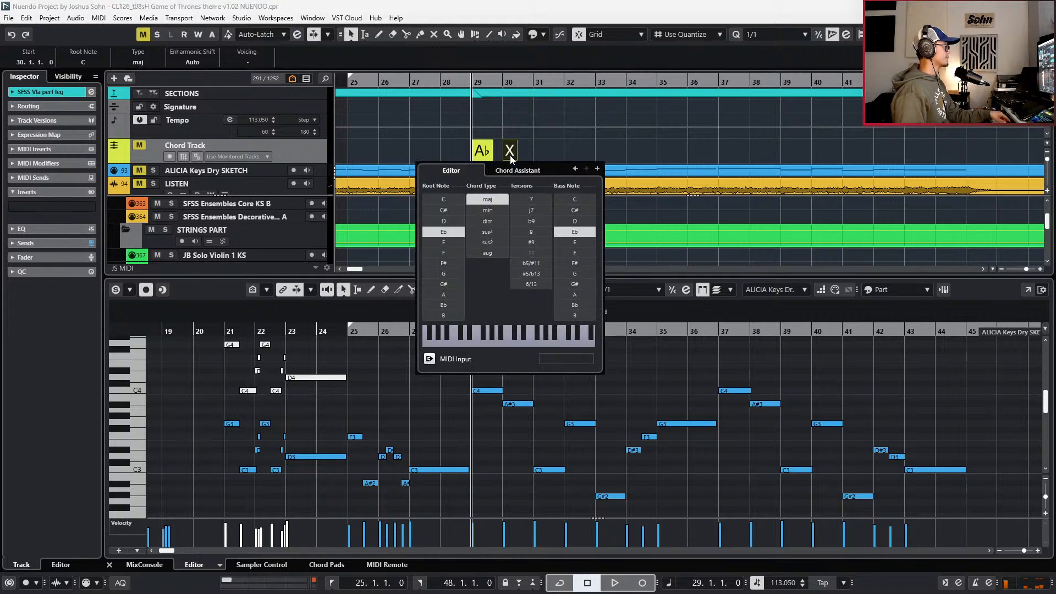
left_click(523, 155)
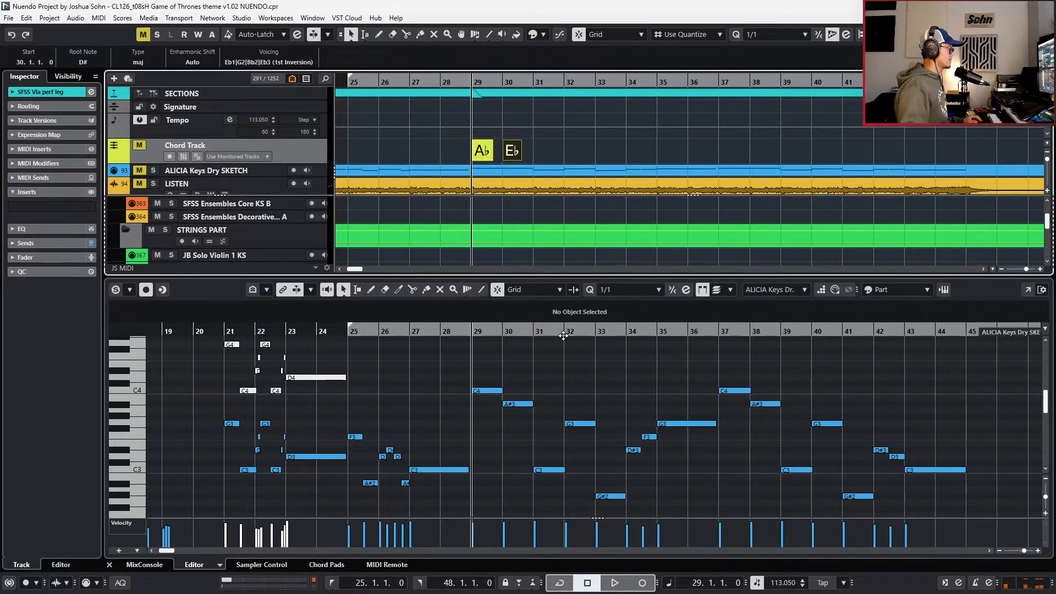
left_click(609, 383)
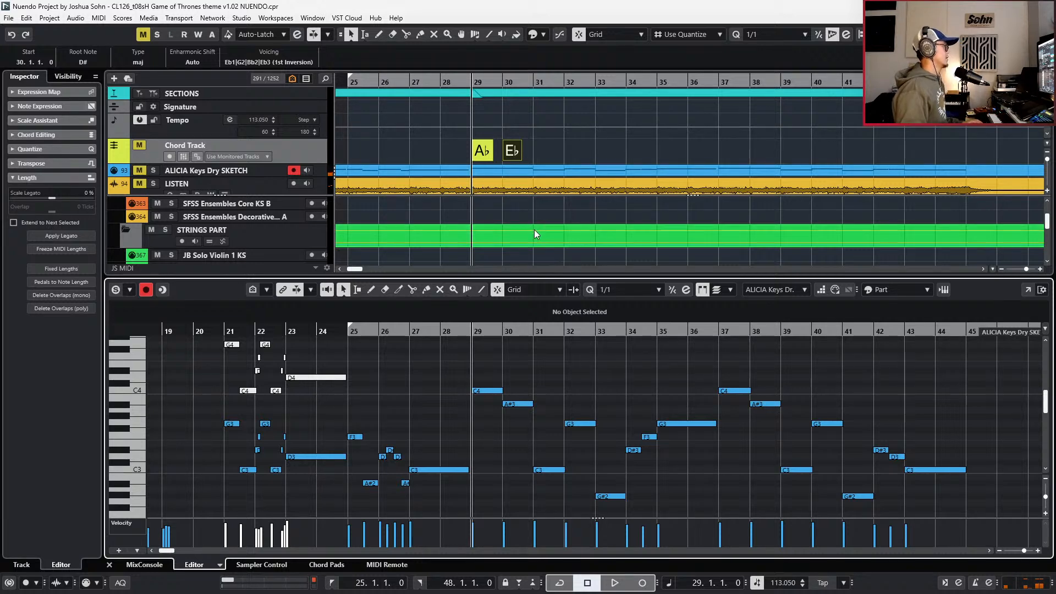
- Solo the LISTEN track, play the reference from bar 29 to hear its chords, and clear the solo
left_click(440, 186)
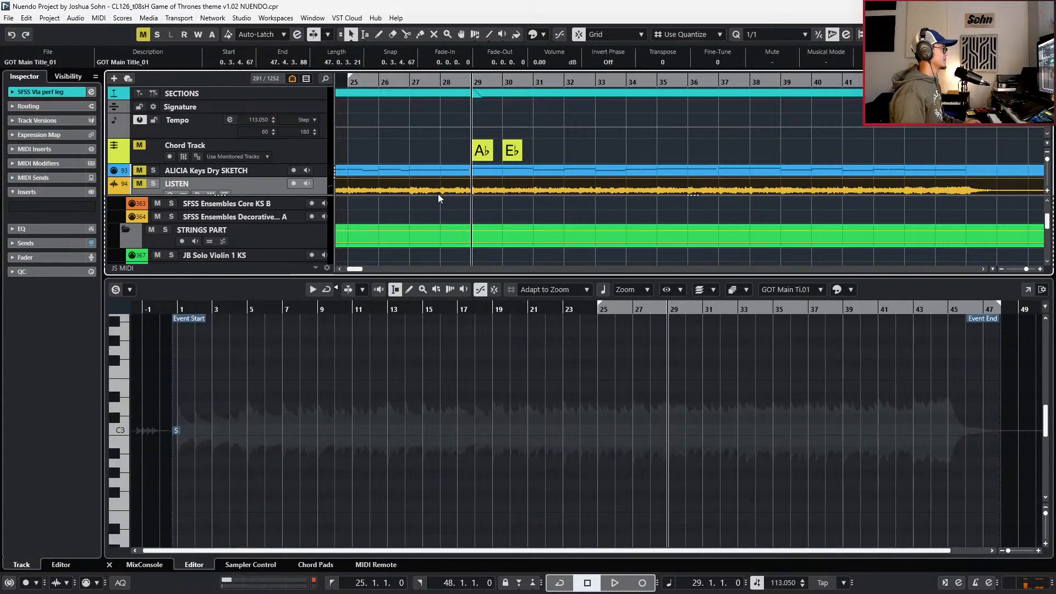
key("s")
key("space")
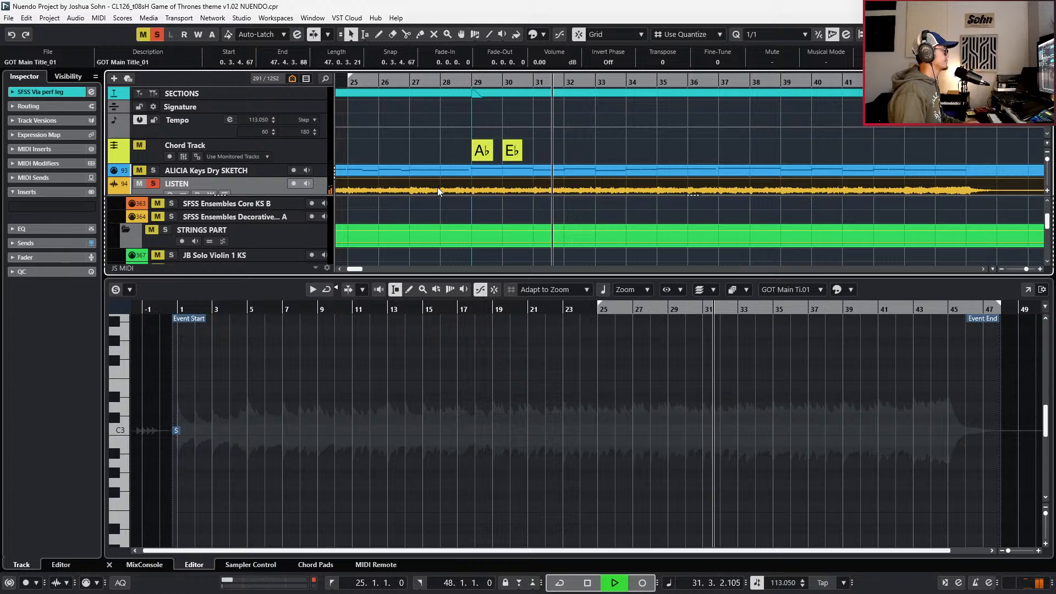
key("space")
key("space")
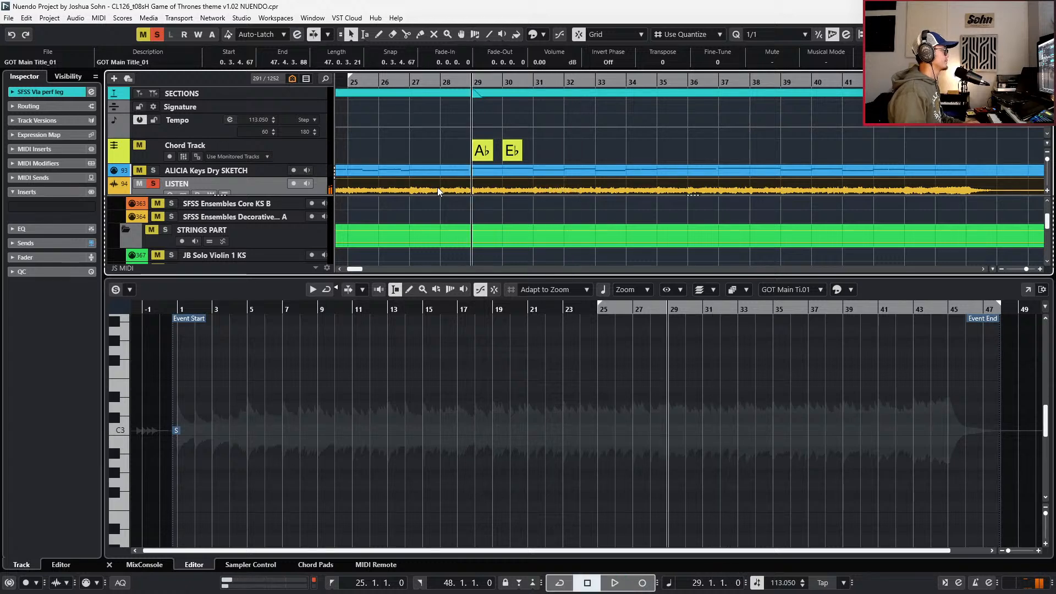
key("space")
key("s")
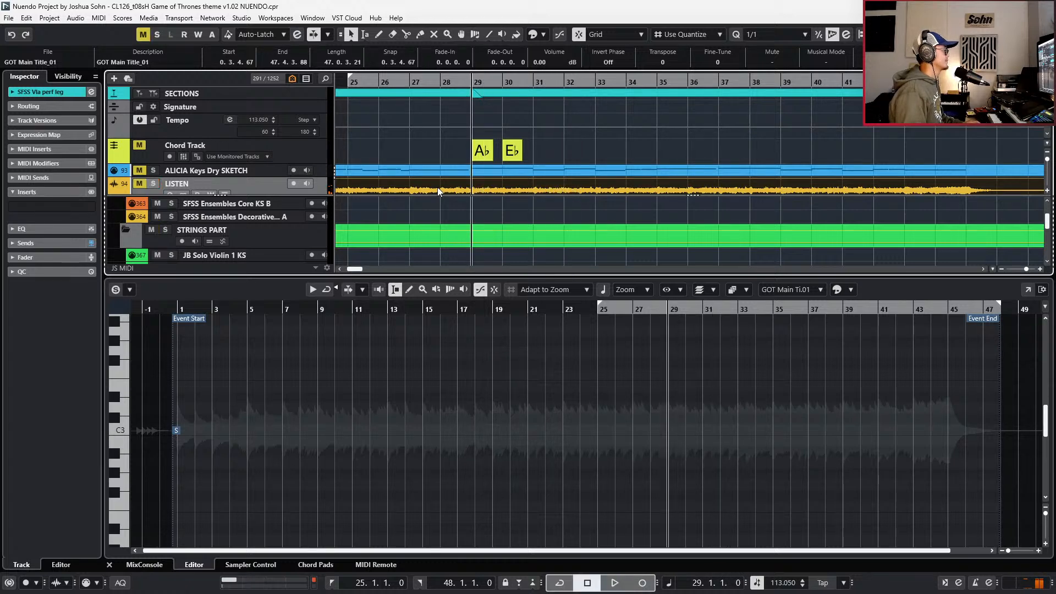
- Reopen the ALICIA Keys Dry SKETCH notes and add an F minor chord event at bar 31
left_click(327, 168)
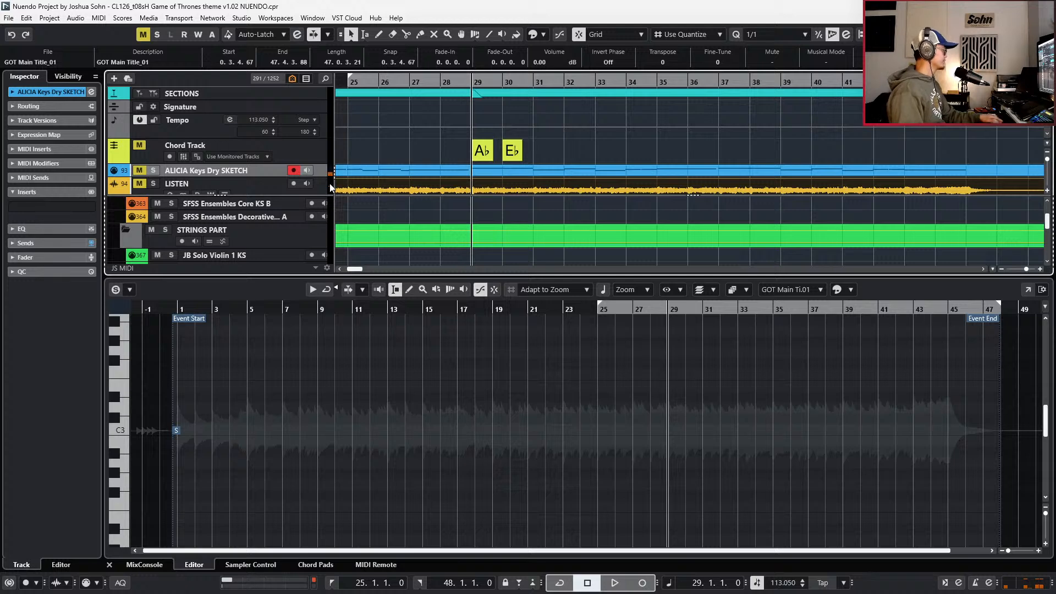
left_click(350, 172)
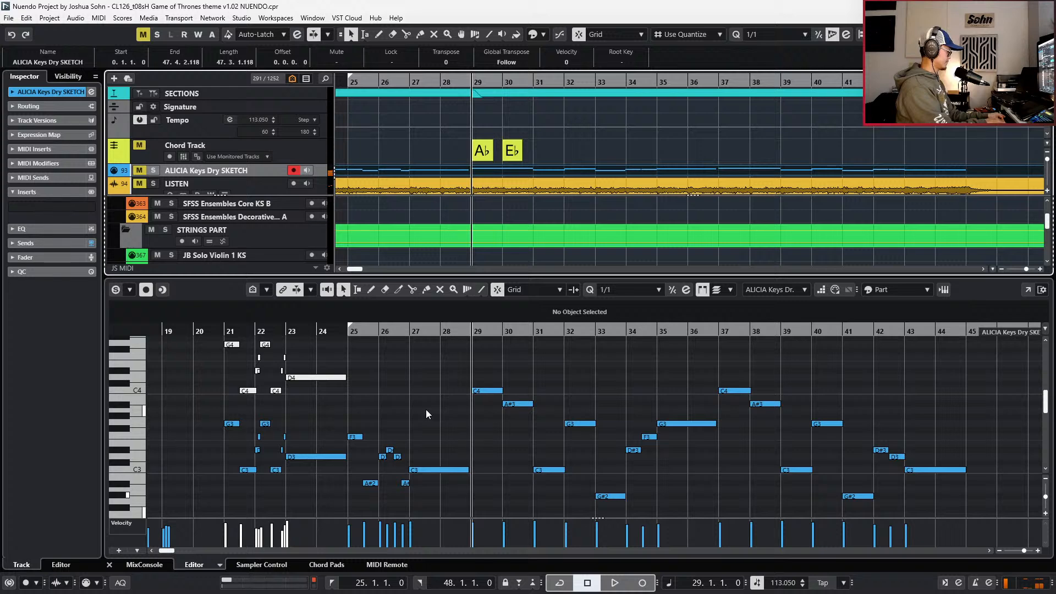
left_click(540, 156)
double_click(540, 152)
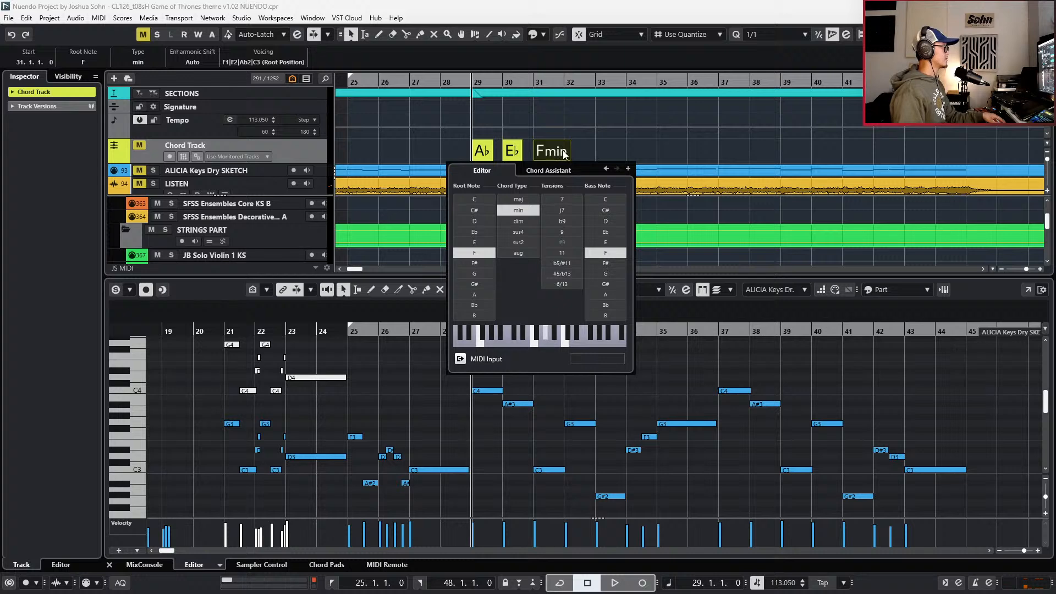
- Add a C minor chord event at bar 32 on the Chord Track
left_click(574, 152)
left_click(574, 151)
double_click(570, 154)
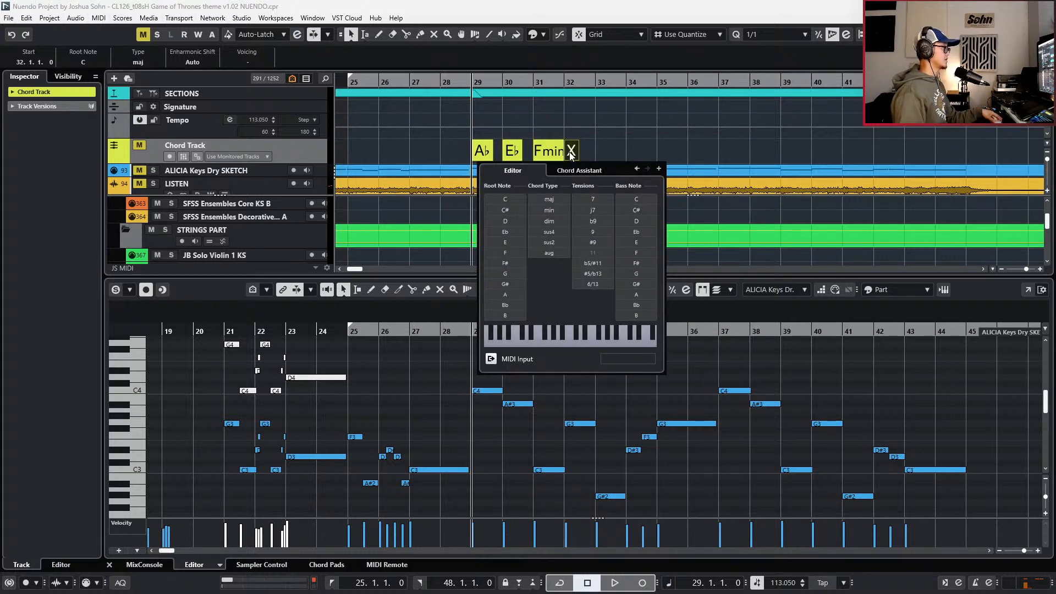
left_click(634, 150)
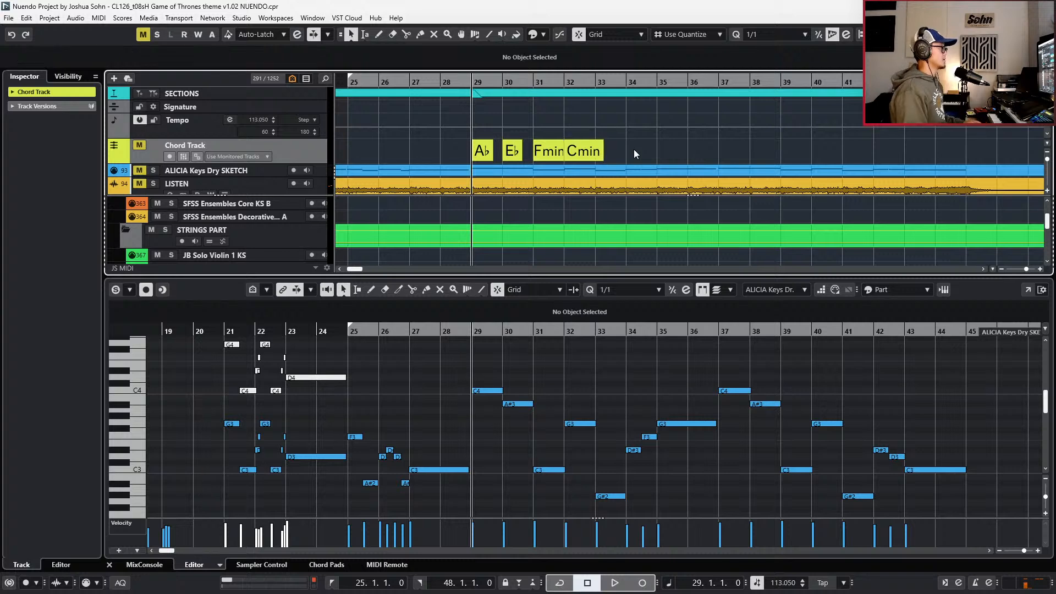
- Move the playhead to bar 33, and copy the Cmin chord to bar 35 and the A♭ chord to bar 33
key("KP_Add")
key("KP_Add")
key("KP_Add")
key("KP_Add")
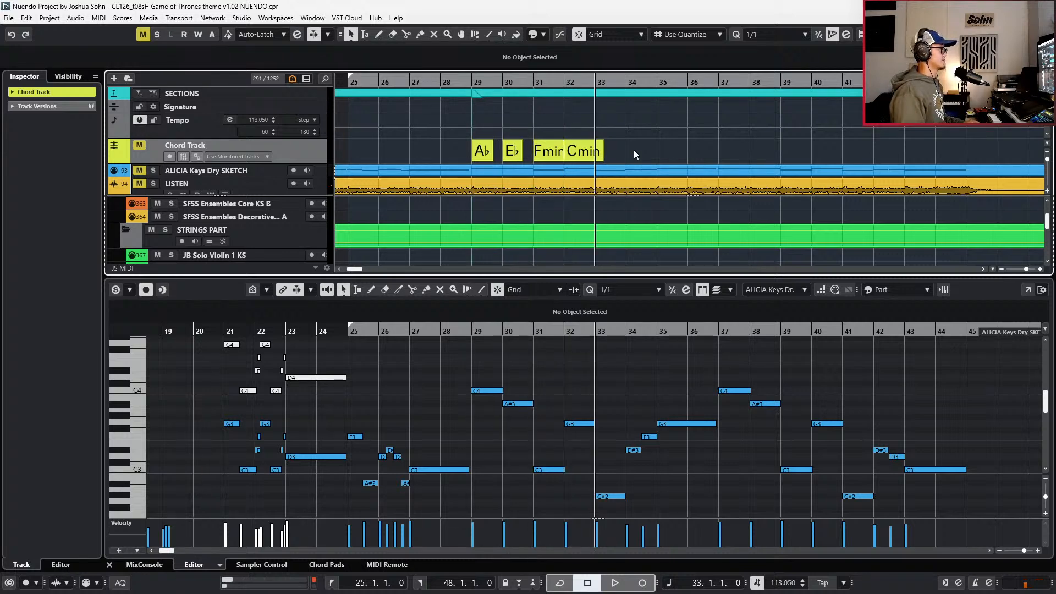
key("h")
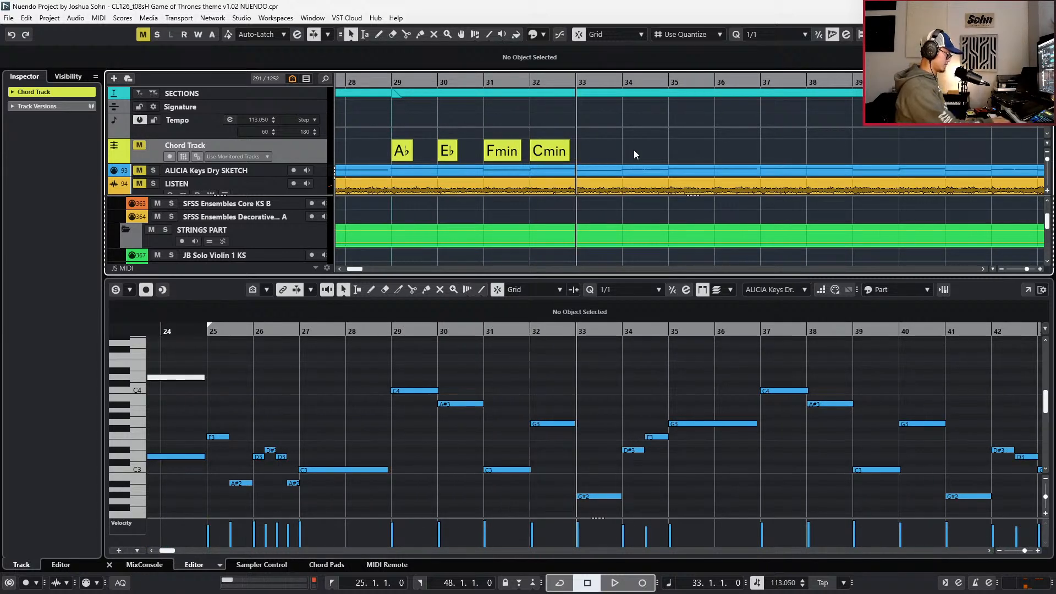
left_click(631, 388)
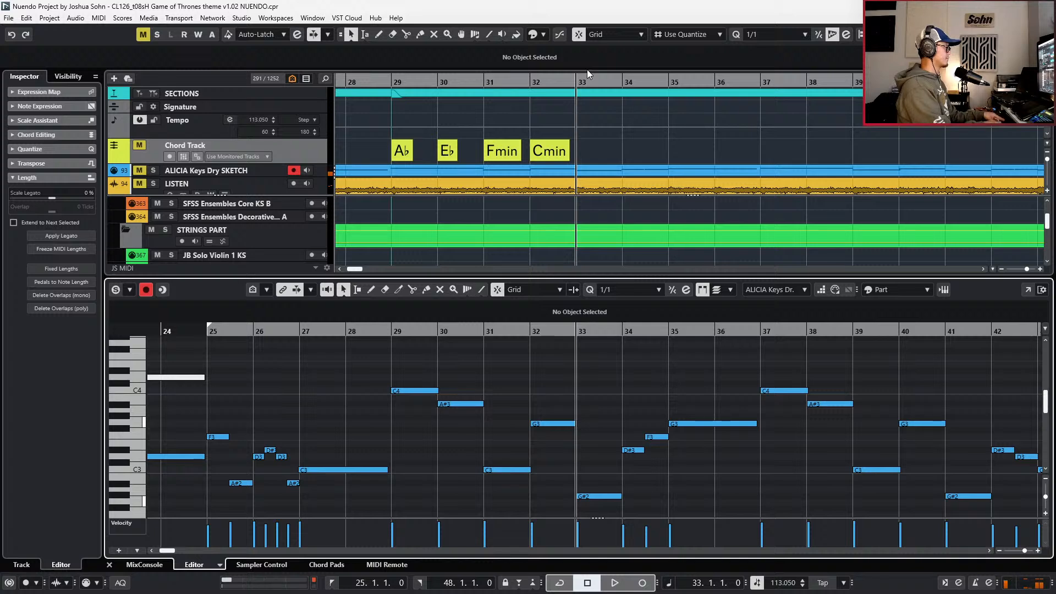
left_click(582, 138)
left_click_drag(563, 148, 702, 149)
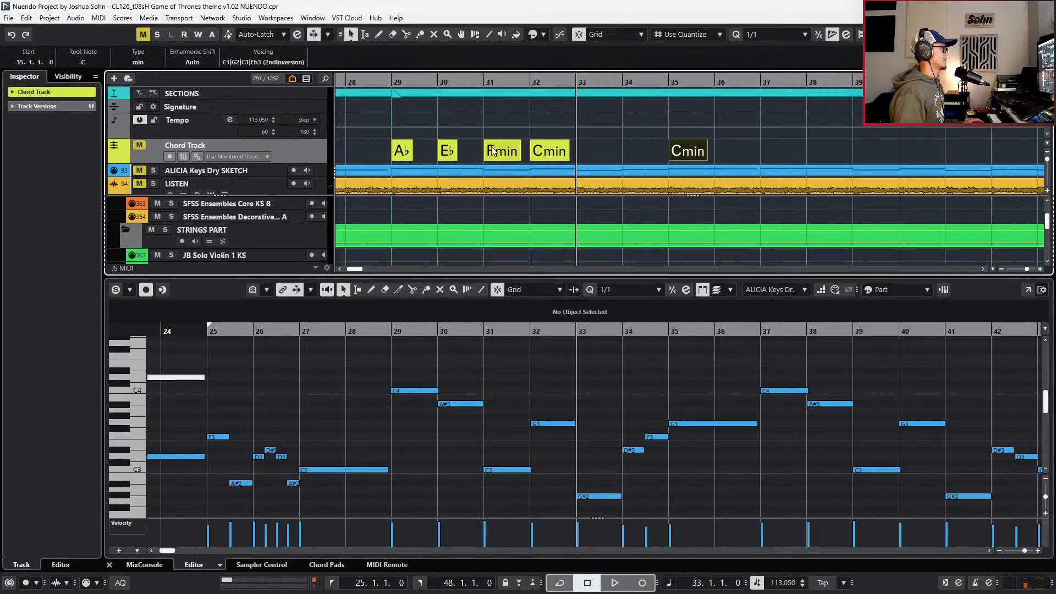
left_click_drag(409, 158, 586, 157)
- Solo the LISTEN track, play the reference from bar 33, and show the piano sketch notes during playback
left_click(563, 190)
key("s")
key("space")
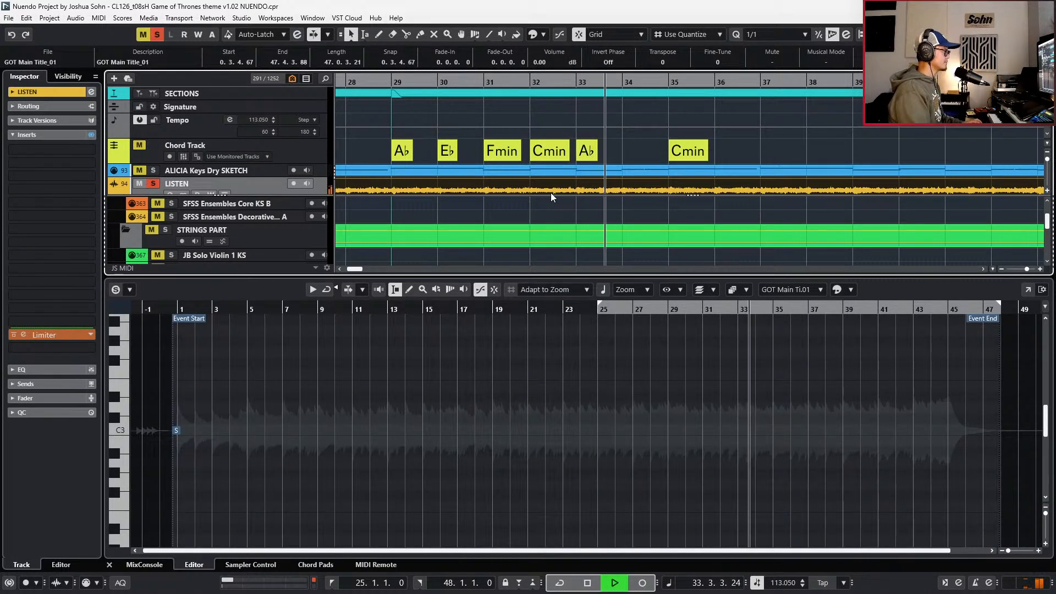
left_click(560, 172)
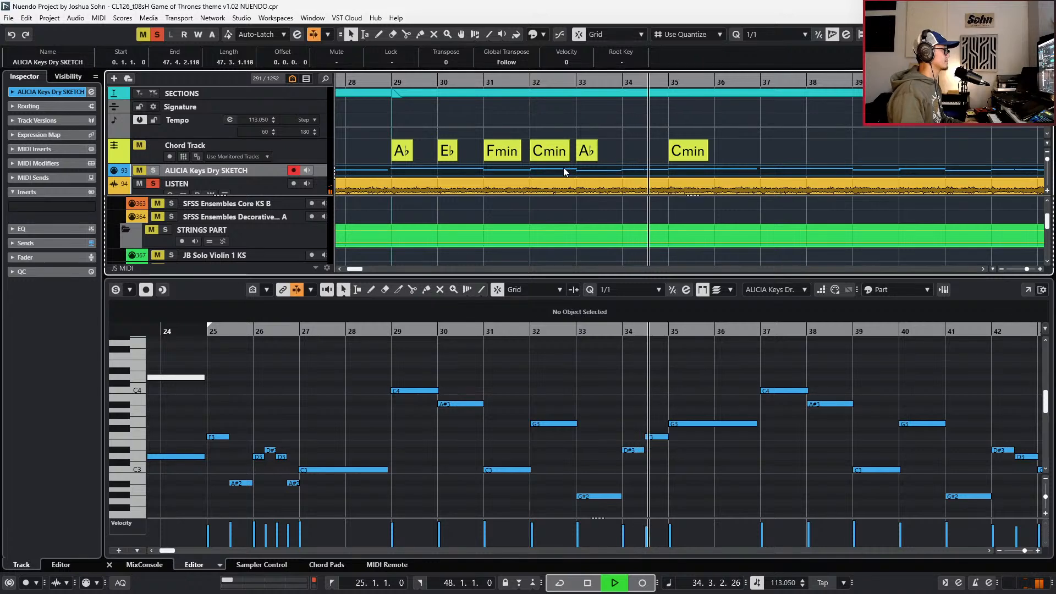
- Replay the soloed LISTEN reference from bar 33 to hear the harmony through bar 34
key("space")
key("space")
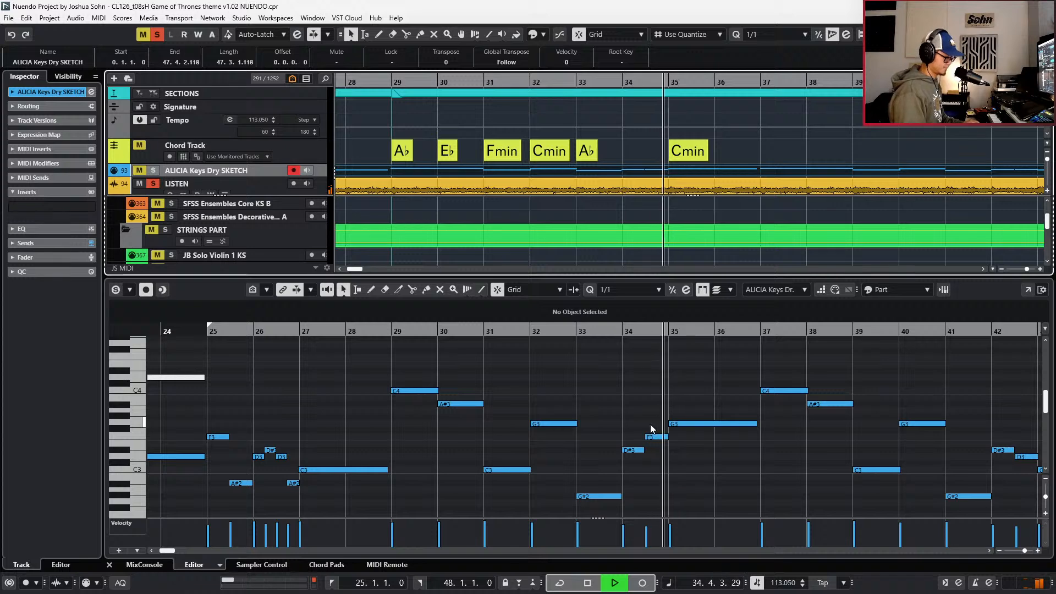
key("space")
left_click(599, 407)
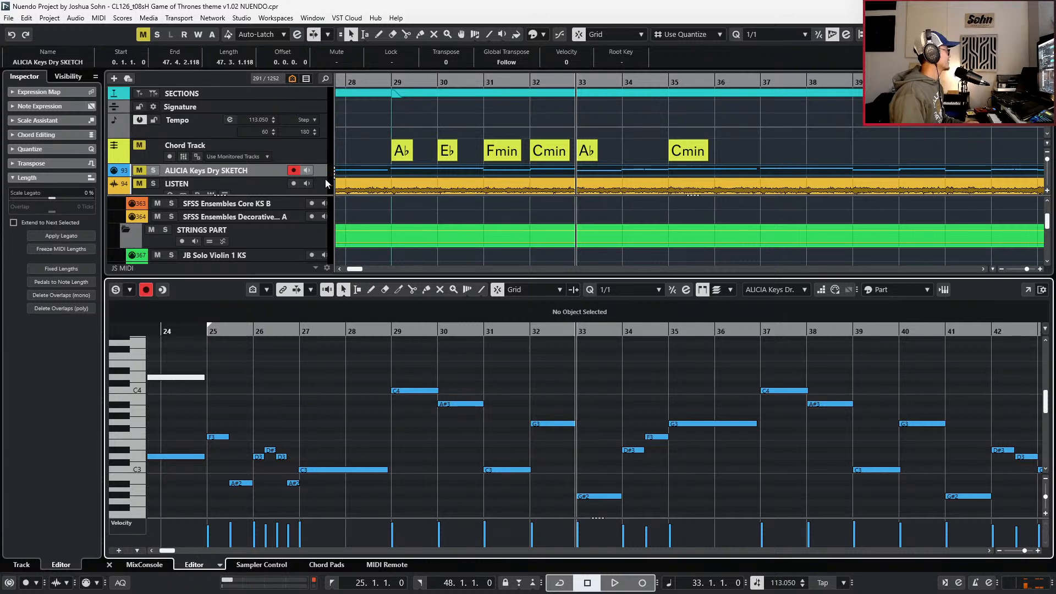
left_click(153, 184)
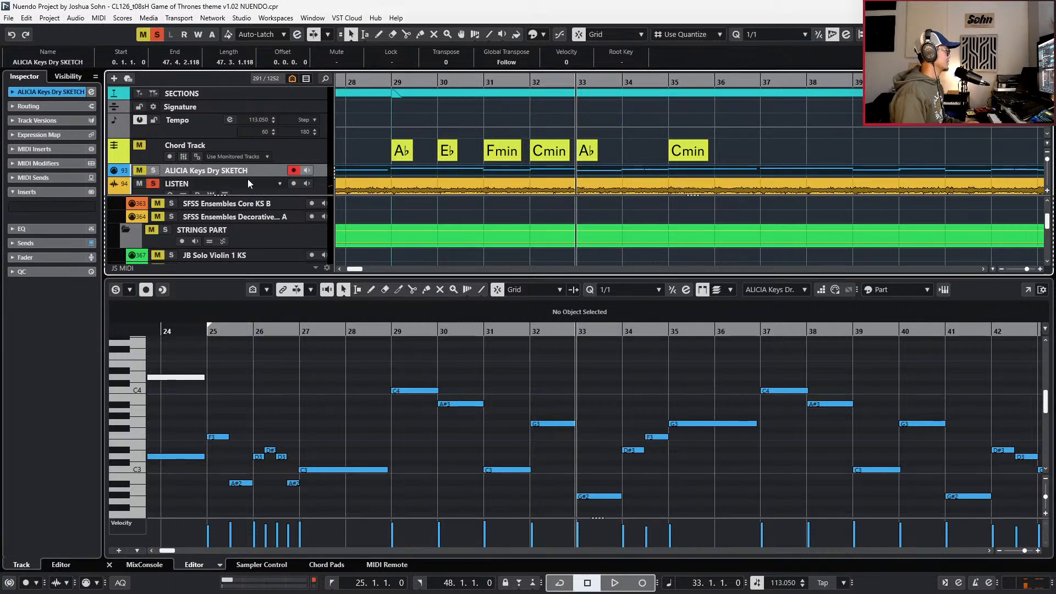
key("space")
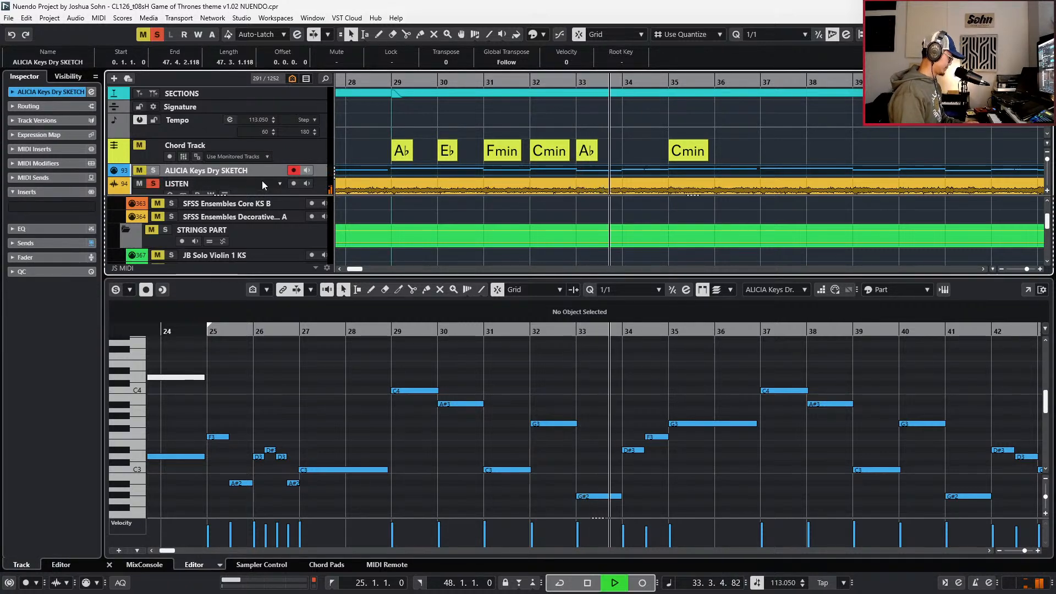
left_click(499, 375)
key("space")
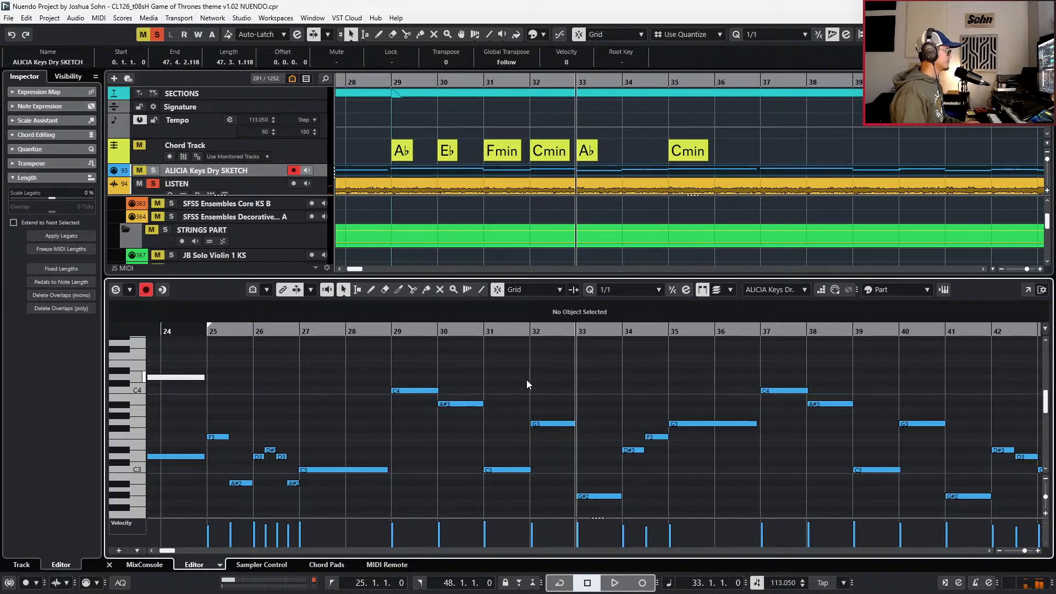
- Solo the ALICIA Keys Dry SKETCH track alongside LISTEN and play both from bar 33
key("s")
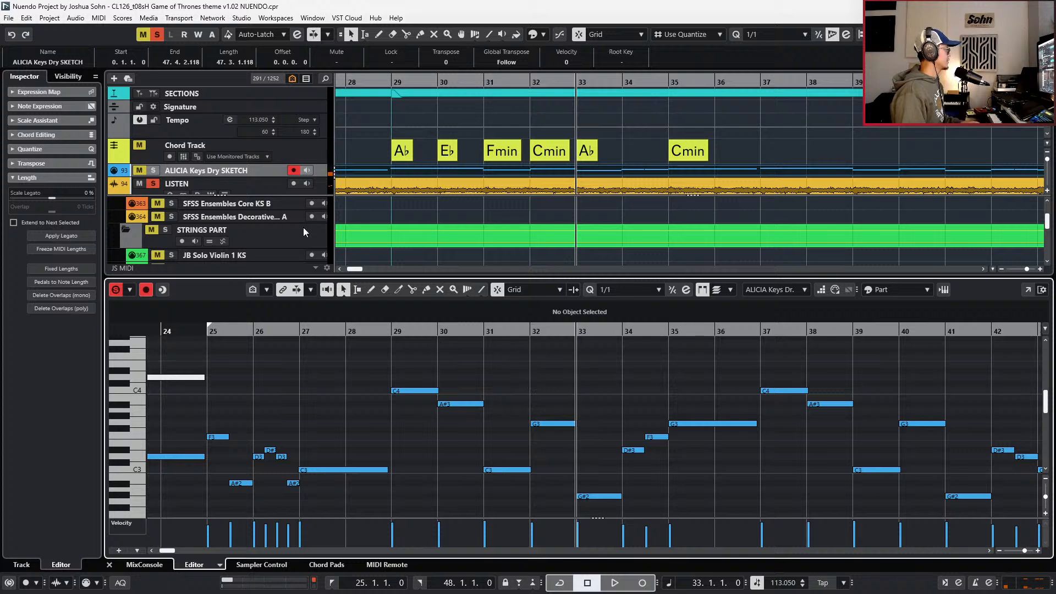
left_click(167, 191)
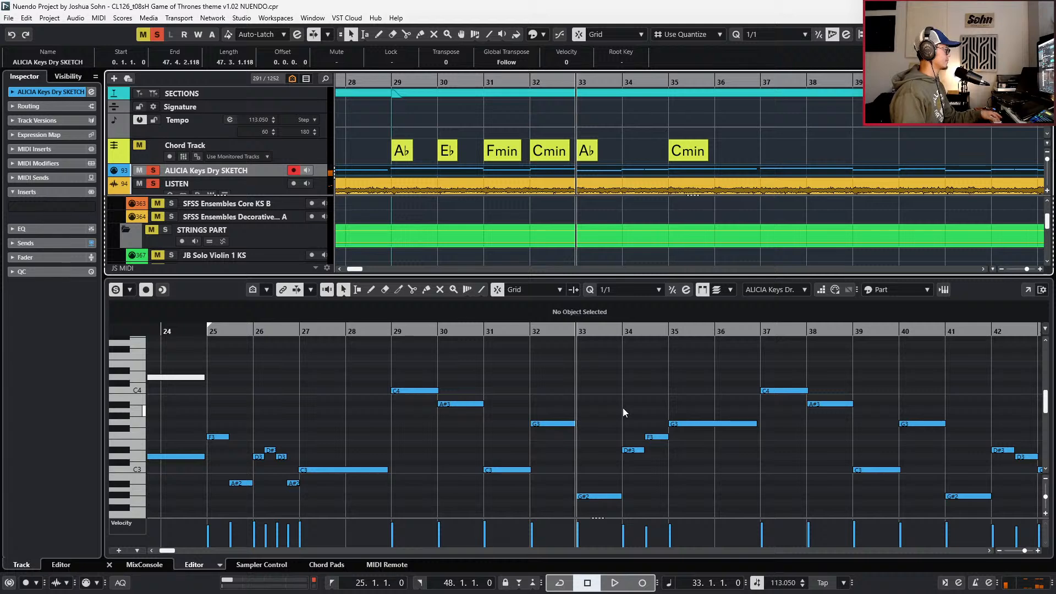
key("space")
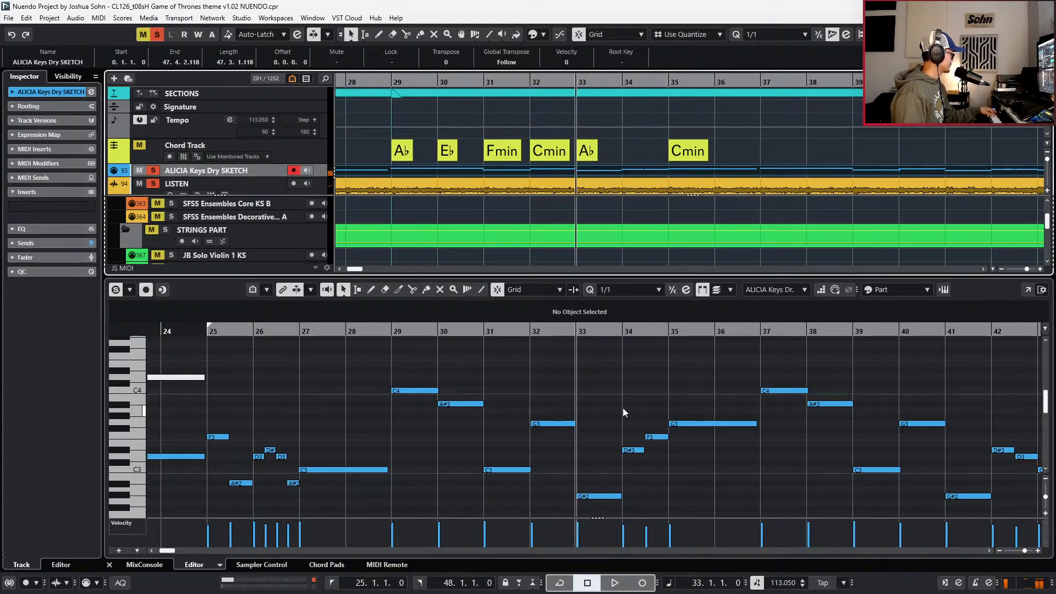
key("space")
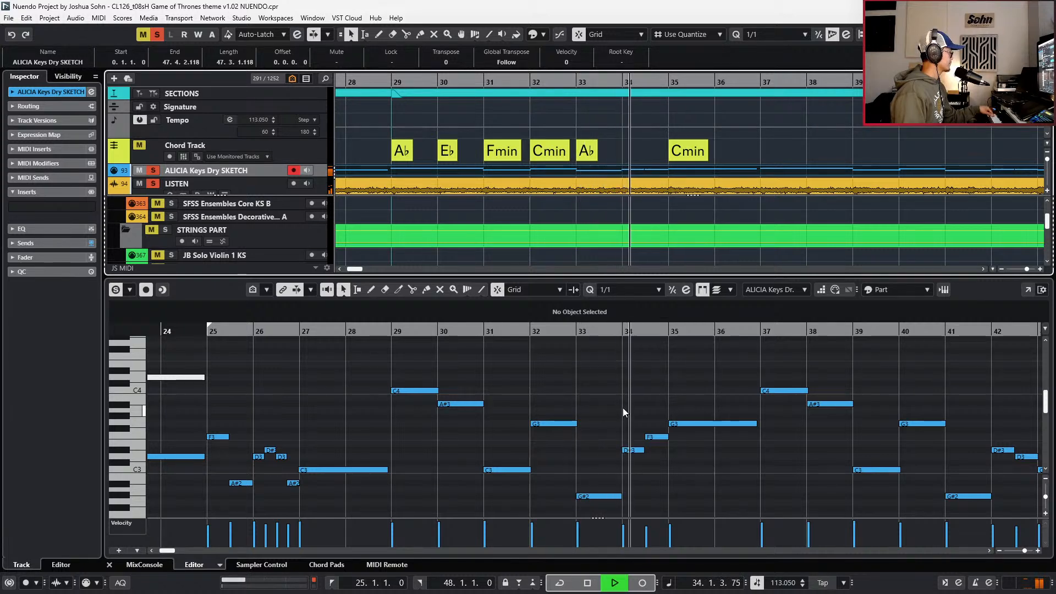
key("space")
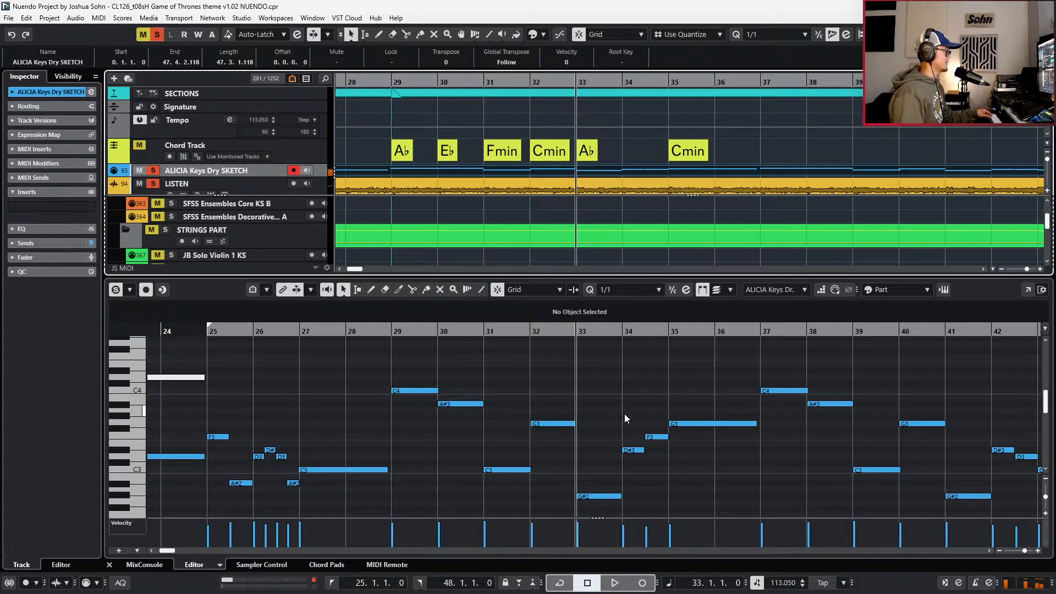
- Set the quantize value to 1/2 and add an F minor chord event at bar 34 on the Chord Track
key("KP_Add")
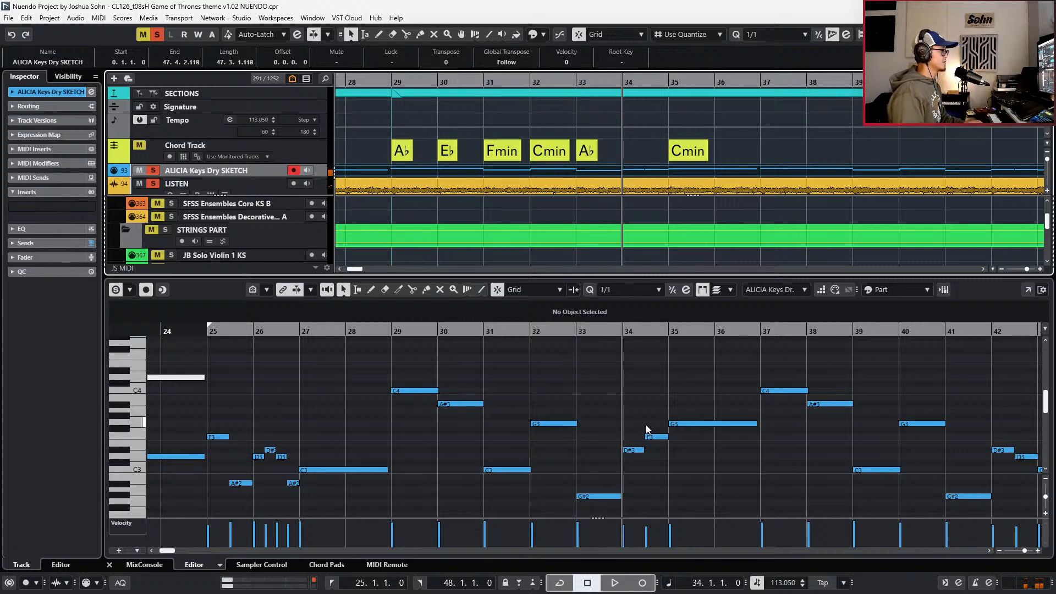
key("h")
key("h")
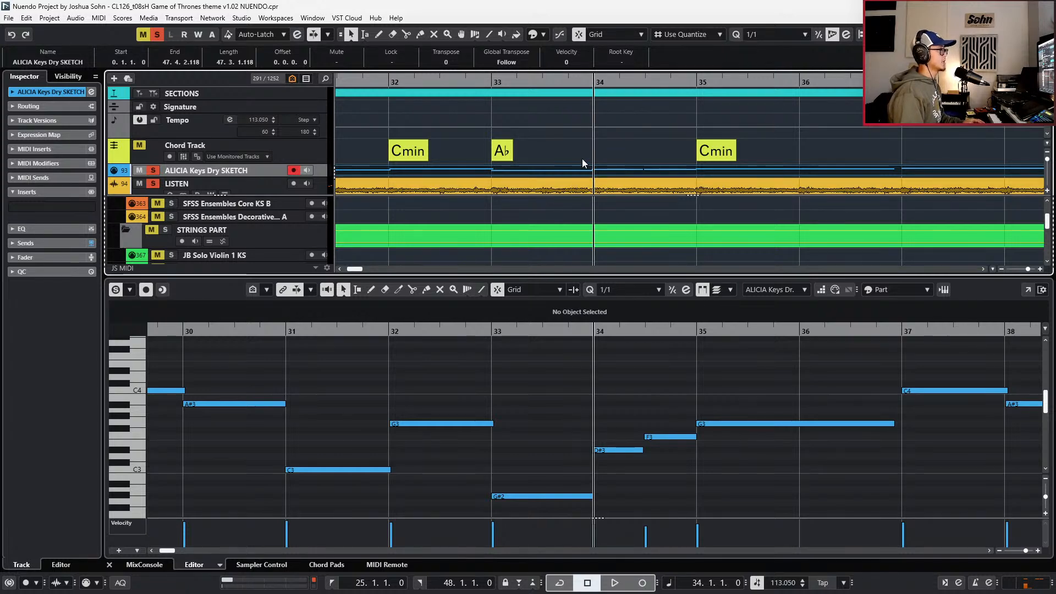
key("2")
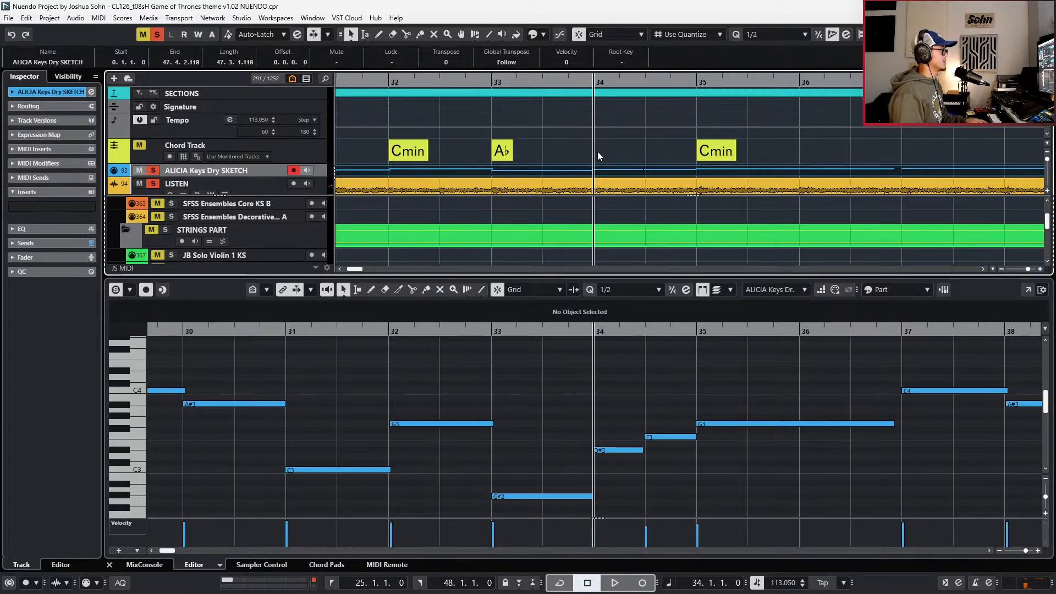
left_click(598, 150, "alt")
double_click(603, 153)
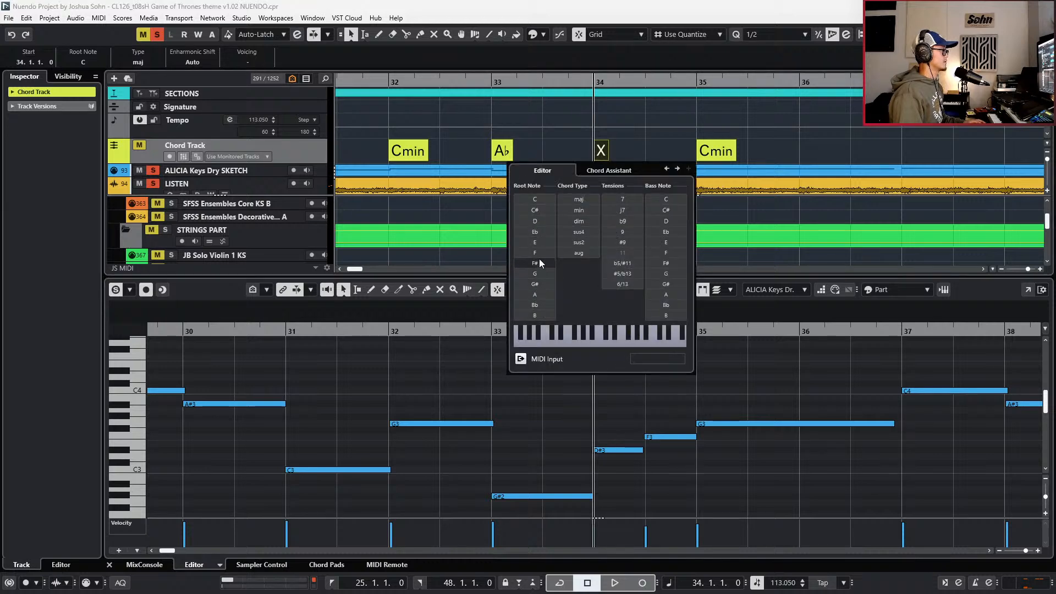
left_click(538, 254)
left_click(583, 209)
left_click(664, 146)
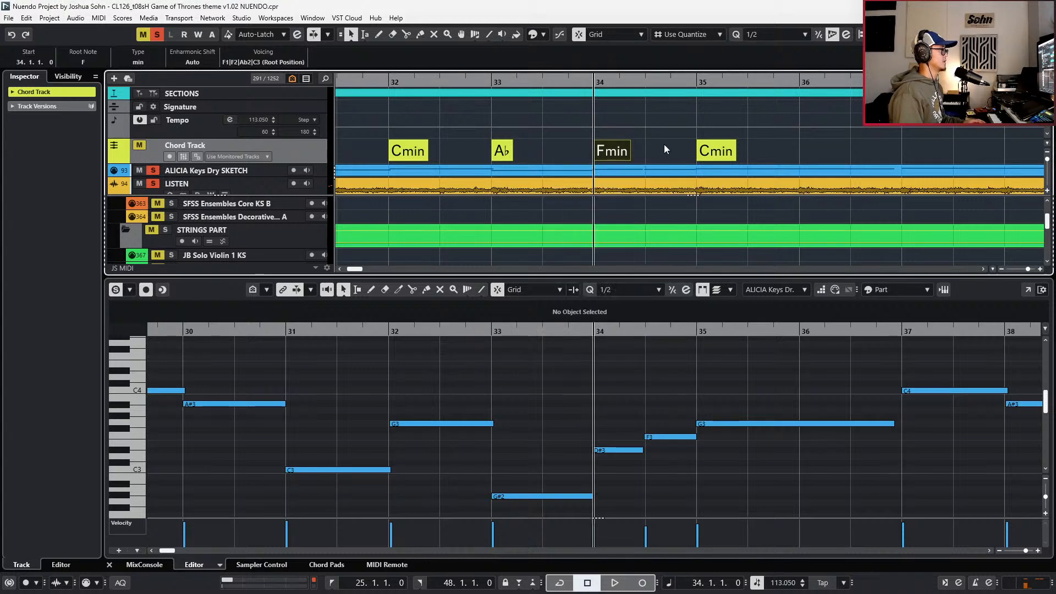
- Add a G major chord event at beat 3 of bar 34 on the Chord Track
left_click(654, 150)
double_click(652, 152)
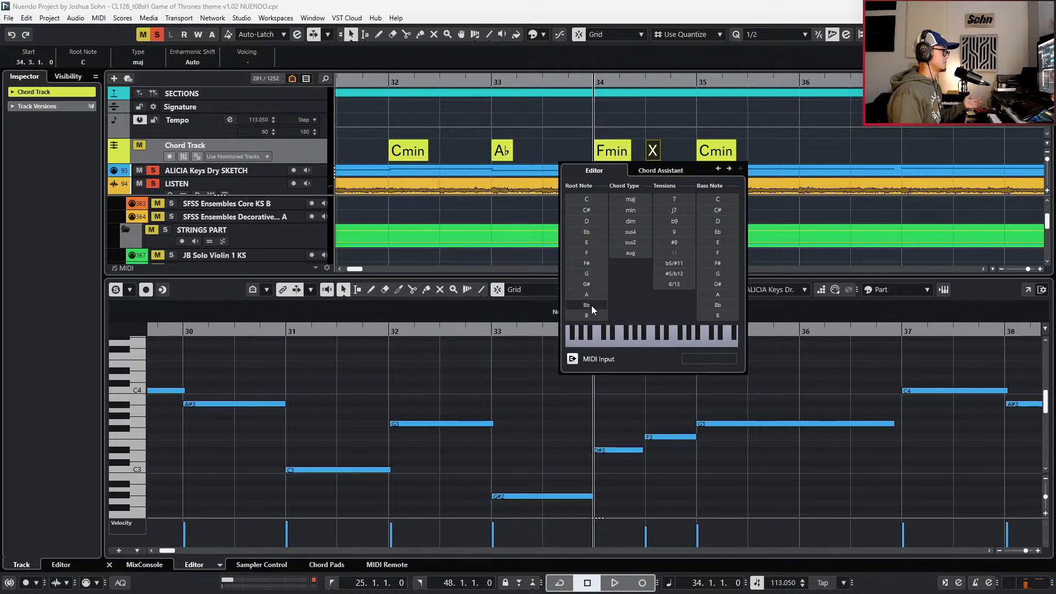
left_click(587, 274)
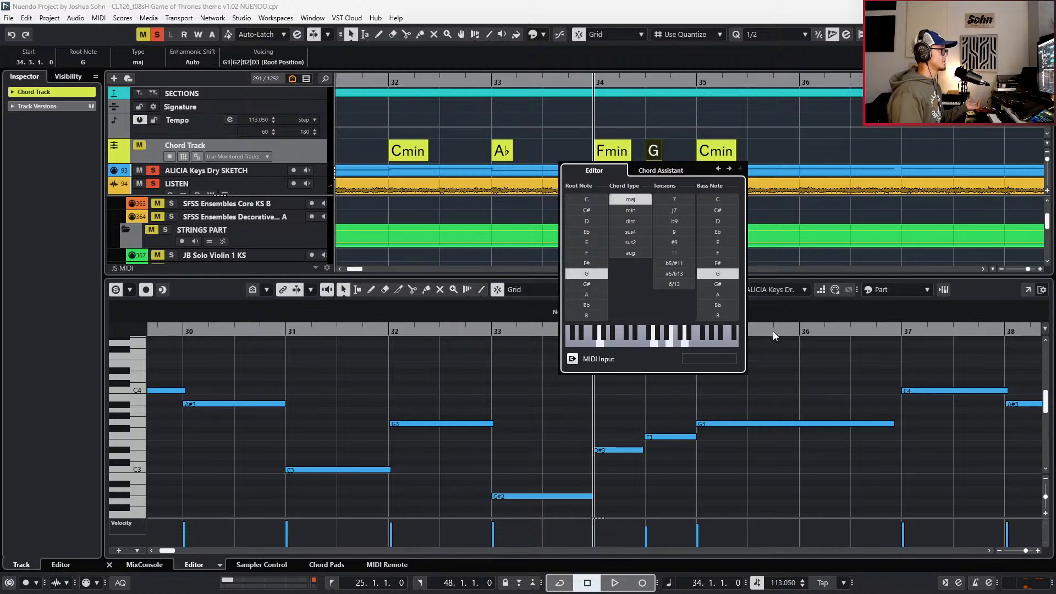
left_click(787, 371)
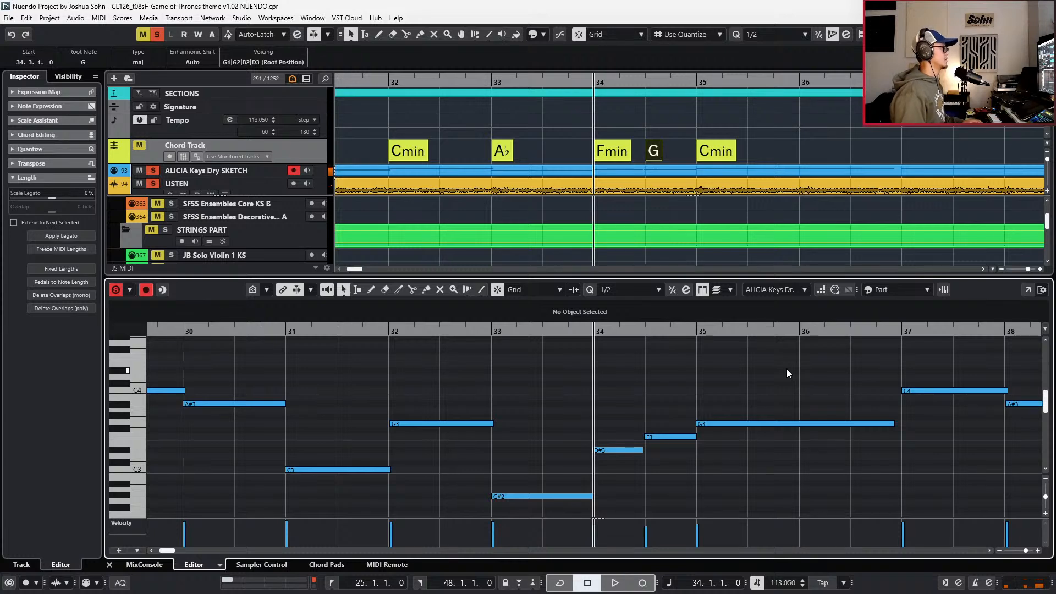
- Play the soloed tracks from bar 34 to check the new F minor and G chords against the reference
left_click(284, 188)
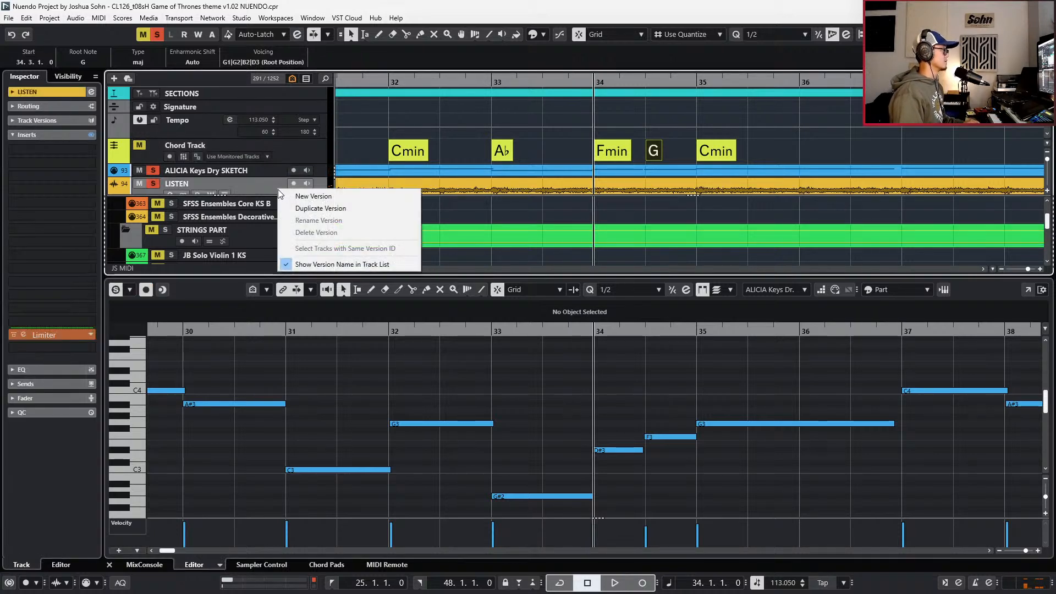
key("space")
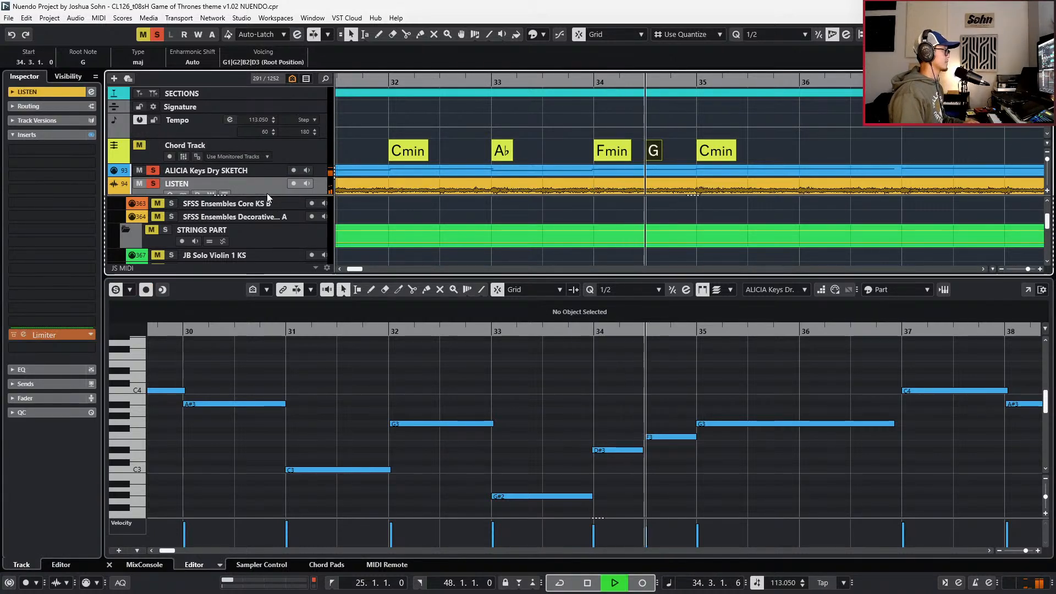
key("space")
left_click(555, 417)
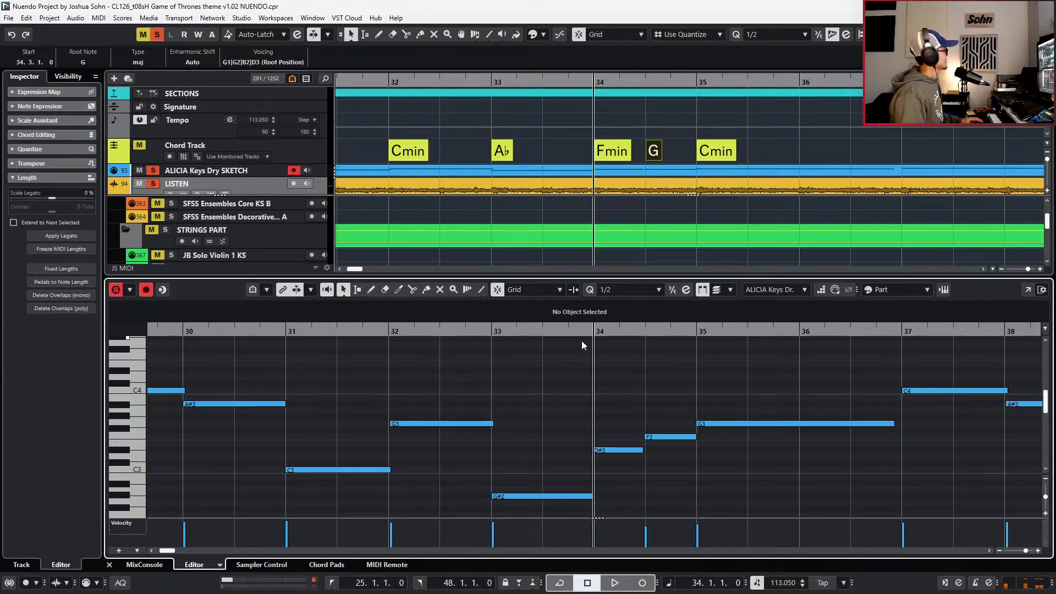
- Copy the chord sequence of bars 29 to 35 on the Chord Track so the copy starts at bar 37
scroll(575, 374, "down", 2)
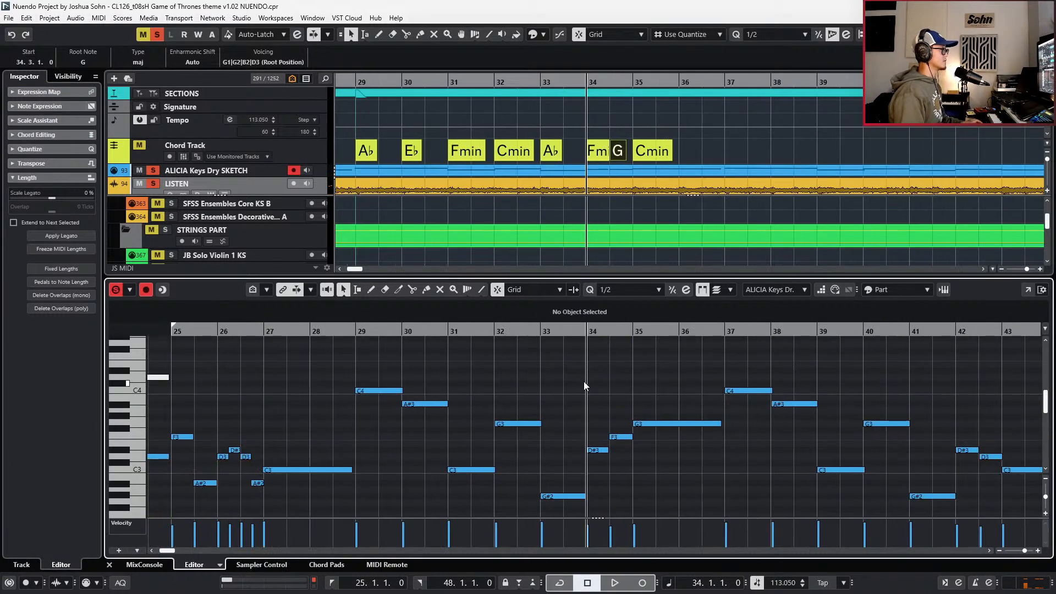
mouse_move(692, 149)
left_mouse_down()
mouse_move(530, 128)
mouse_move(371, 154)
mouse_move(703, 134)
mouse_move(694, 151)
left_mouse_up()
scroll(662, 178, "right", 3)
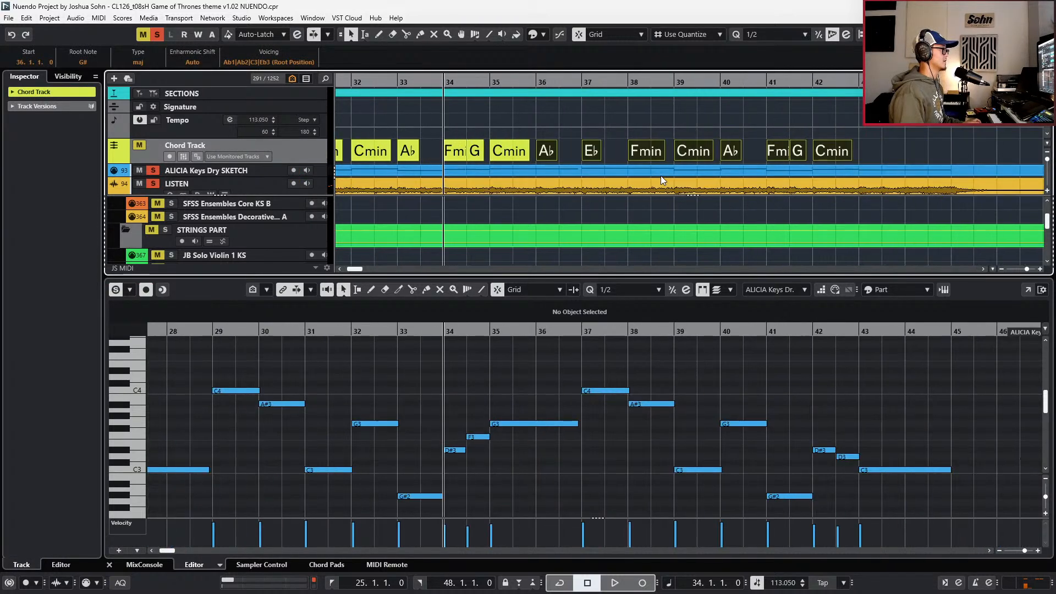
left_click(637, 367)
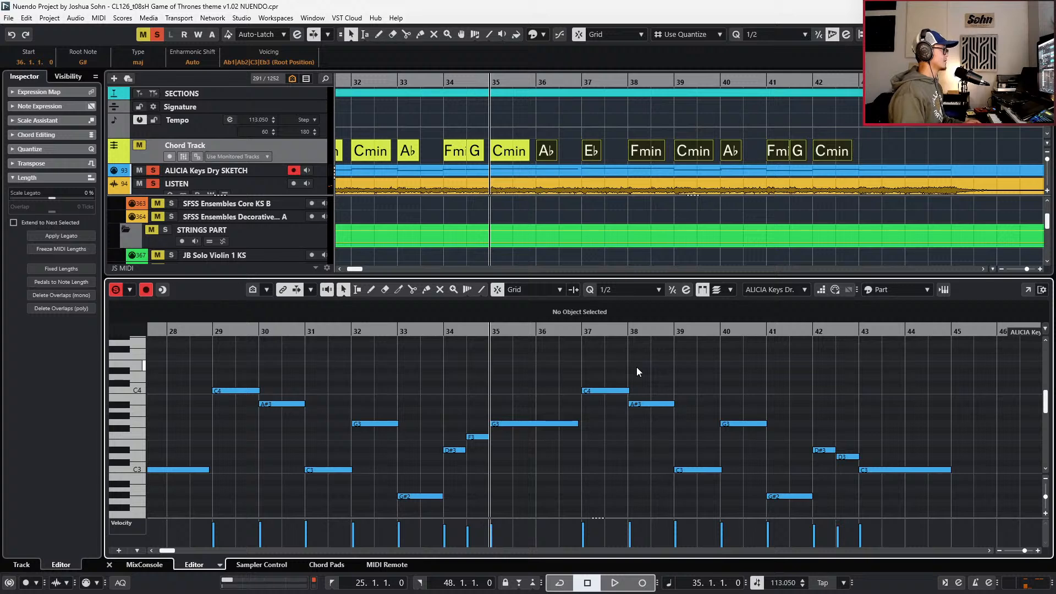
left_click_drag(544, 150, 592, 150)
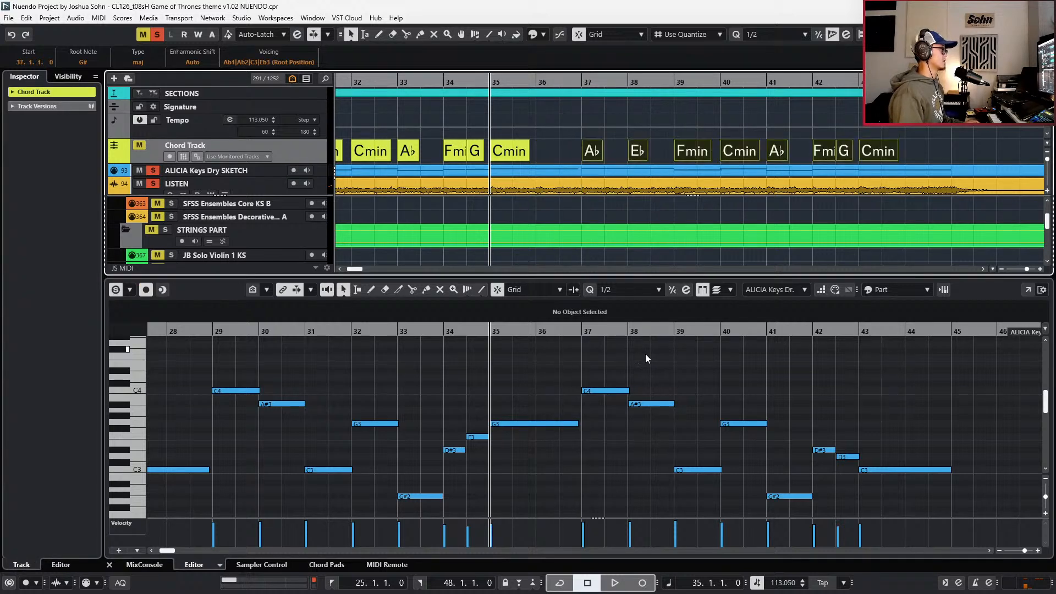
- Play the soloed tracks from bar 35 to check the copied chords against the reference
left_click(678, 398)
key("space")
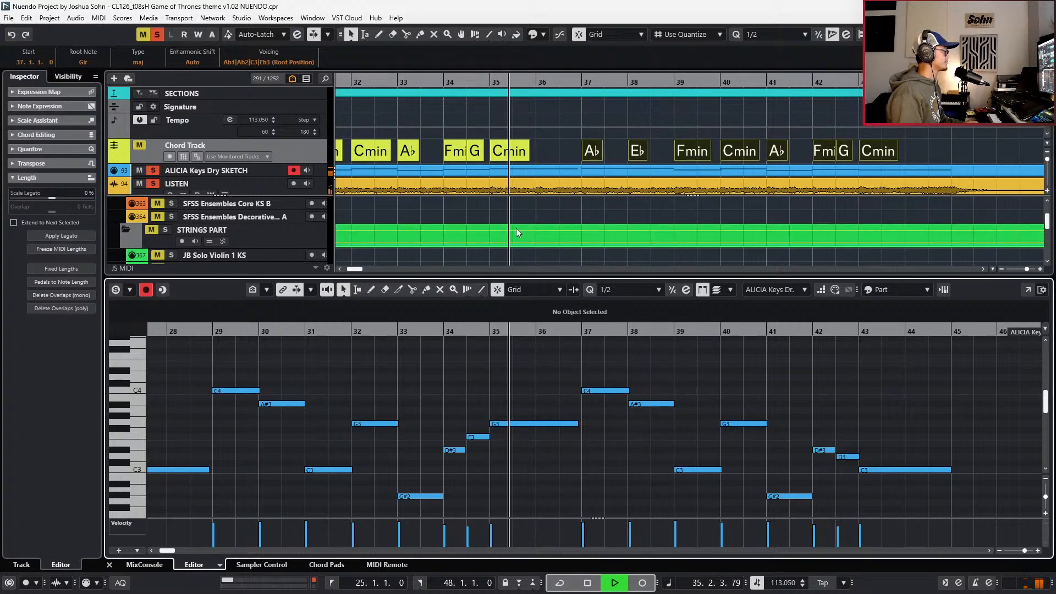
scroll(583, 434, "up", 2)
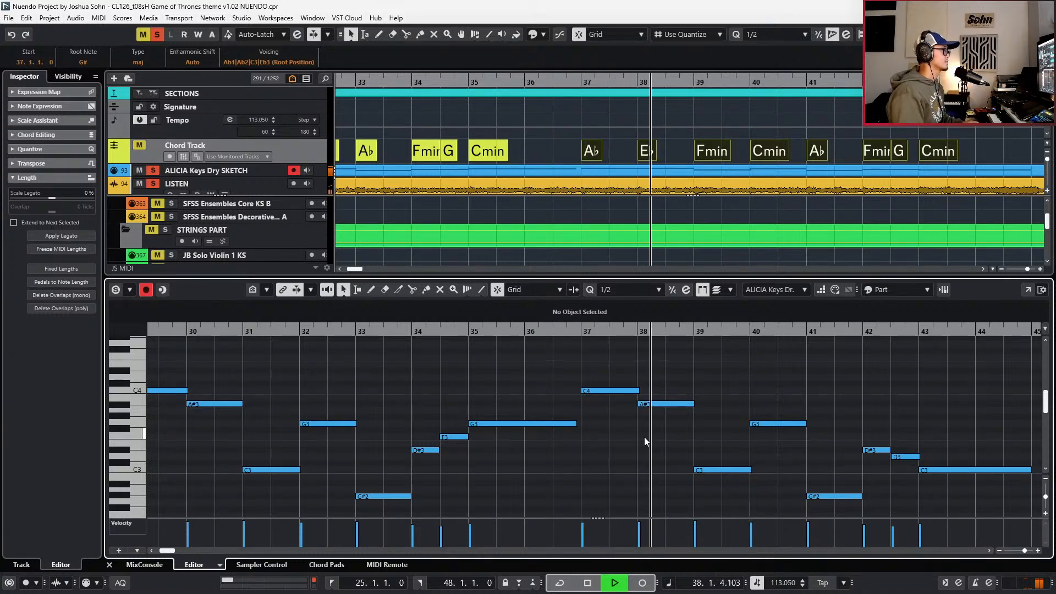
- Play back the ALICIA Keys sketch melody around bars 38 to 43, restarting from bars 40 and 41
key("f")
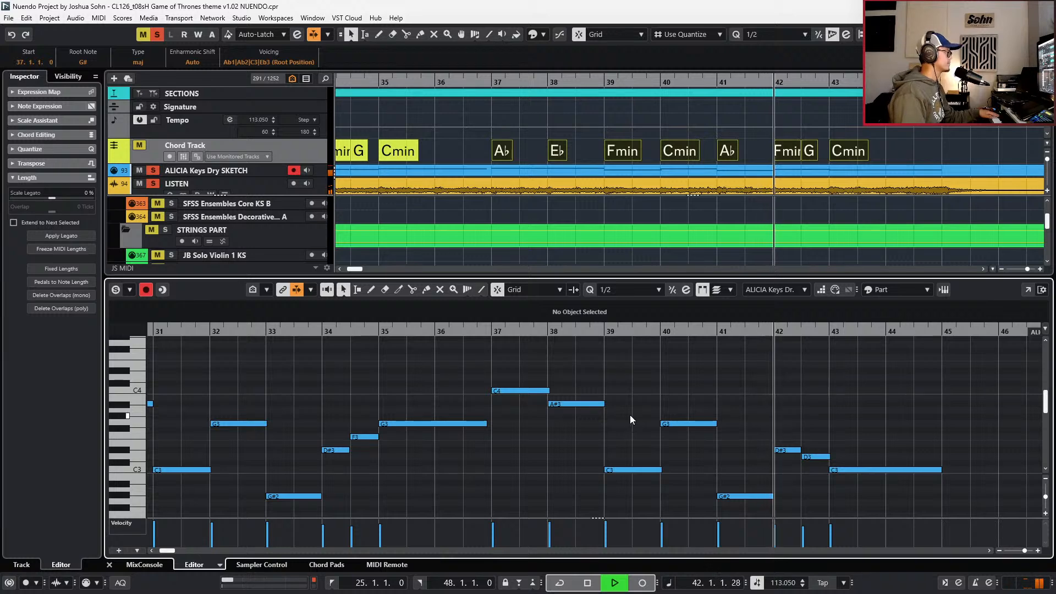
key("space")
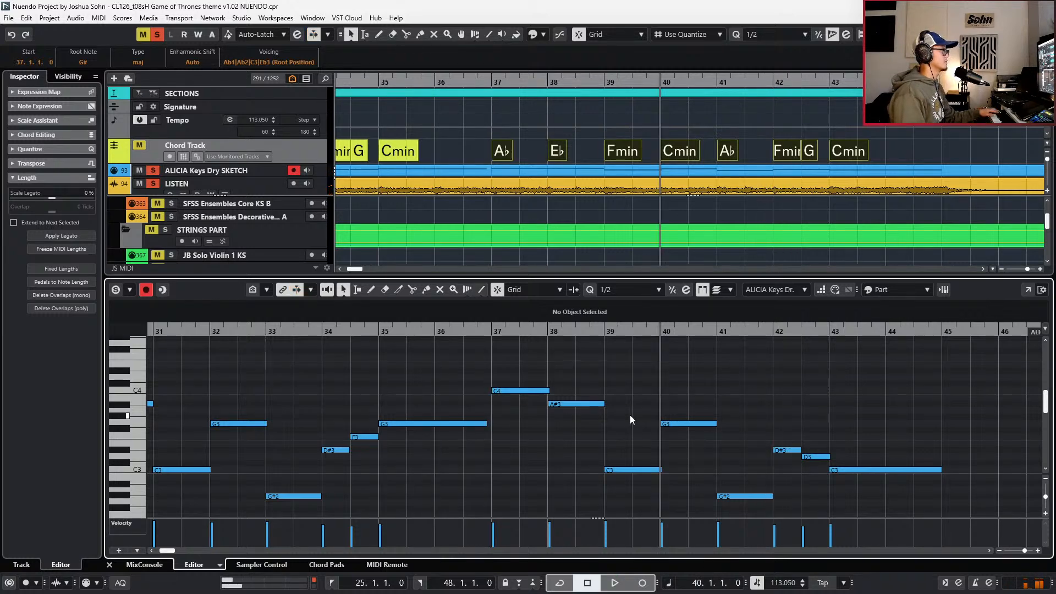
key("space")
key("space")
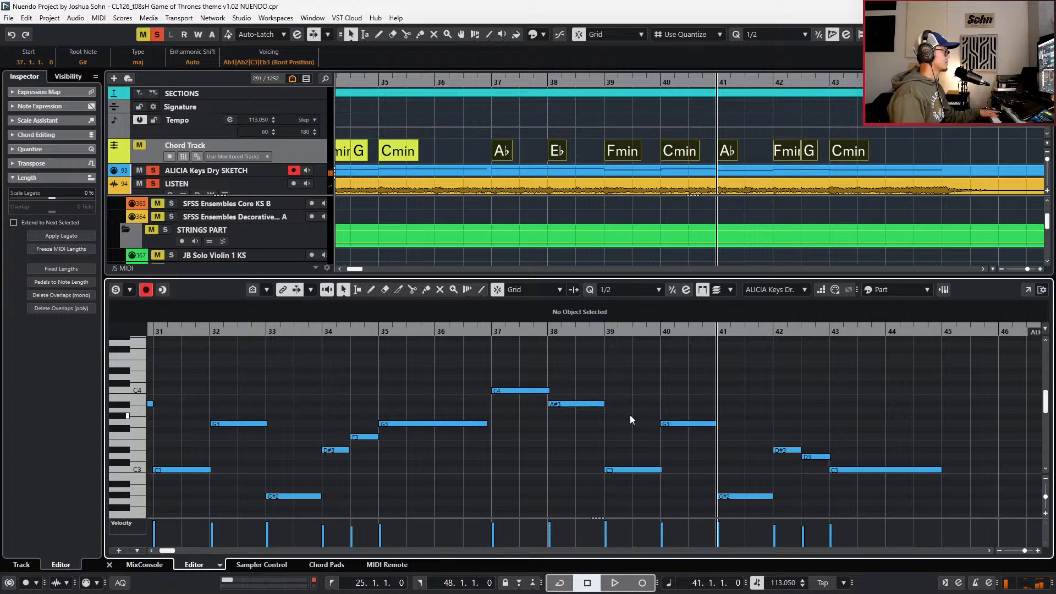
key("space")
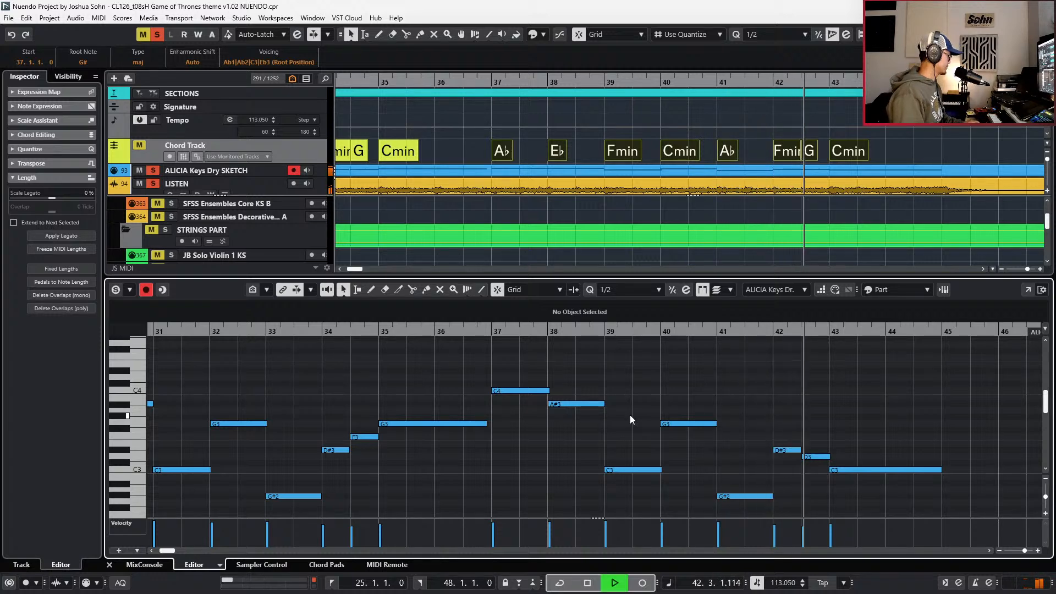
key("space")
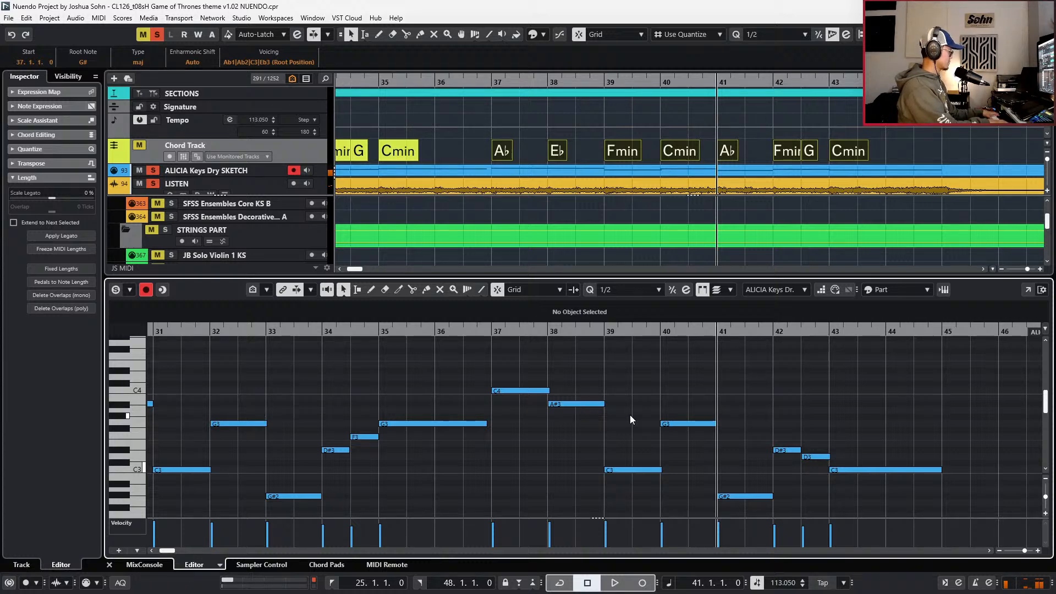
- Return the project cursor to bar 29 and clear the solo from the sketch and LISTEN tracks
scroll(630, 414, "down", 8)
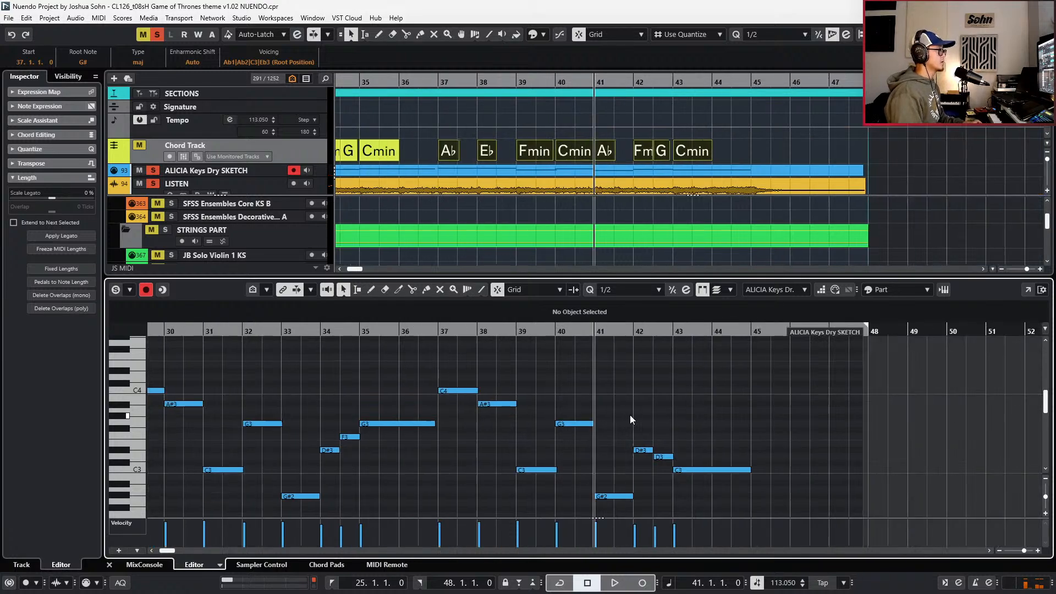
key("KP_Subtract")
key("KP_Subtract")
key("KP_Subtract")
key("KP_Subtract")
key("KP_Subtract")
key("KP_Subtract")
key("KP_Subtract")
key("KP_Subtract")
key("KP_Subtract")
key("KP_Subtract")
key("KP_Subtract")
key("KP_Subtract")
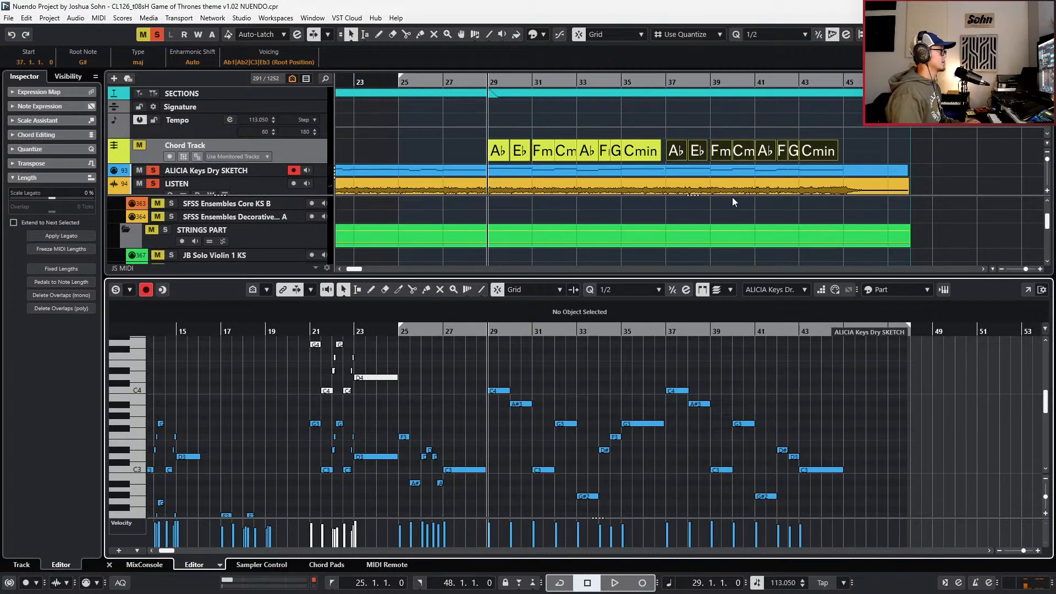
scroll(702, 148, "up", 4)
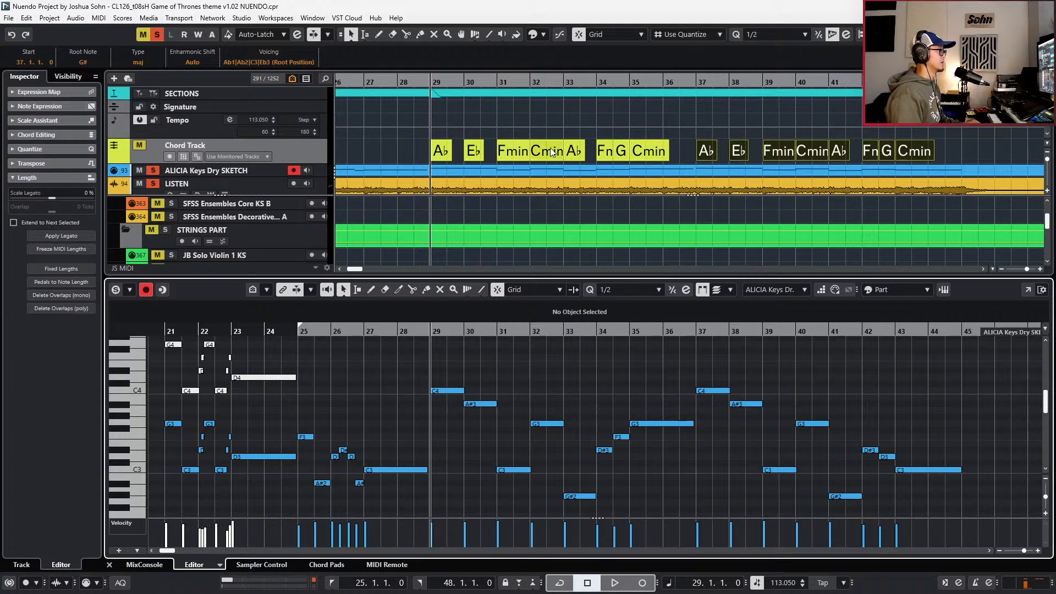
key("s")
key("m")
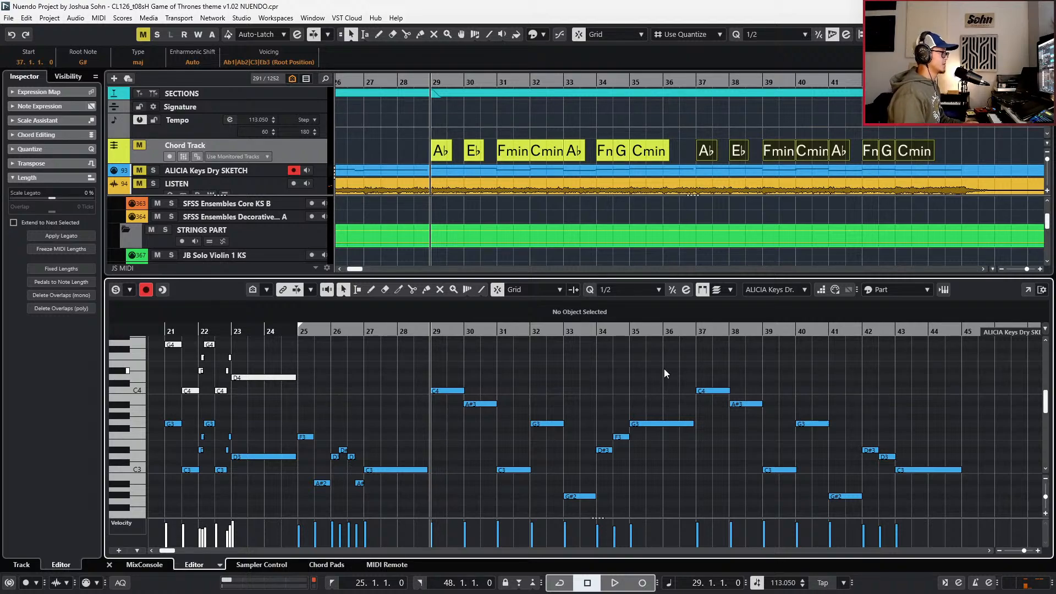
- Close the lower editor, select the PACIFIC Strings Ens B KS part in the strings ensemble, solo it and place the cursor at bar 6
key("ctrl+e")
key("g")
key("g")
key("g")
key("g")
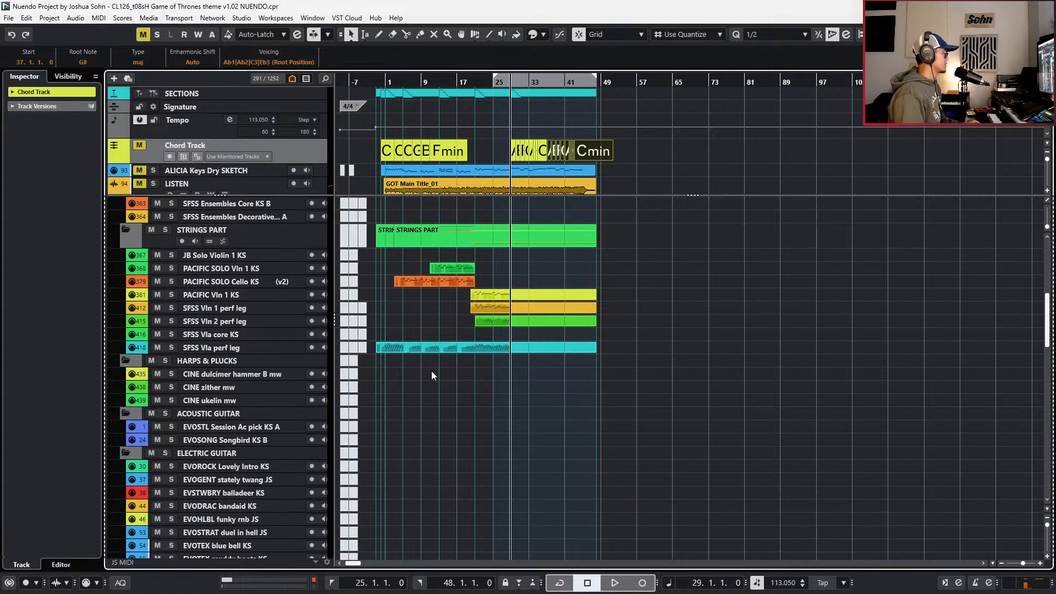
scroll(417, 371, "up", 2)
scroll(407, 336, "down", 15)
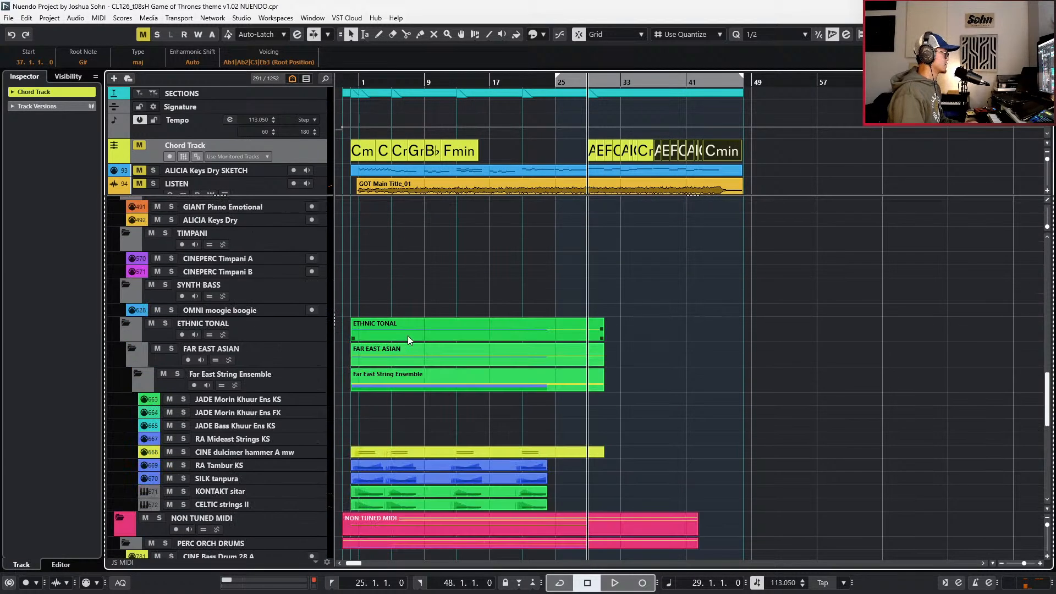
scroll(410, 422, "up", 10)
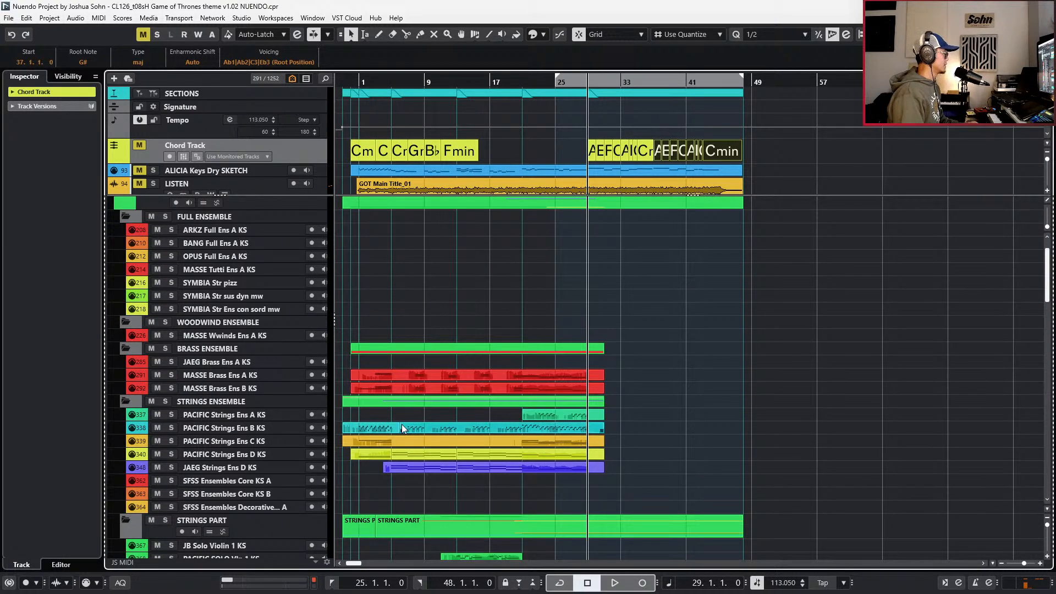
left_click(396, 427)
key("s")
key("l")
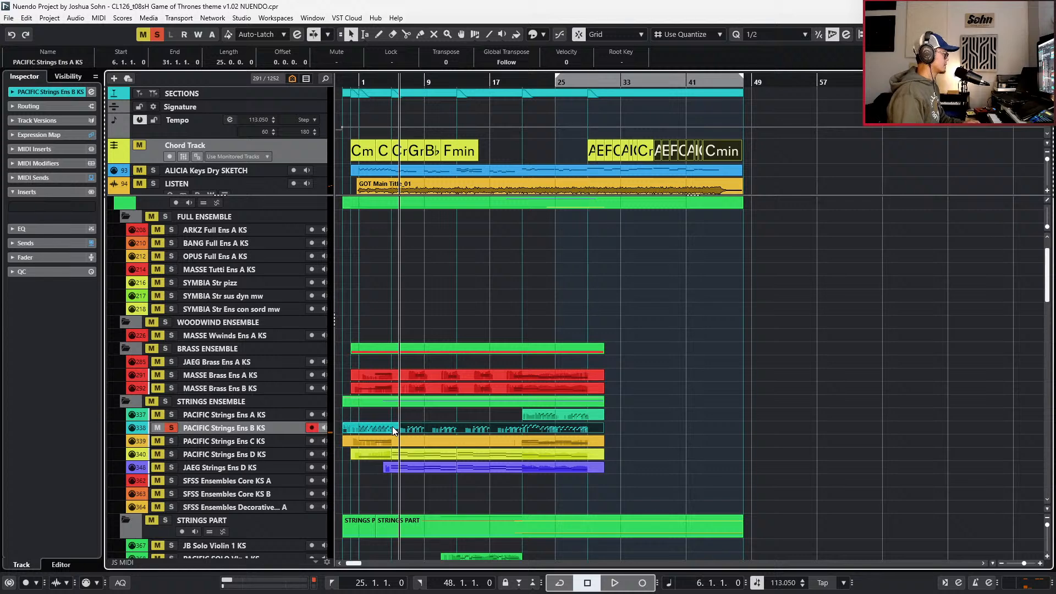
- Solo and audition the PACIFIC and JAEG Strings Ens D parts, and split the JAEG part at bar 5
left_click_drag(405, 460, 415, 477)
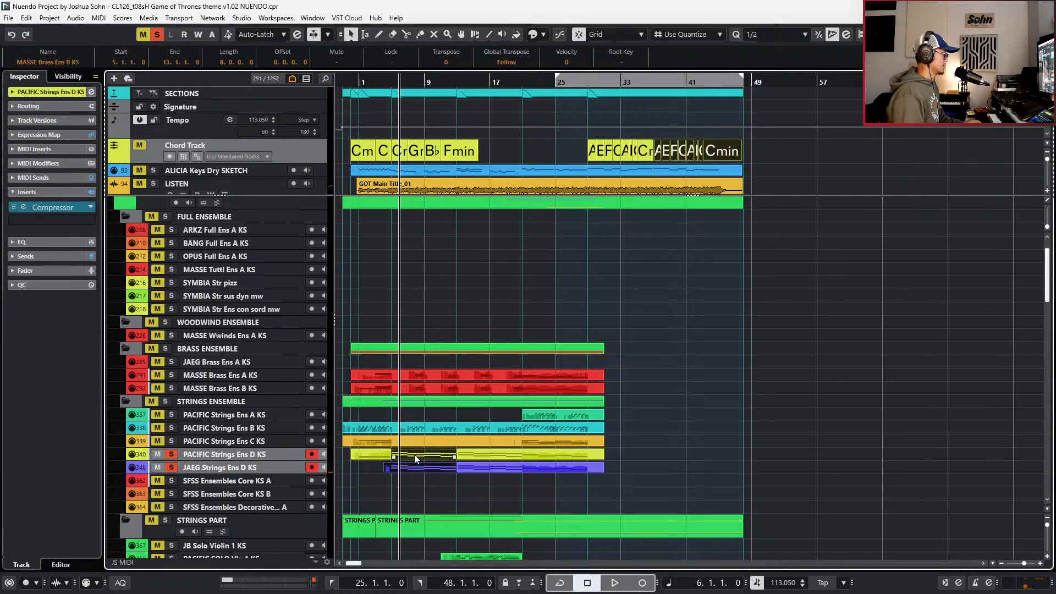
scroll(403, 464, "up", 3)
key("space")
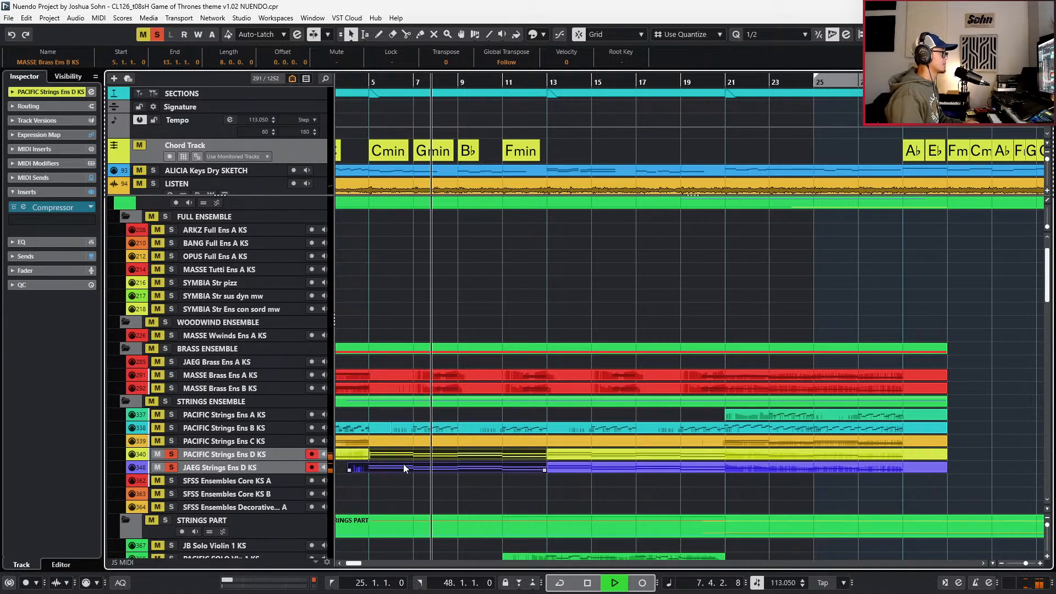
left_click(371, 468, "alt")
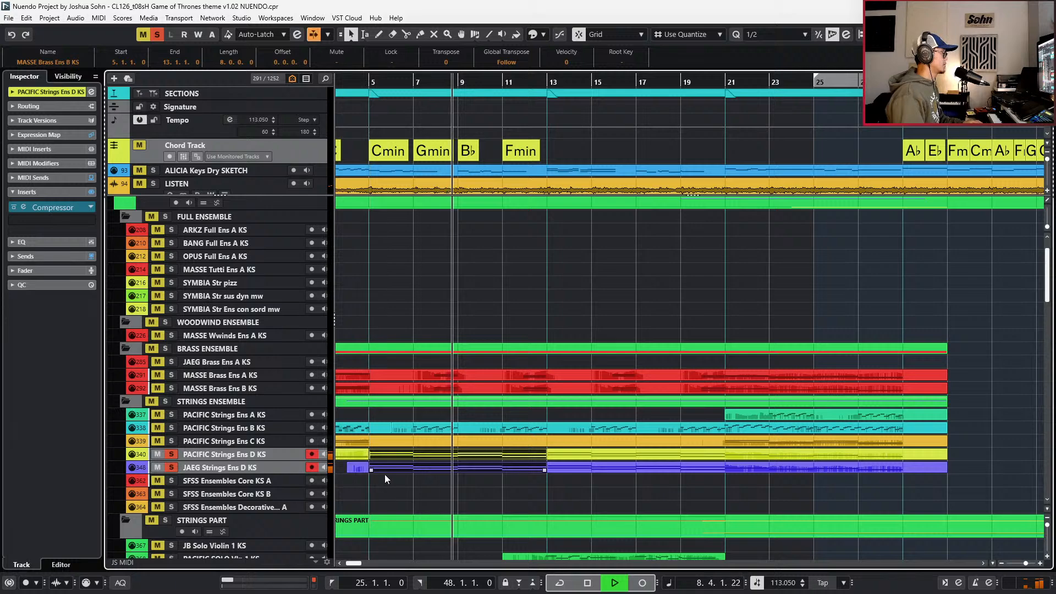
left_click(436, 485)
key("space")
- Split the PACIFIC and JAEG Strings Ens D parts at bar 29, delete their tails and paste the copied bars 5 to 13 there
key("g")
key("g")
key("g")
key("KP_Add")
key("KP_Add")
key("KP_Add")
key("KP_Add")
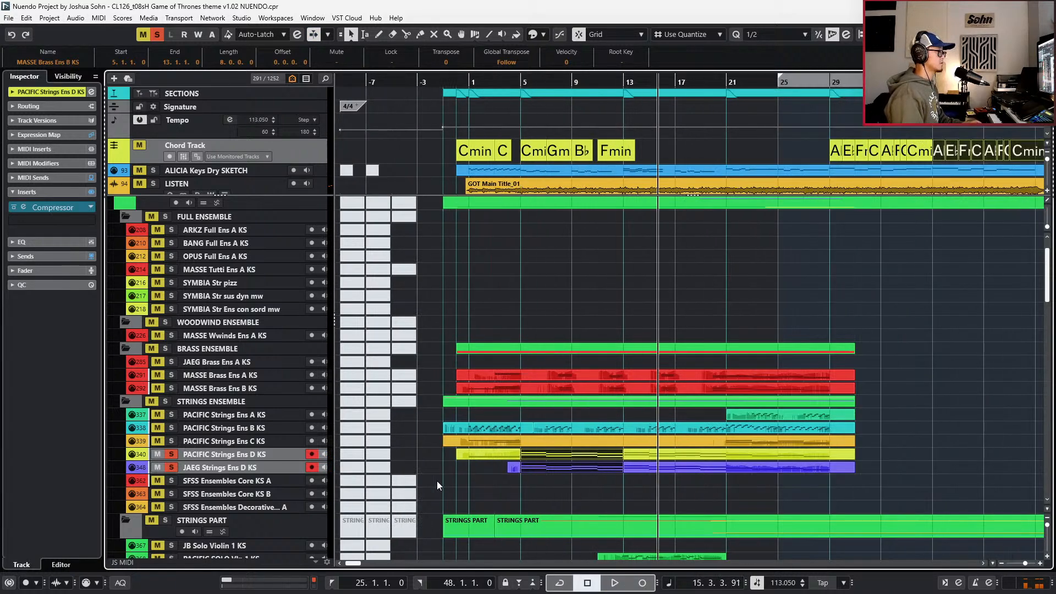
scroll(437, 480, "right", 4)
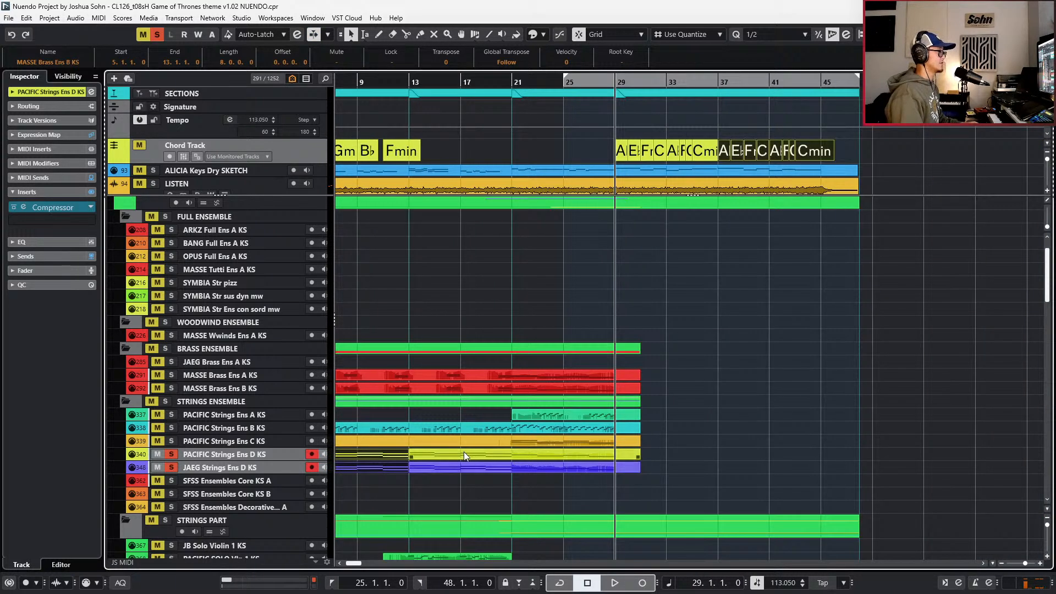
left_click_drag(650, 454, 627, 466)
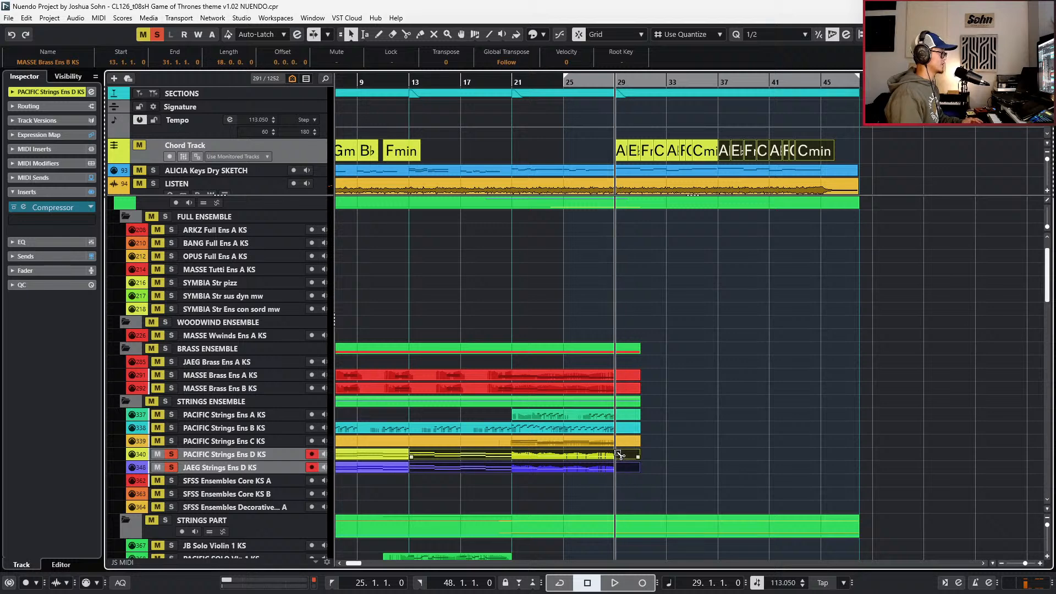
key("alt+x")
key("Delete")
key("ctrl+v")
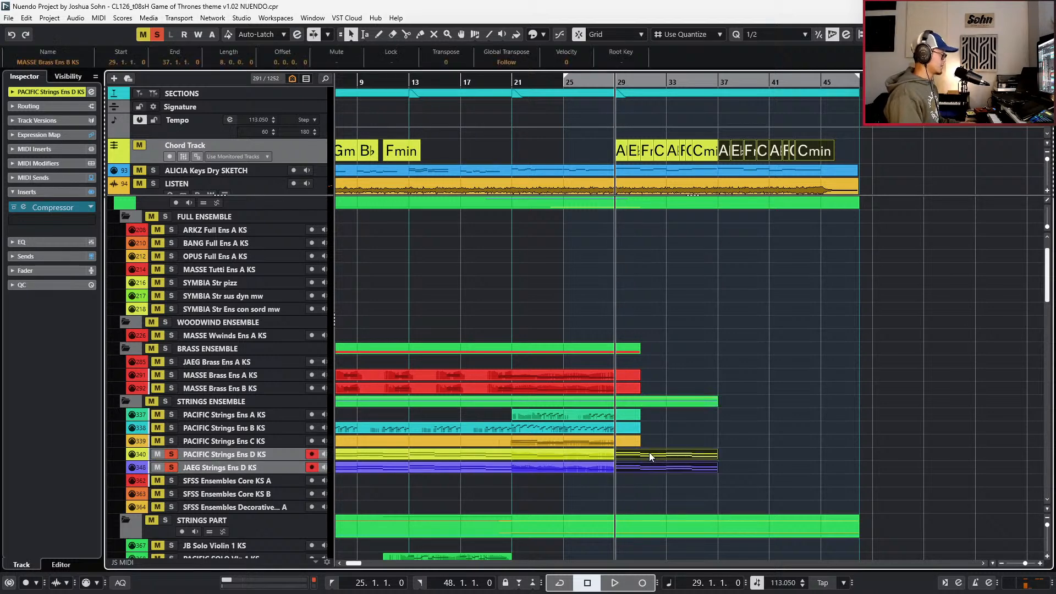
- Toggle the solo on the two Strings Ens D tracks, play back the project and close the chord editor
scroll(654, 448, "up", 3)
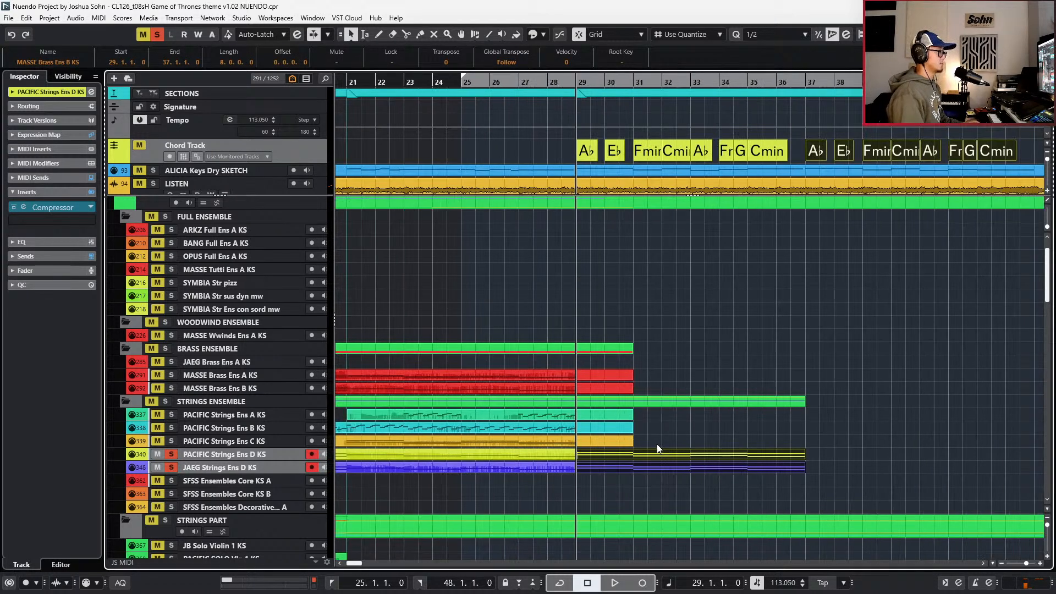
key("s")
key("s")
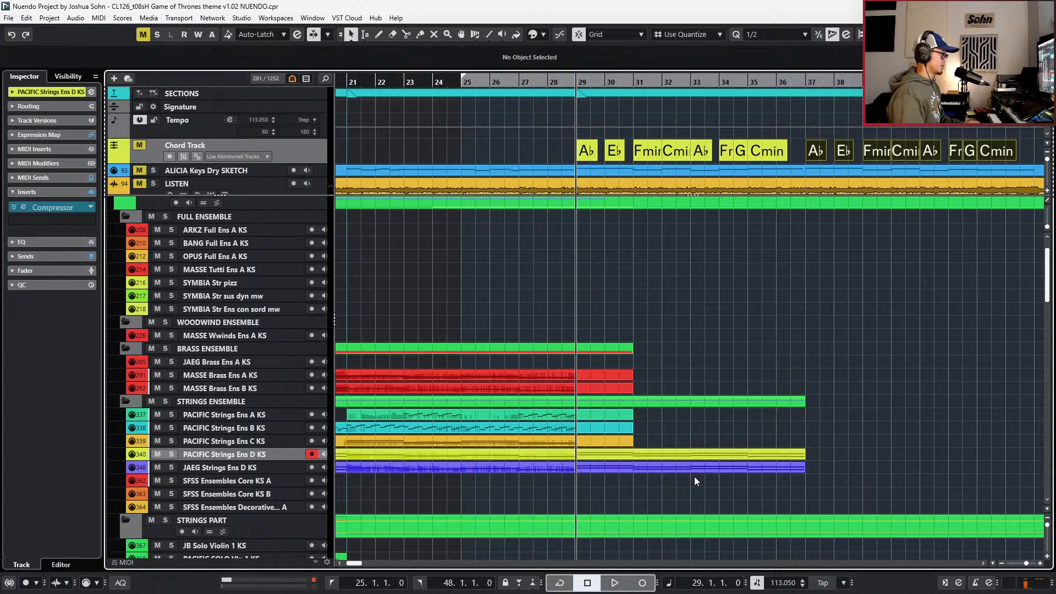
key("space")
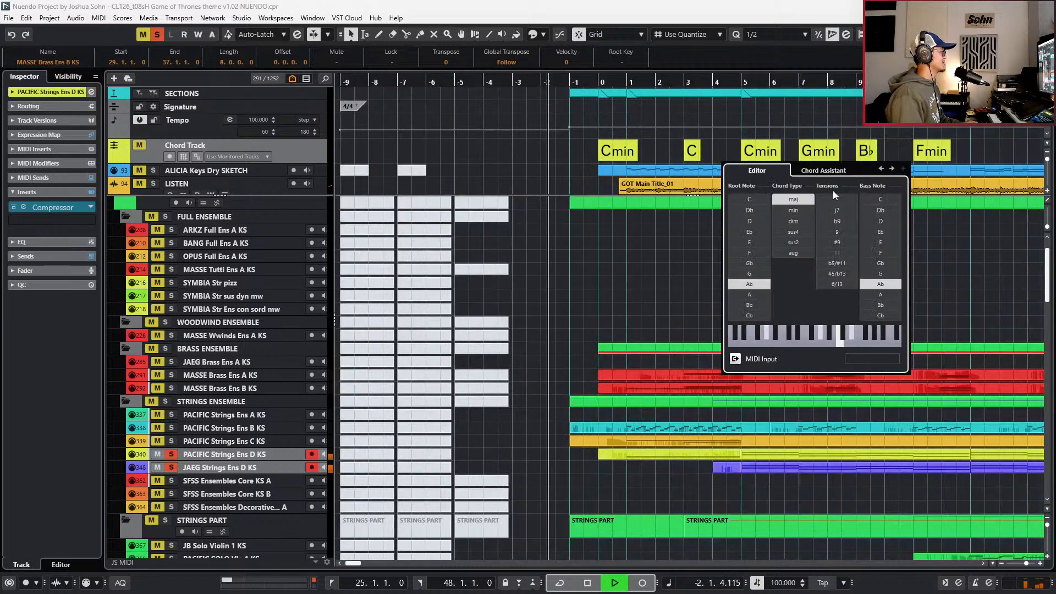
left_click(686, 304)
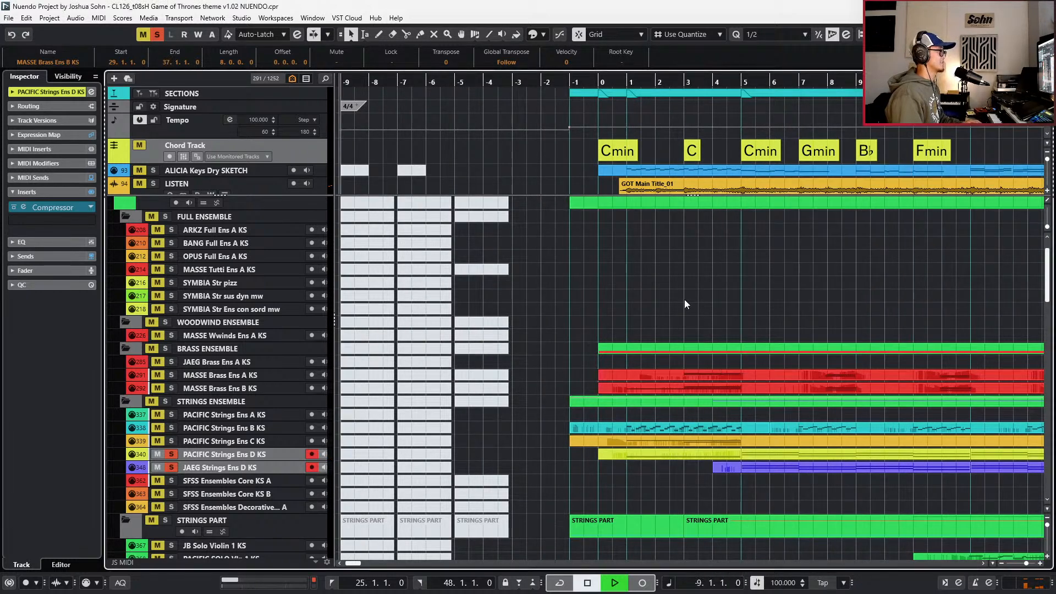
key("space")
- Unmute the remaining chord events in bars 37 to 40 and select the Chord Track
key("g")
scroll(684, 299, "right", 8)
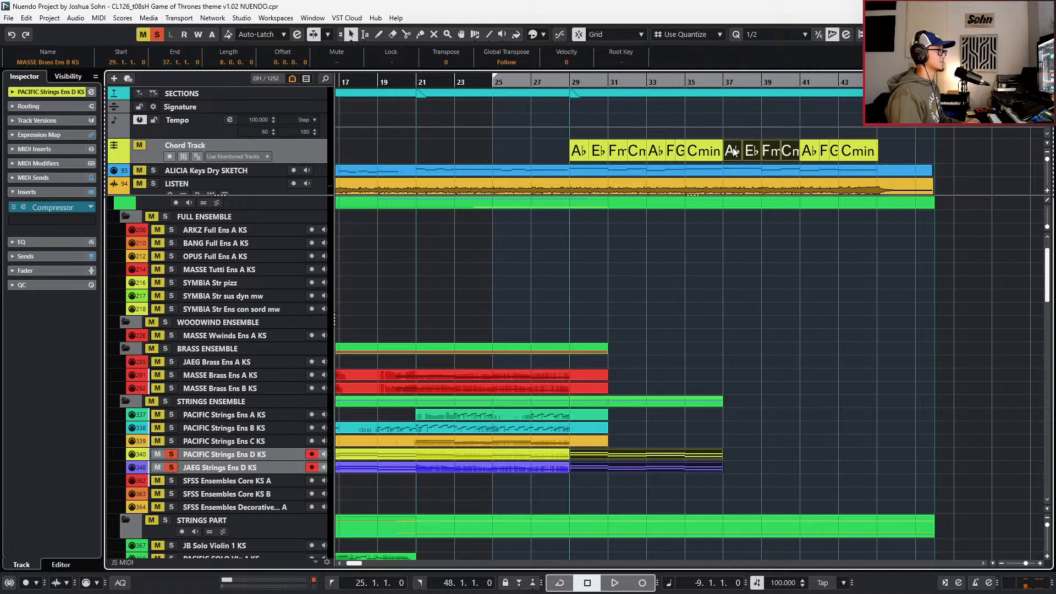
left_click_drag(791, 152, 791, 154)
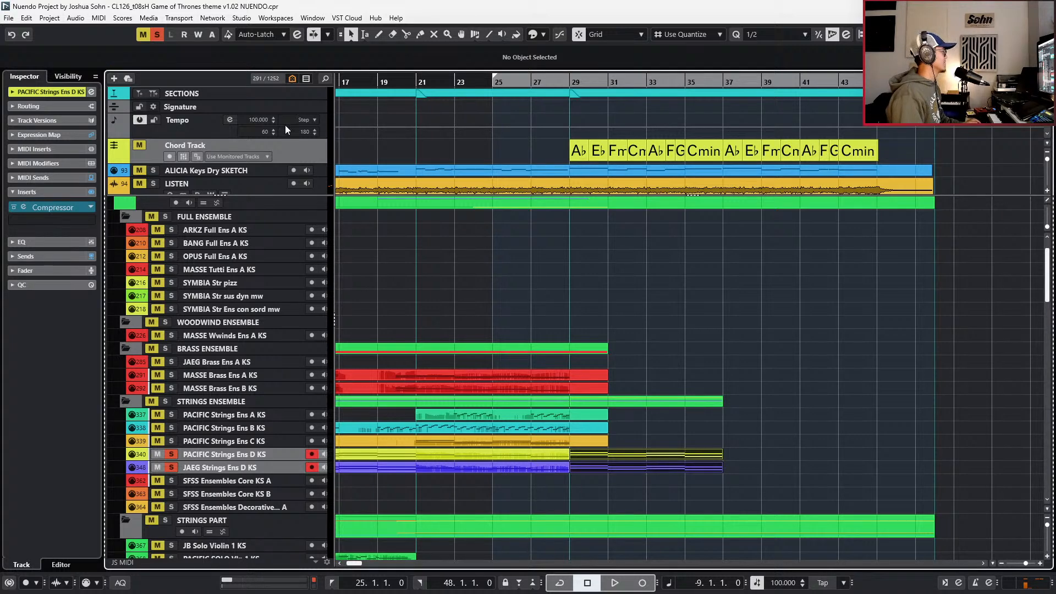
left_click(209, 141)
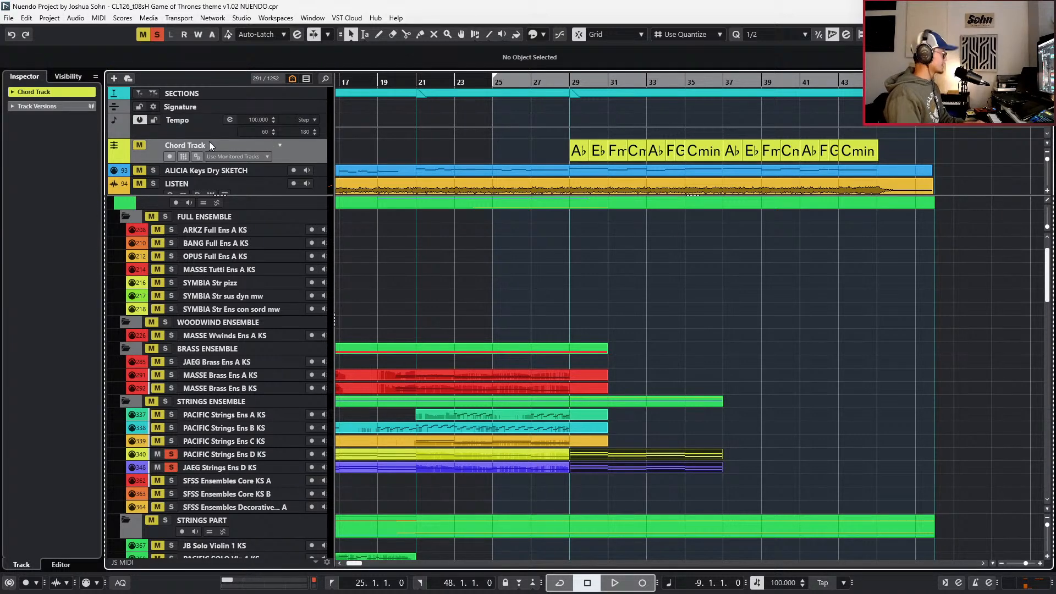
- Open the pasted Strings Ens D parts at bar 29 in the key editor and show the velocity, expression, modulation and main volume lanes
left_click_drag(641, 408, 659, 473)
double_click(658, 468)
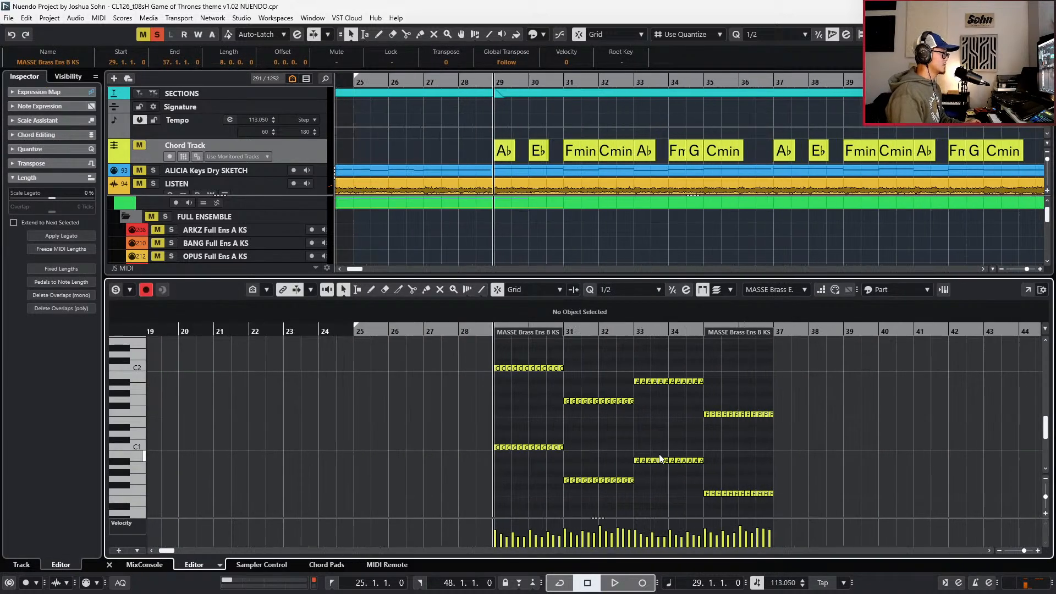
key("space")
key("space")
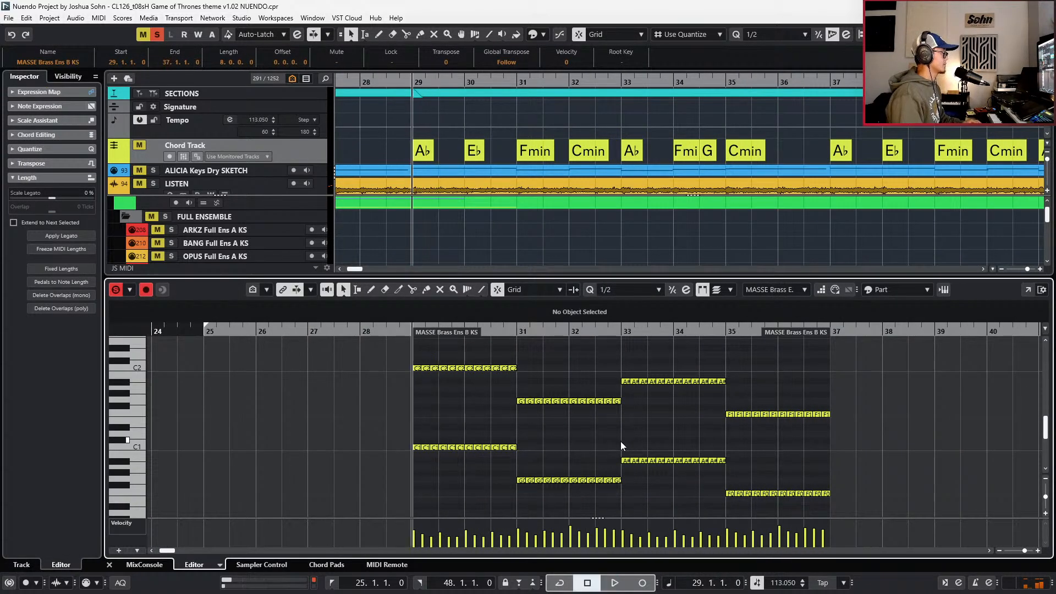
key("ctrl+a")
left_click(618, 443)
key("alt+l")
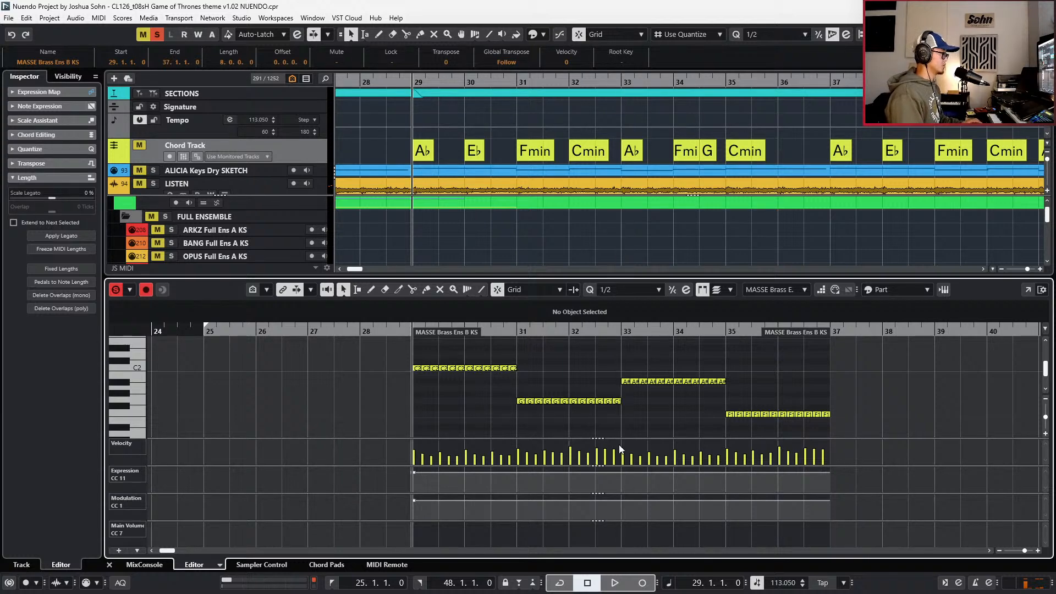
- Select all notes in the pasted parts and compress their velocities to 50%
key("ctrl+a")
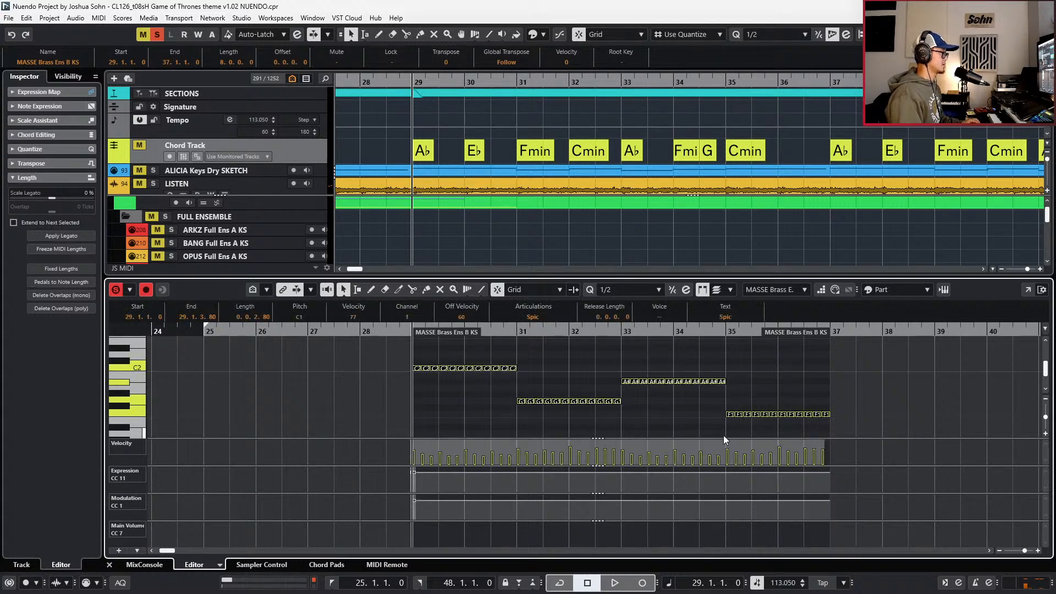
key("alt+v")
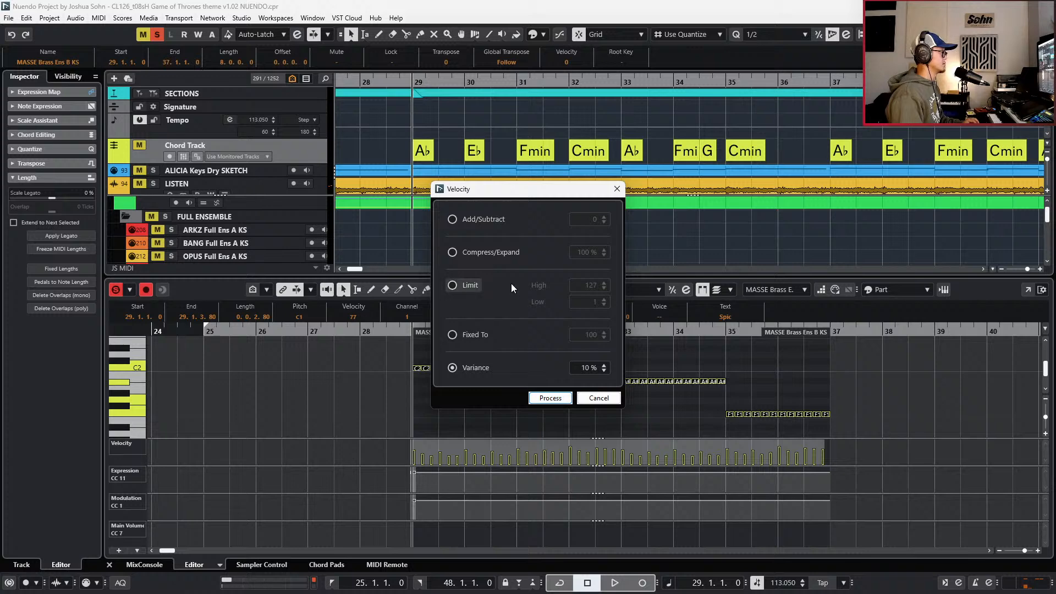
left_click(476, 254)
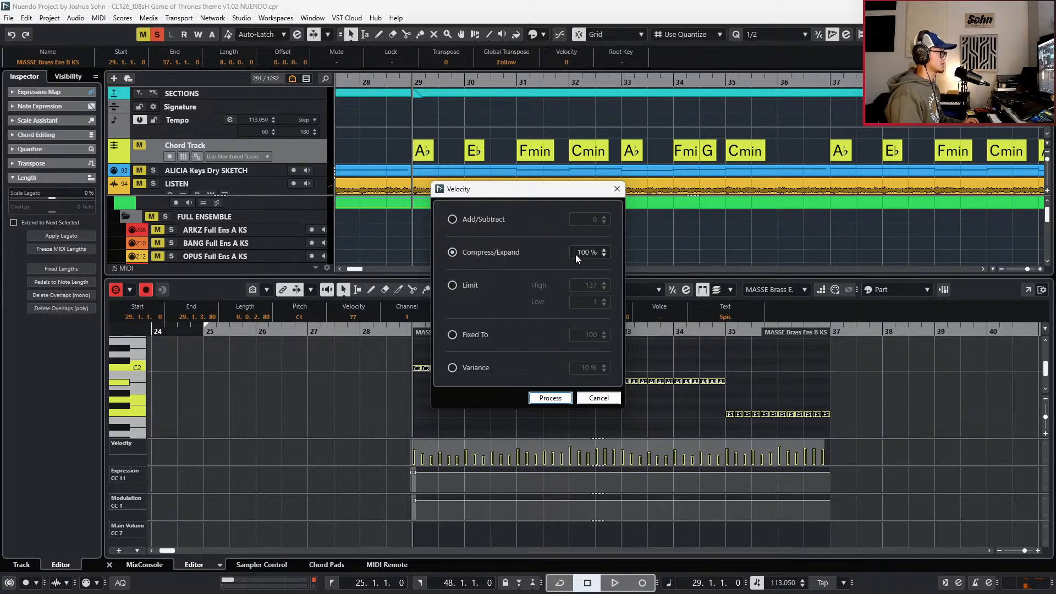
left_click(577, 253)
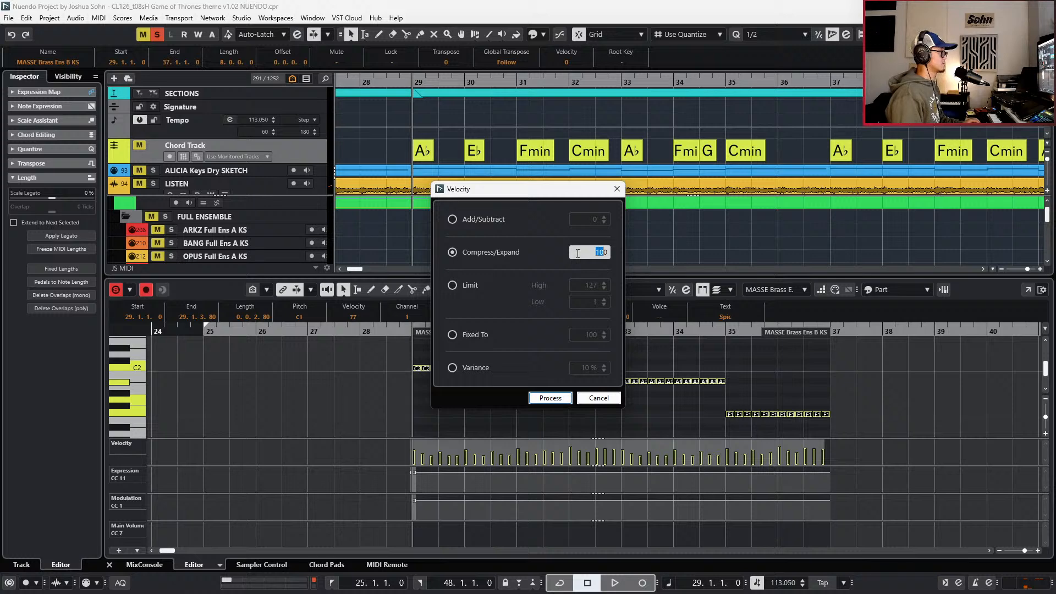
type("50")
key("Return")
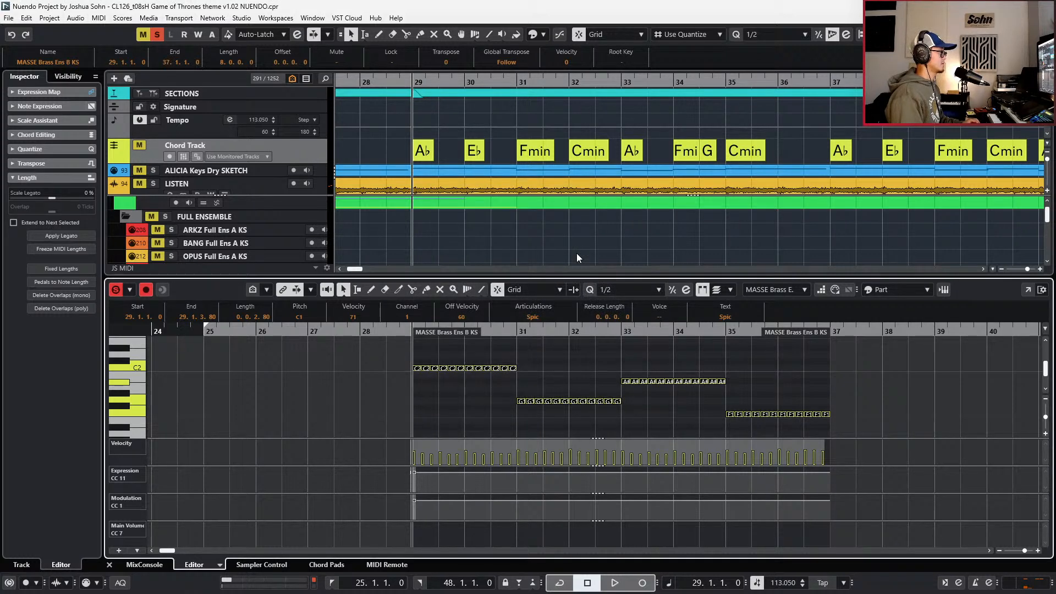
- Audition the pasted part from bar 29 and move the playhead back to bar 28
key("space")
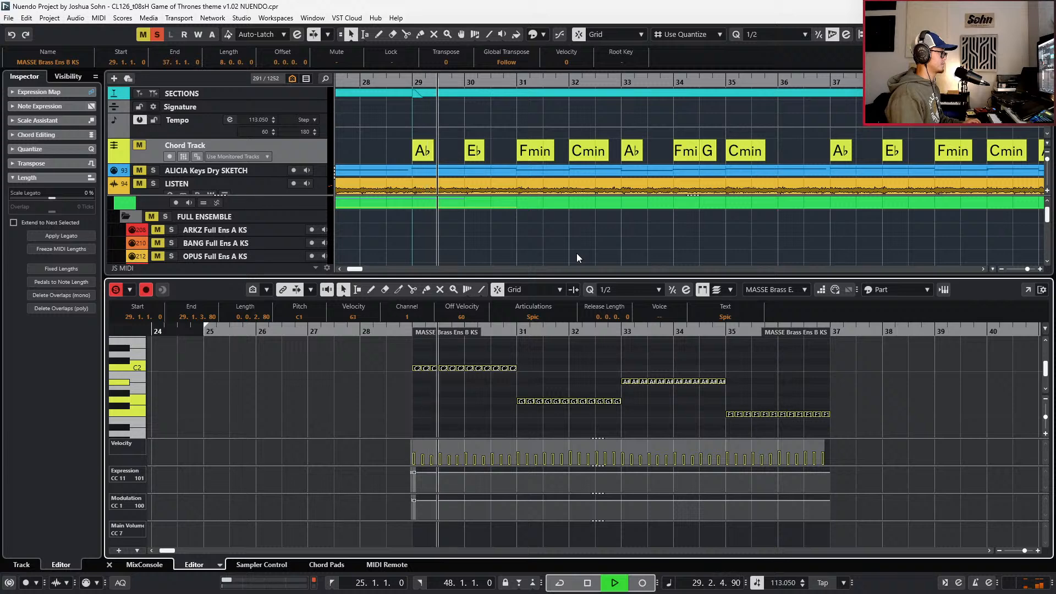
key("space")
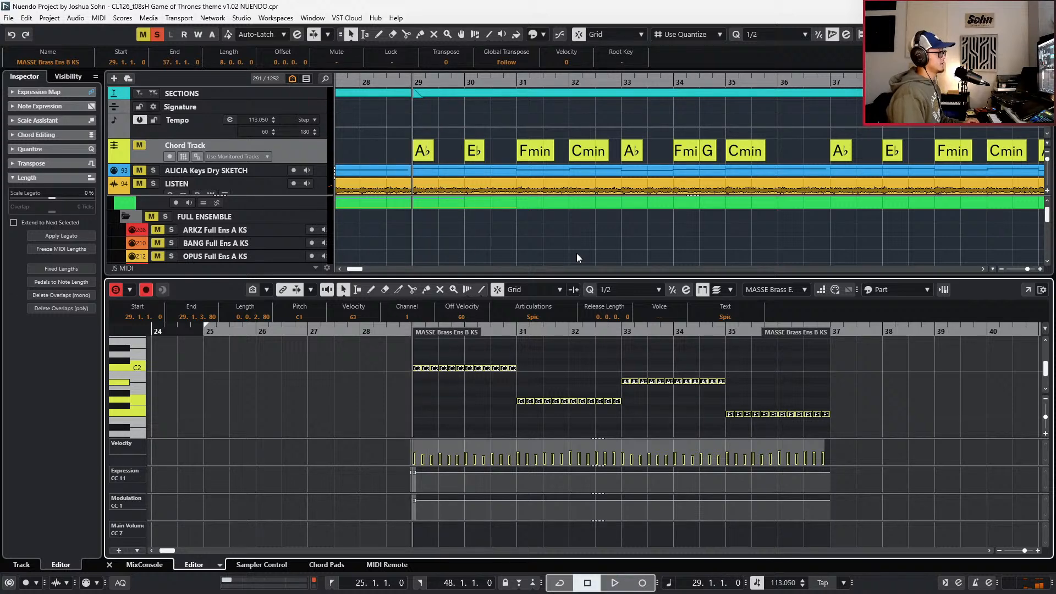
key("KP_Subtract")
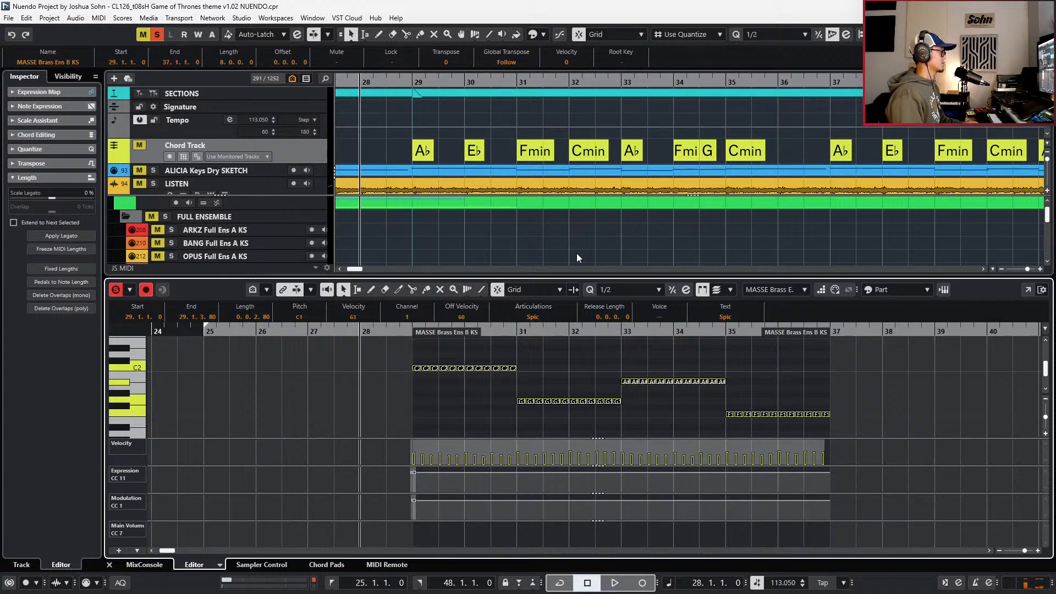
- Lower the bar 29 notes in both octaves by four semitones to G# and play back the result
left_click_drag(378, 362, 454, 384)
scroll(456, 386, "down", 1)
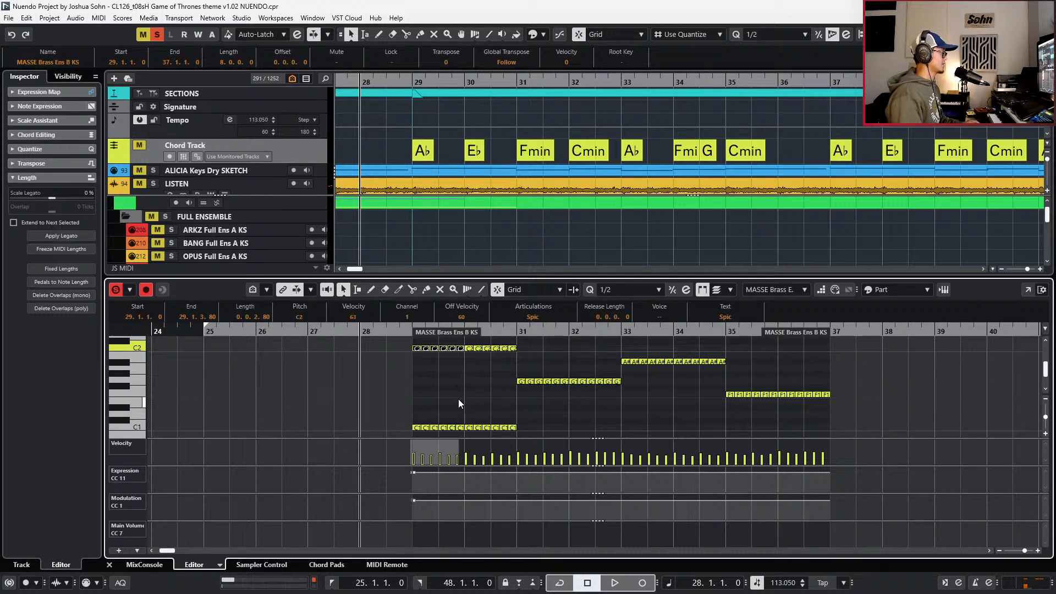
left_click(395, 431)
scroll(395, 431, "up", 2)
left_click_drag(390, 378, 457, 504)
key("Down")
key("Down")
key("Down")
key("Down")
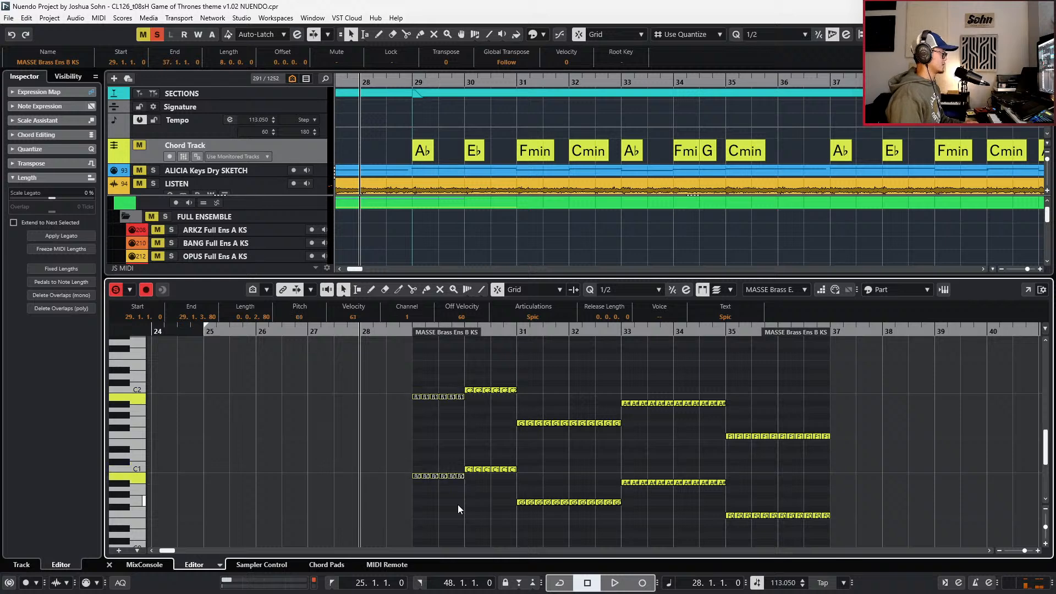
key("space")
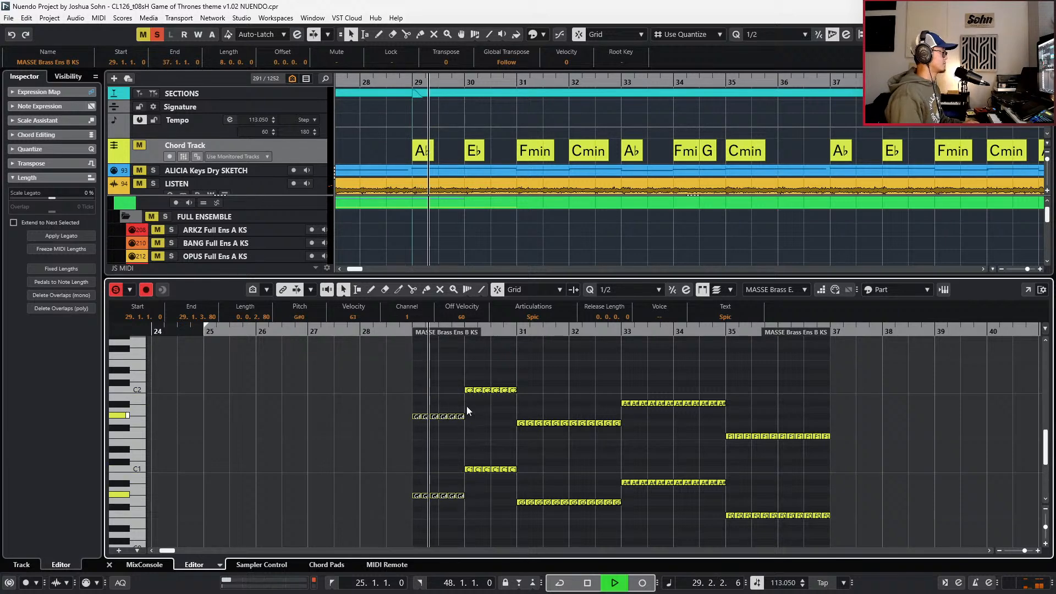
key("space")
- Lower the bar 30 notes in both octaves by two semitones to A# and audition the change
scroll(470, 386, "up", 2)
left_click_drag(470, 387, 516, 520)
key("Down")
key("Down")
key("space")
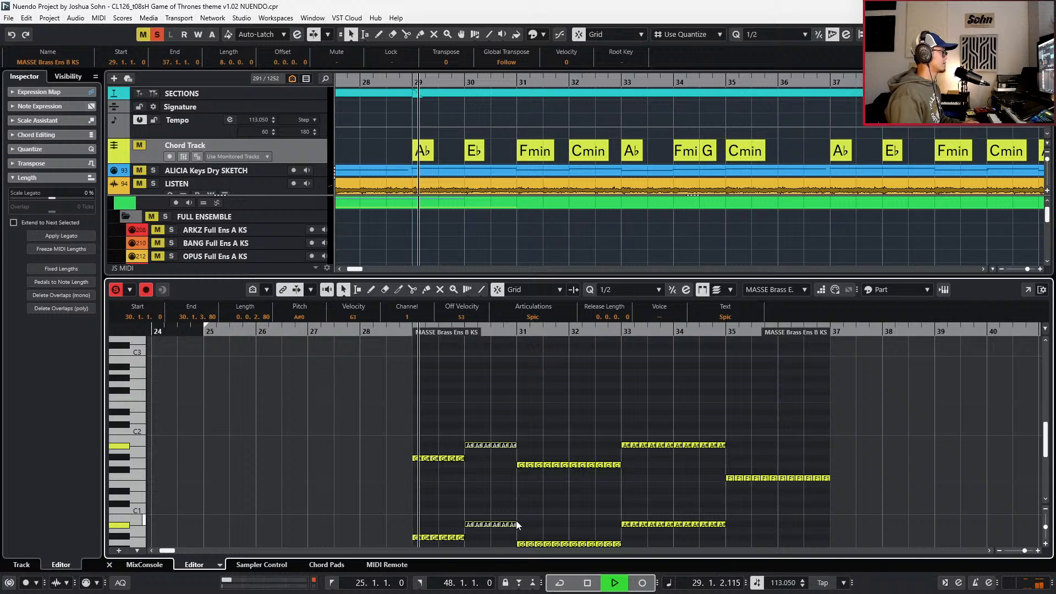
scroll(519, 517, "down", 2)
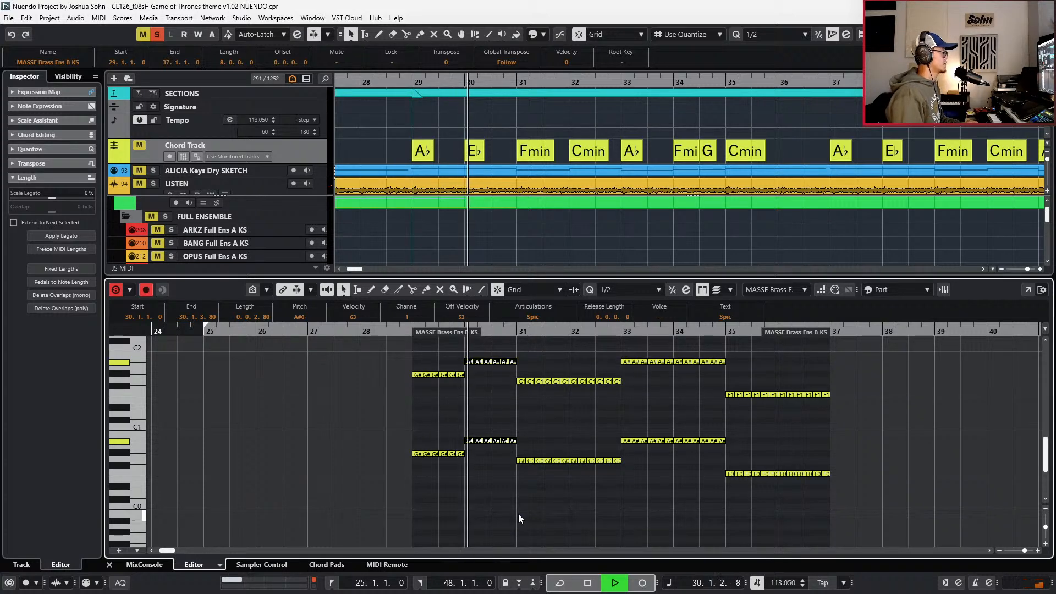
key("space")
- Lower the bar 30 notes further to D# and raise them by one octave
key("Down")
key("Down")
key("Down")
key("Down")
key("Down")
key("Down")
key("Down")
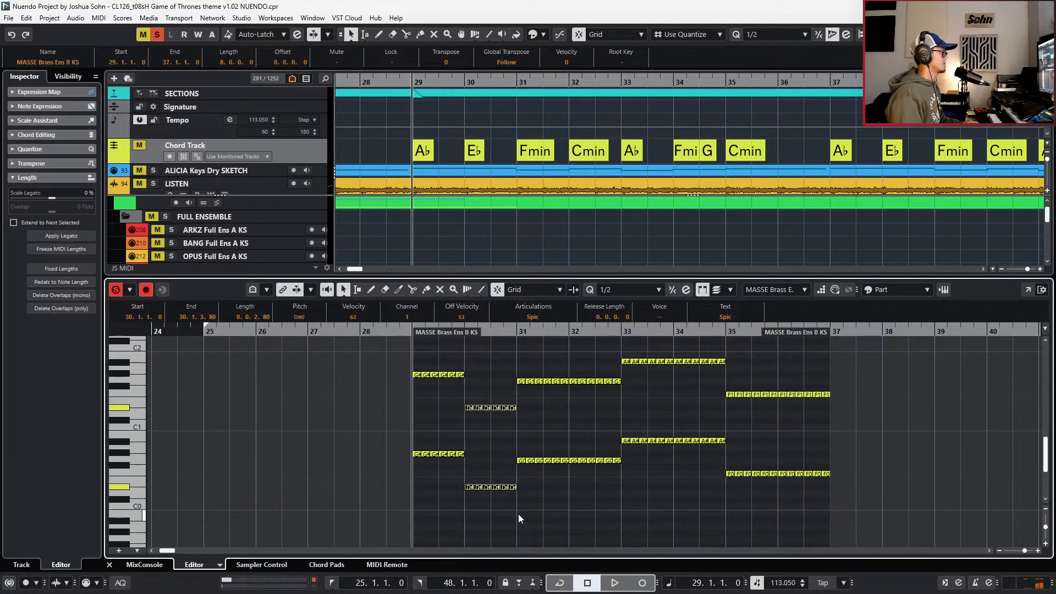
key("shift+Up")
- Lower the bar 31 notes in both octaves by two semitones to F during playback, and select the bar 32 notes
key("space")
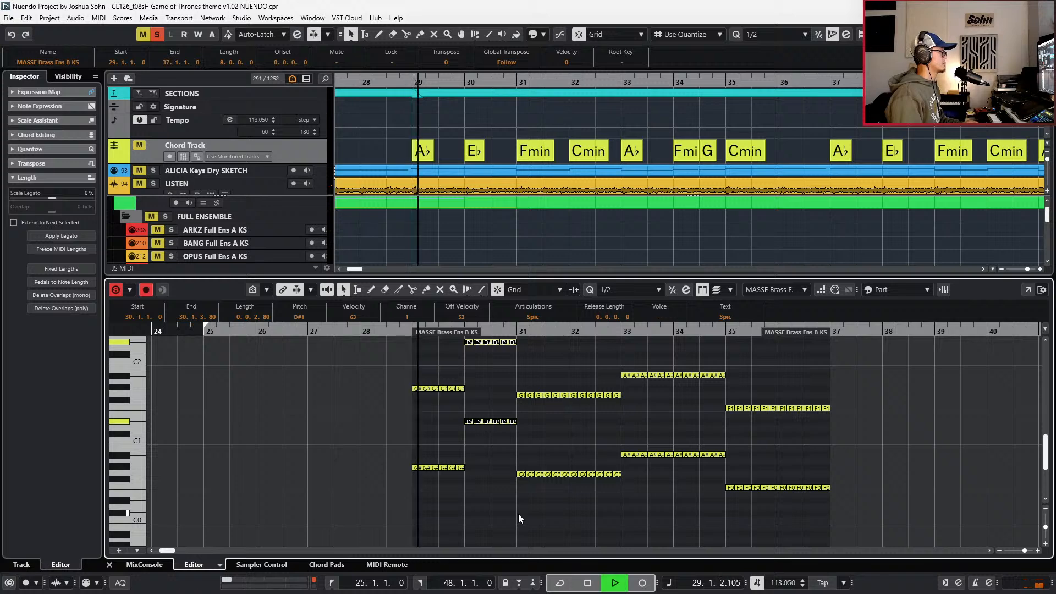
left_click_drag(519, 385, 568, 497)
key("Down")
key("Down")
left_click_drag(565, 381, 619, 481)
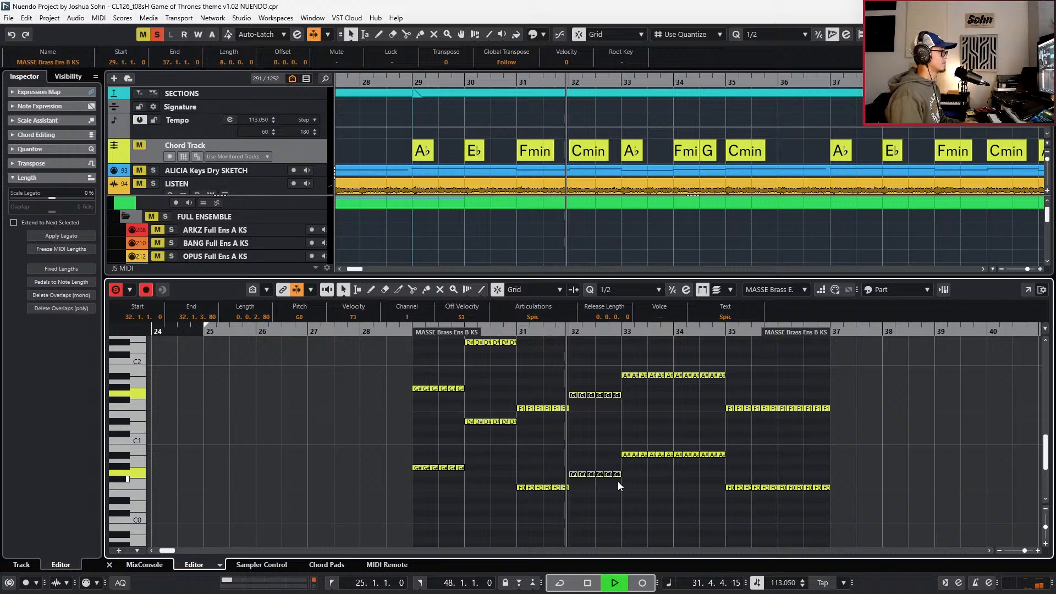
key("space")
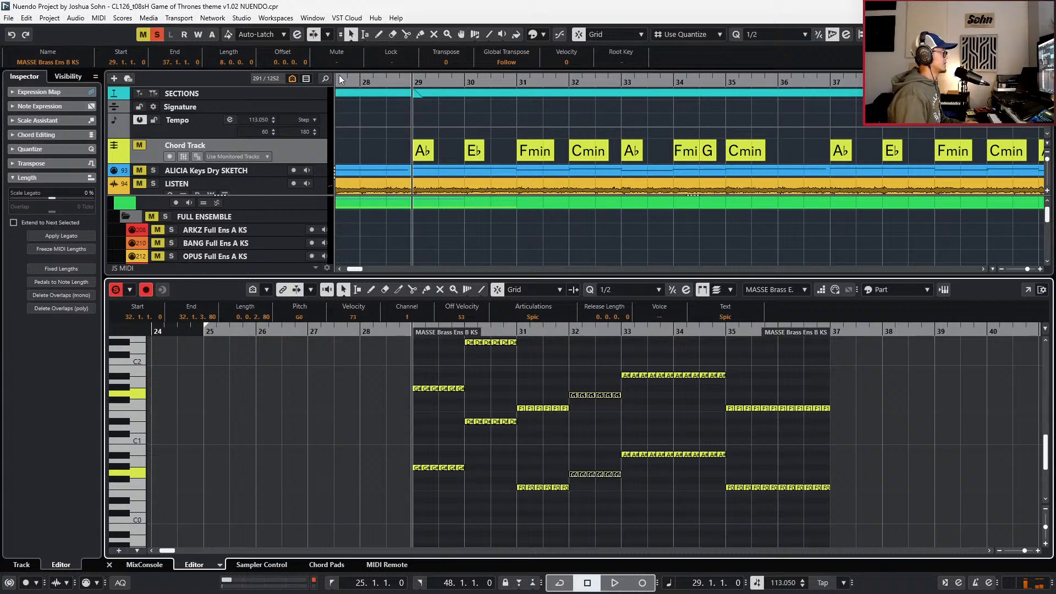
- Solo the LISTEN track and play back the reference from bar 29 through bar 32
left_click(323, 182)
key("s")
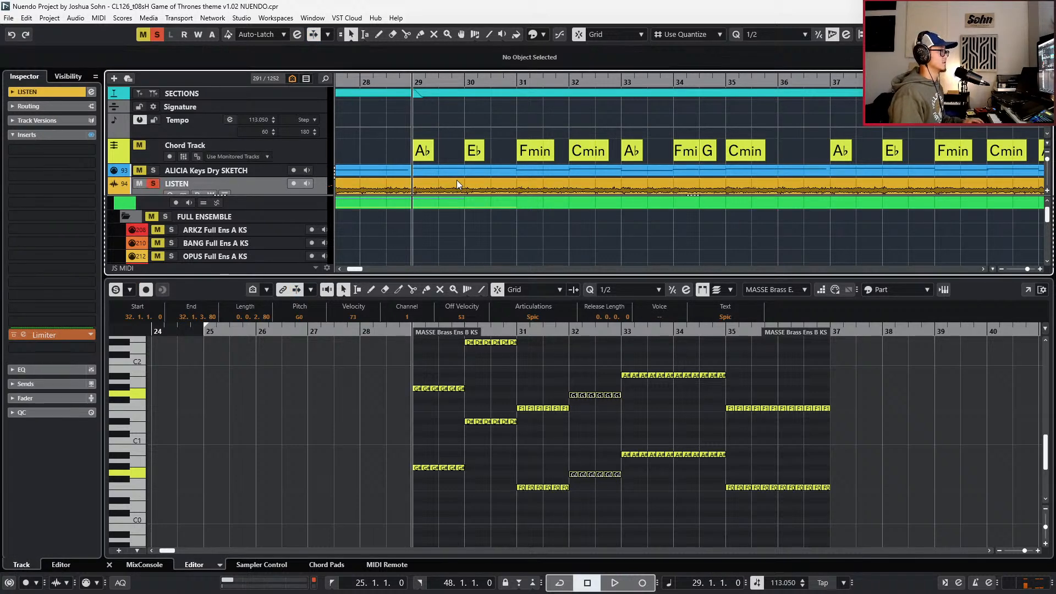
key("space")
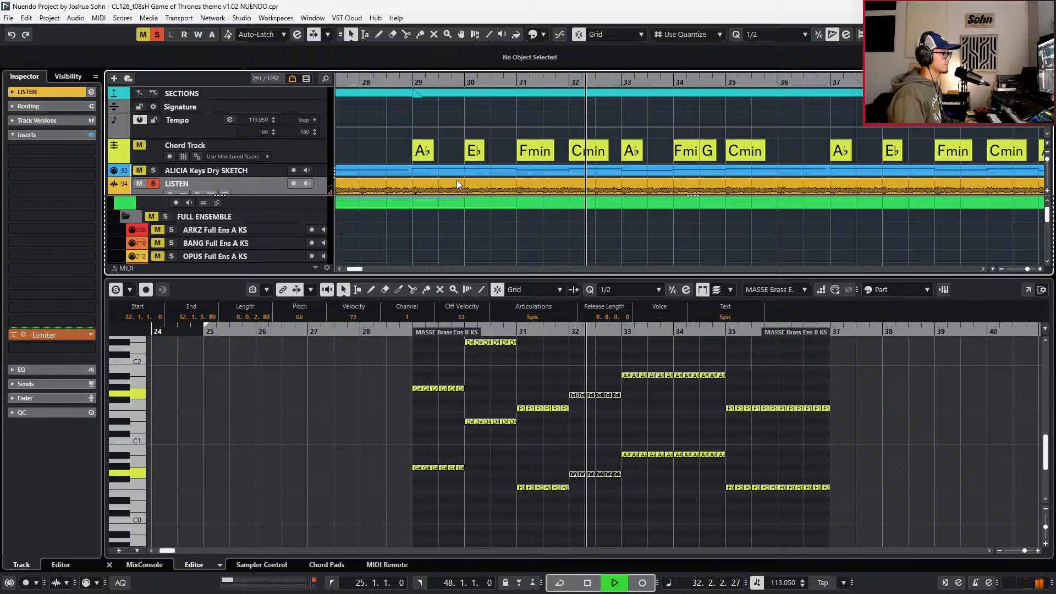
key("space")
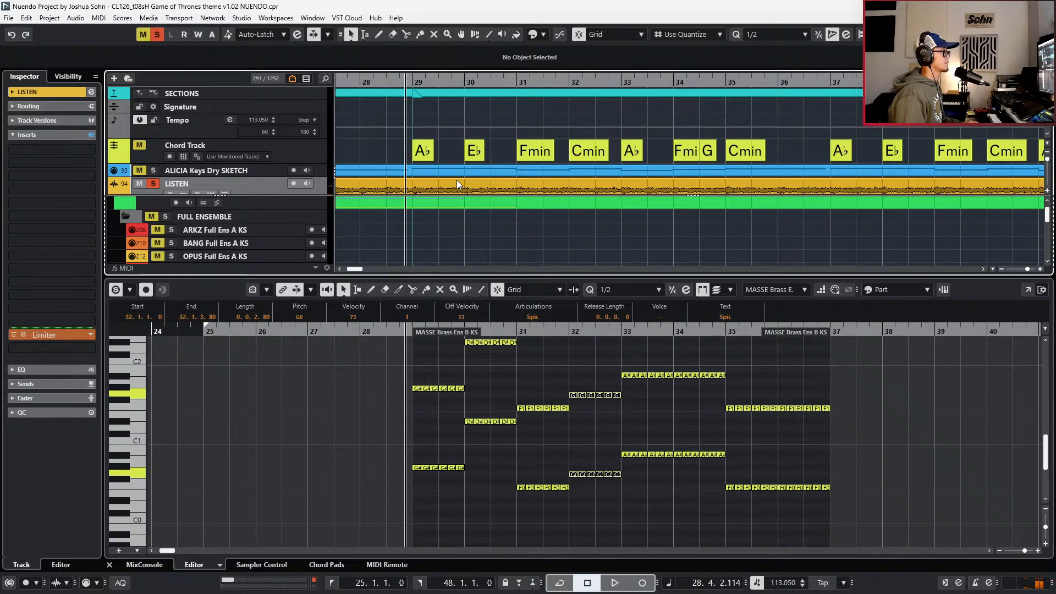
- Raise the bar 32 notes in both octaves to C and play back the part with auto-scroll on
left_click_drag(574, 390, 619, 503)
key("Up")
key("Up")
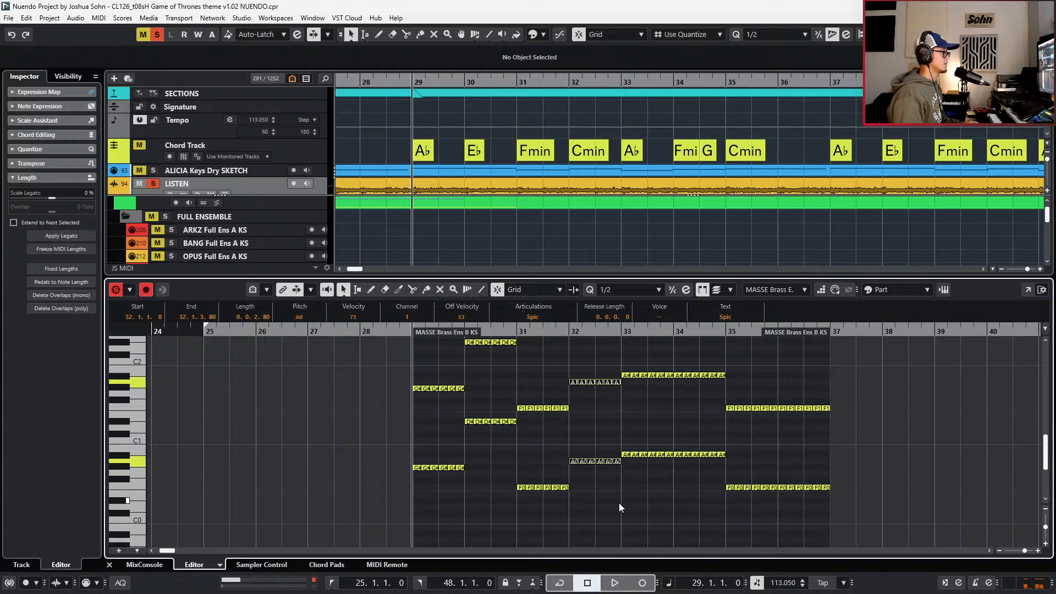
key("Up")
key("Up")
key("Up")
key("alt+space")
key("space")
key("space")
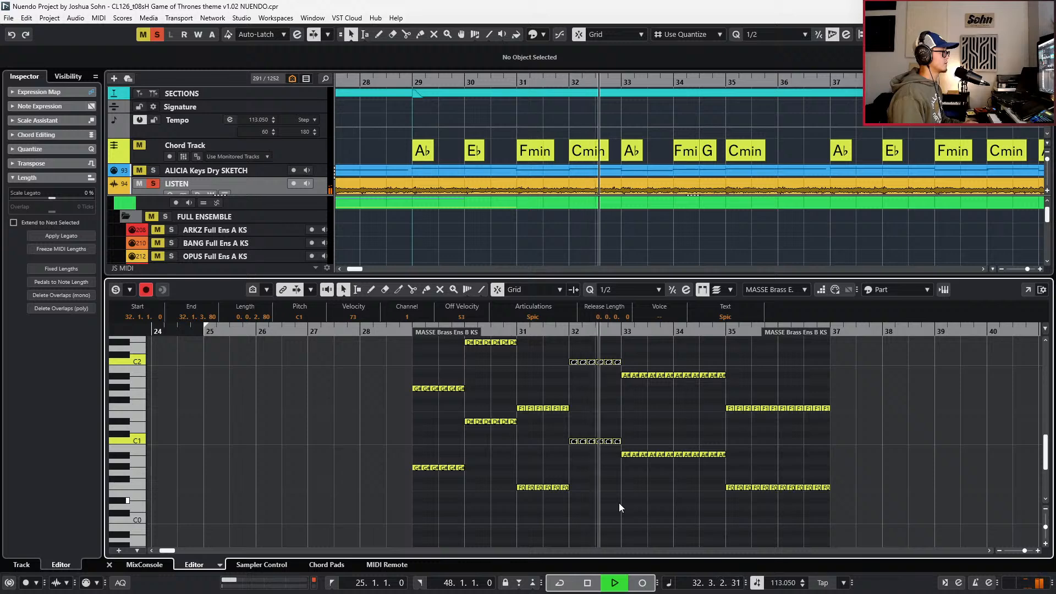
key("f")
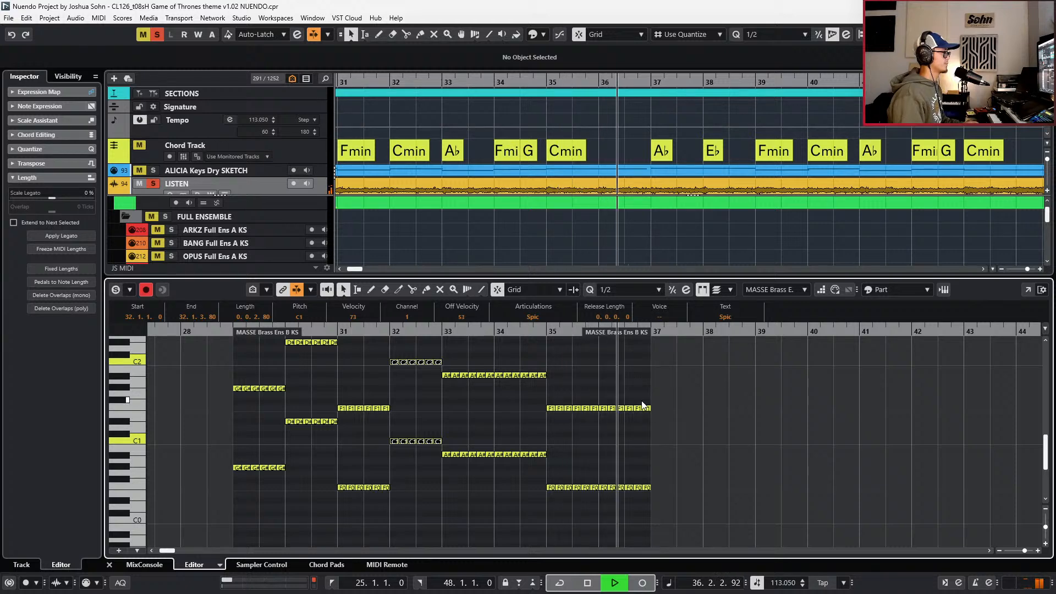
key("space")
- Lower the bar 33 notes in both octaves by two semitones to G#
key("s")
key("KP_Subtract")
scroll(695, 403, "down", 2)
scroll(702, 403, "right", 4)
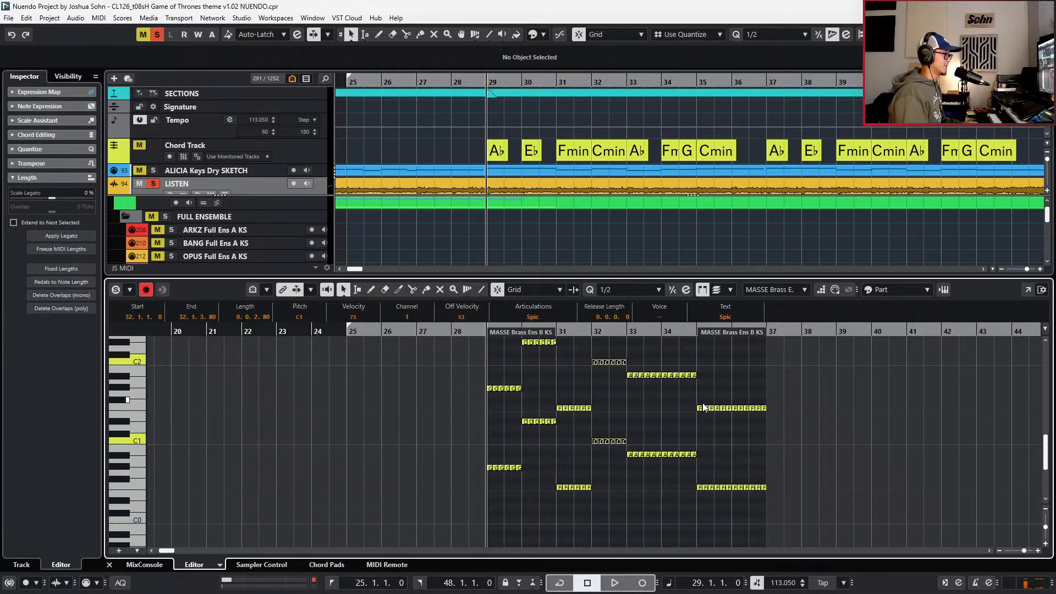
scroll(710, 403, "up", 1)
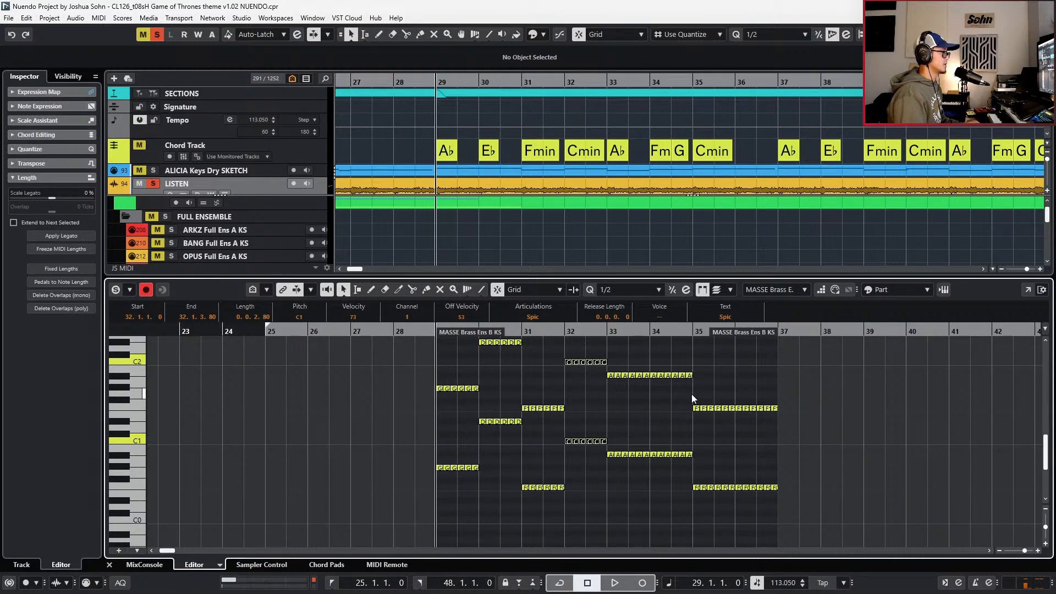
scroll(639, 375, "up", 1)
left_click_drag(662, 372, 685, 473)
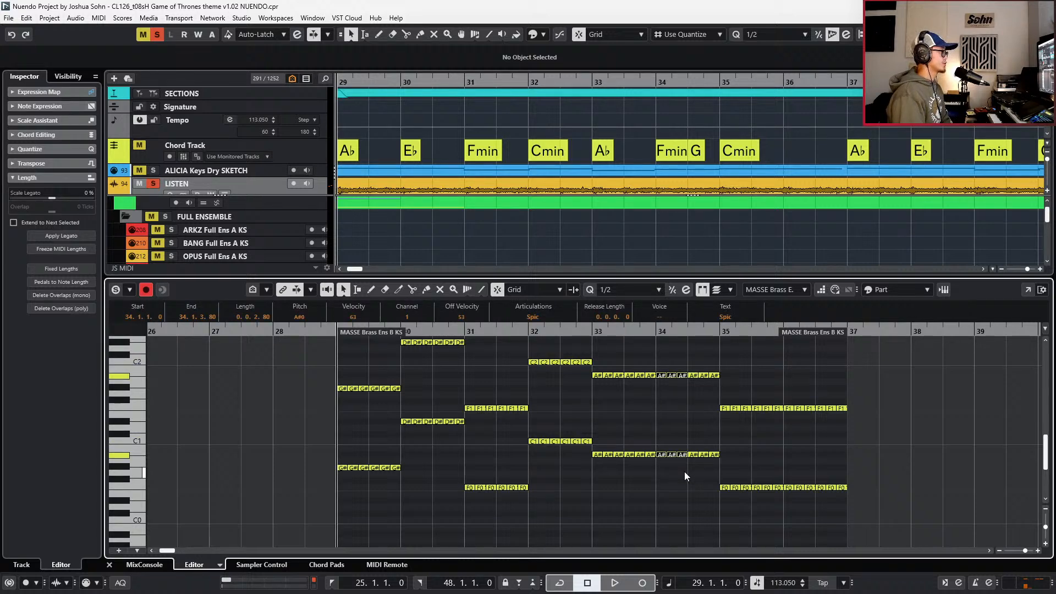
left_click_drag(595, 371, 649, 467)
key("Down")
key("Down")
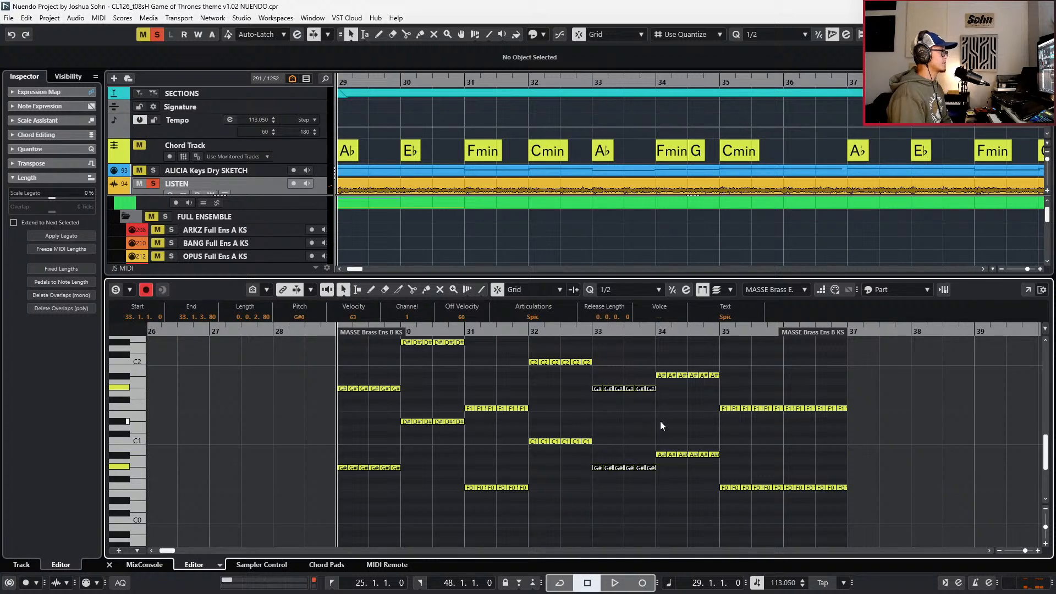
- Lower the notes in the first half of bar 34 by five semitones to F in both octaves
left_click_drag(658, 368, 681, 466)
key("Down")
key("Down")
key("Down")
key("Down")
key("Down")
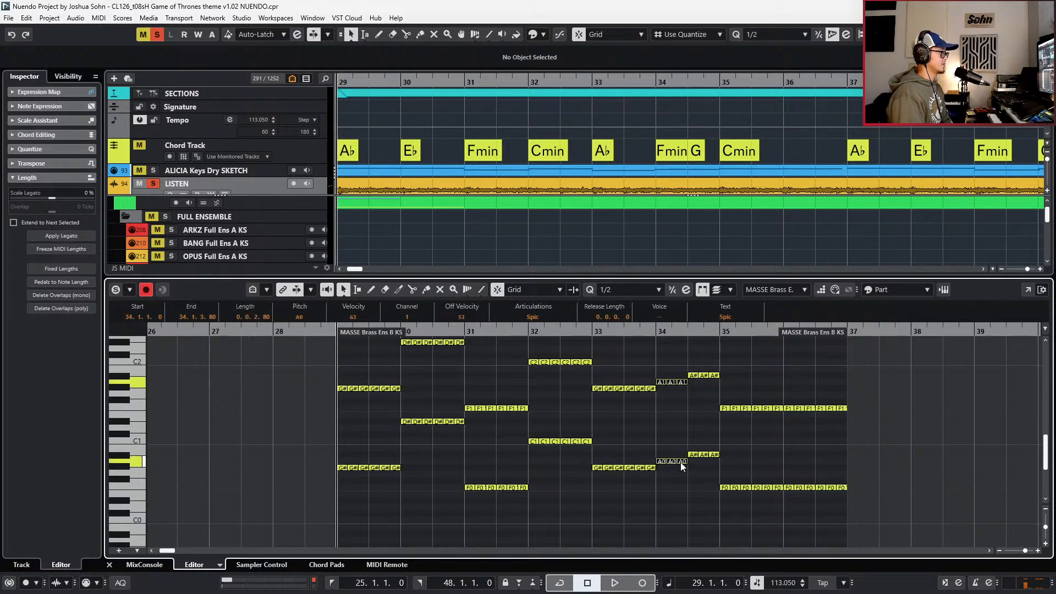
- Lower the notes in the second half of bar 34 by three semitones to G in both octaves
left_click(691, 367)
left_click_drag(721, 464, 719, 467)
key("Down")
key("Down")
key("Down")
- Lower the notes in bars 35 and 36 by five semitones to C, and raise them by one octave
left_click_drag(724, 402, 885, 513)
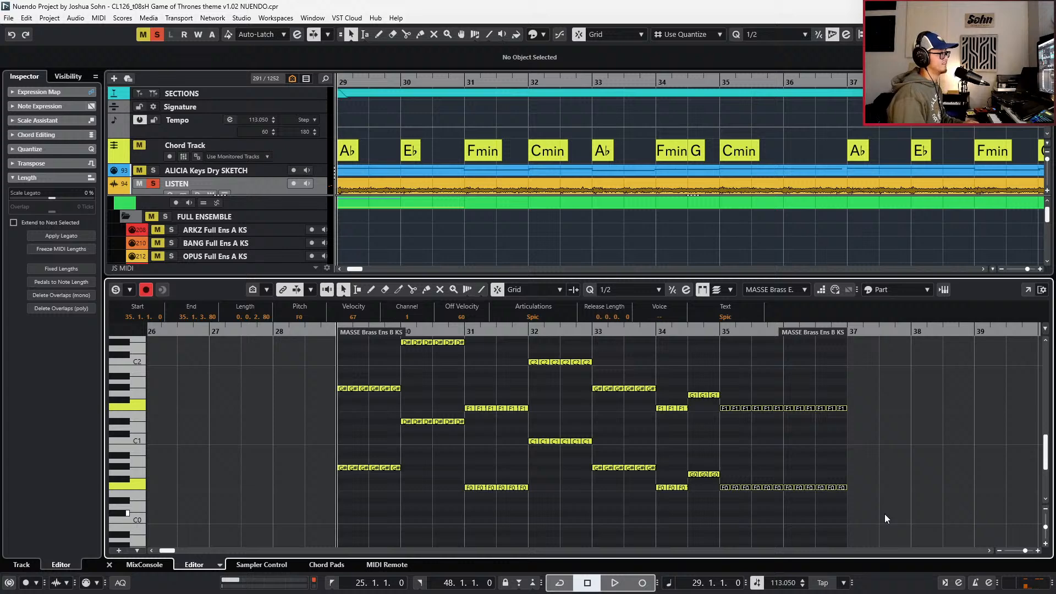
key("Down")
key("Down")
key("Down")
key("Down")
key("Down")
key("shift+Up")
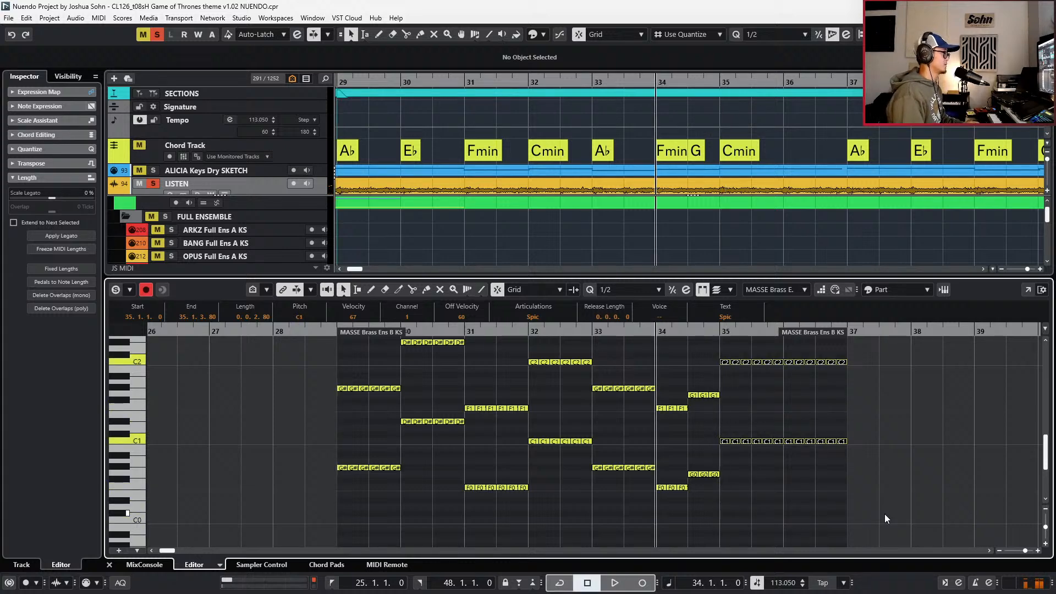
- Play back the adapted notes in bars 34 and 35 and turn off the LISTEN track's solo
key("g")
scroll(883, 509, "up", 3)
key("space")
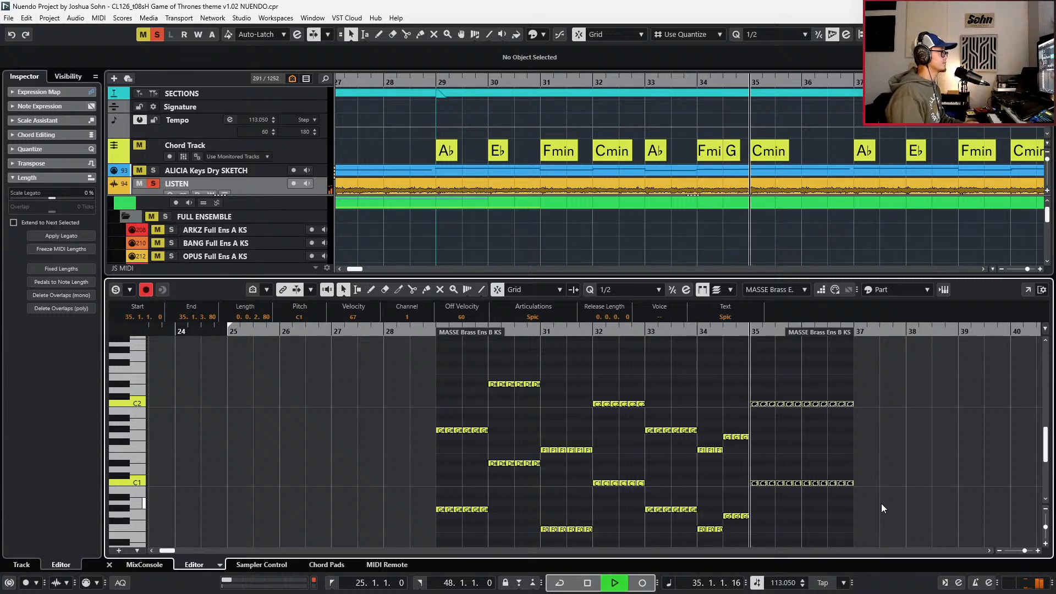
key("space")
key("ctrl+KP_Subtract")
key("ctrl+KP_Subtract")
key("ctrl+KP_Subtract")
key("ctrl+KP_Subtract")
key("ctrl+KP_Subtract")
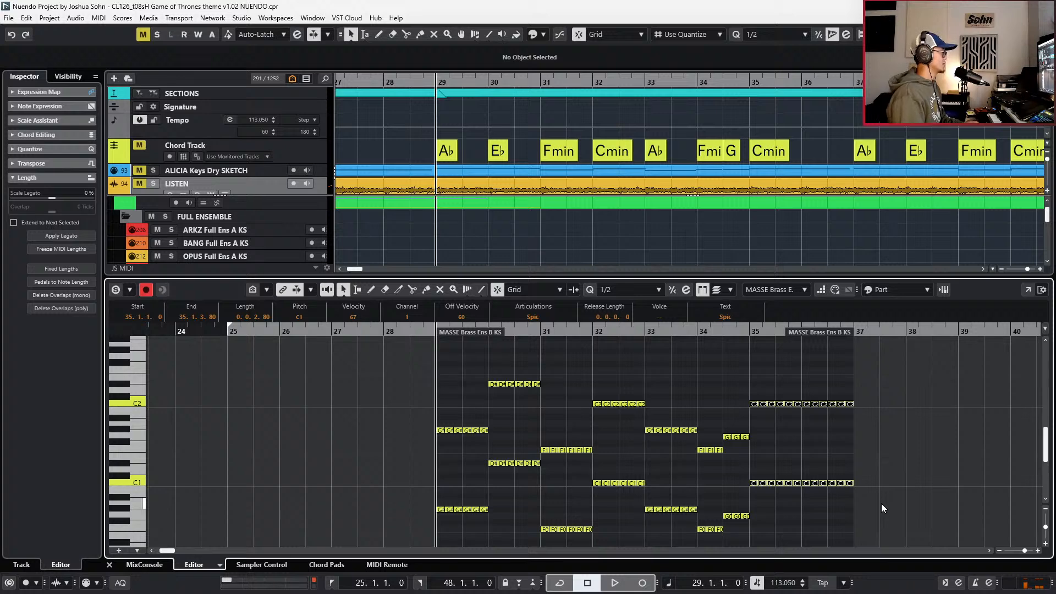
- Solo the LISTEN track, play back the reference from bar 29 through bar 35, and remove the solo
left_click(282, 190)
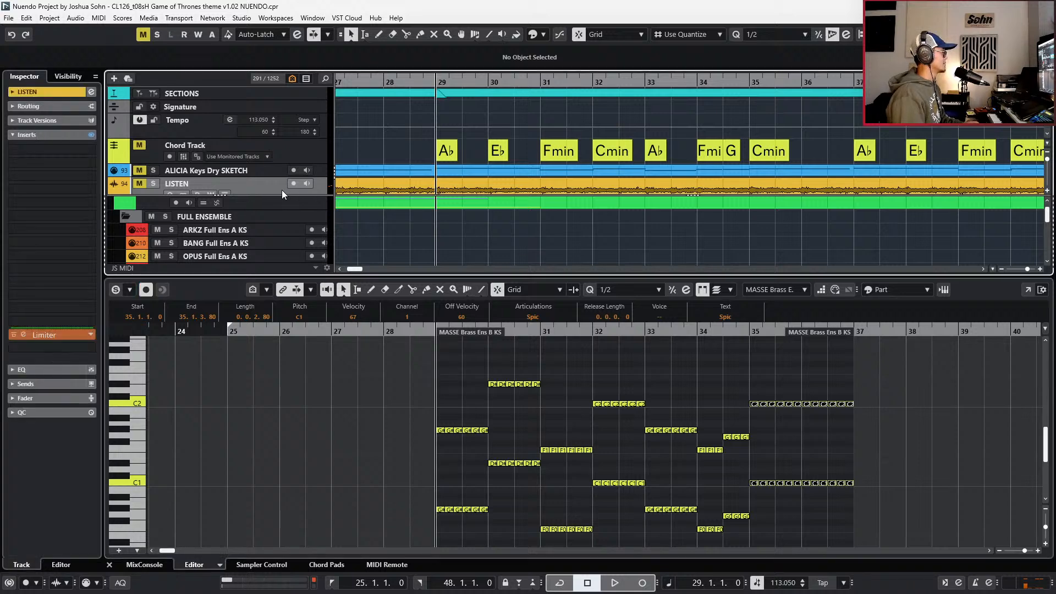
key("s")
key("ctrl+KP_Add")
key("ctrl+KP_Add")
key("ctrl+KP_Add")
key("ctrl+KP_Add")
key("ctrl+KP_Add")
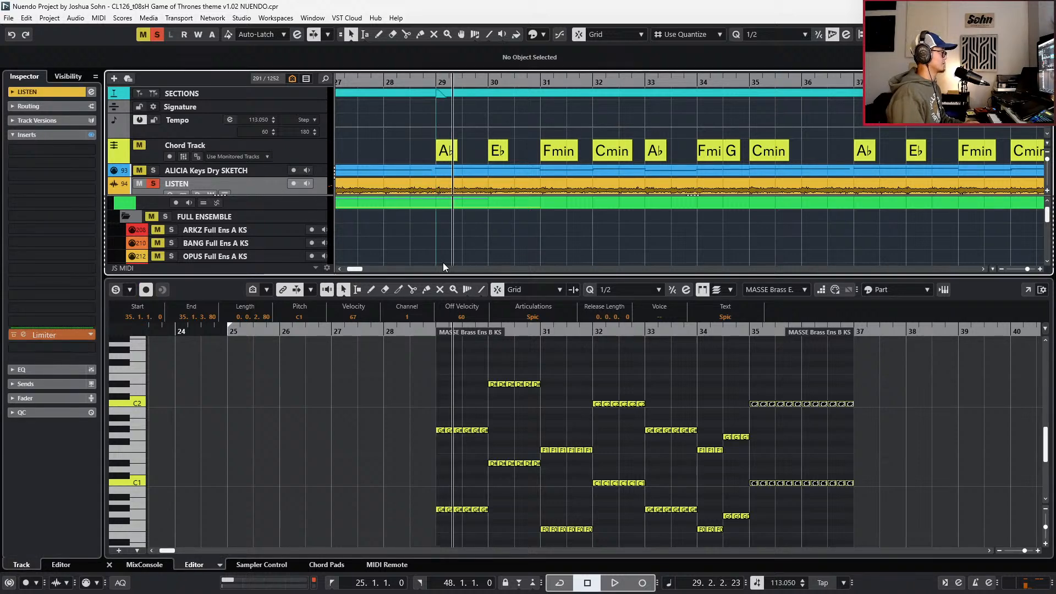
key("space")
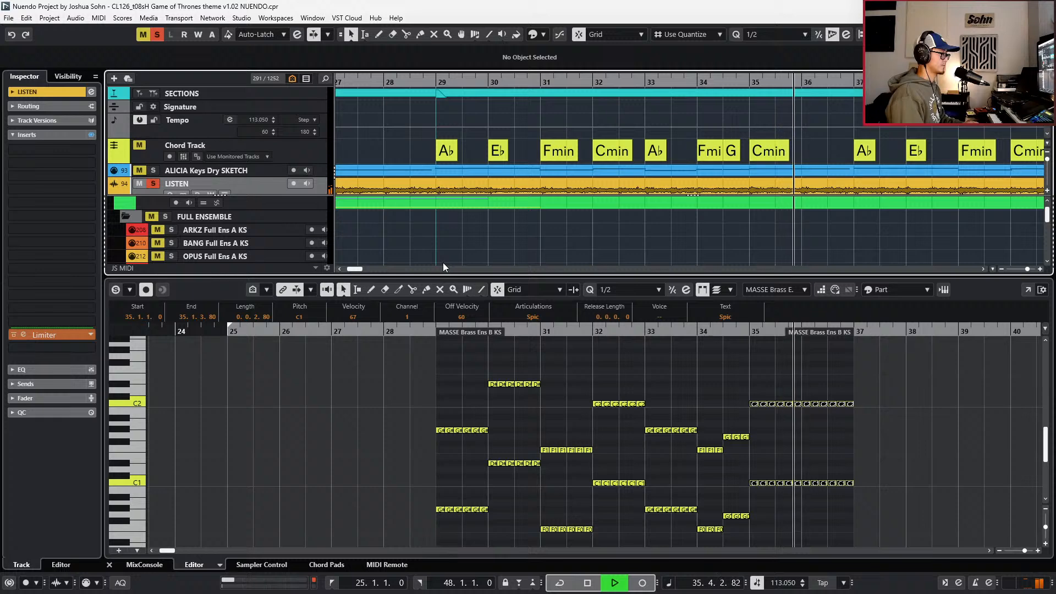
key("space")
key("s")
- Lower the C notes in bars 35 and 36 by one octave, select the lower row and play them back
left_click_drag(753, 401, 849, 507)
key("shift+Down")
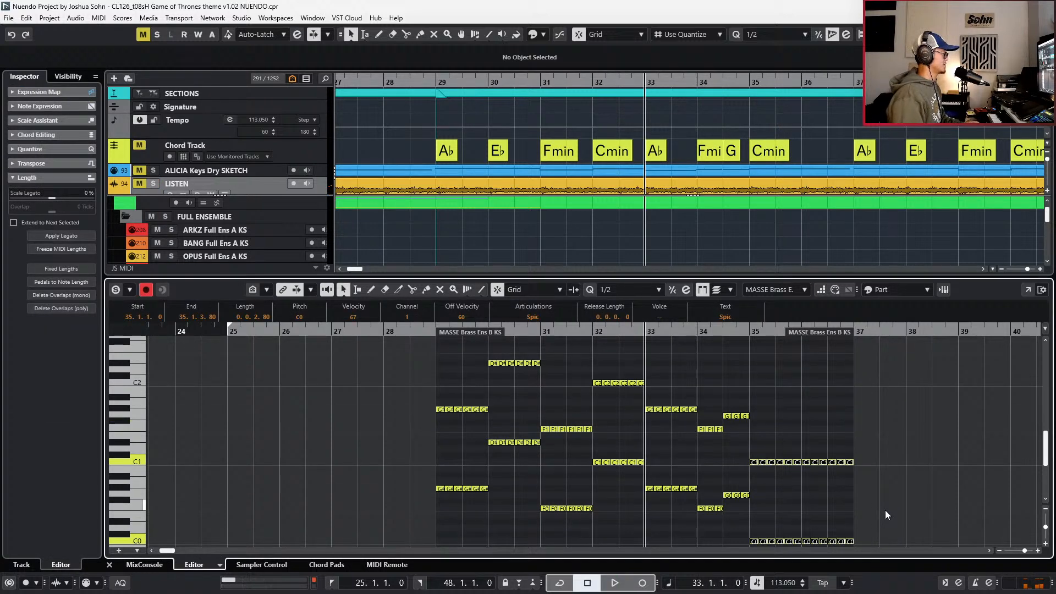
left_click_drag(752, 526, 873, 558)
scroll(860, 499, "up", 3)
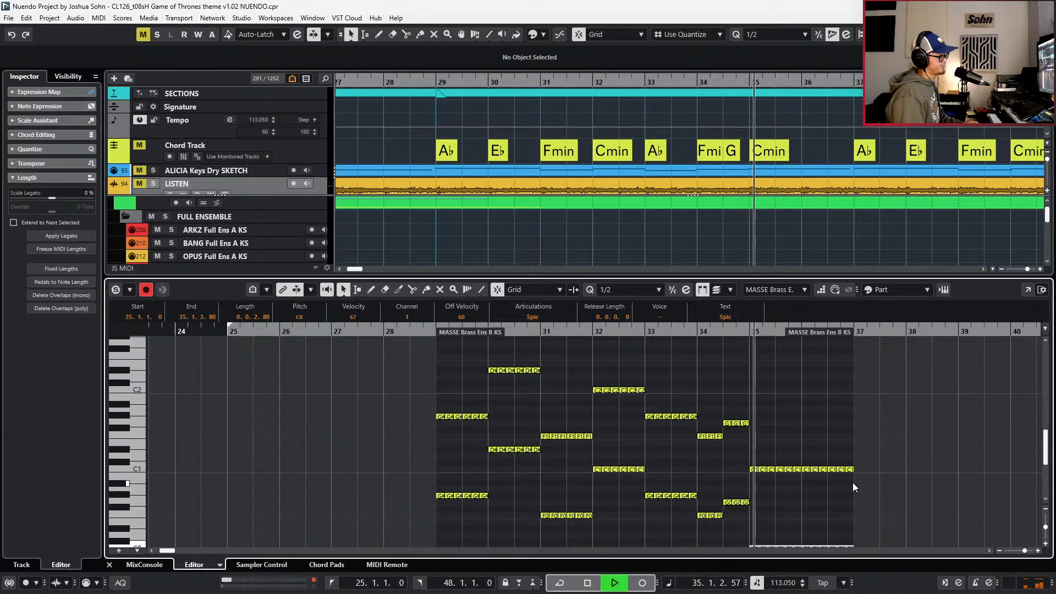
key("space")
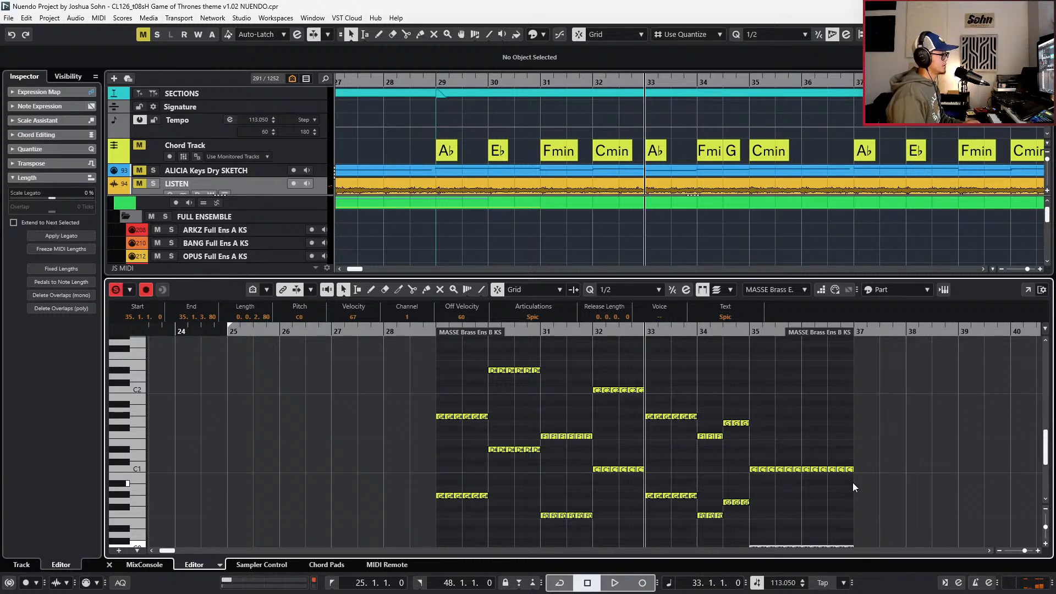
- Move the playhead back from bar 33 to bar 28
key("ctrl+Left")
key("ctrl+Left")
key("ctrl+Left")
key("ctrl+Left")
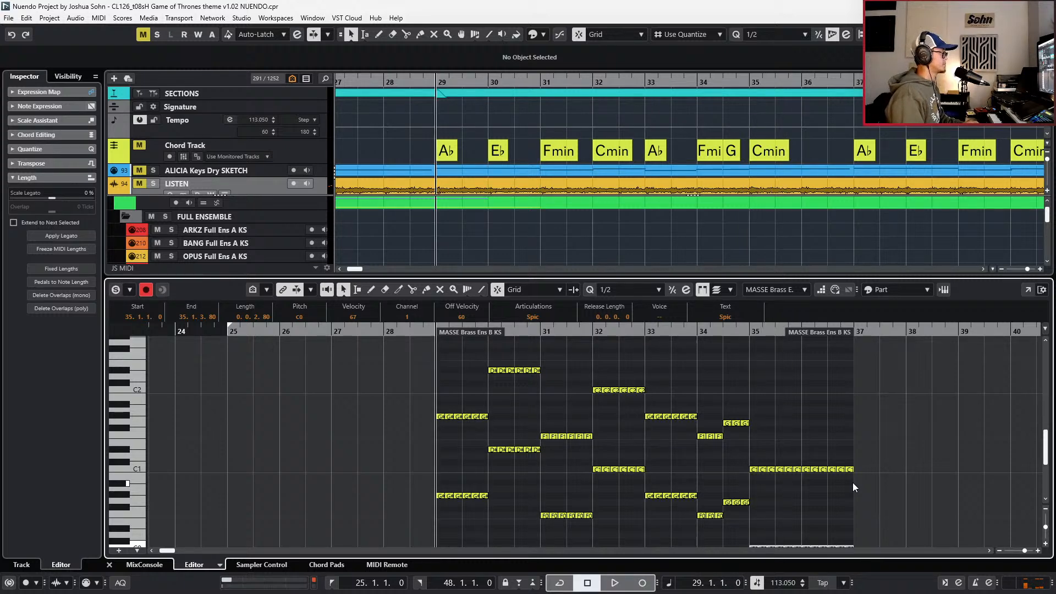
key("ctrl+Left")
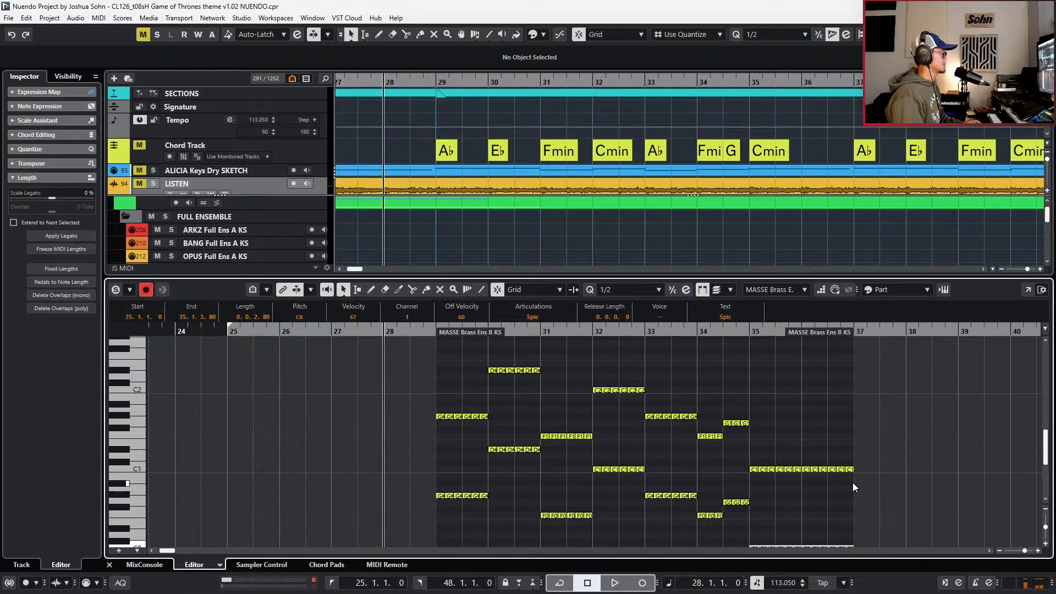
- Play back briefly from bar 28, move the playhead to bar 27 and close the note editor
key("space")
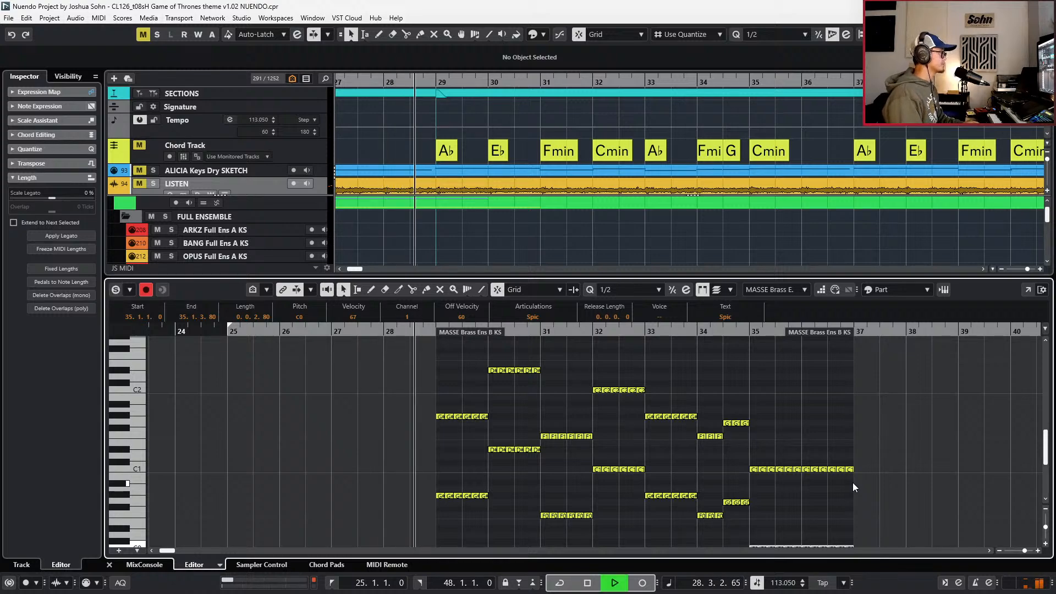
key("space")
key("ctrl+Left")
key("Return")
- Delete the CINE Gongs B part from bar 29 onward
scroll(911, 467, "down", 3)
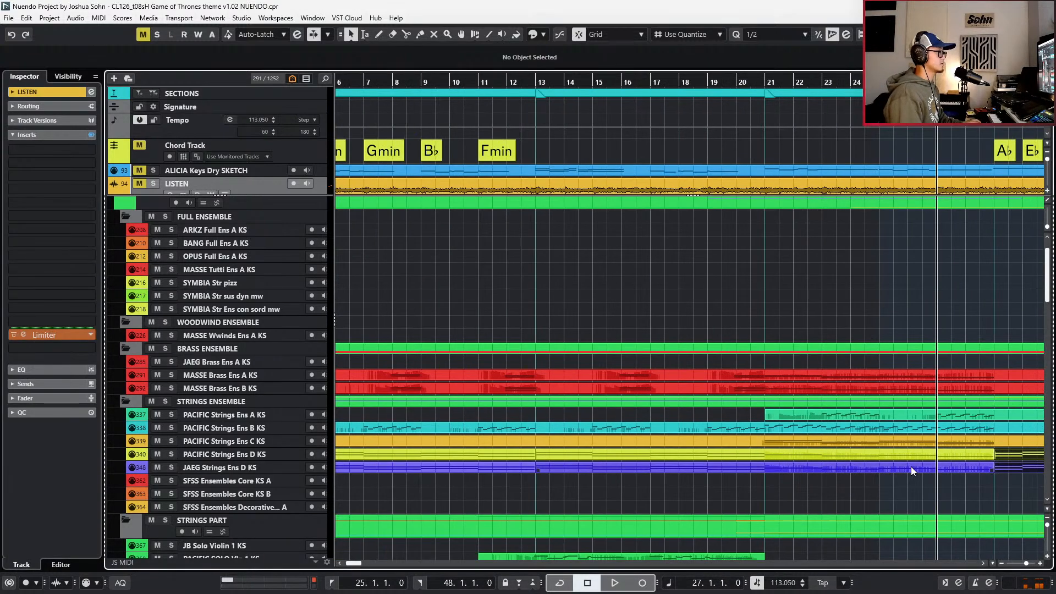
scroll(910, 466, "left", 2)
scroll(905, 465, "right", 5)
scroll(904, 465, "down", 4)
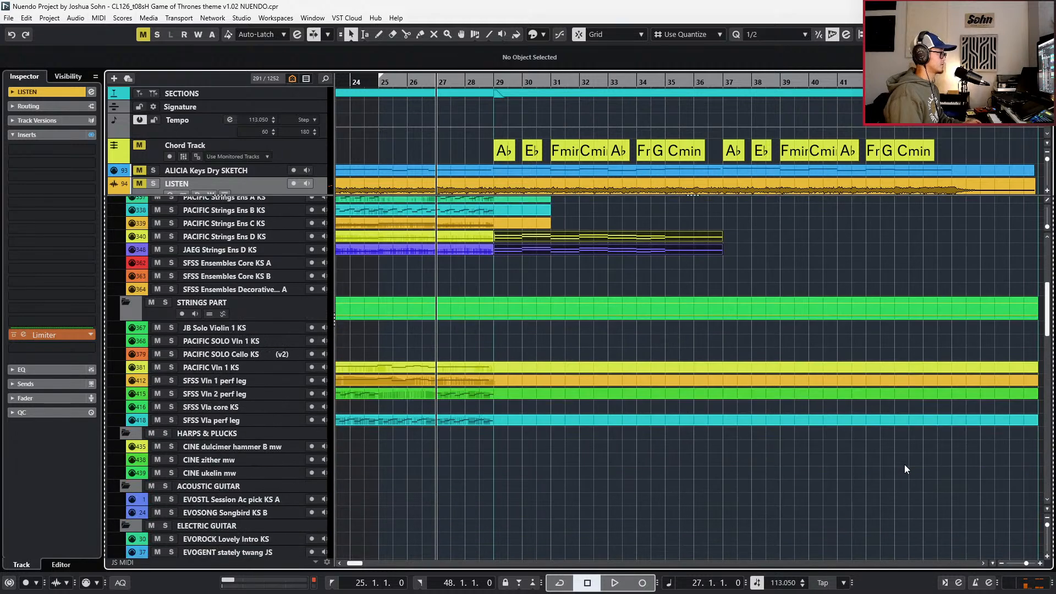
scroll(905, 465, "up", 3)
scroll(613, 262, "down", 12)
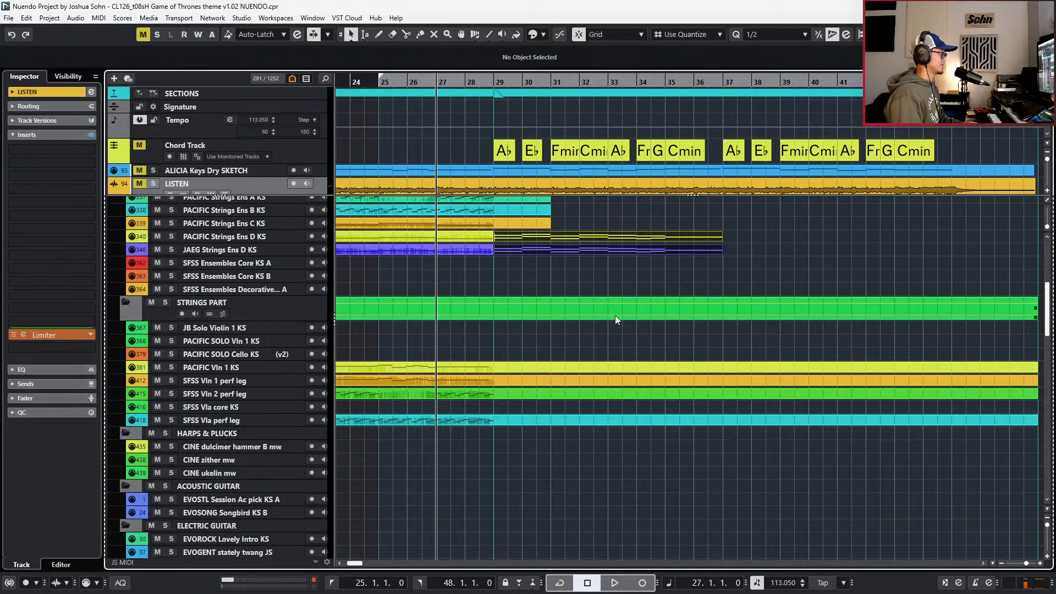
scroll(635, 506, "down", 8)
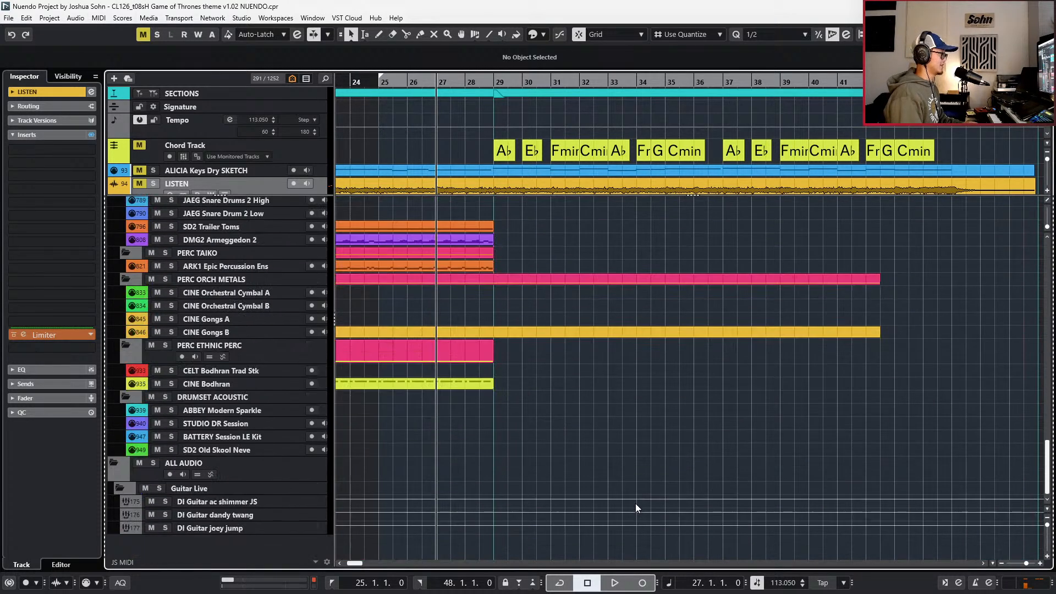
left_click(497, 332)
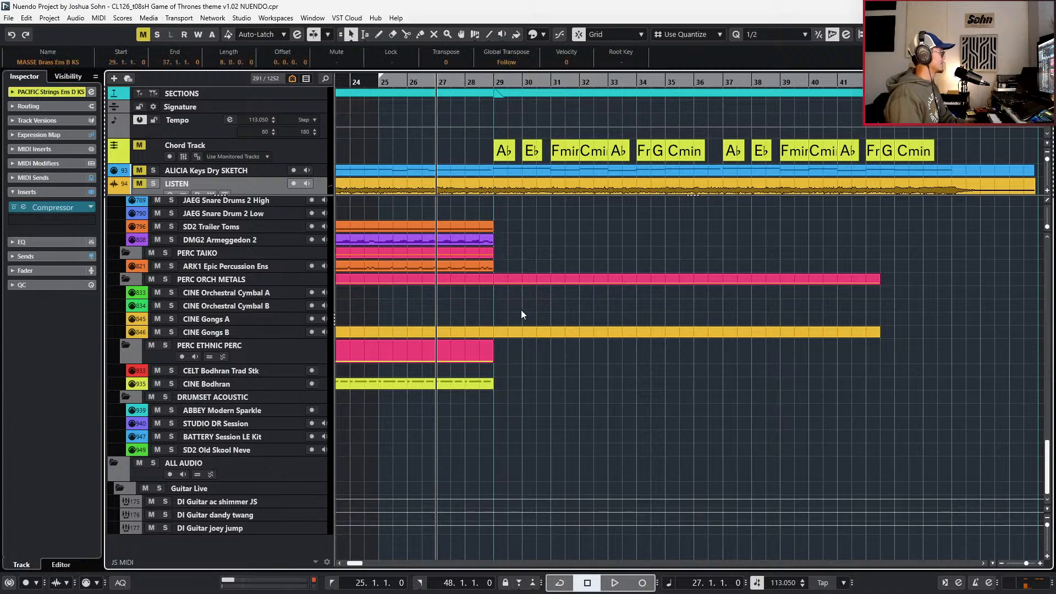
key("Delete")
- Delete the CINE Bass Drum 28 B part from bar 29 onward
scroll(525, 341, "up", 8)
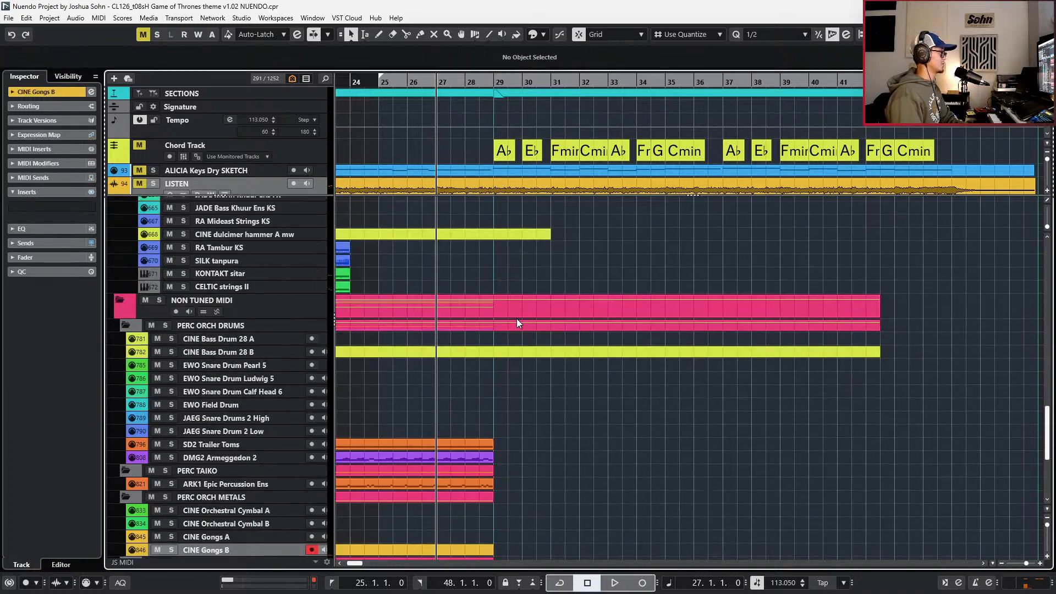
left_click(497, 352)
key("Delete")
- Delete the CINE dulcimer hammer A mw part and the VOICES folder parts from bar 29 onward
scroll(504, 330, "up", 3)
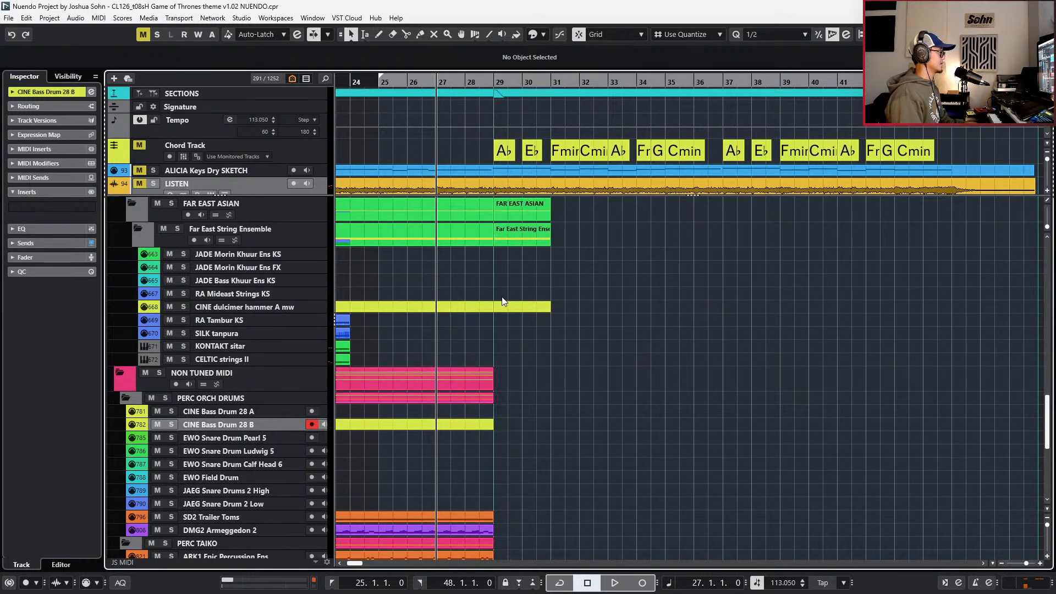
left_click(502, 302)
scroll(507, 311, "up", 10)
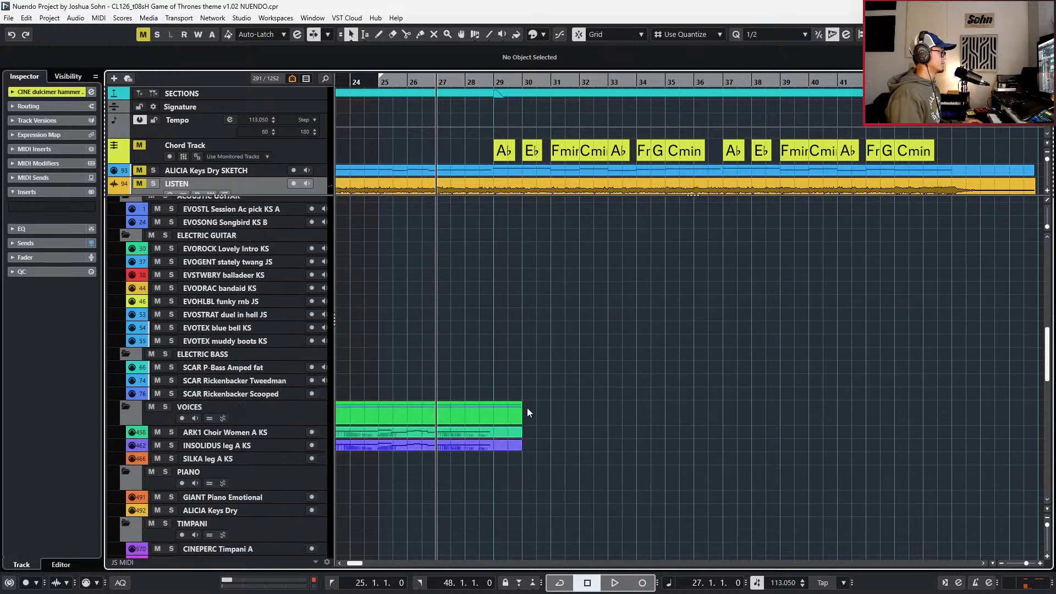
left_click(506, 411)
- Delete all parts in the STRINGS PART folder from bar 29 onward
scroll(507, 411, "up", 6)
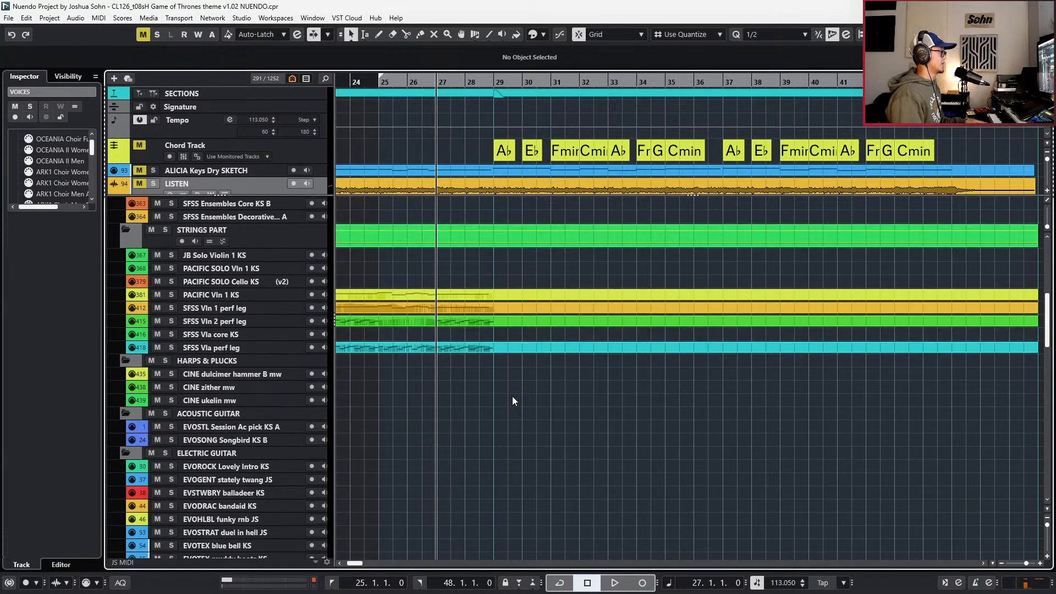
scroll(502, 314, "up", 4)
left_click(508, 381)
key("Delete")
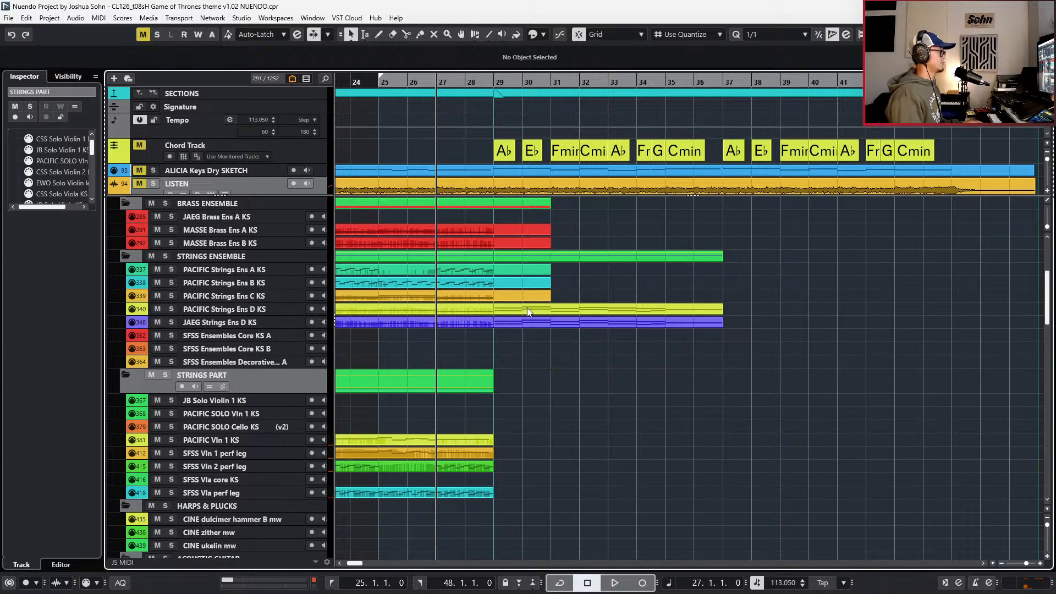
- Delete the PACIFIC Strings Ens A, B and C parts and the MASSE Brass Ens A and B parts from bar 29 onward
left_click_drag(551, 282, 501, 273)
key("Delete")
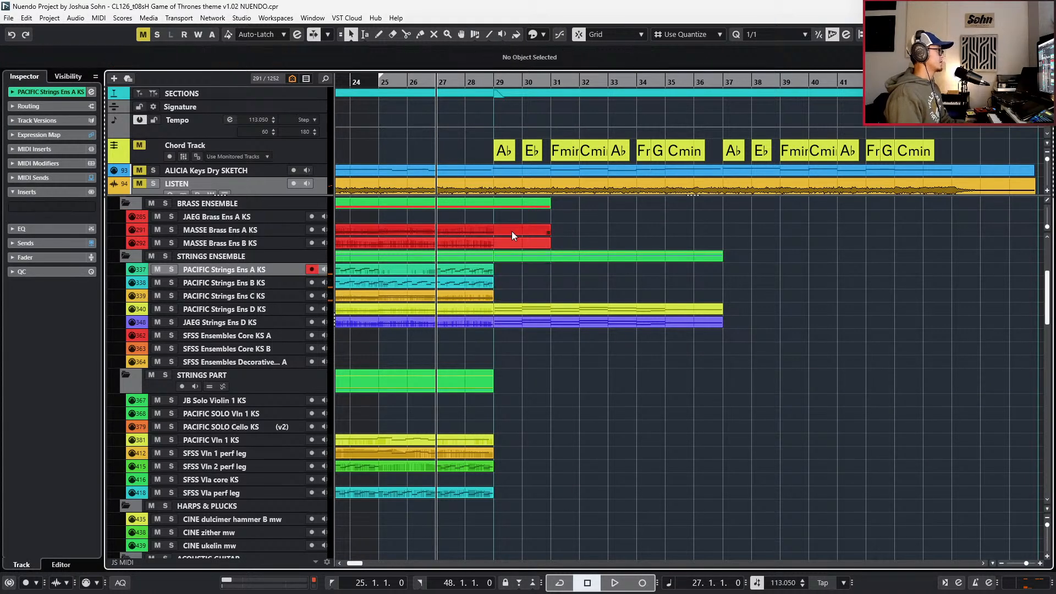
left_click_drag(565, 229, 526, 242)
left_click(504, 233, "alt")
key("Delete")
- Check the cleared tracks and play back the arrangement from bar 27 through bar 34
scroll(510, 241, "up", 6)
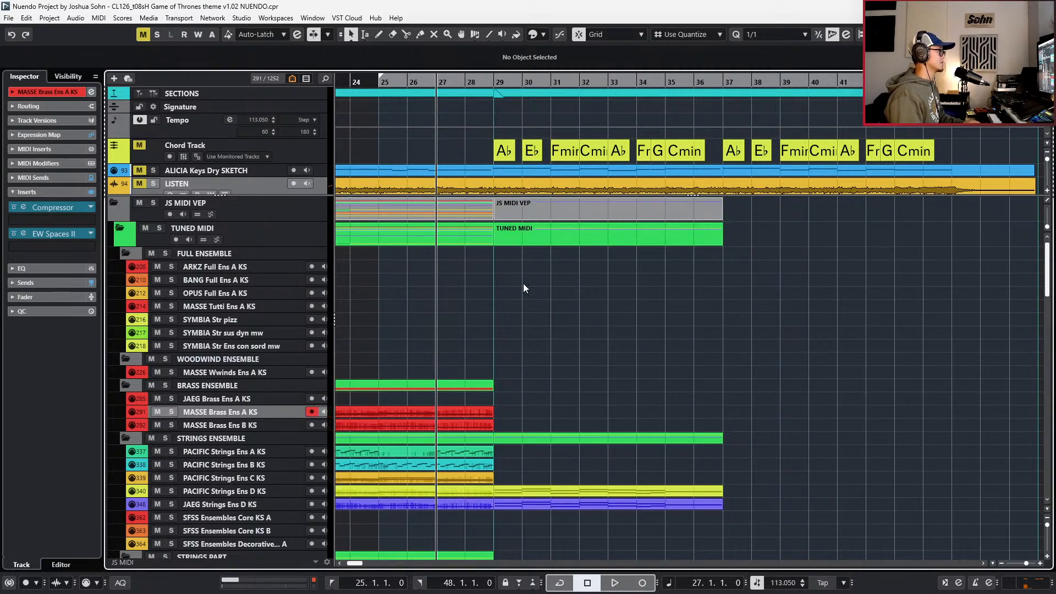
scroll(519, 262, "down", 5)
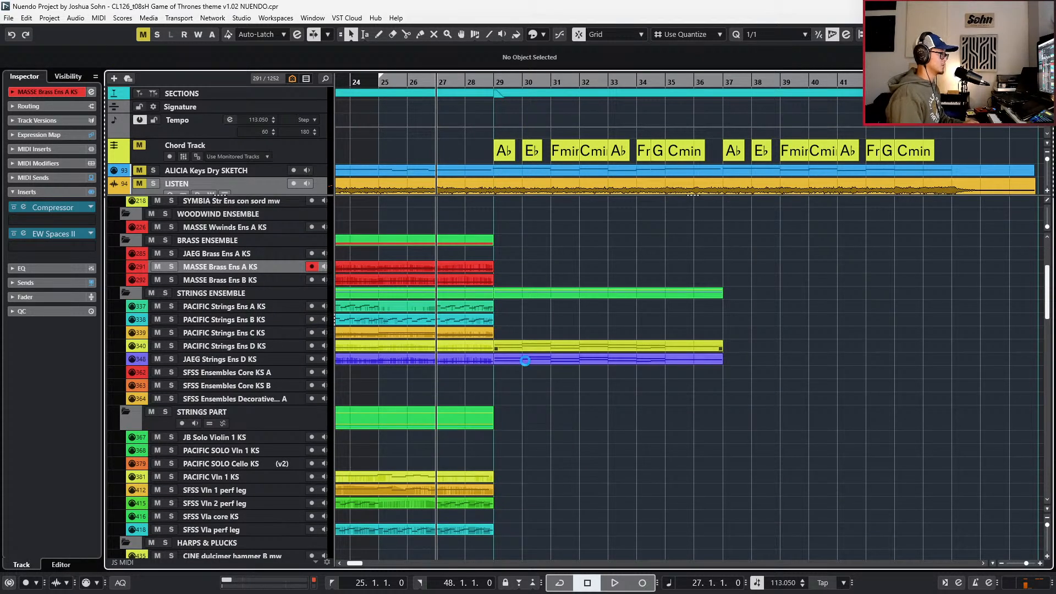
key("space")
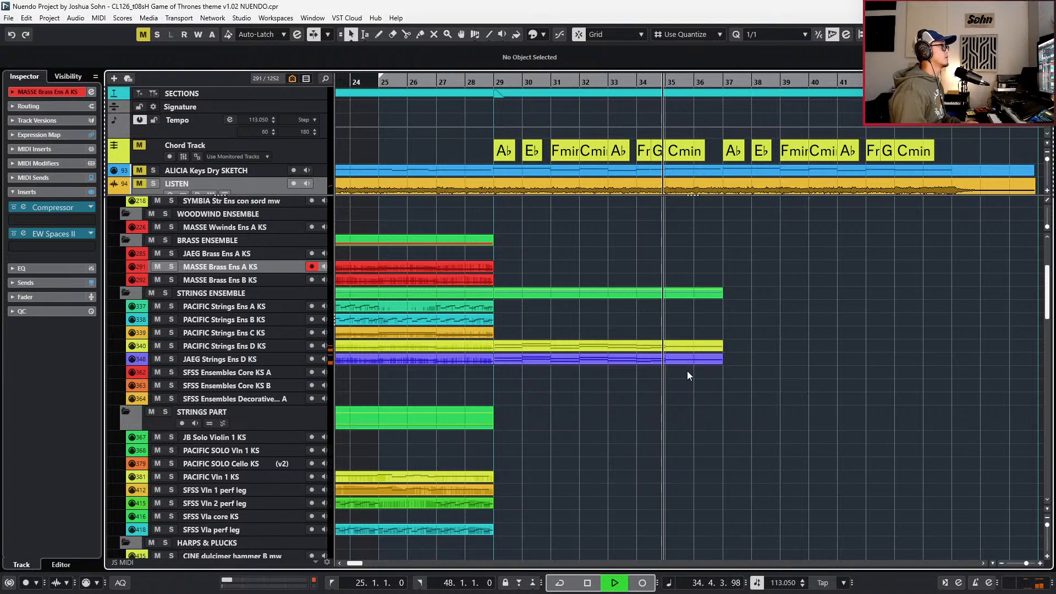
key("space")
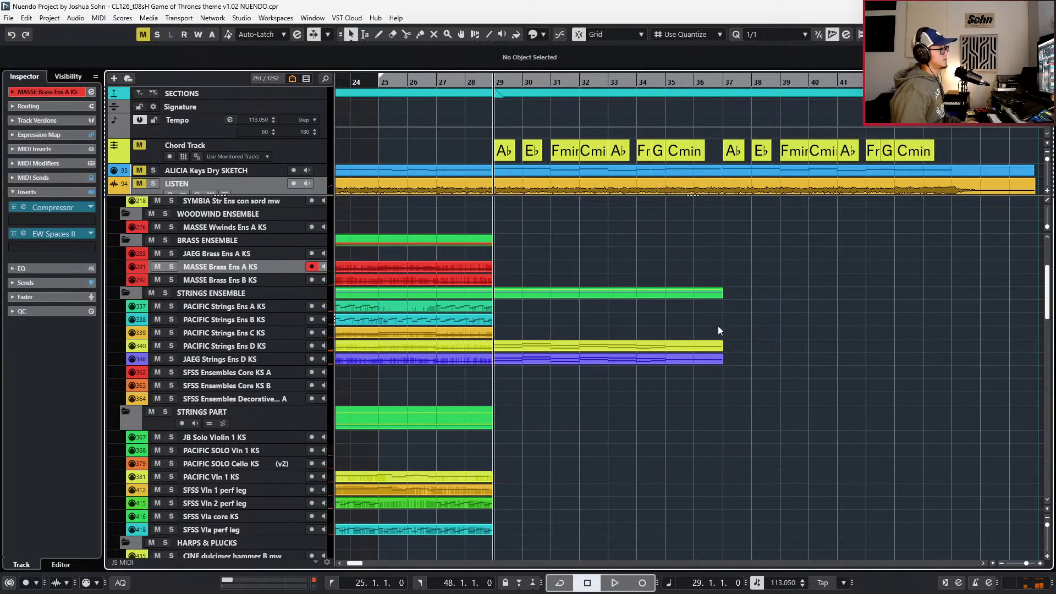
- Duplicate the bar 29 to 37 parts on PACIFIC Strings Ens D and JAEG Strings Ens D so the copies start at bar 37
left_click_drag(718, 326, 682, 377)
key("KP_Add")
key("KP_Add")
key("KP_Add")
key("KP_Add")
key("KP_Add")
key("KP_Add")
key("KP_Add")
key("KP_Add")
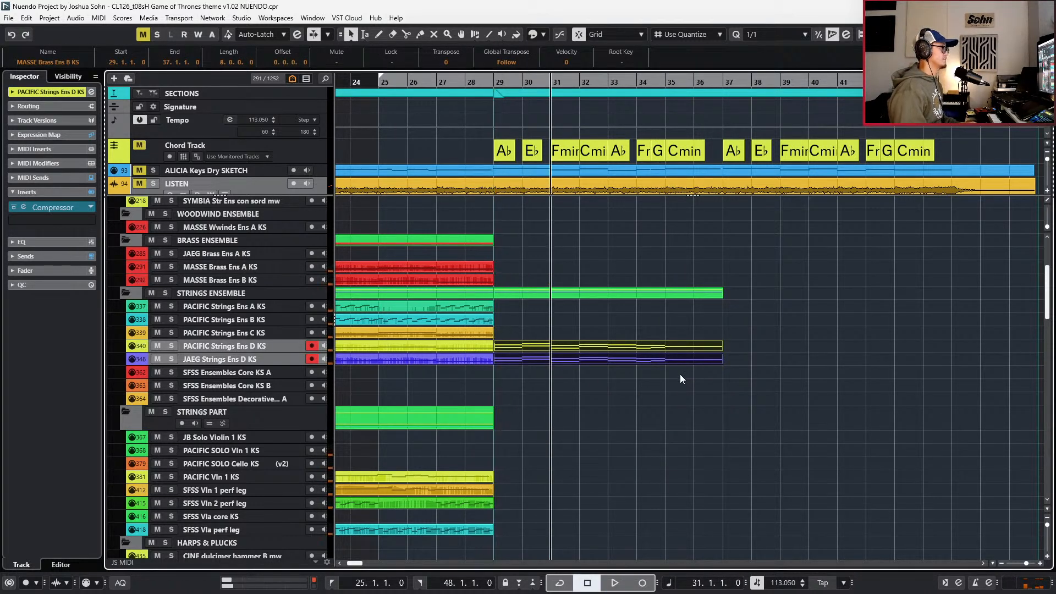
key("ctrl+d")
- Move the playhead back to bar 28
key("KP_Subtract")
key("KP_Subtract")
key("KP_Subtract")
key("KP_Subtract")
key("KP_Subtract")
key("KP_Subtract")
key("KP_Subtract")
key("KP_Subtract")
key("KP_Subtract")
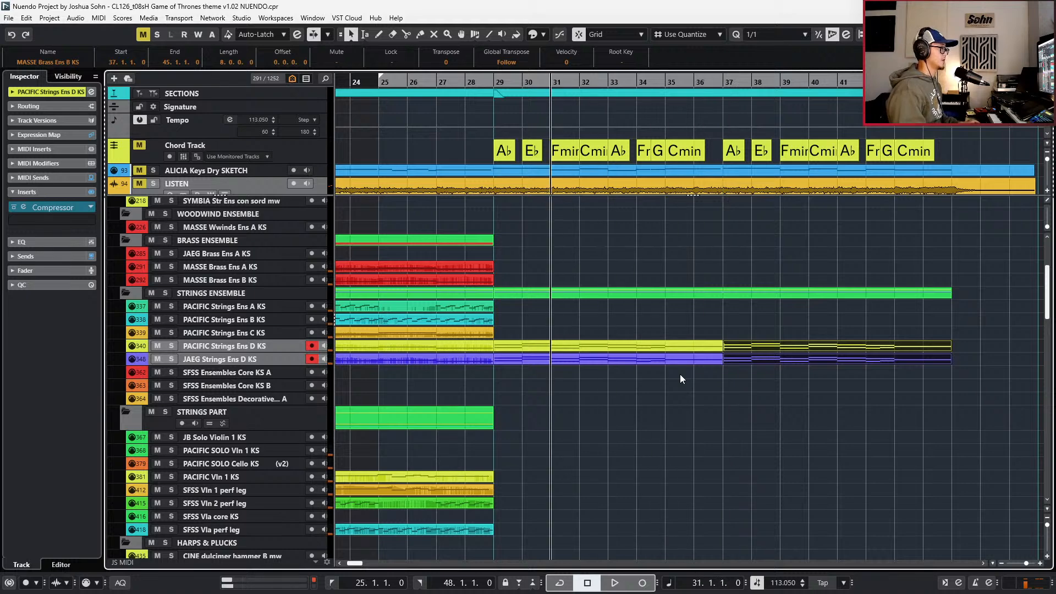
- Glue the parts on PACIFIC Strings Ens D and JAEG Strings Ens D into one continuous part each, from bar 13 to bar 45
scroll(682, 377, "down", 3)
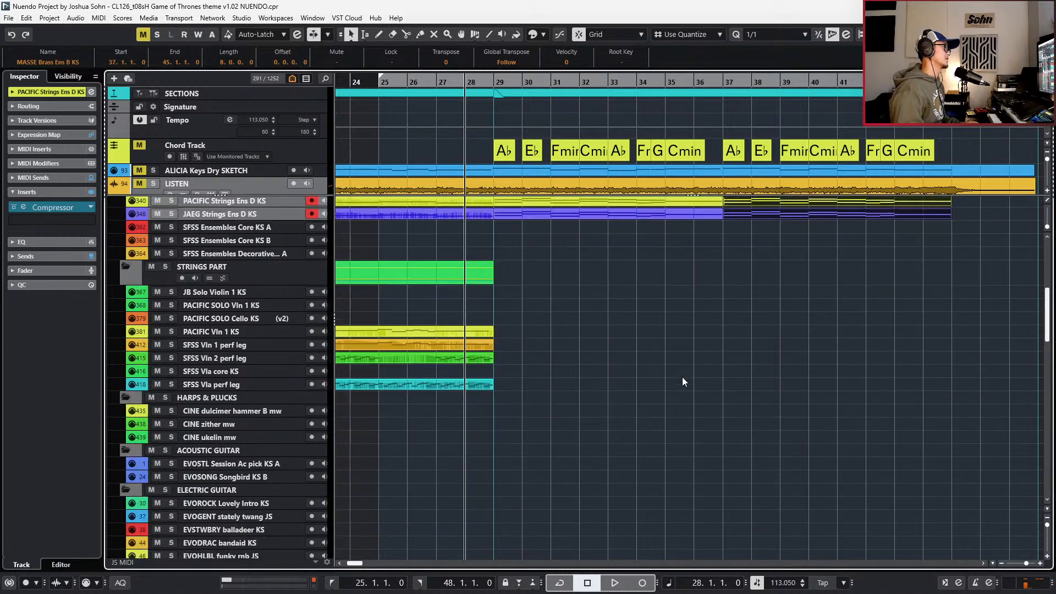
scroll(759, 368, "up", 5)
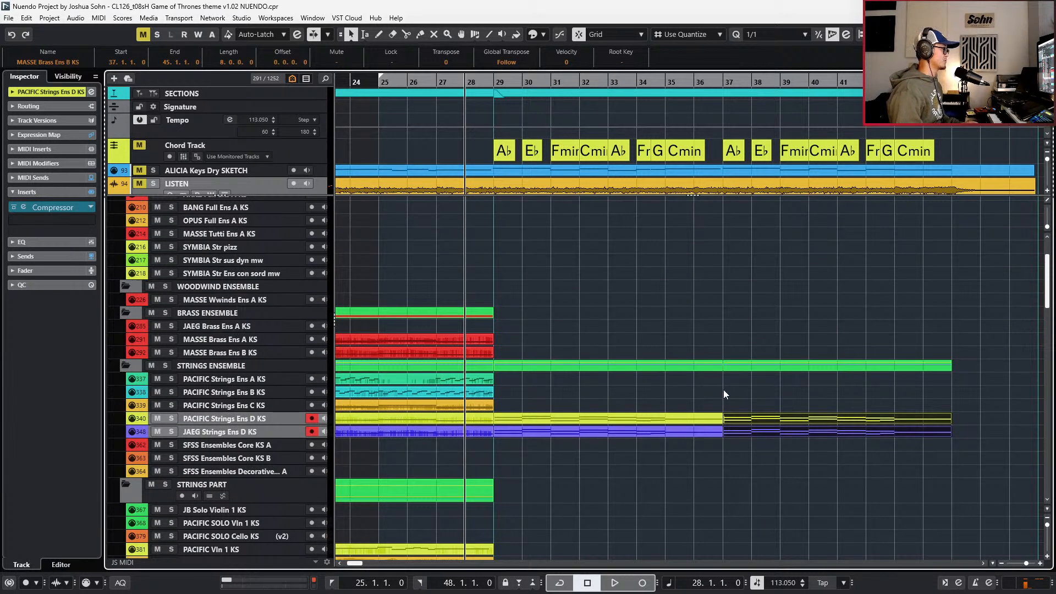
scroll(709, 418, "down", 5)
scroll(651, 409, "up", 2)
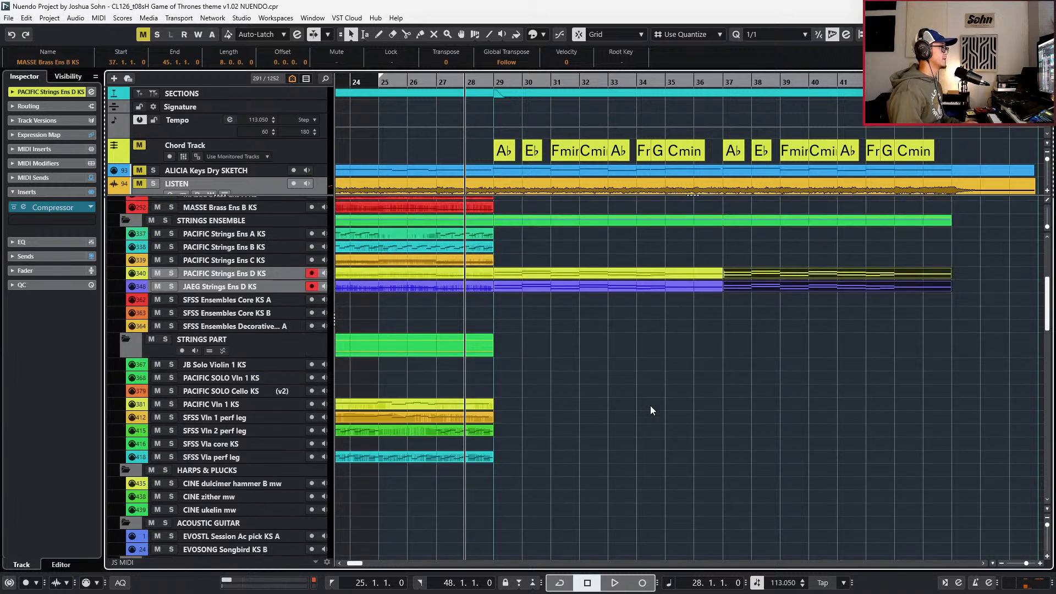
left_click_drag(659, 262, 505, 285)
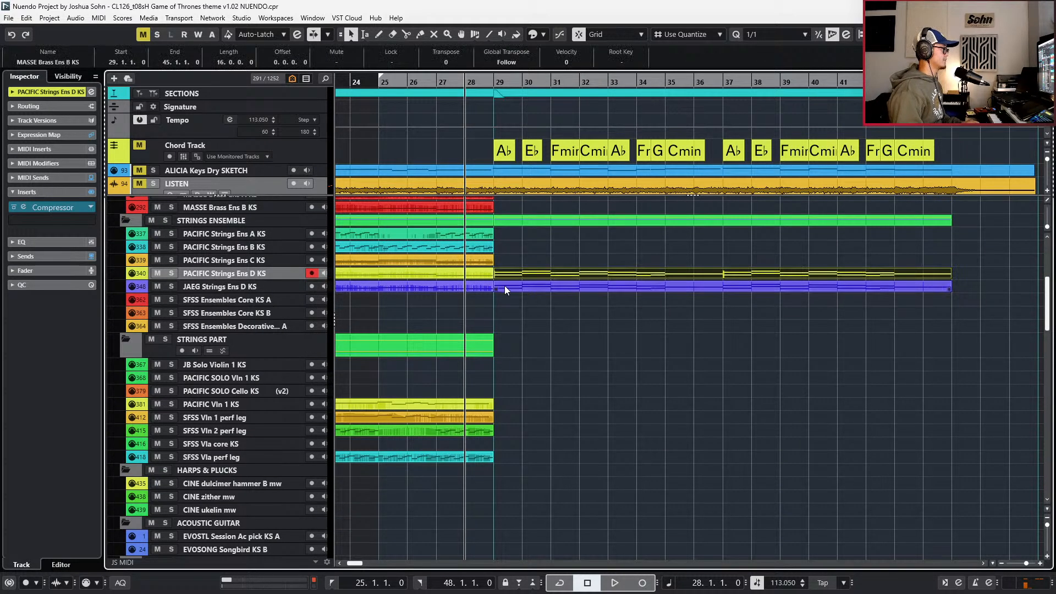
left_click(484, 278)
left_click(484, 288)
left_click(503, 287)
left_click(504, 277)
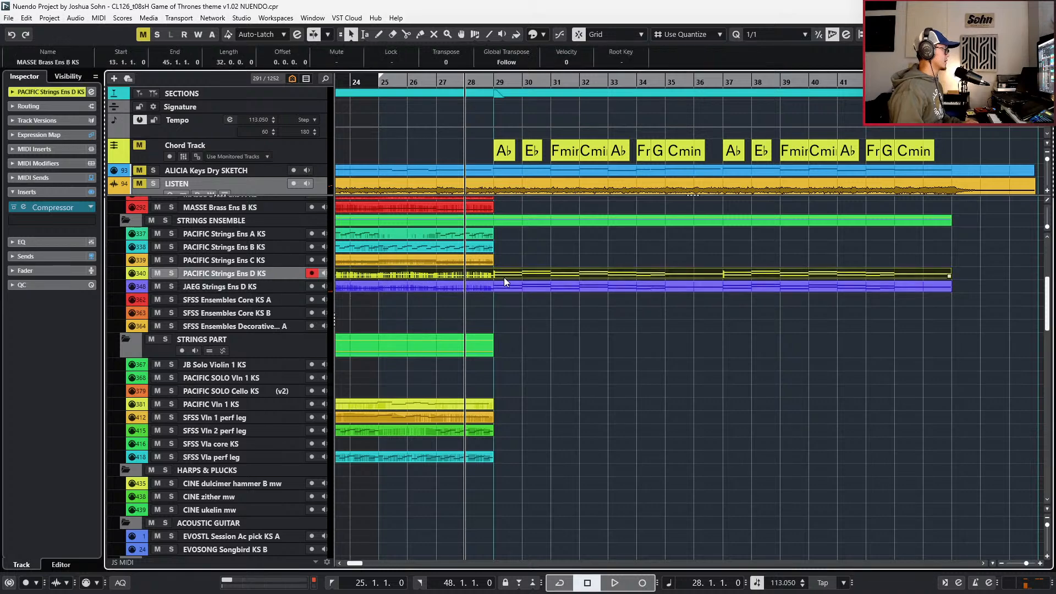
left_click(505, 285)
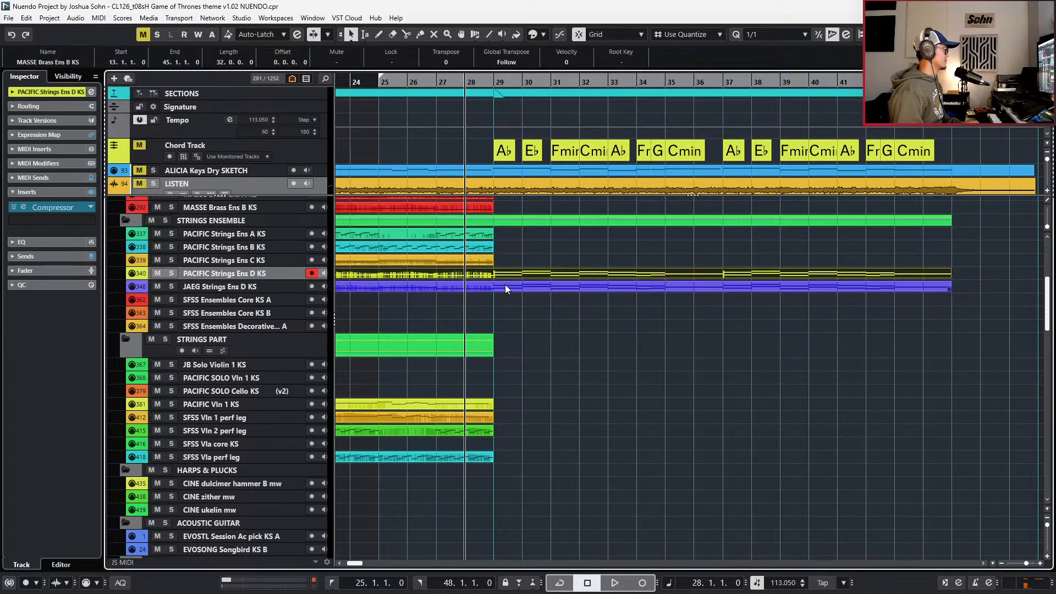
left_click(505, 285)
- Open the JAEG Strings Ens D part, examine its notes from bar 13 onward, and close the note editor
double_click(507, 285)
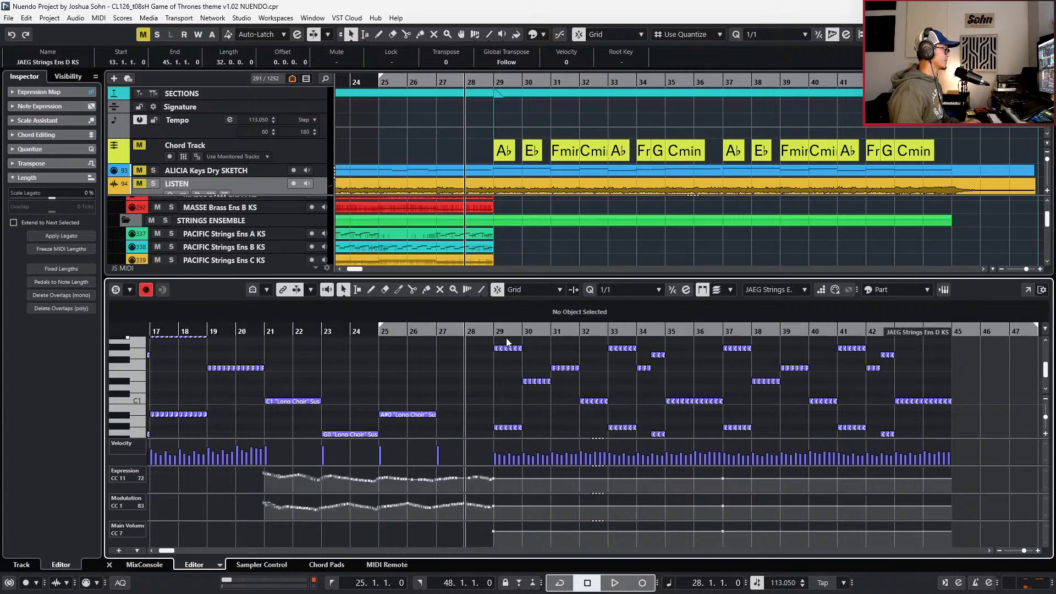
scroll(517, 358, "down", 2)
scroll(530, 388, "left", 3)
scroll(482, 395, "up", 2)
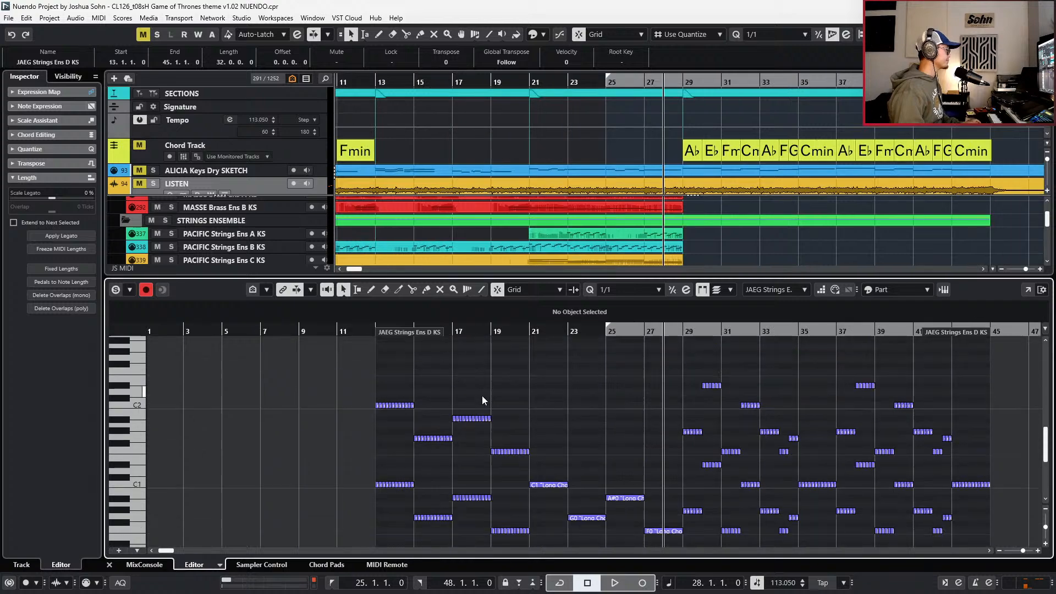
key("Return")
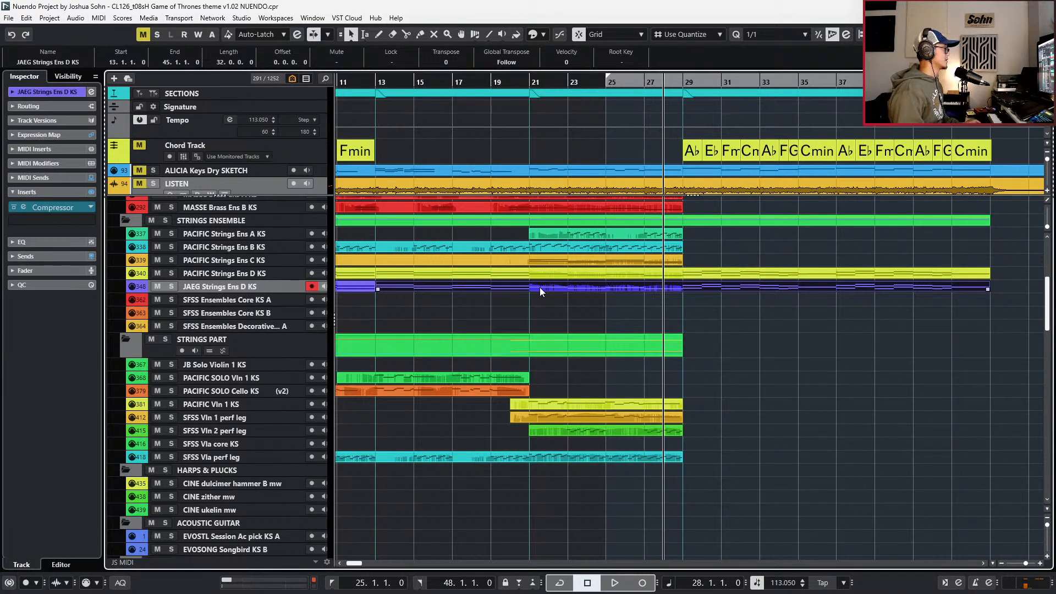
- Glue the earlier parts from bar 5 onto the long PACIFIC Strings Ens D and JAEG Strings Ens D parts
scroll(539, 287, "down", 1)
scroll(540, 287, "left", 4)
scroll(540, 287, "right", 3)
left_click(571, 276)
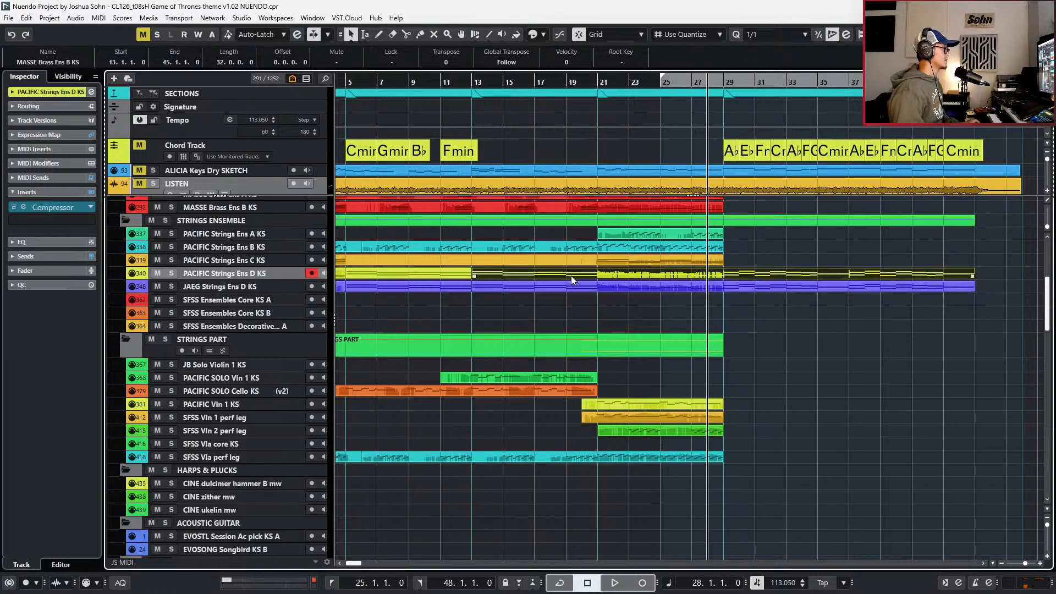
scroll(658, 286, "right", 3)
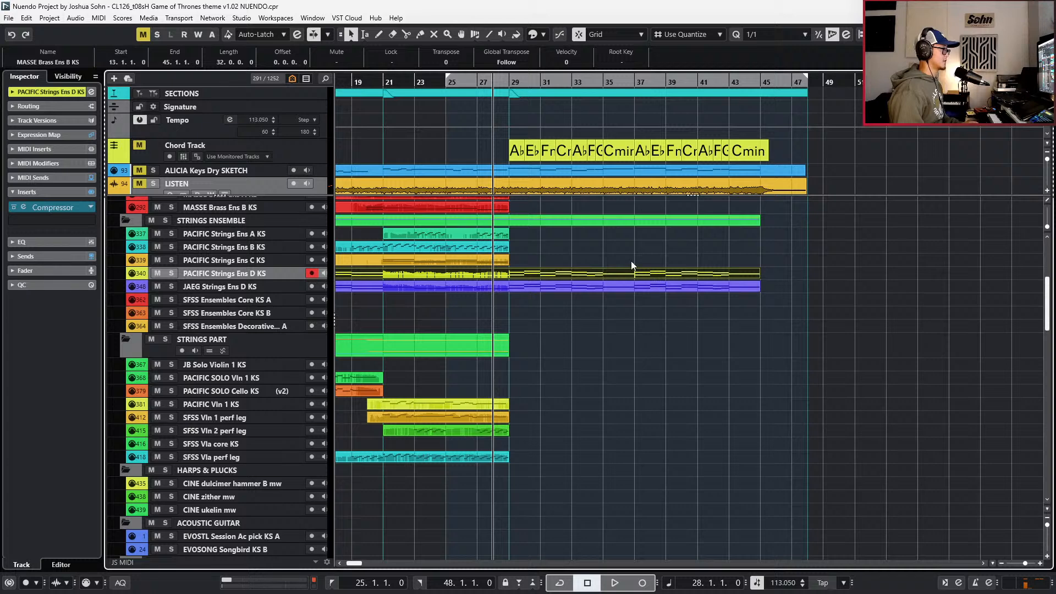
scroll(616, 264, "left", 4)
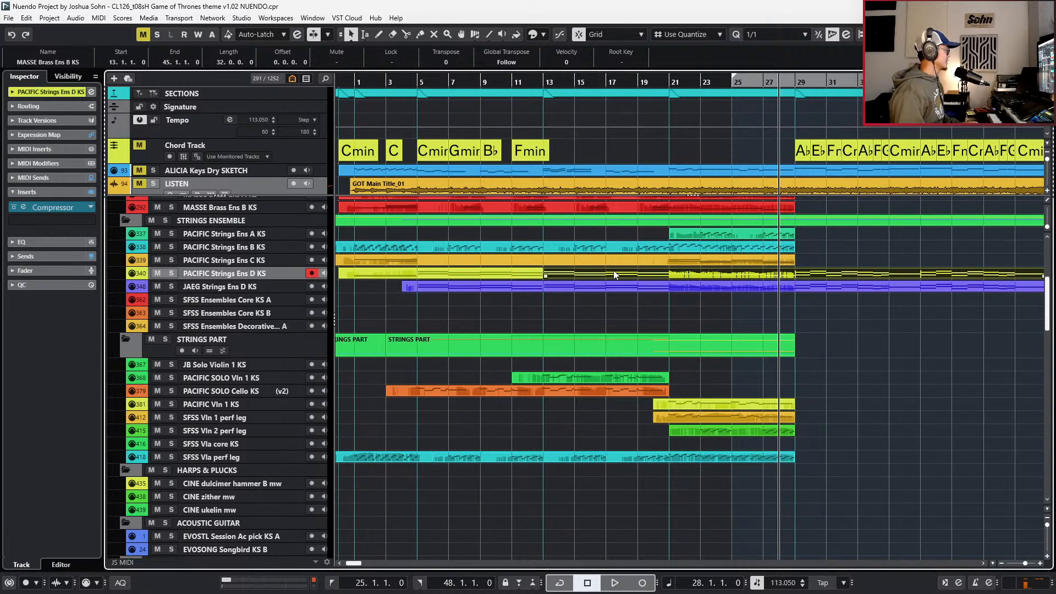
left_click(455, 284)
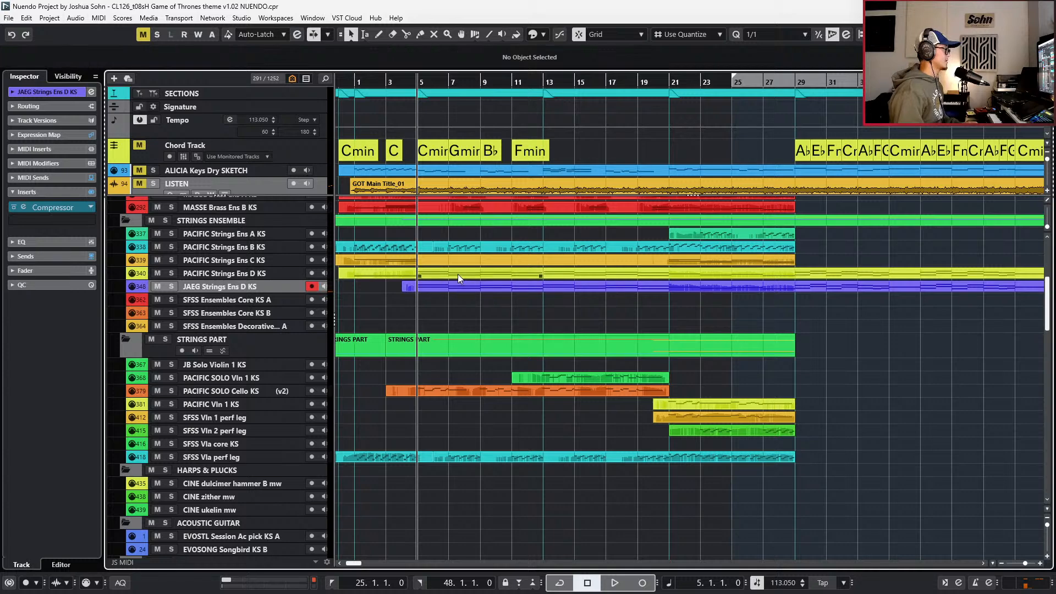
left_click(457, 273)
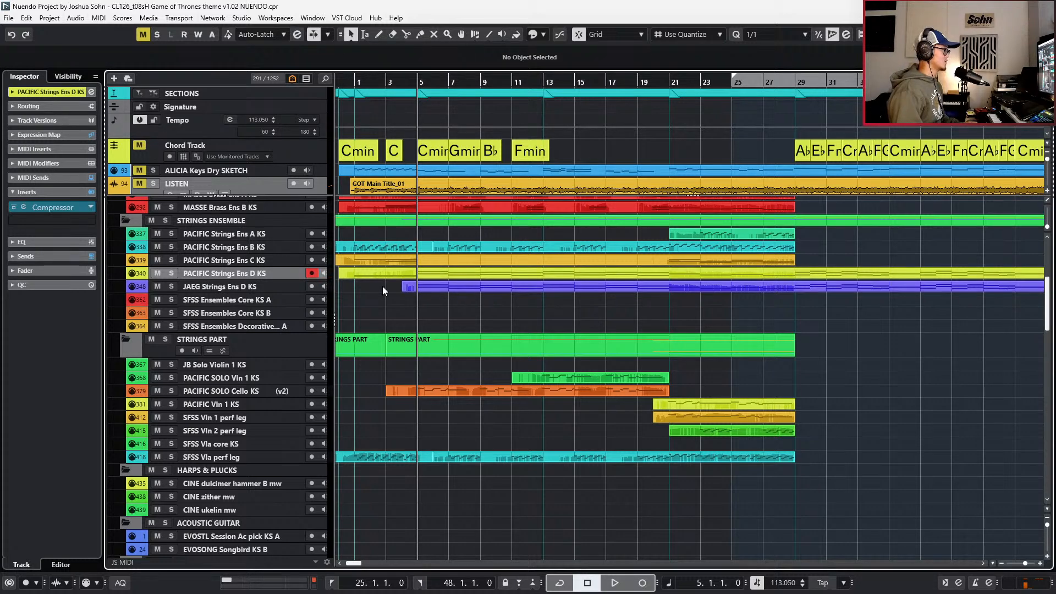
left_click(405, 286)
- Open the PACIFIC Strings Ens D part from bar 5 and mute its upper-octave short notes between bars 5 and 21
double_click(444, 272)
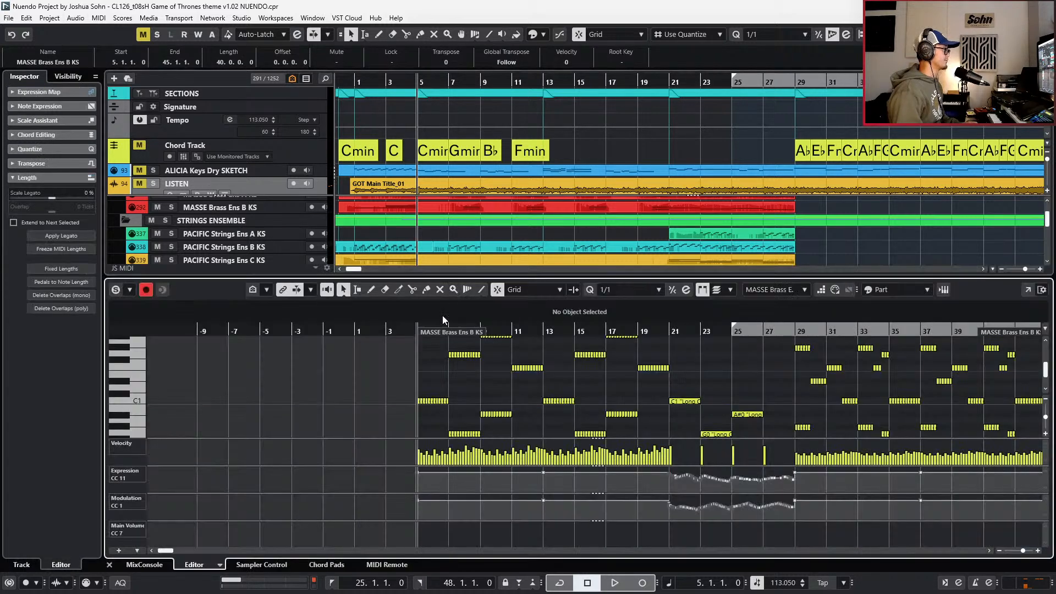
scroll(437, 362, "up", 4)
left_click_drag(390, 381, 678, 463)
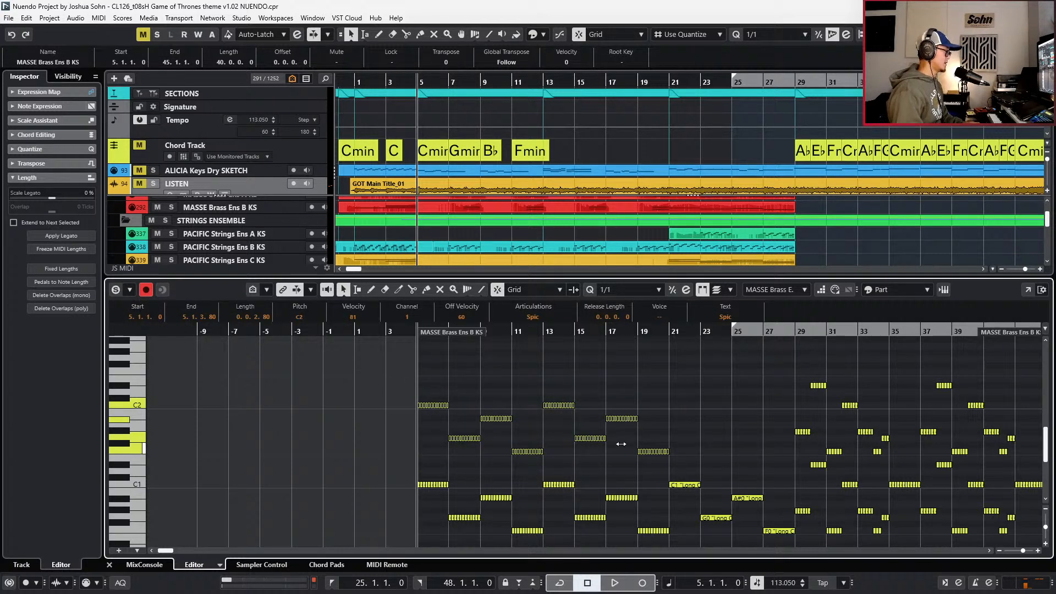
scroll(662, 418, "down", 2)
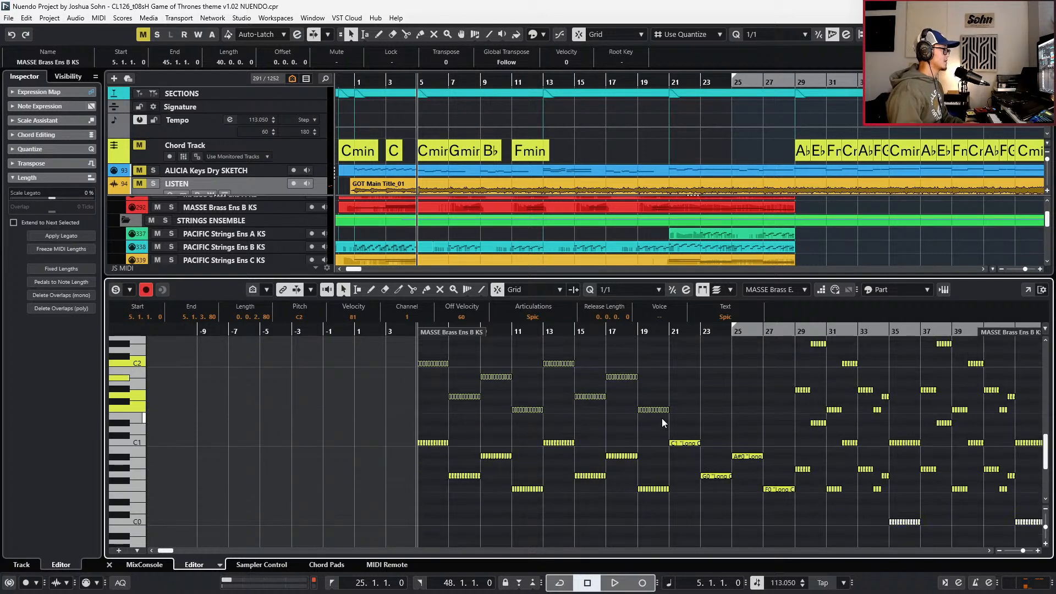
scroll(695, 410, "up", 4)
- Mute the upper-octave short notes between bars 29 and 35 in the PACIFIC Strings Ens D part
scroll(696, 410, "right", 3)
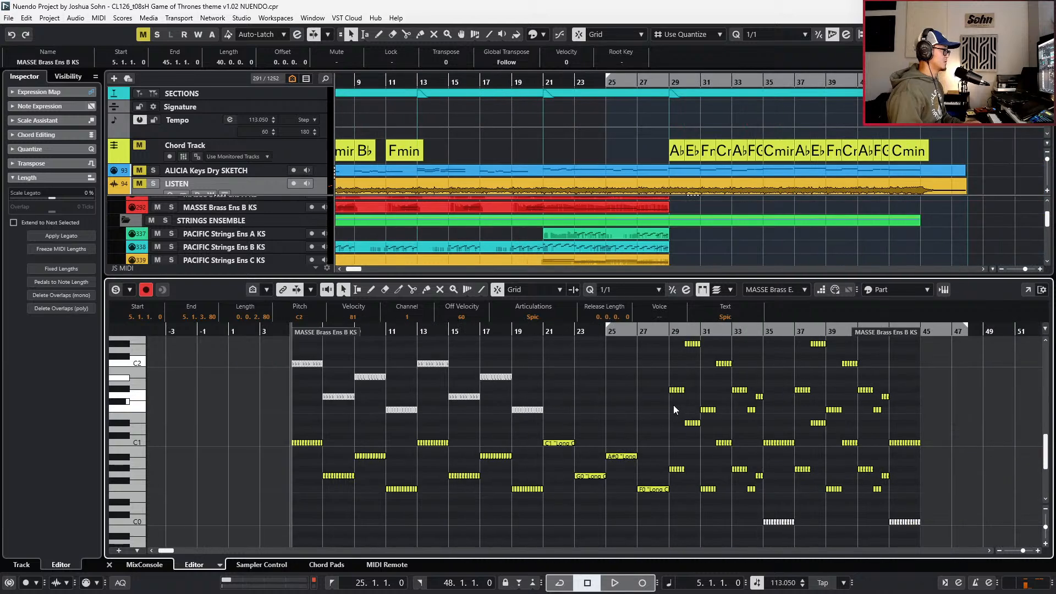
left_click_drag(634, 397, 694, 483)
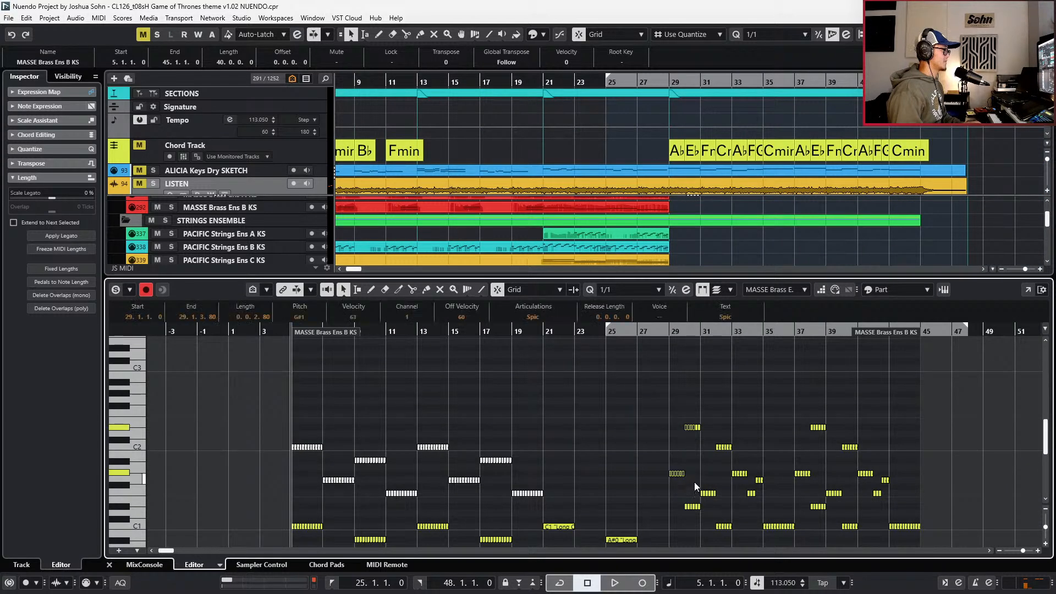
scroll(706, 497, "down", 2)
scroll(710, 449, "right", 3)
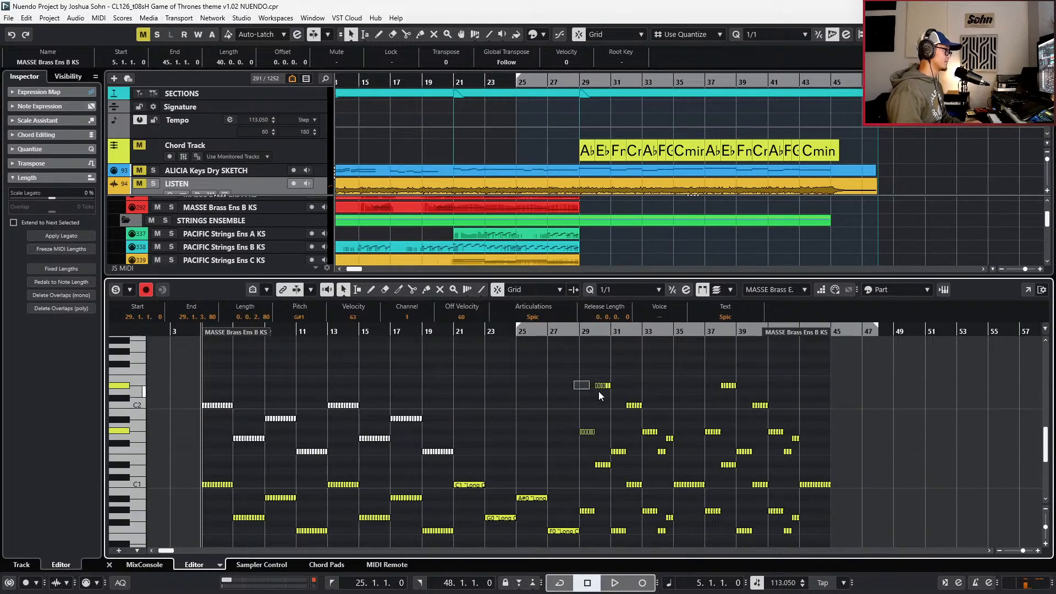
left_click_drag(654, 414, 654, 413)
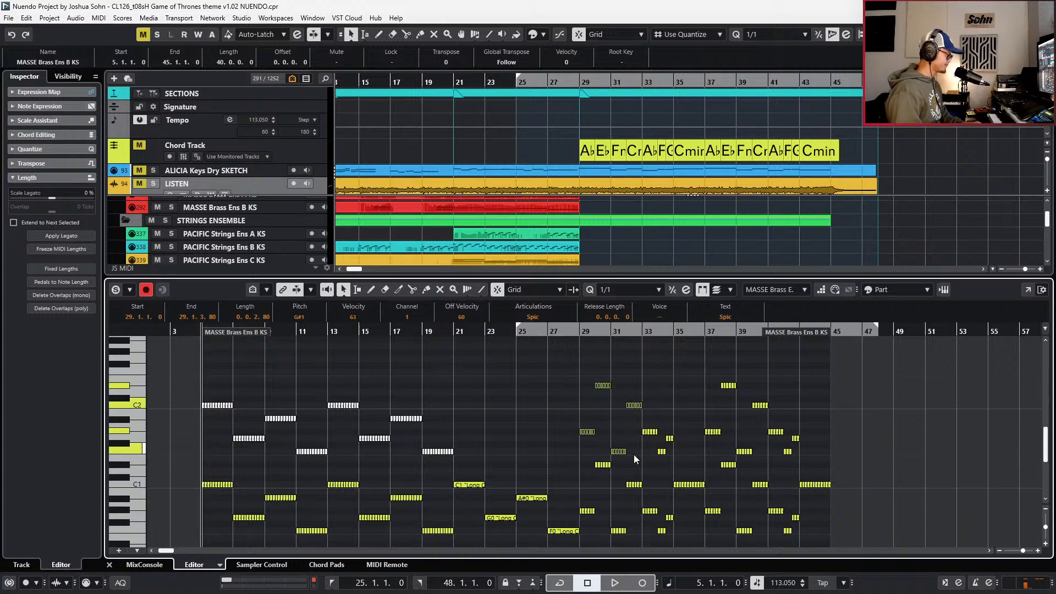
left_click_drag(638, 424, 680, 458)
scroll(682, 454, "down", 2)
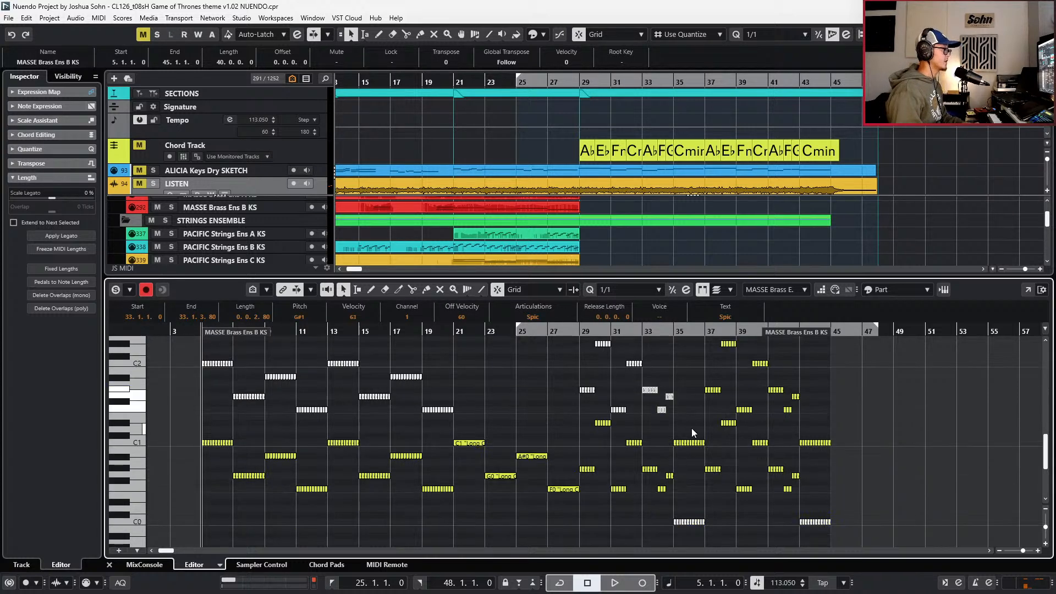
- Transpose the C0 notes at bars 35 and 43 of the PACIFIC Strings Ens D part up one octave
left_click_drag(649, 512, 812, 539)
key("shift+Up")
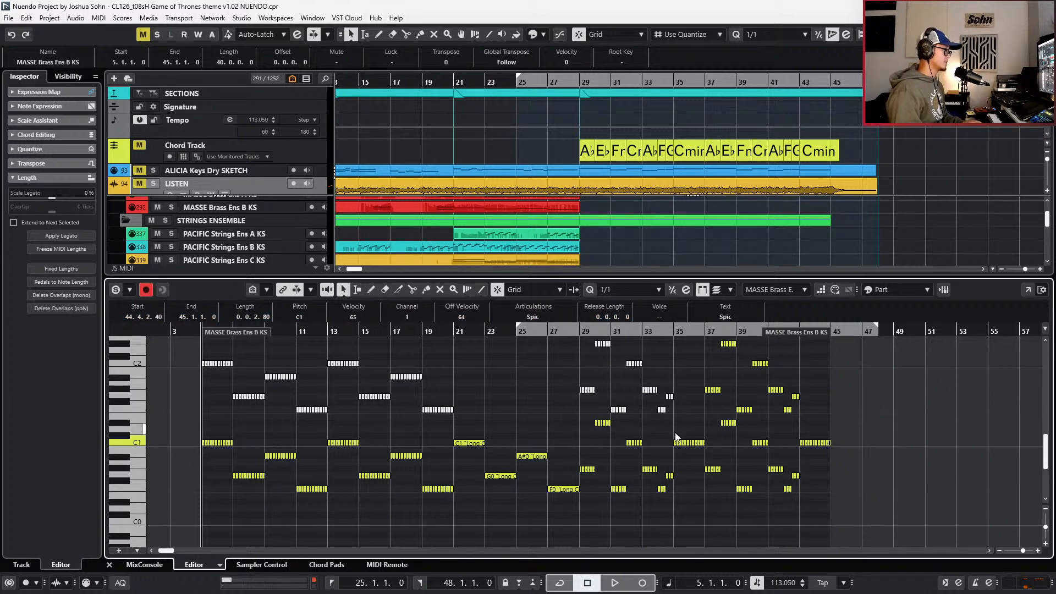
left_click(700, 373)
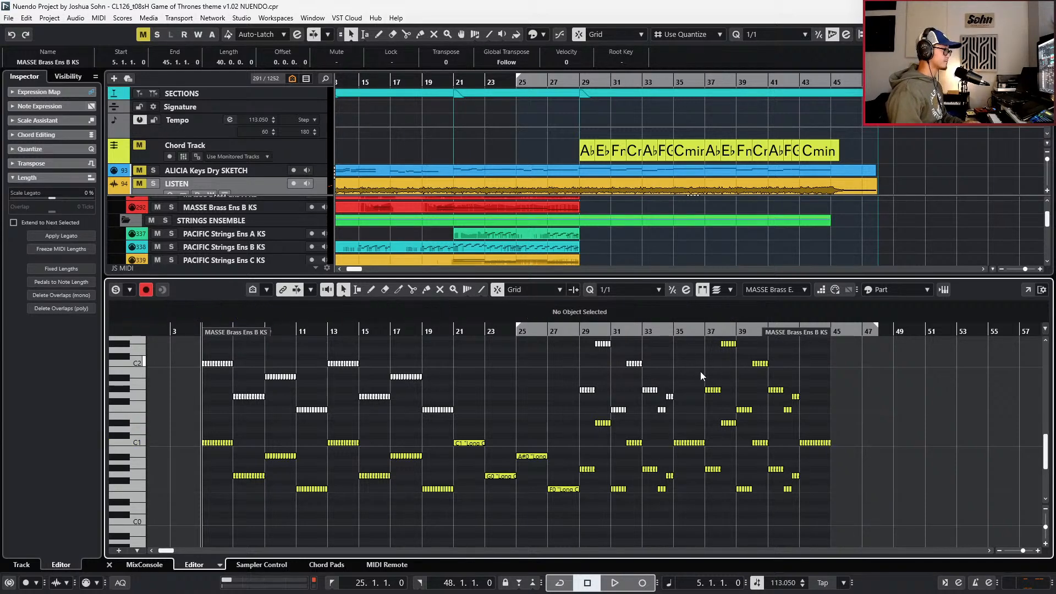
- Mute the remaining upper-octave short notes between bars 37 and 45 of the PACIFIC Strings Ens D part
left_click_drag(728, 395, 809, 414)
left_click(709, 348)
left_click(732, 344)
left_click(813, 424)
- Close the note editor and play from bar 5 with PACIFIC Strings Ens D and JAEG Strings Ens D soloed
key("space")
key("ctrl+e")
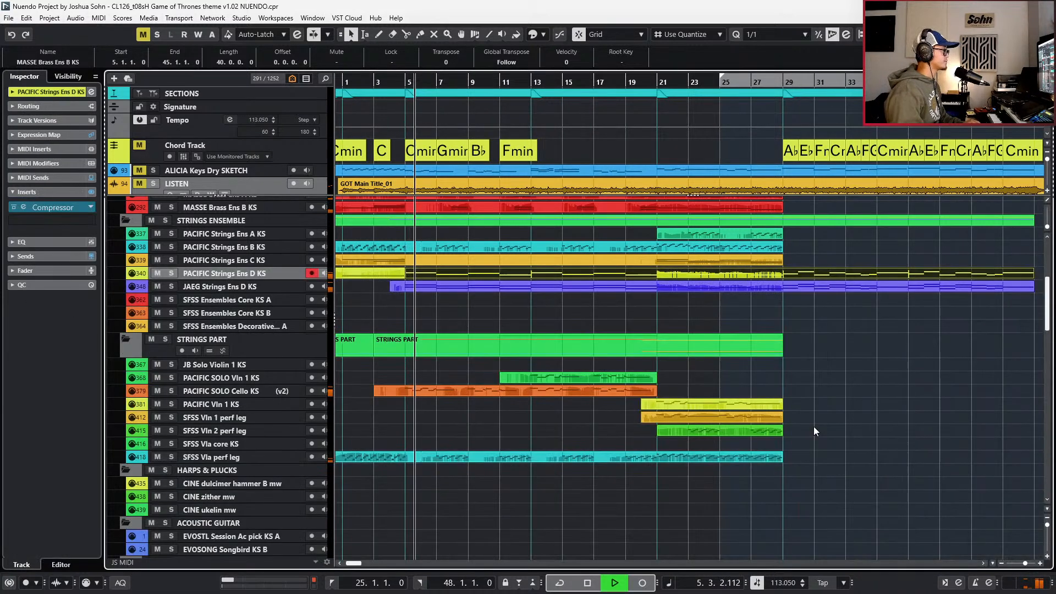
left_click(503, 291)
key("s")
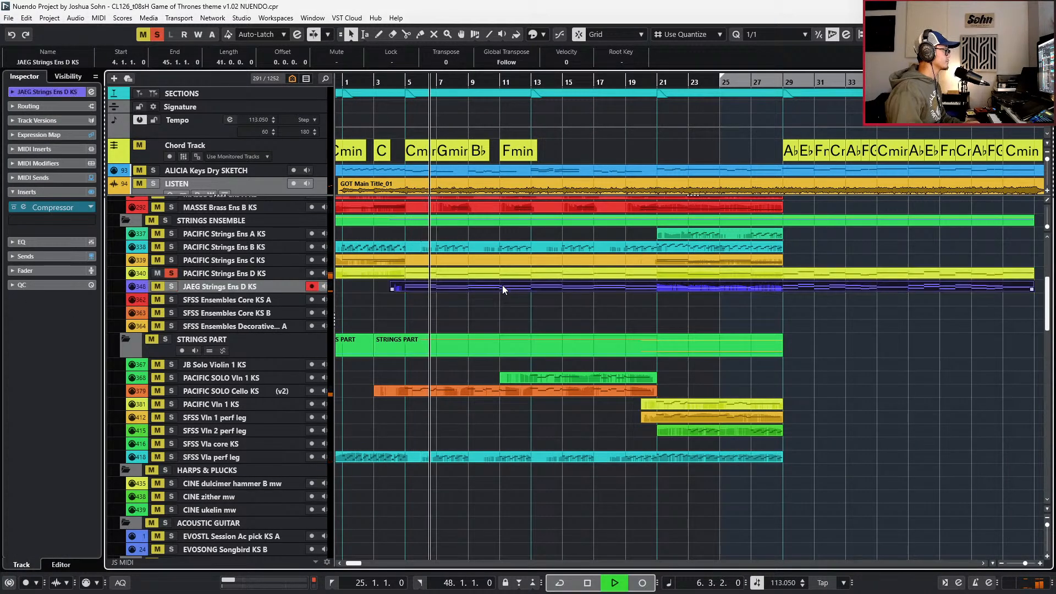
- Open the JAEG Strings Ens D part and mute its upper-octave short notes in bars 5 to 21 and 29 to 31
key("ctrl+e")
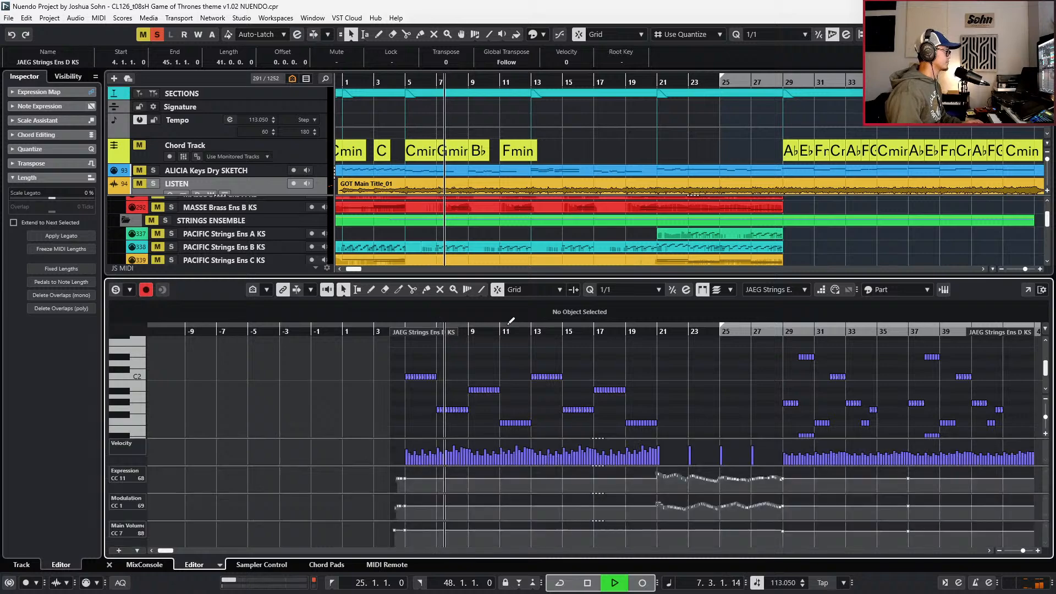
left_click_drag(396, 361, 680, 437)
scroll(680, 438, "right", 2)
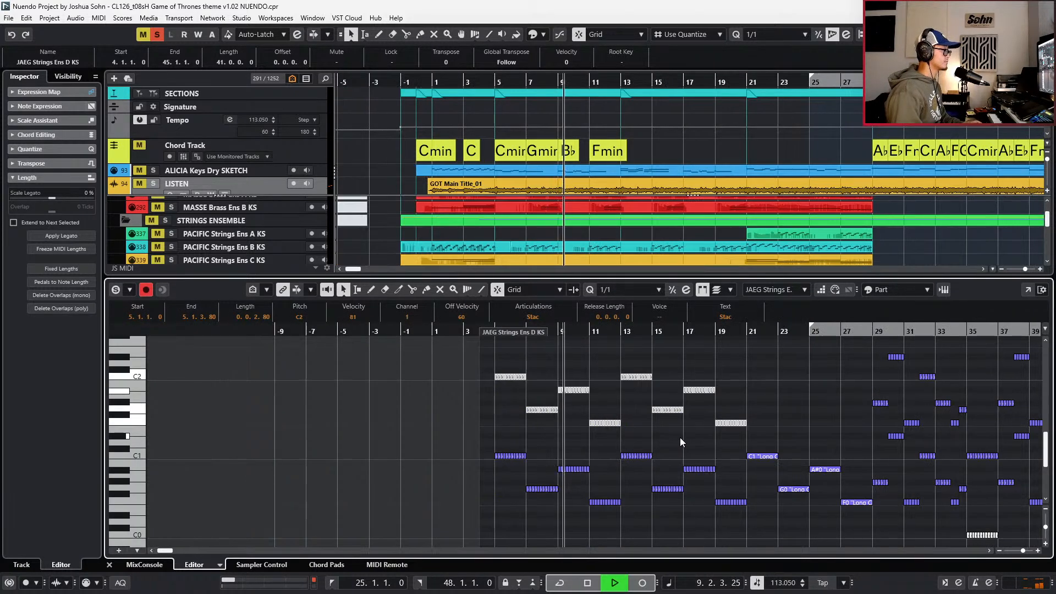
left_click_drag(586, 355, 645, 408)
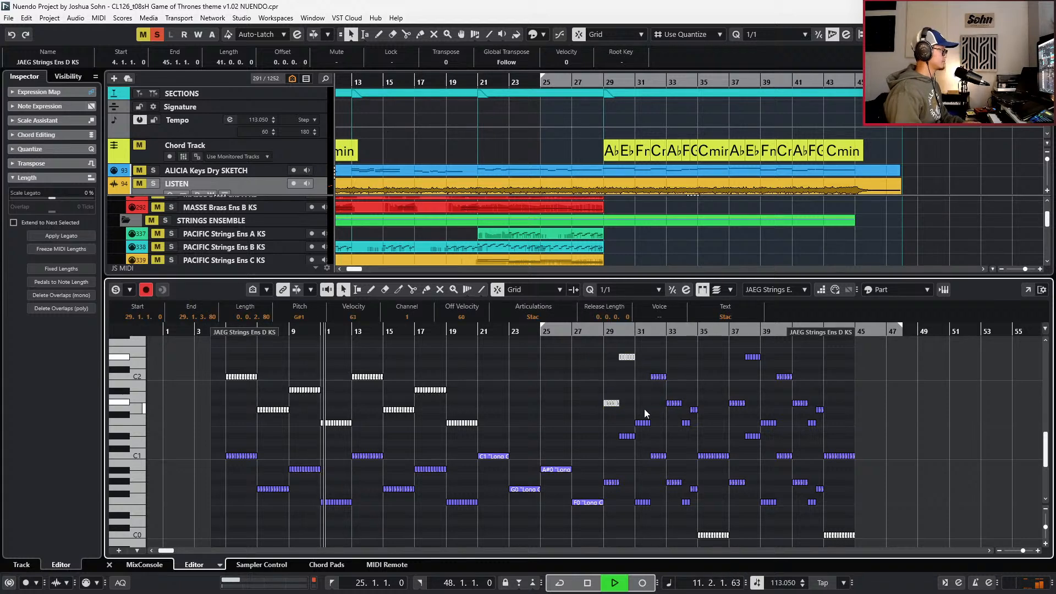
- Stop playback and compare the notes of the PACIFIC Strings Ens D and JAEG Strings Ens D parts
key("space")
scroll(462, 260, "left", 4)
scroll(504, 233, "down", 1)
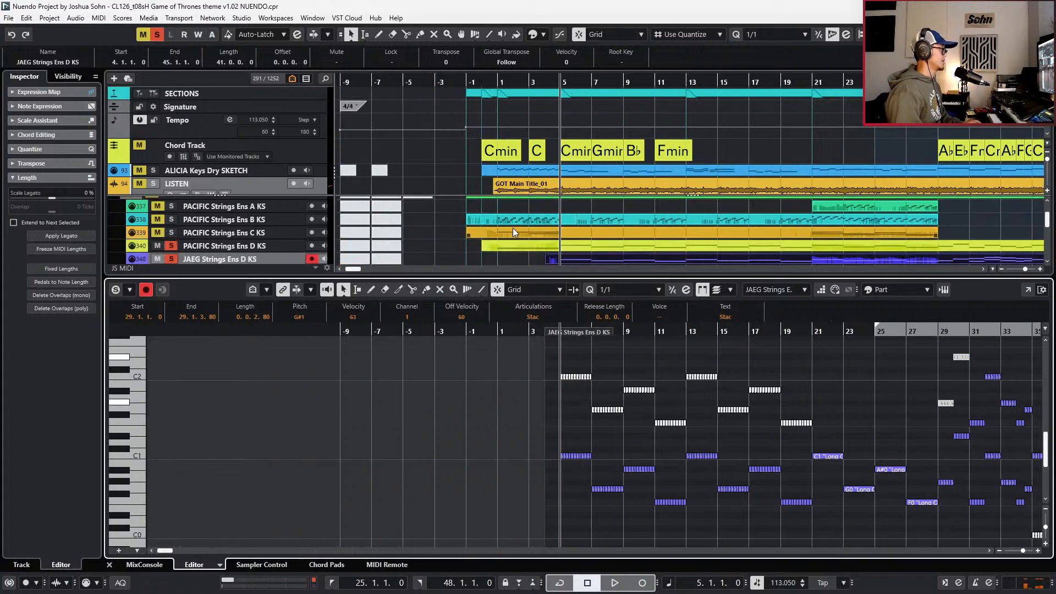
left_click(583, 242)
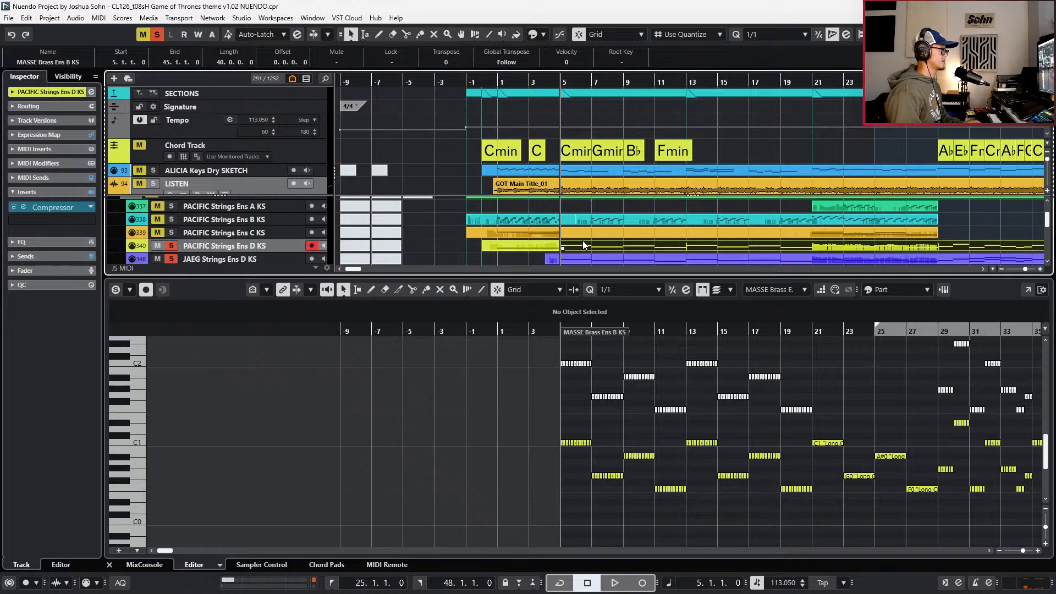
scroll(585, 241, "down", 1)
left_click(592, 234)
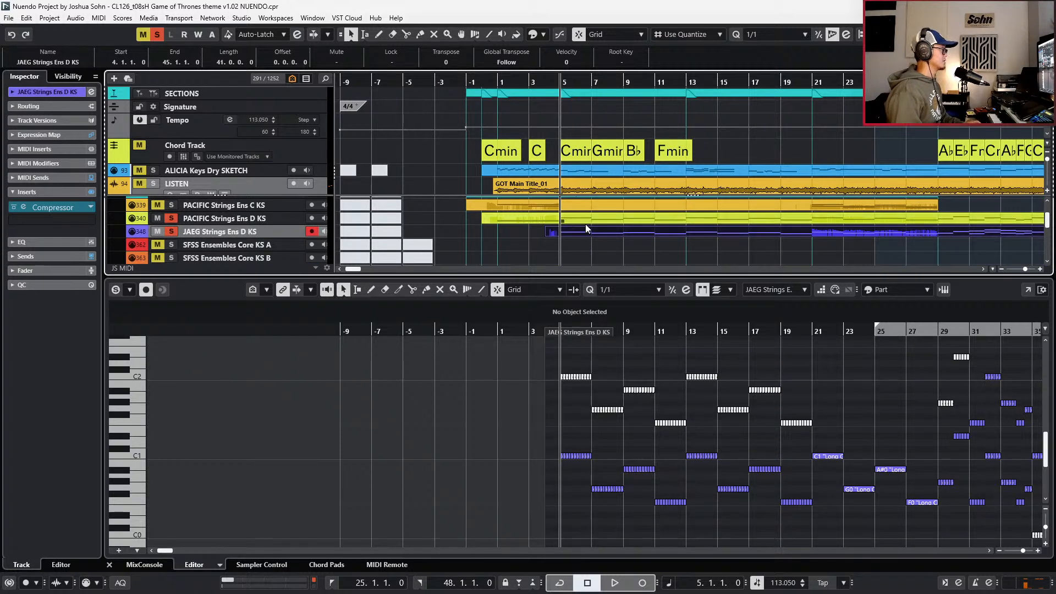
left_click(586, 216)
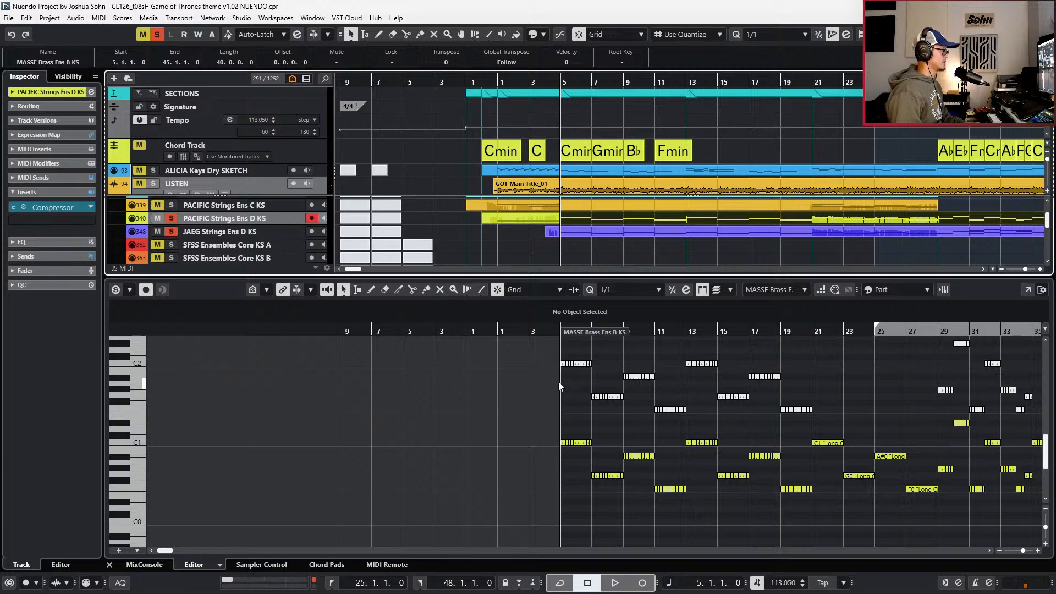
- Swap the muting in the PACIFIC Strings Ens D part so the upper-octave notes sound and the lower notes are muted
right_click(542, 355)
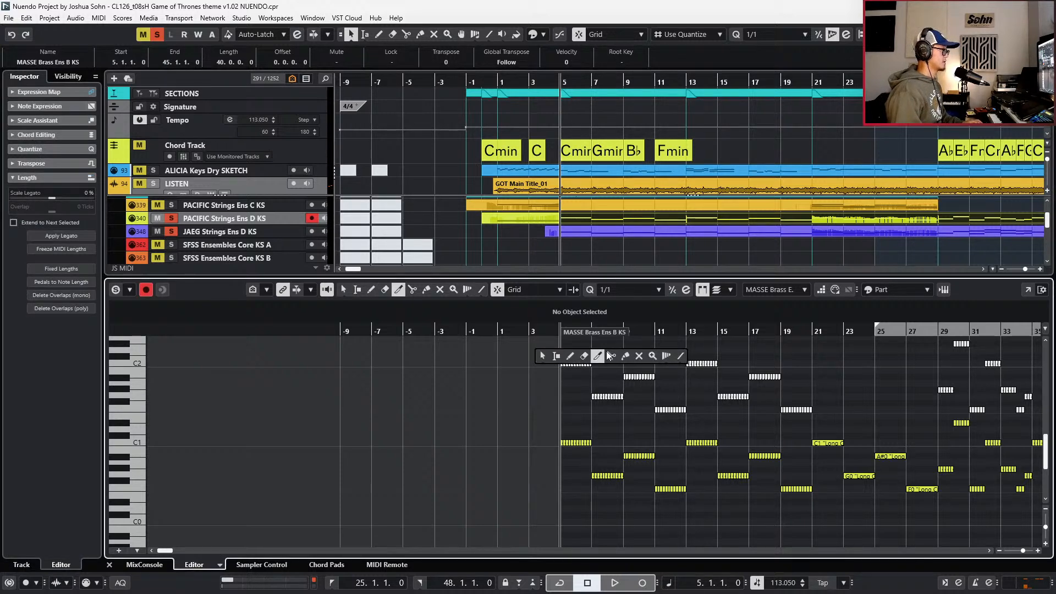
left_click(639, 356)
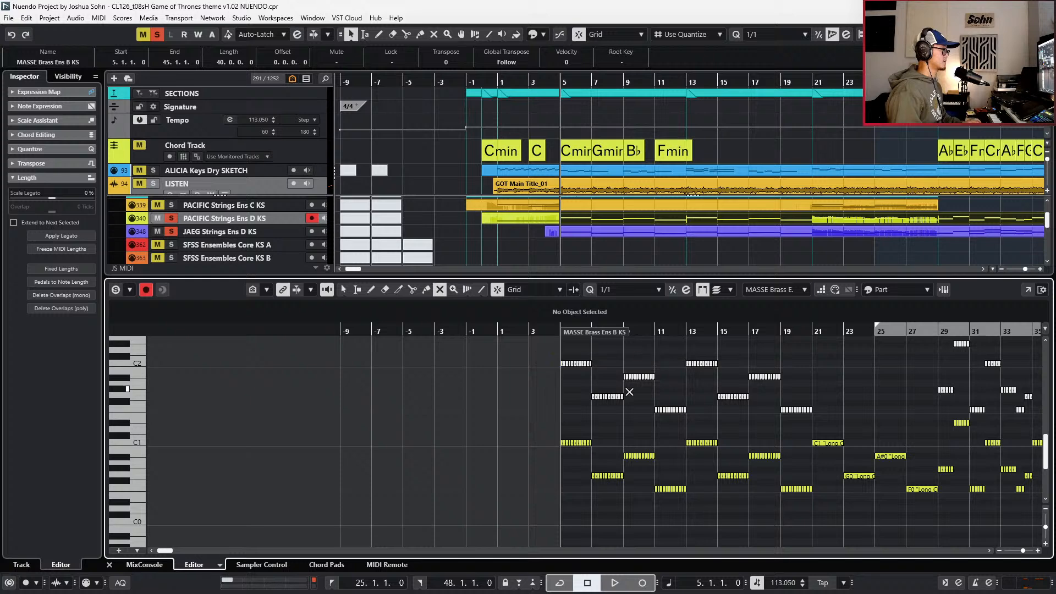
scroll(628, 387, "down", 3)
scroll(628, 387, "up", 4)
key("g")
key("g")
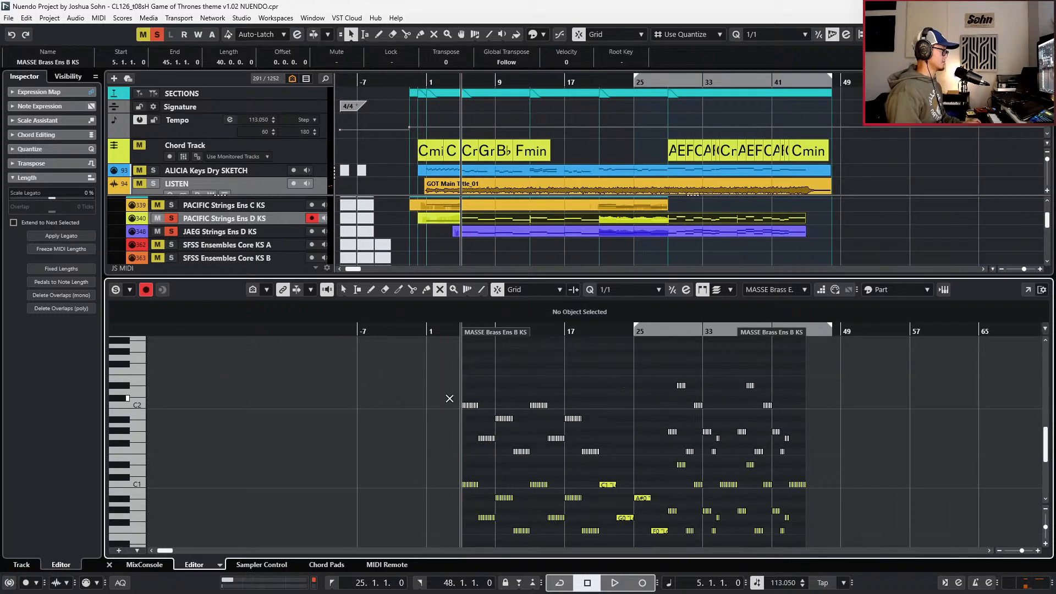
mouse_move(438, 381)
left_mouse_down()
mouse_move(642, 486)
mouse_move(830, 532)
mouse_move(824, 502)
left_mouse_up()
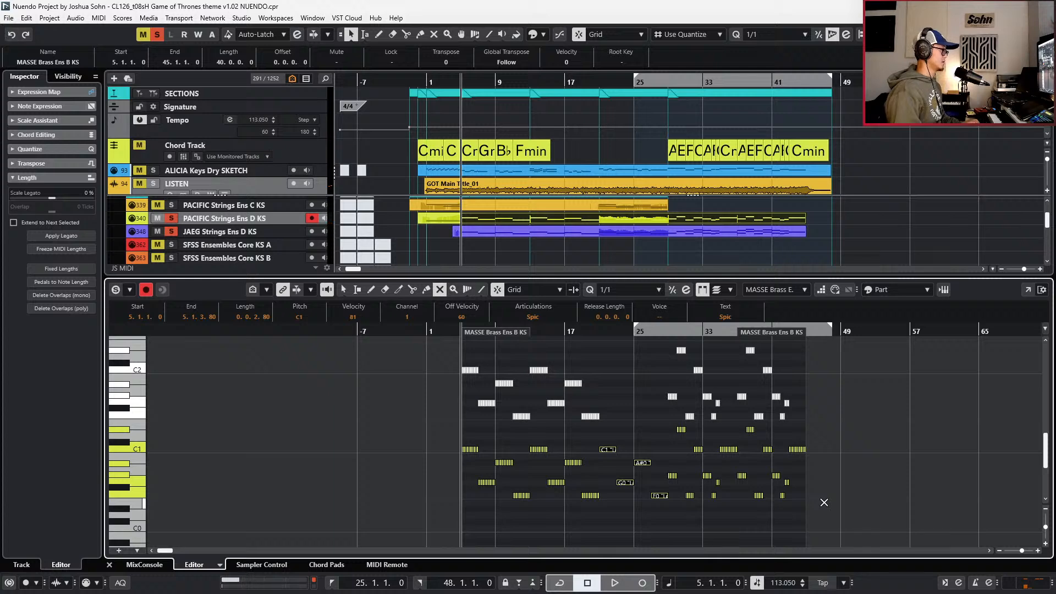
left_click_drag(828, 338, 411, 529)
key("alt+m")
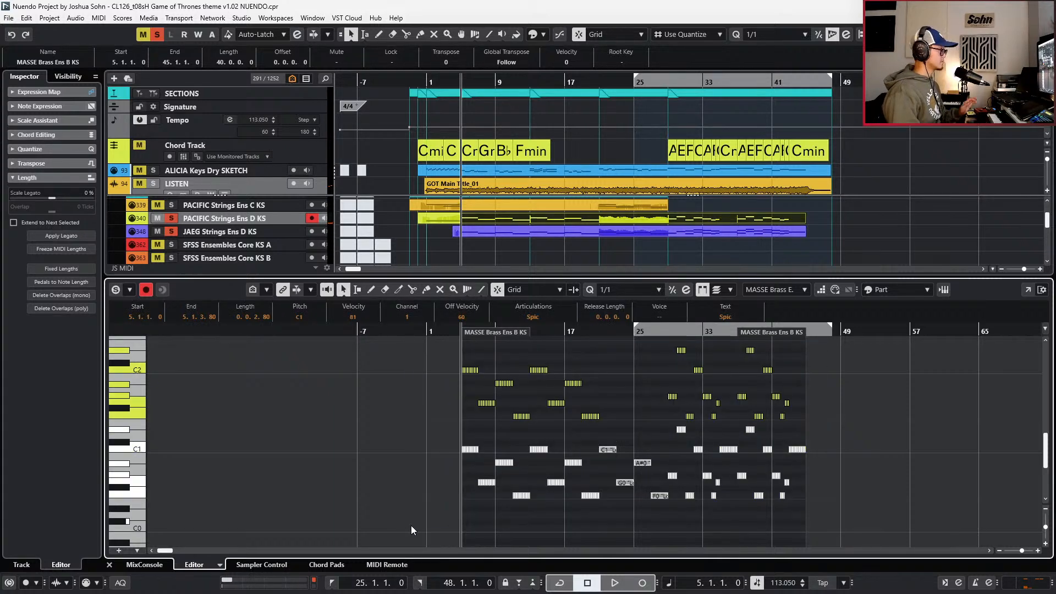
- Play the PACIFIC Strings Ens D part from bar 5, check its notes through bar 45, and close the note editor
scroll(569, 503, "up", 1)
key("space")
scroll(625, 490, "up", 1)
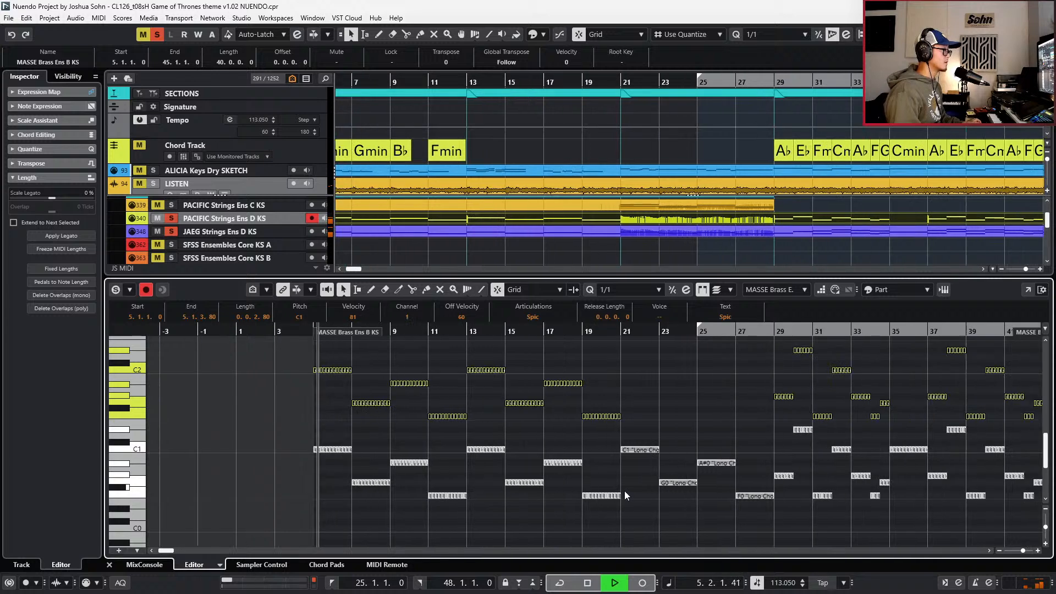
scroll(624, 490, "right", 2)
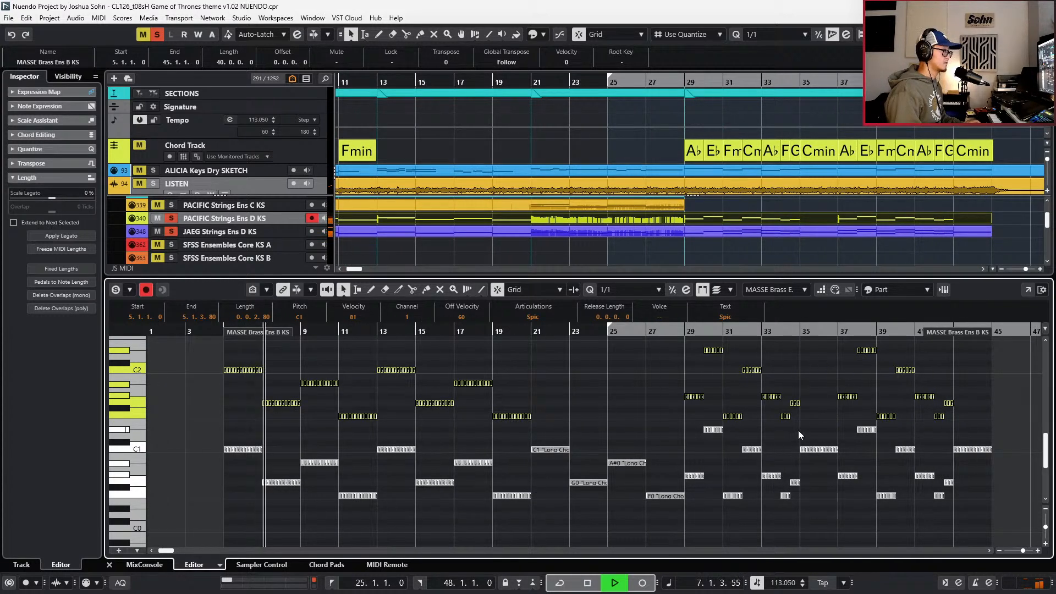
left_click(689, 423)
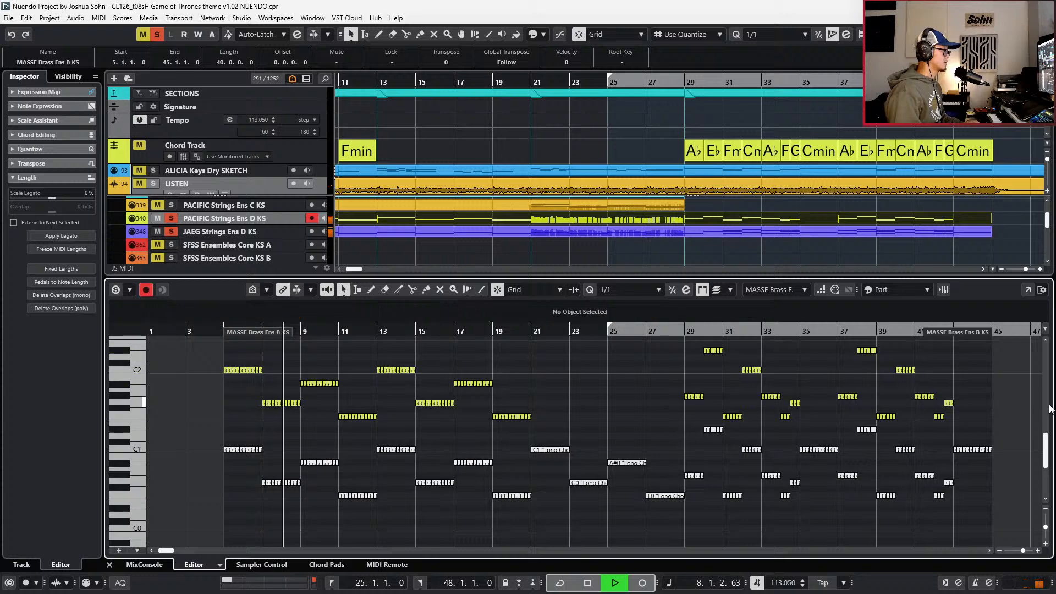
left_click(965, 449)
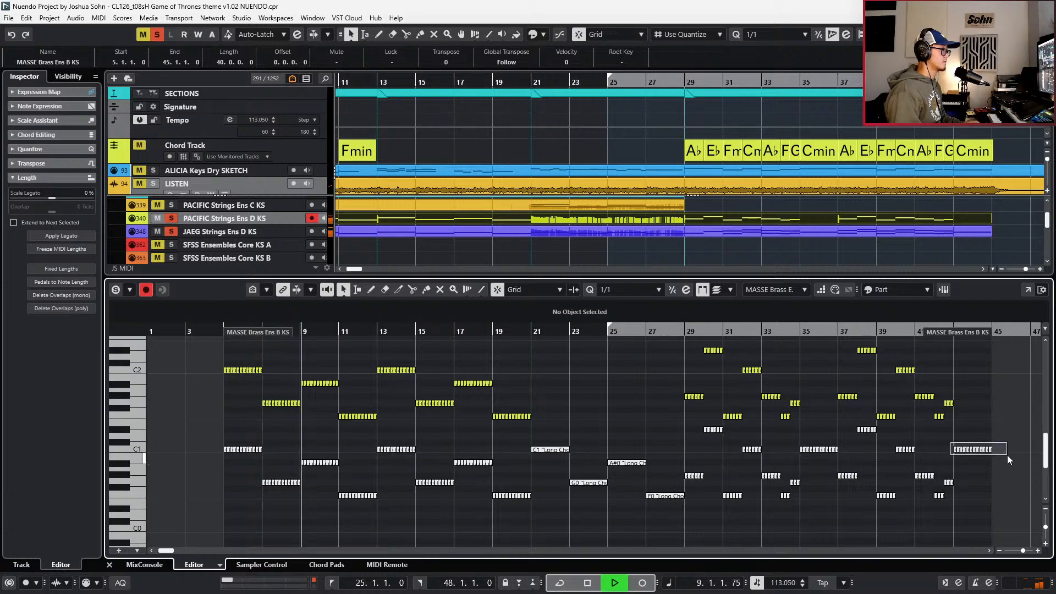
key("space")
key("ctrl+e")
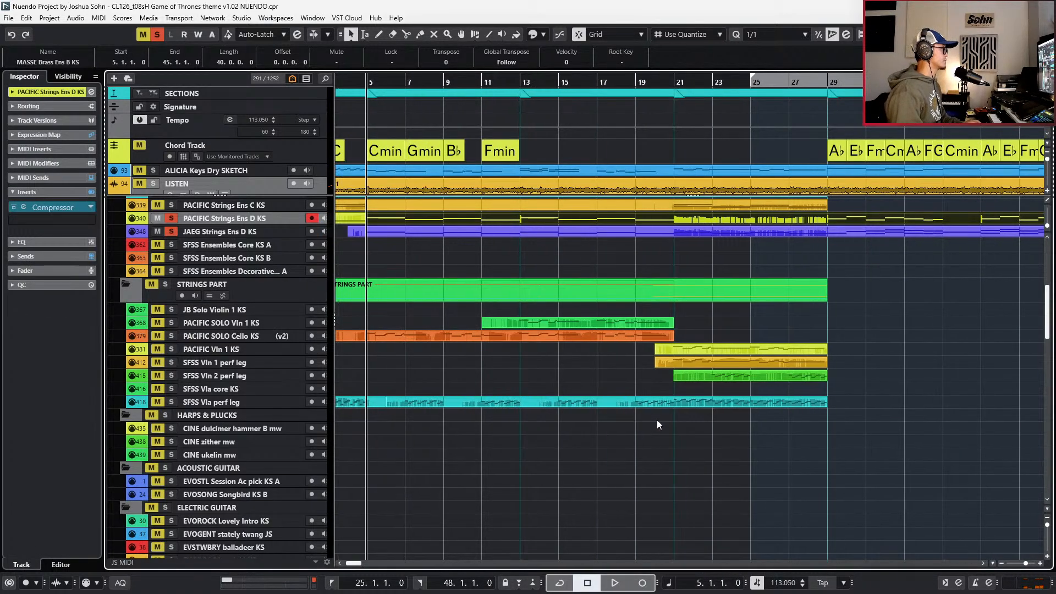
- Open the JAEG Strings Ens D part and mute its upper-octave short notes in bars 31 to 34
double_click(600, 232)
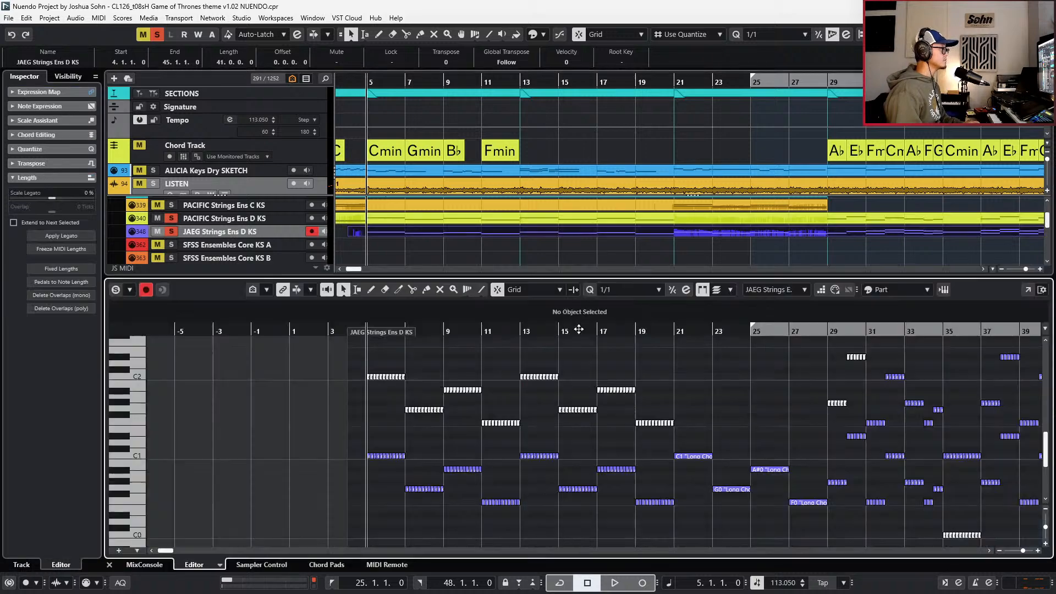
key("g")
key("g")
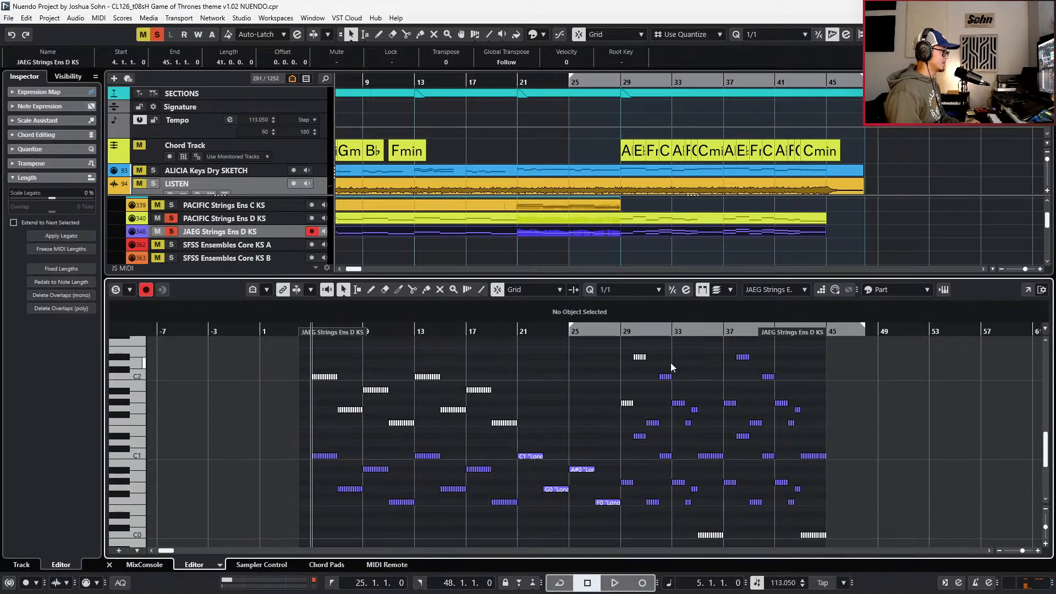
scroll(672, 362, "up", 1)
left_click_drag(658, 425, 659, 425)
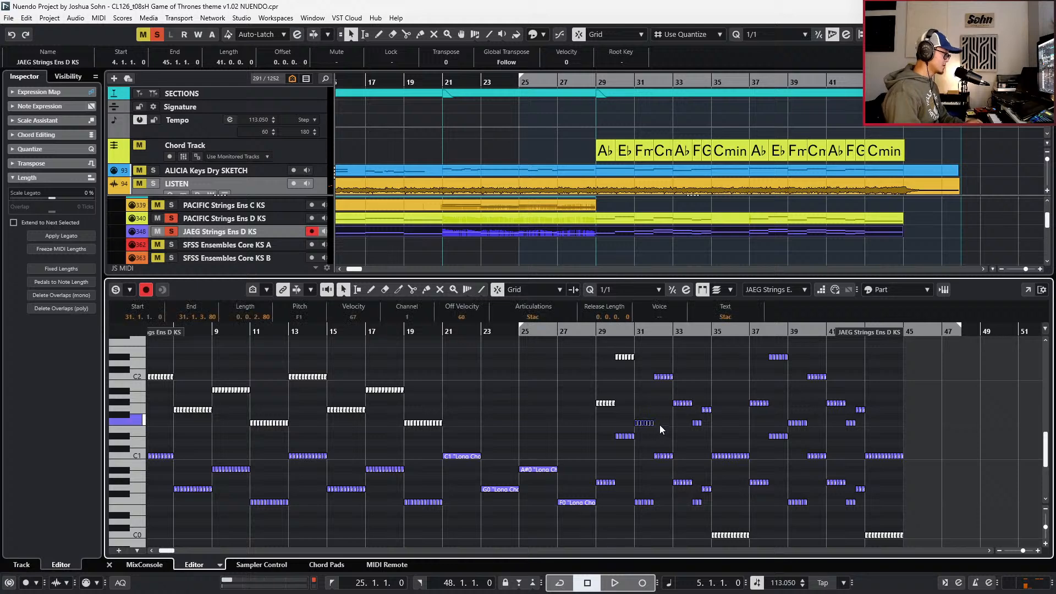
left_click(664, 378, "shift")
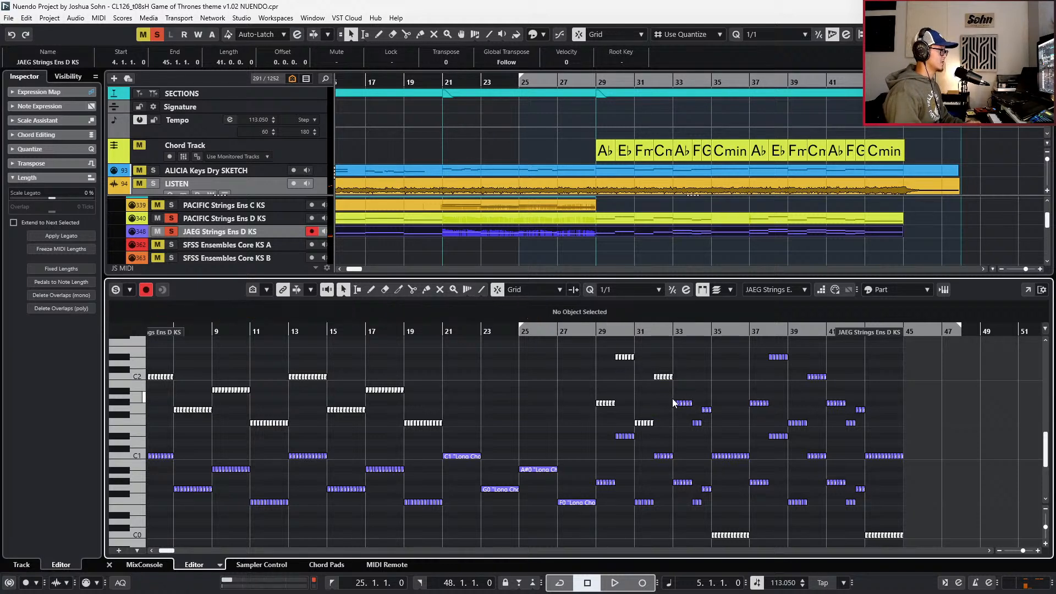
left_click_drag(714, 417, 721, 414)
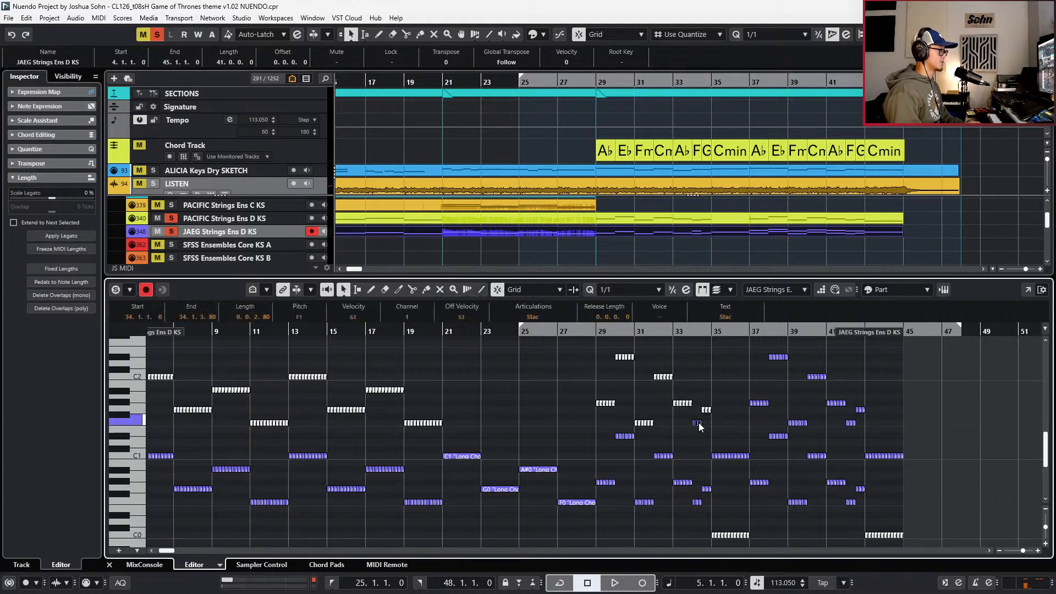
left_click(699, 445)
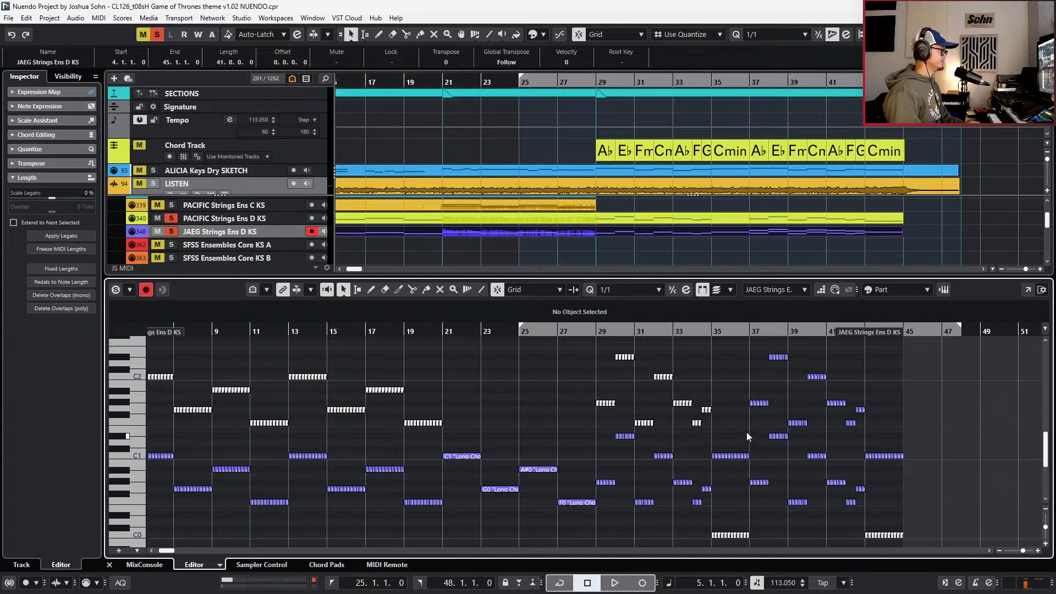
- Mute the upper-octave short notes of the JAEG Strings Ens D part in bars 37 to 42
left_click_drag(765, 421, 768, 420)
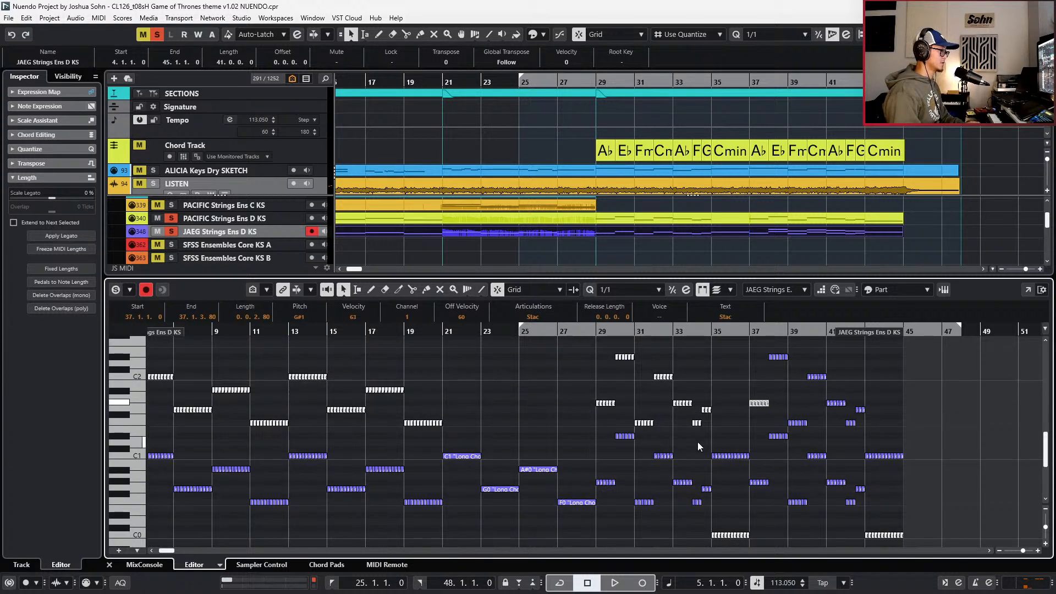
left_click_drag(761, 364, 868, 450)
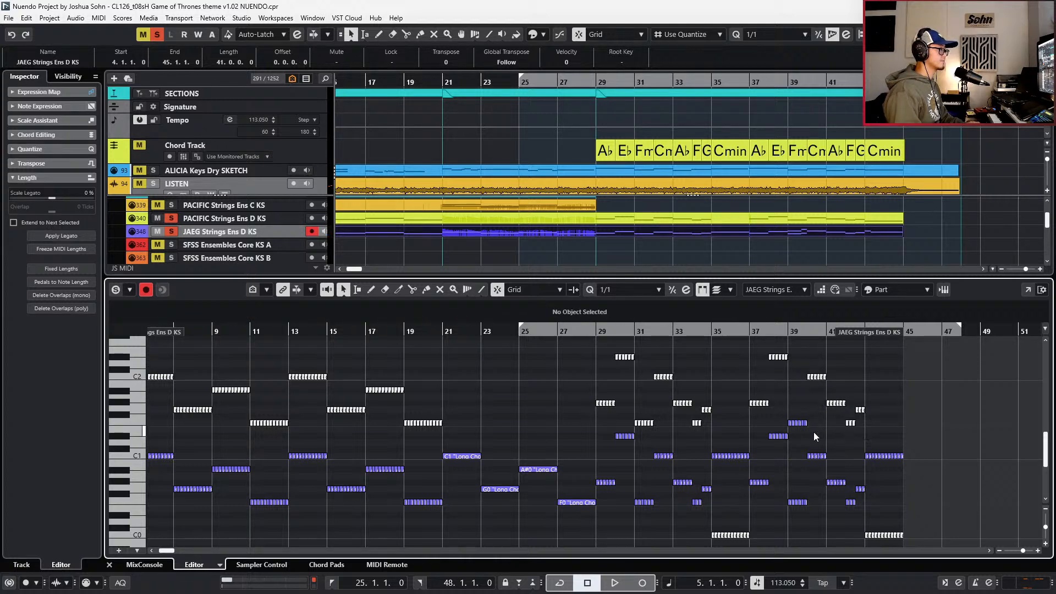
left_click_drag(792, 428, 793, 429)
- Close the note editor, unsolo the two D string tracks, and play the full arrangement from bar 5 and into bar 29
key("space")
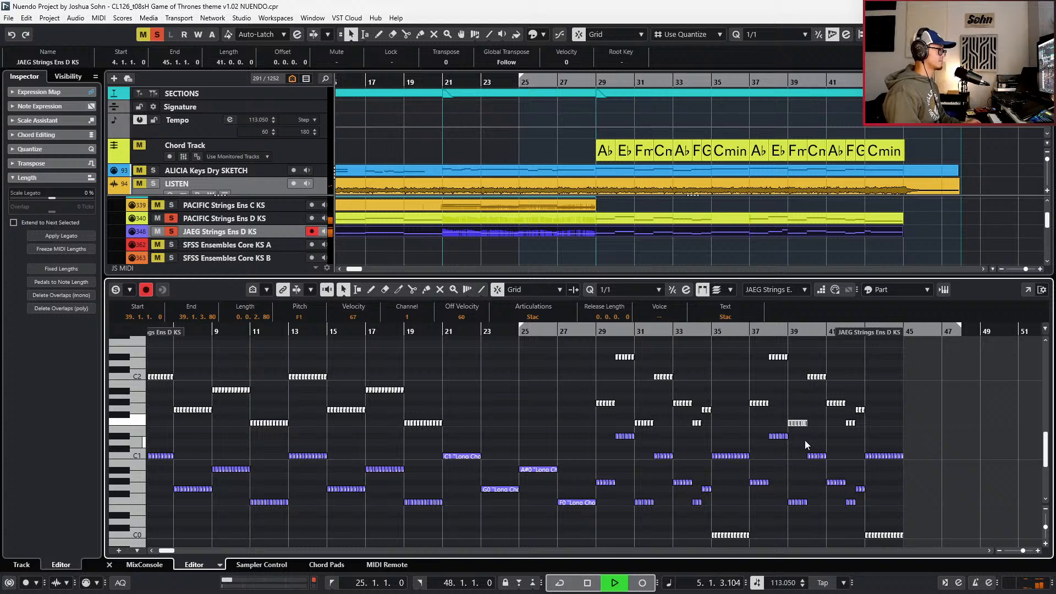
key("g")
key("g")
key("ctrl+e")
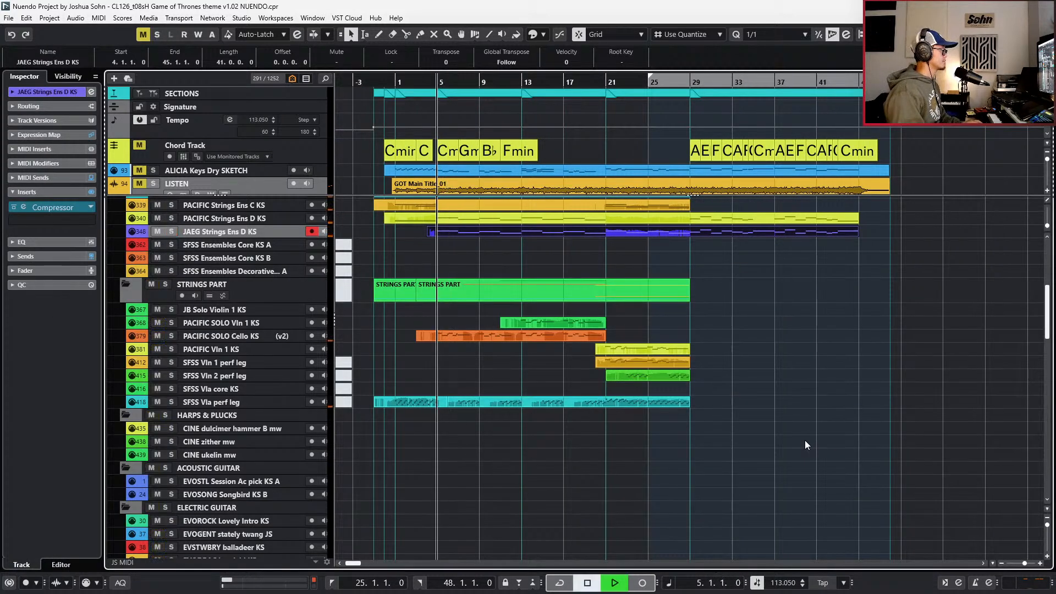
scroll(820, 339, "up", 3)
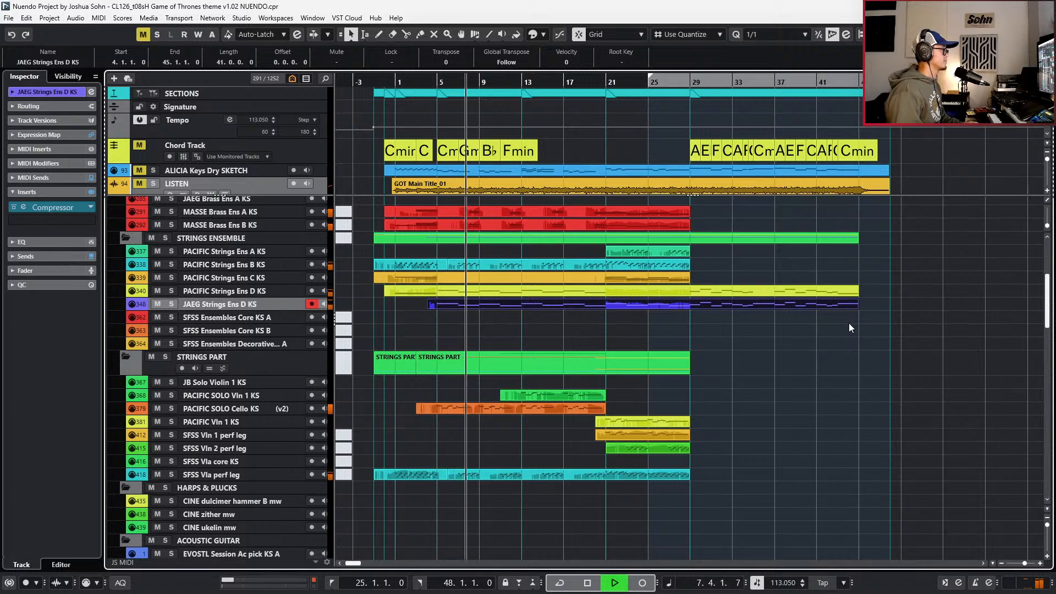
key("space")
key("space")
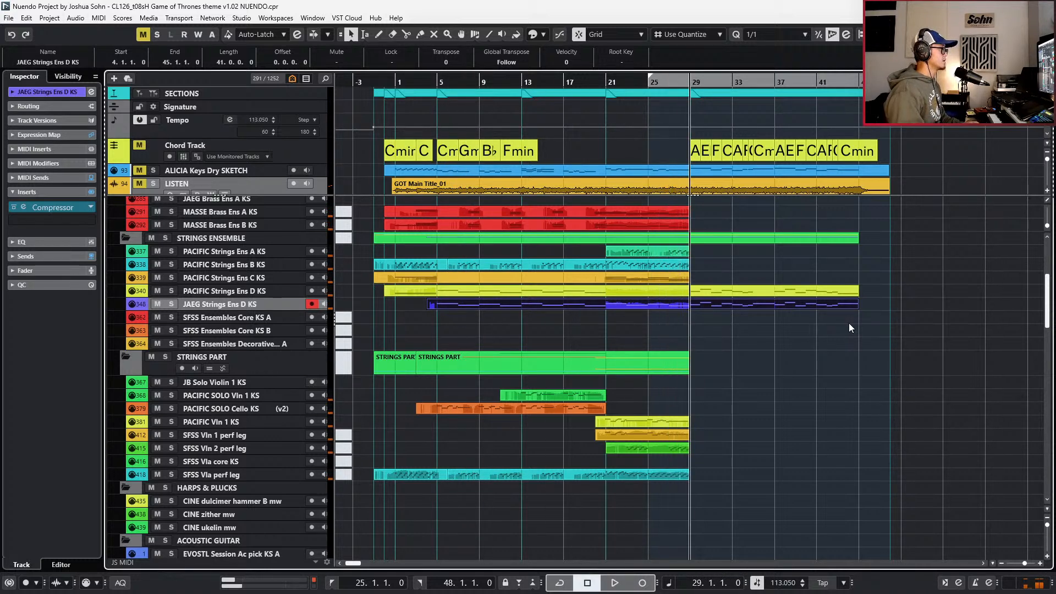
scroll(804, 321, "up", 1, "ctrl")
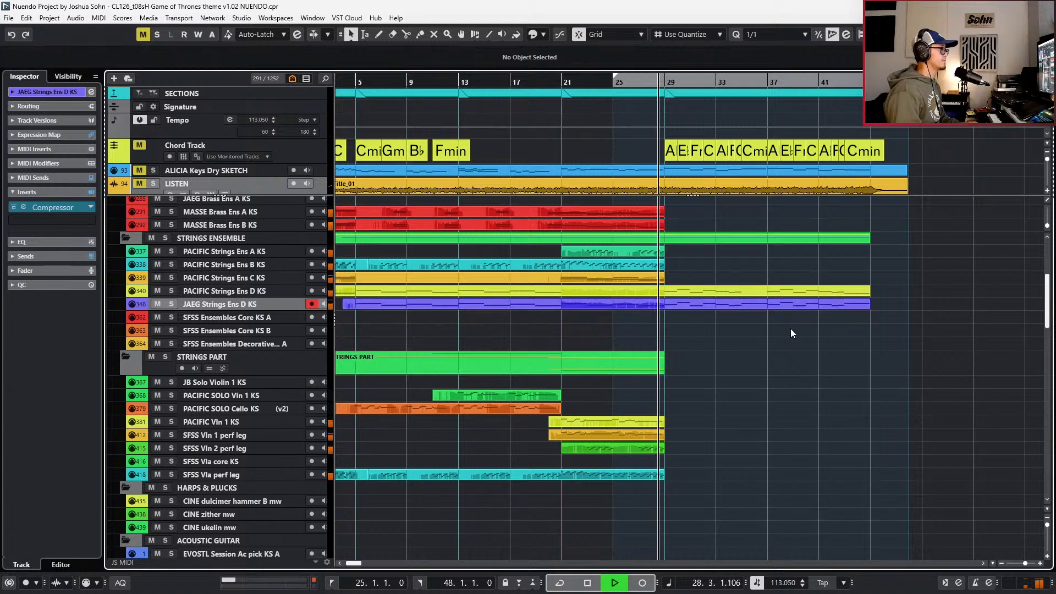
- Open the PACIFIC Strings Ens D part and raise its repeated C1 notes in bars 35 and 36 to G1
left_click(787, 294)
key("ctrl+e")
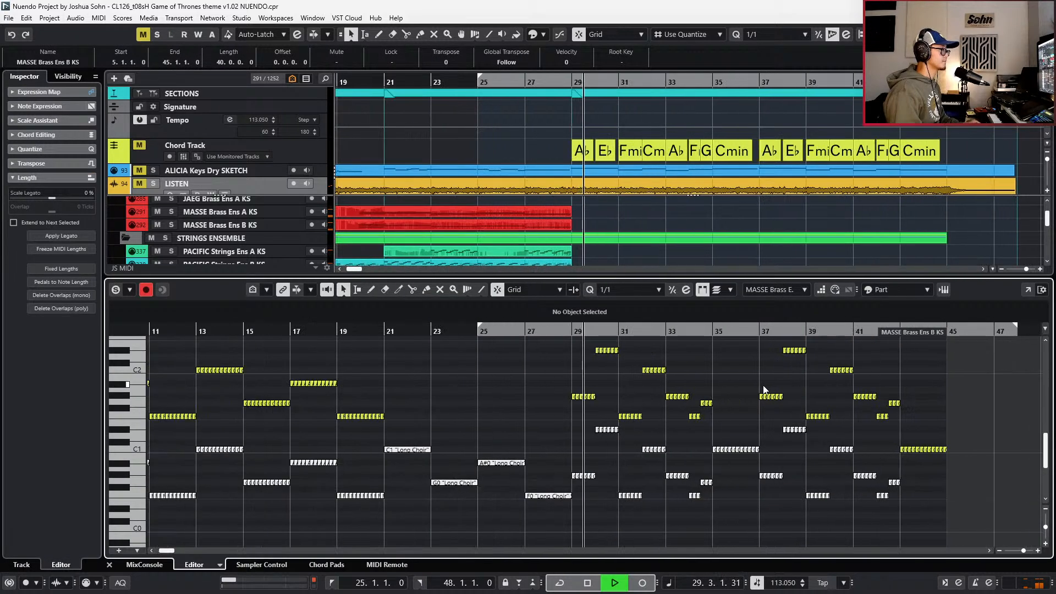
left_click_drag(744, 455, 767, 458)
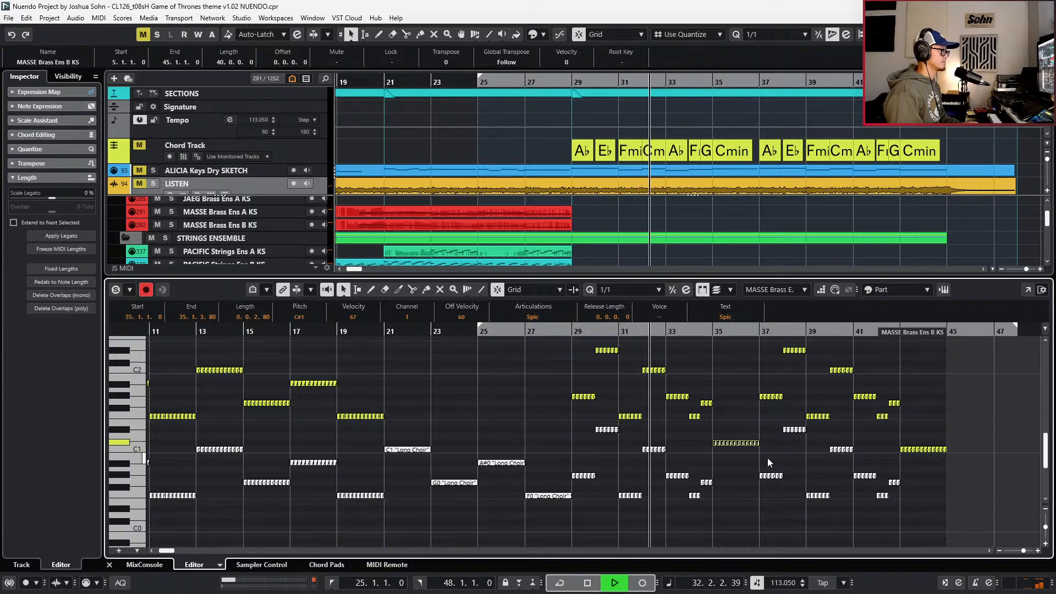
scroll(746, 455, "up", 2)
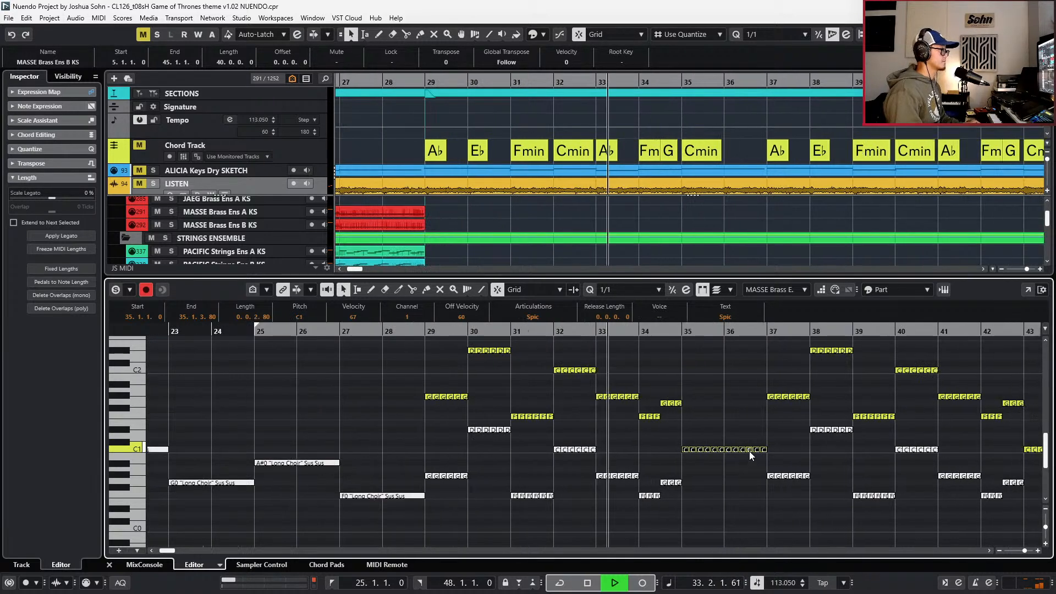
key("alt+l")
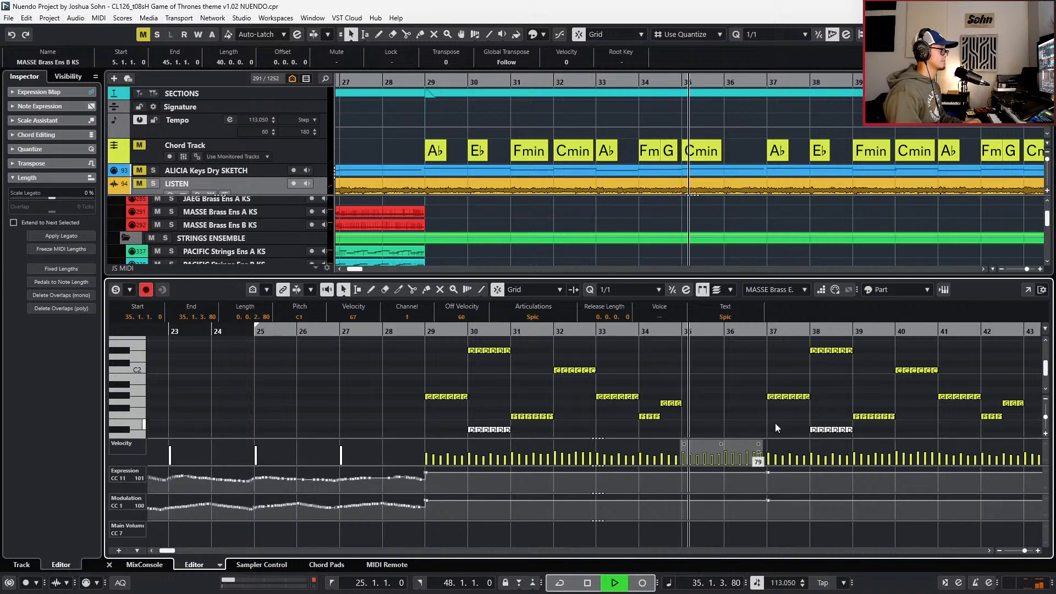
scroll(773, 410, "down", 1)
key("space")
key("Up")
key("Up")
key("Up")
key("Up")
key("Up")
key("Up")
key("Up")
key("l")
key("ctrl+Left")
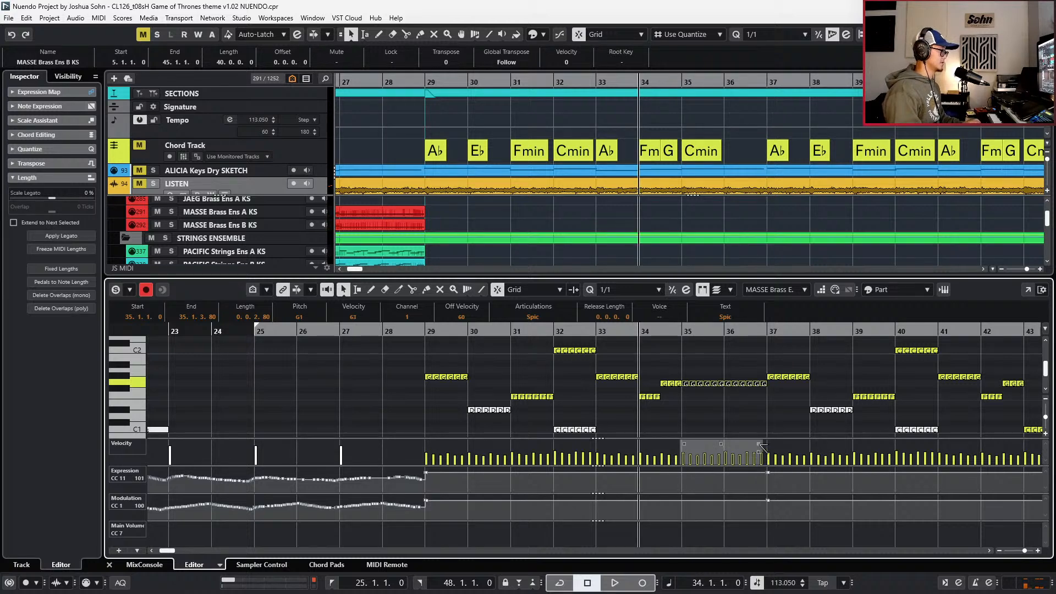
- Raise the PACIFIC Strings Ens D notes in bars 35 and 36 to C2, audition from bar 34, and close the note editor
key("space")
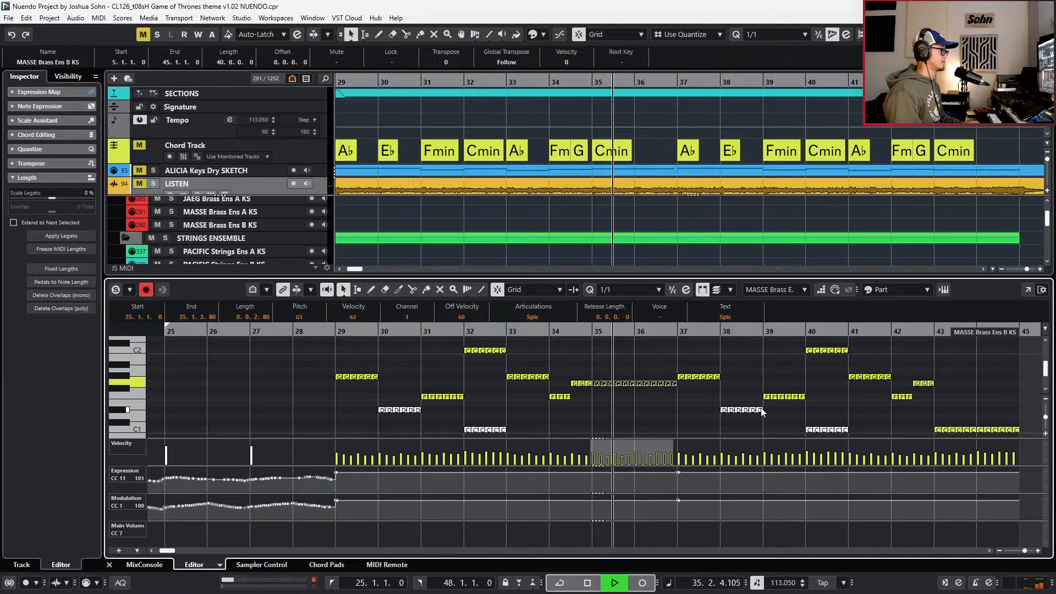
key("space")
key("Up")
key("Up")
key("Up")
key("Up")
key("Up")
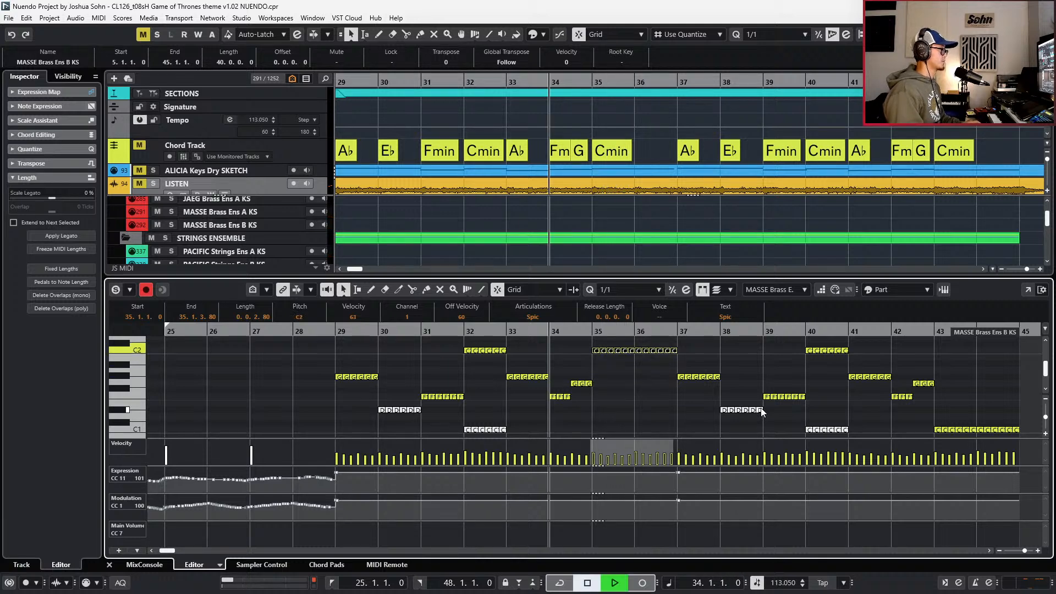
key("space")
key("ctrl+e")
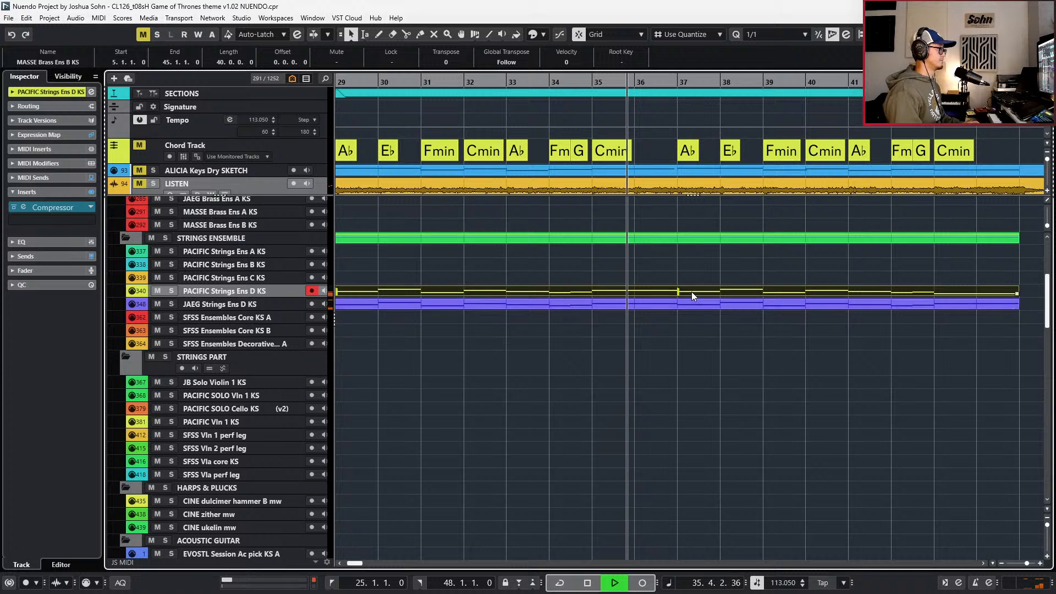
key("space")
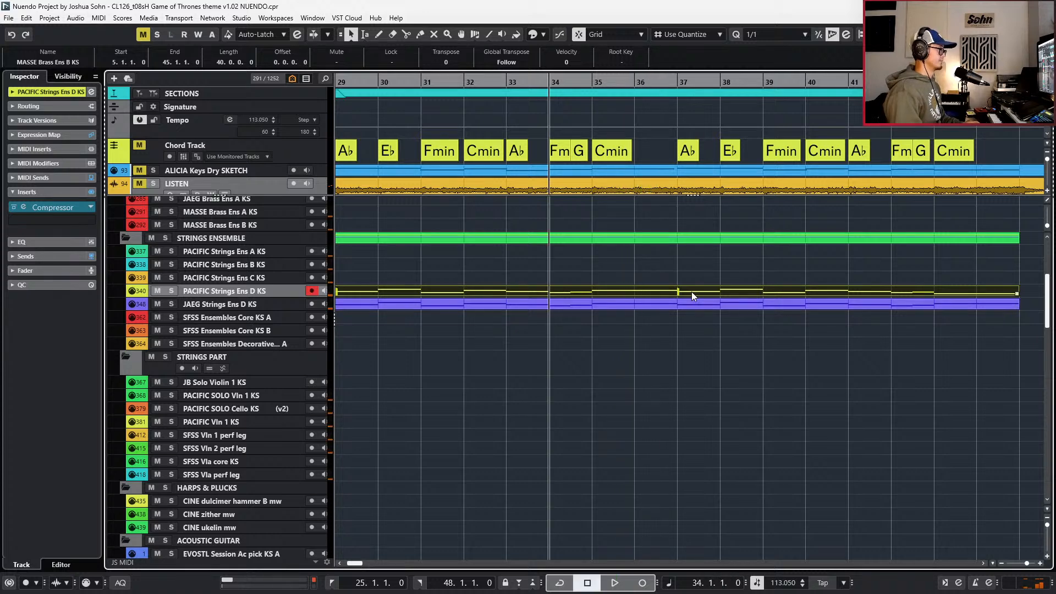
- Solo the LISTEN reference track, play it from bar 34, and unsolo it to compare with the strings
left_click(153, 183)
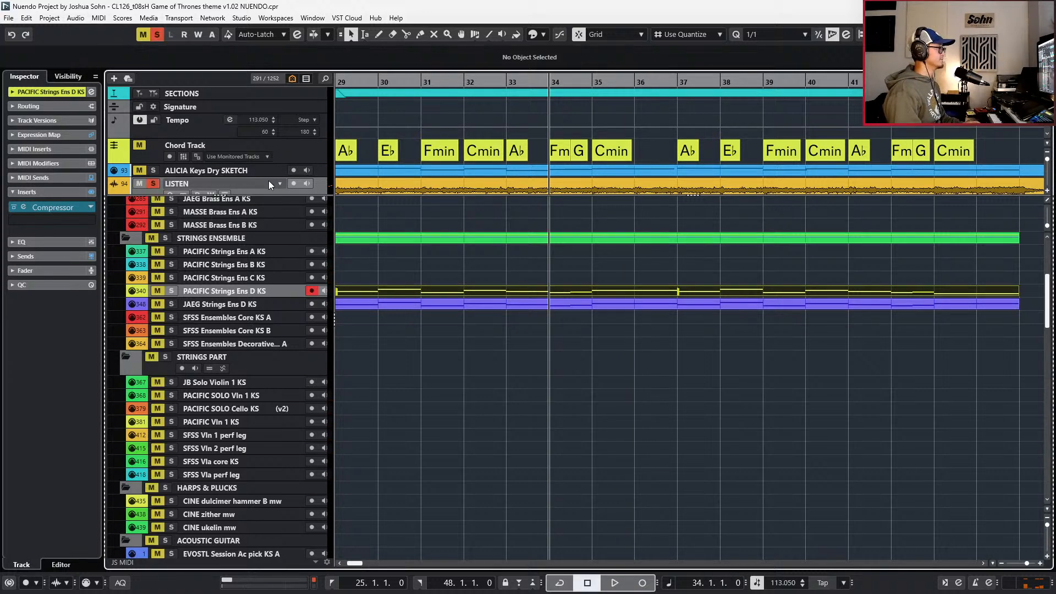
key("space")
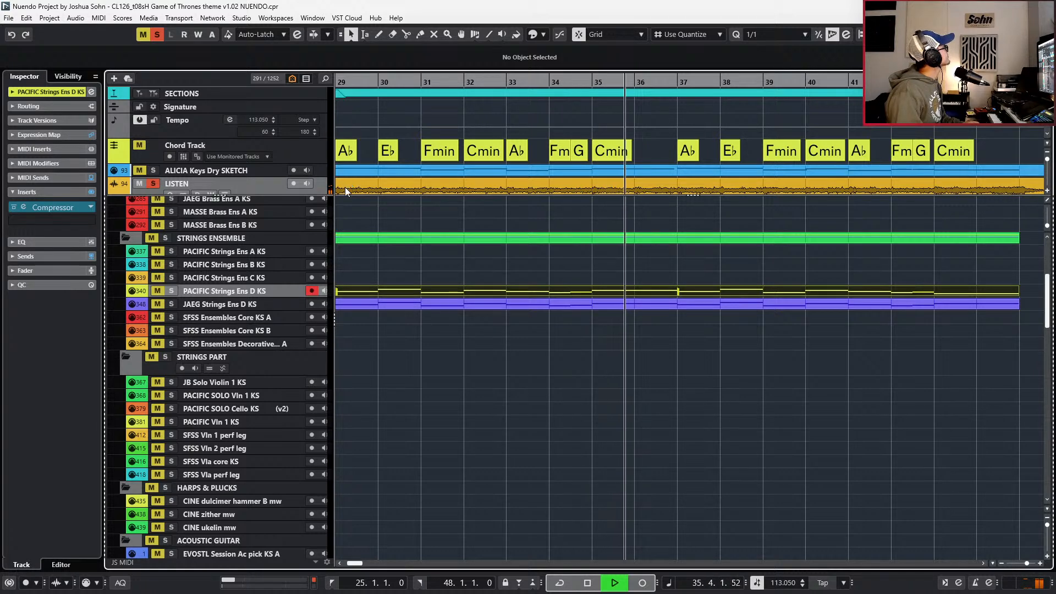
key("space")
key("s")
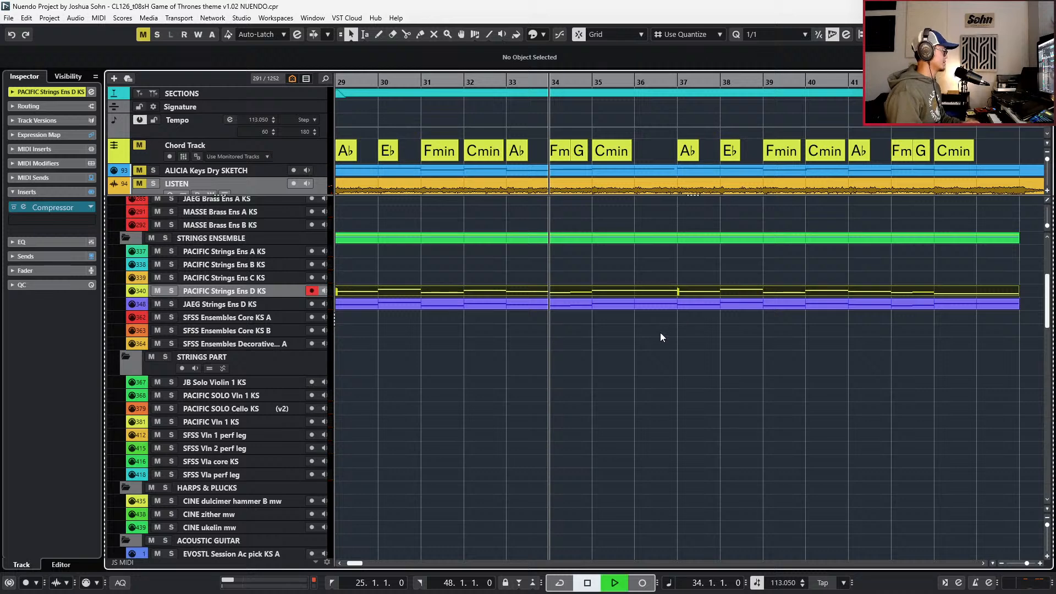
key("space")
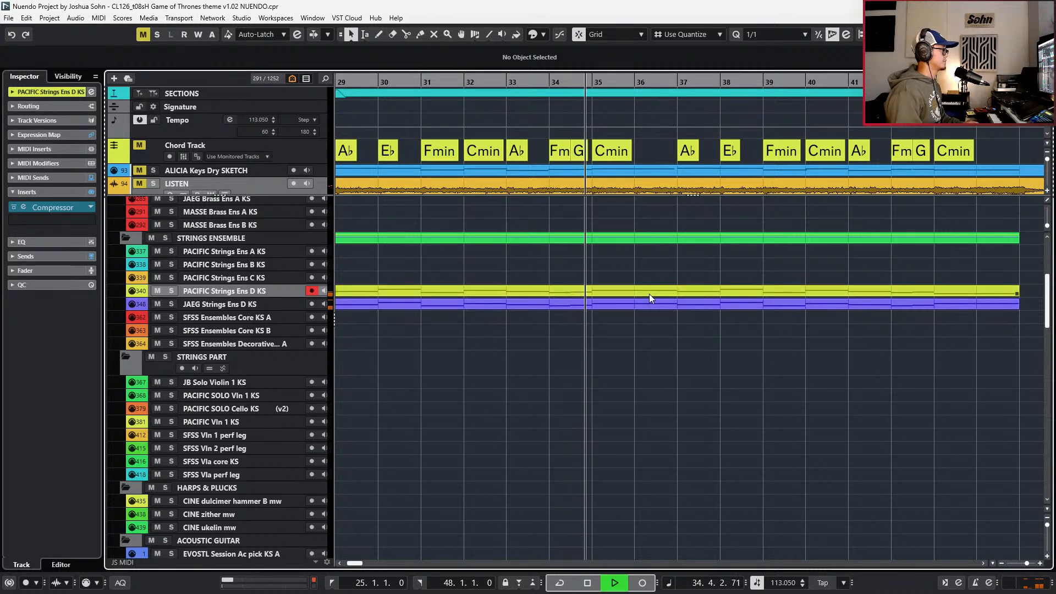
- Open the PACIFIC and JAEG Strings Ens D parts together and check their notes in bars 35, 36 and 43 during playback
key("Return")
scroll(642, 373, "down", 2)
key("space")
scroll(640, 365, "up", 2)
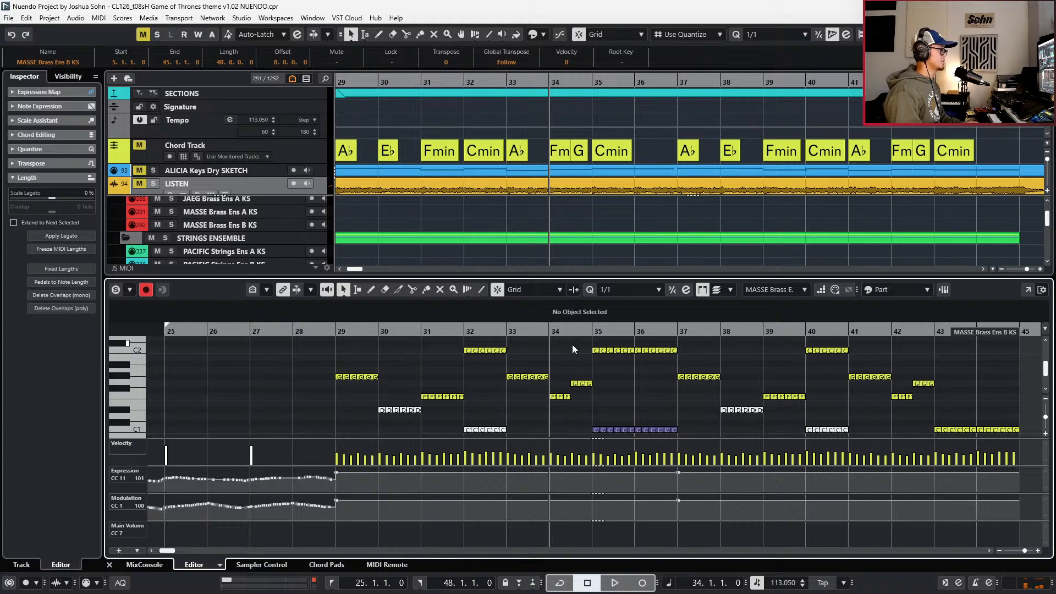
left_click_drag(671, 354, 692, 355)
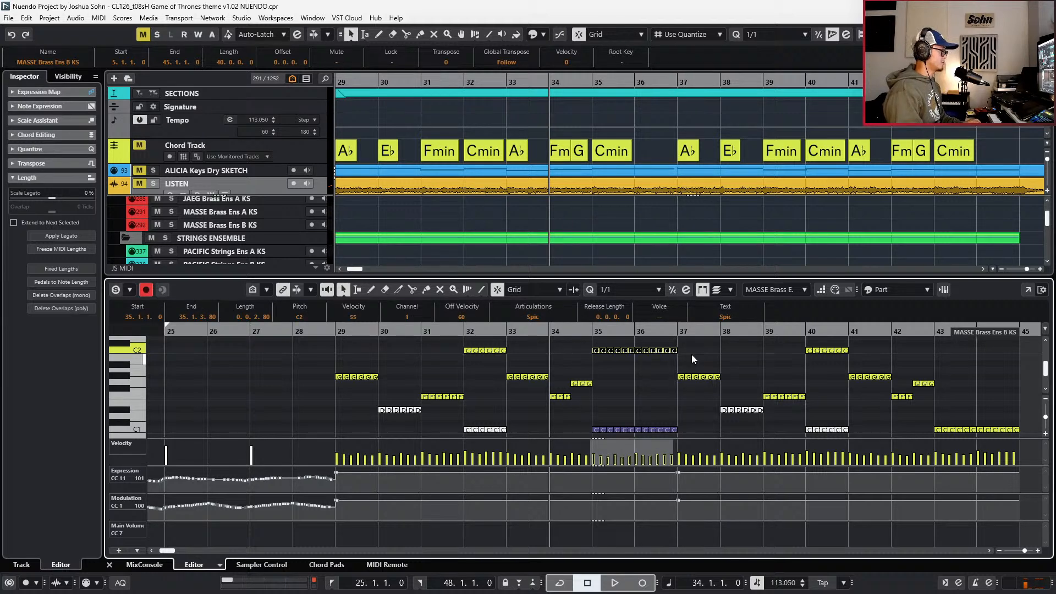
key("space")
left_click_drag(904, 415, 1025, 431)
scroll(991, 423, "right", 3)
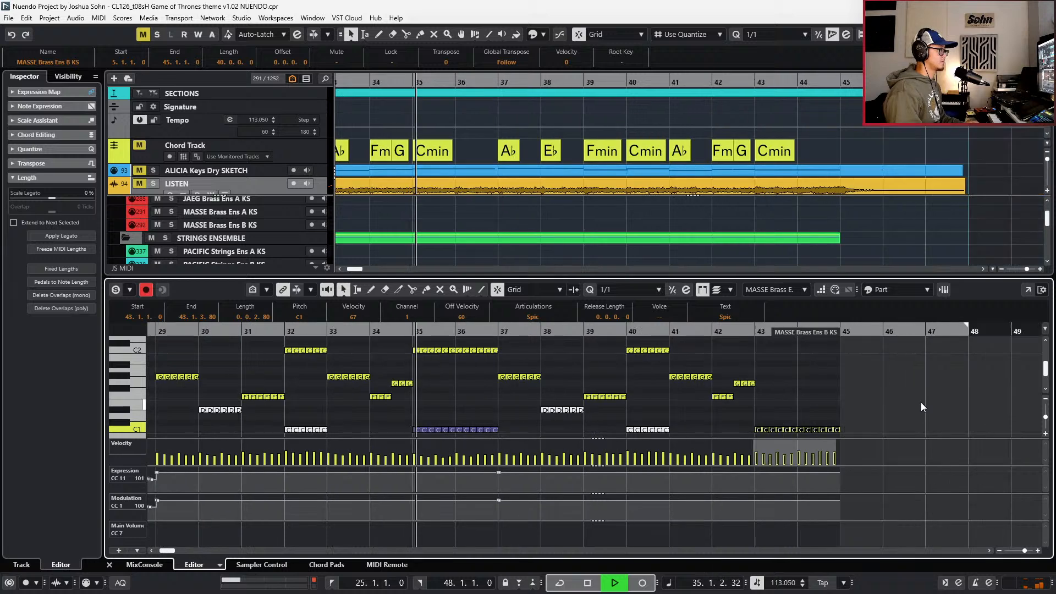
- Play the string parts from bar 42 to check the closing C1 notes, and close the note editor
key("space")
left_click(729, 334)
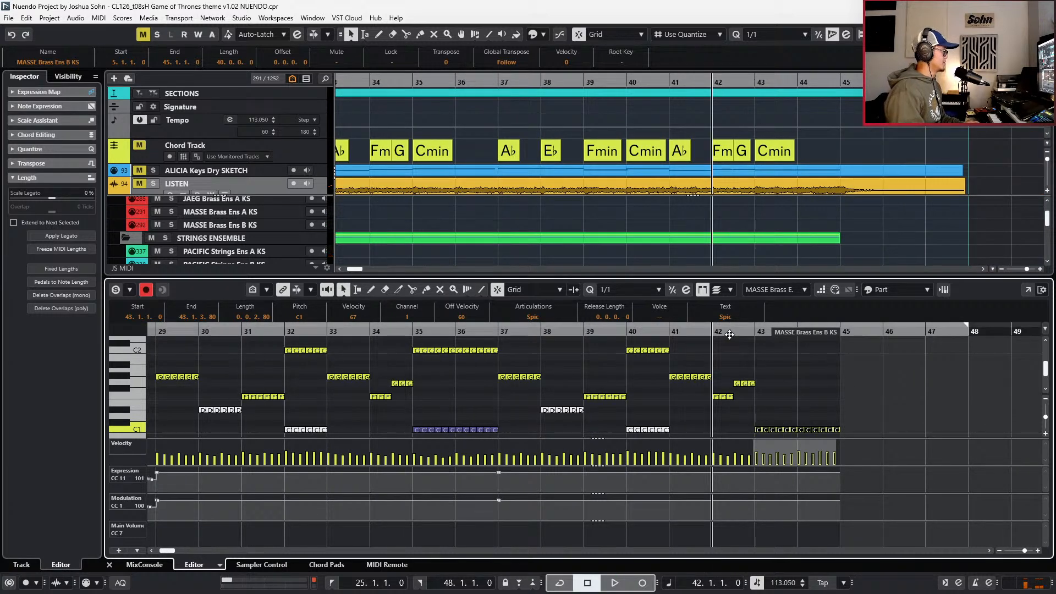
key("space")
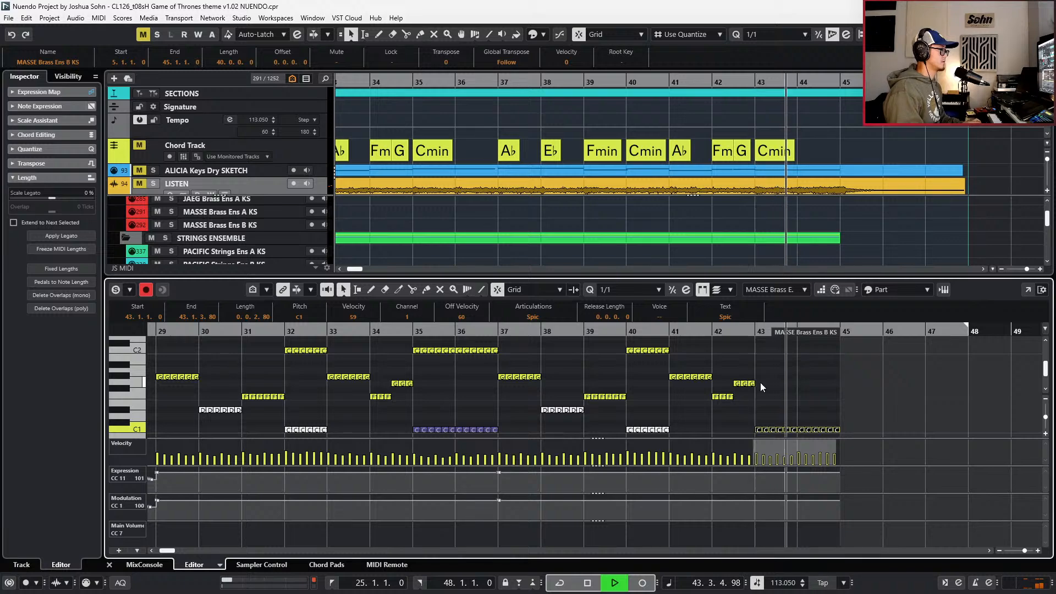
scroll(760, 382, "down", 3)
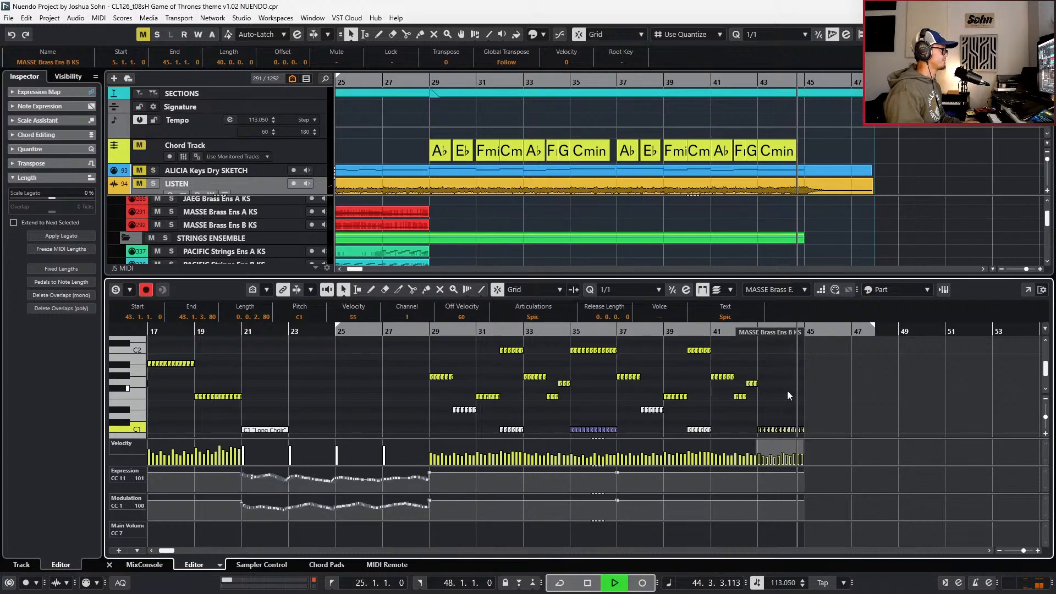
key("space")
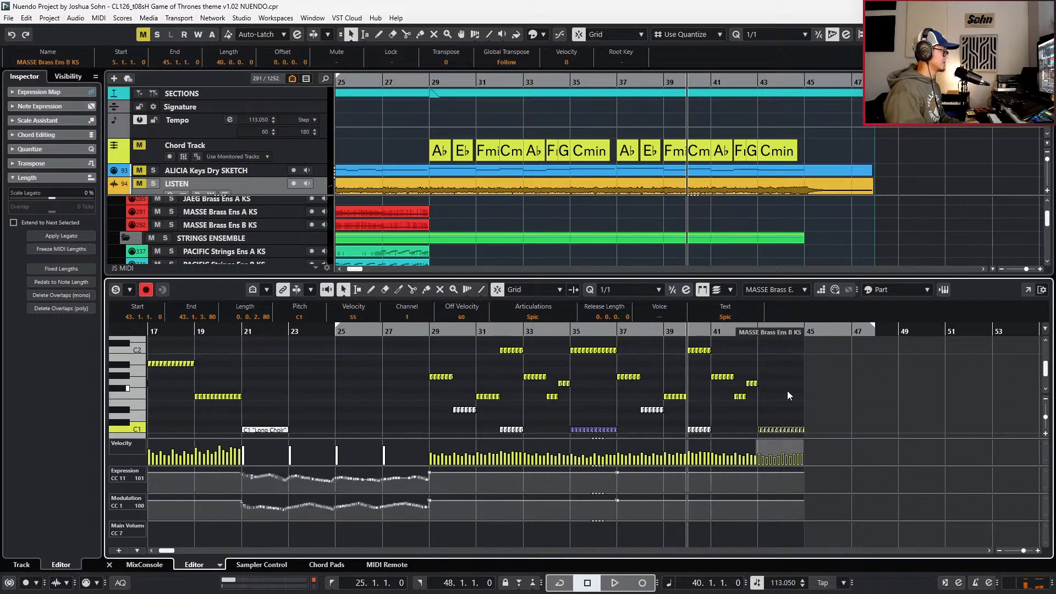
key("ctrl+e")
- Close the note editor and select the PACIFIC Strings Ens D track and its part starting at bar 5
scroll(702, 367, "down", 2)
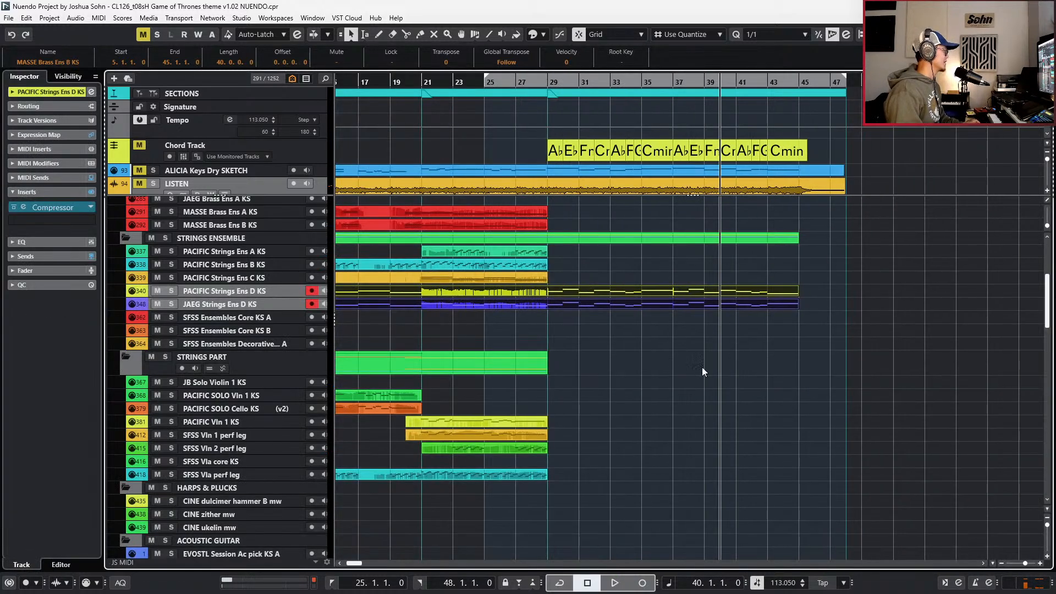
left_click(229, 287)
scroll(498, 292, "down", 2)
scroll(500, 294, "down", 2)
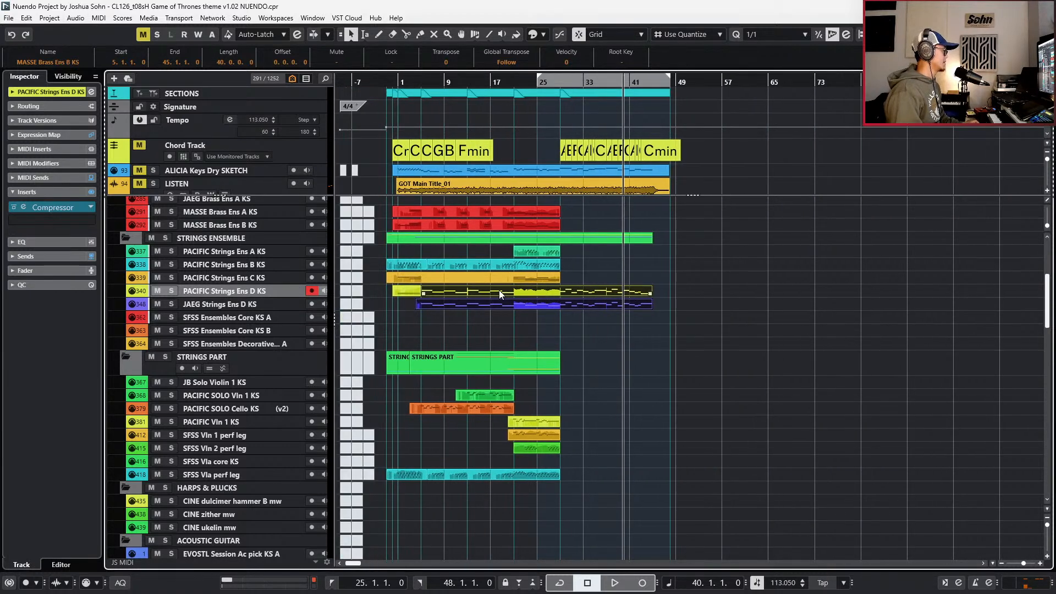
left_click(500, 293)
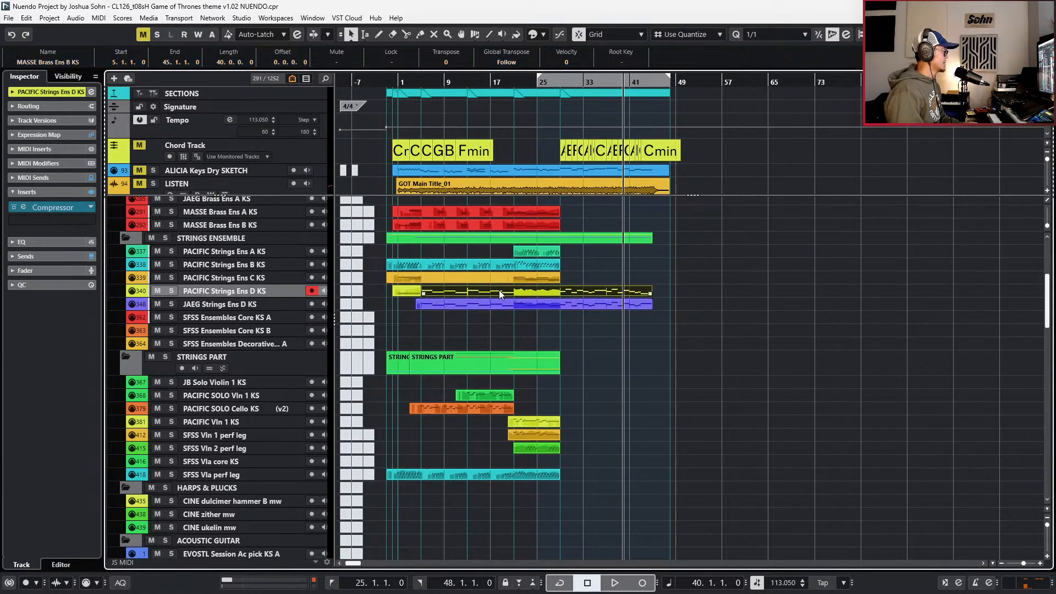
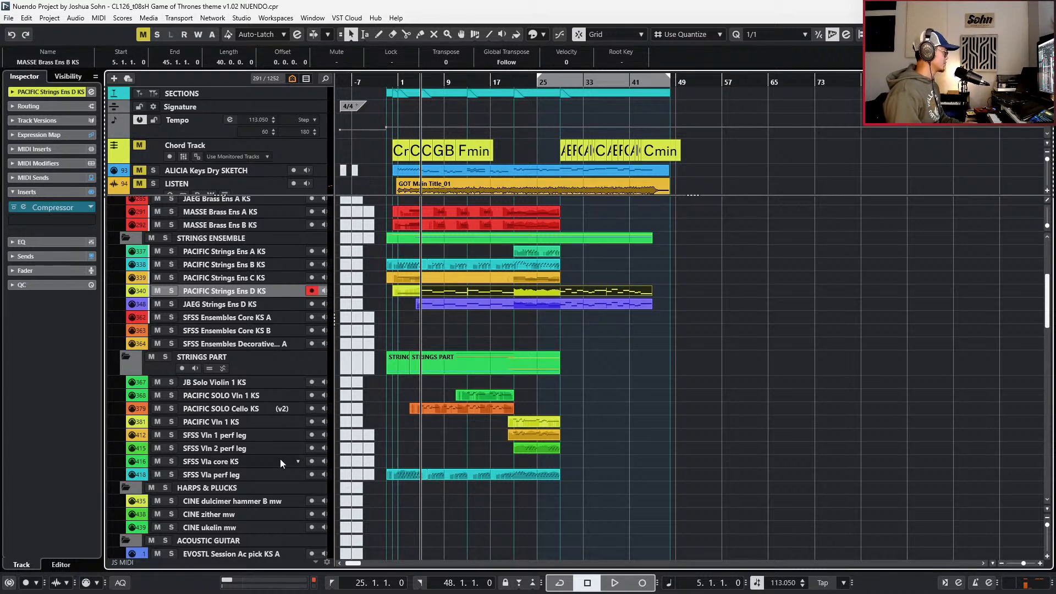
- Find the PACIFIC Cello KS track in the project's track list and bring it into view under STRINGS PART
scroll(281, 463, "down", 5)
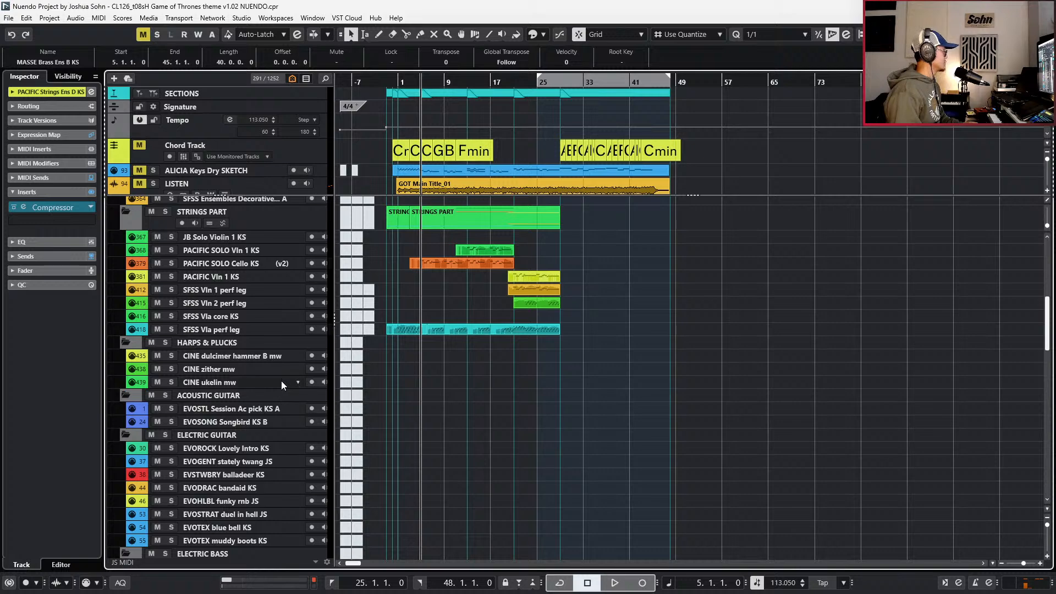
scroll(281, 381, "down", 5)
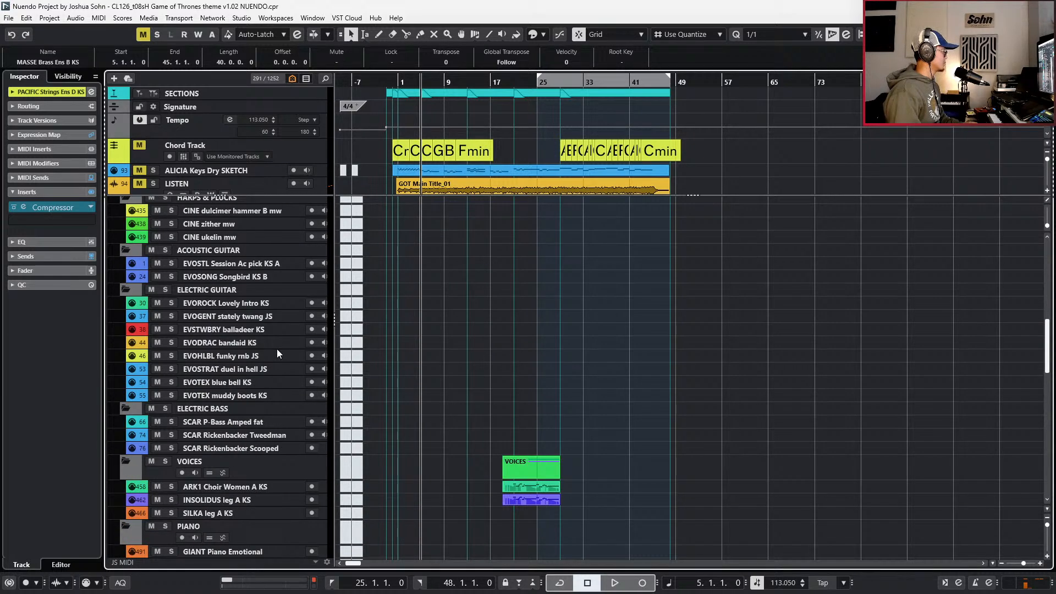
scroll(277, 352, "up", 12)
scroll(277, 352, "down", 3)
scroll(276, 349, "down", 7)
left_click(262, 259)
key("ctrl+f")
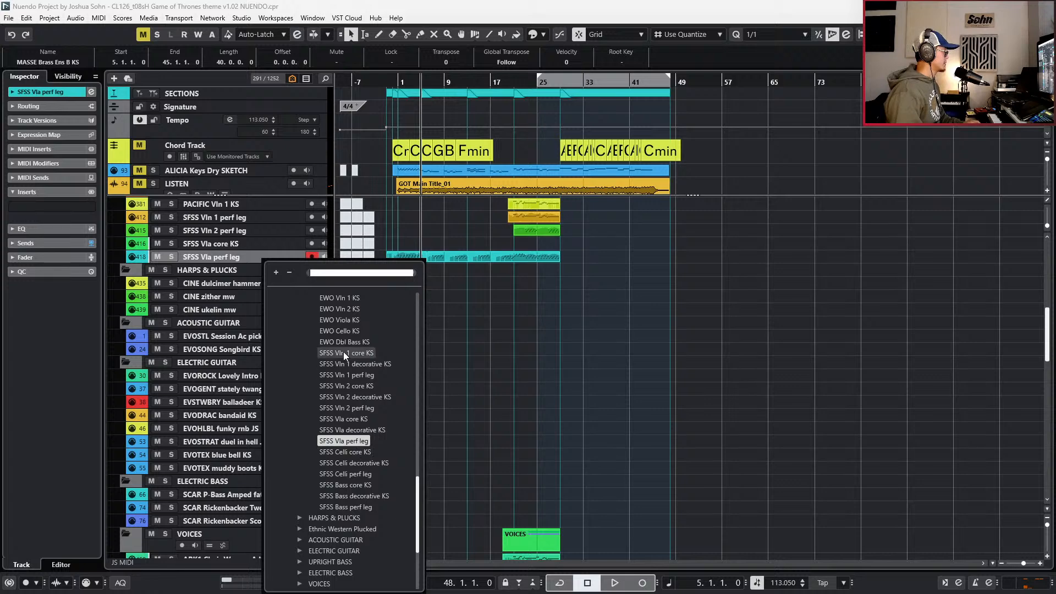
scroll(358, 449, "up", 5)
left_click(353, 369)
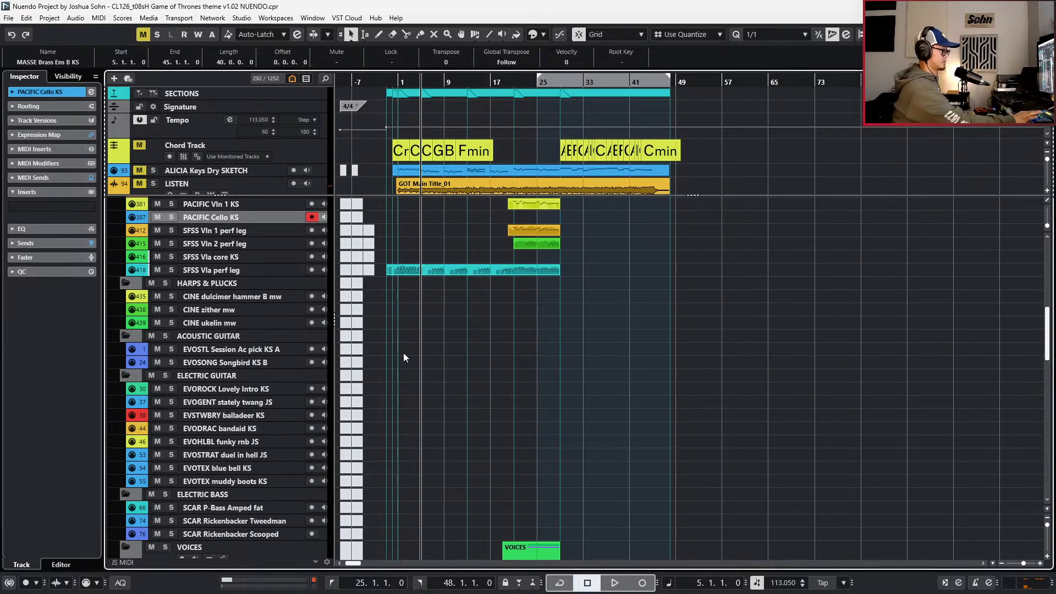
- Merge the PACIFIC Strings Ens D parts into one part spanning bars 0 to 45 and mute it
scroll(434, 275, "up", 4)
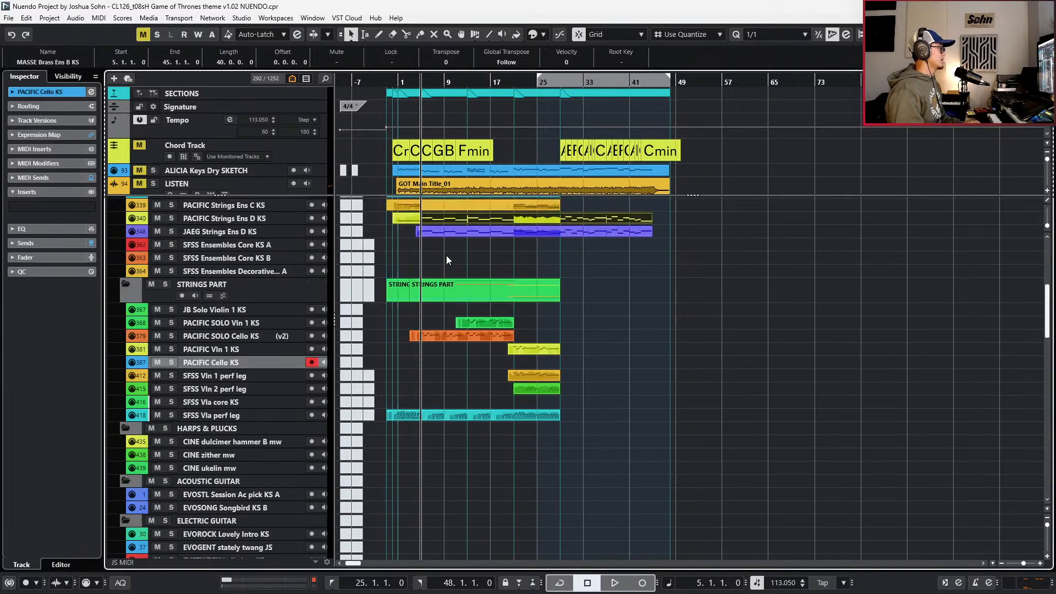
left_click(404, 218)
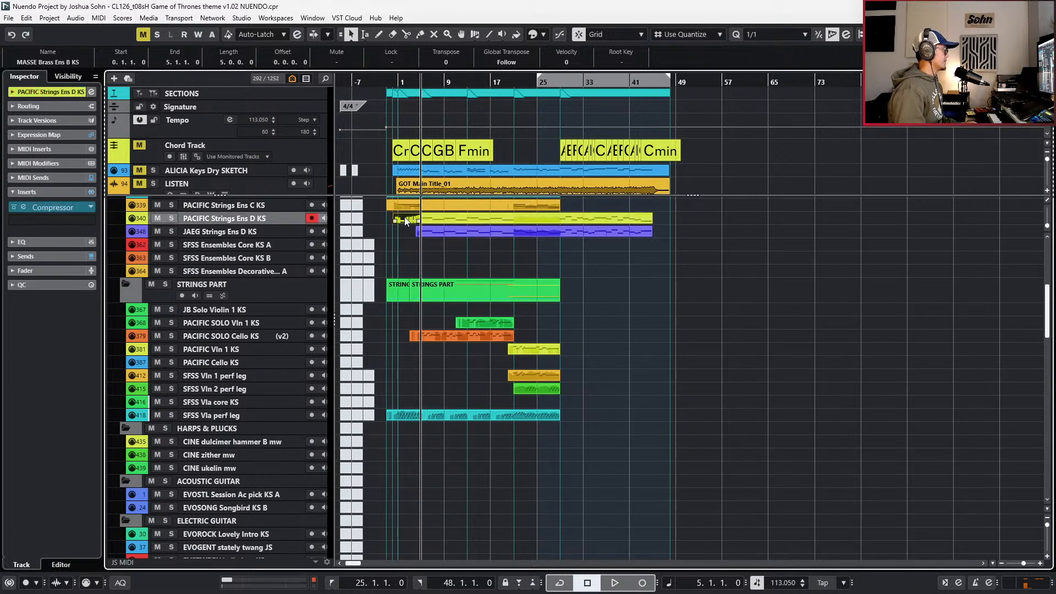
key("Home")
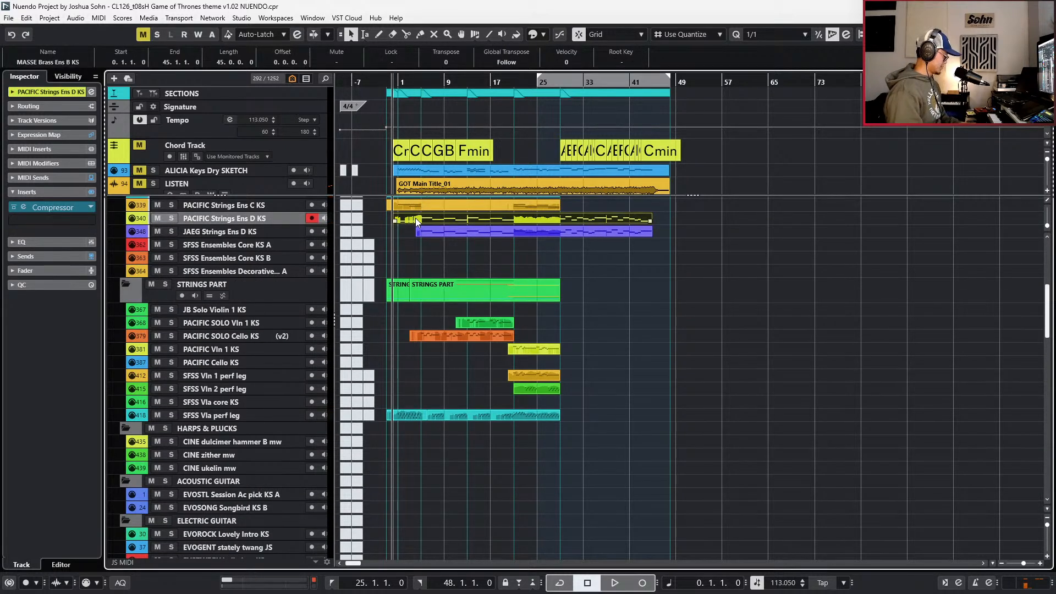
key("shift+m")
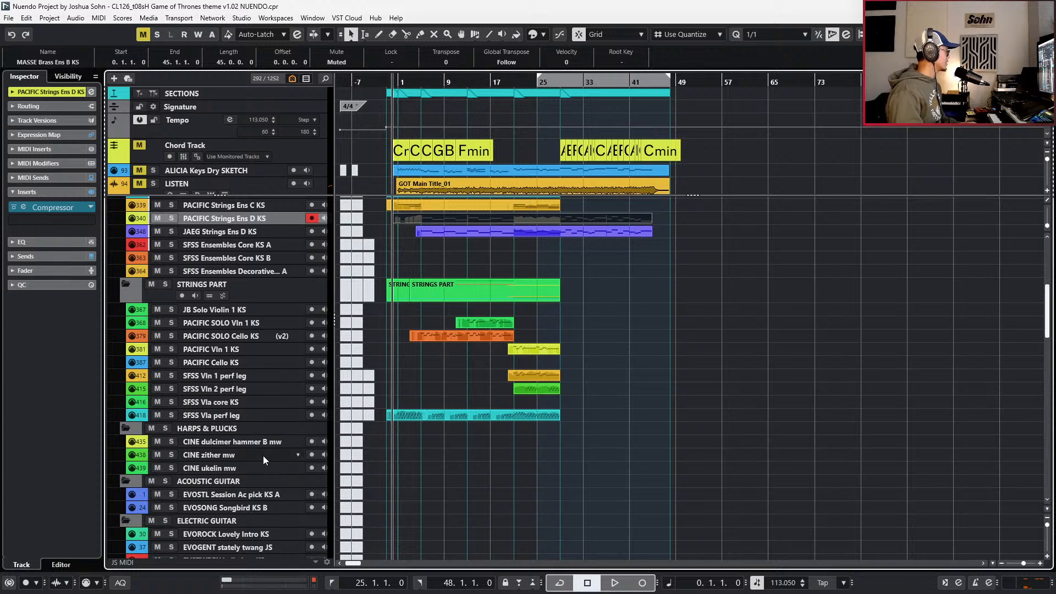
- Paste the copied PACIFIC Strings Ens D part onto PACIFIC Cello KS at bar 0 and play it from bar 29
left_click(262, 362)
key("ctrl+v")
key("space")
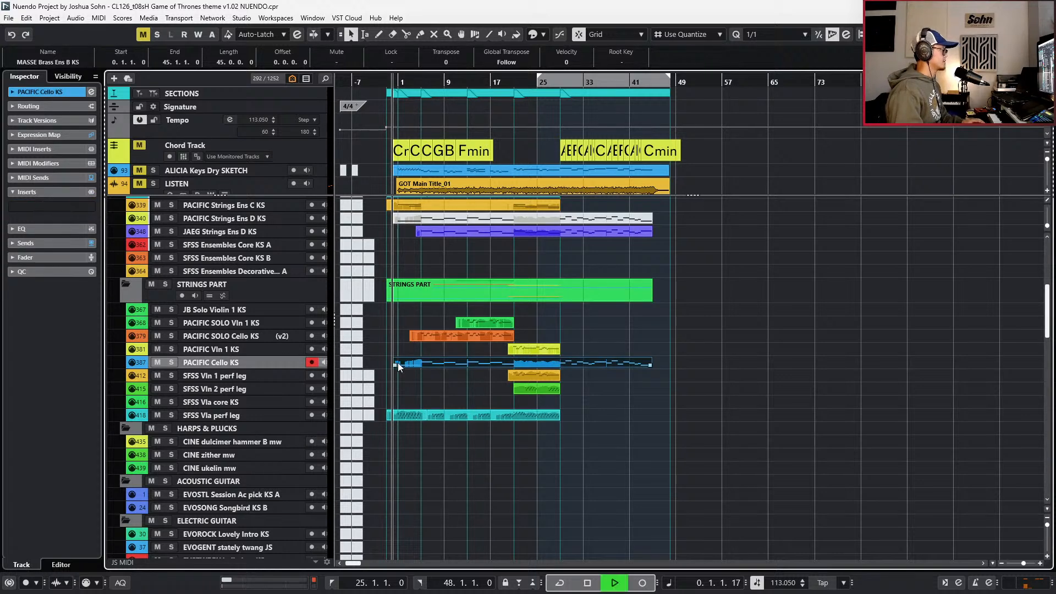
key("shift+n")
key("shift+n")
key("shift+n")
key("shift+n")
left_click(605, 368)
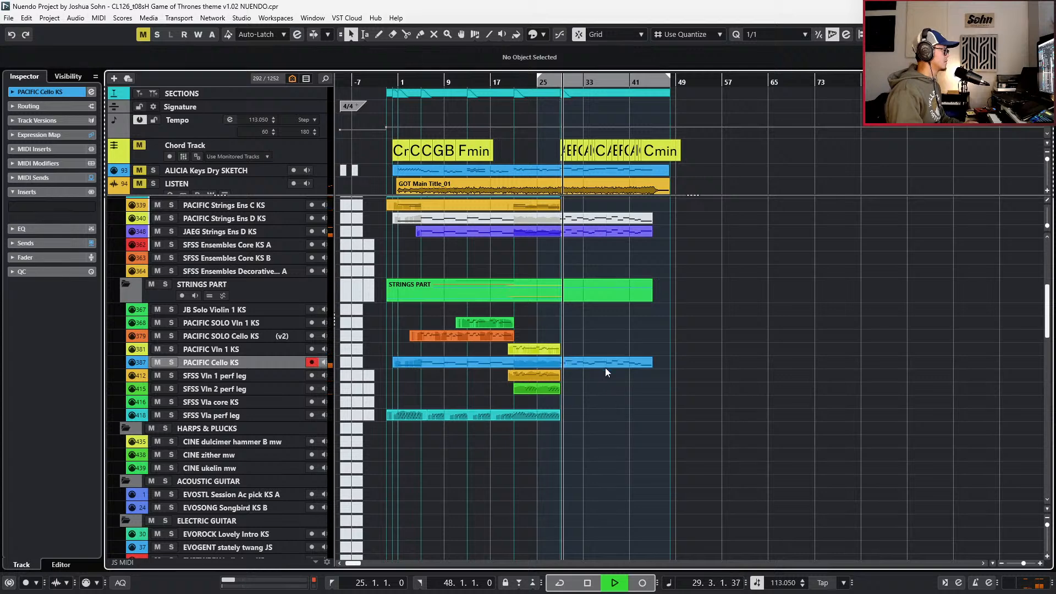
- Check the PACIFIC Cello KS part's notes, articulations and velocity, expression and modulation lanes in the note editor, and close it
double_click(604, 362)
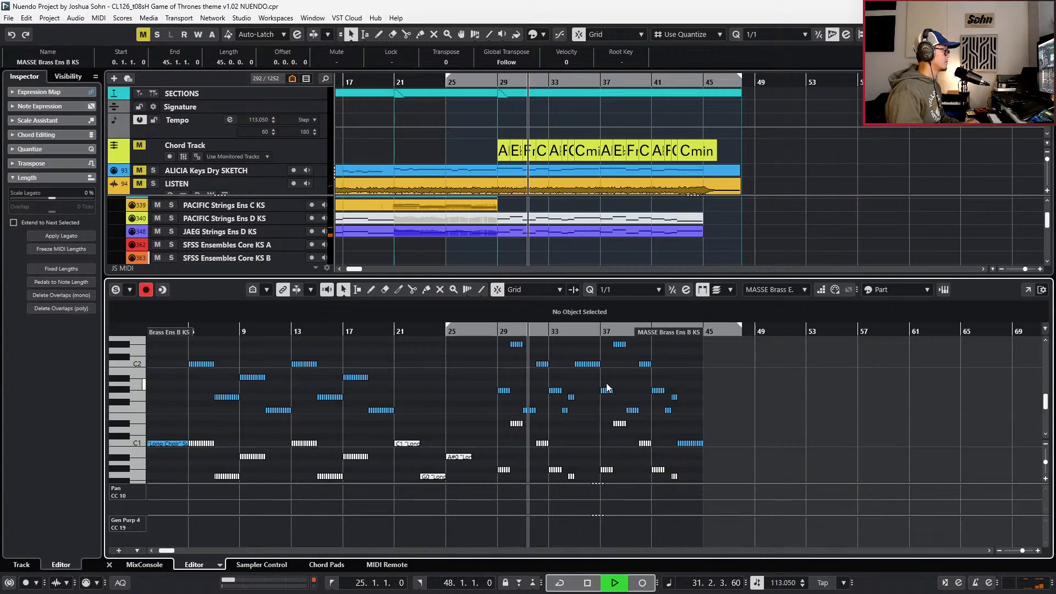
key("ctrl+a")
left_click(579, 337)
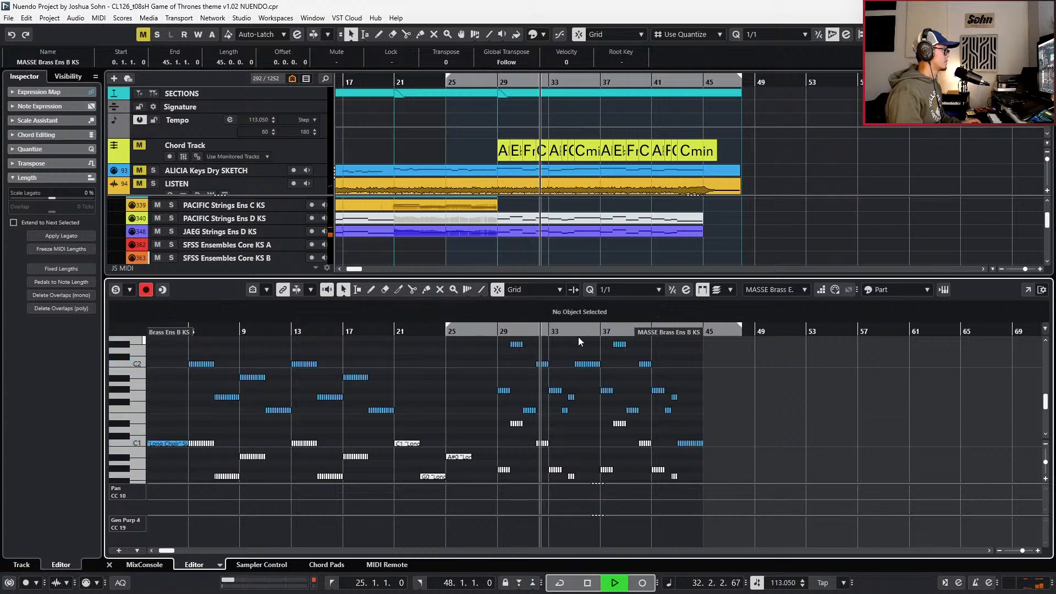
left_click(579, 336)
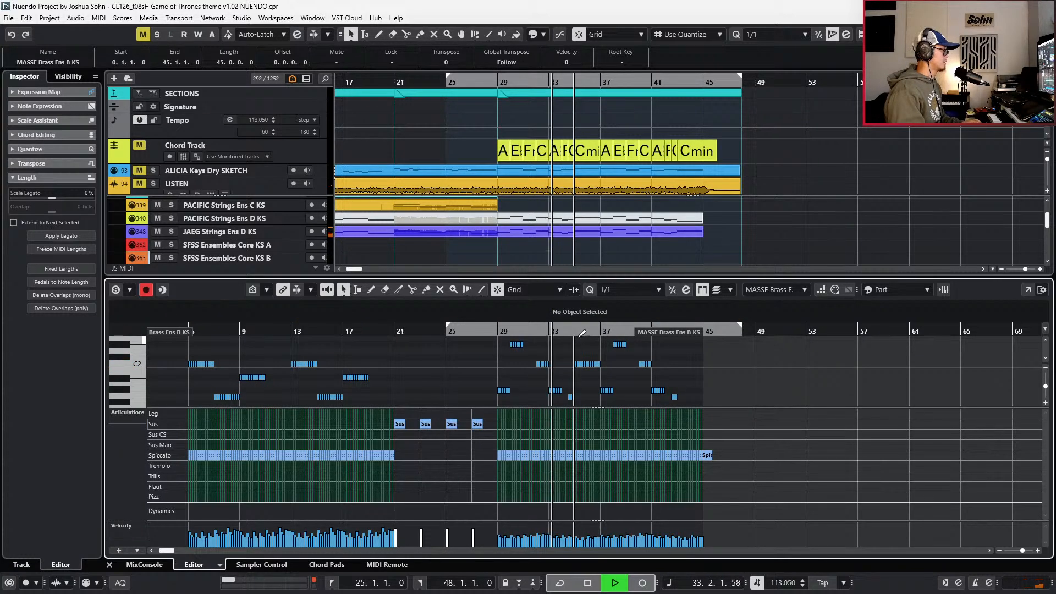
key("alt+2")
scroll(579, 352, "down", 3)
scroll(577, 353, "down", 3)
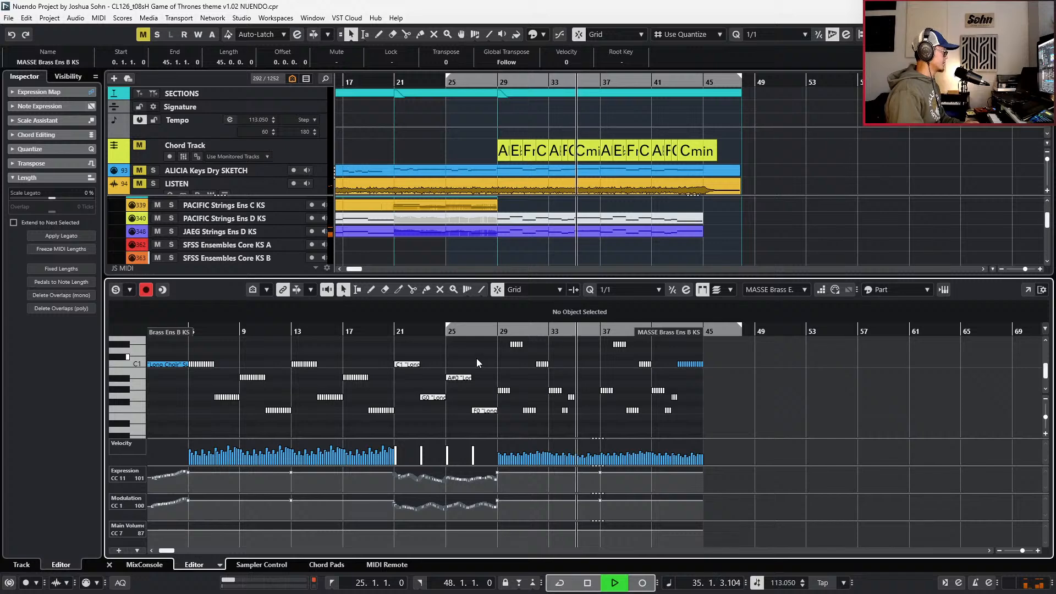
key("ctrl+e")
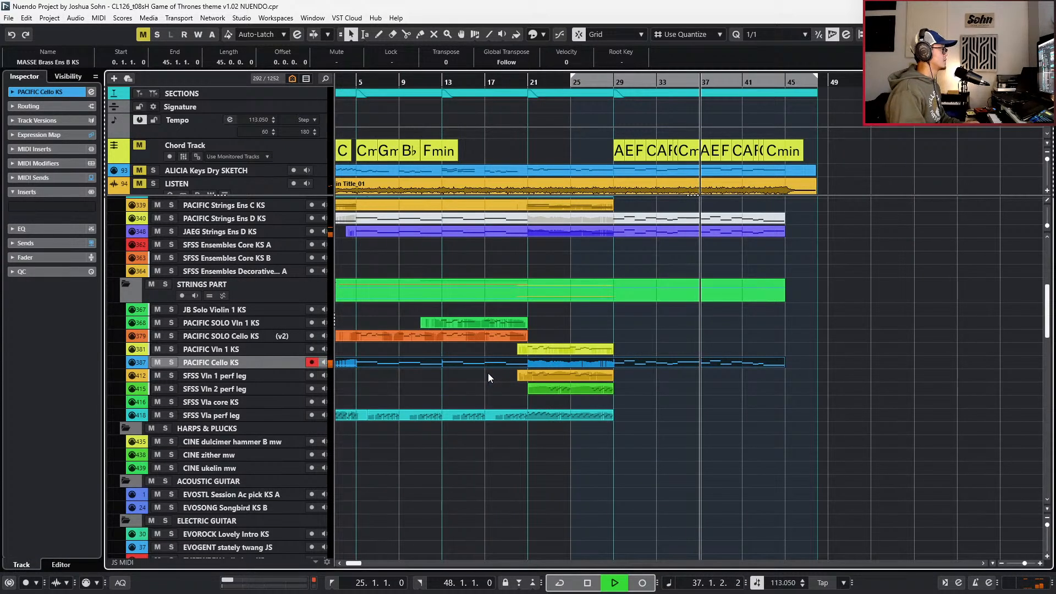
- Stop playback, solo the PACIFIC Cello KS track, and play it from bar 28
key("space")
key("ctrl+KP_Subtract")
key("ctrl+KP_Subtract")
key("ctrl+KP_Subtract")
key("ctrl+KP_Subtract")
key("ctrl+KP_Subtract")
key("ctrl+KP_Subtract")
key("ctrl+KP_Subtract")
key("ctrl+KP_Subtract")
key("ctrl+KP_Subtract")
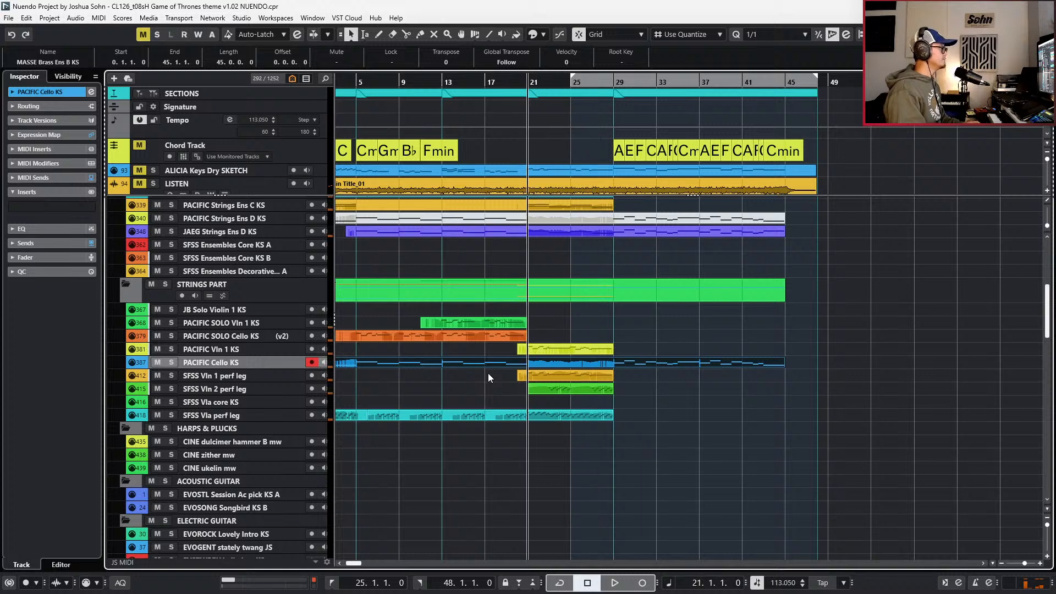
scroll(487, 373, "up", 3)
key("ctrl+KP_Add")
key("ctrl+KP_Add")
key("ctrl+KP_Add")
key("ctrl+KP_Add")
key("ctrl+KP_Add")
key("ctrl+KP_Add")
key("ctrl+KP_Add")
key("ctrl+KP_Add")
key("s")
key("space")
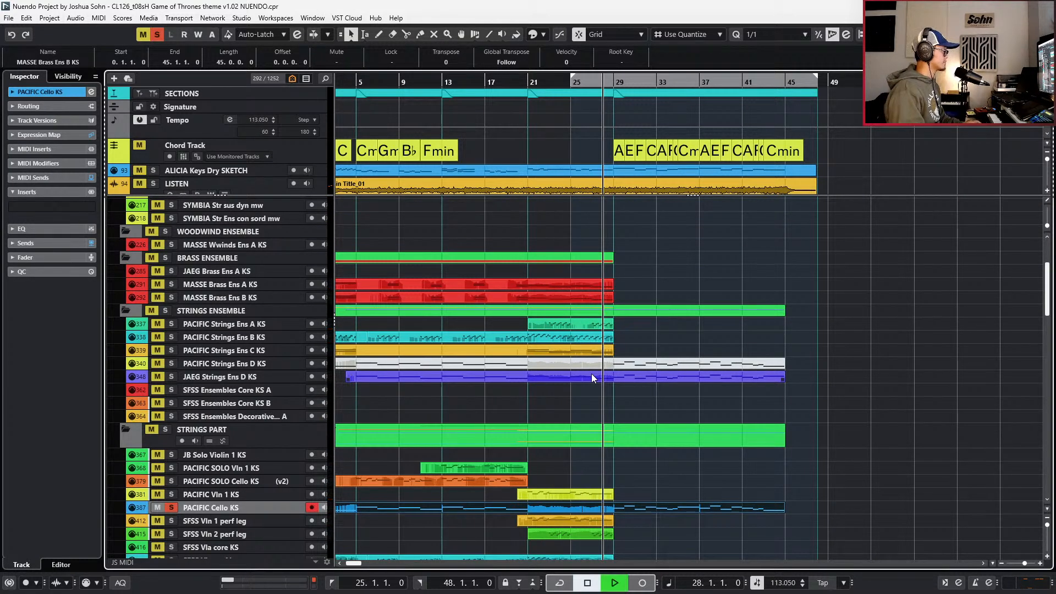
- Audition JAEG Strings Ens D alongside the soloed cello, reselect the cello part, and replay it from bar 28
left_click(263, 378)
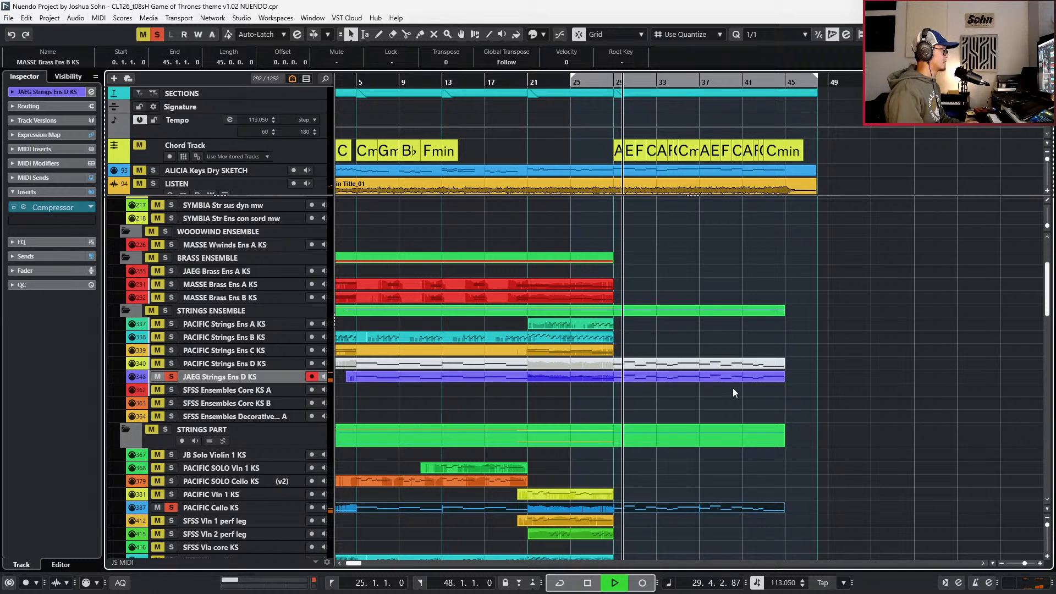
left_click(672, 393)
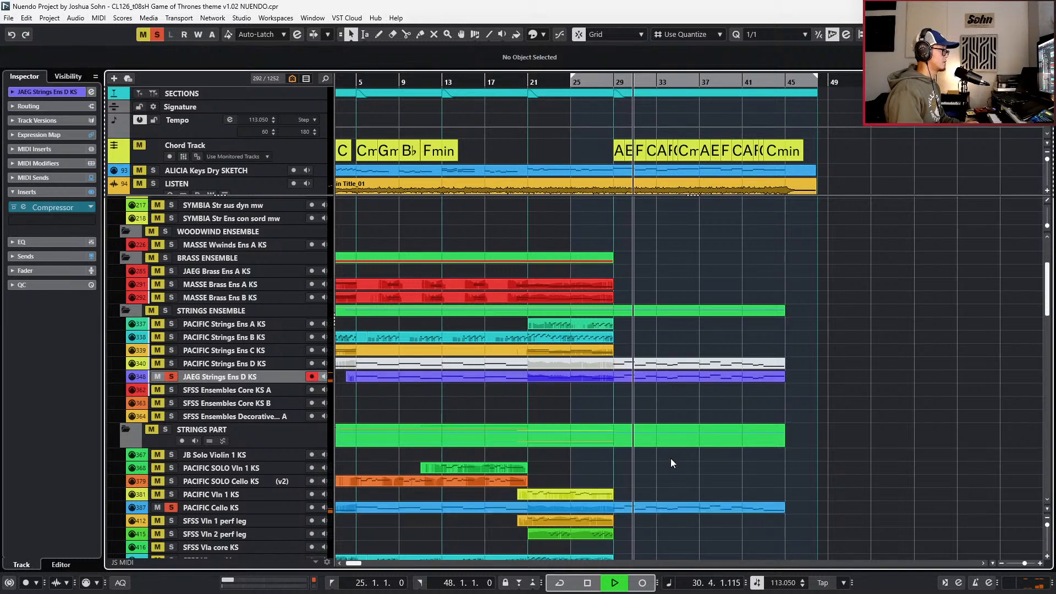
left_click(668, 508)
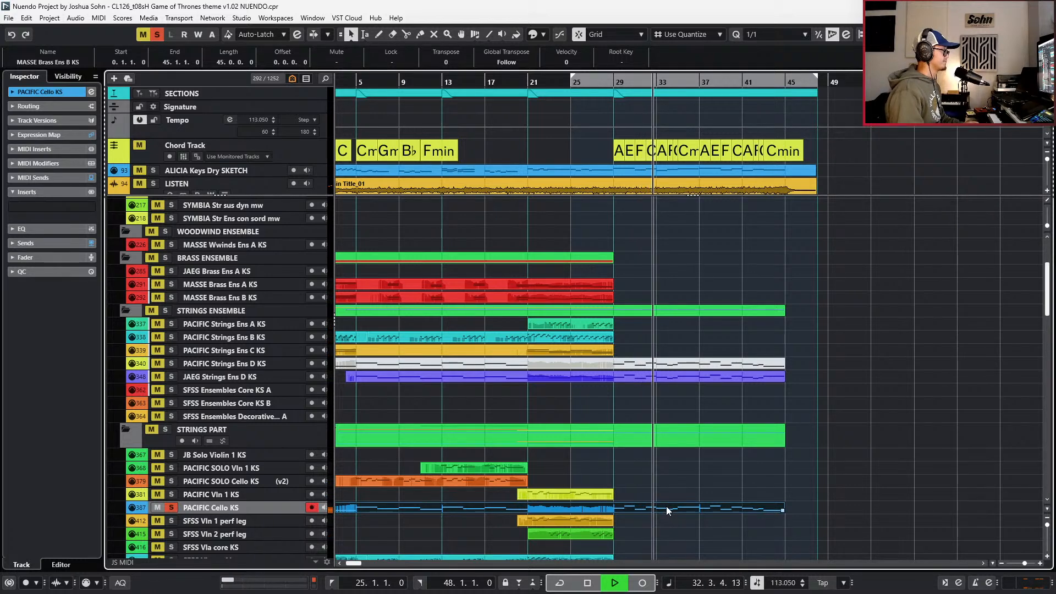
key("space")
key("space")
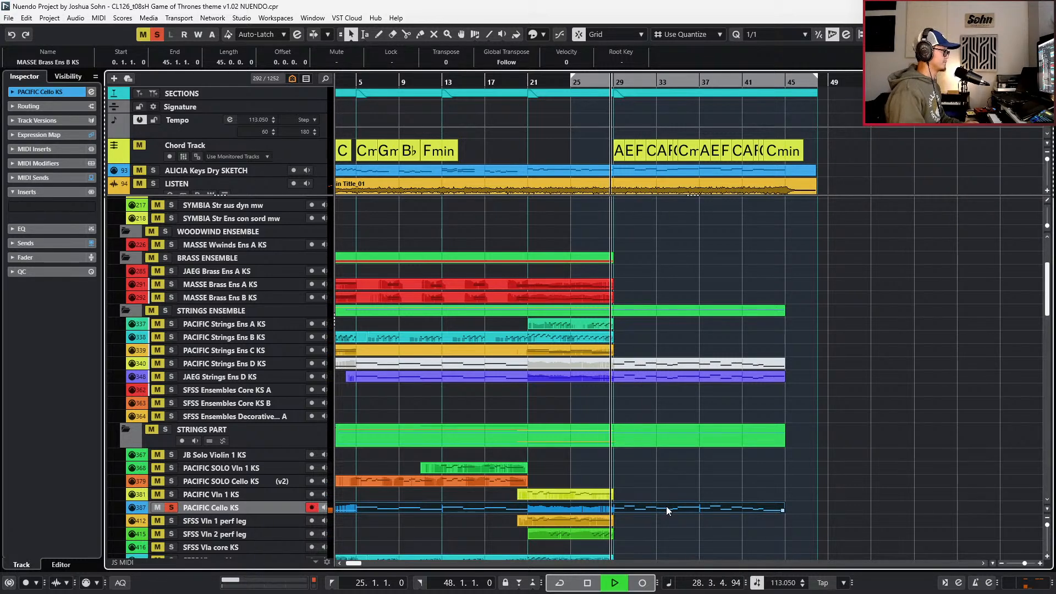
- View the PACIFIC Cello KS part in the note editor, stop playback, and return to the full arrangement
key("ctrl+e")
key("space")
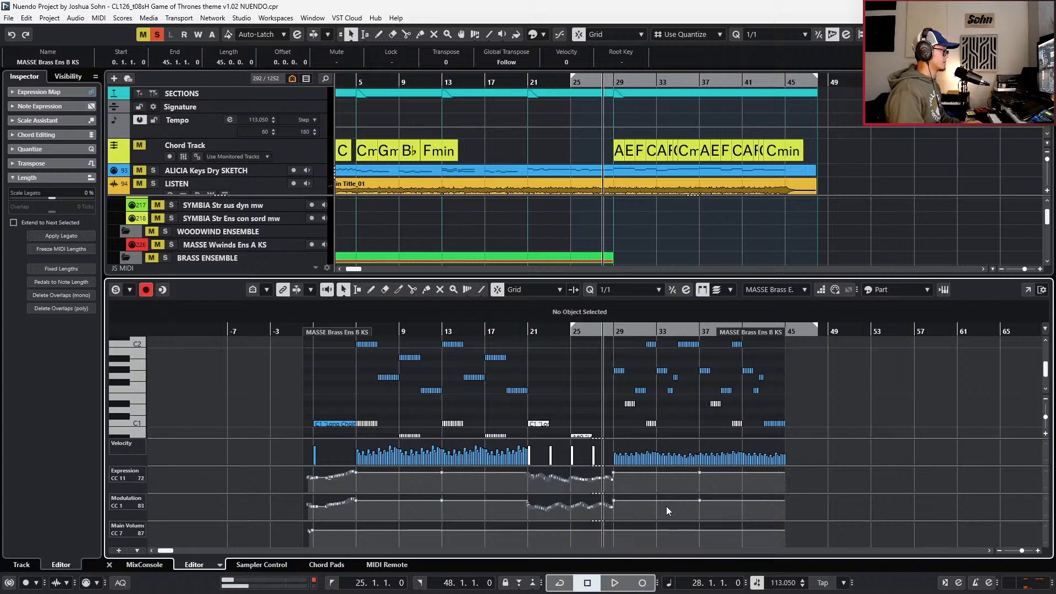
key("ctrl+e")
key("g")
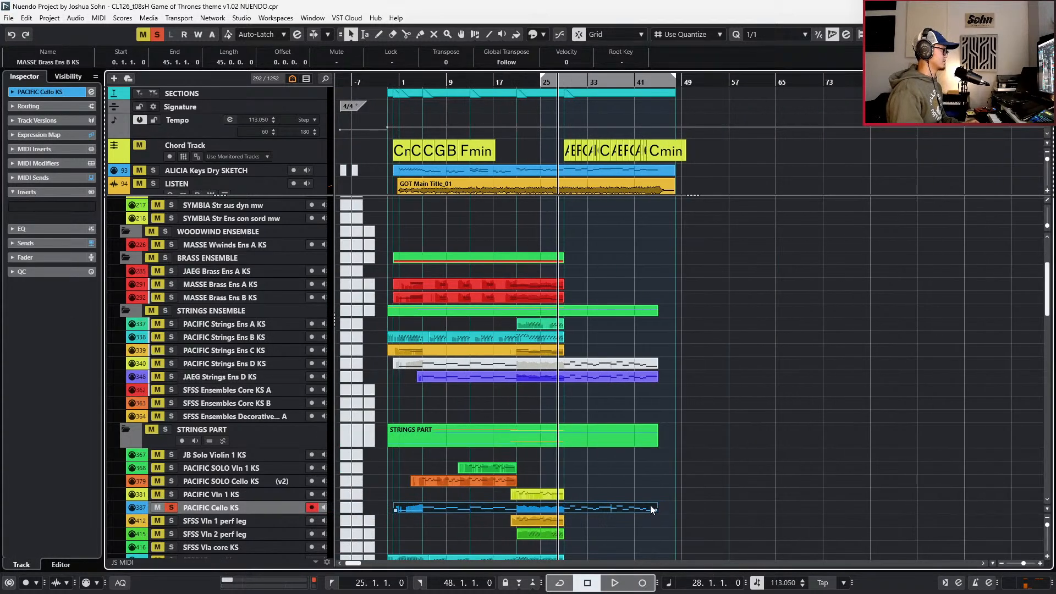
- Unmute the short PACIFIC Cello KS part at bar -9, play it briefly, and mute it again
key("KP_Decimal")
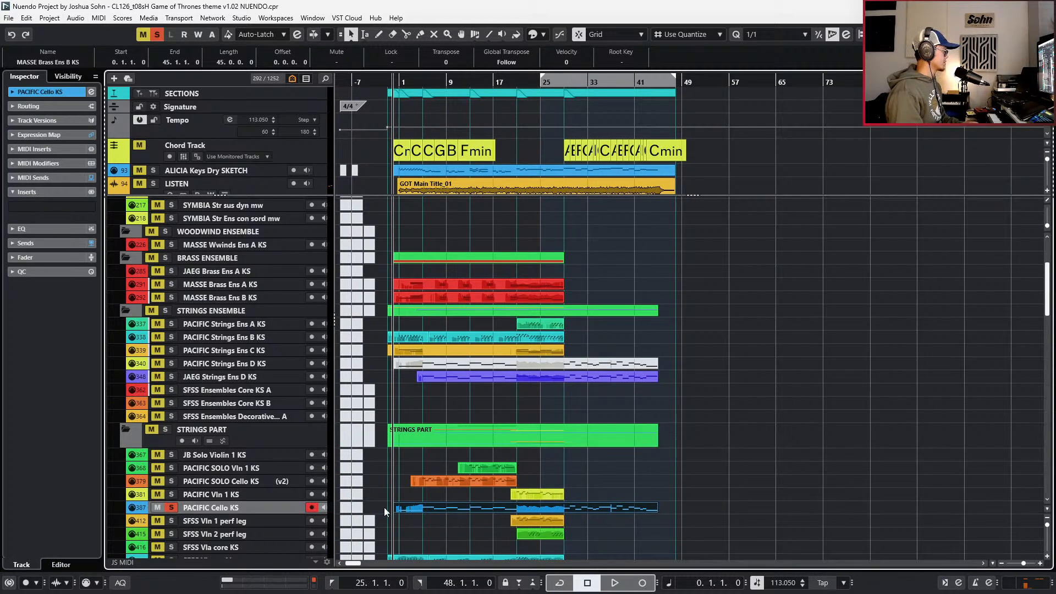
left_click(350, 509)
key("shift+u")
key("l")
key("space")
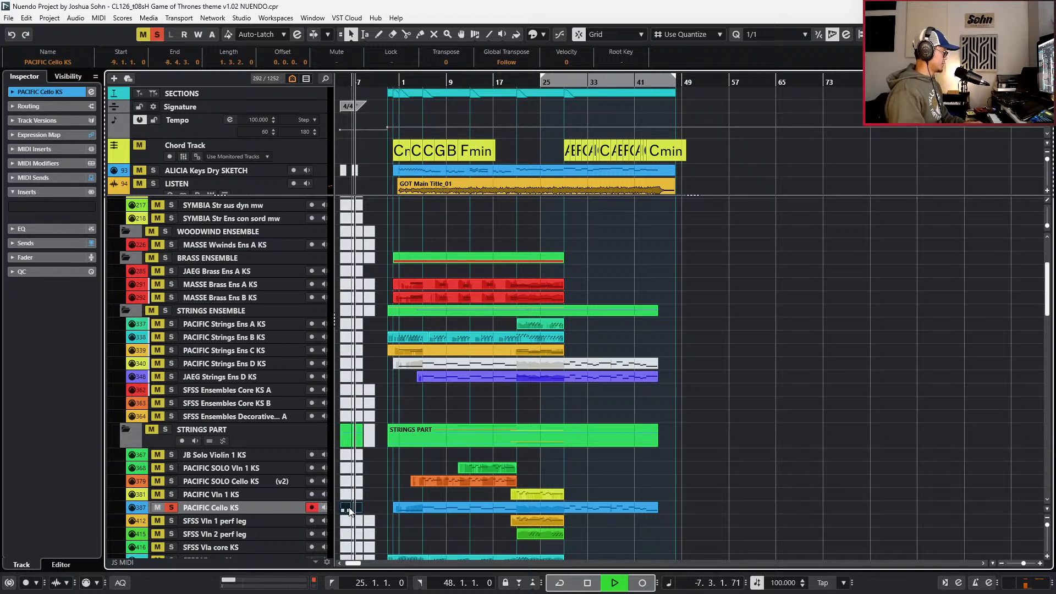
key("space")
key("shift+m")
- Play from bar 29 and solo JAEG Strings Ens D together with PACIFIC Cello KS
key("KP_Subtract")
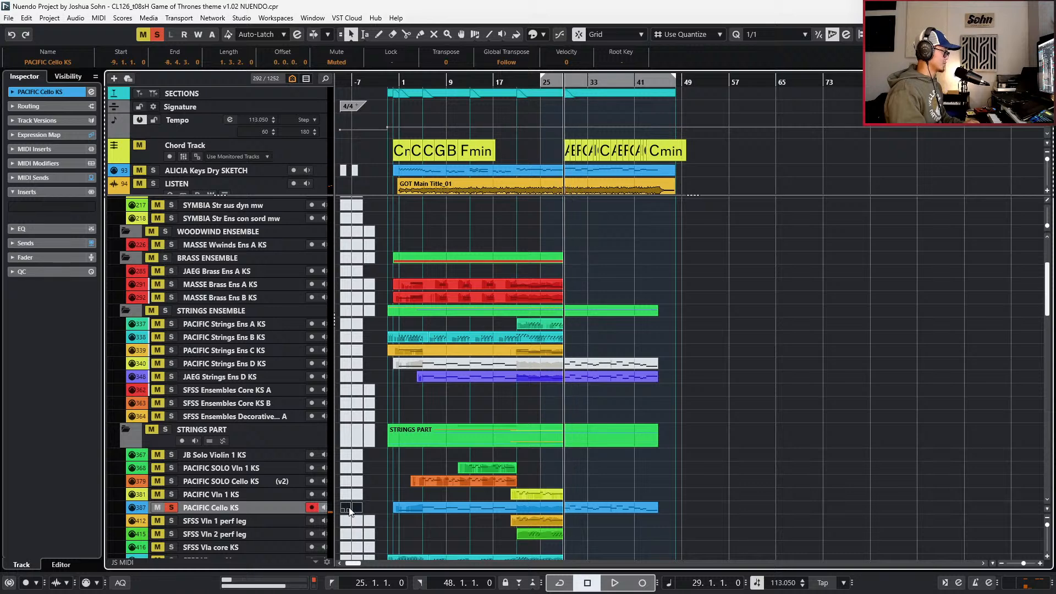
key("space")
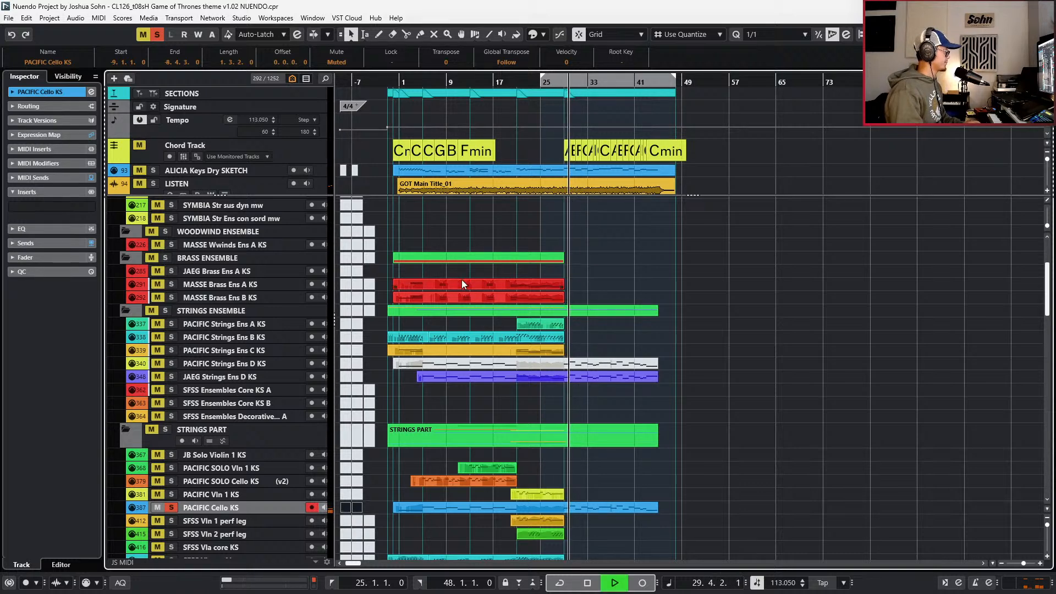
left_click(277, 376)
key("s")
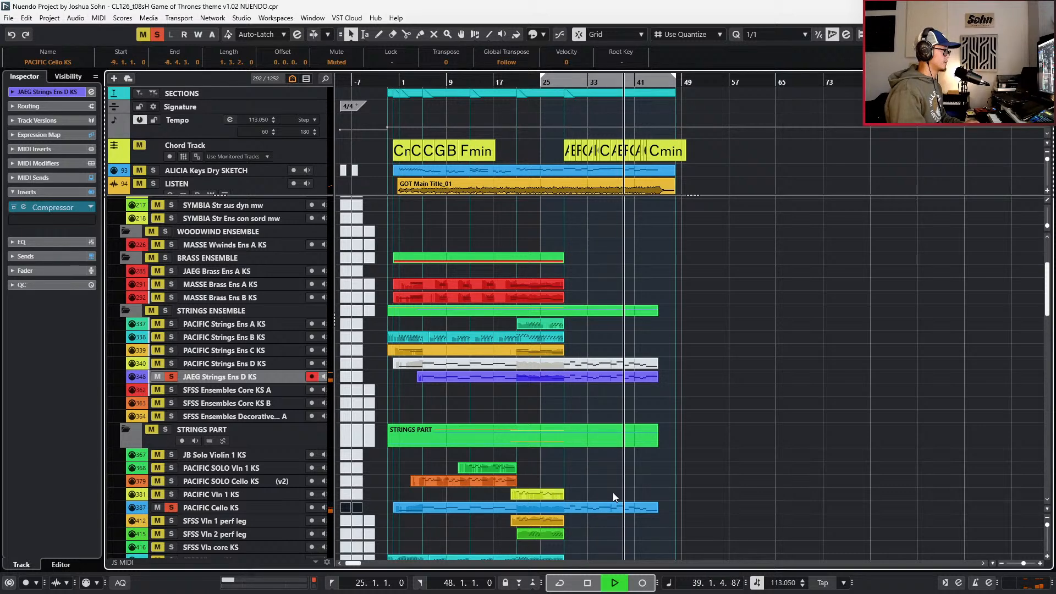
key("h")
key("h")
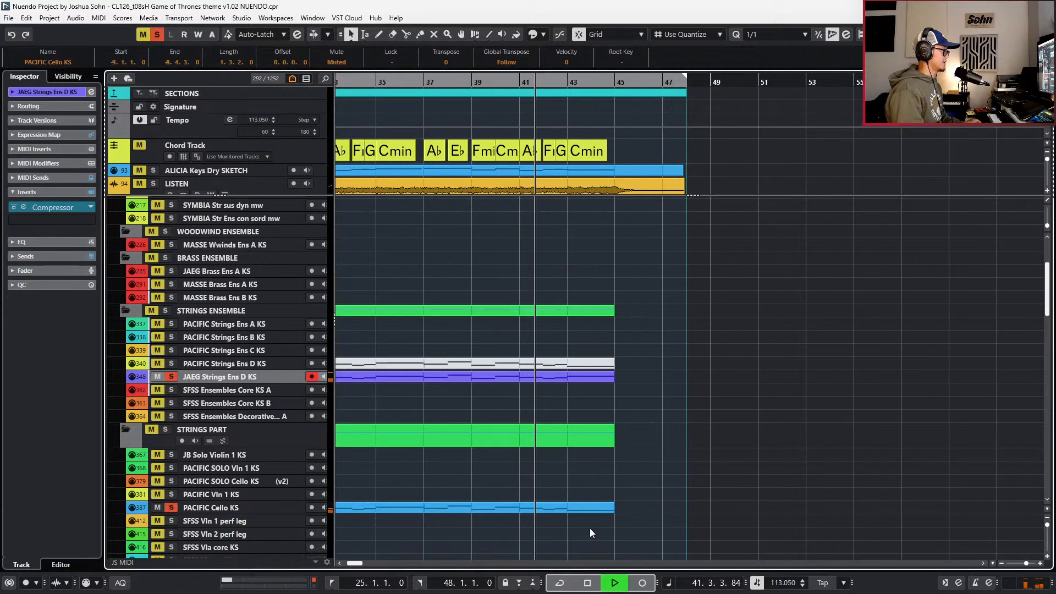
- Open the PACIFIC Cello KS part in the note editor around its closing C1 notes in bars 43 and 44
left_click(585, 507)
key("h")
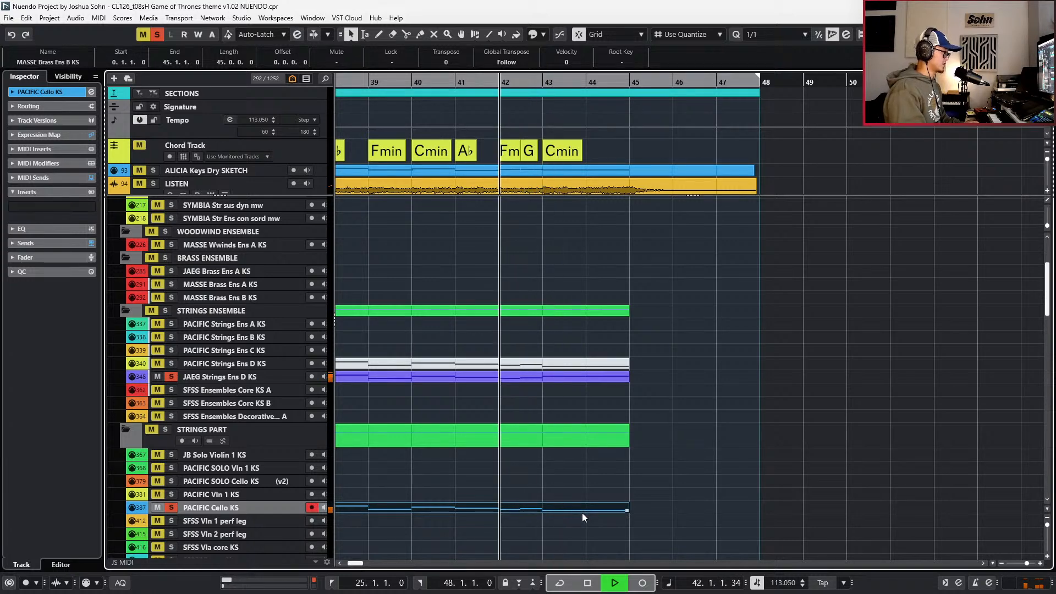
key("ctrl+e")
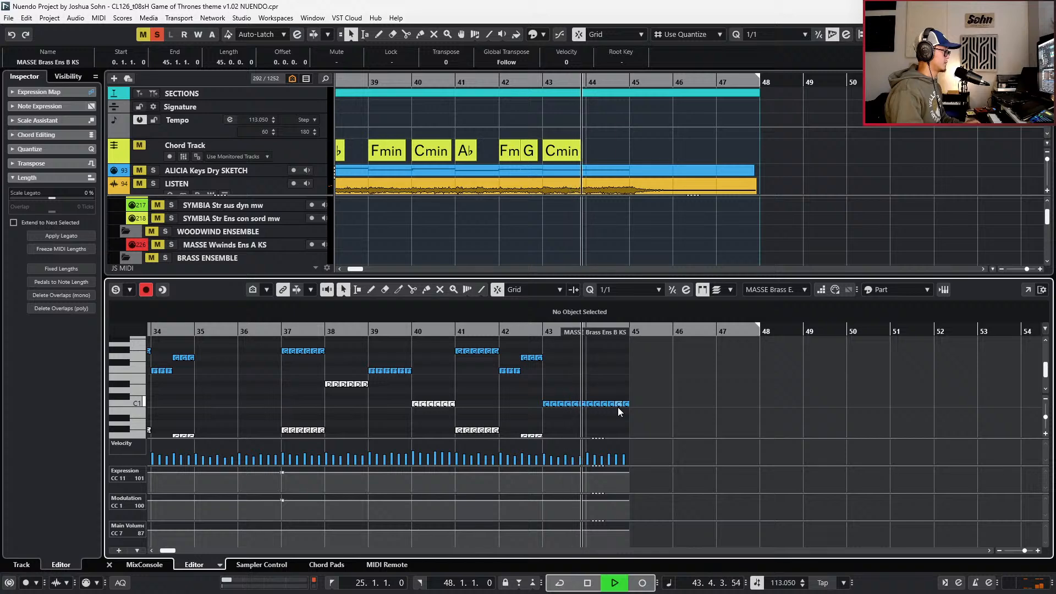
- Stop playback, close the note editor, and clear the solo on the JAEG Strings Ens D KS and PACIFIC Cello KS tracks
key("space")
key("ctrl+e")
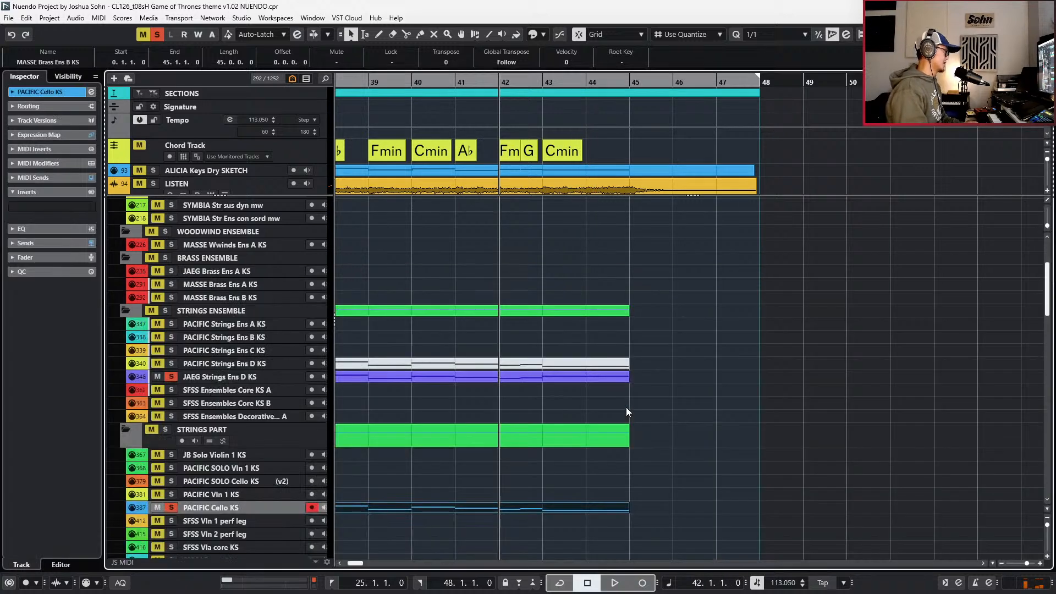
scroll(655, 459, "down", 3)
key("s")
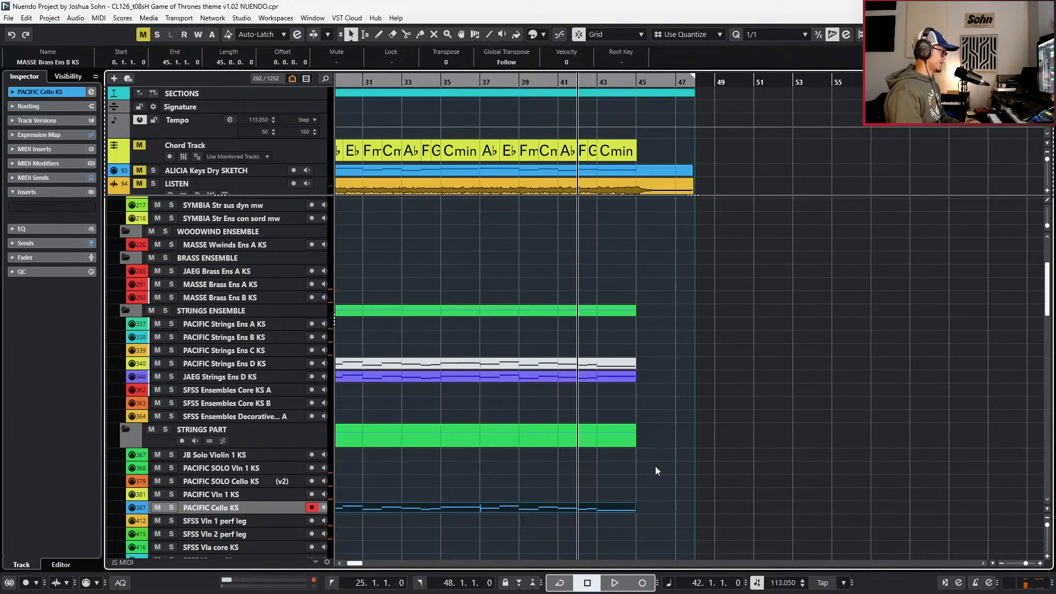
scroll(655, 467, "down", 1)
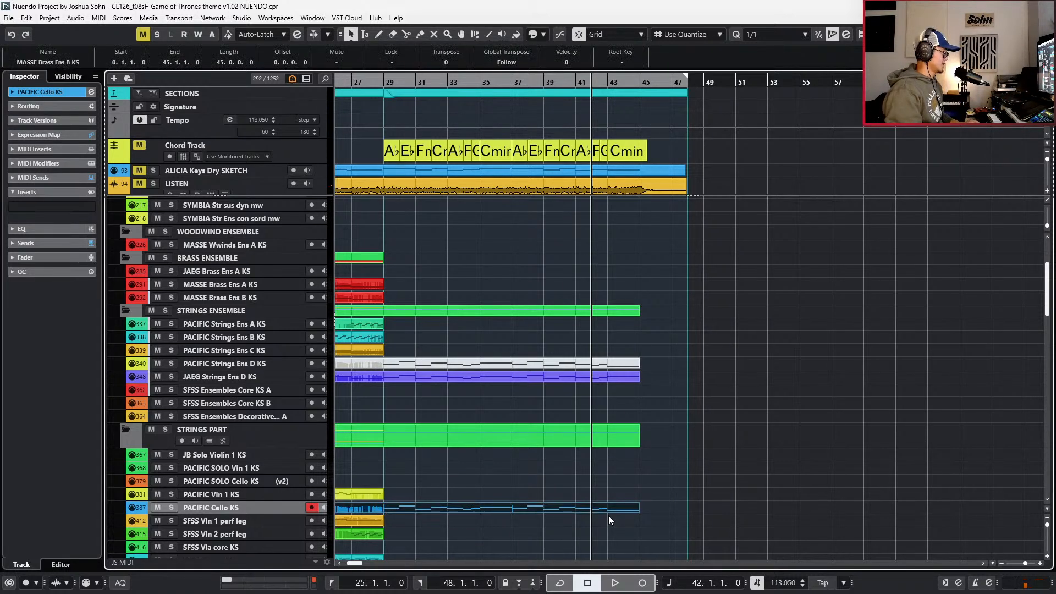
scroll(609, 520, "down", 2)
key("KP_Subtract")
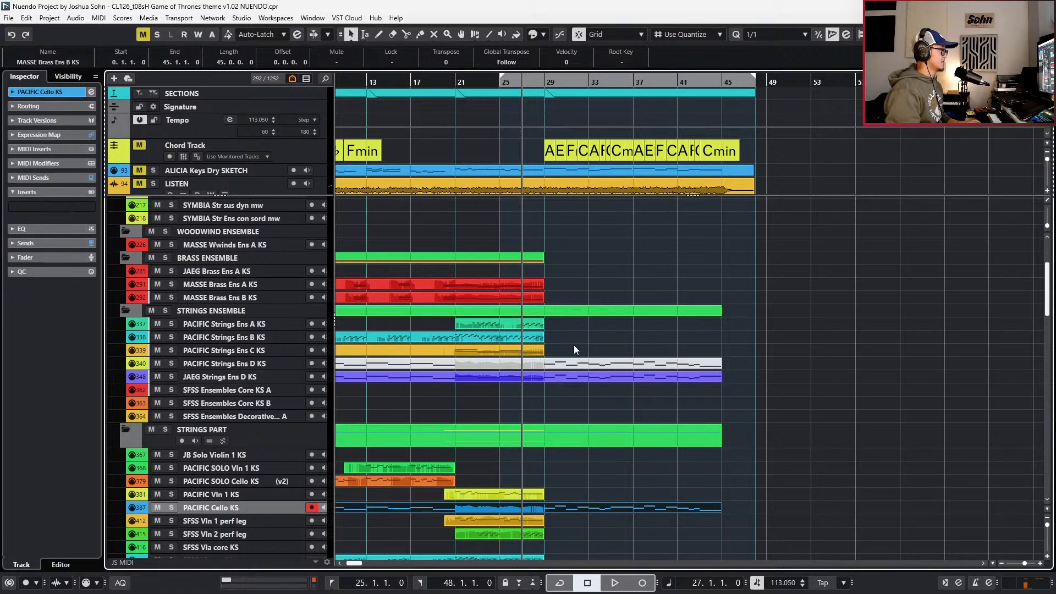
- Select the JAEG Strings Ens D KS part and filter the track list for "jaeg"
scroll(574, 345, "down", 2)
left_click(500, 380)
key("l")
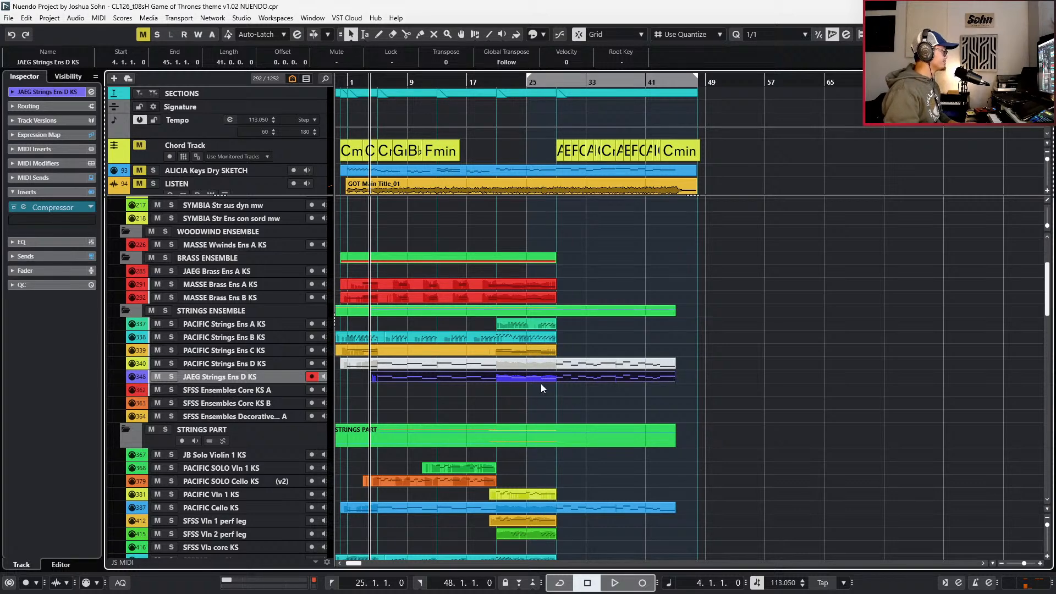
right_click(490, 408)
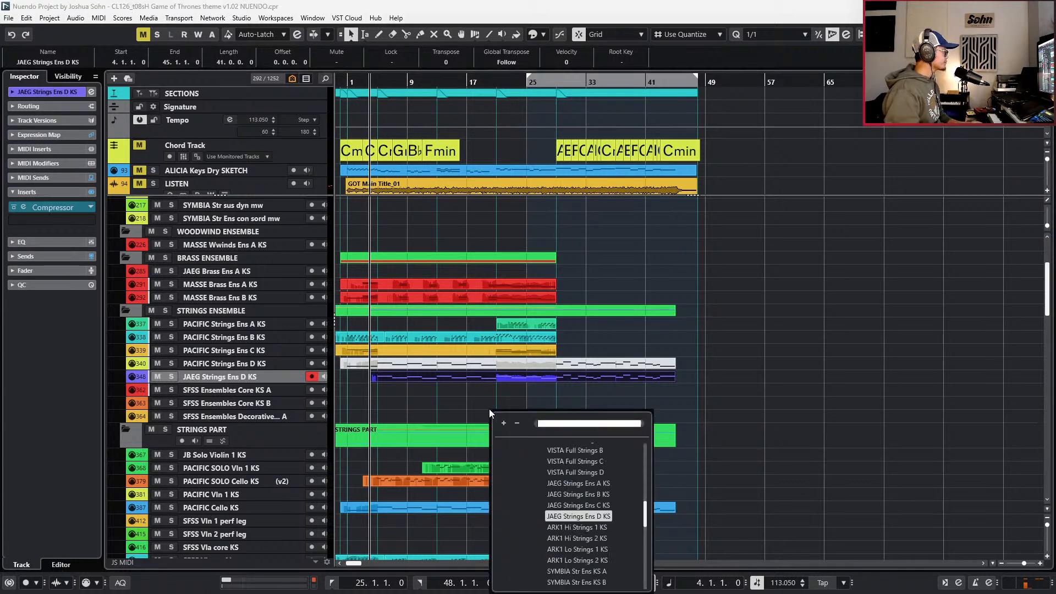
type("ja")
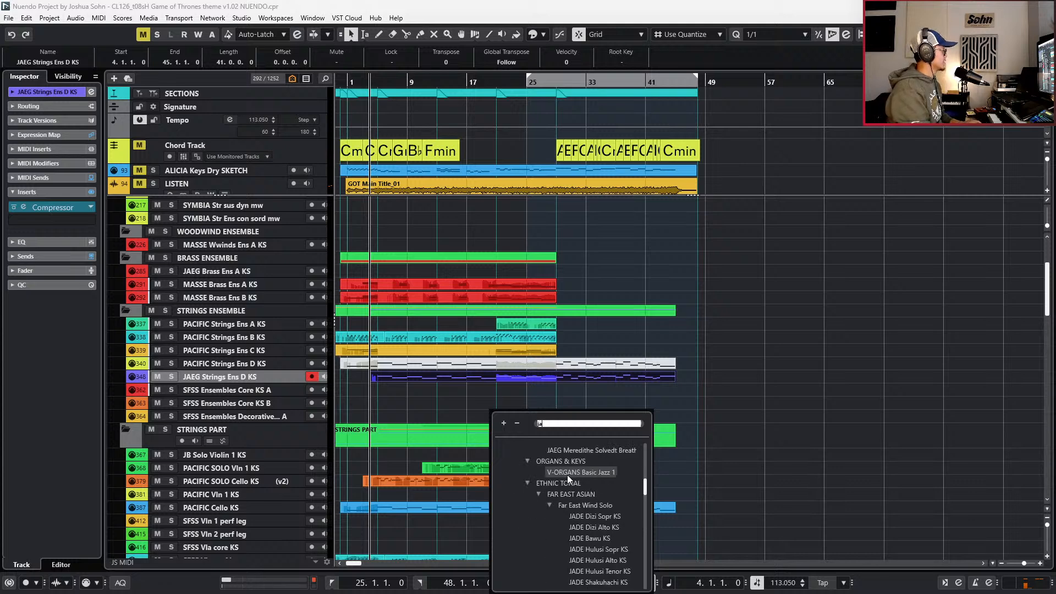
type("eger s")
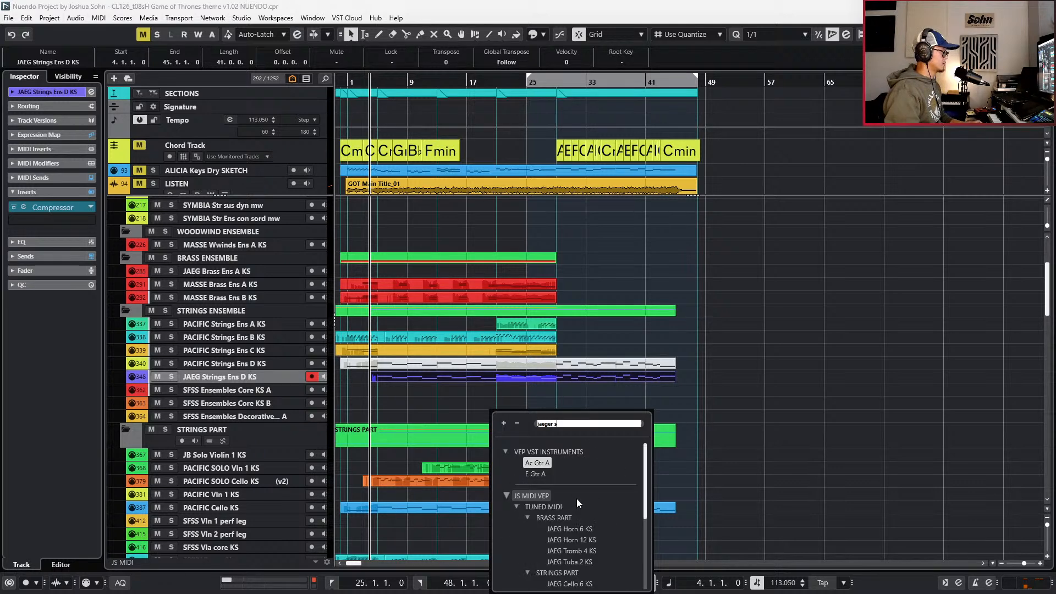
key("BackSpace")
key("BackSpace")
key("BackSpace")
key("BackSpace")
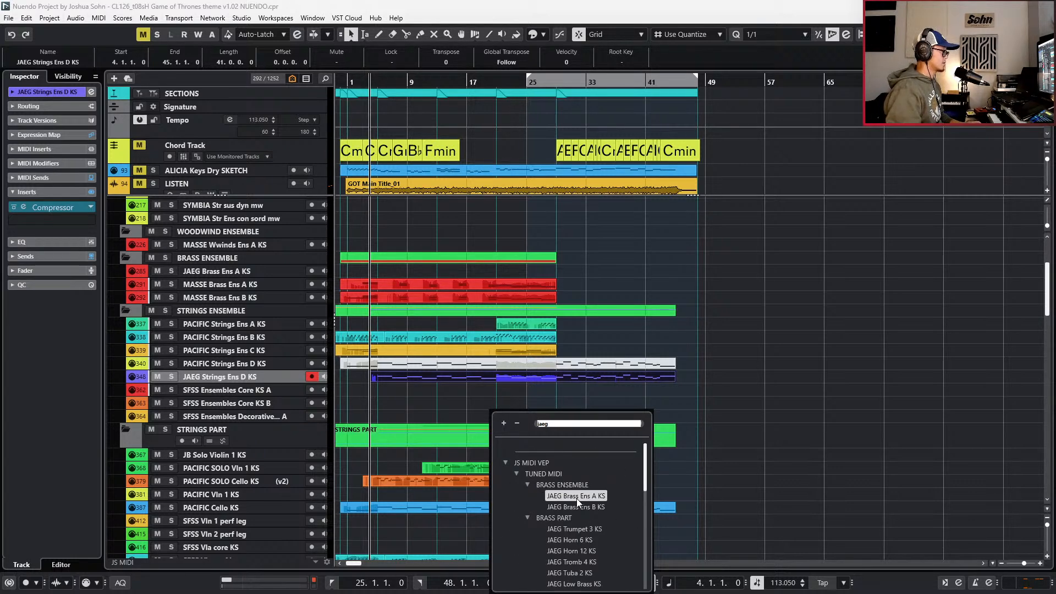
- Find JAEG Bass 4 KS among the filtered strings tracks and bring it into the arrangement
scroll(577, 498, "down", 3)
scroll(585, 501, "up", 2)
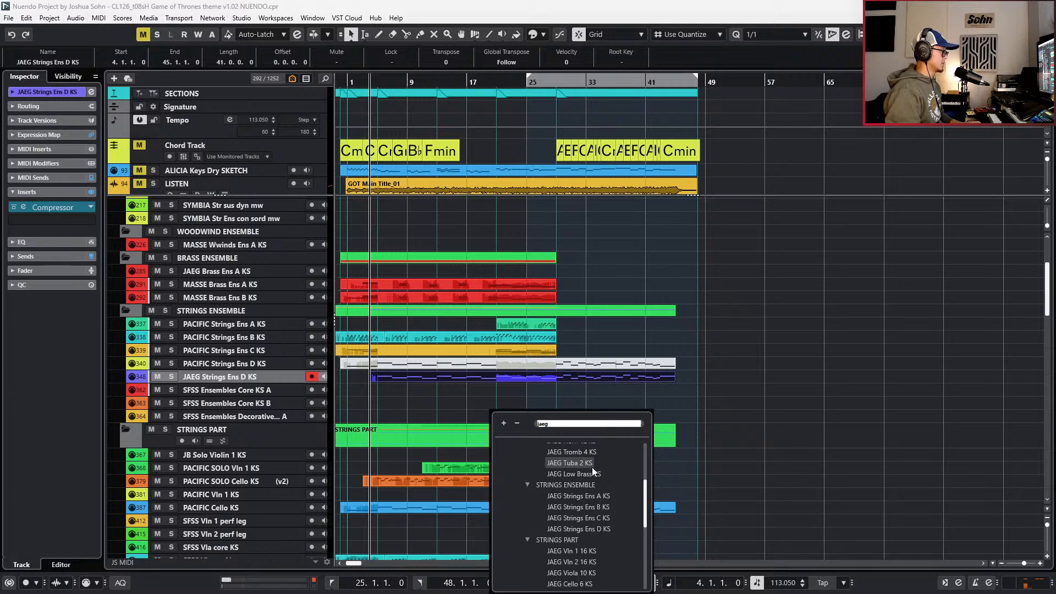
scroll(595, 495, "down", 8)
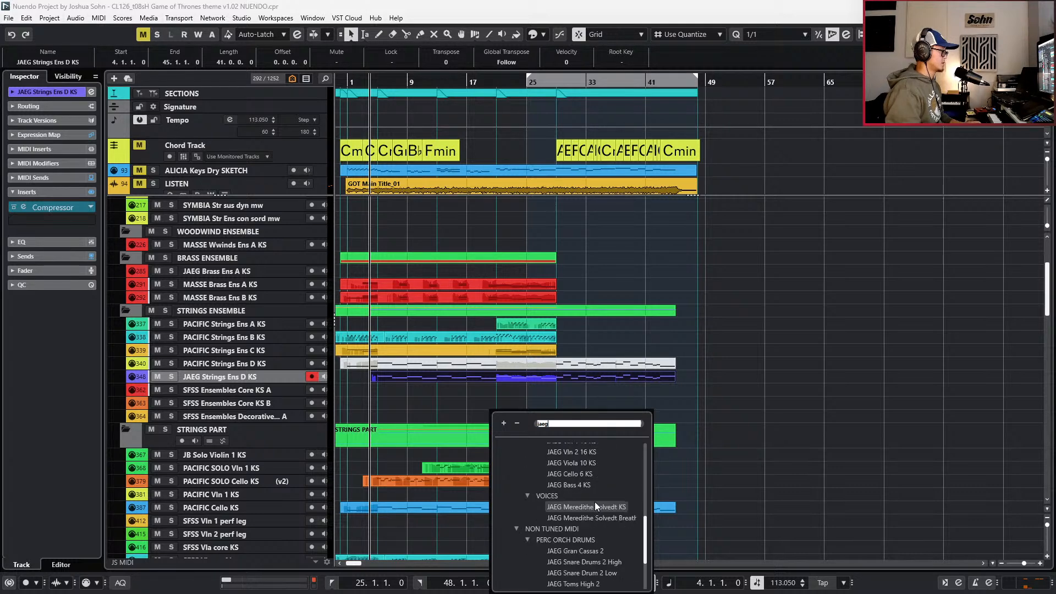
scroll(595, 502, "up", 10)
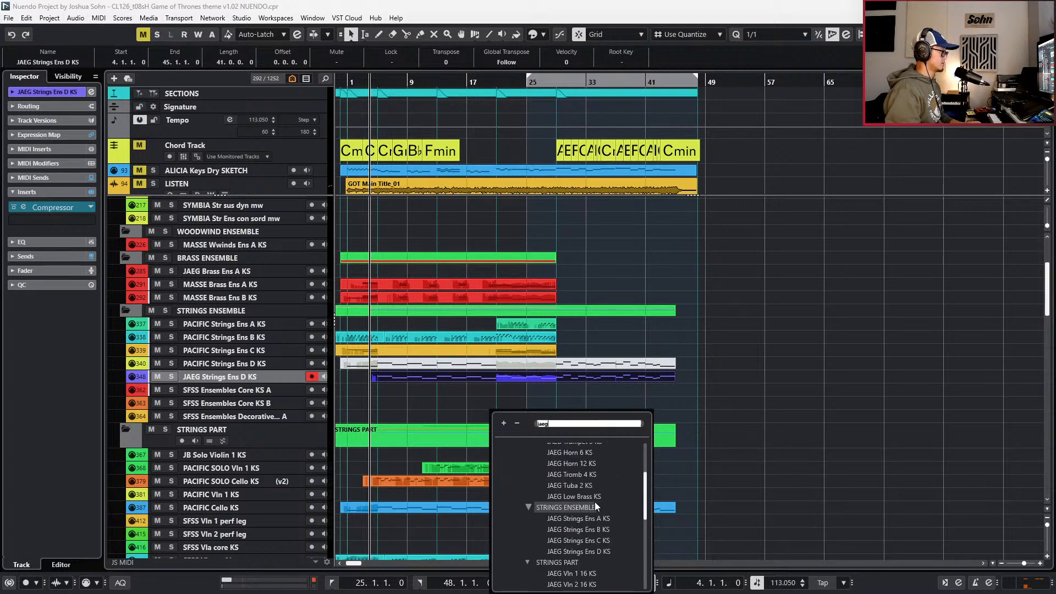
scroll(602, 516, "down", 5)
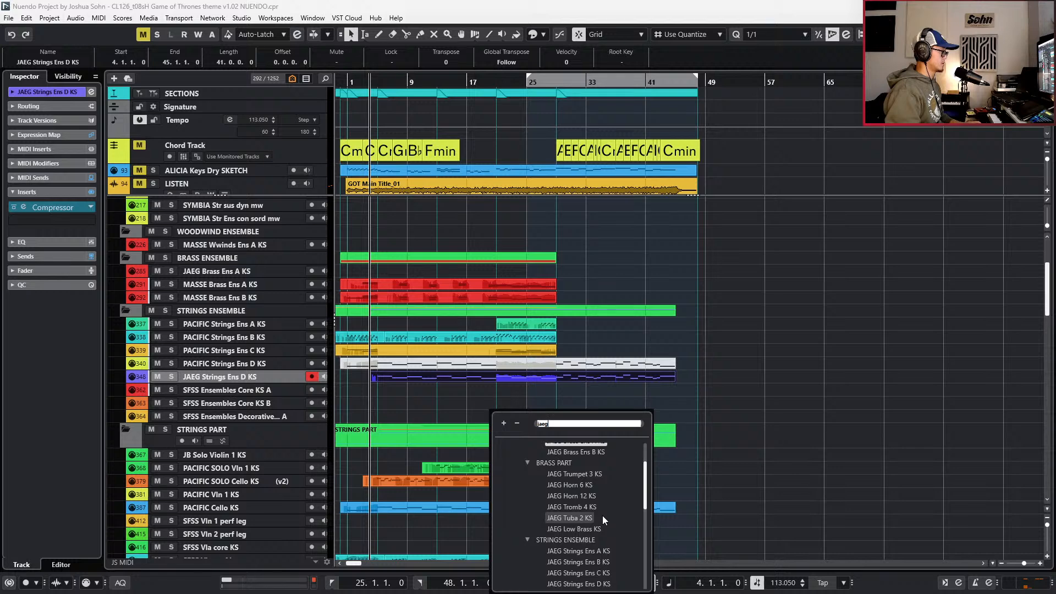
left_click(595, 536)
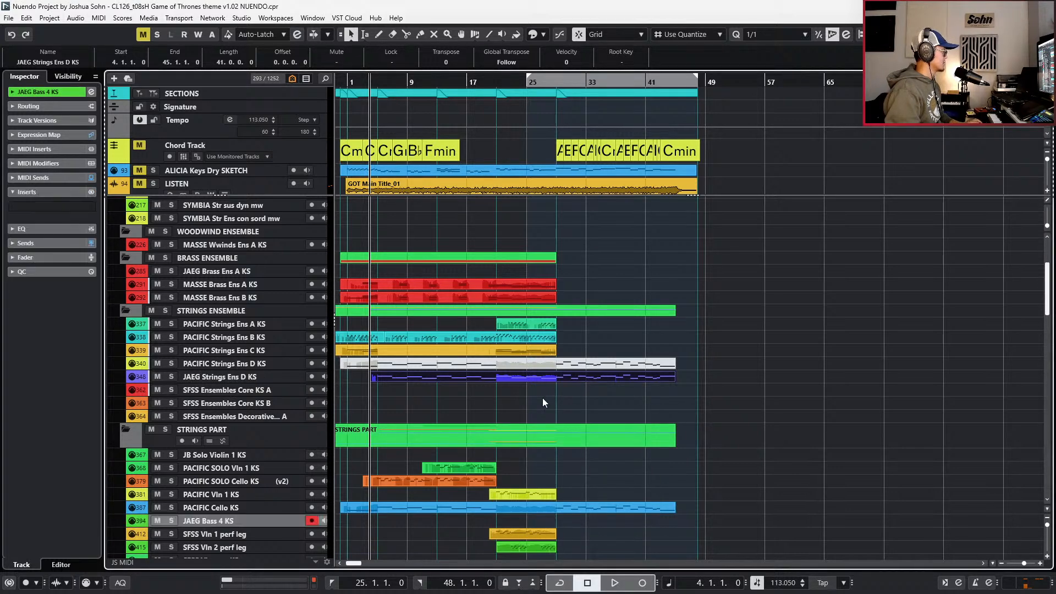
- Copy the JAEG Strings Ens D KS part onto the JAEG Bass 4 KS track at the same position and mute the original
left_click_drag(540, 379, 541, 519)
left_click(509, 376)
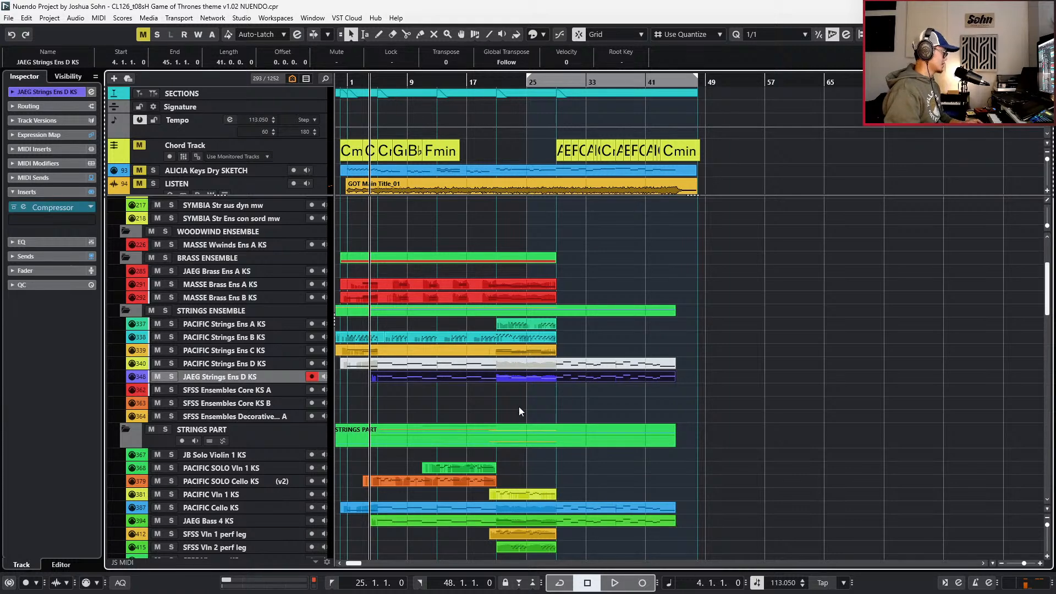
- Solo JAEG Bass 4 KS, play its start briefly, and check the copied part in the note editor
left_click(524, 520)
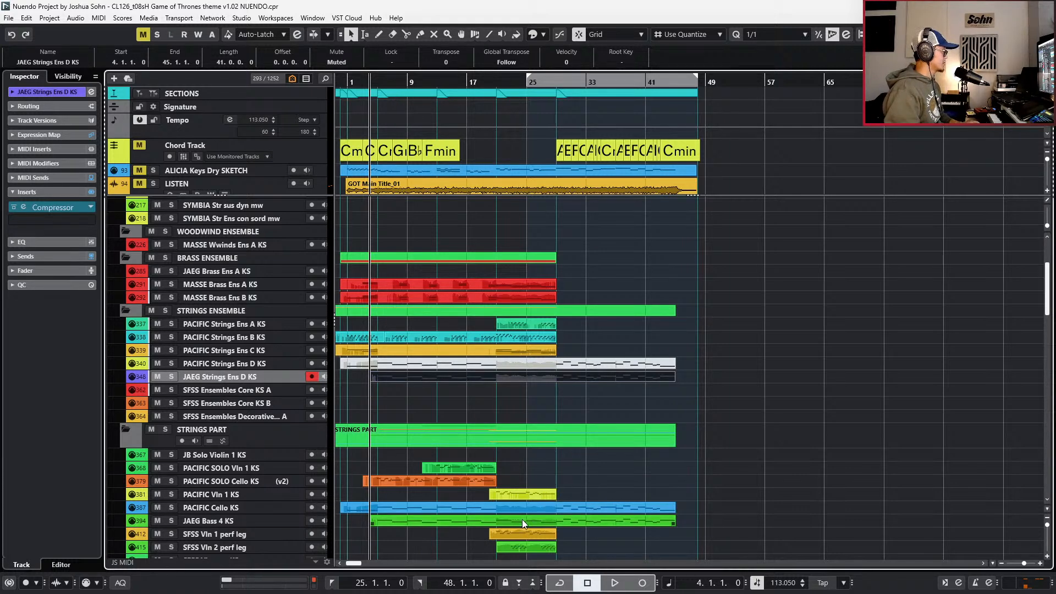
key("s")
key("space")
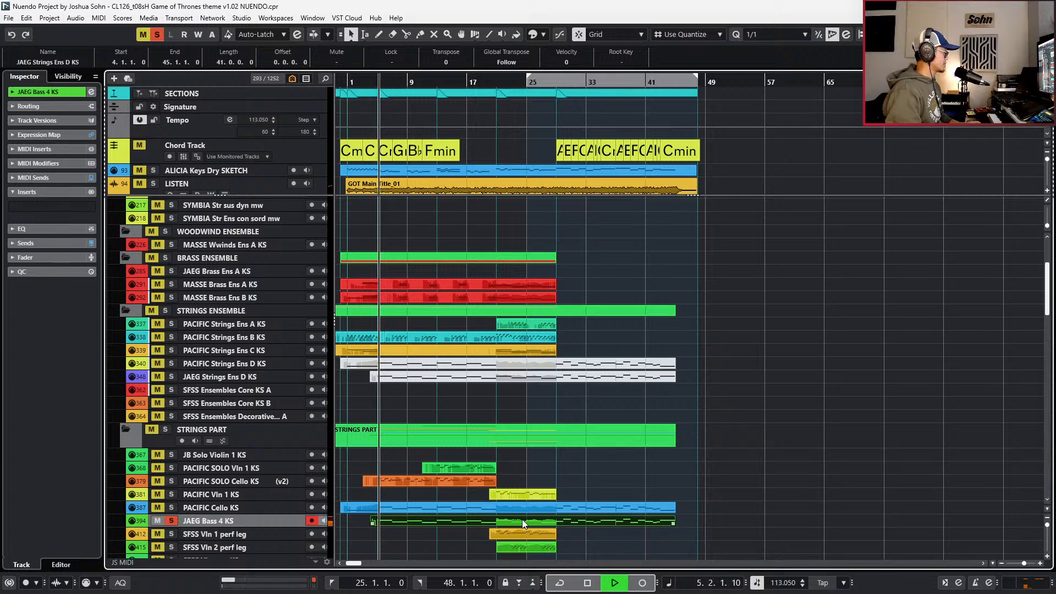
double_click(522, 519)
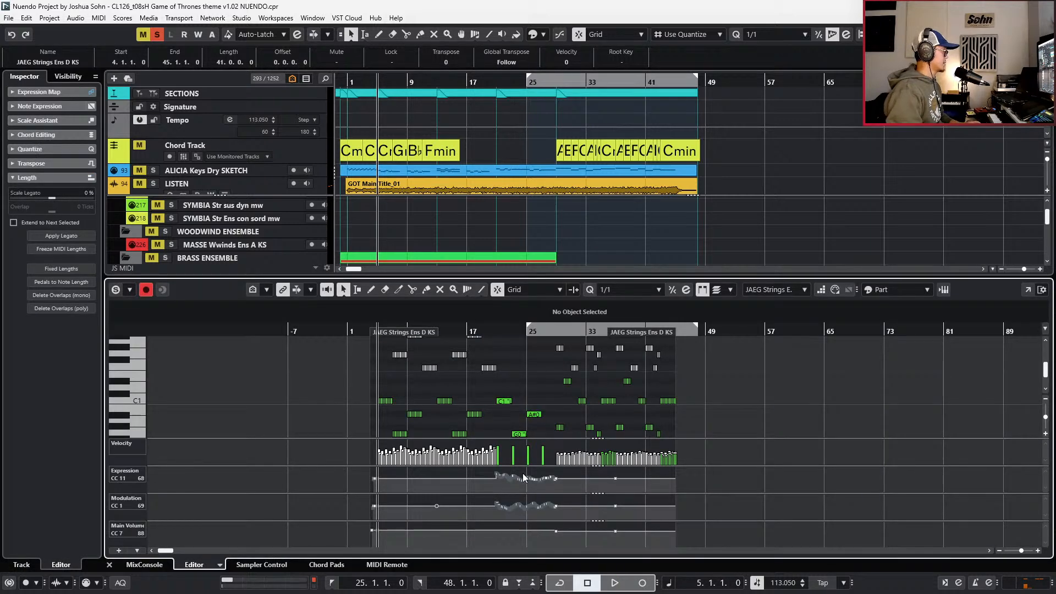
key("Return")
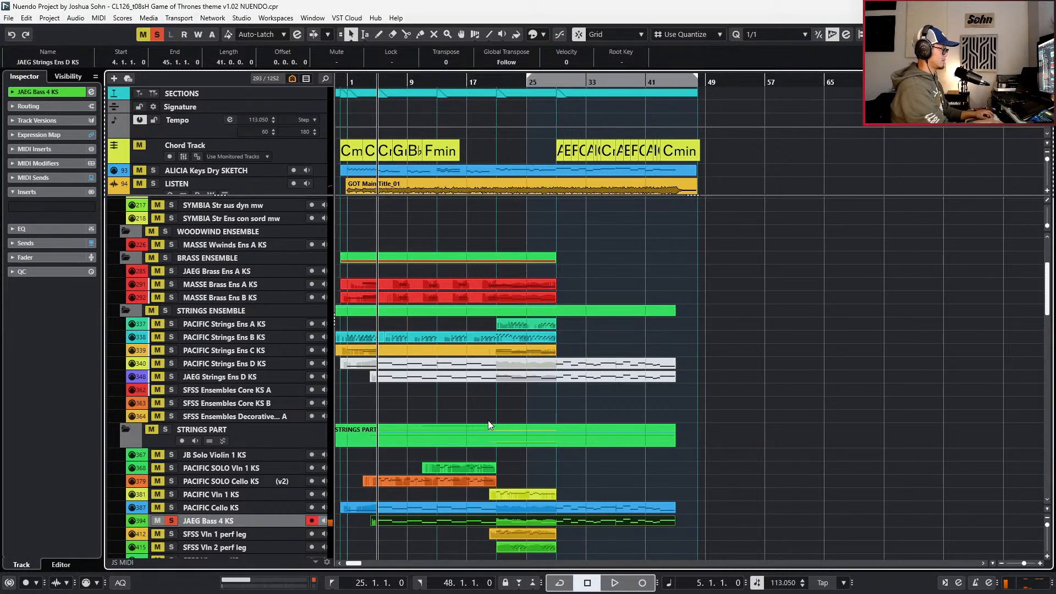
- Unmute the short JAEG Bass 4 KS part at bar -9, play it briefly, and mute it again
scroll(413, 486, "left", 2)
left_click(408, 518)
left_click(353, 520)
key("l")
key("space")
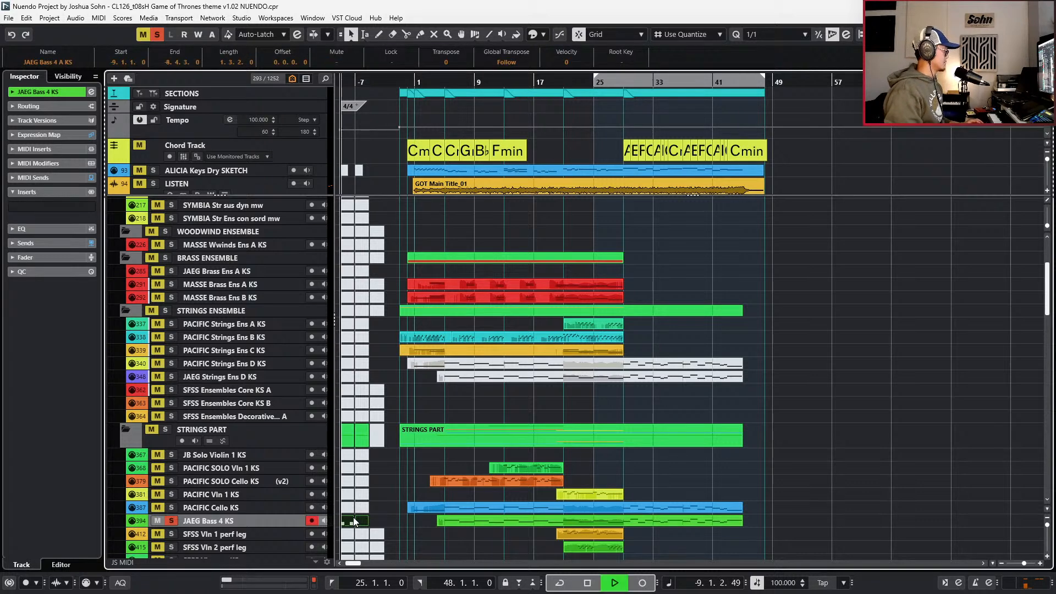
key("space")
key("shift+m")
- Play JAEG Bass 4 KS soloed from bar 29, clear the solo during playback, and stop before bar 29
key("space")
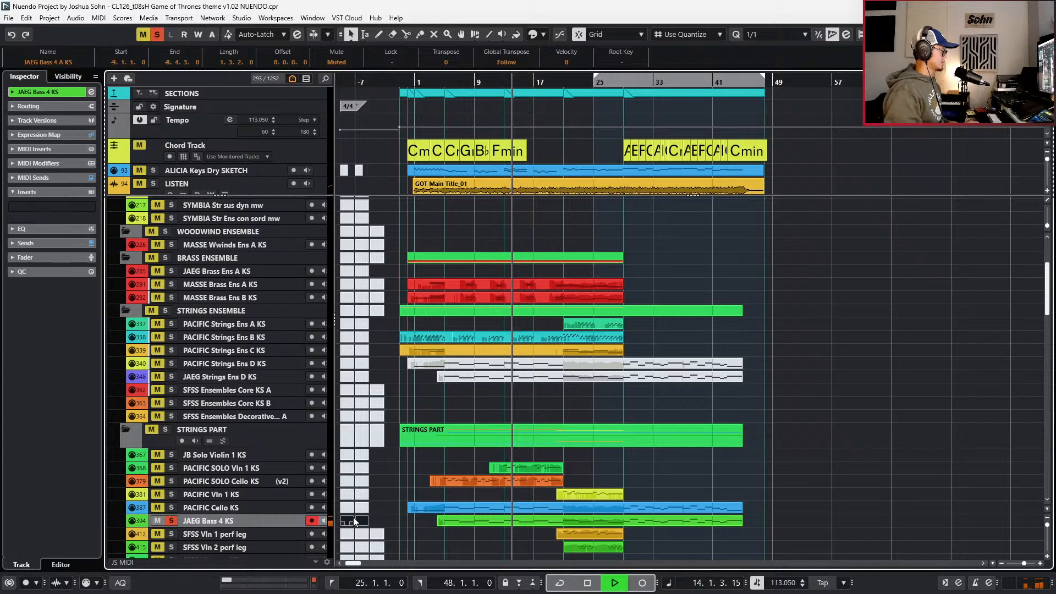
key("space")
key("KP_Add")
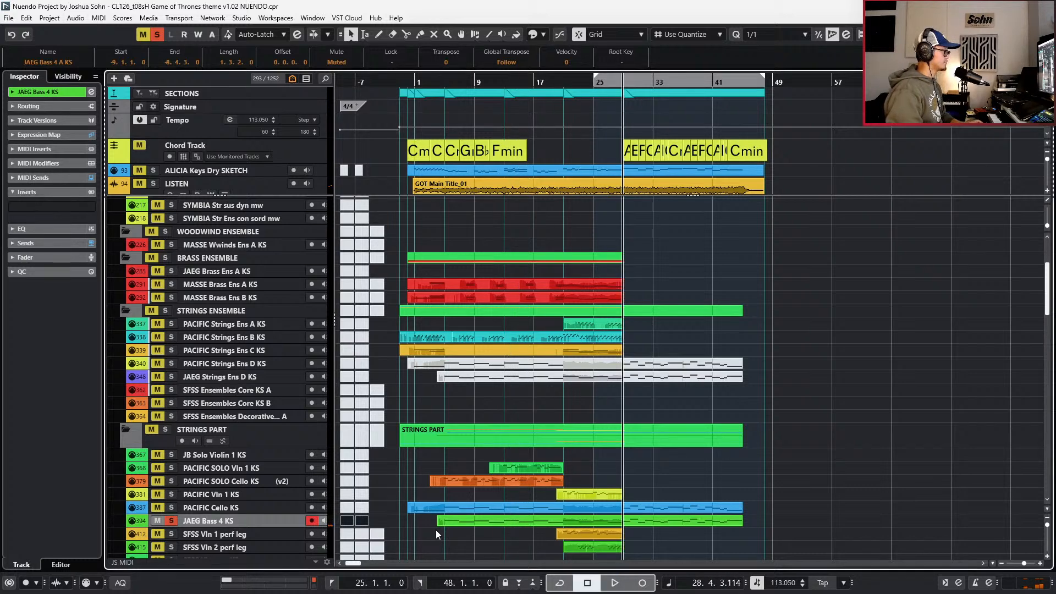
key("space")
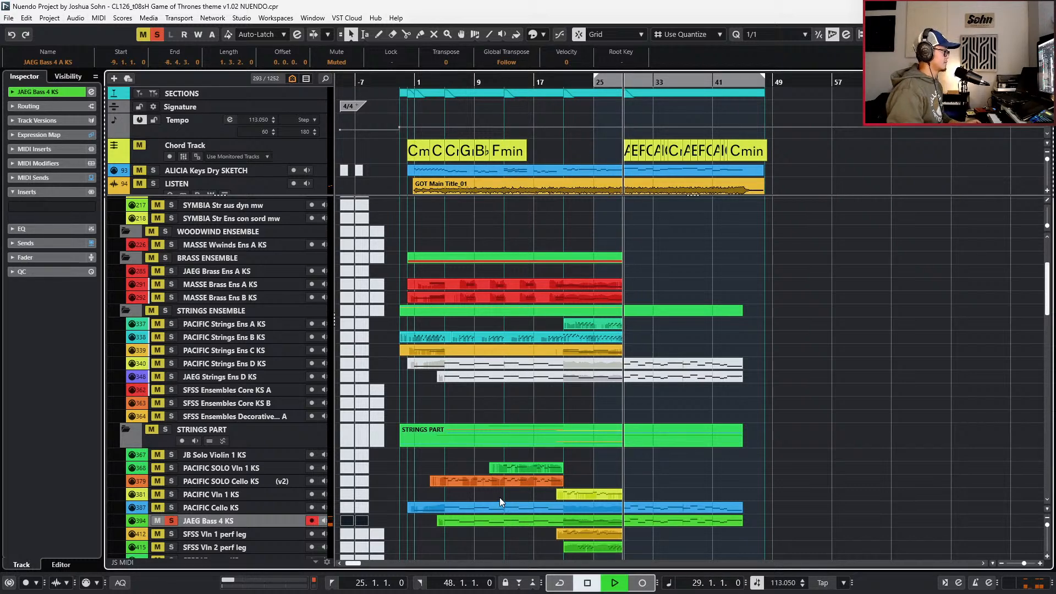
key("s")
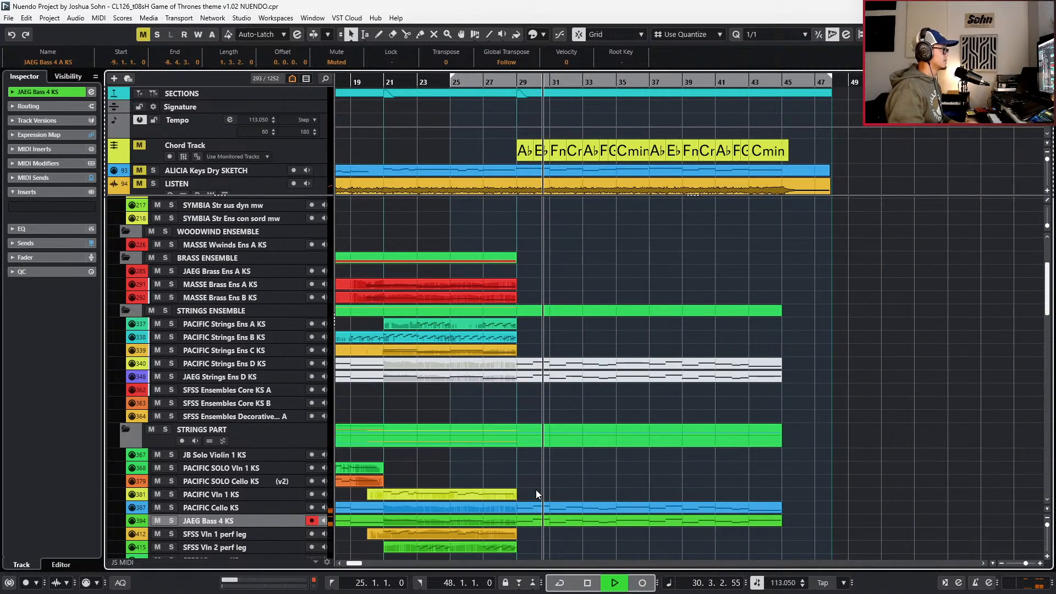
key("space")
key("KP_Subtract")
key("KP_Subtract")
key("KP_Subtract")
key("KP_Subtract")
key("KP_Subtract")
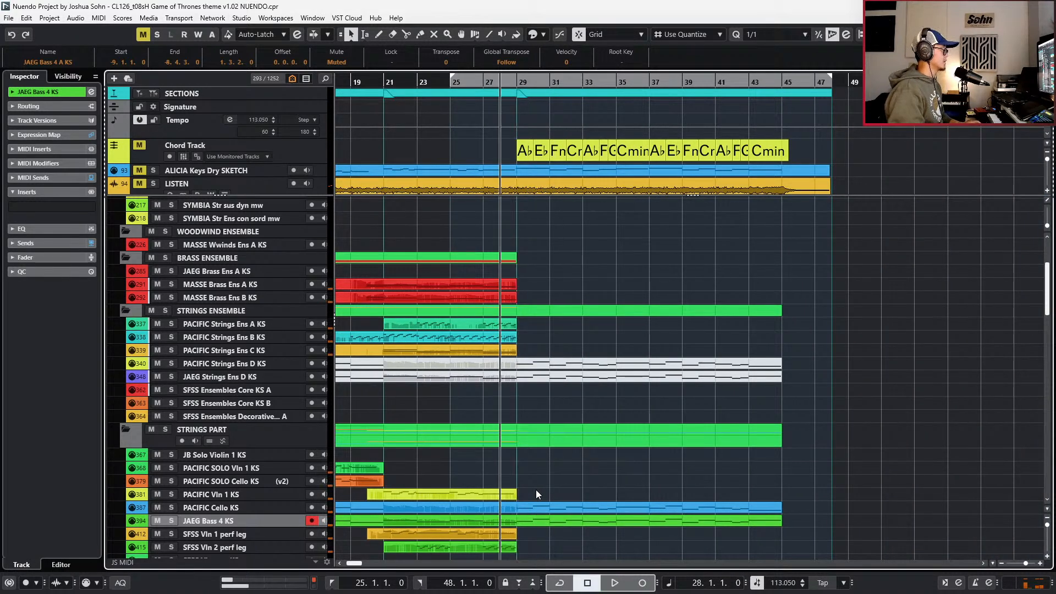
- Extend the ends of the PACIFIC Cello KS and JAEG Bass 4 KS parts to bar 48
scroll(552, 401, "down", 2)
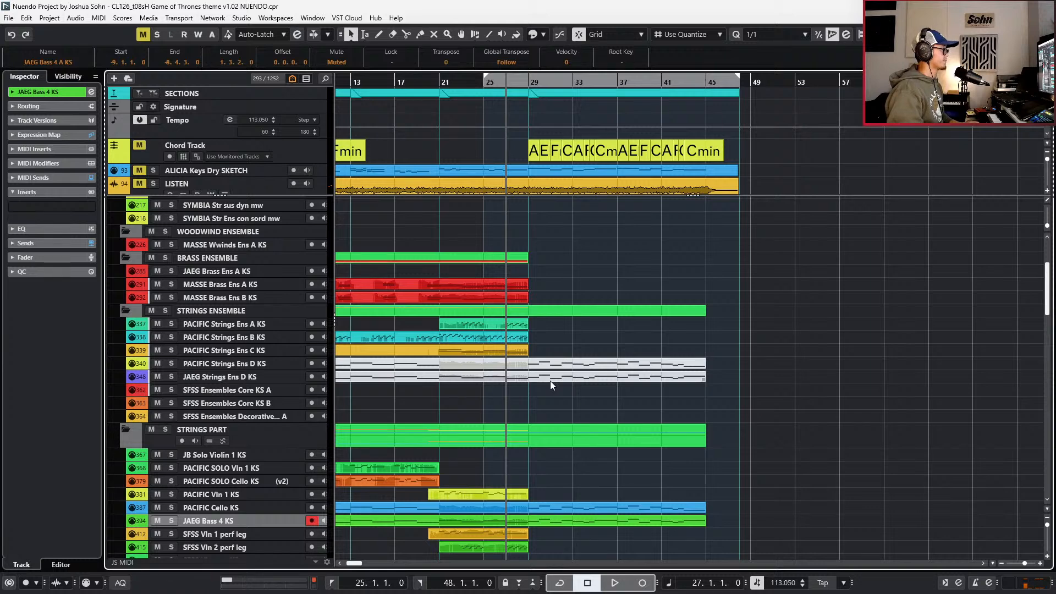
scroll(718, 492, "up", 2)
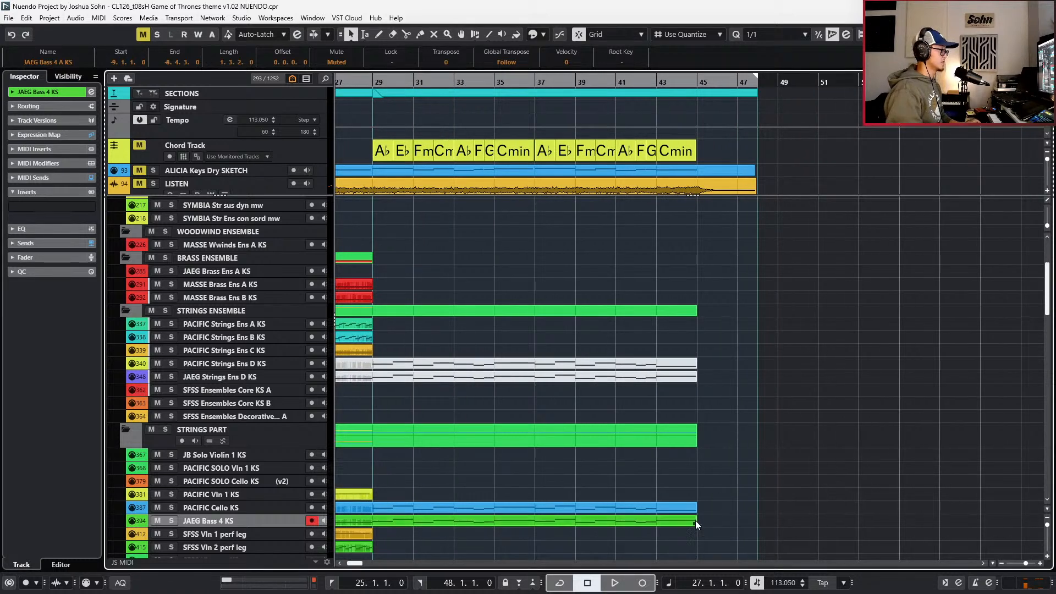
left_click_drag(697, 513, 747, 519)
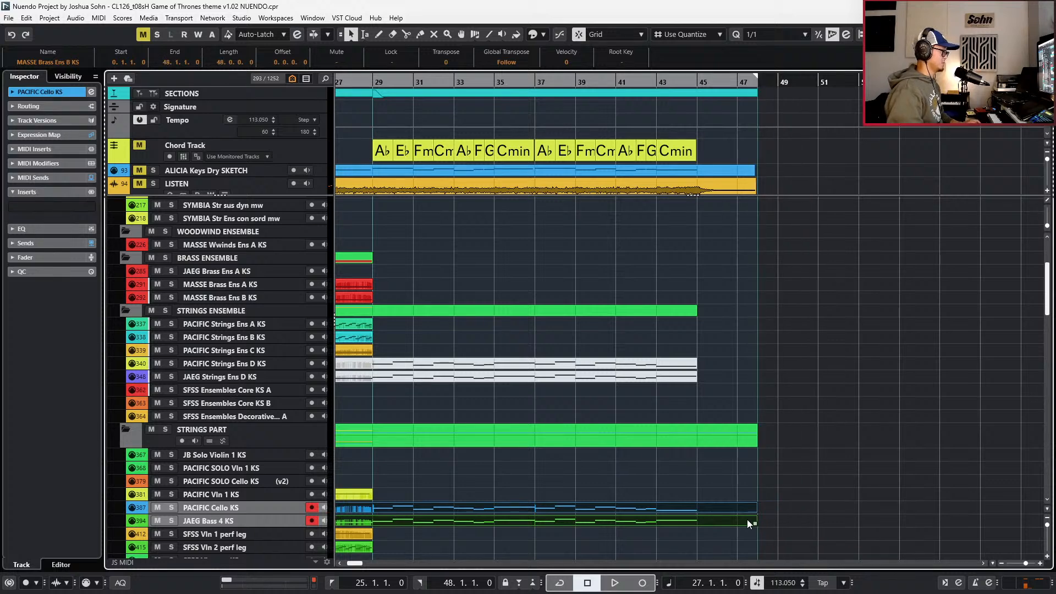
- Solo the LISTEN reference track and play the section around bar 29
scroll(747, 519, "down", 1)
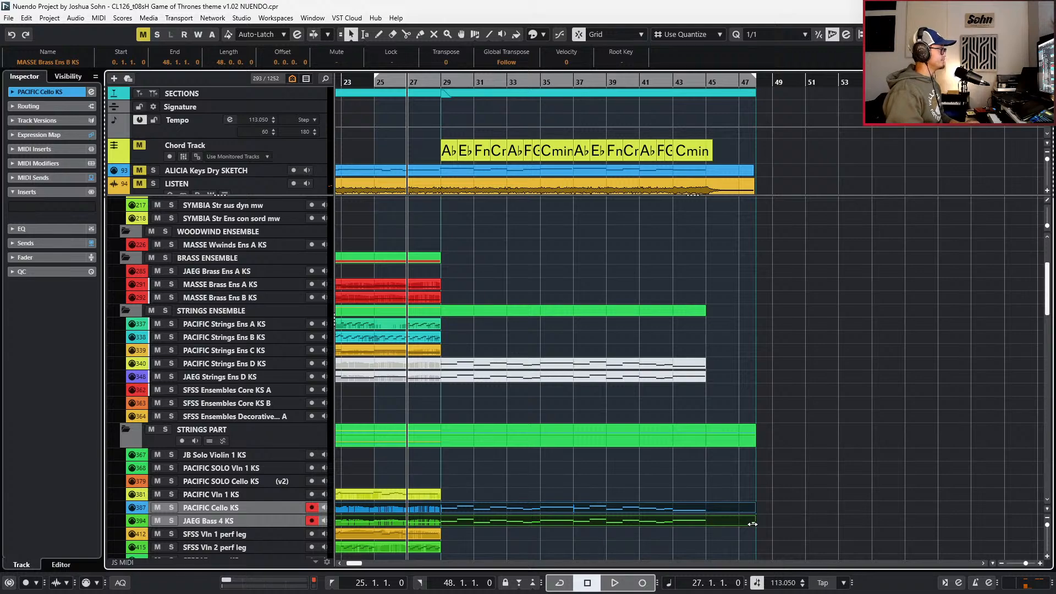
key("KP_Subtract")
scroll(599, 396, "down", 15)
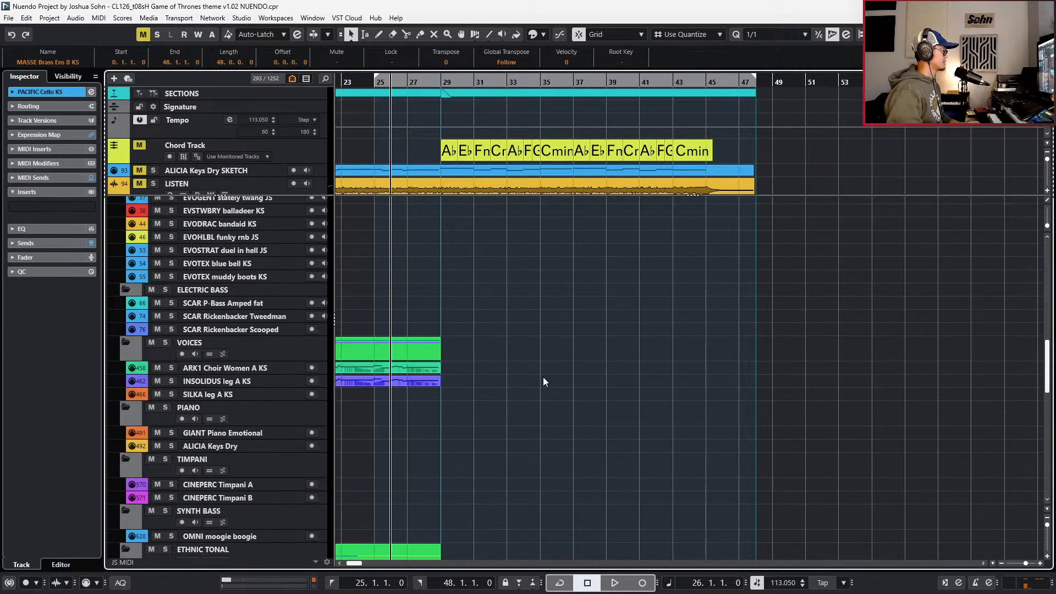
scroll(545, 384, "down", 1)
scroll(544, 382, "down", 1)
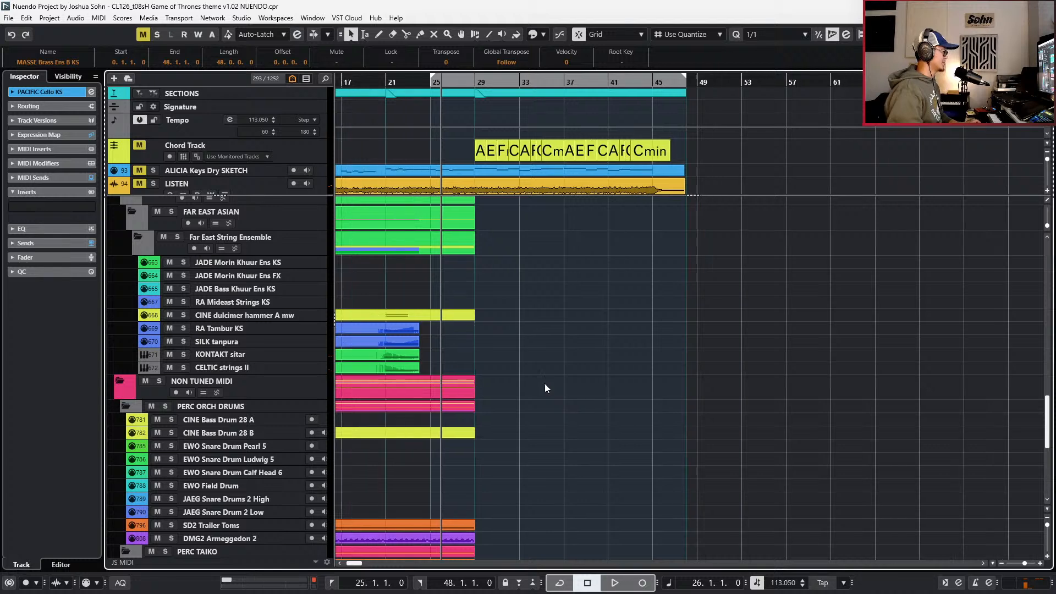
scroll(545, 385, "down", 2)
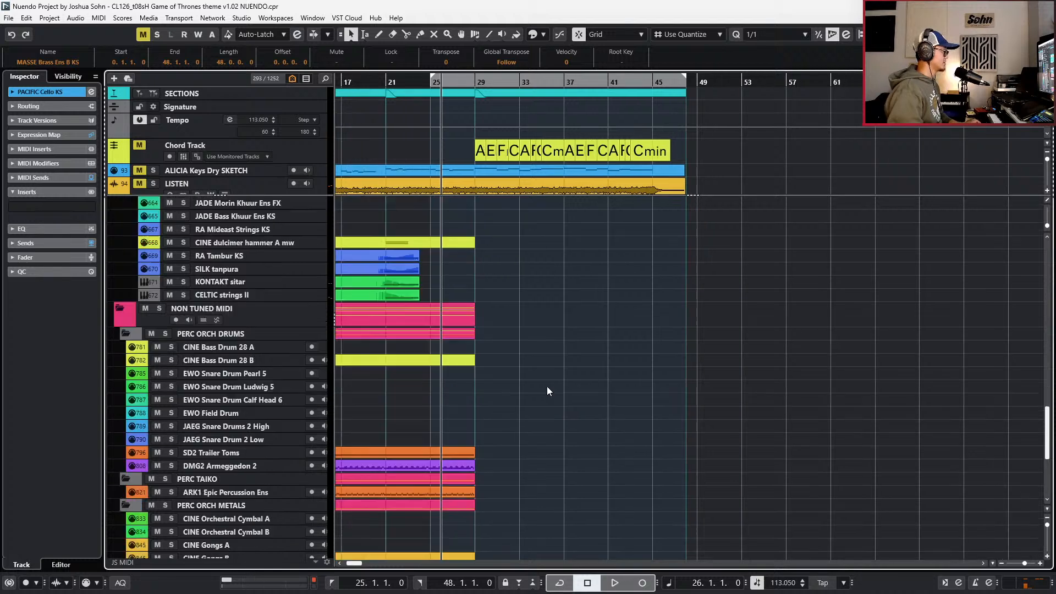
left_click(304, 189)
key("s")
key("KP_Add")
key("KP_Add")
key("space")
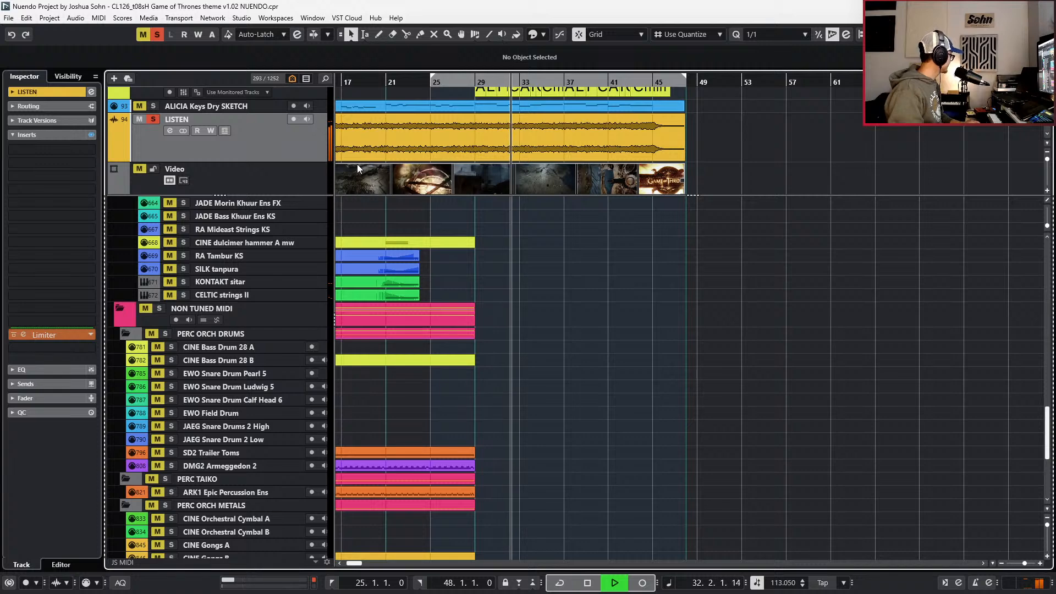
- Stop, go back to bar 21, and play the soloed LISTEN reference from there
key("space")
key("Left")
key("Left")
key("Left")
key("Left")
key("Left")
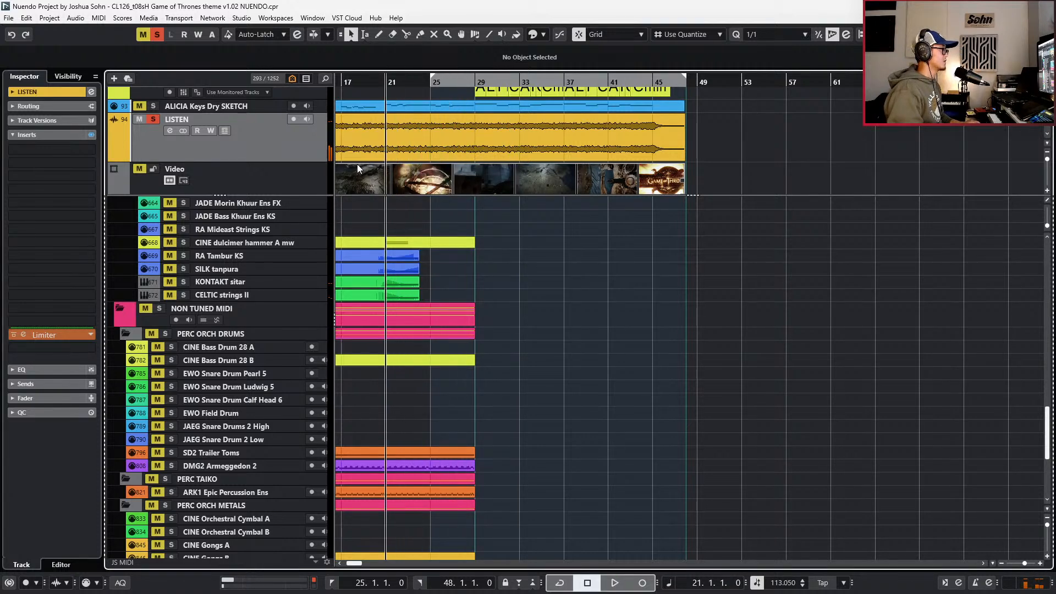
key("space")
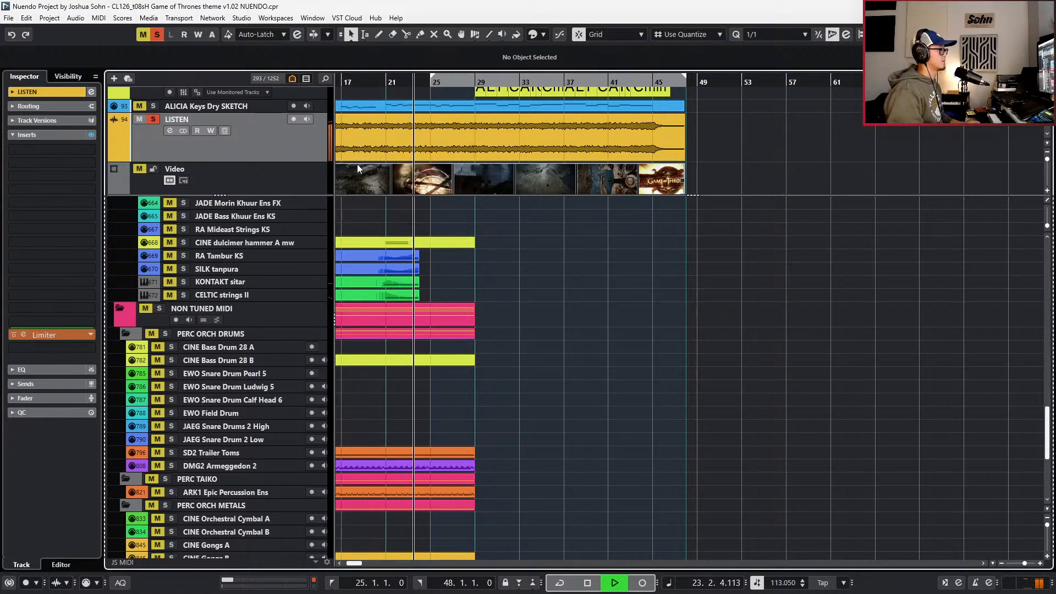
- Replay the soloed LISTEN reference around bar 28, stop playback, and clear its solo
key("space")
key("g")
key("KP_Add")
key("KP_Subtract")
key("space")
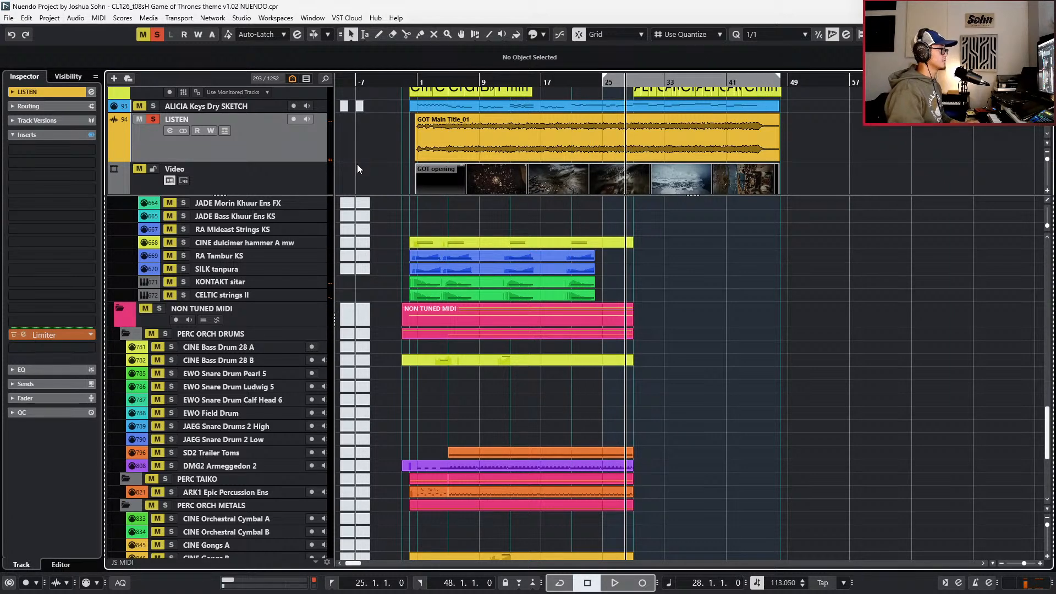
key("h")
key("h")
scroll(663, 300, "down", 3)
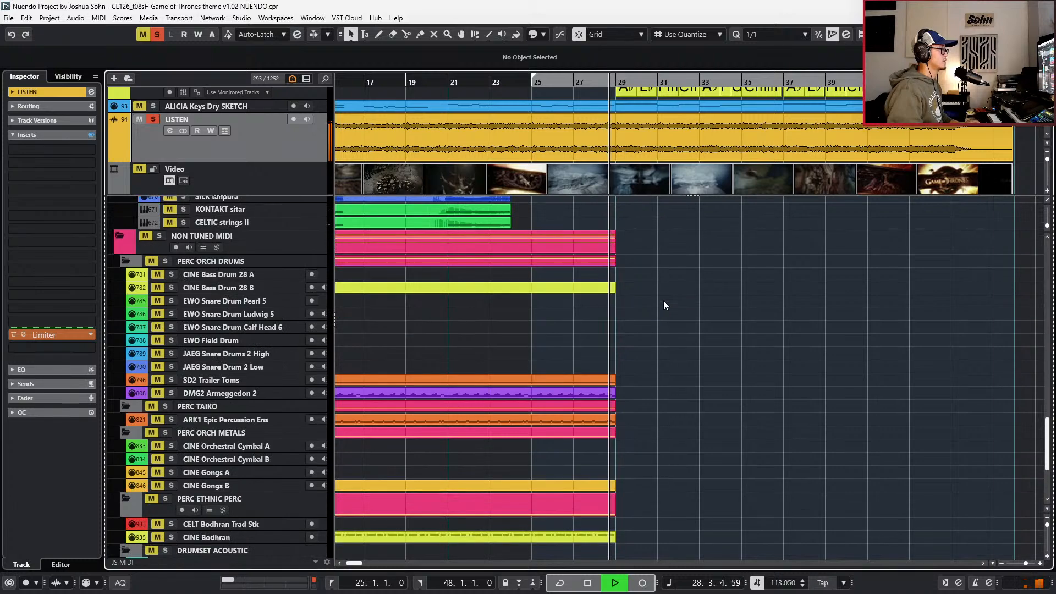
key("space")
key("KP_Subtract")
key("s")
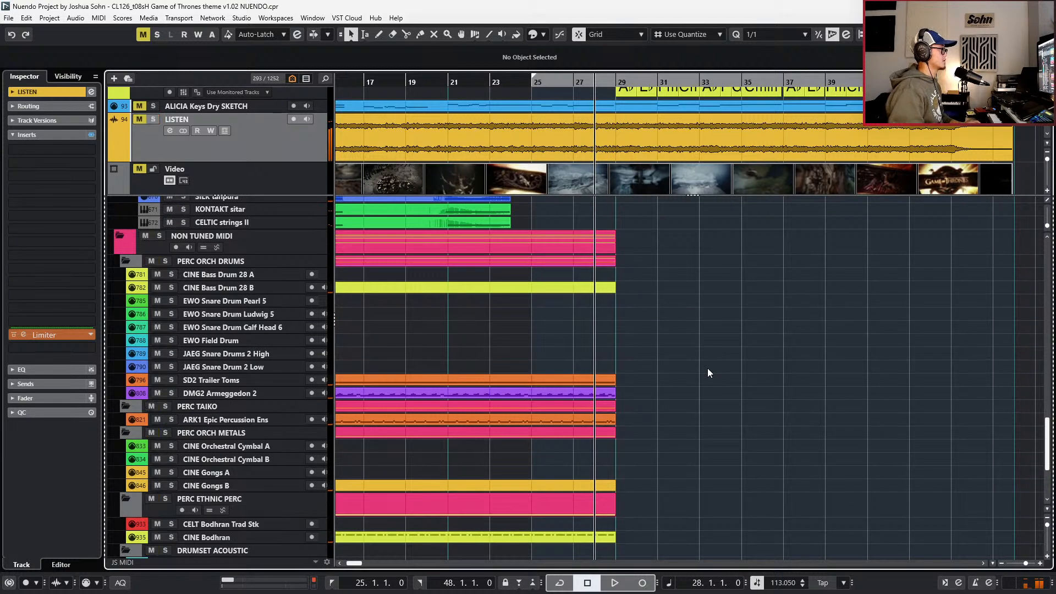
- Solo DMG2 Armeggedon 2, ARK1 Epic Percussion Ens and CINE Bodhran, and split their parts at bar 21
scroll(708, 368, "down", 3)
key("g")
left_click(623, 323)
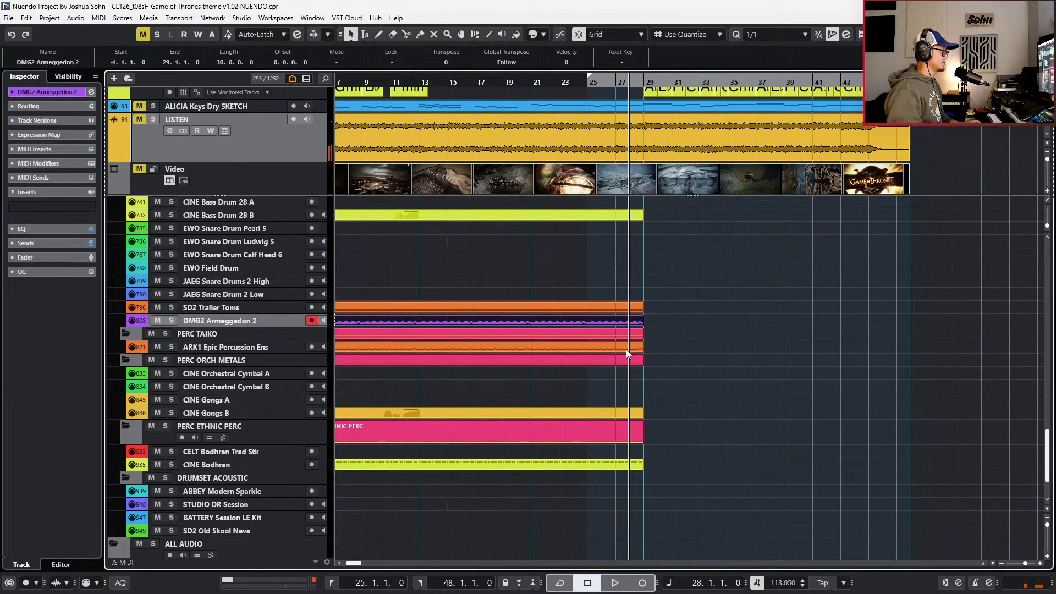
left_click(626, 349, "shift")
left_click(628, 467, "shift")
key("s")
key("g")
key("KP_Subtract")
left_click(566, 324, "alt")
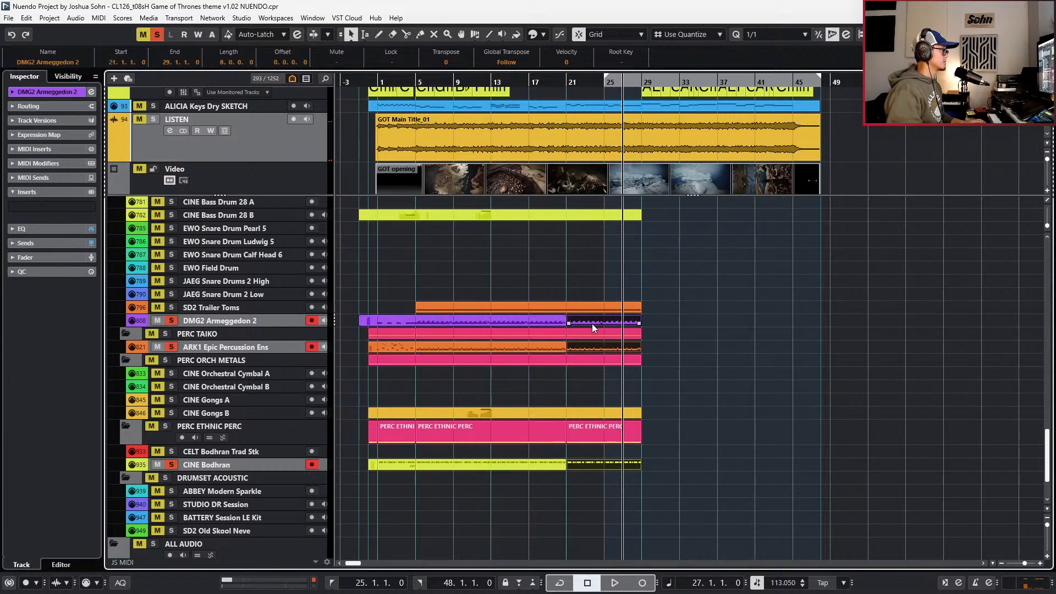
- Split the SD2 Trailer Toms part at bar 21 and duplicate the four selected percussion parts from bar 29 to 37
scroll(600, 335, "down", 3)
scroll(599, 424, "up", 5)
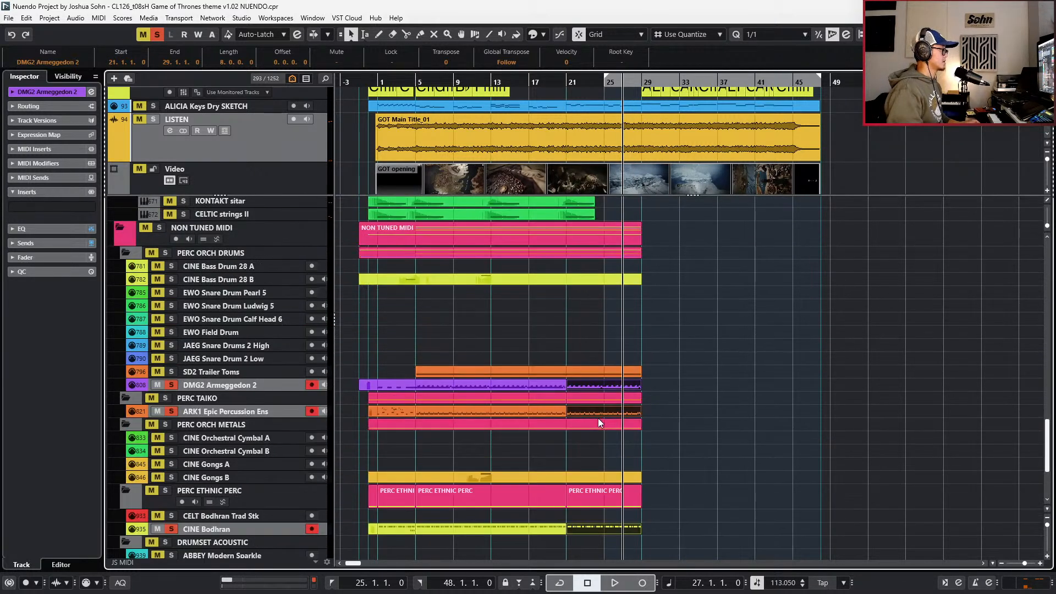
left_click(589, 368, "alt")
key("ctrl+d")
- Solo SD2 Trailer Toms, DMG2 Armeggedon 2, ARK1 Epic Percussion Ens and CINE Bodhran, and play them from bar 21
key("KP_Subtract")
key("KP_Subtract")
key("KP_Subtract")
key("KP_Subtract")
key("KP_Subtract")
key("KP_Subtract")
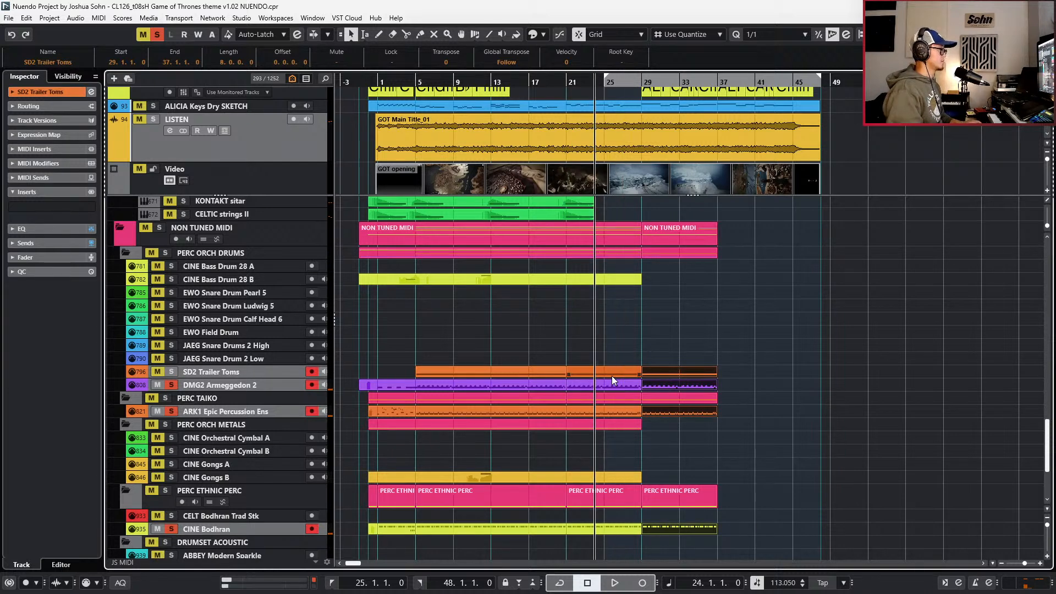
key("s")
key("space")
key("s")
key("space")
left_click_drag(610, 356, 609, 386)
key("s")
left_click(613, 410)
key("s")
left_click_drag(609, 516, 609, 530)
key("s")
key("space")
scroll(657, 426, "down", 3)
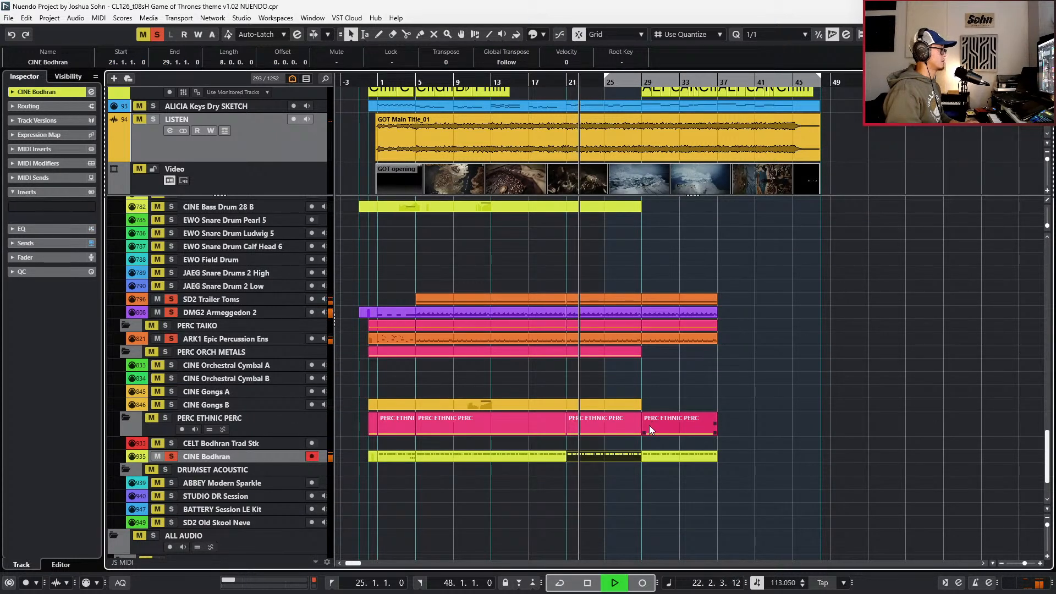
- Examine the note pattern of the DMG2 Armeggedon 2 part starting at bar 21 during playback
left_click(622, 313)
double_click(622, 313)
scroll(617, 370, "up", 5)
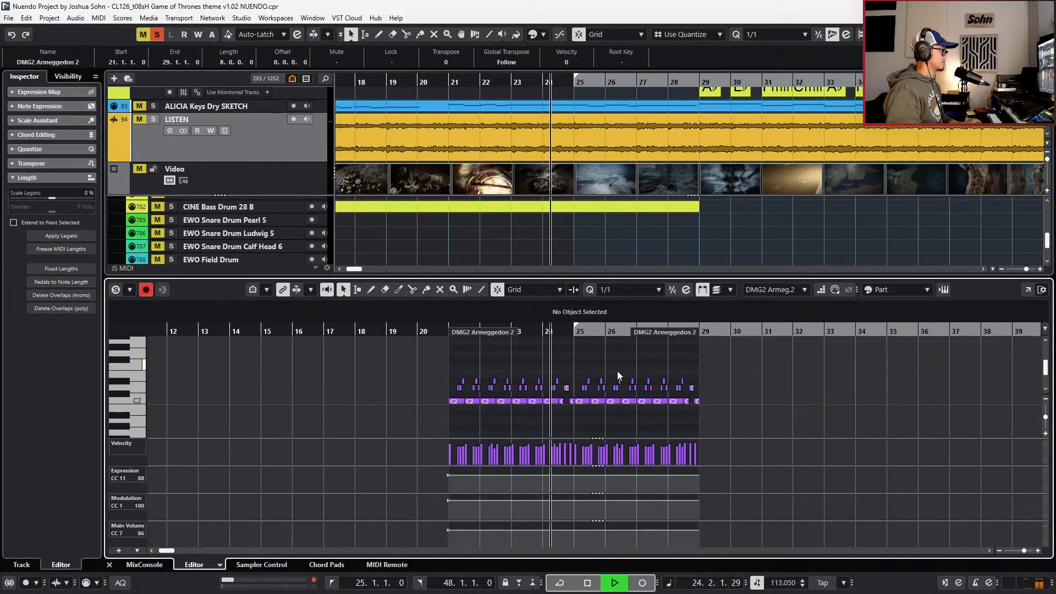
scroll(618, 371, "down", 3)
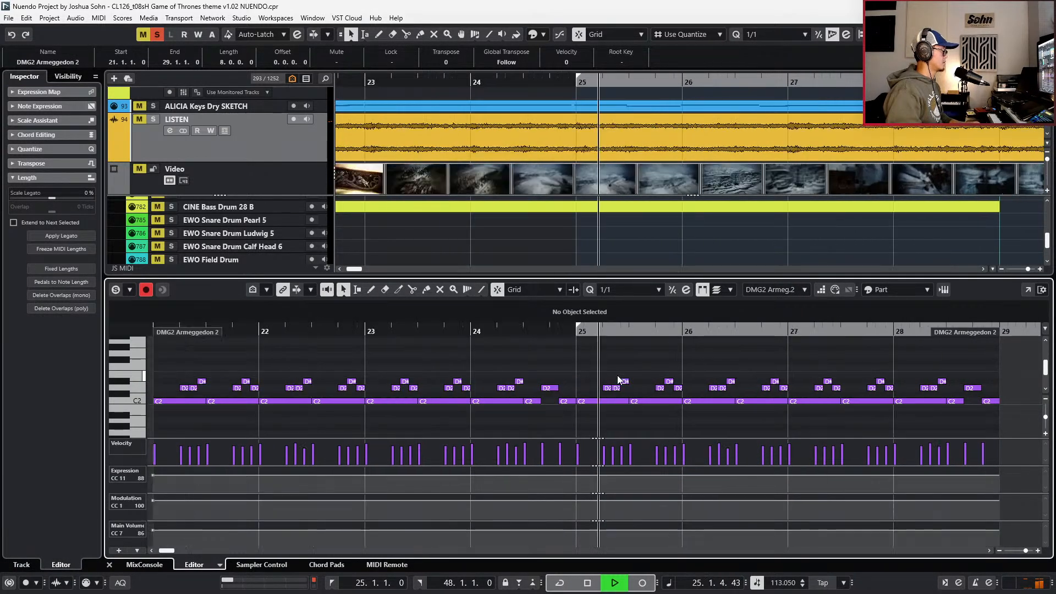
left_click_drag(706, 375, 735, 412)
key("Return")
- In ARK1 Epic Percussion Ens, accent the C3 hits in the second half of bar 28 at velocity 119 and remove the last hit
double_click(679, 342)
scroll(712, 382, "up", 3)
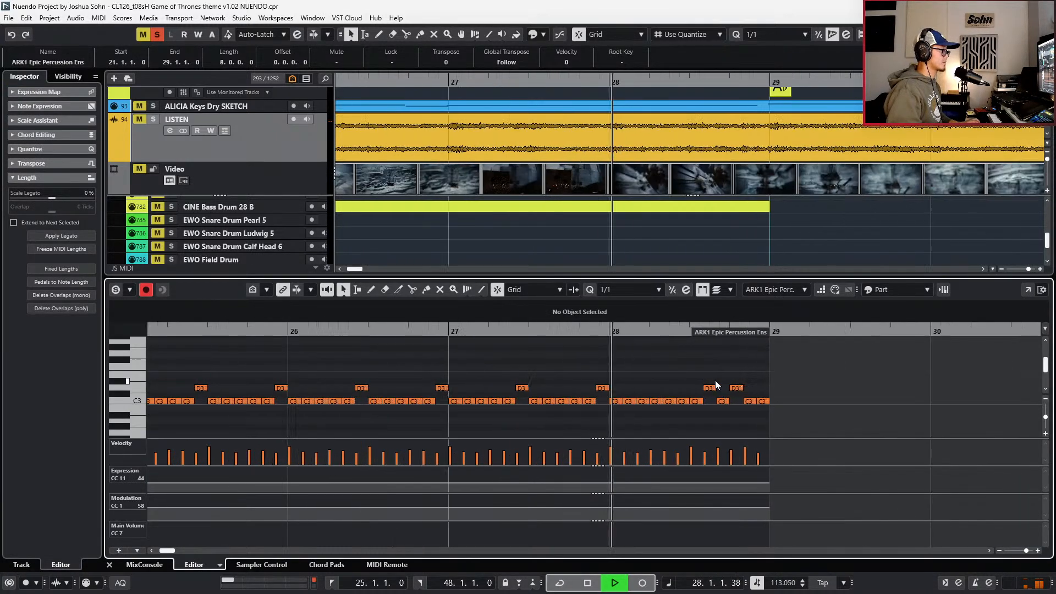
key("space")
left_click_drag(758, 374, 716, 395)
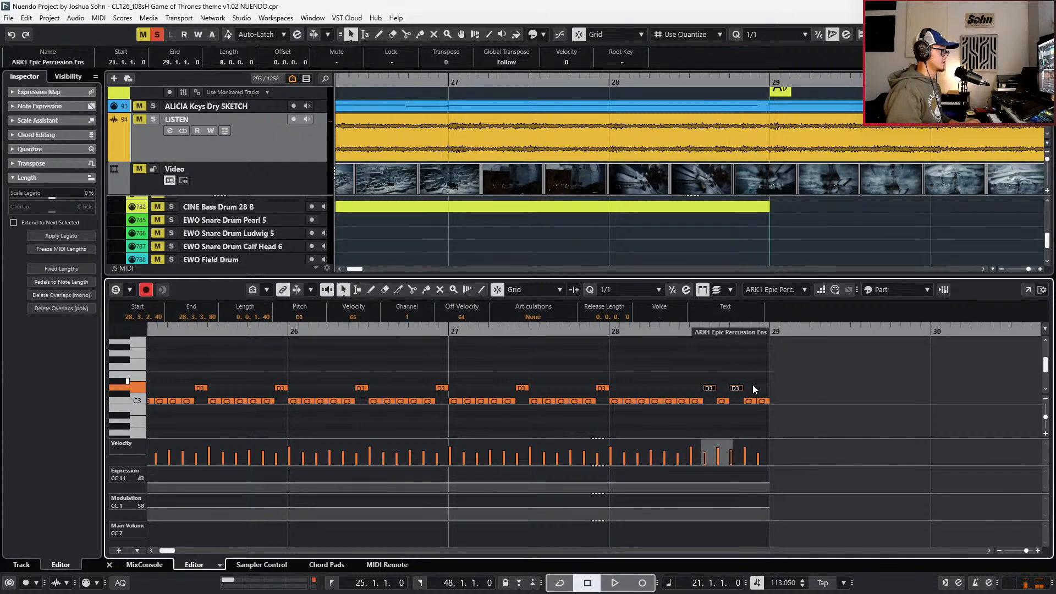
key("alt+4")
left_click_drag(696, 421, 751, 394)
key("alt+space")
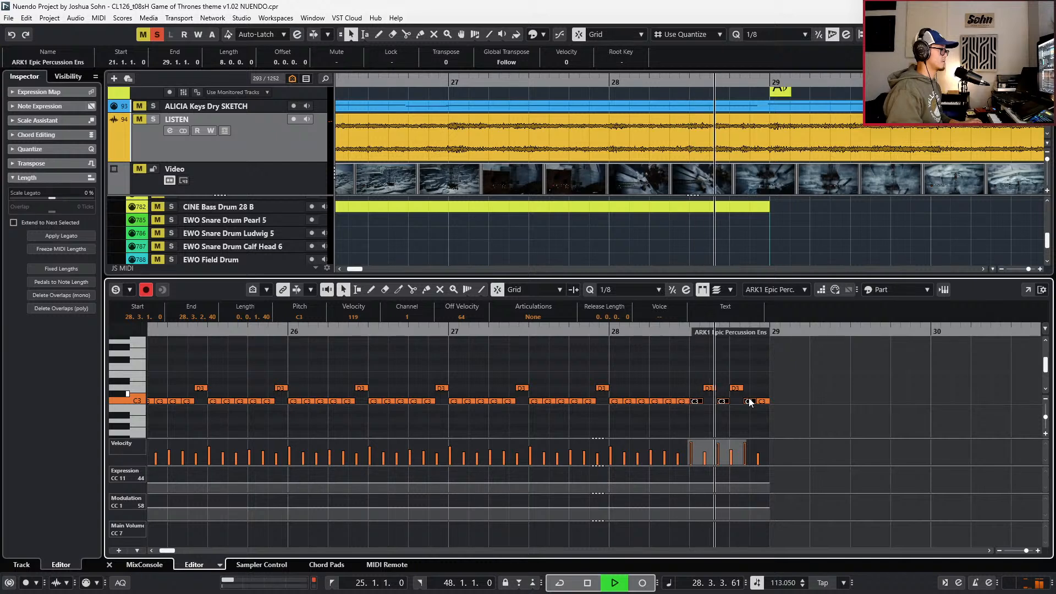
left_click(752, 387)
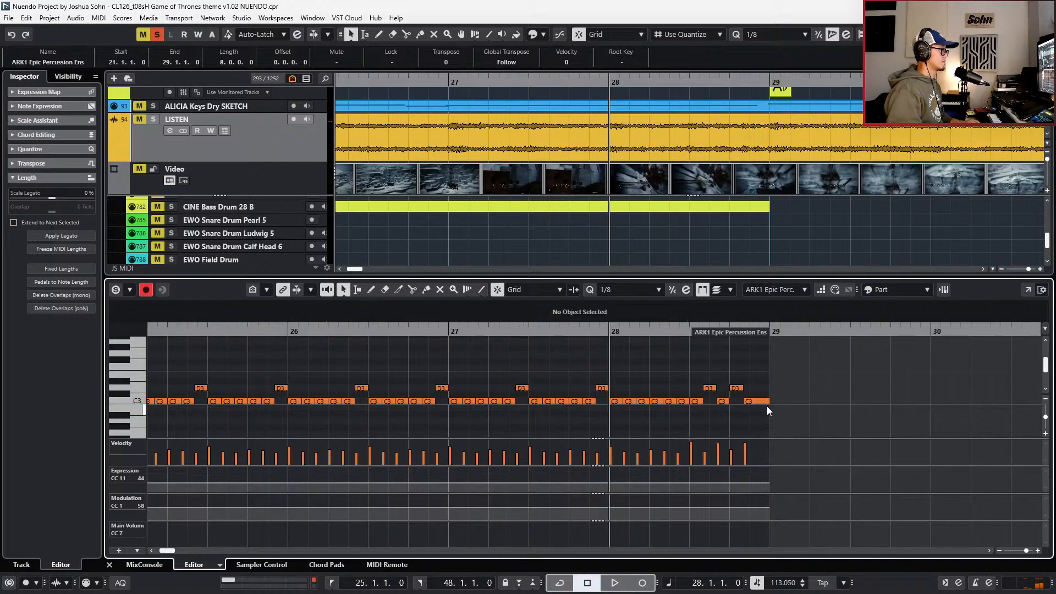
key("Return")
key("space")
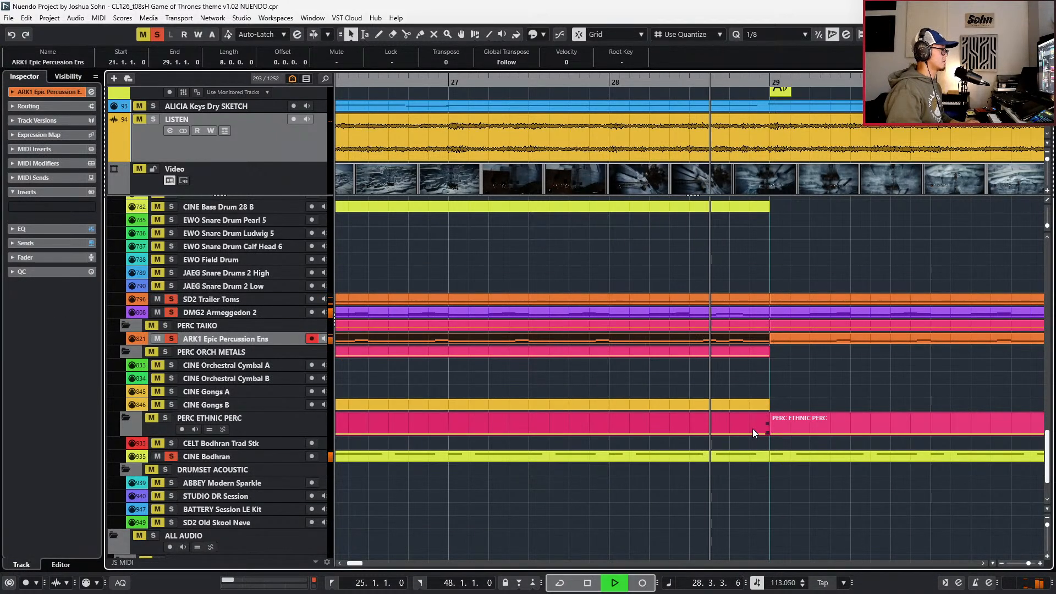
key("space")
- Set the grid to 1/8 Triplet and delete the middle of the last three A4 notes in CINE Bodhran's bar 28
left_click(743, 456)
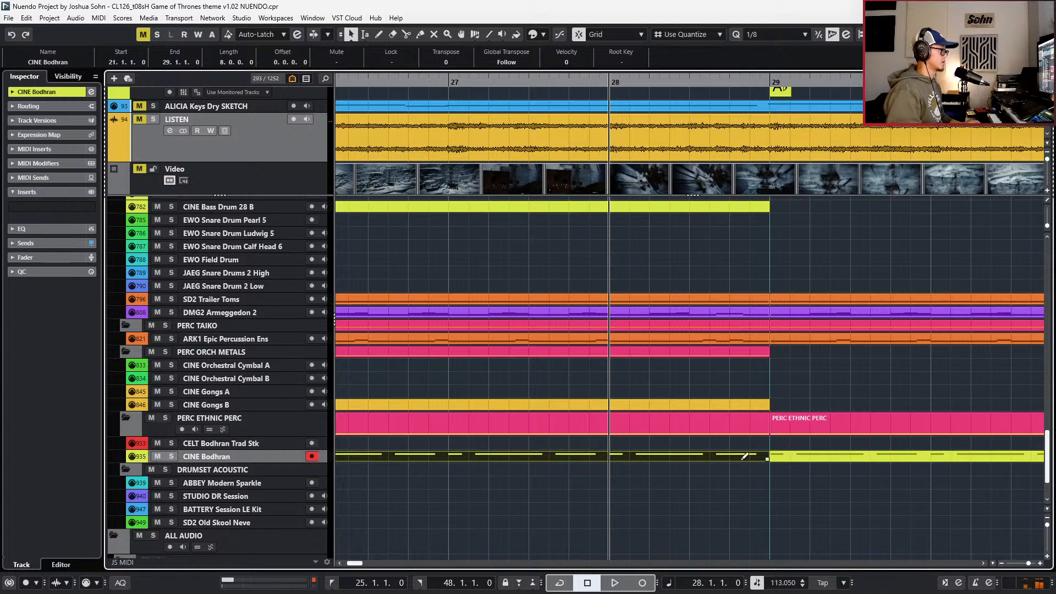
key("Return")
left_click_drag(731, 383, 714, 400)
key("h")
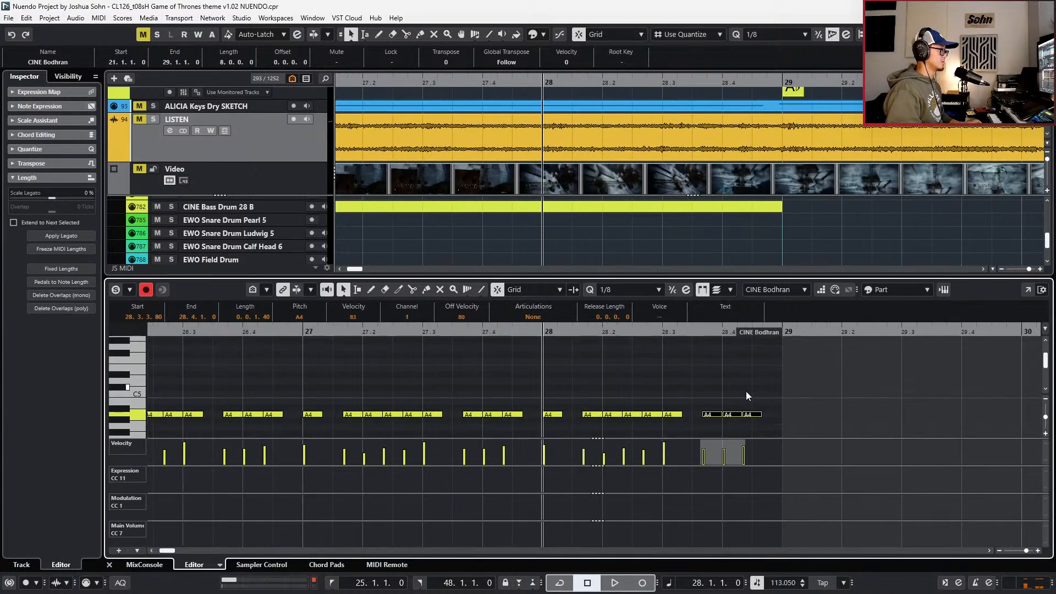
key("space")
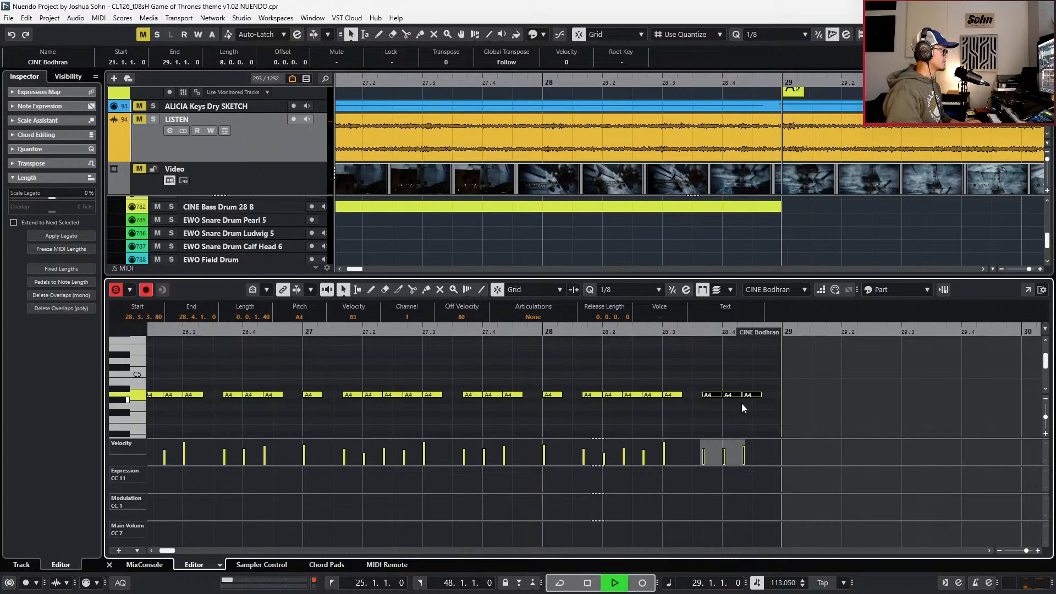
key("space")
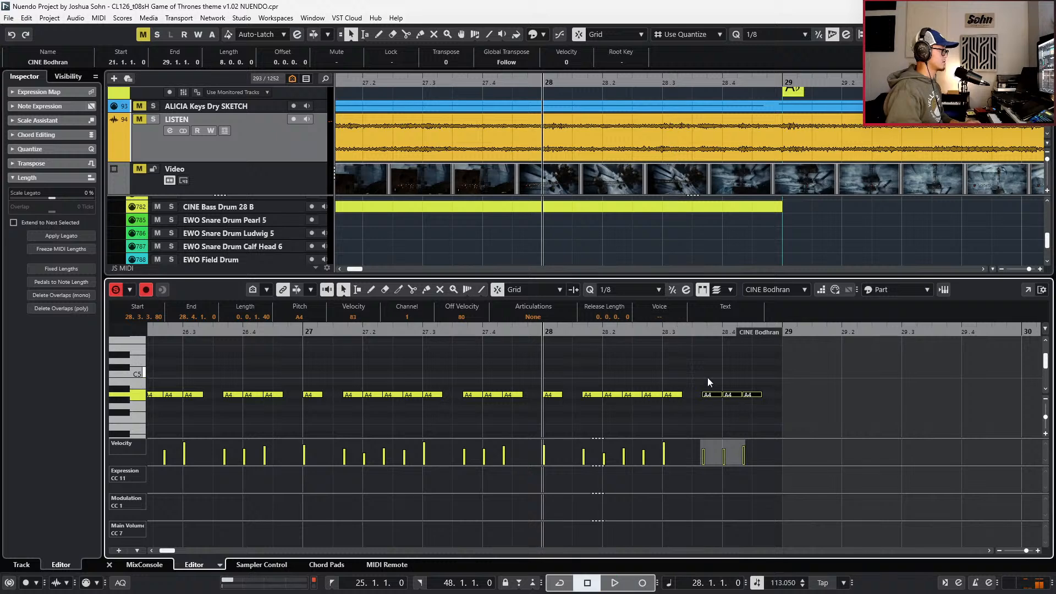
key("t")
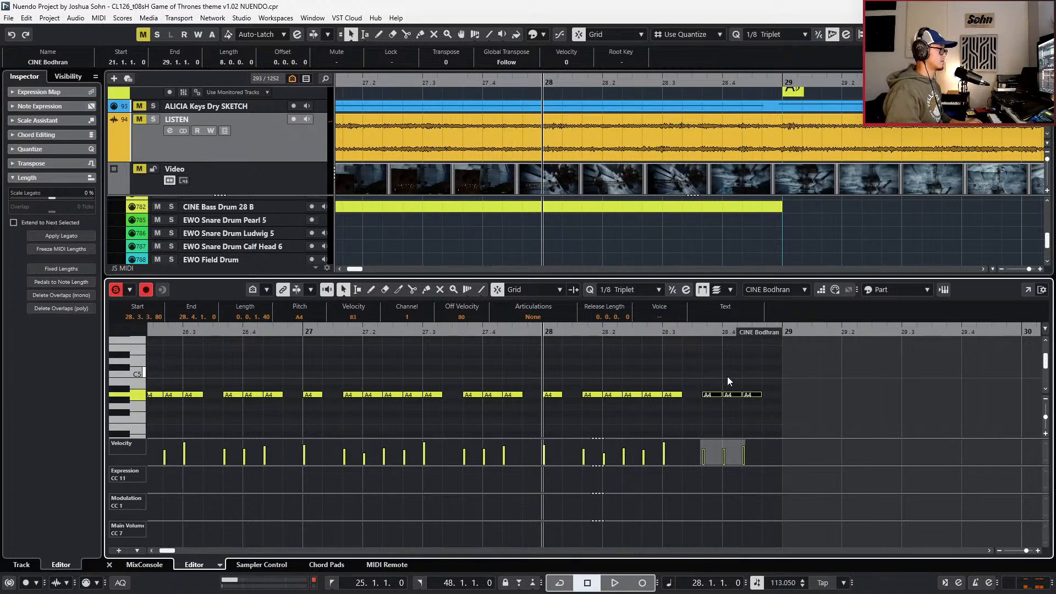
left_click(726, 377)
left_click(730, 402)
key("Delete")
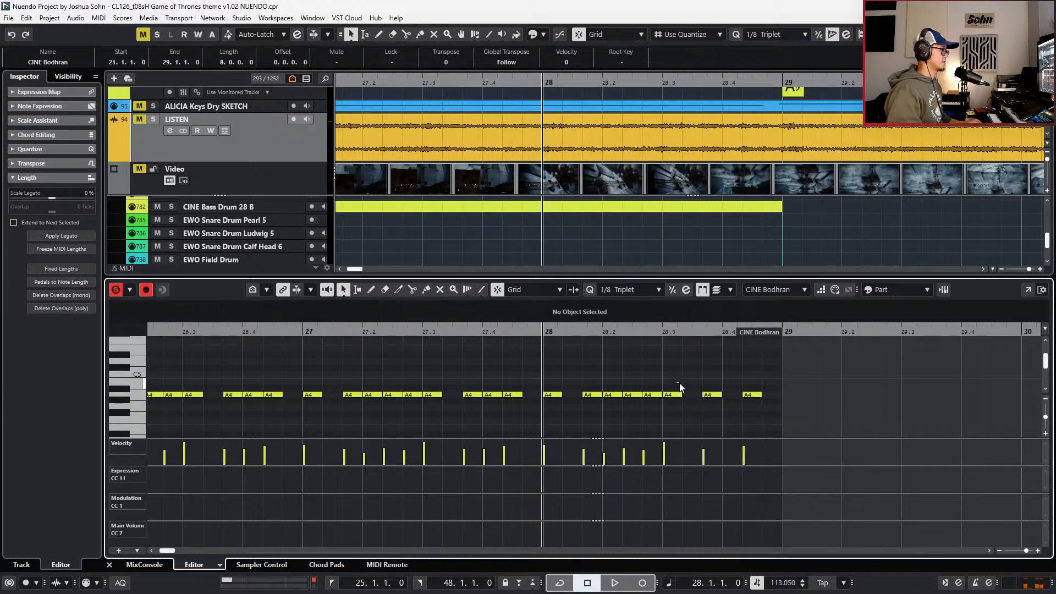
- Level the velocities of the last three CINE Bodhran hits in bar 28 to about 113 and play the ending
left_click_drag(678, 383, 769, 430)
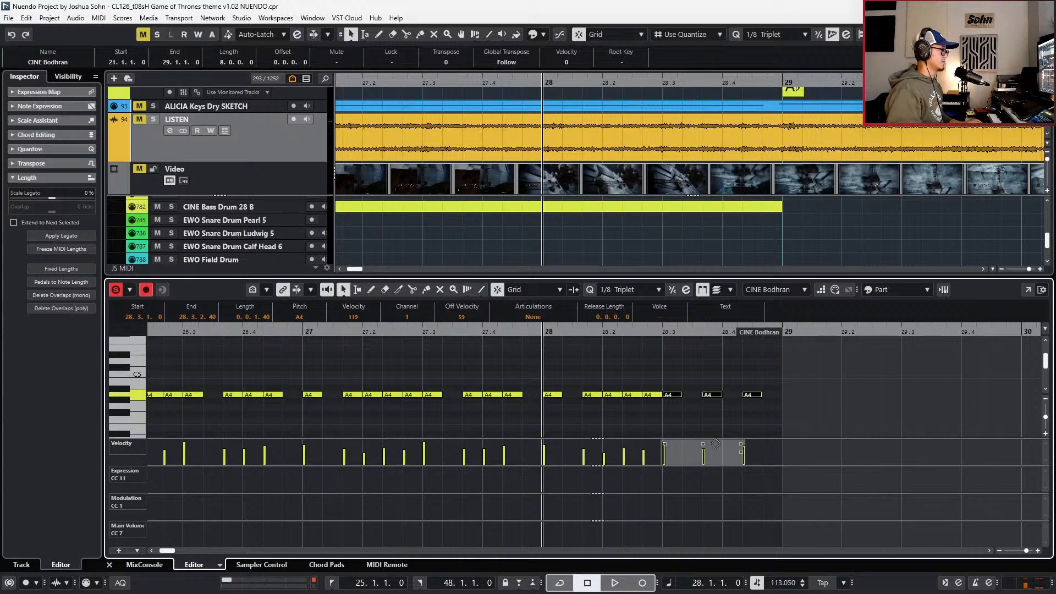
key("space")
left_click_drag(724, 445, 726, 450)
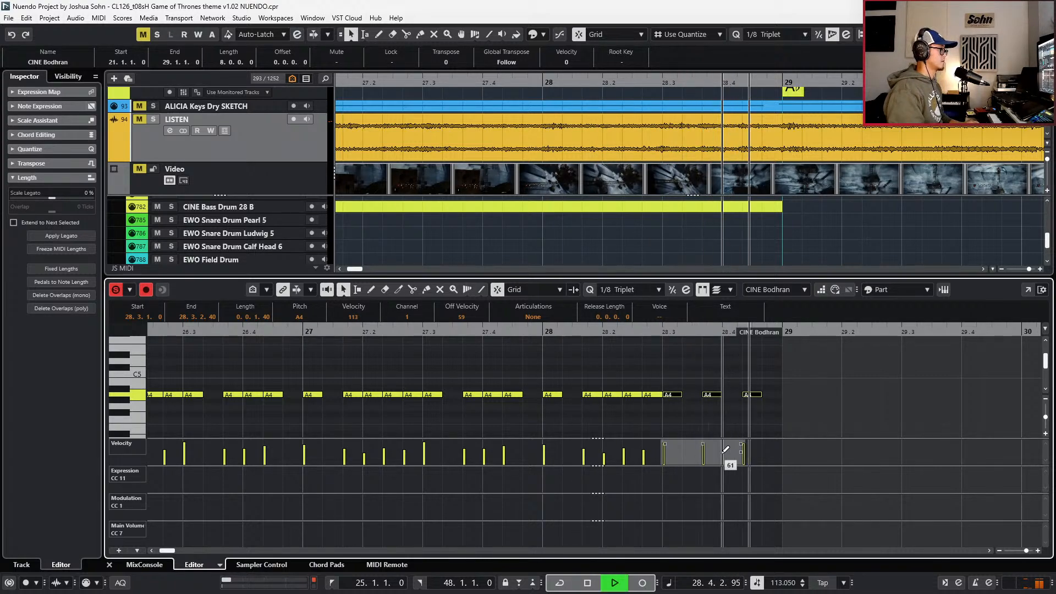
key("ctrl+e")
key("g")
key("space")
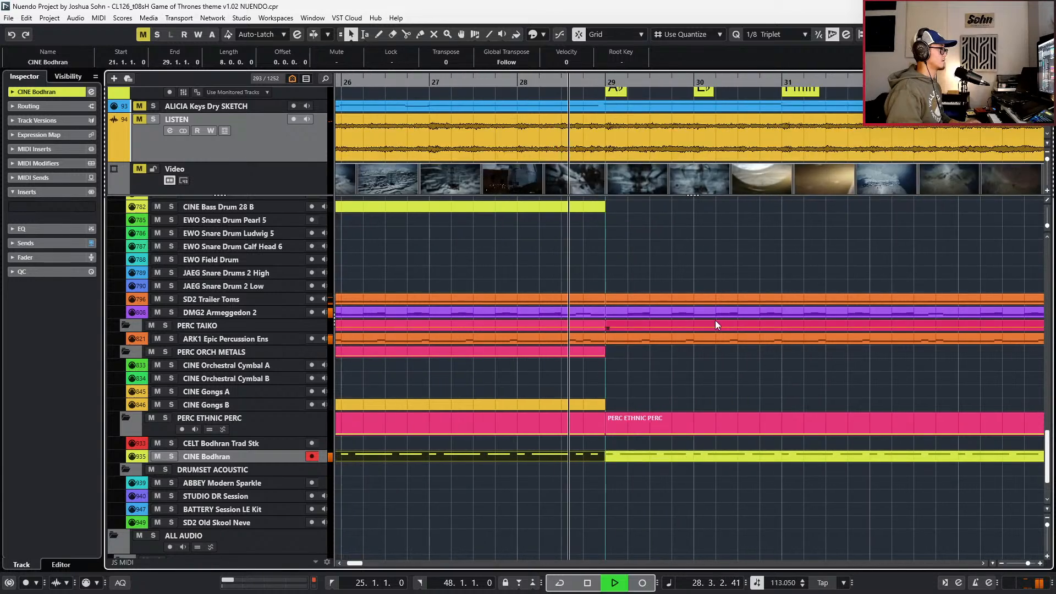
- Set the last three CINE Bodhran hits in bar 28 to pitch G4 with velocity 101 and play them back
key("ctrl+e")
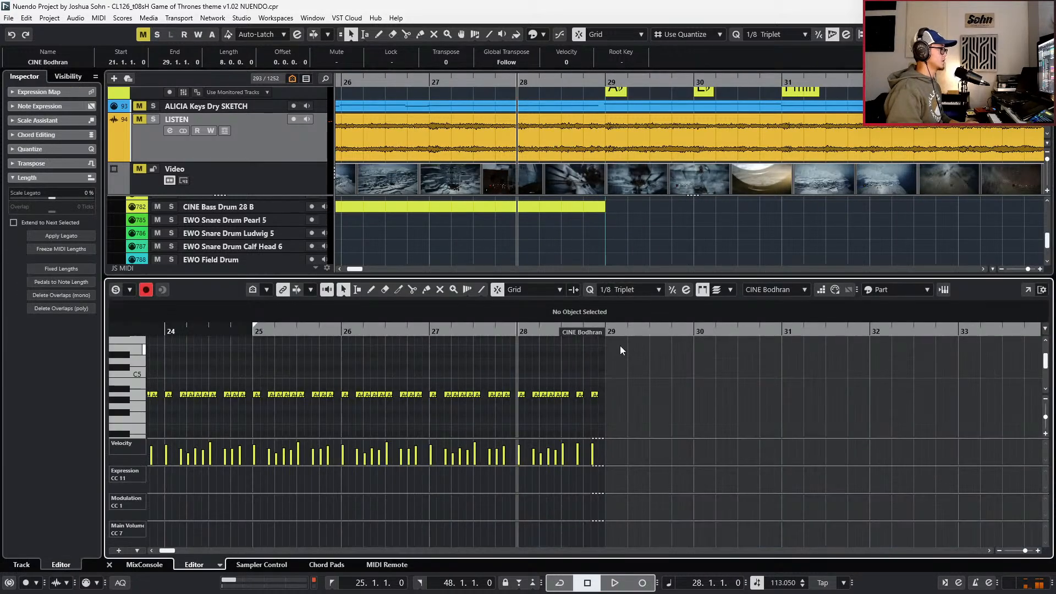
left_click_drag(567, 382, 628, 409)
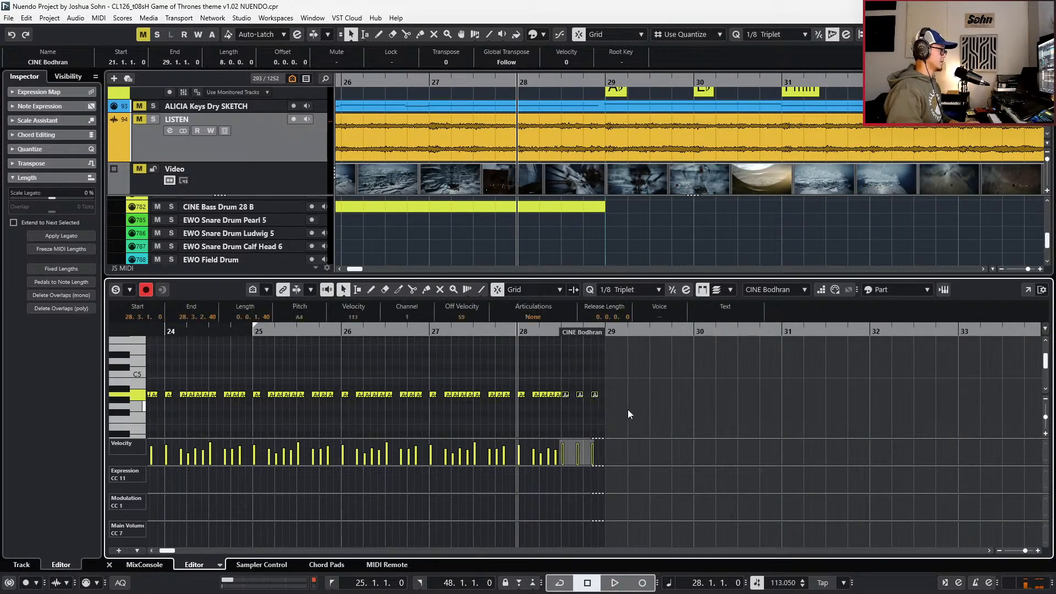
key("Up")
key("Up")
key("Up")
key("Up")
key("Up")
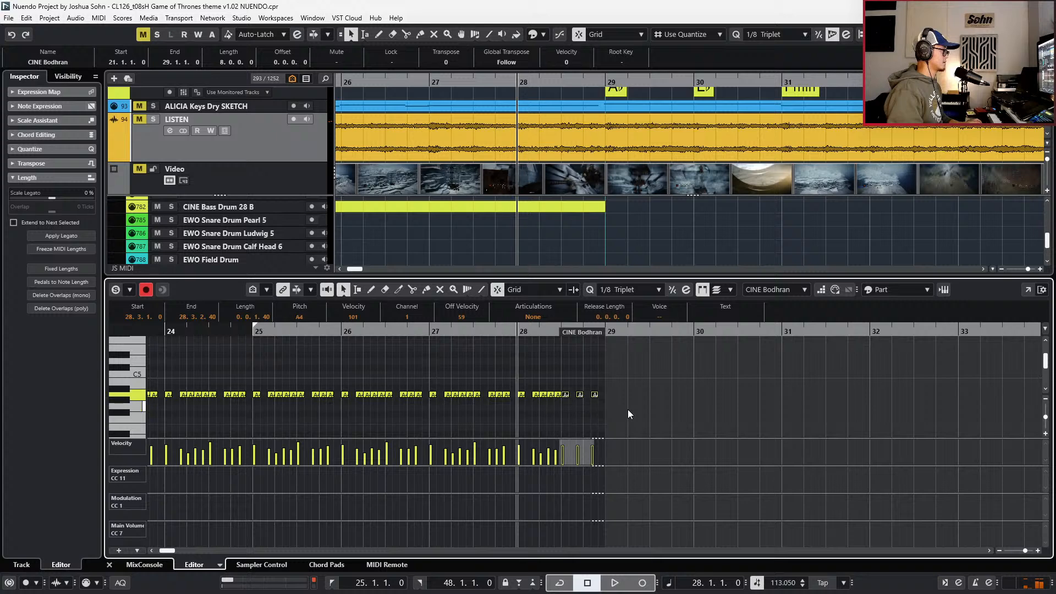
key("Down")
key("Down")
key("Down")
key("Down")
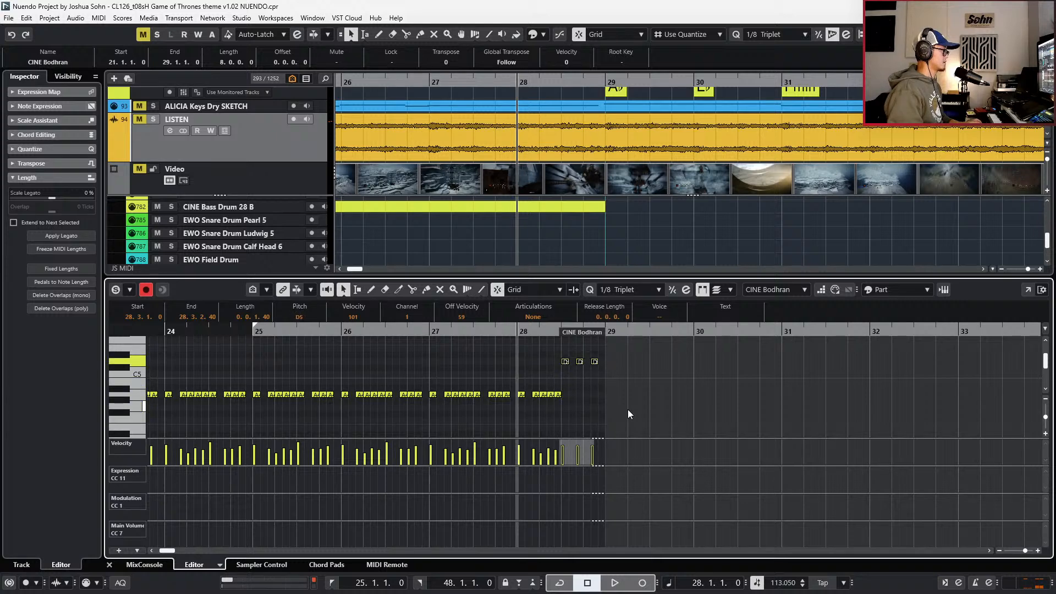
key("Down")
key("Down")
key("Down")
key("Down")
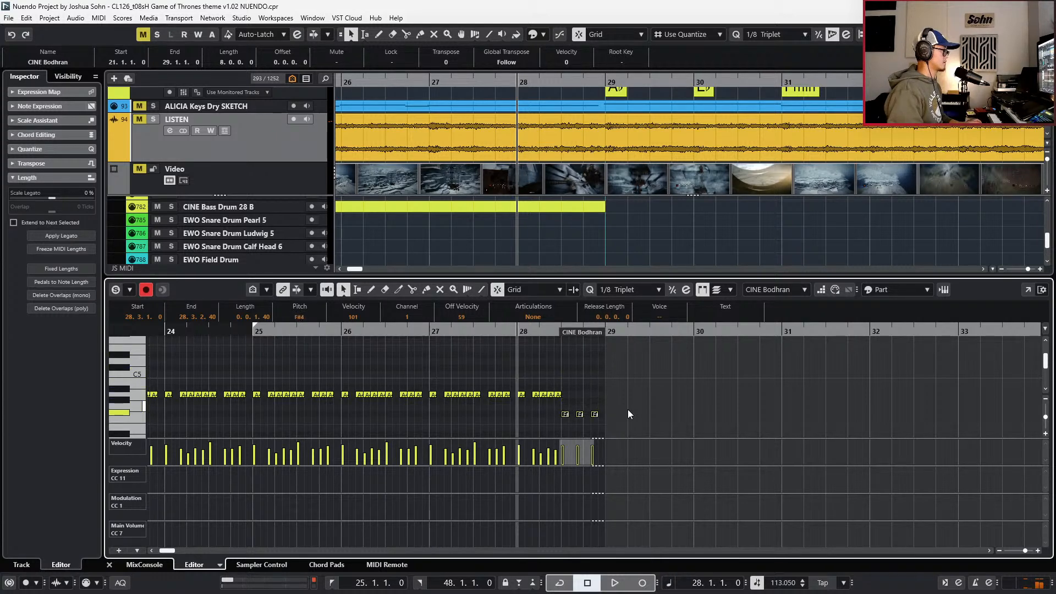
key("Up")
key("Up")
key("space")
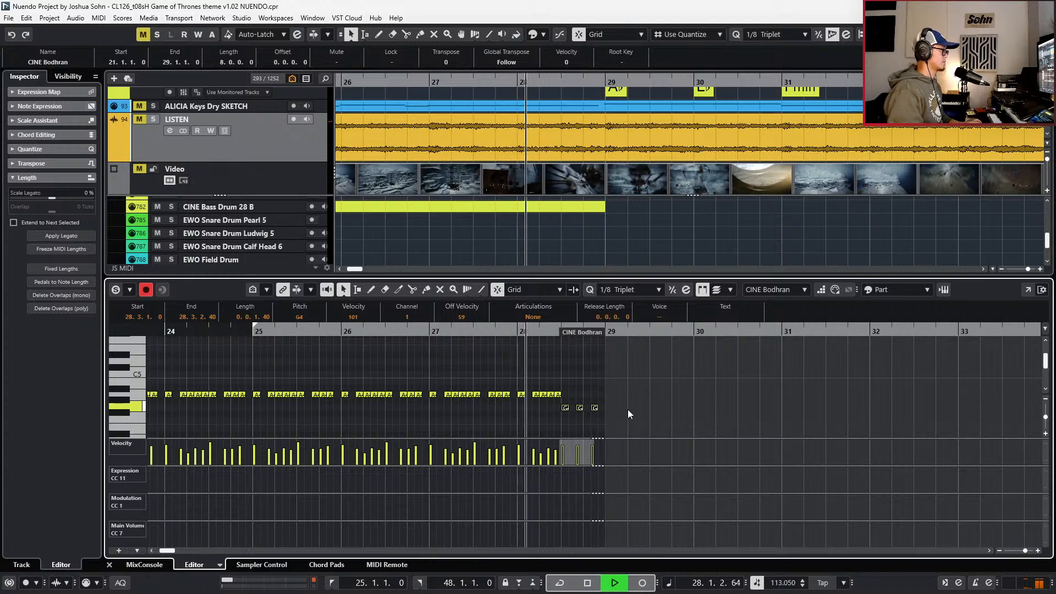
key("ctrl+alt+e")
key("space")
- Add three C3 hits on the 1/8 Triplet grid in the second half of SD2 Trailer Toms' bar 28 and audition them
scroll(576, 334, "up", 3)
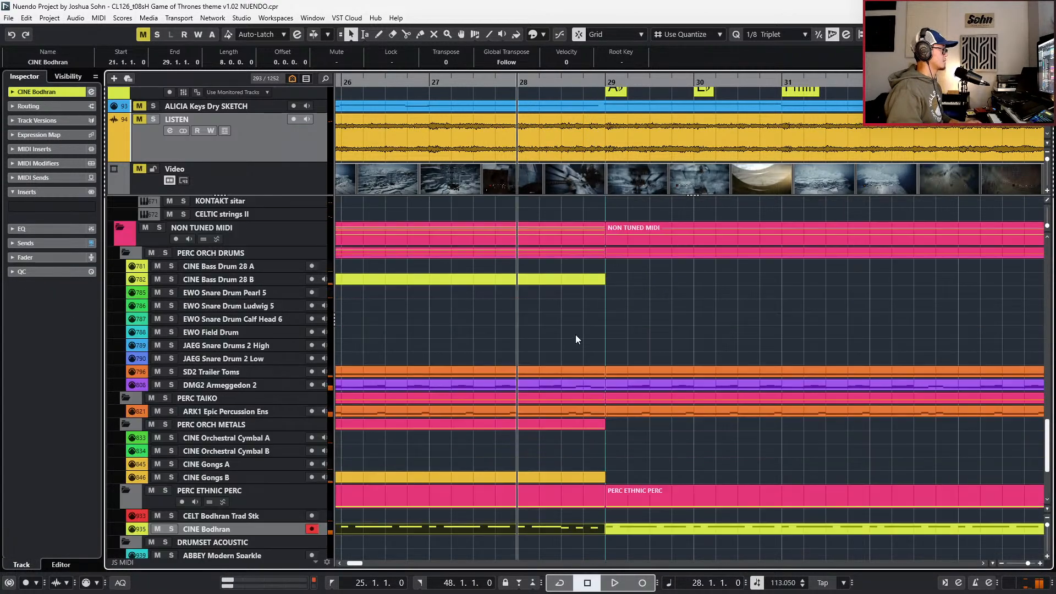
left_click(572, 373)
key("ctrl+alt+e")
key("space")
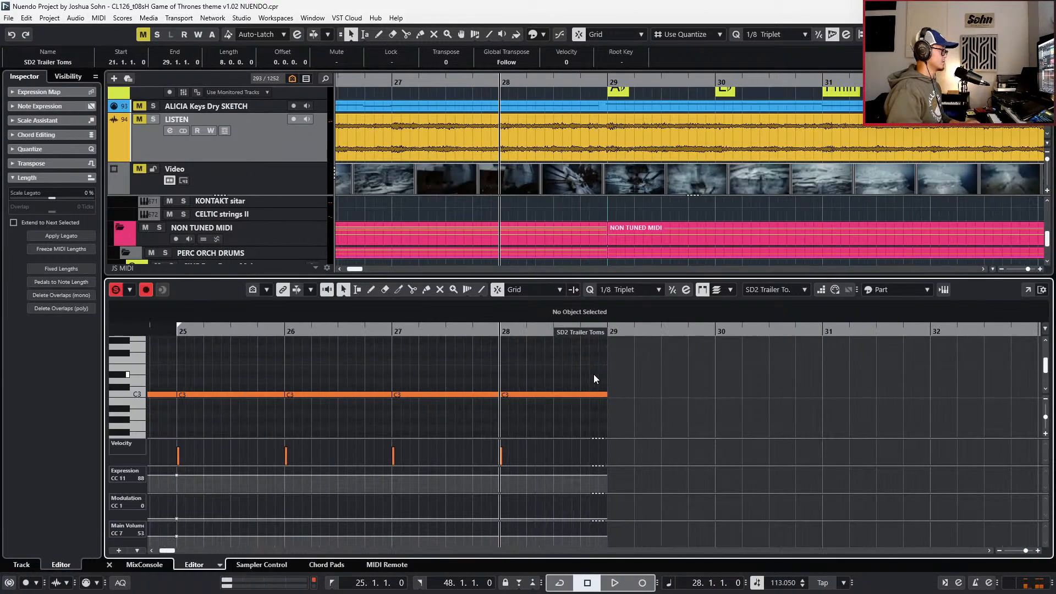
key("space")
left_click(573, 394)
key("space")
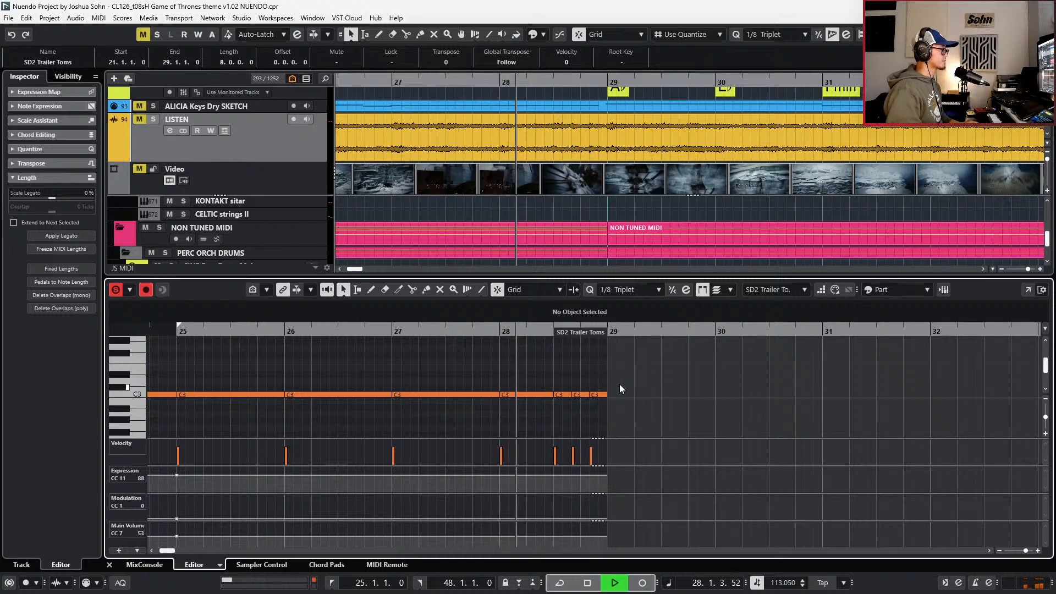
key("space")
key("Return")
- Play the full arrangement from bar 28 to check the percussion transition into bar 29
key("space")
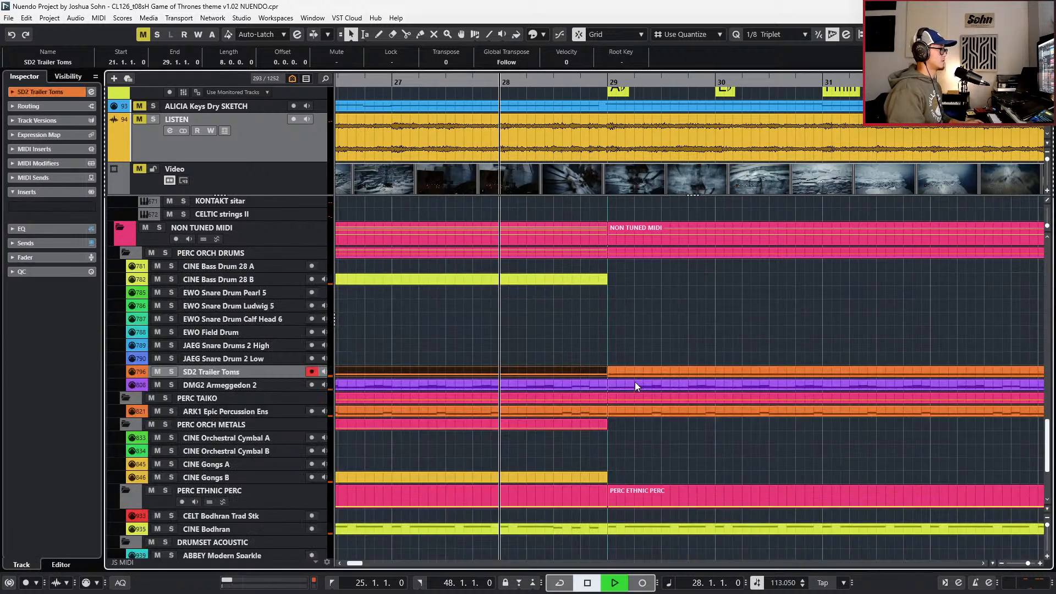
key("g")
scroll(622, 375, "right", 3)
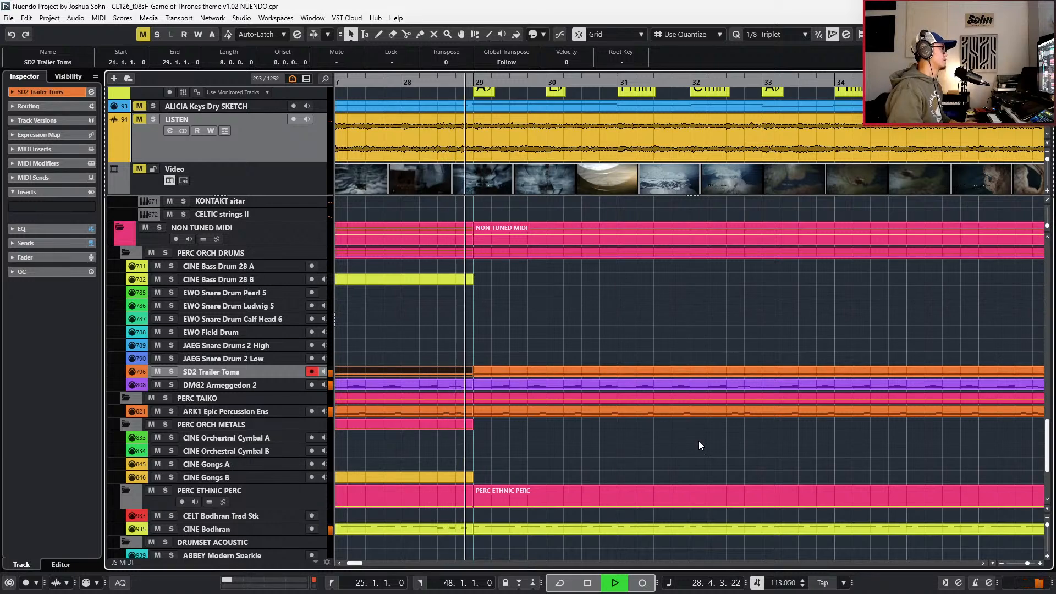
- Stop playback and open the CINE Bodhran part that starts at bar 29 in the key editor, selecting the two hits after its downbeat
key("space")
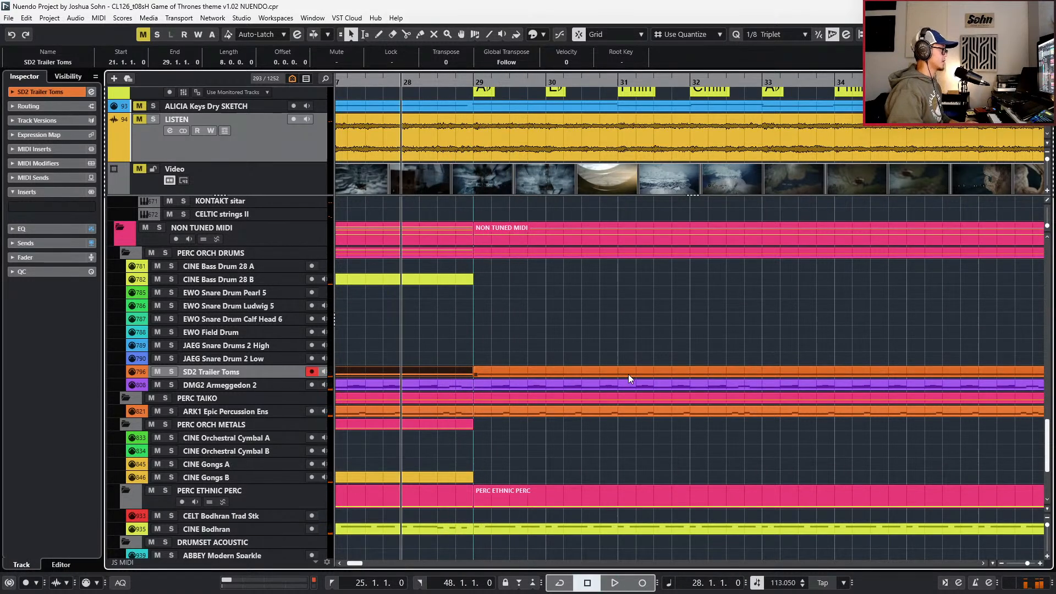
key("g")
scroll(583, 508, "down", 3)
double_click(560, 454)
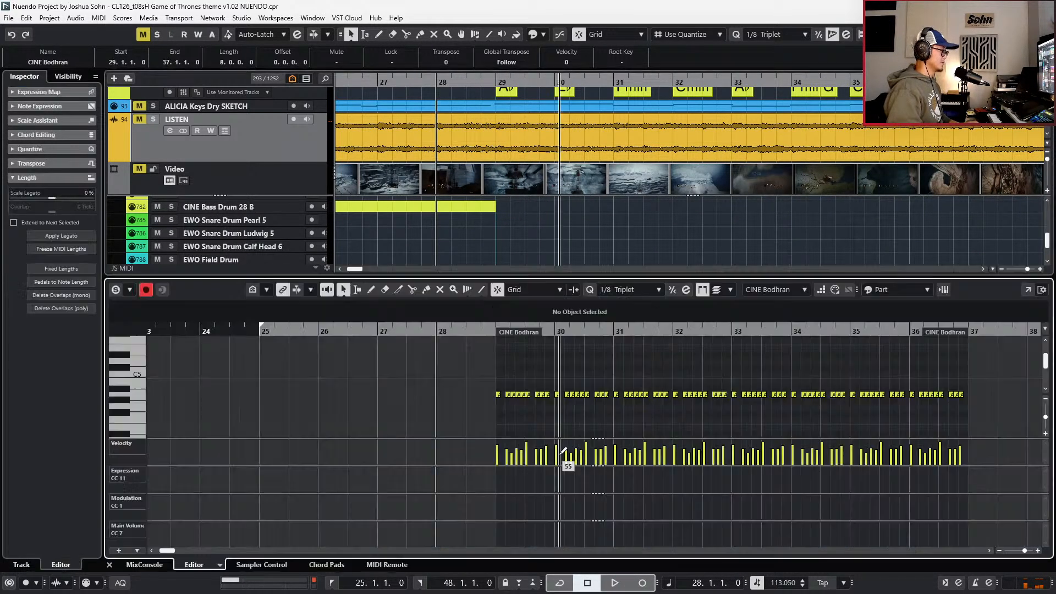
scroll(513, 389, "up", 2)
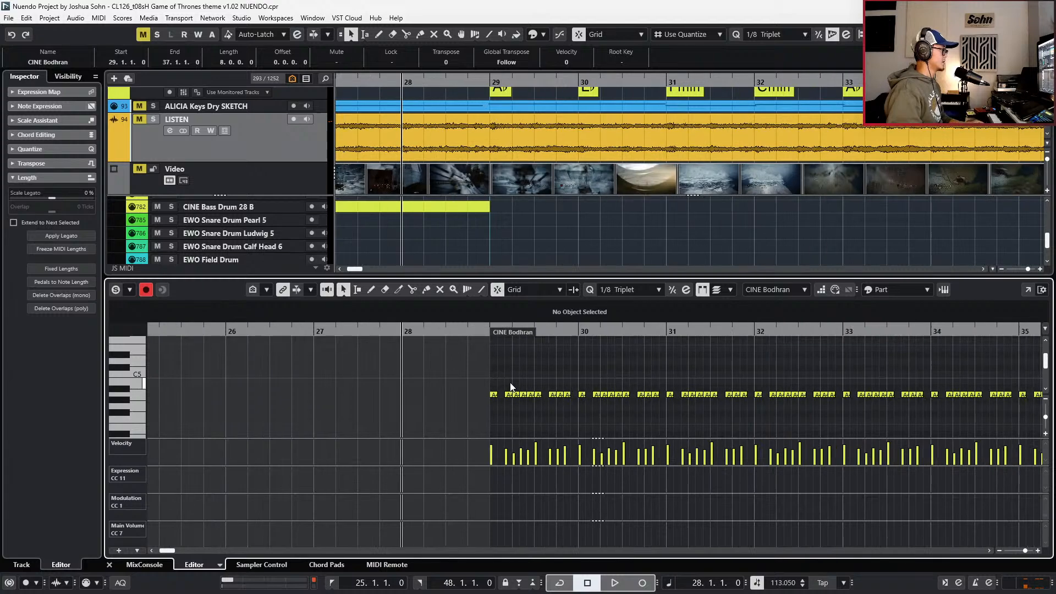
left_click_drag(511, 384, 515, 409)
scroll(516, 408, "up", 2)
key("ctrl+KP_Add")
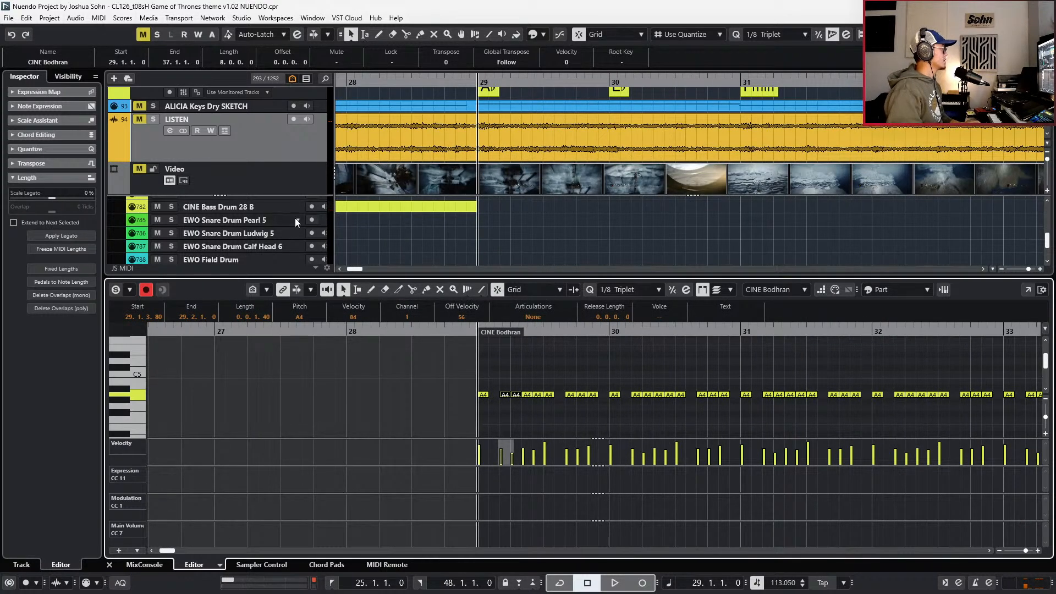
- Solo the LISTEN reference track and play it through the section from bar 29 to study its percussion rhythm
left_click(310, 151)
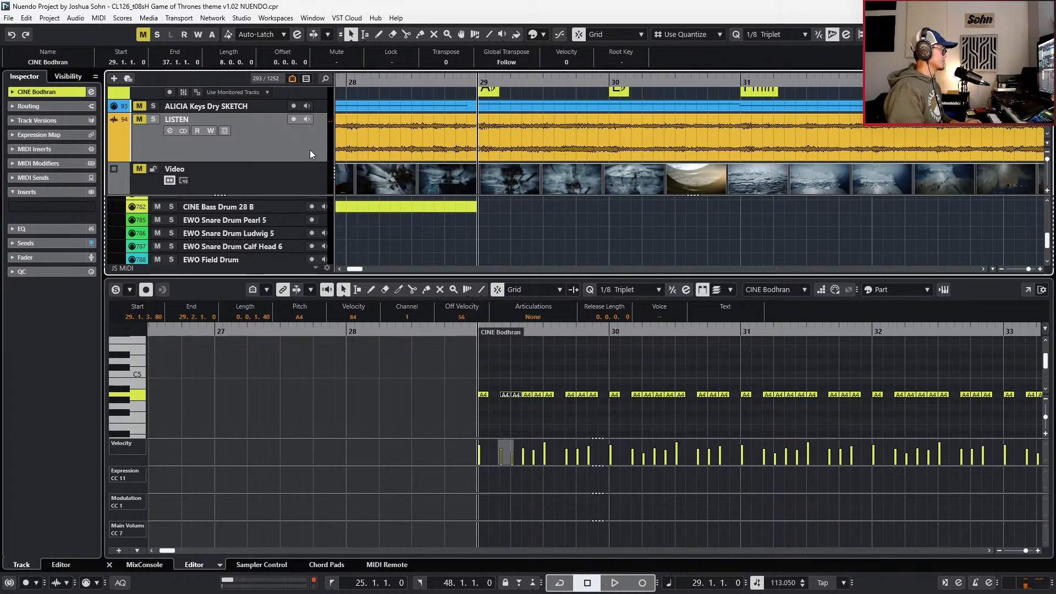
key("s")
key("space")
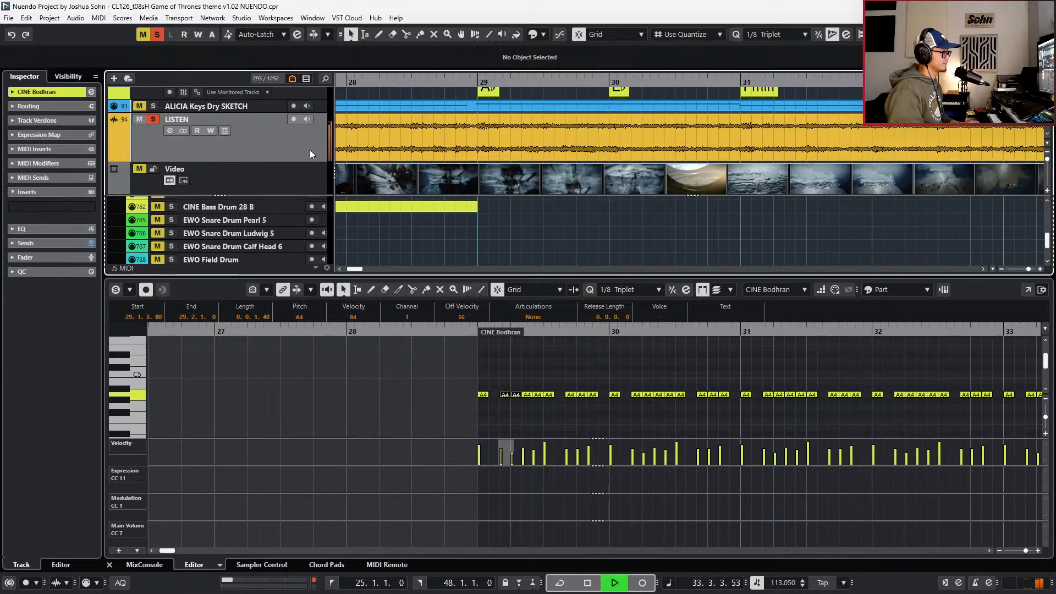
key("space")
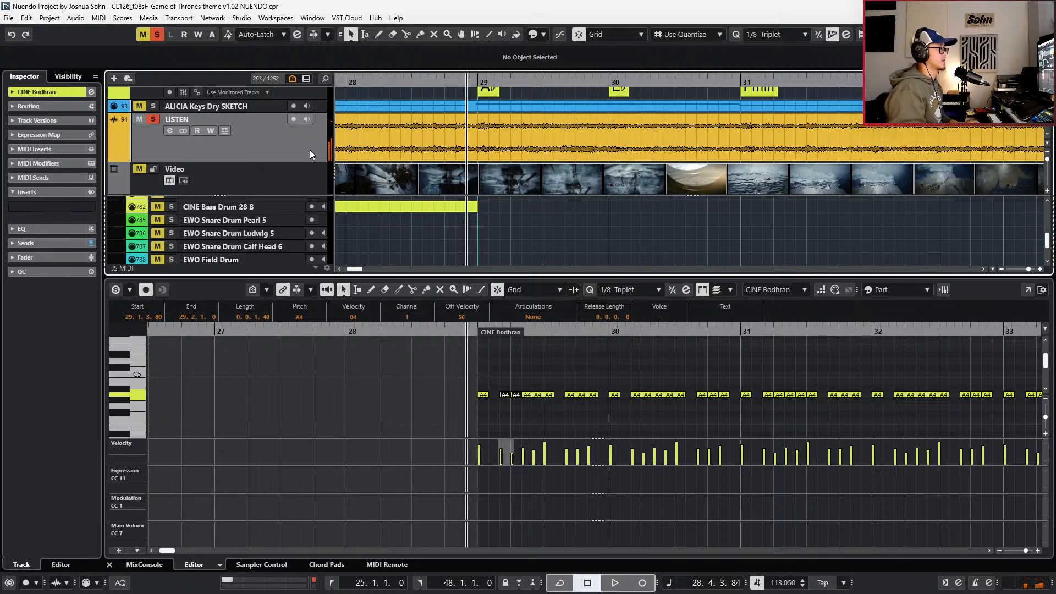
key("space")
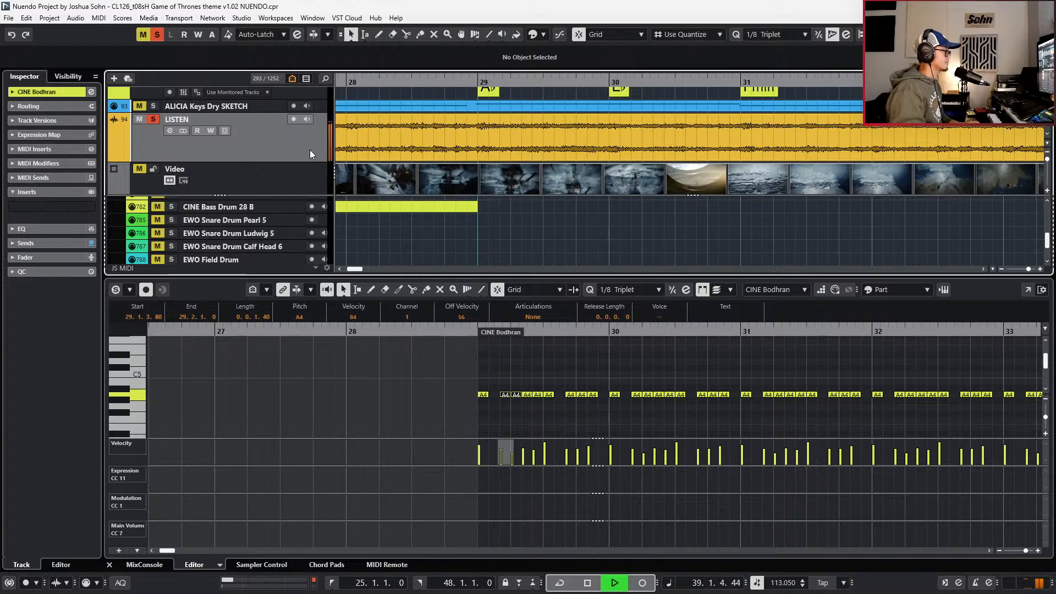
key("space")
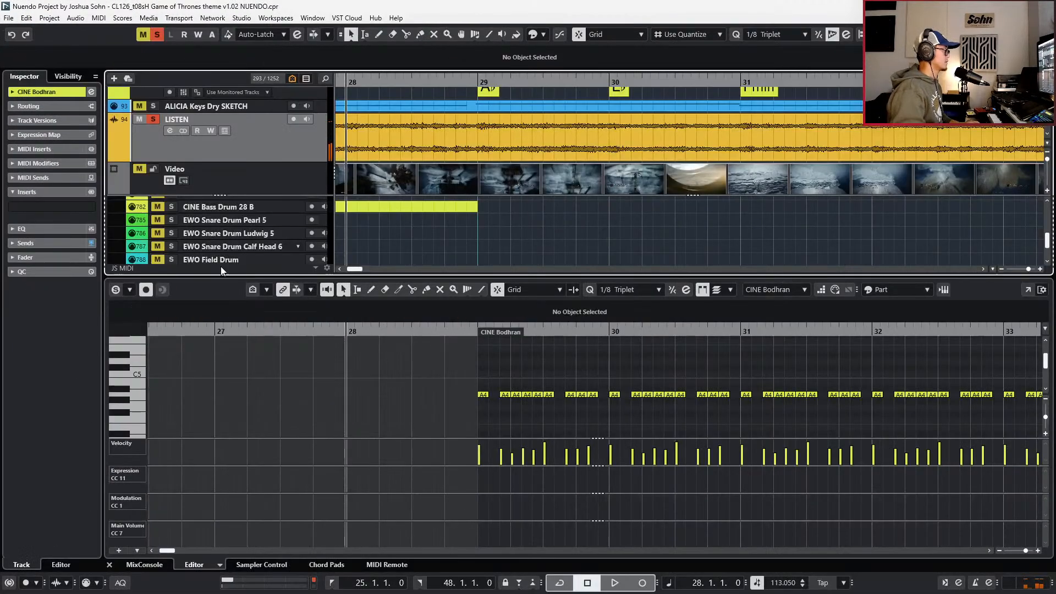
- Turn off the LISTEN solo and audition the CINE Bodhran part from bar 29 with the editor soloed
key("g")
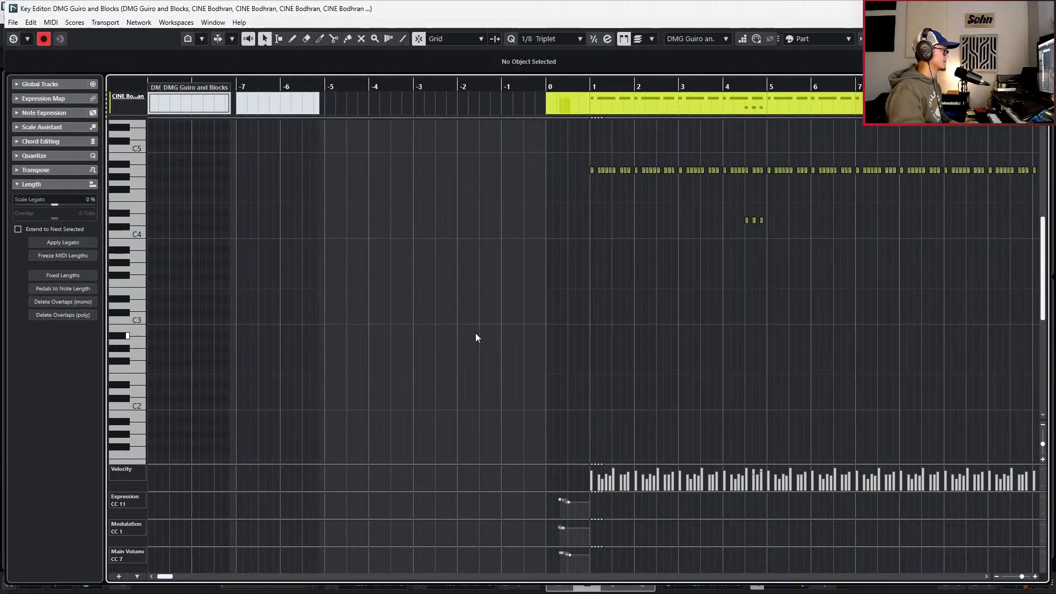
key("Return")
left_click(487, 358)
scroll(483, 372, "up", 3)
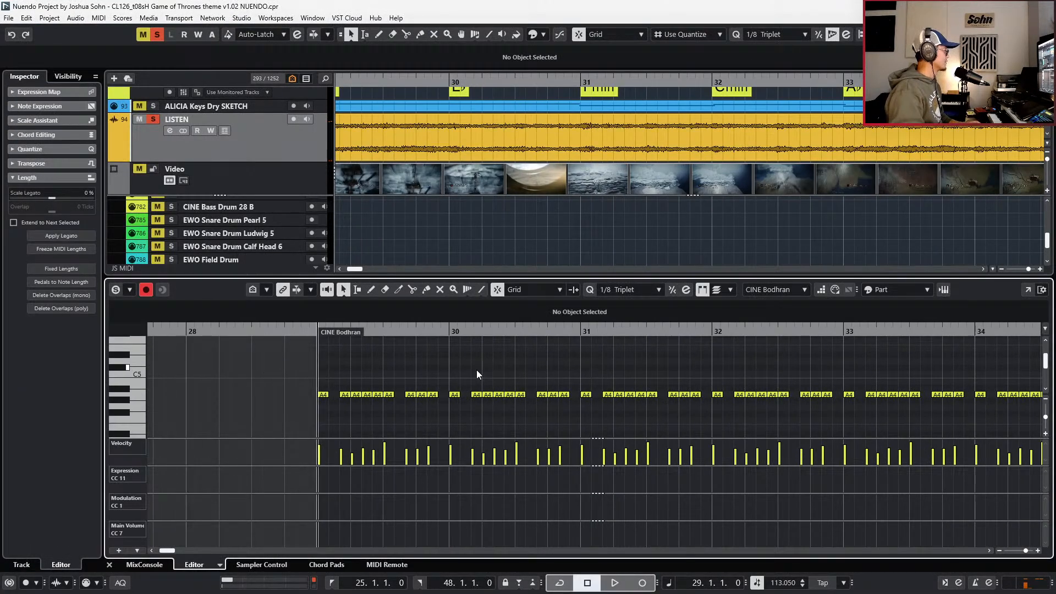
key("s")
key("space")
key("space")
key("ctrl+KP_Subtract")
key("space")
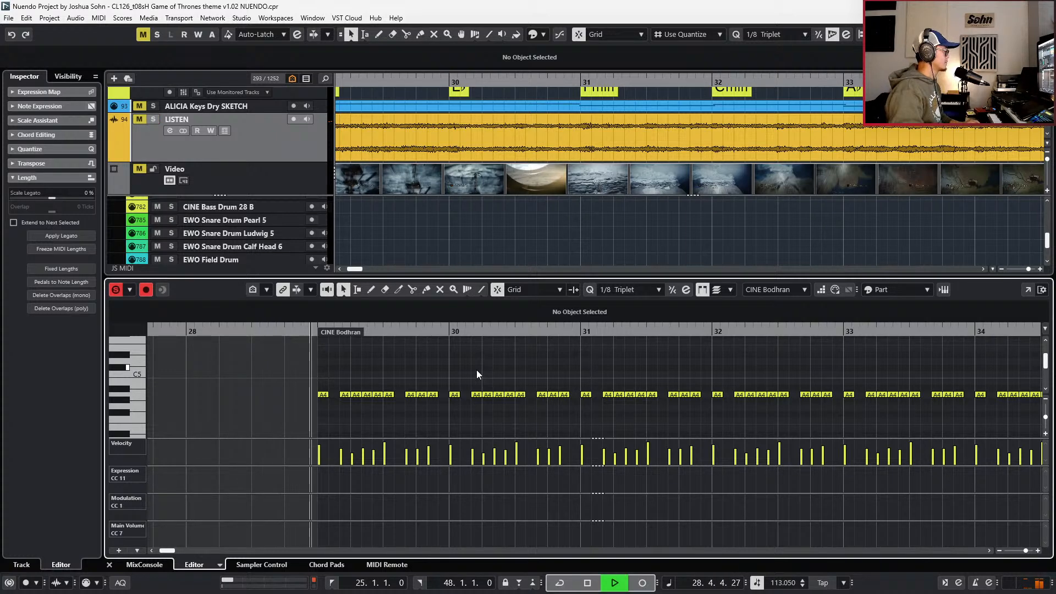
scroll(471, 376, "down", 2)
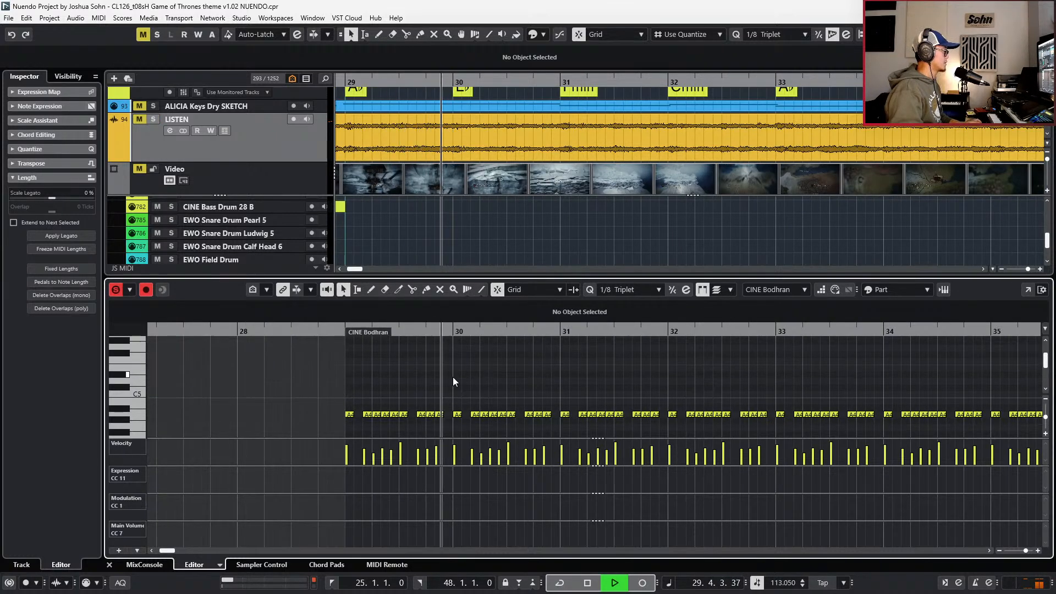
scroll(454, 377, "up", 2)
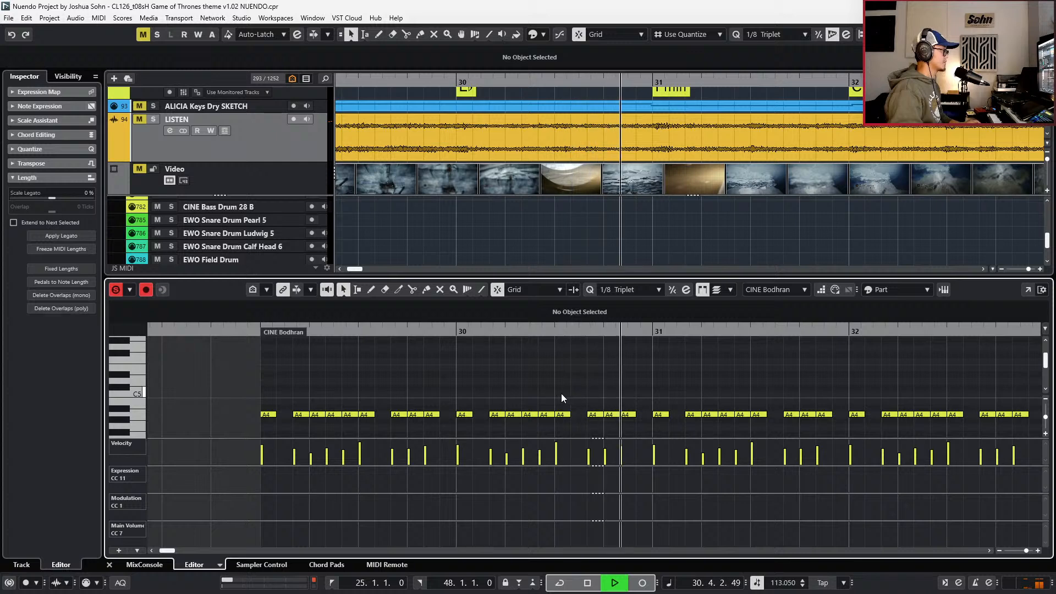
- Reduce the second half of CINE Bodhran's bar 30 to three evenly spaced accented hits, lower them to G4 and audition them
key("space")
scroll(572, 398, "down", 2)
left_click_drag(594, 379, 615, 389)
key("Delete")
left_click_drag(594, 440, 621, 442)
left_click_drag(564, 366, 636, 405)
key("Down")
key("Down")
key("Down")
key("Up")
key("Up")
key("Down")
key("space")
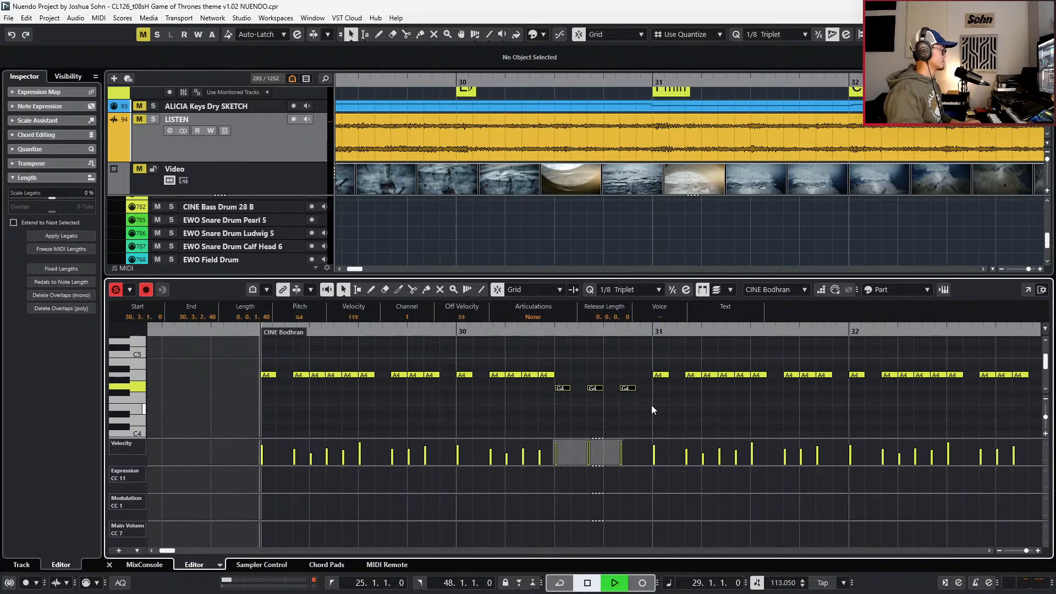
key("space")
key("space")
key("space")
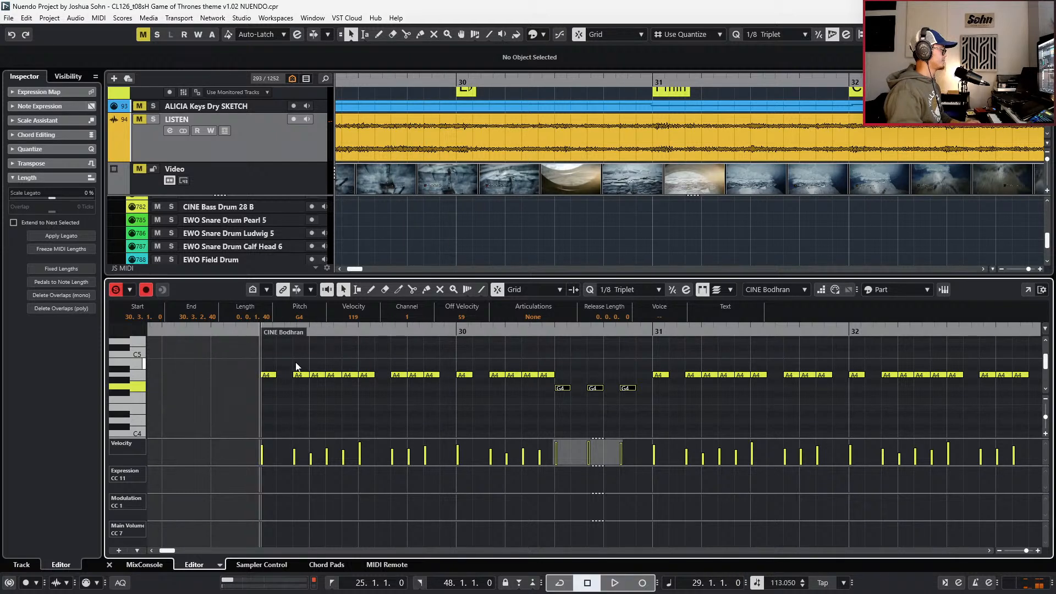
- Mute the two CINE Bodhran hits after bar 29's downbeat and the first two hits of its second half, auditioning the pattern
left_click_drag(258, 359, 440, 410)
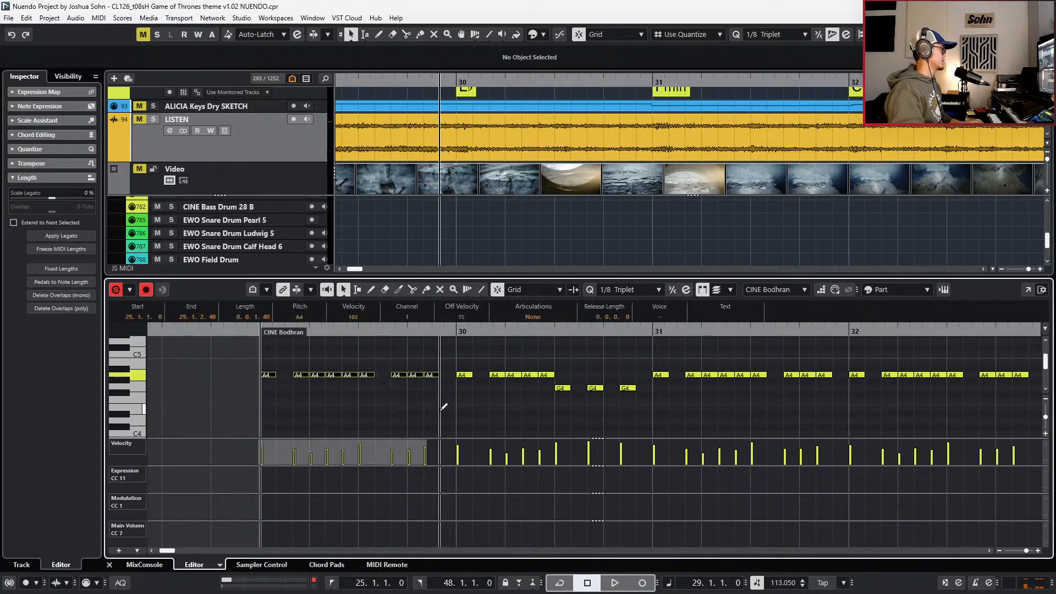
left_click_drag(470, 360, 540, 391)
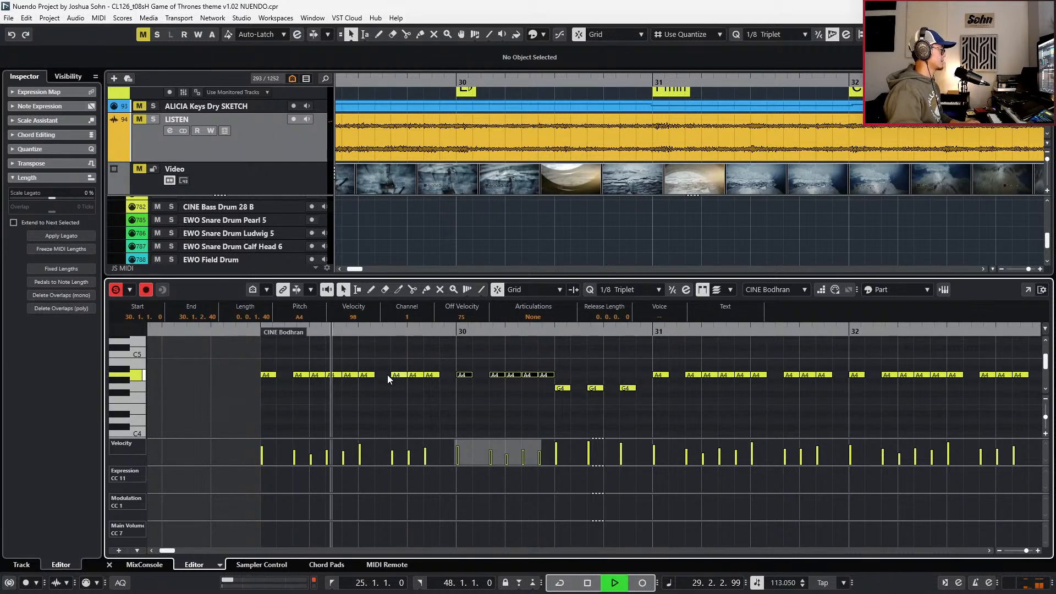
key("space")
left_click_drag(312, 361, 304, 381)
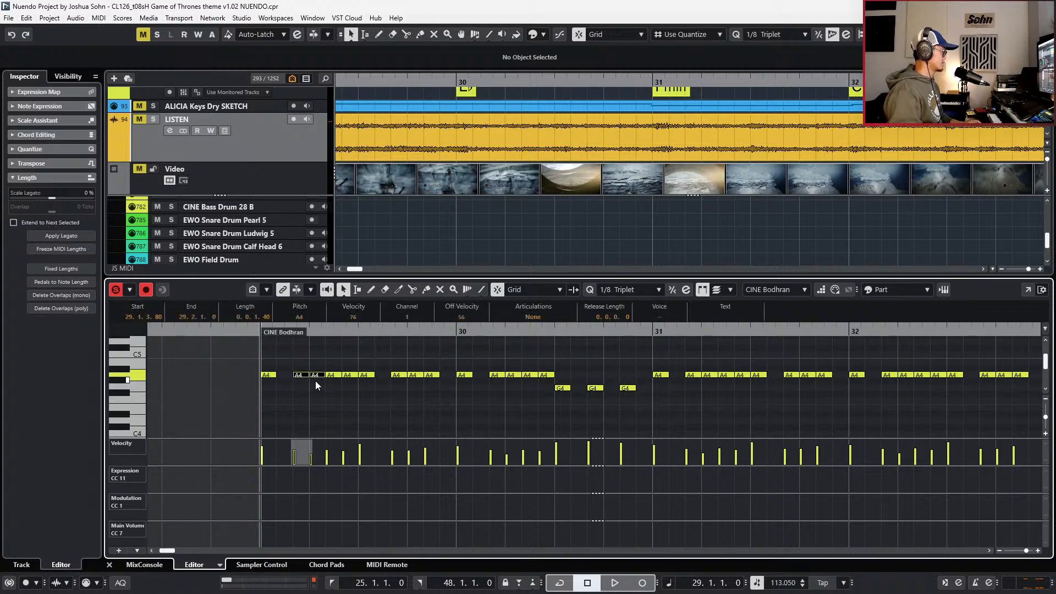
key("space")
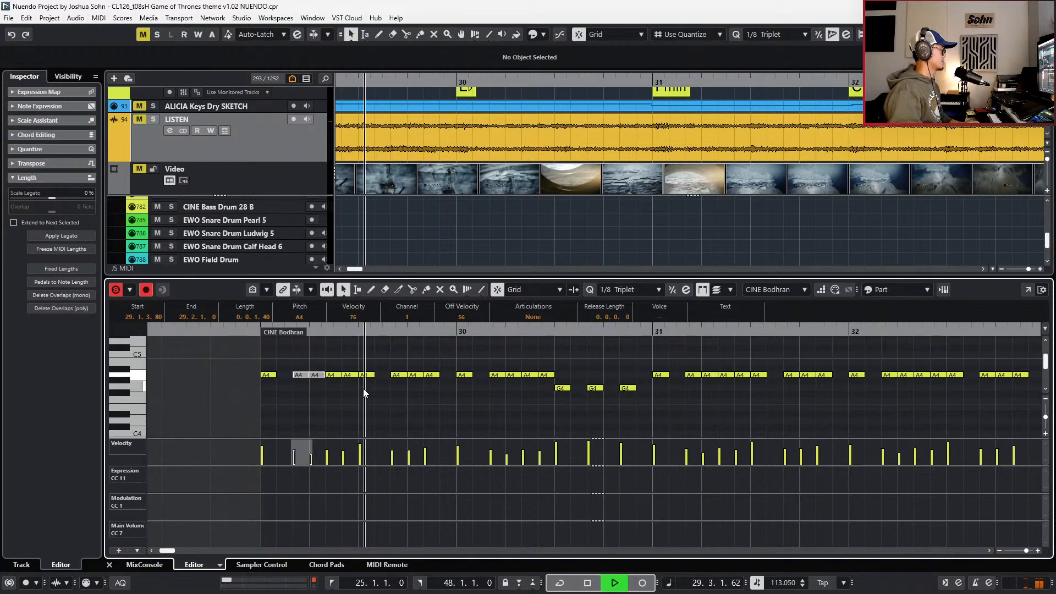
key("space")
left_click_drag(389, 356, 411, 395)
key("space")
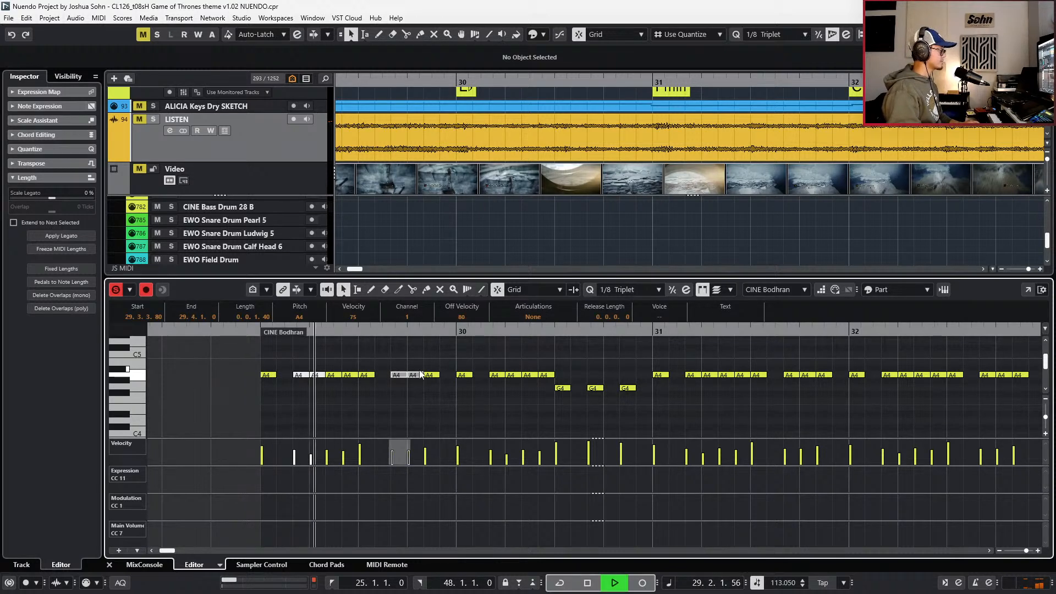
key("space")
- Add an A4 hit at the end of CINE Bodhran's bar 29 and mute the two hits after bar 30's downbeat
left_click(454, 373)
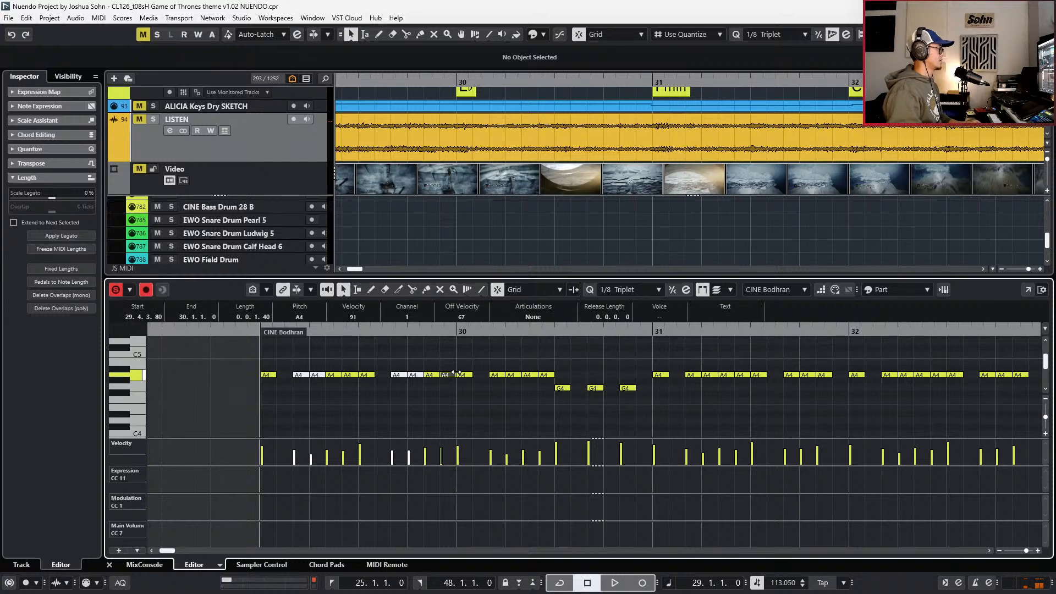
key("g")
left_click_drag(477, 364, 500, 385)
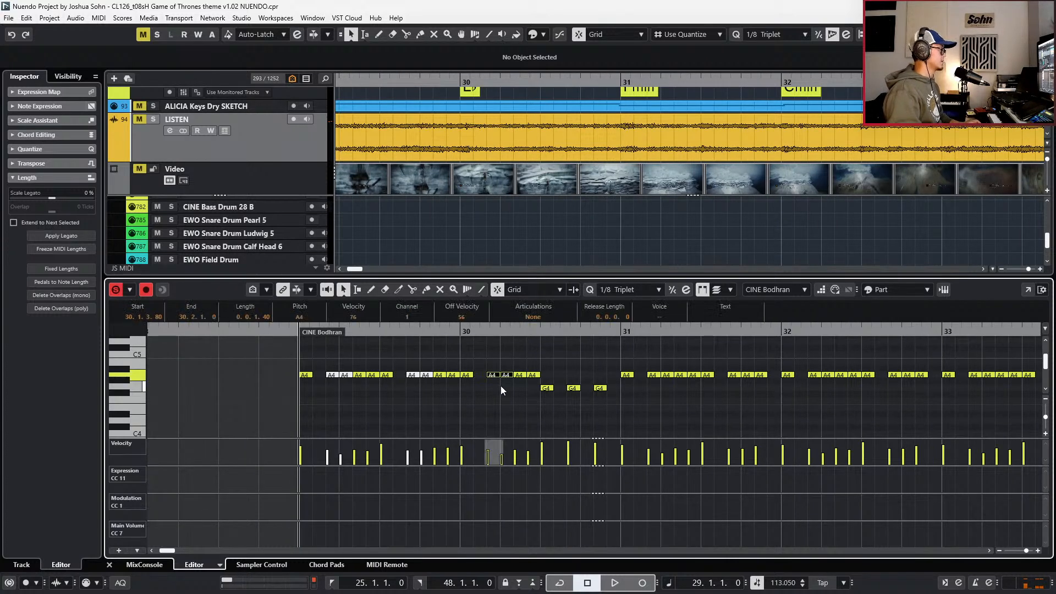
key("shift+m")
key("space")
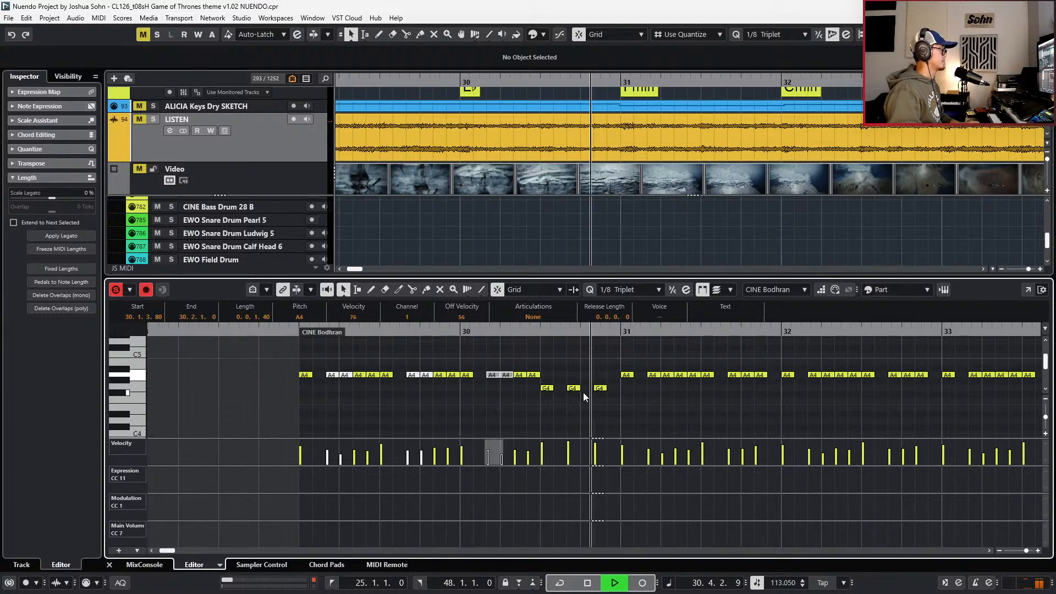
key("space")
- Clear the CINE Bodhran notes from bar 31 onward and duplicate the bars 29-30 pattern three times to fill the part through bar 36
left_click_drag(547, 373, 609, 421)
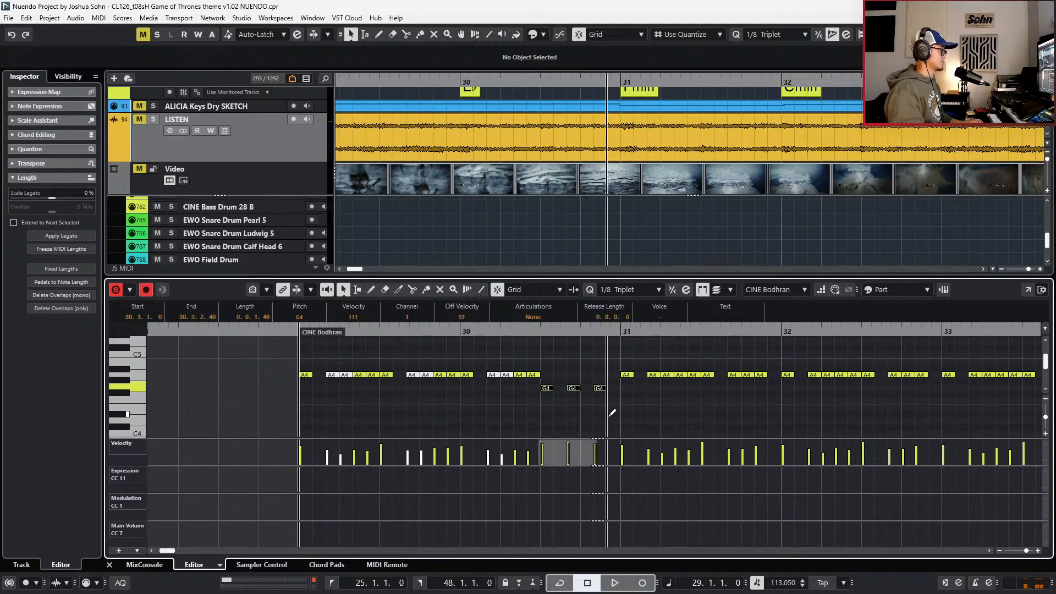
key("g")
key("g")
left_click_drag(618, 368, 970, 376)
key("Delete")
key("ctrl+a")
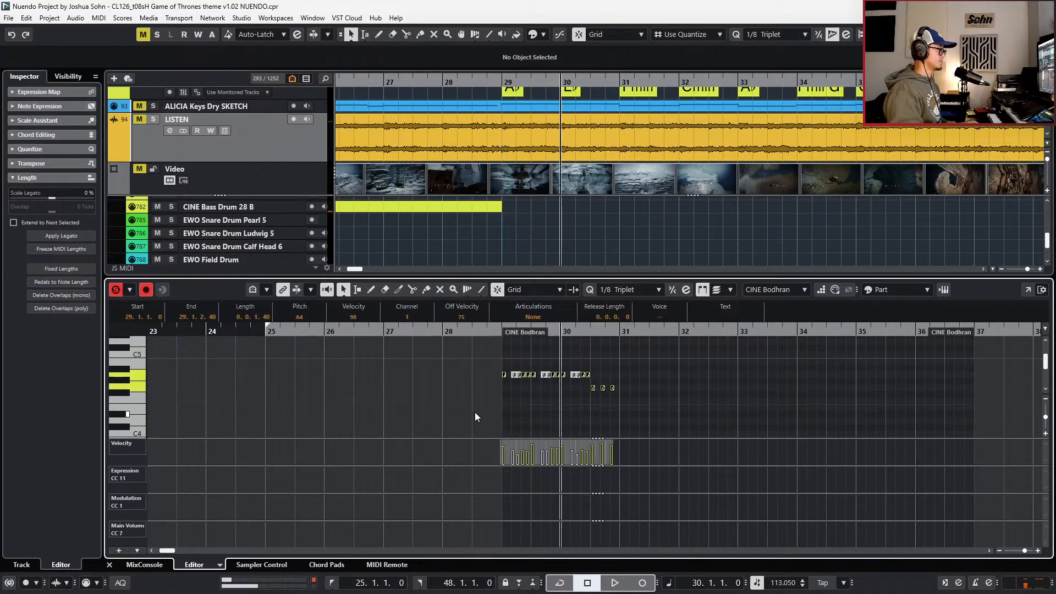
key("ctrl+d")
key("ctrl+d")
key("ctrl+d")
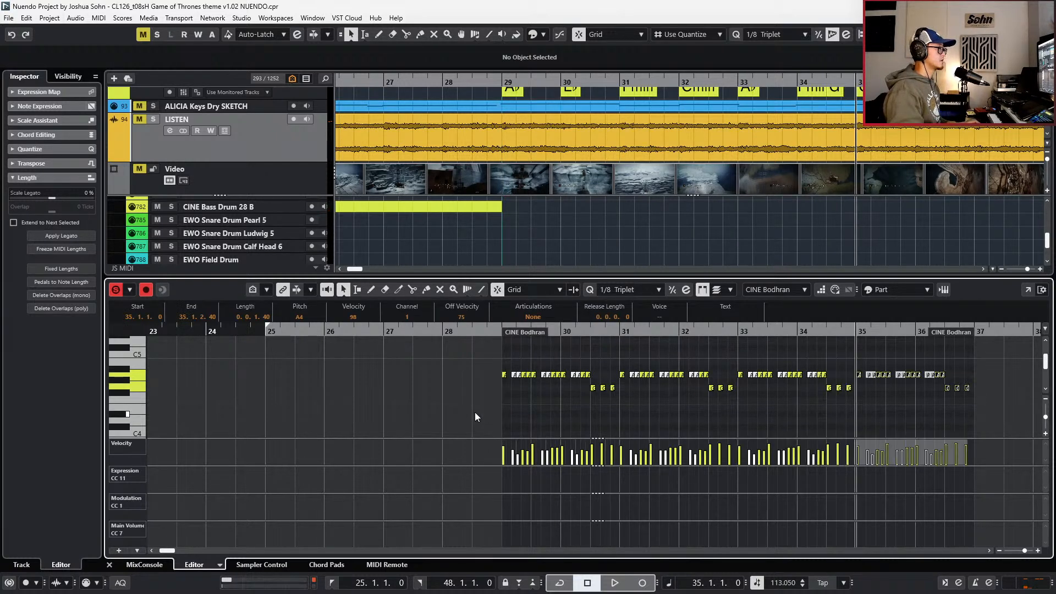
- Open the ARK1 Epic Percussion Ens part that starts at bar 29 in the key editor and audition it with the editor soloed
key("Return")
key("space")
scroll(478, 416, "down", 2)
key("space")
key("KP_Subtract")
key("KP_Subtract")
key("KP_Add")
key("KP_Add")
left_click(530, 342)
key("Return")
key("space")
scroll(501, 385, "up", 3)
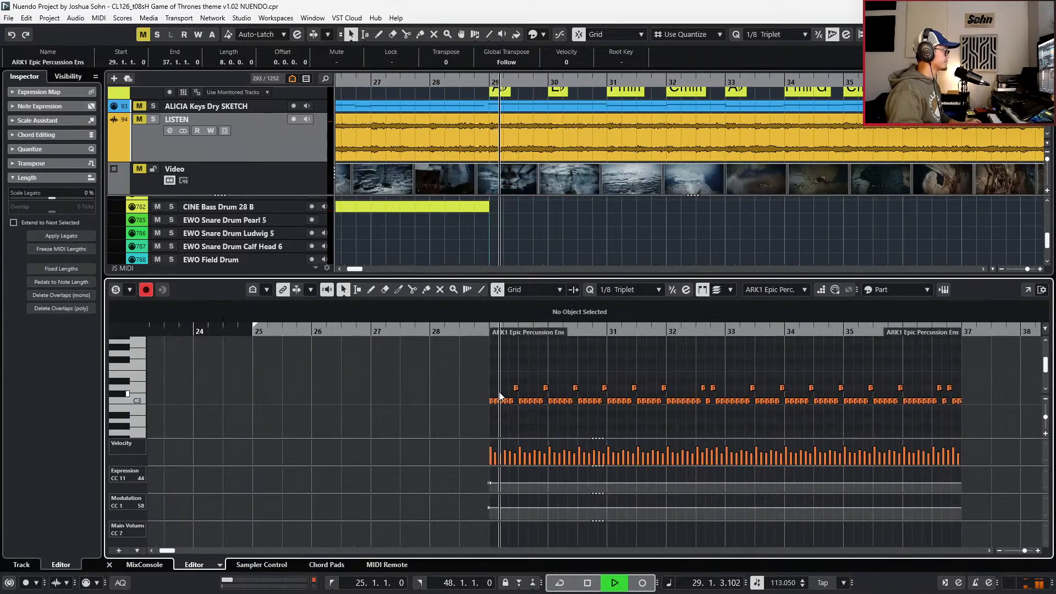
scroll(514, 383, "up", 1)
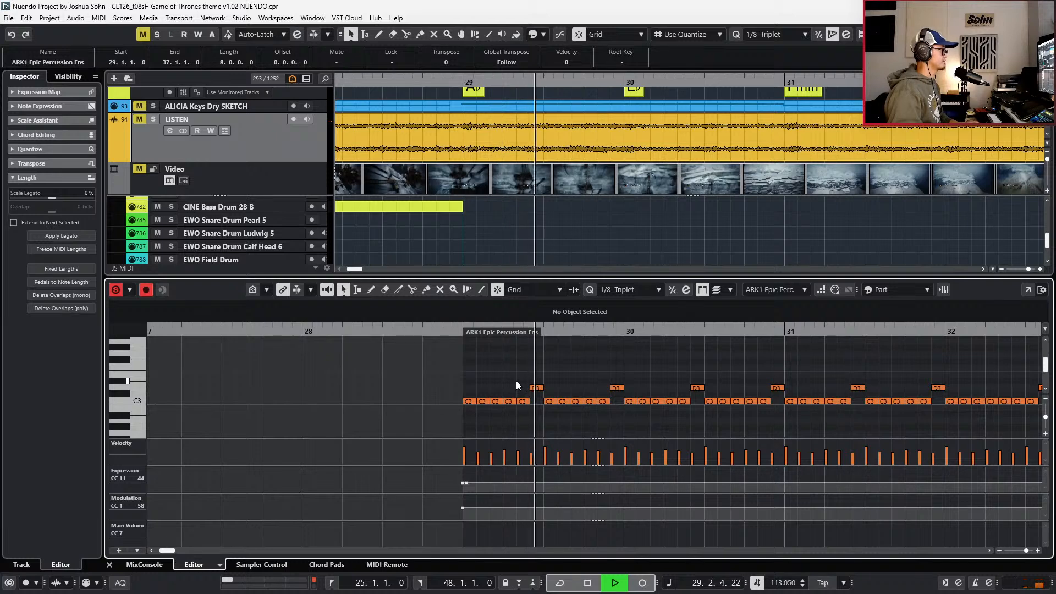
key("space")
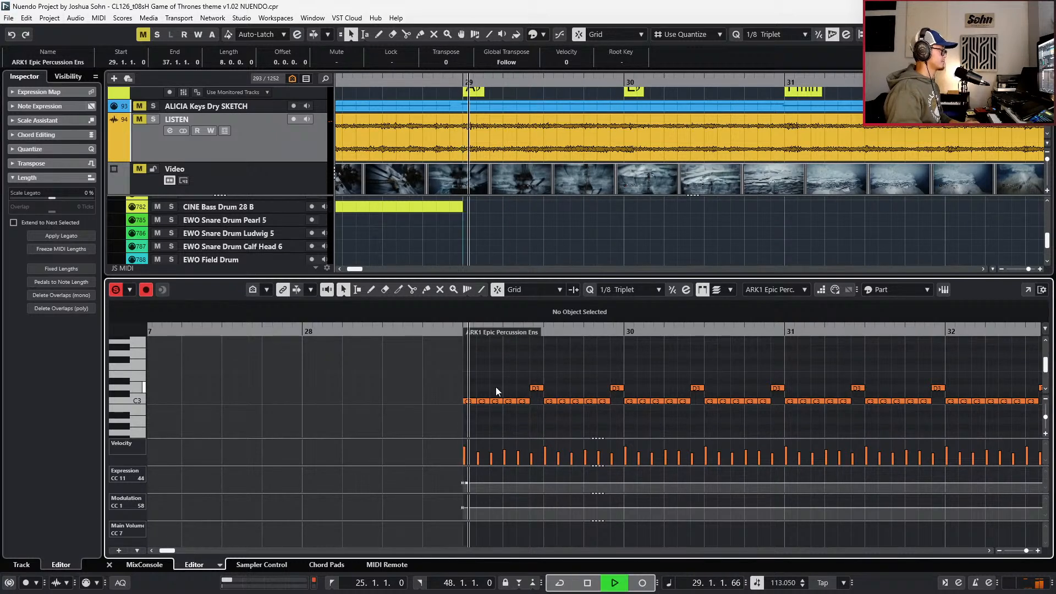
- Mute the pairs of C3 notes following beats 1 and 3 in bar 29 of ARK1 Epic Percussion Ens and audition the rhythm
left_click_drag(496, 411, 496, 410)
key("space")
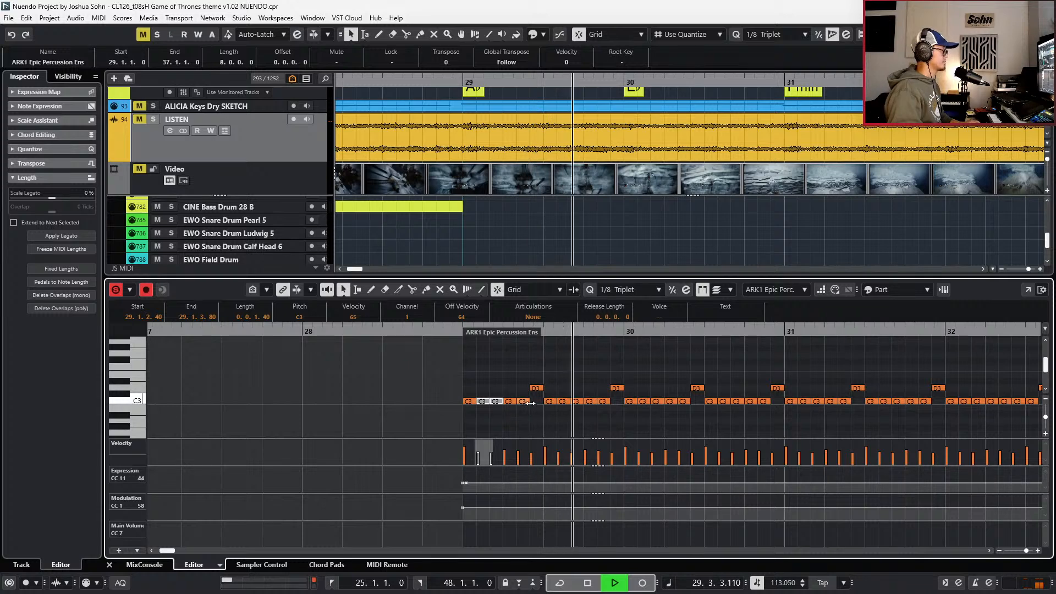
key("space")
left_click_drag(560, 391, 578, 405)
key("space")
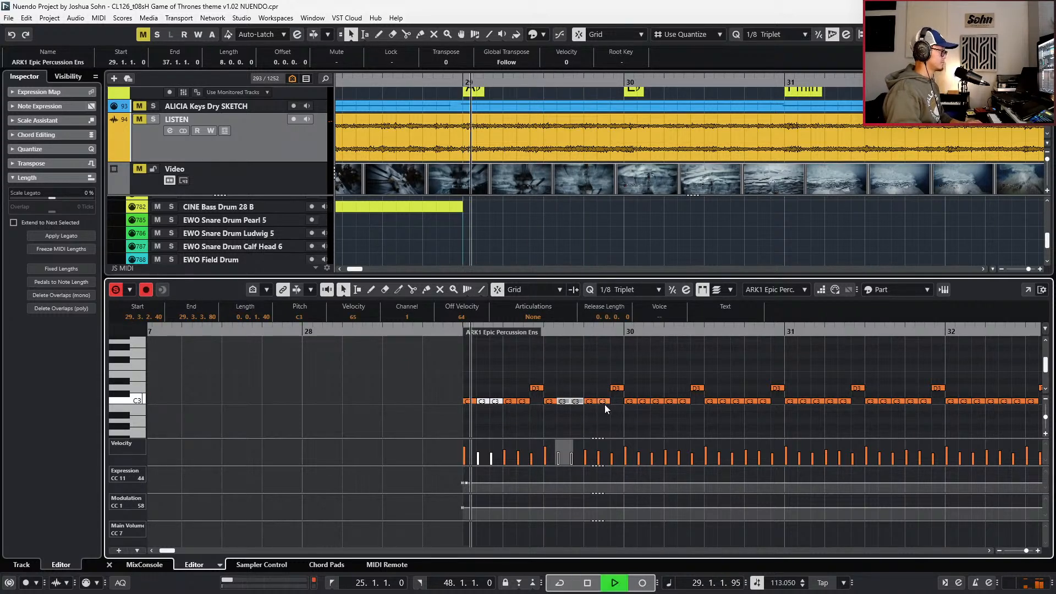
- Mute the pairs of C3 notes following beats 1 and 3 in bar 30 of ARK1 Epic Percussion Ens and play them back
left_click_drag(642, 391, 659, 414)
key("space")
key("space")
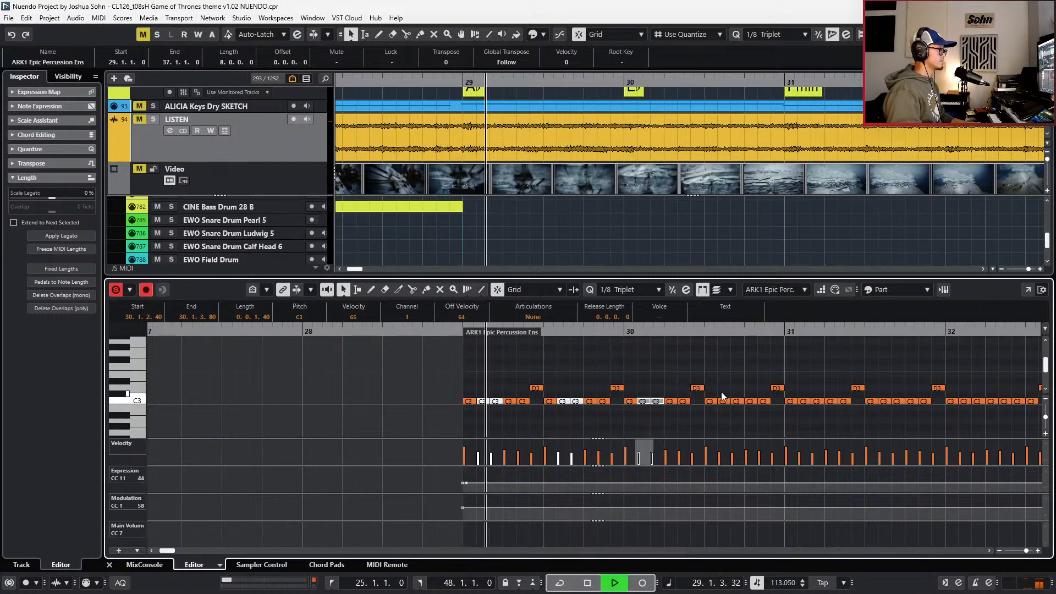
left_click_drag(724, 390, 735, 411)
key("space")
key("space")
key("space")
- Mute the two C3 notes starting on beat 2 of bar 29 in ARK1 Epic Percussion Ens and audition the result
left_click_drag(509, 387, 520, 408)
key("space")
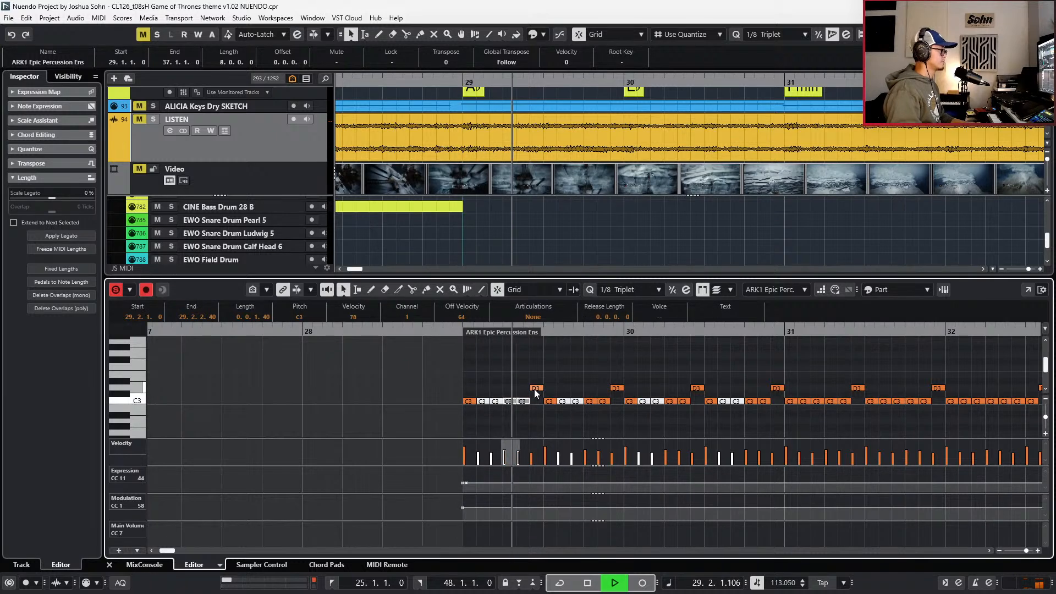
key("space")
left_click(509, 401)
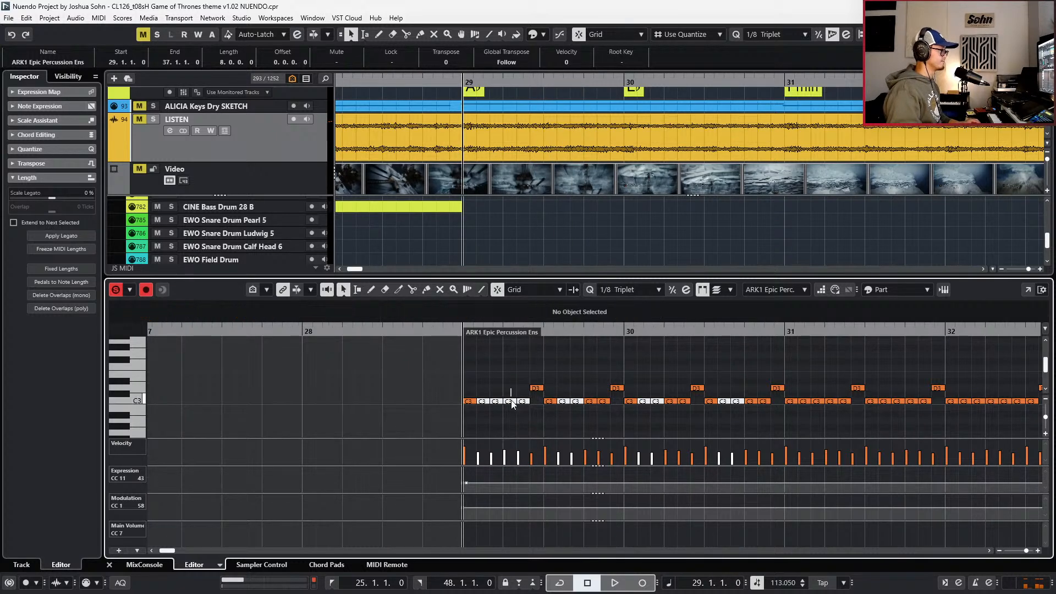
- Mute the D3 note ending beat 2 of bar 29, unmute the C3 on beat 2, and audition the rhythm
left_click_drag(525, 381, 509, 409)
key("alt+m")
key("alt+m")
key("space")
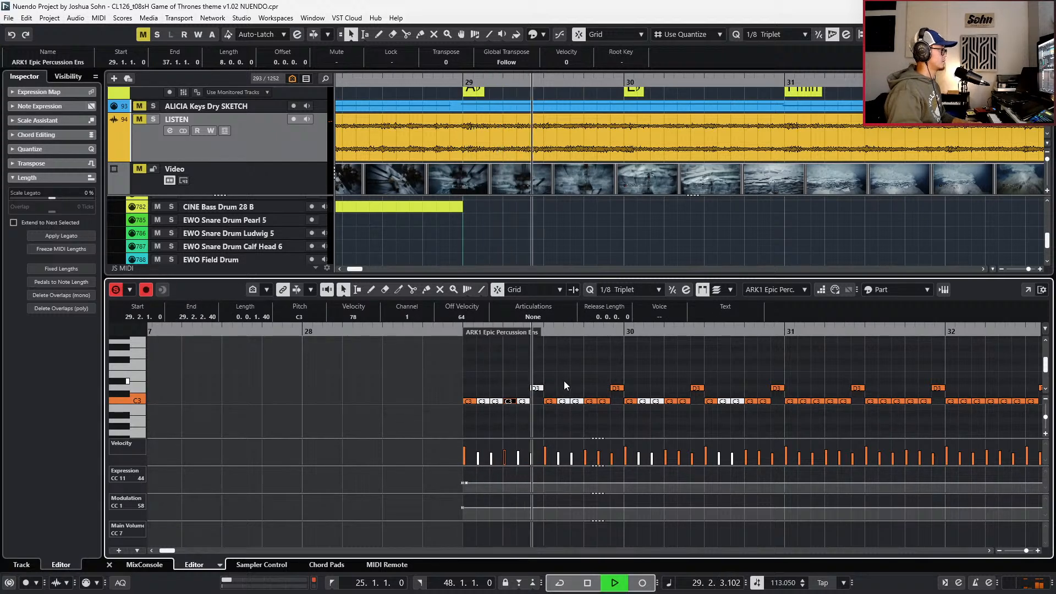
key("space")
- Unmute the third C3 of beat 1 in bar 29, mute the C3 on beat 2 again, and play it back
left_click(497, 401)
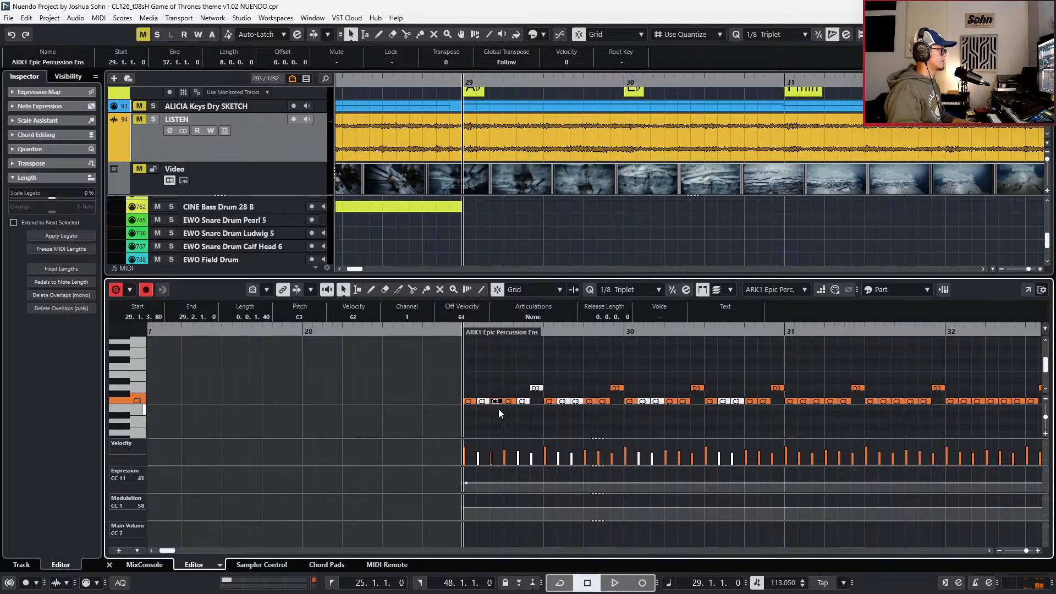
key("space")
key("space")
left_click(506, 401)
key("space")
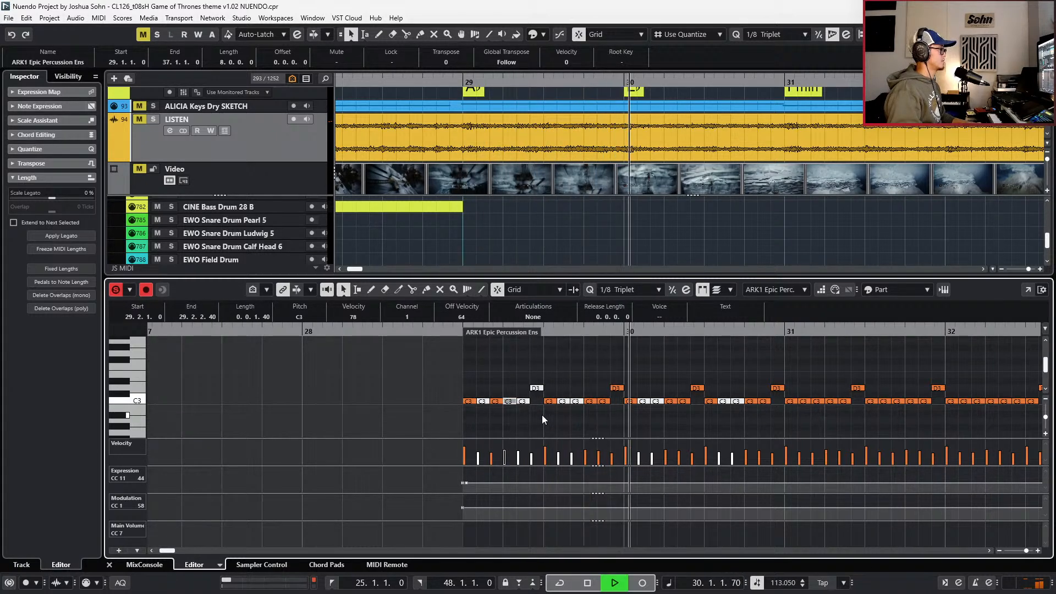
key("space")
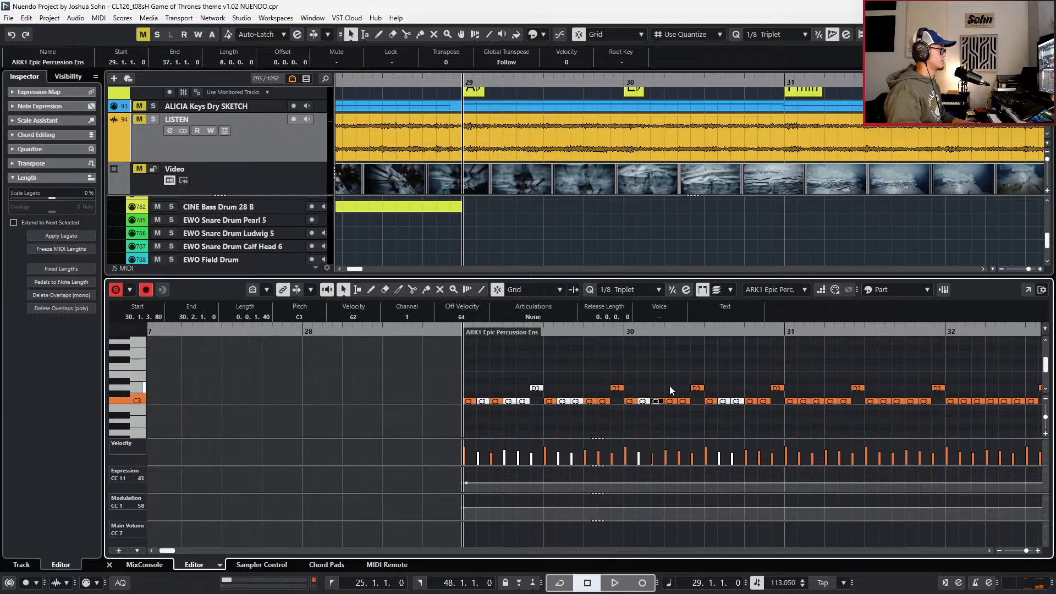
- Match bar 30 to bar 29: unmute its third C3, mute the two C3 notes and the D3 of beat 2, and audition
left_click_drag(671, 388, 680, 410)
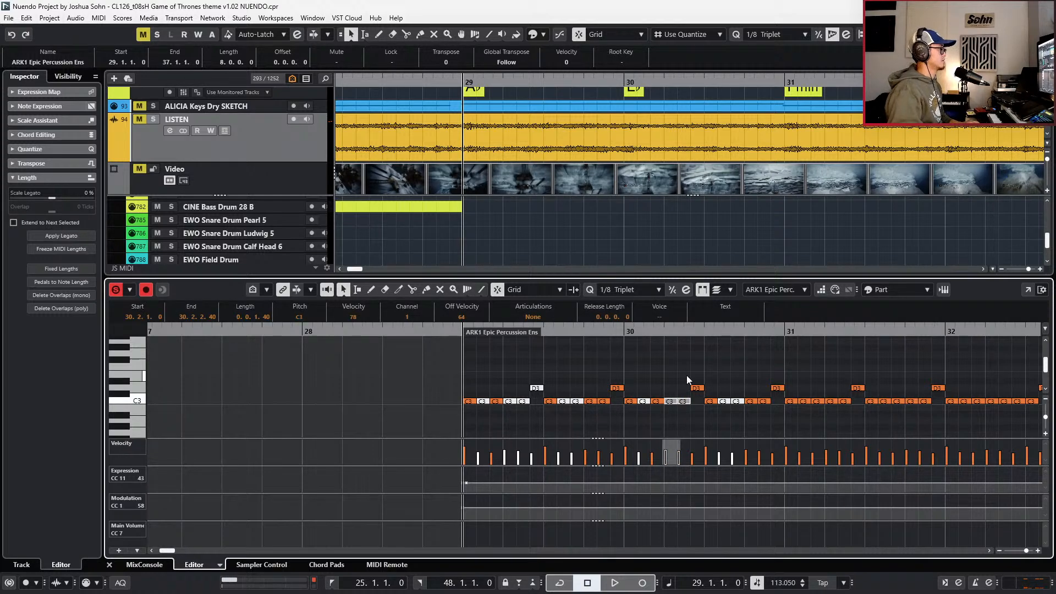
left_click(696, 389)
key("space")
key("super")
key("super")
key("g")
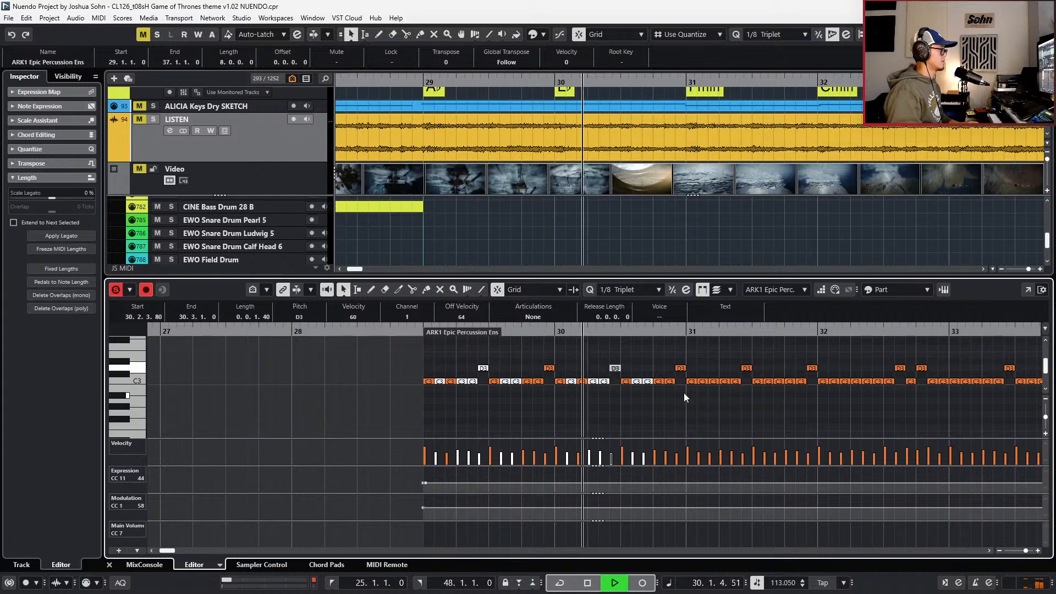
key("space")
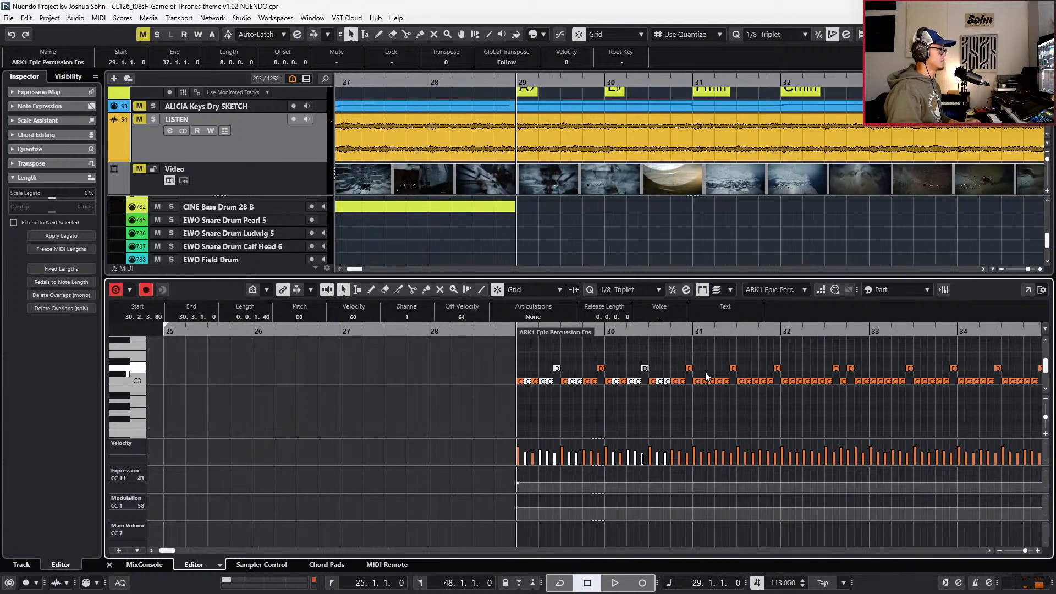
- Unmute the second C3 of beat 2 in both bar 29 and bar 30, and play the two bars back
left_click_drag(697, 363, 727, 371)
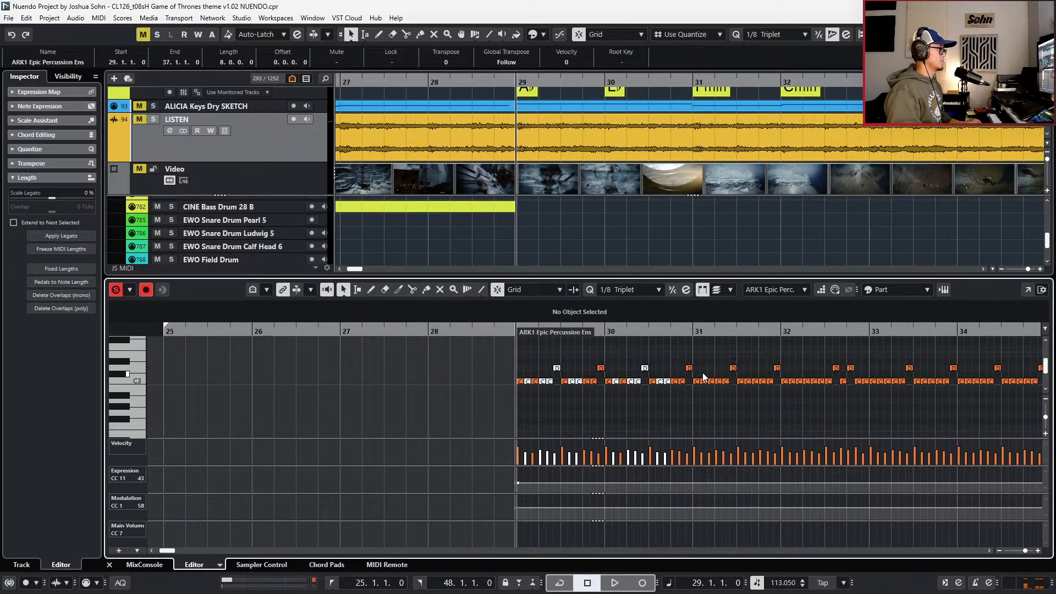
scroll(630, 383, "up", 2)
key("space")
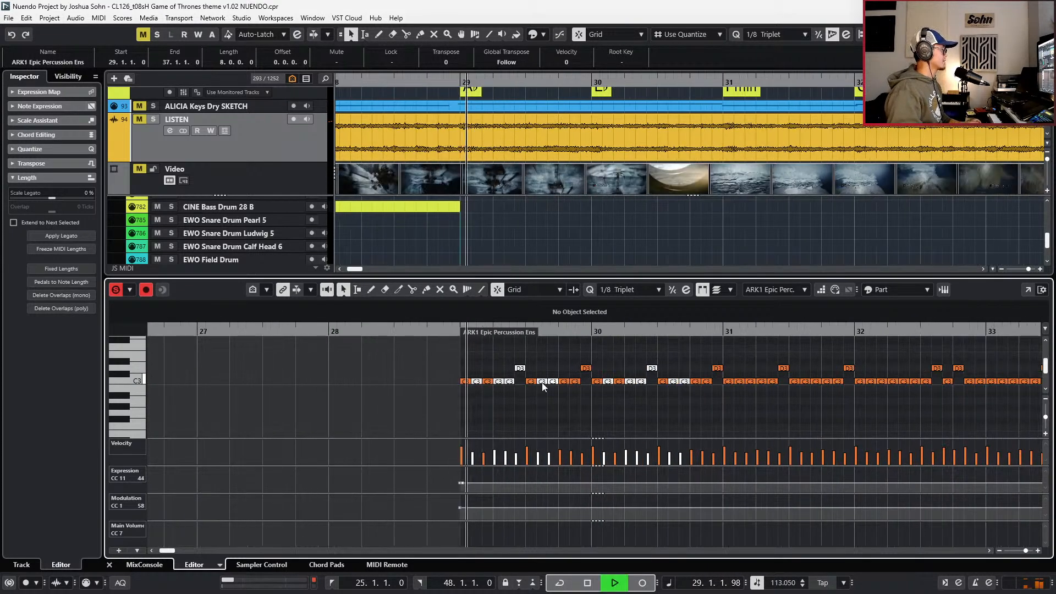
key("space")
left_click(510, 383)
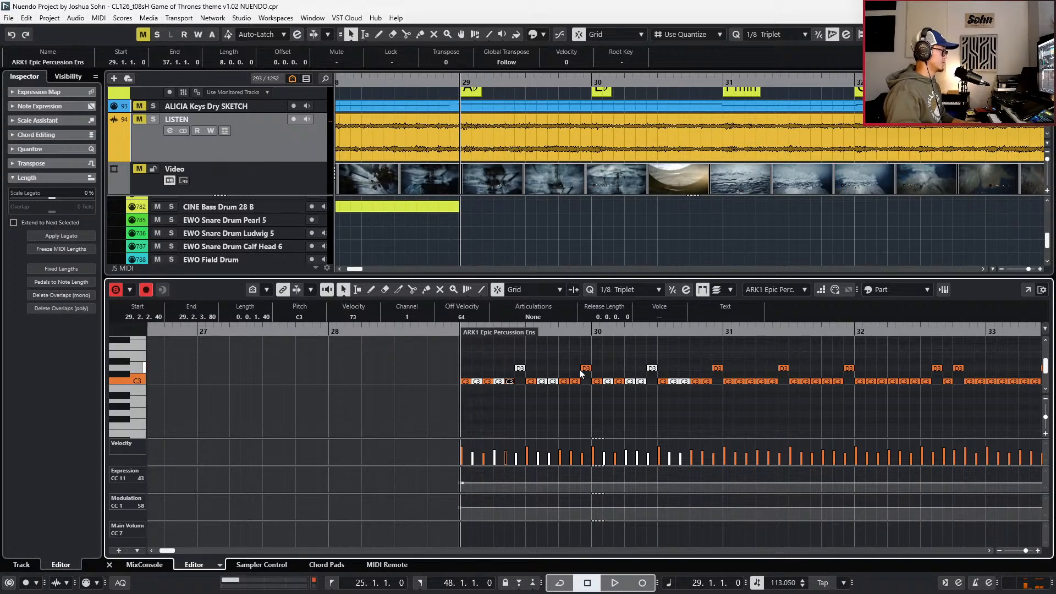
left_click(641, 382)
key("space")
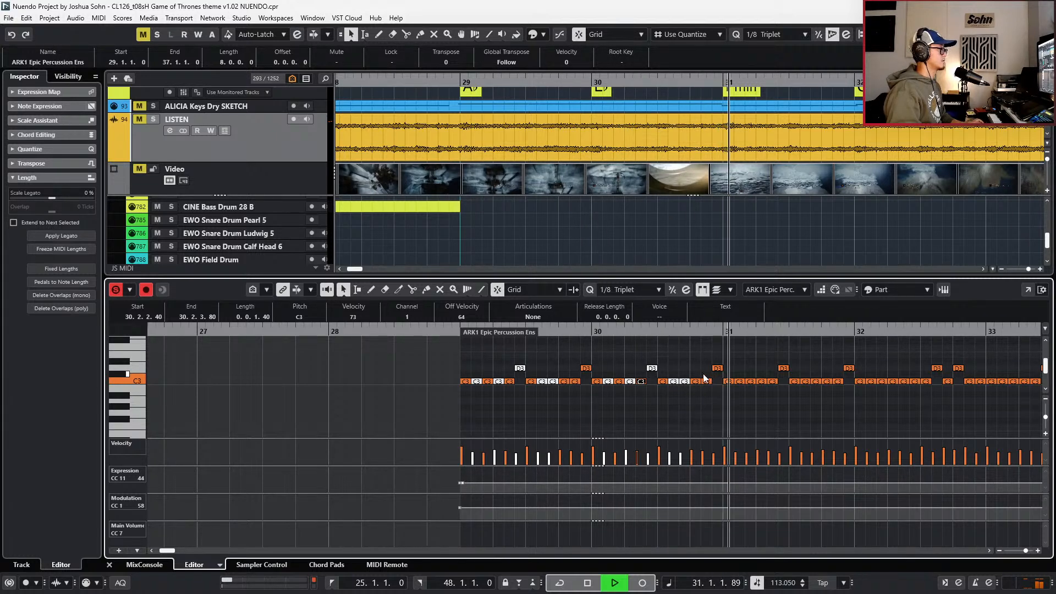
key("space")
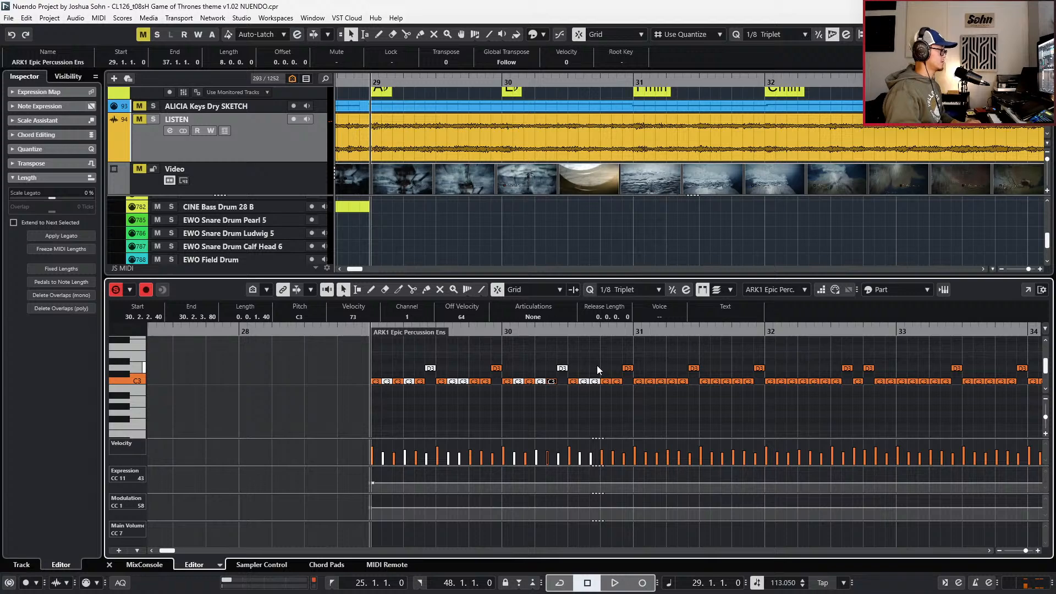
- In bar 30, unmute the C3 at the end of beat 3 and mute the C3 on beat 4 plus the D3 ending that beat
left_click(594, 382)
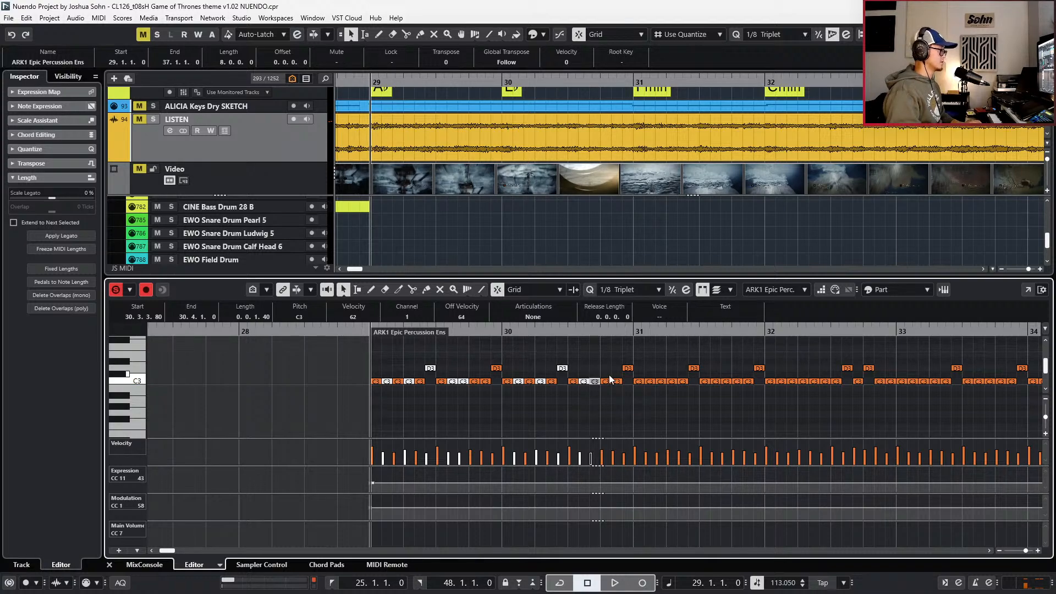
scroll(615, 358, "up", 2)
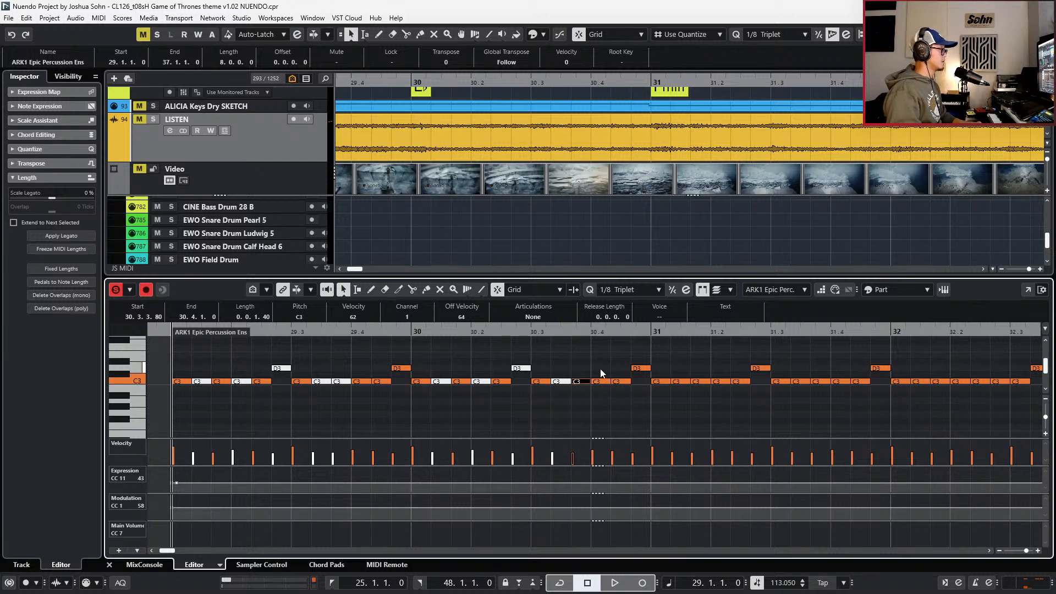
left_click_drag(624, 352, 645, 379)
key("shift+m")
key("space")
left_click(583, 383)
left_click(621, 392)
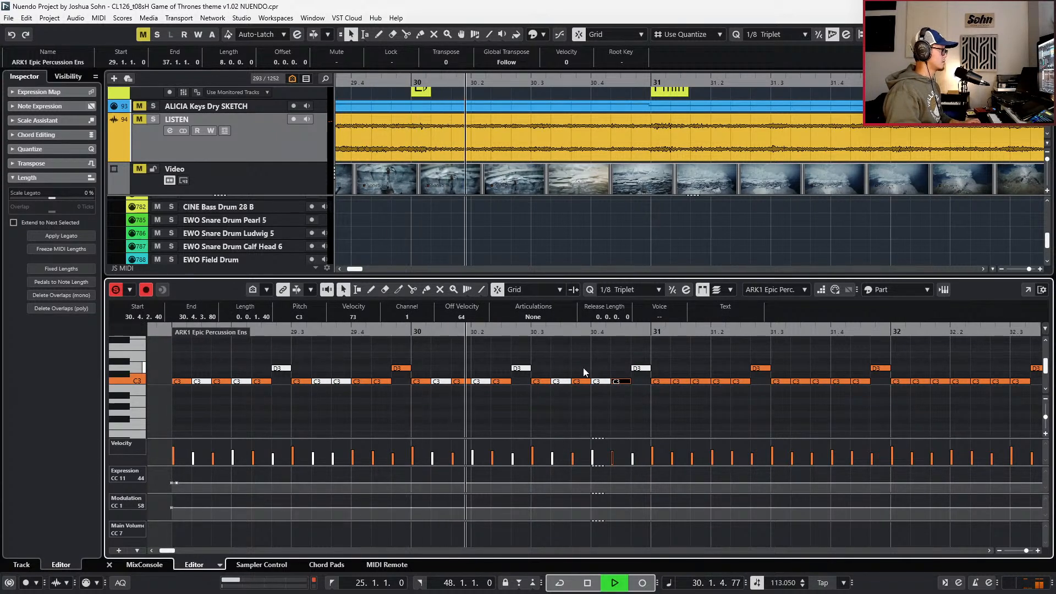
- Raise the velocities of the unmuted C3 notes at 30.3.3.80 and 30.4.2.40 in ARK1 Epic Percussion Ens
left_click(585, 381)
left_click_drag(587, 391, 589, 382)
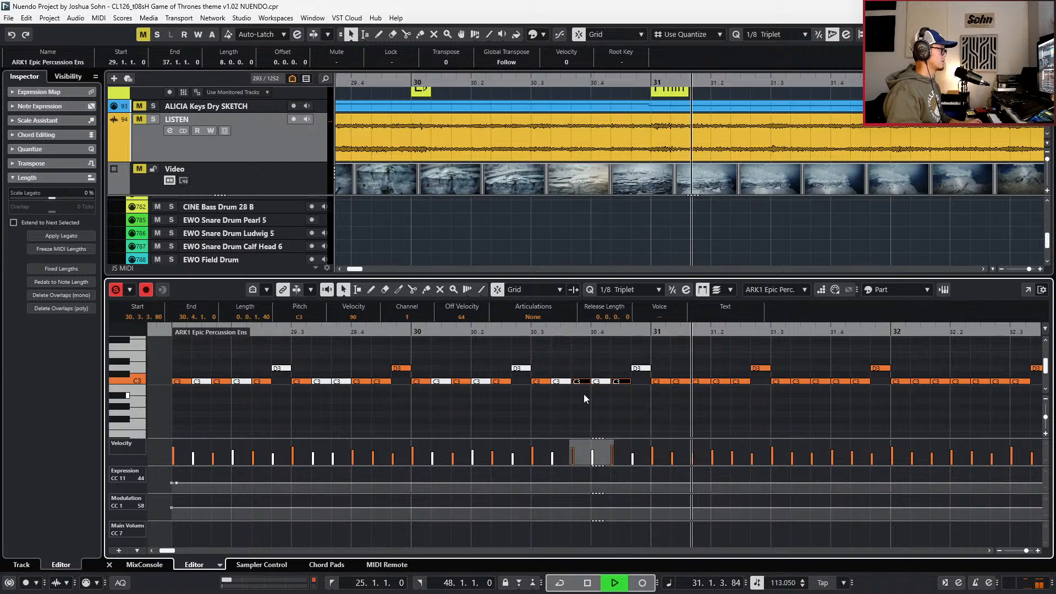
key("space")
- Try transposing the unmuted C3 notes in beats 3 and 4 of bar 30 up to D3 while auditioning
key("Up")
key("Up")
key("space")
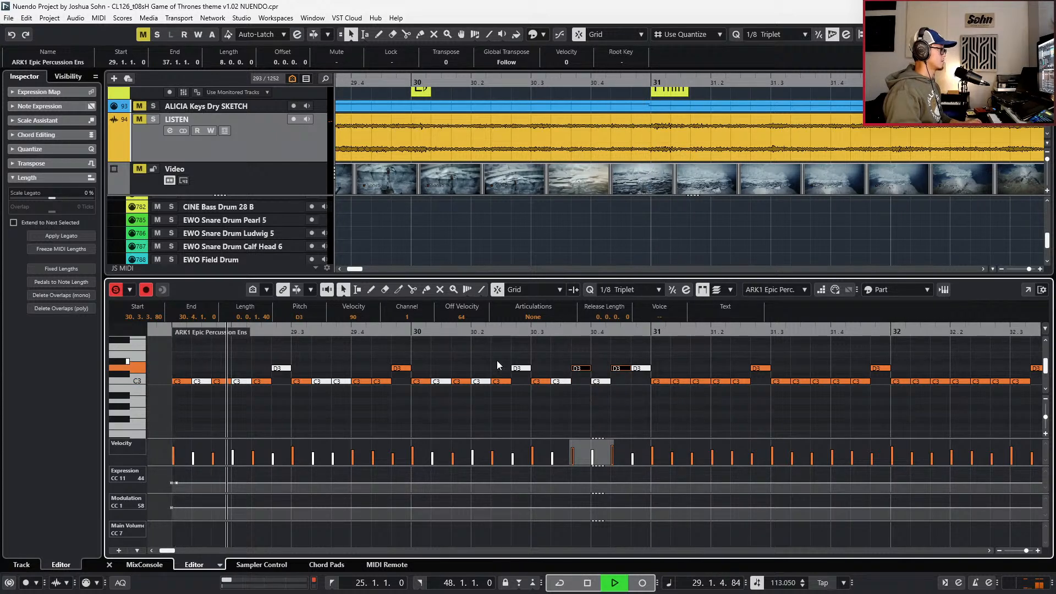
left_click(539, 381)
key("Up")
key("Up")
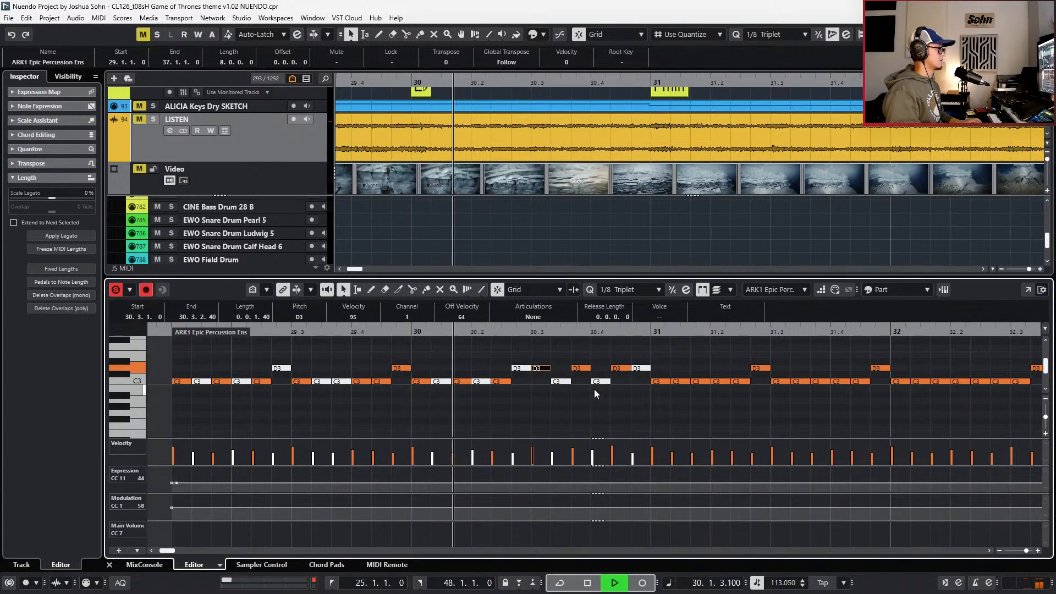
key("space")
- Transpose the three unmuted D3 notes within beats 3 and 4 of bar 30 back down to C3
left_click(582, 368)
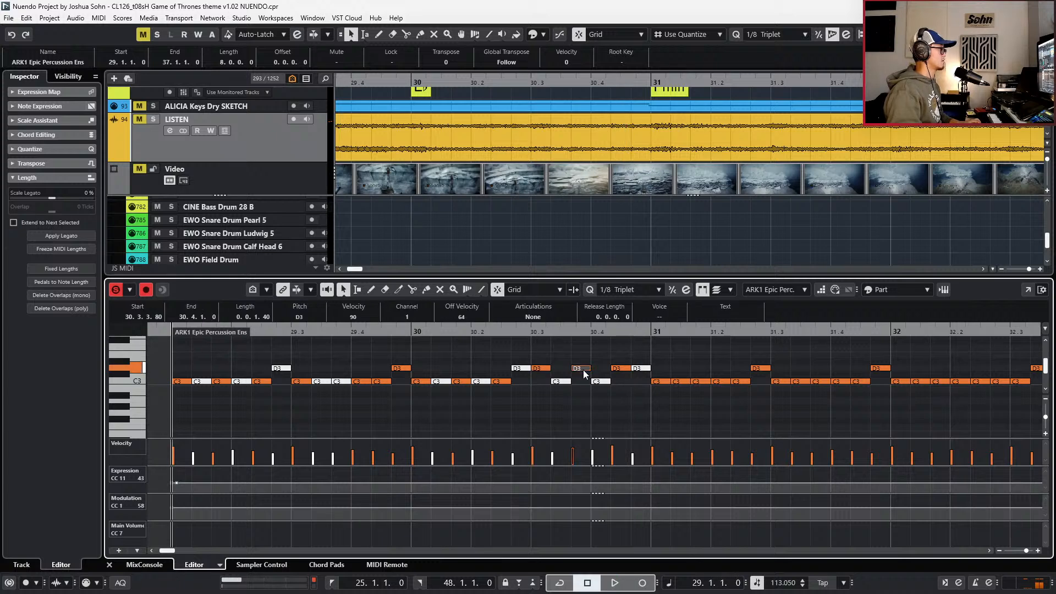
left_click(546, 361)
left_click_drag(624, 377, 622, 375)
key("Down")
key("Down")
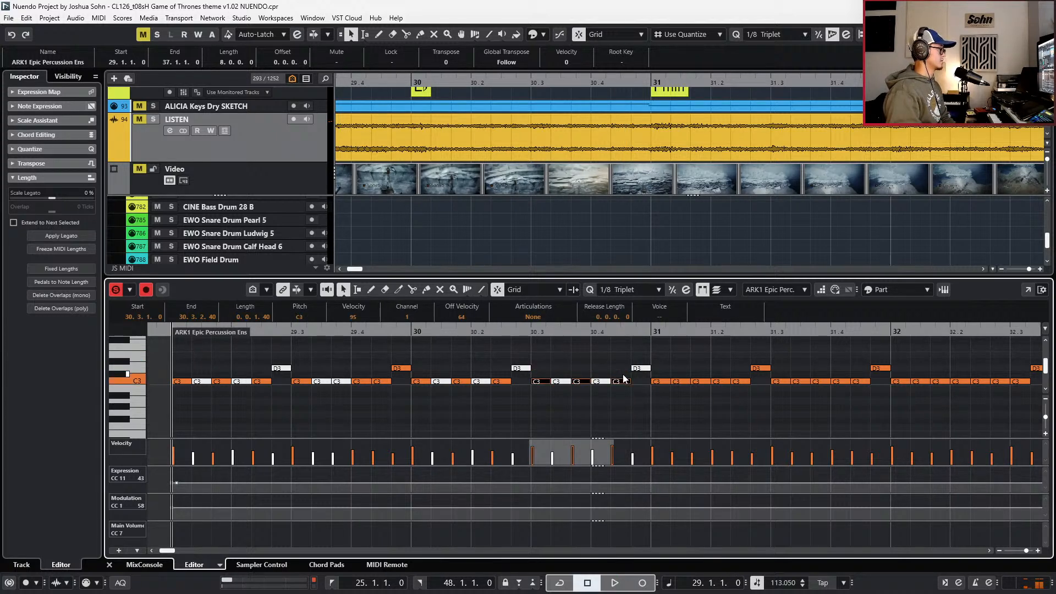
- Try alternative pitches such as B2 and D#3 for the three unmuted notes in beats 3 and 4 of bar 30, returning them to C3
key("Down")
key("Down")
key("Up")
key("Up")
key("Up")
key("Up")
key("Down")
key("Down")
key("Down")
key("Down")
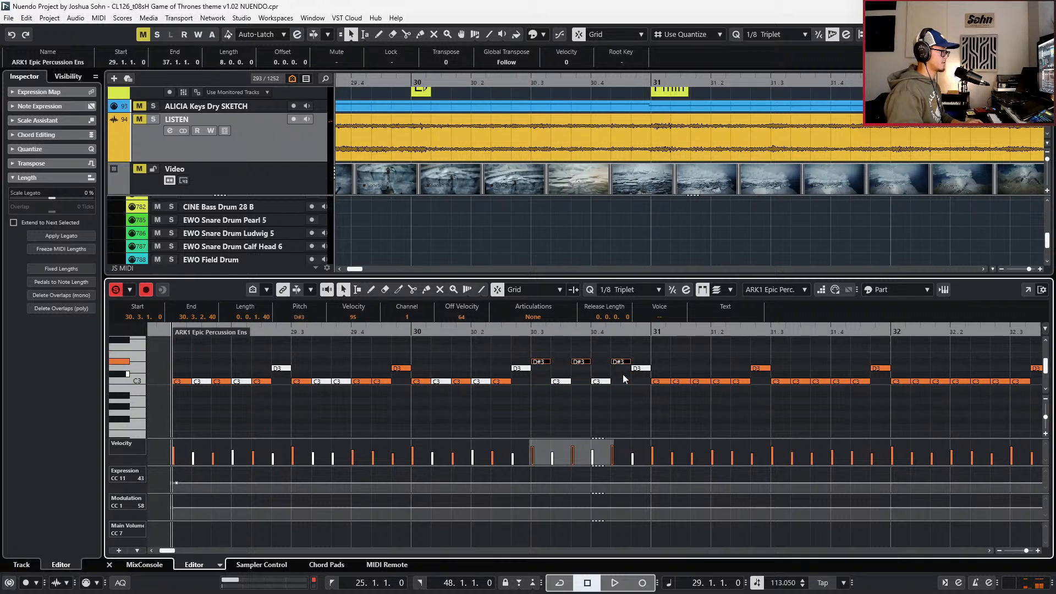
key("Down")
key("Up")
key("Up")
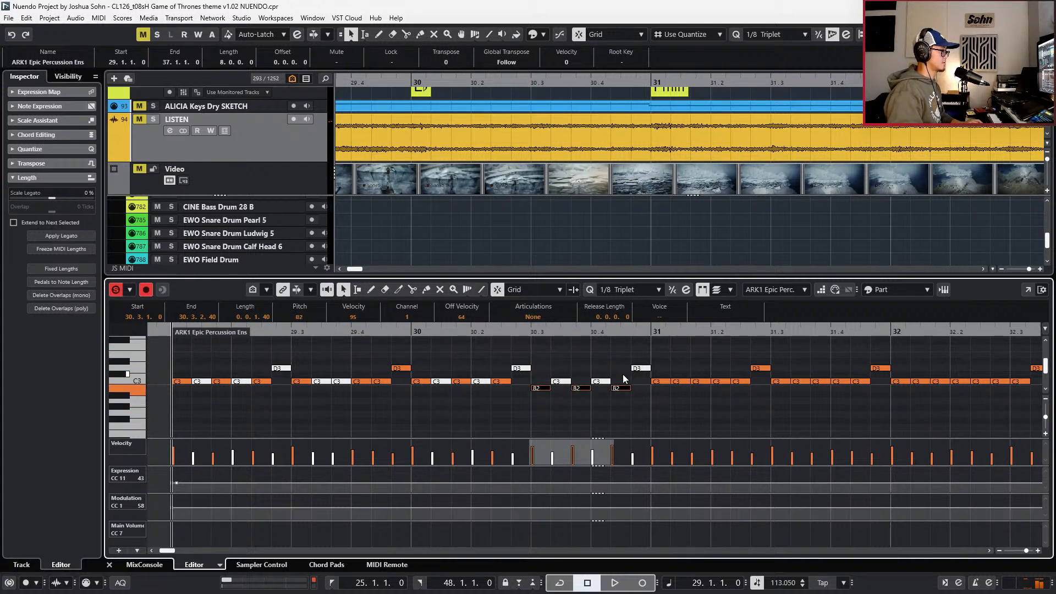
key("Up")
key("Down")
key("Down")
key("Down")
key("Down")
key("Down")
key("Up")
key("Up")
key("Up")
key("Up")
key("Up")
- Audition the revised percussion rhythm of bars 29 and 30 twice from the start of bar 29
key("space")
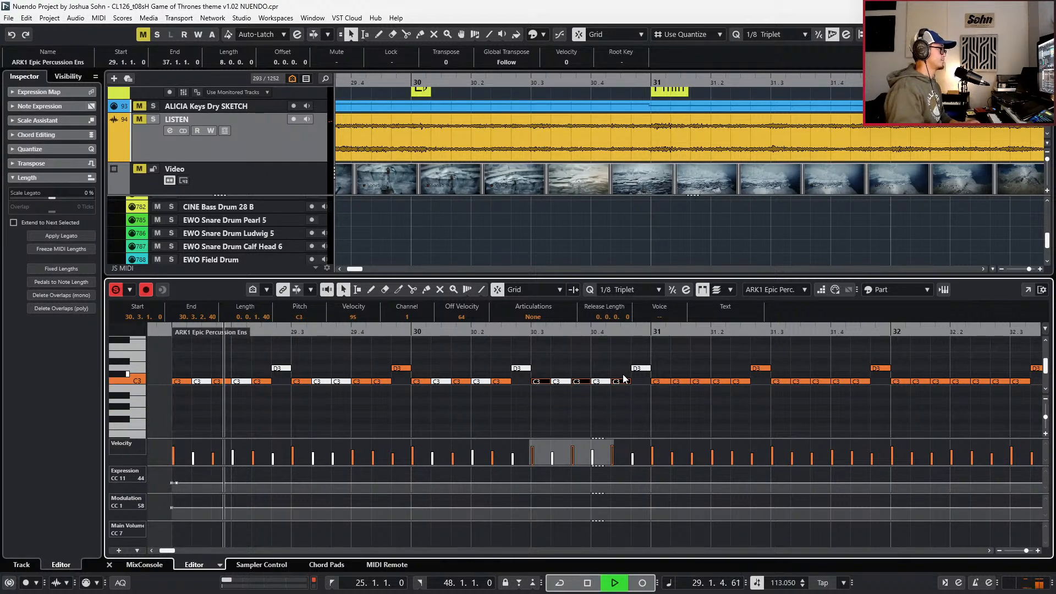
key("g")
key("g")
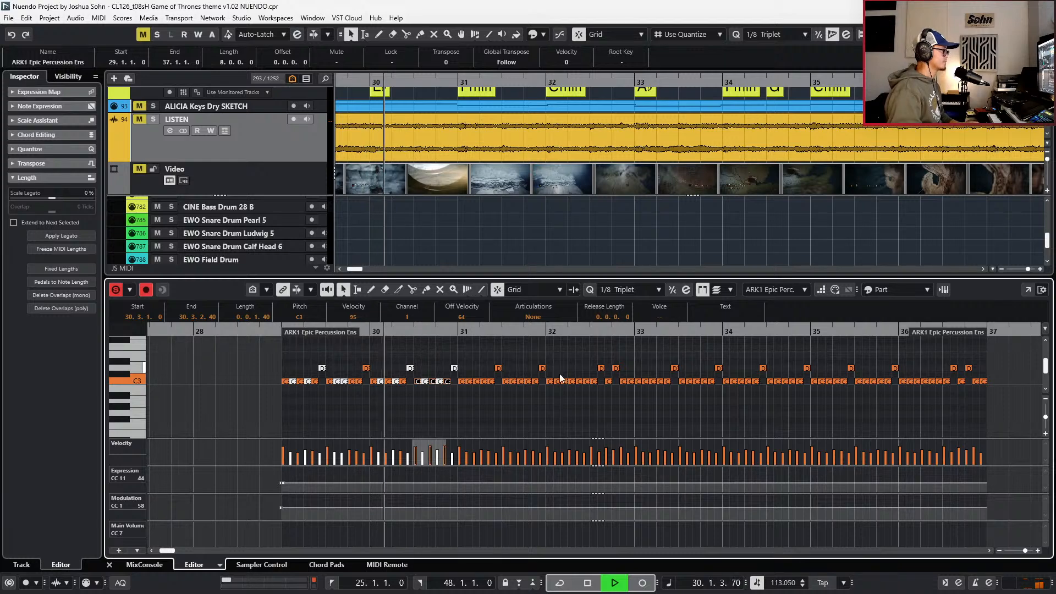
key("space")
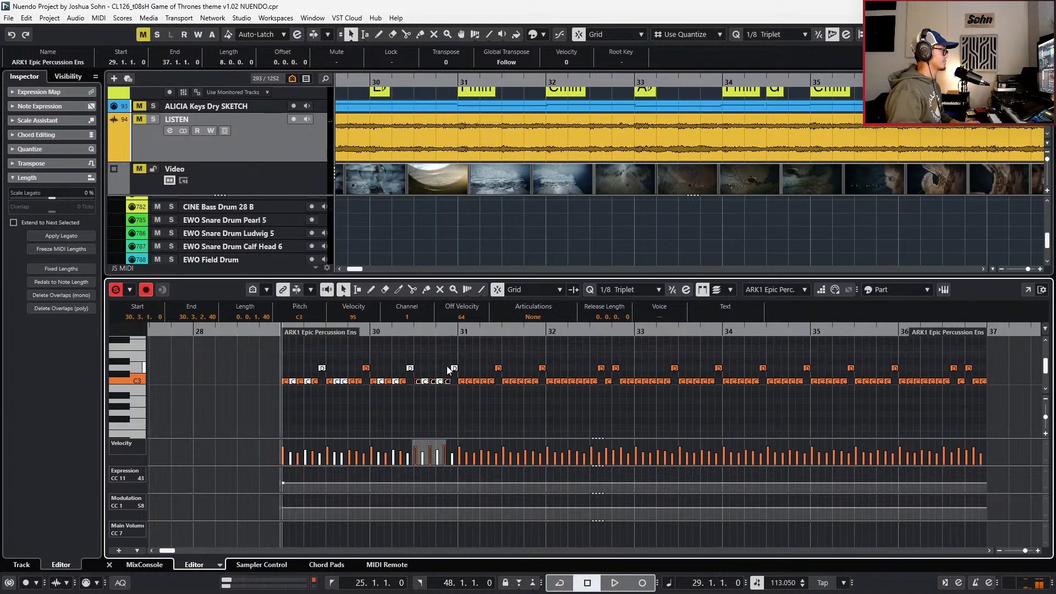
key("h")
key("space")
key("h")
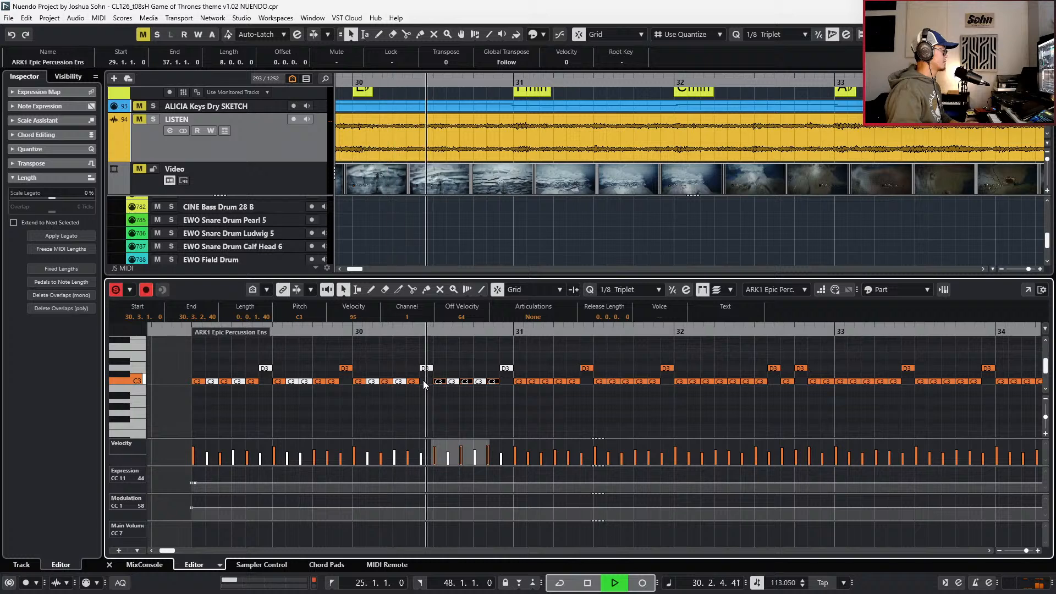
key("space")
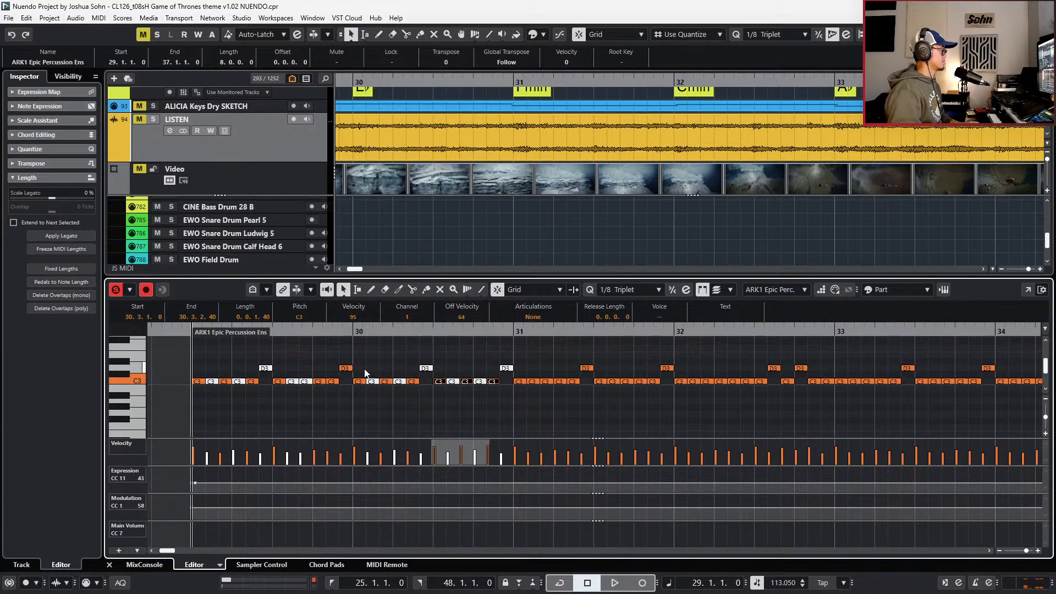
- Unmute the C3 note on beat 2 of bar 30 and play the pattern back
left_click(400, 381)
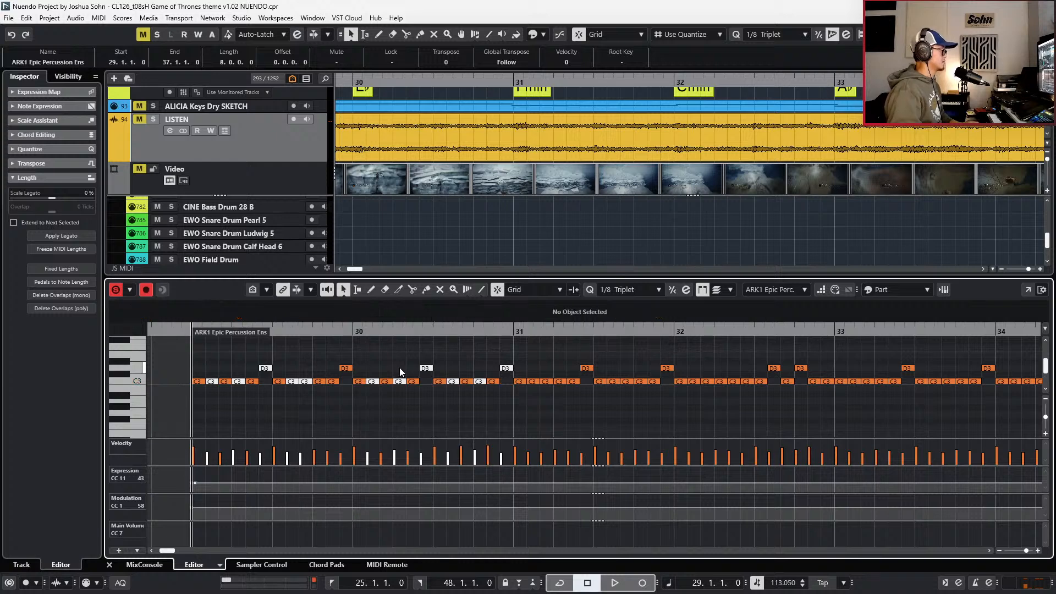
key("space")
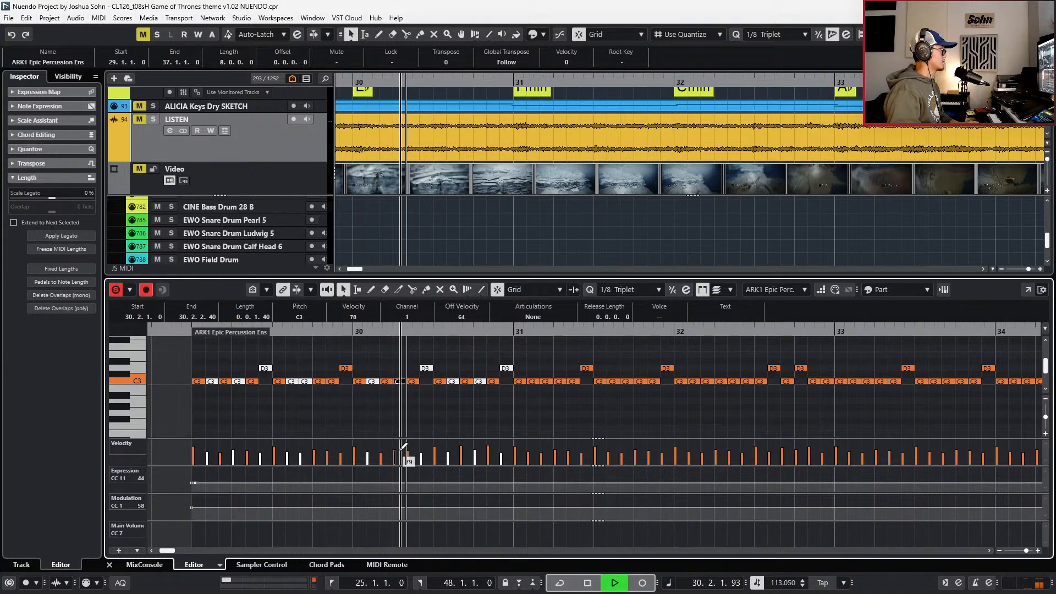
key("space")
- Replace the notes in bars 31-32 with a duplicate of bars 29-30 and play them back with the editor solo off
scroll(523, 378, "down", 2)
left_click_drag(520, 358, 727, 409)
key("Delete")
left_click_drag(515, 357, 251, 398)
key("ctrl+d")
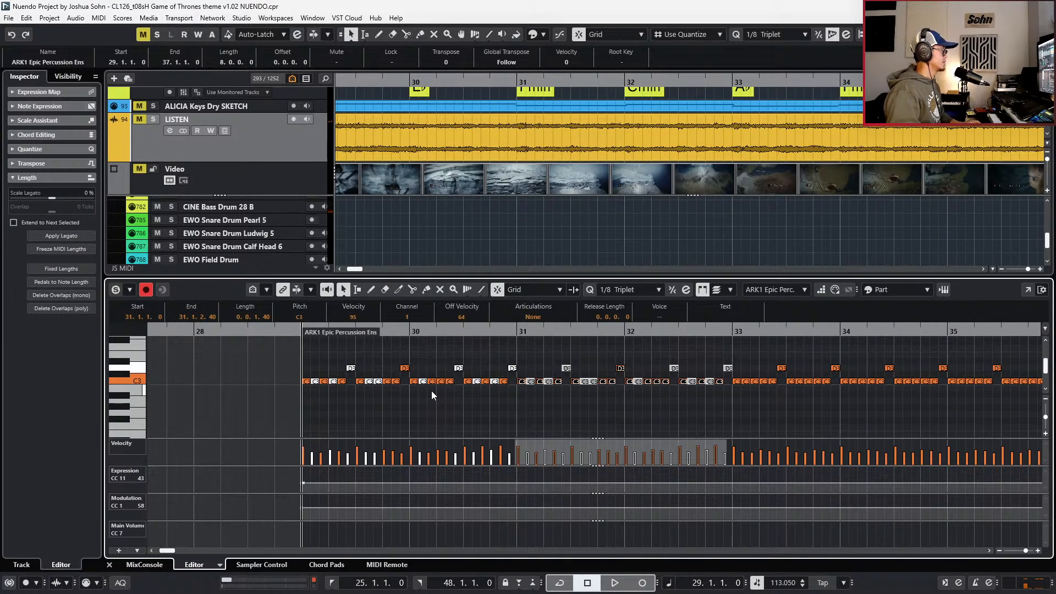
key("space")
scroll(531, 401, "down", 2)
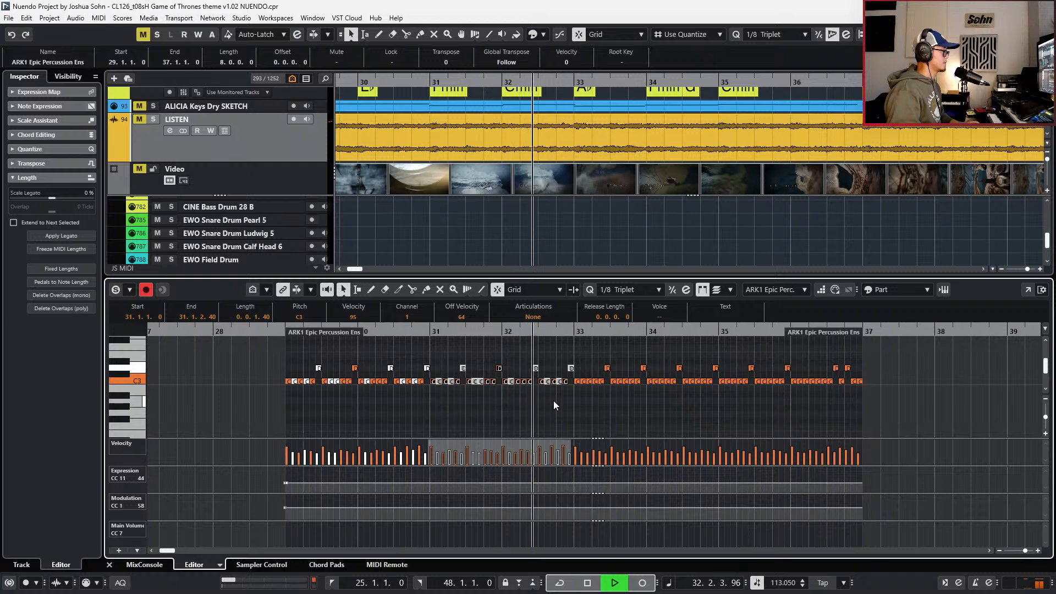
key("space")
- Replace the notes in bars 33-36 with a duplicate of the bars 29-32 pattern and play back the copied section
left_click(580, 362)
left_click_drag(580, 361, 870, 421)
left_click_drag(869, 421, 869, 421)
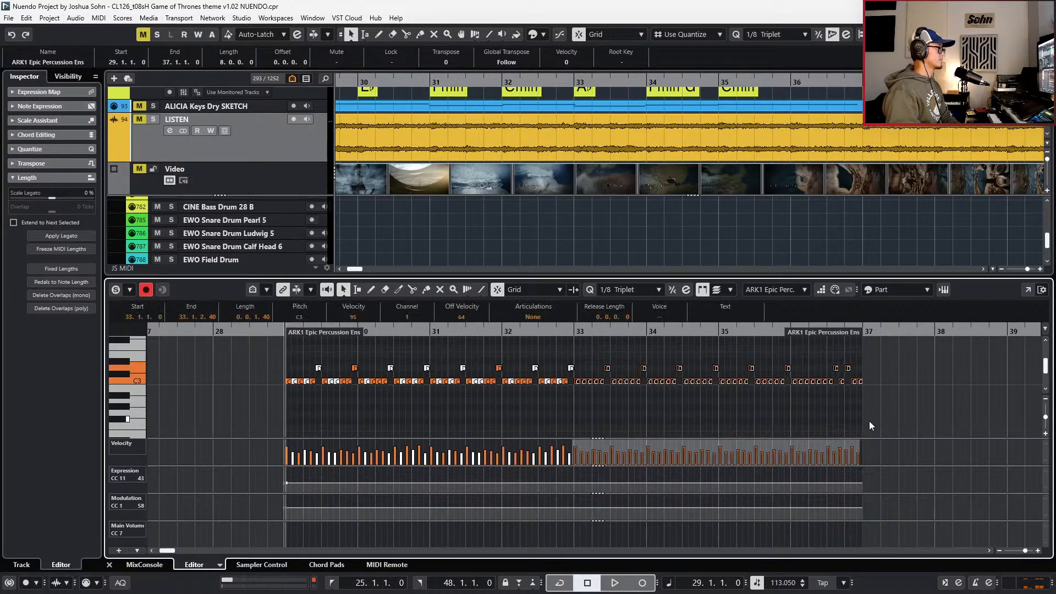
key("l")
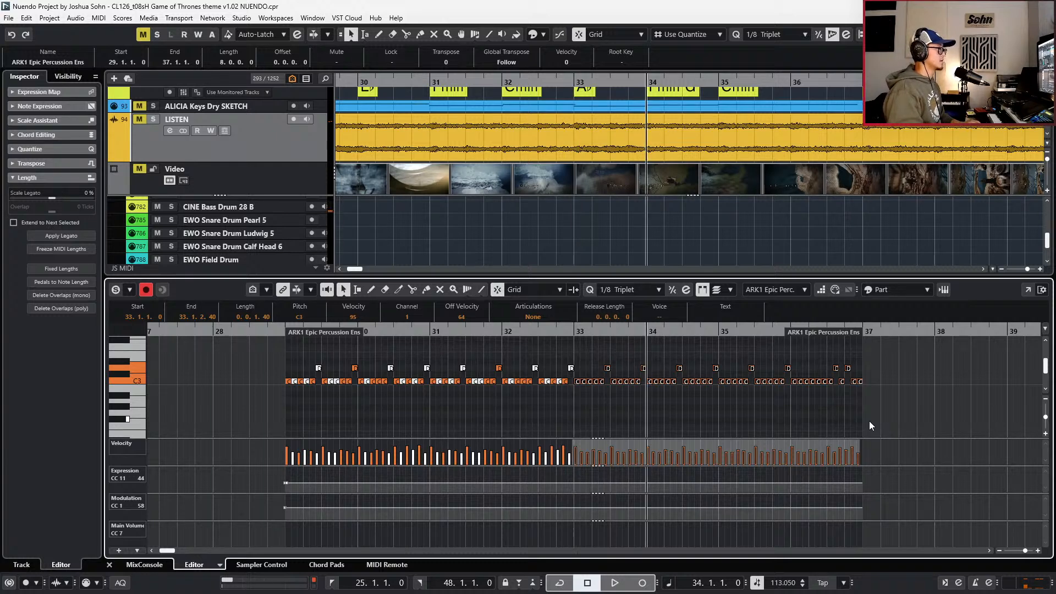
key("Delete")
left_click_drag(652, 365, 243, 410)
key("ctrl+d")
key("space")
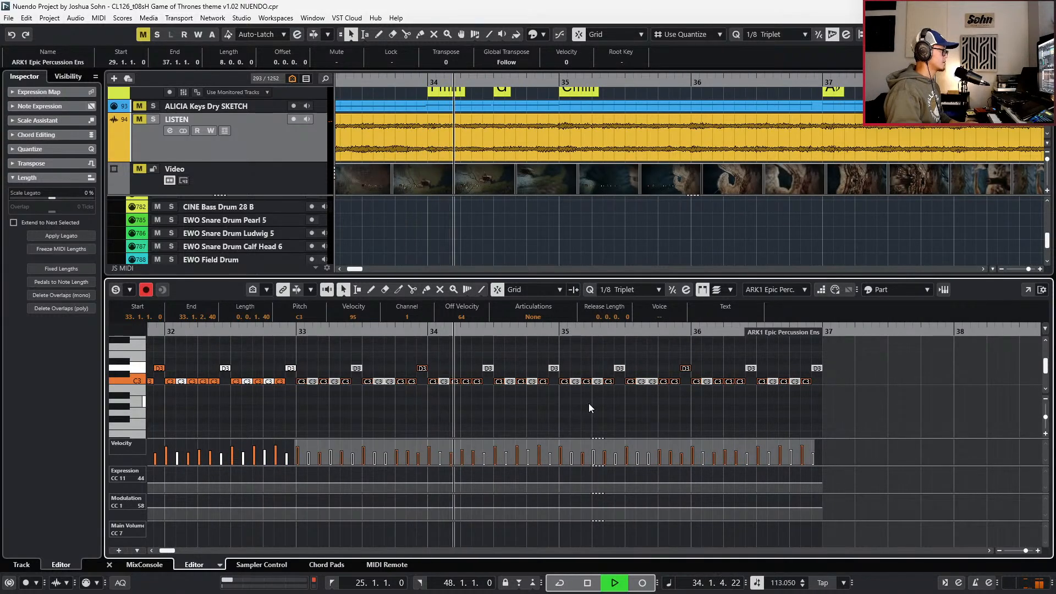
key("space")
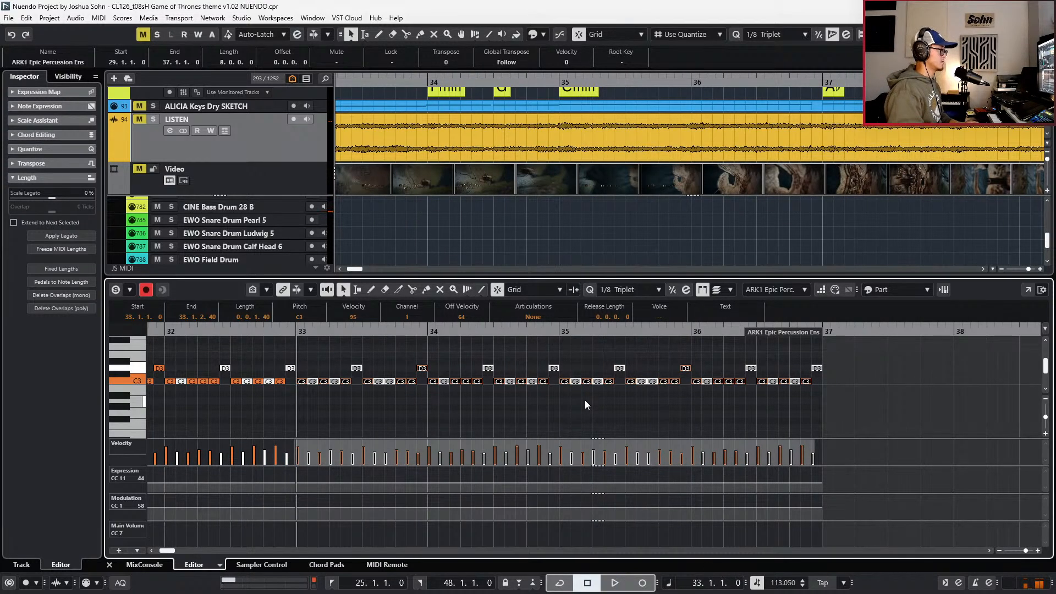
- Unmute the C3 and D3 notes on beat 2 of bar 35 and play back from the start of that bar
scroll(598, 370, "up", 1)
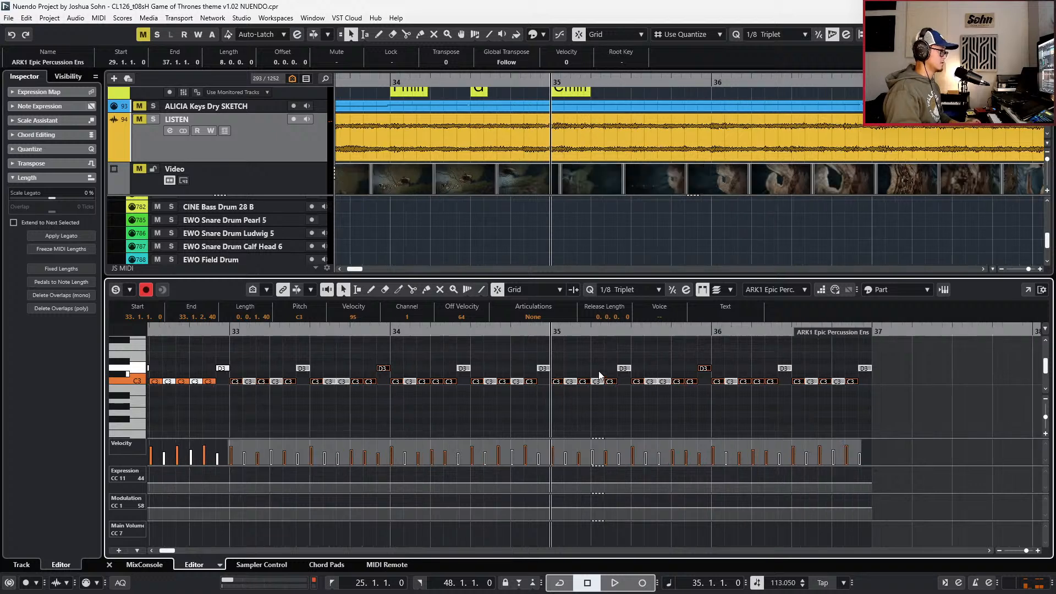
left_click_drag(598, 364, 622, 394)
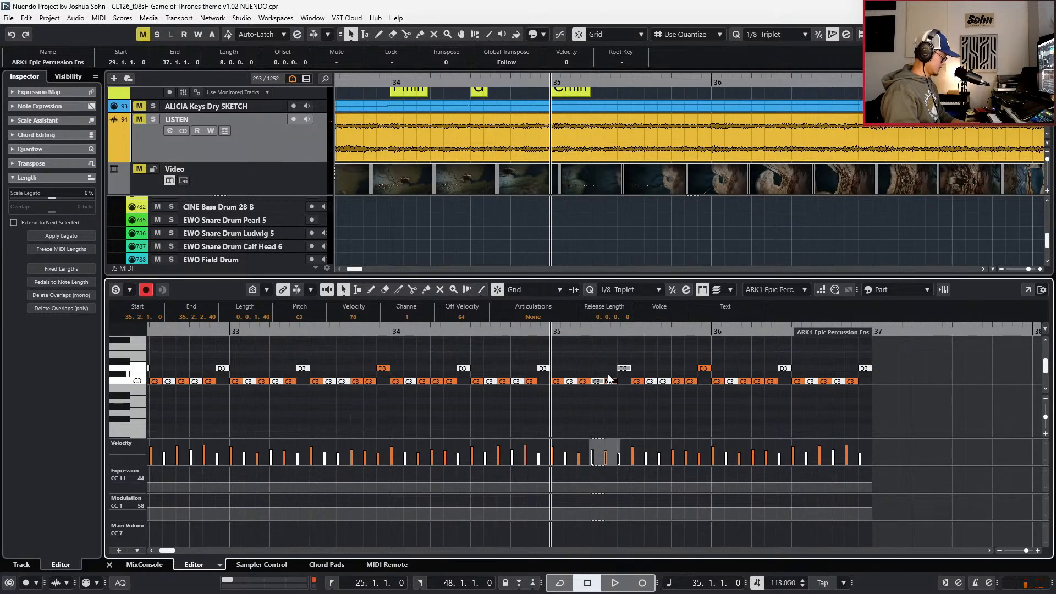
left_click(600, 381)
left_click(623, 369)
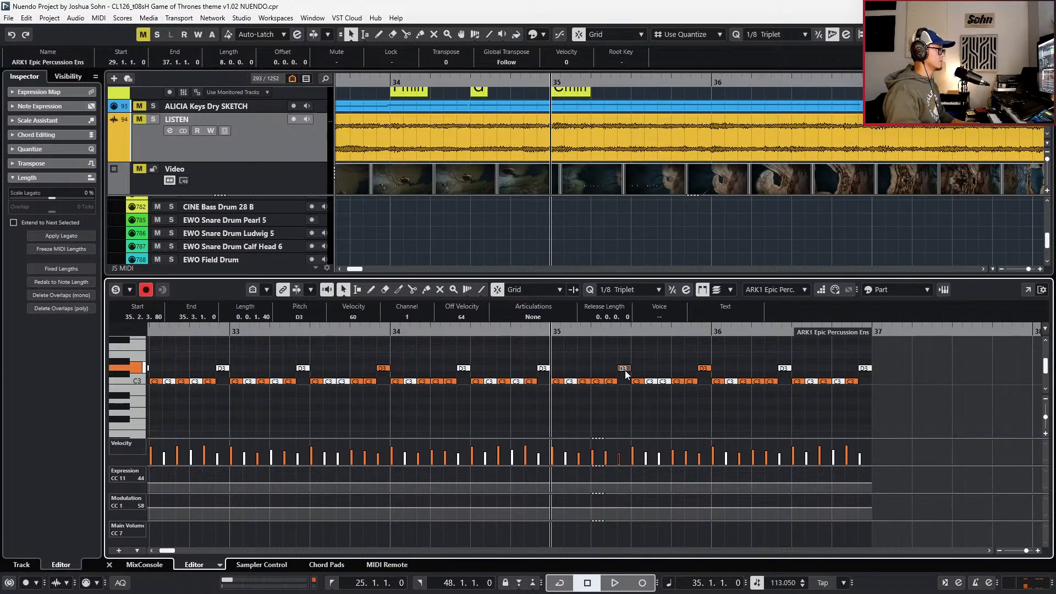
key("space")
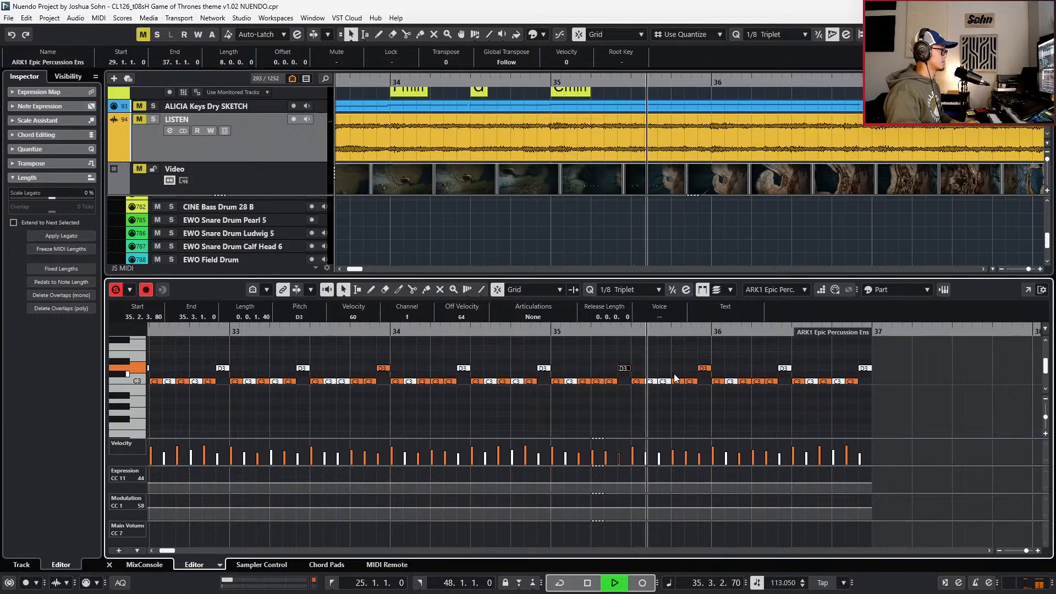
key("space")
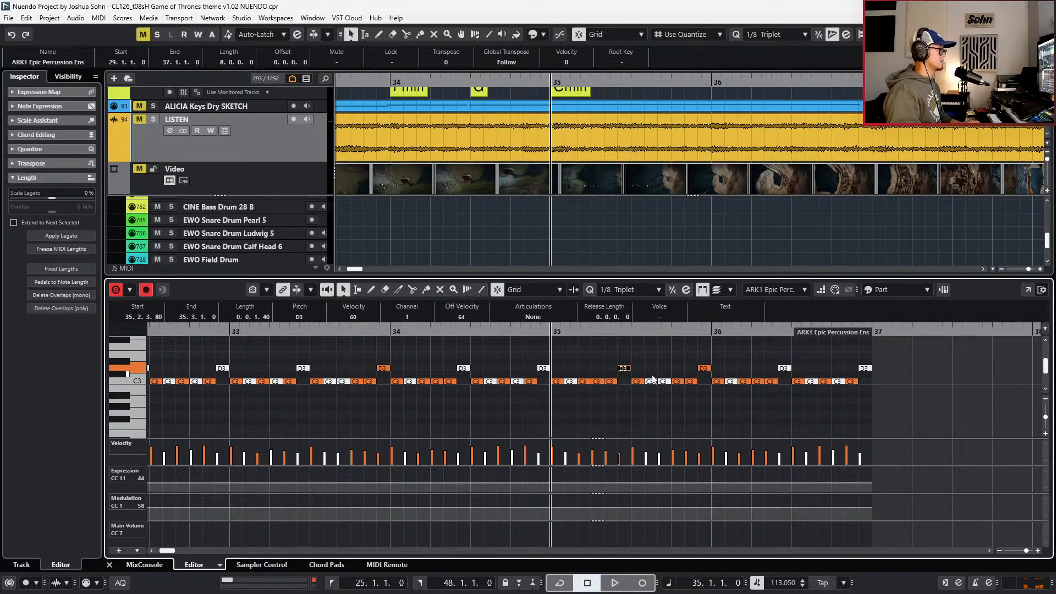
- Unmute the D3 note at the end of beat 2 in bar 36 and play back from bar 35
left_click_drag(776, 362, 785, 368)
left_click(820, 364)
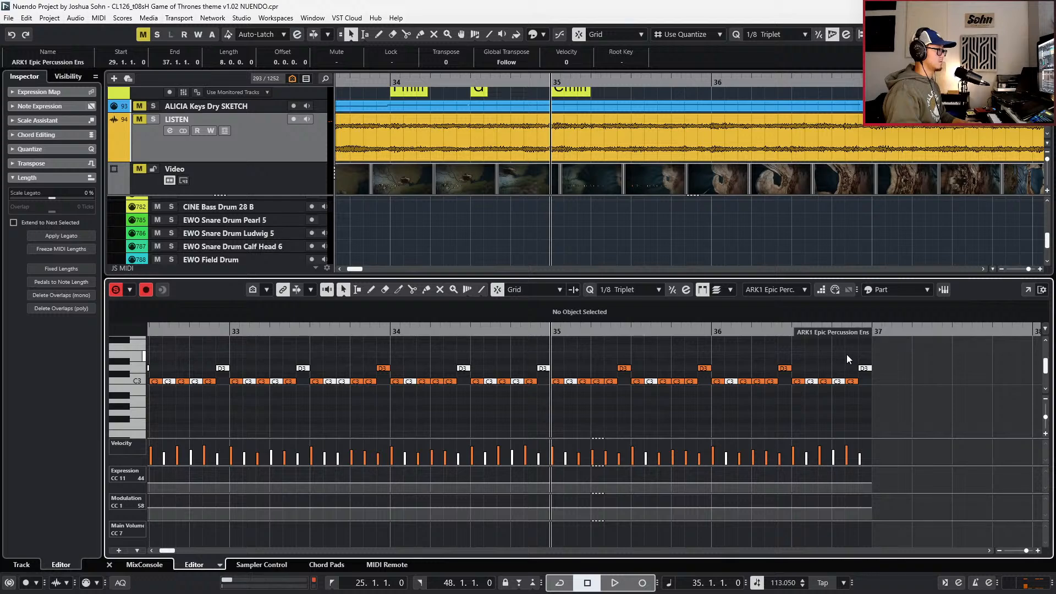
key("space")
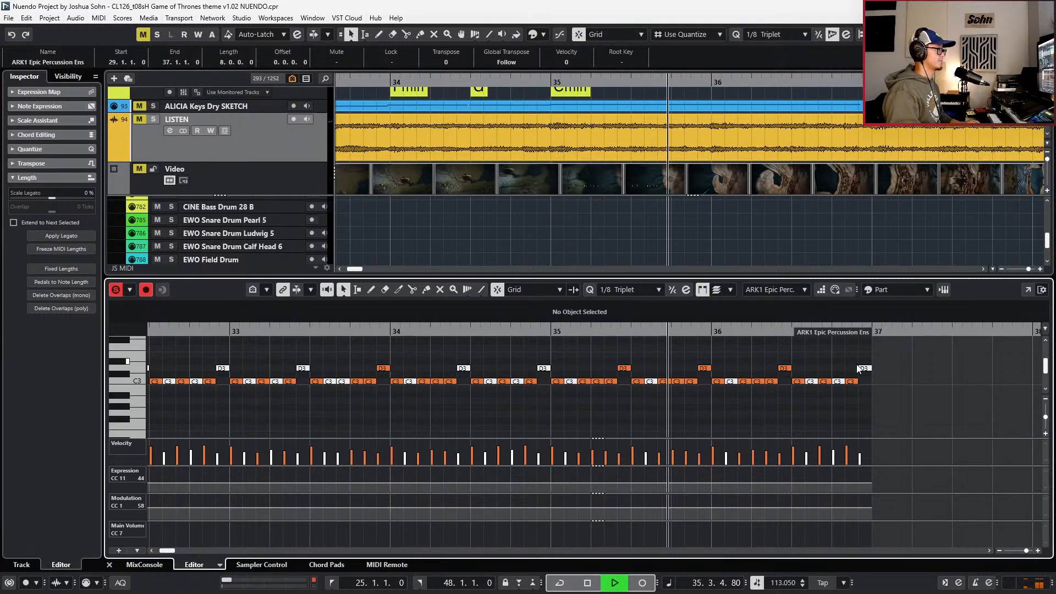
key("g")
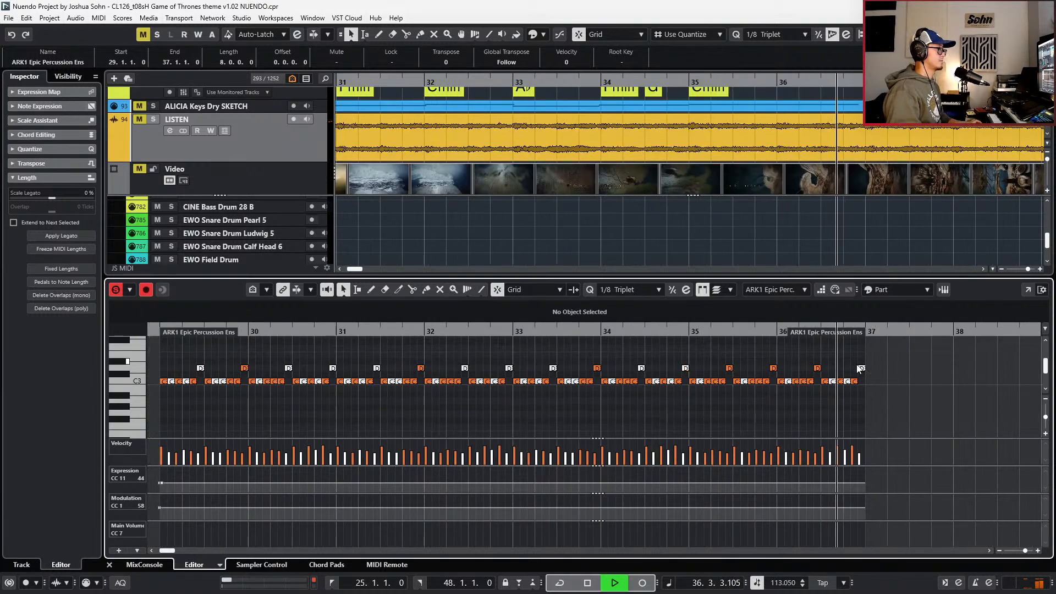
key("g")
key("g")
key("space")
- Open the CINE Bodhran part spanning bars 29-36 for note editing and play it back from bar 33
key("ctrl+alt+e")
key("b")
left_click(866, 456)
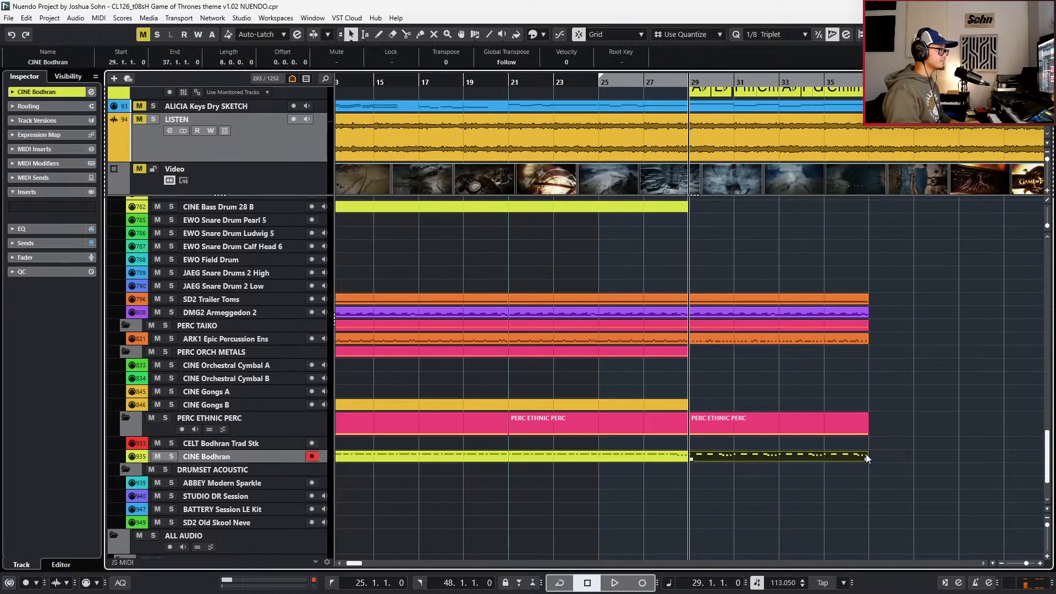
key("KP_Add")
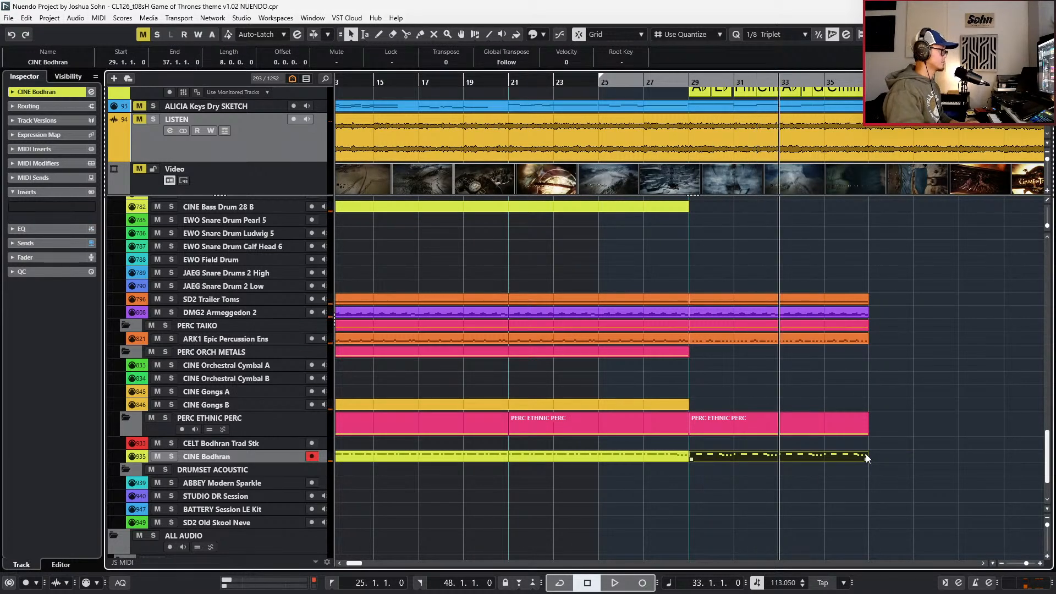
double_click(866, 453)
key("h")
key("h")
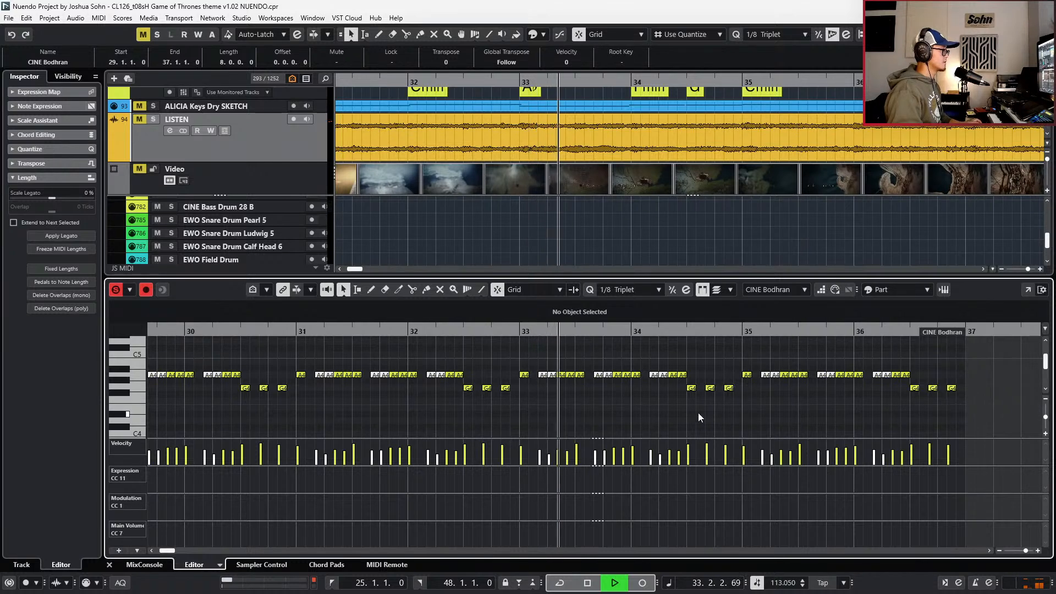
key("h")
- Try unmuting the two muted pairs of A4 notes in bar 33 and play back from the start of that bar
left_click_drag(547, 368, 537, 381)
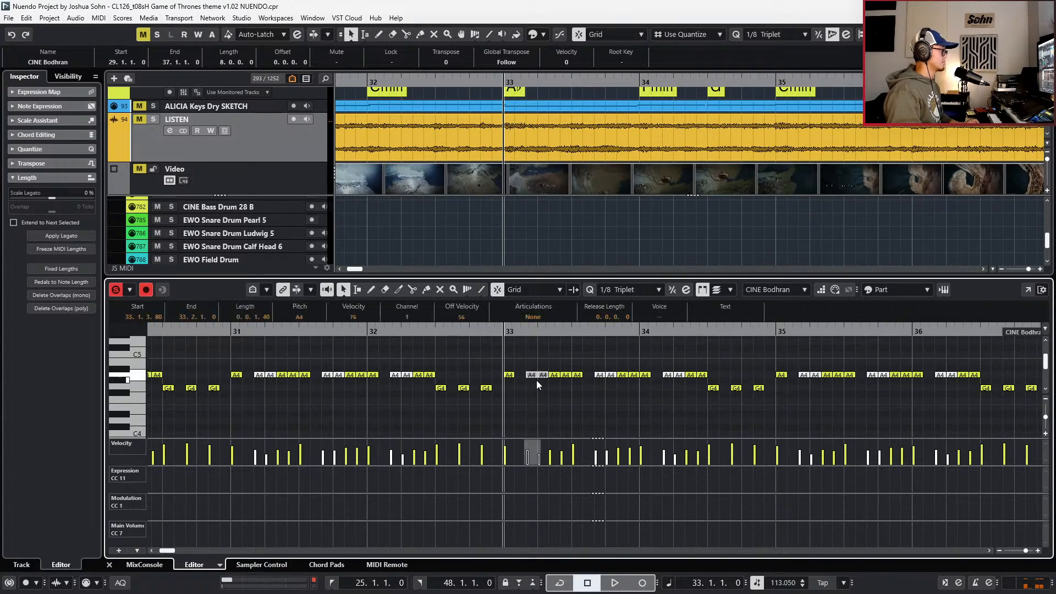
left_click_drag(617, 367, 595, 381)
key("space")
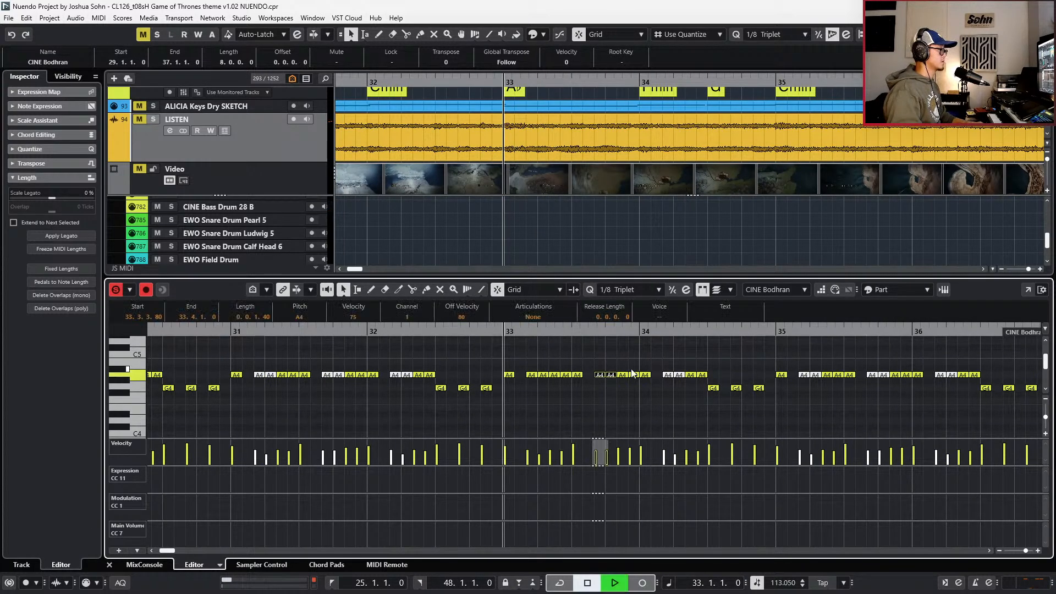
key("space")
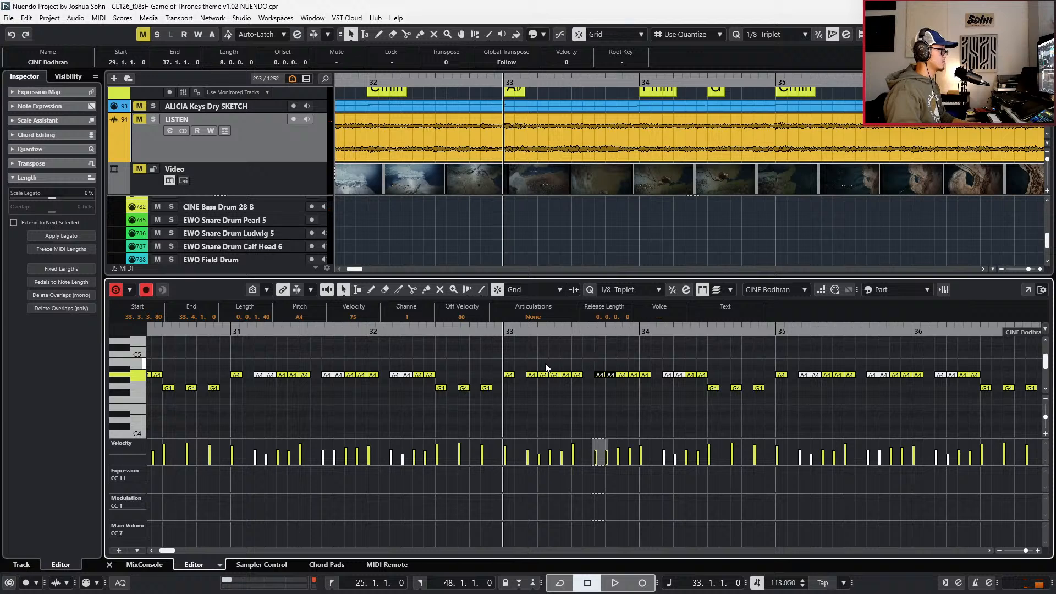
- Mute the A4 notes at the start of beats 2 and 4 in bar 33 again, auditioning the pattern after each change
left_click_drag(546, 368, 543, 381)
key("space")
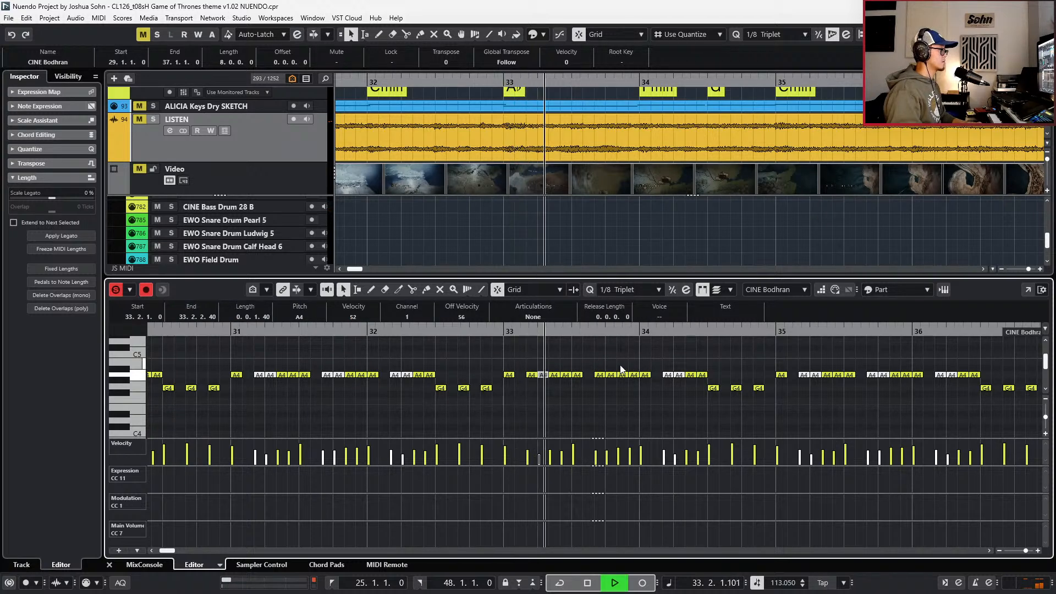
key("space")
left_click(616, 367)
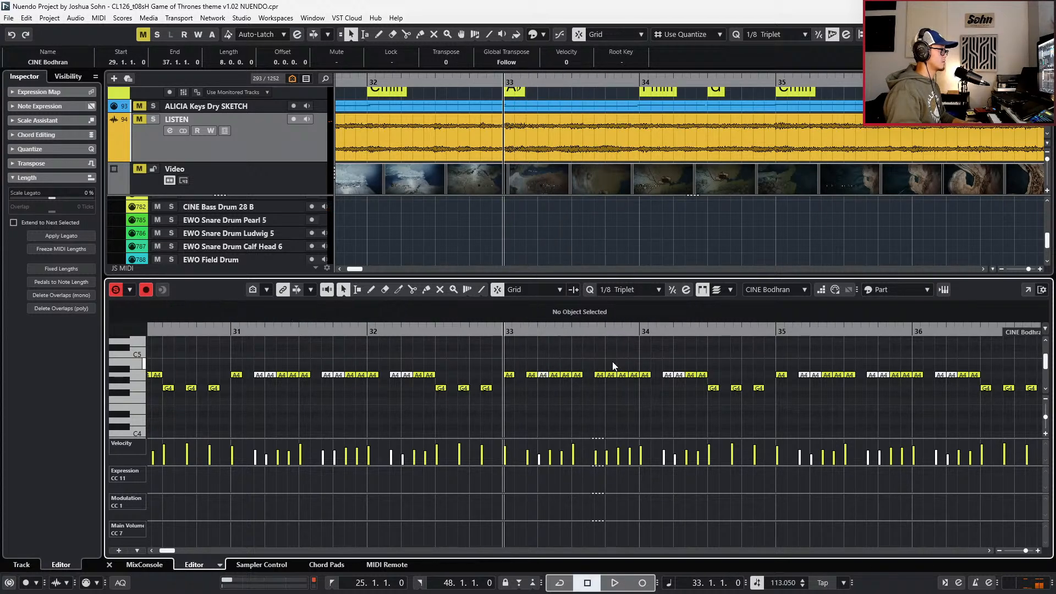
left_click(611, 375)
key("space")
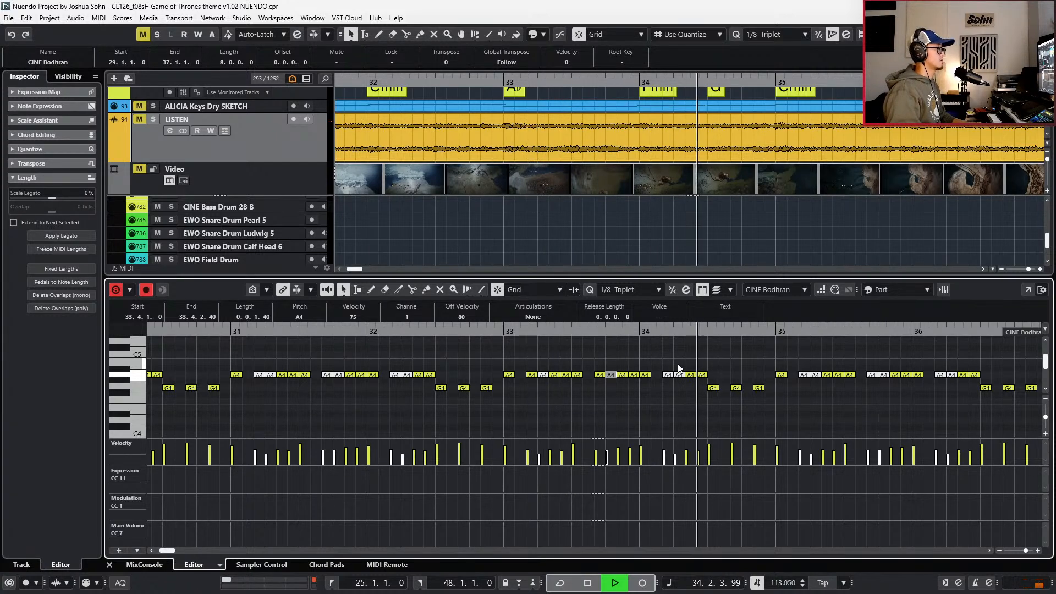
key("space")
- Unmute the A4 note just before beat 2 of bar 34, keeping the one on beat 2 muted, and play from bar 33
left_click(668, 375)
key("space")
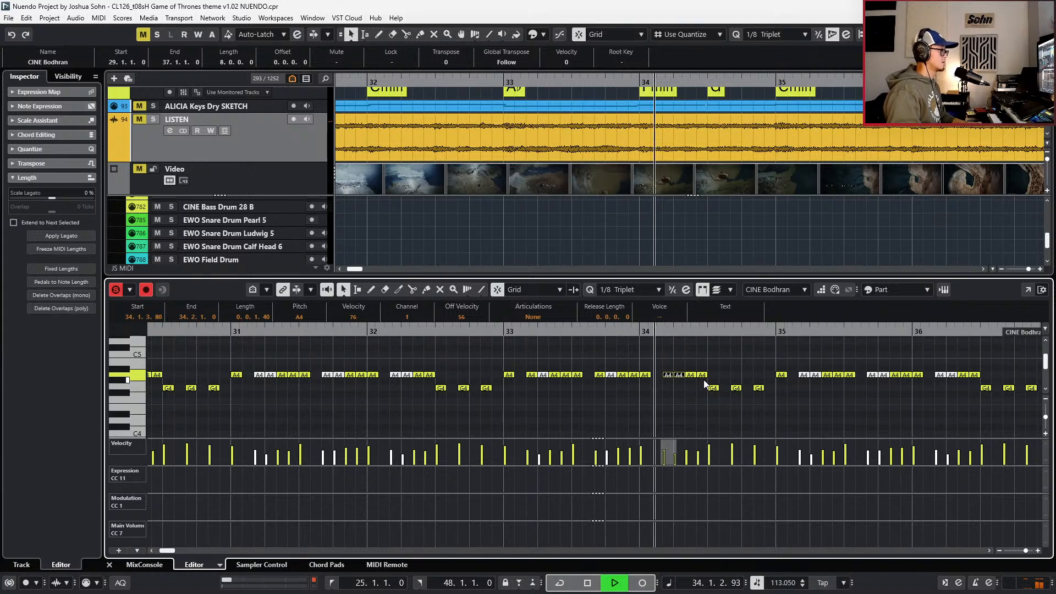
left_click(679, 375)
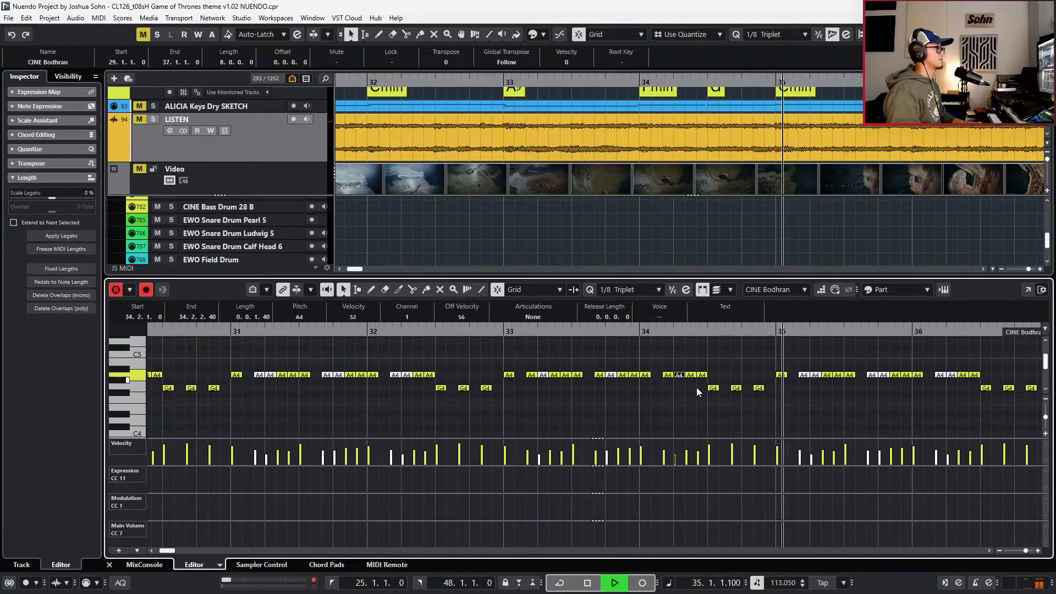
key("space")
- Try to replace the notes in bars 35-36 with a duplicate of the bars 33-34 pattern
key("g")
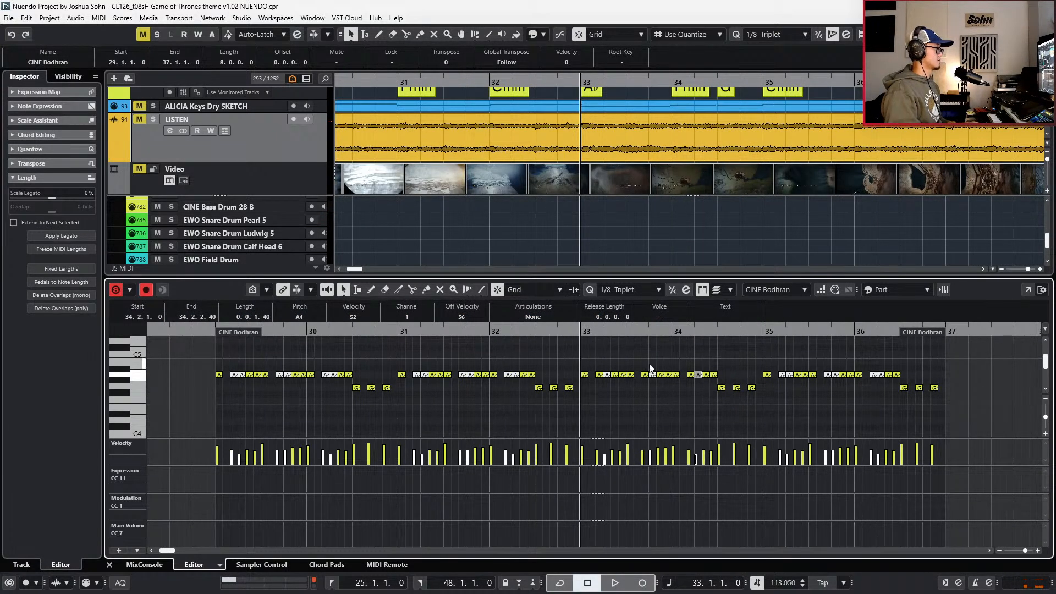
left_click_drag(757, 358, 938, 395)
key("Delete")
left_click_drag(798, 361, 588, 418)
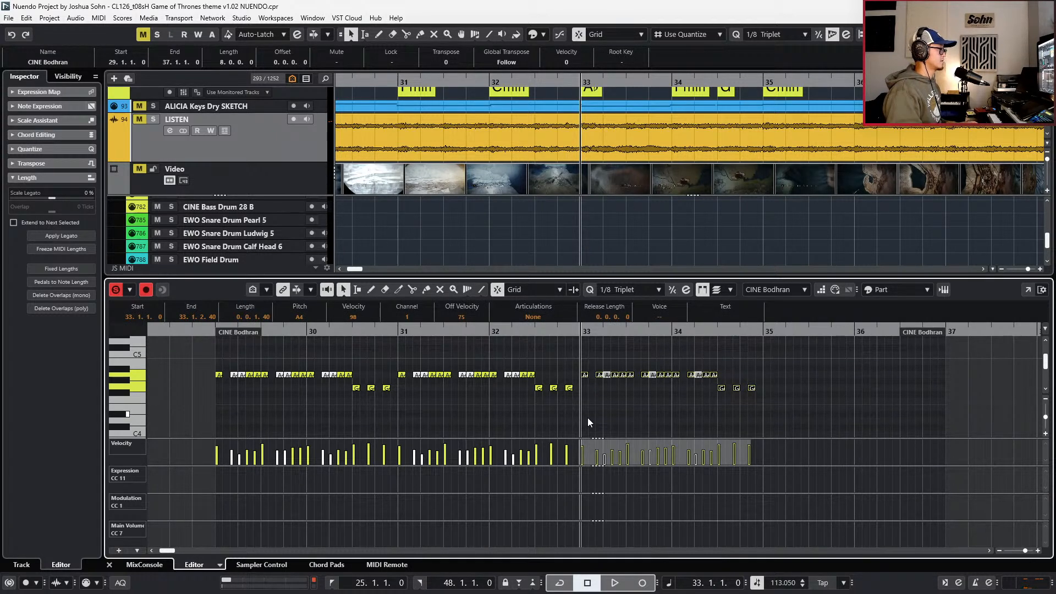
key("ctrl+d")
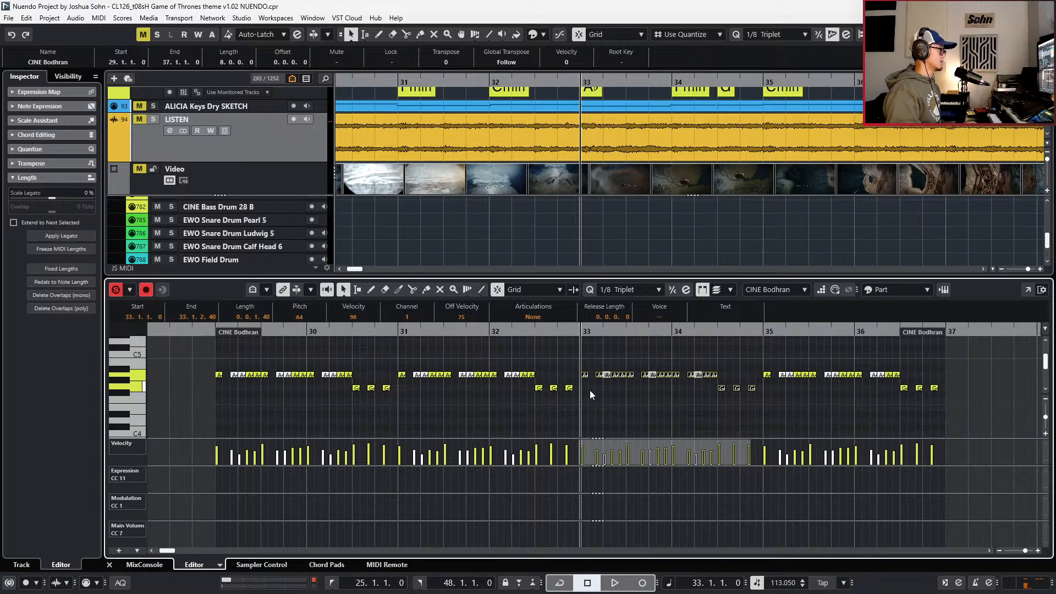
- Replace the notes in bars 33-34 with the bars 35-36 notes moved two bars earlier on a 1/1 grid, and duplicate them into bars 35-36
key("Delete")
left_click_drag(707, 358, 973, 405)
key("alt+1")
key("ctrl+Left")
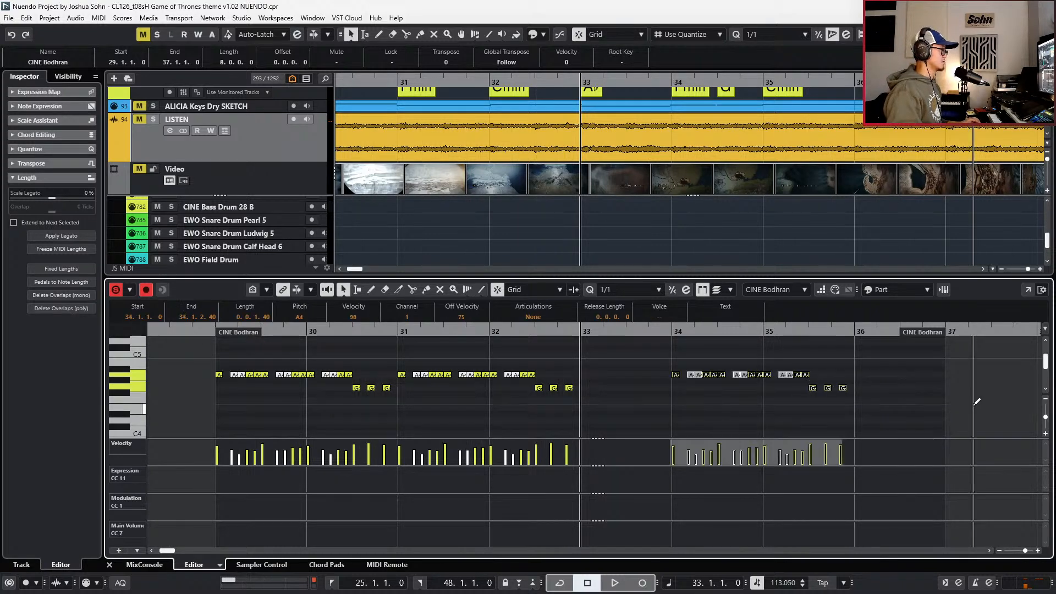
key("ctrl+Left")
key("ctrl+d")
key("KP_Subtract")
key("KP_Subtract")
key("KP_Subtract")
key("Return")
- Open the DMG2 Armeggedon 2 part starting at bar 29 and play back from bar 28 with the editor solo off
scroll(974, 410, "down", 3)
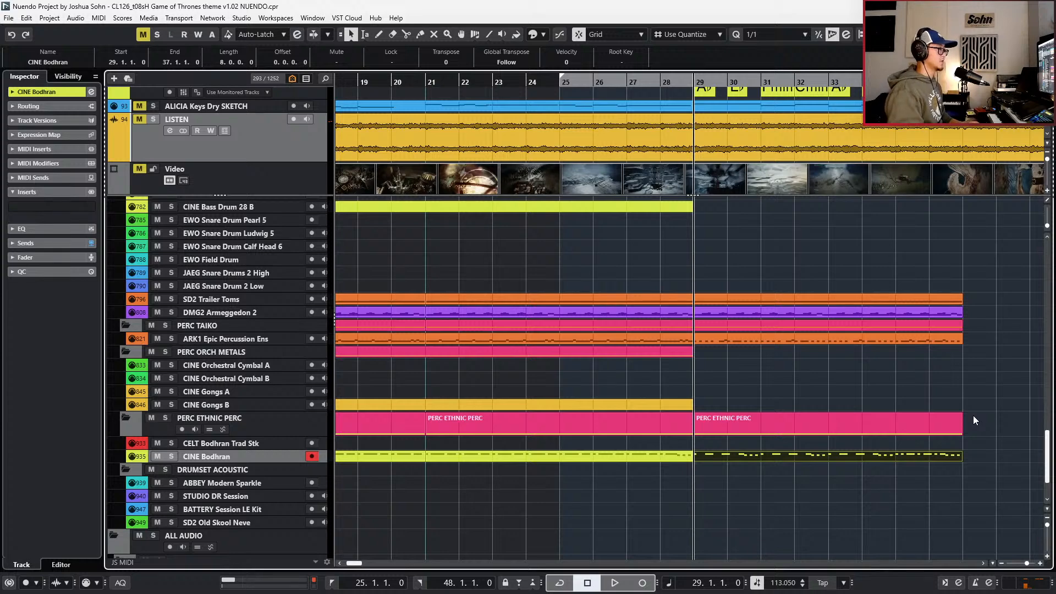
double_click(912, 311)
key("KP_Subtract")
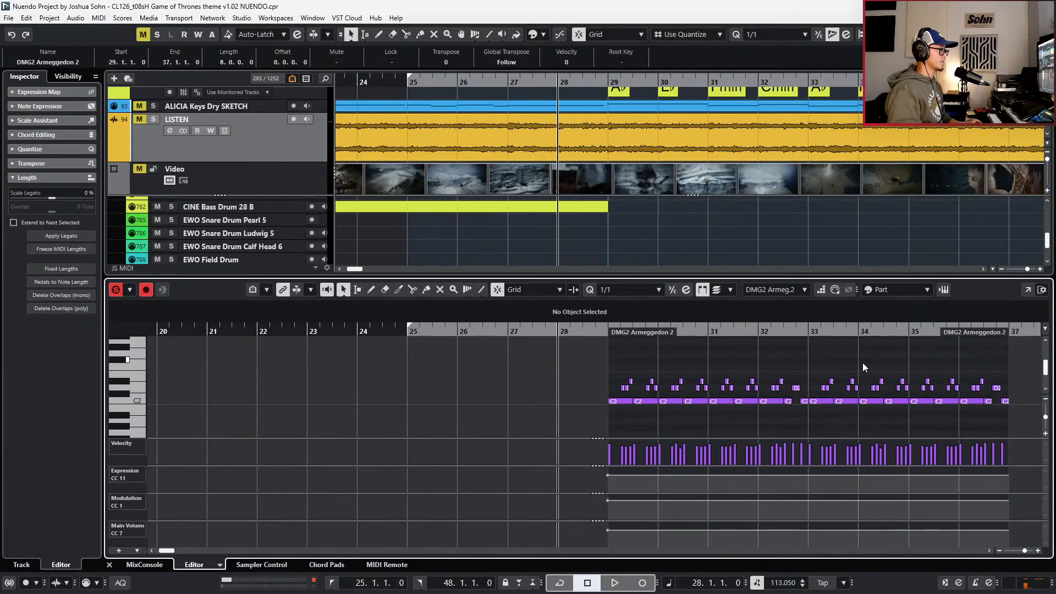
scroll(817, 368, "up", 3)
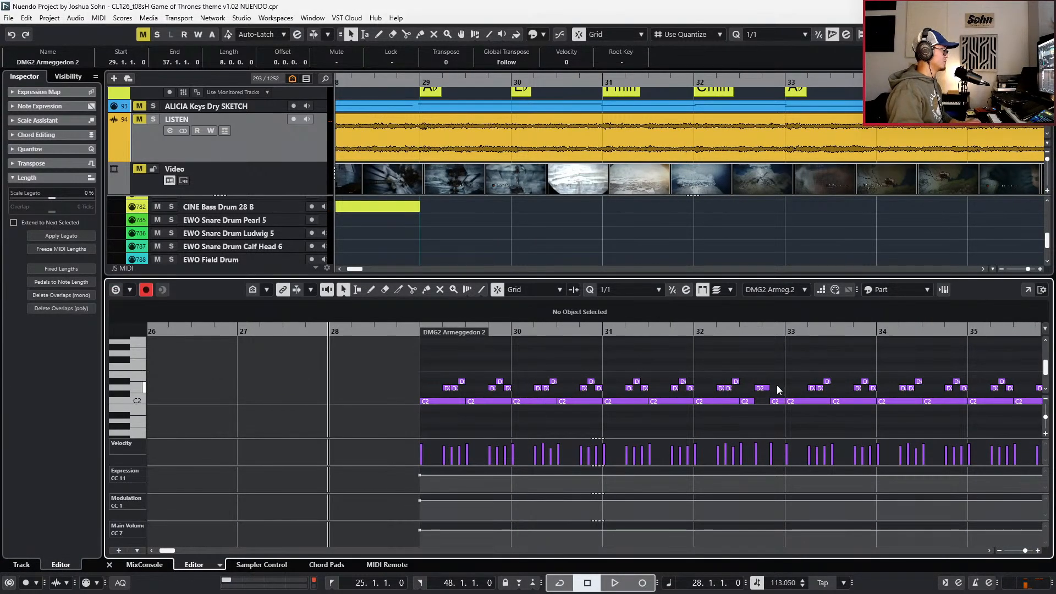
key("space")
scroll(742, 394, "down", 2)
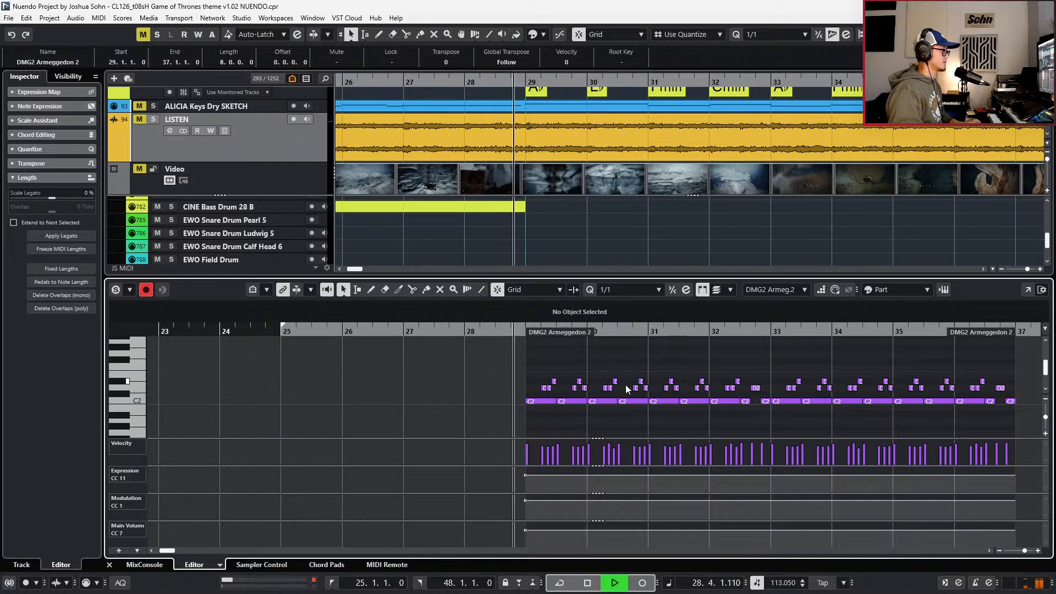
key("space")
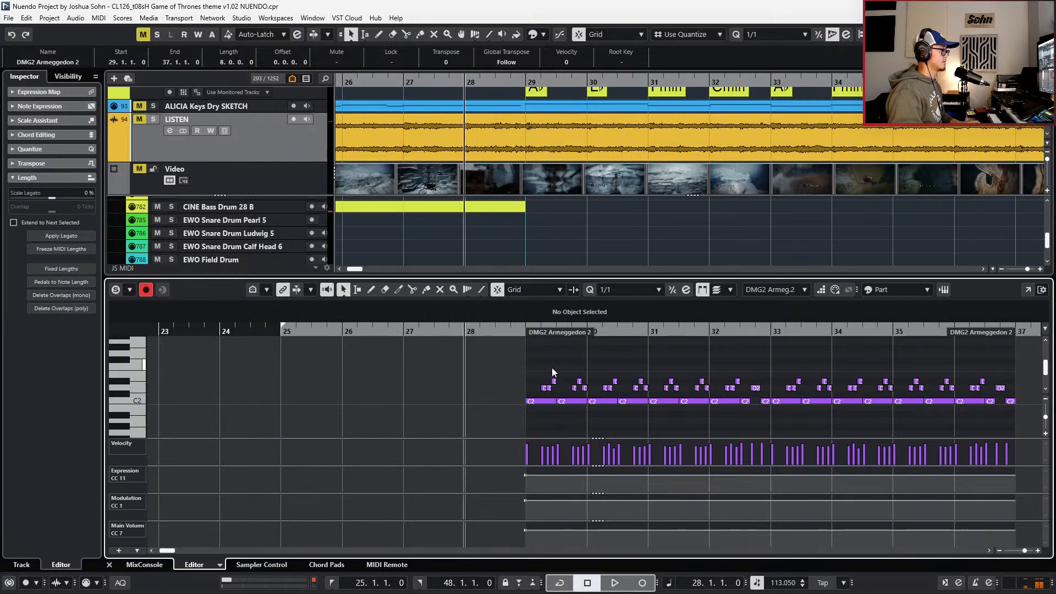
- Set the quantize value to 1/16 and play the DMG2 Armeggedon 2 part from bar 29 with the editor solo on
scroll(592, 392, "up", 3)
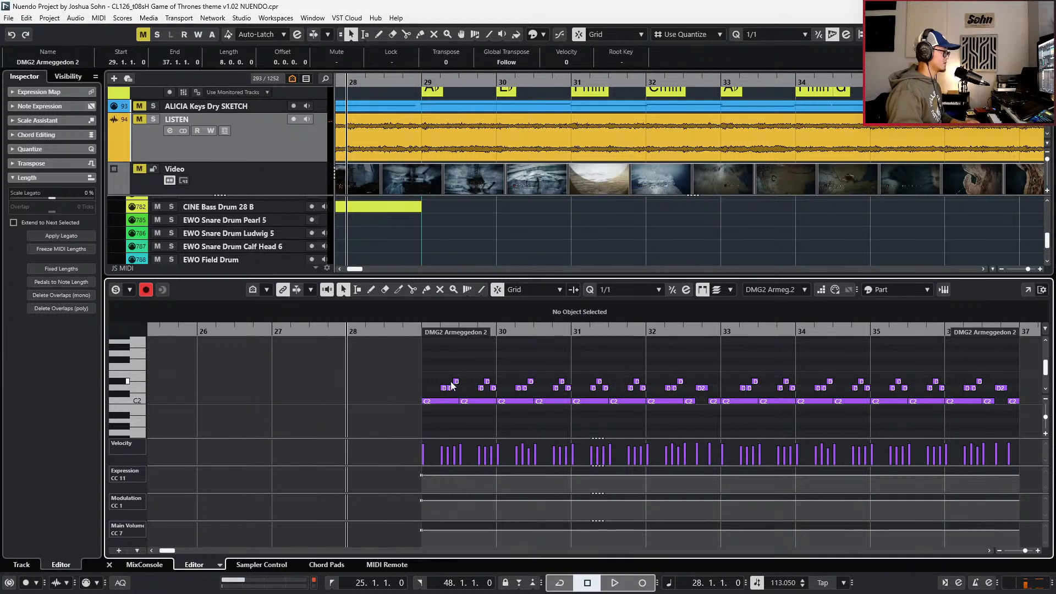
key("alt+5")
key("l")
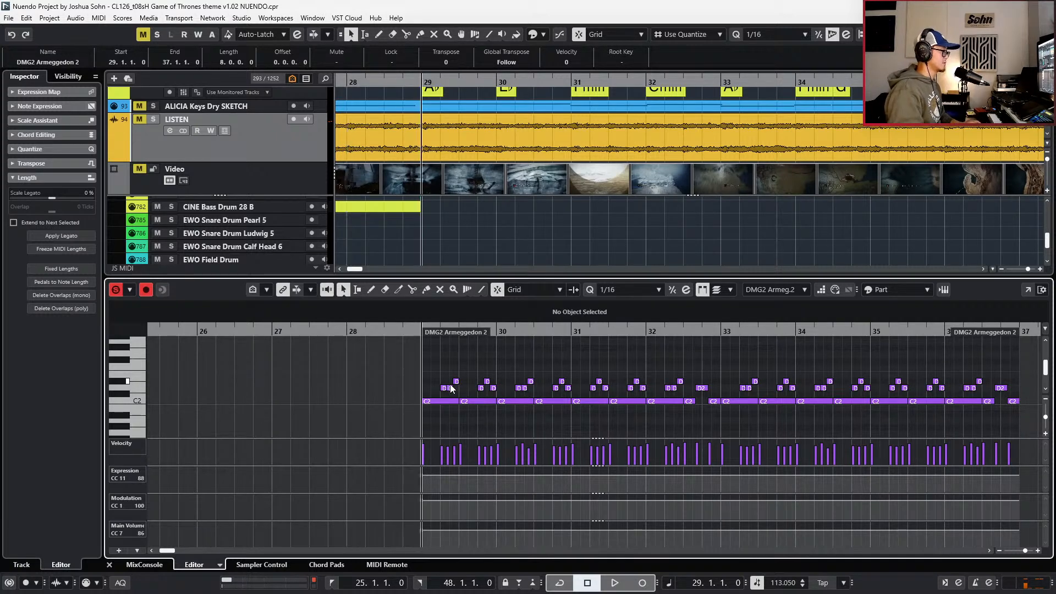
key("space")
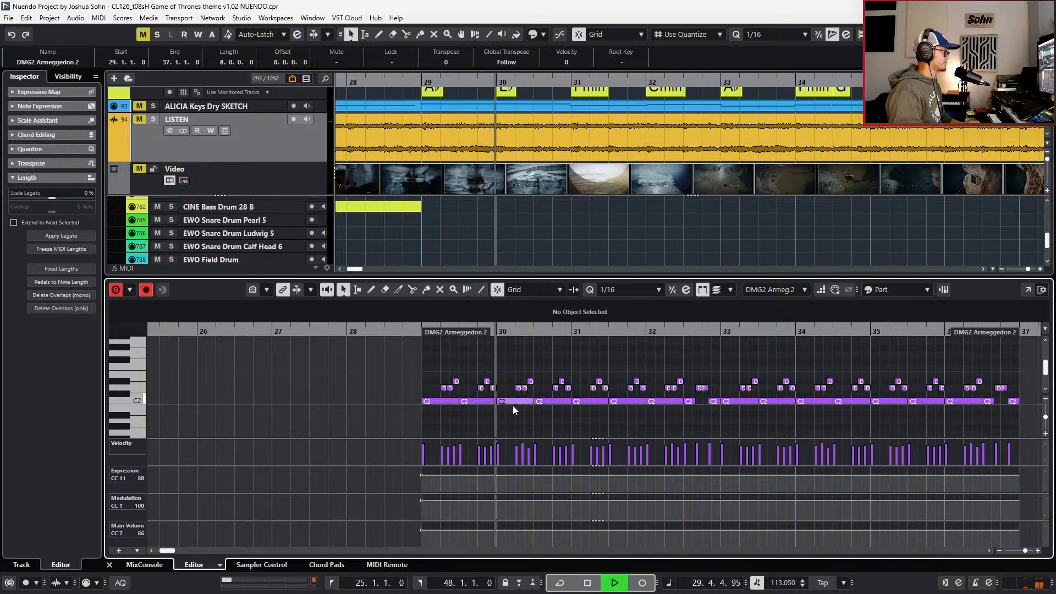
- Mute the second D2 and the D#2 that follows it on beat 2 of bar 29, and audition the start
key("space")
key("h")
key("h")
left_click_drag(446, 390, 447, 389)
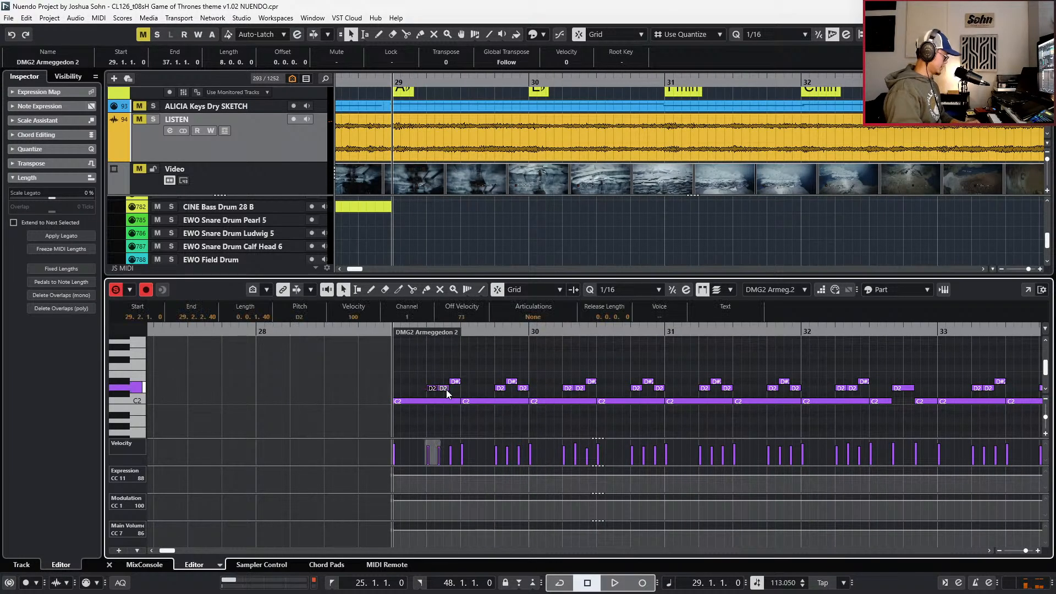
left_click(443, 381)
left_click(443, 387)
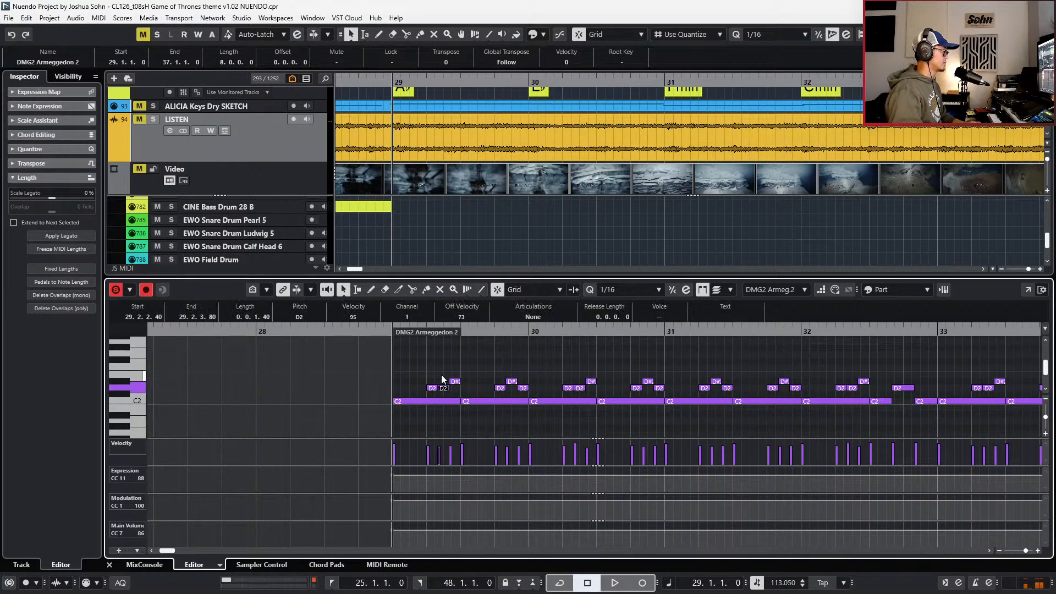
left_click_drag(447, 378, 458, 392)
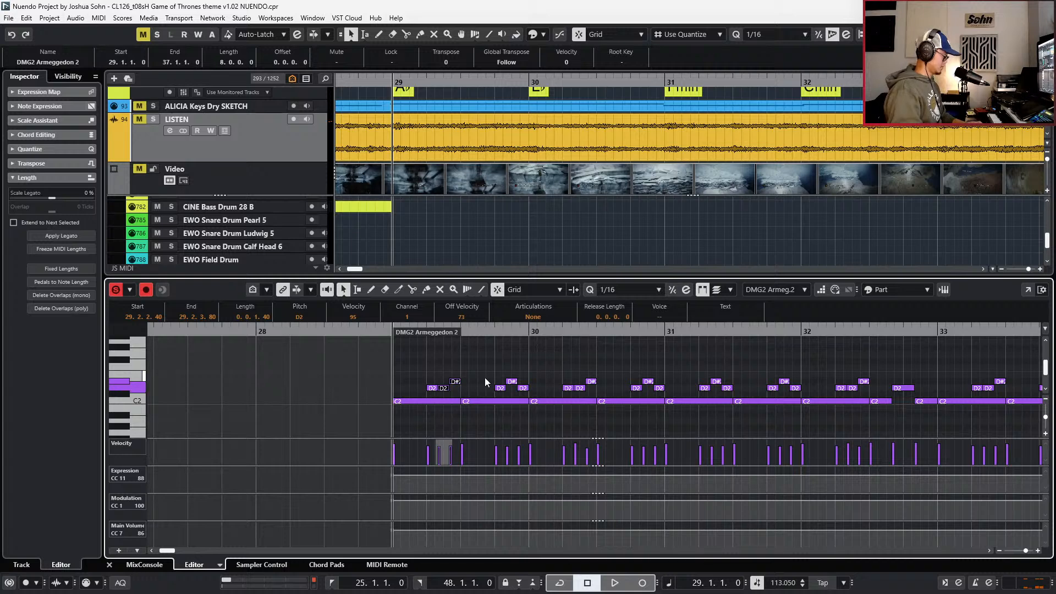
key("space")
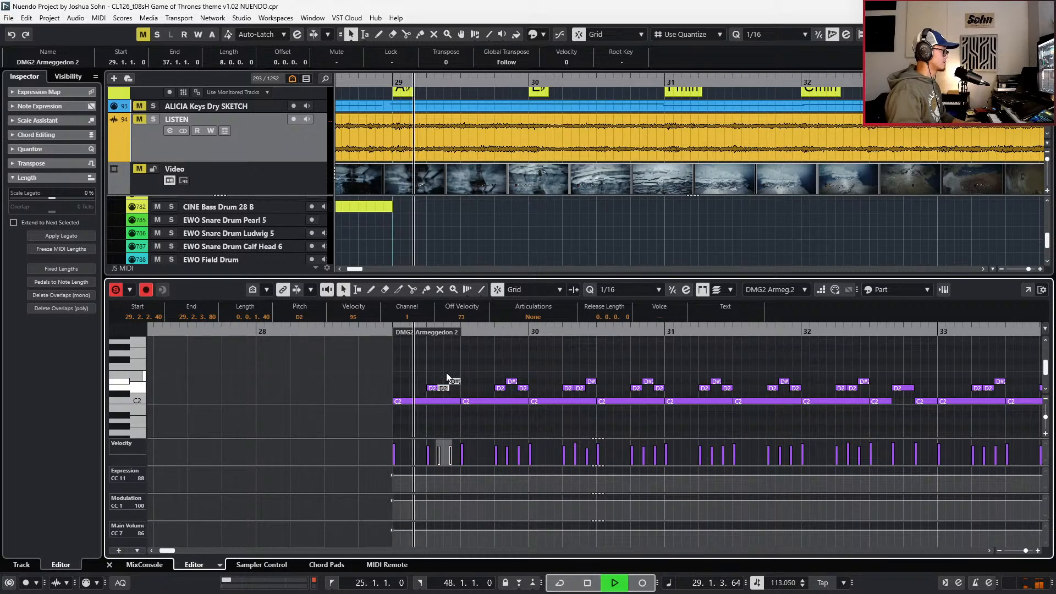
key("space")
- Set the quantize grid to 1/8 Triplet, shift bar 29's first D2 earlier to 29.1.3.80, and audition it
left_click(432, 377)
left_click(433, 389)
key("alt+comma")
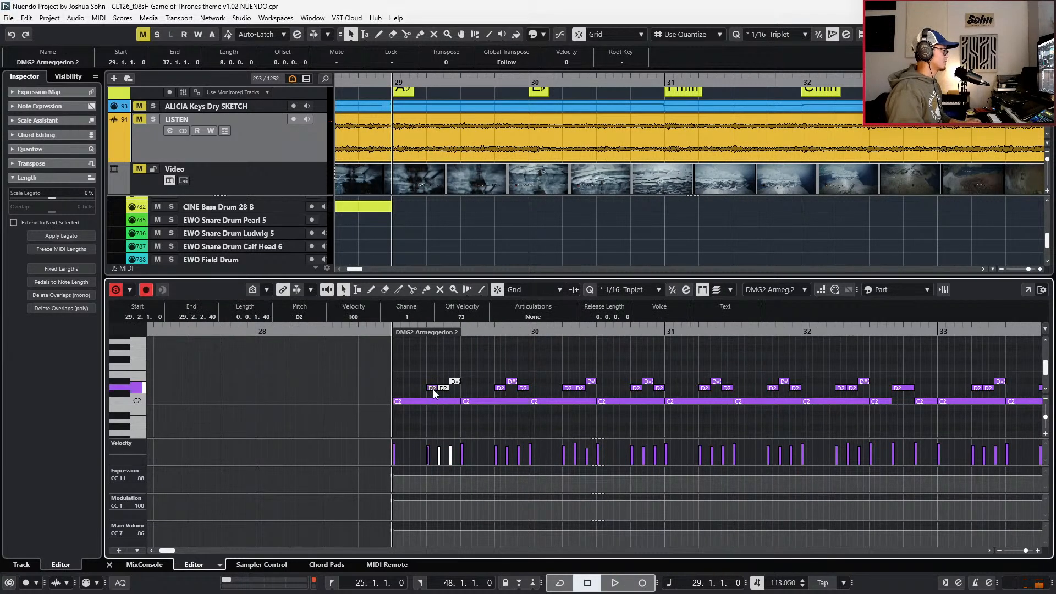
key("ctrl+Left")
key("ctrl+Left")
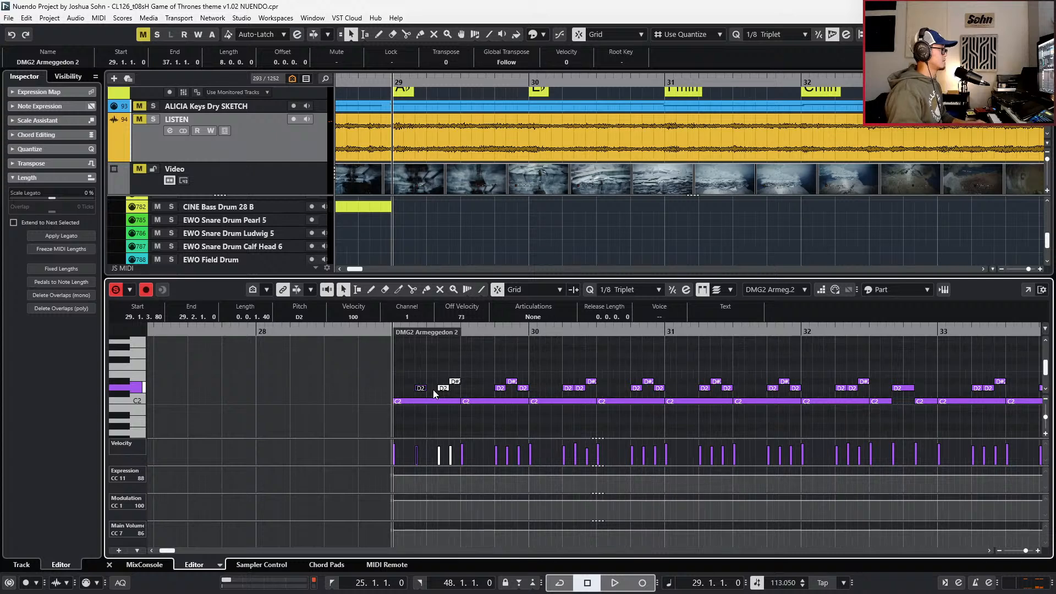
key("space")
key("space")
- Try unmuting the second D2 in bar 29 while auditioning the phrase
left_click(436, 383)
left_click(440, 388)
key("space")
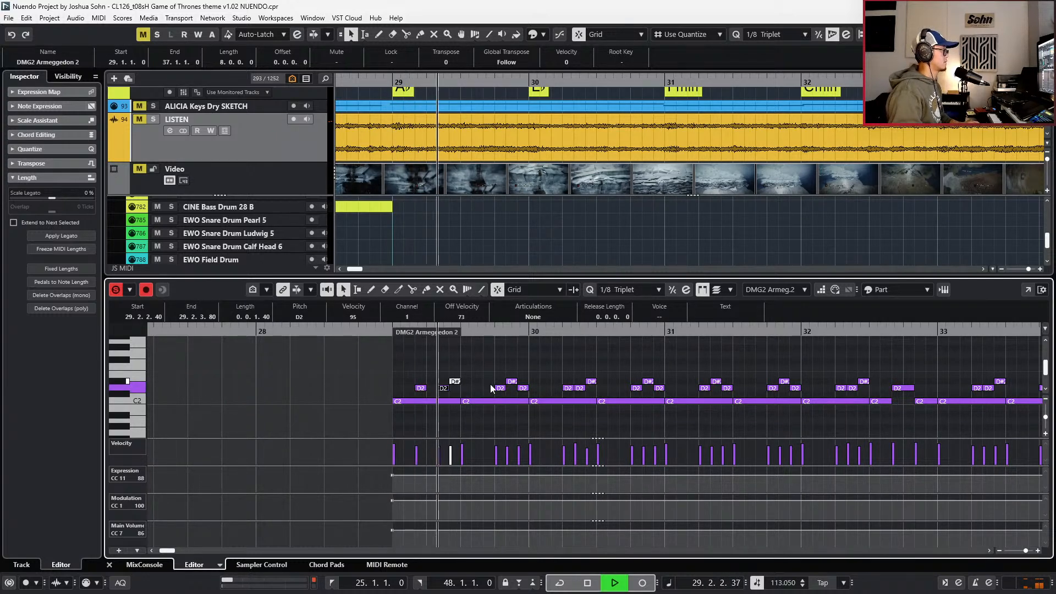
key("space")
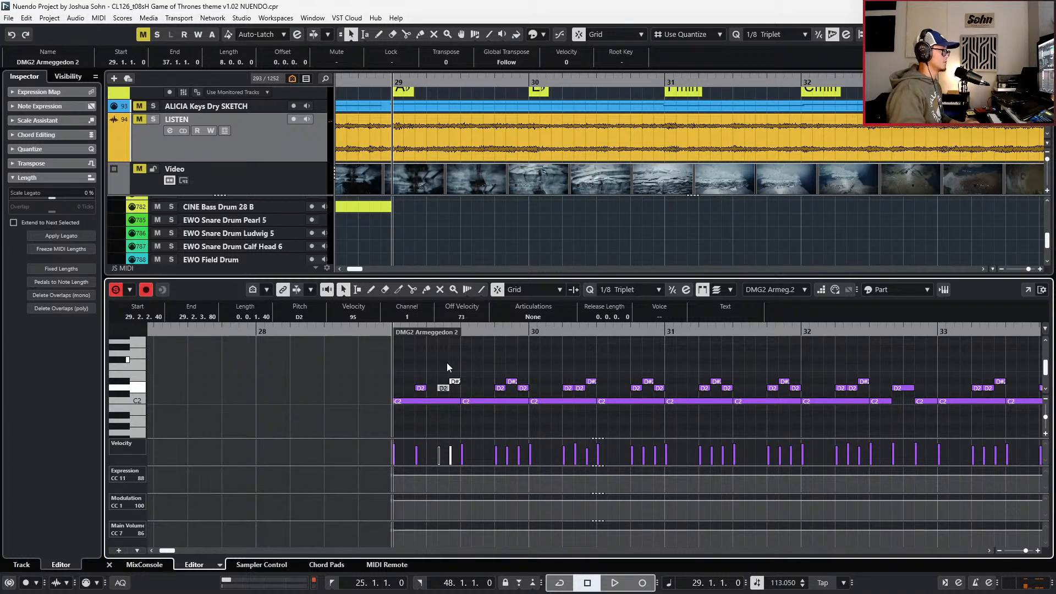
- Mute the shifted D2 in bar 29 and the D2, D2, D#2 group on beat 2 of bar 30, auditioning the result
left_click(424, 389, "shift")
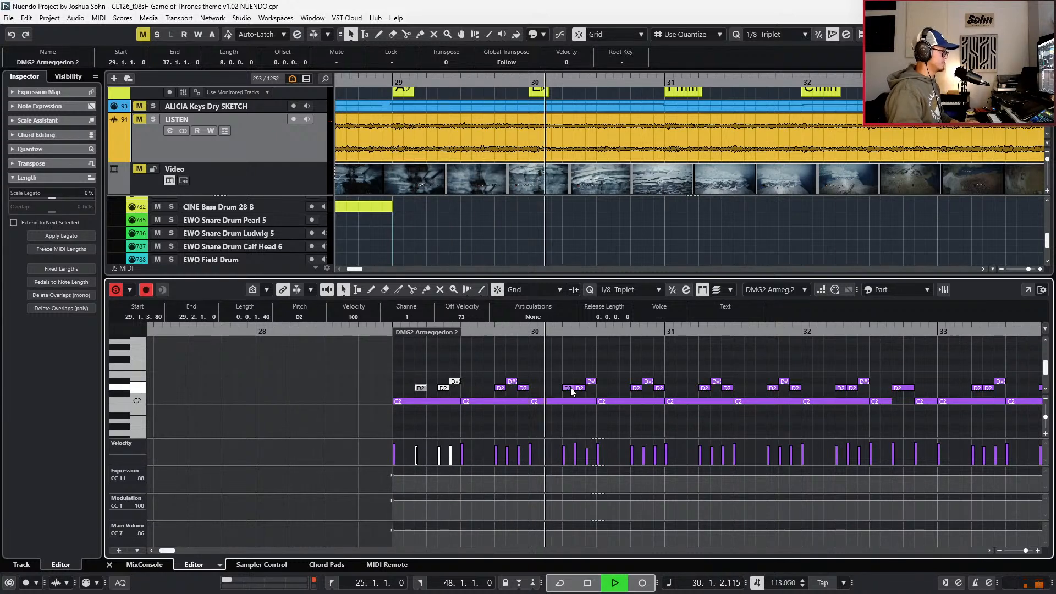
key("space")
left_click_drag(561, 377, 597, 394)
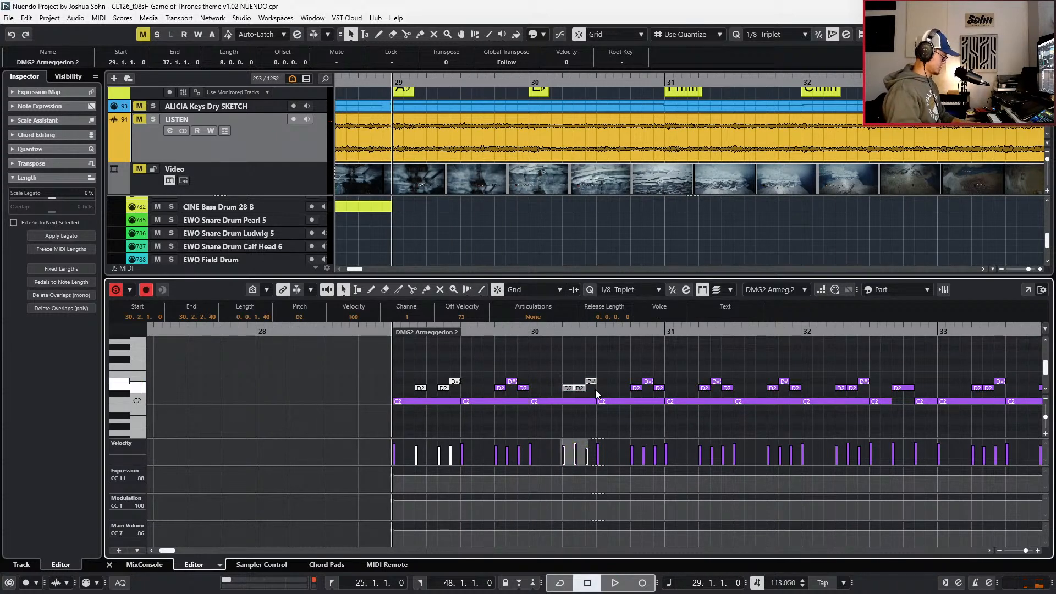
key("space")
key("g")
key("g")
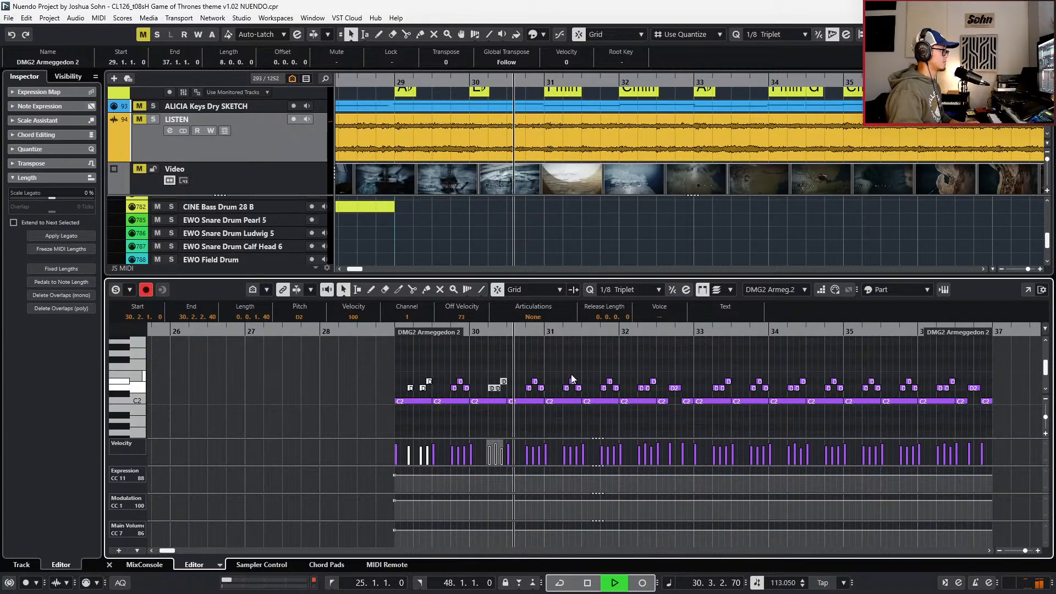
key("space")
- Try splitting the second C2 of bar 30 at beat 4 and audition the passage
key("h")
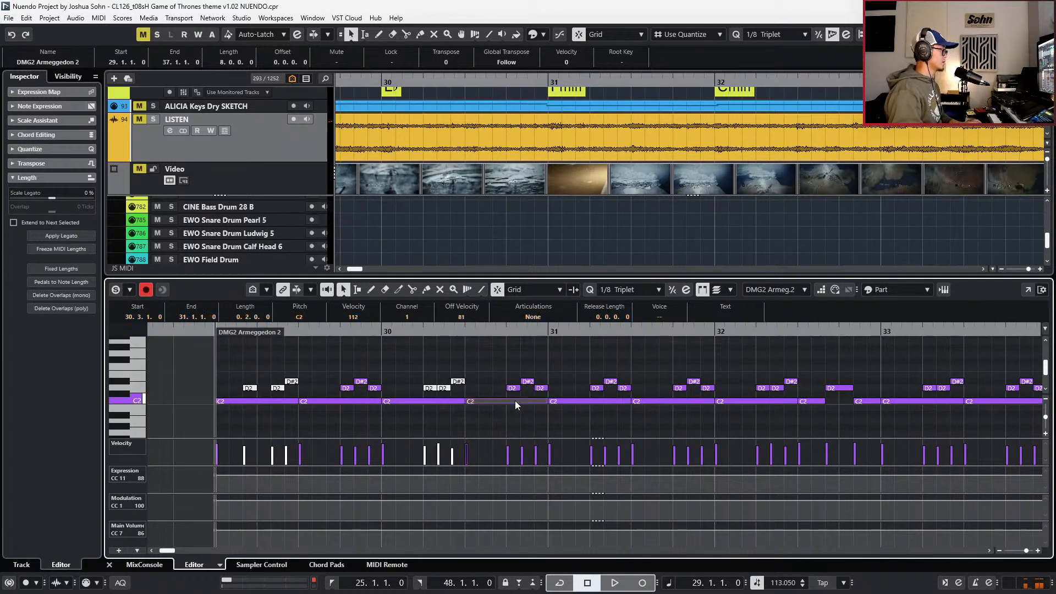
key("h")
key("h")
left_click(509, 402, "alt")
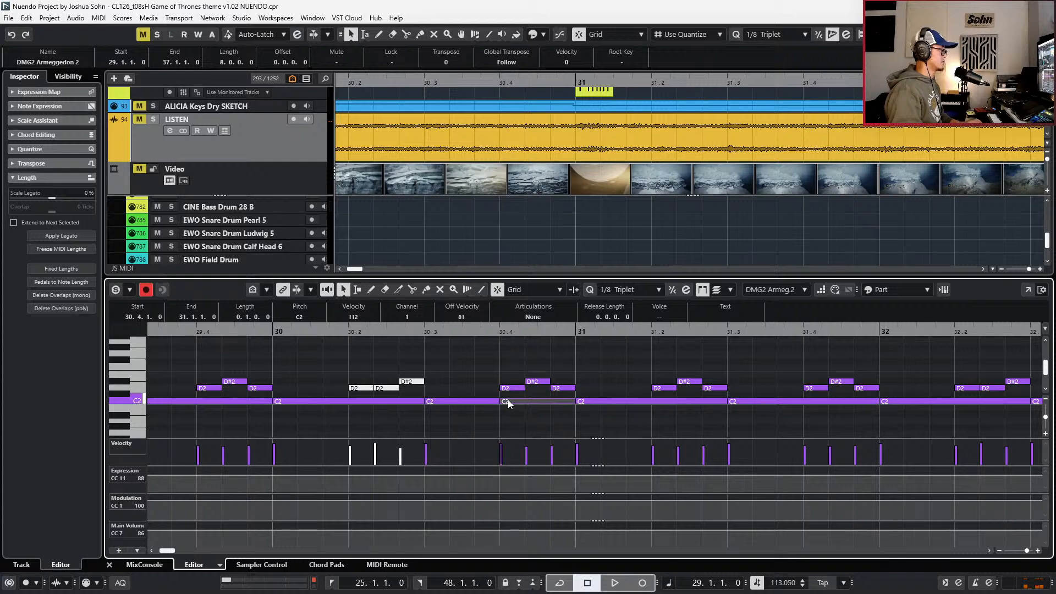
left_click(523, 394)
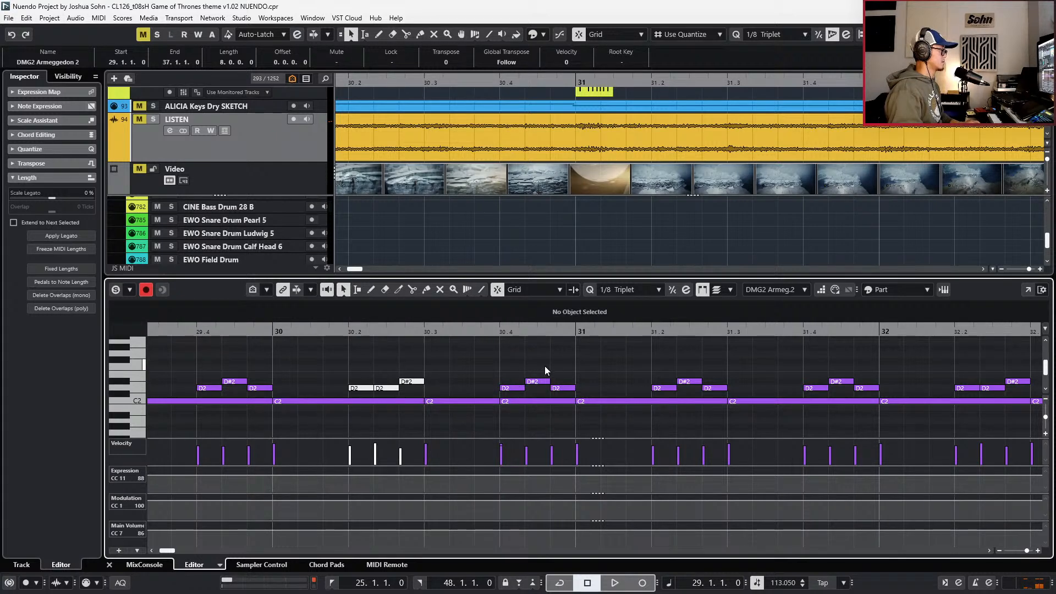
left_click(544, 381)
left_click_drag(563, 371, 538, 386)
key("space")
scroll(544, 391, "down", 3)
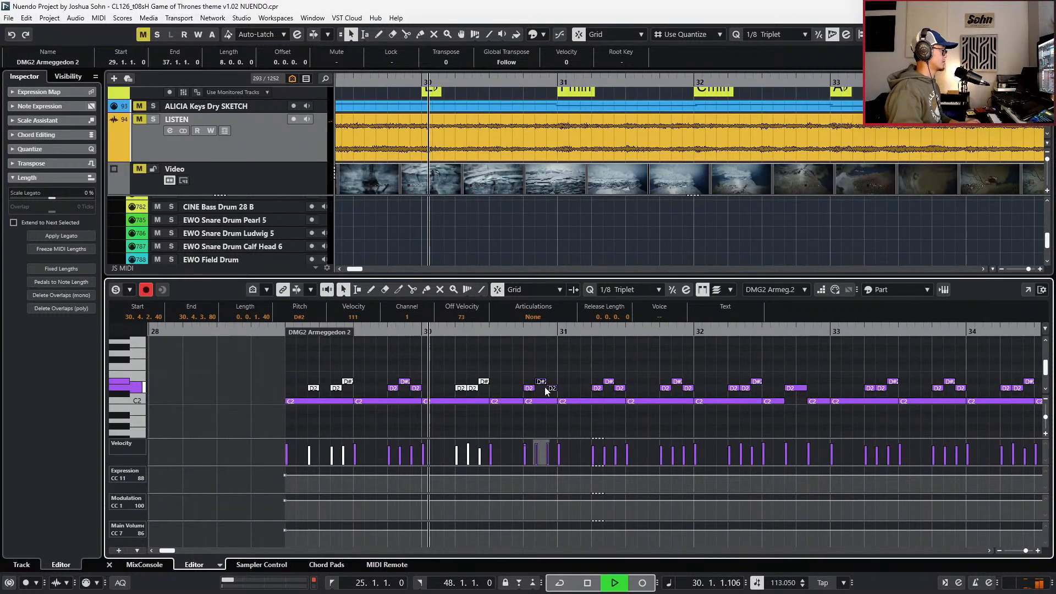
key("space")
scroll(514, 388, "up", 3)
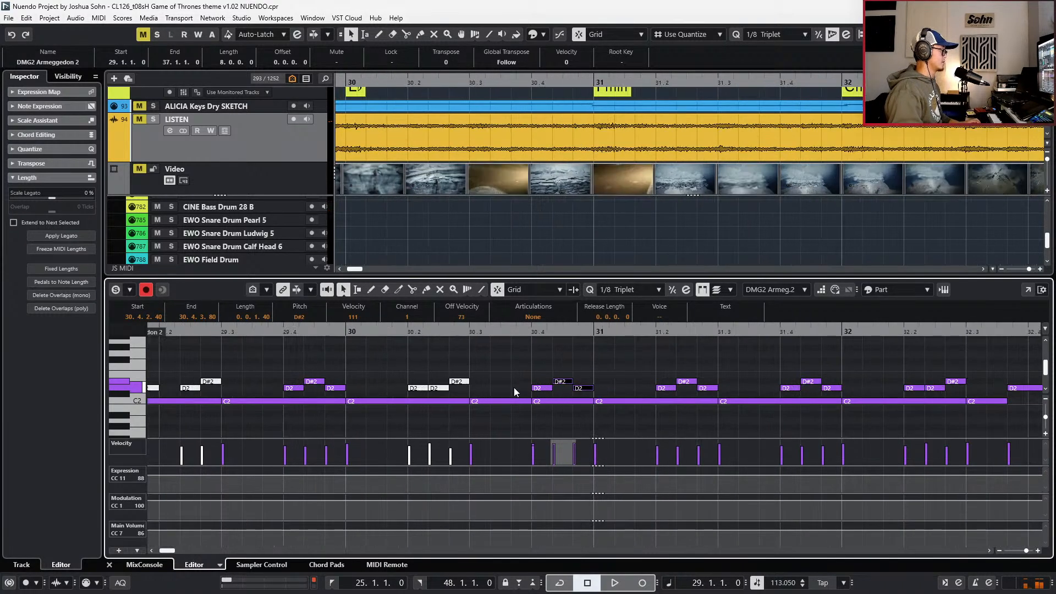
- Delete the D2, D#2, D2 group on beat 4 of bar 30 and split the C2 beneath beats 3 and 4 into three equal notes
left_click(515, 401)
left_click_drag(531, 377, 580, 392)
key("Delete")
left_click(557, 401)
left_click(556, 401, "alt")
scroll(577, 394, "down", 3)
key("space")
- Replace the notes from bar 31 to the middle of bar 32 with a copy of the bar 29 pattern, pasted at bar 31
left_click_drag(597, 374, 701, 413)
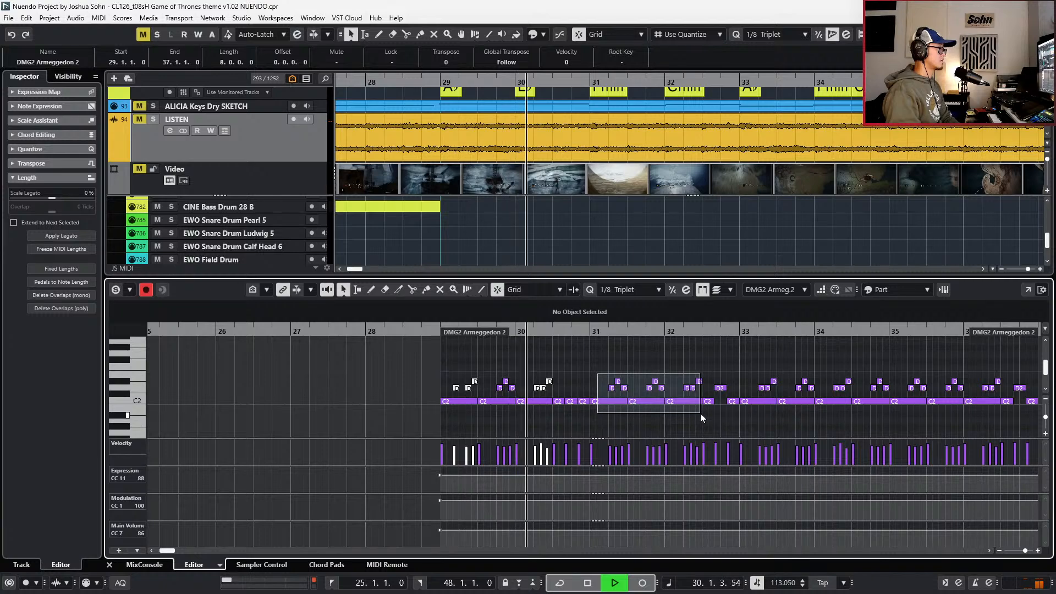
key("Delete")
key("space")
left_click_drag(404, 366, 530, 438)
key("ctrl+v")
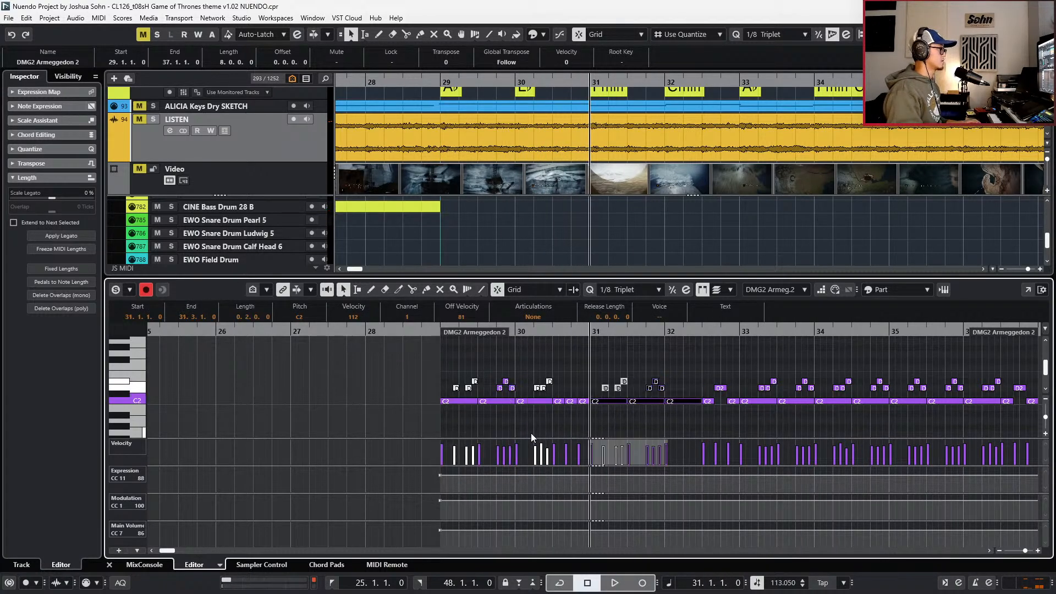
- Delete the notes in bars 33 and 34, duplicate the selected notes of bars 31 and 32 into their place, and audition them
left_click(576, 375)
left_click_drag(597, 386, 705, 417)
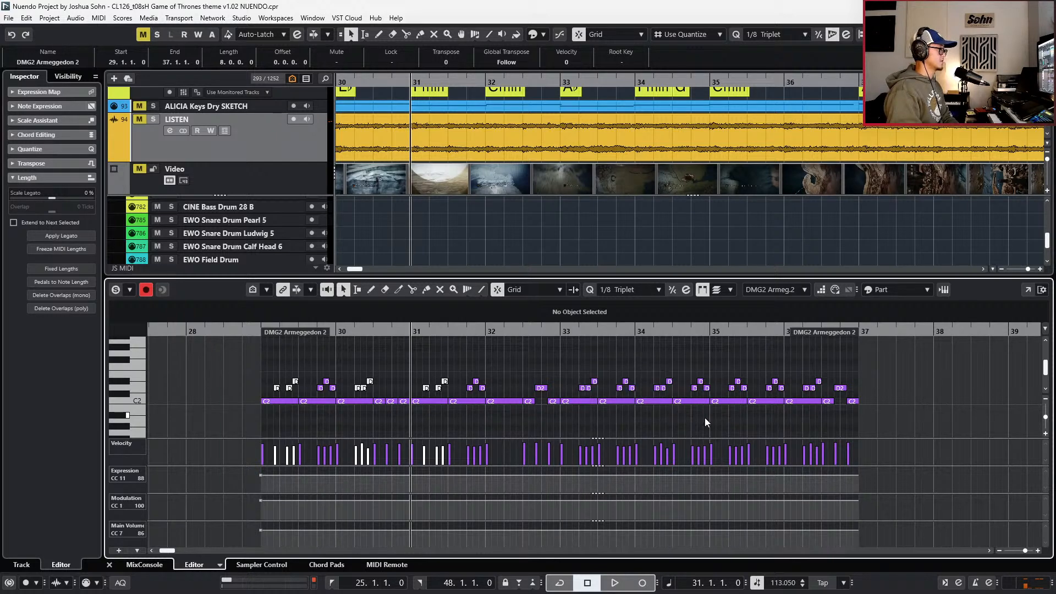
key("Delete")
left_click_drag(553, 351, 569, 408)
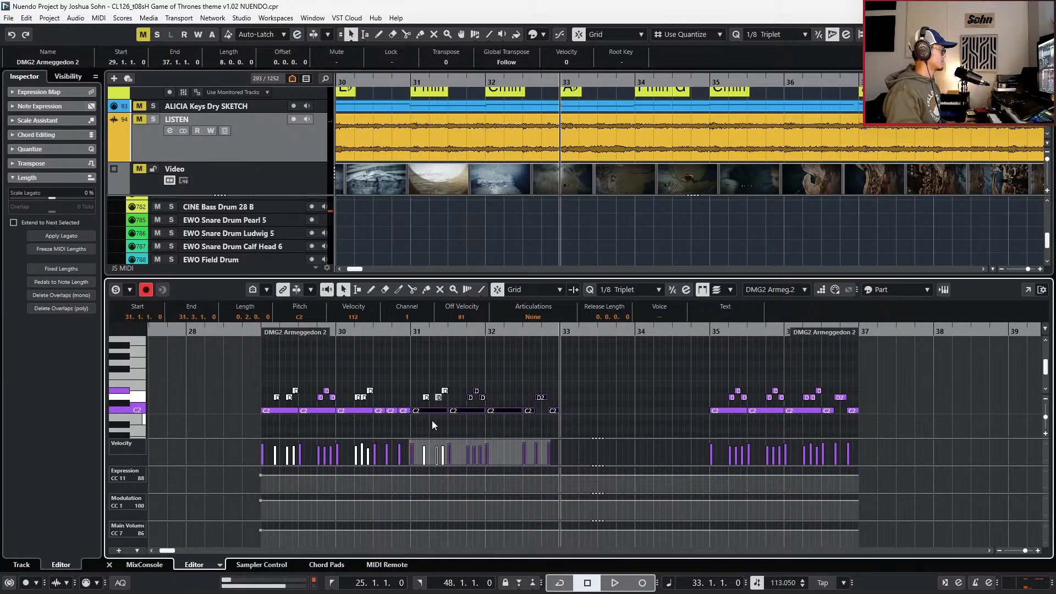
key("ctrl+d")
key("space")
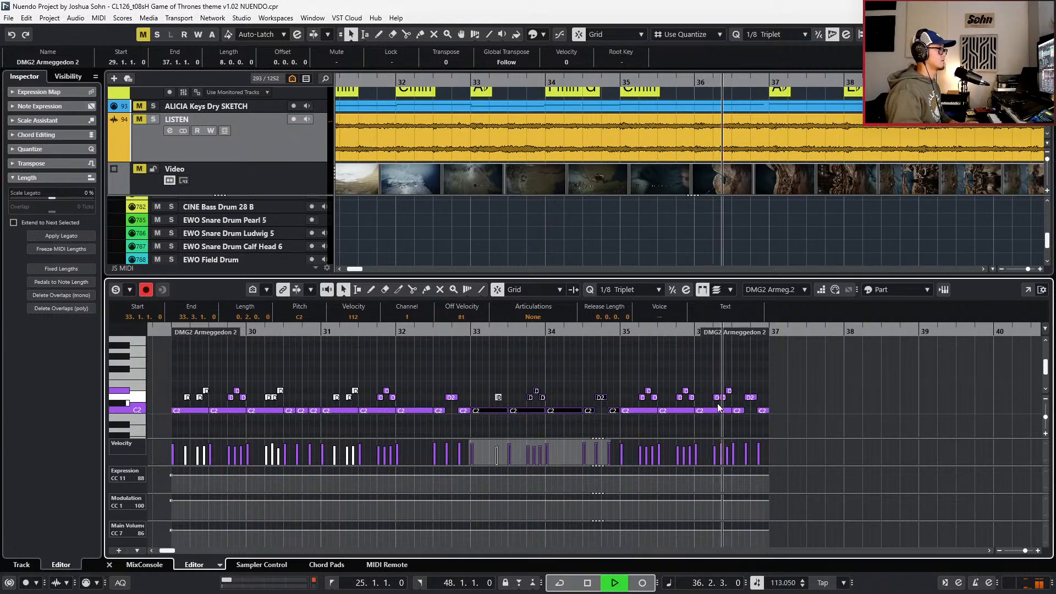
key("space")
- Return to the arrangement and inspect the notes of the CINE Bodhran part that starts at bar 29
key("ctrl+e")
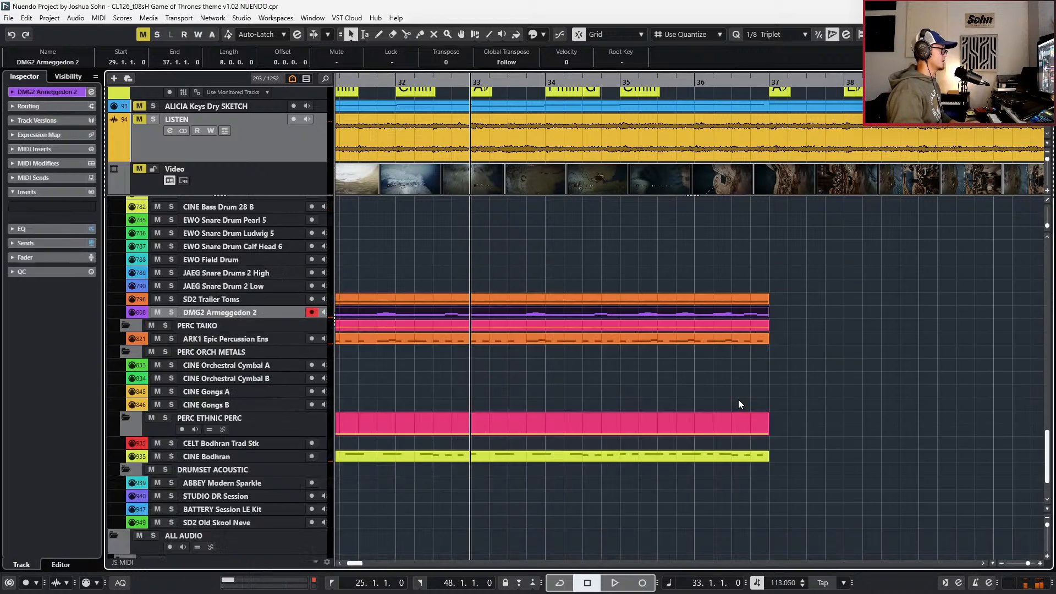
key("g")
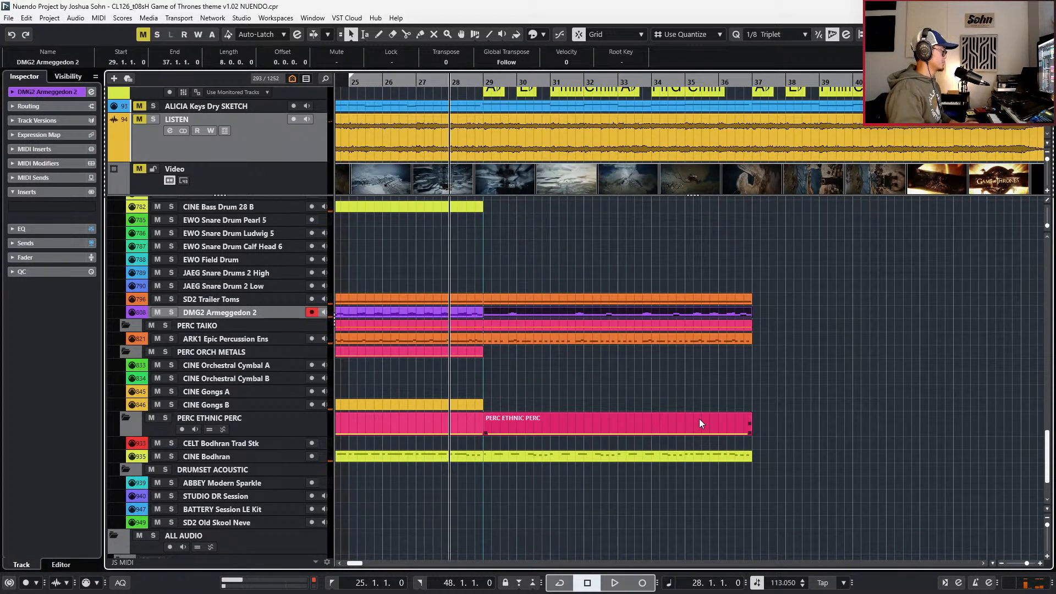
double_click(628, 456)
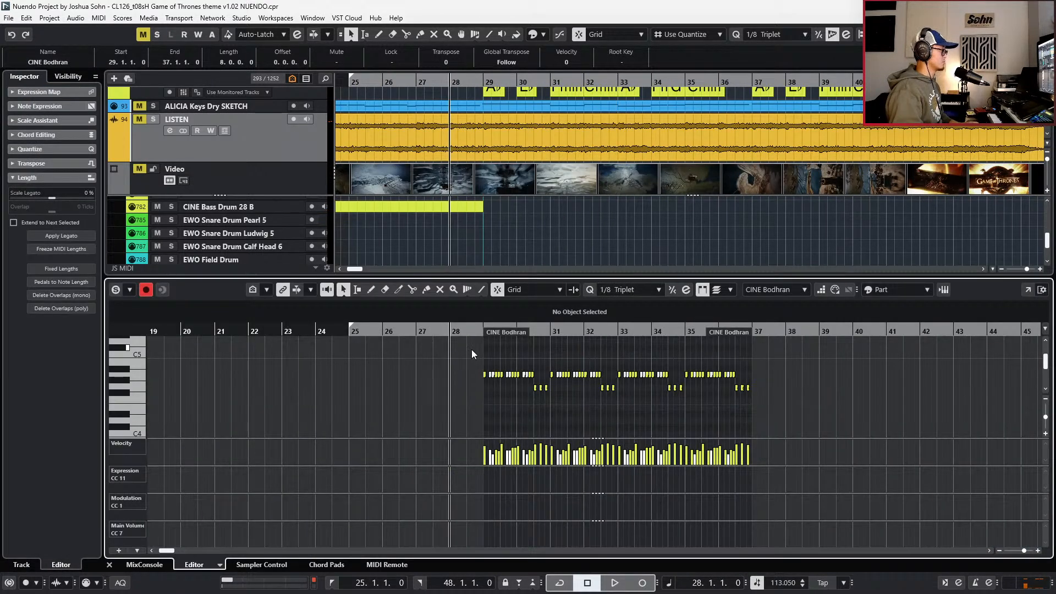
key("ctrl+e")
key("g")
scroll(531, 428, "left", 2)
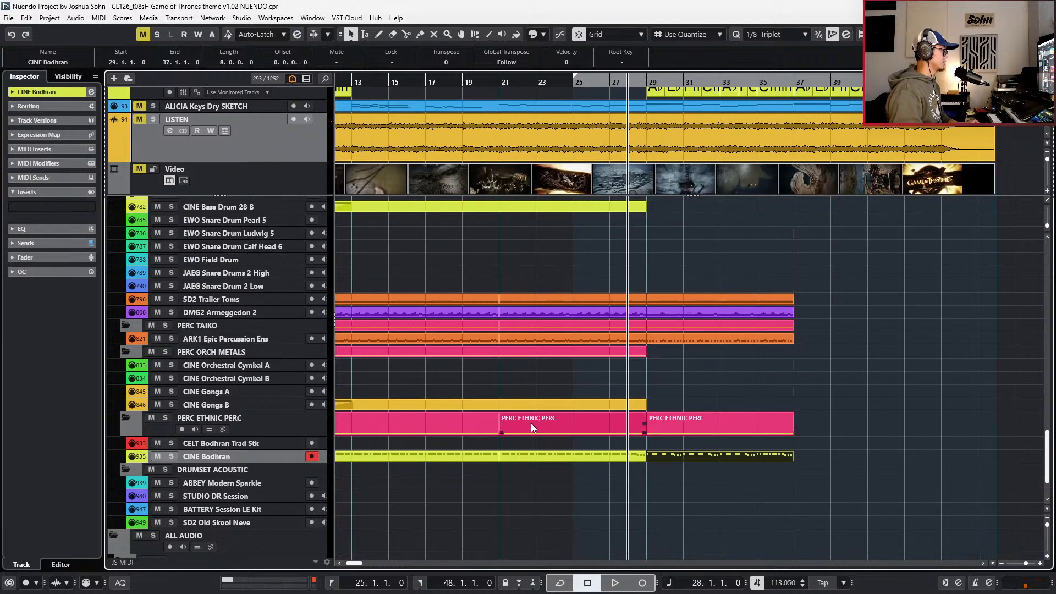
- Audition the arrangement from bar 25 and check the CINE Bodhran channel settings
key("KP_Subtract")
key("KP_Subtract")
key("KP_Subtract")
key("space")
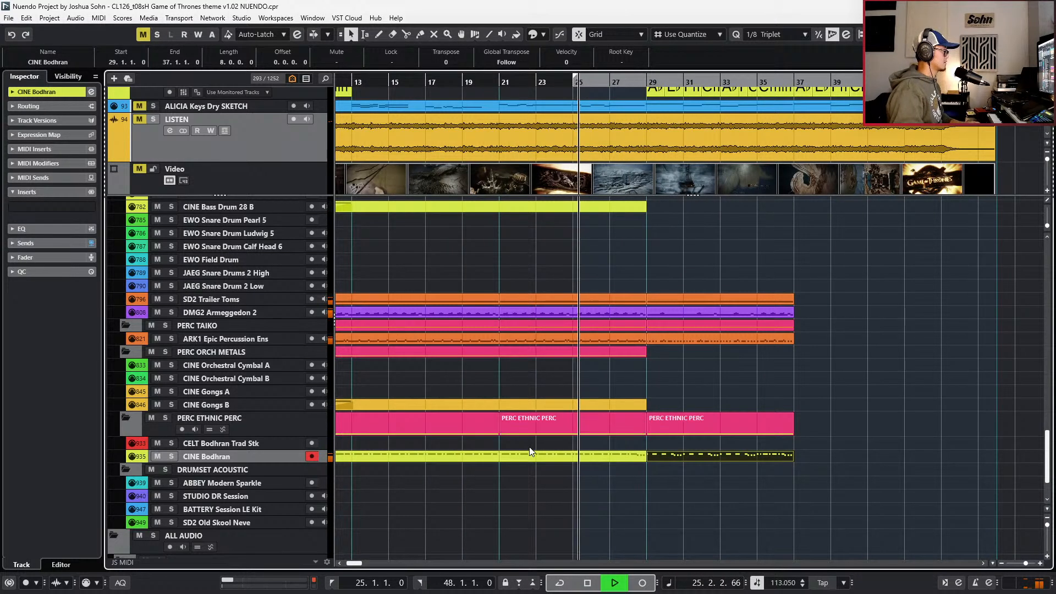
key("space")
key("e")
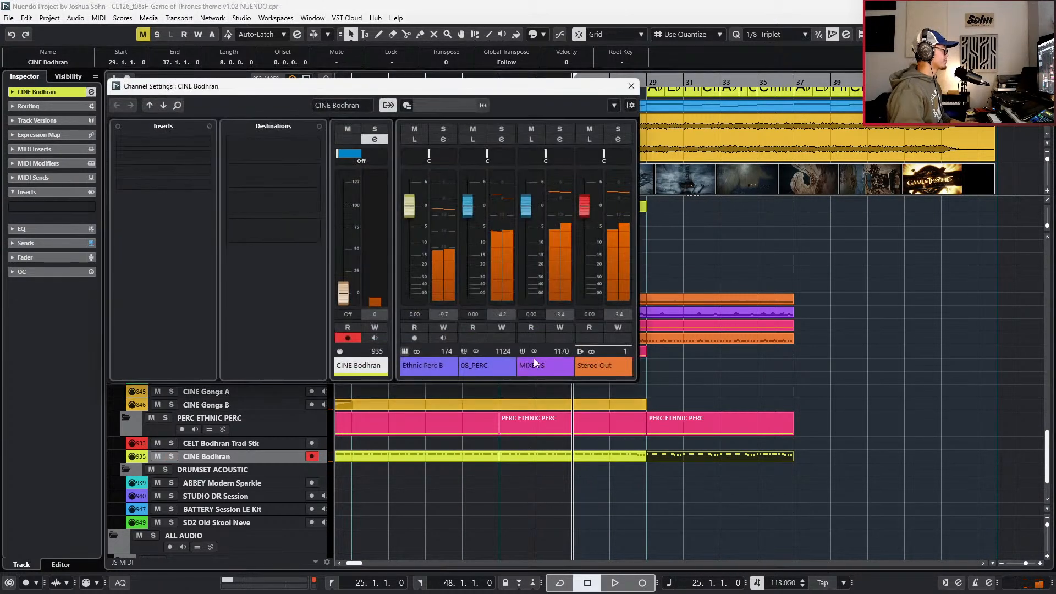
key("Escape")
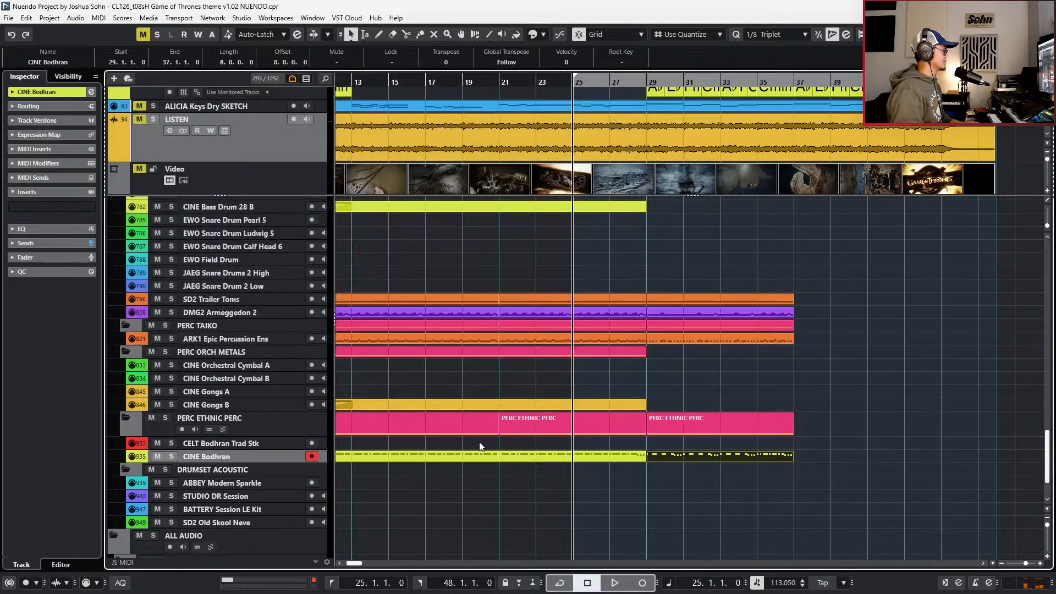
- Glue all CINE Bodhran parts into one part, open it for editing, and set the locators from 0.1.1.0 to 37.1.1.0
scroll(494, 473, "down", 3)
left_click_drag(383, 471, 585, 444)
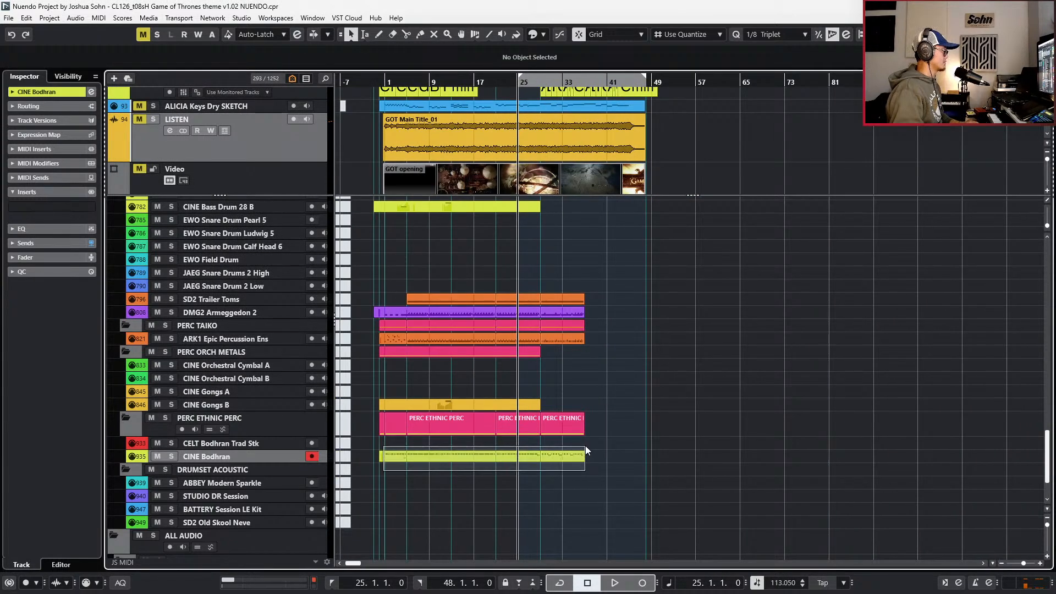
double_click(574, 455)
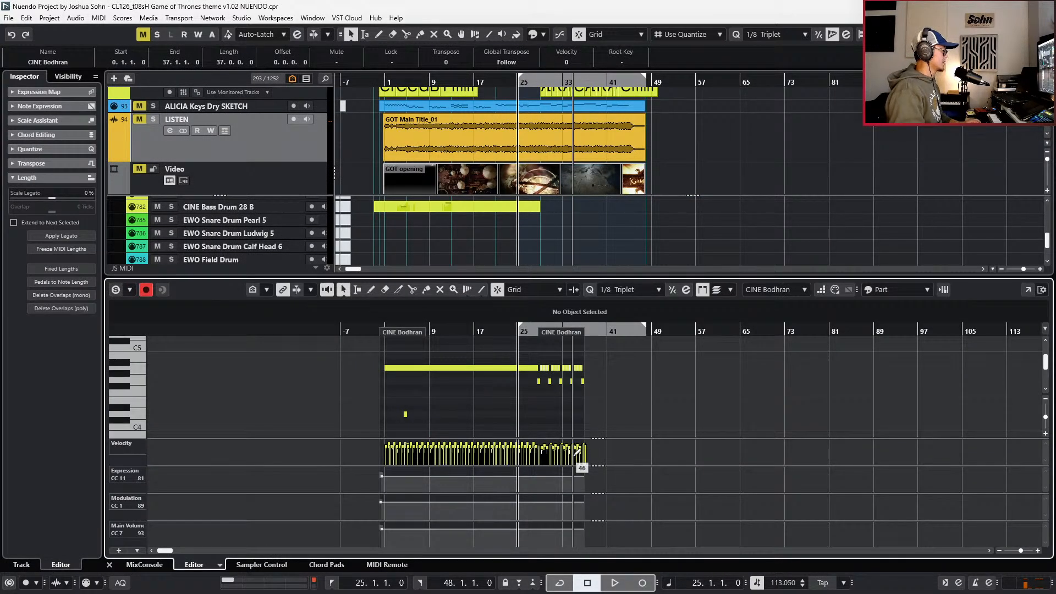
key("p")
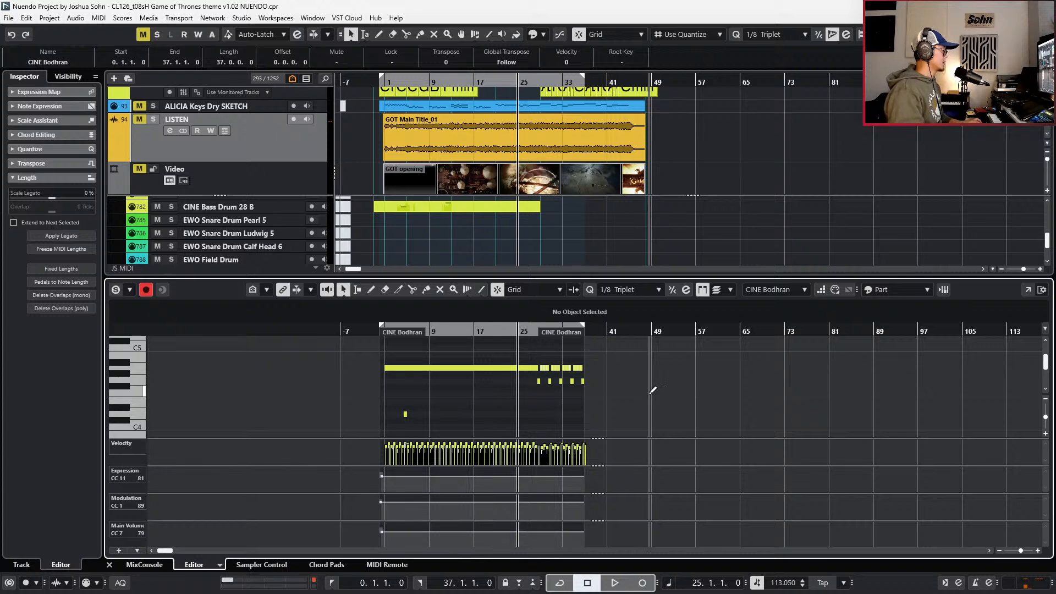
- Set the CINE Bodhran part's main volume to 72 and expression to 85 while auditioning, and return to the arrangement
key("space")
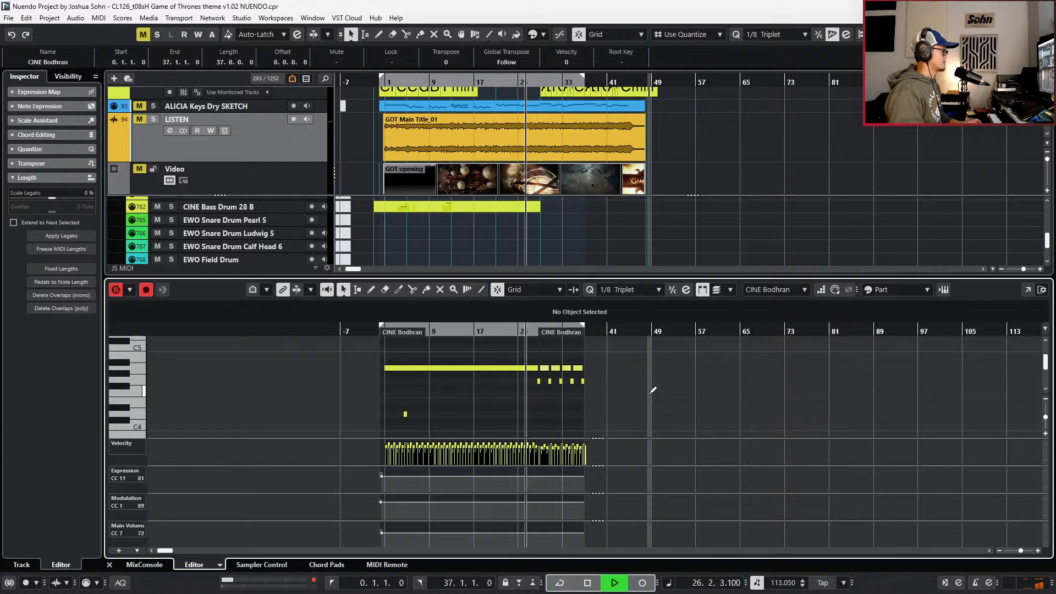
key("space")
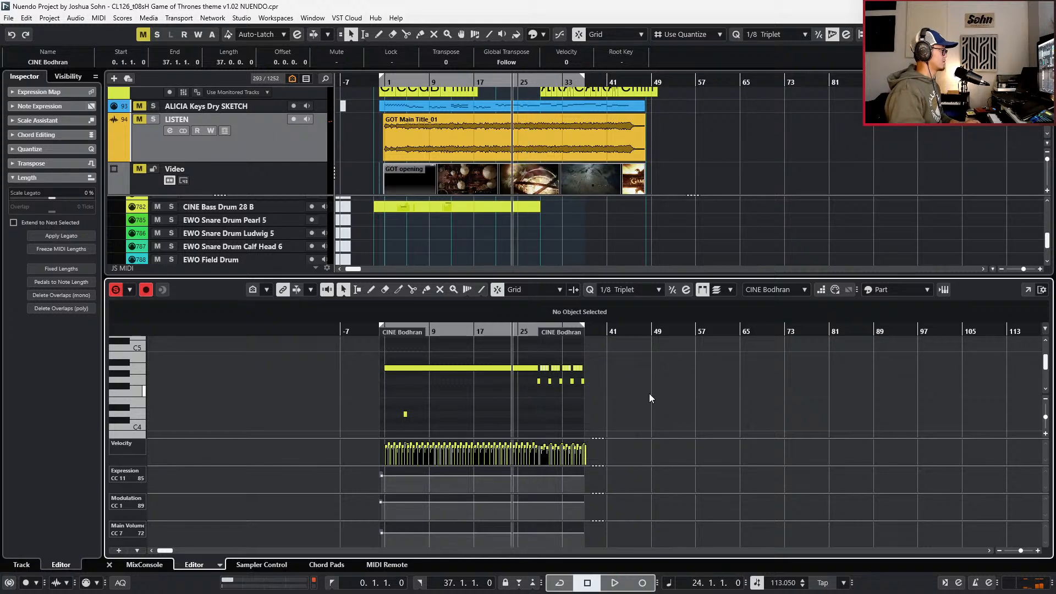
key("space")
key("ctrl+alt+e")
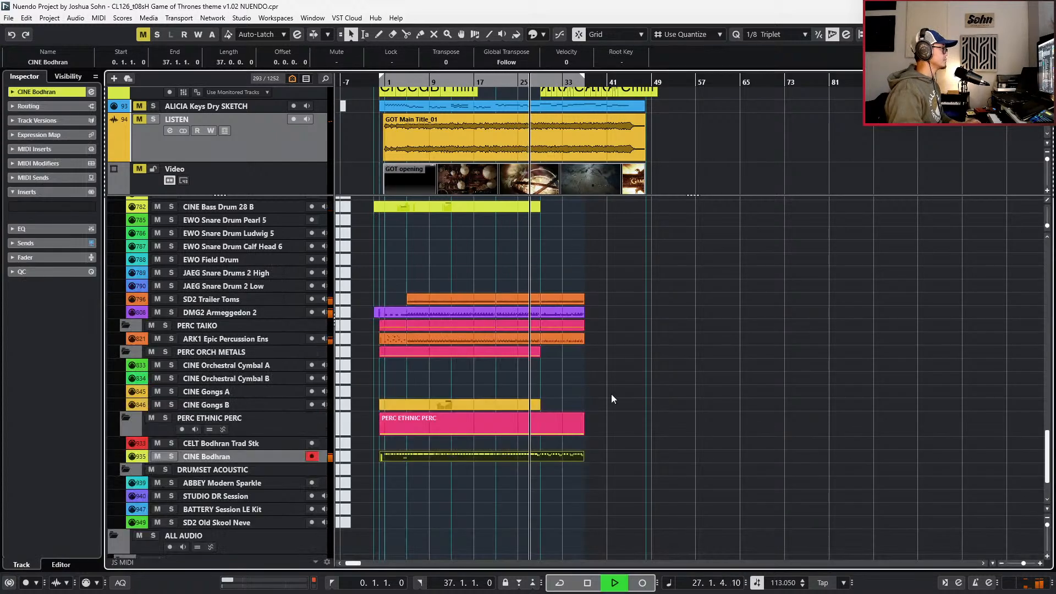
scroll(563, 393, "up", 4)
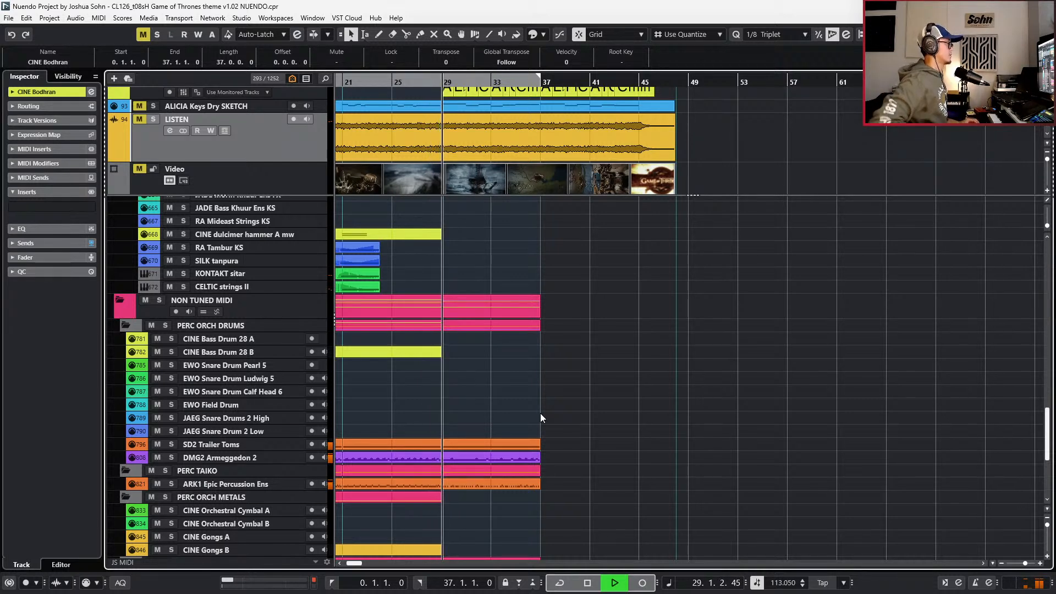
- Duplicate the SD2 Trailer Toms, DMG2 Armeggedon 2, ARK1 Epic Percussion Ens and CINE Bodhran parts of bars 29–37 to bar 37
scroll(556, 394, "down", 6)
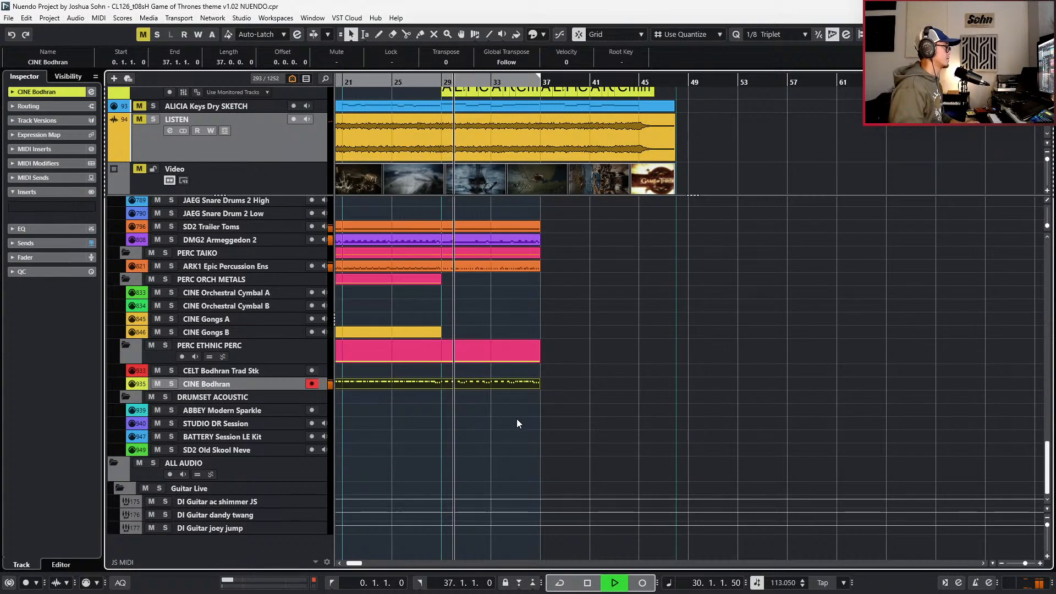
left_click(495, 413)
left_click(477, 384)
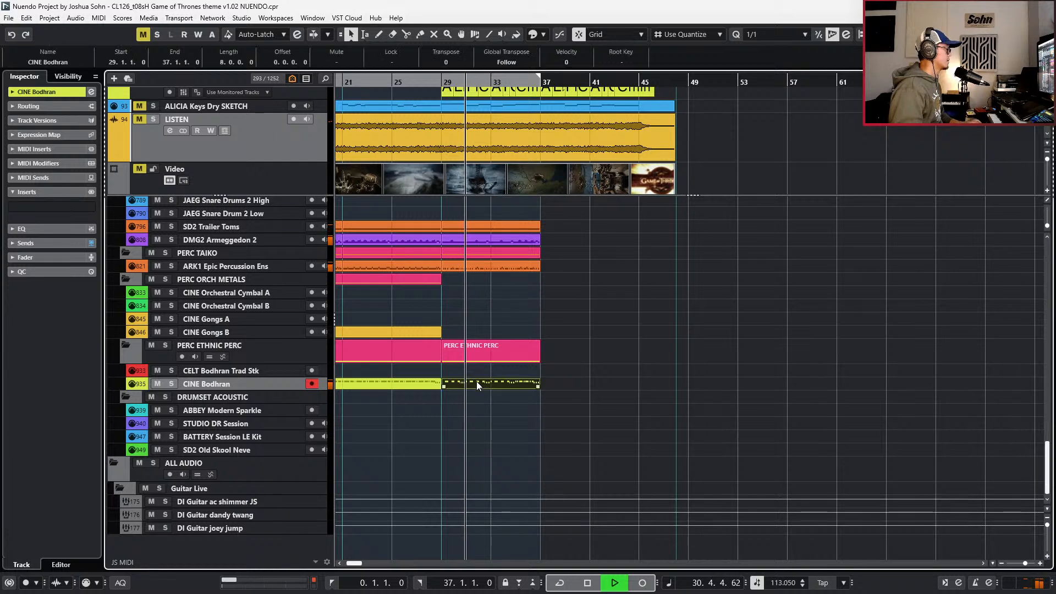
scroll(450, 384, "up", 2)
scroll(462, 407, "up", 4)
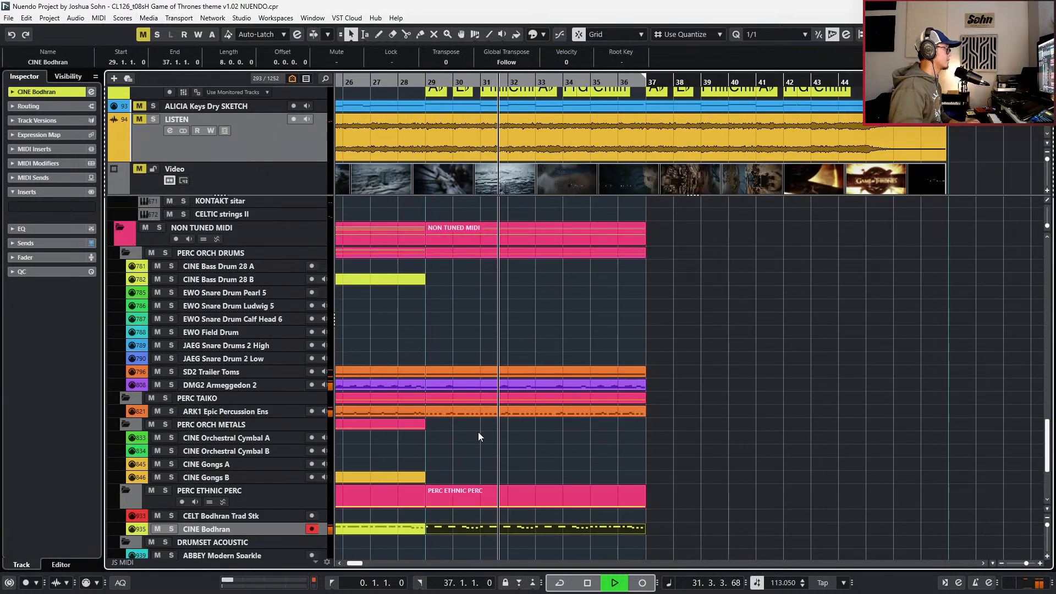
left_click(490, 374, "shift")
scroll(493, 359, "down", 1)
key("ctrl+d")
scroll(493, 359, "down", 1)
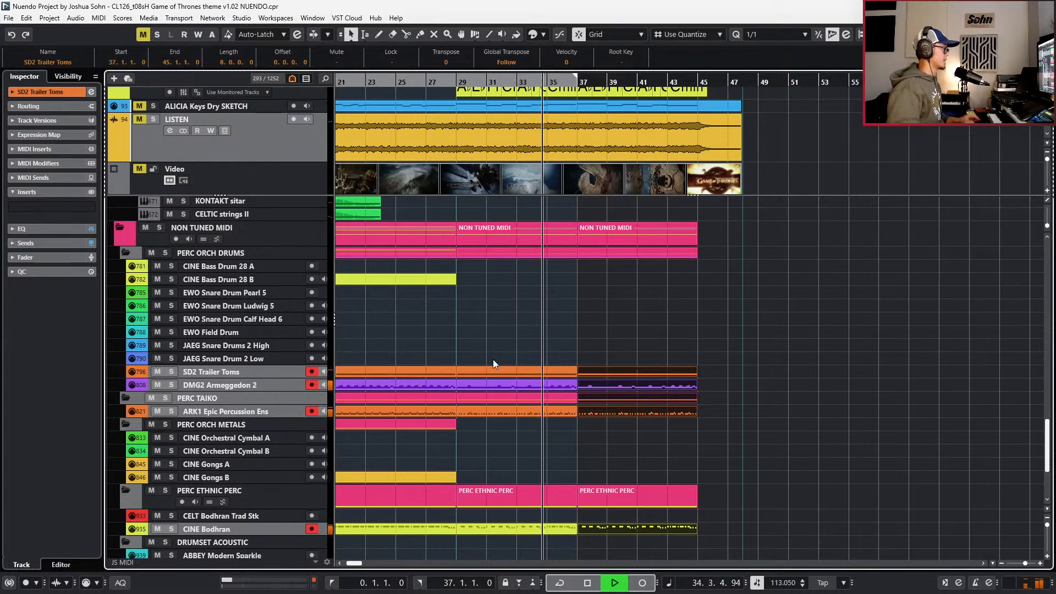
key("space")
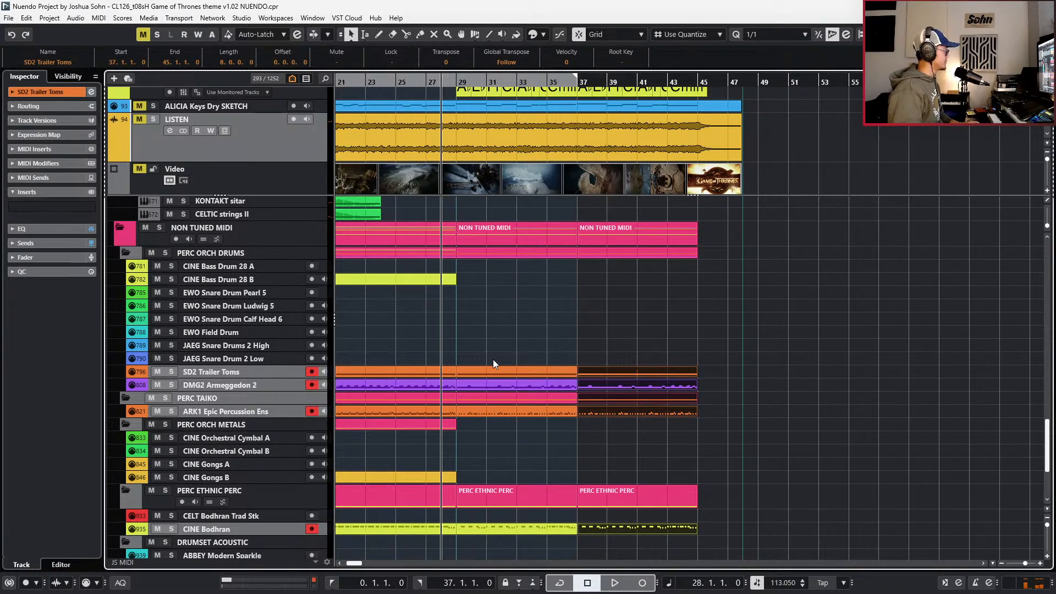
- Search the track list for "brak" and bring the EWO Brake Drums Anvils track into the arrangement
scroll(461, 349, "down", 3)
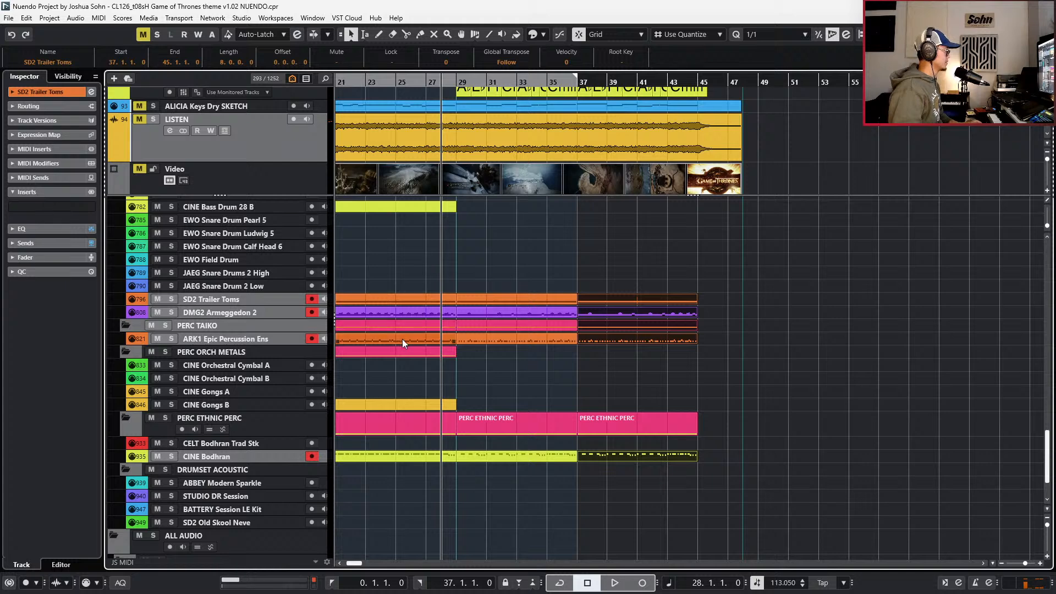
right_click(402, 340)
type("brak")
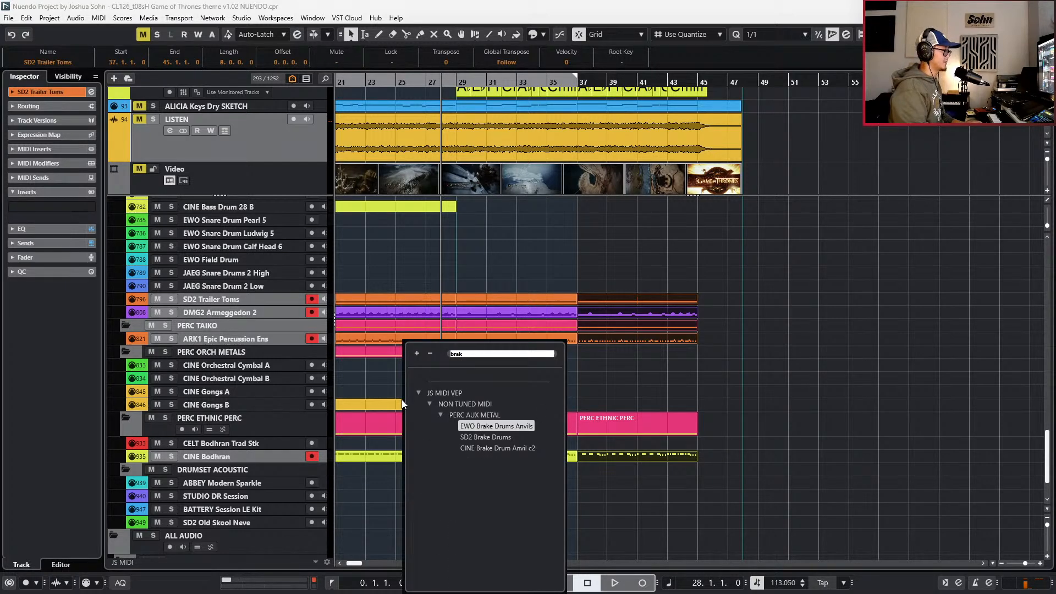
left_click(525, 428)
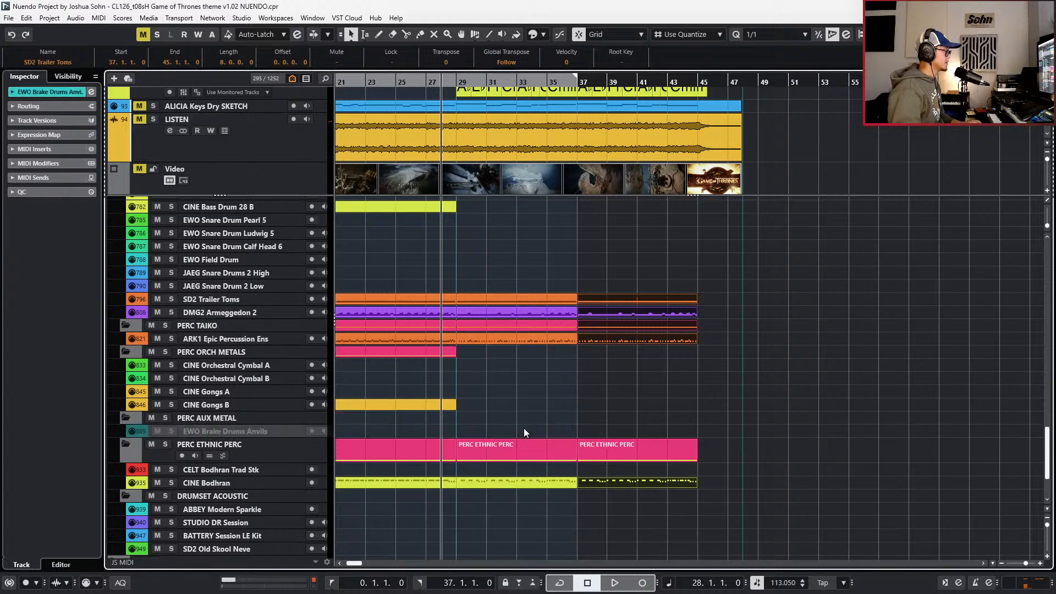
- Search the track list for "anvil" and add the CINE Brake Drum Anvil c2 track to the visible tracks
key("ctrl+f")
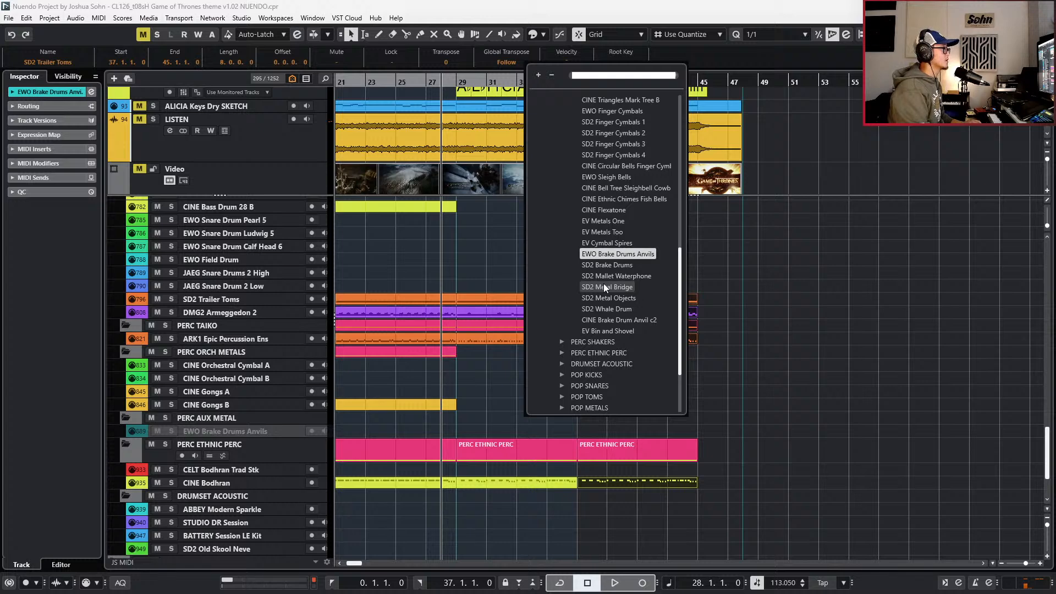
type("percuss")
key("ctrl+a")
type("anvil")
left_click(625, 160, "shift")
key("Return")
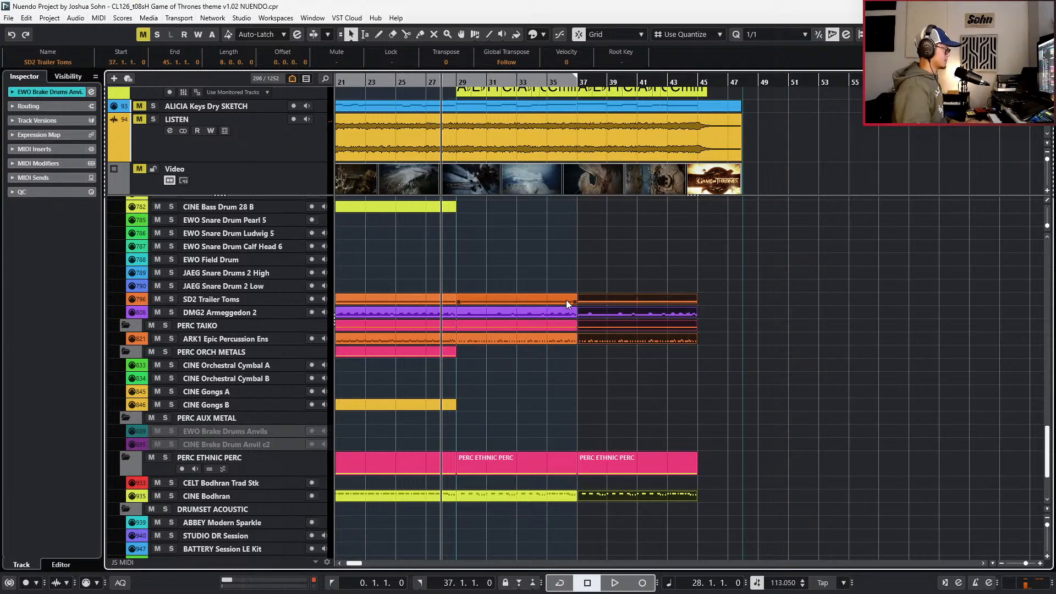
- Enable both brake drum anvil tracks, then unmute, play through and mute again their setup parts at bar -9
key("shift+d")
scroll(575, 336, "down", 3)
scroll(570, 364, "left", 3)
left_click_drag(408, 429, 348, 446)
key("shift+u")
key("l")
key("space")
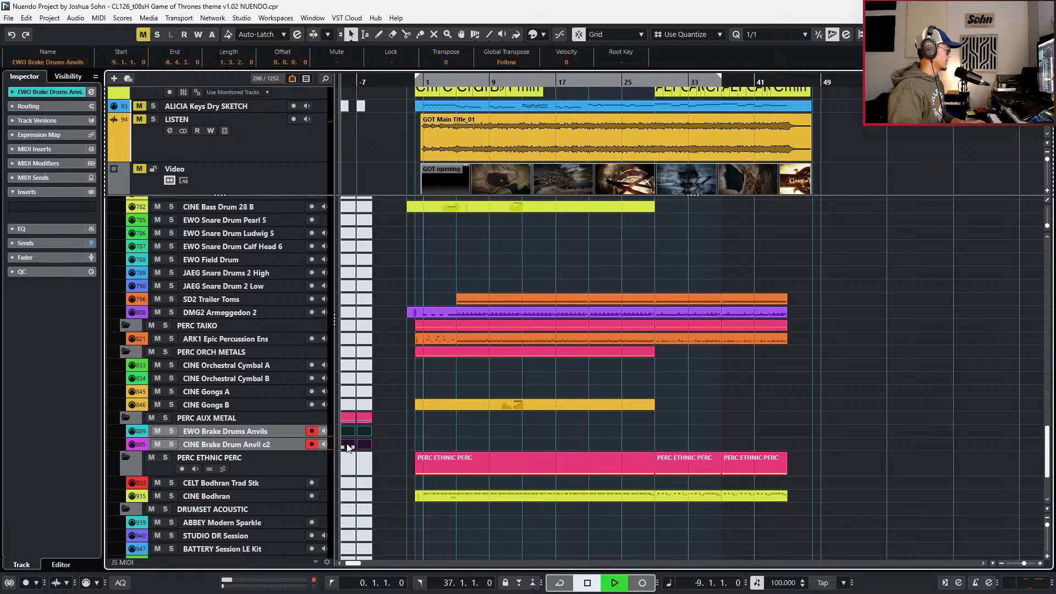
key("shift+m")
key("space")
- Select the EWO Brake Drums Anvils track and step the project cursor through the arrangement's sections, ending at bar 29
key("KP_Add")
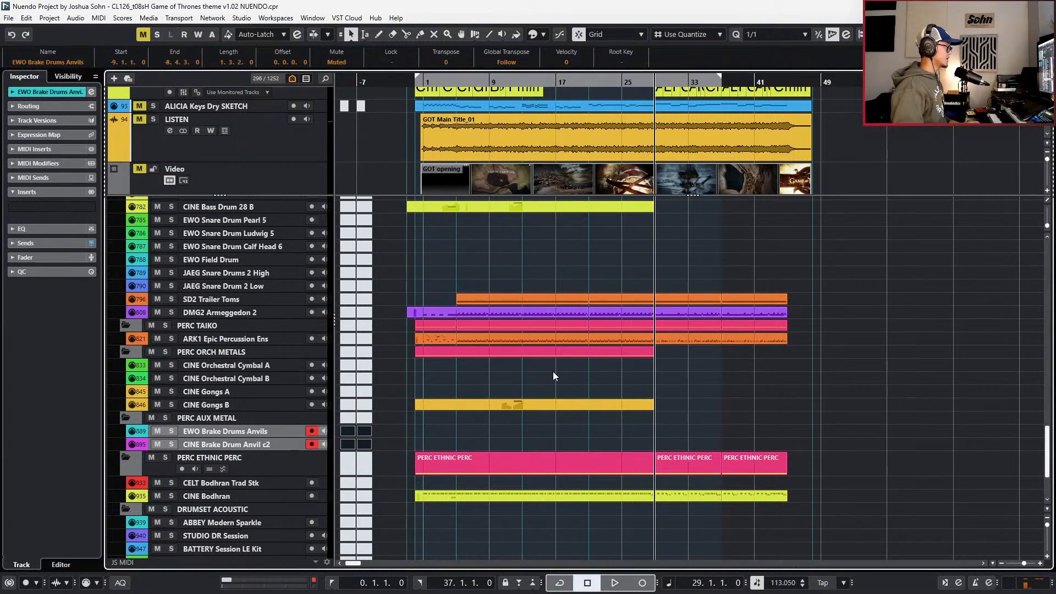
left_click(554, 430)
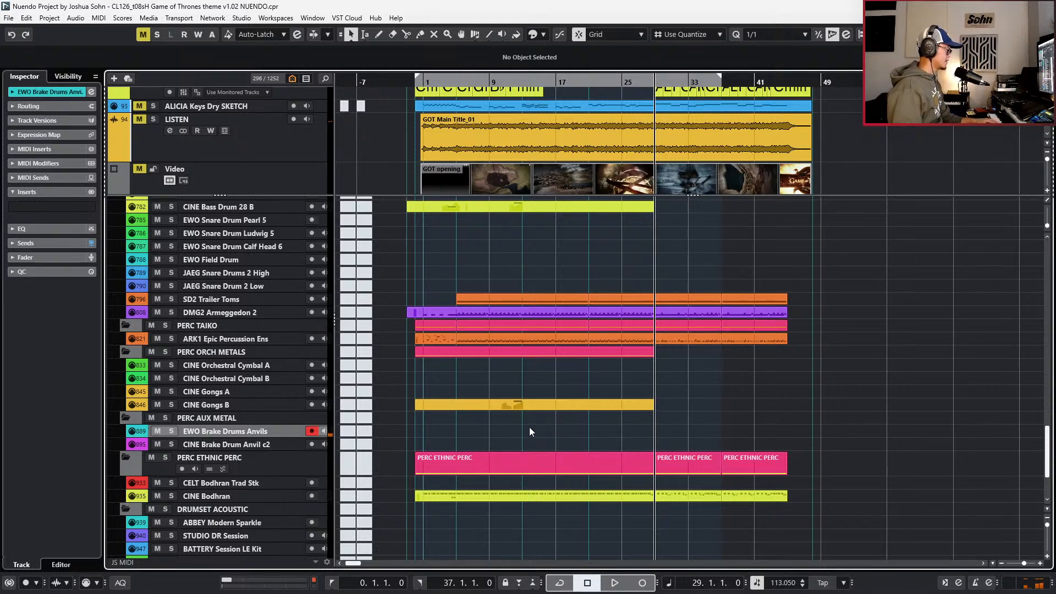
key("KP_Subtract")
key("KP_Add")
key("KP_Subtract")
key("KP_Subtract")
key("KP_Add")
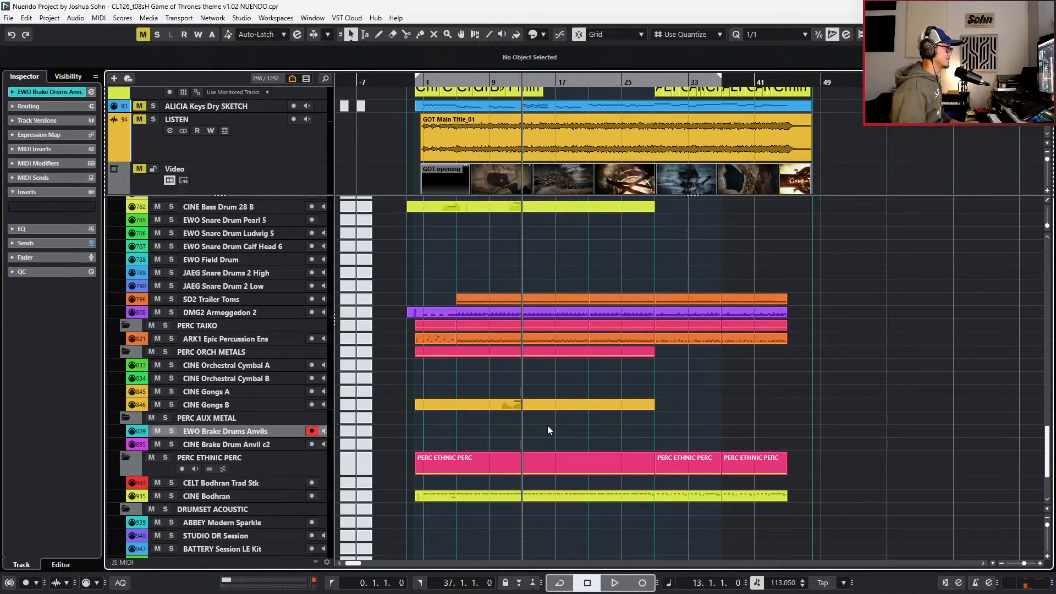
scroll(575, 281, "up", 3)
scroll(582, 283, "down", 5)
scroll(564, 295, "up", 2)
key("KP_Subtract")
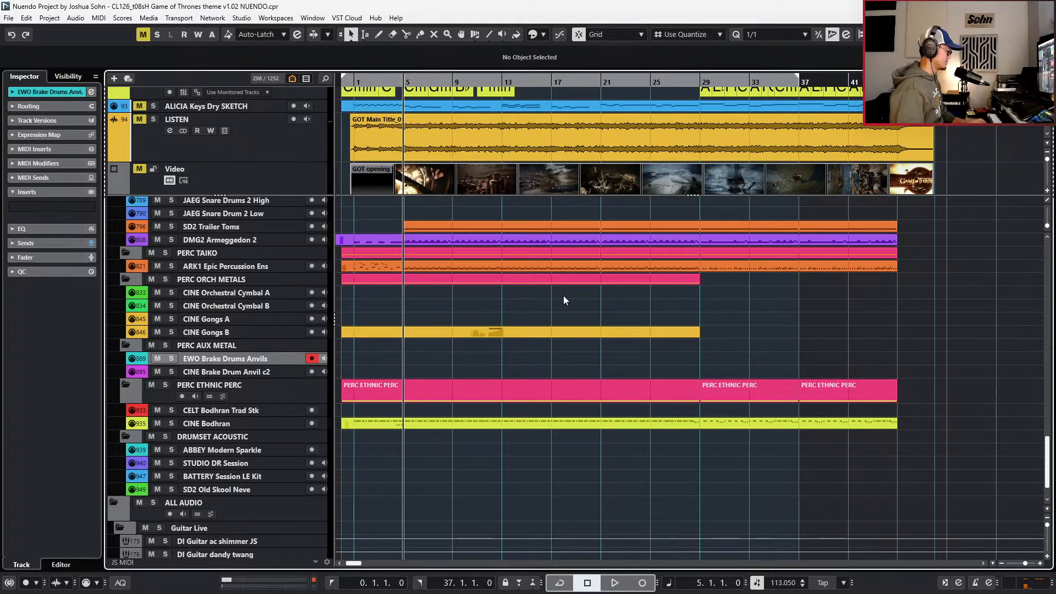
key("KP_Add")
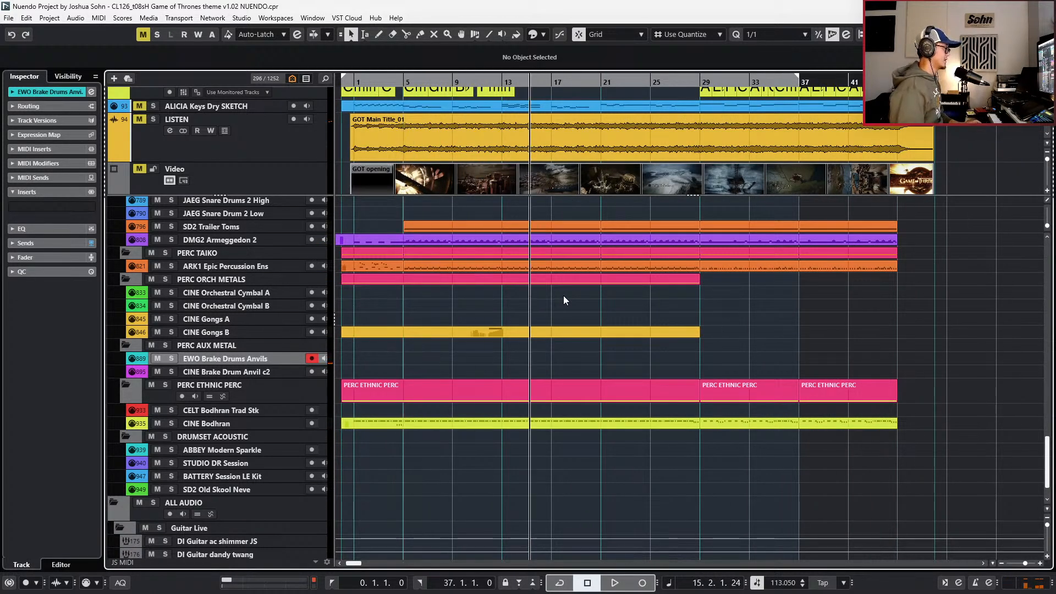
key("KP_Add")
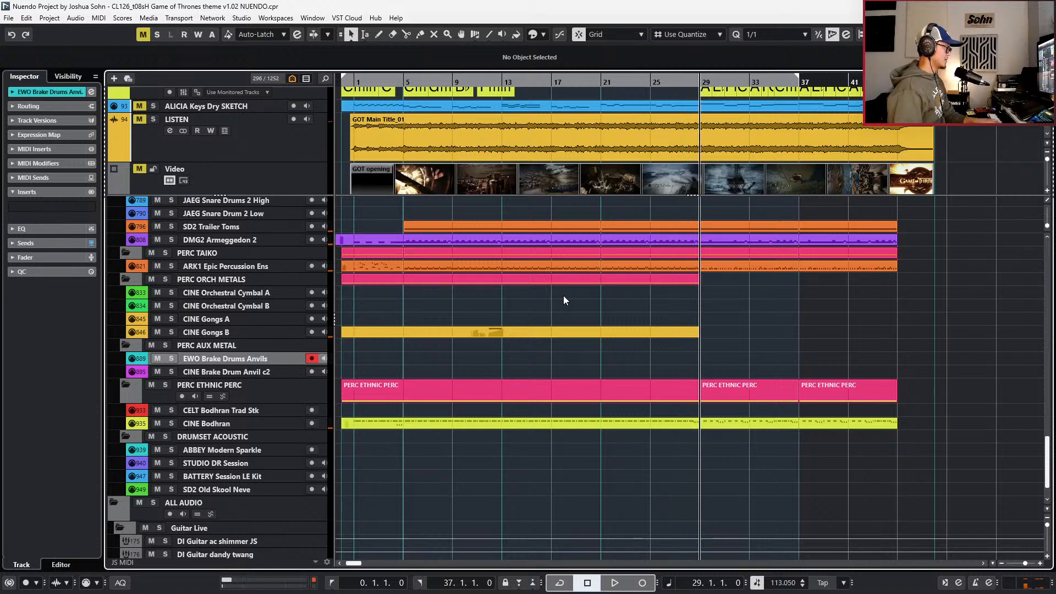
- Audition the arrangement from bar 29 with EWO Brake Drums Anvils armed, and again with CINE Brake Drum Anvil c2 armed
scroll(796, 330, "up", 3)
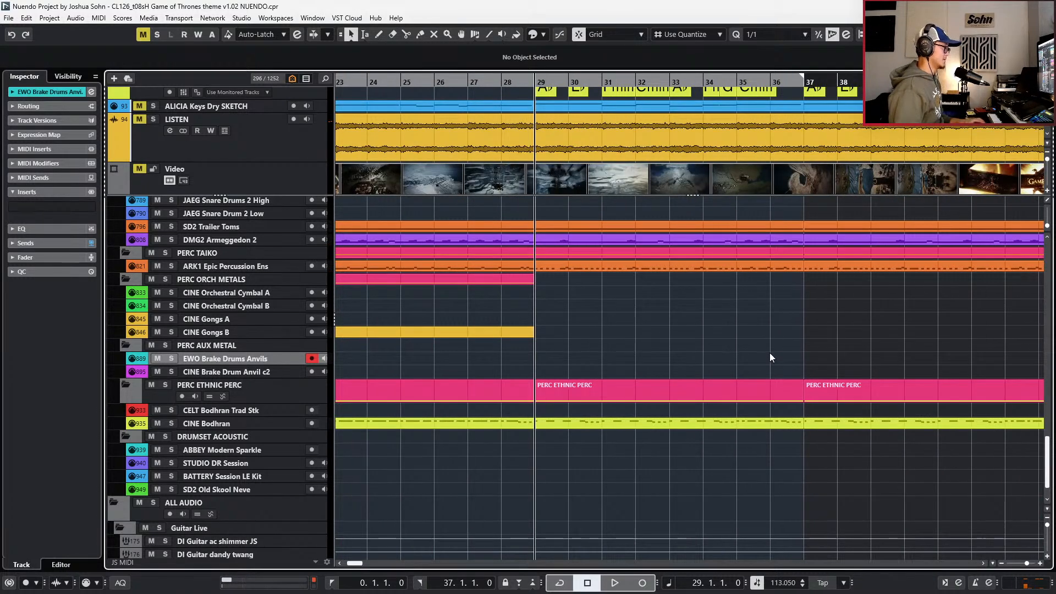
key("space")
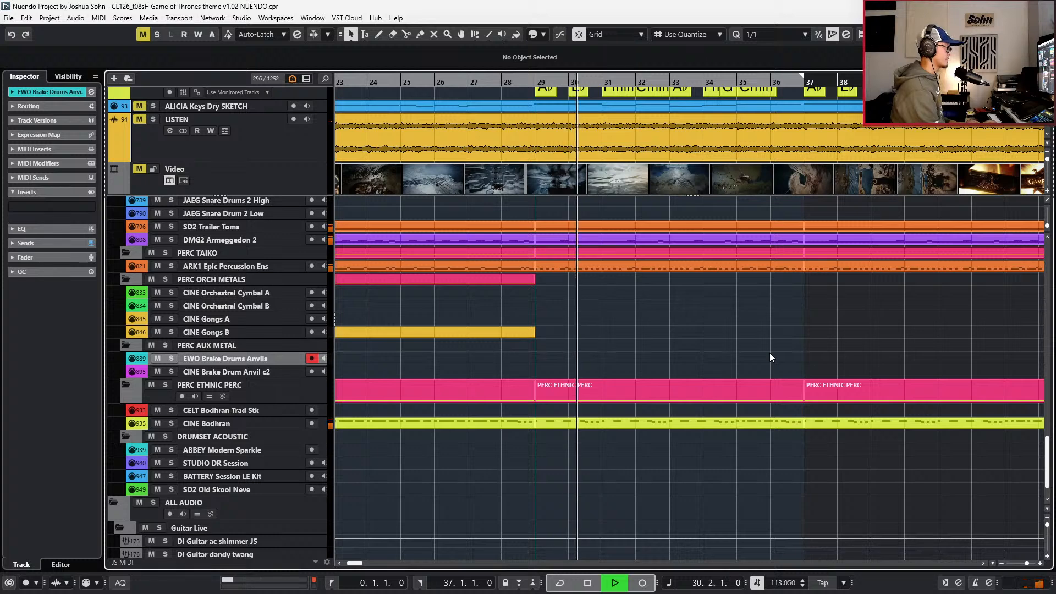
key("space")
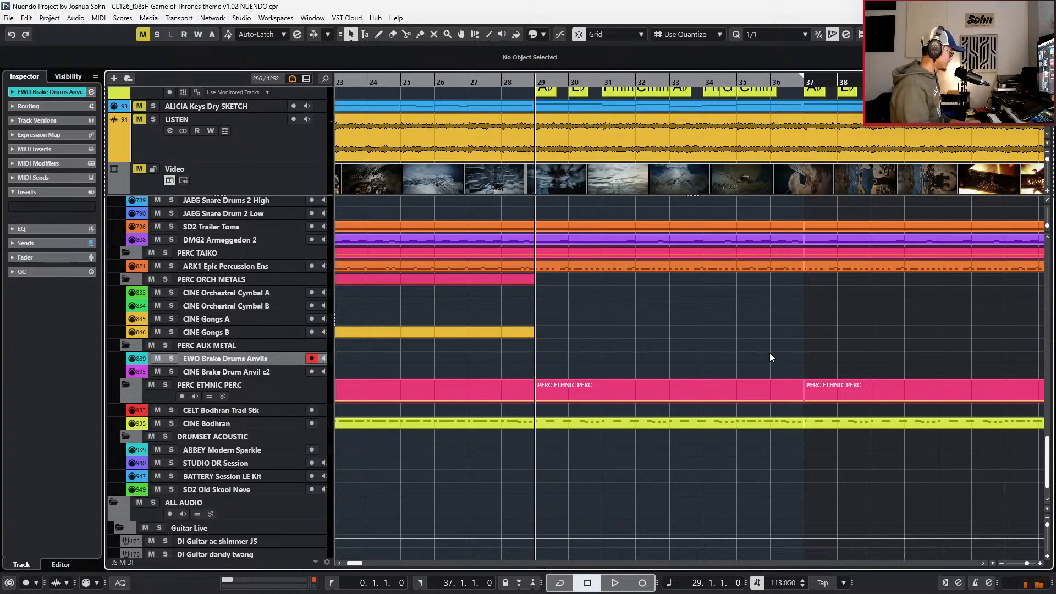
key("Down")
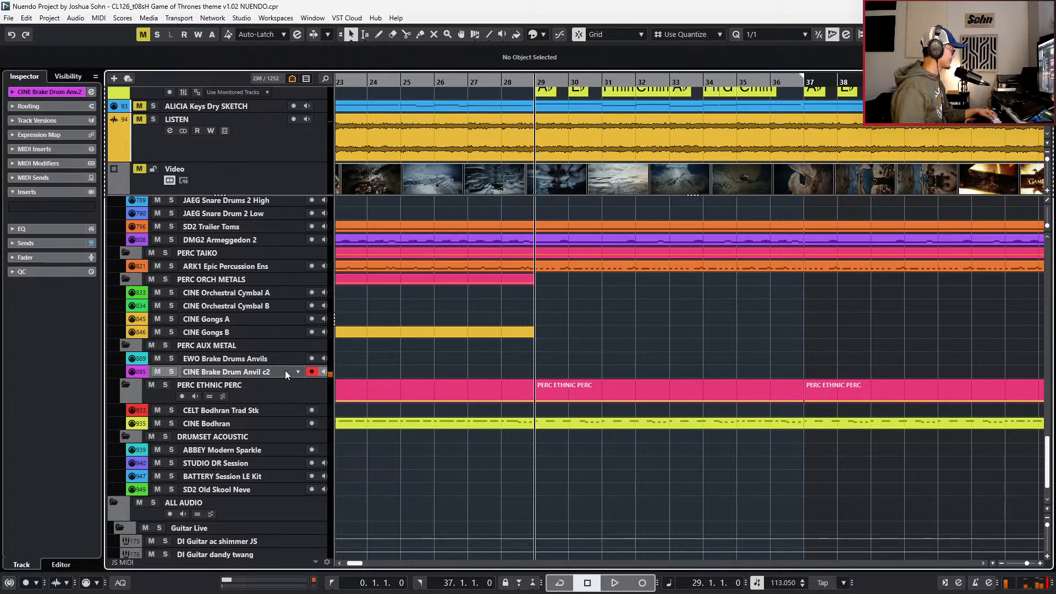
key("space")
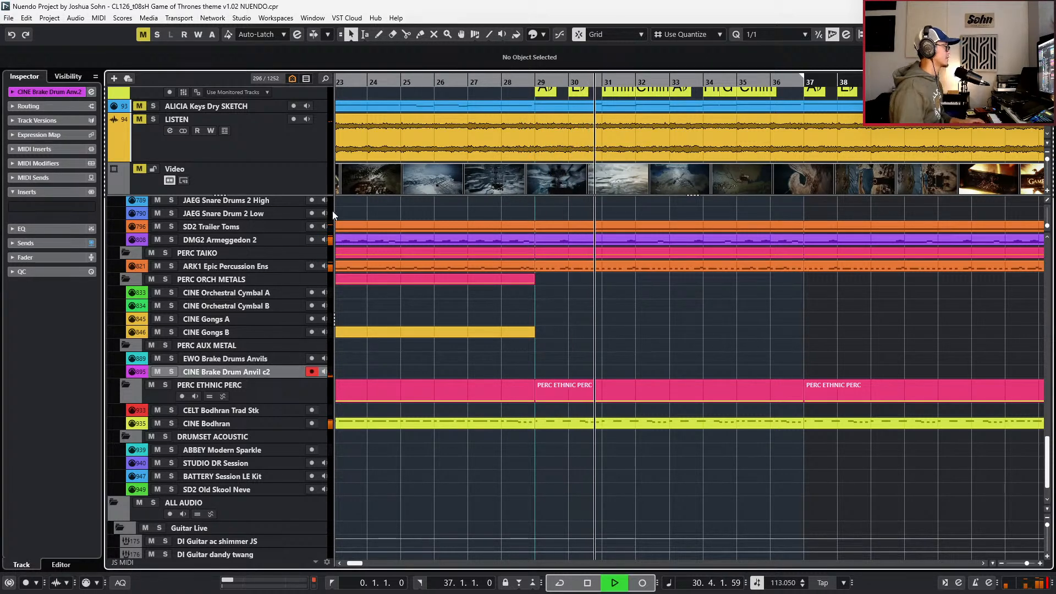
key("space")
- Solo the LISTEN reference track, listen to it from bar 28, and take it out of solo
left_click(292, 155)
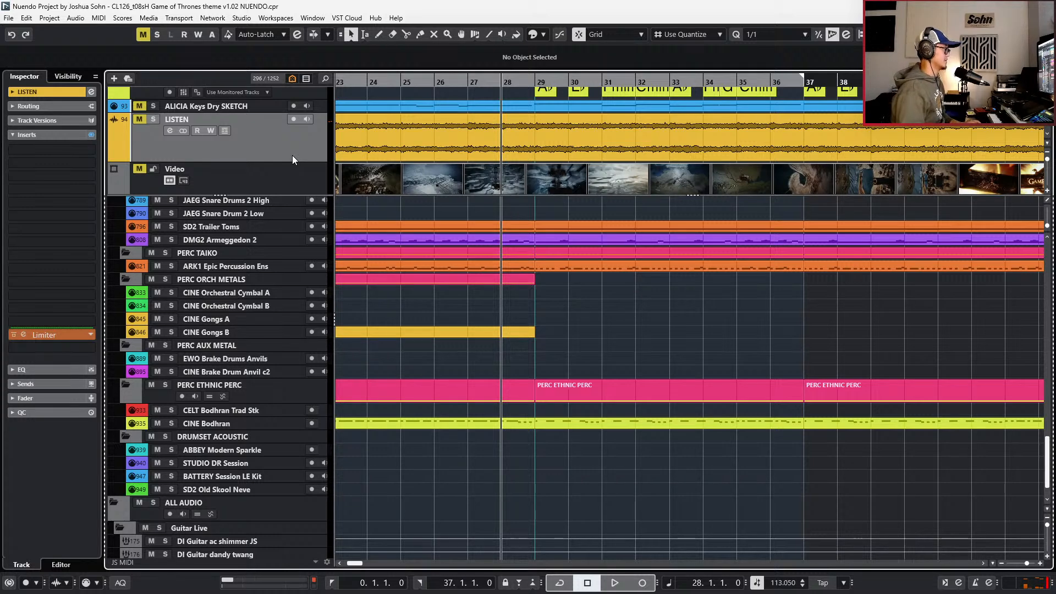
key("s")
key("space")
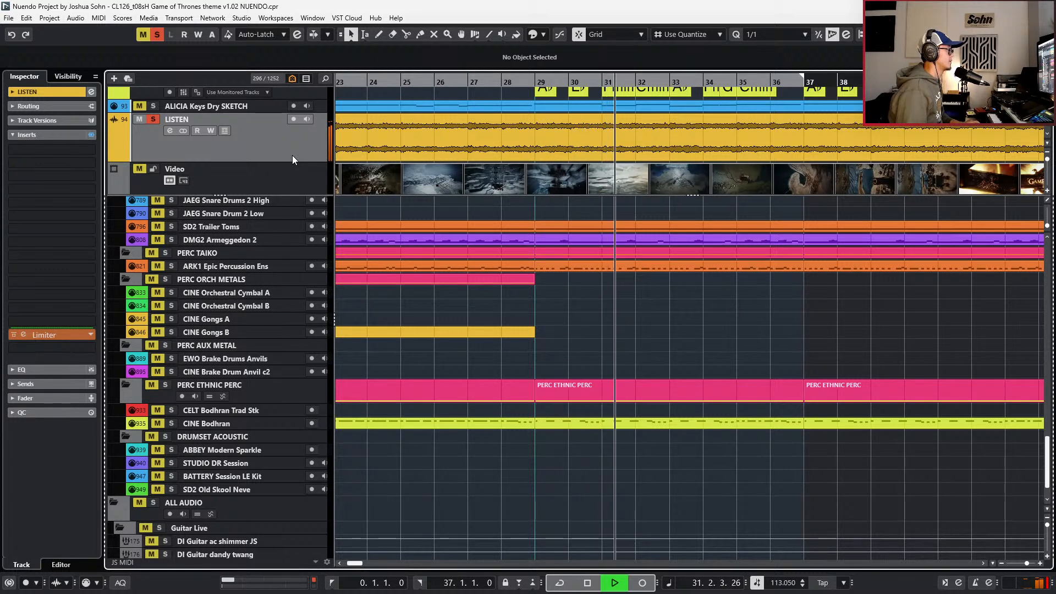
key("space")
key("s")
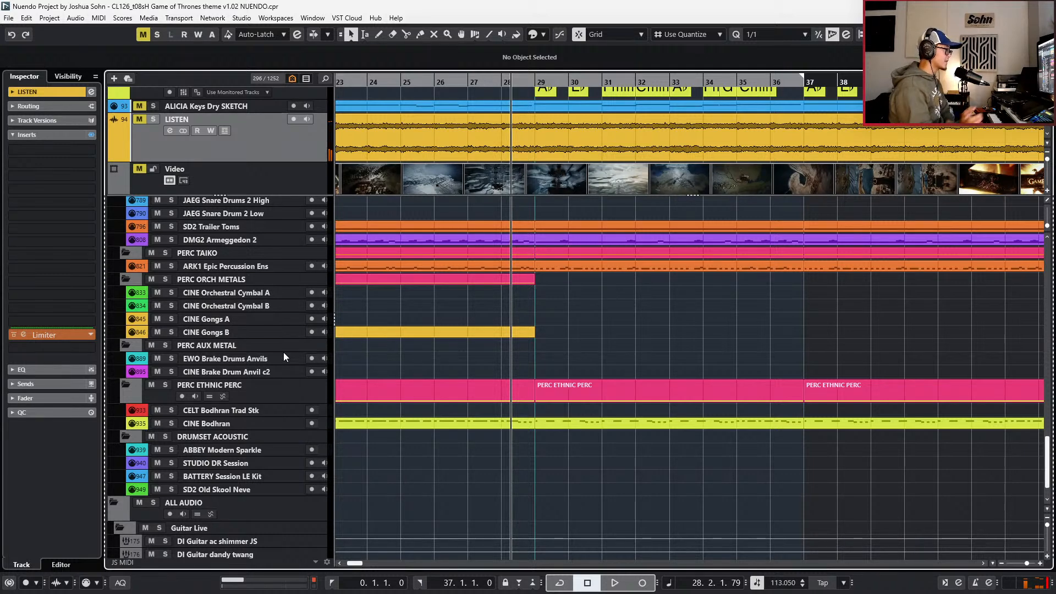
- Record an anvil MIDI part on the EWO Brake Drums Anvils track over bars 29–37
left_click(247, 323)
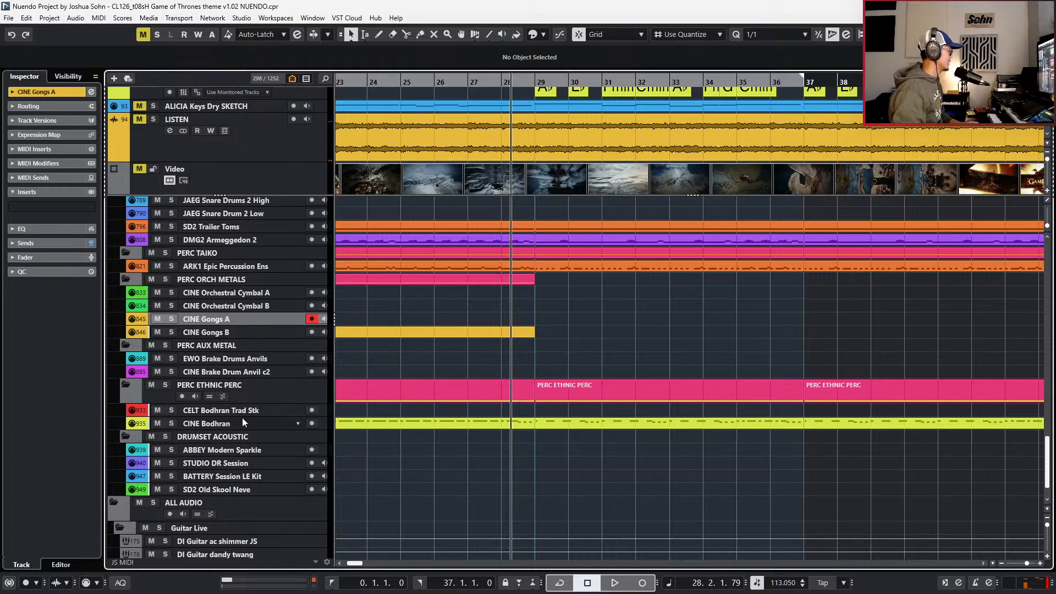
left_click(247, 360)
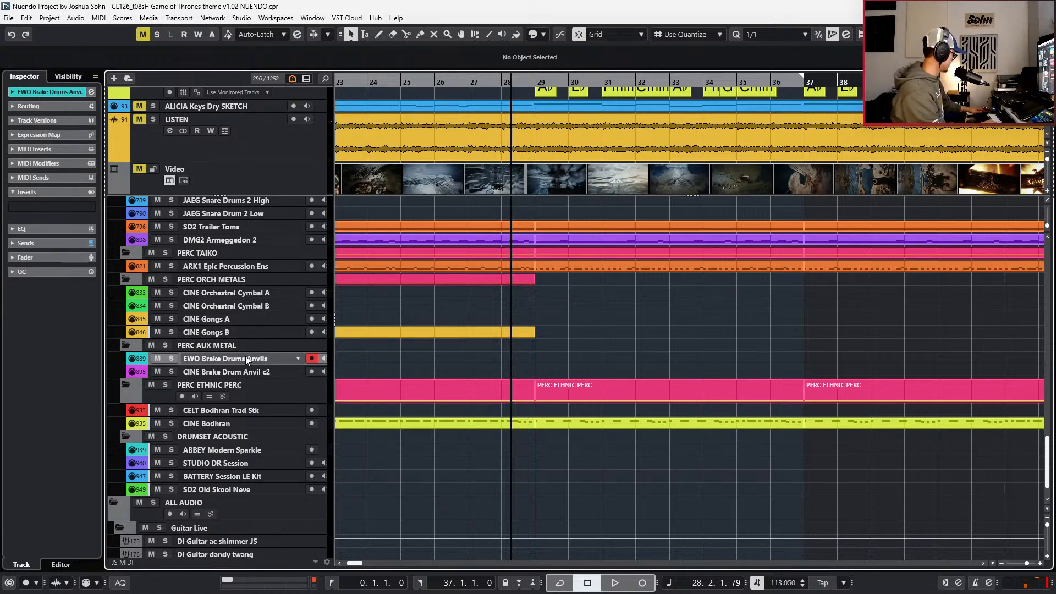
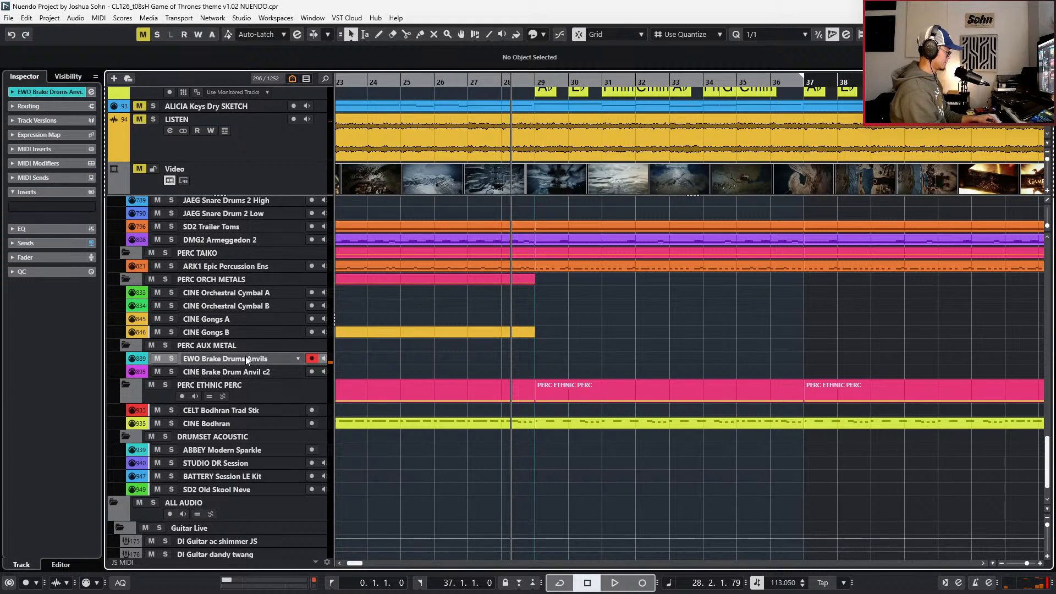
key("space")
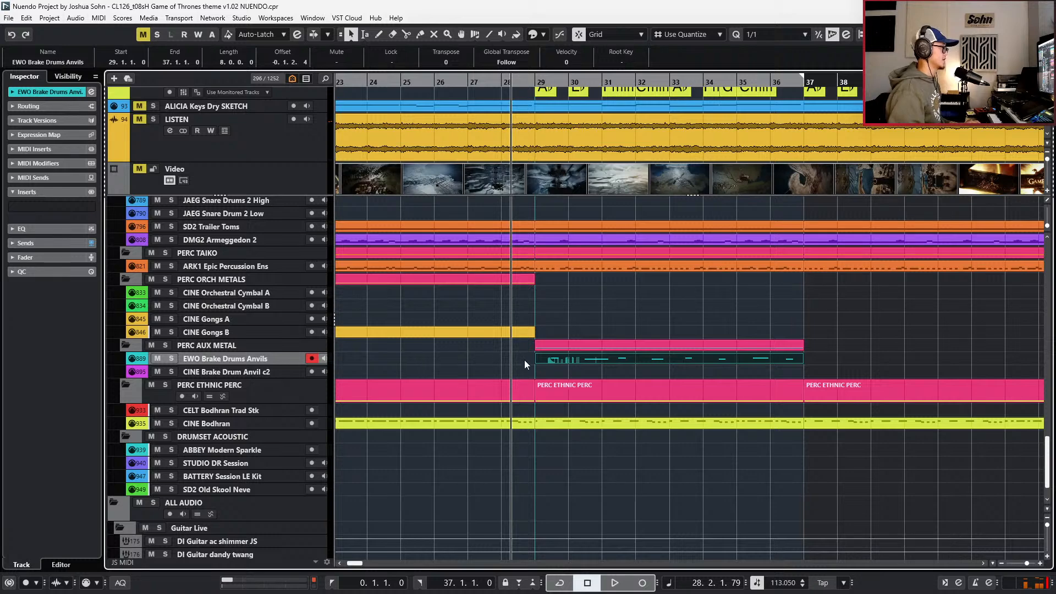
- Open the new EWO Brake Drums Anvils part, select all its notes and quantize them to 1/4
double_click(547, 359)
left_click_drag(538, 361, 784, 432)
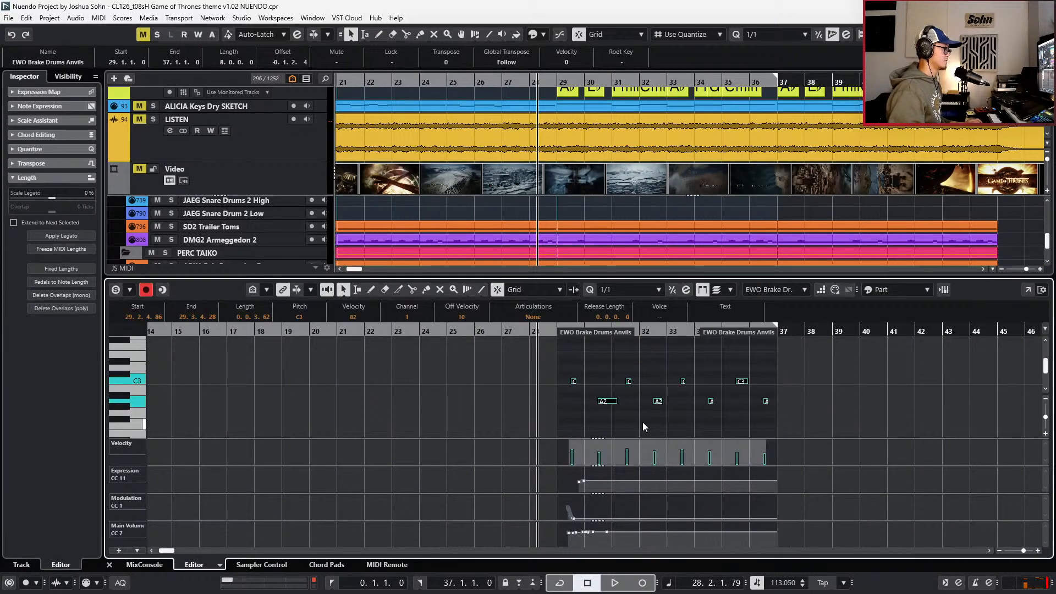
scroll(682, 380, "up", 3)
key("q")
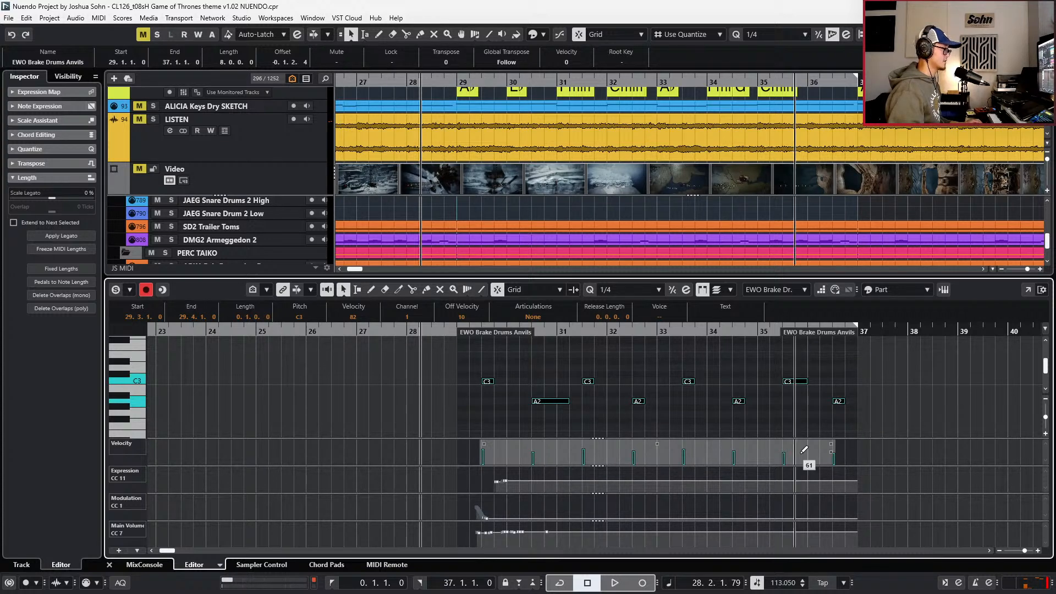
- Lower the velocity of all anvil notes, with the first at 75, and set every note's length to 0.2.0.0
left_click_drag(831, 452, 831, 491)
left_click_drag(818, 448, 818, 439)
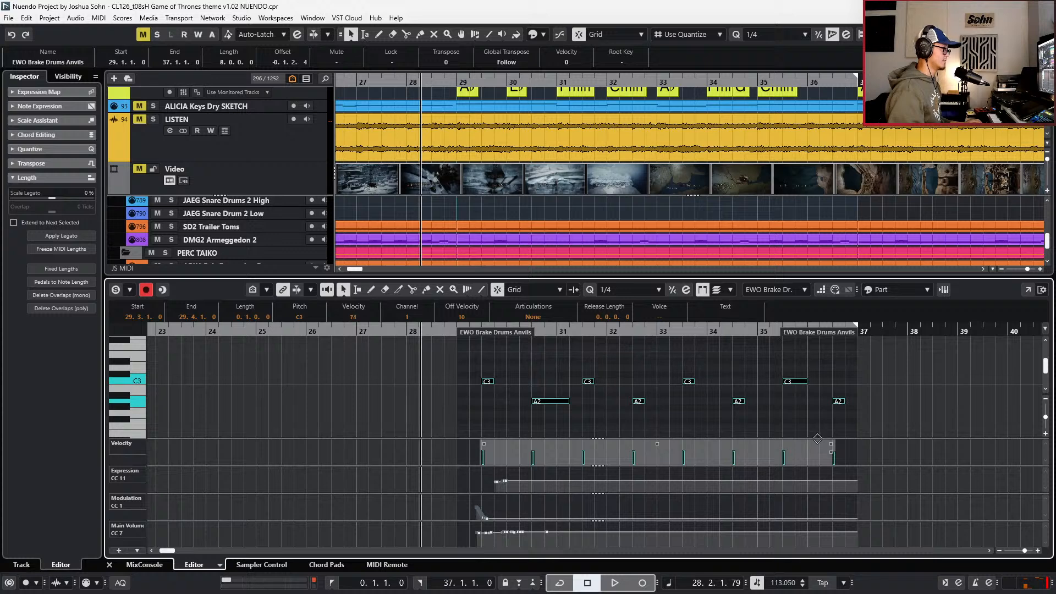
key("space")
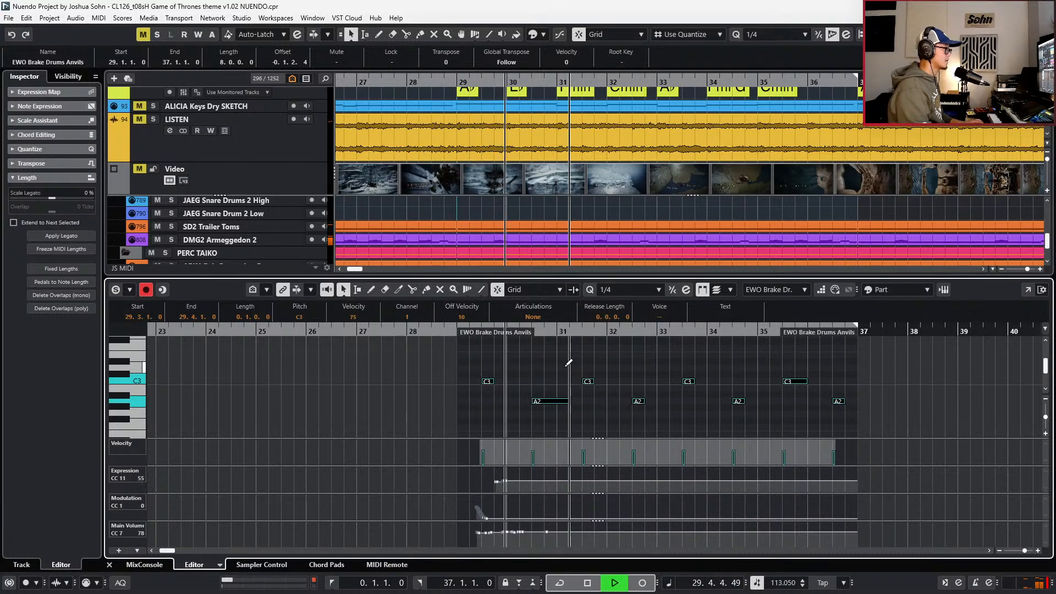
left_click_drag(568, 363, 566, 365)
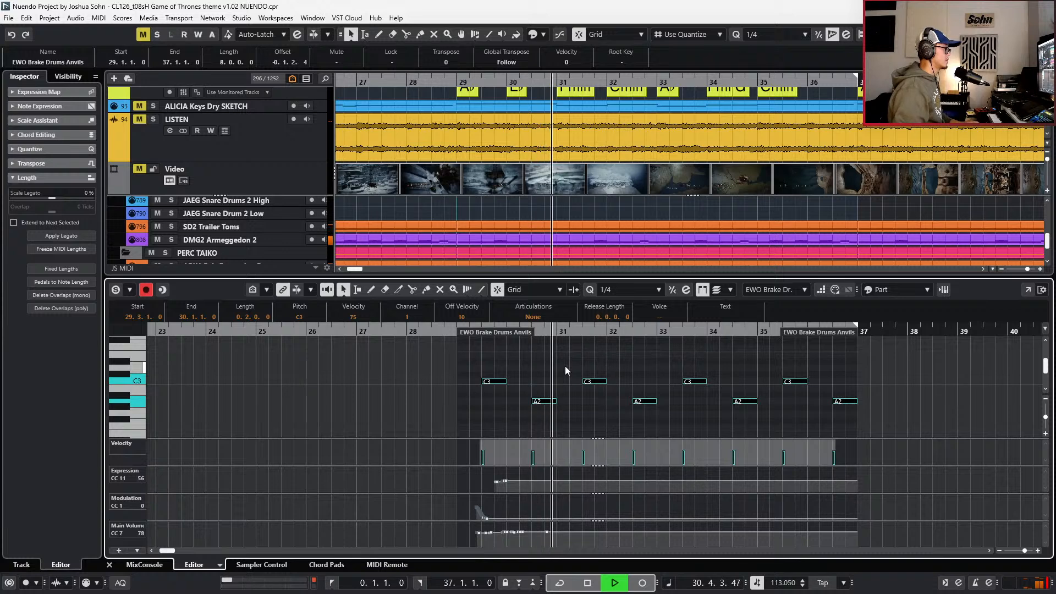
- Move the early Expression (CC 11) points of the anvil part back to the start of bar 29
left_click(499, 481)
left_click_drag(504, 481, 467, 479)
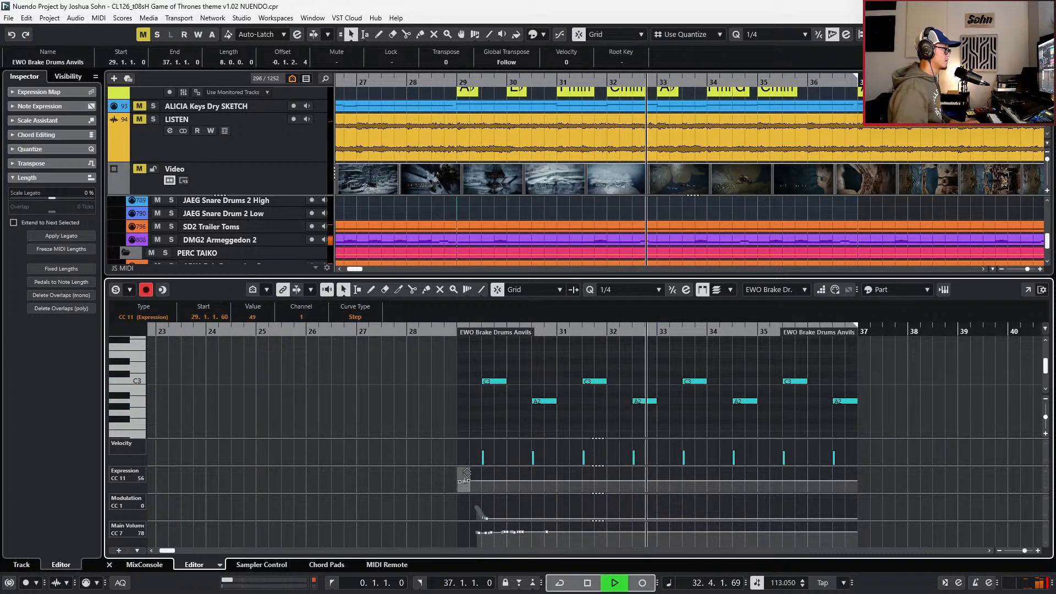
- Select the C3 anvil notes in the EWO Brake Drums Anvils part, raise their velocity to 83 and audition them
left_click_drag(461, 339, 812, 379)
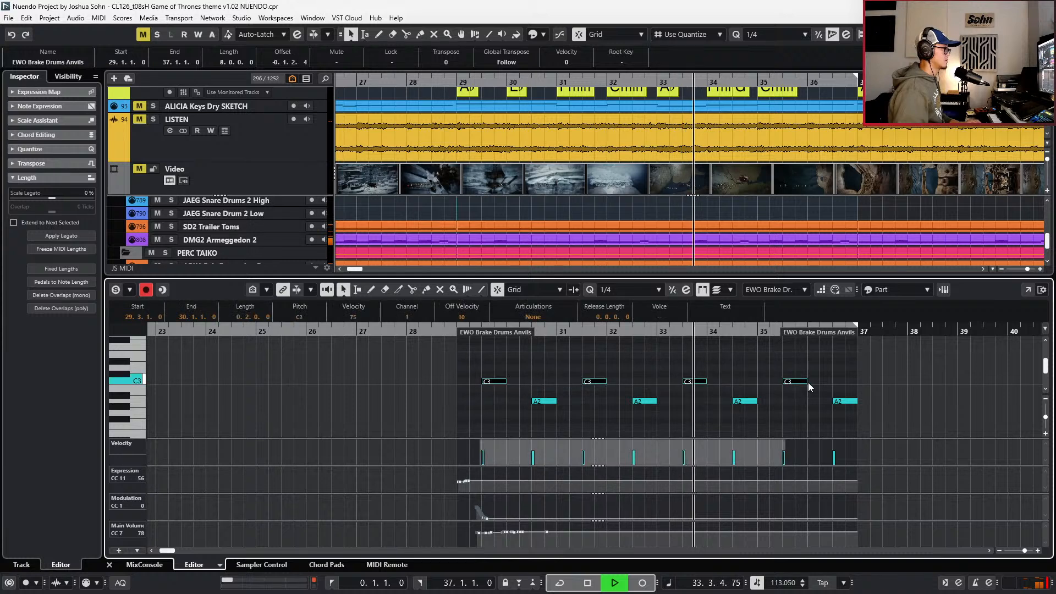
key("space")
key("l")
left_click(808, 383)
key("space")
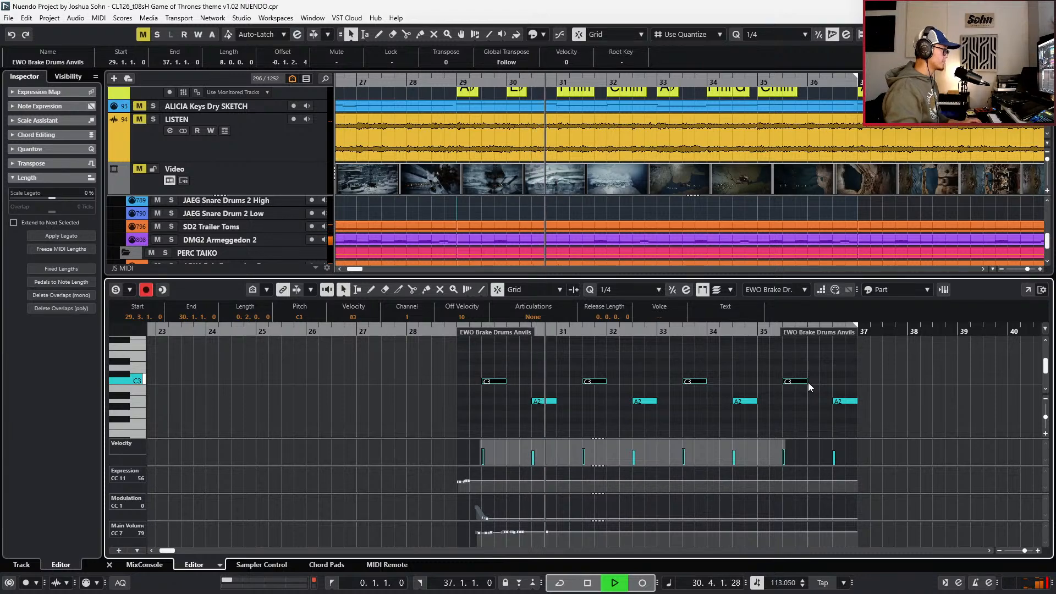
key("space")
left_click_drag(626, 389, 837, 393)
key("space")
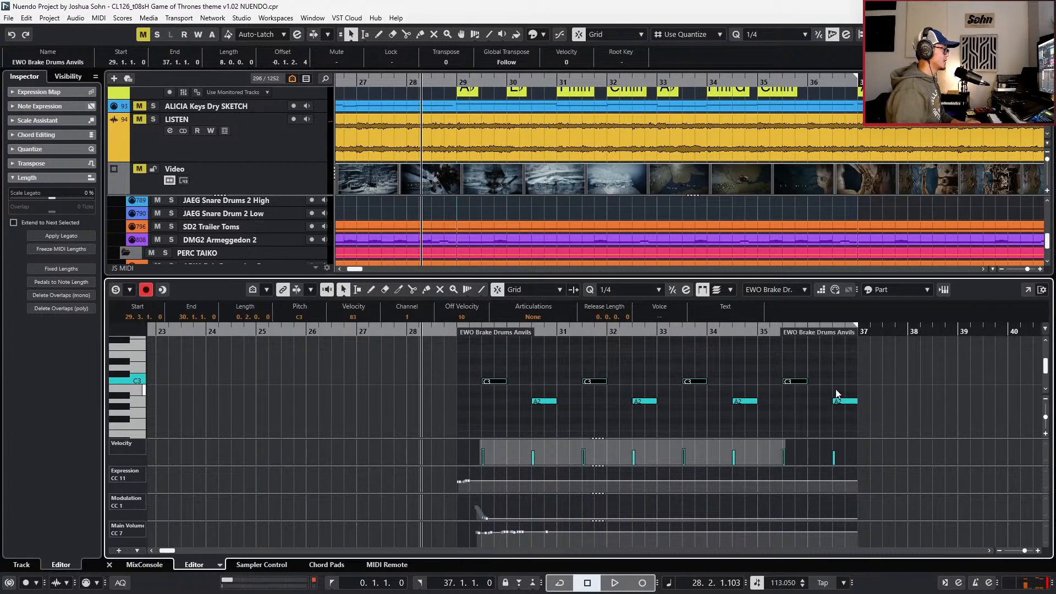
- Open the Dense Metal channel settings from the EWO Brake Drums Anvils track and raise the VERB08-PERC send to -15.3
key("Return")
key("e")
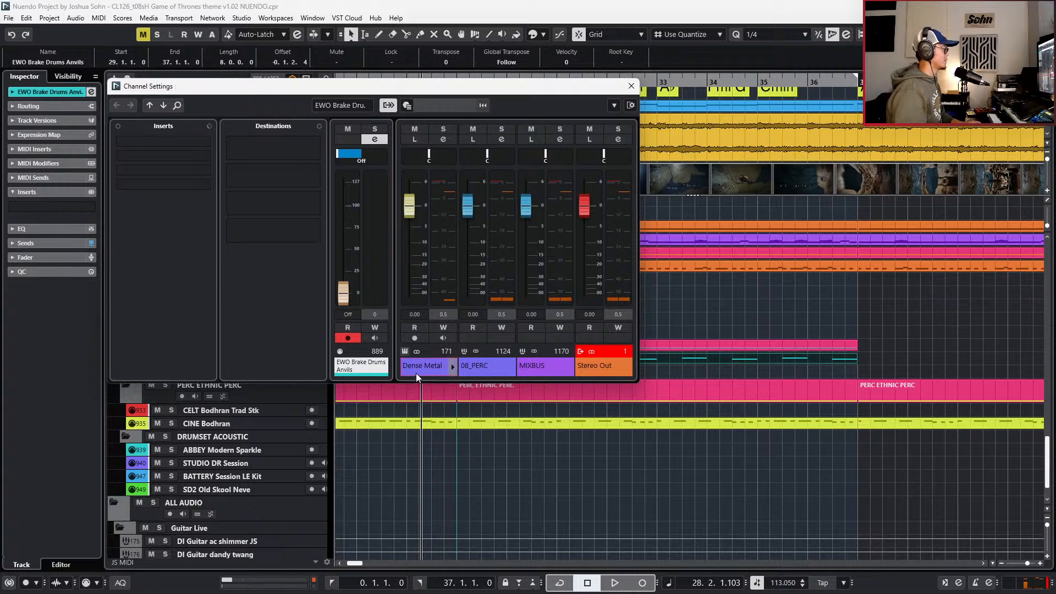
left_click(416, 369)
left_click_drag(590, 156, 641, 157)
- Cut the Dense Metal EQ during playback: band 4 by 2.6 dB at 5264 Hz and band 2 by 2.2 dB at 3857 Hz
left_click(490, 219)
left_click_drag(476, 224, 472, 225)
key("space")
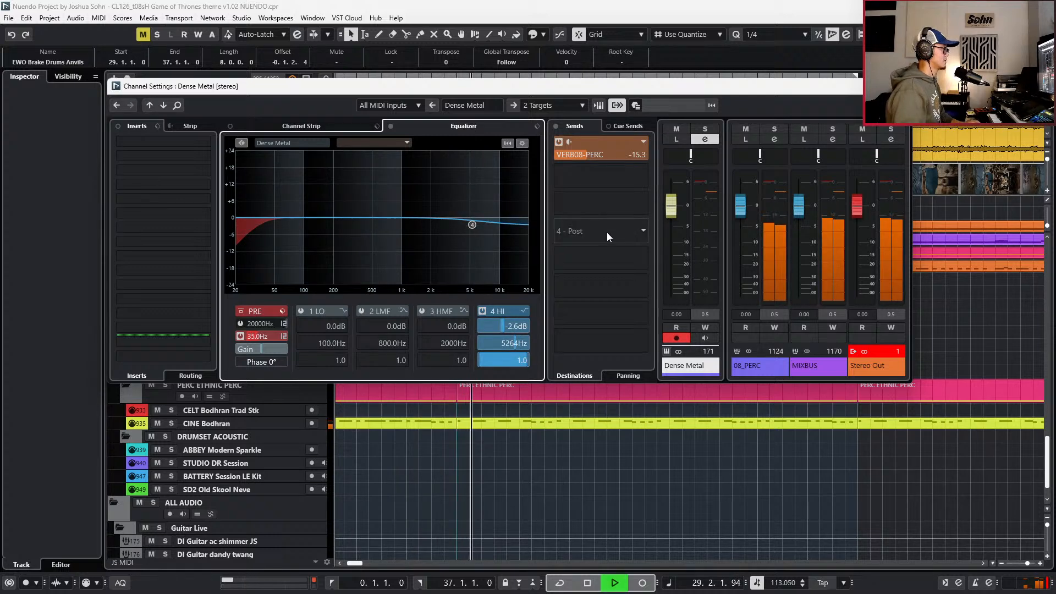
left_click(461, 229)
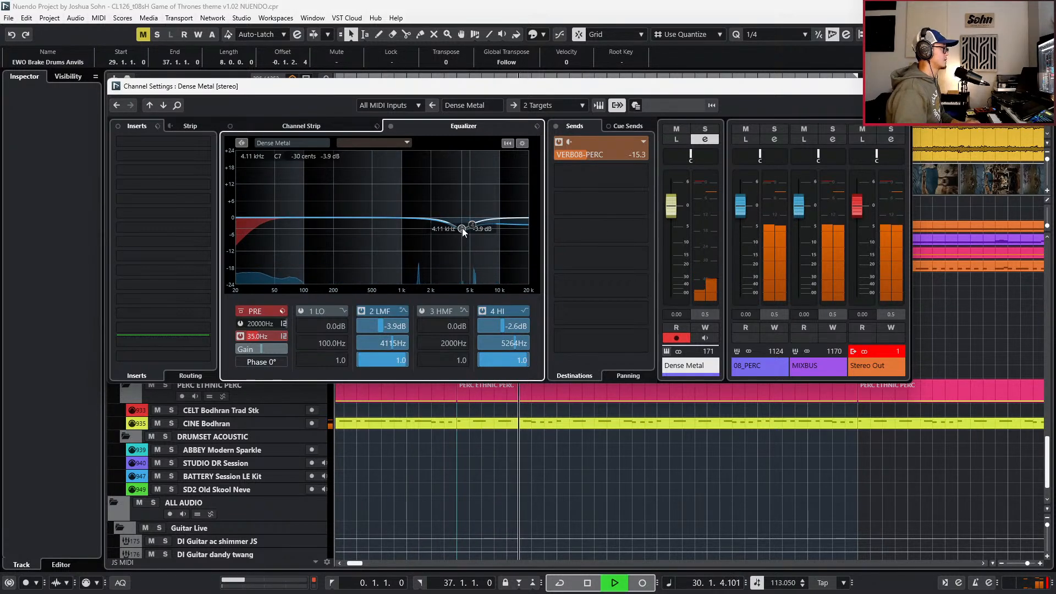
left_click_drag(462, 228, 459, 224)
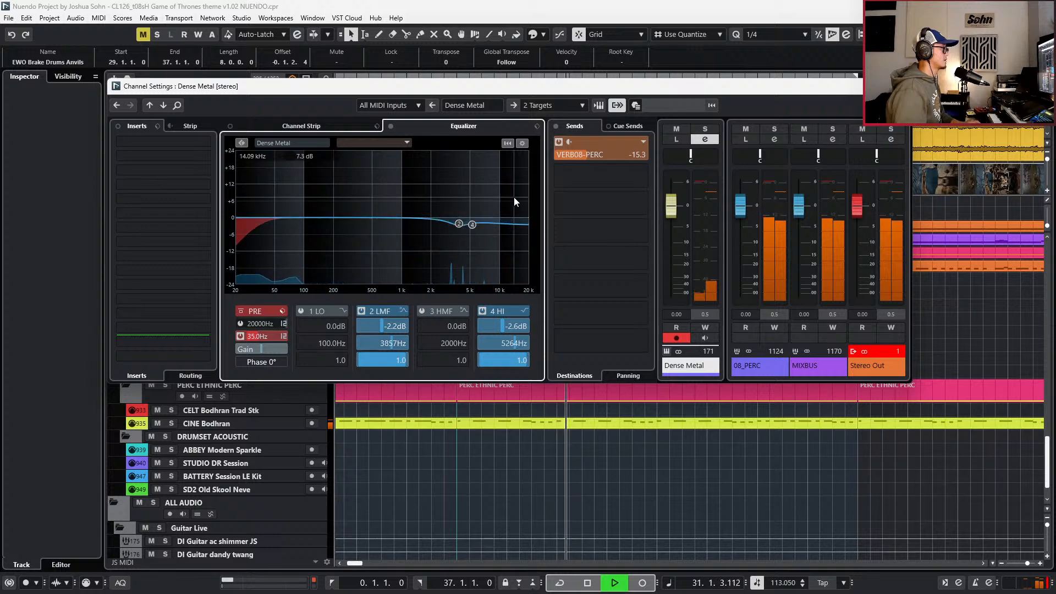
- Raise Dense Metal's VERB08-PERC send to -13.5, close the channel settings and stop playback
left_click_drag(594, 154, 623, 153)
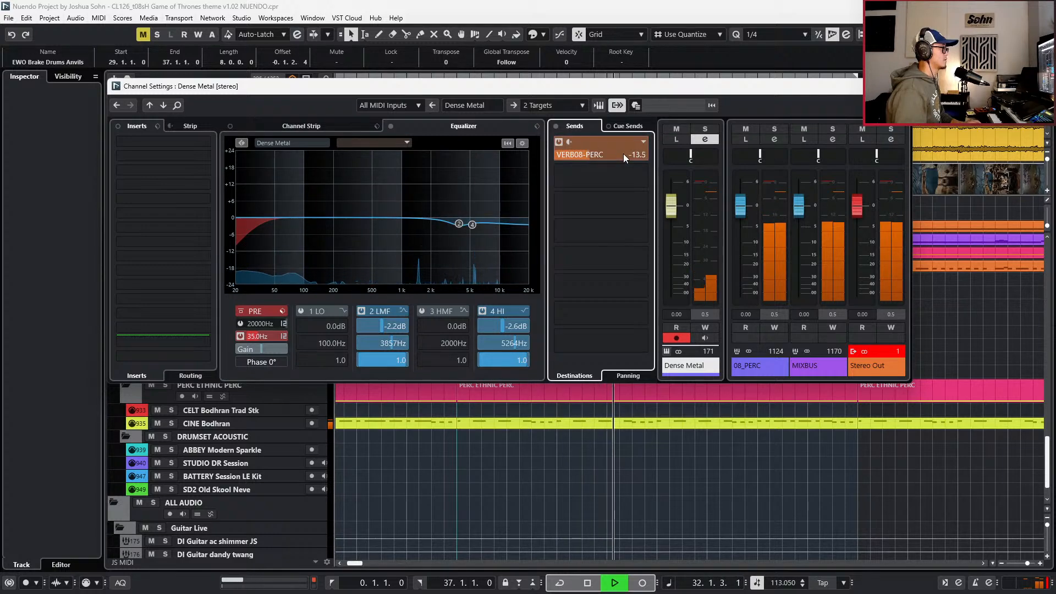
left_click(901, 86)
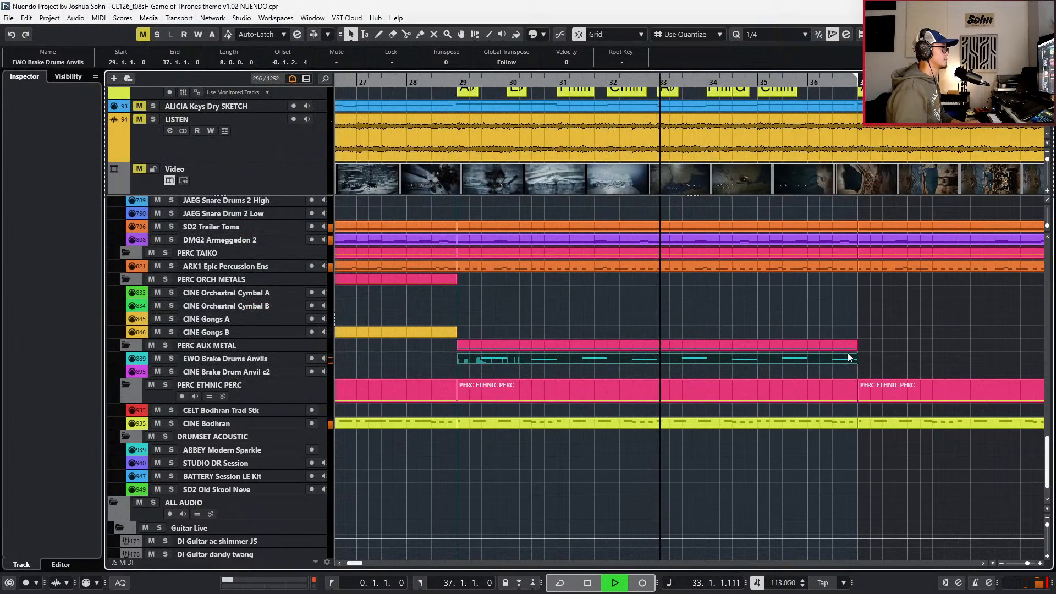
scroll(850, 359, "down", 1)
key("space")
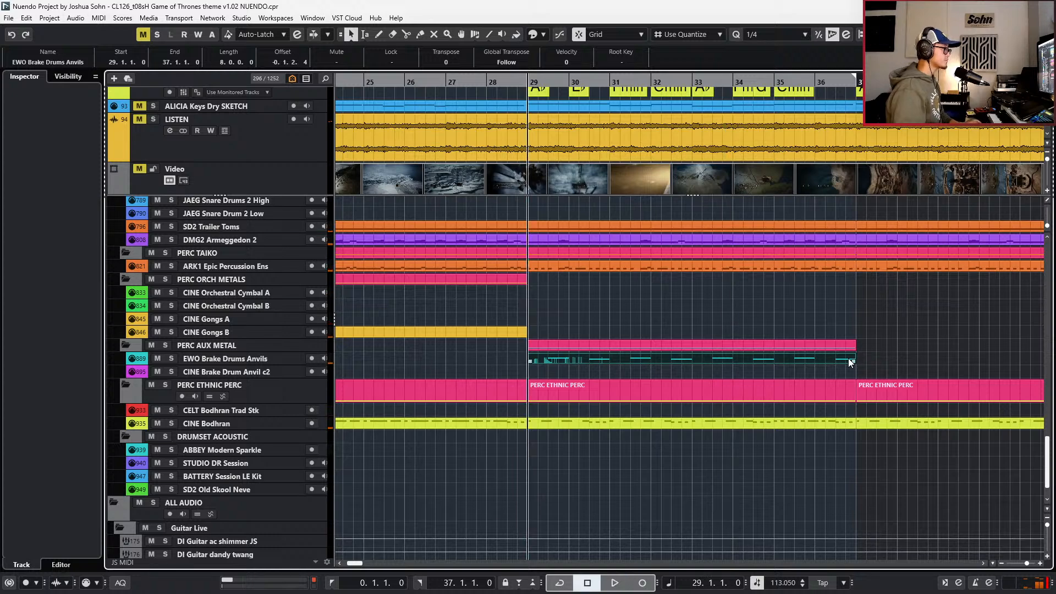
- Solo the LISTEN reference track, play it from bar 28 into bar 29, and release the solo
scroll(849, 362, "down", 2)
key("KP_Subtract")
scroll(807, 349, "right", 2)
key("KP_Add")
key("KP_Add")
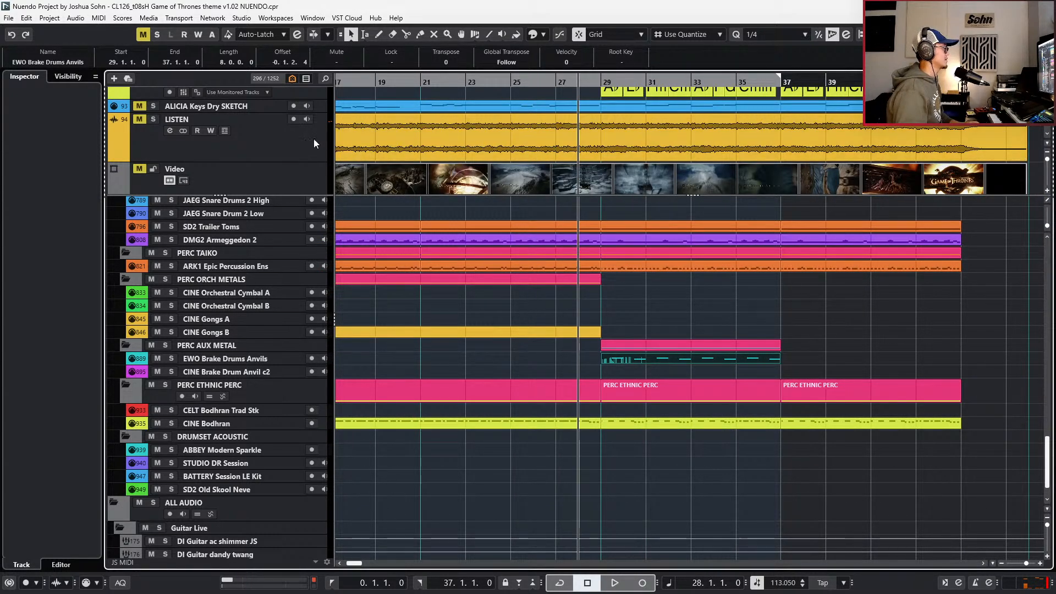
left_click(314, 143)
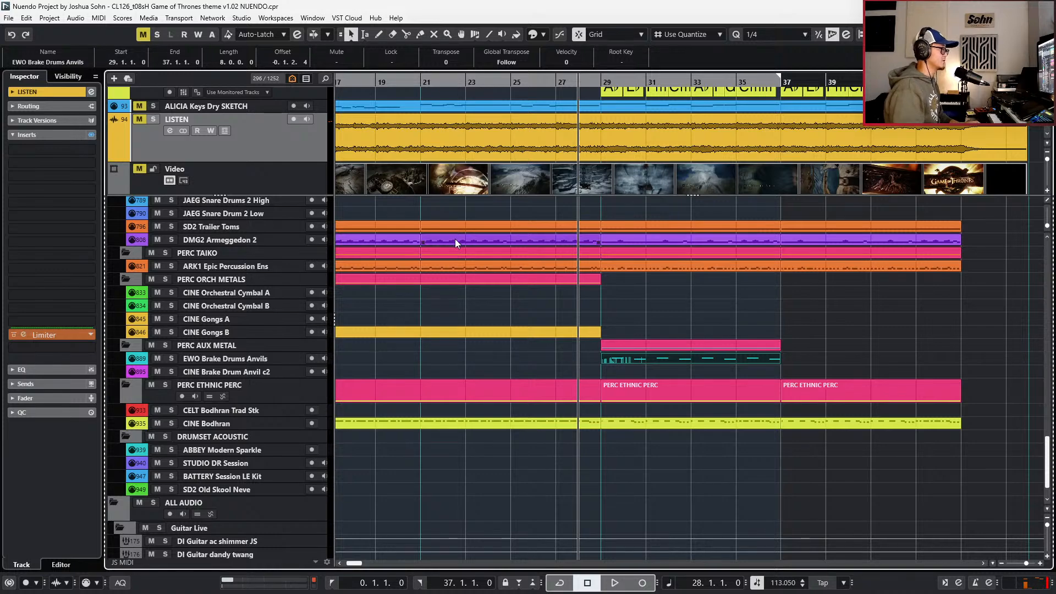
key("s")
key("space")
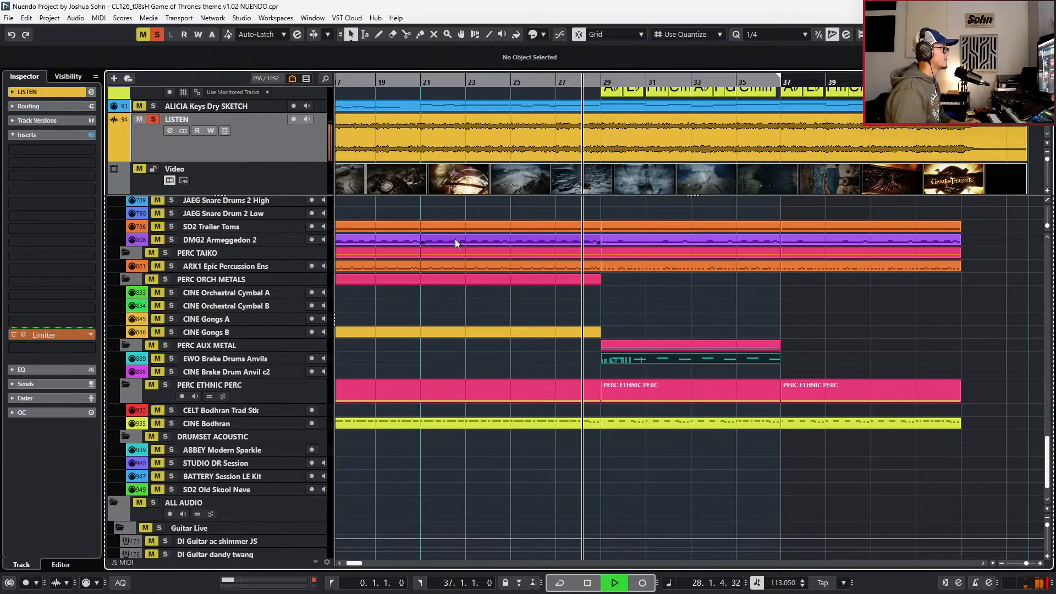
key("h")
key("h")
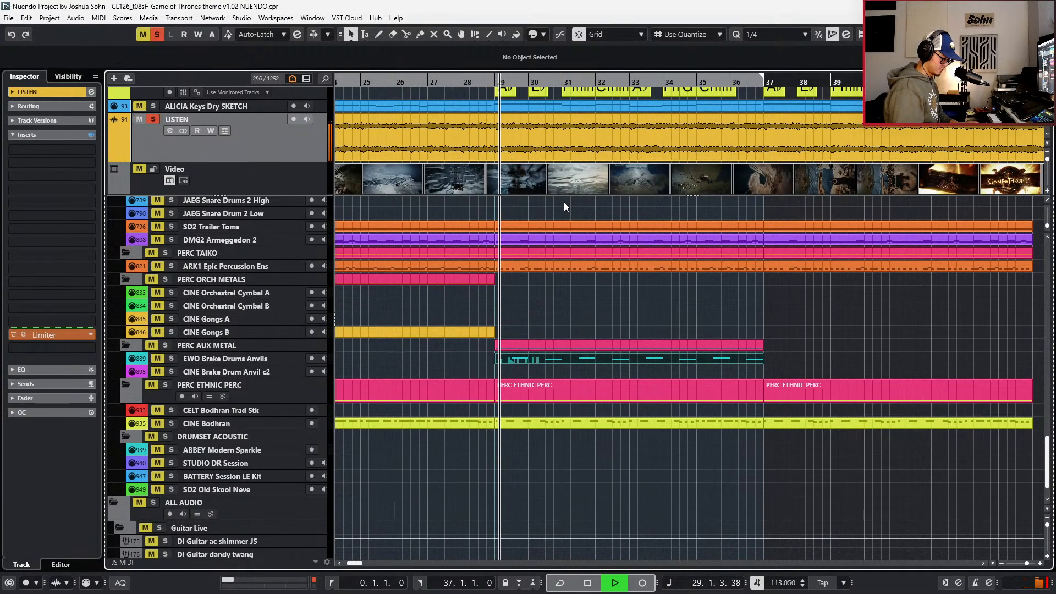
key("space")
key("s")
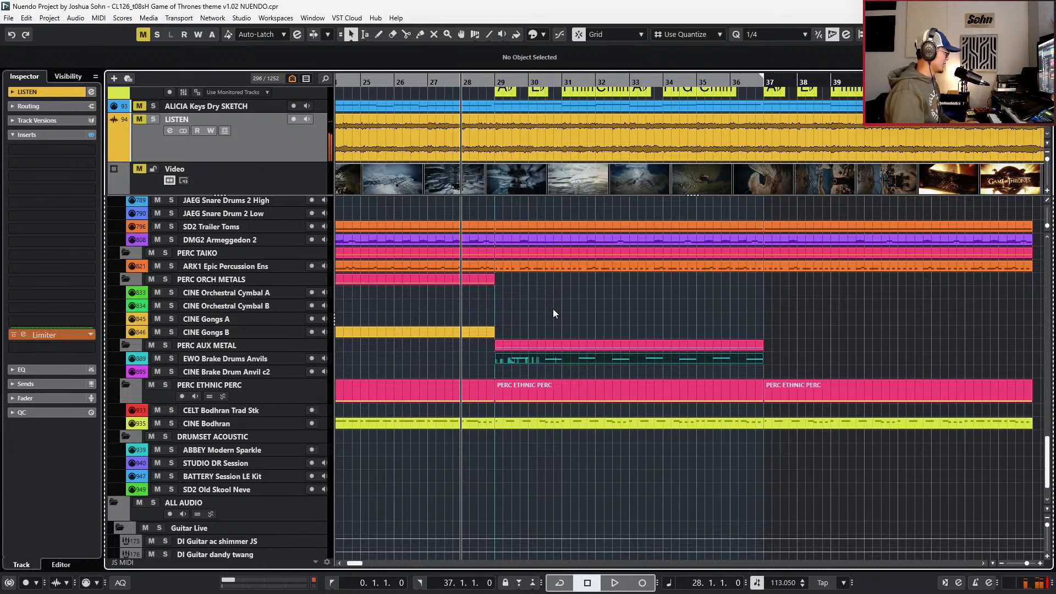
- Record a gong hit on the CINE Gongs A track over bars 28–30 and play it back
left_click(240, 358)
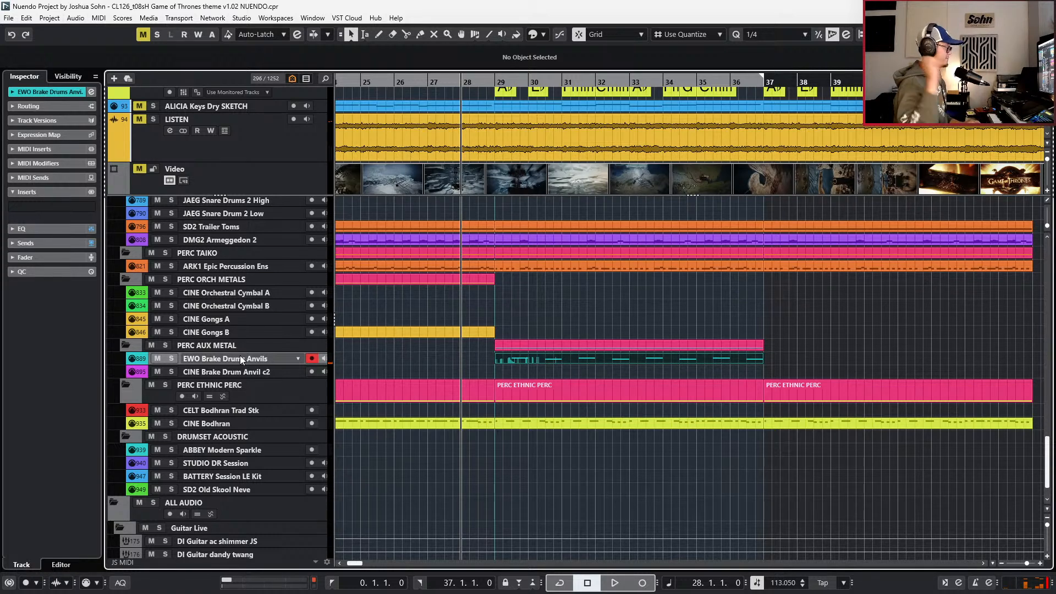
left_click(243, 306)
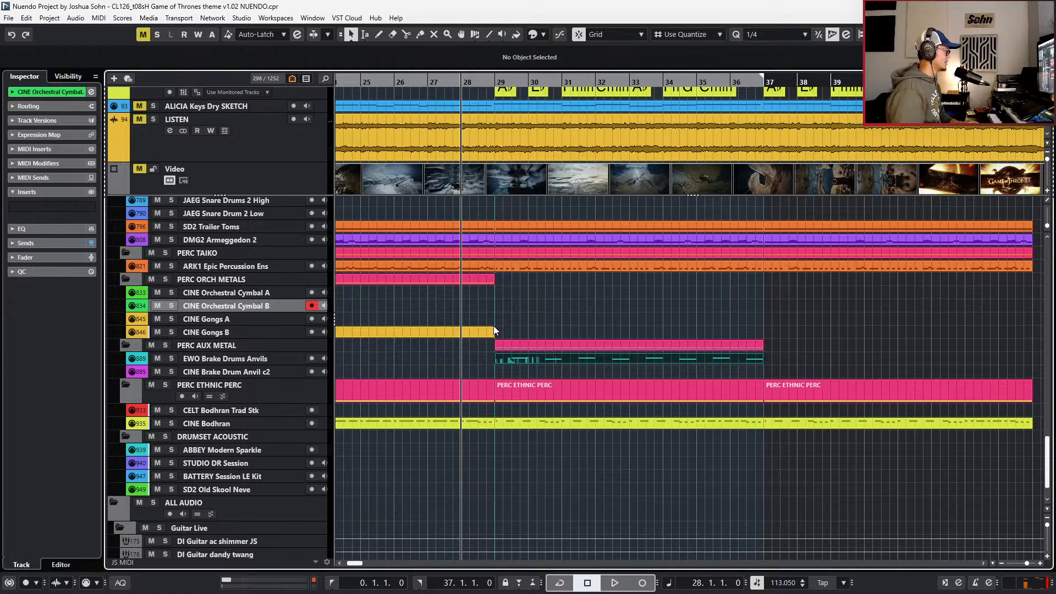
left_click(234, 320)
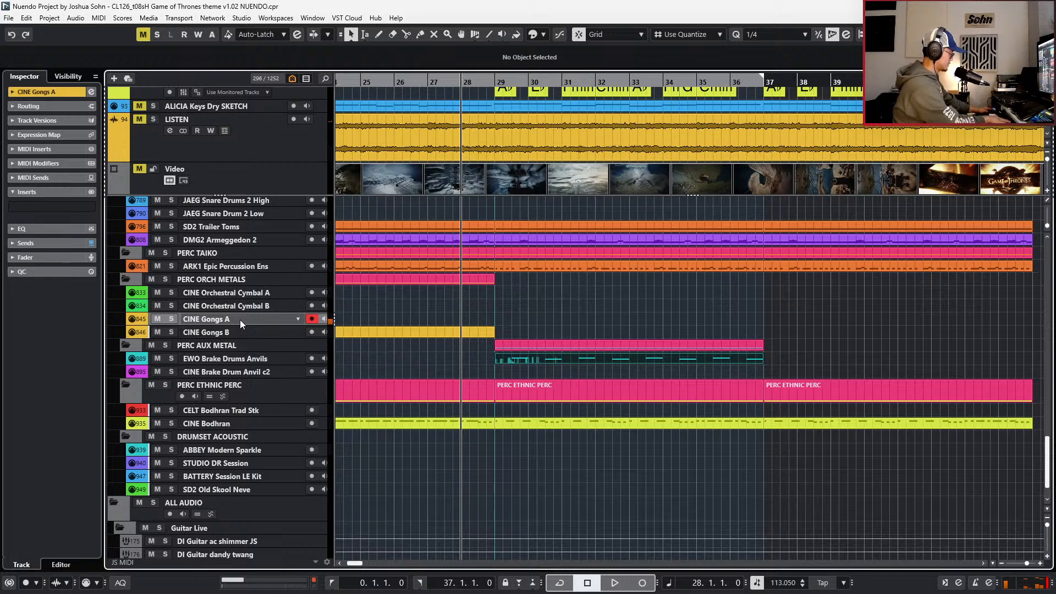
key("KP_Multiply")
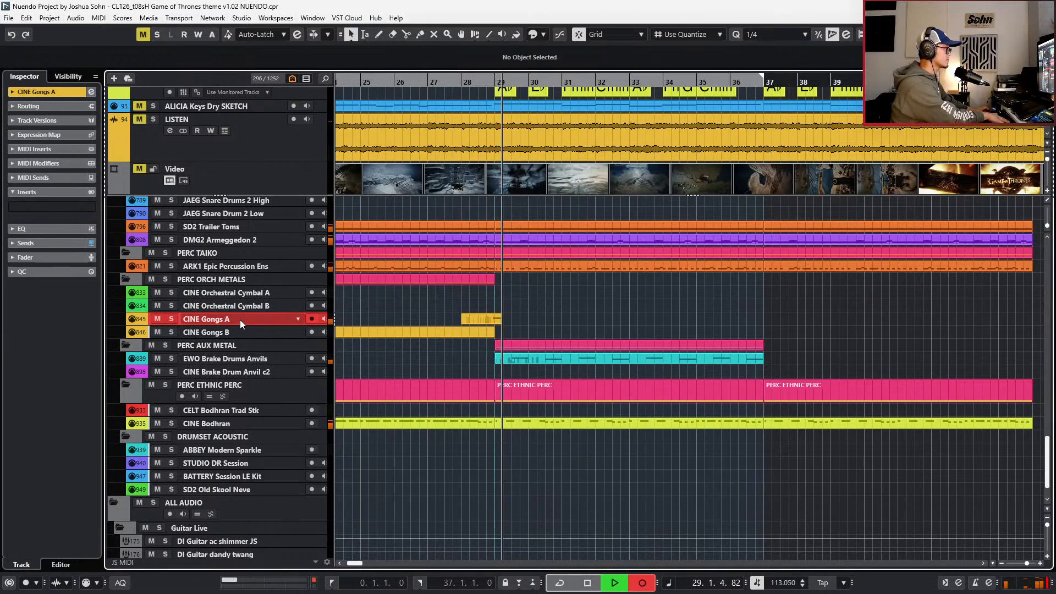
key("space")
key("space")
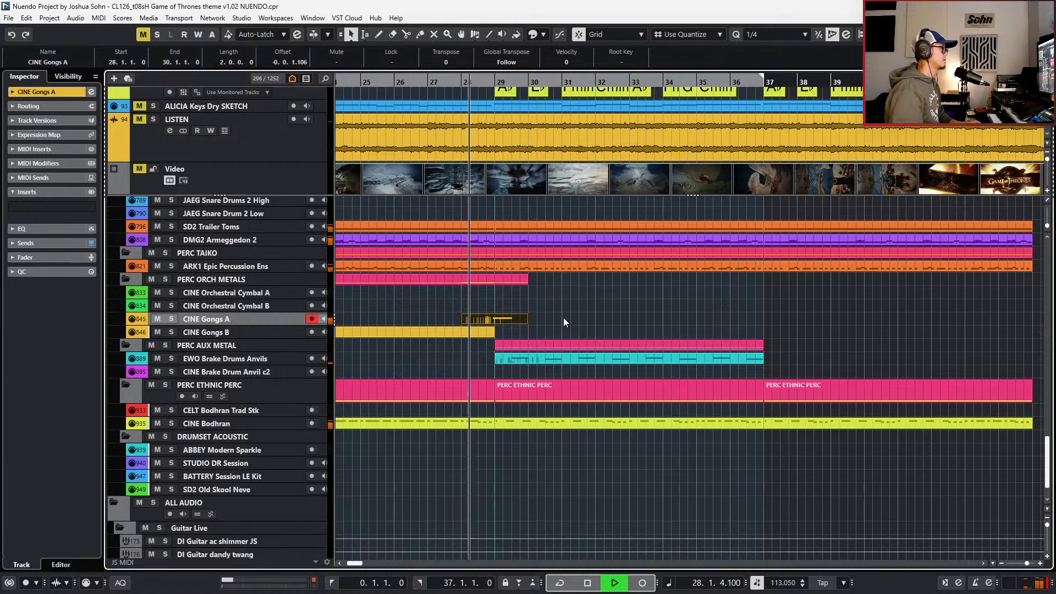
key("h")
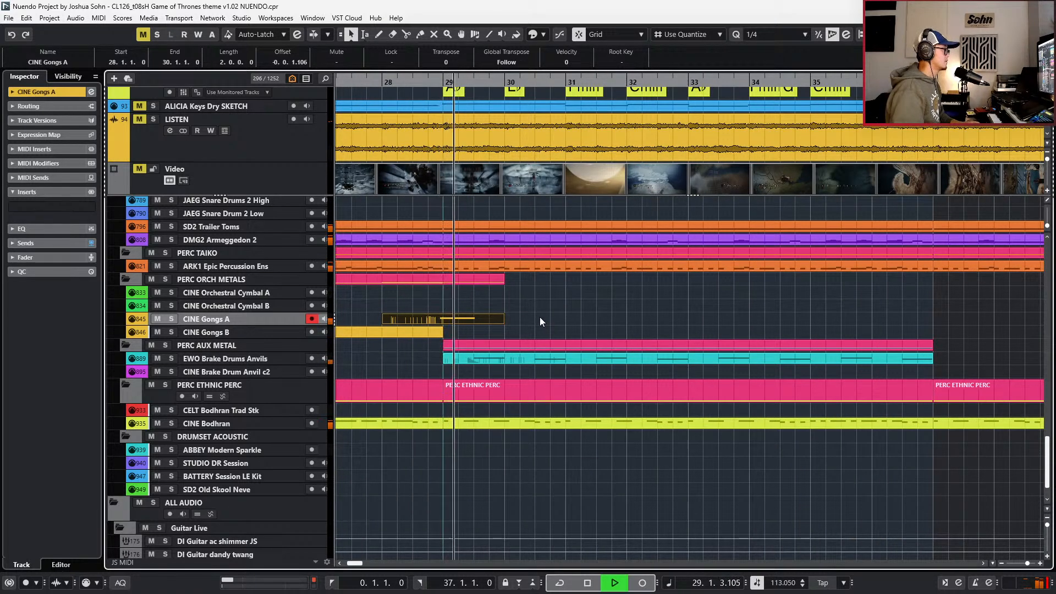
key("space")
- Open the CINE Gongs A part, set quantize to 1/16 and shift the F#2 note's start to 28.4.3.52 while auditioning it
double_click(456, 318)
key("h")
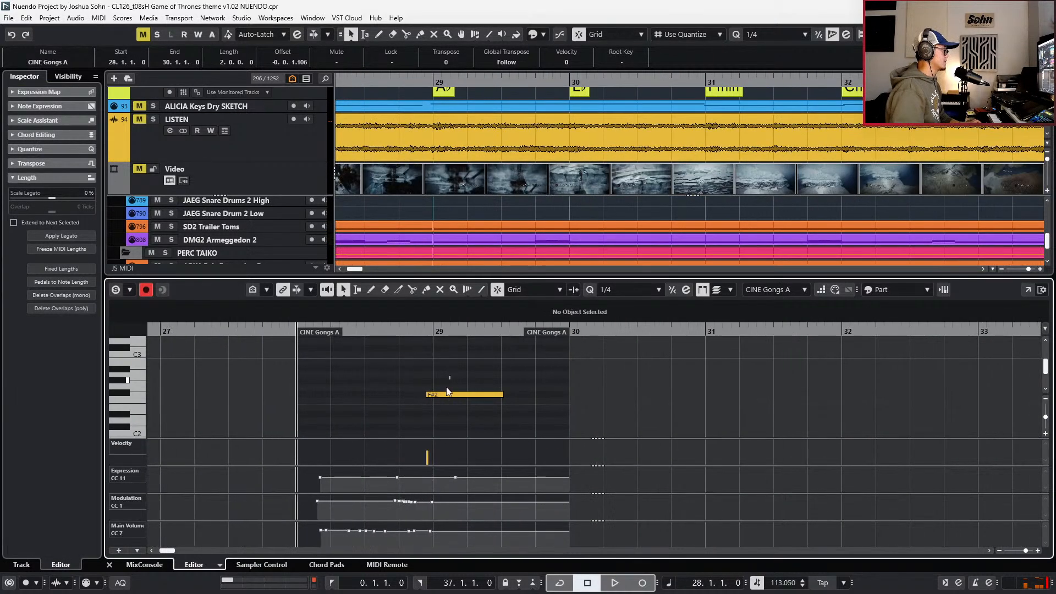
left_click(447, 394)
key("space")
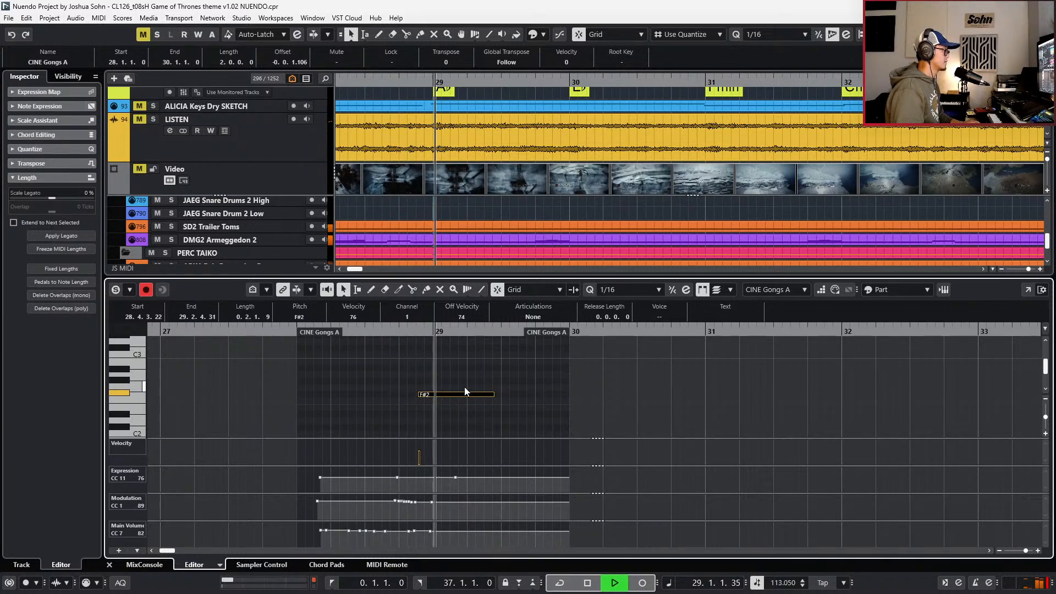
key("space")
left_click_drag(465, 387, 465, 388)
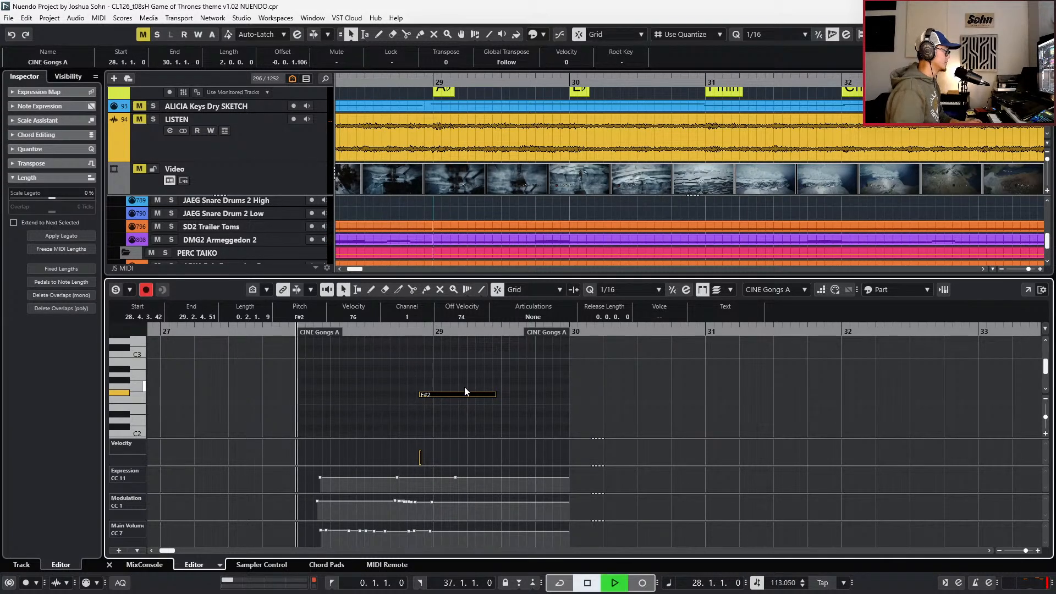
key("space")
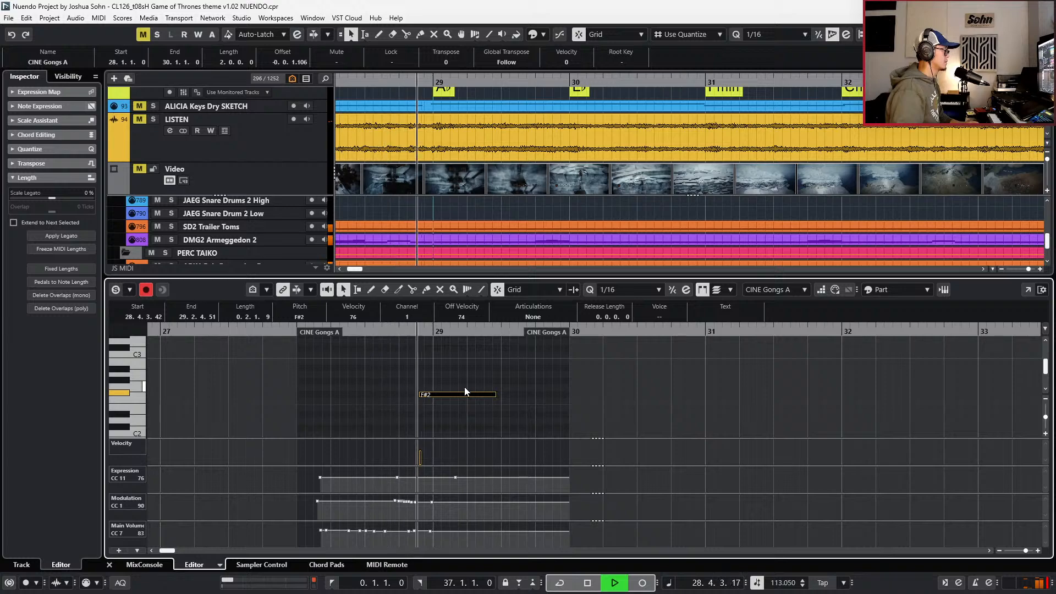
left_click_drag(464, 393, 465, 392)
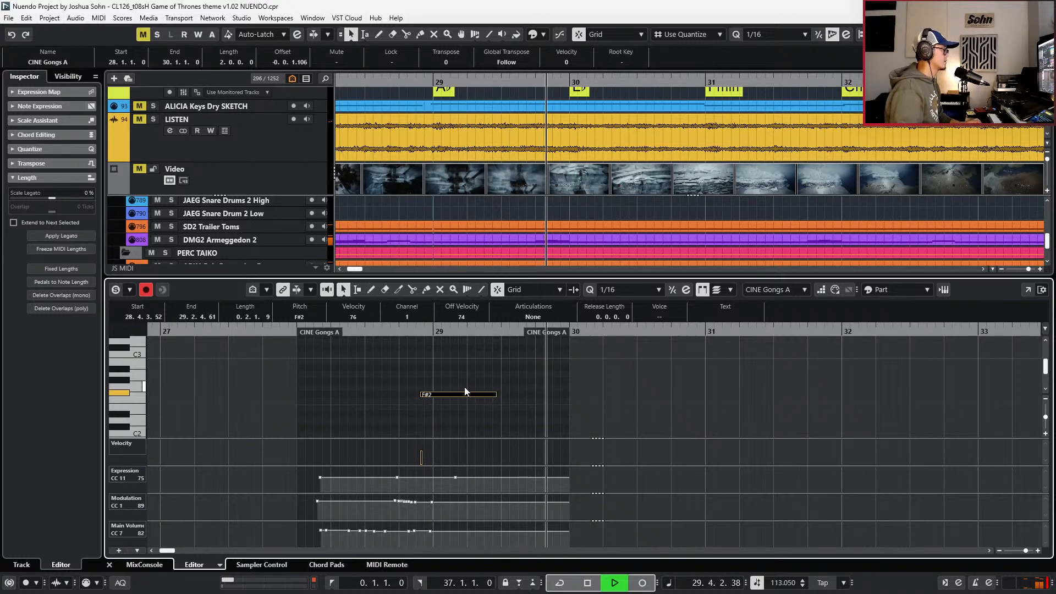
- Close the part editor and extend the CINE Gongs A part to span from 0.1.1.1 to bar 37
key("ctrl+e")
key("g")
left_click(576, 319)
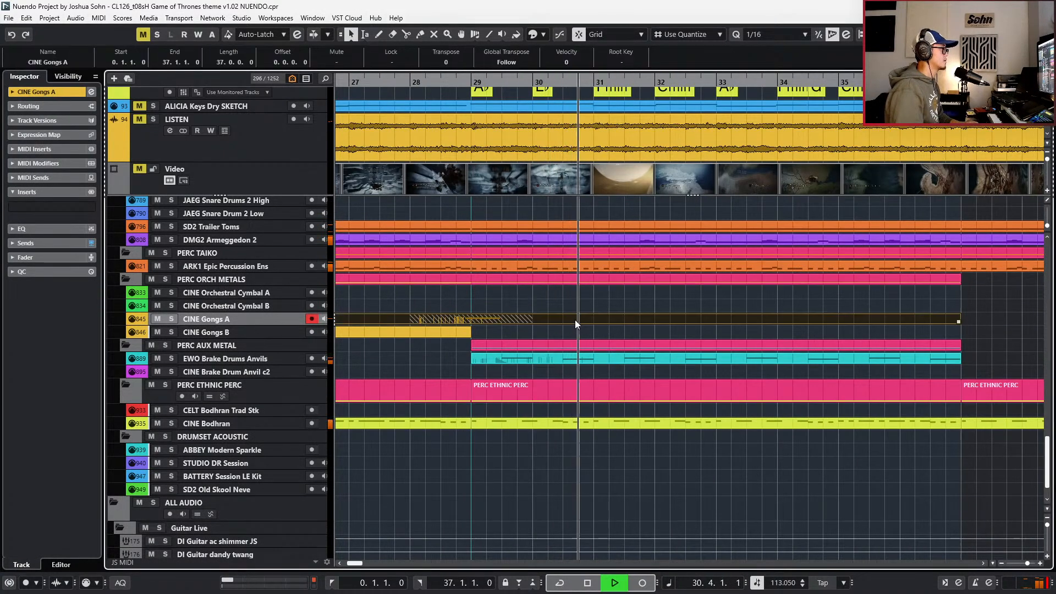
left_click(588, 333)
key("g")
key("space")
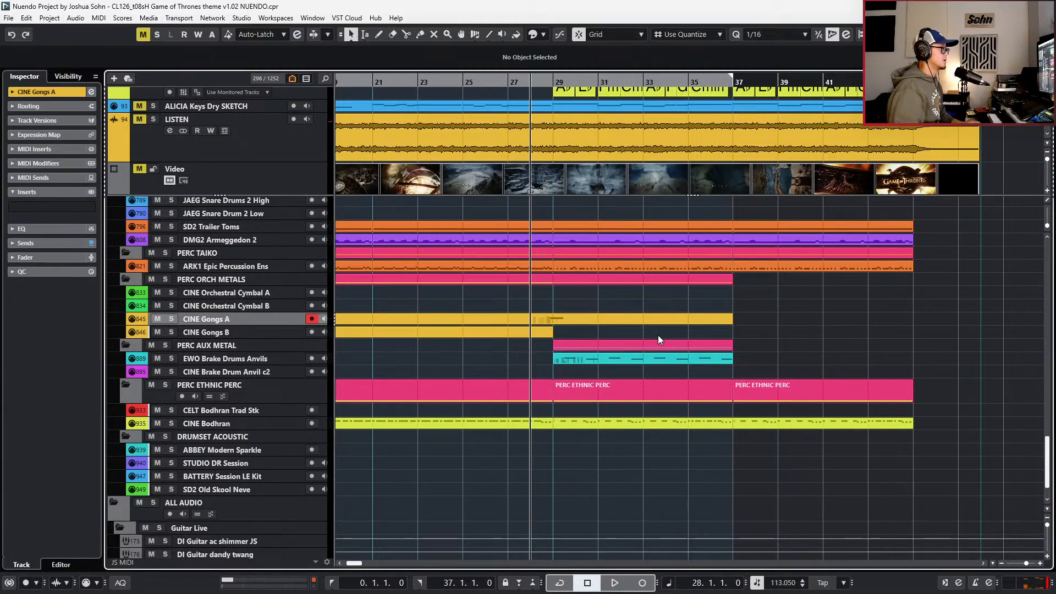
- Duplicate the EWO Brake Drums Anvils part from bars 29–37 into bars 37–45
left_click(657, 358)
key("ctrl+d")
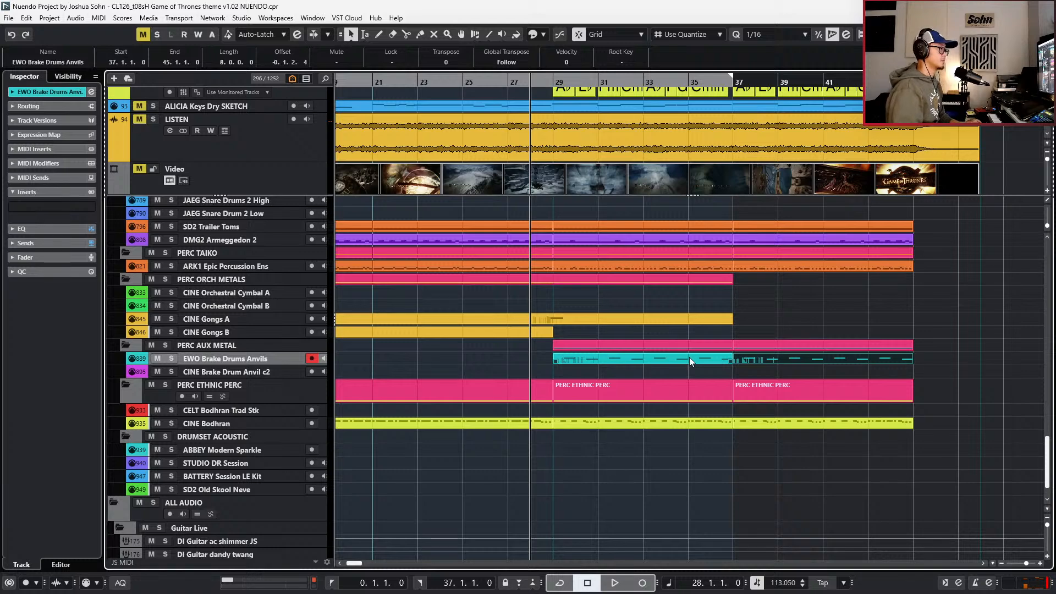
scroll(689, 357, "down", 2)
scroll(689, 357, "up", 4)
scroll(689, 358, "up", 2)
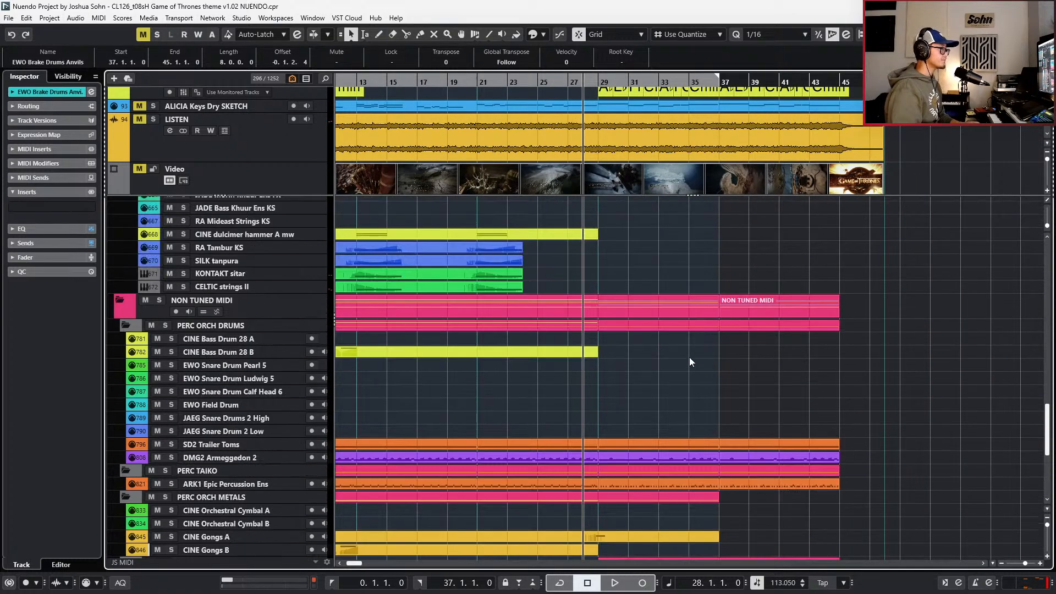
- Solo the LISTEN reference track and audition the transition into bar 37, replaying it from bar 34
key("shift+KP_Add")
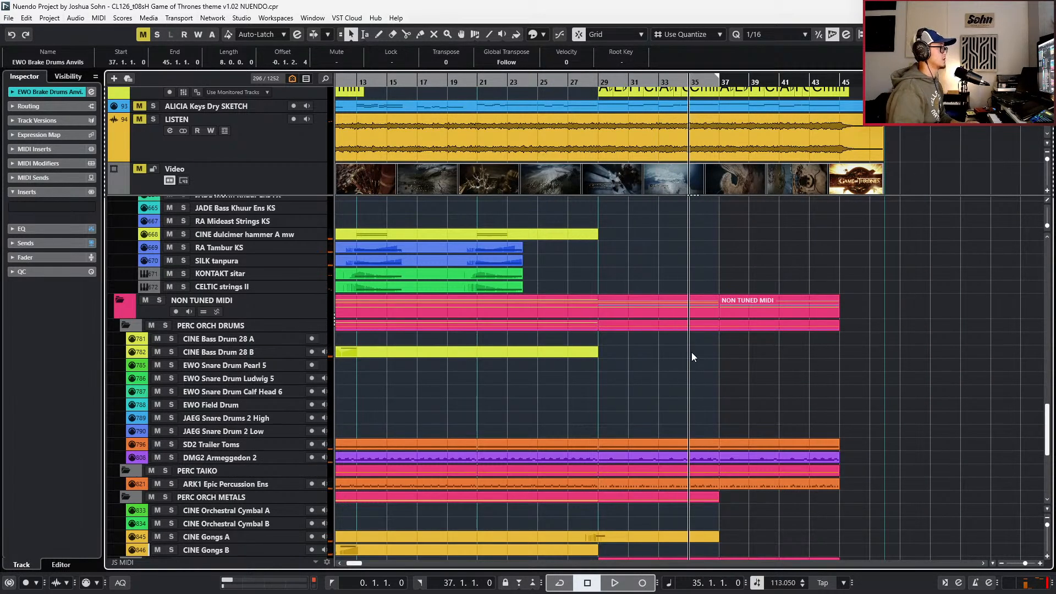
left_click(294, 132)
key("s")
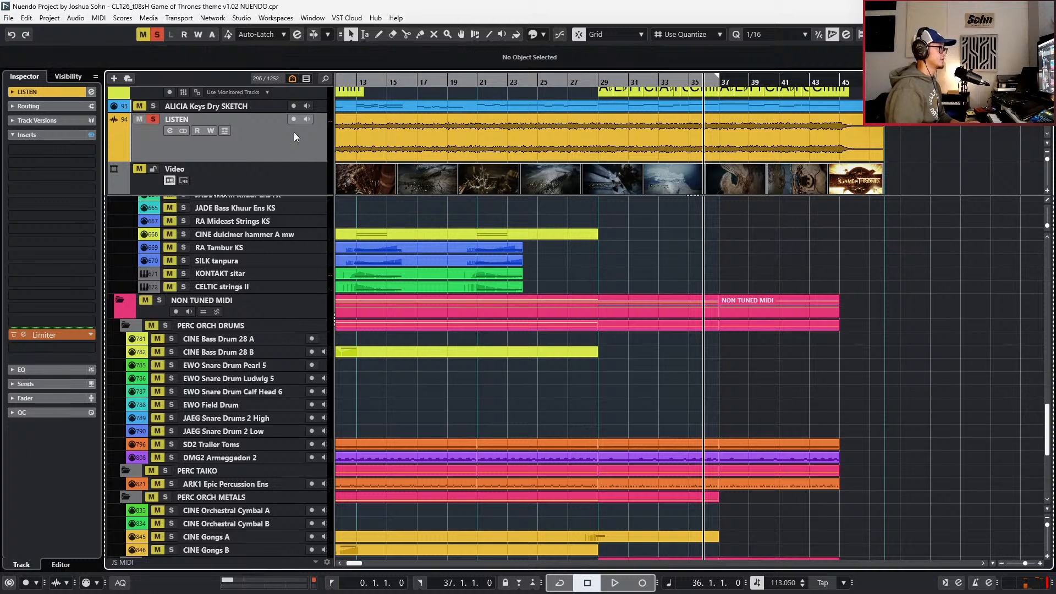
key("space")
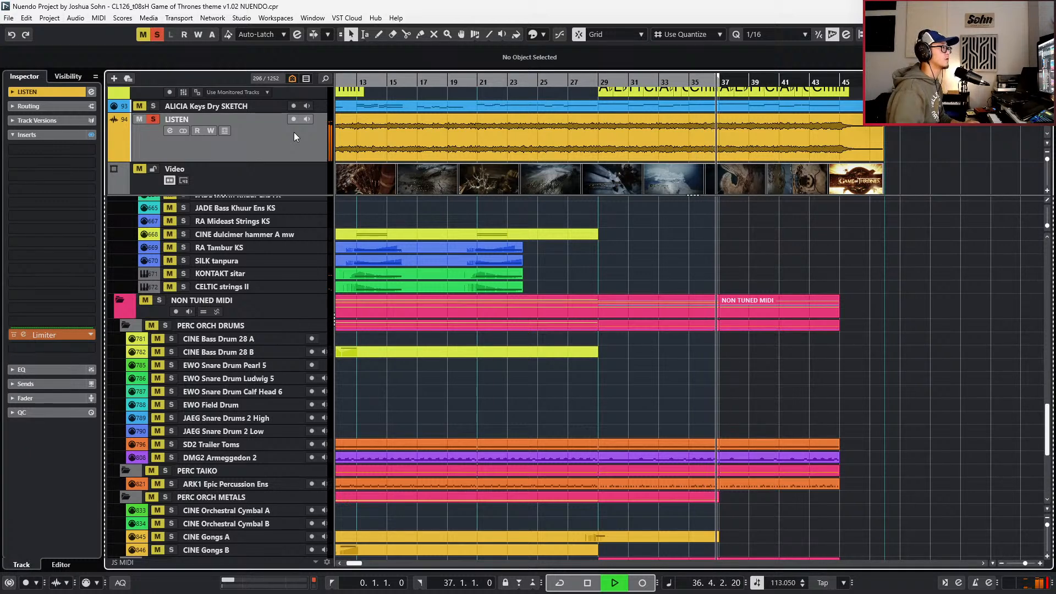
key("space")
key("shift+KP_Subtract")
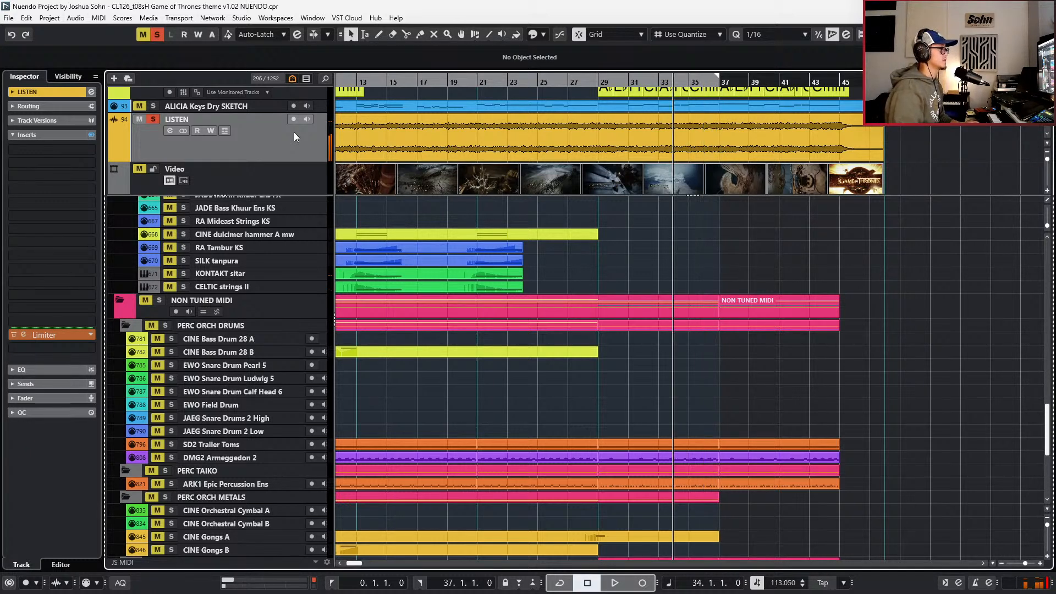
key("space")
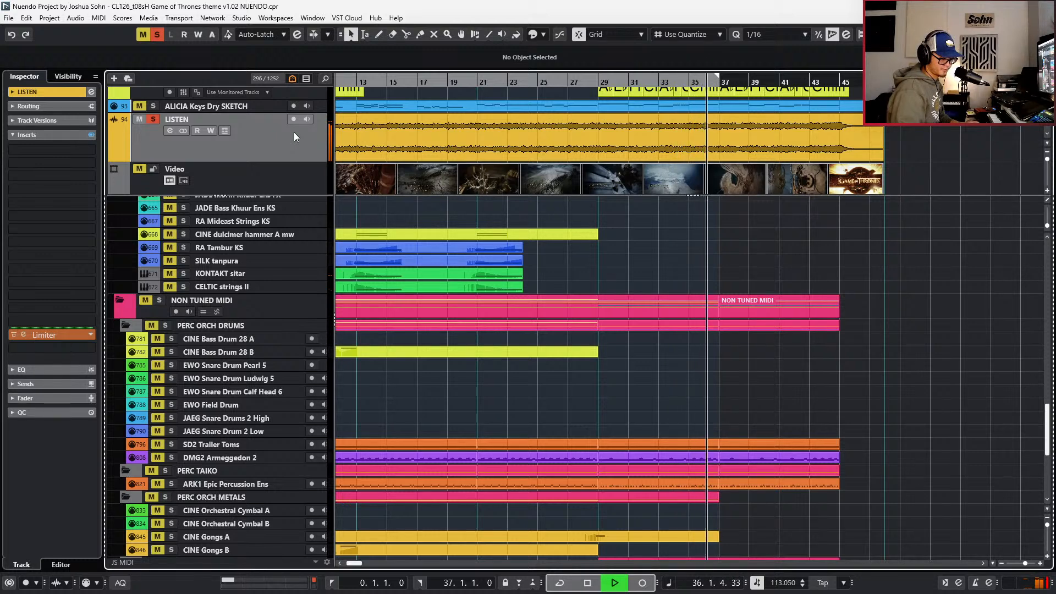
- Compare the full mix with the soloed LISTEN reference through the section from bar 34 to bar 43
key("space")
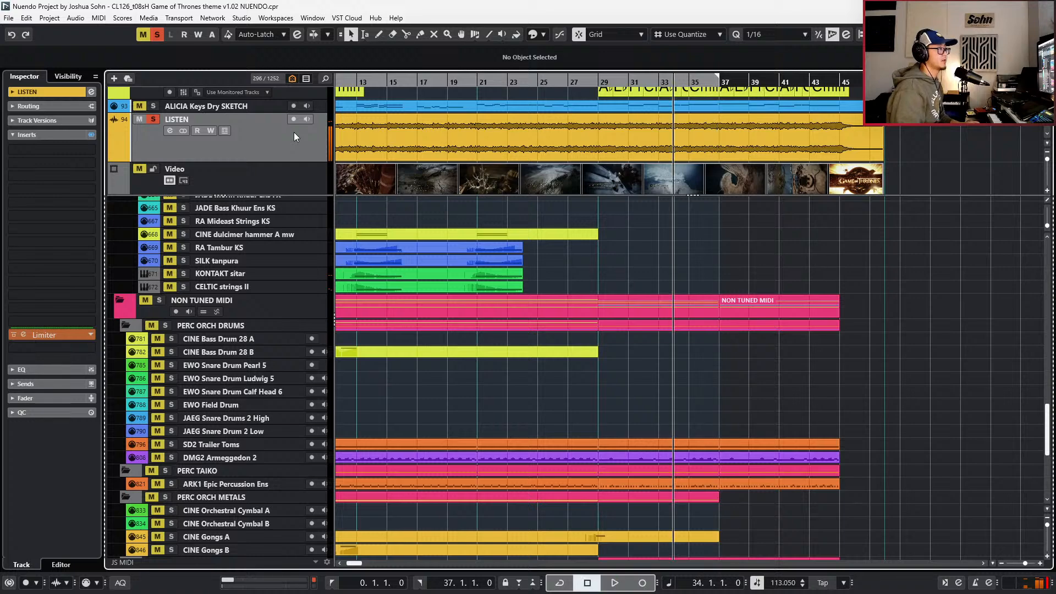
key("s")
key("g")
scroll(476, 168, "left", 5)
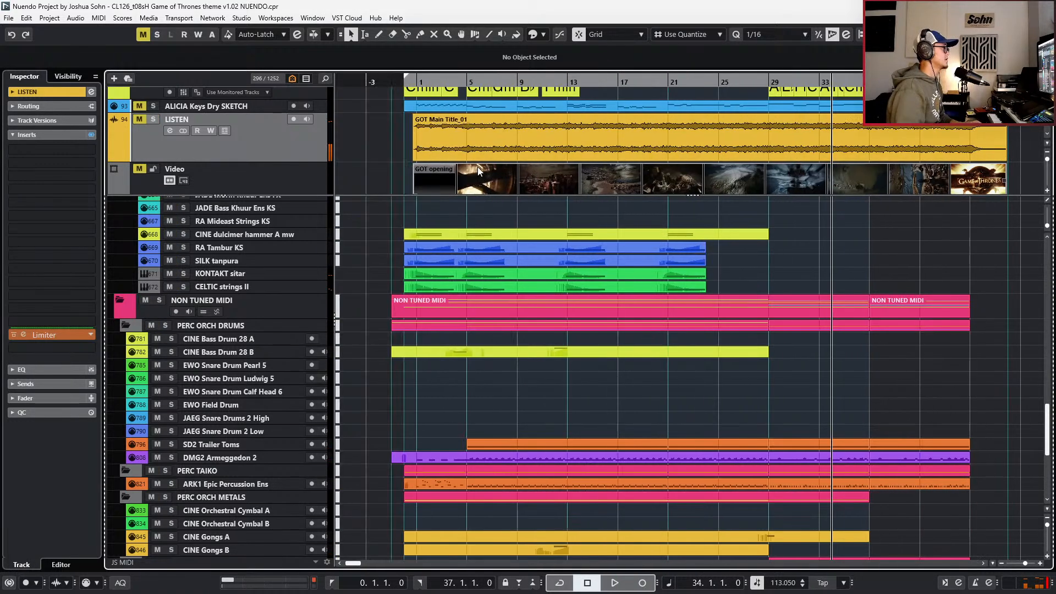
scroll(530, 162, "right", 3)
key("space")
key("s")
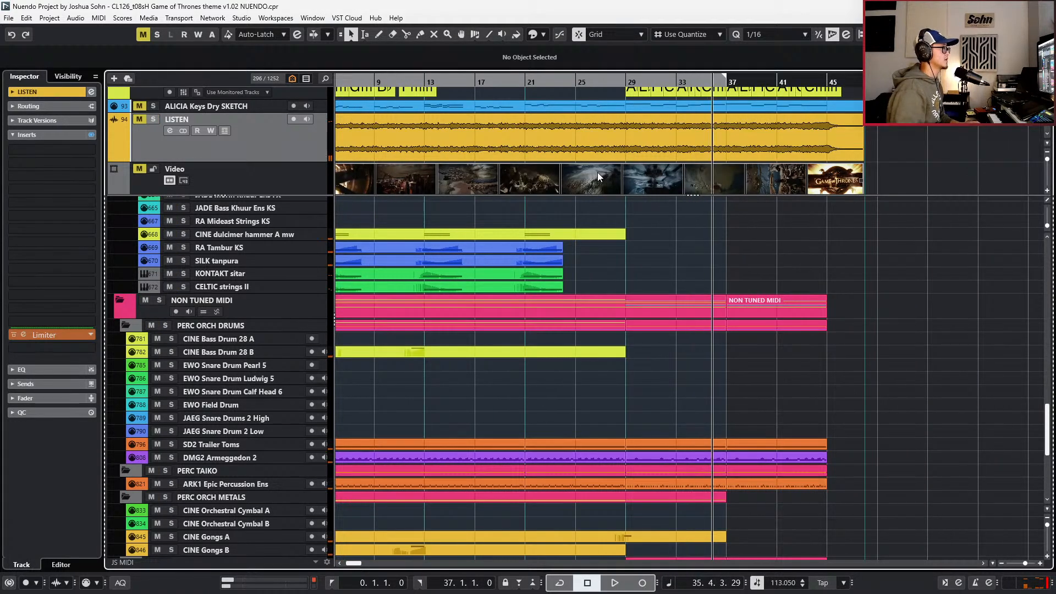
key("h")
key("h")
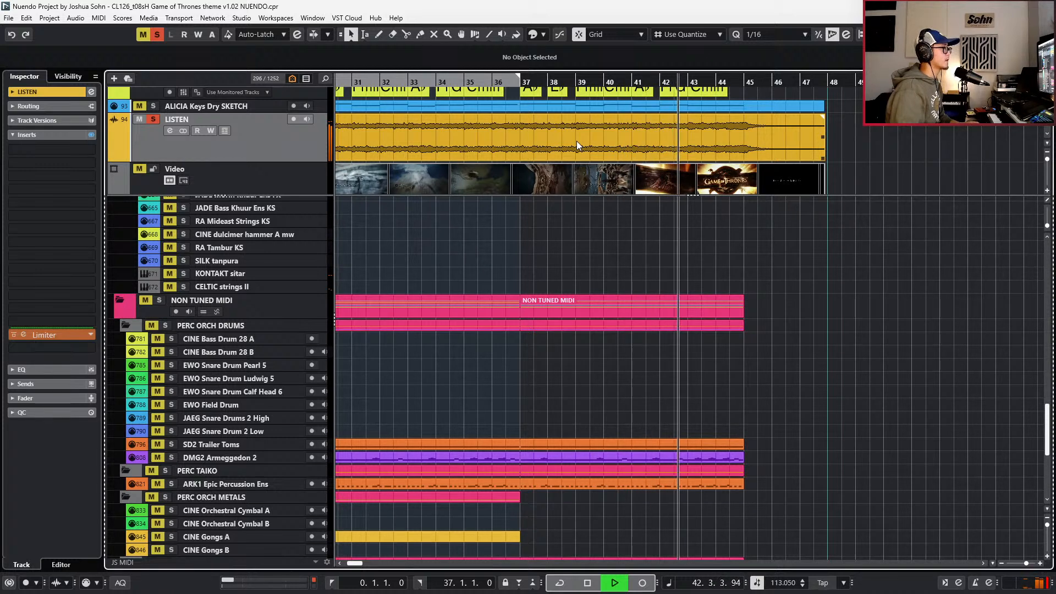
key("space")
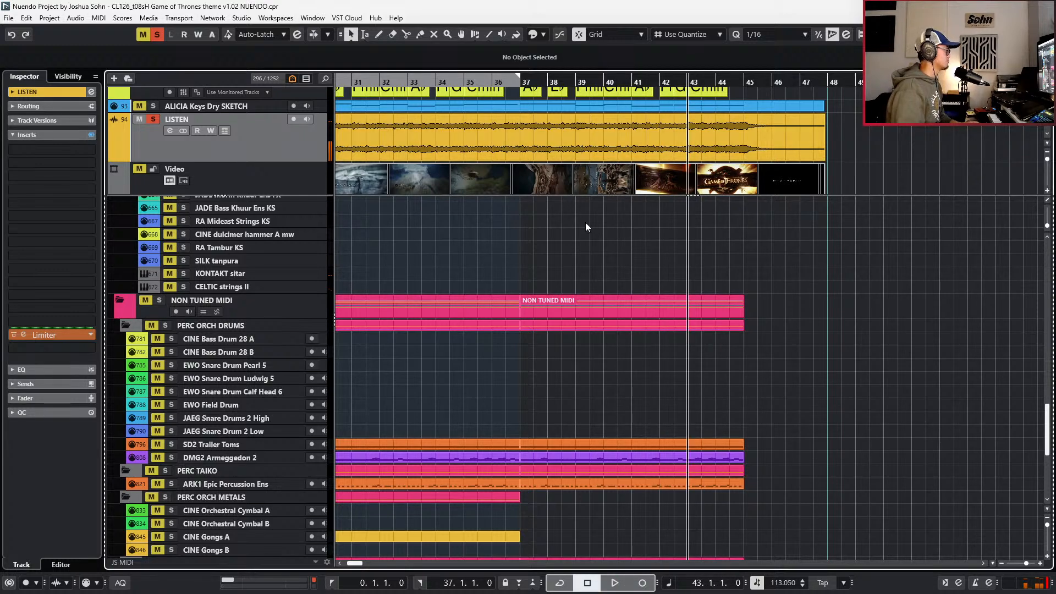
key("s")
- Extend the CINE Gongs A part to bar 48 and open it for note editing
scroll(618, 284, "down", 6)
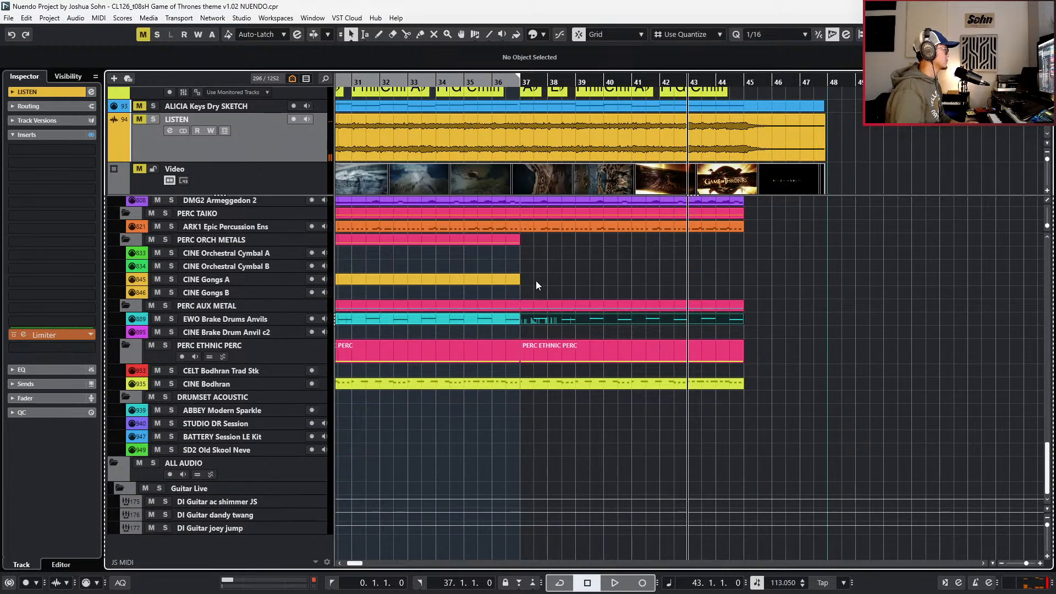
left_click_drag(520, 282, 814, 290)
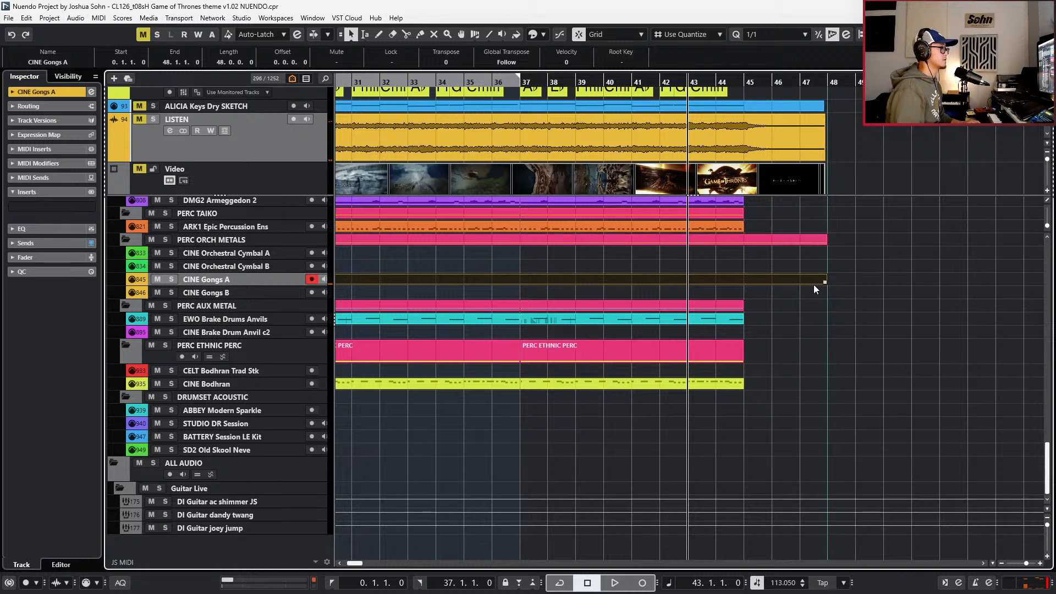
double_click(810, 282)
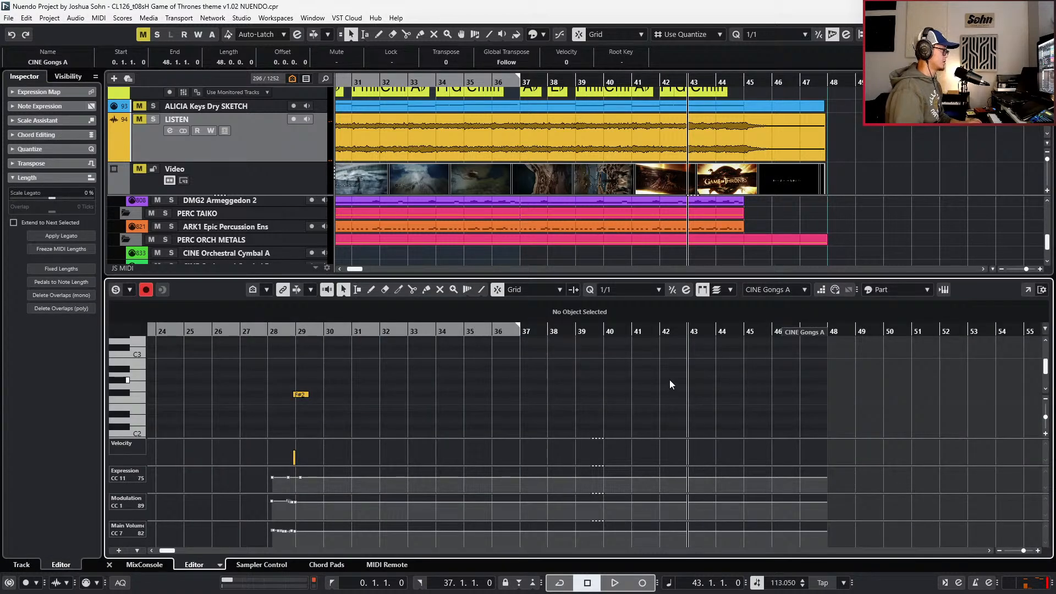
- Copy the F#2 gong hit to 43.1.1.0 and make it a one-bar C2 note
left_click_drag(426, 378, 296, 431)
key("ctrl+c")
key("ctrl+v")
key("Up")
key("Down")
key("Down")
key("Down")
key("ctrl+Right")
key("Down")
key("Down")
key("Down")
key("Down")
key("Down")
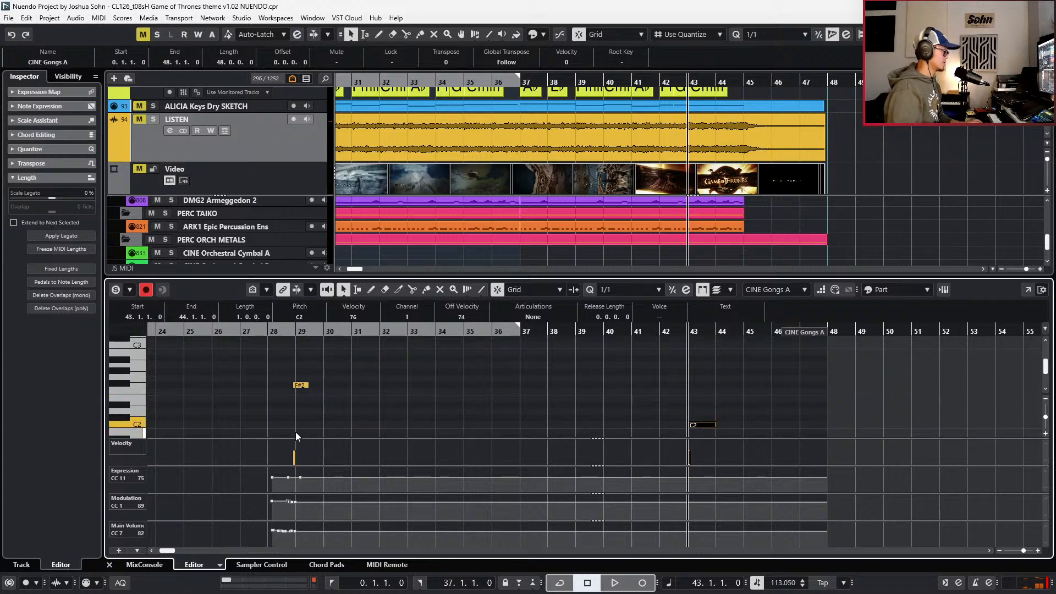
scroll(344, 416, "down", 2)
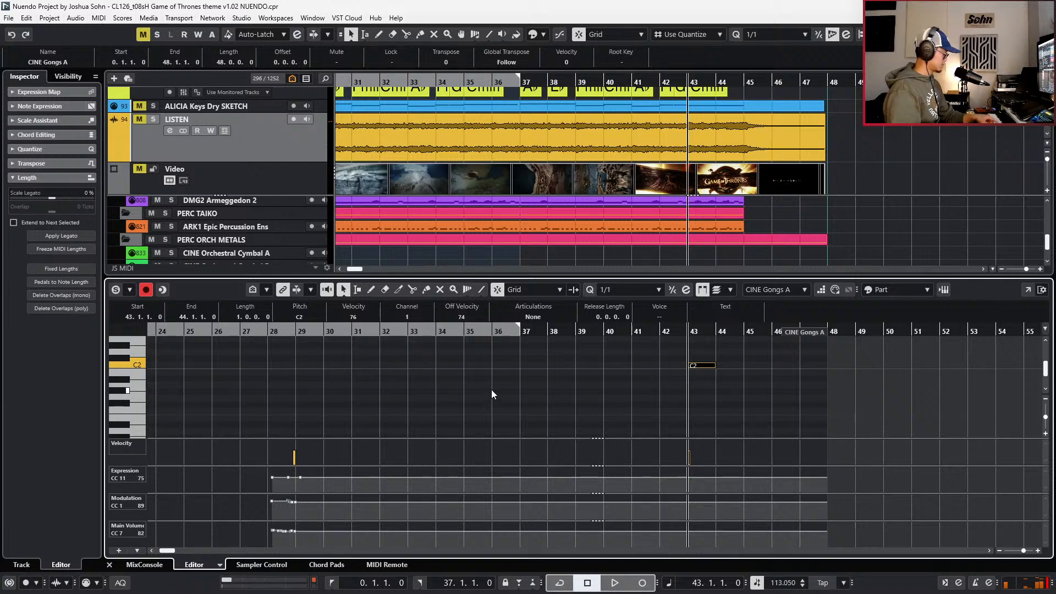
scroll(648, 395, "up", 1)
scroll(732, 398, "up", 2)
scroll(730, 398, "down", 1)
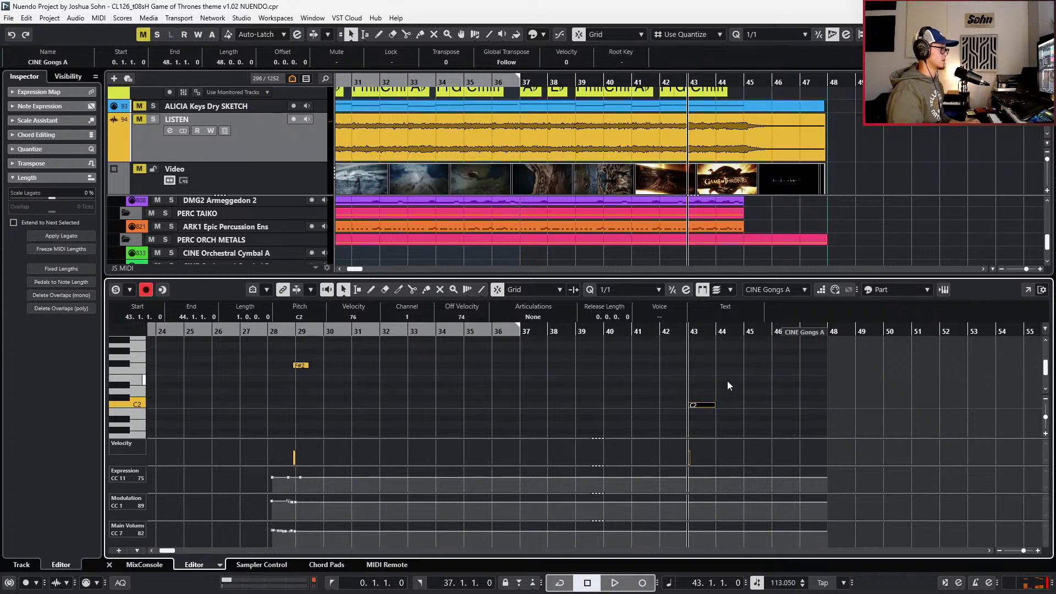
- Change the bar 43 gong note to C3, two bars long at velocity 120, auditioning it from bar 42
key("space")
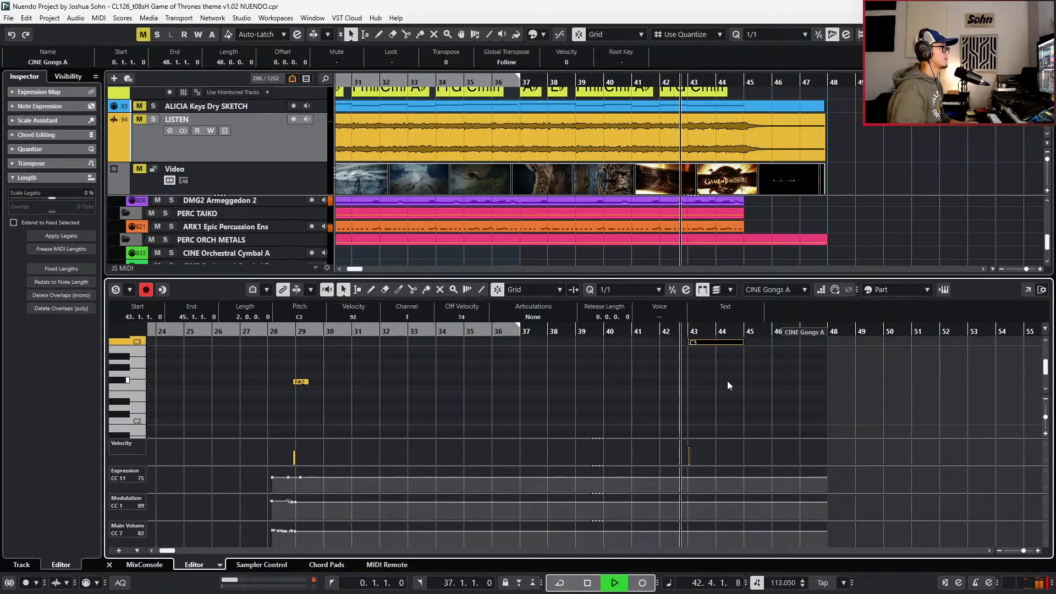
key("space")
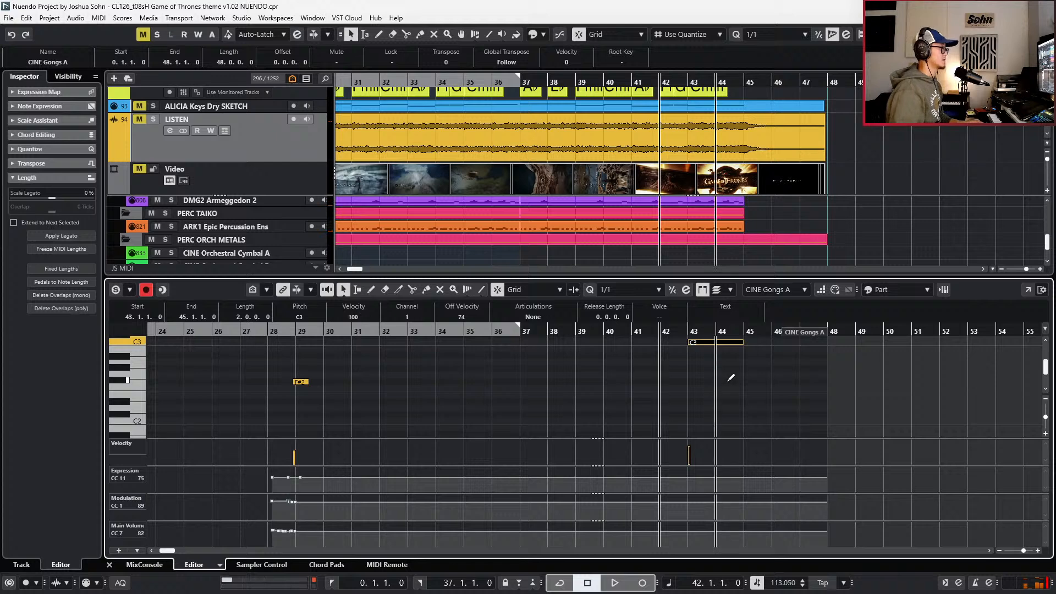
key("space")
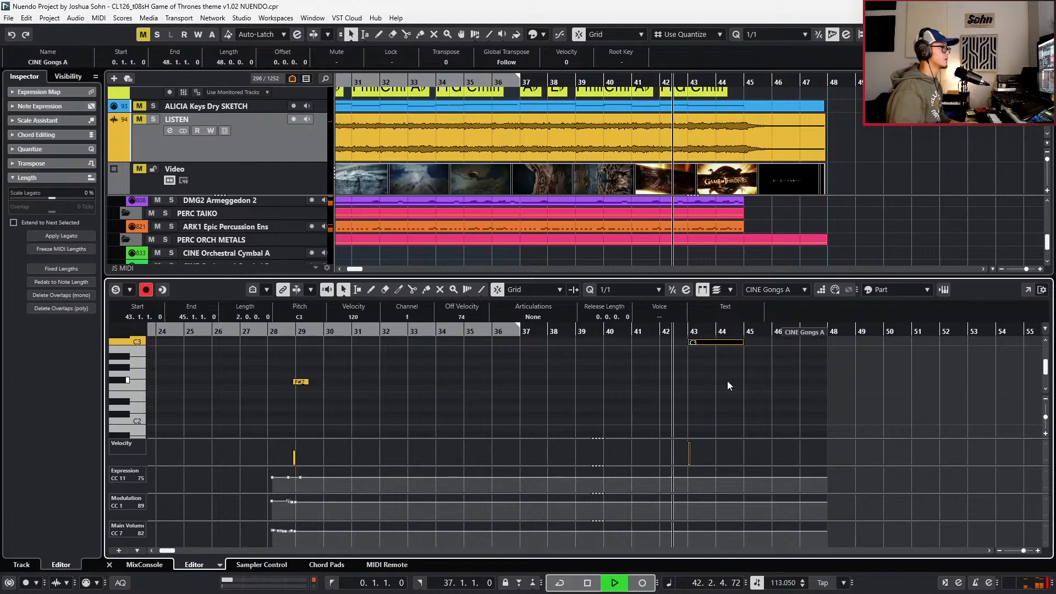
key("space")
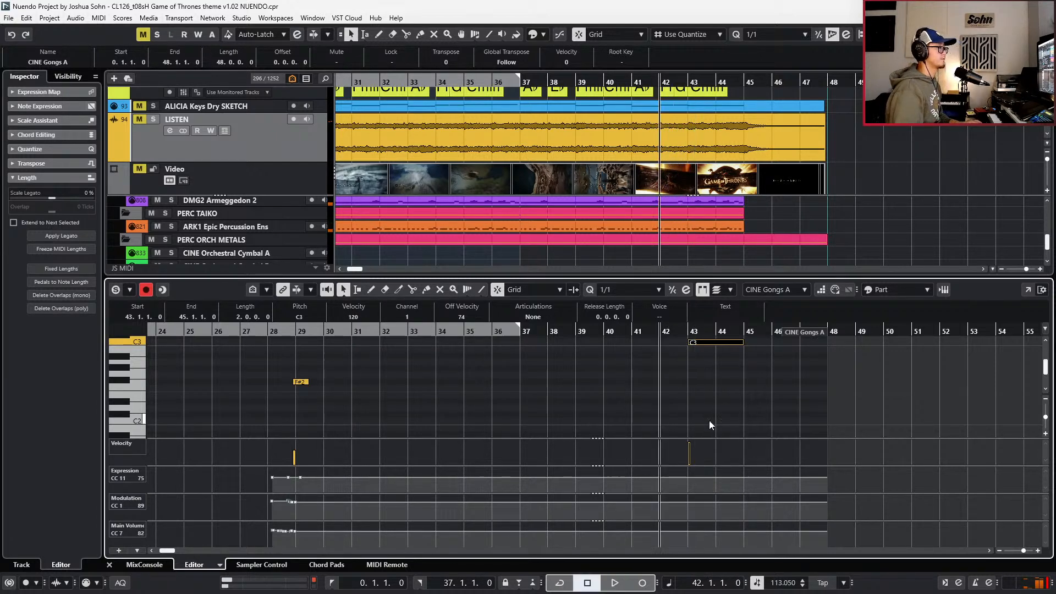
- Shift the C3 gong note's start earlier to 42.4.4.36, keeping its end at bar 45, and audition the timing
scroll(709, 420, "up", 2)
left_click_drag(672, 343, 669, 343)
key("space")
scroll(775, 379, "up", 2)
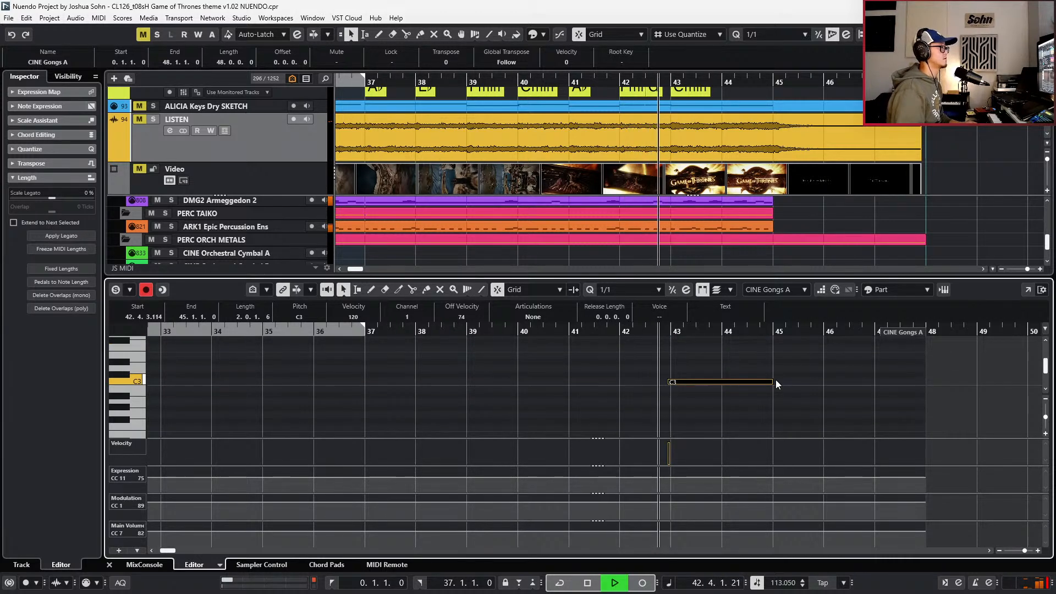
key("space")
scroll(671, 383, "up", 2)
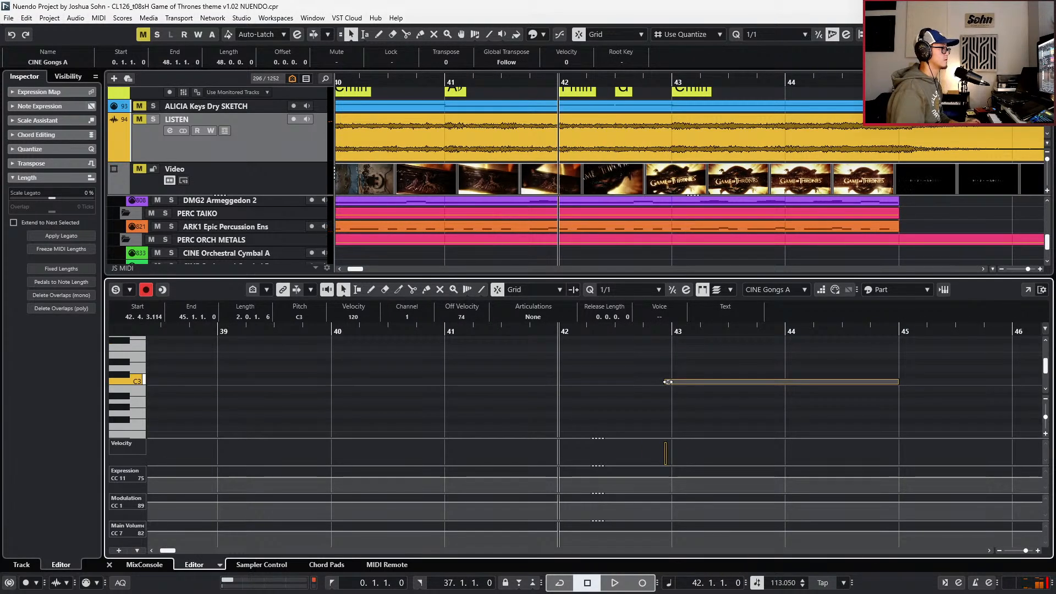
left_click_drag(668, 382, 670, 382)
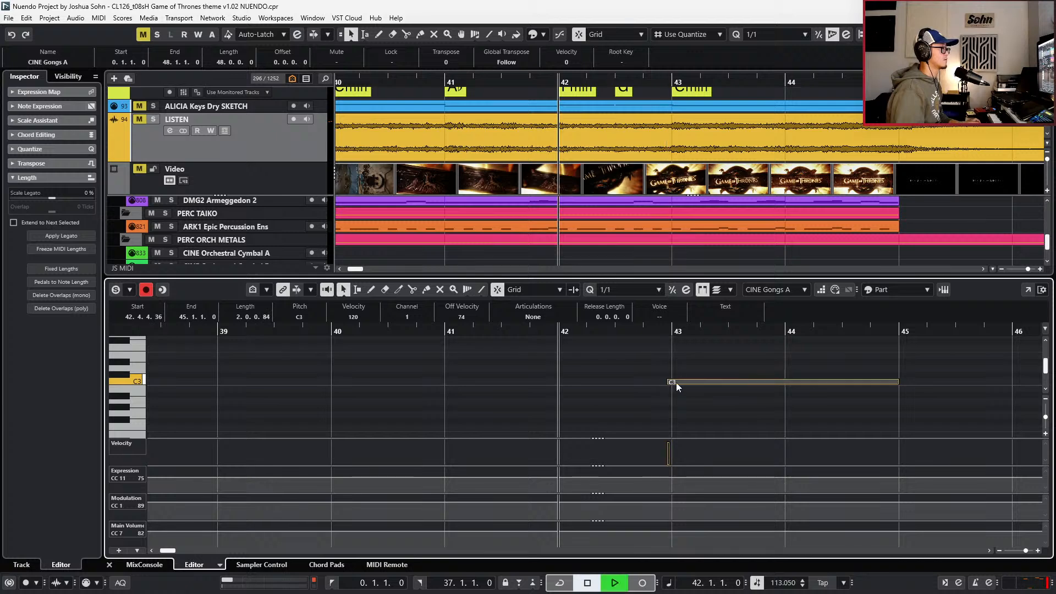
key("space")
scroll(719, 382, "down", 2)
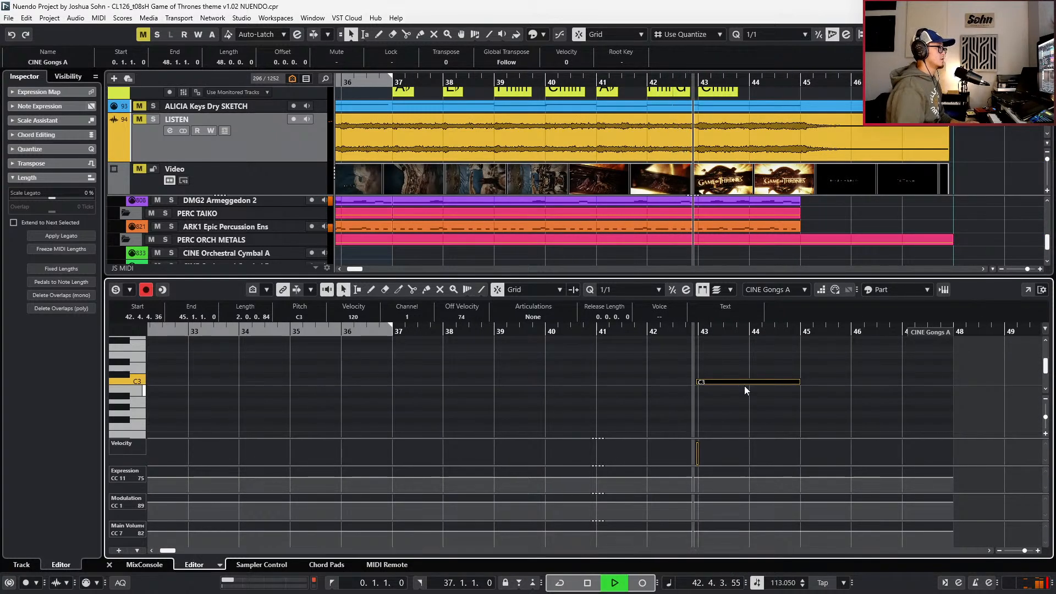
- Add an Expression (CC 11) step of 47 at 42.3.3.35 before the C3 gong note and audition it
mouse_move(689, 476)
left_mouse_down()
mouse_move(691, 489)
mouse_move(681, 488)
left_mouse_up()
key("space")
key("space")
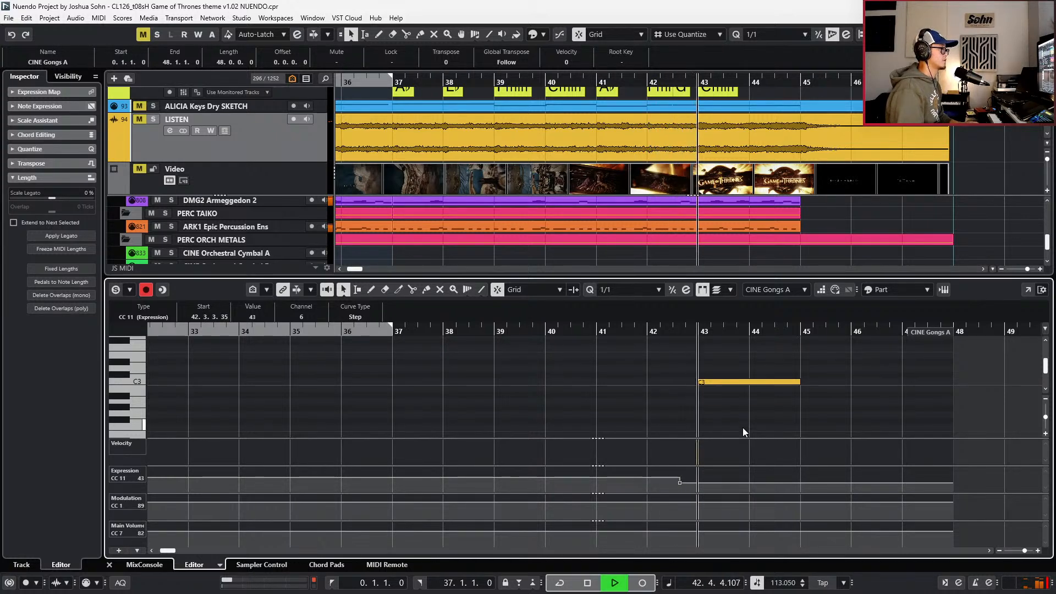
key("space")
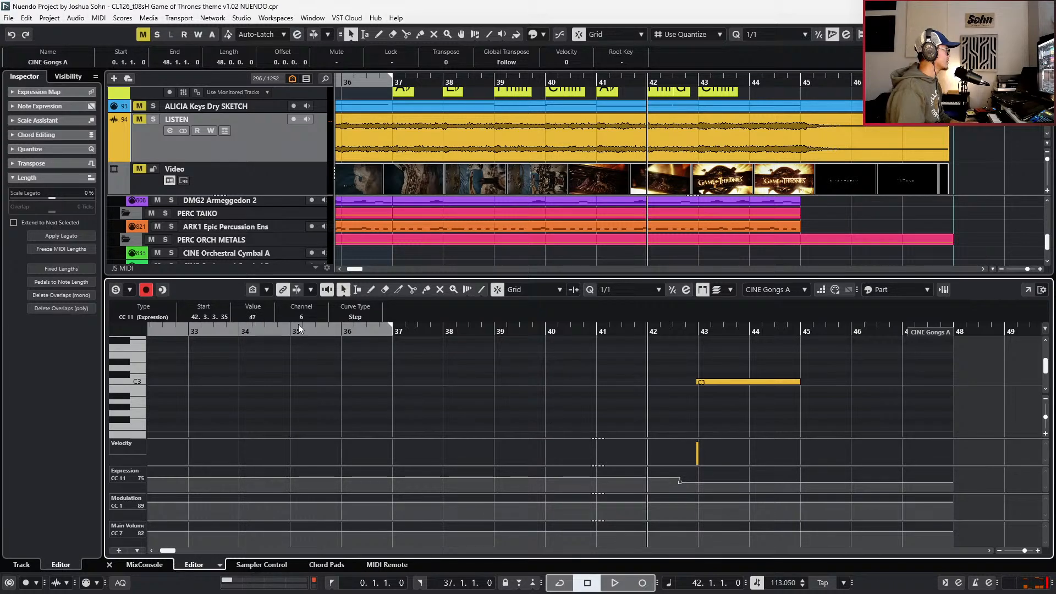
- Close the gong part editor and review the percussion, ethnic, brass and string tracks for coverage after bar 29
key("g")
key("g")
key("g")
key("Return")
key("g")
key("g")
key("g")
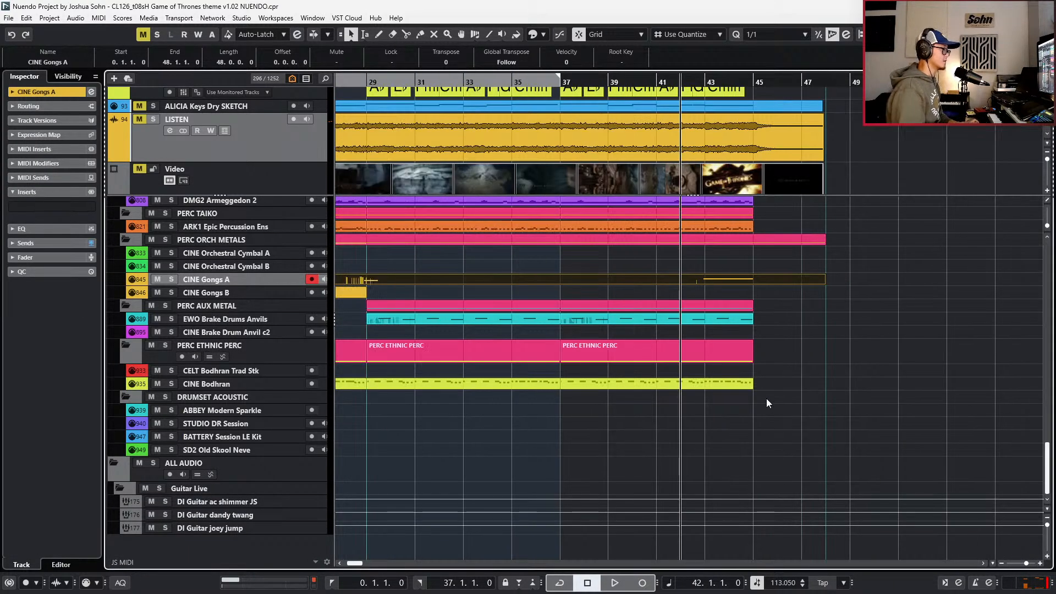
scroll(767, 398, "left", 4)
key("KP_Subtract")
key("KP_Subtract")
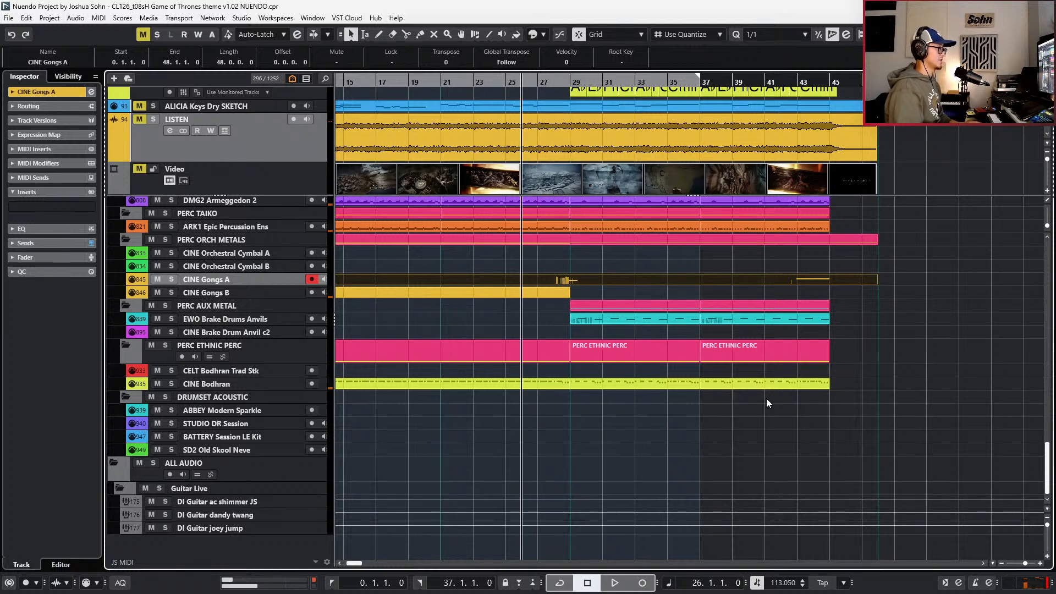
left_click_drag(838, 321, 663, 328)
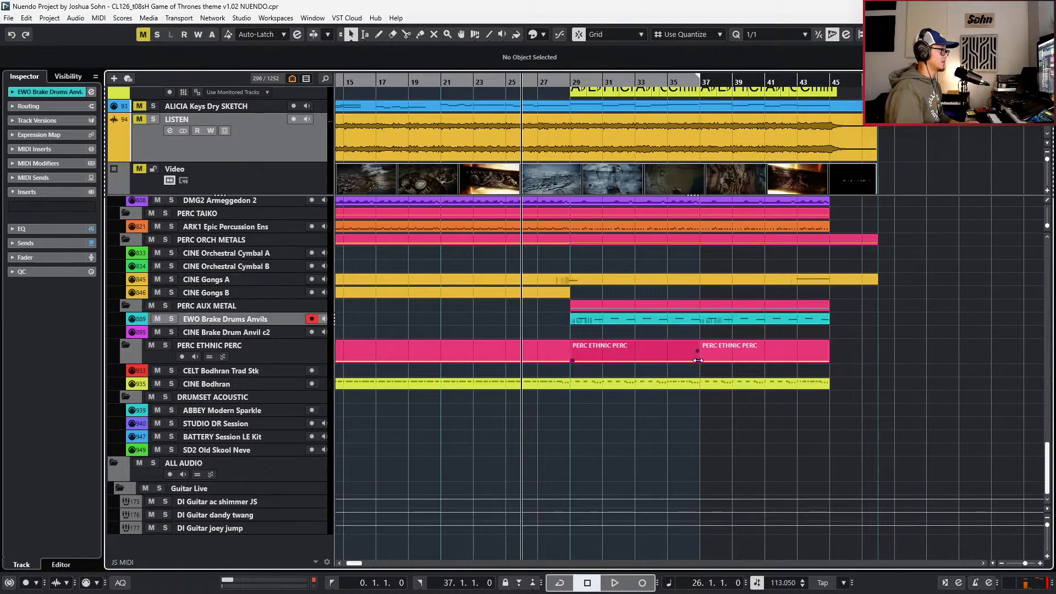
scroll(678, 369, "up", 5)
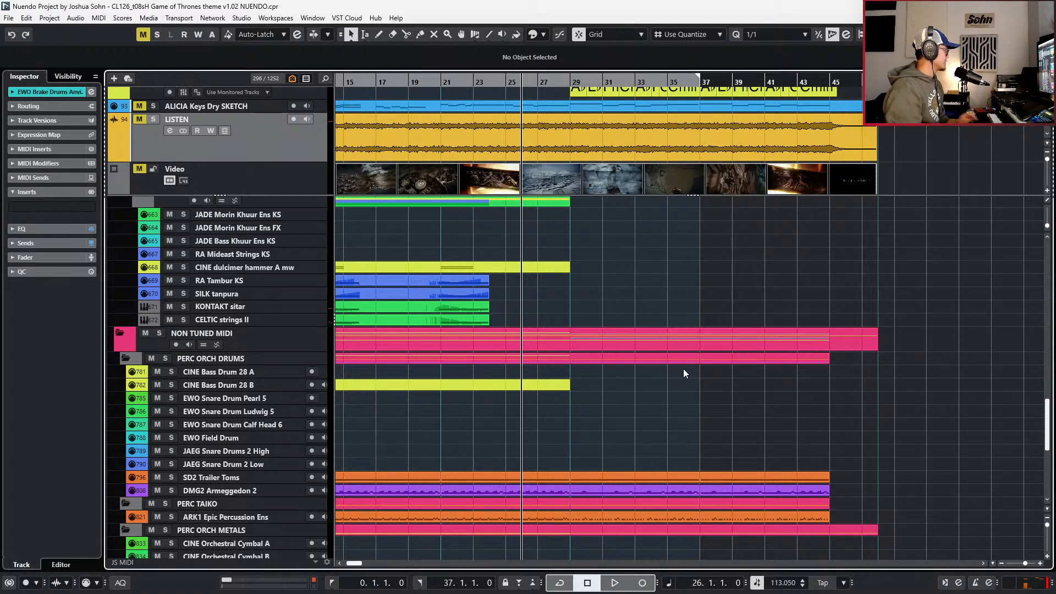
scroll(567, 379, "up", 5)
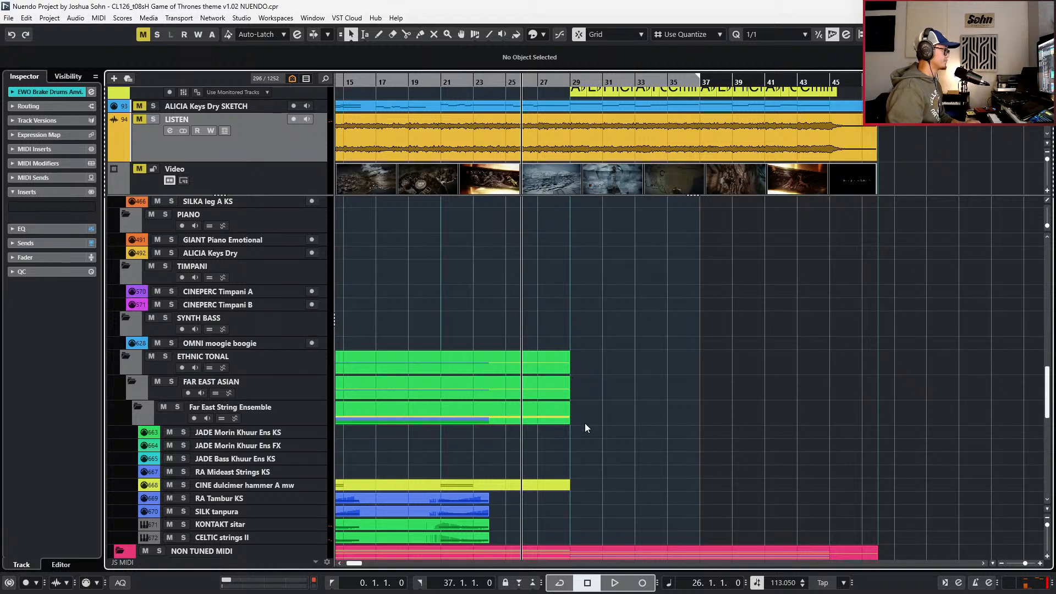
scroll(584, 423, "up", 15)
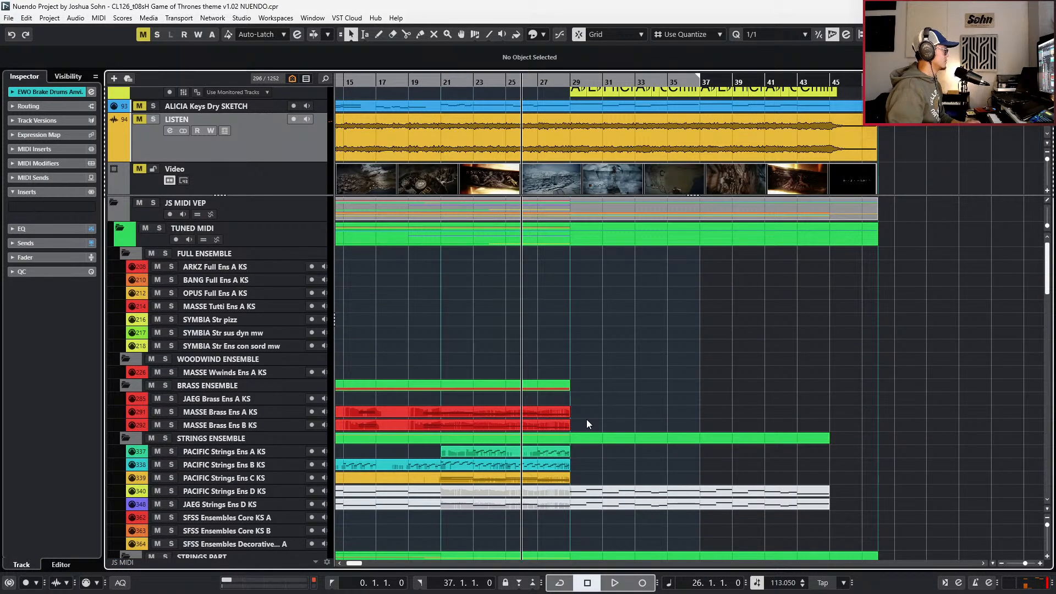
scroll(586, 423, "down", 3)
scroll(587, 423, "down", 2)
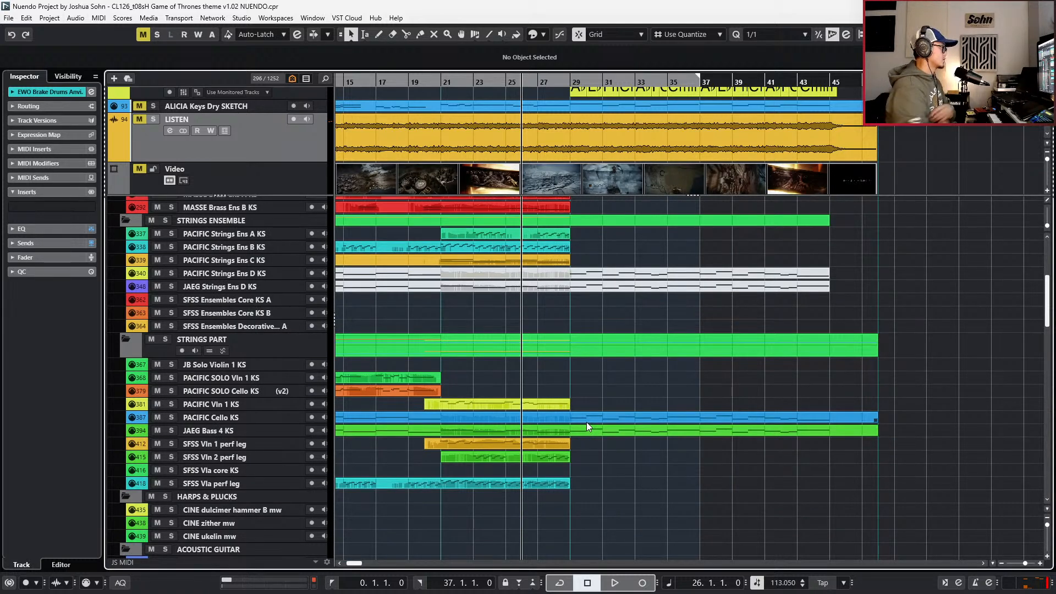
scroll(548, 375, "up", 2)
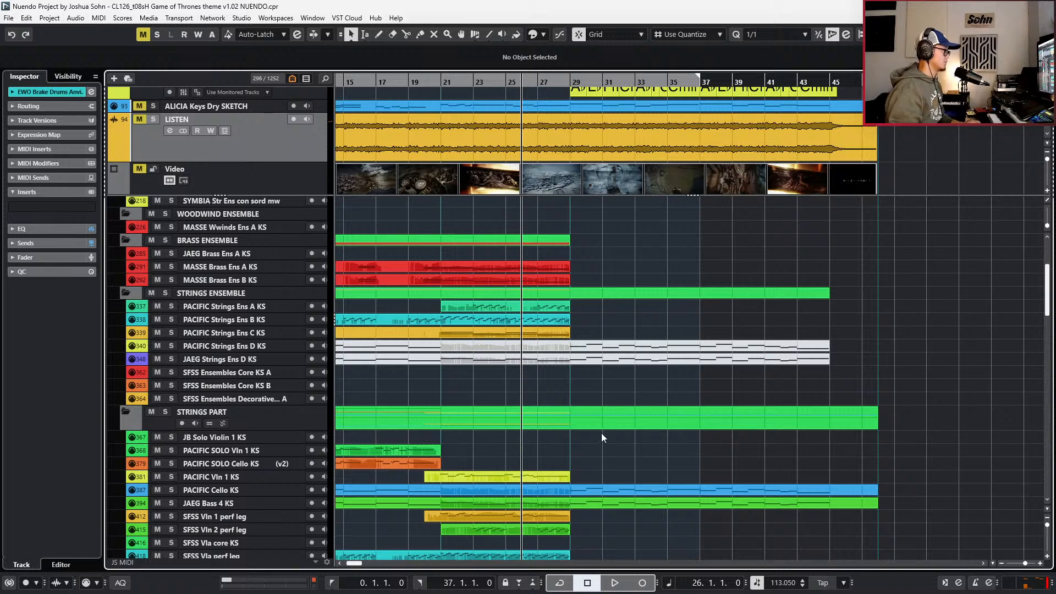
key("g")
- Solo the LISTEN reference track and listen to the section from bar 28 onward
left_click(595, 104)
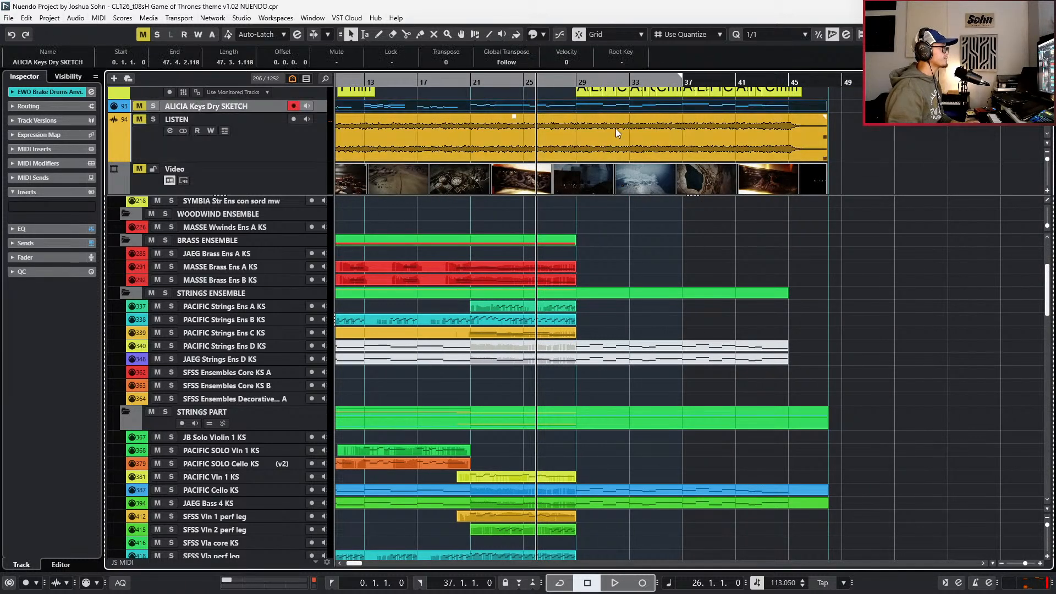
left_click(602, 153)
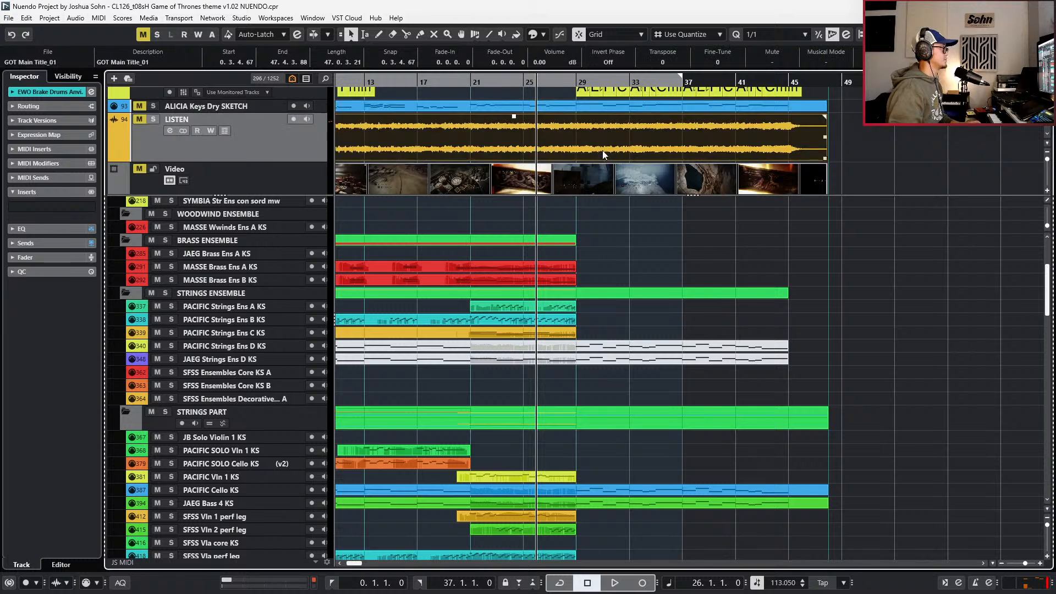
key("s")
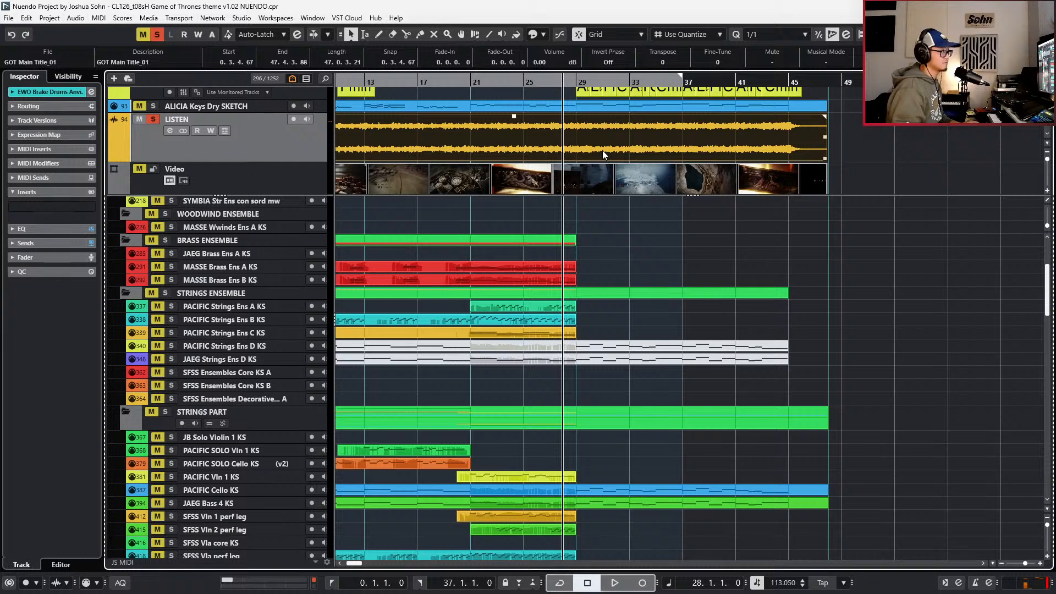
key("space")
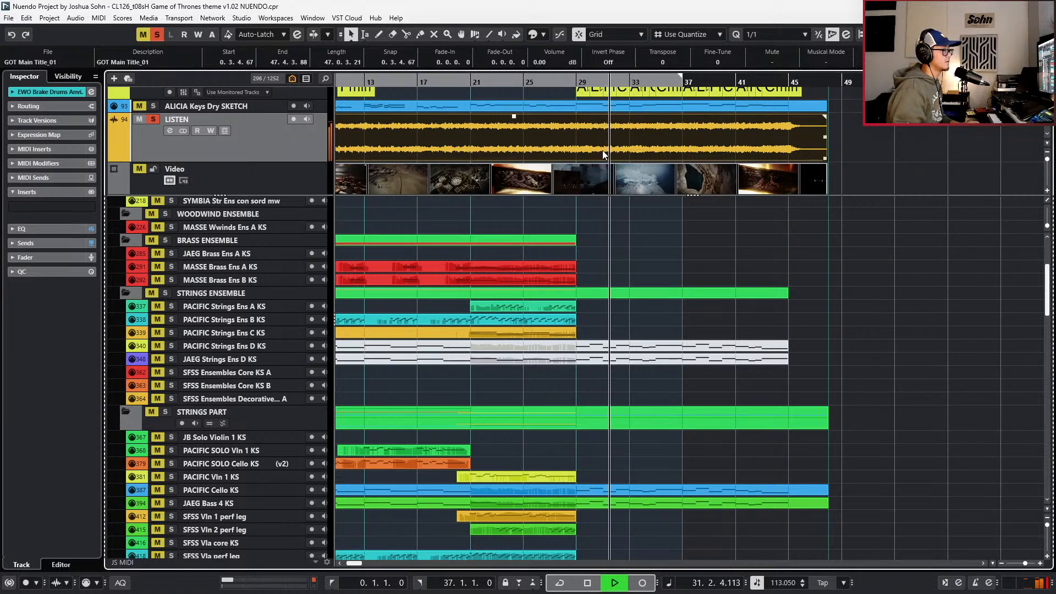
key("space")
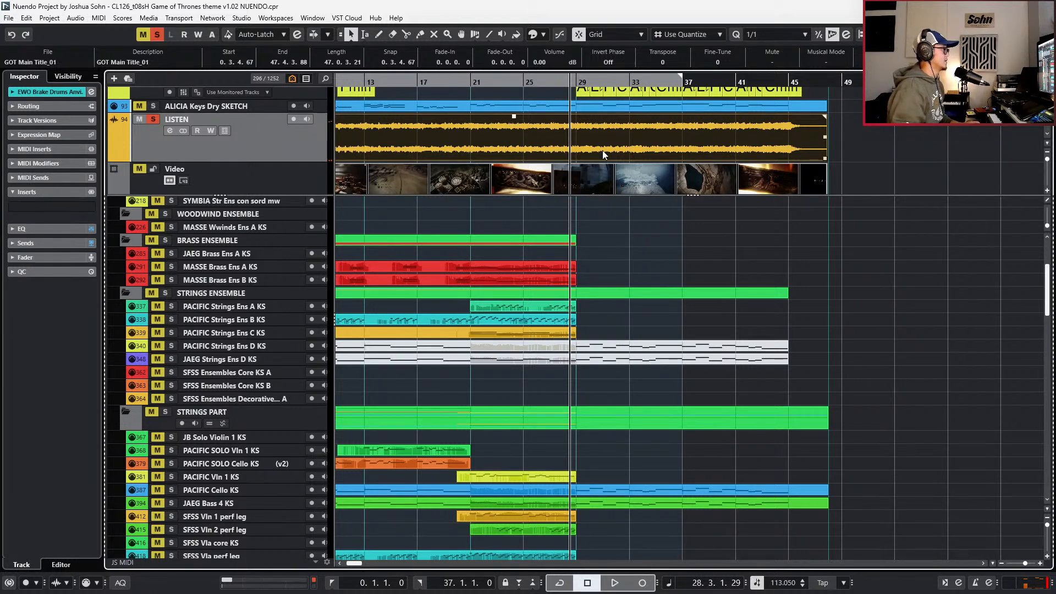
key("space")
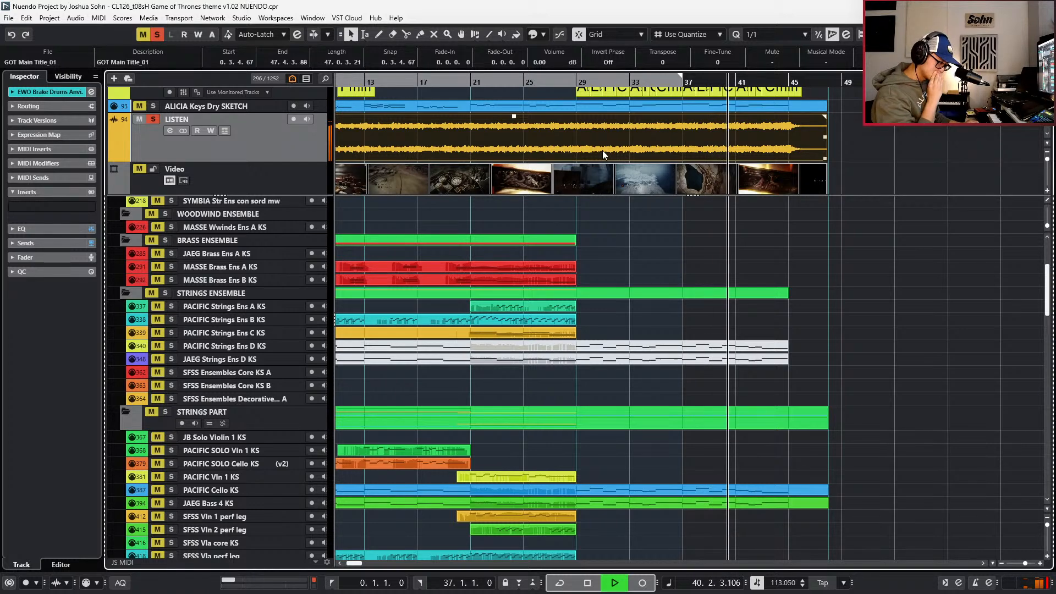
- Listen to the soloed LISTEN reference from bar 28 through bar 42, recheck the opening of the section, and unsolo it
key("space")
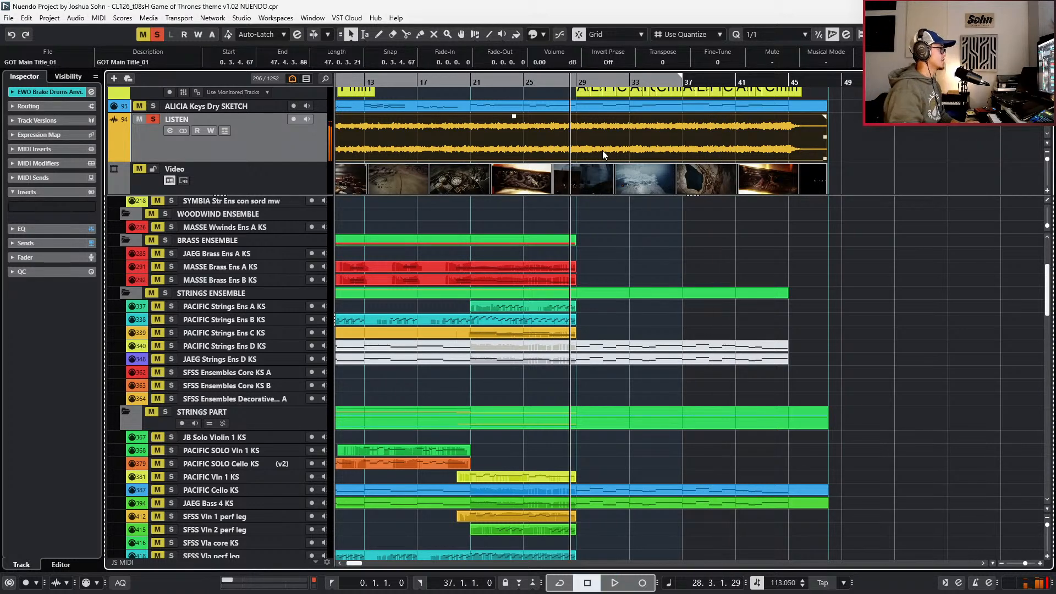
key("KP_Add")
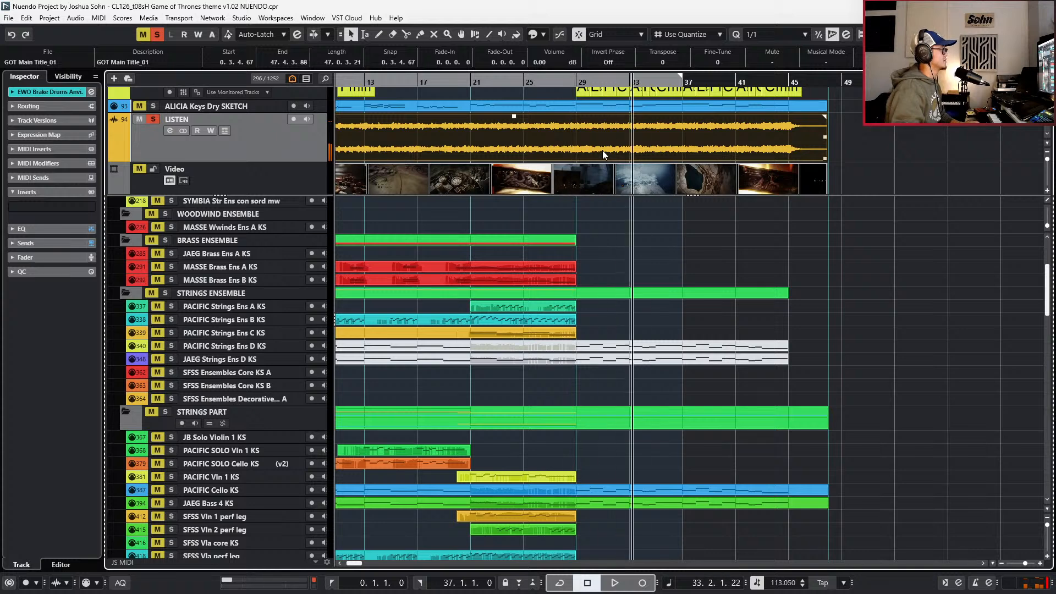
key("KP_Subtract")
key("KP_Subtract")
key("space")
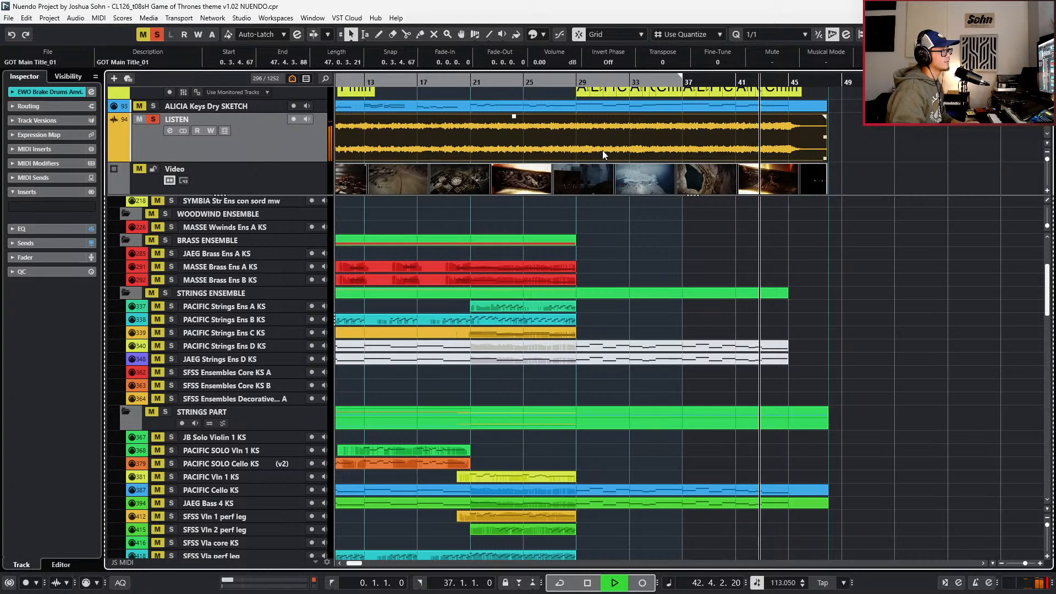
key("space")
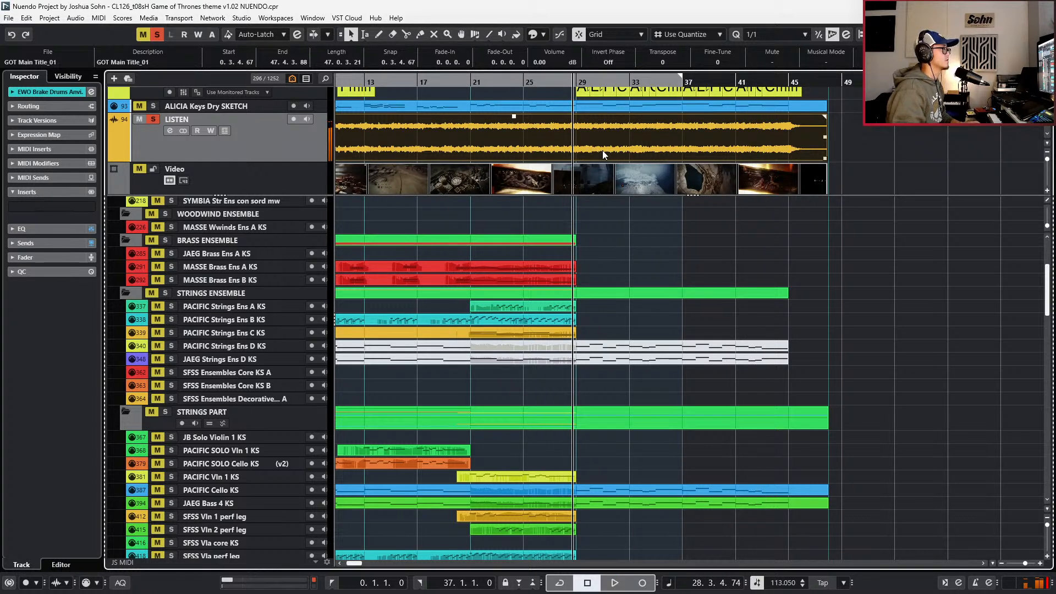
key("space")
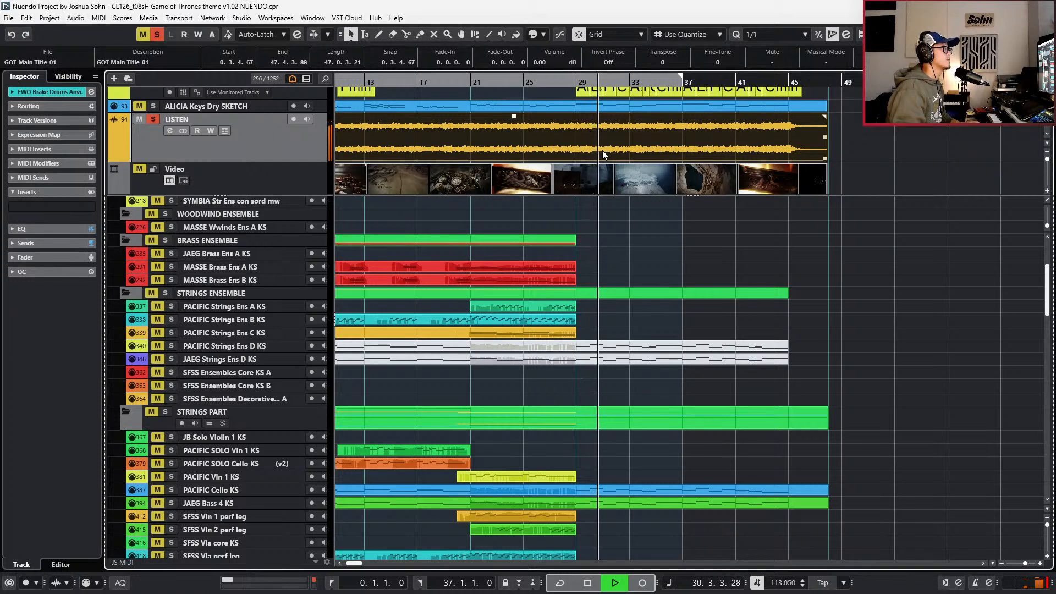
key("space")
key("KP_Subtract")
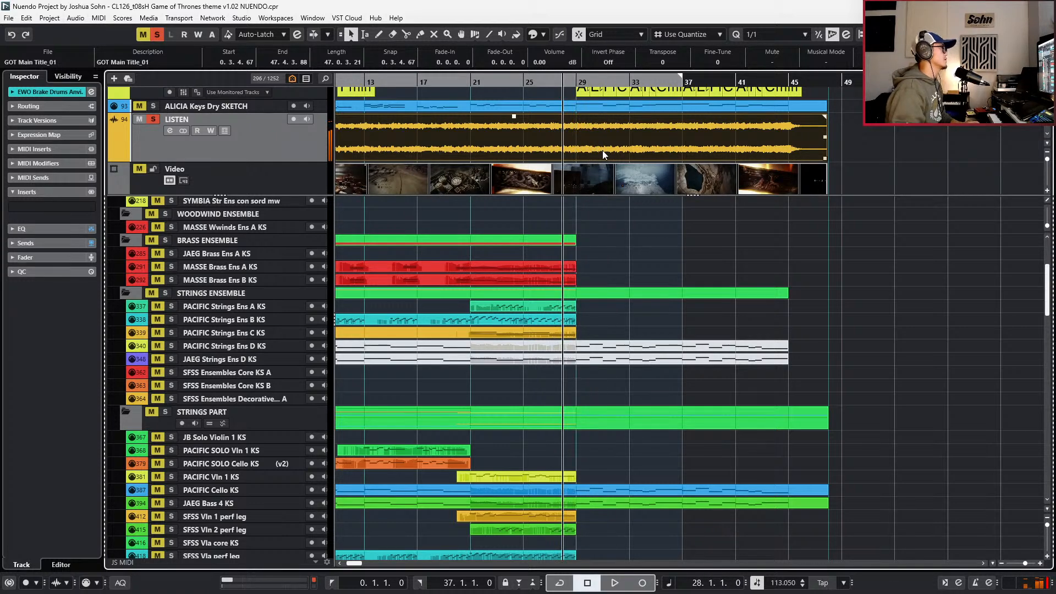
key("s")
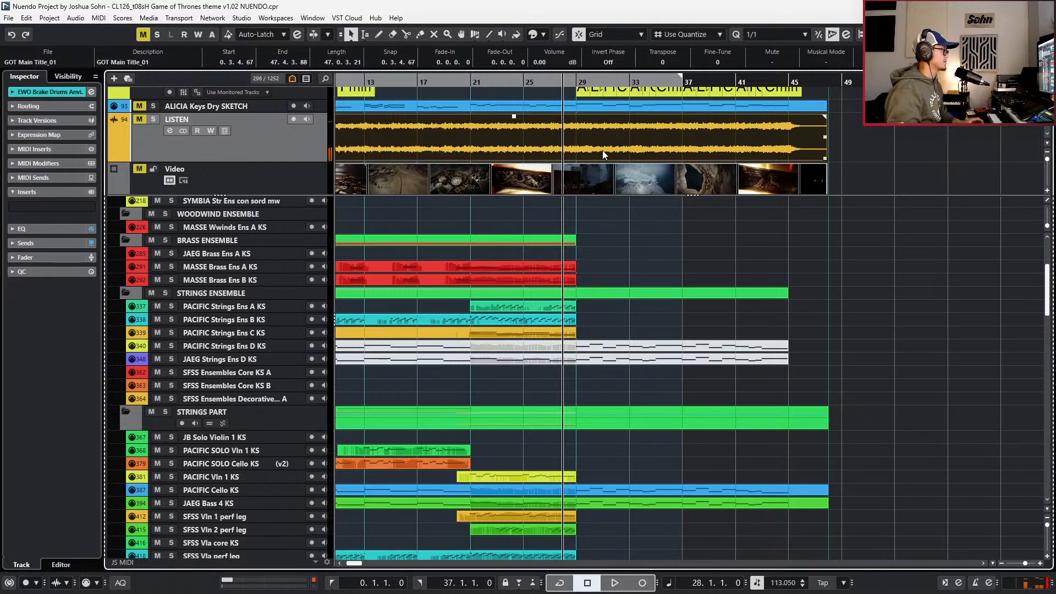
- Compare the PACIFIC Vln 1 and PACIFIC Cello parts around bars 20 to 29, inspecting the cello notes in the editor
left_click(542, 478)
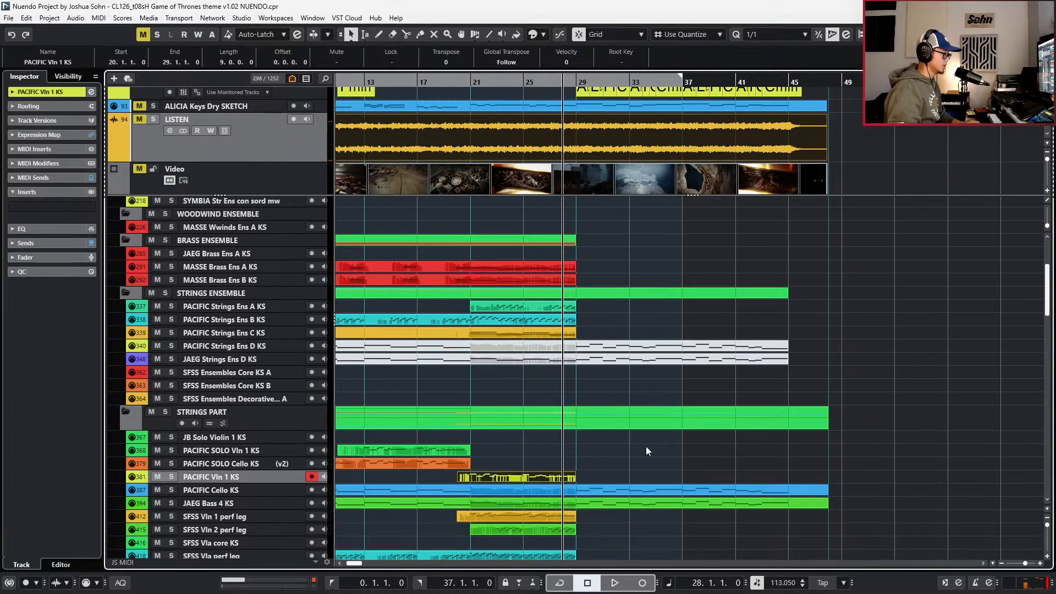
scroll(616, 445, "down", 3)
scroll(609, 439, "up", 3)
scroll(609, 439, "up", 2, "ctrl")
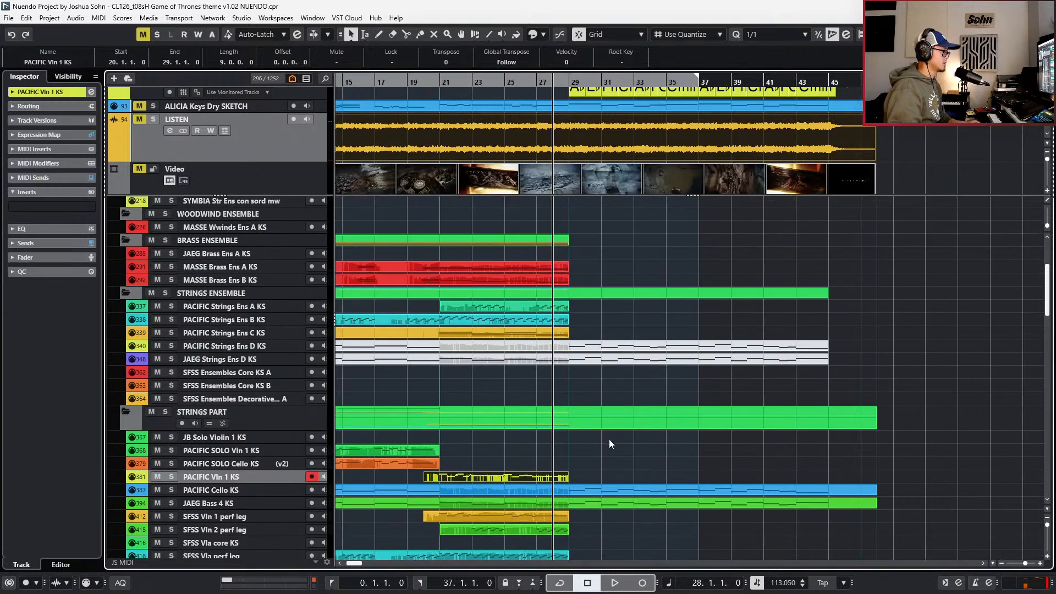
left_click(520, 493)
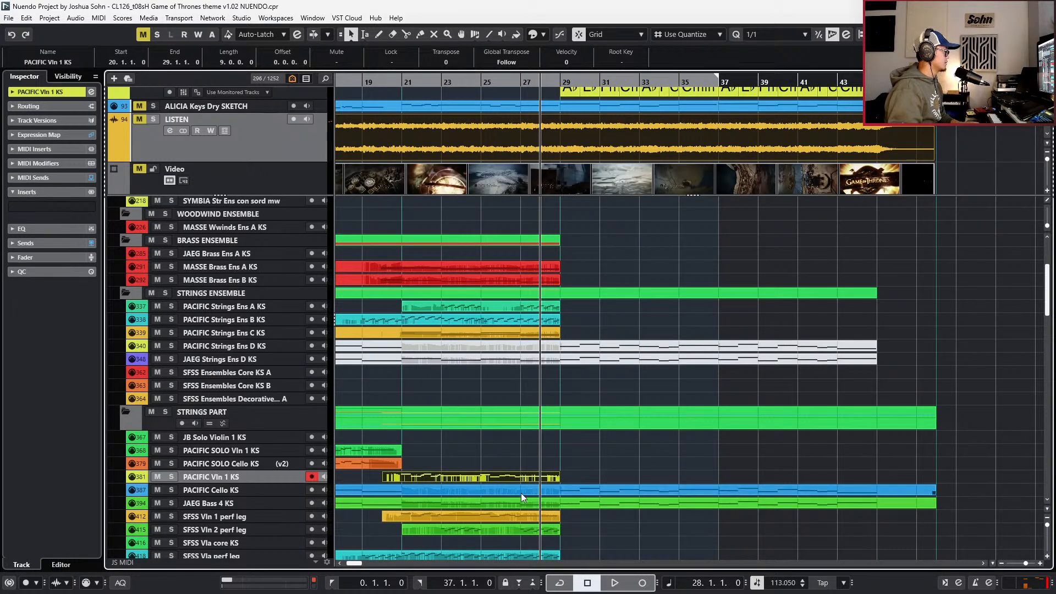
key("KP_Subtract")
key("KP_Add")
key("KP_Add")
key("KP_Subtract")
key("KP_Add")
key("KP_Add")
key("ctrl+e")
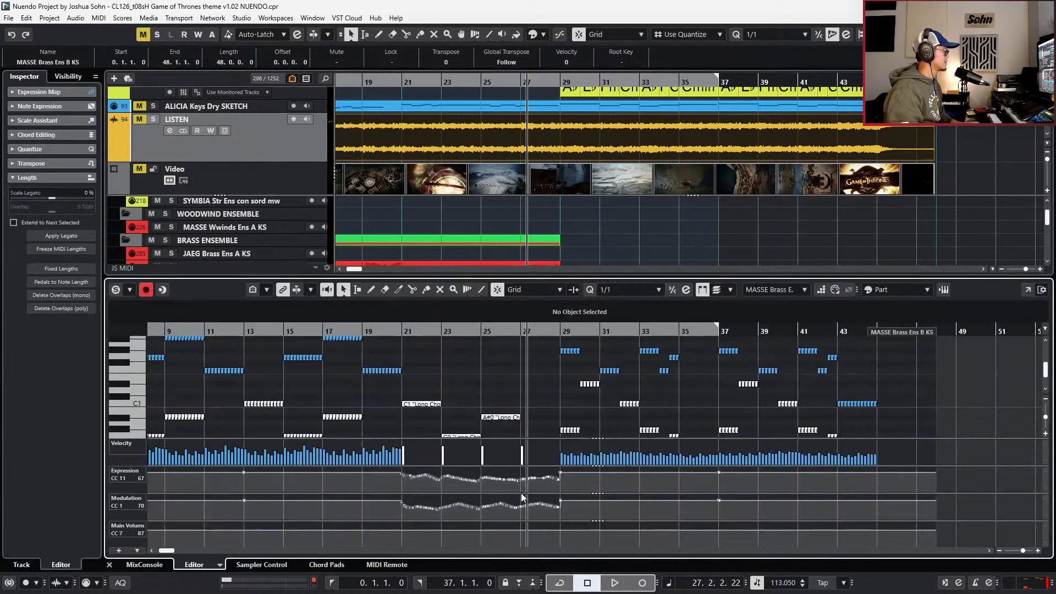
key("ctrl+e")
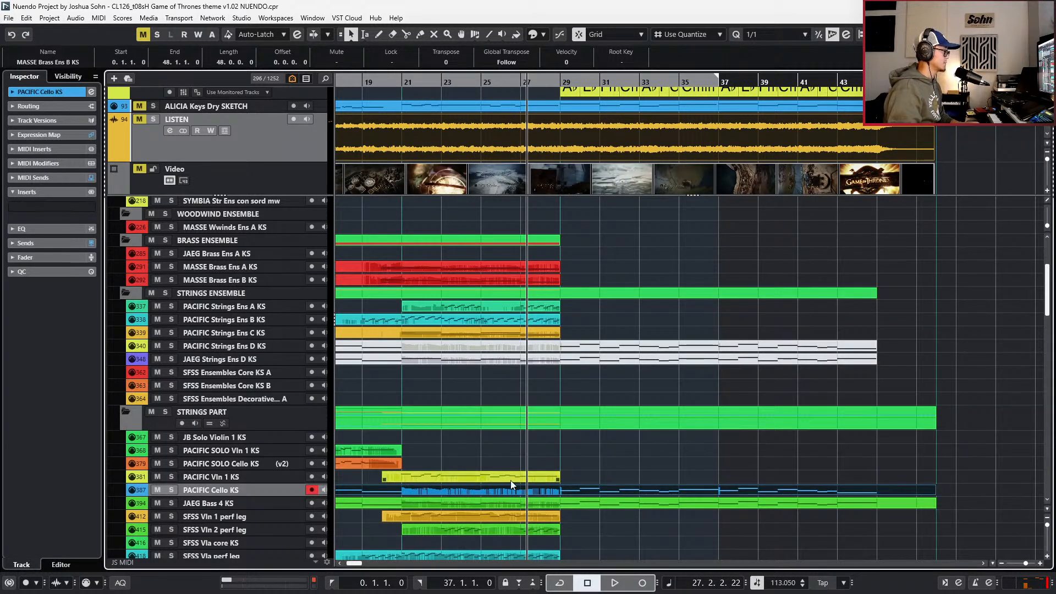
- Open the PACIFIC Cello part and delete its white (muted) lower-octave notes, hiding the controller lanes
key("KP_Add")
key("KP_Add")
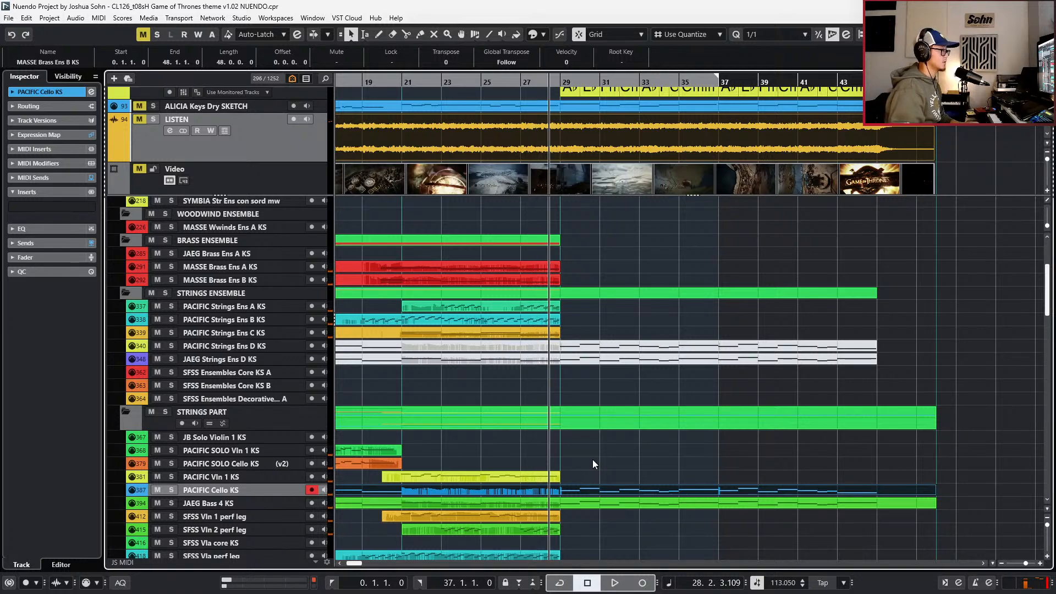
key("KP_Add")
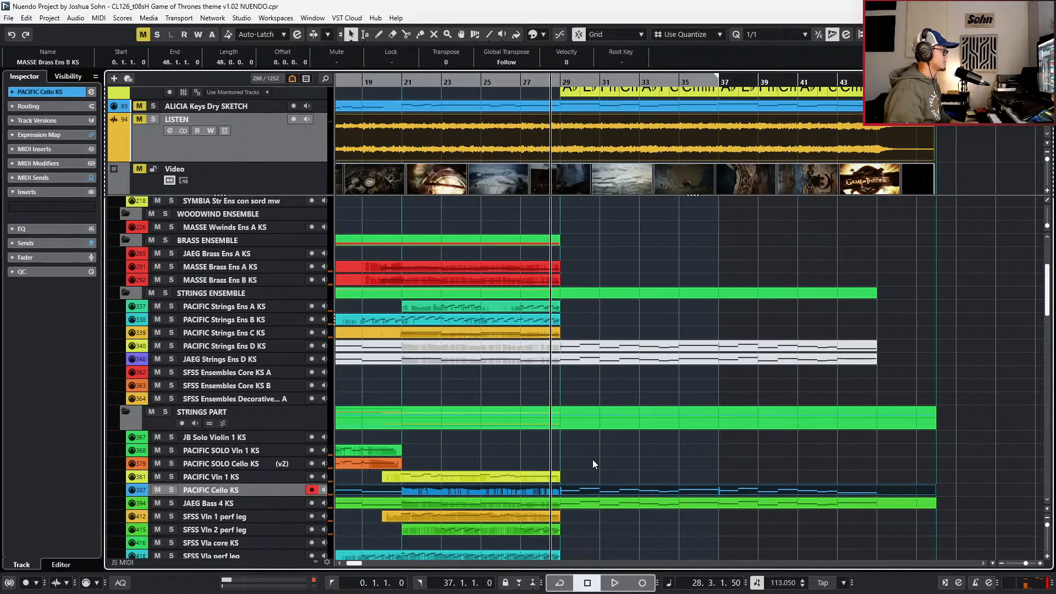
key("KP_Subtract")
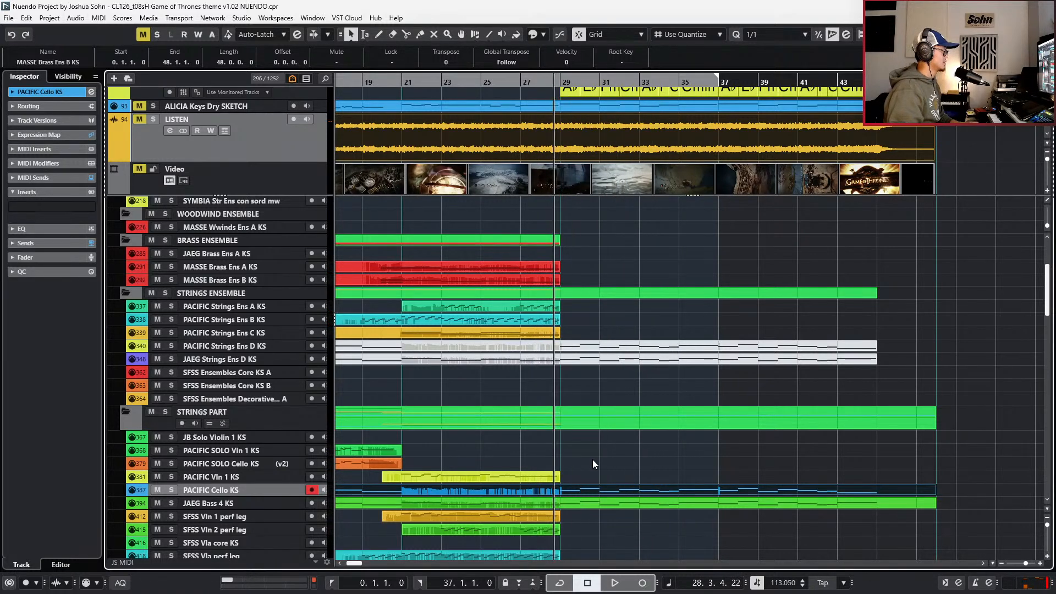
key("Return")
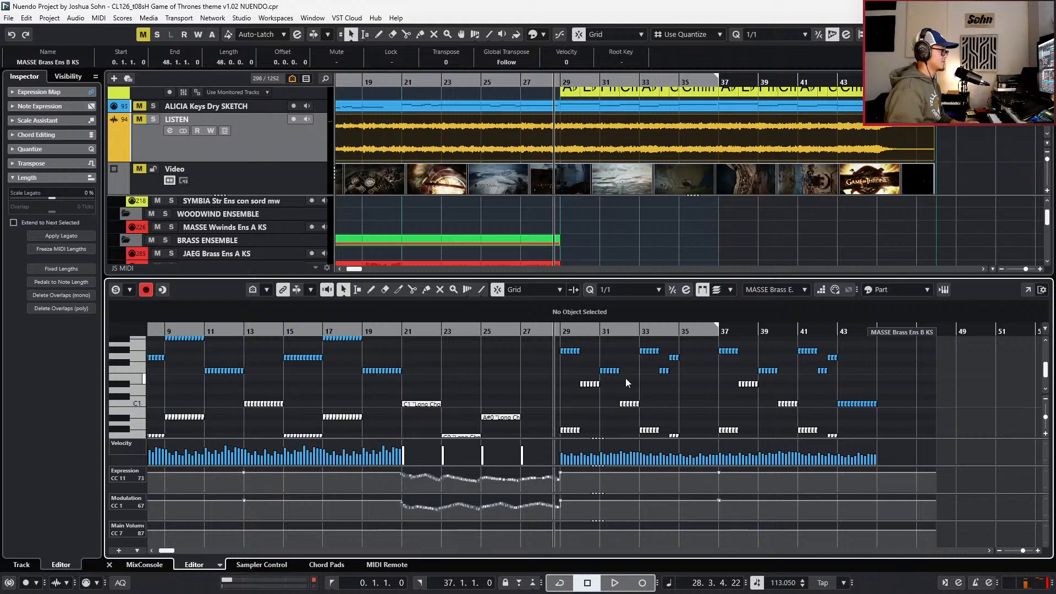
key("Delete")
key("alt+l")
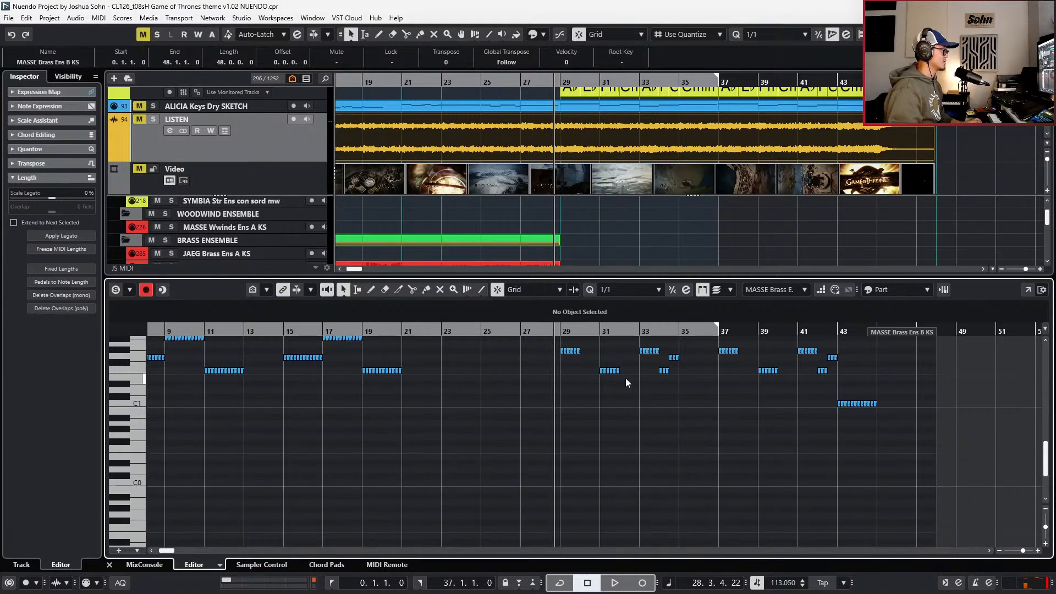
- Try transposing the cello notes from bar 29 onward up two octaves and audition the passage from bar 28
scroll(626, 377, "up", 5)
scroll(584, 408, "down", 5)
left_click_drag(542, 375, 891, 502)
key("shift+Up")
key("shift+Up")
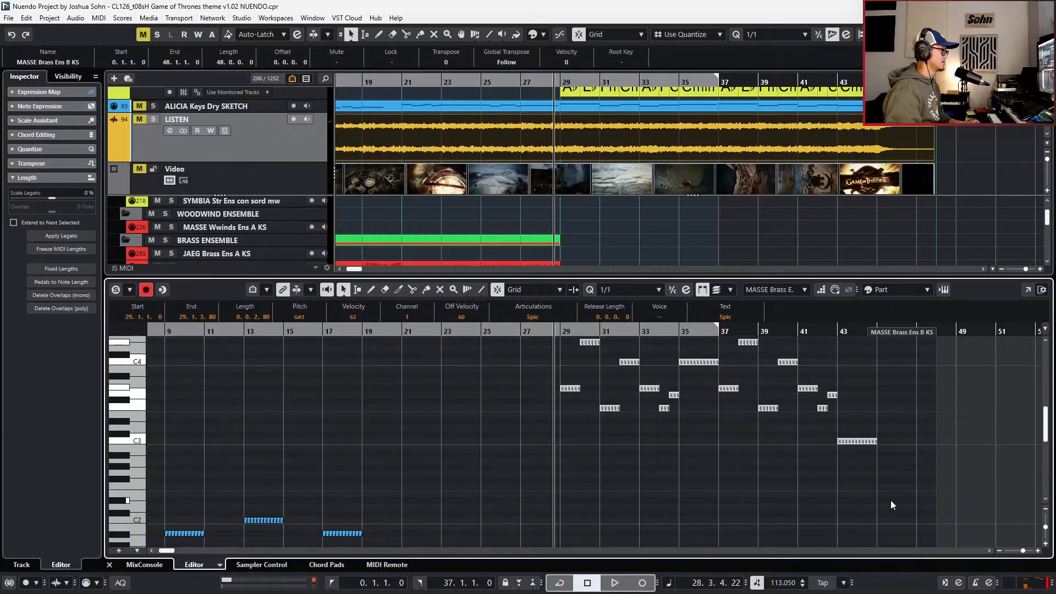
scroll(912, 491, "down", 1)
key("space")
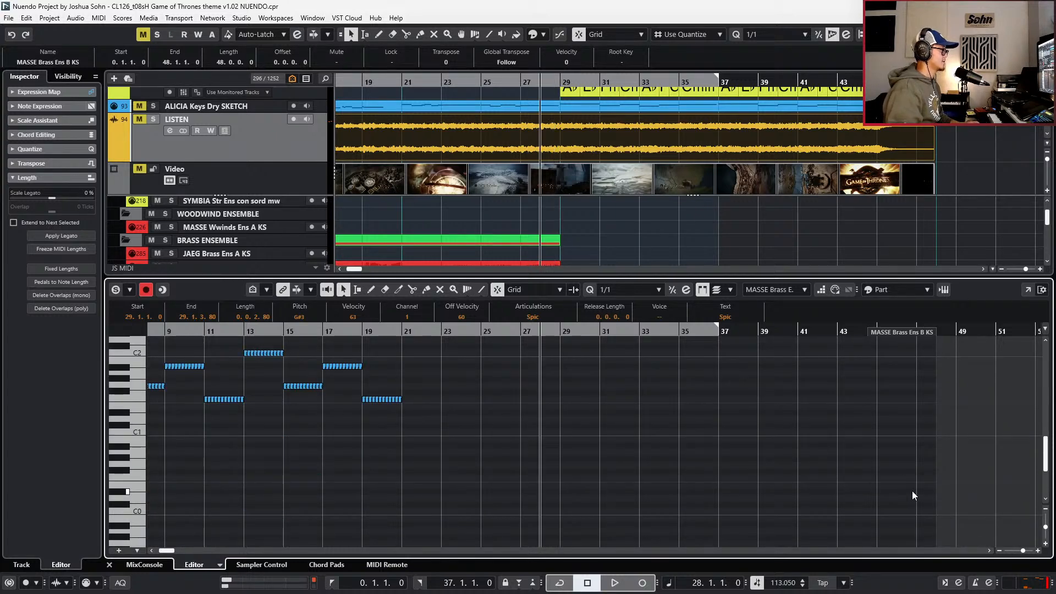
key("ctrl+e")
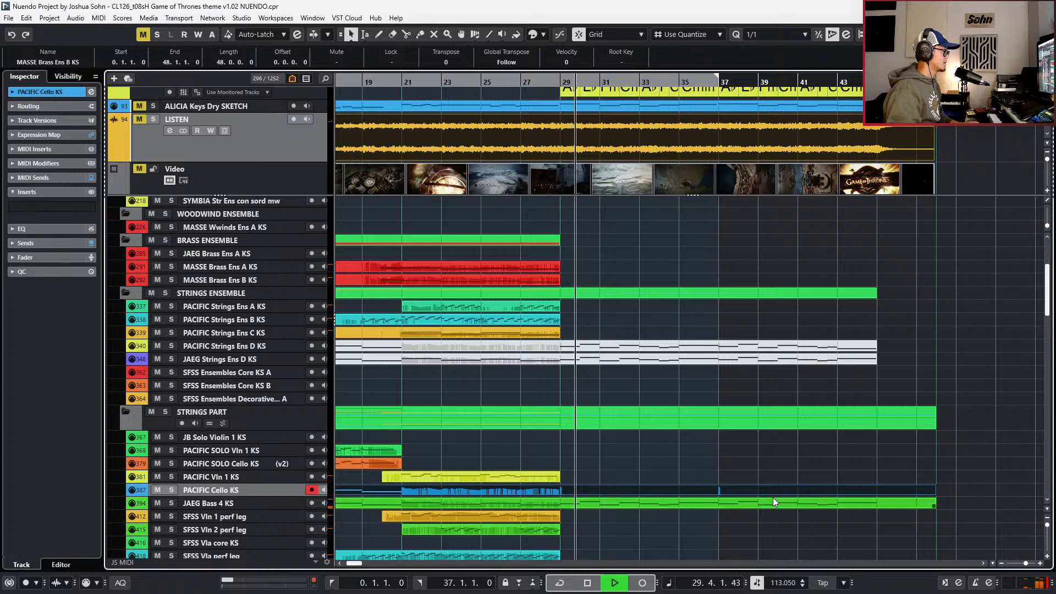
key("space")
- Raise the velocities of the JAEG Bass 4 notes from bar 29 onward, bringing the first note to 99, and audition them
double_click(667, 501)
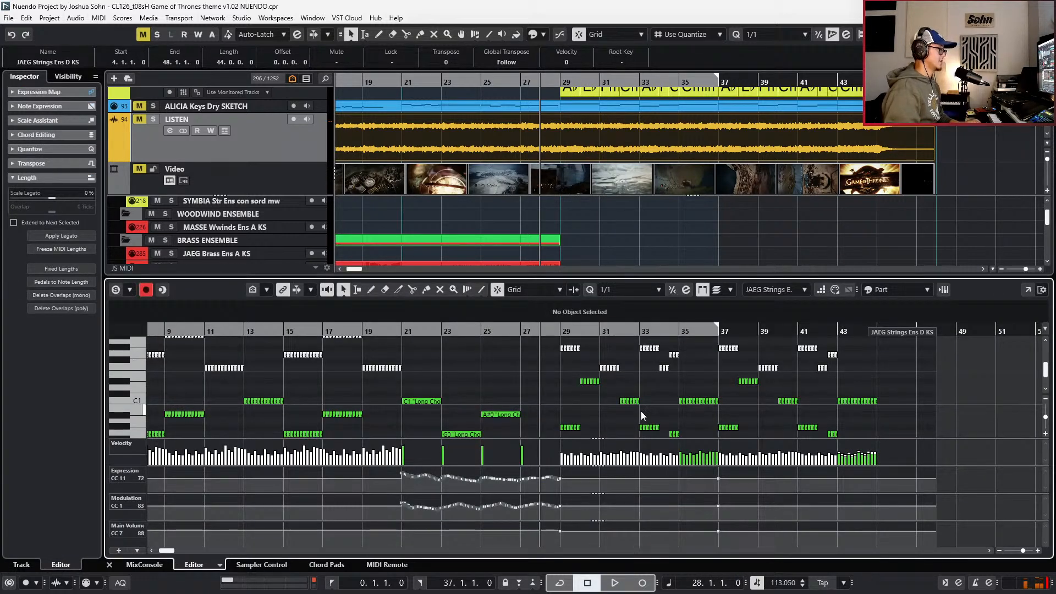
left_click_drag(564, 375, 913, 468)
key("space")
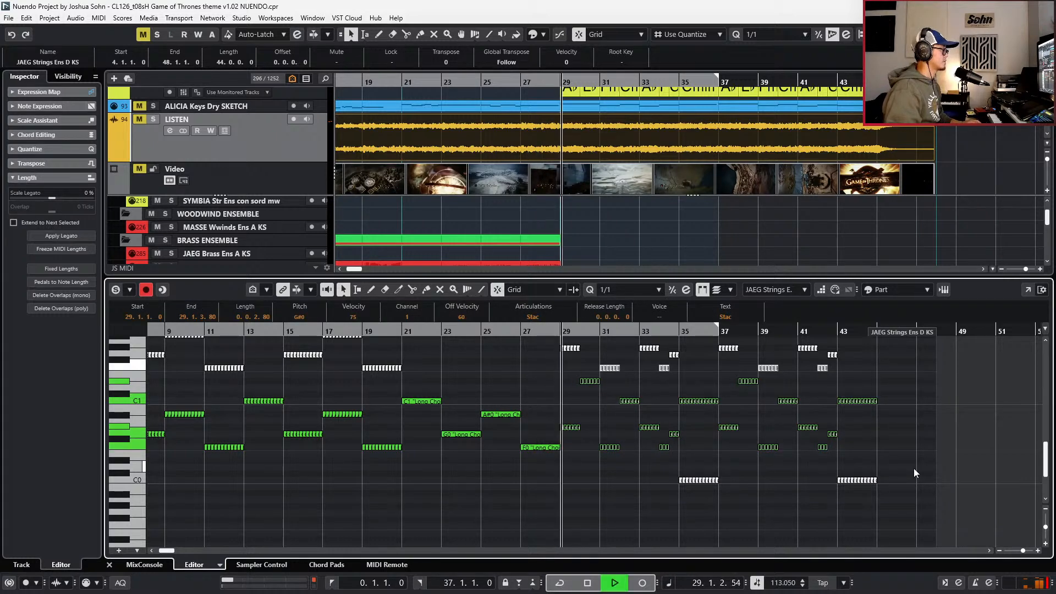
key("alt+l")
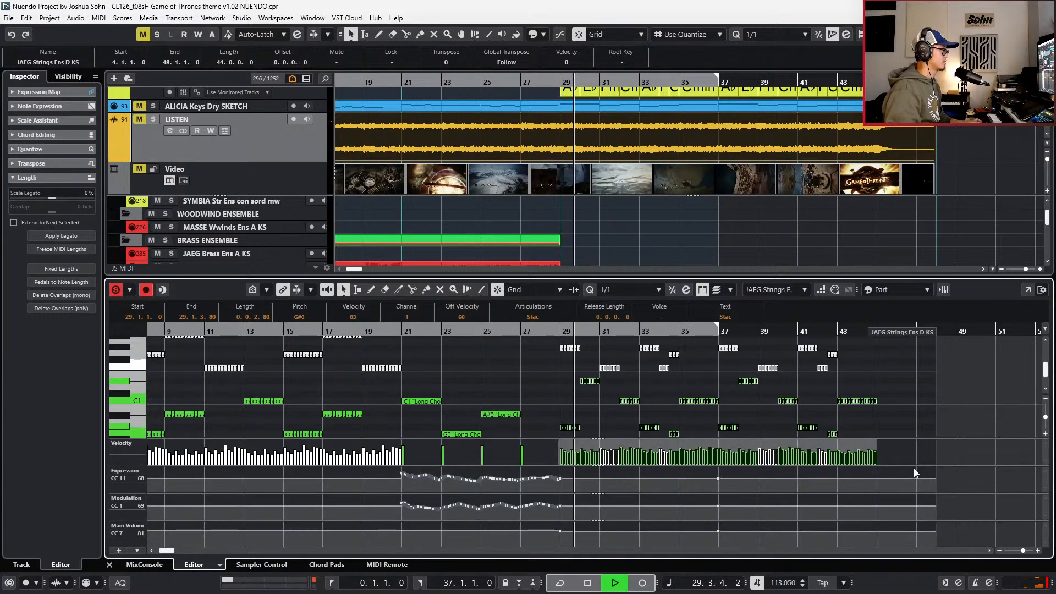
key("alt+v")
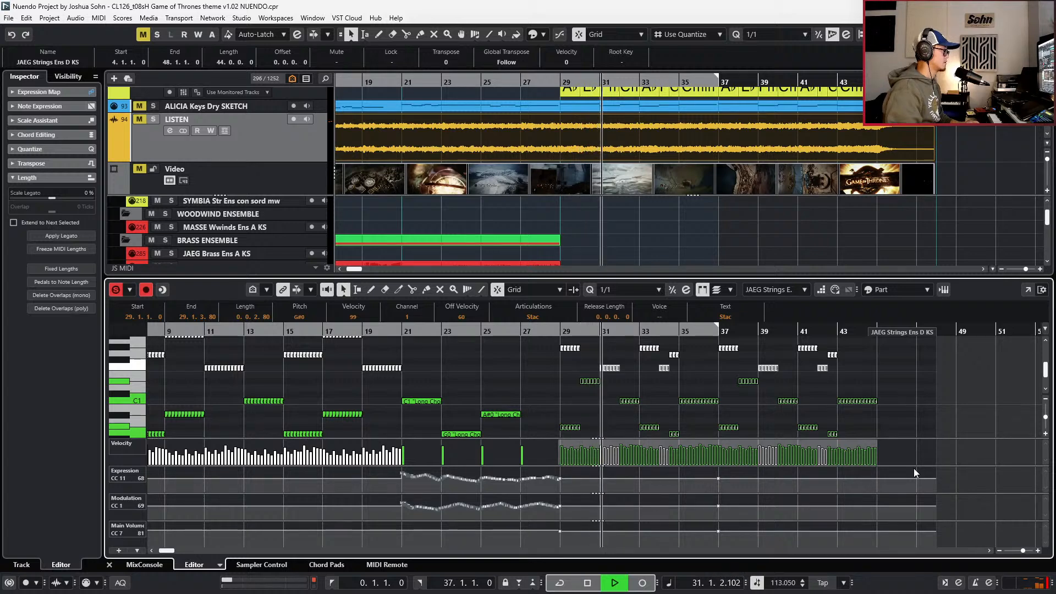
key("space")
key("KP_Subtract")
key("KP_Subtract")
key("KP_Subtract")
key("Return")
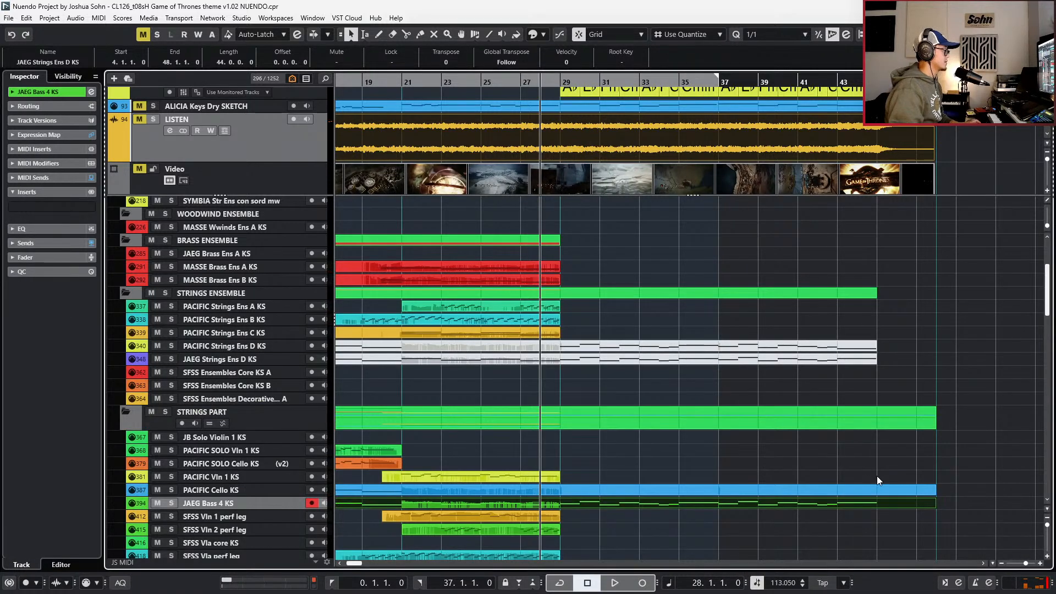
- Clear the PACIFIC Cello part's remaining content from bar 21 onward
scroll(879, 474, "down", 1)
left_click(595, 494)
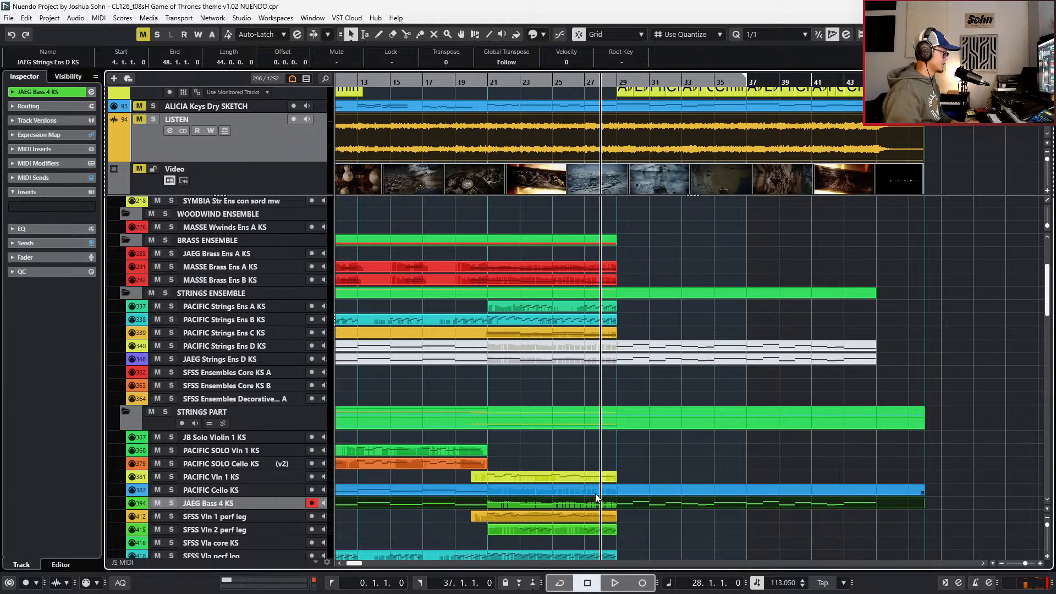
left_click_drag(486, 493, 913, 490)
key("KP_Subtract")
key("KP_Subtract")
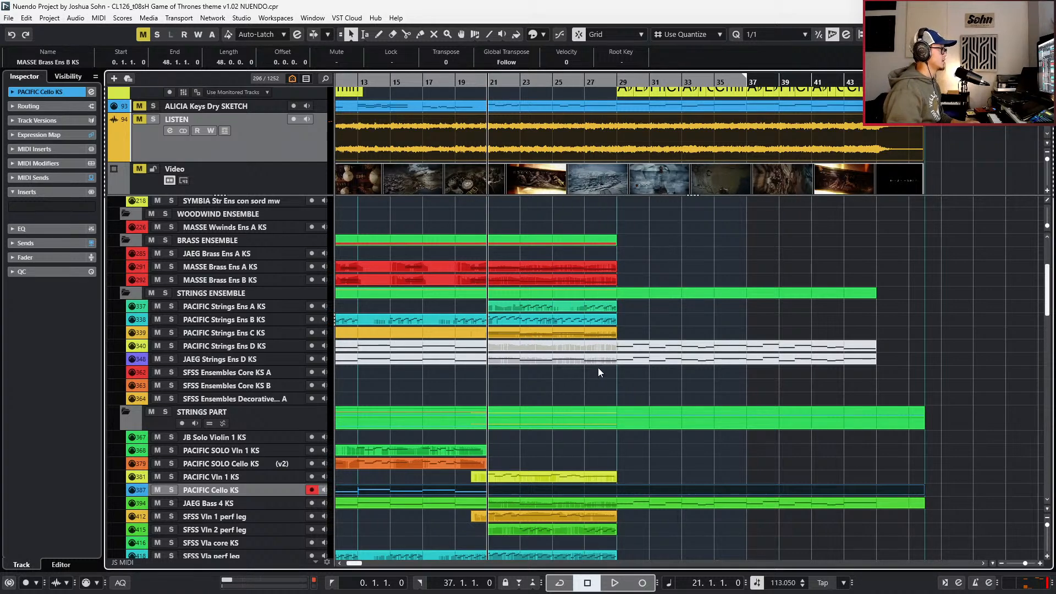
- Copy the PACIFIC Vln 1 legato melody starting at 20.4.4.65 into the PACIFIC Cello part at the same position
double_click(546, 476)
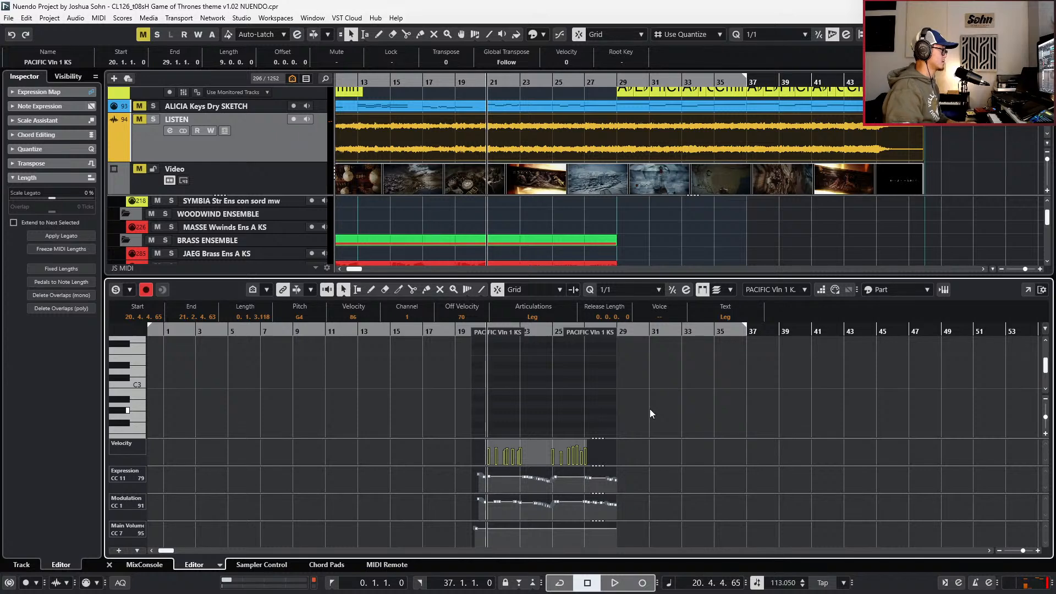
key("ctrl+e")
left_click(517, 490)
double_click(517, 489)
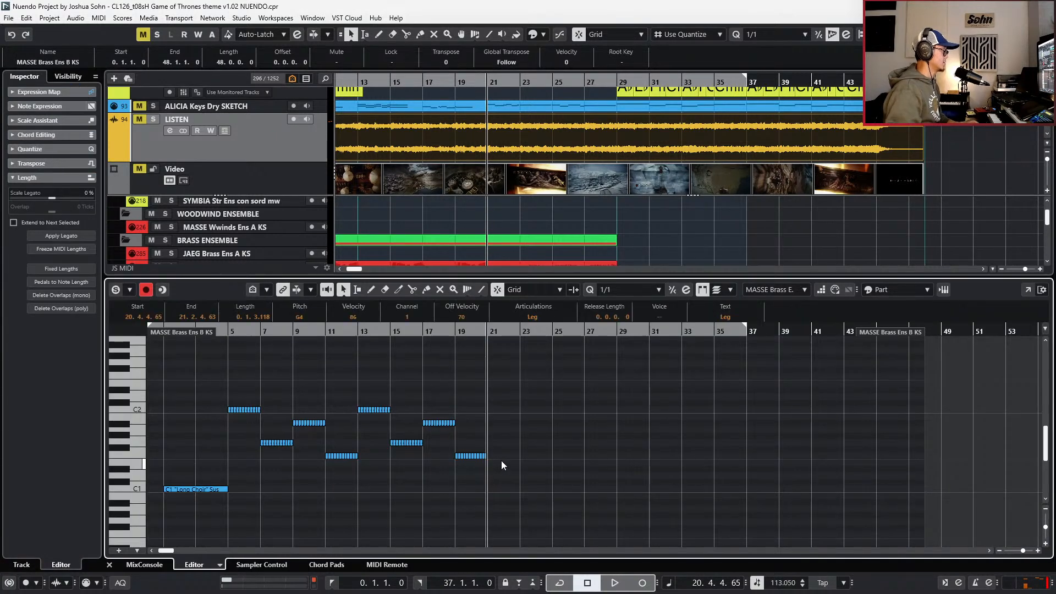
scroll(506, 463, "up", 3)
- Transpose the pasted cello melody down two octaves so its first note is G2, and audition it with the controller lanes shown
key("space")
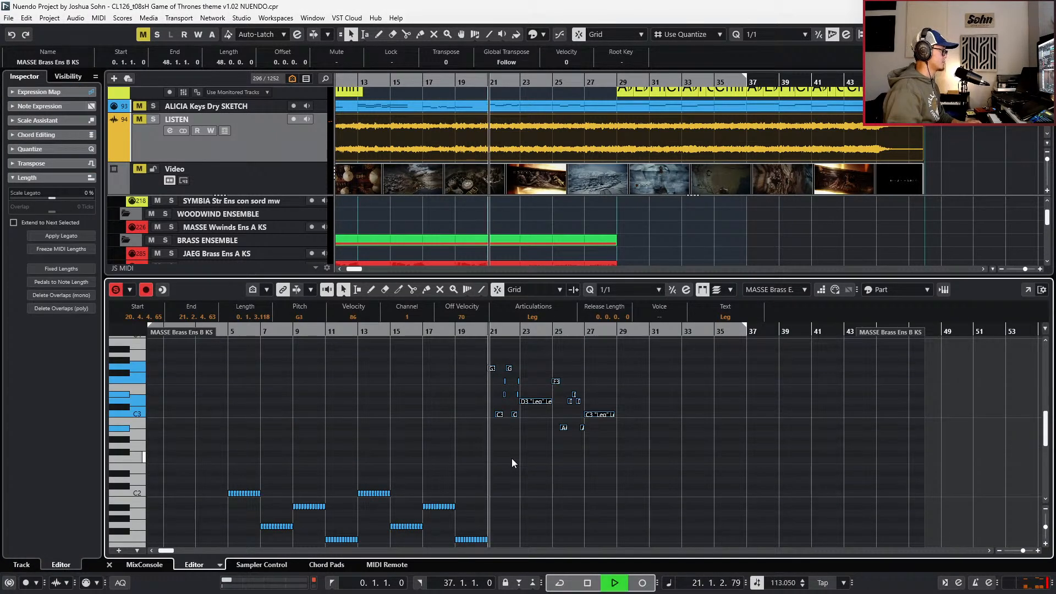
key("space")
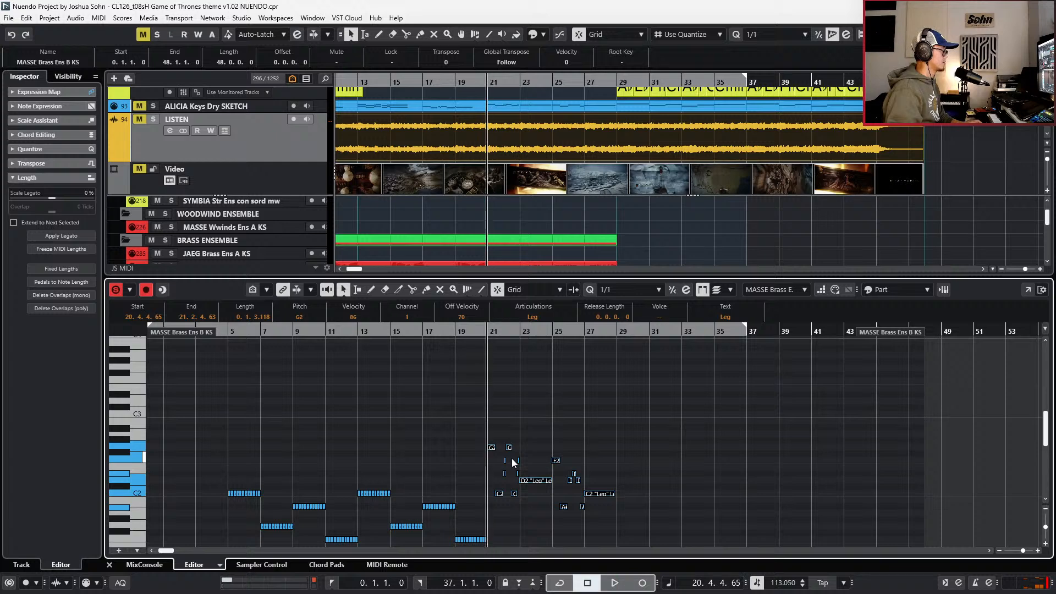
key("space")
scroll(511, 458, "down", 3)
scroll(519, 449, "up", 2, "ctrl")
key("alt+l")
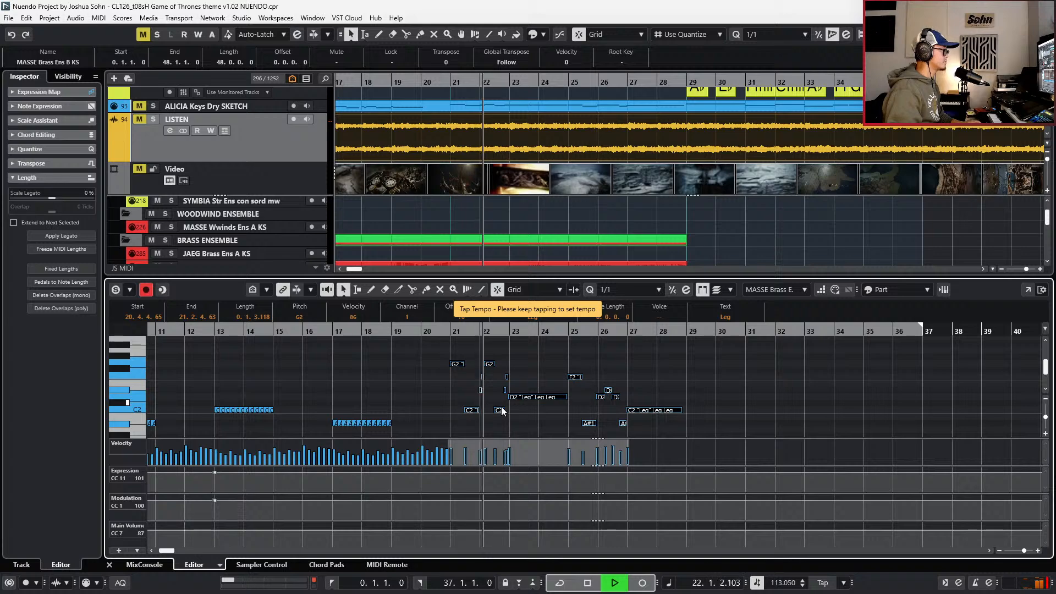
key("space")
- Solo the cello part, listen to the pasted melody from bar 21, and unsolo it with all notes deselected
key("l")
key("s")
key("space")
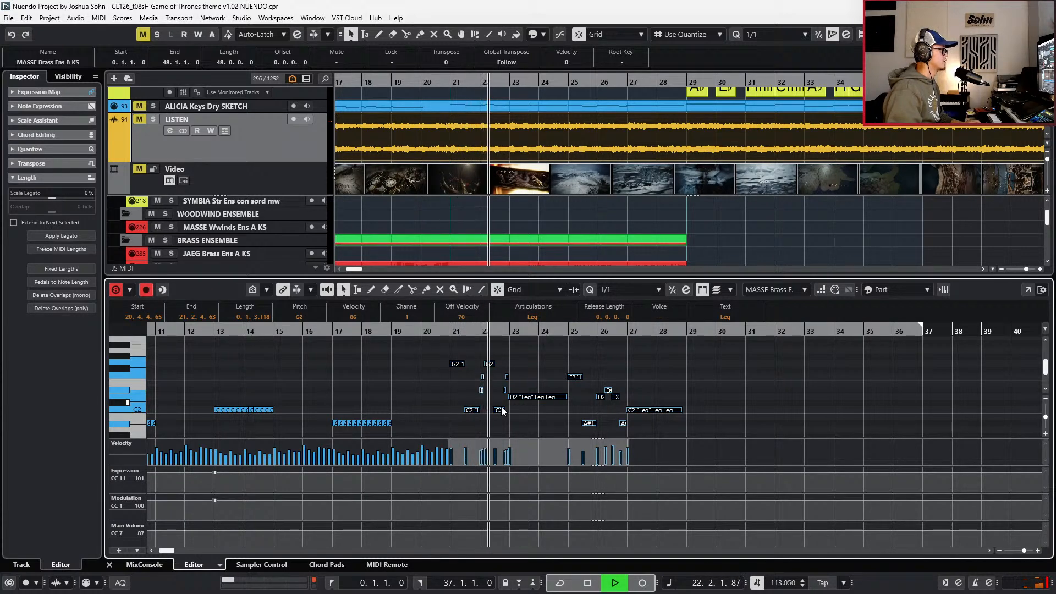
scroll(510, 399, "up", 1)
scroll(512, 399, "up", 2)
key("space")
key("KP_Subtract")
key("s")
key("ctrl+shift+a")
- Add a Main Volume (CC 7) step of 91 at 20.4.3.114 before the cello melody and audition it
scroll(514, 398, "down", 2)
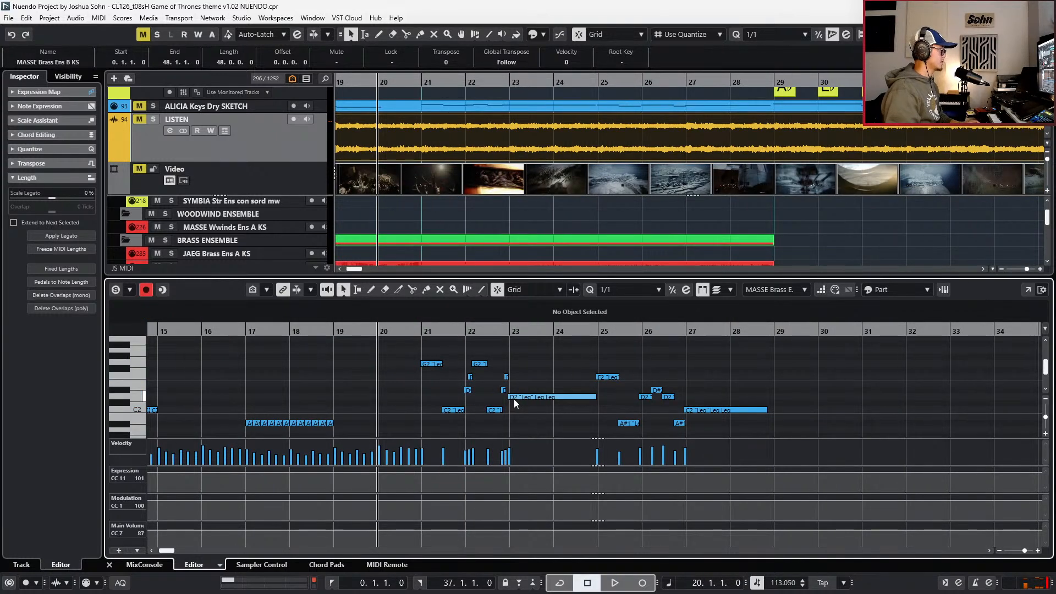
left_click(421, 532)
key("space")
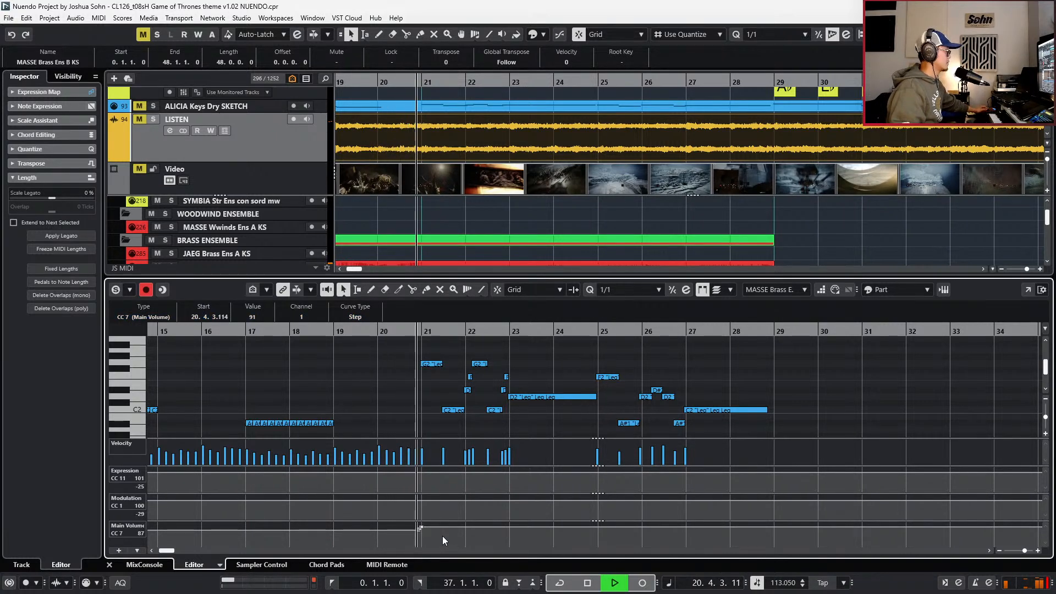
- Record Expression (CC 11) and Modulation (CC 1) moves over the cello melody from bar 21 to bar 28
key("KP_Multiply")
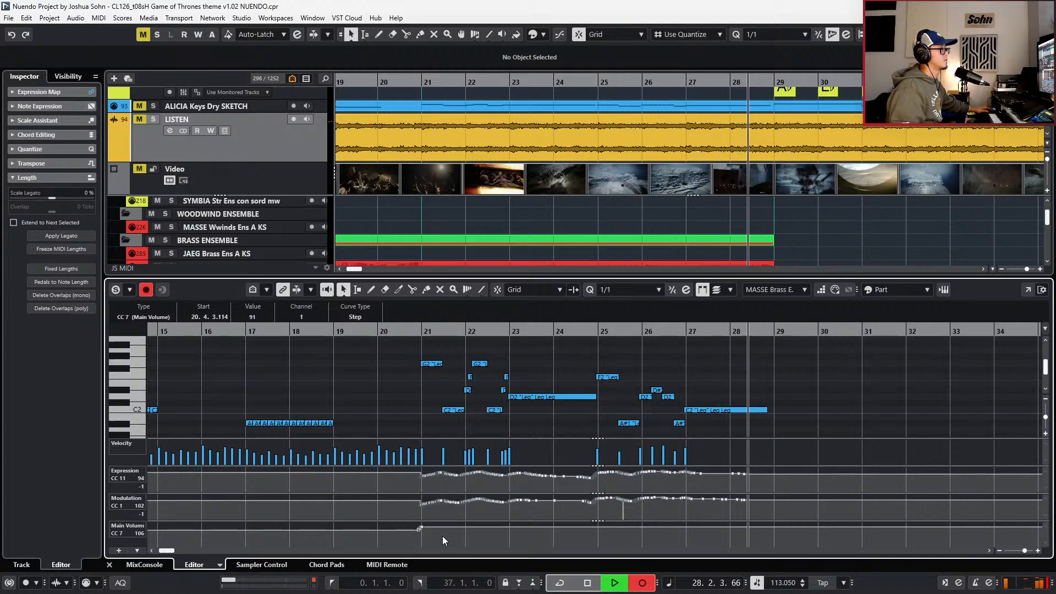
key("space")
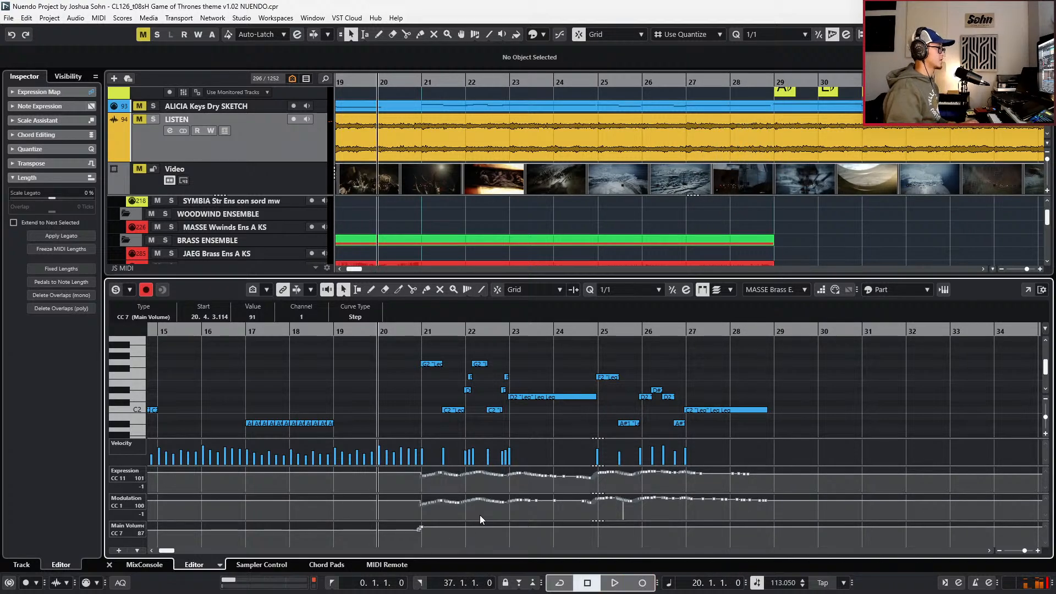
- Copy the lower-octave melody notes from bar 29 to bar 44 out of the ALICIA Keys Dry SKETCH part
key("KP_Add")
key("KP_Add")
key("KP_Add")
key("KP_Add")
key("KP_Add")
key("KP_Add")
key("KP_Add")
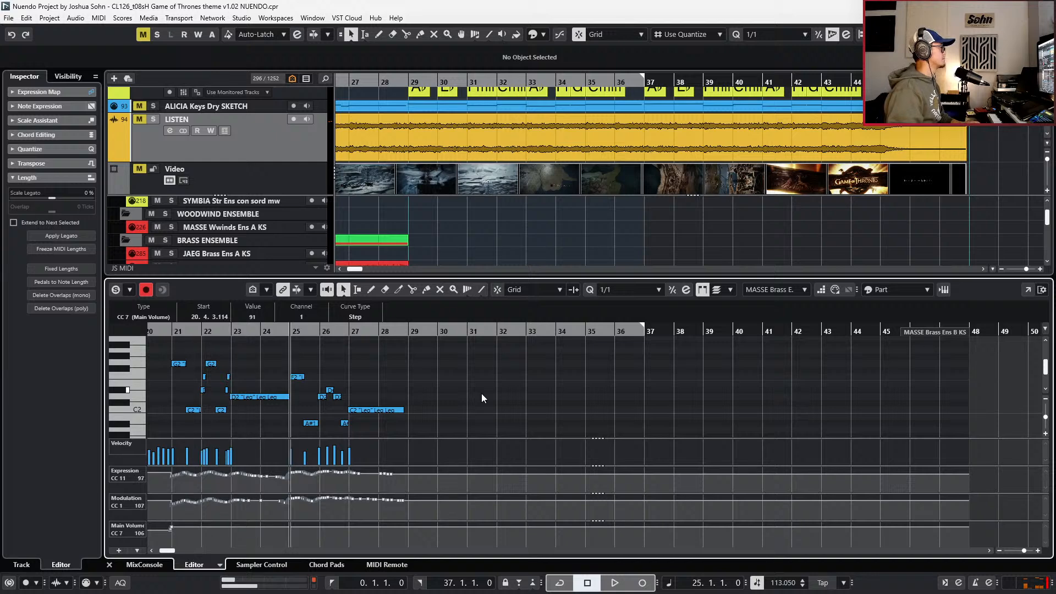
left_click(447, 110)
left_click_drag(436, 371, 687, 503)
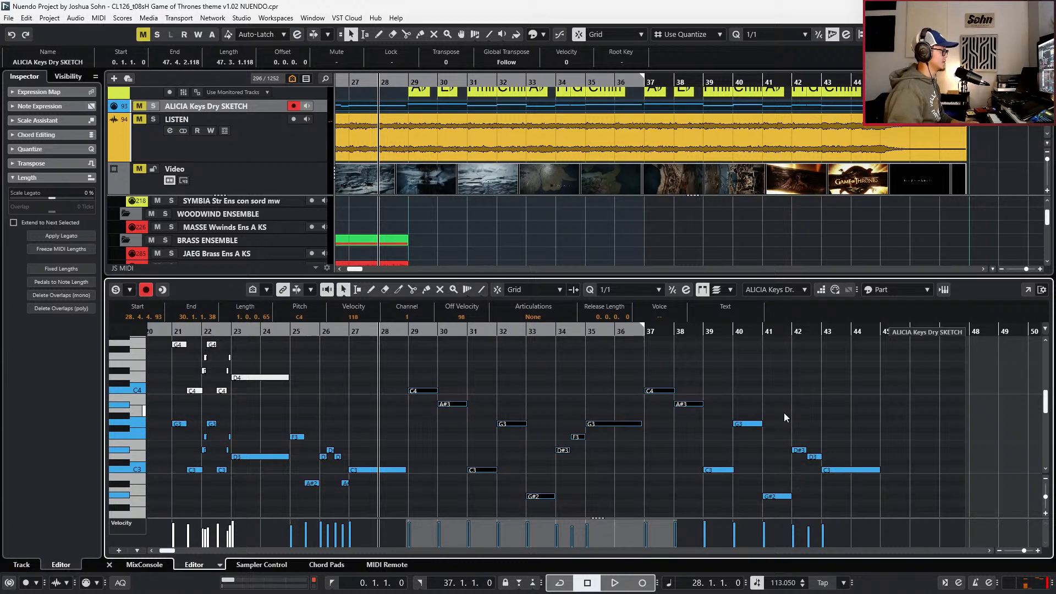
left_click_drag(862, 388, 684, 497)
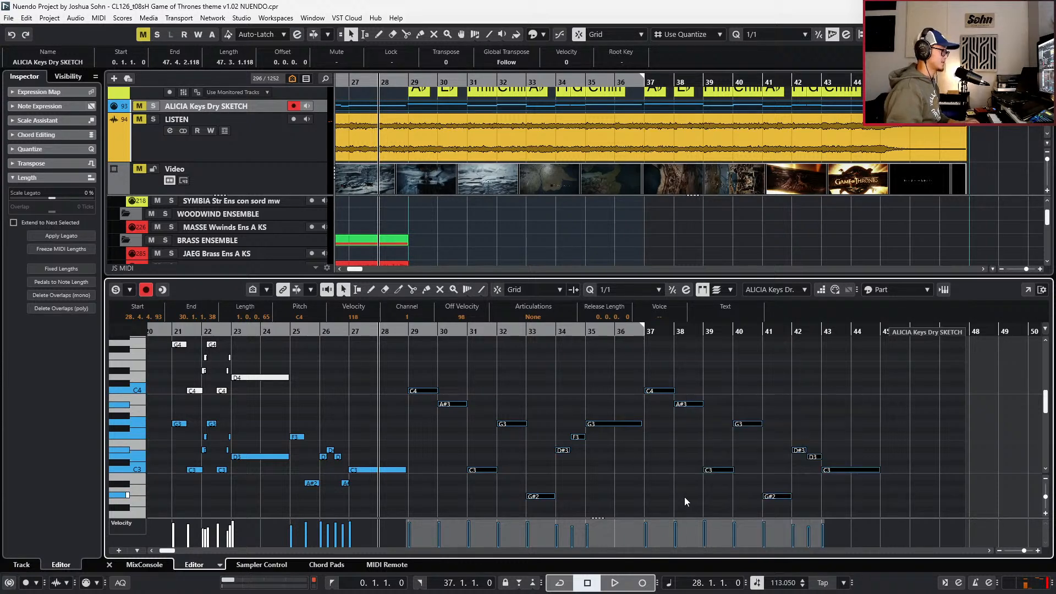
key("ctrl+alt+e")
- Paste the sketch melody into the PACIFIC Cello part at 28.4.4.93 and transpose it down one octave to start on C3
double_click(469, 487)
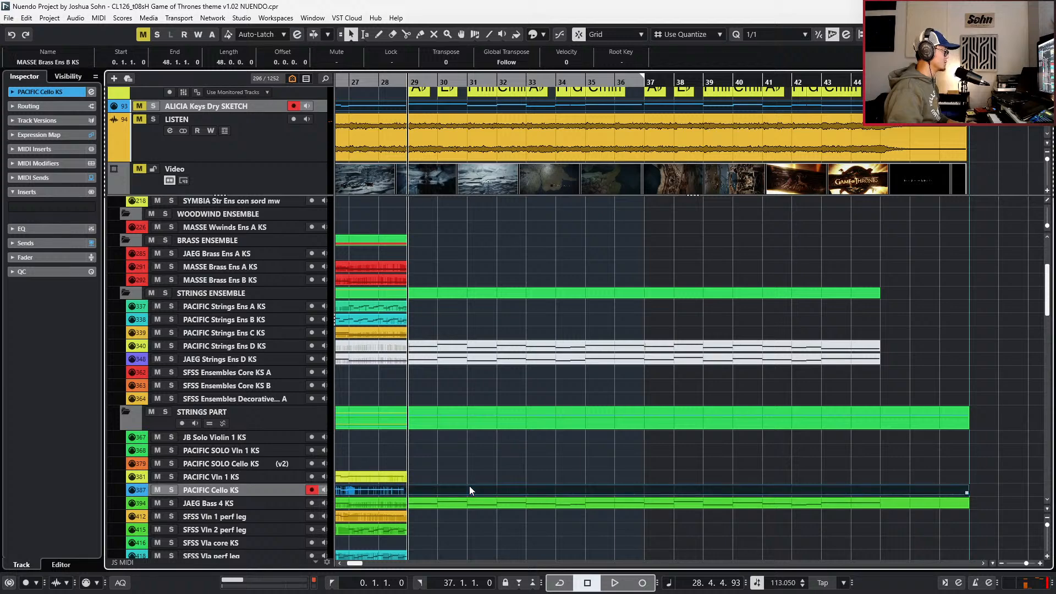
key("b")
key("shift+Down")
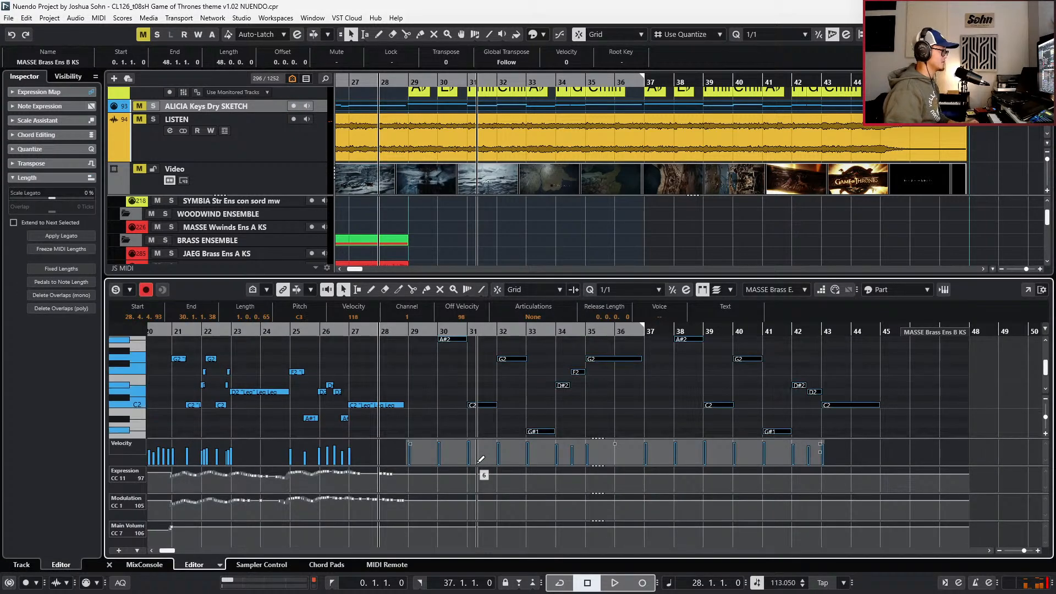
key("Escape")
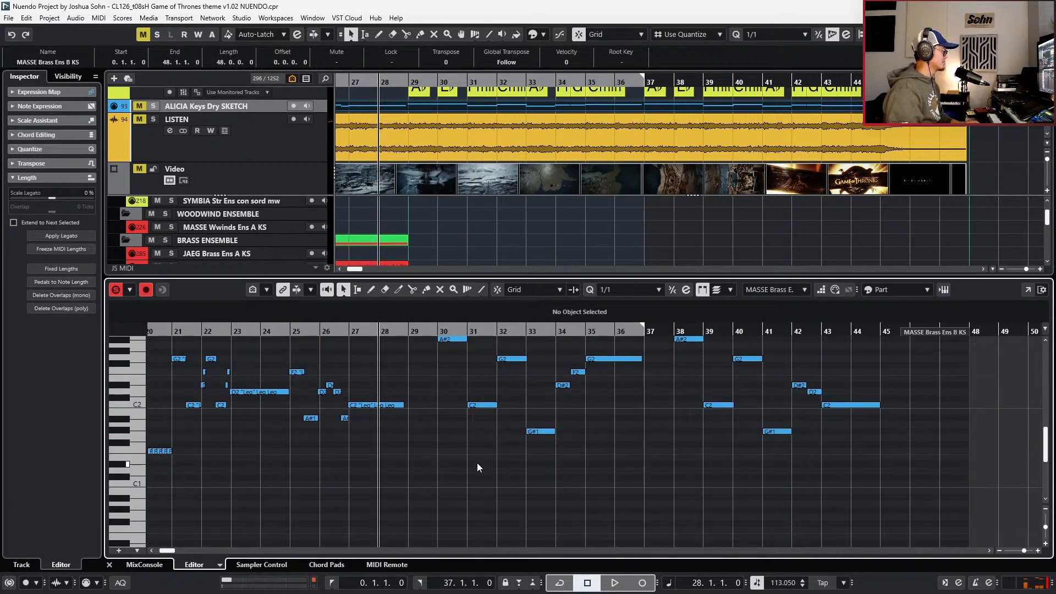
- Assign the Leg articulation to all pasted cello notes from bar 29 onward
left_click_drag(432, 352, 862, 507)
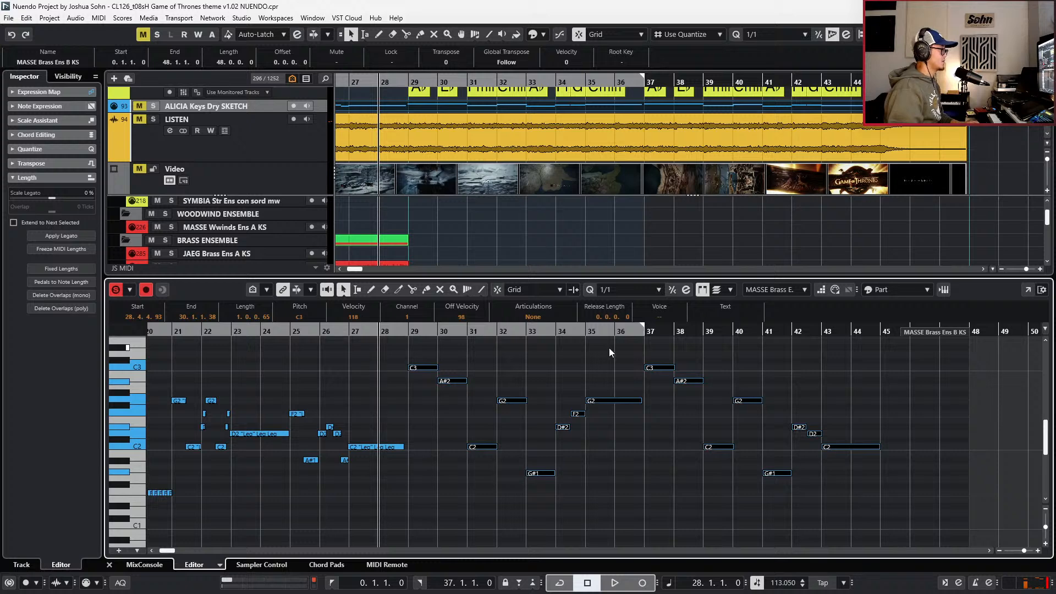
left_click(532, 319)
left_click(534, 352)
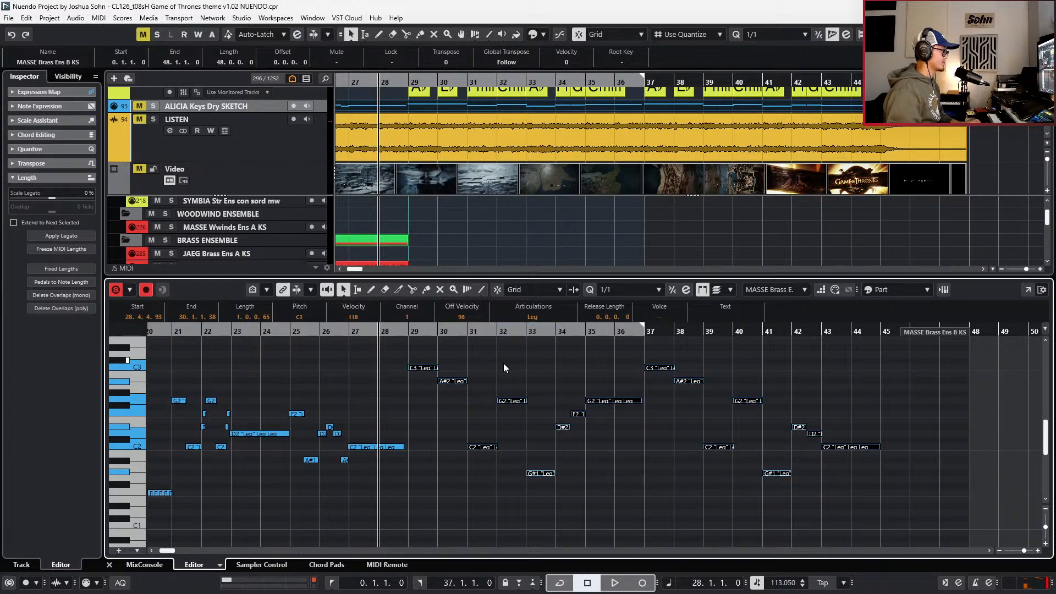
- Lengthen the legato cello notes from bar 29 onward so they overlap, with the first note lasting 1.0.0.85
left_click(469, 374)
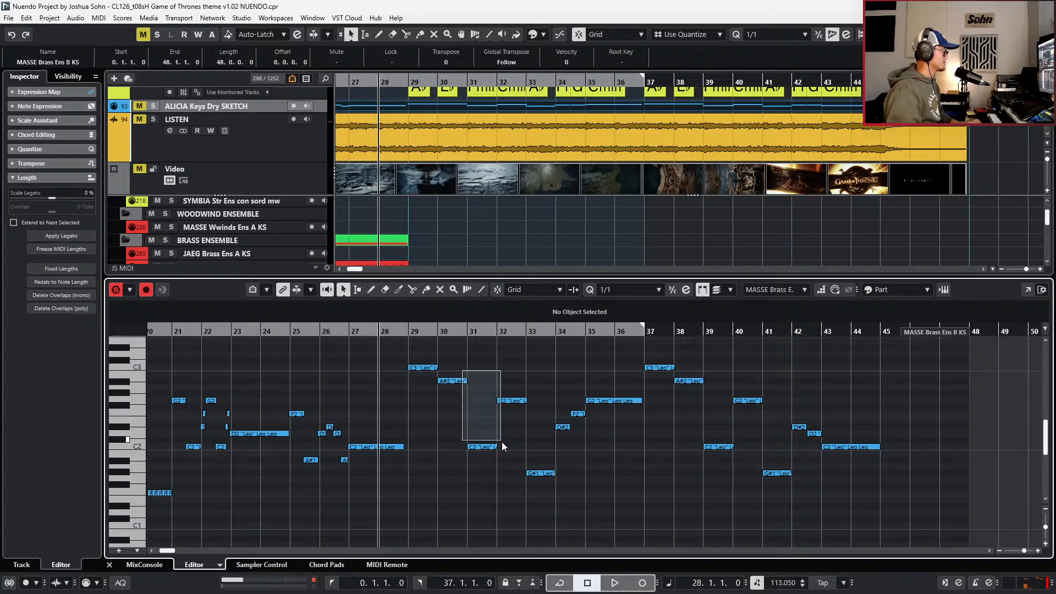
left_click_drag(502, 444, 510, 446)
left_click_drag(683, 371, 765, 464)
left_click_drag(425, 356, 830, 511)
key("alt")
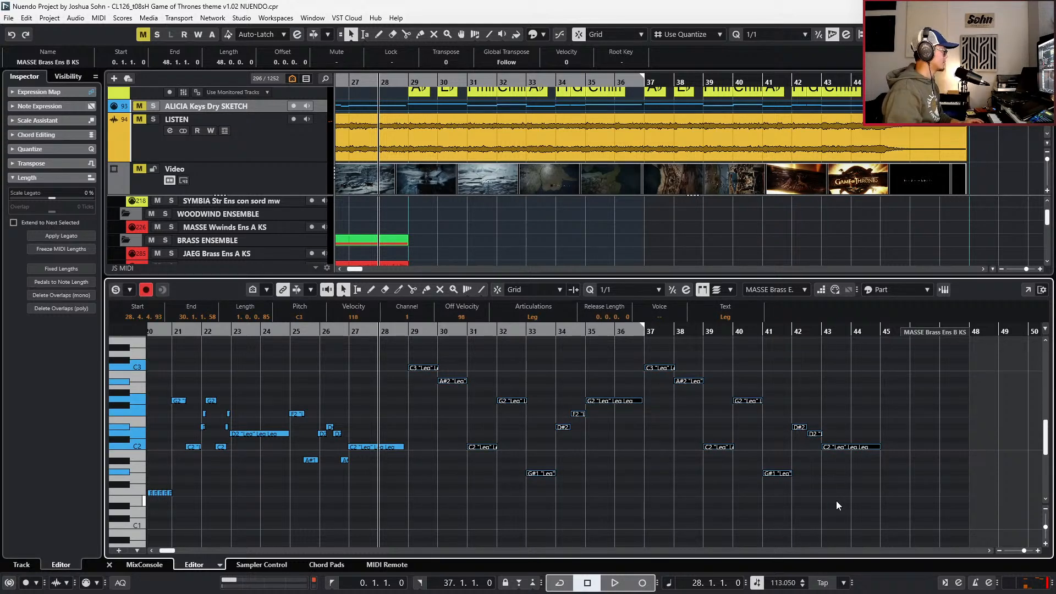
- Audition the legato cello melody with the controller lanes shown, and reset playback to bar 28 with the notes deselected
key("space")
key("alt+l")
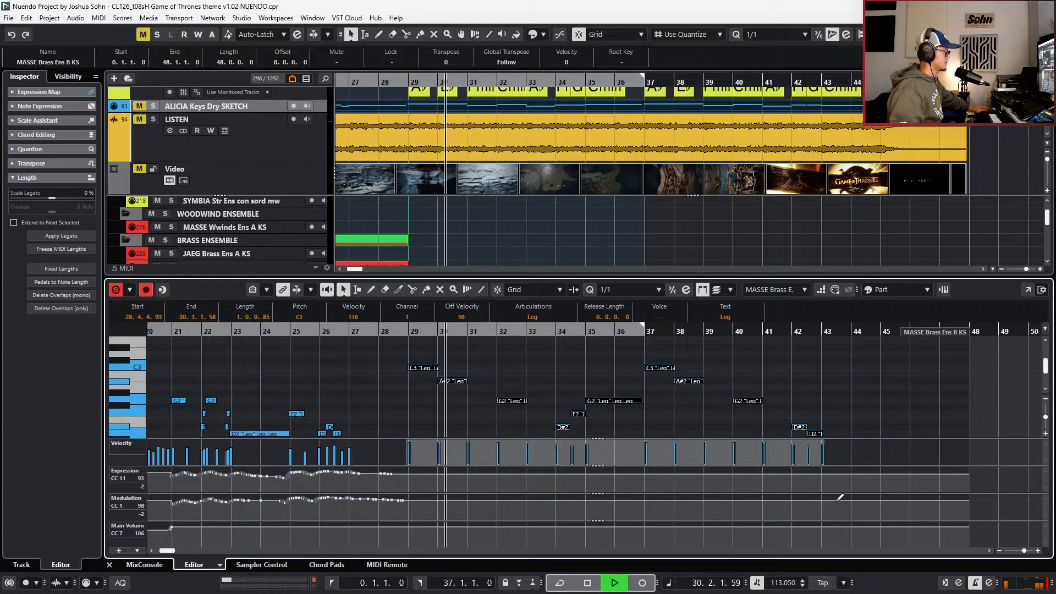
key("space")
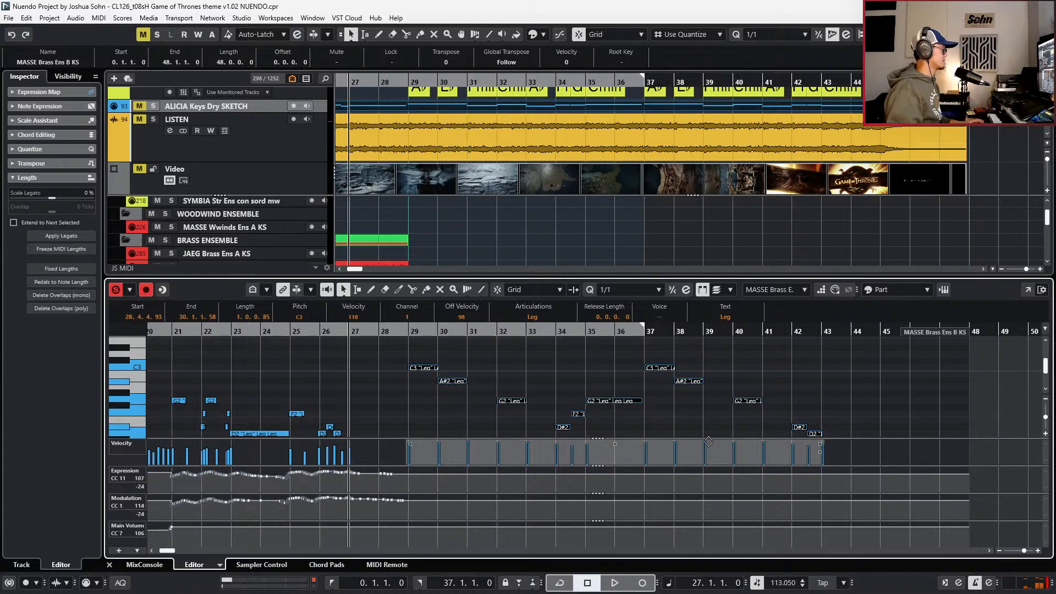
left_click(530, 408)
key("ctrl+Right")
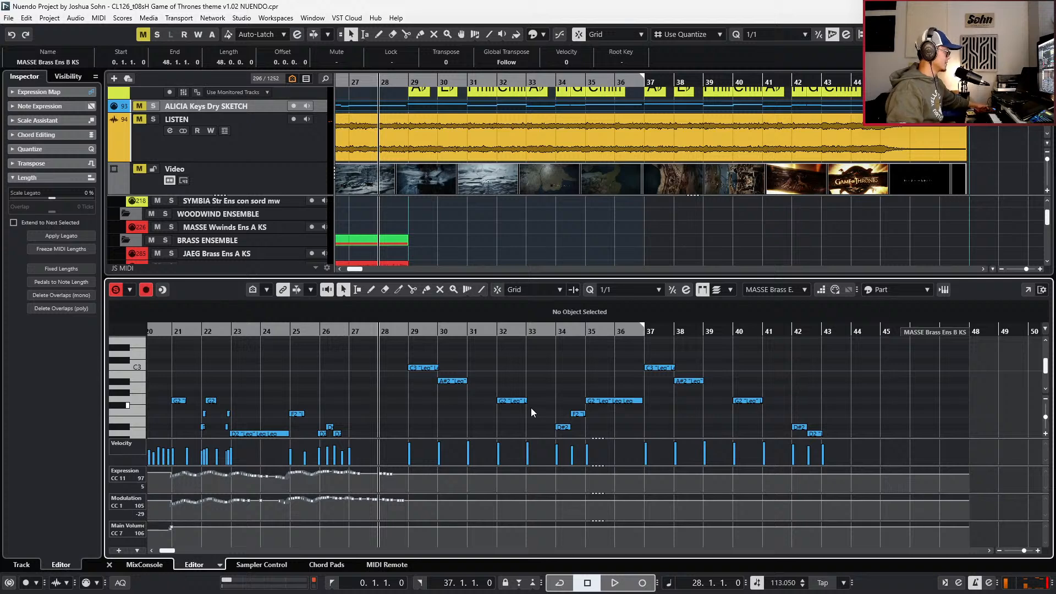
- Record Expression (CC 11) and Modulation (CC 1) moves over the cello melody from bar 28 through bar 44
key("space")
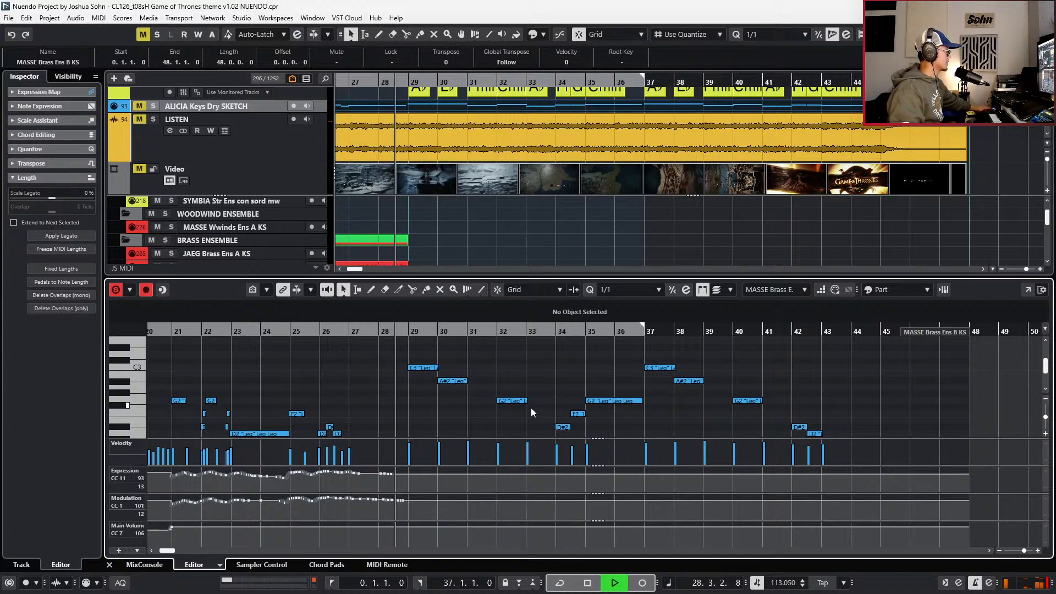
key("KP_Multiply")
key("space")
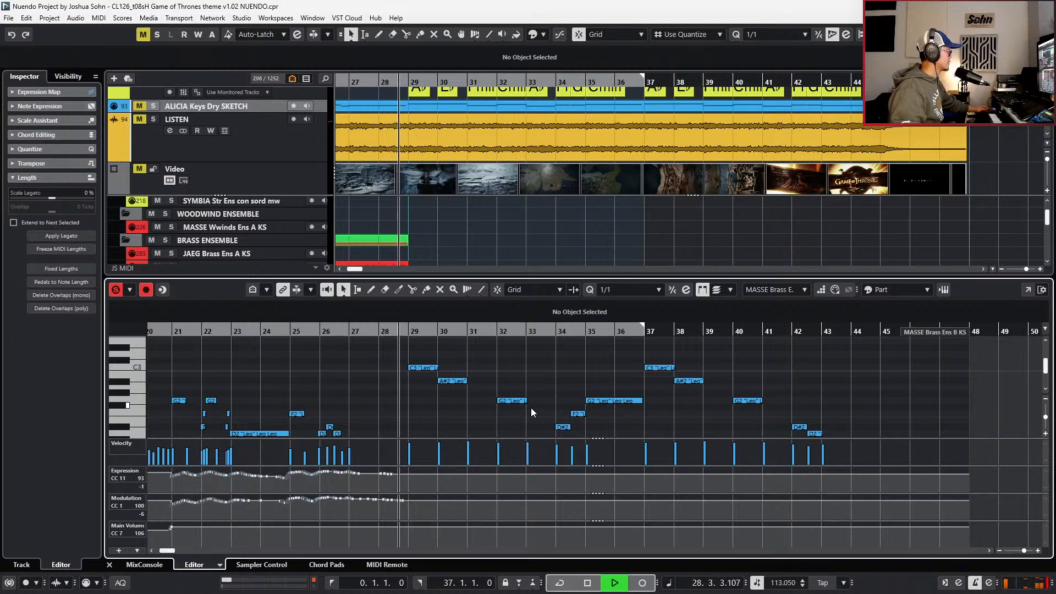
key("KP_Multiply")
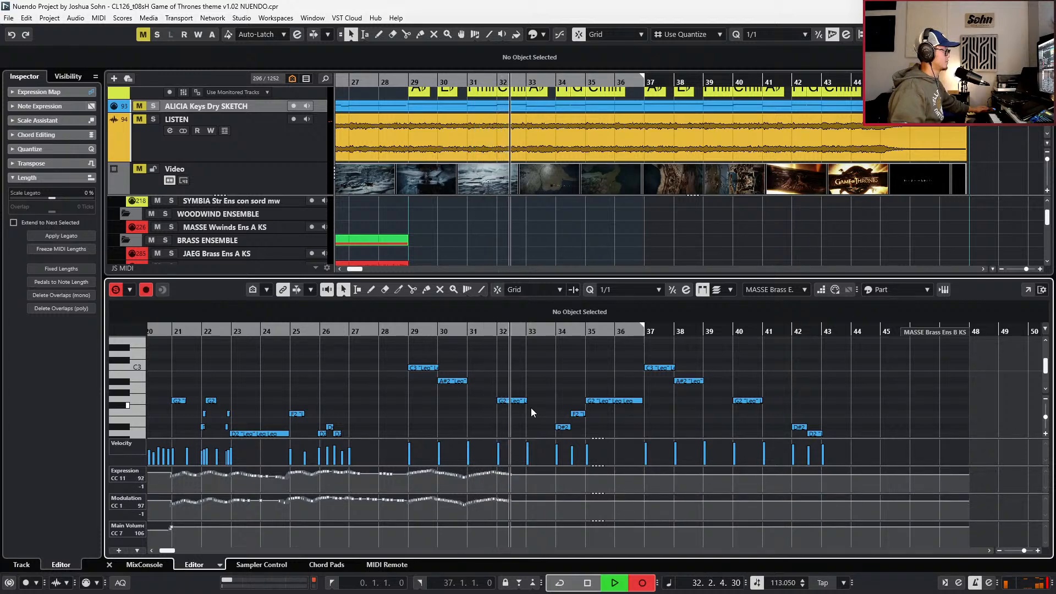
scroll(595, 397, "down", 2)
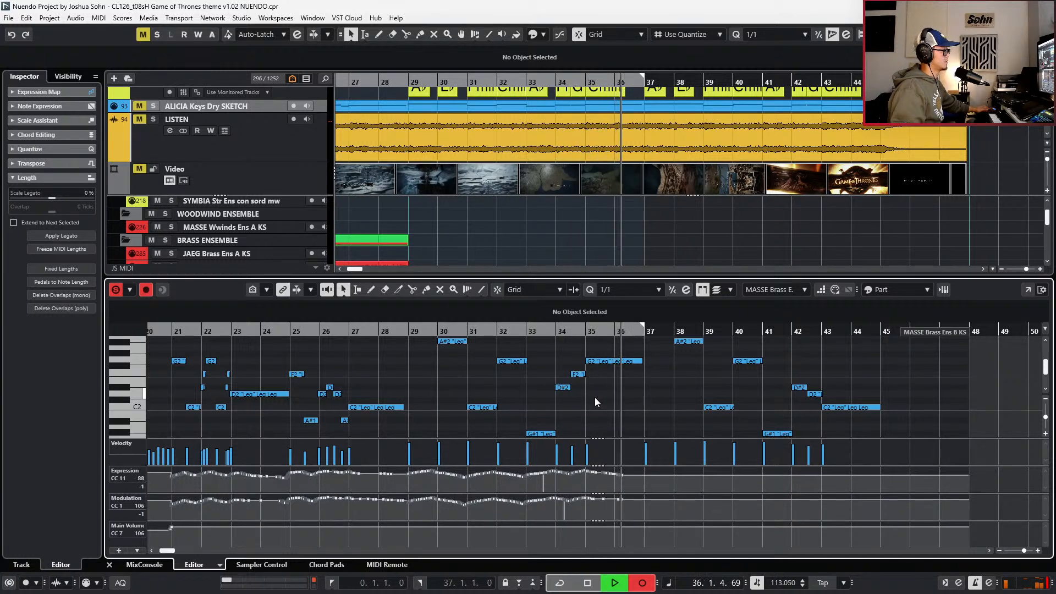
scroll(737, 373, "up", 2)
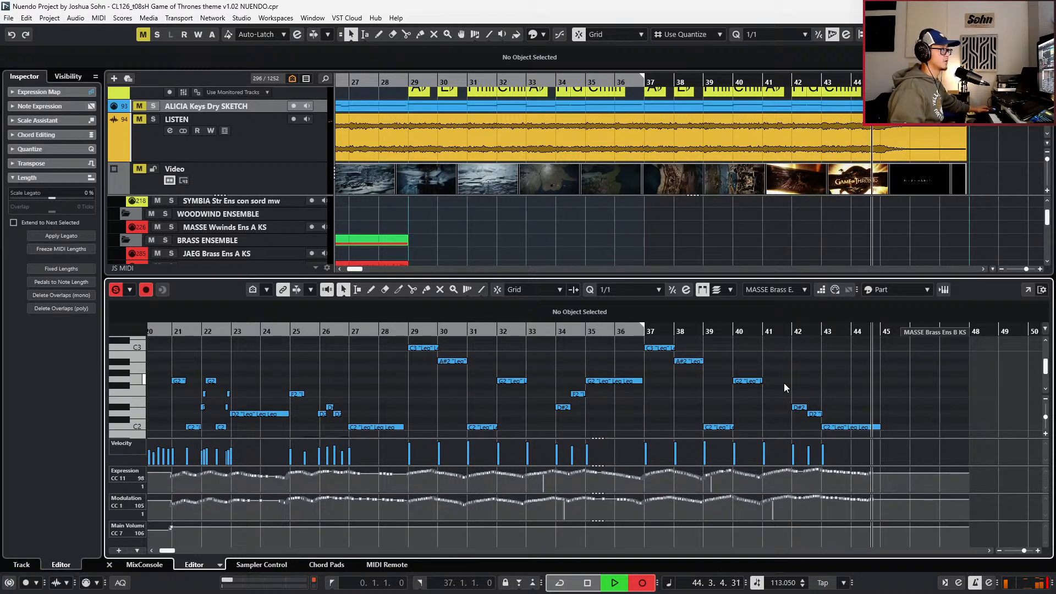
key("space")
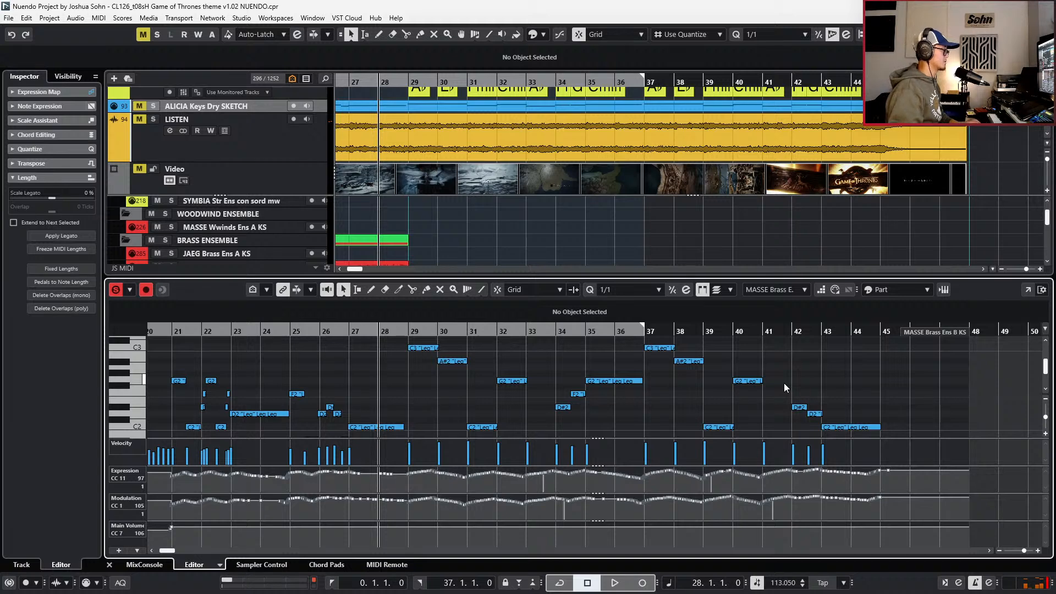
- Adjust the timing of the cello's G2 notes at bars 32 and 40, then shift F2–G2 and D2–C2 earlier, starting F2 at 34.2.4.89
key("g")
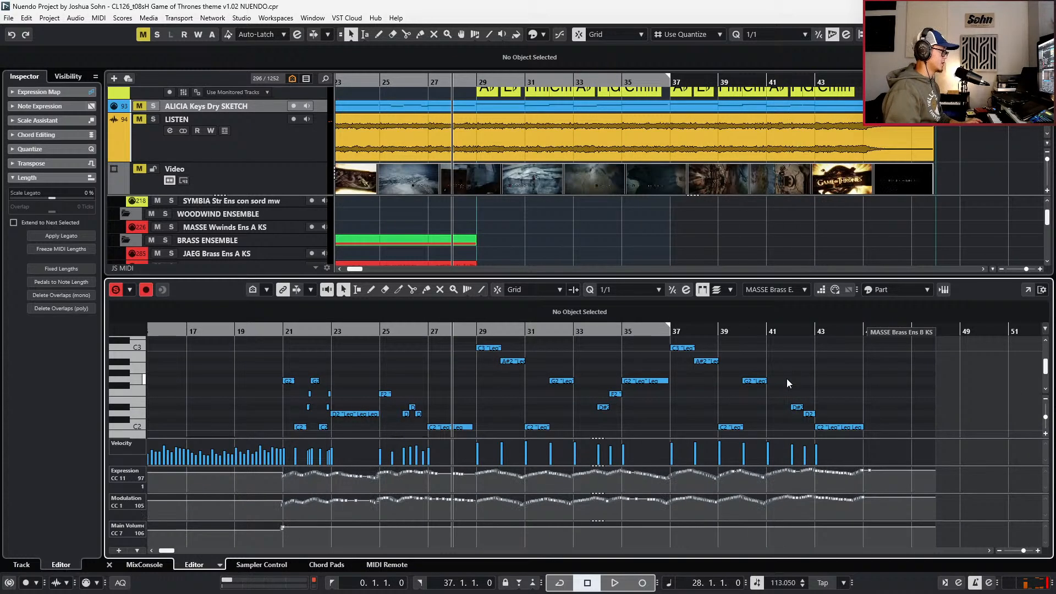
key("h")
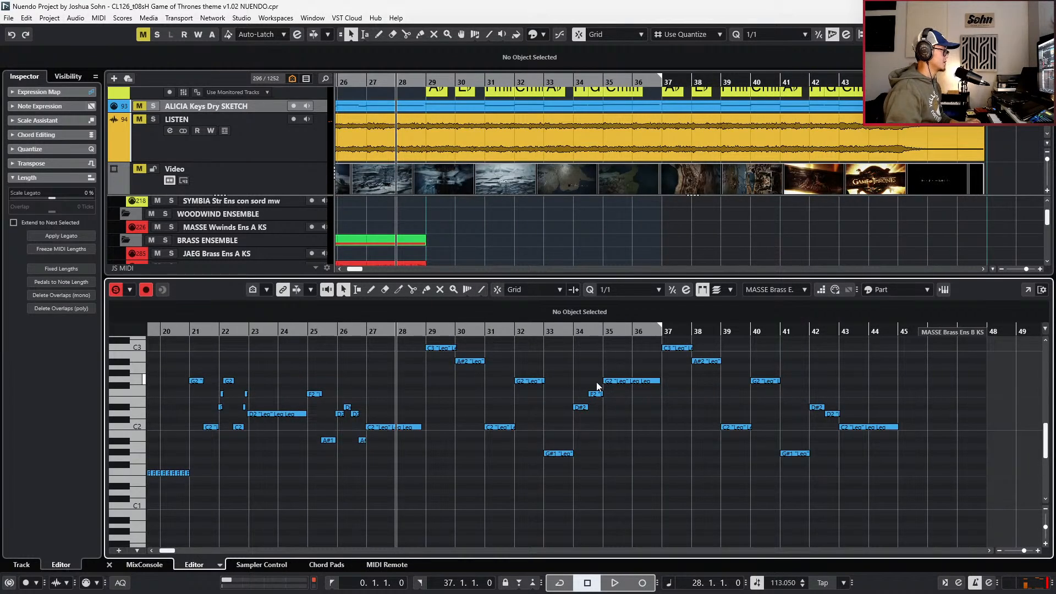
left_click(542, 380)
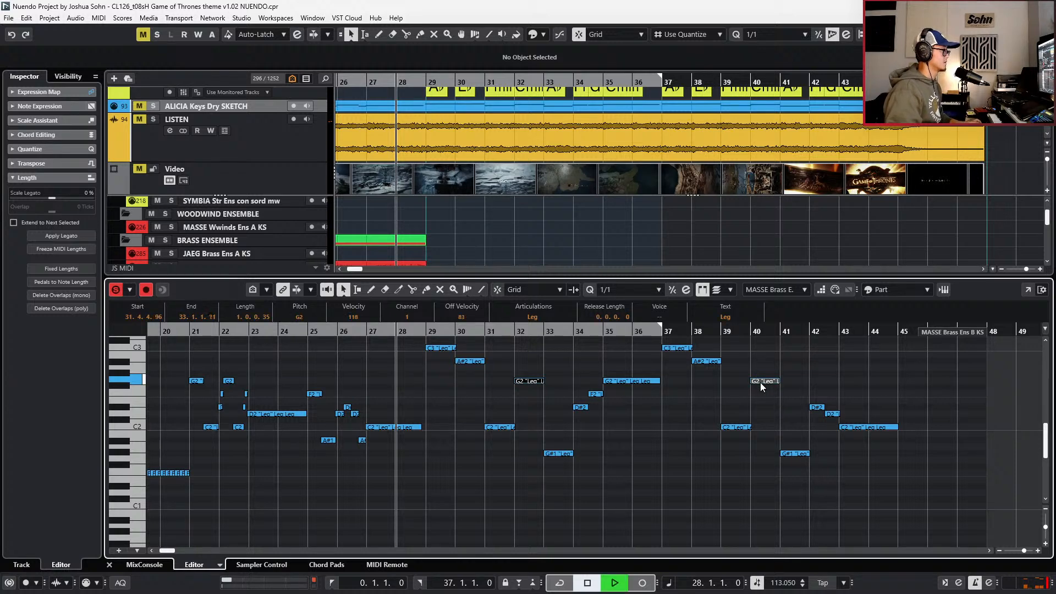
scroll(824, 395, "up", 2)
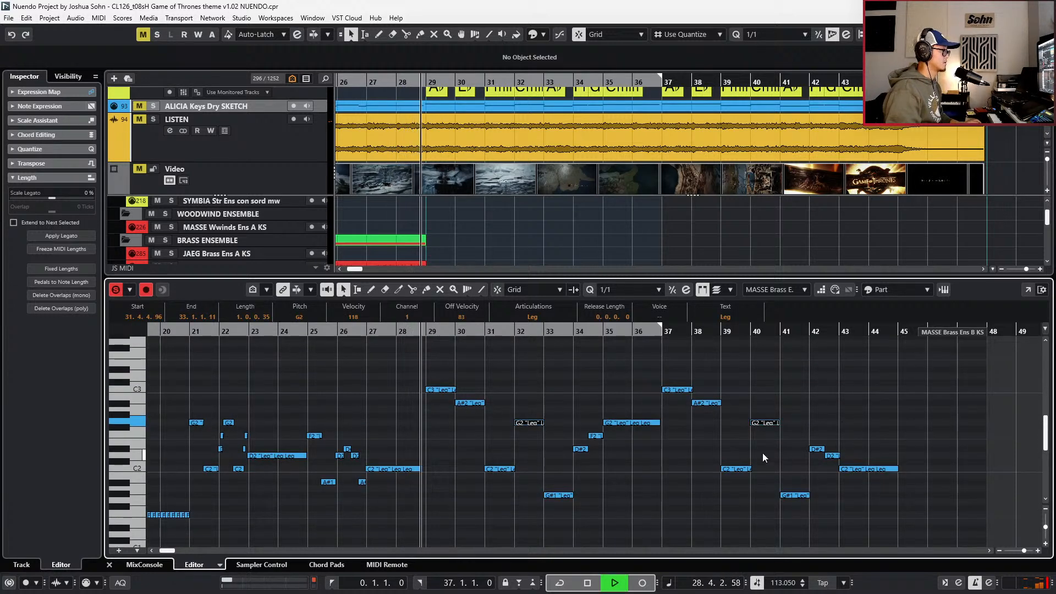
left_click_drag(586, 401, 618, 444)
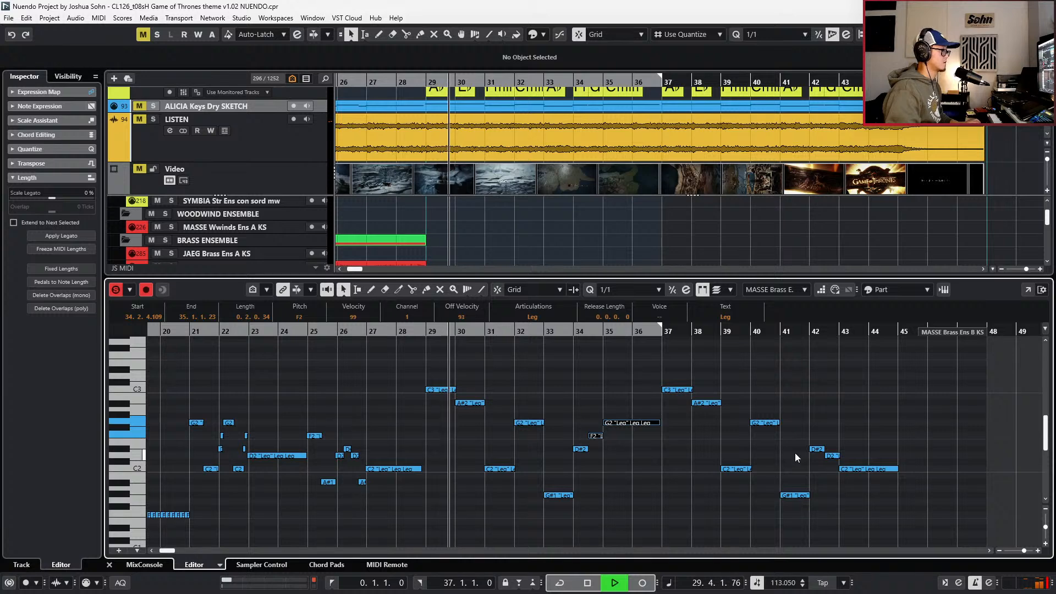
left_click_drag(838, 442, 852, 488)
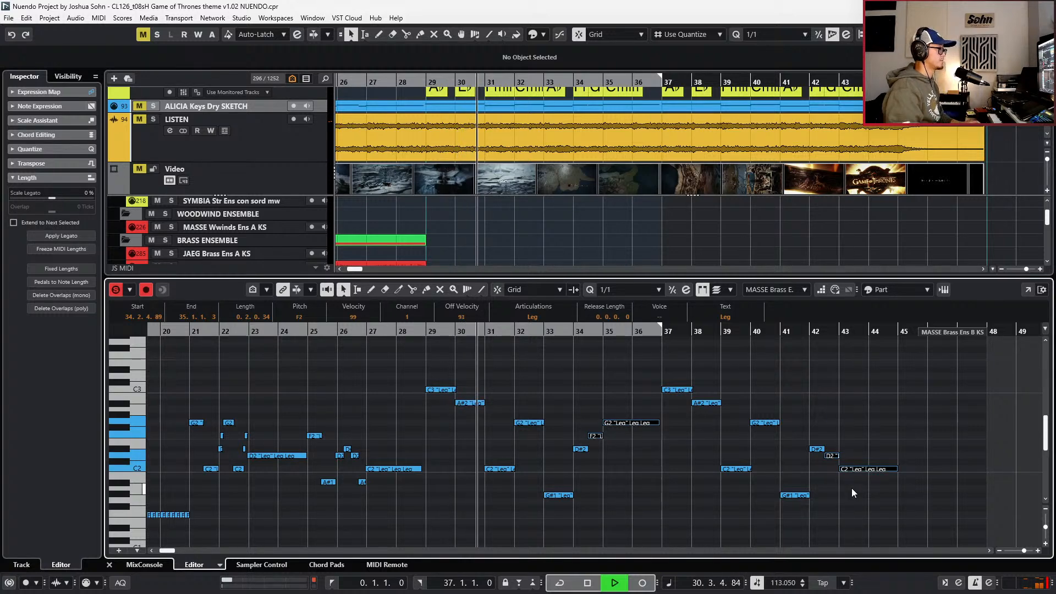
key("space")
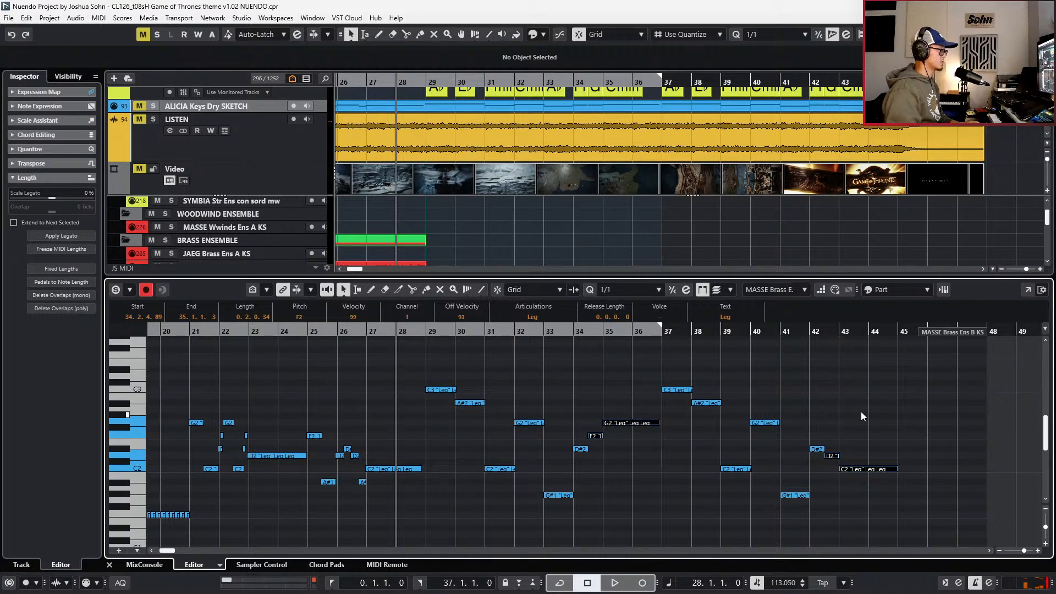
- Copy all PACIFIC Cello melody notes from bar 29 through bar 44 and return to the full project view
left_click_drag(857, 386, 433, 526)
key("l")
key("ctrl+alt+e")
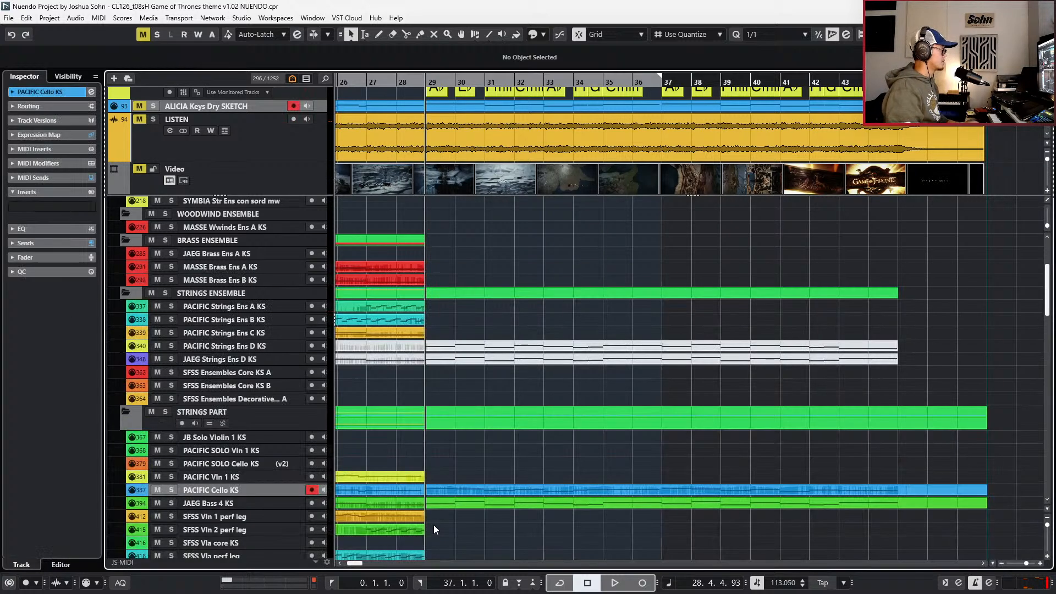
- Create a PACIFIC Vln 1 part from 28.4.4.93 to 48.1.1.0 and paste the copied cello melody at its start
left_click(438, 476)
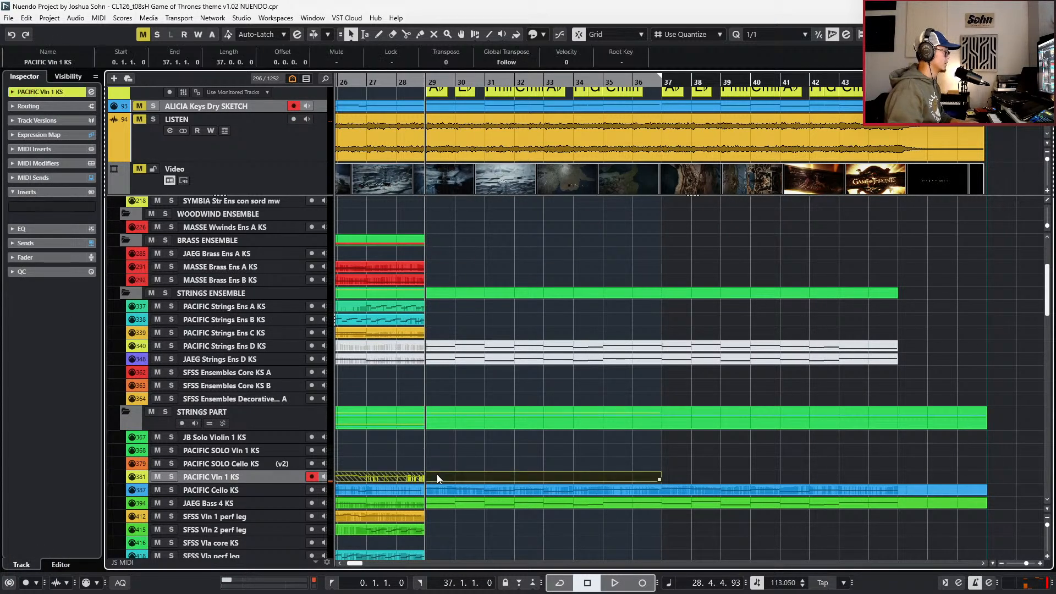
left_click(565, 492)
key("p")
key("ctrl+1")
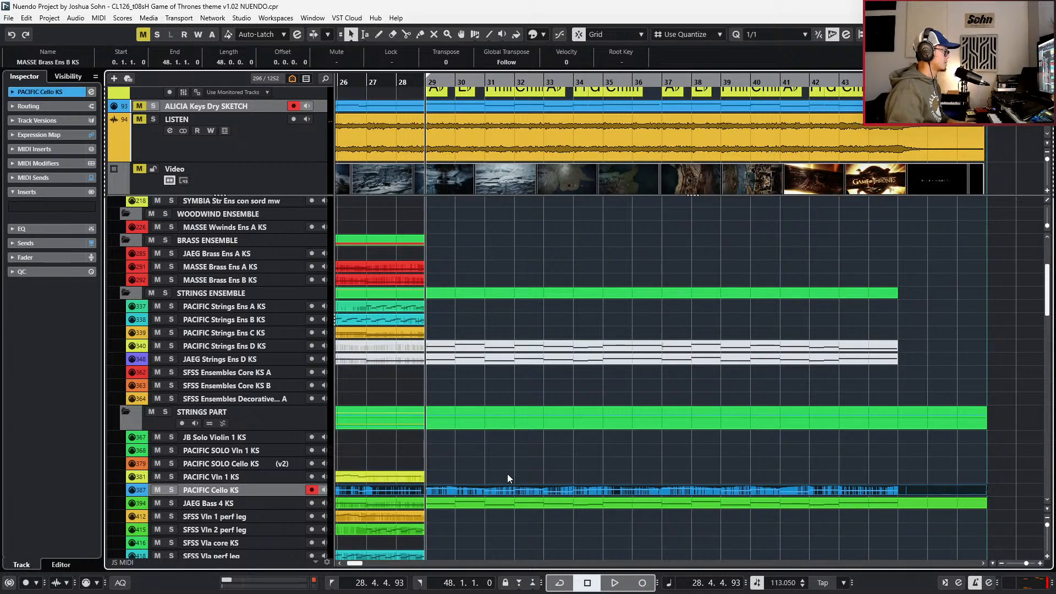
double_click(508, 475)
double_click(508, 476)
key("ctrl+v")
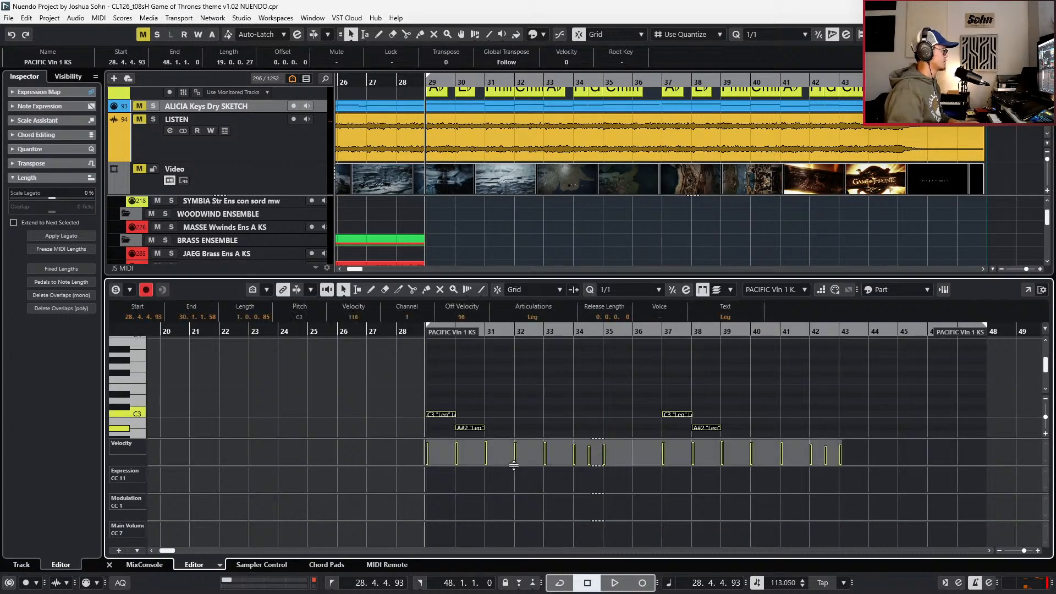
- Transpose the pasted Vln 1 melody up one octave to start on C4, and raise the notes from bar 37 another octave to C5
scroll(514, 465, "down", 3)
key("alt+l")
left_click(516, 468)
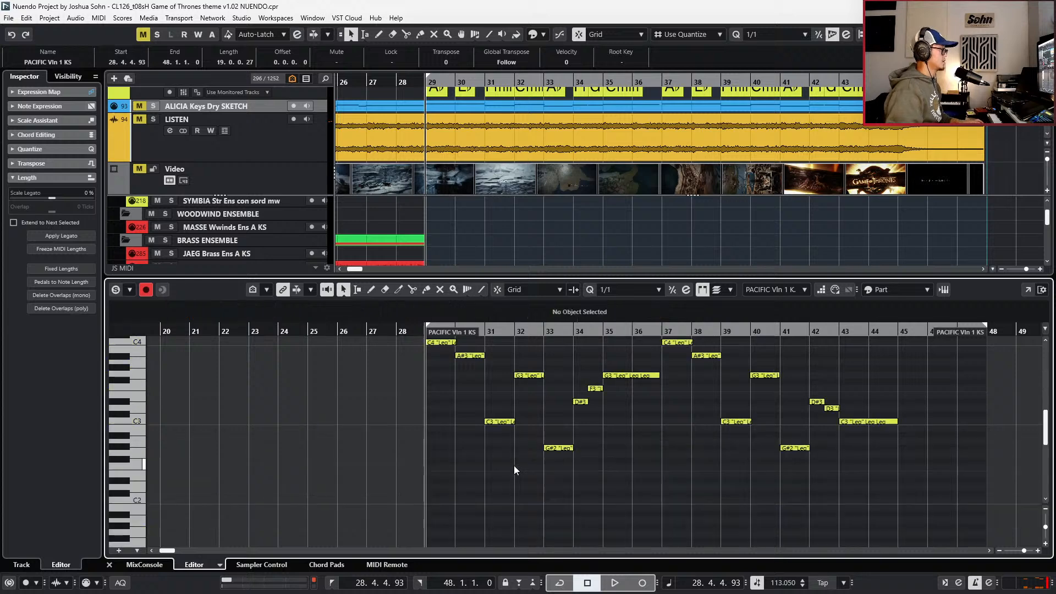
scroll(669, 371, "up", 1)
left_click_drag(676, 362, 892, 502)
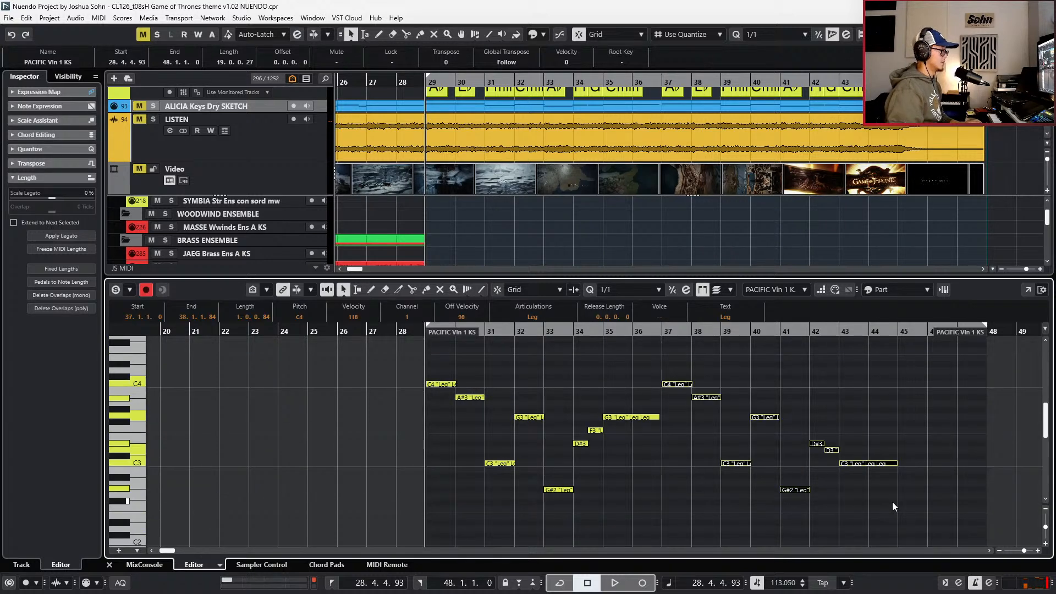
key("shift+Up")
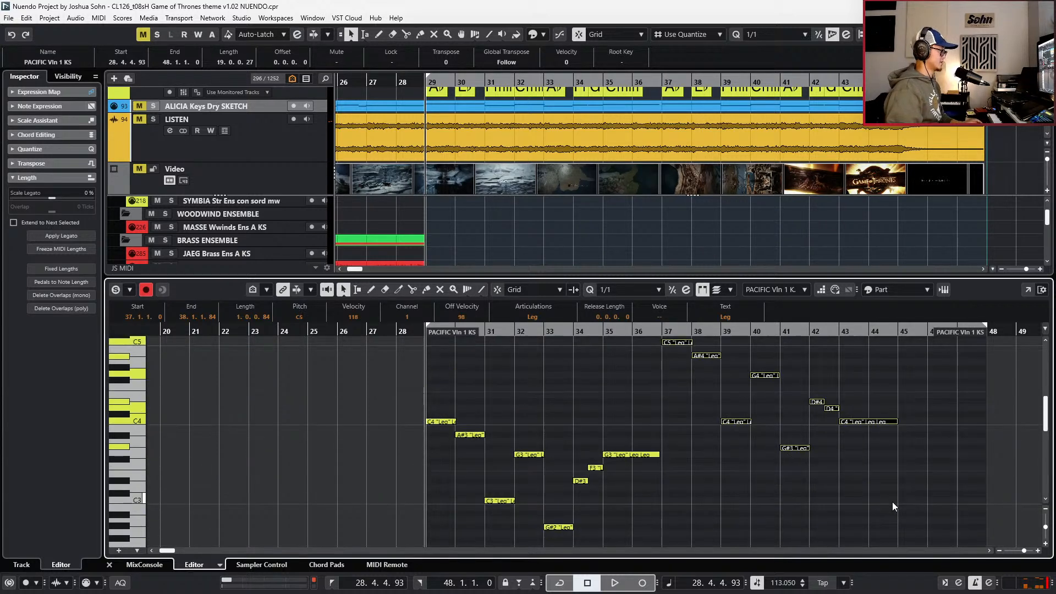
- Join the two PACIFIC Vln 1 parts into one from 20.1.1.0 to 48.1.1.0 and open it for editing
key("space")
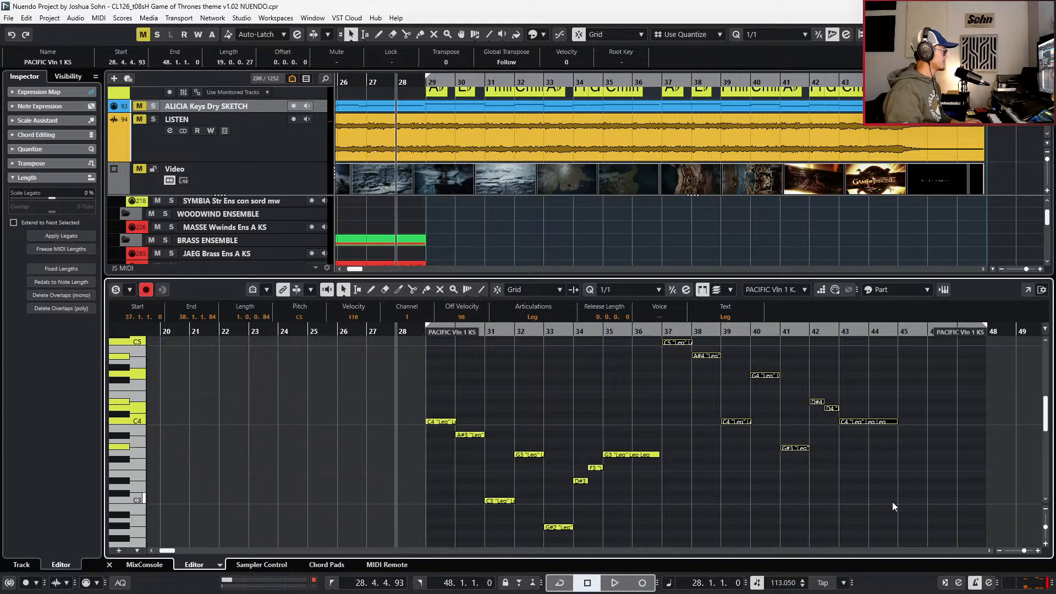
key("ctrl+e")
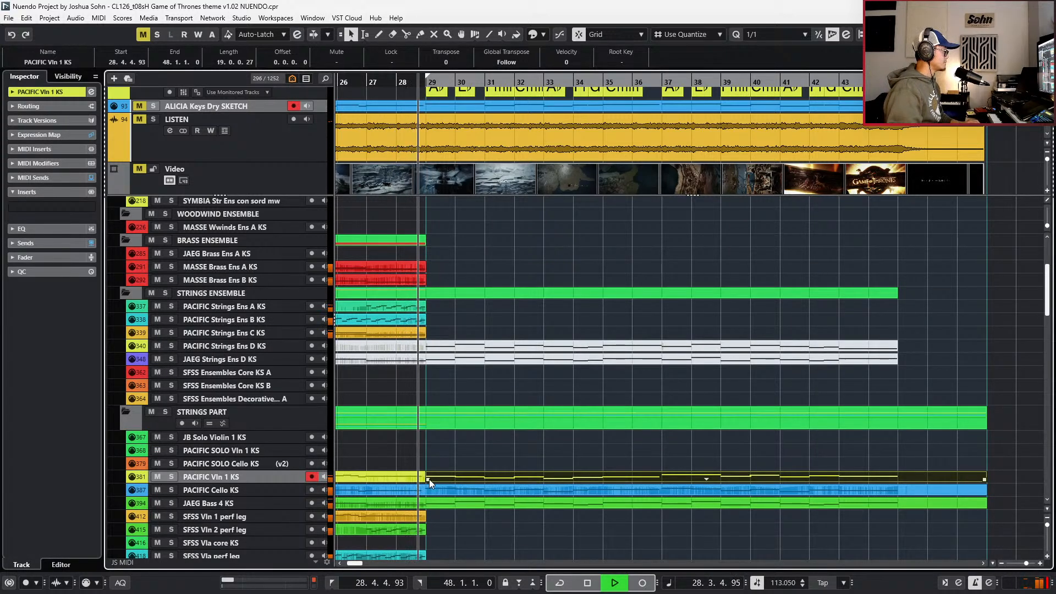
key("space")
key("ctrl+shift+a")
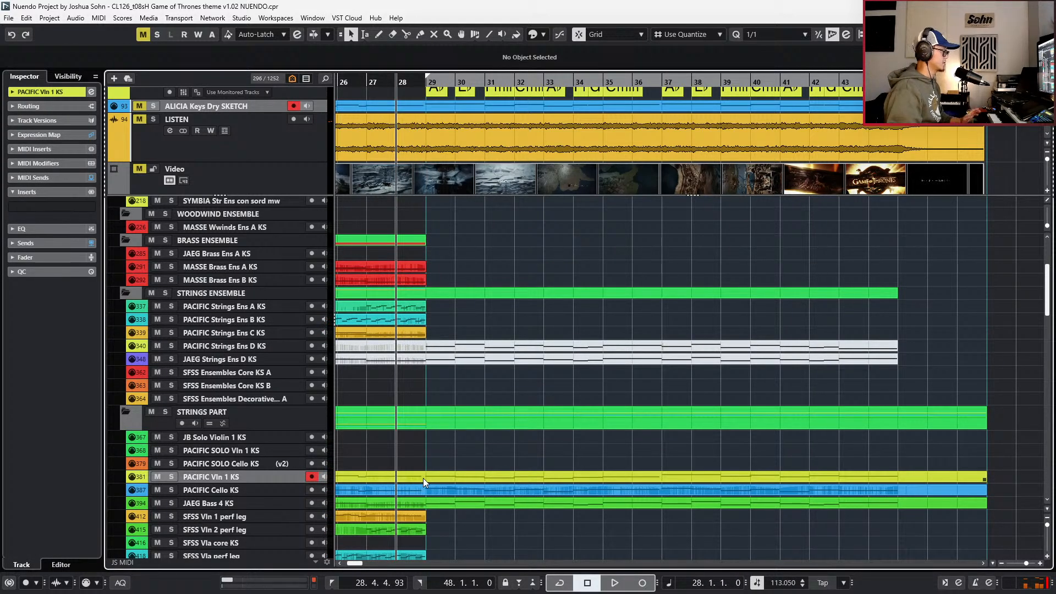
left_click(423, 478)
key("ctrl+e")
- Record expression (CC 11) and modulation (CC 1) swells for PACIFIC Vln 1 from bar 29 to about bar 45
key("space")
scroll(495, 423, "down", 4)
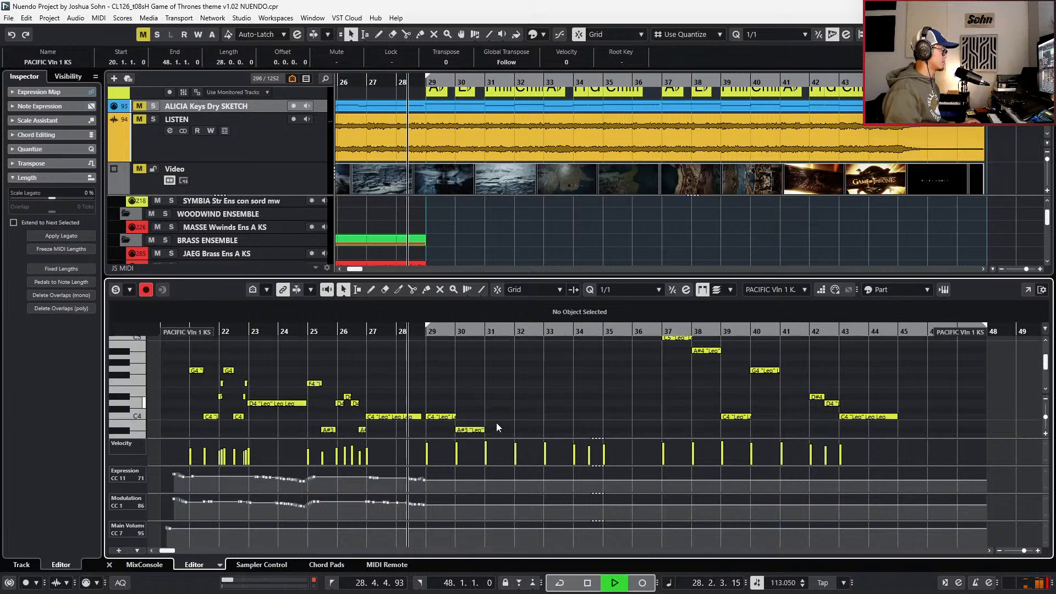
key("g")
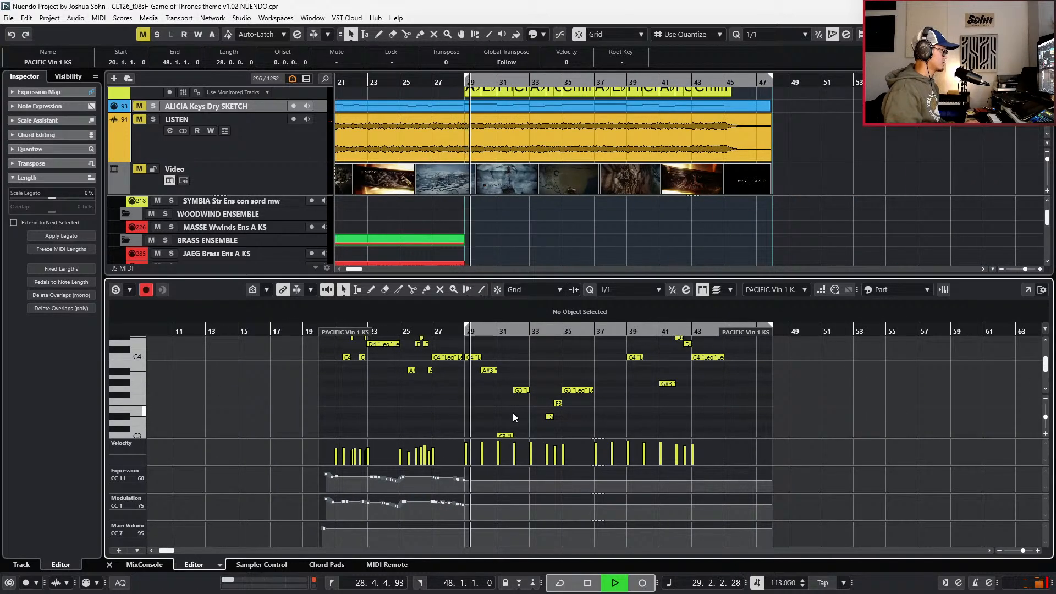
key("KP_Subtract")
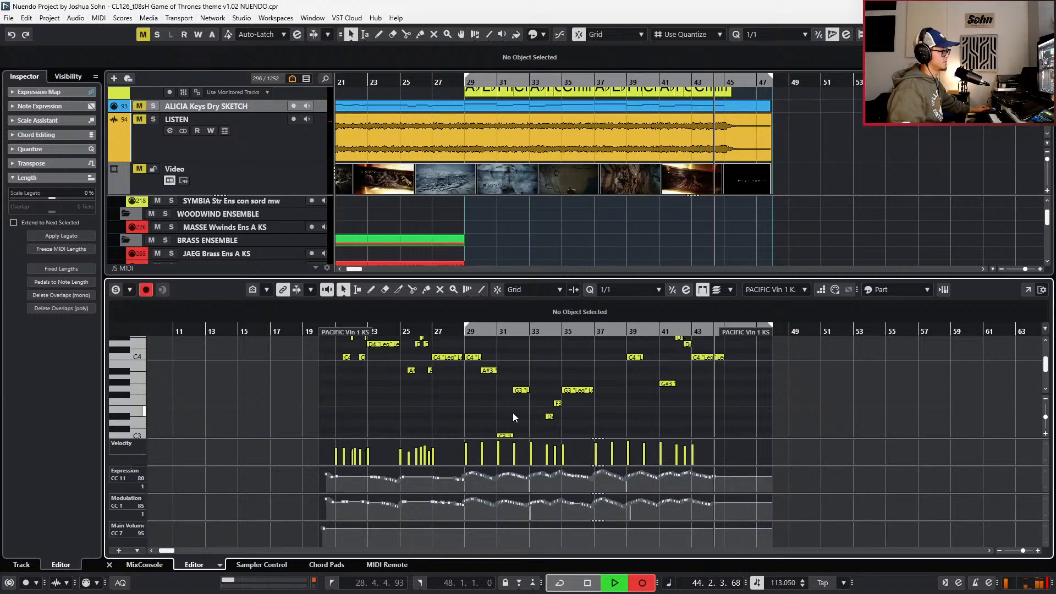
key("space")
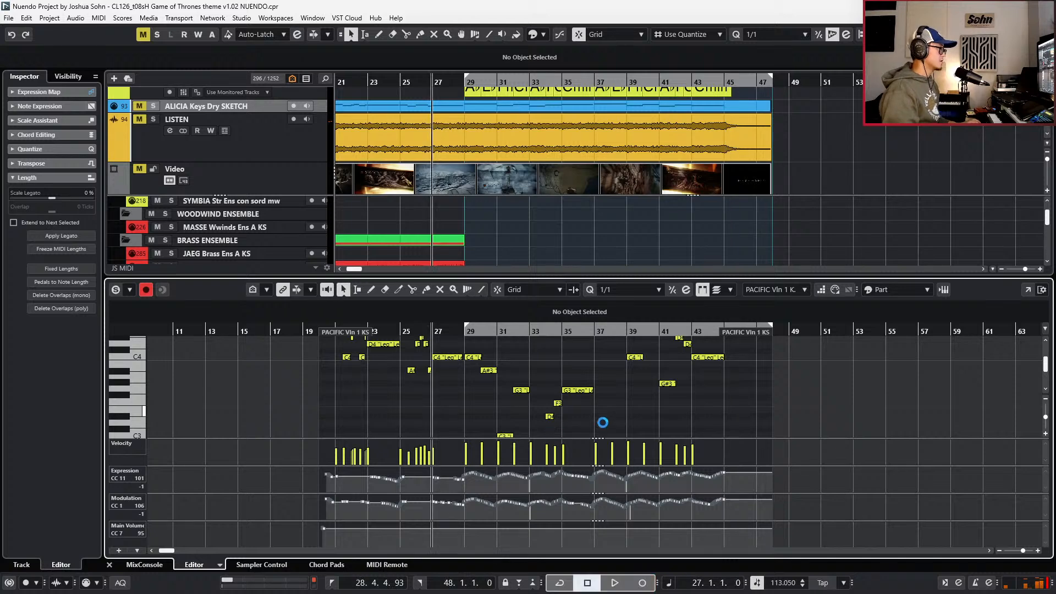
- Punch in a new expression and modulation pass on PACIFIC Vln 1 from about bar 28 through bar 30
scroll(602, 421, "up", 2)
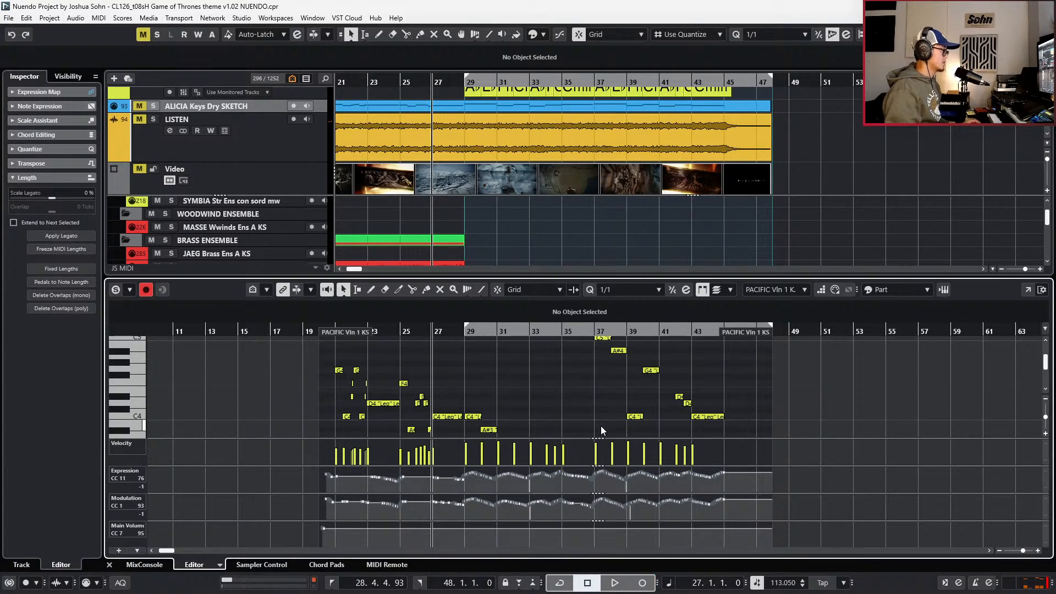
scroll(602, 431, "up", 2)
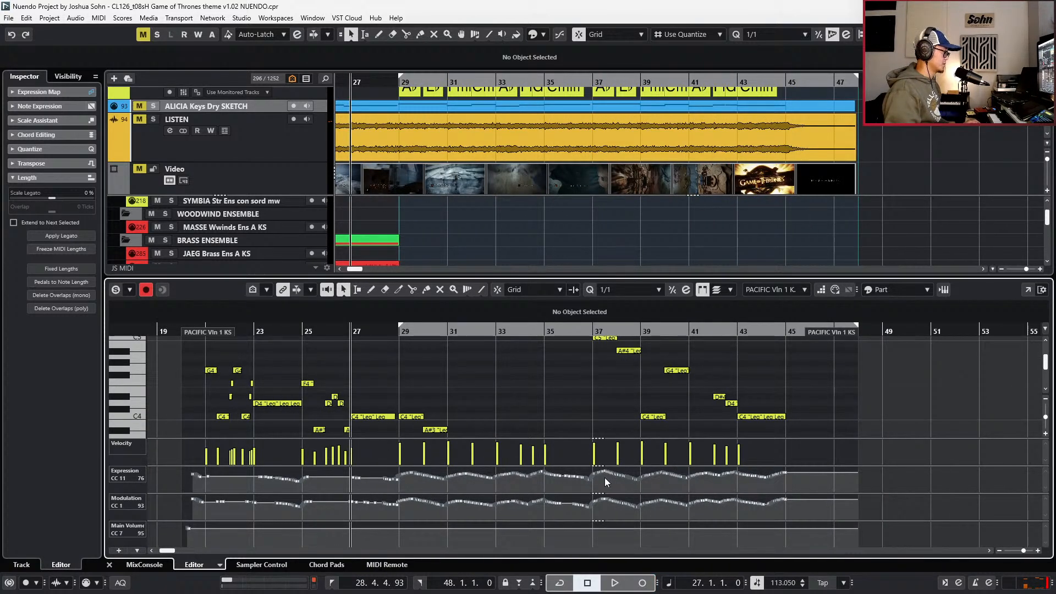
scroll(504, 482, "up", 1)
key("space")
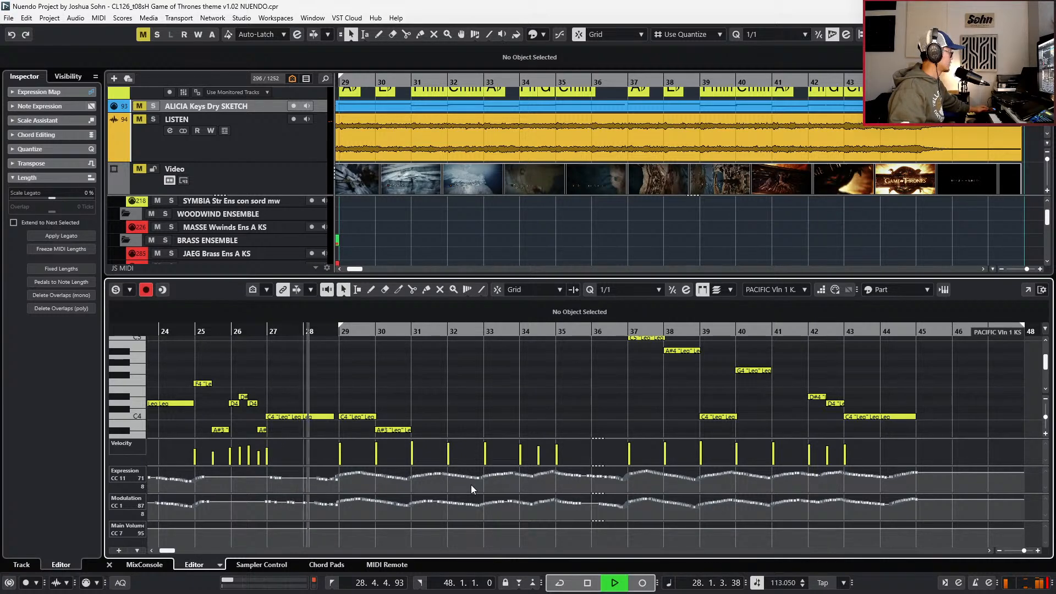
key("KP_Multiply")
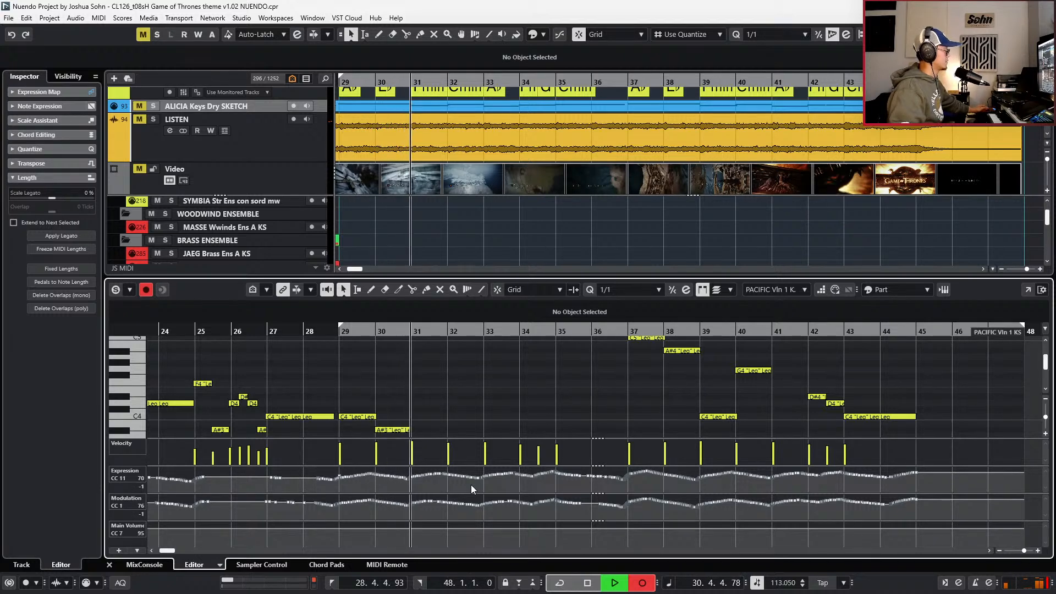
key("space")
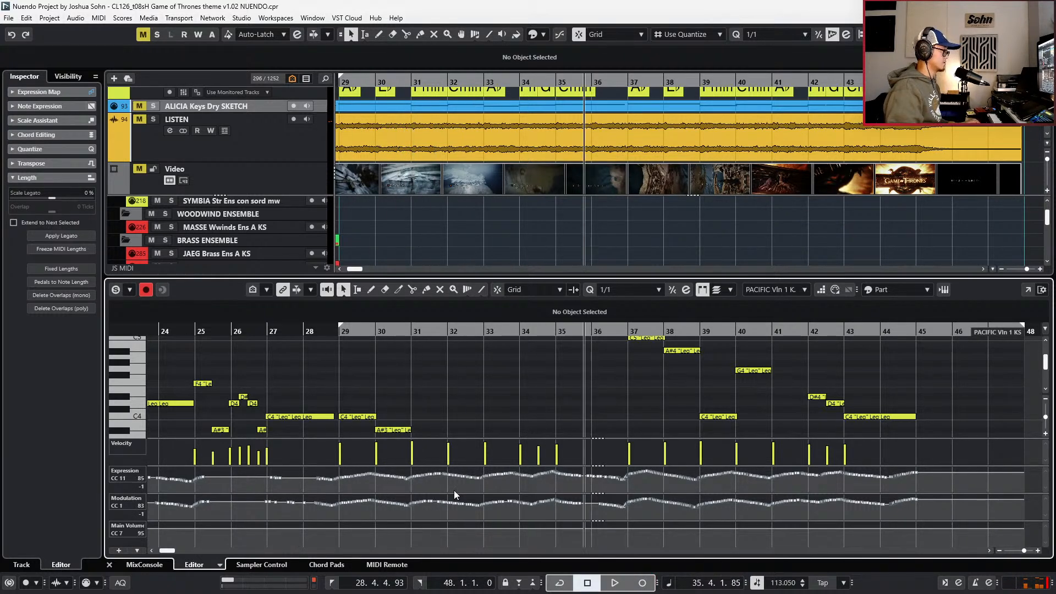
- Re-record the Vln 1 expression and modulation with a lower swell around bars 37 and 38, and return to the project view
key("space")
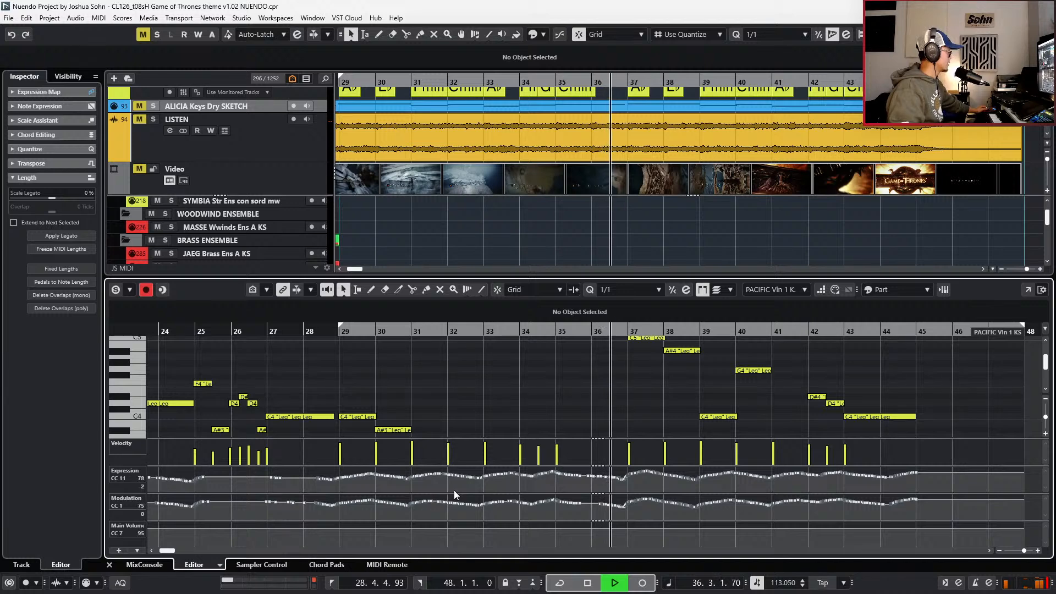
key("KP_Multiply")
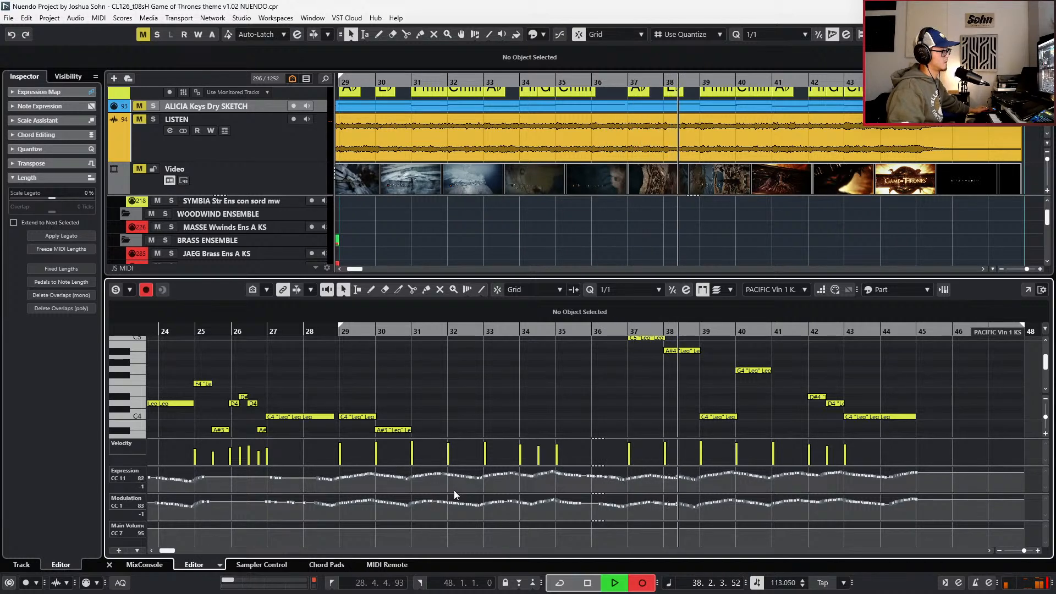
key("KP_0")
key("Return")
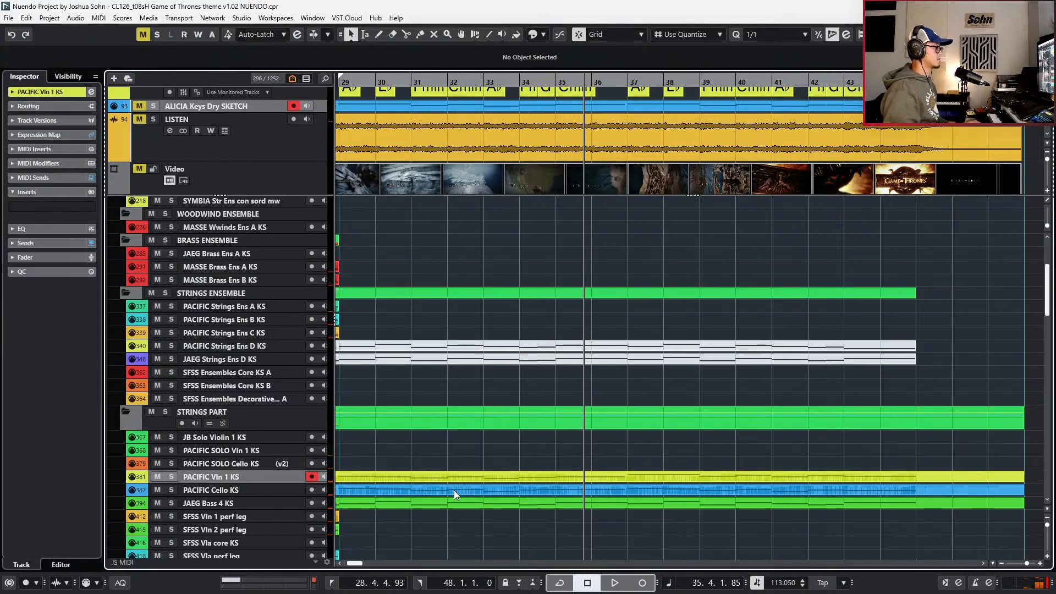
- Play back from bar 27 and look through the strings, plucks, guitar, voices and timpani tracks for parts ending at bar 29
scroll(456, 489, "down", 3)
key("KP_Subtract")
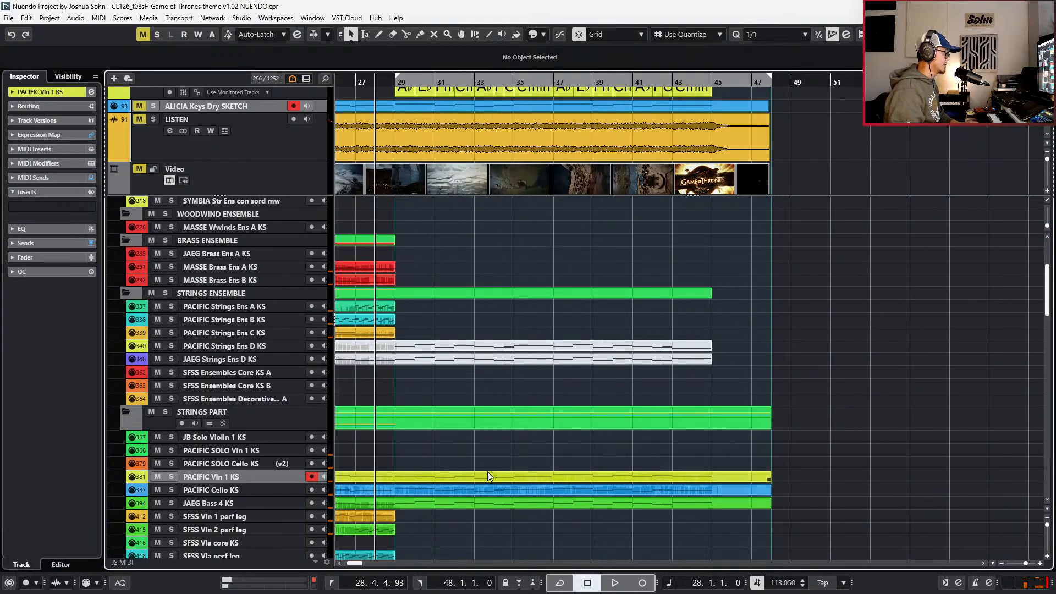
scroll(489, 469, "down", 3)
scroll(489, 466, "down", 3)
key("KP_Enter")
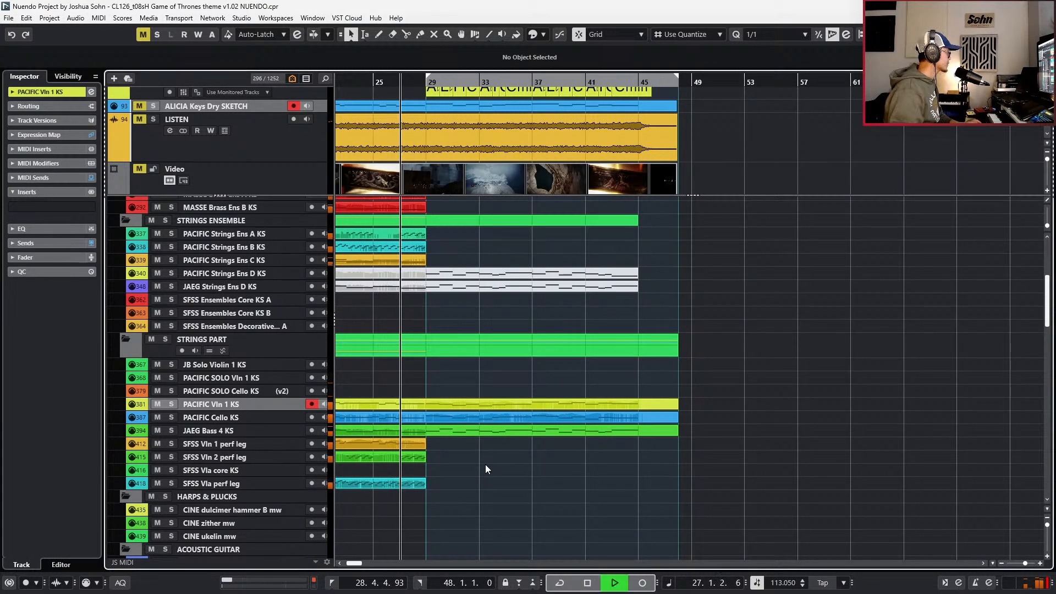
scroll(478, 461, "down", 12)
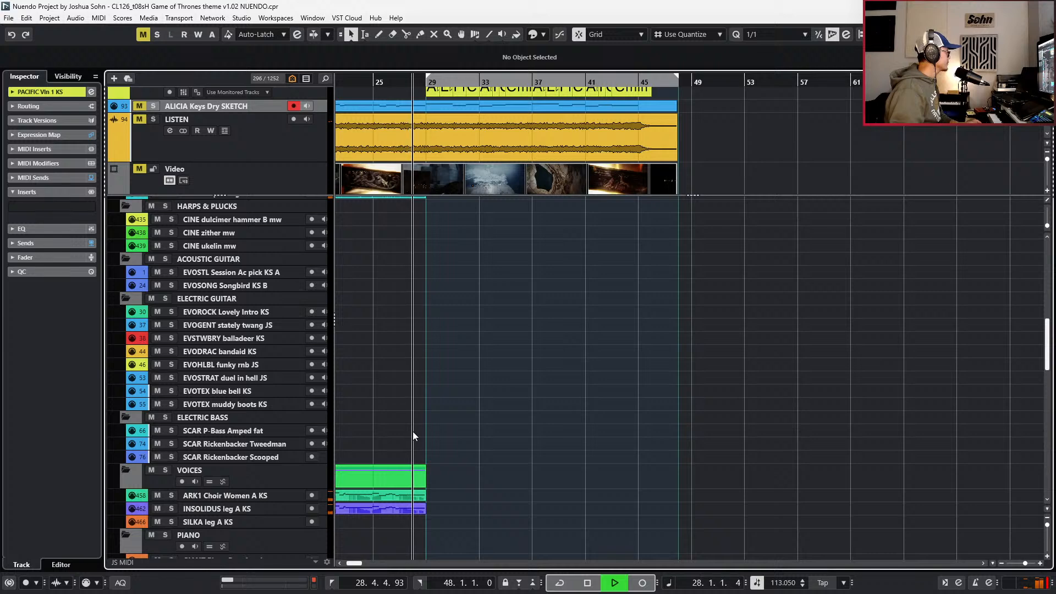
key("space")
scroll(412, 432, "down", 6)
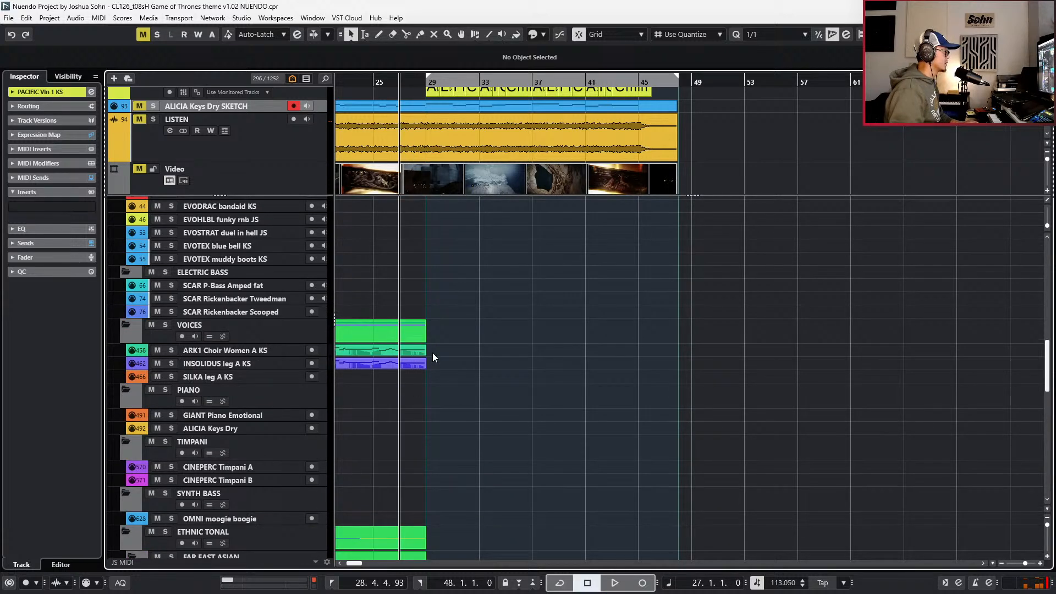
key("KP_Add")
key("KP_Add")
scroll(440, 349, "up", 15)
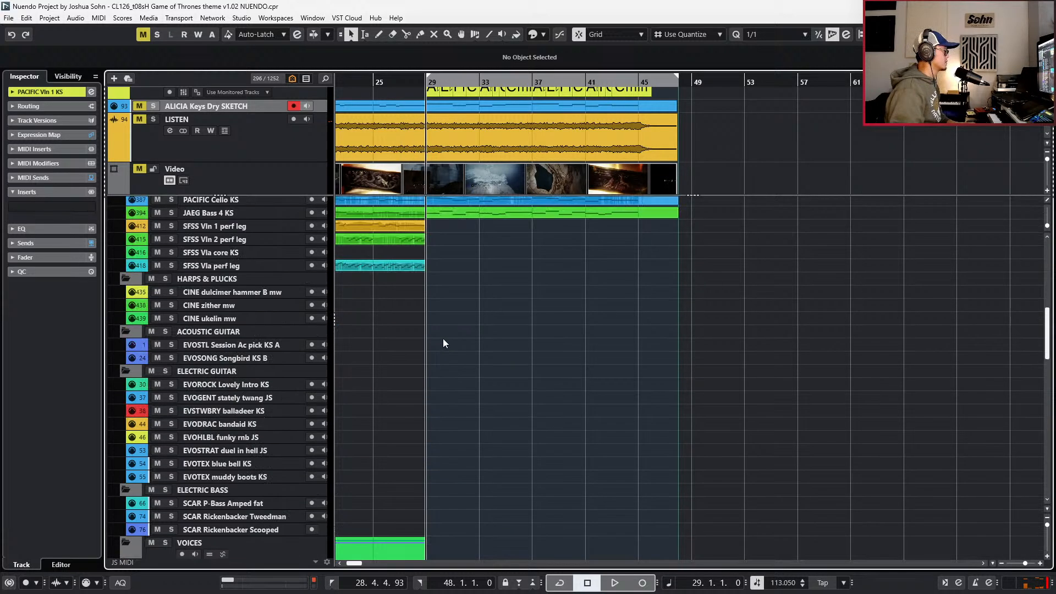
- Shift the Vln 1 and cello F–G notes at bar 34 and D#–D–C notes at bar 42 earlier together, starting F3 at 34.2.4.69
double_click(482, 477)
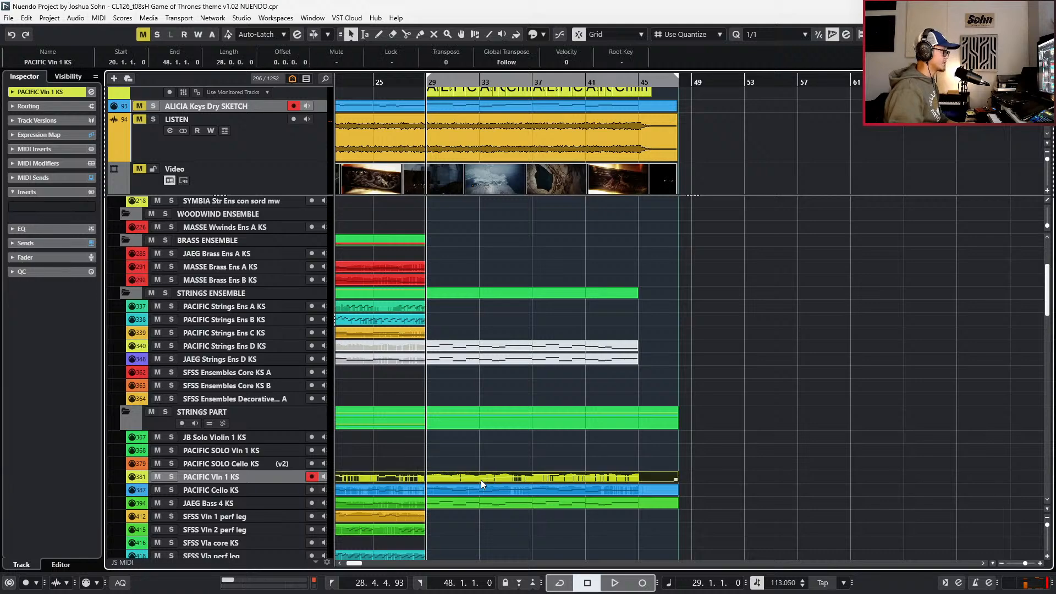
double_click(481, 478)
key("Return")
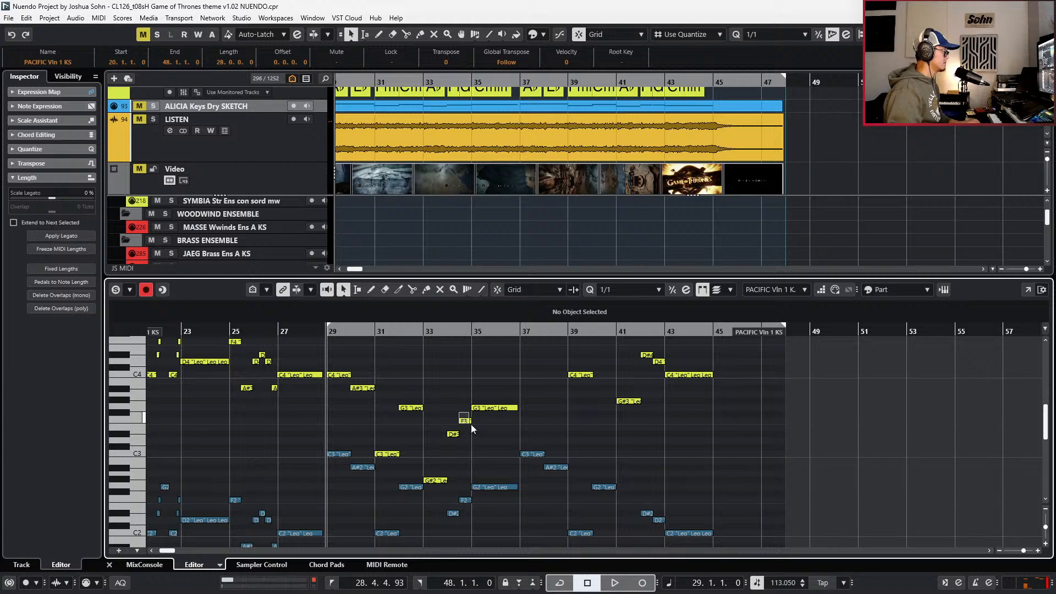
scroll(502, 412, "up", 2)
left_click_drag(661, 380, 672, 411)
scroll(622, 411, "down", 4)
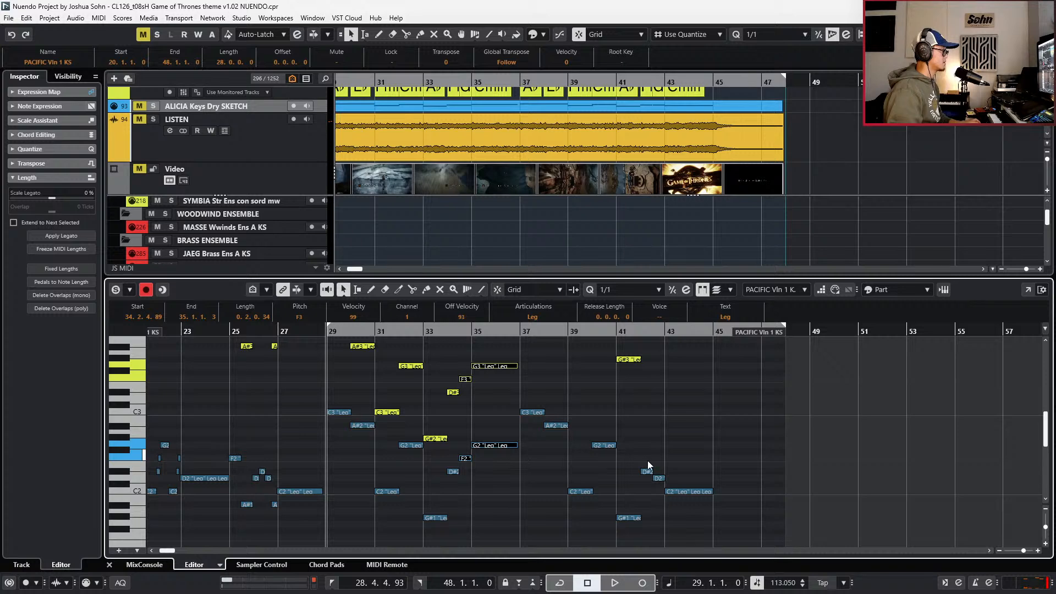
scroll(676, 491, "up", 6)
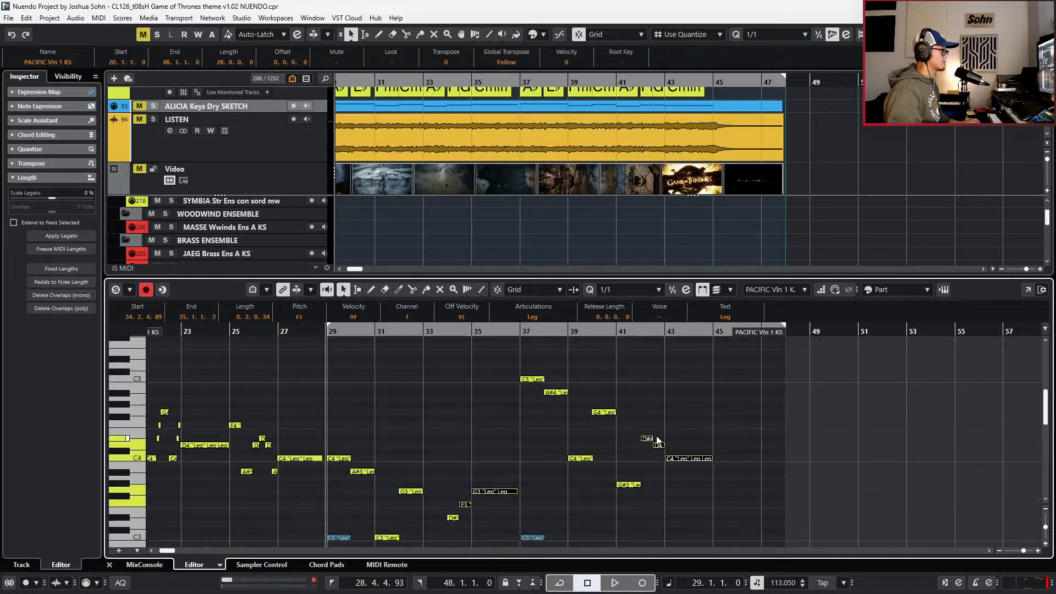
scroll(654, 442, "down", 4)
key("space")
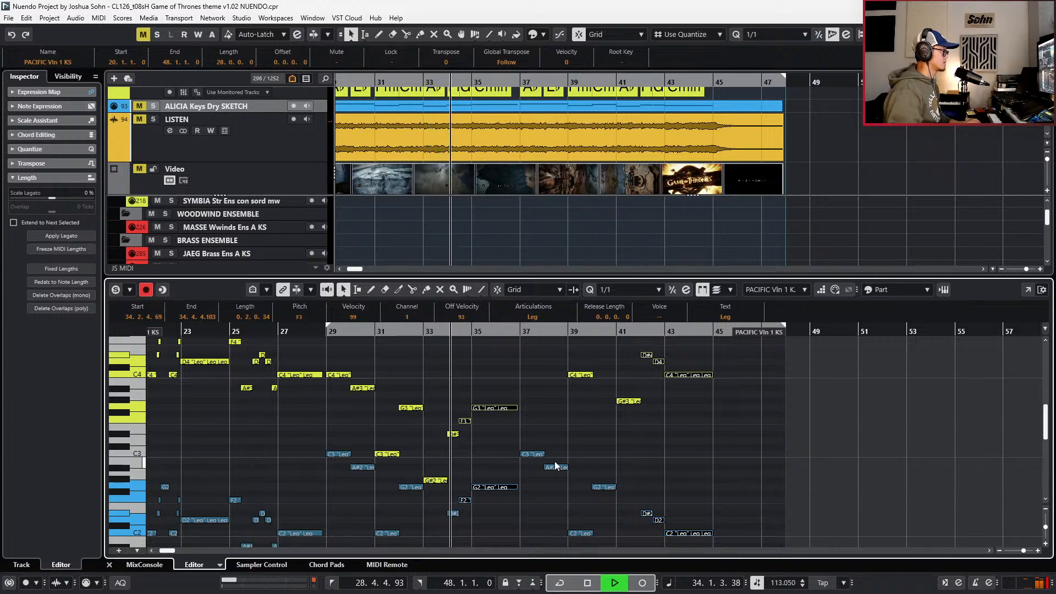
scroll(521, 474, "down", 4)
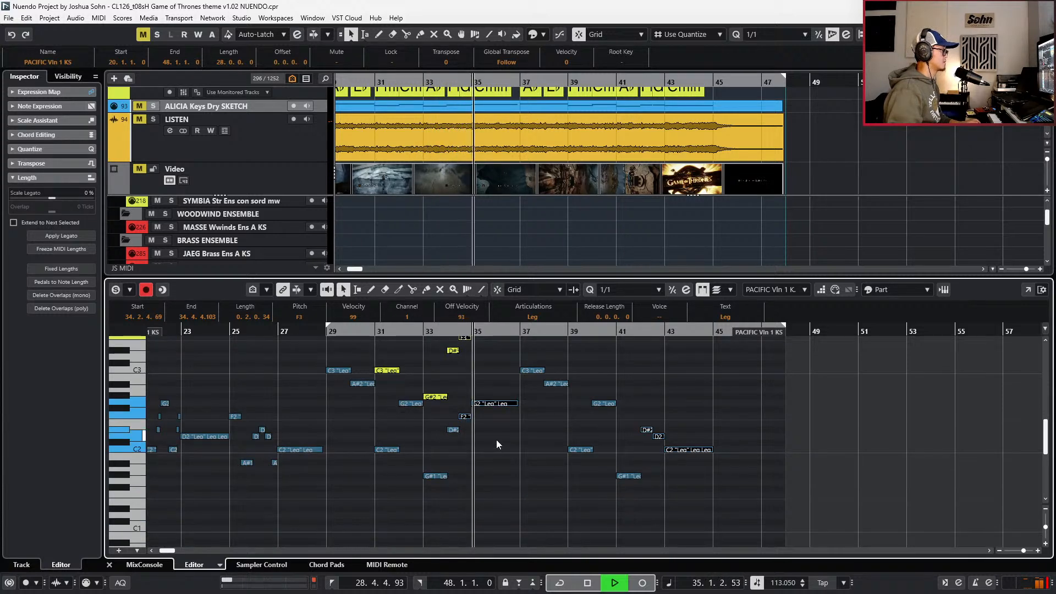
key("space")
key("ctrl+e")
- Split the PACIFIC Vln 1 part at 28.4.4.52, copy the section running to 48.1.1.0, and undo the split
key("g")
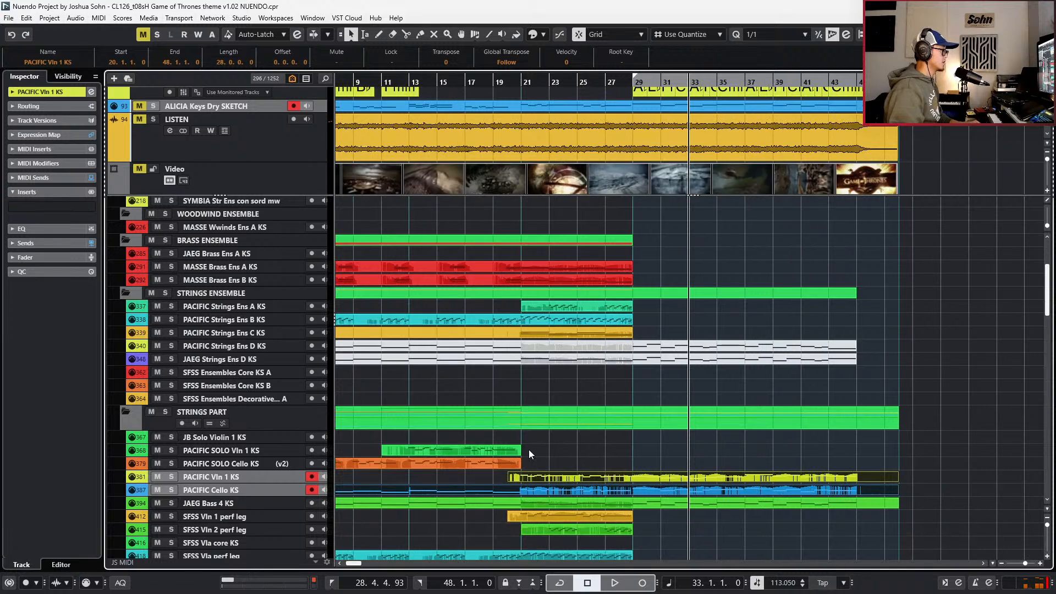
scroll(638, 471, "up", 3, "ctrl")
scroll(638, 471, "up", 2)
scroll(630, 483, "down", 4)
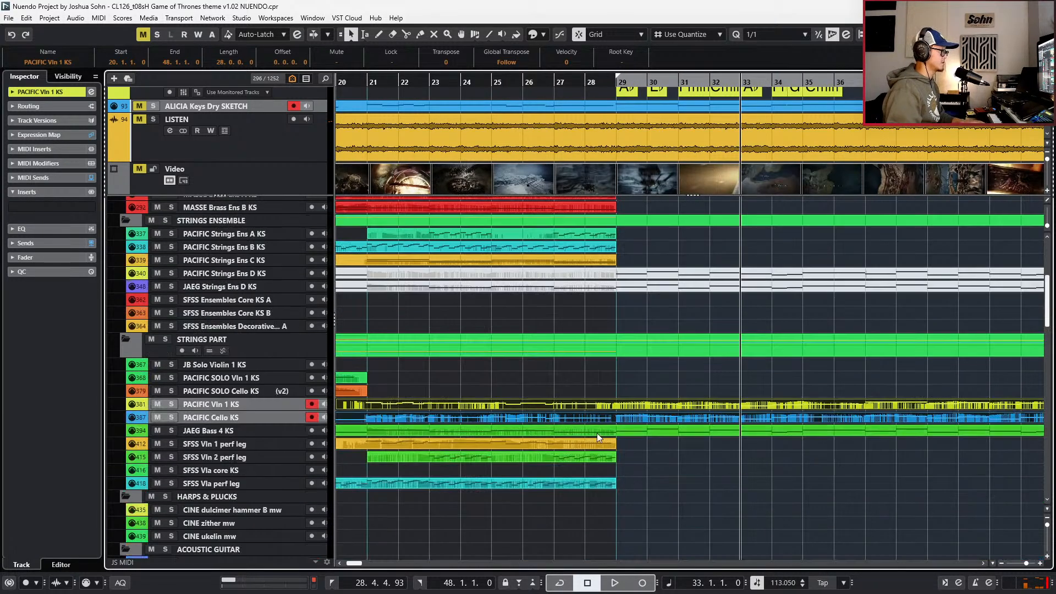
scroll(612, 404, "up", 2, "ctrl")
left_click(617, 406)
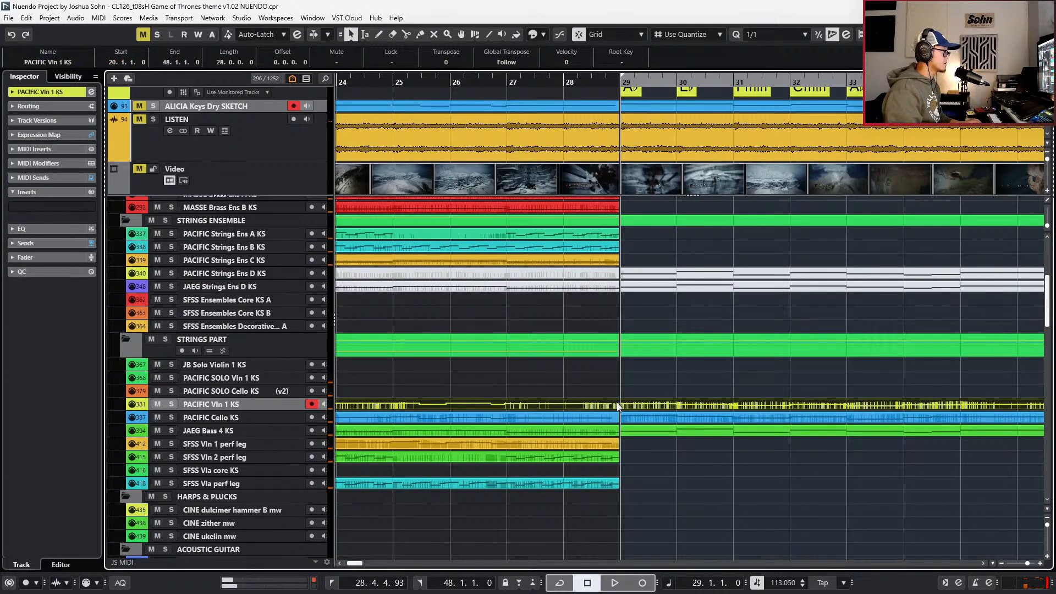
scroll(619, 406, "up", 1, "ctrl")
left_click(619, 406, "alt")
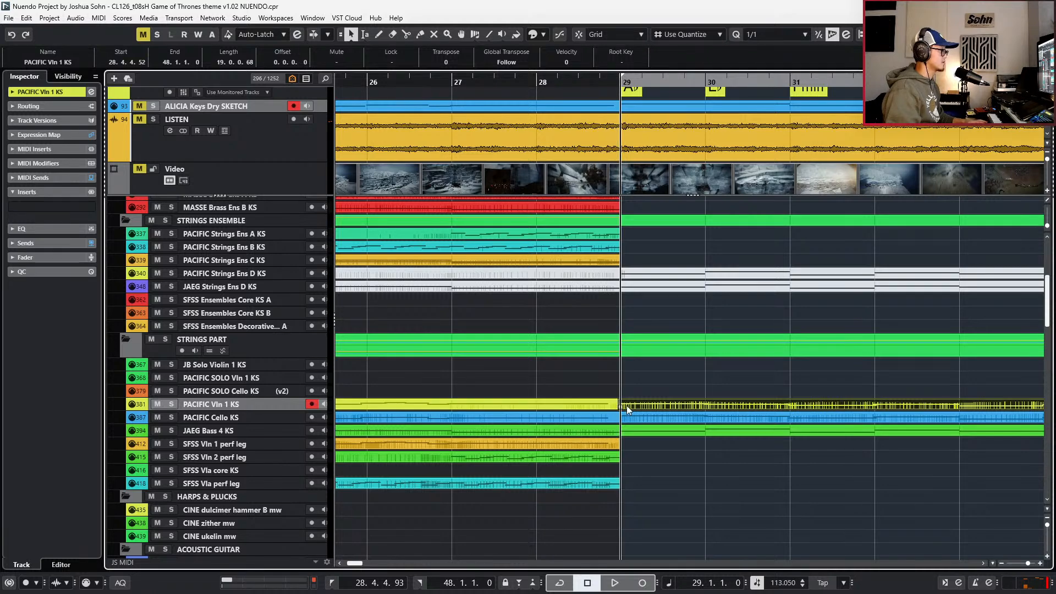
key("ctrl+z")
- Paste the copied violin section onto ARK1 Choir Women A KS and join it with the existing part from 19.1.1.0 to 48.1.1.0
scroll(617, 407, "down", 10)
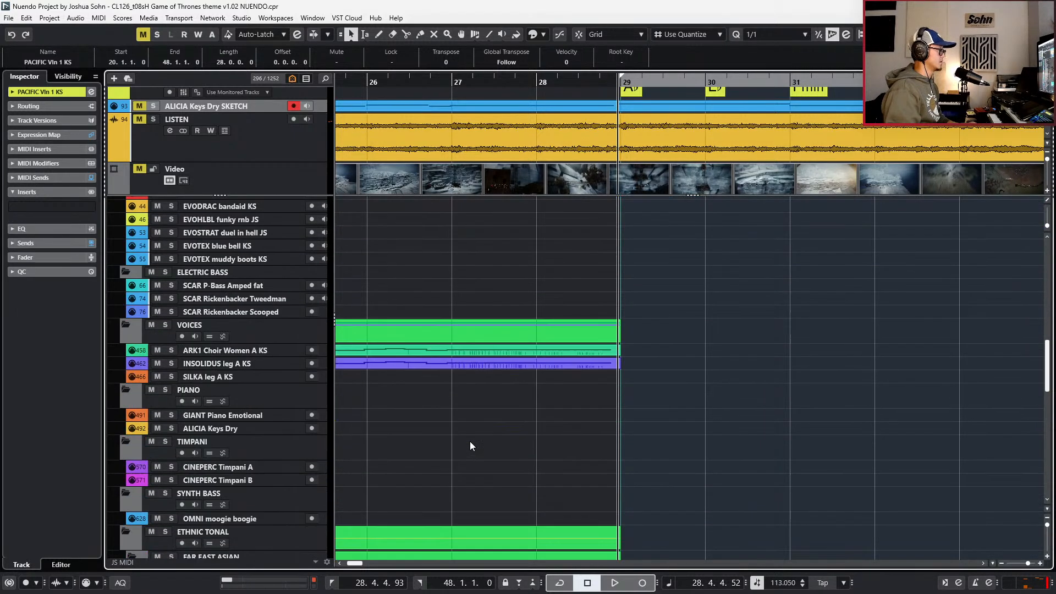
left_click(263, 350)
key("ctrl+v")
key("space")
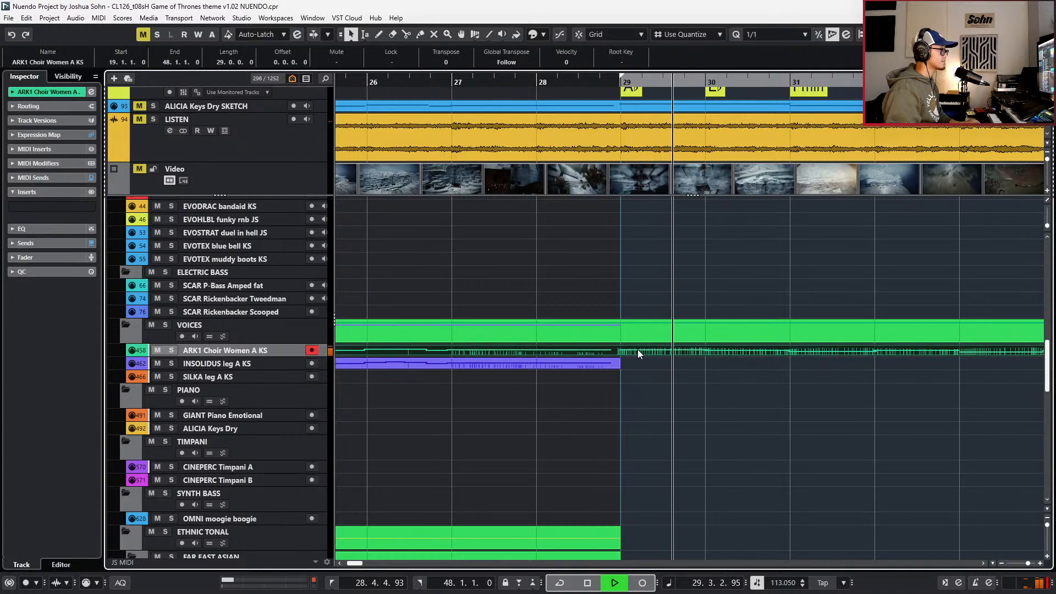
- Open the ARK1 Choir Women A KS part, select its melody notes from bar 37 through bar 44, and return to the project view
double_click(638, 350)
key("alt+l")
scroll(638, 349, "right", 3)
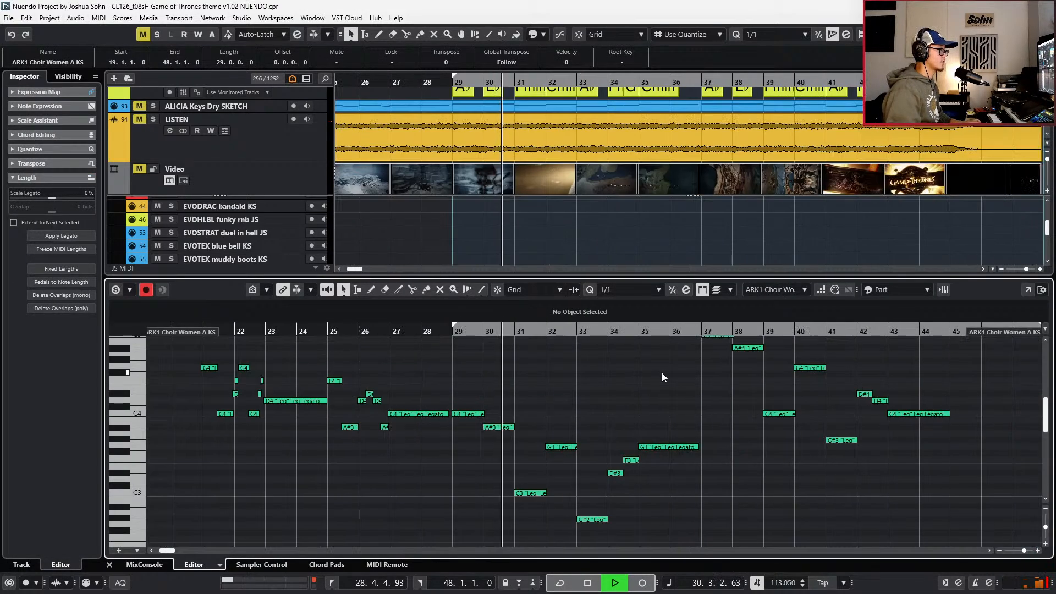
scroll(661, 373, "up", 3)
left_click_drag(710, 389, 954, 535)
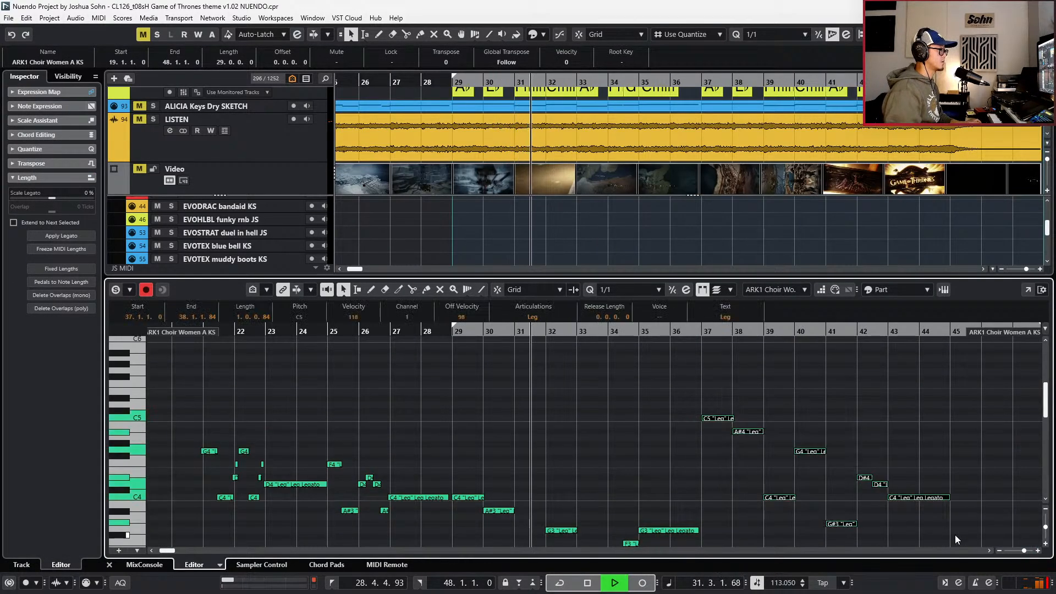
scroll(955, 535, "down", 2)
key("ctrl+e")
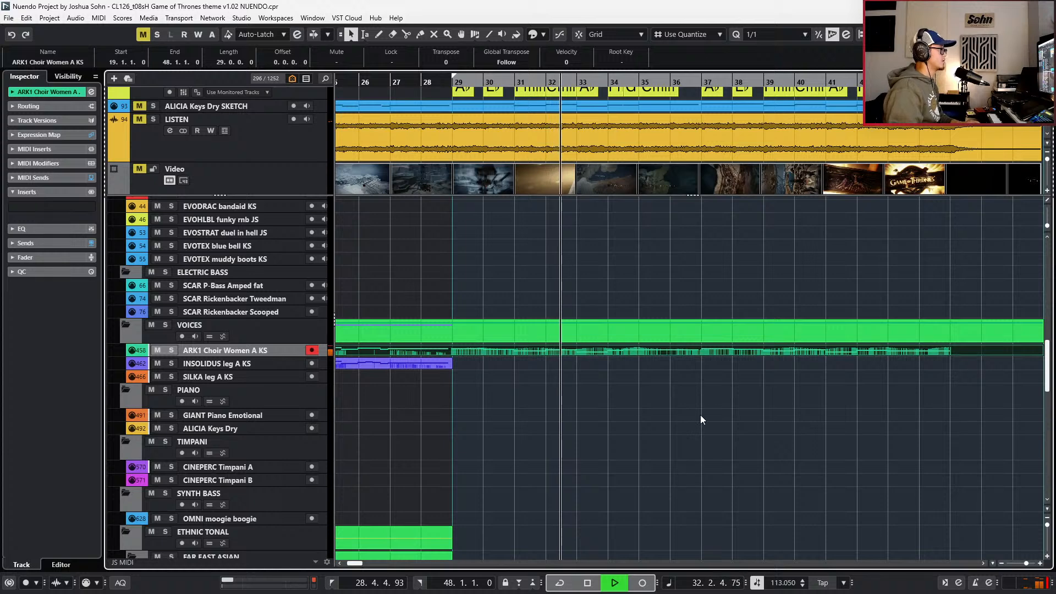
- Listen to the LISTEN reference track on its own from around bar 36, stop playback, and unsolo it
scroll(694, 401, "down", 2)
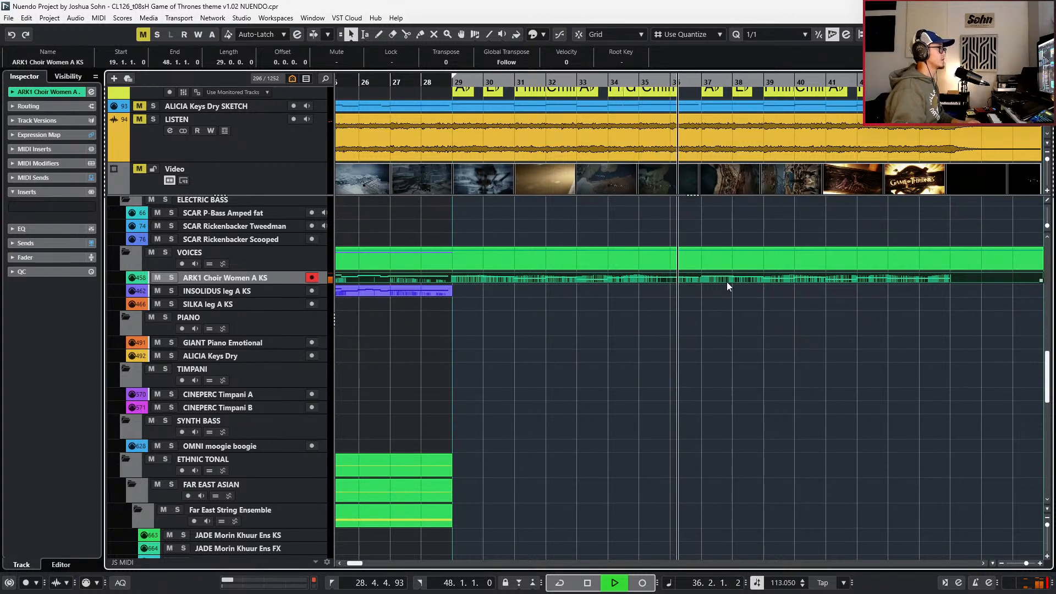
scroll(775, 282, "down", 2)
scroll(768, 280, "right", 2)
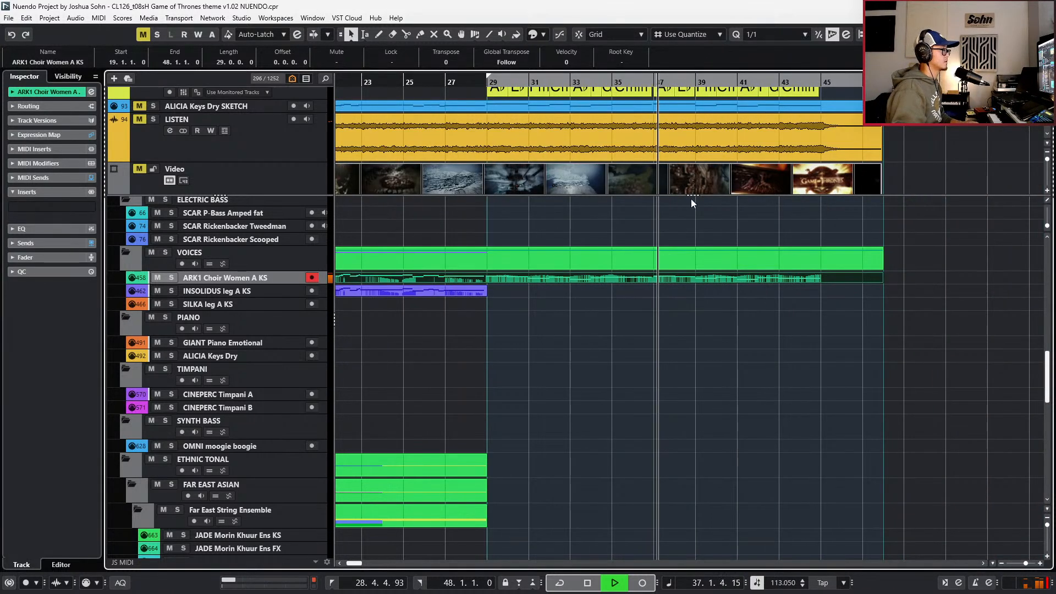
key("space")
left_click(321, 154)
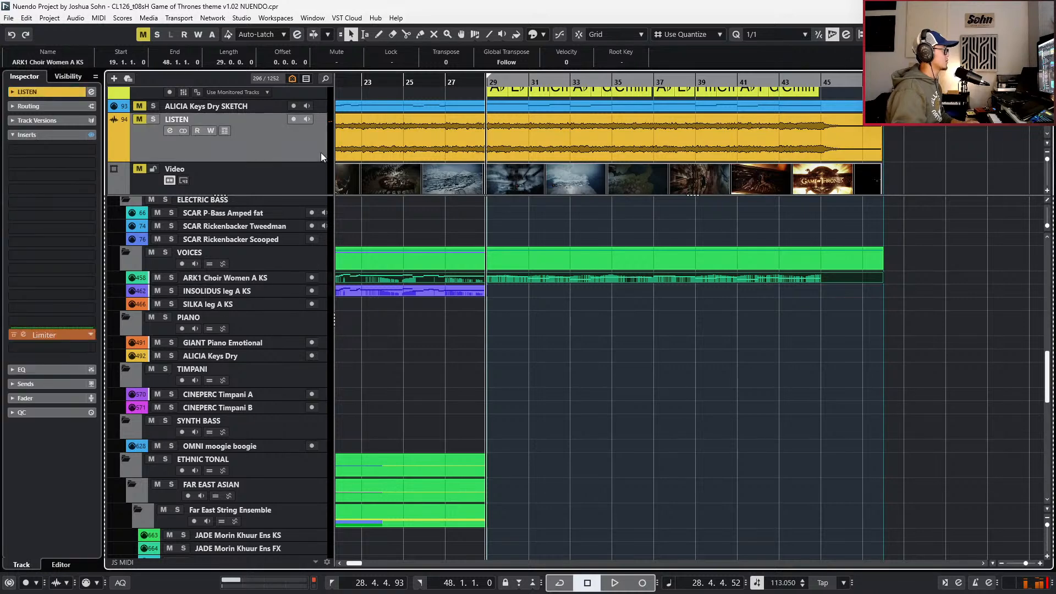
key("s")
key("KP_Add")
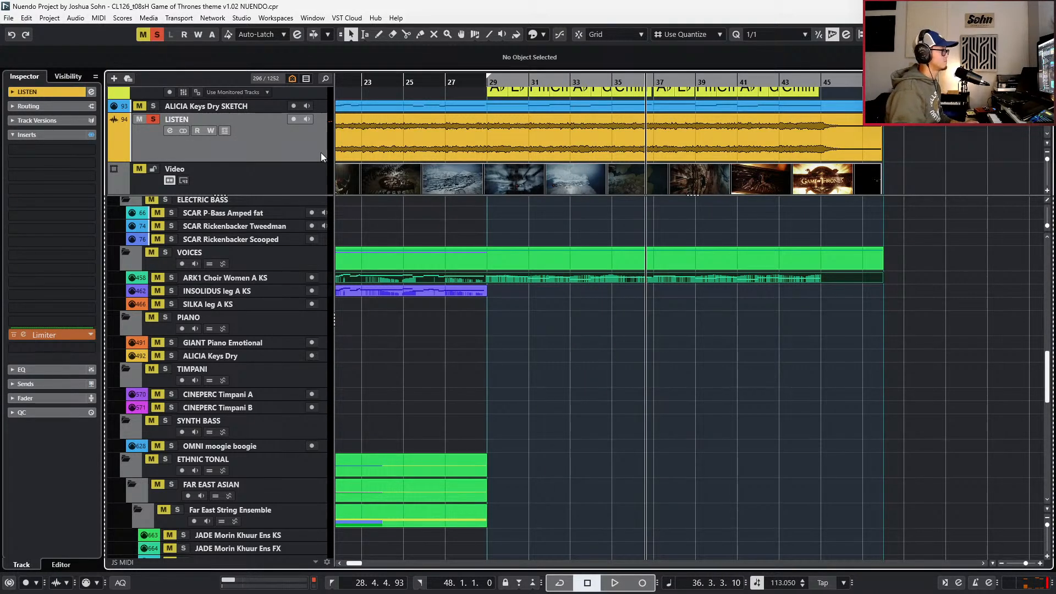
key("space")
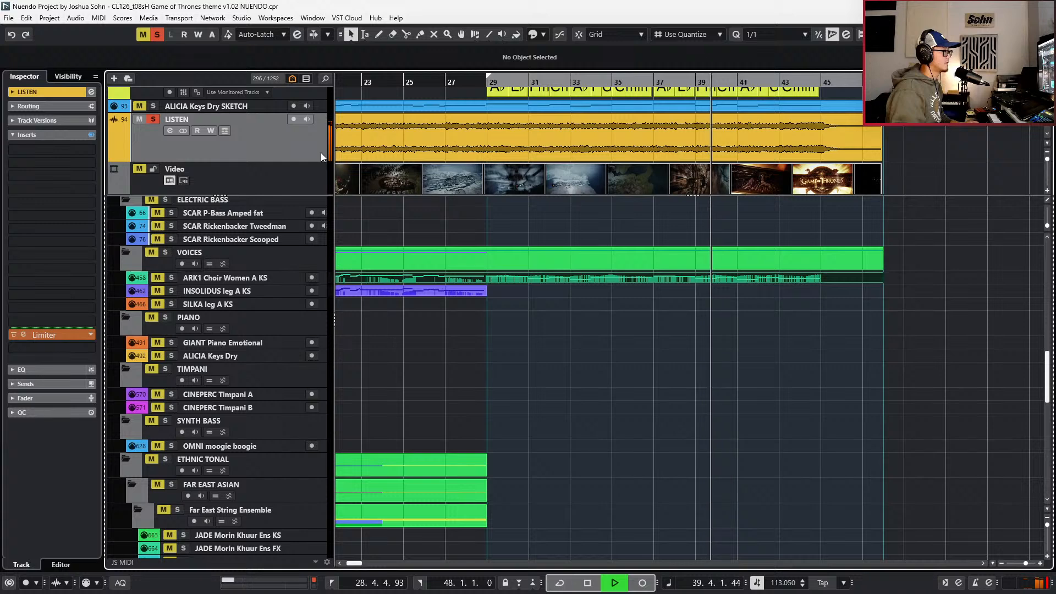
key("space")
key("s")
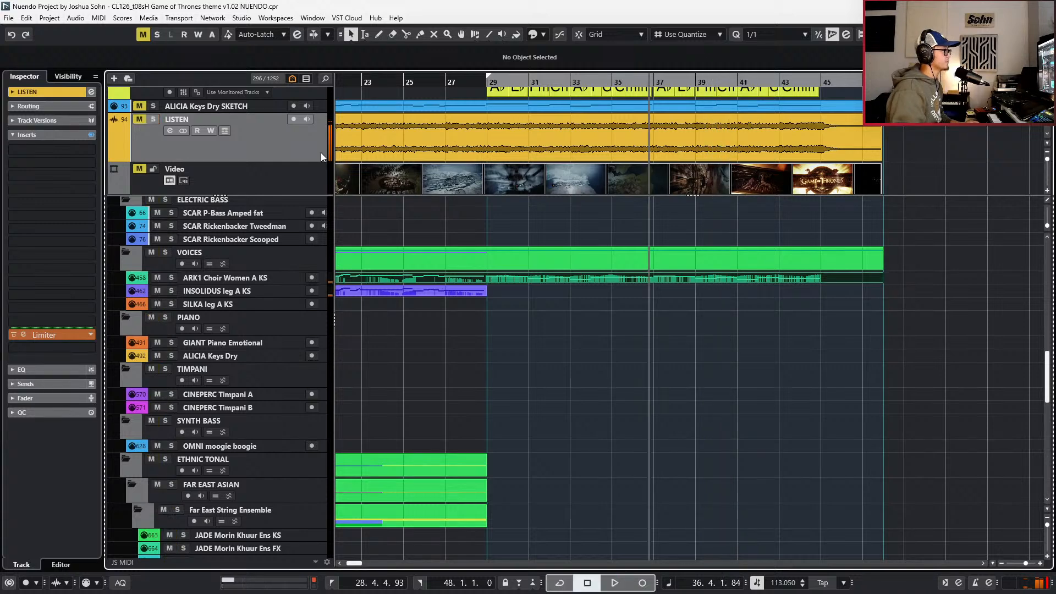
- Split the ARK1 Choir Women A KS part just before bar 29 and copy its second section to INSOLIDUS leg A KS
key("KP_Subtract")
key("KP_Subtract")
key("KP_Subtract")
key("KP_Subtract")
key("KP_Subtract")
key("KP_Subtract")
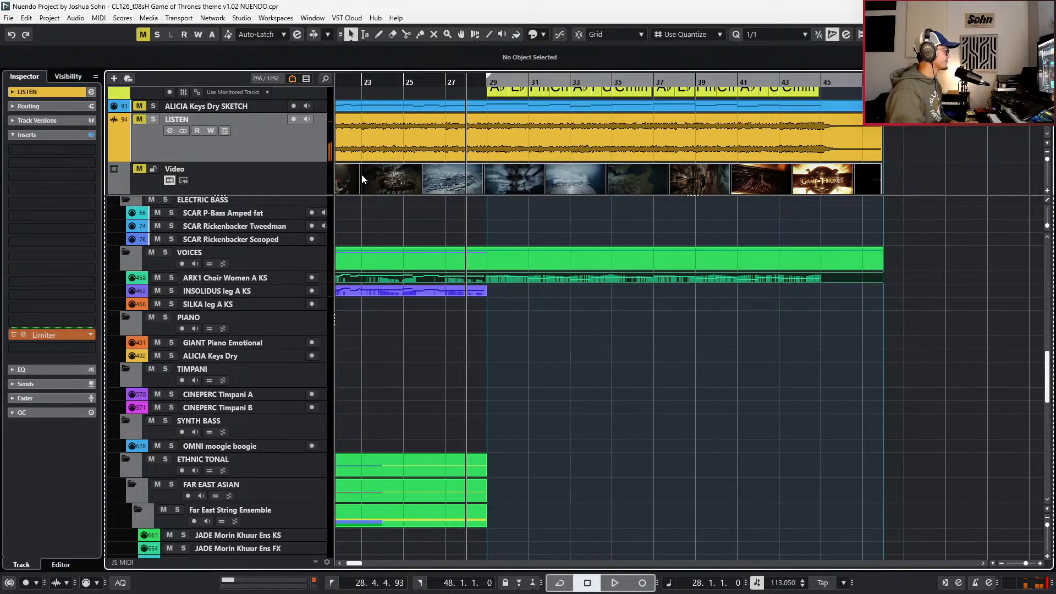
scroll(471, 267, "up", 3)
key("j")
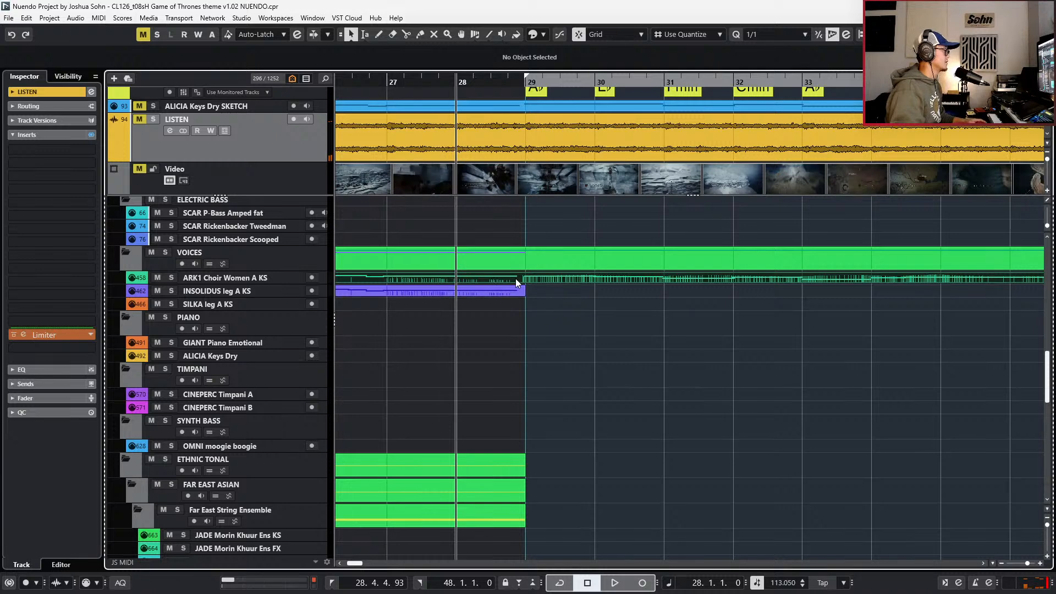
left_click(522, 280, "alt")
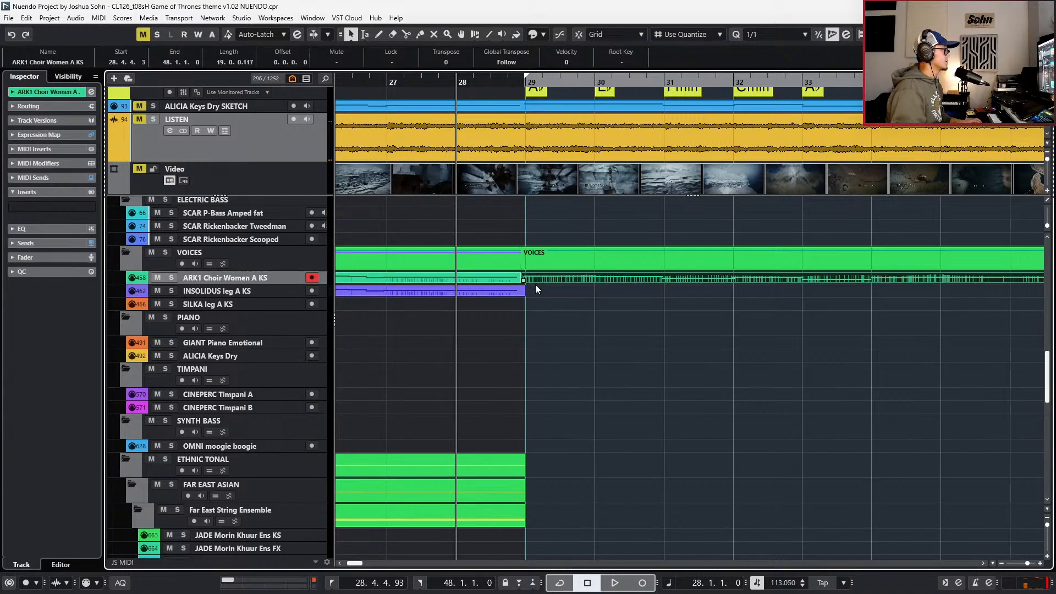
left_click_drag(535, 284, 535, 287)
- Rejoin the split ARK1 choir part and join the INSOLIDUS leg A KS parts from 19.1.1.0 to 48.1.1.0
left_click(515, 283)
left_click(518, 290)
left_click(547, 289)
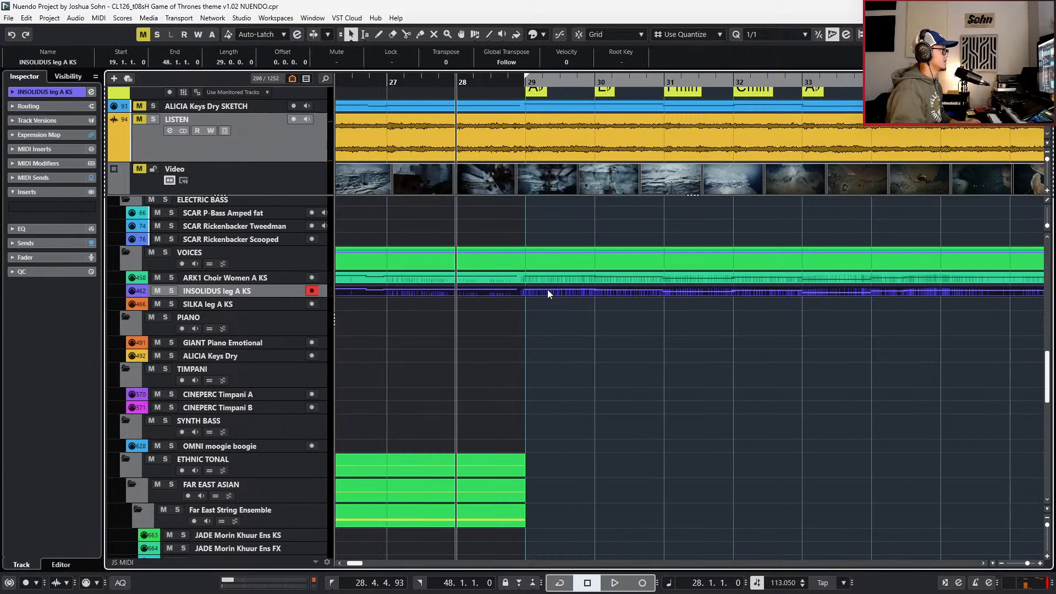
- Solo the ARK1 and INSOLIDUS choir parts, open both for note editing, and display the INSOLIDUS part with its controller lanes
scroll(546, 290, "down", 2)
left_click_drag(638, 306, 642, 282)
key("s")
key("space")
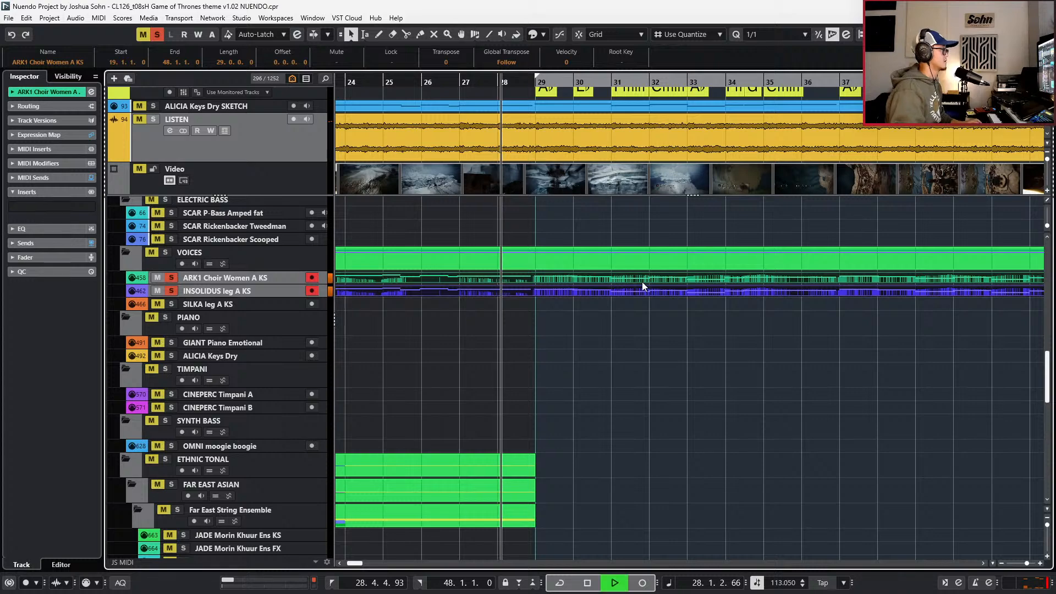
double_click(642, 282)
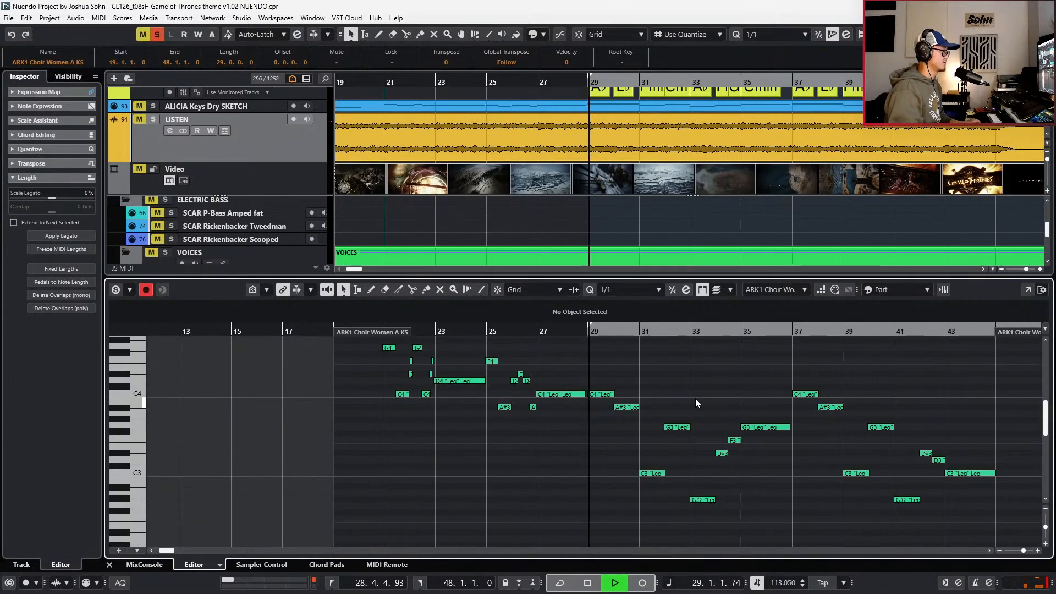
scroll(689, 393, "right", 3)
key("alt+Down")
key("alt+l")
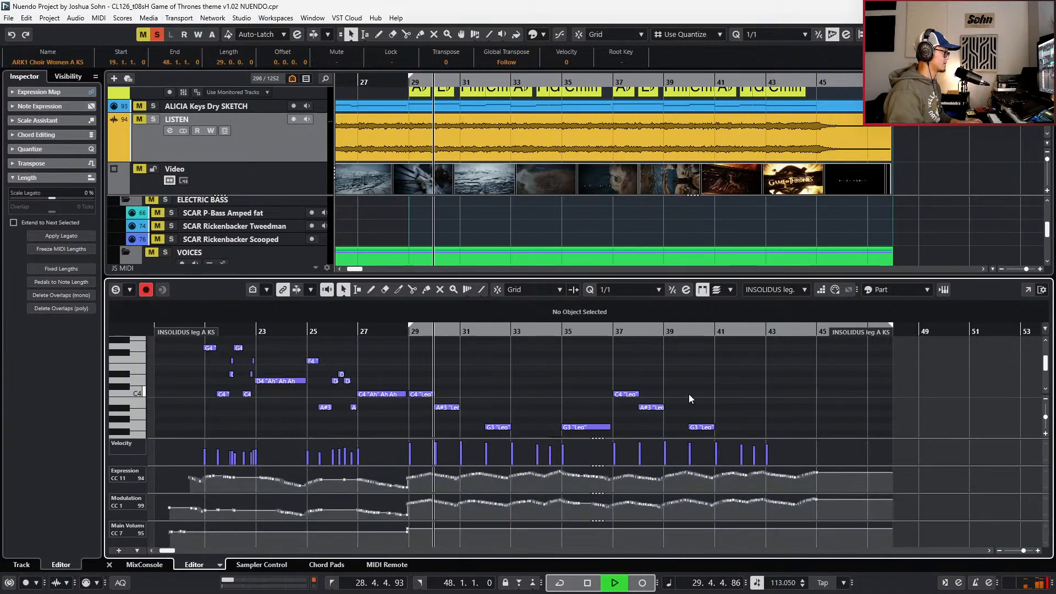
- Lower the INSOLIDUS Expression (CC 11) and Modulation (CC 1) curves from bar 29 through bar 45
left_click_drag(408, 475, 833, 482)
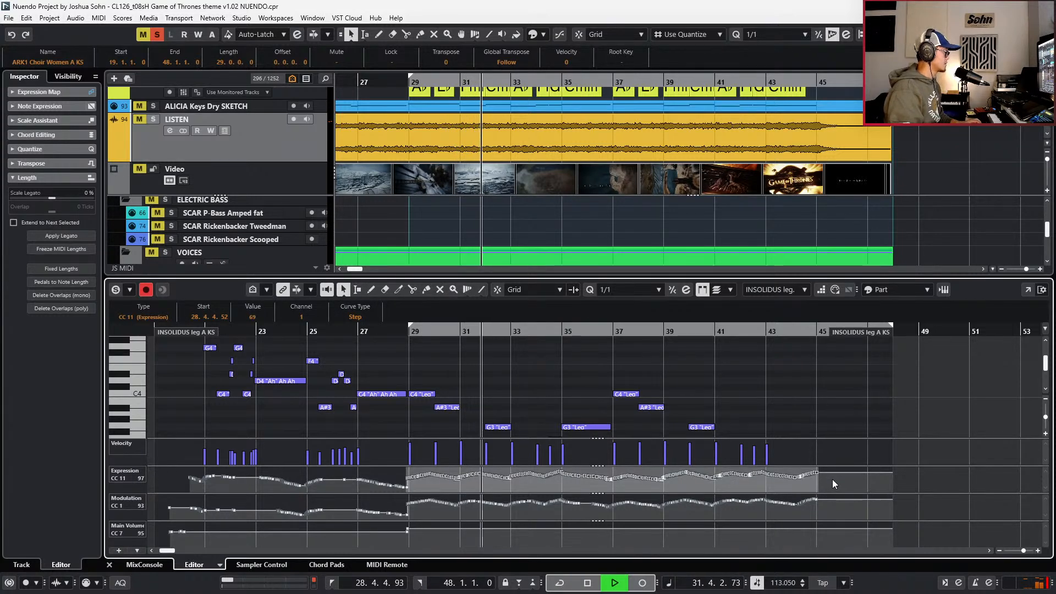
left_click_drag(836, 475, 836, 481)
left_click(405, 474)
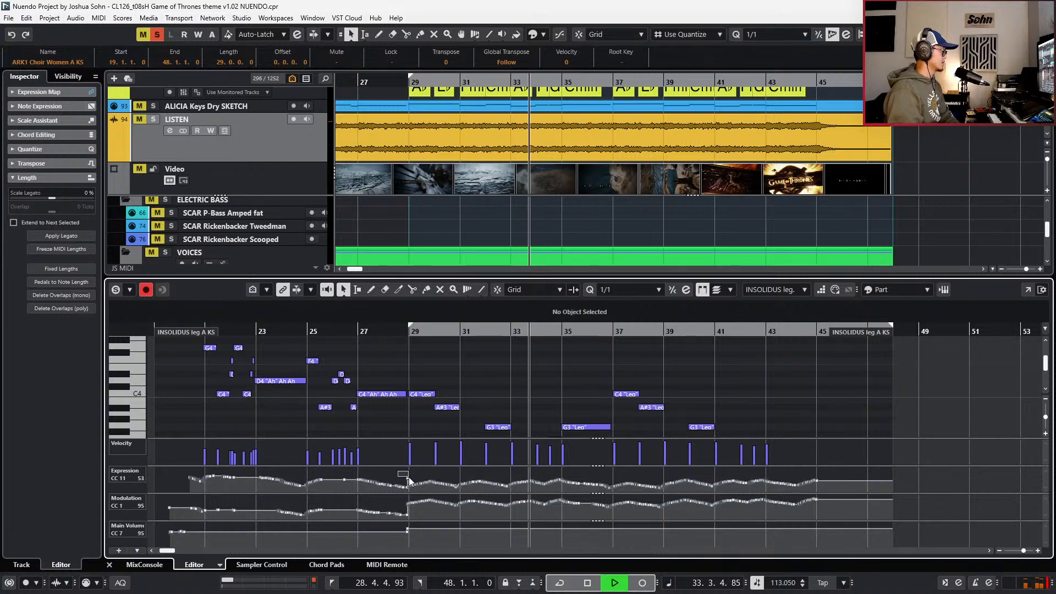
left_click_drag(403, 494, 851, 505)
left_click_drag(766, 498, 762, 503)
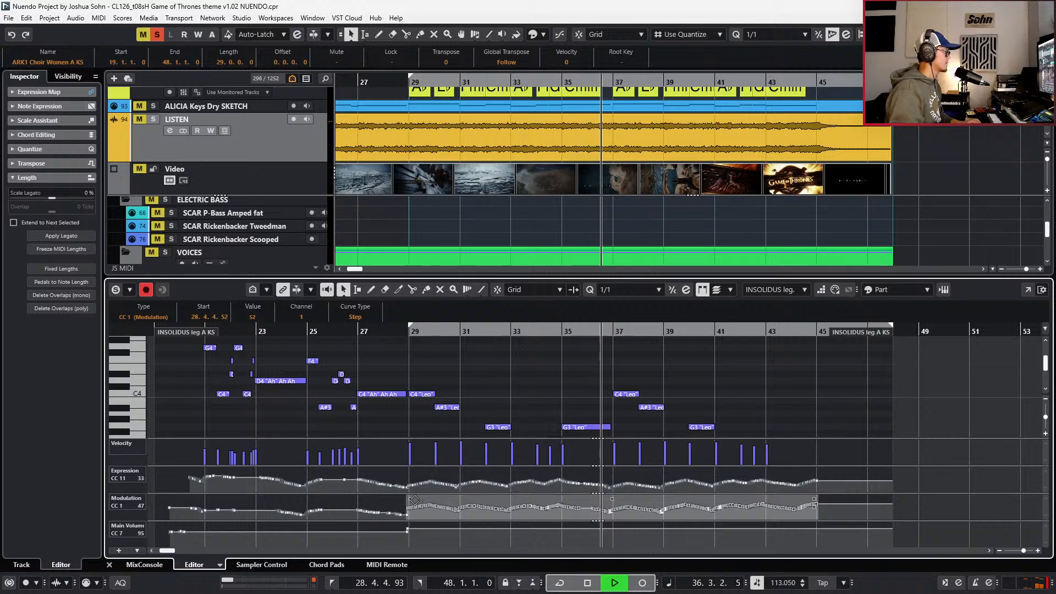
- Stop playback, hide the INSOLIDUS controller lanes, and place the playback position at 37.1.1.0
left_click(499, 427)
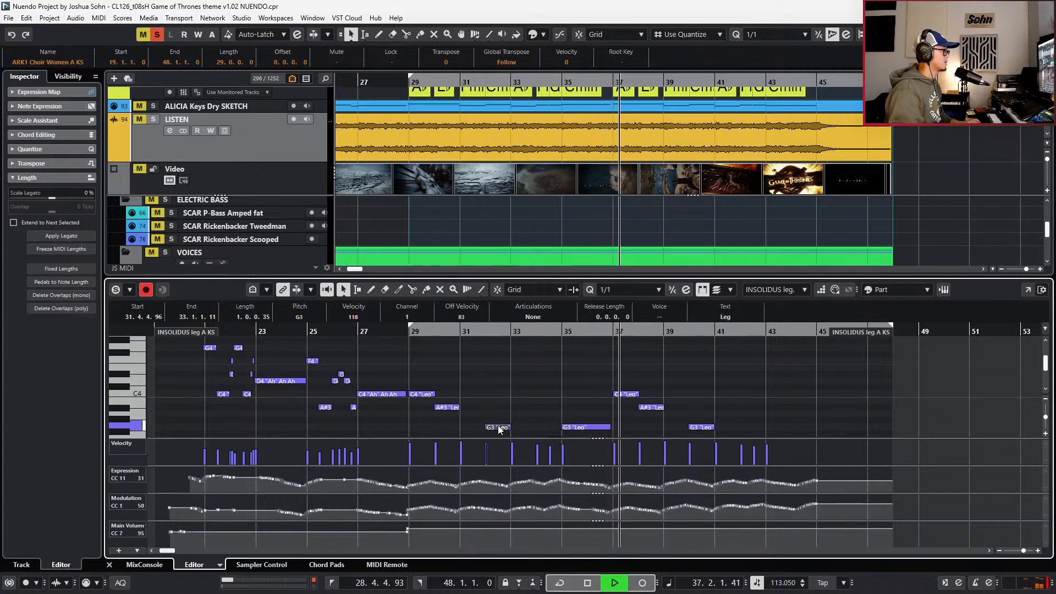
key("space")
scroll(622, 411, "down", 1)
key("l")
key("KP_Add")
left_click(625, 409)
key("alt+l")
key("KP_Add")
key("KP_Add")
key("KP_Add")
key("KP_Add")
key("h")
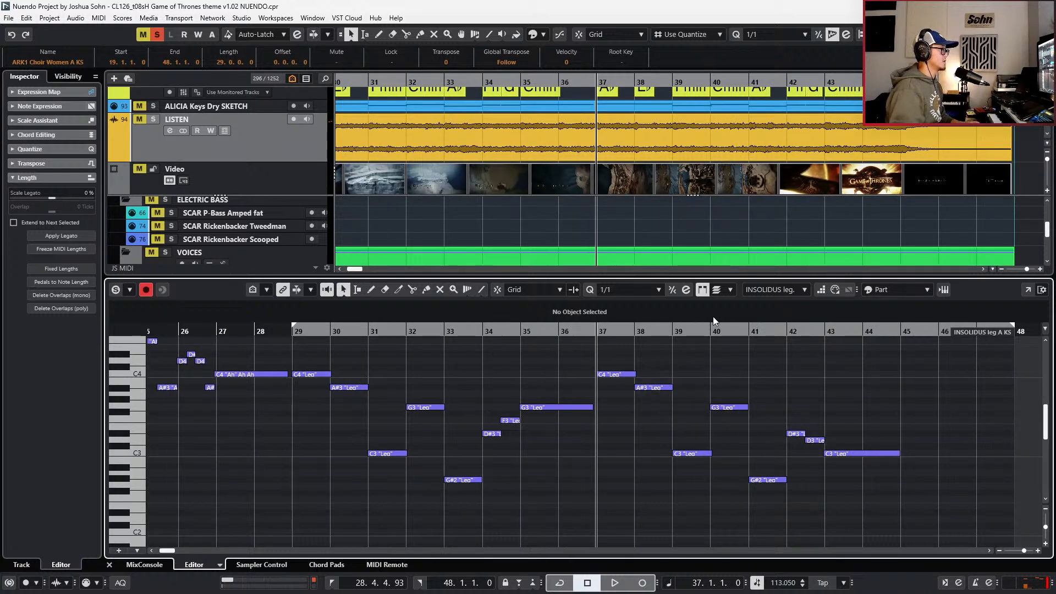
- Transpose the INSOLIDUS notes at bars 37 and 38 down four semitones to G#3 and F#3 and audition them
left_click(720, 291)
left_click_drag(609, 354, 661, 402)
scroll(661, 142, "up", 3)
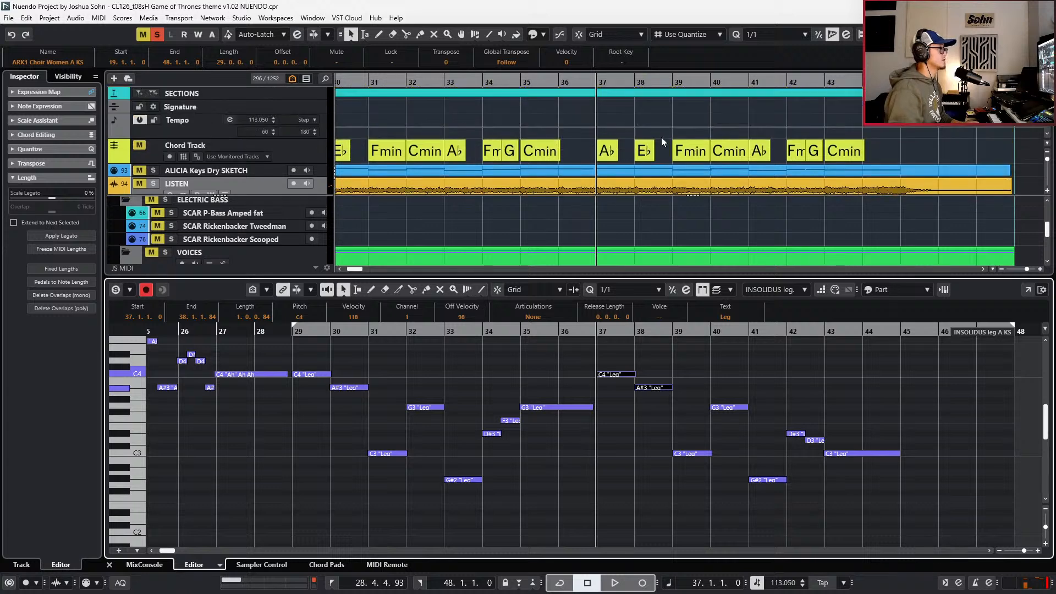
key("h")
key("Down")
key("Down")
key("Down")
key("Down")
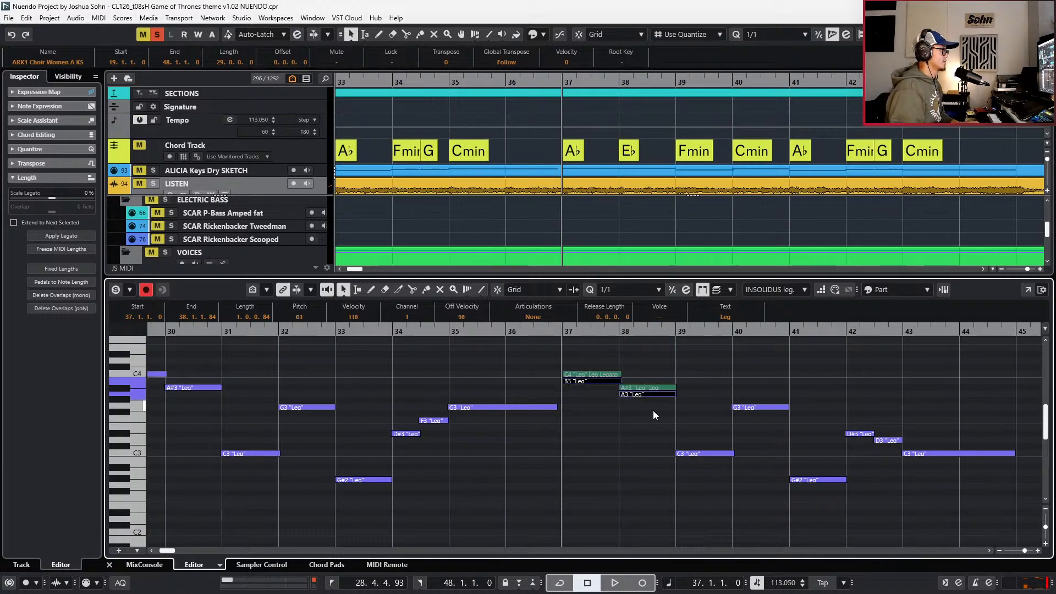
key("space")
left_click(653, 414)
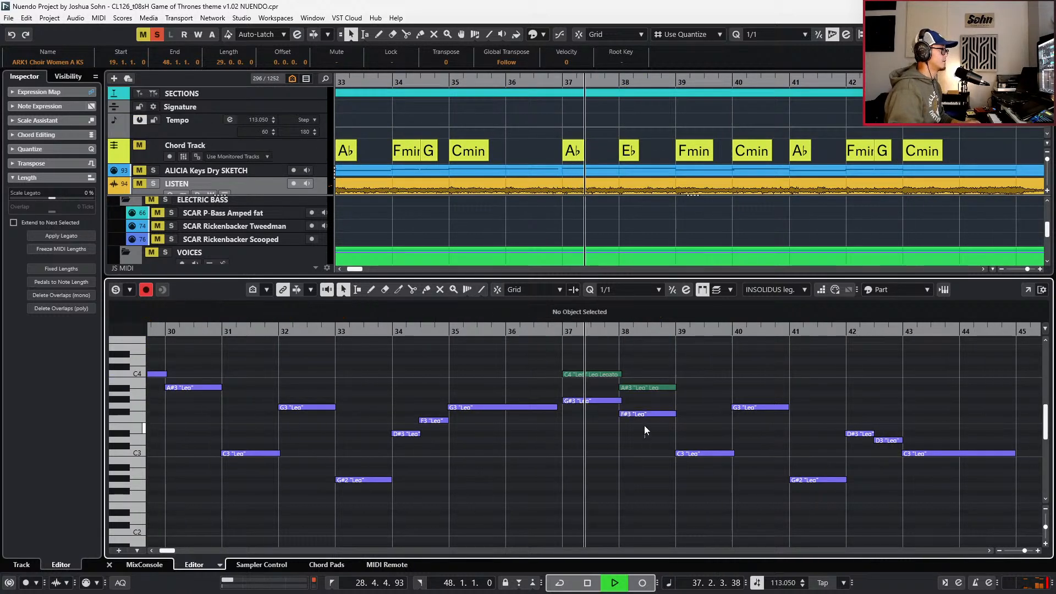
- Change the INSOLIDUS note at bar 38 to G3 and play it back
key("space")
key("Down")
key("Up")
key("space")
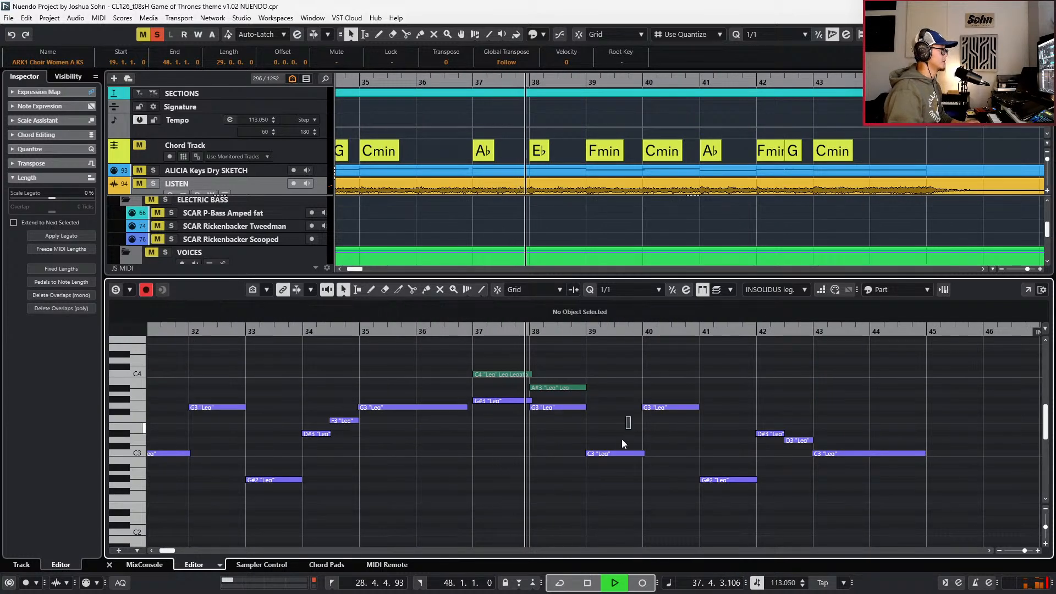
- Lower the INSOLIDUS C3 note at bar 39 to G#2
left_click(622, 453)
key("Down")
key("Down")
key("Down")
key("Down")
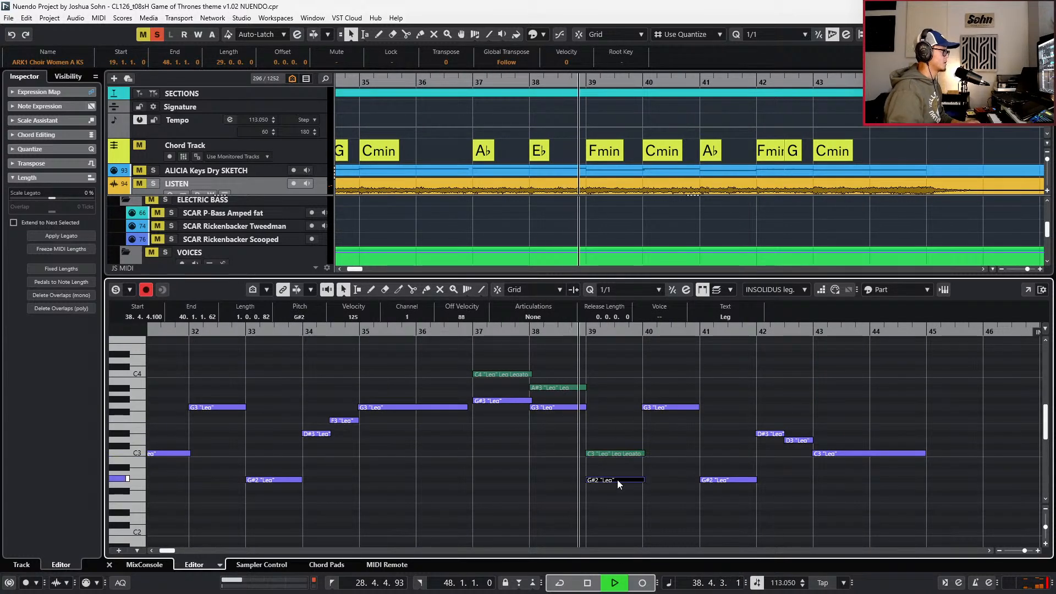
- Lower the INSOLIDUS G3 note at bar 40 to D#3 and play the harmony from bar 37
left_click(659, 408)
key("space")
key("KP_Subtract")
key("KP_Subtract")
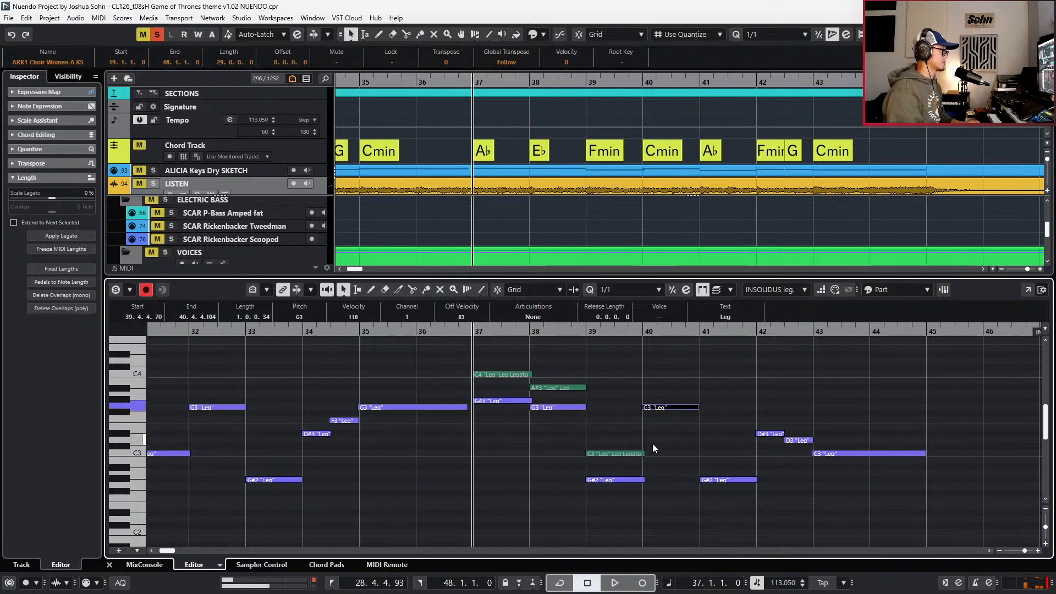
key("h")
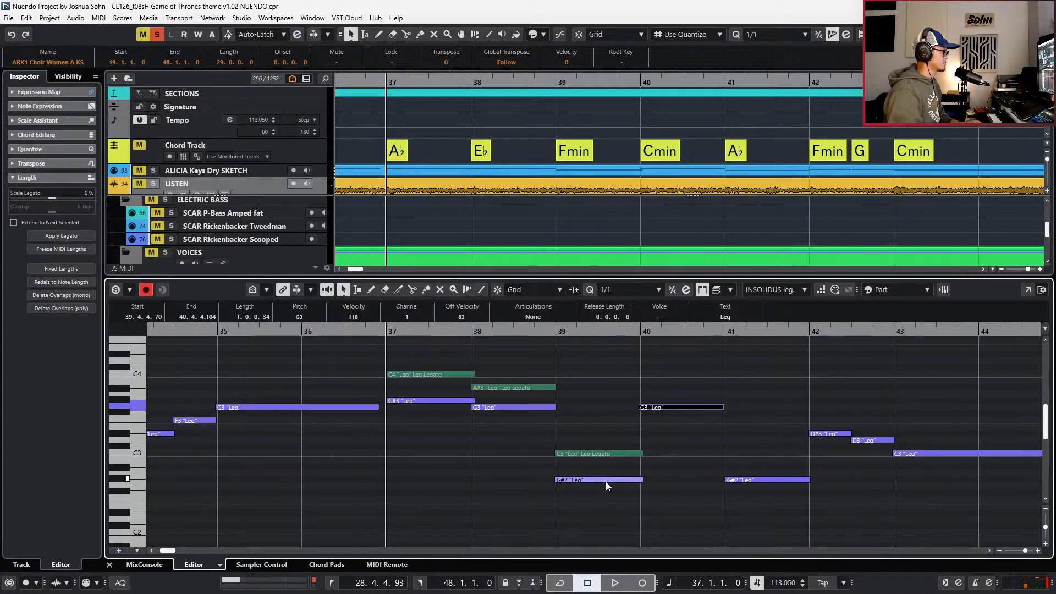
left_click(606, 482)
left_click_drag(661, 407, 661, 427)
key("space")
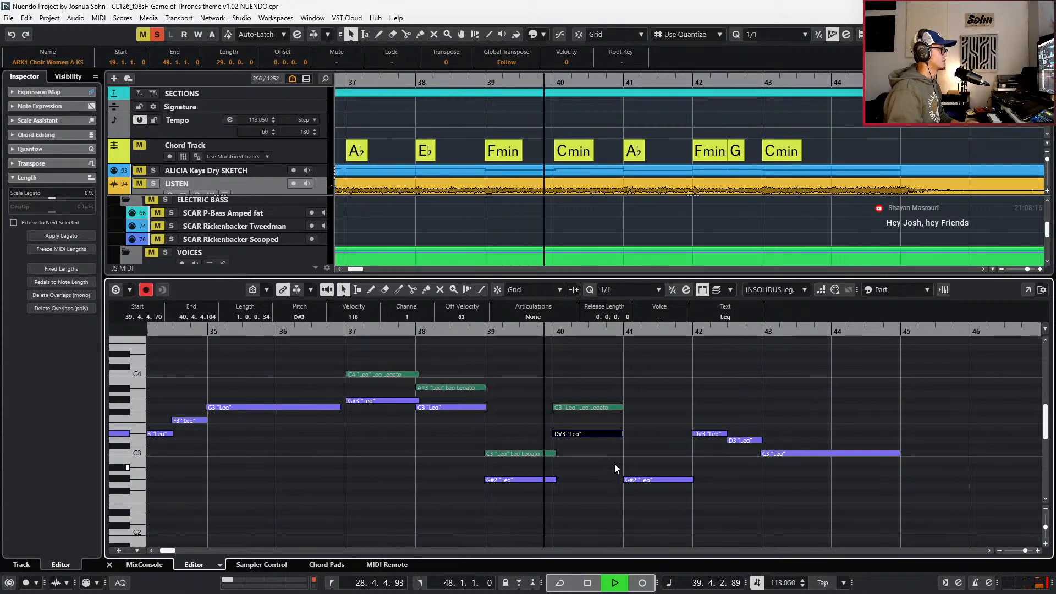
- Stop playback and lower the INSOLIDUS G#2 note at bar 41 to D#2
key("space")
left_click(641, 479)
key("Down")
key("Down")
key("Down")
key("Down")
key("Down")
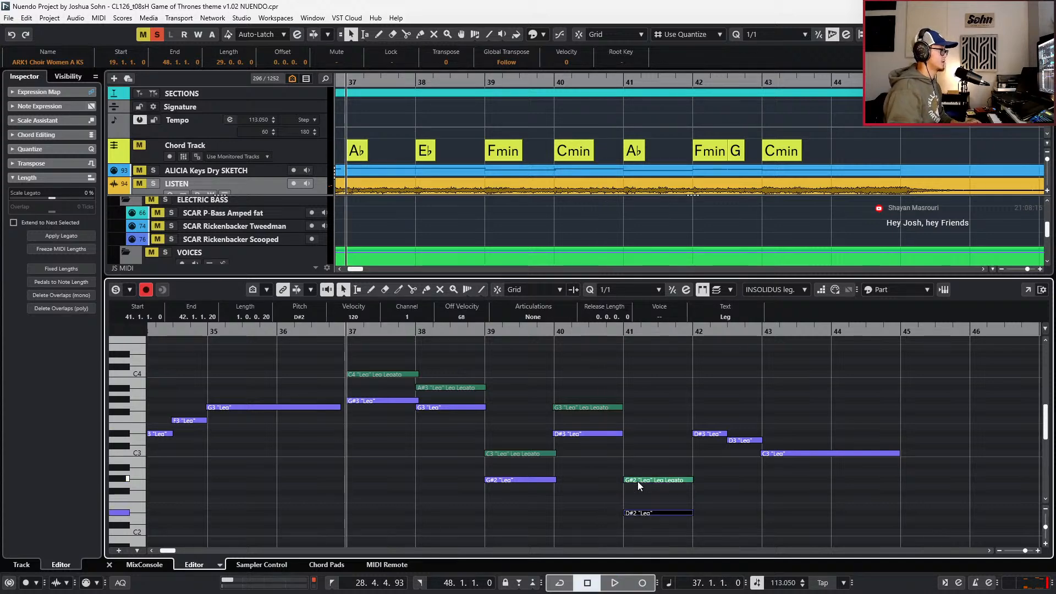
- Transpose the three INSOLIDUS notes across bars 42 to 44 down to C3, B2 and A2 and audition them
scroll(655, 461, "down", 1)
left_click_drag(687, 422, 752, 462)
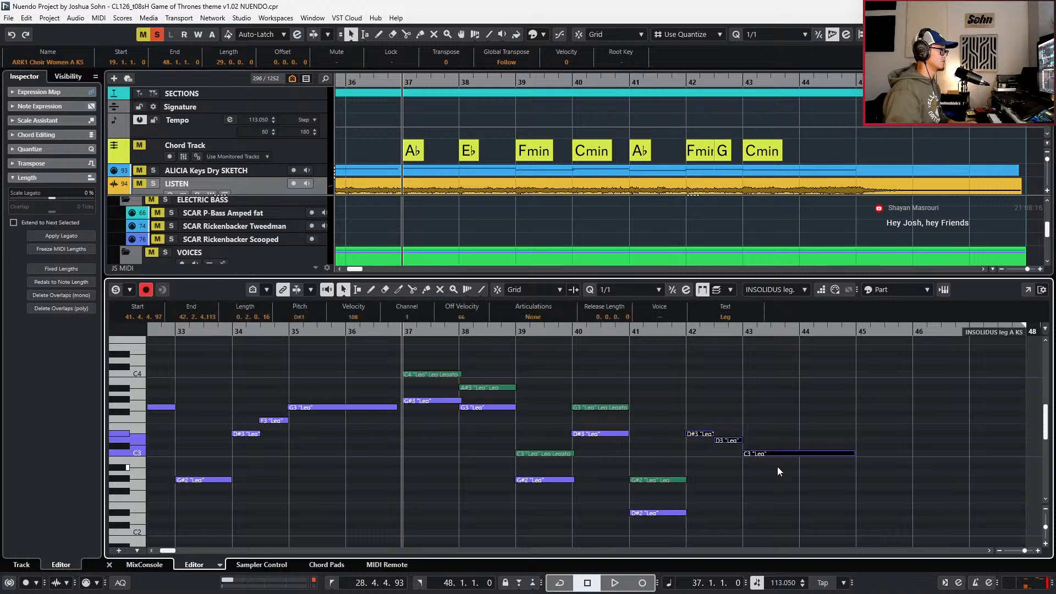
key("Down")
key("Down")
key("Down")
key("Down")
key("Down")
key("Down")
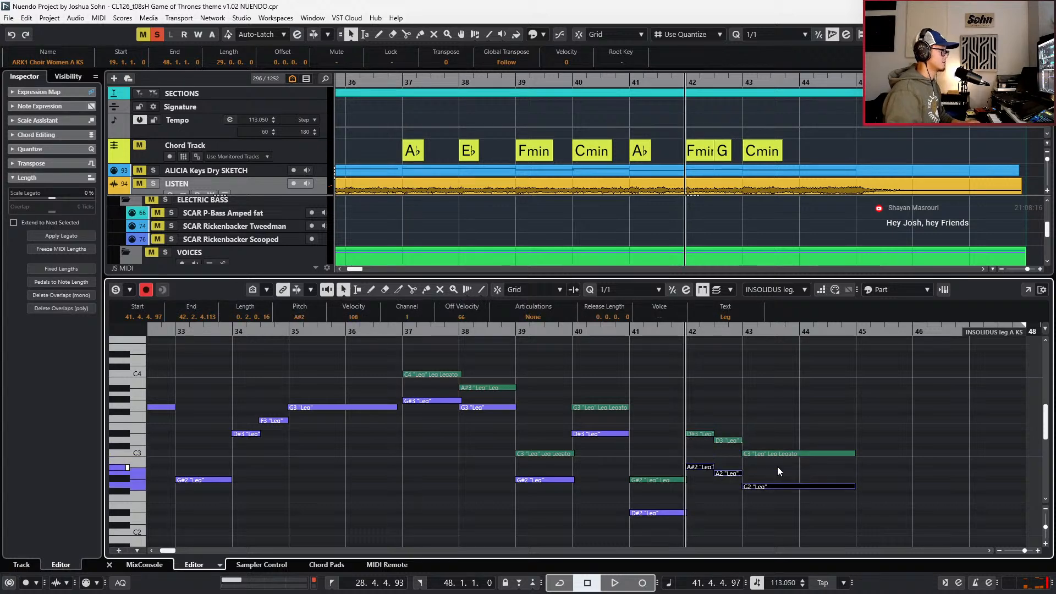
key("Up")
key("Up")
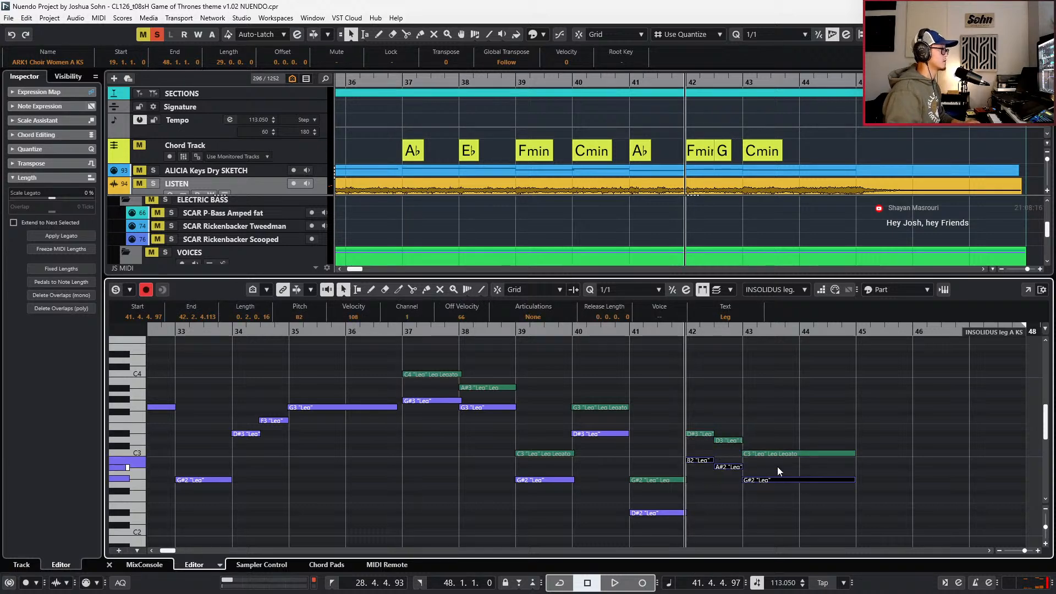
key("Up")
key("space")
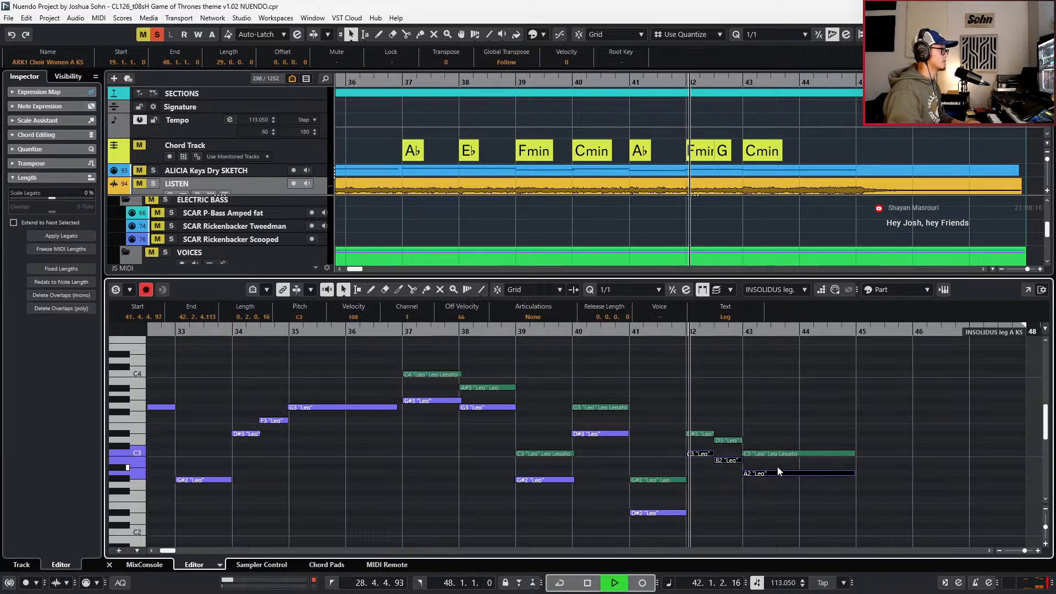
- Lower the INSOLIDUS B2 note in the second half of bar 42 to G2 and check it in playback
key("space")
left_click(732, 473)
key("space")
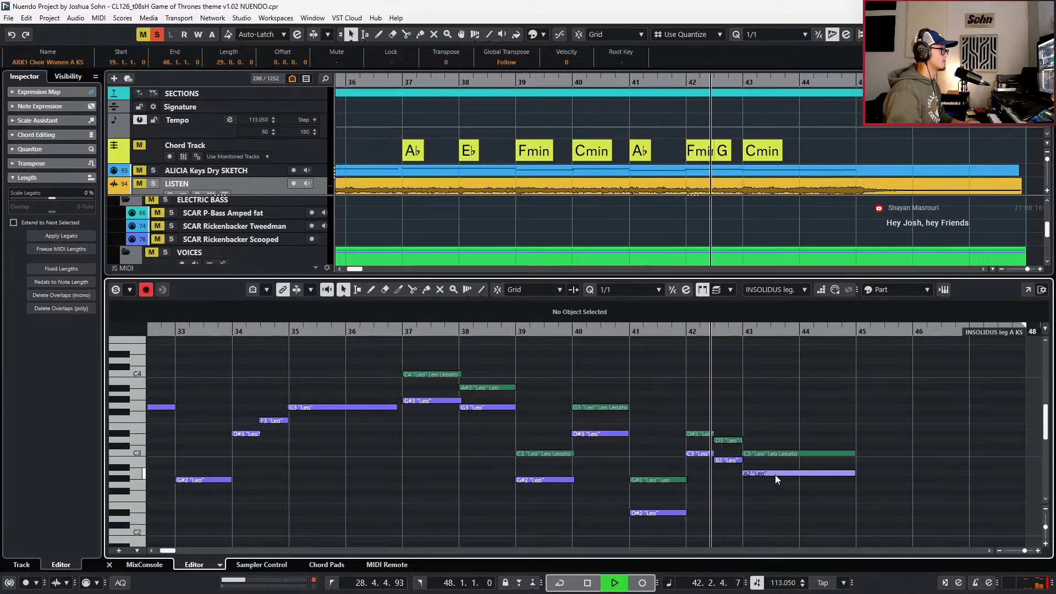
key("space")
left_click(727, 460)
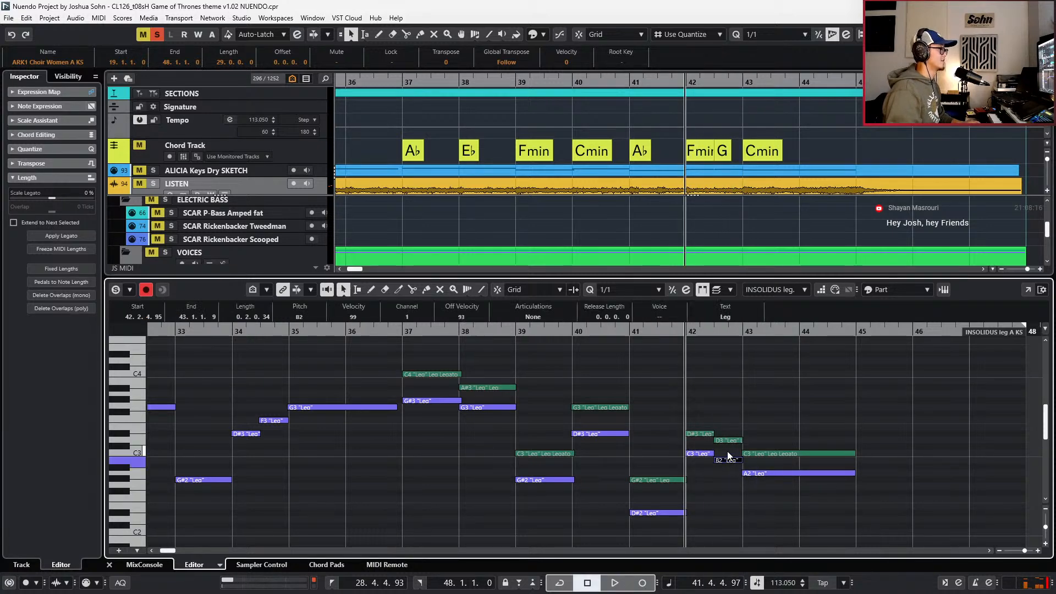
key("space")
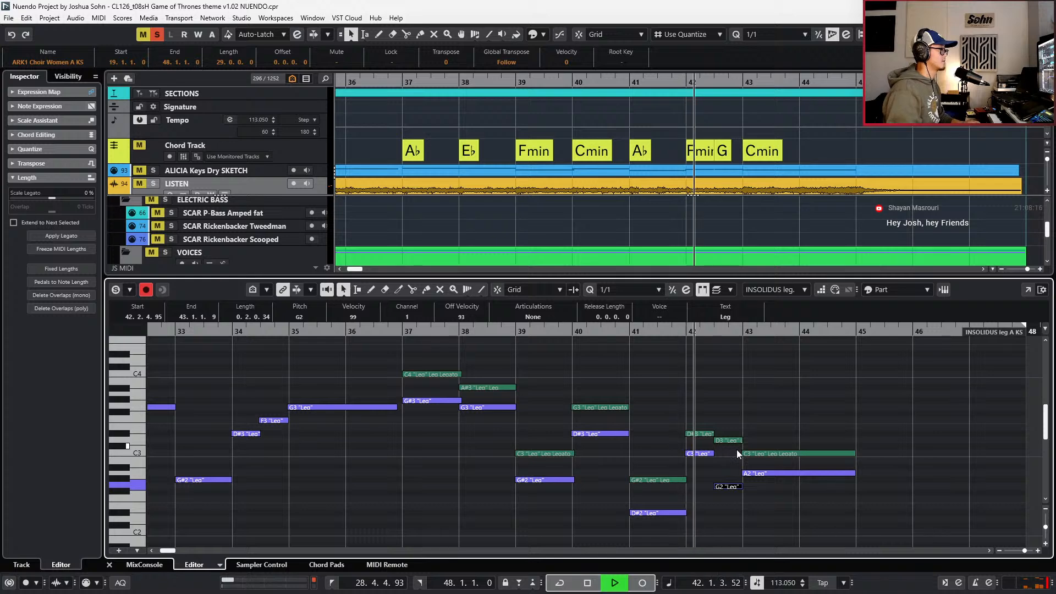
key("space")
- Lower the long INSOLIDUS A2 note at bar 43 to G2 and play from bar 42
left_click(769, 473)
key("Down")
key("Down")
key("space")
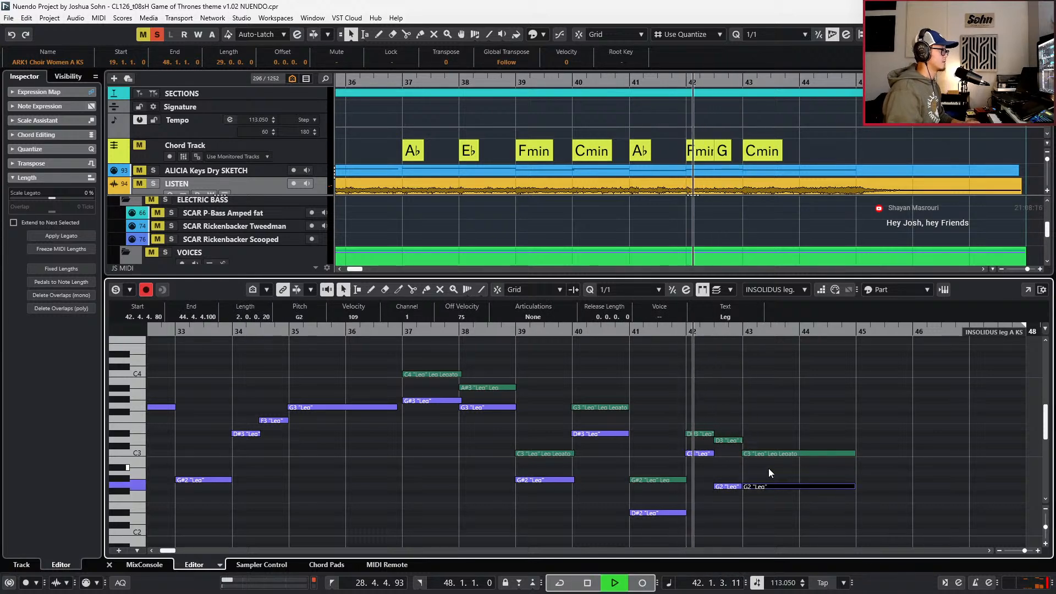
- Raise the long INSOLIDUS note at bar 43 to C3 and check it in playback
left_click_drag(740, 485, 736, 488)
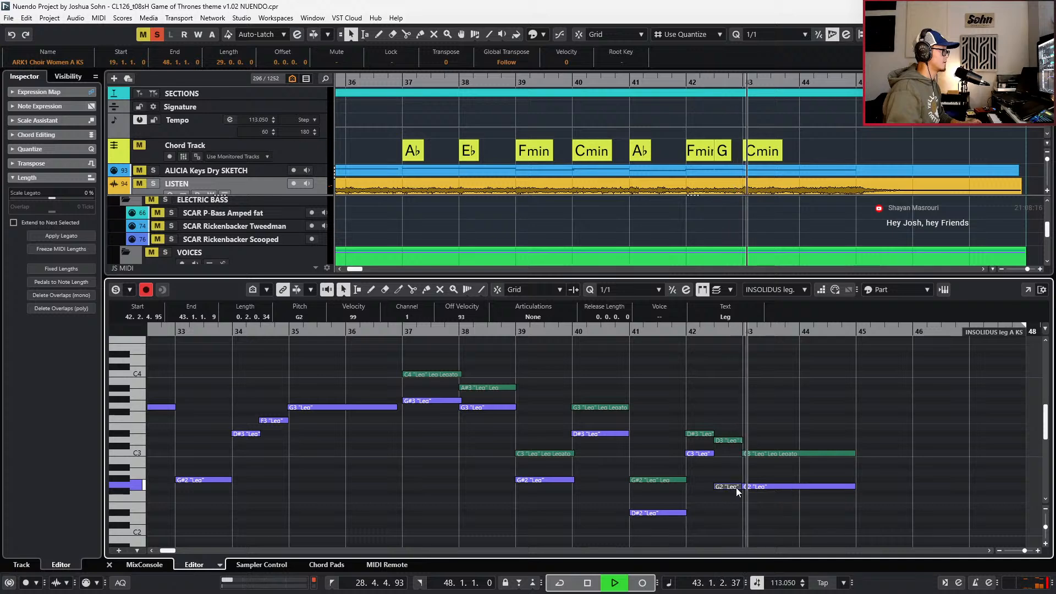
key("ctrl+z")
key("space")
left_click(738, 487)
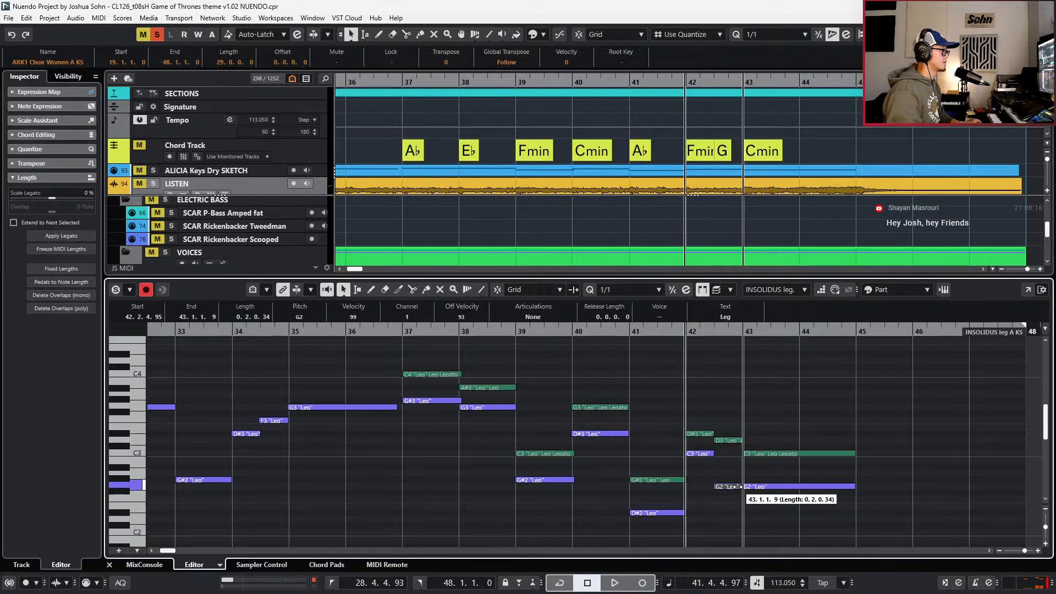
key("Up")
key("Up")
key("Up")
key("Up")
key("Up")
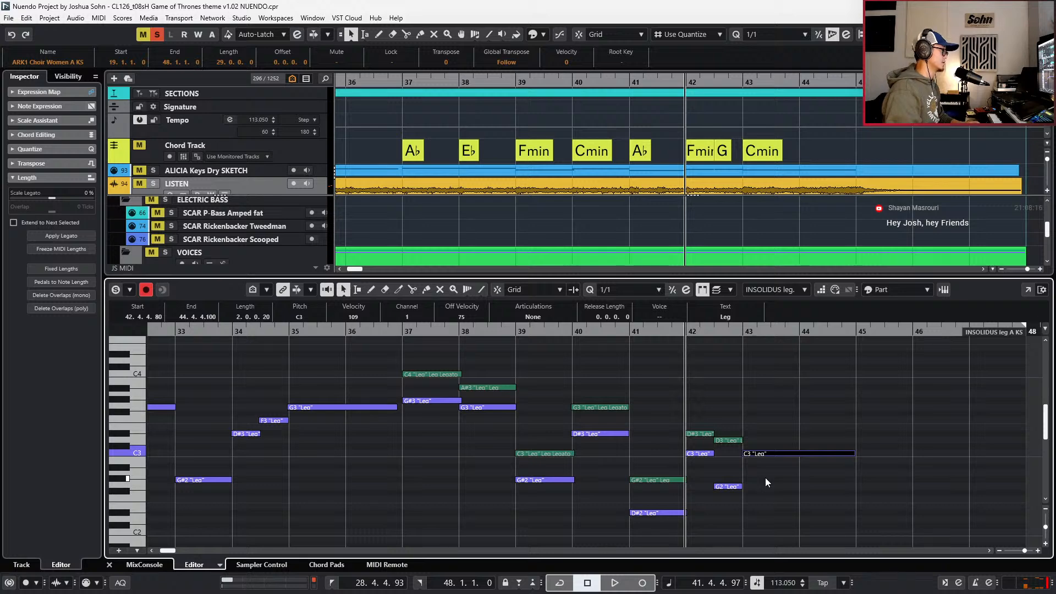
key("space")
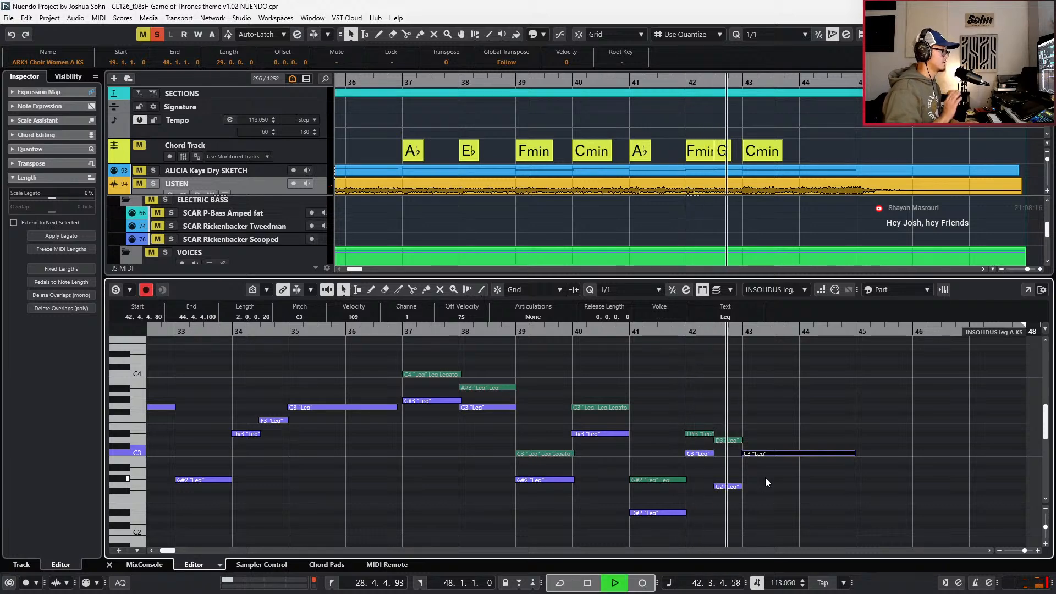
key("space")
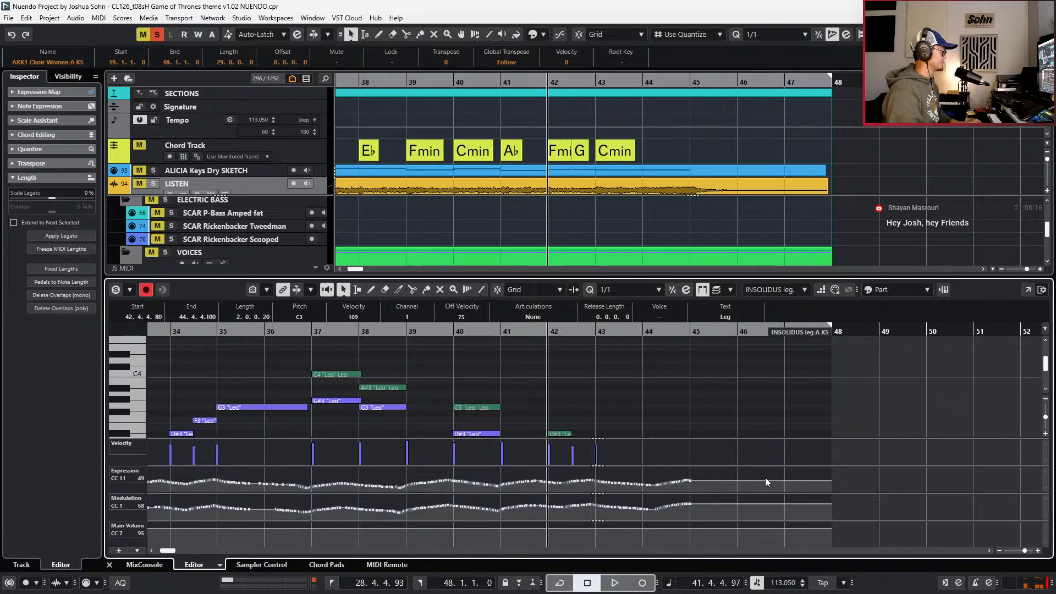
- Slightly lower the INSOLIDUS Expression and Modulation curves from bar 39 to 45 during playback and close the editor
key("g")
left_click_drag(509, 472, 634, 490)
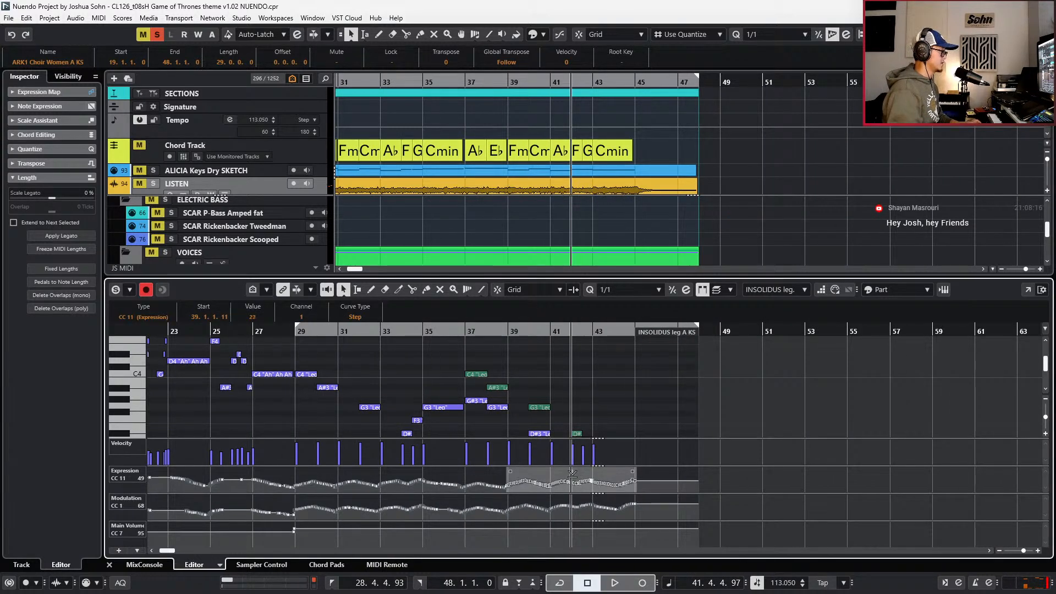
key("l")
key("space")
left_click_drag(506, 497, 660, 535)
left_click_drag(600, 500, 600, 503)
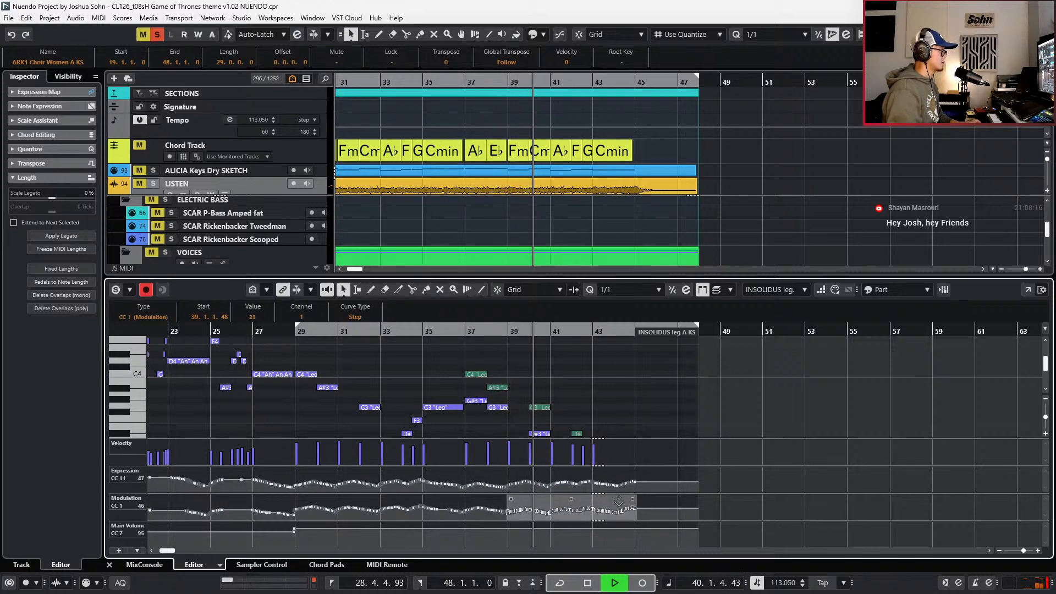
key("KP_Subtract")
key("ctrl+e")
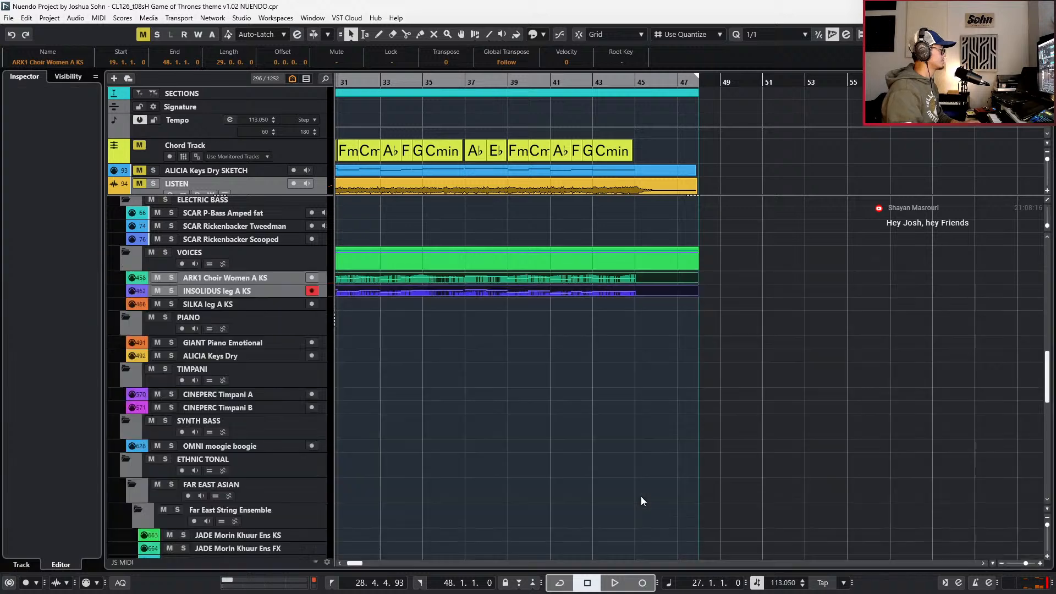
- Play the arrangement with both choir parts from bar 27 through bar 43
scroll(662, 441, "left", 3)
scroll(669, 437, "down", 1)
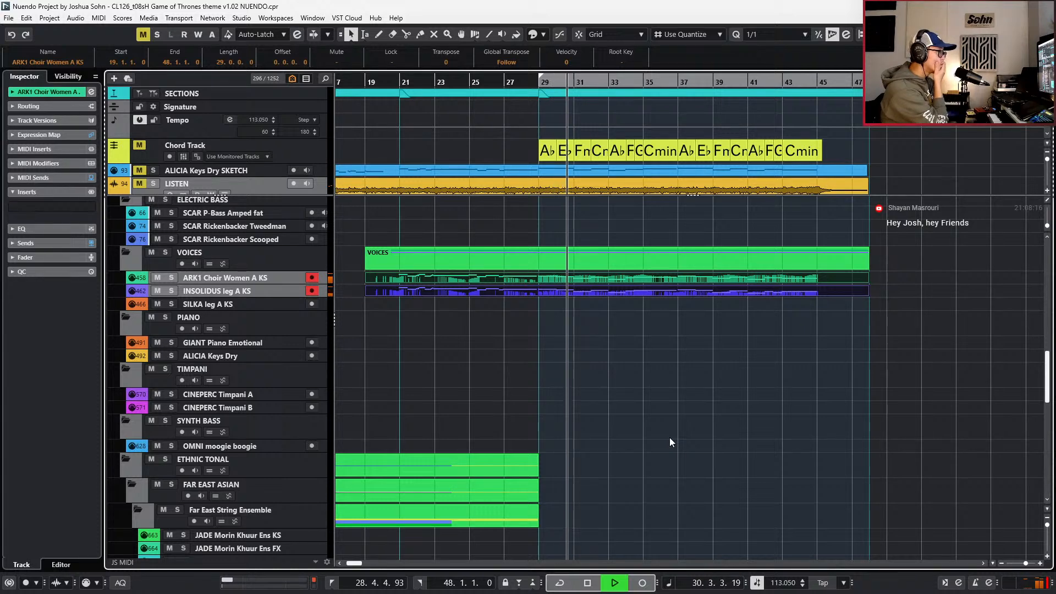
left_click(646, 92)
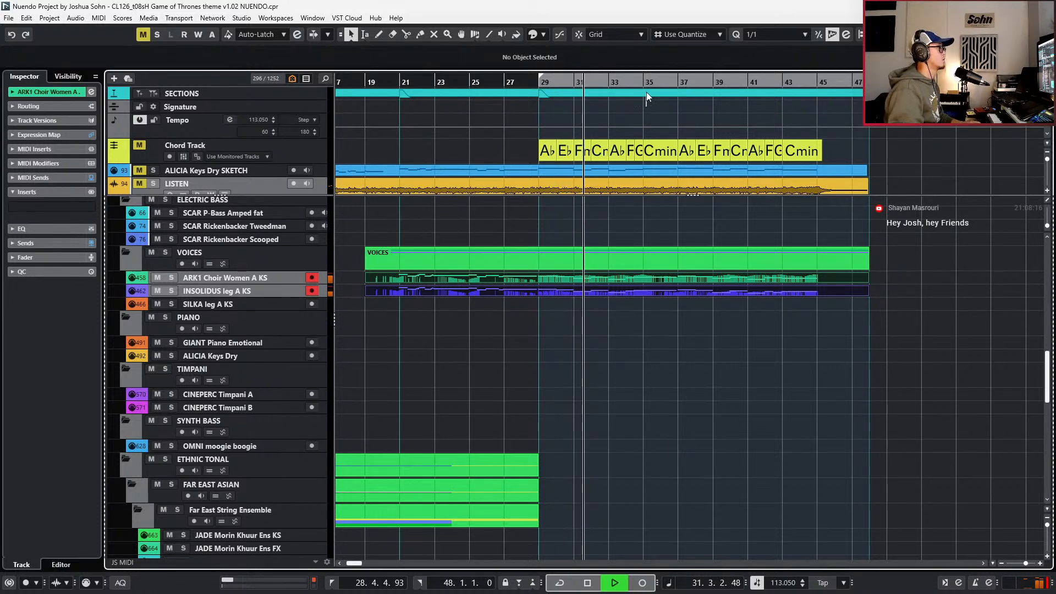
scroll(659, 123, "down", 2, "ctrl")
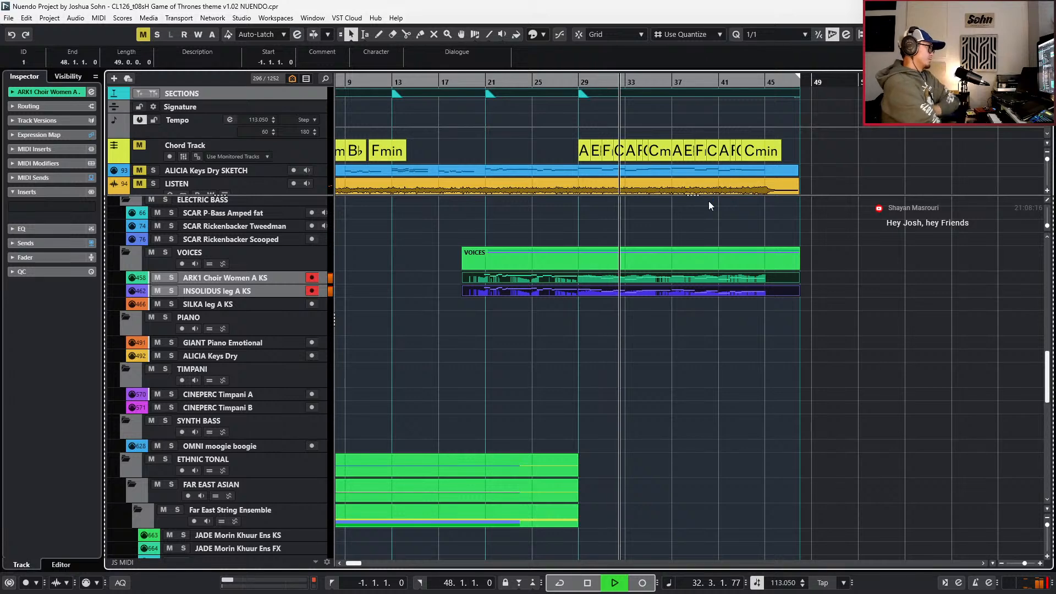
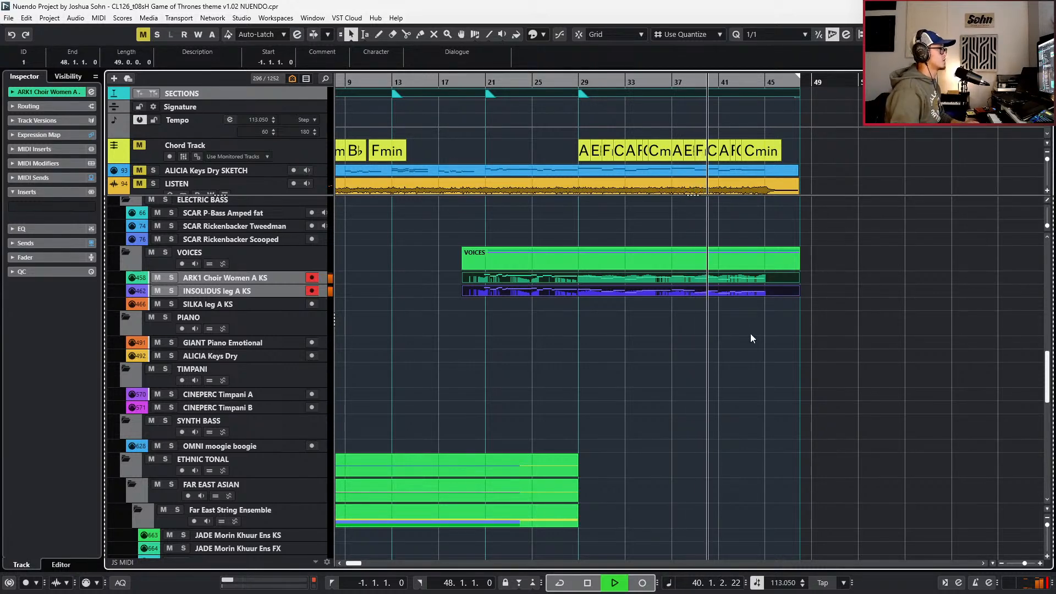
scroll(744, 374, "up", 1)
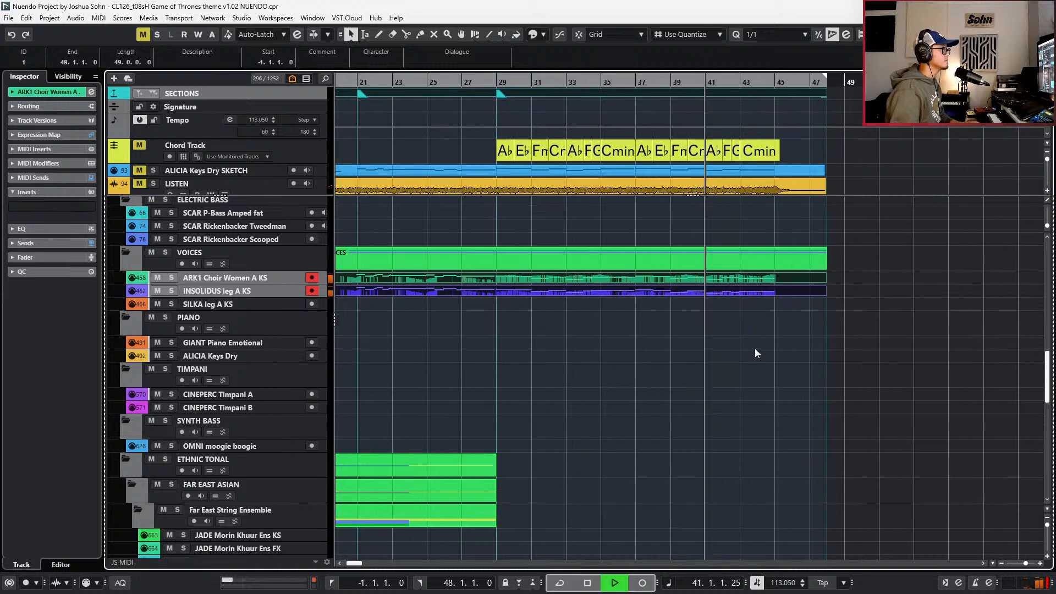
left_click(748, 326)
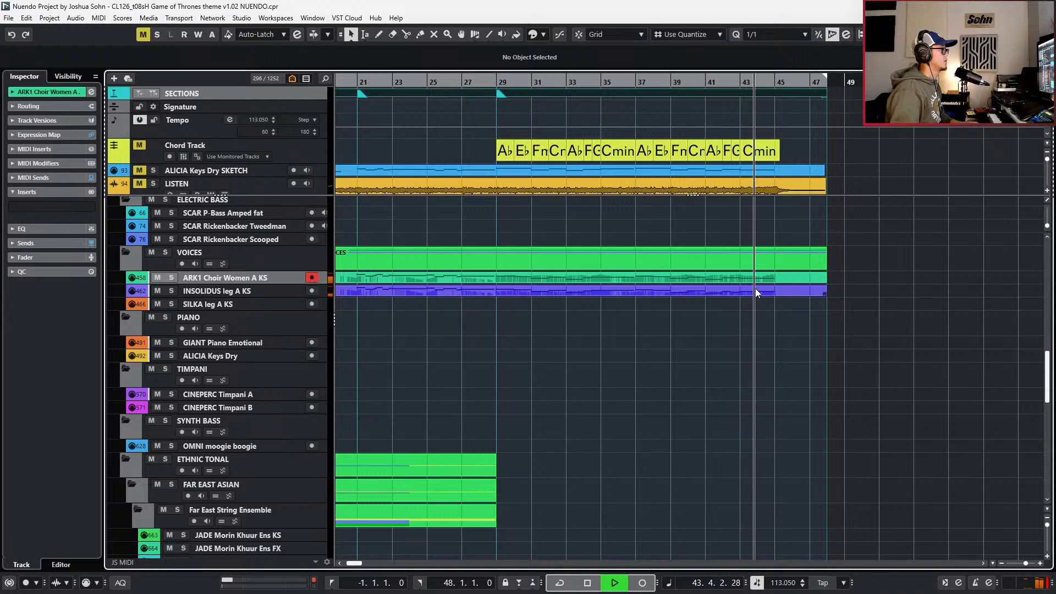
key("space")
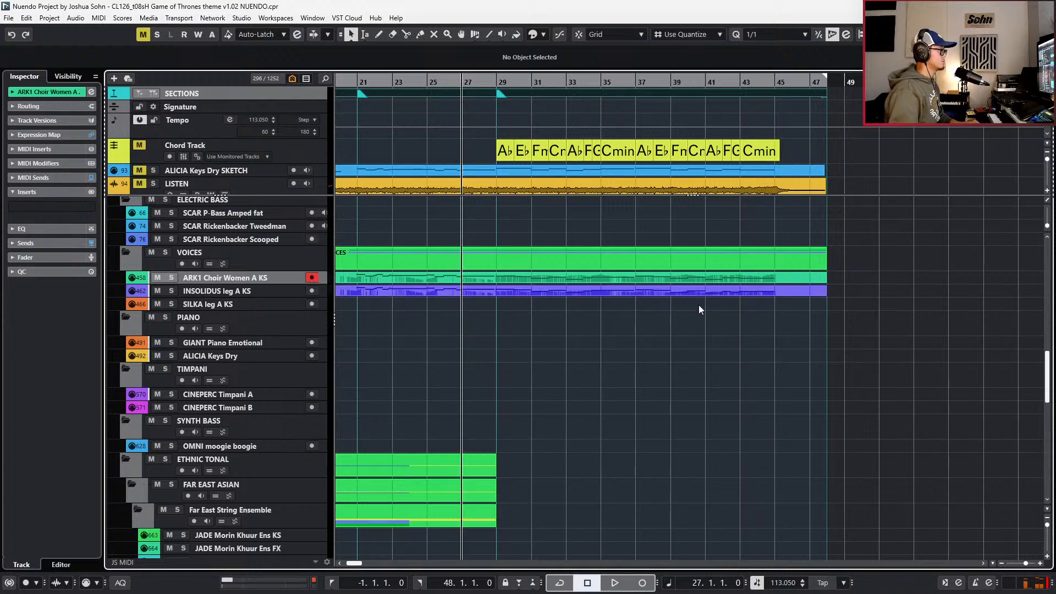
- Review the INSOLIDUS leg A KS notes from bar 29 to 44 in the note editor
scroll(700, 308, "down", 3)
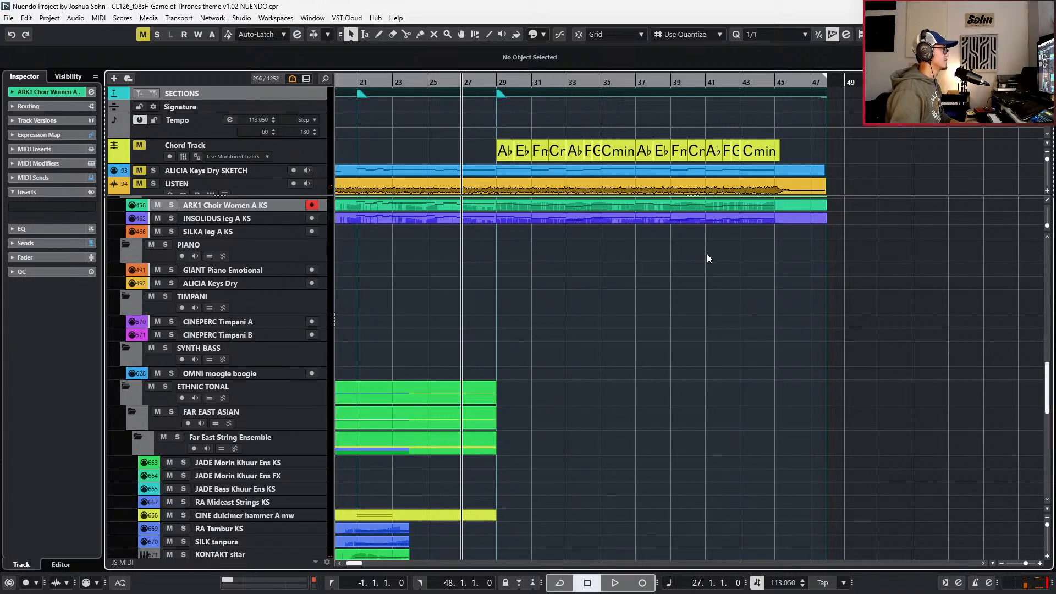
left_click(697, 222)
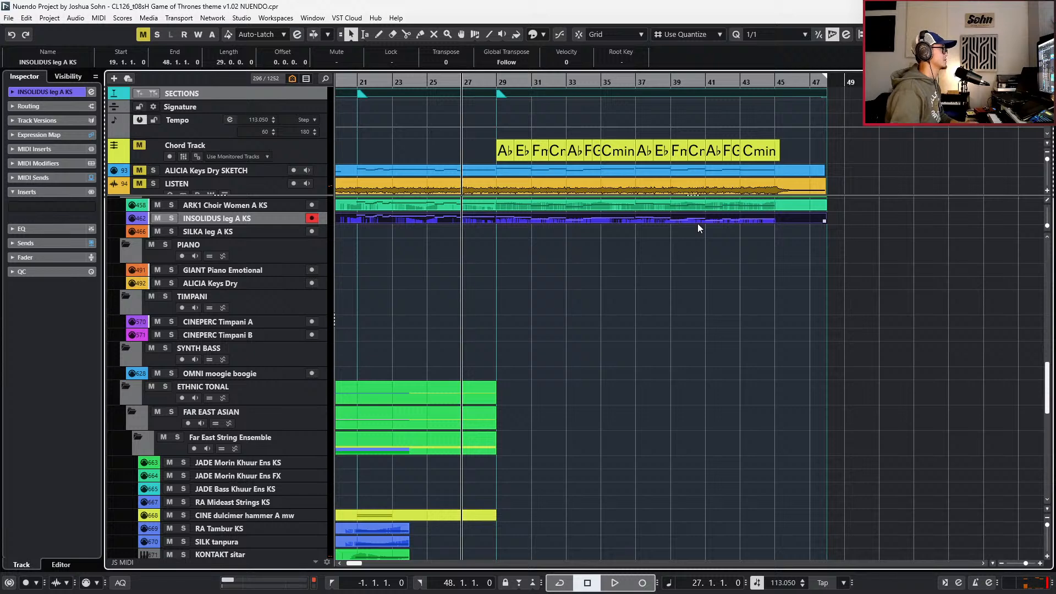
double_click(698, 223)
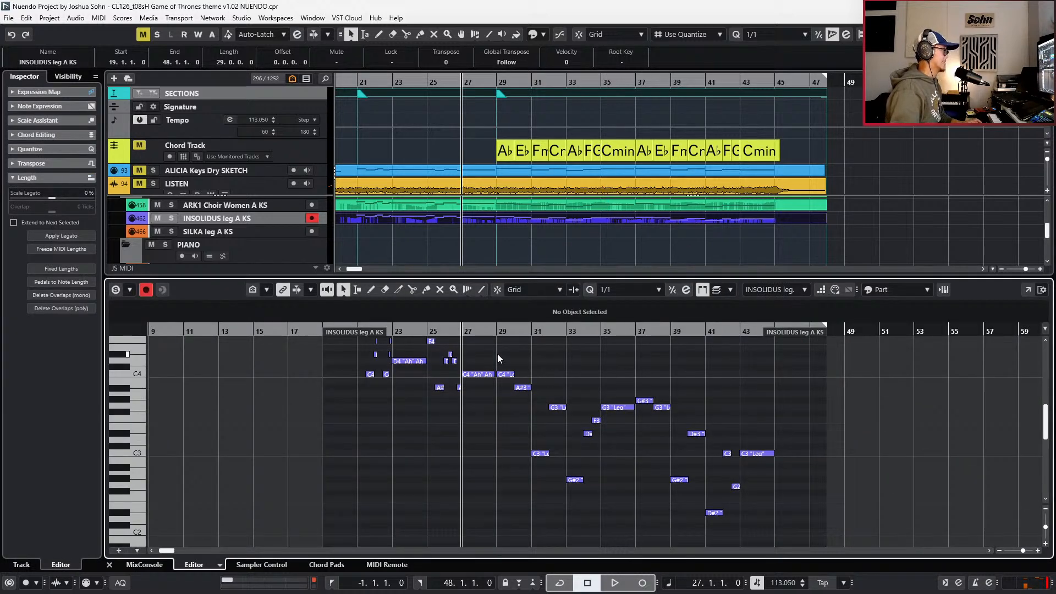
left_click_drag(503, 356, 780, 505)
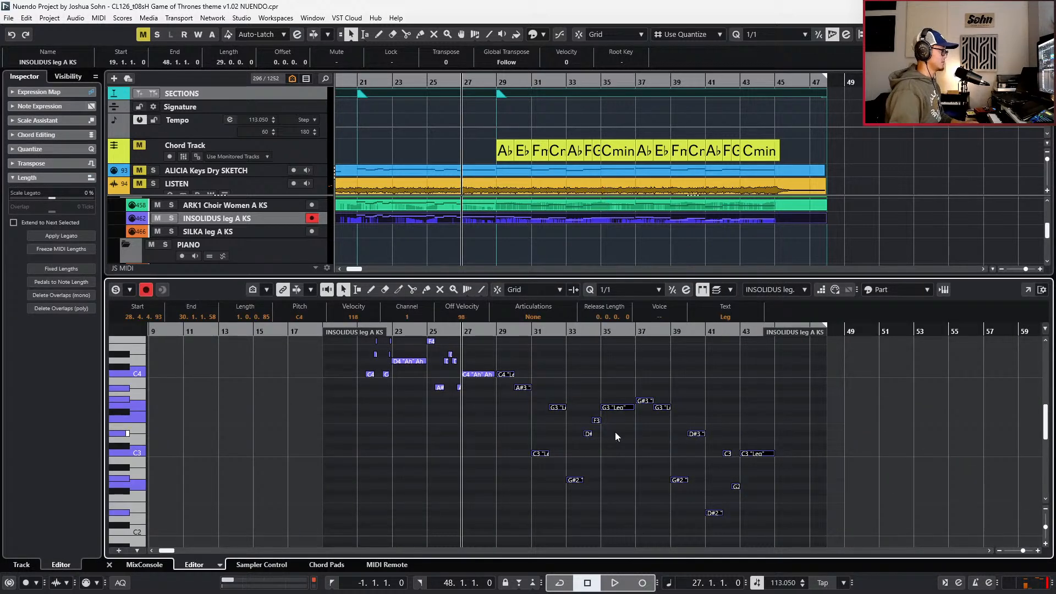
key("Return")
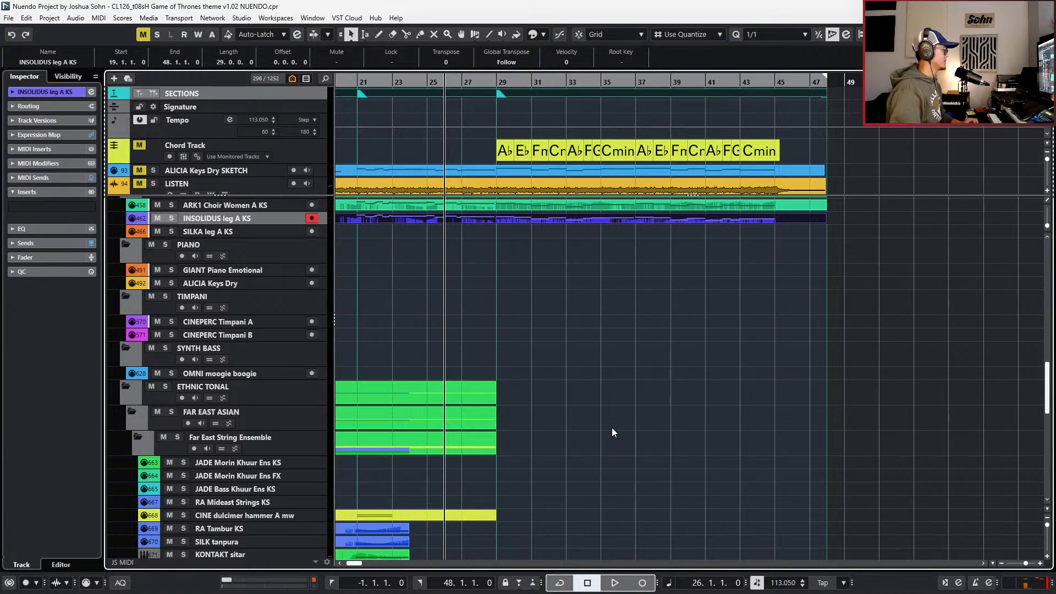
- Look through the orchestral tracks for parts that stop at bar 29
scroll(599, 418, "up", 3)
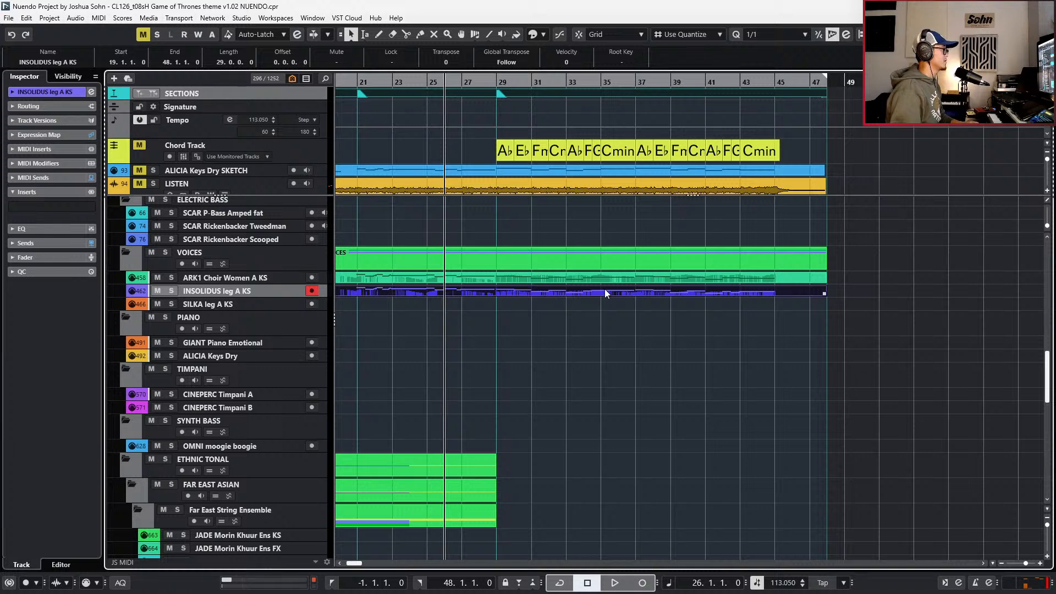
scroll(605, 334, "down", 1, "ctrl")
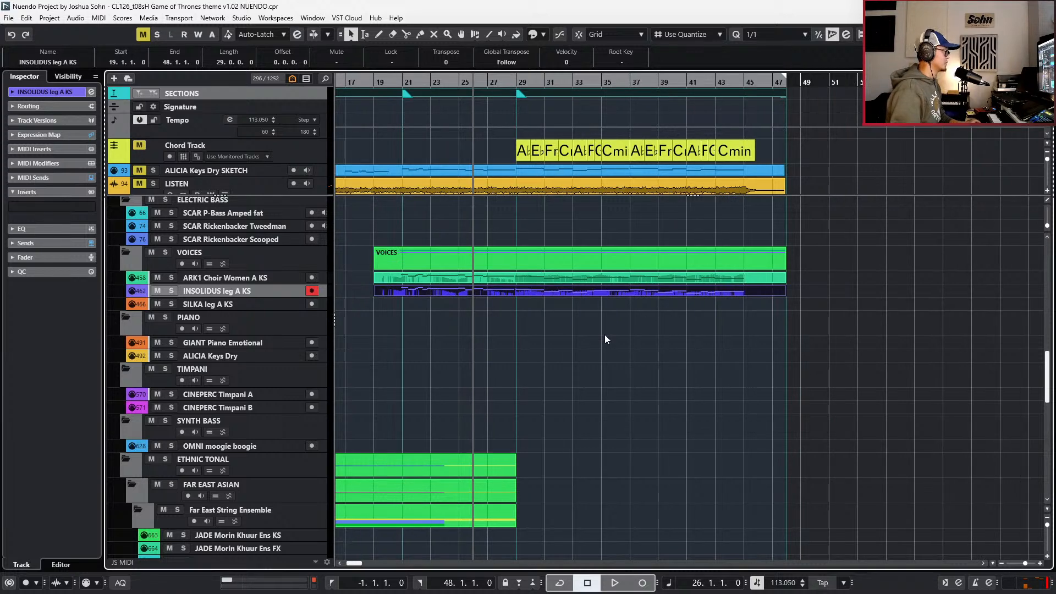
scroll(605, 335, "down", 6)
scroll(602, 334, "up", 6)
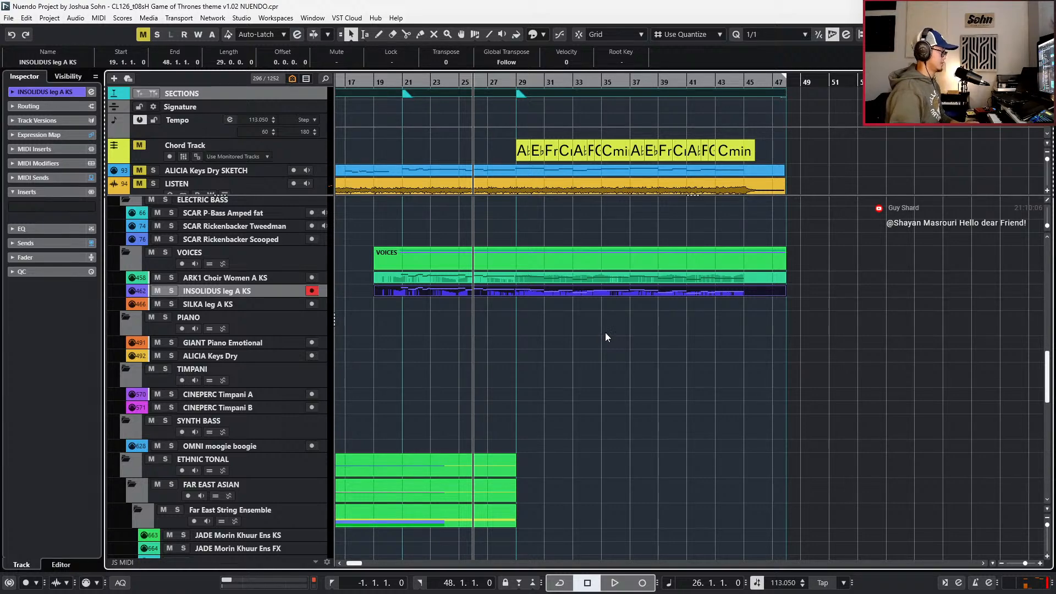
scroll(599, 335, "down", 10)
scroll(626, 340, "up", 10)
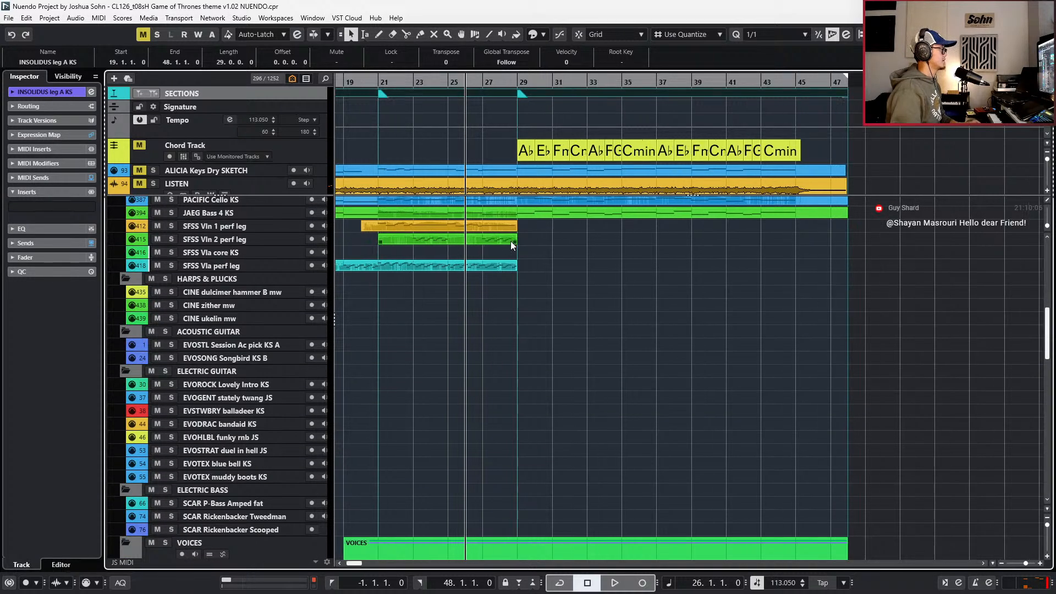
scroll(510, 241, "up", 3)
- Solo the LISTEN reference track and play it from bar 28
left_click(528, 185)
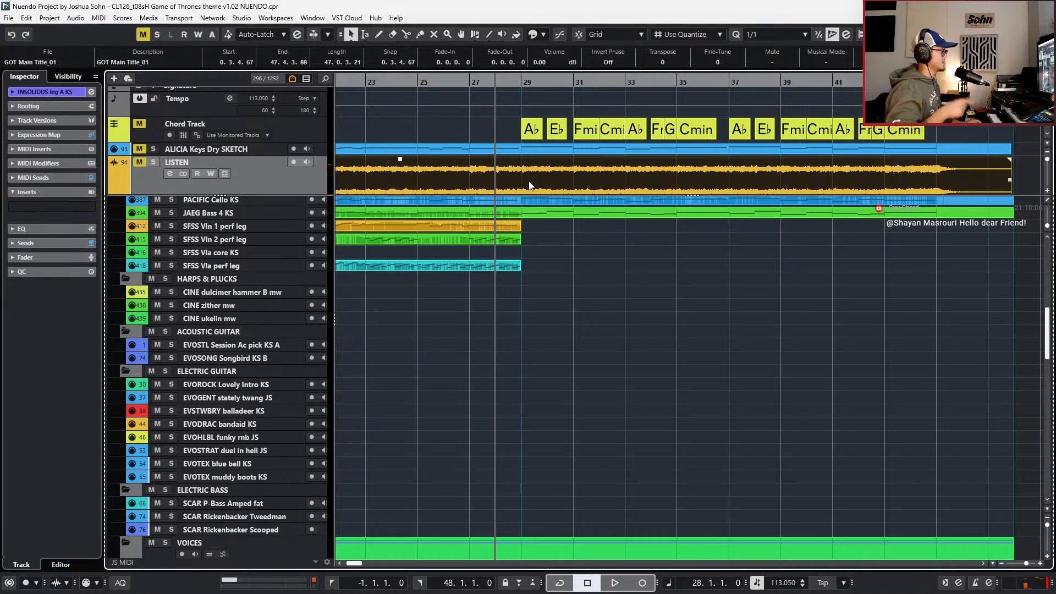
key("s")
key("space")
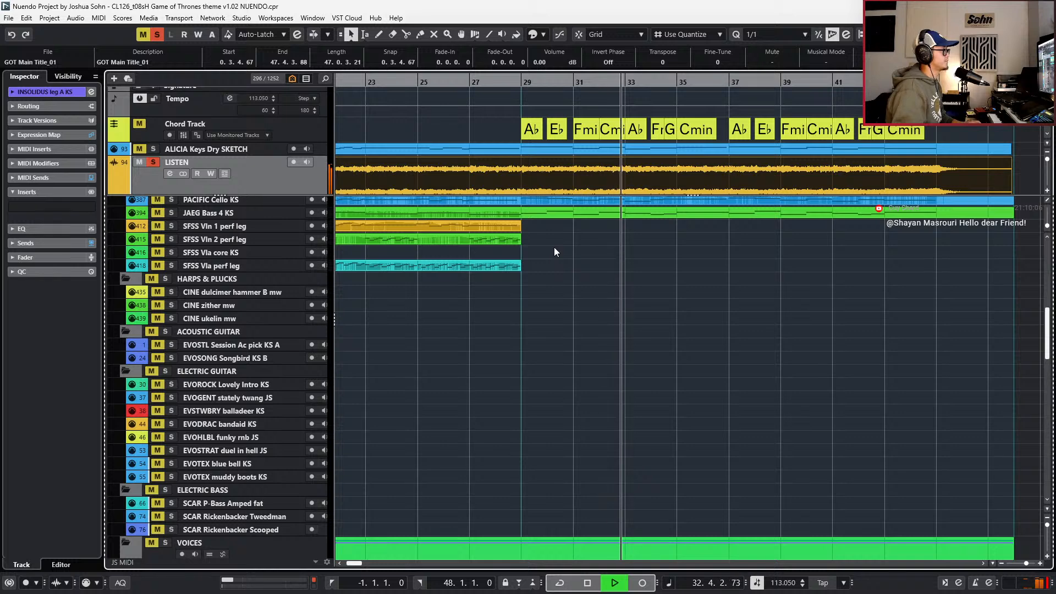
key("space")
- Extend the SFSS Vln 2 perf leg and SFSS Vla perf leg parts to bar 33
scroll(553, 247, "up", 2)
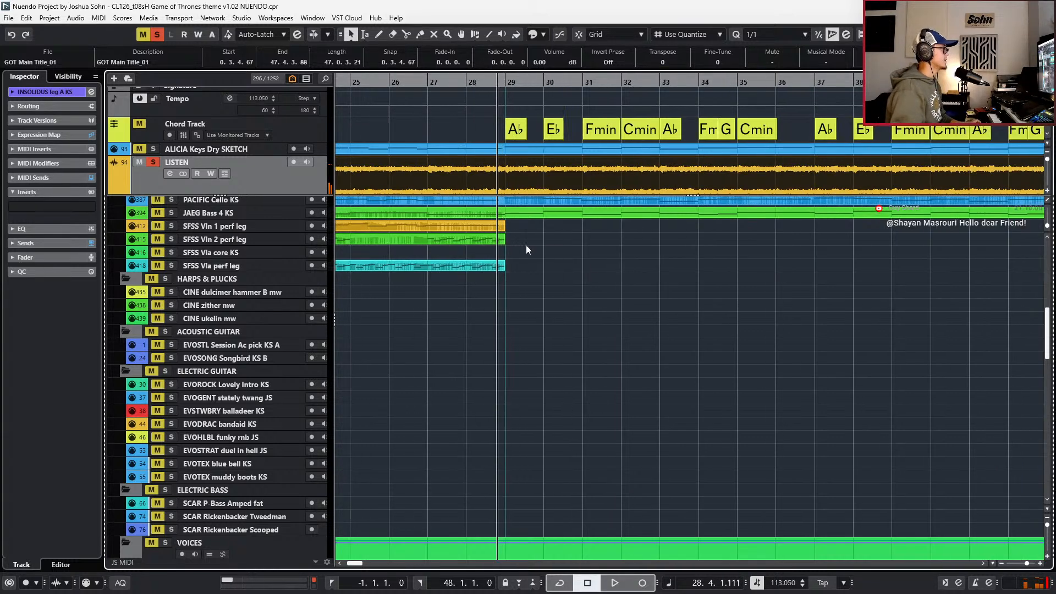
left_click(510, 282)
left_click_drag(518, 245, 661, 263)
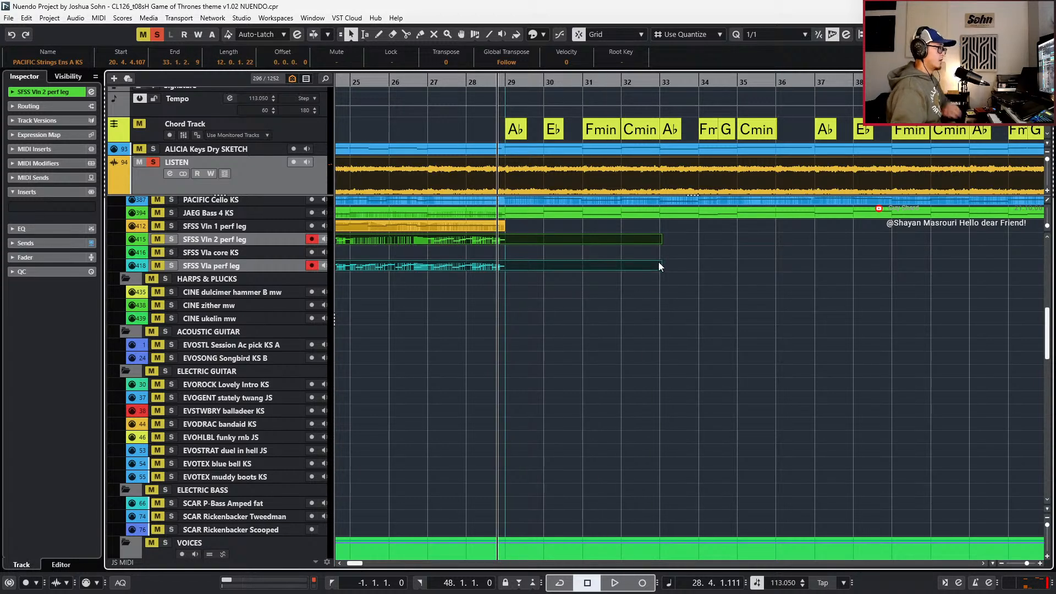
left_click_drag(659, 267, 660, 267)
scroll(659, 283, "up", 5)
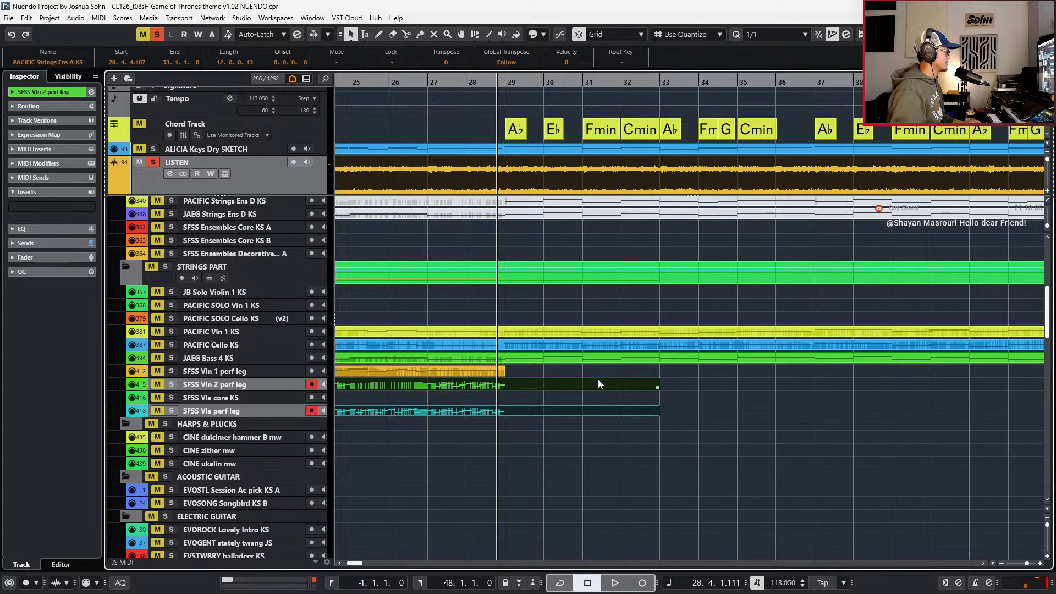
- Copy the PACIFIC Vln 1 KS part from about bar 29 onward to SFSS Vln 1 perf leg and mute the copy
scroll(598, 379, "down", 2)
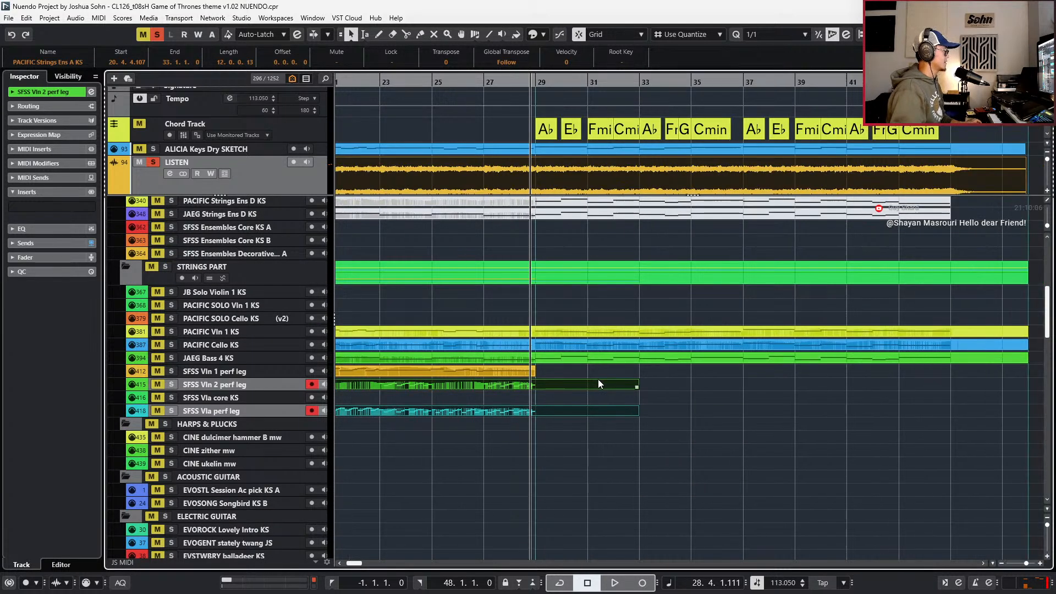
left_click(516, 373)
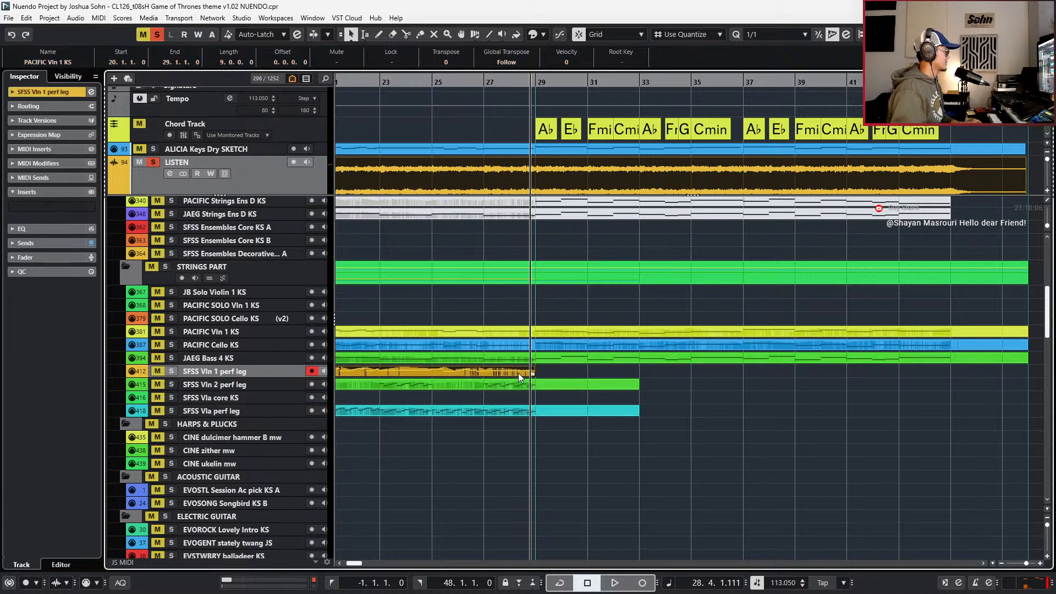
left_click(566, 329)
scroll(536, 332, "up", 2)
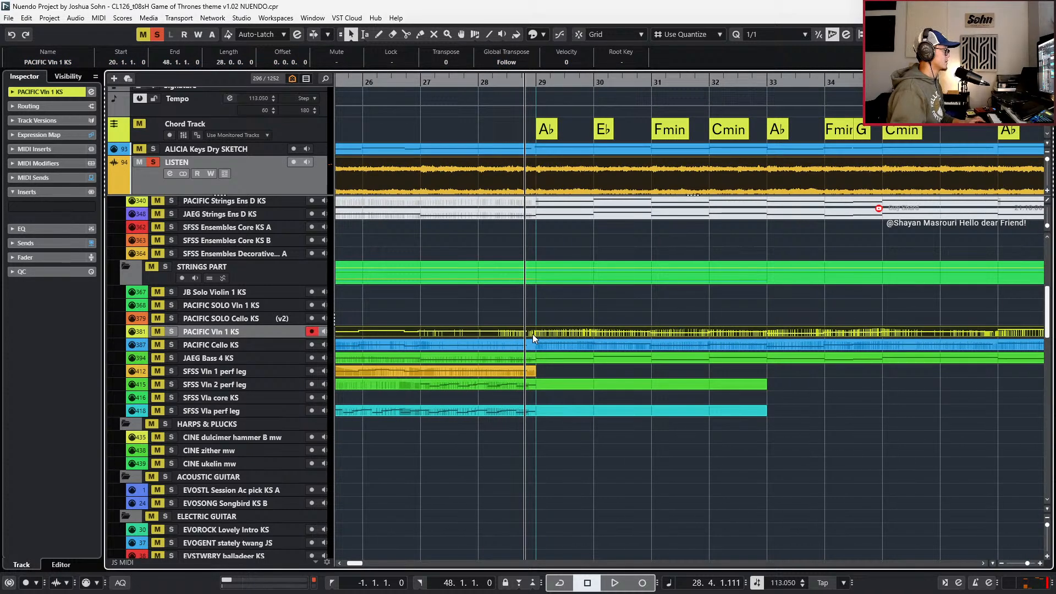
scroll(532, 334, "up", 2)
left_click(533, 333, "alt")
left_click_drag(541, 332, 542, 372)
key("shift+m")
scroll(546, 364, "down", 4)
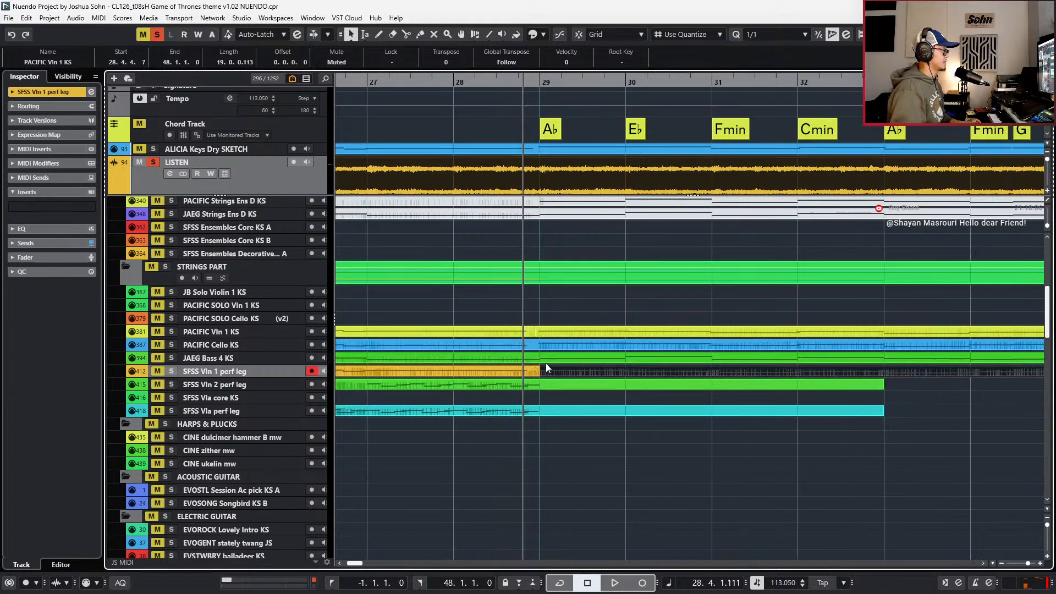
scroll(544, 358, "down", 3)
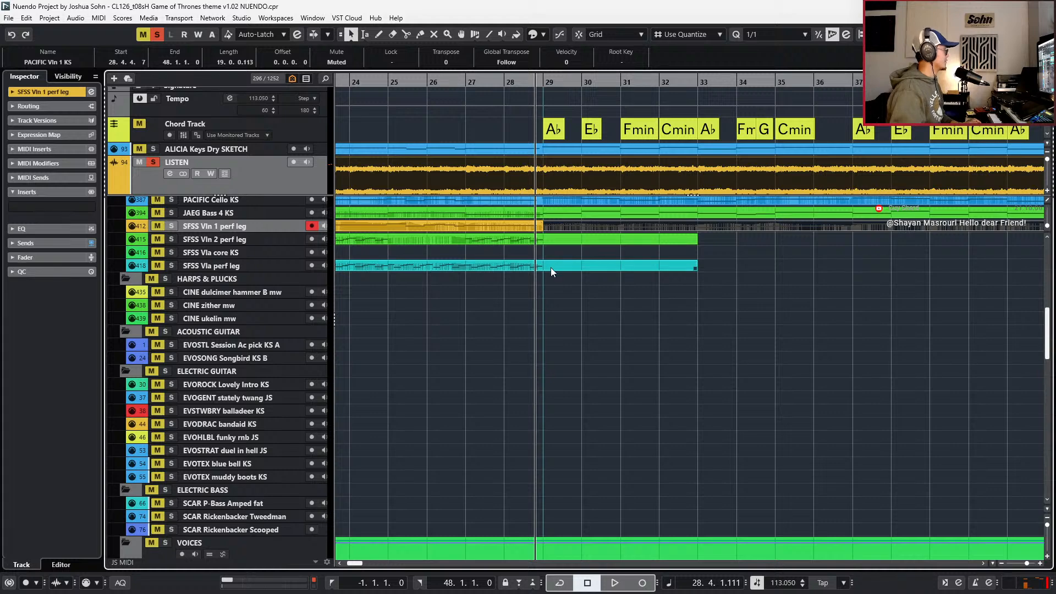
scroll(562, 274, "down", 3)
scroll(561, 274, "up", 6)
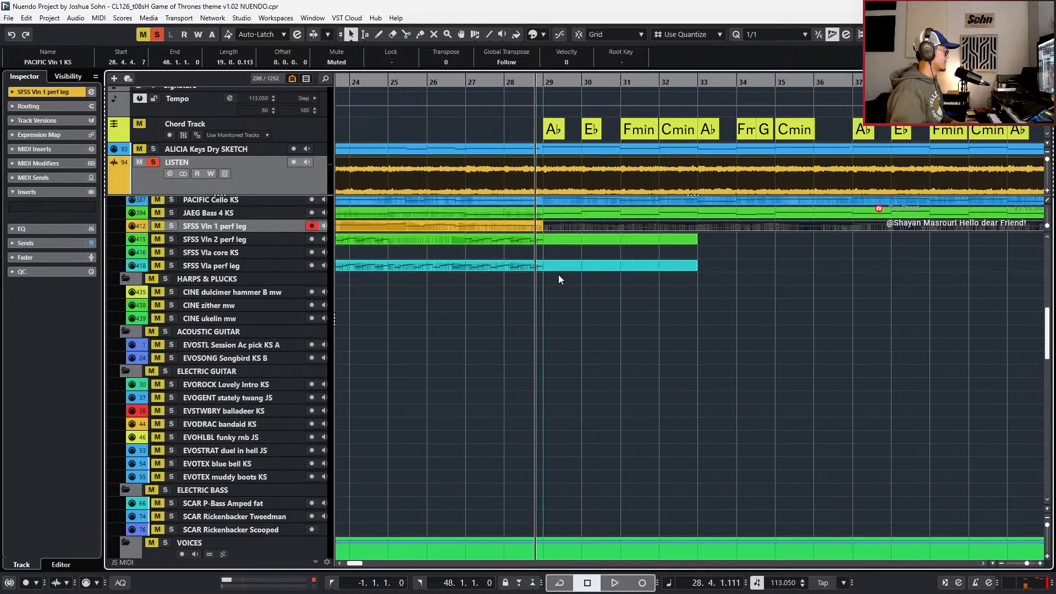
- Solo the SFSS Vln 2 perf leg and SFSS Vla perf leg tracks, release the LISTEN solo, and play around bar 26
left_click(576, 383)
left_click(573, 412, "shift")
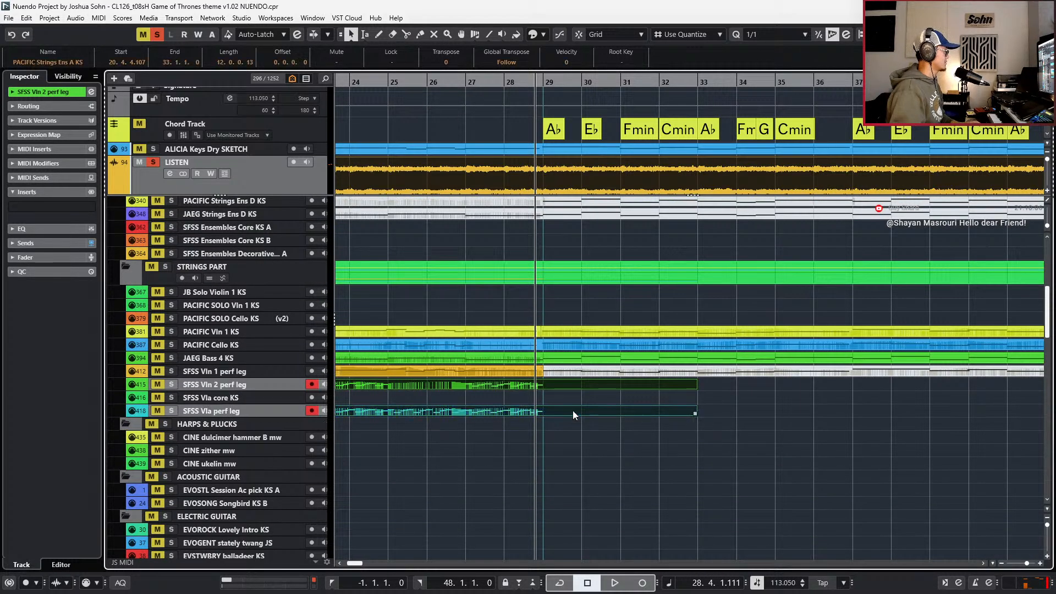
key("space")
key("space")
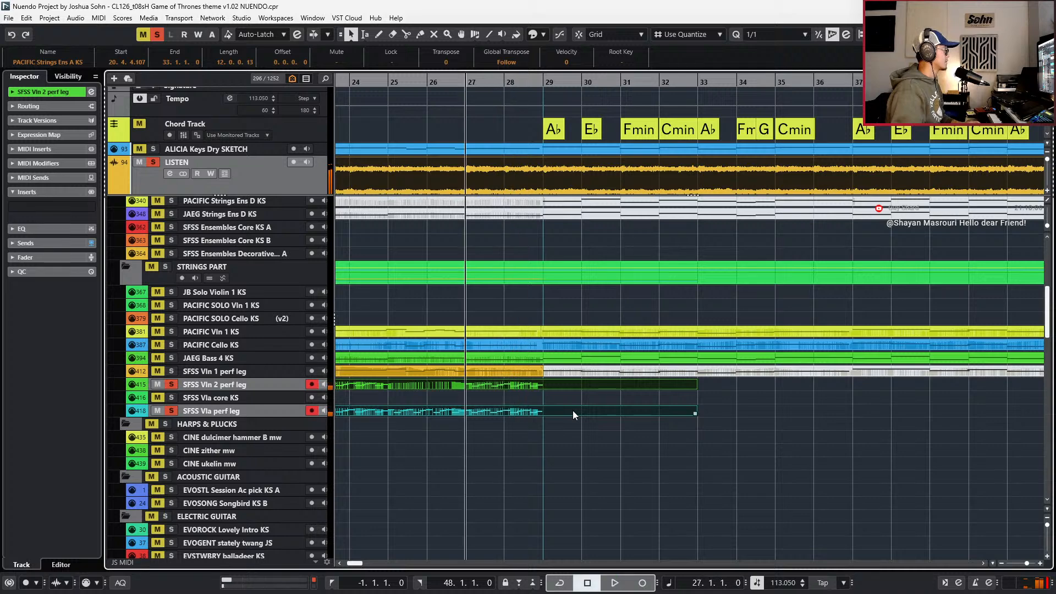
left_click(154, 162)
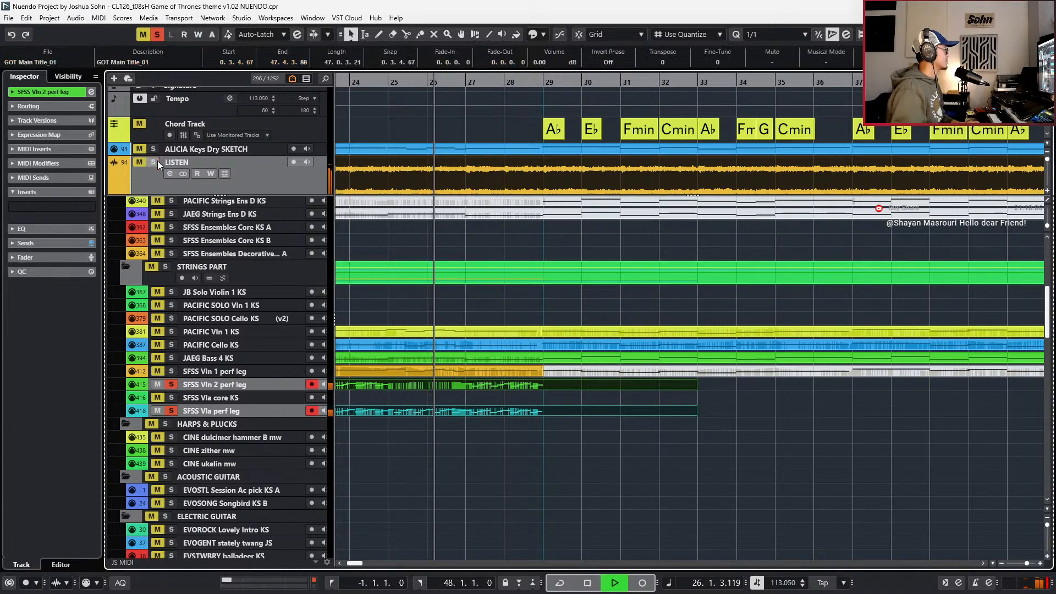
scroll(376, 329, "up", 5)
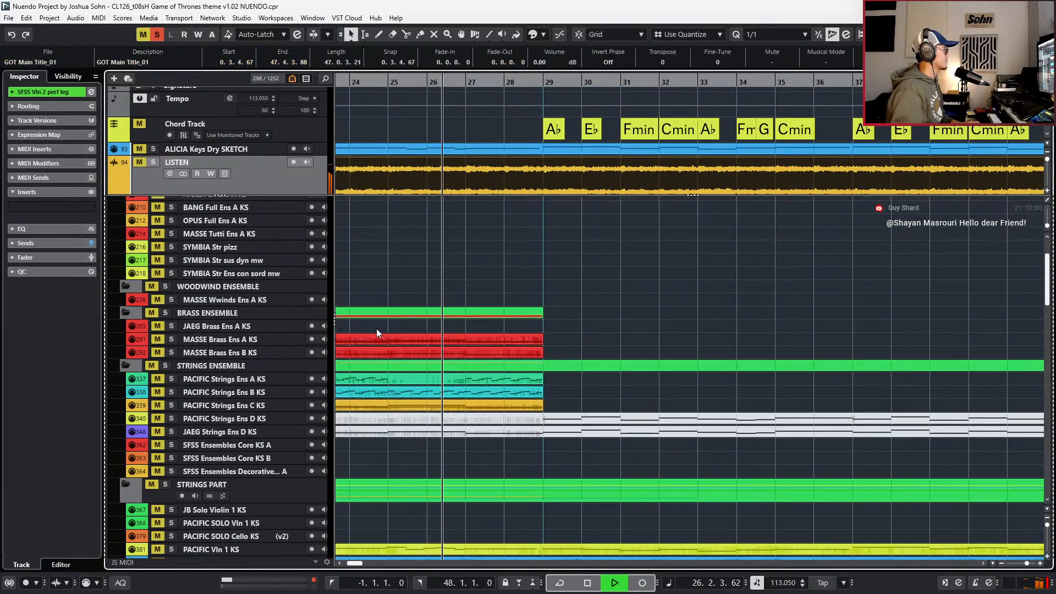
- Extend the PACIFIC Strings Ens A KS and PACIFIC Strings Ens B KS parts to bar 35
left_click(557, 378)
left_click_drag(546, 385, 809, 394)
key("space")
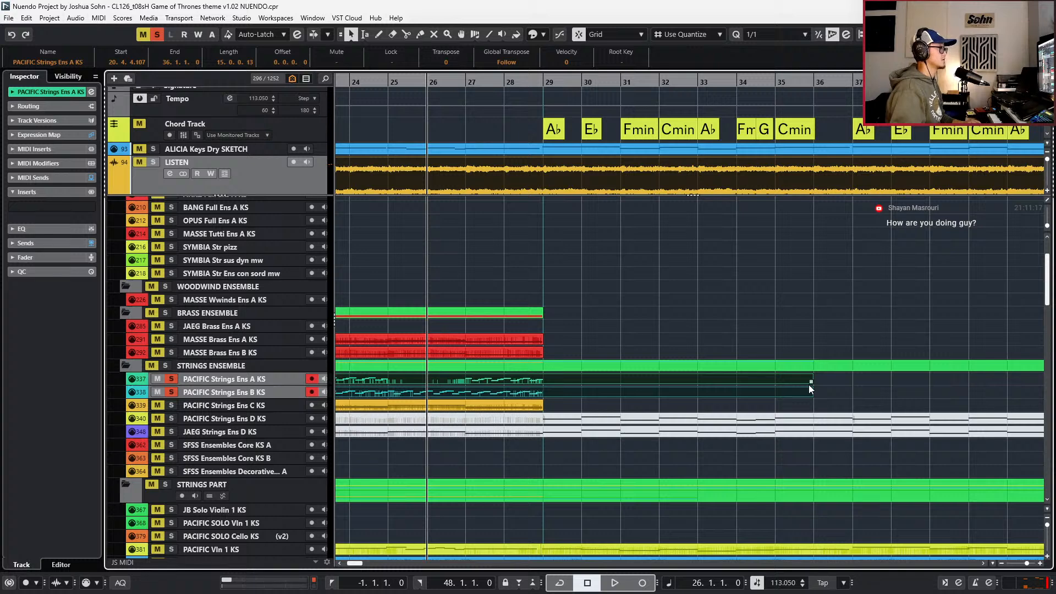
left_click_drag(809, 395, 781, 394)
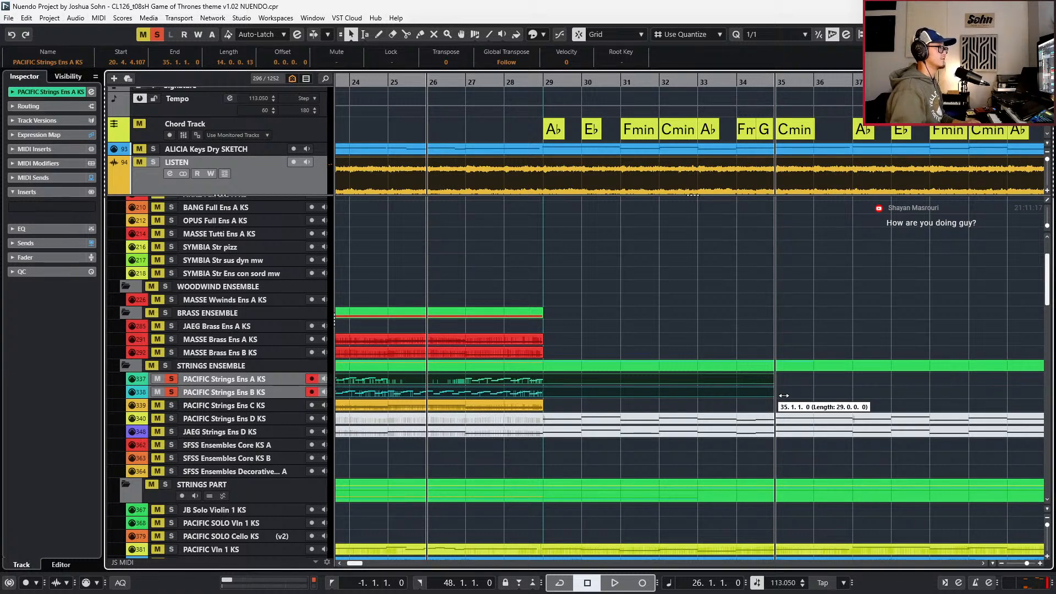
left_click_drag(783, 395, 783, 395)
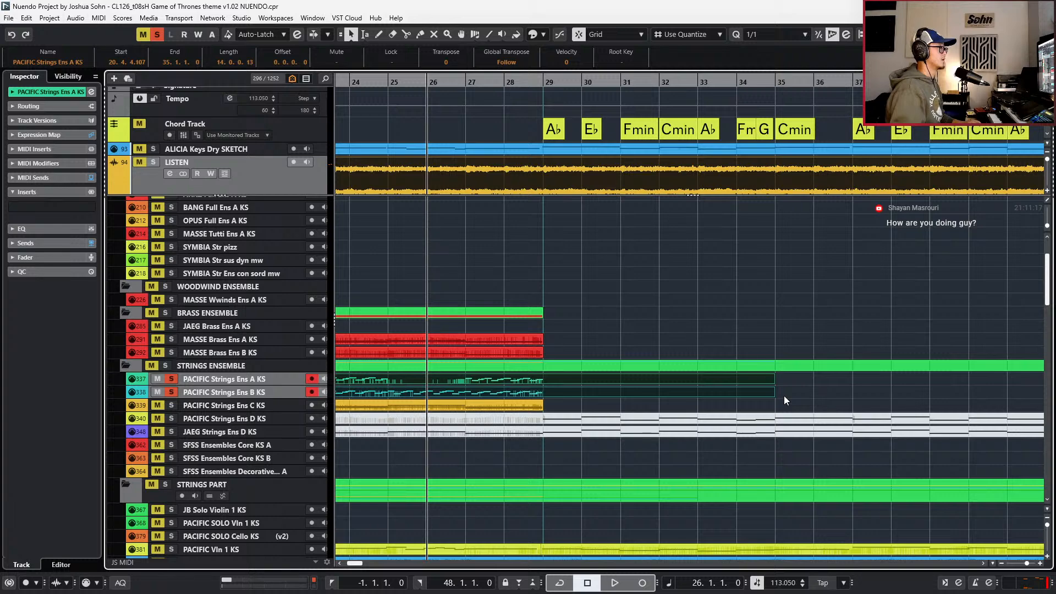
- Extend the SFSS Vln 2 and Vla perf leg parts and the PACIFIC Strings Ens A and B parts to bar 37
scroll(807, 384, "down", 4)
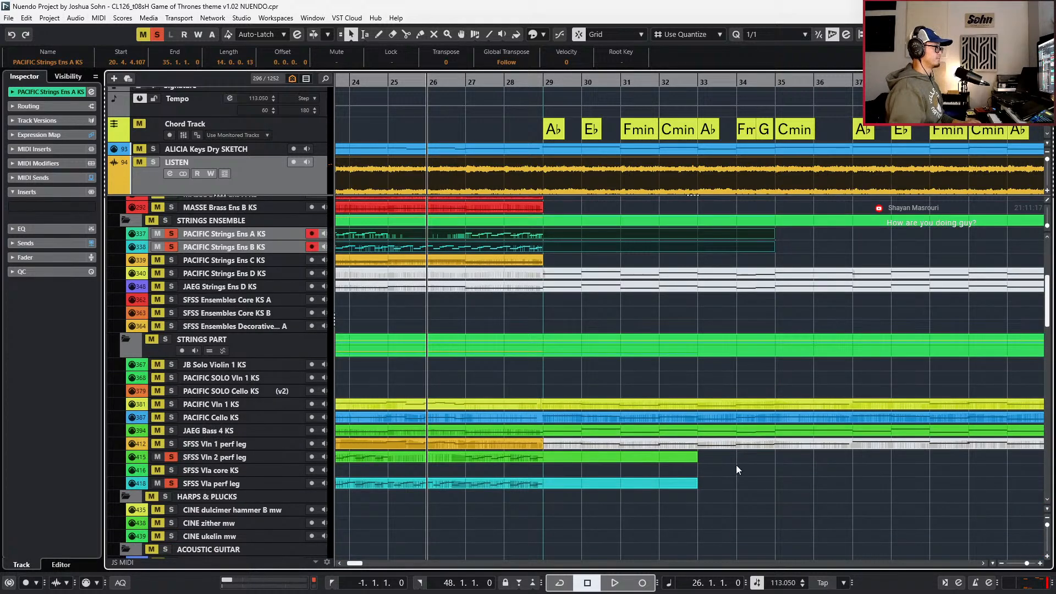
left_click(736, 464)
left_click(680, 484)
left_click(687, 457, "shift")
left_click_drag(696, 457, 796, 455)
left_click_drag(802, 260, 836, 252)
left_click_drag(829, 456, 835, 483)
scroll(787, 397, "down", 5)
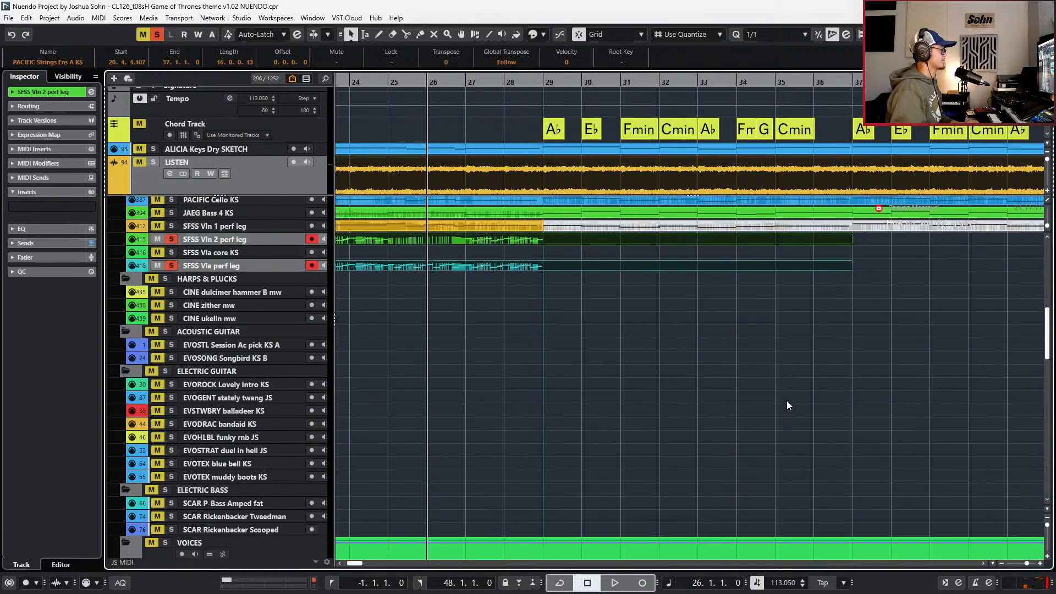
scroll(787, 400, "down", 3)
scroll(787, 401, "up", 6)
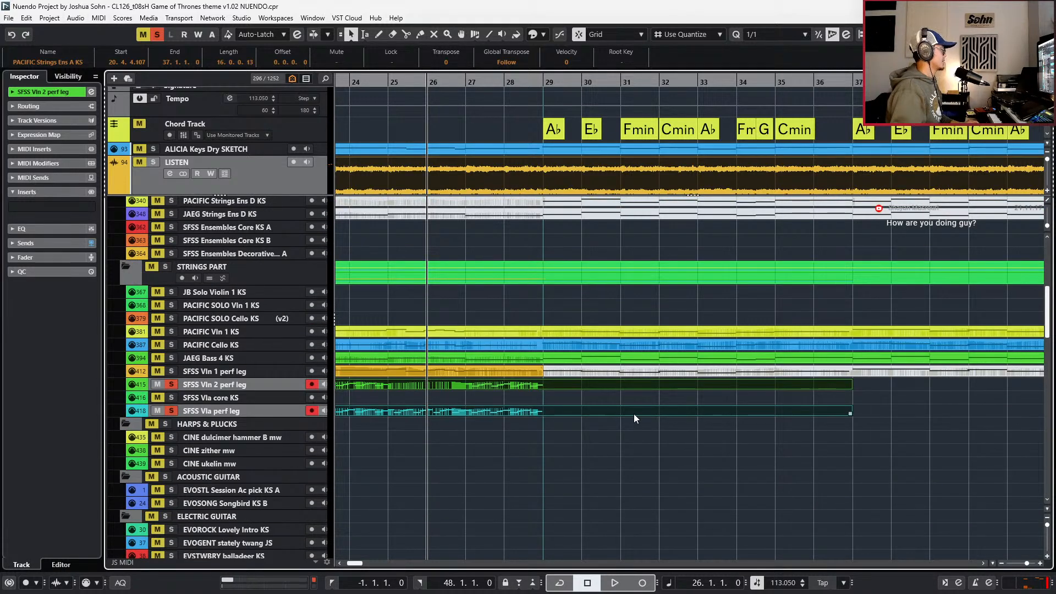
- Play PACIFIC Strings Ens B KS soloed from bar 27 and compare it with the soloed LISTEN reference
left_click(634, 413)
scroll(619, 398, "up", 4)
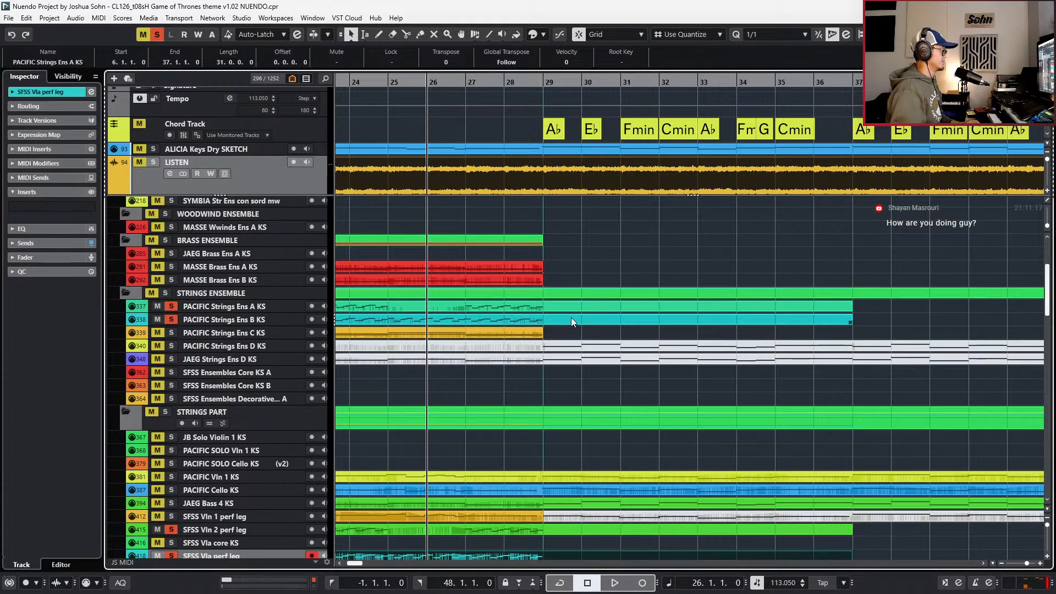
left_click(571, 321)
key("ctrl+Right")
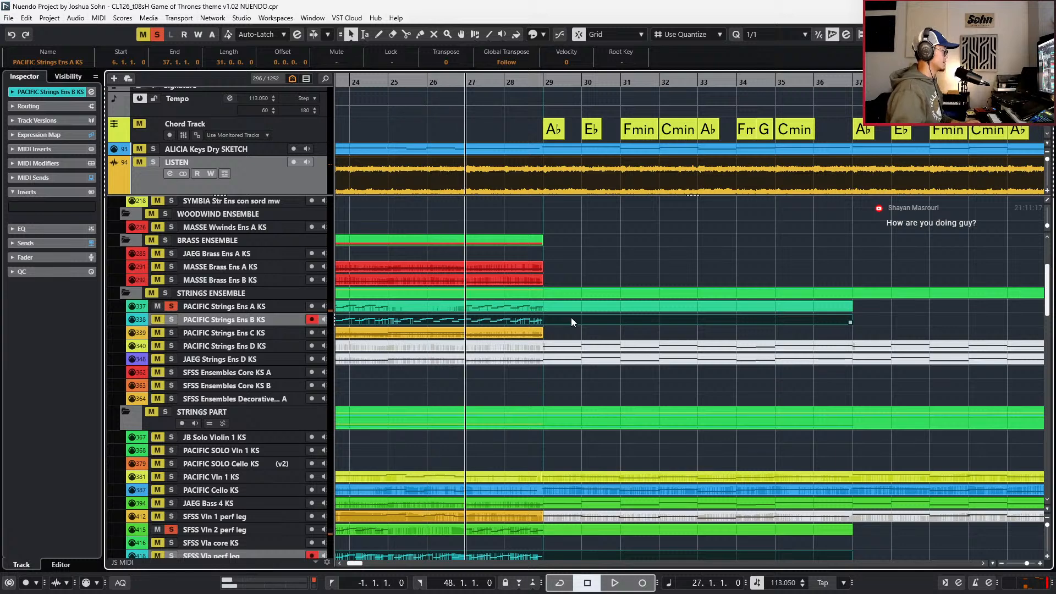
key("space")
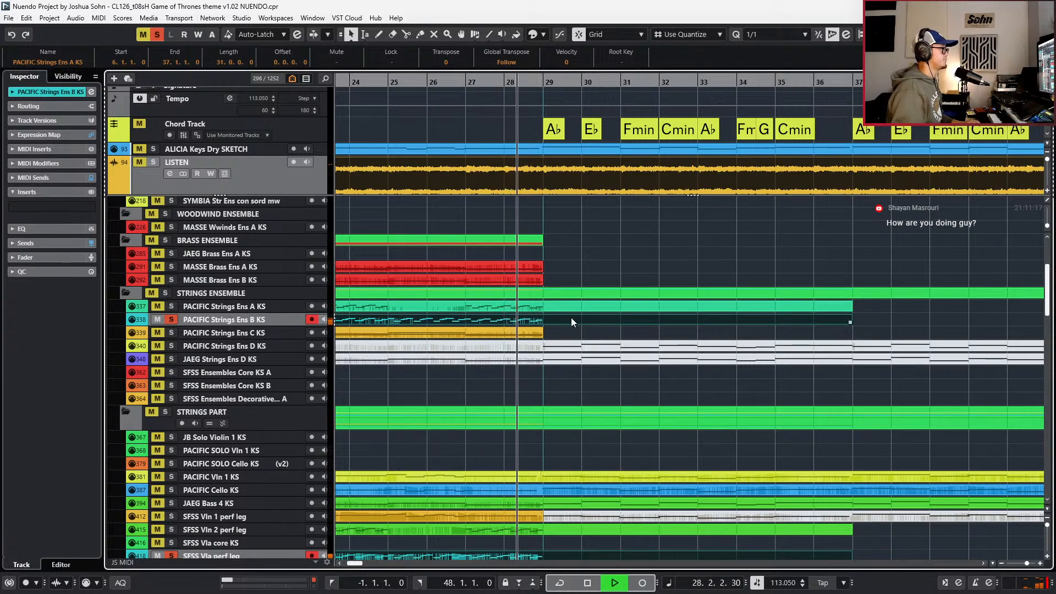
key("space")
left_click(288, 176)
key("space")
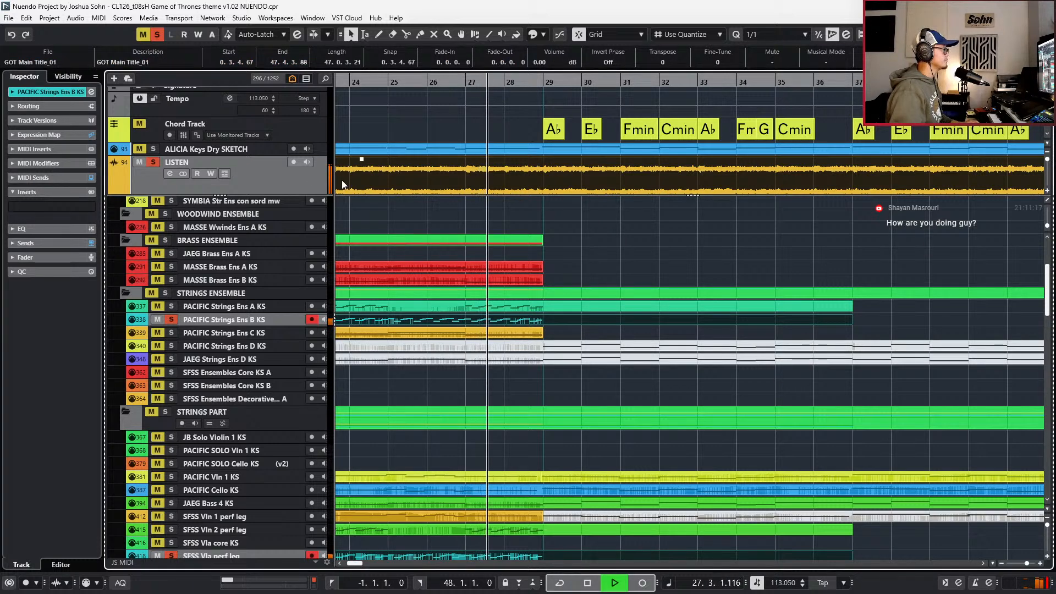
key("space")
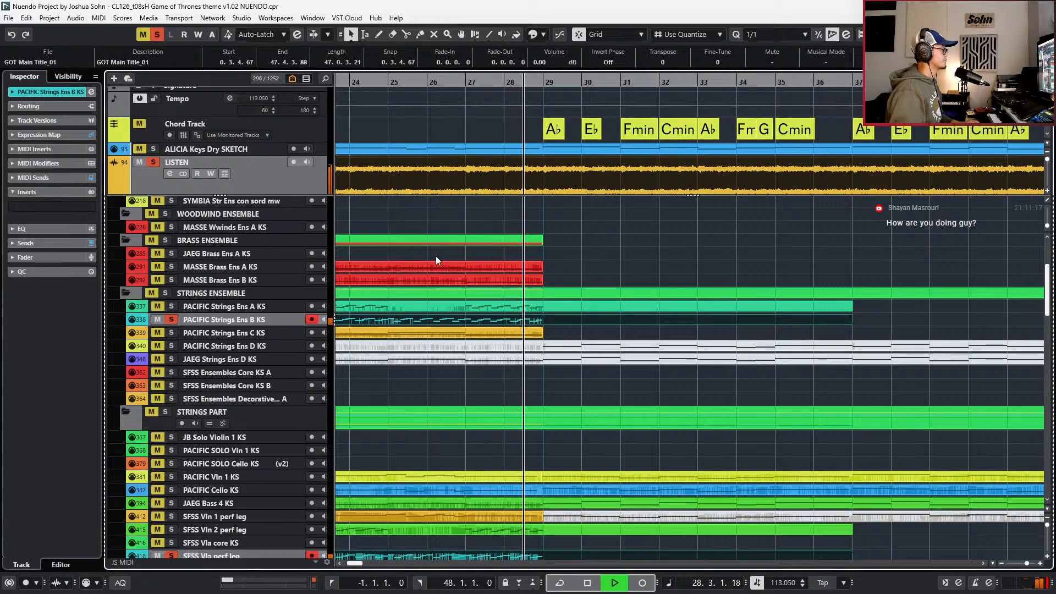
- Solo the PACIFIC Strings Ens A KS and Ens B KS parts in turn and play each from bar 27
left_click(479, 303)
key("s")
key("space")
key("space")
key("shift+s")
key("s")
key("space")
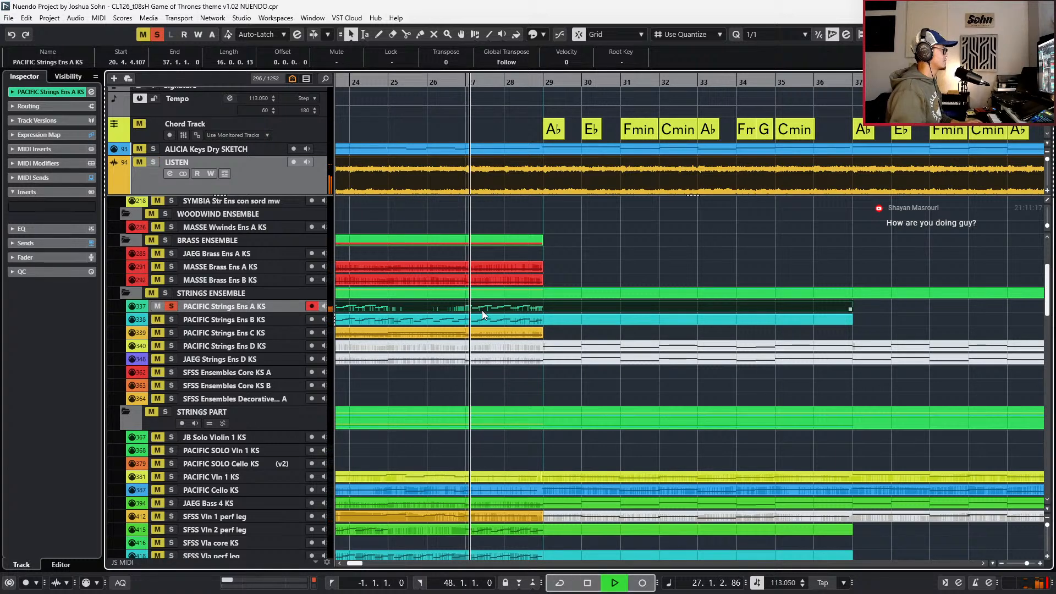
key("space")
left_click(482, 319)
key("s")
key("space")
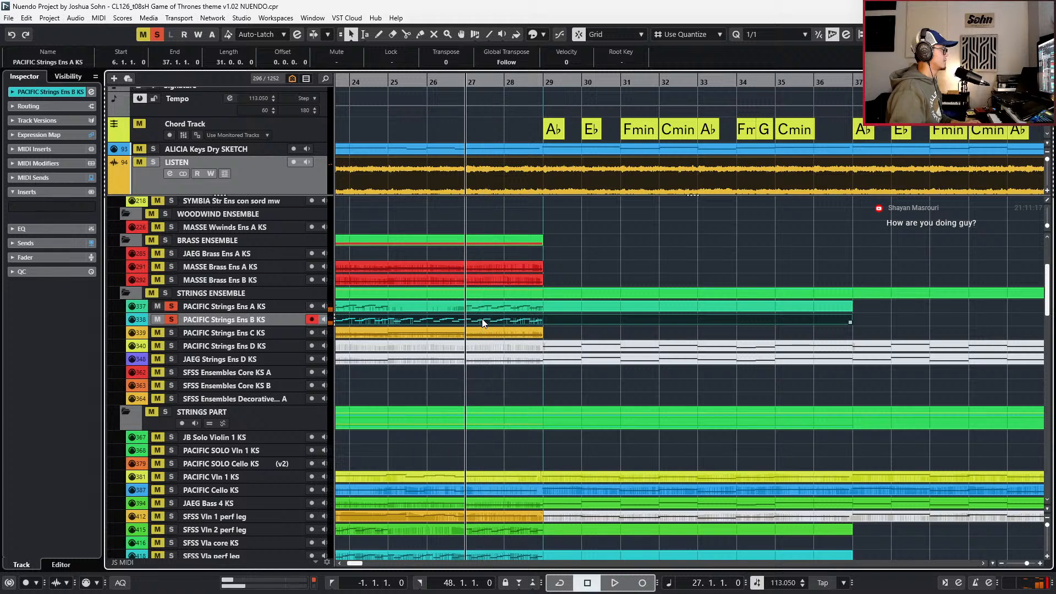
- Clear the string solos, play the LISTEN reference soloed from bar 27, and release its solo
key("shift+s")
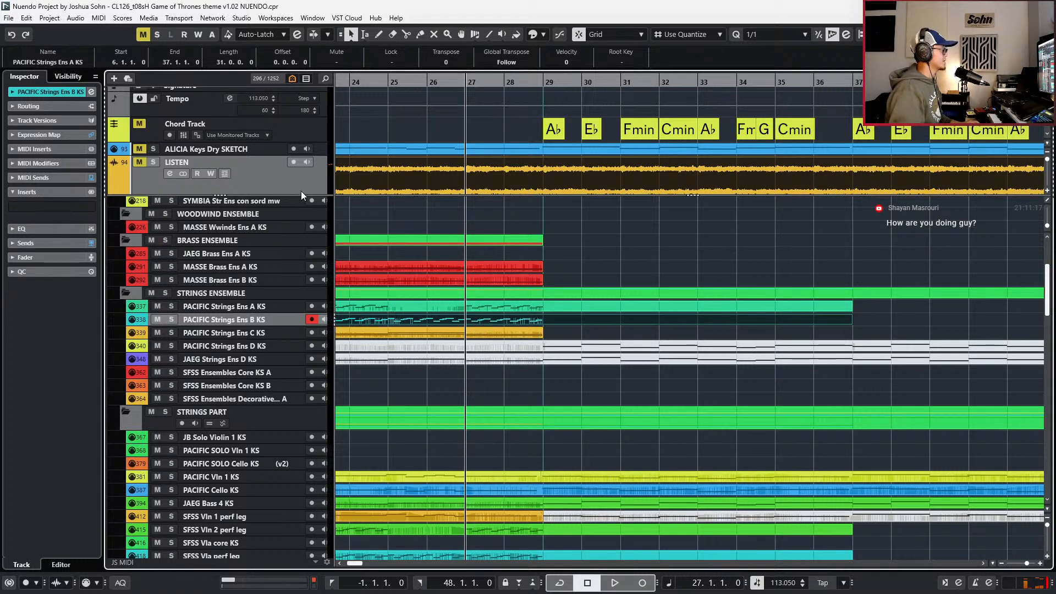
left_click(284, 177)
key("s")
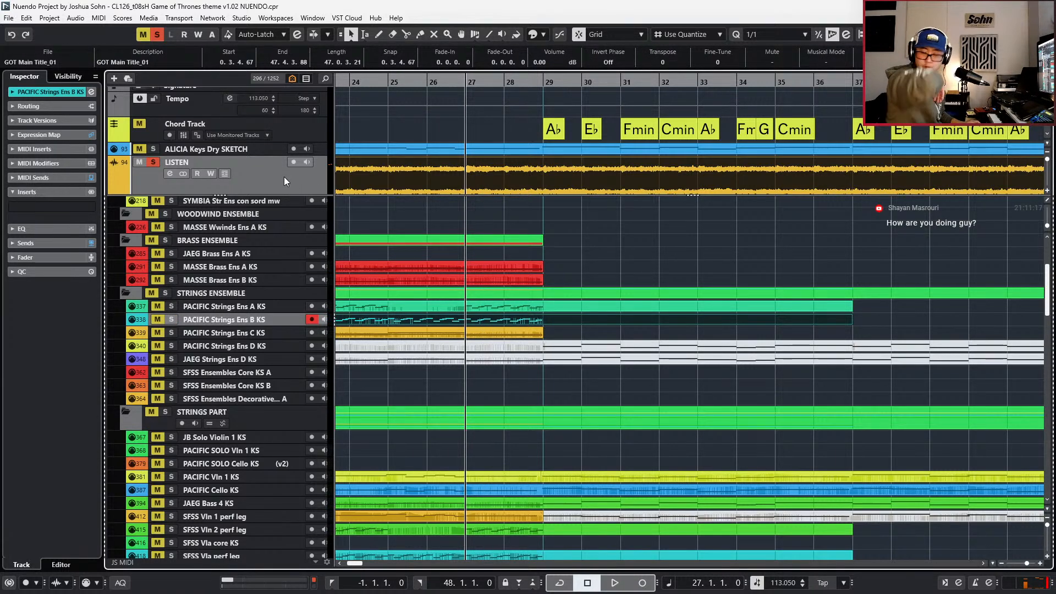
key("s")
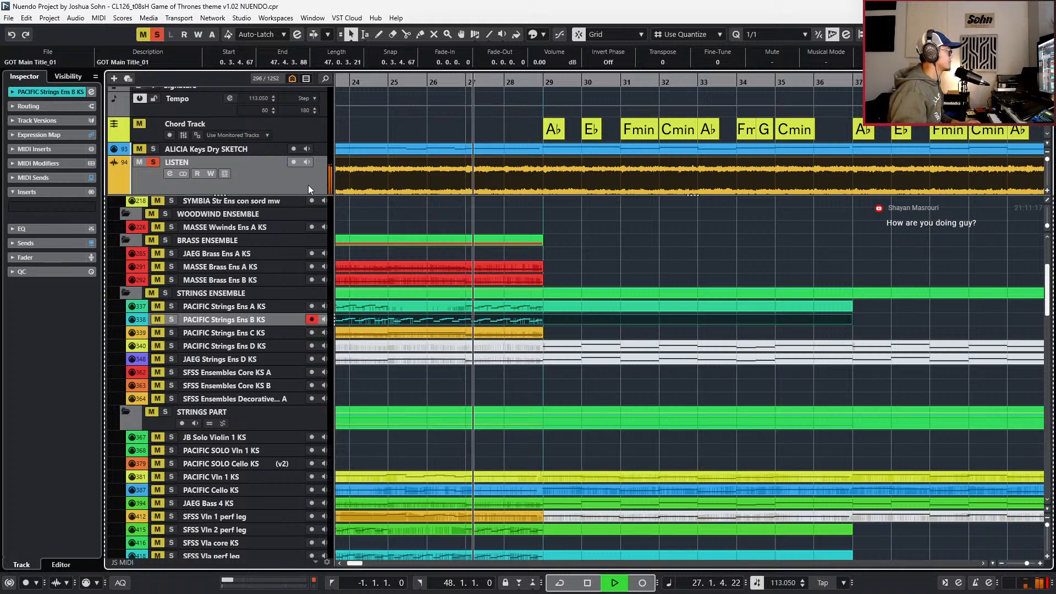
key("space")
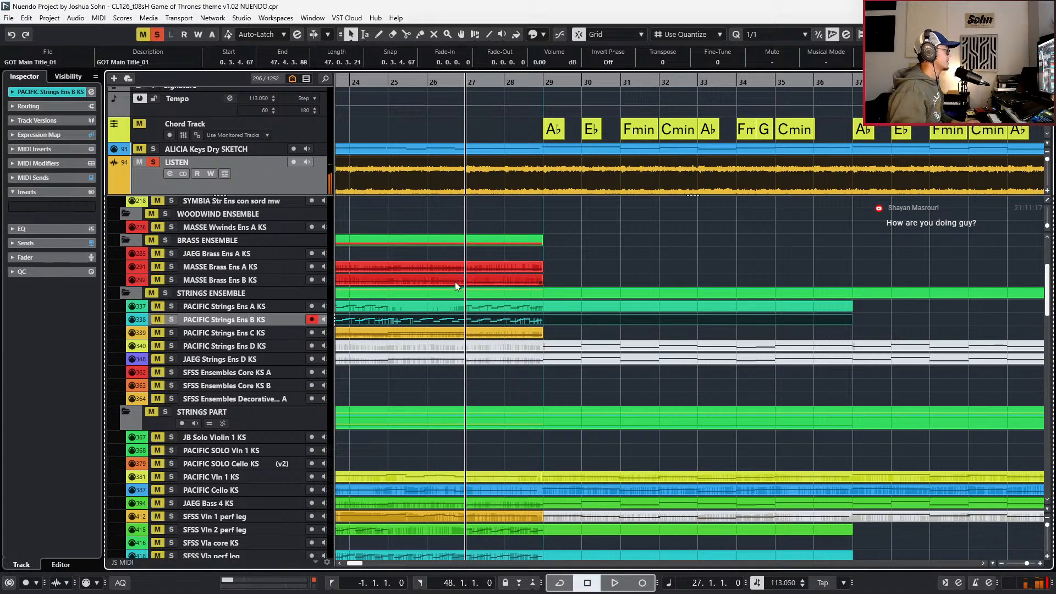
key("s")
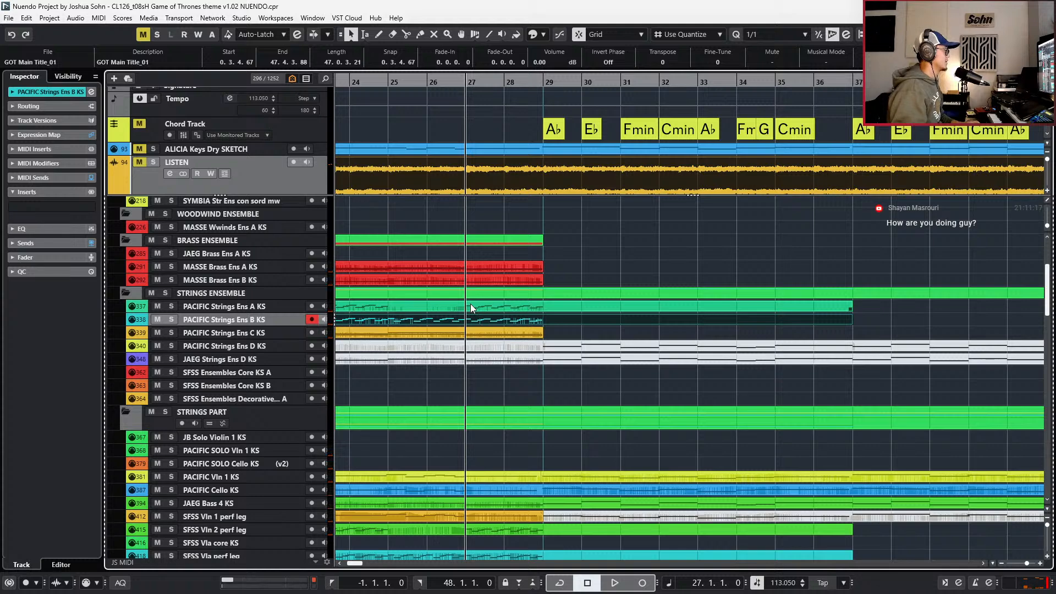
- Open the PACIFIC Strings Ens A KS part, duplicate its bar 27–28 notes an octave higher, and play the result
double_click(470, 305)
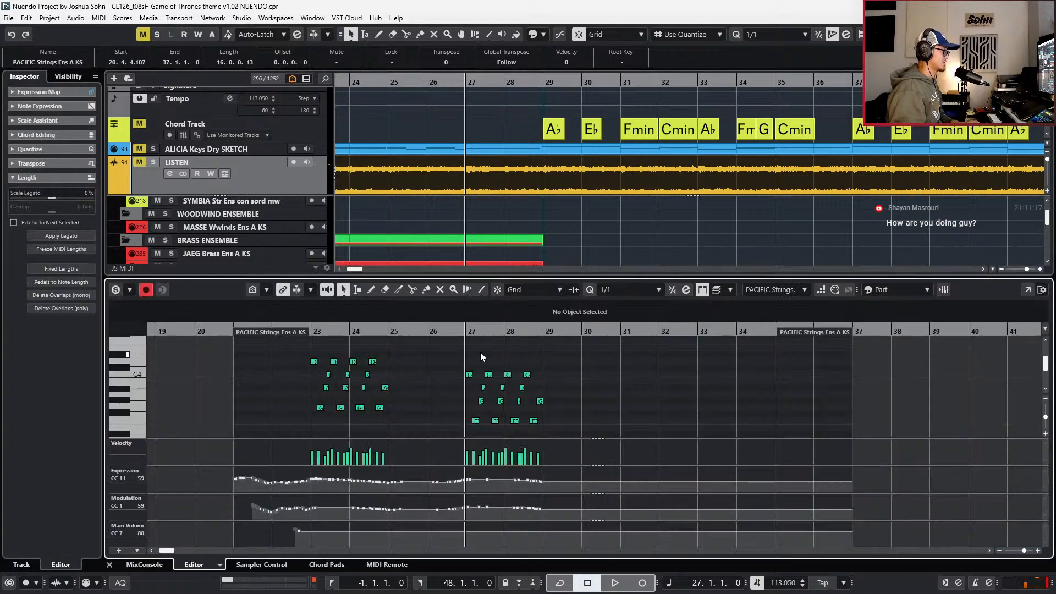
scroll(497, 383, "up", 2)
left_click_drag(428, 363, 583, 430)
scroll(582, 407, "up", 2)
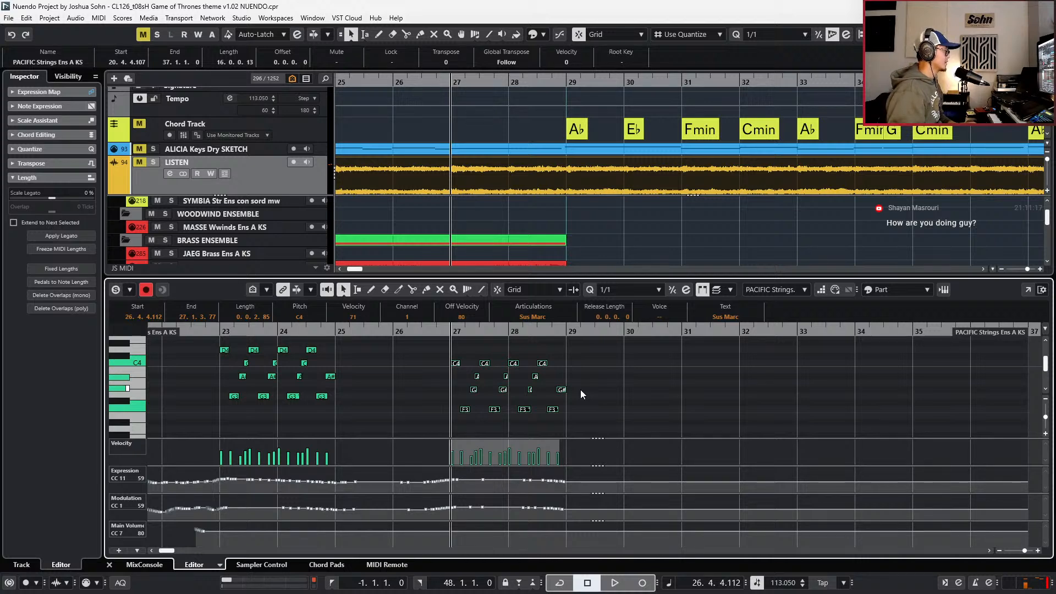
key("shift+Up")
key("space")
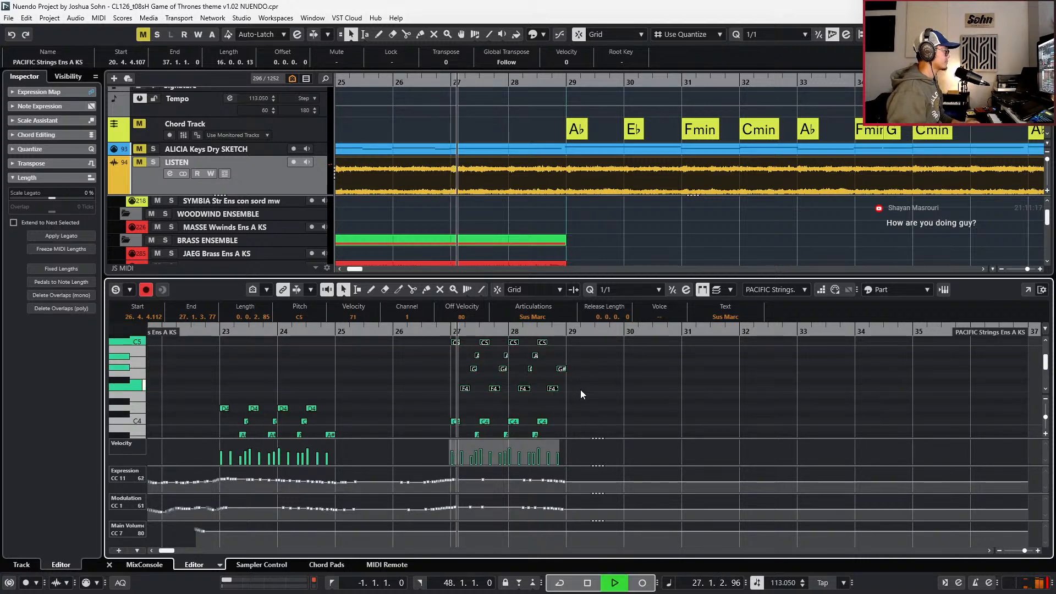
key("space")
- Raise the four upper-octave F4 notes in bars 27–28 of the PACIFIC Strings Ens A KS part to G4
key("h")
left_click_drag(353, 379, 593, 396)
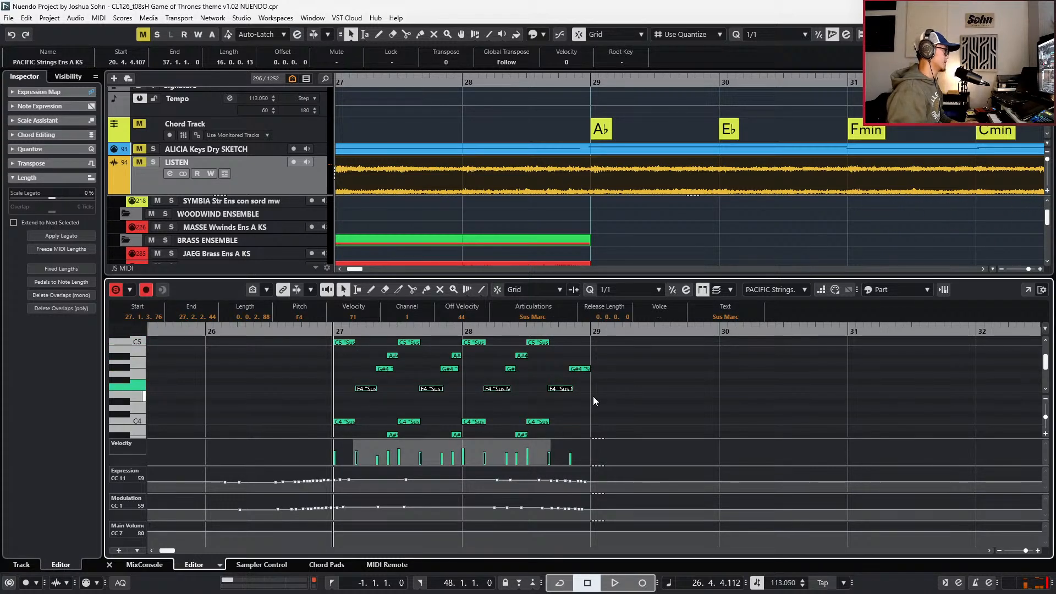
key("Up")
key("Up")
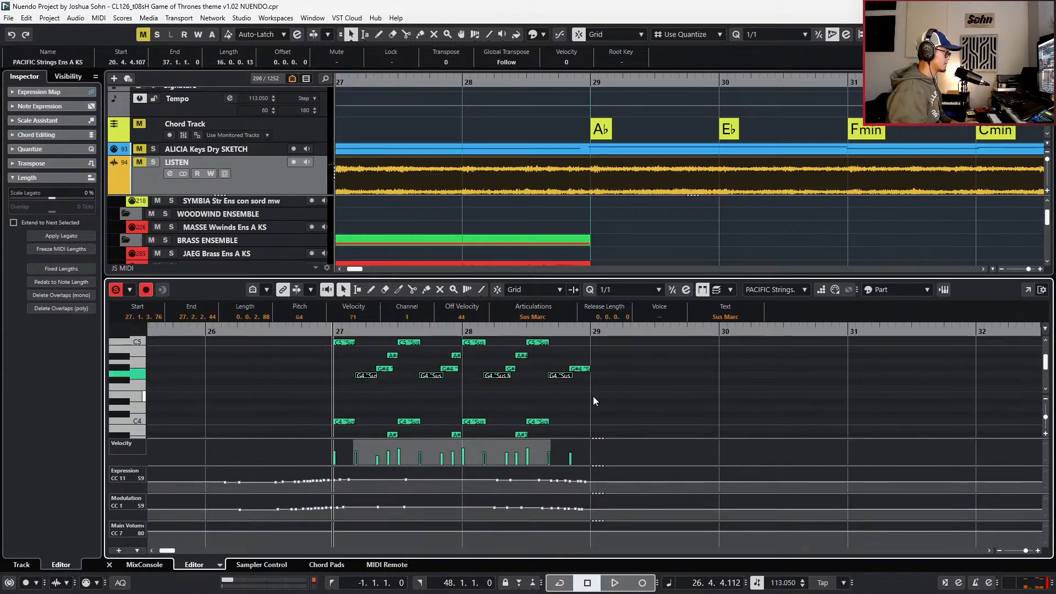
- Try raising the remaining upper-octave notes after the first C5 in bars 27–28 by two semitones
scroll(493, 393, "up", 1)
left_click_drag(380, 350, 577, 386)
key("Up")
key("Up")
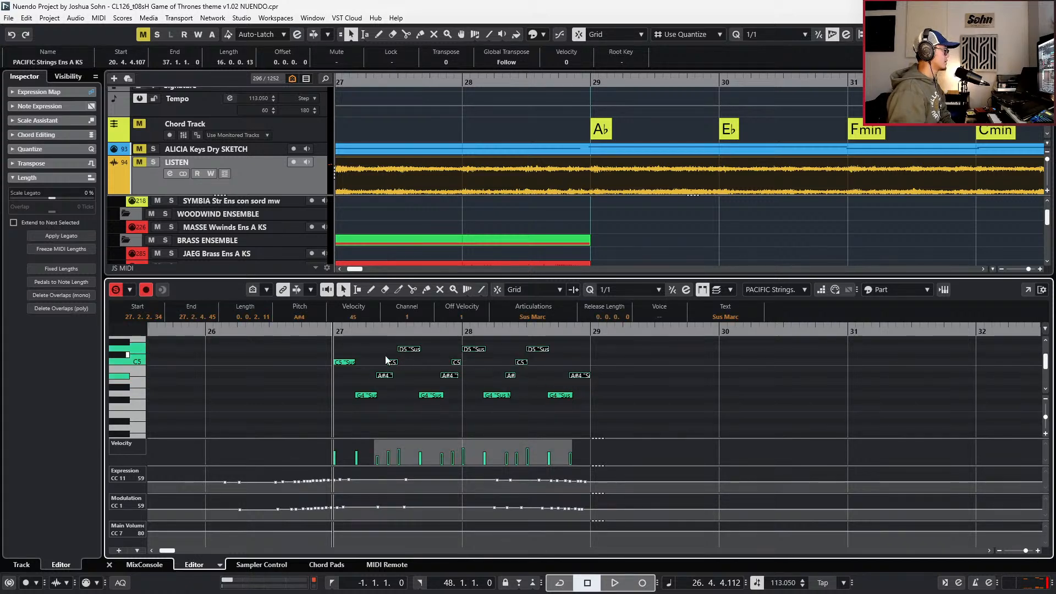
key("Down")
key("Down")
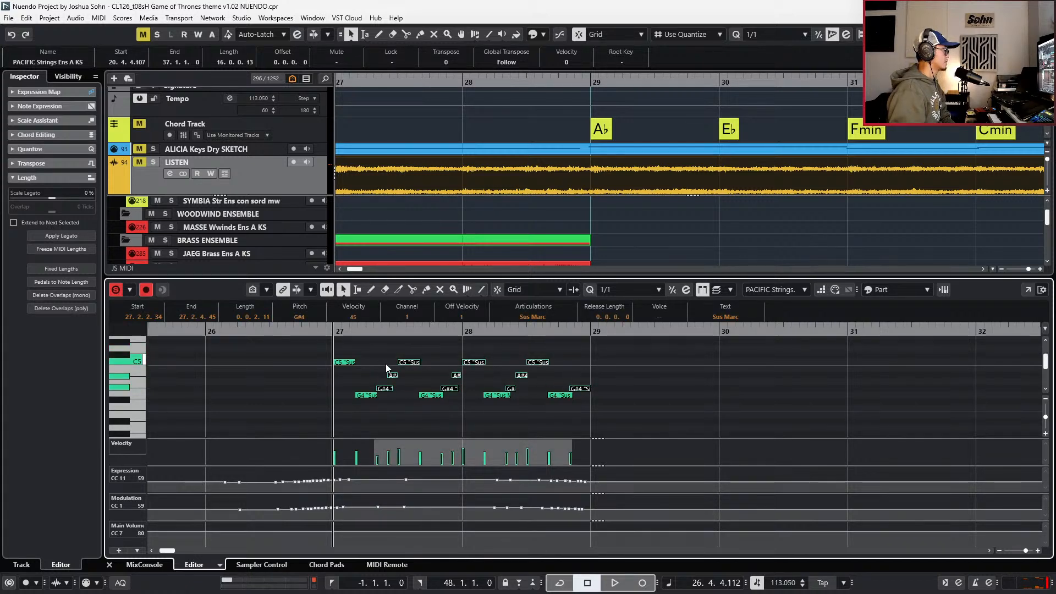
left_click(386, 367)
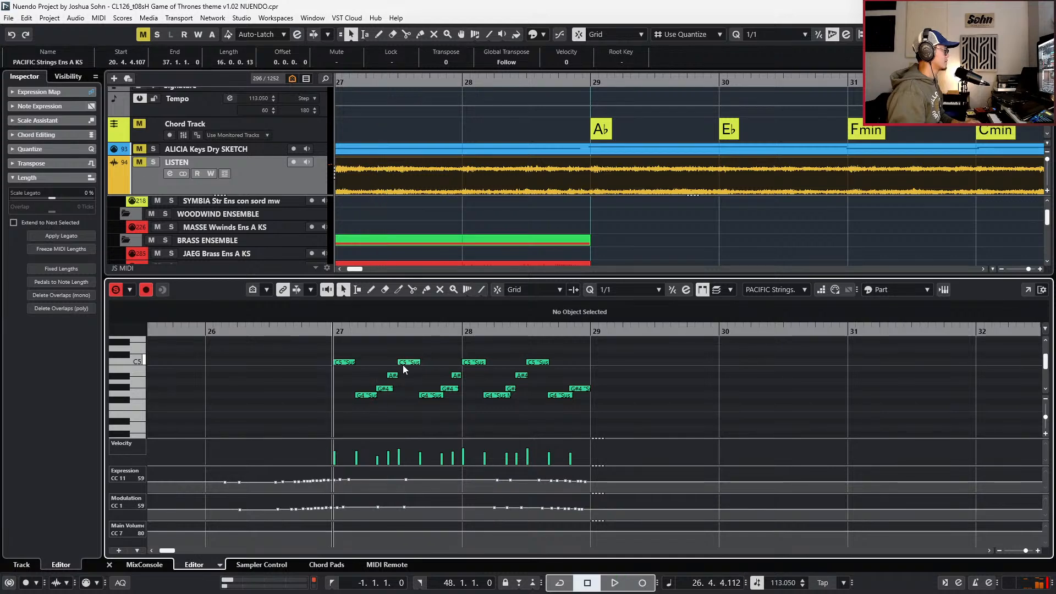
- Solo the LISTEN reference track, replay it from bar 27, and release the solo
left_click(278, 184)
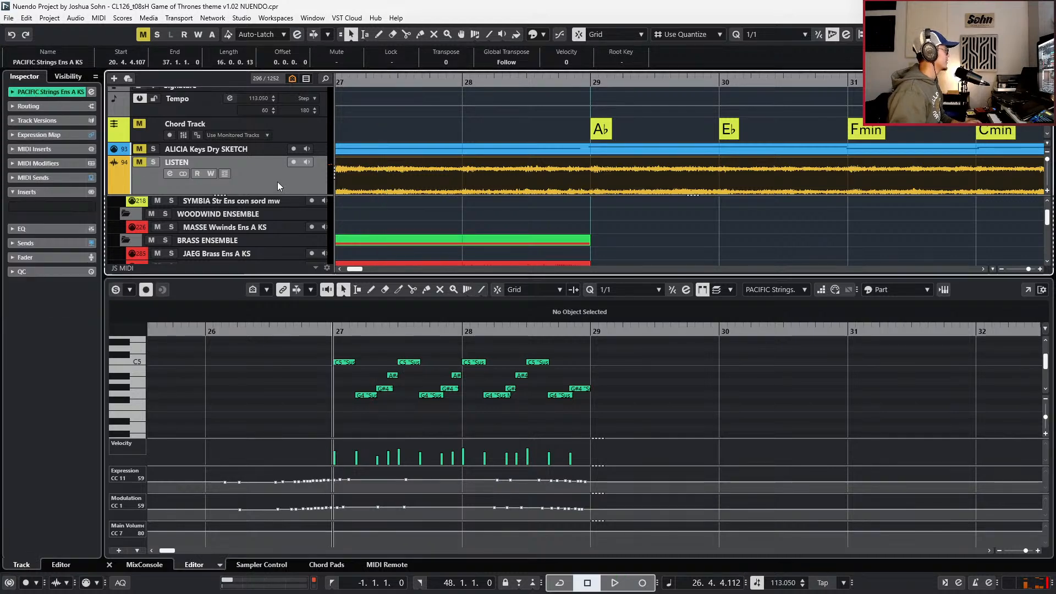
key("s")
key("space")
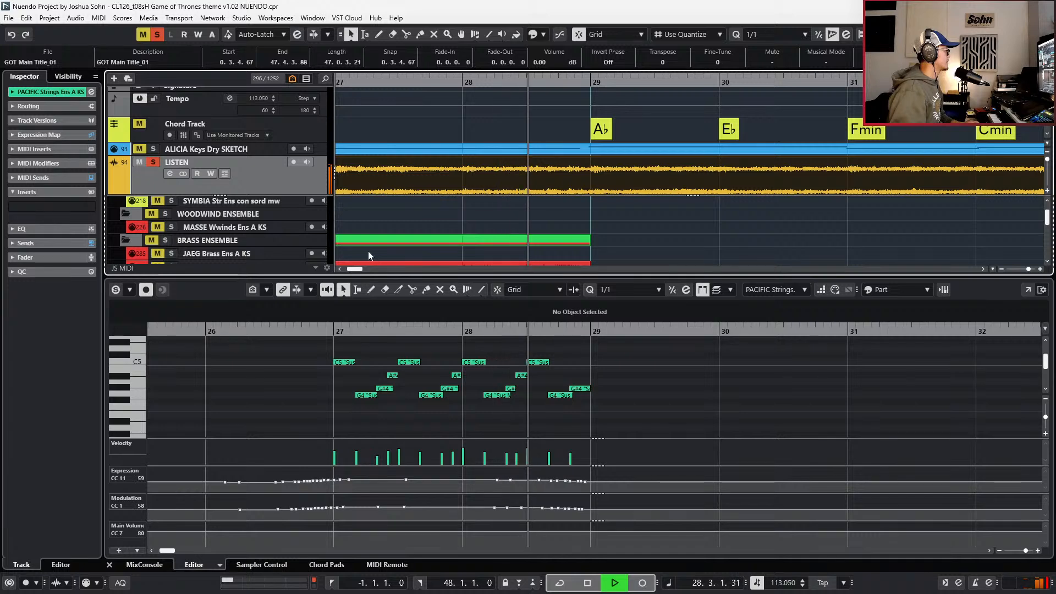
key("space")
key("s")
key("s")
key("space")
key("space")
key("s")
- Audition the lower-octave notes in bar 27 and try lowering the first G#3 to G3
left_click(347, 351)
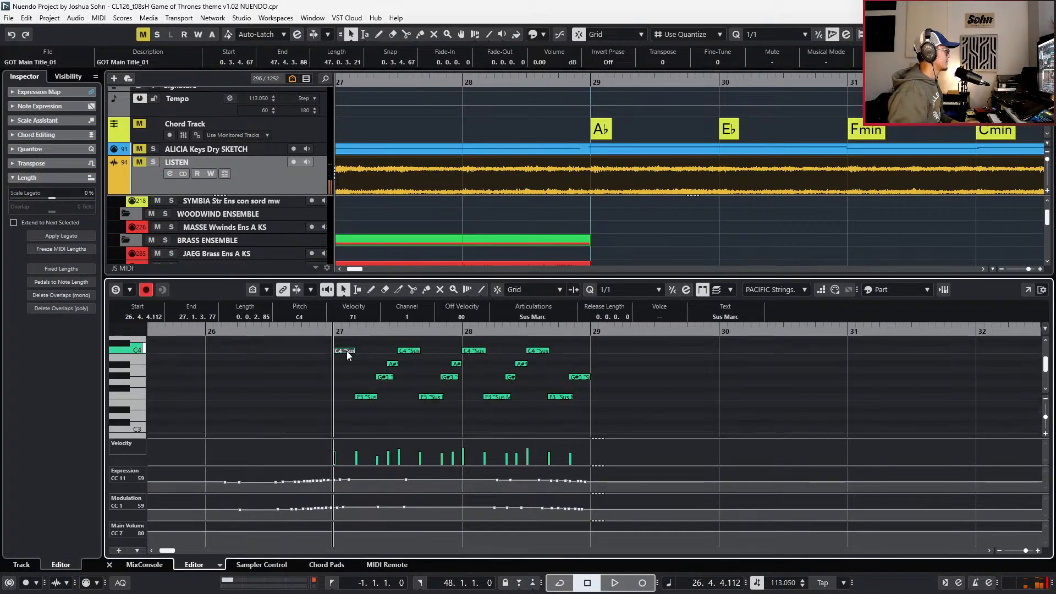
key("Right")
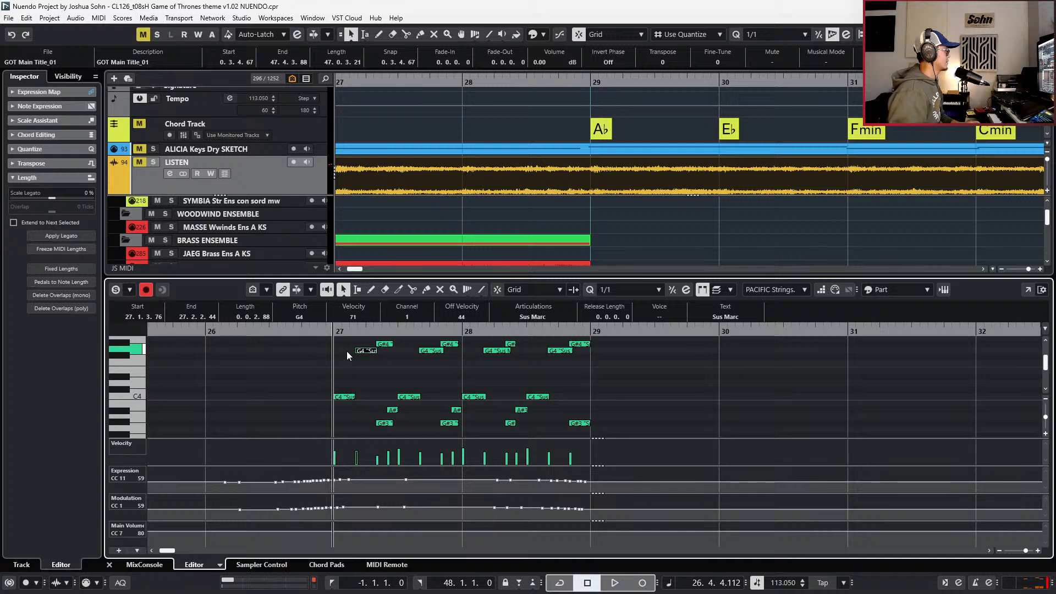
key("Left")
key("Left")
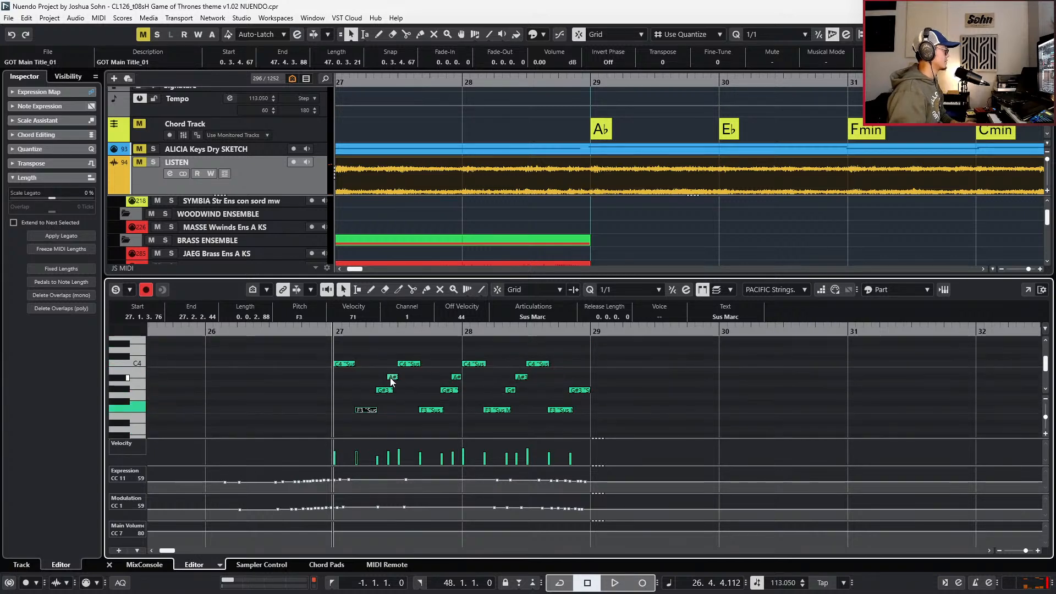
left_click_drag(382, 390, 381, 395)
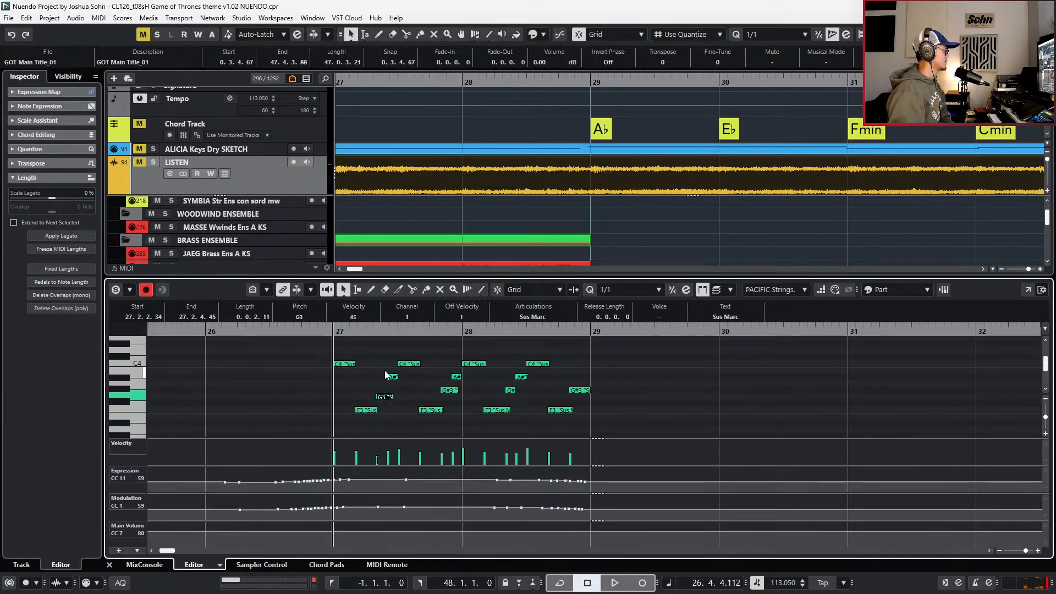
left_click(392, 378)
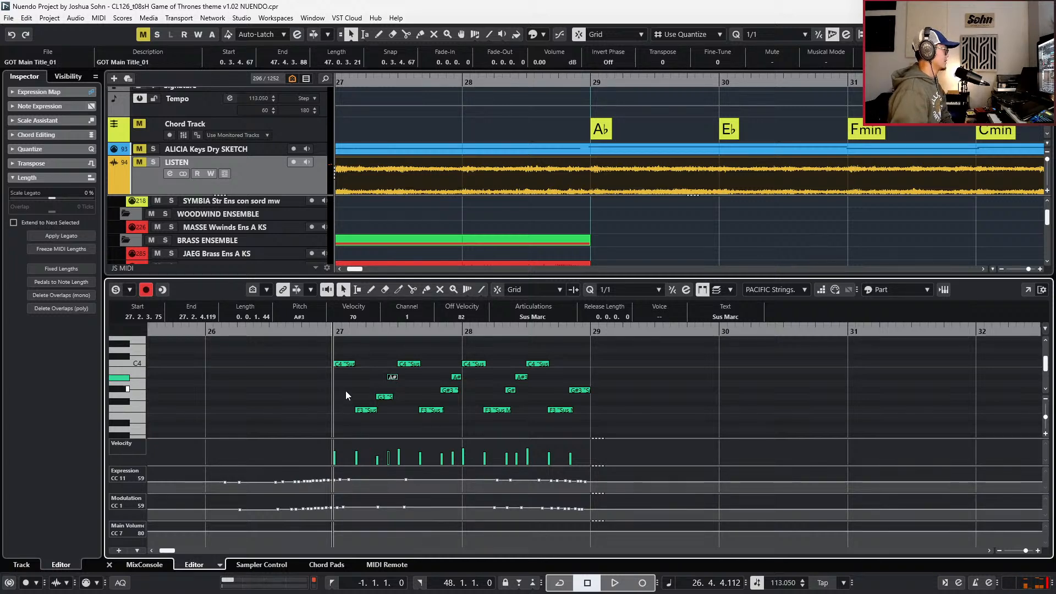
- Raise the four lower-octave F3 notes in bars 27–28 to G3 and return the shortened-pitch note in bar 27 to G#3
scroll(348, 395, "up", 3)
left_click_drag(341, 372, 575, 383)
left_click_drag(362, 359, 589, 370)
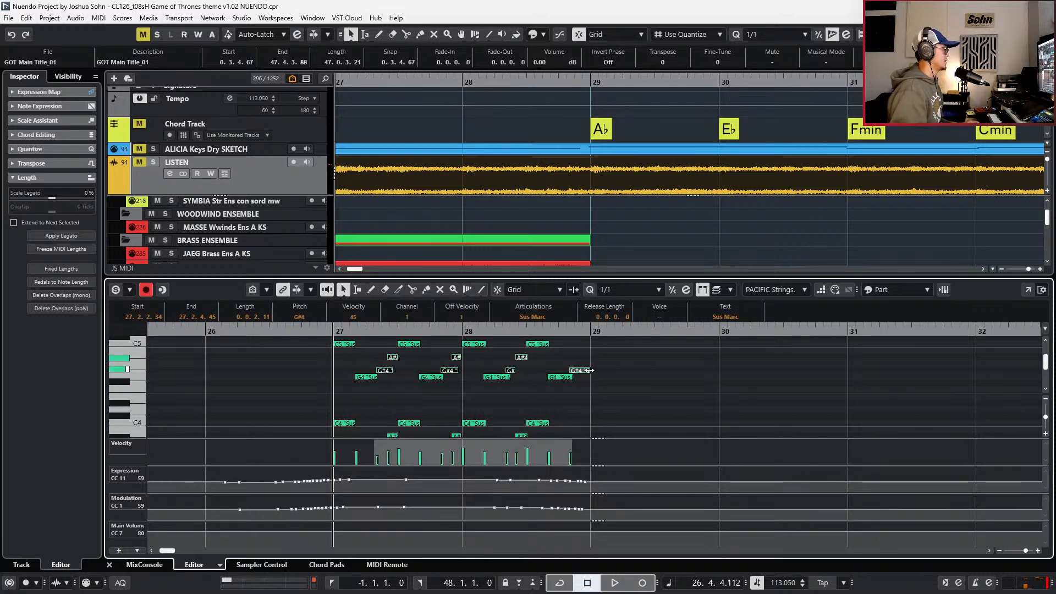
scroll(586, 375, "down", 2)
scroll(406, 396, "down", 1)
left_click_drag(338, 405, 598, 430)
key("Up")
key("Up")
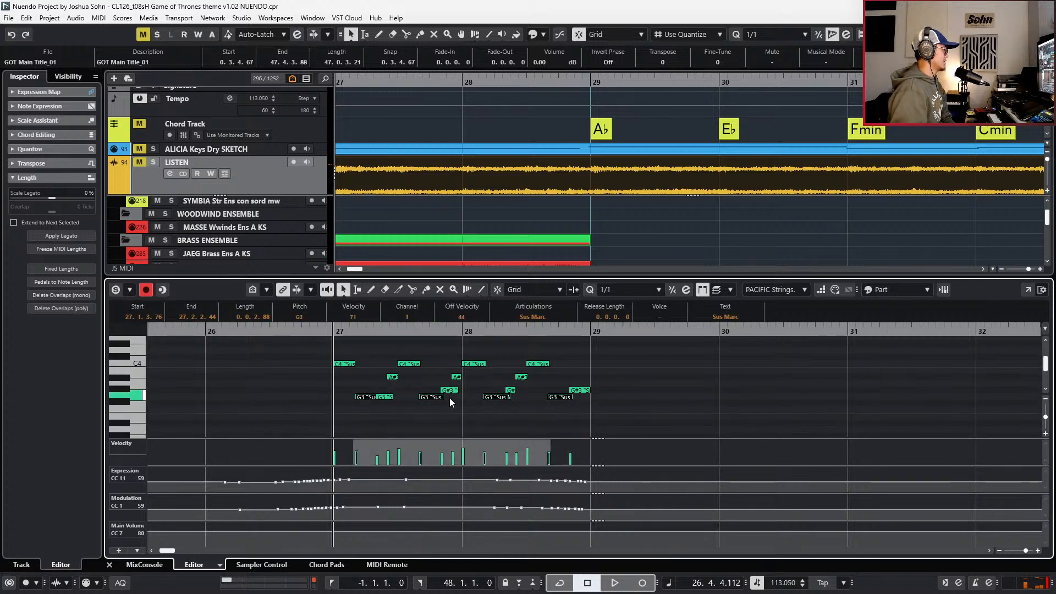
left_click(387, 398)
key("Up")
- Play the revised PACIFIC Strings Ens A KS notes in bars 27–28, checking both octaves, and close the part
key("space")
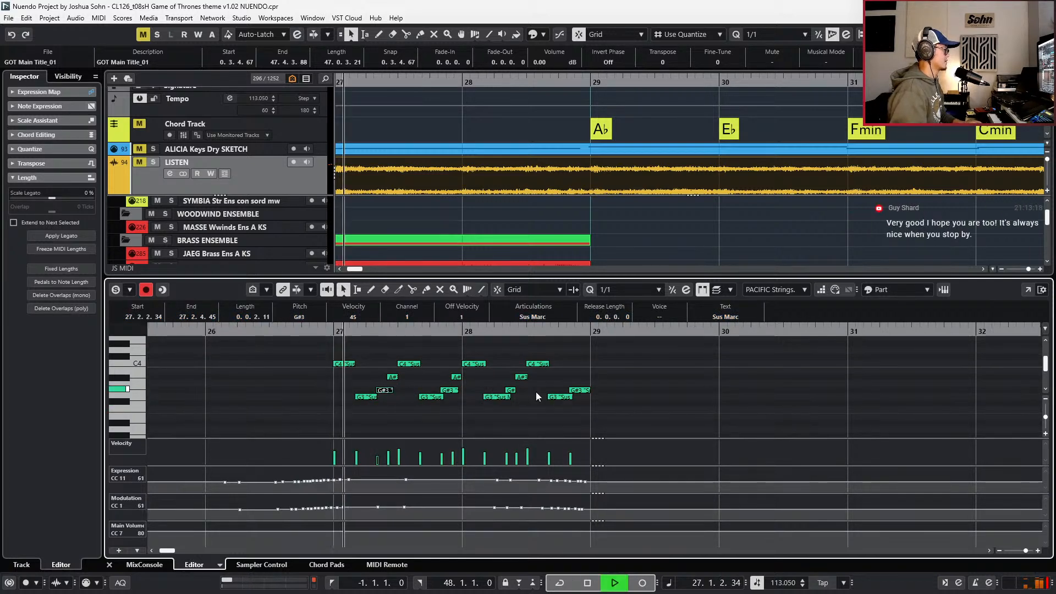
scroll(541, 395, "down", 1)
key("space")
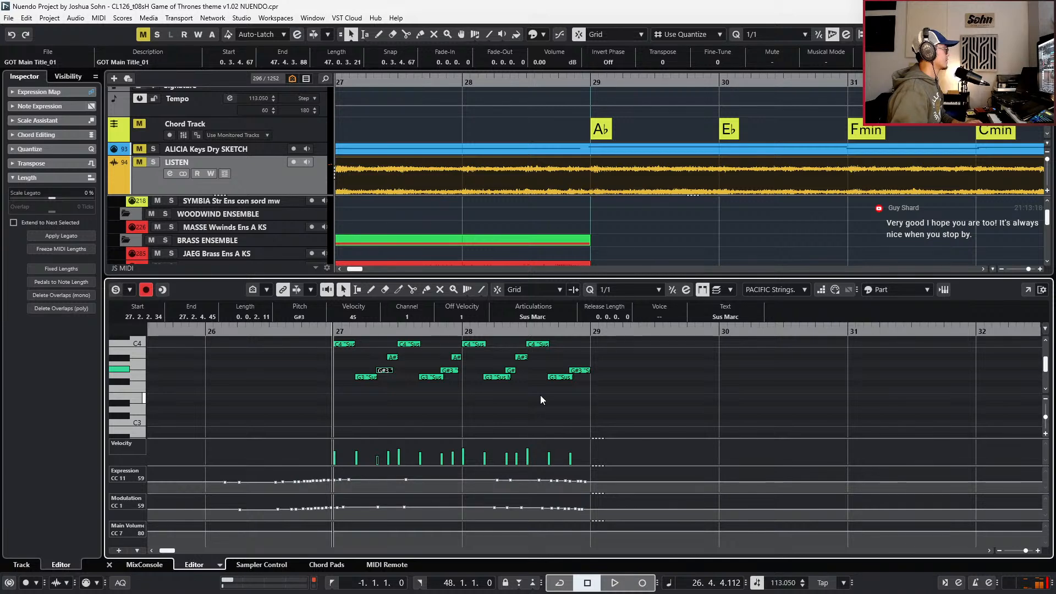
key("space")
scroll(540, 395, "up", 4)
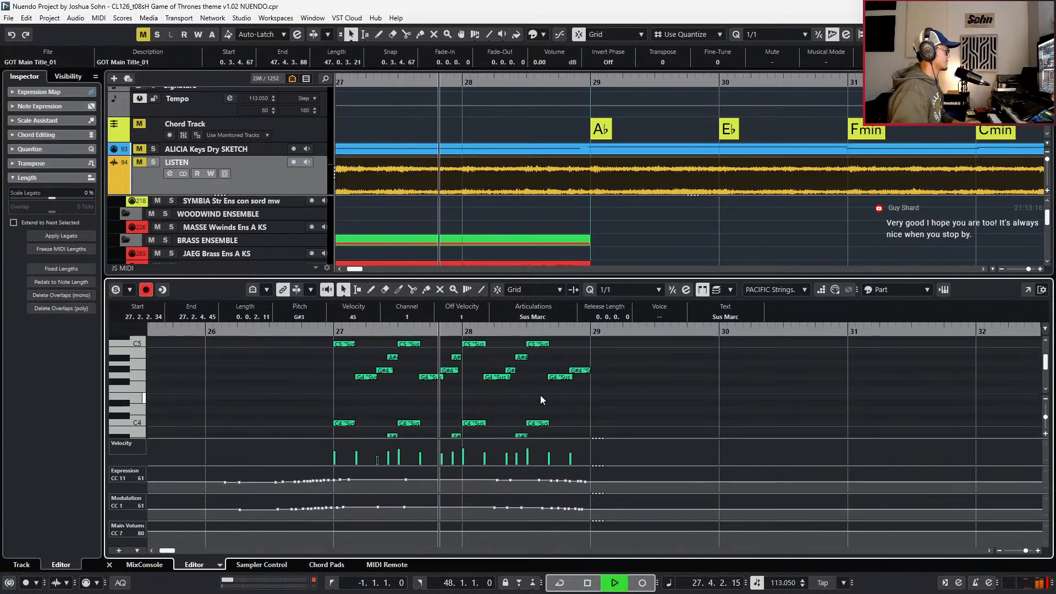
scroll(540, 395, "down", 2)
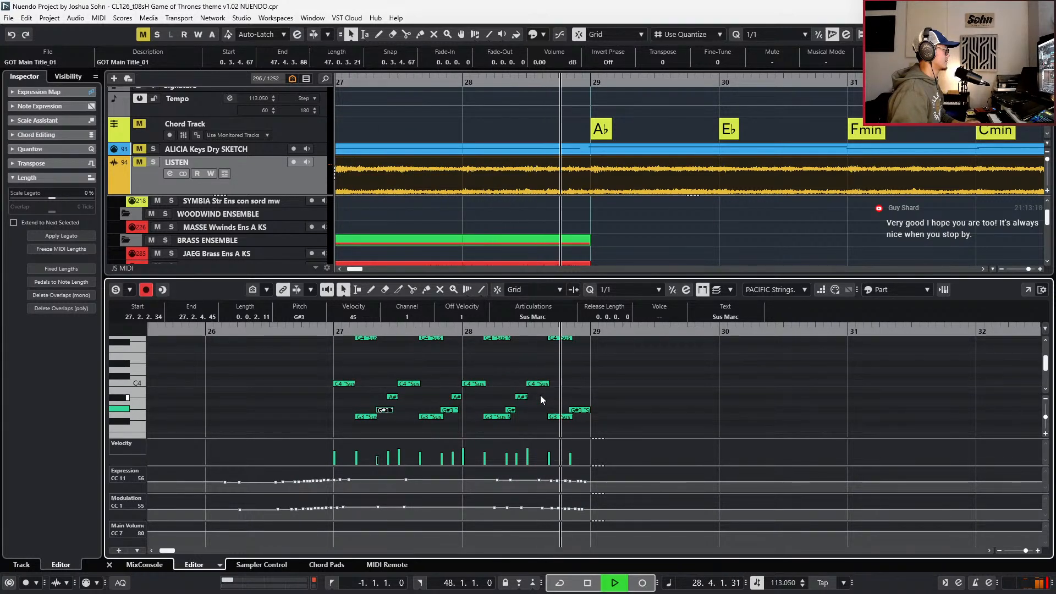
key("space")
key("ctrl+alt+e")
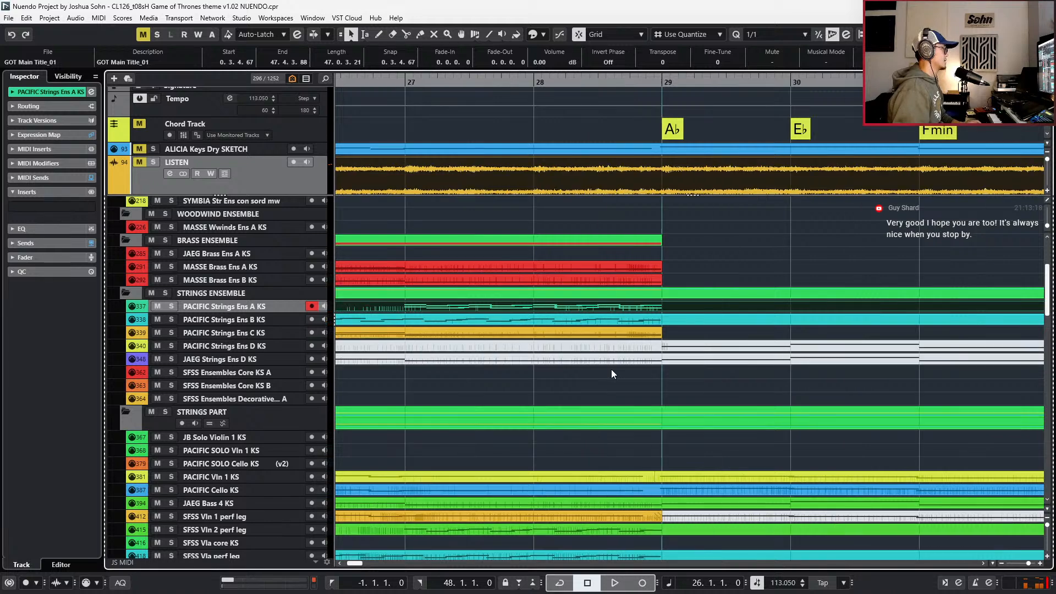
- Solo the SFSS Vln 2 perf leg track, play it from bar 26, and open its part for note editing
scroll(515, 478, "down", 4)
left_click(479, 375)
left_click(464, 388)
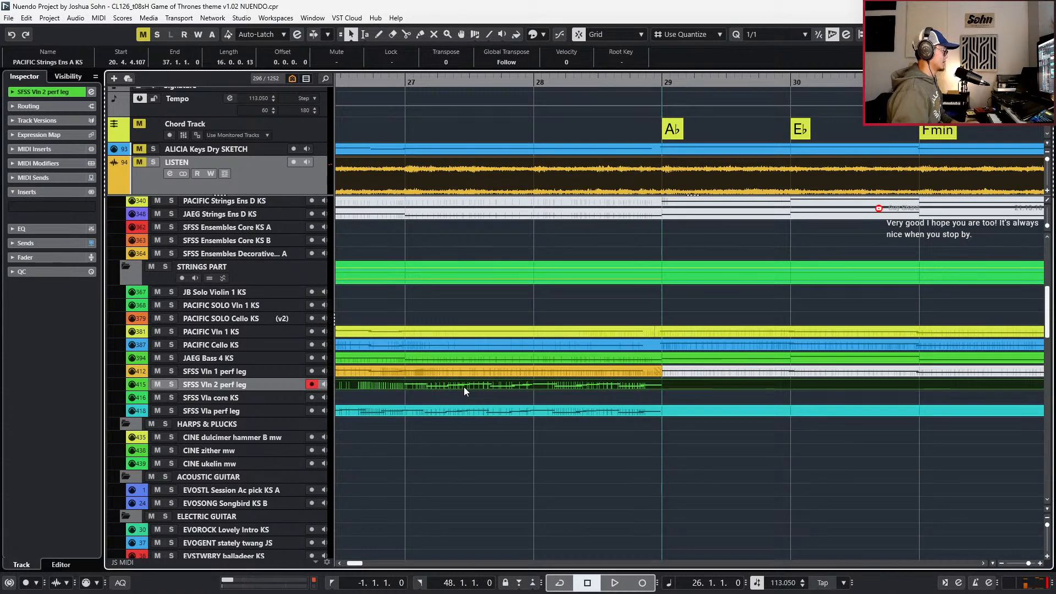
scroll(460, 386, "down", 2)
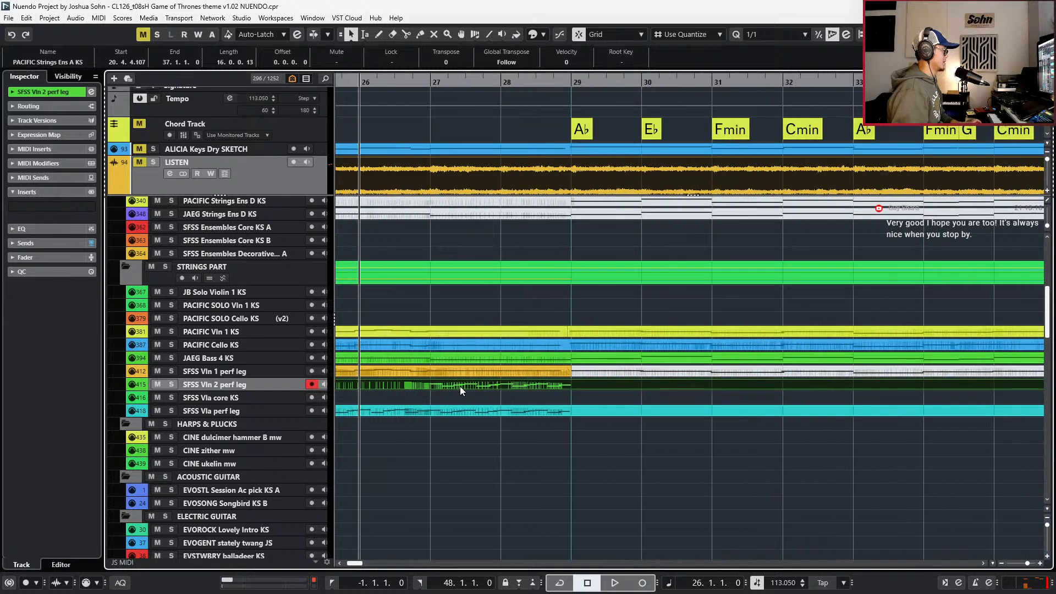
scroll(459, 386, "down", 1)
key("s")
key("space")
double_click(459, 386)
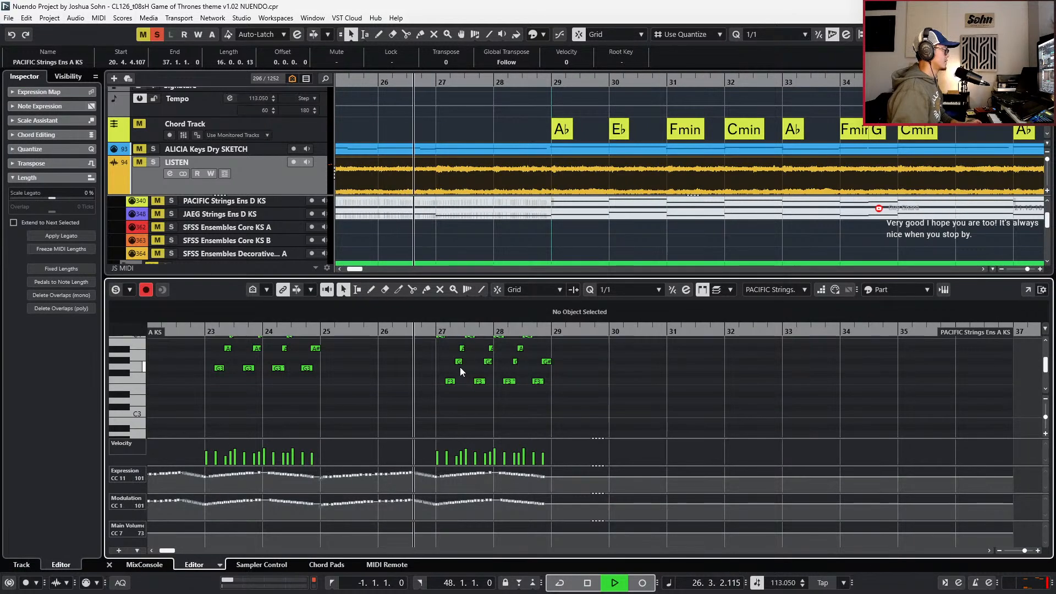
scroll(460, 368, "up", 2)
key("space")
- Raise the F3 notes in bars 27–28 of the SFSS Vln 2 perf leg part to G3, play the result, and close the part
scroll(639, 413, "up", 2)
left_click_drag(446, 397, 637, 408)
left_click_drag(402, 410, 632, 435)
key("Up")
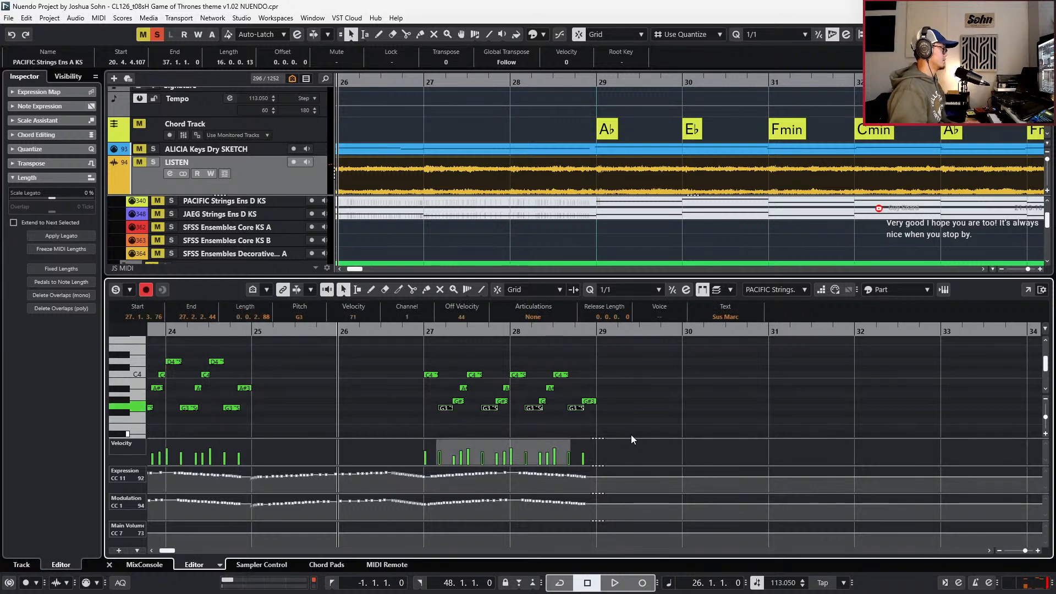
scroll(636, 431, "down", 2)
key("space")
scroll(632, 381, "down", 1)
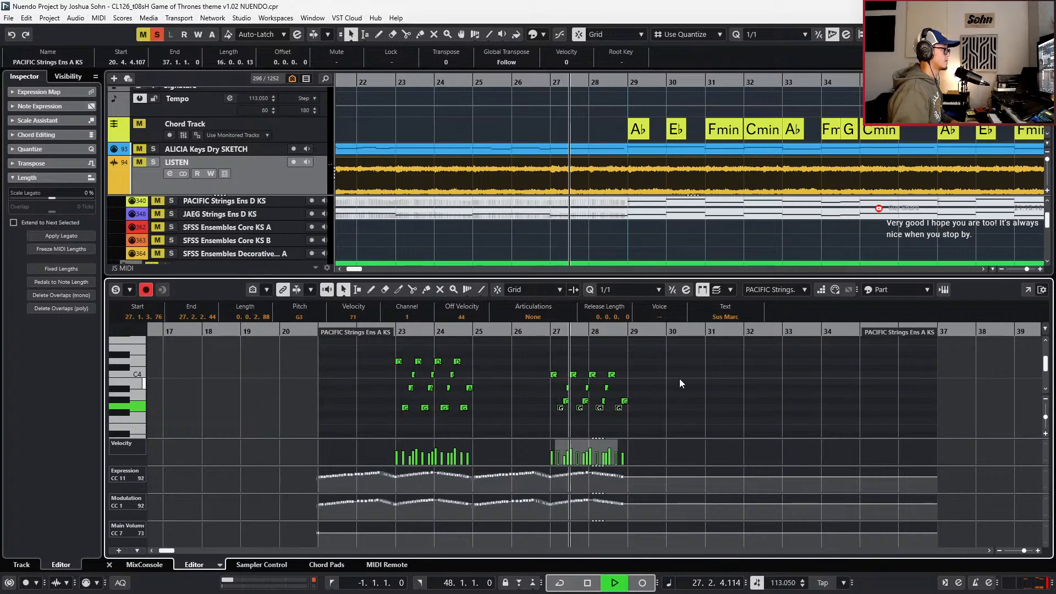
key("space")
key("ctrl+e")
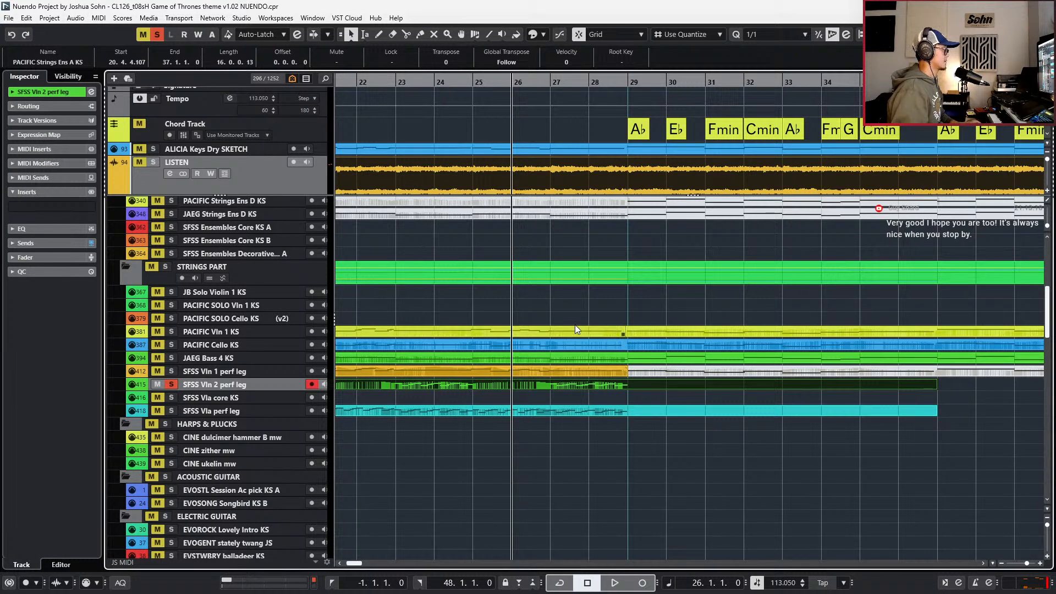
- Open the SFSS Vla perf leg part, release the solo, and play the full arrangement from bar 25
scroll(574, 301, "up", 4)
scroll(573, 300, "down", 2)
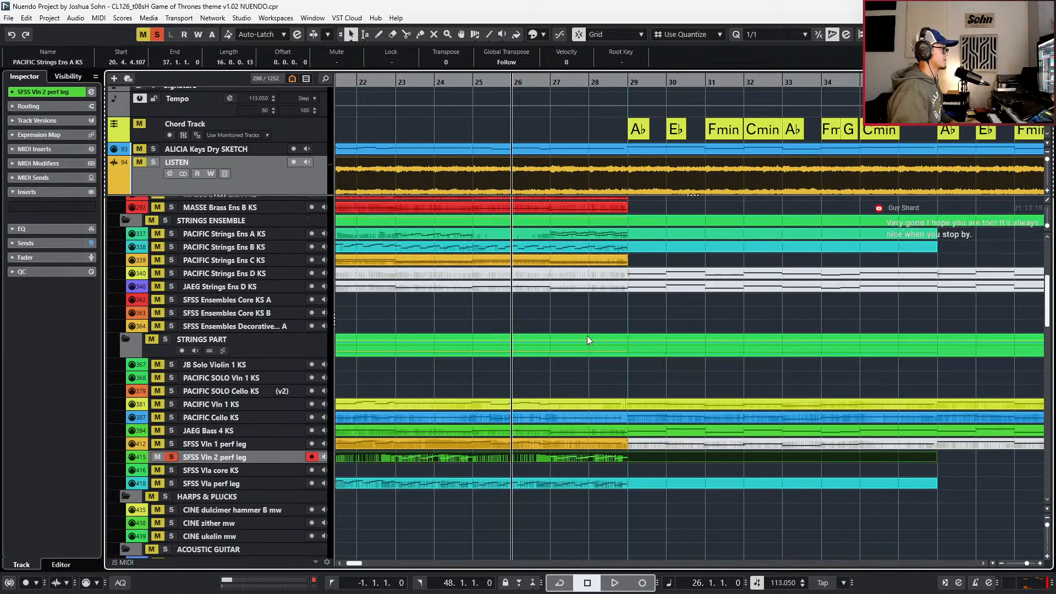
double_click(585, 484)
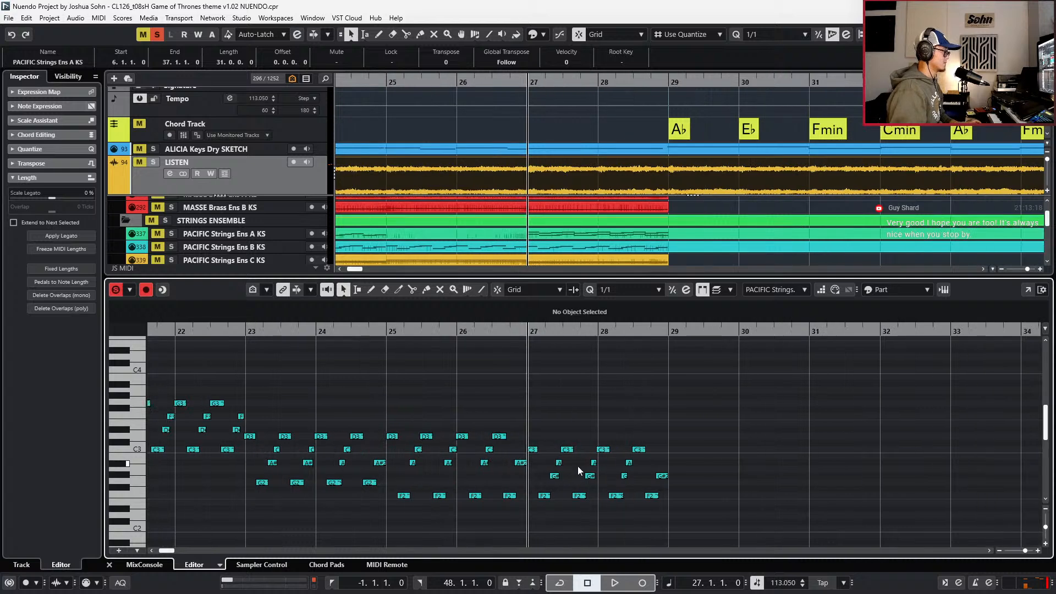
key("space")
key("space")
key("s")
key("KP_Subtract")
key("KP_Subtract")
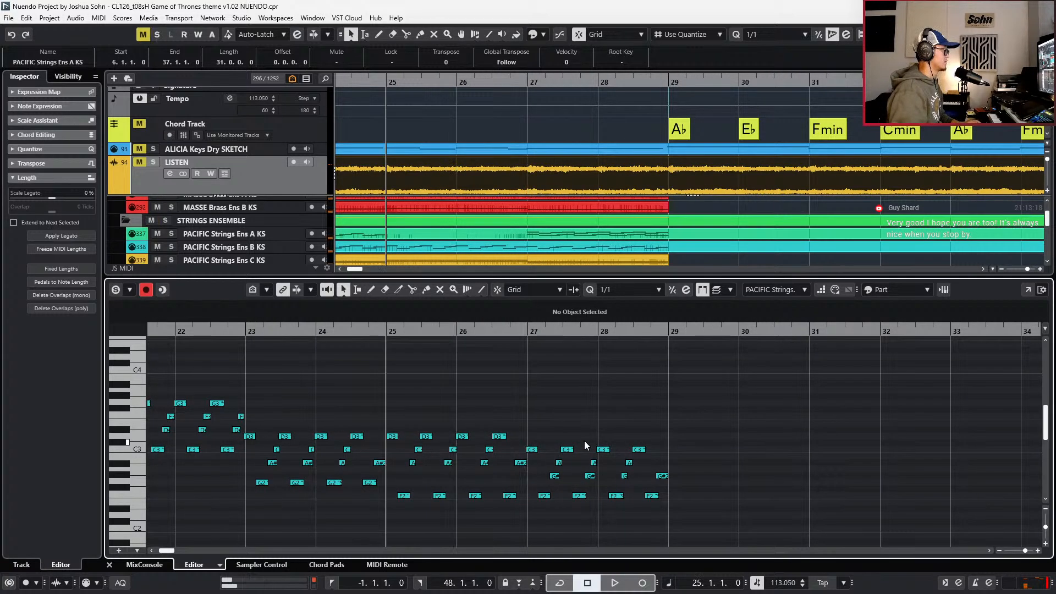
key("space")
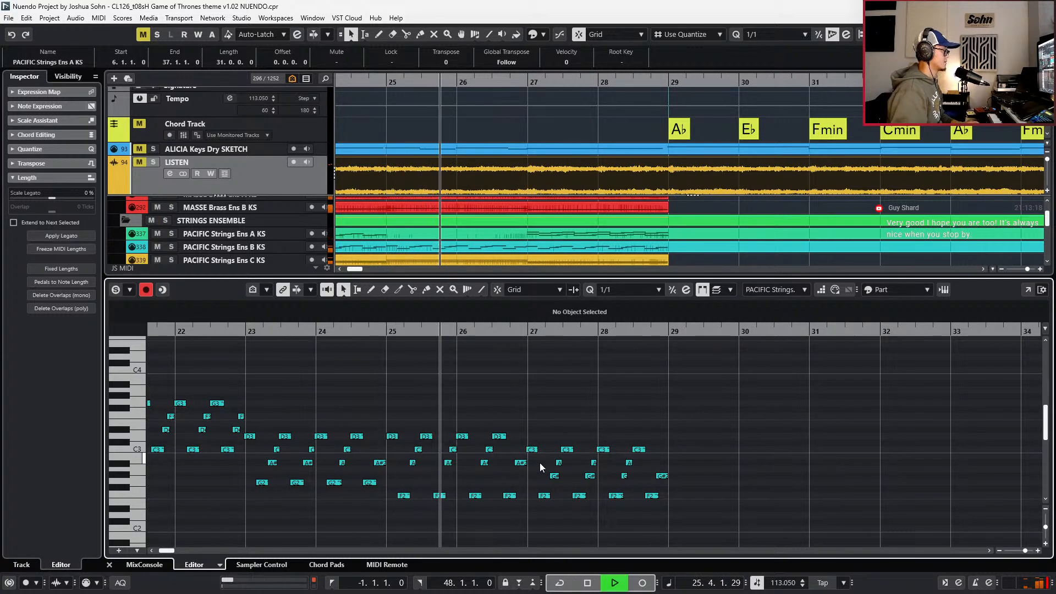
- Raise the four F2 notes in bars 27–28 of the SFSS Vla perf leg part to G2, stop playback, and close the part
left_click_drag(536, 487, 685, 506)
key("Up")
key("Up")
left_click_drag(544, 470, 695, 452)
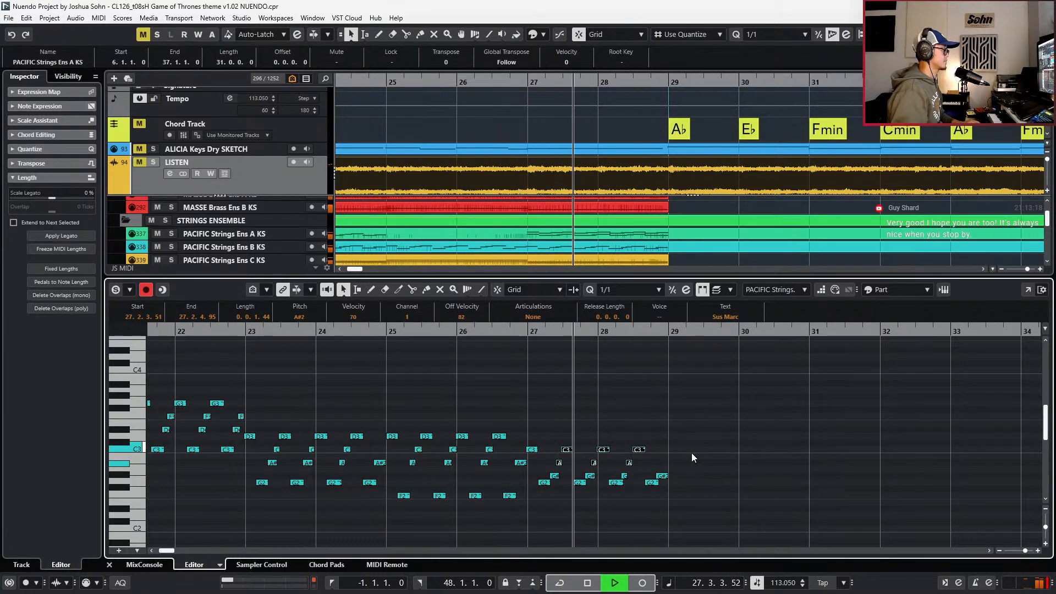
key("space")
key("Return")
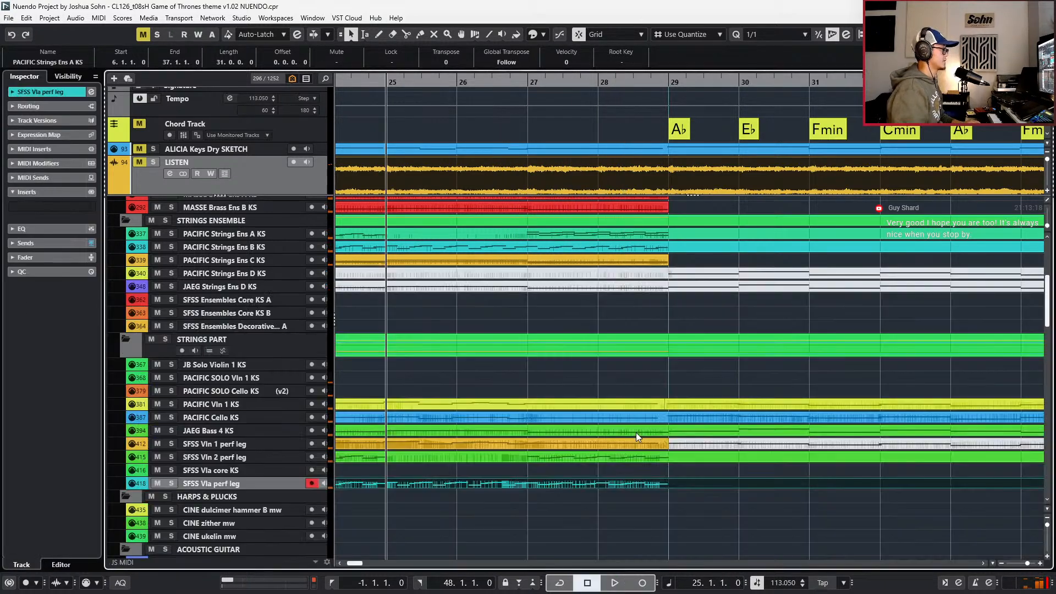
- Open the PACIFIC Strings Ens B part for note editing and transpose the low F2 notes in bars 27–28 up to G2
scroll(618, 468, "up", 5)
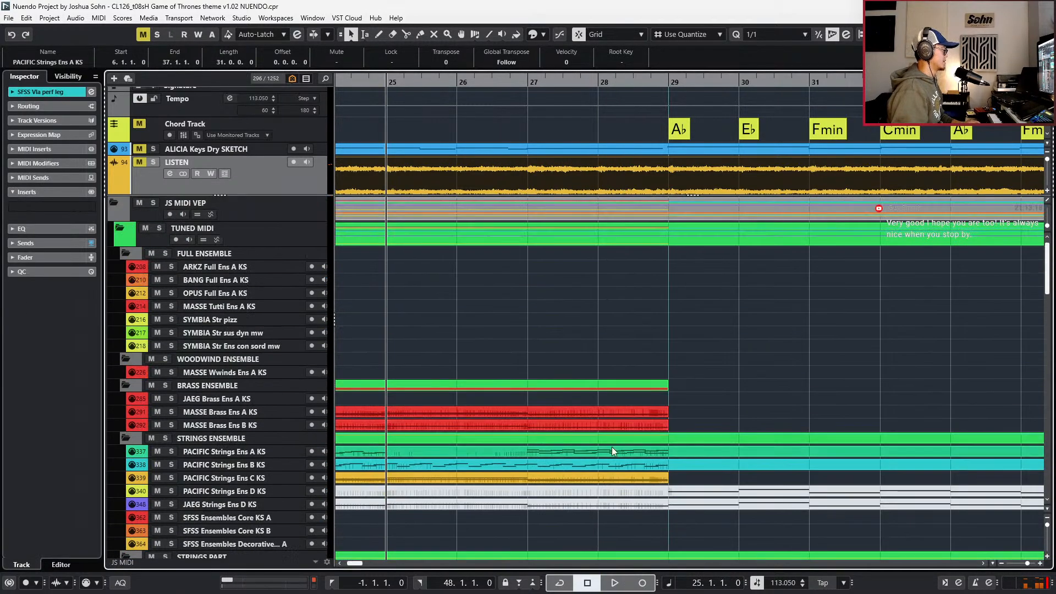
double_click(579, 468)
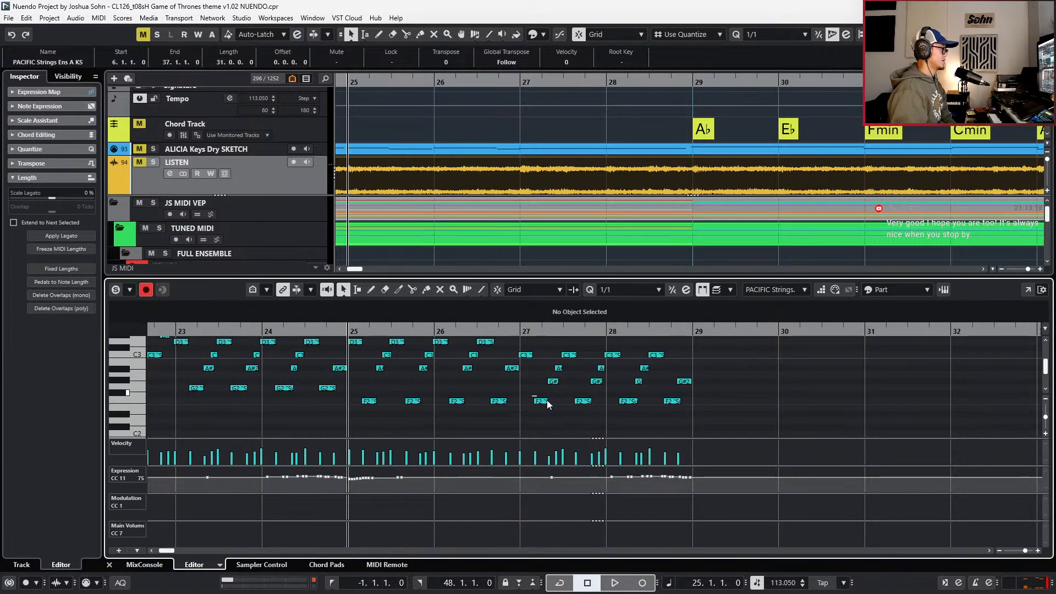
left_click_drag(533, 395, 700, 416)
scroll(701, 416, "down", 1)
key("Up")
key("Up")
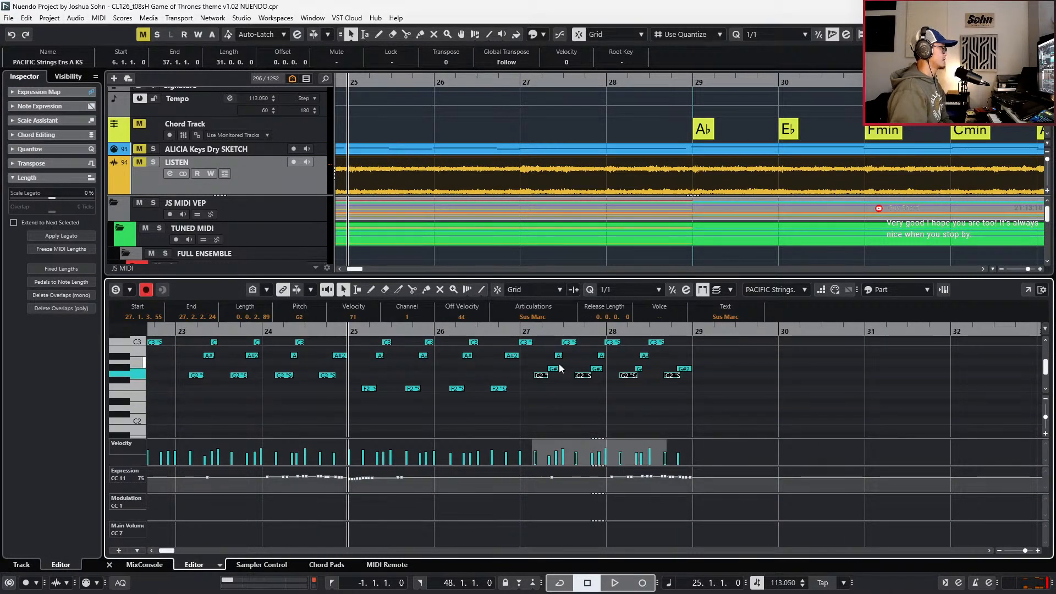
- Play the strings passage from around bar 25 into bar 29 to check the transposed notes
scroll(559, 368, "up", 1)
scroll(560, 371, "down", 2)
key("KP_Subtract")
key("KP_Subtract")
key("space")
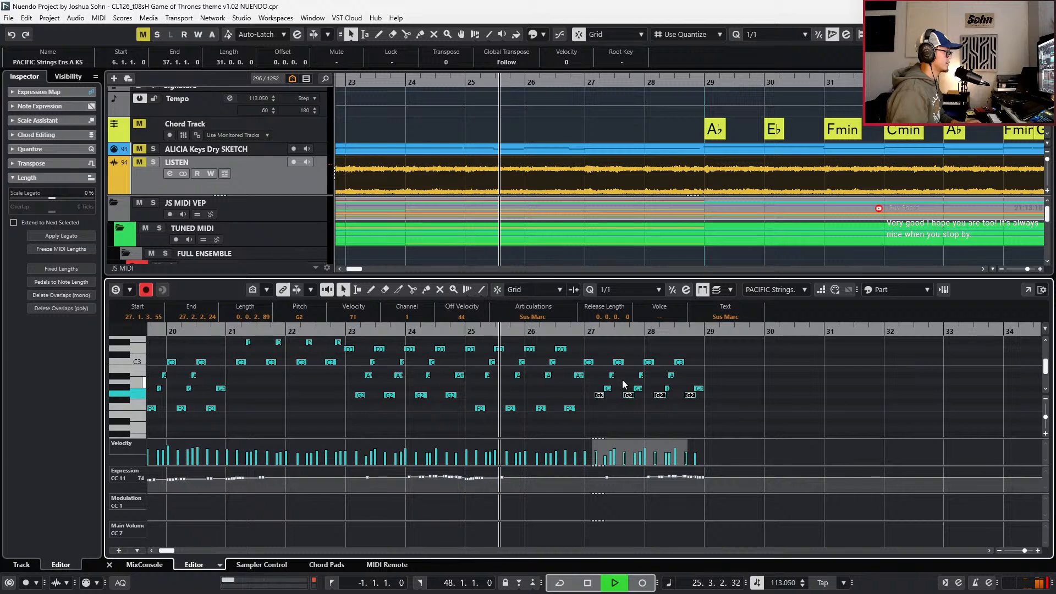
scroll(622, 380, "left", 3)
scroll(622, 380, "up", 1)
scroll(623, 380, "down", 1)
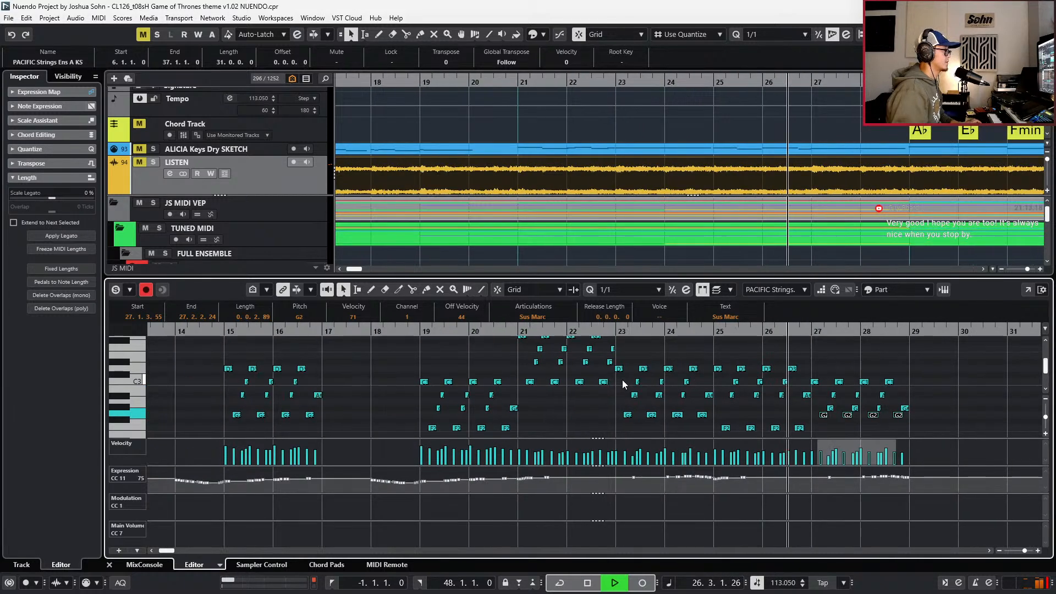
scroll(622, 379, "down", 3)
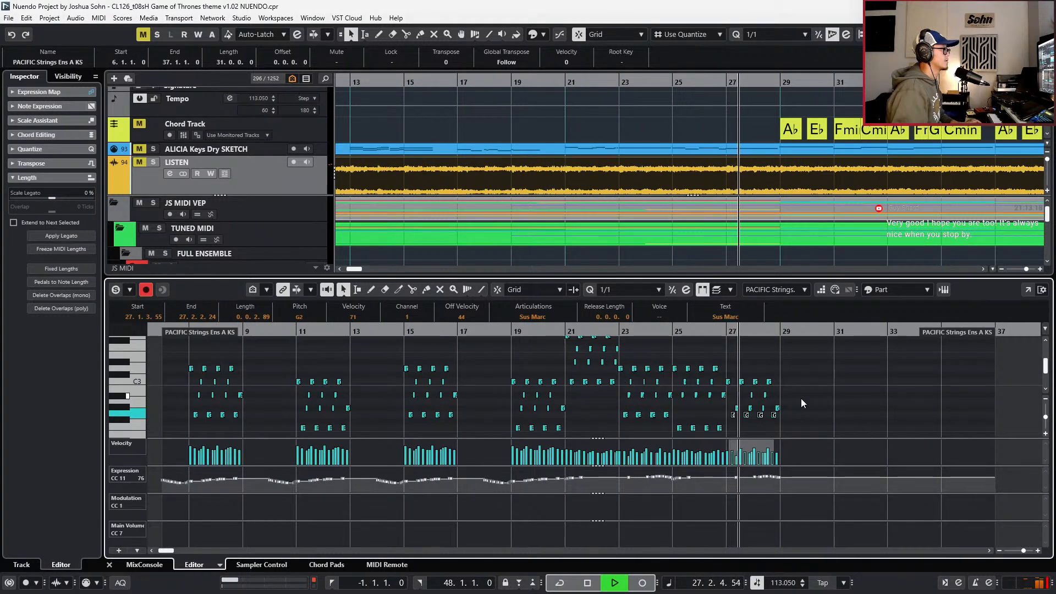
scroll(801, 398, "up", 3)
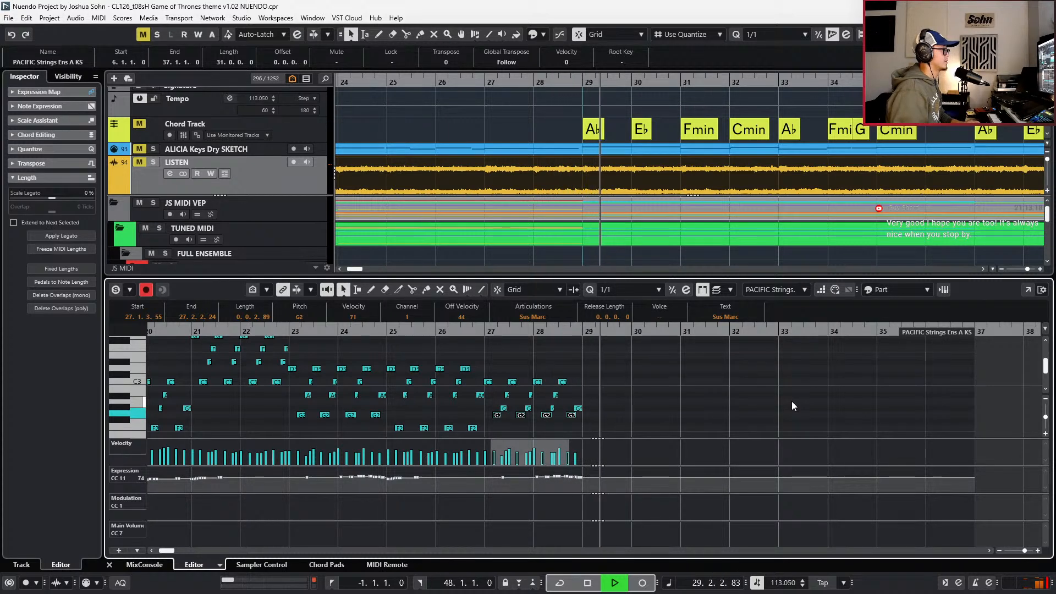
key("space")
- Close the note editor, select the PACIFIC Strings Ens A part and move the playhead to bar 29
key("KP_Add")
key("KP_Add")
key("KP_Add")
key("ctrl+alt+e")
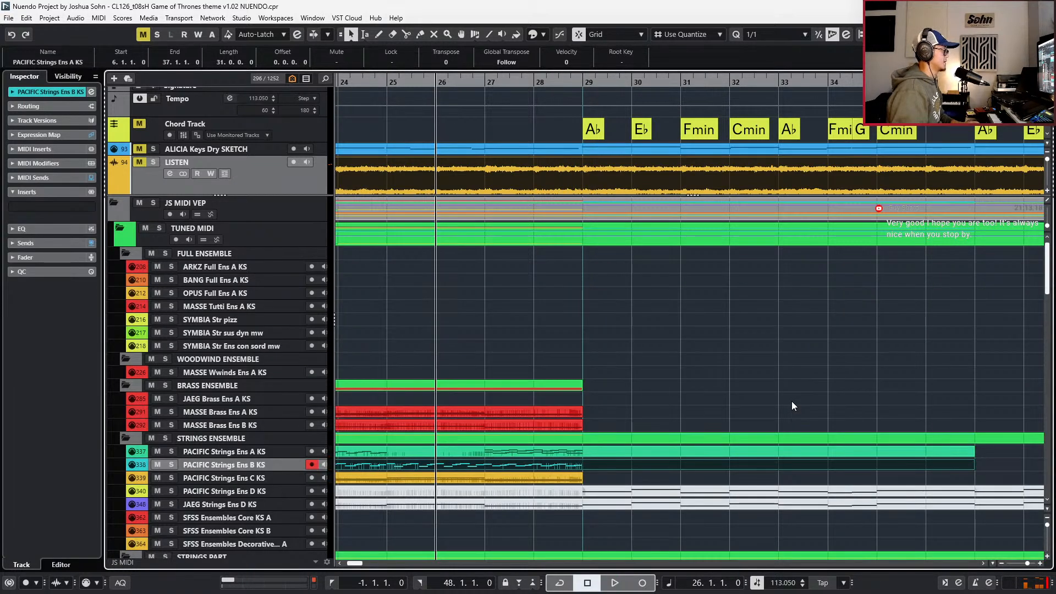
left_click(538, 449)
scroll(543, 459, "down", 3)
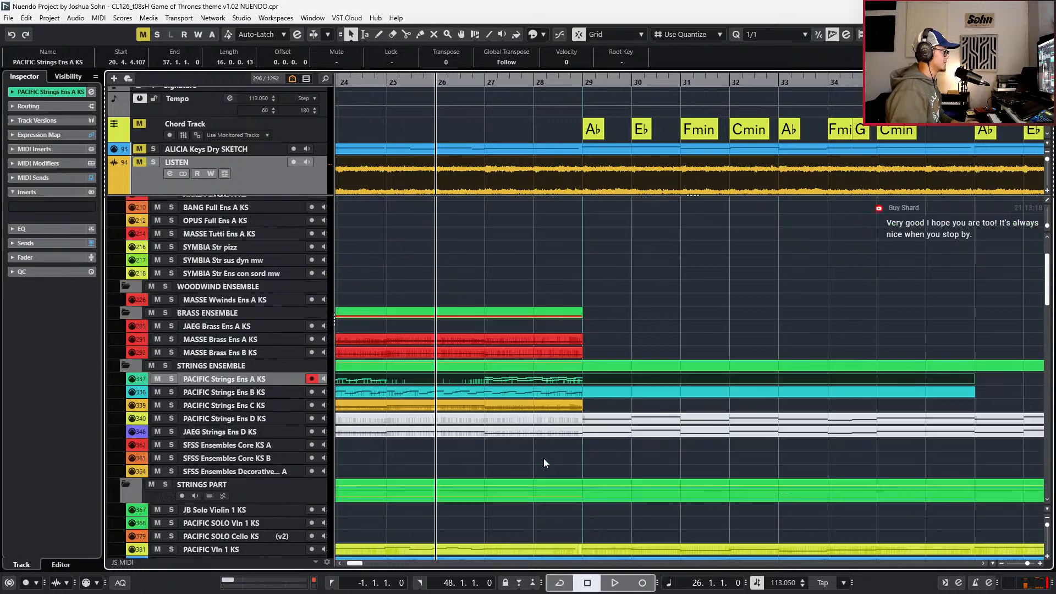
key("KP_Add")
key("KP_Add")
key("KP_Add")
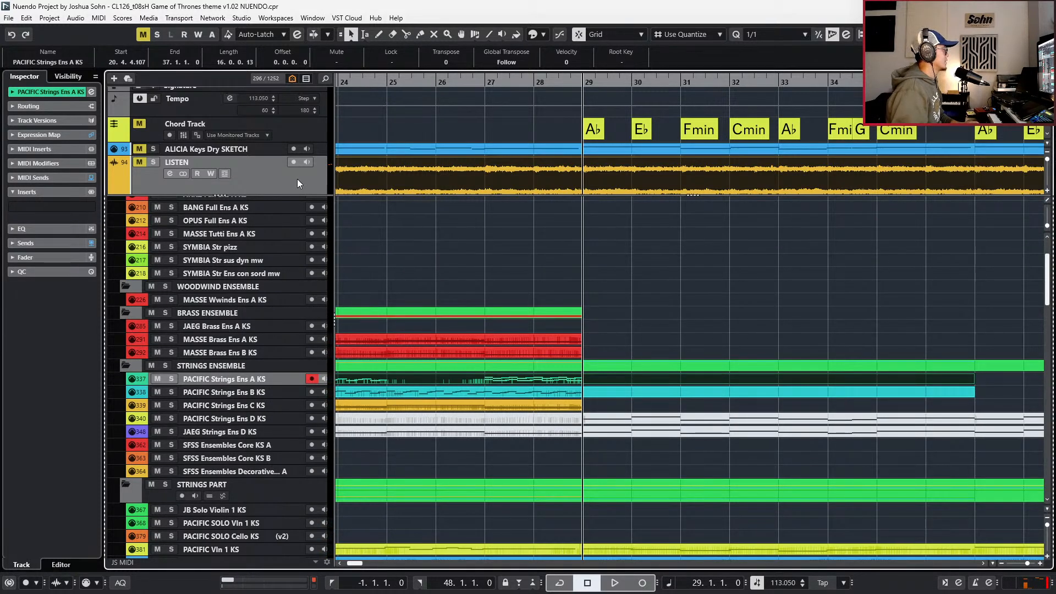
- Solo the LISTEN reference track and play it around bars 28–29
key("s")
key("g")
key("g")
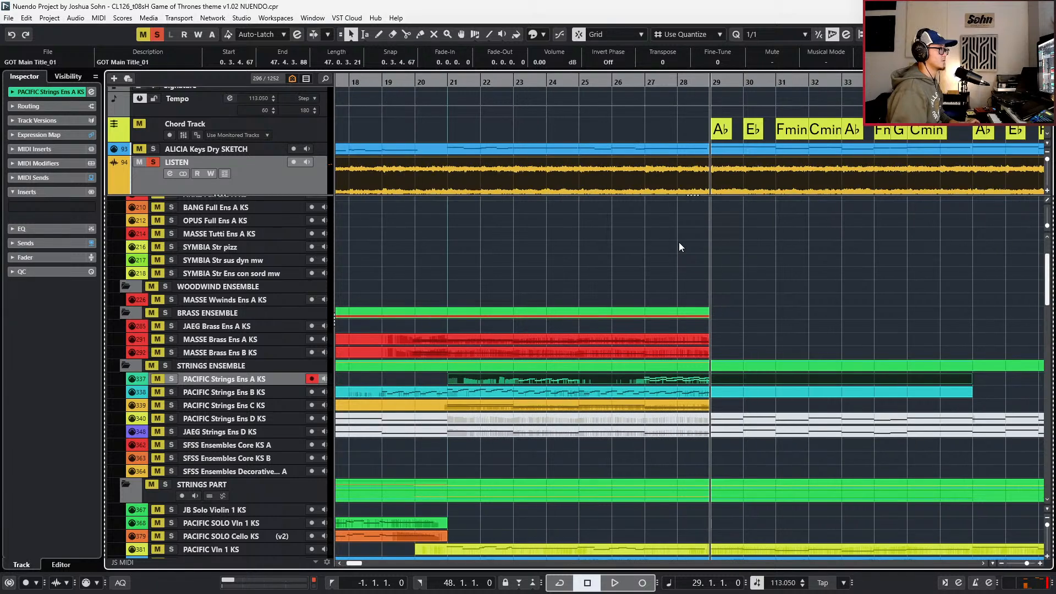
key("space")
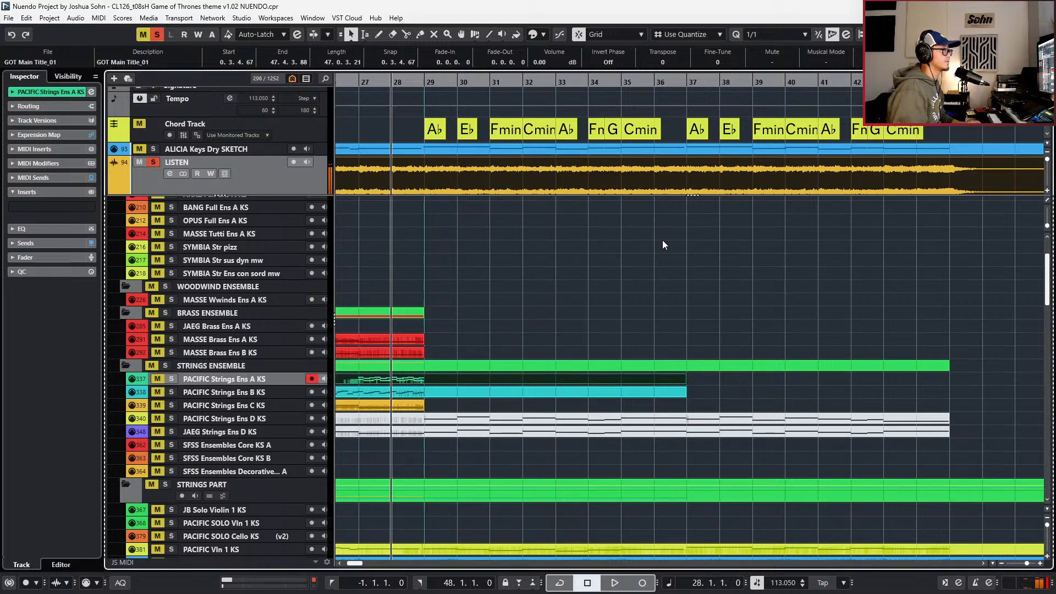
key("space")
key("h")
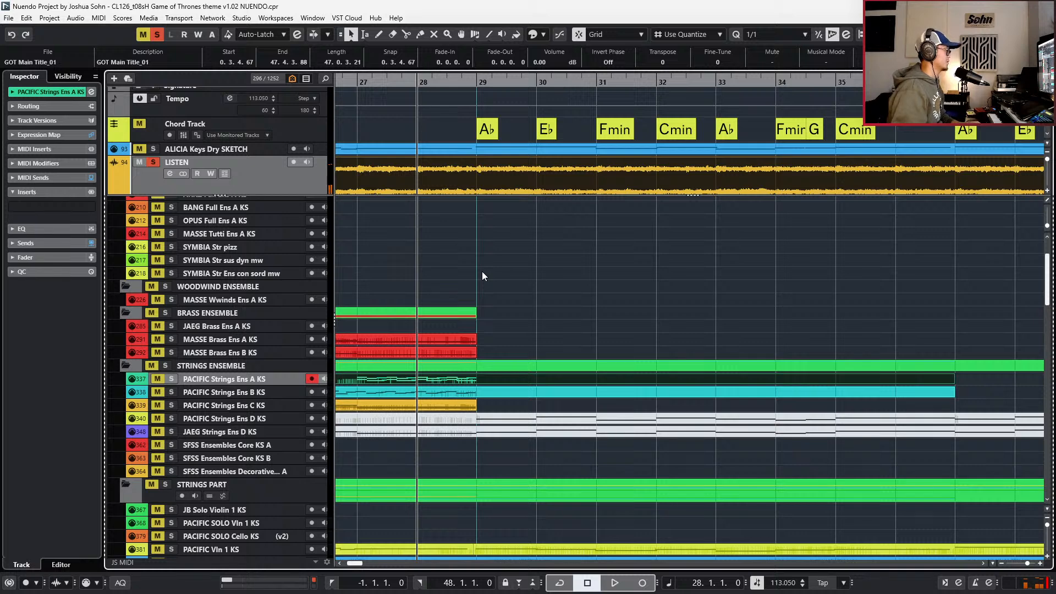
- Solo the ALICIA Keys Dry SKETCH track together with LISTEN and mute the sketch's existing MIDI part
left_click(249, 150)
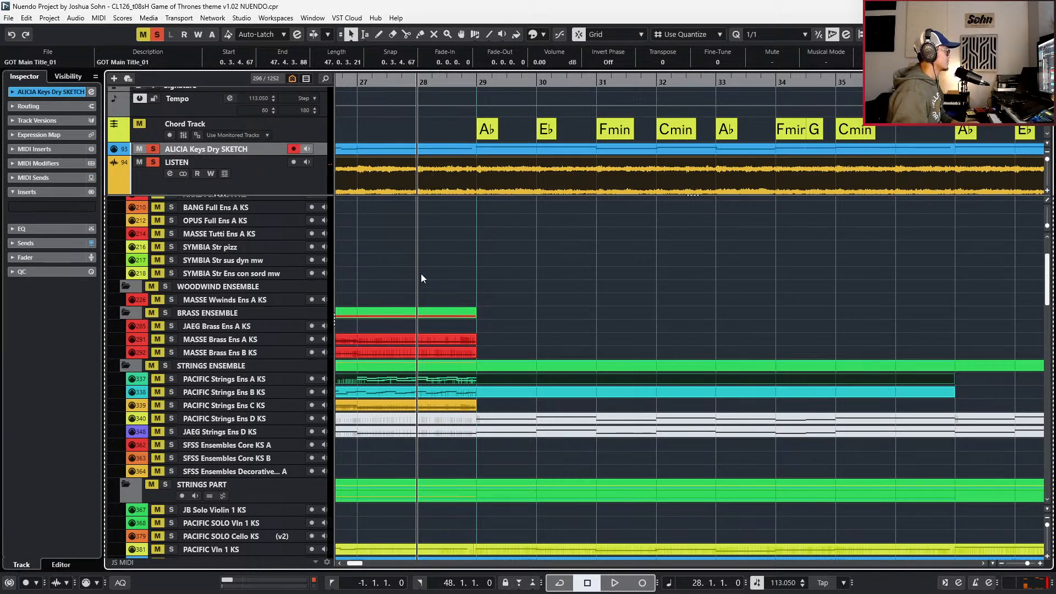
left_click(368, 148)
key("shift+m")
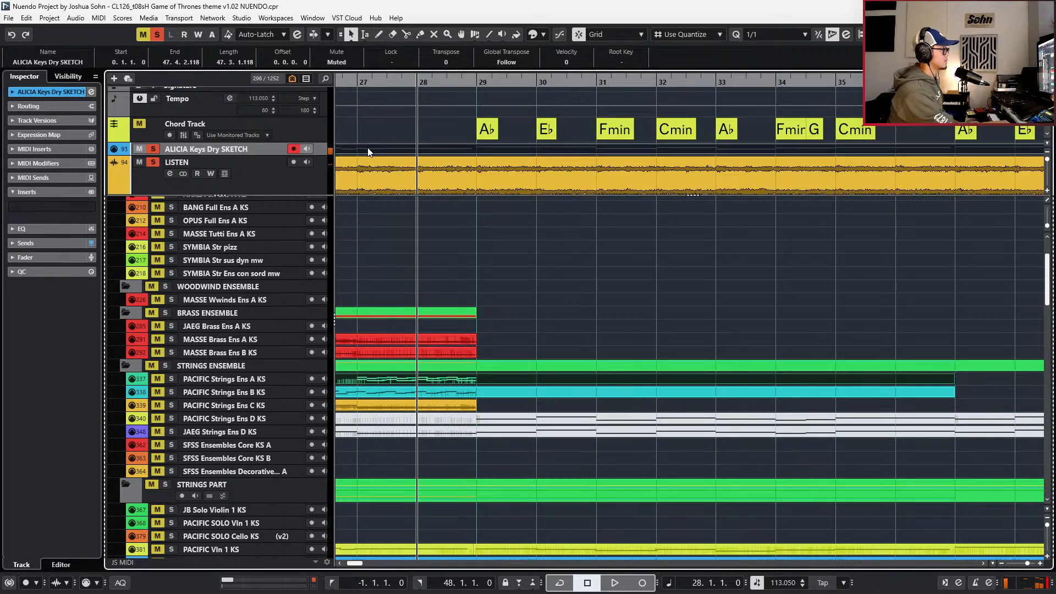
- Play the soloed LISTEN reference repeatedly from bar 28 to work out the line entering at bar 29
key("space")
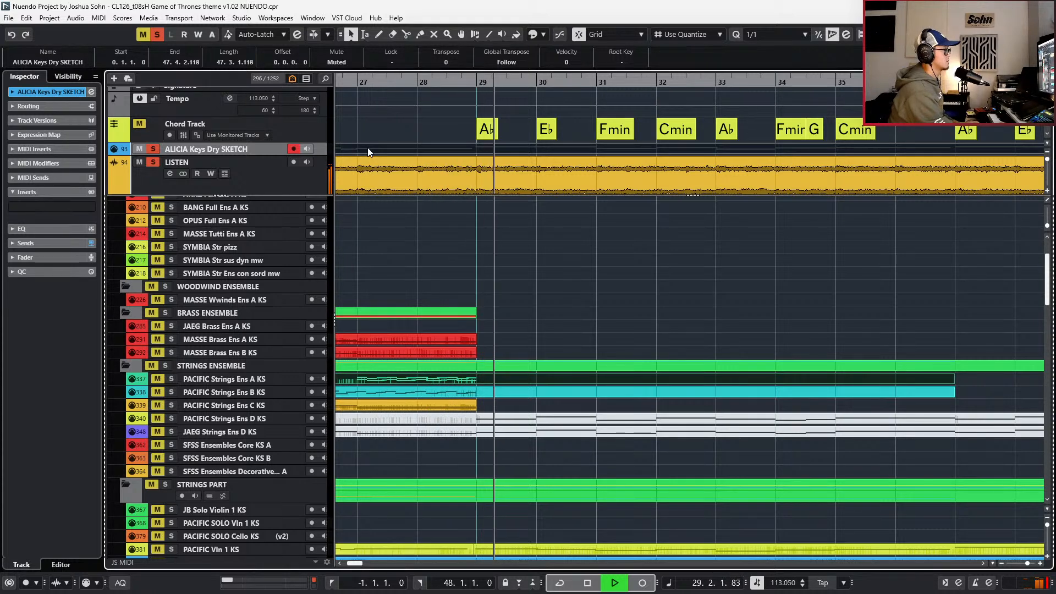
key("space")
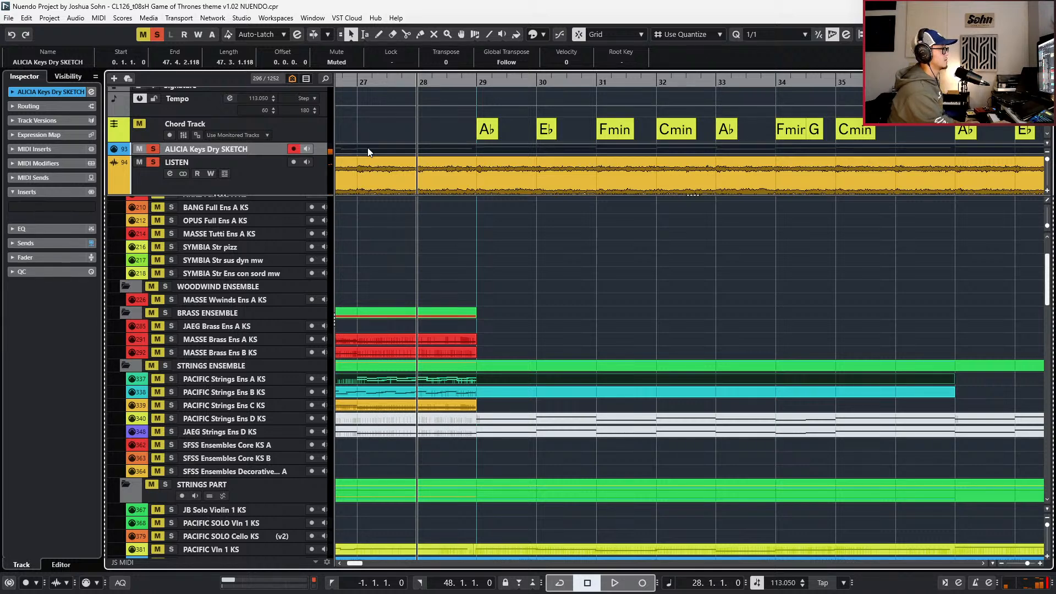
key("space")
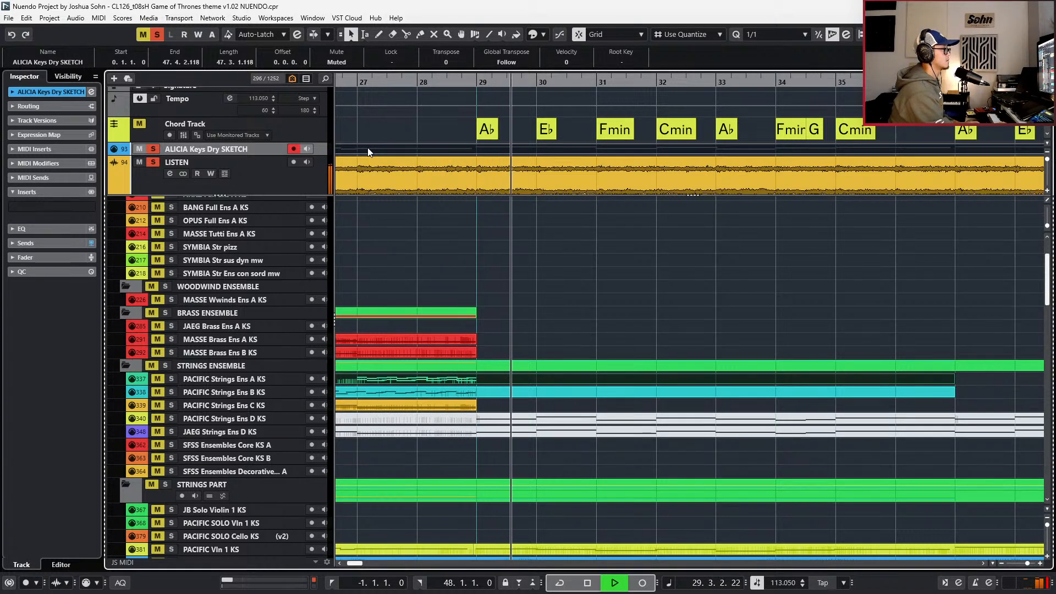
key("space")
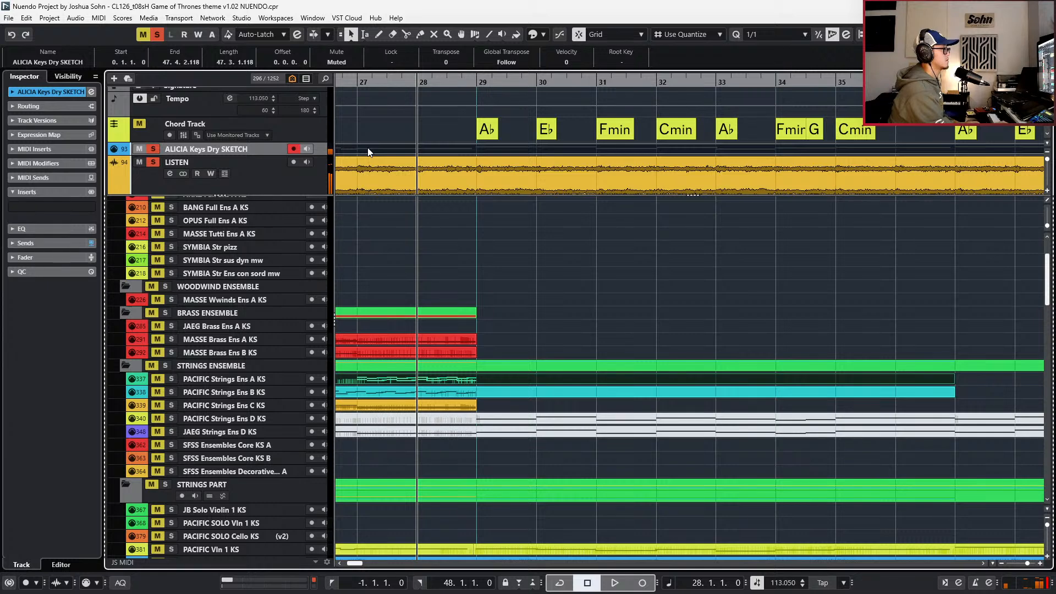
key("space")
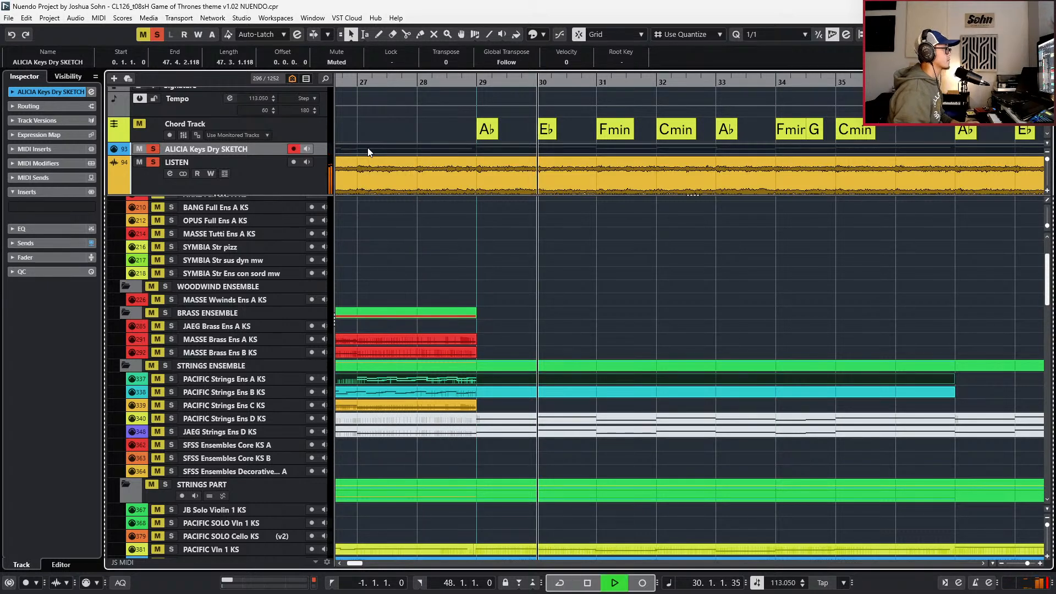
key("space")
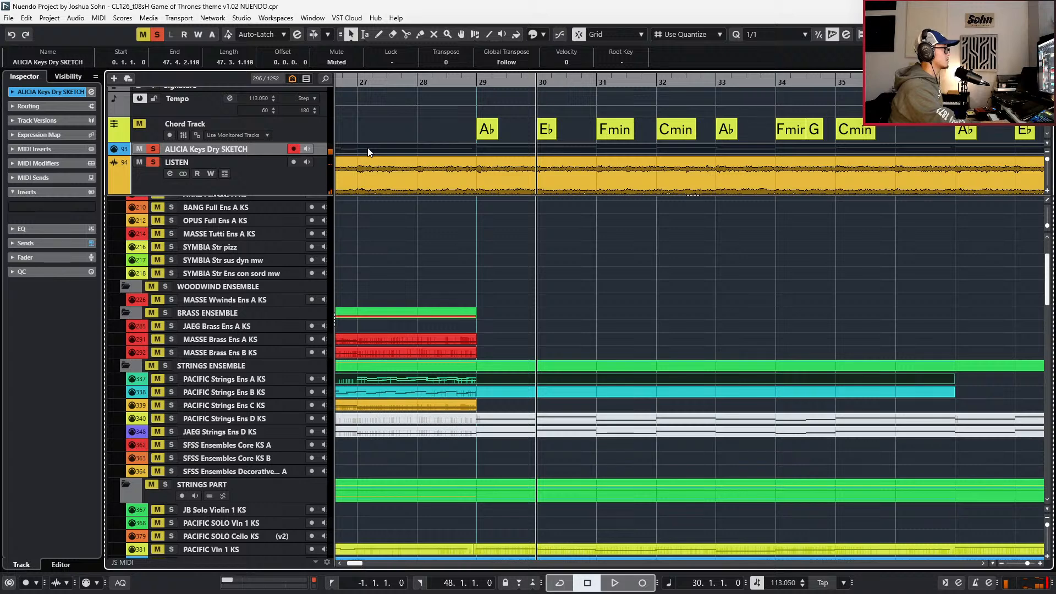
- Replay the reference from bar 30 to listen to the E♭ chord passage
key("space")
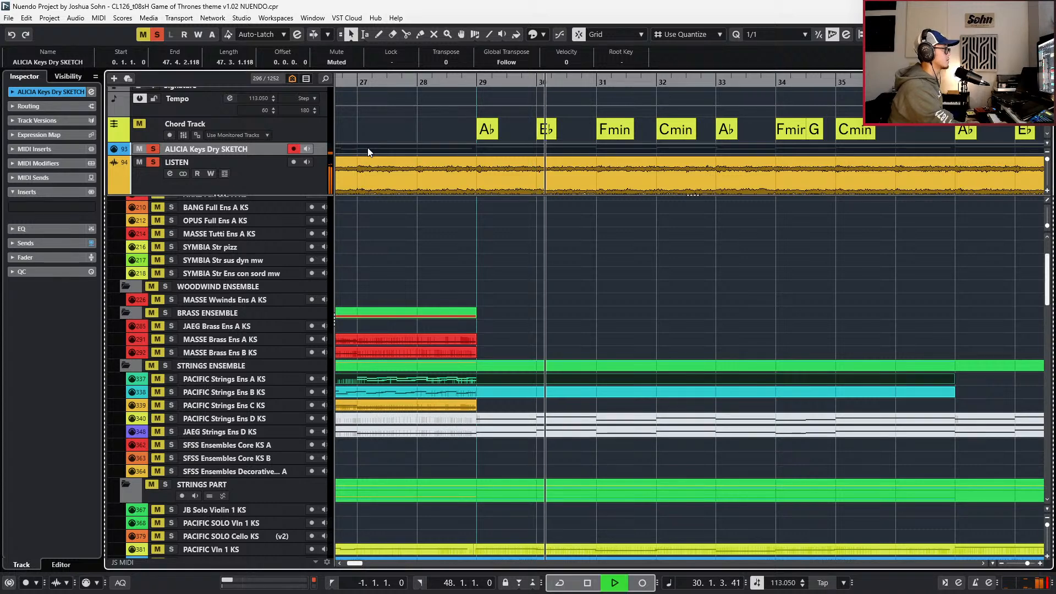
key("space")
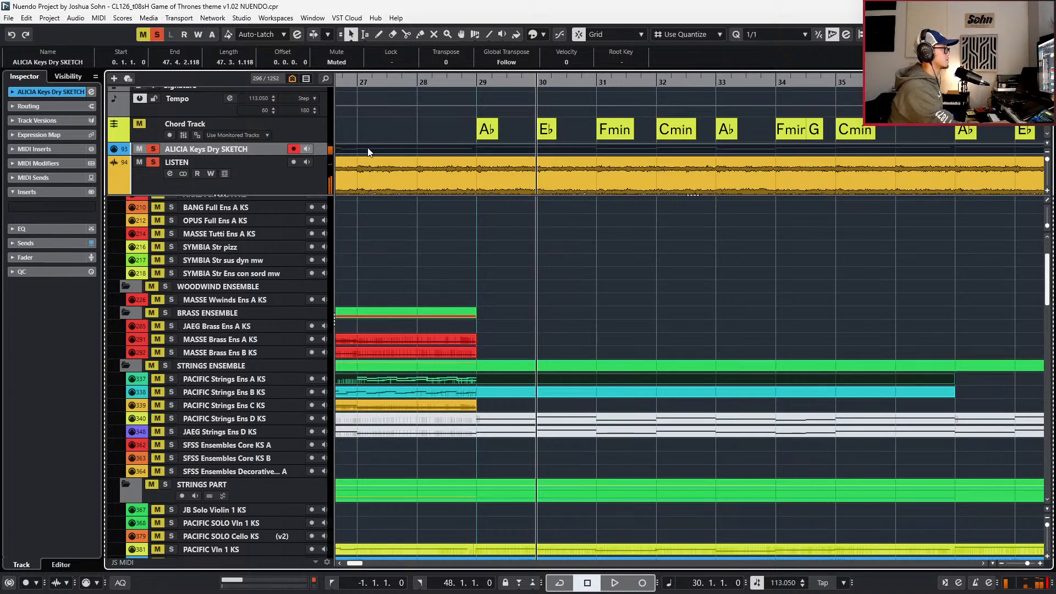
key("space")
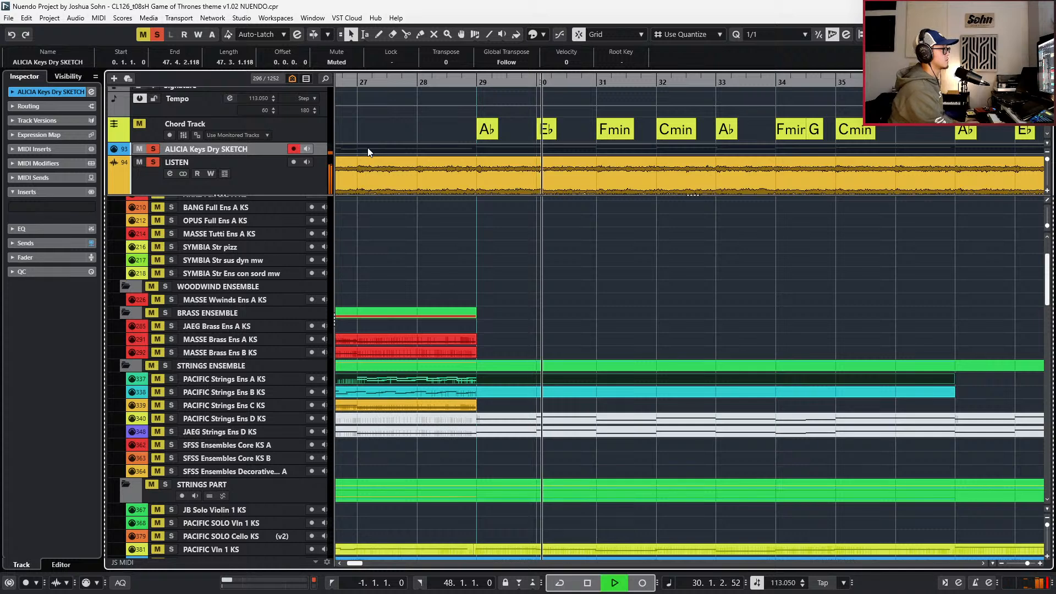
key("space")
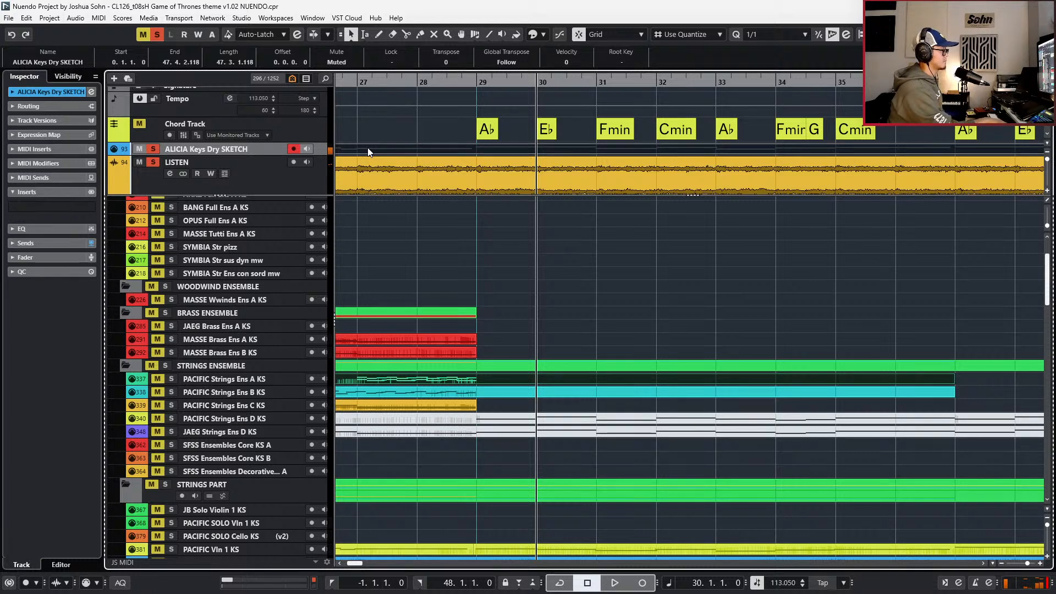
- Move the playhead on to bar 32 and play the reference from the Cmin chord twice
key("n")
key("n")
key("space")
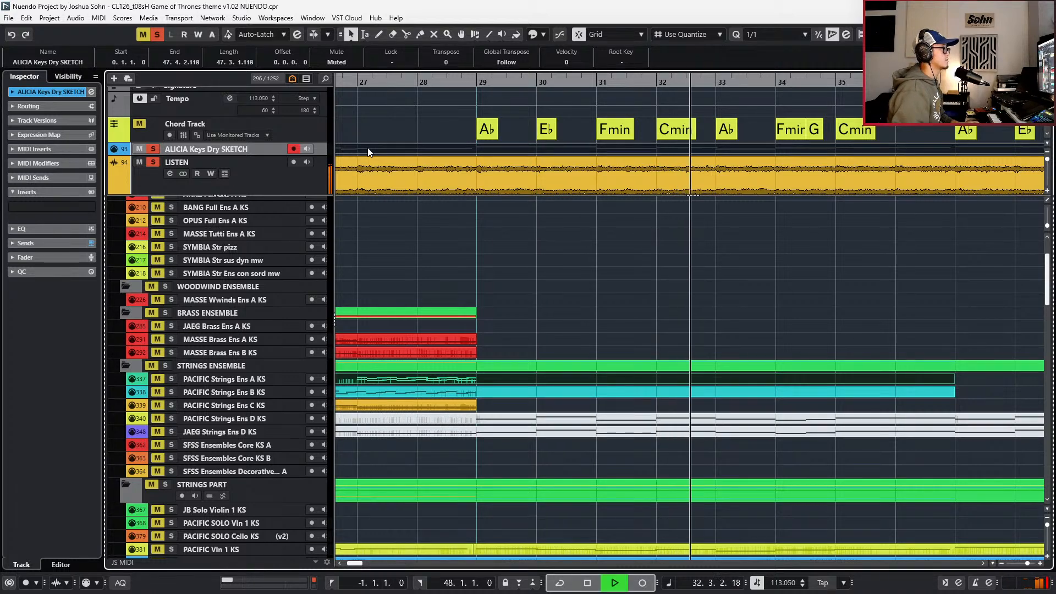
key("space")
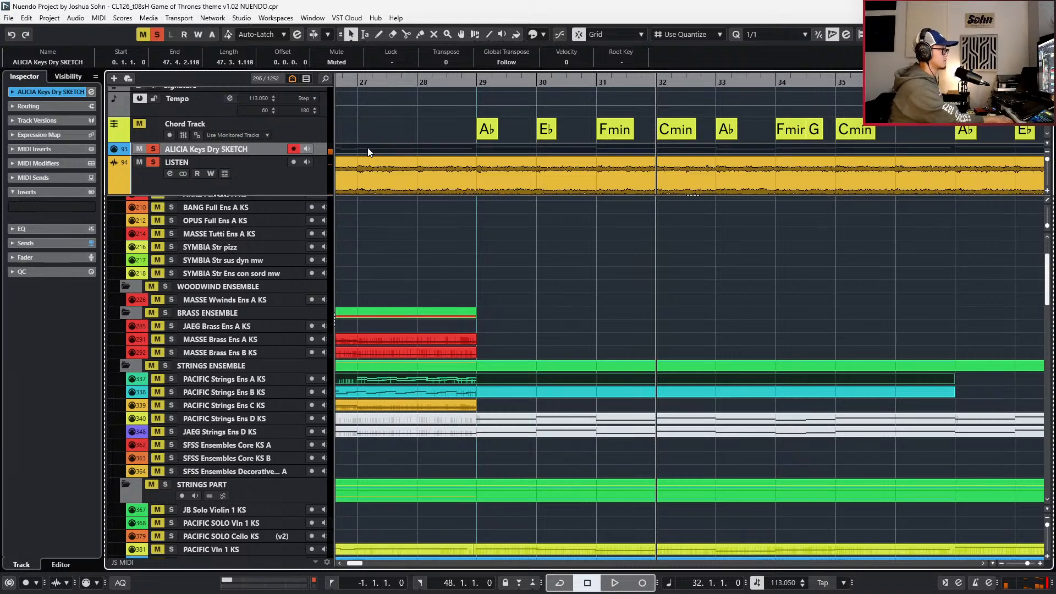
key("space")
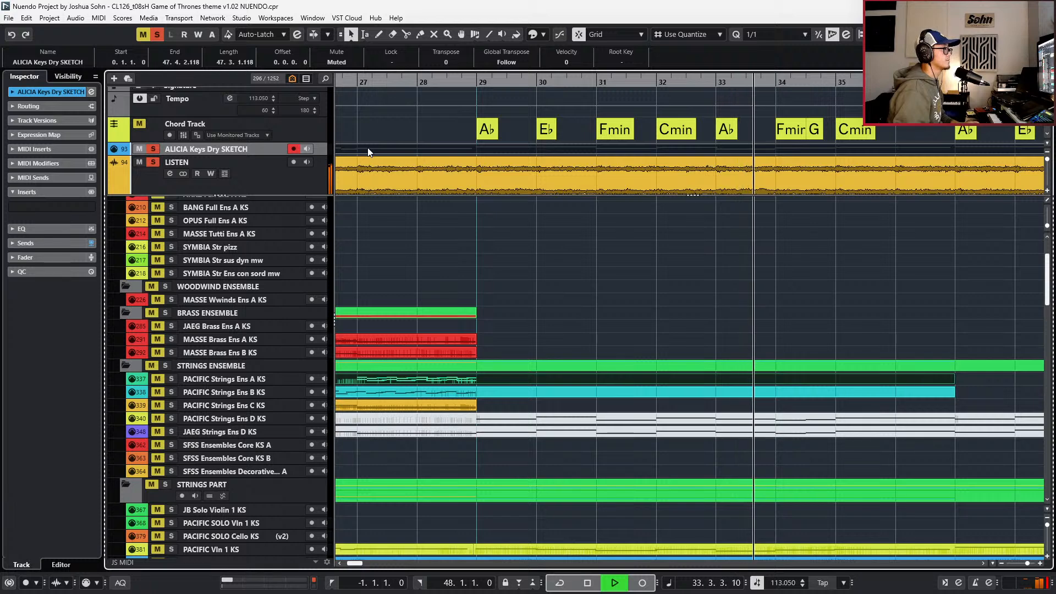
key("space")
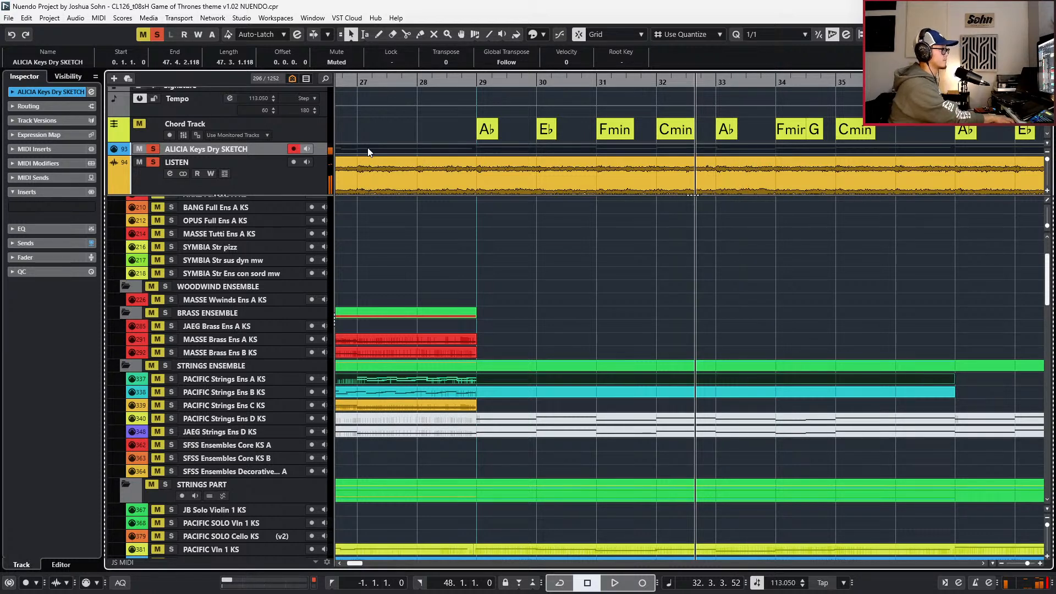
- Reposition the playhead around bar 33 and audition the reference through the A♭ chord into bar 34
key("KP_Add")
key("space")
key("space")
key("KP_Subtract")
key("space")
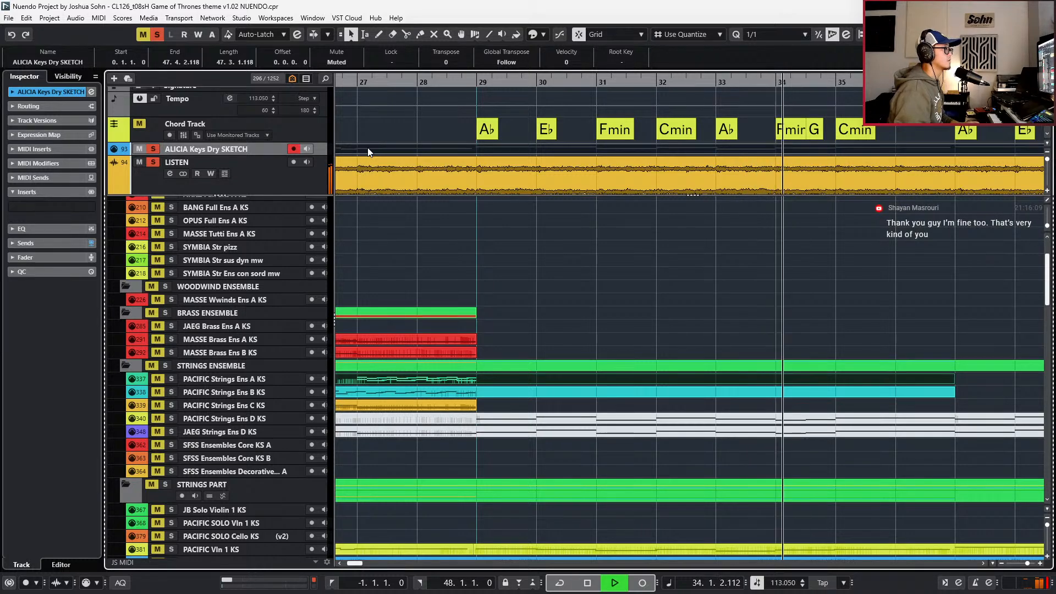
key("space")
- Replay the reference from the A♭ chord at bar 33 into bar 34 to catch the line
scroll(493, 202, "right", 4)
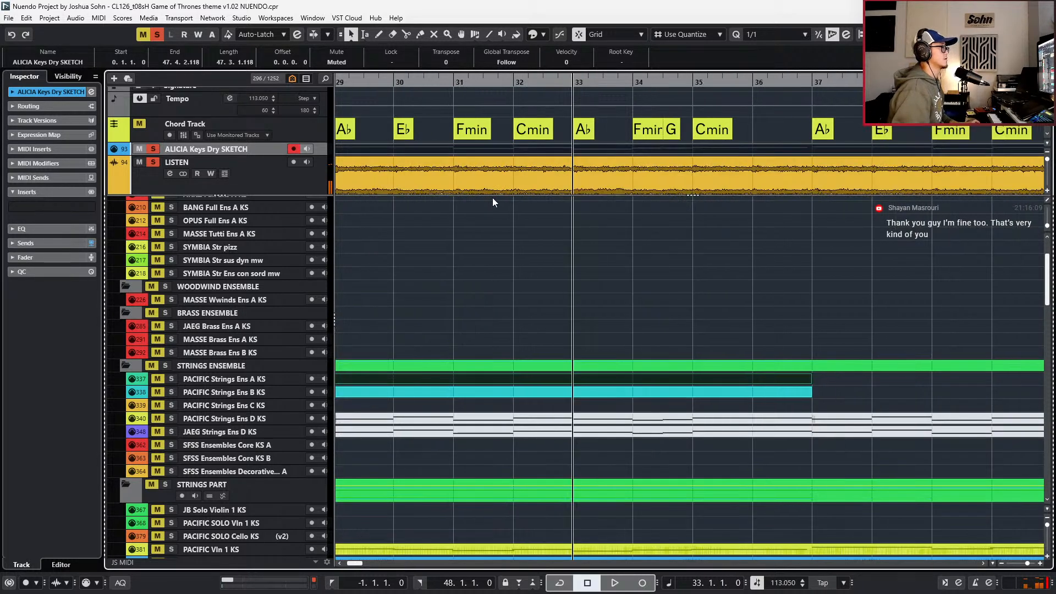
key("space")
key("h")
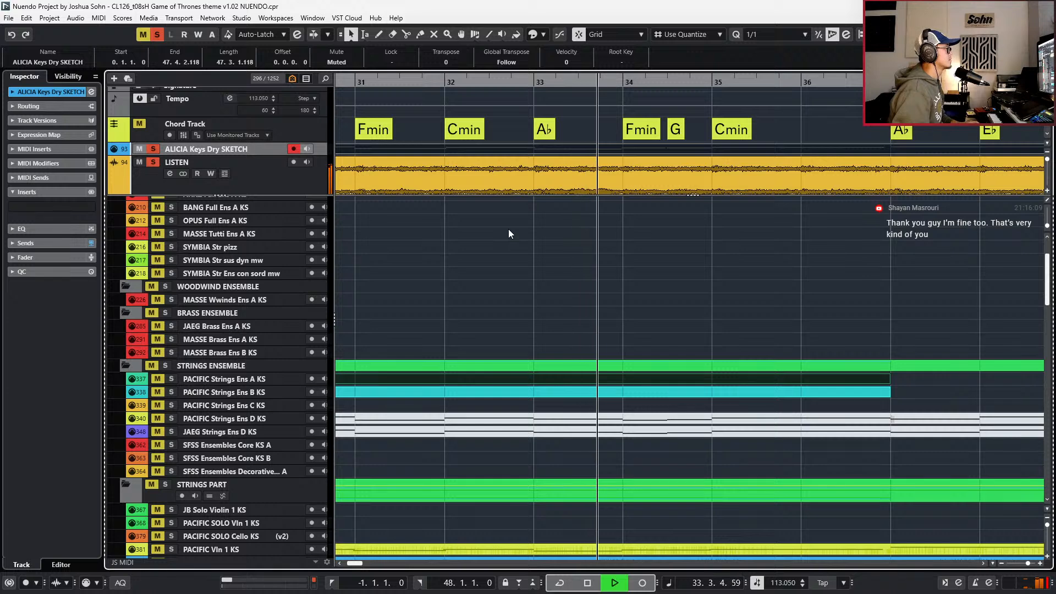
key("space")
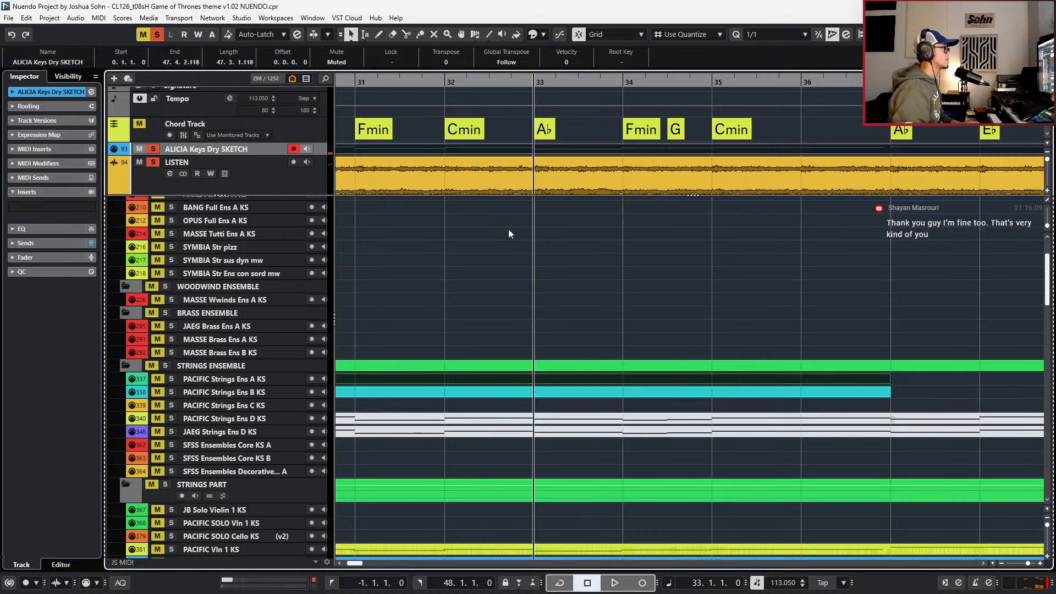
key("space")
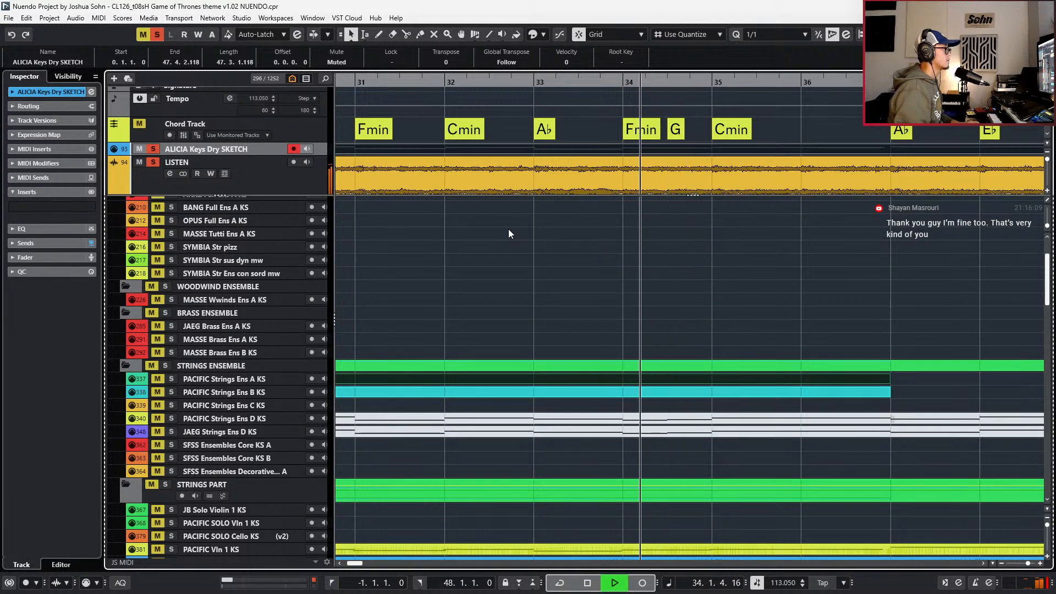
- Play the reference repeatedly from bar 34 to work out the line over the Fmin and G chords
key("space")
key("n")
key("space")
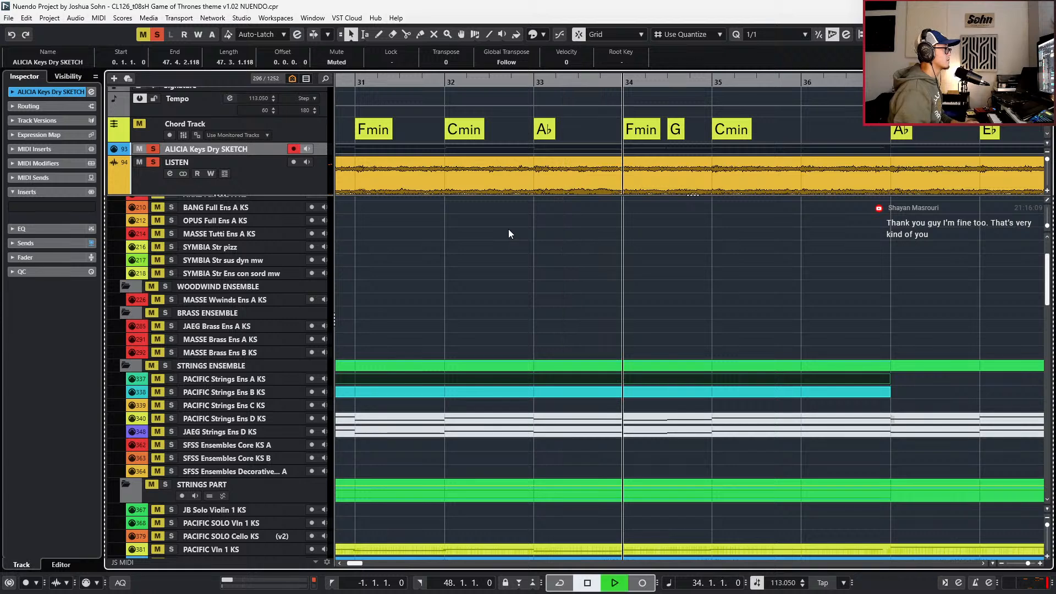
key("space")
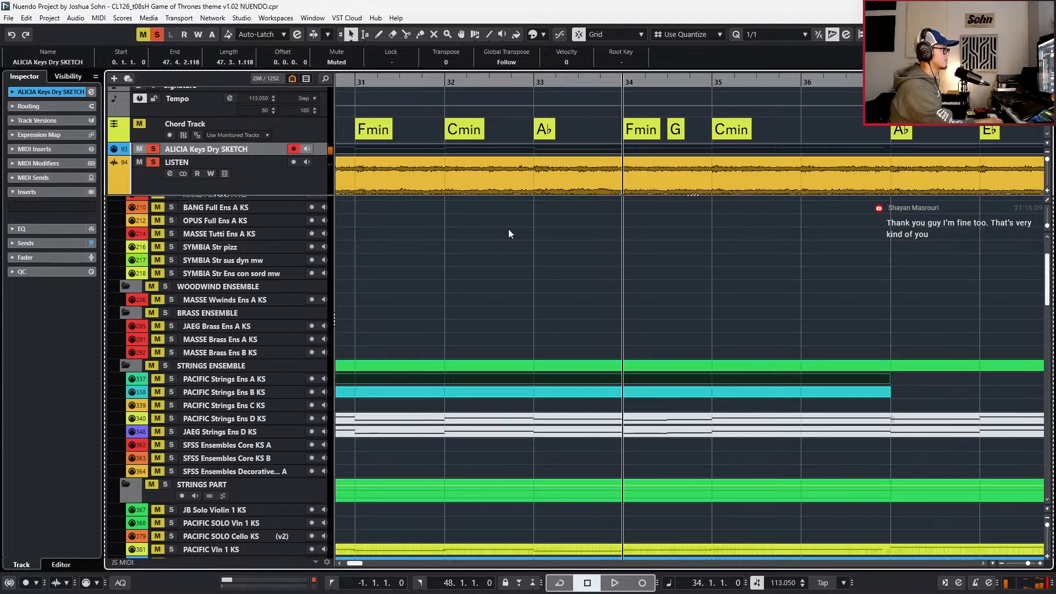
key("space")
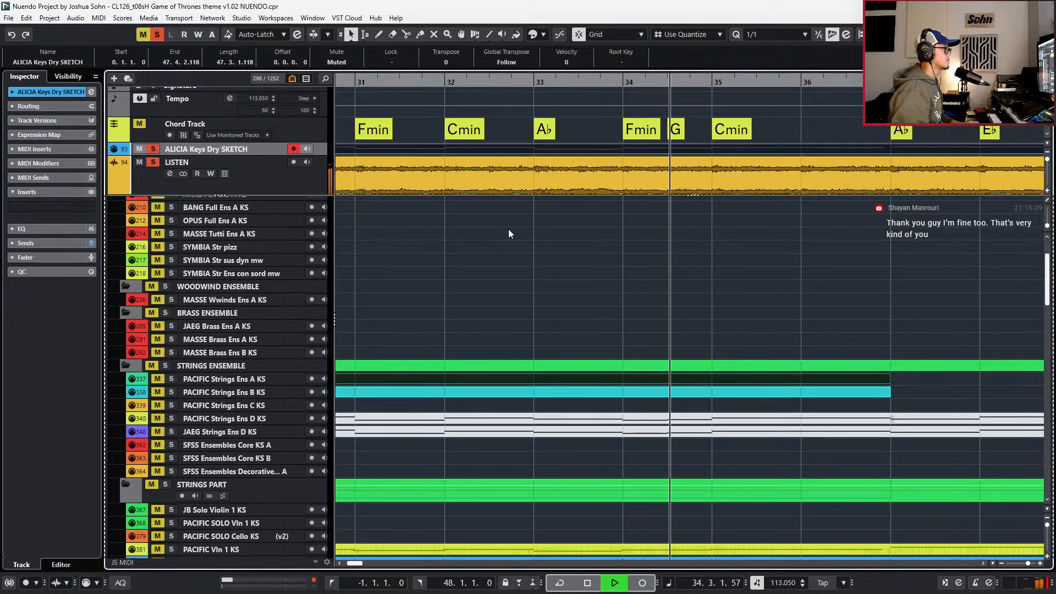
key("space")
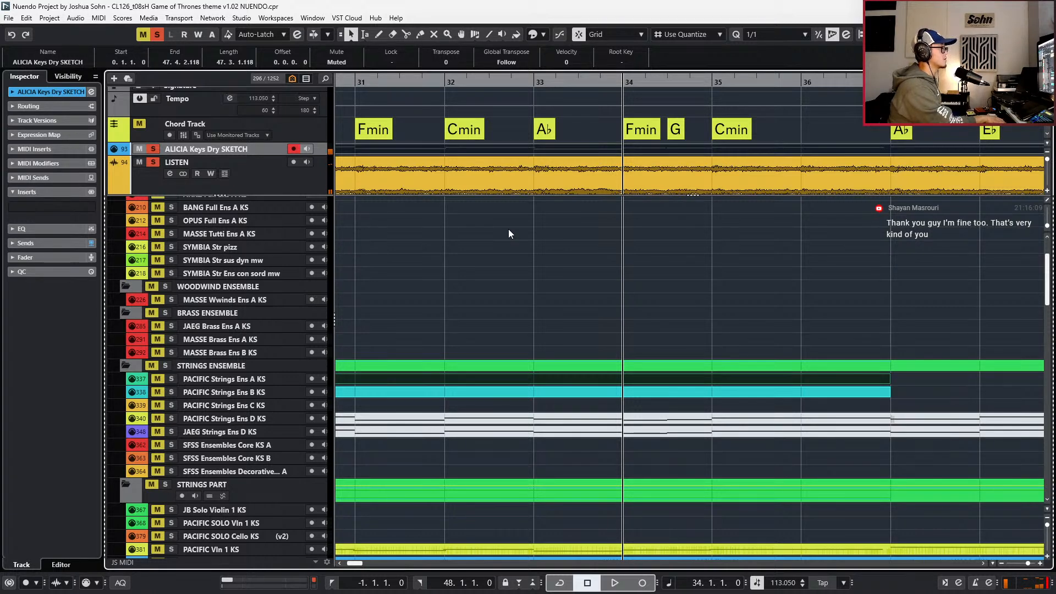
key("space")
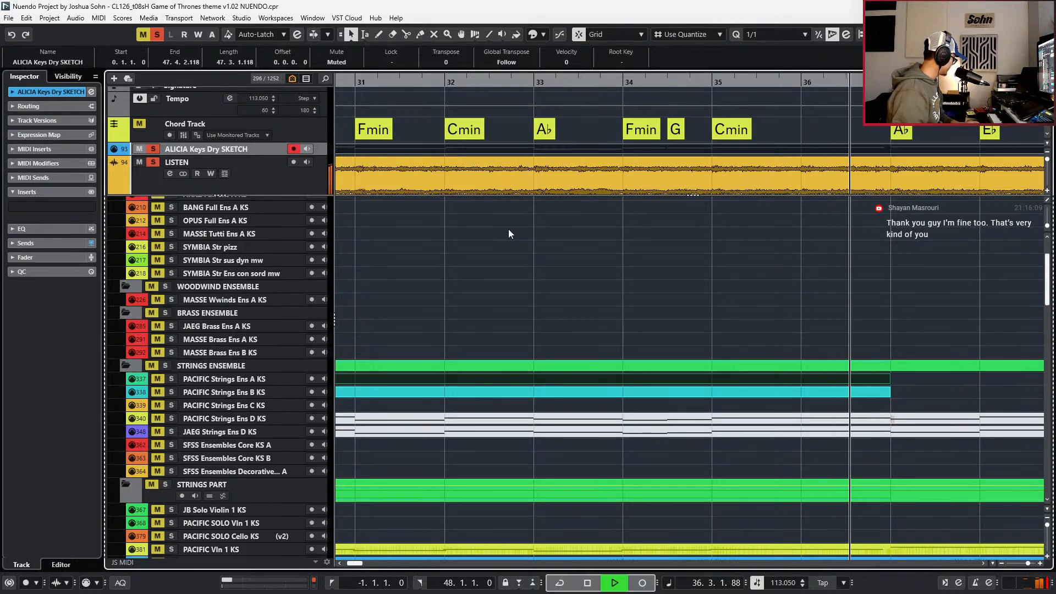
key("space")
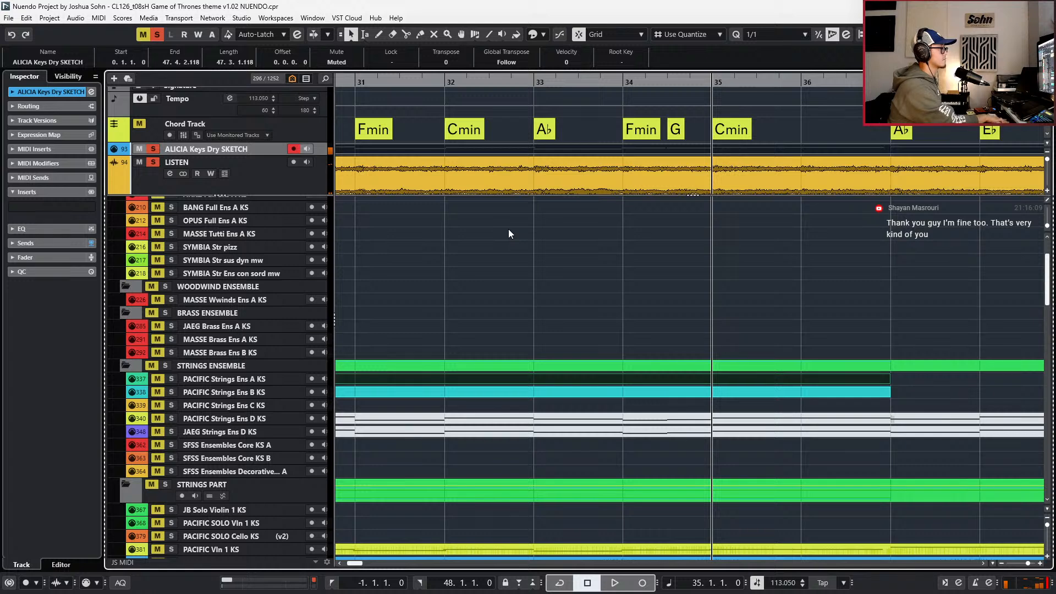
- Audition the reference from the Cmin chord at bar 35 through bar 36
key("space")
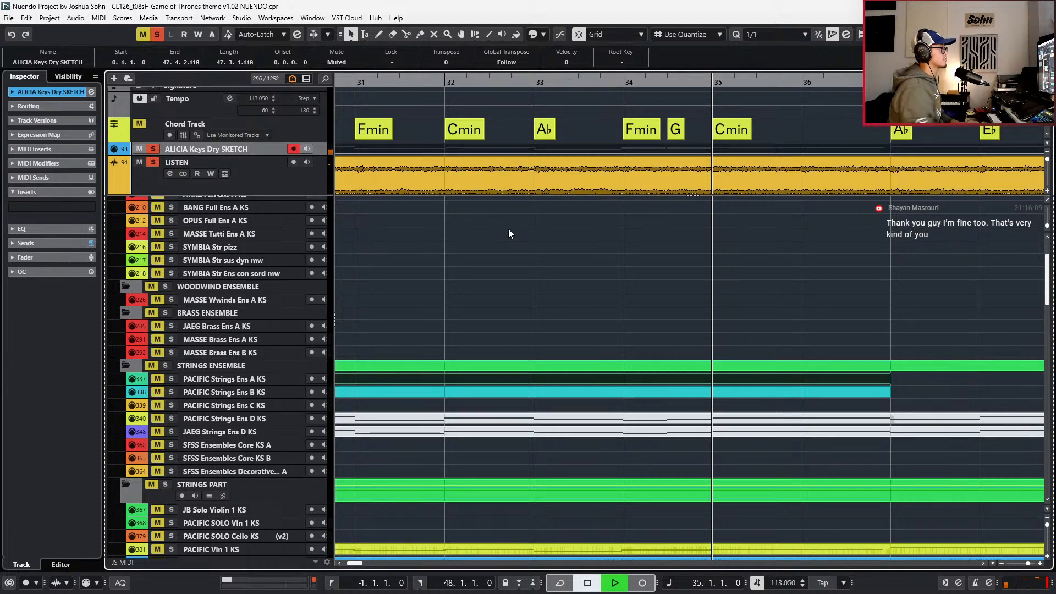
key("g")
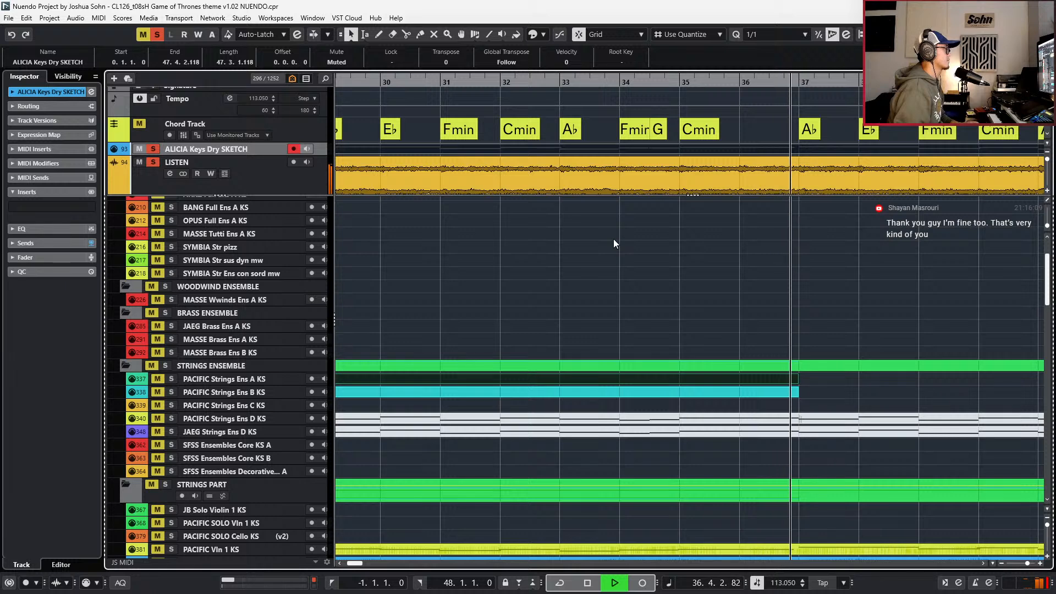
key("space")
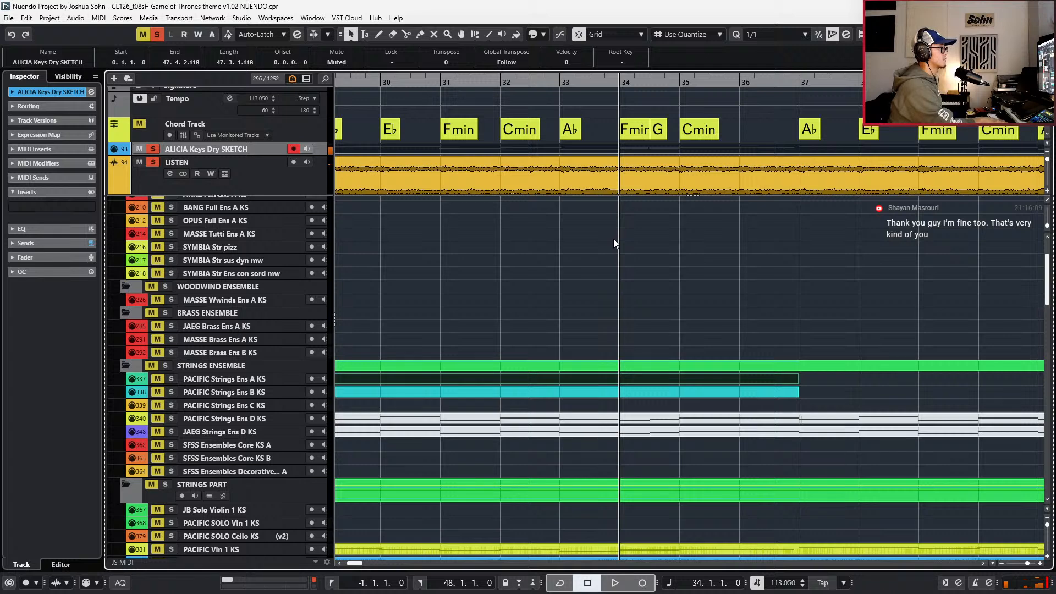
- Compare the reference again from bars 34 and 33, listening through the A♭, Fmin and G chords into bar 35
key("space")
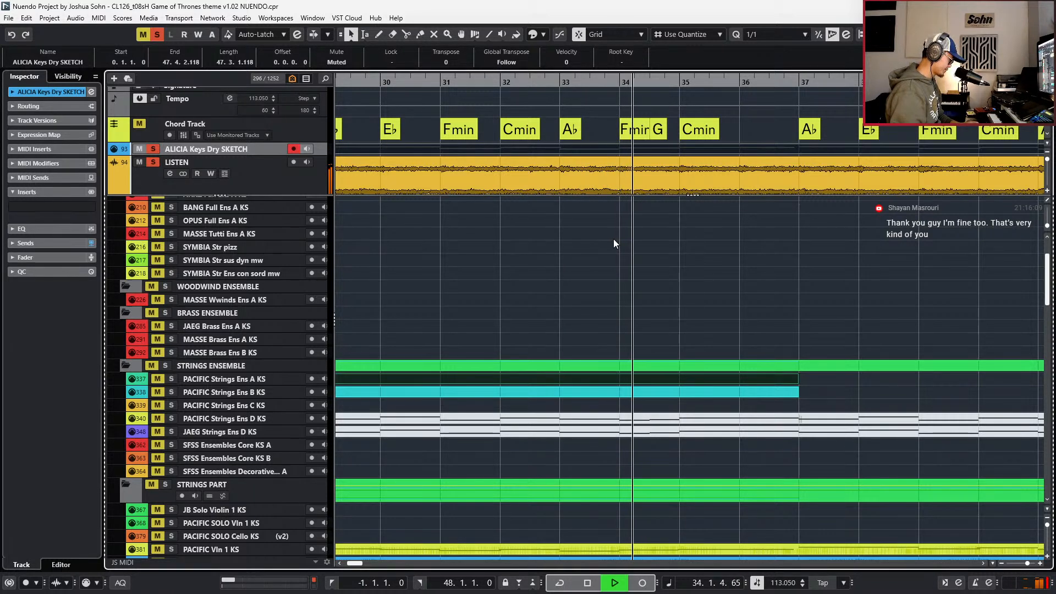
key("space")
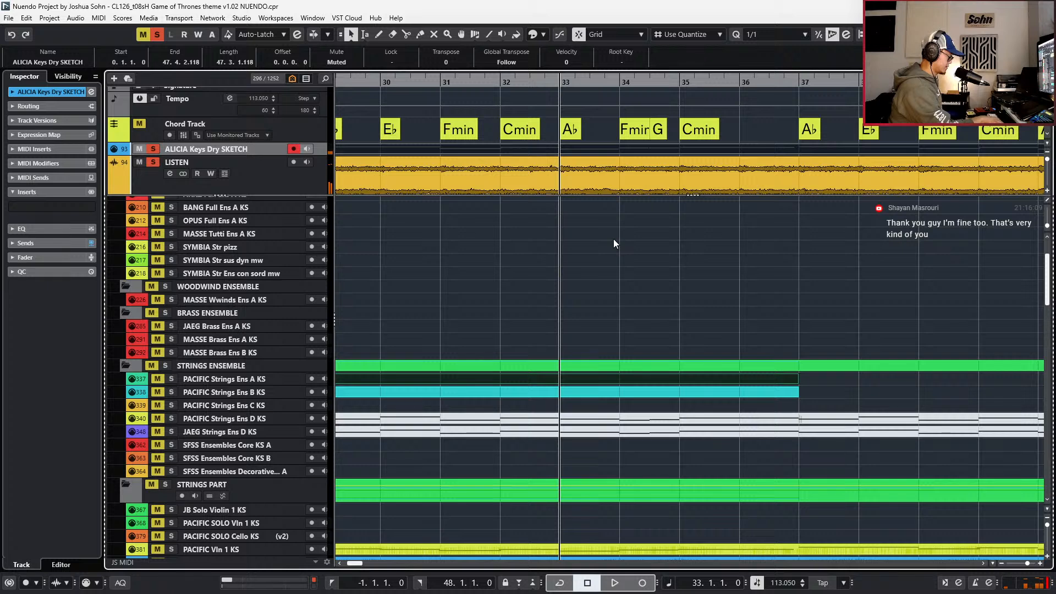
key("space")
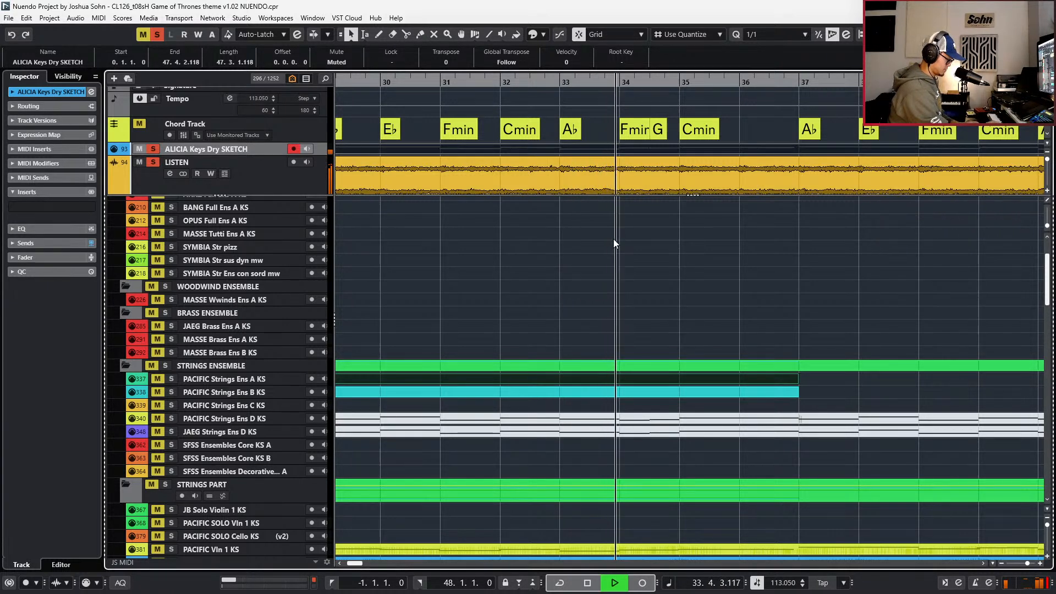
key("space")
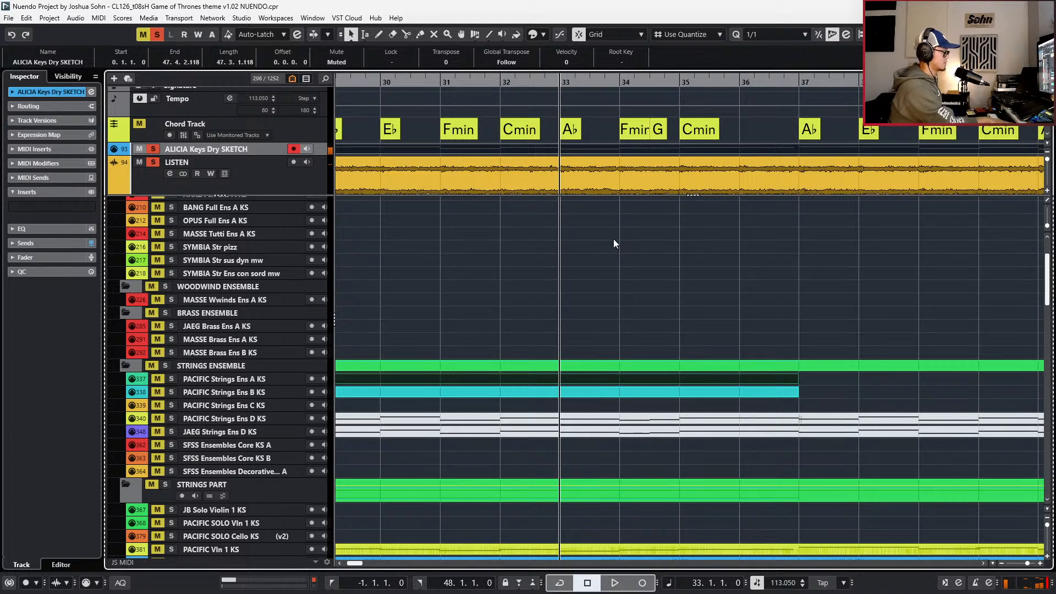
key("space")
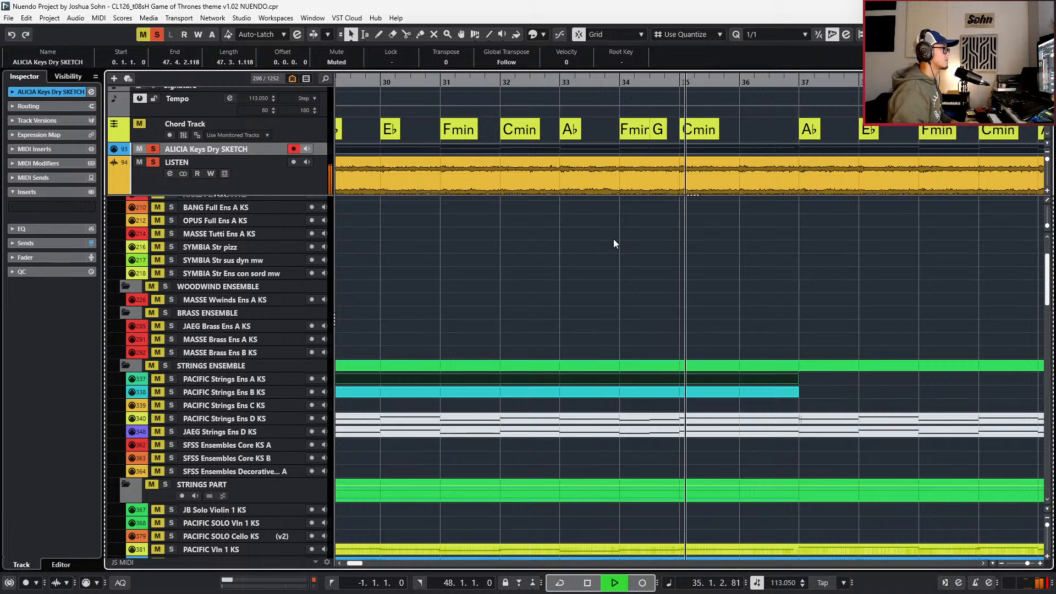
key("space")
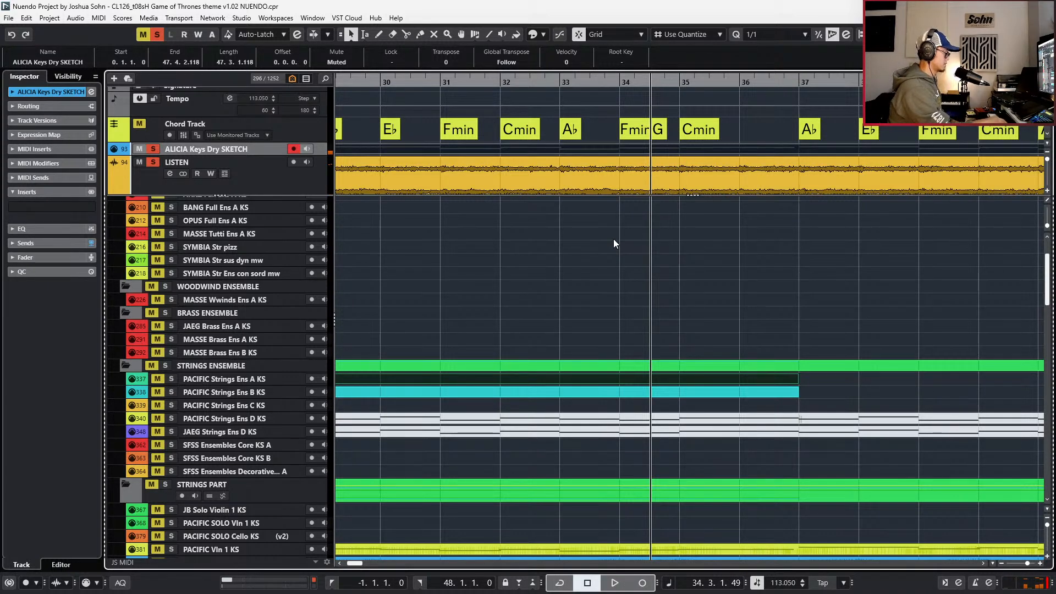
- Reposition the playhead around bars 33 and 34 and audition the G chord in the second half of bar 34
key("Left")
key("Left")
key("Right")
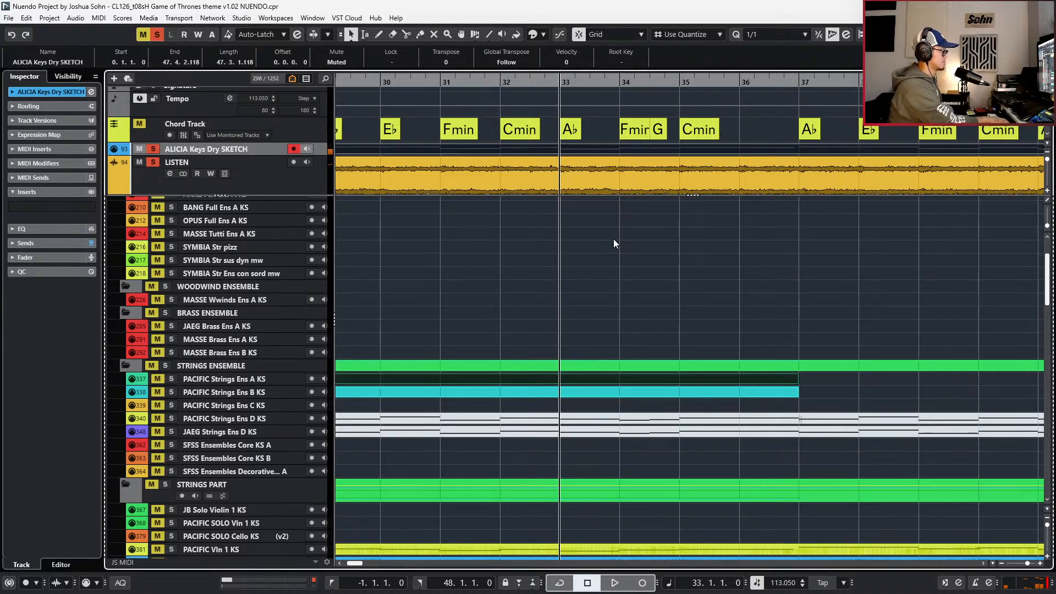
key("KP_Add")
key("space")
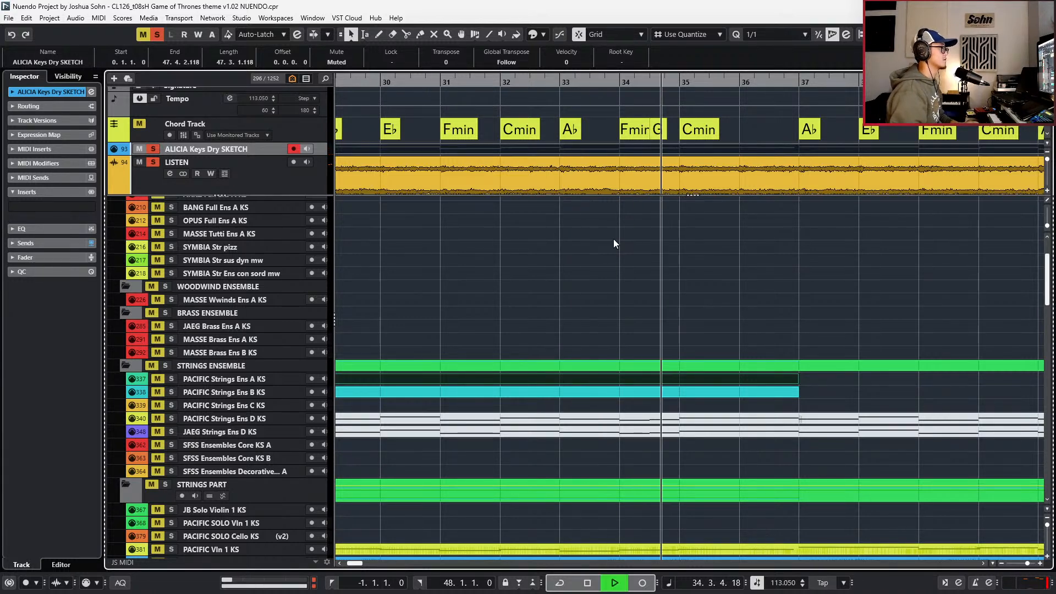
key("space")
key("space")
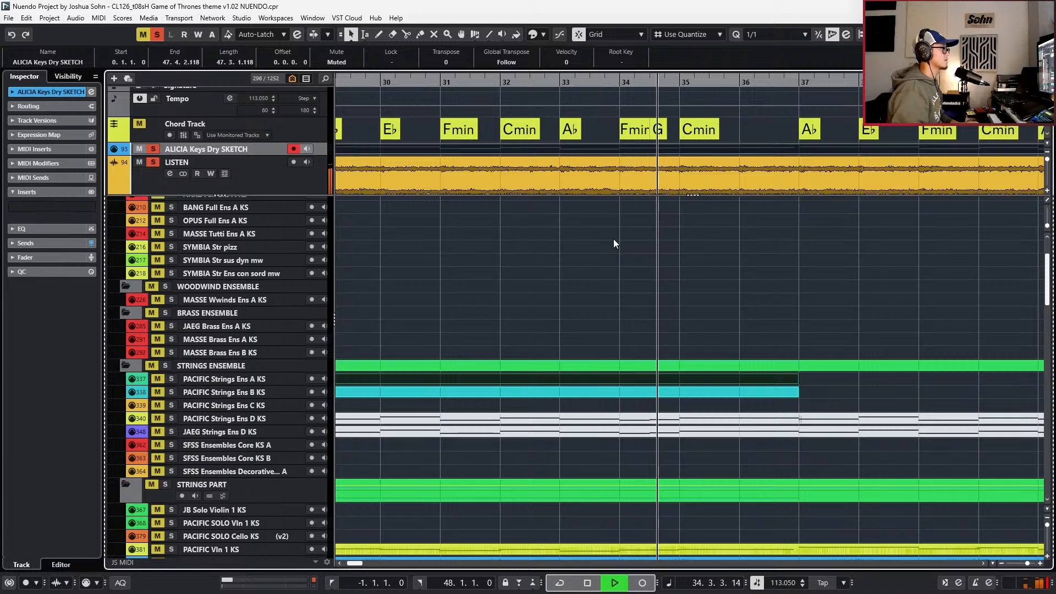
key("space")
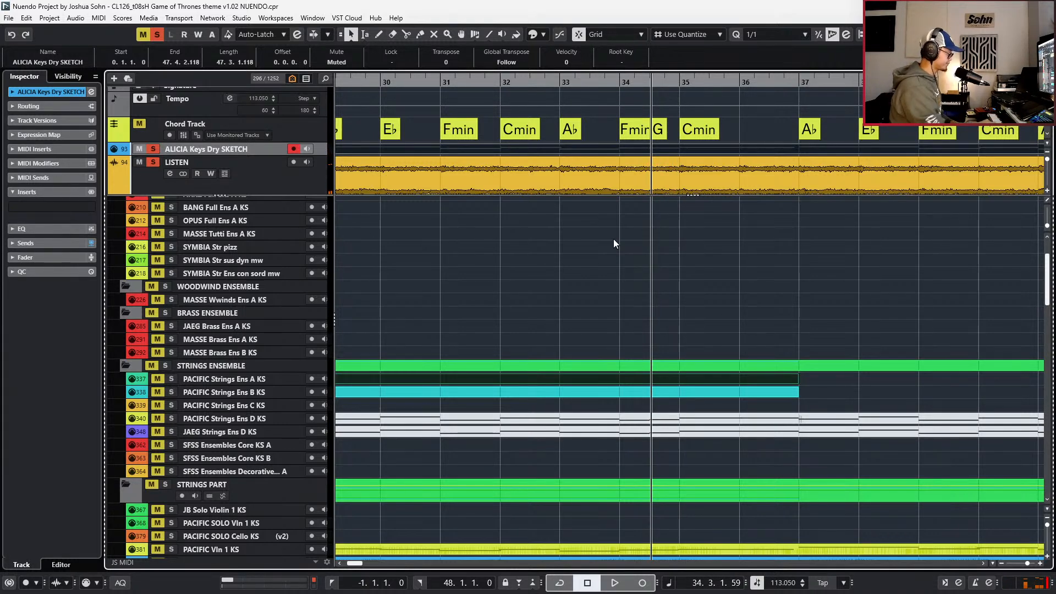
- Return the playhead to bar 29 and review the reference from the A♭ chord into bar 32
key("g")
key("g")
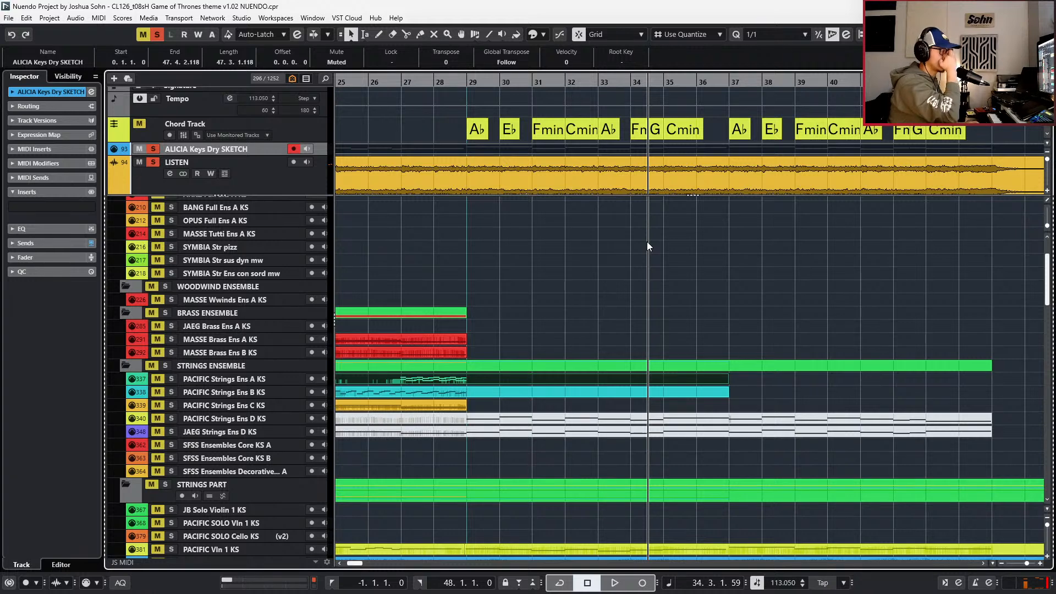
key("KP_Subtract")
key("KP_Subtract")
key("KP_Subtract")
key("KP_Subtract")
key("KP_Subtract")
key("KP_Subtract")
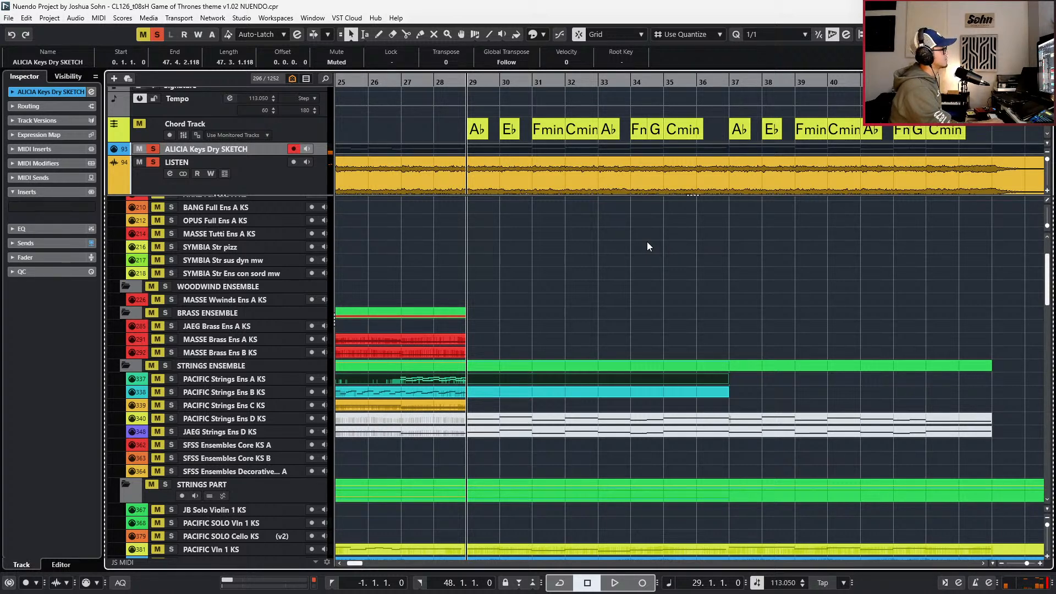
key("space")
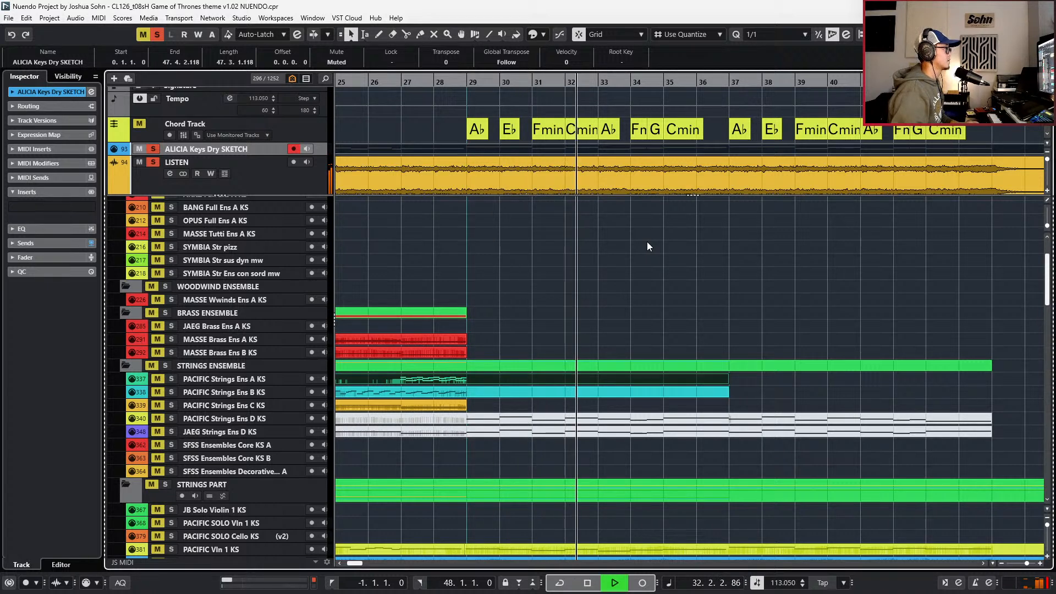
key("space")
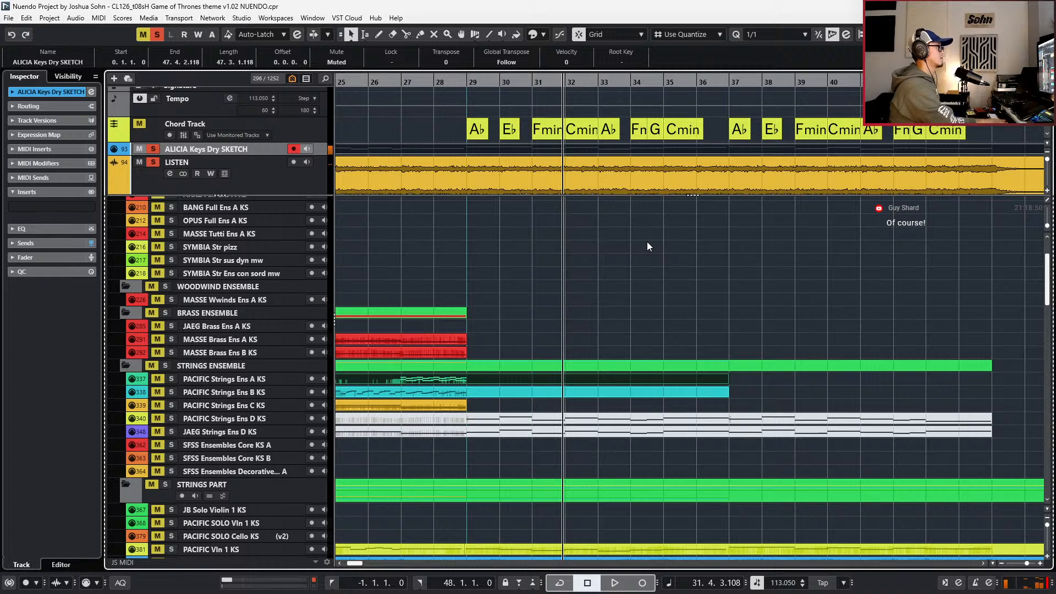
key("space")
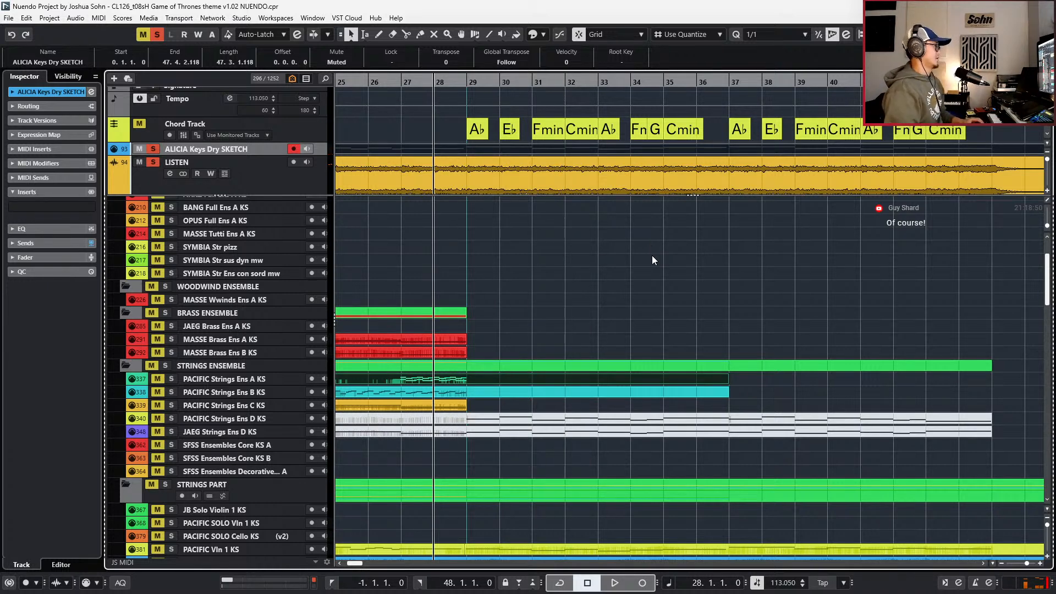
- Select the PACIFIC Strings Ens B KS track and play the LISTEN reference from bar 28 through bar 35
left_click(474, 394)
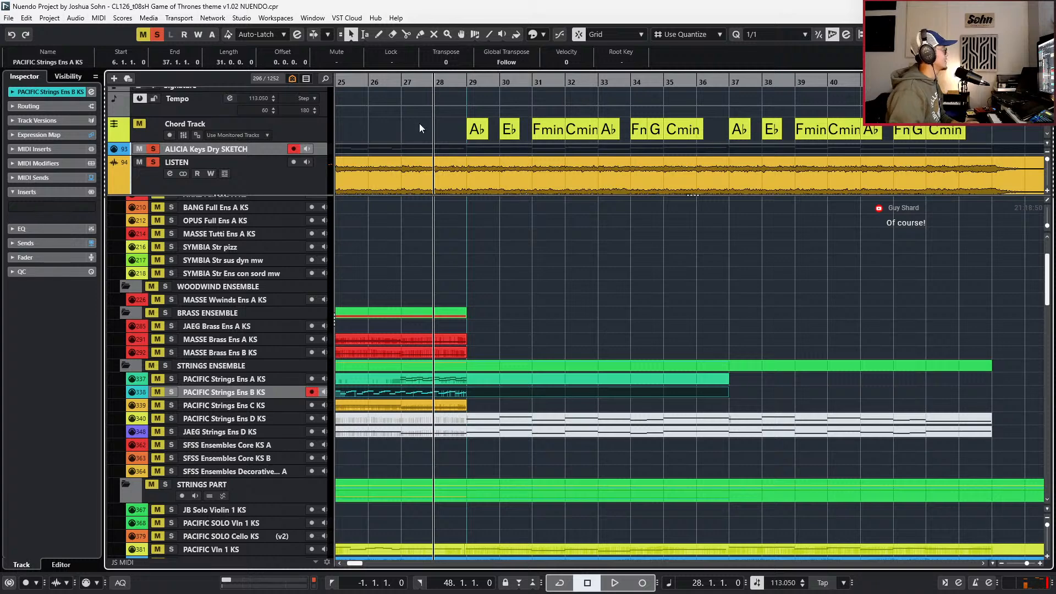
left_click(439, 177)
key("space")
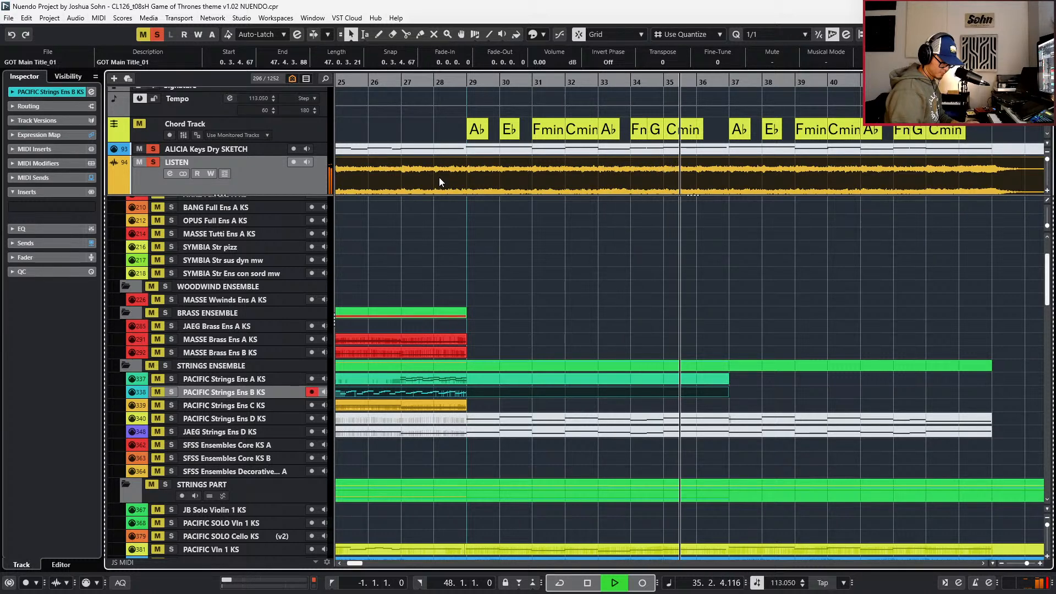
key("space")
left_click(439, 177)
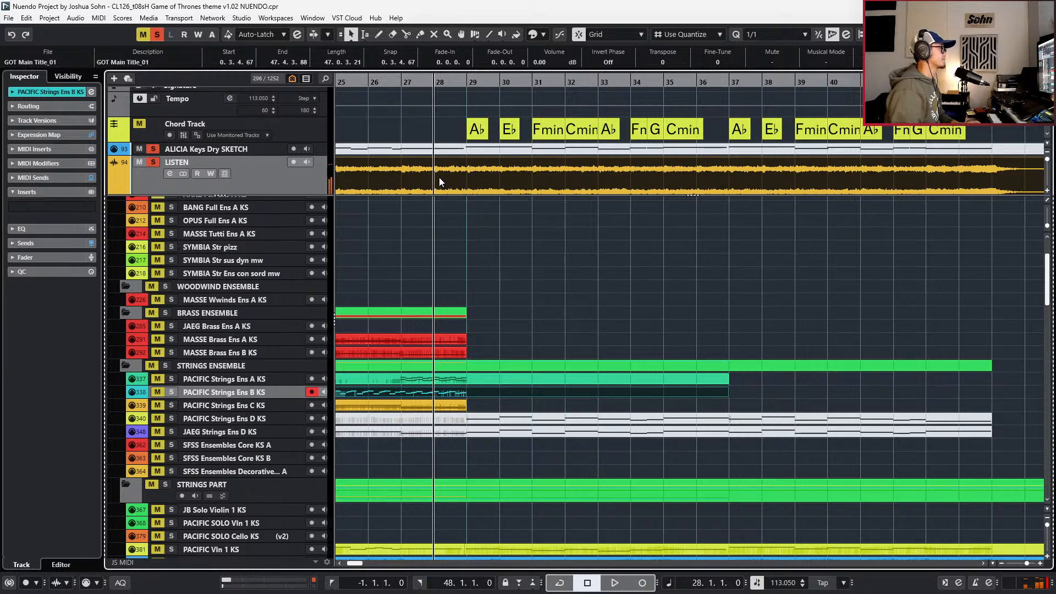
- Clear the track solos and open the PACIFIC Strings Ens B KS part in the Key Editor at the notes before bar 29
scroll(523, 363, "up", 1)
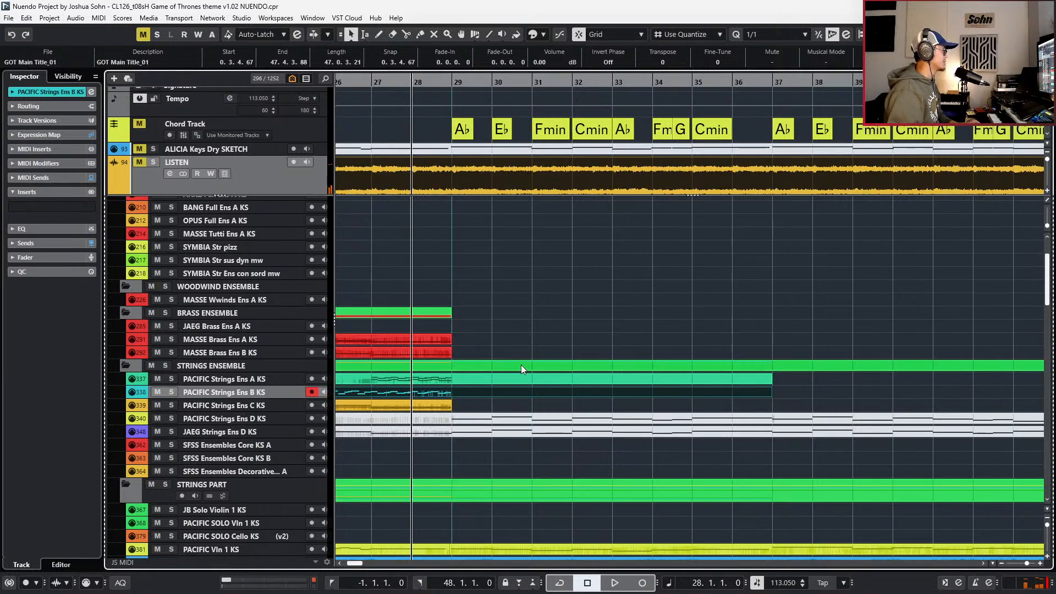
left_click(480, 401)
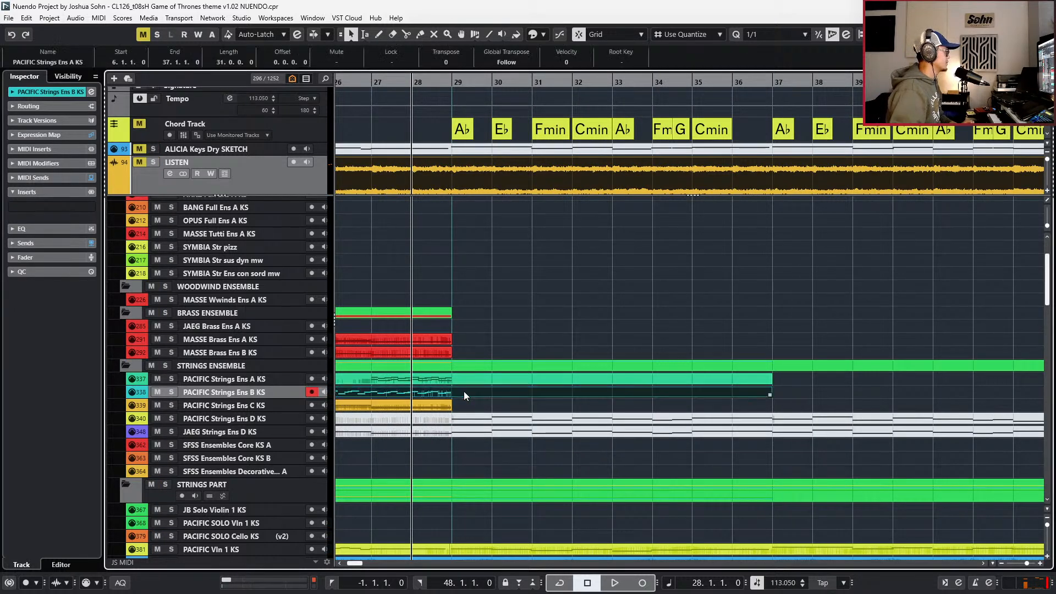
double_click(464, 392)
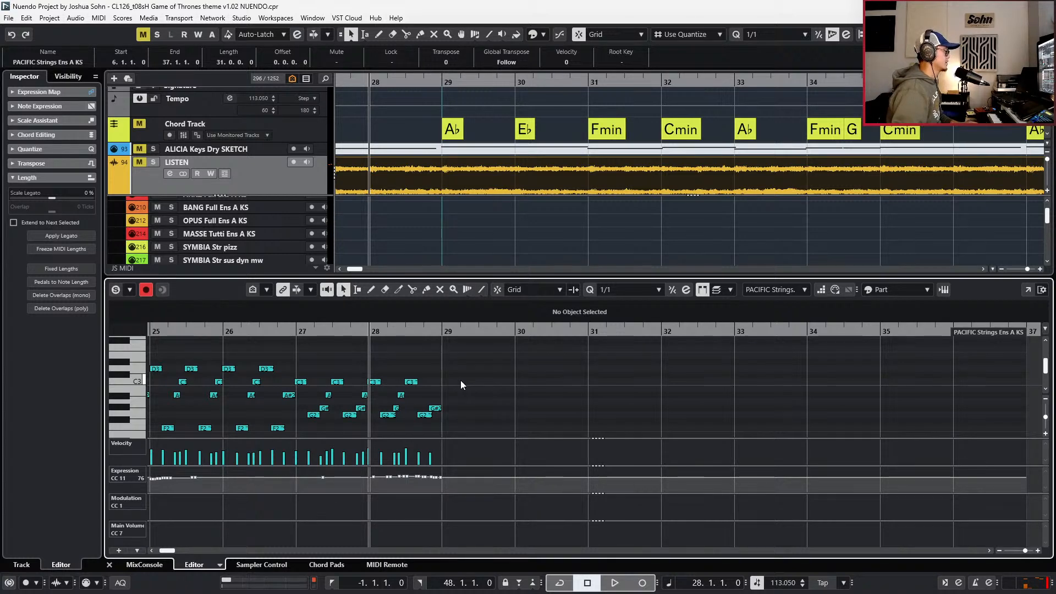
scroll(460, 381, "left", 5)
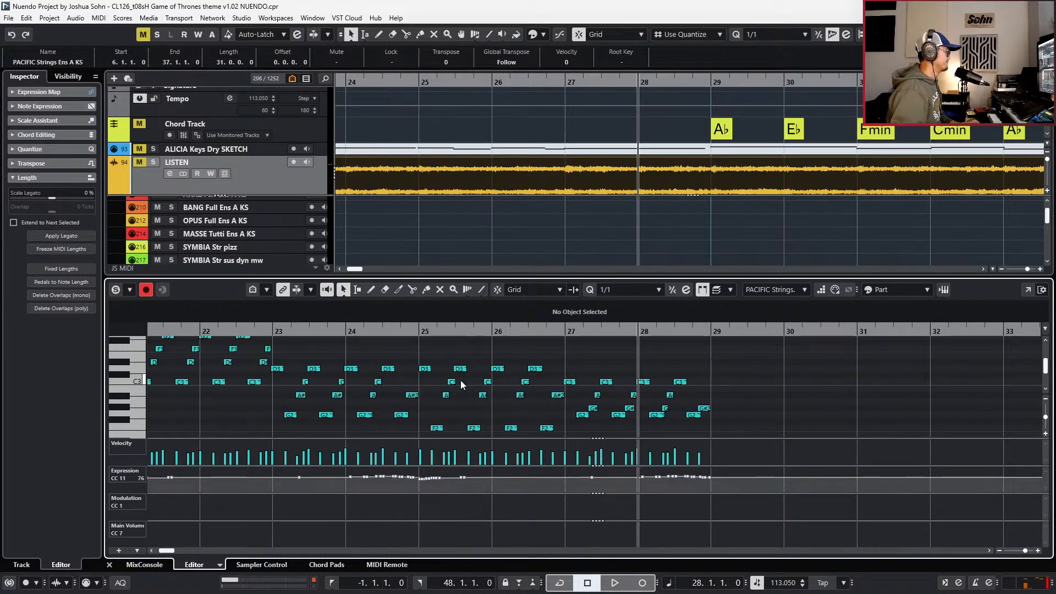
- Hide the controller lanes under the PACIFIC Strings Ens A KS notes and set the quantize grid to 1/16
scroll(463, 387, "left", 2)
scroll(464, 387, "right", 2)
key("alt+l")
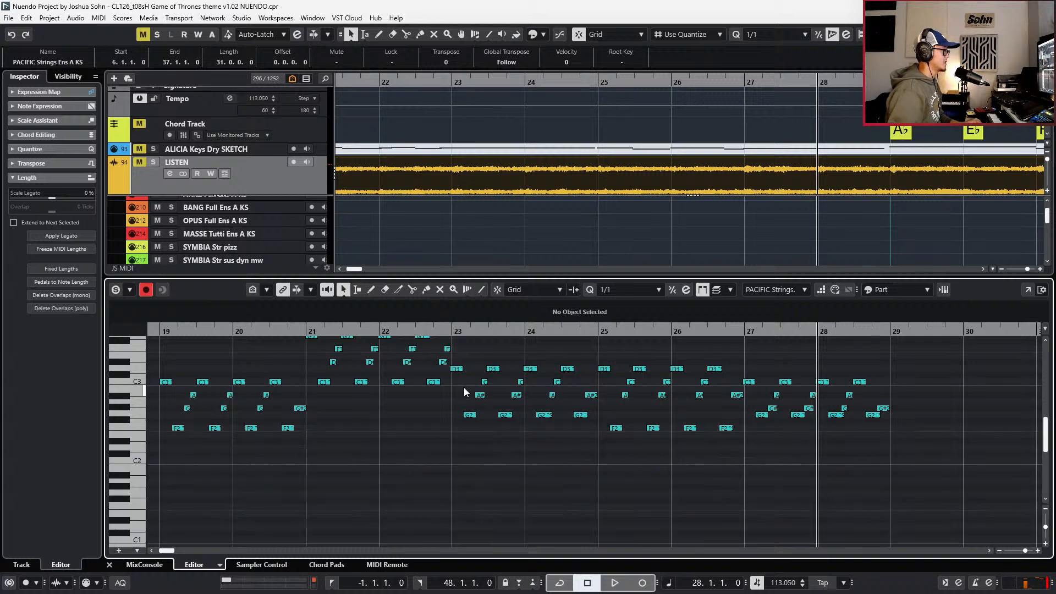
scroll(463, 387, "up", 2)
key("alt+5")
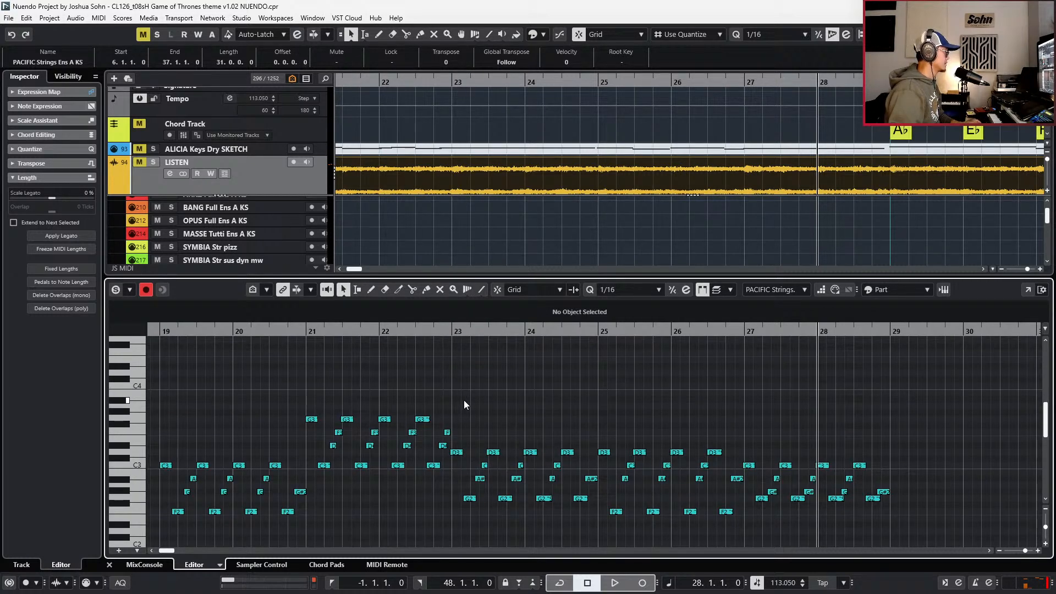
- Examine the existing string ostinato from bar 12 through bar 28 and the empty bars that follow it
key("g")
key("g")
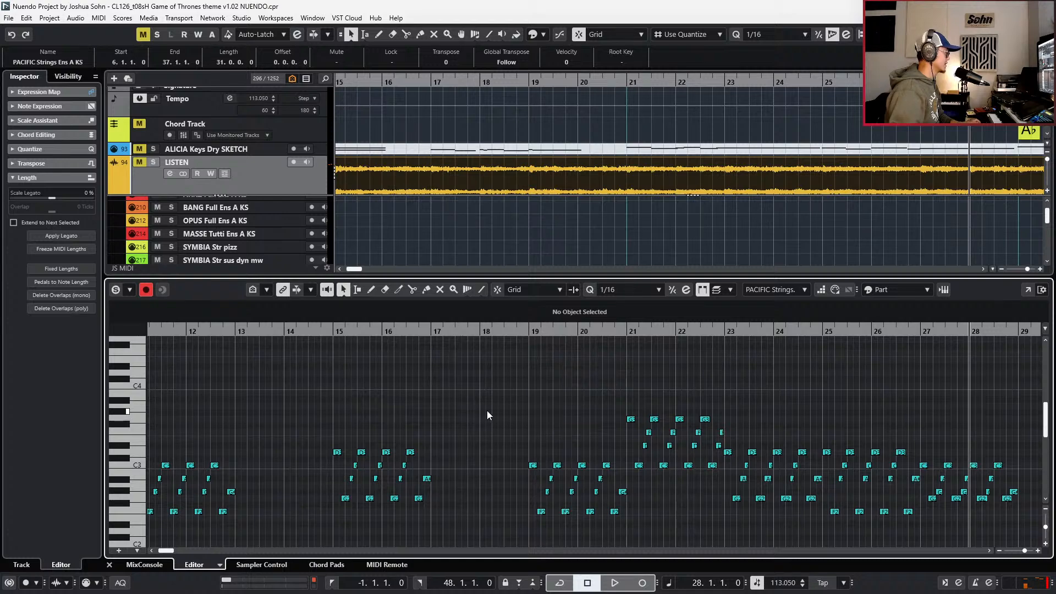
key("h")
key("g")
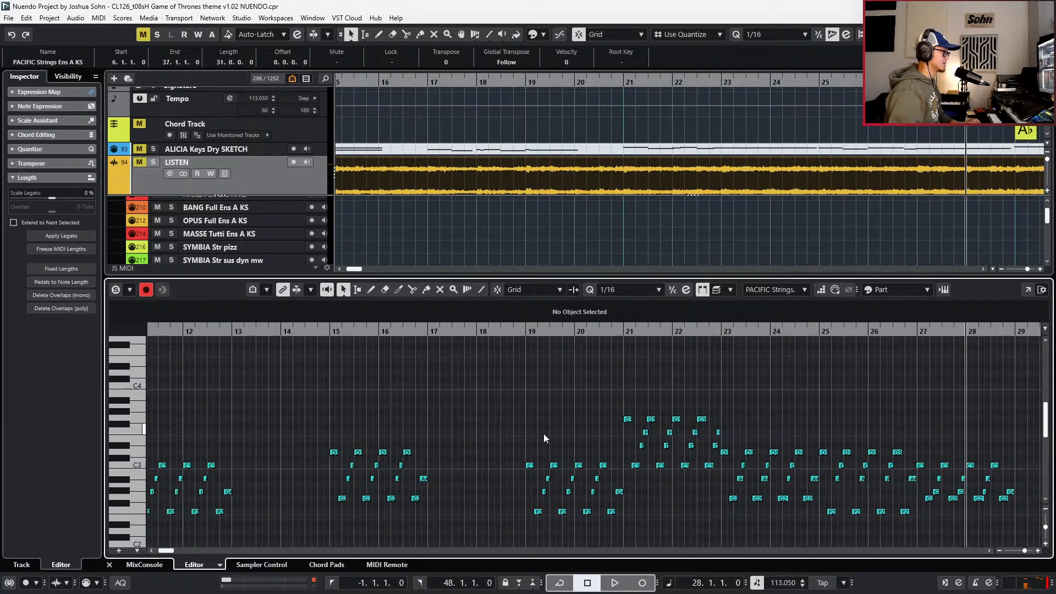
scroll(543, 433, "down", 3)
scroll(544, 434, "right", 10)
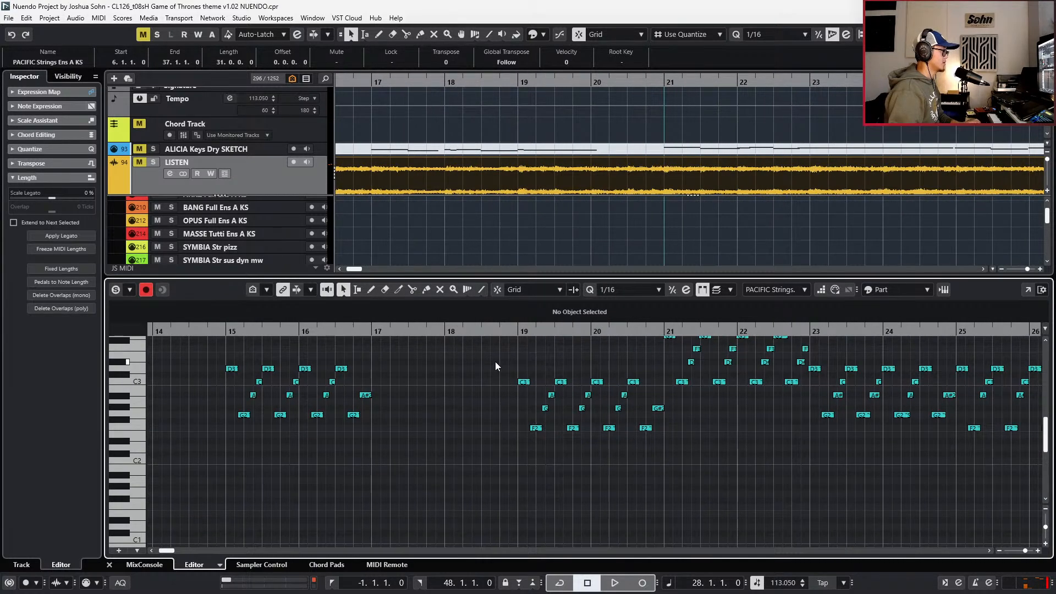
key("g")
scroll(548, 403, "up", 2)
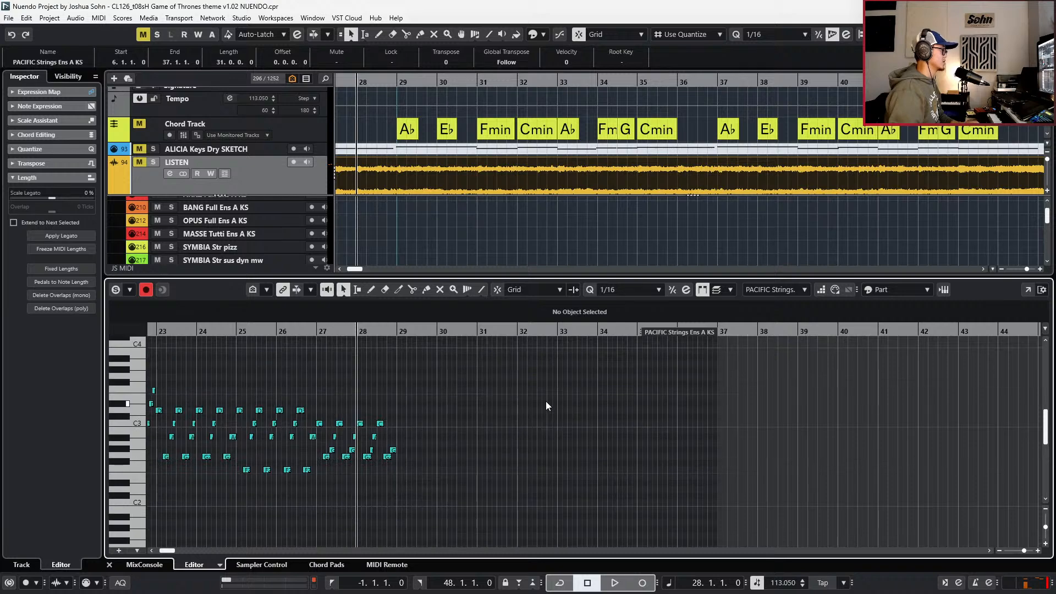
key("h")
key("h")
key("h")
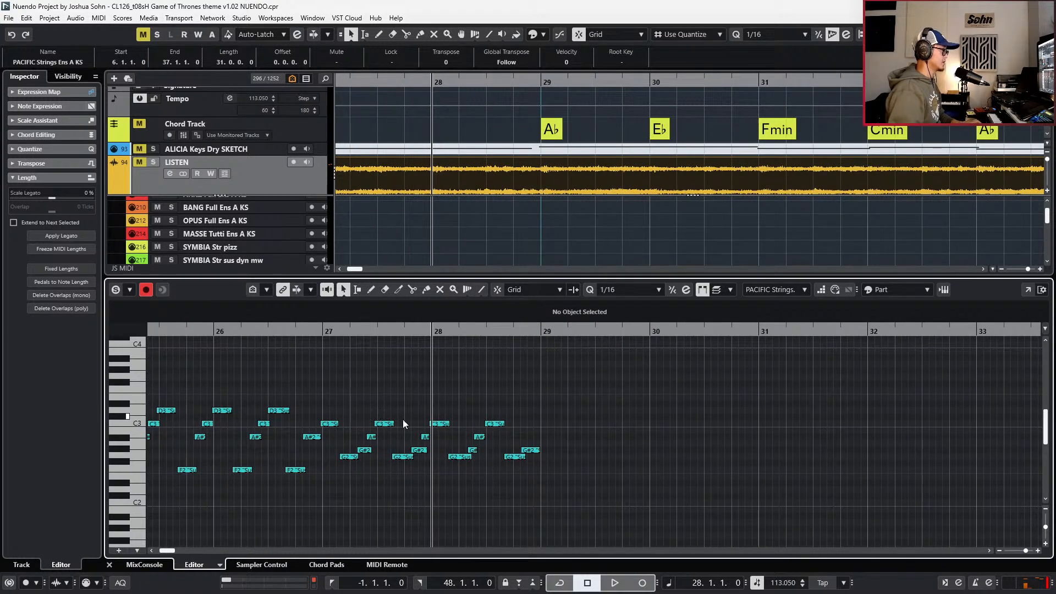
- Switch off the tempo track to use the fixed 80 BPM tempo and solo the string part in the editor
key("t")
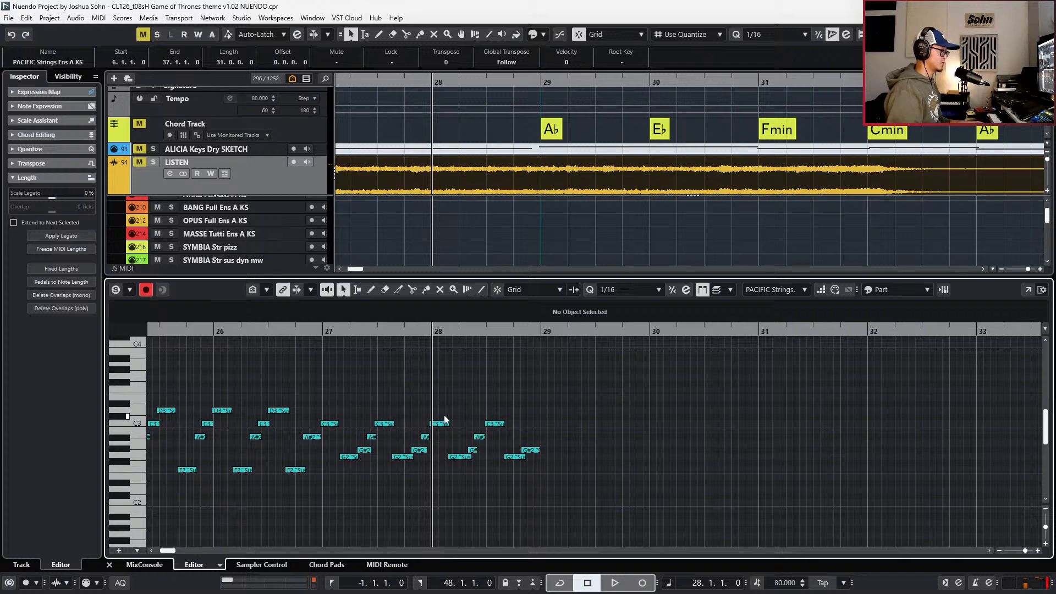
scroll(527, 421, "down", 2)
key("s")
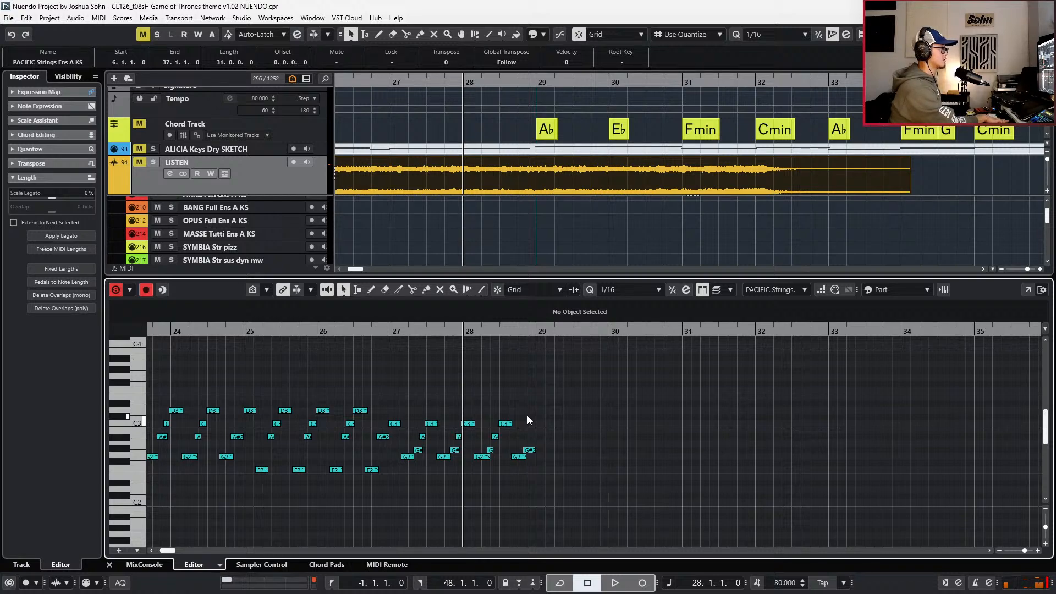
- Set the quantize grid to 1/1 and extend the PACIFIC Strings Ens A KS part to bar 39
scroll(528, 419, "down", 4)
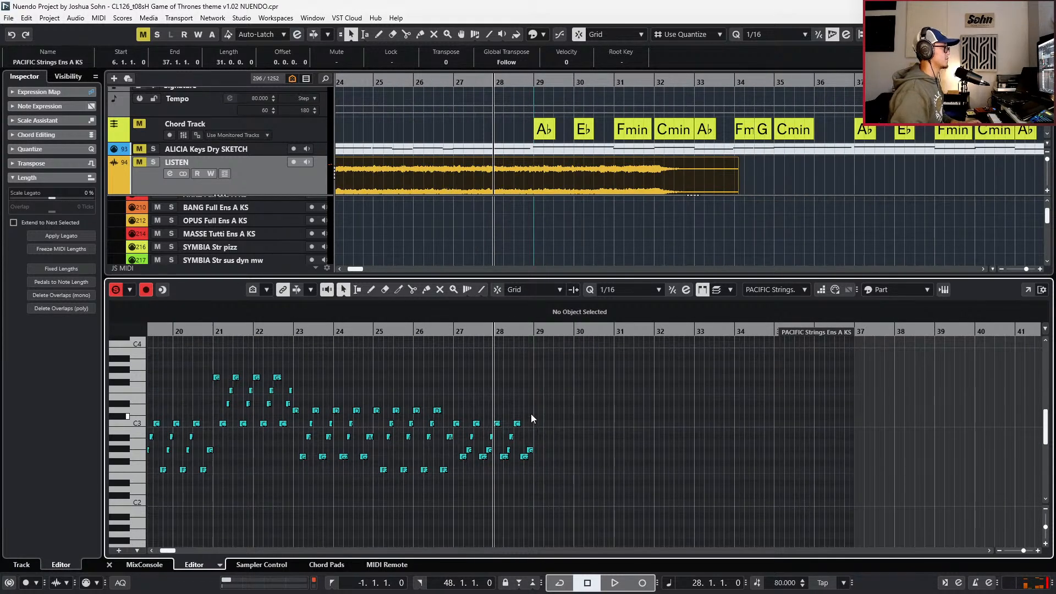
scroll(532, 418, "right", 4)
key("alt+1")
left_click_drag(626, 337, 689, 332)
key("space")
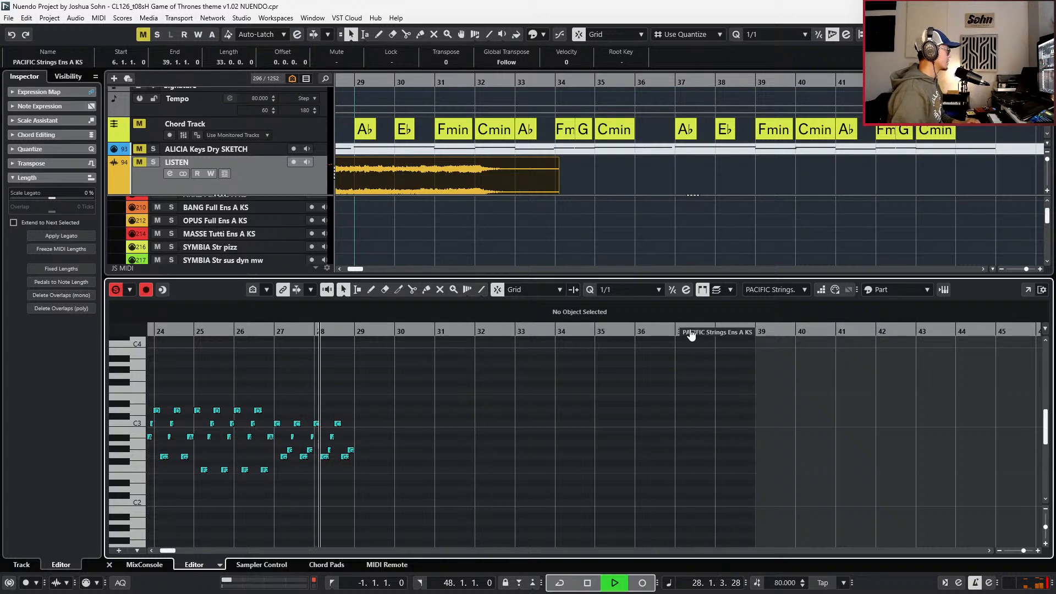
key("KP_Multiply")
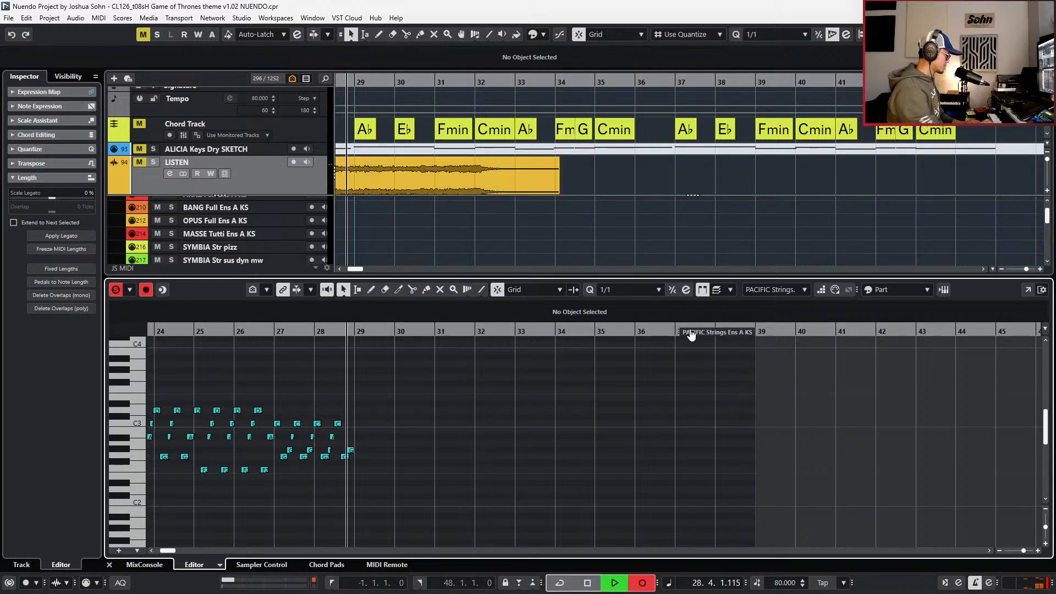
key("space")
key("h")
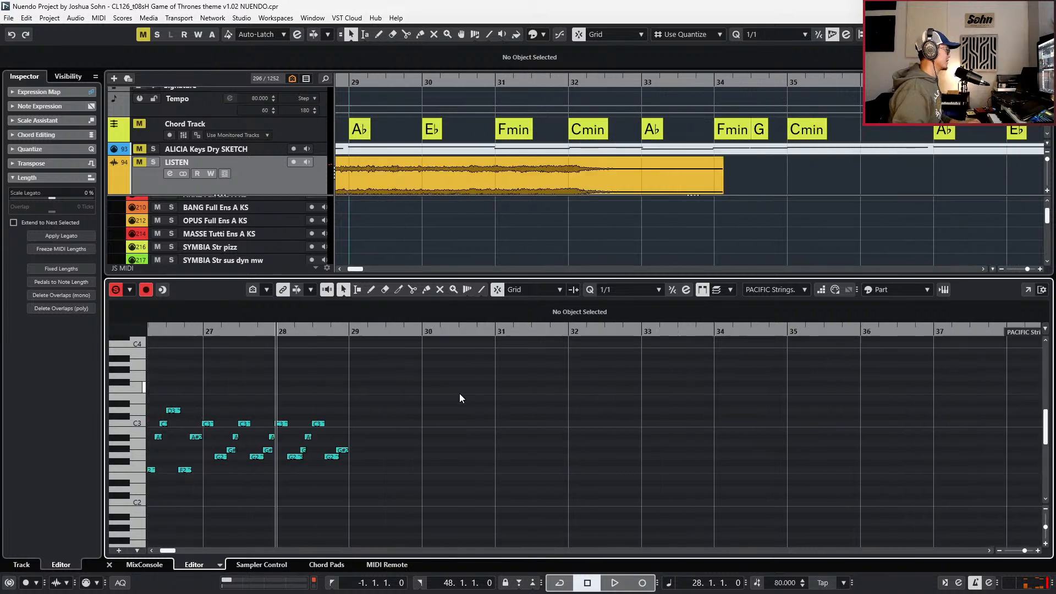
key("space")
key("KP_Multiply")
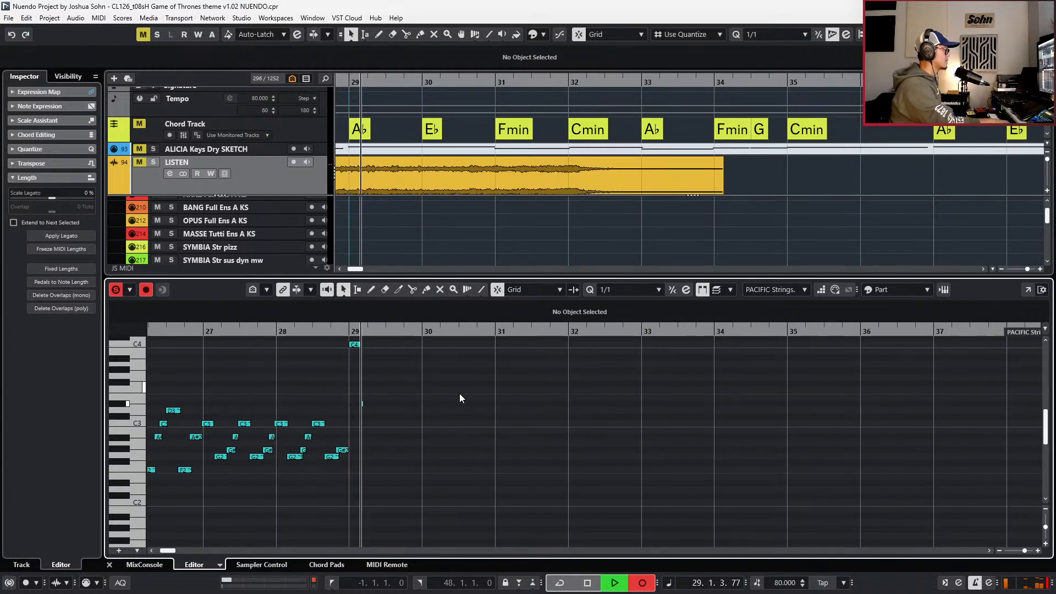
key("space")
- Change the quantize grid to 1/8 Triplet for the new string ostinato
key("3")
key("4")
key("h")
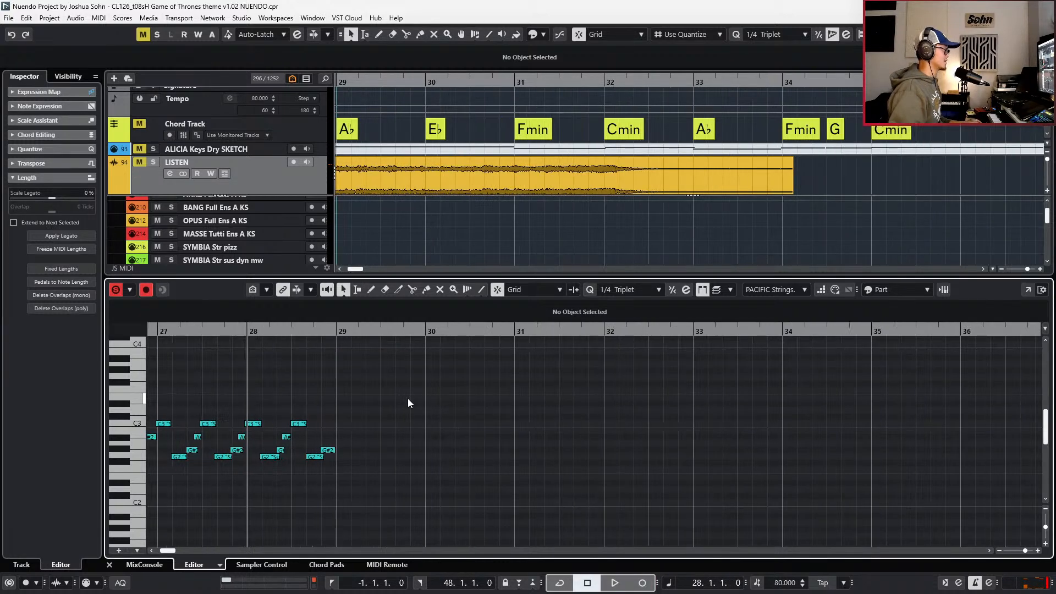
- Try recording the string ostinato over bars 29 and 30 twice, undoing each take
key("KP_Multiply")
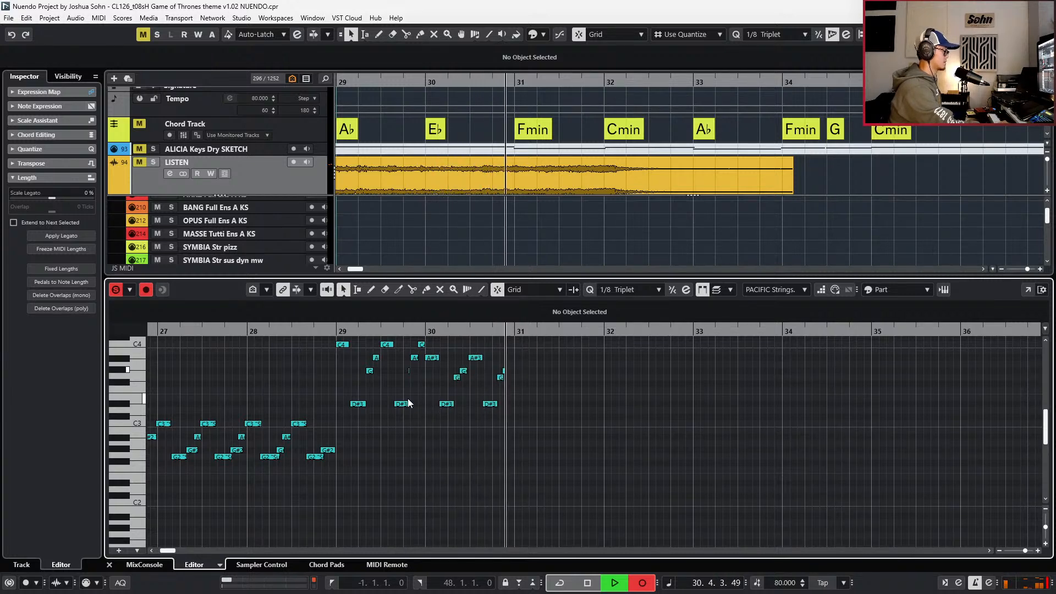
key("space")
key("ctrl+z")
key("KP_Multiply")
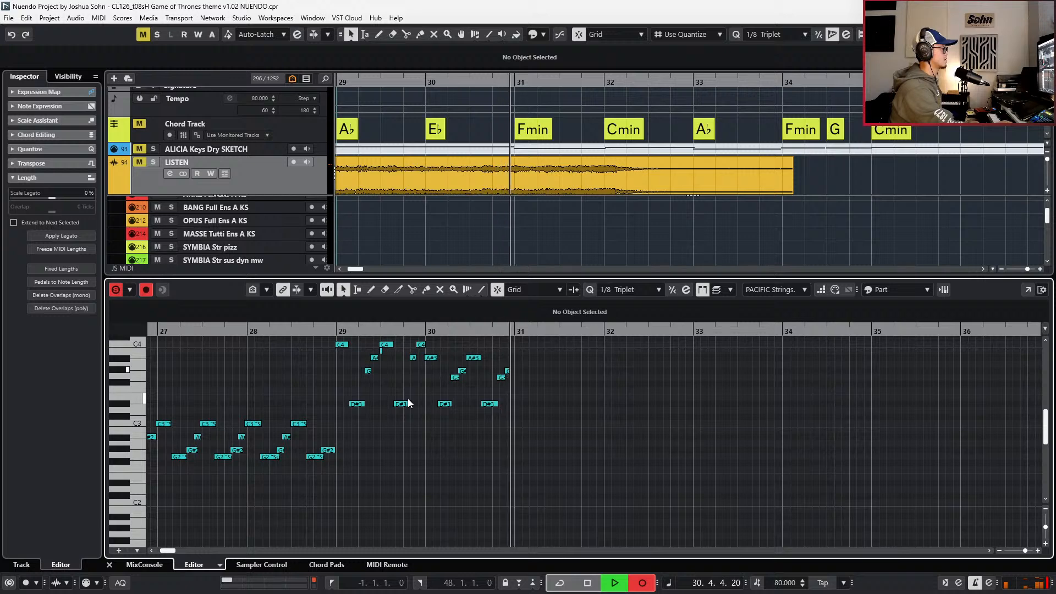
key("space")
key("ctrl+z")
- Record the string ostinato from bar 29 through bar 36, following the A♭, E♭, Fmin, Cmin, A♭, Fmin, G and Cmin chords
key("space")
key("KP_Multiply")
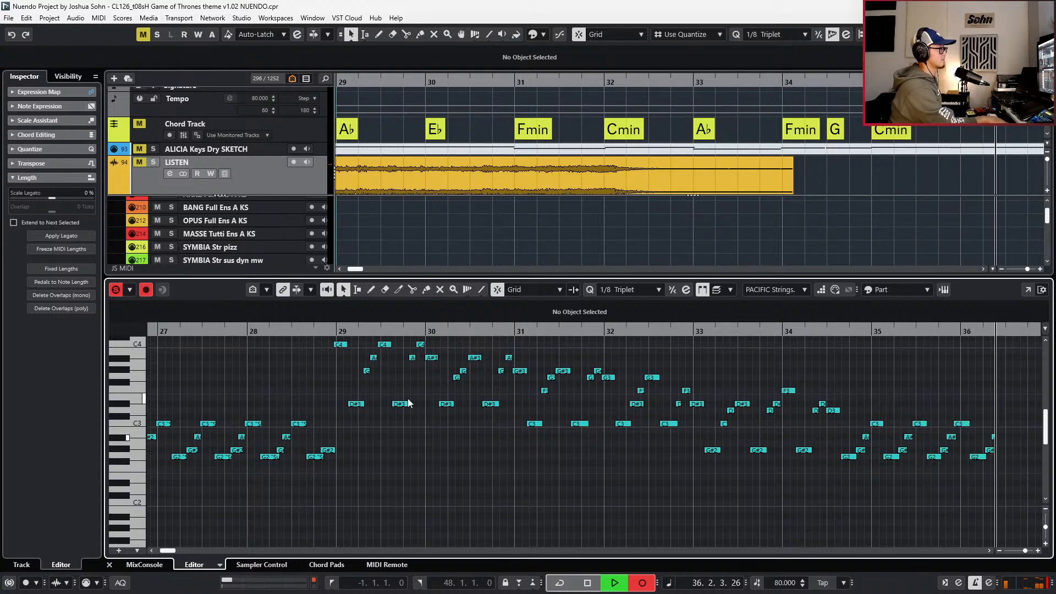
key("space")
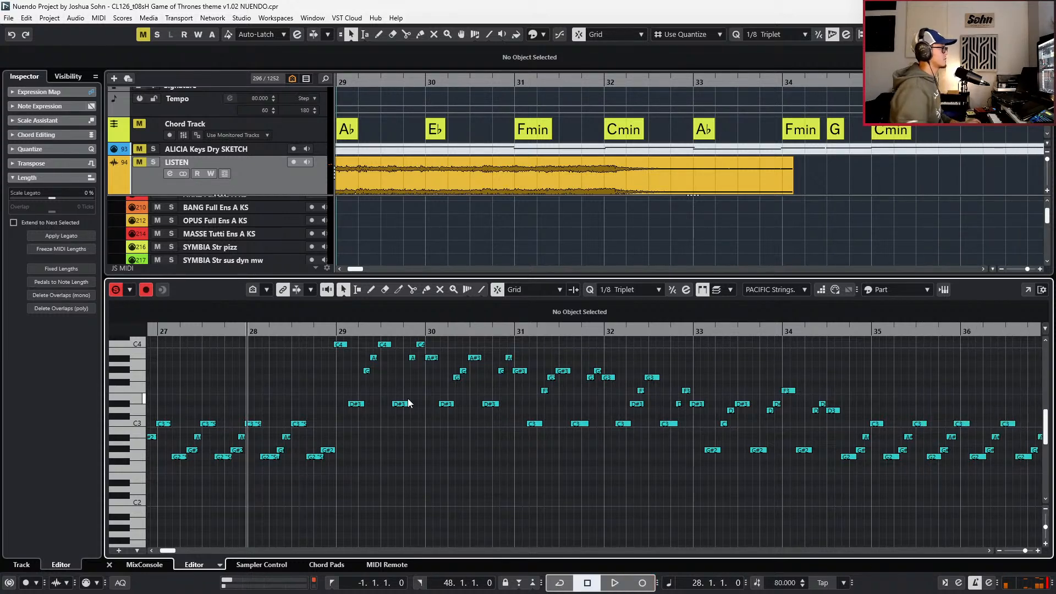
- Select the recorded notes from bar 29 onward, nudge them slightly later, and quantize their starts and lengths to 1/8 Triplet
key("g")
left_click_drag(381, 368, 732, 518)
scroll(731, 518, "up", 1)
scroll(654, 485, "up", 2)
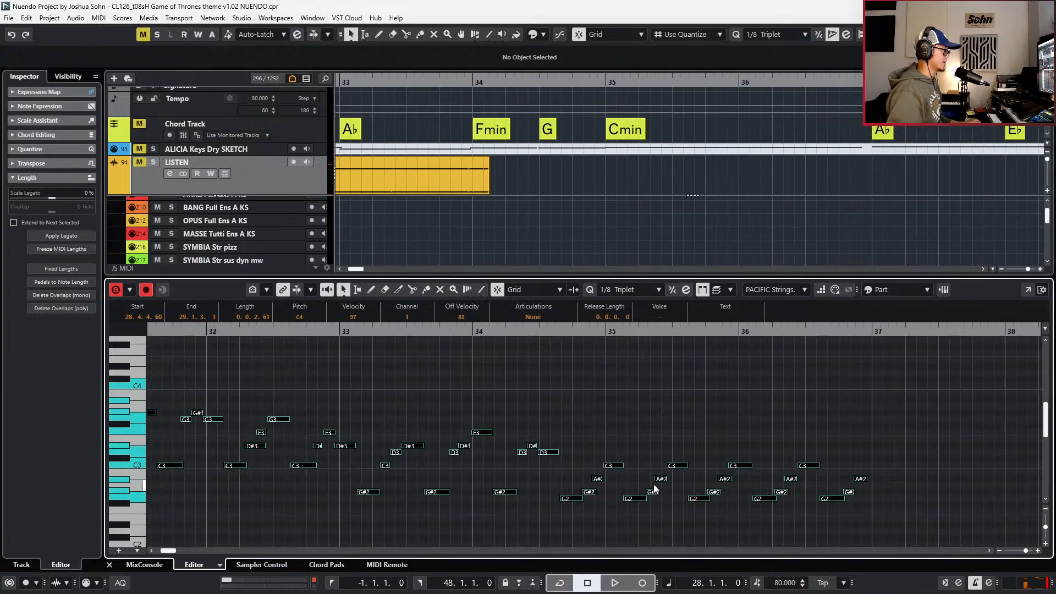
scroll(654, 485, "left", 5)
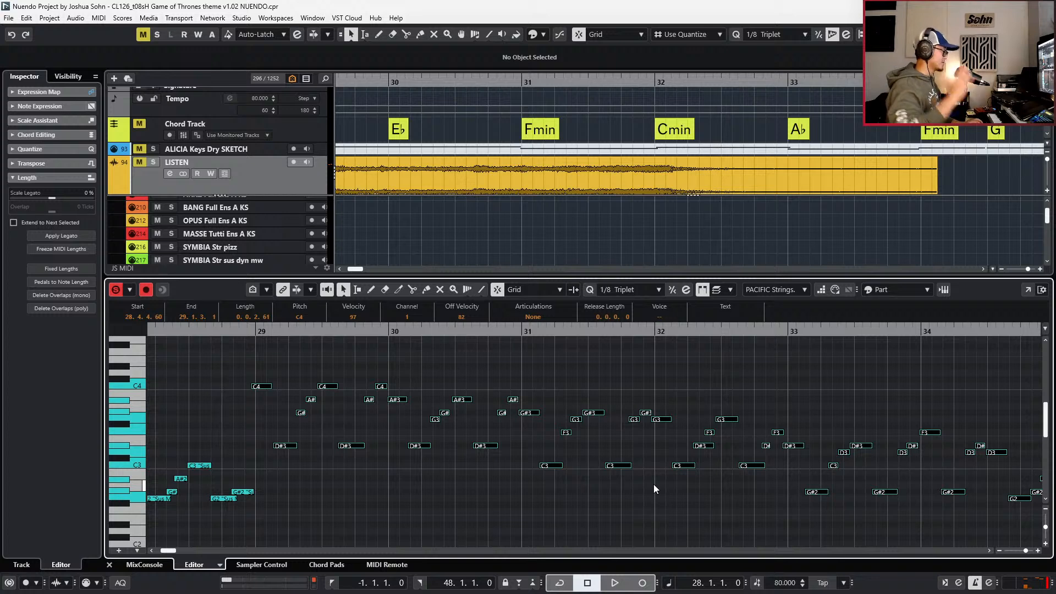
key("alt+Right")
key("alt+Right")
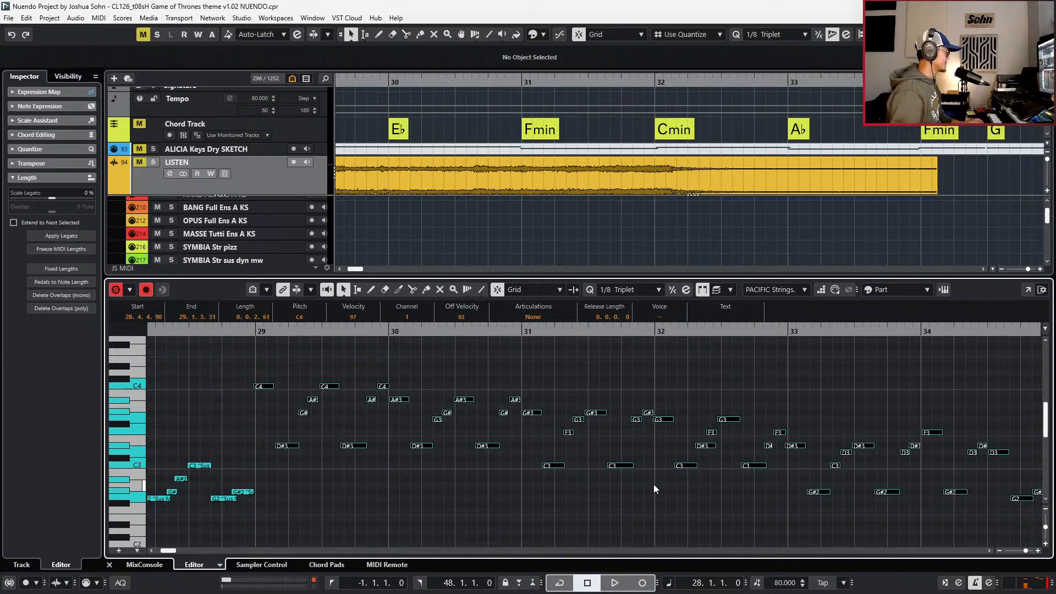
key("alt+Right")
key("alt+Right")
key("q")
key("l")
- Play back the quantized ostinato and shorten the overlapping D#3 before the F3 in bar 32
key("space")
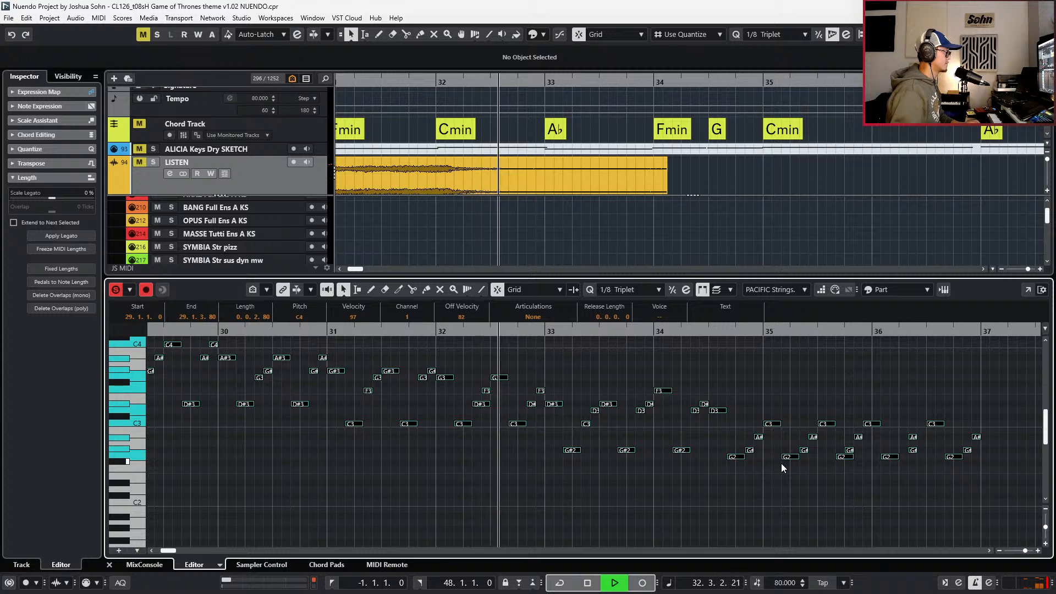
left_click(478, 404)
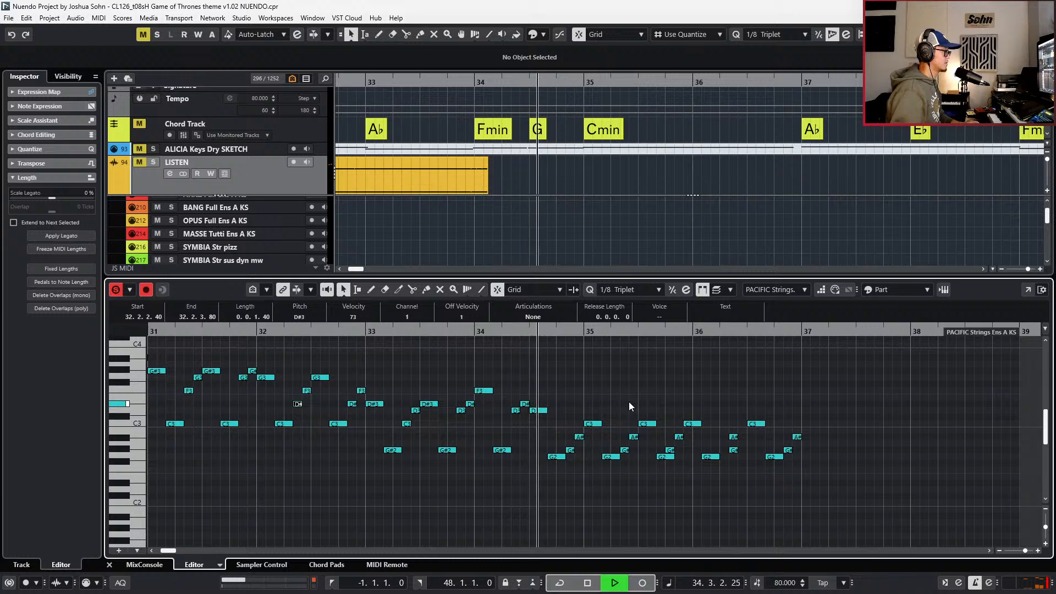
left_click(662, 441)
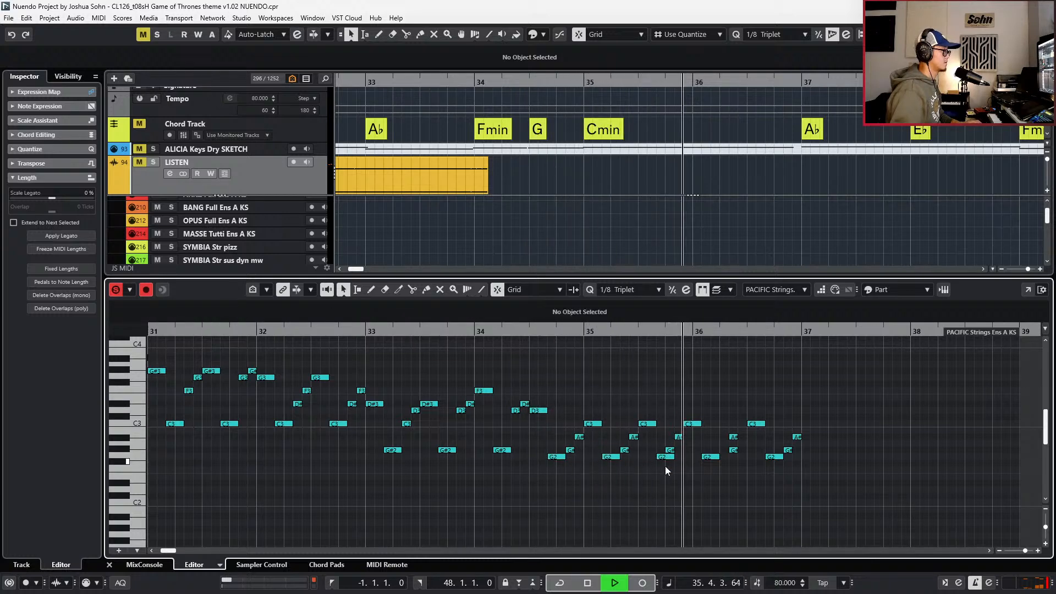
- Move the G#2 and A#2 ending bar 35 and the following C3 later so the C3 starts bar 36
key("space")
left_click_drag(694, 429, 698, 434)
left_click(698, 434)
- Audition bar 35 and shift the early G2 and A#2 in bar 36 later onto the triplet grid
key("space")
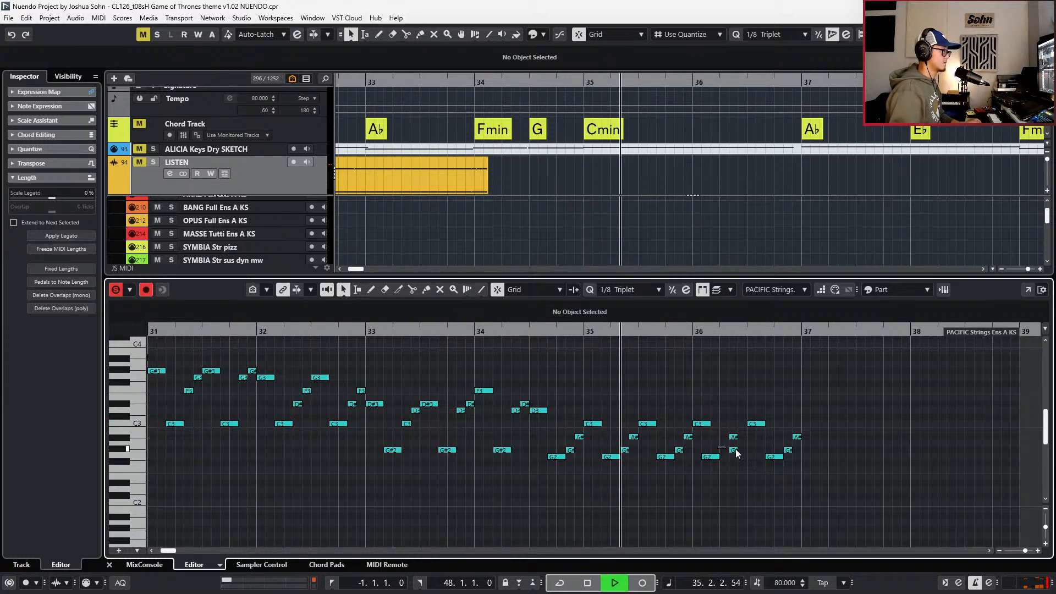
left_click(733, 450)
key("space")
left_click(710, 457)
left_click(735, 436)
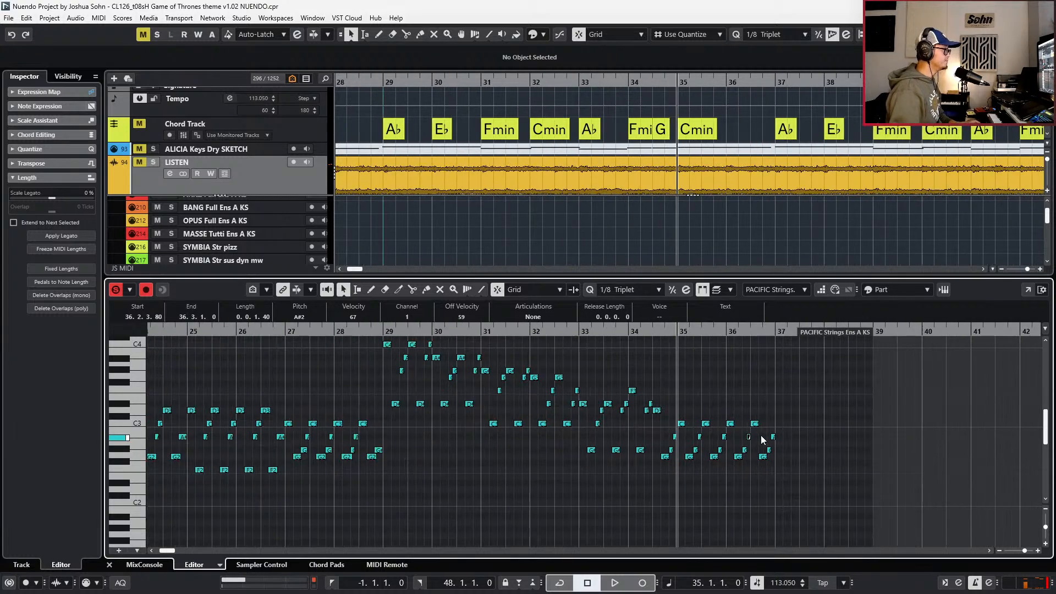
- Play the corrected string ostinato back from bar 29
key("space")
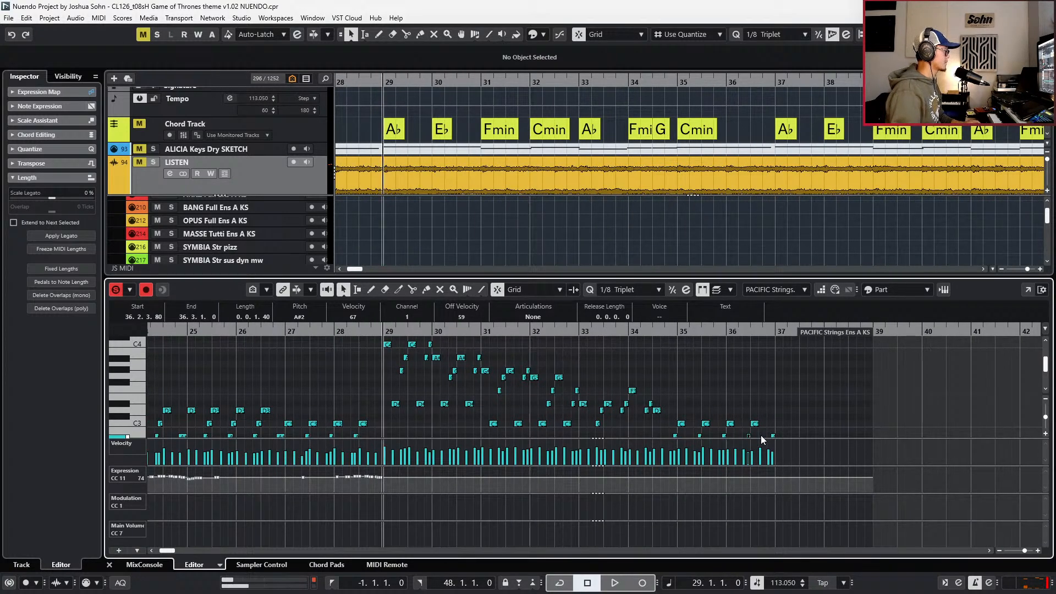
key("ctrl+KP_Subtract")
key("space")
- Hide the controller lanes, select all new ostinato notes from bar 29 onward, and assign them the Sus Marc articulation
left_click(764, 434)
key("alt+l")
scroll(764, 409, "up", 3)
left_click_drag(778, 407, 388, 500)
key("h")
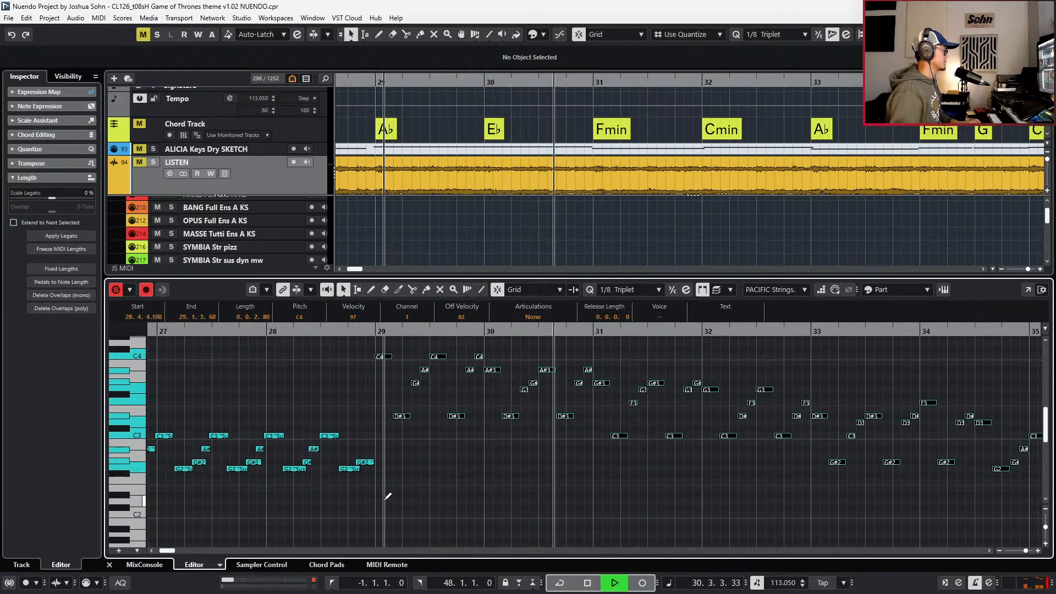
left_click(532, 317)
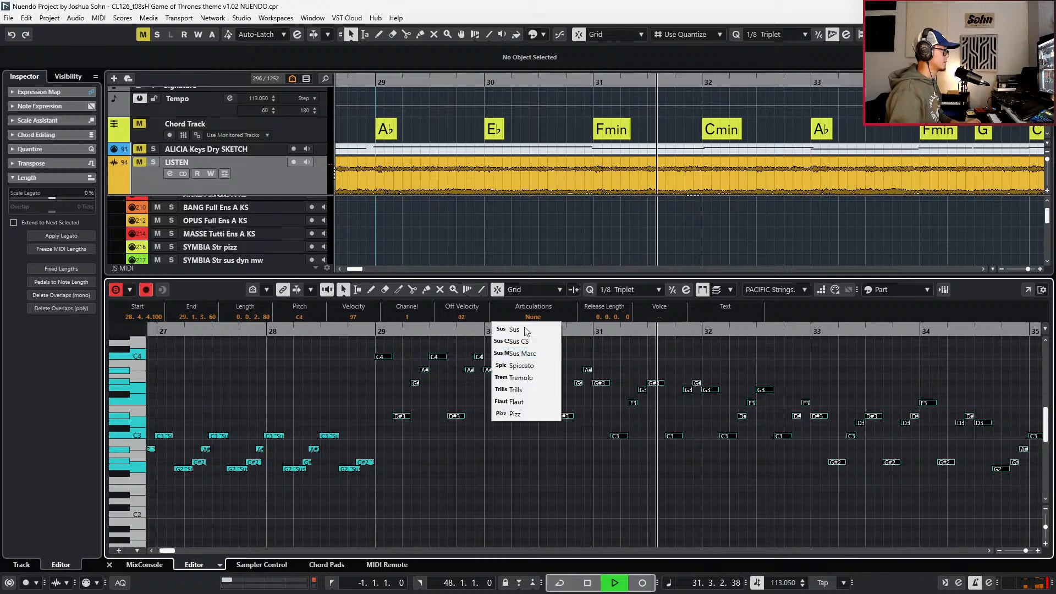
left_click(522, 353)
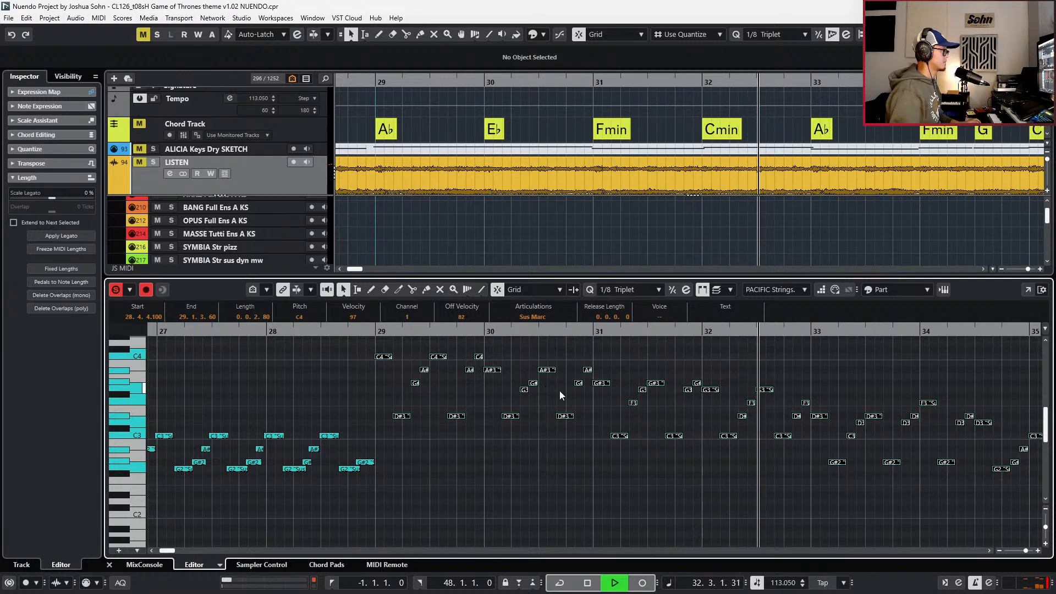
- Lower the velocities of the selected ostinato notes together, bringing the opening C4 to 65
key("g")
key("alt+Down")
key("alt+Down")
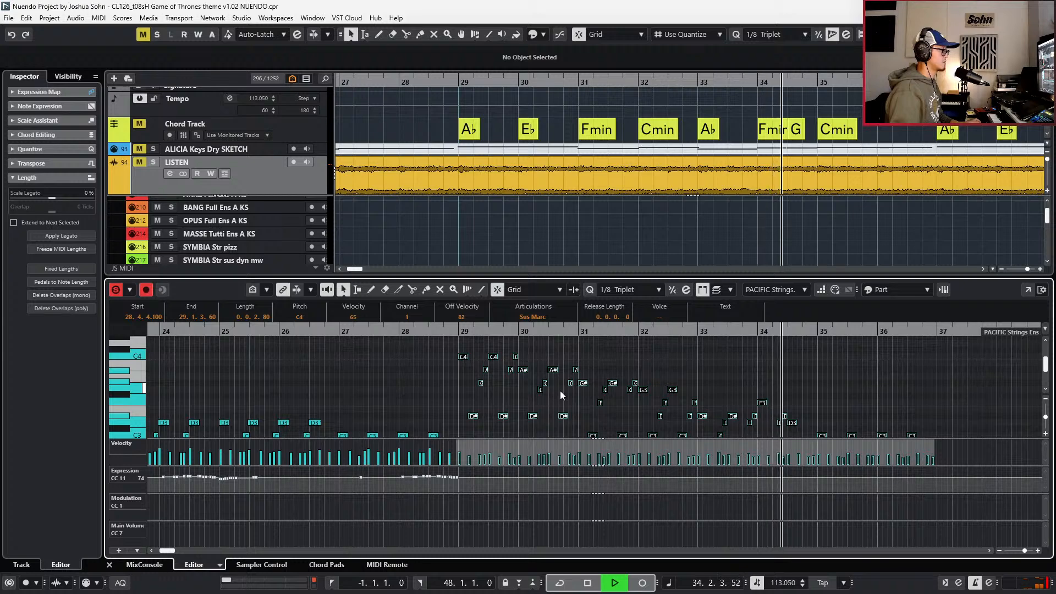
key("g")
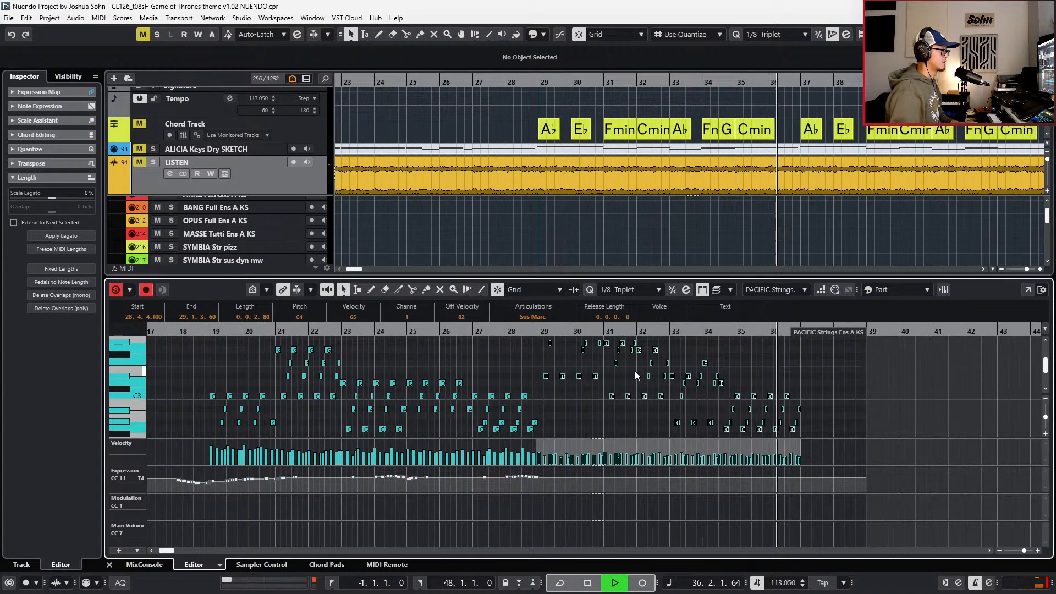
- Turn off the editor solo and play the string ostinato with the other tracks from bar 28
key("space")
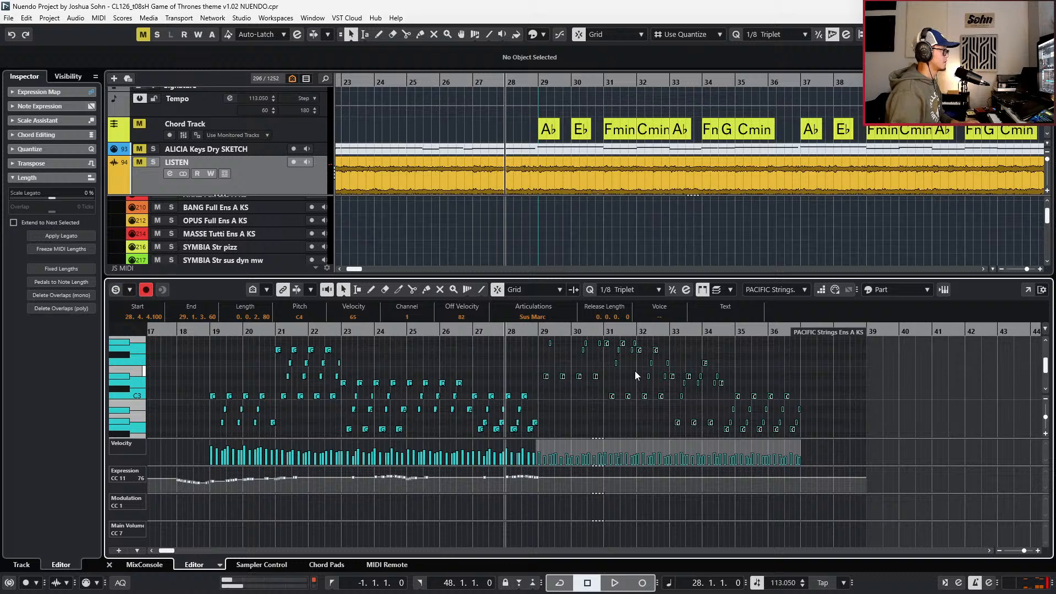
key("h")
key("space")
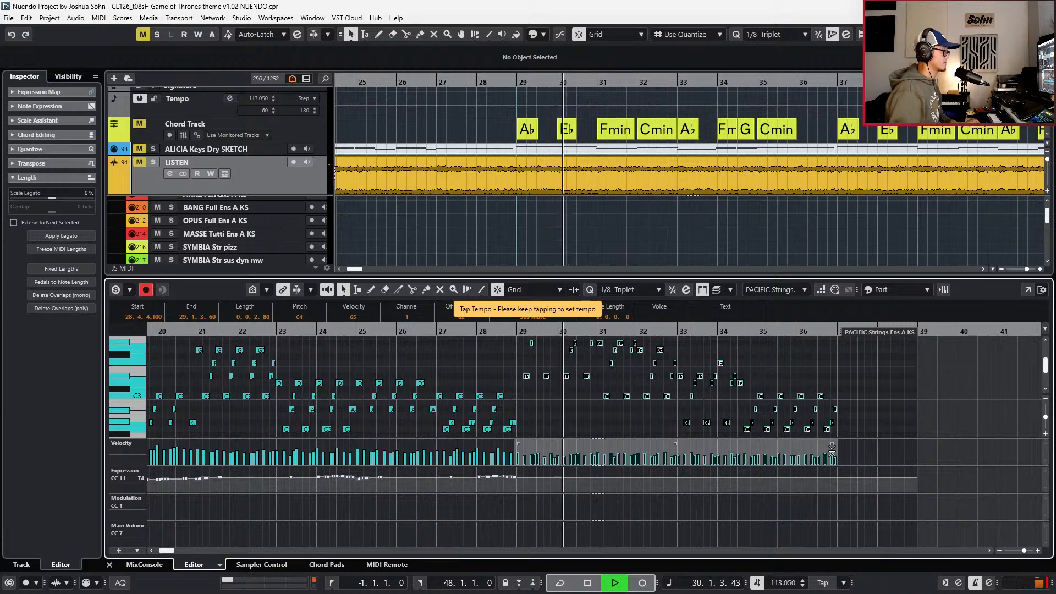
- Listen to the string ostinato through bar 35 with the controller lanes hidden, and stop the playback
key("alt+l")
scroll(844, 374, "up", 2)
left_click_drag(845, 375, 692, 487)
key("ctrl+a")
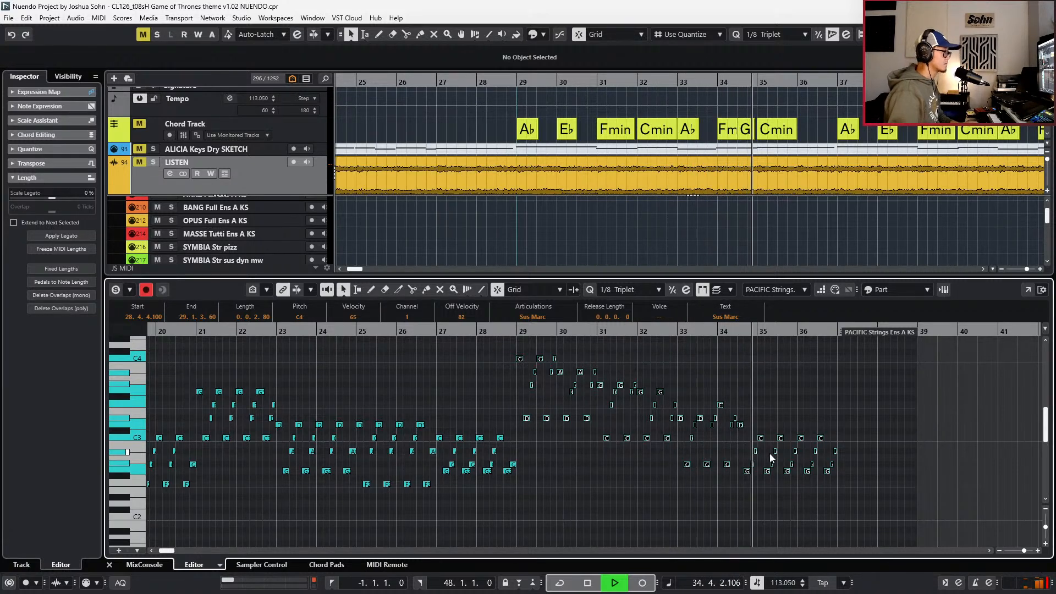
scroll(771, 453, "down", 1)
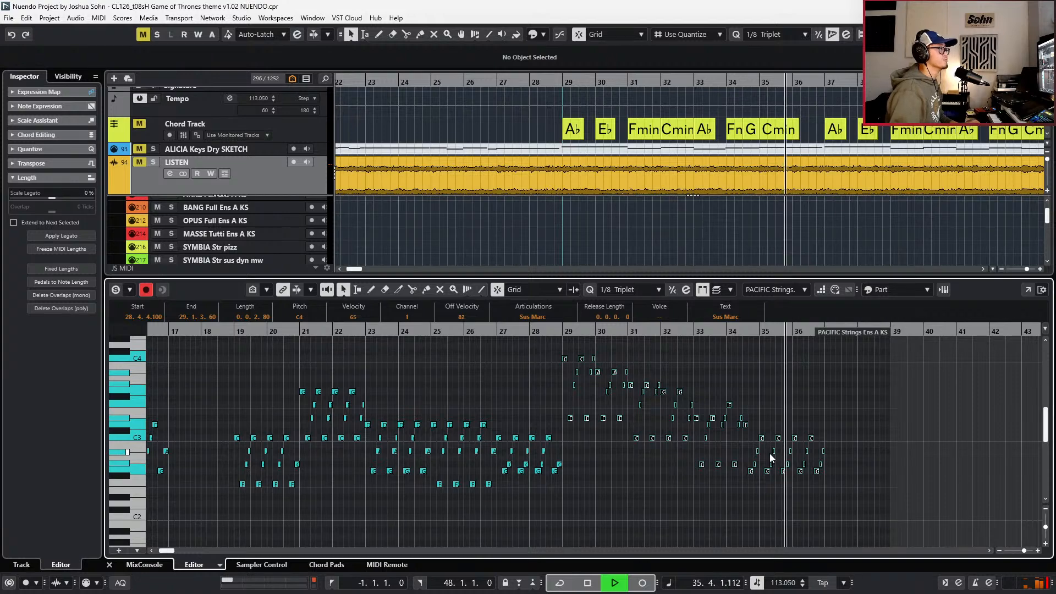
key("space")
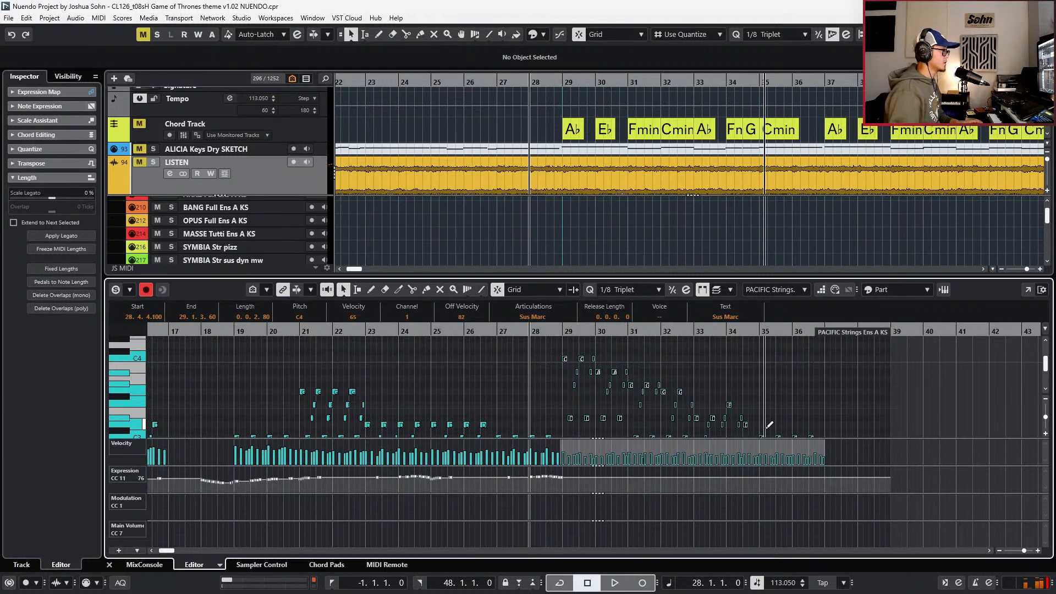
- Select the closing ostinato notes in bars 35 and 36 to examine them
scroll(766, 428, "down", 1)
scroll(786, 385, "down", 1)
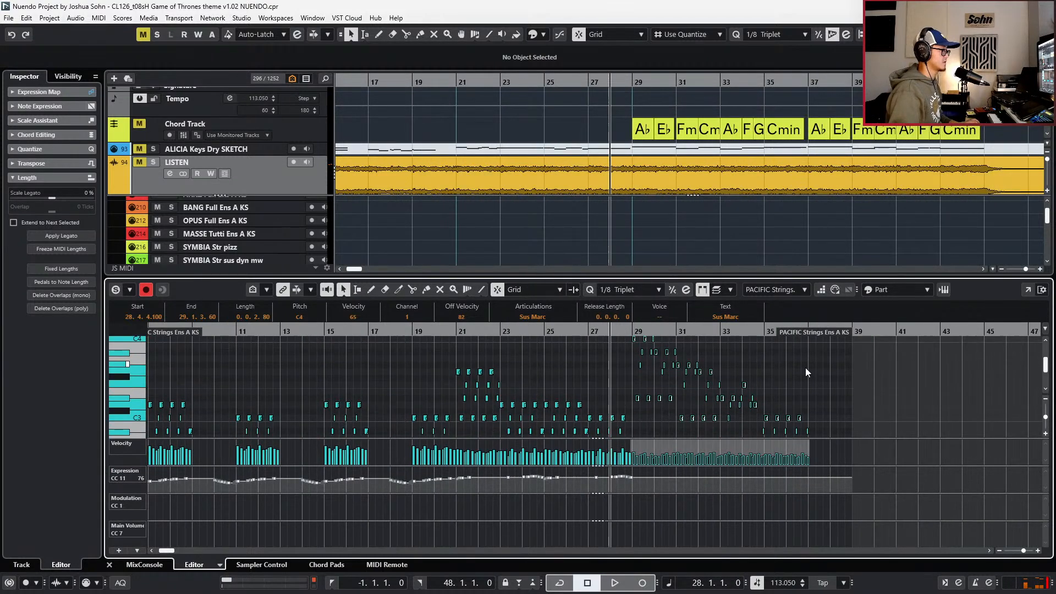
scroll(817, 383, "down", 2)
scroll(813, 374, "up", 1)
left_click_drag(820, 359, 760, 424)
left_click(791, 405)
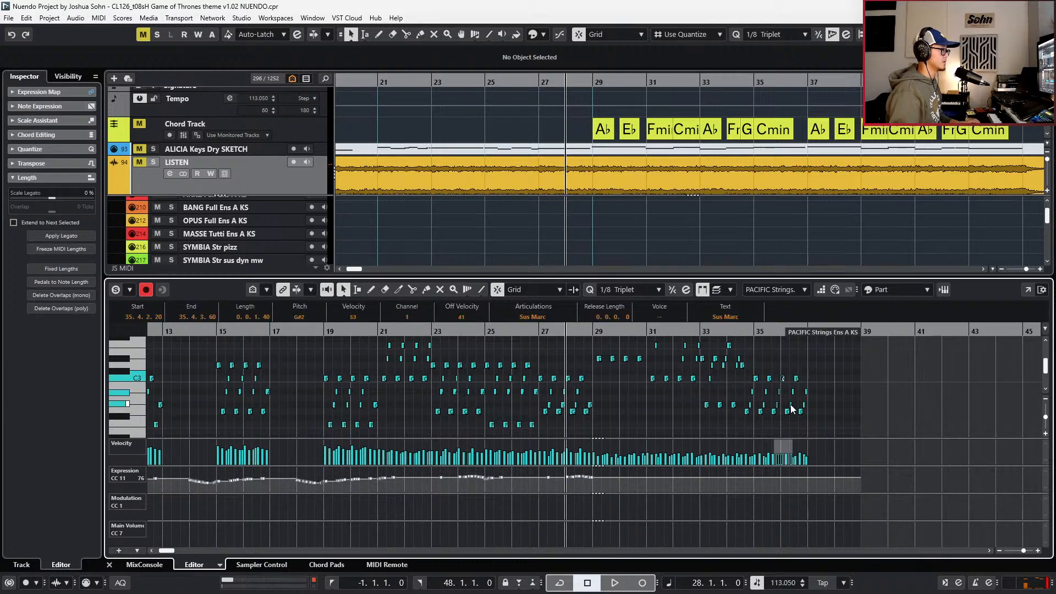
left_click_drag(775, 373, 825, 423)
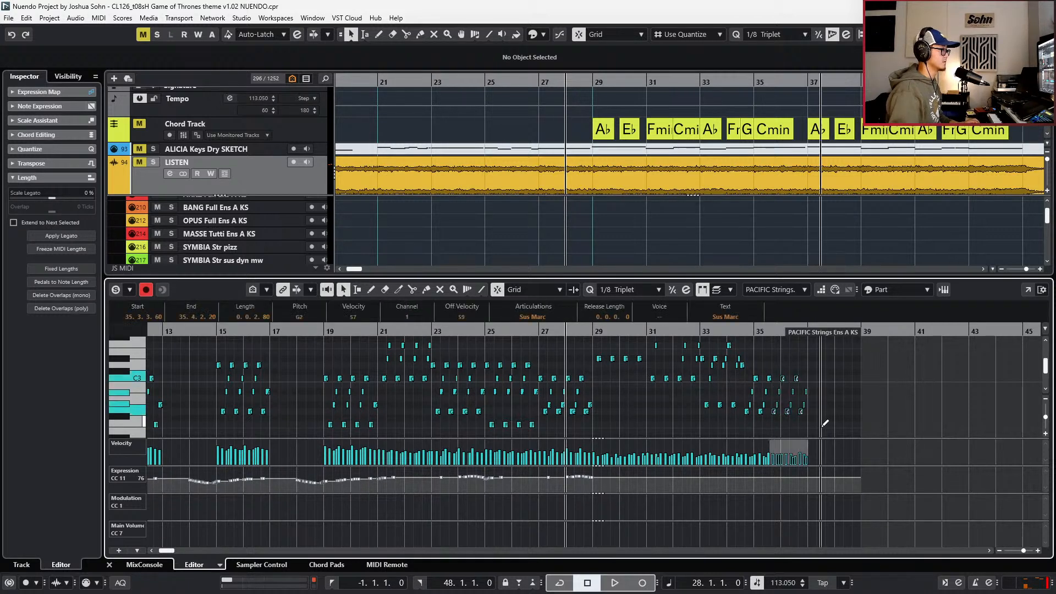
- Record CC 11 Expression swells over the ostinato from bar 28 to bar 36, and hide the controller lanes
scroll(821, 404, "up", 2)
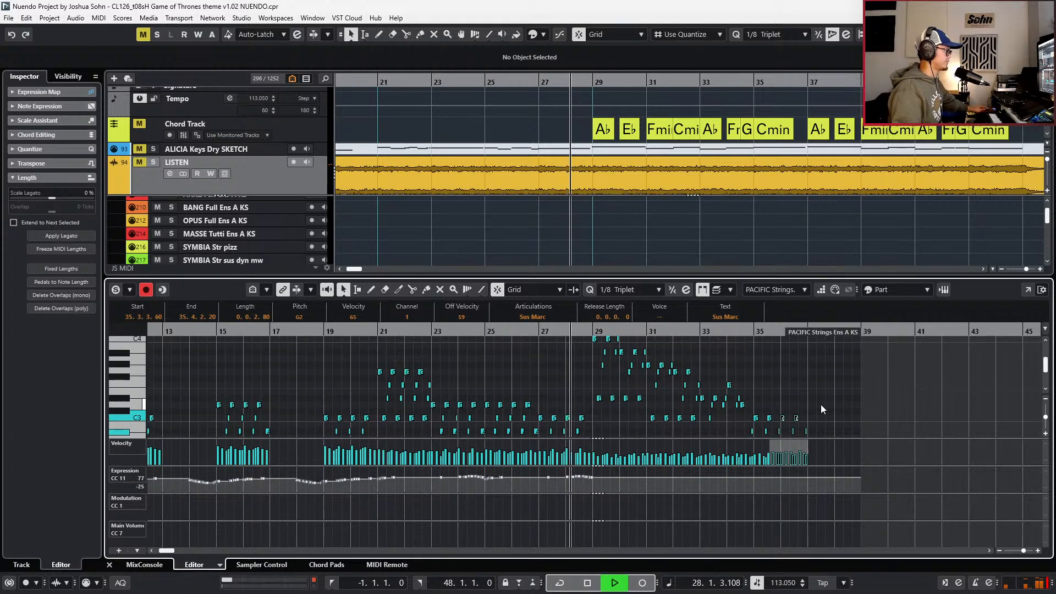
key("KP_Multiply")
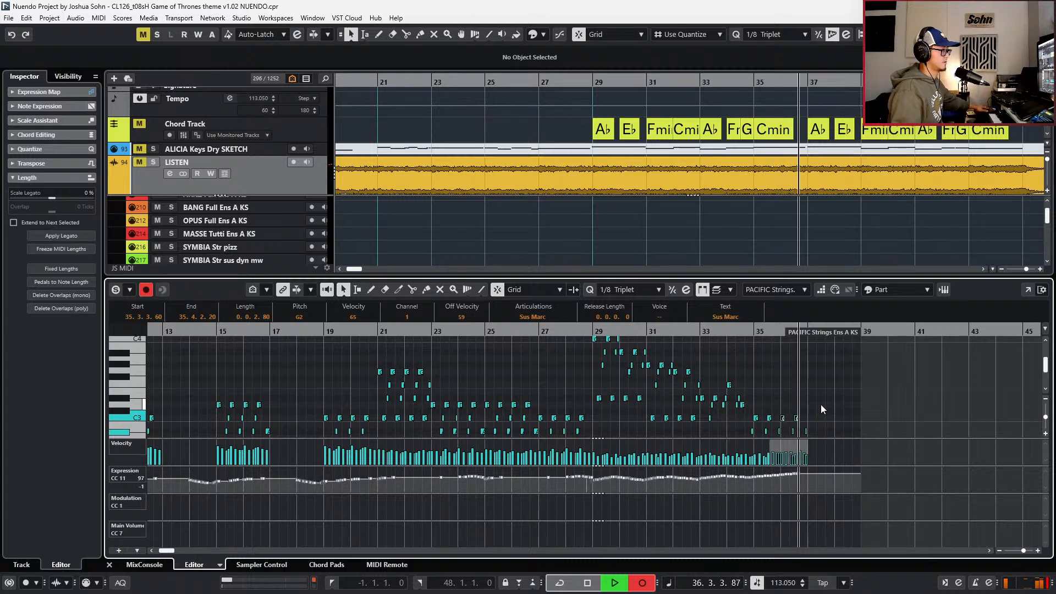
key("space")
left_click(821, 410)
key("alt+l")
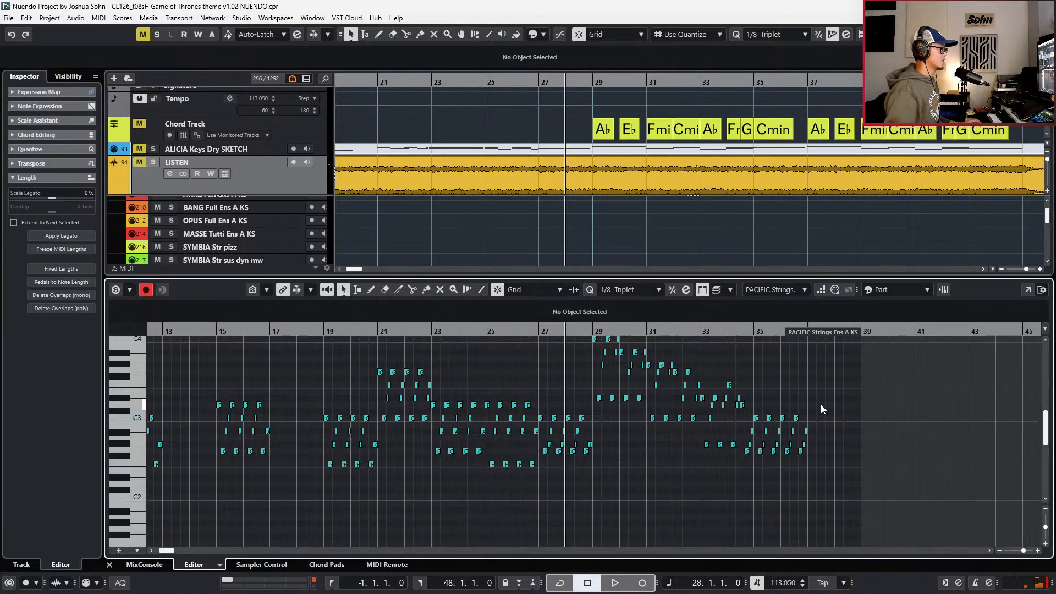
- Select the ostinato notes from bar 35 onward and play them back in editor solo
scroll(830, 382, "up", 3)
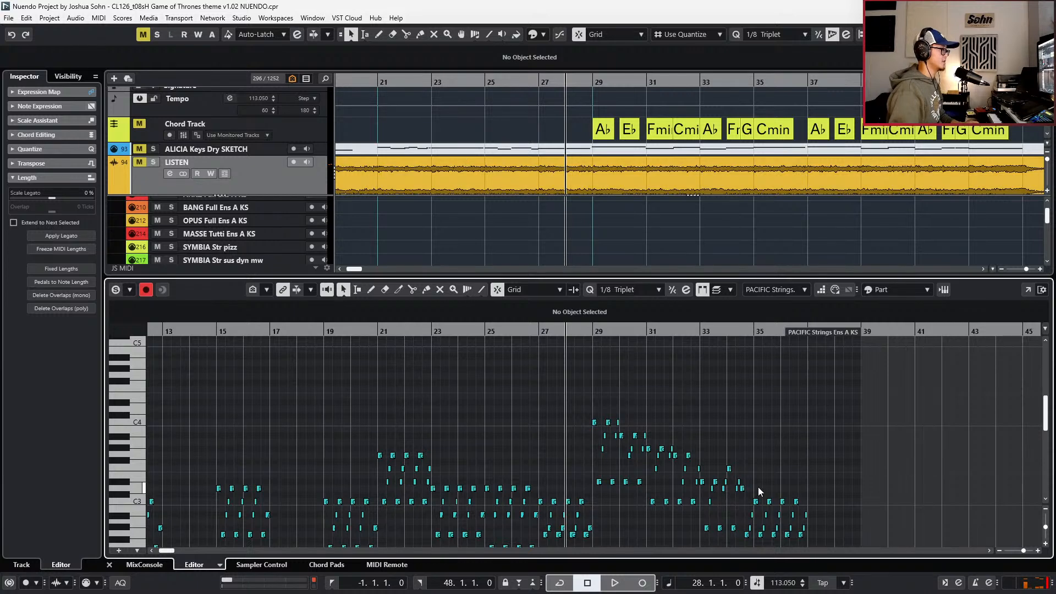
scroll(758, 482, "up", 3)
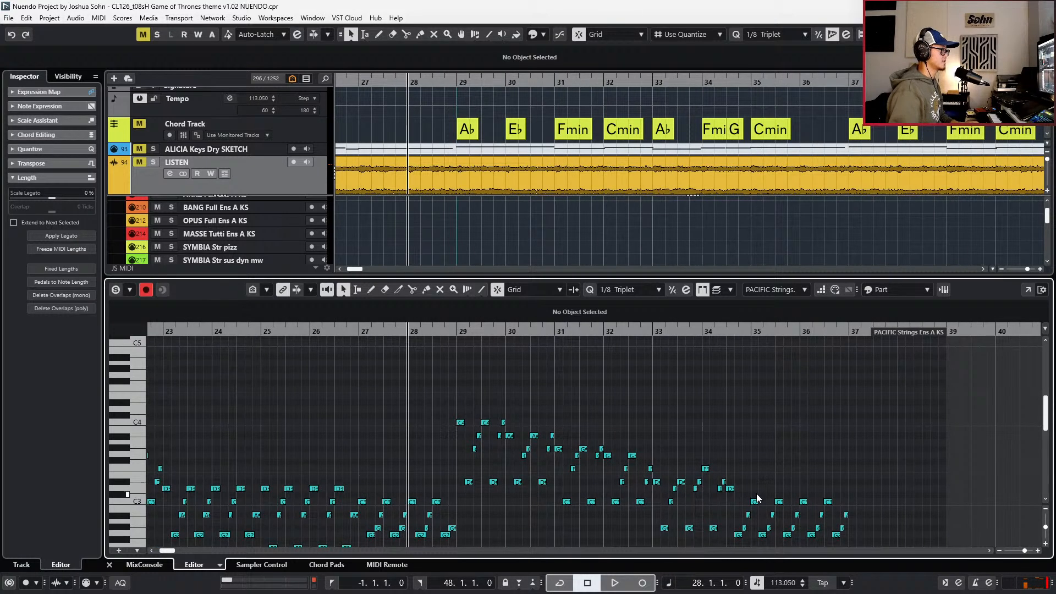
left_click_drag(820, 535, 851, 537)
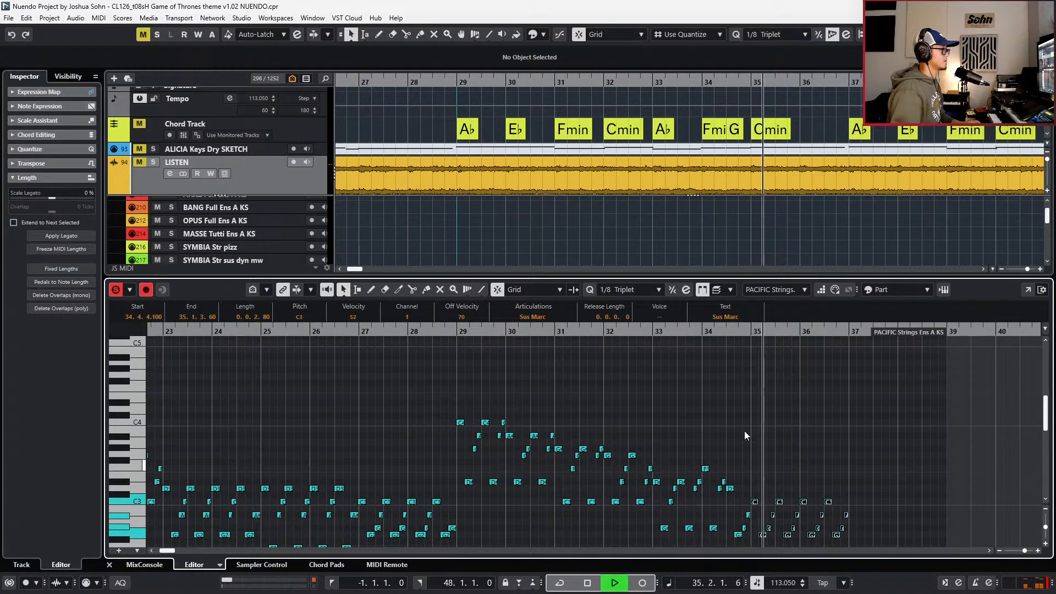
- Solo the LISTEN reference track, play it across bars 34 to 36, and restore the full mix at bar 28
left_click(278, 180)
key("s")
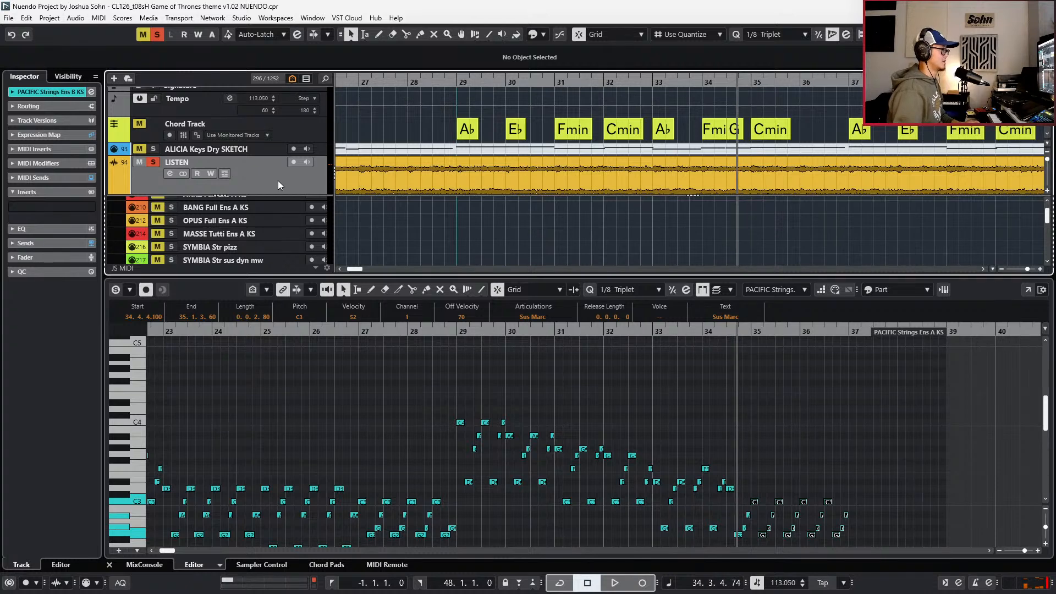
key("space")
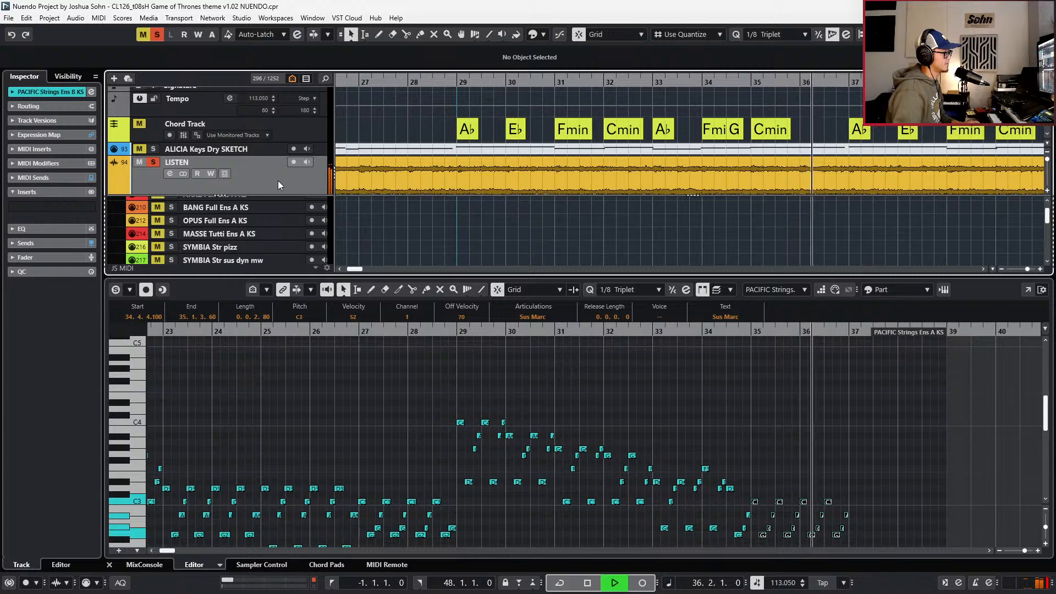
key("space")
key("s")
key("shift+b")
key("KP_Subtract")
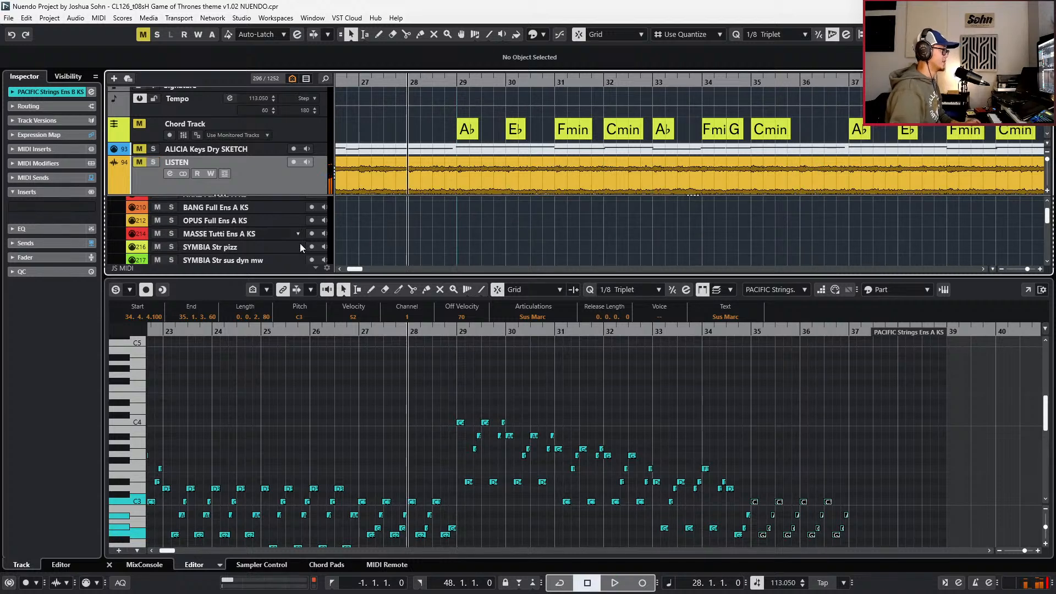
- Select all ostinato notes from bar 29 onward and move the project cursor to the start of the first one
key("g")
key("g")
left_click_drag(462, 410, 734, 534)
key("h")
scroll(731, 526, "down", 3)
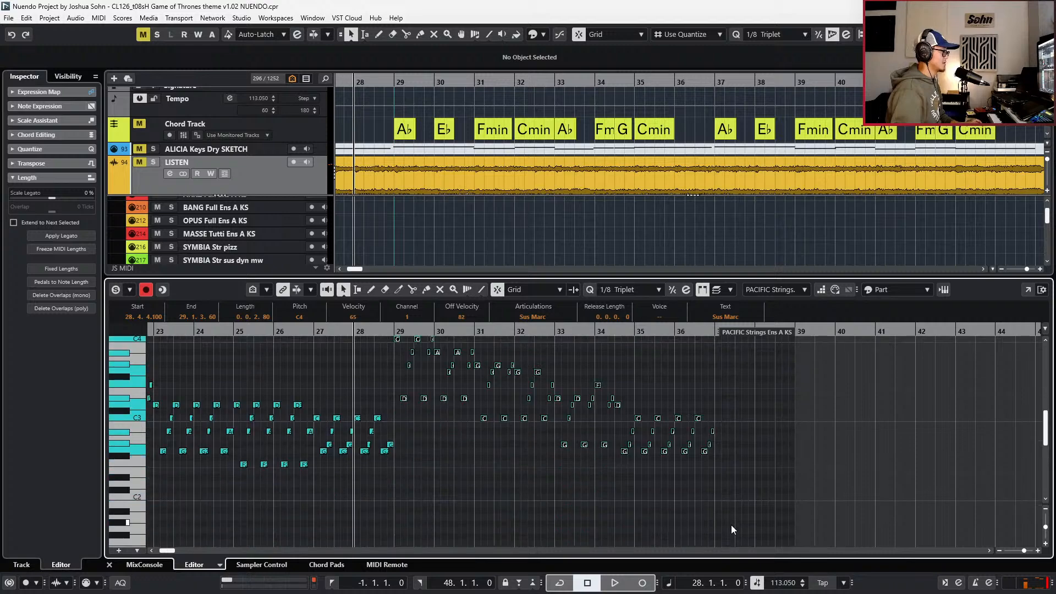
key("h")
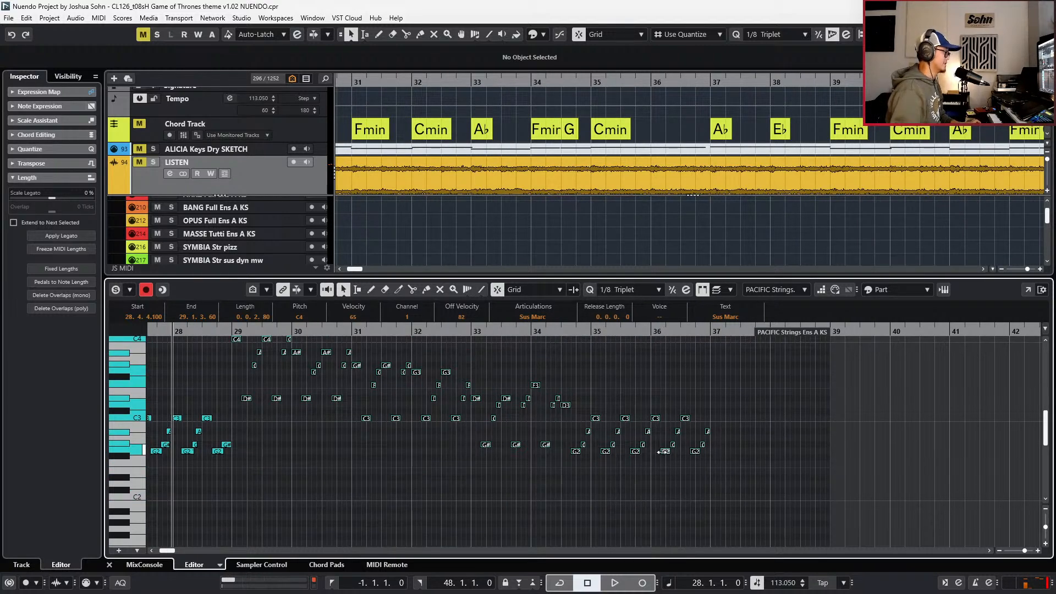
key("g")
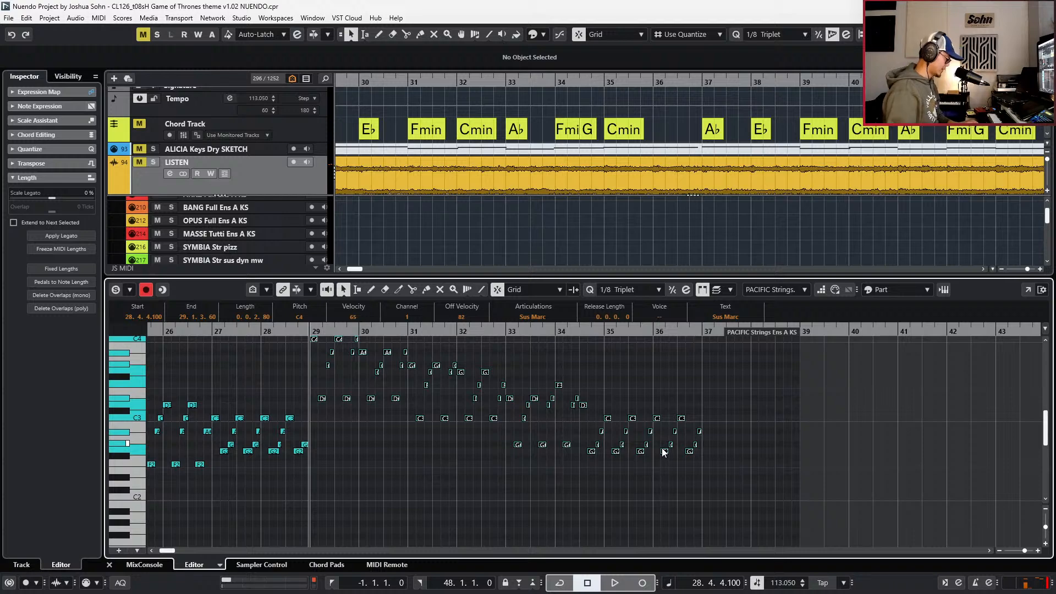
- Split the PACIFIC Strings Ens B KS part just before bar 29 and copy the ostinato section onto PACIFIC Strings Ens A KS
key("ctrl+e")
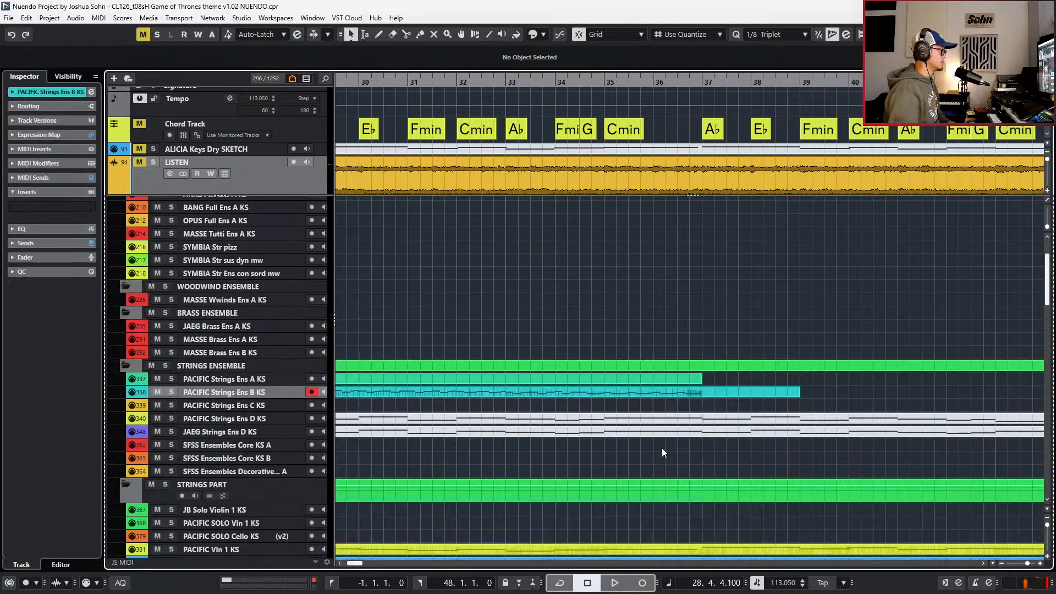
key("alt+1")
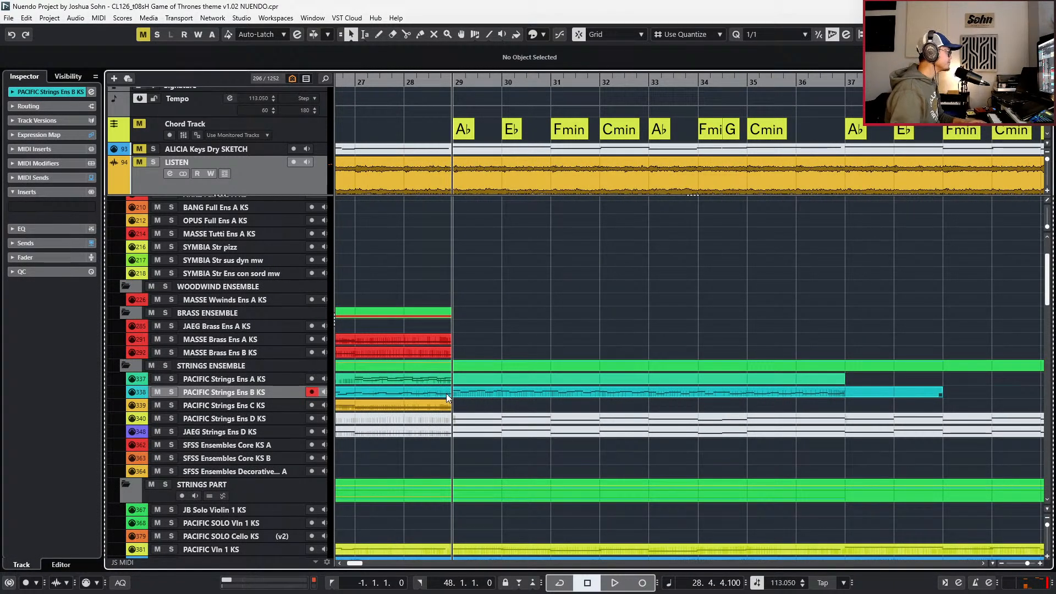
key("h")
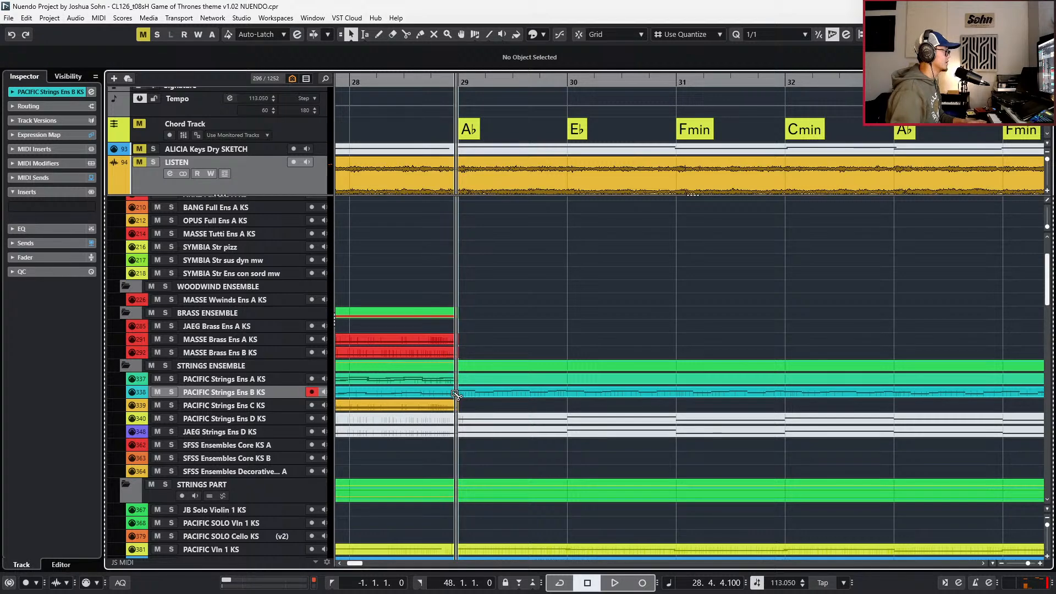
left_click(464, 381)
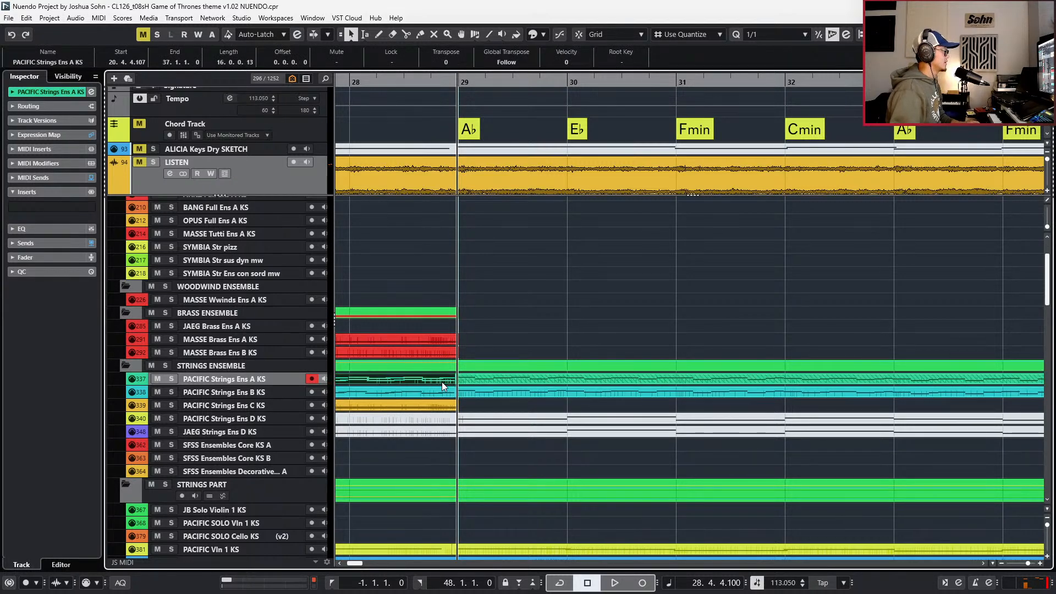
- Solo PACIFIC Strings Ens A KS, open its part, and examine the octave ostinato notes in bars 27 and 28
scroll(470, 387, "left", 2)
key("KP_Subtract")
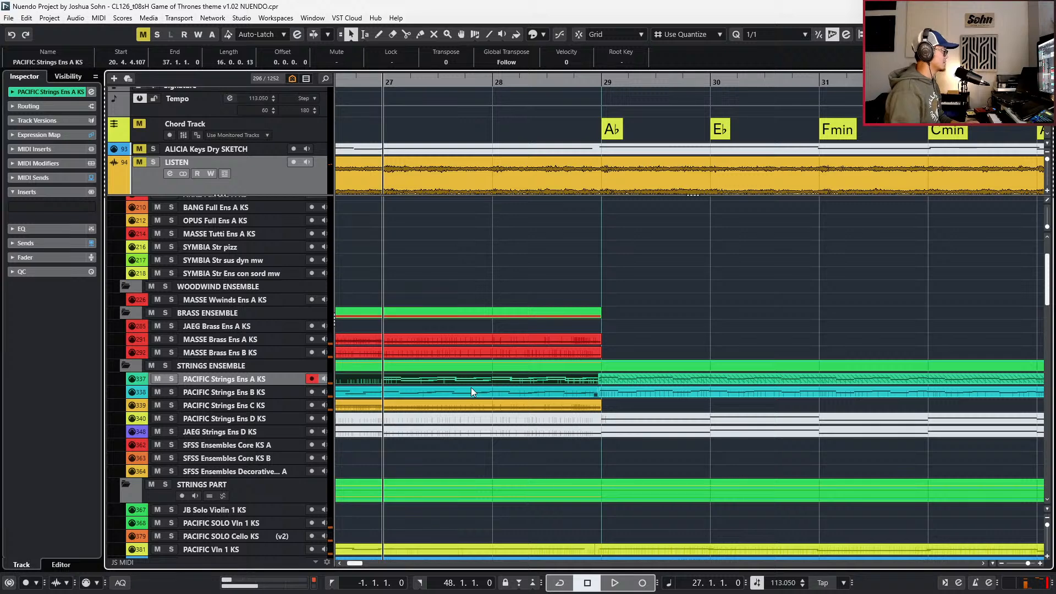
key("s")
double_click(465, 376)
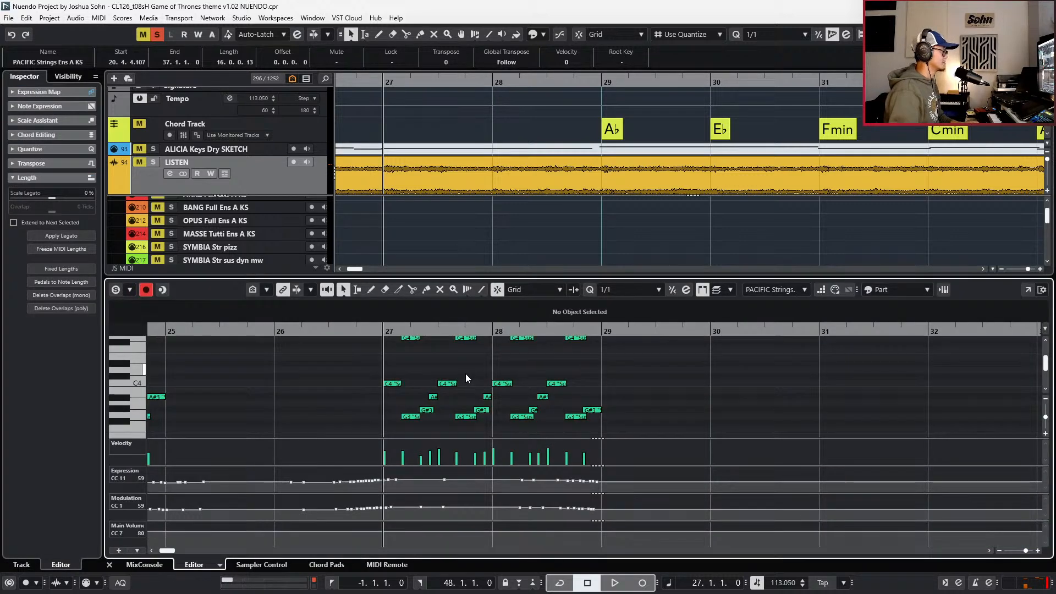
scroll(475, 374, "up", 1)
scroll(546, 342, "up", 3)
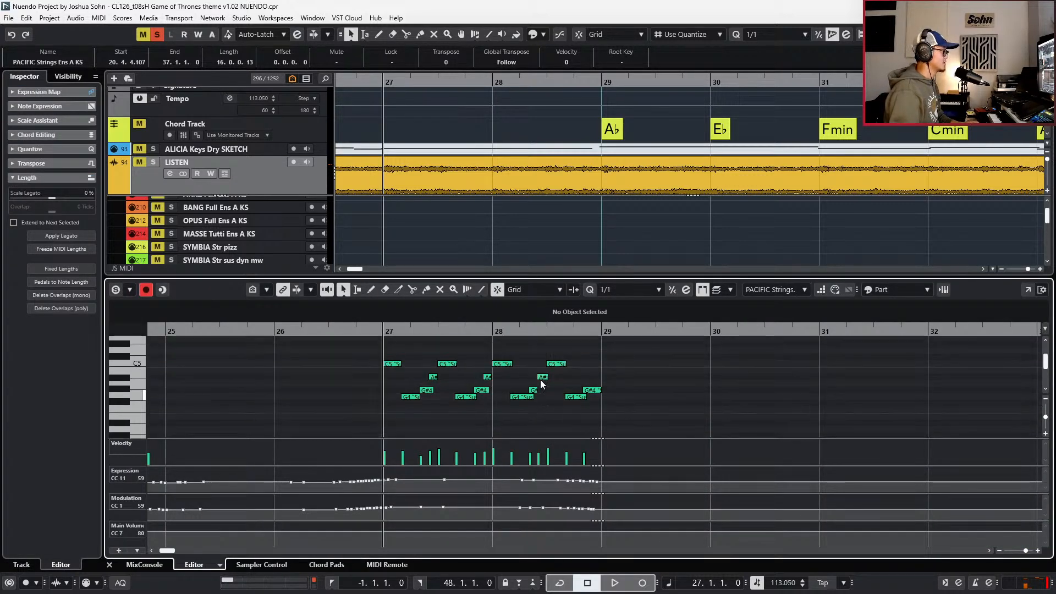
scroll(541, 384, "down", 3)
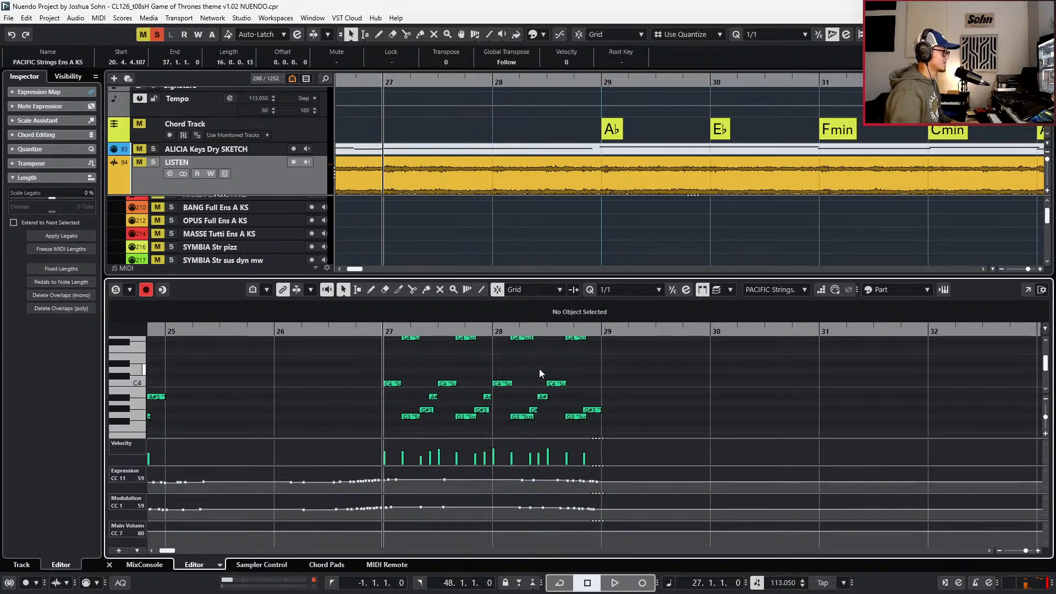
key("space")
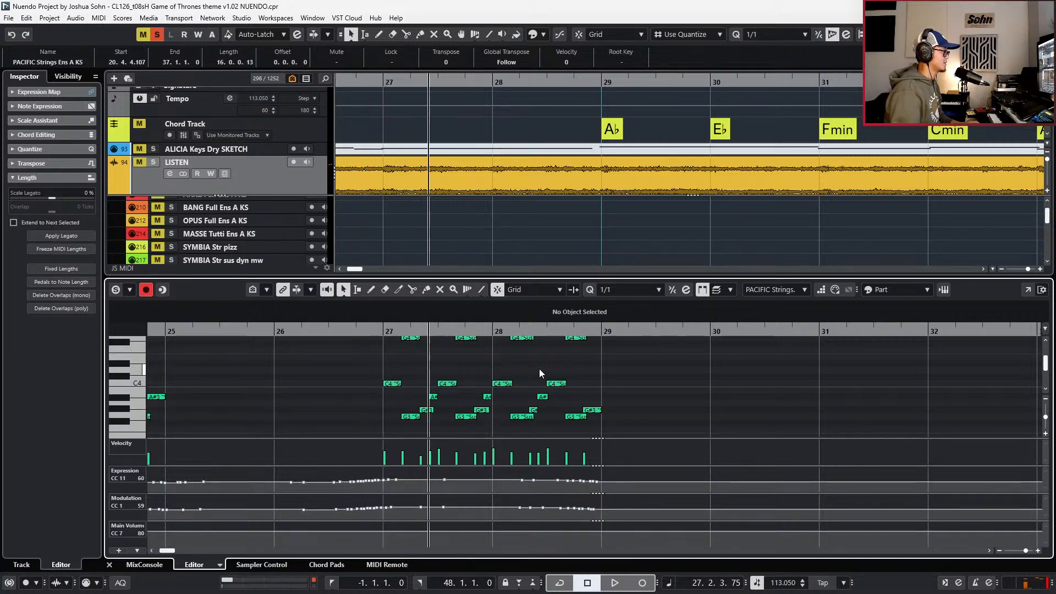
- Merge the PACIFIC Strings Ens A KS parts into one and play the copied ostinato in solo from bar 28
key("ctrl+e")
double_click(578, 378)
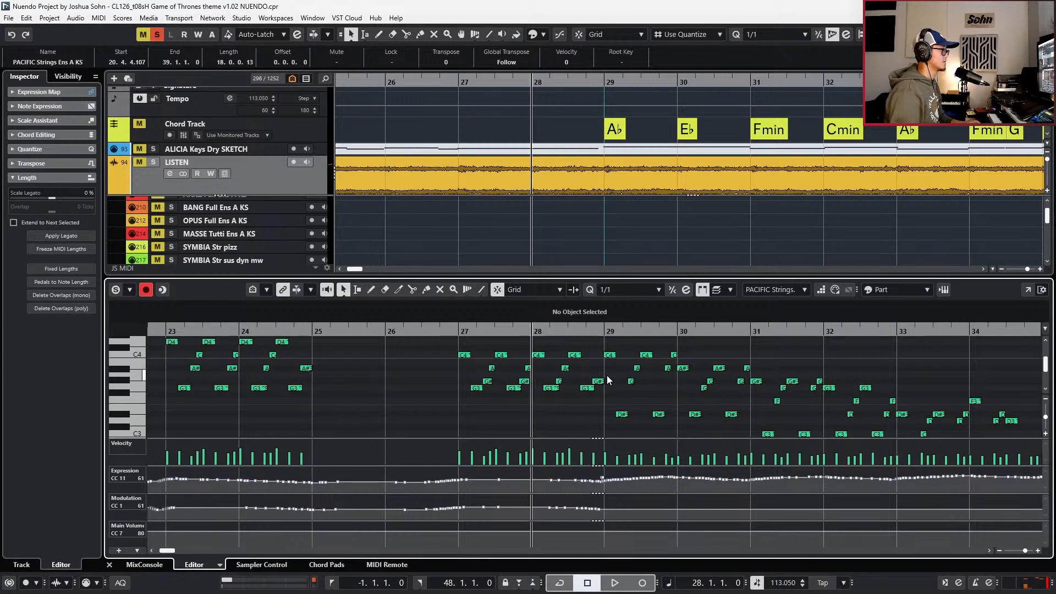
key("space")
scroll(606, 375, "up", 4)
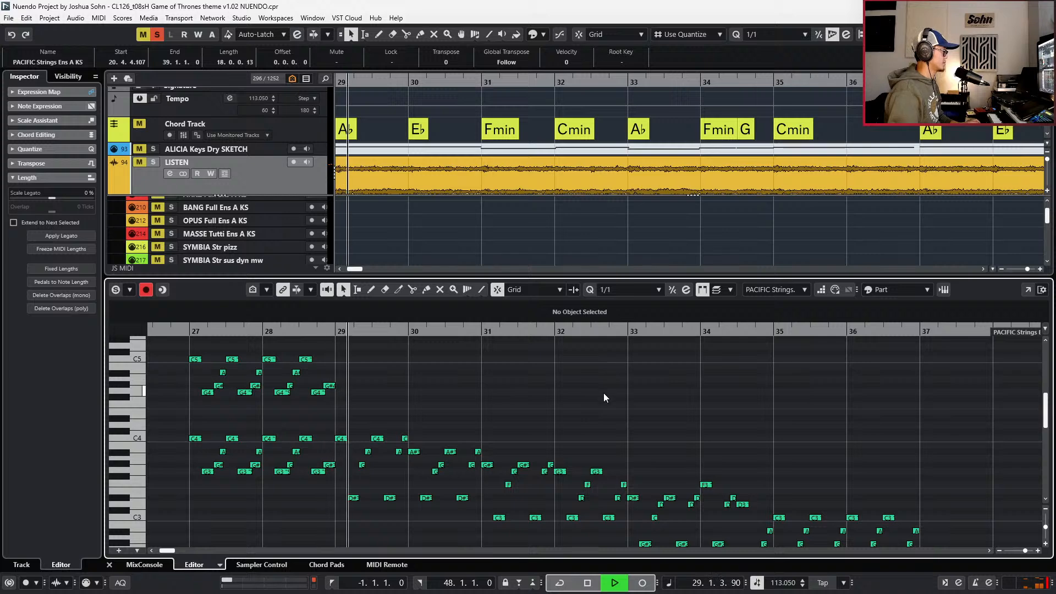
scroll(603, 397, "down", 2)
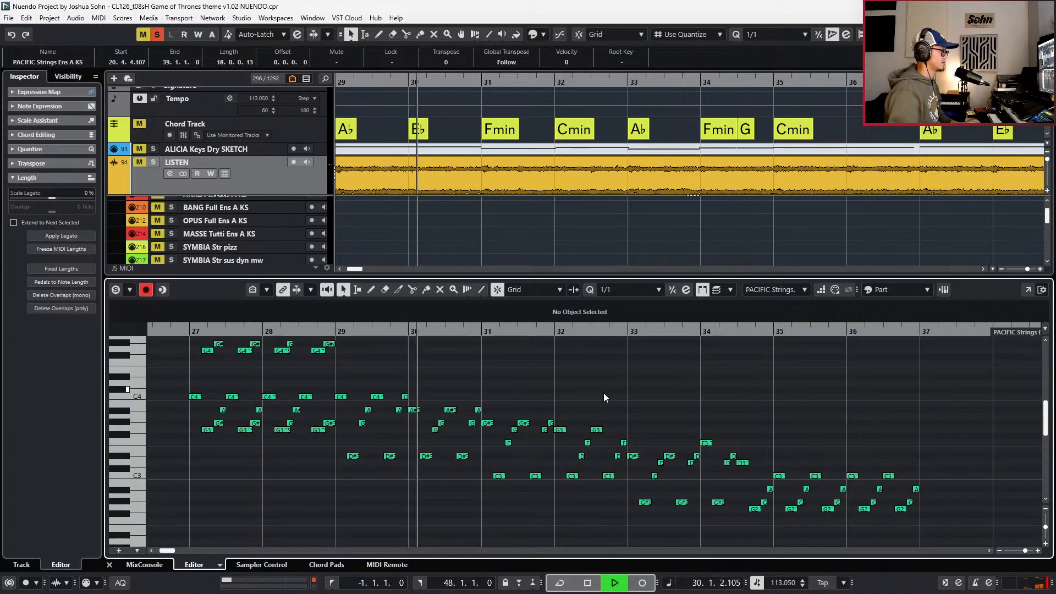
key("space")
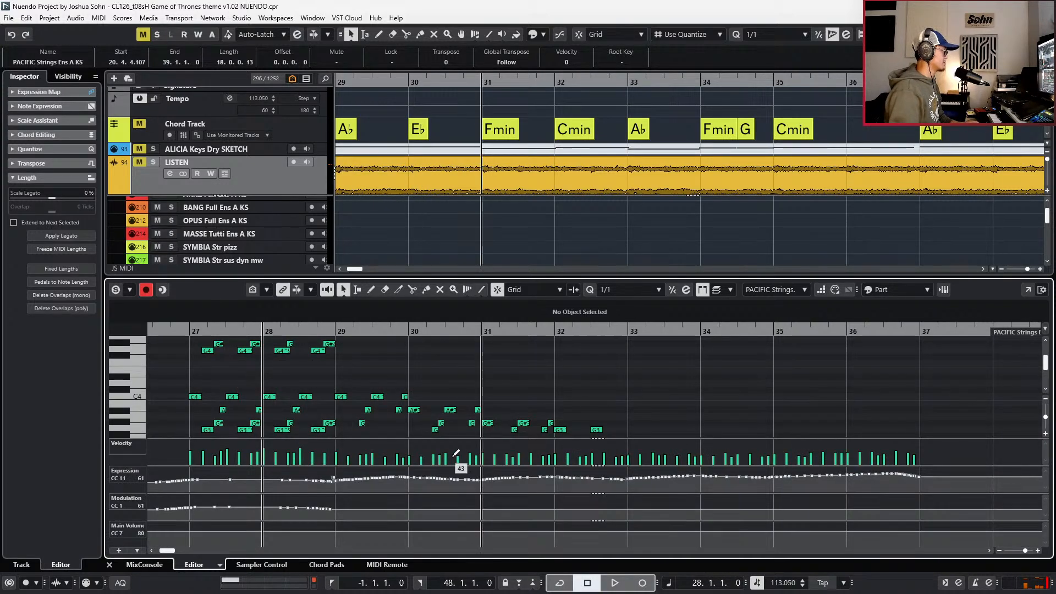
- Smooth the stray CC 11 Expression jump just before bar 29 in the Ens A part and close the editor
left_click(331, 476)
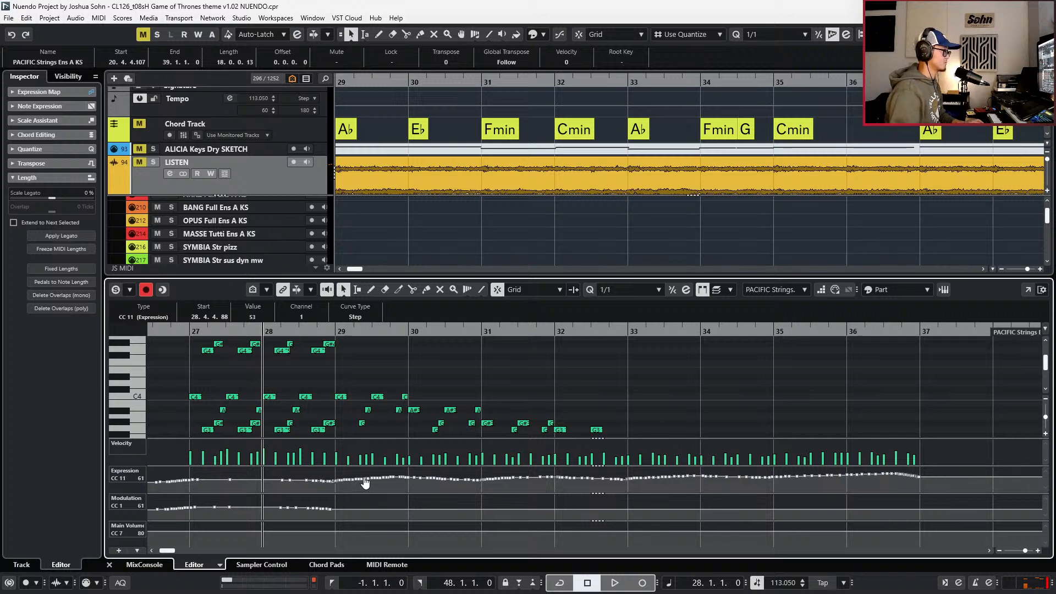
key("Return")
key("g")
key("g")
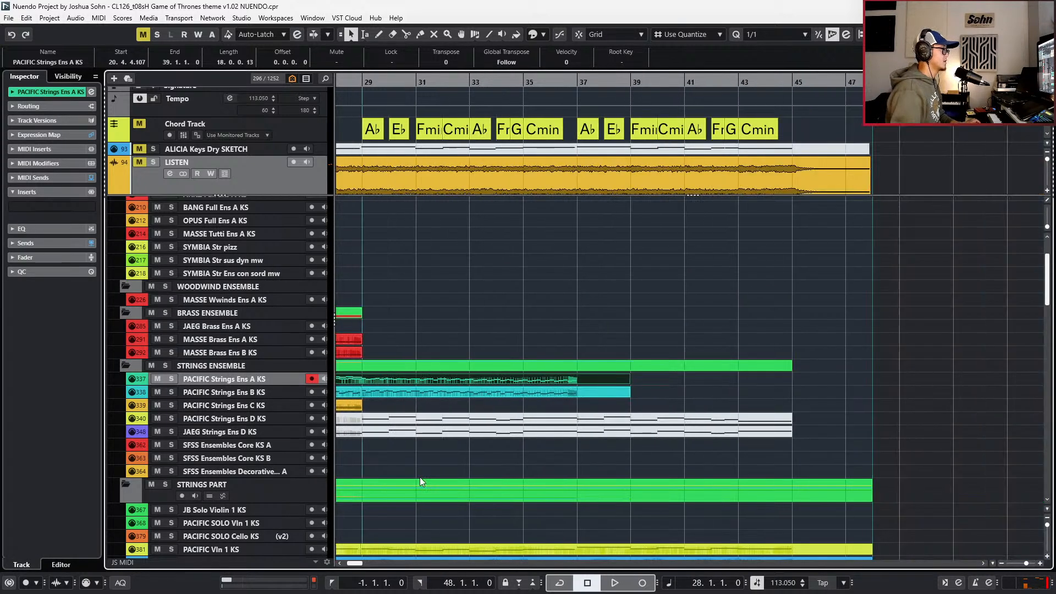
- Select the PACIFIC Strings Ens B KS parts on either side of bar 29 and join them
left_click(576, 393)
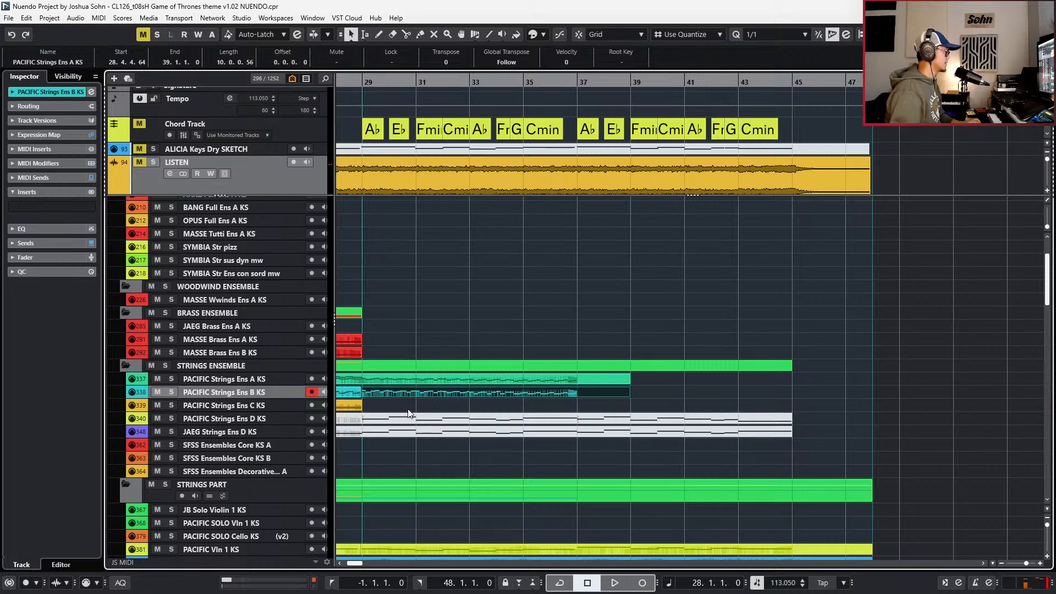
left_click(351, 396)
left_click(421, 407)
scroll(366, 408, "up", 5)
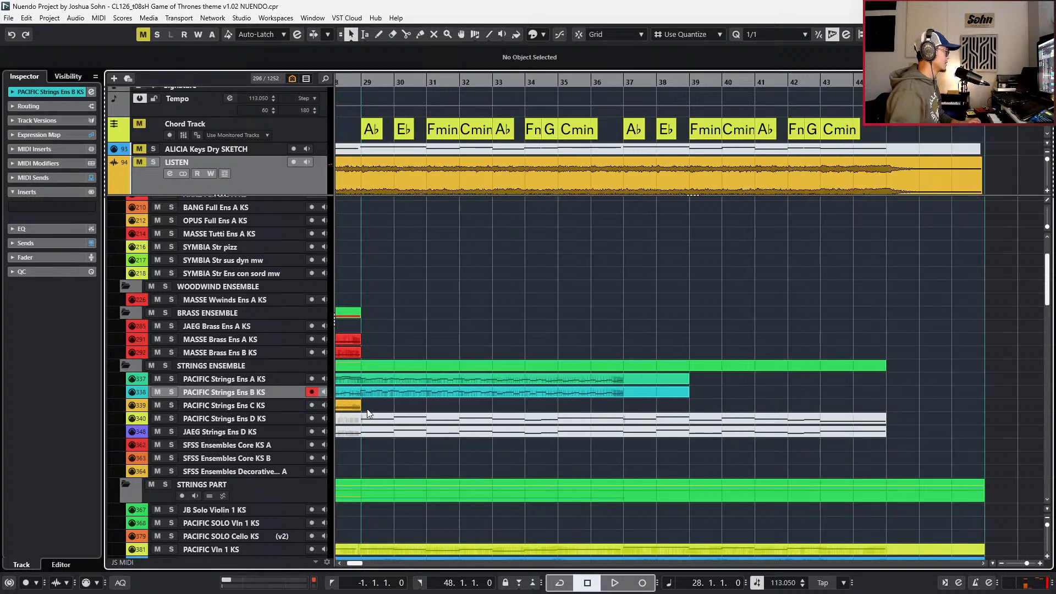
- Split the joined PACIFIC Strings Ens A and B parts just before bar 29 and again at bar 37, removing the tails beyond bar 37
scroll(364, 410, "up", 4)
scroll(420, 399, "left", 3)
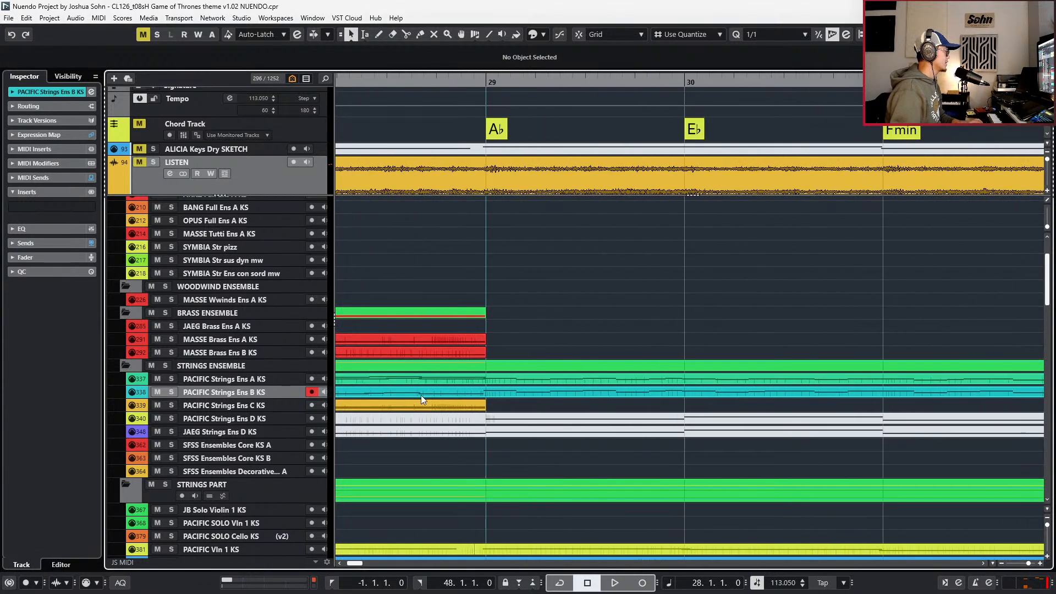
left_click(499, 380)
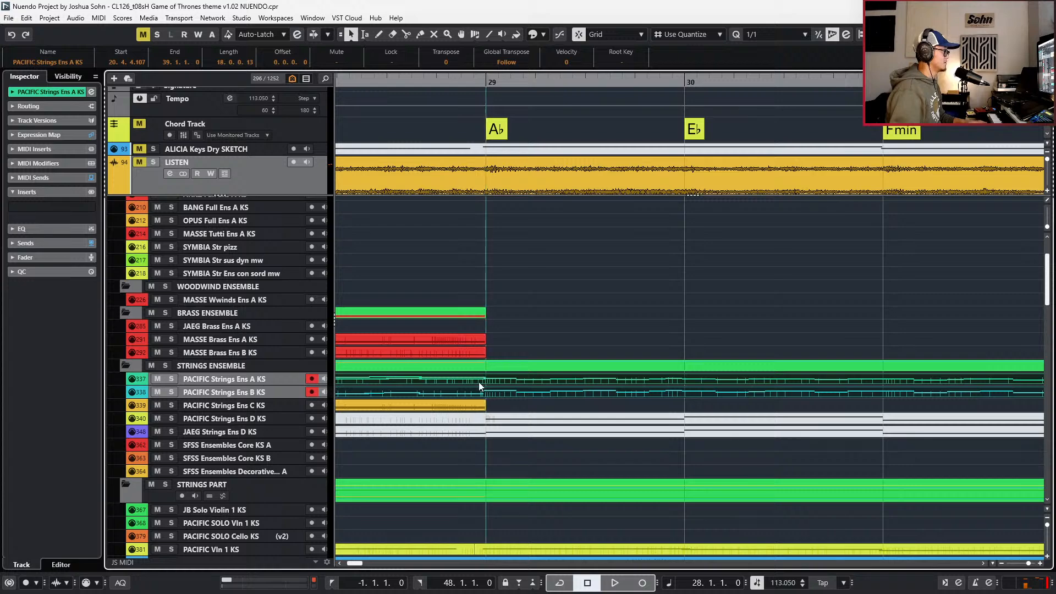
left_click(481, 381, "alt")
scroll(545, 390, "down", 2)
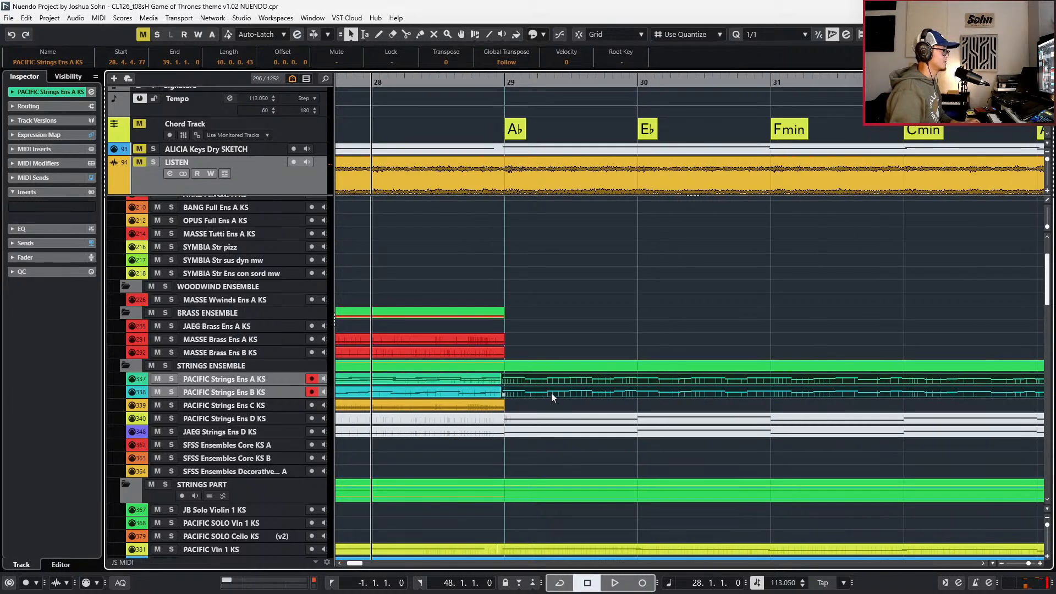
scroll(550, 393, "right", 6)
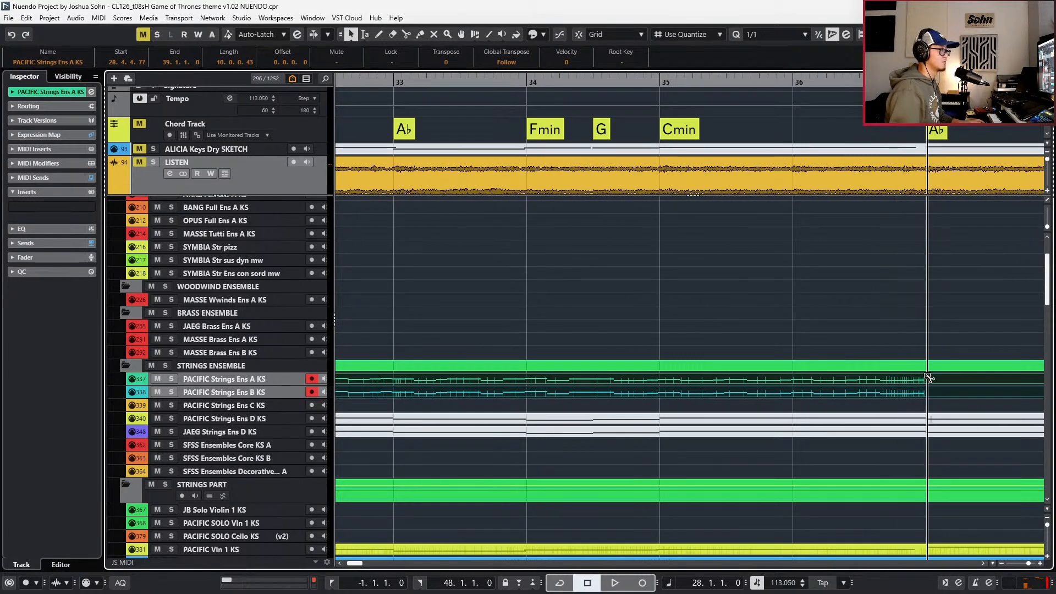
left_click(942, 384)
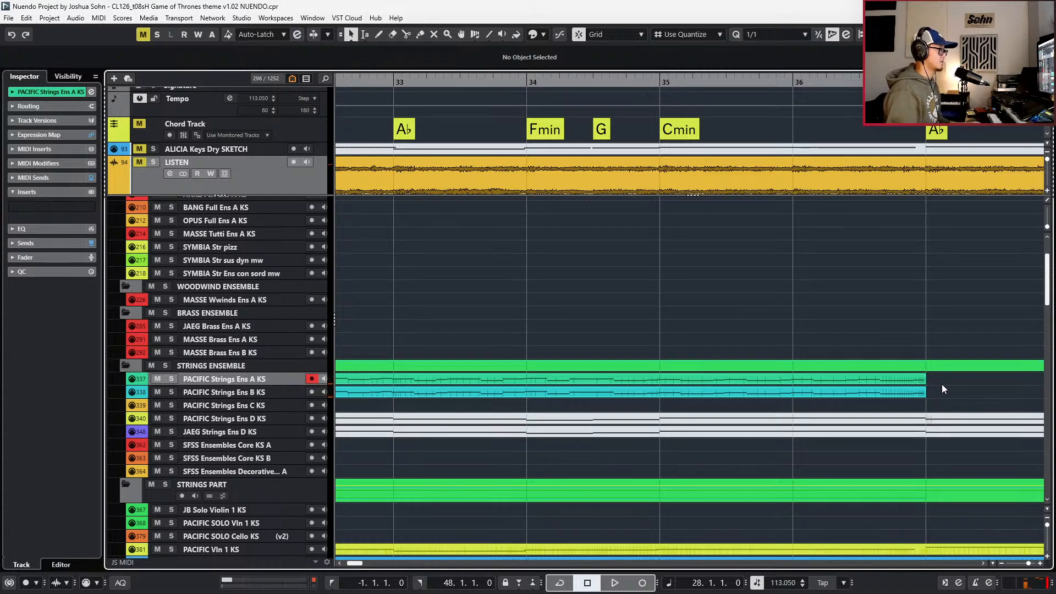
- Solo the SFSS Vln 2 perf leg track and play it briefly from bar 28
scroll(942, 384, "down", 3)
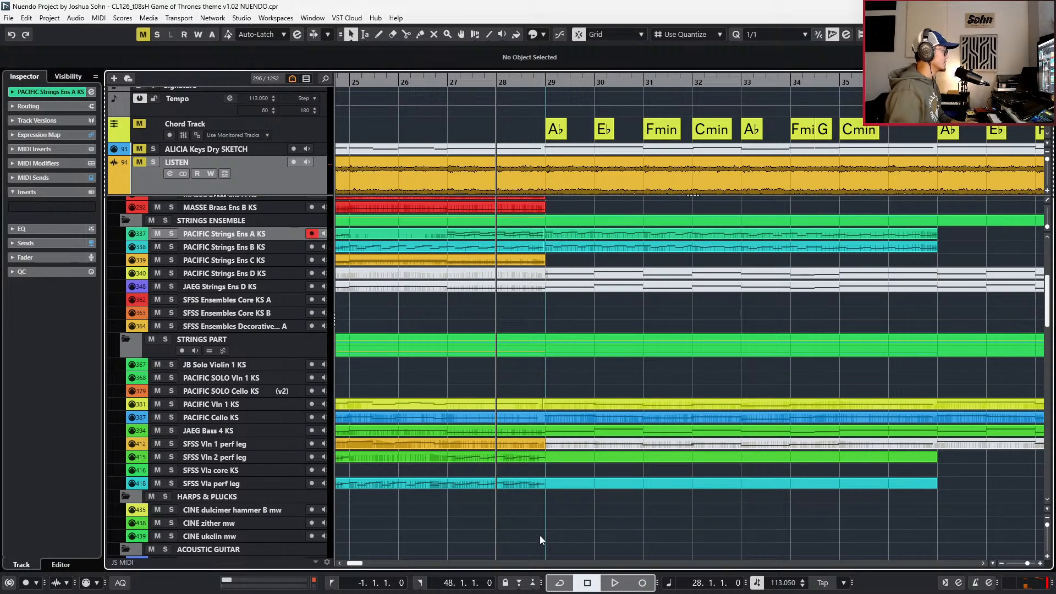
left_click(547, 428)
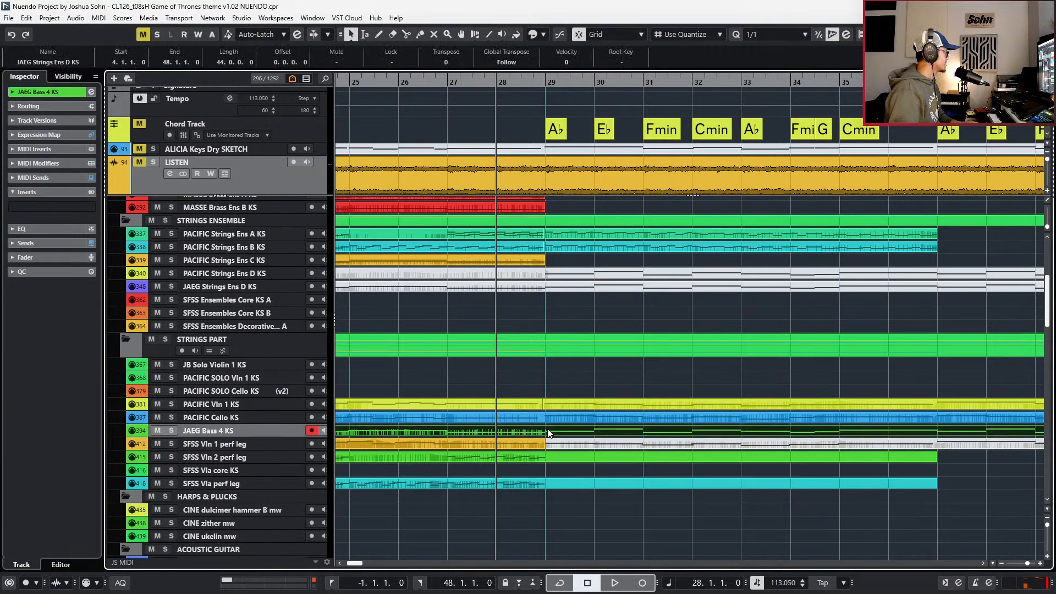
left_click(536, 457)
key("s")
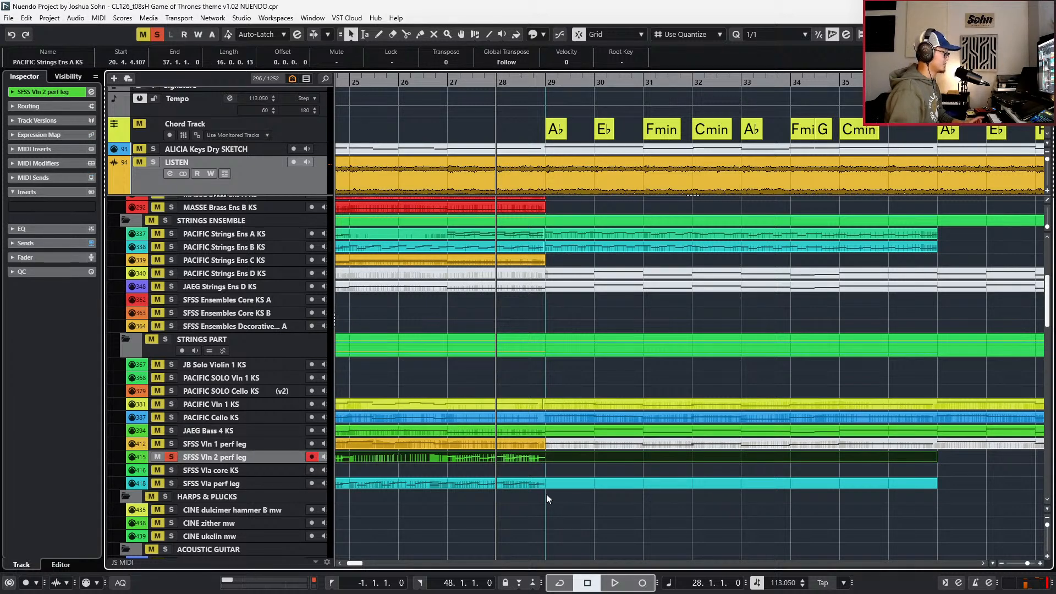
key("space")
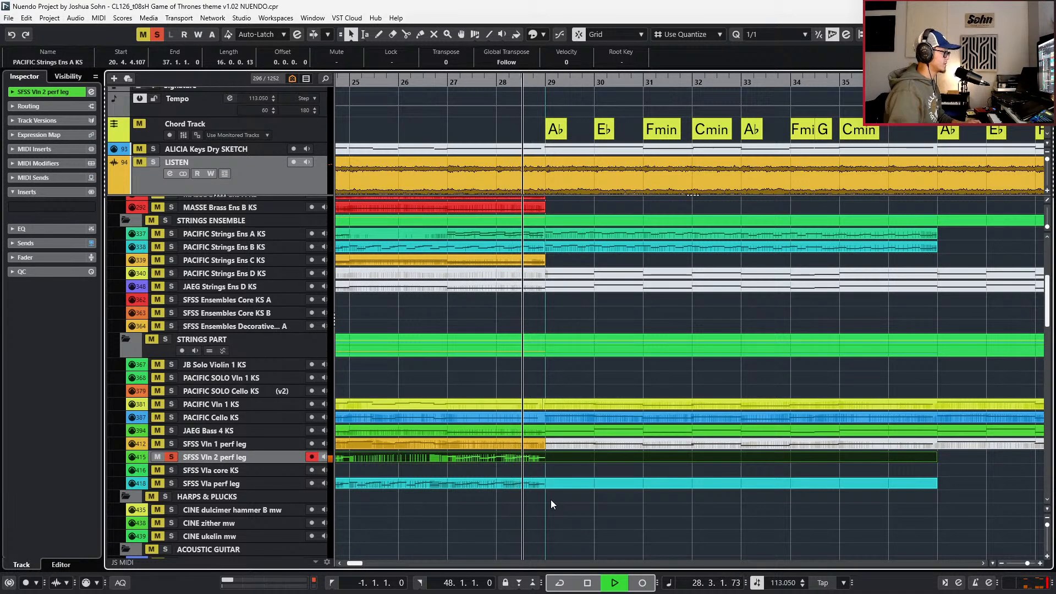
key("space")
key("s")
- Split the SFSS Vln 2 and SFSS Vla perf leg parts at bar 29 and delete the empty sections after it
left_click_drag(552, 502, 548, 458)
left_click(545, 458, "alt")
key("Delete")
key("g")
key("g")
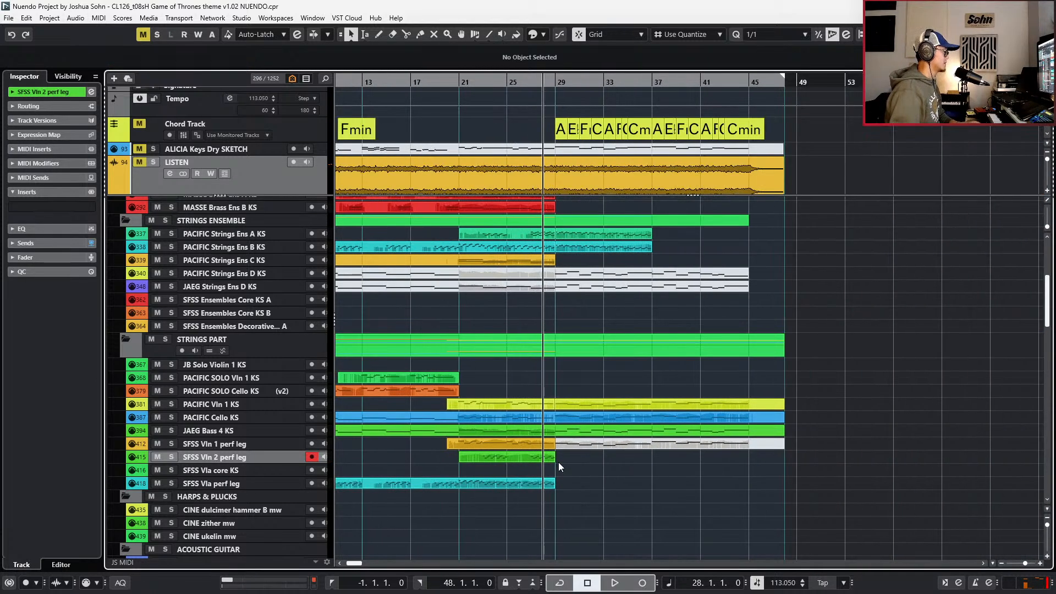
key("h")
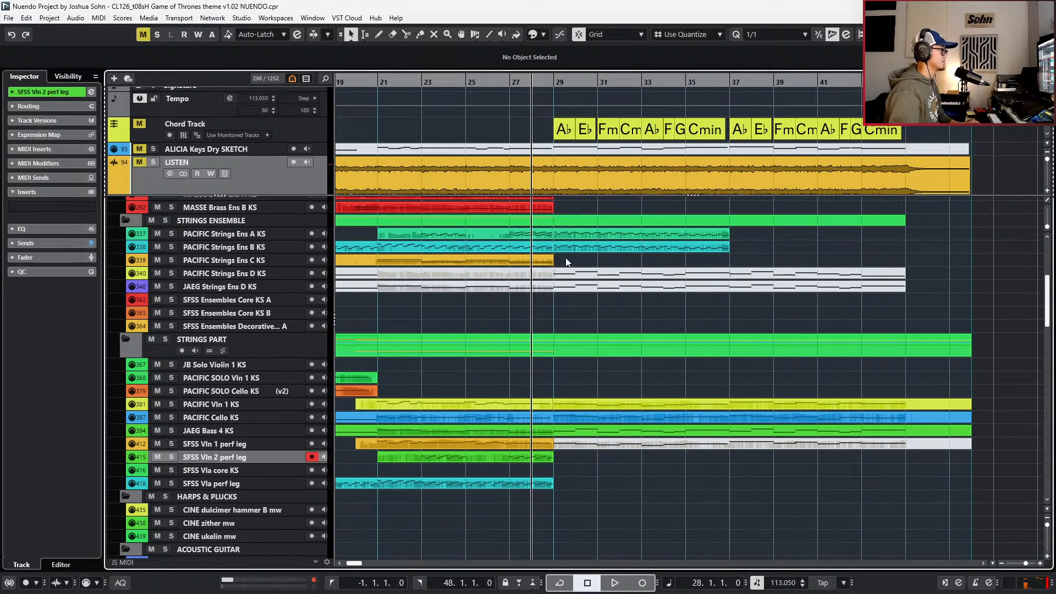
- Copy the PACIFIC Strings Ens A and B ostinato parts starting at bar 29 to the tracks beginning at SFSS Vln 2 perf leg
left_click(569, 251)
key("l")
left_click(573, 236, "shift")
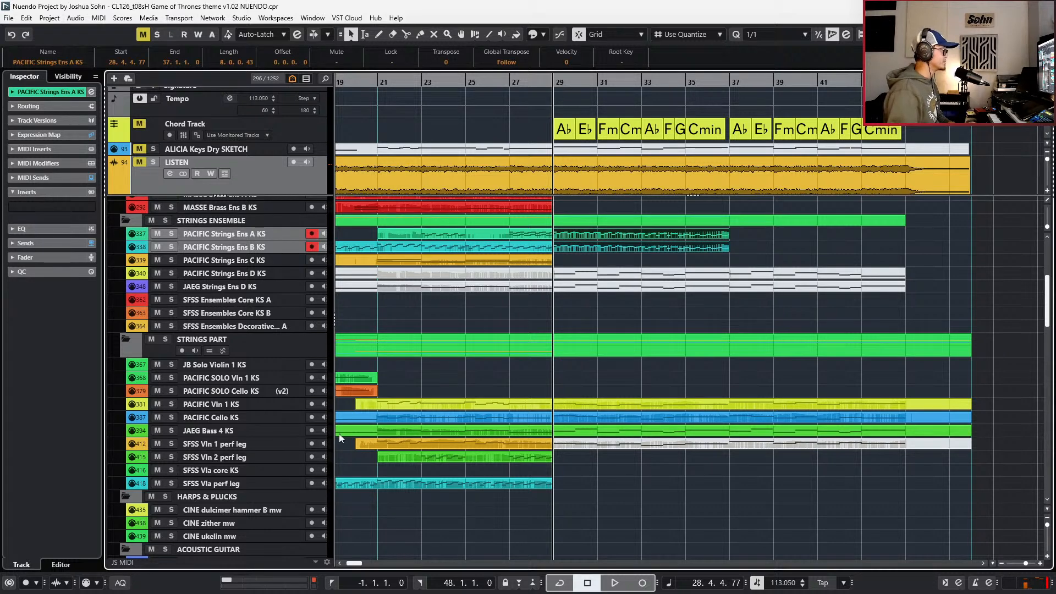
left_click(258, 458)
key("ctrl+v")
- Move the pasted ostinato part from SFSS Vla core KS down to the SFSS Vla perf leg track
scroll(573, 495, "up", 2)
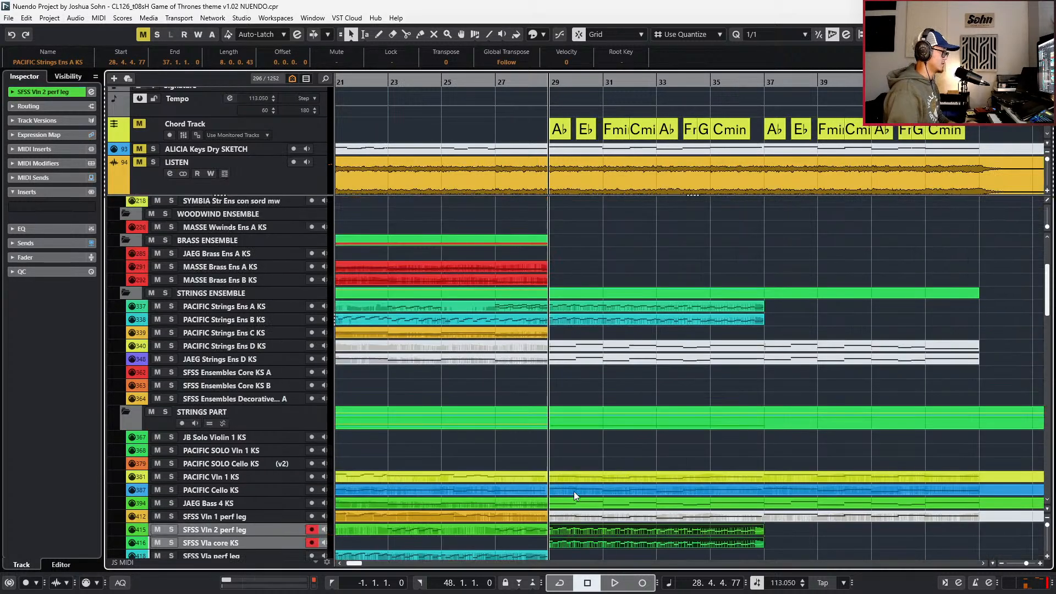
left_click(577, 545)
key("ctrl+Down")
key("KP_Subtract")
- Join the earlier and pasted parts on SFSS Vln 2 perf leg and on SFSS Vla perf leg during playback from bar 28
key("space")
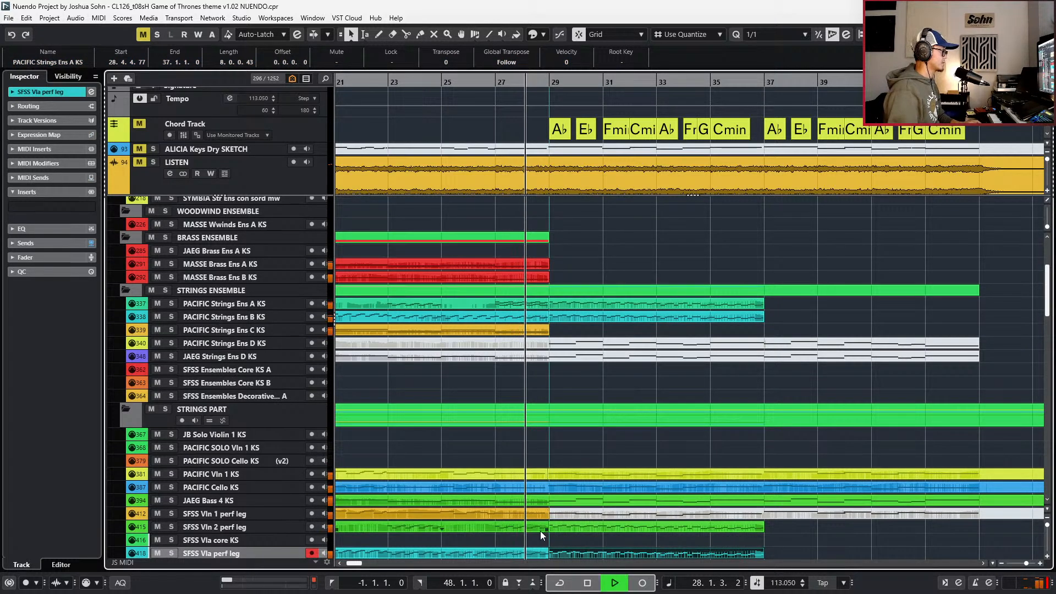
left_click(540, 530)
key("4")
left_click(540, 552)
key("4")
- Solo the joined SFSS Vln 2 and Vla perf leg parts, play them from bar 28, and open both in a separate Key Editor window
key("s")
left_click(560, 528)
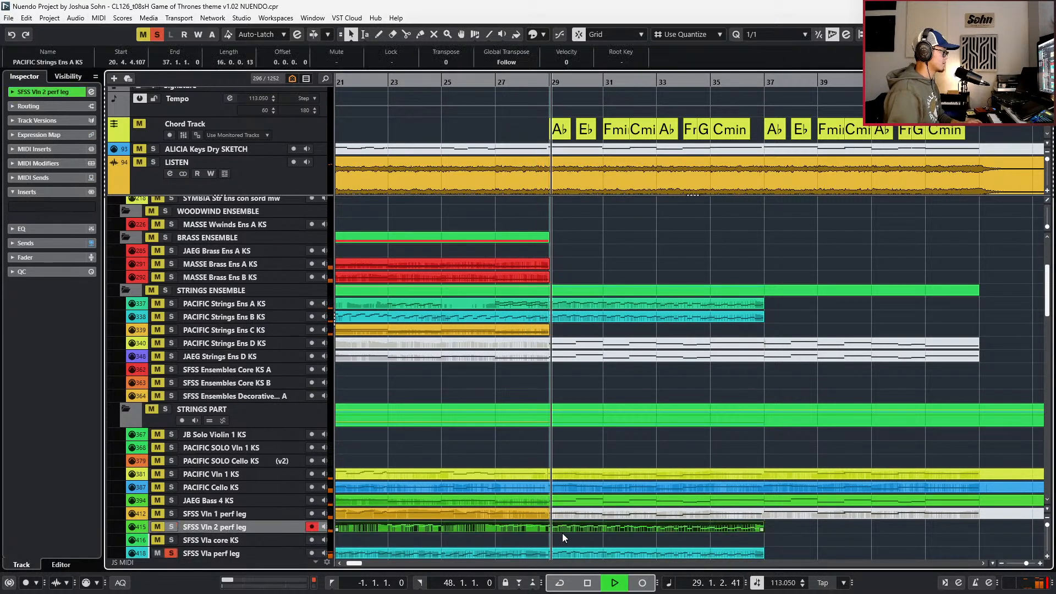
left_click(566, 552, "shift")
key("space")
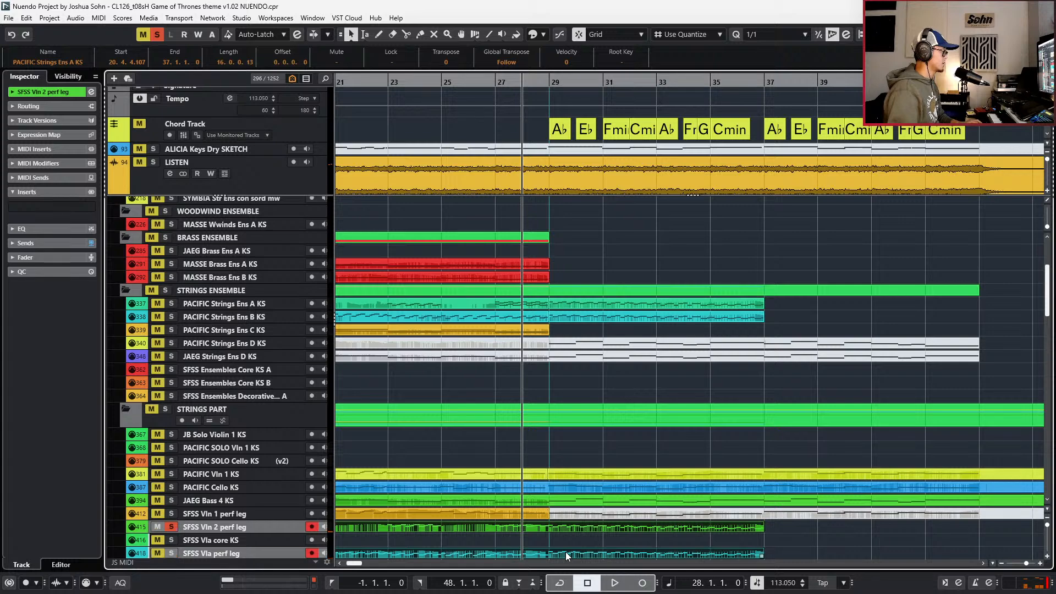
key("space")
key("Return")
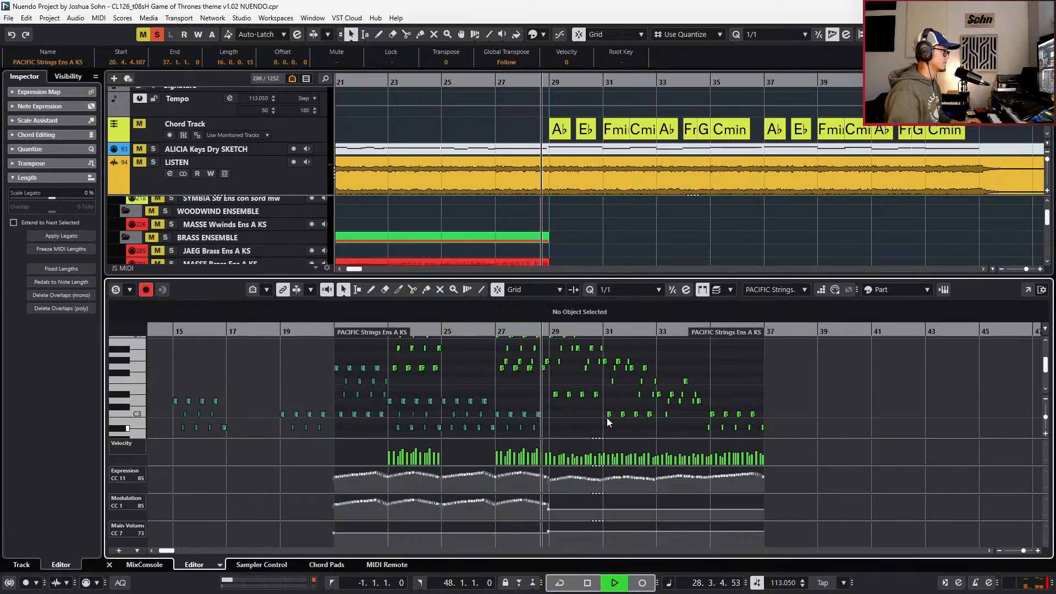
key("ctrl+e")
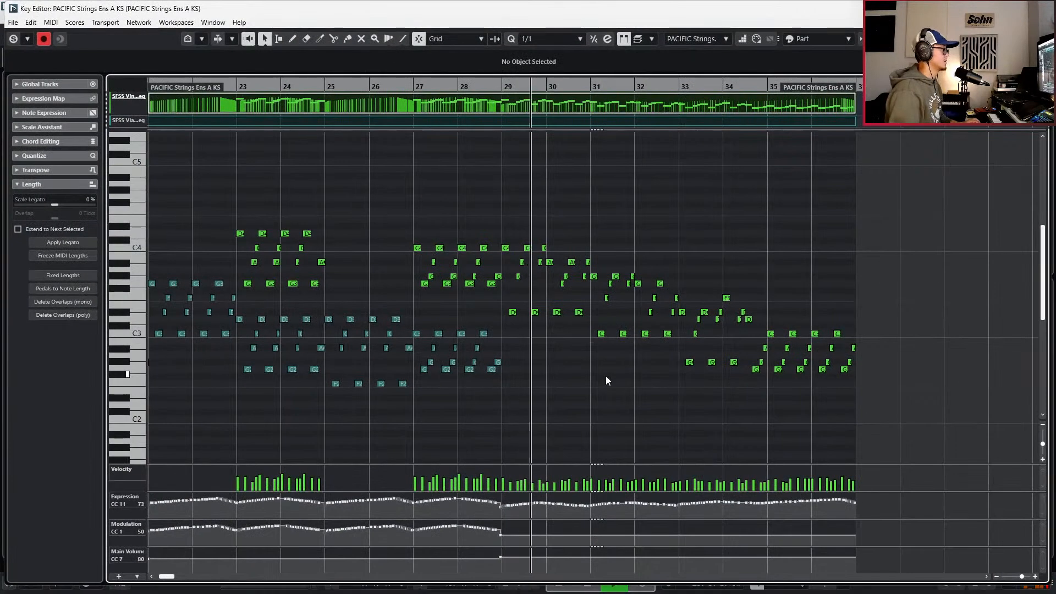
- Delete the stray CC 7 Main Volume and CC 1 Modulation points just before bar 29 in the SFSS Vln 2 part
scroll(580, 295, "up", 2)
scroll(576, 286, "down", 5)
scroll(580, 288, "up", 3)
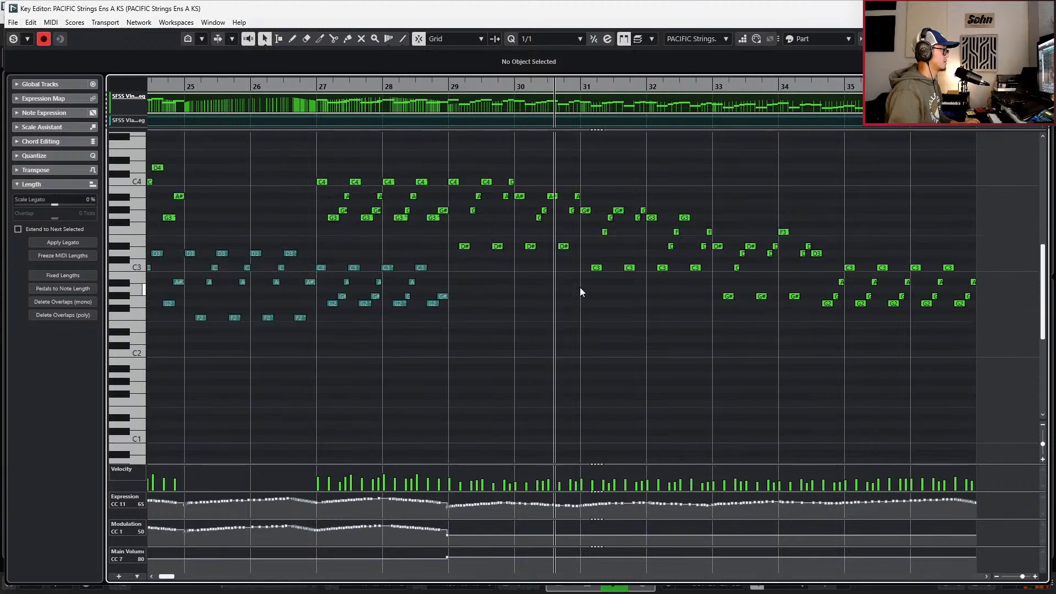
scroll(580, 287, "up", 3)
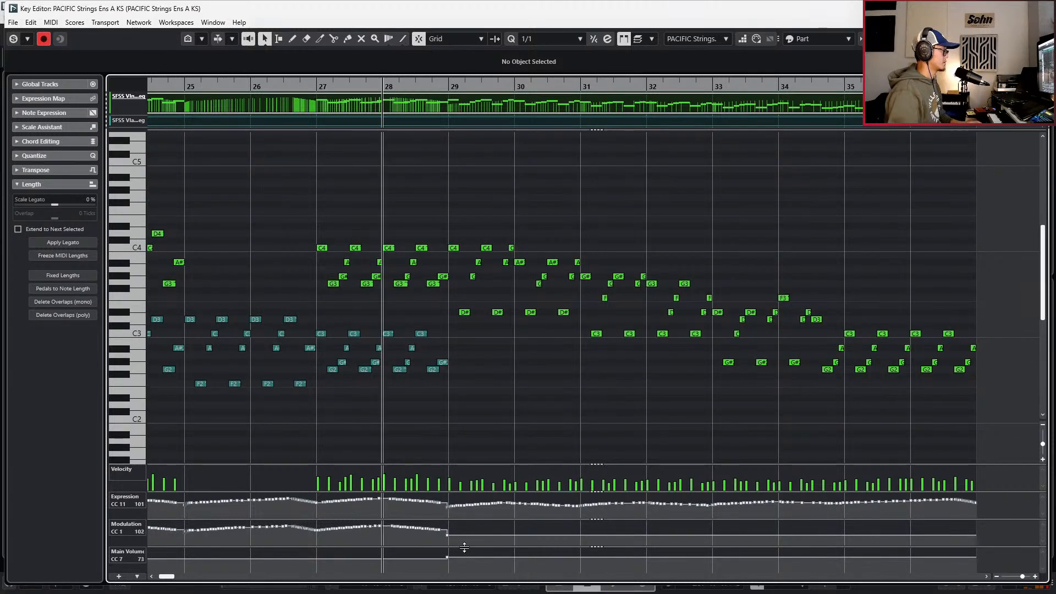
left_click(446, 567)
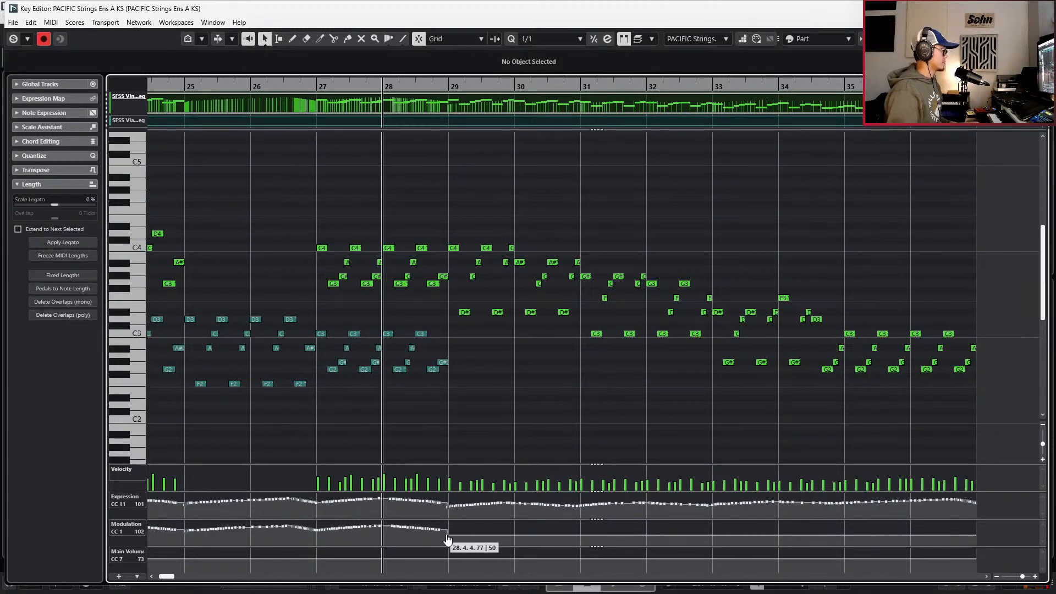
left_click(447, 539)
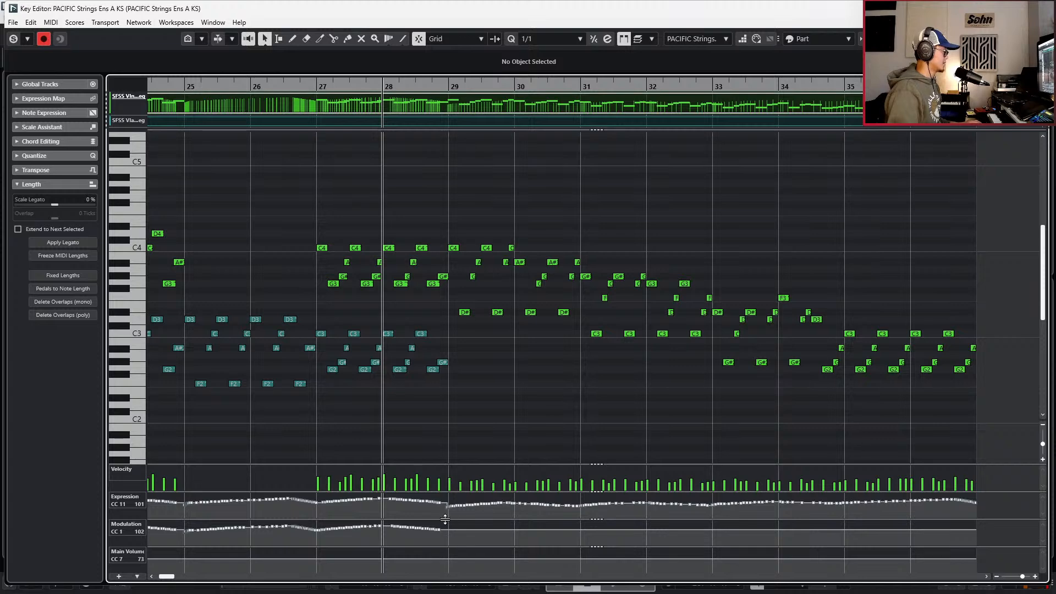
- Raise the CC 11 Expression curves from bar 29 onward in the Vln 2 and Vla parts, starting at 67 and 70, and close the editor
left_click_drag(445, 517, 971, 462)
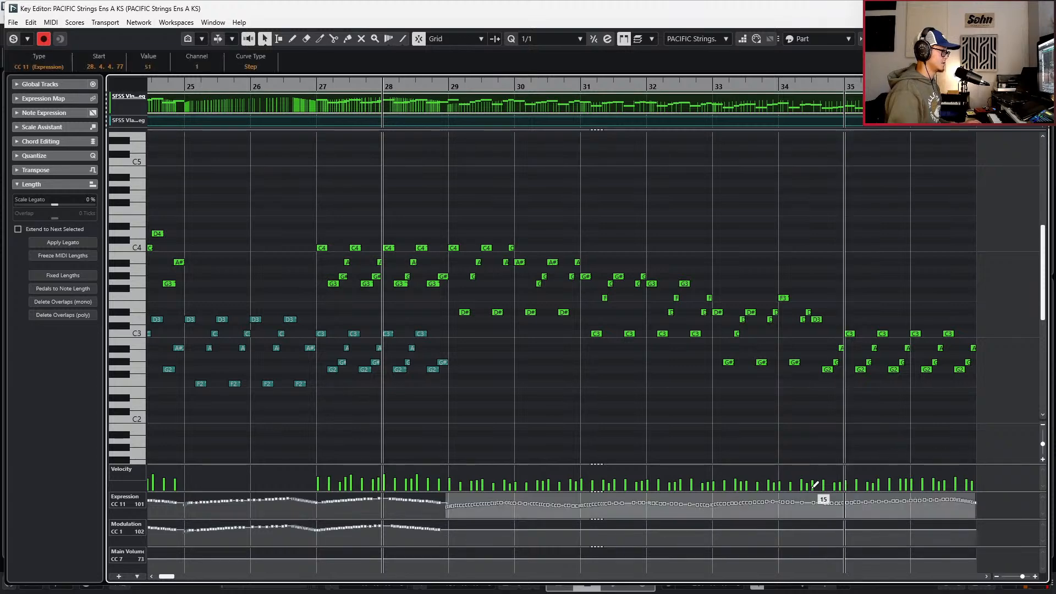
left_click_drag(808, 497, 808, 489)
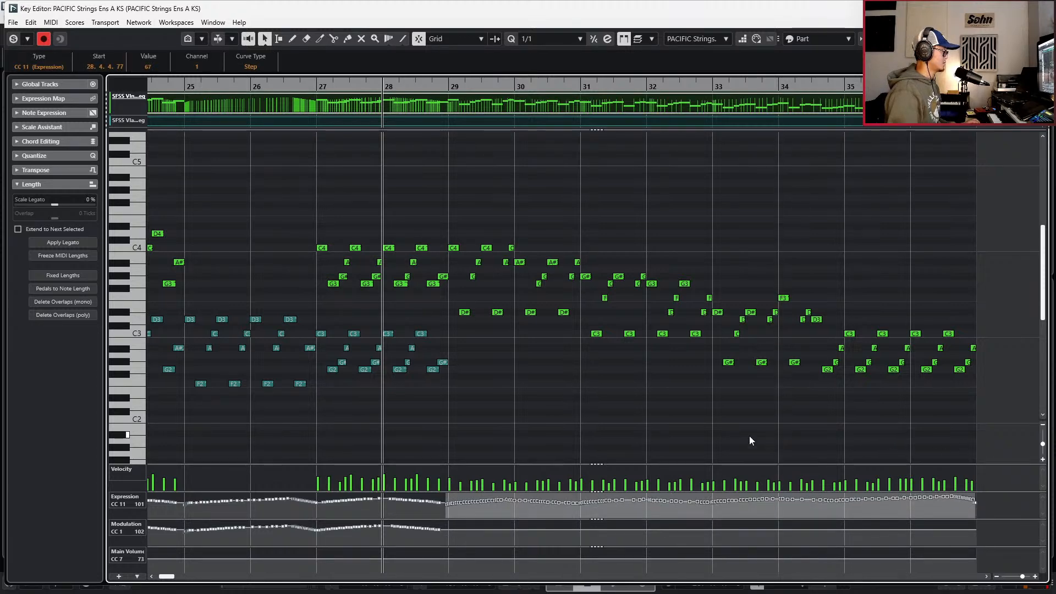
key("Down")
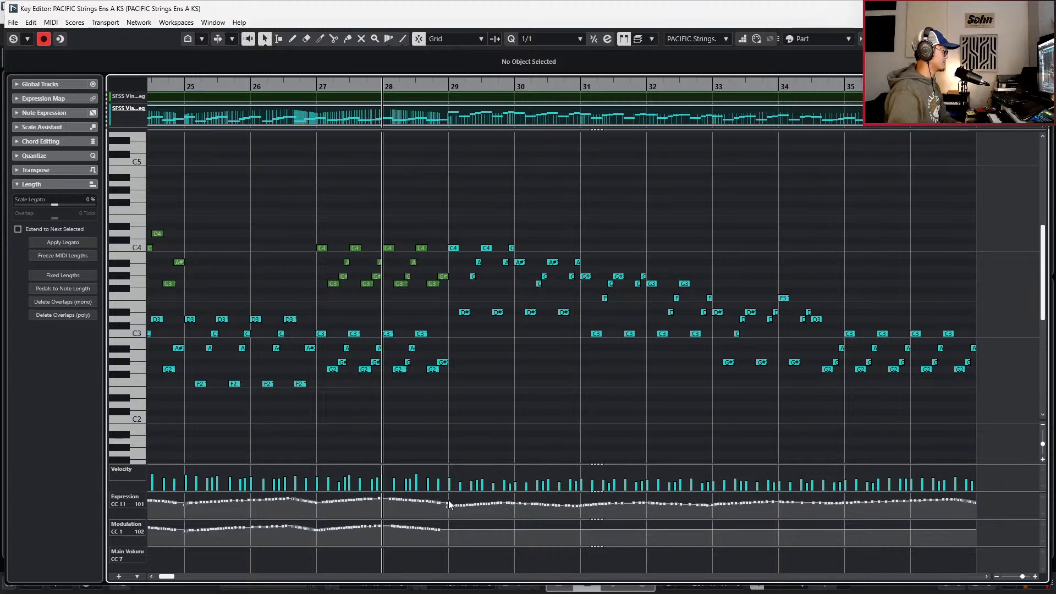
left_click_drag(447, 513, 954, 451)
left_click(892, 498)
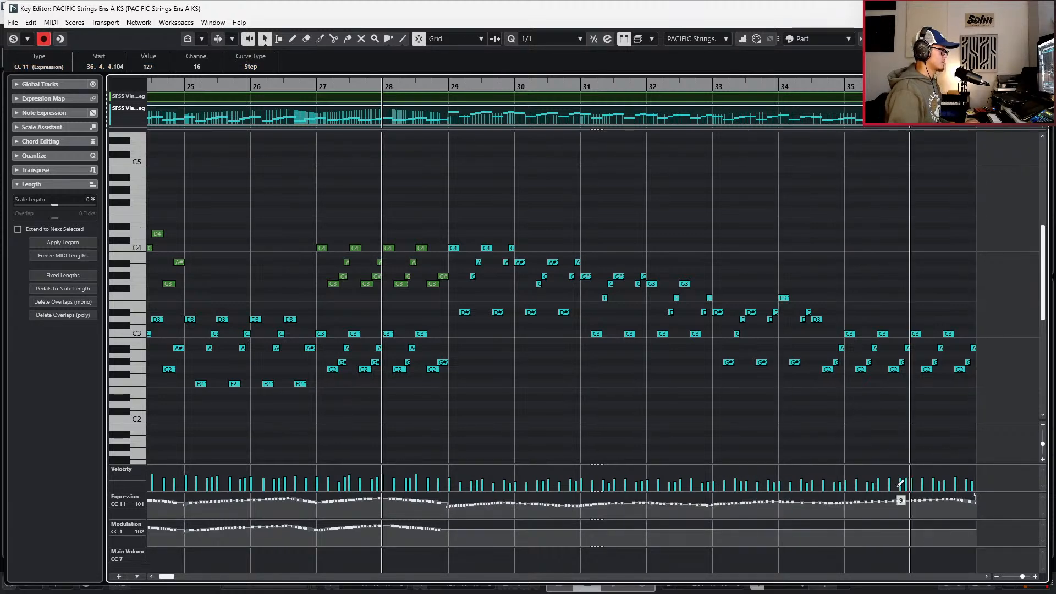
left_click_drag(980, 510, 484, 497)
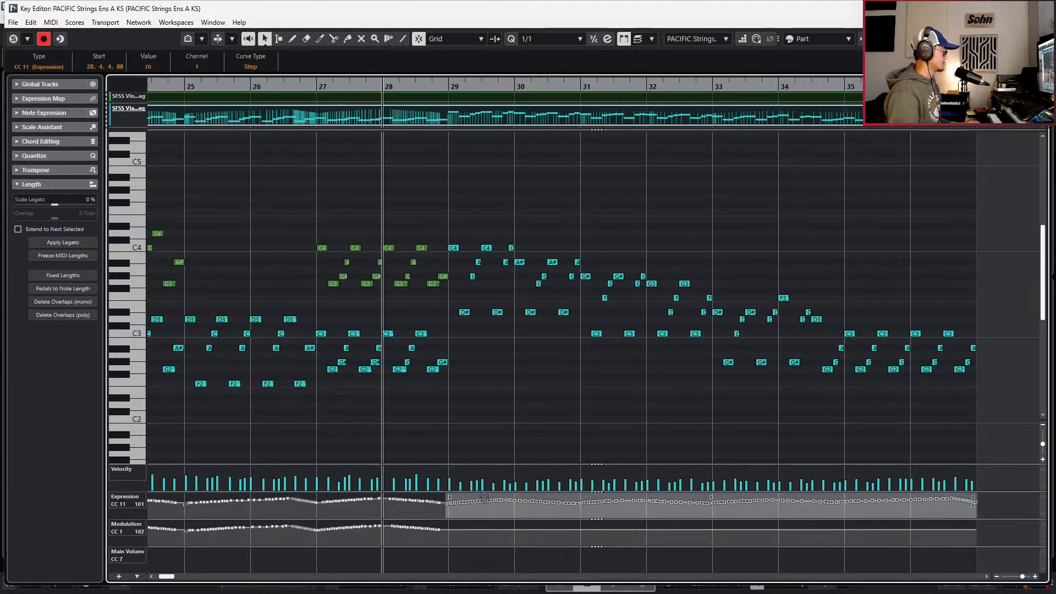
key("ctrl+w")
key("ctrl+alt+e")
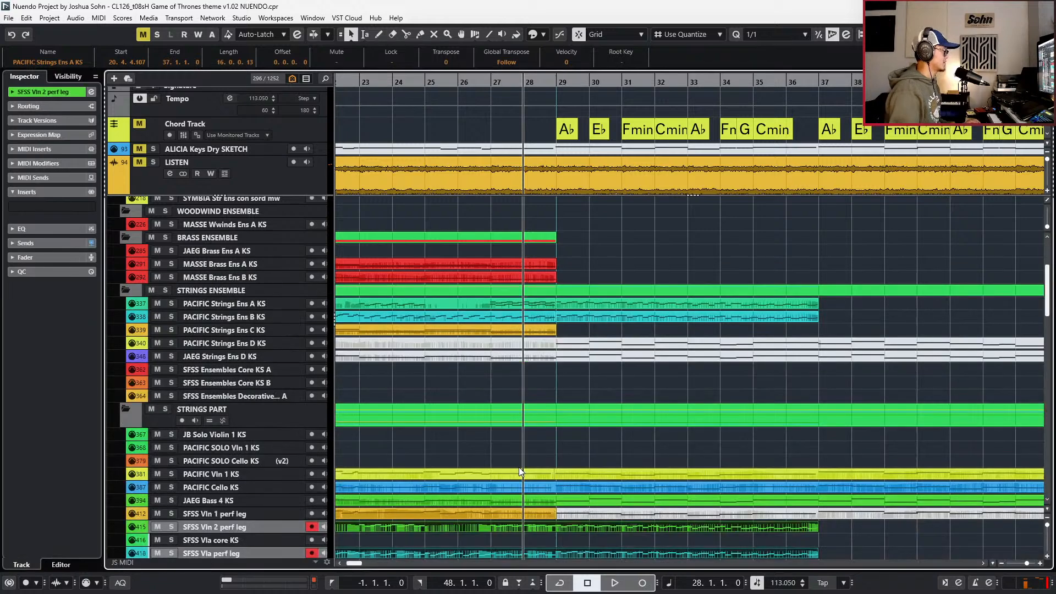
- Play all tracks from bar 28 and record a live MIDI pass up to bar 37 on SFSS Vln 2 and Vla perf leg
scroll(450, 522, "down", 3)
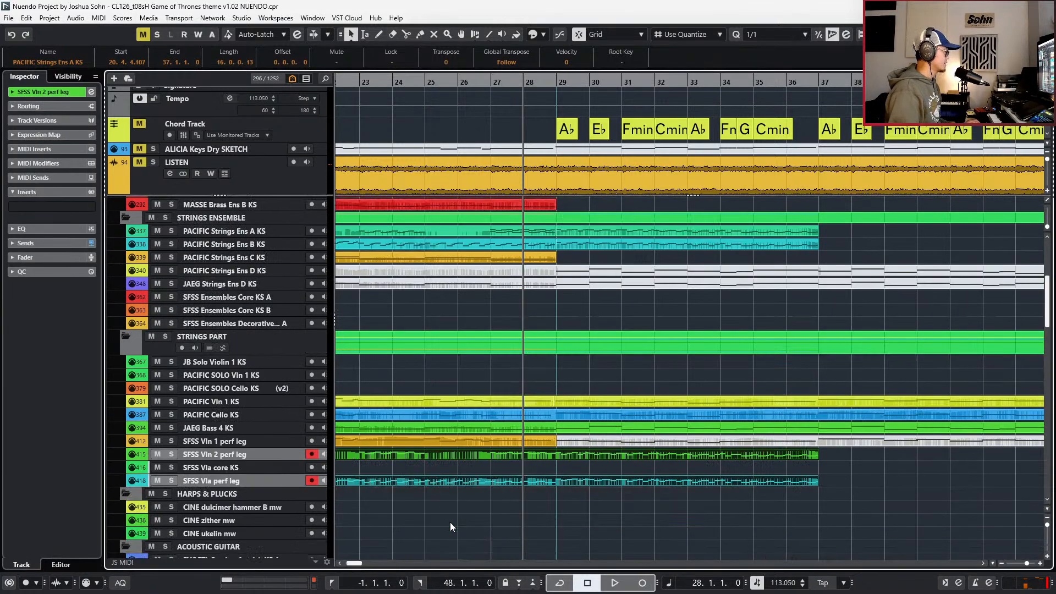
left_click(94, 585)
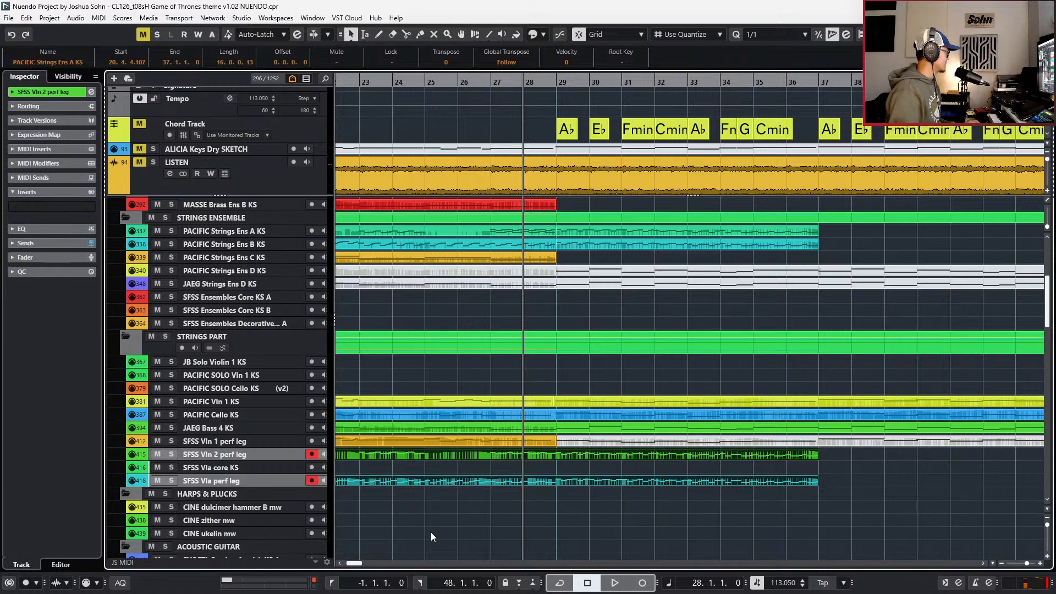
scroll(506, 517, "up", 1, "ctrl")
key("space")
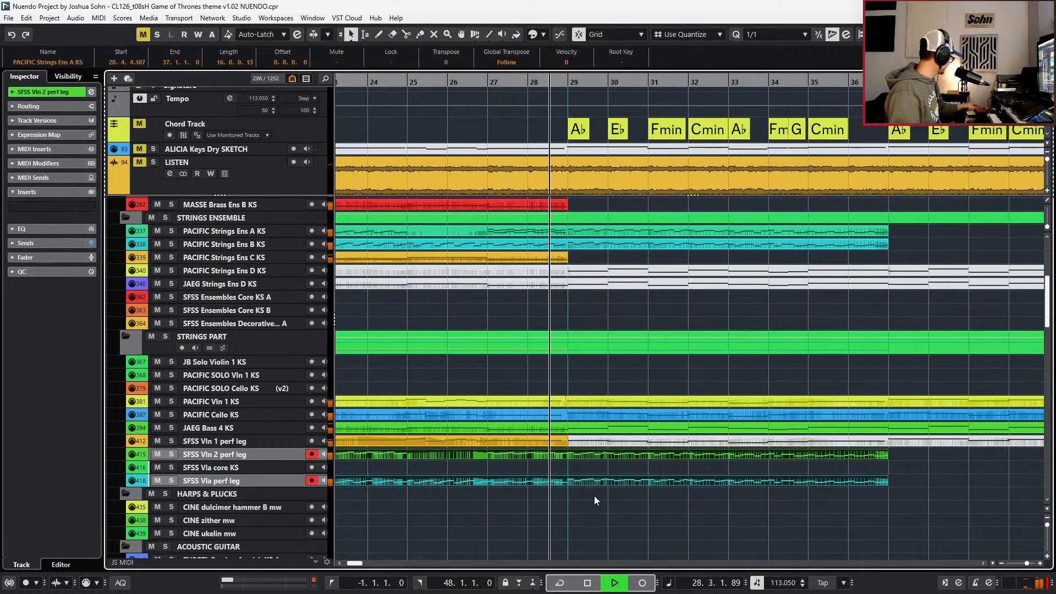
key("KP_Multiply")
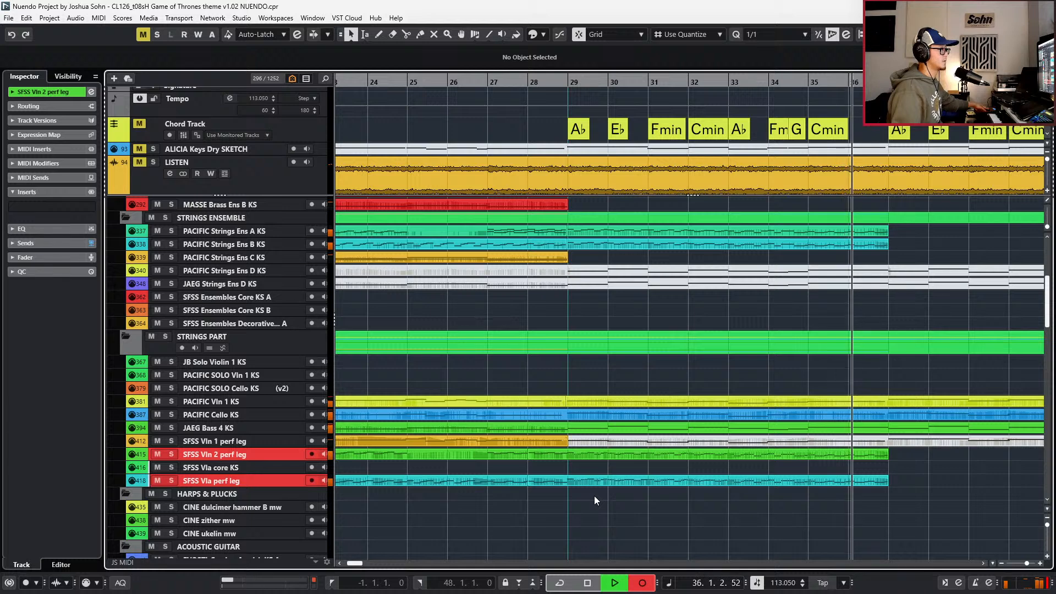
key("KP_Multiply")
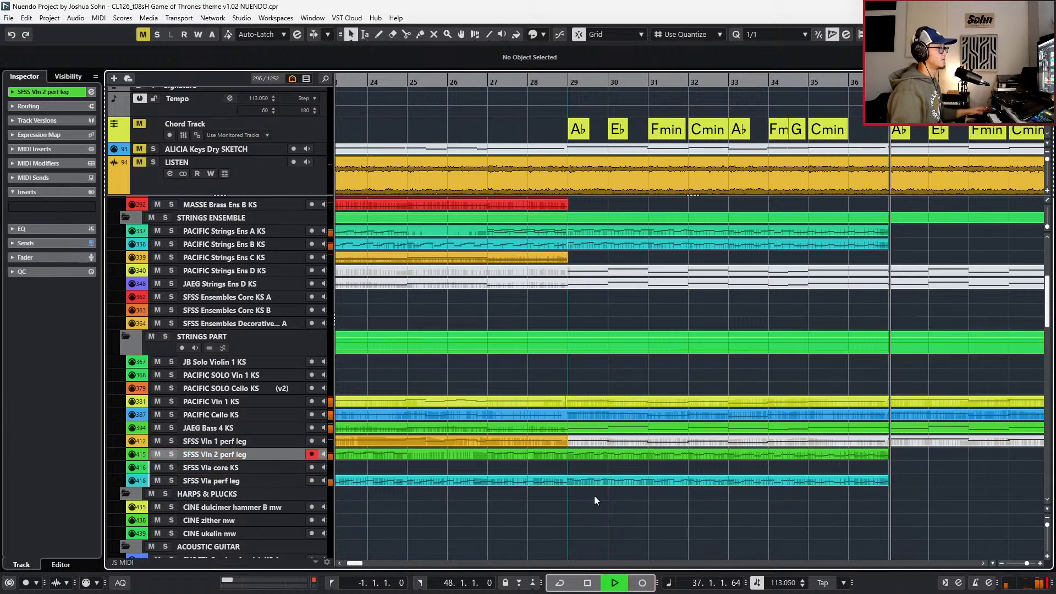
key("space")
- Solo the PACIFIC Strings Ens A and B parts starting at bar 29 and open them together in the editor
left_click(603, 244)
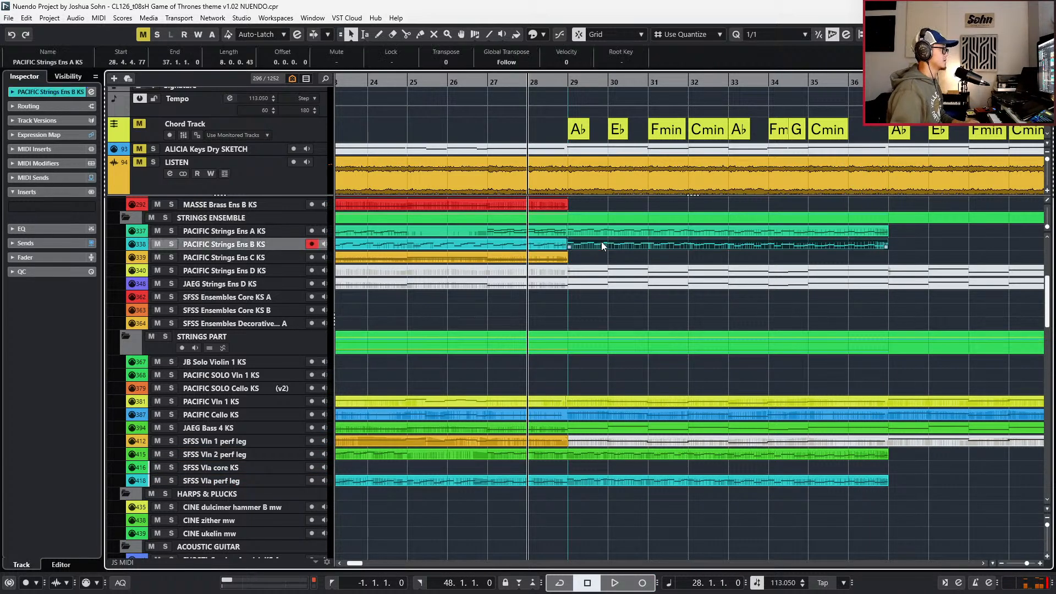
left_click(600, 235, "shift")
key("s")
key("l")
key("Return")
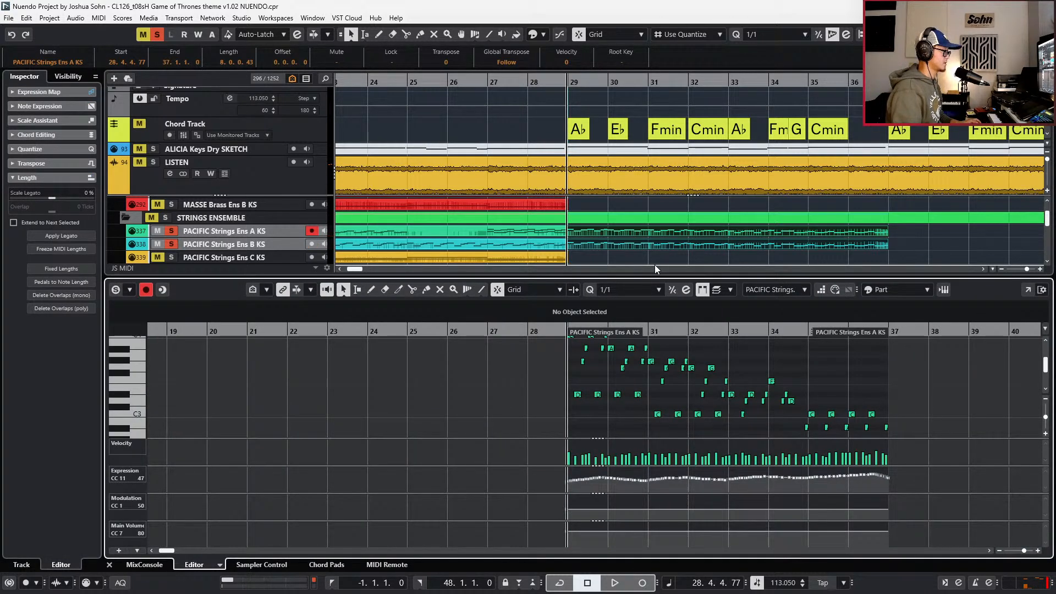
- Lower the velocities of all notes from bar 29 in the PACIFIC Strings Ens A and Ens B parts
key("ctrl+a")
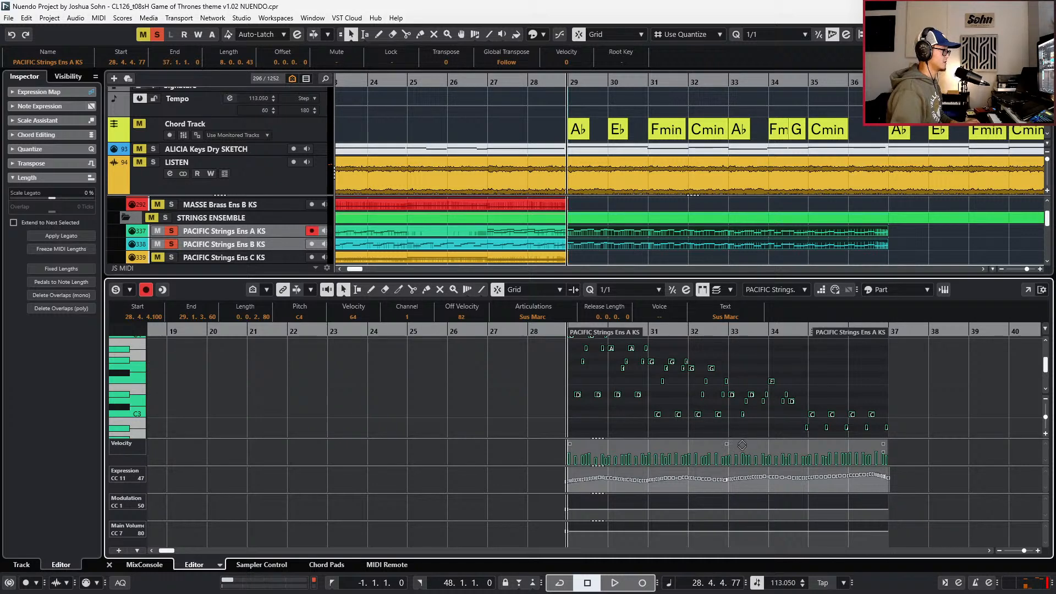
key("Tab")
key("ctrl+a")
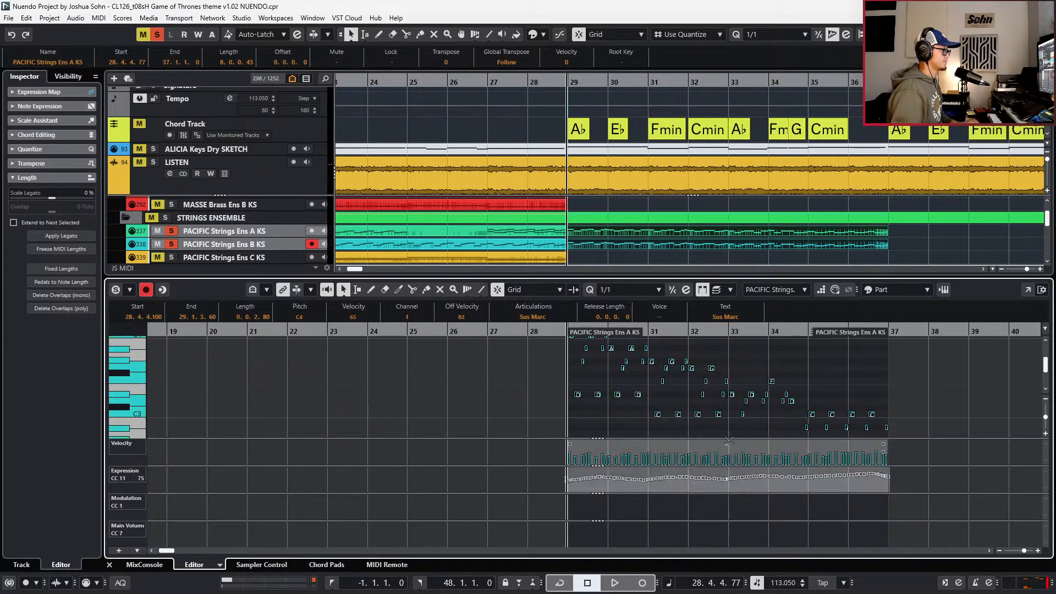
key("KP_Subtract")
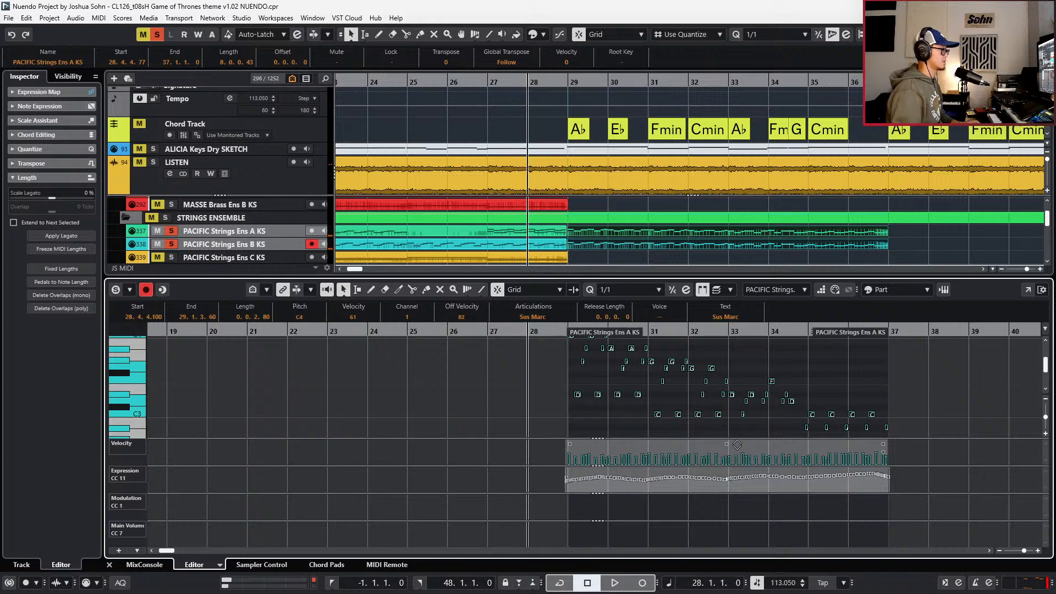
- Close the editor, unsolo the PACIFIC Strings Ens A and B tracks, and play all tracks from bar 27
key("Return")
key("KP_Subtract")
key("s")
key("space")
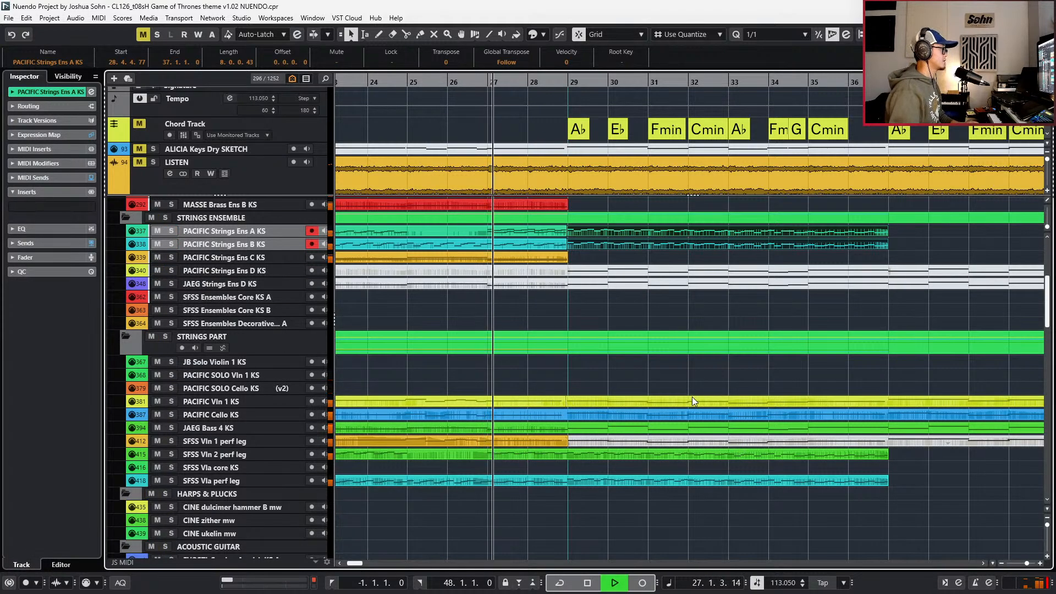
- Open the SFSS Vln 2 and Vla perf leg parts and raise their CC 1 Modulation curves from bar 29 to 37, starting the Vla at 55
left_click_drag(611, 495, 607, 463)
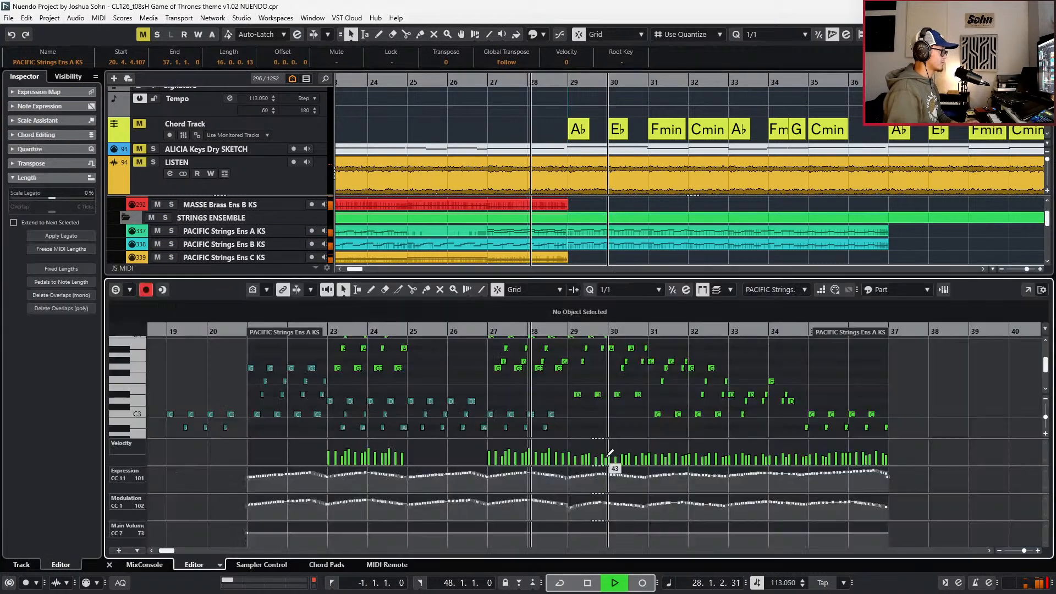
key("Return")
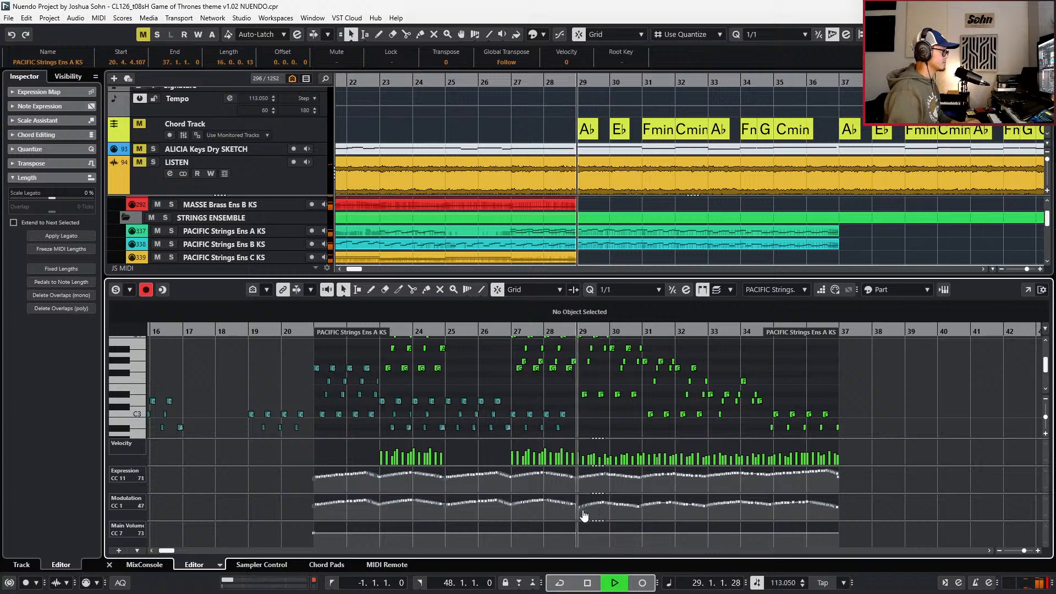
left_click_drag(578, 515, 845, 491)
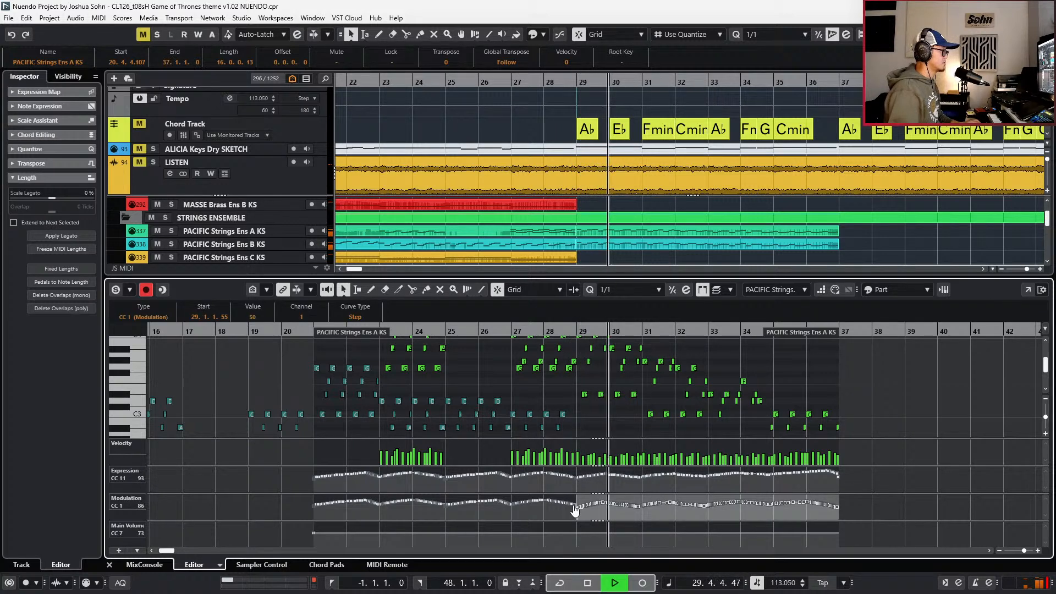
key("Page_Down")
left_click_drag(579, 497, 841, 536)
left_click_drag(578, 498, 864, 535)
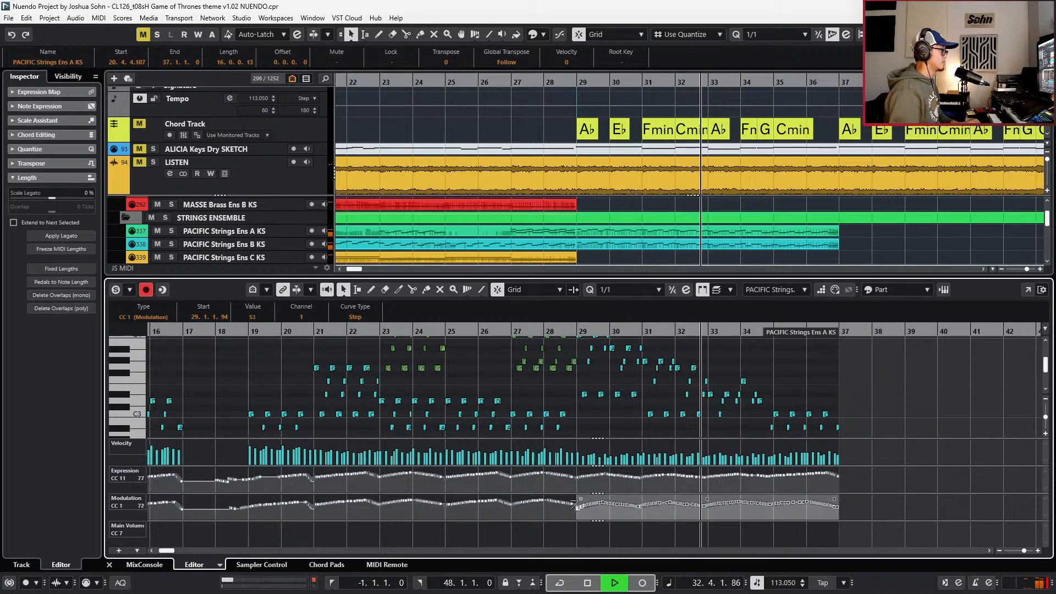
left_click(568, 513)
left_click(578, 509)
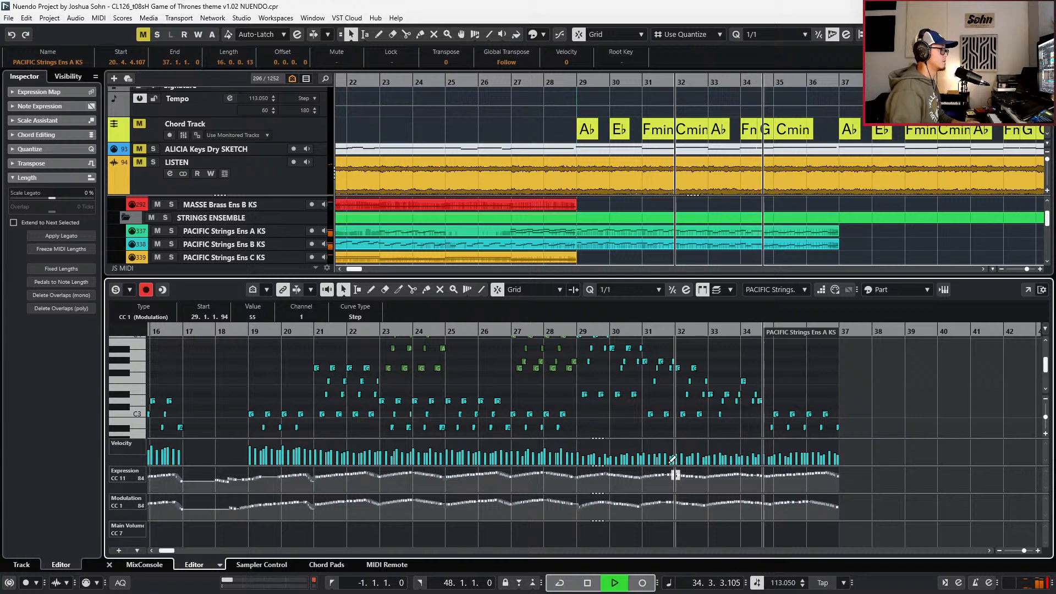
- Stop playback and select the F3 note at bar 34 in the SFSS Vla part
key("space")
key("KP_Add")
key("KP_Add")
key("KP_Add")
key("KP_Add")
key("KP_Add")
key("KP_Add")
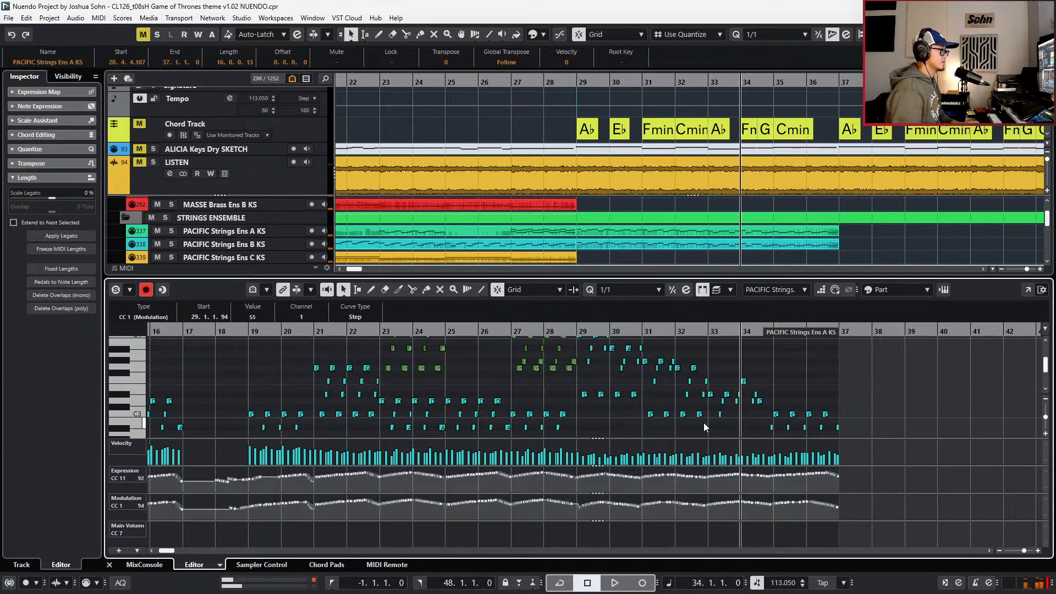
scroll(768, 392, "up", 4)
key("KP_Subtract")
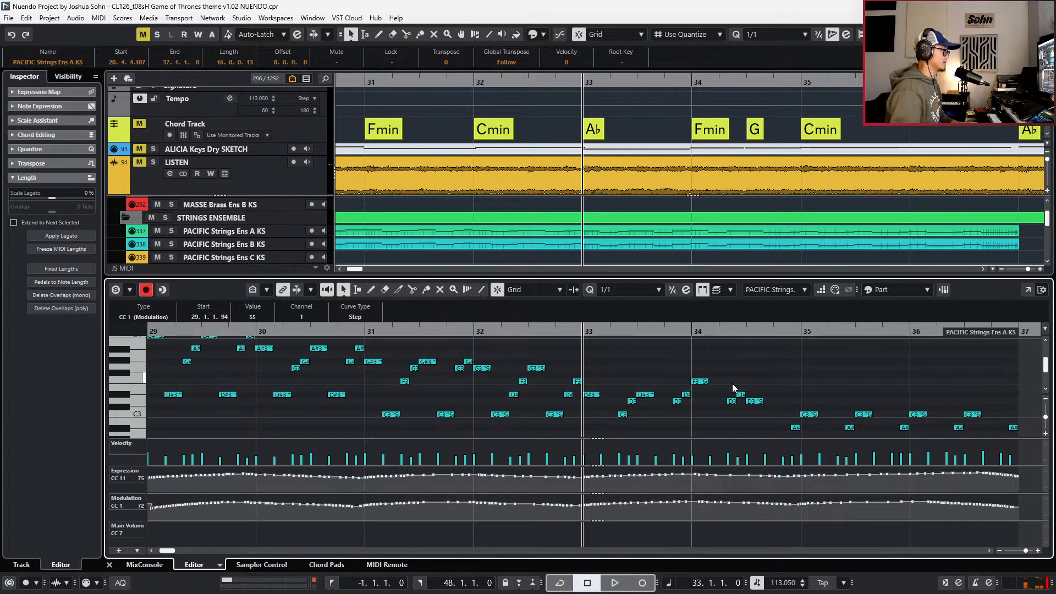
scroll(722, 378, "up", 2)
left_click(685, 381)
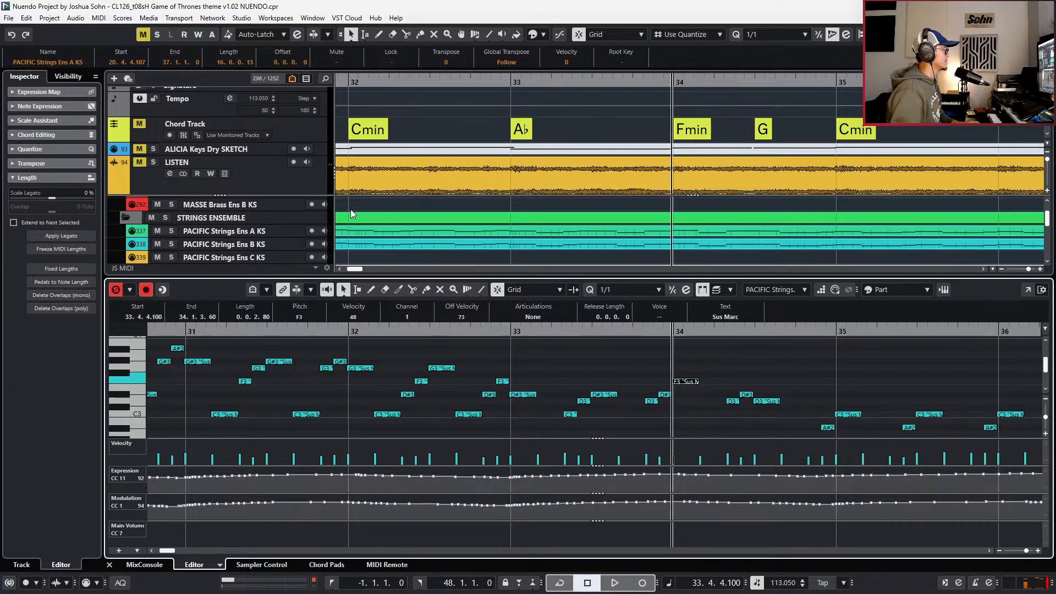
- Solo the LISTEN reference track to hear the passage around bar 34, and unsolo it
left_click(287, 183)
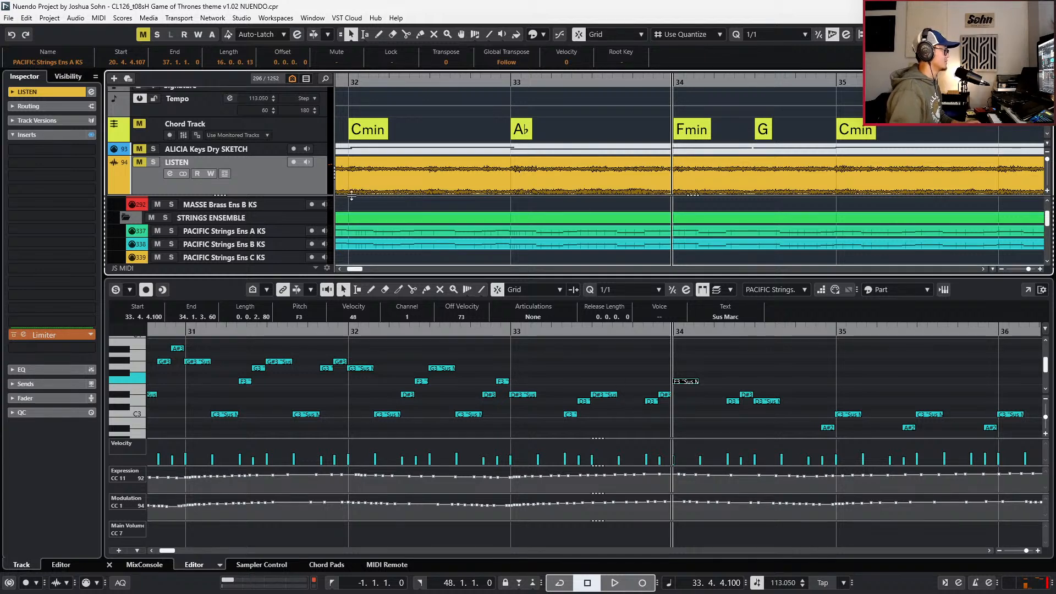
key("s")
key("space")
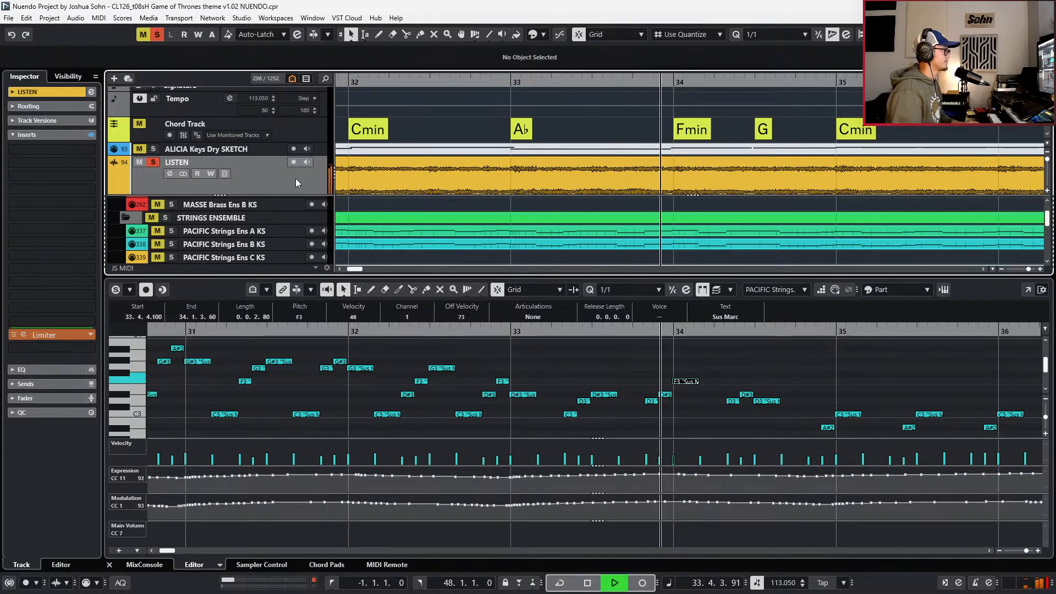
key("space")
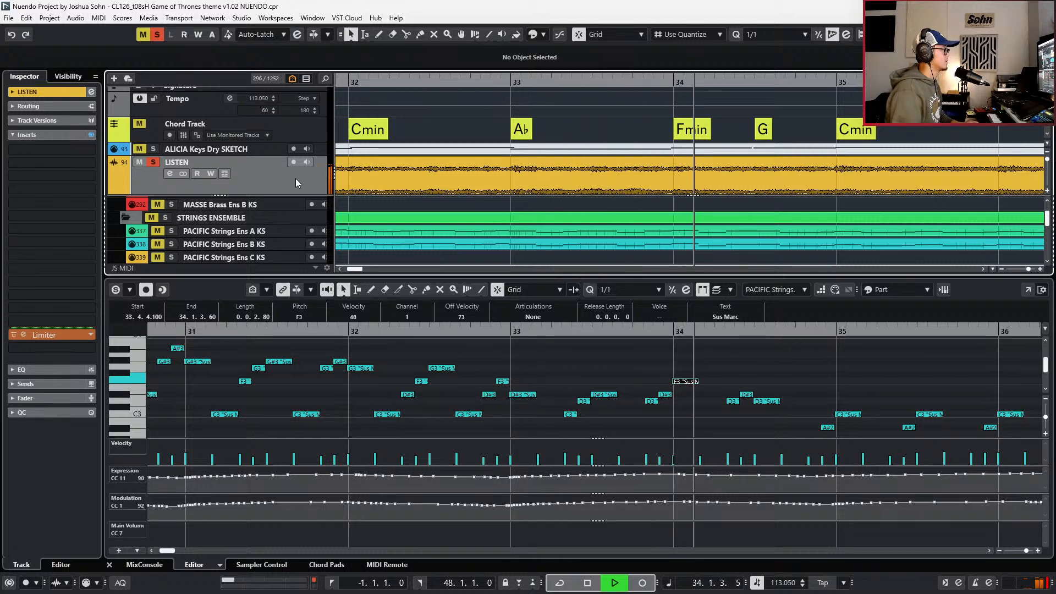
key("space")
key("s")
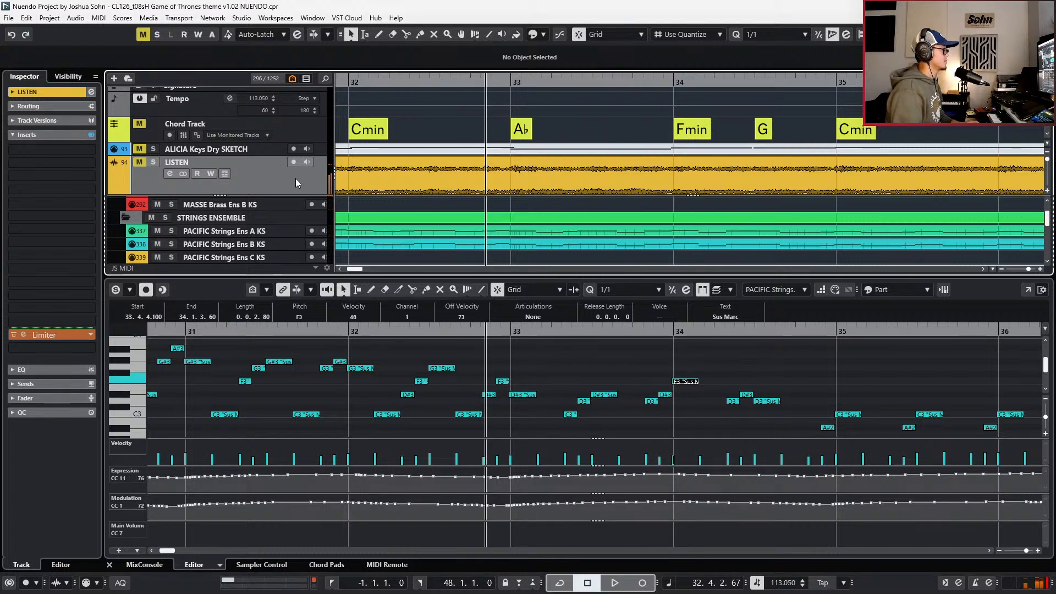
- Set the quantize grid to 1/8 and shorten the bar 34 F3 note to about 0.0.1.113 in the Vla and 0.0.1.81 in the Vln 2
key("alt+4")
left_click_drag(666, 369, 686, 382)
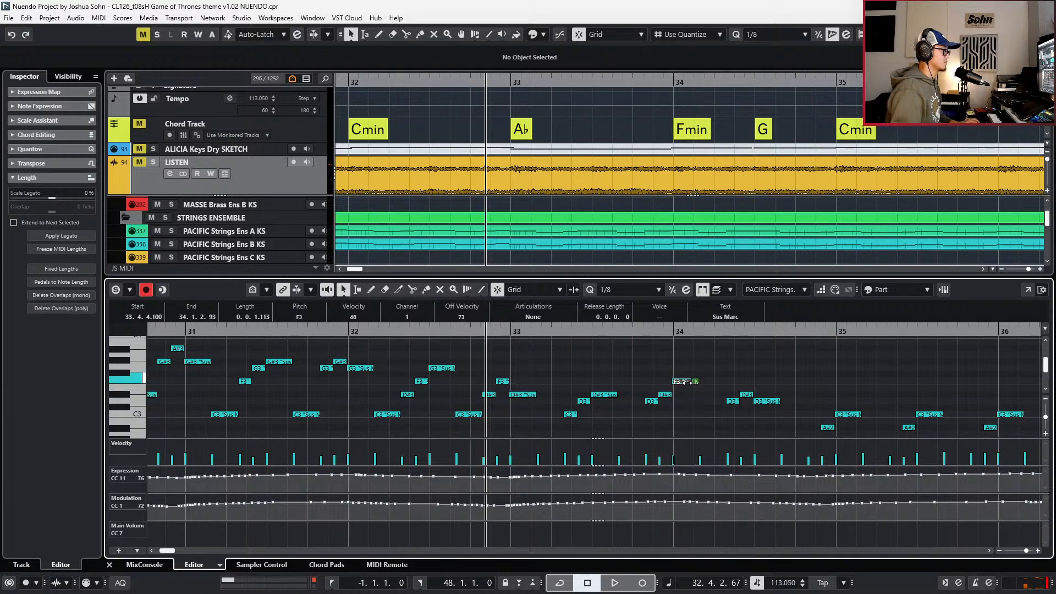
left_click(695, 391)
left_click_drag(699, 383, 688, 389)
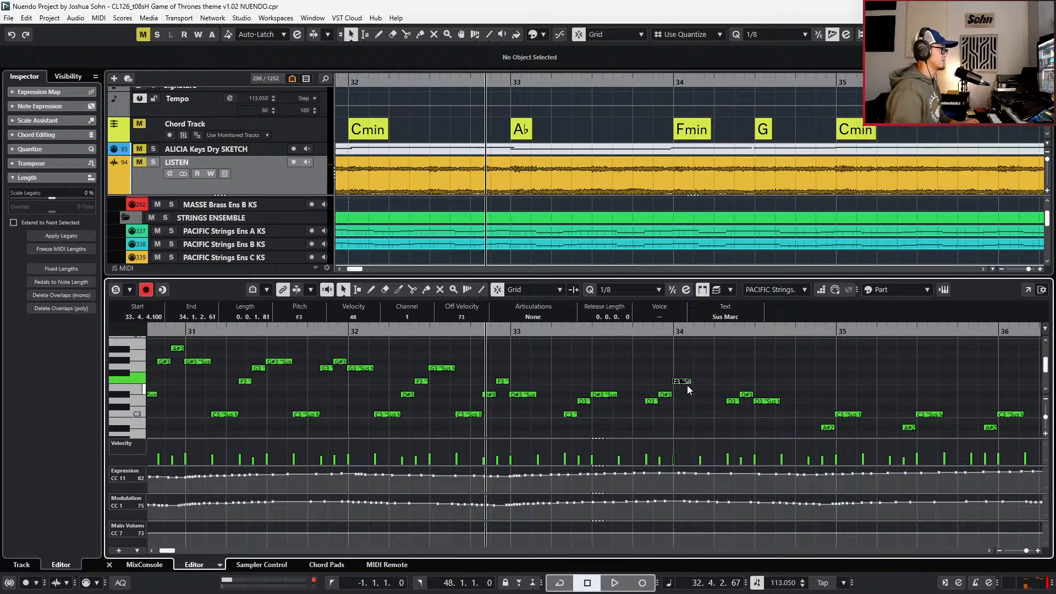
key("Return")
- Open the PACIFIC Strings Ens A and B parts together and shorten the F3 note at bar 34 to about 0.0.1.87
scroll(687, 385, "up", 8)
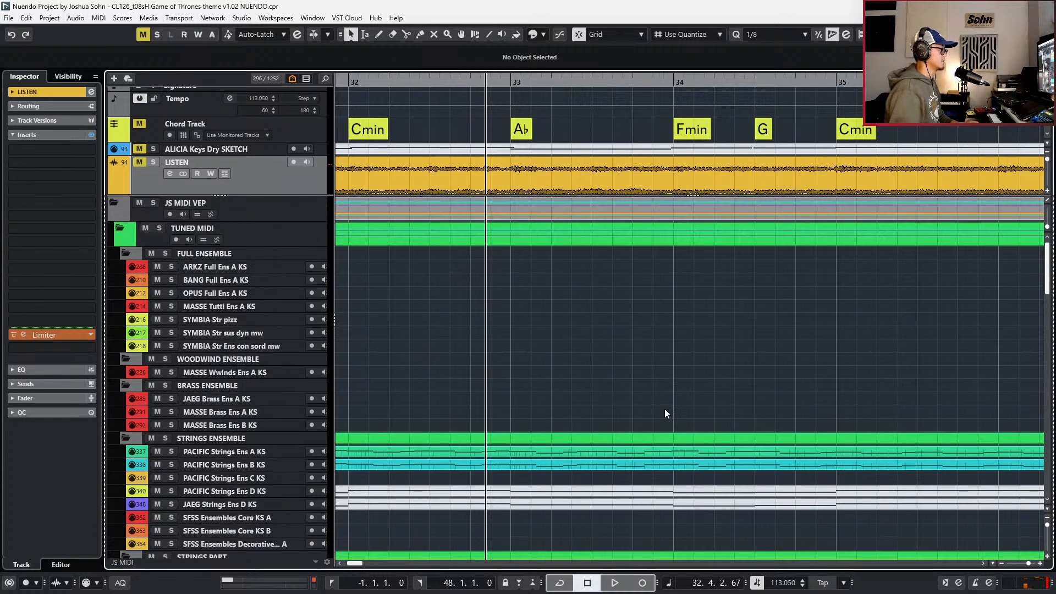
left_click(661, 451)
left_click(662, 463, "shift")
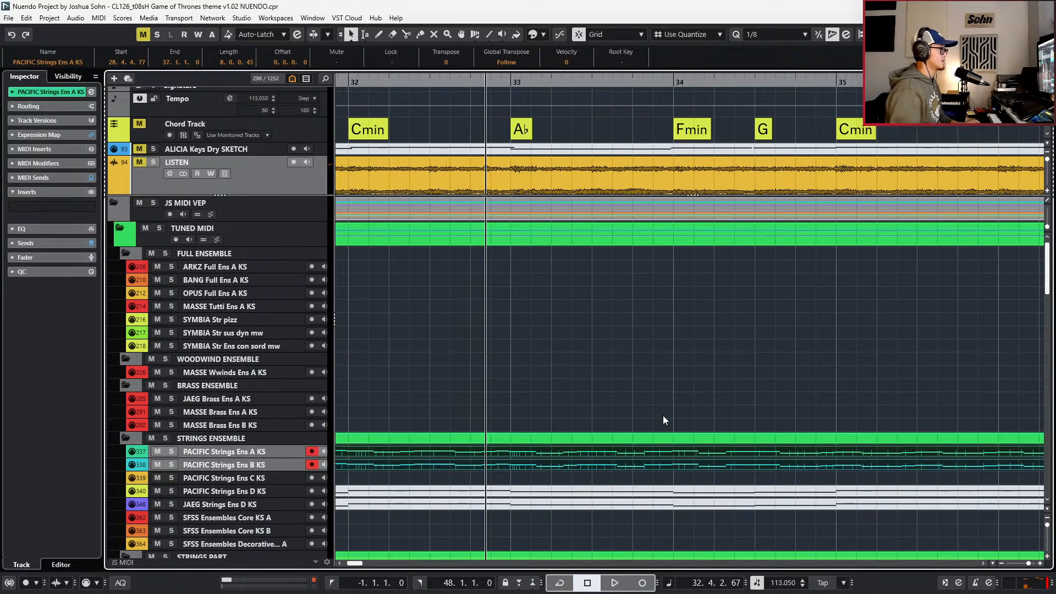
key("Return")
left_click(698, 381)
left_click_drag(698, 381, 691, 382)
- Set the part editing mode to All Parts while playing the passage through bar 34
key("space")
left_click(724, 289)
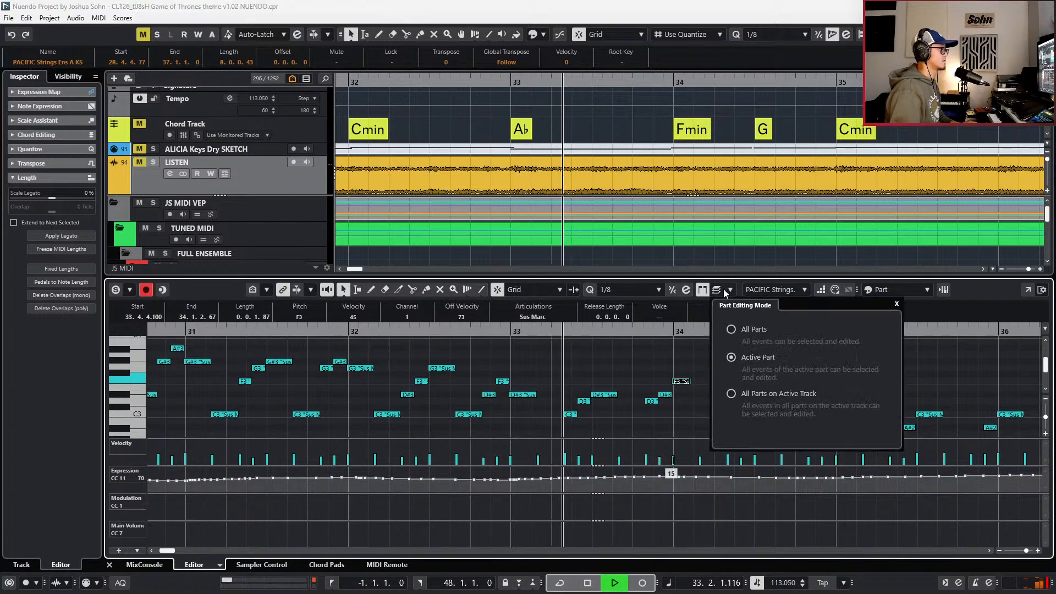
left_click(727, 330)
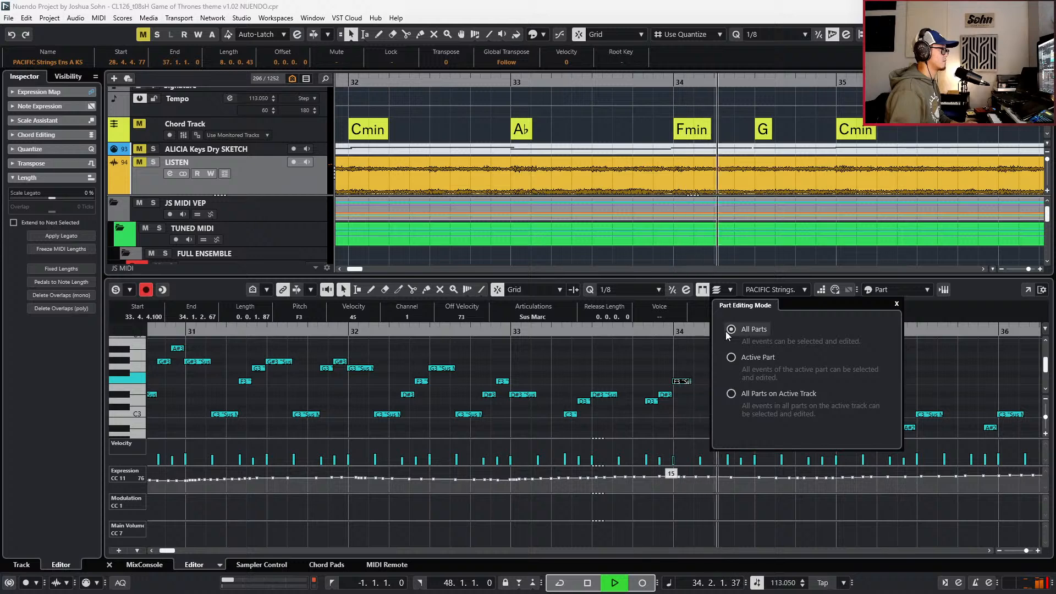
key("space")
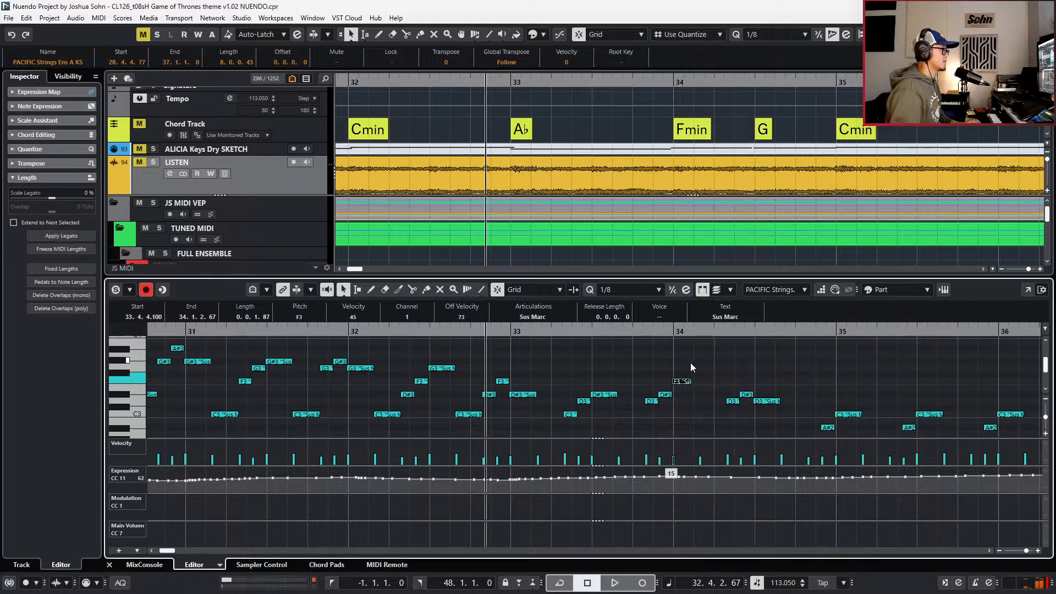
- Lengthen the F3 note at bar 34 in the PACIFIC Strings Ens B part to about 0.0.1.114
scroll(688, 381, "up", 2)
left_click(693, 393)
left_click(689, 402)
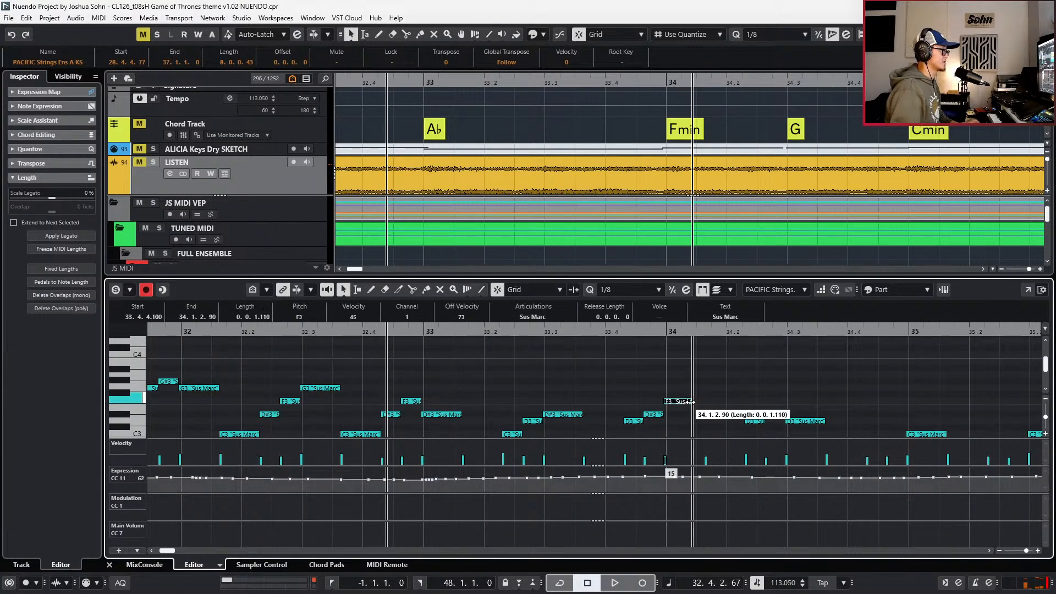
- Change the articulation of the F3 note at bar 34 from Sus Marc to Sus and play the passage back
left_click(562, 312)
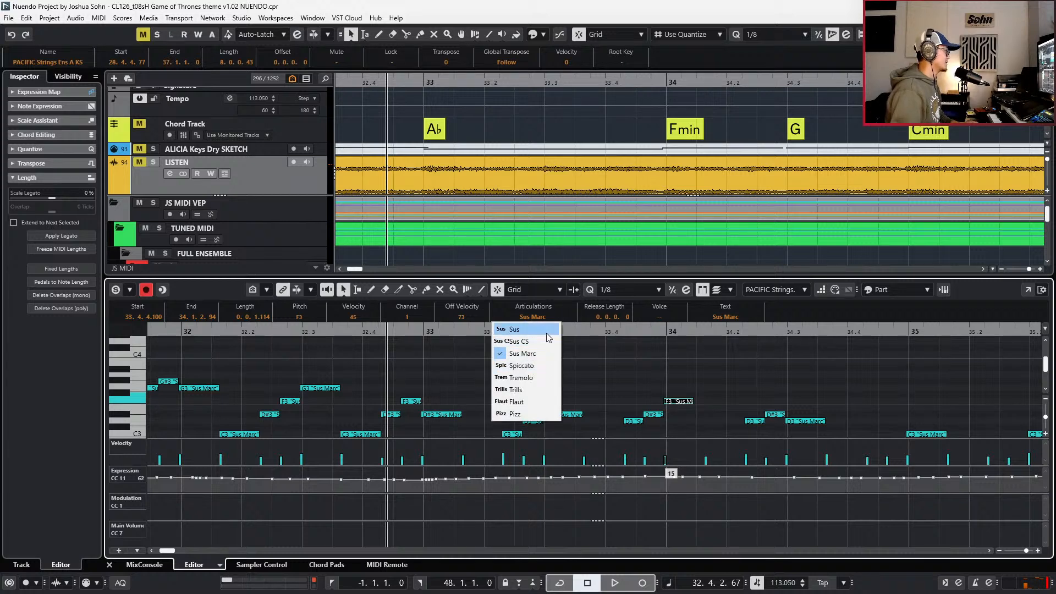
key("Escape")
left_click(545, 317)
left_click(542, 328)
key("space")
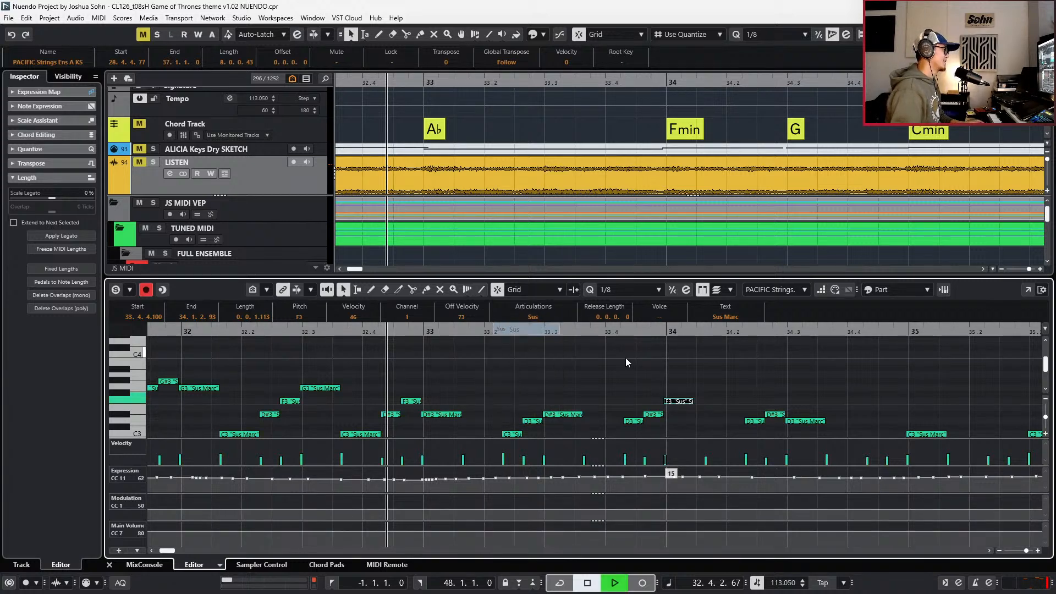
scroll(672, 358, "down", 2)
scroll(677, 360, "down", 3)
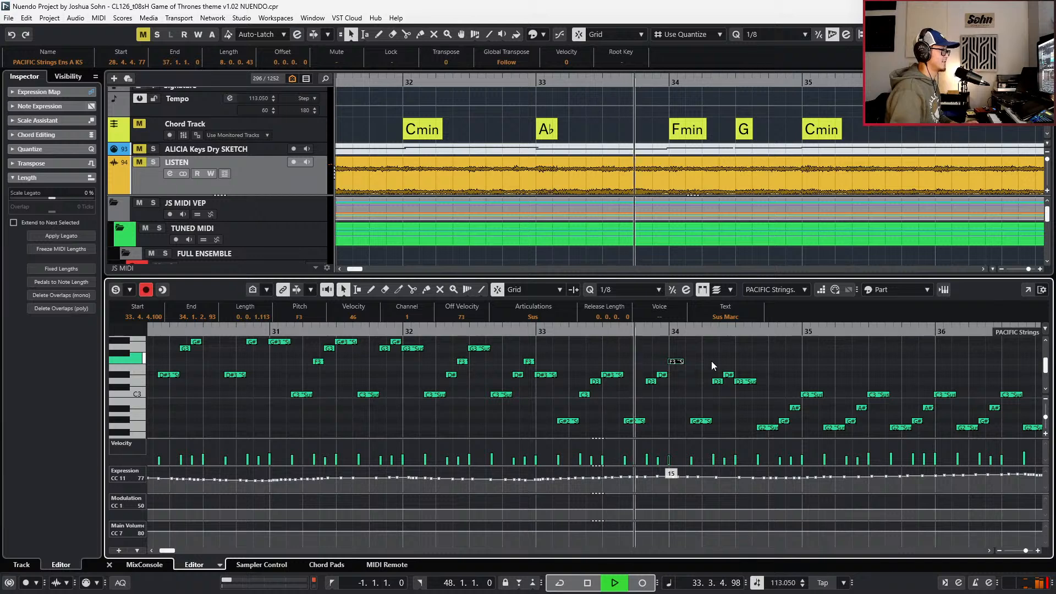
- Raise the velocity of the Ens A F3 note at bar 34 to 66 and audition it with editor solo on
key("space")
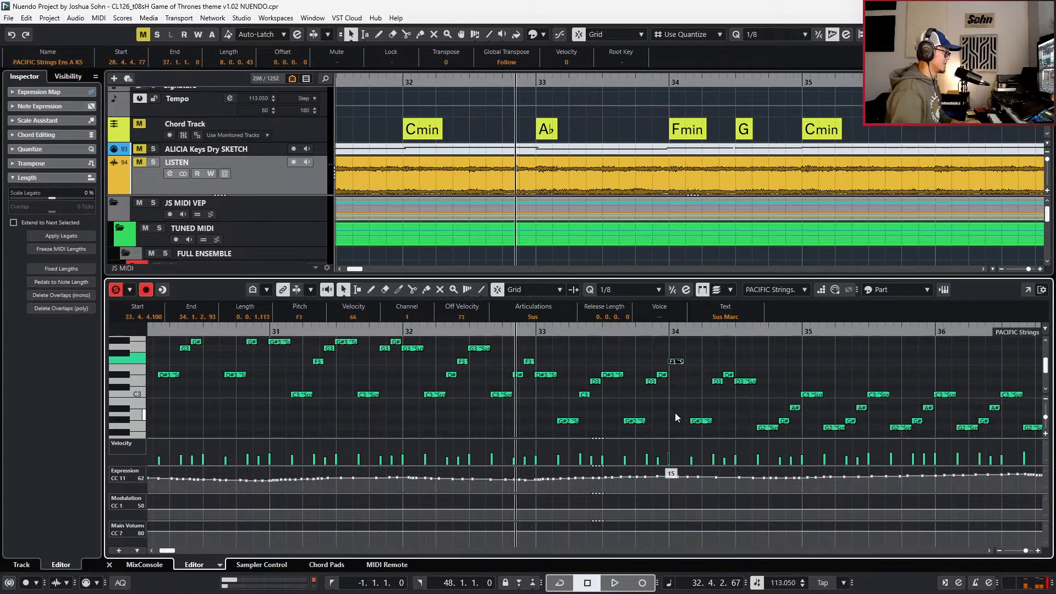
key("space")
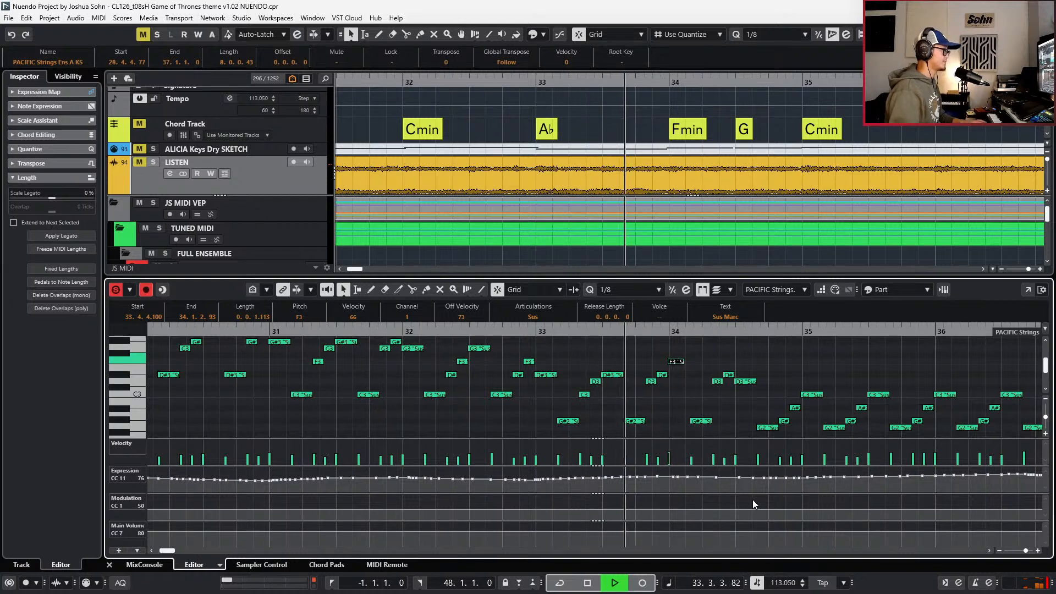
key("space")
- Draw a short CC 1 Modulation swell around bar 34 in the Ens A part and audition it
mouse_move(652, 513)
left_mouse_down()
mouse_move(673, 501)
mouse_move(688, 513)
left_mouse_up()
key("space")
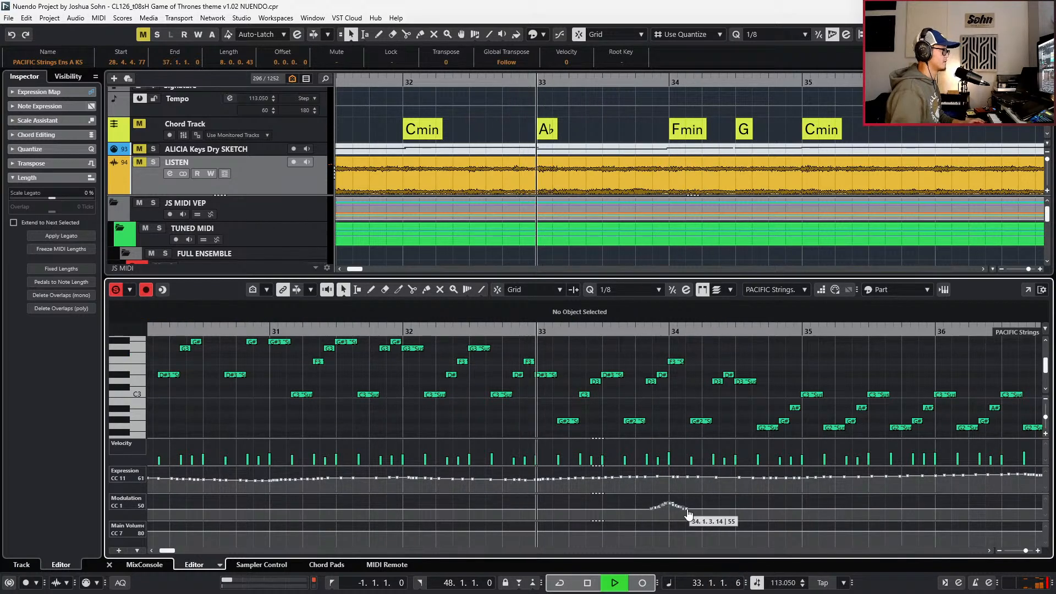
key("g")
key("g")
key("g")
key("space")
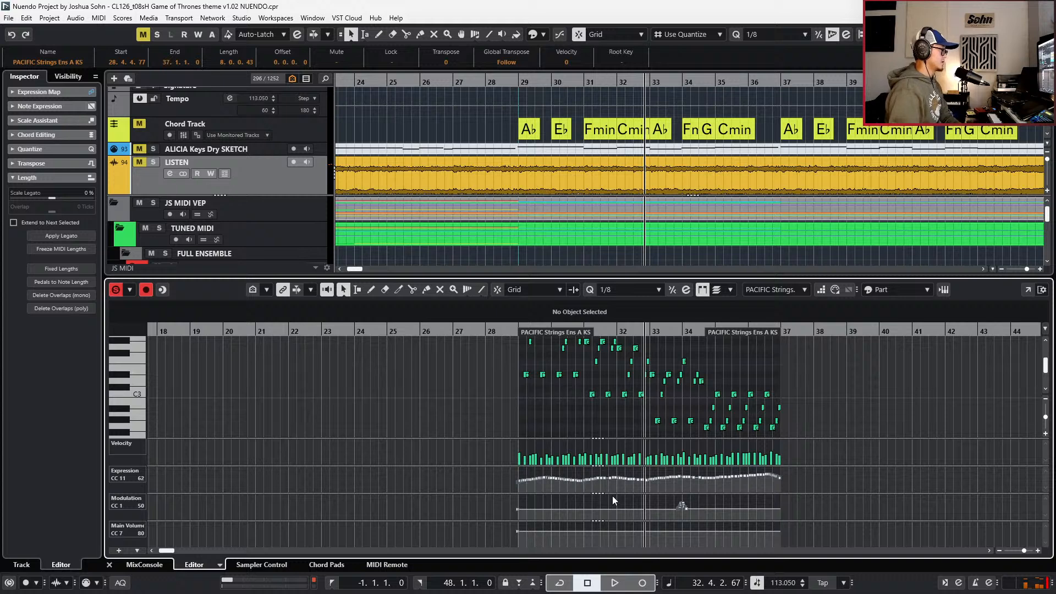
- Replace the CC 1 Modulation from bar 29 with flat levels, 94 in the Ens A part and 106 in the Ens B part
left_click(489, 511)
left_click_drag(517, 515, 520, 506)
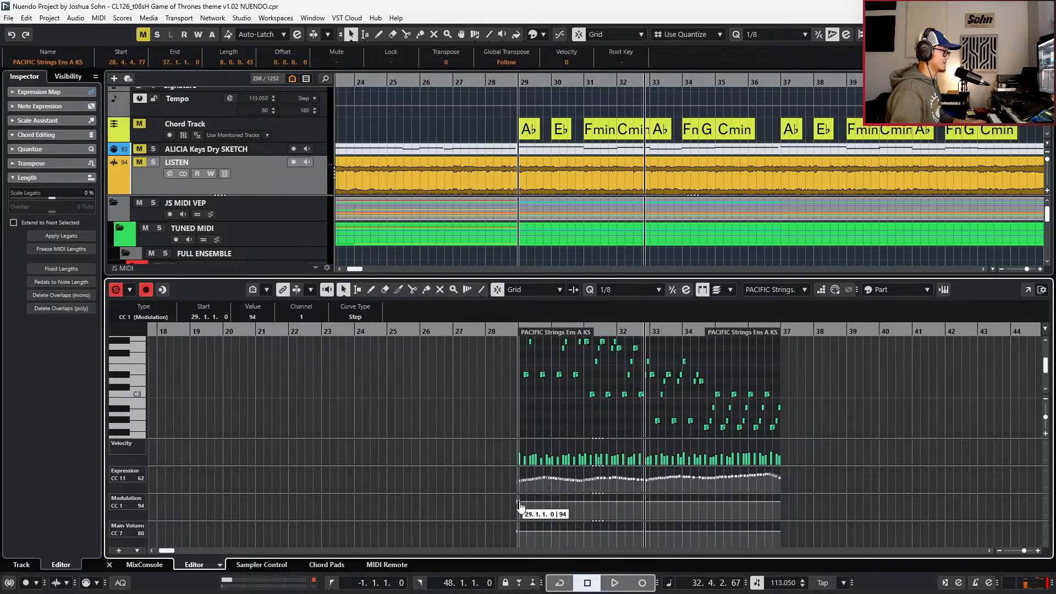
key("Delete")
left_click(521, 499, "alt")
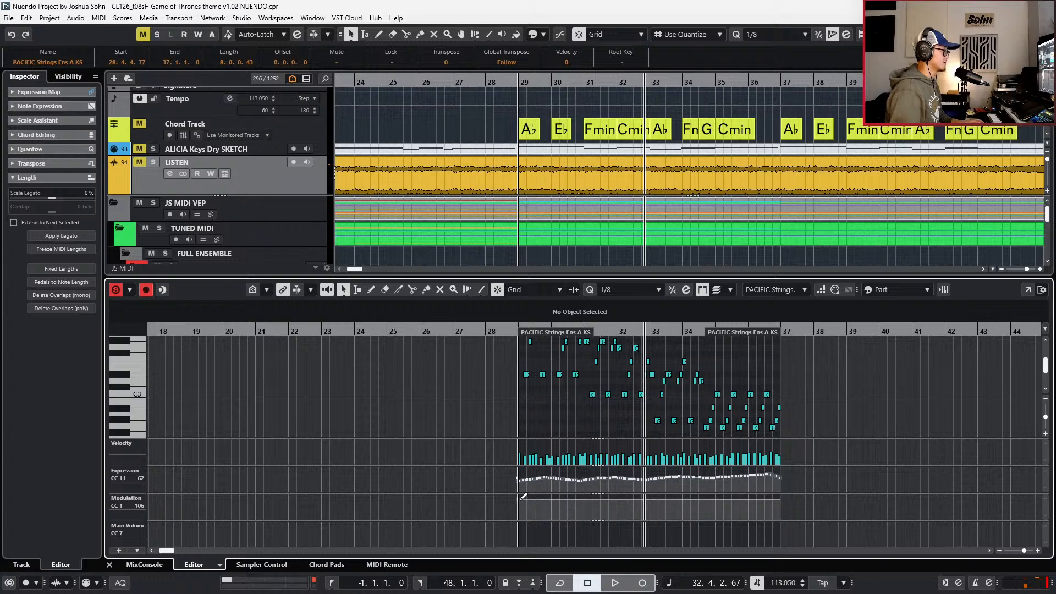
- Select the F3 note at bar 34 in the Ens B part and audition the passage leading into it
scroll(721, 429, "up", 1)
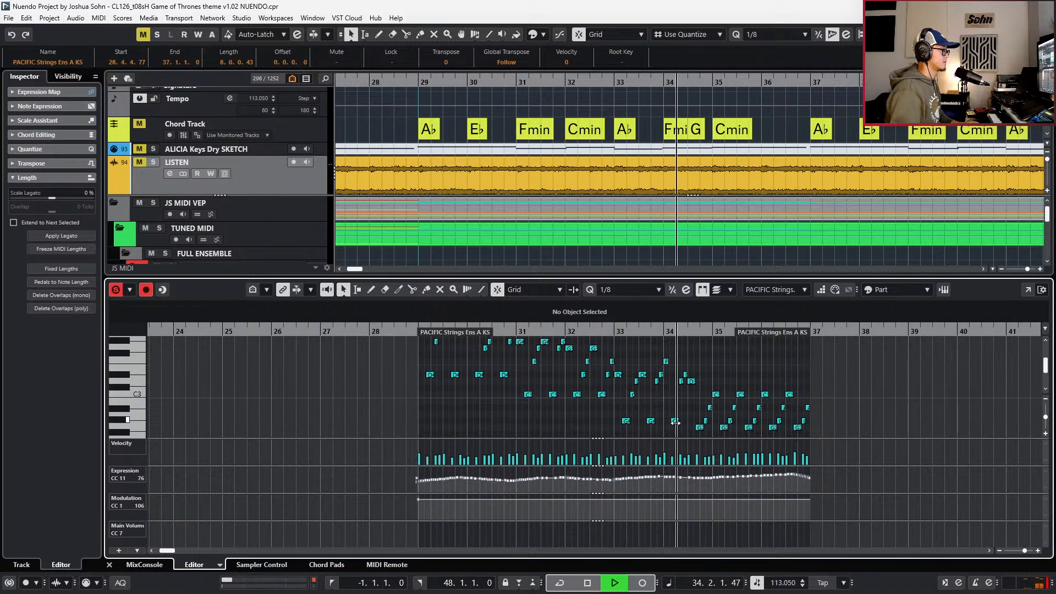
key("space")
scroll(673, 399, "up", 3)
left_click(658, 362)
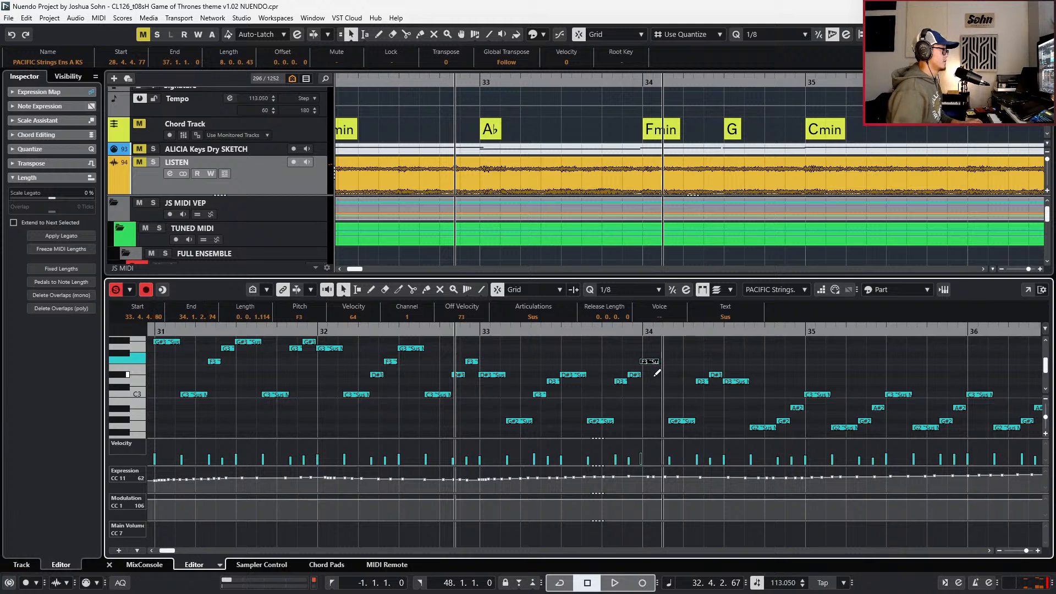
key("space")
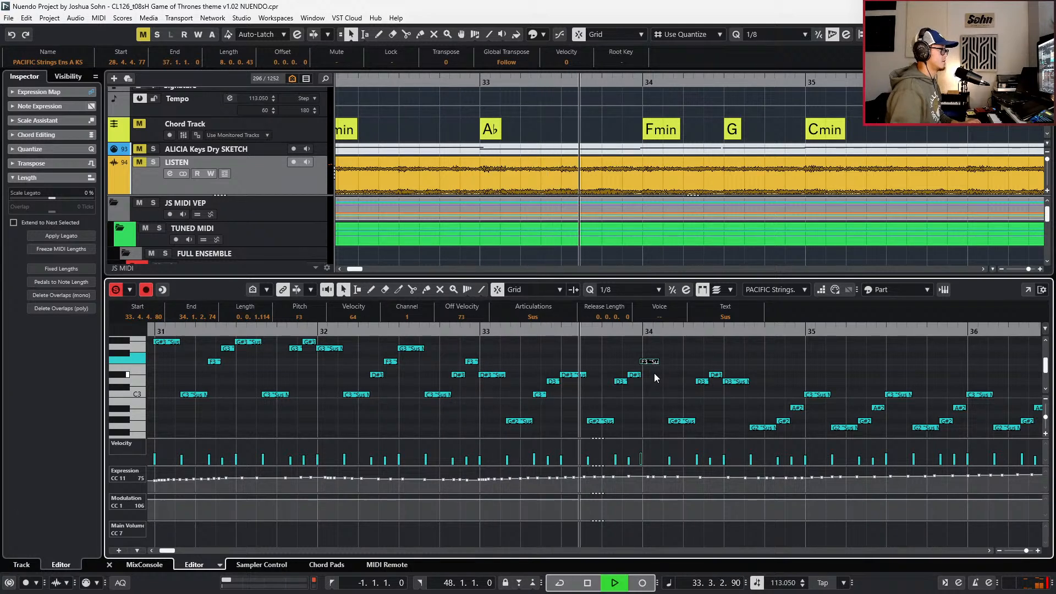
key("space")
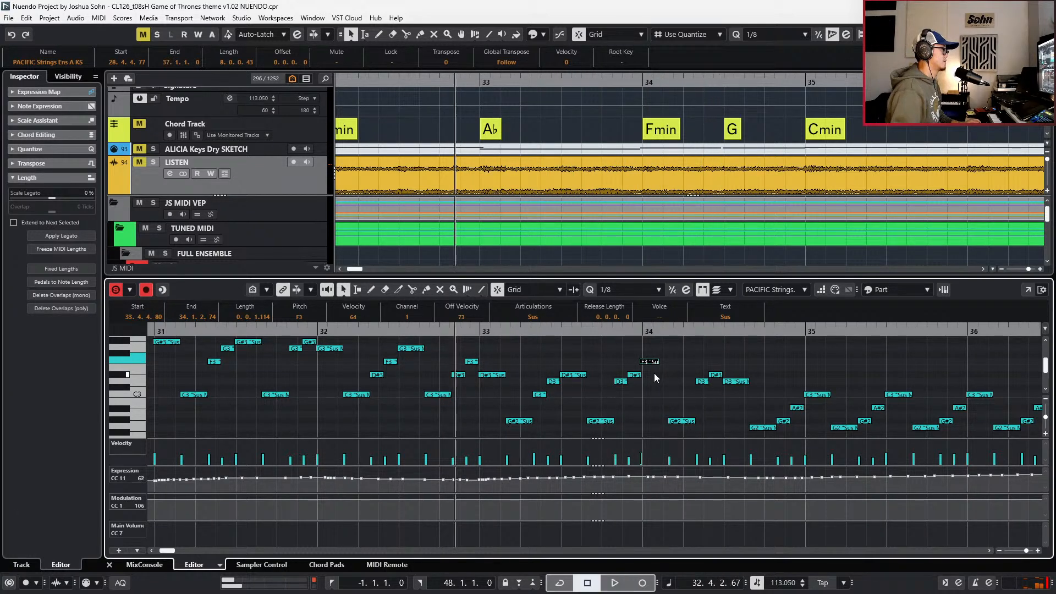
- Draw short CC 11 Expression swells around bar 34 in the Ens A and Ens B parts, plus a small CC 1 Modulation swell there
key("space")
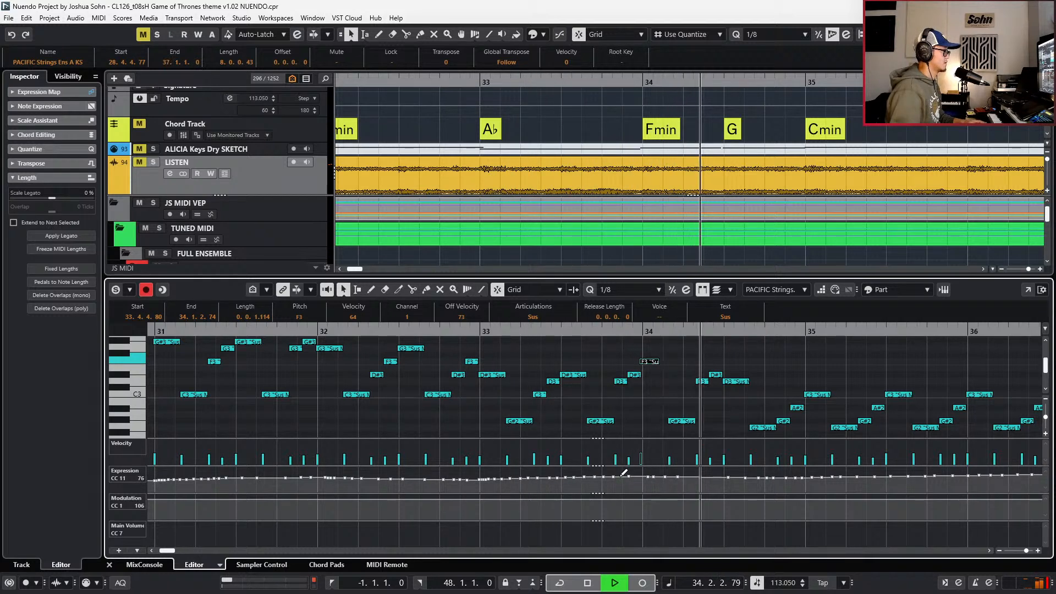
mouse_move(624, 472)
left_mouse_down()
mouse_move(666, 476)
mouse_move(619, 477)
mouse_move(667, 473)
mouse_move(647, 467)
mouse_move(680, 482)
left_mouse_up()
key("space")
key("space")
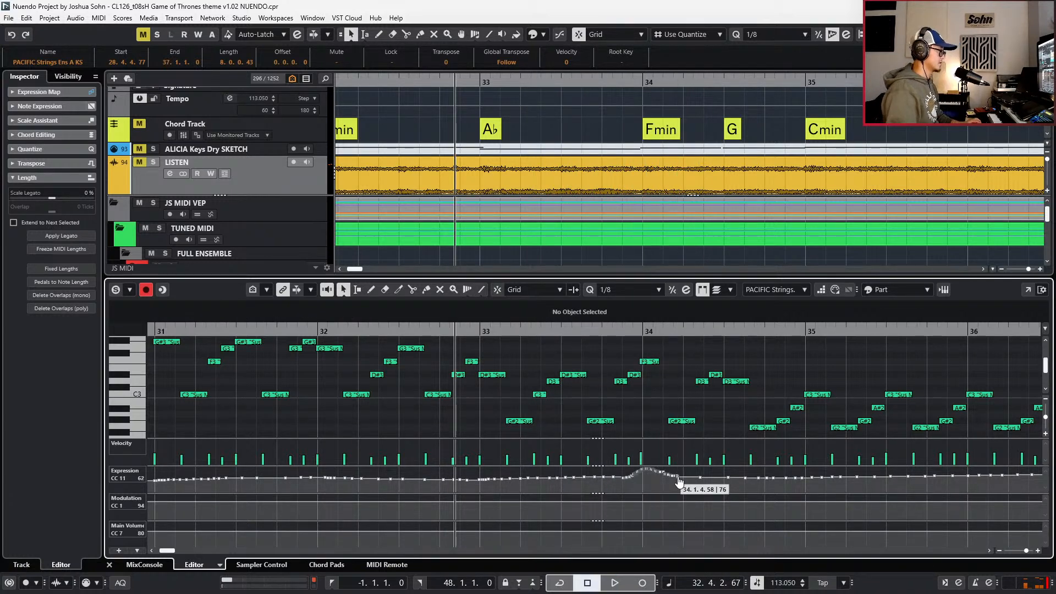
key("Down")
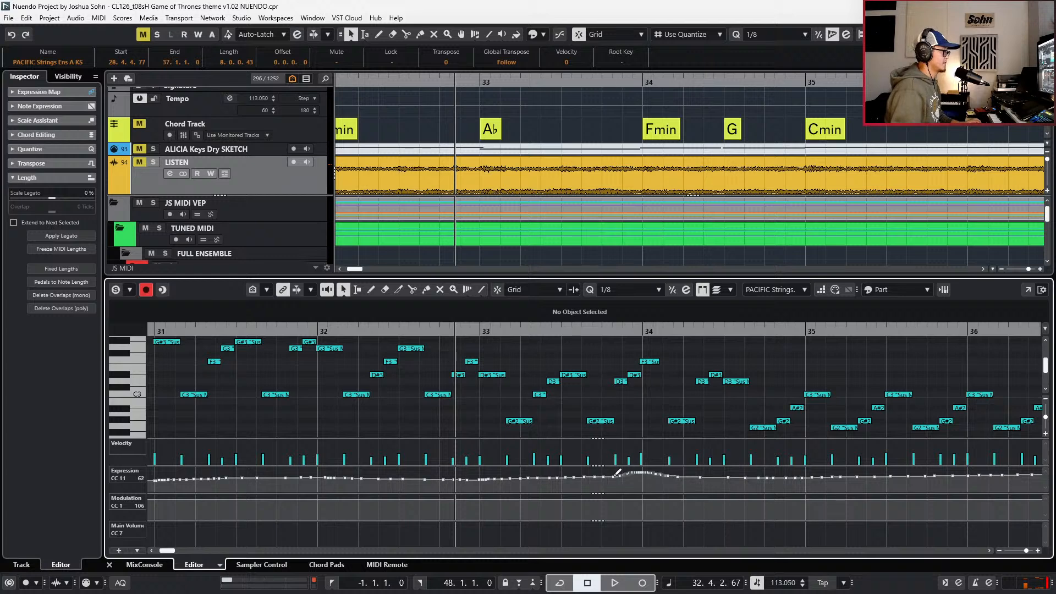
left_click_drag(625, 473, 702, 479)
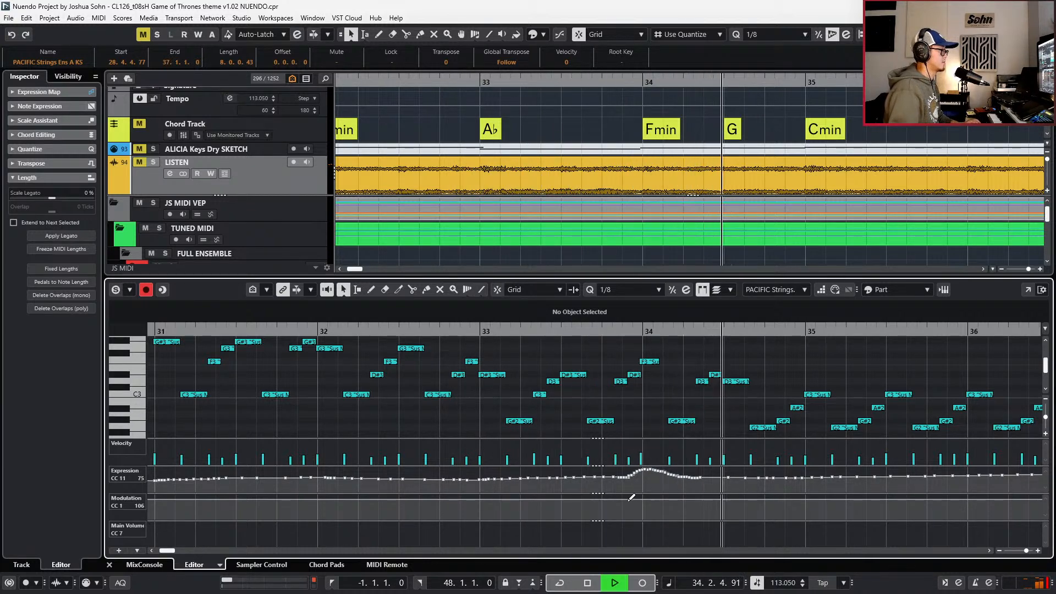
mouse_move(636, 498)
left_mouse_down()
mouse_move(675, 498)
mouse_move(625, 499)
mouse_move(676, 498)
left_mouse_up()
key("ctrl+alt+e")
- Play the full arrangement back through bar 37 and review the string tracks' parts
key("g")
key("g")
key("g")
key("g")
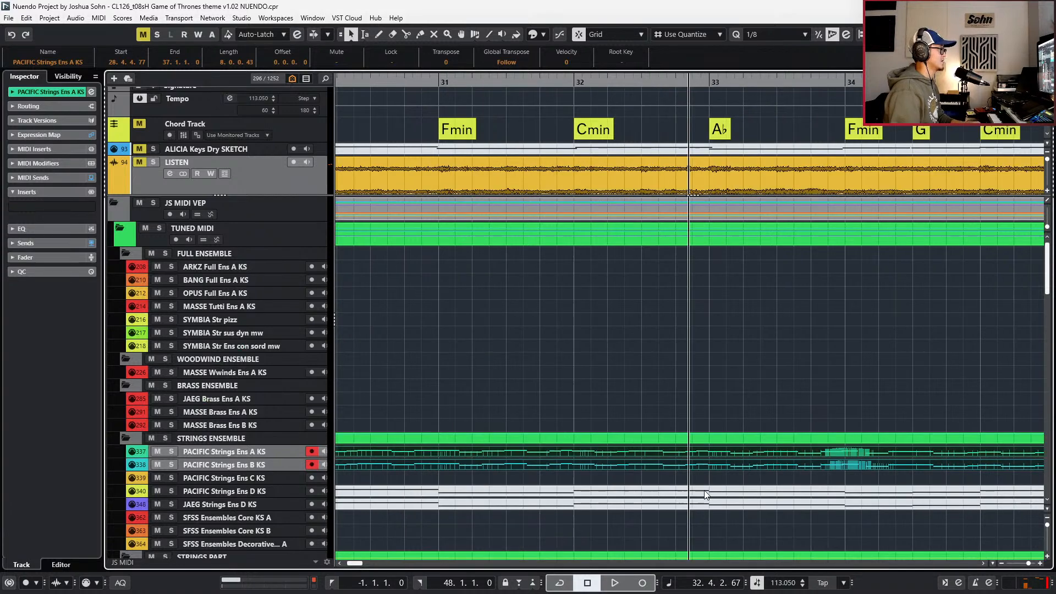
key("g")
key("g")
key("KP_Subtract")
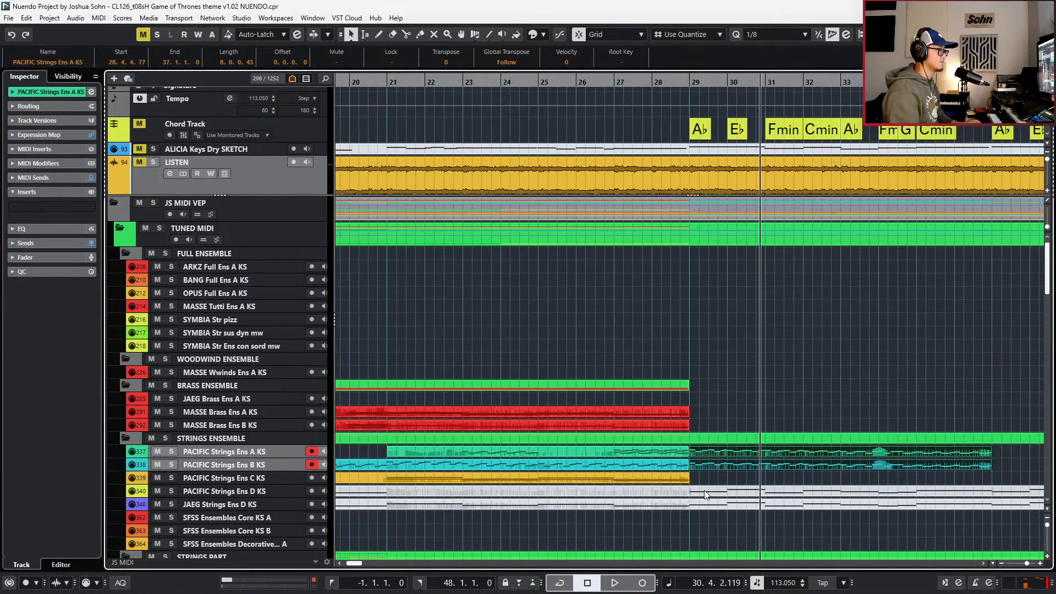
key("space")
key("g")
key("g")
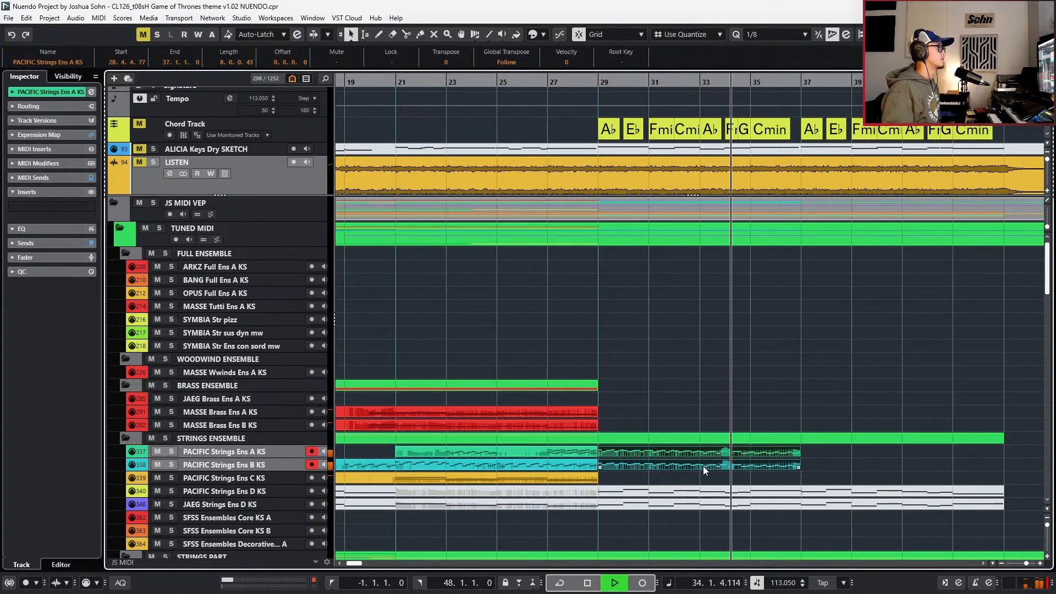
key("g")
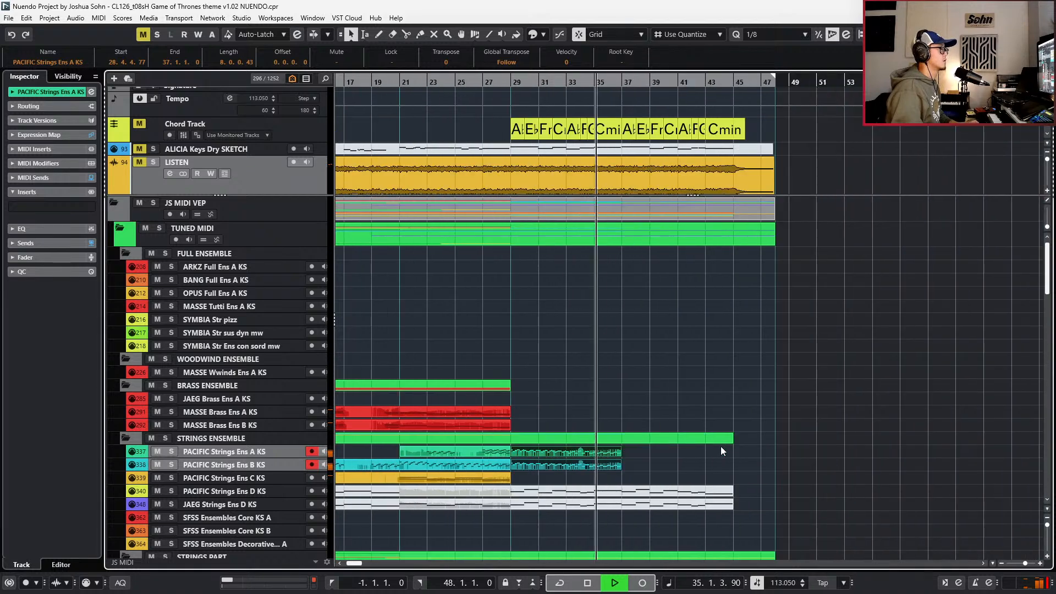
scroll(721, 449, "down", 5)
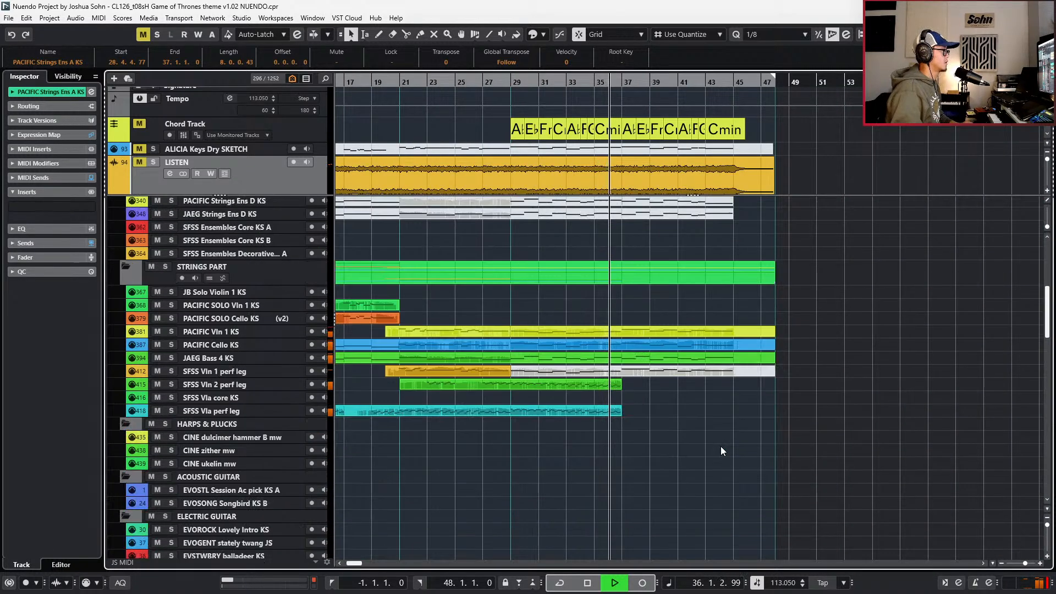
scroll(644, 374, "up", 3)
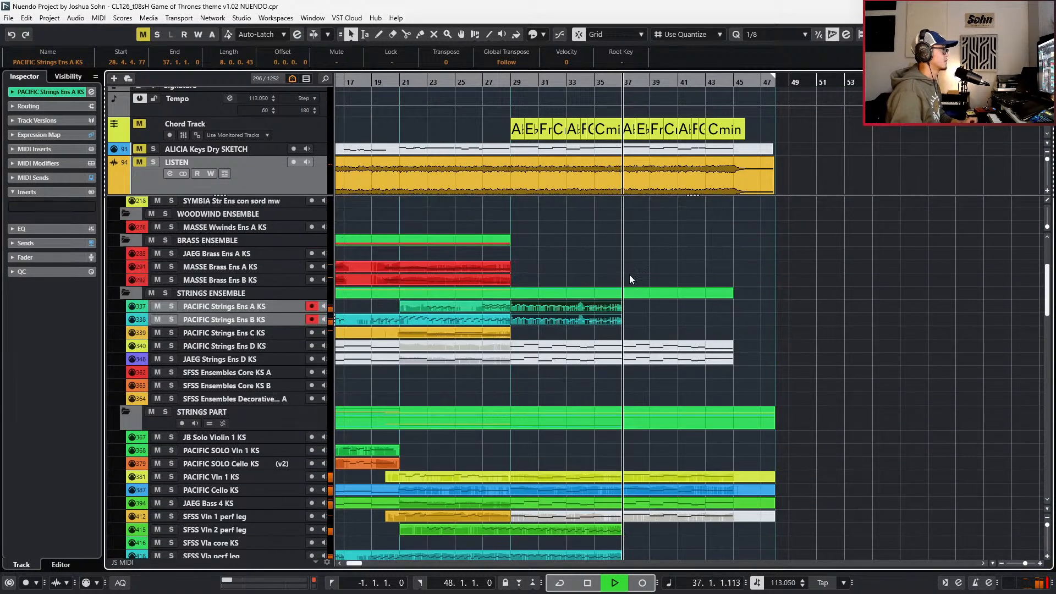
key("space")
- Solo the LISTEN reference track and listen from bar 36 to the ending, with the solo switched off at the end
left_click(321, 187)
key("s")
key("KP_Add")
key("KP_Add")
key("KP_Add")
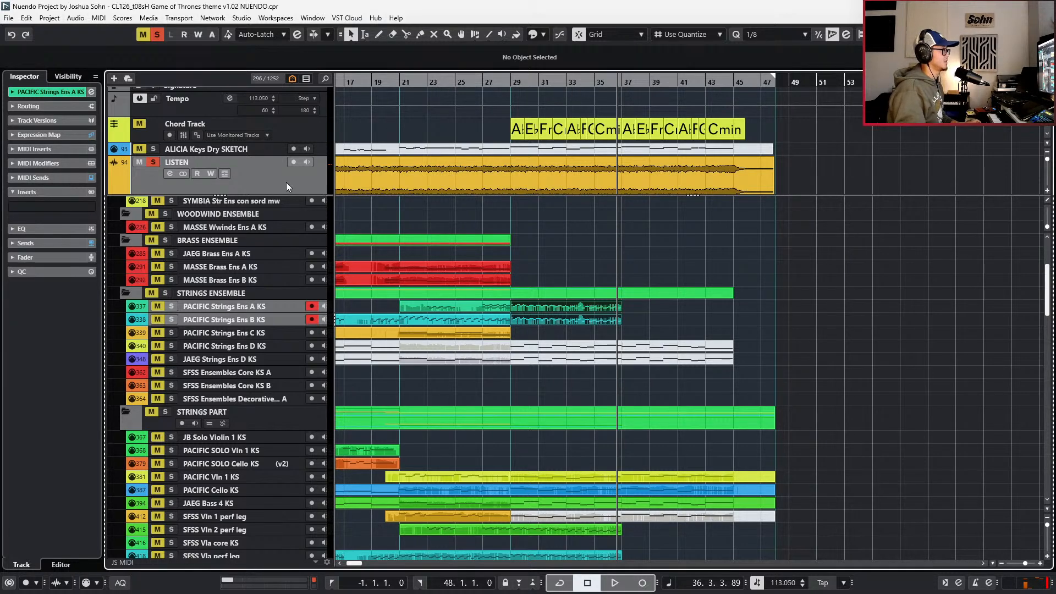
scroll(513, 226, "up", 2)
scroll(550, 242, "right", 2)
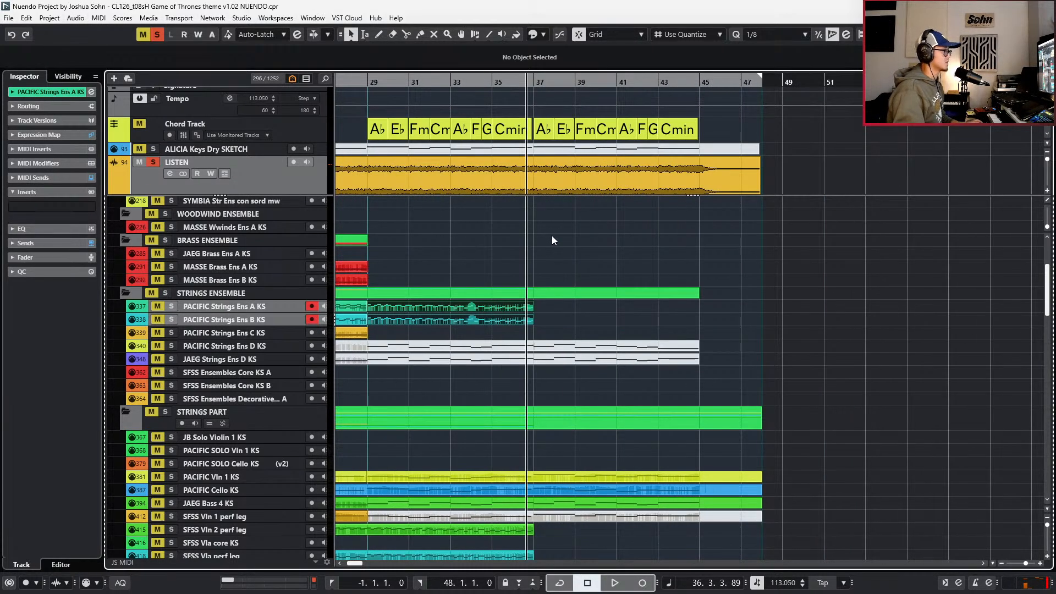
key("space")
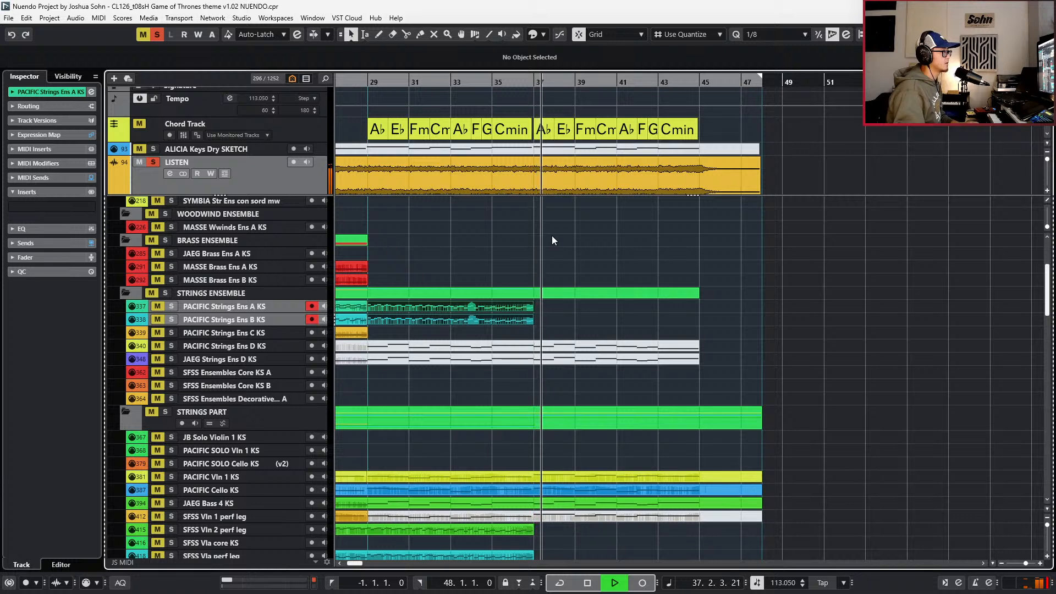
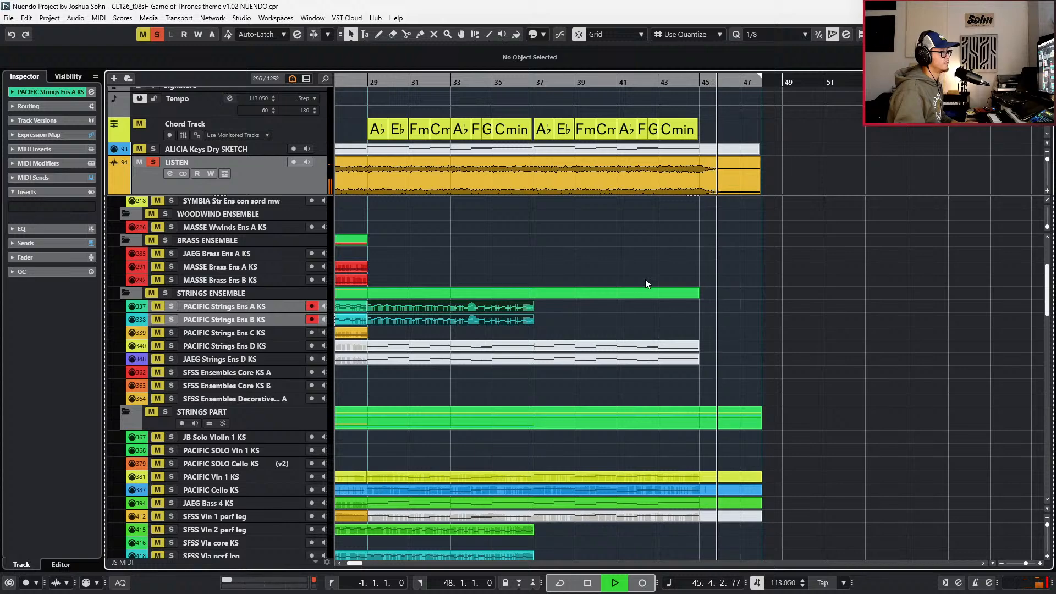
key("space")
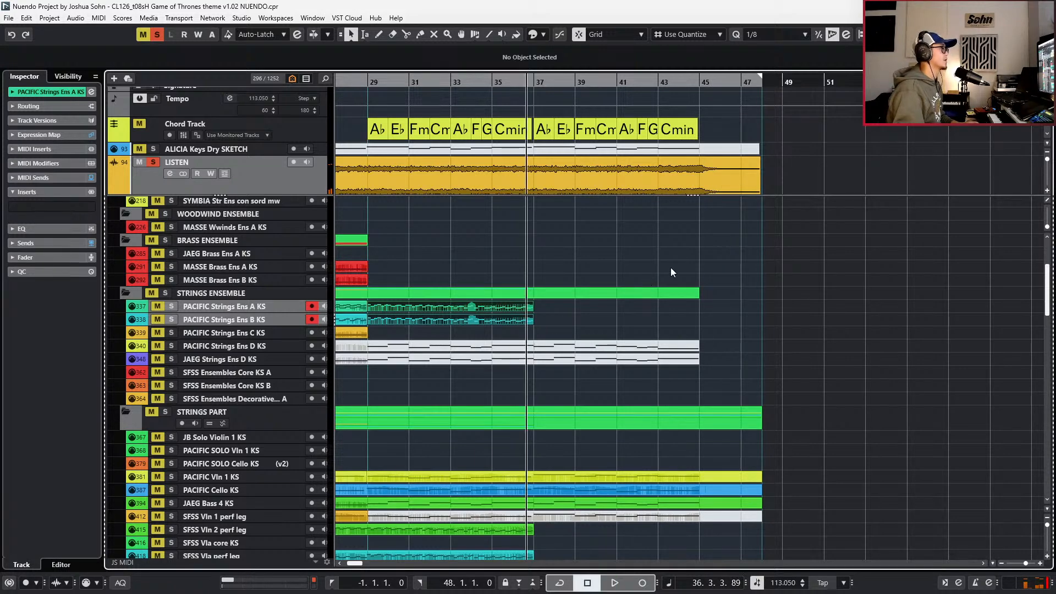
key("s")
- Split the SFSS Vln 2 and Vla perf leg parts just before bar 29 and select their sections running to bar 37
key("g")
key("g")
key("KP_Subtract")
key("KP_Subtract")
key("KP_Subtract")
key("KP_Subtract")
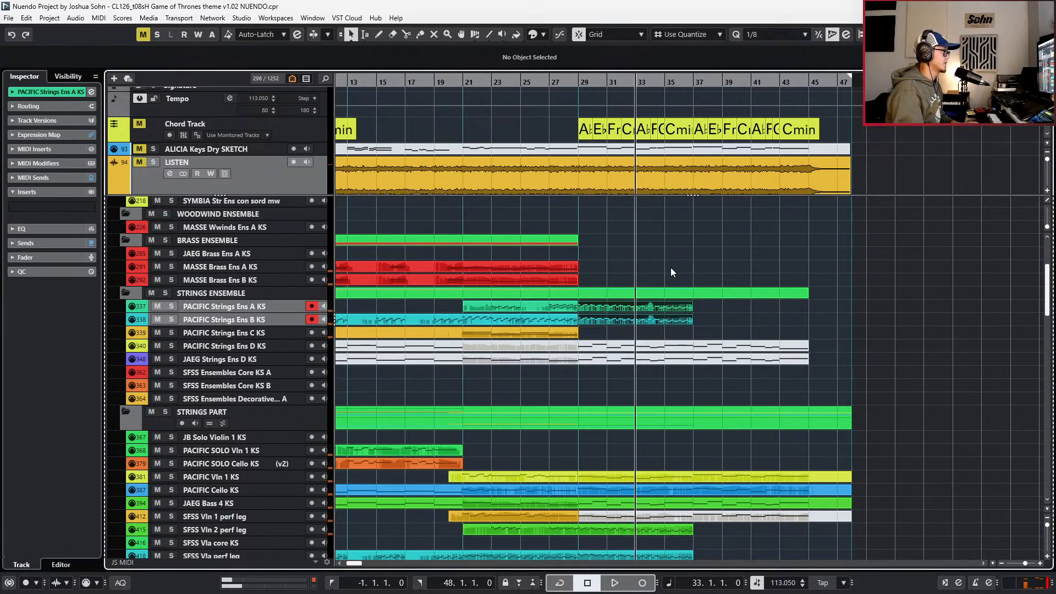
scroll(671, 268, "down", 3)
scroll(582, 500, "up", 5)
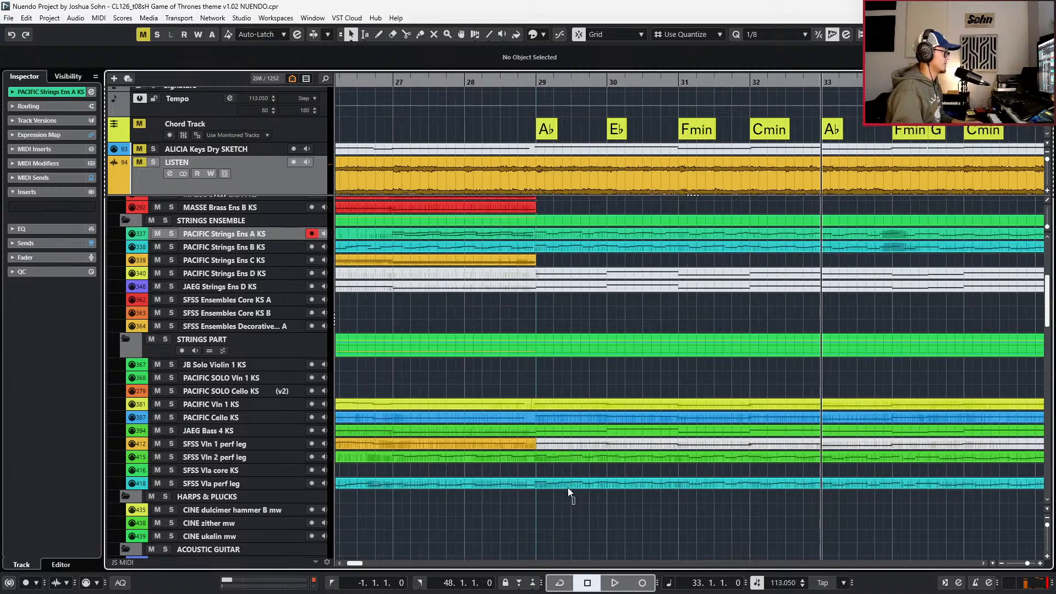
left_click(567, 487)
left_click(551, 460, "shift")
scroll(544, 460, "up", 4)
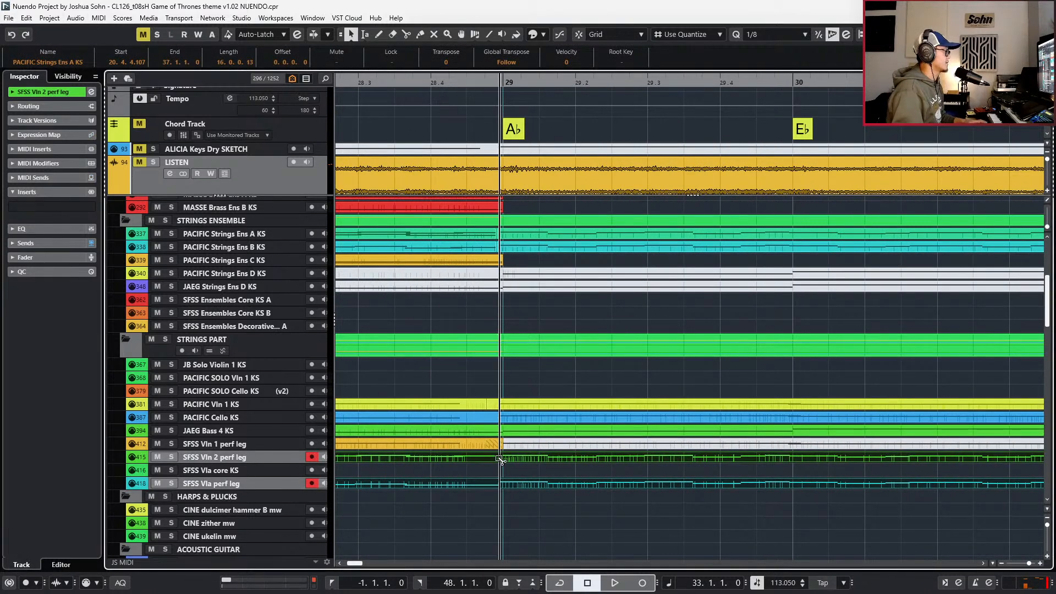
left_click_drag(543, 537, 545, 462)
key("l")
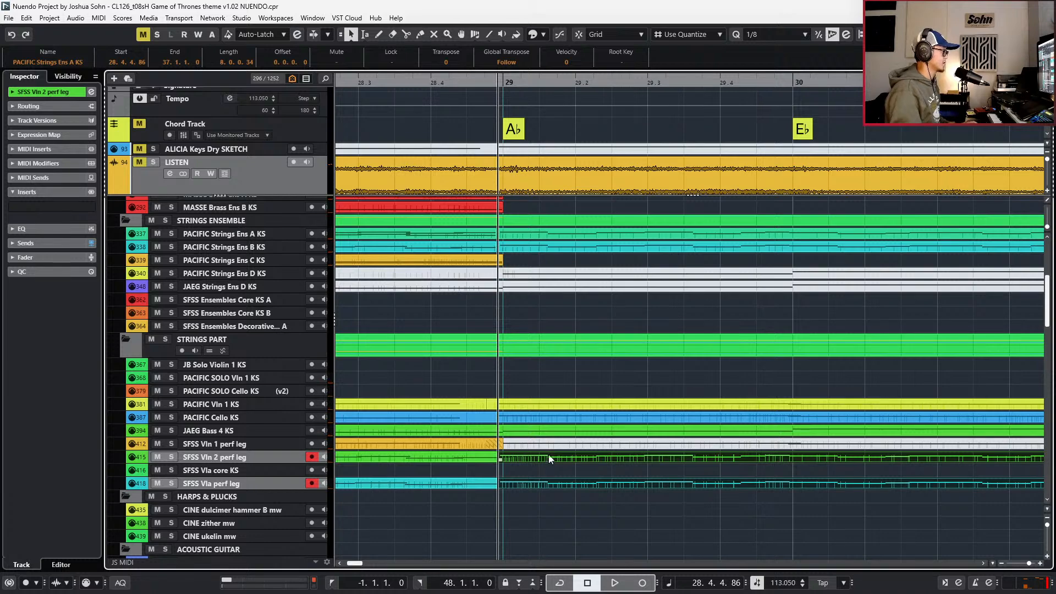
- Copy the selected SFSS Vln 2 and Vla sections to bar 37, moving them in whole-bar steps with 1/1 quantize
scroll(549, 455, "down", 4)
key("ctrl+c")
key("ctrl+v")
key("alt+1")
key("ctrl+Right")
key("ctrl+Right")
key("ctrl+Right")
key("ctrl+Right")
key("ctrl+Right")
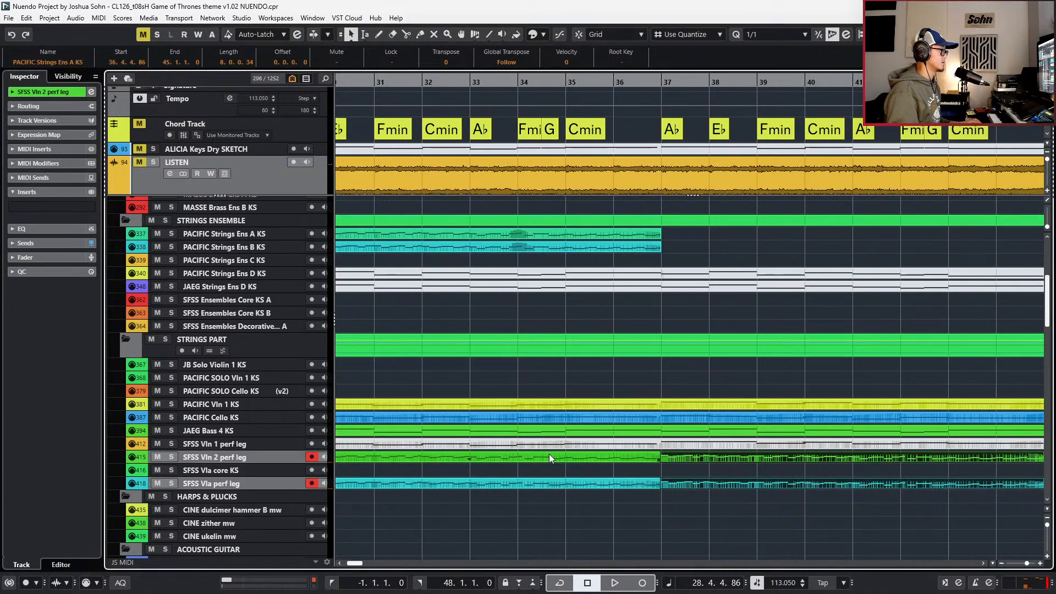
- Play back from bar 29 to check the SFSS Vln 2 and Vla perf leg parts in context
key("space")
left_click_drag(605, 513, 666, 454)
left_click(559, 474)
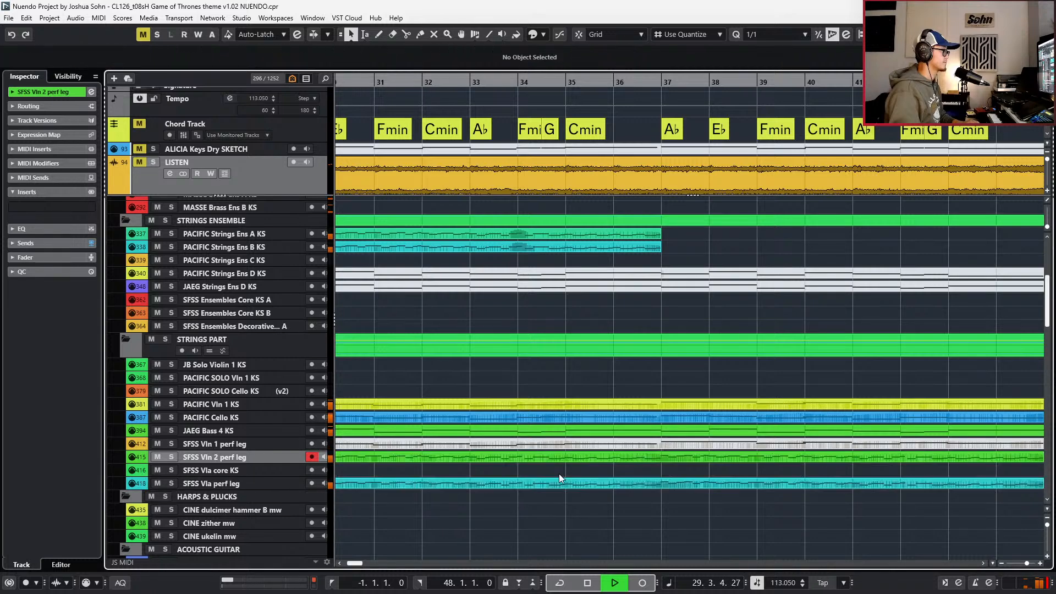
scroll(556, 473, "left", 5)
left_click_drag(546, 505, 594, 460)
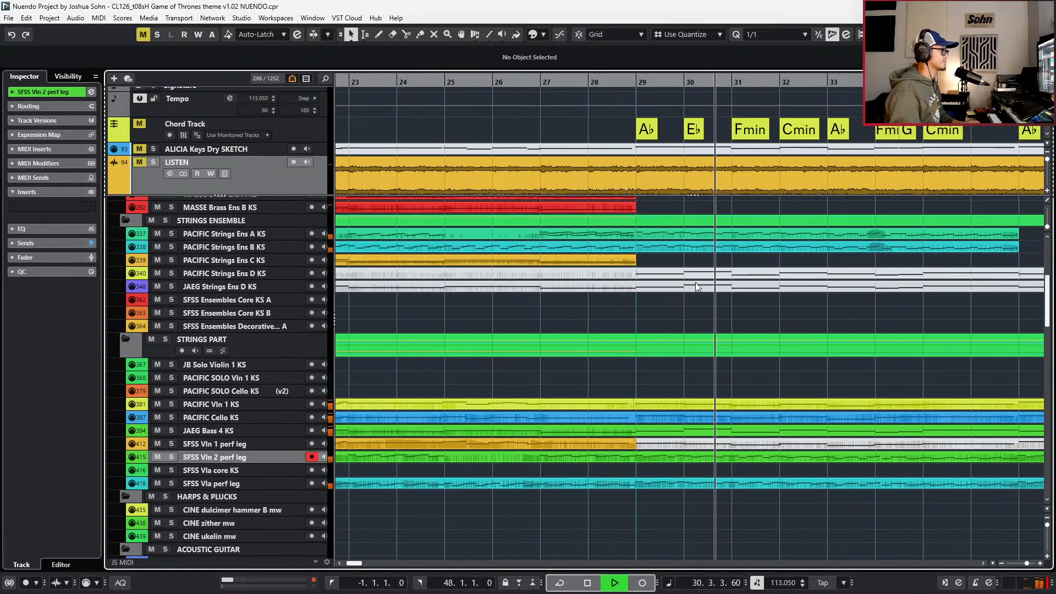
key("space")
- Duplicate the PACIFIC Strings Ens A and Ens B parts of bars 29 to 37 so the copies start at bar 37
left_click(693, 242)
left_click(692, 236, "shift")
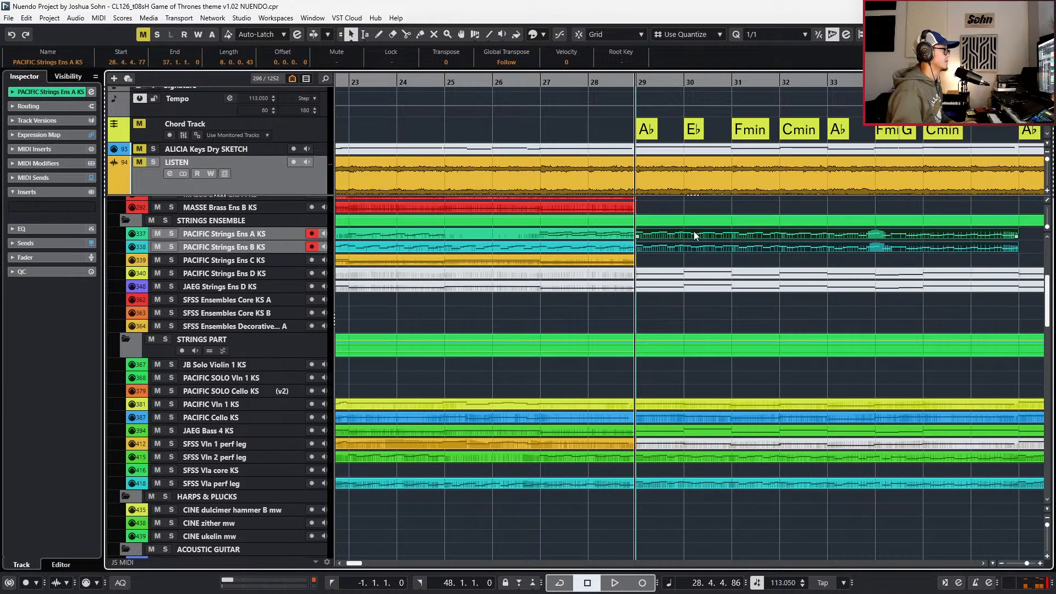
key("ctrl+d")
scroll(695, 236, "right", 8)
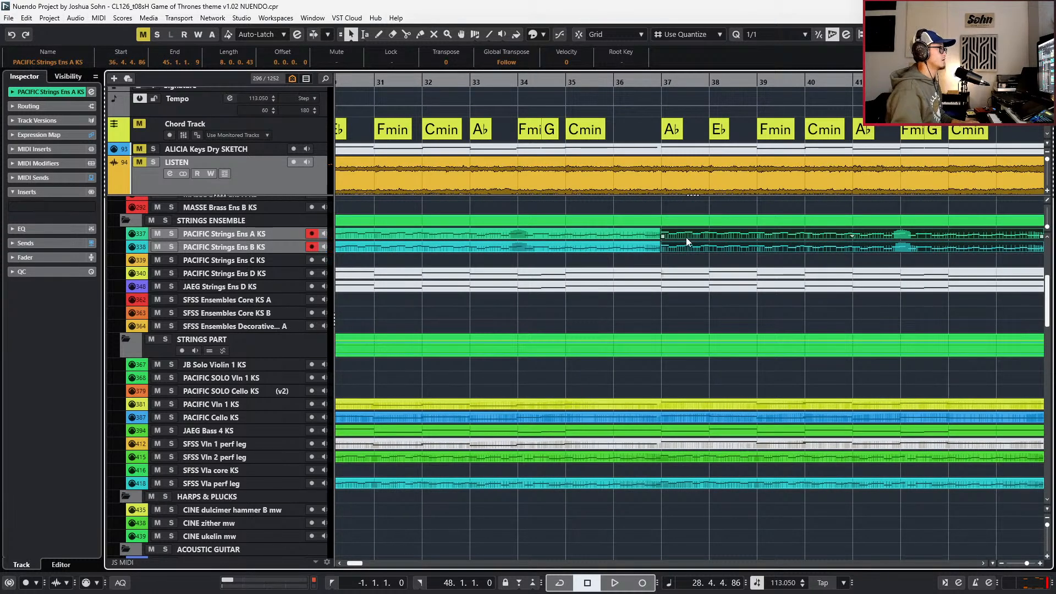
- Join the PACIFIC Strings Ens B parts from bar 29 to 45 and the Ens A parts from bar 21 to 45
scroll(686, 236, "down", 2)
left_click(490, 255)
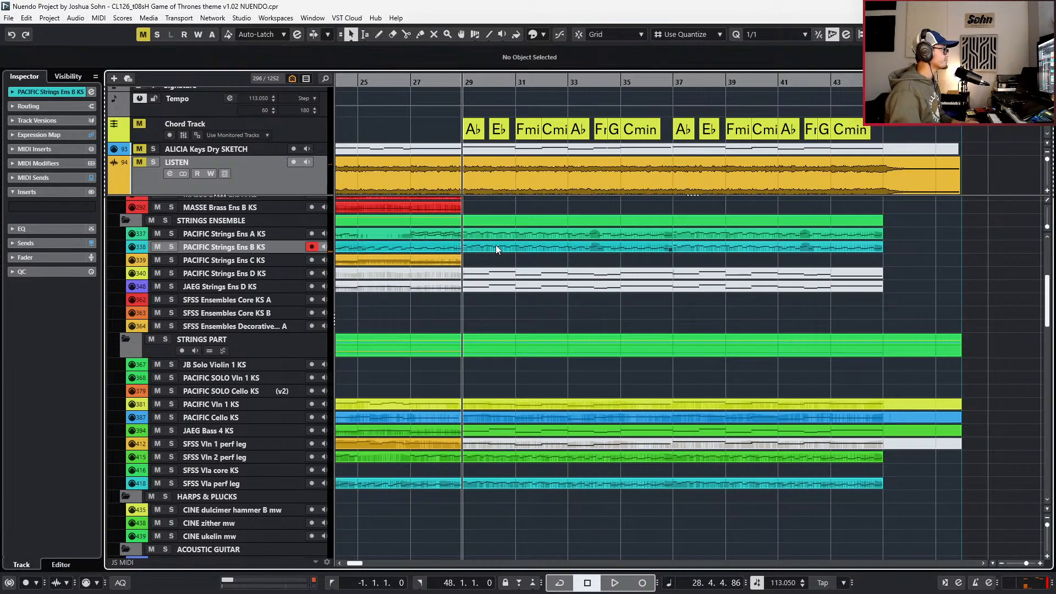
left_click(535, 236)
key("Delete")
left_click(444, 233)
key("Delete")
key("shift+KP_Add")
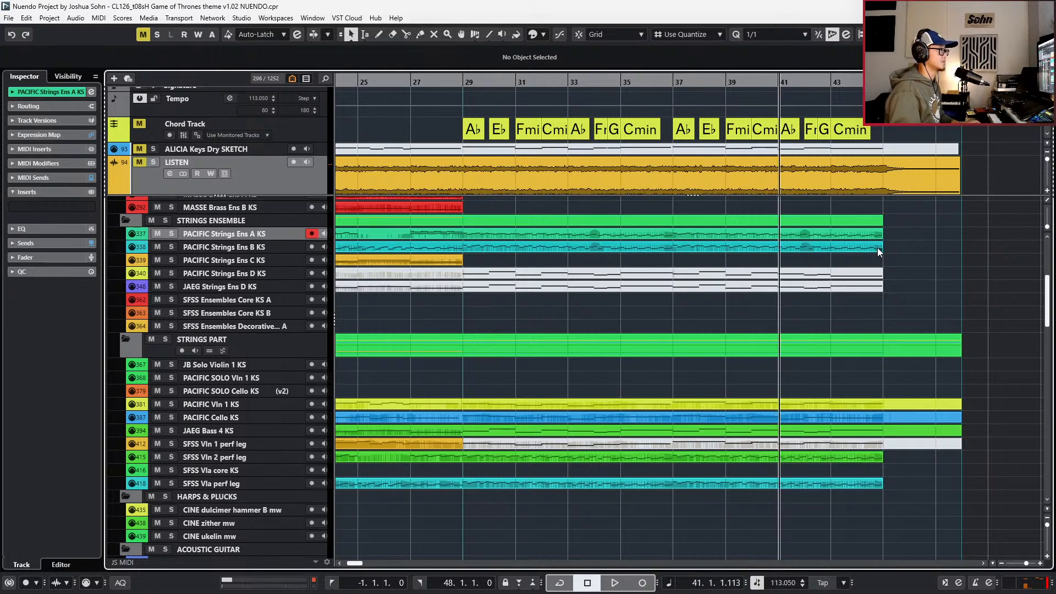
- Copy the upper ostinato notes of bars 27–28 in the PACIFIC Strings Ens A part to bar 43 and extend the part's end to 47.4.2.15
double_click(436, 235)
scroll(434, 363, "up", 2)
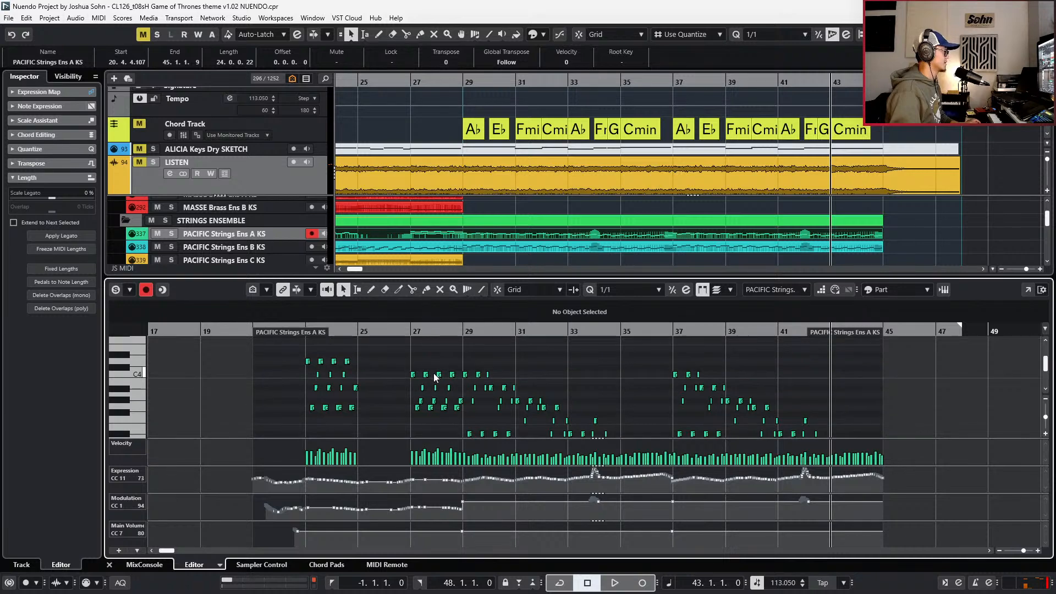
scroll(434, 363, "up", 3)
scroll(402, 357, "up", 2)
scroll(393, 353, "up", 1)
left_click_drag(383, 353, 500, 410)
scroll(639, 405, "right", 3)
scroll(638, 408, "right", 3)
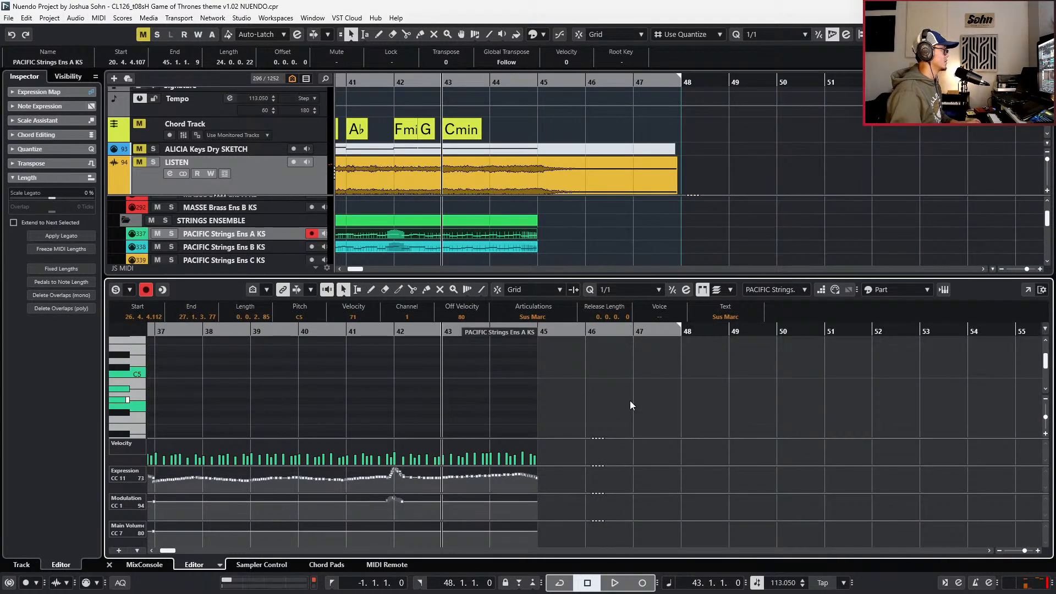
key("space")
scroll(523, 395, "up", 2)
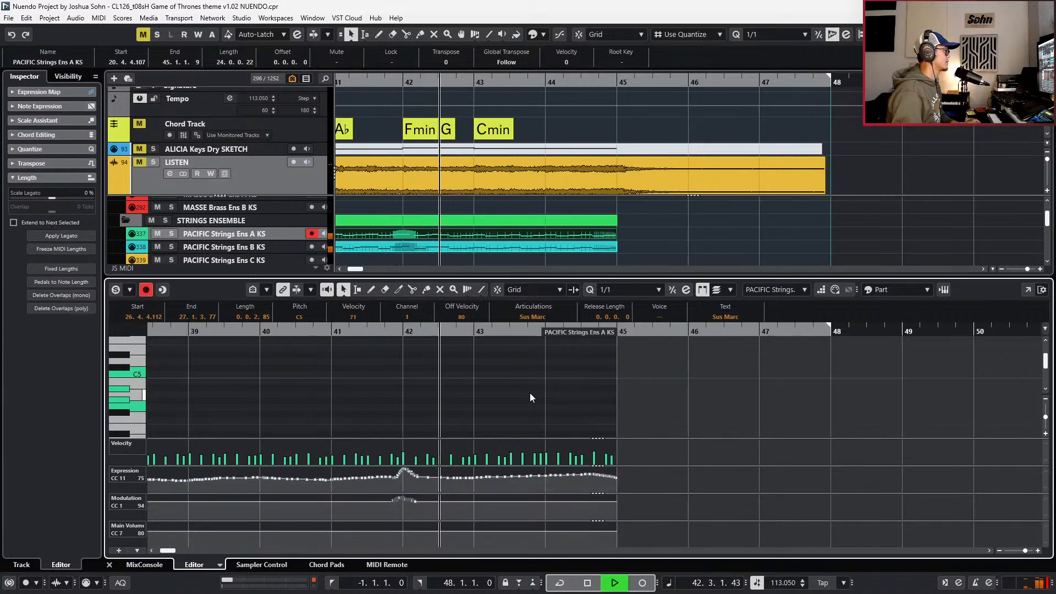
key("ctrl+v")
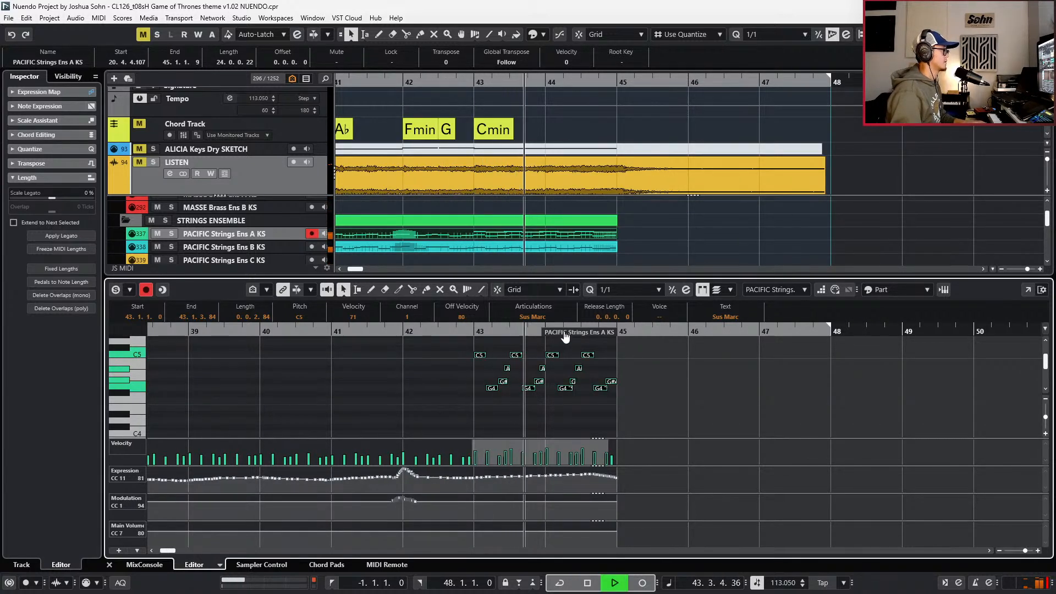
left_click_drag(615, 332, 780, 336)
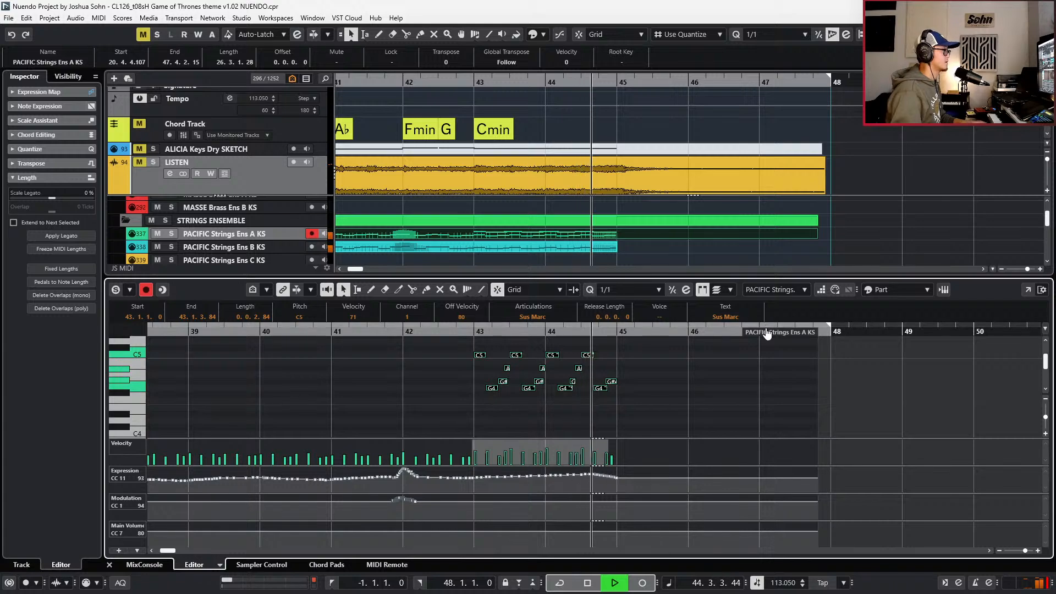
- Extend the PACIFIC Strings Ens A part to bar 48 and open it together with the Ens B, SFSS Vln 2 and Vla perf leg parts
key("space")
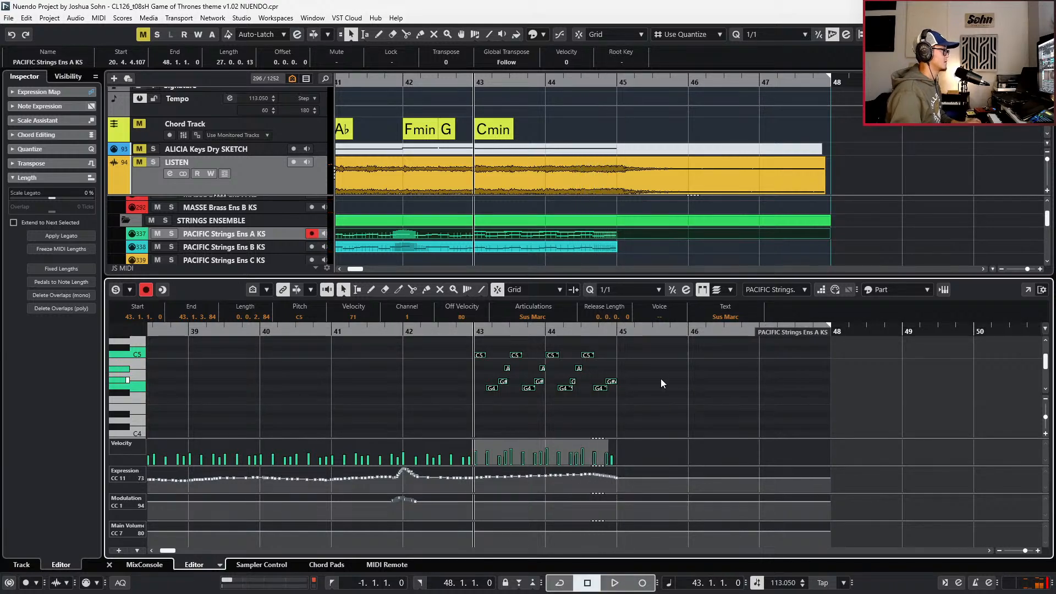
key("g")
key("g")
key("g")
key("KP_Subtract")
key("Return")
left_click(705, 247, "shift")
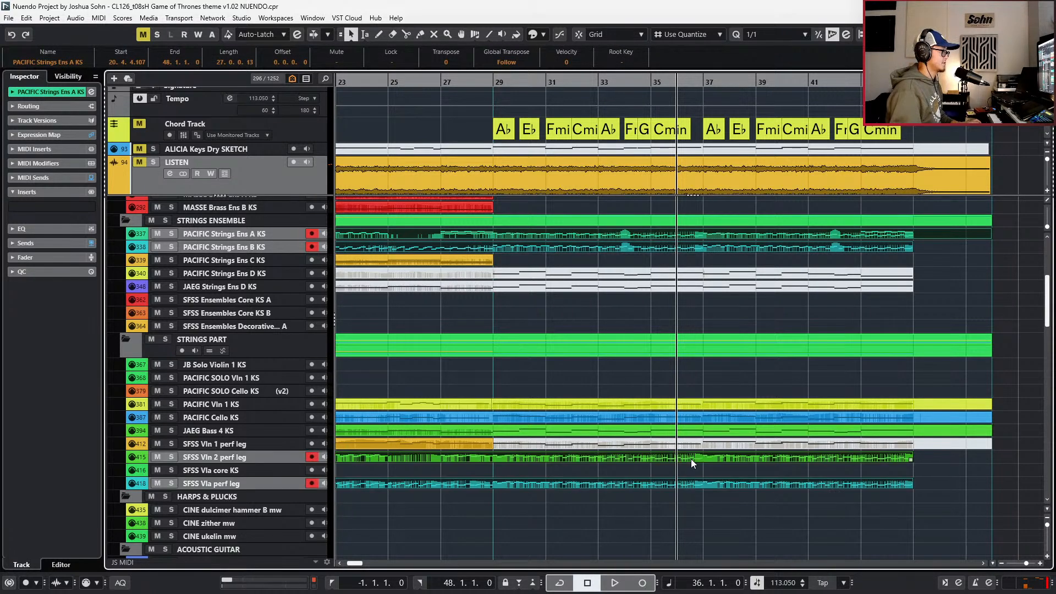
key("Return")
- With a 1/8 grid, replace the closing G#2–A#2 pair of bar 36 in the open string parts with a single longer A#2
key("h")
key("h")
key("h")
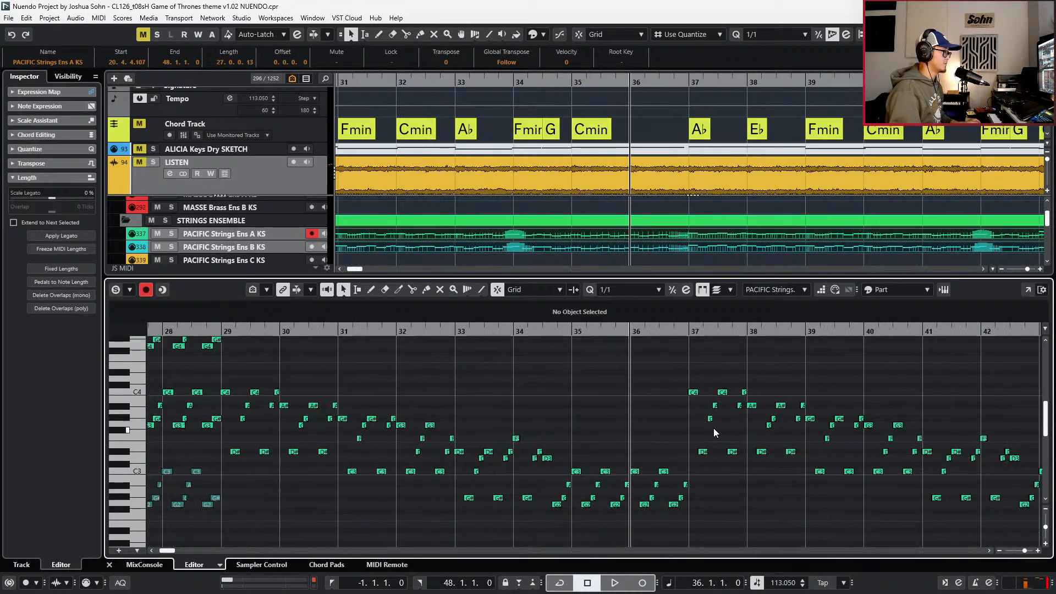
key("h")
key("KP_Subtract")
scroll(709, 425, "up", 1)
key("alt+4")
scroll(668, 490, "up", 2)
key("space")
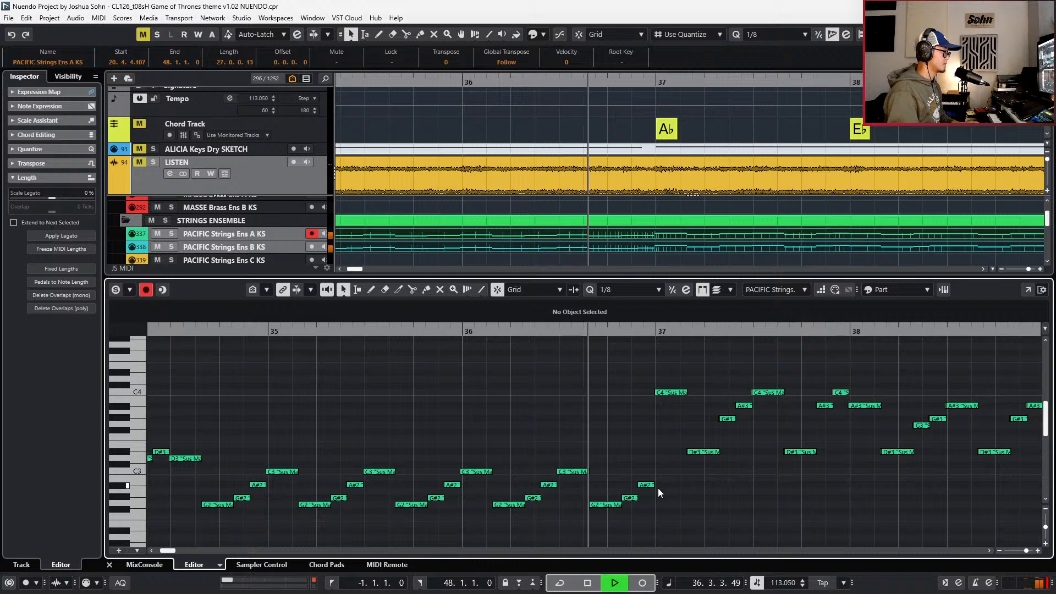
key("space")
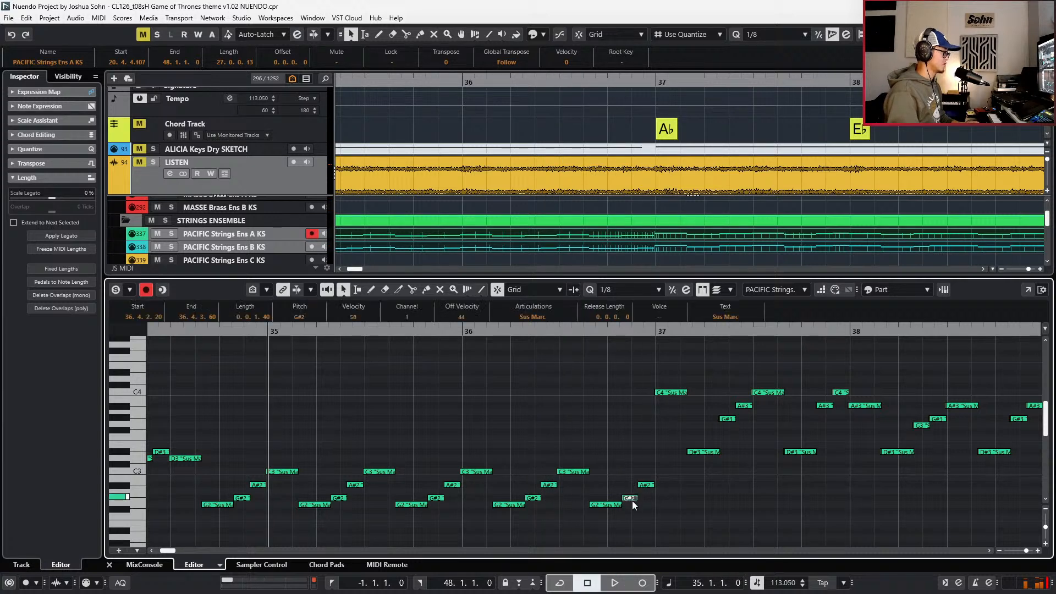
key("ctrl+z")
left_click(634, 487)
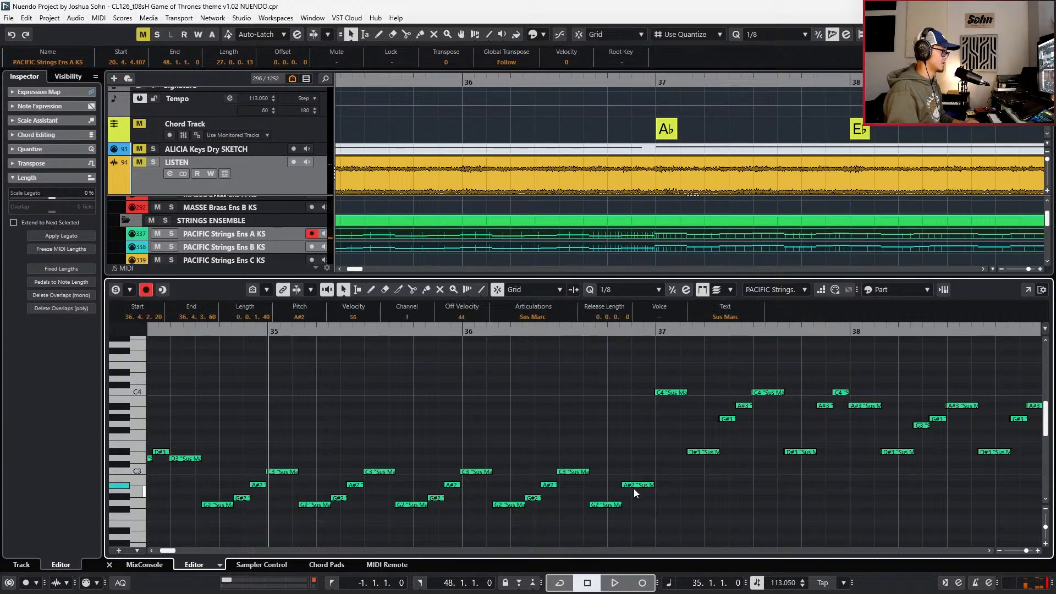
key("ctrl+z")
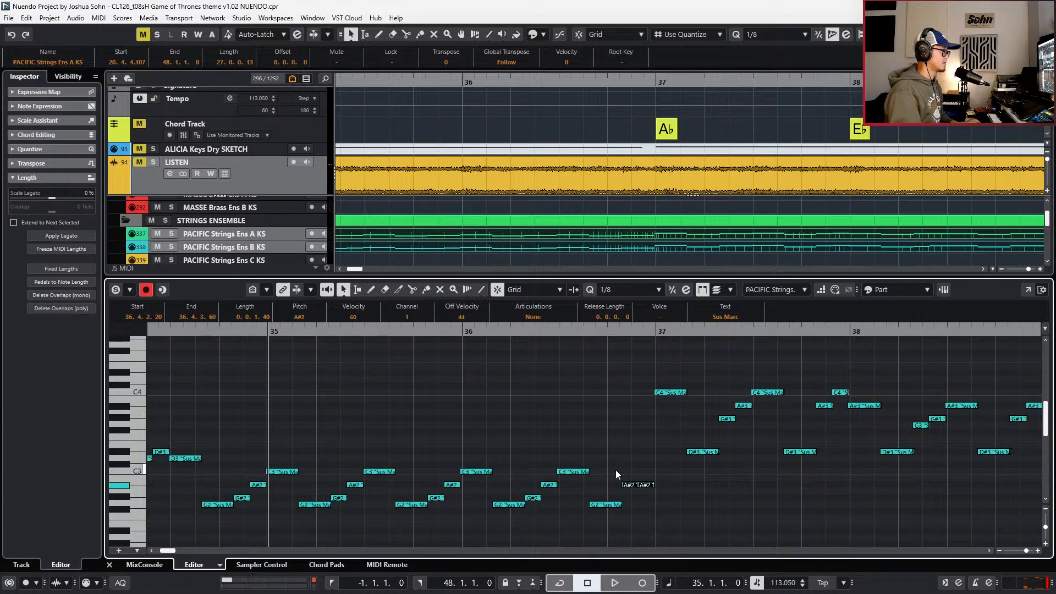
key("space")
- Transpose the upper ostinato notes of bars 43–44 in the PACIFIC Strings Ens A part down one octave
scroll(653, 465, "down", 2)
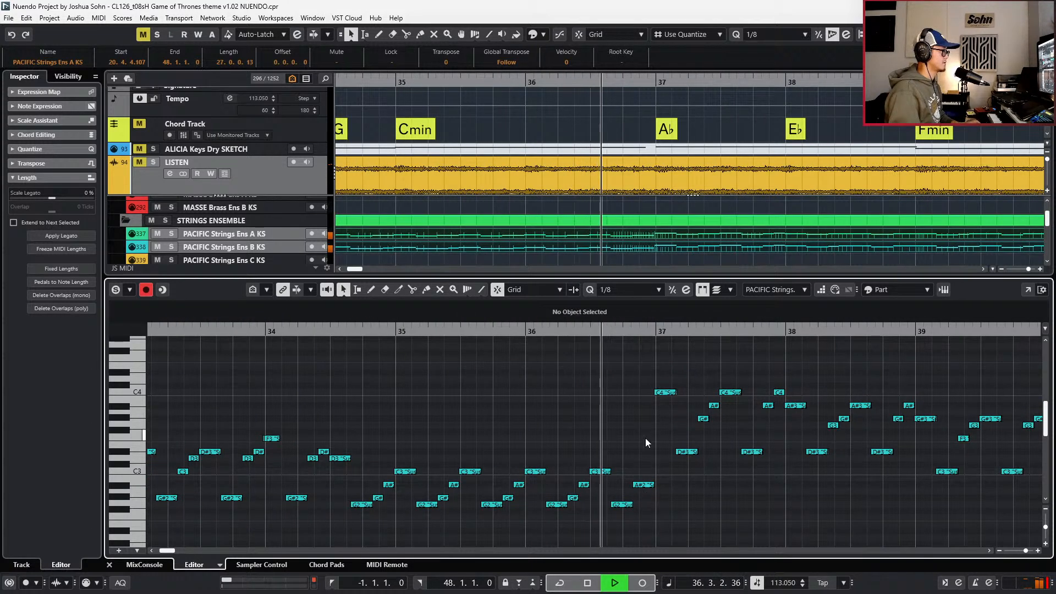
scroll(768, 436, "right", 5)
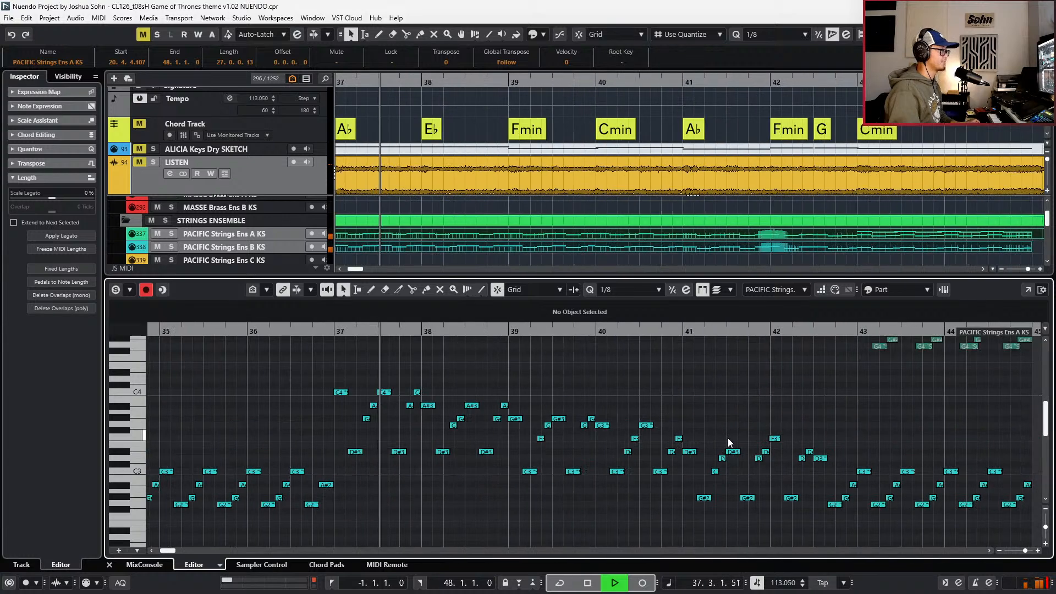
left_click(688, 438)
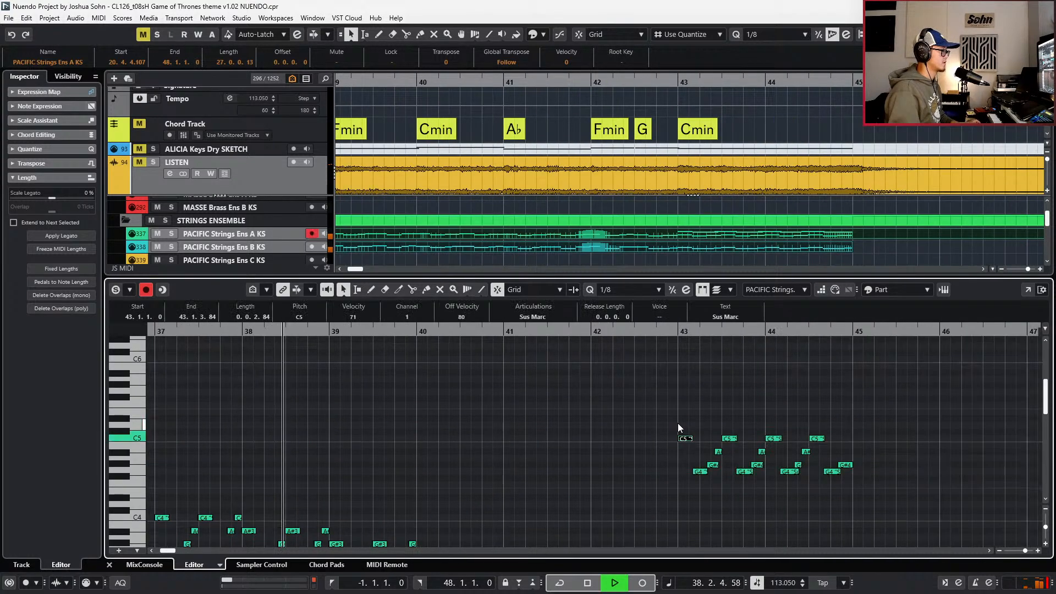
scroll(679, 425, "down", 3)
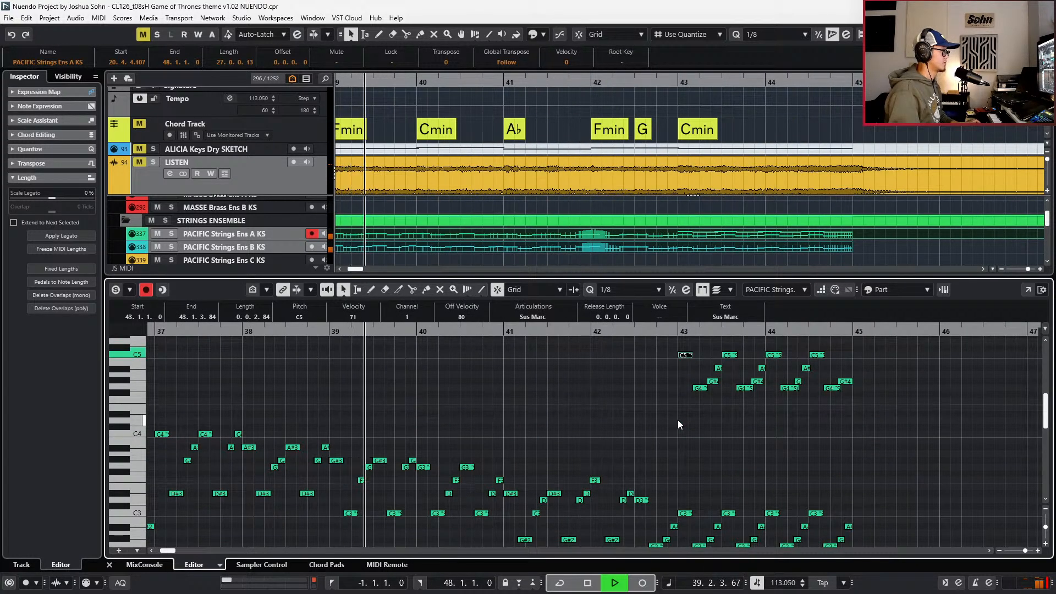
scroll(638, 351, "up", 1)
left_click_drag(650, 361, 889, 455)
key("shift+Down")
scroll(902, 454, "down", 4)
scroll(902, 453, "down", 1)
scroll(902, 454, "up", 2)
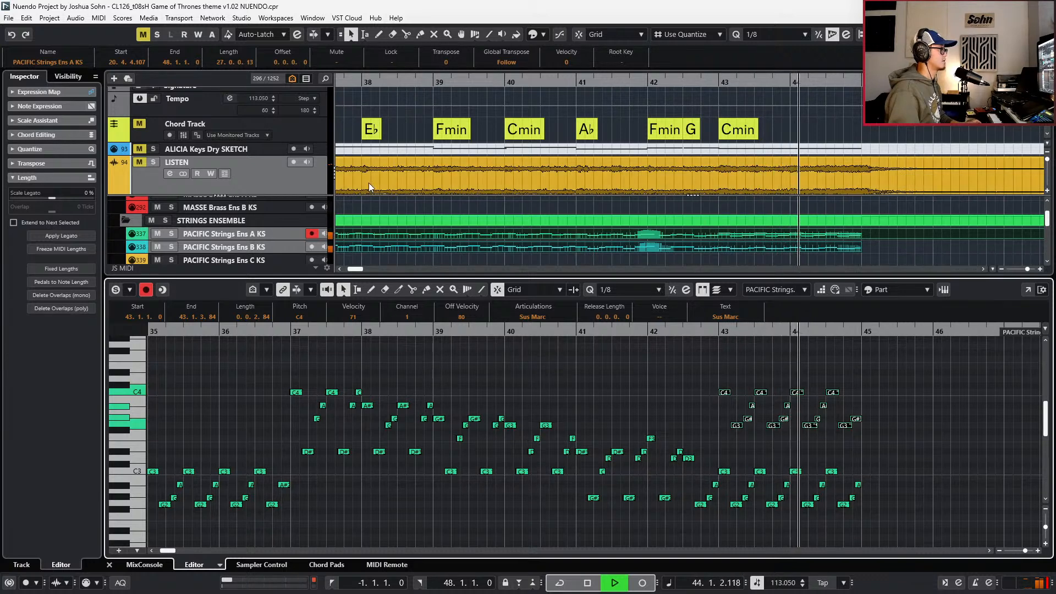
key("space")
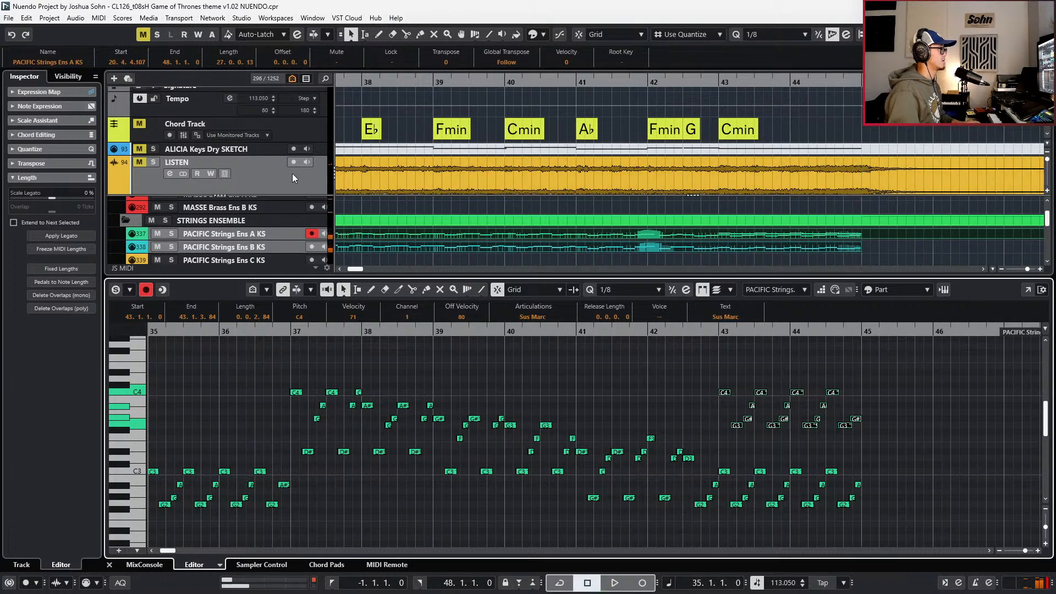
- Listen to the ending of the LISTEN reference track in solo, and turn the solo off again
left_click(292, 174)
key("s")
key("space")
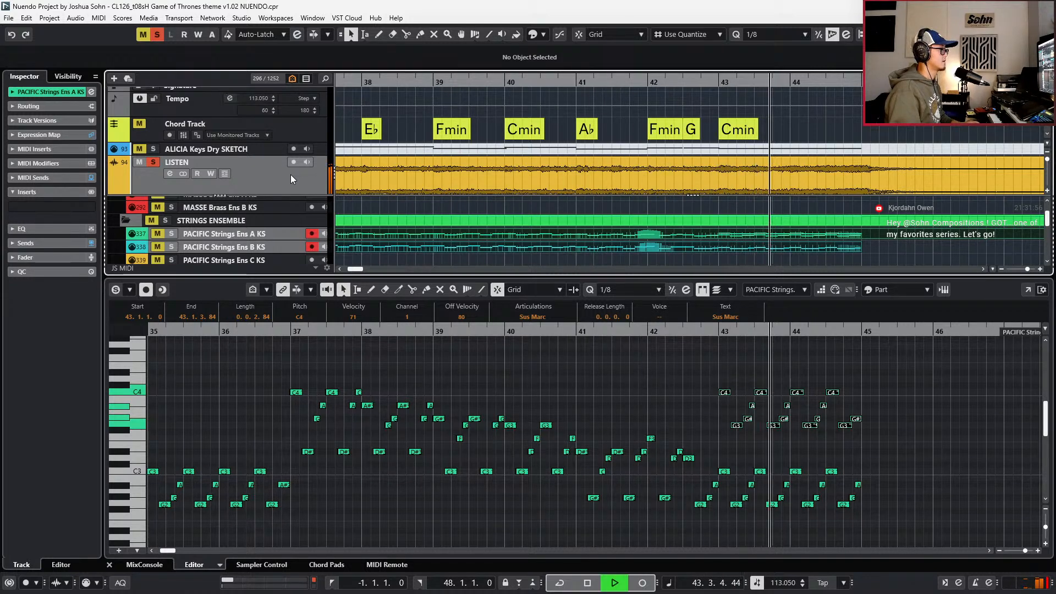
key("space")
key("s")
- Transpose all ostinato notes of bars 43–44 in the open string parts up one octave and play them back
left_click_drag(717, 379, 880, 509)
key("shift+Up")
key("space")
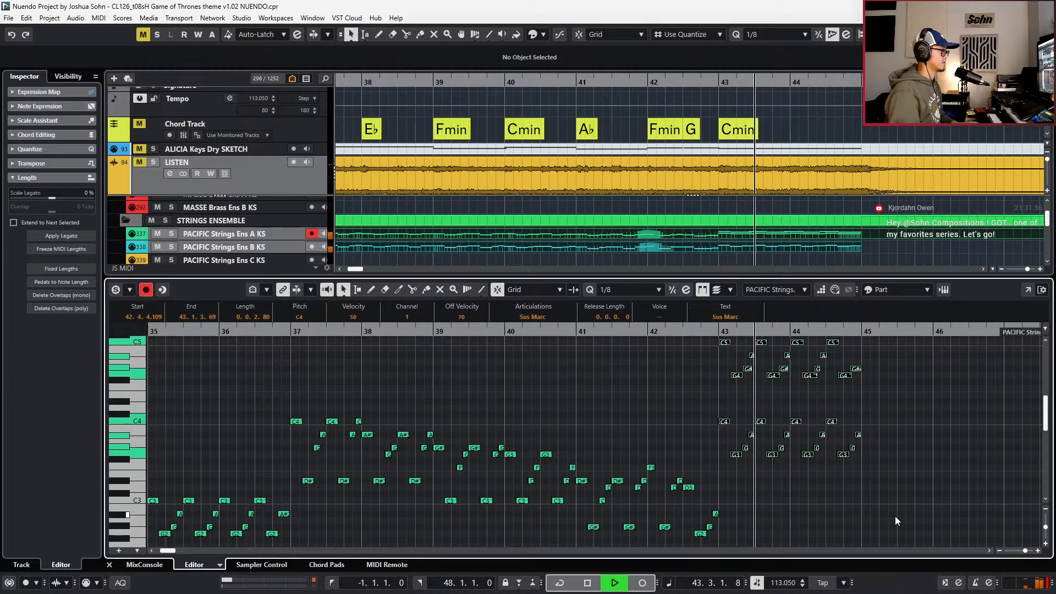
key("KP_Subtract")
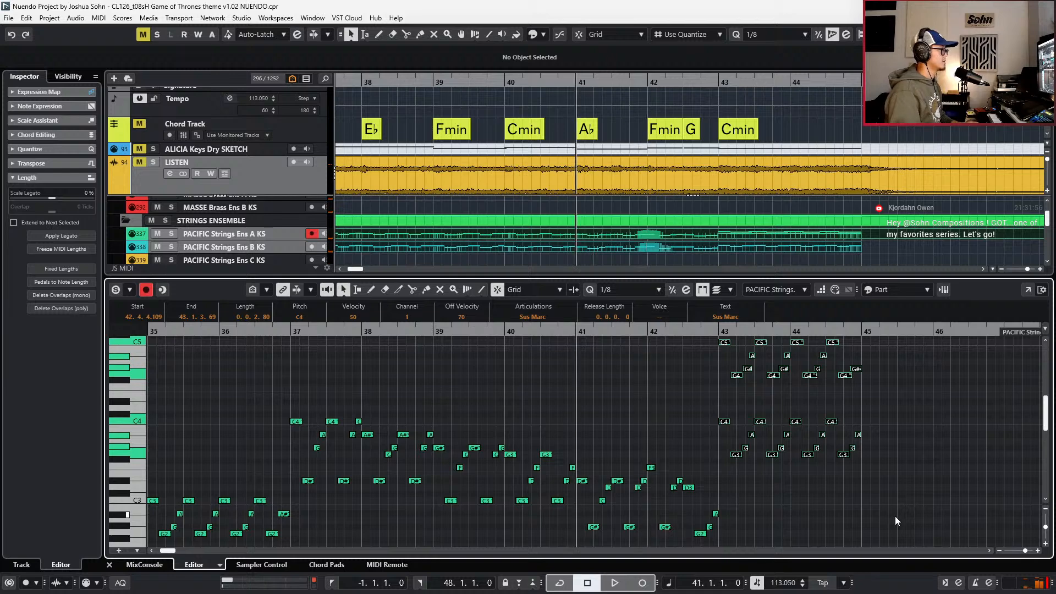
- Check the bar 43–44 ostinato notes in the SFSS Vla perf leg, PACIFIC Strings Ens B and SFSS Vln 2 perf leg parts
key("ctrl+e")
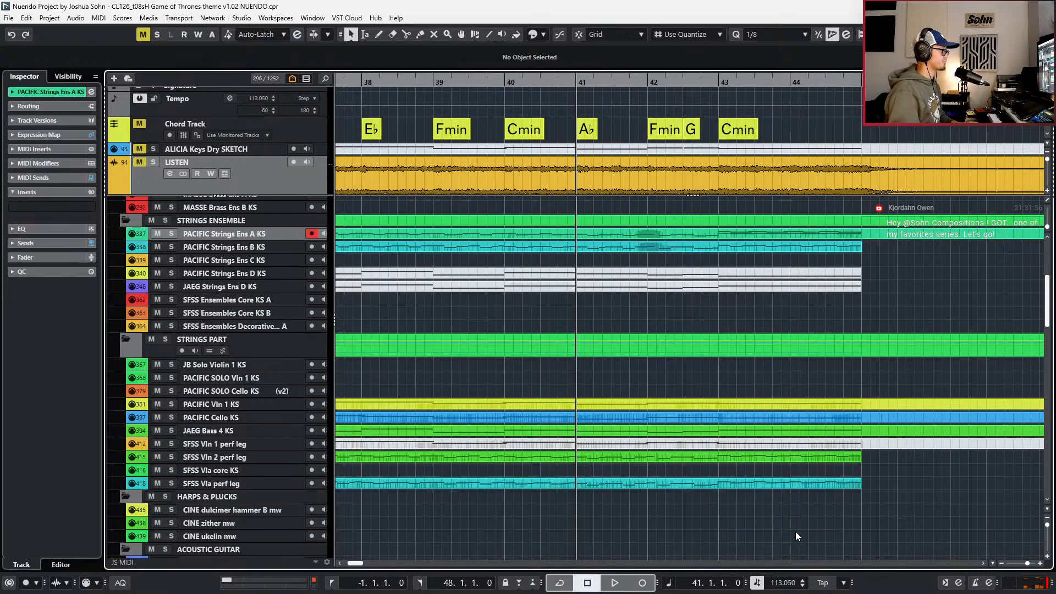
left_click(787, 486)
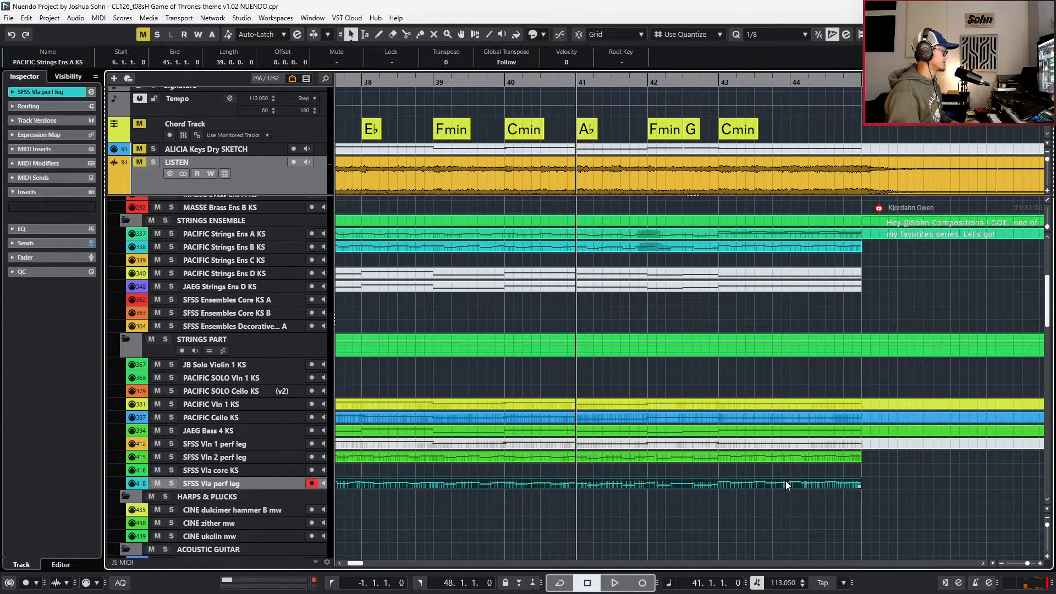
left_click(754, 247)
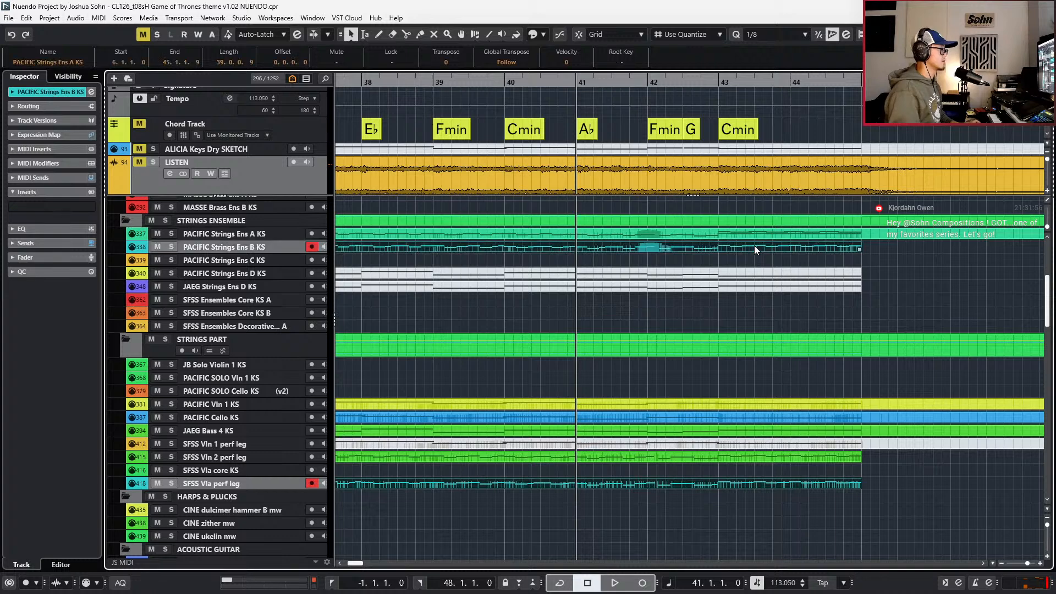
key("ctrl+e")
left_click_drag(731, 352, 898, 412)
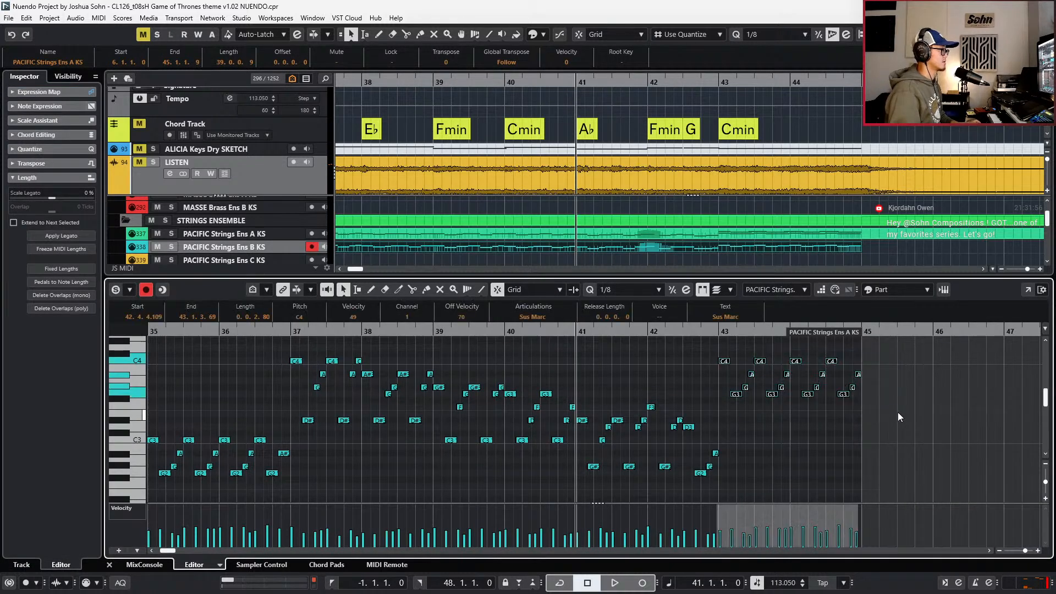
key("ctrl+e")
key("space")
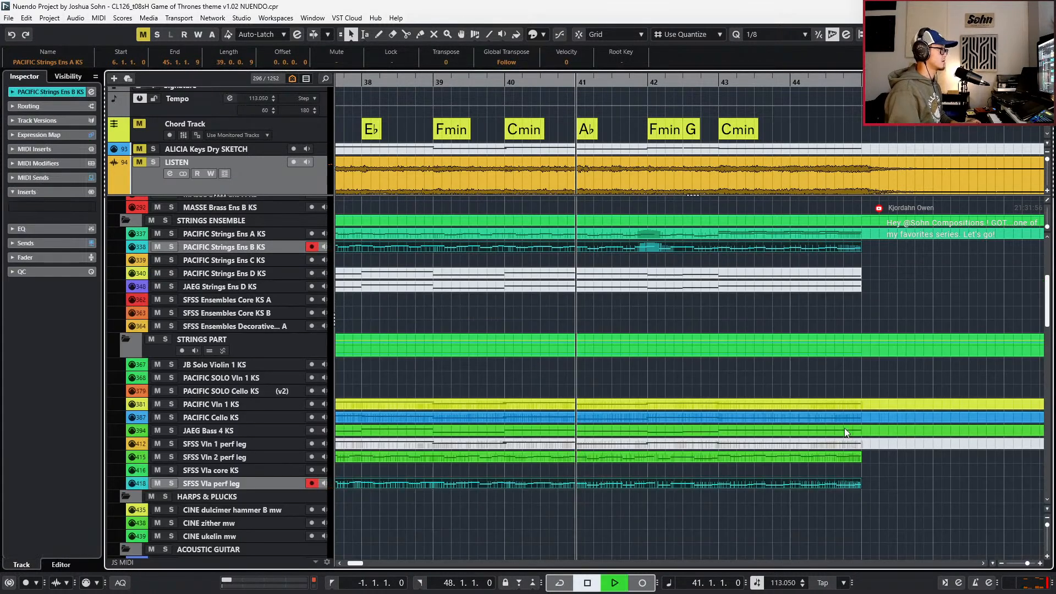
left_click(801, 458)
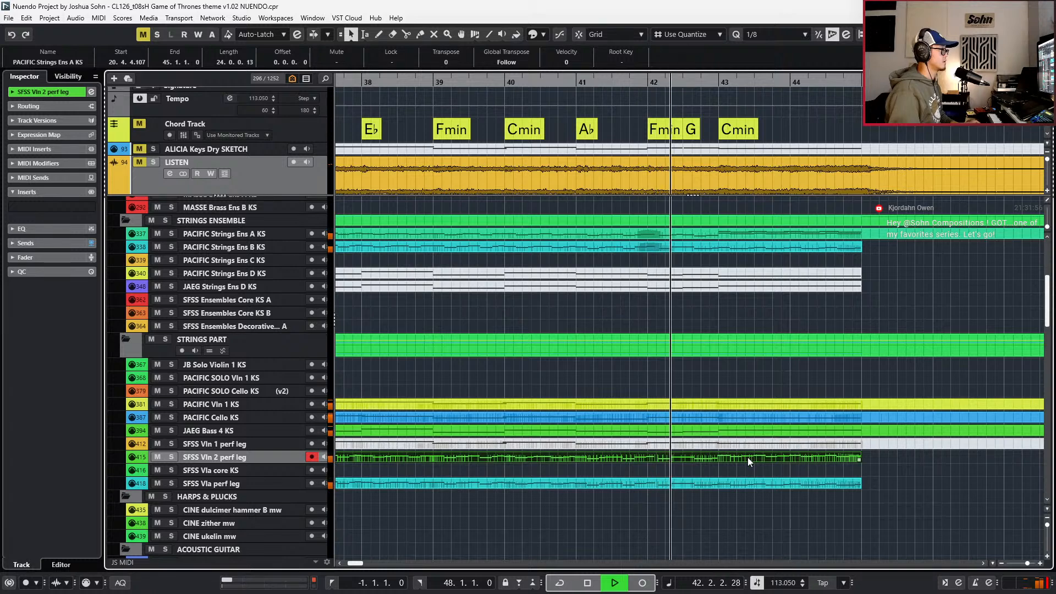
key("ctrl+e")
key("ctrl+e")
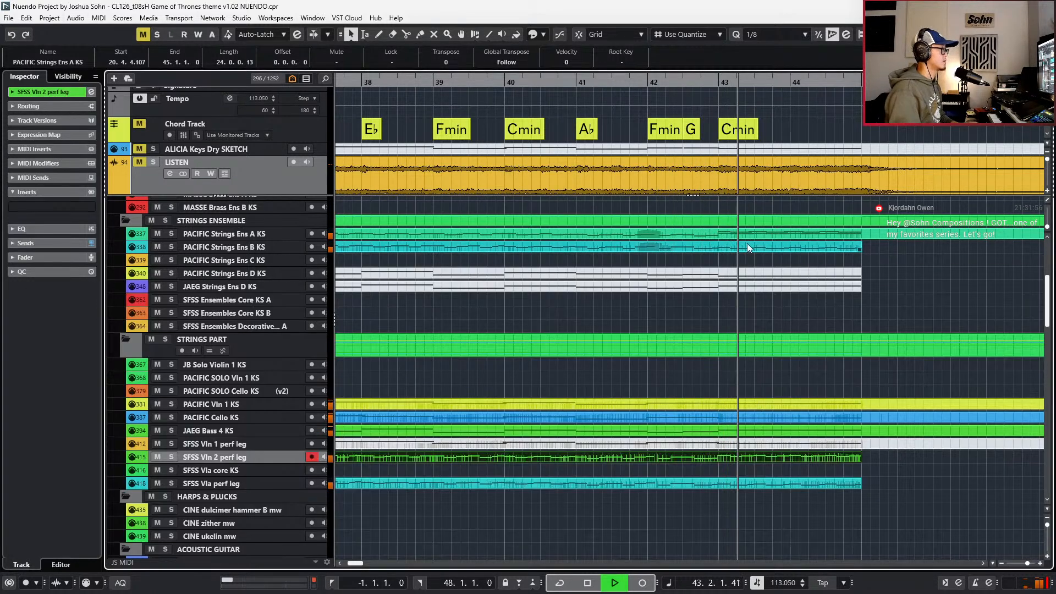
- Open the PACIFIC Strings Ens A part and play its ending from bar 41 in solo, examining the notes and controller data
left_click(744, 232)
key("ctrl+e")
scroll(794, 358, "down", 1)
key("alt+l")
scroll(794, 391, "down", 2)
scroll(794, 382, "up", 2)
scroll(795, 386, "up", 2)
key("space")
key("s")
key("space")
scroll(795, 387, "down", 1)
scroll(833, 411, "up", 1)
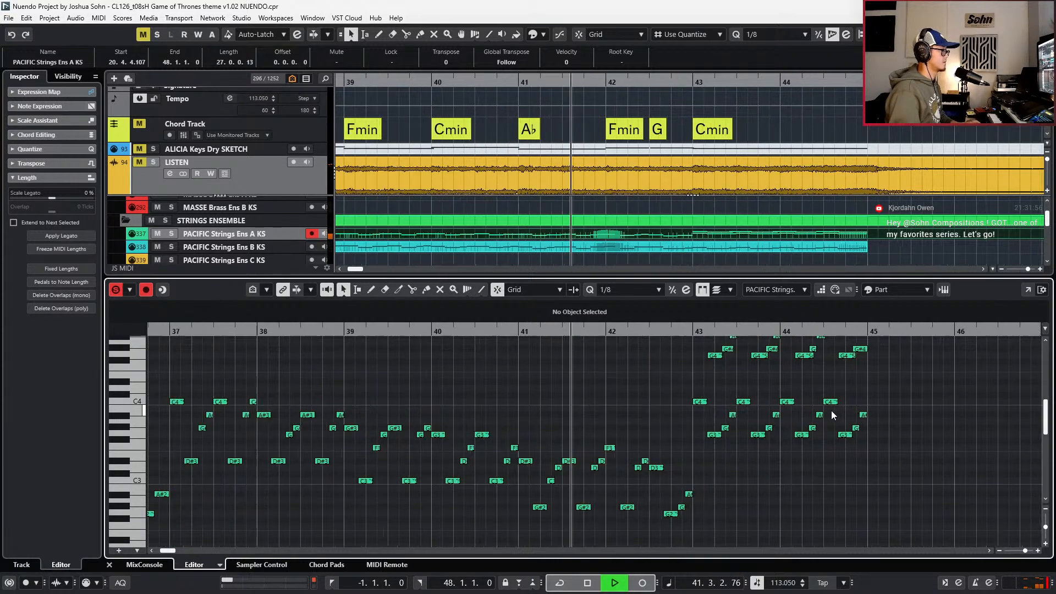
scroll(806, 415, "right", 1)
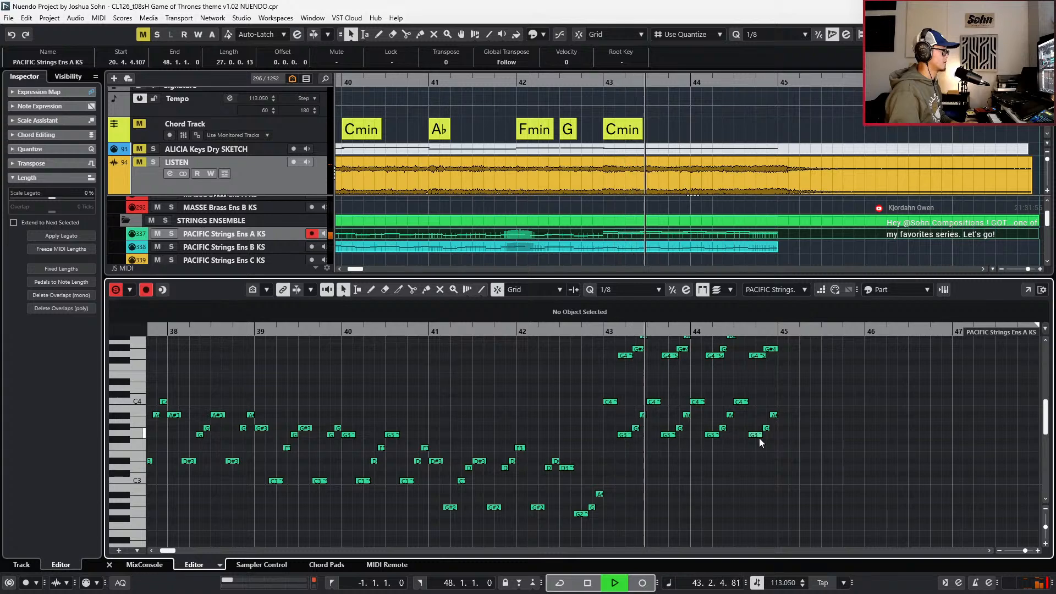
scroll(755, 438, "up", 1)
key("alt+l")
key("space")
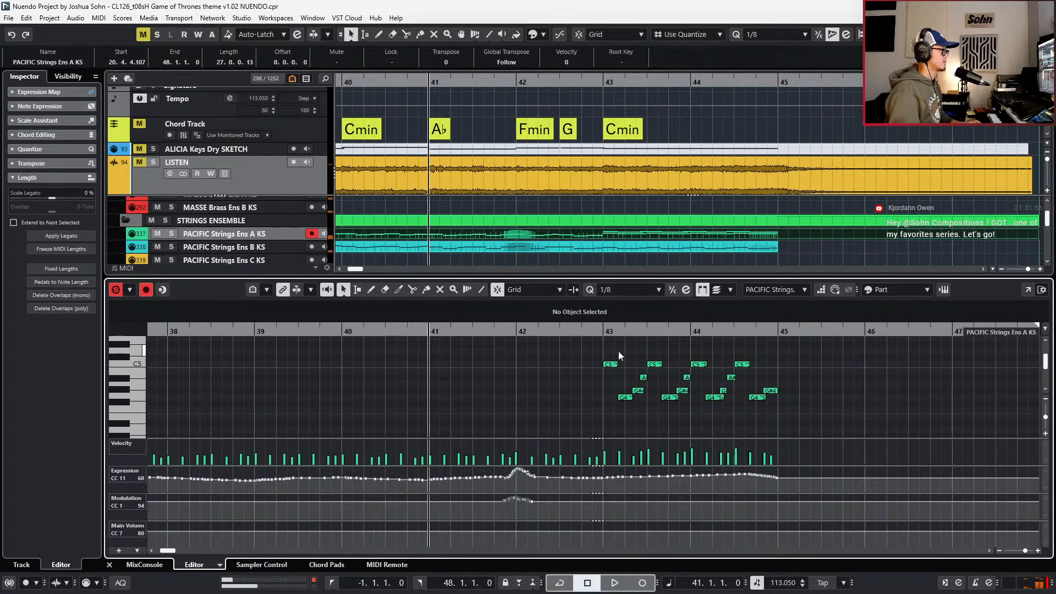
- Shorten the C5 and C4 notes on beat 3 of bar 43 in the PACIFIC Strings Ens A part, leaving both ends nearly aligned
key("alt+l")
scroll(649, 350, "up", 1)
left_click(648, 364)
left_click(656, 443, "shift")
scroll(665, 367, "up", 1)
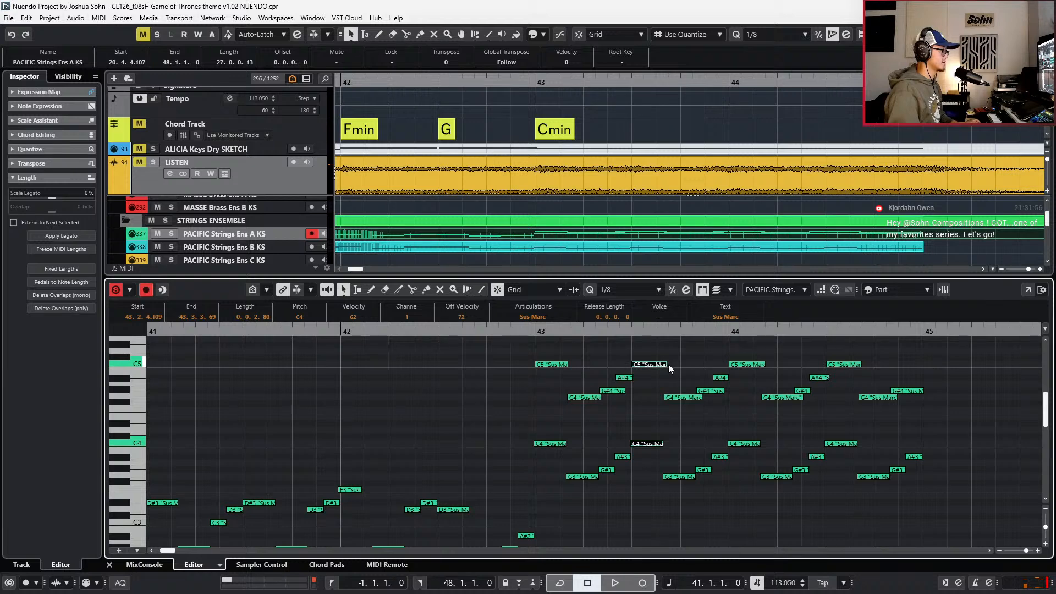
left_click_drag(667, 365, 656, 364)
key("space")
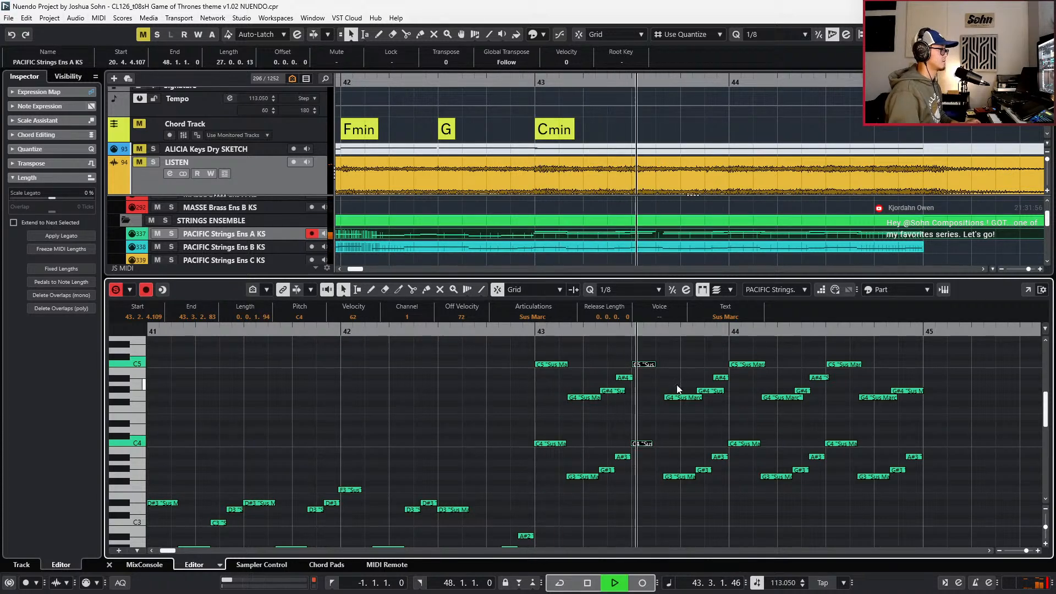
key("space")
left_click_drag(653, 444, 656, 444)
left_click(654, 444)
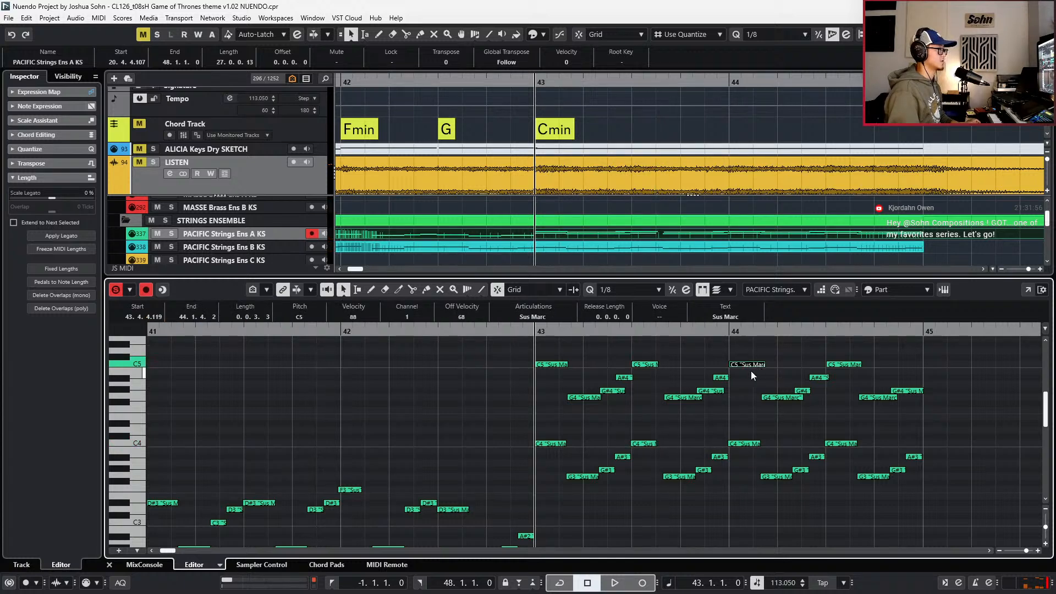
- Shorten the C5 and C4 opening bar 44, the C4 to about 0.0.2.55, and the C5 on beat 3 to about 0.0.2.71
left_click_drag(763, 364, 757, 365)
left_click_drag(760, 444, 756, 444)
key("space")
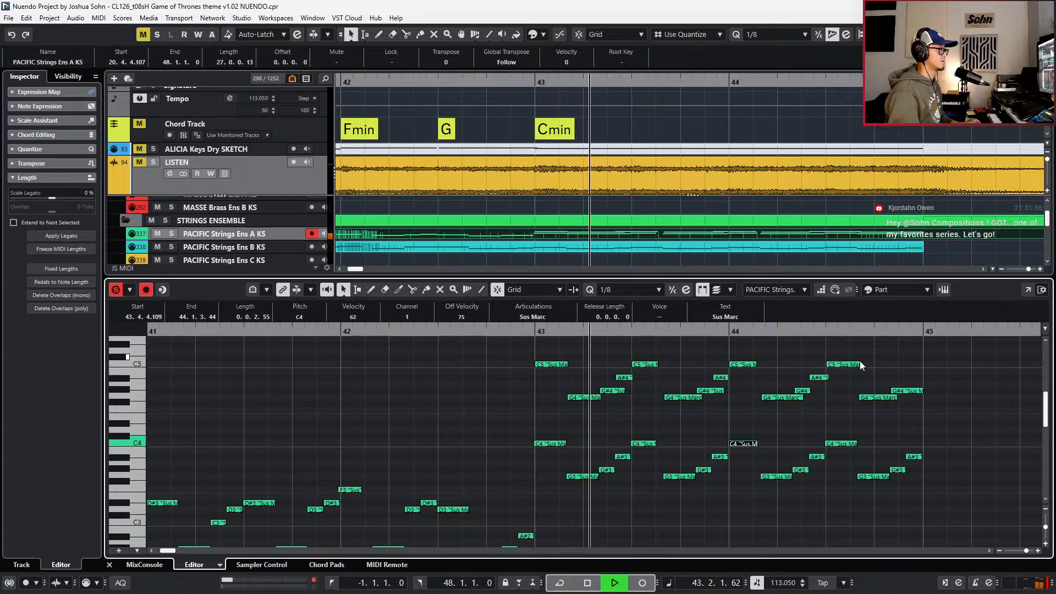
left_click_drag(862, 364, 858, 364)
key("g")
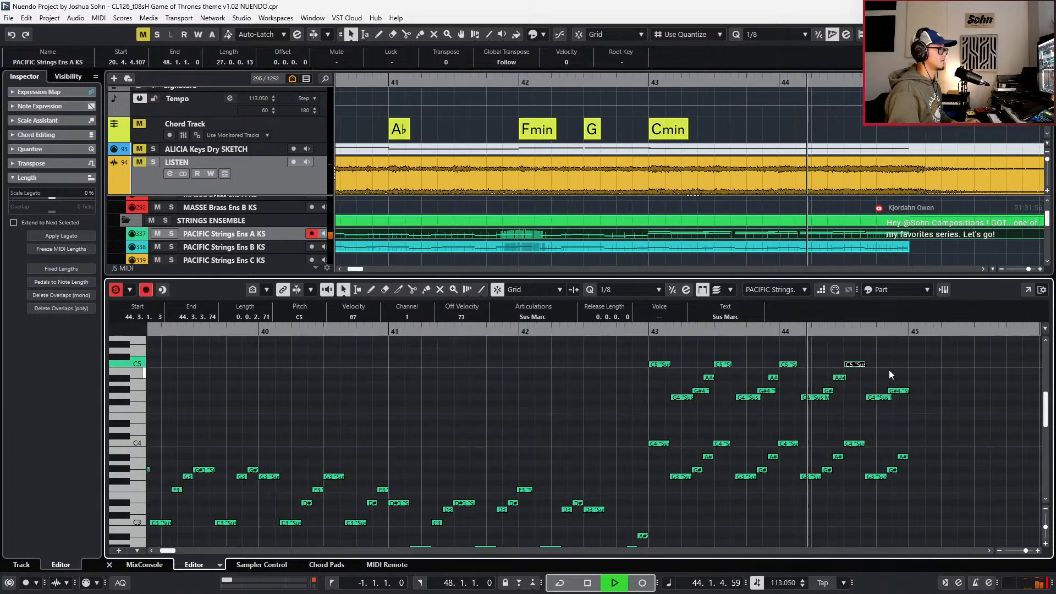
key("space")
- Set the quantize value to 1/16 and shorten the last G#4 of bar 44 by one sixteenth
key("g")
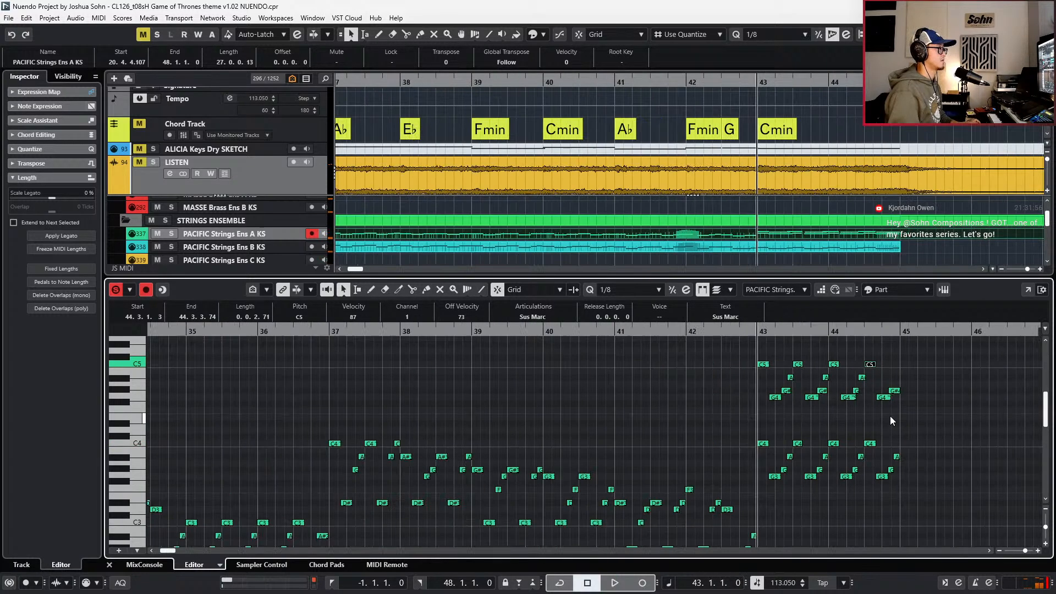
key("h")
key("h")
left_click(874, 471)
left_click(886, 391)
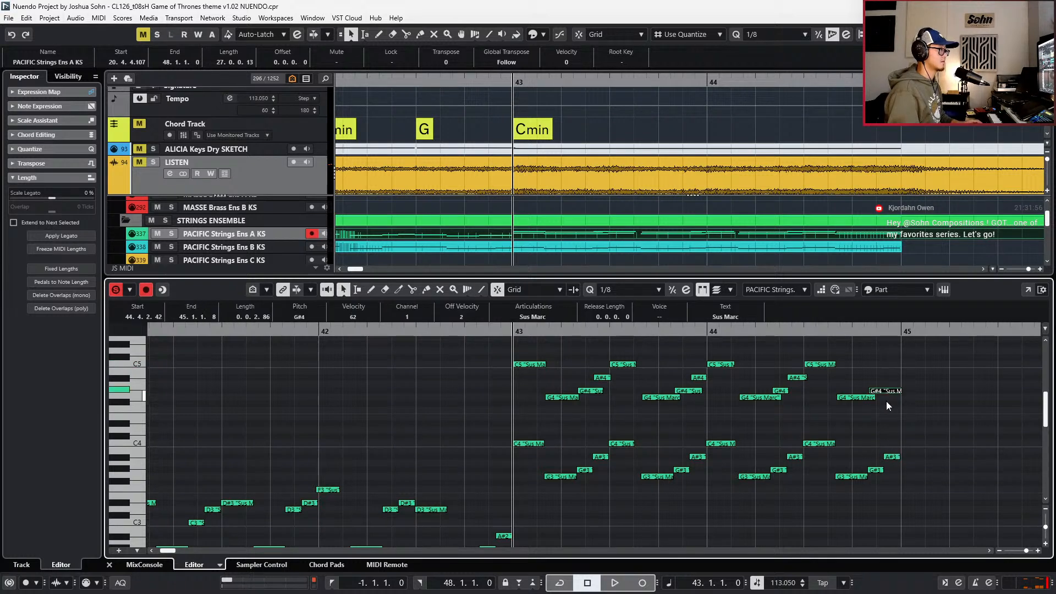
key("3")
key("ctrl+Left")
- Duplicate the last A#3 of bar 44 at the same position, raise the copy an octave to A#4 and play it back
left_click(891, 458)
key("ctrl+c")
key("l")
key("ctrl+v")
key("shift+Up")
key("KP_Subtract")
key("space")
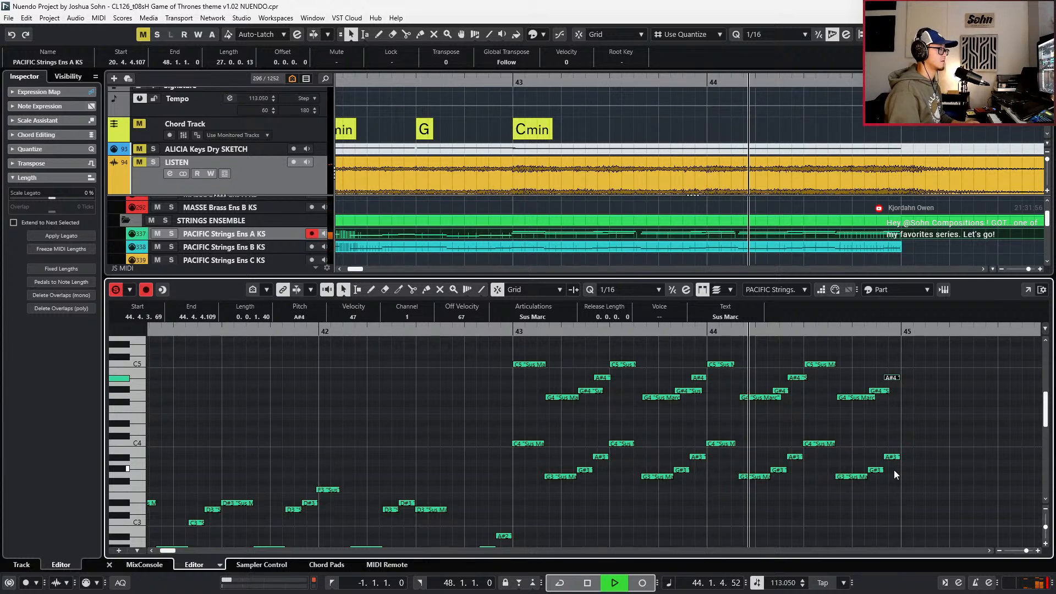
key("space")
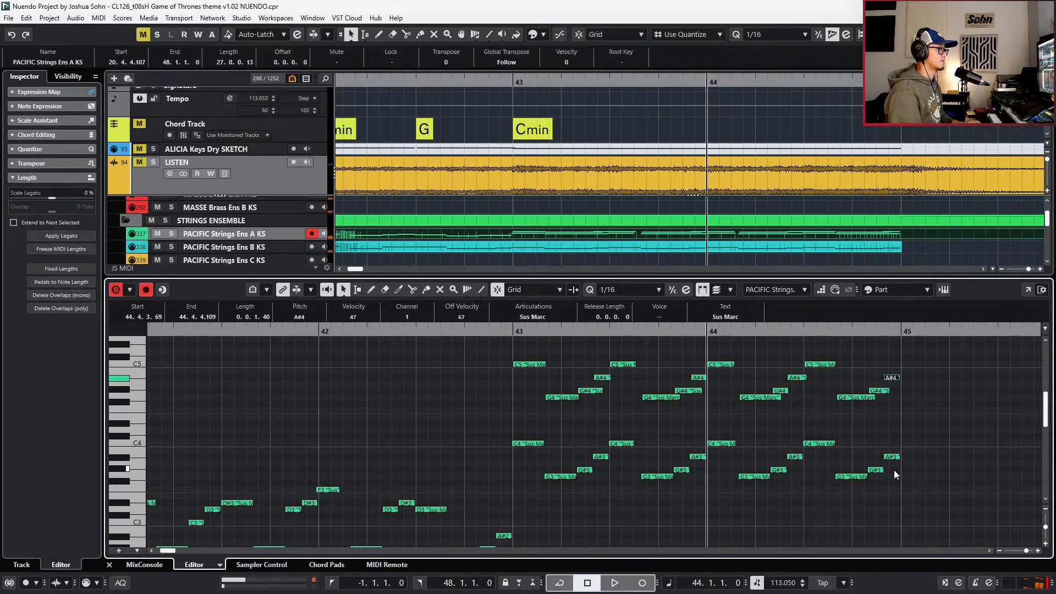
- Open the SFSS Vln 2 and SFSS Vla perf leg parts in the note editor and examine their notes in bars 41–44
key("ctrl+e")
left_click_drag(906, 453, 882, 488)
key("ctrl+e")
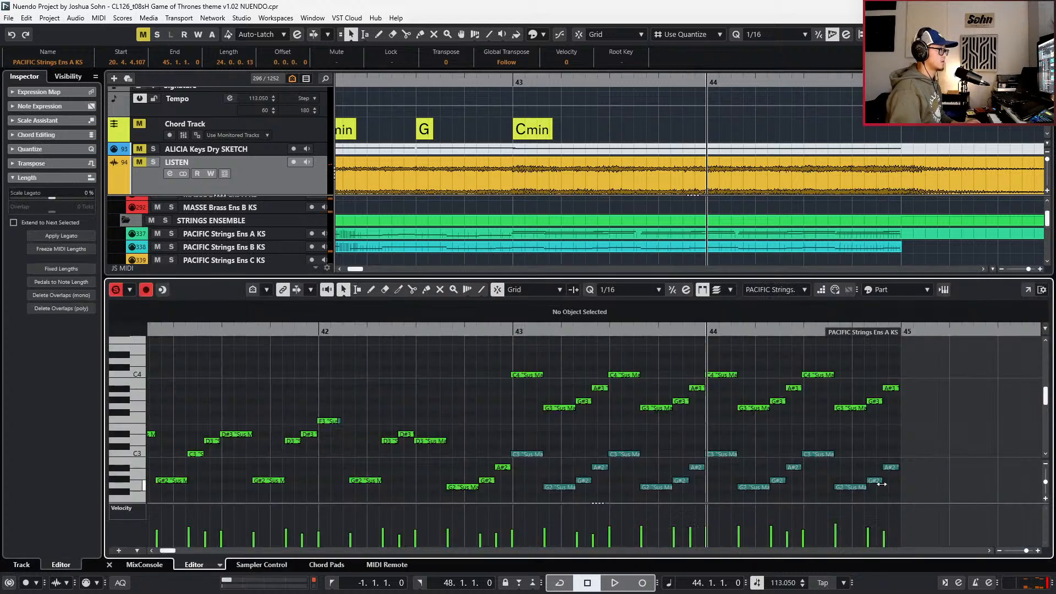
key("g")
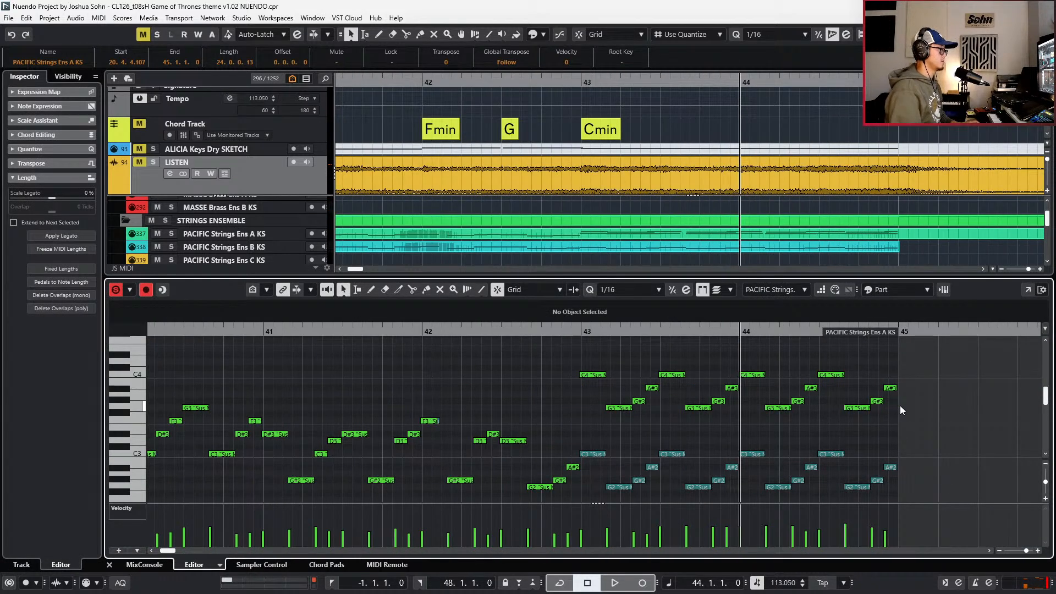
key("ctrl+e")
key("g")
key("g")
key("KP_Subtract")
key("KP_Subtract")
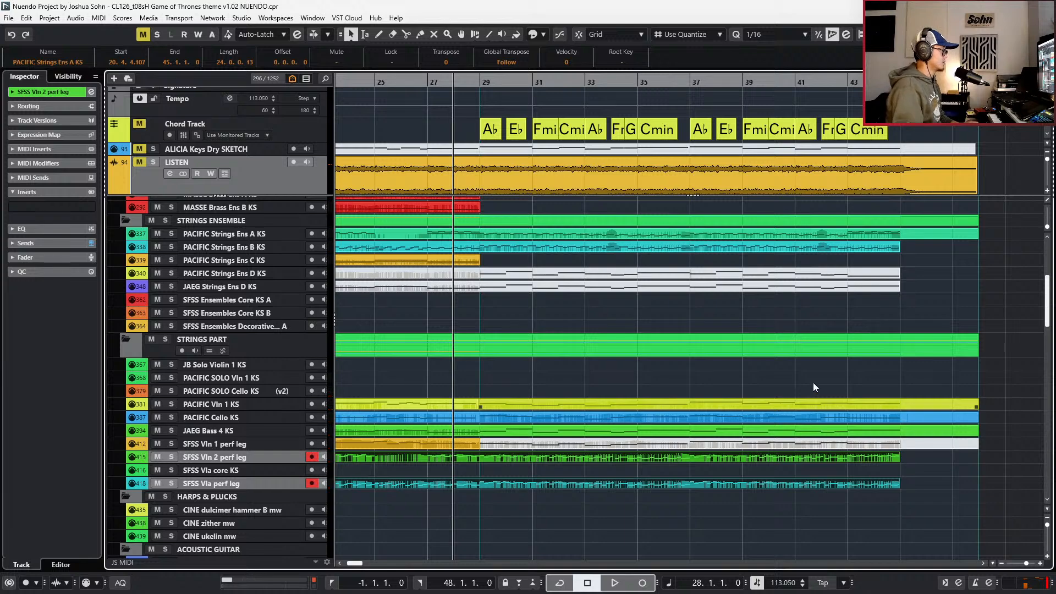
- Place the playback position at bar 21, extend the PACIFIC Strings Ens C part to bar 48 and solo its track
scroll(786, 377, "up", 5)
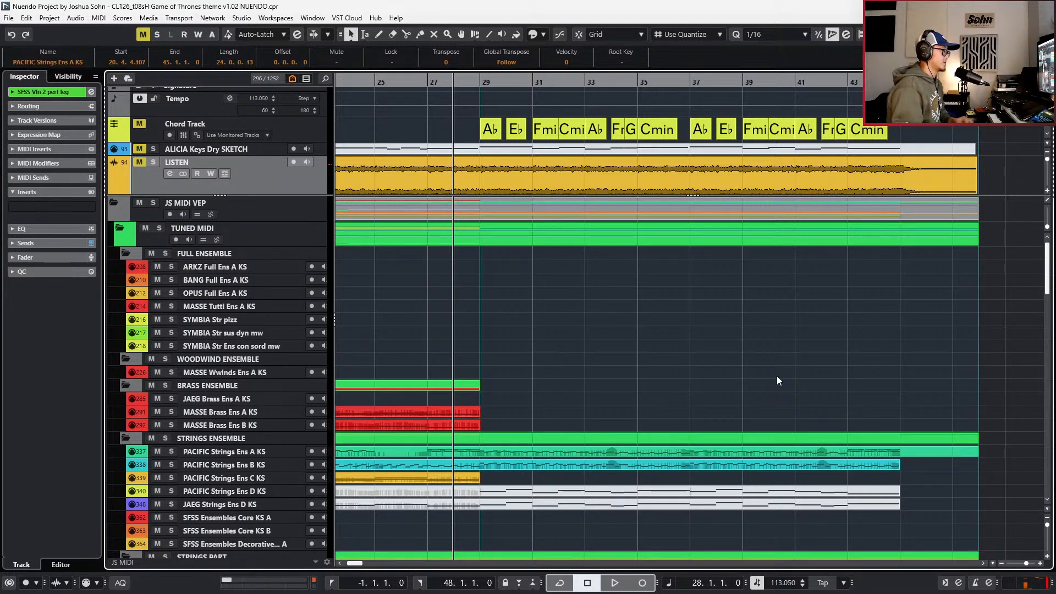
scroll(605, 367, "down", 3)
scroll(576, 379, "down", 3)
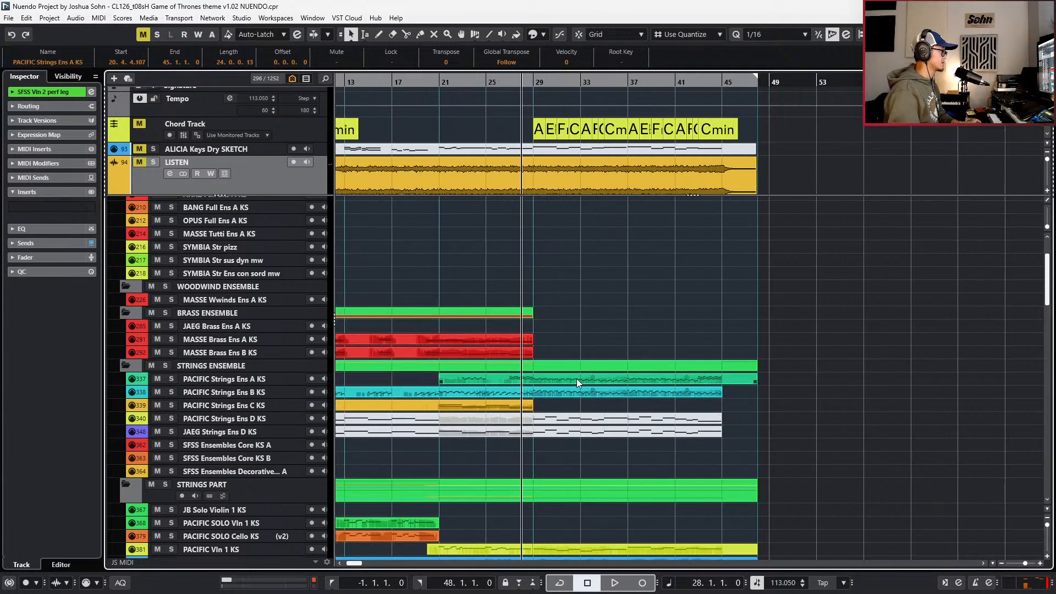
left_click(515, 408)
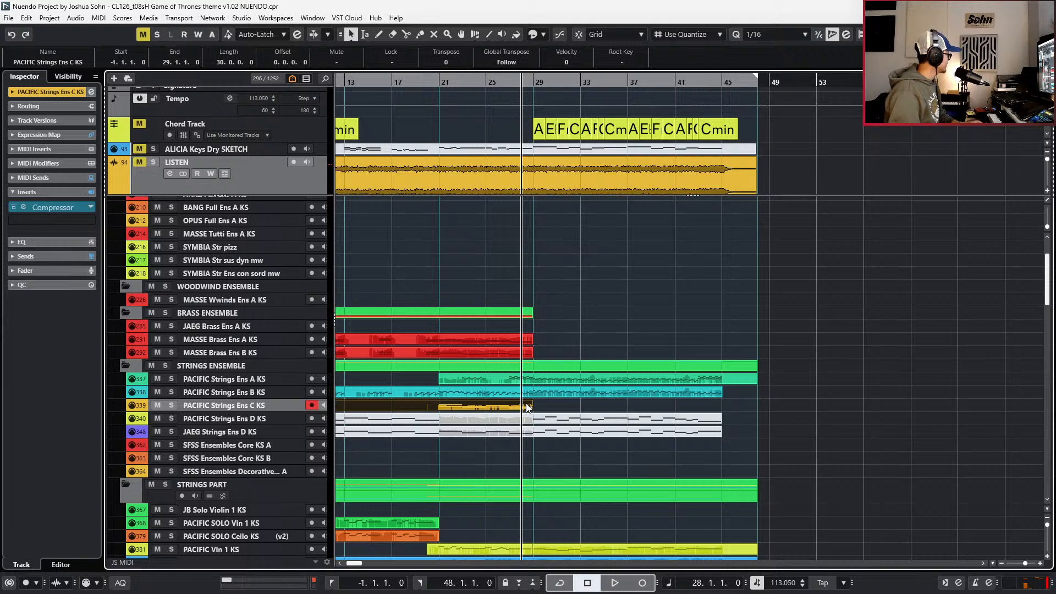
key("KP_Subtract")
key("KP_Subtract")
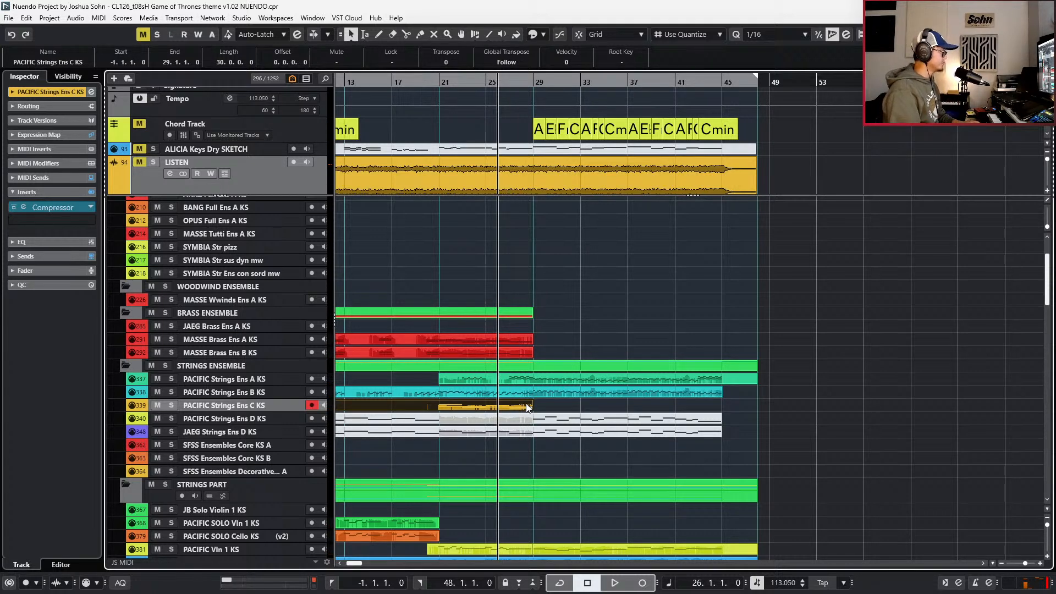
key("KP_Add")
key("KP_Add")
key("KP_Add")
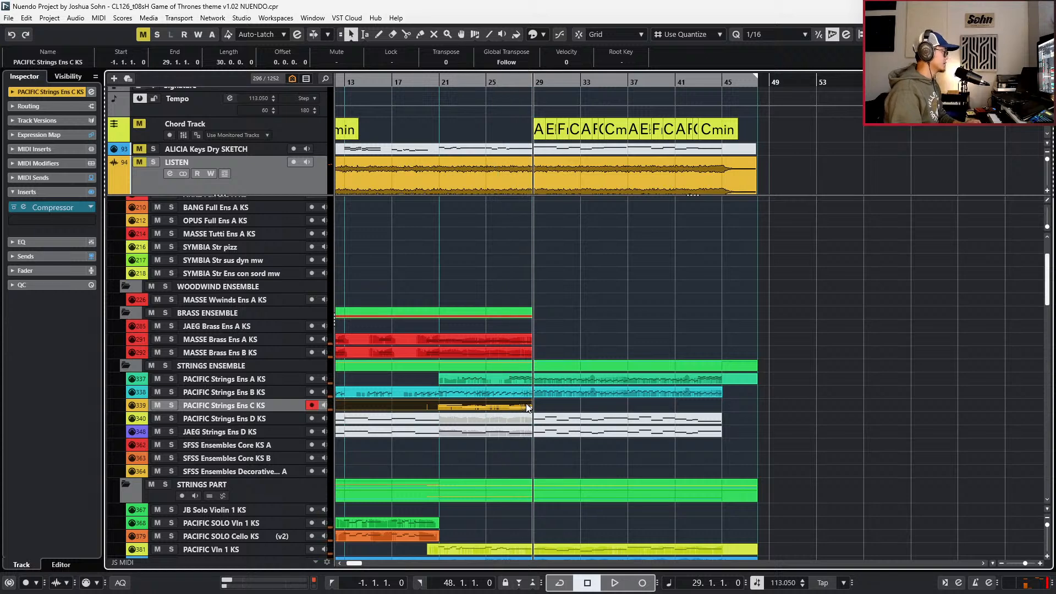
key("KP_Subtract")
key("KP_Subtract")
key("KP_Subtract")
key("KP_Subtract")
key("KP_Subtract")
key("KP_Subtract")
key("KP_Subtract")
key("KP_Subtract")
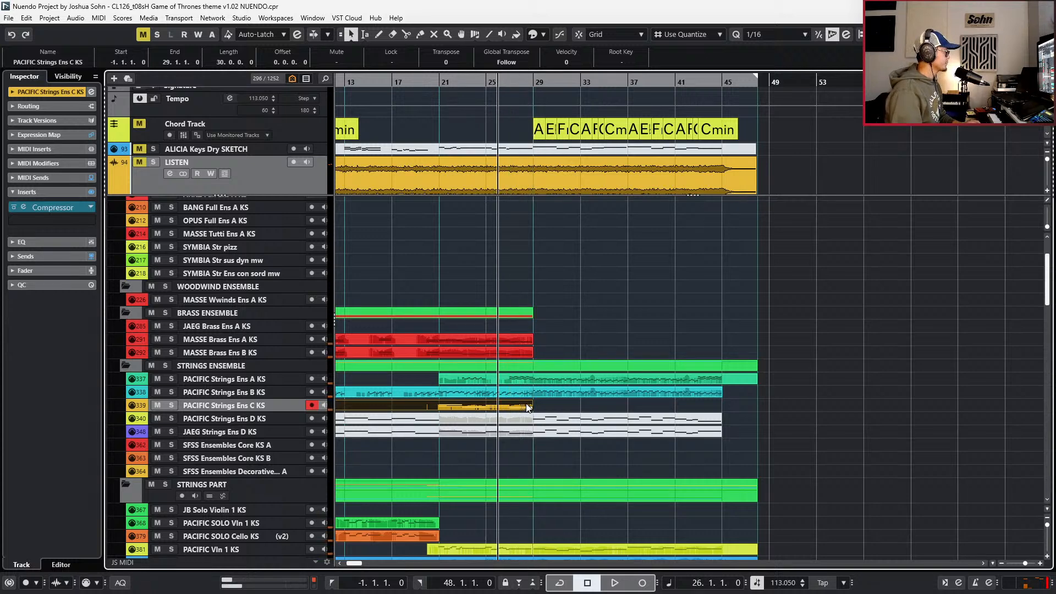
double_click(549, 400)
key("s")
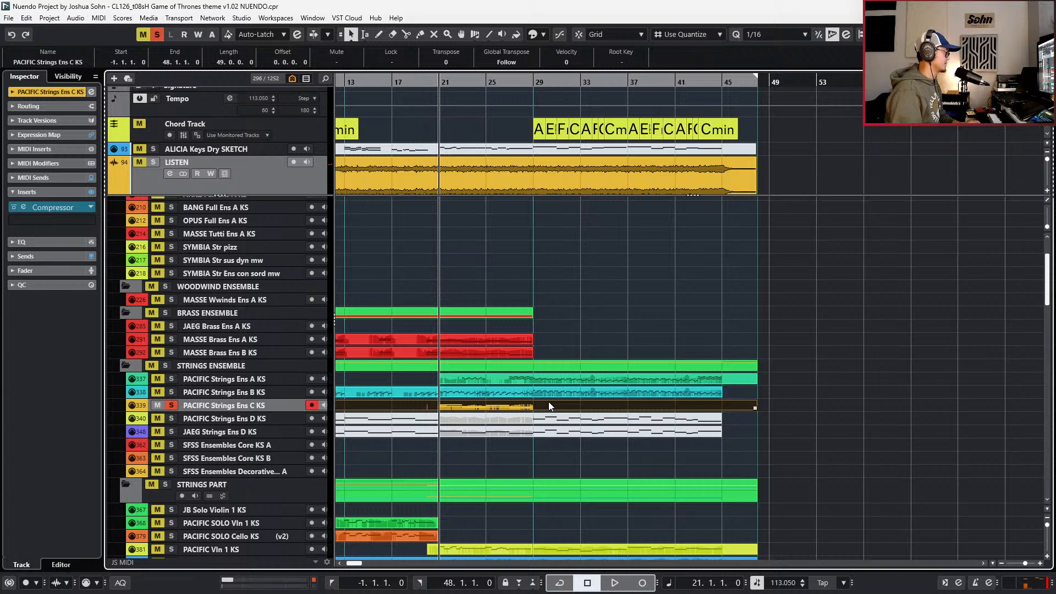
- Inspect the PACIFIC Strings Ens C part in the note editor while playing it from bar 21
double_click(549, 406)
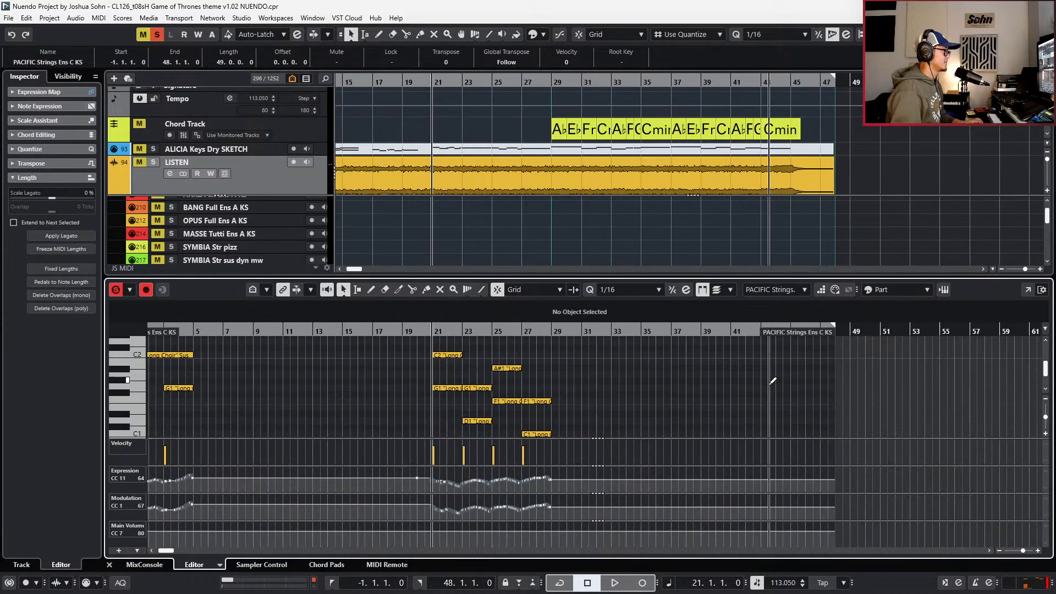
key("space")
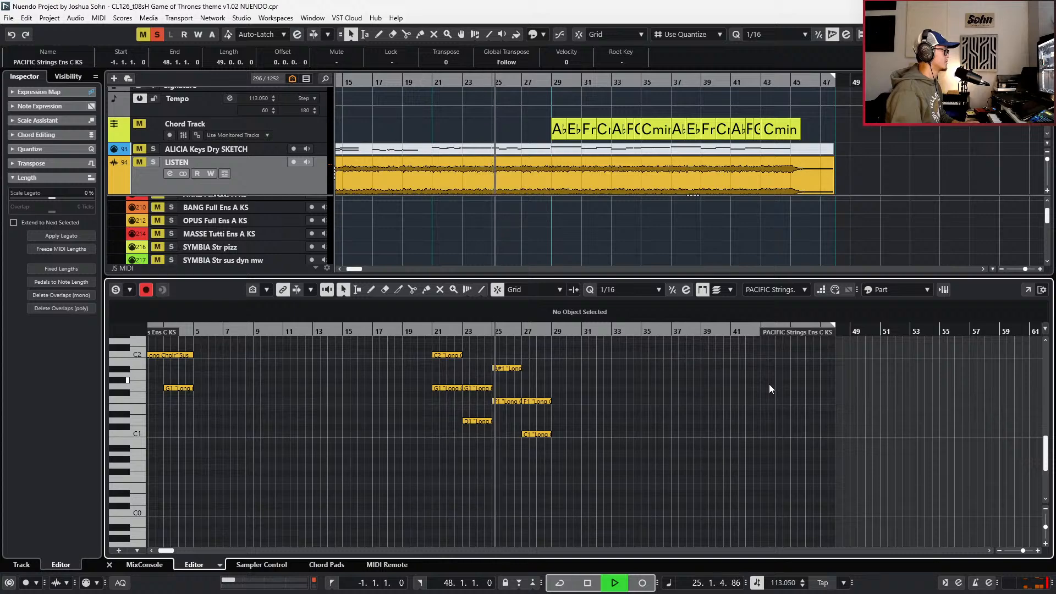
key("space")
key("ctrl+e")
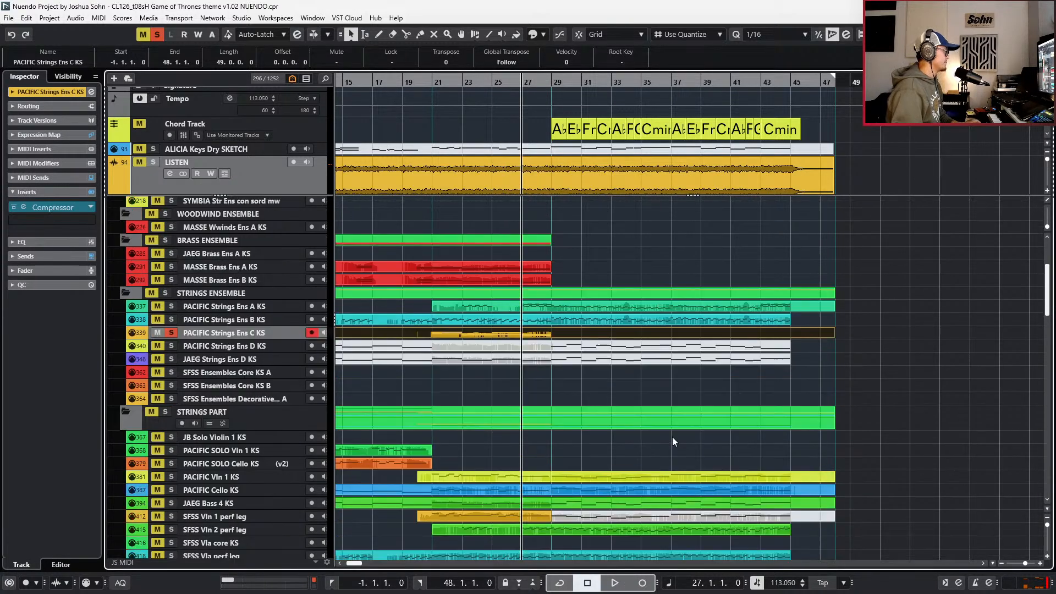
- Solo the PACIFIC Cello track alongside PACIFIC Strings Ens C and listen to both from bar 21
scroll(632, 423, "down", 4)
scroll(487, 365, "up", 2)
left_click(488, 347)
key("KP_Subtract")
key("s")
key("space")
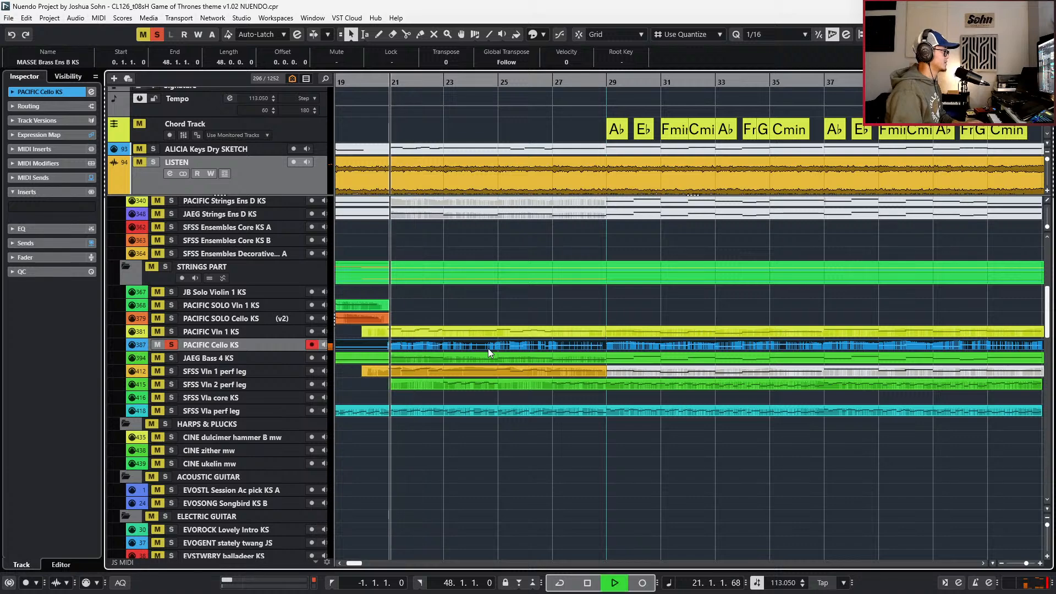
scroll(488, 349, "up", 6)
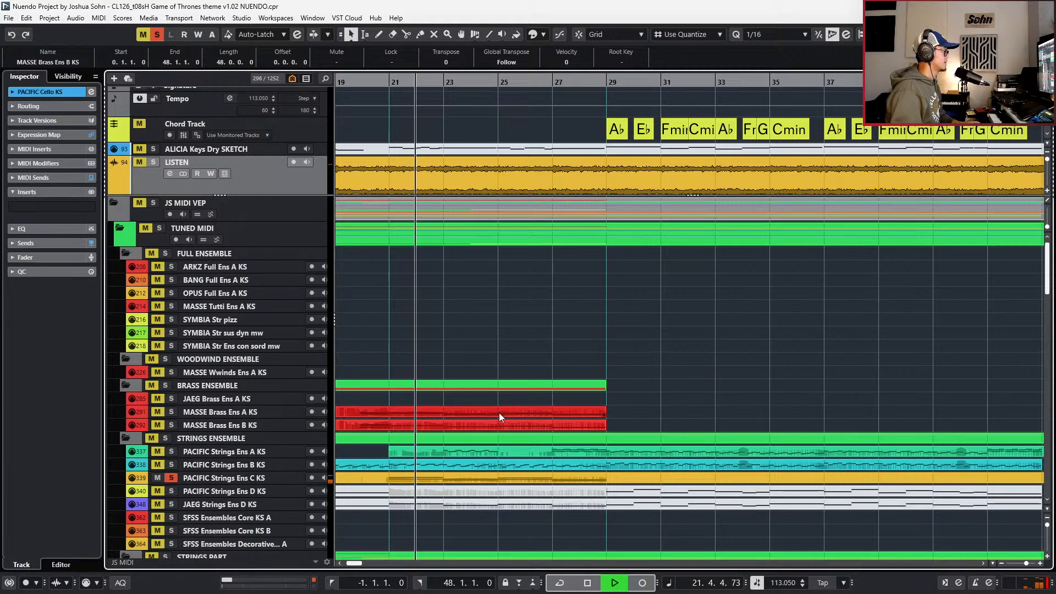
scroll(495, 421, "down", 5)
left_click(468, 335)
key("space")
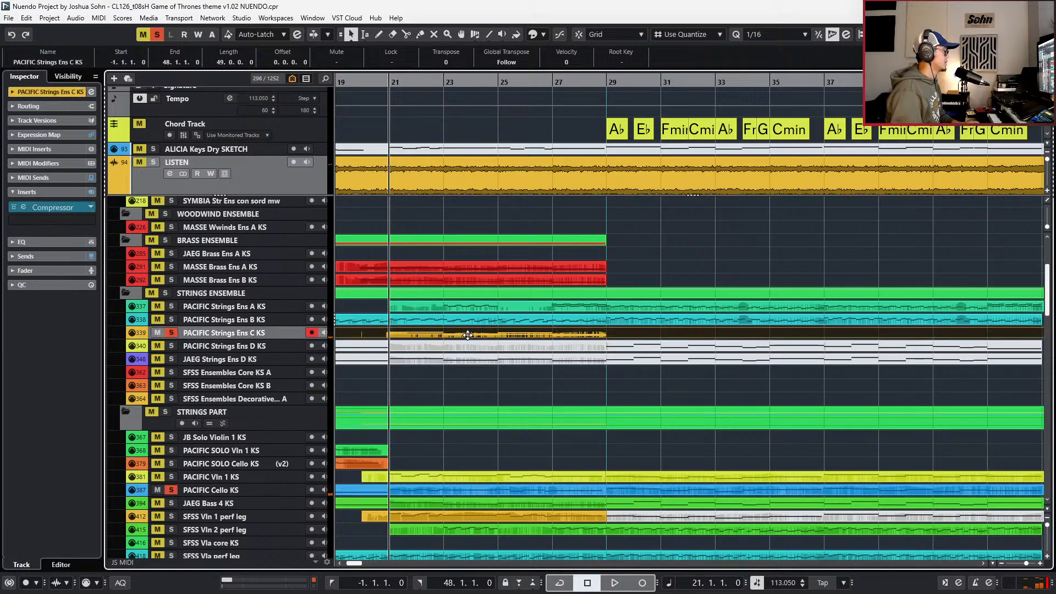
- Check the PACIFIC Strings Ens C chord notes in bars 21–28 and play the full arrangement without solos
double_click(467, 335)
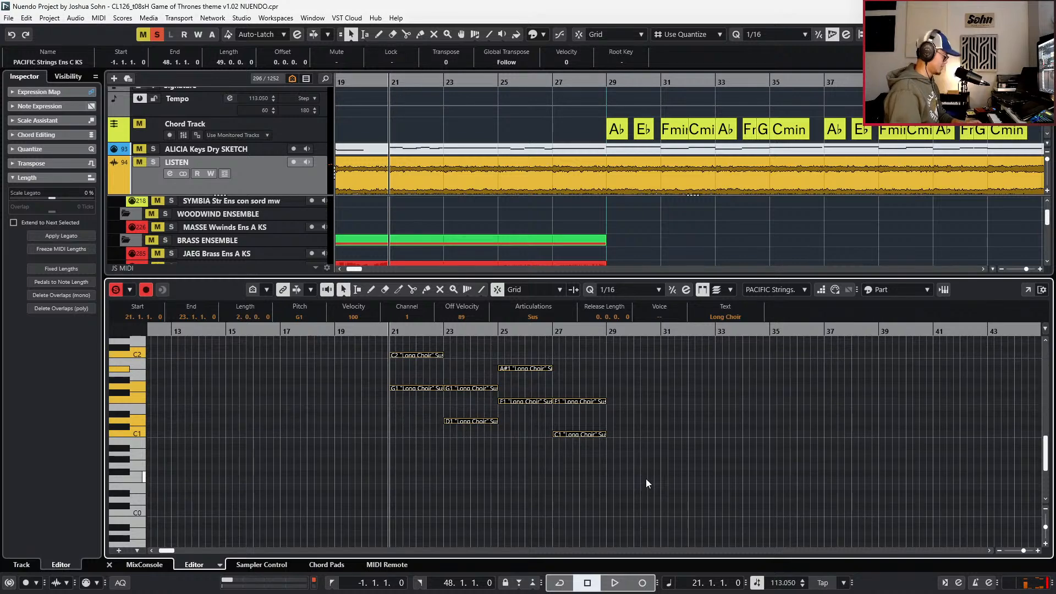
key("Return")
key("space")
scroll(642, 447, "down", 2)
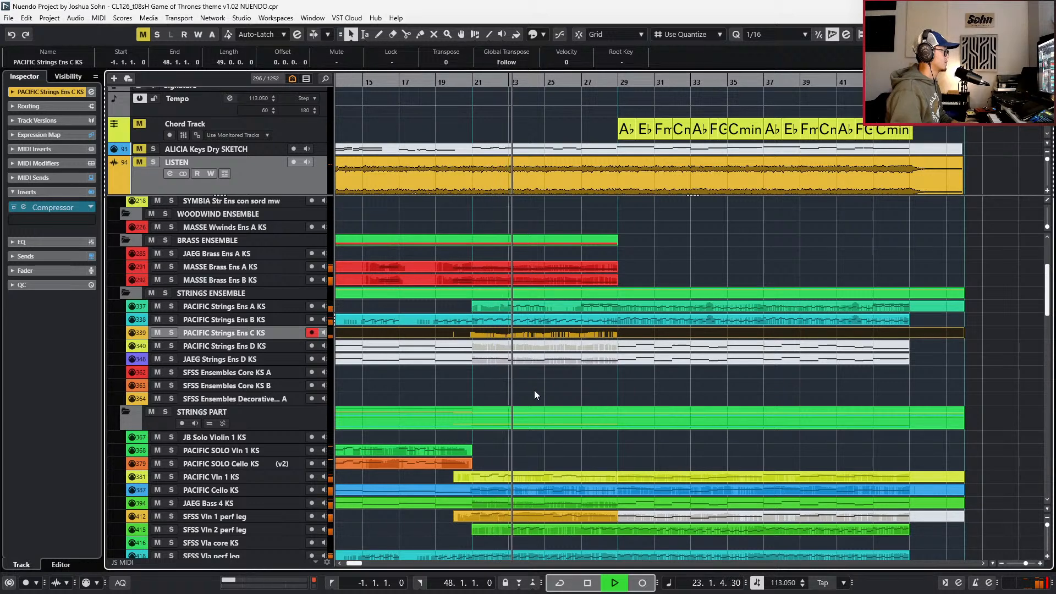
- Solo the MASSE Brass Ens A and B tracks and listen to them from bar 20
left_click(525, 279)
key("s")
key("space")
left_click_drag(626, 265, 606, 283)
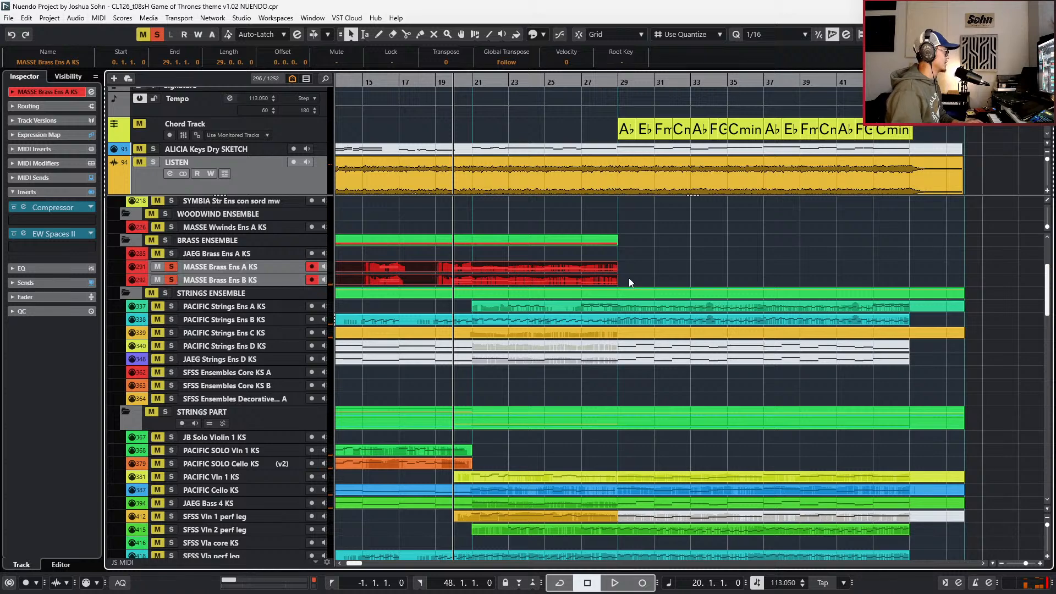
key("space")
scroll(629, 278, "up", 2)
scroll(625, 275, "up", 4)
scroll(625, 275, "down", 2)
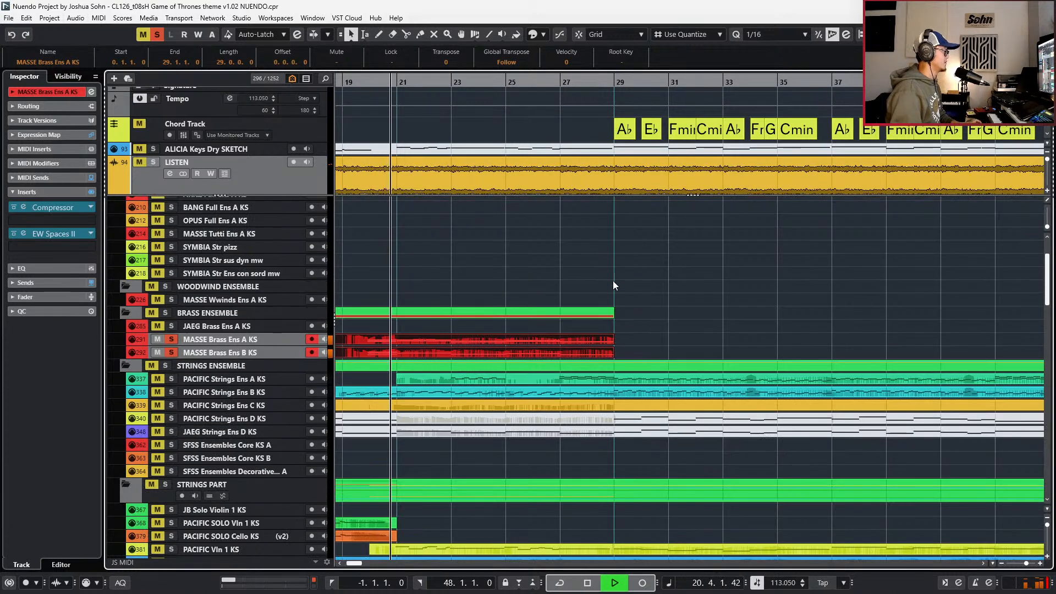
scroll(614, 279, "down", 1)
scroll(541, 283, "up", 2)
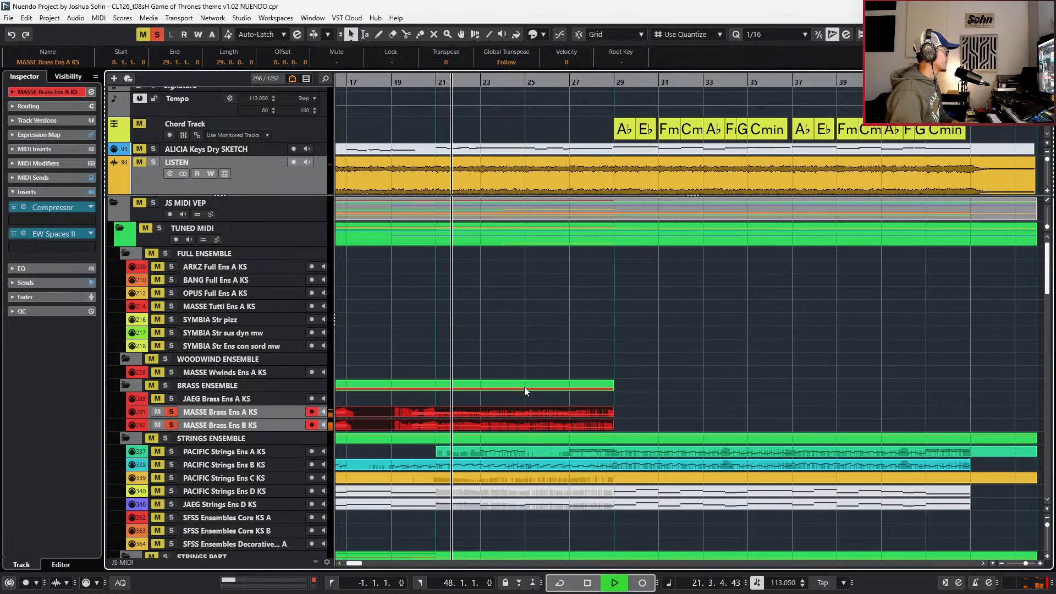
key("space")
- Split the MASSE Brass Ens B part at bar 21 and copy its bars 21–28 section onto the MASSE Wwinds Ens A track
left_click(461, 414)
left_click(273, 376)
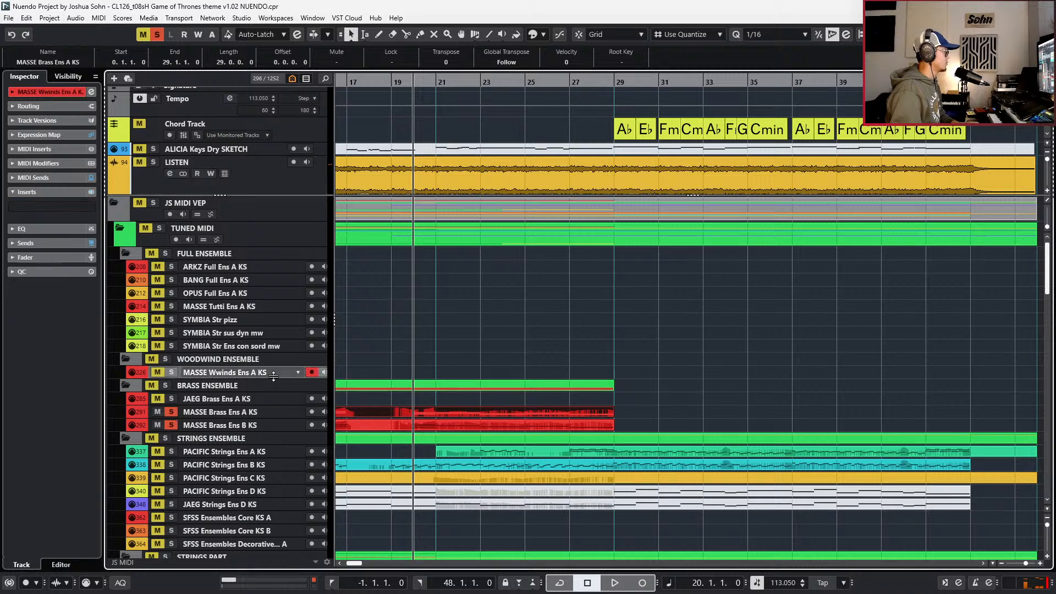
scroll(460, 422, "up", 1)
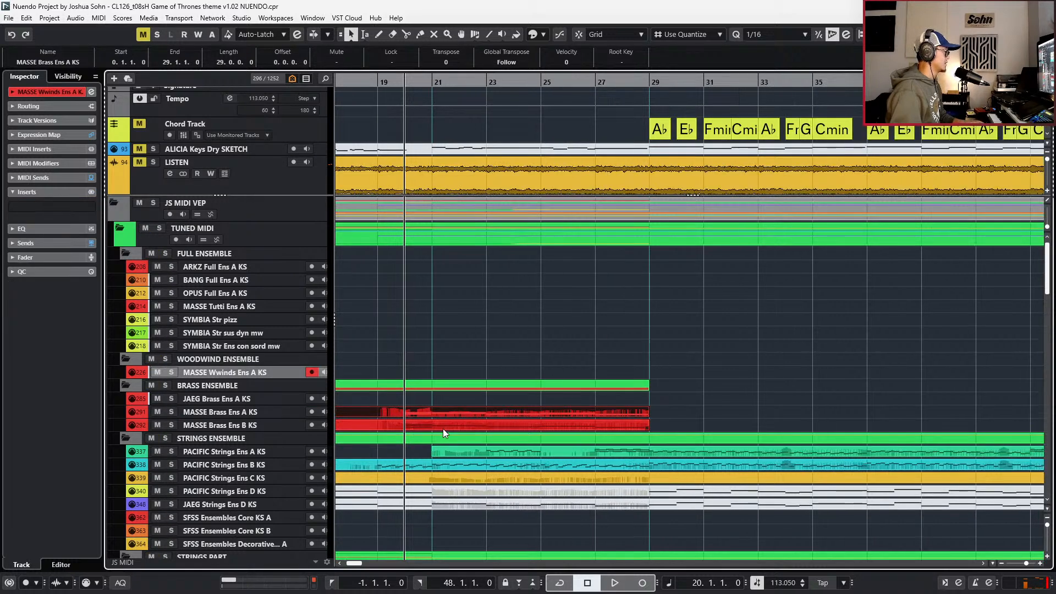
left_click(436, 410)
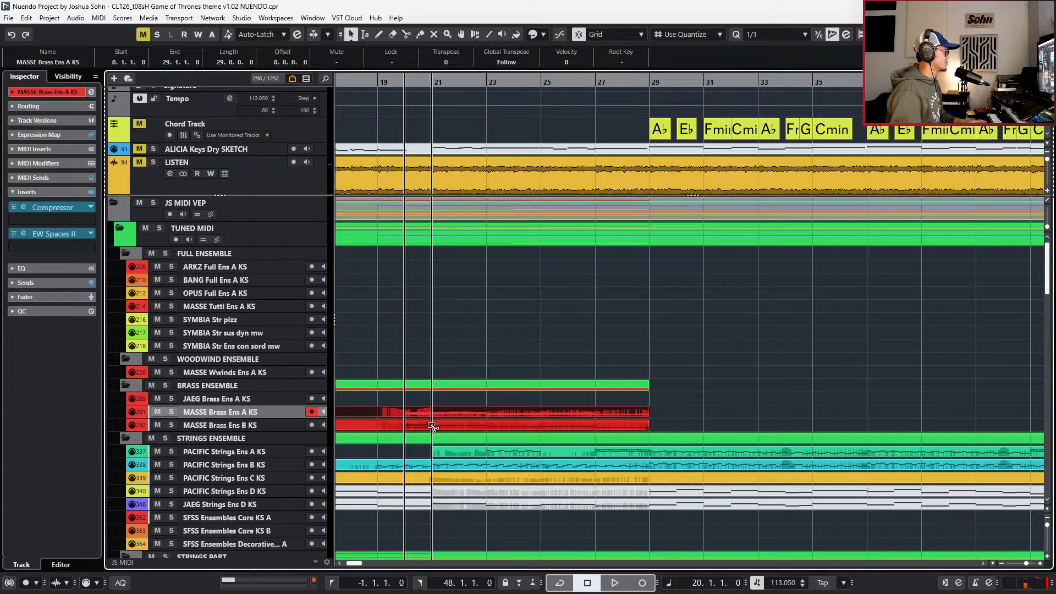
scroll(450, 426, "down", 3)
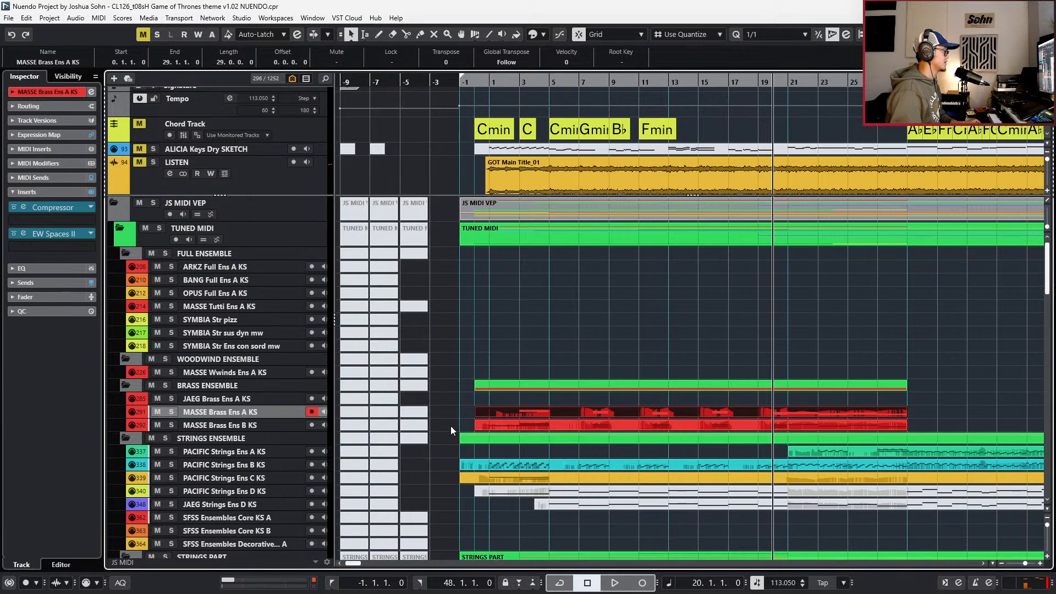
scroll(450, 426, "right", 3)
mouse_move(590, 421)
left_mouse_down()
mouse_move(589, 375)
mouse_move(587, 421)
left_mouse_up()
key("s")
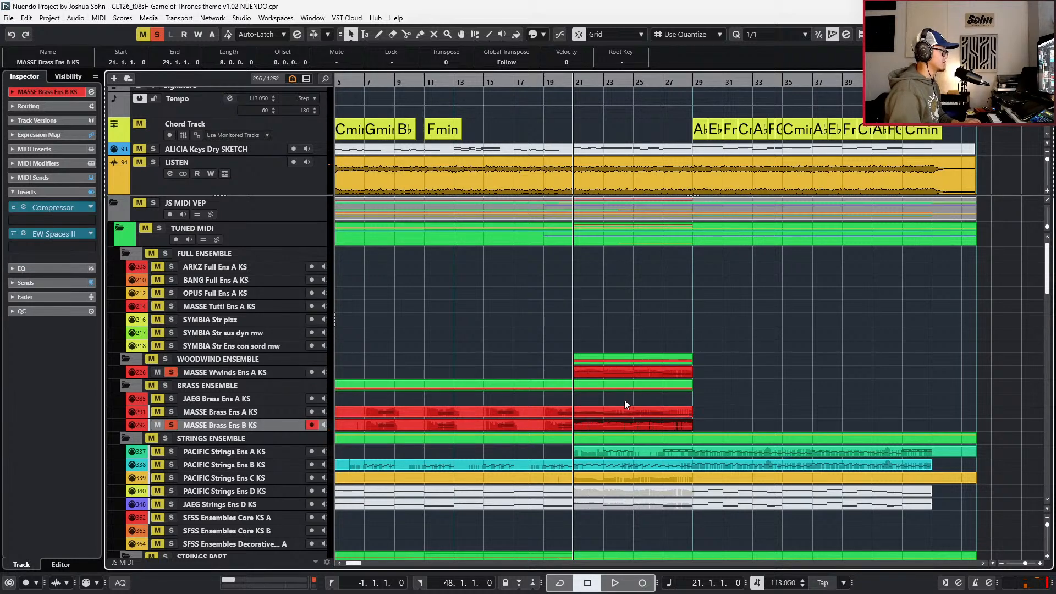
key("s")
- Open the MASSE Brass Ens A part and examine its chord notes in bars 21–28
double_click(615, 412)
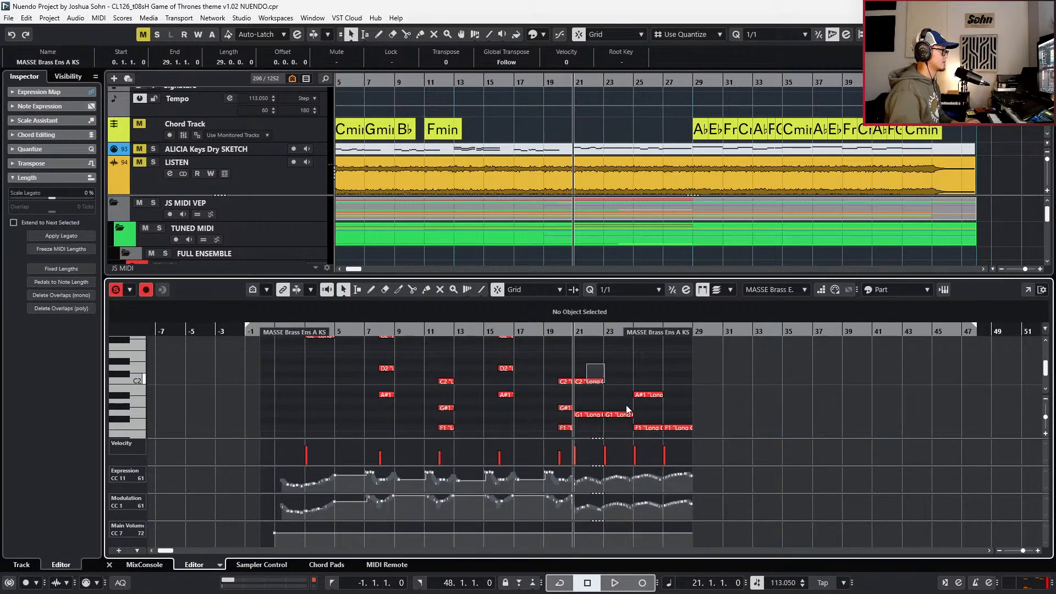
left_click_drag(626, 409, 696, 415)
key("Return")
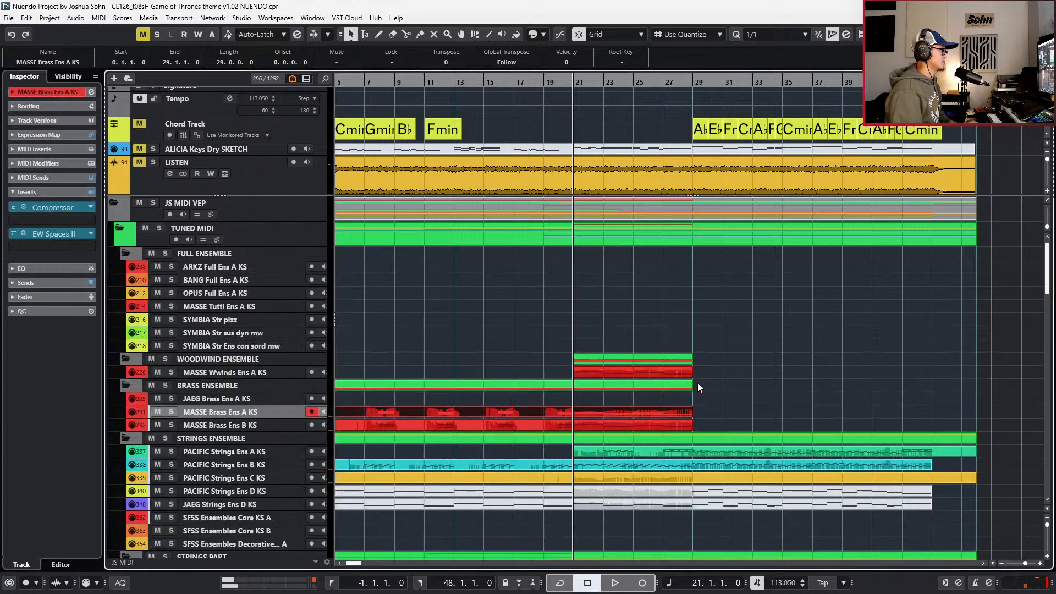
- In the copied MASSE Wwinds Ens A part, mute the lowest notes C1, G0, A#0 and F0, leaving D1 and the last C1 sounding
double_click(656, 368)
key("space")
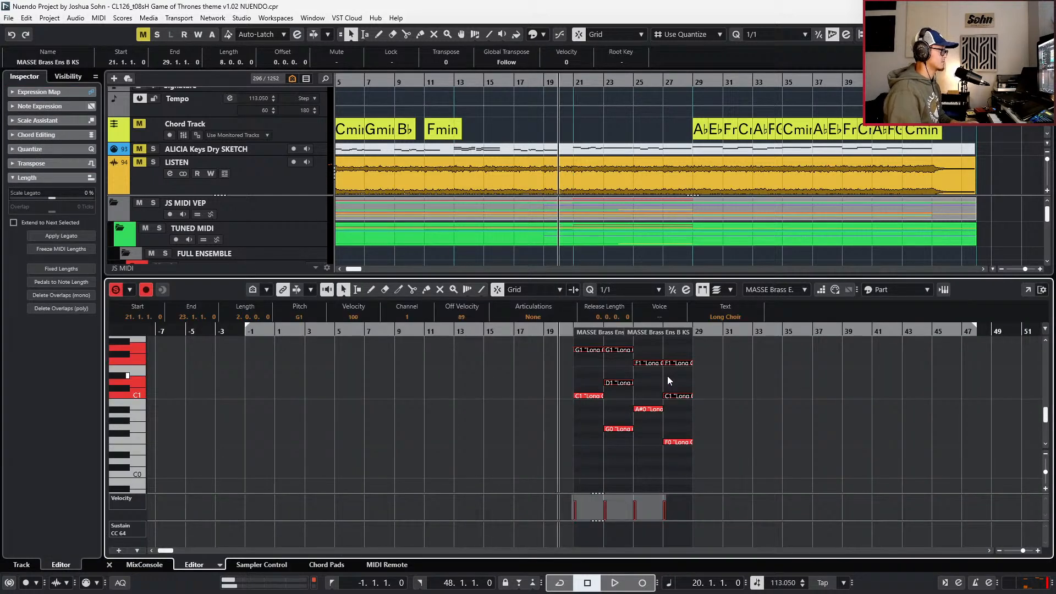
left_click(584, 396)
left_click_drag(617, 404, 674, 453)
scroll(649, 427, "up", 1)
key("shift+m")
left_click(618, 414)
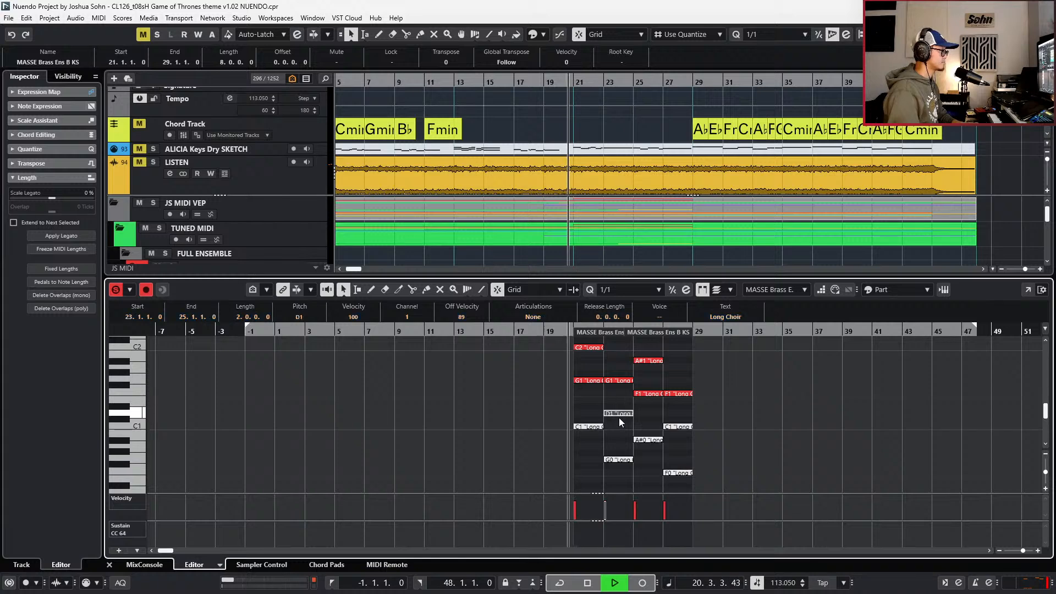
scroll(685, 438, "up", 1)
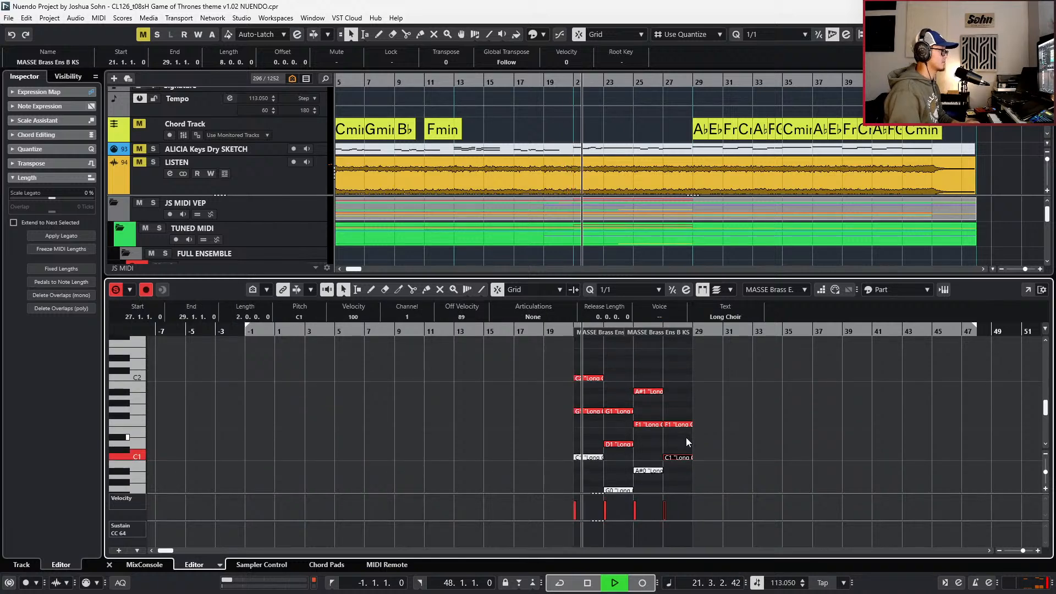
key("space")
- Set the left locator to bar 18 and play the arrangement from there
key("KP_Subtract")
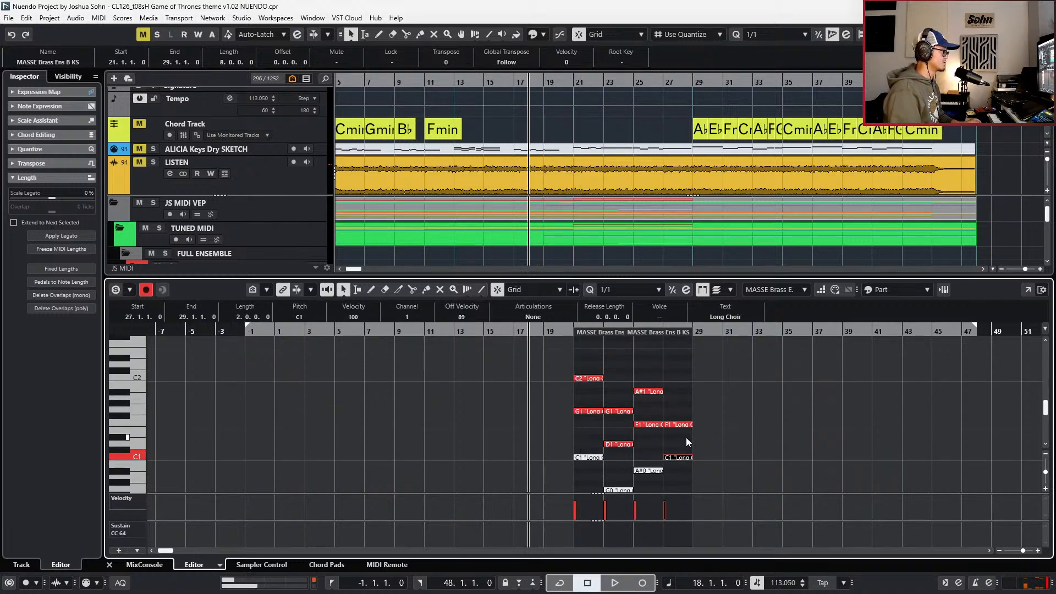
key("ctrl+KP_1")
key("Return")
key("space")
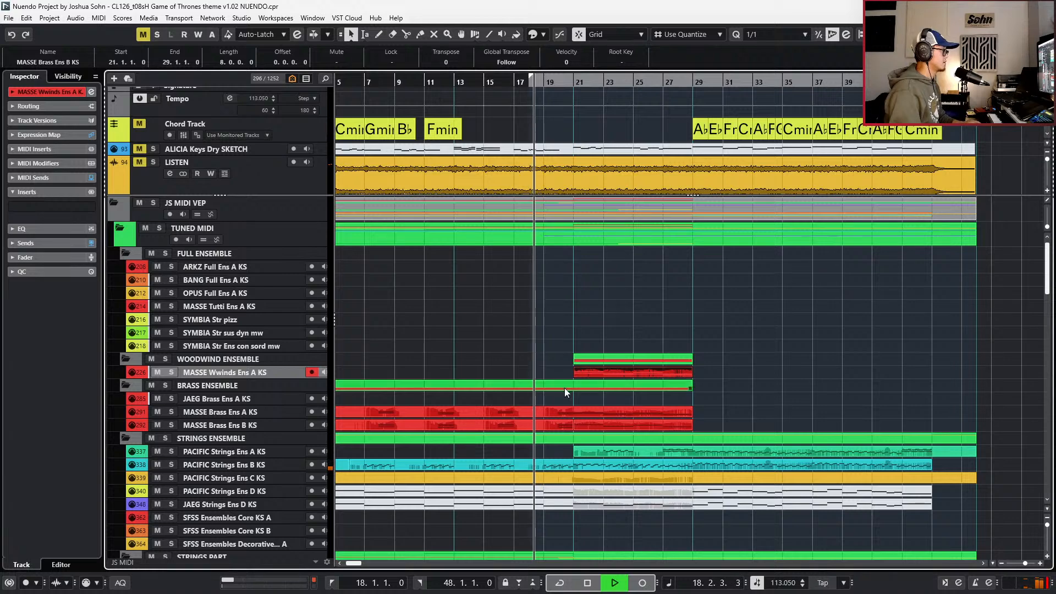
- Using the TUNED MIDI part's range, extend the MASSE Wwinds Ens A part across bars -1 to 48 and open it in the note editor
key("g")
left_click(539, 238)
key("p")
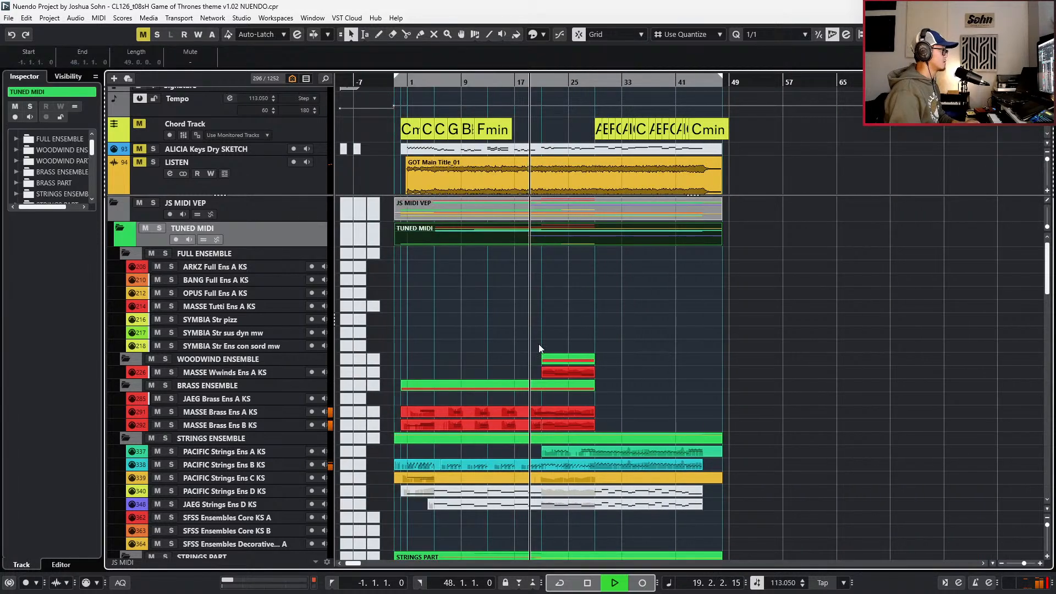
double_click(532, 369)
key("4")
left_click(533, 370)
key("1")
double_click(555, 372)
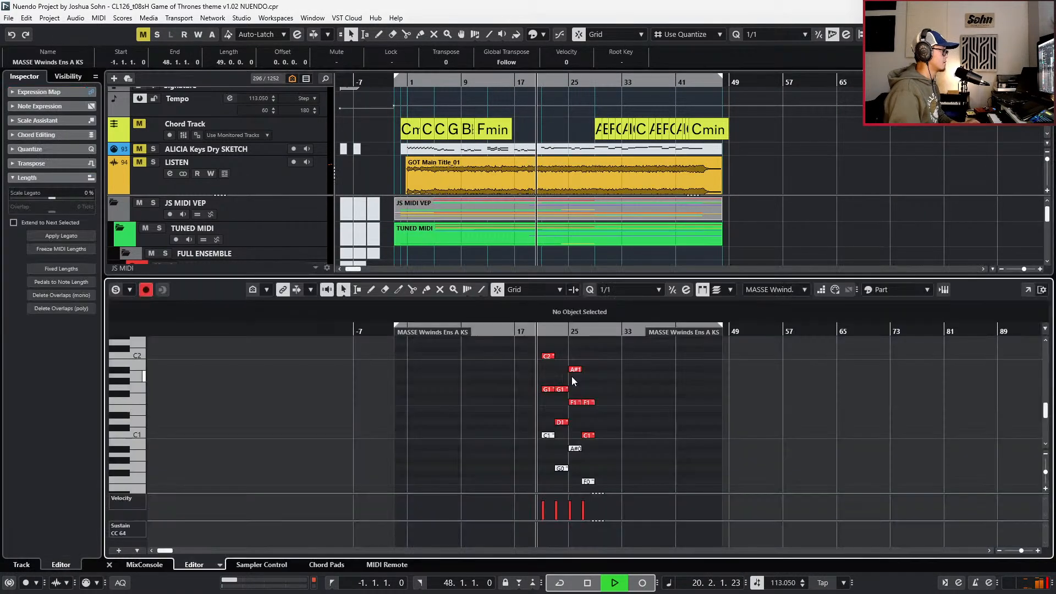
- Show the Expression, Modulation and Main Volume controller lanes for the MASSE Wwinds Ens A part and move the playhead to bar 20
key("h")
key("h")
key("alt+c")
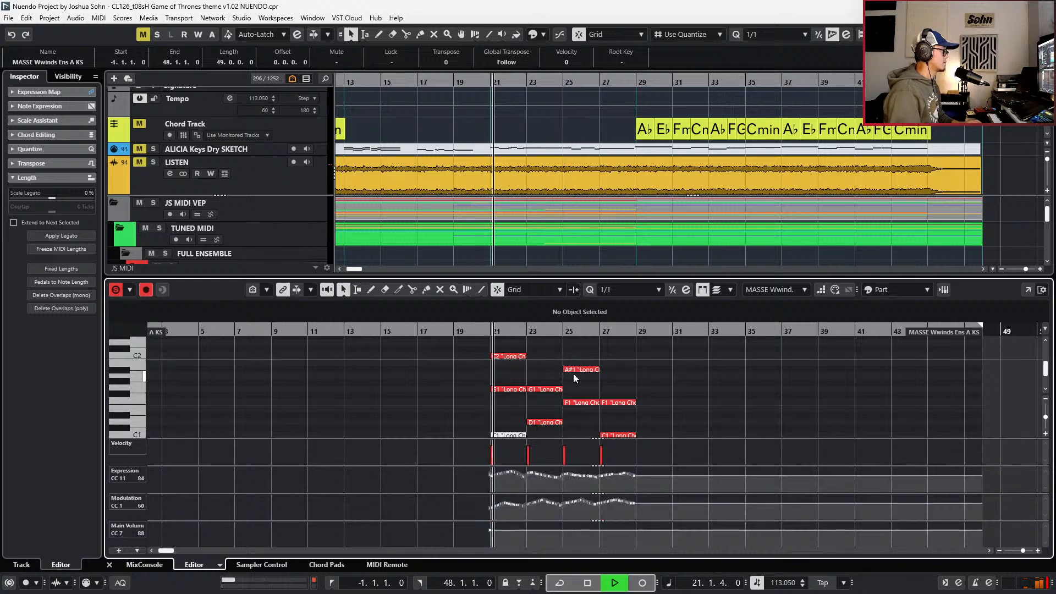
key("space")
key("s")
key("ctrl+KP_Add")
key("ctrl+KP_Add")
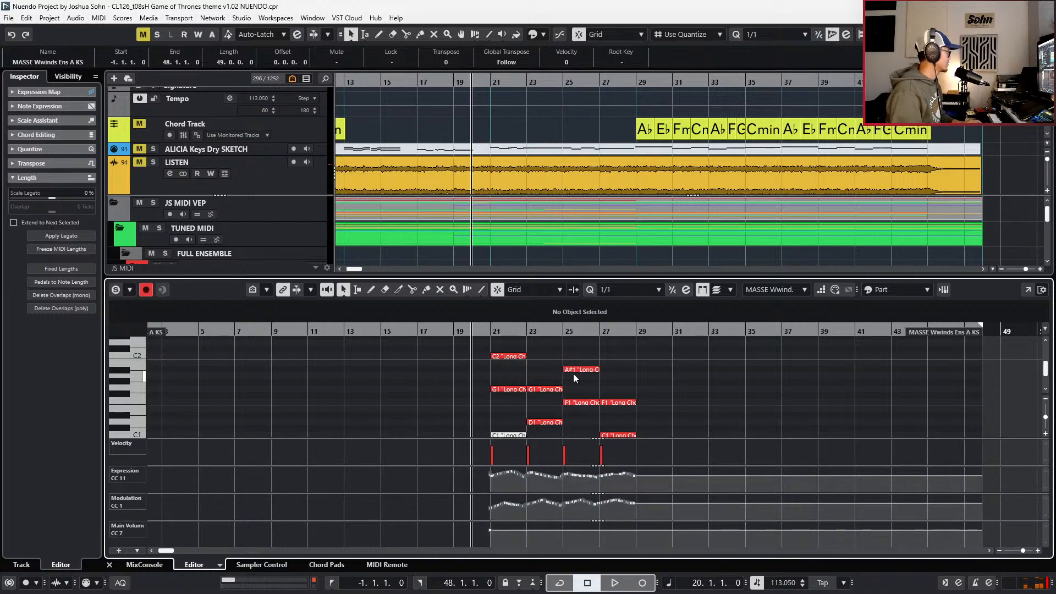
key("s")
- Check the MIDI record modes, keeping Merge, and record new Expression and Modulation curves from bar 20 through bar 28 of the woodwind part
key("KP_Multiply")
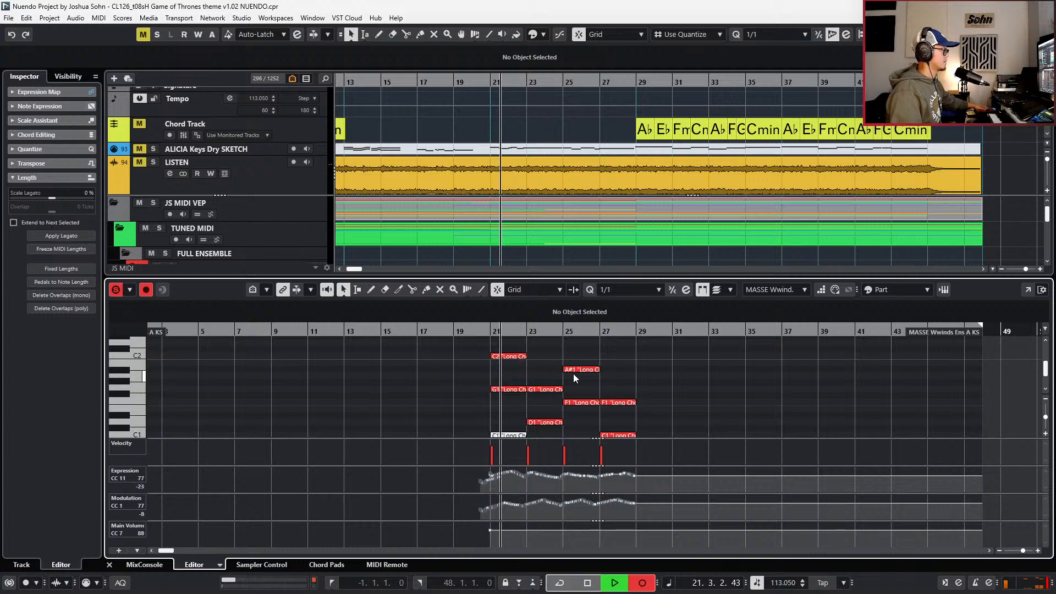
key("space")
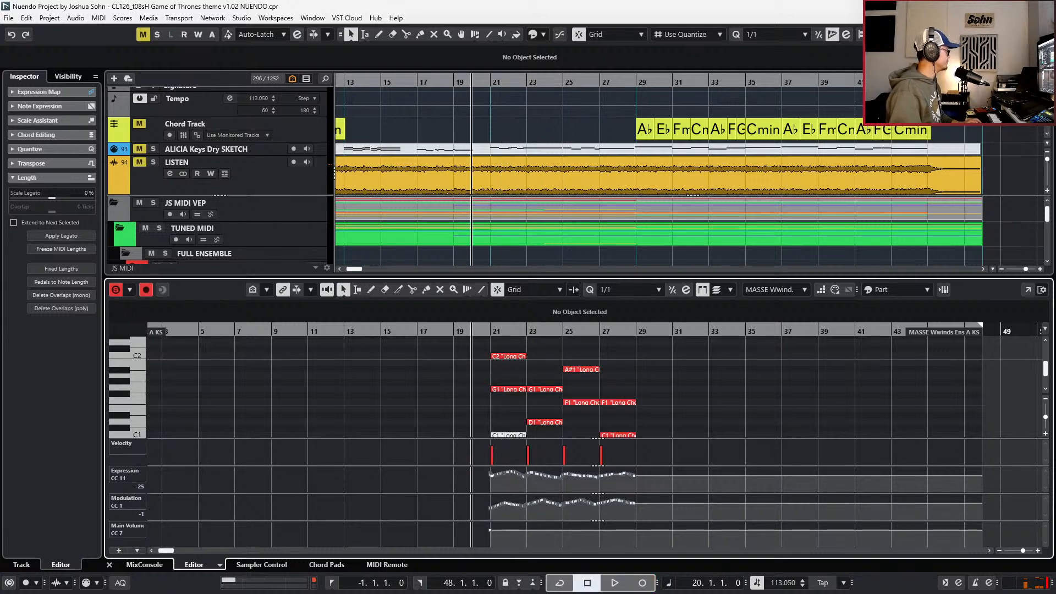
left_click(97, 583)
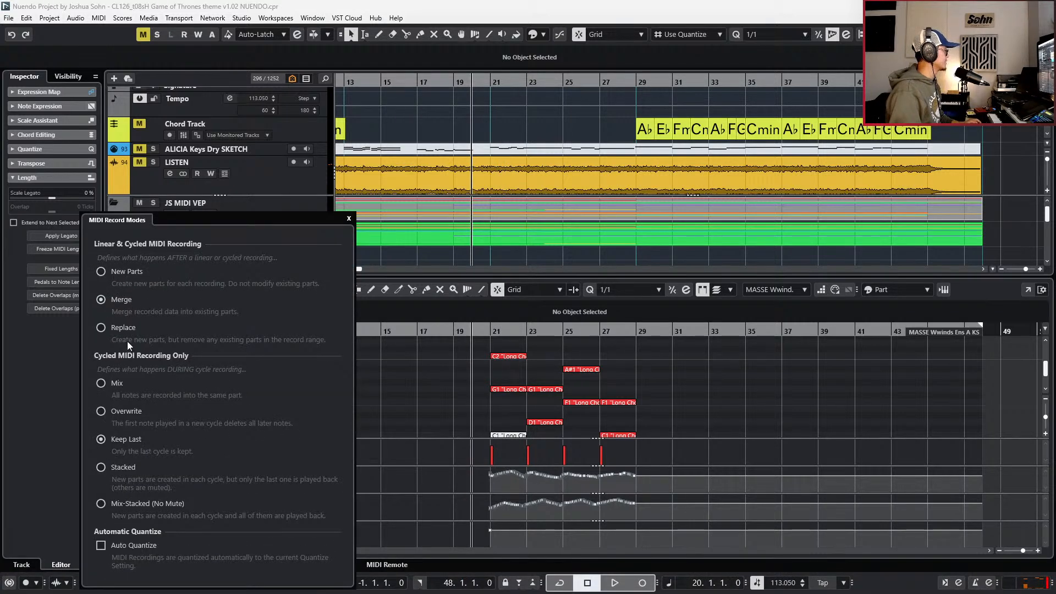
left_click(417, 376)
key("KP_Multiply")
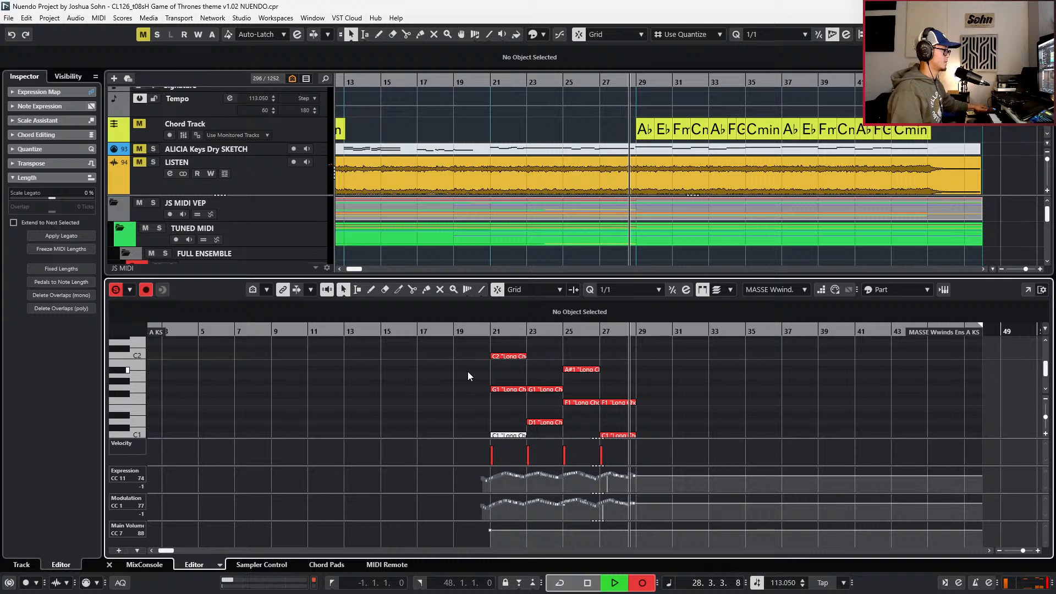
key("space")
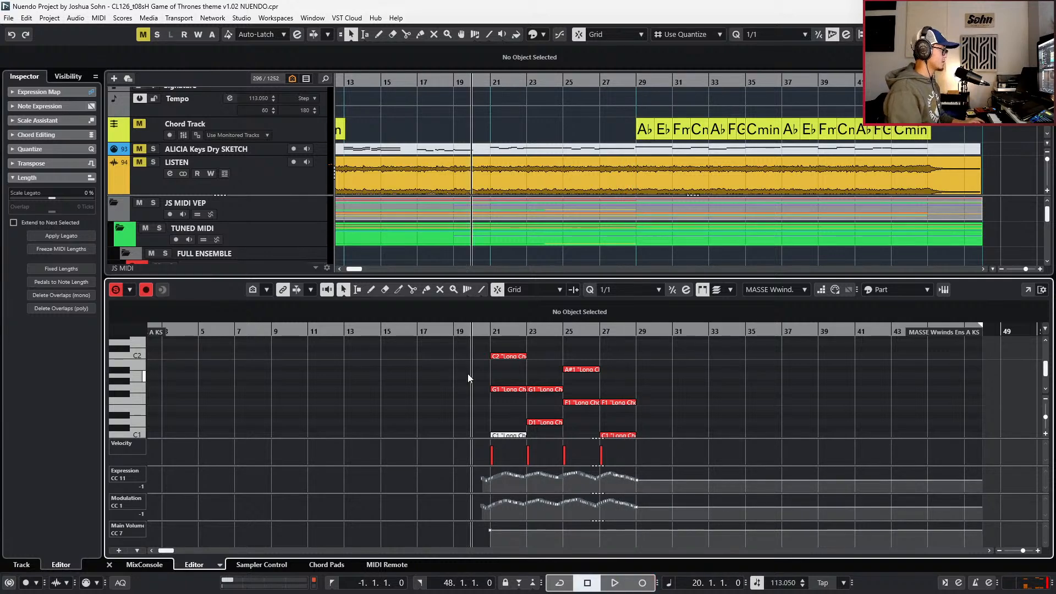
- Play the full arrangement from bar 20, selecting the MASSE Brass Ens B part, and review the recorded curves in the woodwind part
key("Return")
key("space")
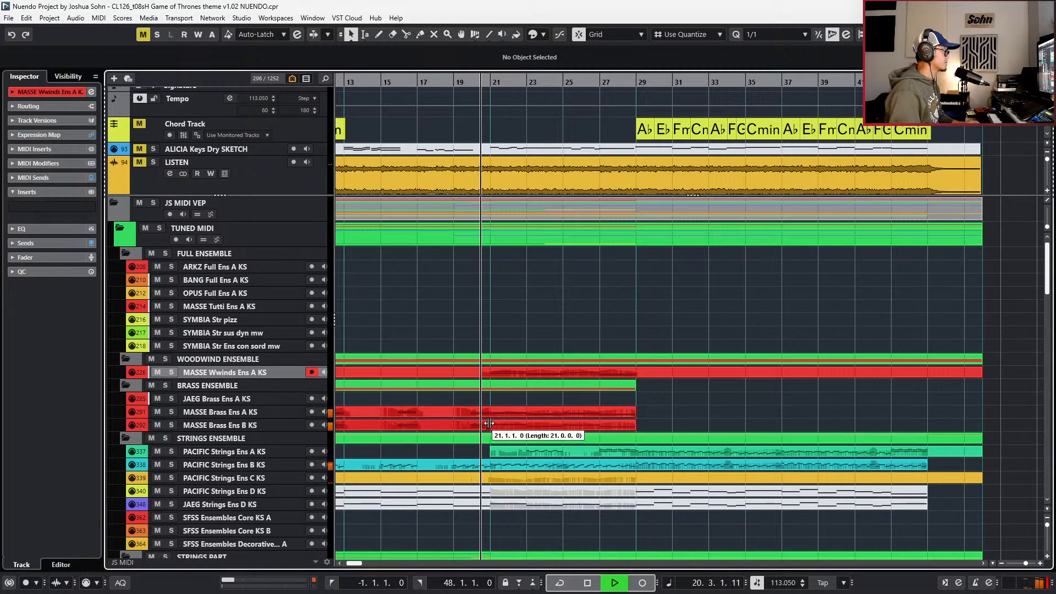
left_click(481, 425)
left_click(503, 426)
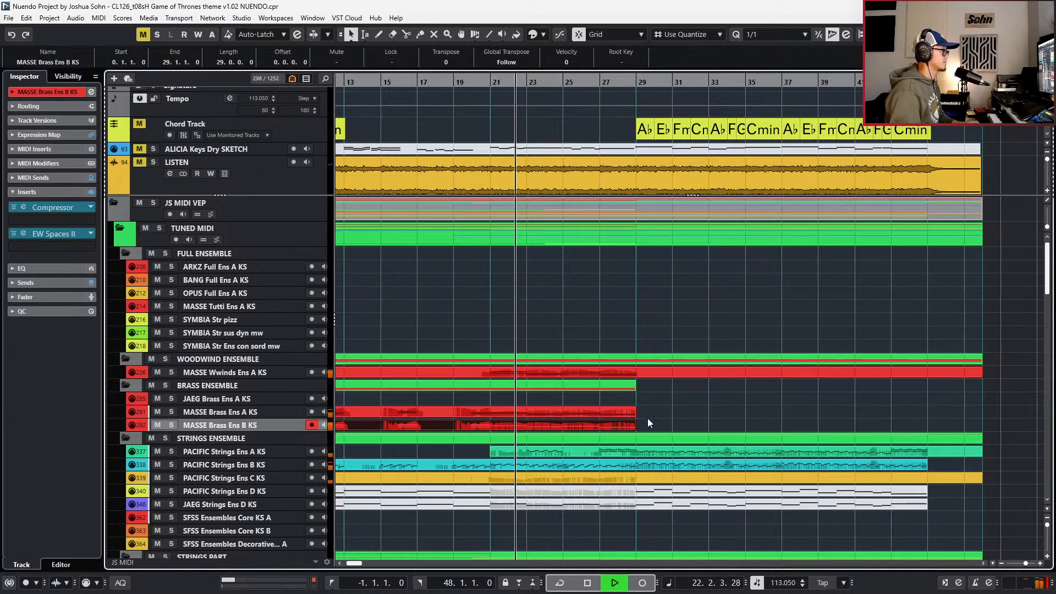
scroll(648, 418, "right", 2)
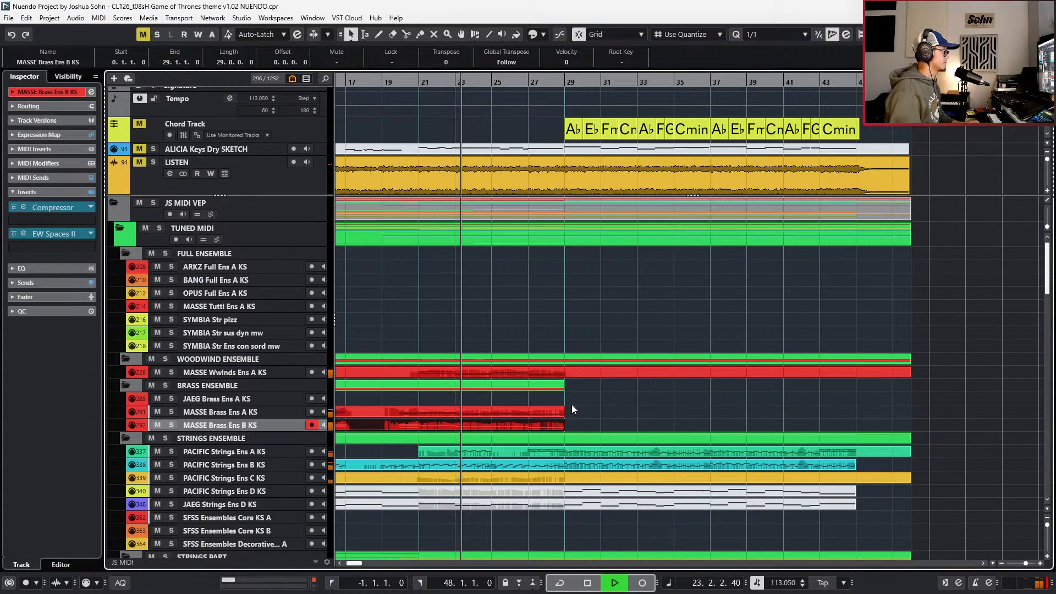
key("space")
double_click(556, 374)
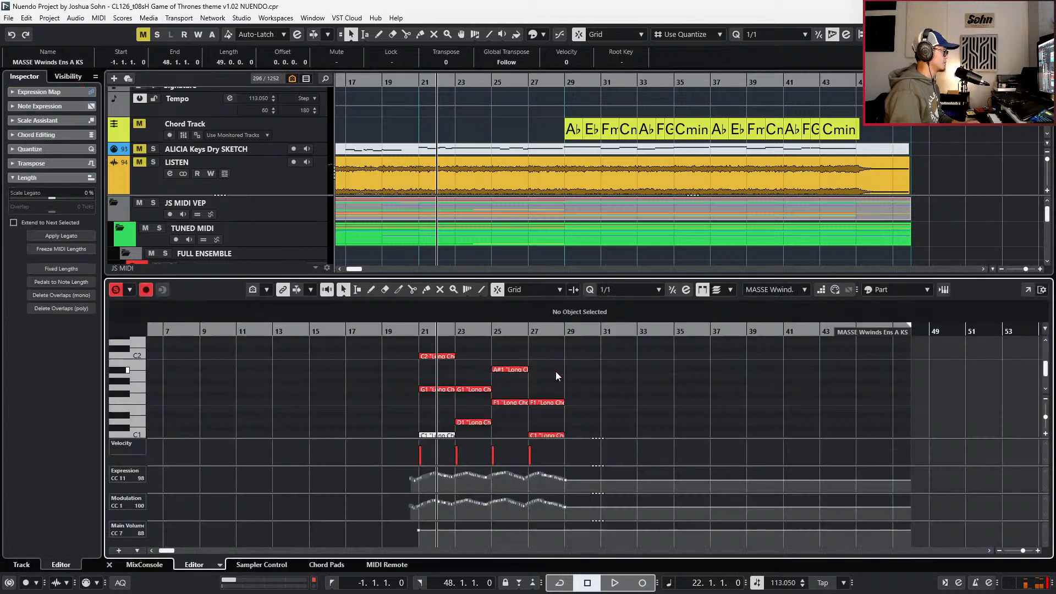
key("Return")
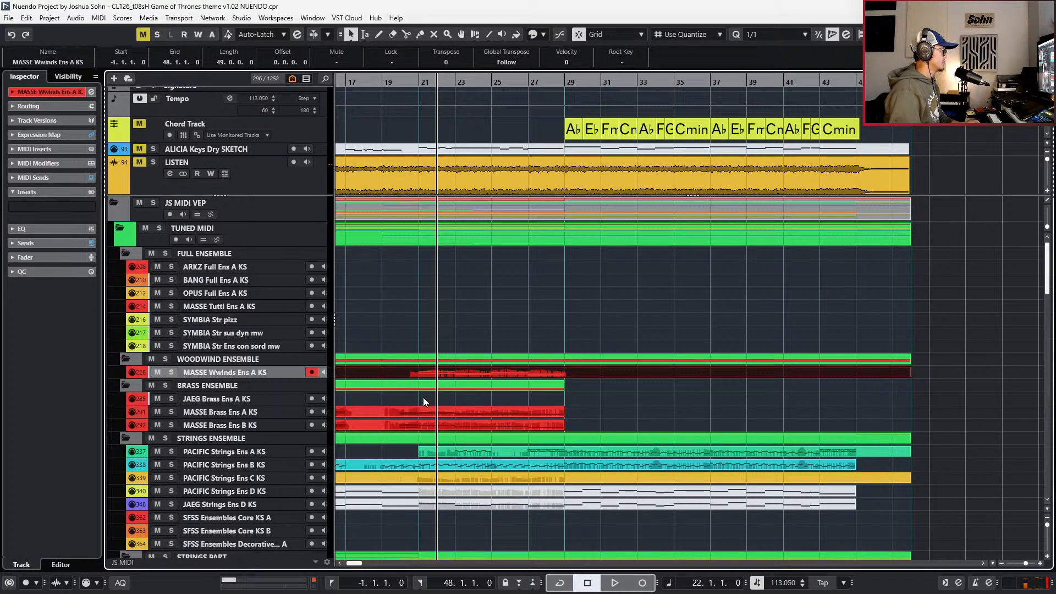
- Split the MASSE Wwinds Ens A part at bars 21 and 29 and delete the section after bar 29
scroll(420, 380, "right", 2)
scroll(421, 380, "up", 1)
scroll(421, 380, "left", 3)
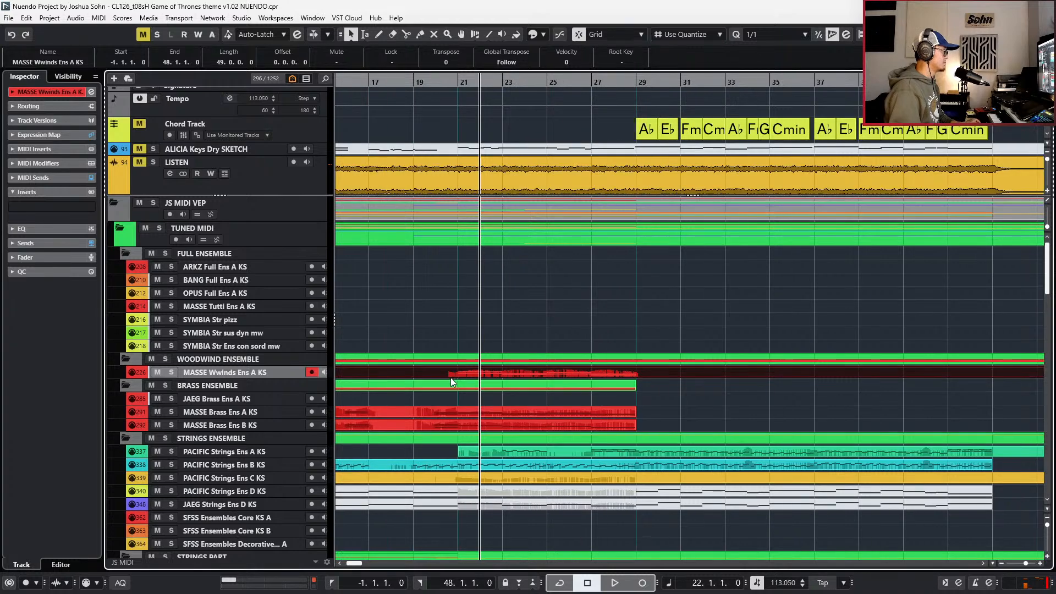
scroll(451, 377, "up", 1)
key("KP_Subtract")
key("KP_Subtract")
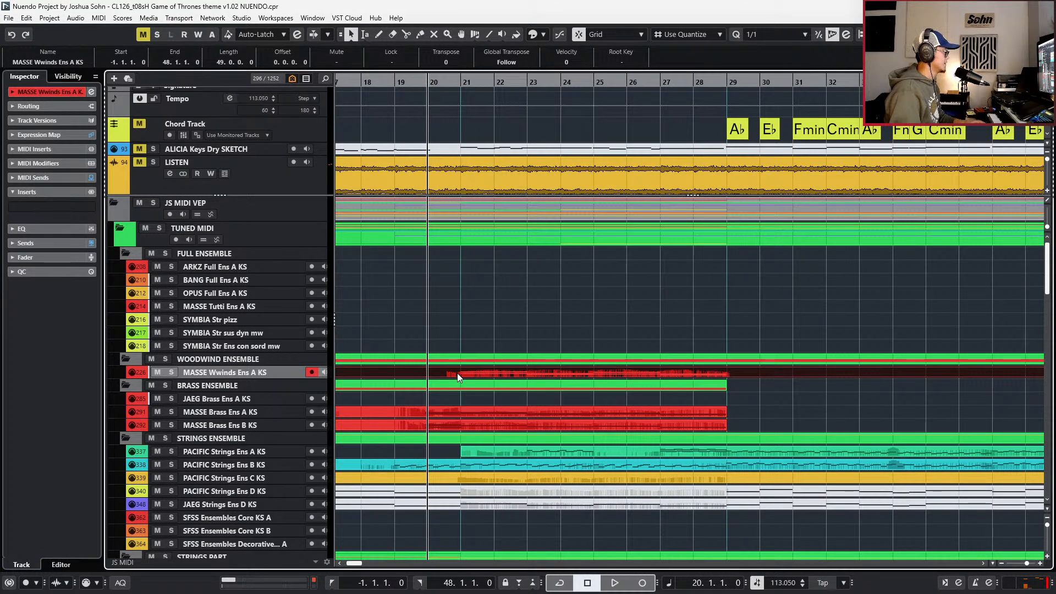
left_click(462, 374, "alt")
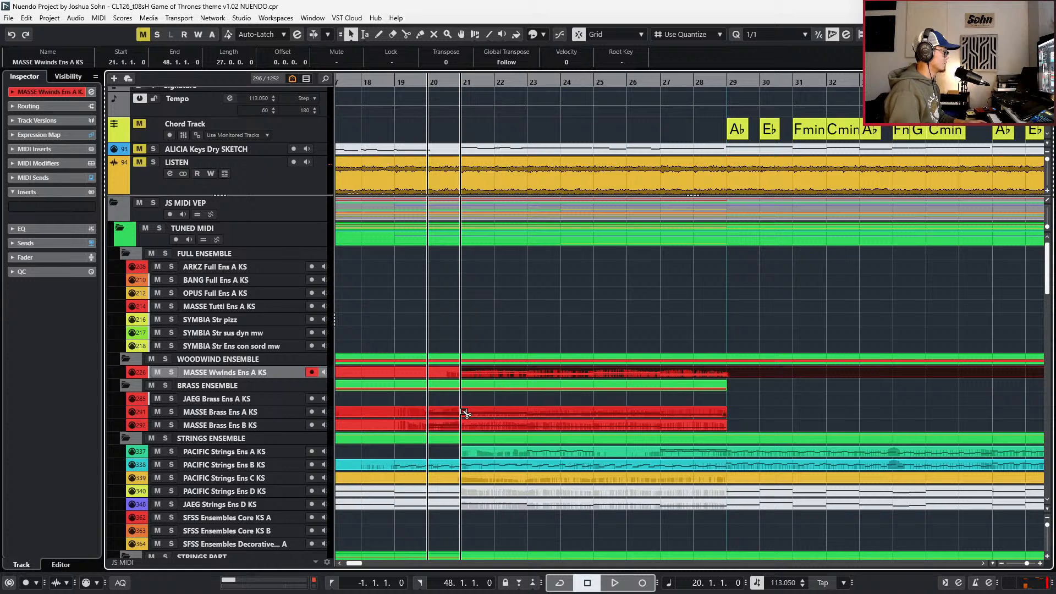
left_click(730, 376)
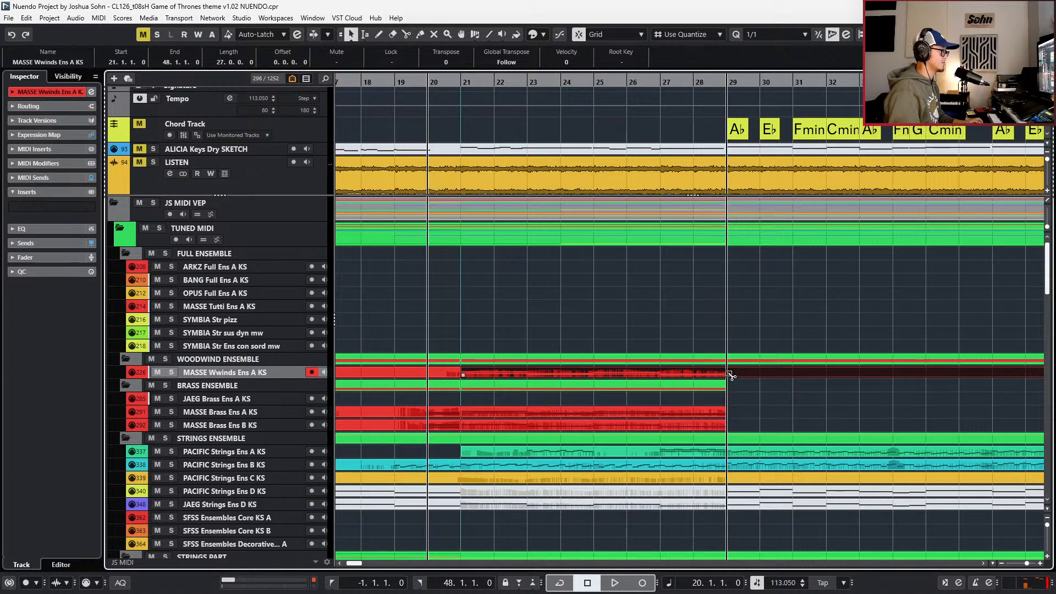
key("Delete")
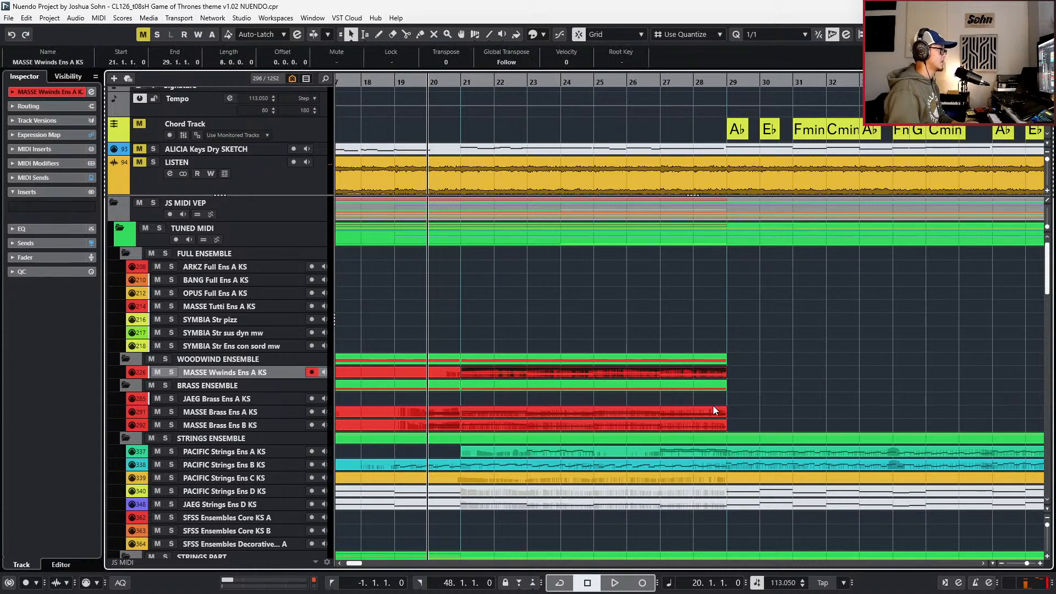
- Duplicate the bars 21–28 parts of MASSE Wwinds Ens A and MASSE Brass Ens A and B into bars 29–36
left_click_drag(709, 421, 710, 422)
key("ctrl+d")
scroll(679, 403, "left", 2)
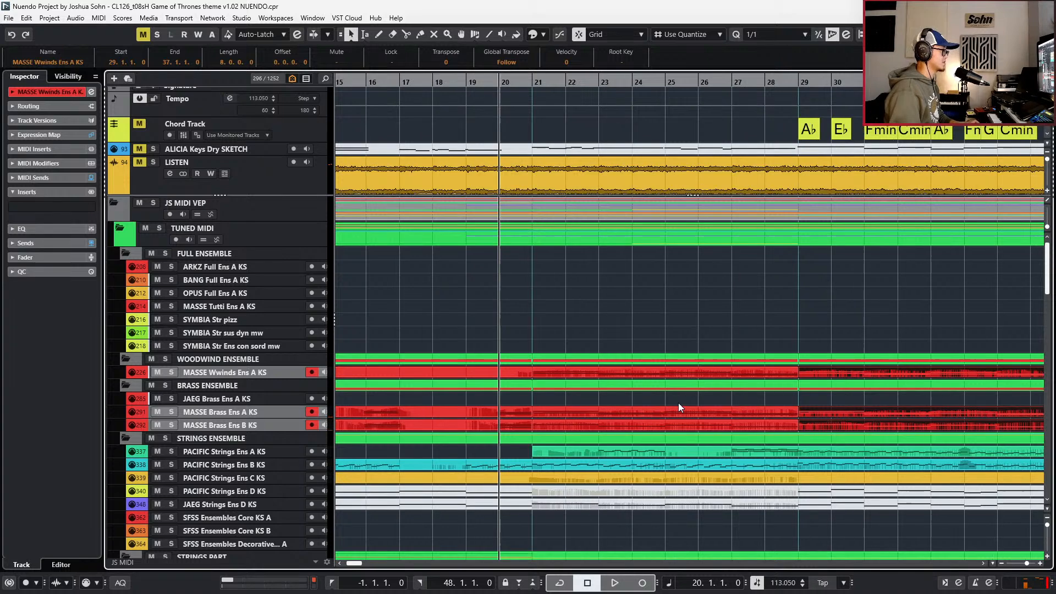
- Move the playhead to bar 28, solo the three duplicated woodwind and brass tracks, and open their new parts in the note editor
key("l")
key("ctrl+KP_Subtract")
scroll(682, 402, "right", 6)
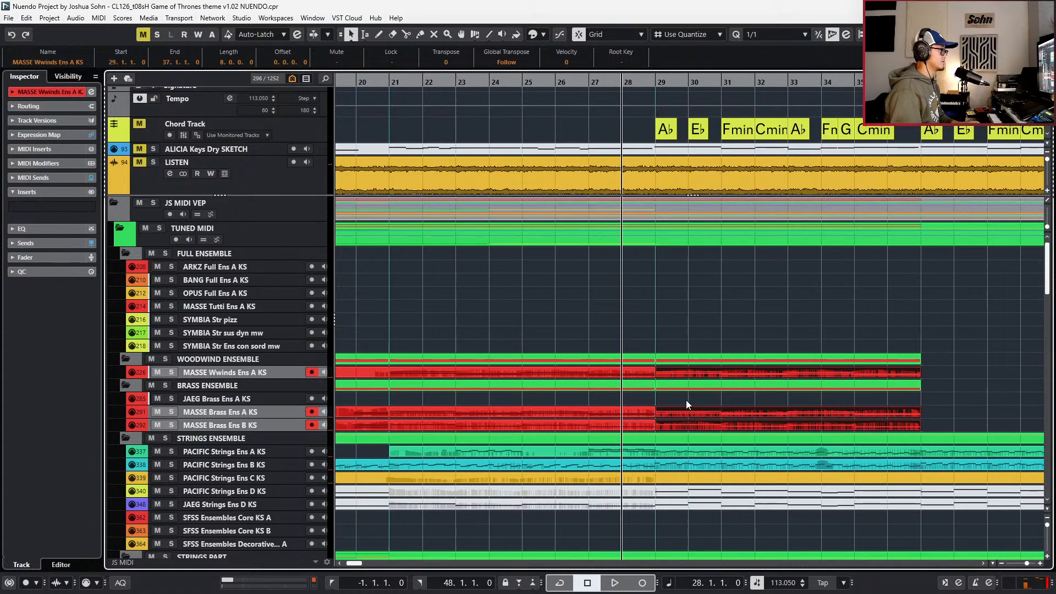
key("s")
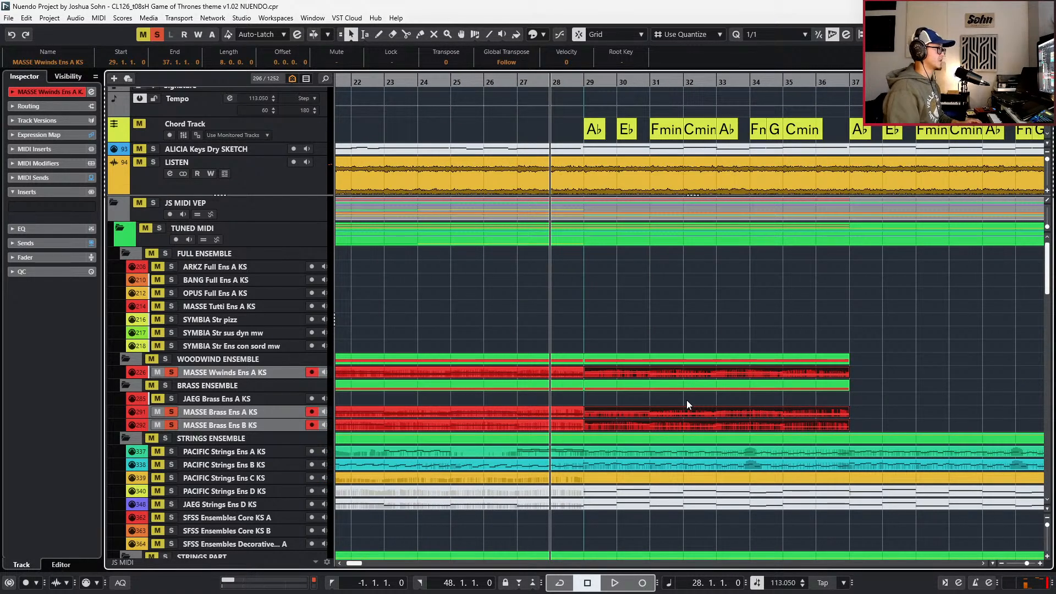
key("ctrl+e")
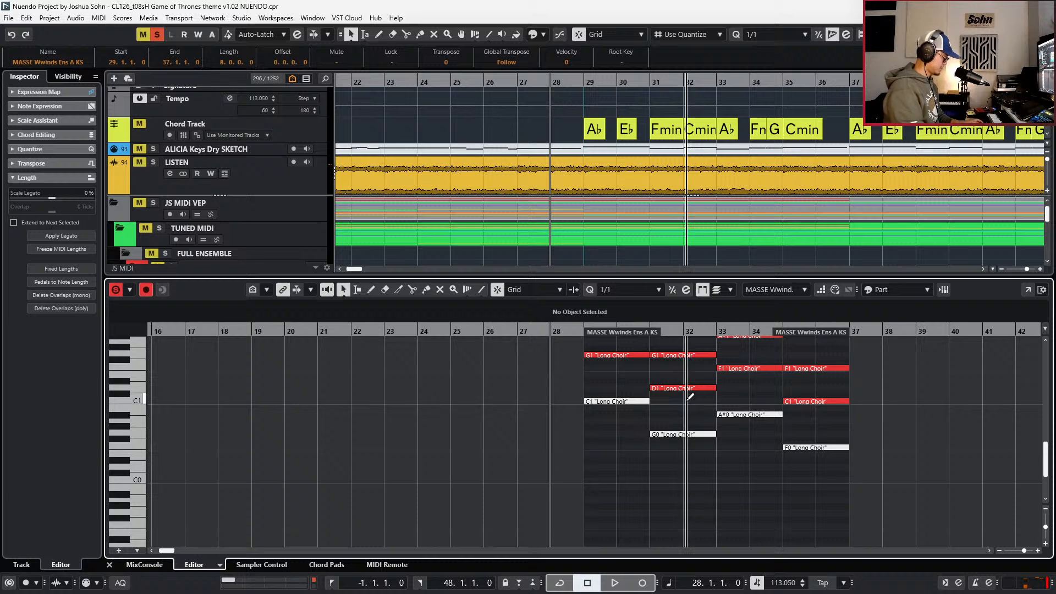
scroll(687, 401, "up", 3)
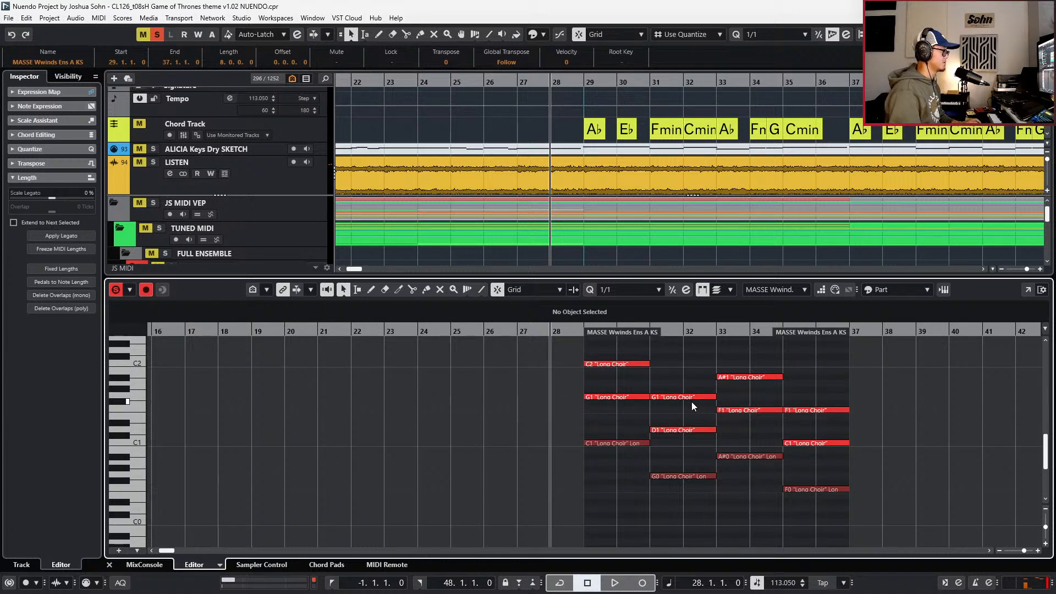
- Shorten the woodwind chord at bar 29 to one bar and transpose it down three semitones to A0, E1 and A1
scroll(691, 402, "right", 5)
left_click_drag(398, 348, 423, 461)
key("alt+shift+Left")
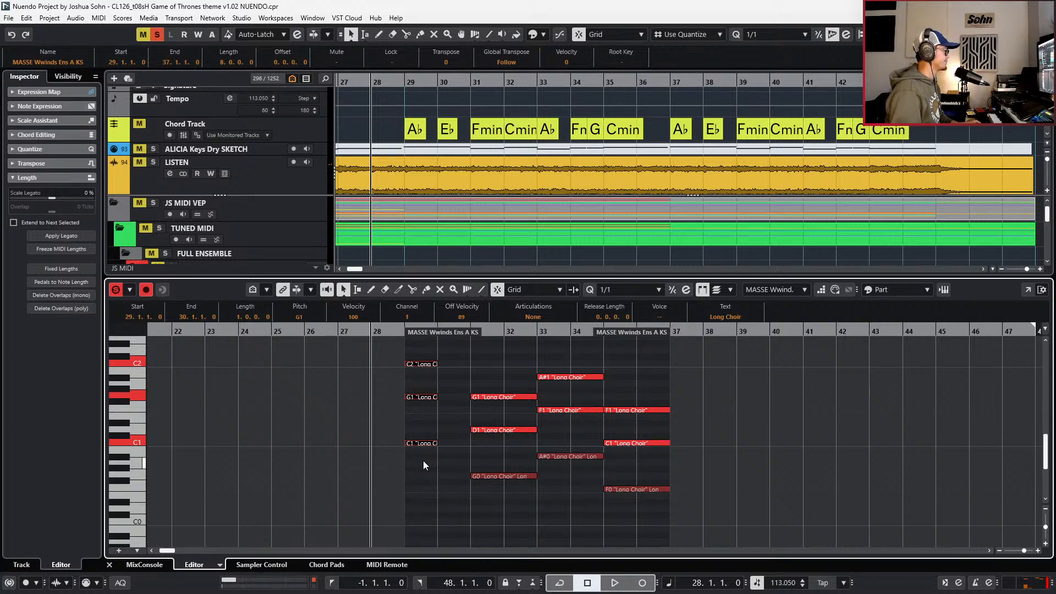
scroll(440, 432, "up", 2)
key("Down")
key("Down")
key("Down")
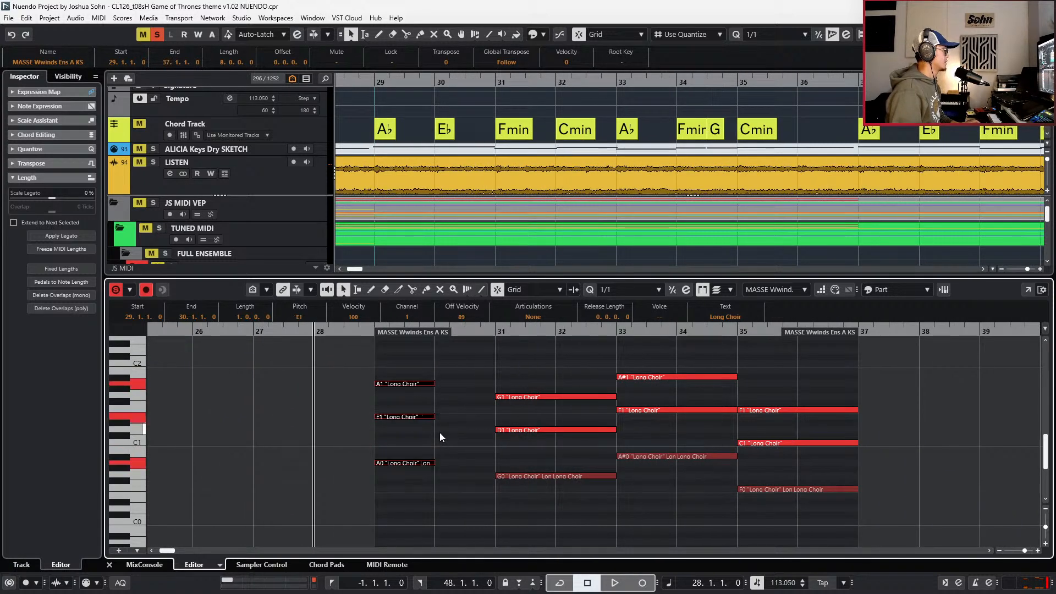
- Duplicate the chord into bar 30 and raise the copy four semitones to C#1, G#1 and C#2, lowering bar 29's E1 to D#1
key("ctrl+d")
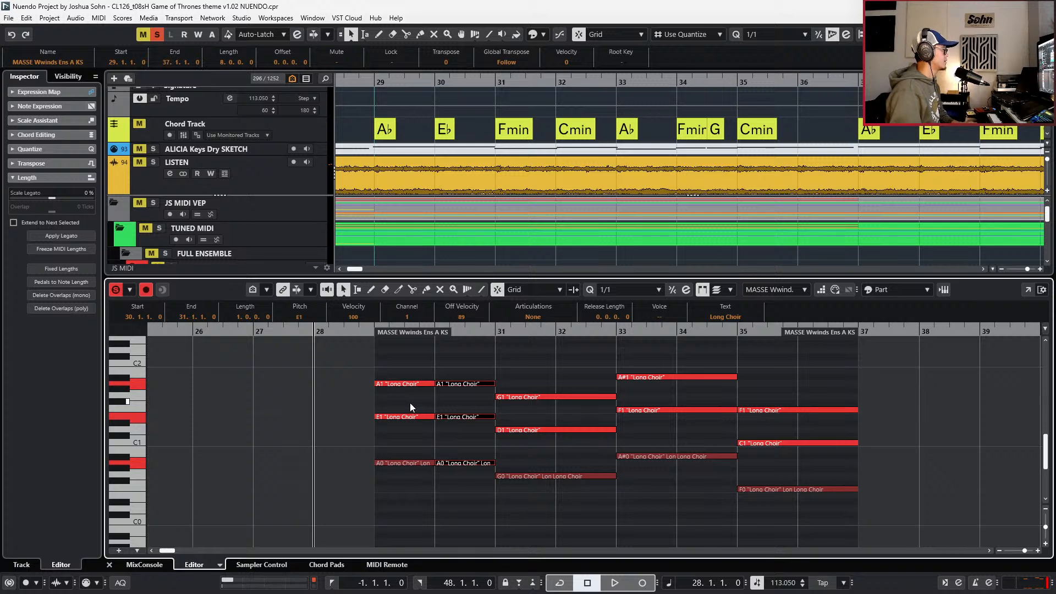
left_click_drag(405, 416, 402, 421)
left_click_drag(452, 367, 467, 469)
key("Up")
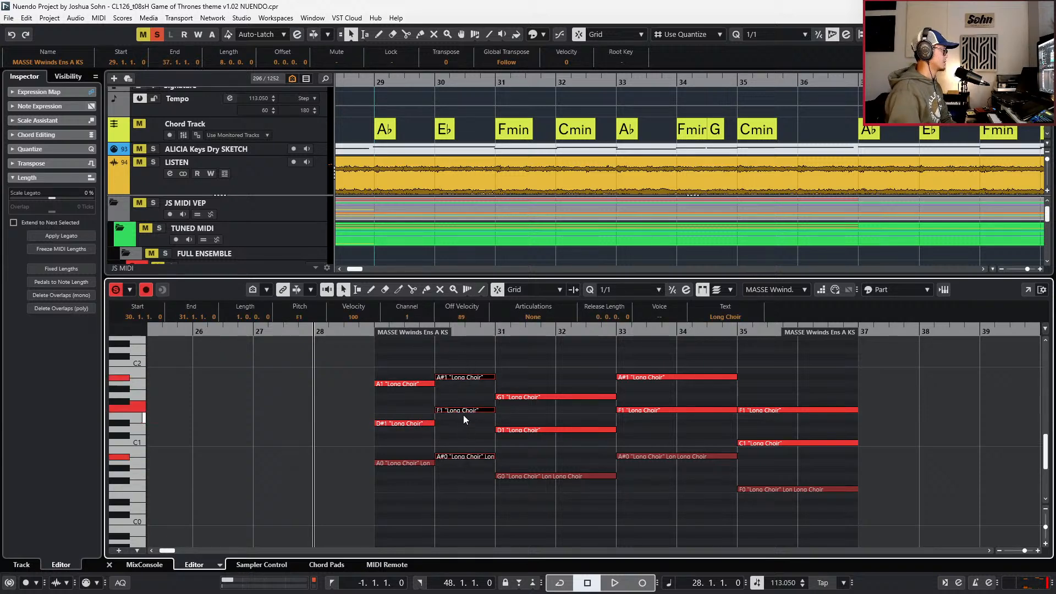
key("Up")
key("Up")
key("Up")
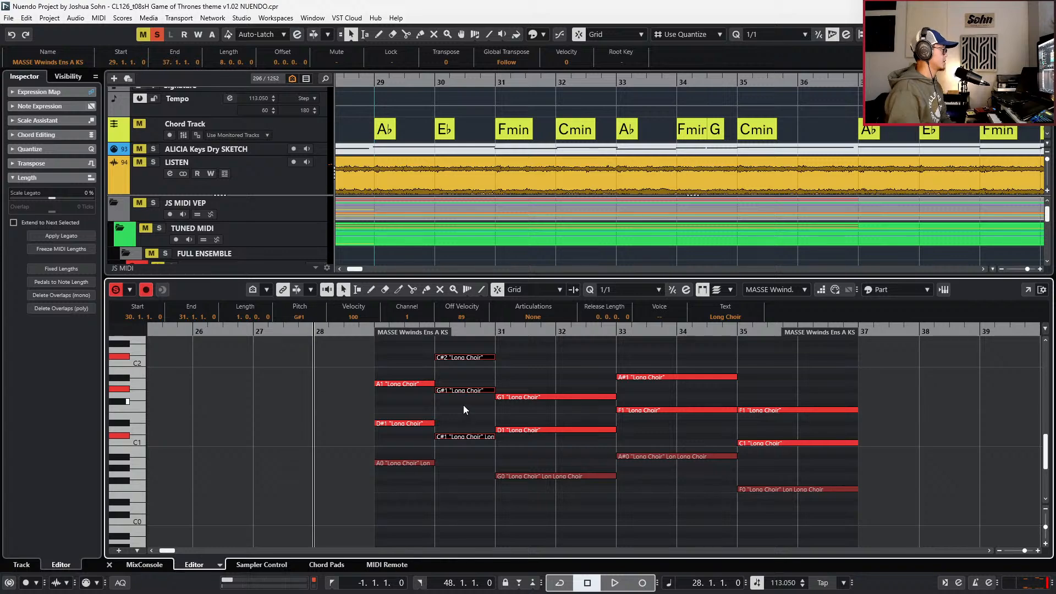
- Solo the earlier MASSE Brass Ens A and B parts, listen to them from bar 8, and turn the solo off
key("g")
key("ctrl+alt+e")
key("g")
key("g")
scroll(503, 410, "left", 2)
left_click(509, 411)
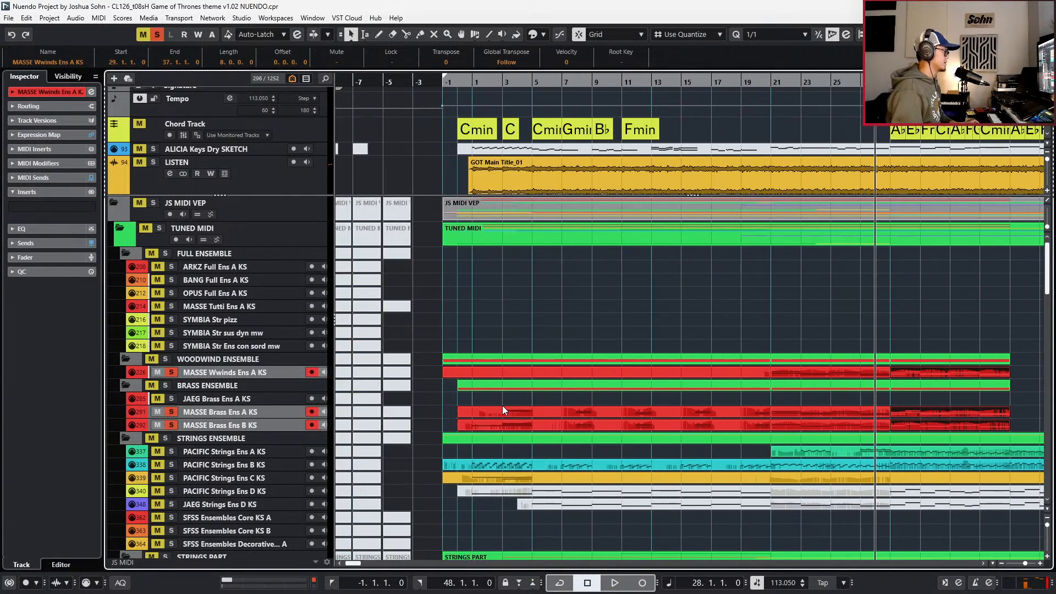
left_click(547, 425, "shift")
key("KP_Subtract")
key("KP_Subtract")
key("h")
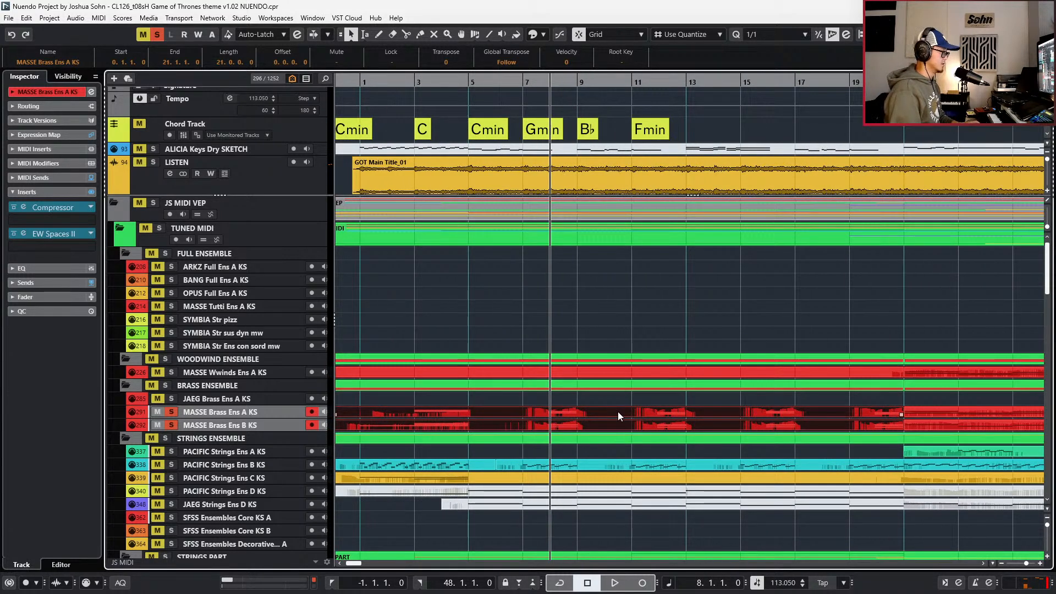
key("space")
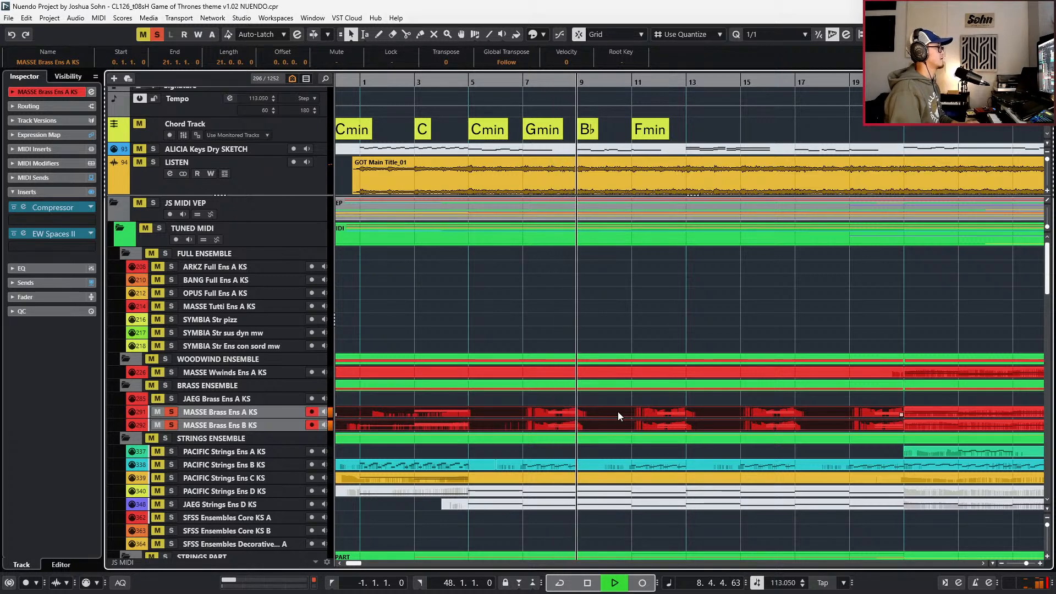
key("space")
key("s")
- Select the MASSE Wwinds Ens A part in bars 29–36 and play the full arrangement from bar 28
scroll(635, 424, "down", 2)
scroll(635, 424, "right", 5)
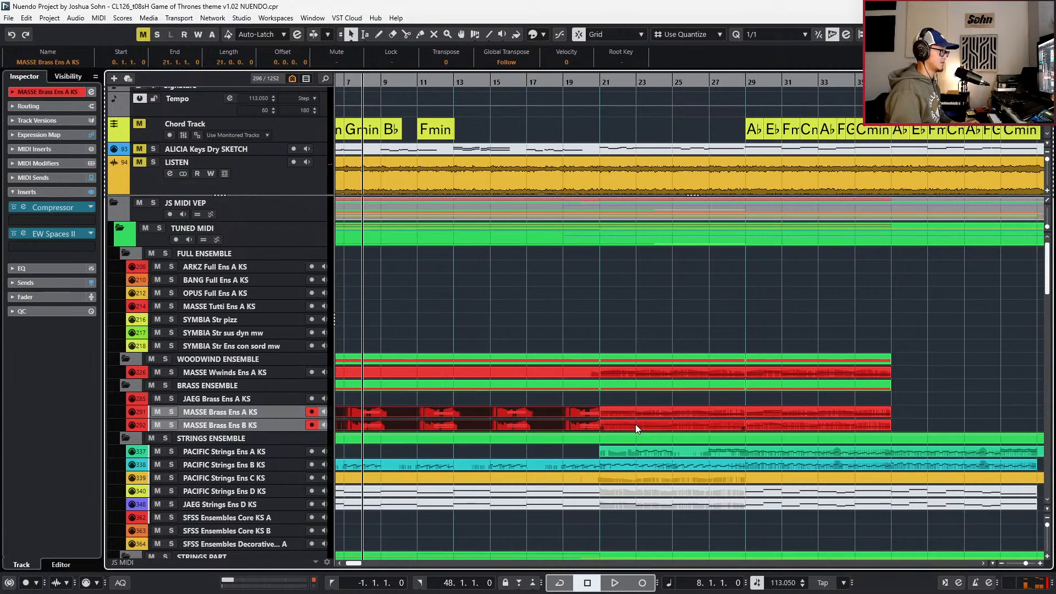
key("KP_Add")
key("n")
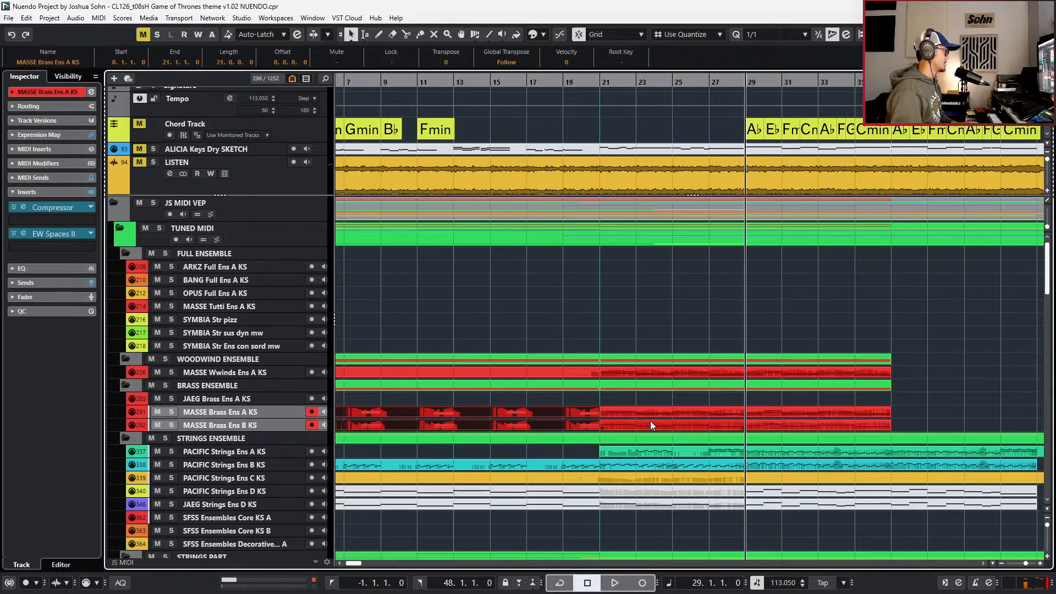
scroll(638, 407, "left", 5)
scroll(750, 447, "right", 7)
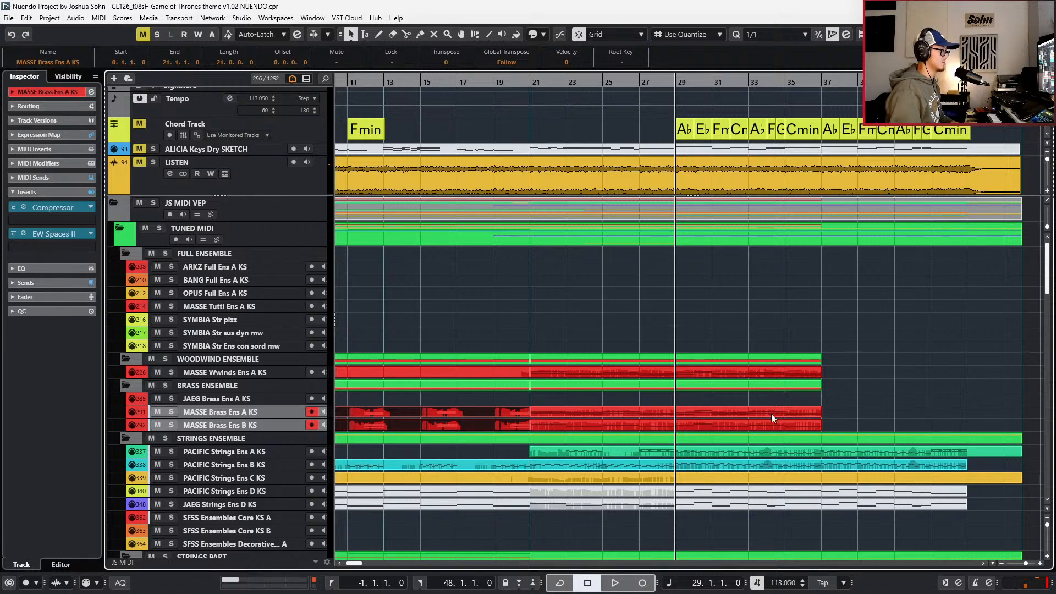
scroll(771, 414, "right", 3)
key("KP_Subtract")
left_click(717, 373)
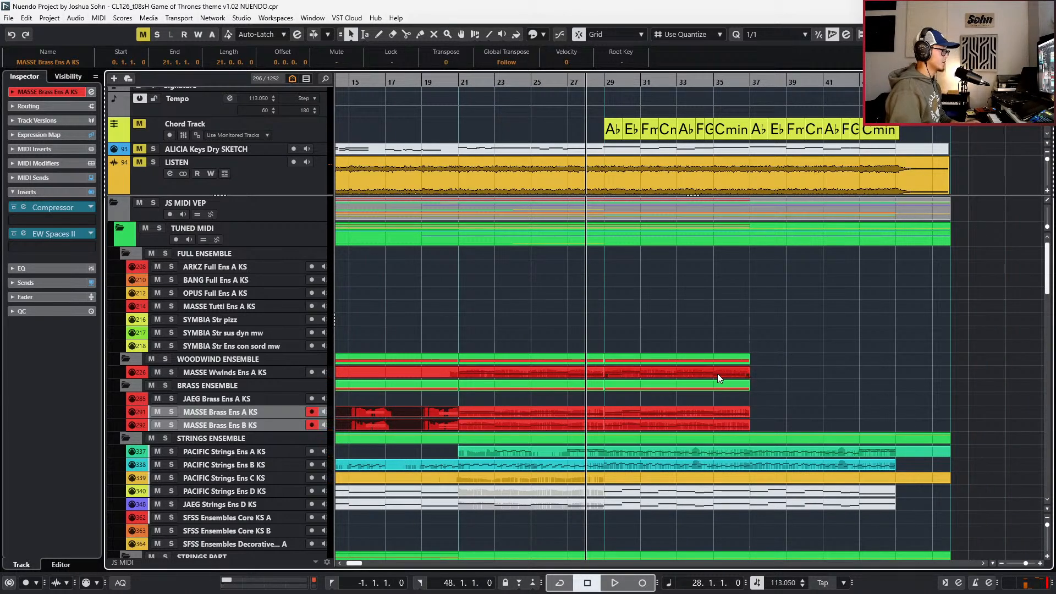
key("space")
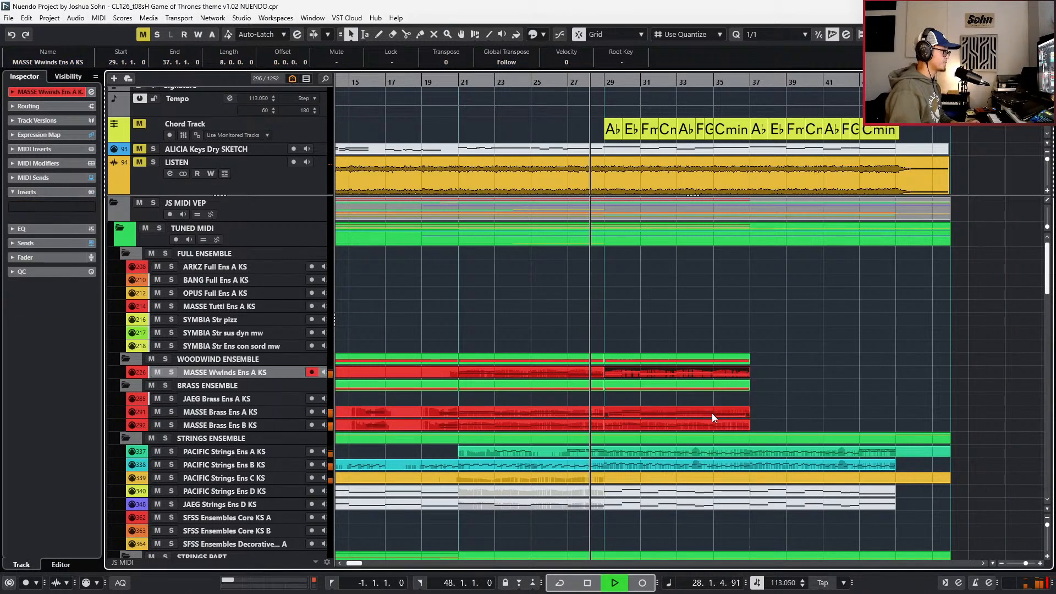
- Open the MASSE Wwinds Ens A part of bars 29–36 in the note editor and stop playback
left_click(712, 413, "shift")
left_click(708, 422, "shift")
key("Return")
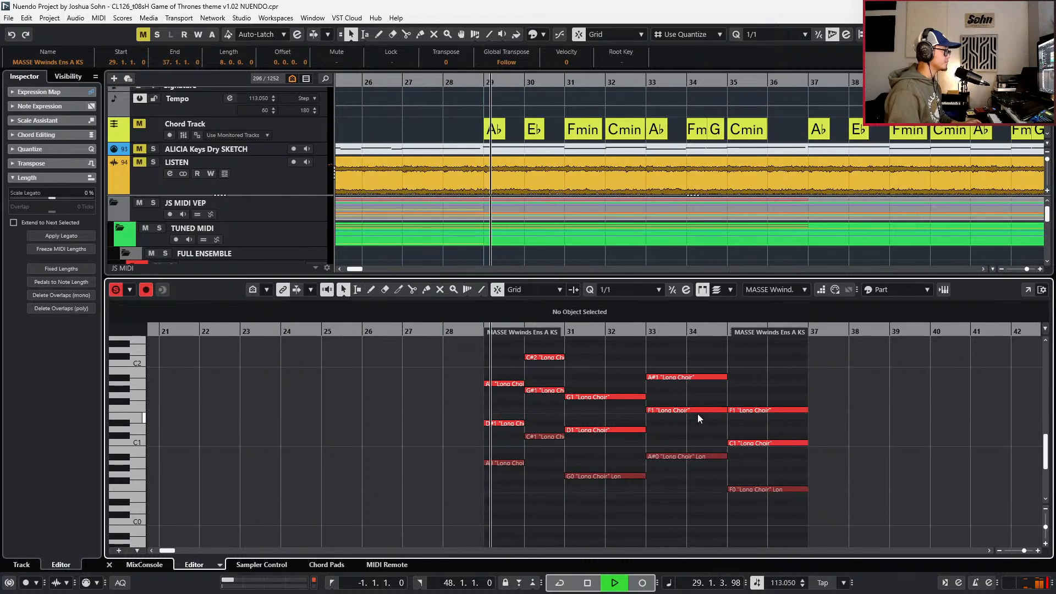
scroll(597, 405, "up", 1)
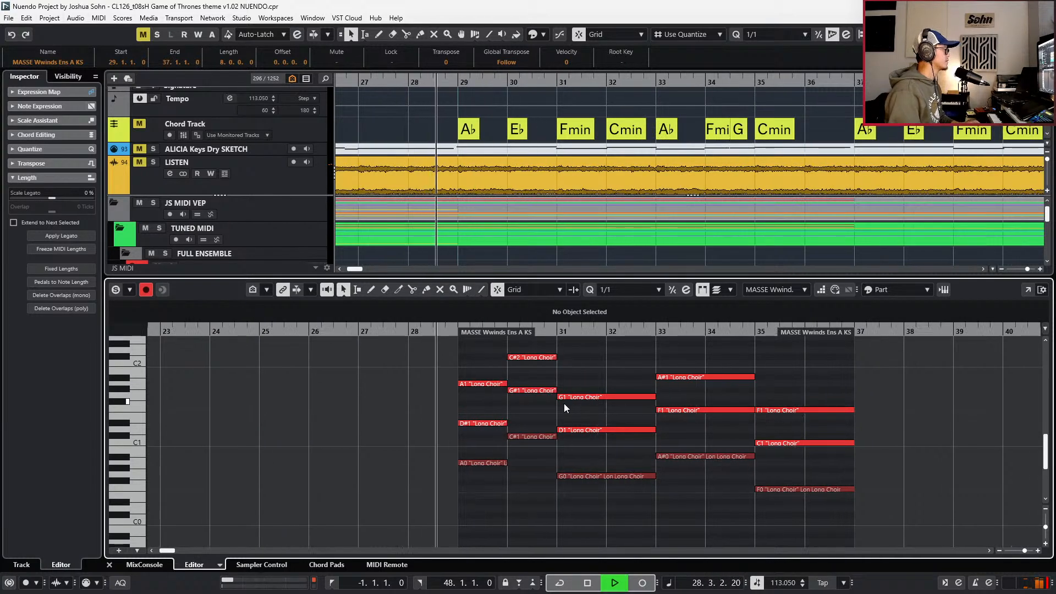
key("space")
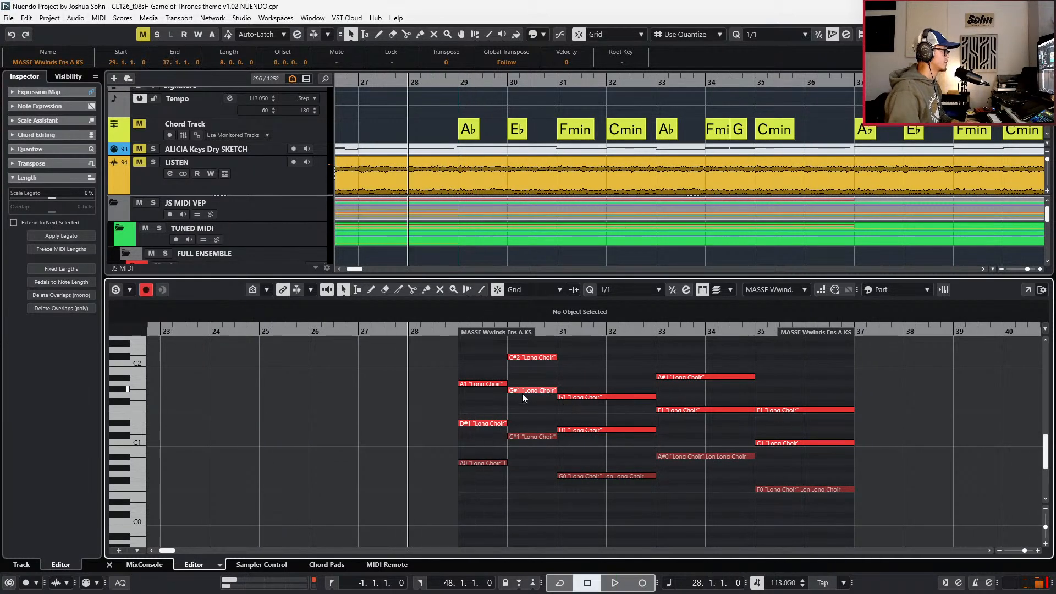
- Transpose the woodwind chord at bar 29 to G#1, D#2 and G#2, and audition it soloed
left_click(489, 385)
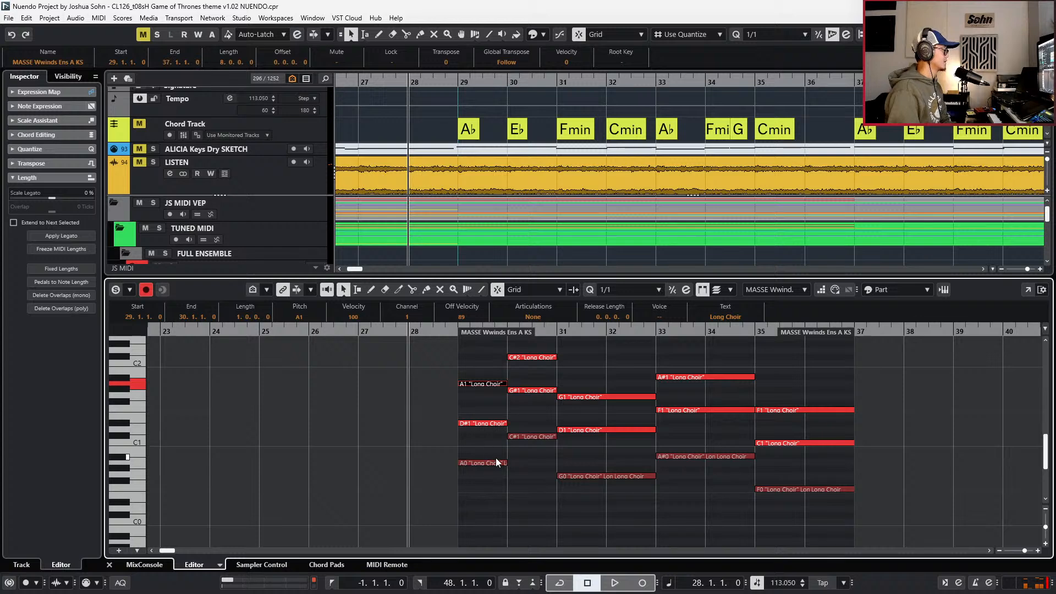
left_click(494, 459, "shift")
key("Down")
left_click_drag(484, 410, 500, 534)
key("shift+Up")
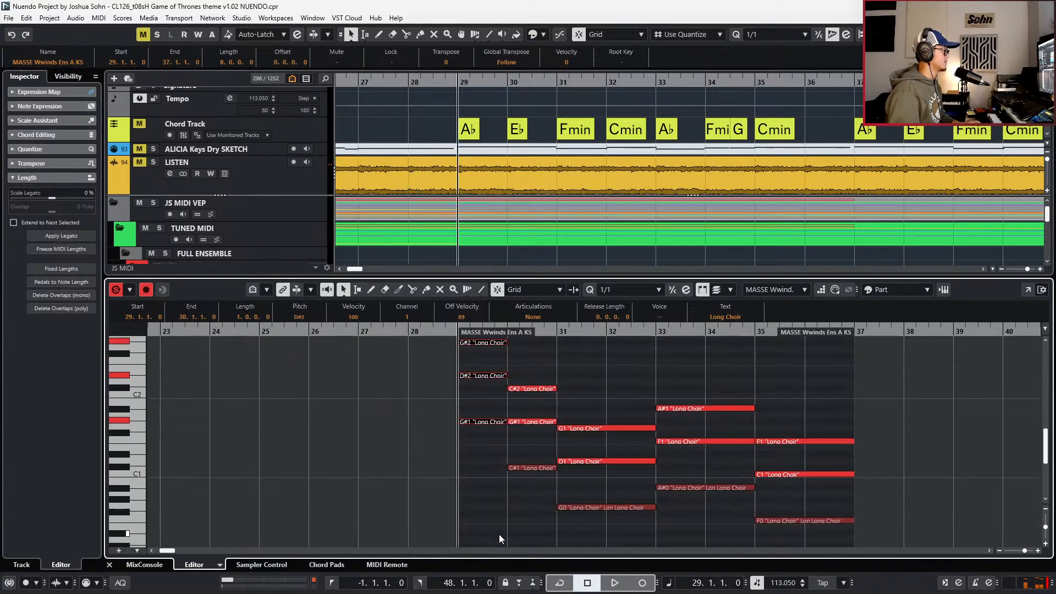
key("space")
key("space")
- Raise the woodwind chord at bar 30 to G1, D#2 and G2, and play it from bar 29
left_click_drag(538, 363, 544, 447)
scroll(544, 480, "up", 3)
key("Up")
key("Up")
key("Up")
key("Up")
key("Up")
key("Up")
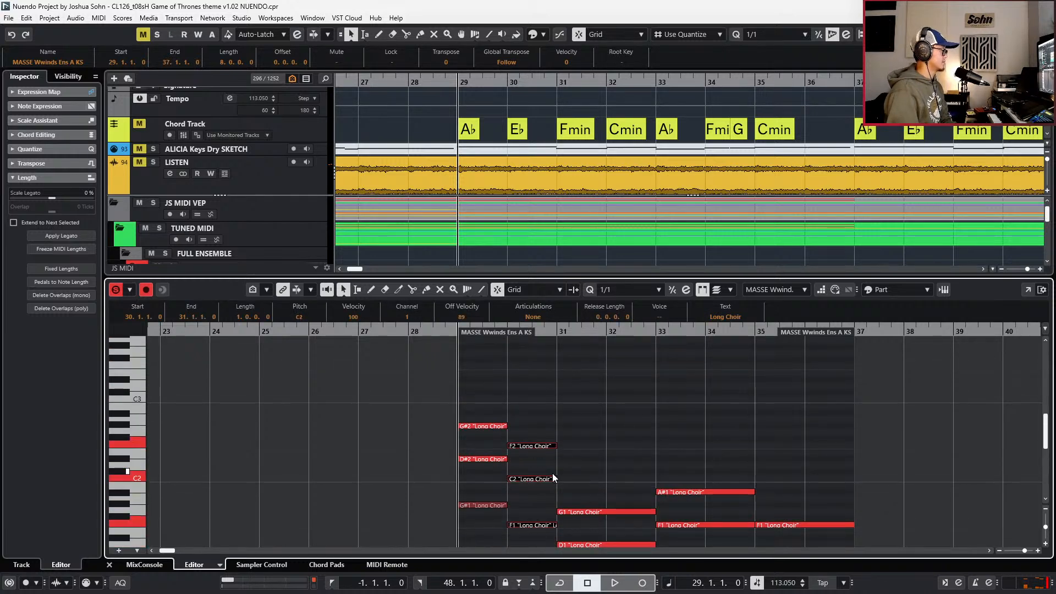
scroll(539, 407, "down", 2)
left_click(539, 424)
key("Up")
left_click(542, 448)
key("space")
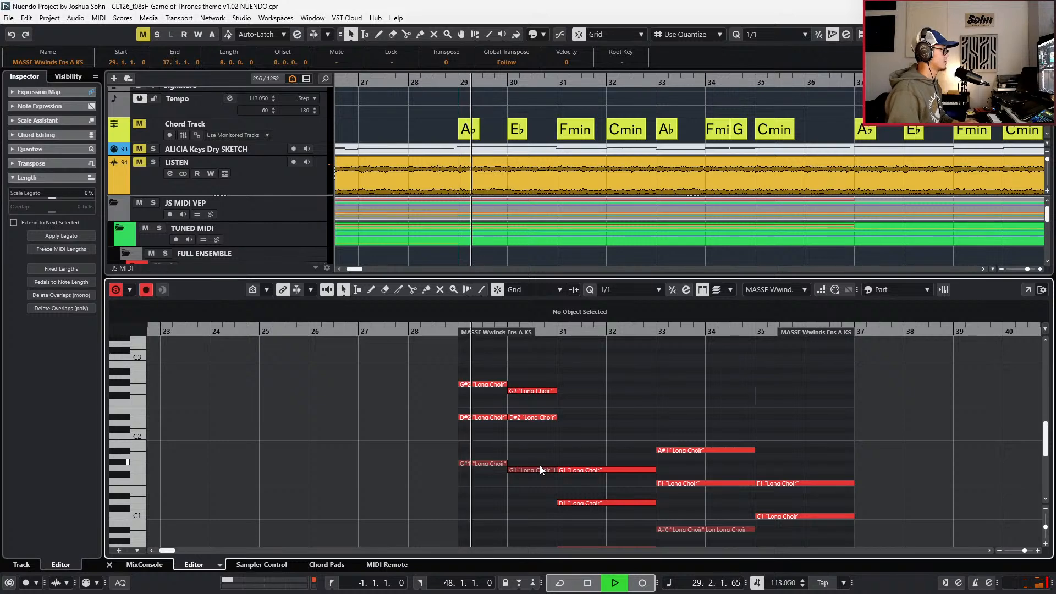
- Revoice bar 30's chord by lowering its D#2 to A#1 and its G2 to D#2, and play the result
key("space")
left_click(531, 431)
key("Down")
key("Down")
key("Down")
key("Down")
key("space")
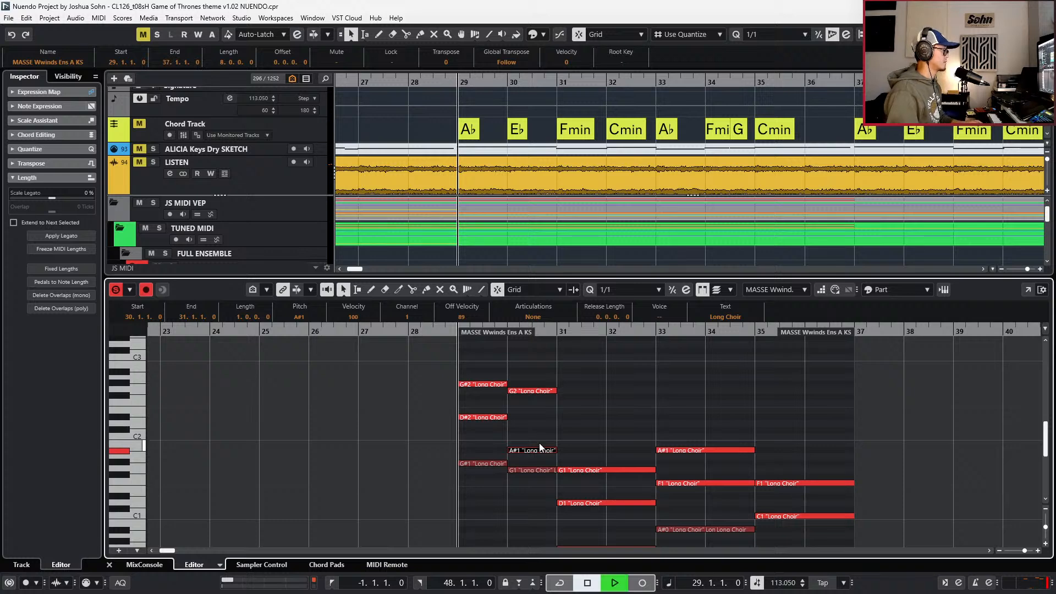
key("space")
left_click_drag(536, 364, 551, 418)
key("Down")
key("space")
- Raise the two-bar chord at bar 31 by ten semitones to F1, C2 and F2
scroll(572, 440, "down", 2)
left_click_drag(600, 385, 605, 504)
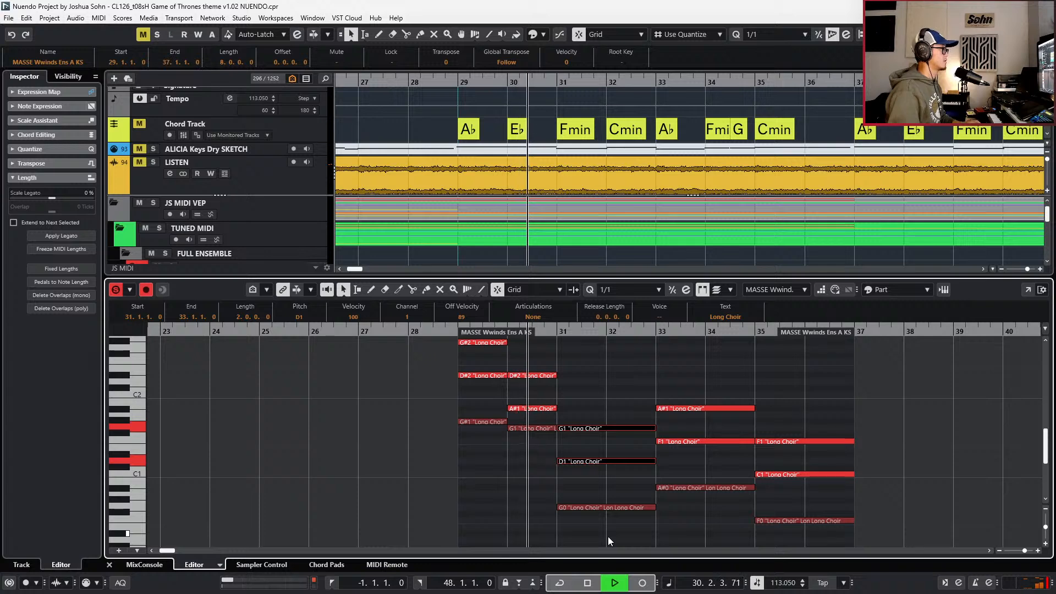
key("space")
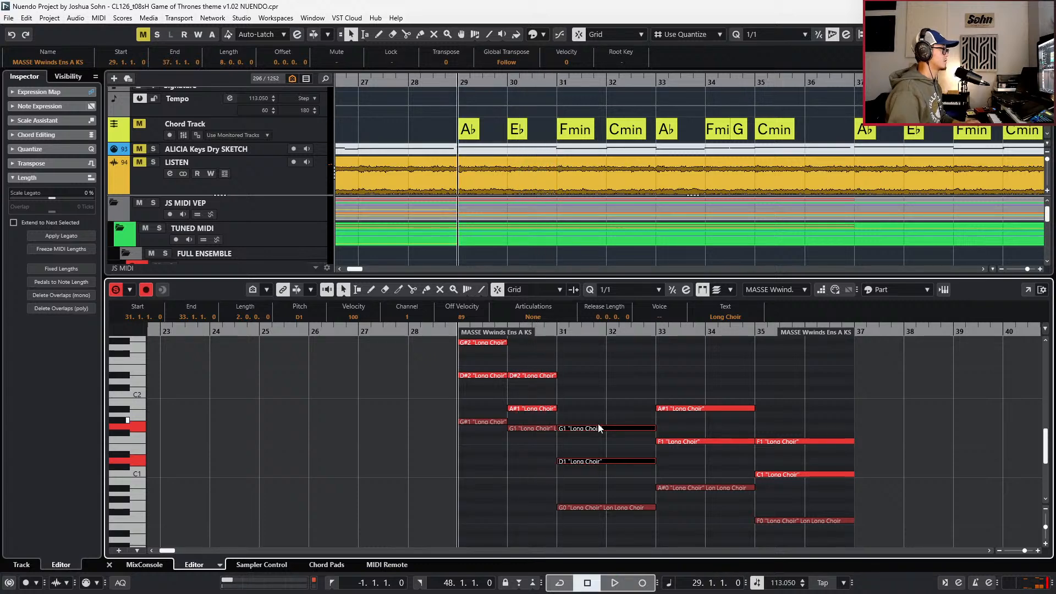
key("Up")
key("Up")
key("Up")
key("Up")
key("Up")
key("Up")
key("Up")
key("Up")
key("Up")
key("Up")
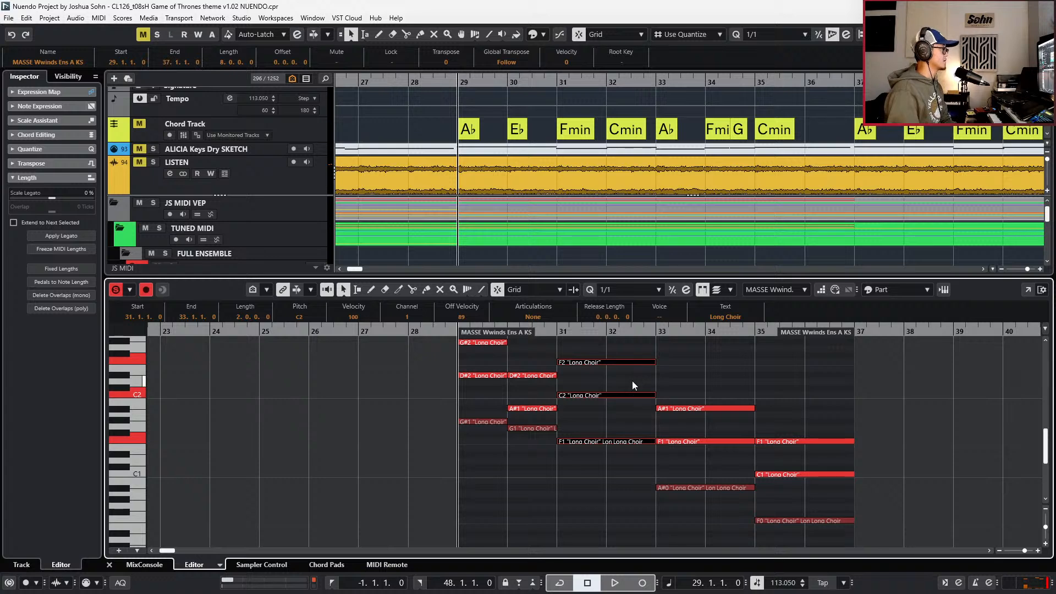
- Raise the two-bar chord at bar 33 by ten semitones to G#1, D#2 and G#2, and play from bar 29
scroll(668, 381, "right", 2)
left_click_drag(628, 378, 615, 501)
key("Up")
key("Up")
key("Up")
key("Up")
key("Up")
key("Up")
key("Up")
key("Up")
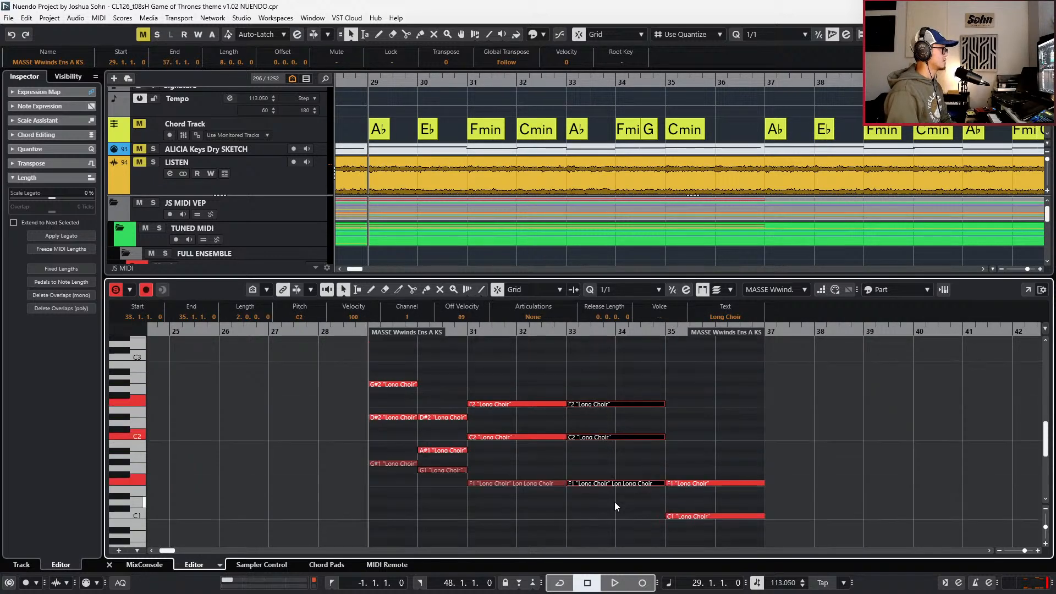
key("Up")
key("Up")
key("space")
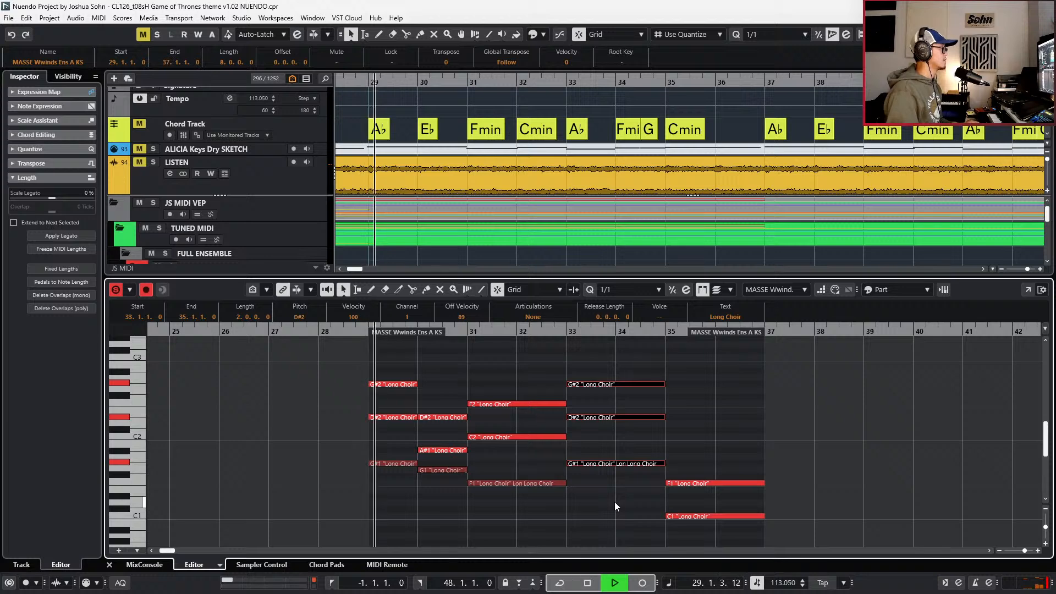
- Split the bar 31 chord at bar 32 and revoice its second half as G1, C2 and D#2
left_click_drag(552, 396, 537, 497)
left_click(519, 404, "alt")
left_click_drag(538, 382, 540, 432)
key("space")
key("Down")
key("Down")
left_click(543, 483)
key("Up")
key("Up")
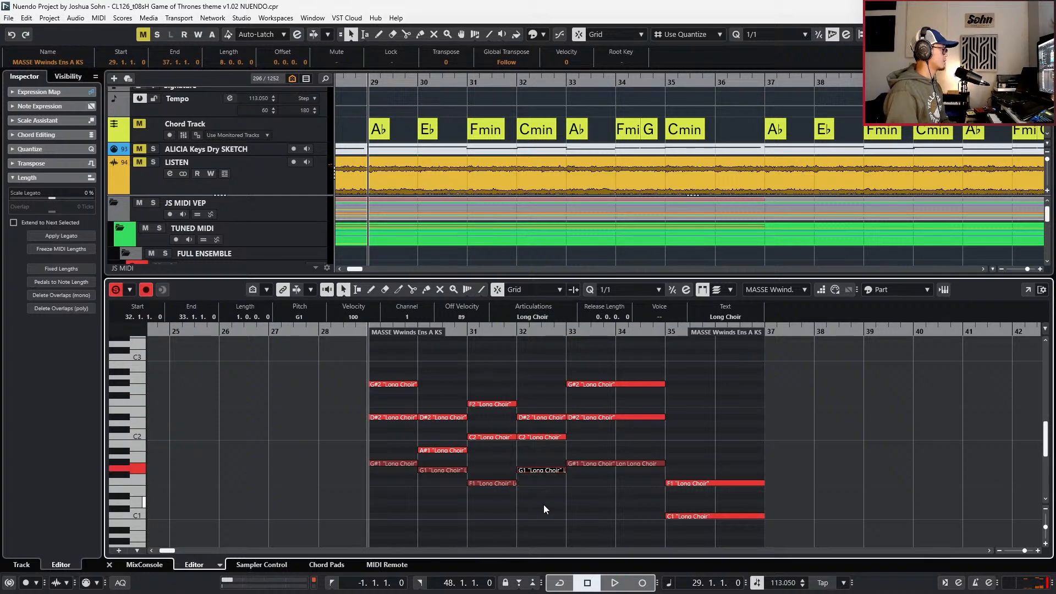
key("space")
- Split the two-bar chord at bar 33 into one-bar chords at bar 34
left_click_drag(608, 479, 605, 359)
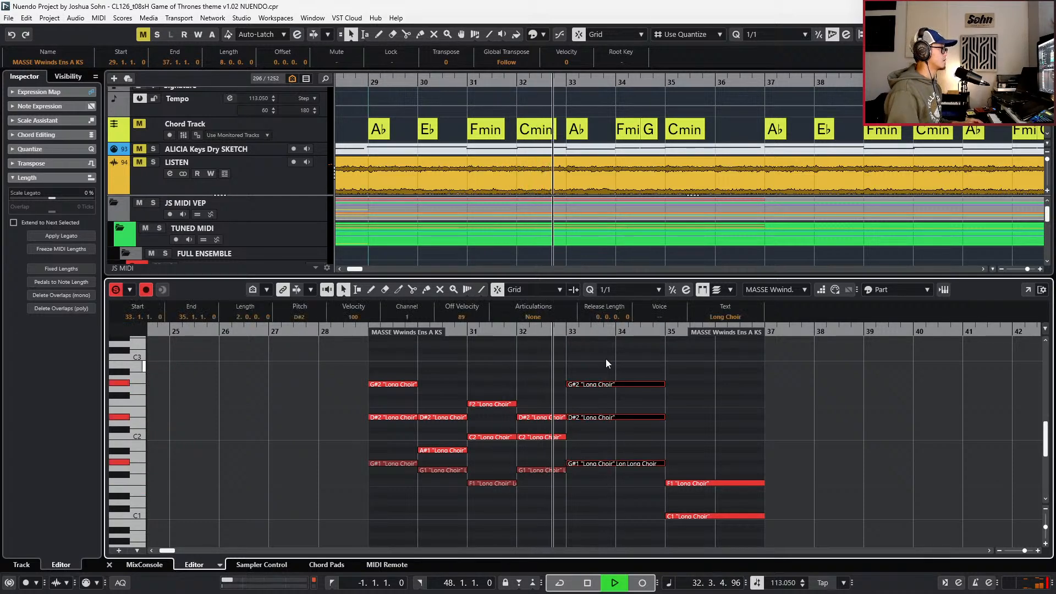
left_click(614, 378, "alt")
key("space")
- Try other pitches for bar 33's top note and raise its lowest note to A#1, auditioning the chord
left_click(595, 386)
key("Down")
key("Down")
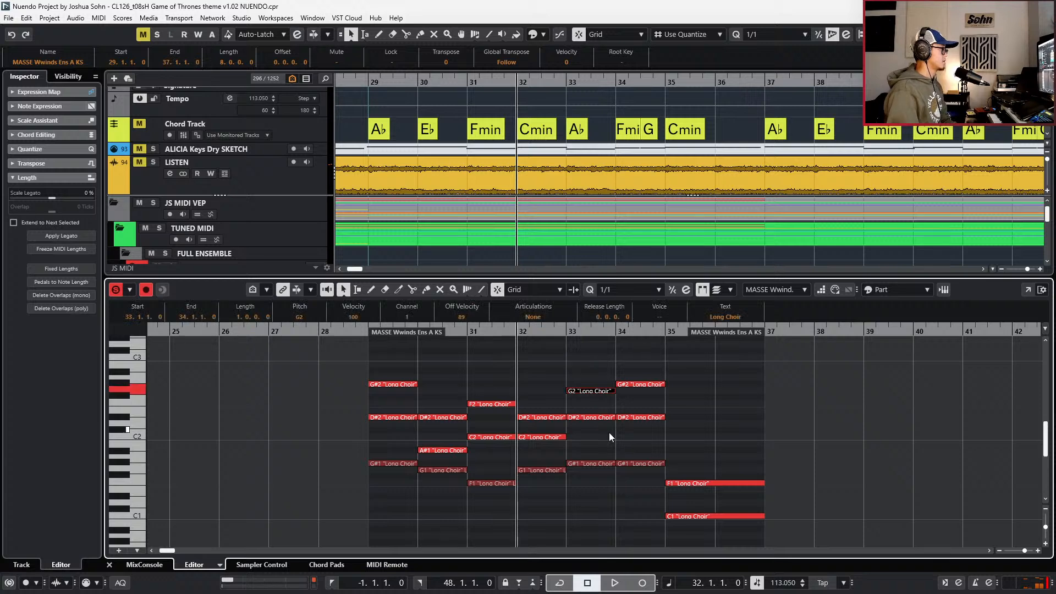
key("Up")
key("Up")
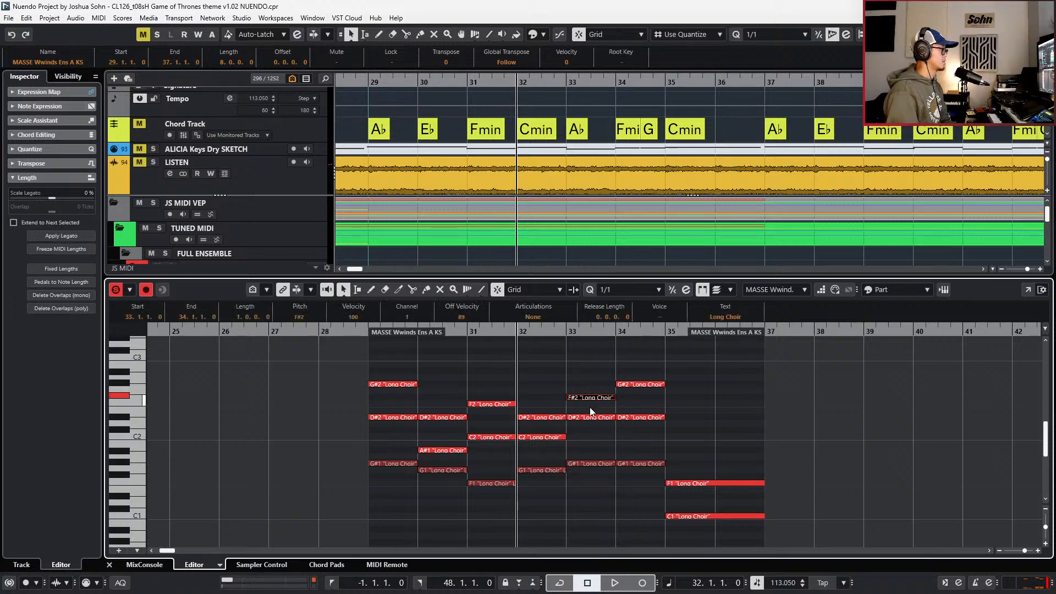
left_click(592, 457)
left_click(593, 463)
key("Up")
key("space")
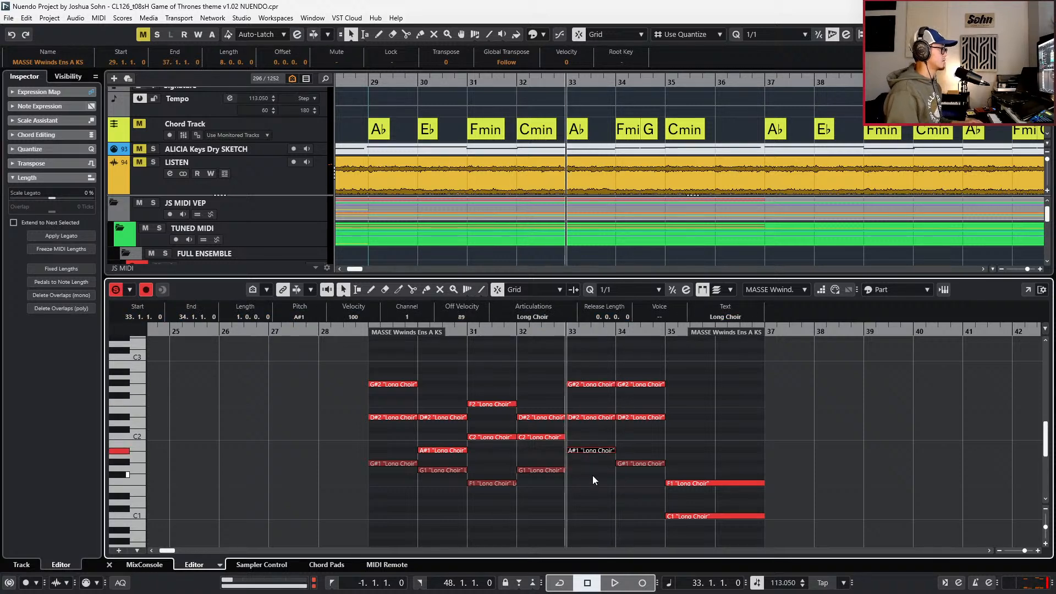
key("space")
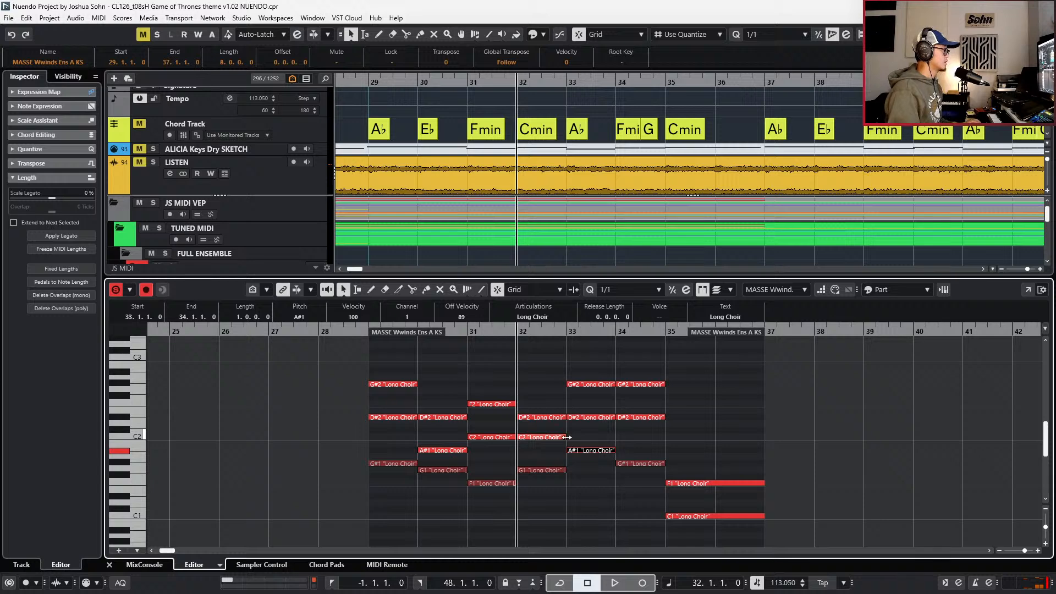
- Try shifting bar 33's top note again, return the lowest note to G#1, and audition the chord
scroll(567, 438, "up", 1)
scroll(576, 425, "right", 2)
left_click_drag(532, 372, 511, 388)
key("Up")
key("Up")
key("Down")
key("Down")
left_click_drag(501, 441, 502, 460)
key("Down")
key("Down")
key("l")
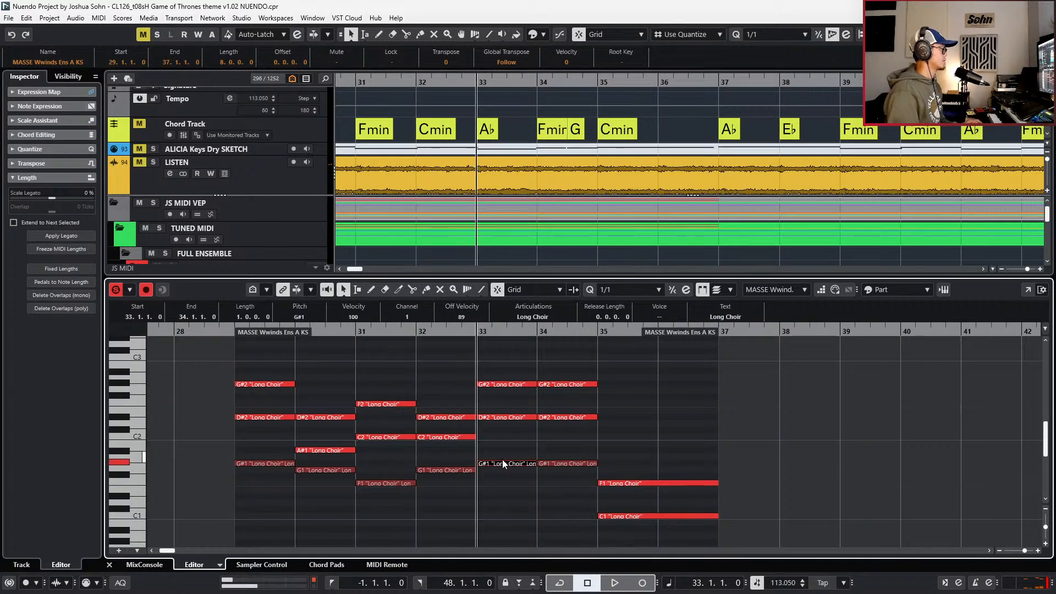
key("space")
key("space")
- Revoice bar 34's chord as C2, F2 and G#2, and play it from bar 33
left_click(562, 385)
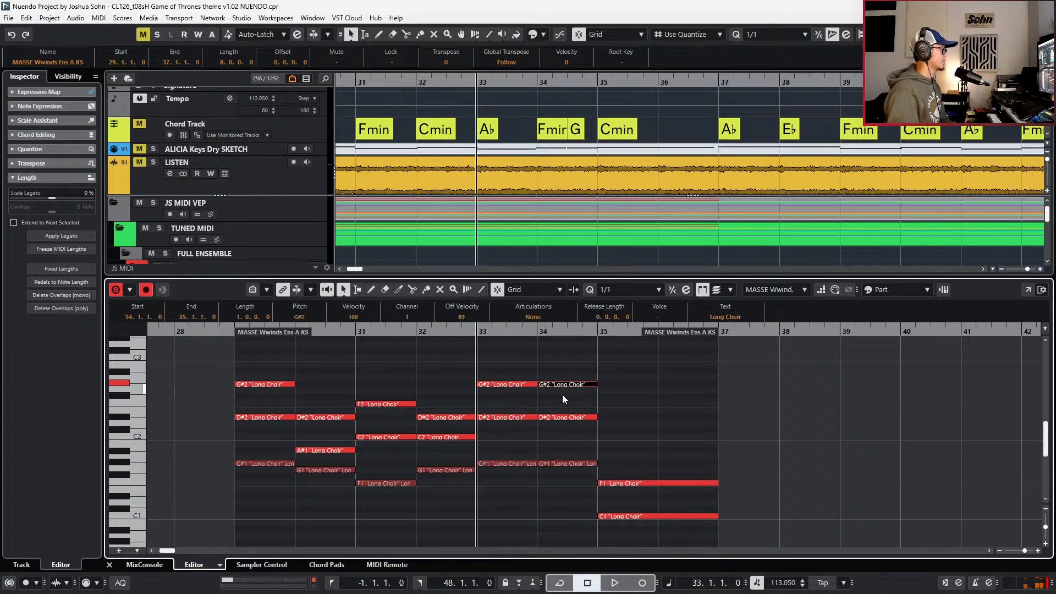
key("Down")
key("Up")
key("Up")
key("Up")
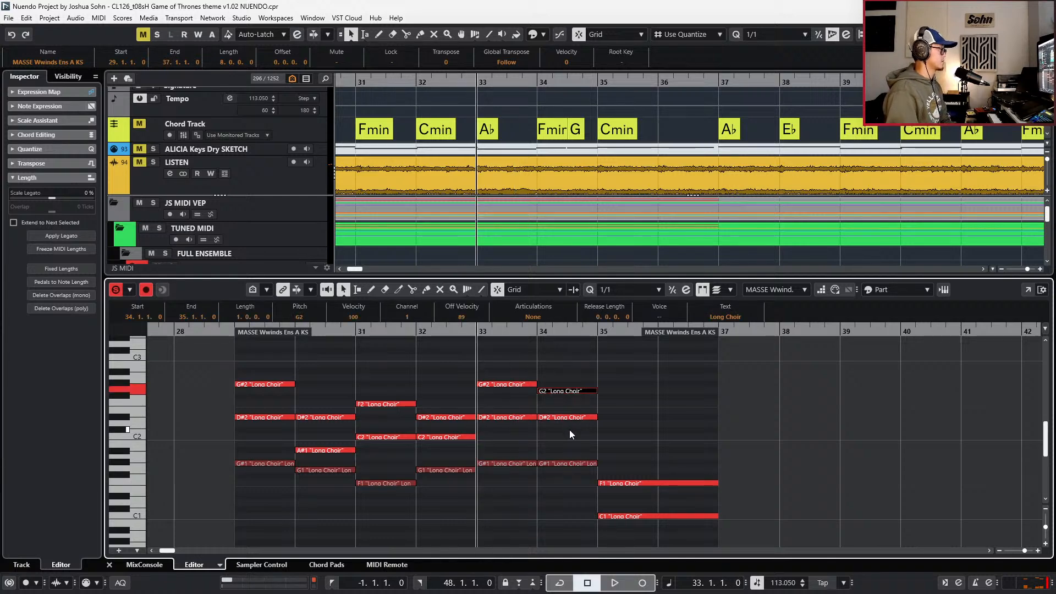
left_click_drag(570, 410, 570, 480)
key("Up")
key("Up")
key("Up")
key("Up")
key("Up")
key("Up")
key("space")
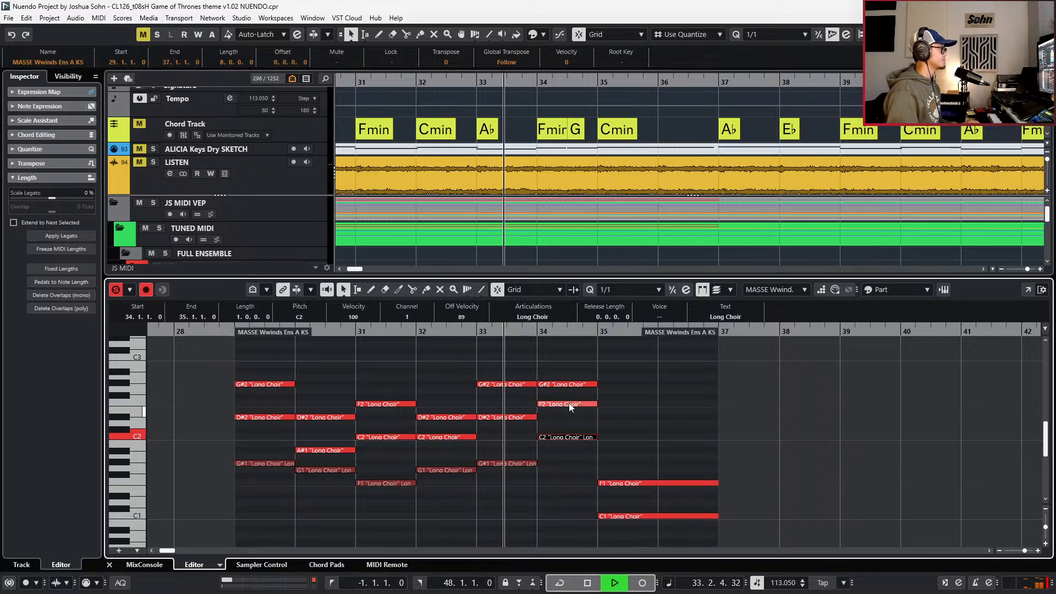
- Split bar 34's chord at its third beat using a 1/4 grid
scroll(569, 376, "up", 2)
left_click_drag(569, 376, 560, 450)
key("space")
left_click(567, 384, "alt")
- Raise the second half of bar 34's chord to D2, G2 and B2, and play the change
left_click_drag(574, 373, 581, 399)
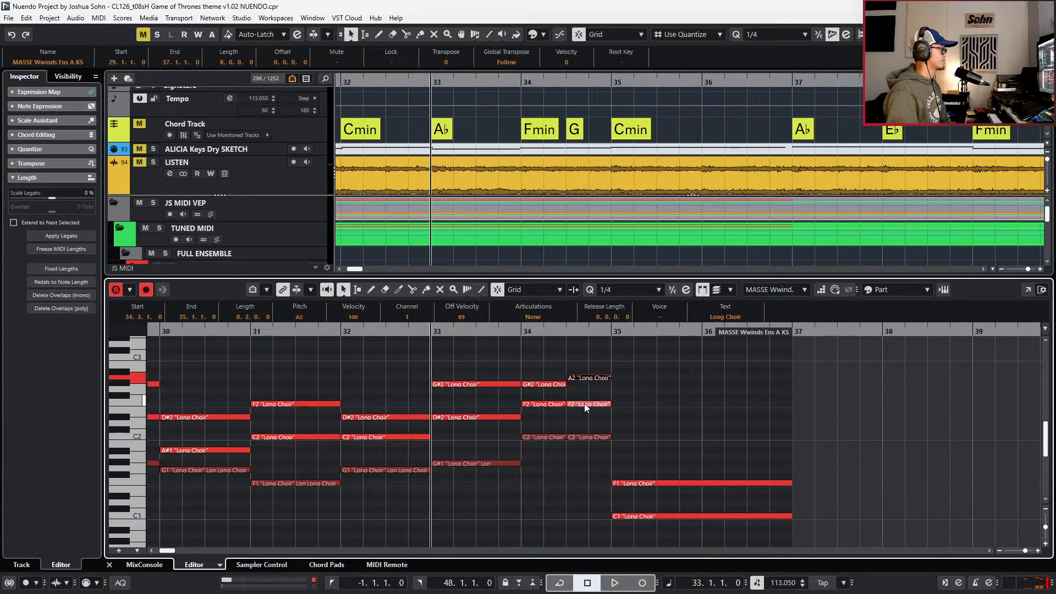
key("Up")
left_click(589, 405)
key("Up")
key("Up")
left_click(590, 437)
key("Up")
key("Up")
key("space")
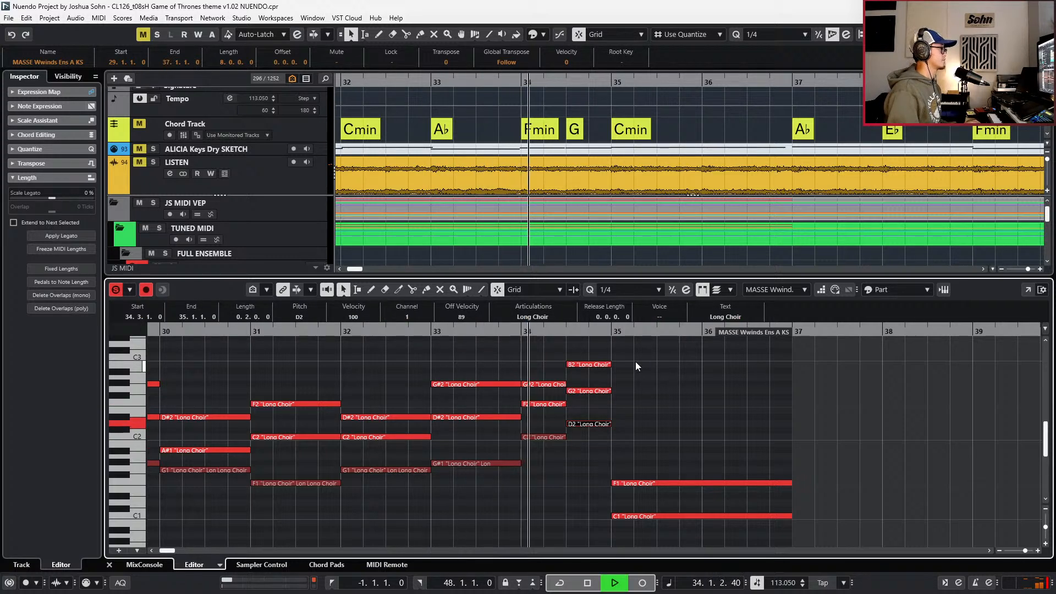
- Lower the B2 in the second half of bar 34 to A#2, audition it, and turn the editor solo off
key("space")
left_click(605, 364)
left_click_drag(614, 355, 599, 373)
key("Down")
key("space")
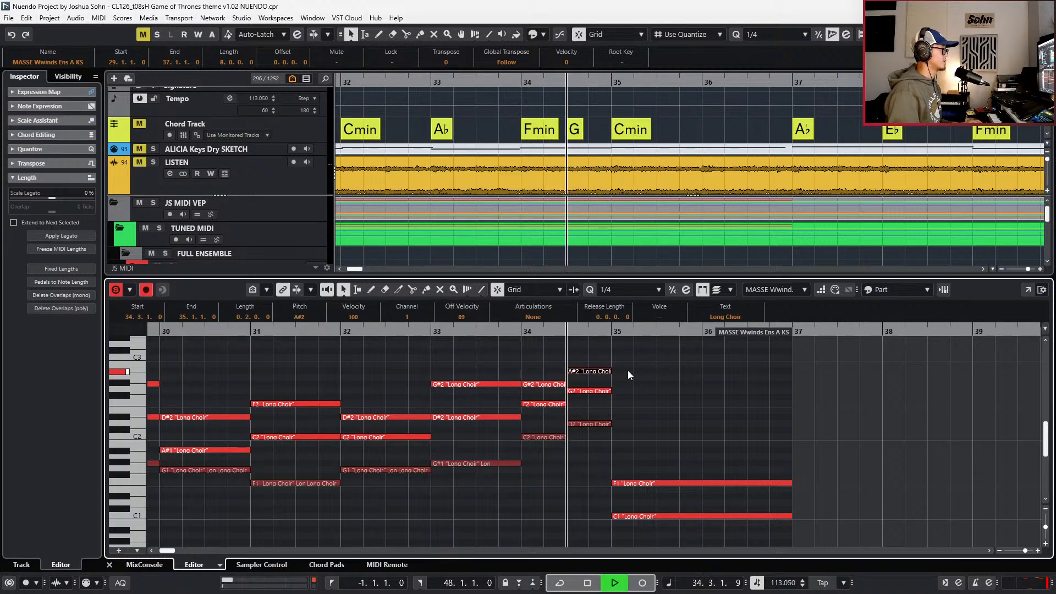
key("space")
key("KP_Subtract")
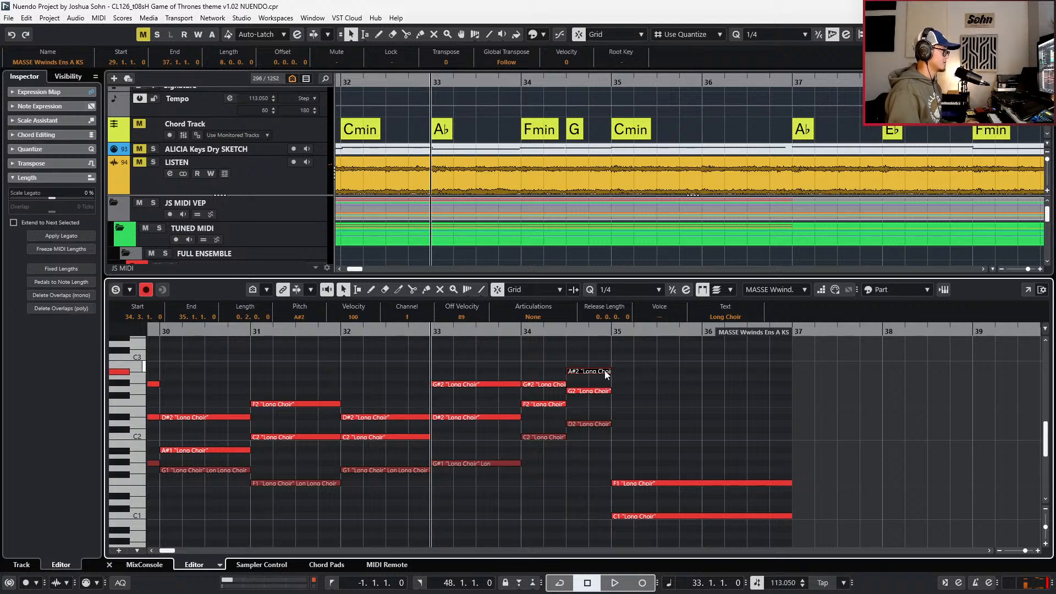
- Revoice the G chord in the second half of bar 34 as B1, D2 and G2, and play it back
key("Up")
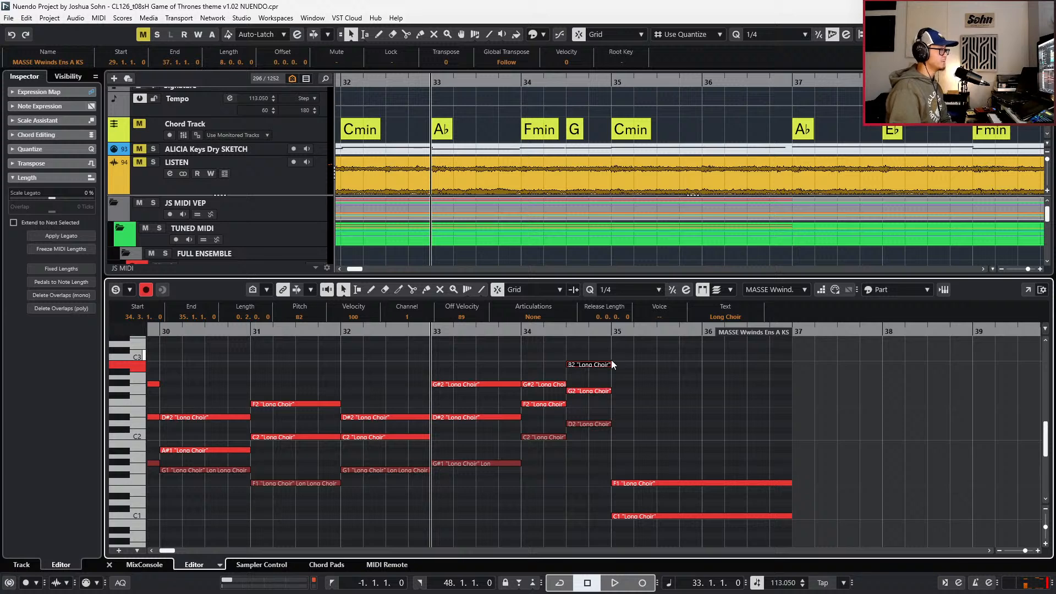
left_click_drag(612, 355, 599, 441)
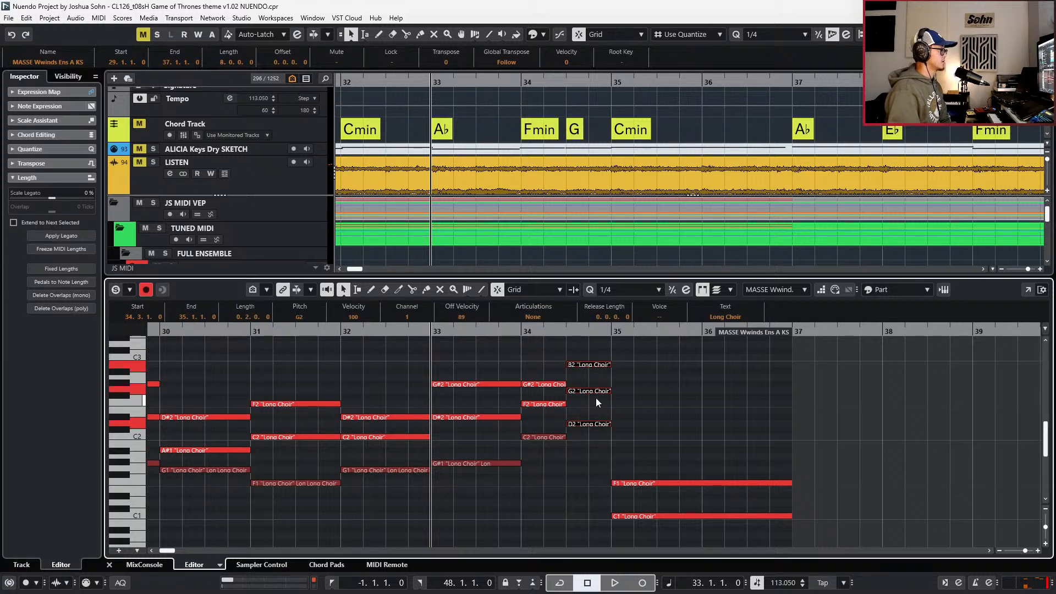
key("Down")
key("Down")
key("Down")
key("Down")
left_click(613, 408)
left_click(607, 417)
key("Down")
left_click(611, 450)
key("Up")
key("space")
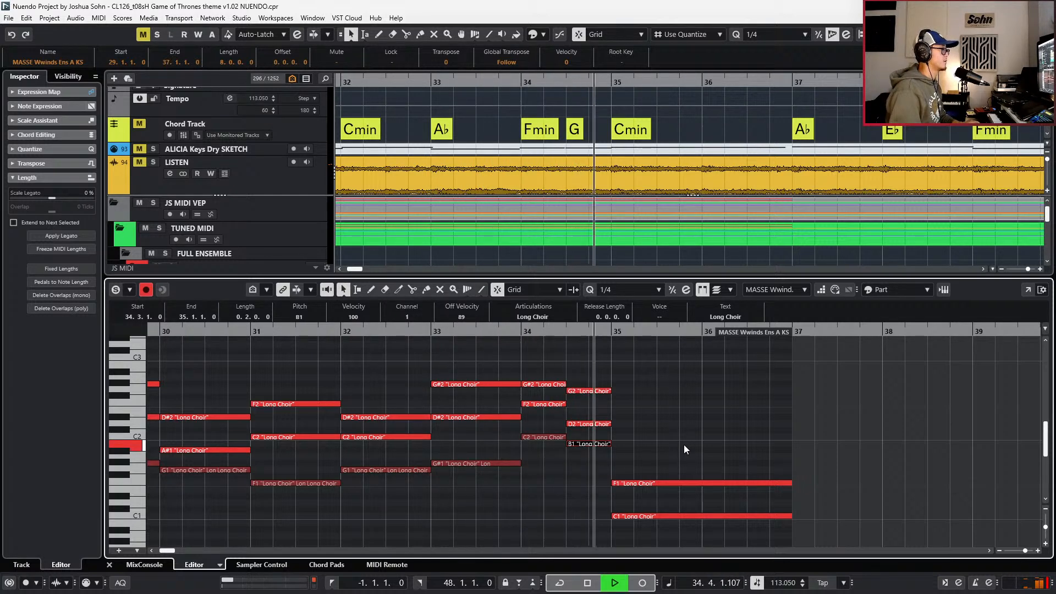
key("space")
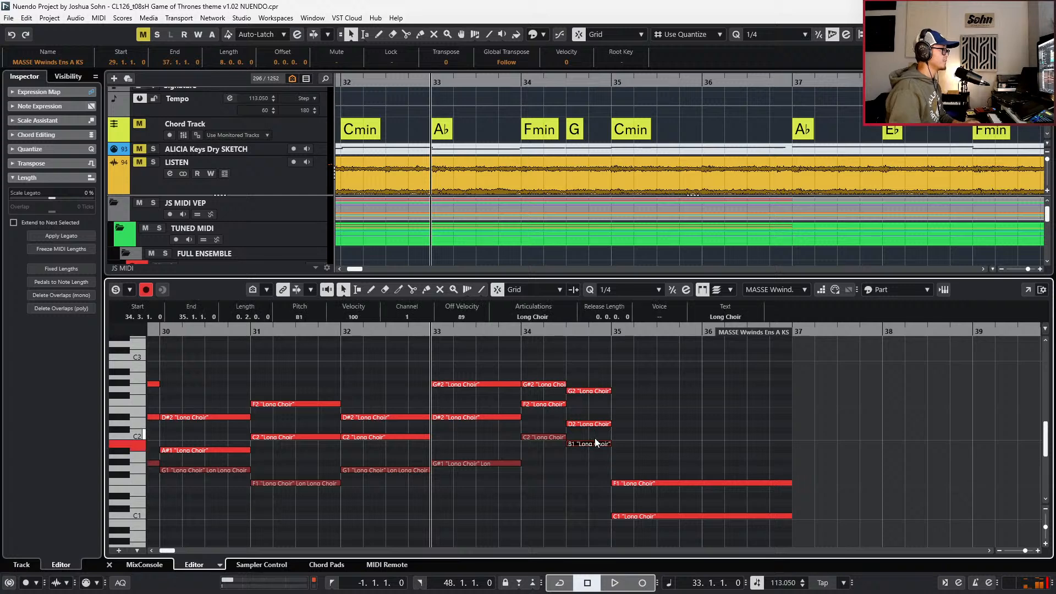
- Lower the bottom note of the bar 34 G chord to G1 and audition the change
key("Down")
key("Down")
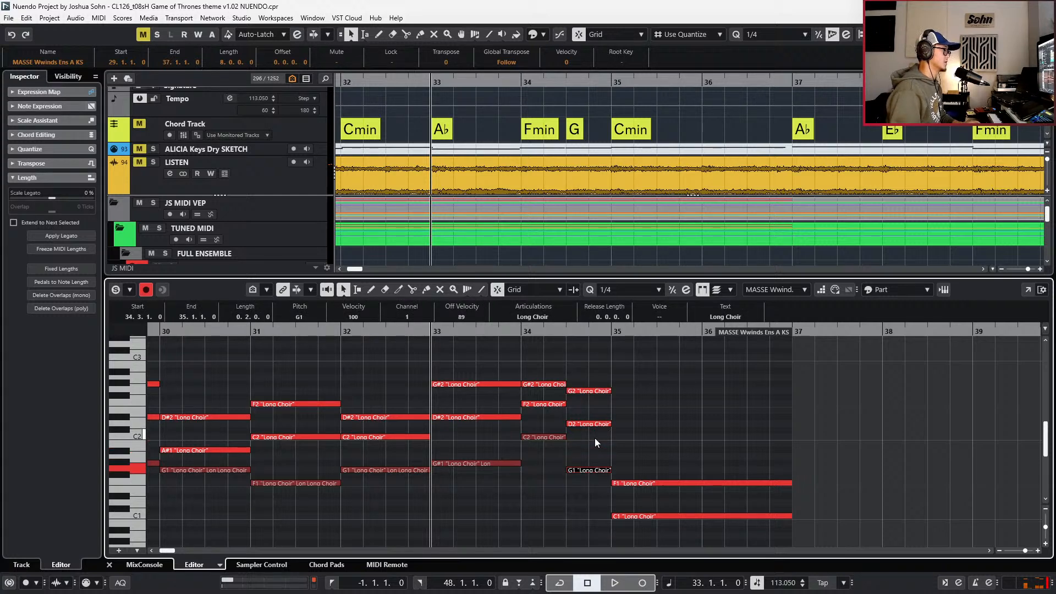
key("space")
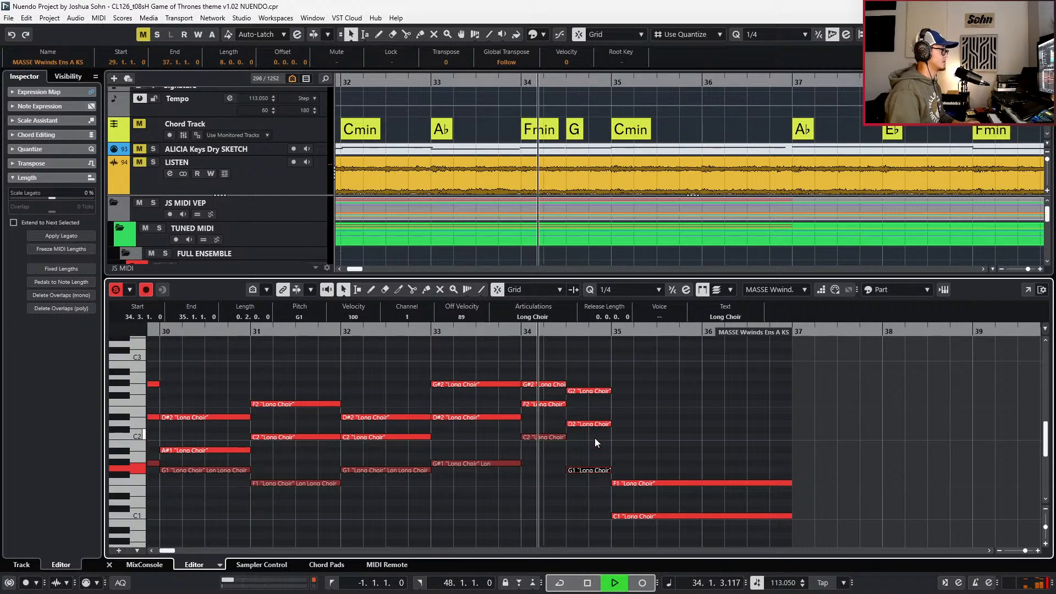
key("space")
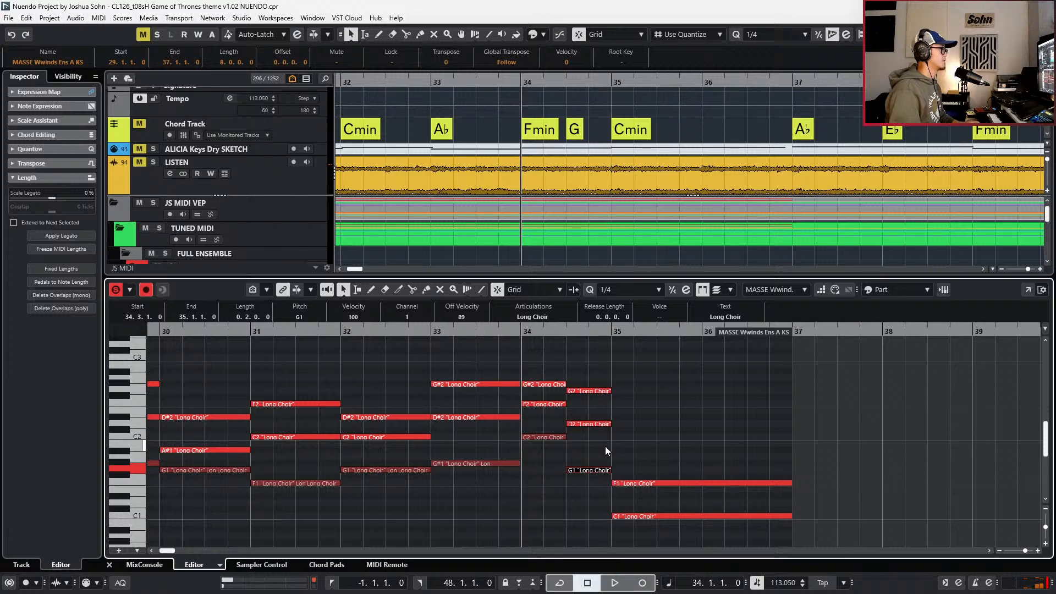
- Try to raise the two visible notes held across bars 35 and 36 to E1 and A1
left_click(638, 445)
left_click_drag(636, 467, 643, 518)
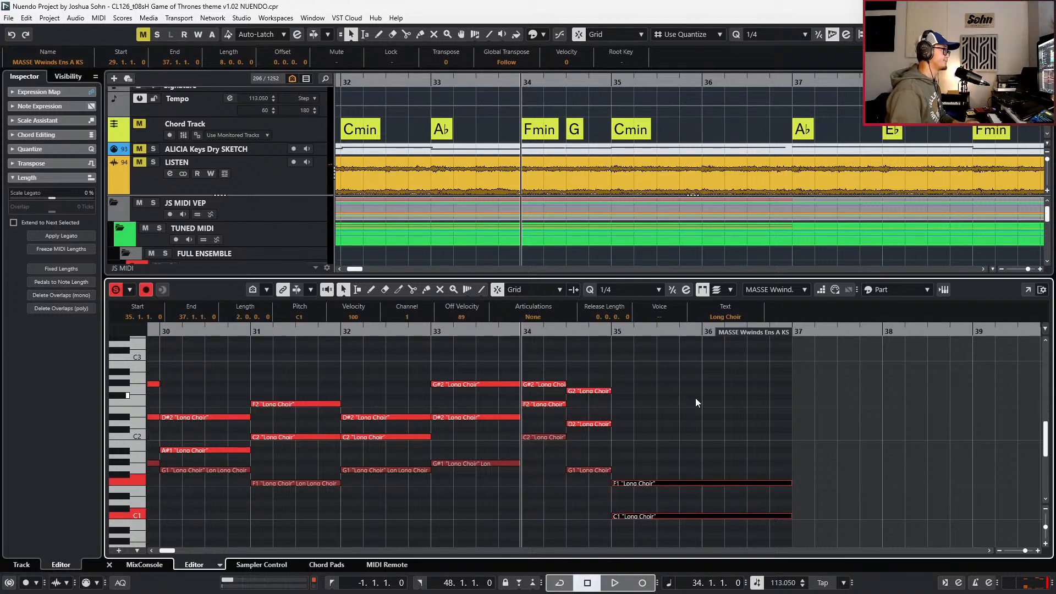
key("Up")
key("Up")
key("Up")
key("Up")
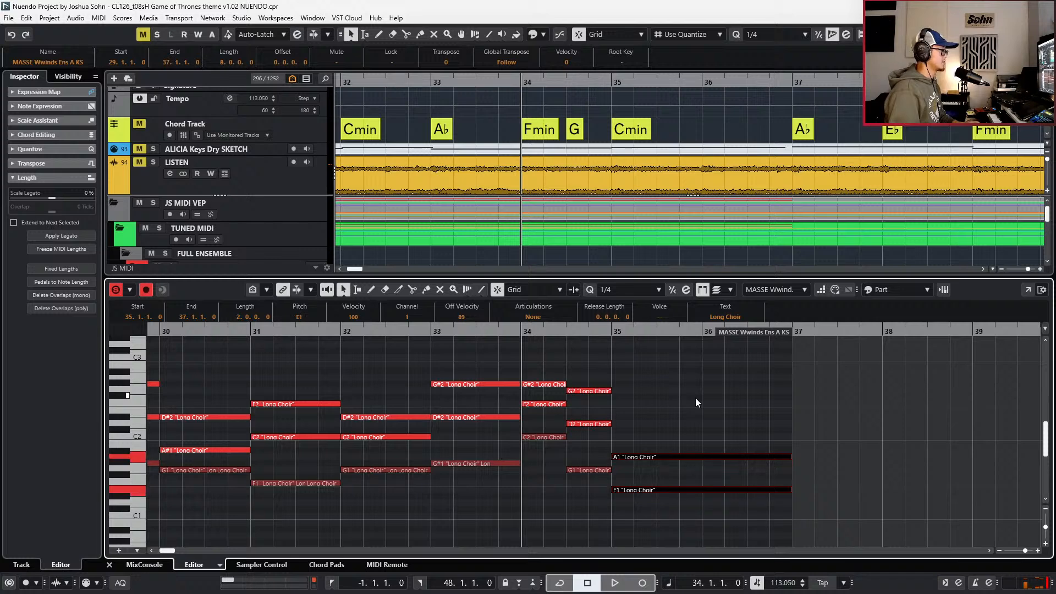
key("Down")
key("Down")
key("Down")
key("Down")
- In the MASSE Brass Ens A KS part, transpose the three notes starting at bar 35 up an octave to F1, C2 and F2, and play them
key("g")
key("g")
left_click(707, 462)
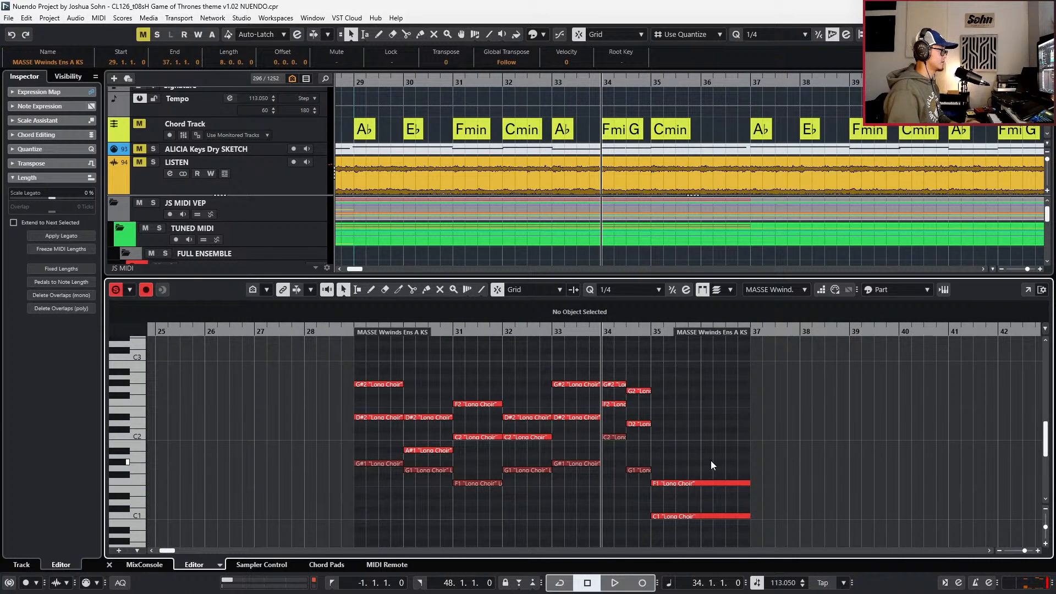
left_click_drag(707, 467, 702, 516)
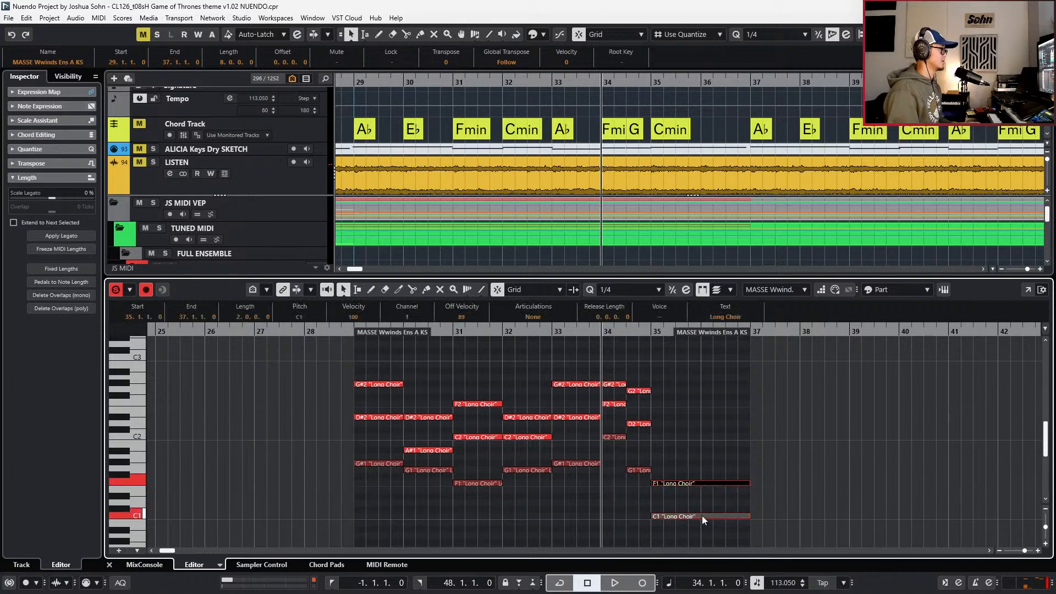
left_click(775, 421)
scroll(793, 428, "down", 2)
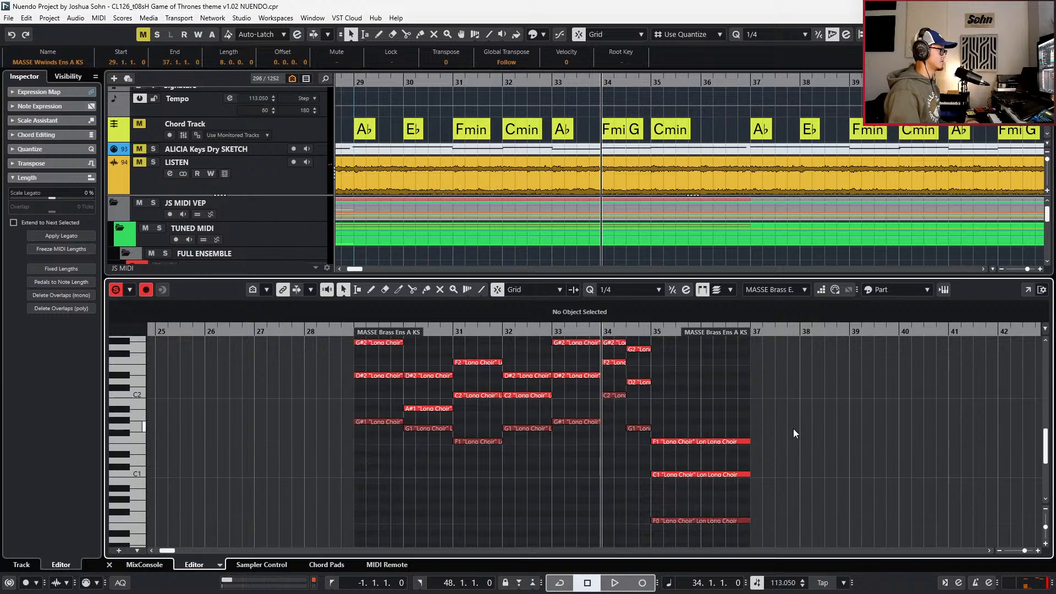
left_click_drag(780, 381, 702, 542)
key("Up")
key("Up")
key("Up")
key("Up")
key("Up")
key("Up")
key("Up")
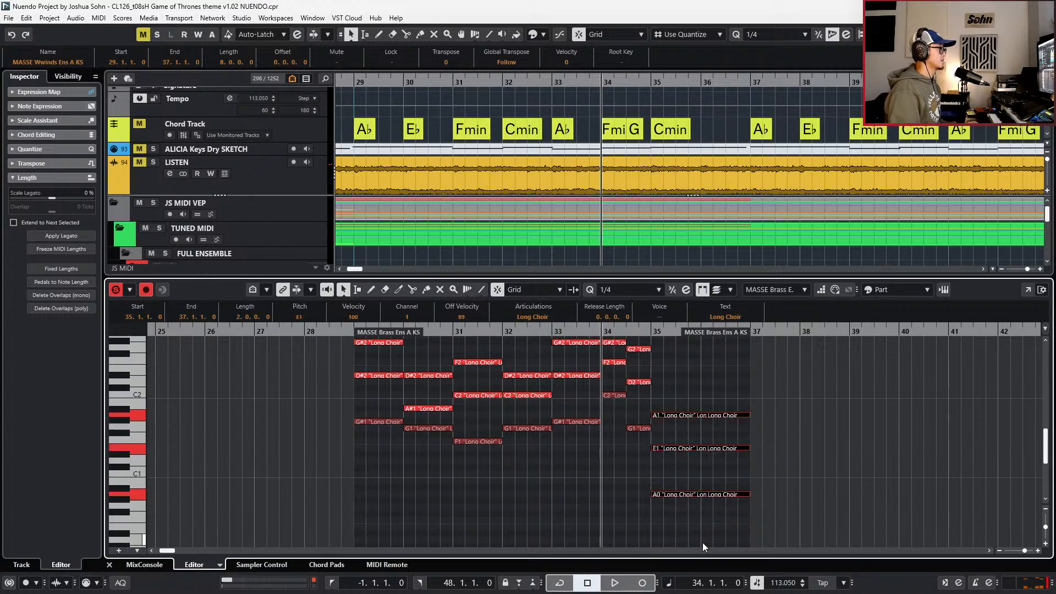
key("Up")
key("Up")
key("Up")
key("space")
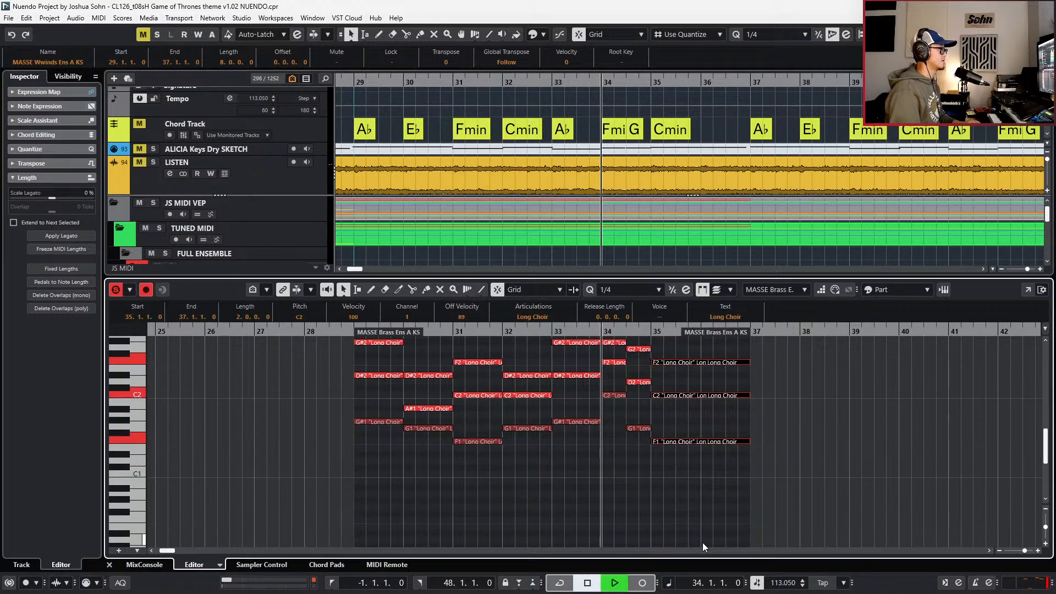
scroll(720, 508, "down", 2)
scroll(723, 498, "up", 1)
key("space")
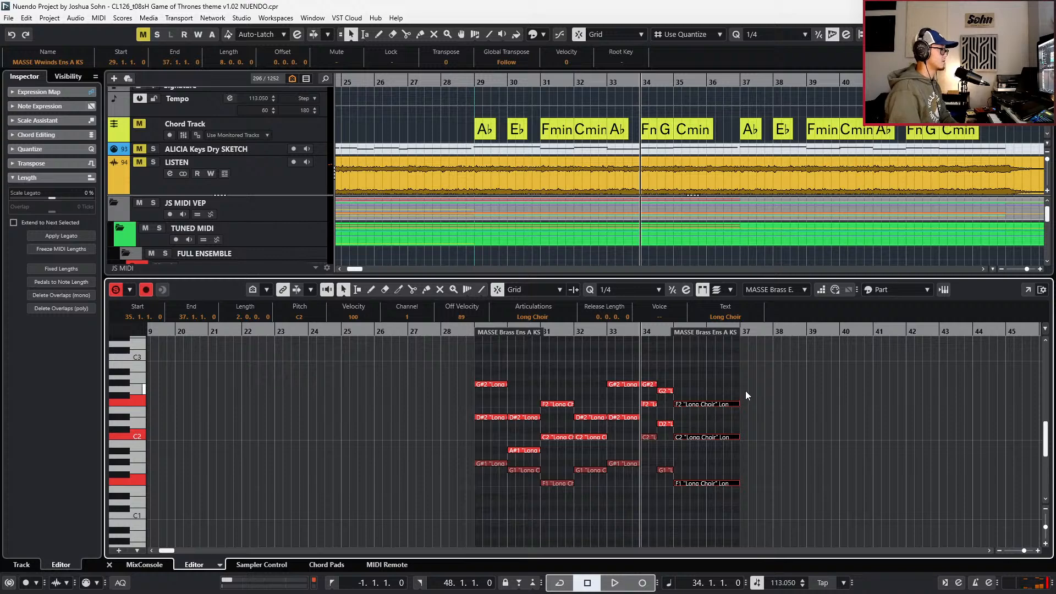
- Raise the top and bottom notes of the bar 35 chord to G2 and G1, and audition the passage from bar 34
left_click_drag(746, 392, 727, 417)
key("Up")
key("Up")
left_click(713, 502)
key("Up")
key("Up")
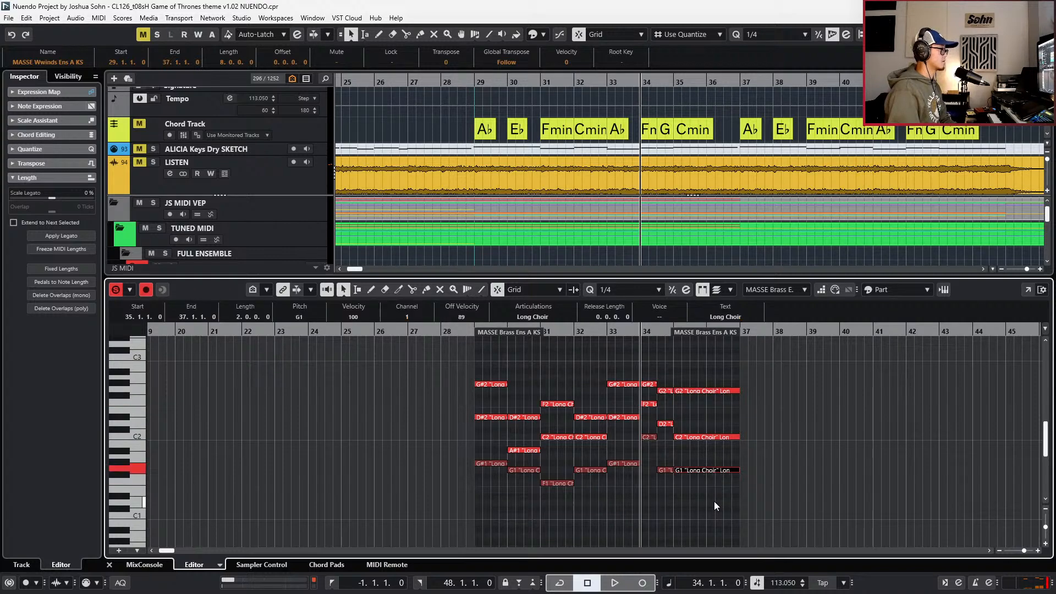
key("space")
scroll(741, 478, "up", 1)
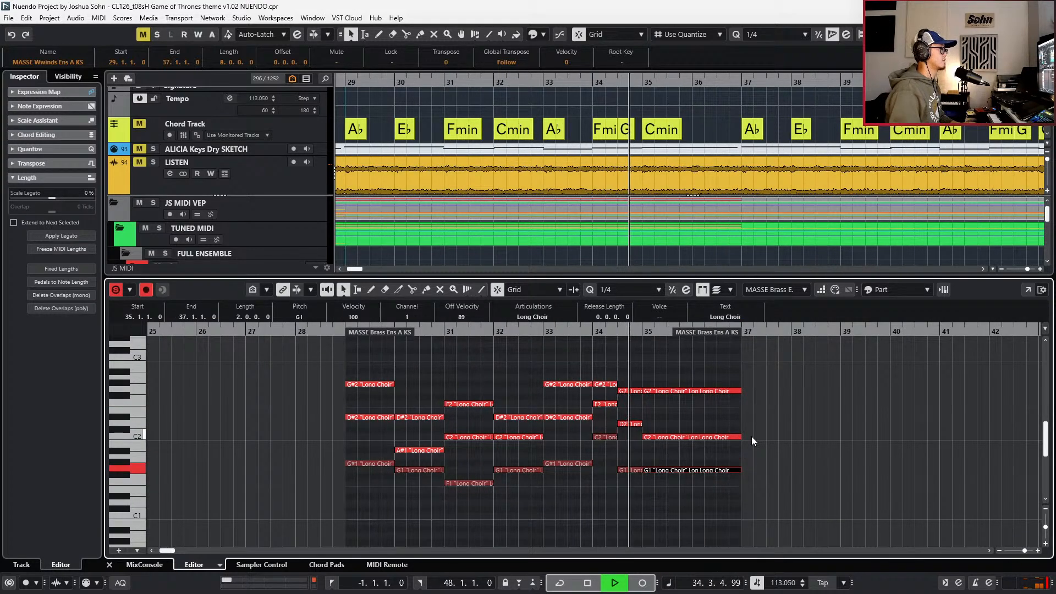
key("space")
- Close the note editor and play the LISTEN reference track soloed from bar 34
left_click(684, 392)
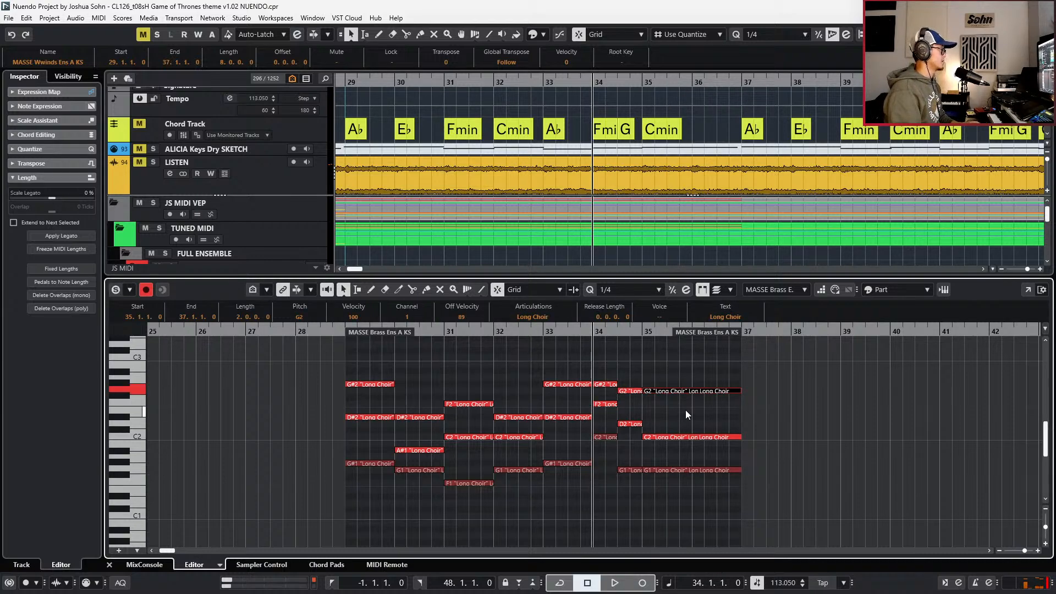
key("ctrl+e")
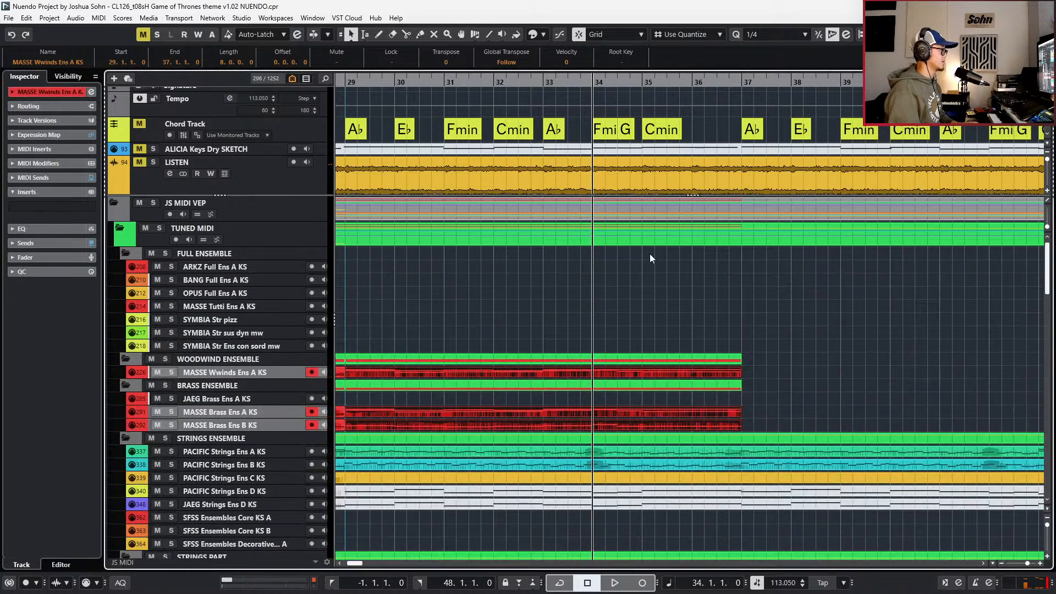
left_click(328, 183)
key("s")
key("space")
key("g")
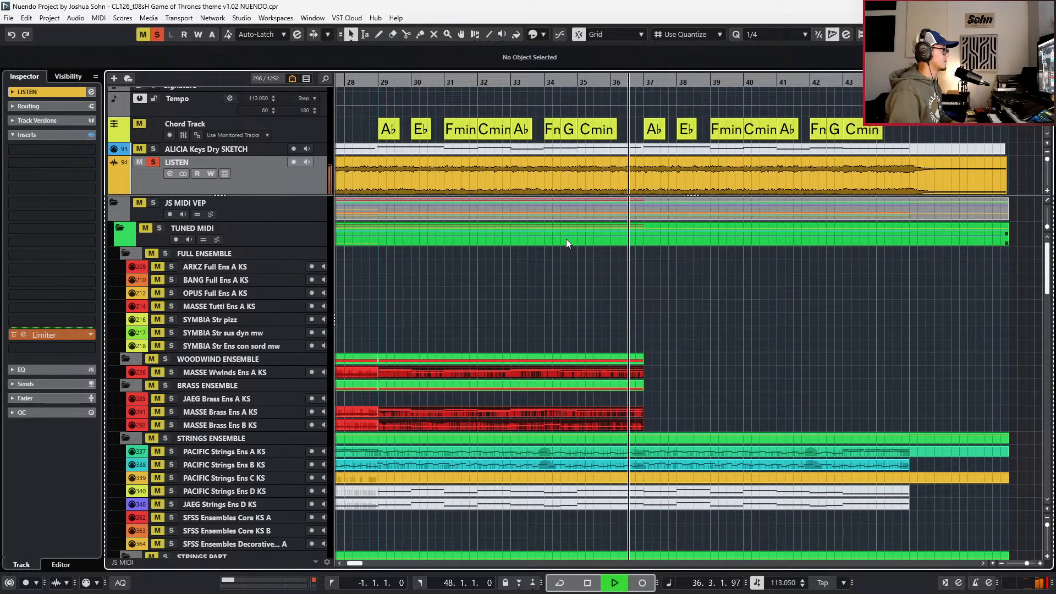
key("space")
- Open the MASSE Brass Ens B KS part in the editor and lower its long note at bar 35 to C1
scroll(605, 308, "down", 5)
scroll(649, 308, "up", 2)
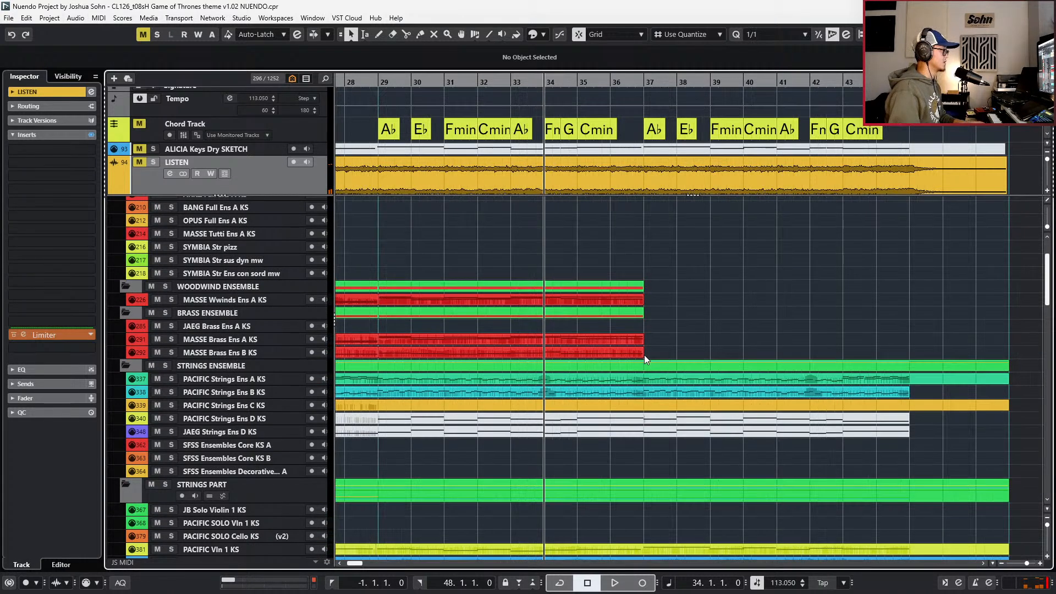
double_click(630, 352)
key("space")
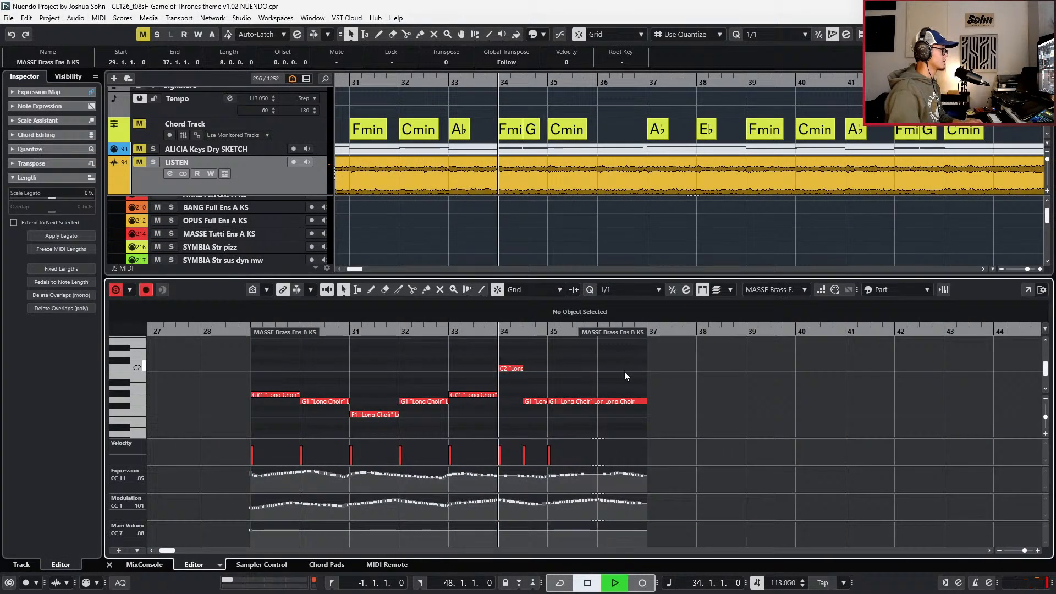
key("space")
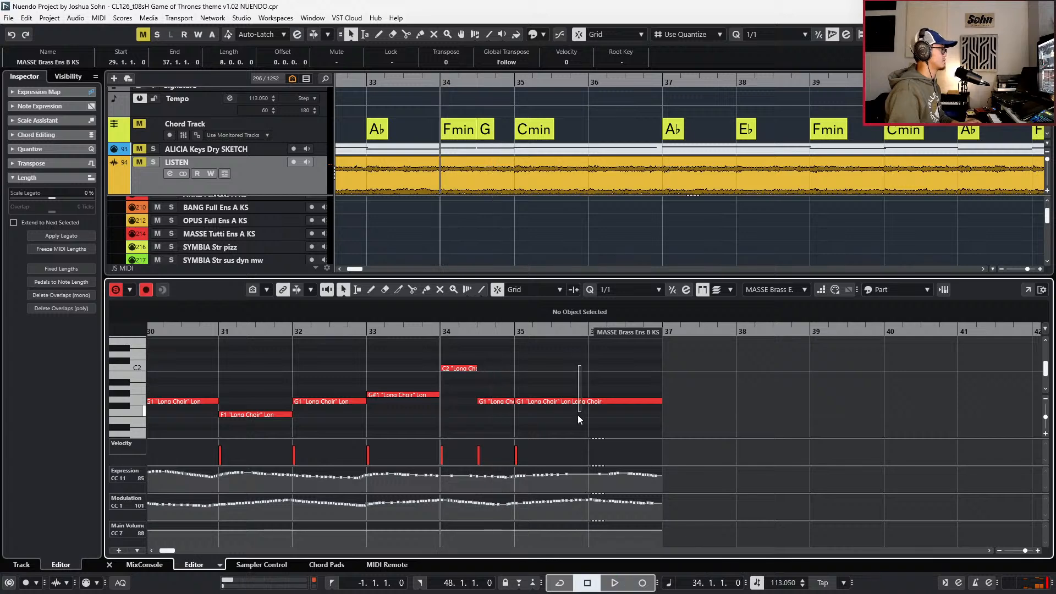
left_click(578, 401)
scroll(585, 411, "down", 2)
key("Down")
key("Down")
key("Down")
key("Down")
key("Down")
key("Down")
key("Down")
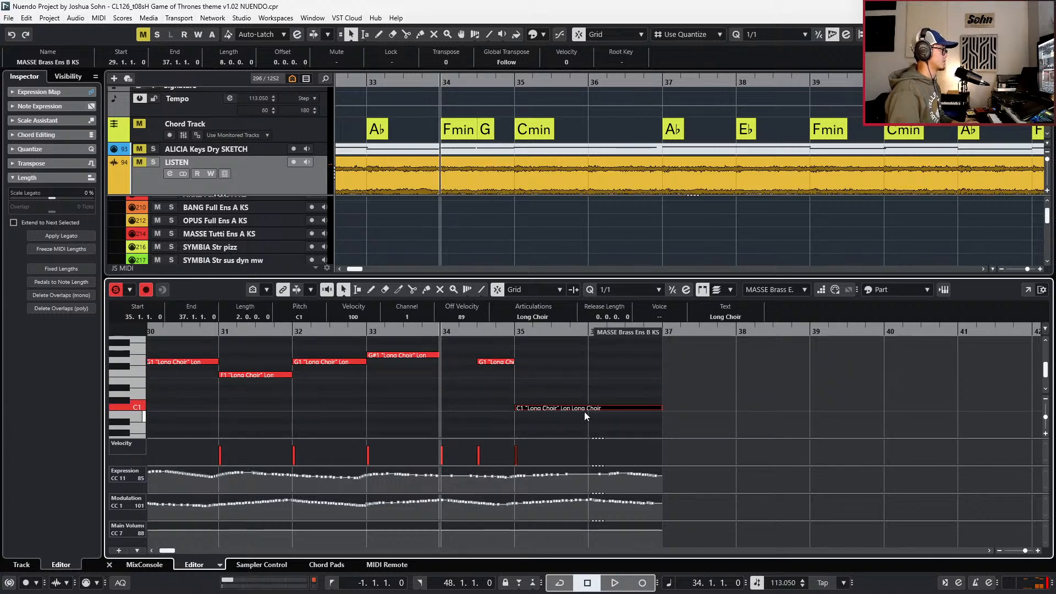
- Record a pass of expression and modulation over the new C1 note in bars 35 and 36
key("space")
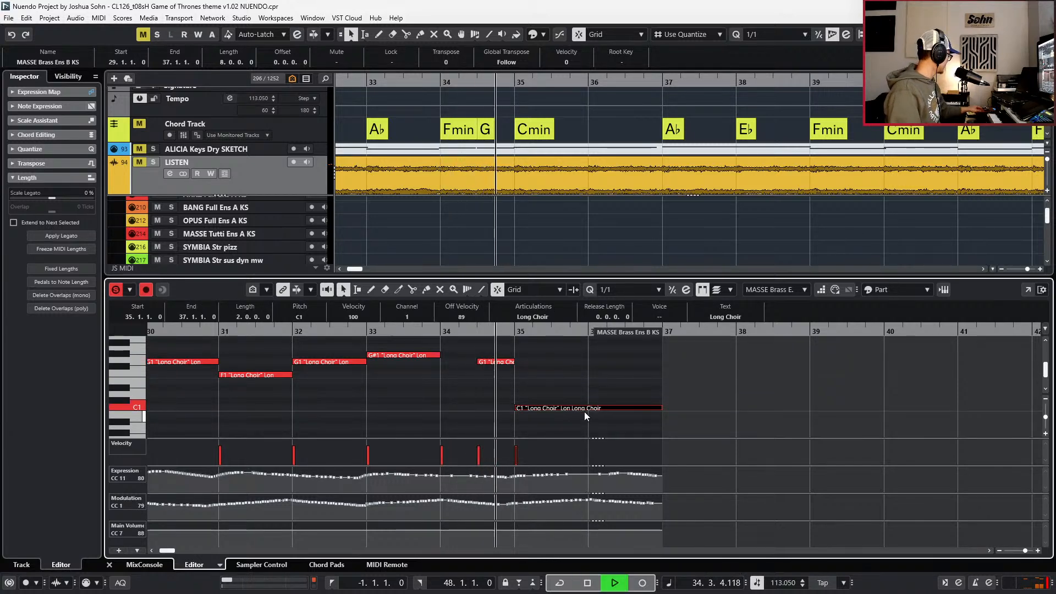
key("KP_Multiply")
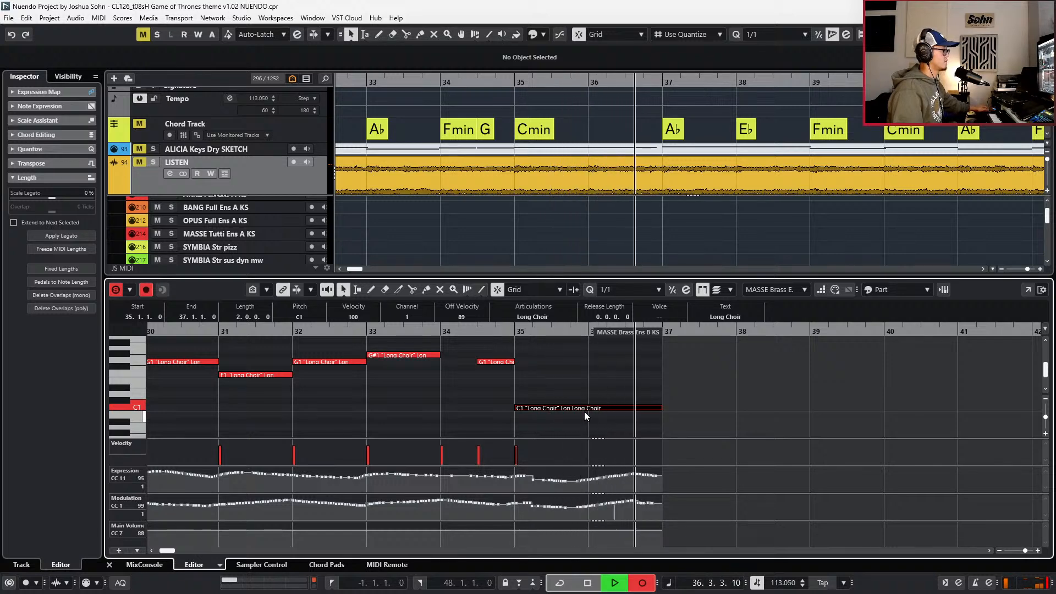
key("space")
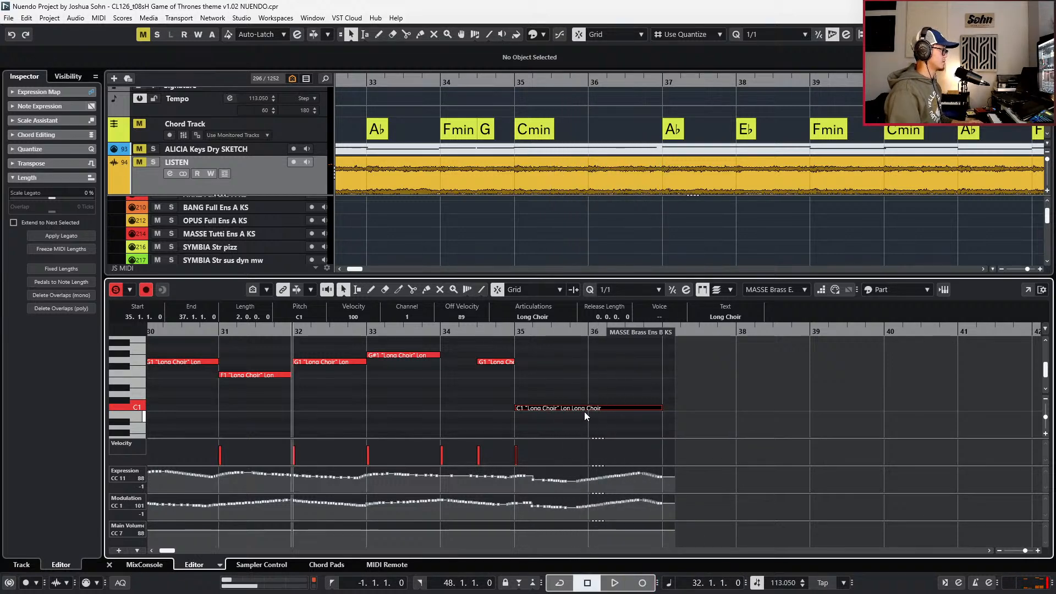
- Re-record the expression and modulation curves of the Brass Ens B part through the end of bar 36, playing in from bar 32
key("space")
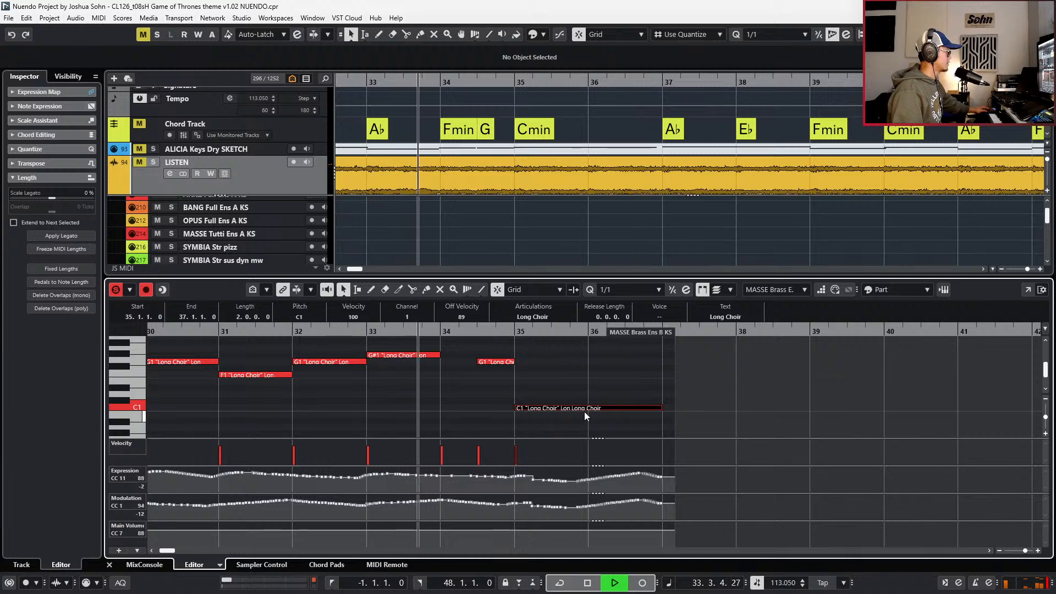
key("KP_Multiply")
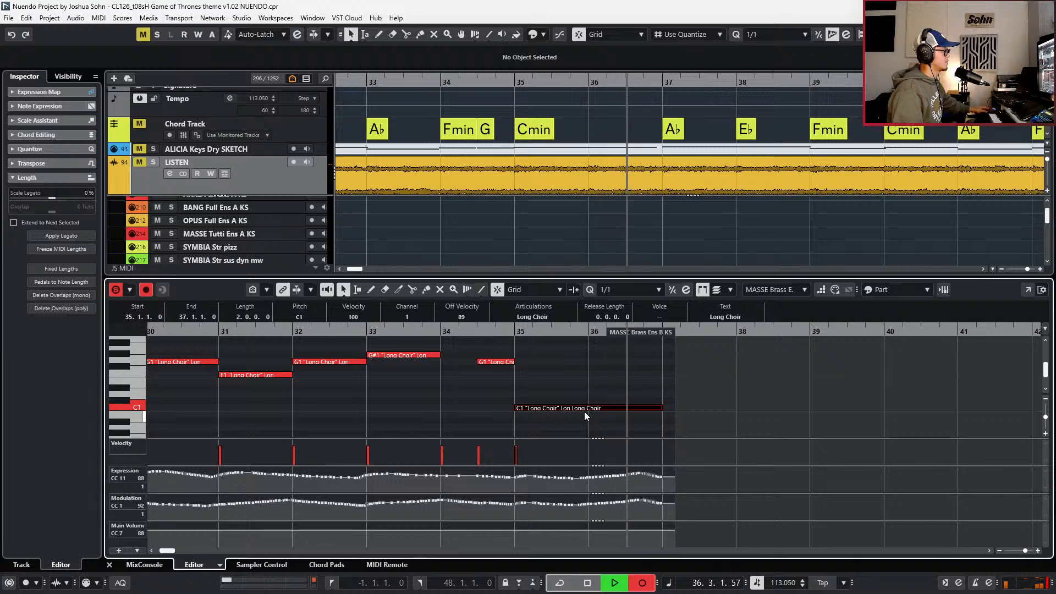
key("space")
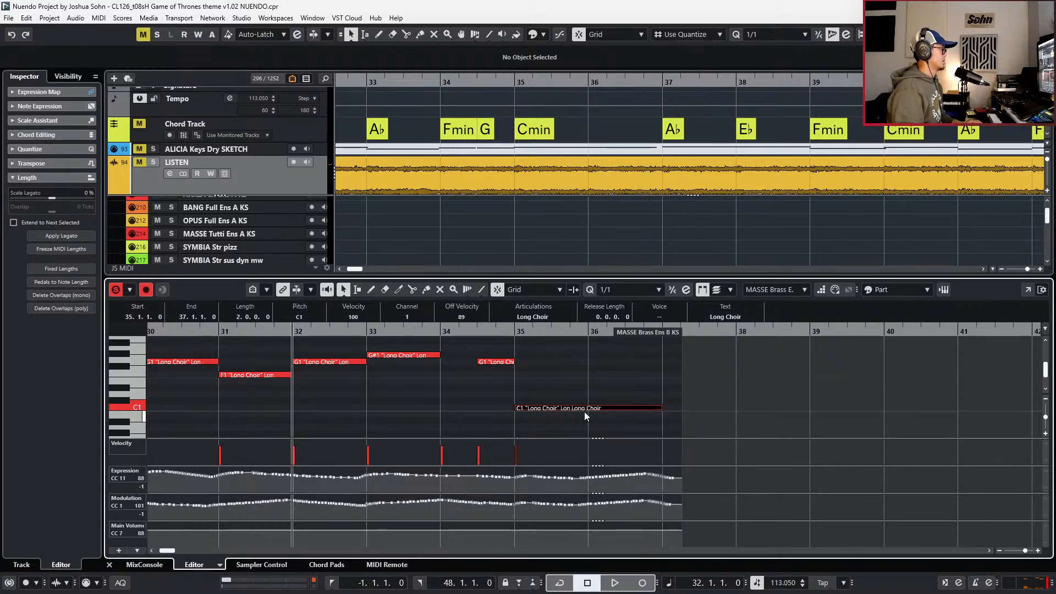
- Close the editor and trim the end of the MASSE Brass Ens B KS part back to bar 37
scroll(572, 402, "up", 1)
key("ctrl+e")
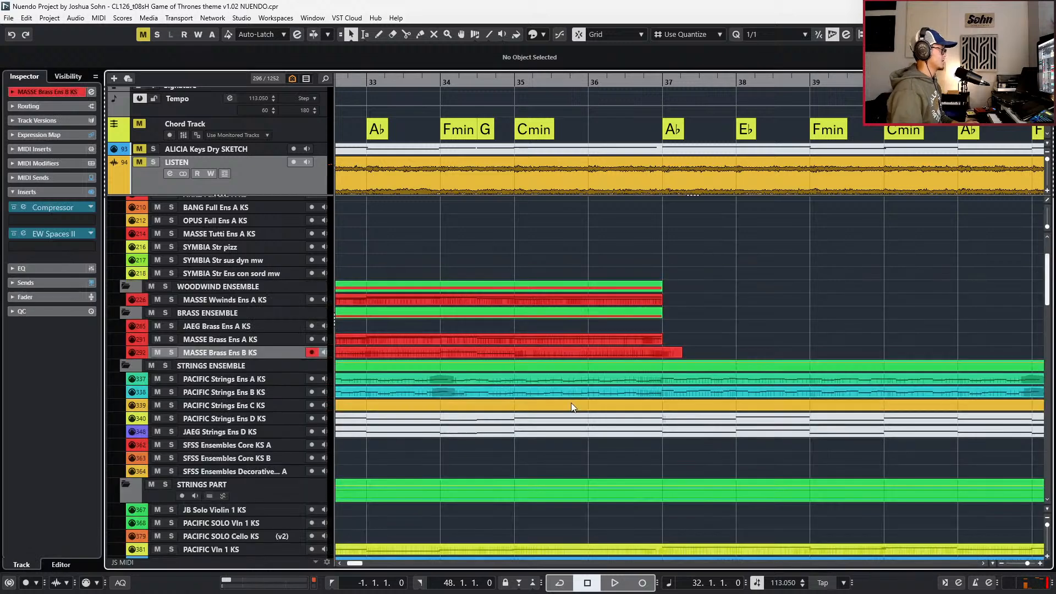
scroll(571, 403, "down", 1)
left_click_drag(660, 354, 646, 353)
left_click(630, 341)
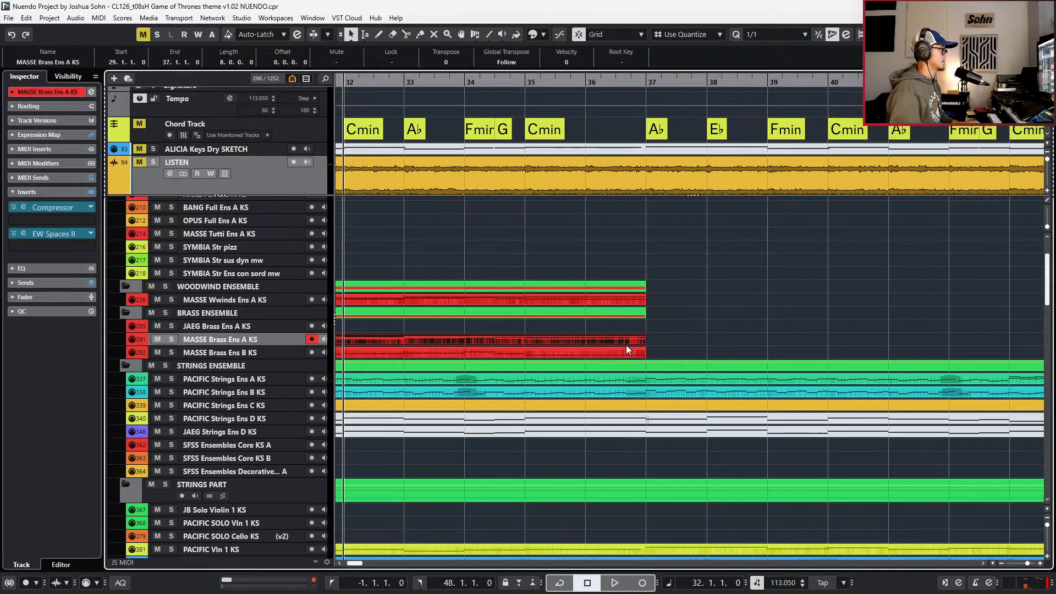
left_click(626, 350, "shift")
key("ctrl+e")
key("ctrl+e")
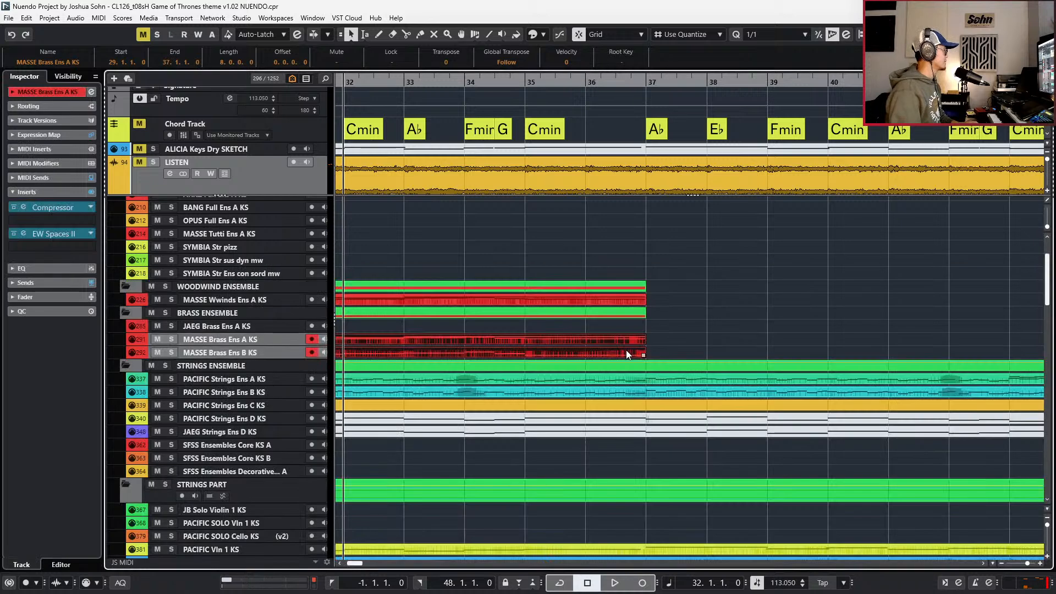
- Recolour the MASSE Brass Ens A KS track lime green
key("Up")
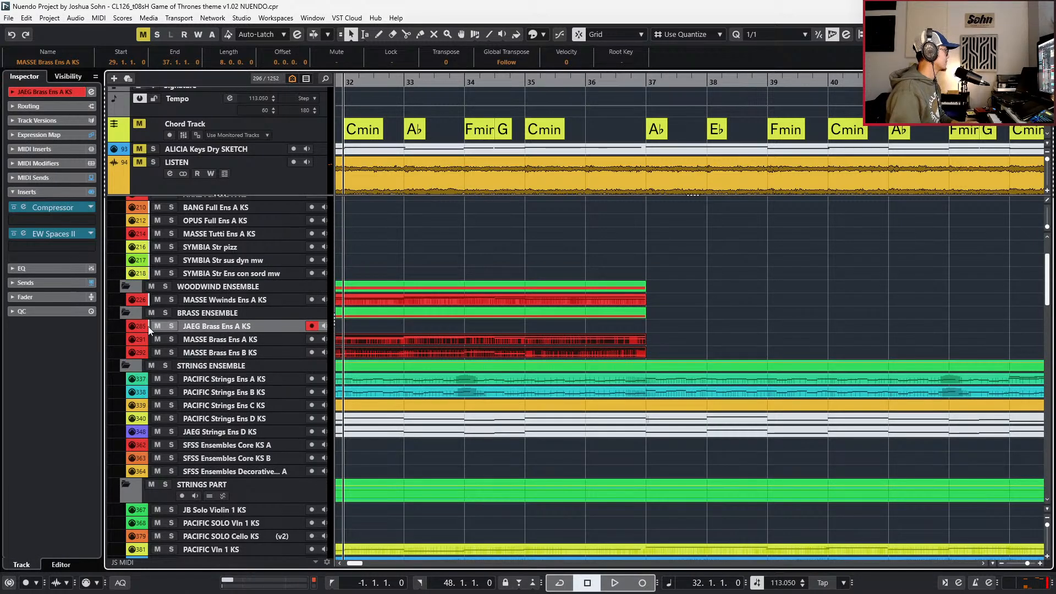
left_click(137, 339)
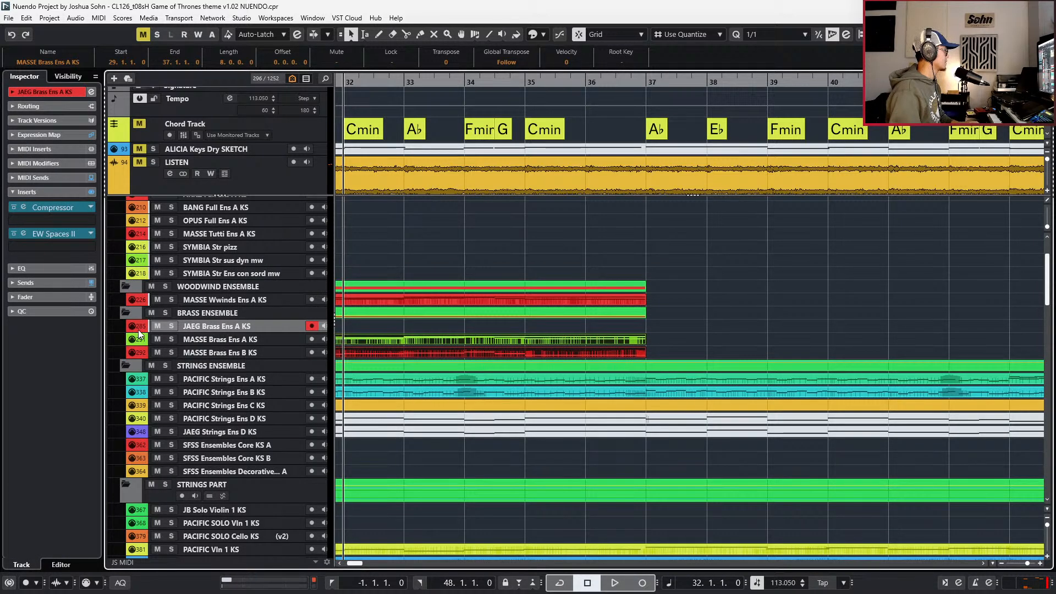
- Recolour the MASSE Wwinds Ens A track lime green, JAEG Brass Ens A amber and MASSE Brass Ens A orange
left_click(143, 298)
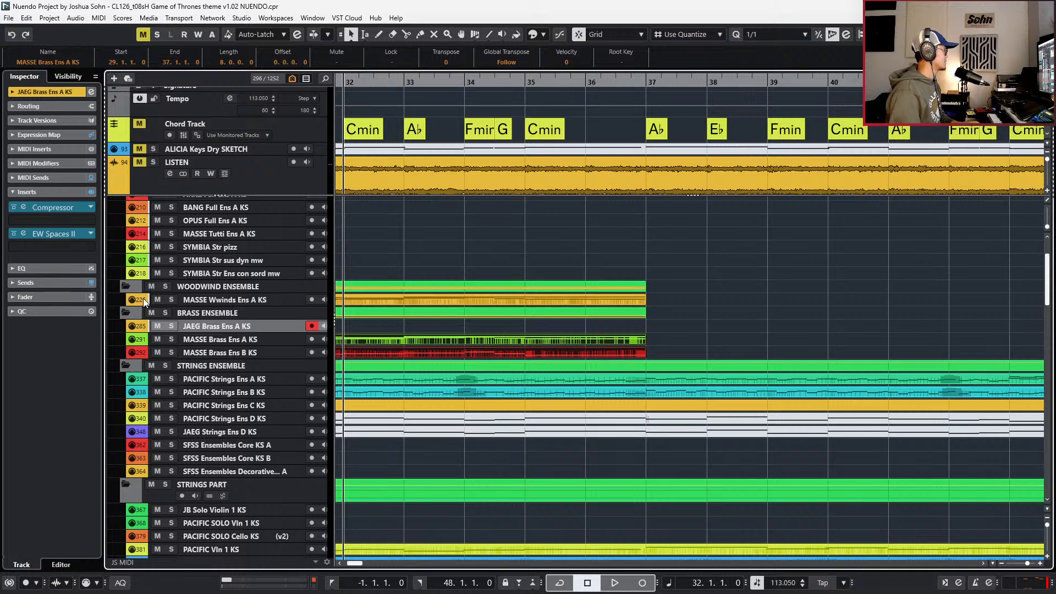
left_click(546, 338)
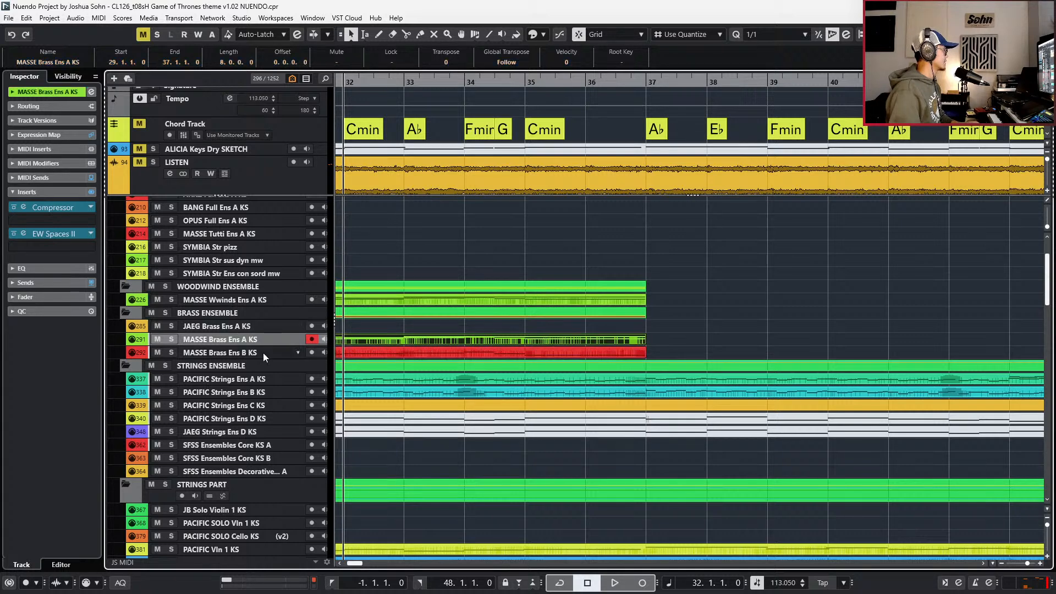
left_click(140, 343)
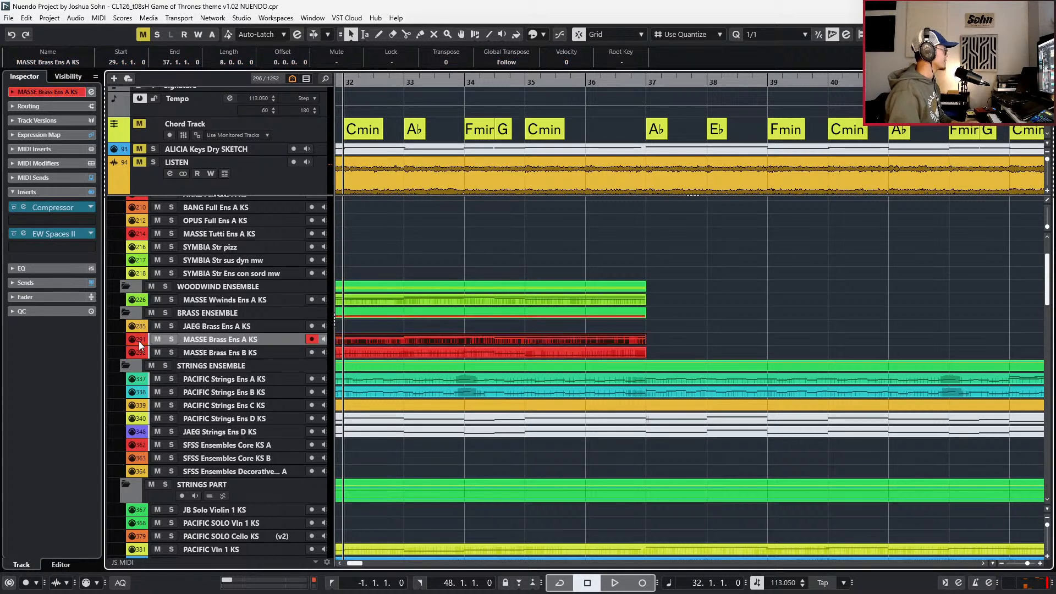
- Open both MASSE Brass Ens parts in the editor and lower the G2 note of bars 35–36 by an octave to G1
left_click_drag(667, 336, 642, 348)
key("Return")
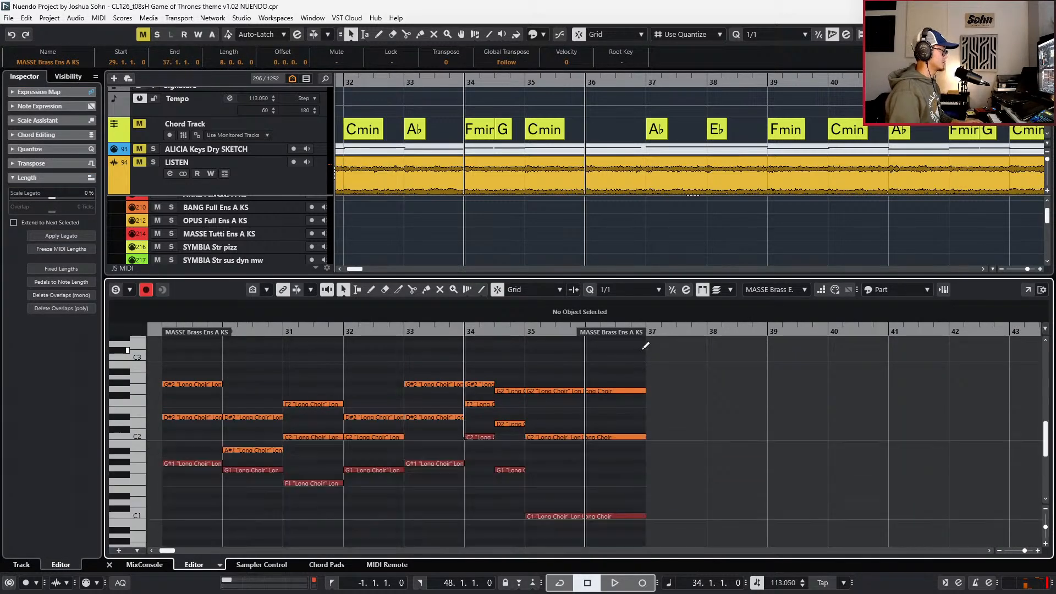
scroll(646, 377, "down", 2)
key("KP_Subtract")
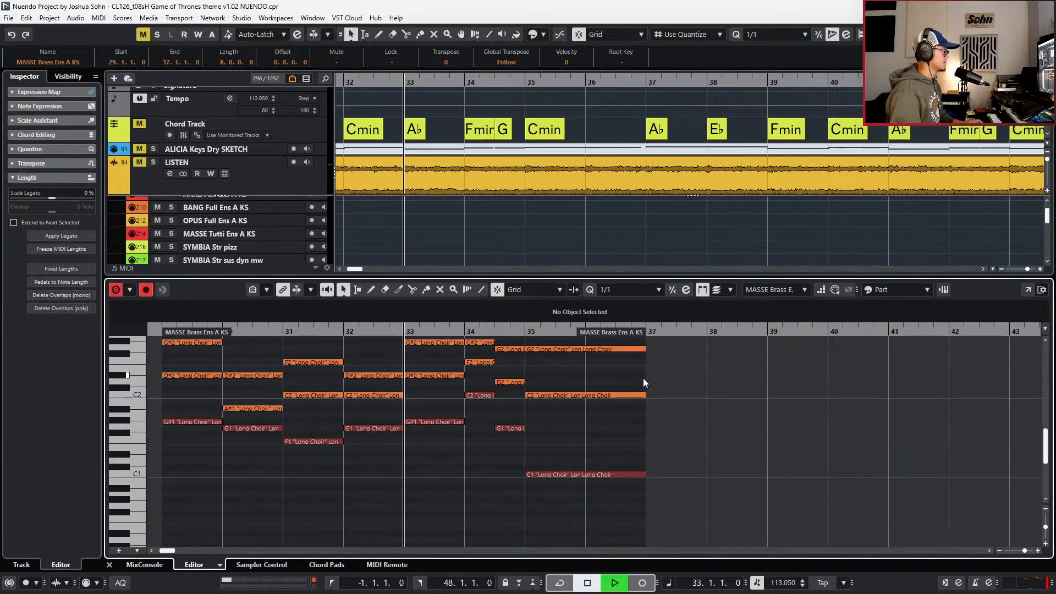
scroll(643, 379, "up", 3)
left_click(587, 391)
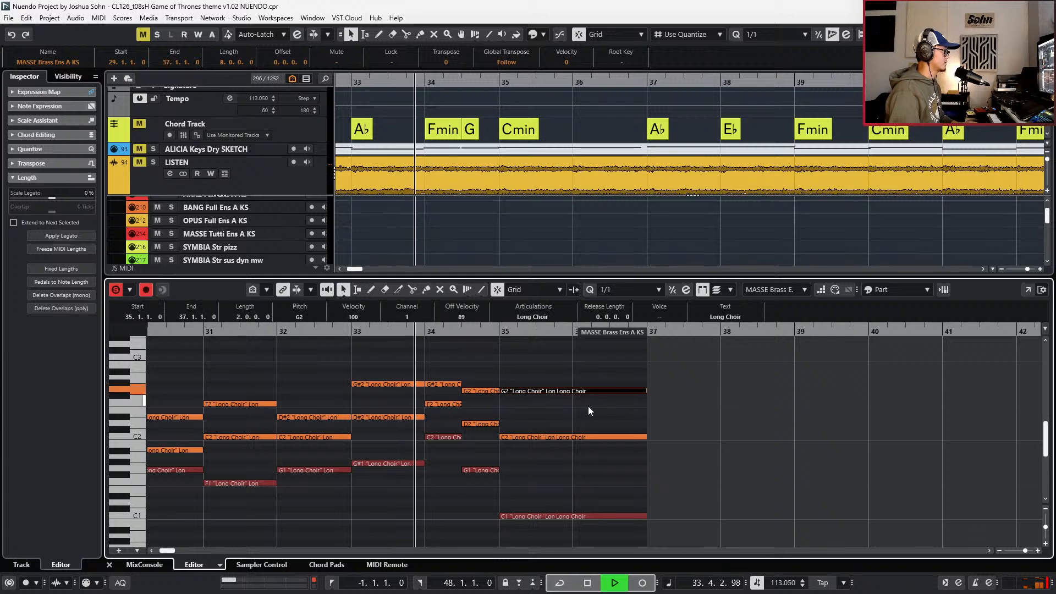
key("shift+Down")
- Show the controller lanes, play the brass part through the end of bar 36 and close the editor
key("alt+c")
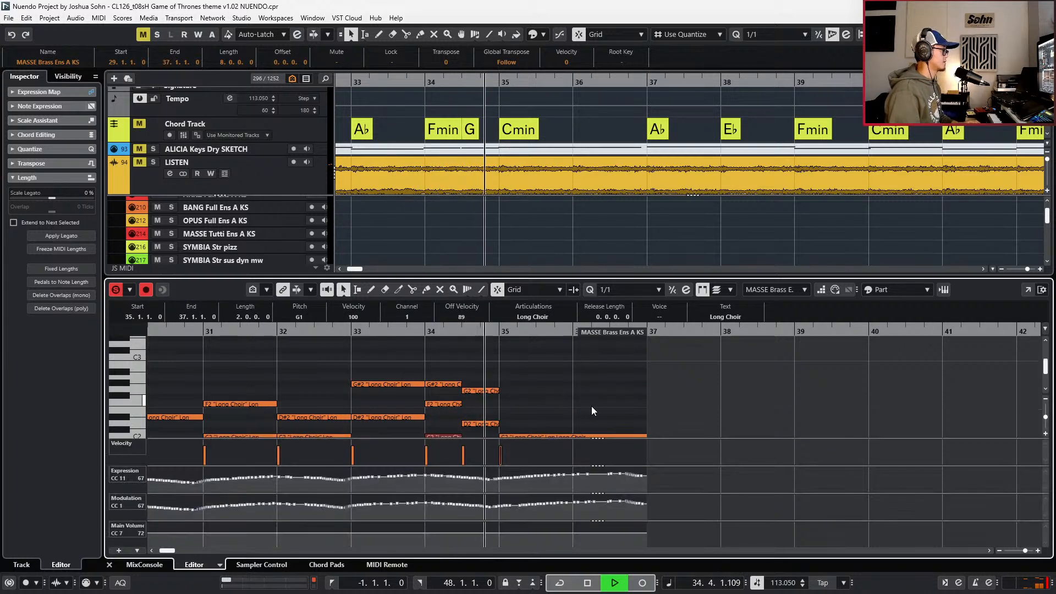
scroll(592, 411, "down", 2)
scroll(605, 407, "down", 3)
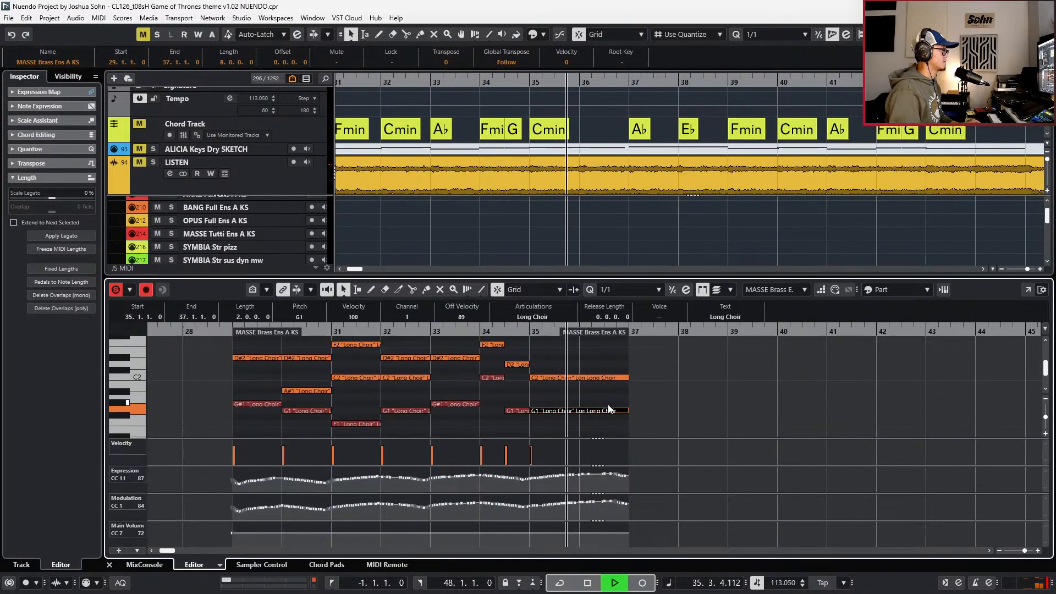
scroll(609, 410, "down", 2)
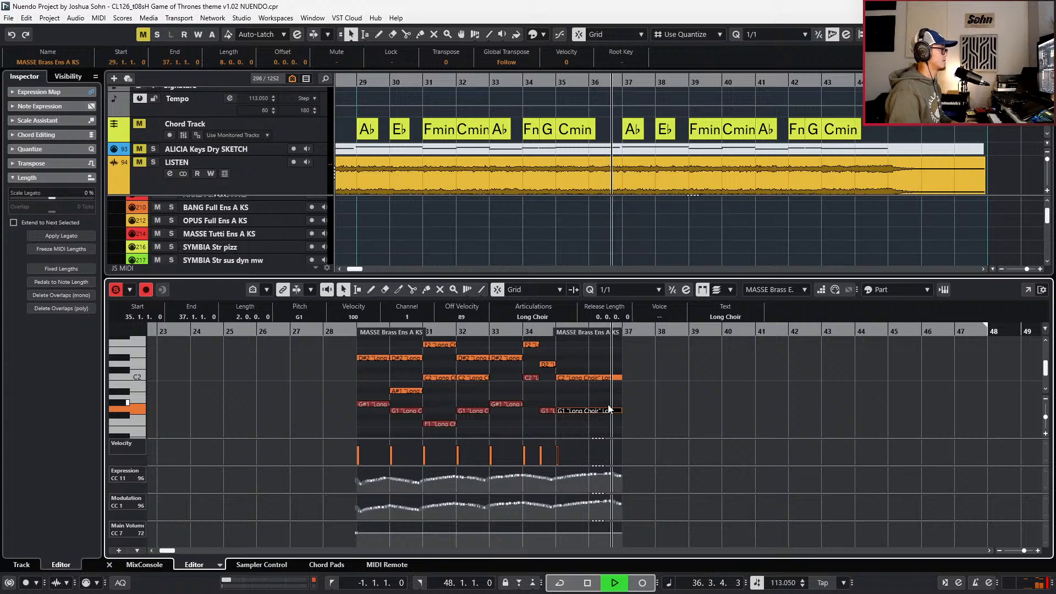
key("space")
key("Return")
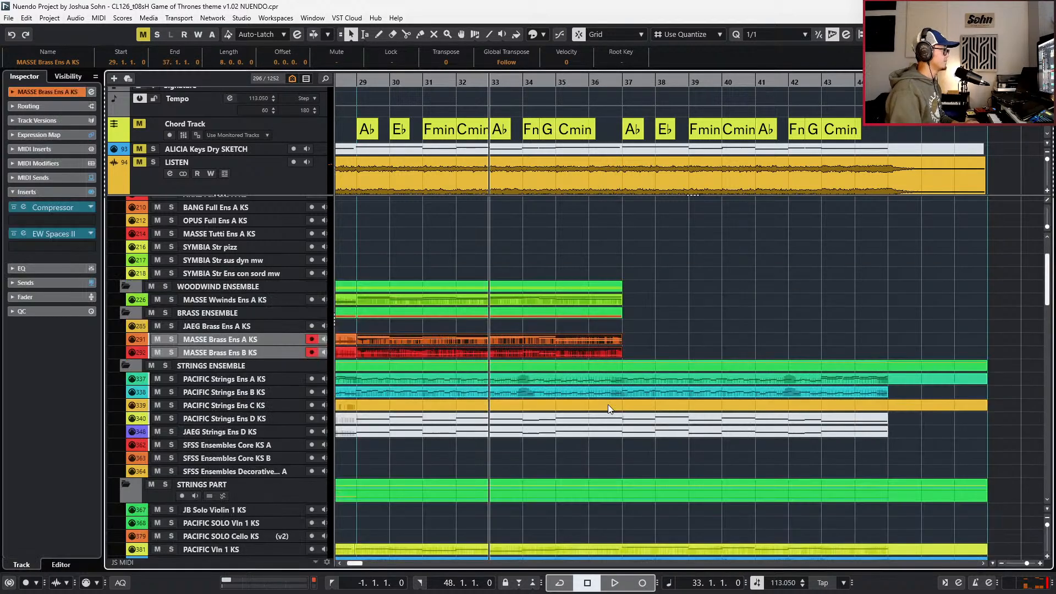
- Open the MASSE Wwinds Ens A part, lower its G2 note in bars 35–36 to D#2 and audition it
double_click(566, 298)
scroll(587, 340, "up", 1)
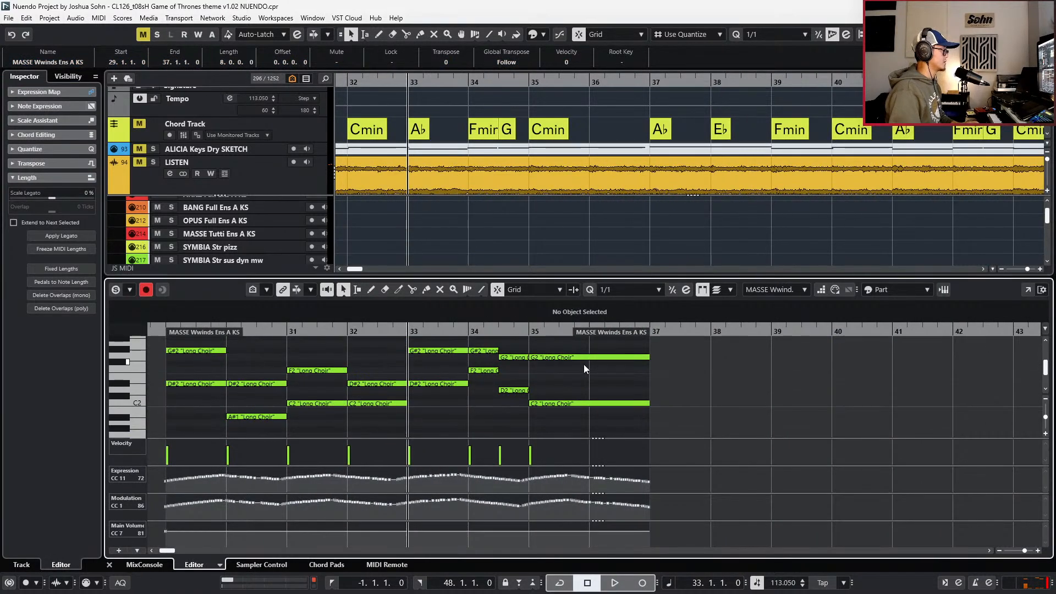
key("space")
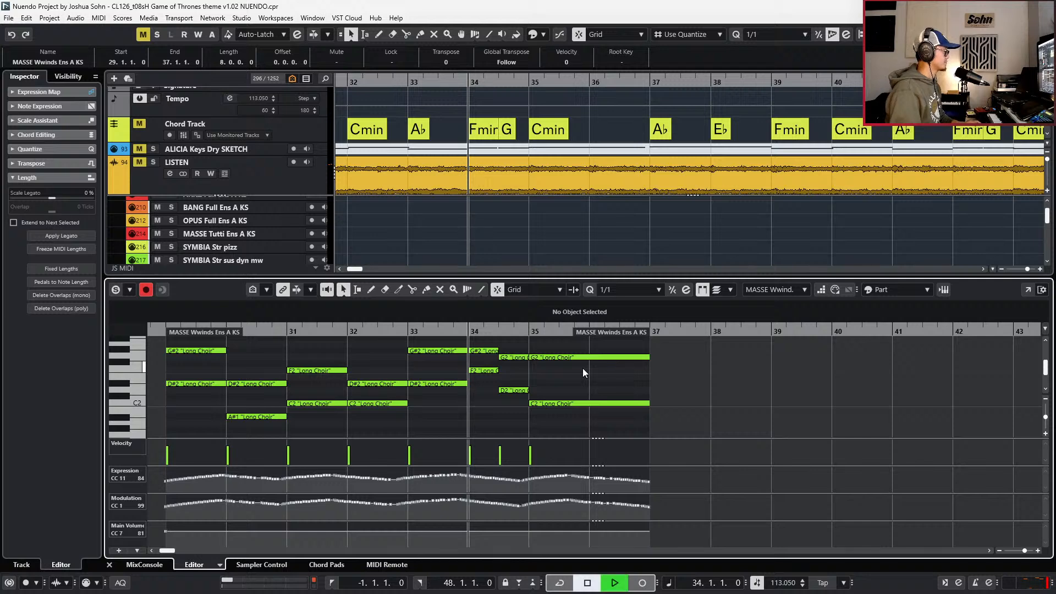
left_click(584, 354)
key("Down")
key("Down")
key("Down")
key("Down")
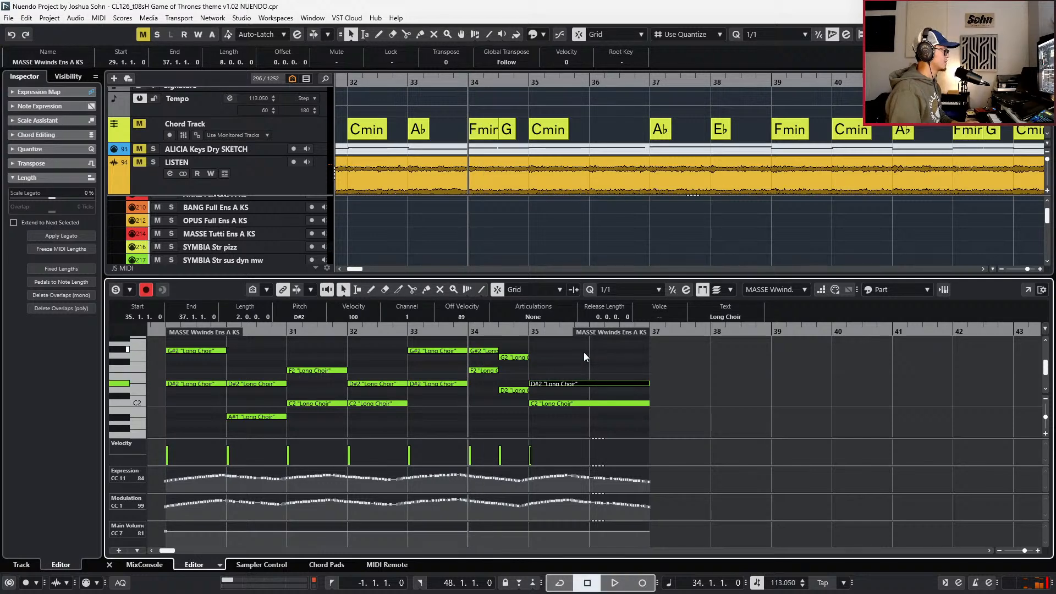
key("space")
key("space")
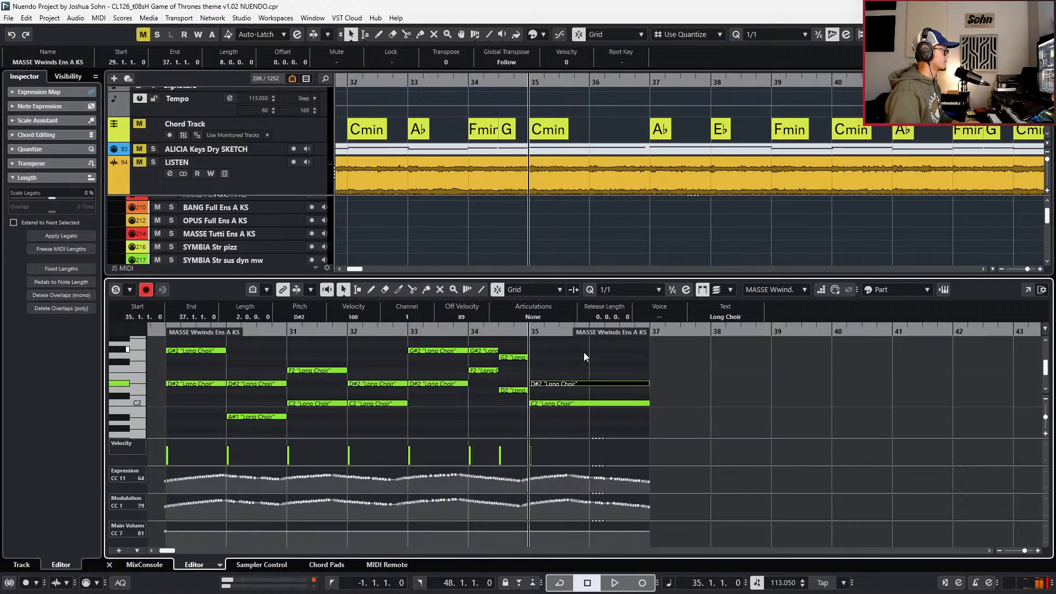
- Move the upper woodwind note of bars 35–36 below the C2 to G1 and audition it
key("Up")
key("Down")
key("Down")
key("Down")
key("Down")
key("Down")
key("Down")
key("Down")
key("Down")
key("Down")
key("space")
key("space")
- Return the playhead to bar 29 and close the woodwind part's editor
key("b")
key("b")
key("b")
key("b")
key("b")
key("b")
key("b")
key("ctrl+e")
key("g")
key("g")
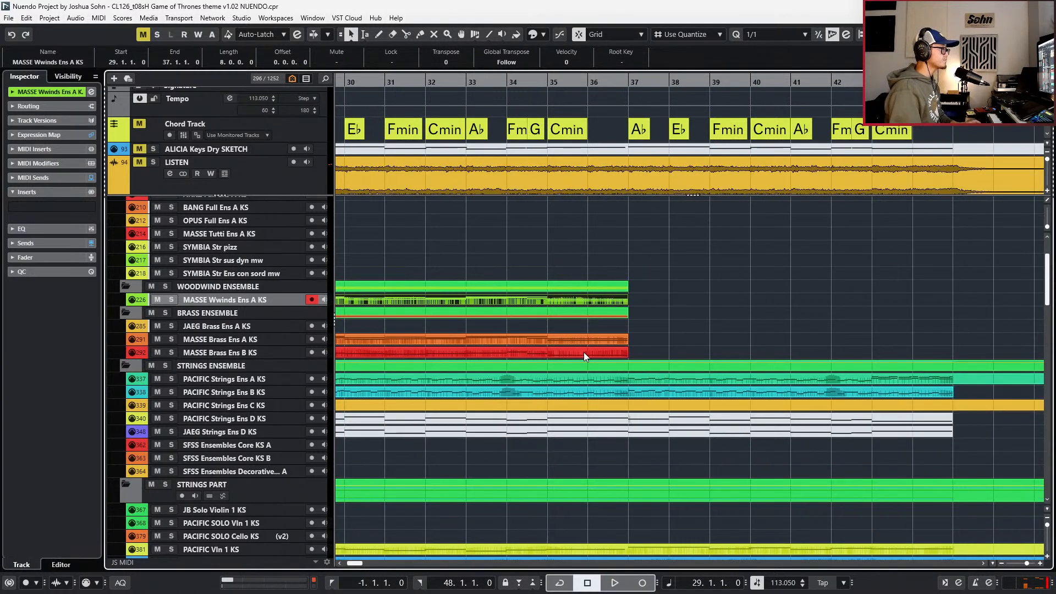
- Reopen the MASSE Wwinds Ens A part and record a new expression and modulation pass over bars 35 and 36
left_click(590, 306)
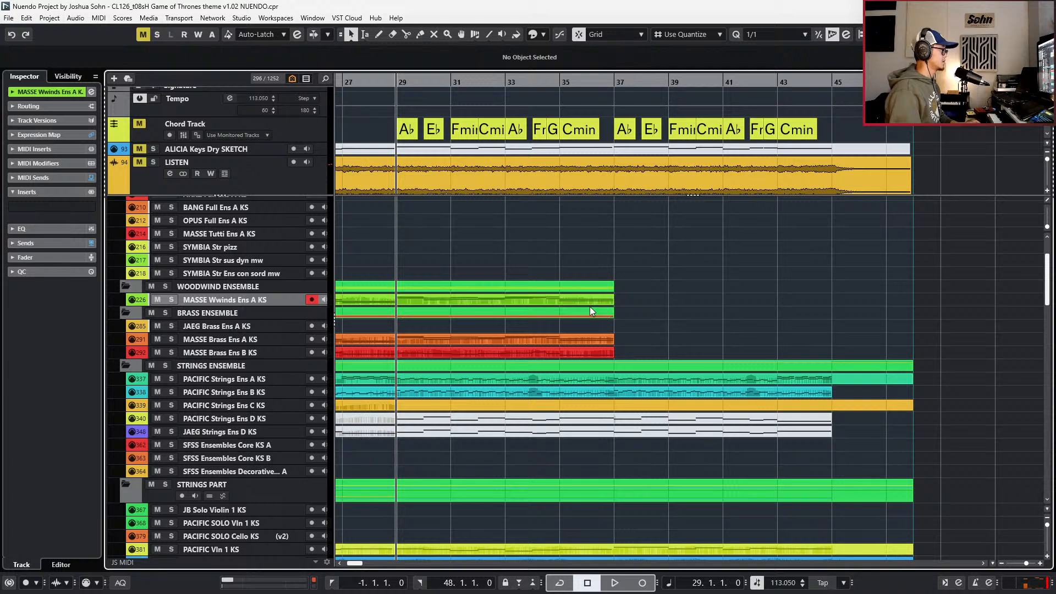
key("ctrl+e")
left_click_drag(637, 392, 596, 453)
key("s")
key("alt+space")
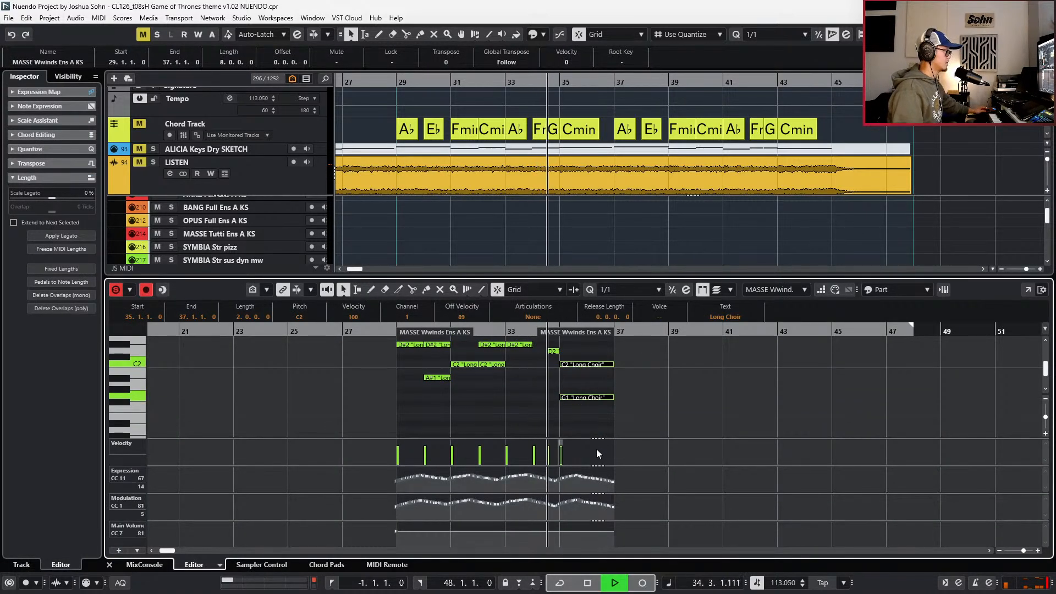
key("KP_Multiply")
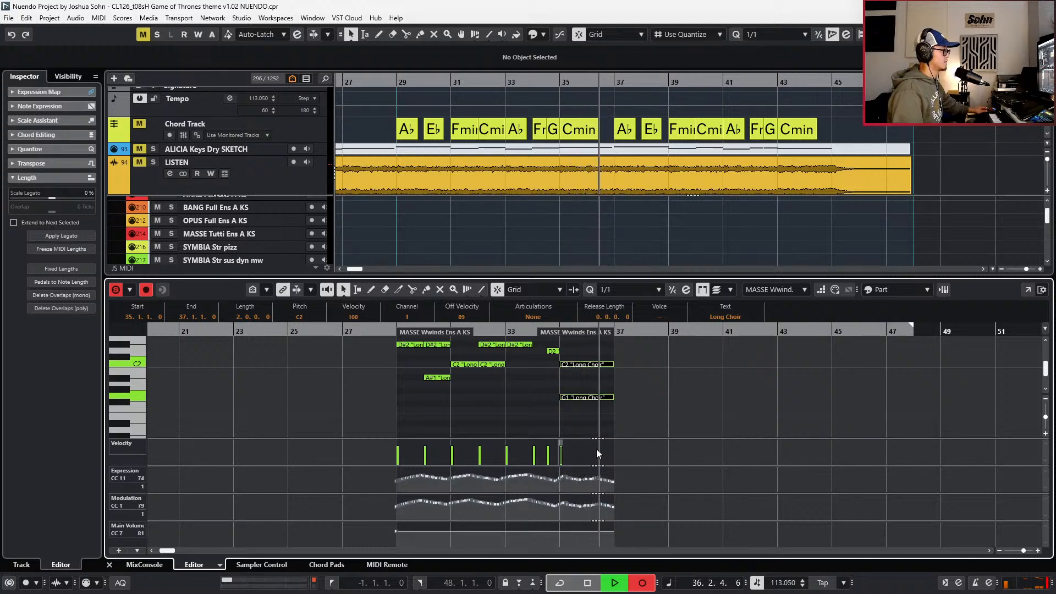
key("space")
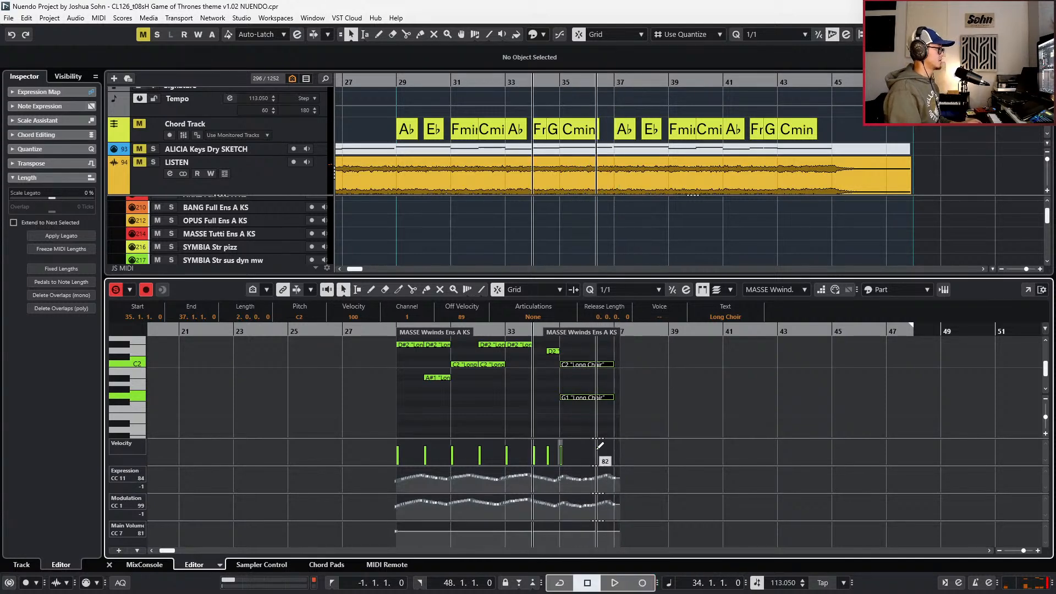
- Adjust the expression and modulation curves near the end of the woodwind part and start playback from bar 28
left_click_drag(585, 469, 591, 515)
key("g")
key("space")
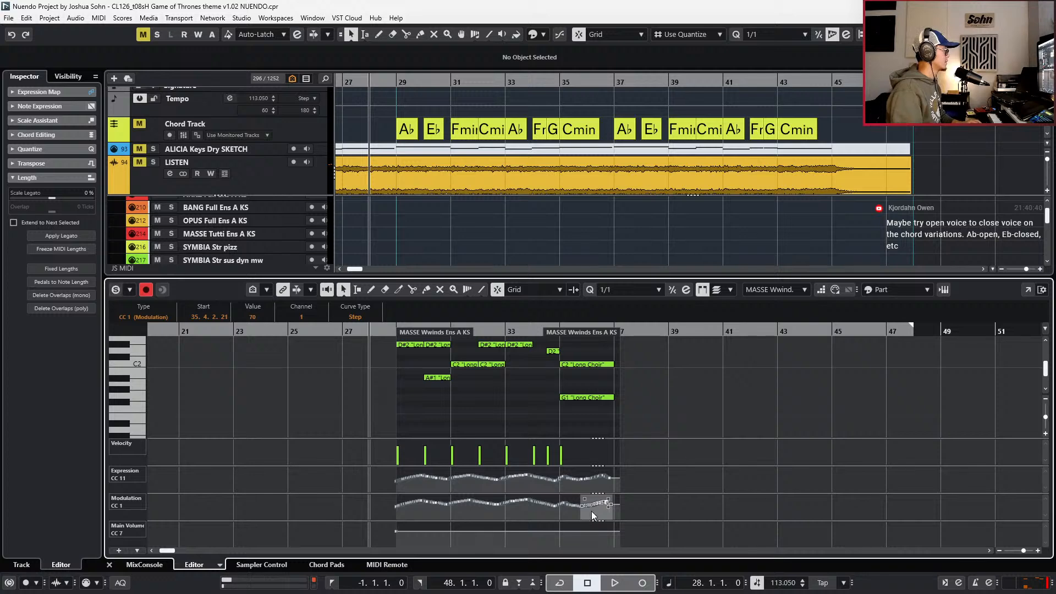
- Close the editor, trim the end of the MASSE Wwinds Ens A part back to bar 37 and listen through bar 36
key("ctrl+e")
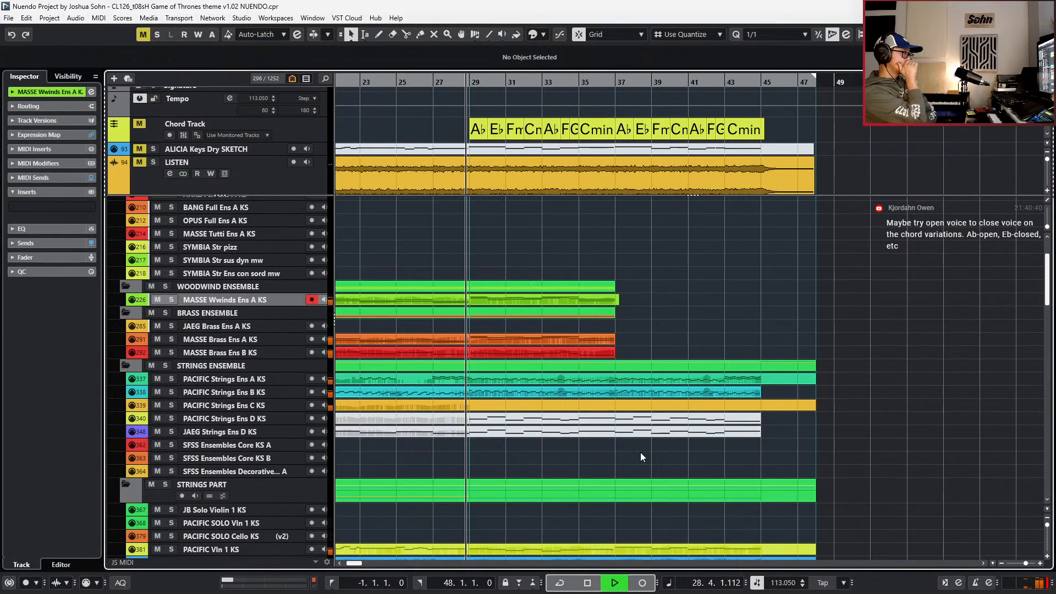
key("h")
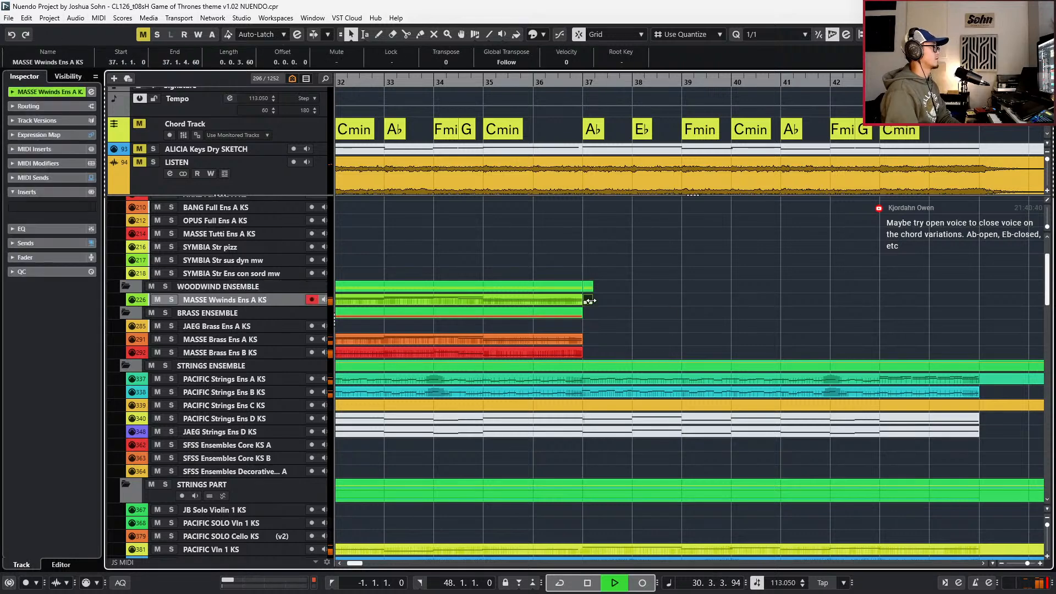
key("g")
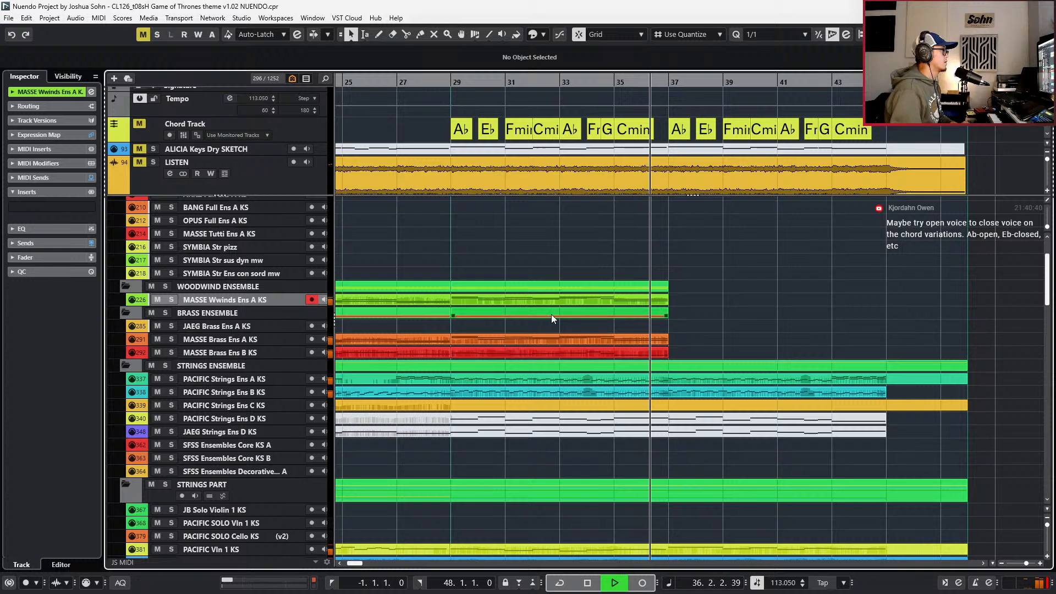
key("space")
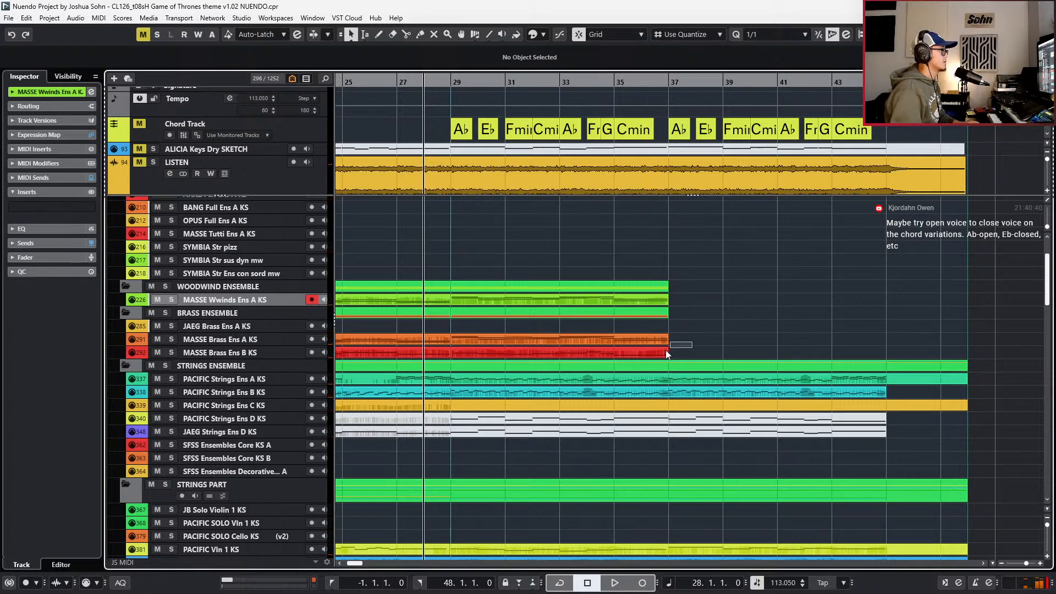
- Solo the two MASSE Brass Ens parts, record expression and modulation over bars 35–36 of Brass Ens A, then unsolo and close the editor
left_click_drag(666, 352, 663, 351)
key("s")
key("shift+KP_Add")
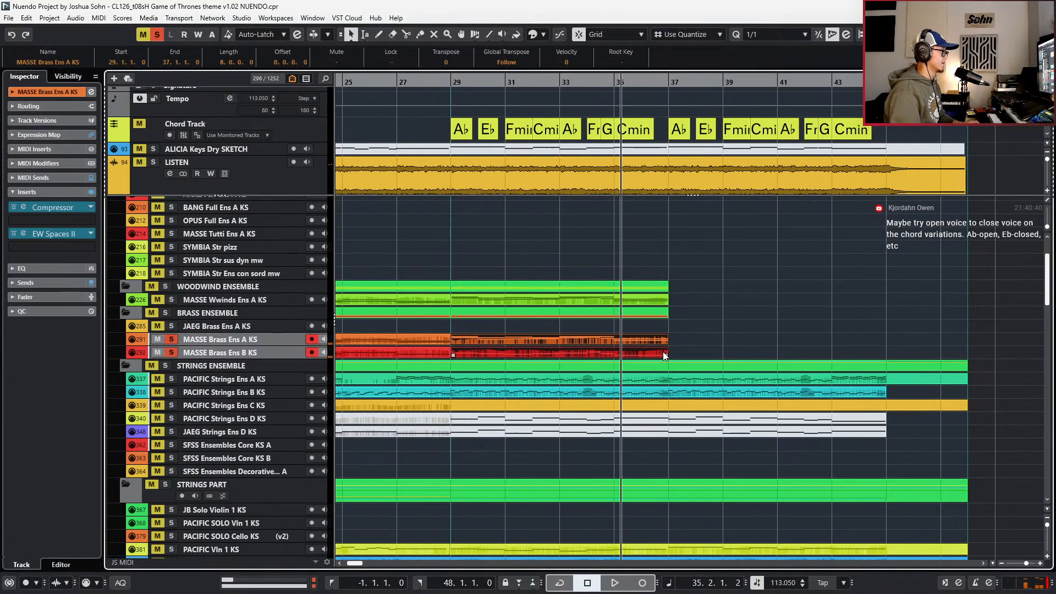
key("ctrl+e")
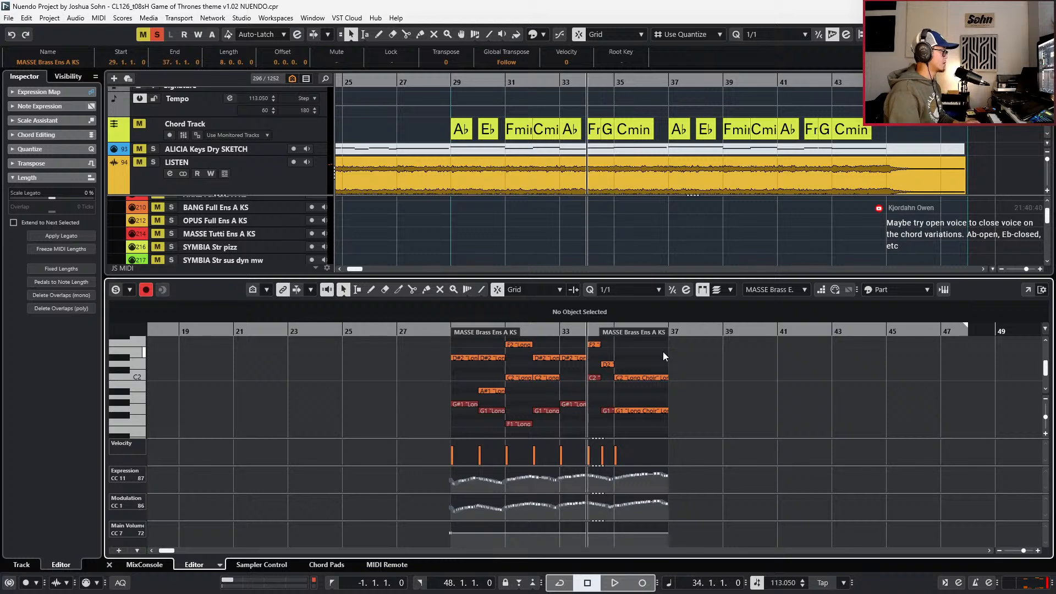
key("space")
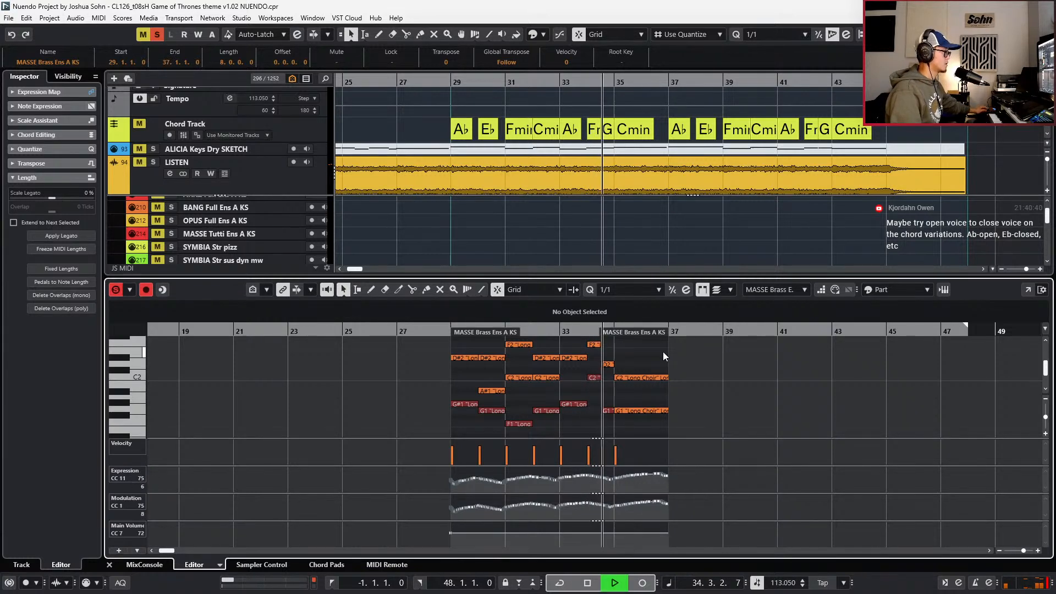
key("KP_Multiply")
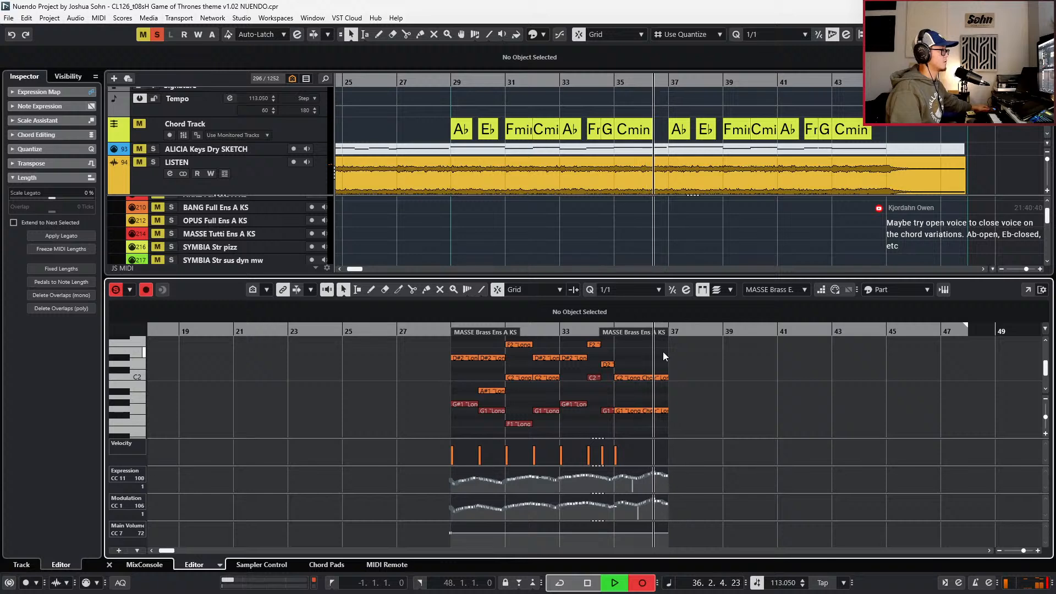
key("space")
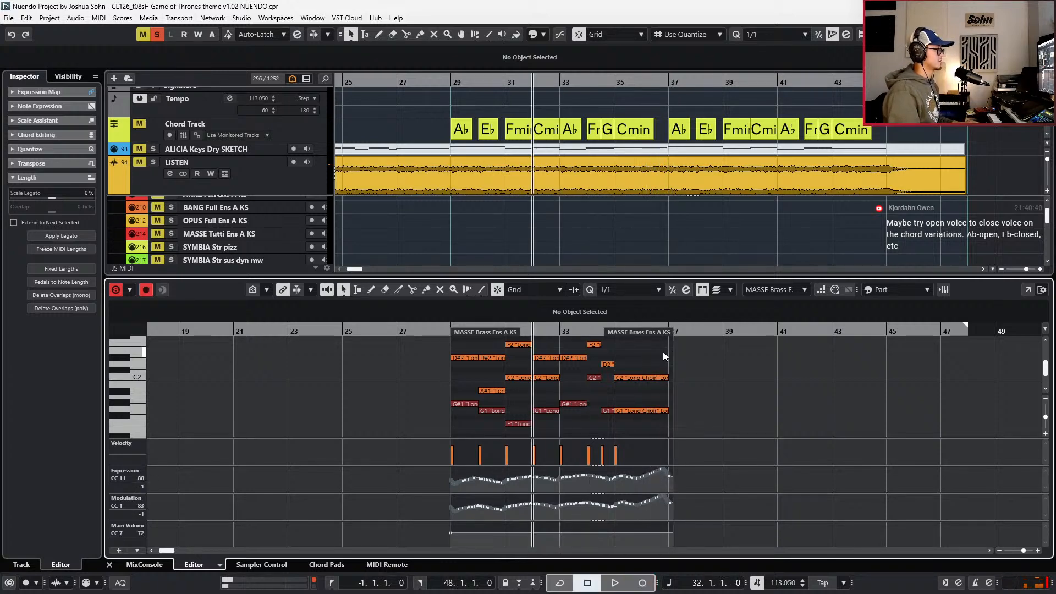
key("space")
key("ctrl+e")
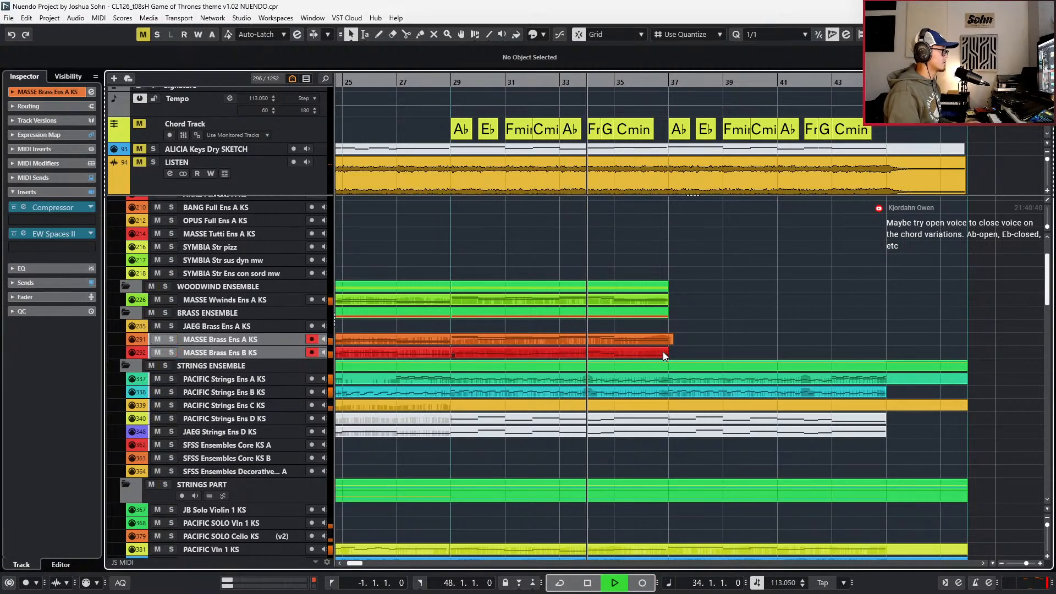
- Raise the expression and modulation curves over bar 36 of the MASSE Wwinds Ens A part and close its editor
double_click(663, 303)
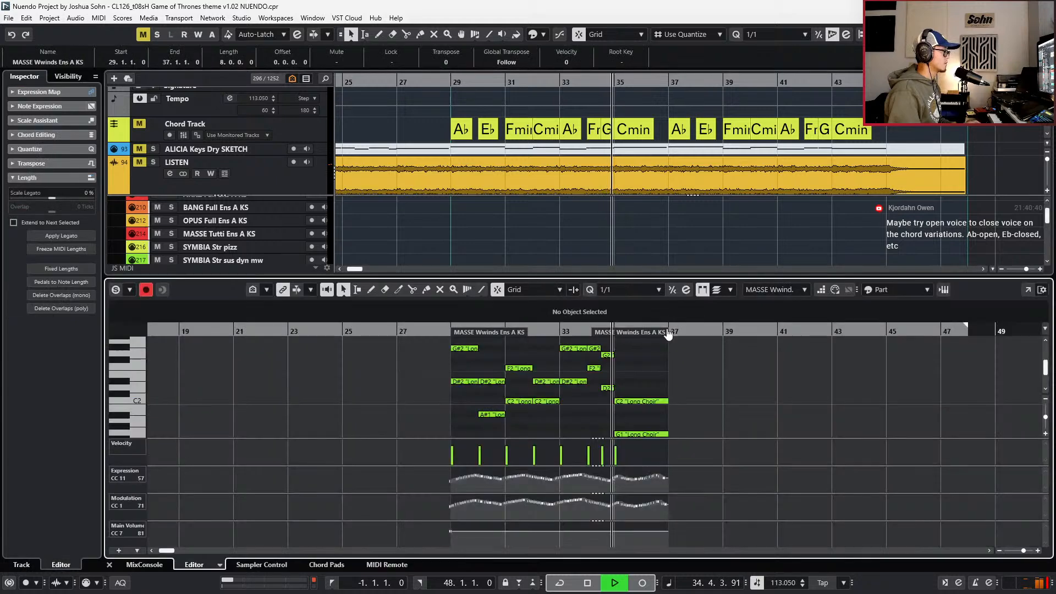
left_click_drag(667, 468, 667, 498)
key("space")
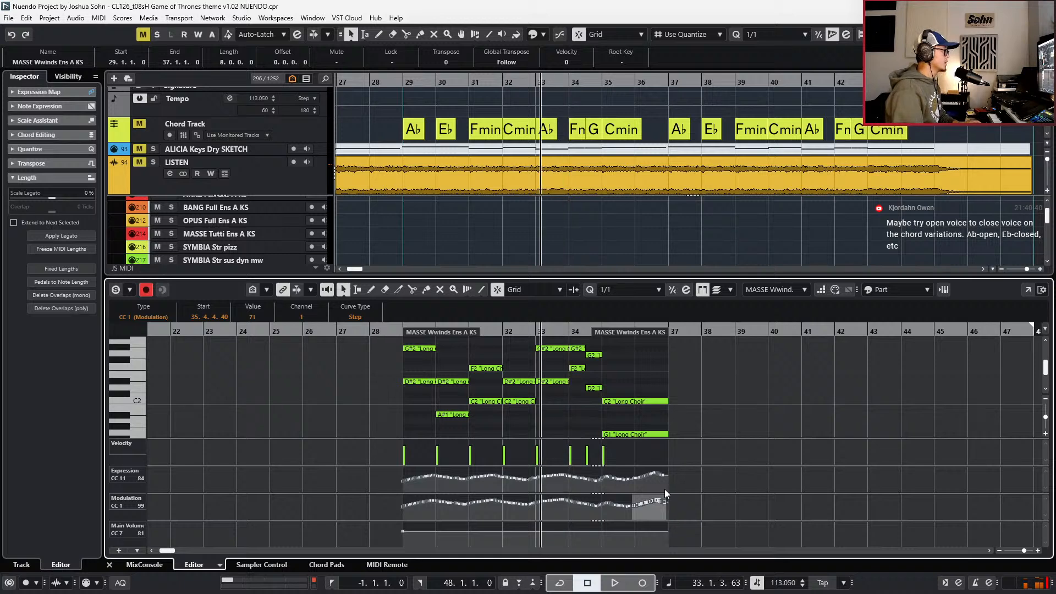
key("ctrl+e")
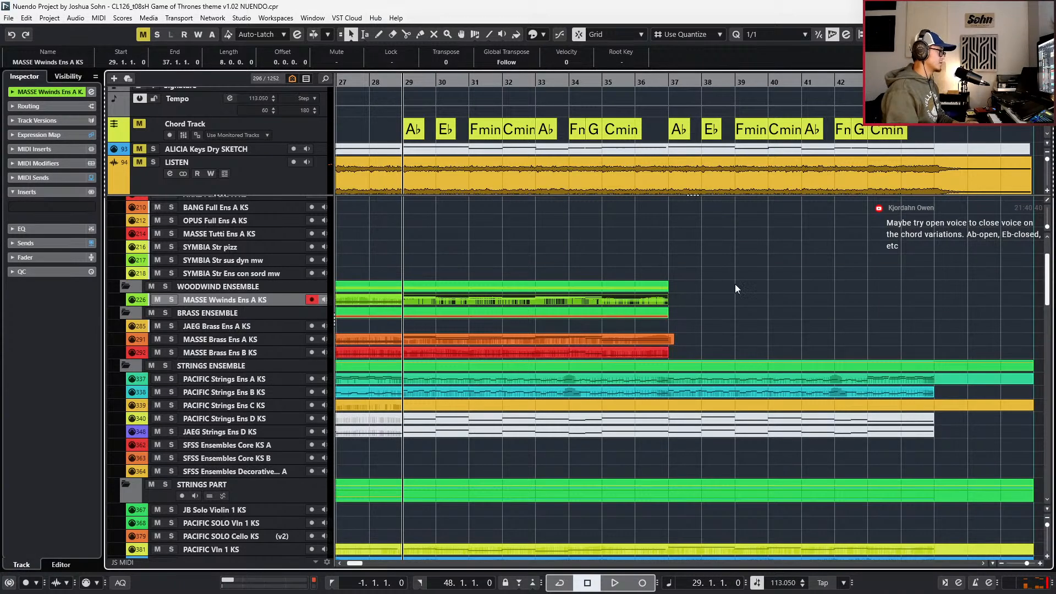
- Trim the end of the MASSE Brass Ens A KS part back to bar 37 and move the playhead to bar 33
left_click_drag(673, 339, 669, 339)
left_click(674, 339)
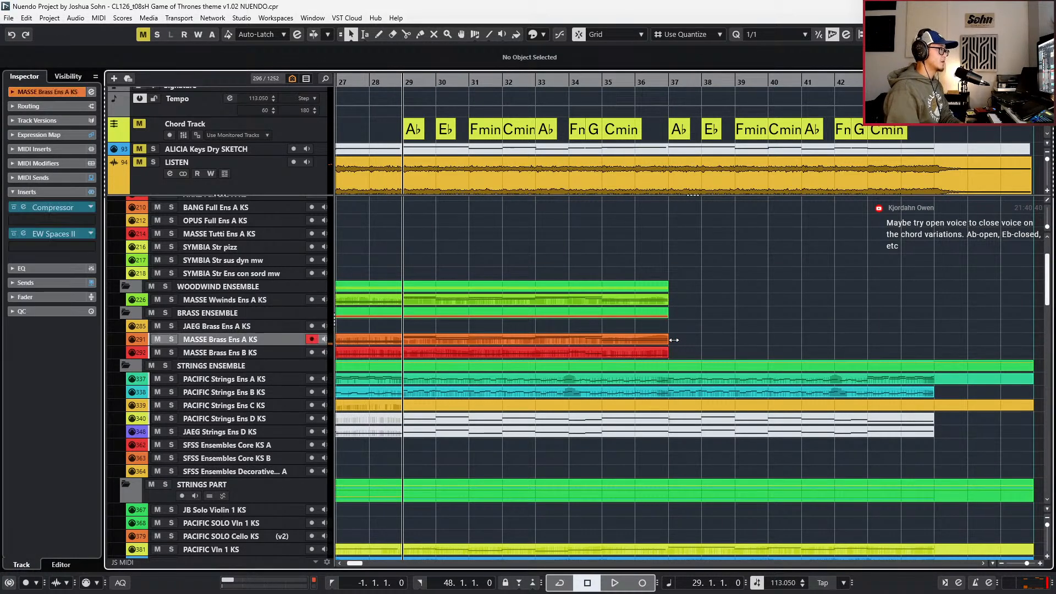
key("KP_Add")
key("KP_Add")
key("KP_Add")
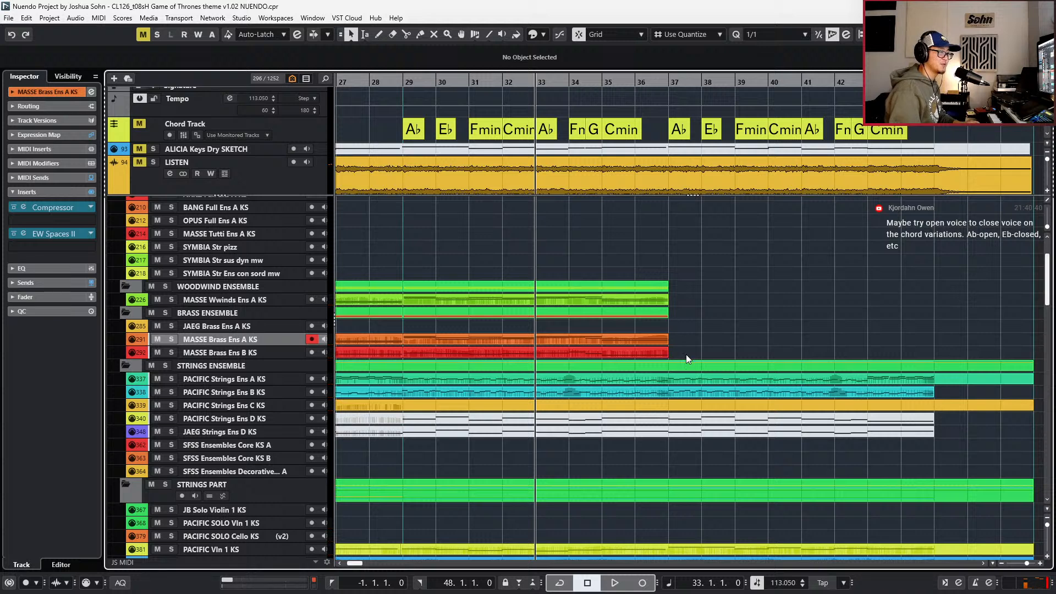
- Move the playhead to bar 29 and open the woodwind and brass ensemble parts of bars 29–37 together in the editor
key("KP_Subtract")
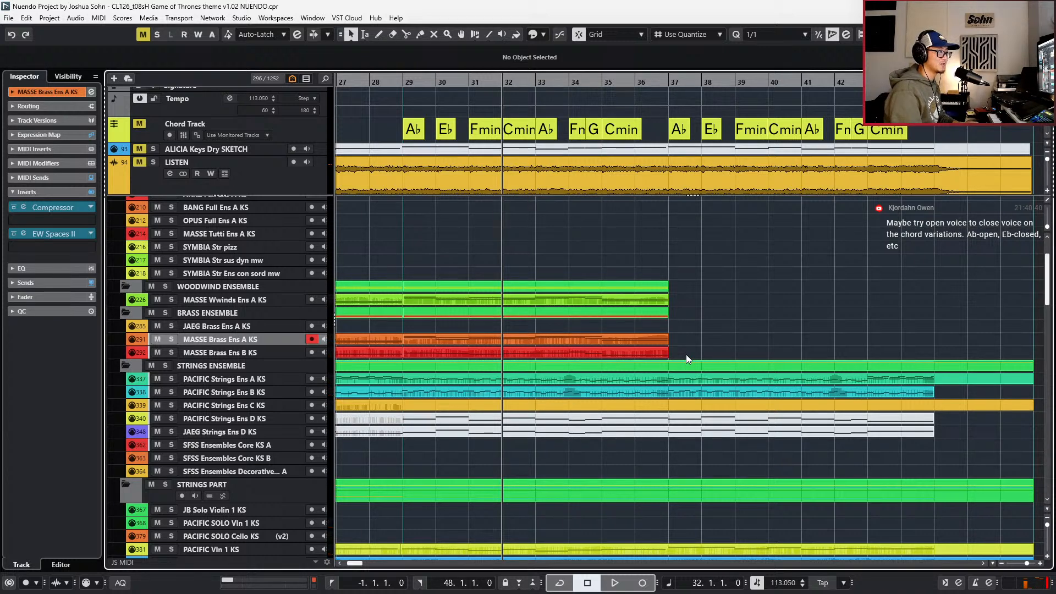
key("KP_Subtract")
key("KP_Subtract")
key("KP_Subtract")
key("KP_Subtract")
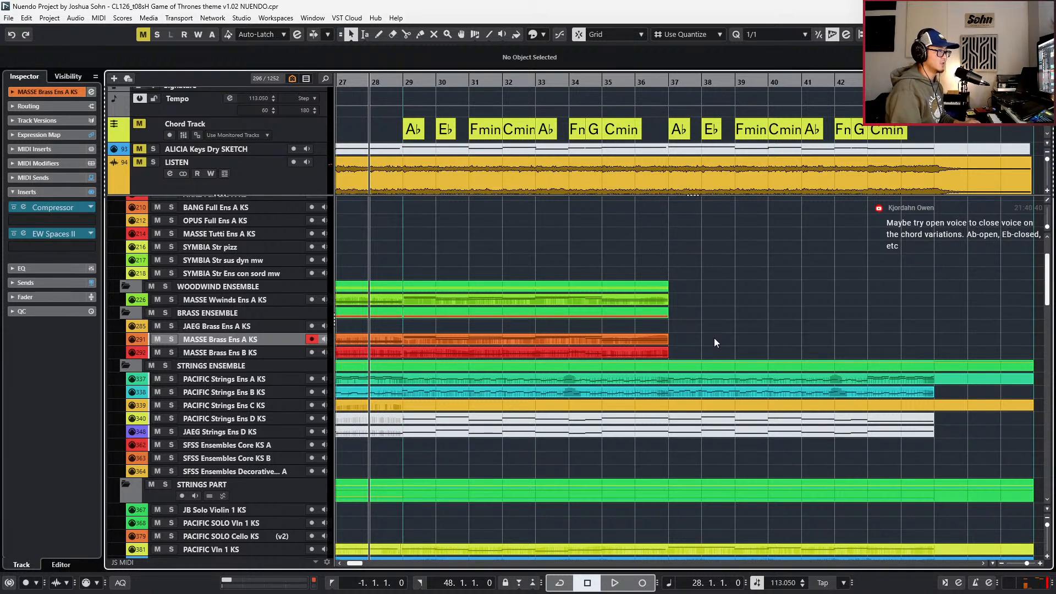
key("KP_Add")
key("KP_Add")
key("KP_Subtract")
left_click_drag(704, 293, 648, 352)
key("Return")
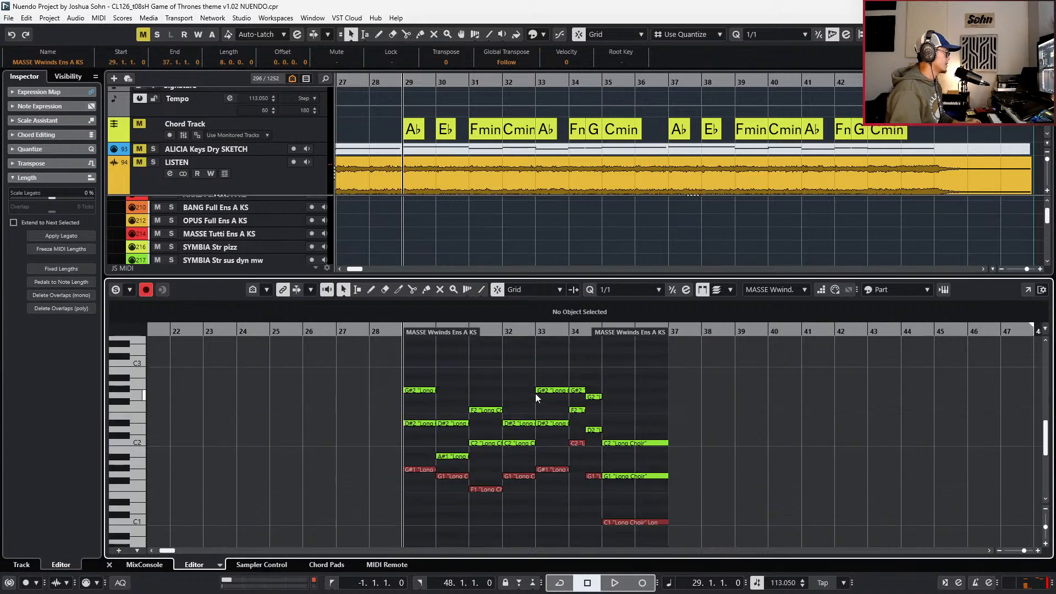
- Examine the combined woodwind and brass voicings of the A♭ and E♭ chords in bars 29 and 30, then close the editor
scroll(534, 391, "up", 2)
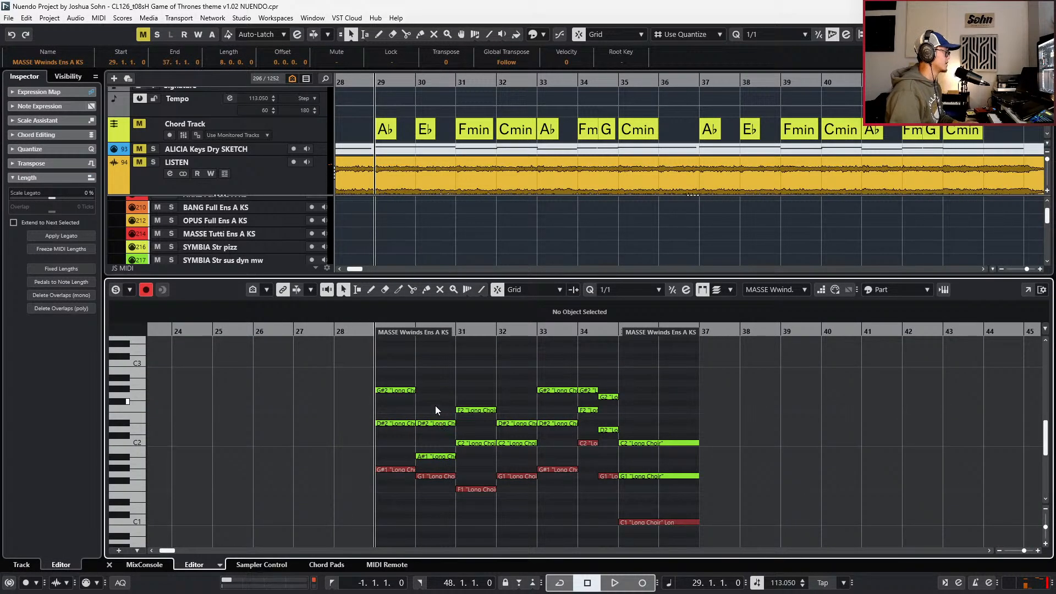
scroll(434, 410, "up", 2)
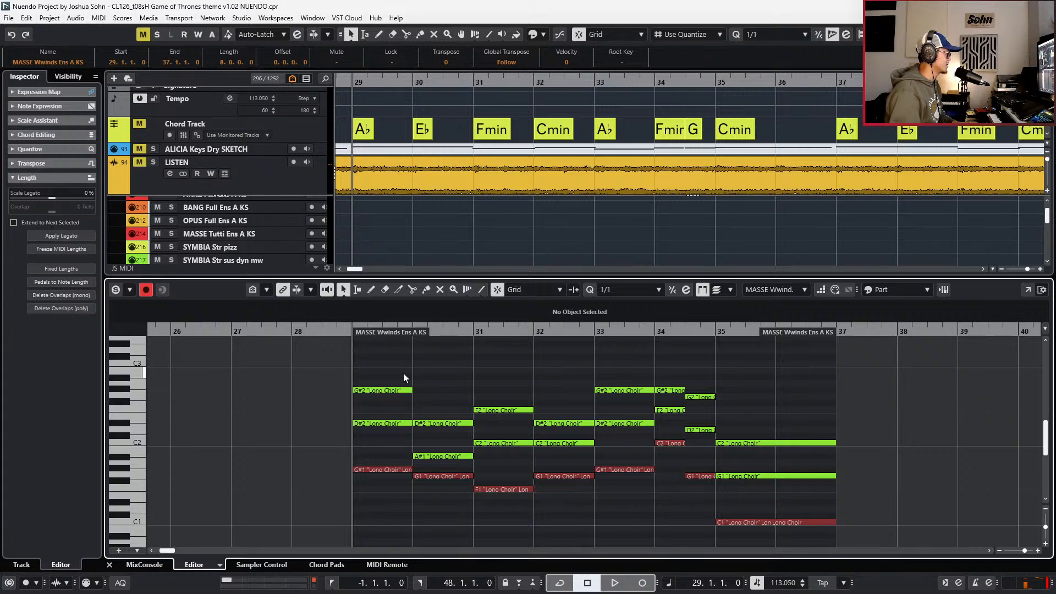
left_click_drag(362, 375, 379, 497)
left_click_drag(441, 397, 429, 524)
key("Return")
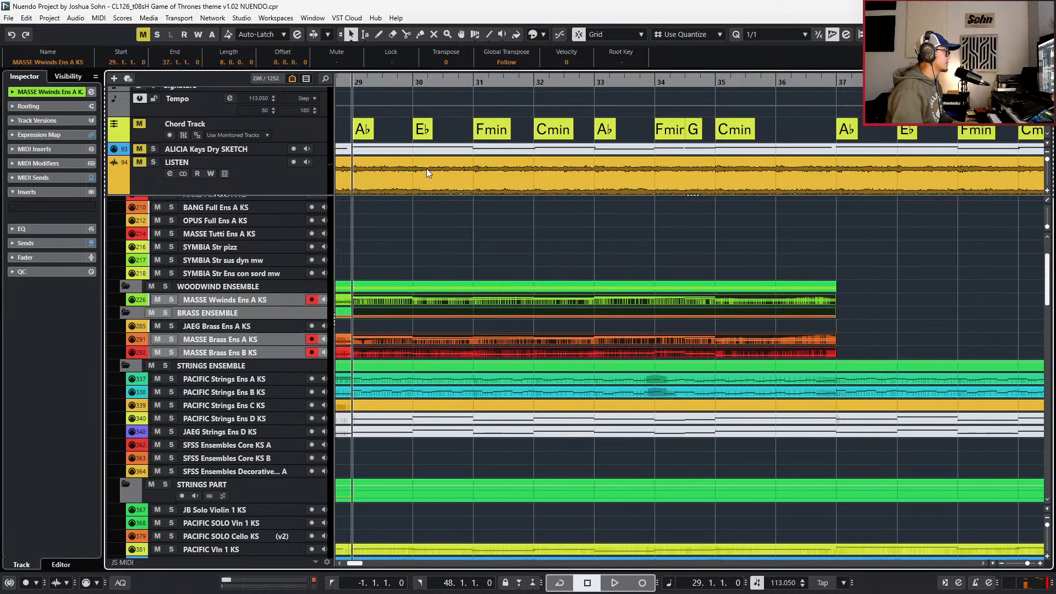
- Solo the LISTEN reference track and play it from just before bar 29 into bar 32
scroll(426, 170, "down", 2)
left_click(320, 178)
key("s")
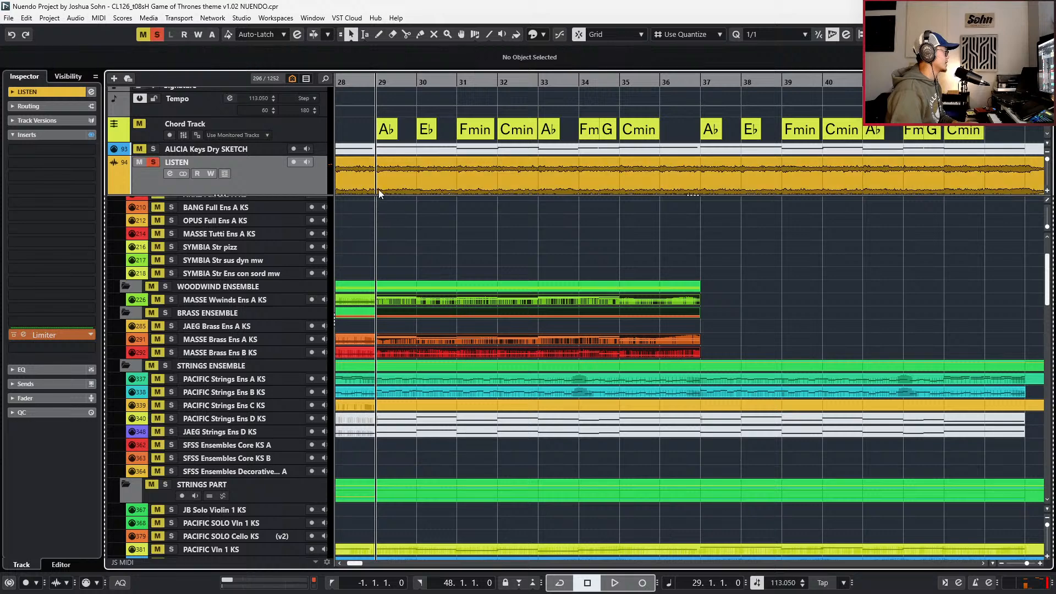
scroll(381, 185, "up", 1)
key("KP_Subtract")
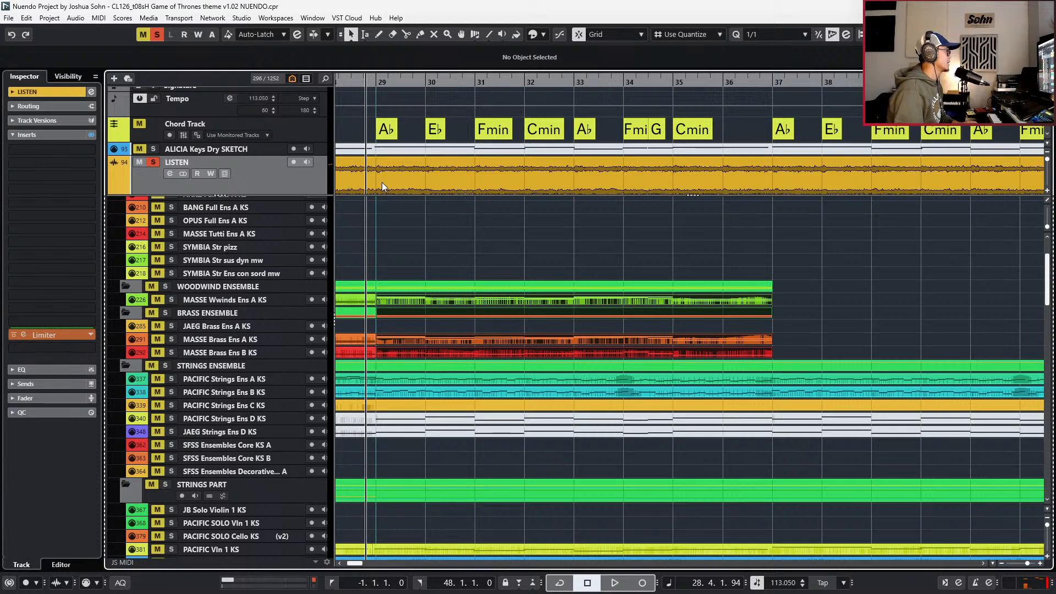
key("space")
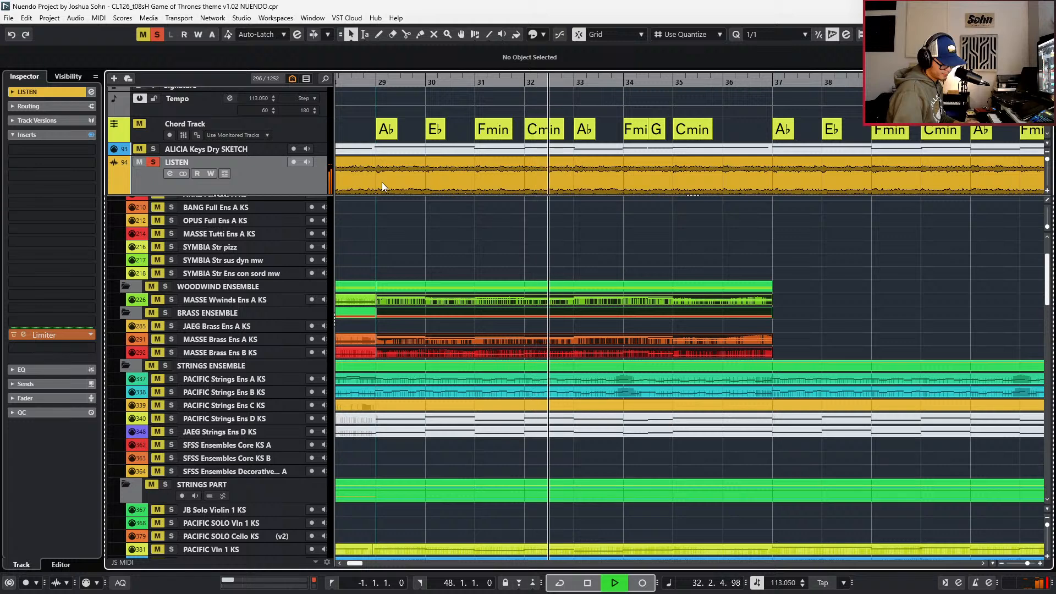
key("space")
- Unsolo the LISTEN track, select the woodwind and brass parts from bar 29 and play the arrangement into bar 30
key("s")
key("s")
key("s")
left_click_drag(370, 273, 409, 342)
key("space")
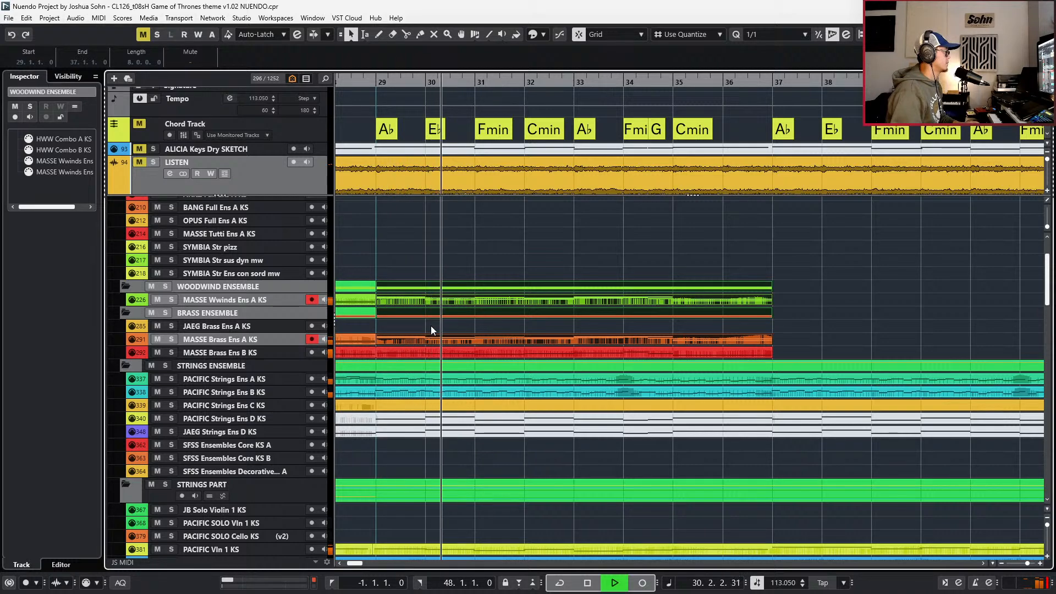
key("space")
- Inspect the bar 30 voicing in the MASSE Wwinds Ens A part, close its editor and mute the part over bars 29–37
left_click(437, 302)
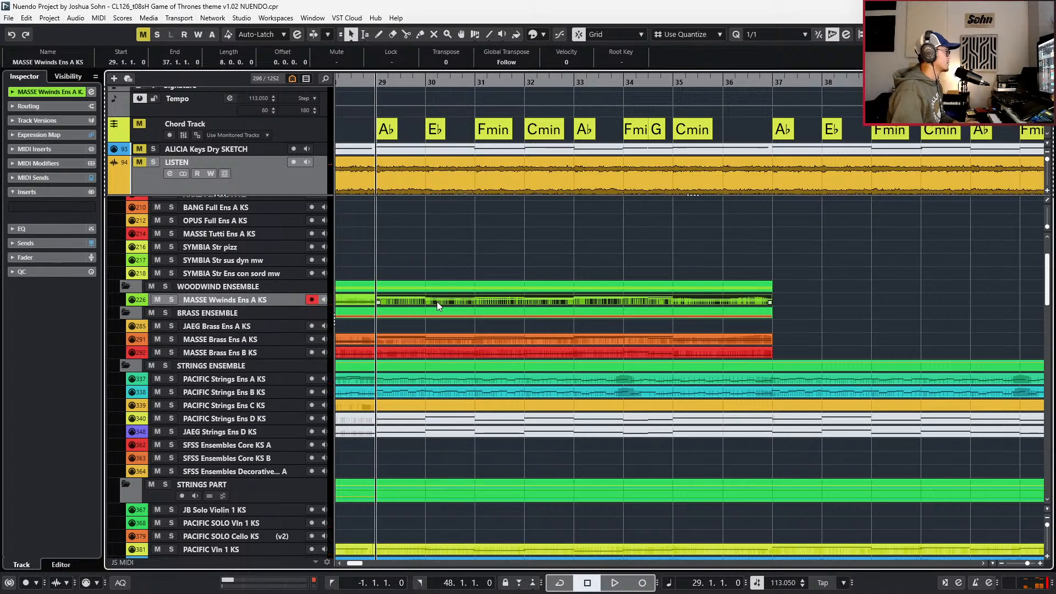
double_click(436, 302)
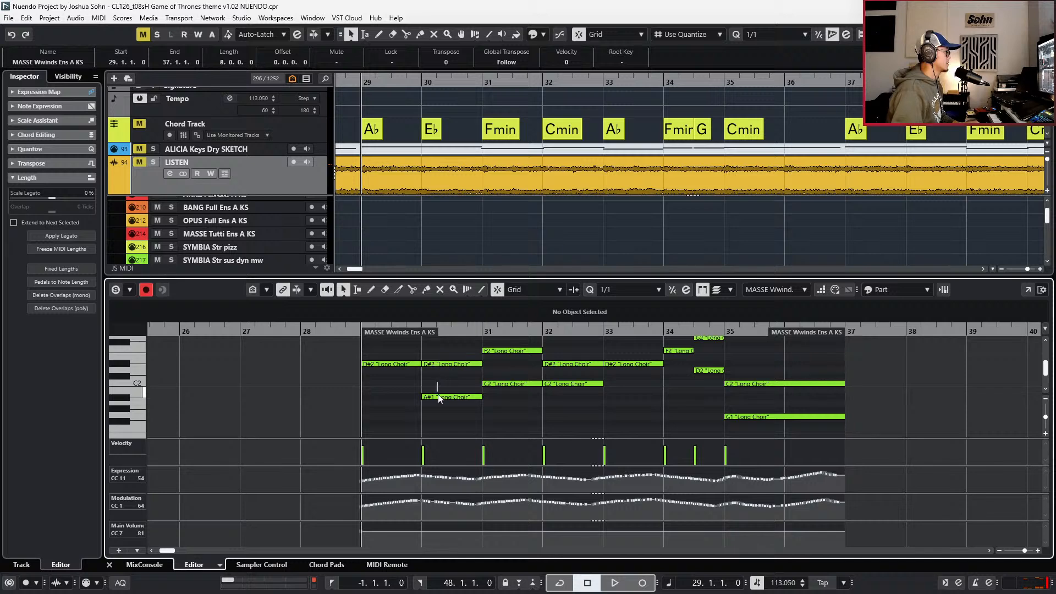
left_click(439, 397)
scroll(438, 395, "up", 2)
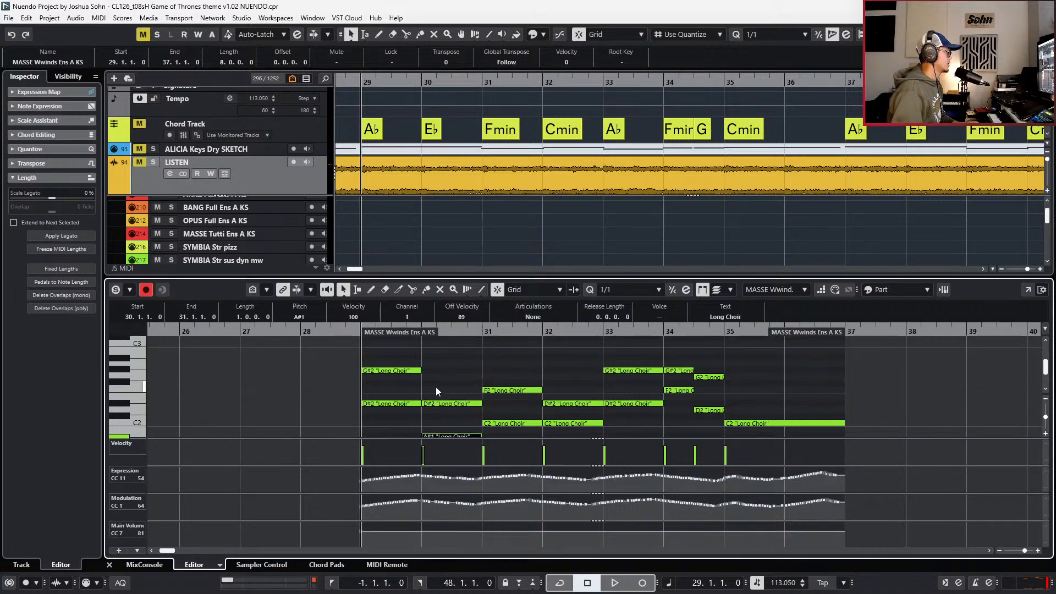
left_click(437, 384)
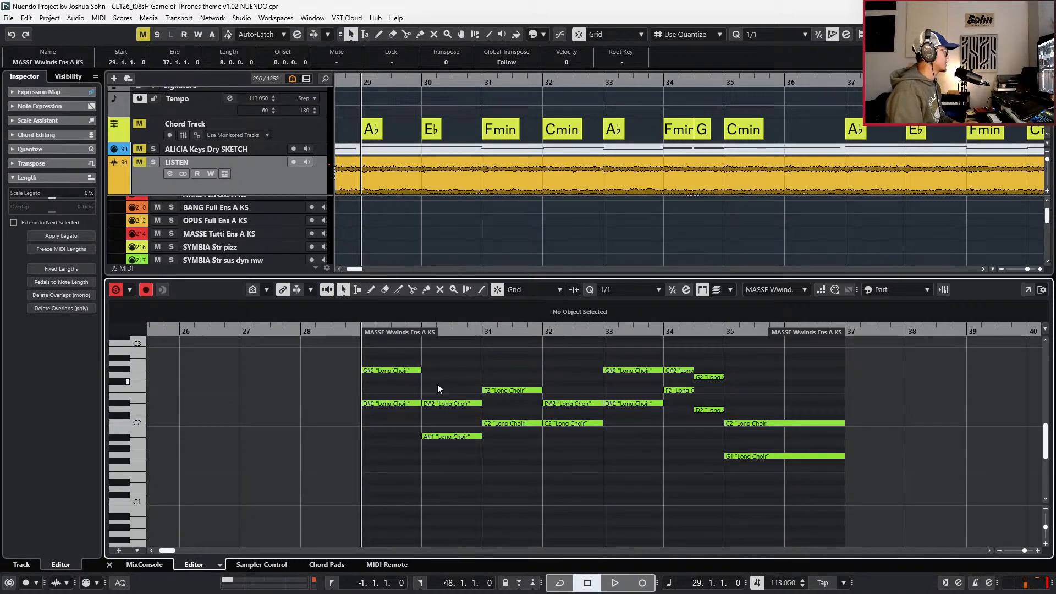
key("ctrl+e")
key("shift+m")
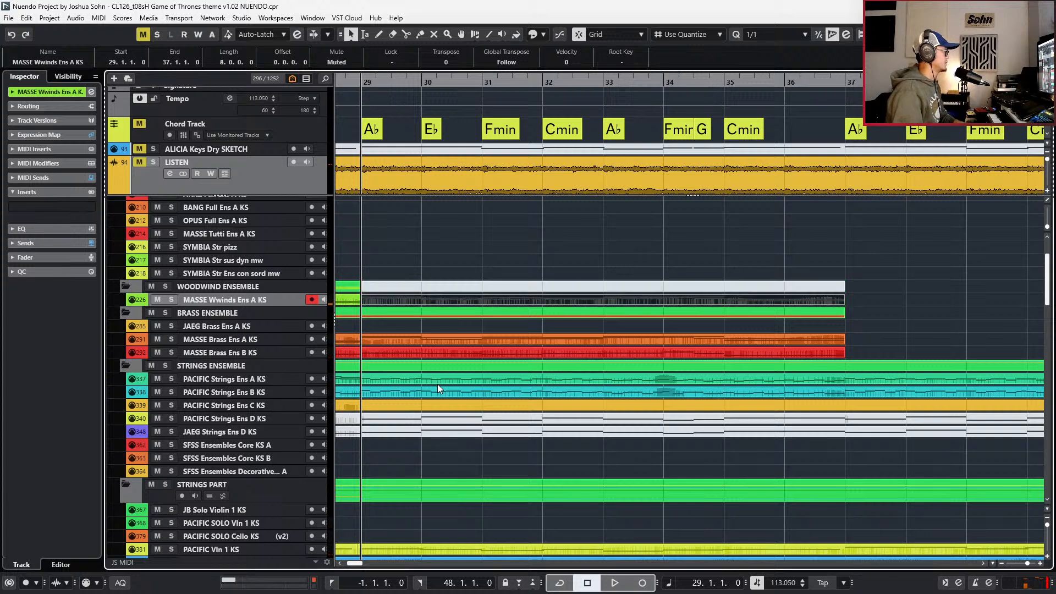
- Play the arrangement without the woodwind part, comparing it with the soloed LISTEN reference around bars 29 and 30
left_click(415, 337)
key("space")
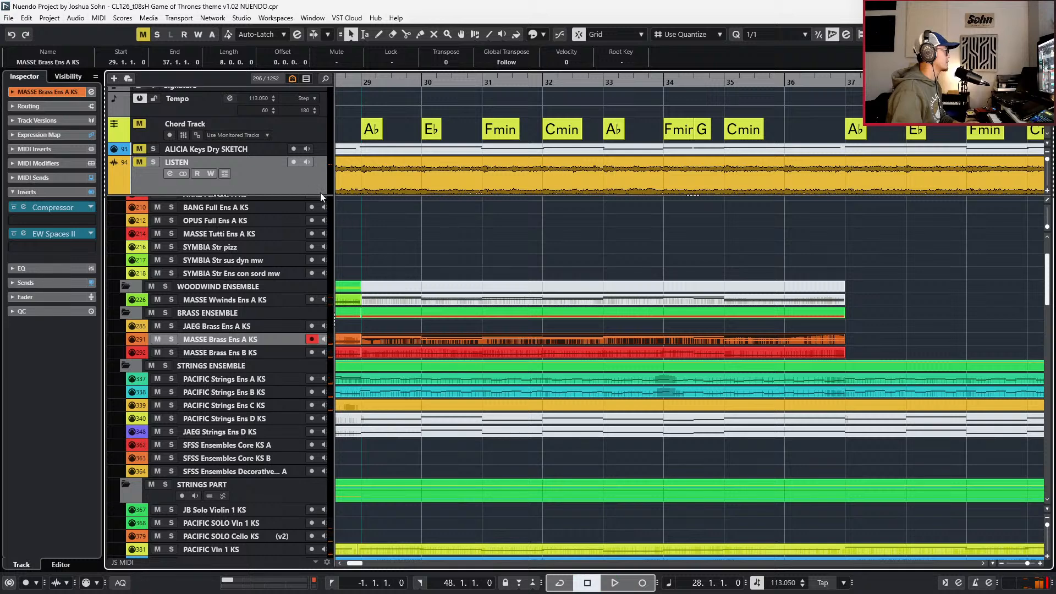
key("ctrl+alt+s")
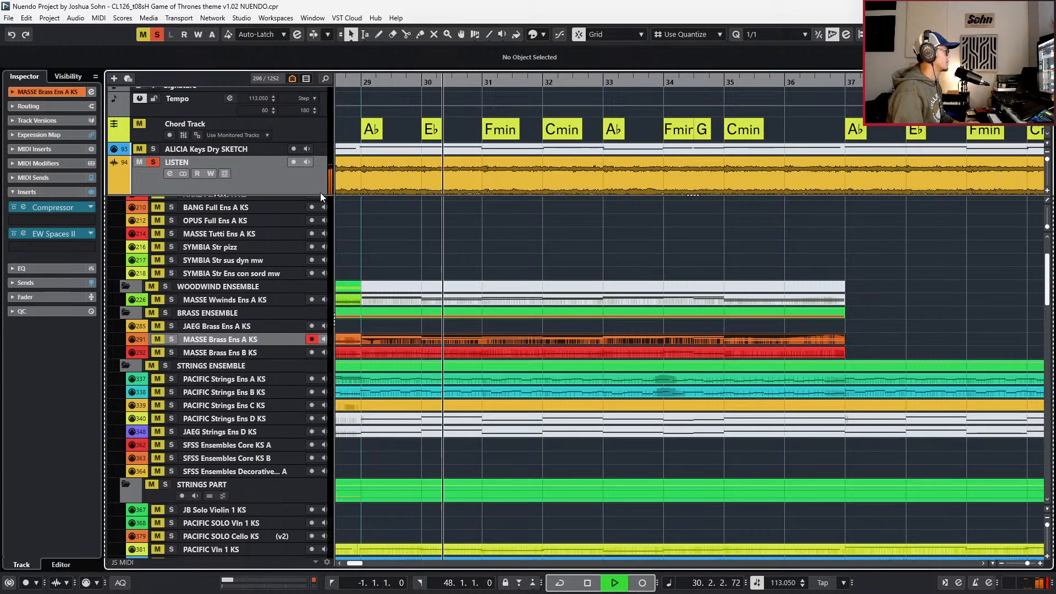
key("ctrl+alt+s")
key("space")
- Open the MASSE Brass Ens B KS part, lower its bar 30 note to D#1 and play the change from bar 29
double_click(402, 350)
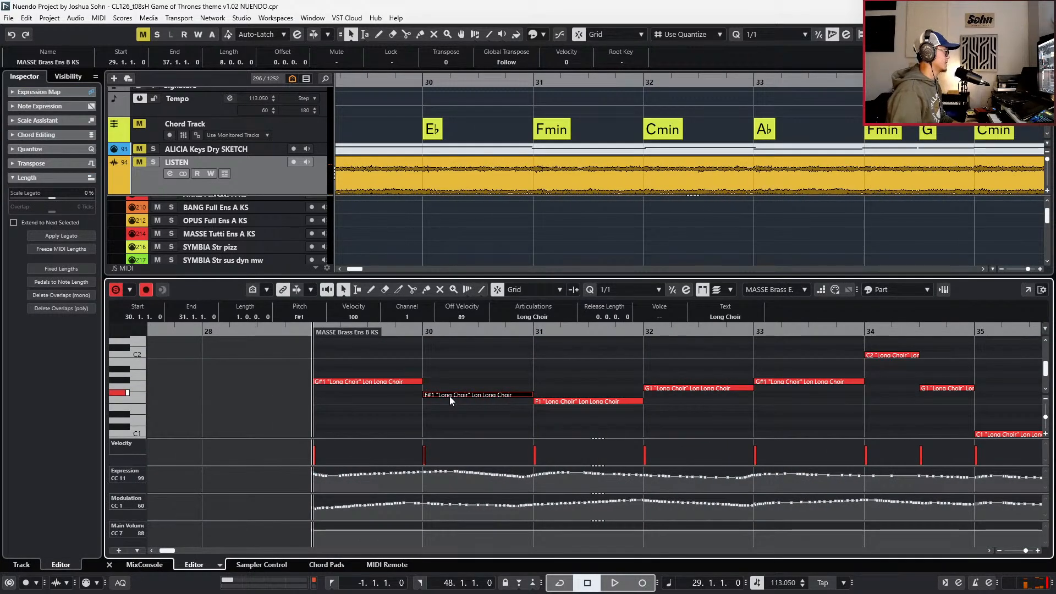
key("Down")
key("Down")
key("Down")
key("Down")
key("space")
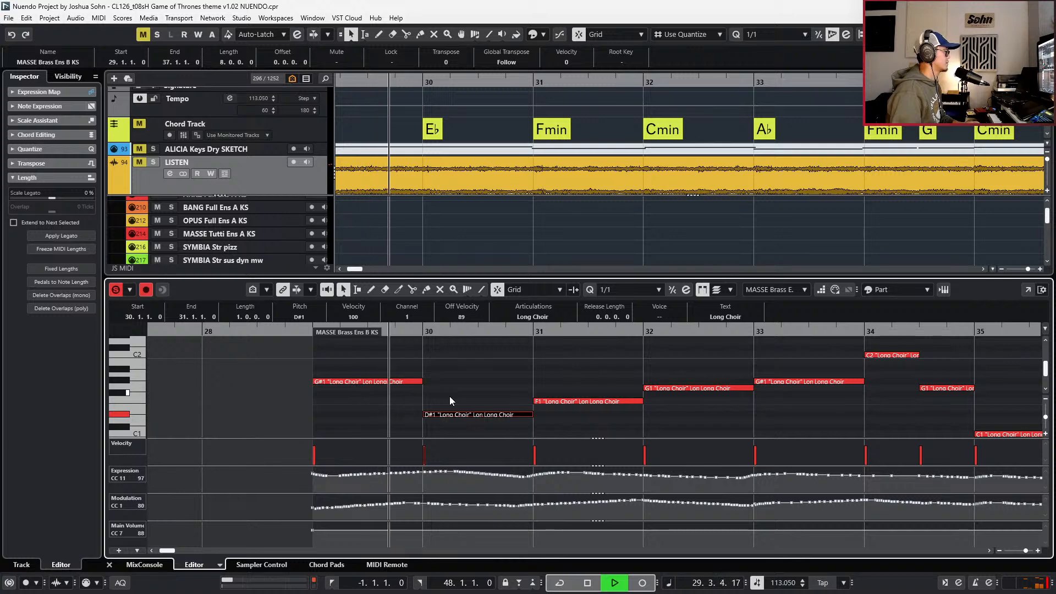
key("space")
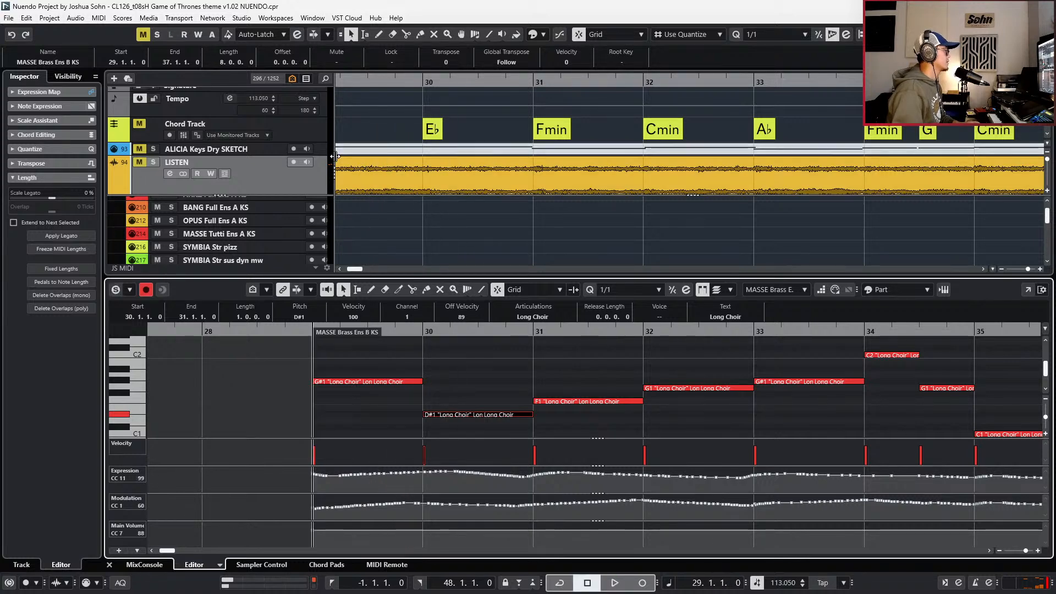
- Compare bars 29–32 of the arrangement with the LISTEN reference by toggling its solo during playback, leaving it unsoloed
left_click(303, 173)
key("s")
key("space")
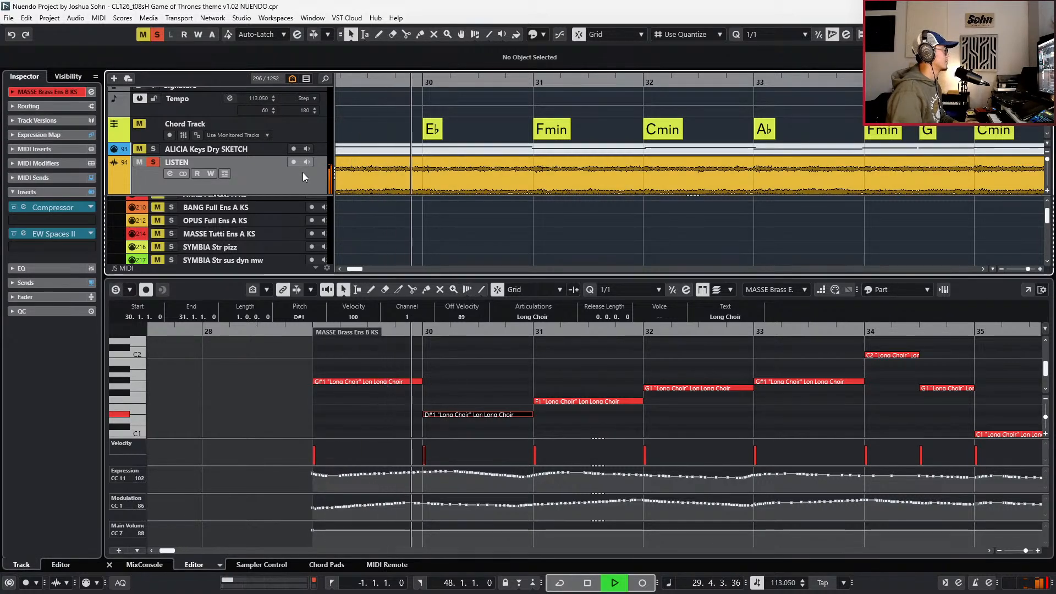
key("space")
key("space")
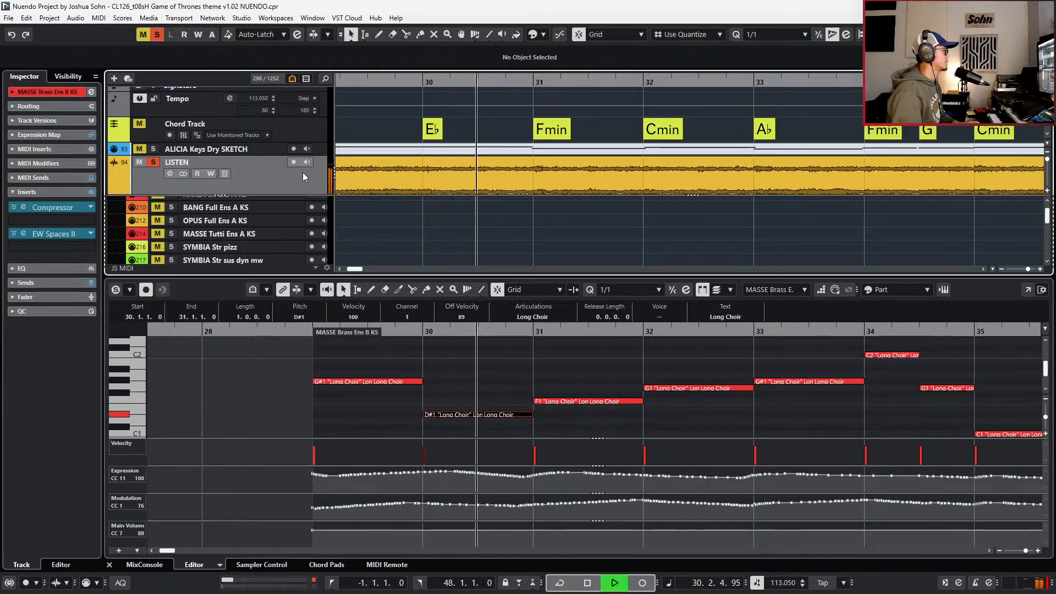
key("space")
key("s")
key("space")
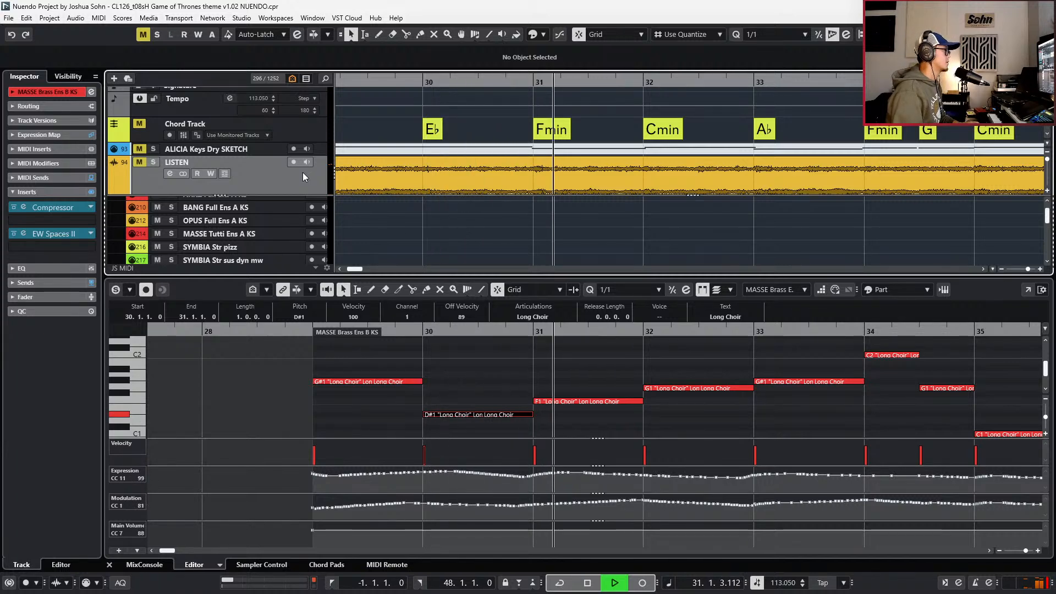
key("s")
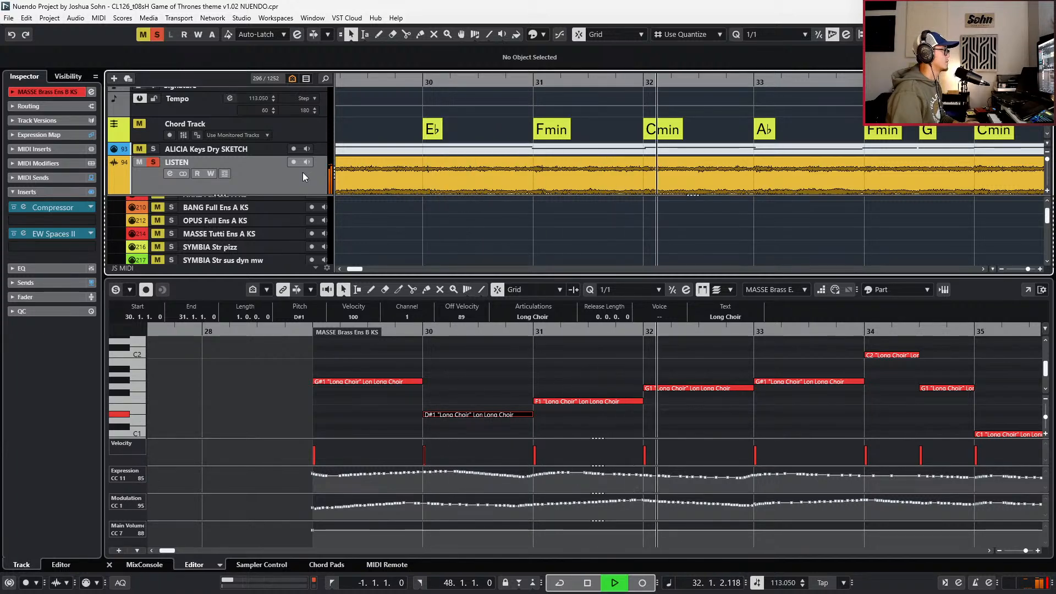
key("space")
key("s")
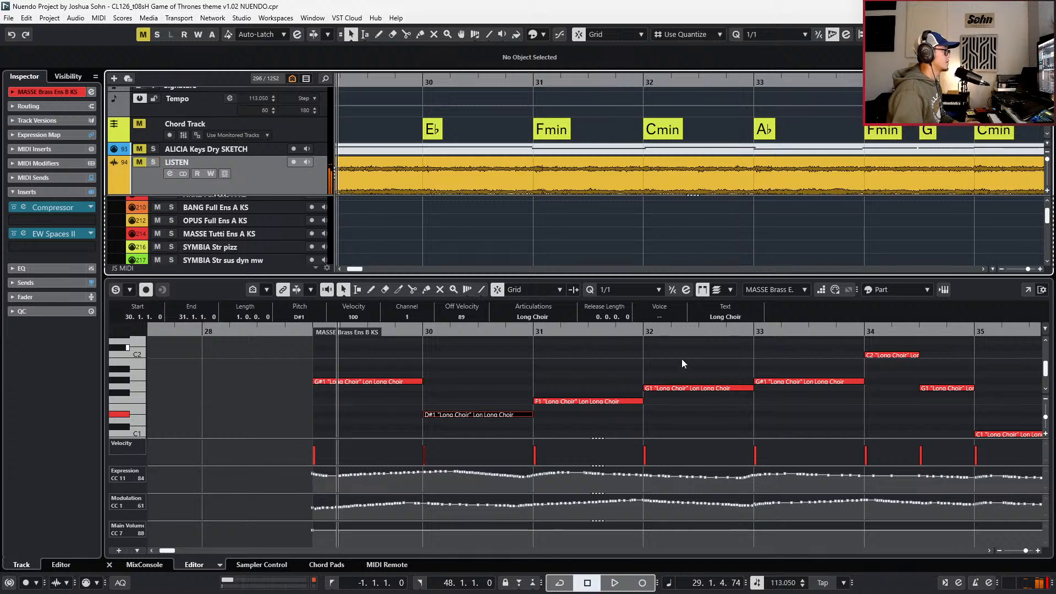
- Lower the bar 32 note of the MASSE Brass Ens B KS part to C1 and listen to it
left_click(680, 388)
key("Down")
key("Down")
key("Down")
key("Down")
key("Down")
key("Down")
key("Down")
key("alt+space")
key("space")
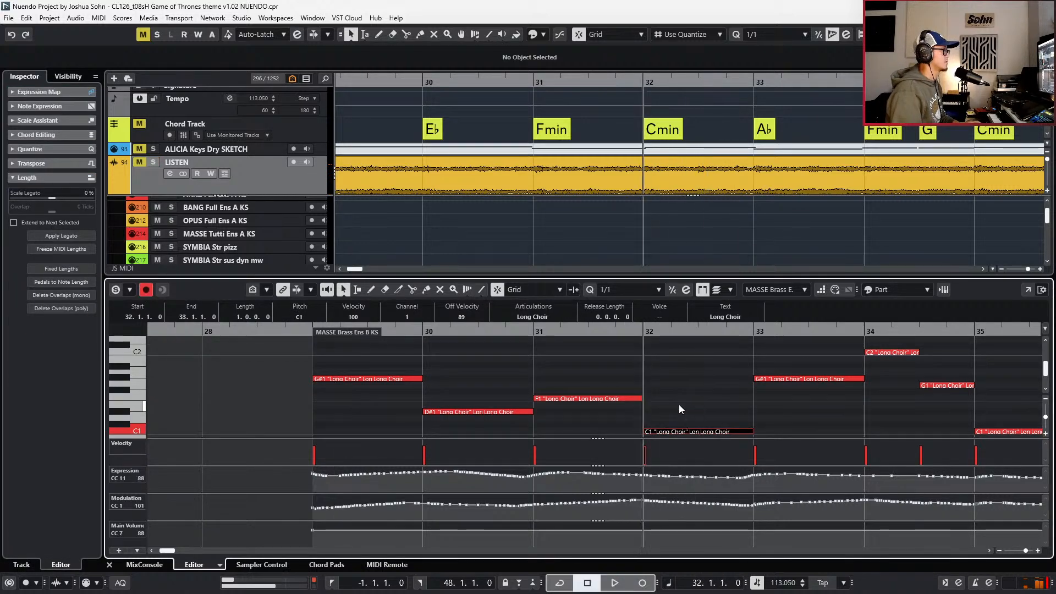
- Solo the LISTEN reference track and play the passage from bar 33 into bar 35 to check the bass movement
left_click(270, 183)
scroll(423, 212, "right", 3)
key("s")
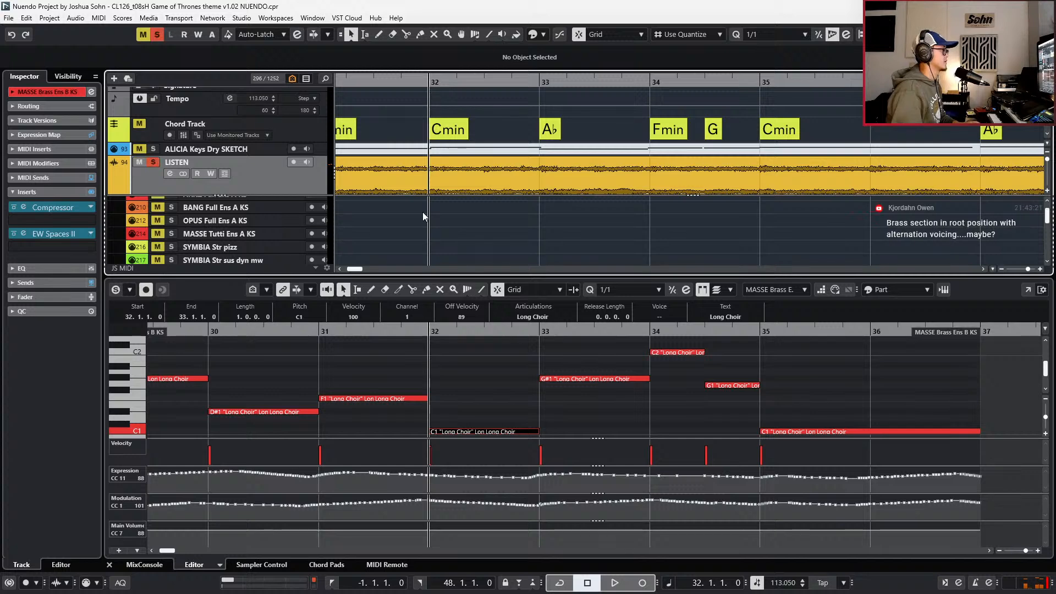
key("KP_Add")
key("space")
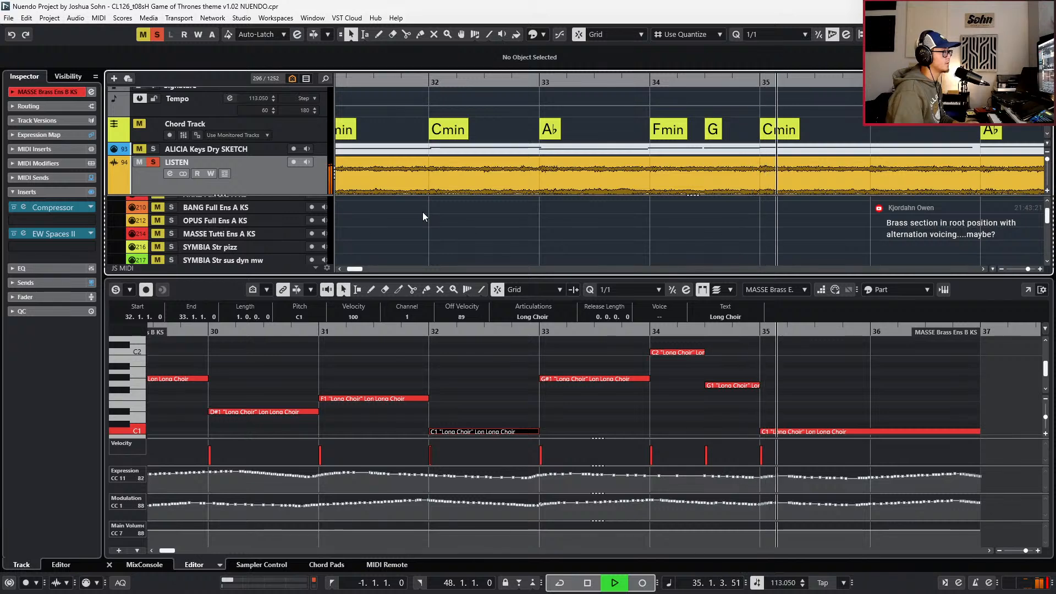
key("space")
key("KP_Add")
key("space")
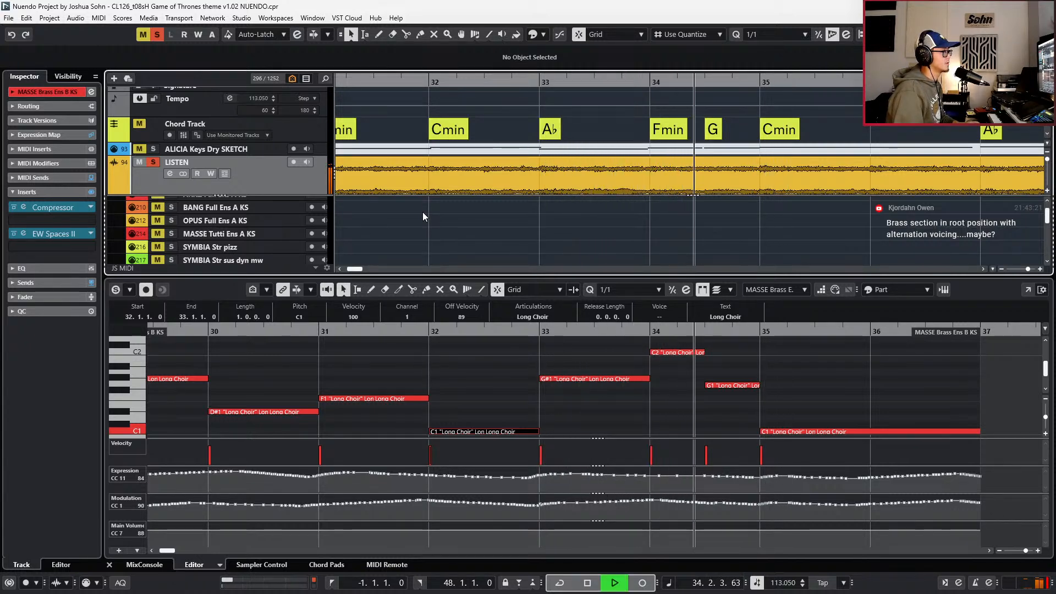
key("space")
- Lower the MASSE Brass Ens B KS note at the start of bar 34 to F1 and play from bar 33 into bar 35
left_click(714, 363)
left_click_drag(688, 352, 689, 361)
key("Down")
key("Down")
key("Down")
key("Down")
key("Down")
key("Down")
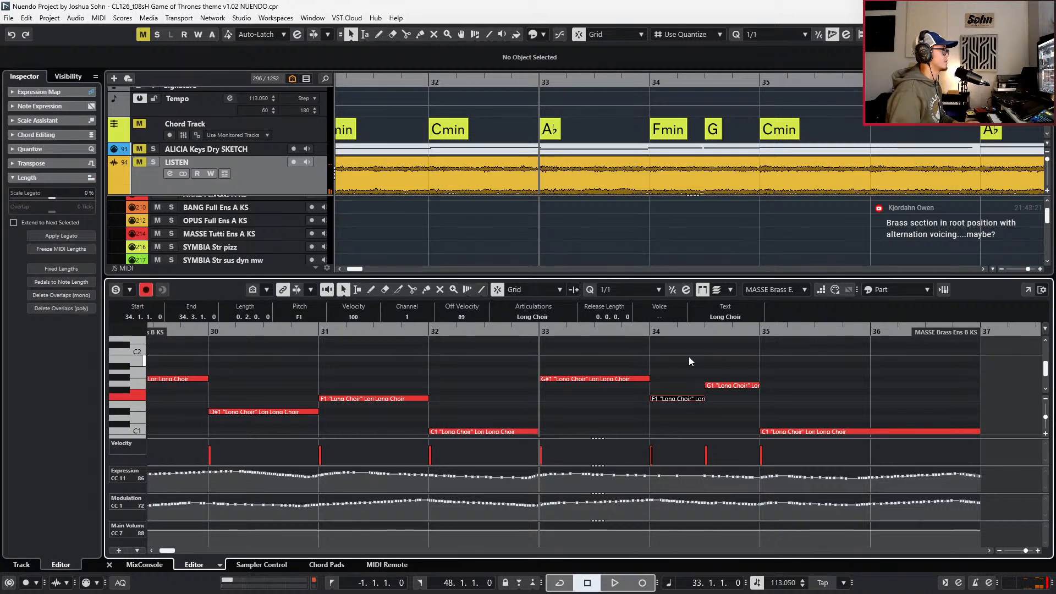
key("space")
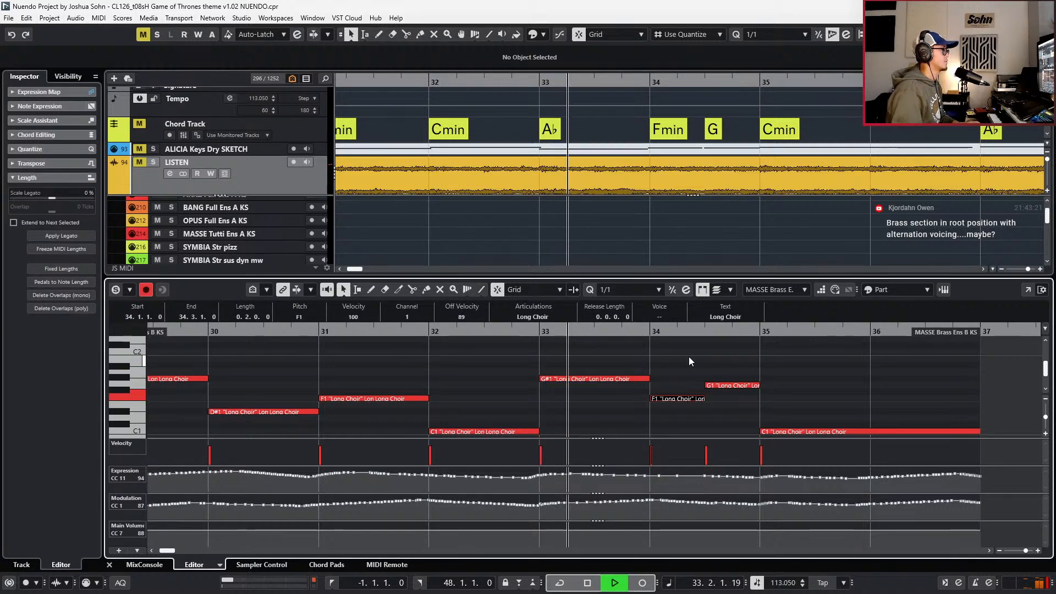
key("g")
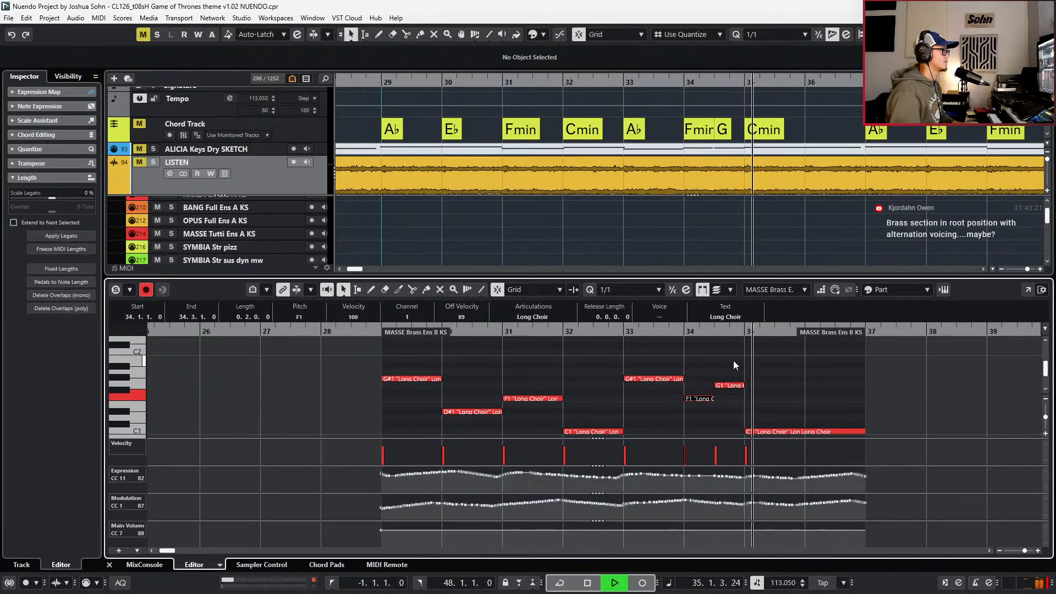
key("space")
key("g")
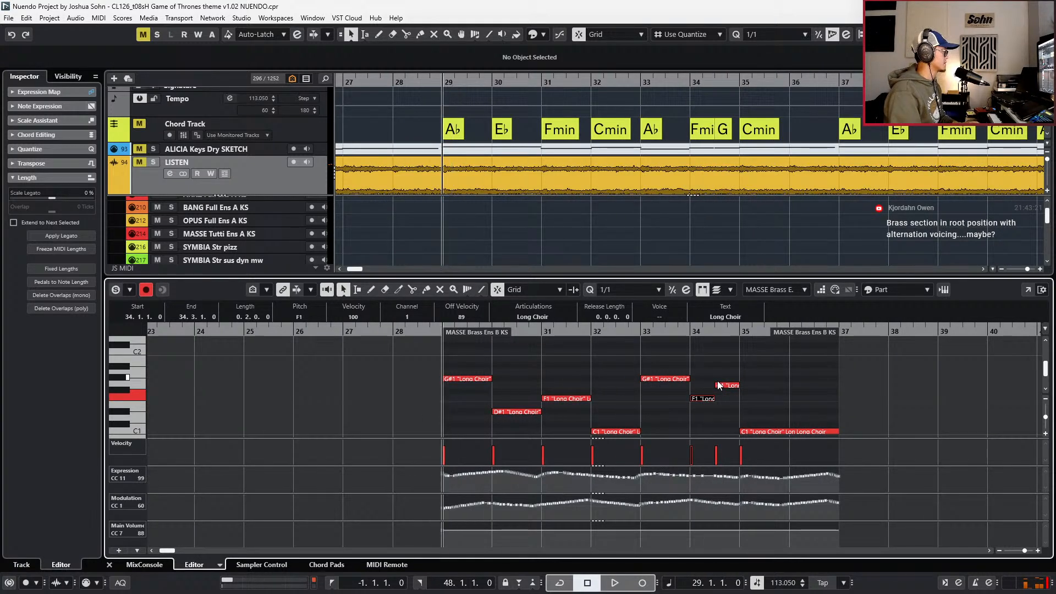
- Set the Main Volume (CC 7) of the MASSE Brass Ens B KS part to 97 at bar 29 and play from bar 28
key("KP_Subtract")
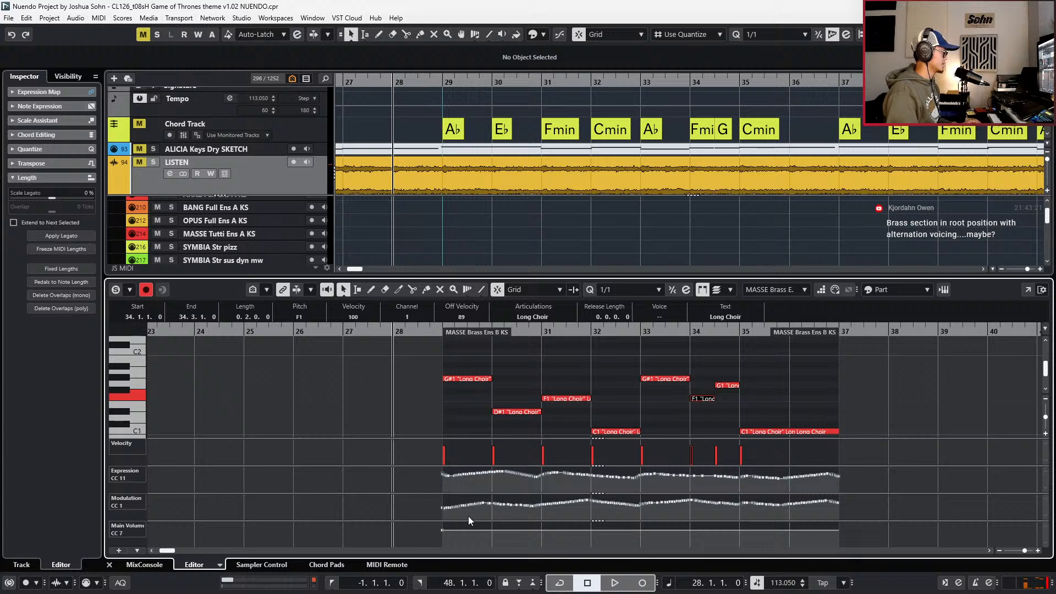
left_click(443, 531)
left_click_drag(445, 533, 445, 531)
key("space")
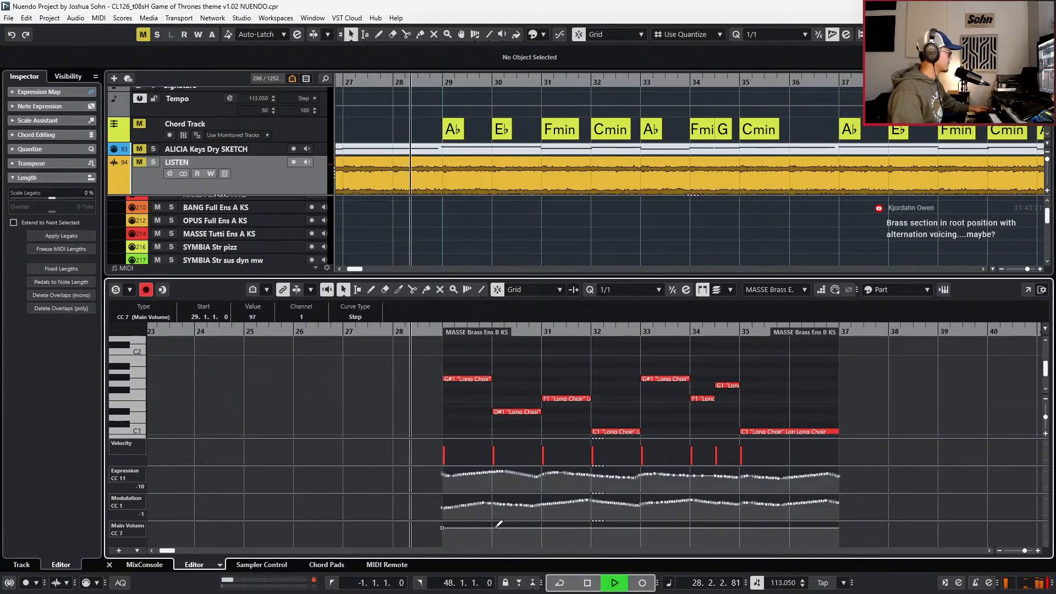
- Record expression (CC 11) and modulation (CC 1) swells into the MASSE Brass Ens B KS part from bar 29 to bar 37, redoing the pass from bar 30
key("KP_Multiply")
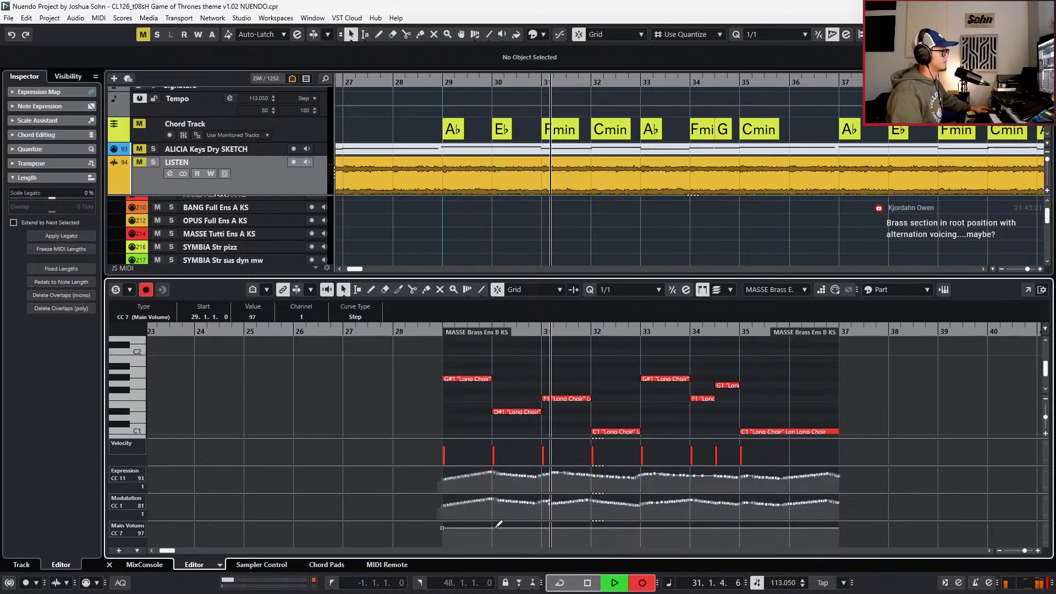
key("KP_Multiply")
key("KP_Subtract")
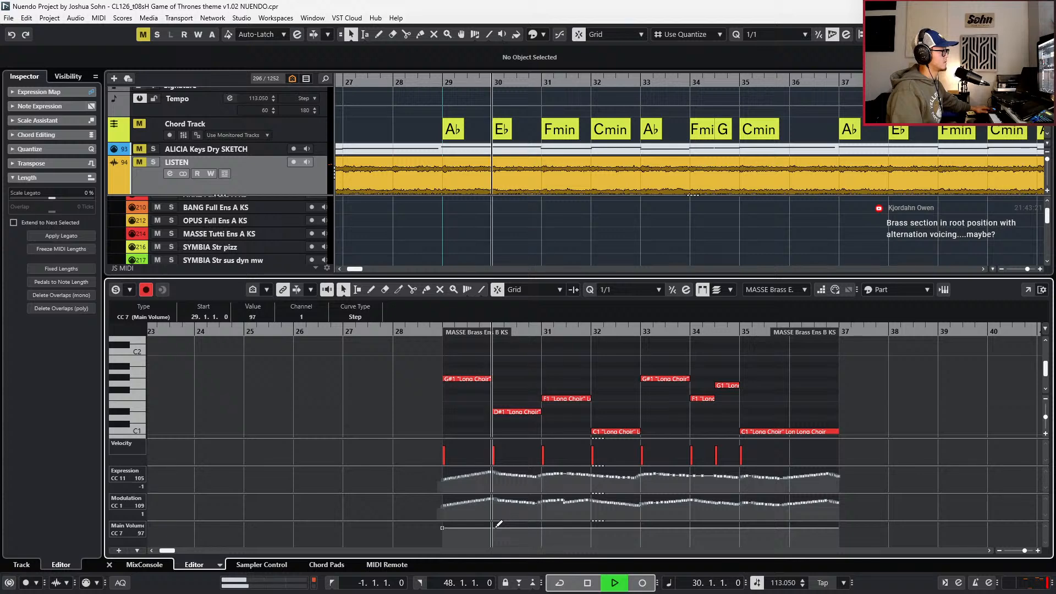
key("KP_Multiply")
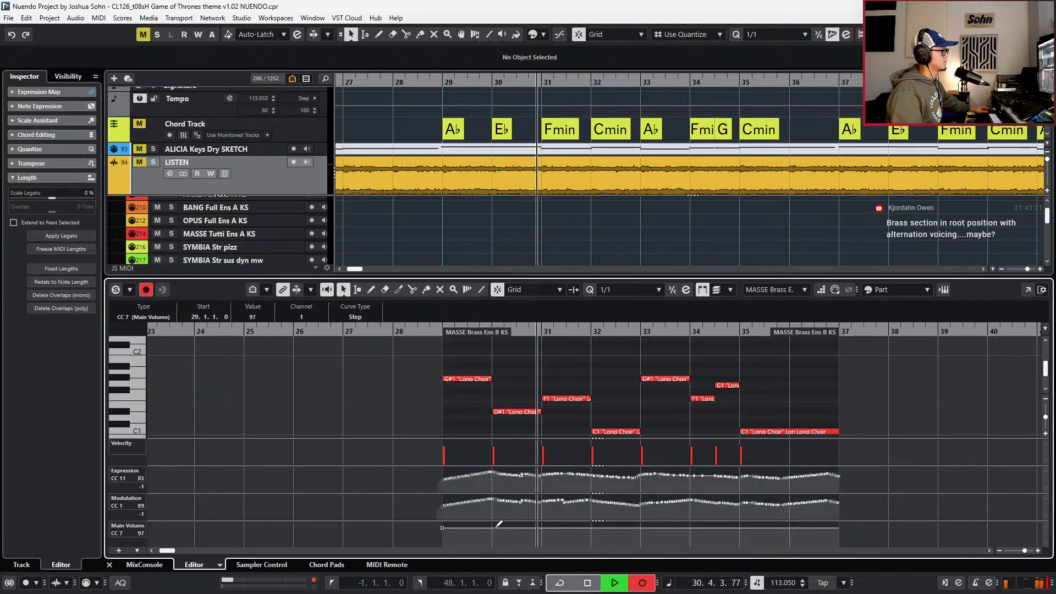
key("KP_Multiply")
key("KP_Subtract")
key("KP_Multiply")
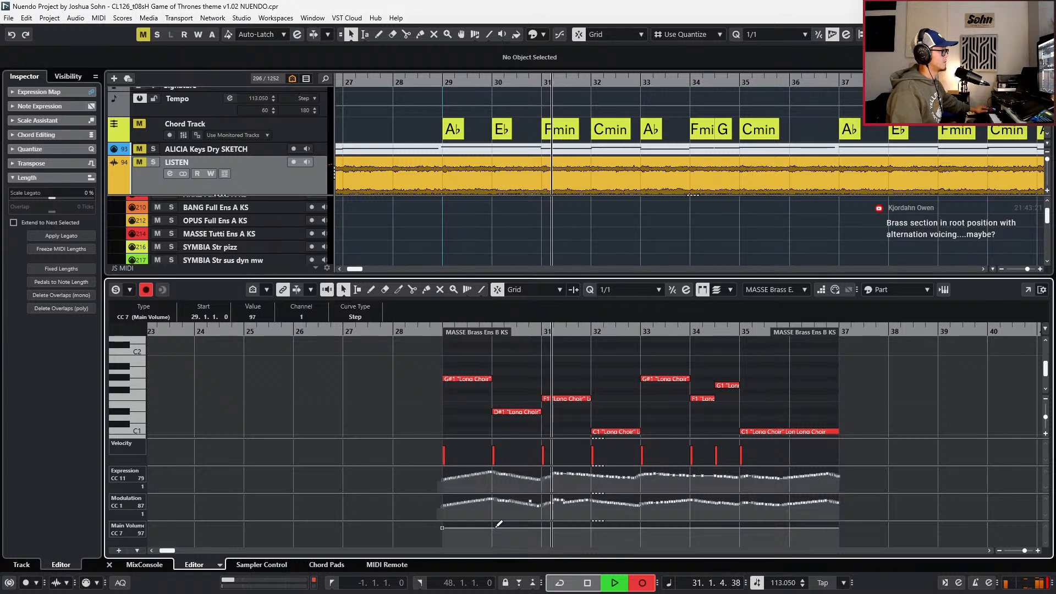
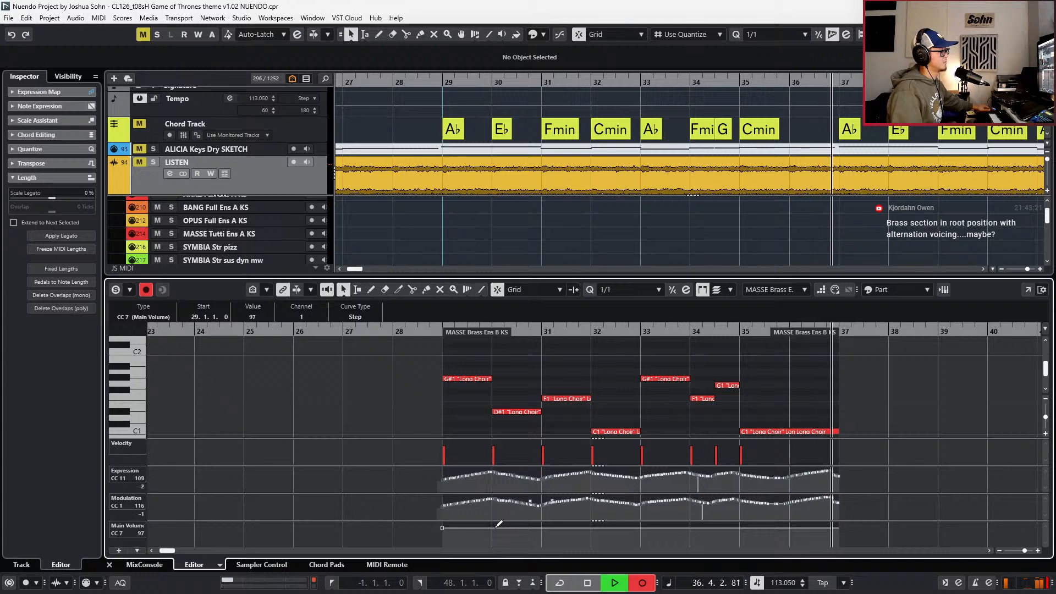
key("space")
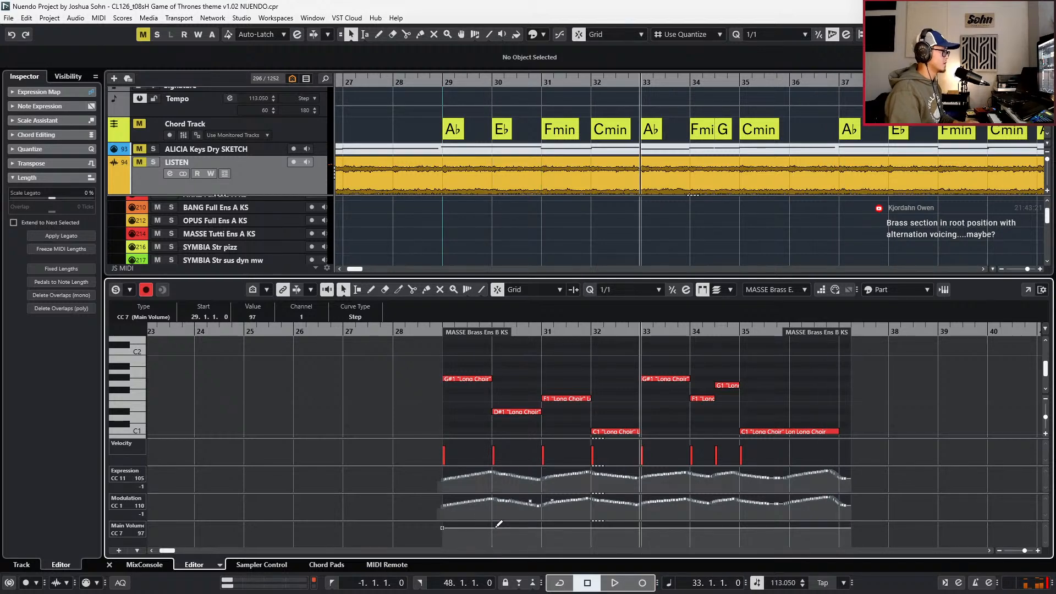
- Solo the LISTEN reference track, play it from bar 33 into bar 34, and unsolo it again
key("space")
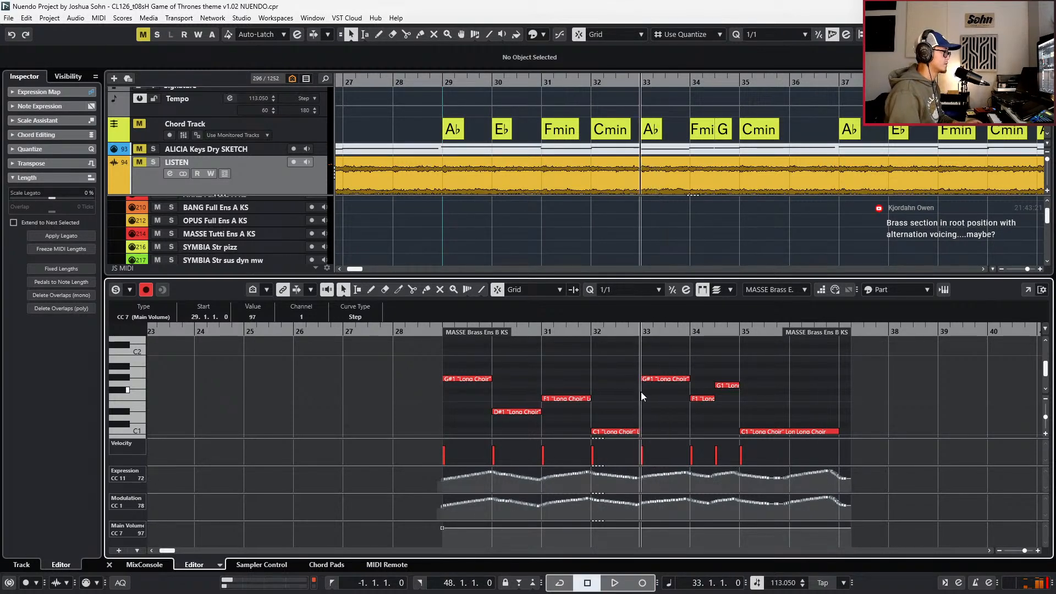
left_click(288, 180)
key("s")
key("space")
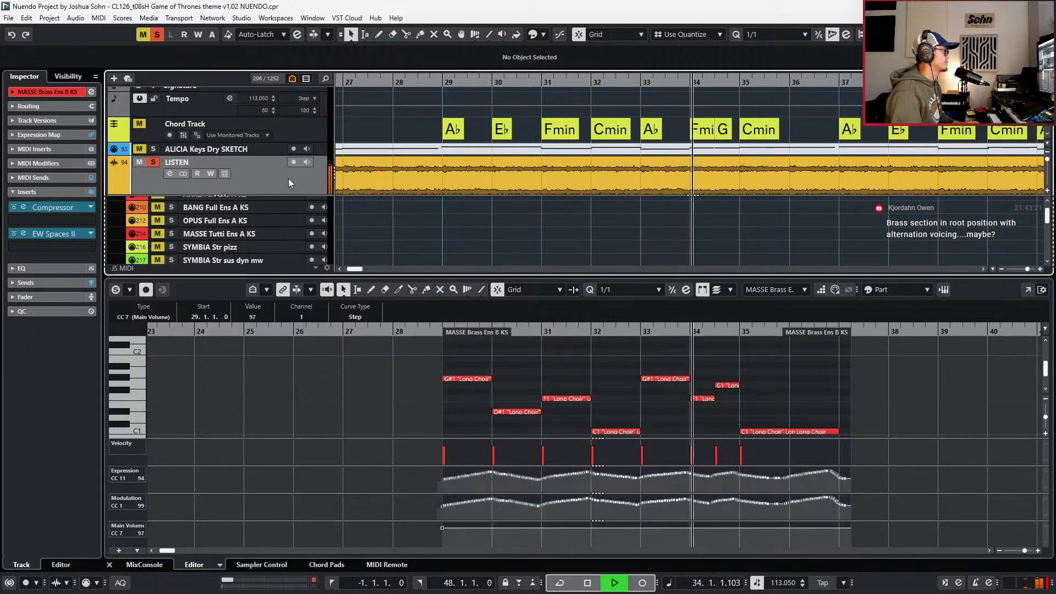
key("space")
key("s")
- Re-record the expression and modulation swells of the MASSE Brass Ens B KS part from bar 34 into bar 36
key("space")
key("h")
key("h")
key("h")
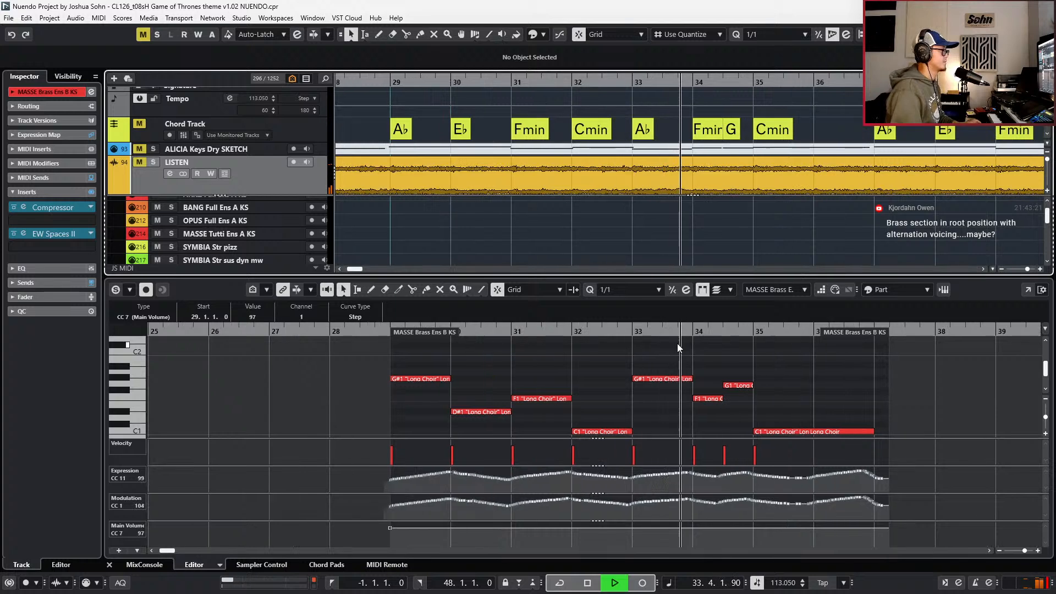
key("space")
key("space")
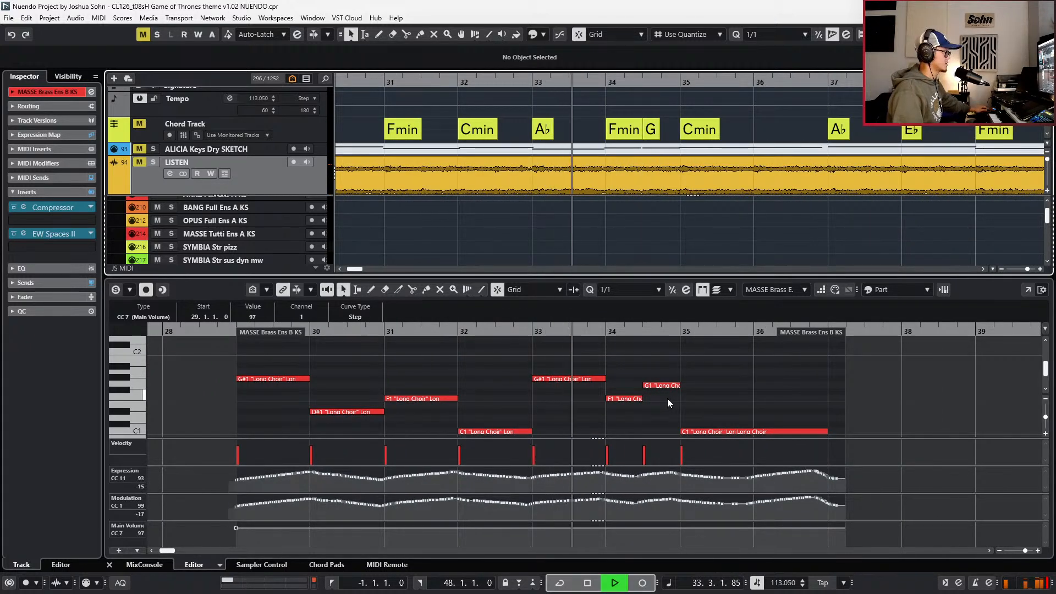
key("KP_Multiply")
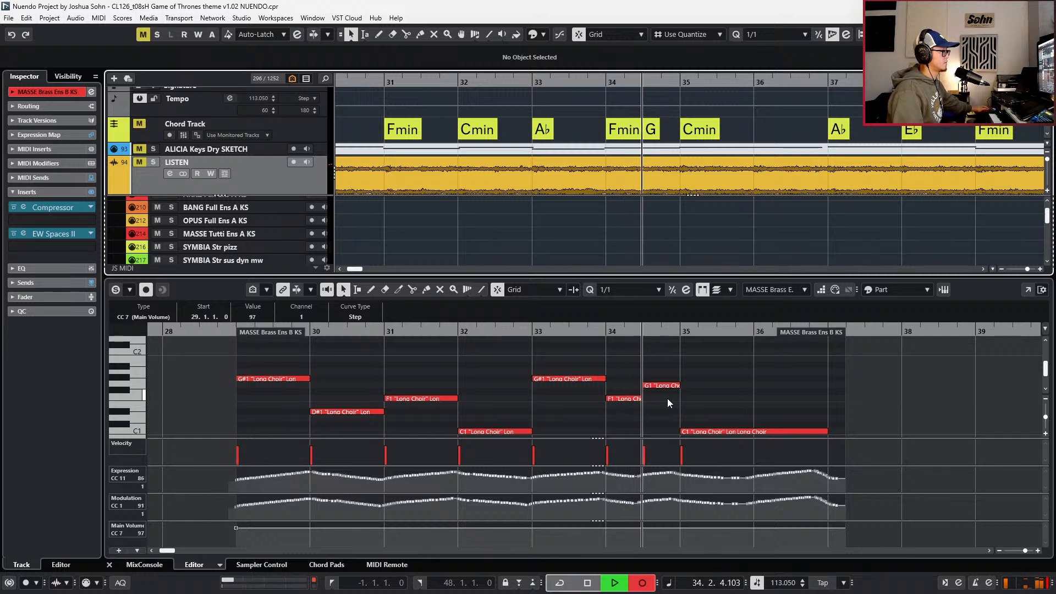
key("space")
key("KP_Multiply")
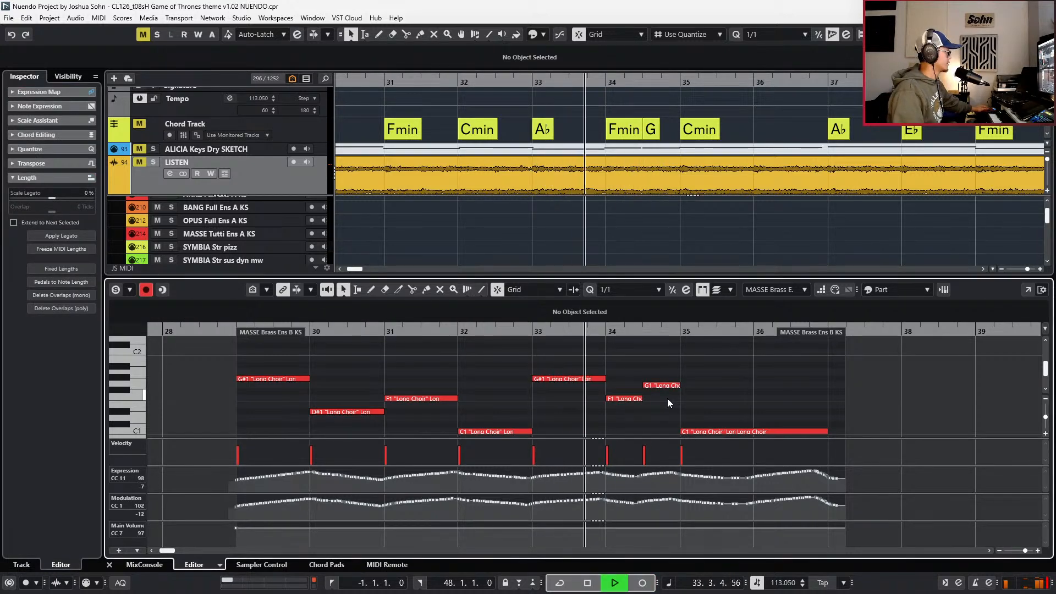
key("KP_Multiply")
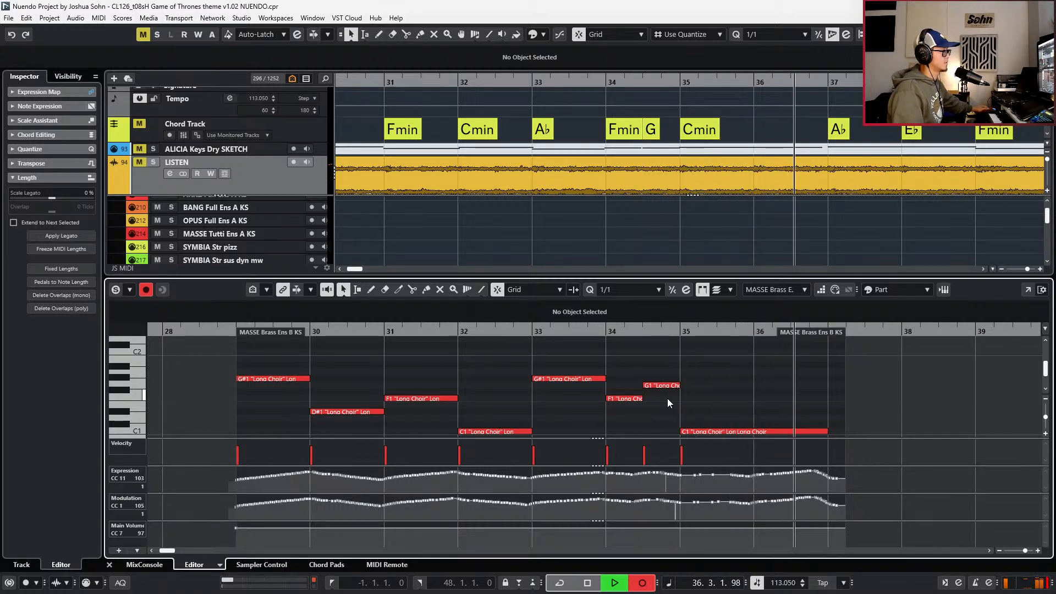
key("space")
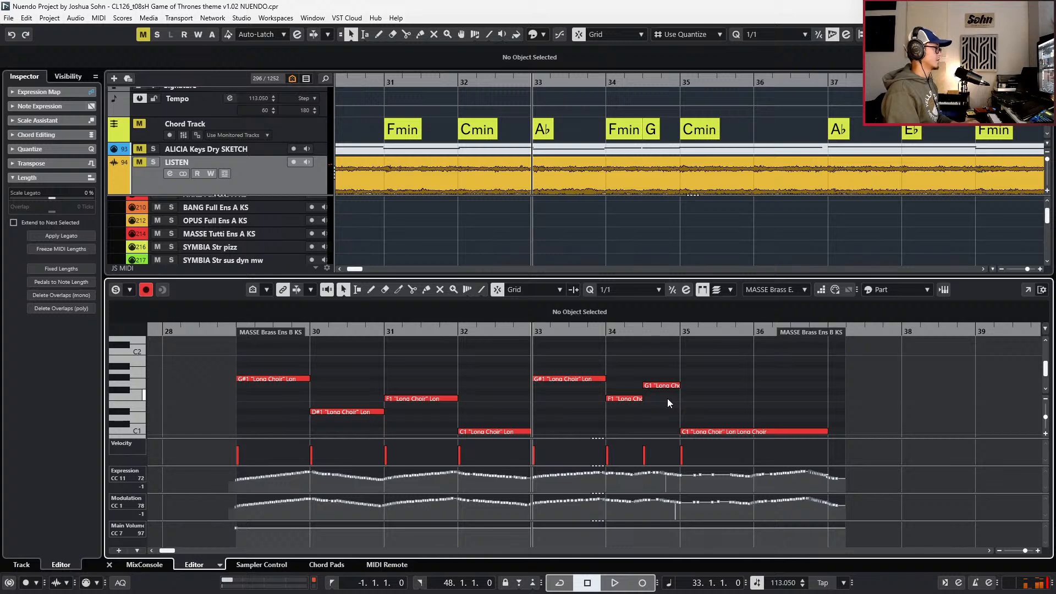
- Return to the full arrangement view and play the brass ensemble with the other tracks from bar 27
key("KP_Subtract")
key("KP_Subtract")
key("KP_Subtract")
key("KP_Subtract")
key("KP_Subtract")
key("g")
key("g")
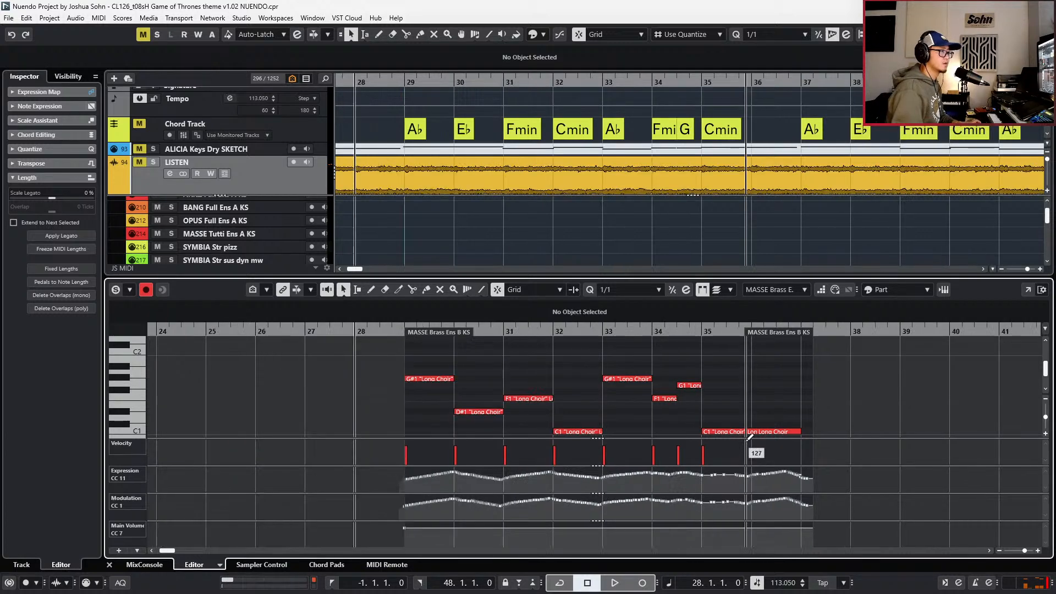
key("KP_Subtract")
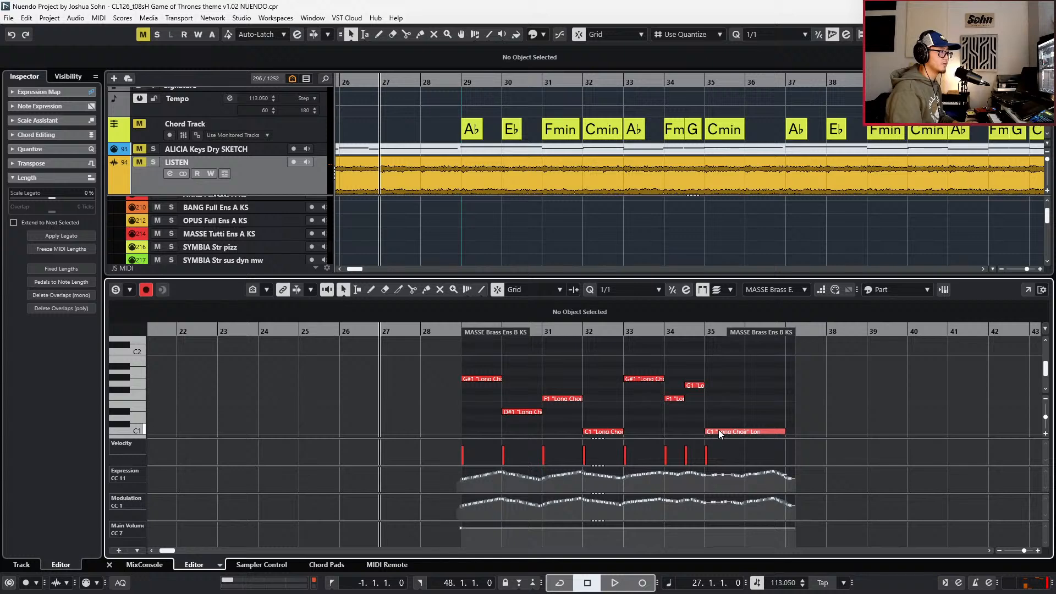
key("Return")
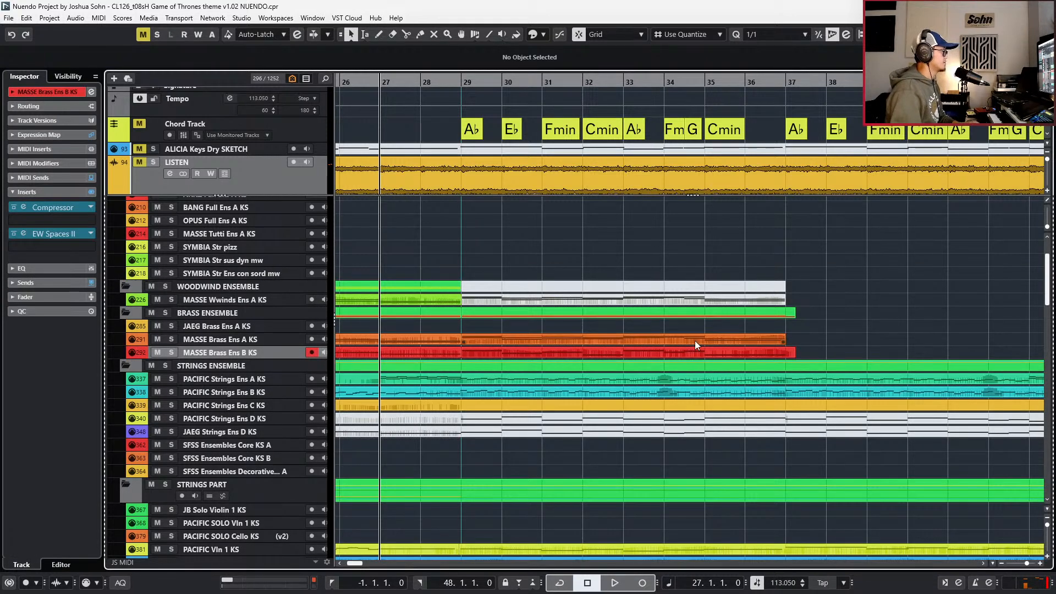
key("space")
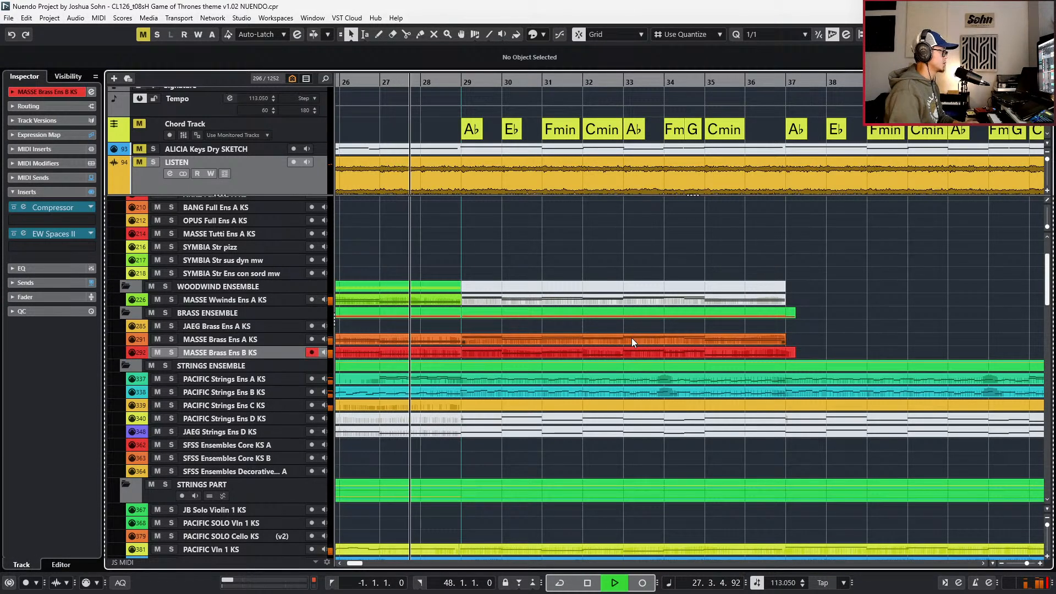
- Glue the parts on either side of bar 29 together on the MASSE Brass Ens A KS and B KS tracks
left_click(553, 339)
left_click(456, 337)
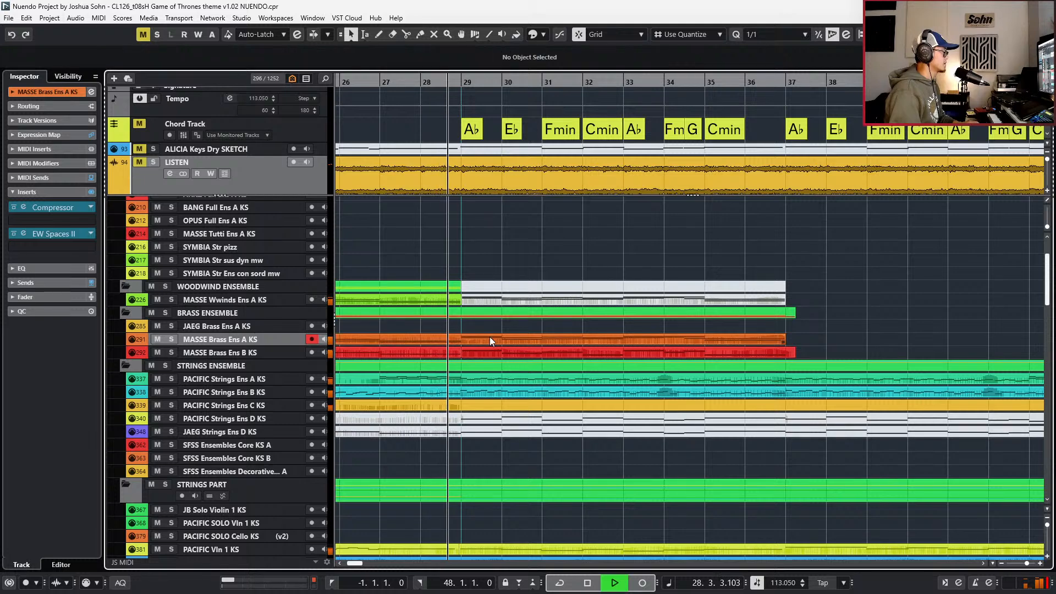
left_click(459, 351)
key("space")
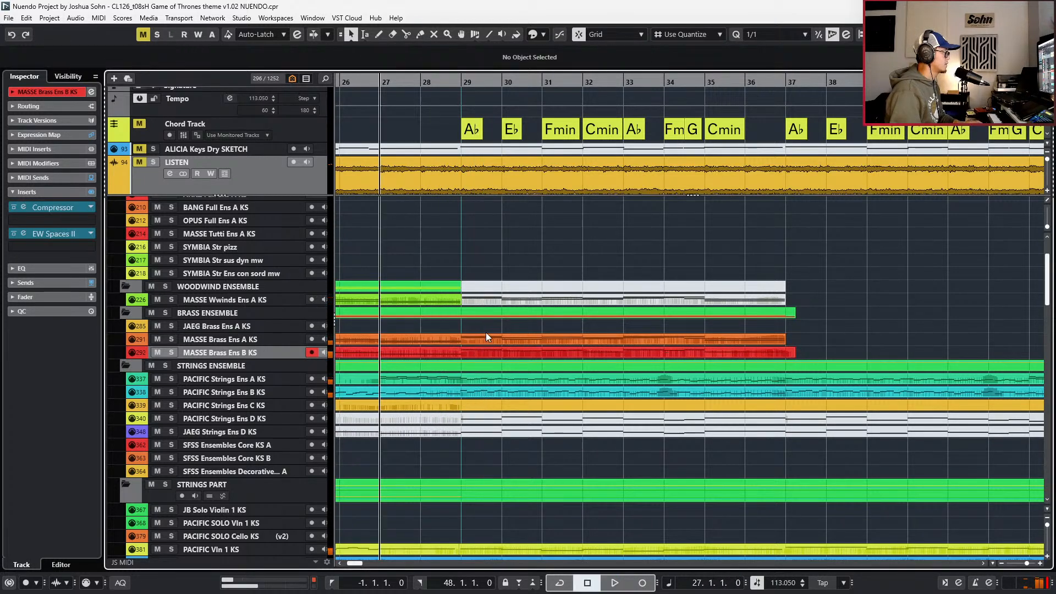
- Open the MASSE Brass Ens A KS and B KS parts together for note editing and play them soloed from bar 27
double_click(492, 351)
key("s")
key("space")
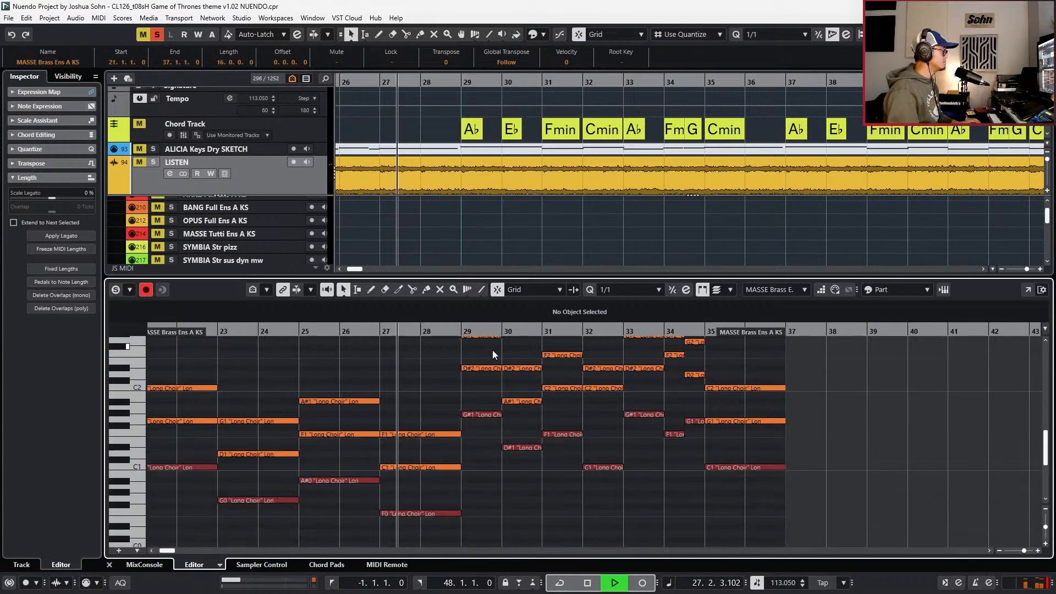
scroll(523, 379, "up", 3)
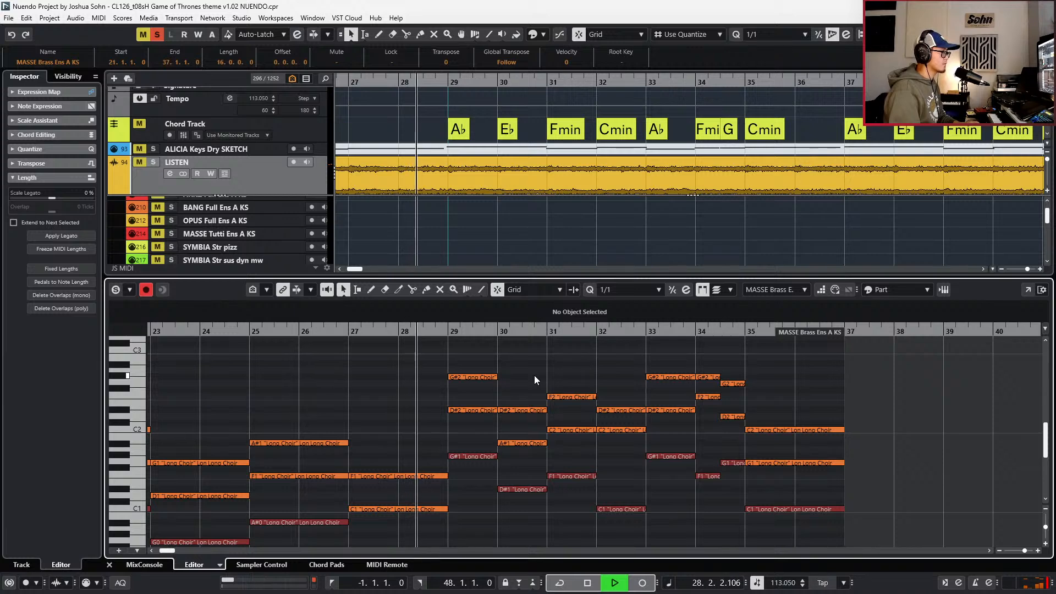
- Try the MASSE Brass Ens A KS D#2 note of bar 30 at C#2, listen from bar 29, and restore its pitch
left_click(527, 411)
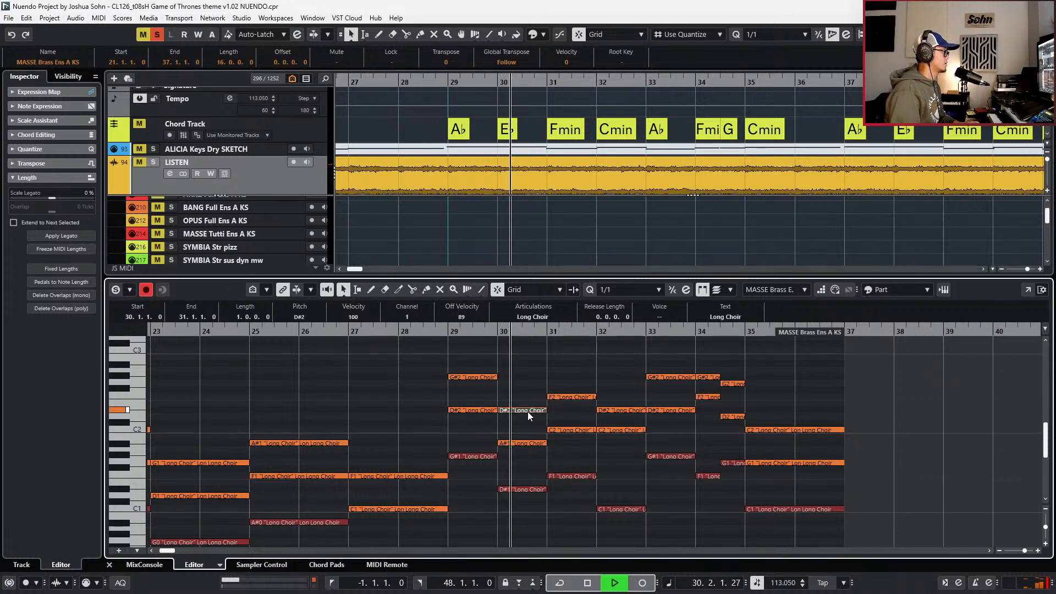
key("space")
scroll(550, 401, "up", 2)
key("Down")
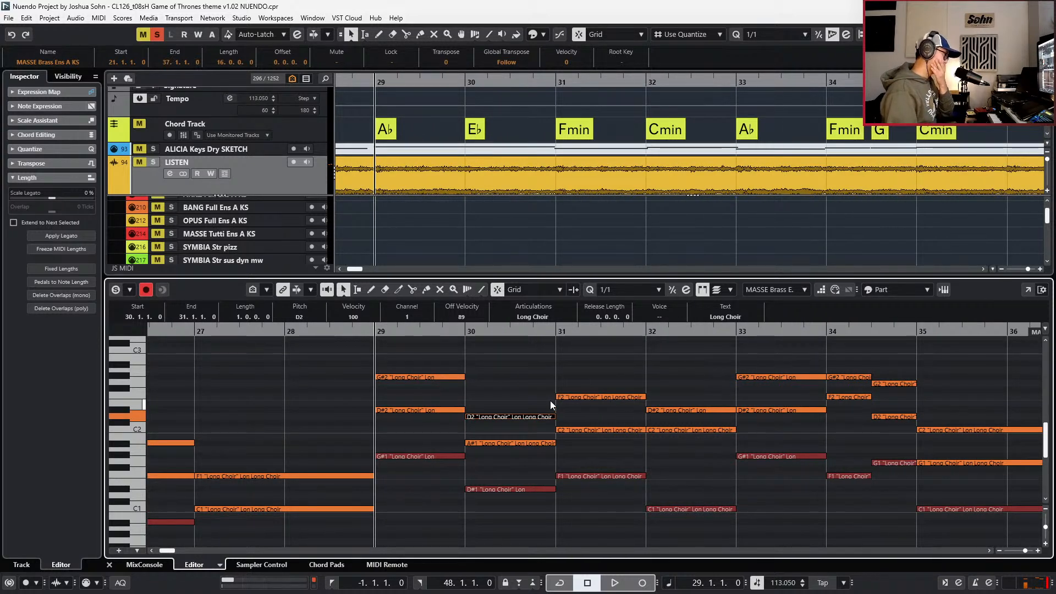
key("Down")
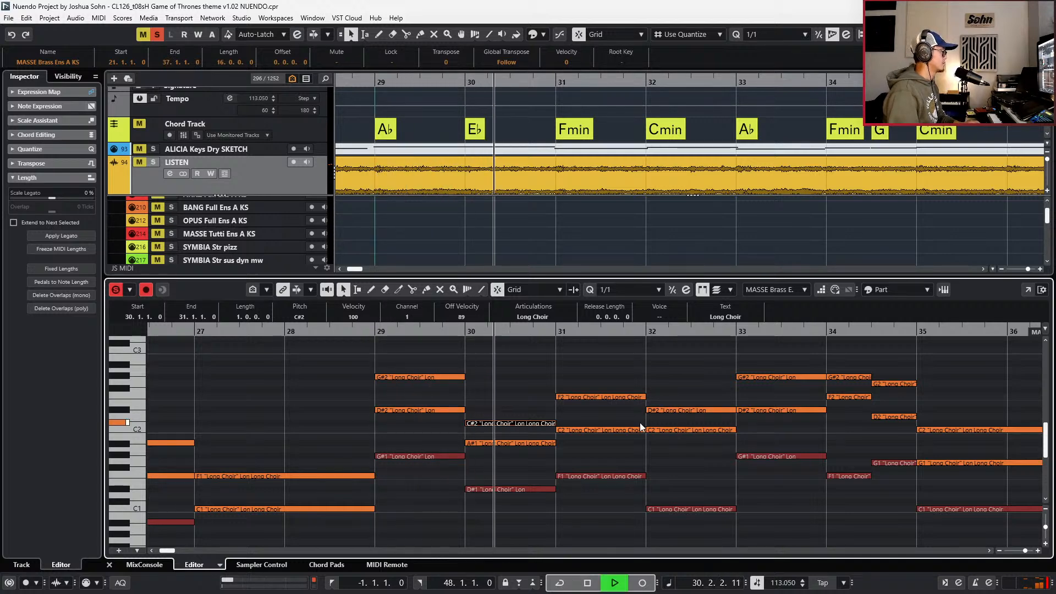
key("space")
key("Up")
key("Up")
key("space")
- Try the upper MASSE Brass Ens A KS note of bar 30 at C#2, D2 and F2
left_click(489, 440)
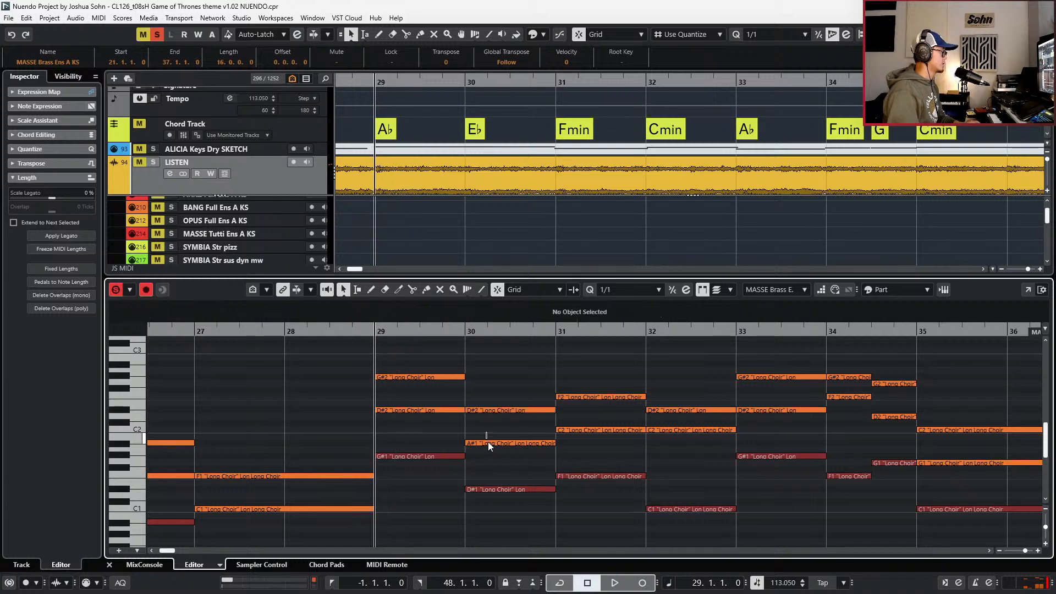
key("Down")
key("Down")
key("Down")
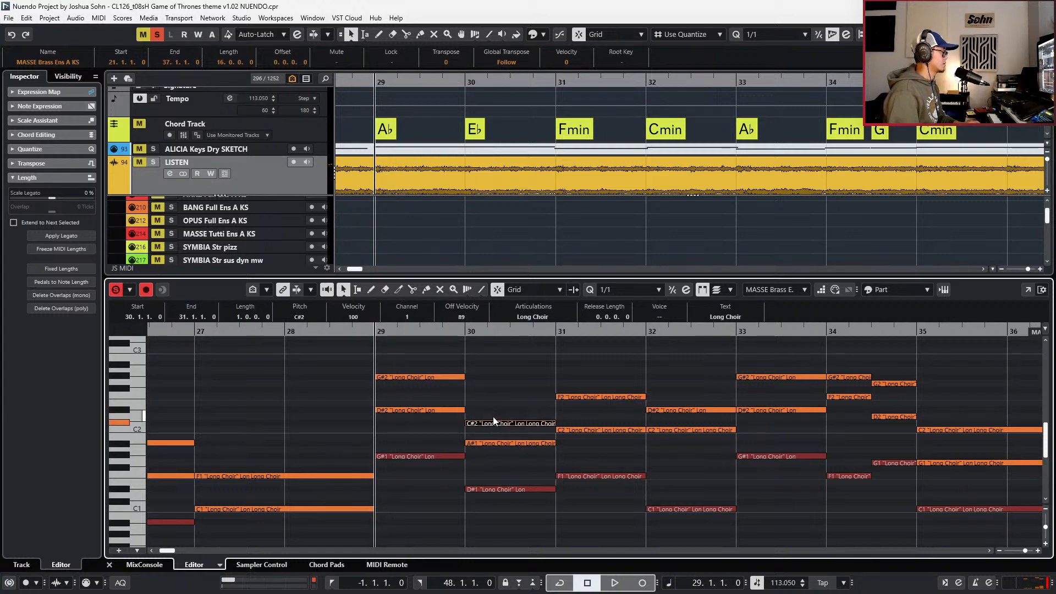
key("Up")
key("Up")
key("Up")
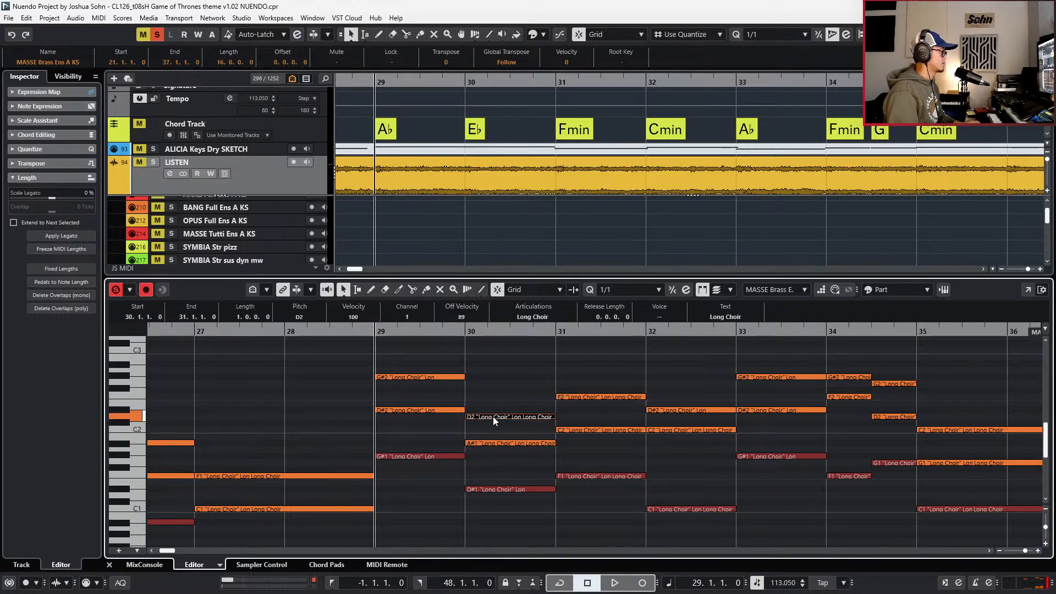
key("Up")
key("Up")
key("Up")
key("Up")
key("Up")
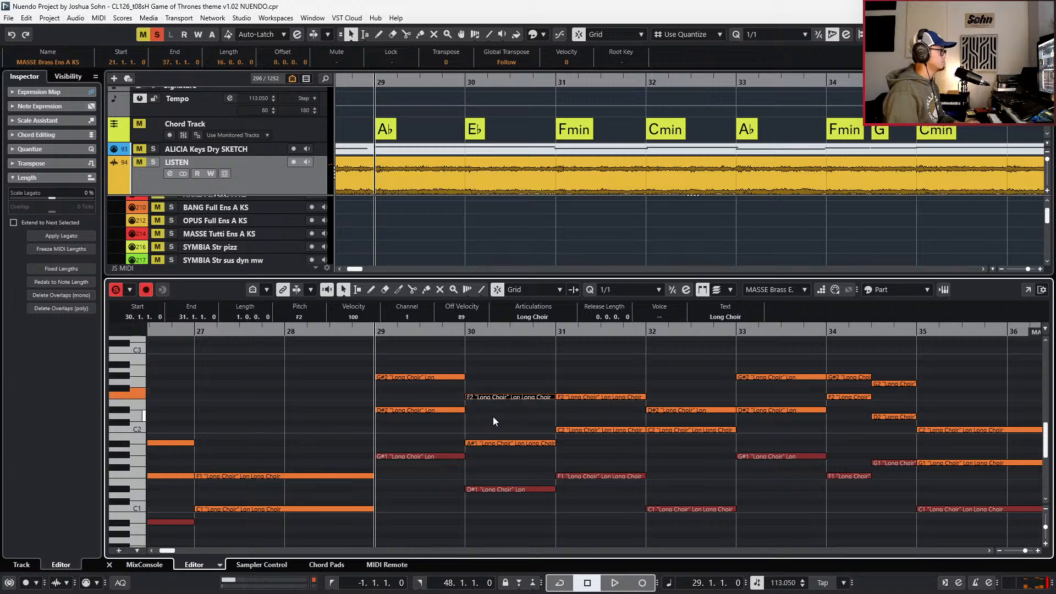
- Lower the upper MASSE Brass Ens A KS note of bar 30 to G1 and play the soloed brass from bar 29
key("Down")
key("Down")
key("Down")
key("Down")
key("Down")
key("Down")
key("Down")
key("Down")
key("Down")
key("Down")
key("Down")
key("Down")
key("Down")
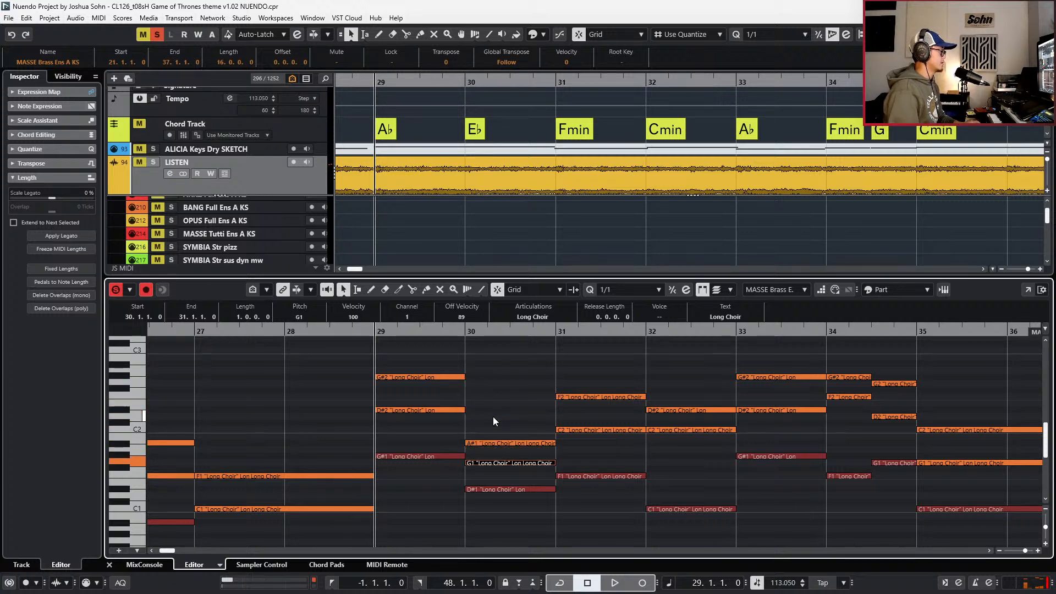
key("space")
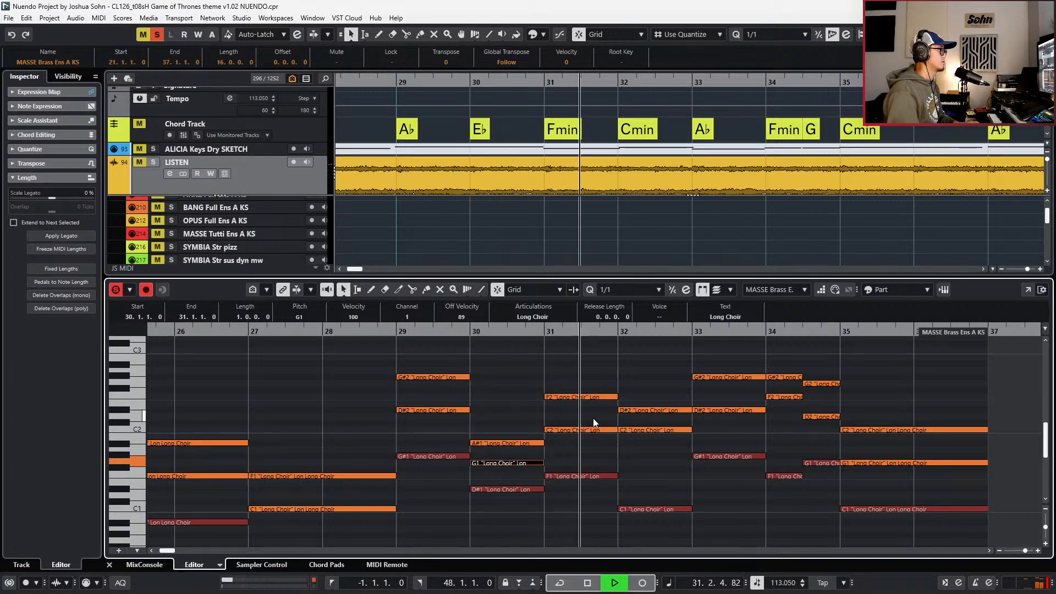
key("space")
key("space")
key("space")
- Lower the MASSE Brass Ens A KS C2 note of bar 32 to G1 and listen to the soloed brass
left_click(642, 430)
key("Down")
key("Down")
key("Down")
key("Down")
key("Down")
key("space")
key("space")
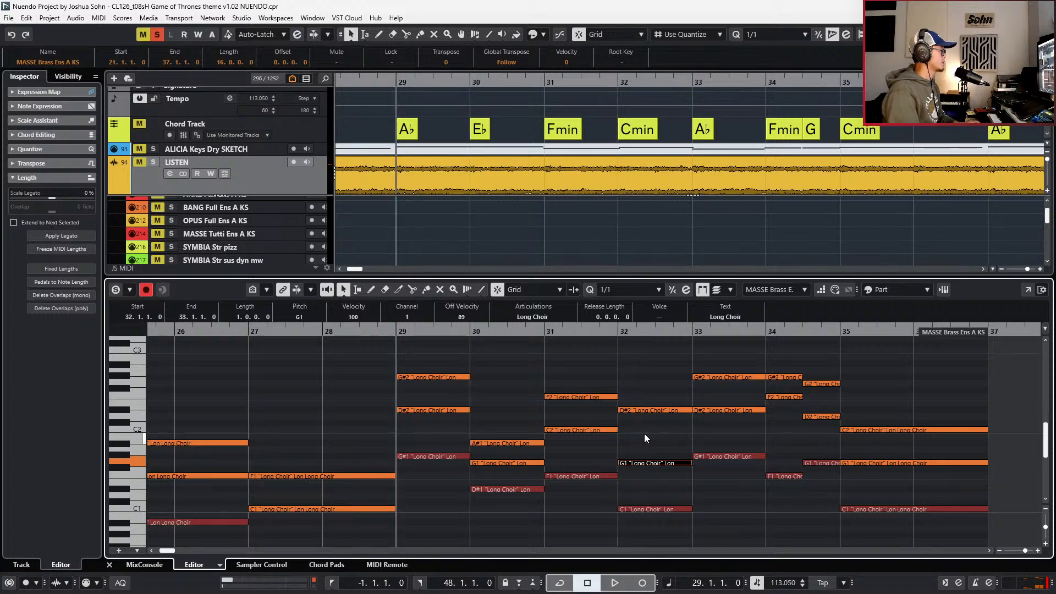
- Unsolo the brass and play the whole arrangement from bar 27
key("s")
key("ctrl+KP_Subtract")
key("ctrl+KP_Subtract")
key("space")
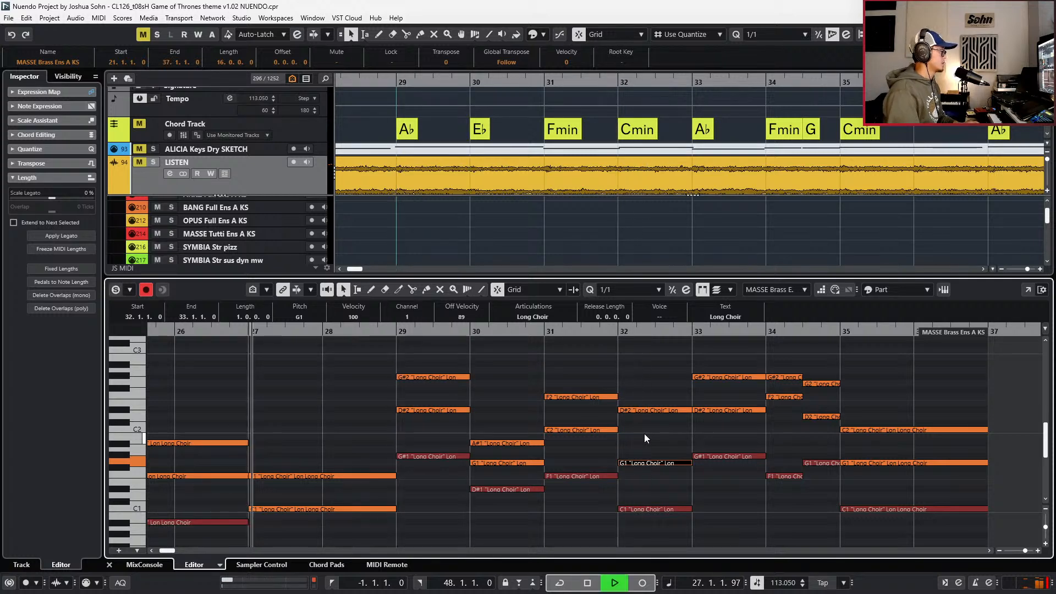
- Raise the MASSE Brass Ens A KS G1 note of bar 30 an octave to G2 and listen on into bar 36
left_click(527, 463)
key("shift+Up")
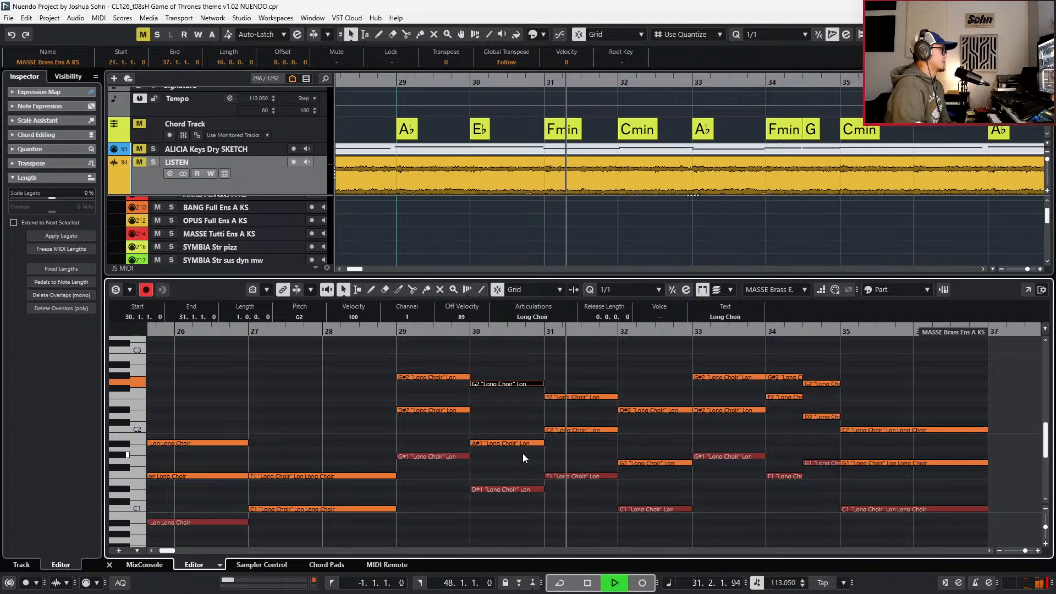
scroll(523, 453, "down", 2)
scroll(523, 463, "right", 2)
scroll(517, 442, "up", 1)
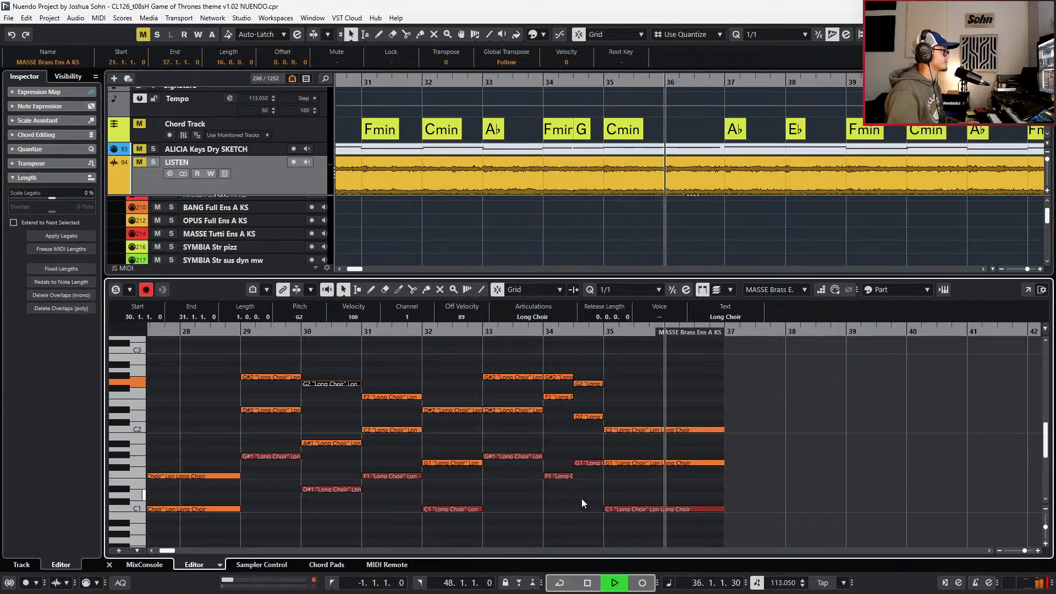
- Solo the brass editor, lower the MASSE Brass Ens A KS F2 note of bar 34 to C2 and listen from bar 33
key("space")
scroll(584, 358, "up", 2)
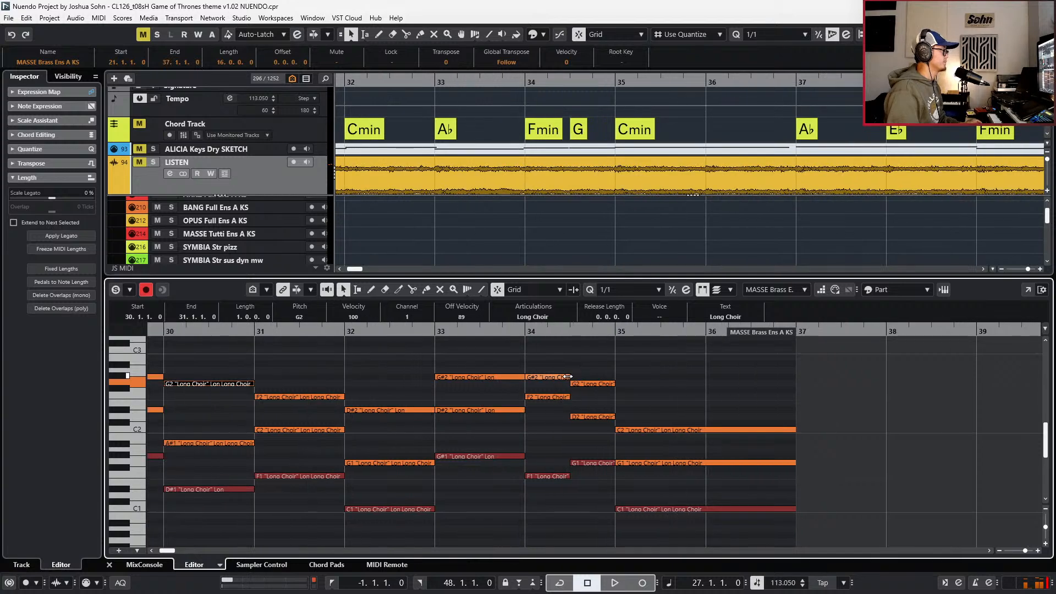
left_click(554, 397)
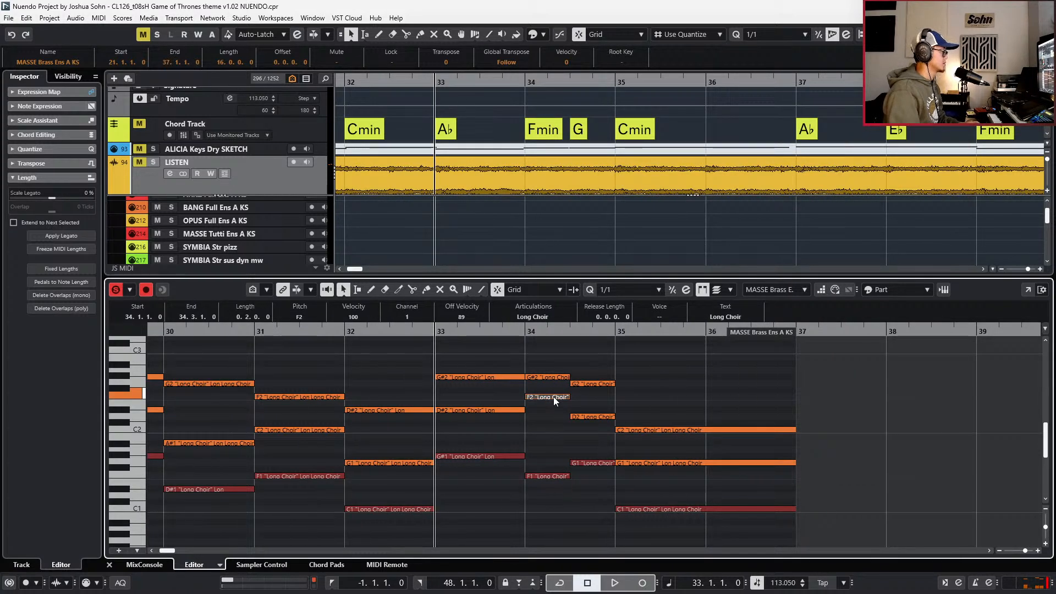
key("Down")
key("Down")
key("space")
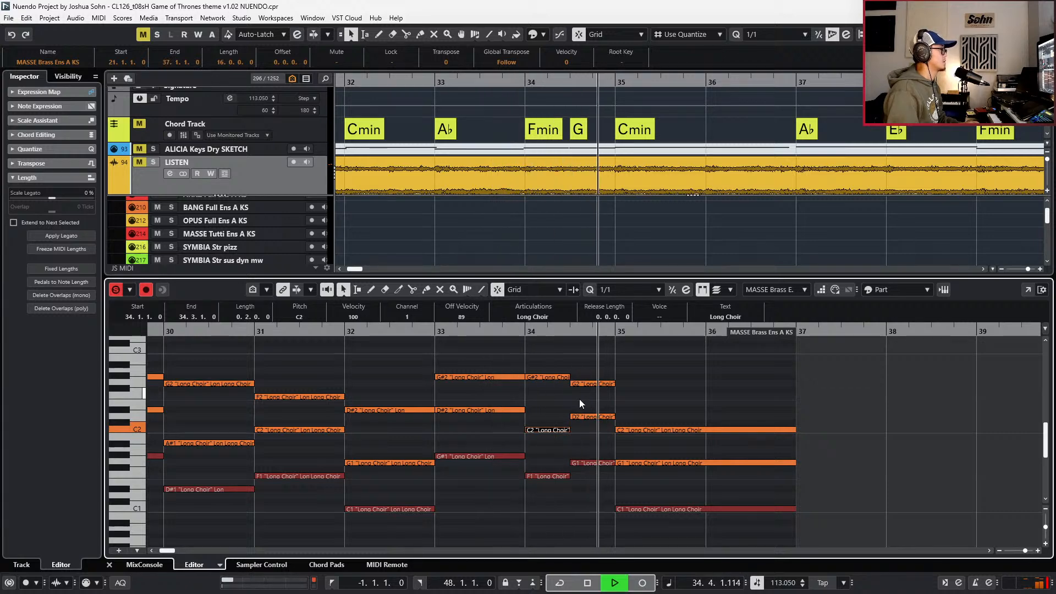
key("space")
- Lower the D2 note in the second half of bar 34 to B1 and listen to the soloed brass
left_click(586, 383)
left_click(586, 416)
key("l")
key("Down")
key("Down")
key("Down")
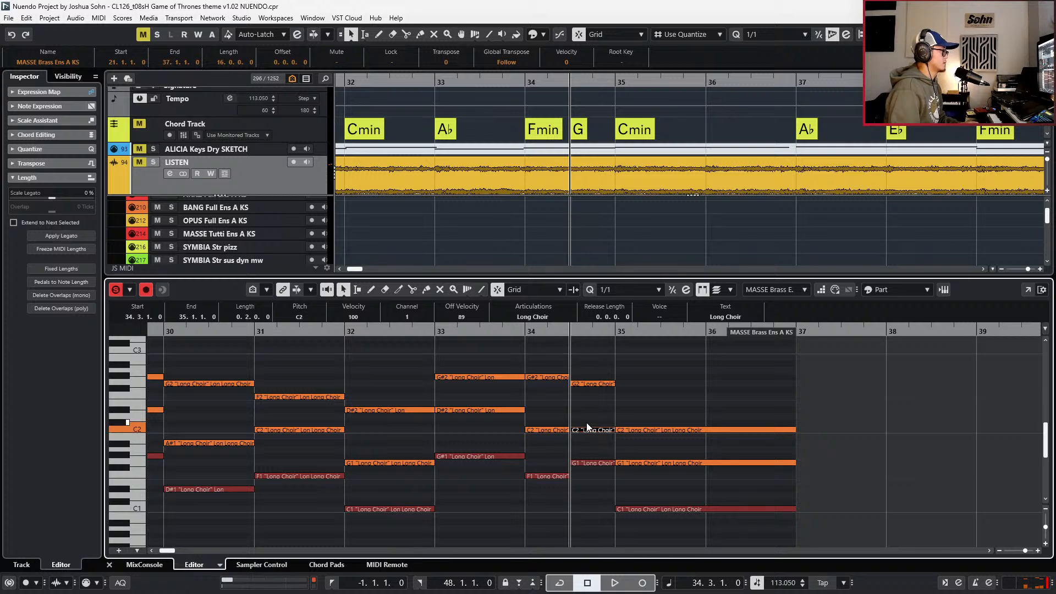
key("space")
key("space")
key("space")
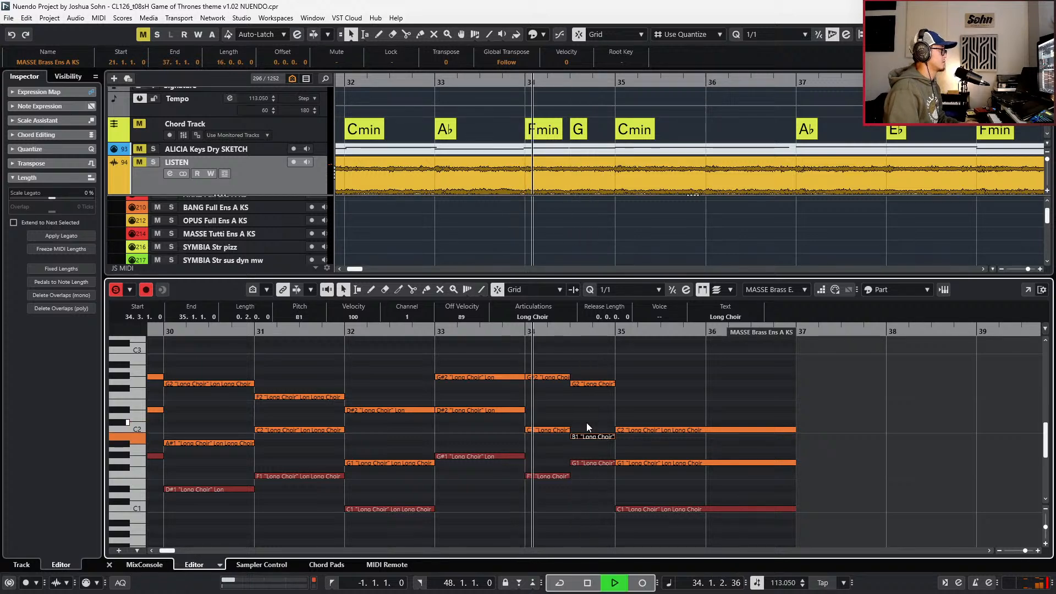
key("space")
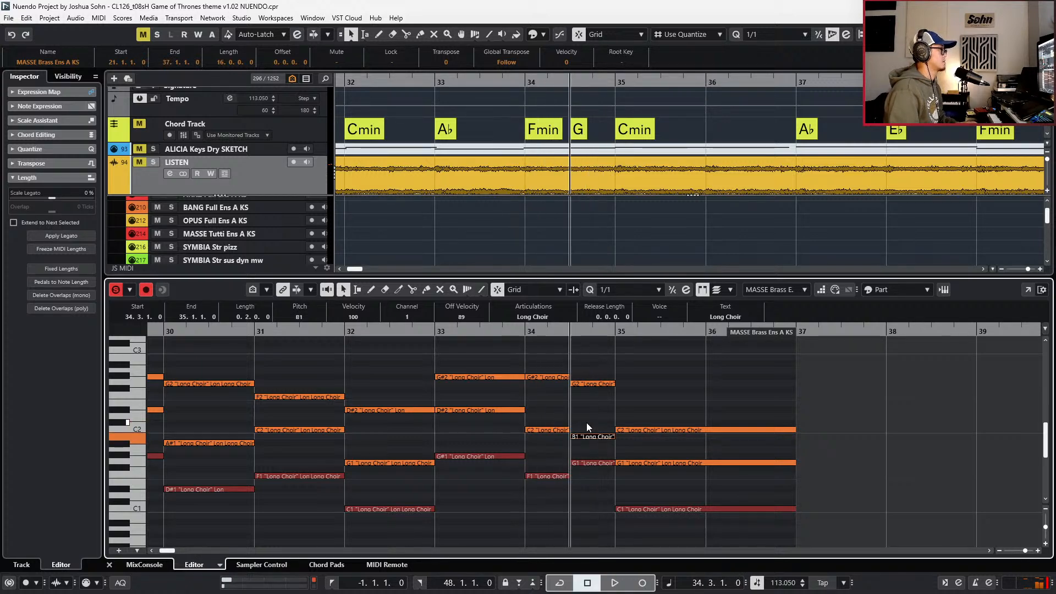
- Add a D2 note above the B1 in the second half of bar 34 and listen to the chord
key("Down")
key("Down")
key("space")
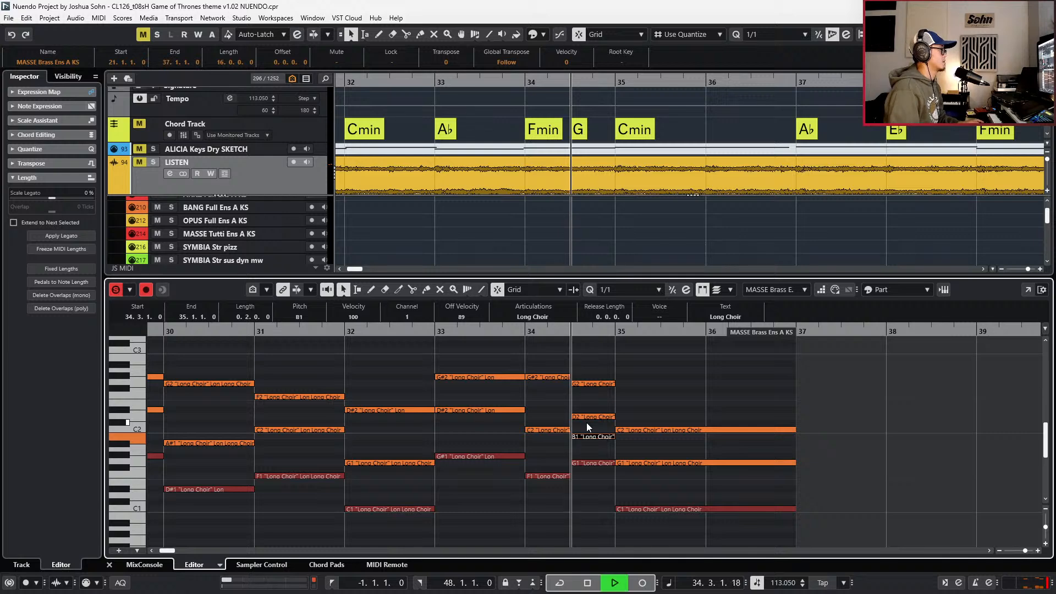
key("space")
- Unsolo the brass, play the whole arrangement from bar 33 and show the part's controller lanes
key("KP_Subtract")
key("KP_Subtract")
key("s")
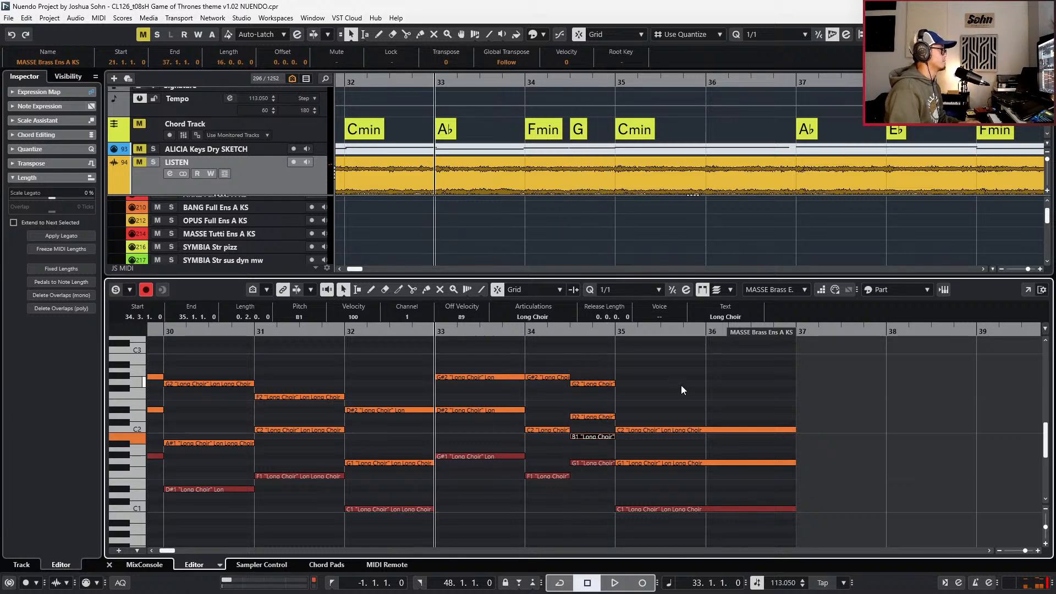
left_click(681, 390)
key("space")
key("g")
key("g")
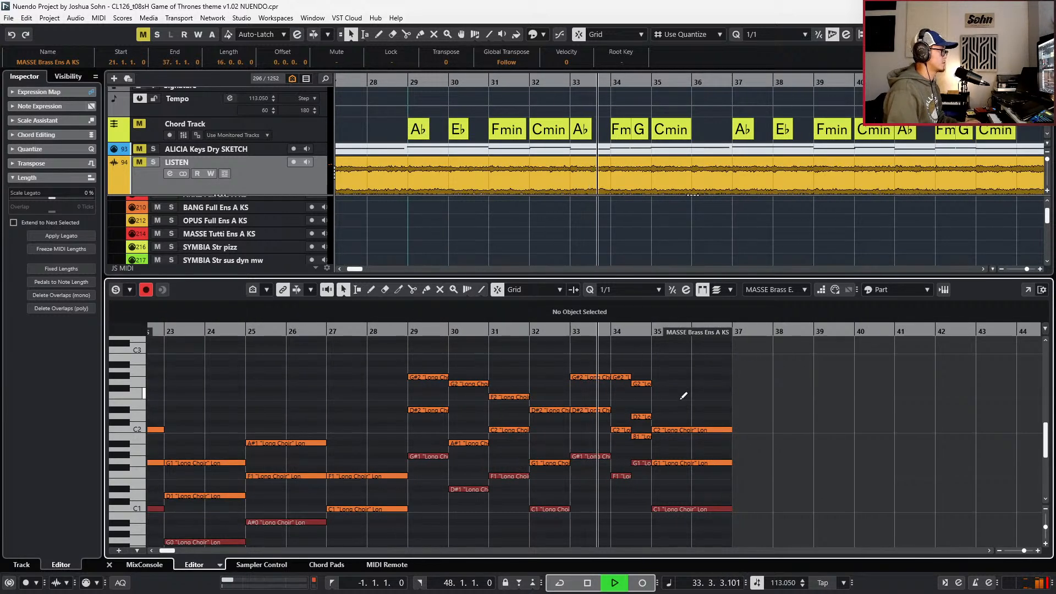
key("ctrl+shift+c")
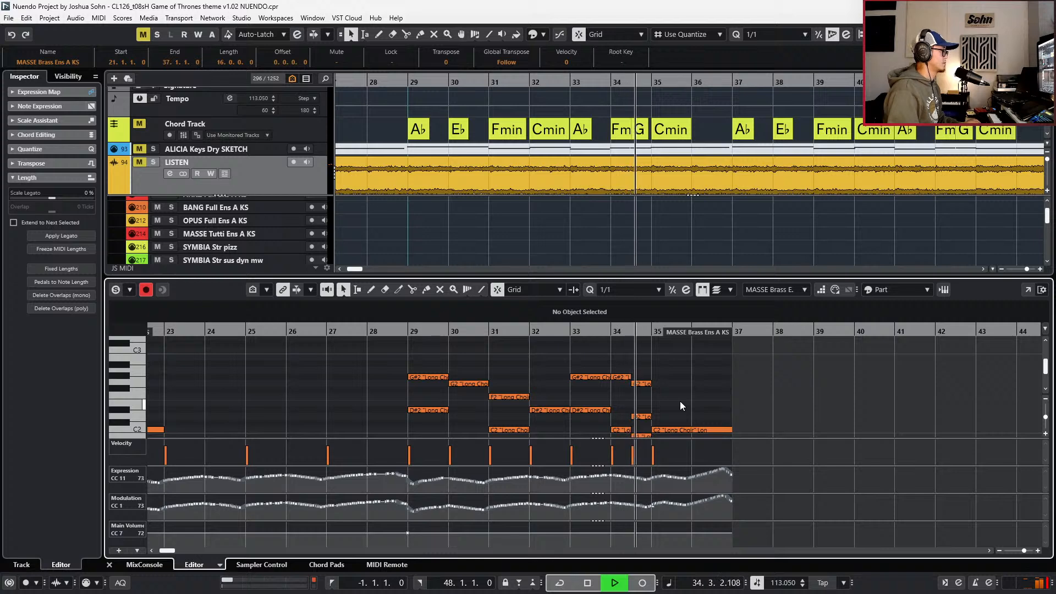
key("g")
key("g")
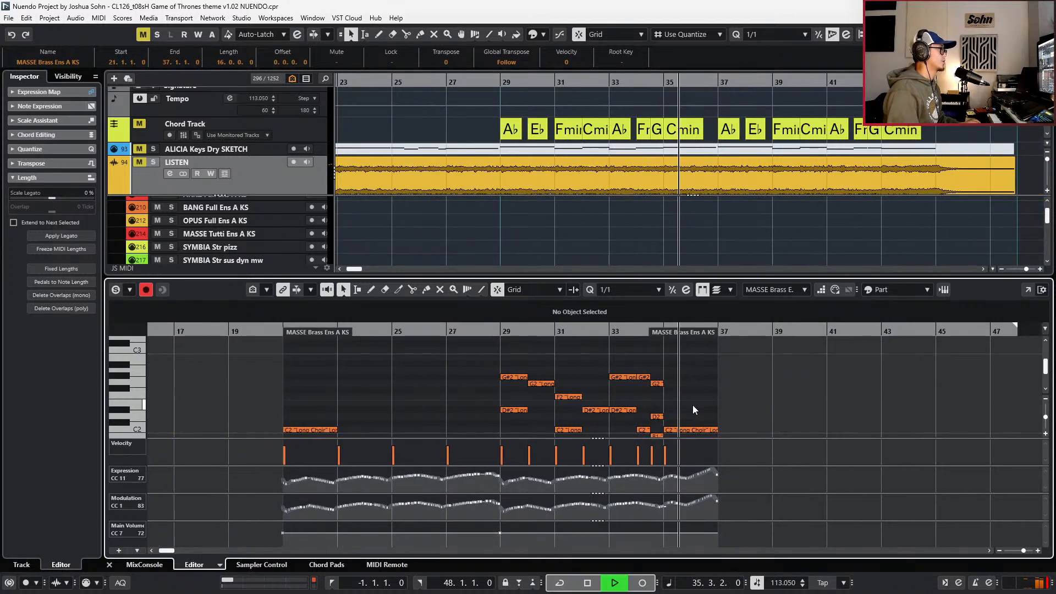
key("space")
- Split both MASSE Brass parts at bar 29 and trim the MASSE Brass Ens B KS overhang at bar 37
key("Return")
key("KP_Subtract")
key("KP_Subtract")
key("KP_Subtract")
key("KP_Subtract")
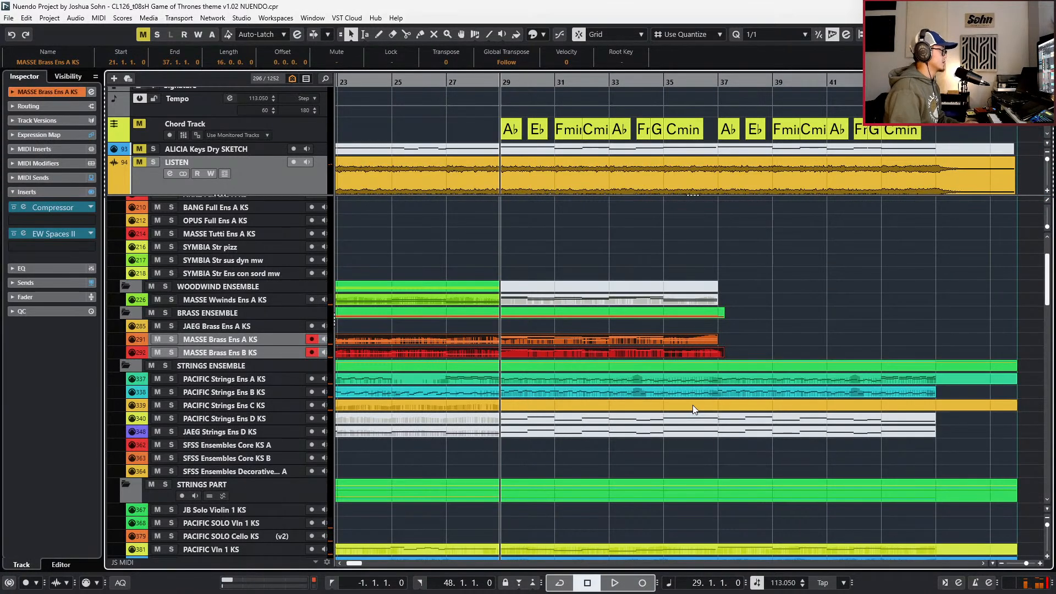
scroll(715, 347, "up", 2)
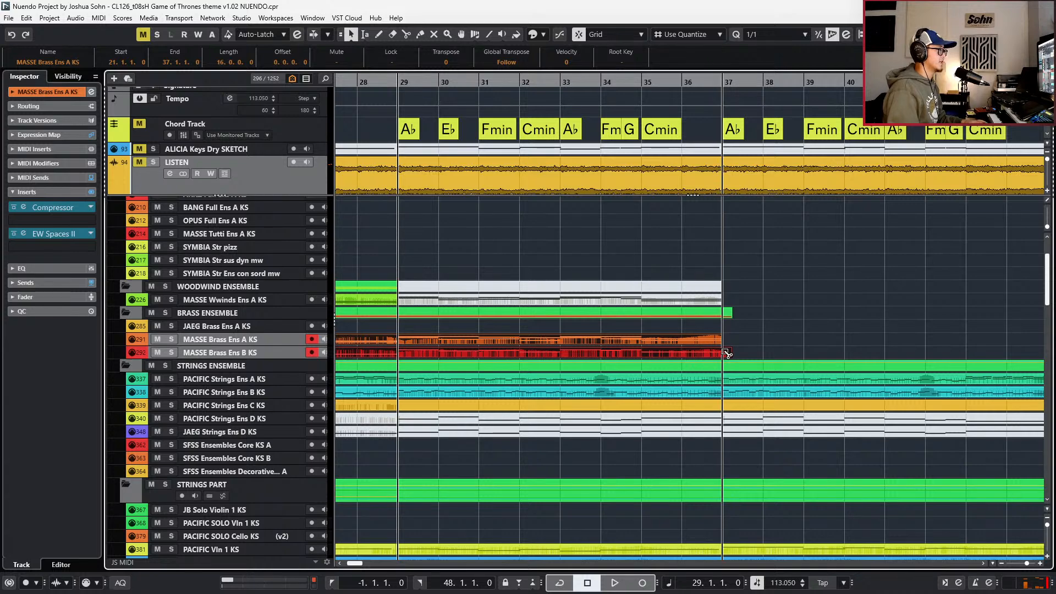
left_click(748, 343)
scroll(749, 339, "down", 2)
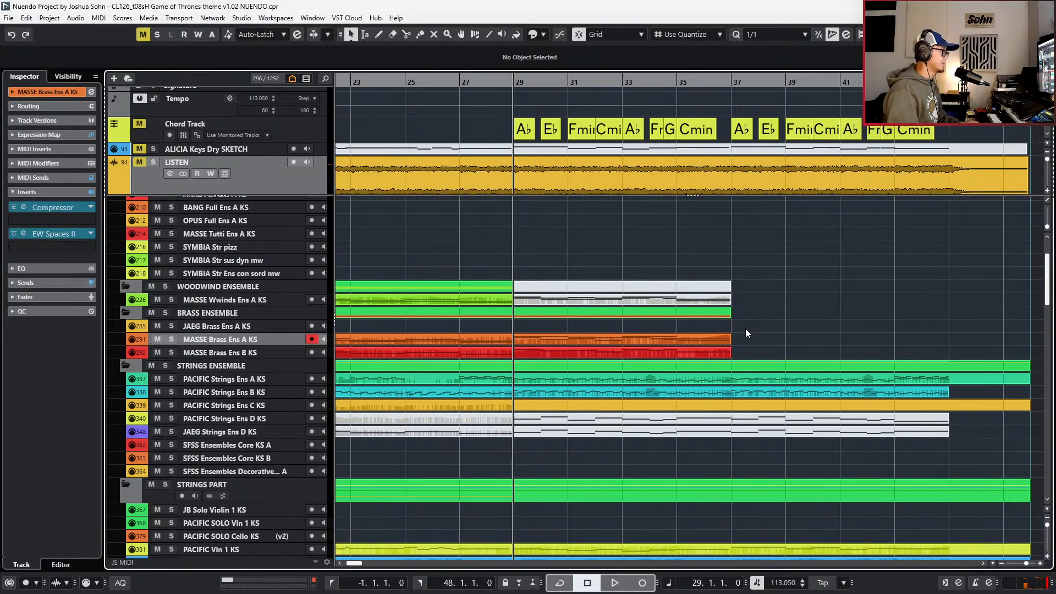
- Replace the muted MASSE Wwinds Ens A KS part of bars 29–37 with a copy of the MASSE Brass Ens A KS part
scroll(745, 329, "up", 3)
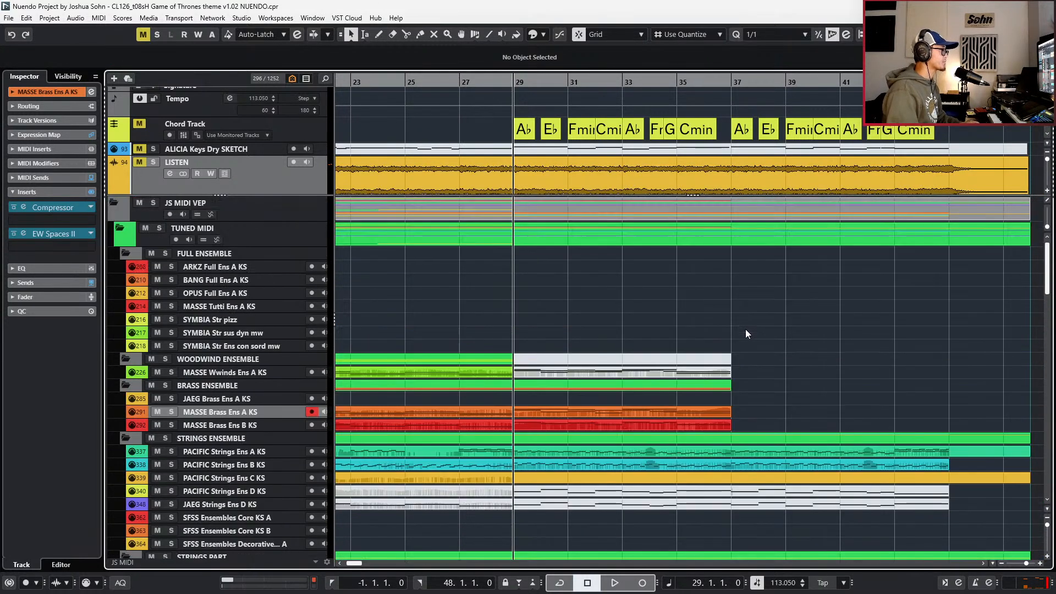
left_click(704, 371)
key("Delete")
left_click(547, 411)
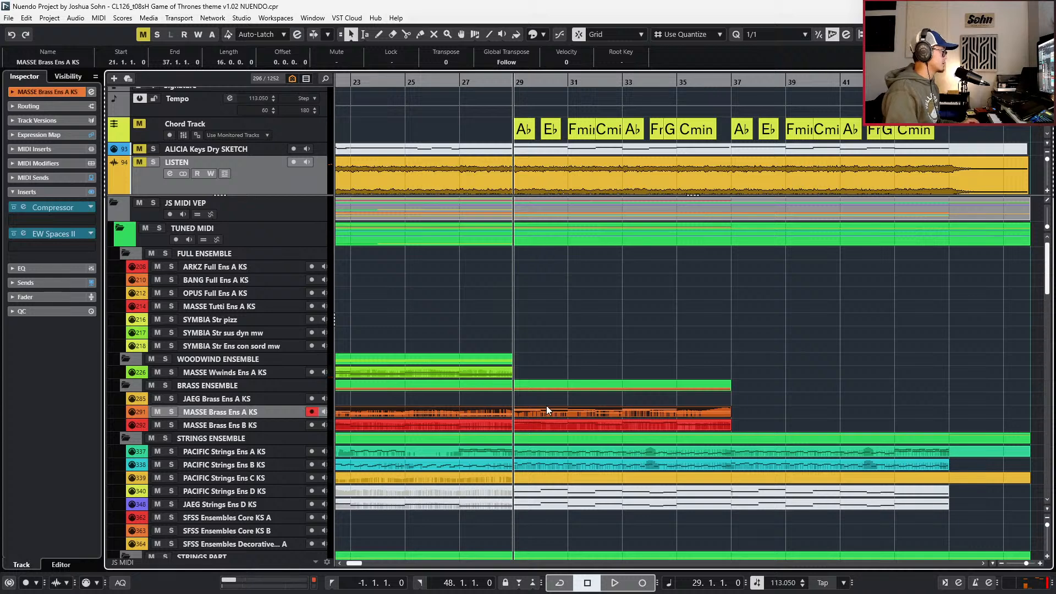
left_click_drag(532, 380, 533, 375)
- Glue the woodwind and MASSE Brass parts back together across bar 29
key("KP_Subtract")
left_click(497, 369)
left_click(494, 401)
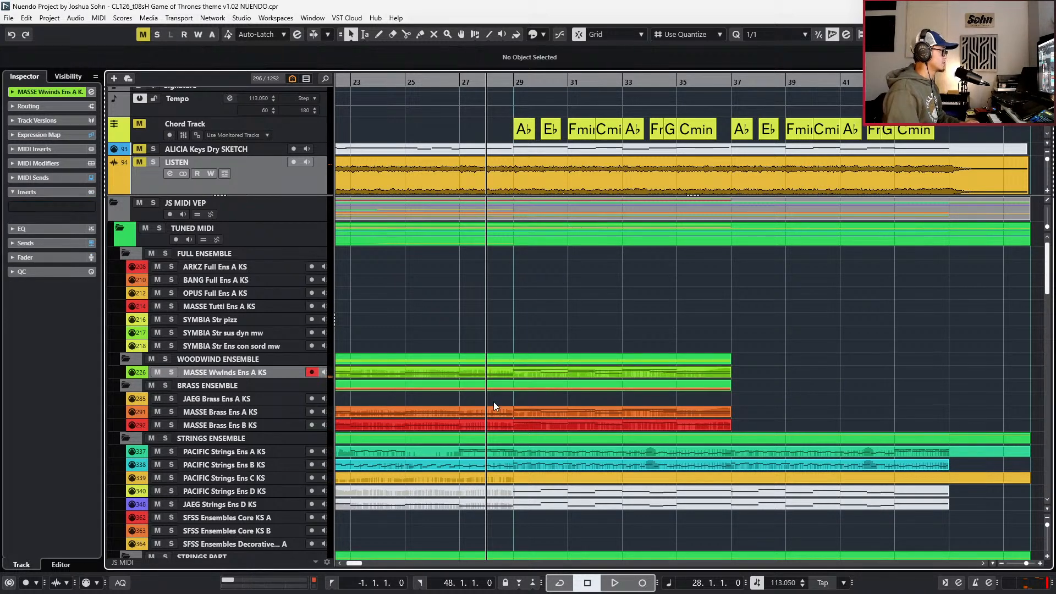
left_click(494, 407)
- Play from bar 28 and select the expression and modulation points of the MASSE Wwinds Ens A KS part from bar 32 to 37
key("space")
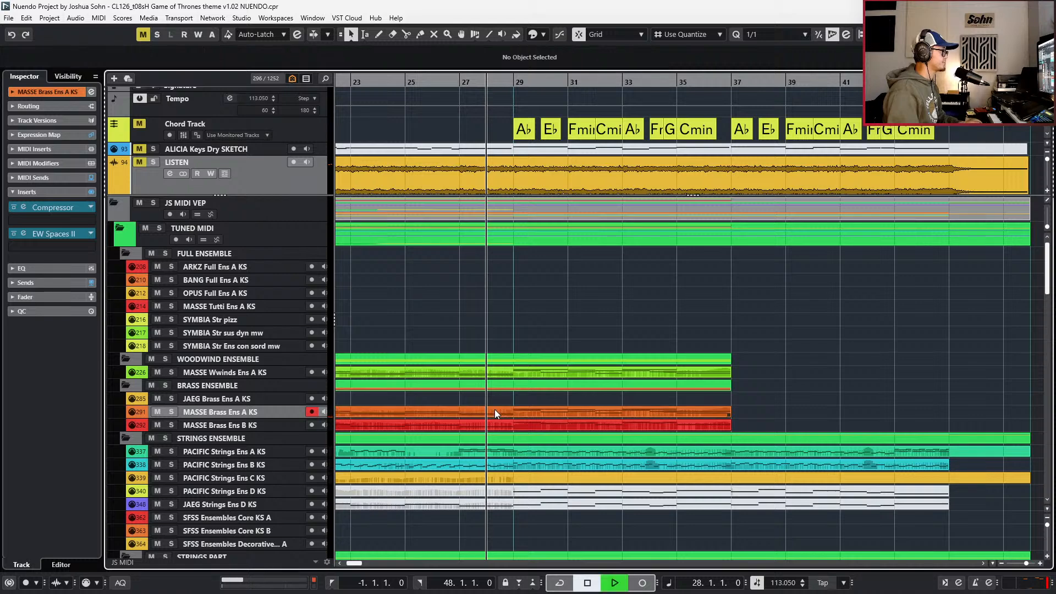
key("g")
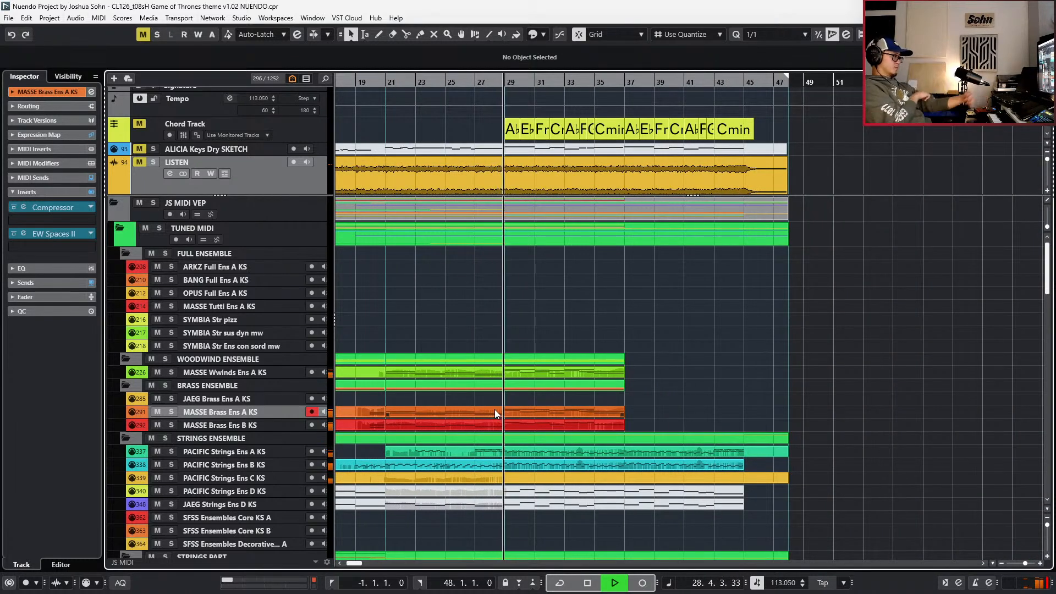
double_click(527, 371)
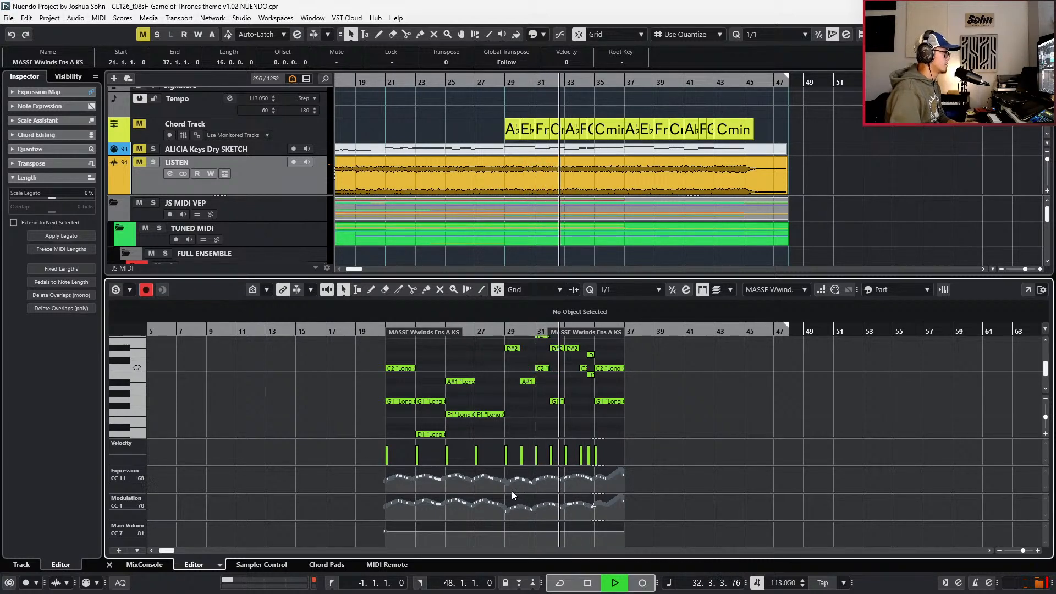
left_click_drag(559, 487, 651, 456)
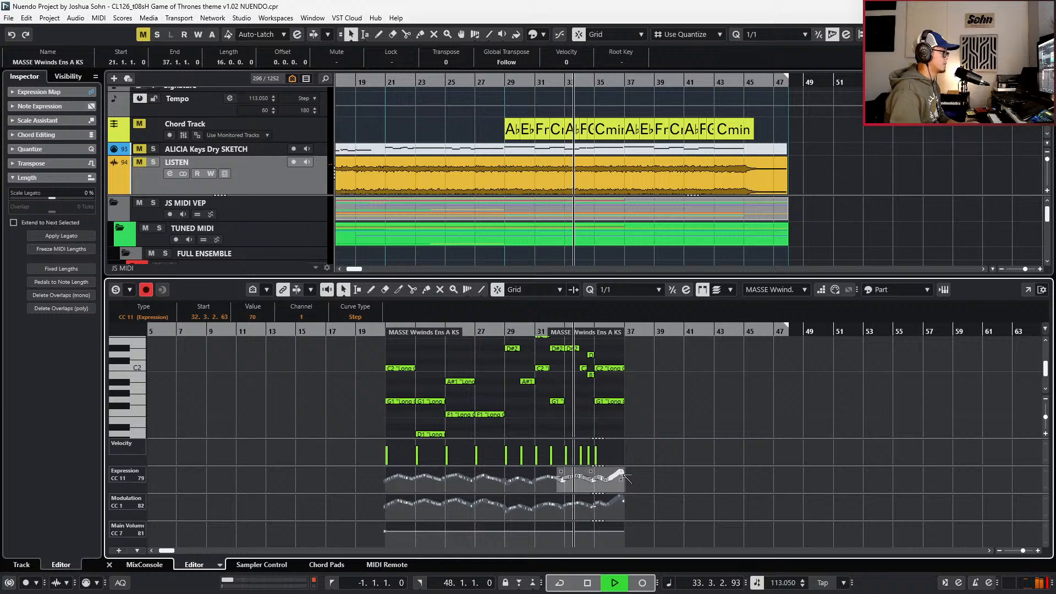
left_click_drag(555, 518, 626, 505)
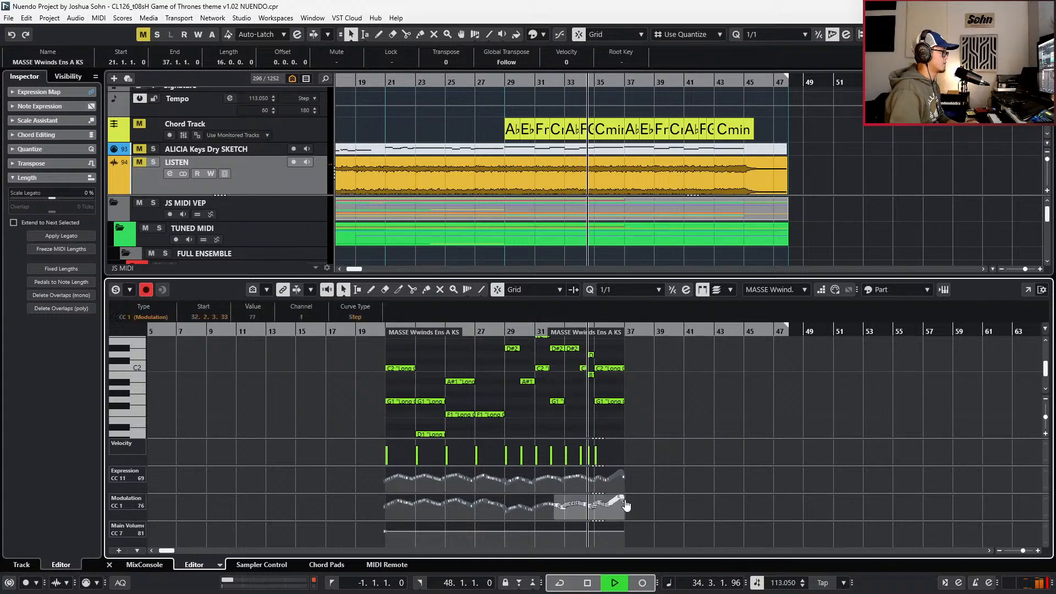
key("Return")
scroll(654, 458, "down", 3)
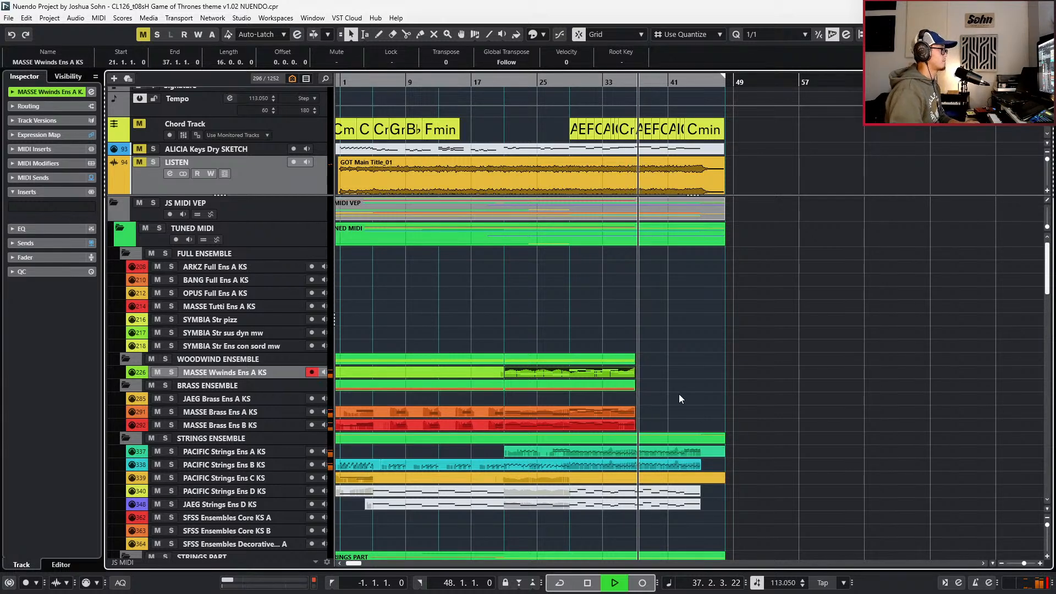
key("space")
key("KP_Subtract")
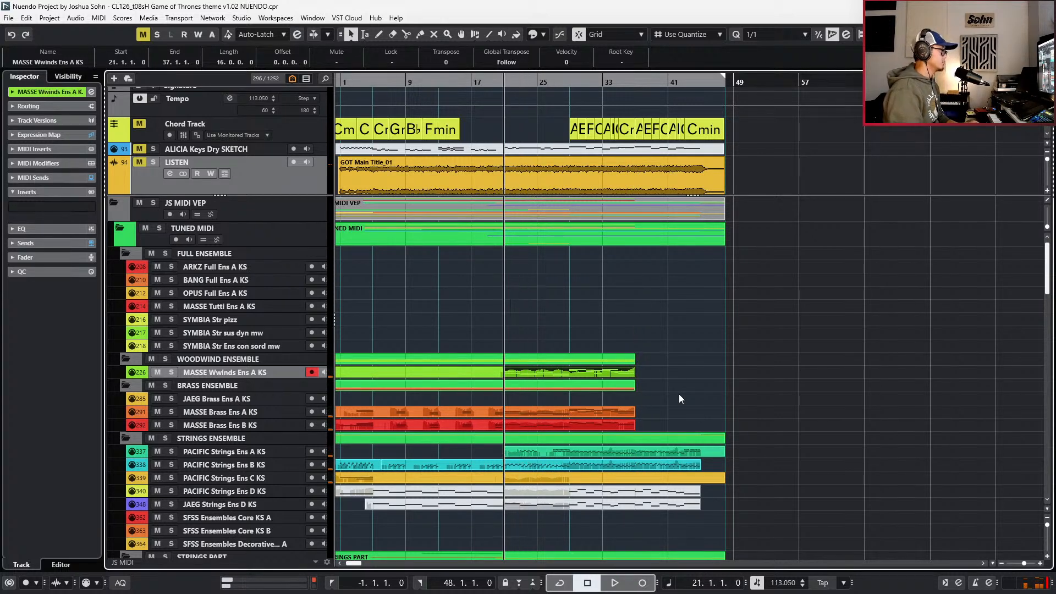
left_click_drag(643, 369, 627, 419)
key("KP_Add")
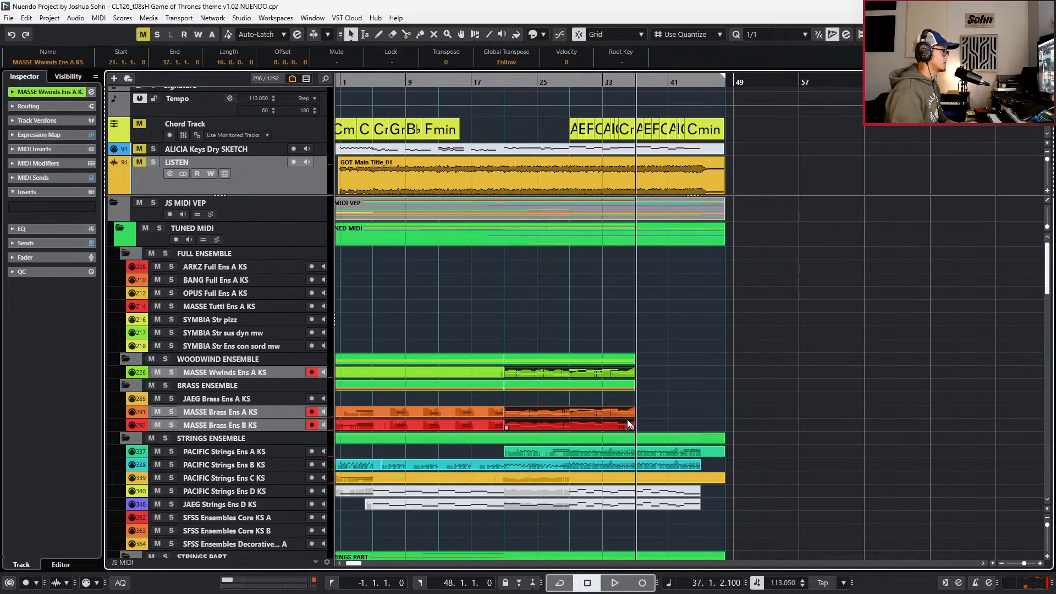
key("ctrl+d")
key("KP_Subtract")
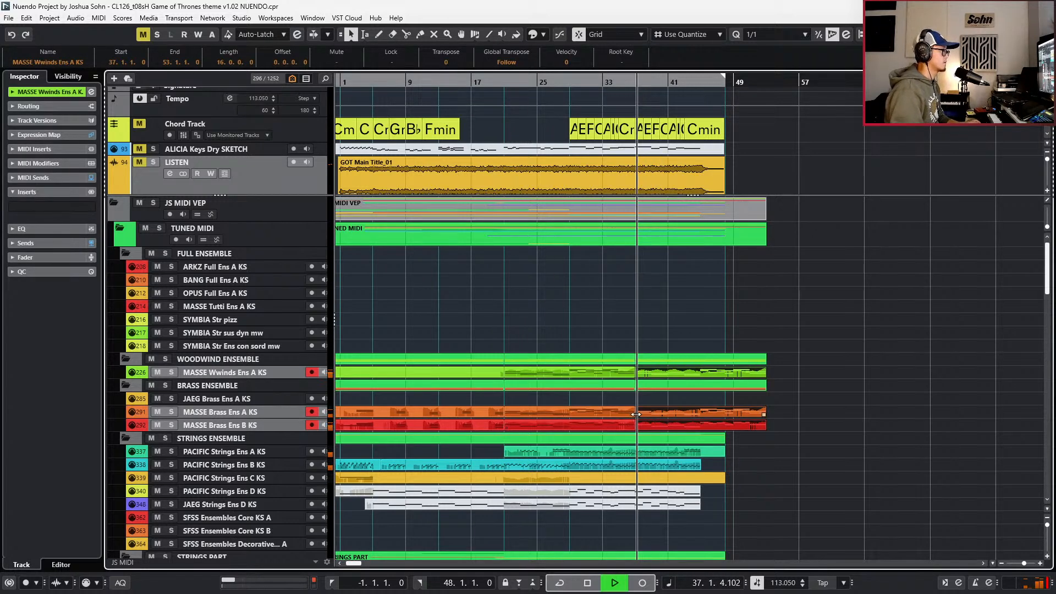
key("KP_Subtract")
scroll(653, 392, "up", 2)
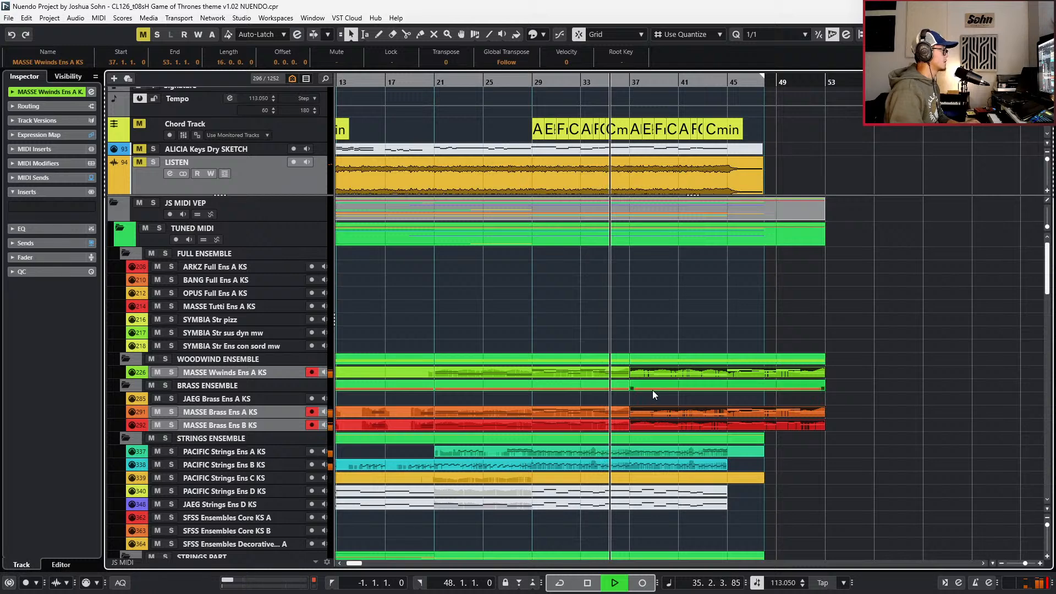
key("ctrl+z")
- Split the woodwind and both MASSE Brass parts at bar 29 and duplicate their bars 29–37 to bar 37
key("KP_Subtract")
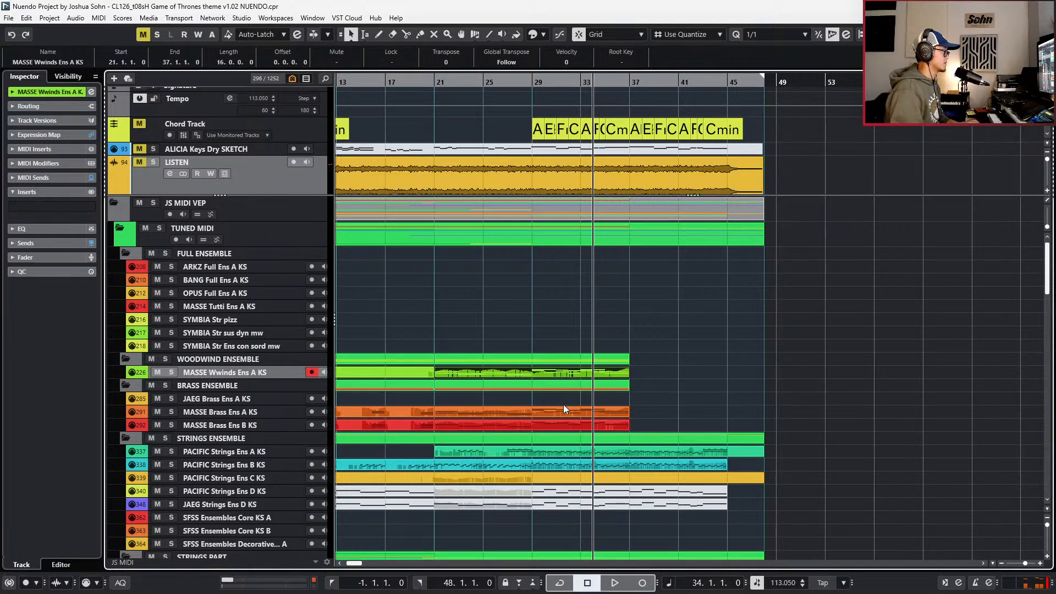
key("KP_Subtract")
key("KP_Subtract")
key("KP_Subtract")
key("KP_Subtract")
key("KP_Subtract")
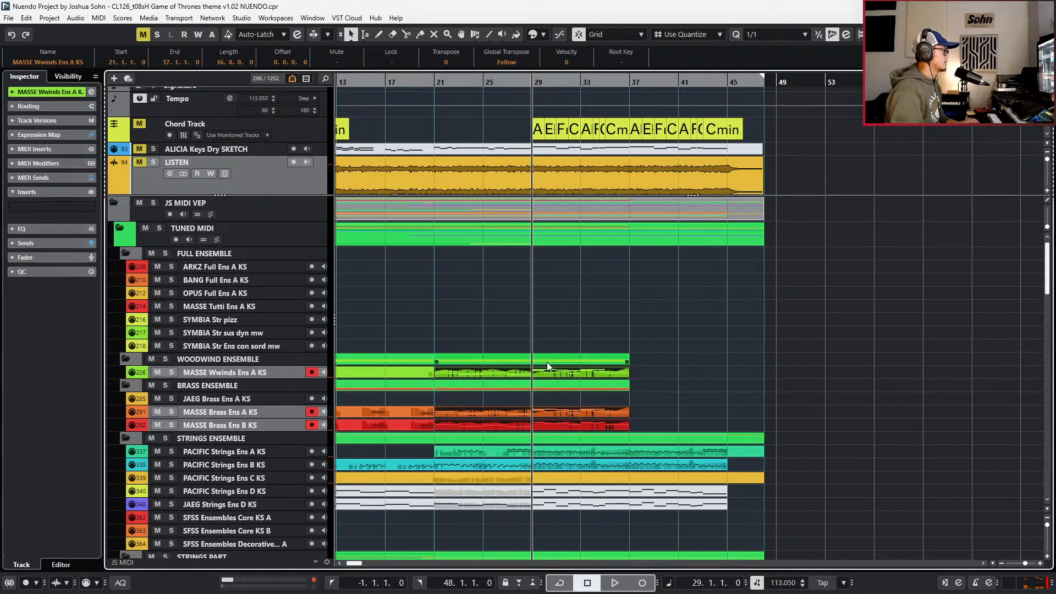
left_click(536, 373, "alt")
key("ctrl+d")
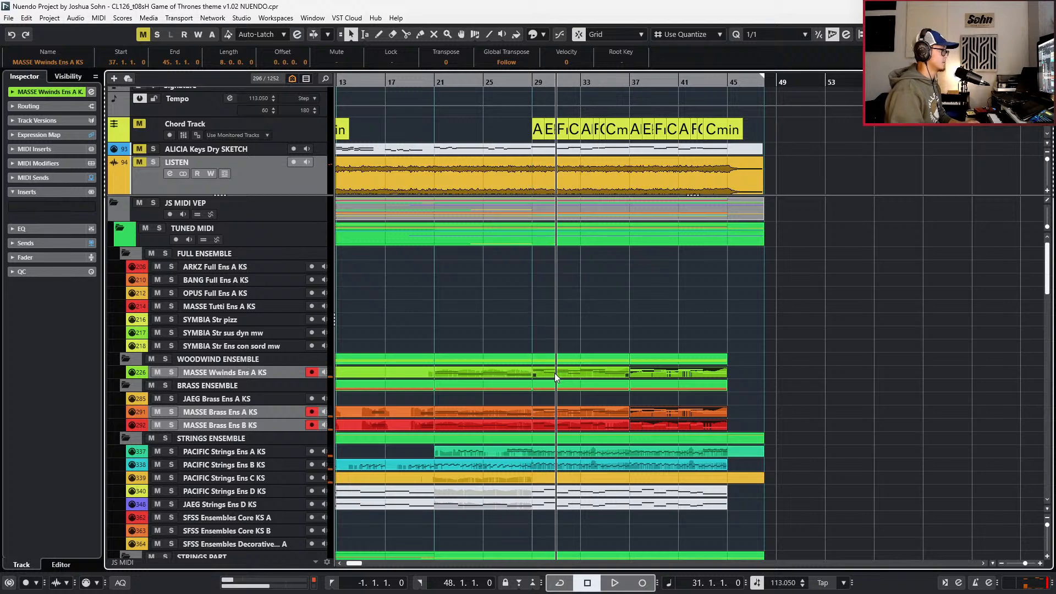
- Play the arrangement and glue the woodwind and both MASSE Brass parts across bar 37
key("alt+space")
left_click(611, 381)
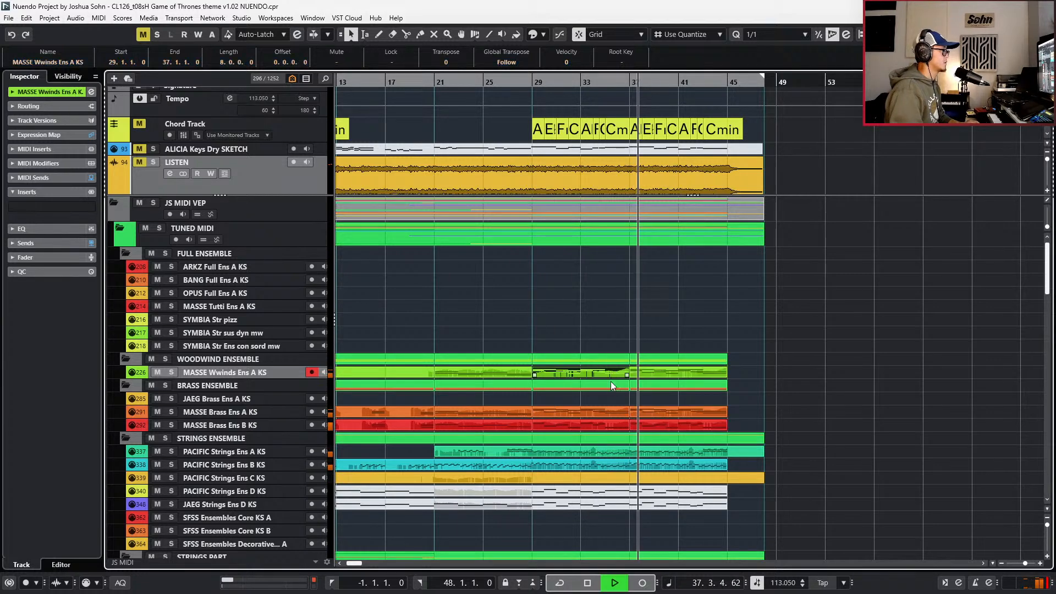
left_click(615, 413)
left_click(618, 422)
- Smooth the drop in the expression and modulation curves at bar 37 of the MASSE Brass Ens A KS part
double_click(622, 407)
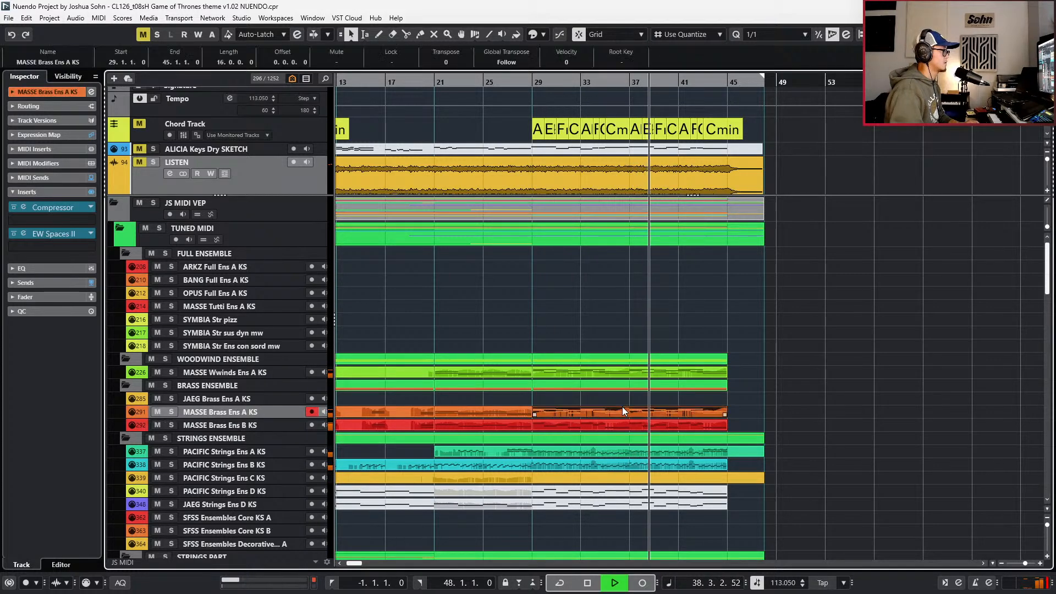
scroll(608, 412, "up", 1)
scroll(676, 477, "up", 3)
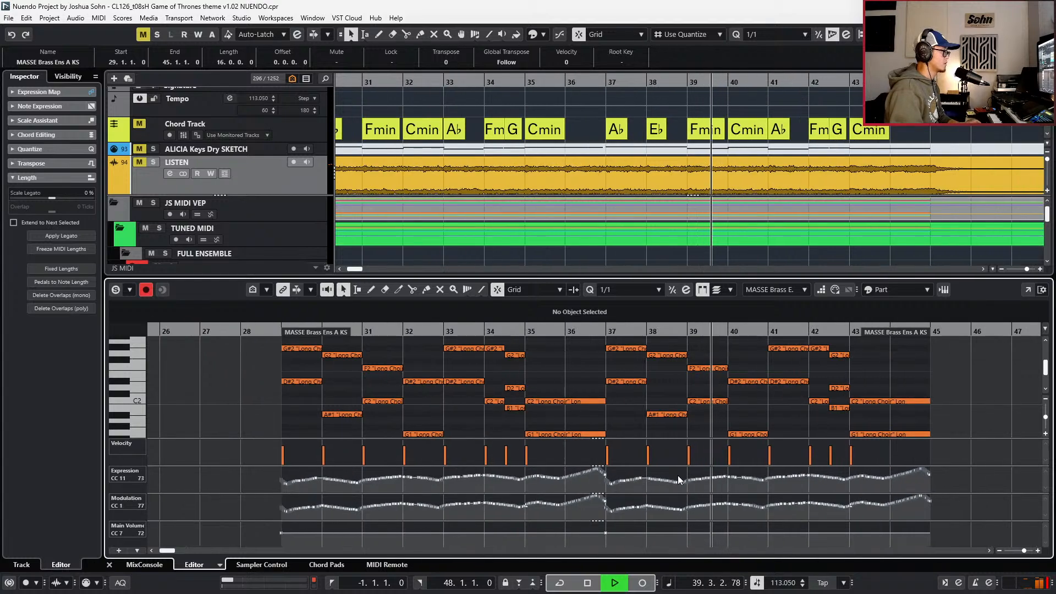
scroll(630, 485, "up", 2)
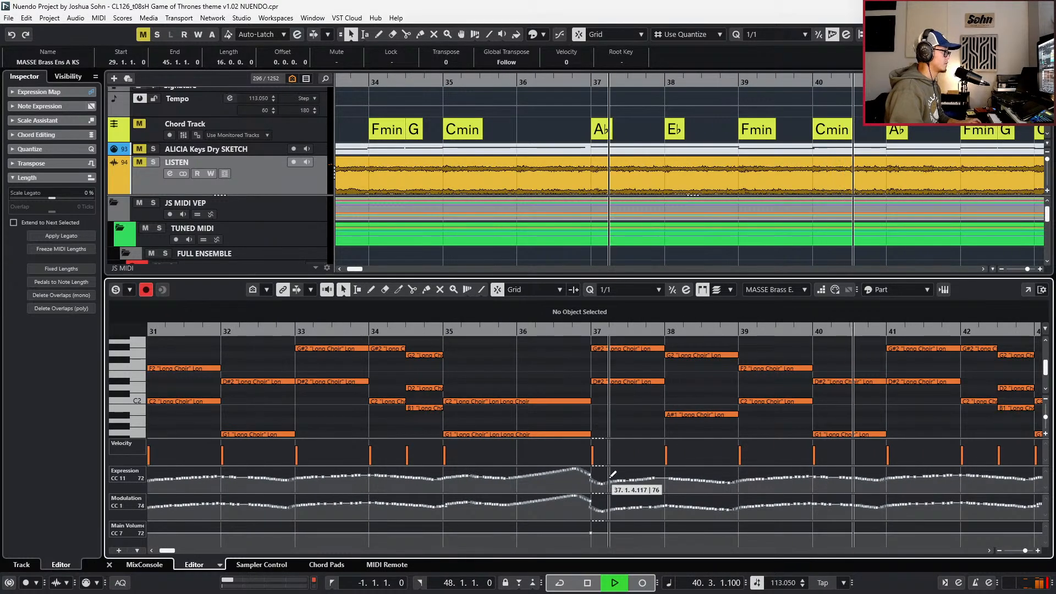
scroll(597, 502, "up", 1)
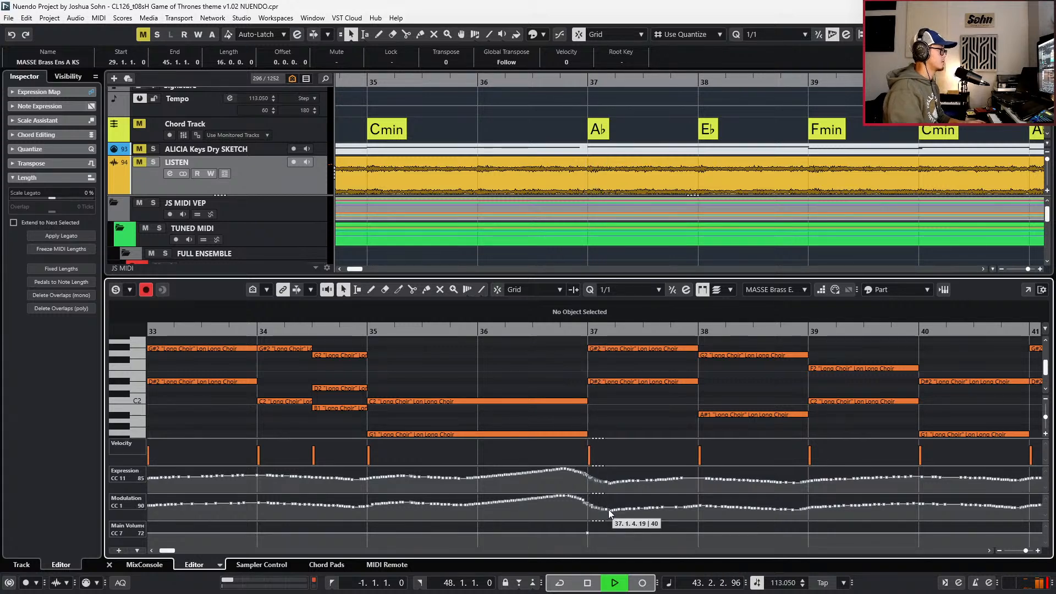
- Smooth the expression and modulation curves around bar 37 of the MASSE Brass Ens B KS part
key("ctrl+alt+e")
key("space")
left_click(615, 423)
key("ctrl+alt+e")
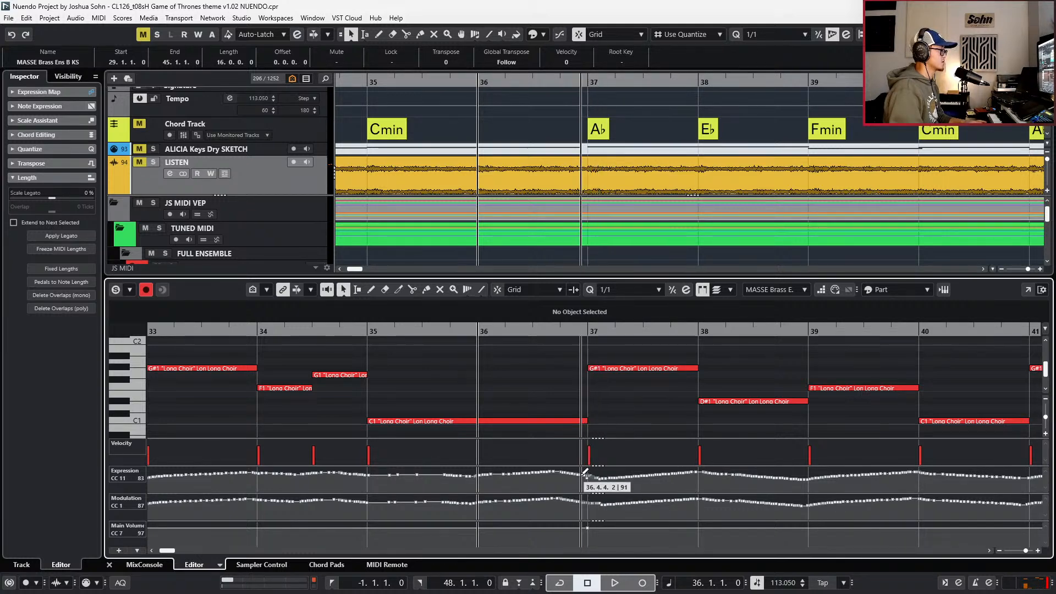
key("Return")
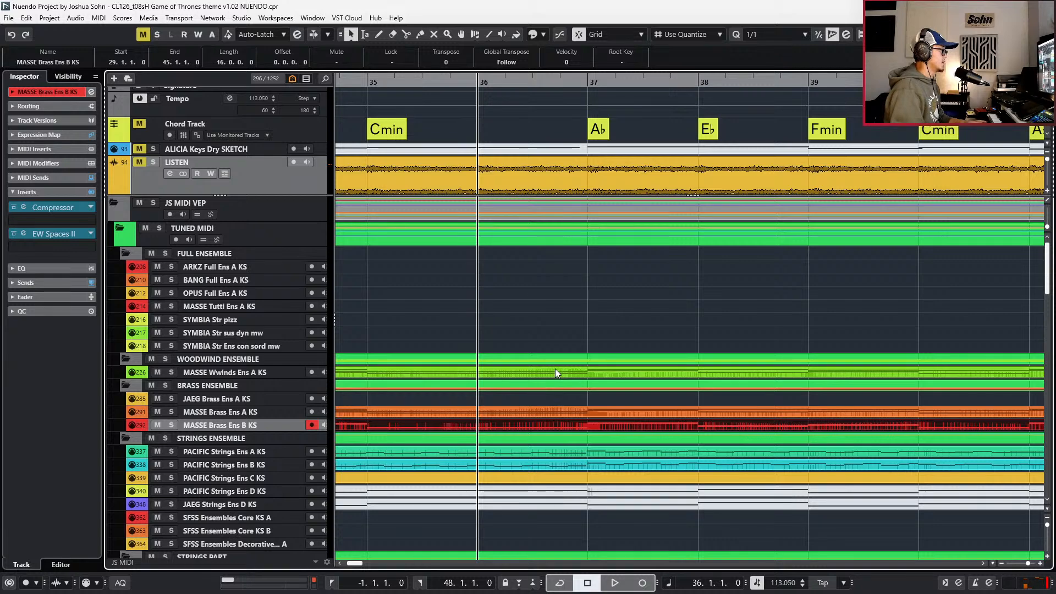
- Smooth the drop in the expression and modulation curves at bar 37 of the MASSE Wwinds Ens A KS part and play the transition
left_click(555, 369)
key("Return")
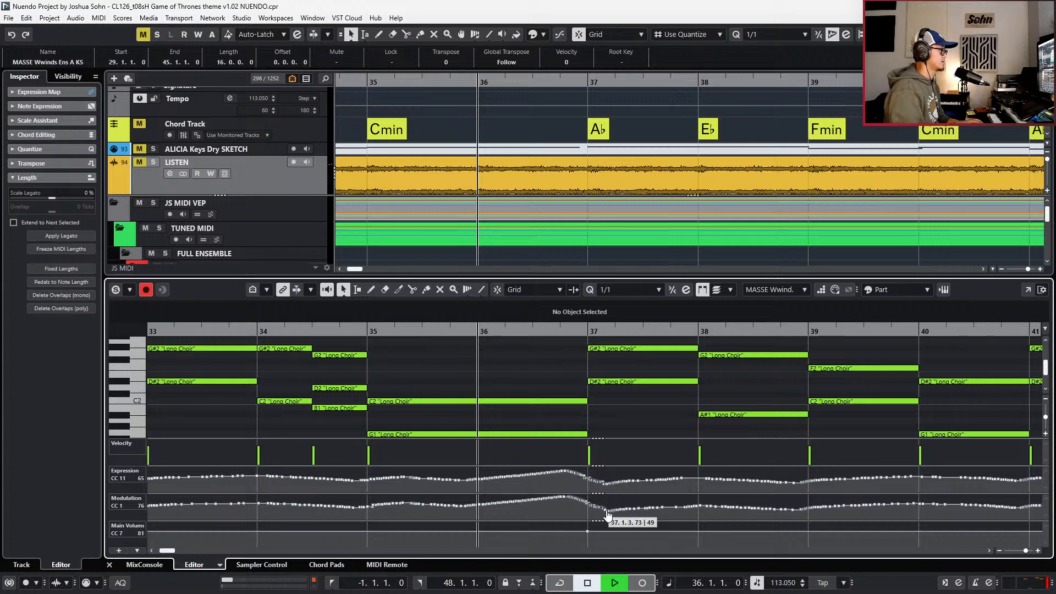
key("Return")
key("g")
key("g")
key("g")
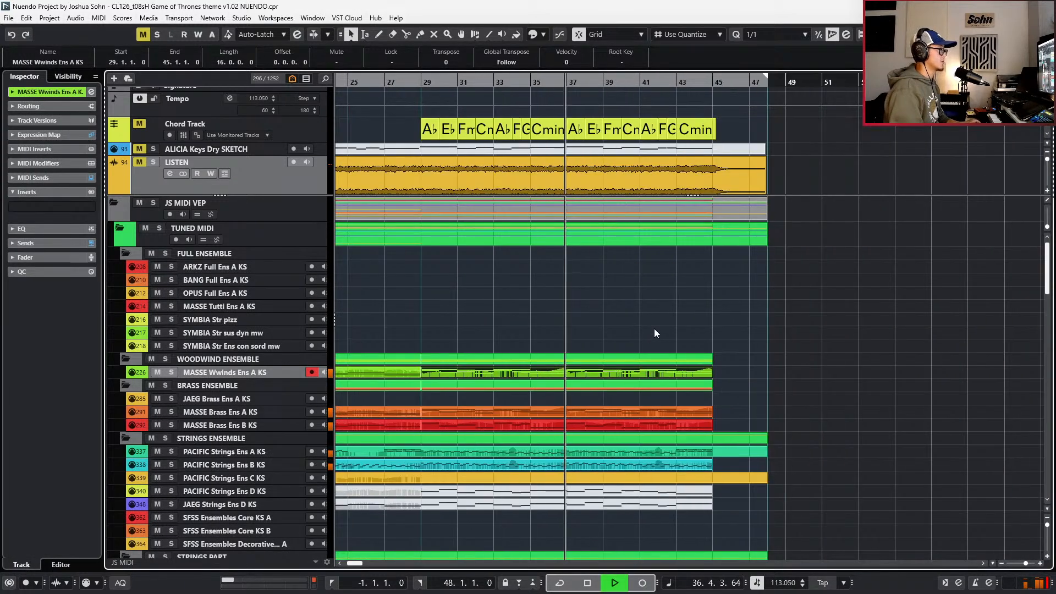
key("space")
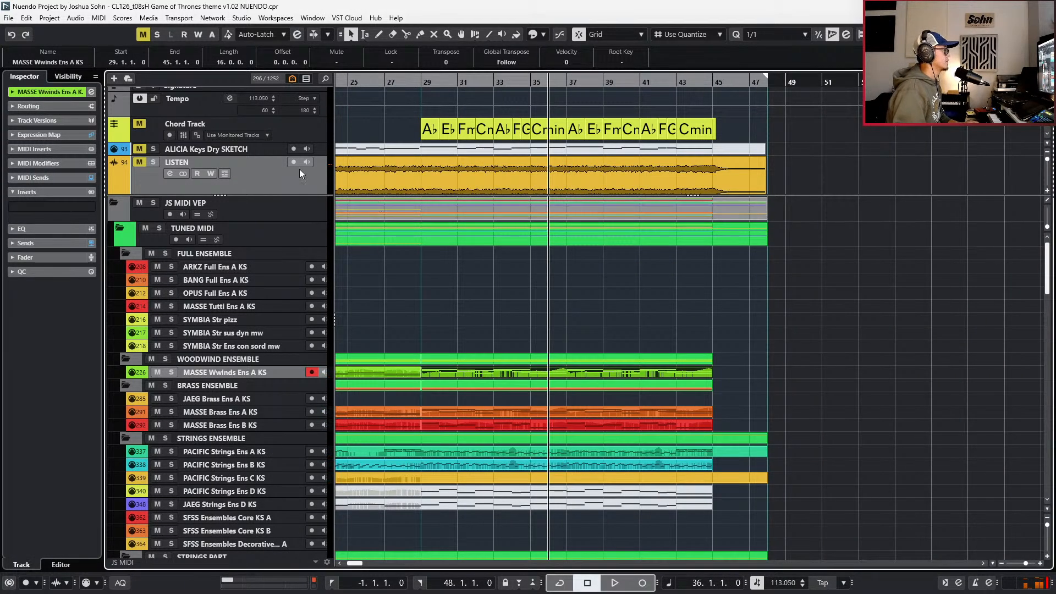
- Solo the LISTEN reference track and play it from bar 36 through the ending
key("s")
key("space")
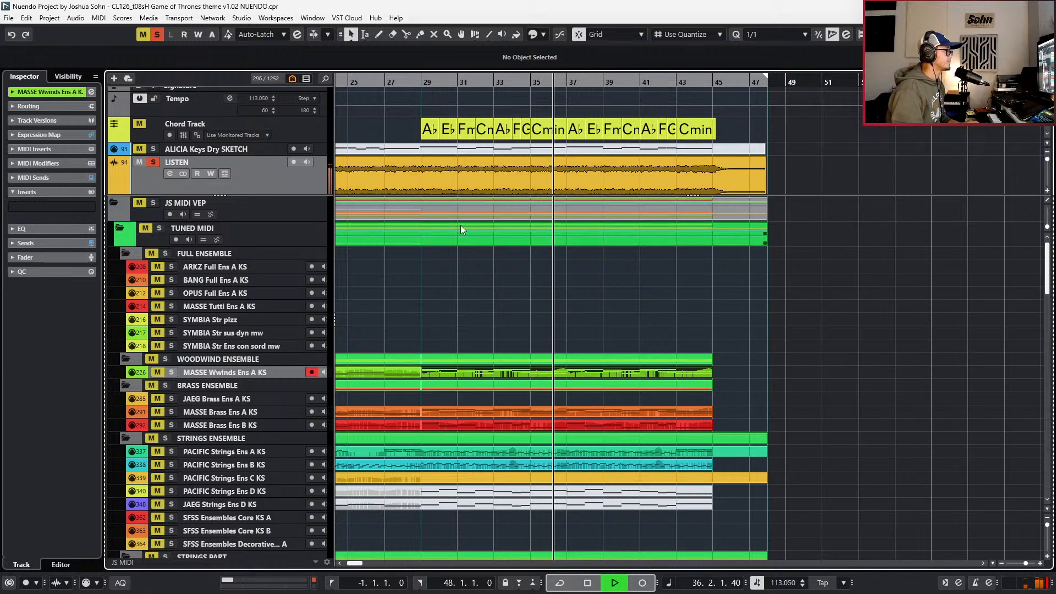
key("g")
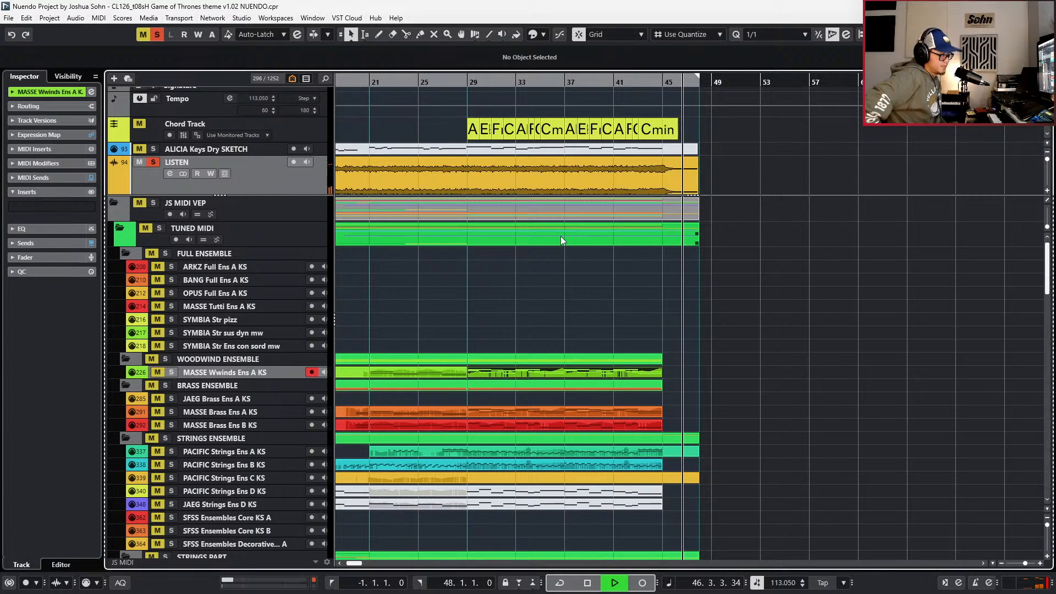
key("space")
key("KP_Subtract")
key("KP_Subtract")
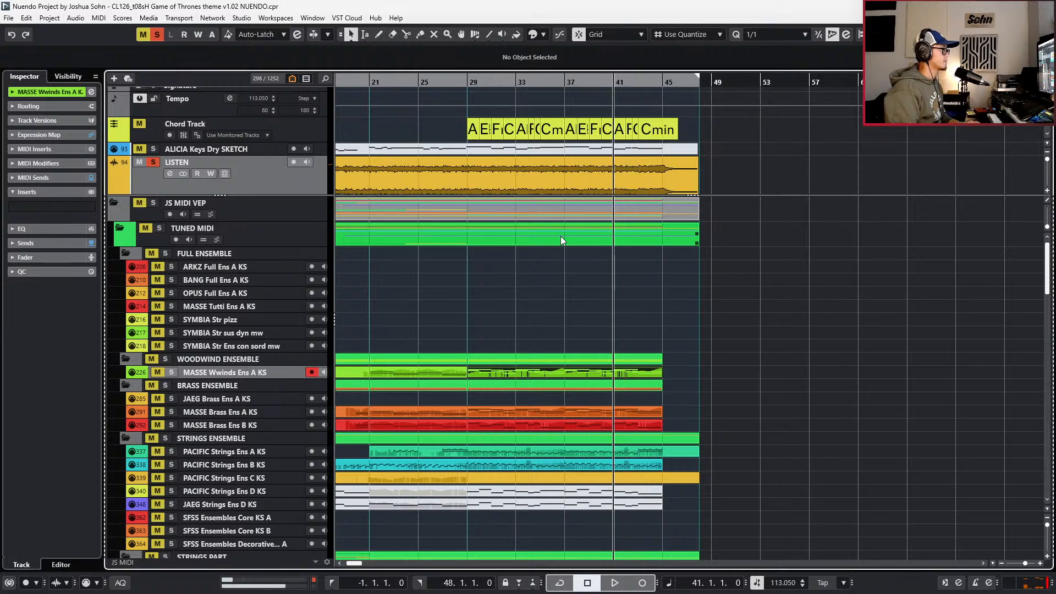
- Compare the arrangement with the soloed LISTEN track from bar 40 into bar 44
key("s")
scroll(543, 262, "up", 3)
key("KP_Subtract")
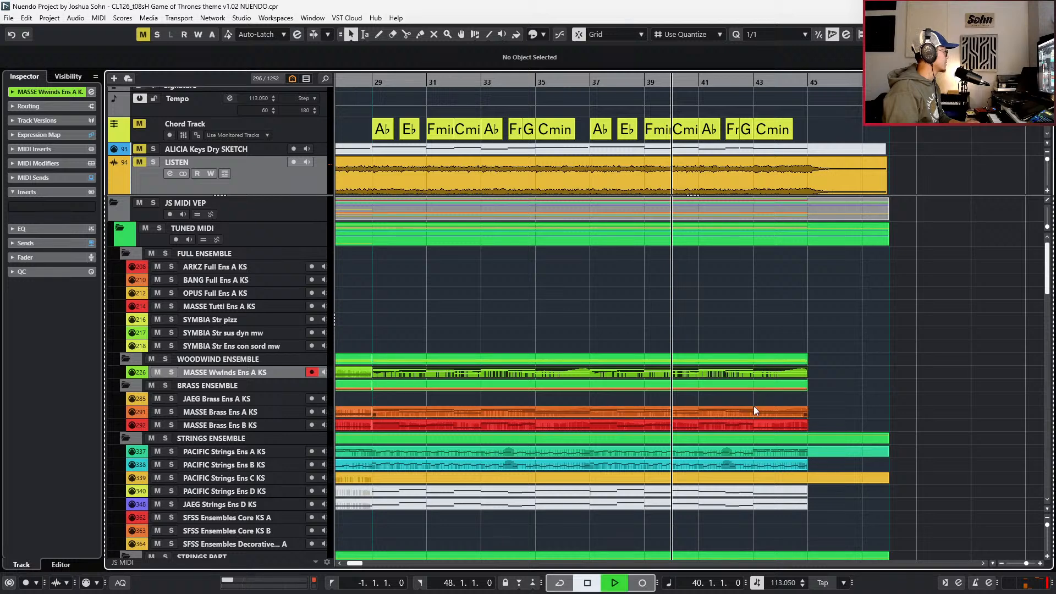
key("space")
key("s")
key("space")
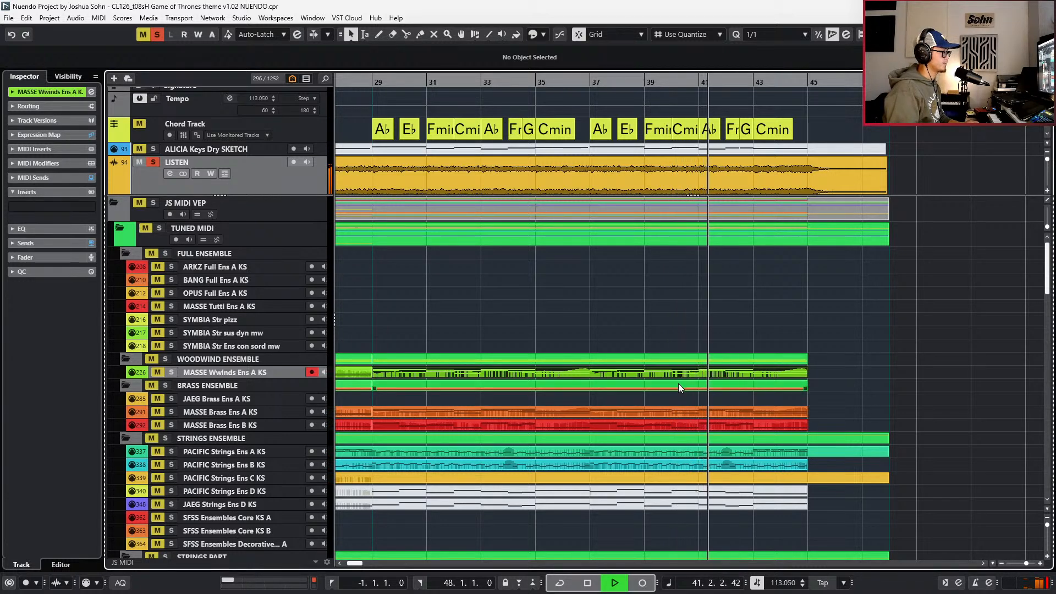
scroll(741, 339, "up", 2, "ctrl")
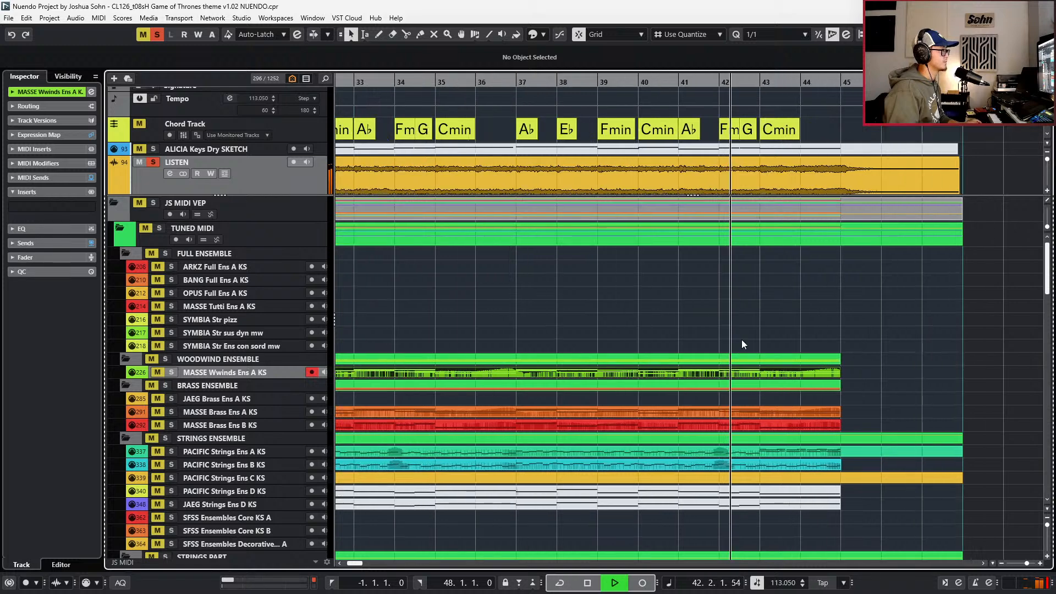
scroll(741, 339, "right", 2)
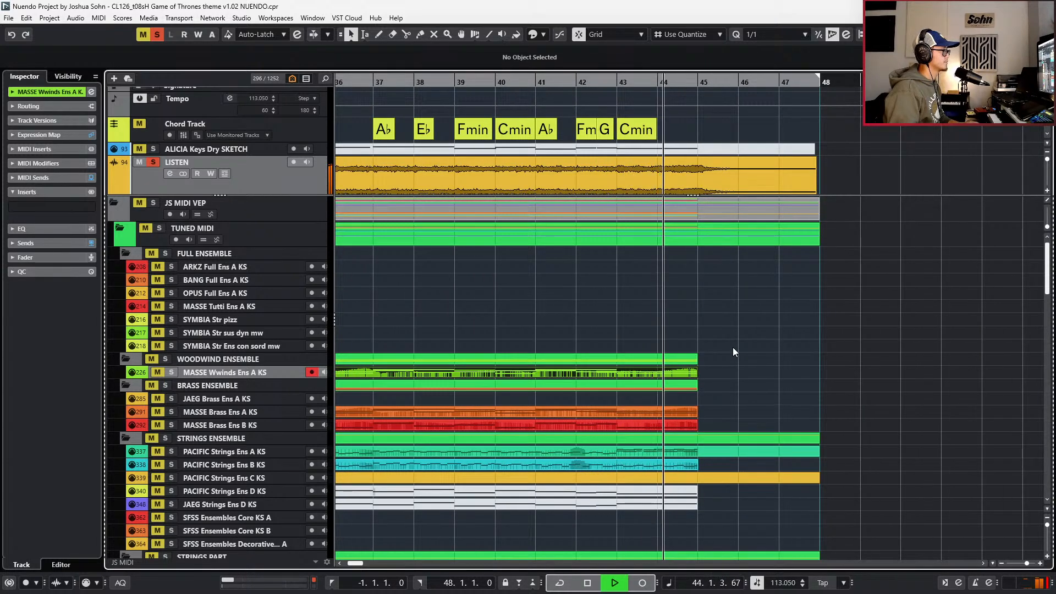
key("space")
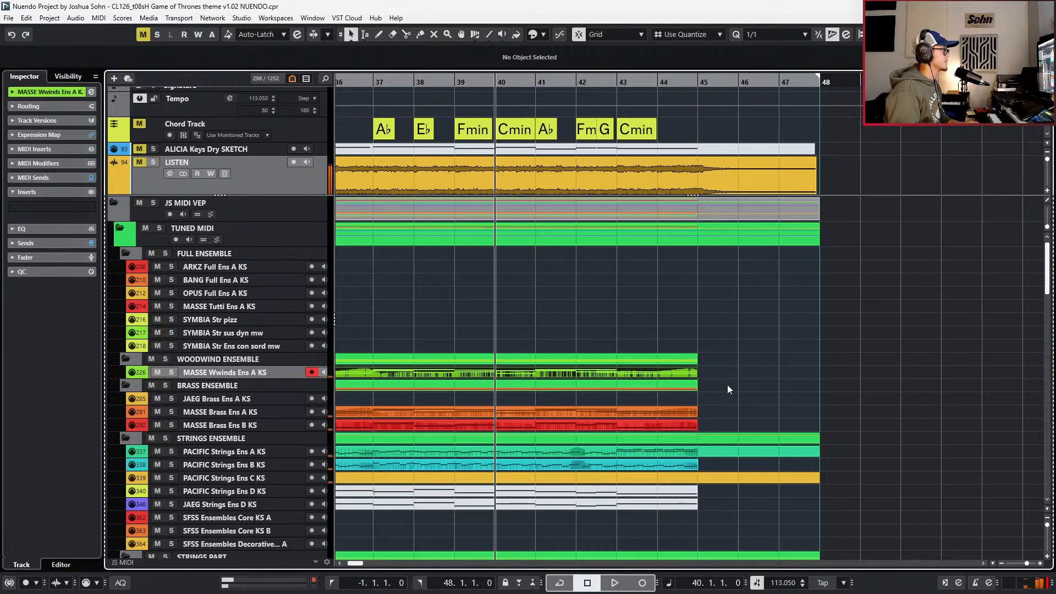
- Solo both MASSE Brass tracks and extend their parts to bar 48
left_click_drag(691, 401, 705, 424)
key("s")
key("KP_Add")
key("space")
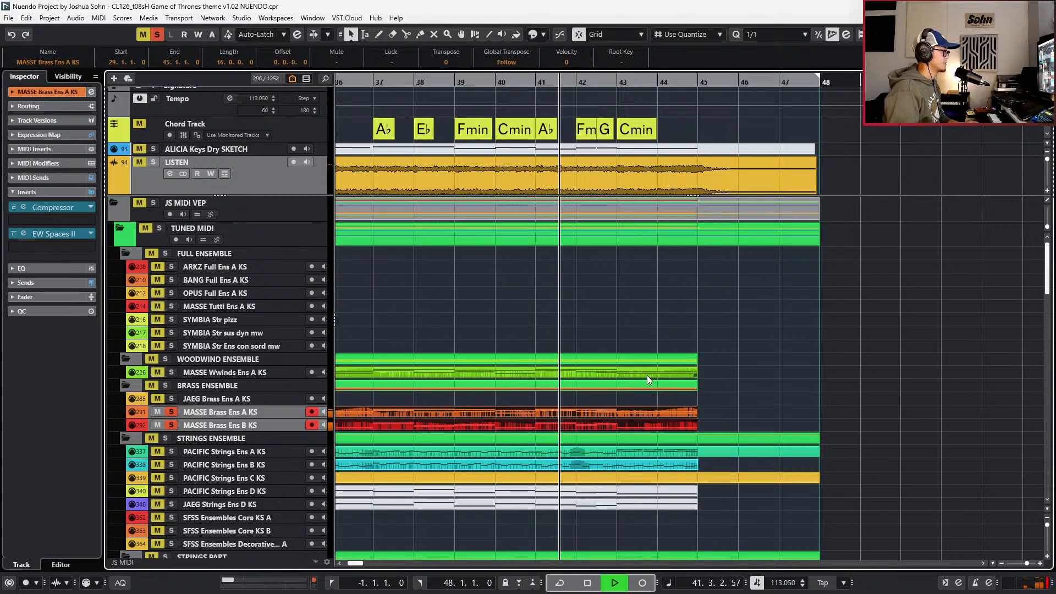
left_click_drag(699, 427, 818, 427)
key("space")
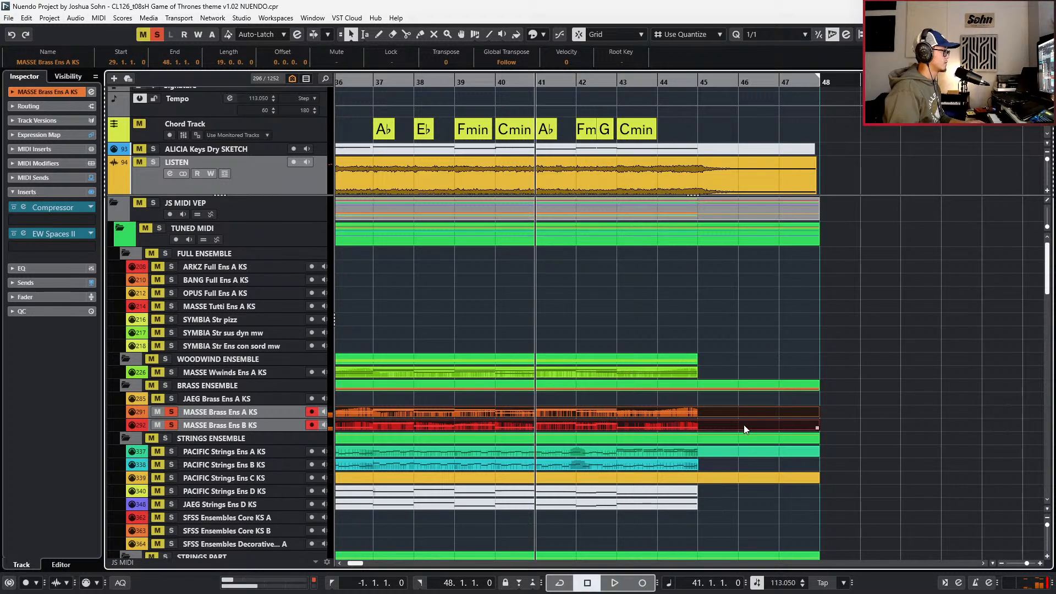
- Record a main volume (CC 7) swell up to bar 45 in the MASSE Brass Ens A KS part
double_click(708, 414)
scroll(708, 414, "up", 1, "ctrl")
key("space")
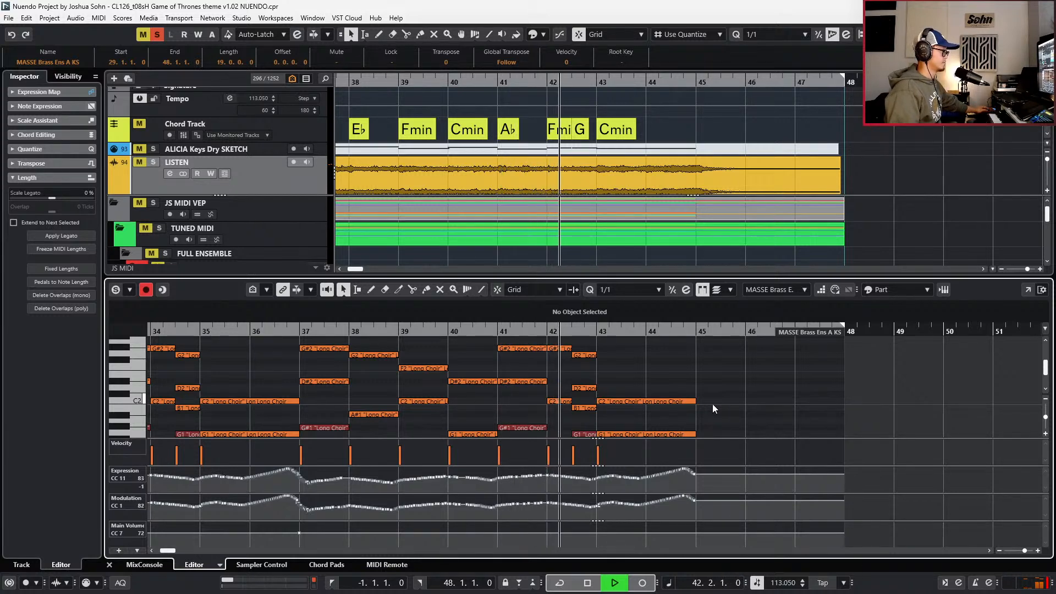
key("KP_Multiply")
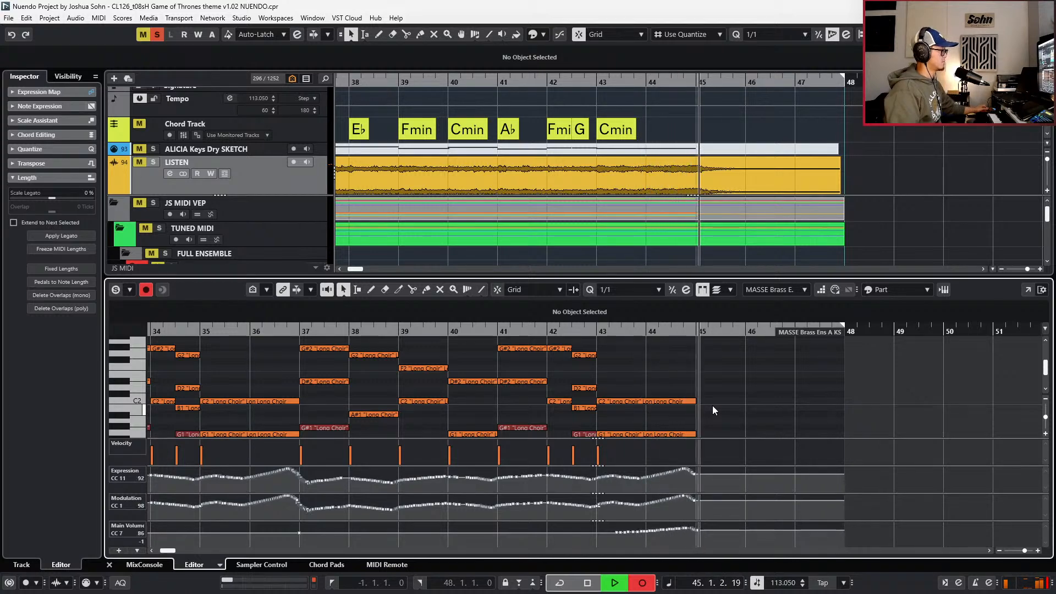
key("space")
- Raise the end of the modulation curve before bar 45 in the MASSE Brass Ens B KS part and remove the stray point after it
key("Down")
key("KP_Add")
key("KP_Add")
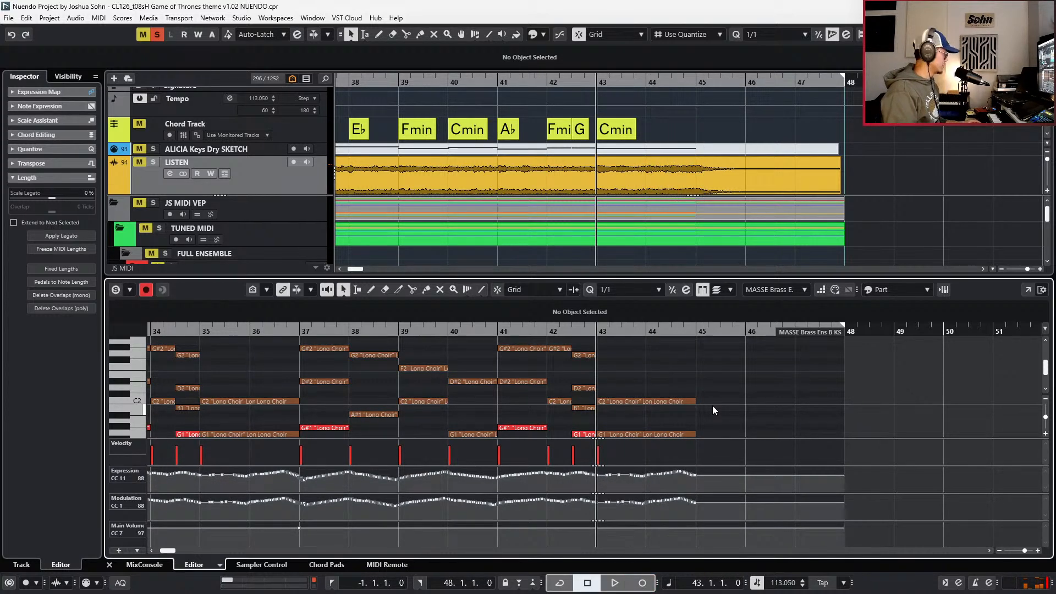
key("space")
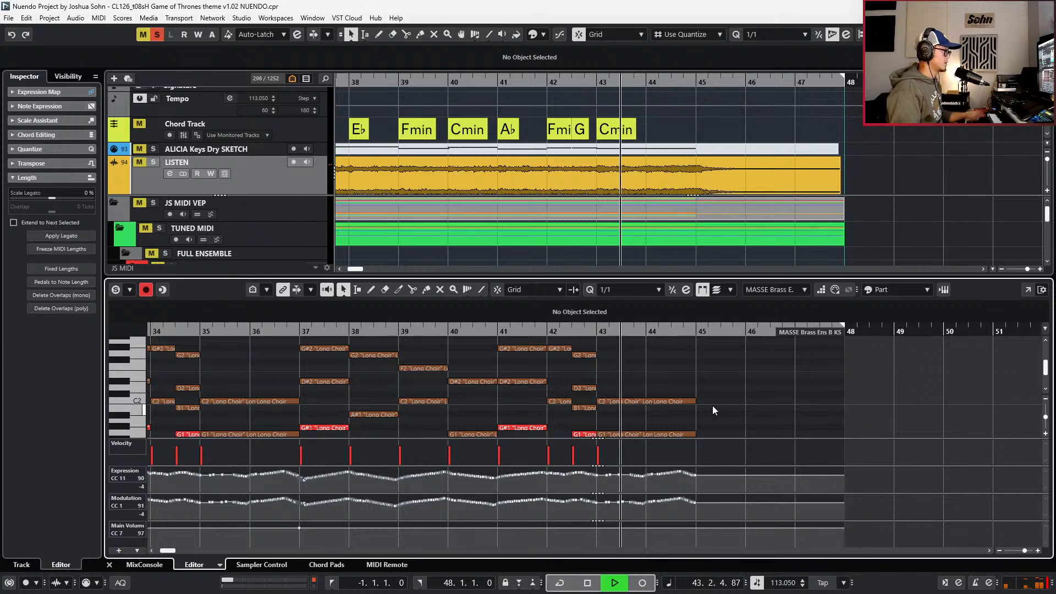
key("space")
left_click_drag(678, 509, 696, 500)
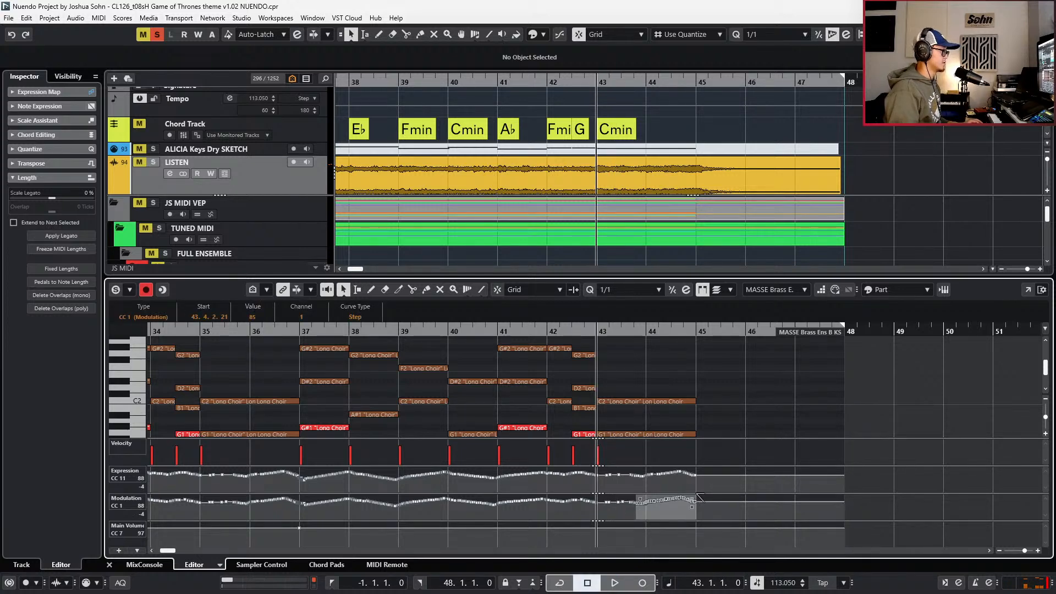
left_click(709, 499)
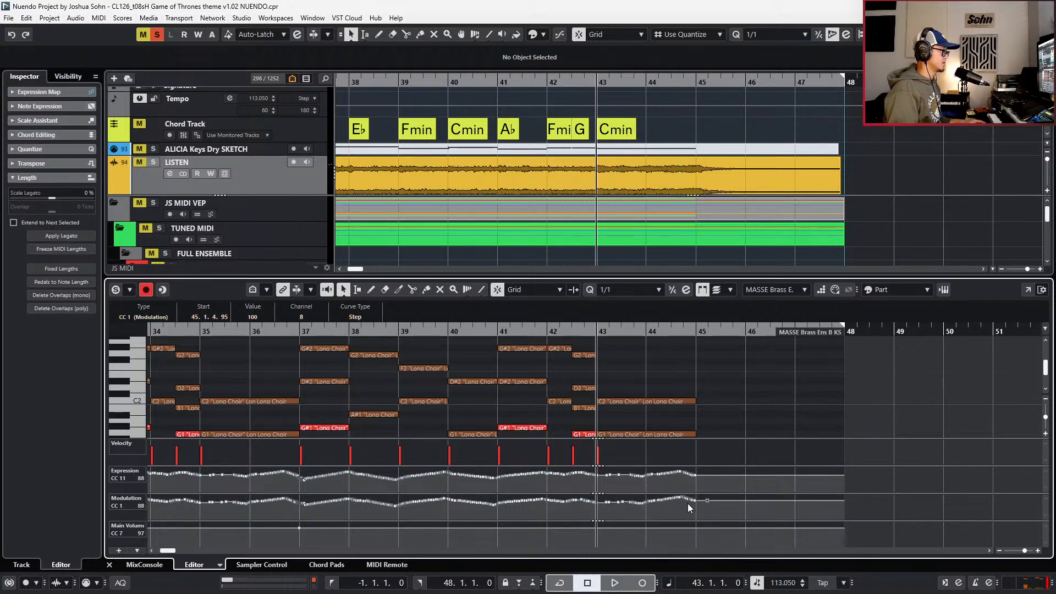
left_click(689, 493)
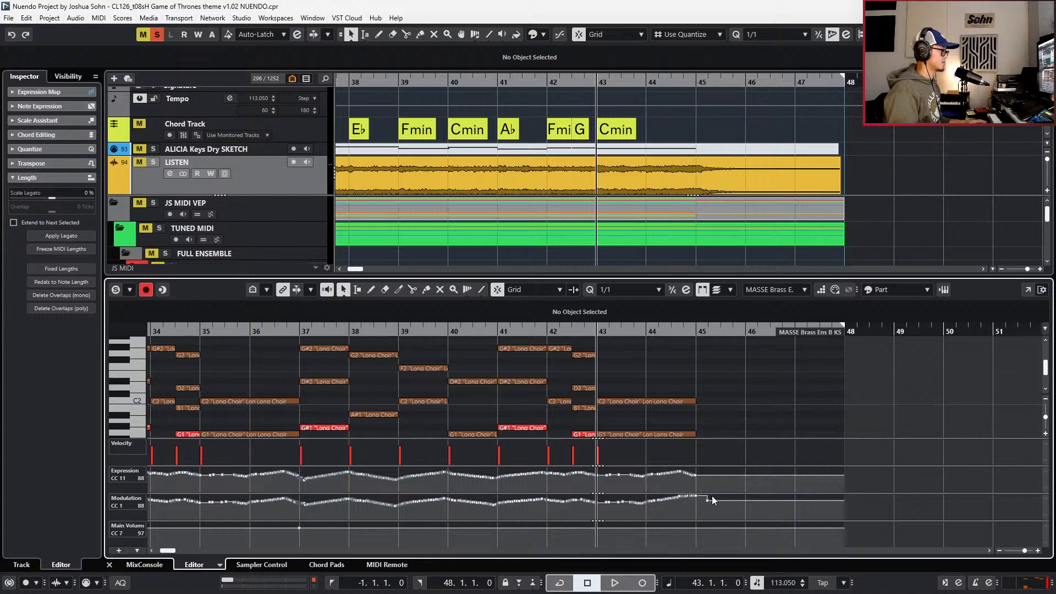
left_click(739, 487)
- Record main volume just before bar 45 in the MASSE Brass Ens B KS part and raise the end of its expression curve
key("space")
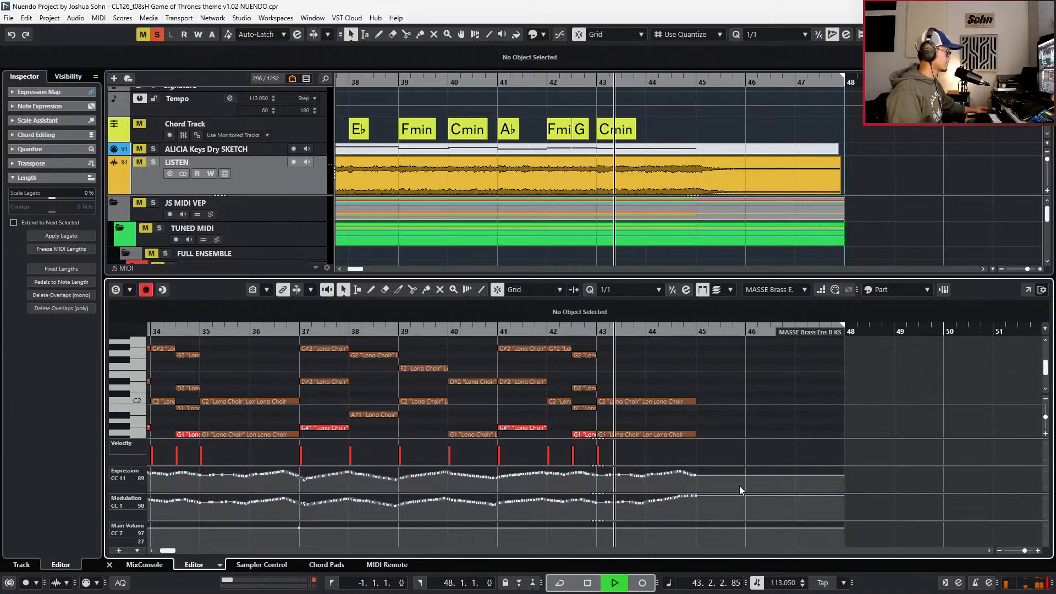
key("KP_Multiply")
key("space")
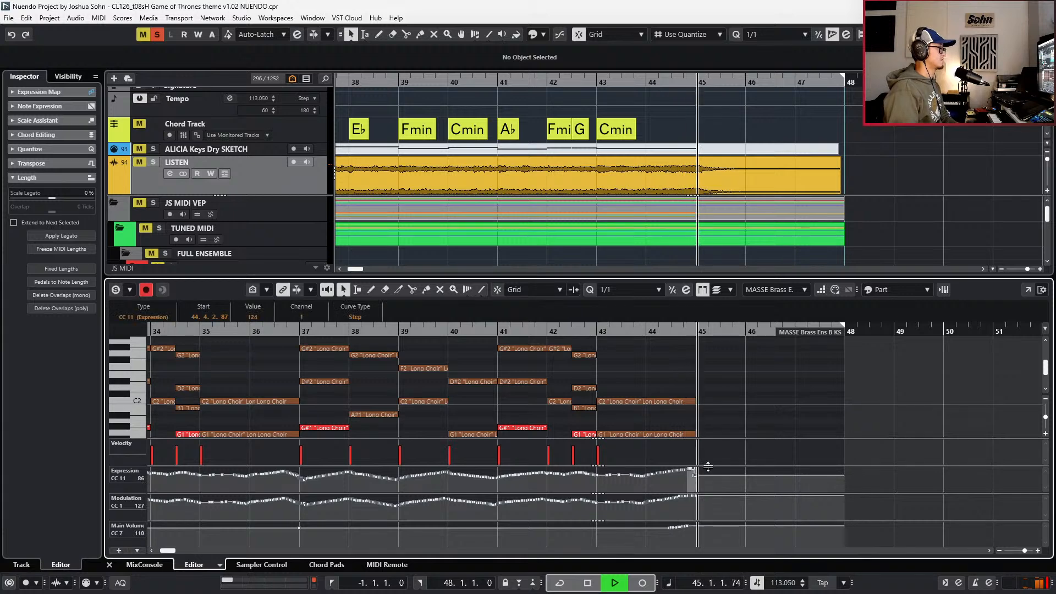
left_click_drag(701, 467, 666, 484)
key("space")
- Record a main volume swell across bar 44 of the MASSE Brass Ens B KS part with the full arrangement playing
key("space")
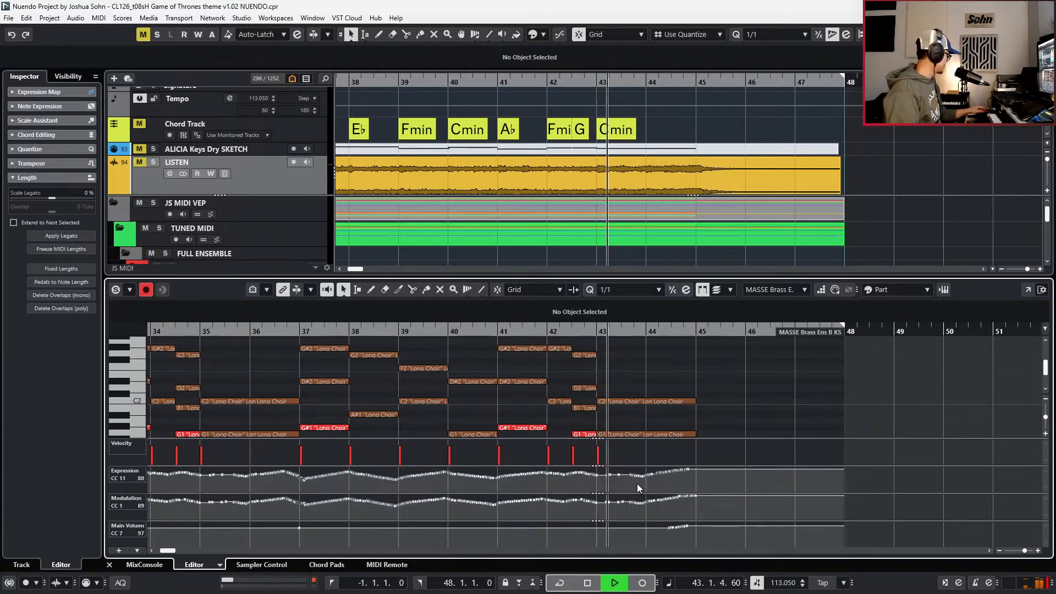
key("KP_Multiply")
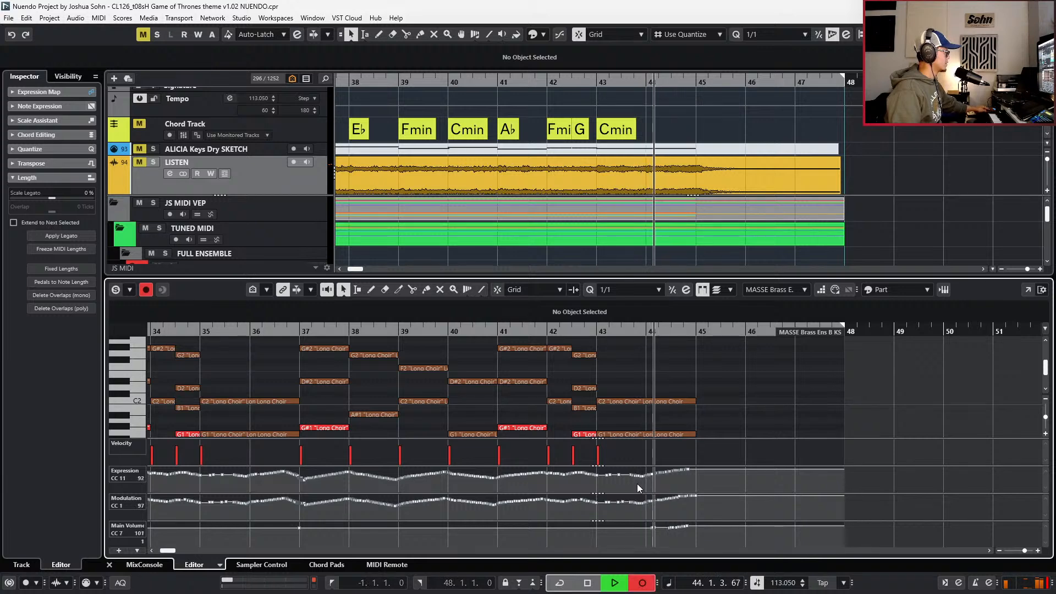
key("KP_Multiply")
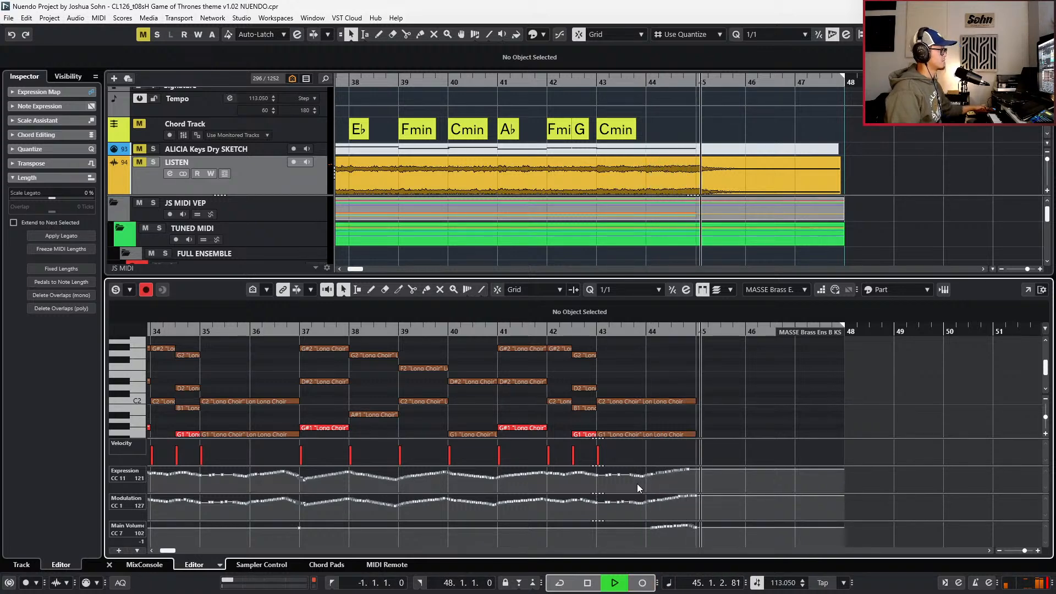
key("g")
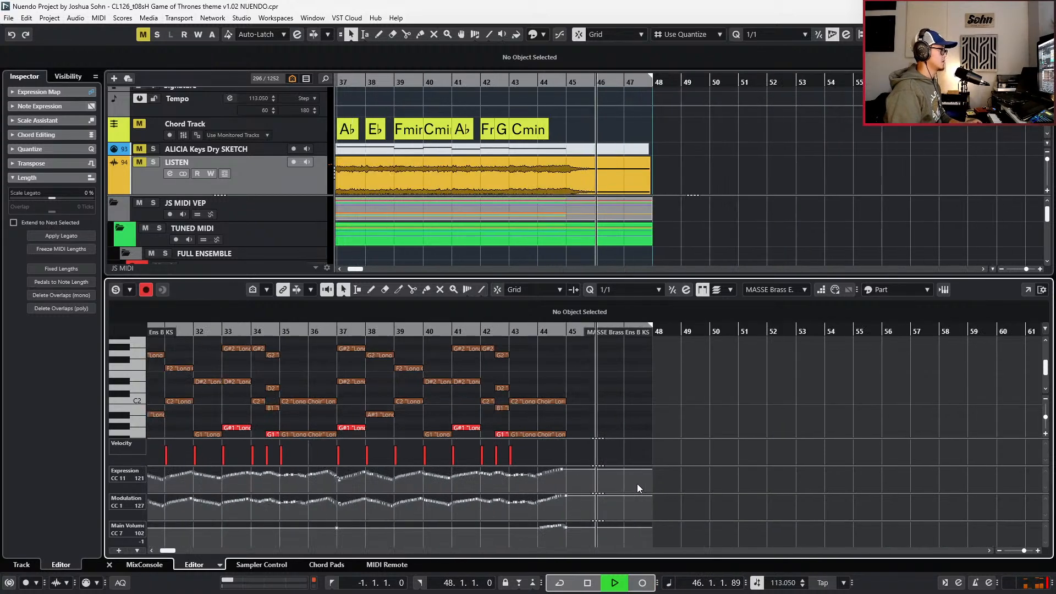
key("Return")
key("space")
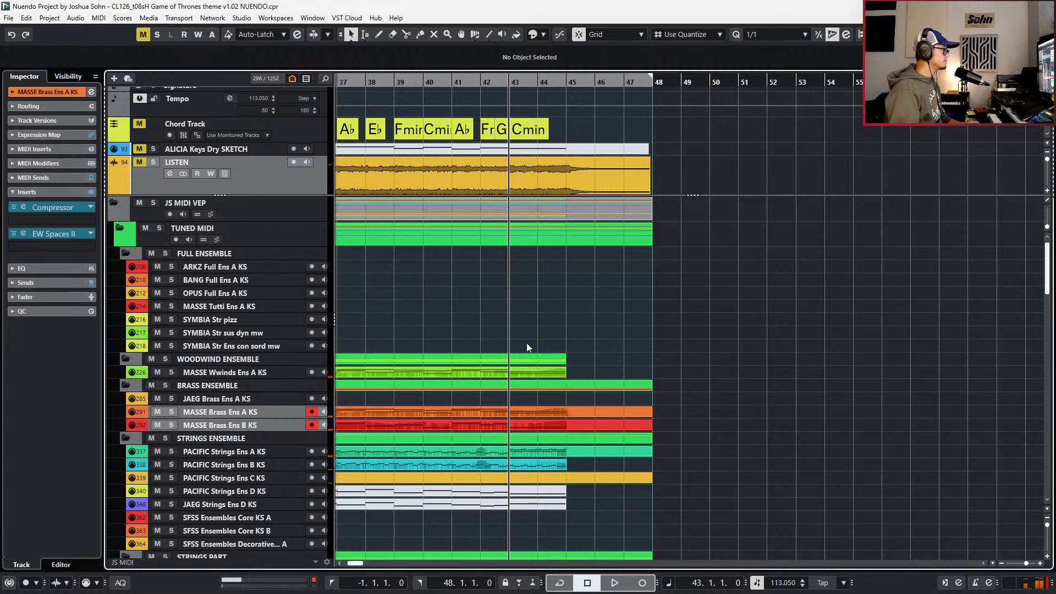
- Extend the MASSE Wwinds Ens A KS part to bar 48
left_click(568, 370)
key("Return")
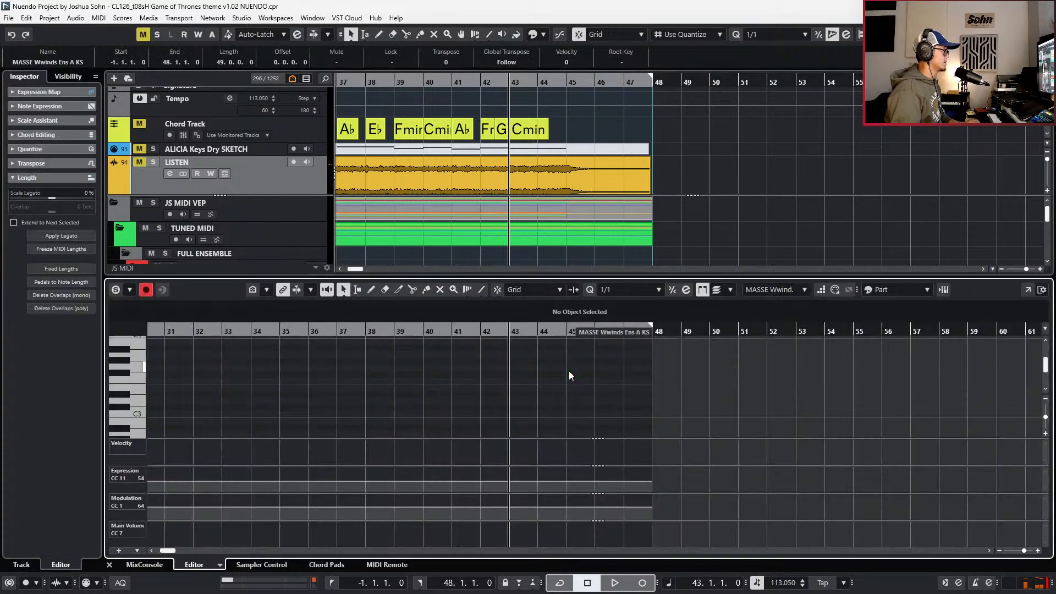
key("Return")
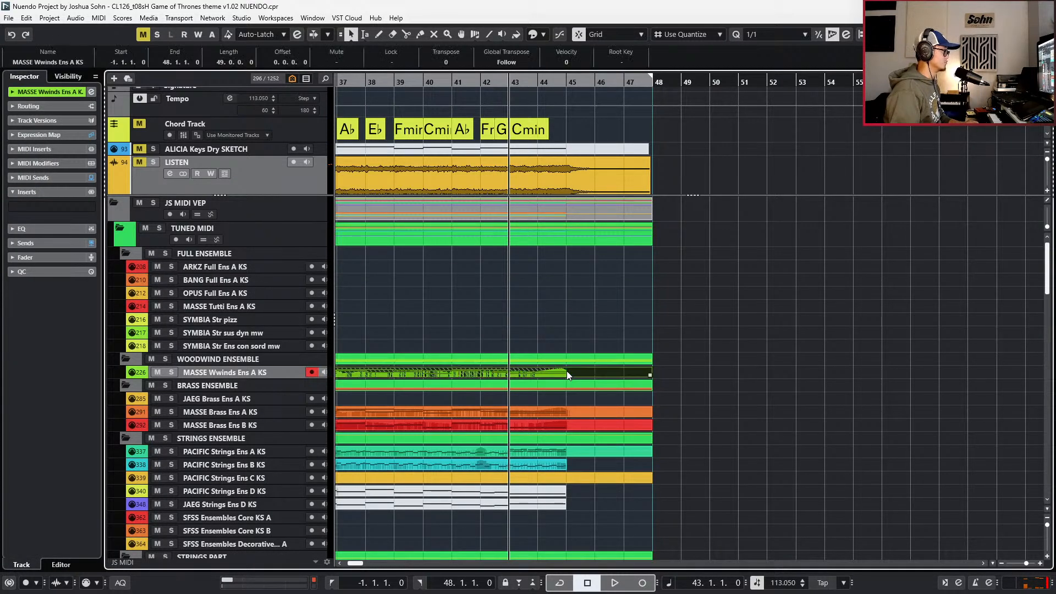
- Record a main volume swell across bar 44 of the MASSE Wwinds Ens A KS part
double_click(563, 371)
key("h")
key("space")
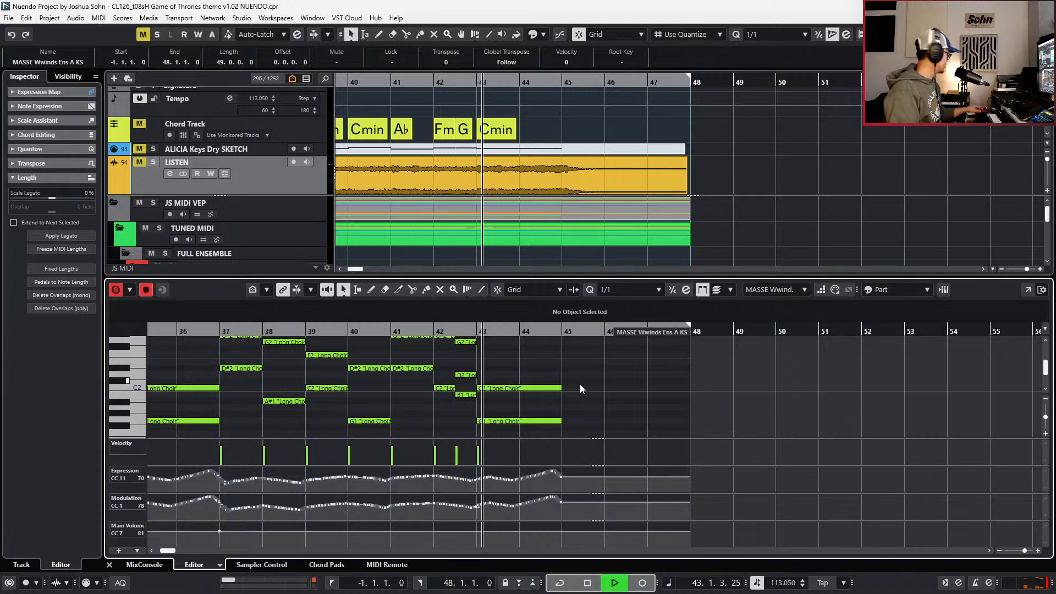
key("KP_Multiply")
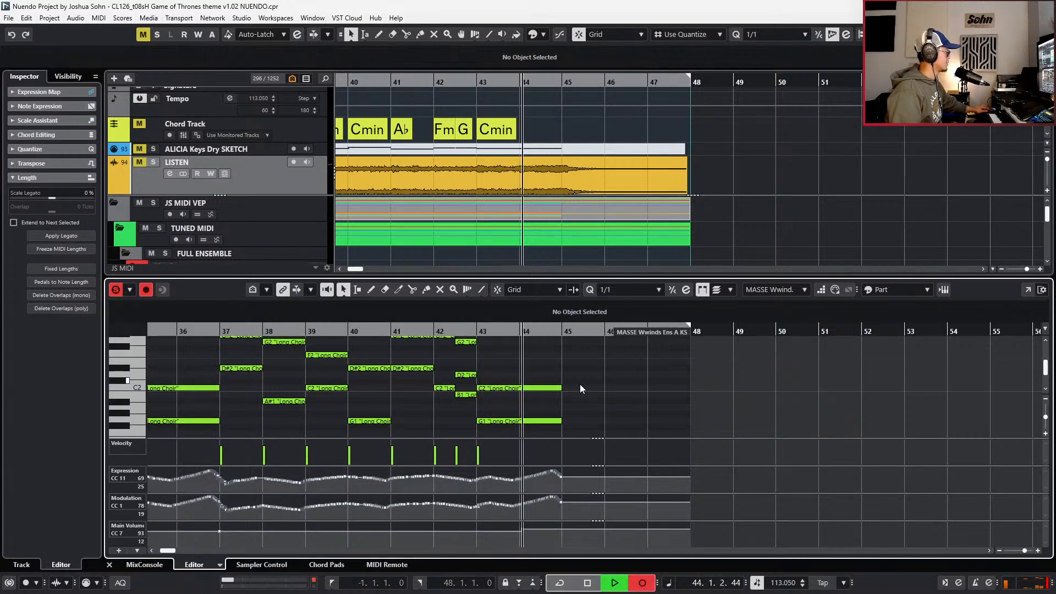
key("KP_Multiply")
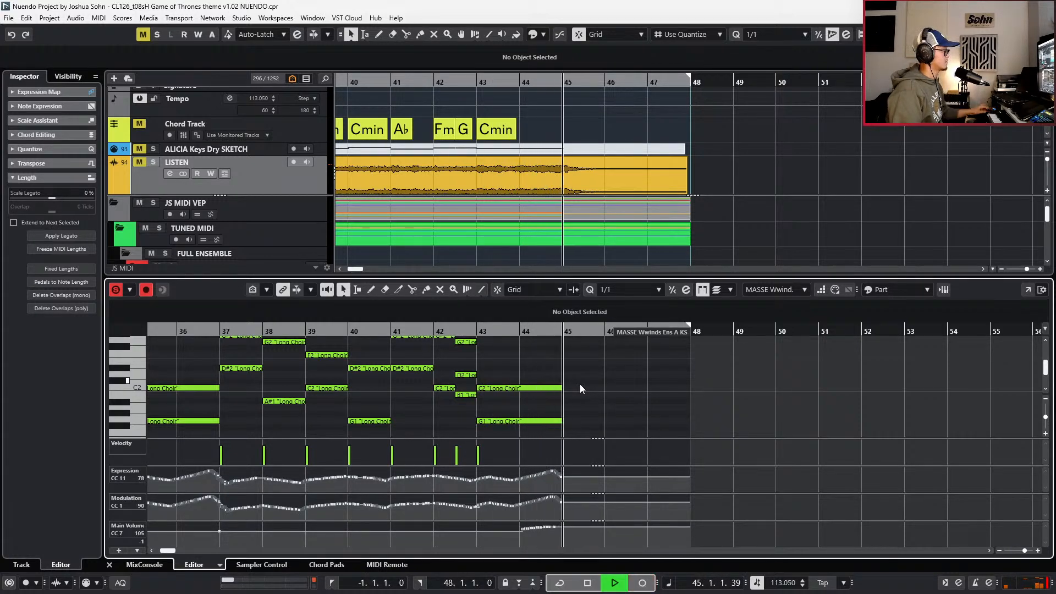
key("space")
key("Return")
- Solo the PACIFIC Strings Ens A KS and PACIFIC Strings Ens B KS tracks after playing the ending
scroll(535, 369, "down", 3)
left_click(536, 367)
left_click(539, 379)
key("space")
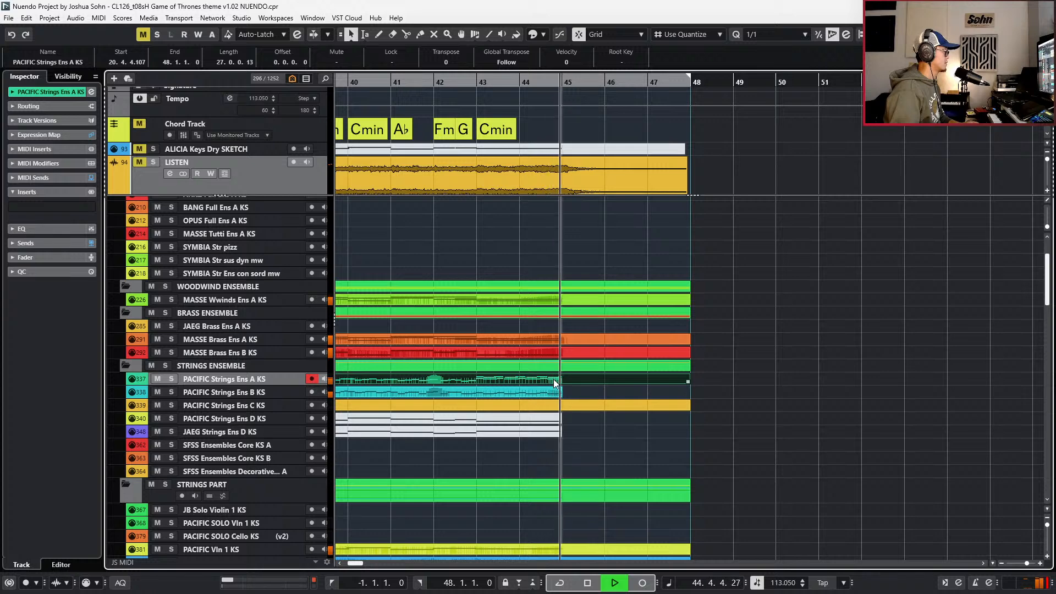
key("space")
key("s")
left_click(556, 393)
key("s")
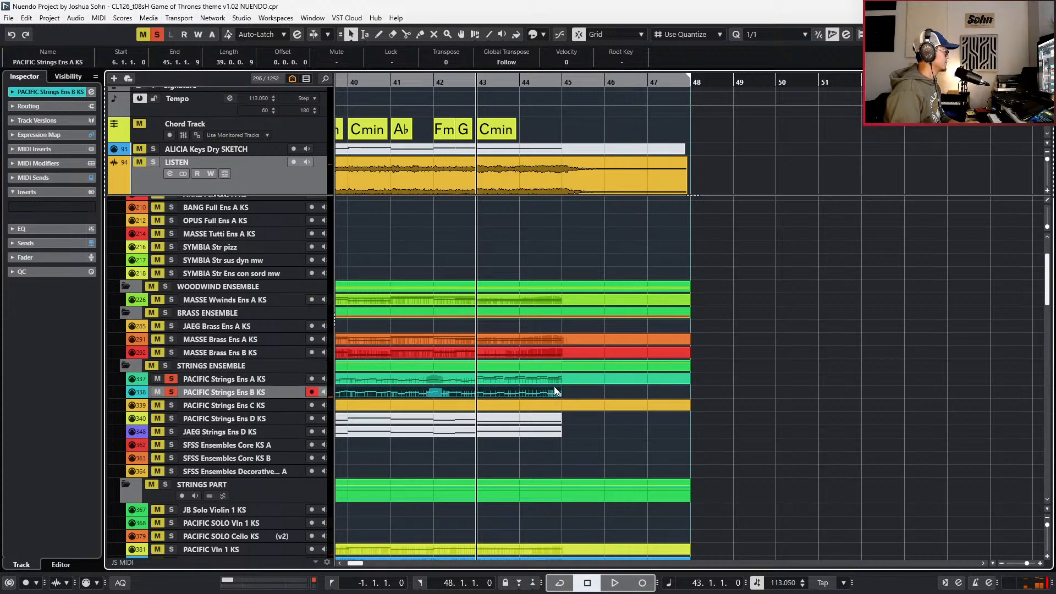
- Record an expression rise up to bar 45 in the PACIFIC Strings Ens A KS part, replacing the closing dip
left_click(554, 380)
key("Return")
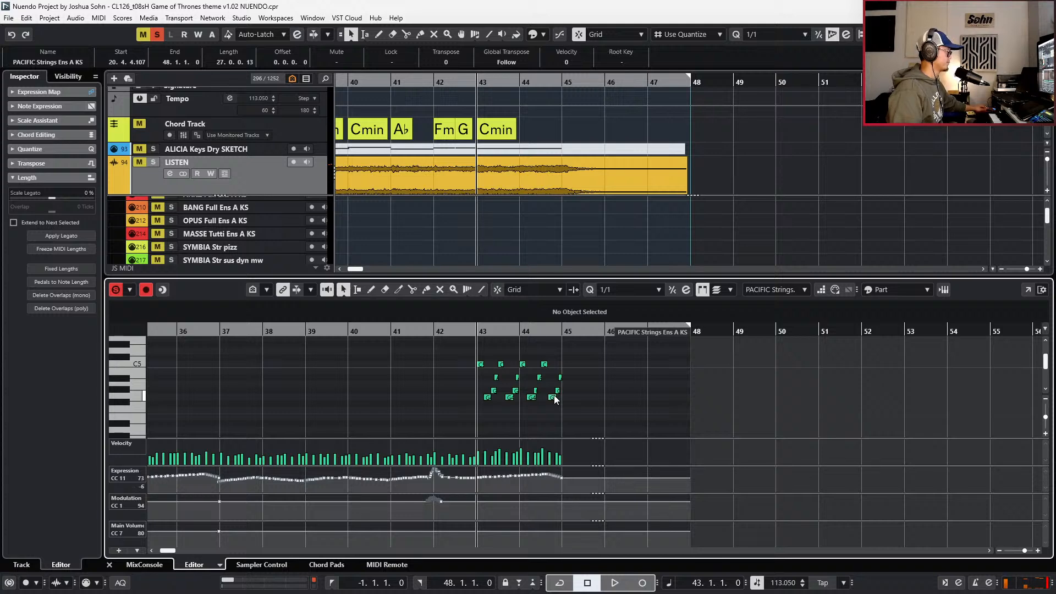
key("space")
key("KP_Multiply")
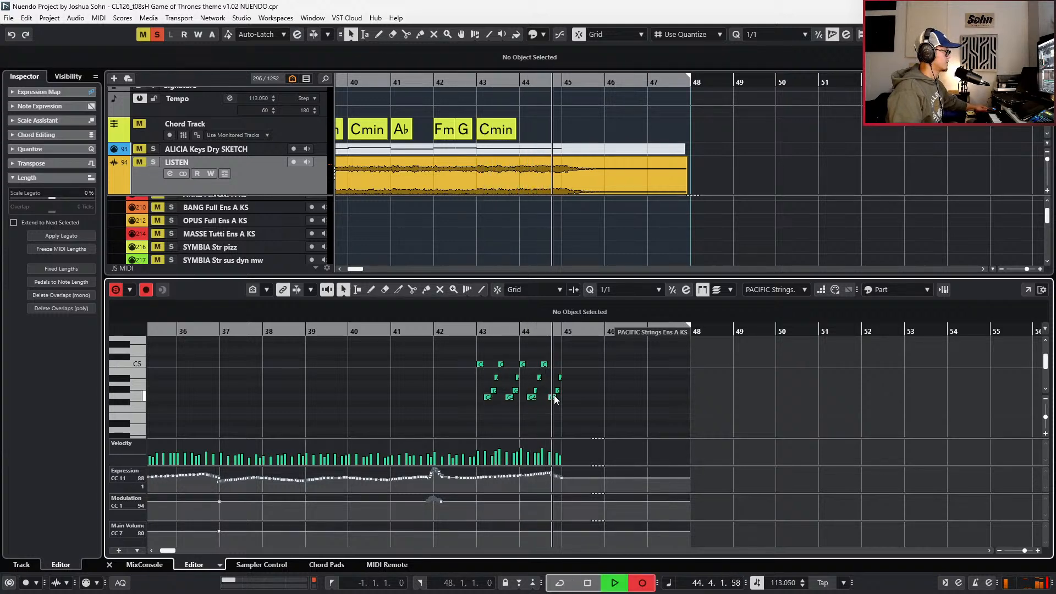
key("space")
- Raise the note velocities through bar 44 and the latter part of bar 43 in the PACIFIC Strings Ens A KS part
key("h")
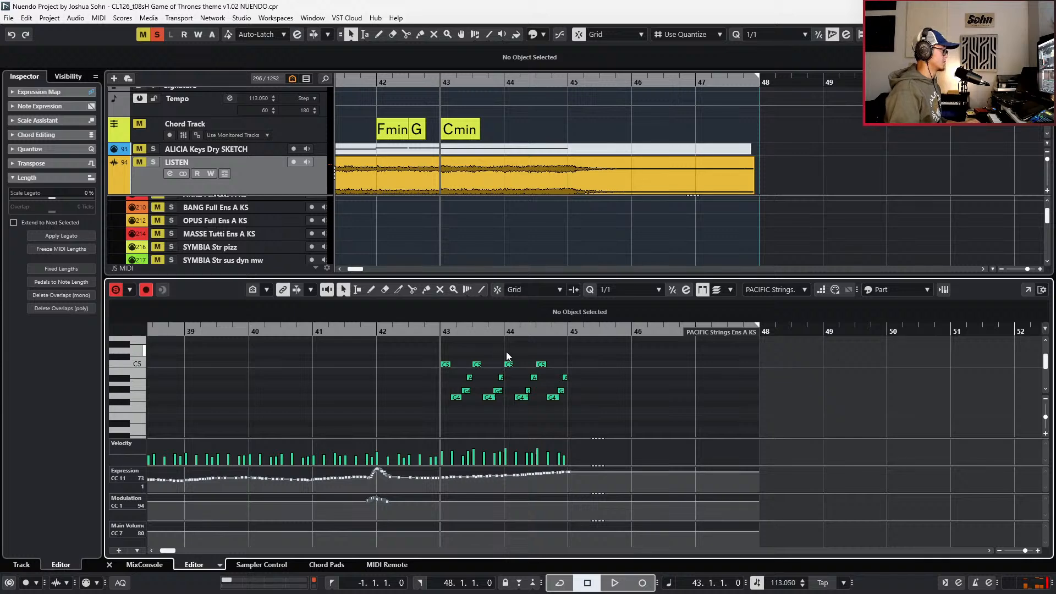
left_click_drag(507, 356, 601, 413)
scroll(604, 419, "down", 2)
left_click_drag(571, 377, 514, 445)
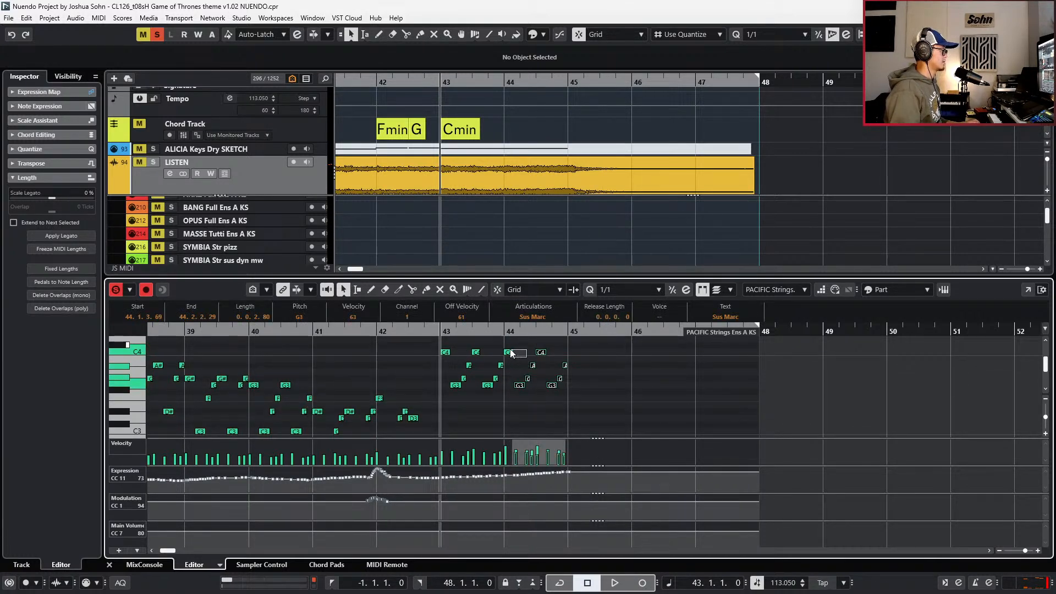
key("space")
left_click_drag(467, 337, 498, 397)
left_click(500, 365, "shift")
key("space")
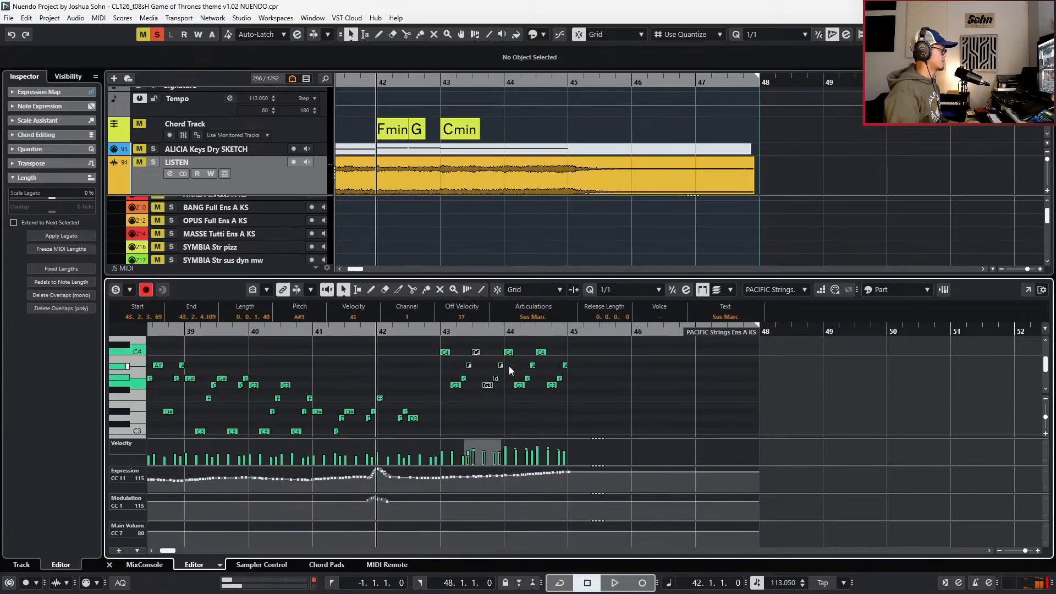
- Adjust the expression curve across bars 43 and 44 of the PACIFIC Strings Ens A KS part and play the ending with the full arrangement
left_click_drag(440, 491, 571, 471)
key("space")
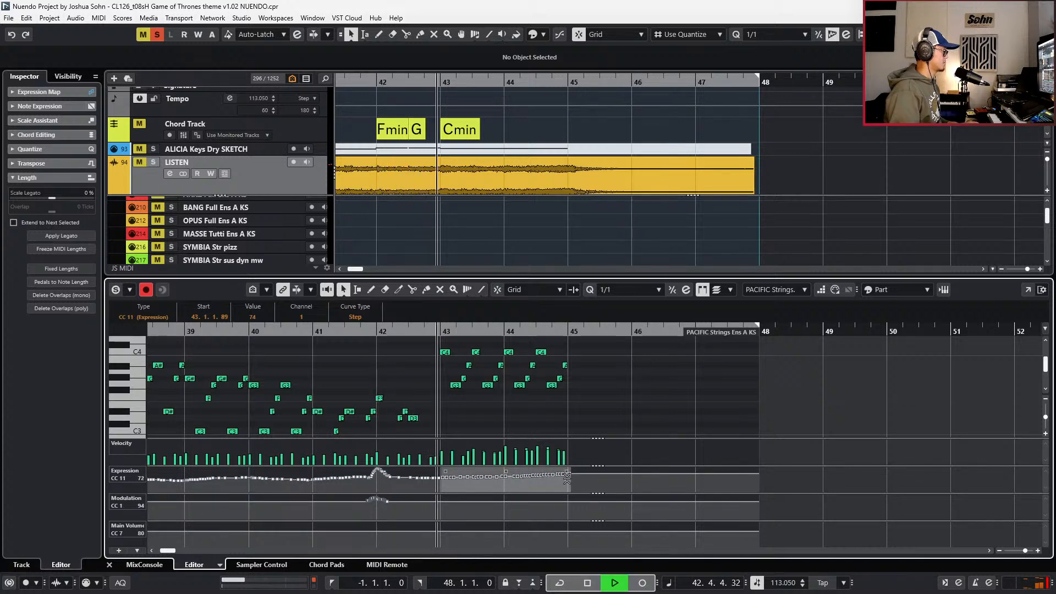
key("ctrl+e")
scroll(592, 459, "down", 1)
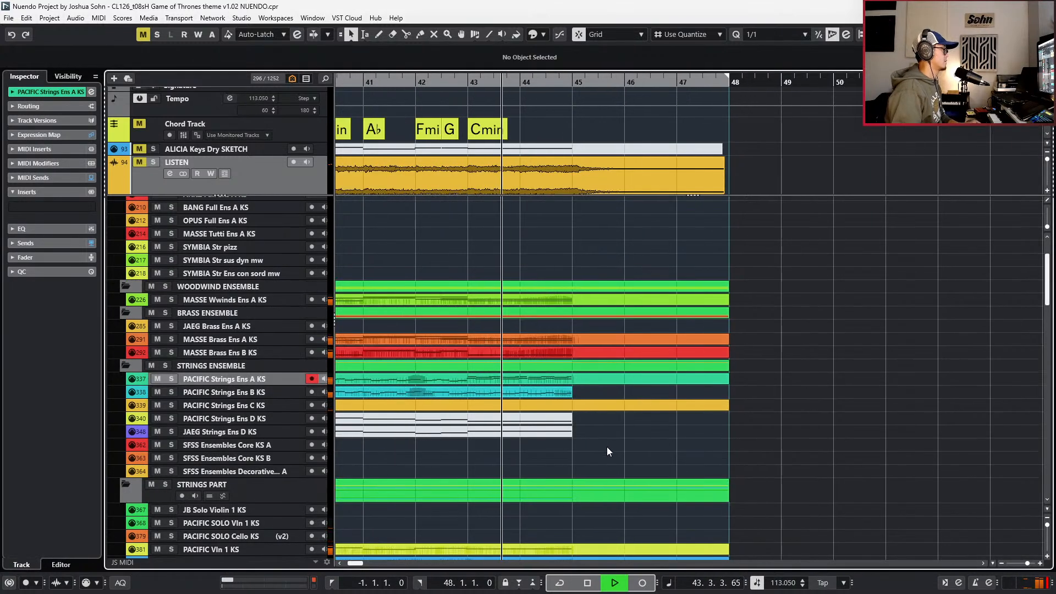
- Raise the note velocities across bar 44 in the part on the PACIFIC Strings Ens B KS track
double_click(551, 392)
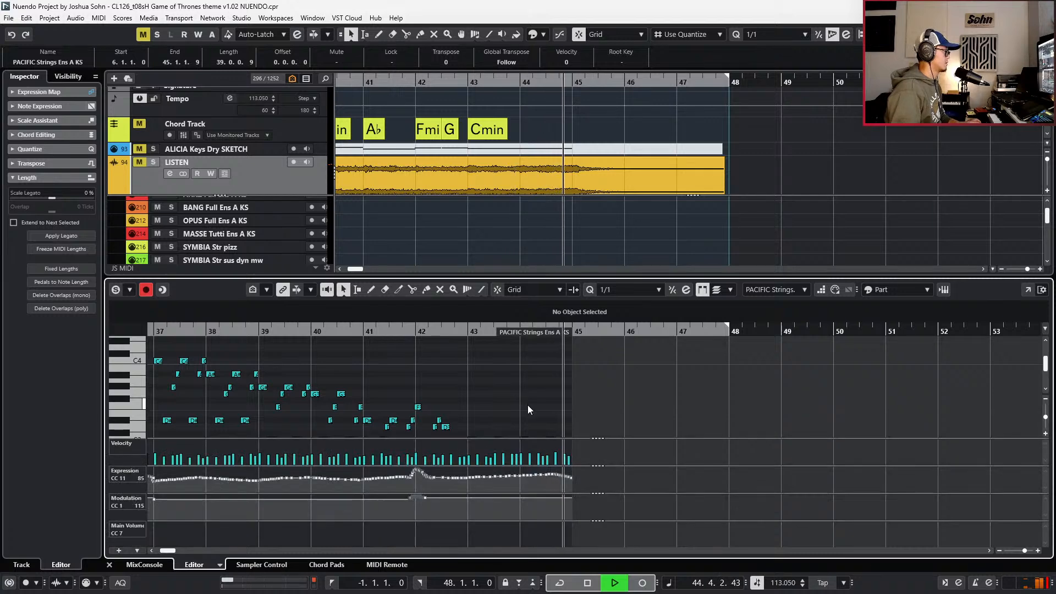
scroll(527, 405, "up", 1)
key("space")
scroll(515, 381, "down", 2)
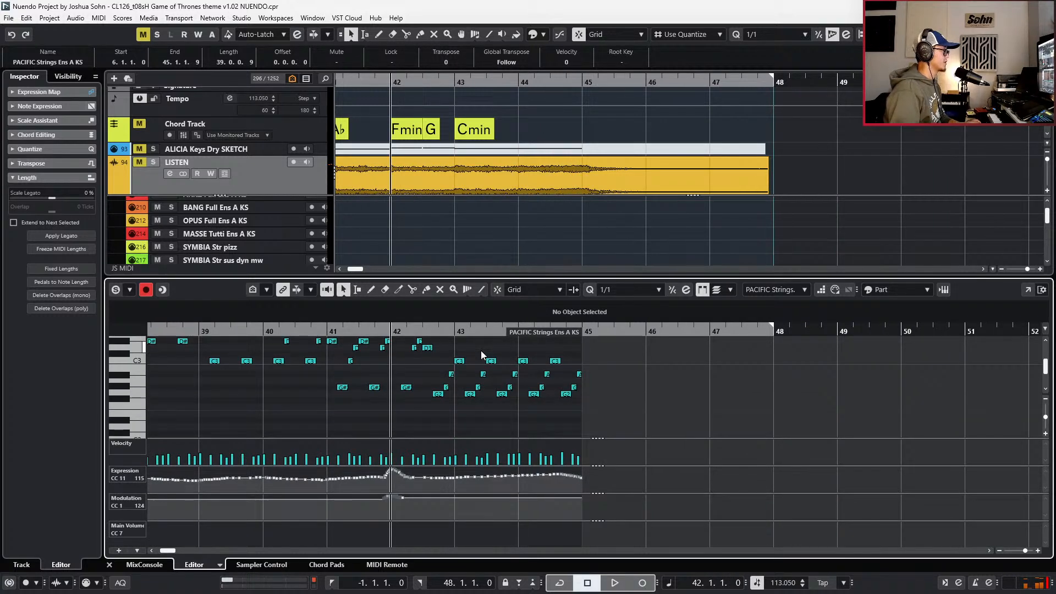
left_click_drag(480, 348, 628, 445)
scroll(603, 368, "up", 1)
left_click_drag(603, 368, 517, 421)
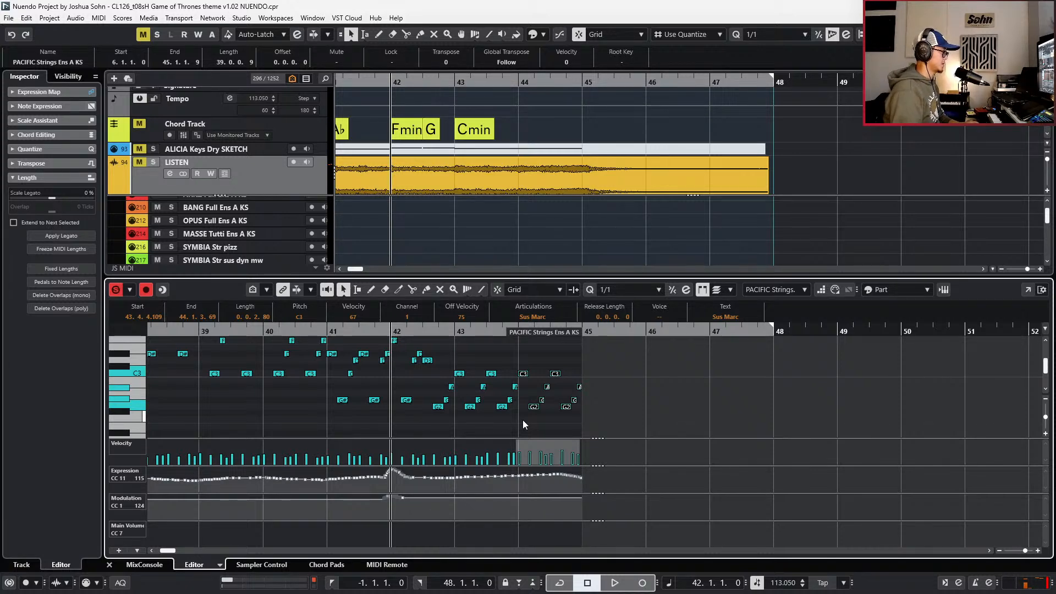
left_click(613, 465)
key("Return")
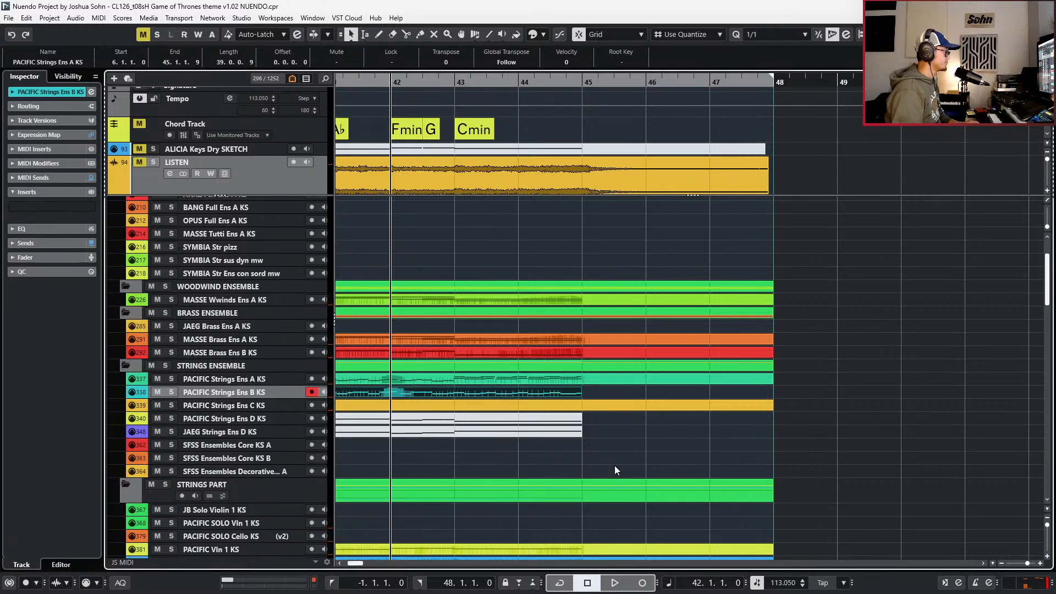
- Delete the closing dips from the expression and modulation curves of the SFSS Vln 2 perf leg and SFSS Vla perf leg parts before bar 45
scroll(615, 471, "down", 3)
key("KP_Subtract")
scroll(655, 442, "down", 5)
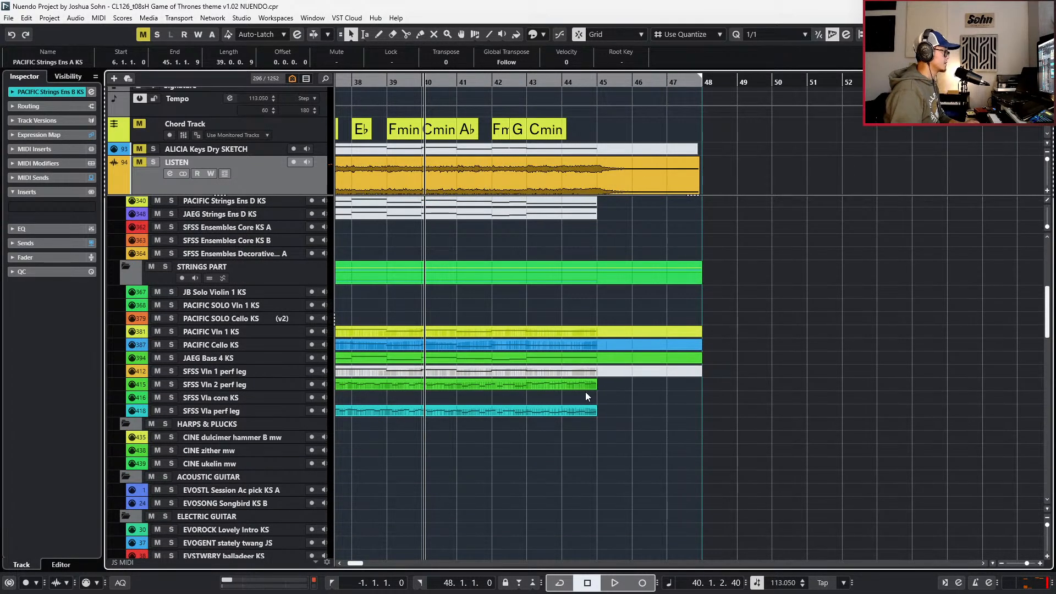
left_click(583, 388)
left_click(584, 415)
key("Return")
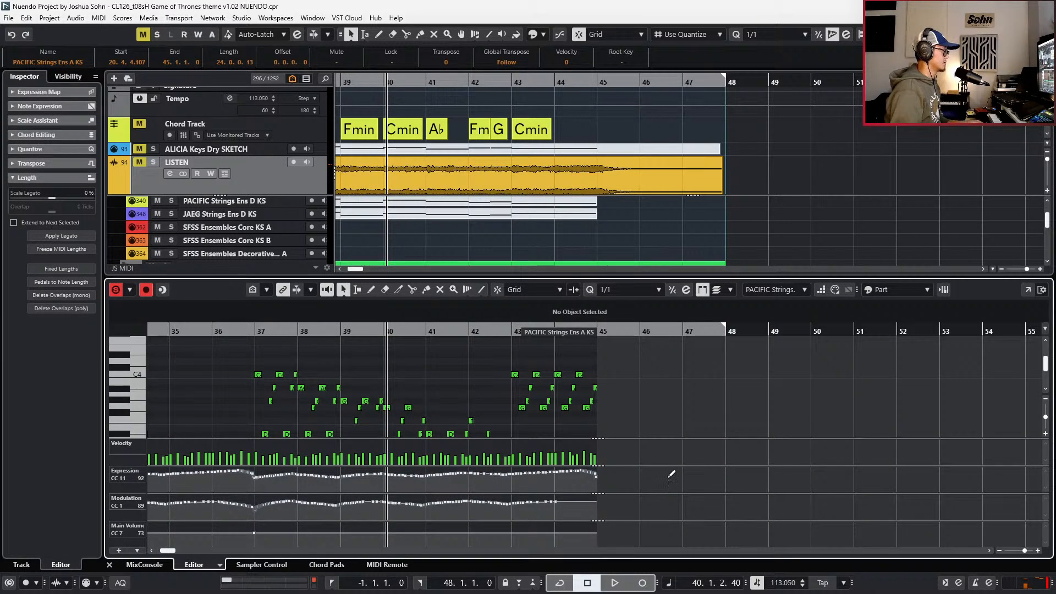
key("Down")
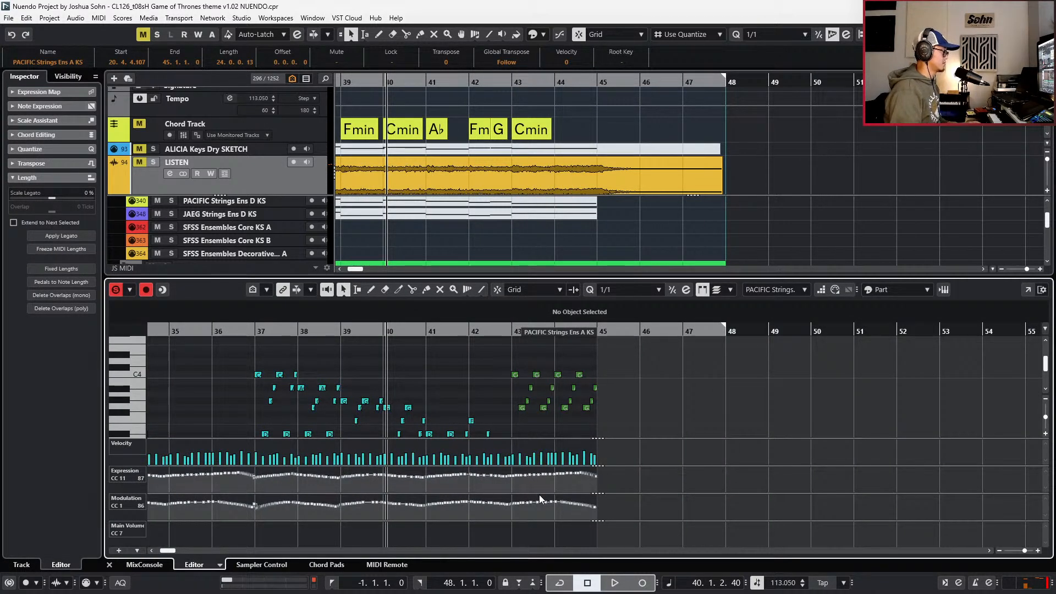
key("Delete")
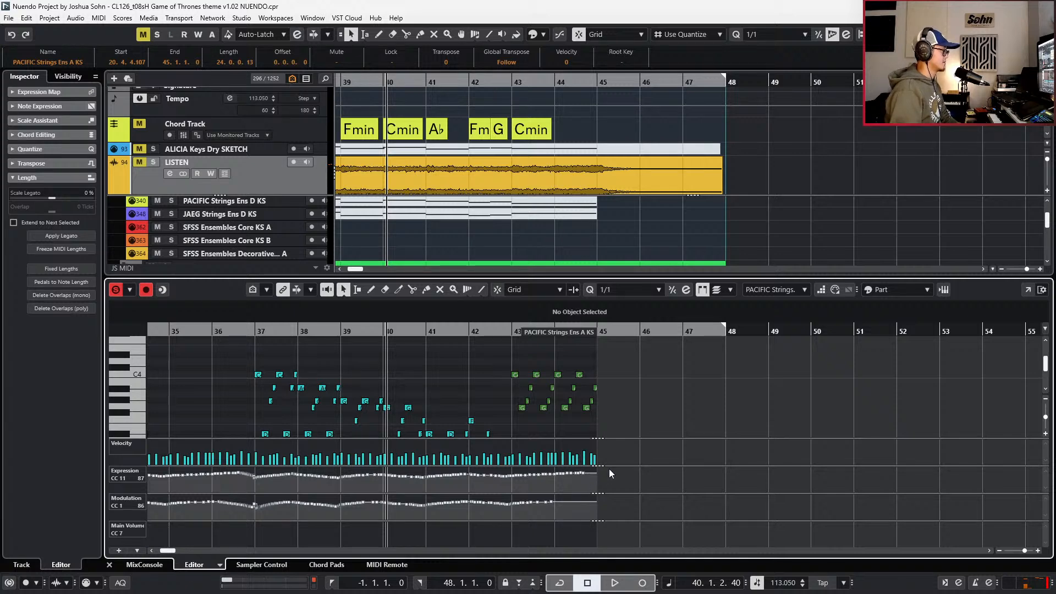
- Solo PACIFIC Vln 1 KS, PACIFIC Cello KS and JAEG Bass 4 KS and check their ending dynamics from bar 42
key("ctrl+e")
scroll(602, 451, "down", 3)
left_click(551, 275)
left_click(556, 283)
left_click(570, 257)
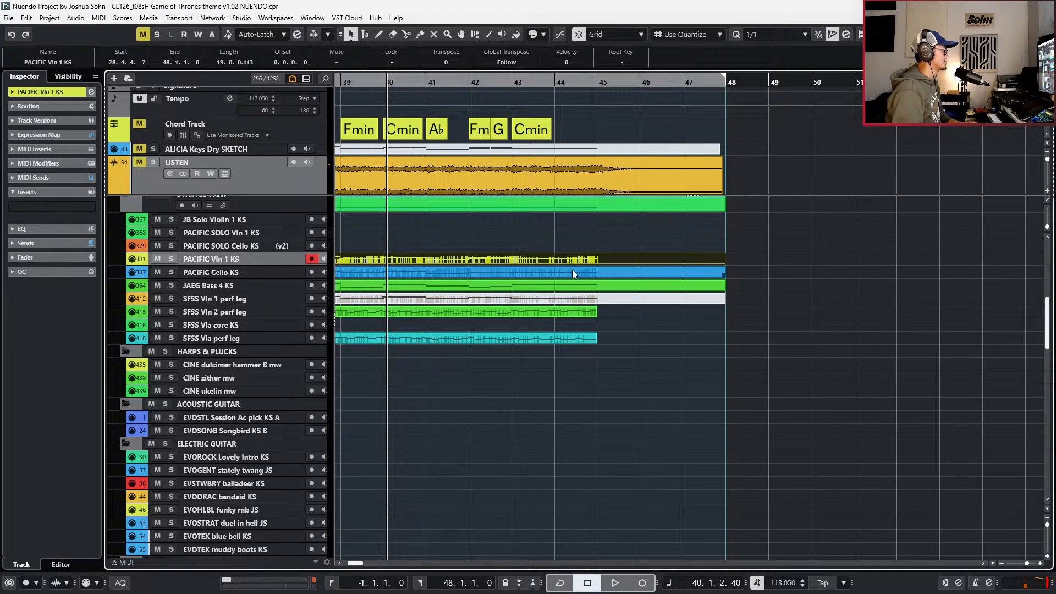
left_click(572, 270, "shift")
left_click(573, 283, "shift")
key("s")
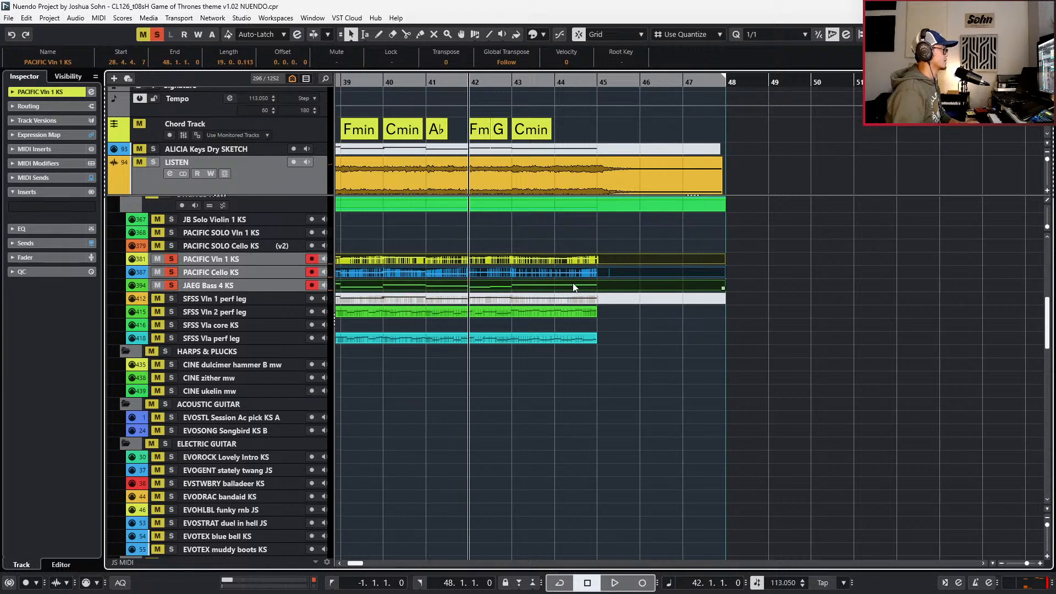
left_click(572, 287, "ctrl")
key("space")
key("ctrl+e")
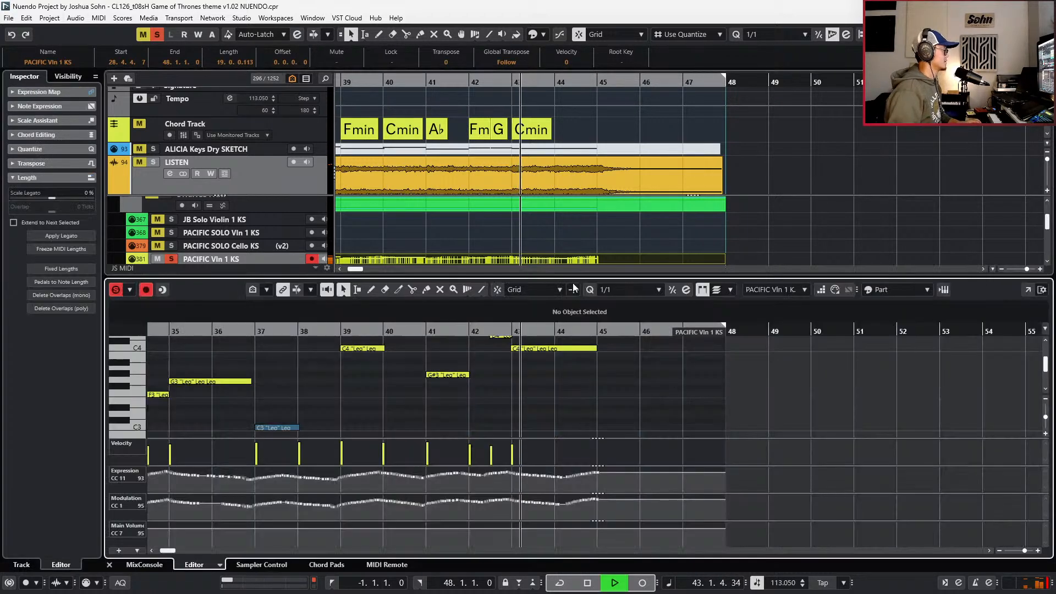
key("space")
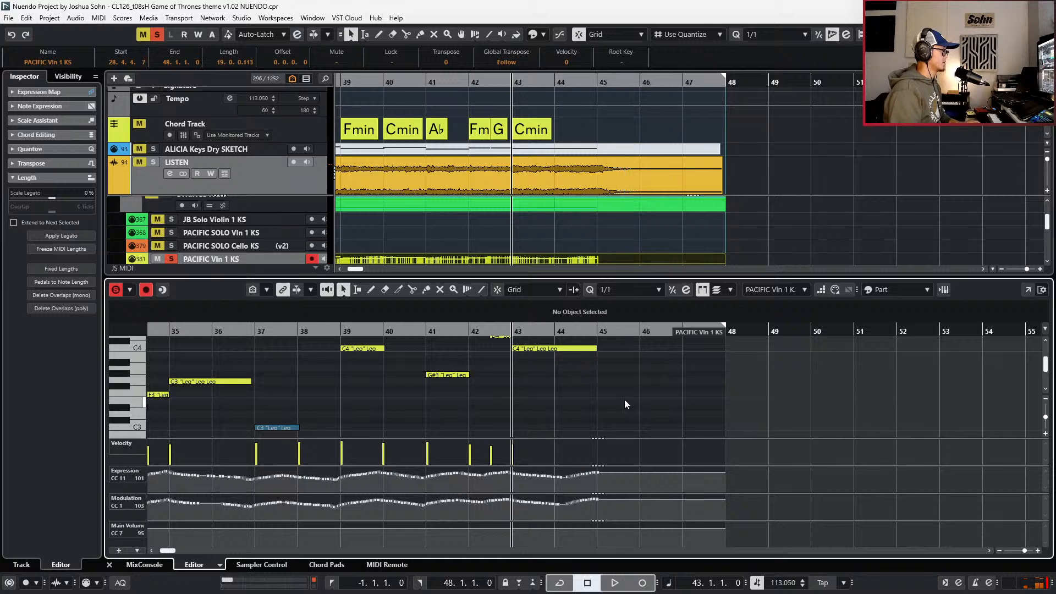
key("ctrl+e")
key("s")
- Record a rising expression curve across bars 43 and 44 in the JAEG Bass 4 KS track's part
left_click(579, 266)
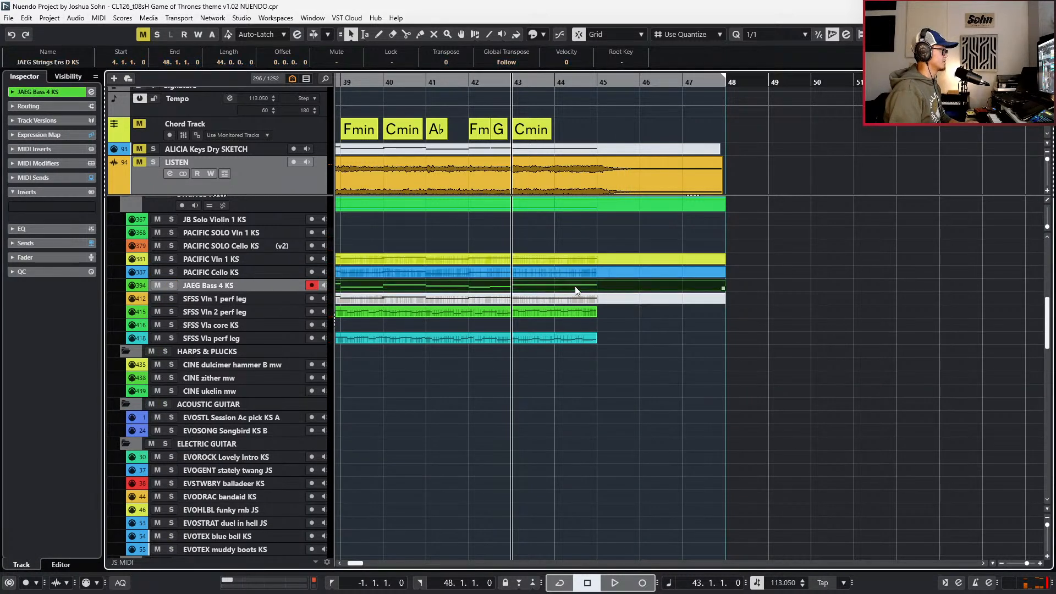
key("ctrl+e")
key("ctrl+Left")
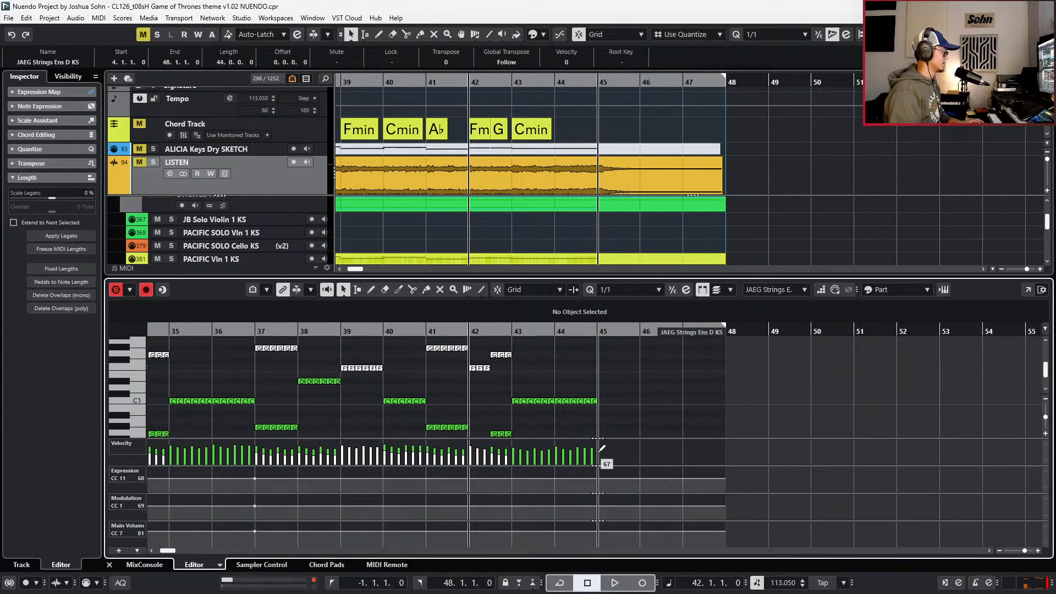
key("KP_Multiply")
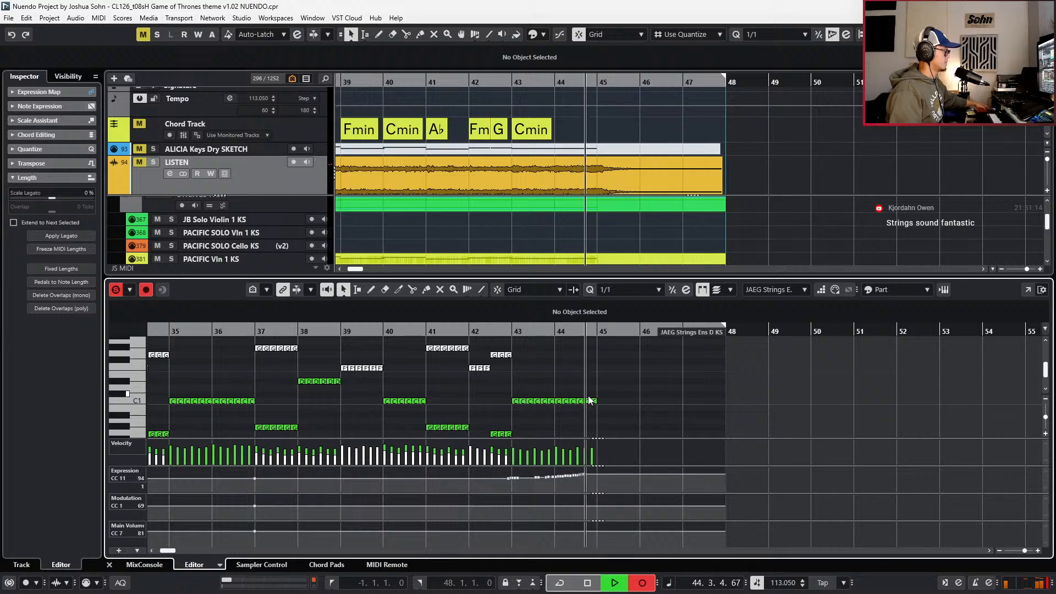
key("space")
key("Return")
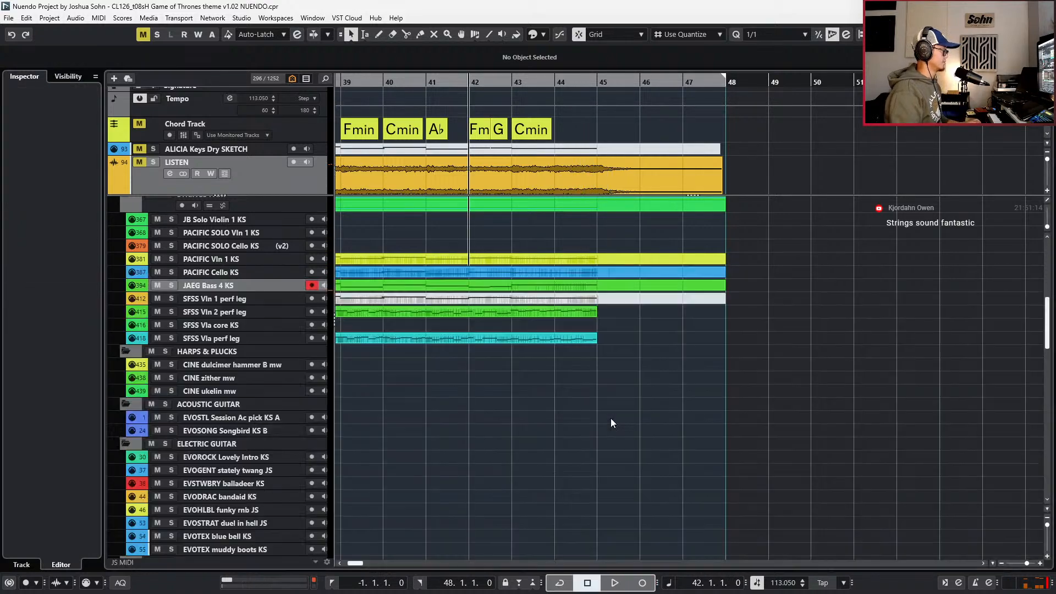
- Review the ARK1 Choir Women A KS and INSOLIDUS leg A KS parts and the remaining tracks of the arrangement
scroll(547, 346, "up", 1)
scroll(547, 345, "down", 4)
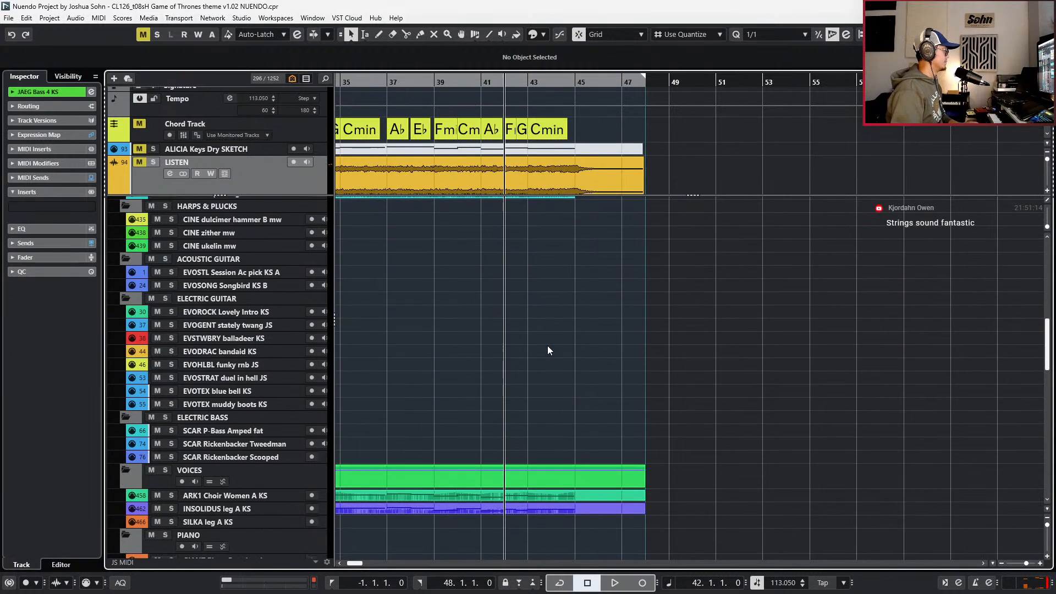
scroll(547, 348, "down", 3)
left_click(547, 349)
left_click(544, 366)
scroll(556, 377, "down", 1)
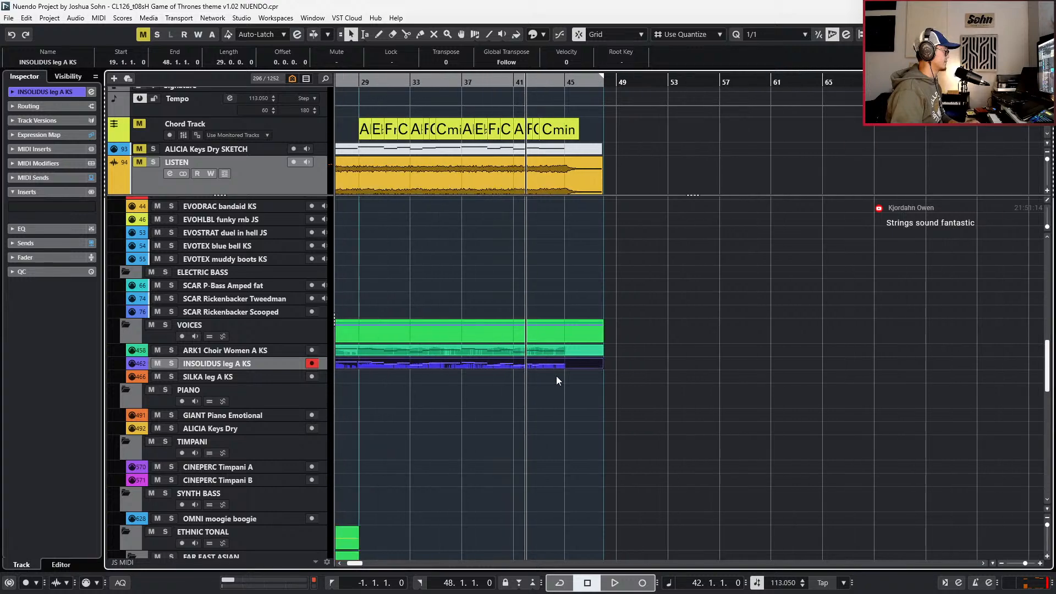
scroll(556, 377, "down", 1)
scroll(556, 377, "left", 1)
scroll(629, 373, "down", 2)
scroll(628, 372, "up", 1)
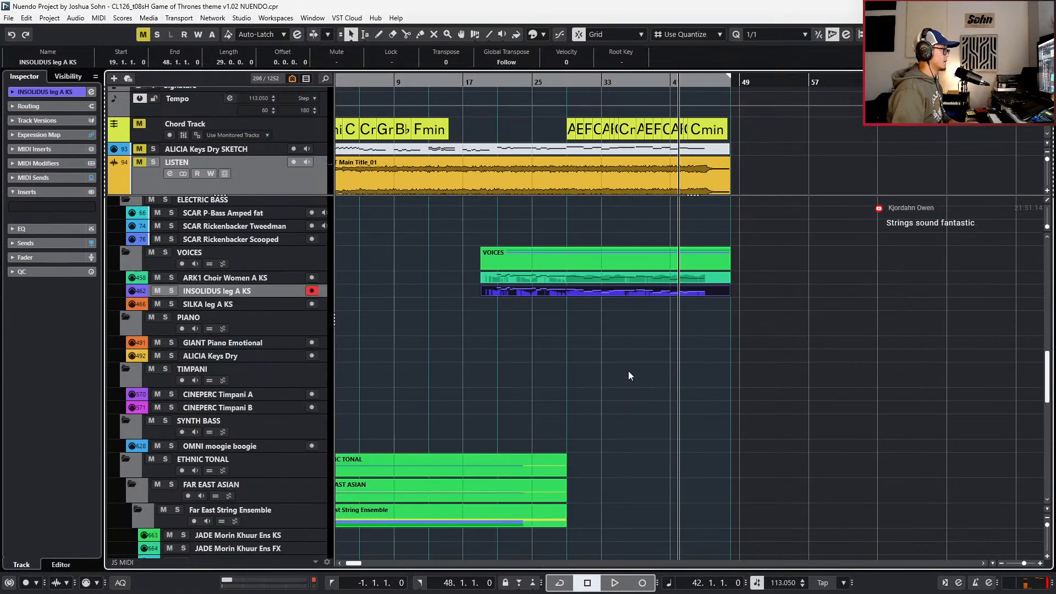
scroll(629, 370, "up", 10)
key("l")
- Join the separate parts on the MASSE Brass Ens A KS, MASSE Brass Ens B KS and PACIFIC Strings Ens A KS tracks
left_click(493, 414)
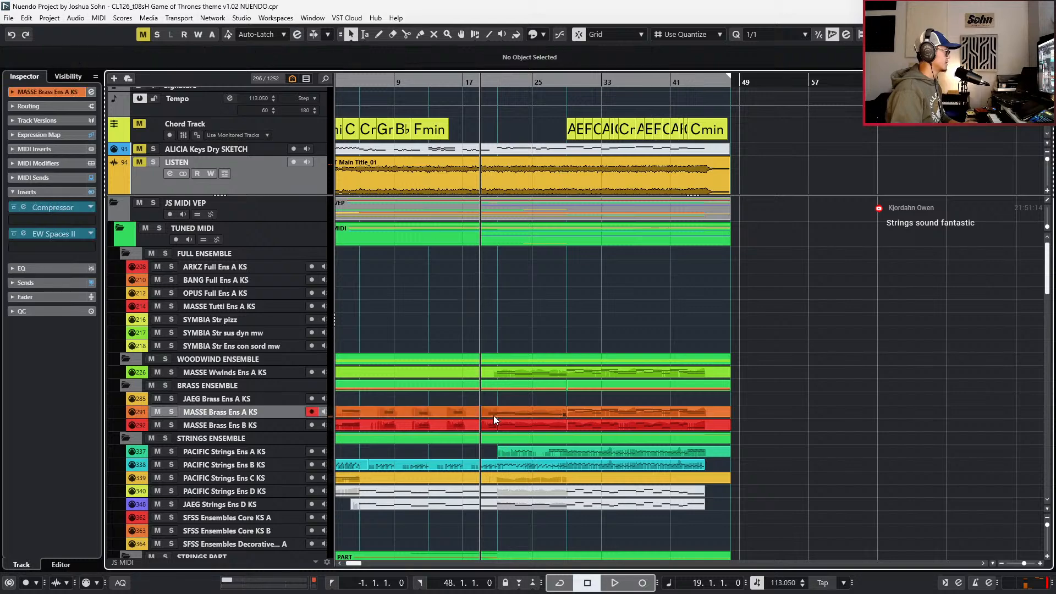
left_click(528, 424)
key("g")
left_click(534, 423)
key("g")
left_click(539, 412)
key("g")
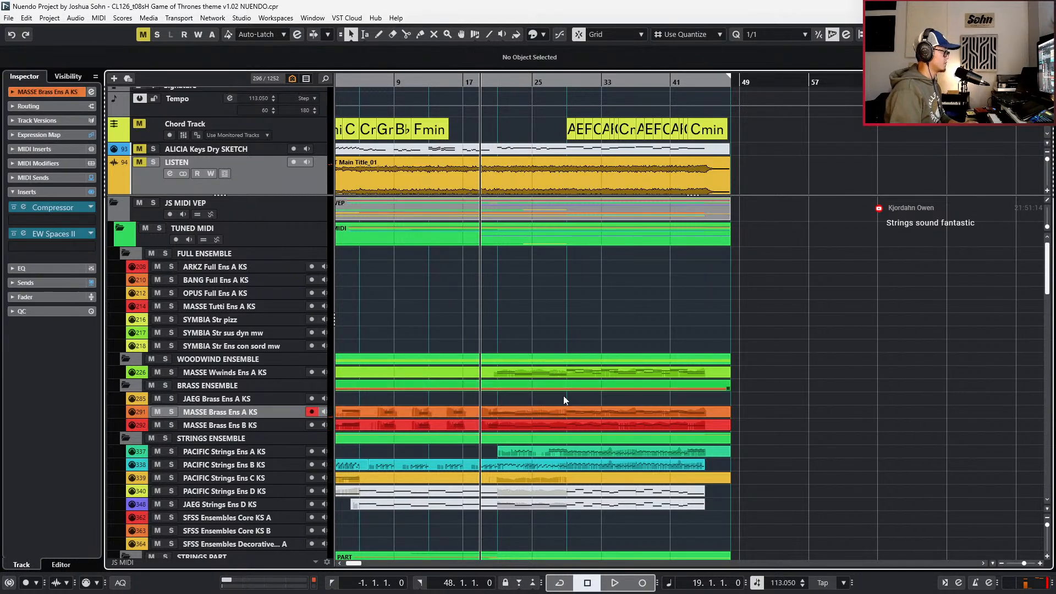
left_click(525, 449)
key("g")
- Extend the music on the PACIFIC Strings Ens B KS track to bar 48
scroll(530, 446, "down", 3)
scroll(530, 447, "down", 2)
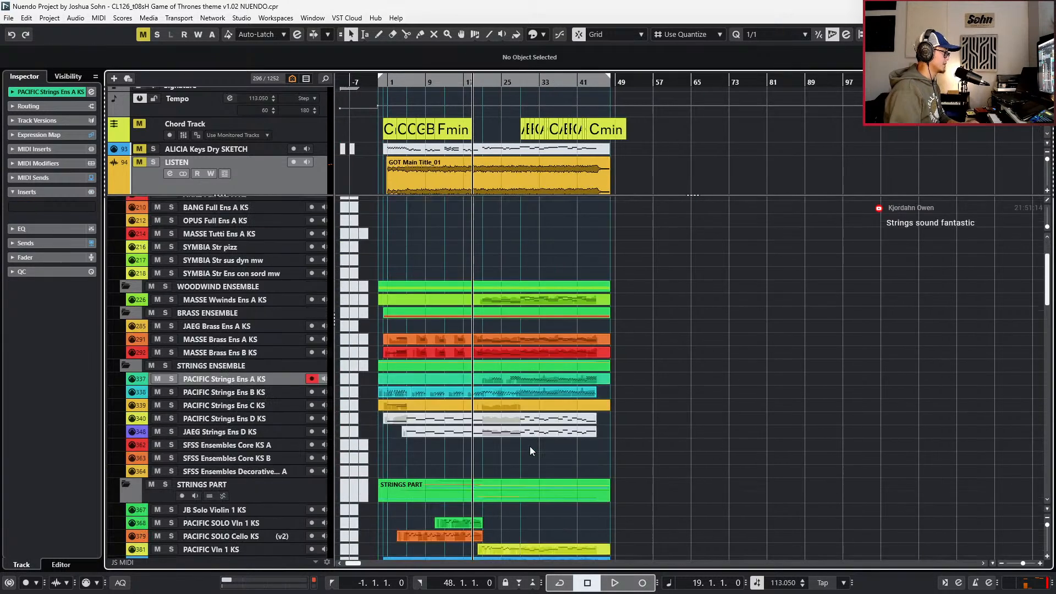
left_click(599, 320)
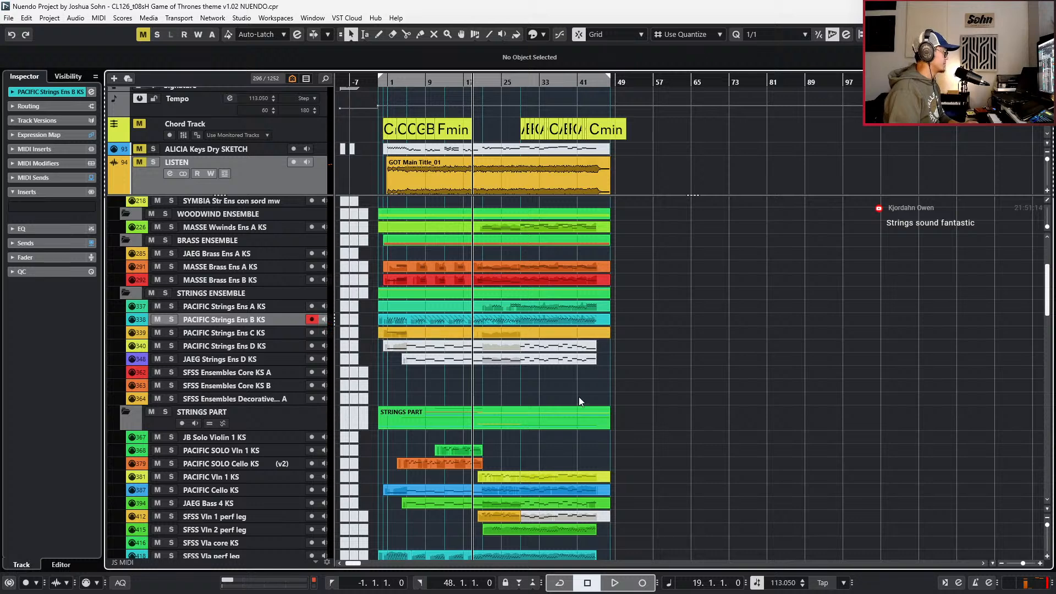
double_click(601, 318)
key("ctrl+z")
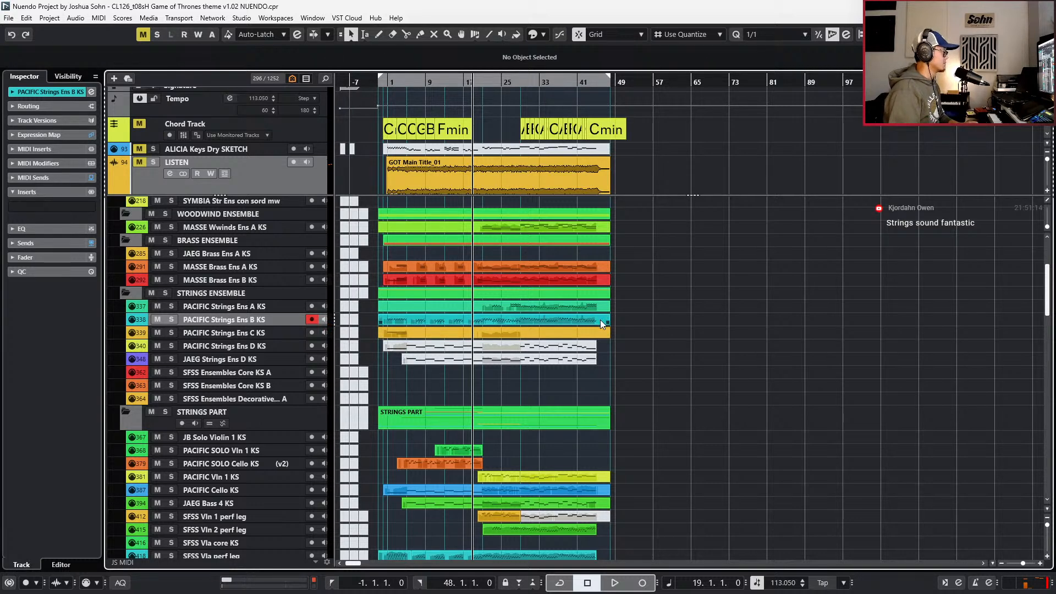
- Solo the LISTEN track with the GOT Main Title_01 reference audio
left_click(425, 180)
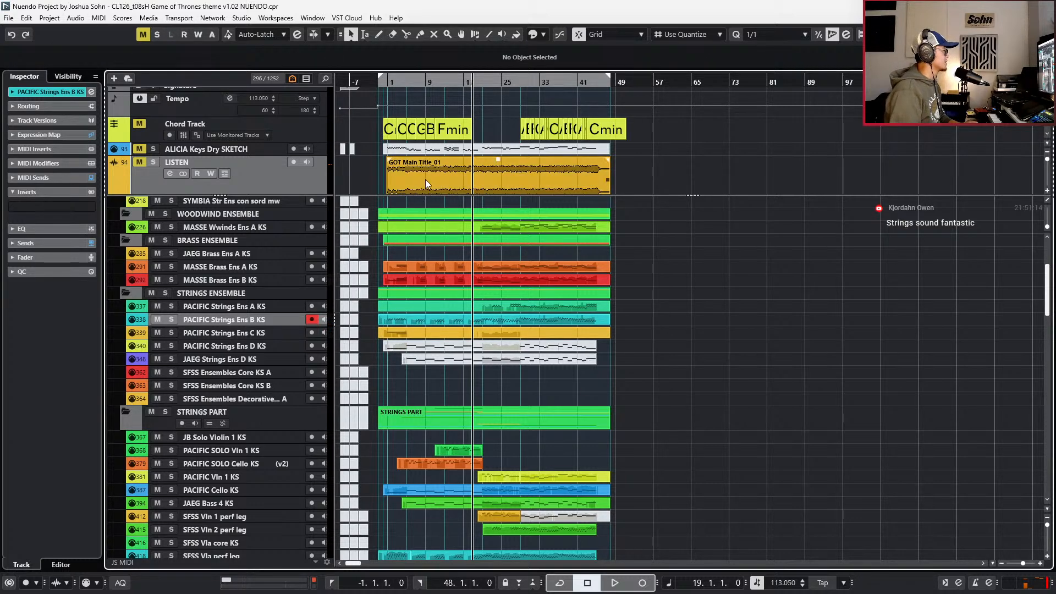
scroll(425, 180, "up", 1)
key("s")
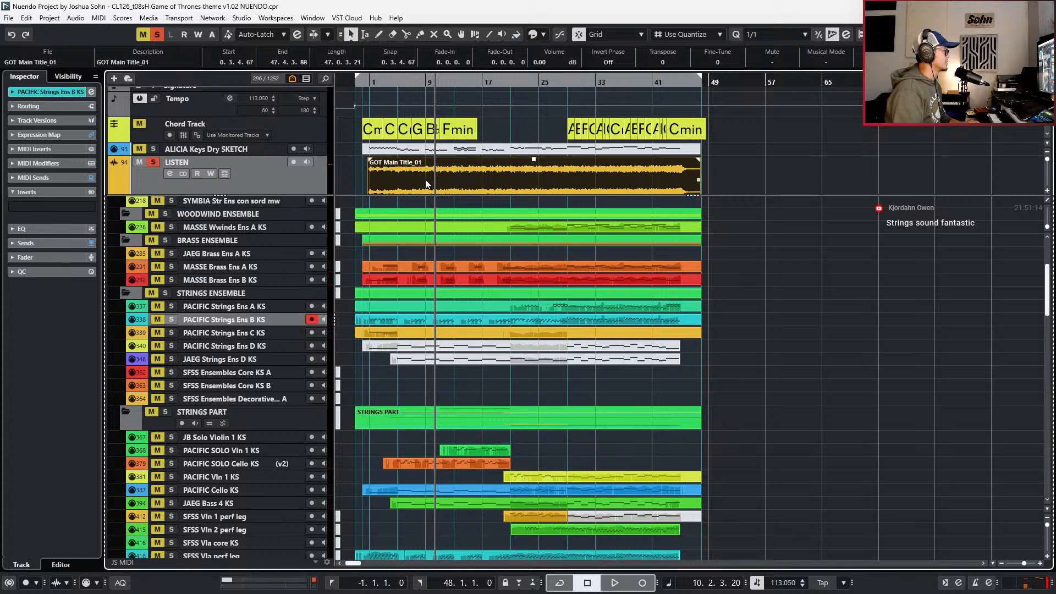
- Play the soloed GOT Main Title_01 reference audio from bar 8 and unsolo the LISTEN track
key("space")
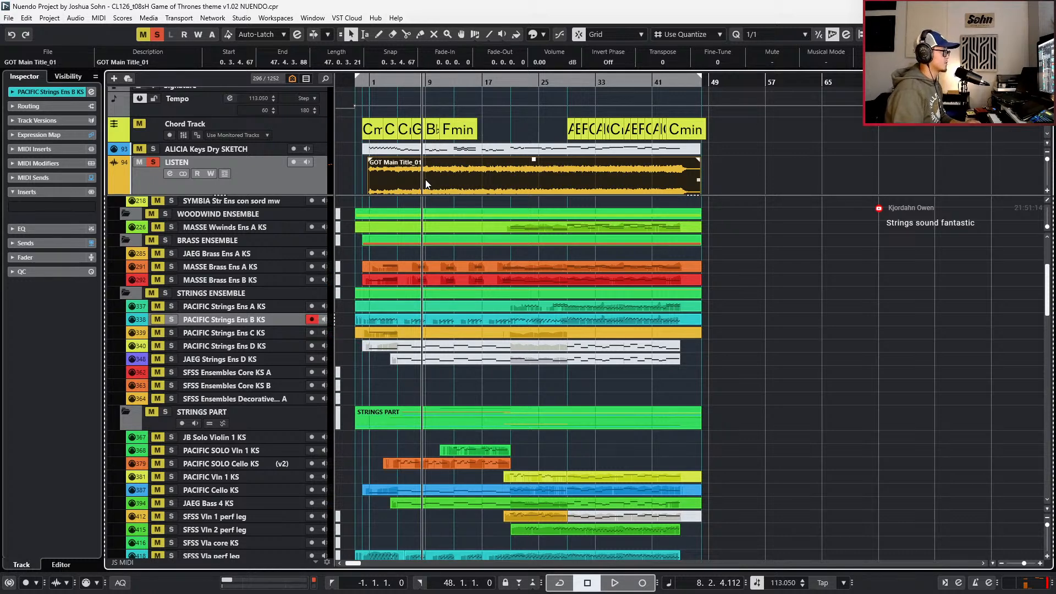
key("space")
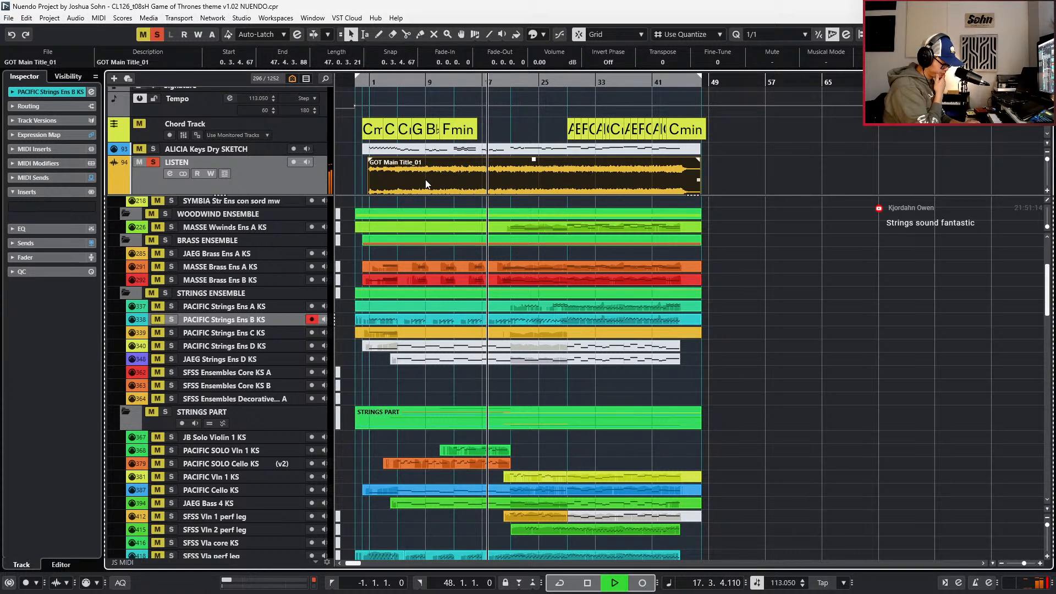
key("space")
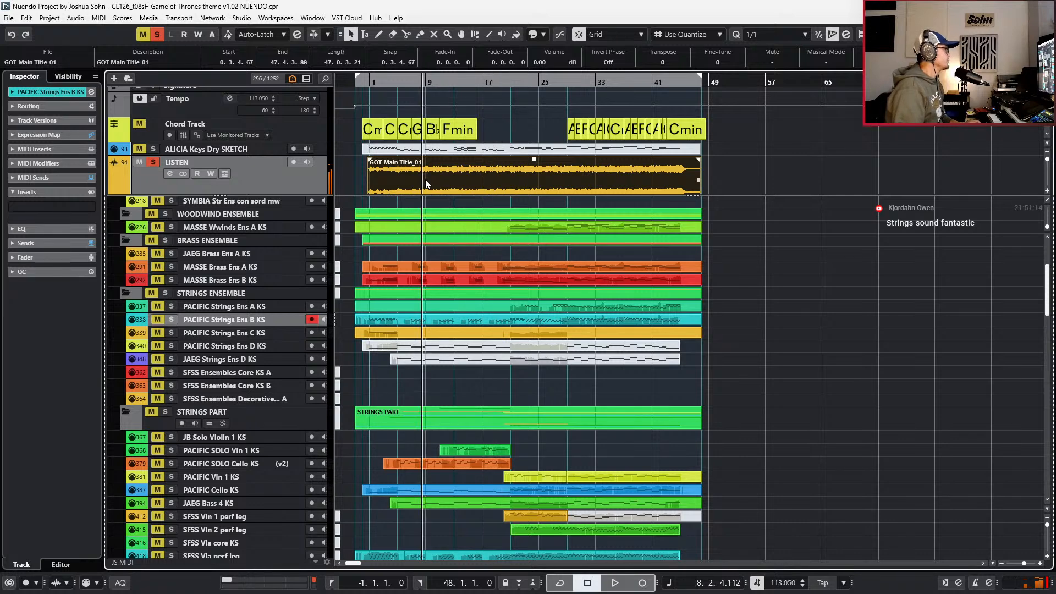
key("s")
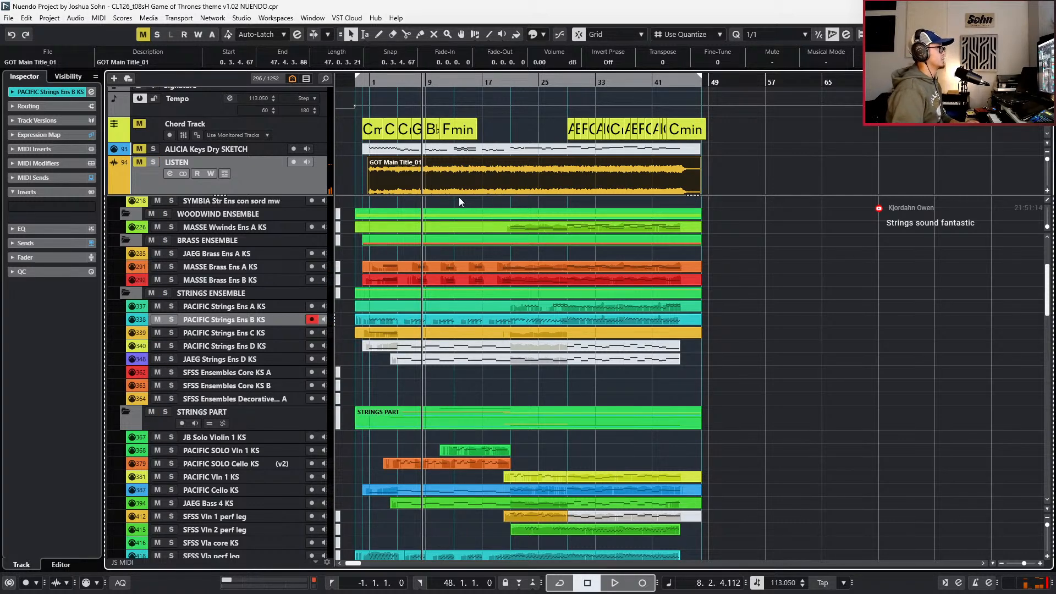
- Move the playback position back to bar 0 and select the PACIFIC Strings Ens B KS part
left_click(394, 423)
key("KP_Subtract")
key("KP_Subtract")
key("KP_Subtract")
key("KP_Subtract")
key("KP_Subtract")
key("KP_Subtract")
key("KP_Subtract")
key("KP_Subtract")
key("KP_Subtract")
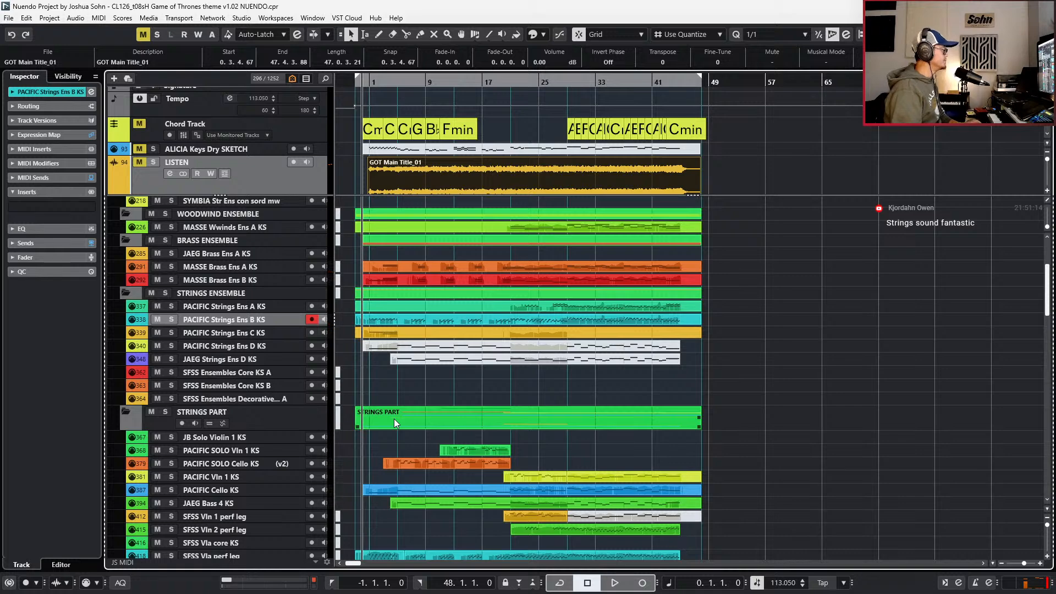
scroll(394, 423, "up", 2)
scroll(421, 358, "down", 2)
scroll(419, 385, "up", 6)
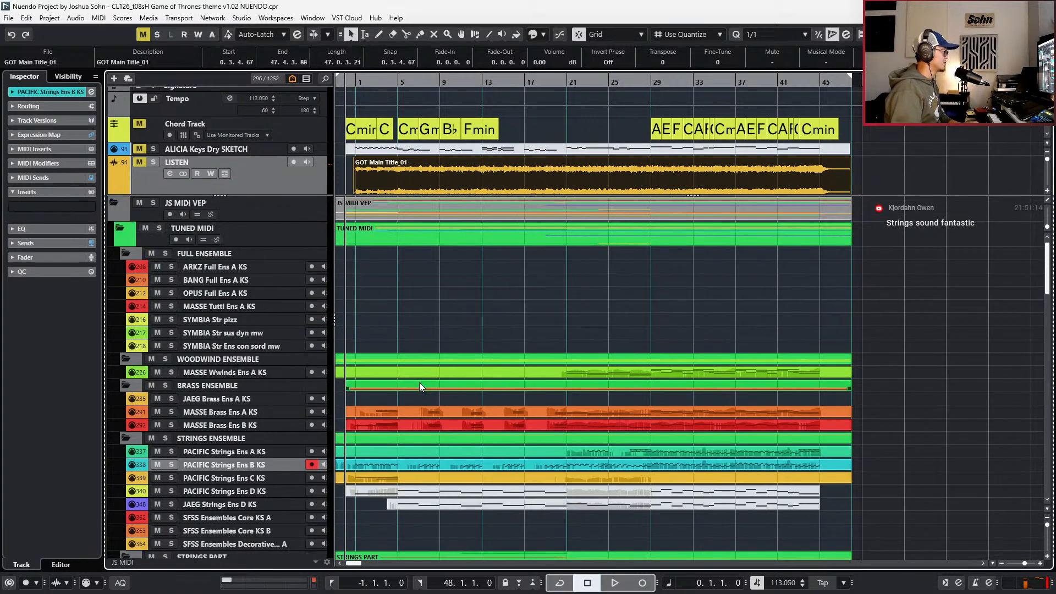
scroll(420, 382, "down", 6)
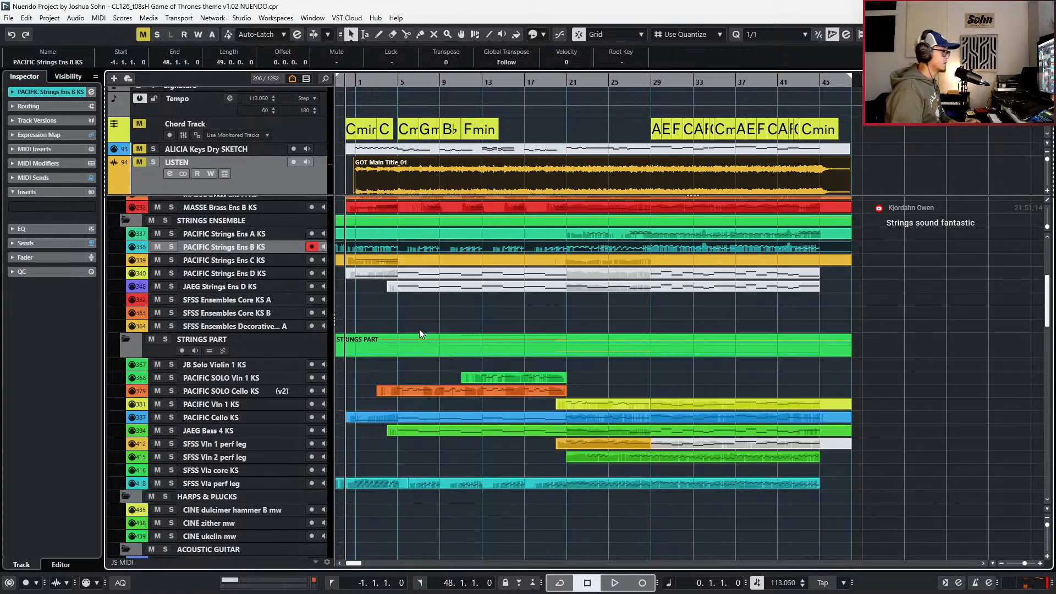
scroll(435, 322, "down", 2)
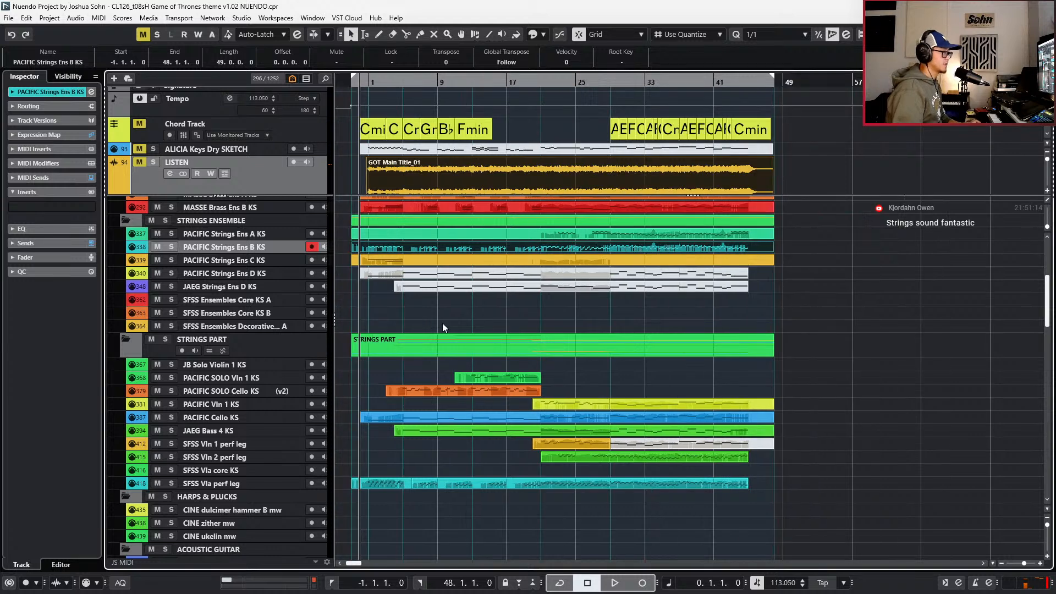
- Solo the PACIFIC Strings Ens B KS track and audition its opening passage
key("s")
key("KP_Add")
key("KP_Add")
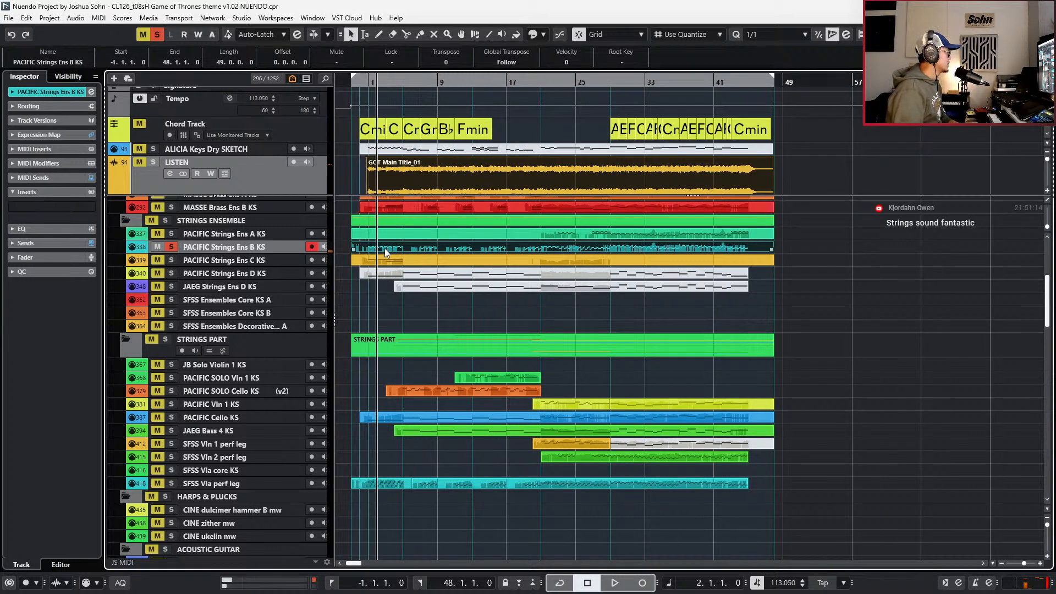
key("KP_Add")
key("KP_Add")
key("space")
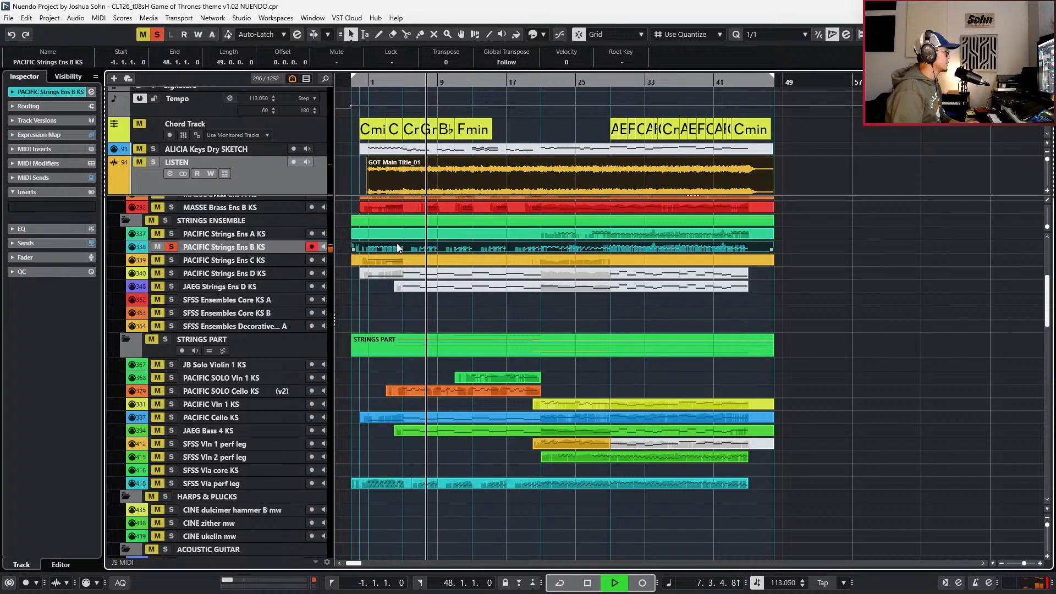
key("space")
- Copy the PACIFIC Strings Ens B KS part onto the CINE dulcimer hammer B mw track, starting at bar -1
scroll(404, 284, "up", 5)
left_click(404, 286)
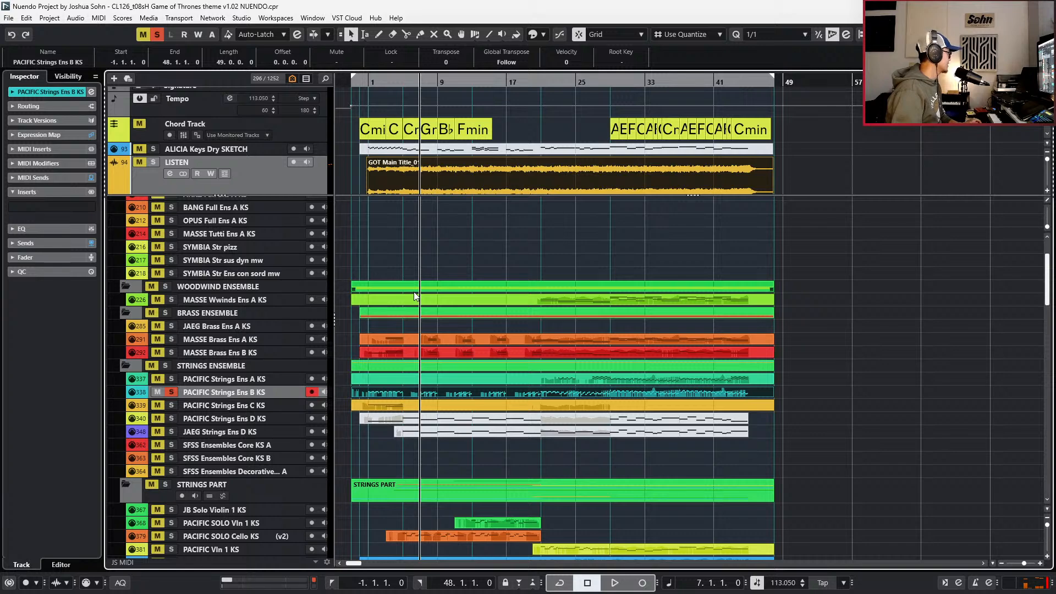
scroll(415, 296, "down", 3)
scroll(424, 306, "up", 3, "ctrl")
scroll(428, 310, "left", 2)
key("Home")
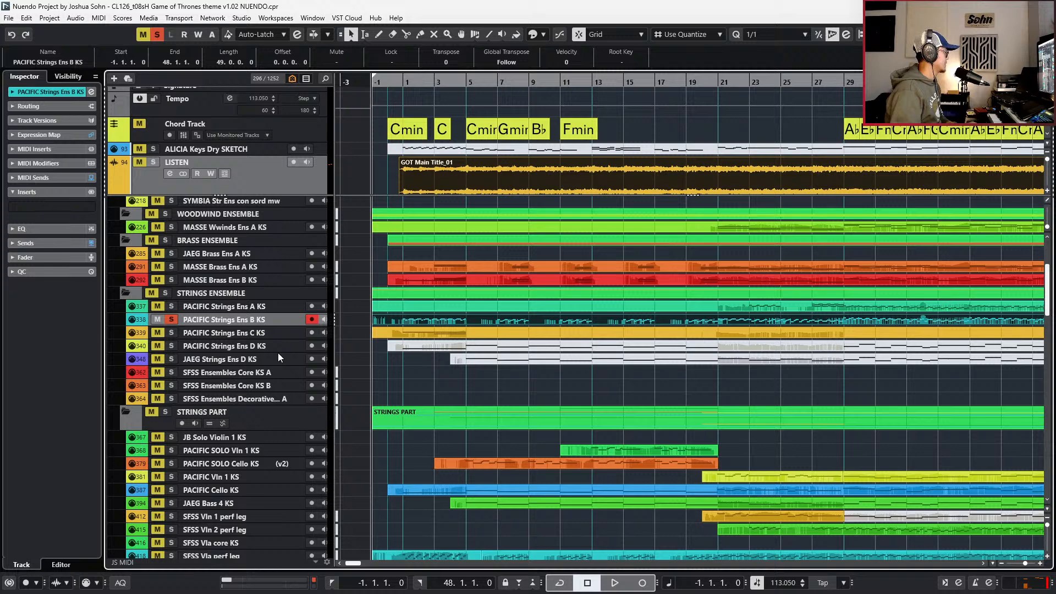
scroll(278, 352, "down", 6)
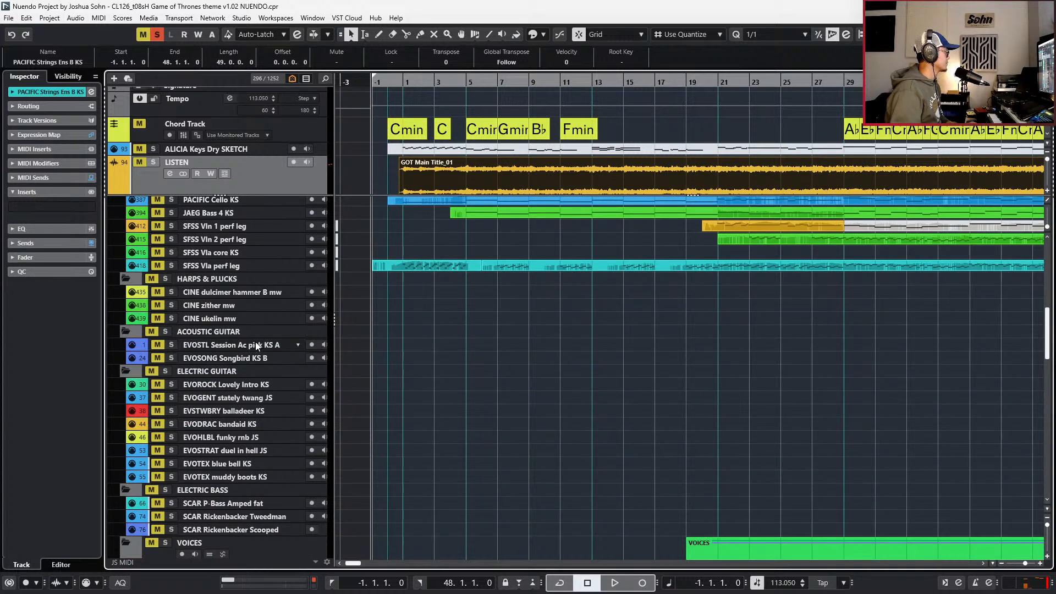
left_click(242, 294)
key("ctrl+v")
key("g")
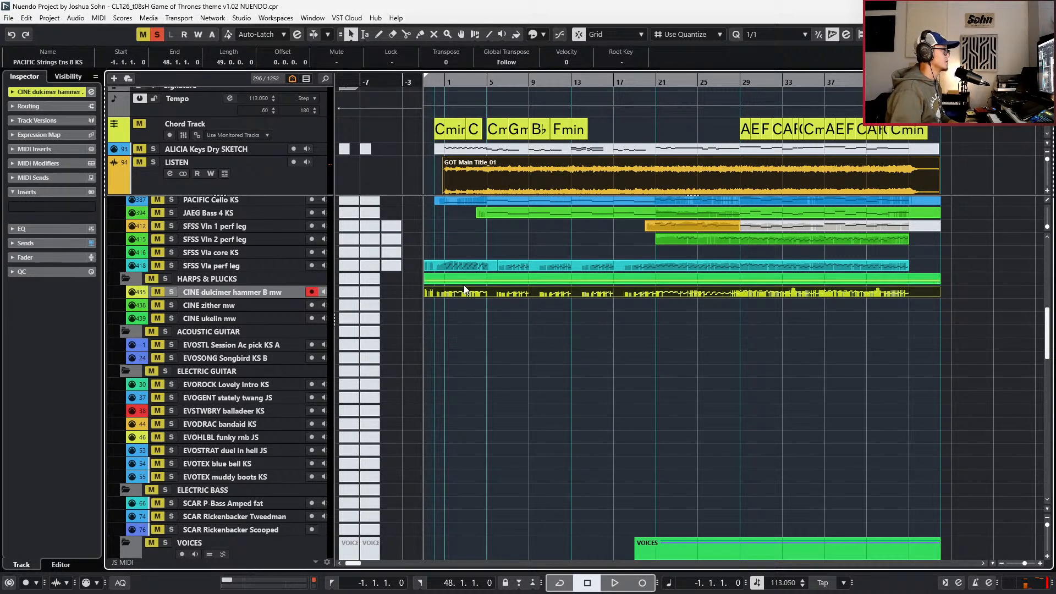
- Check the harps and plucks instruments in the track list and the existing part on the CINE dulcimer hammer A mw track
left_click(297, 292)
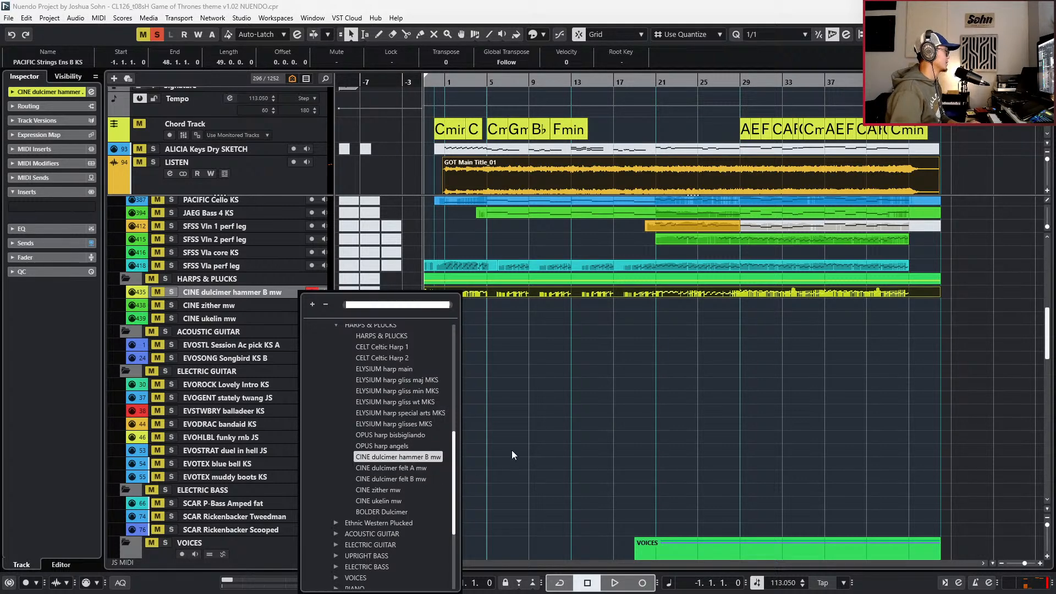
left_click(471, 364)
scroll(438, 387, "down", 3)
scroll(437, 385, "up", 5)
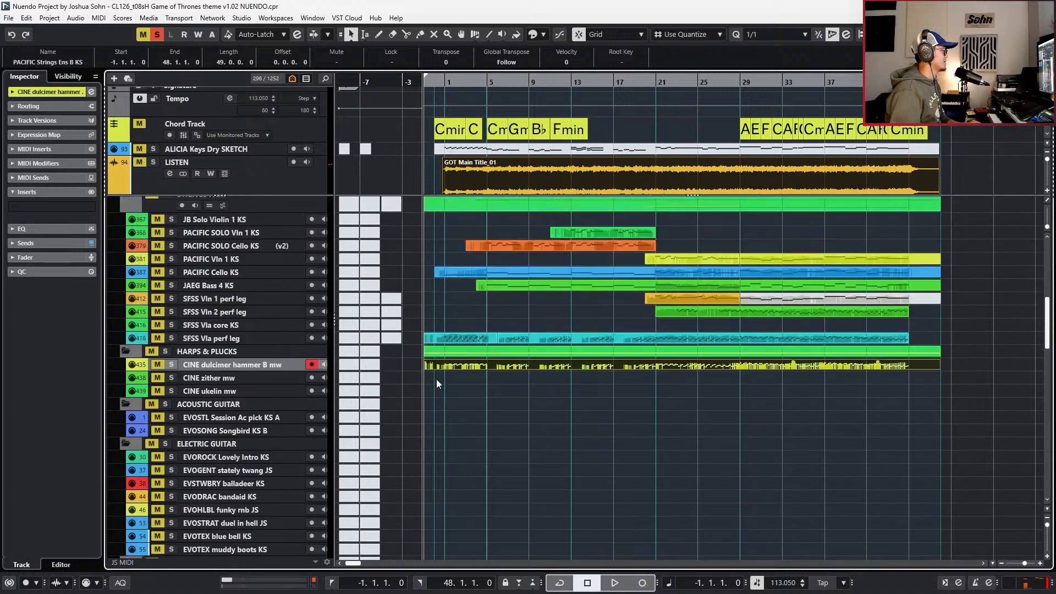
scroll(489, 387, "down", 10)
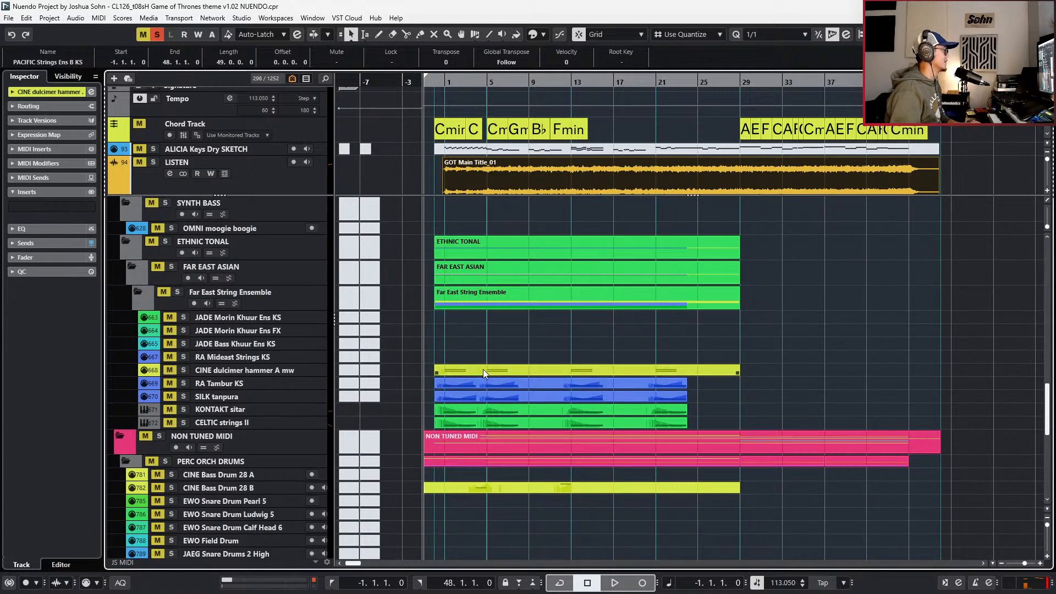
left_click(483, 371)
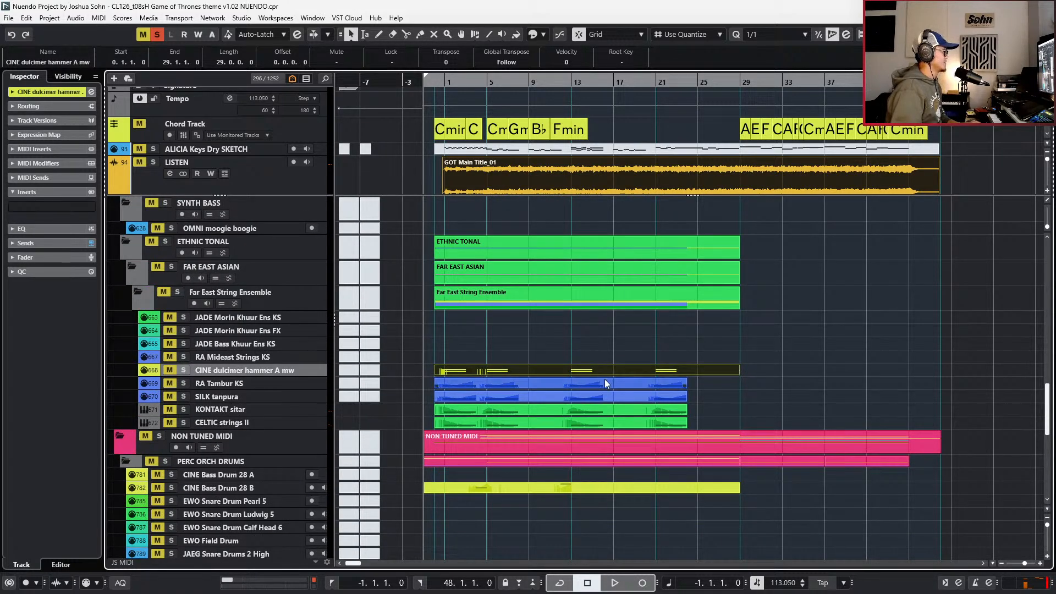
key("KP_Add")
key("KP_Add")
scroll(529, 344, "up", 10)
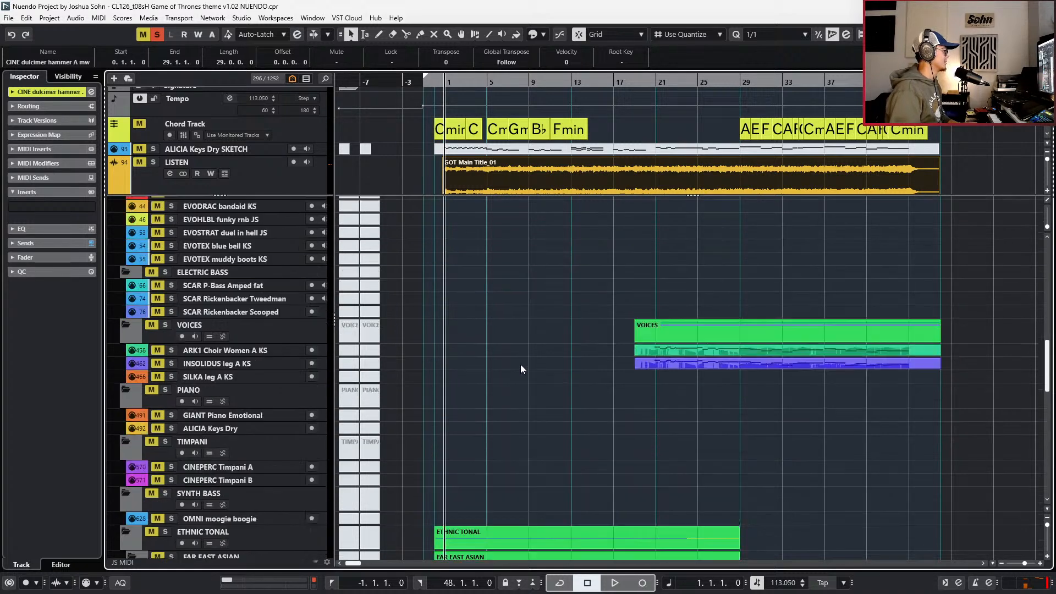
scroll(495, 347, "down", 6)
scroll(519, 385, "down", 4)
scroll(504, 374, "up", 10)
- Open the copied dulcimer part, erase all its modulation (CC 1) data and insert a modulation point of 0 near the start
left_click(478, 364)
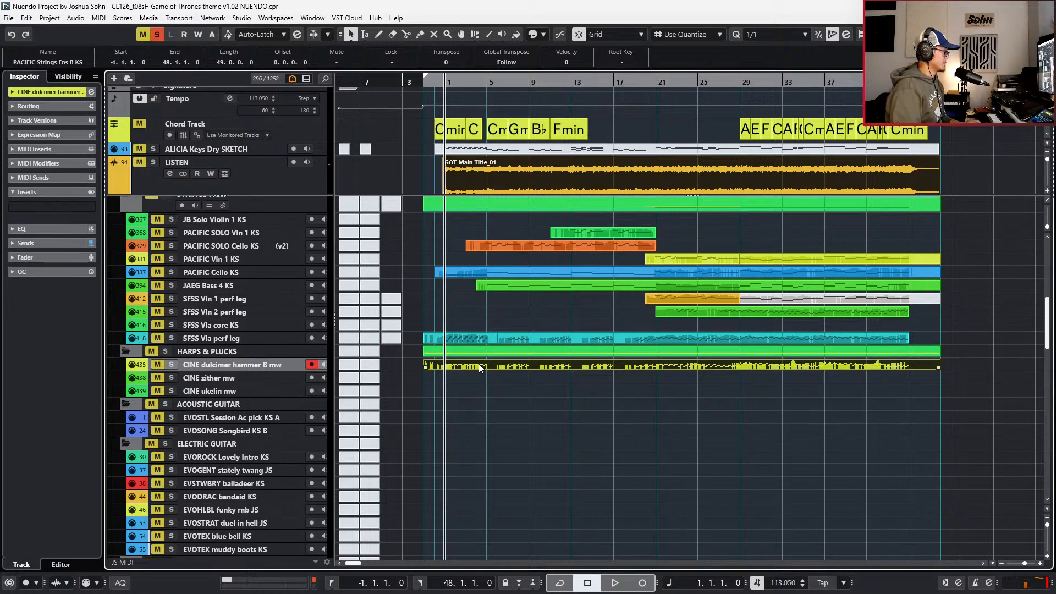
double_click(478, 364)
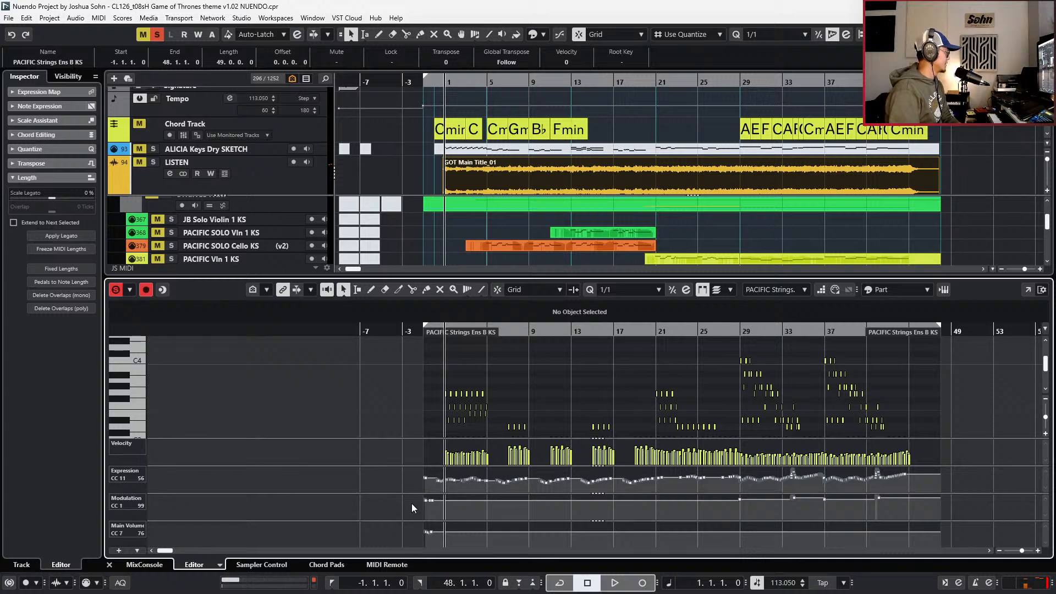
left_click_drag(412, 503, 433, 502)
key("Delete")
key("Delete")
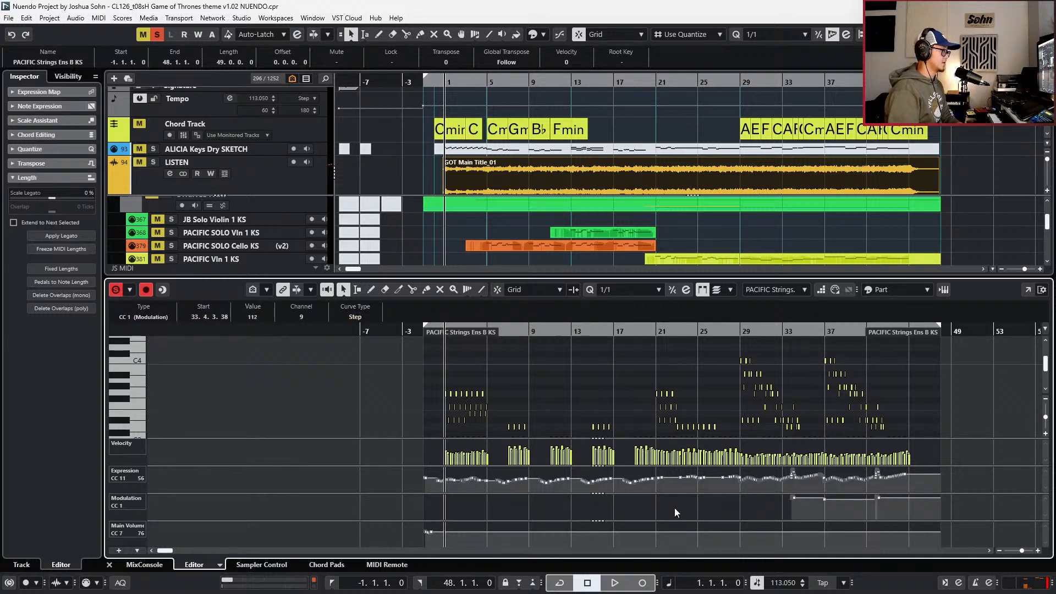
left_click_drag(783, 503, 980, 508)
key("Delete")
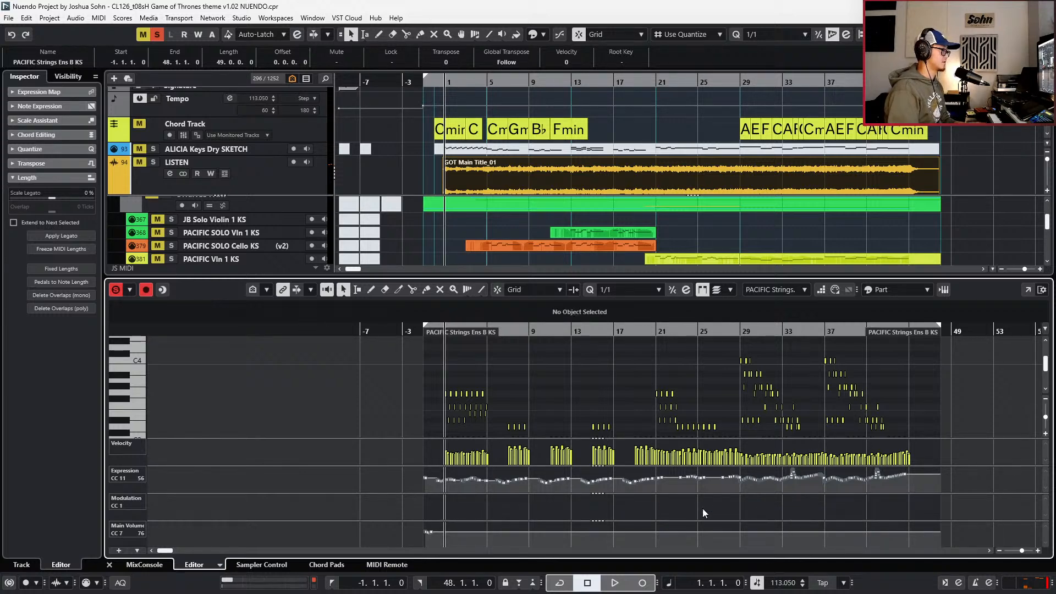
left_click(438, 520, "alt")
- Audition the dulcimer part from bar 1 and select its notes in bars 1 to 4
key("h")
key("h")
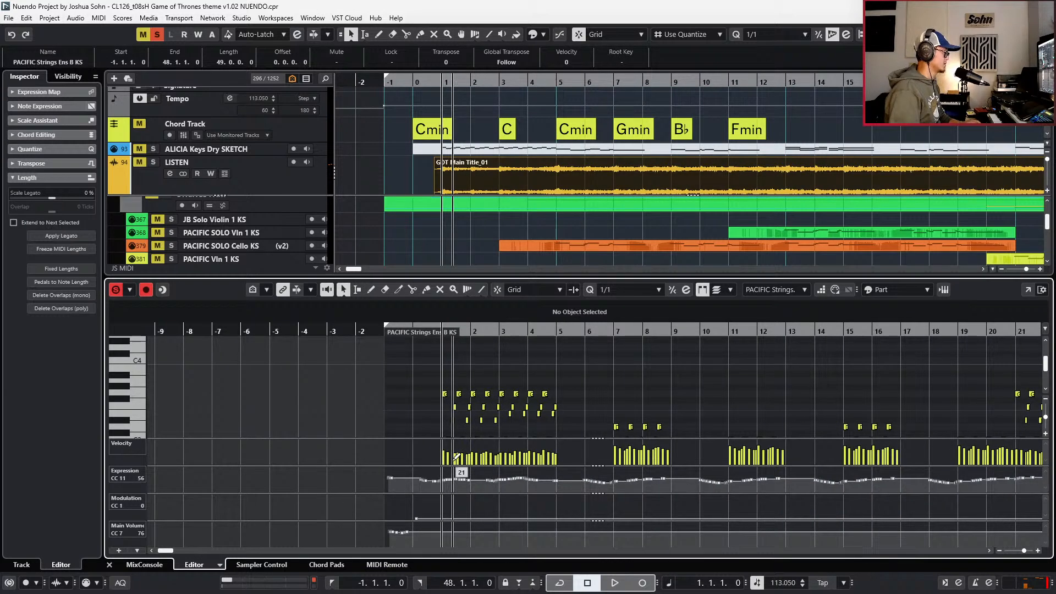
key("space")
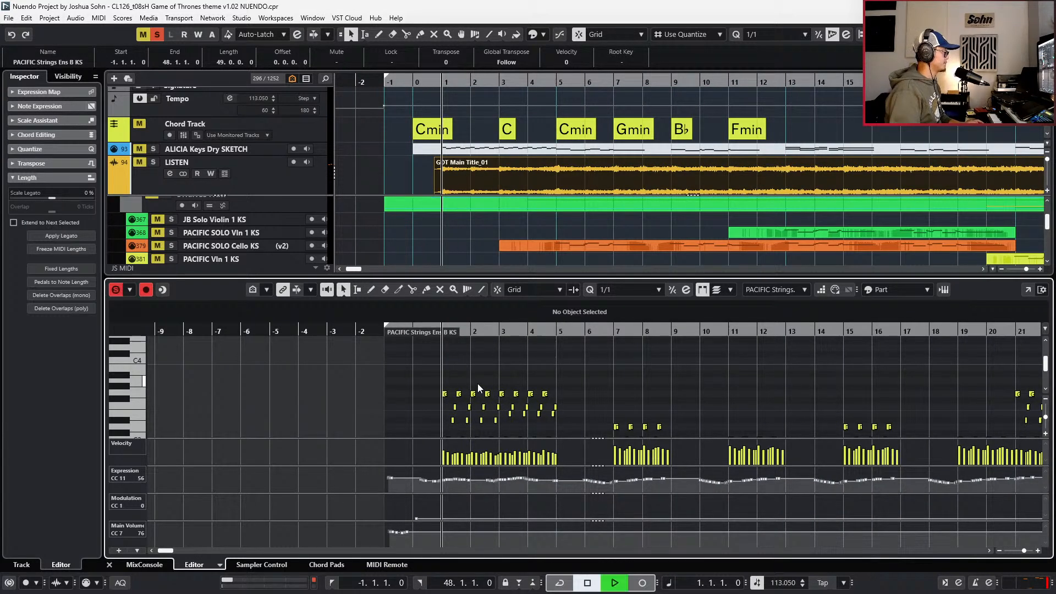
scroll(478, 384, "down", 3)
key("space")
left_click_drag(412, 355, 554, 421)
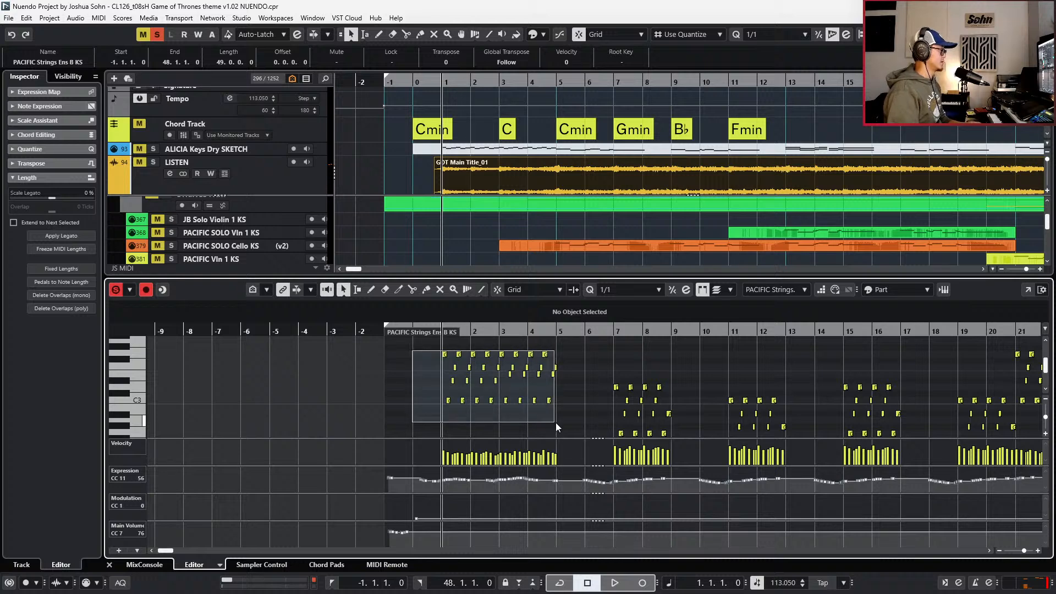
- Close the note editor and play the soloed CINE dulcimer hammer B mw track from bar 5
key("KP_Add")
key("KP_Add")
key("KP_Add")
key("KP_Add")
key("KP_Add")
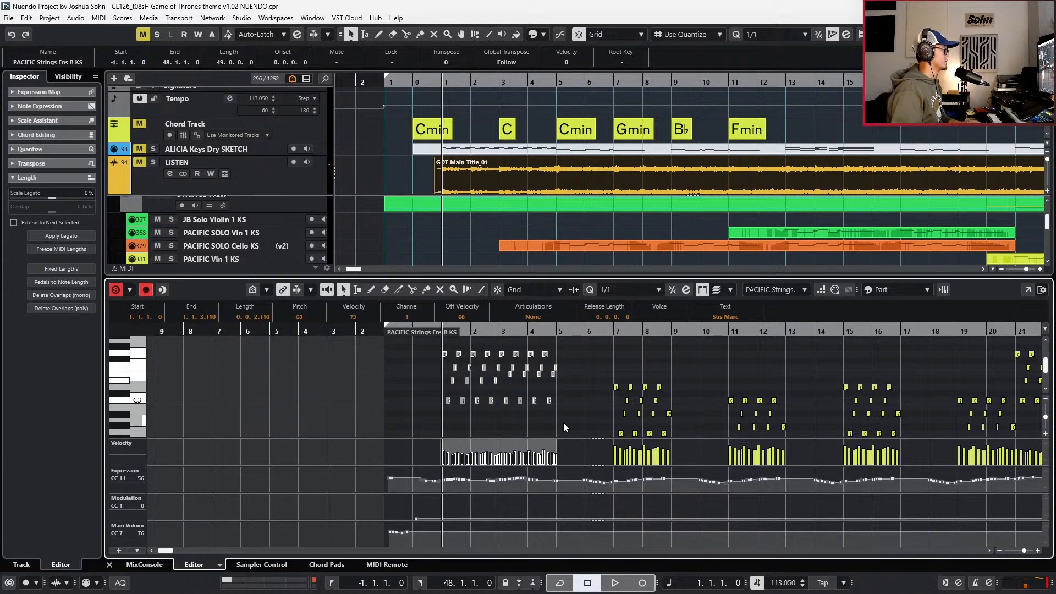
key("KP_Subtract")
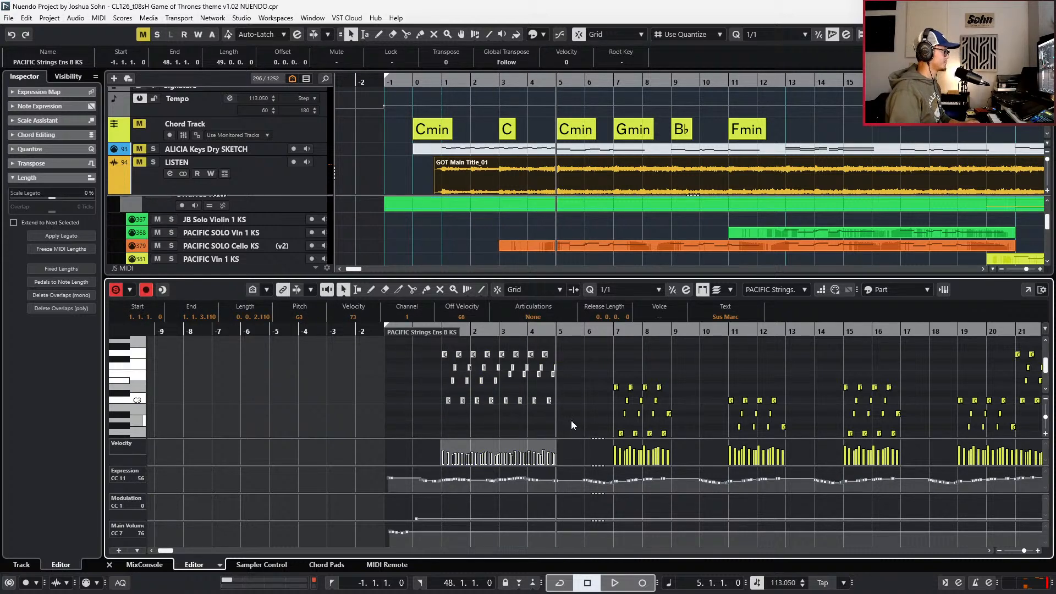
key("Return")
key("space")
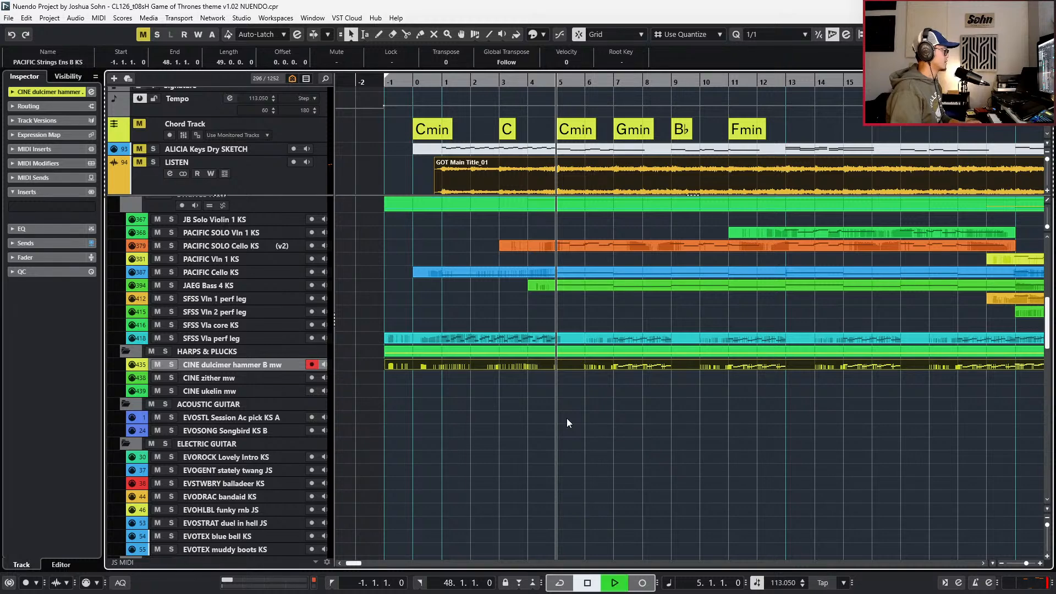
key("s")
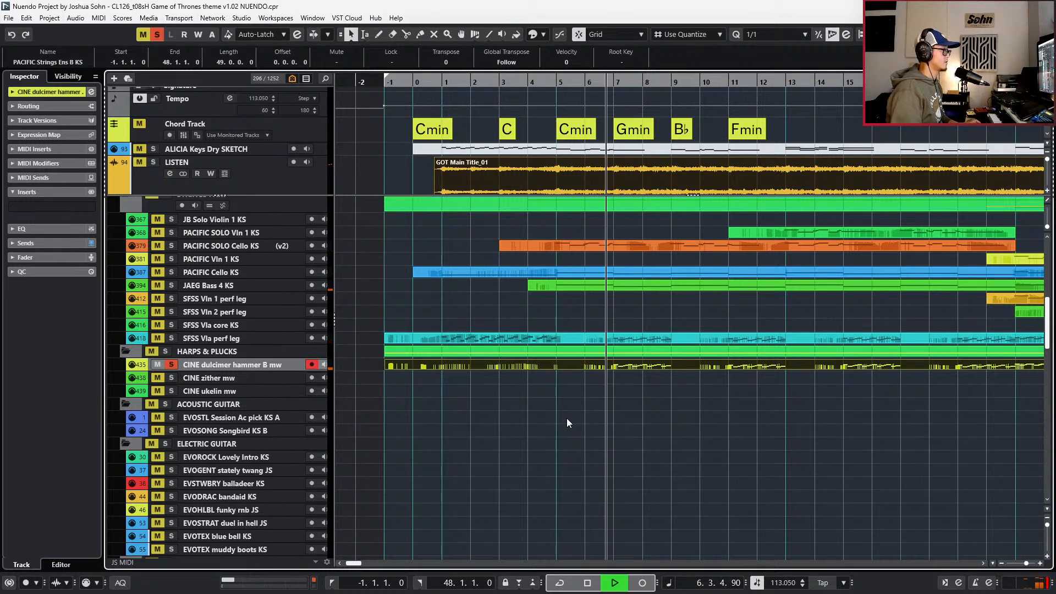
key("g")
key("space")
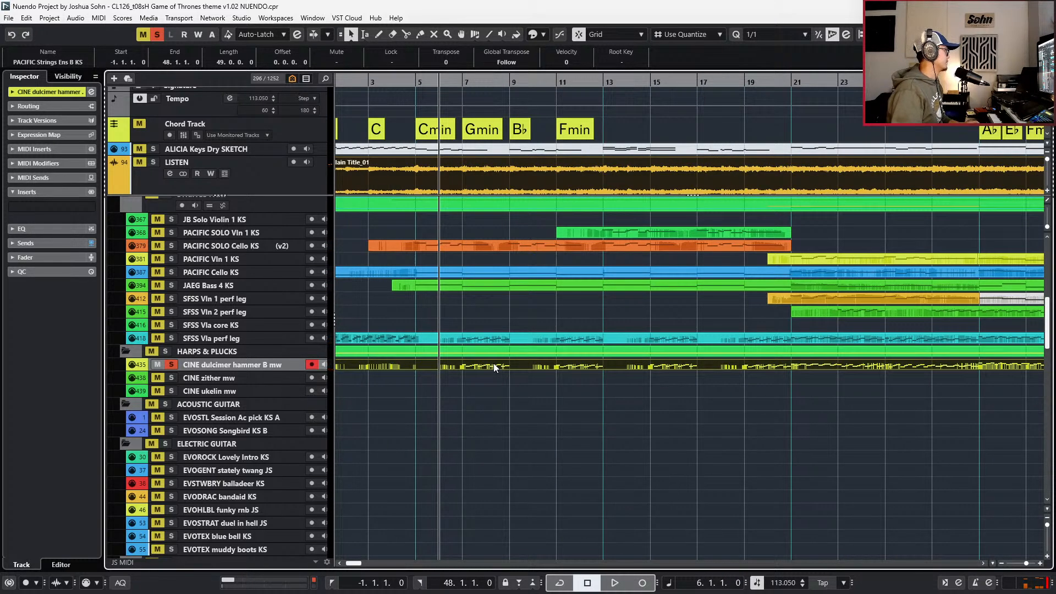
- Unmute the two parts at bars -9 and -7 on the CINE dulcimer hammer B mw track, play them and mute them again
key("Return")
key("Return")
key("g")
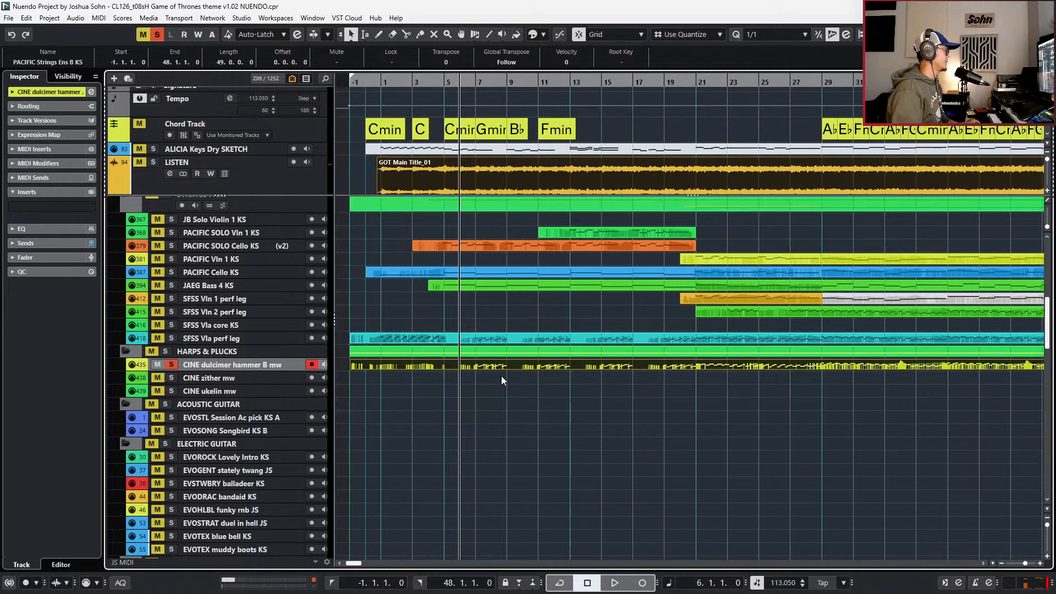
scroll(484, 378, "left", 3)
left_click_drag(431, 363, 353, 373)
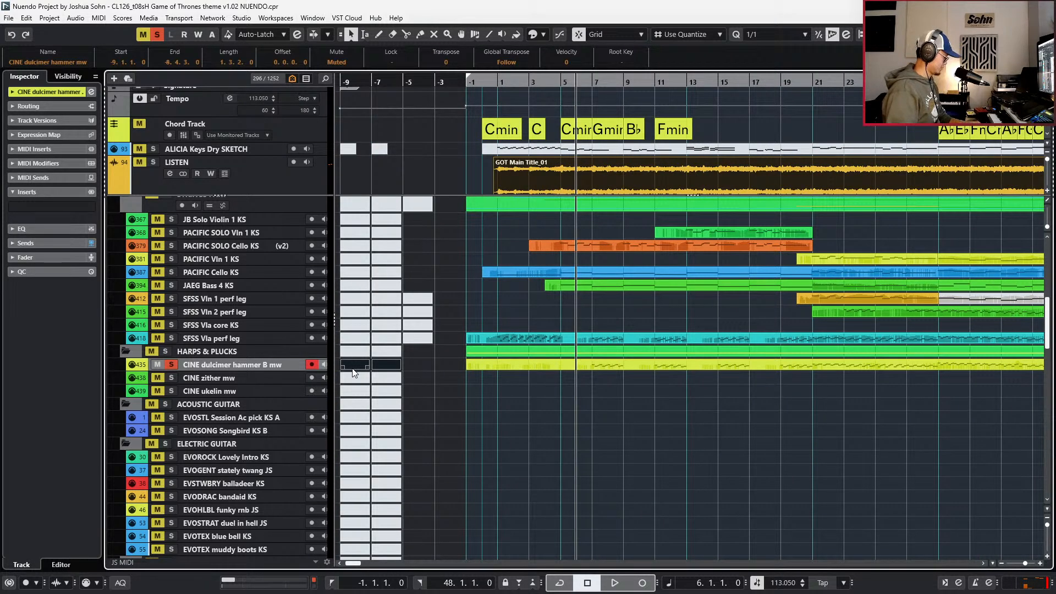
key("shift+u")
key("l")
key("space")
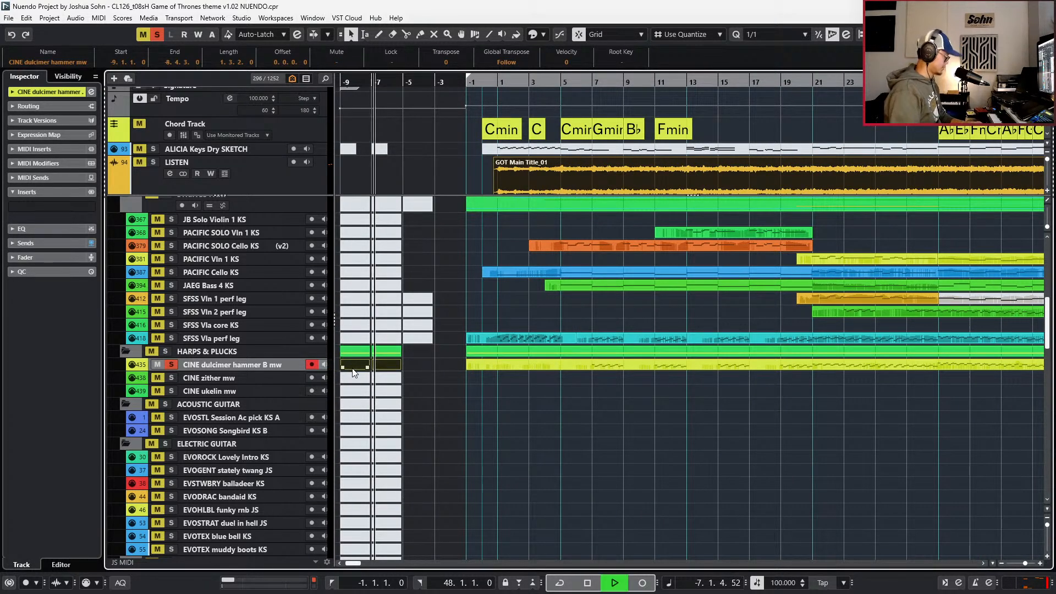
key("space")
key("shift+m")
key("KP_Add")
key("KP_Subtract")
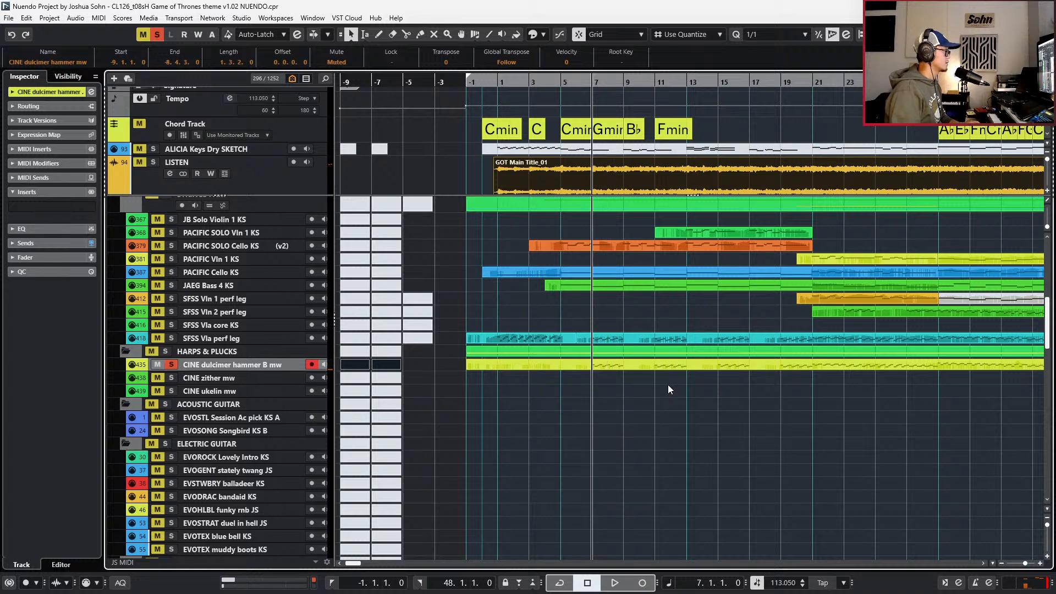
- Open the part on the CINE dulcimer hammer B mw track and transpose all its notes up one octave
key("space")
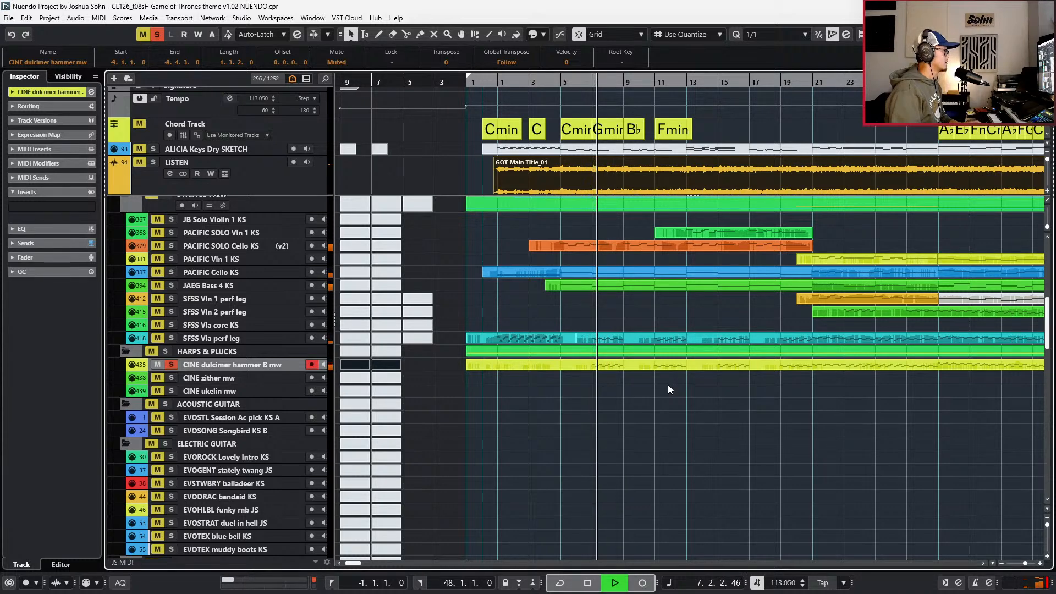
key("space")
double_click(626, 362)
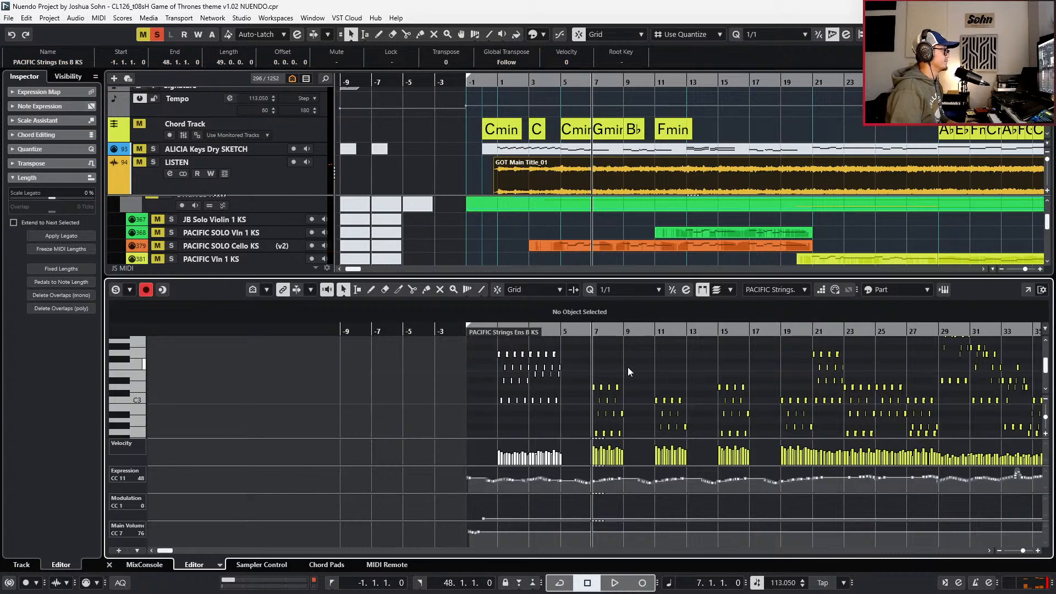
key("ctrl+a")
scroll(628, 368, "up", 2)
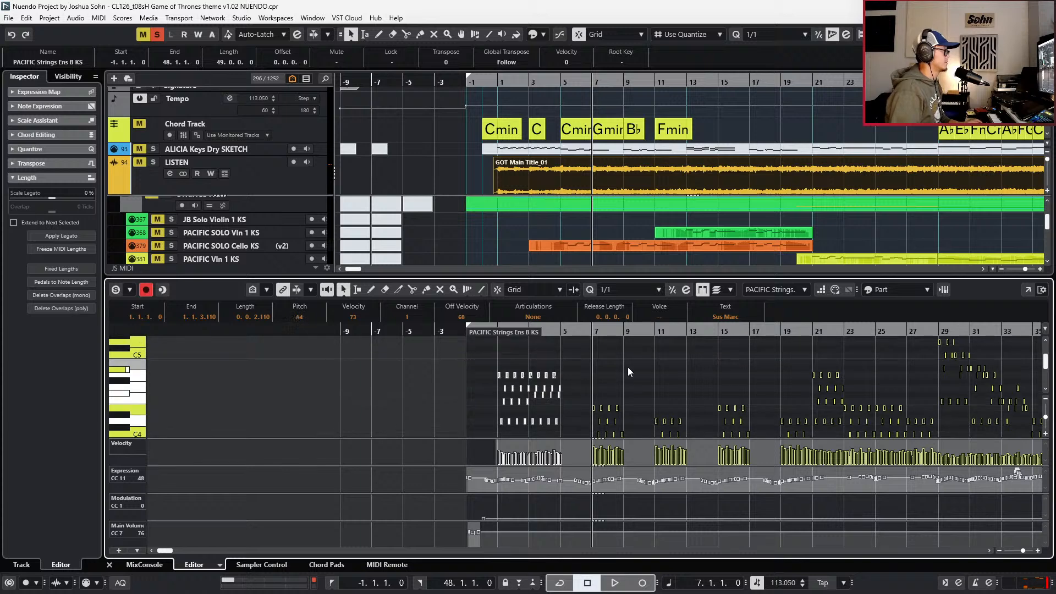
key("Down")
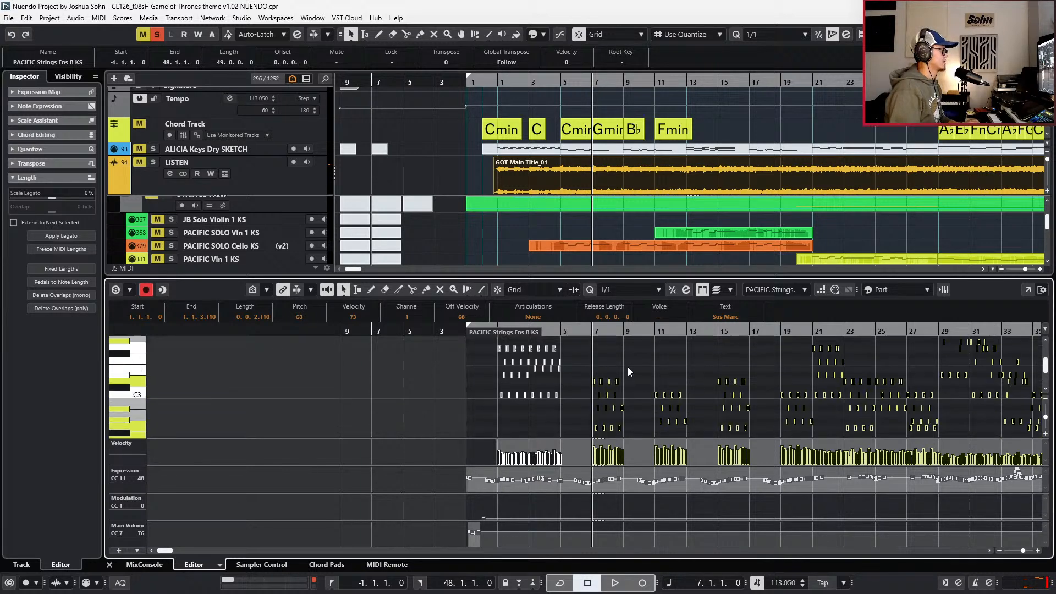
- Audition the dulcimer part soloed in the note editor from bar 7, and close the editor
key("s")
key("space")
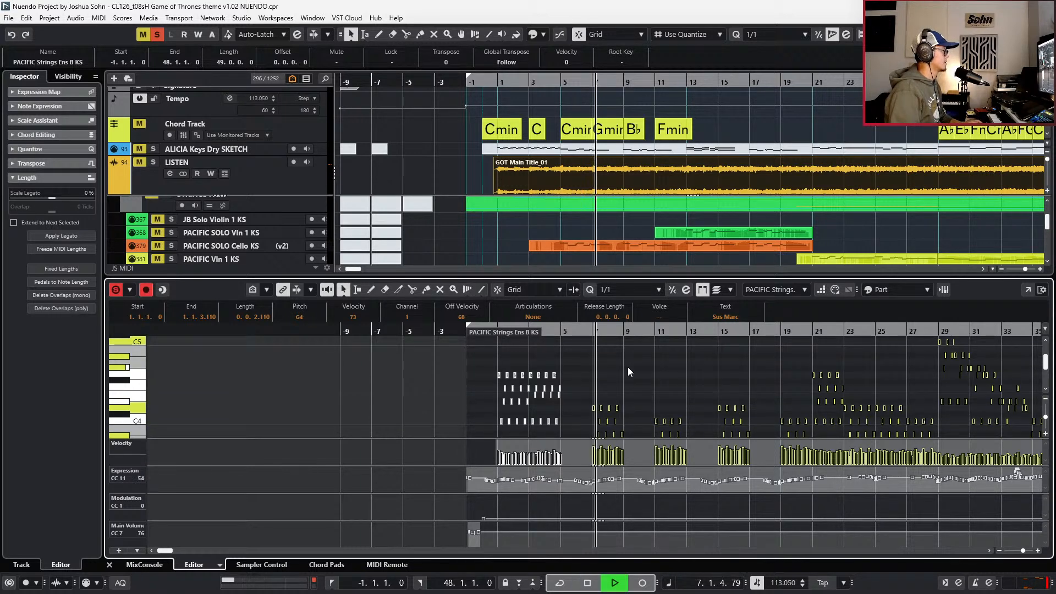
key("space")
key("space")
key("space")
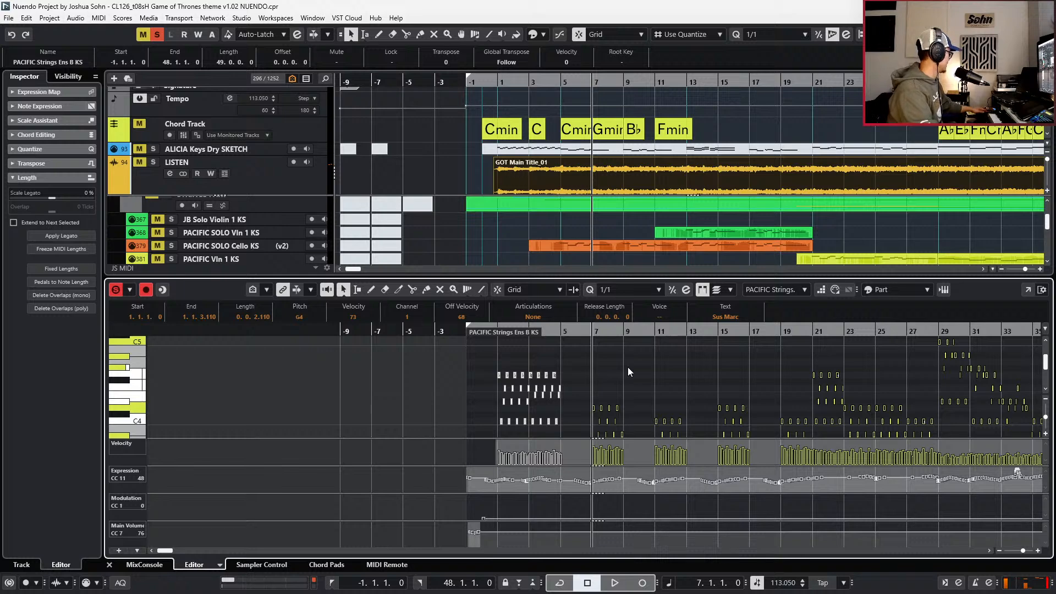
key("ctrl+e")
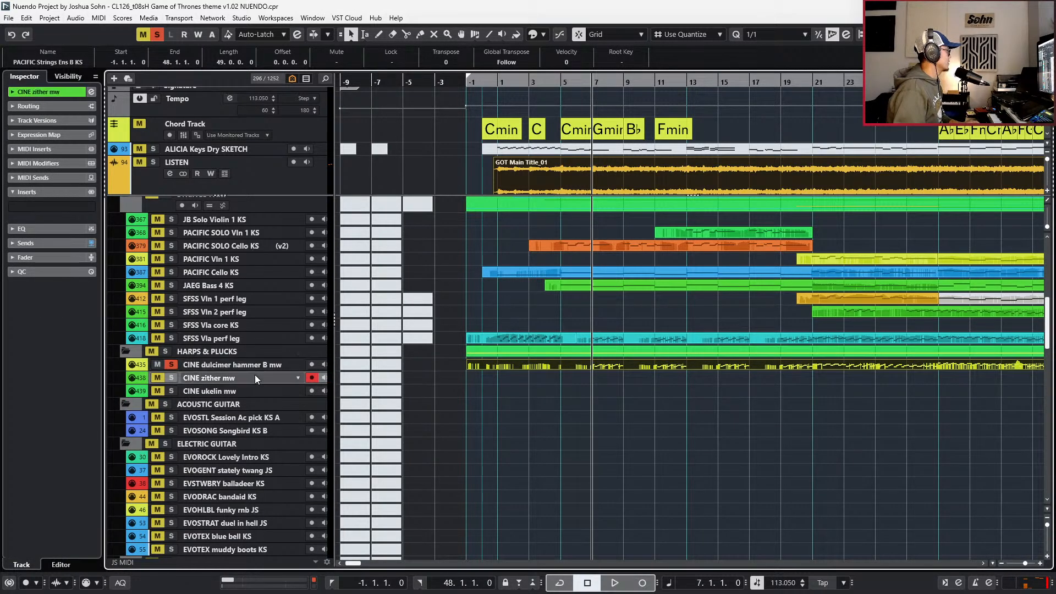
- Unsolo the CINE dulcimer hammer B mw track and add CINE dulcimer felt A mw to the visible tracks
key("s")
left_click(297, 365)
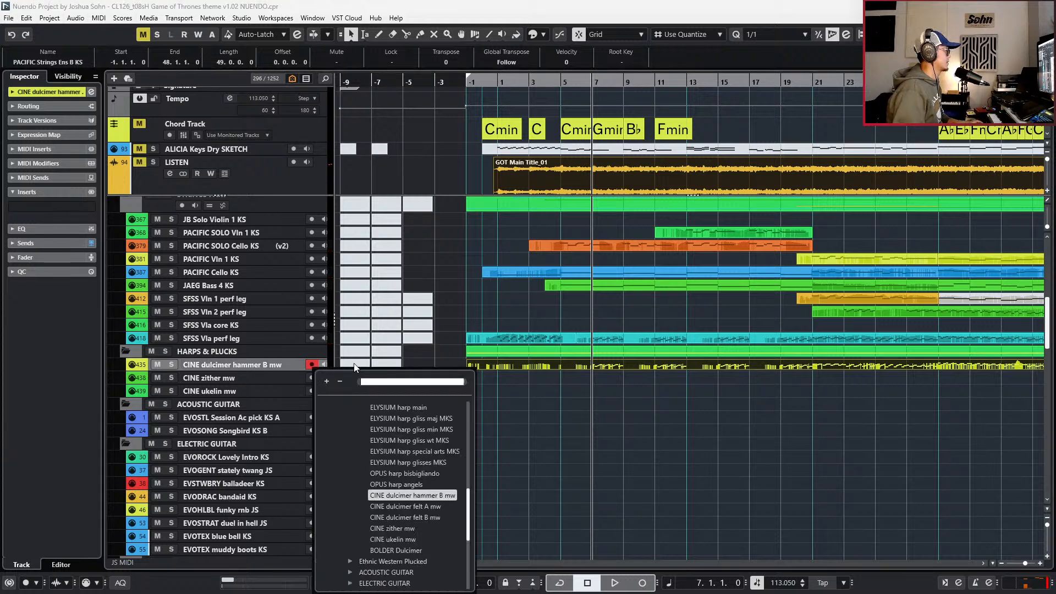
left_click(404, 506)
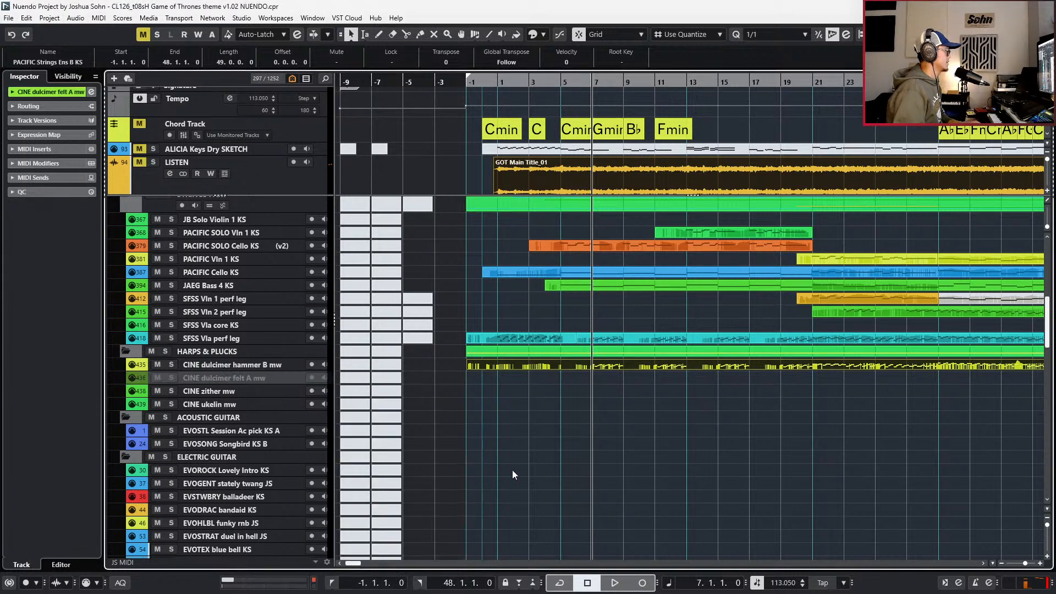
- Unmute the two parts at bars -9 and -7 on the CINE dulcimer felt A mw track, play them and mute them again
left_click_drag(409, 381, 355, 380)
key("shift+u")
key("l")
key("space")
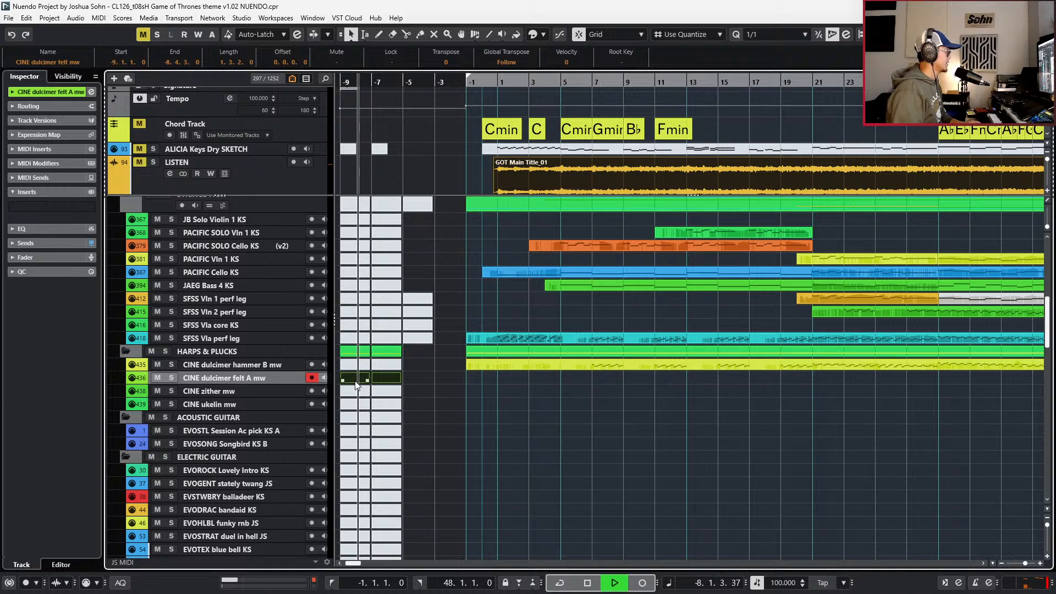
key("shift+m")
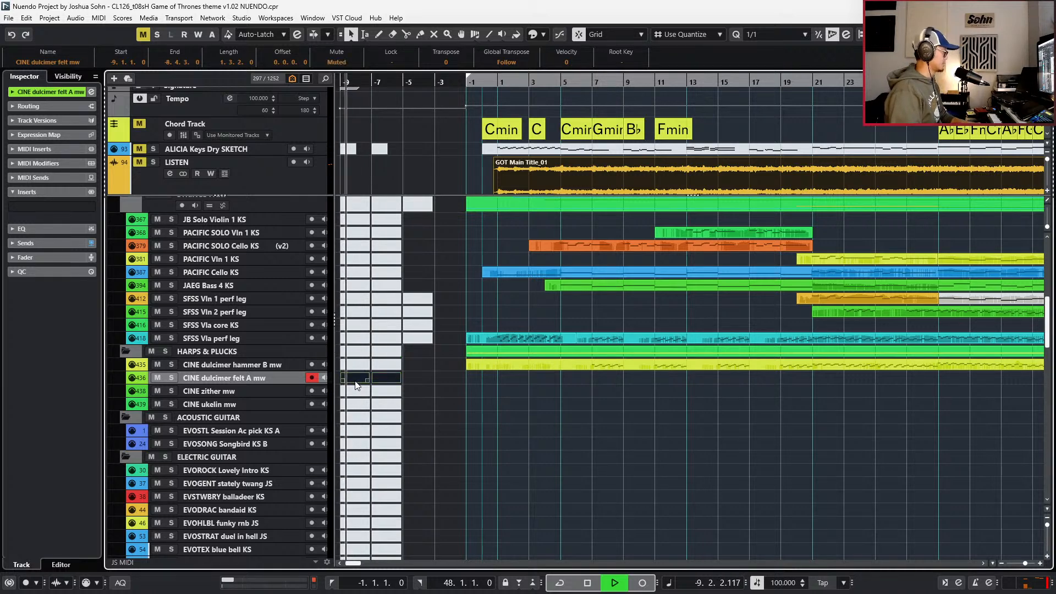
key("space")
- Try the dulcimer part on the CINE dulcimer felt A mw track by moving it there and playing it soloed from bar 7
key("KP_Add")
left_click(556, 365)
key("ctrl+Down")
key("KP_Subtract")
key("s")
key("KP_Subtract")
key("space")
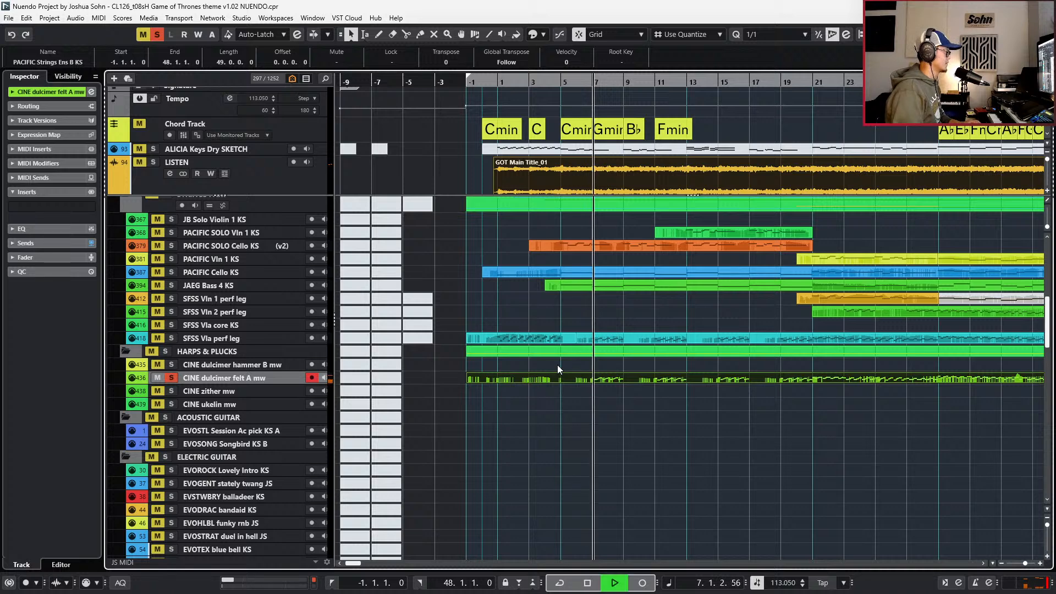
key("space")
- Move the dulcimer part back to the CINE dulcimer hammer B mw track and audition it soloed from bar 7
key("ctrl+Up")
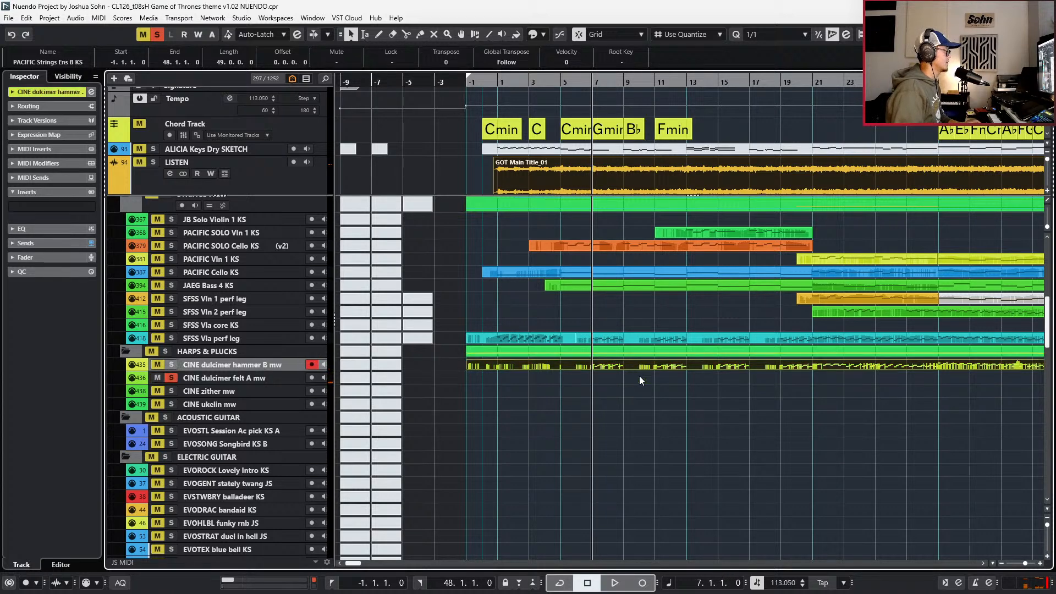
key("shift+s")
key("s")
key("space")
key("space")
key("s")
- Unmute the two parts at bars -9 and -7 on the CINE dulcimer hammer B mw track and locate the playhead to bar -9
double_click(485, 356)
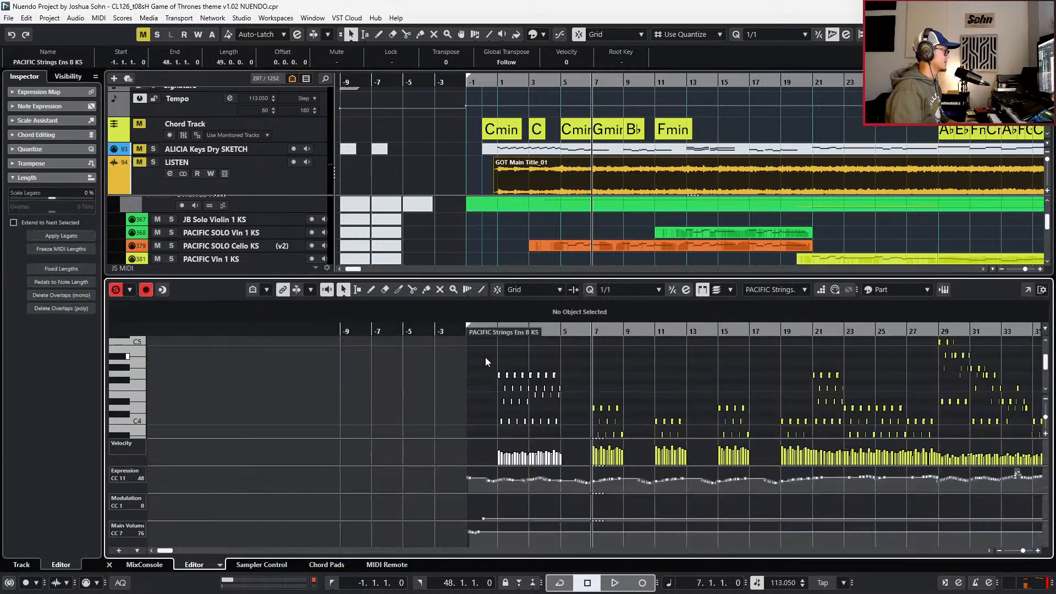
key("Return")
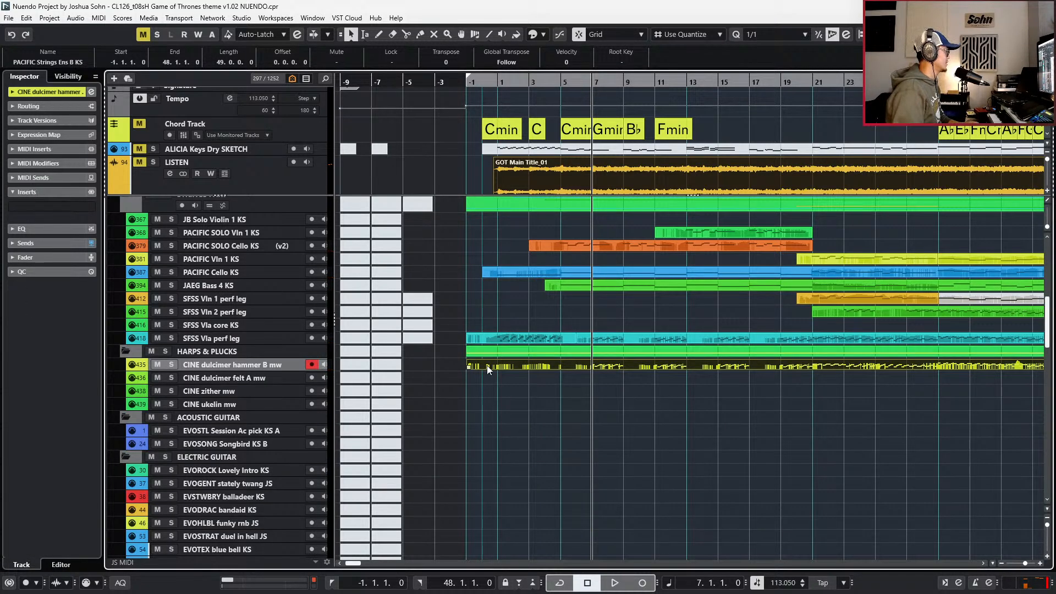
key("minus")
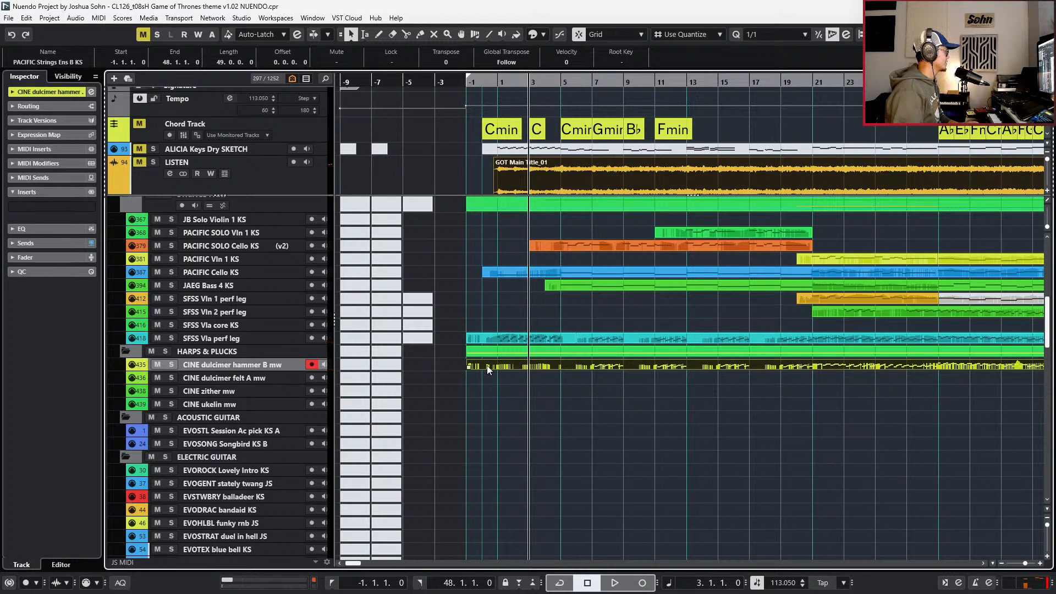
left_click(400, 364)
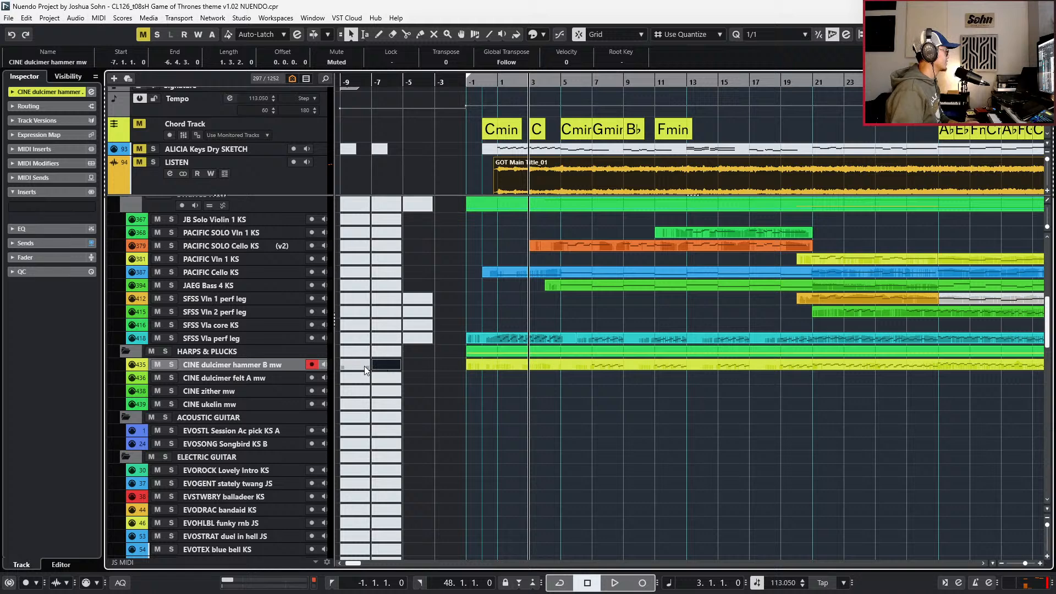
key("l")
key("shift+u")
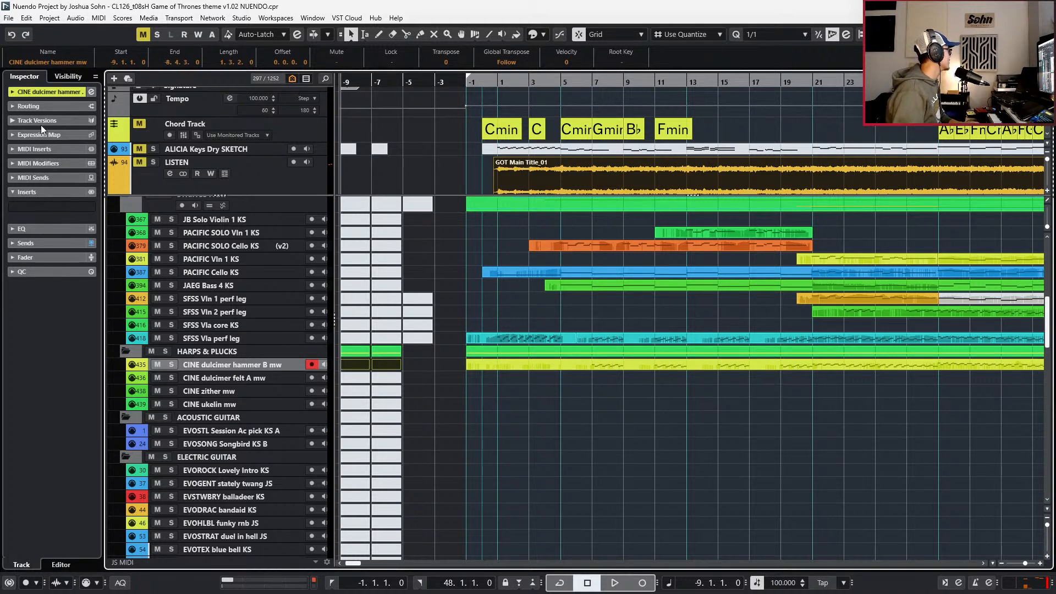
- Examine and compare the MIDI output routing and channels of the CINE dulcimer hammer B, hammer A and felt A tracks
left_click(11, 107)
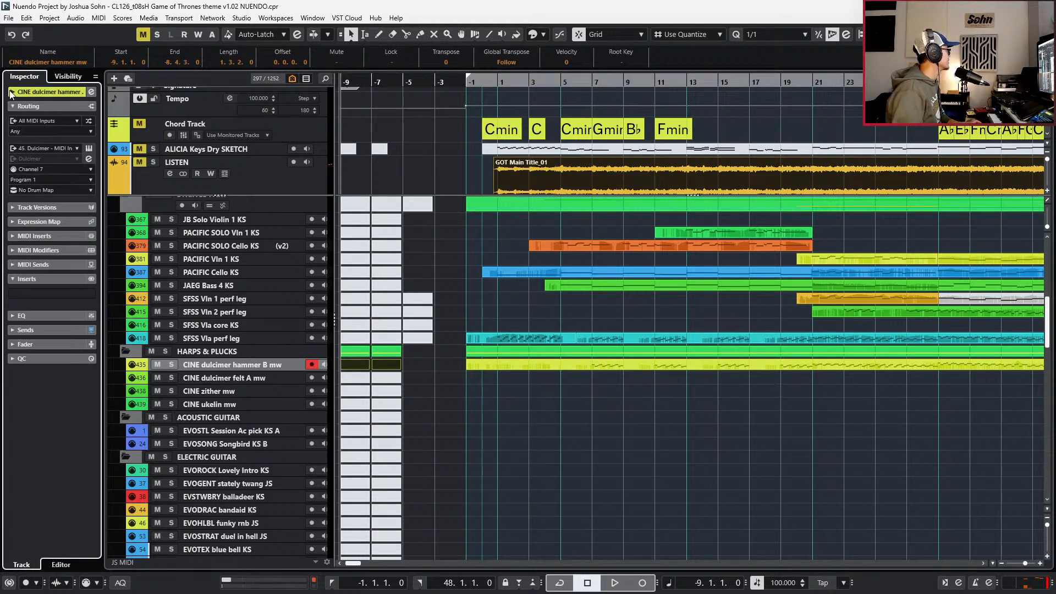
left_click(11, 92)
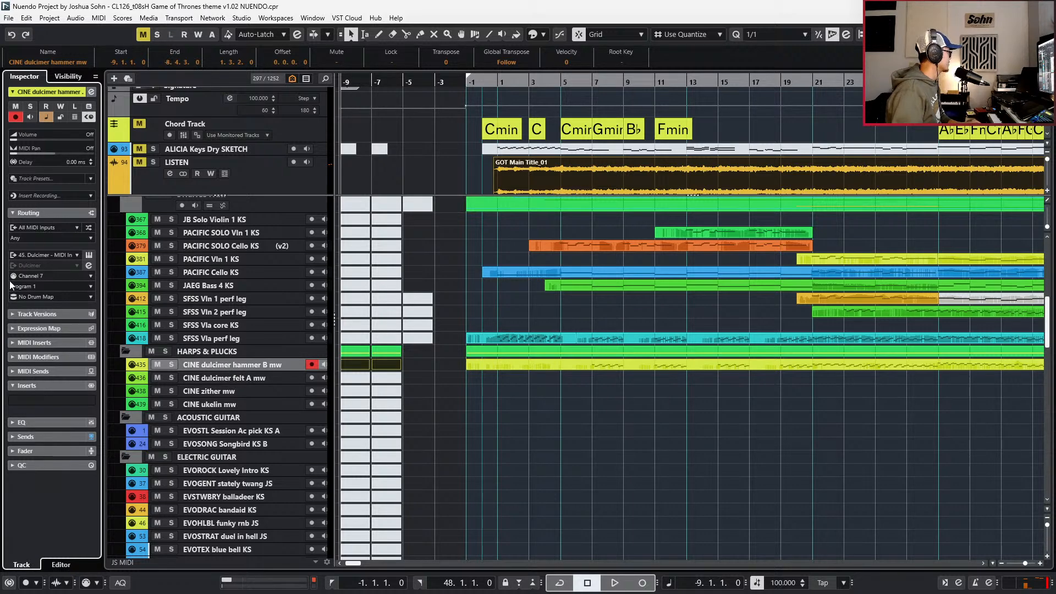
scroll(229, 406, "down", 15)
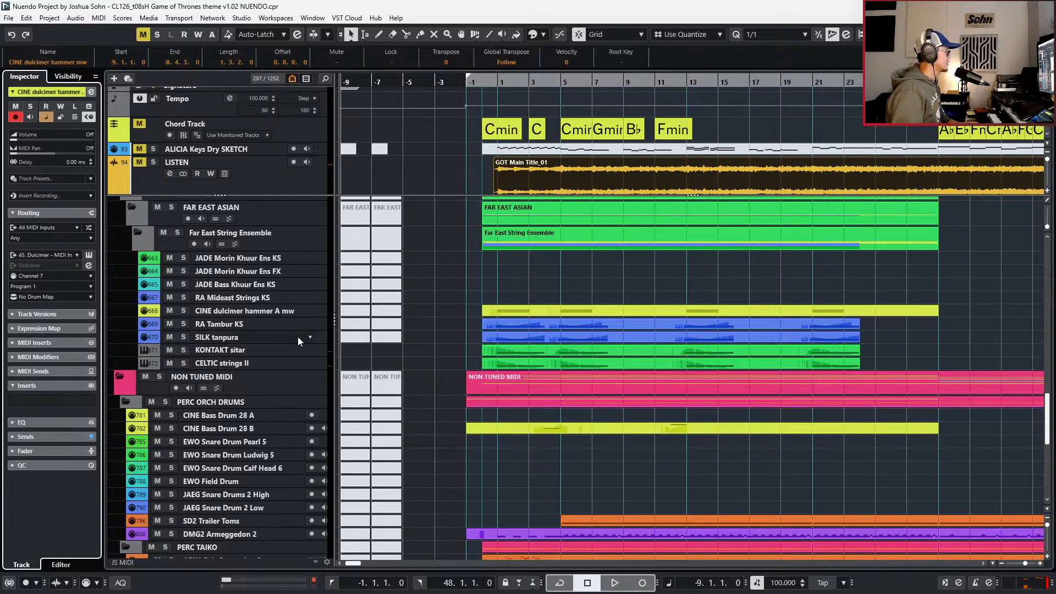
left_click(267, 310)
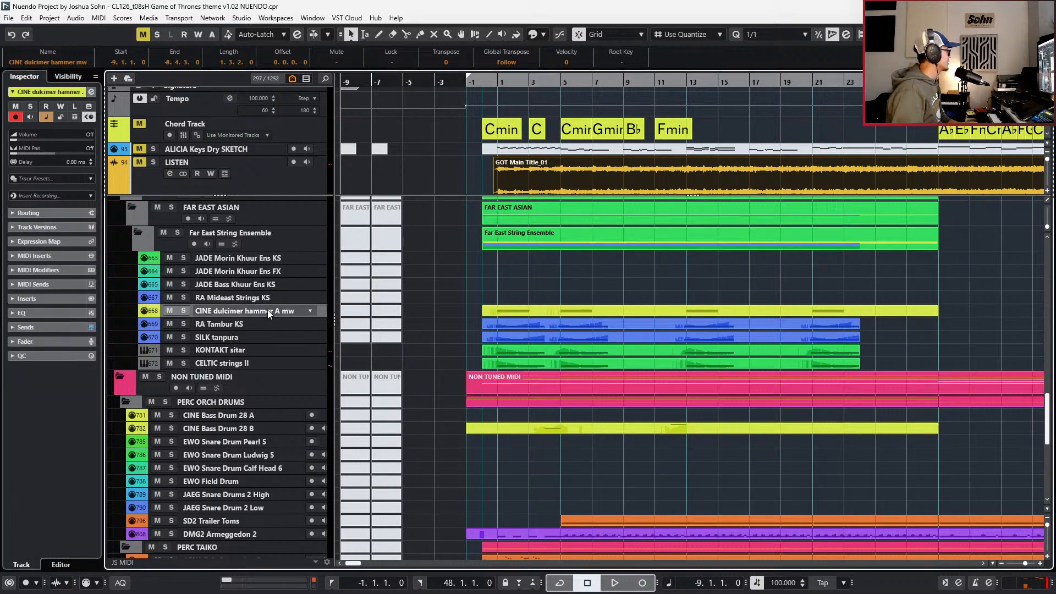
left_click(14, 213)
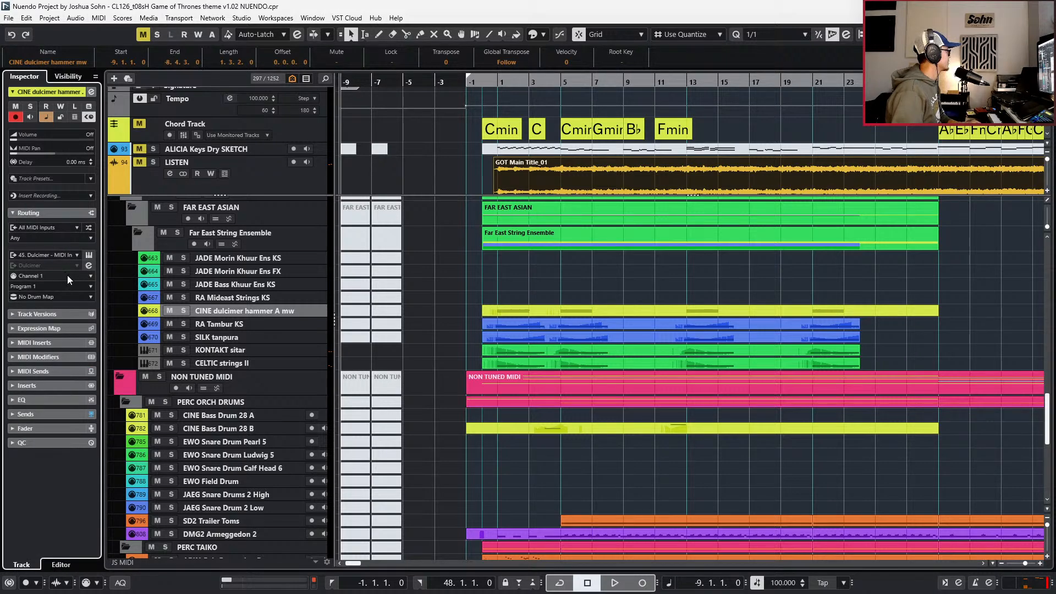
scroll(385, 382, "up", 3)
scroll(393, 380, "up", 10)
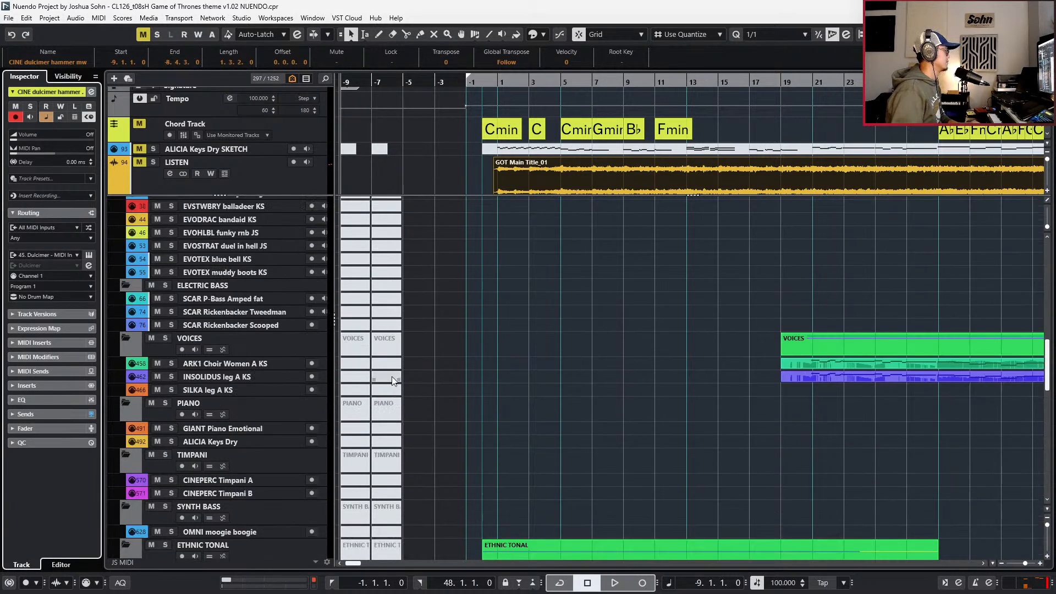
left_click(250, 307)
left_click(14, 213)
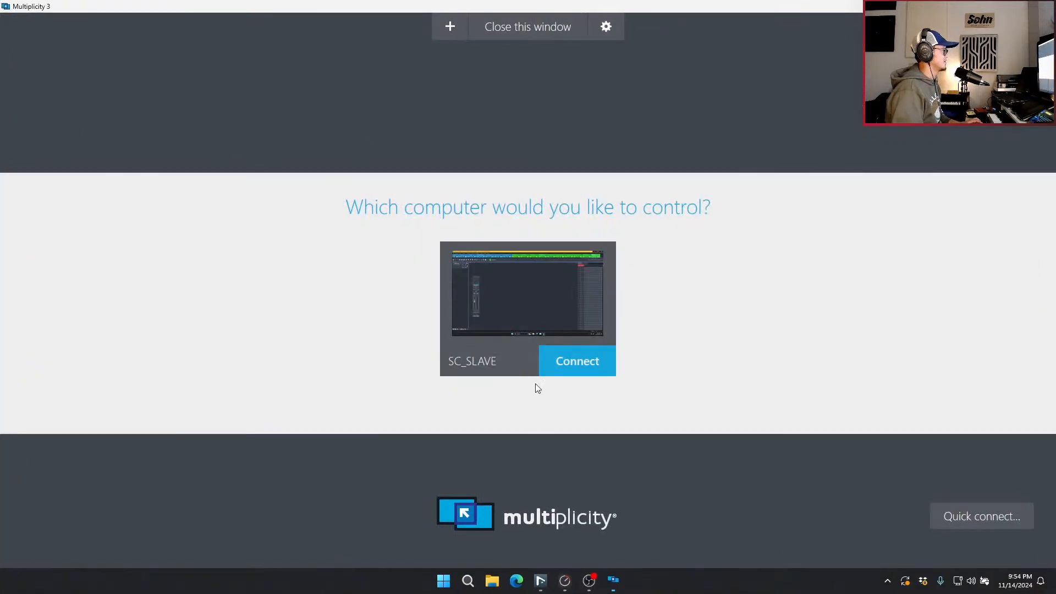
- Connect to the SC_SLAVE computer through Multiplicity and open the CINE dulcimer hammer Kontakt instrument in Vienna Ensemble Pro's 45 Dulcimer instance
left_click(571, 361)
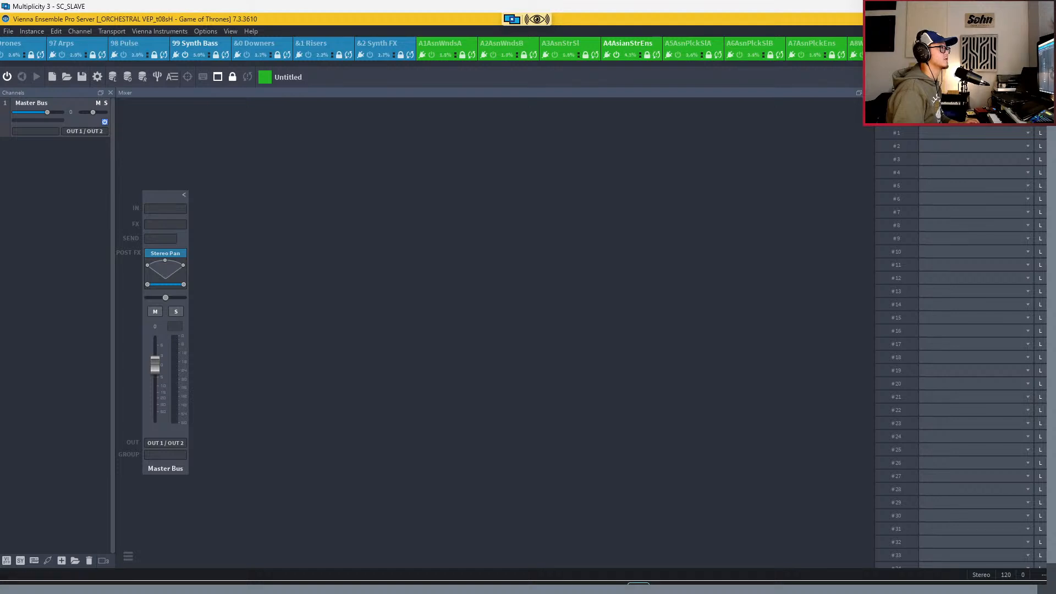
left_click_drag(814, 74, 380, 77)
left_click(487, 42)
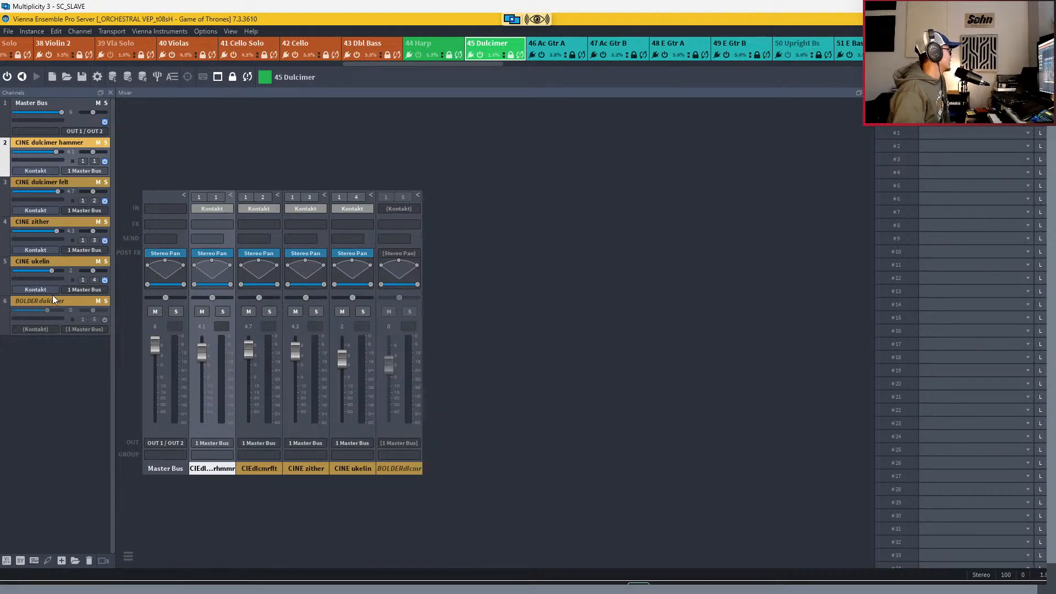
double_click(52, 141)
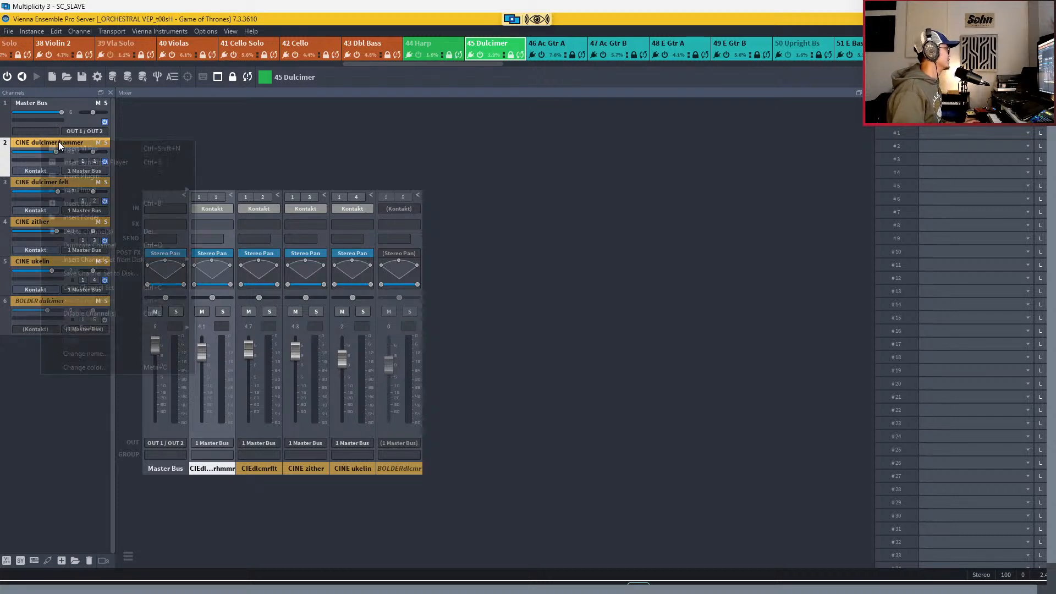
- Duplicate the CINE dulcimer hammer channel with its MIDI channel set to 7, and return to the Nuendo project
right_click(59, 140)
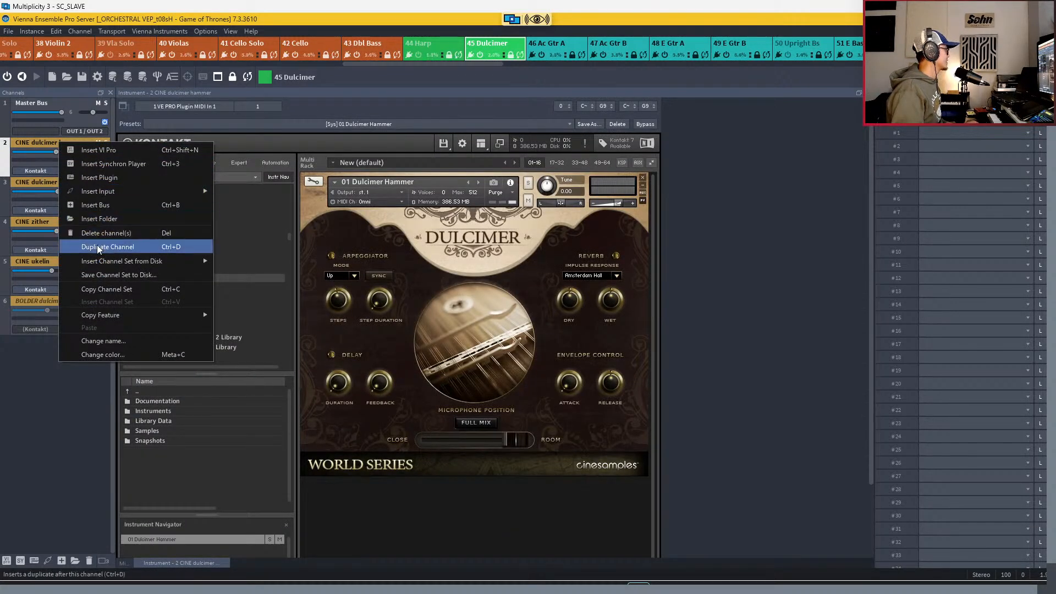
key("Escape")
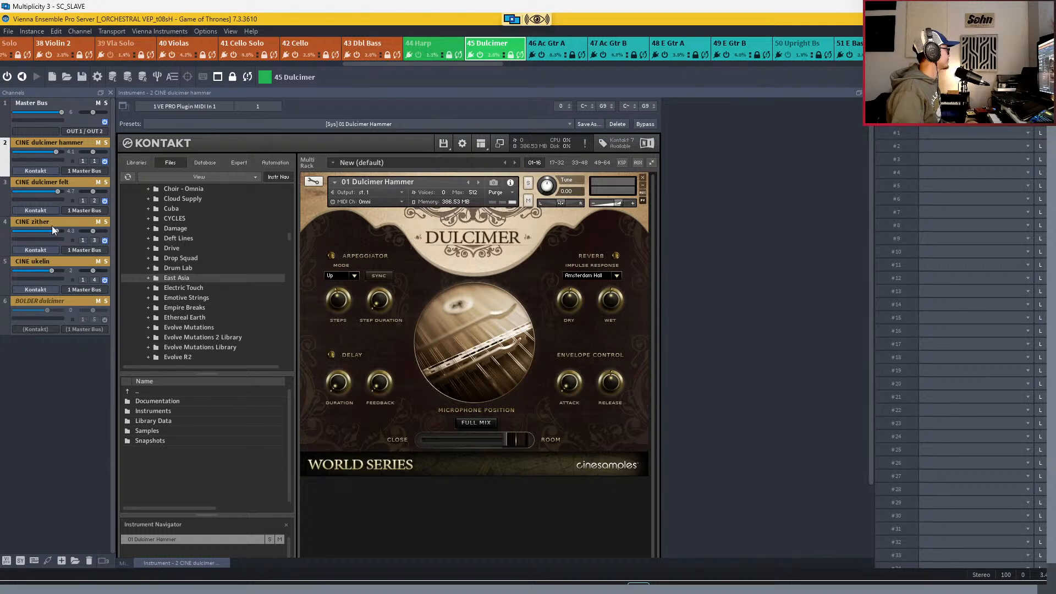
right_click(44, 140)
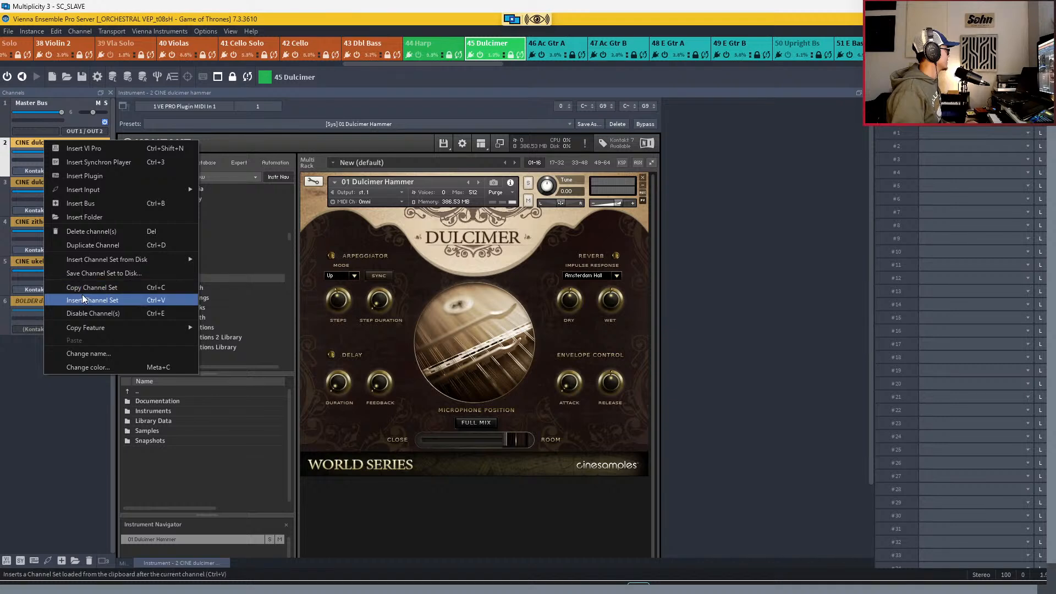
left_click(87, 246)
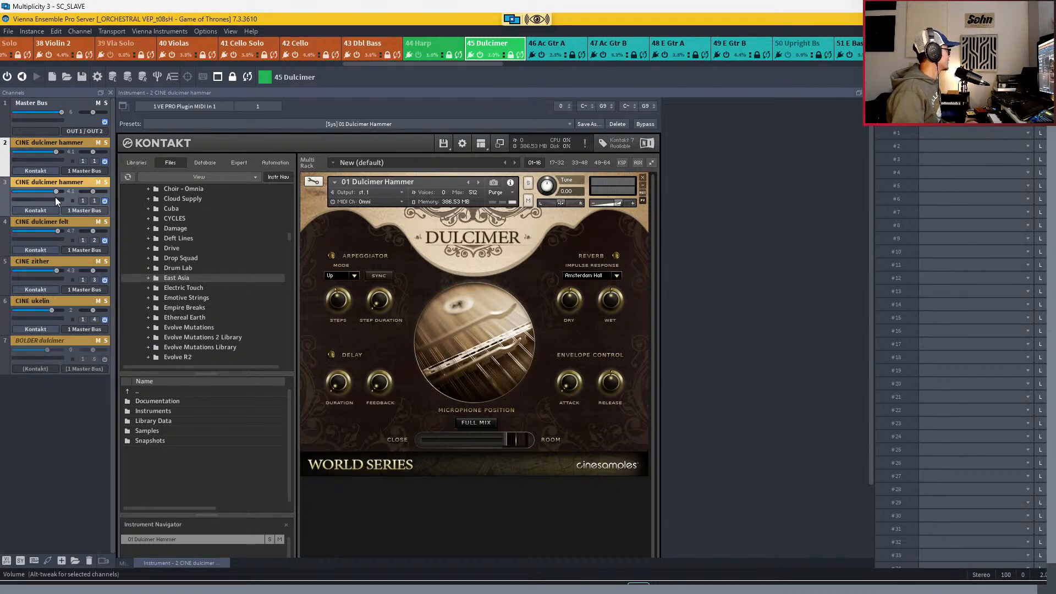
left_click(94, 200)
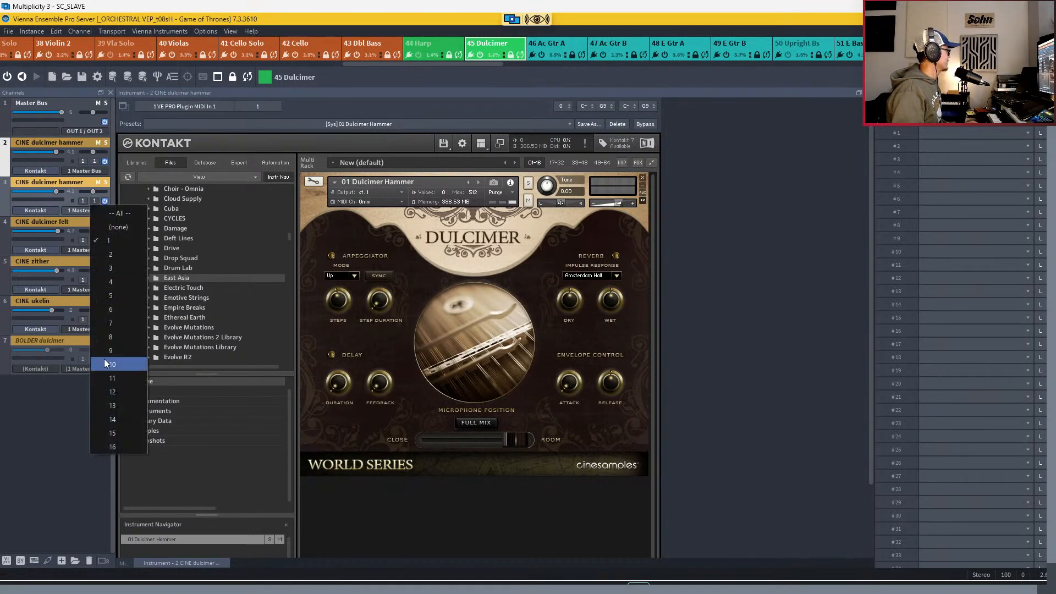
left_click(110, 327)
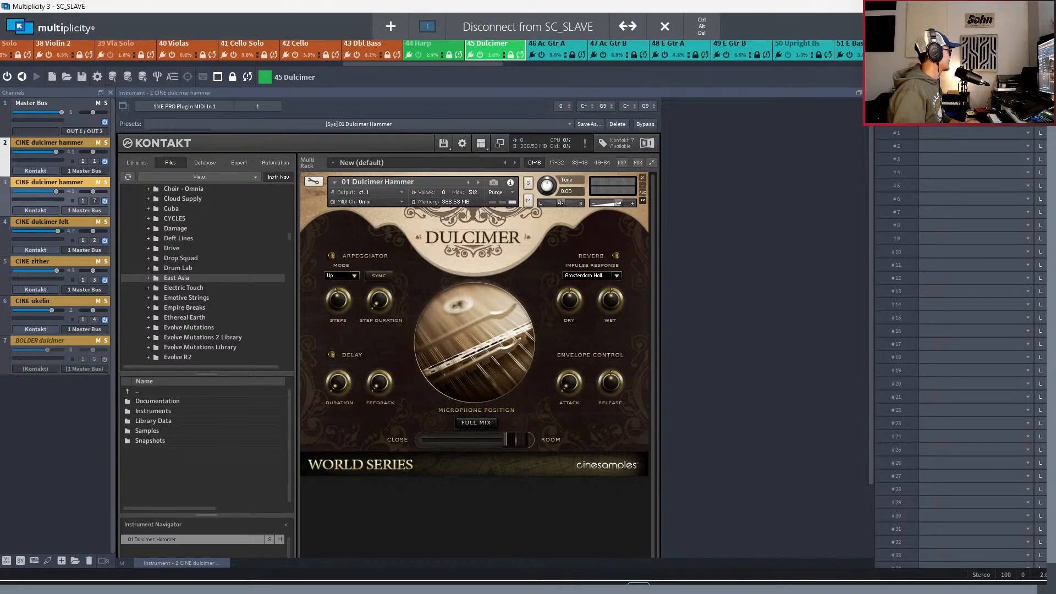
left_click(979, 6)
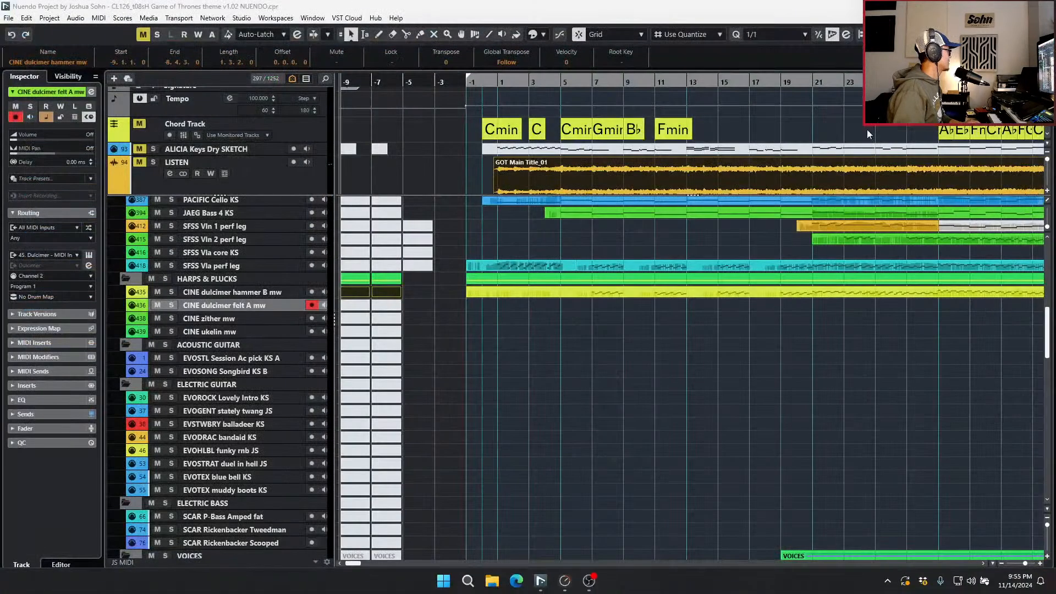
- Mute the two parts at bars -9 and -7 on the CINE dulcimer hammer B mw track
left_click(251, 308)
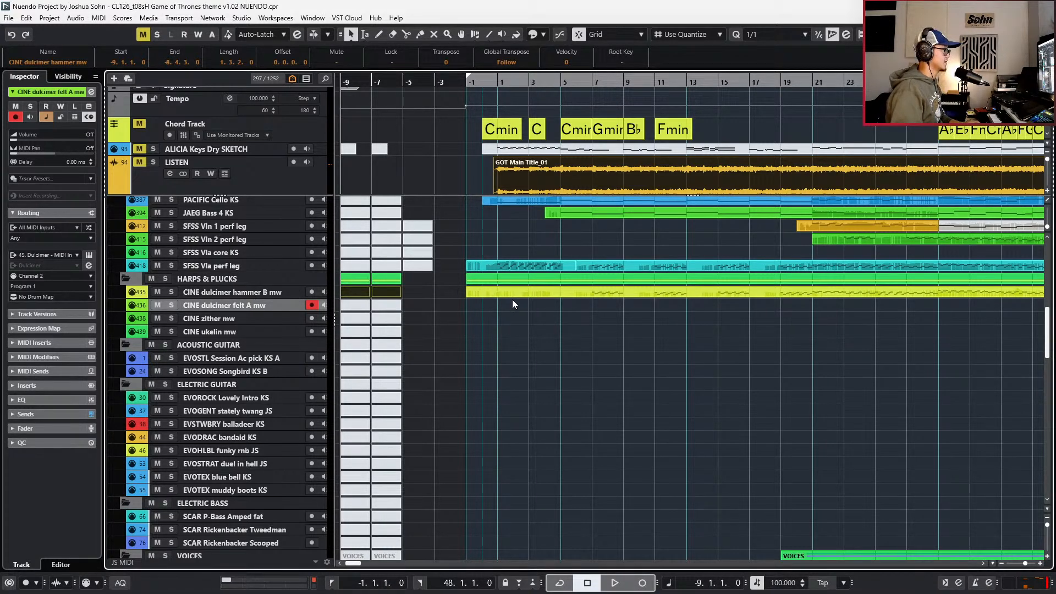
left_click(453, 298)
left_click(394, 291)
key("shift+m")
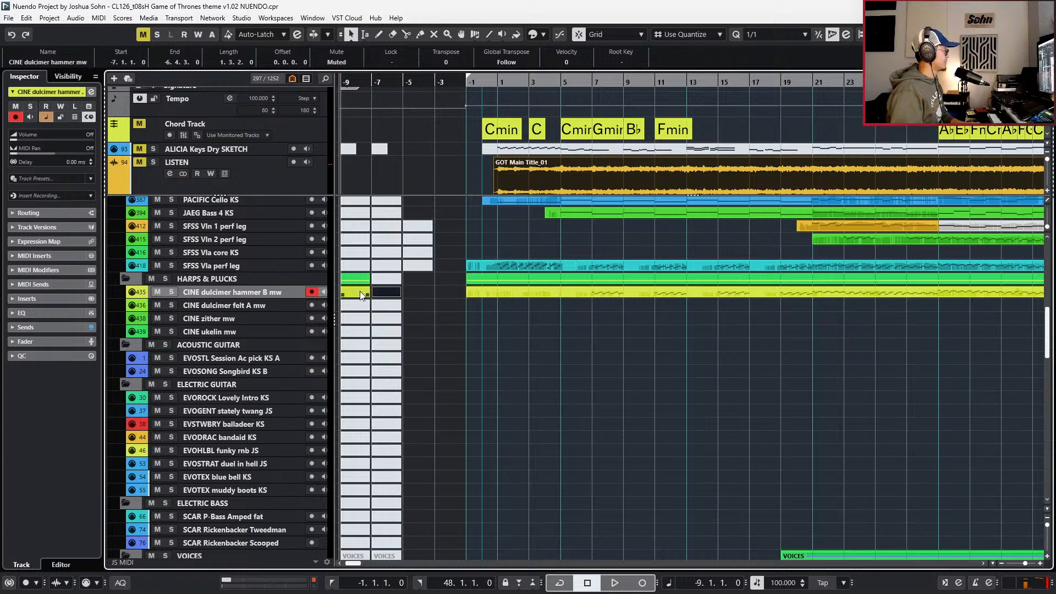
left_click(360, 293)
key("shift+m")
key("g")
- Audition the long ostinato part on the CINE dulcimer hammer B mw track in solo, and turn the solo off again
left_click(542, 297)
key("KP_Add")
key("s")
key("space")
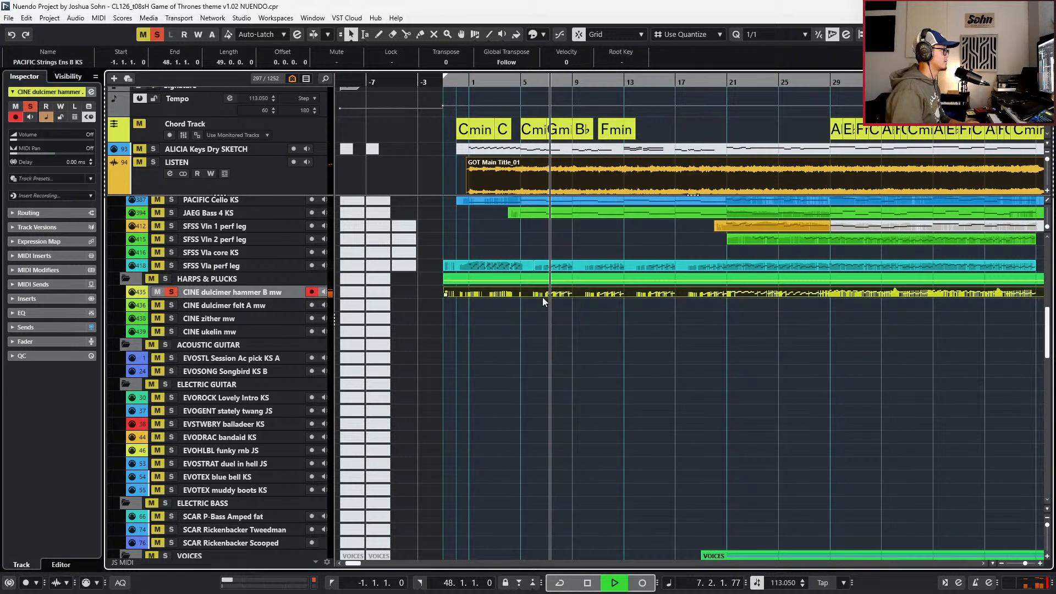
key("space")
key("s")
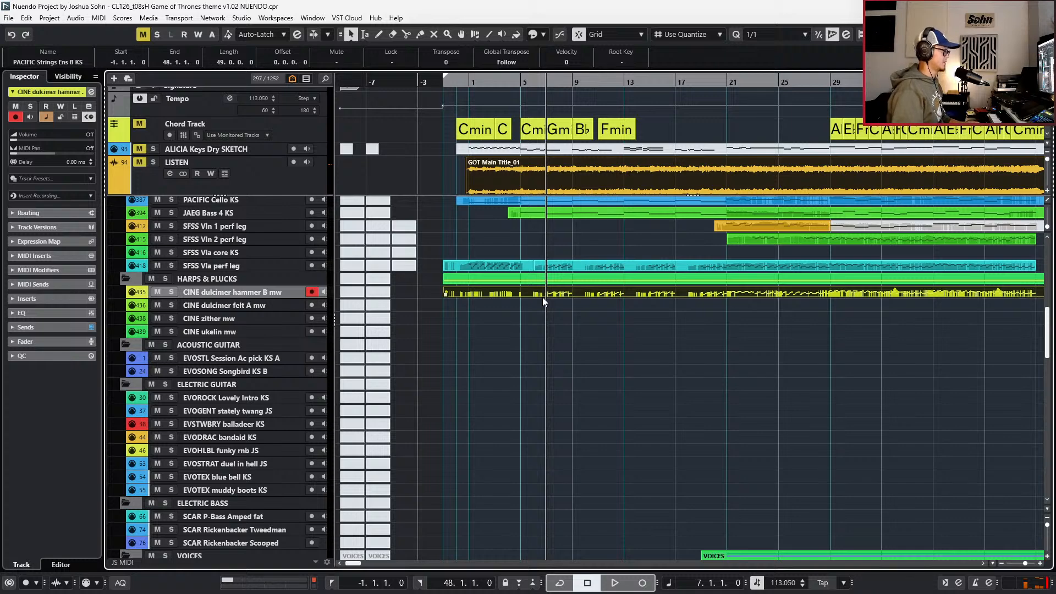
- Set the Pan (CC 10) event at bar 5 of the dulcimer hammer B part to 63 in the editor, and close the editor
key("ctrl+e")
key("KP_Multiply")
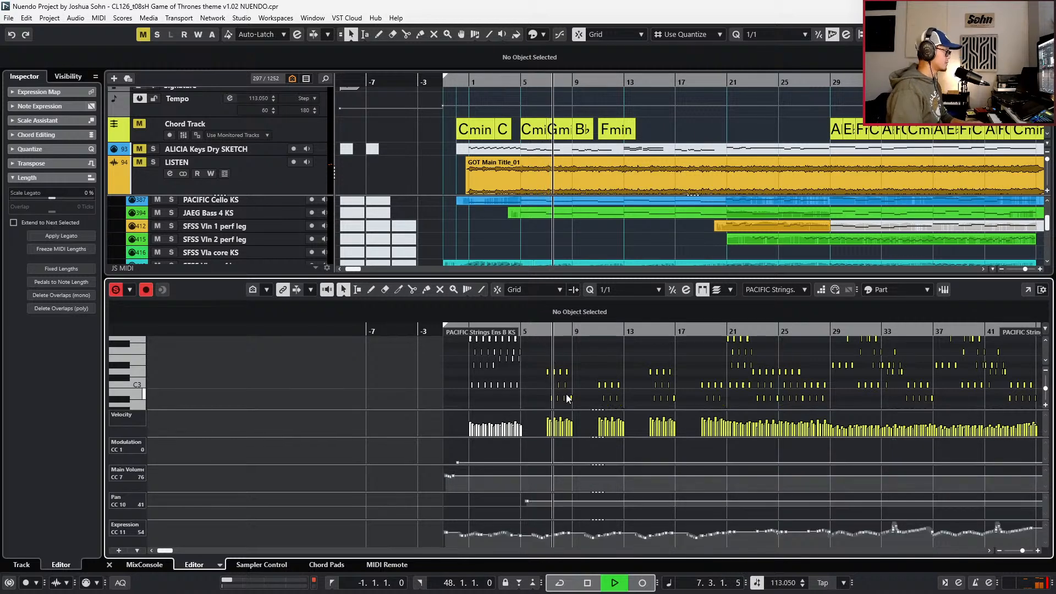
key("space")
left_click(525, 500)
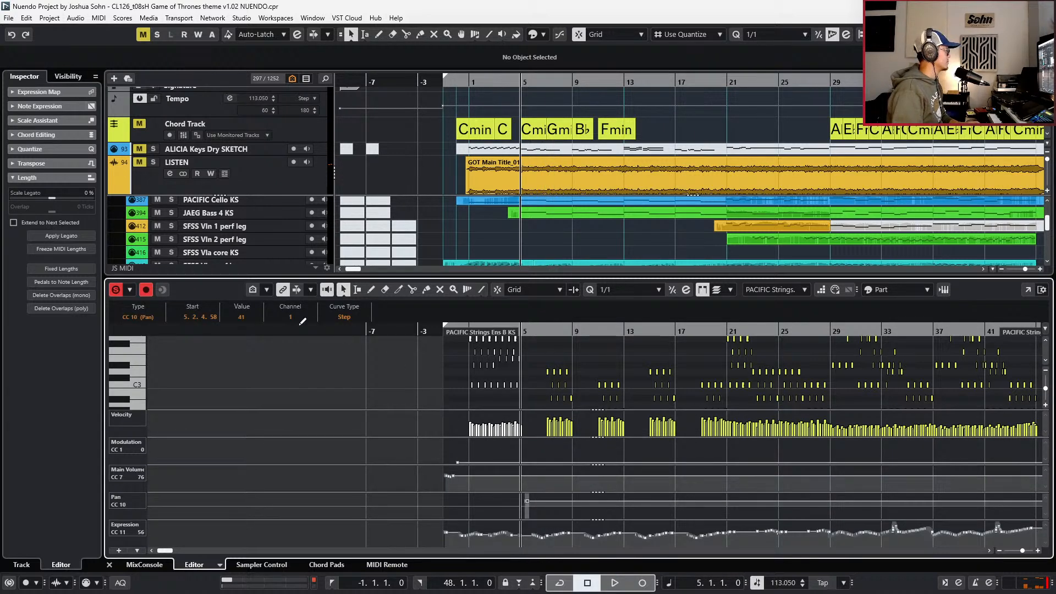
scroll(247, 319, "up", 13)
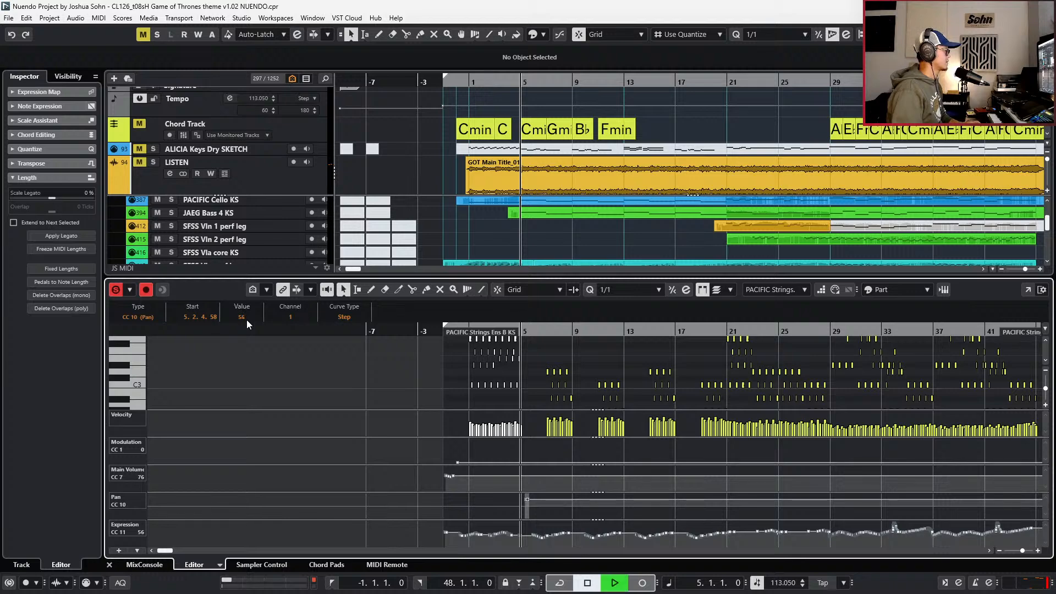
scroll(246, 319, "up", 2)
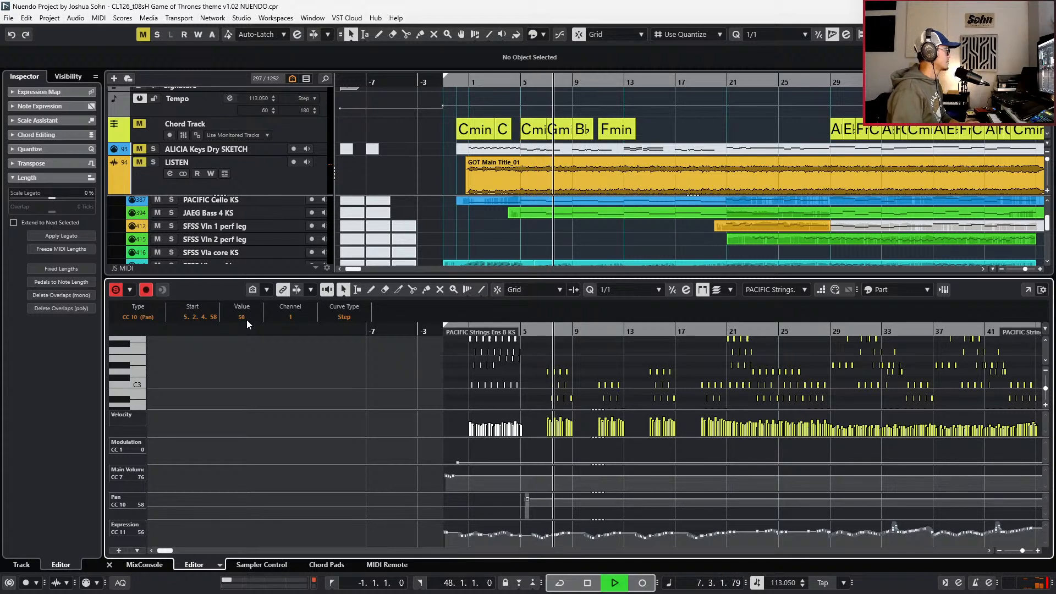
key("space")
key("ctrl+alt+e")
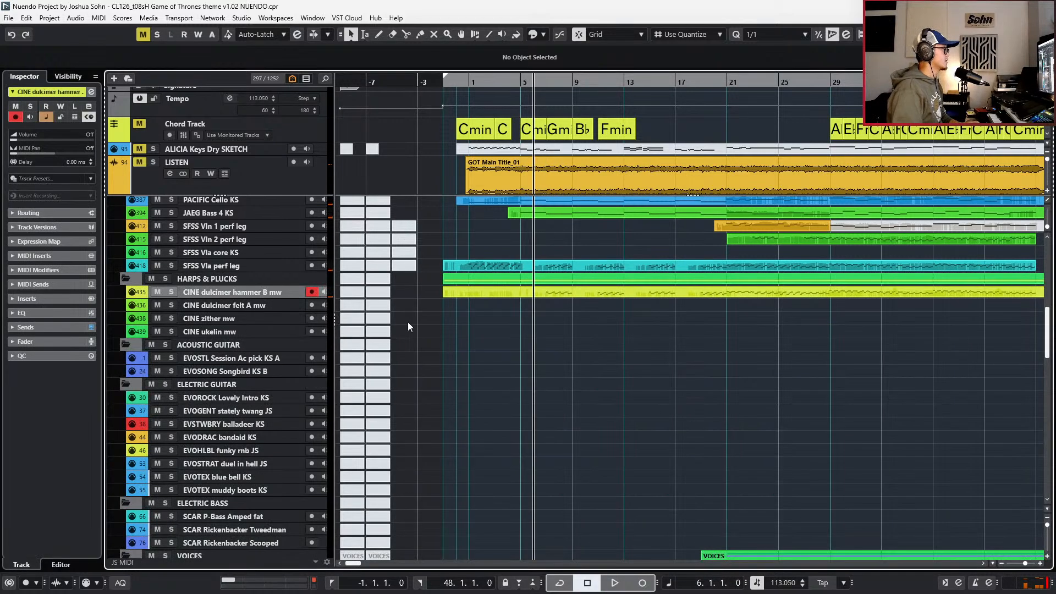
- Play the dulcimer hammer B part together with the string tracks from bar 6 to compare their balance
scroll(526, 328, "up", 5)
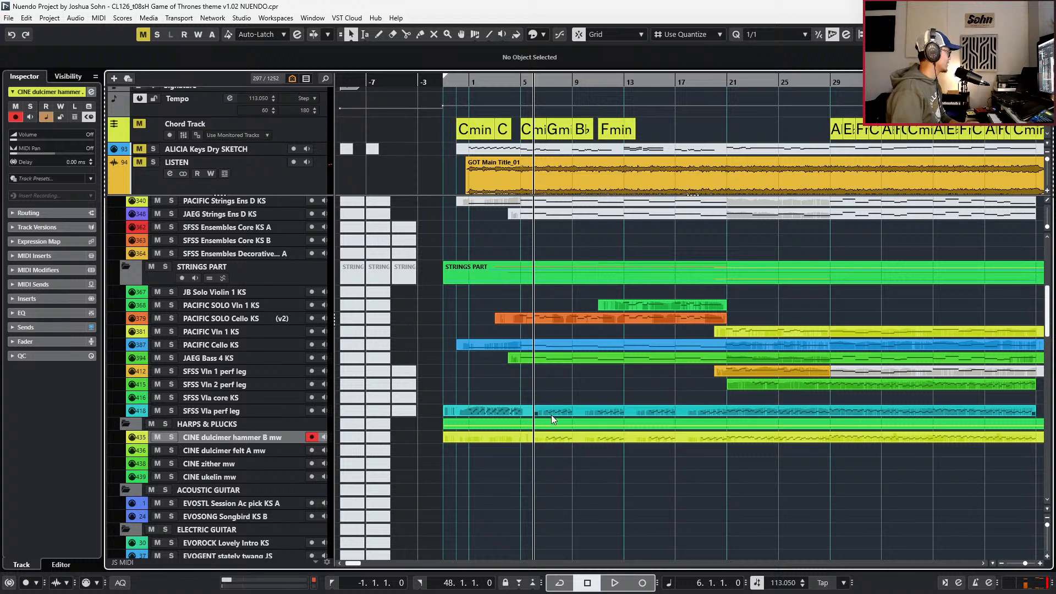
key("space")
scroll(633, 431, "up", 3)
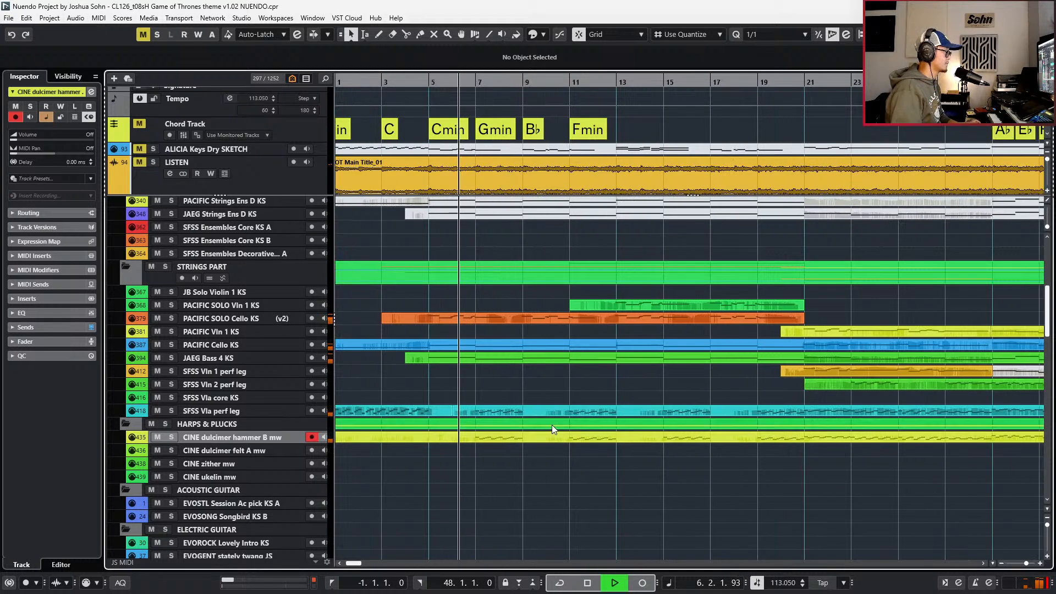
key("Up")
key("Up")
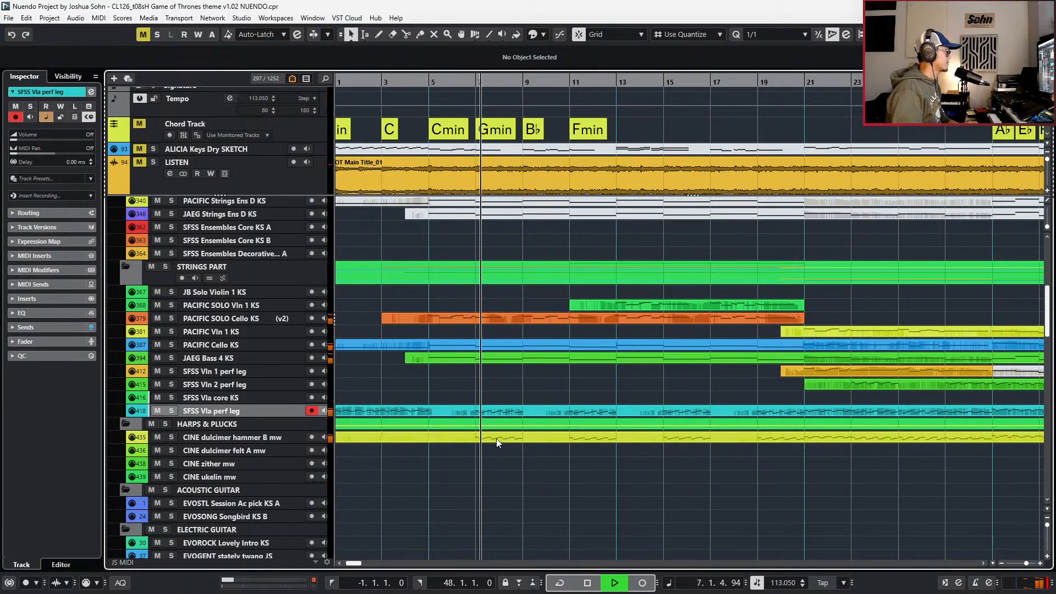
scroll(498, 438, "down", 3)
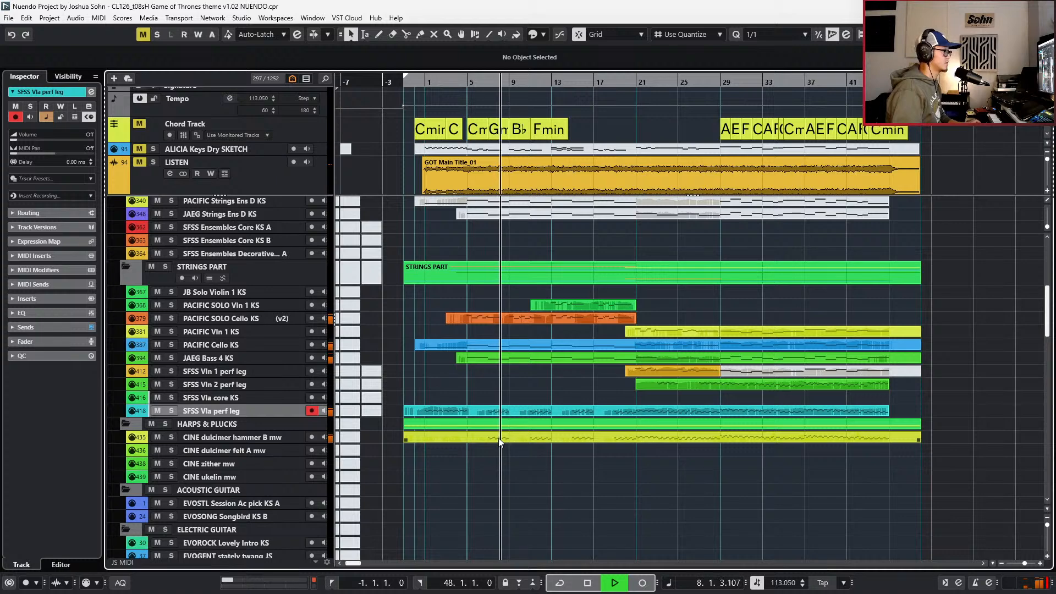
key("space")
- Reopen the dulcimer hammer B part in the editor, play it with the full arrangement, and reduce the controller lanes to velocity only
left_click(499, 438)
double_click(499, 437)
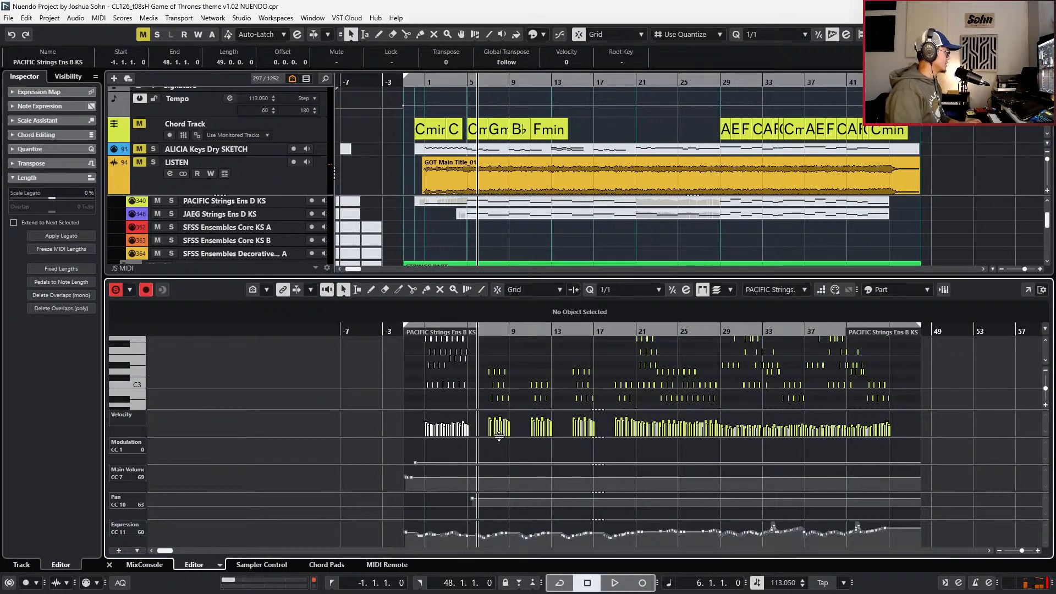
key("space")
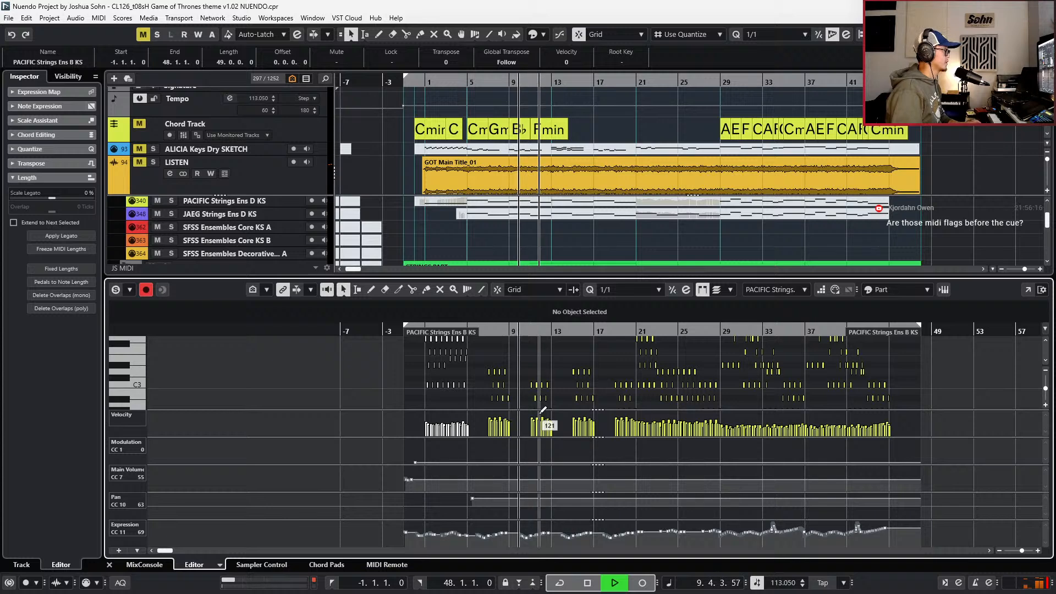
key("alt+l")
key("alt+l")
key("h")
- Select the dulcimer notes from bar 7 to bar 20 and lower their velocities slightly
left_click_drag(473, 358, 619, 471)
key("alt+l")
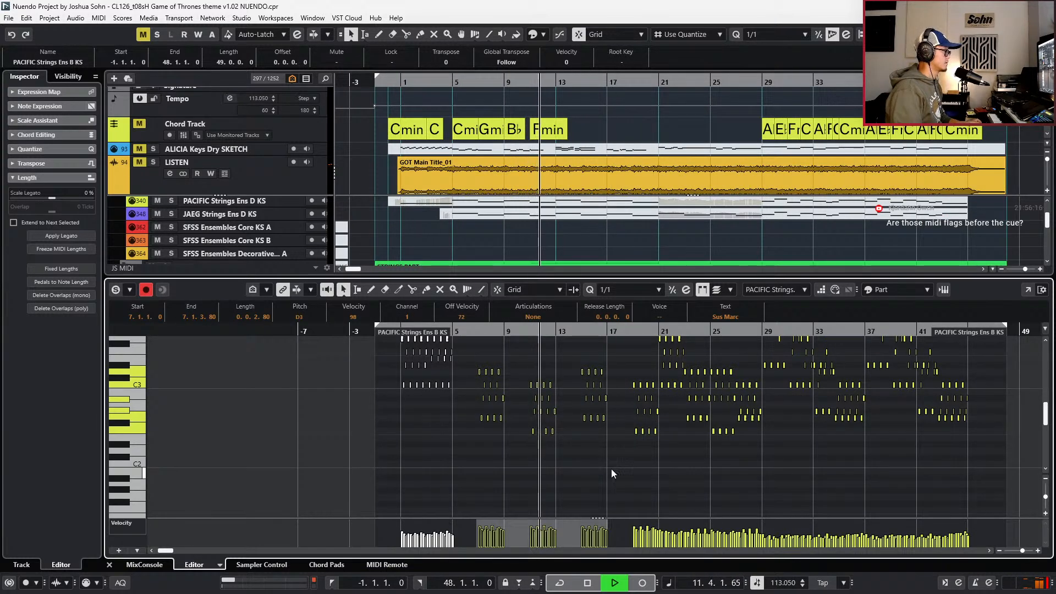
scroll(656, 425, "up", 3)
left_click_drag(620, 395, 680, 518)
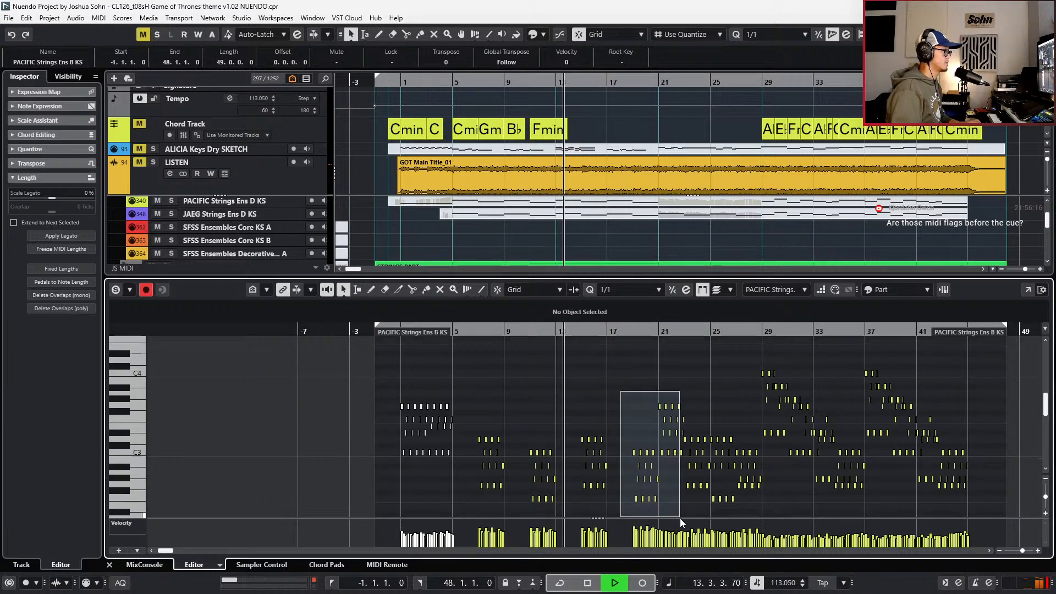
key("h")
left_click_drag(701, 401, 681, 430)
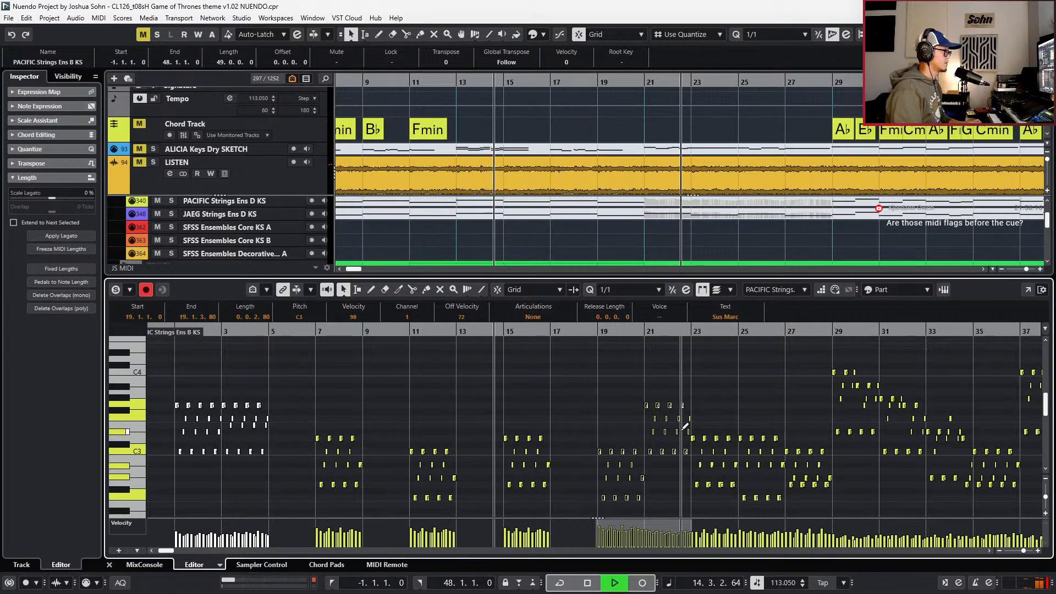
key("g")
mouse_move(397, 390)
left_mouse_down()
mouse_move(649, 514)
mouse_move(658, 480)
mouse_move(645, 524)
left_mouse_up()
left_click_drag(529, 525, 529, 528)
- Lower the velocities of the remaining dulcimer notes from bar 21 to bar 44, and stop playback
scroll(734, 425, "up", 4)
left_click_drag(620, 360, 962, 490)
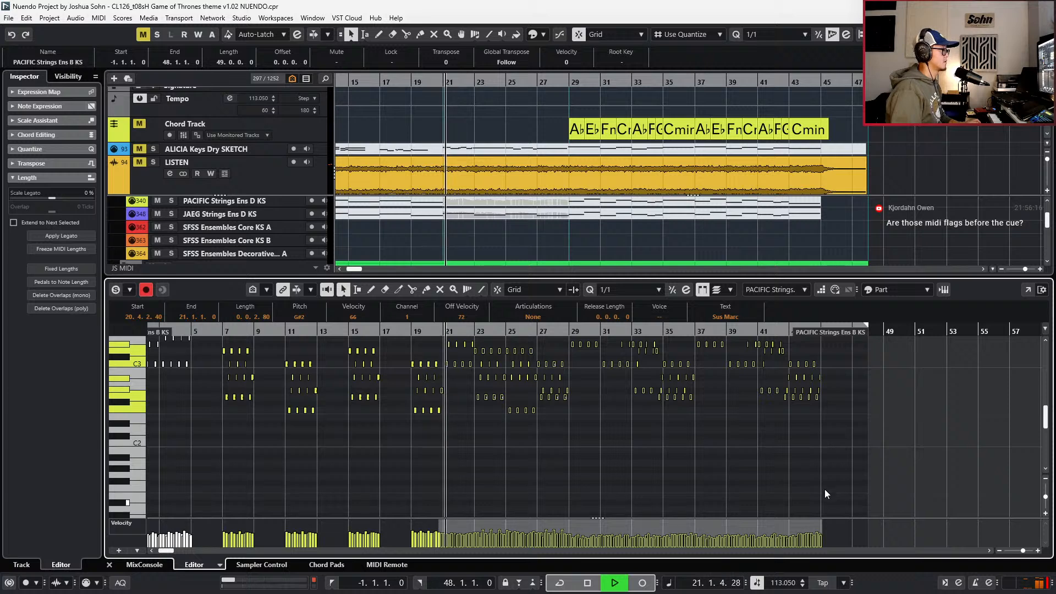
scroll(829, 424, "up", 3)
left_click_drag(833, 360, 513, 511)
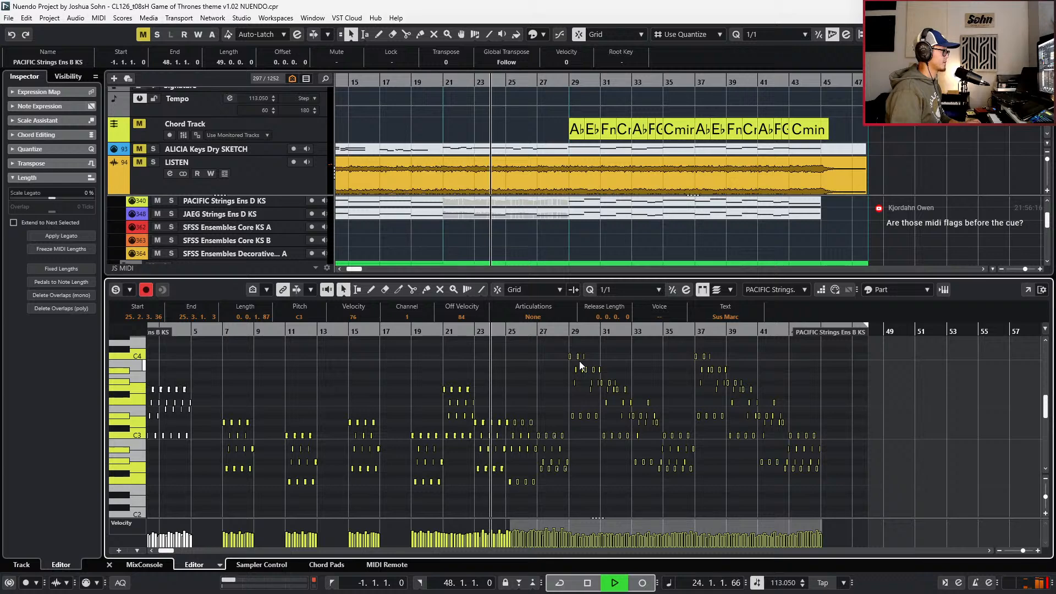
key("h")
key("h")
key("h")
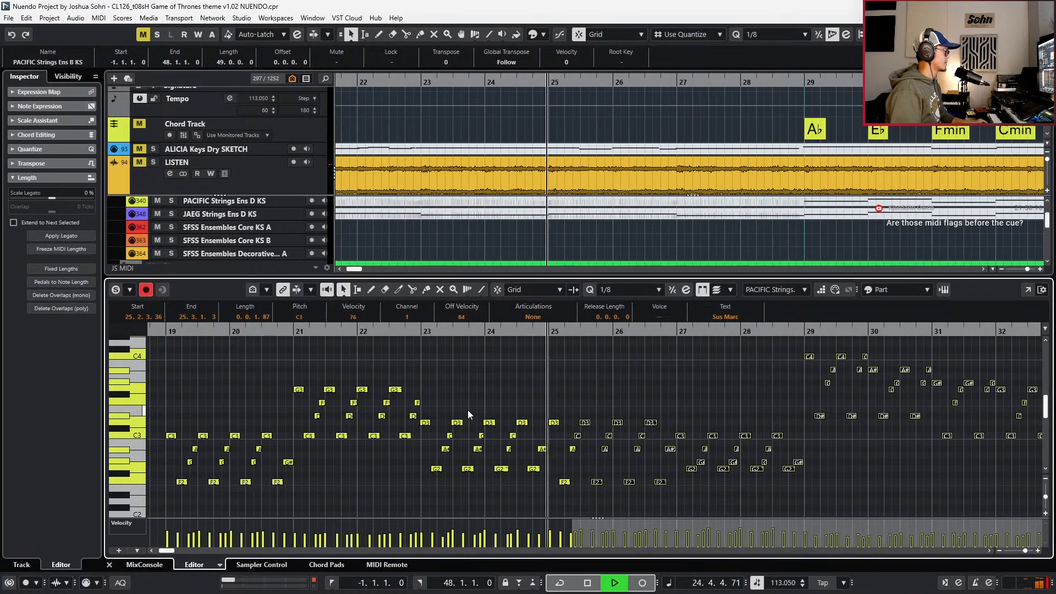
key("space")
key("h")
- Select all notes in the dulcimer hammer B part, check their grid alignment, and quantize them to 1/8 Triplet
key("ctrl+a")
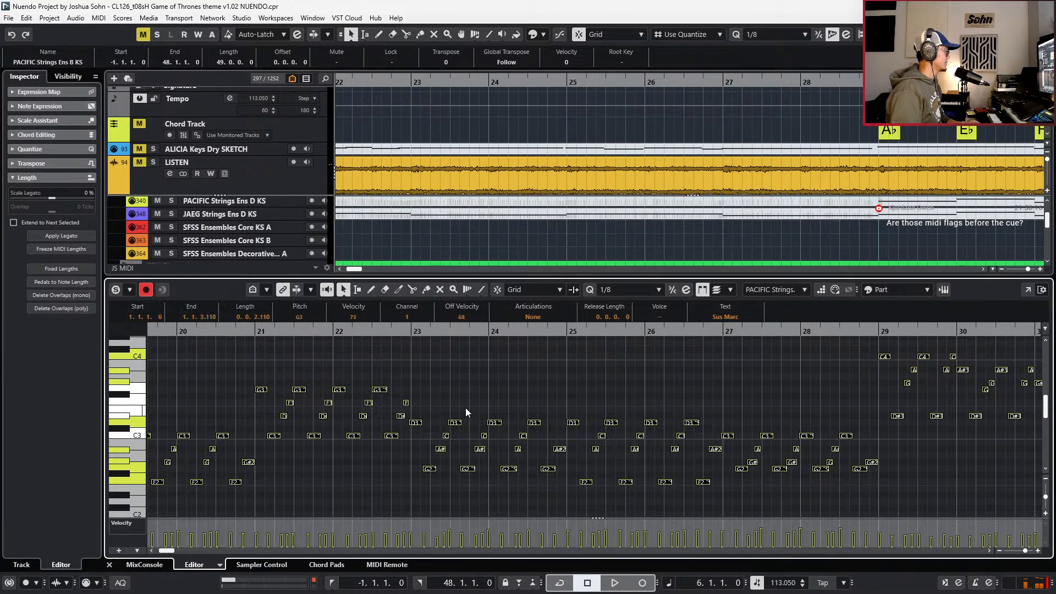
key("g")
key("g")
key("g")
key("h")
key("h")
key("h")
key("h")
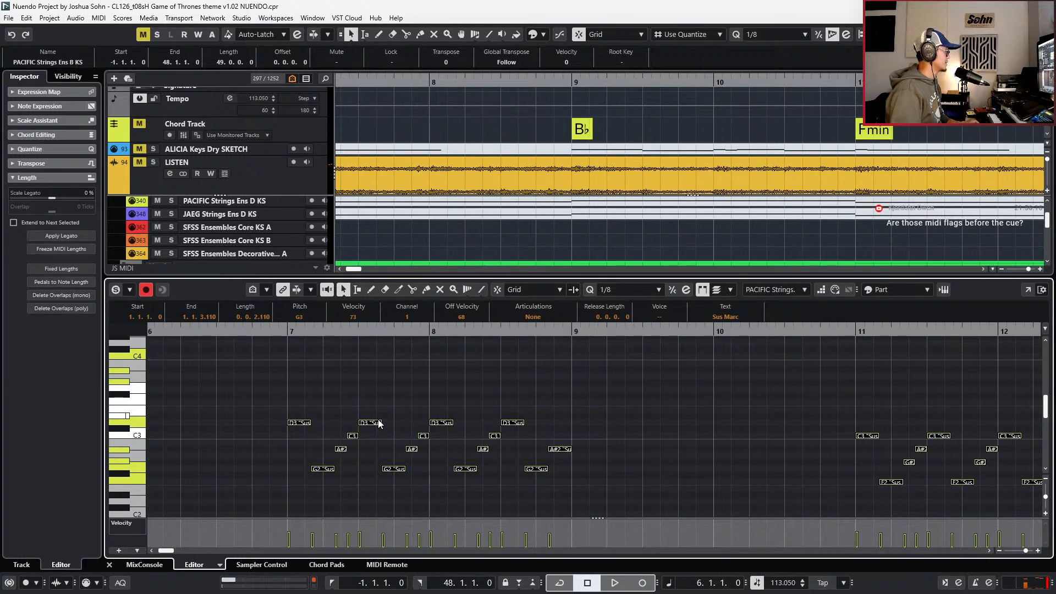
scroll(378, 423, "right", 10)
scroll(377, 423, "right", 4)
key("g")
key("g")
key("g")
key("g")
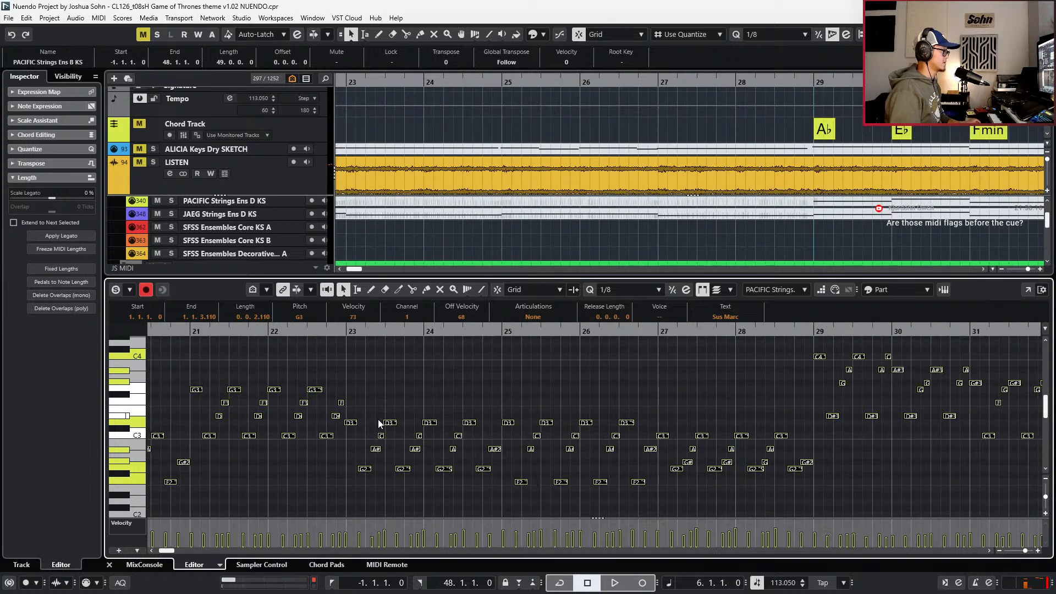
key("h")
key("h")
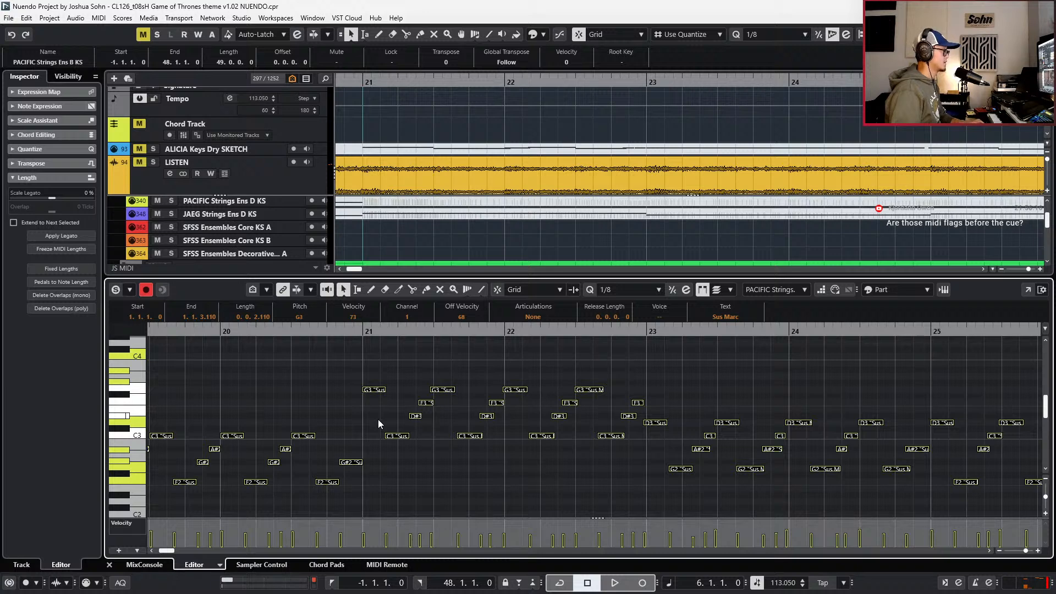
key("q")
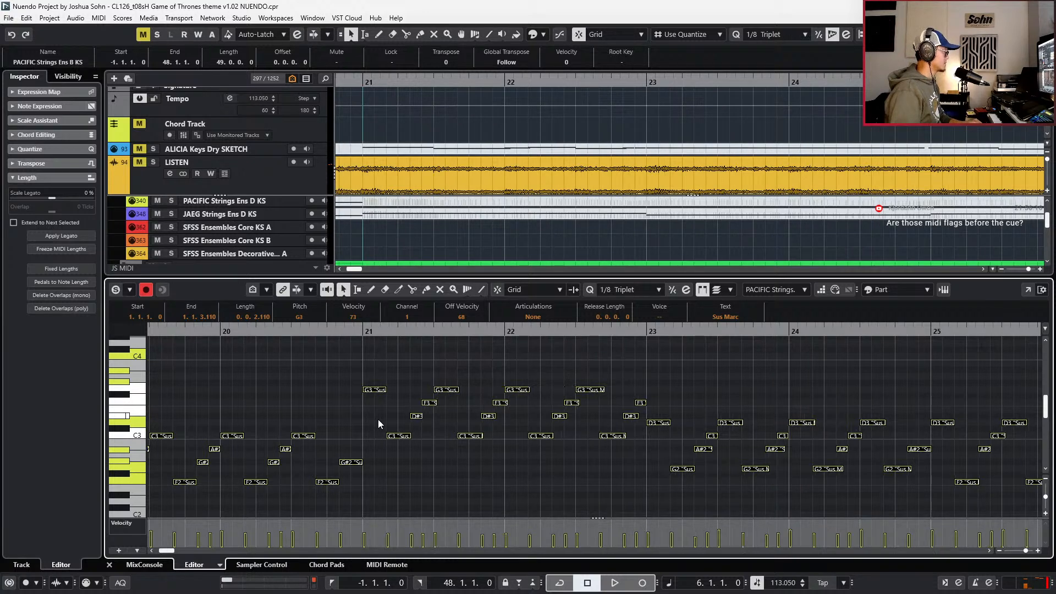
- Audition the quantized dulcimer notes around bars 21 to 24 with the editor soloed
key("space")
key("g")
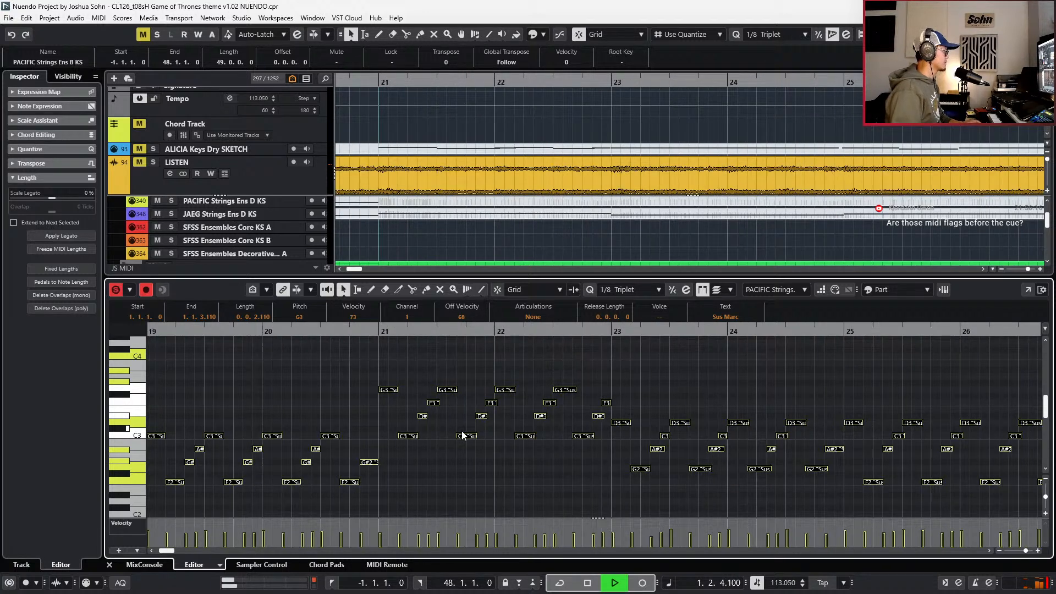
key("g")
left_click(389, 390)
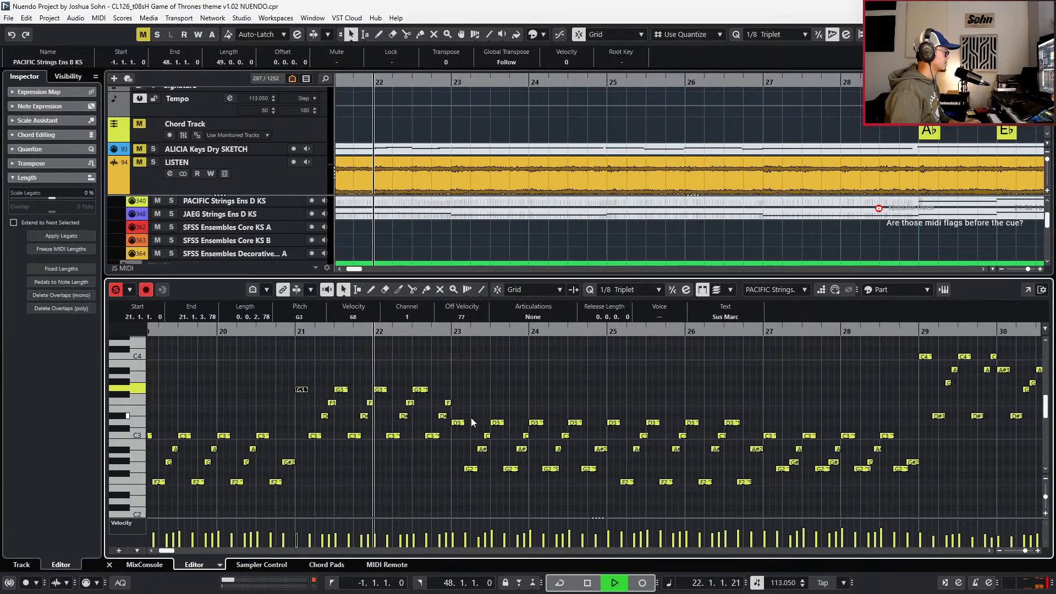
key("h")
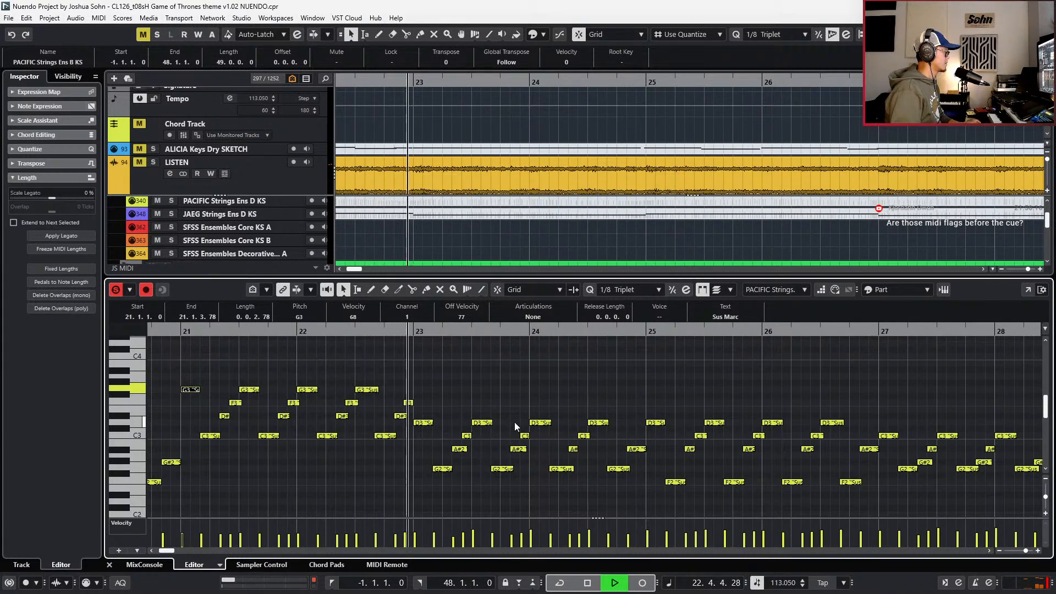
key("g")
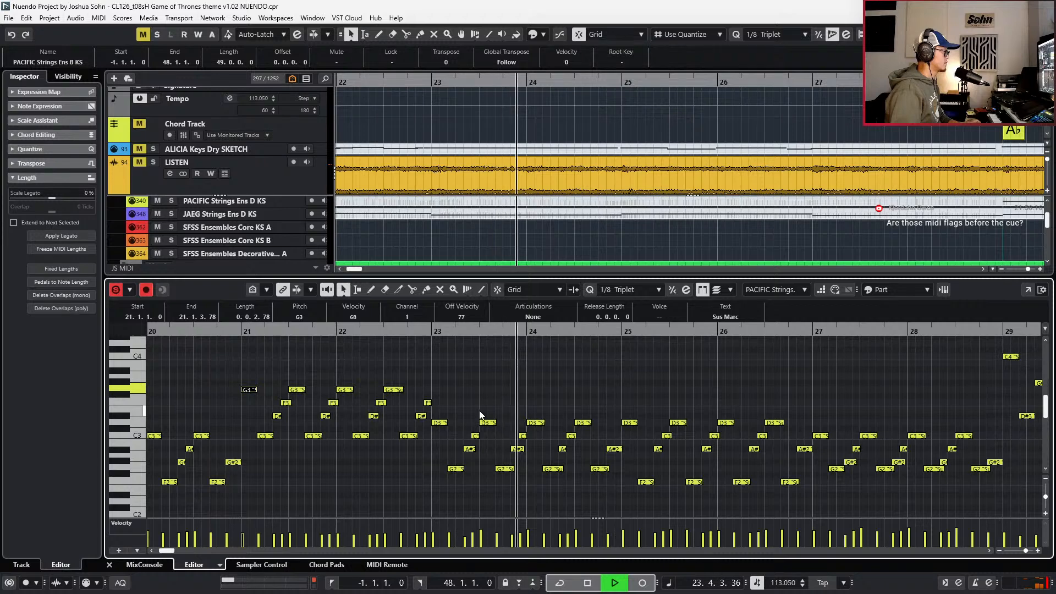
- Lower the velocity of the C3 note at 23.2.3.80 to 61
left_click(473, 435)
scroll(474, 434, "down", 2)
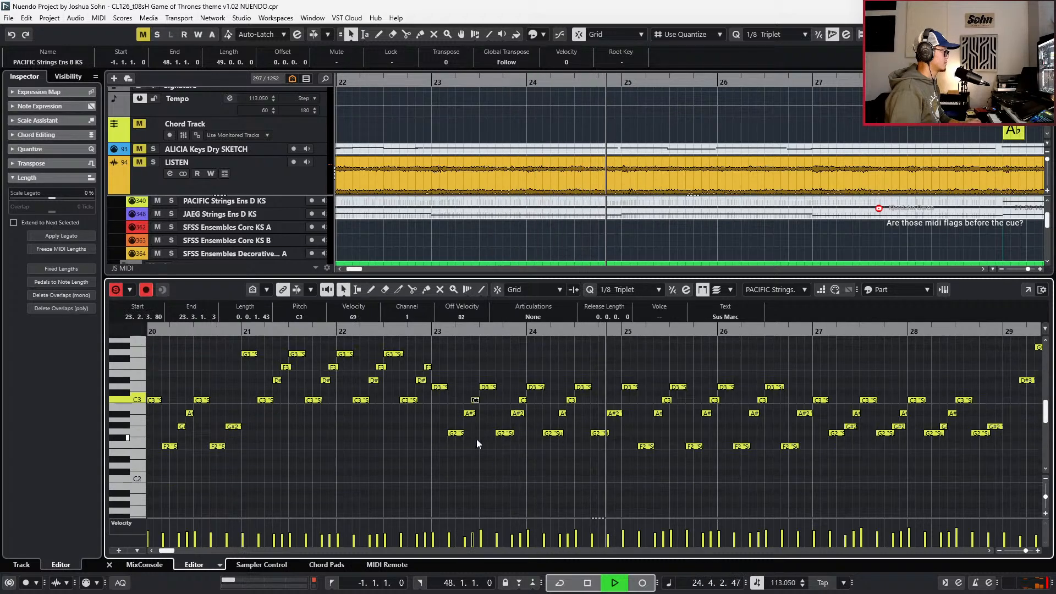
scroll(536, 417, "up", 6)
- Audition the dulcimer notes from bar 21 and review the rest of the part through bar 45 before closing the editor
key("g")
key("g")
key("g")
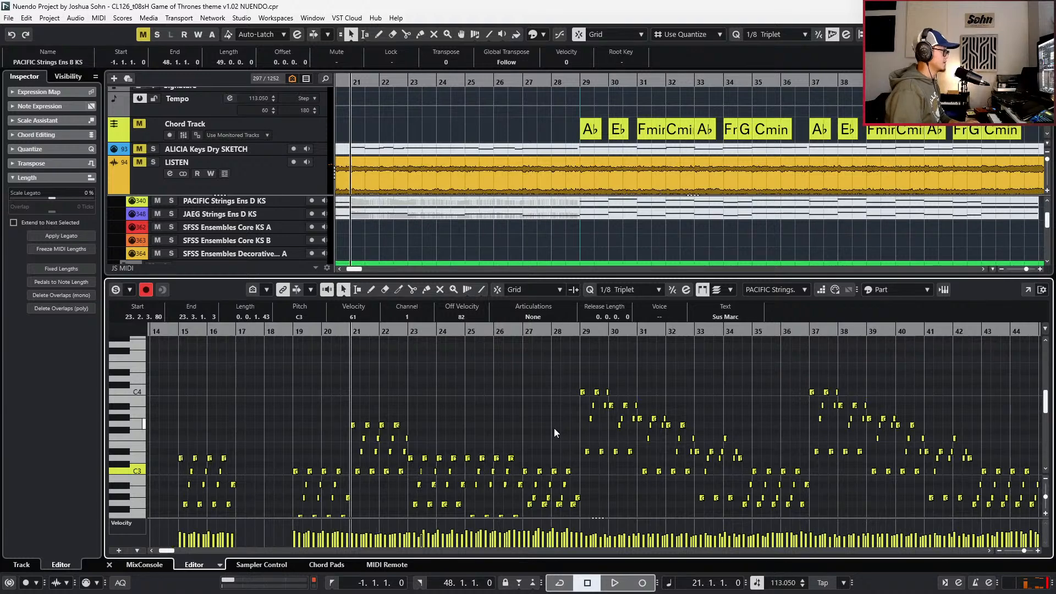
key("g")
key("h")
key("h")
key("h")
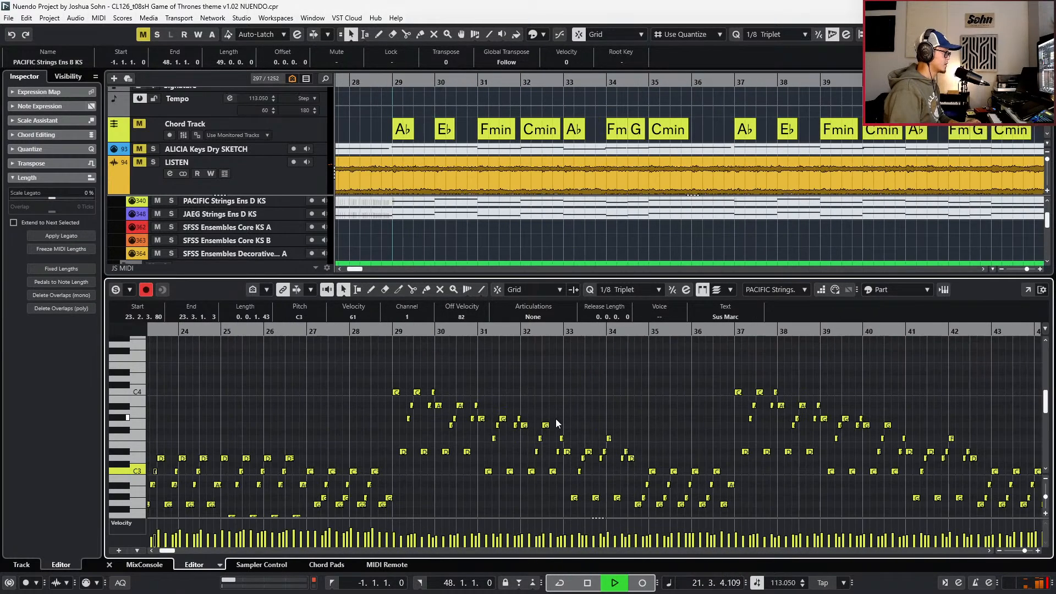
key("h")
key("h")
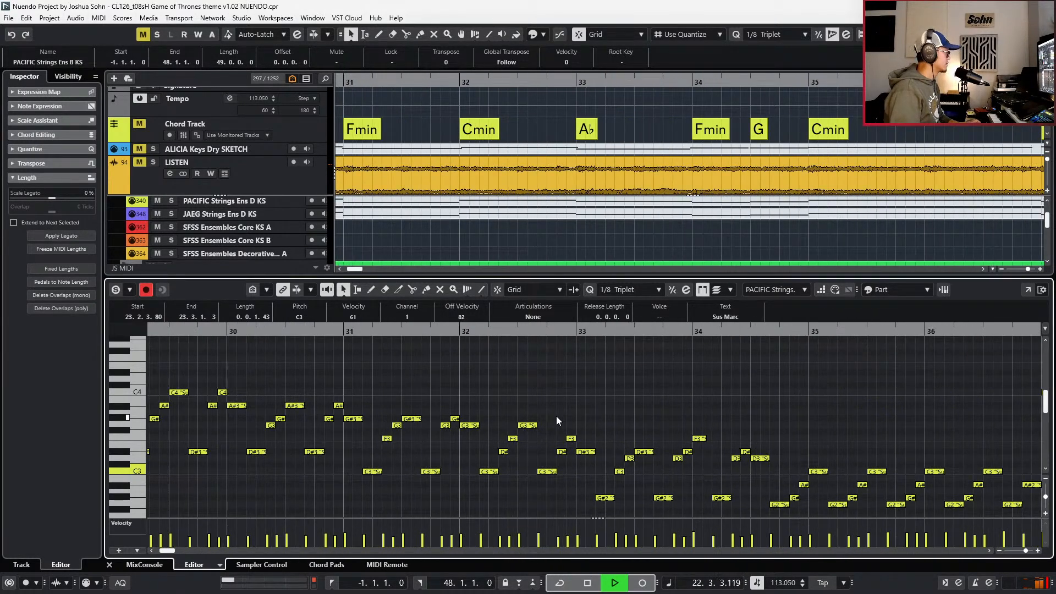
scroll(556, 421, "left", 3)
scroll(556, 421, "right", 15)
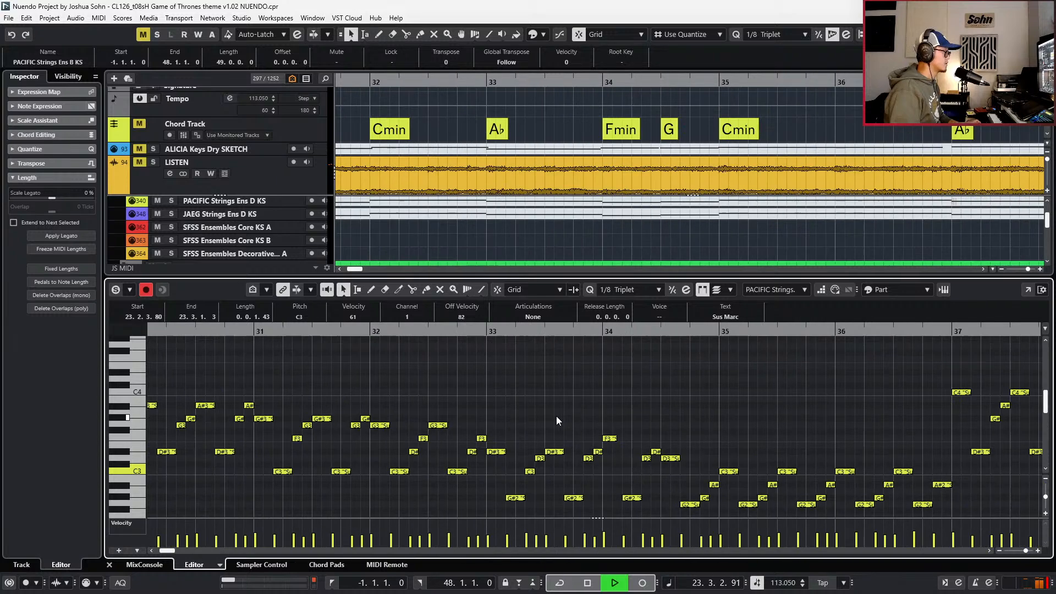
scroll(557, 418, "right", 1)
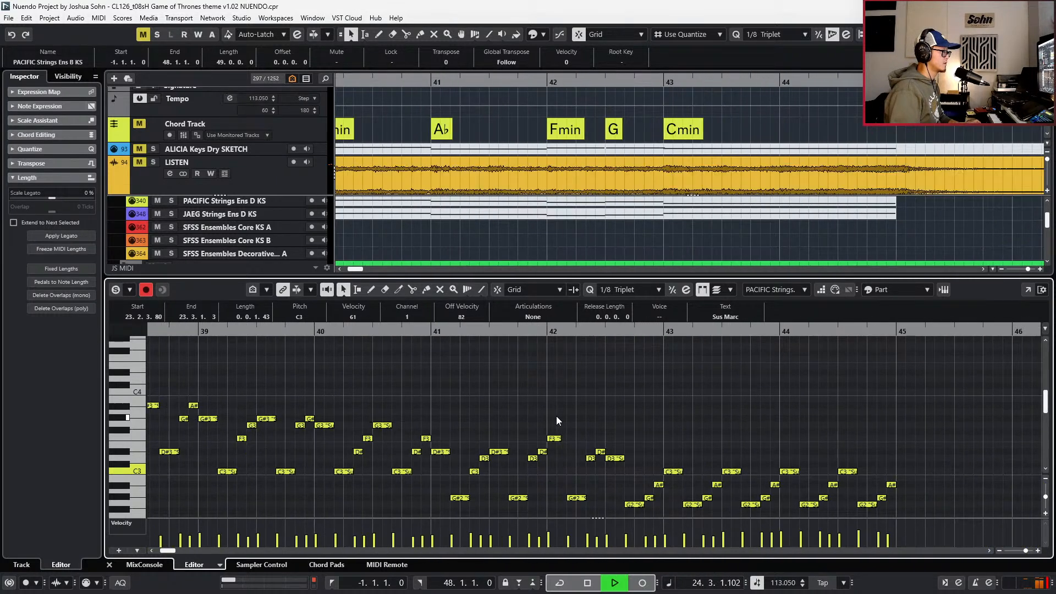
key("Return")
scroll(606, 407, "down", 5)
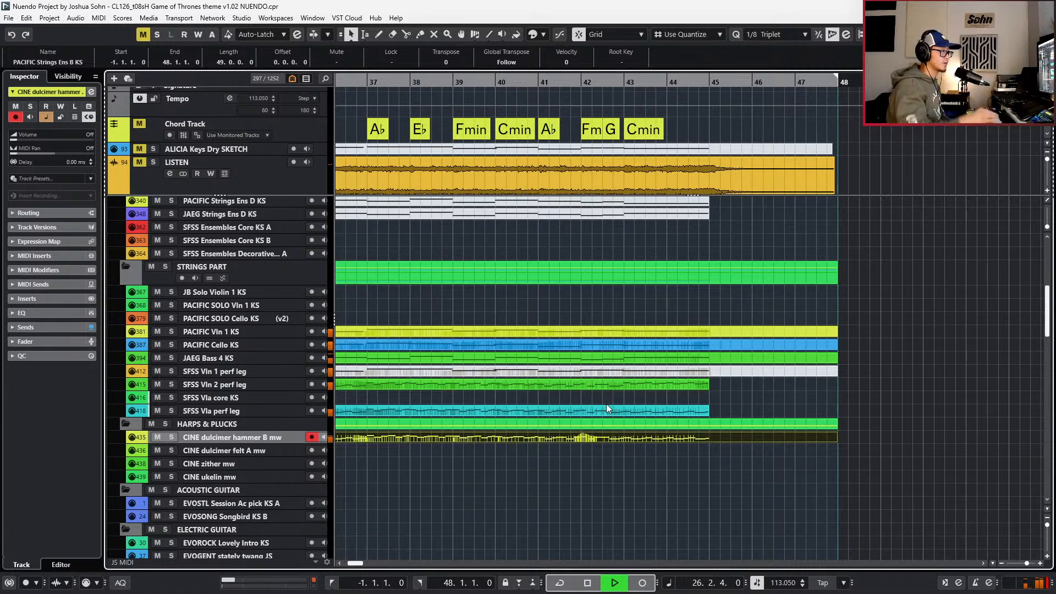
scroll(607, 438, "down", 4)
key("space")
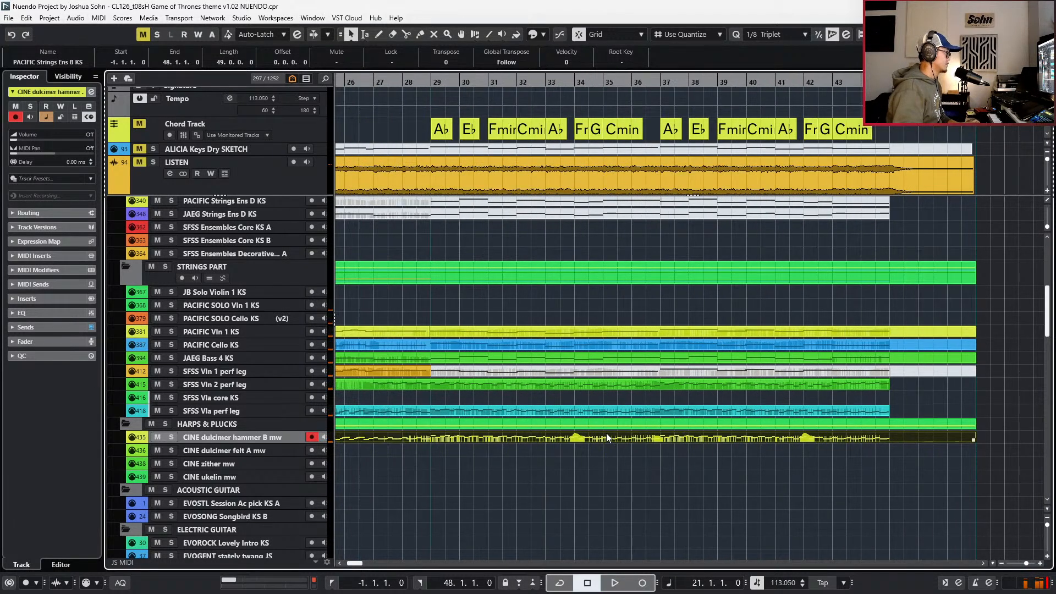
- Unmute the SFSS Vln 1 perf leg part starting around bar 29 and glue it to the part preceding it
scroll(607, 437, "down", 5)
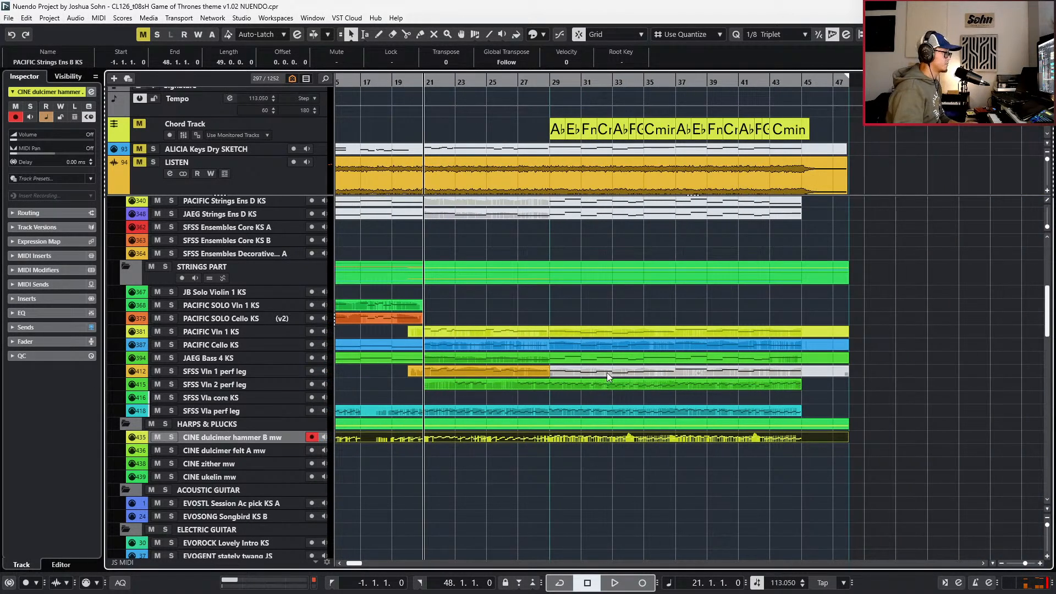
left_click(607, 373)
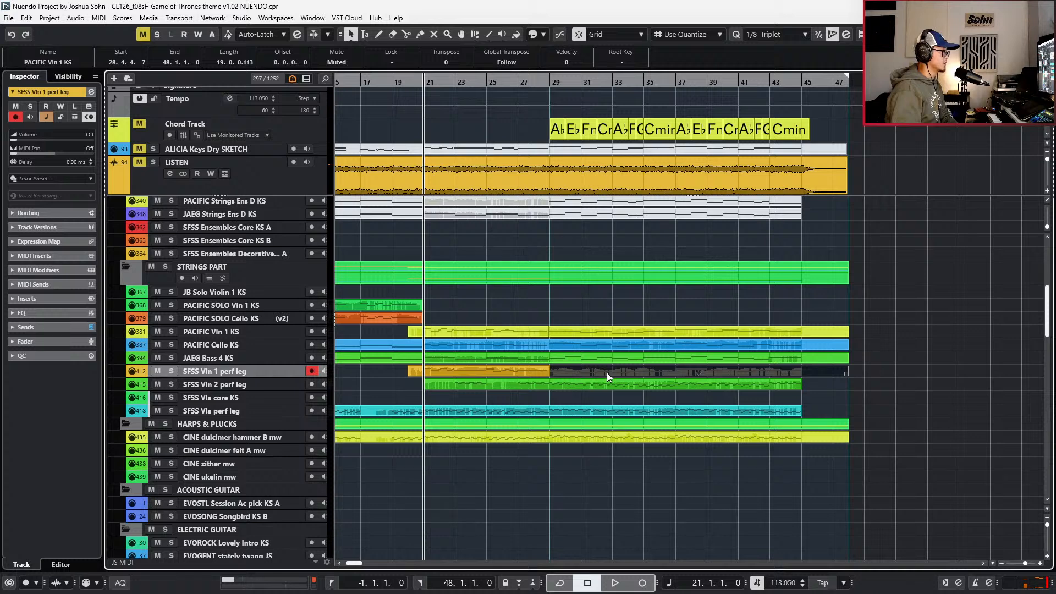
key("shift+u")
key("l")
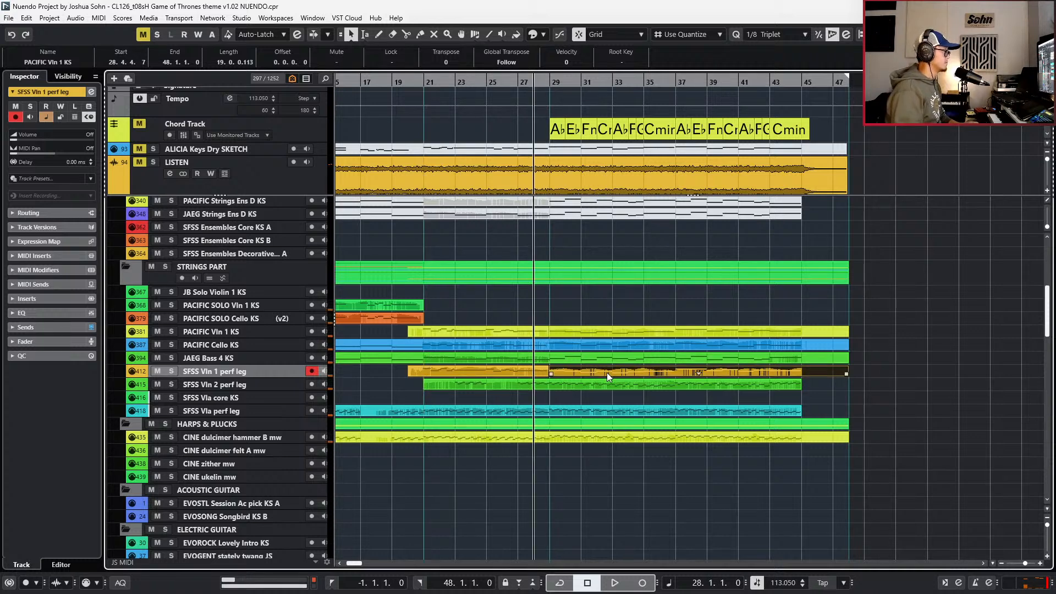
key("4")
left_click(539, 369)
key("1")
left_click(551, 369)
- Audition the glued violin part around bar 29 in the editor and check its notes and CC 21 curve
key("ctrl+e")
left_click(550, 371)
key("space")
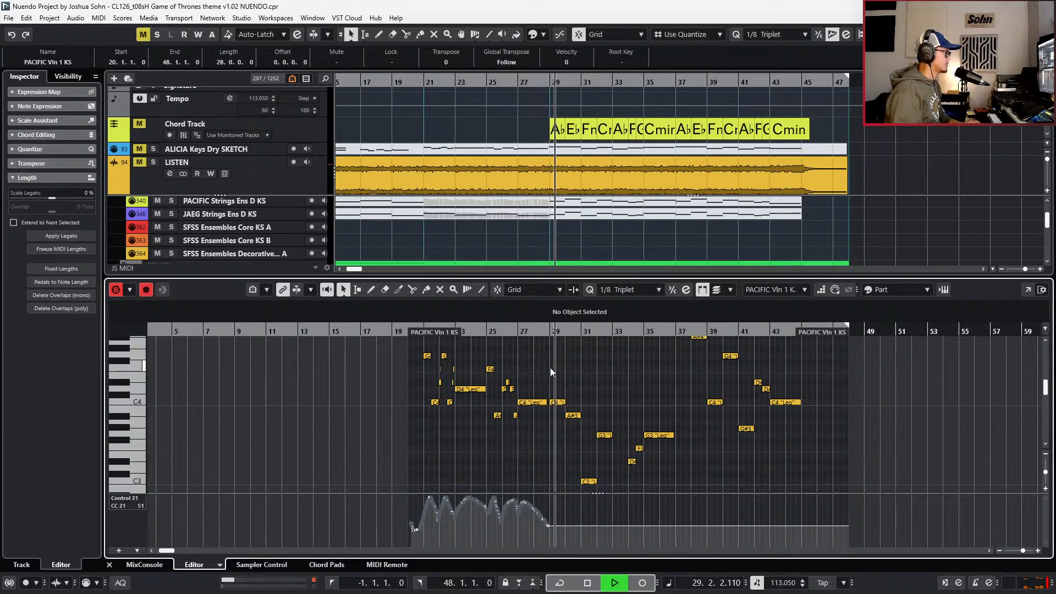
key("space")
key("h")
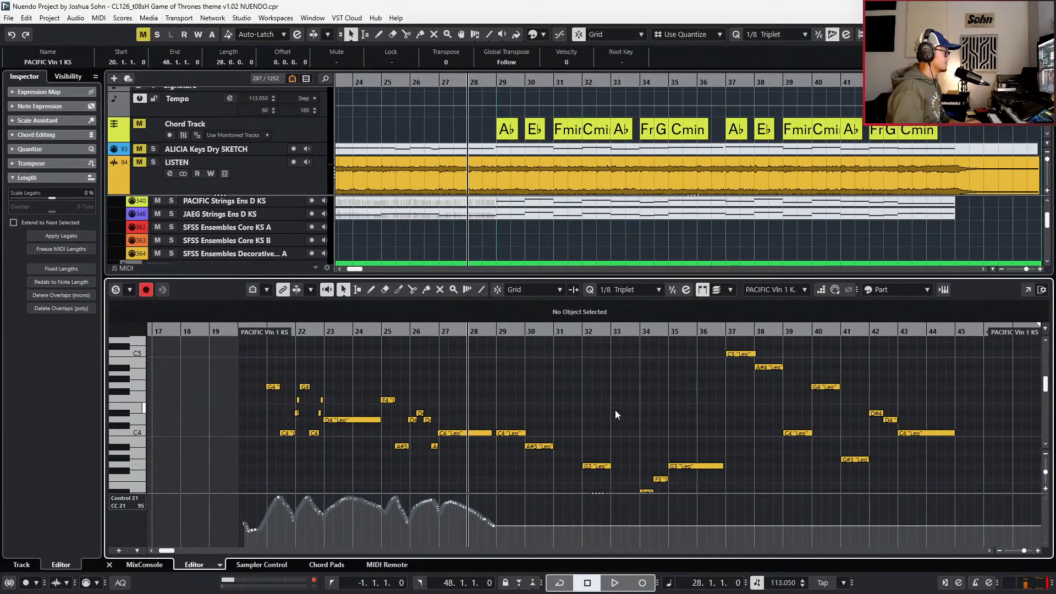
key("ctrl+e")
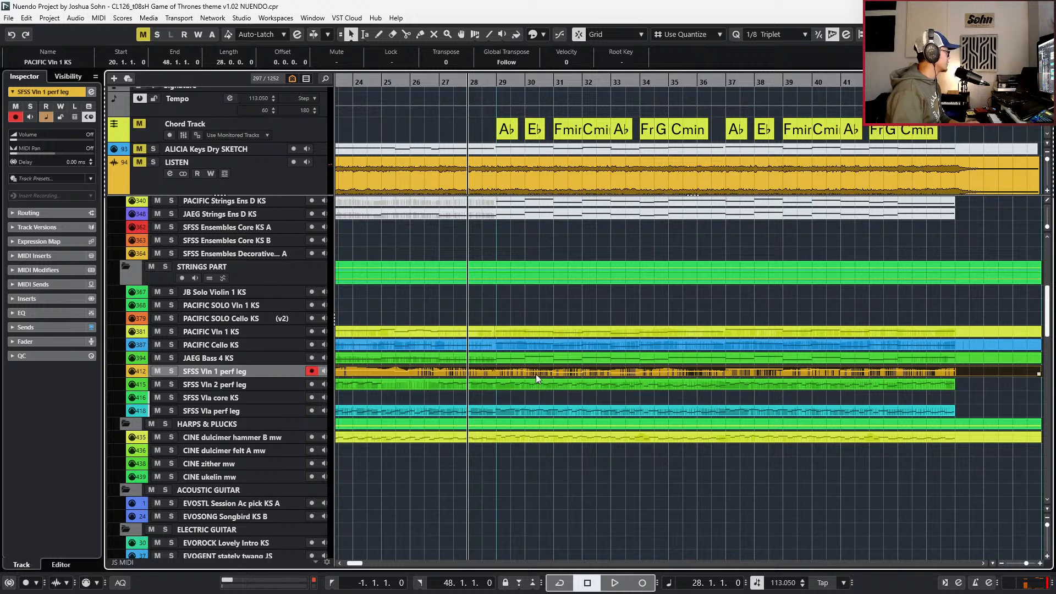
- Audition the glued violin part around bars 27 to 29 and raise its CC 21 level from bar 29 to 97
scroll(537, 283, "up", 5)
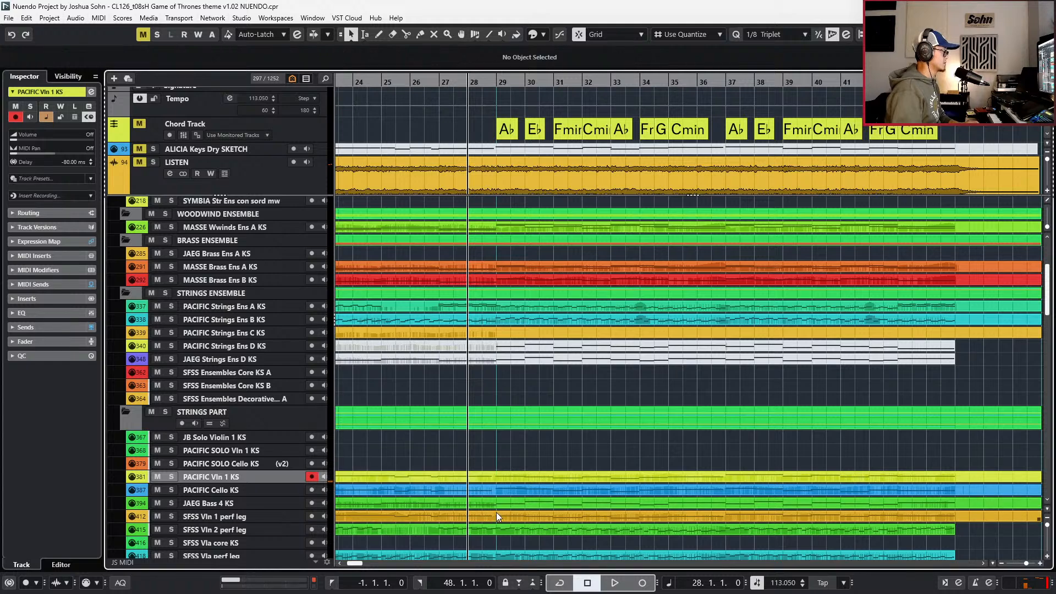
key("ctrl+e")
scroll(504, 494, "down", 2)
key("space")
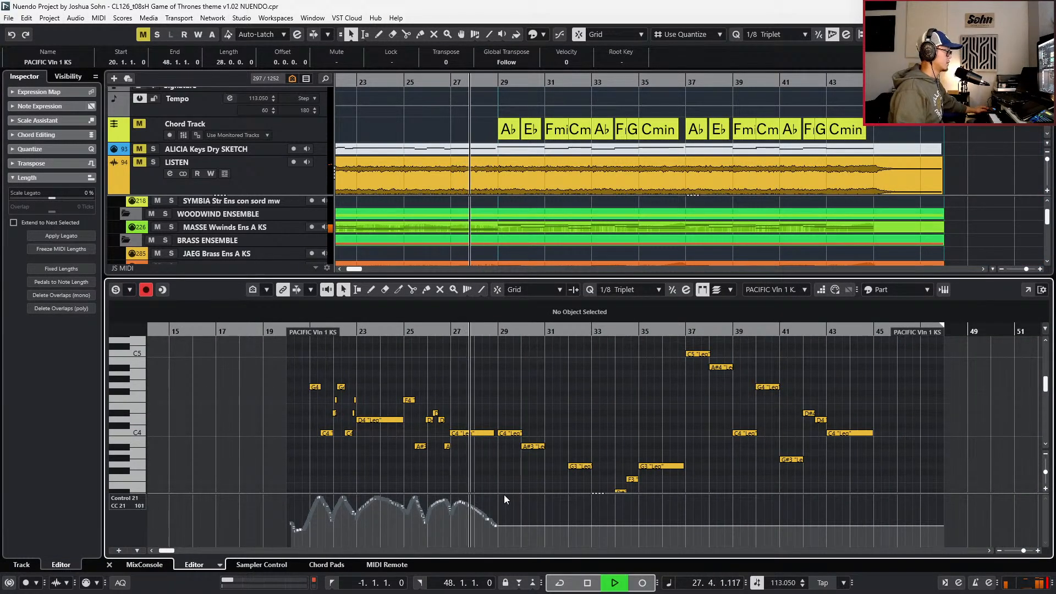
key("KP_Multiply")
key("space")
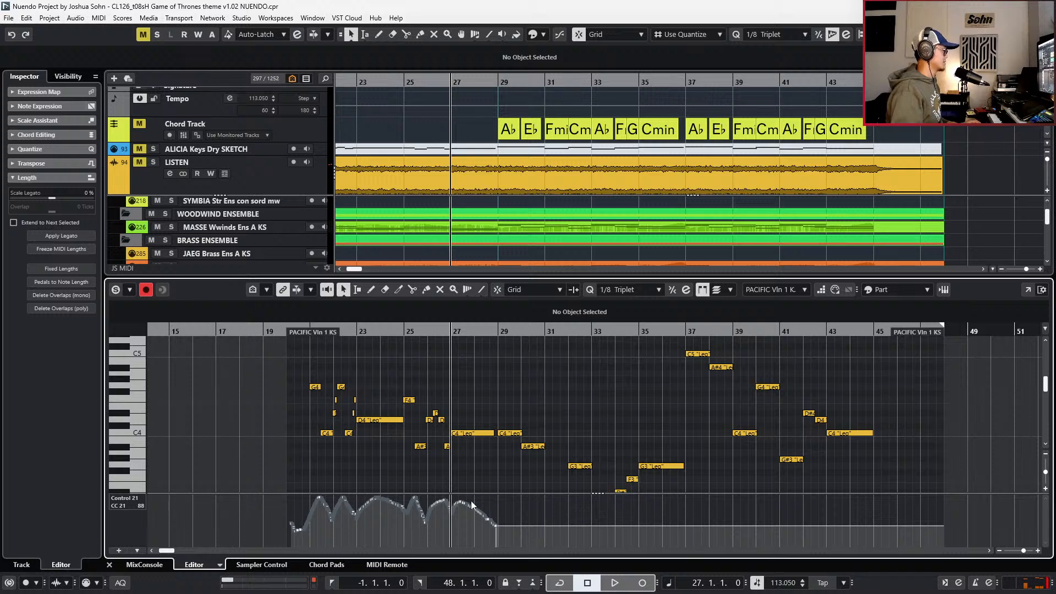
left_click_drag(498, 524, 499, 509)
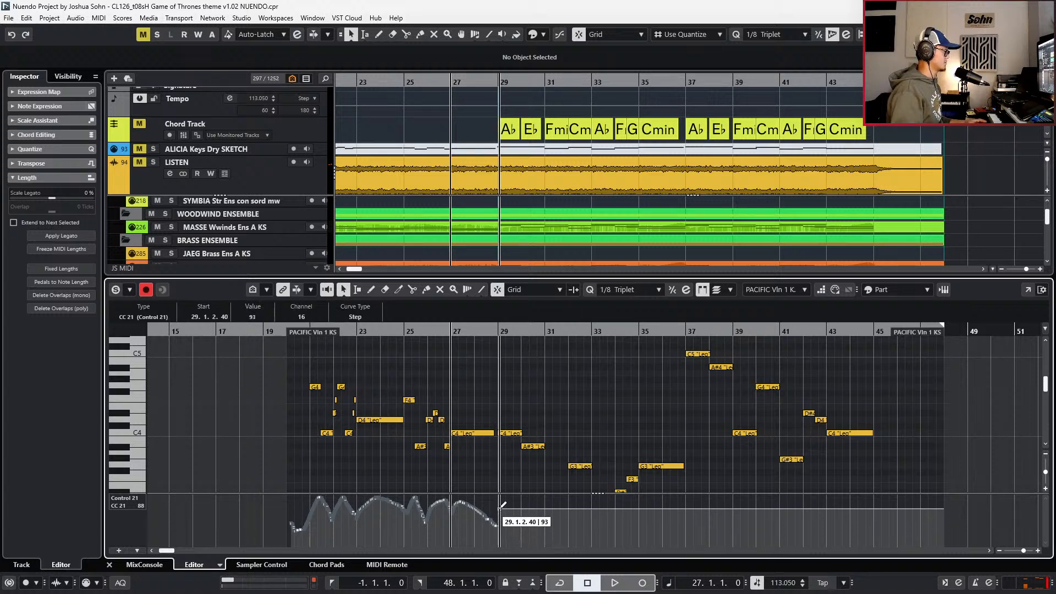
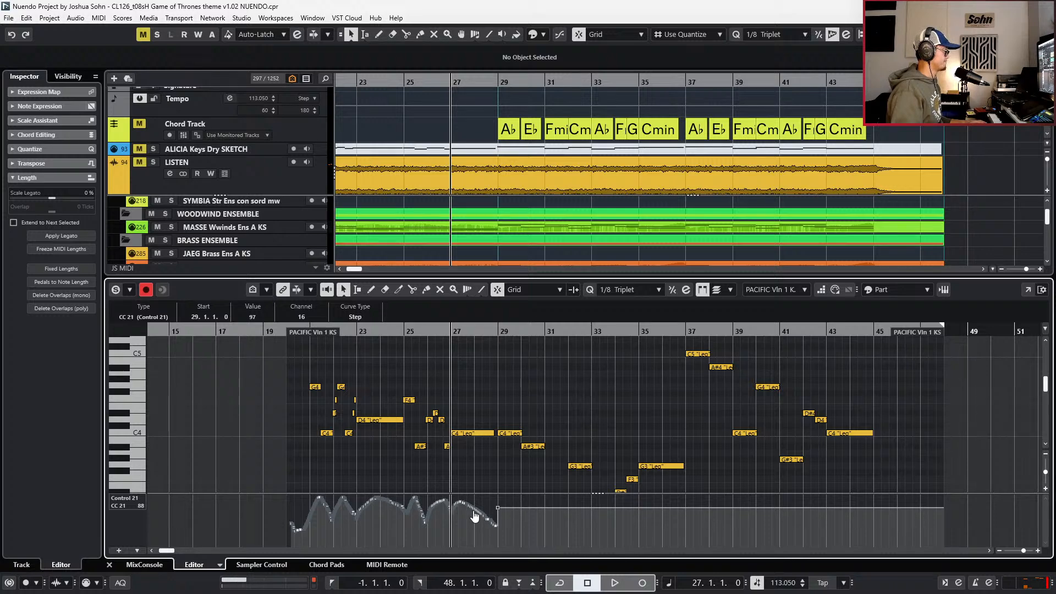
- Replace the violin part's CC 21 curve with a single flat value of 89 starting at 20.4.1
key("h")
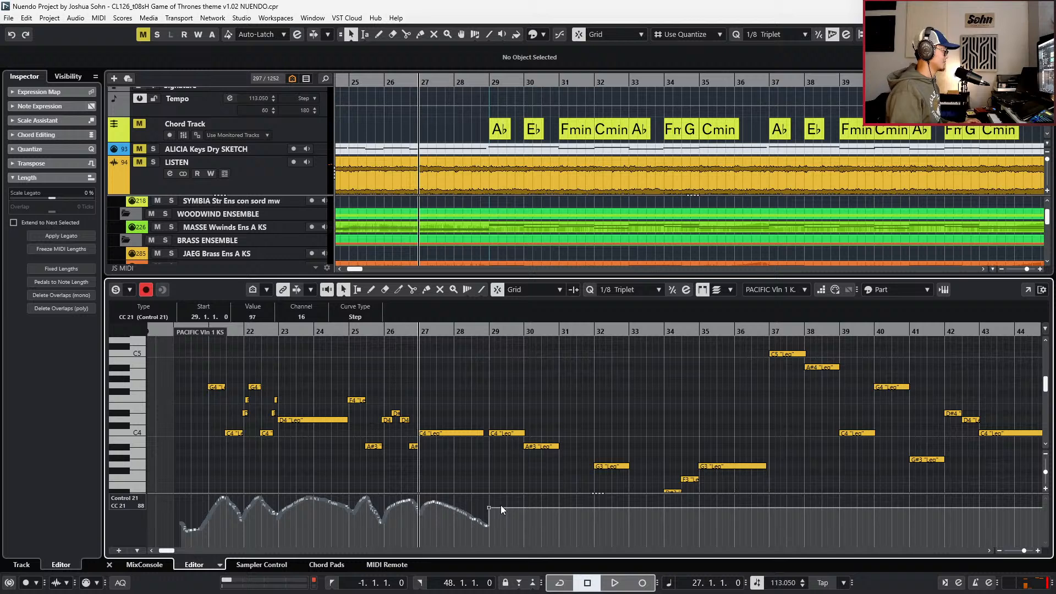
left_click_drag(184, 536, 481, 450)
key("Delete")
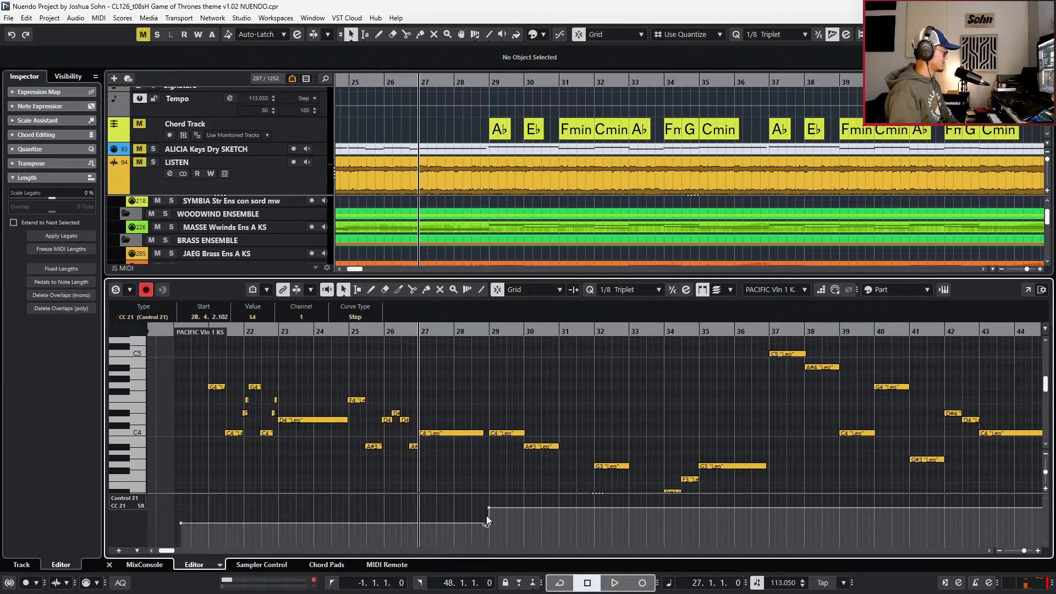
left_click(196, 503)
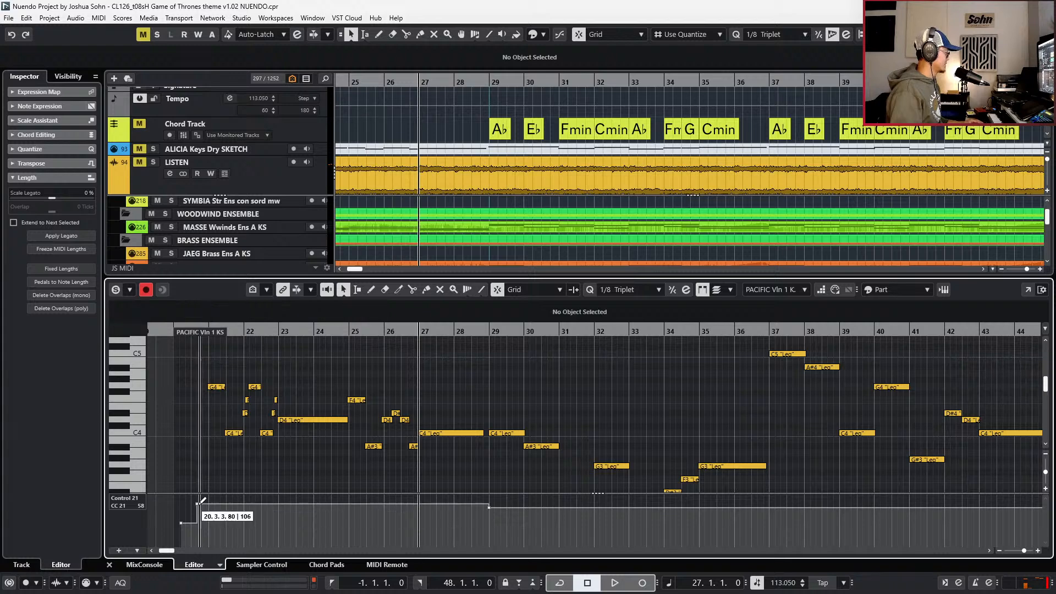
key("Delete")
left_click_drag(197, 504, 199, 511)
left_click(181, 523)
key("Delete")
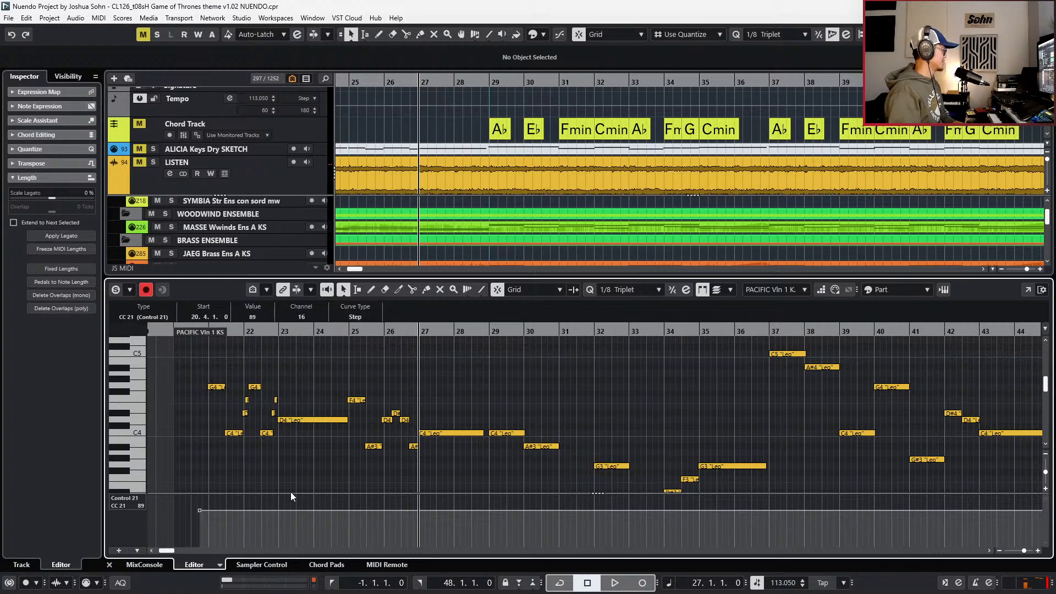
- Examine the violin part's velocity, expression and modulation lanes through bar 45, close the editor and play the arrangement from bar 27
scroll(352, 478, "right", 1)
key("alt+l")
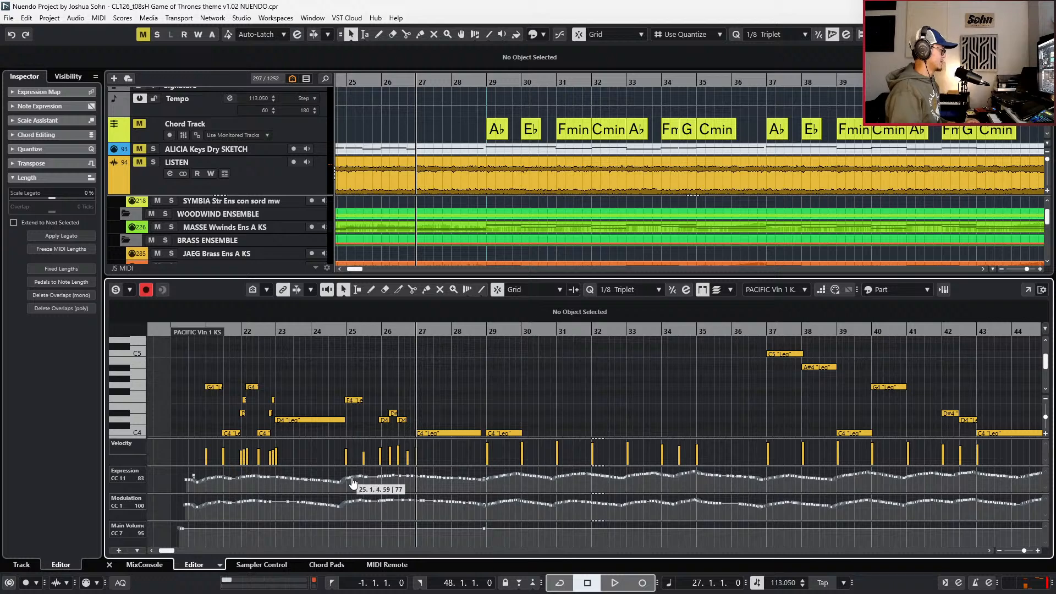
key("g")
scroll(430, 413, "right", 3)
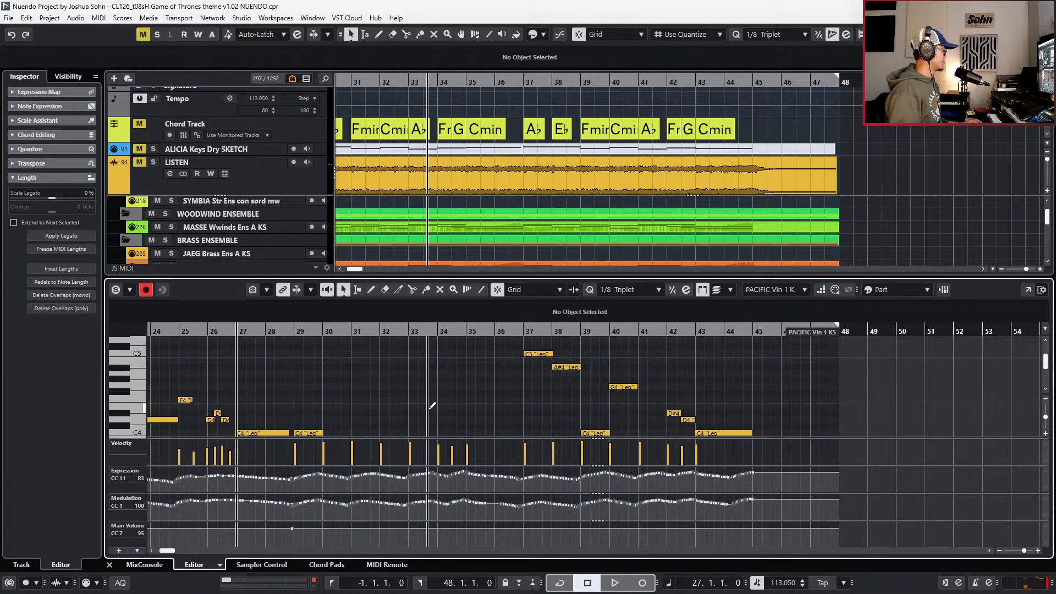
scroll(471, 385, "down", 3)
scroll(483, 382, "up", 1)
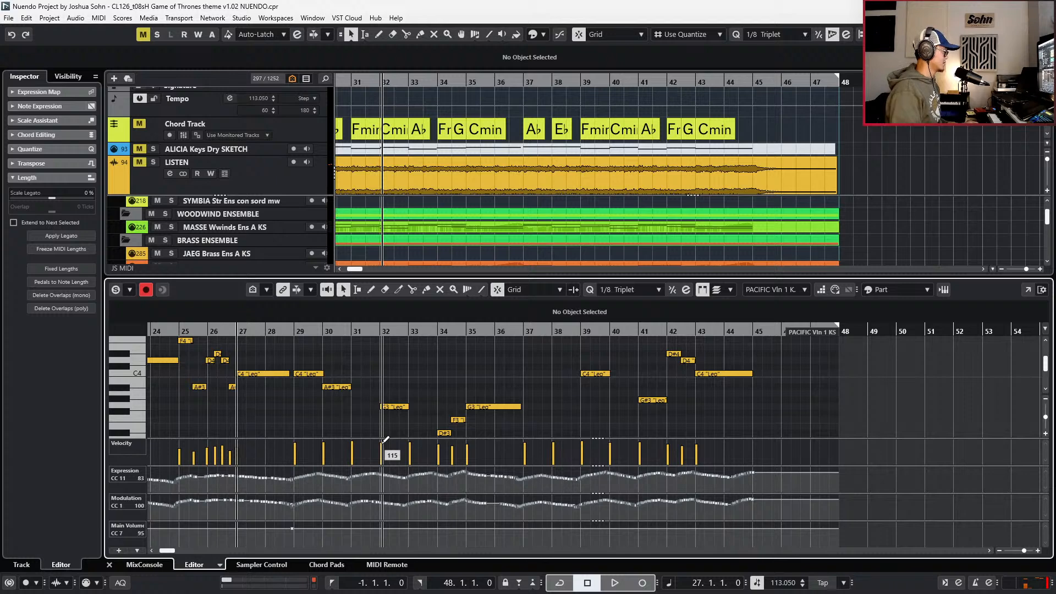
key("ctrl+e")
key("g")
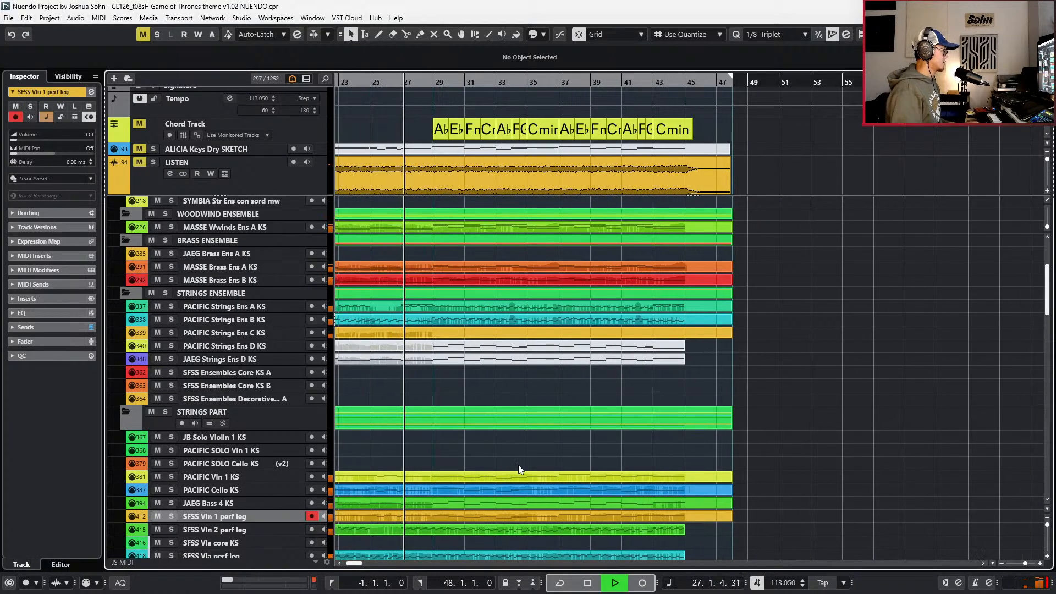
- Review the string, voice, ethnic and percussion tracks of the arrangement around bars 17 to 47 and stop playback
key("g")
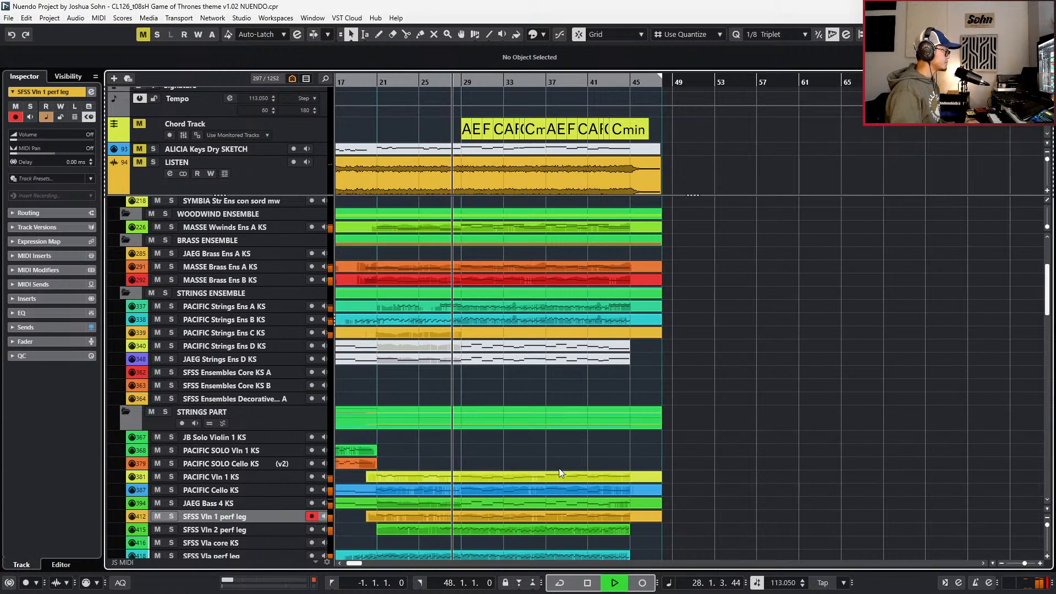
scroll(561, 470, "down", 3)
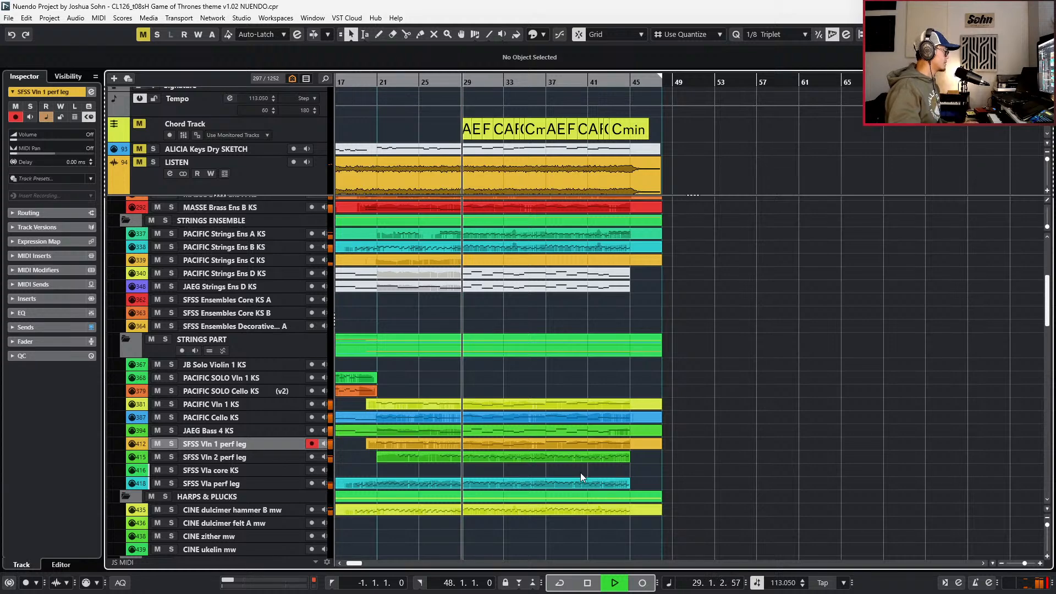
scroll(579, 473, "down", 20)
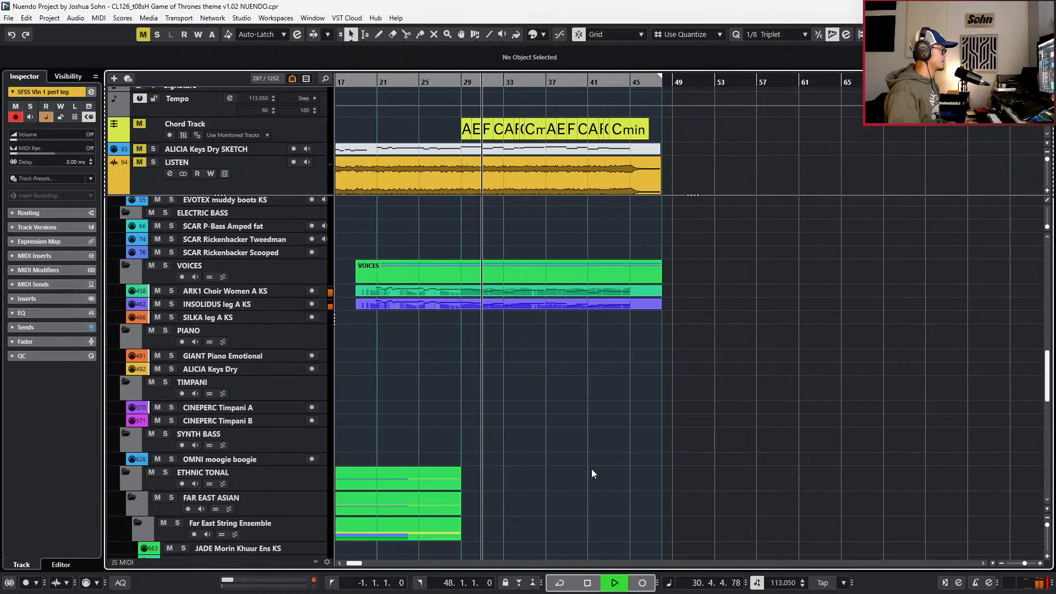
key("space")
scroll(600, 471, "down", 5)
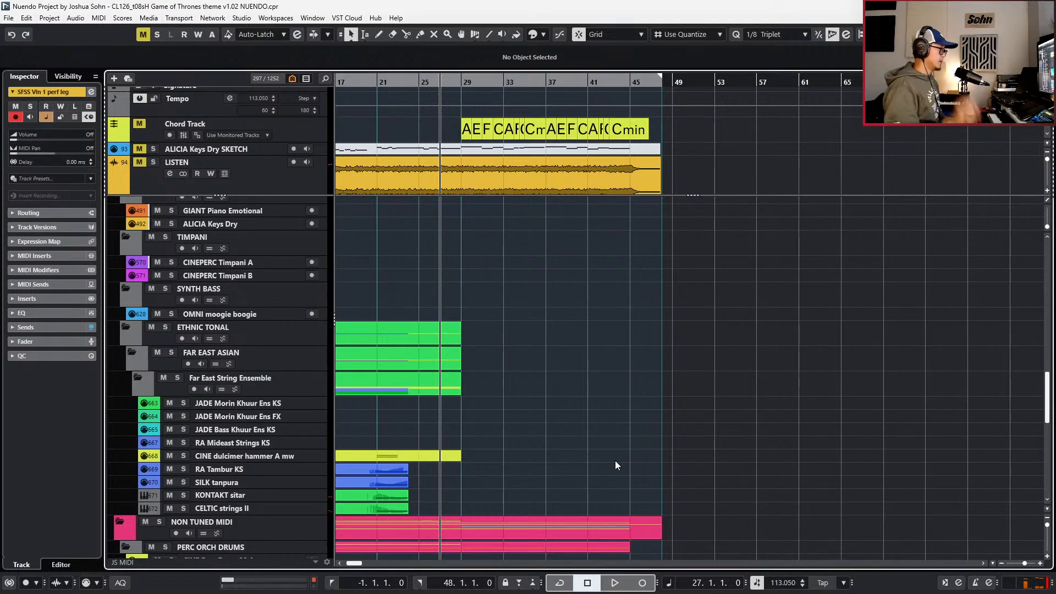
scroll(611, 460, "down", 20)
scroll(550, 462, "up", 2)
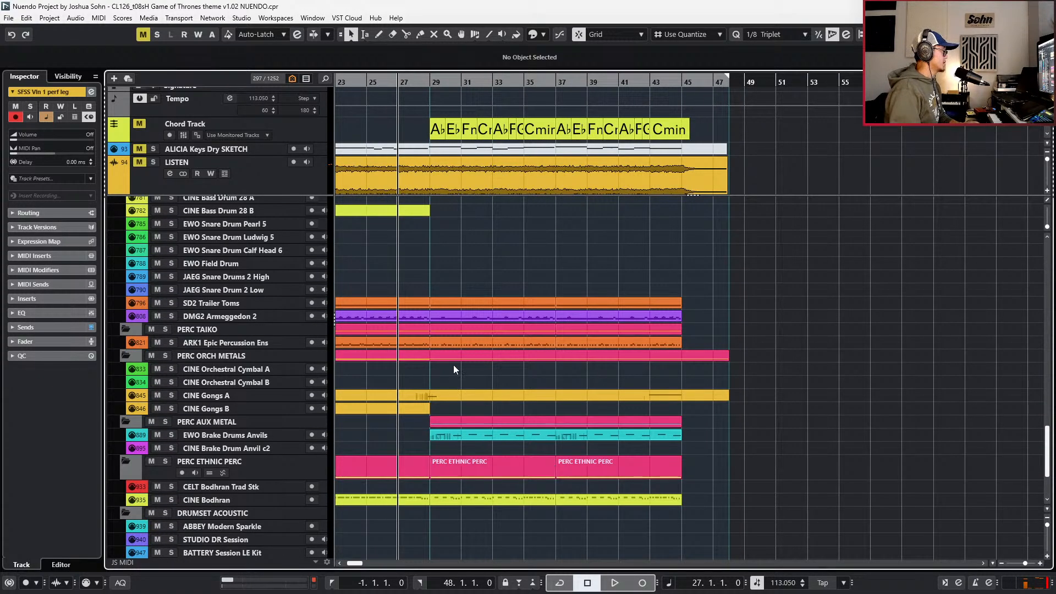
- Inspect the ARK1 Epic Percussion Ens, SD2 Trailer Toms and CINE Bodhran parts after bar 29
left_click(452, 340)
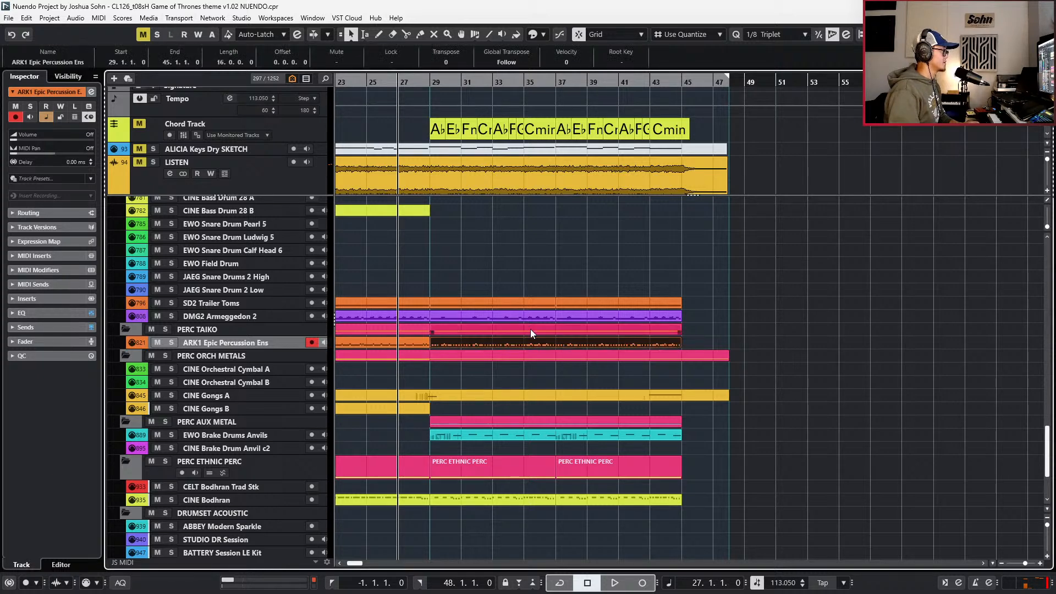
left_click(527, 302)
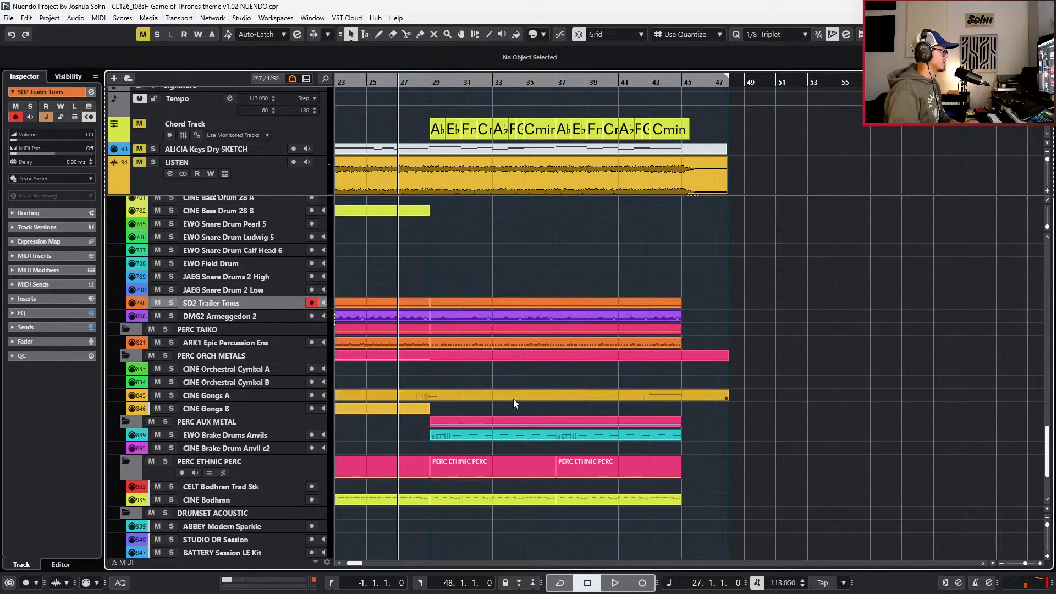
left_click(487, 500)
key("4")
scroll(550, 475, "down", 3)
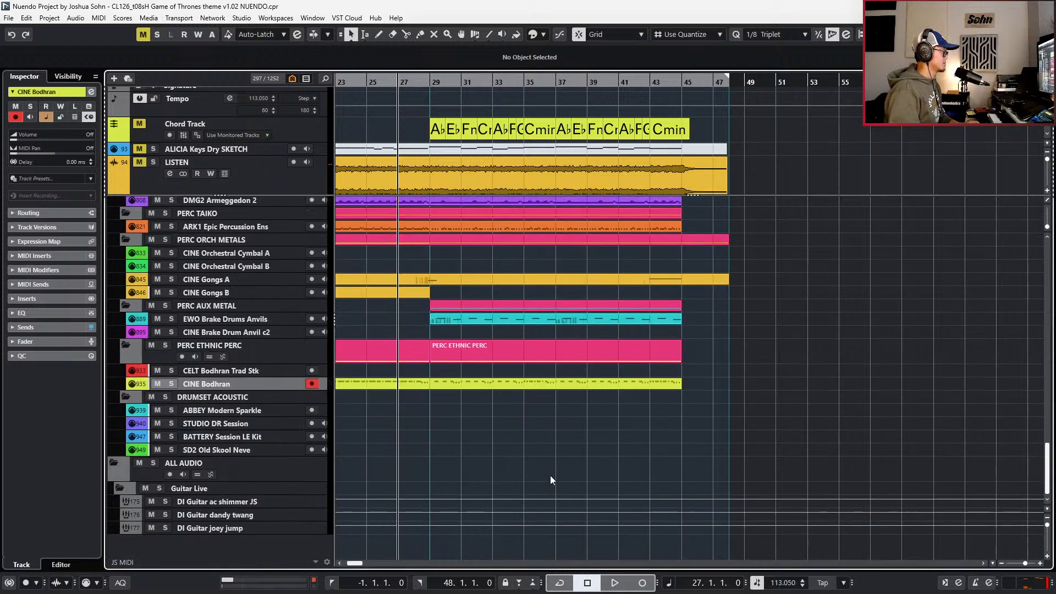
scroll(548, 465, "up", 5)
- Open the ARK1 Epic Percussion Ens part starting at bar 29 in the Key Editor and set the left locator to bar 28
left_click(520, 443)
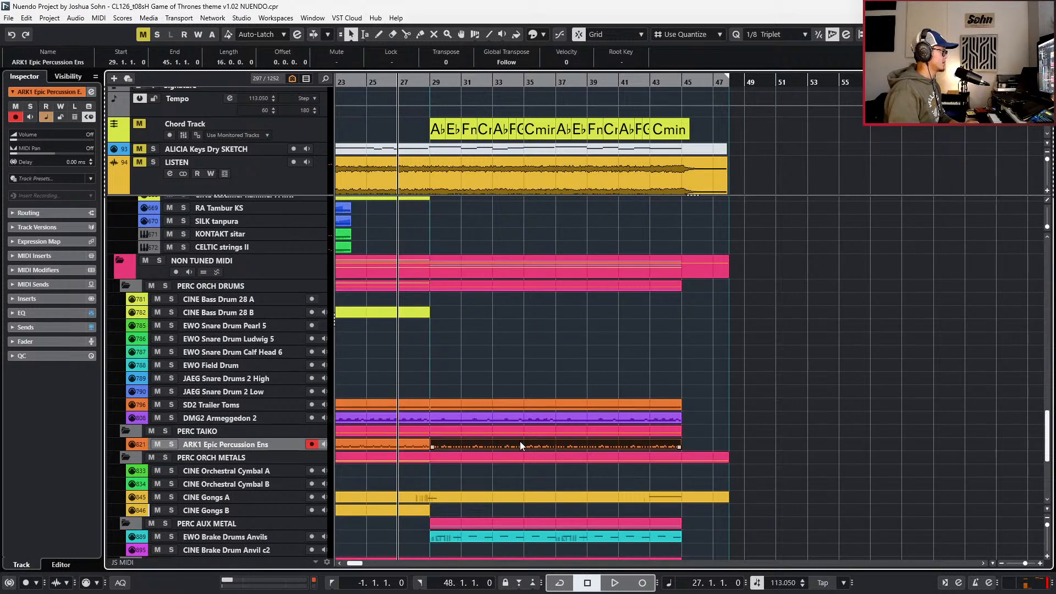
key("l")
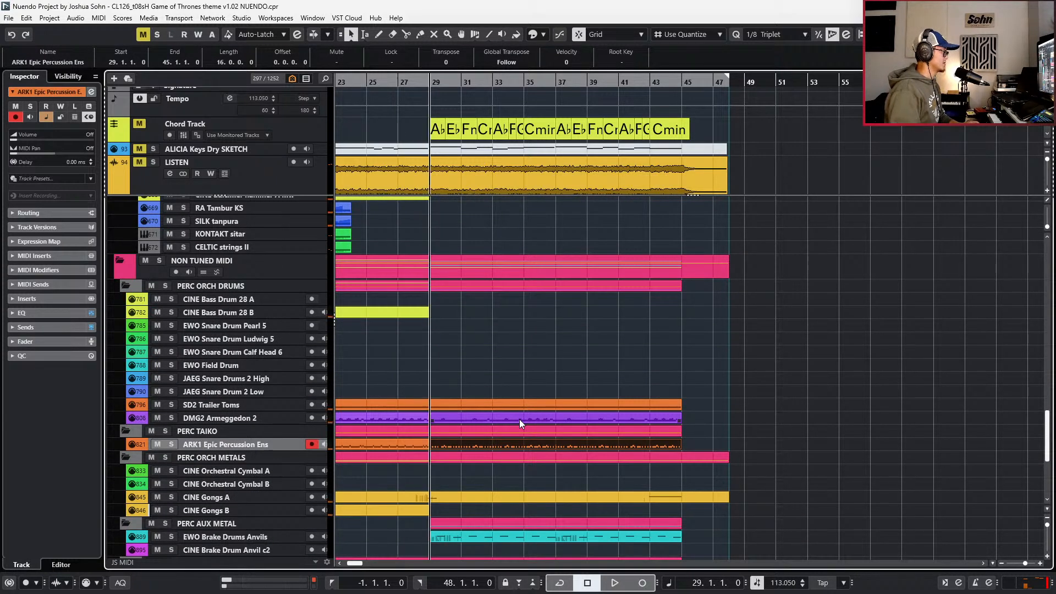
key("Return")
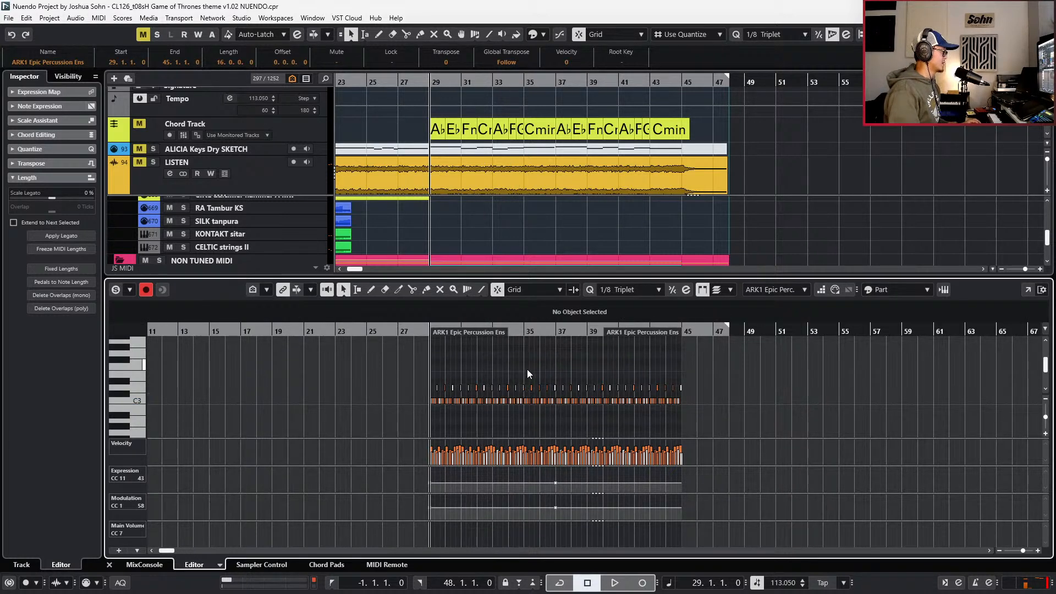
key("KP_Subtract")
key("ctrl+KP_1")
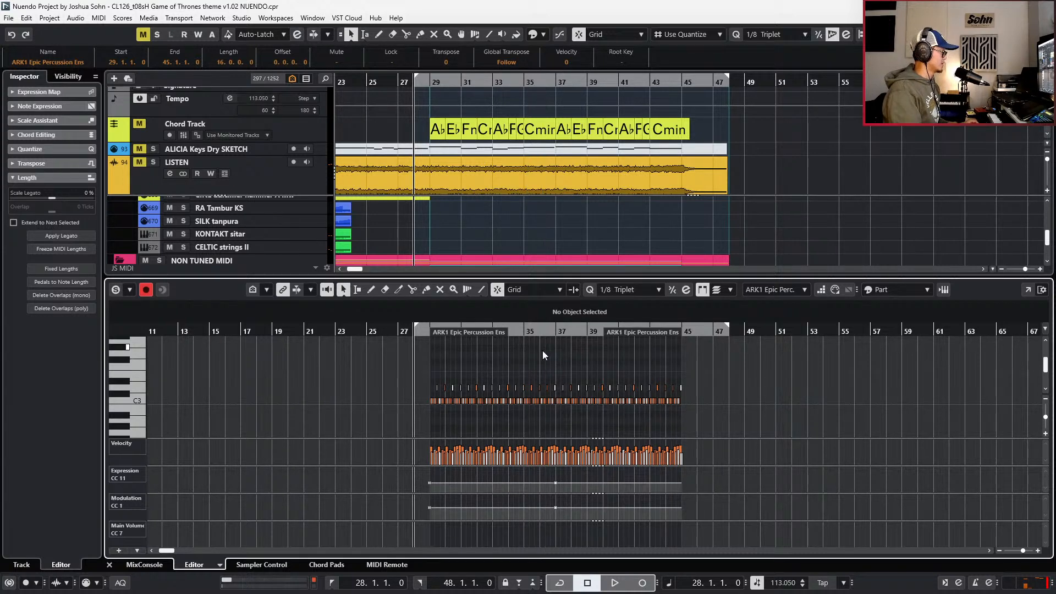
- Play the section from bar 28, check the ARK1 Epic Percussion Ens notes again and close the note editor
key("space")
key("Return")
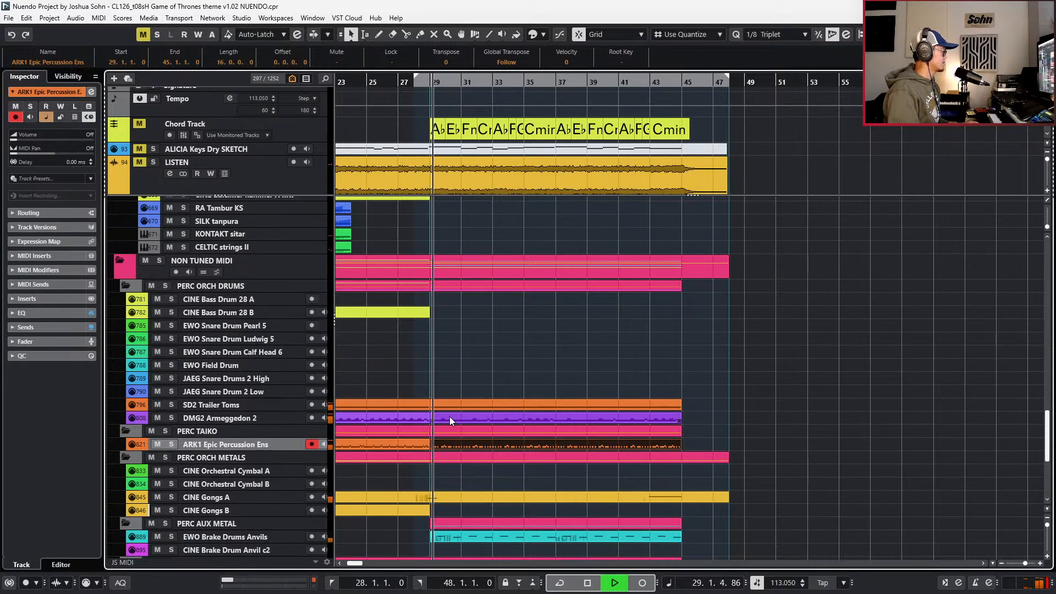
key("space")
double_click(449, 444)
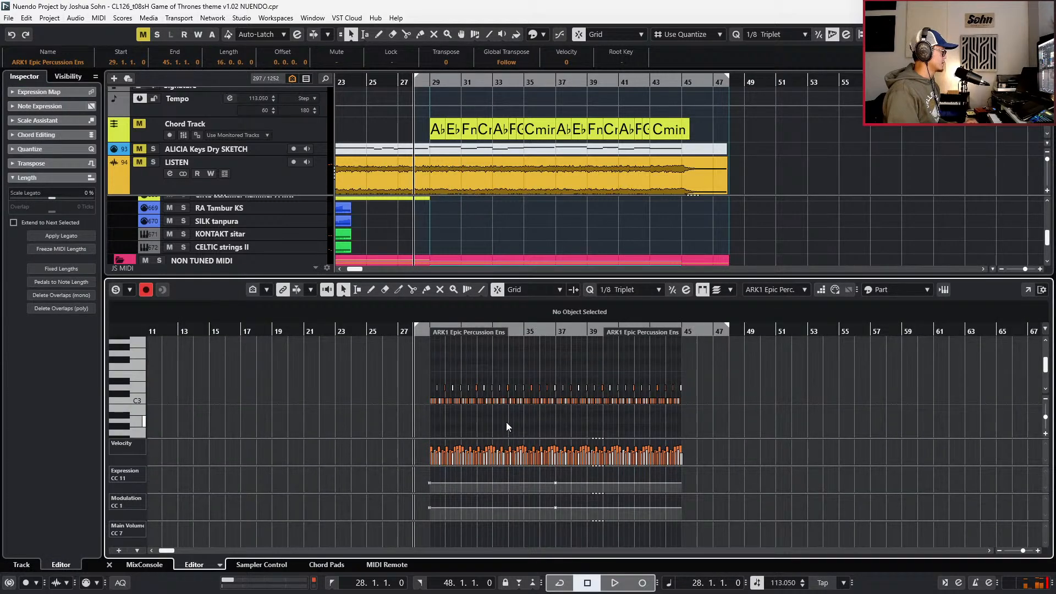
key("ctrl+e")
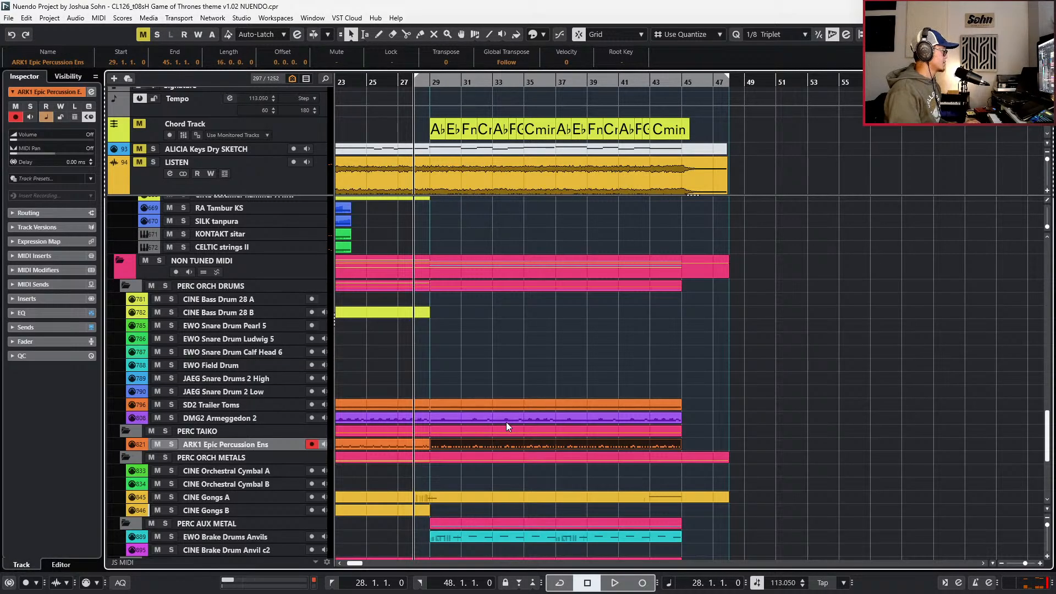
- Open the DMG2 Armeggedon 2 parts for editing, set Main Volume to 97 at bar 29 and delete the volume point at bar 37
left_click(431, 420)
double_click(457, 417)
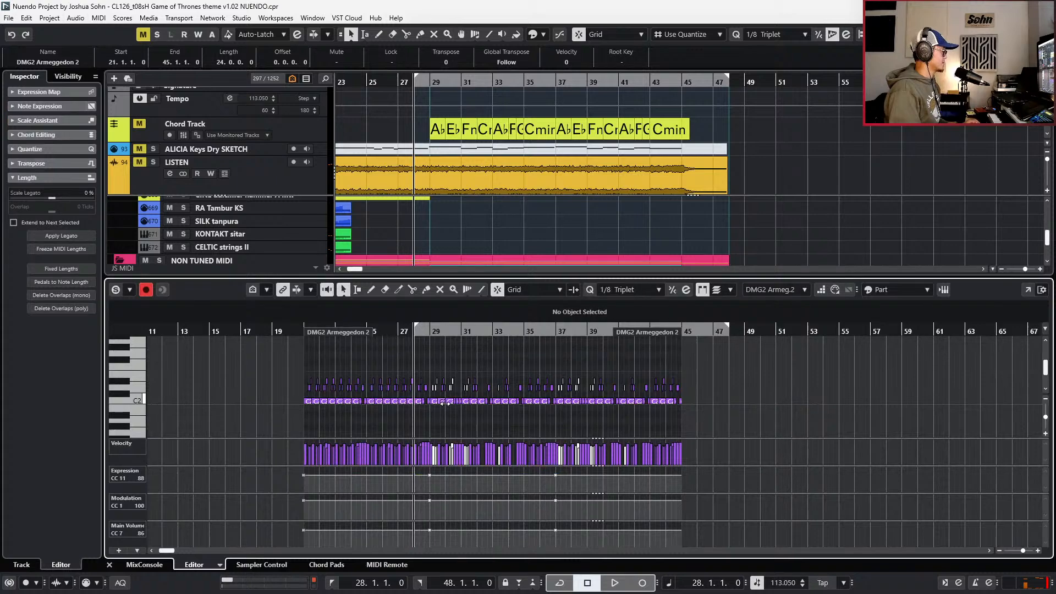
left_click(423, 401)
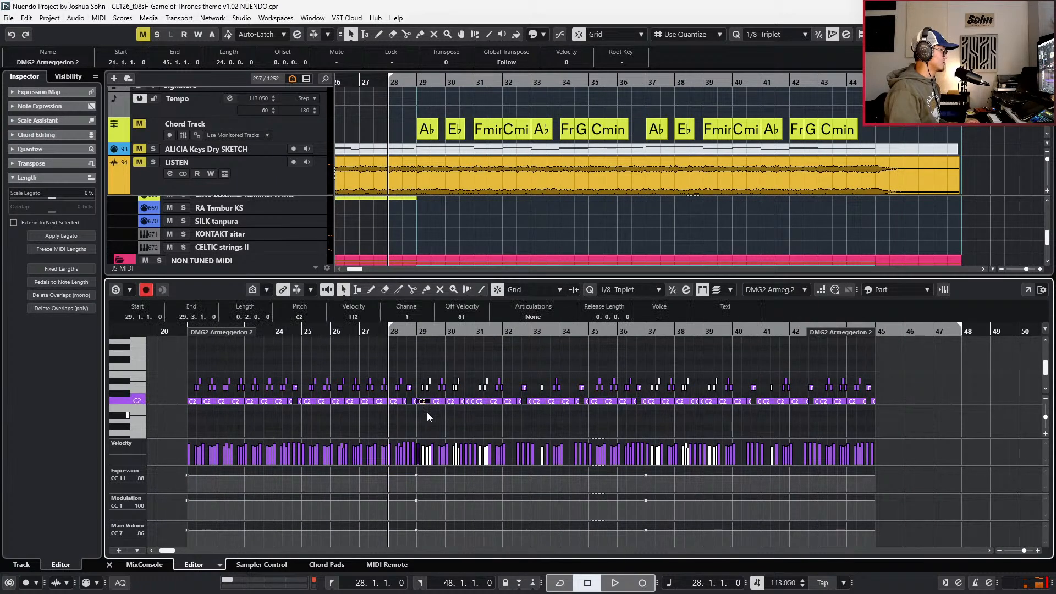
left_click(417, 530)
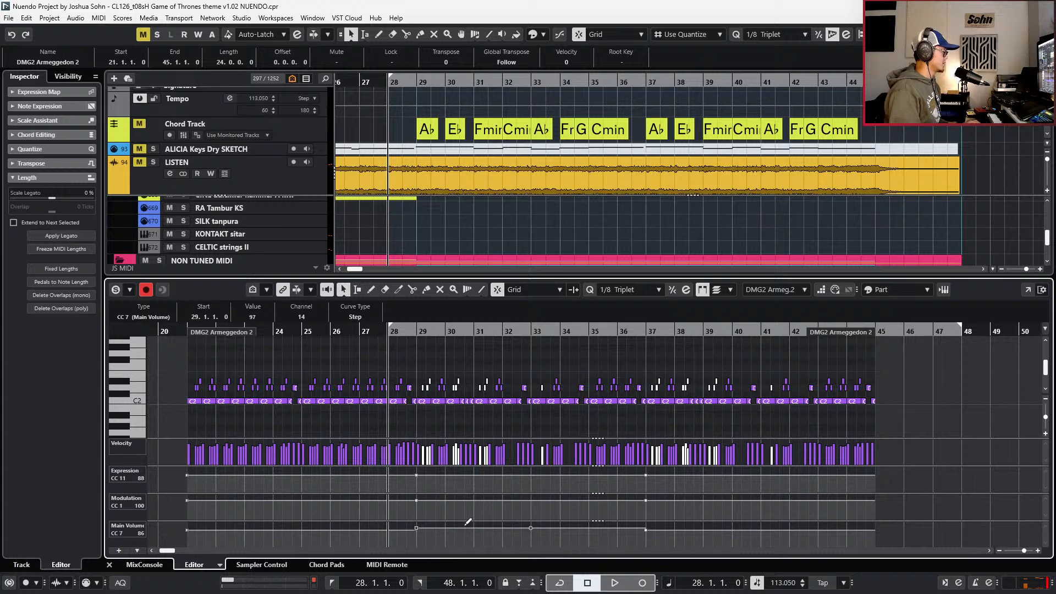
key("Delete")
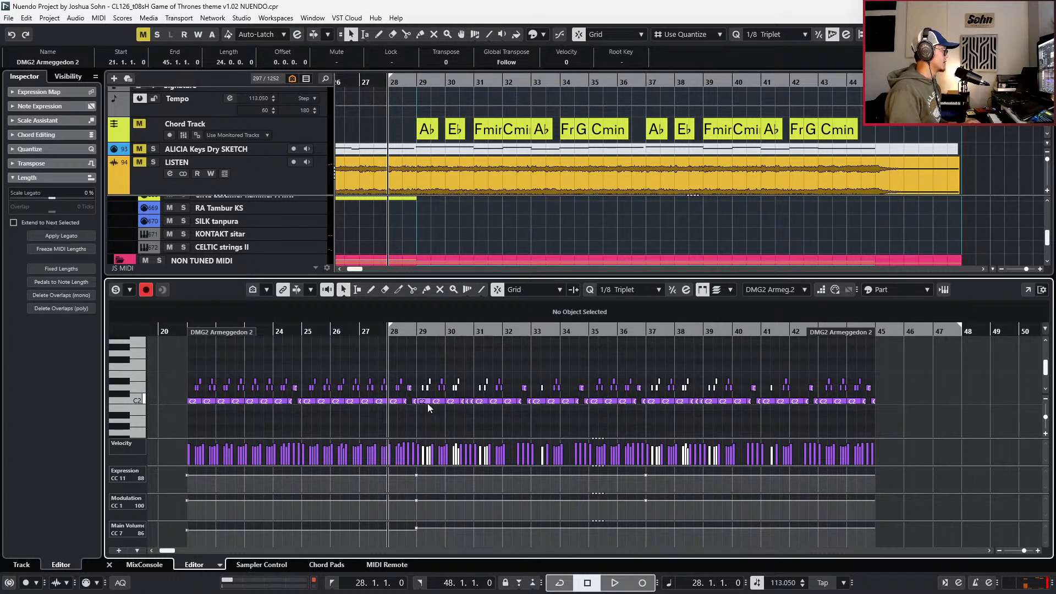
- Audition the DMG2 Armeggedon 2 part from bar 28, checking its C2 notes, including those at 29.3 and 31.3
left_click(119, 400)
left_click_drag(194, 419, 381, 399)
key("space")
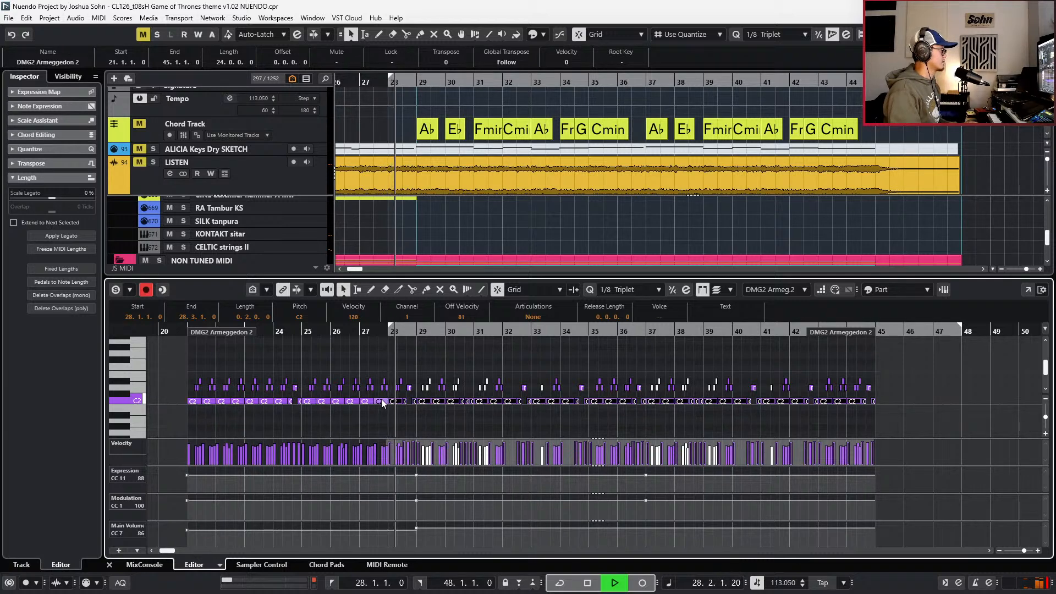
left_click(460, 537)
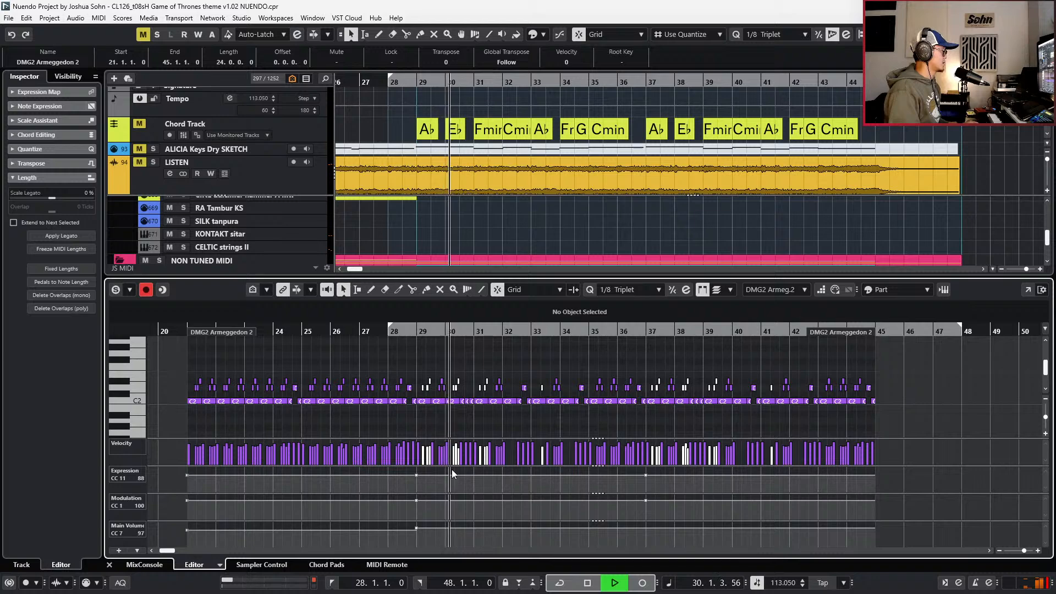
scroll(439, 414, "up", 2)
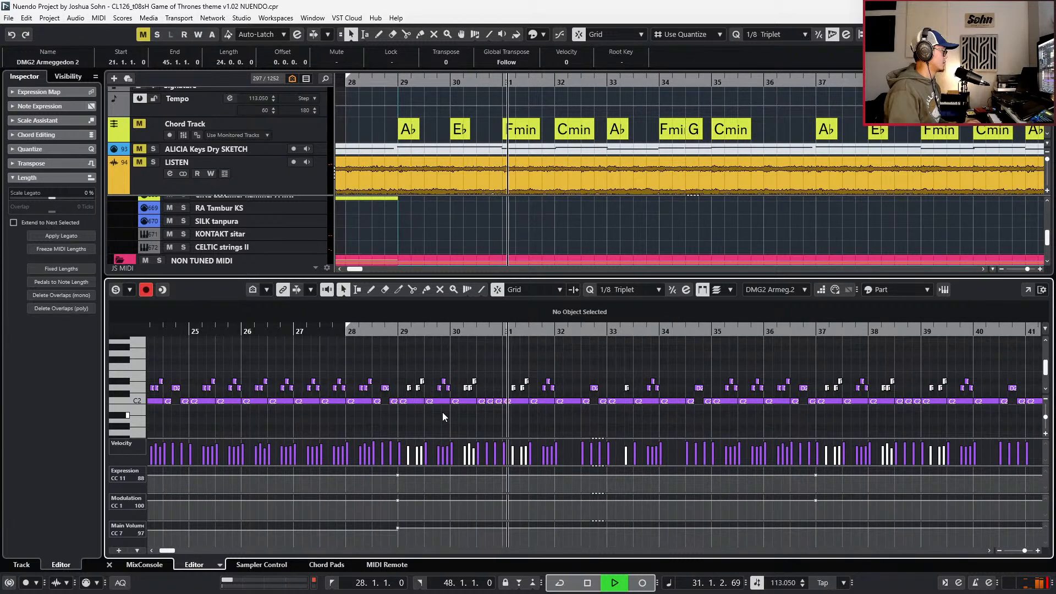
key("space")
left_click(437, 401)
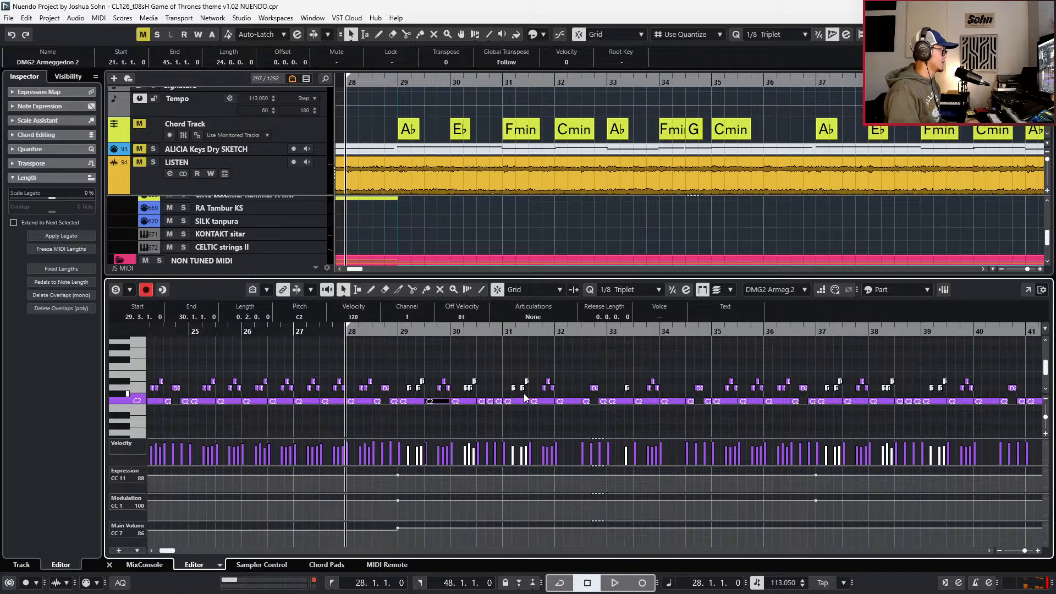
left_click(536, 401, "shift")
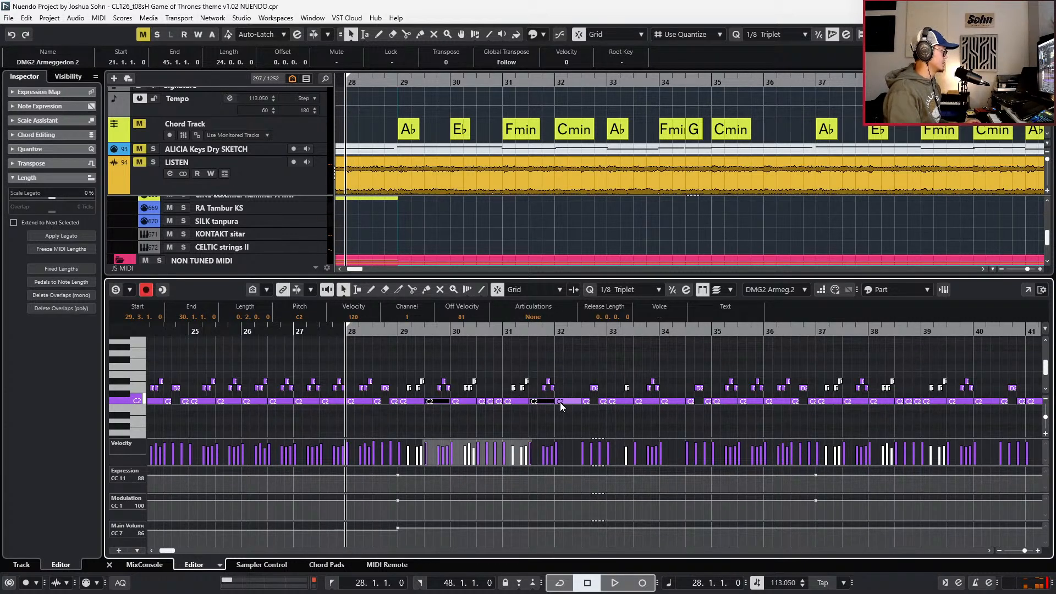
key("space")
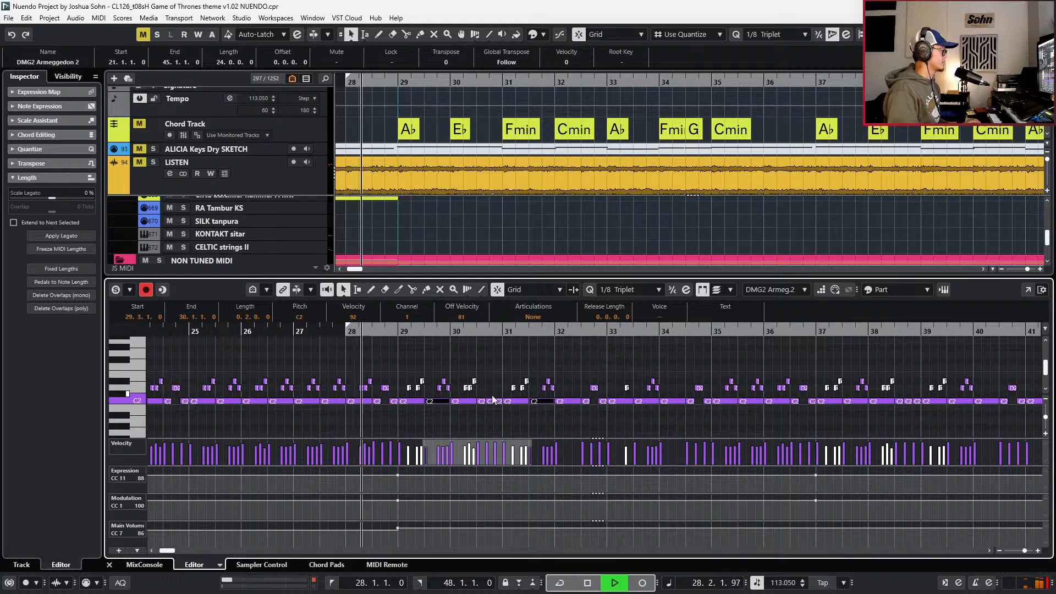
- Transpose the three short C2 notes starting at 30.3 up to D2
left_click(495, 406)
left_click_drag(495, 406, 497, 407)
key("Up")
key("Up")
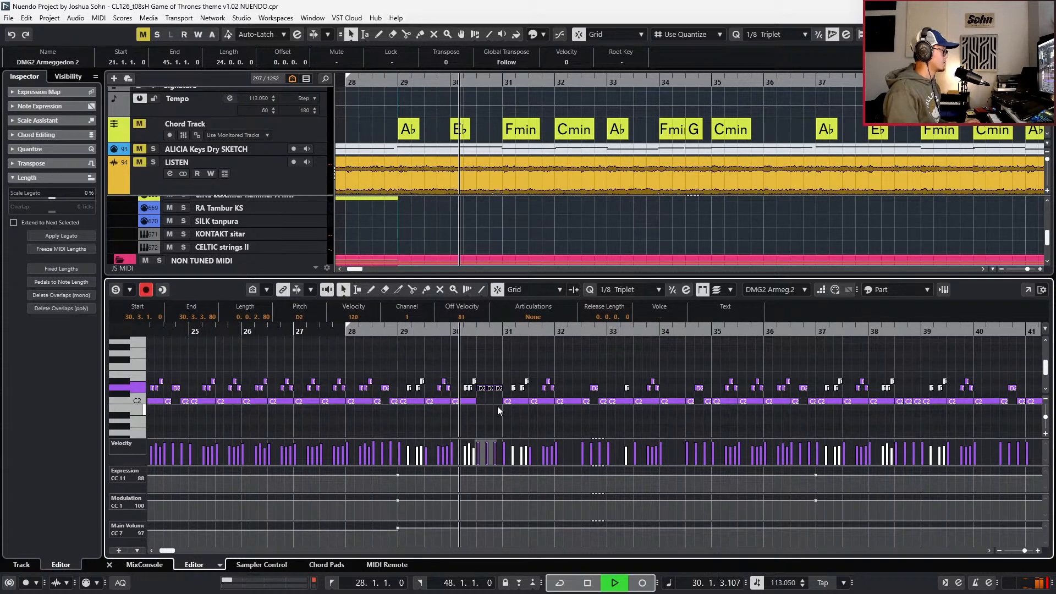
- Play the percussion pattern from bar 29 to check the D2 hits in bar 30 and the C2 note at 33.3
key("g")
key("ctrl+shift+Down")
key("l")
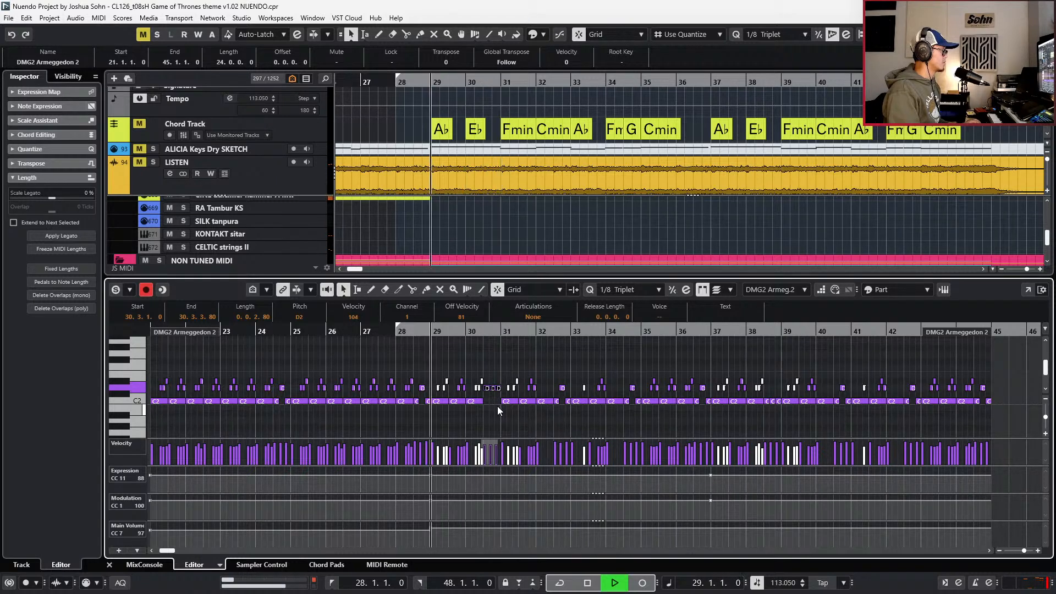
key("h")
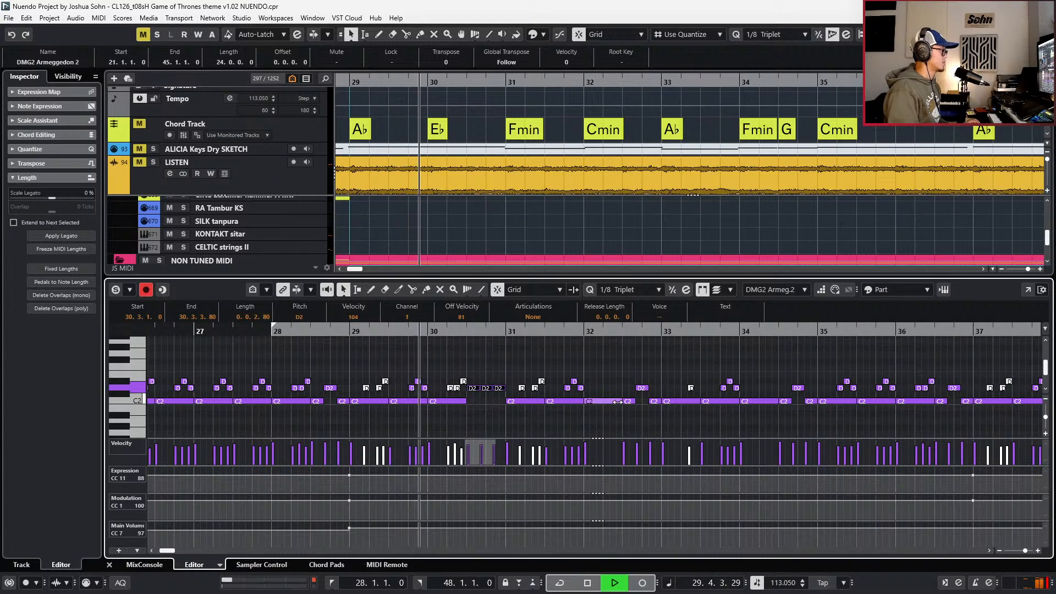
scroll(732, 410, "down", 1)
scroll(731, 410, "down", 1)
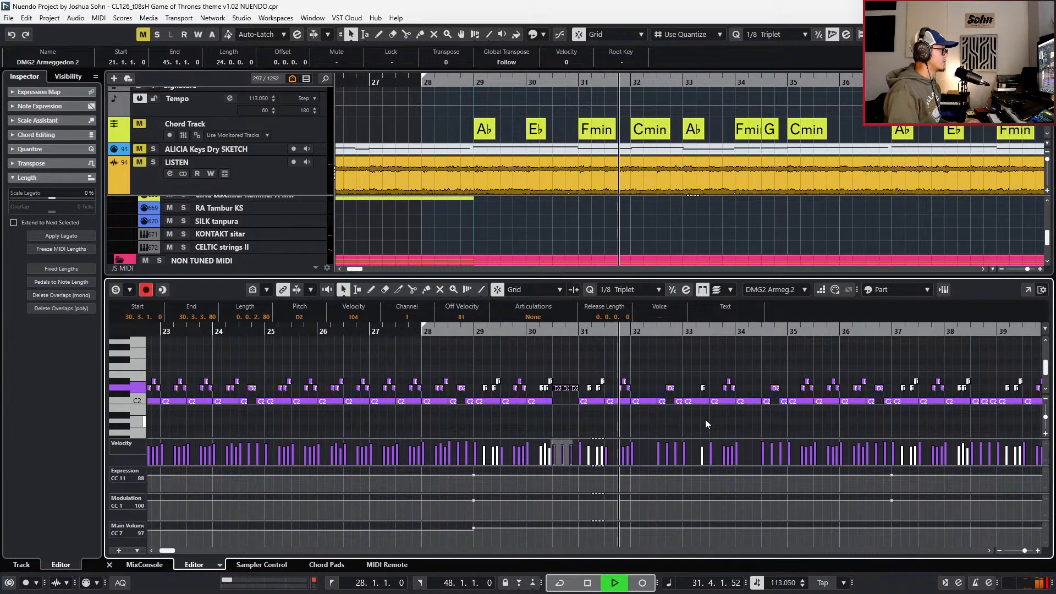
left_click(718, 401)
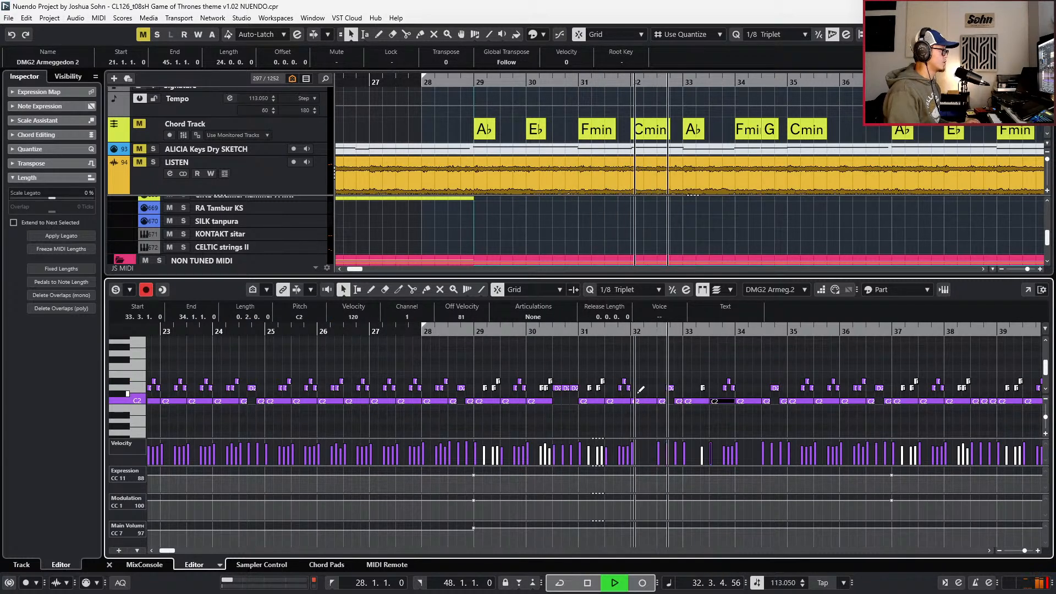
key("space")
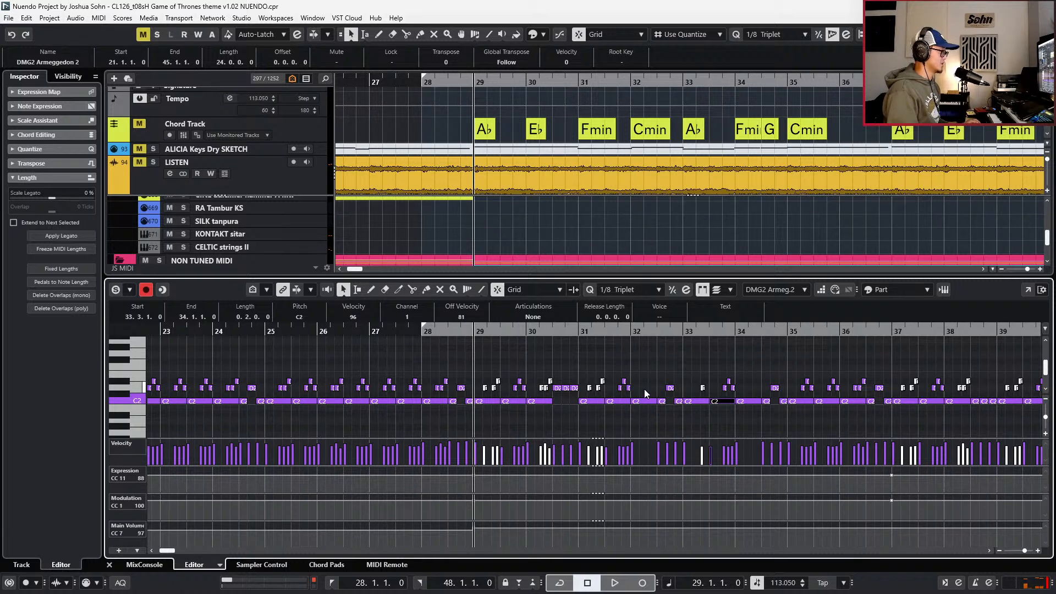
- Select the DMG2 Armeggedon 2 notes in bar 32 and play from bar 29, comparing them with the C2 note at 31.3
left_click(644, 401)
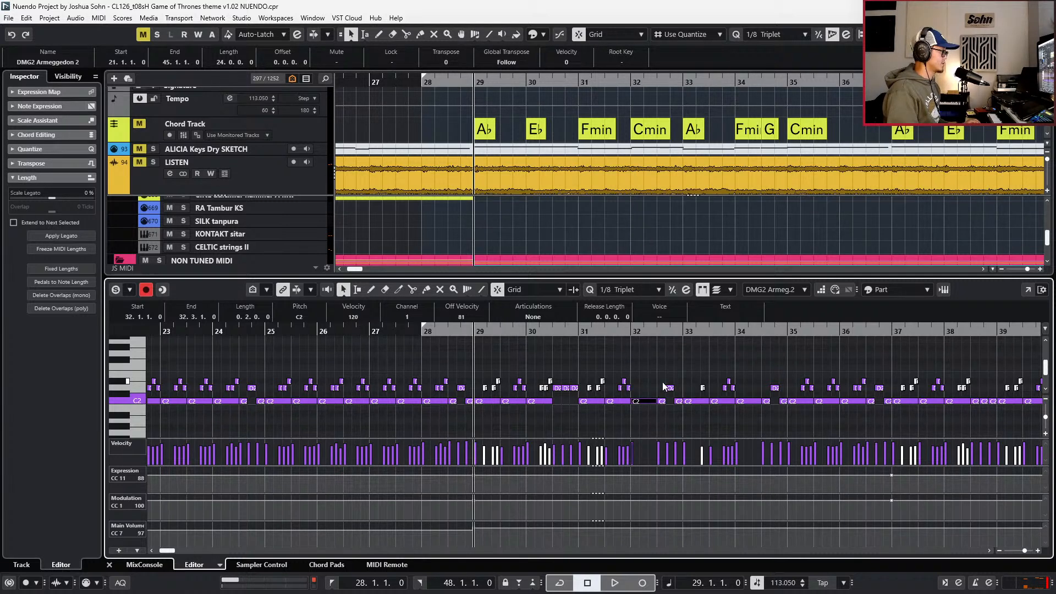
left_click_drag(644, 381, 676, 419)
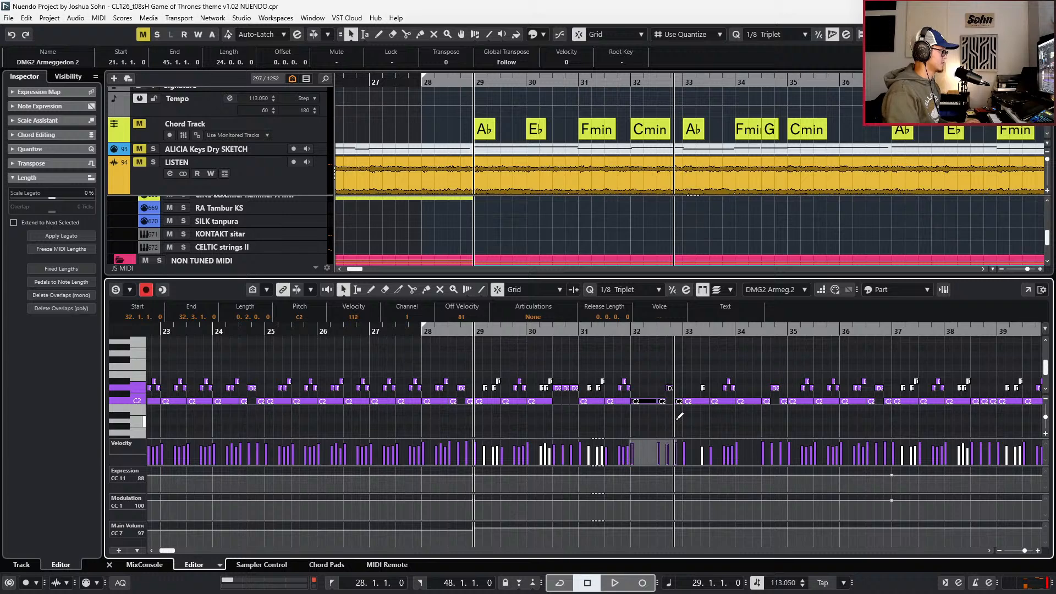
key("space")
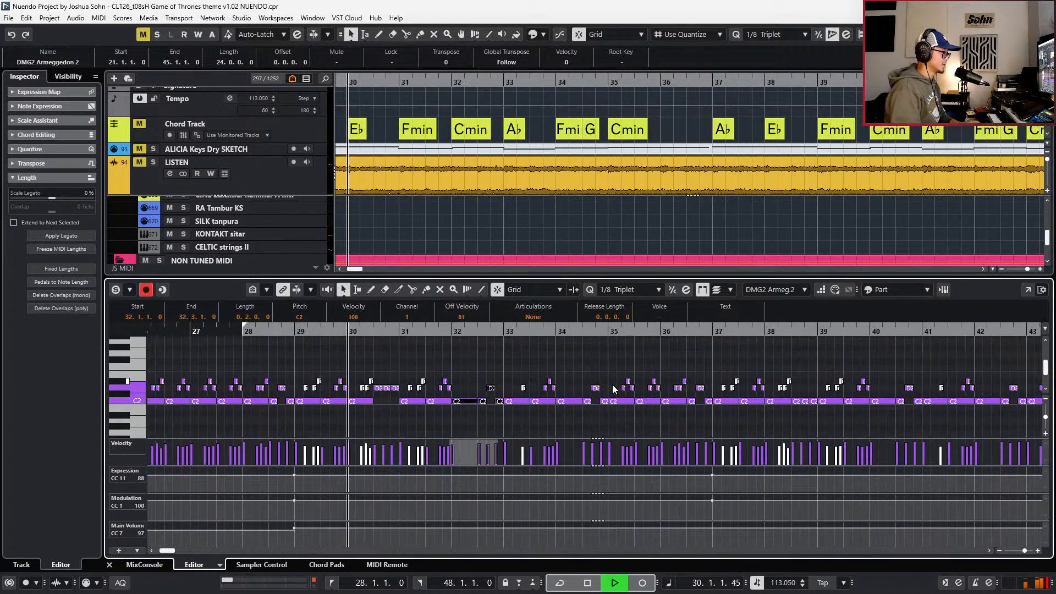
left_click(440, 402)
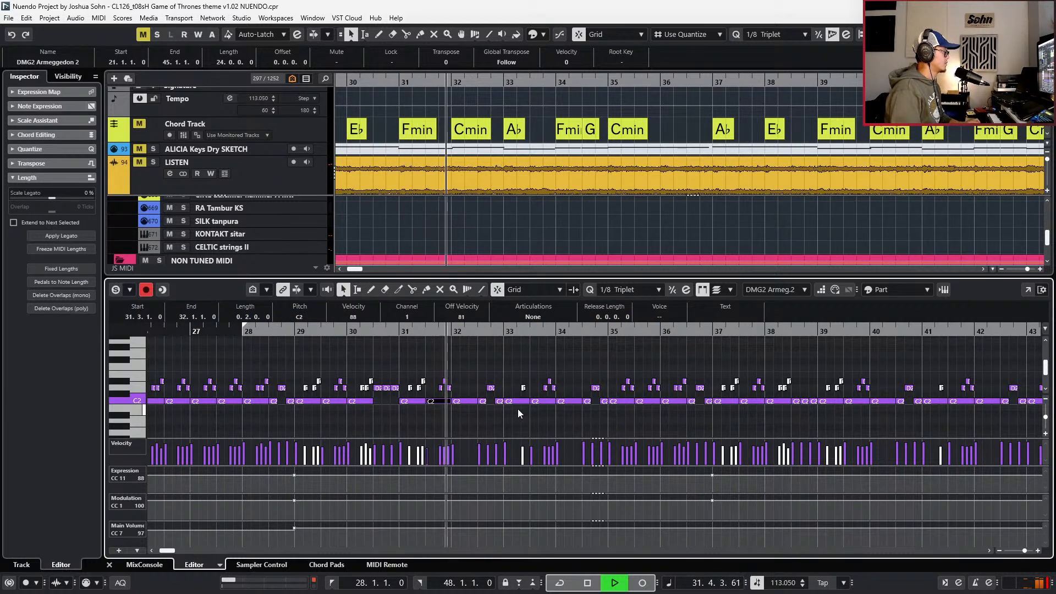
- Set the velocity of the DMG2 Armeggedon 2 C2 note at 32.1 to 116
left_click(471, 402)
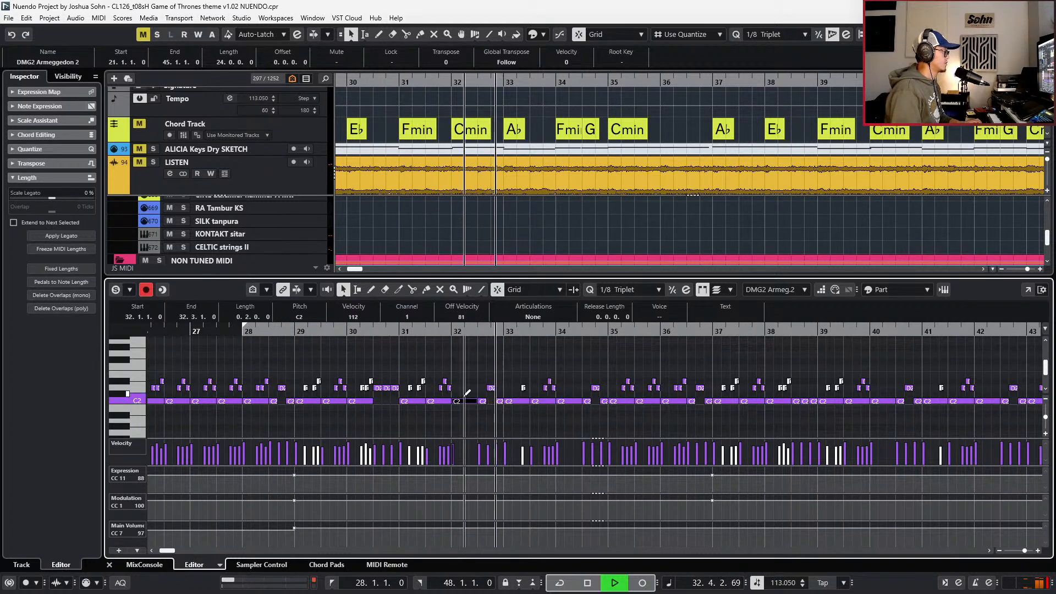
scroll(484, 403, "down", 1, "ctrl")
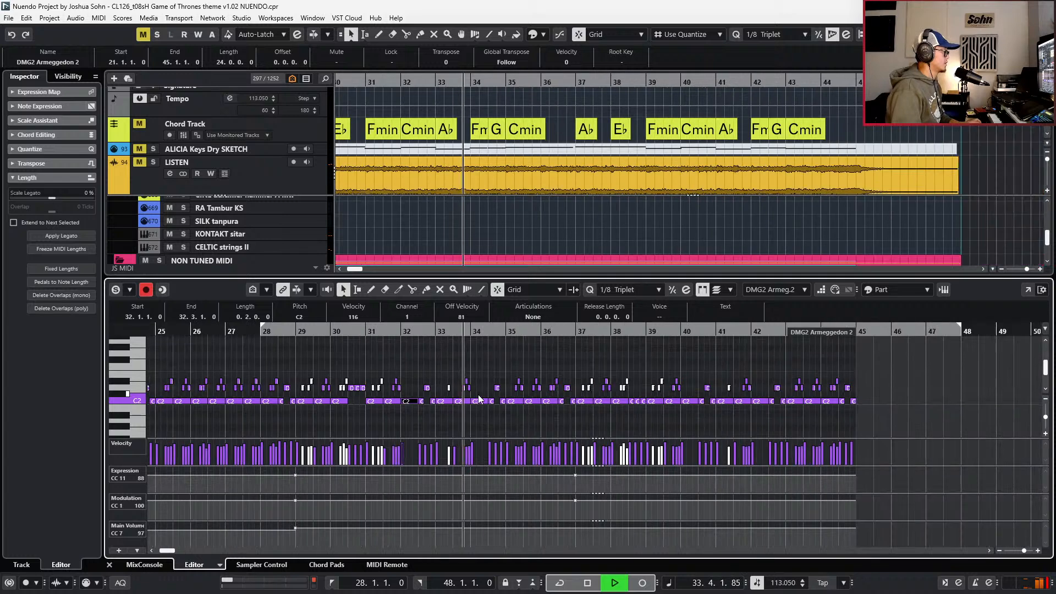
scroll(502, 402, "up", 1, "ctrl")
- Adjust the velocity of the two short C2 notes in the second half of bar 34, with the one at 34.3 at 108
left_click(490, 401)
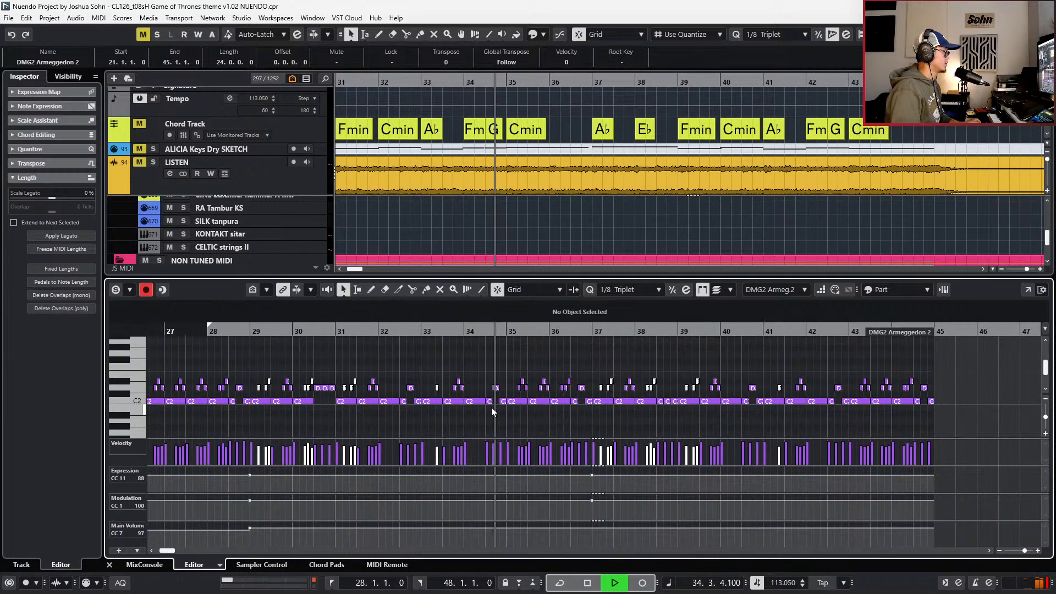
left_click(503, 401, "shift")
key("alt+Down")
key("l")
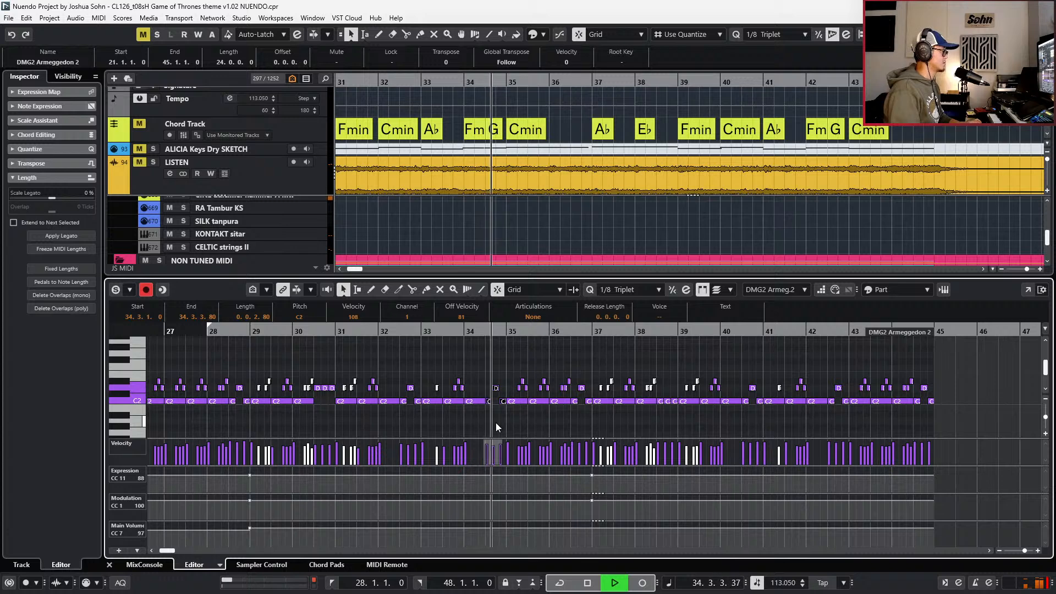
- Play through bars 35 to 37, setting the C2 note at 36.1 to velocity 112 and the short one at 36.3 to 116
left_click(537, 401)
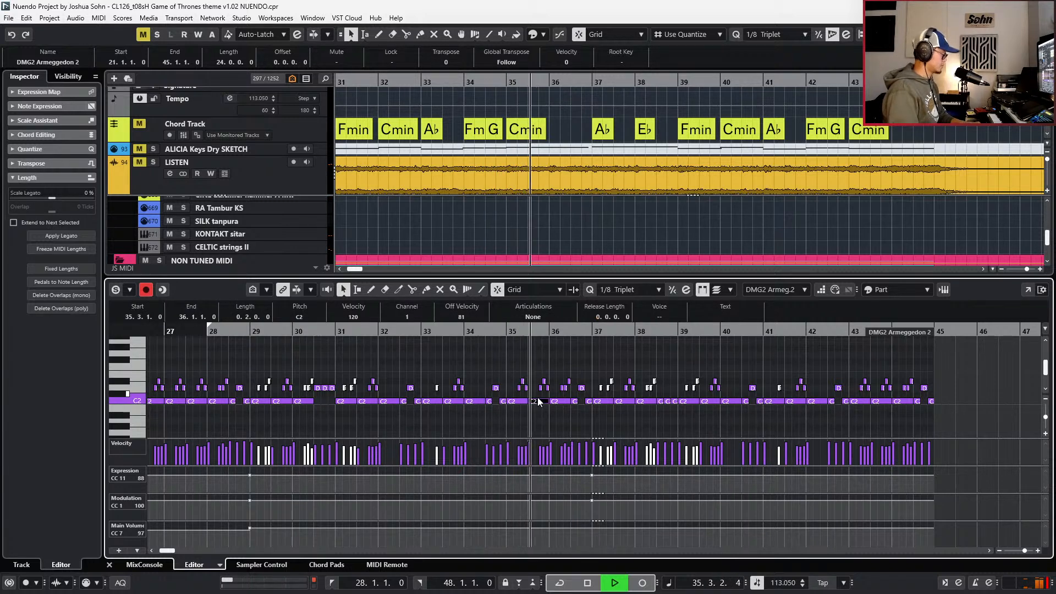
key("alt+Down")
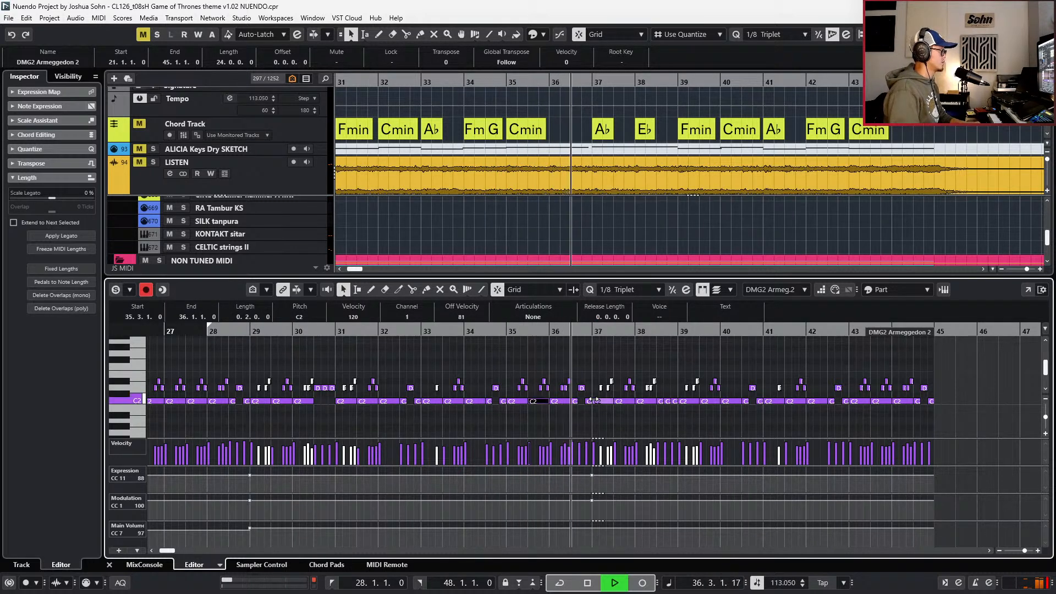
key("Right")
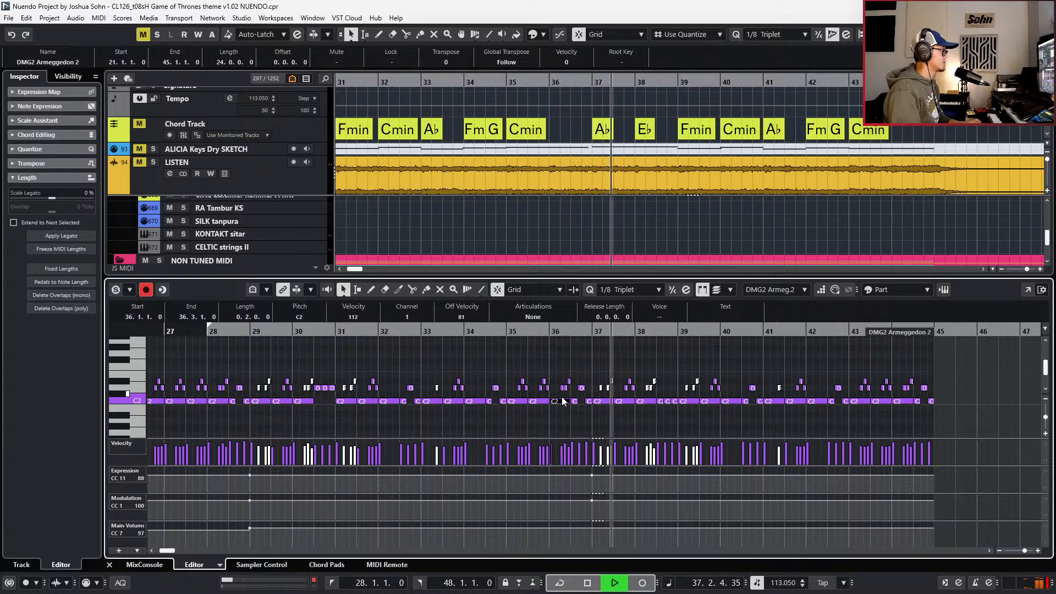
key("space")
key("Right")
key("space")
key("space")
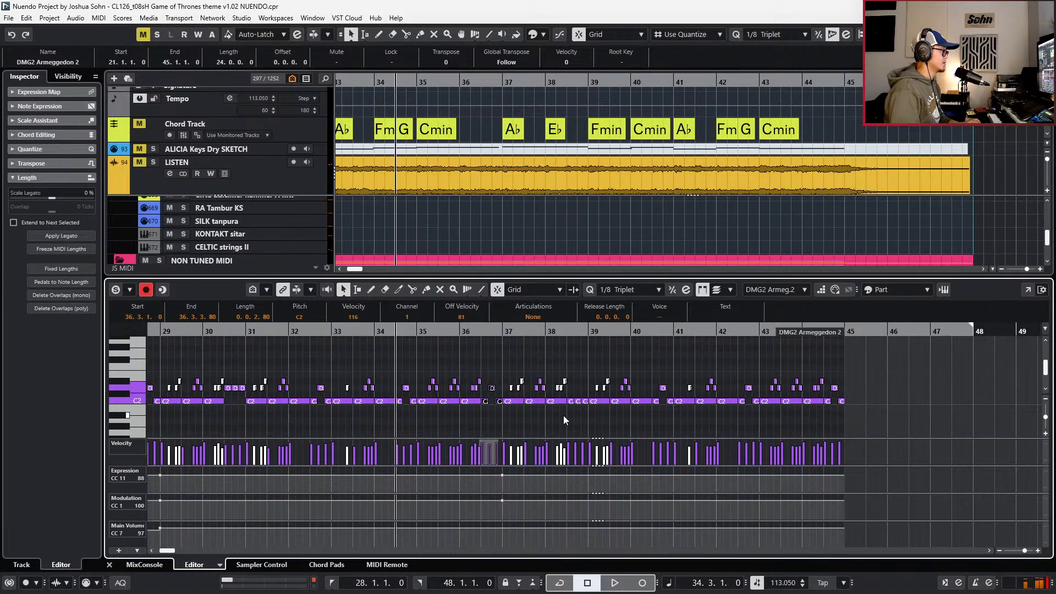
- Lower the velocities of the C2 notes at 37.3 and 39.3 to 104, adjusting the three short notes from 38.3 together with 37.3
key("Right")
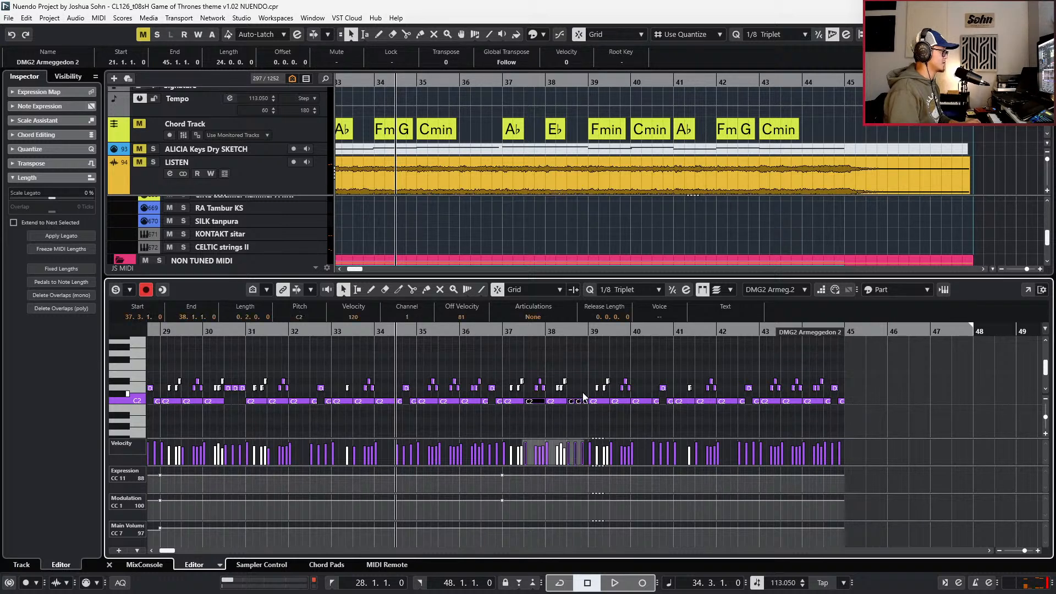
key("space")
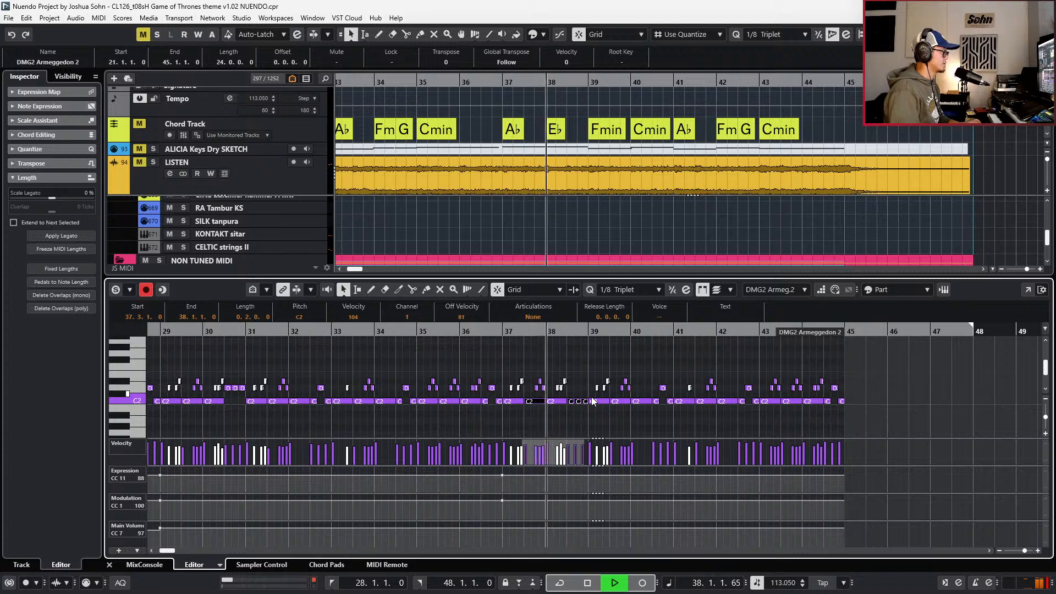
left_click(621, 402)
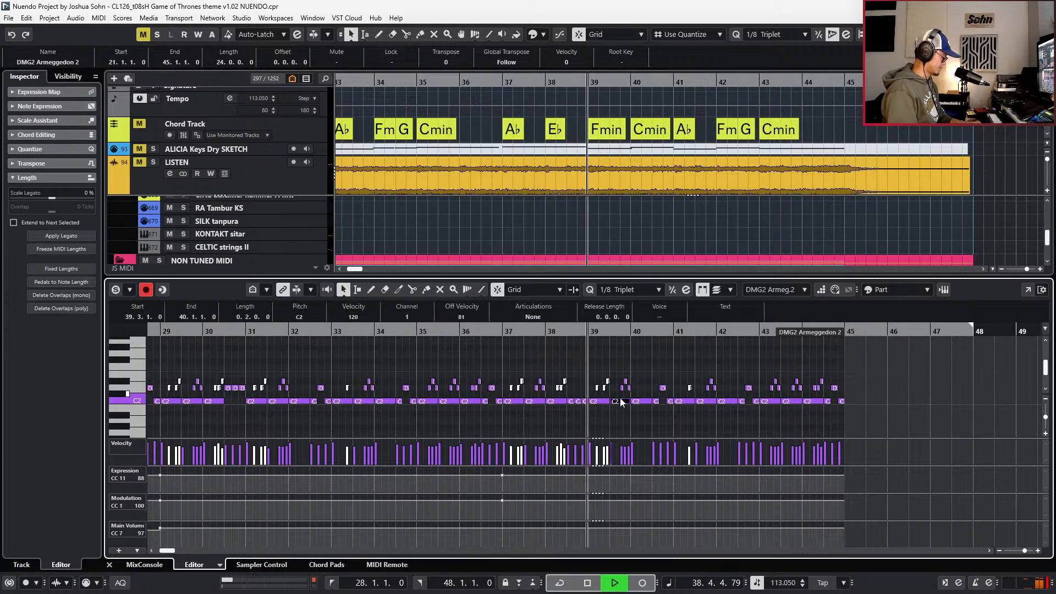
key("space")
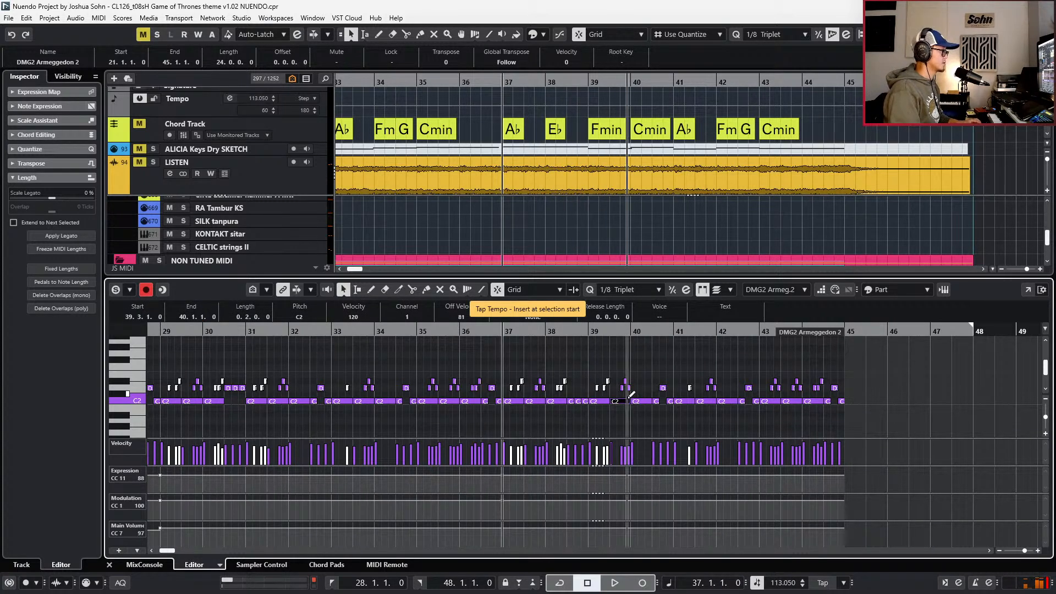
key("l")
key("KP_Subtract")
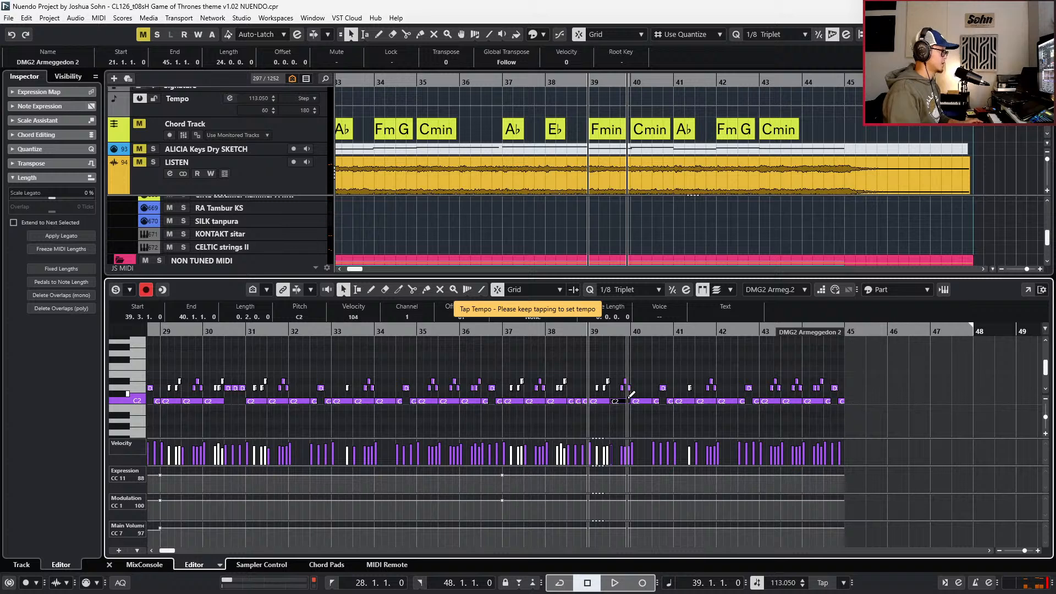
- Play from bar 39 and select the short C2 notes starting at 40.3 to check their velocity
key("space")
left_click(658, 416)
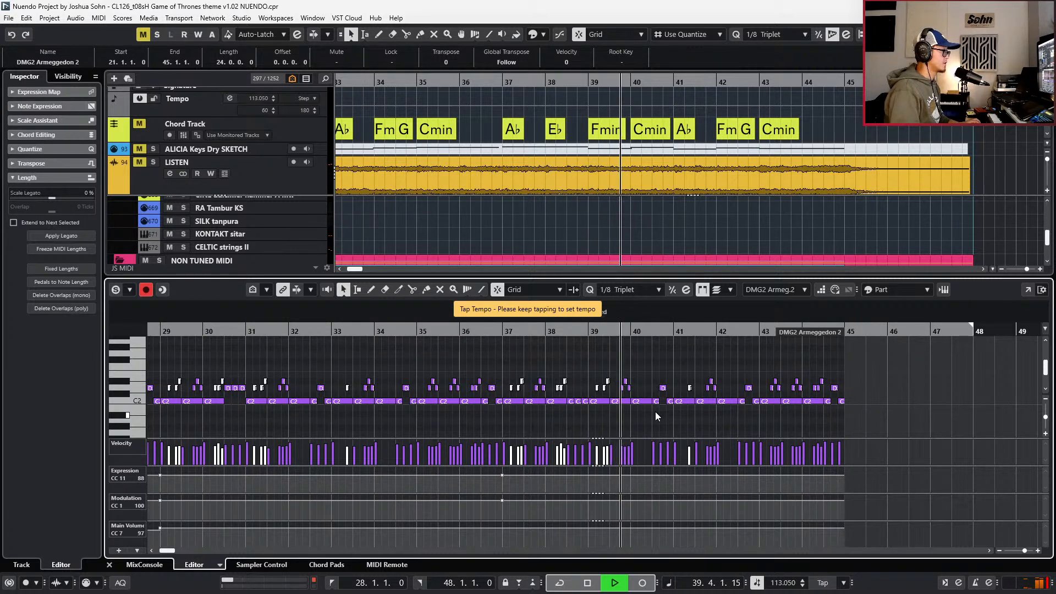
left_click_drag(658, 411, 668, 384)
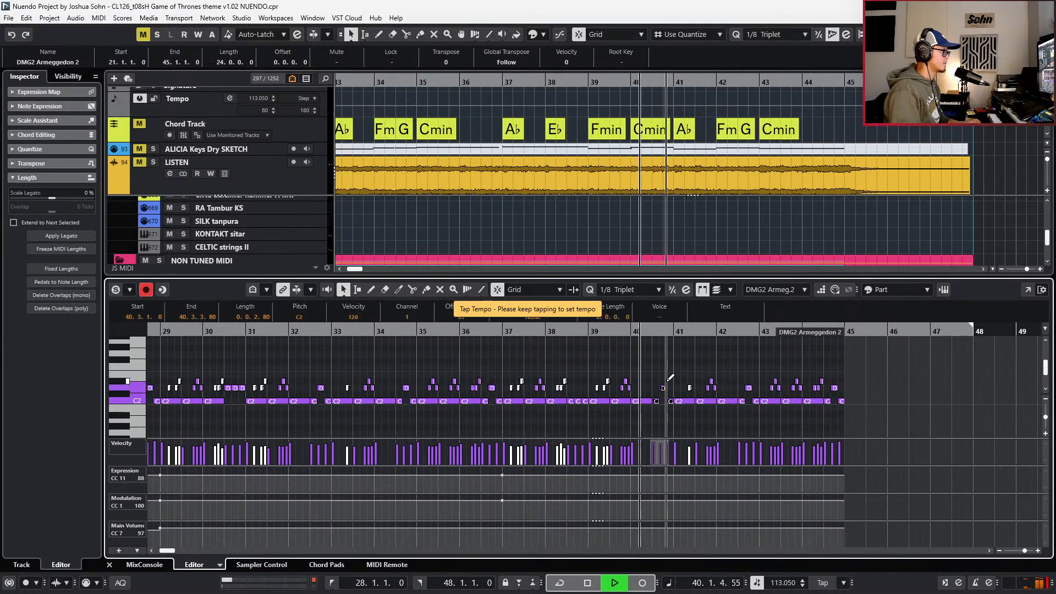
left_click(707, 391)
key("space")
- Lower the velocity of the C2 notes at 41.3 and 43.3 together, to 104, and play from bar 39
left_click(707, 403)
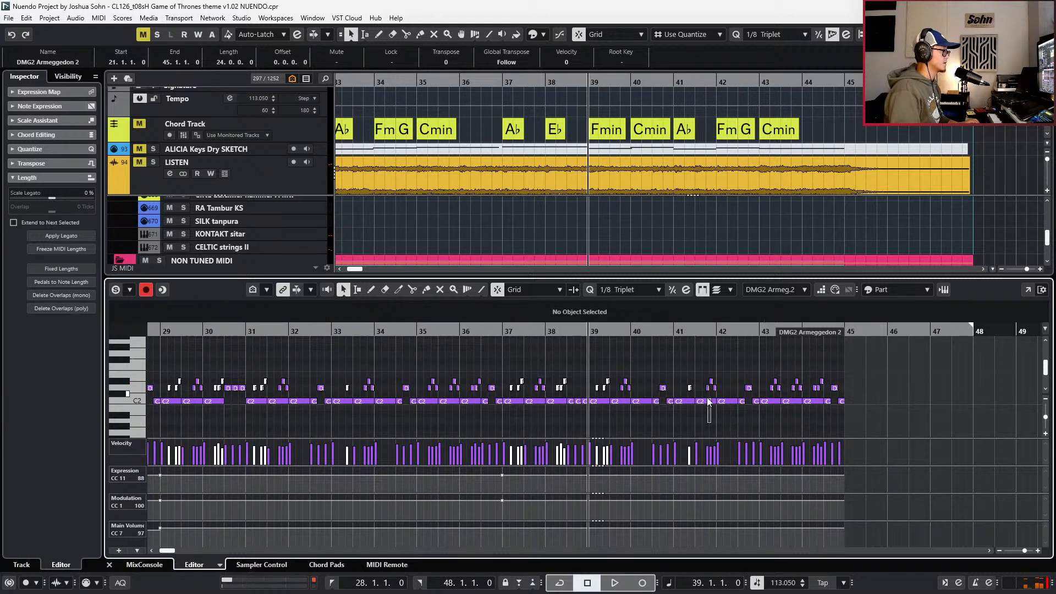
left_click(794, 401, "shift")
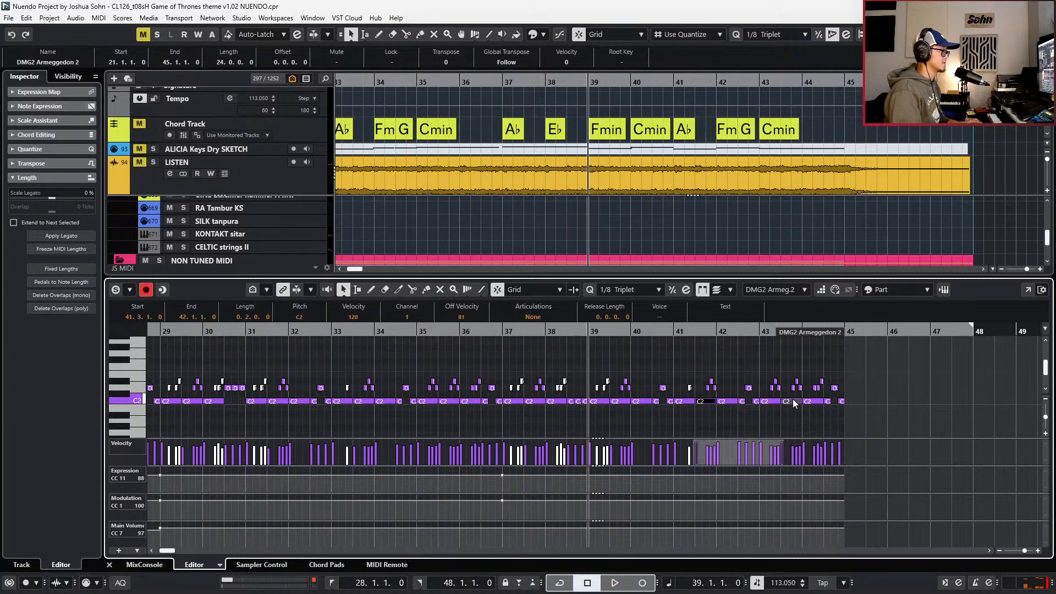
key("space")
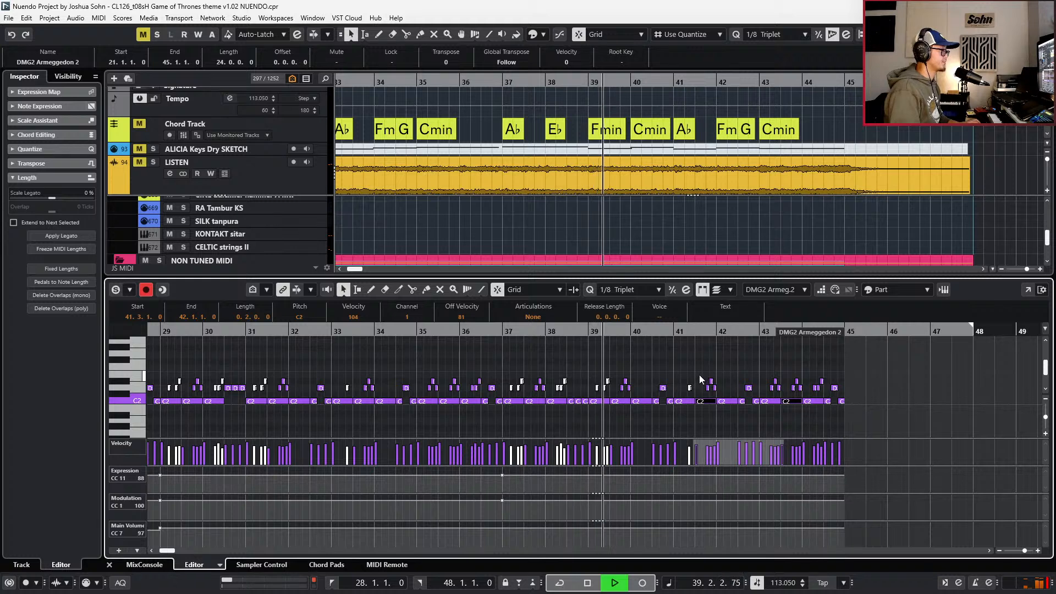
left_click(710, 388)
- Adjust the closing C2 velocities while playing, with the short note at 42.3 at 112 and the note at 43.3 at 108
left_click(742, 401)
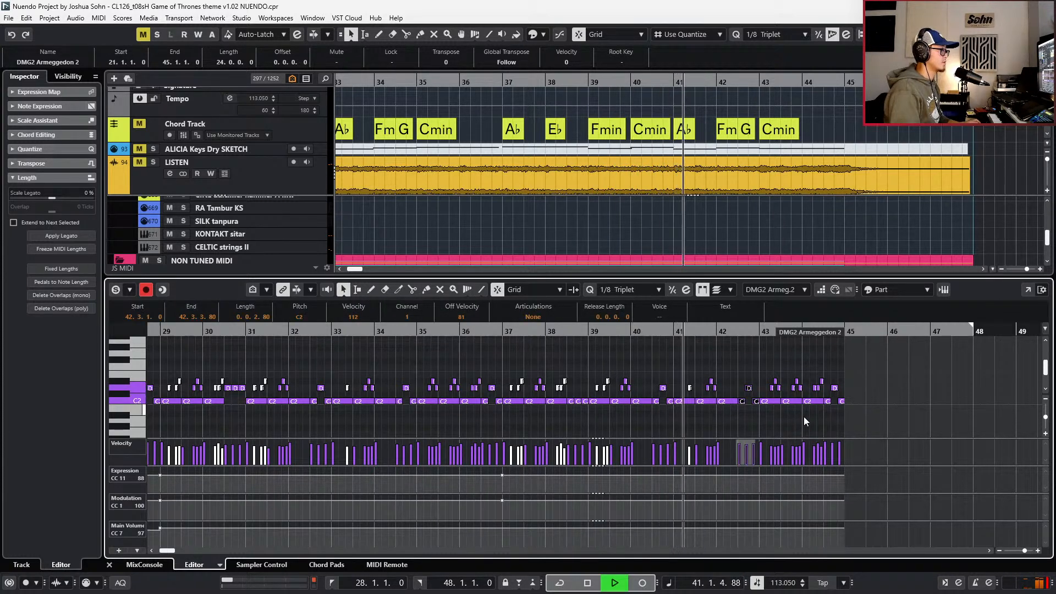
left_click(813, 402)
left_click(791, 401)
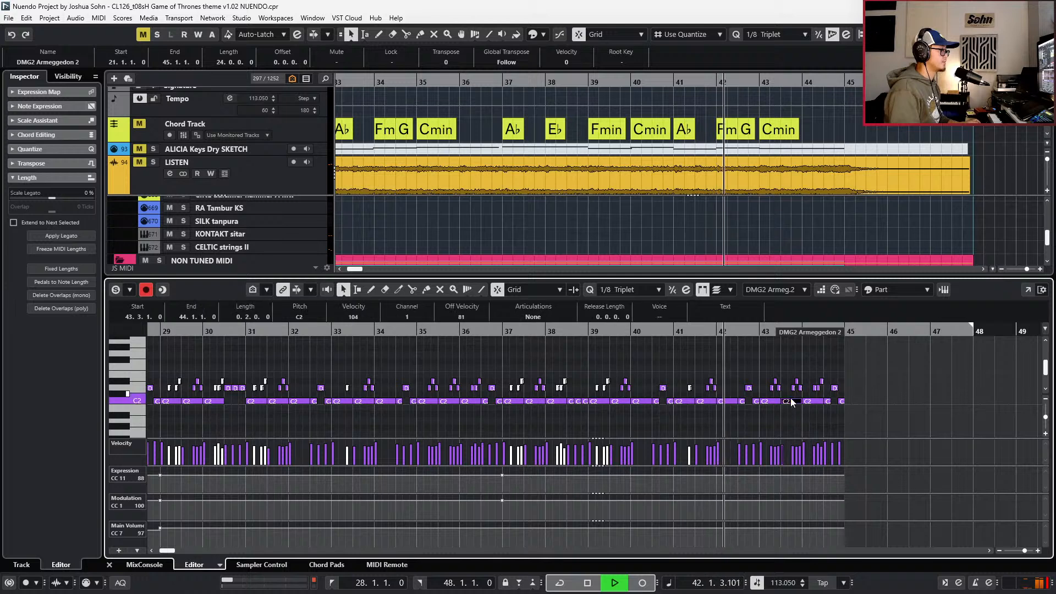
left_click(815, 402)
left_click(797, 402)
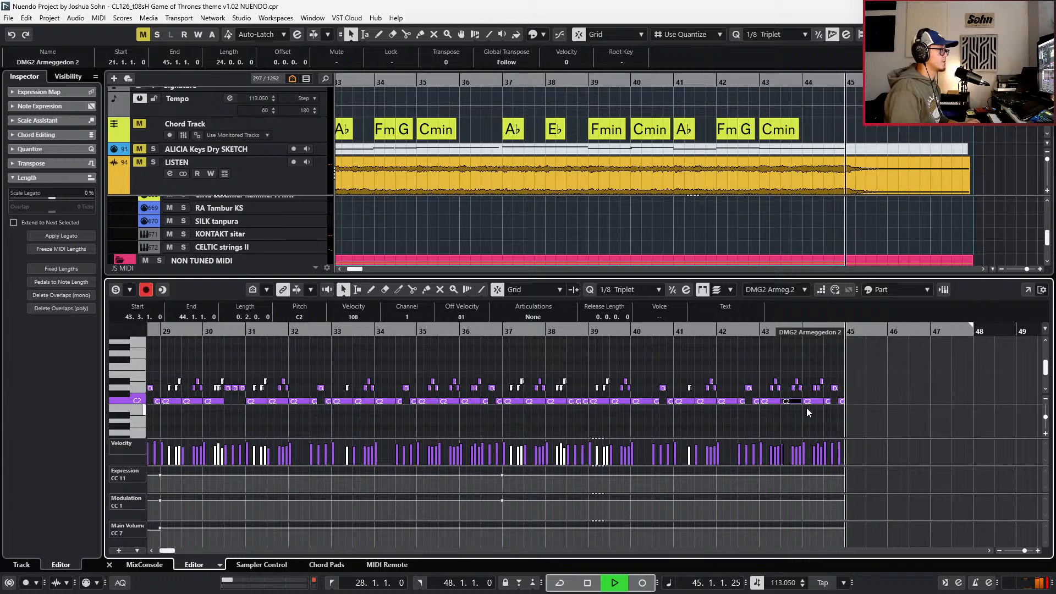
left_click(813, 402)
- Close the note editor and play the arrangement from around bar 27 in the full track view
key("space")
key("g")
key("space")
key("g")
key("KP_Subtract")
key("KP_Subtract")
key("KP_Subtract")
key("KP_Subtract")
key("KP_Subtract")
key("KP_Subtract")
key("KP_Subtract")
key("KP_Subtract")
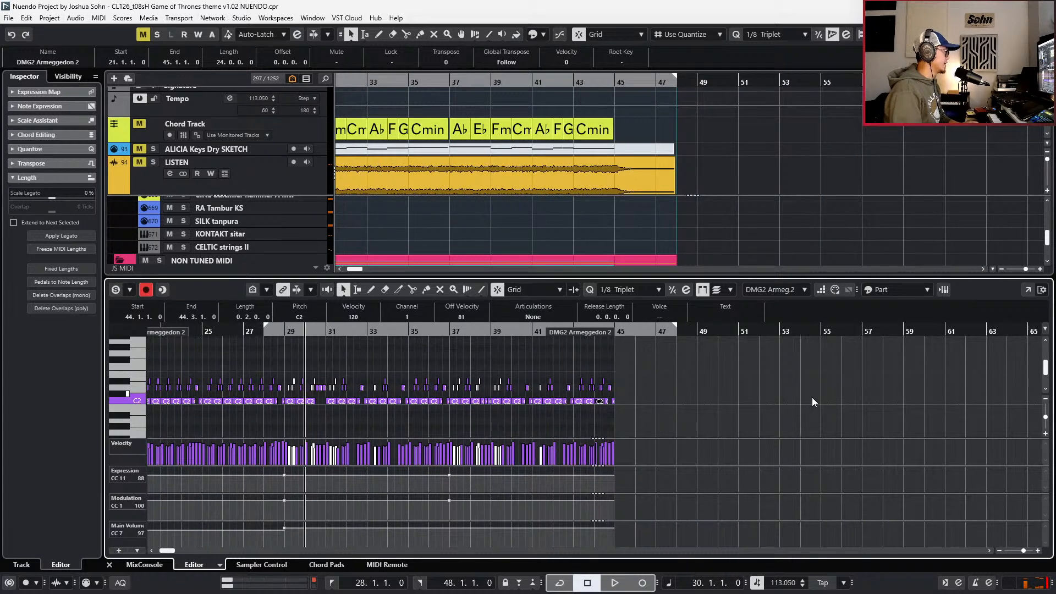
key("KP_Subtract")
key("ctrl+e")
key("space")
key("g")
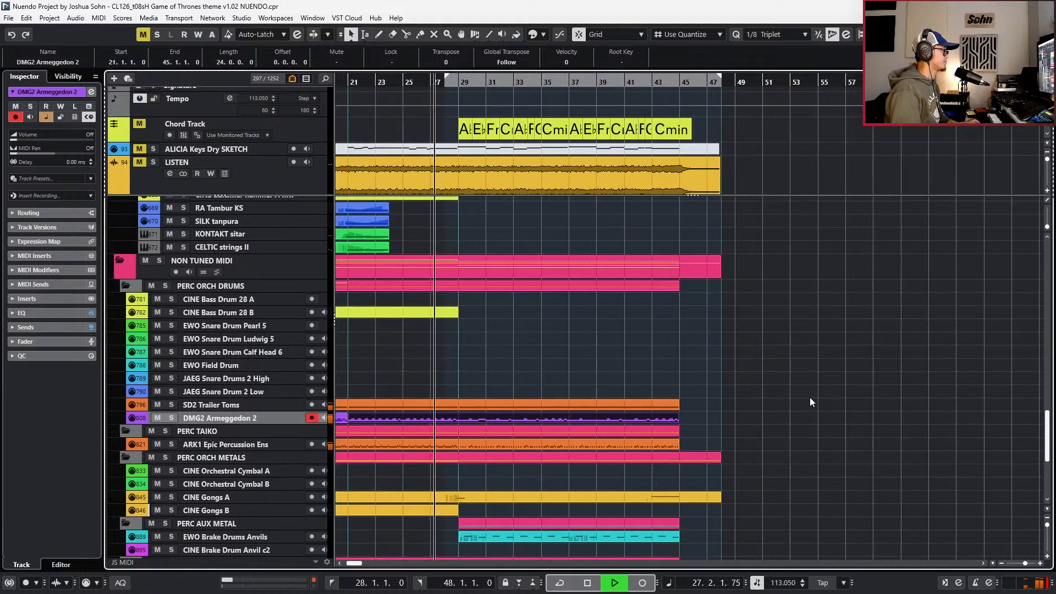
key("g")
key("space")
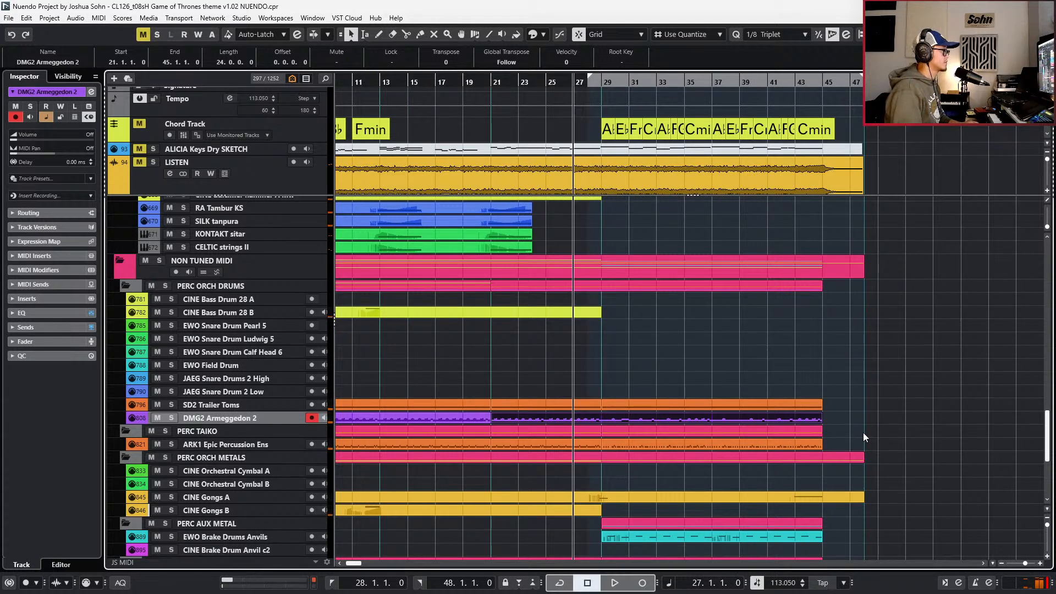
- Add a CINE Gongs B part up to bar 48 and glue it to the part ending at bar 29
key("KP_Subtract")
key("KP_Subtract")
key("KP_Add")
key("KP_Add")
key("KP_Add")
key("KP_Add")
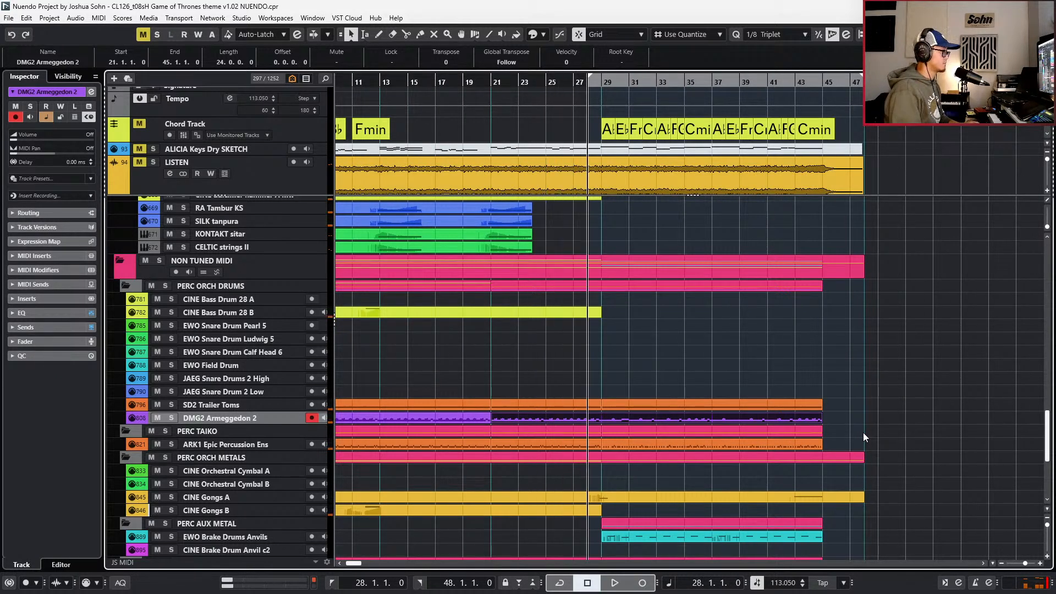
key("h")
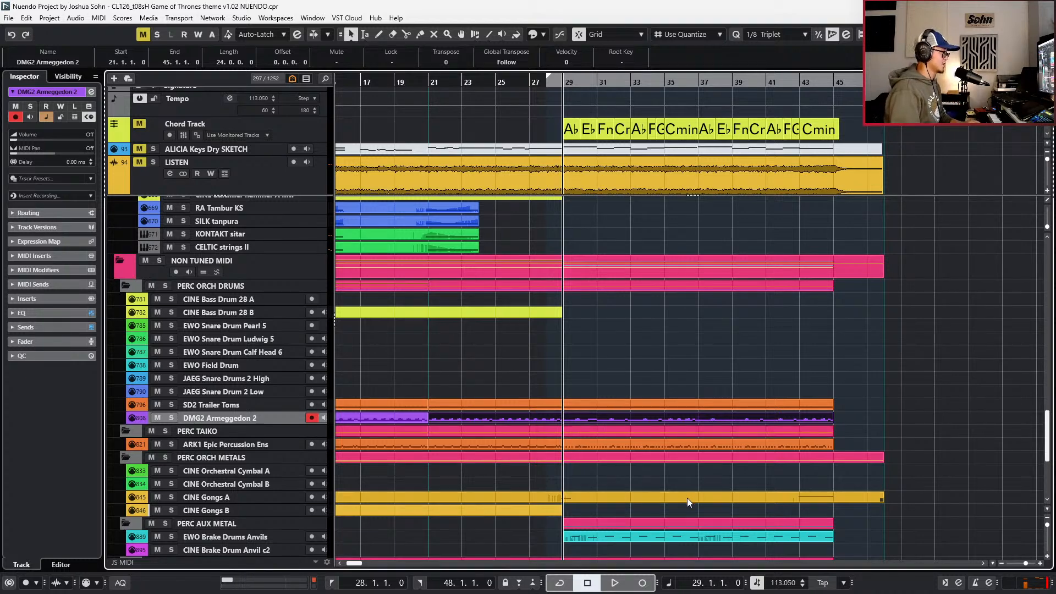
scroll(687, 495, "down", 4)
double_click(576, 361)
key("4")
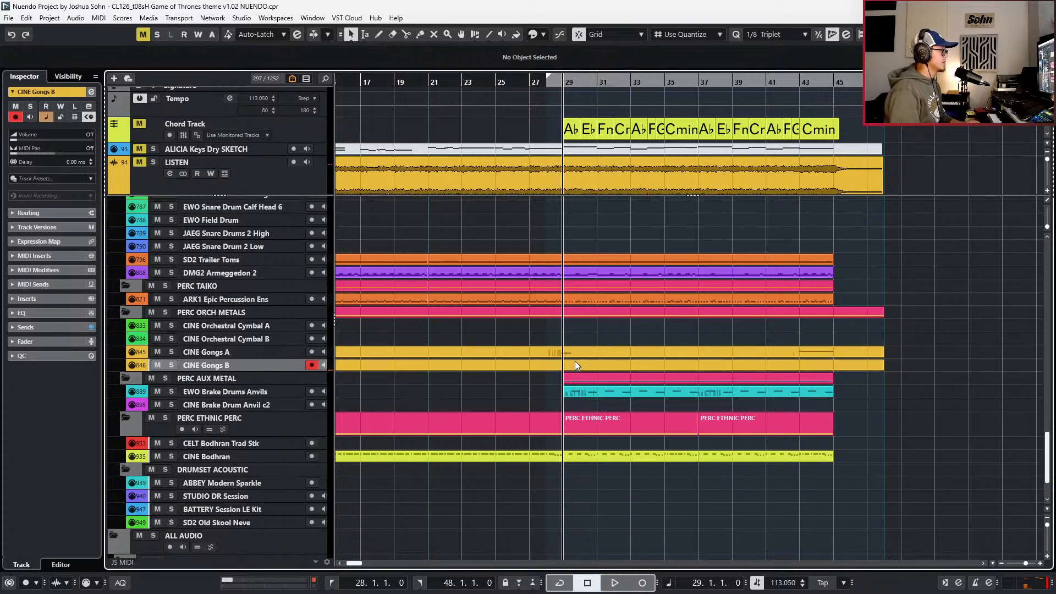
left_click(552, 361)
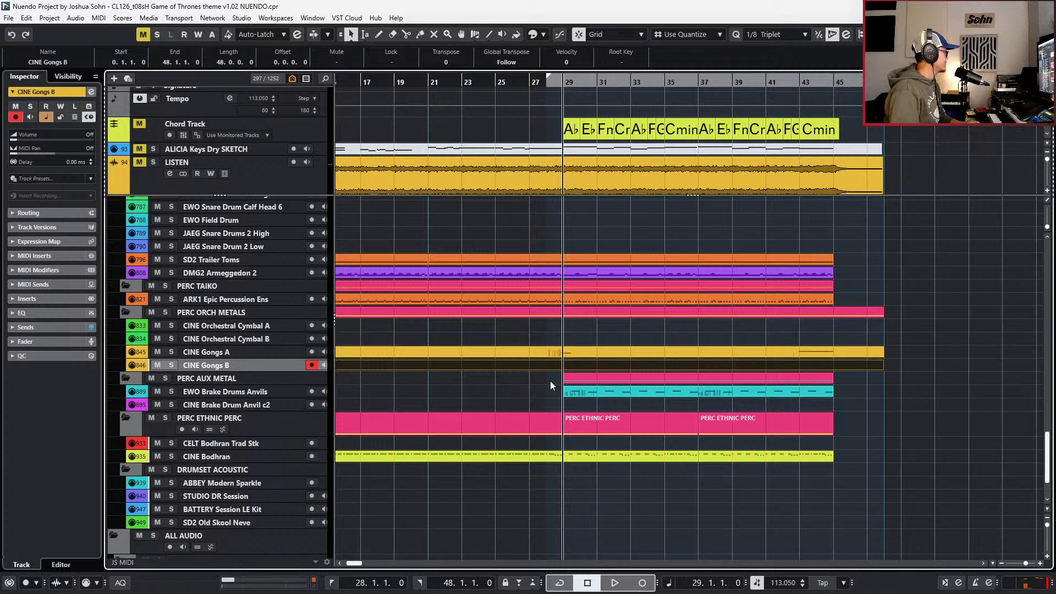
- Glue the separate CINE Bodhran parts, including those starting at bars 29 and 37, into one continuous part
left_click(538, 454)
key("4")
left_click(558, 455)
key("1")
left_click(573, 455)
key("4")
left_click(573, 455)
key("1")
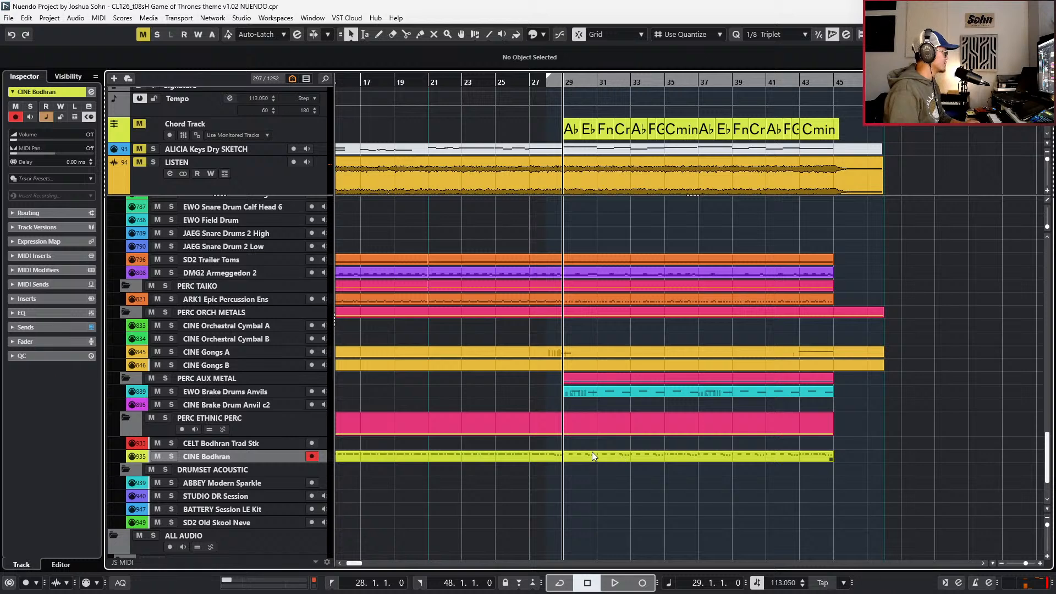
- Audition the CELT Bodhran Trad Stk track, search the tracks for "shaker" and bring up EWO Shakers
left_click(222, 446)
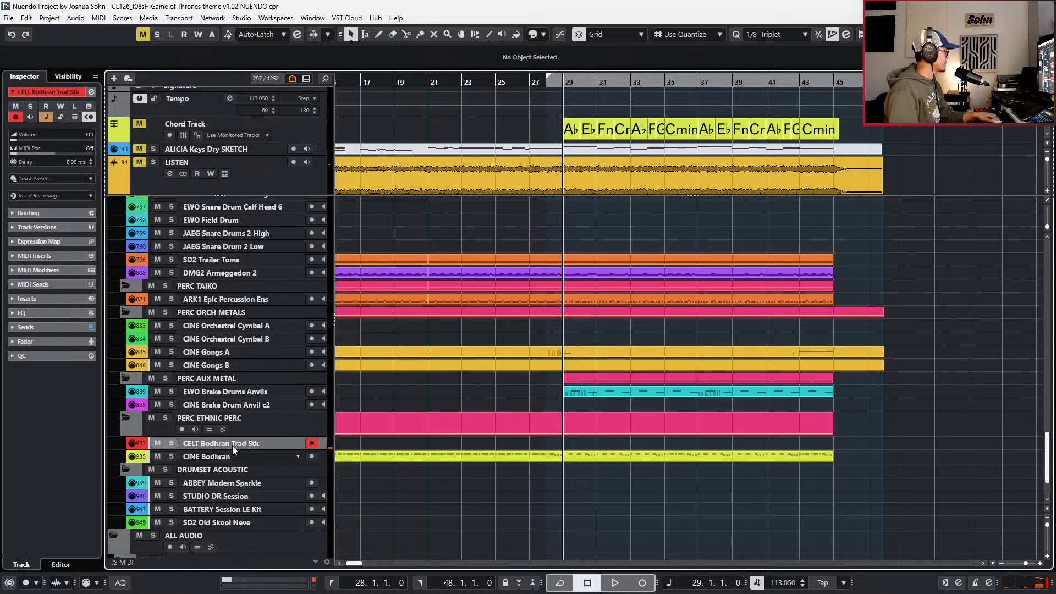
scroll(235, 423, "up", 3)
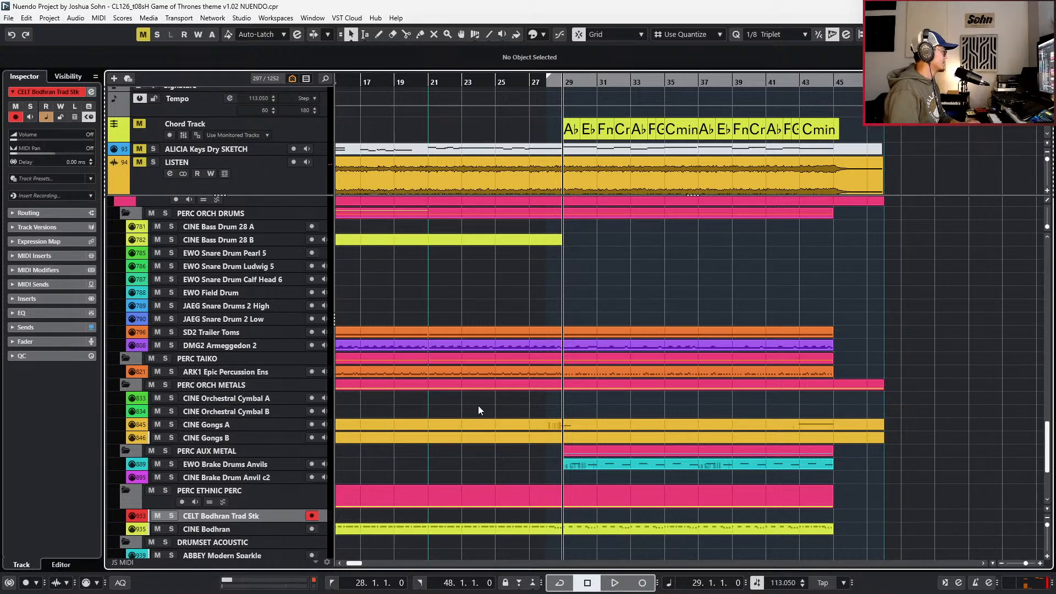
scroll(558, 399, "down", 2)
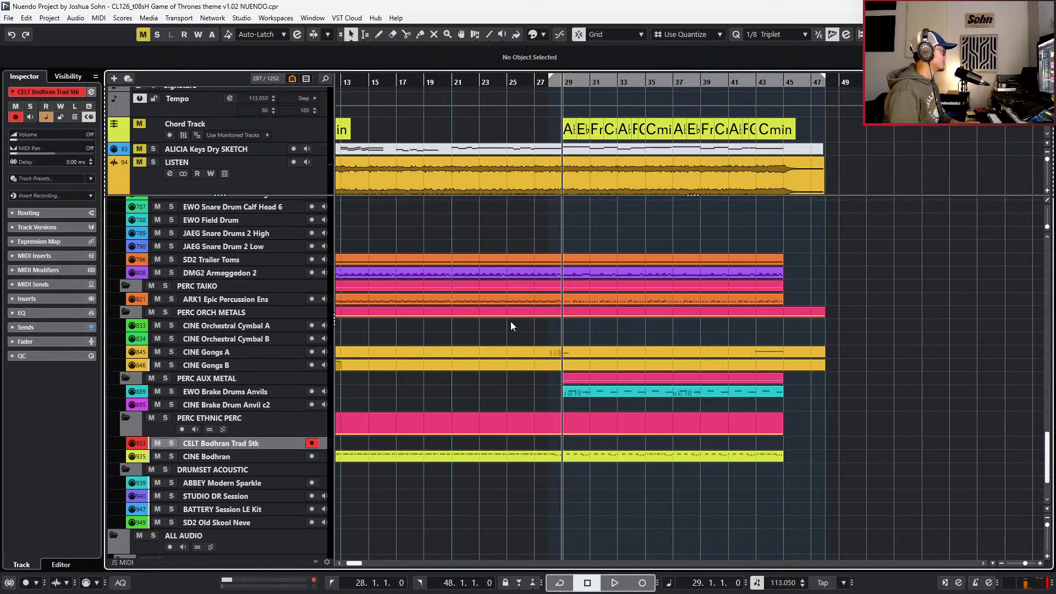
key("ctrl+f")
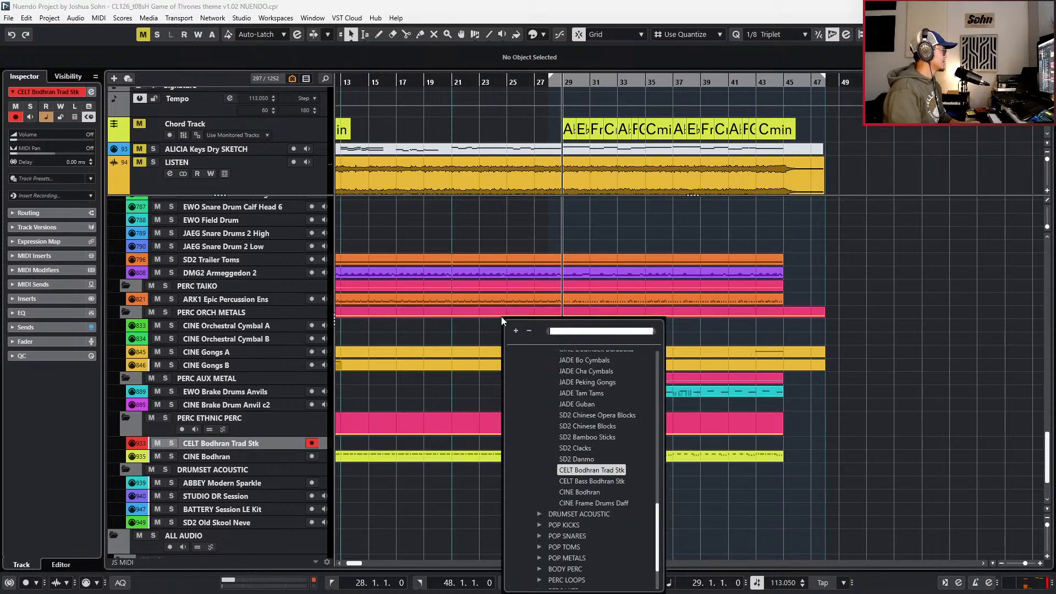
type("shaker")
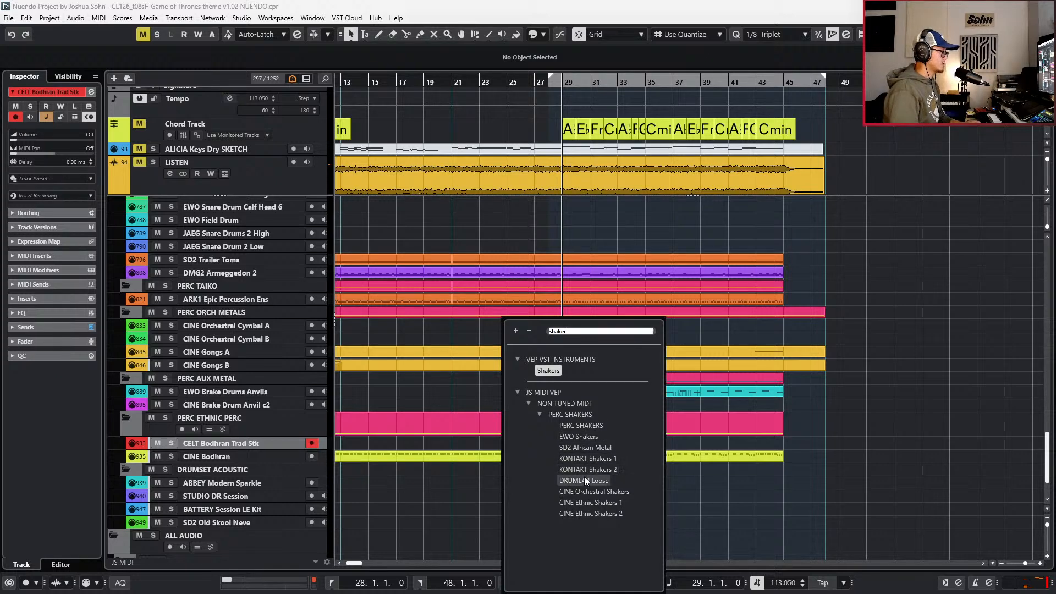
left_click(588, 437)
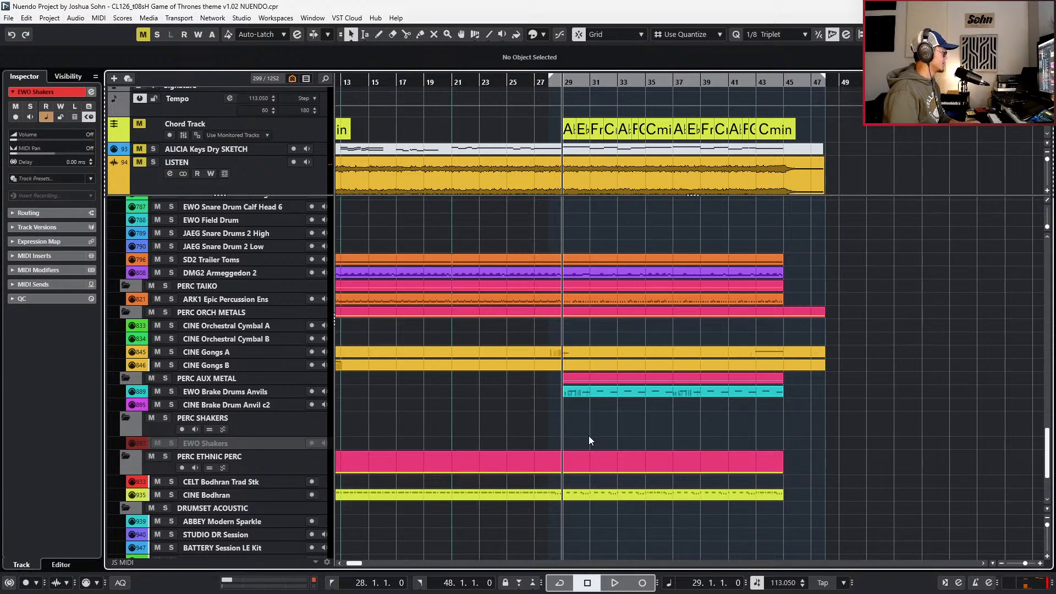
- Play the EWO Shakers part at bar -9 at the project start and mute it
key("Home")
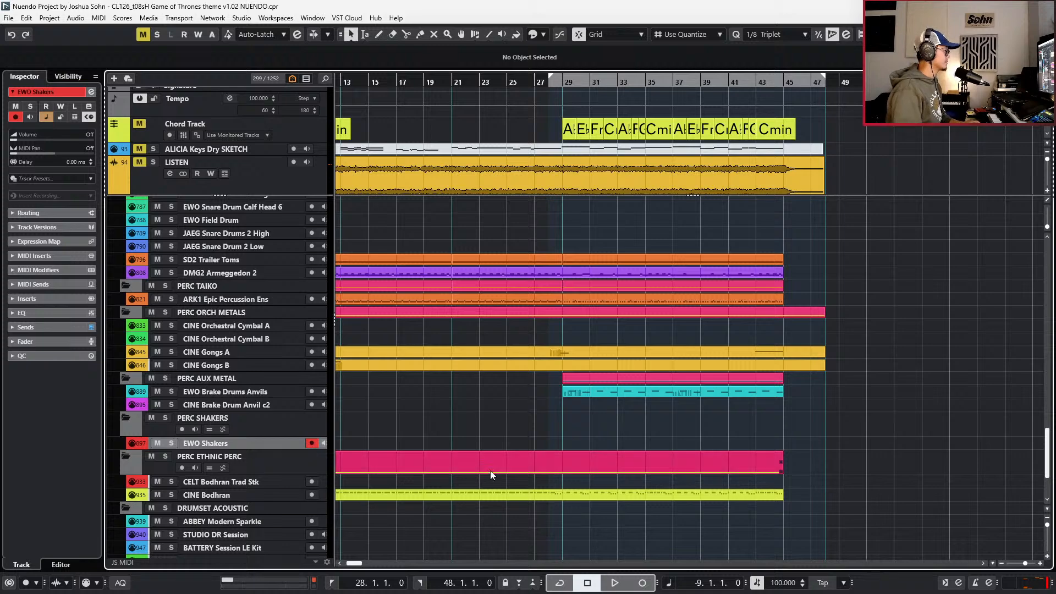
left_click(350, 446)
key("space")
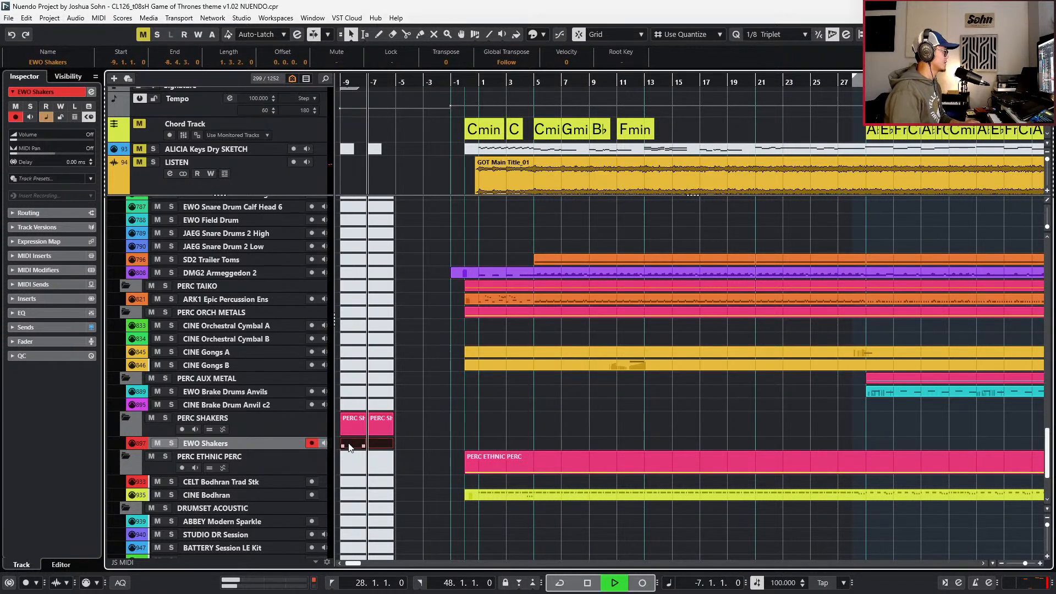
key("shift+m")
key("space")
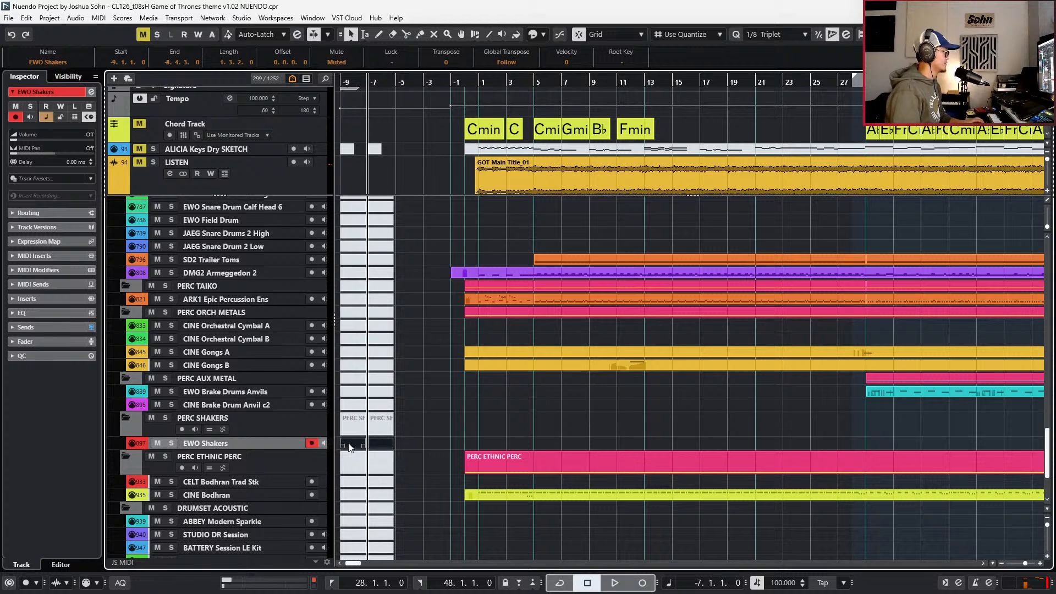
- Create an EWO Shakers part from bar 28 to bar 48 and open it in the note editor
key("g")
key("n")
key("n")
key("n")
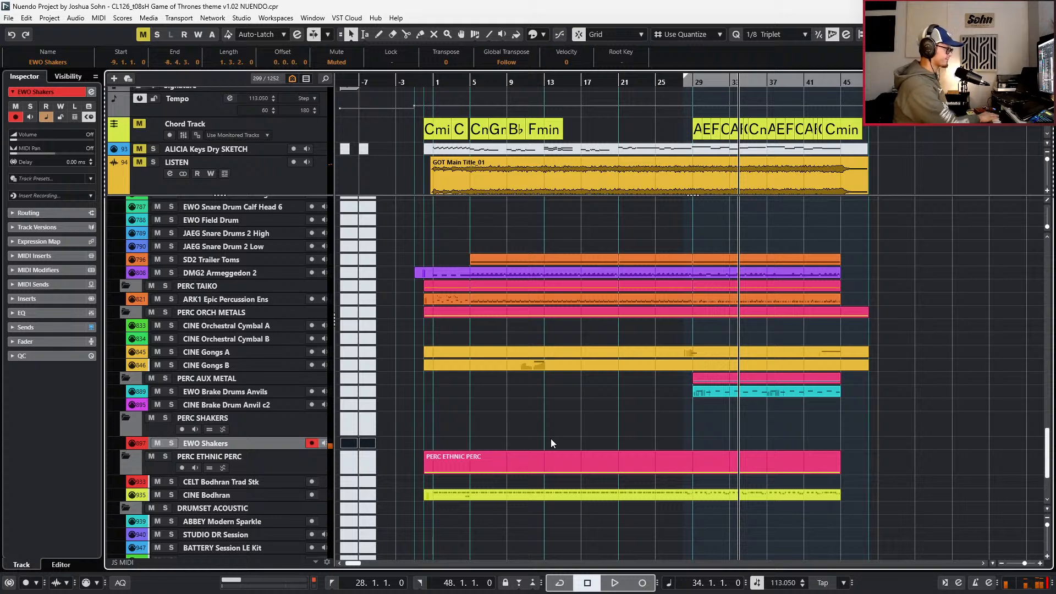
scroll(775, 488, "up", 5)
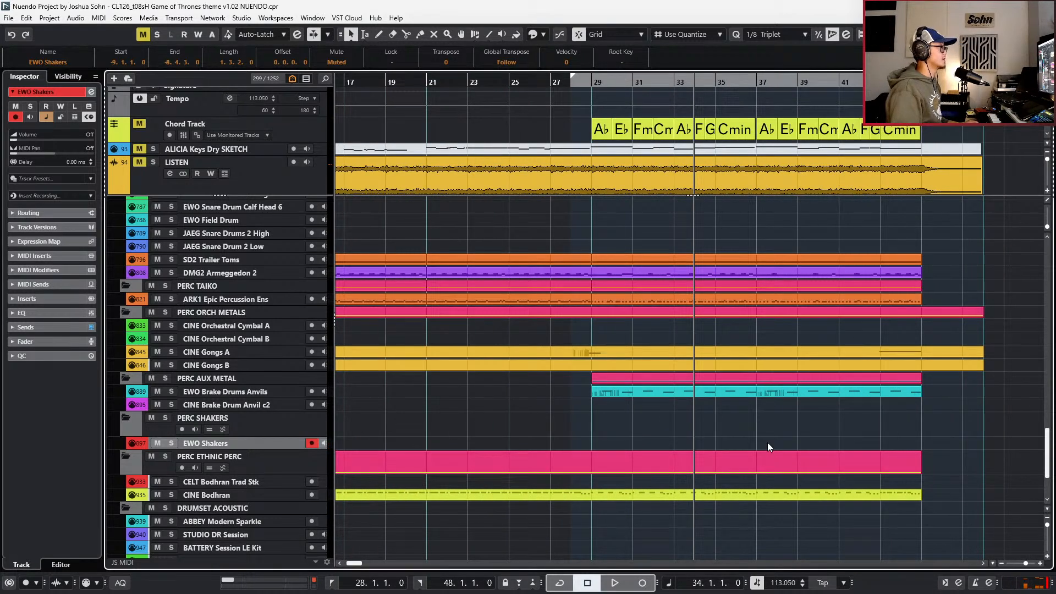
key("KP_1")
double_click(767, 442)
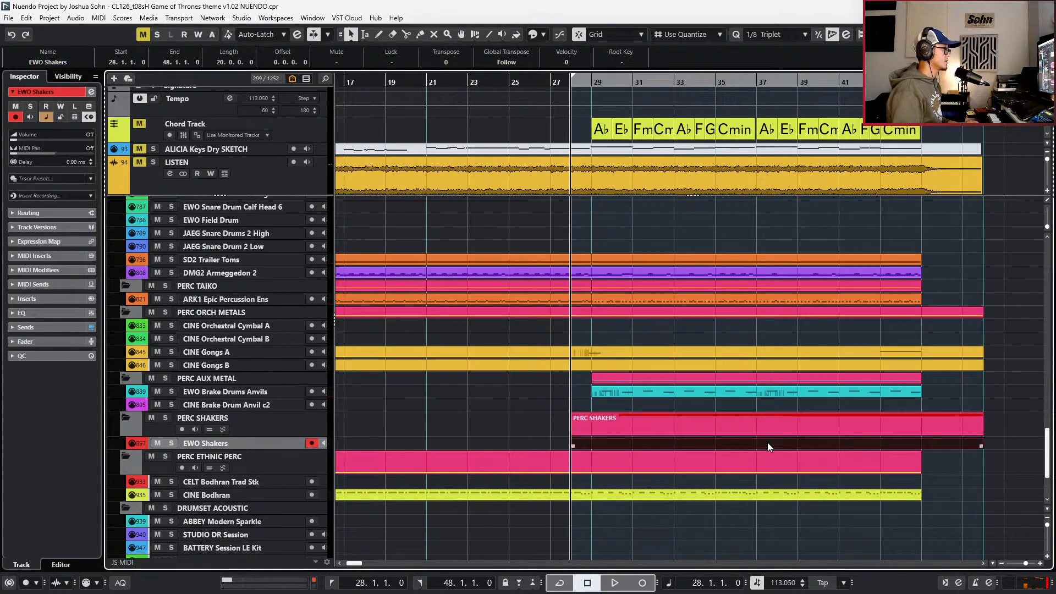
double_click(625, 440)
scroll(575, 420, "up", 5)
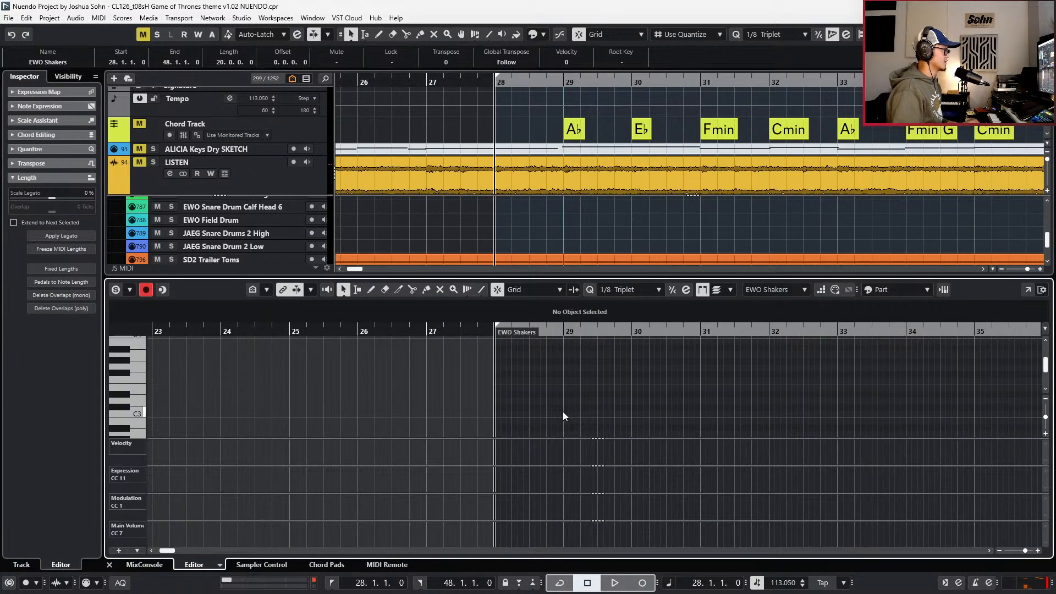
scroll(576, 417, "up", 2)
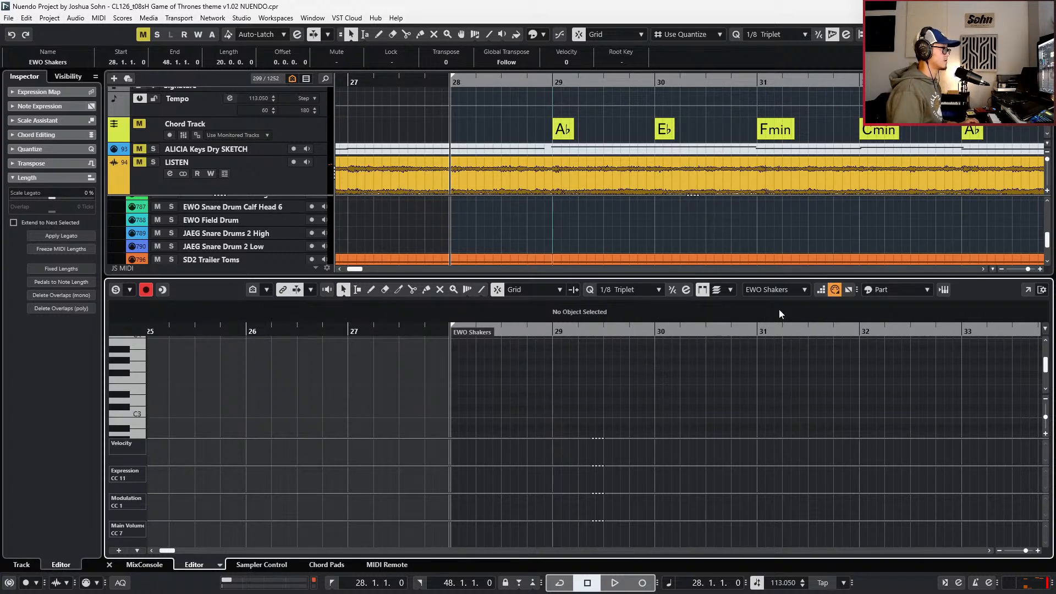
- Use step input to fill bar 29 of the EWO Shakers part with alternating C1 and D1 notes in 1/8 triplets
left_click(823, 289)
scroll(625, 434, "up", 2)
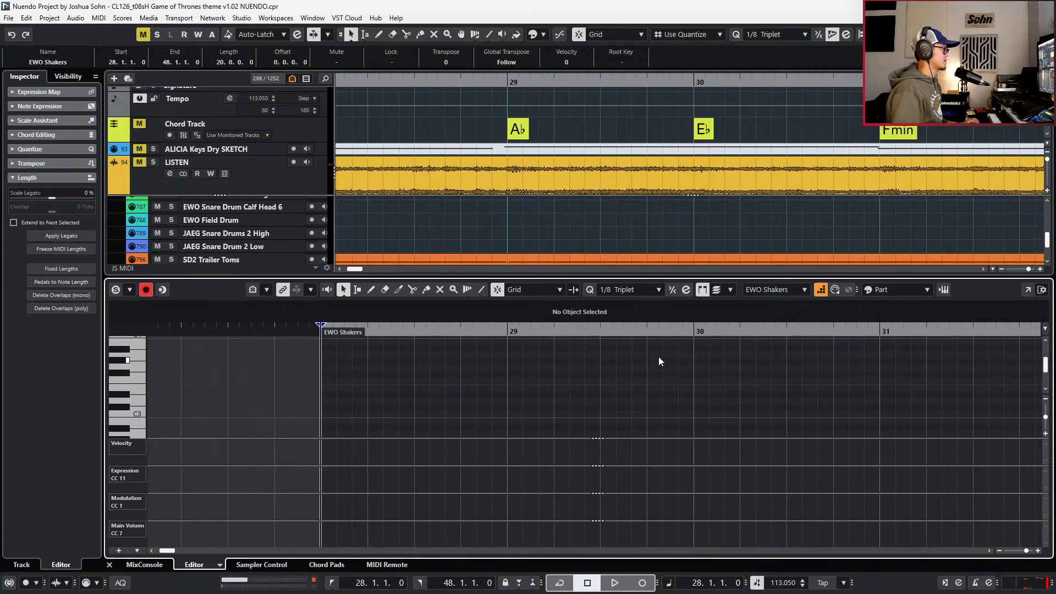
left_click_drag(676, 332, 584, 376)
left_click(477, 402)
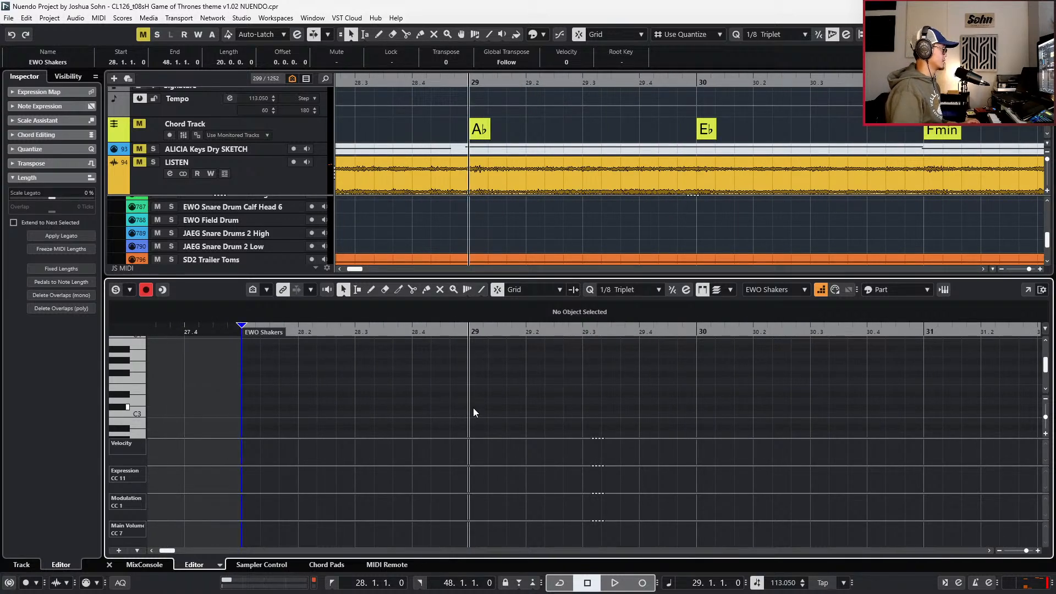
key("KP_1")
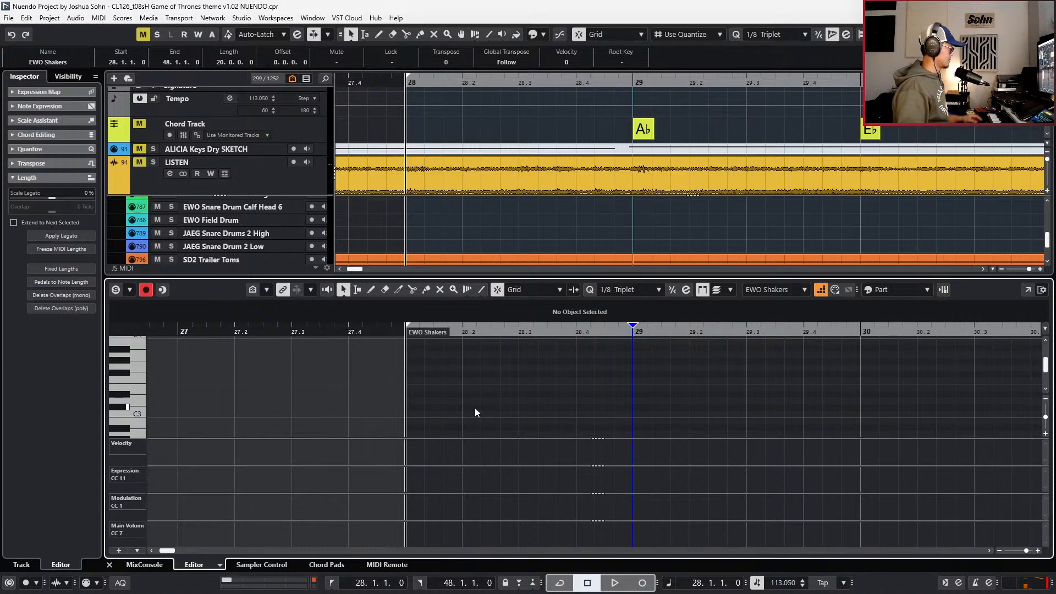
scroll(576, 425, "down", 1)
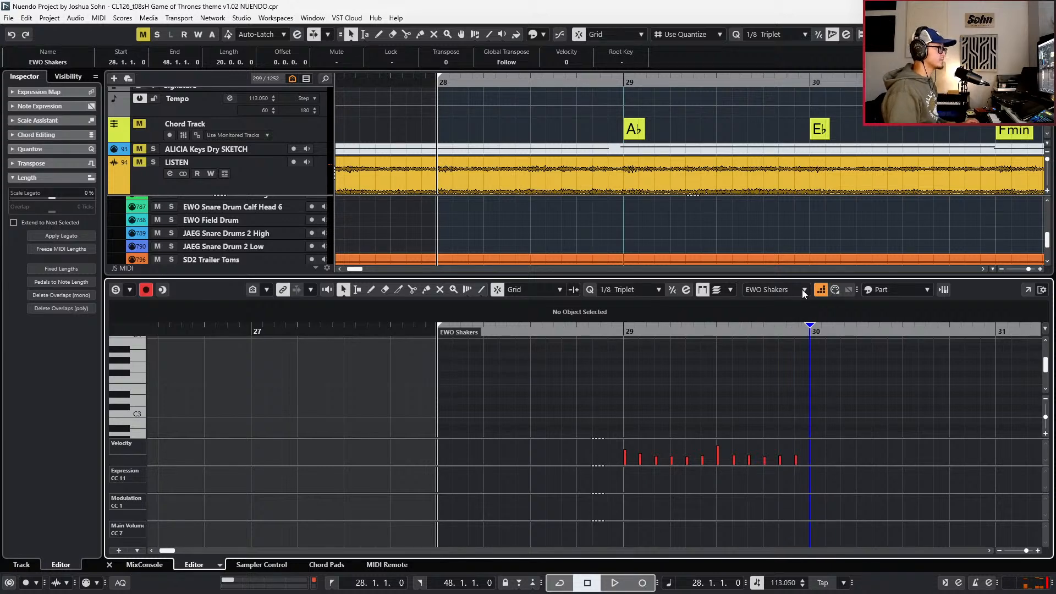
key("space")
scroll(838, 400, "down", 4)
scroll(803, 388, "down", 5)
left_click_drag(695, 362, 808, 411)
mouse_move(759, 442)
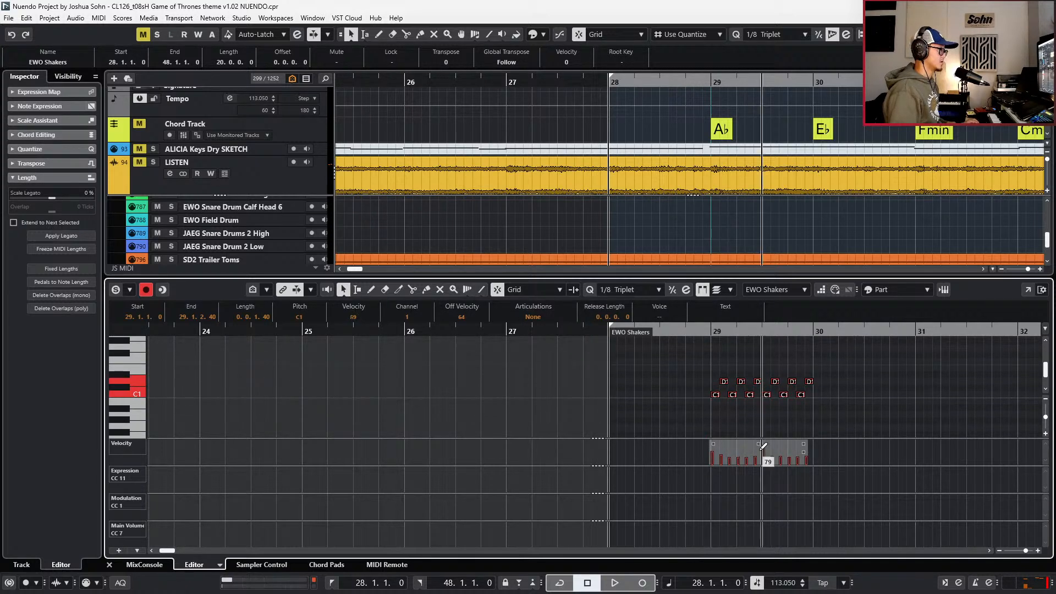
left_click(694, 389)
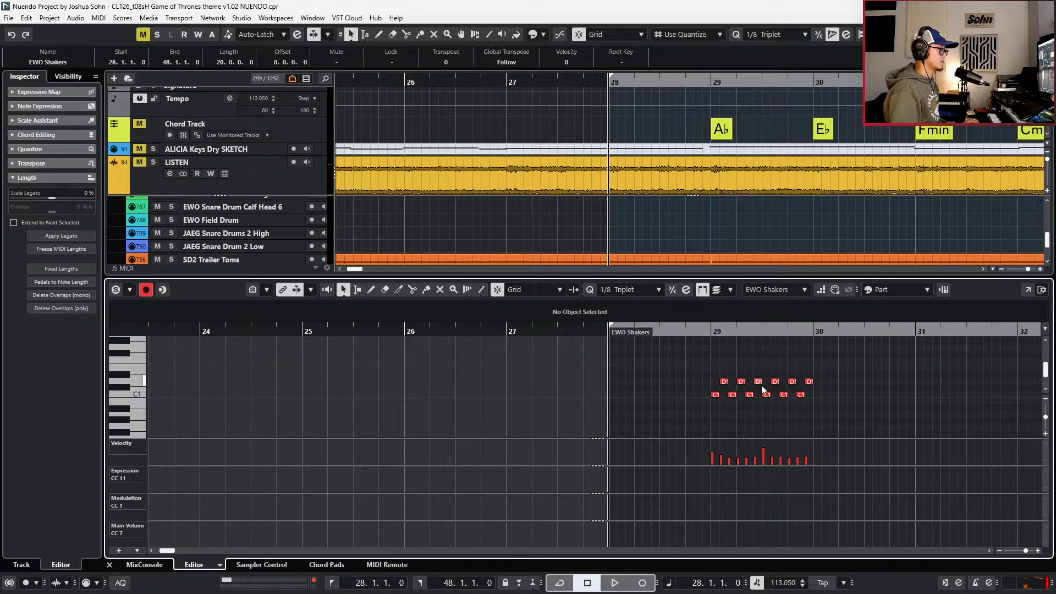
- Duplicate the one-bar shaker pattern from bar 29 repeatedly until it reaches bar 45
left_click_drag(676, 370, 849, 431)
key("ctrl+d")
key("g")
key("g")
key("g")
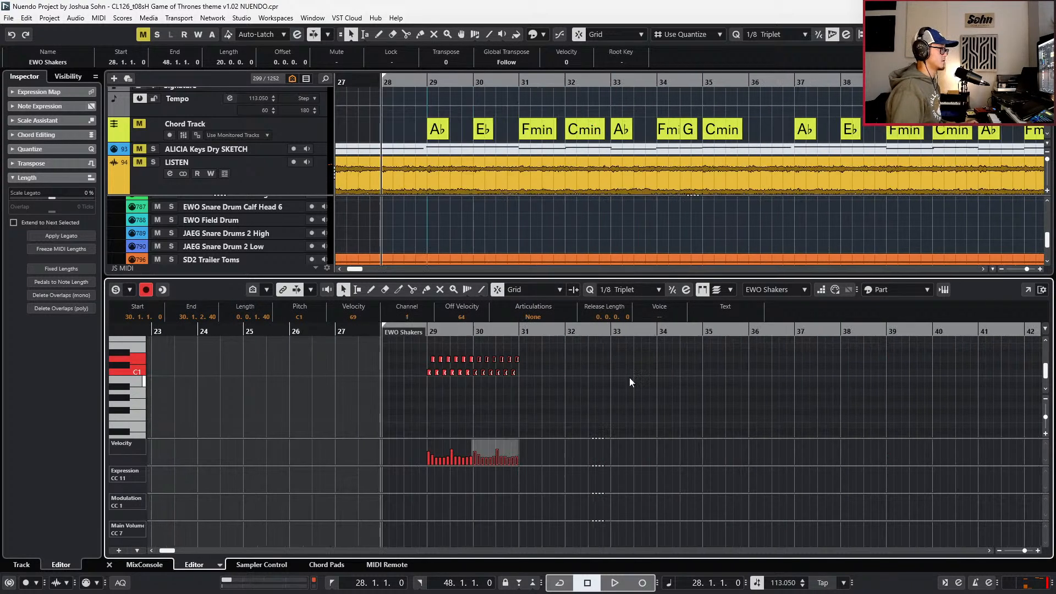
key("ctrl+d")
key("ctrl+d")
key("ctrl+d")
key("ctrl+d")
key("ctrl+d")
key("ctrl+d")
key("ctrl+d")
key("ctrl+d")
key("ctrl+d")
key("ctrl+d")
key("ctrl+d")
key("ctrl+d")
key("g")
key("g")
key("g")
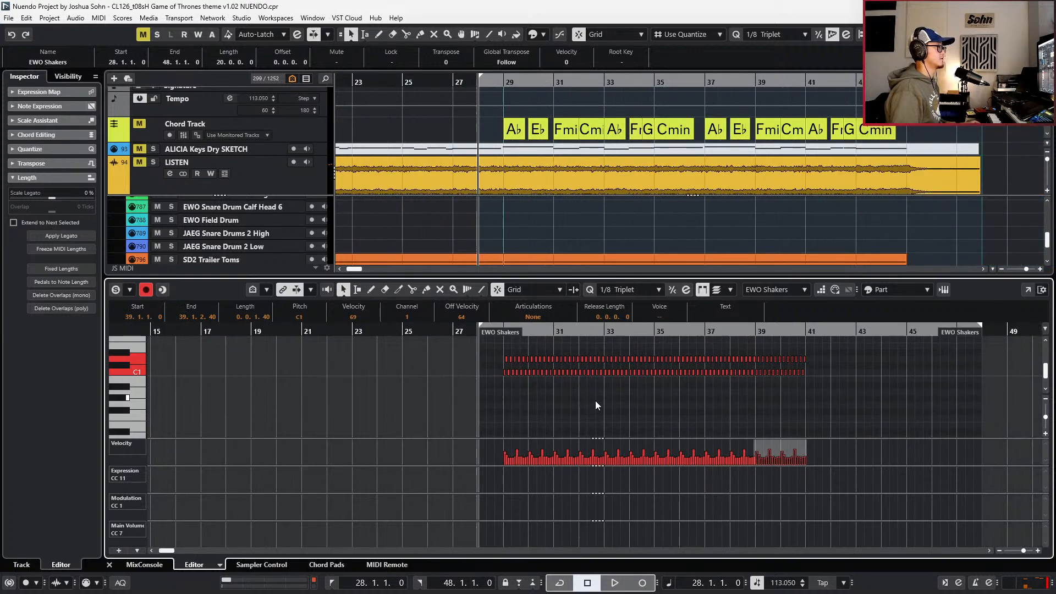
key("ctrl+d")
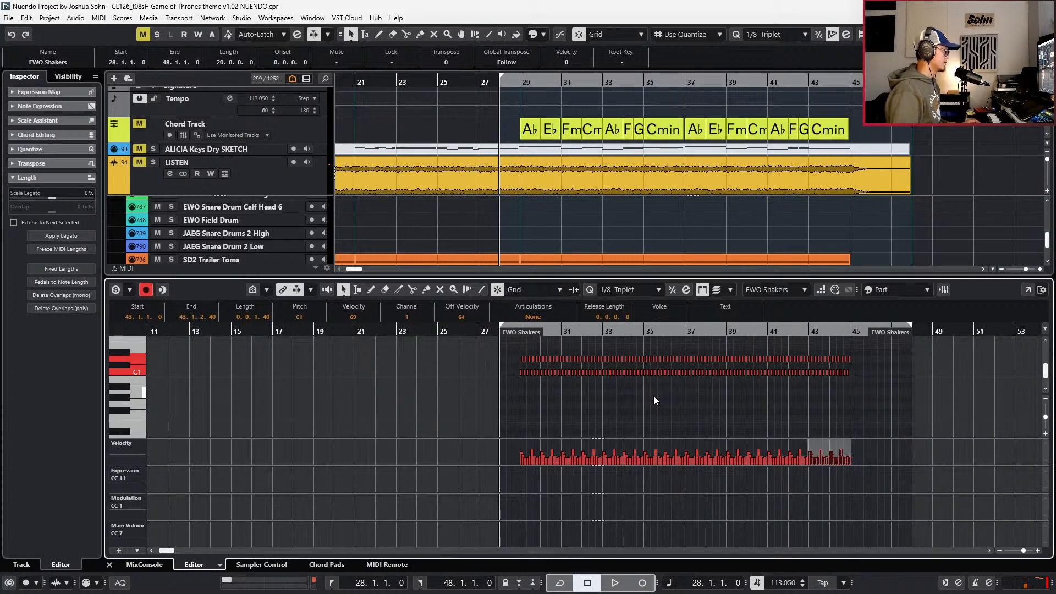
- Solo the shakers part in the editor and record expression, modulation and main volume moves around bar 29
key("s")
key("l")
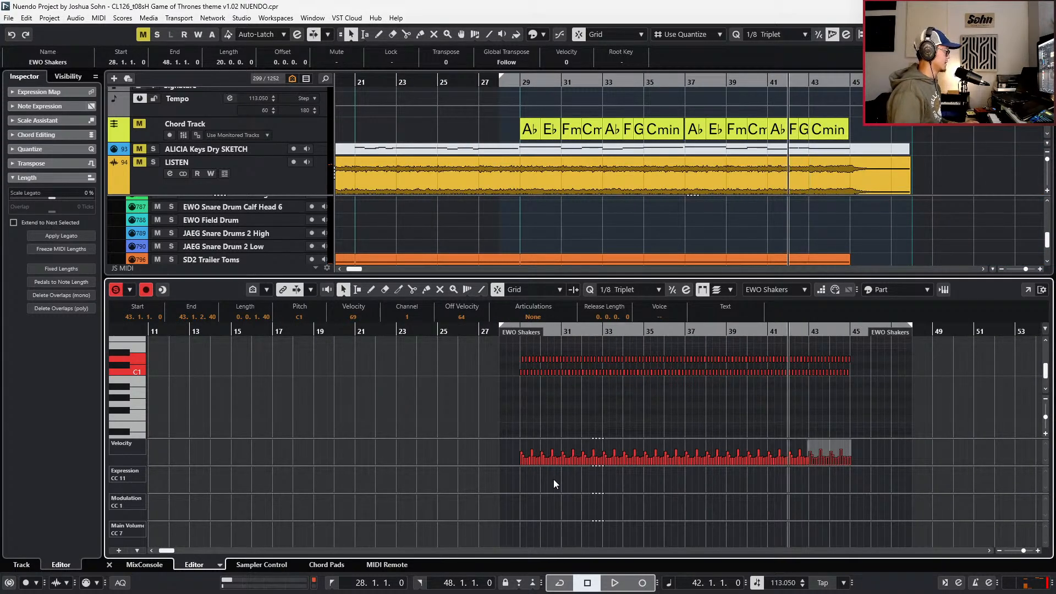
left_click_drag(527, 386, 544, 346)
key("l")
key("space")
key("space")
key("KP_Multiply")
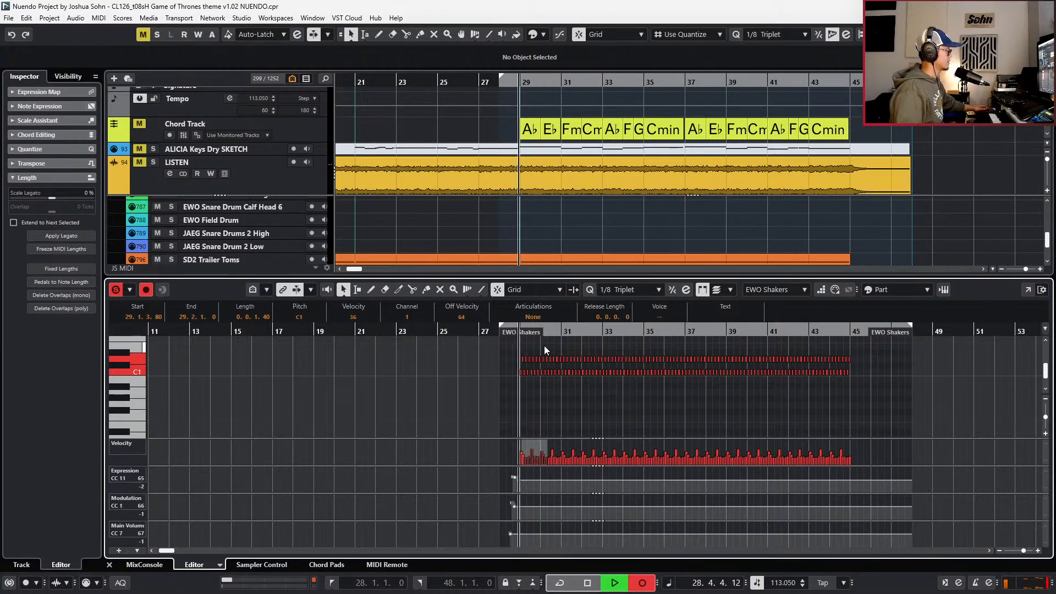
key("space")
key("KP_Add")
key("space")
key("space")
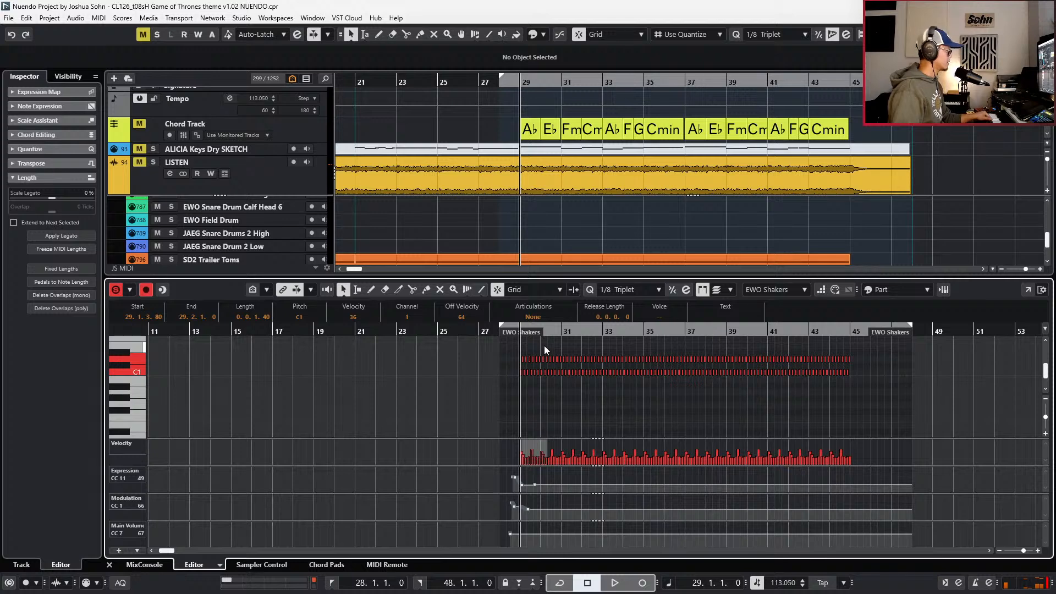
- Transpose all the C1 shaker notes up to D1 and play the pattern from bar 29
left_click_drag(492, 376, 863, 393)
key("Delete")
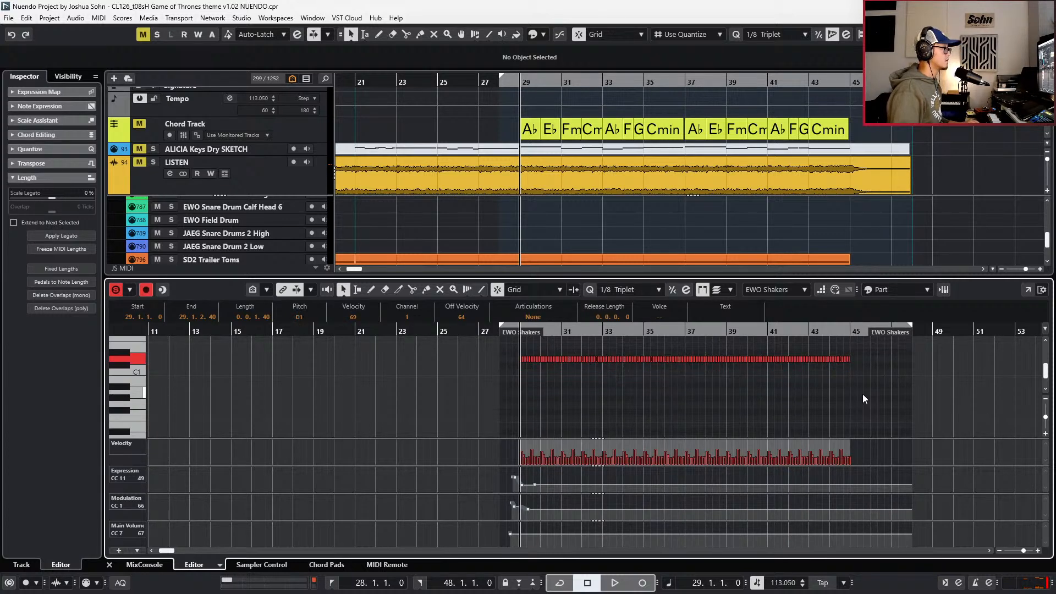
key("space")
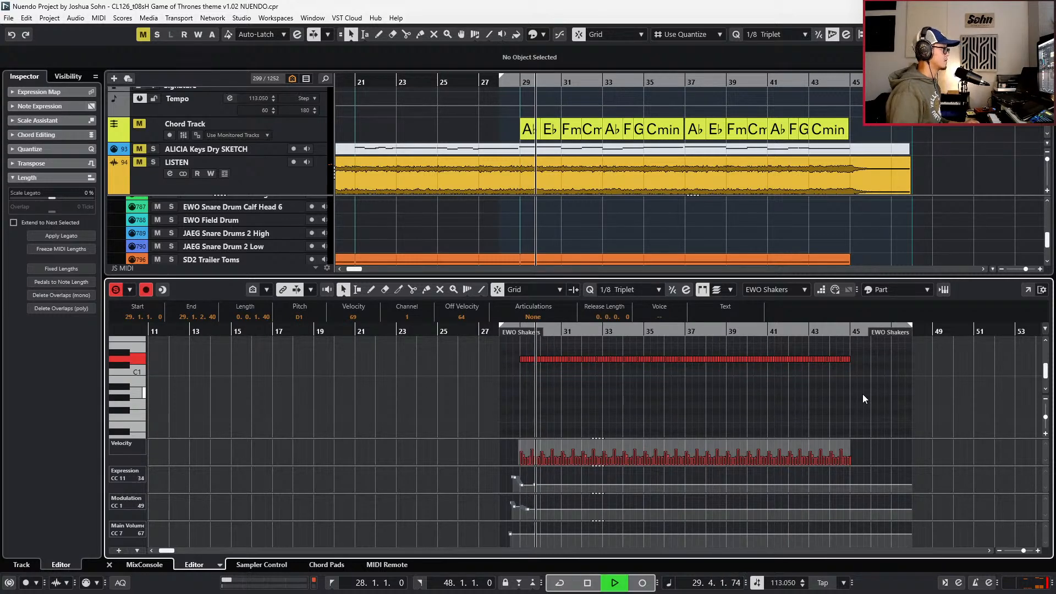
key("space")
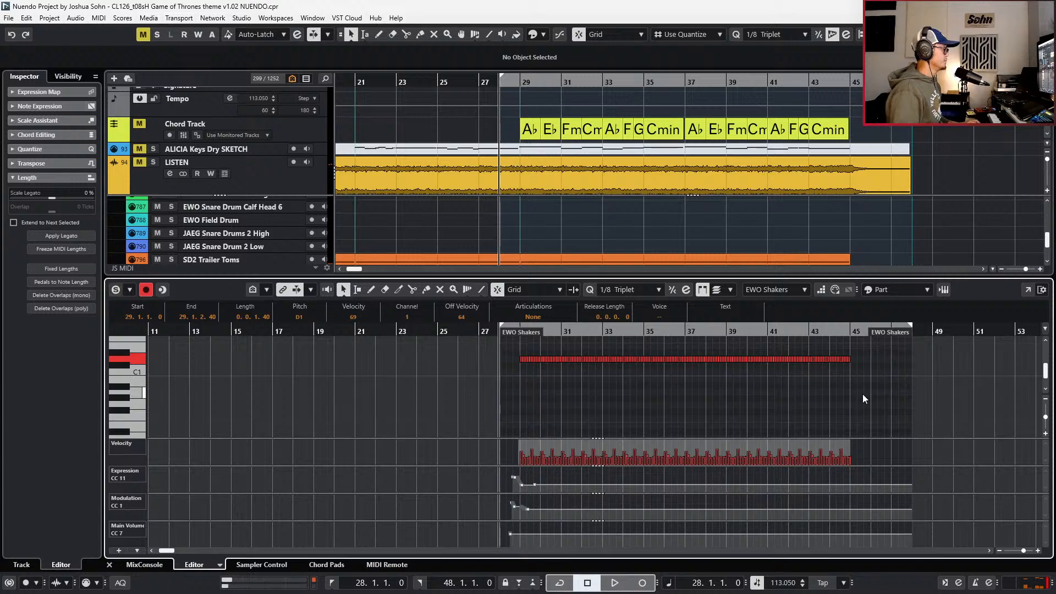
- Close the note editor, open the Shakers instrument's channel settings and add AutoPan as its first insert
key("Return")
key("e")
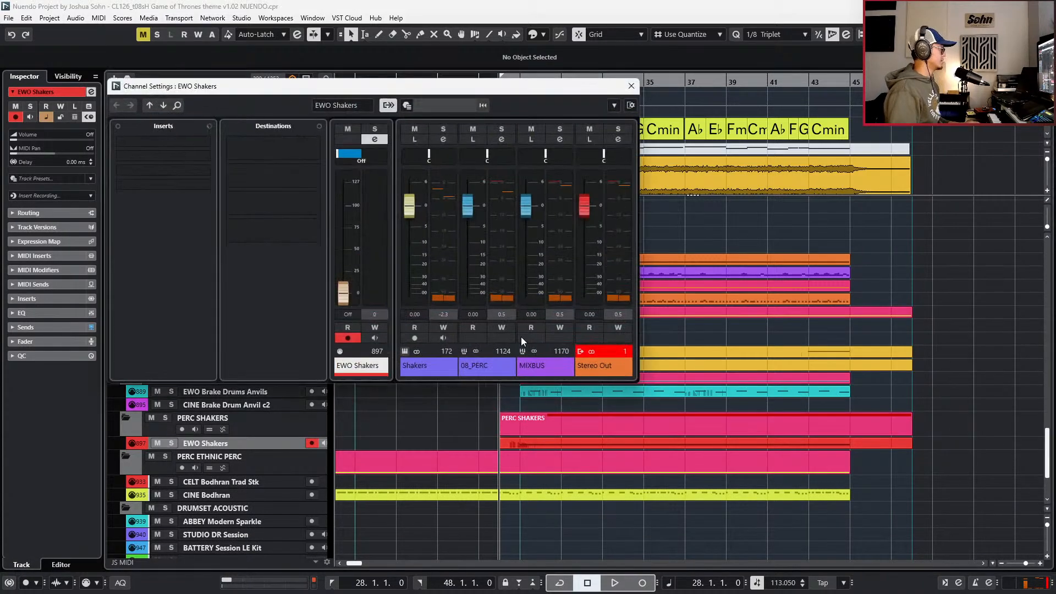
left_click(456, 357)
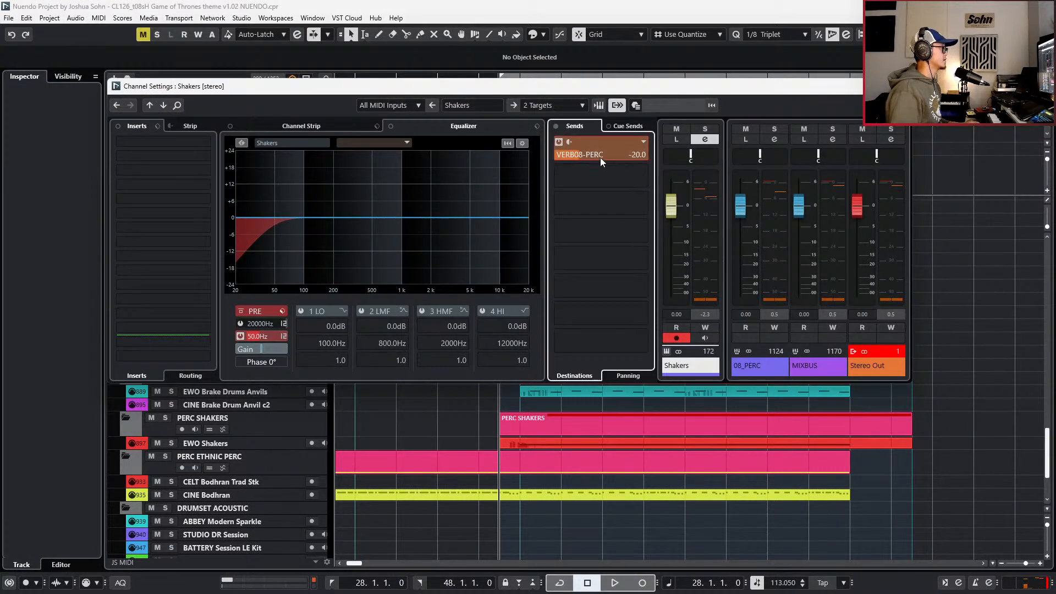
left_click(206, 141)
type("autopan")
key("Return")
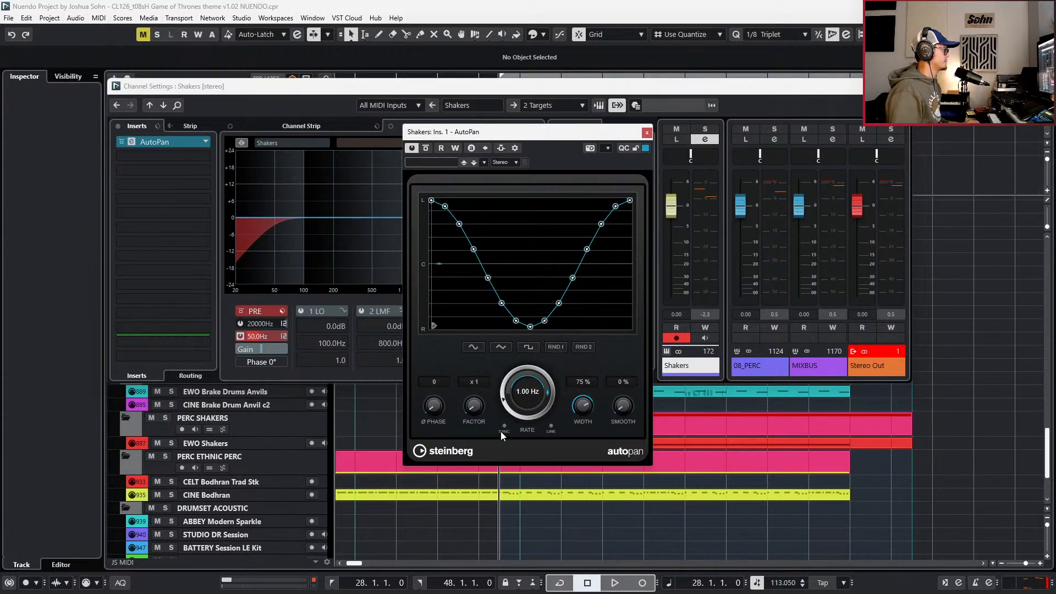
- Sync the AutoPan rate to tempo at 1/2 and play the arrangement from bar 29
left_click(501, 430)
key("s")
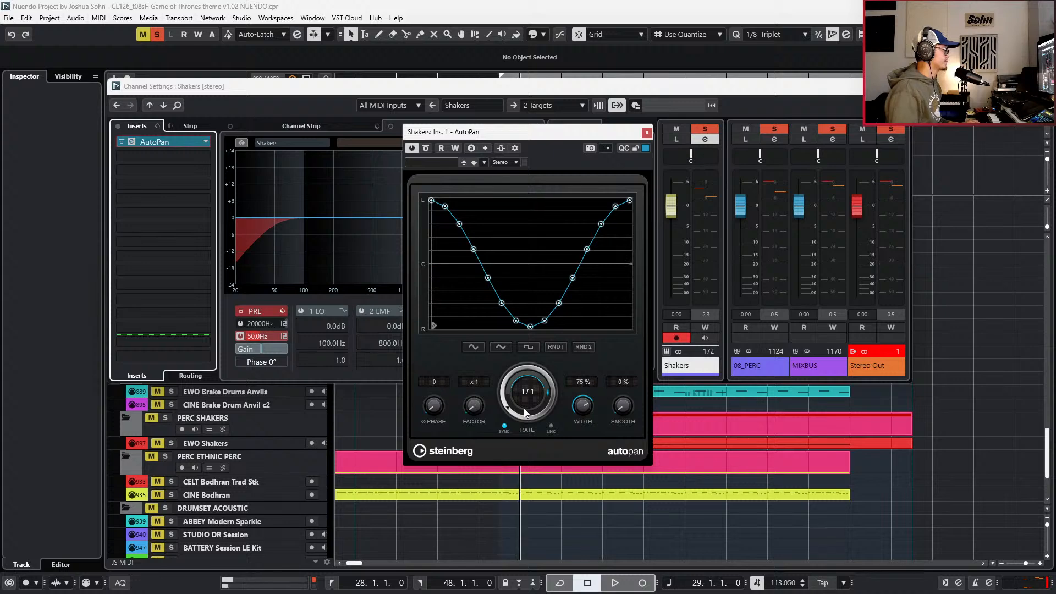
left_click(525, 410)
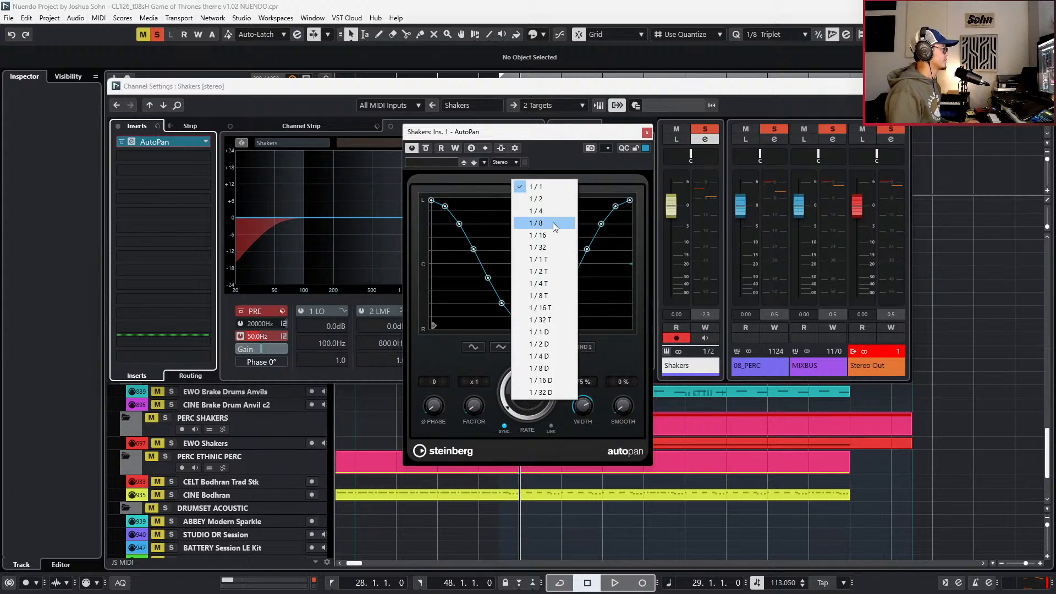
left_click(550, 199)
key("space")
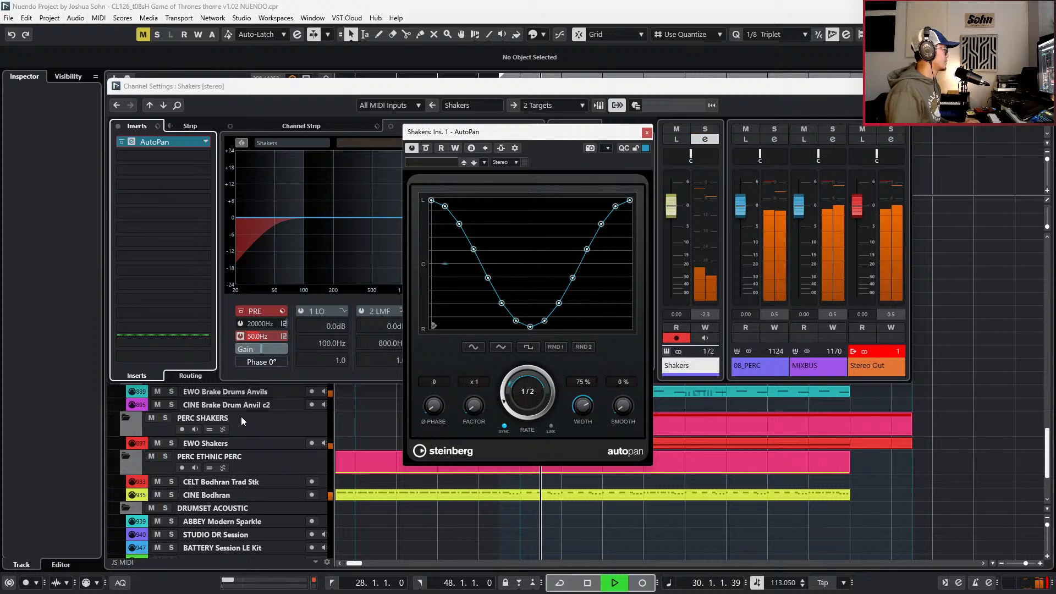
- Solo EWO Shakers, set the AutoPan width to 27%, and play it in the full mix with the solo cleared
left_click(172, 443)
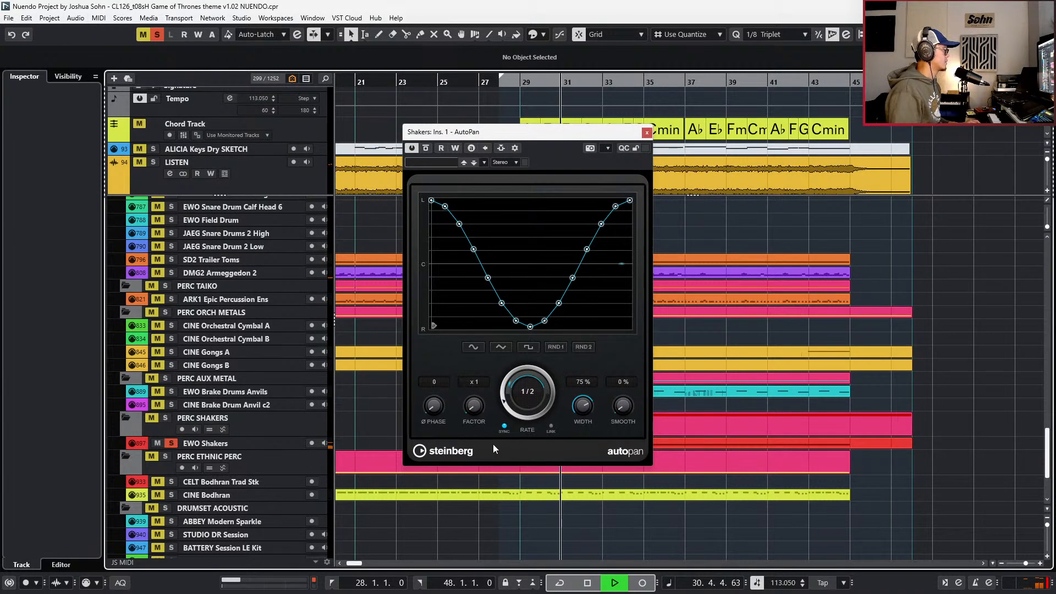
left_click_drag(571, 412, 564, 440)
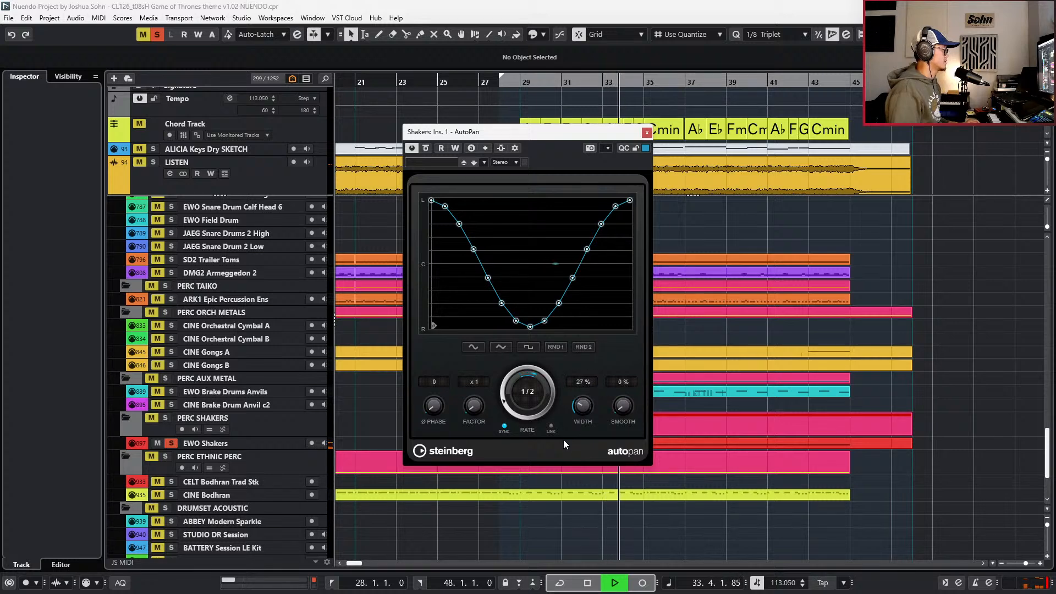
key("space")
key("s")
key("space")
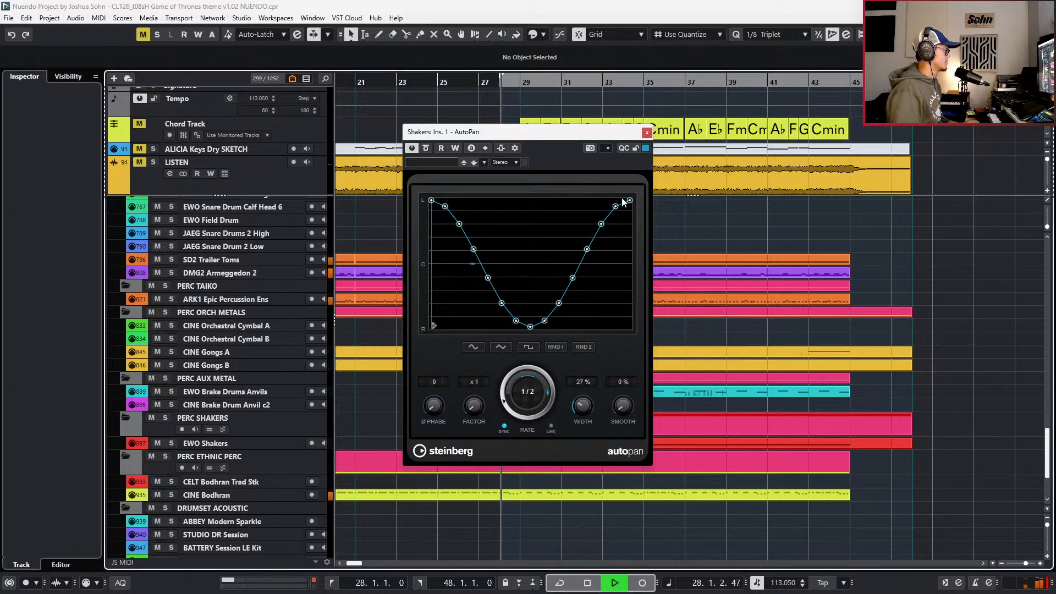
- Close AutoPan, stop playback, and reopen the Shakers channel settings from the EWO Shakers part with the cursor at bar 29
left_click(647, 132)
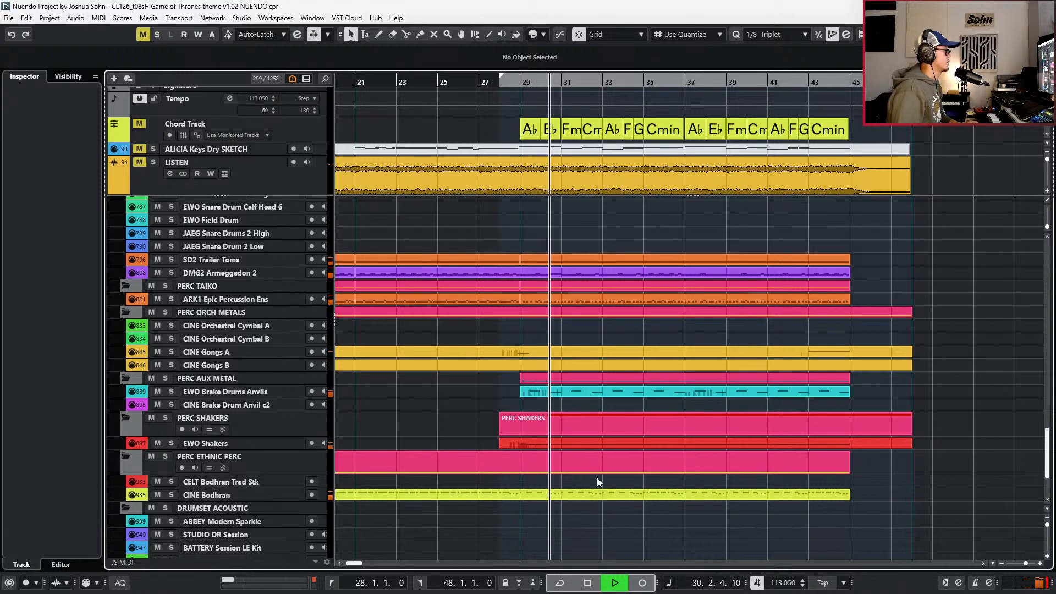
key("space")
left_click(569, 443)
key("n")
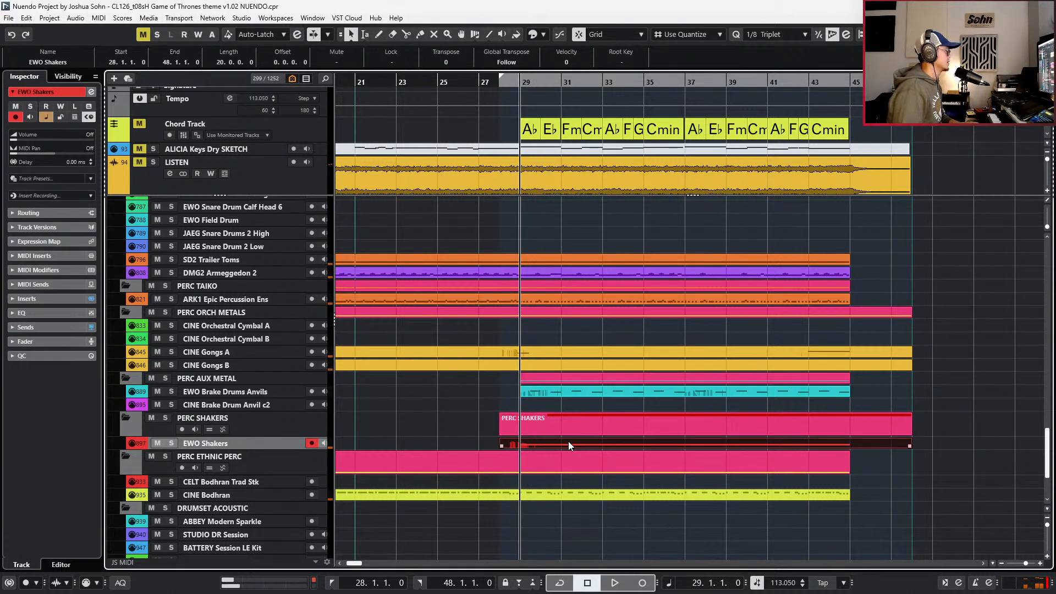
key("e")
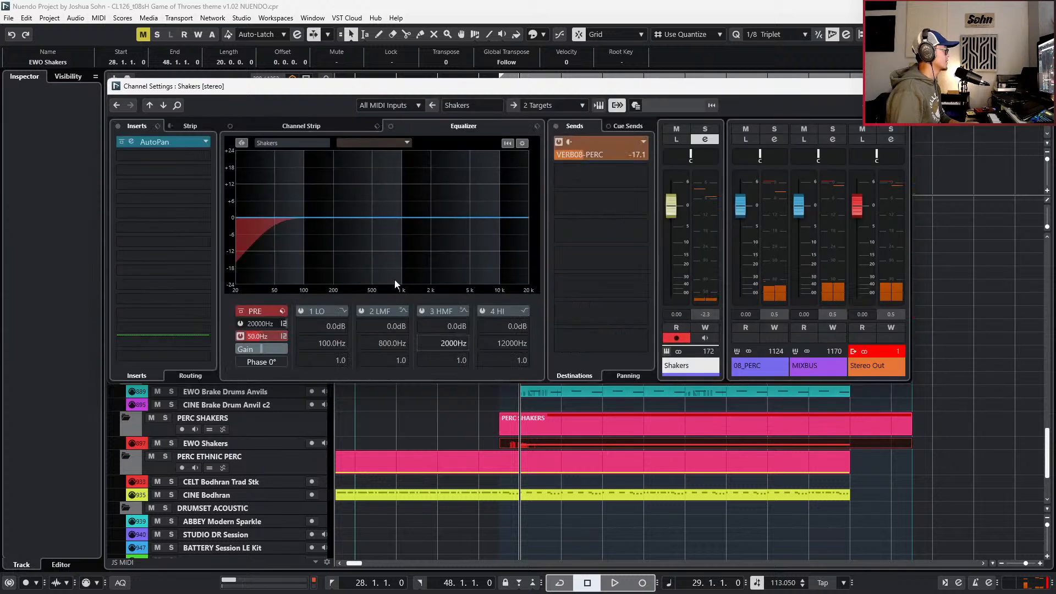
- Set the tempo-synced rate of the Shakers channel's AutoPan to 1/1 and play the arrangement from bar 29
left_click(200, 146)
left_click(525, 401)
left_click(523, 405)
left_click(523, 404)
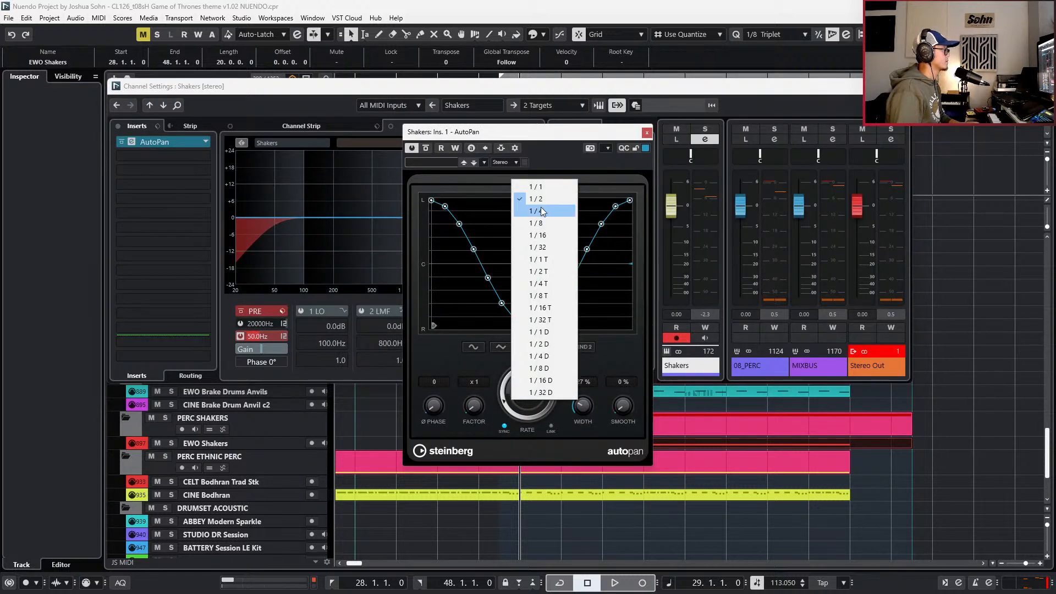
left_click(535, 187)
key("space")
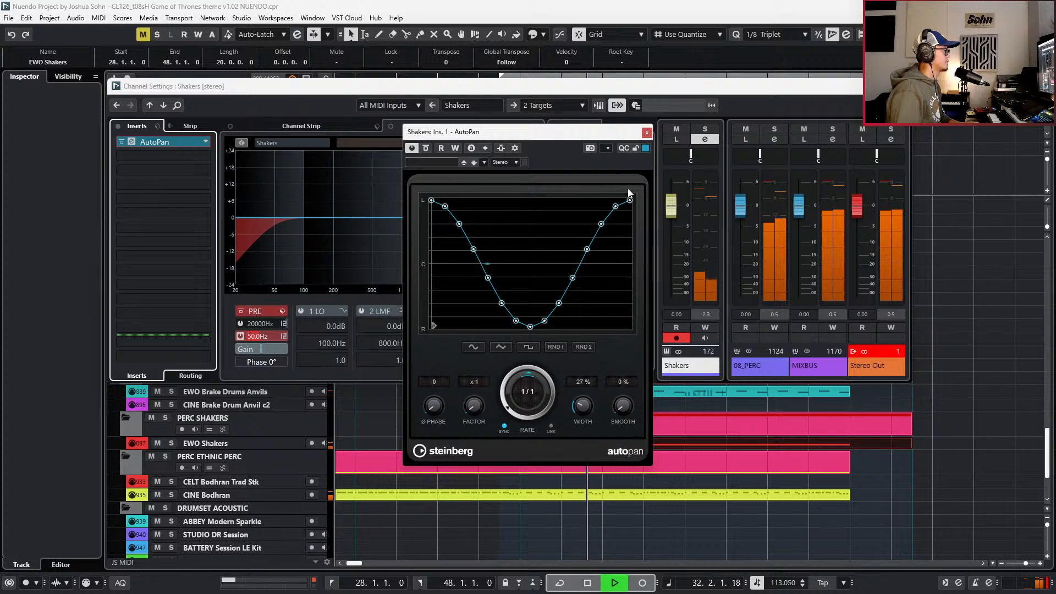
- Close AutoPan and the Shakers channel settings while playback continues
left_click(647, 133)
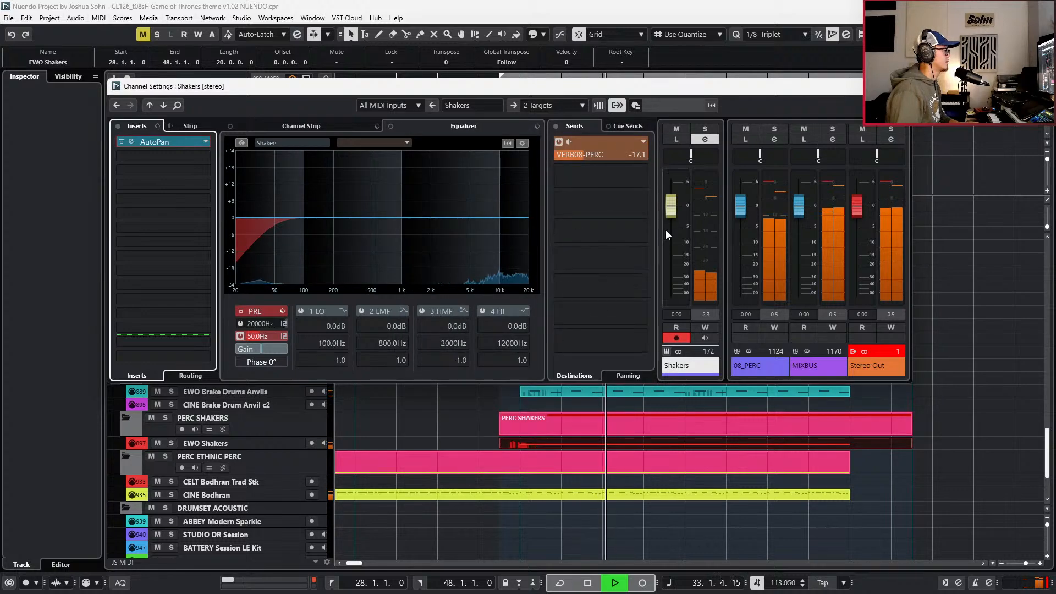
left_click(901, 87)
key("Return")
key("Return")
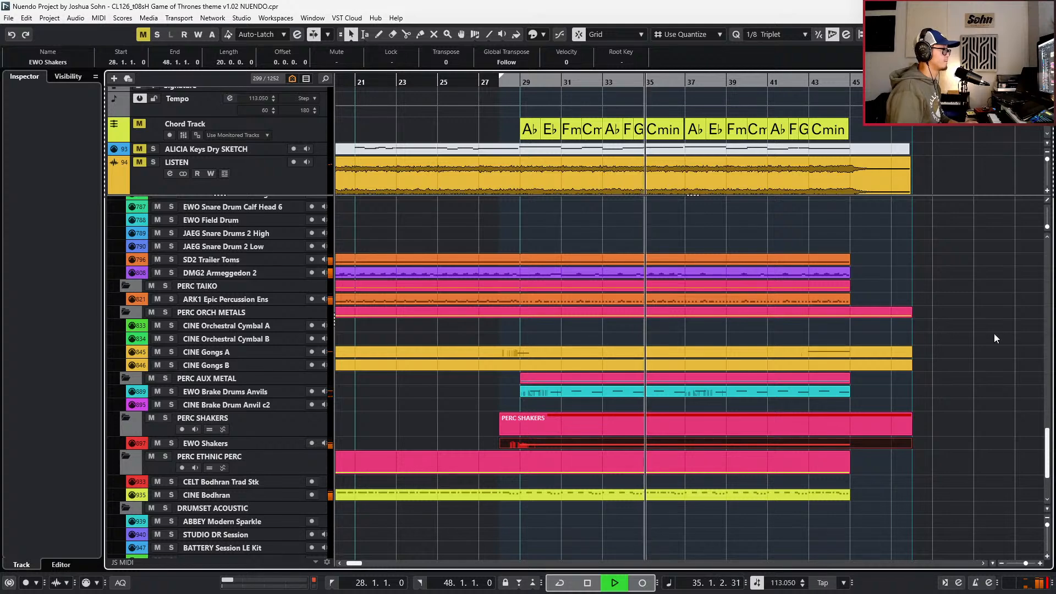
- Look through the percussion, ethnic, strings and brass tracks during playback up to about bar 42, and stop playback
key("f")
scroll(834, 450, "right", 3)
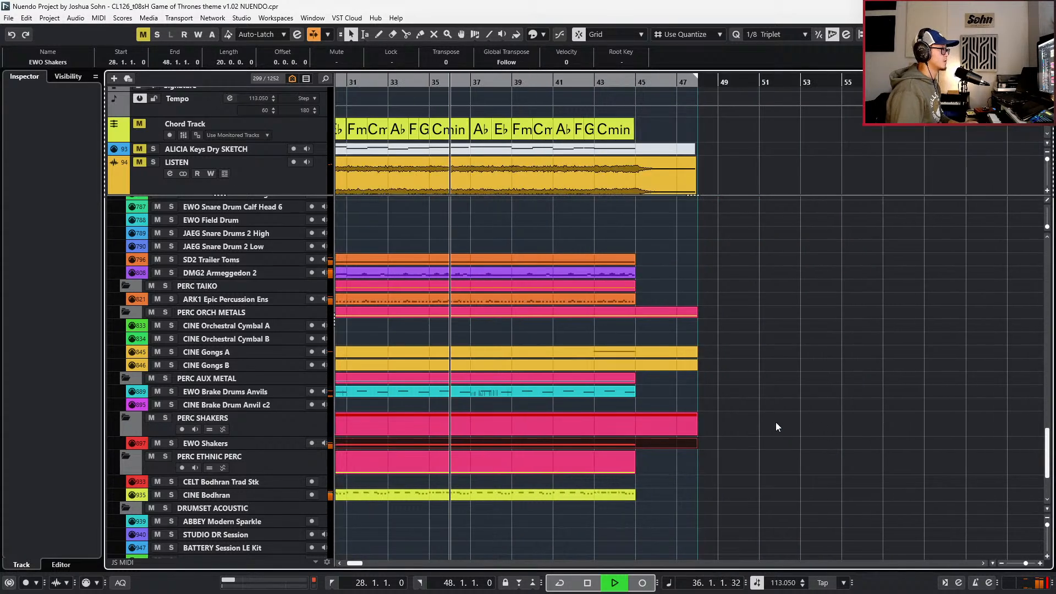
scroll(776, 421, "down", 4)
scroll(695, 434, "down", 3)
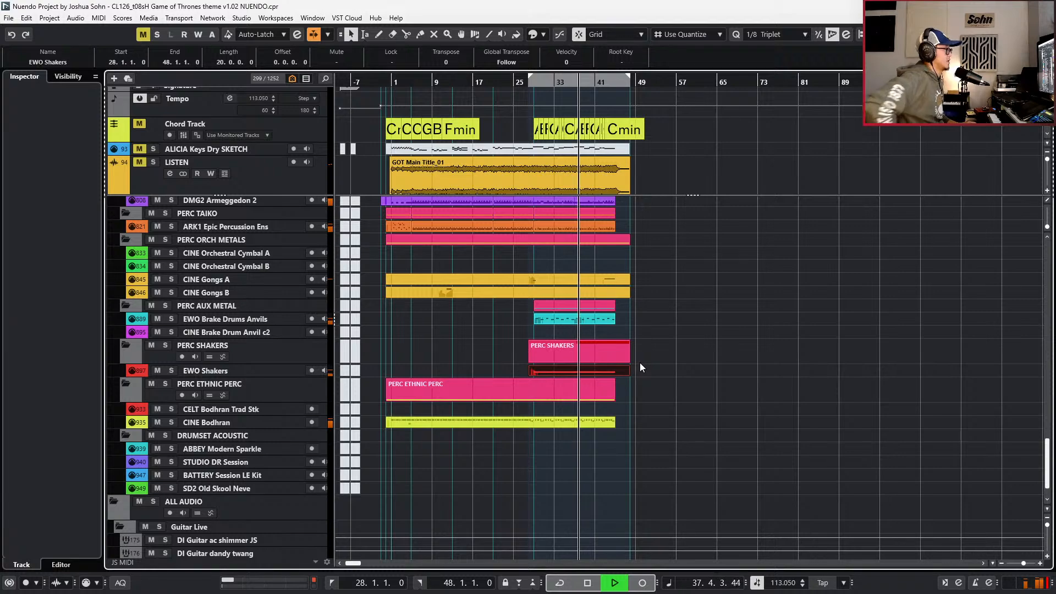
scroll(575, 288, "up", 5)
scroll(584, 443, "up", 8)
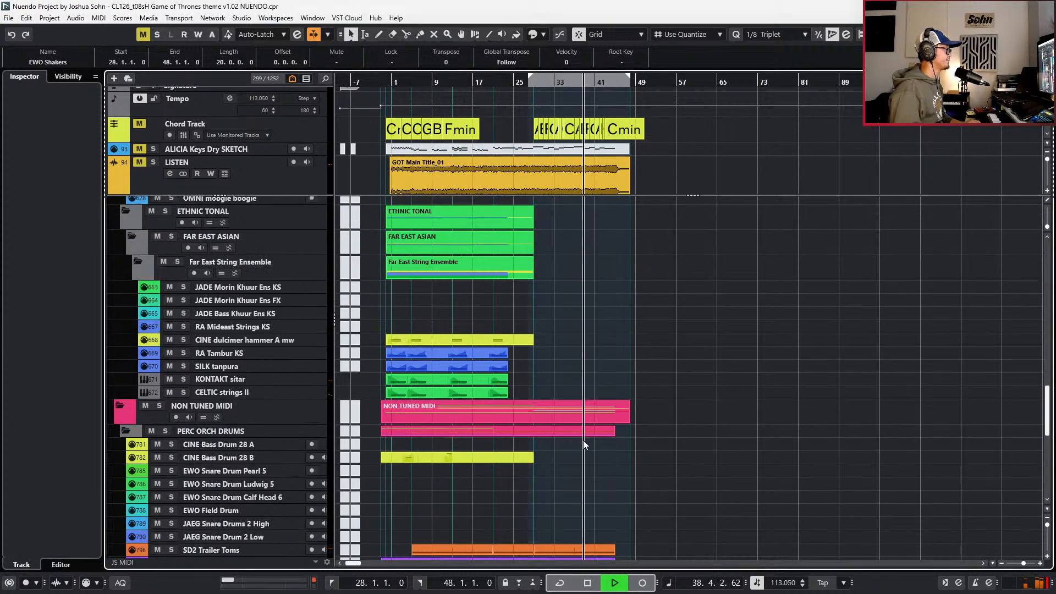
scroll(594, 407, "up", 2)
scroll(603, 387, "up", 10)
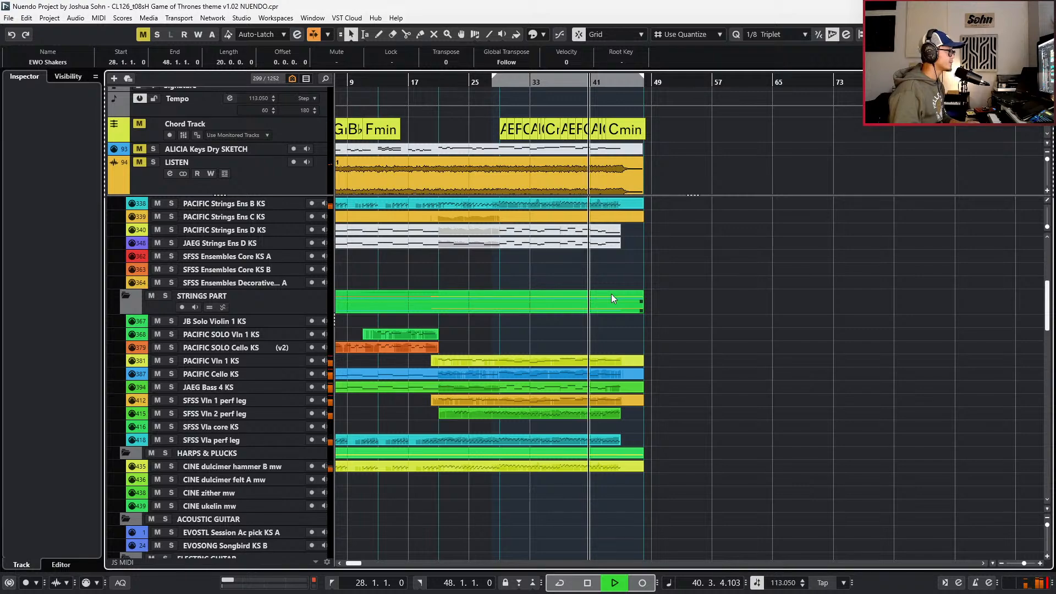
scroll(643, 299, "up", 6)
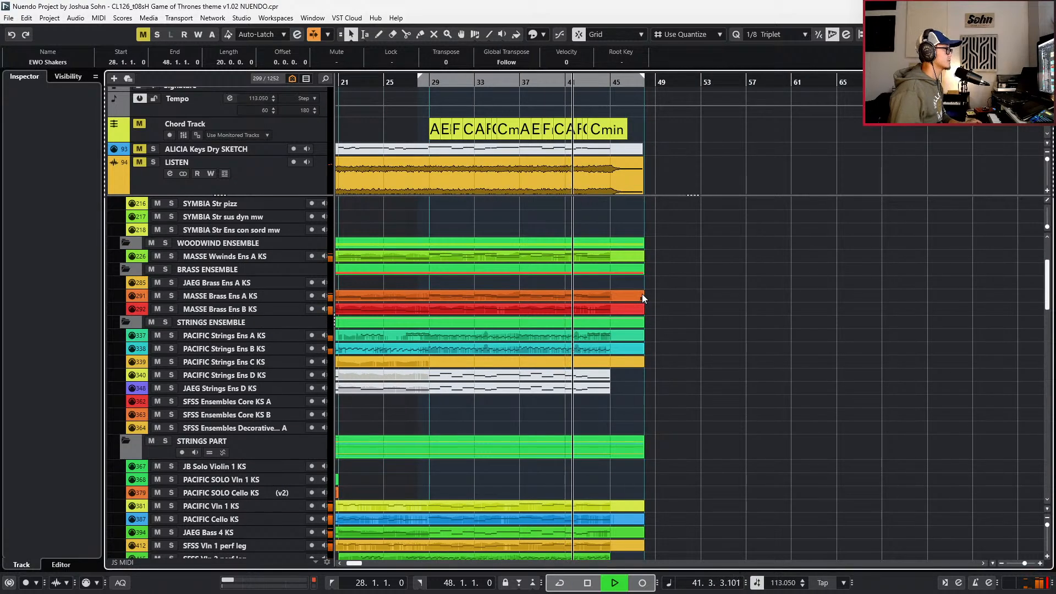
scroll(642, 294, "up", 3)
scroll(605, 308, "down", 7)
scroll(611, 325, "down", 12)
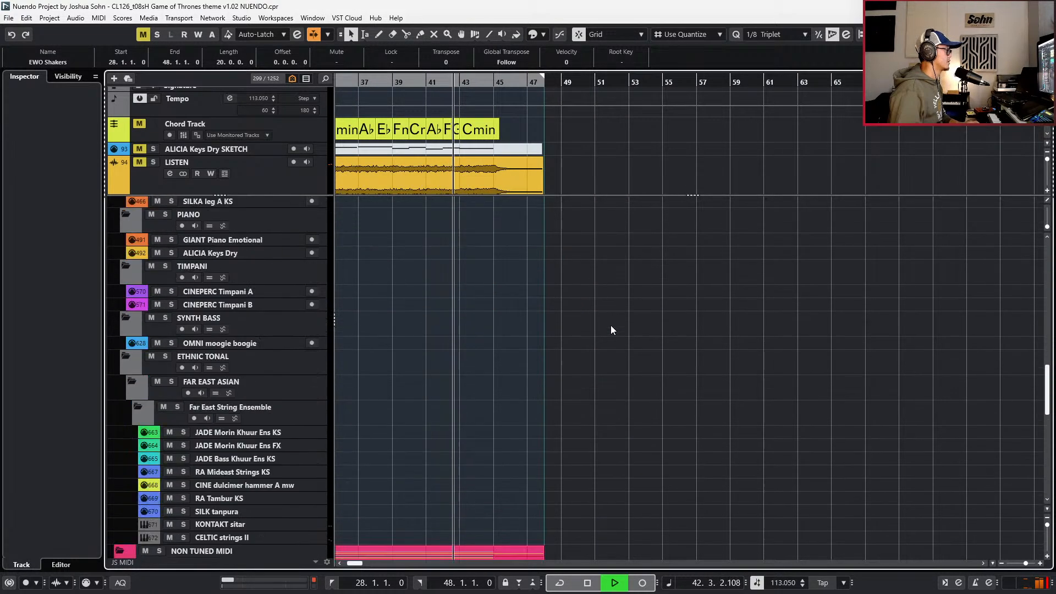
key("space")
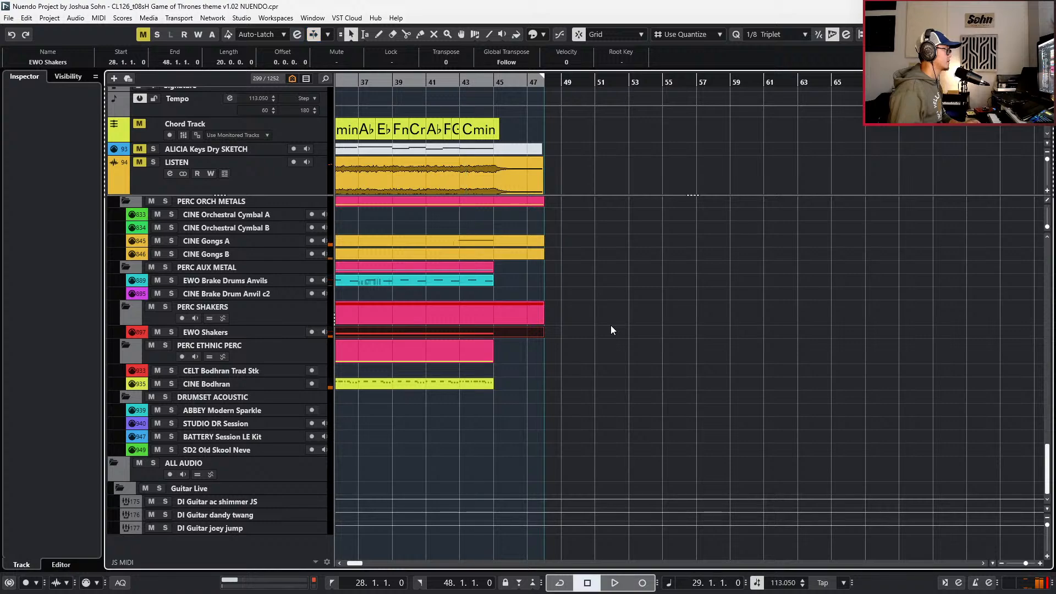
- Select the five Far East String Ensemble parts, from CINE dulcimer hammer A to CELTIC strings II, and split them at bar 19
scroll(611, 325, "down", 3)
scroll(611, 325, "up", 8)
scroll(611, 325, "down", 2)
scroll(611, 325, "up", 4)
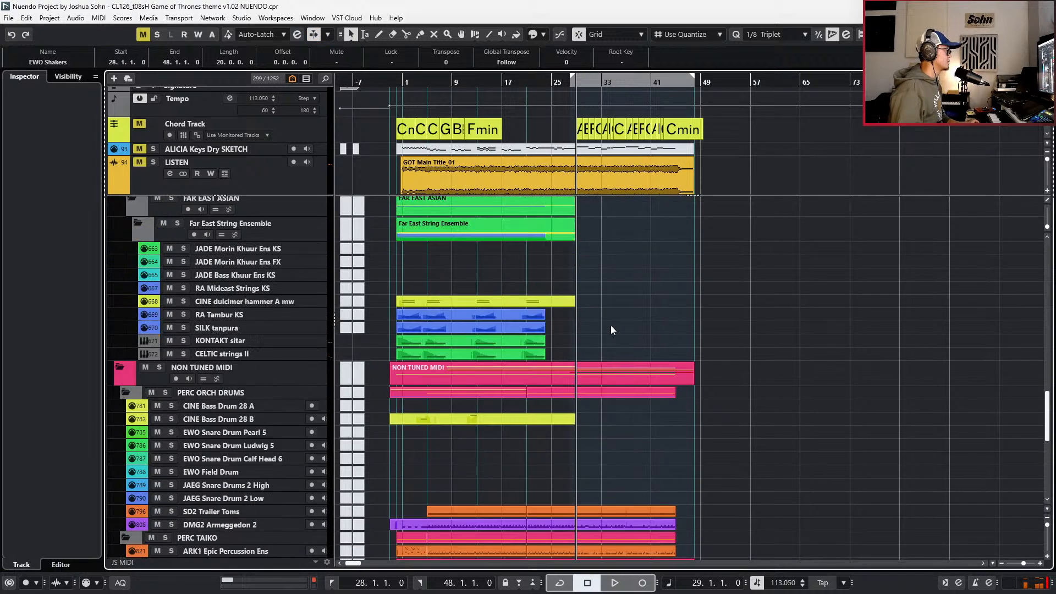
scroll(560, 320, "up", 2)
scroll(523, 306, "up", 4)
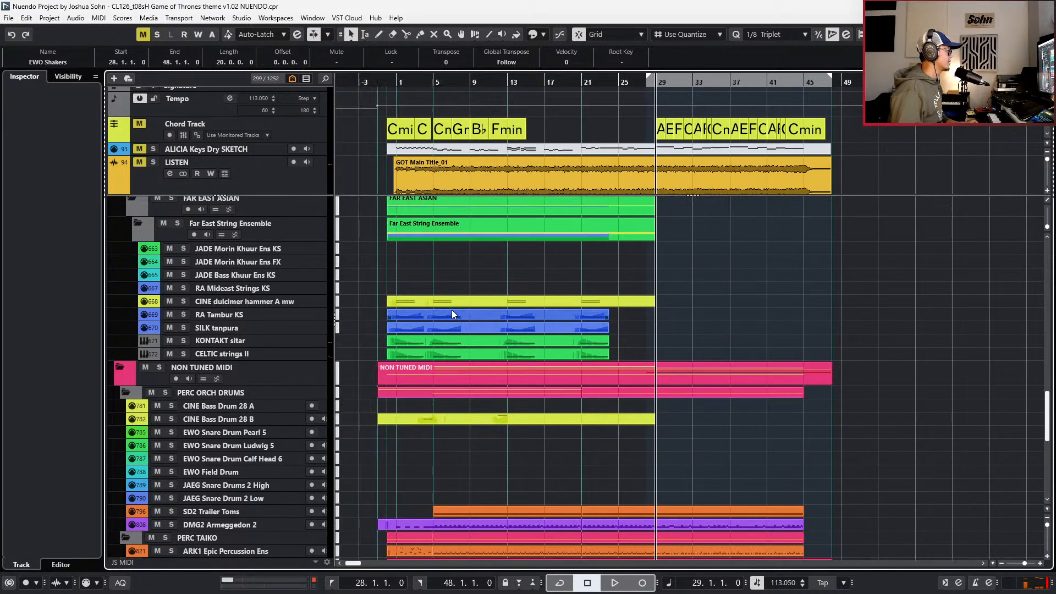
left_click_drag(653, 287, 651, 352)
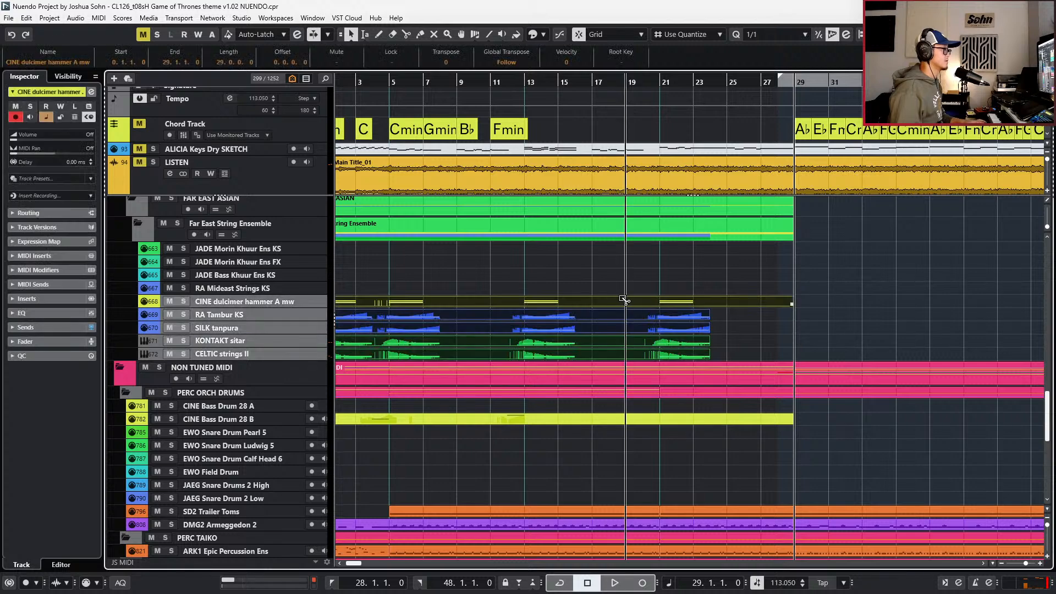
left_click(641, 300)
- Paste a copy of the split Far East String Ensemble parts at bar 43
scroll(665, 351, "right", 4)
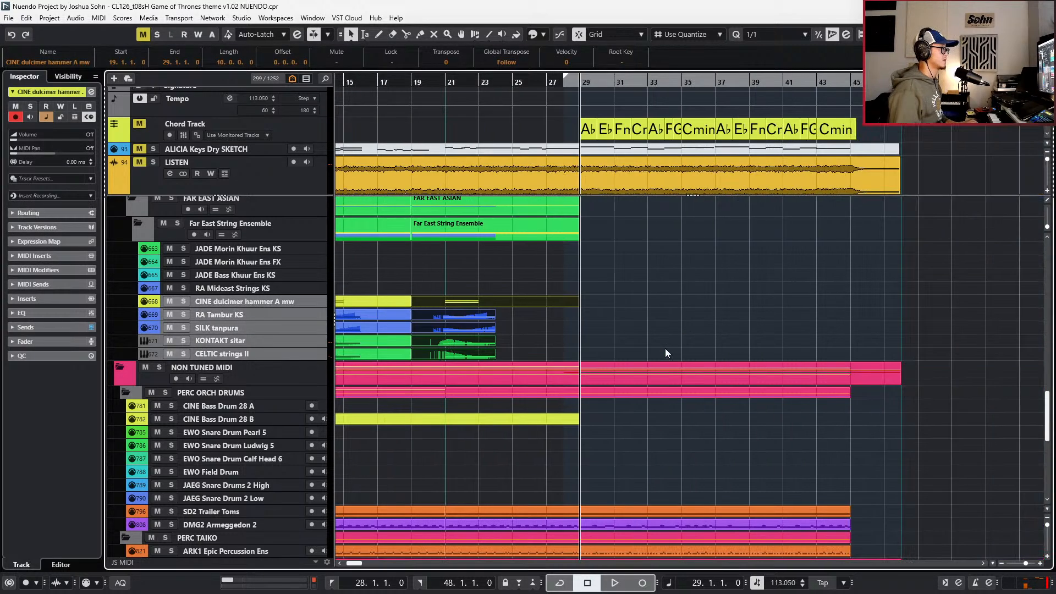
key("KP_Add")
key("KP_Add")
key("KP_Add")
key("KP_Add")
key("KP_Add")
key("KP_Add")
key("KP_Add")
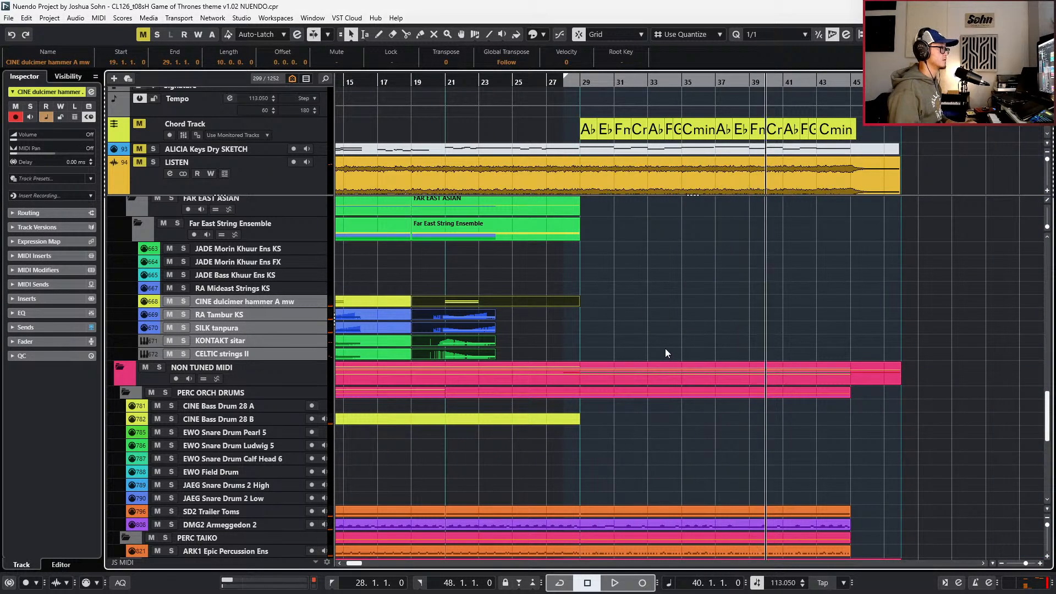
key("KP_Add")
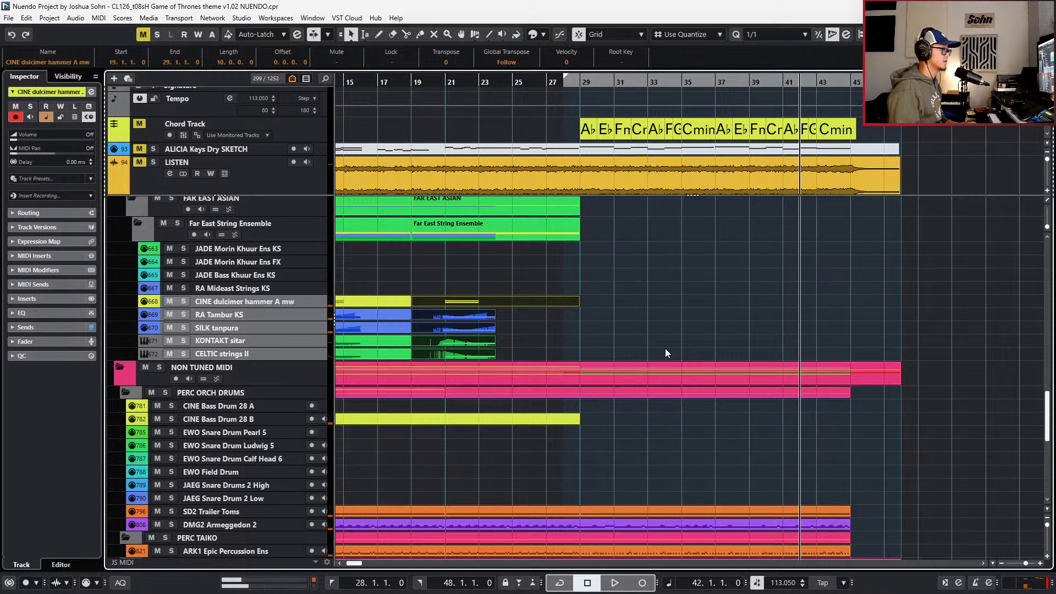
key("ctrl+v")
- Move the pasted Far East parts to start at bar 41 and audition them both soloed and in the full mix
key("s")
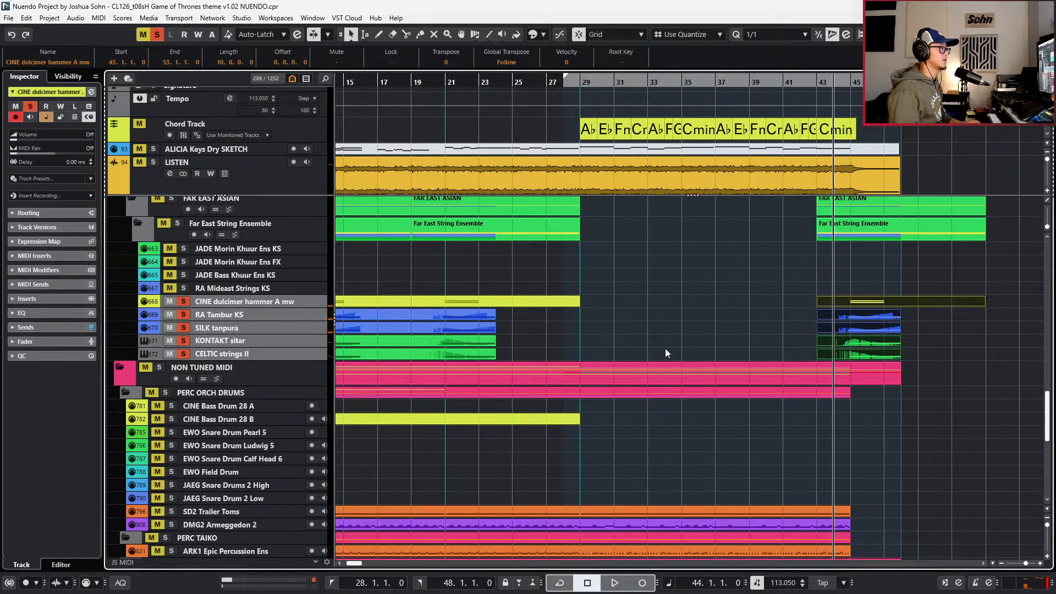
key("ctrl+Left")
key("ctrl+Left")
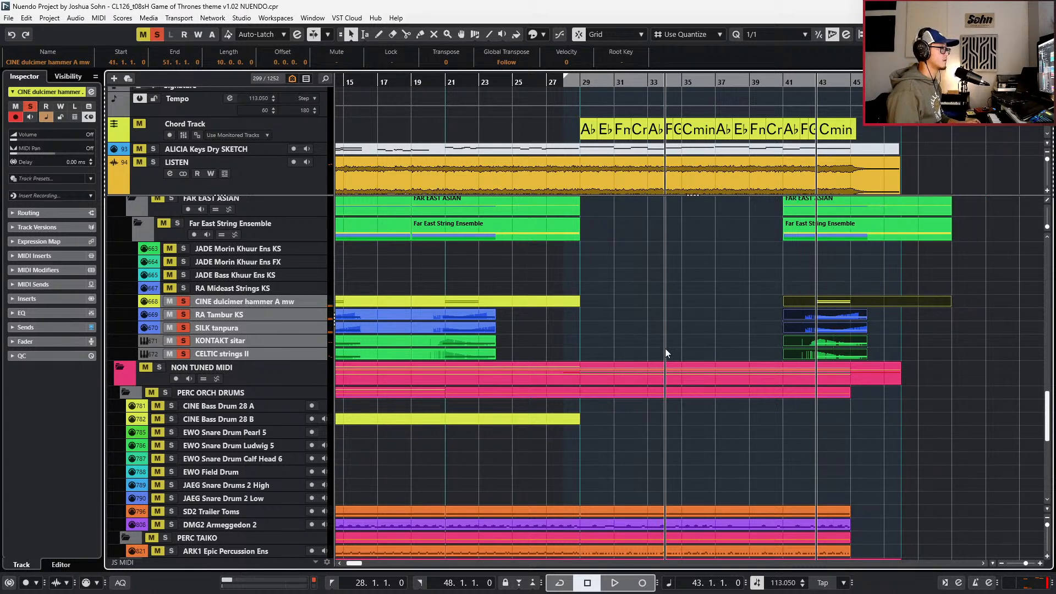
key("space")
key("space")
key("KP_Subtract")
key("s")
key("space")
- Split the pasted CINE dulcimer hammer A part at bar 48, delete the section beyond it, and stop playback
scroll(750, 345, "right", 3)
scroll(749, 340, "up", 1)
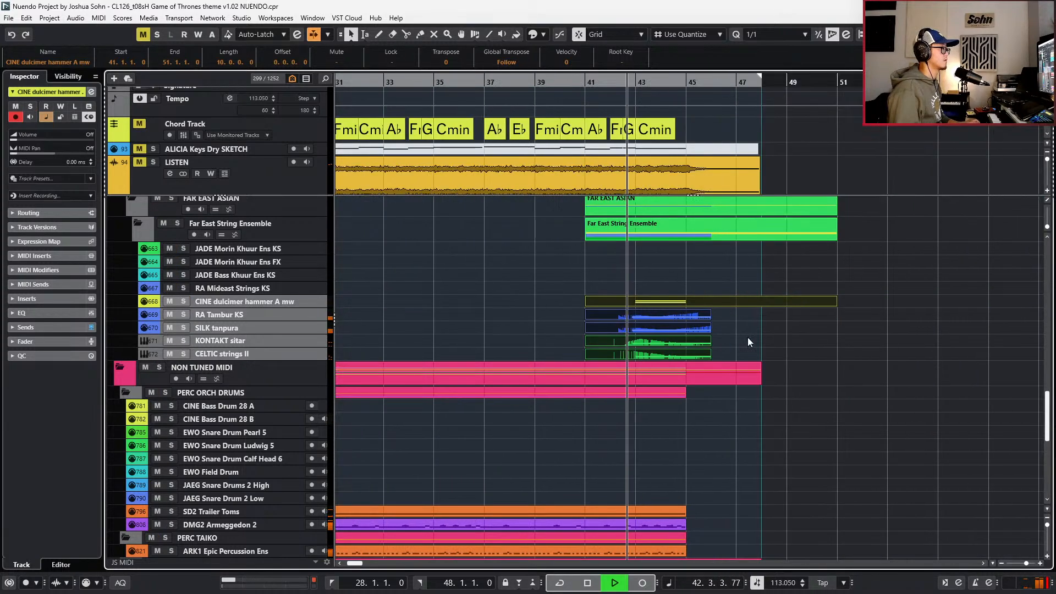
left_click(764, 302)
left_click(764, 309)
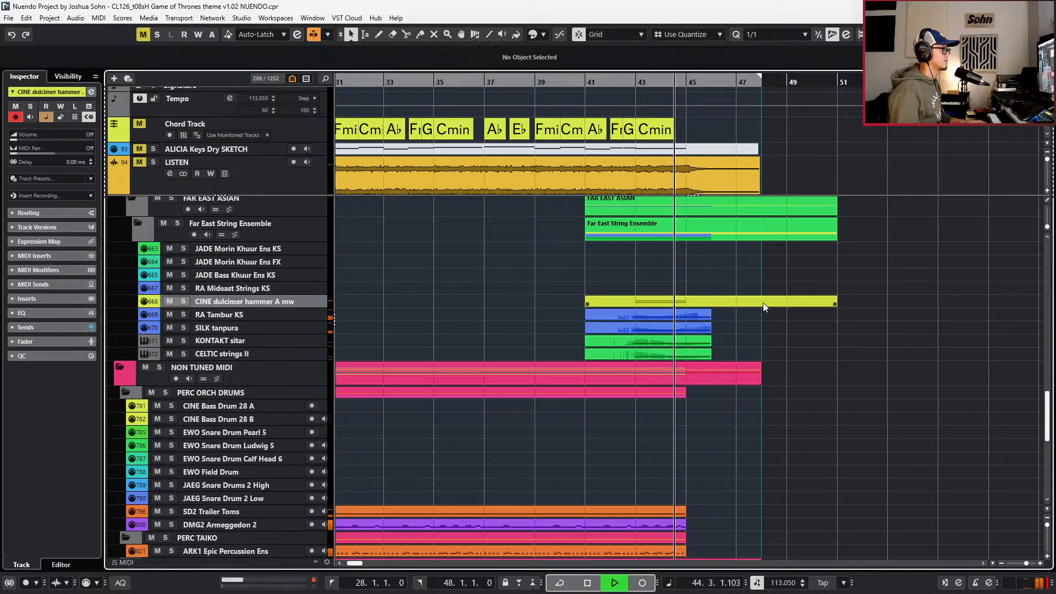
left_click(764, 302, "alt")
key("Delete")
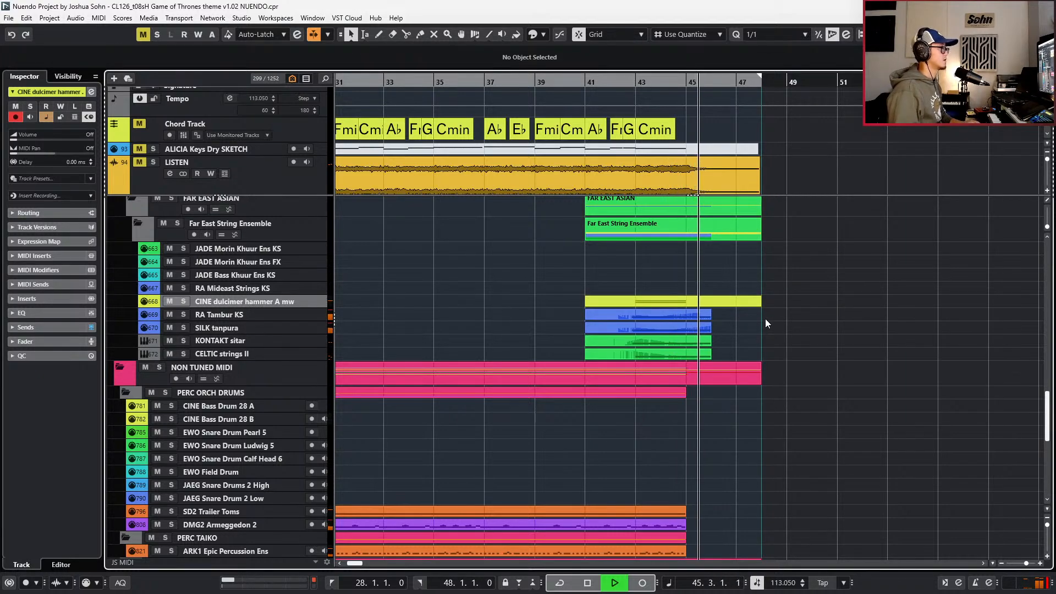
key("space")
- Open the PACIFIC Strings Ens B KS part in the note editor at its ending around bar 45
scroll(717, 355, "up", 10)
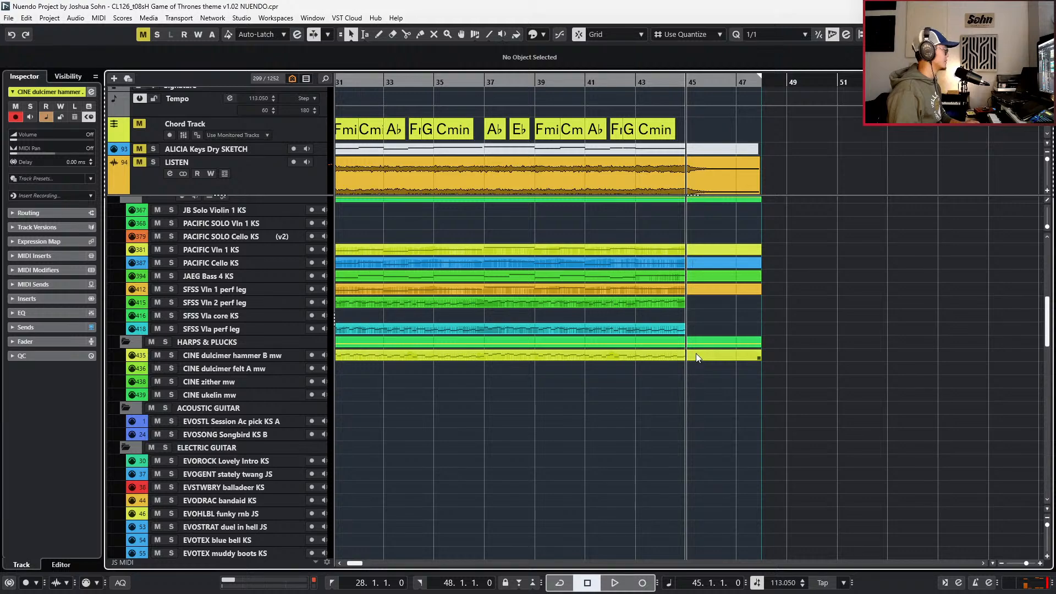
double_click(695, 357)
scroll(731, 365, "up", 3)
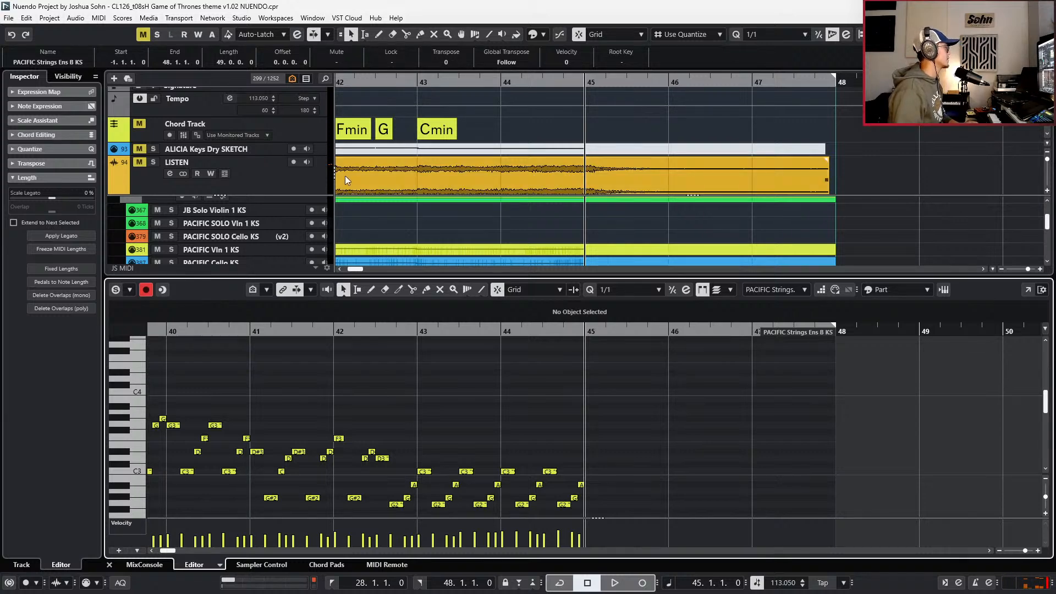
- Solo the LISTEN reference track, play its ending up to bar 46 repeatedly, and clear the solo
left_click(326, 184)
key("s")
key("space")
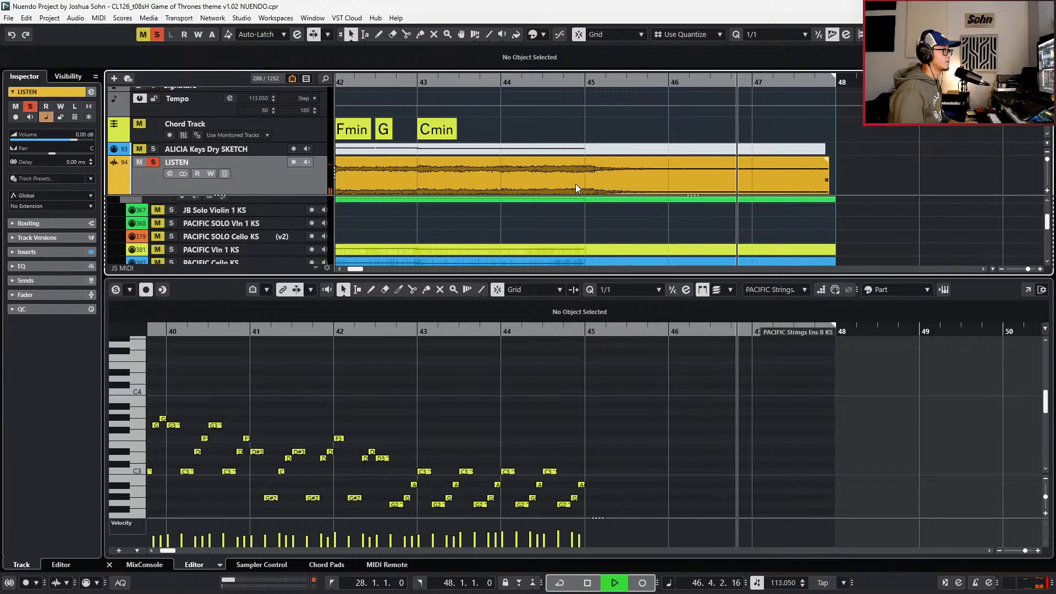
key("space")
key("space")
key("space")
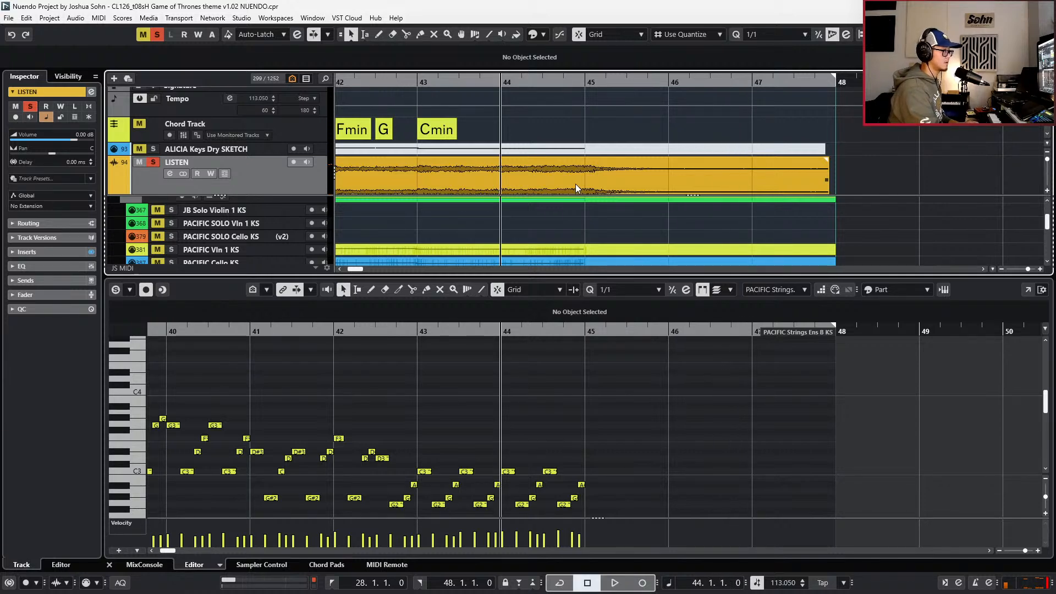
key("space")
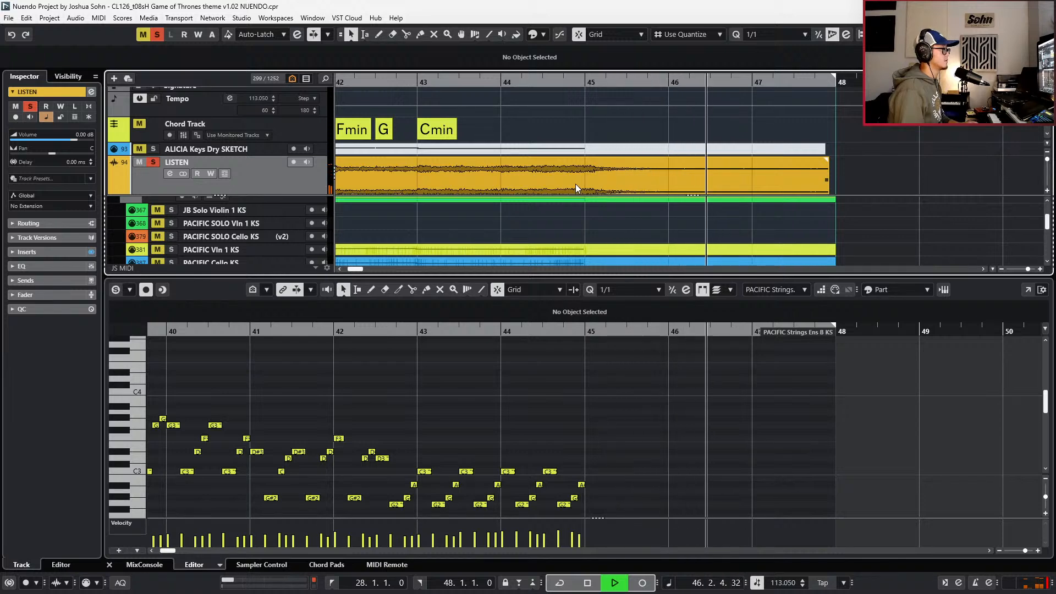
key("space")
key("s")
key("m")
left_click(650, 392)
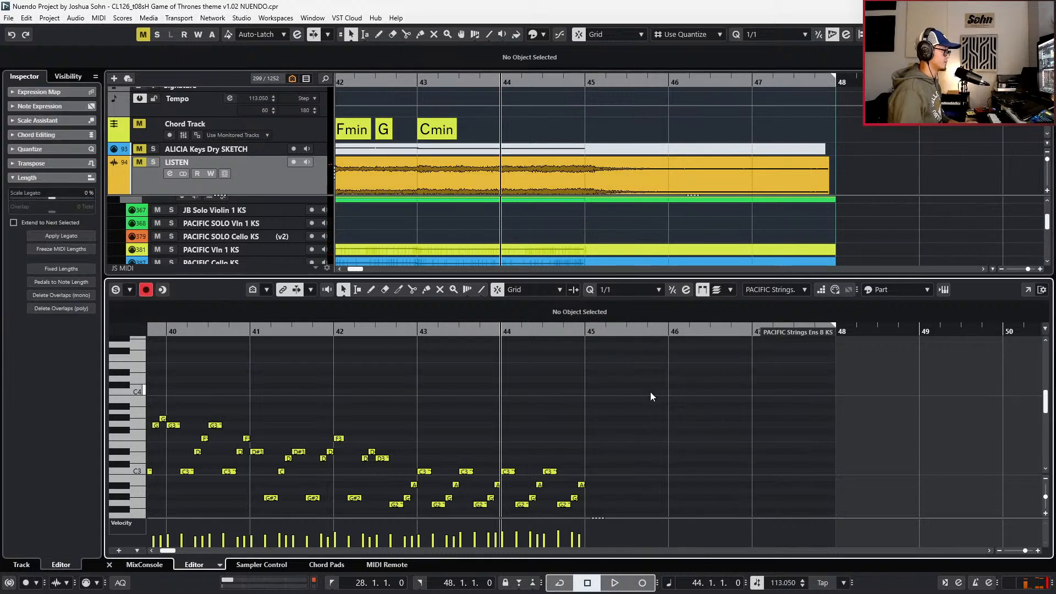
- Try to record a C4, G3, G#3, A#3 ending phrase from bar 45 into PACIFIC Strings Ens B KS
key("ctrl+alt+e")
key("ctrl+alt+e")
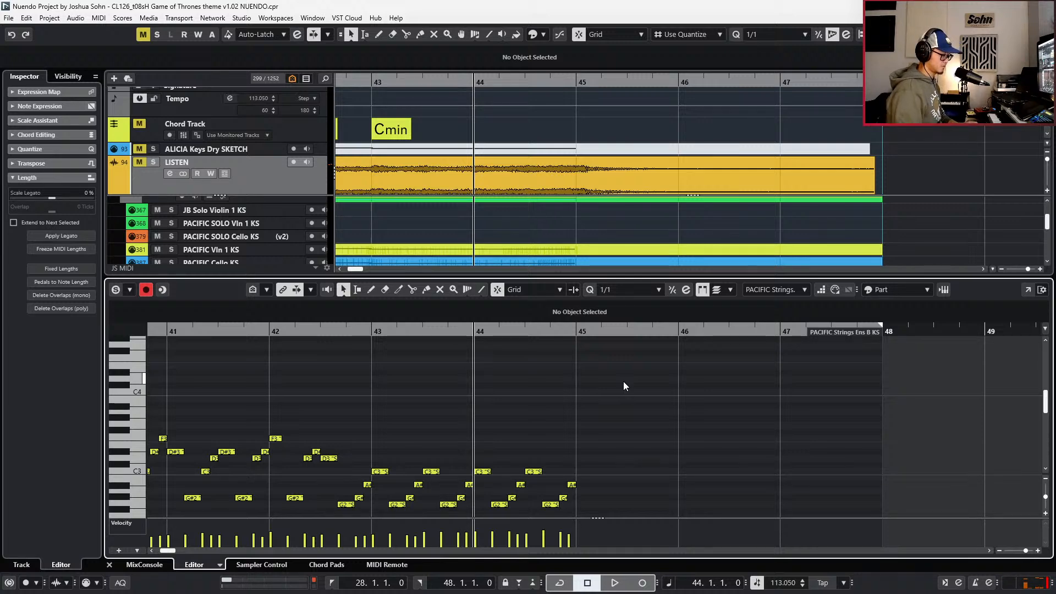
key("space")
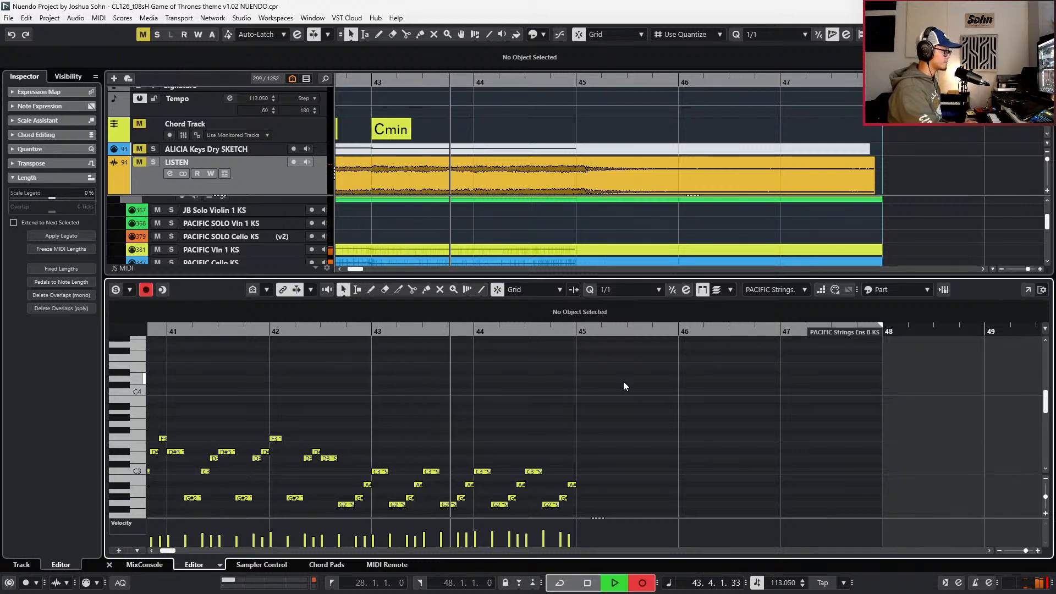
key("KP_Multiply")
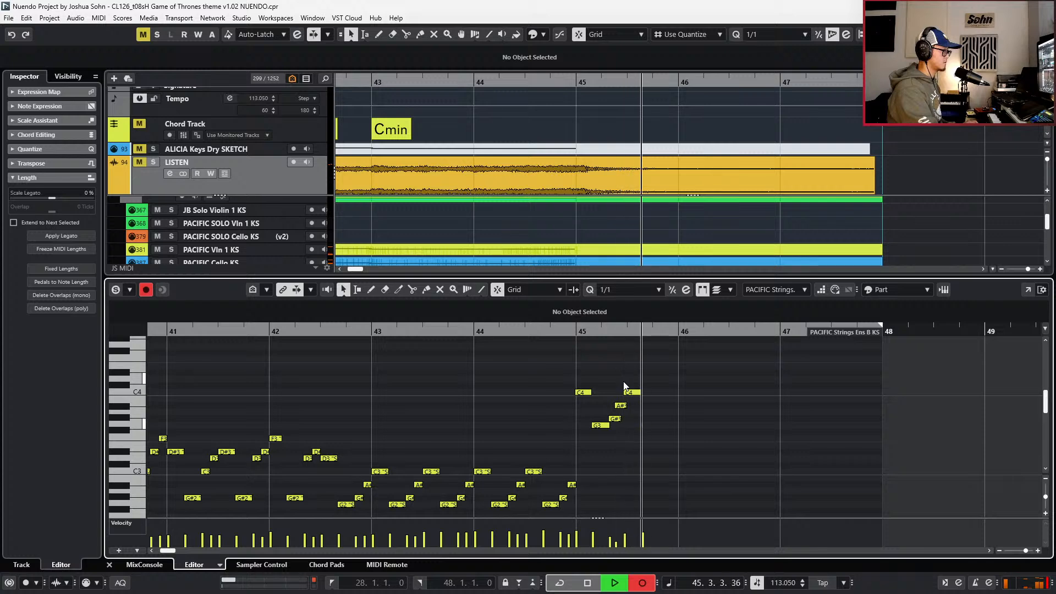
key("space")
key("ctrl+z")
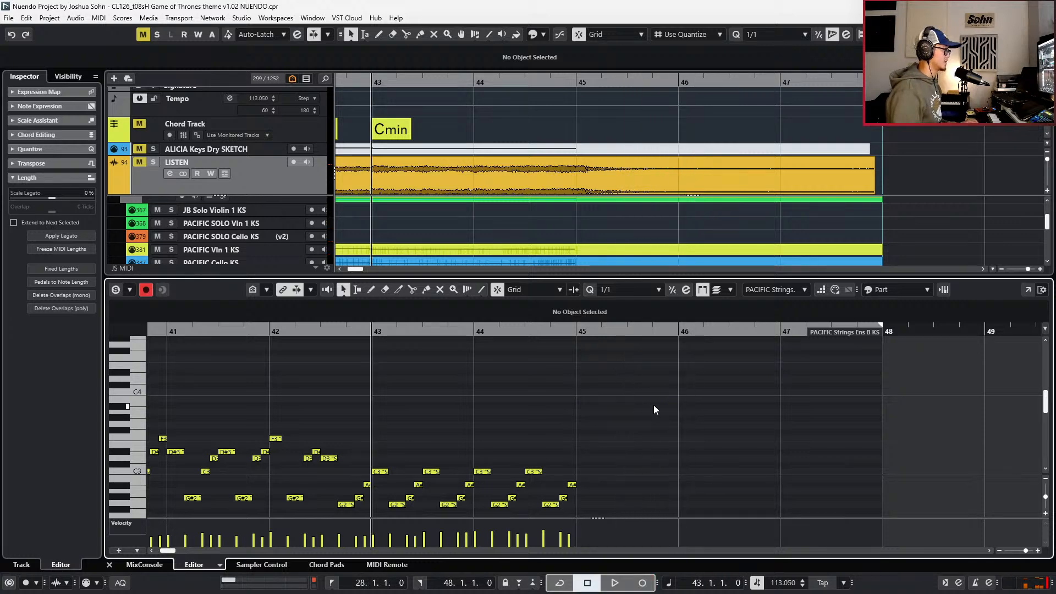
- Record the C4, G3, G#3, A#3 ending phrase from bar 45 to bar 47 into PACIFIC Strings Ens B KS
scroll(654, 409, "up", 3)
key("alt+4")
scroll(655, 408, "down", 2)
key("space")
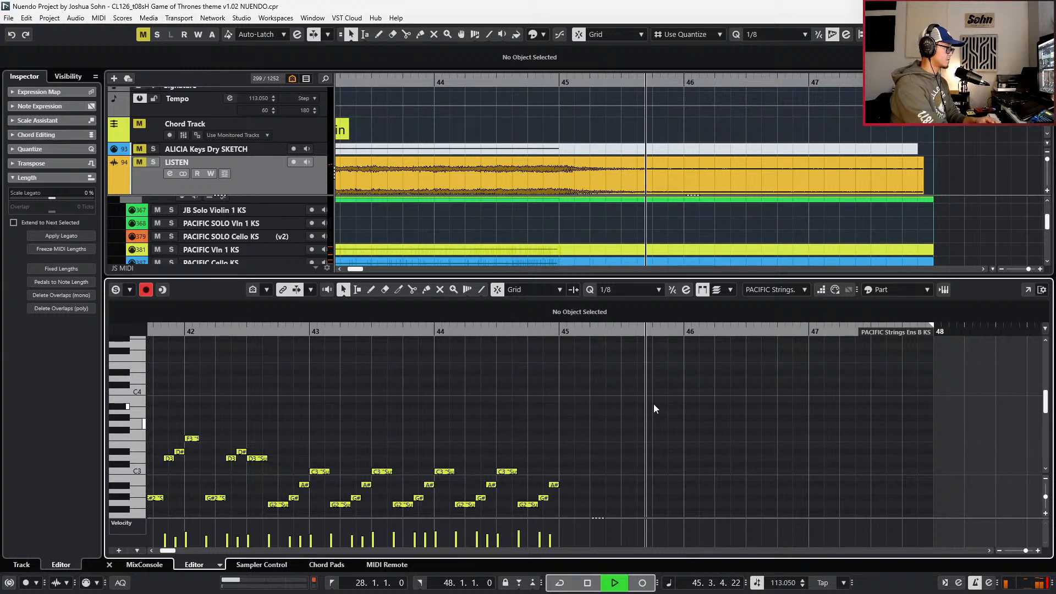
key("space")
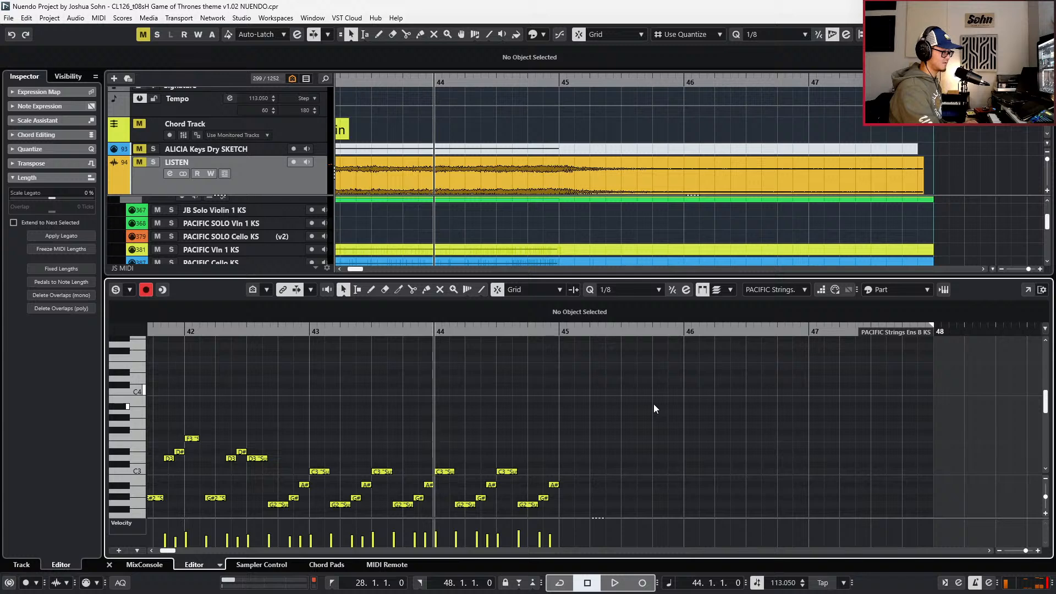
key("KP_Multiply")
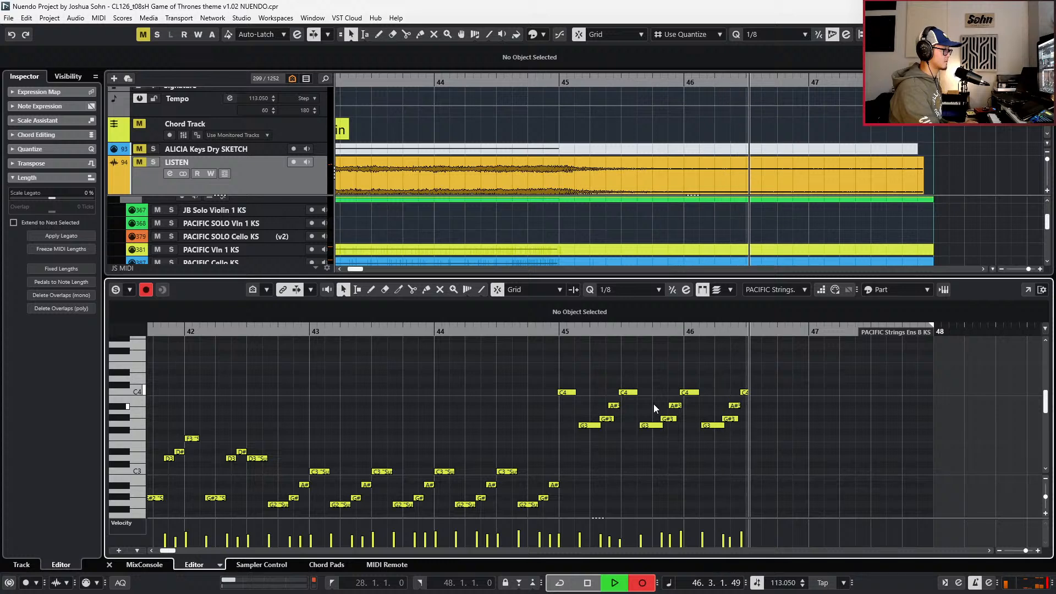
key("space")
- Quantize the newly recorded notes from bar 45 onward to a 1/8 Triplet grid and play them back
left_click_drag(837, 371, 545, 442)
key("h")
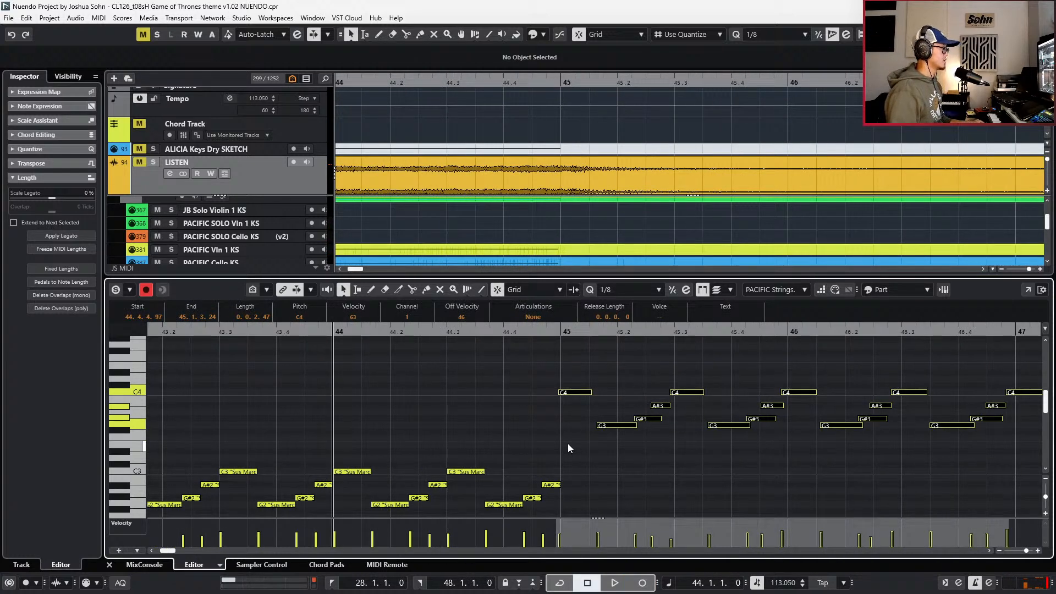
key("alt+comma")
key("q")
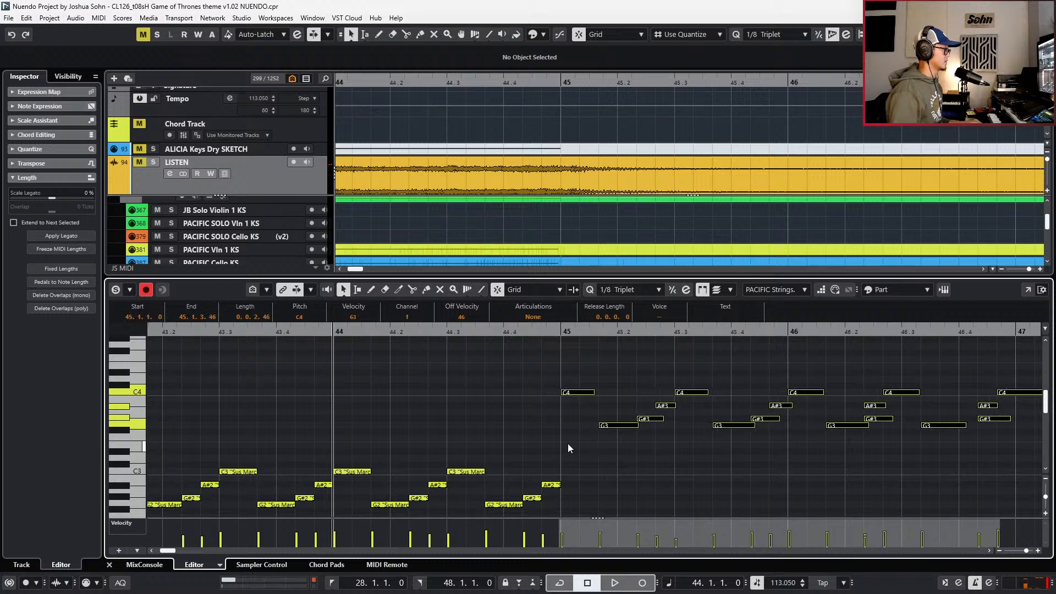
key("l")
key("space")
key("g")
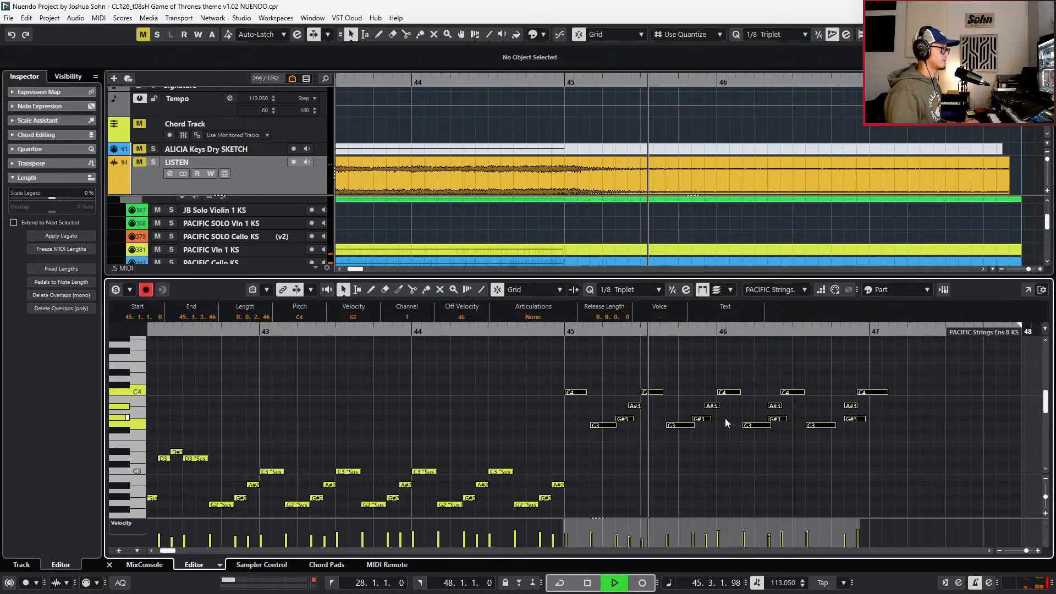
key("space")
- Nudge the early A#3, C4 and G3 notes in the second half of the ending phrase one 1/8 triplet later
left_click(652, 393)
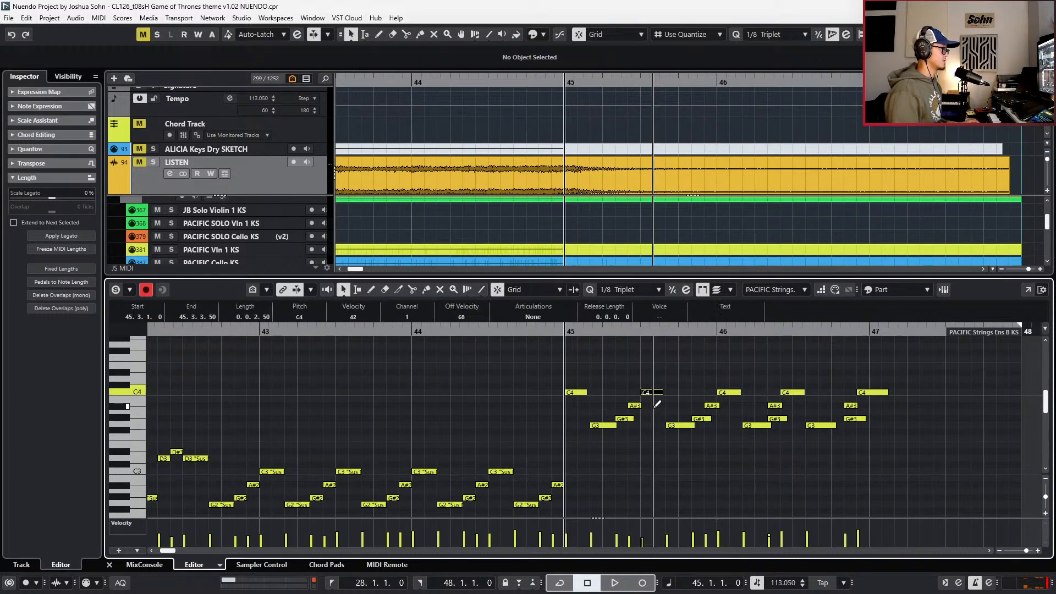
left_click_drag(761, 407, 788, 390)
key("ctrl+Right")
left_click_drag(832, 361, 888, 406)
key("alt+Right")
scroll(831, 430, "down", 1)
key("space")
left_click_drag(826, 430, 827, 378)
key("alt+Right")
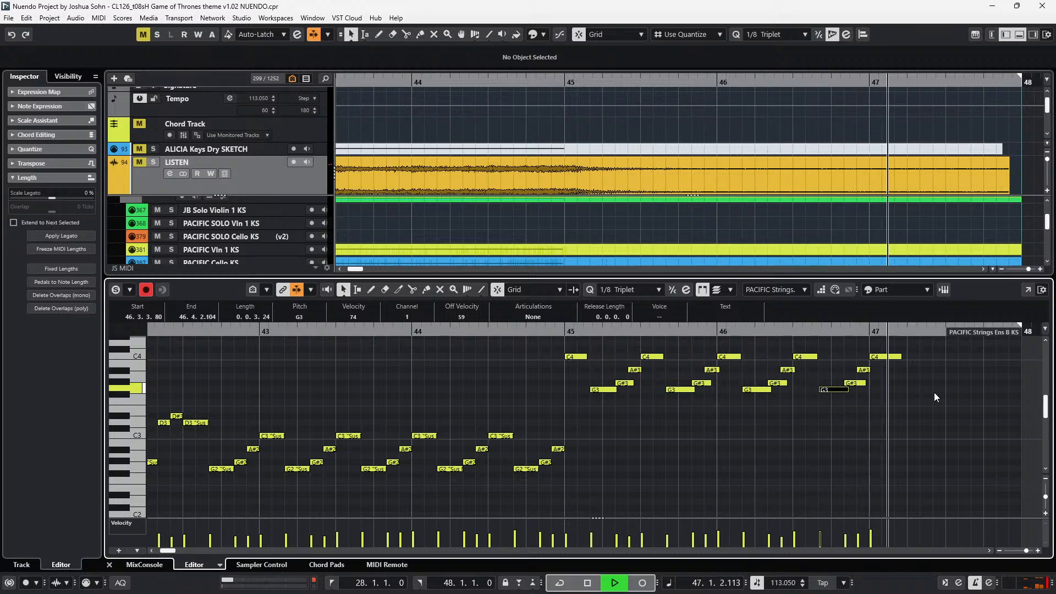
- Audition the strings part soloed from bar 43, return the playhead to bar 43, and close the note editor
scroll(791, 429, "down", 2)
key("s")
key("space")
key("KP_Subtract")
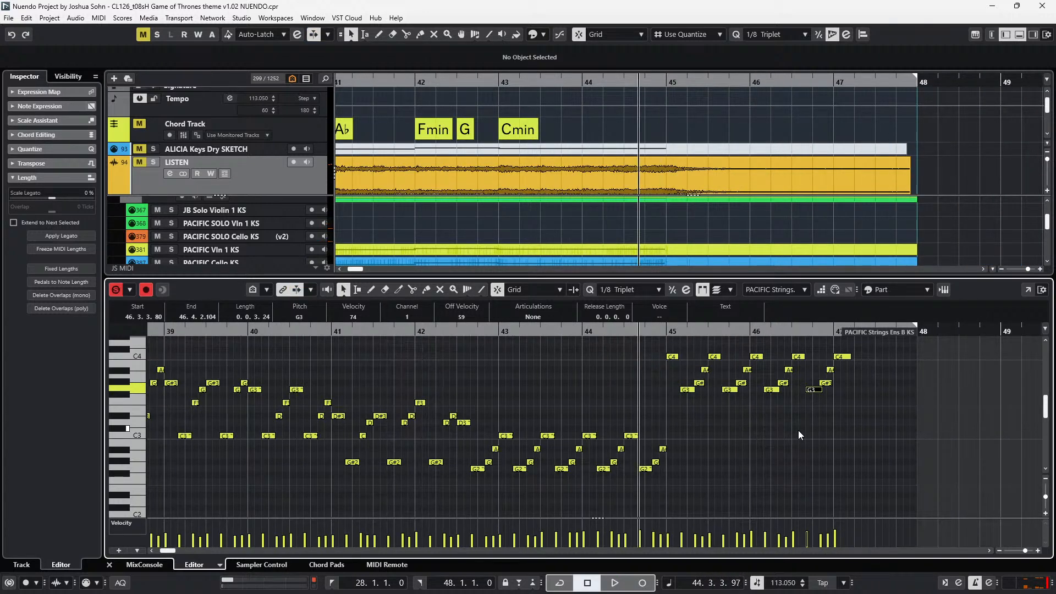
key("KP_Subtract")
key("ctrl+alt+e")
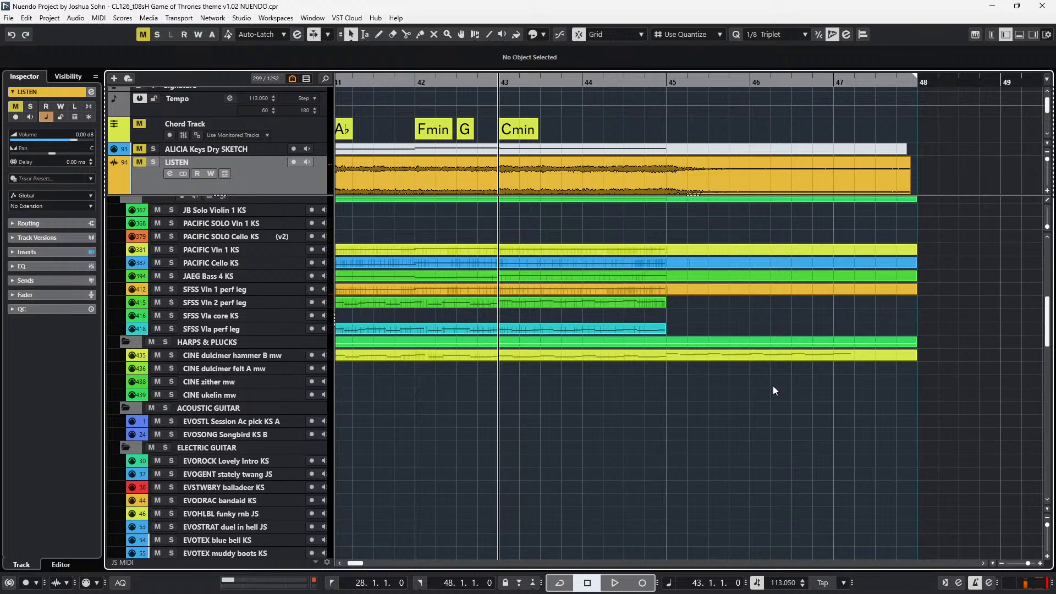
- Examine the Expression, Modulation and Main Volume curves of MASSE Brass Ens A KS and Ens B KS between bars 43 and 45
scroll(773, 385, "up", 5)
scroll(773, 385, "down", 2)
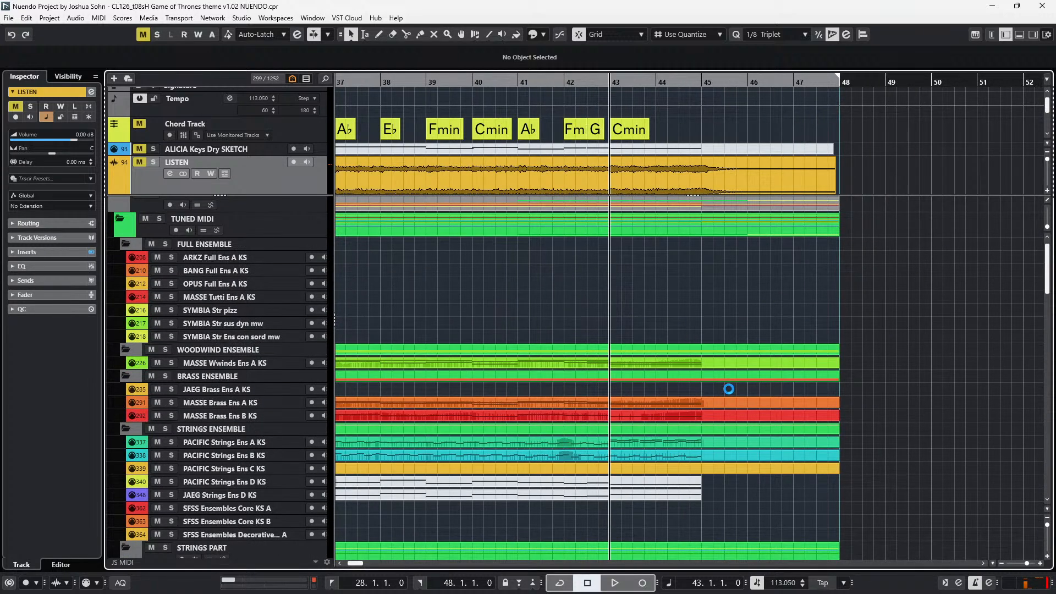
left_click(721, 402)
left_click(721, 414, "shift")
key("ctrl+alt+e")
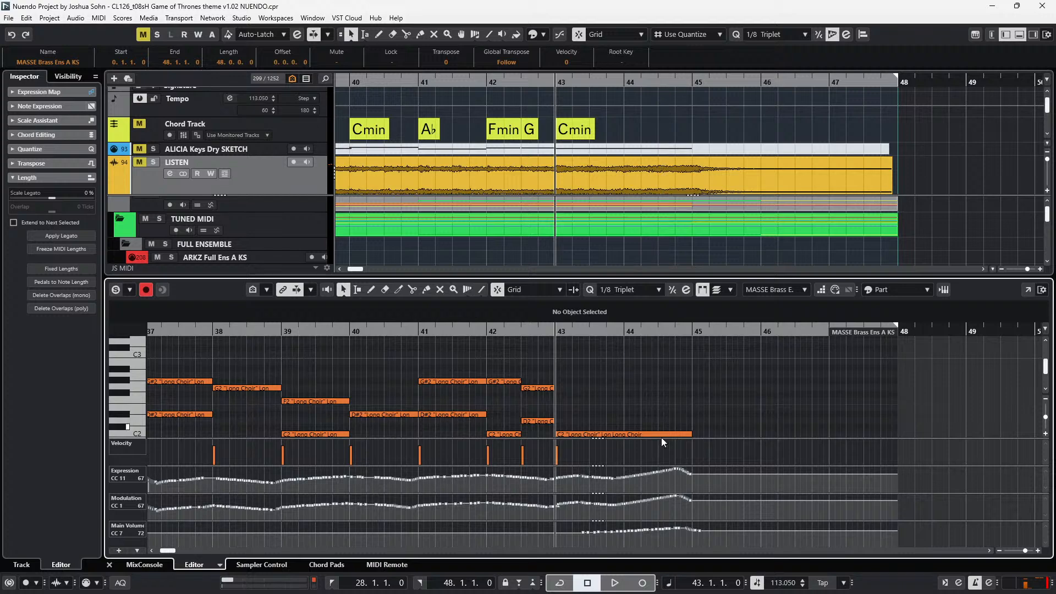
left_click_drag(579, 520, 703, 548)
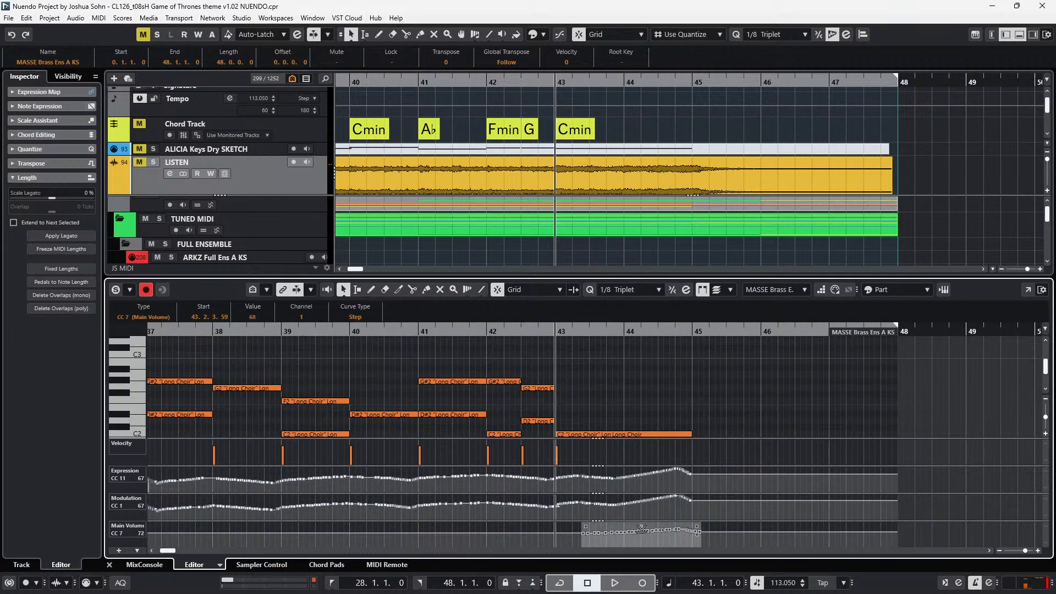
key("ctrl+e")
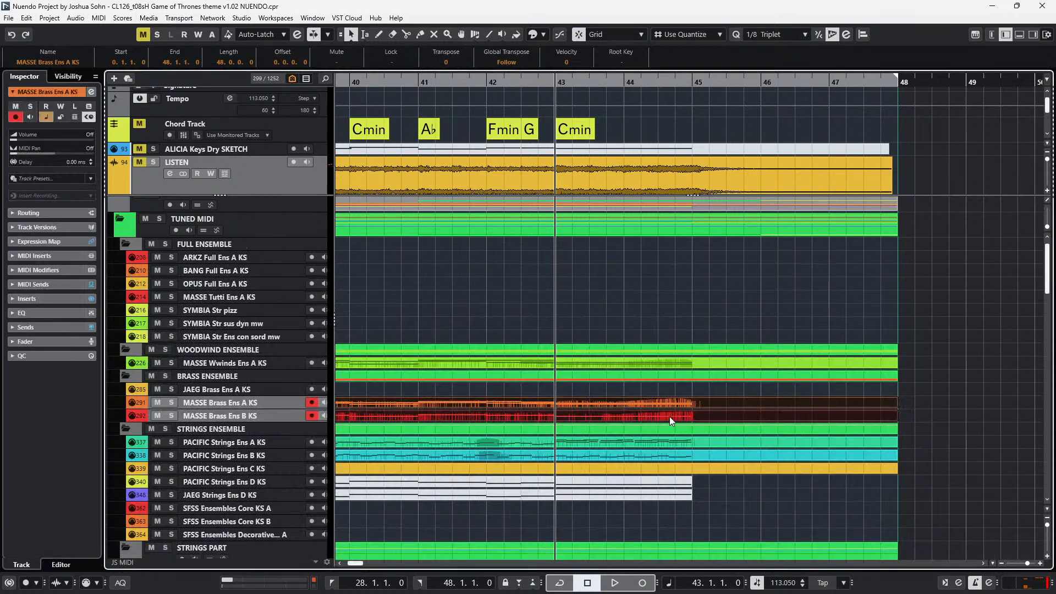
double_click(669, 417)
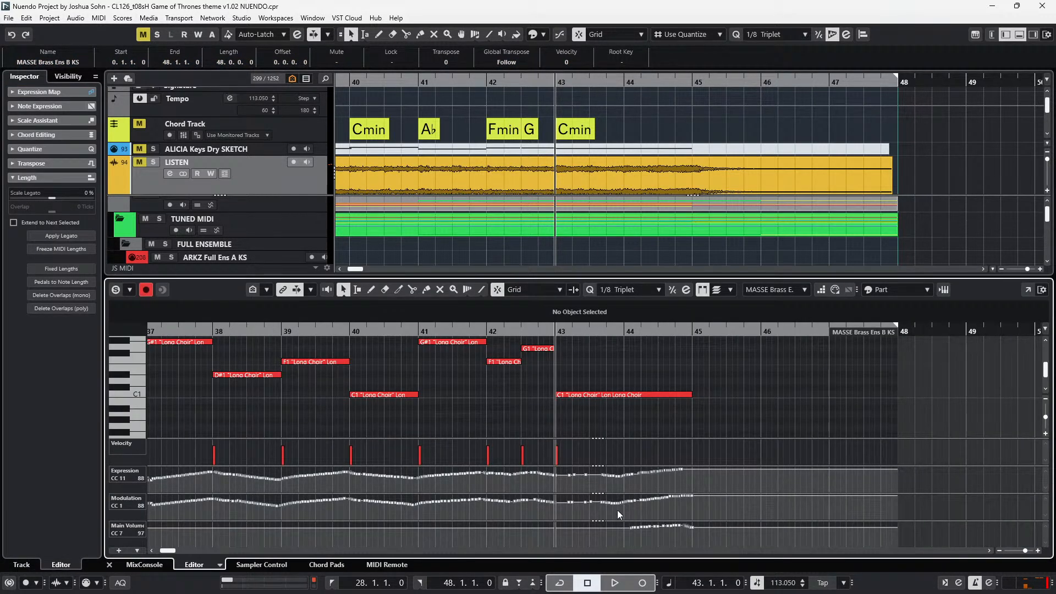
left_click_drag(608, 492, 682, 472)
key("Return")
- Show the full length of the arrangement up to bar 48 and return the playhead to its beginning
scroll(711, 445, "down", 3)
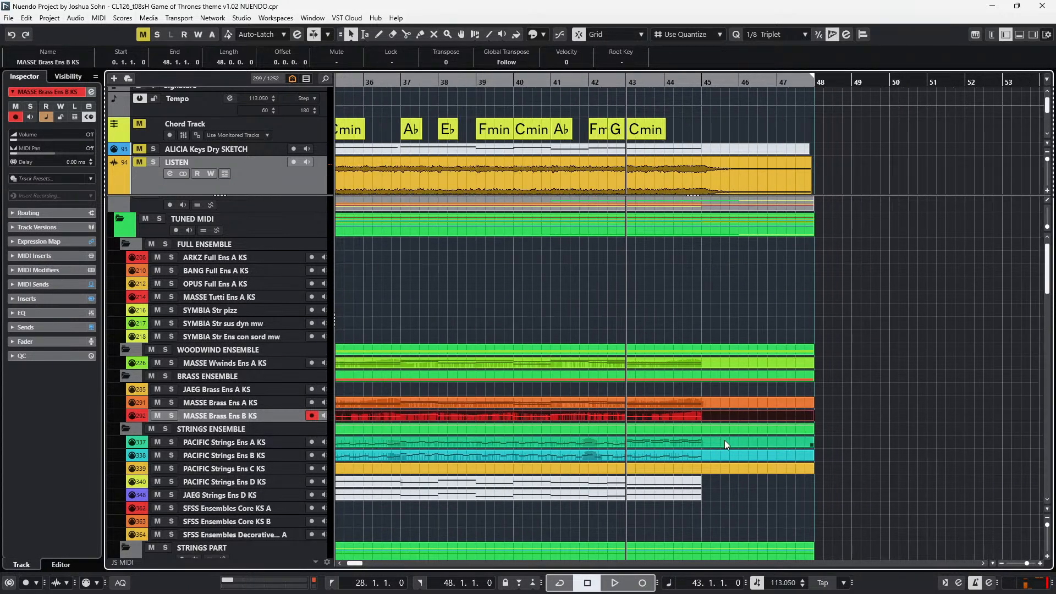
scroll(725, 440, "down", 2)
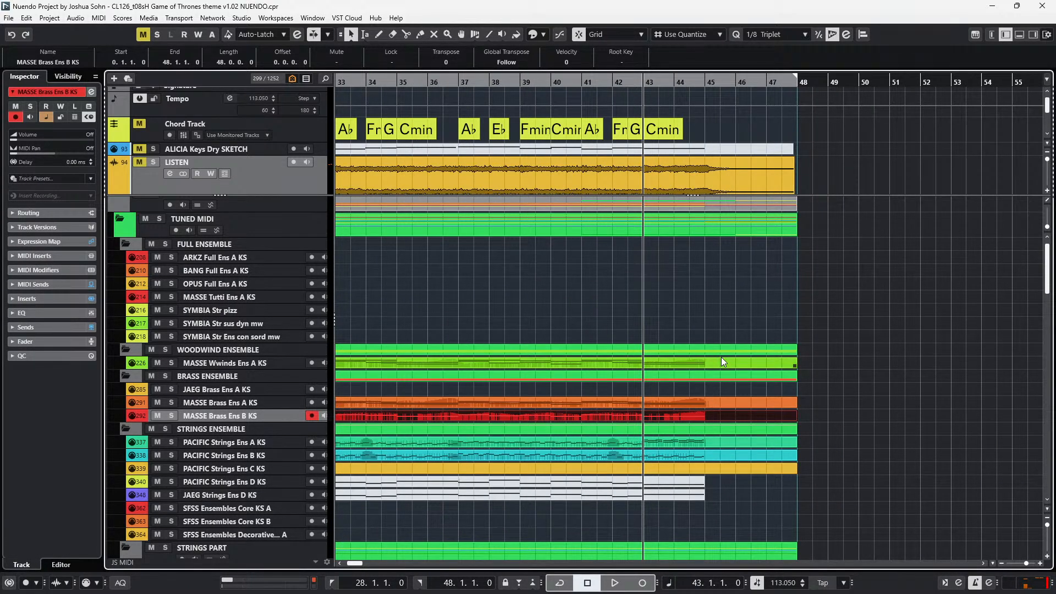
scroll(727, 372, "down", 6)
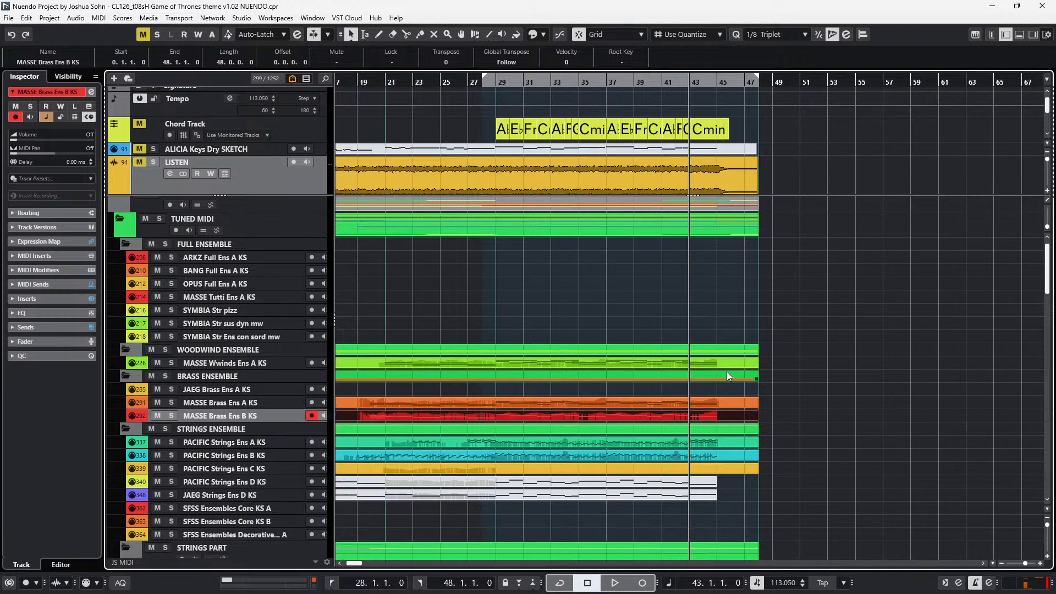
scroll(728, 371, "down", 4)
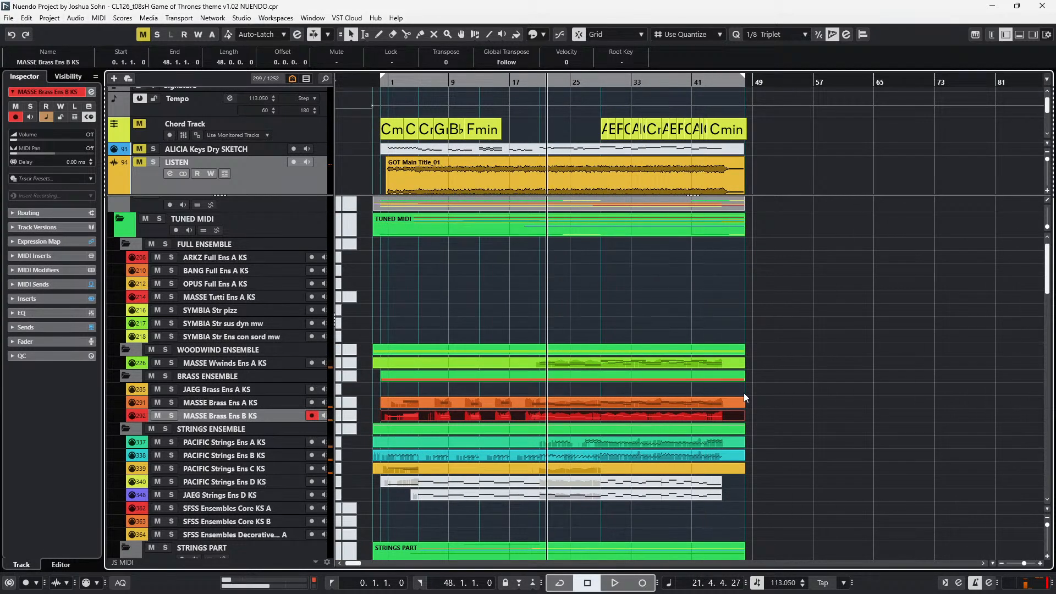
key("KP_Subtract")
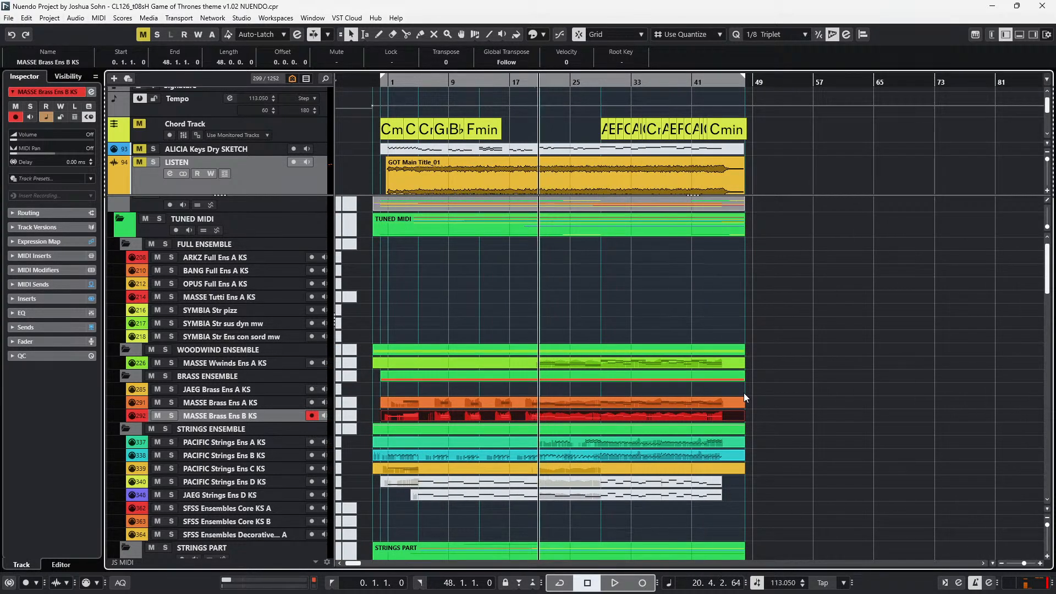
key("KP_Subtract")
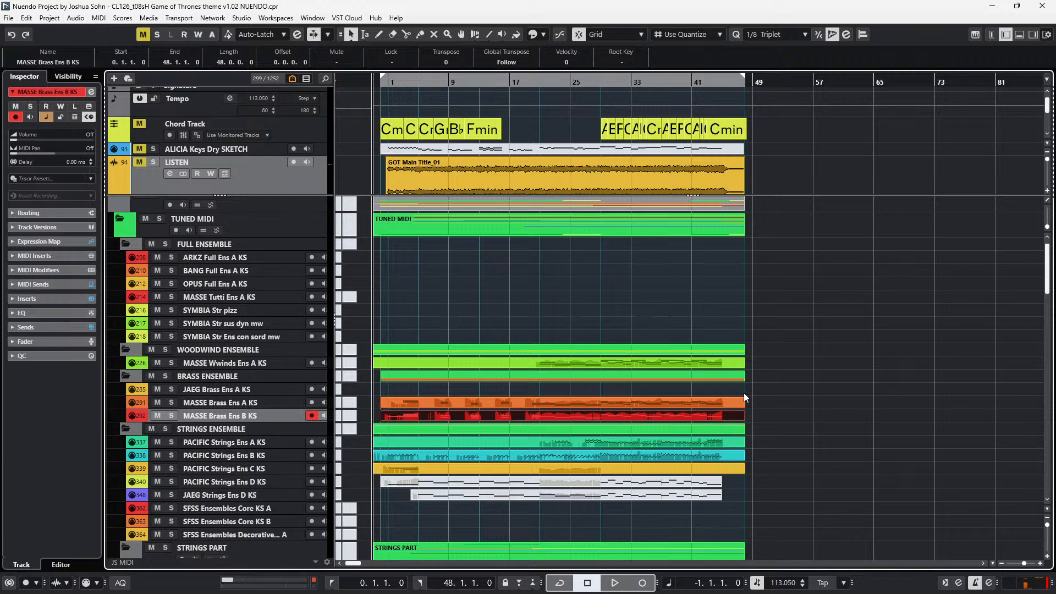
key("KP_Decimal")
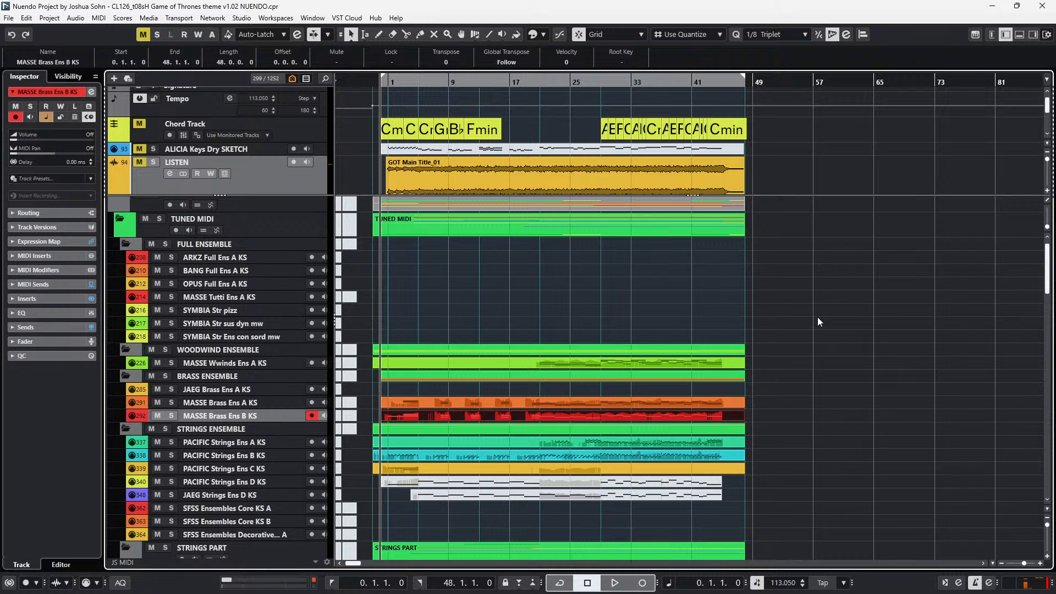
- Bring up the SSLComp Stereo insert on MIXBUS over the arrangement and play the mix from bar 43
key("alt+Tab")
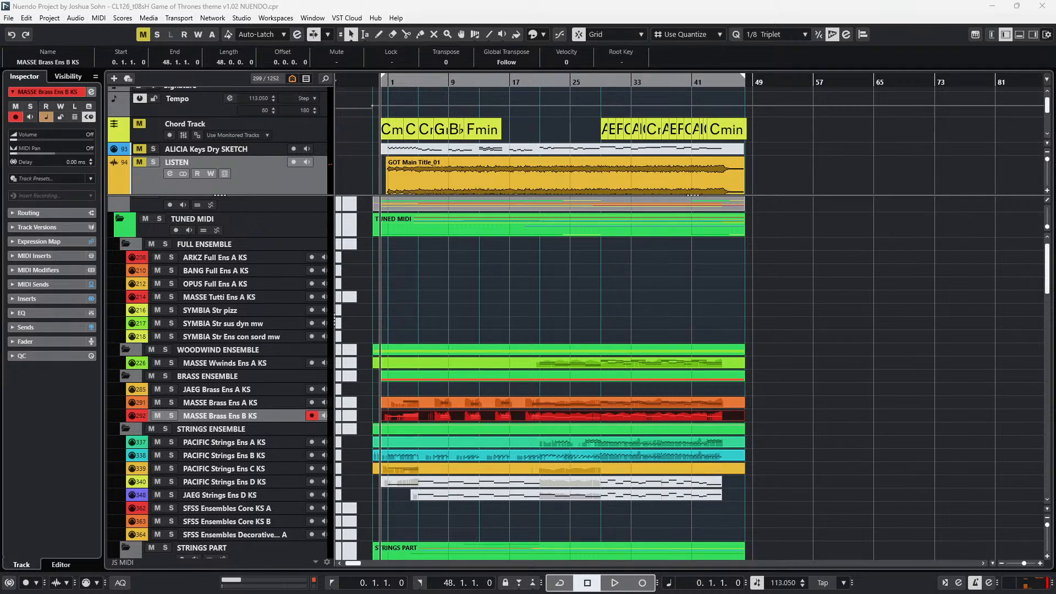
left_click_drag(763, 23, 523, 126)
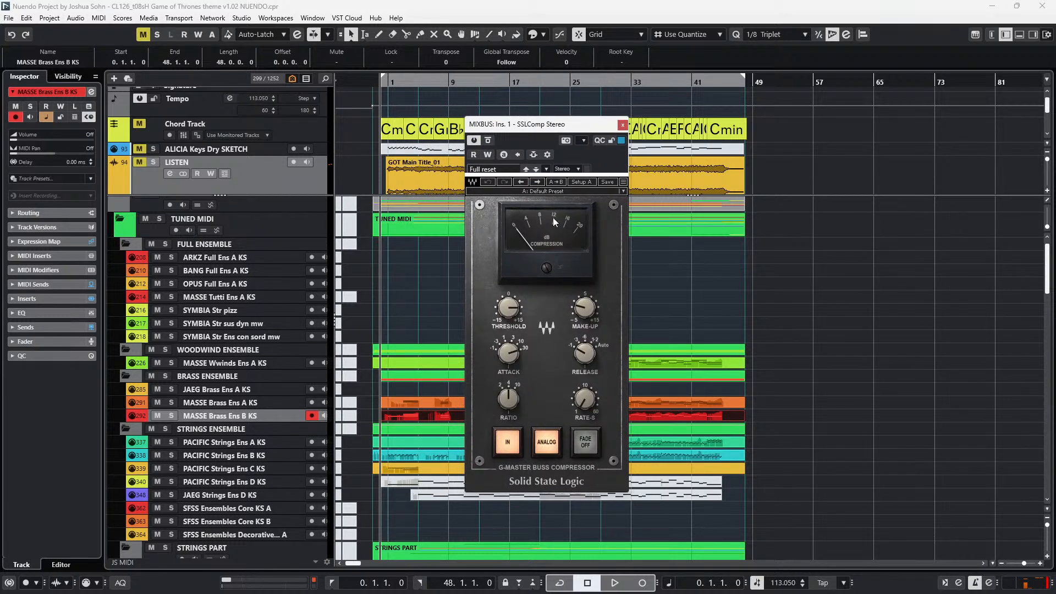
key("KP_Add")
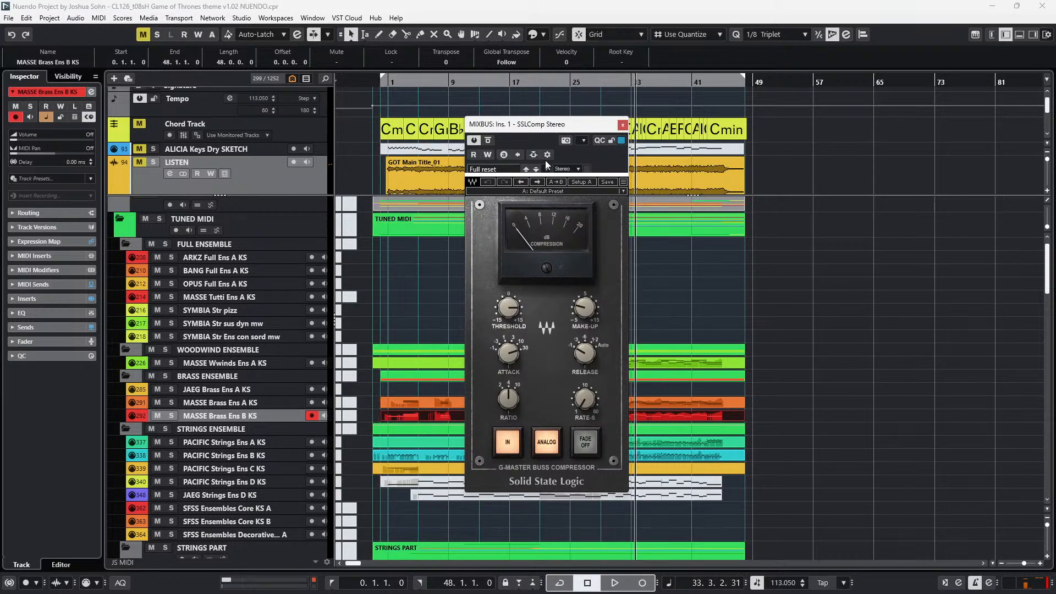
key("KP_Subtract")
key("KP_Subtract")
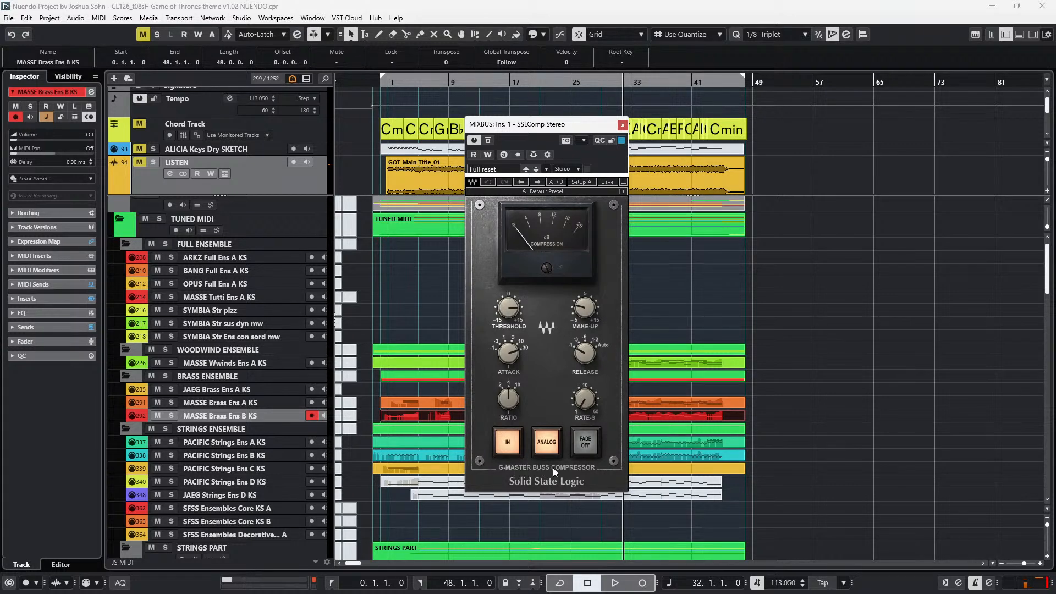
key("KP_Add")
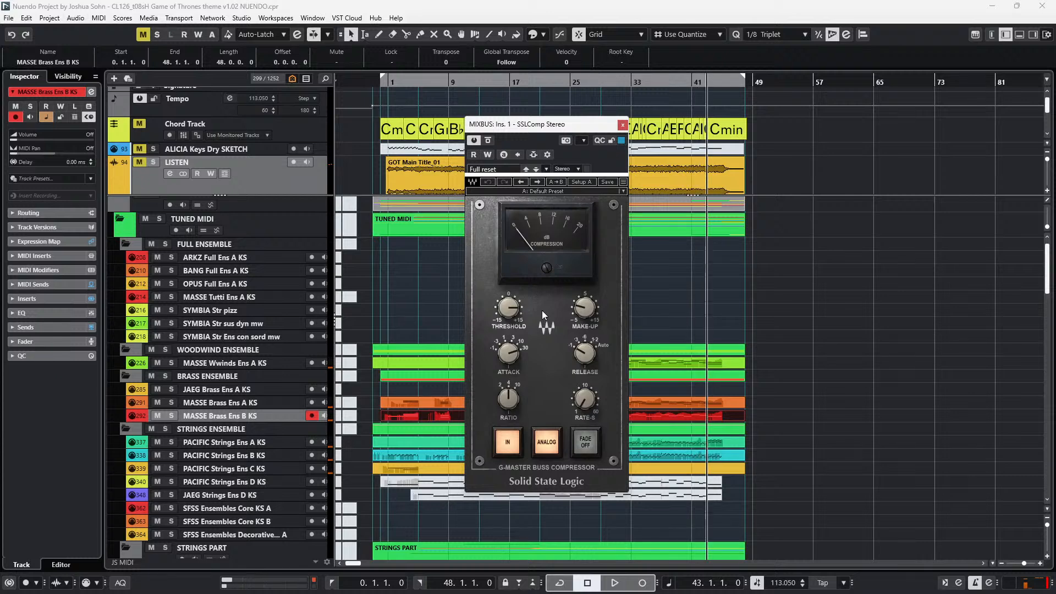
key("space")
mouse_move(512, 309)
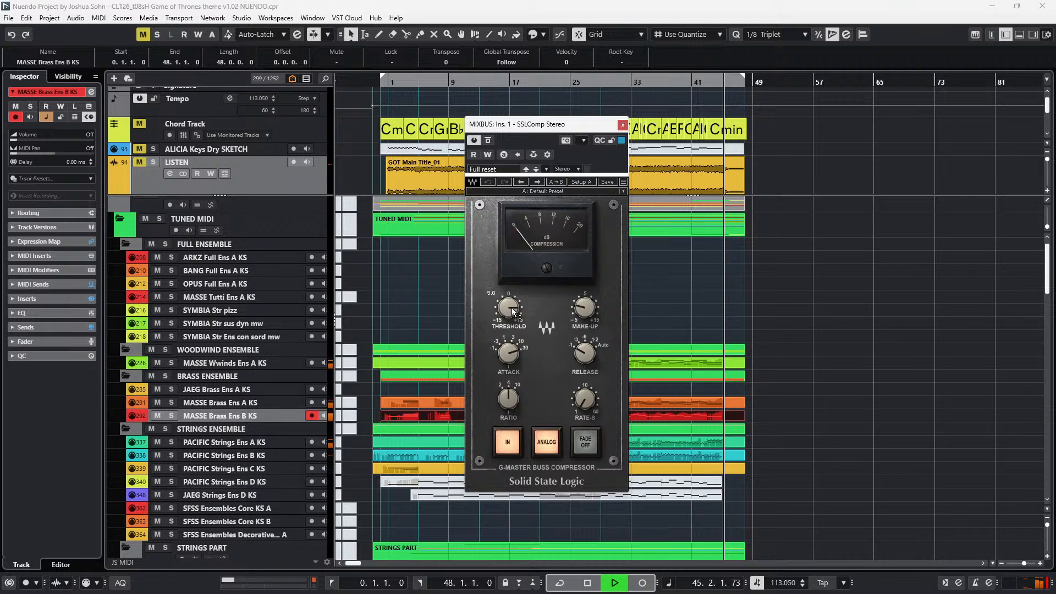
key("space")
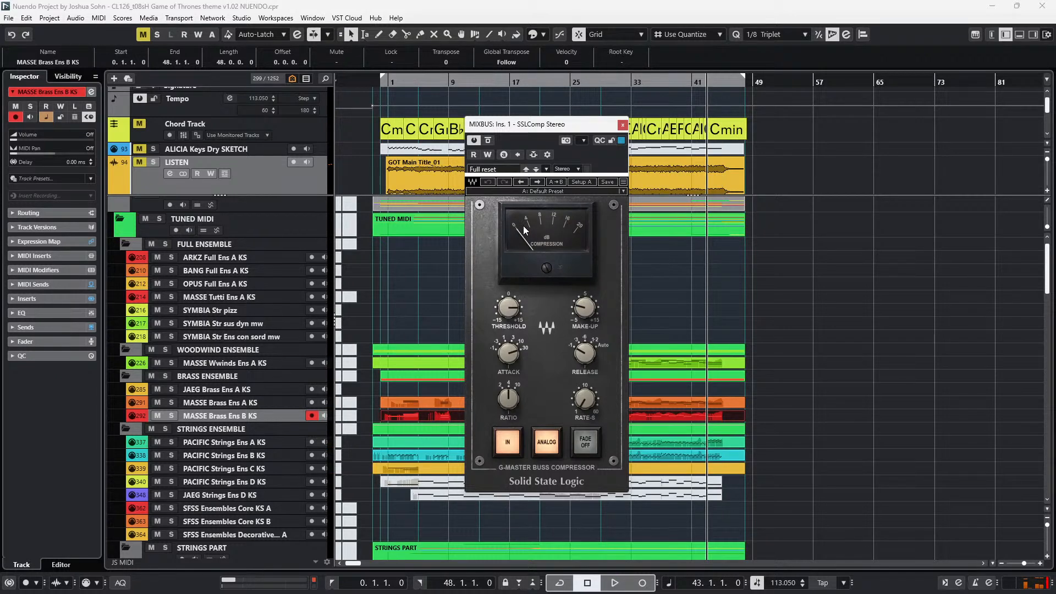
- Adjust the threshold of the MIXBUS SSLComp and go through its ratio, release and attack controls
left_click(507, 305)
left_click_drag(508, 307, 509, 309)
left_click(508, 399)
left_click(576, 360)
left_click(520, 349)
left_click(570, 355)
- Advance the playhead from the start toward the last section, play the mix, and set the SSLComp make-up gain to 2.0
key("Home")
key("KP_Add")
key("KP_Add")
key("KP_Add")
key("KP_Add")
key("KP_Add")
key("KP_Add")
key("KP_Add")
key("KP_Add")
key("KP_Add")
key("KP_Subtract")
key("KP_Add")
key("KP_Add")
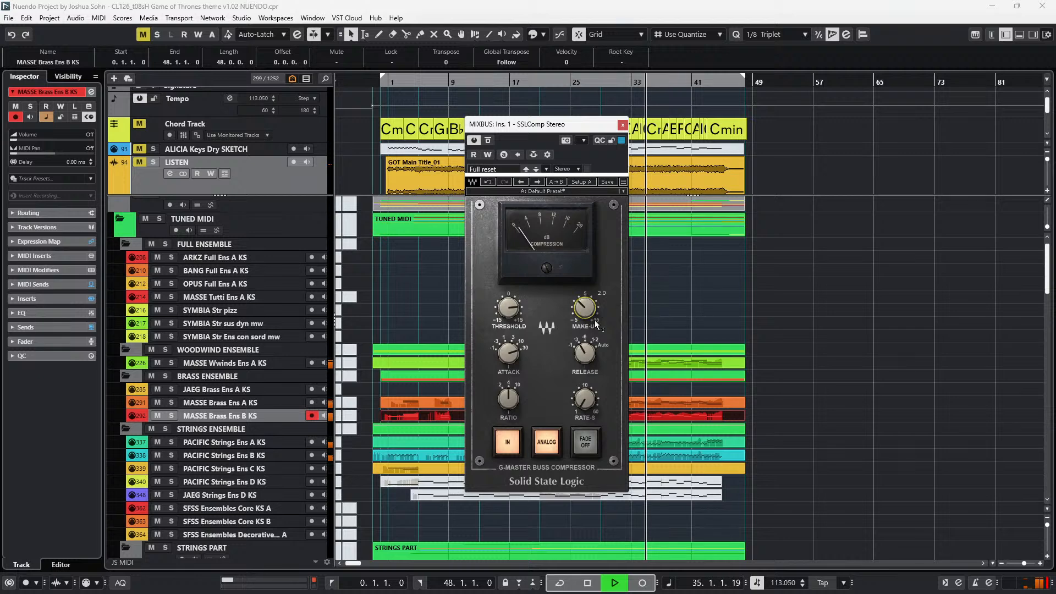
- Show the master level meters, stop playback, and set the SSLComp release to .1 s
mouse_move(587, 350)
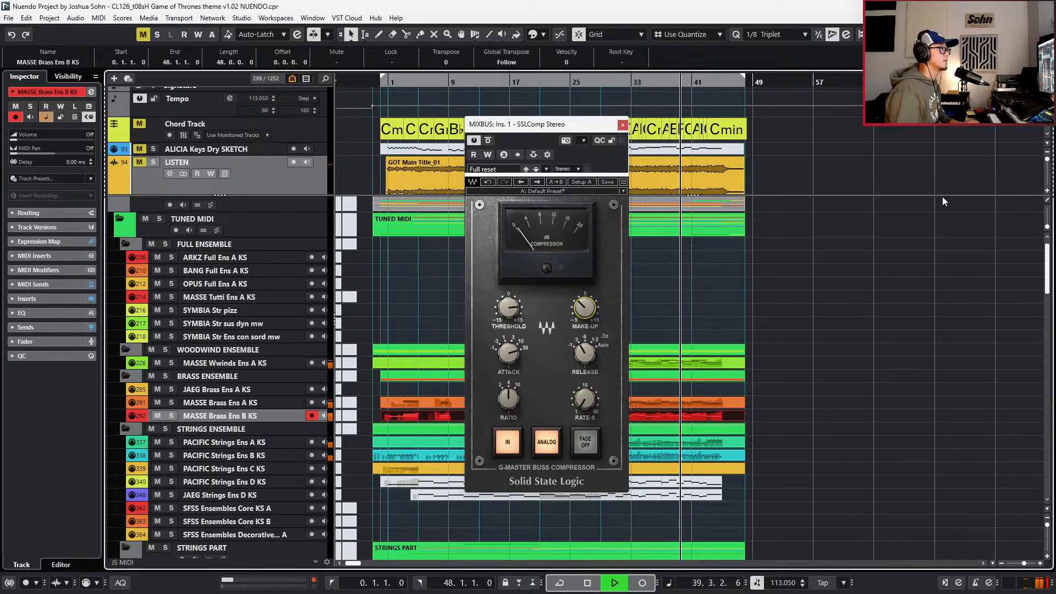
key("ctrl+alt+r")
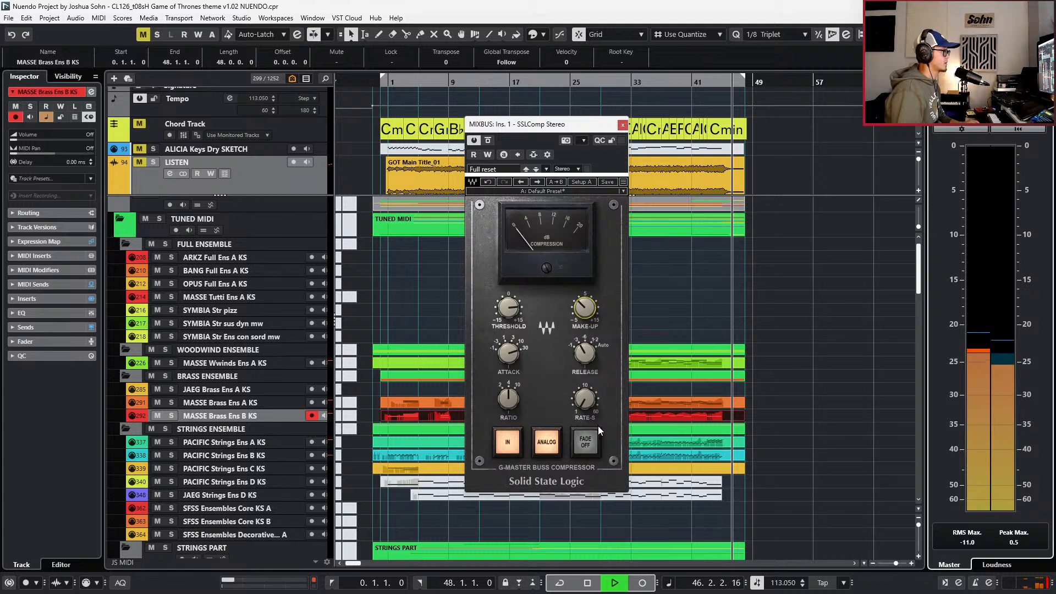
key("space")
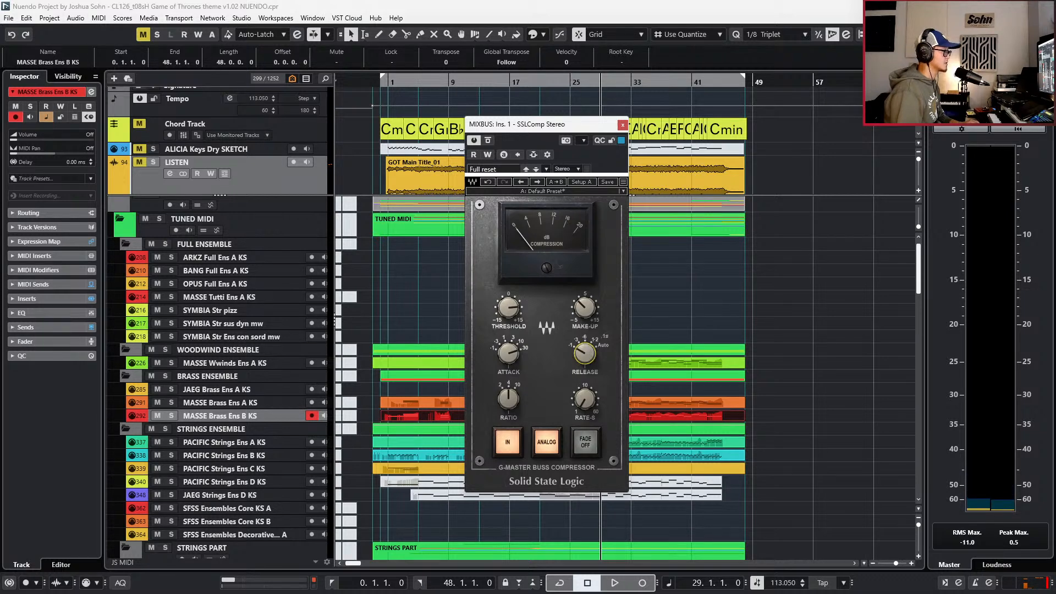
- Play the mix from bar 29 and lower the SSLComp threshold to about 7.8
key("space")
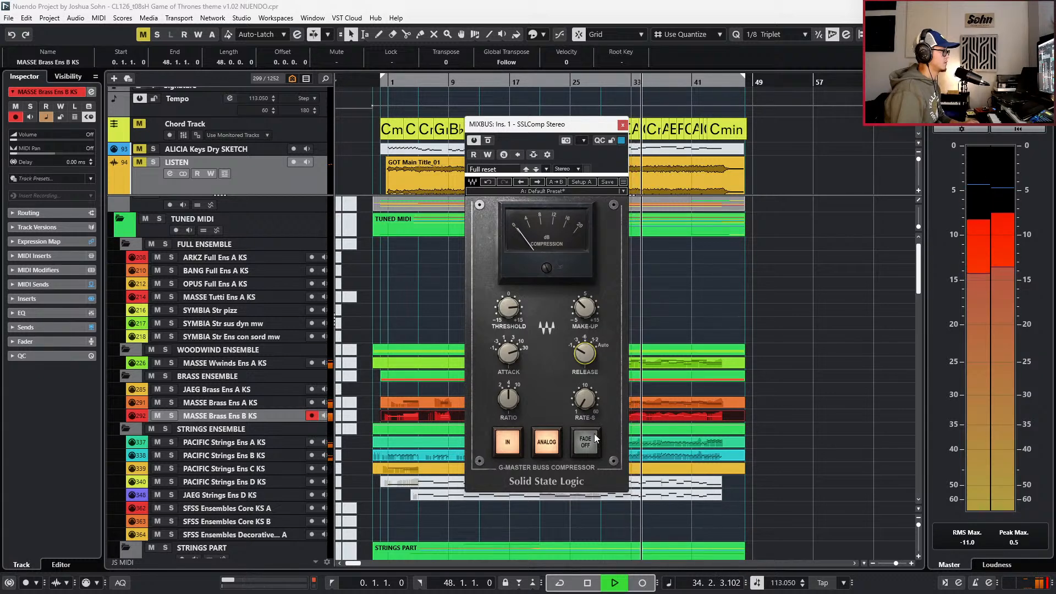
mouse_move(510, 304)
left_click_drag(509, 305, 511, 306)
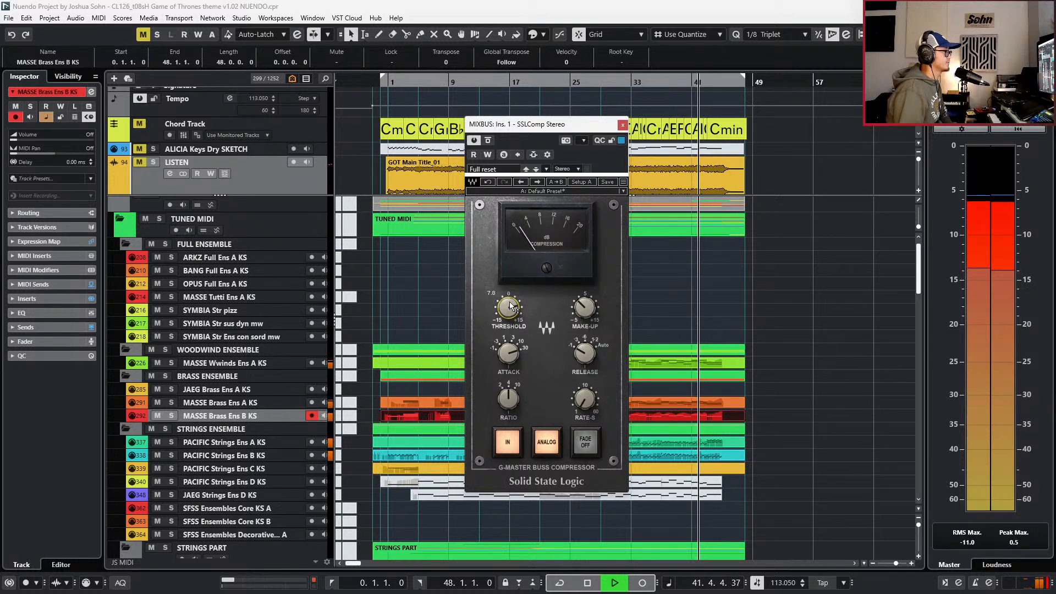
- Stop playback and place the playhead at bar 41
mouse_move(511, 416)
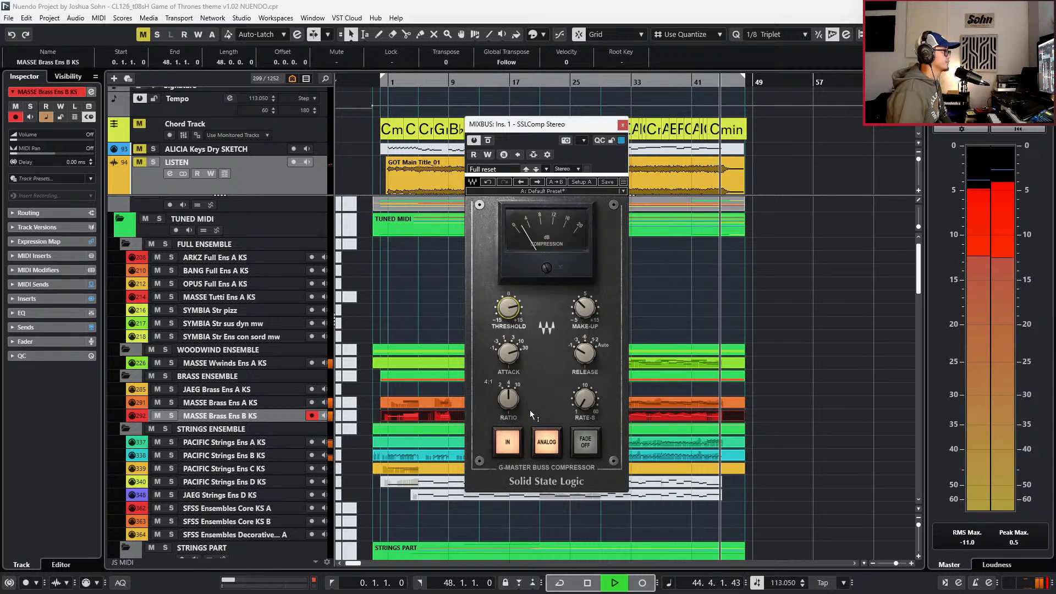
key("space")
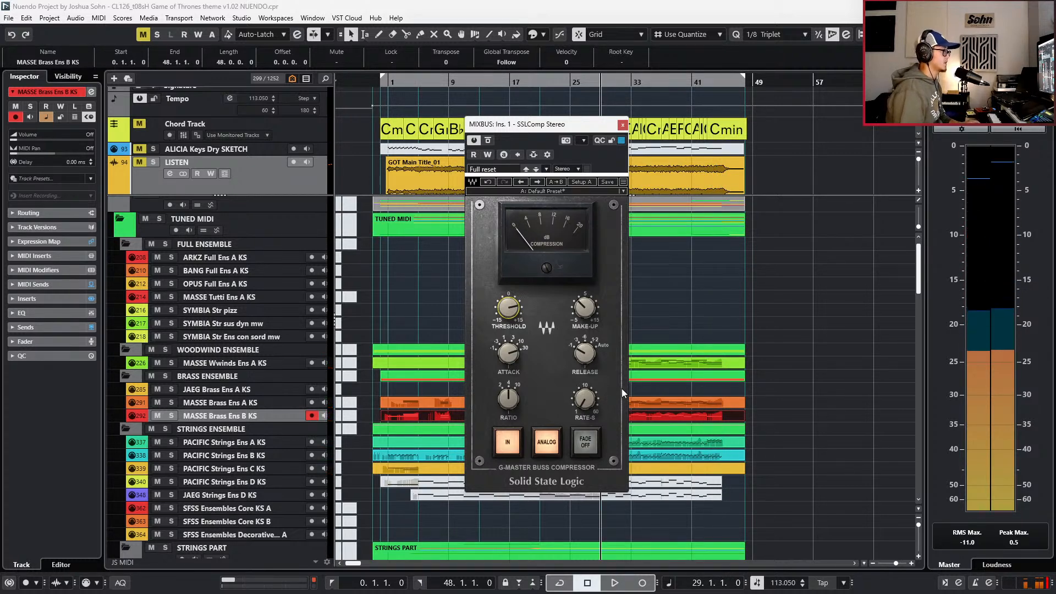
key("KP_Add")
key("KP_Add")
key("KP_Add")
key("KP_Add")
key("KP_Add")
key("KP_Add")
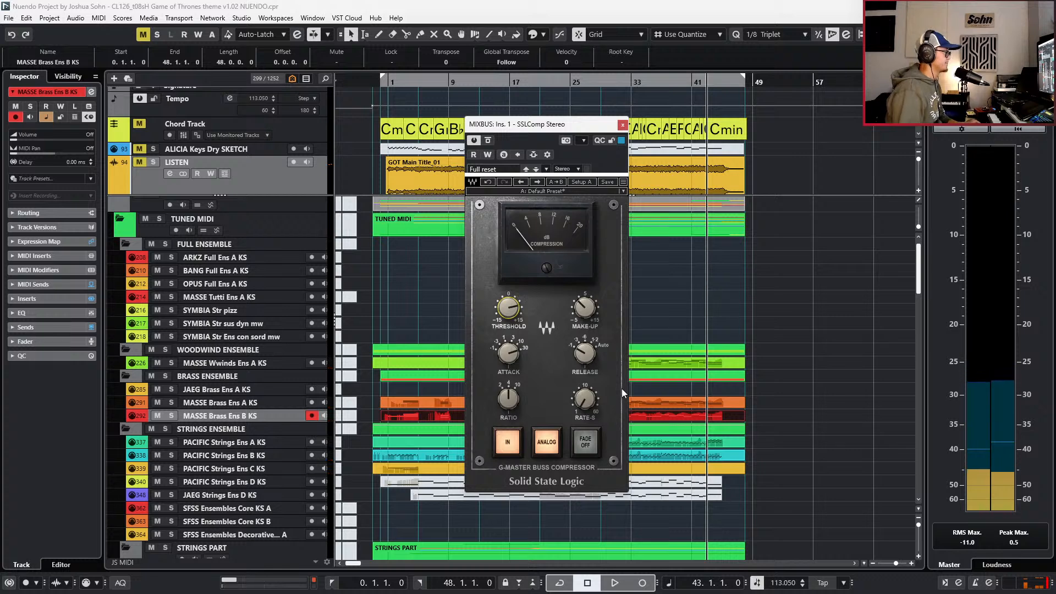
scroll(691, 364, "up", 1)
scroll(712, 348, "up", 1)
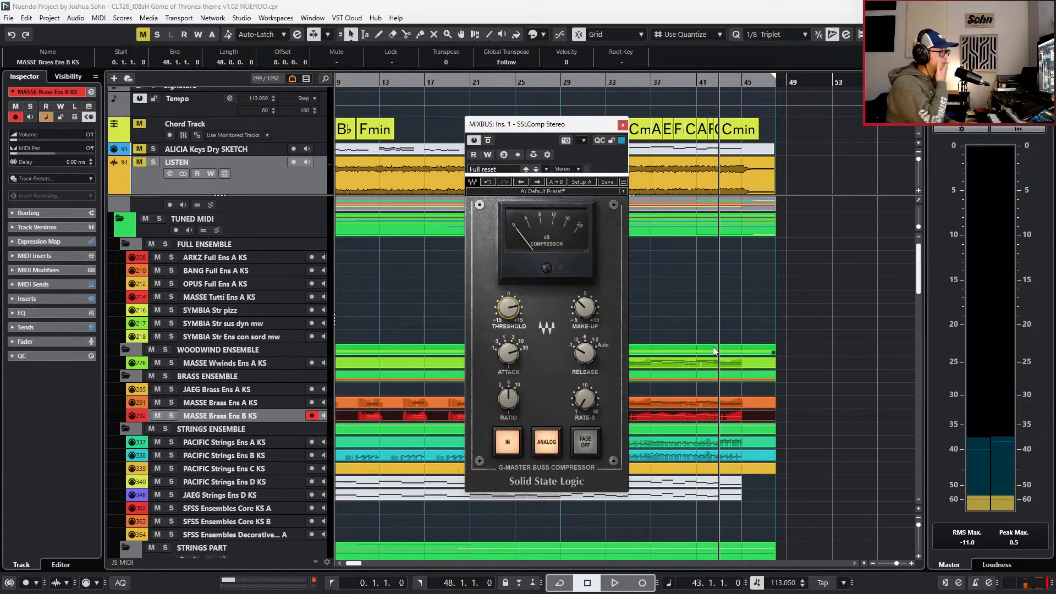
scroll(713, 347, "up", 1)
key("KP_Subtract")
key("KP_Subtract")
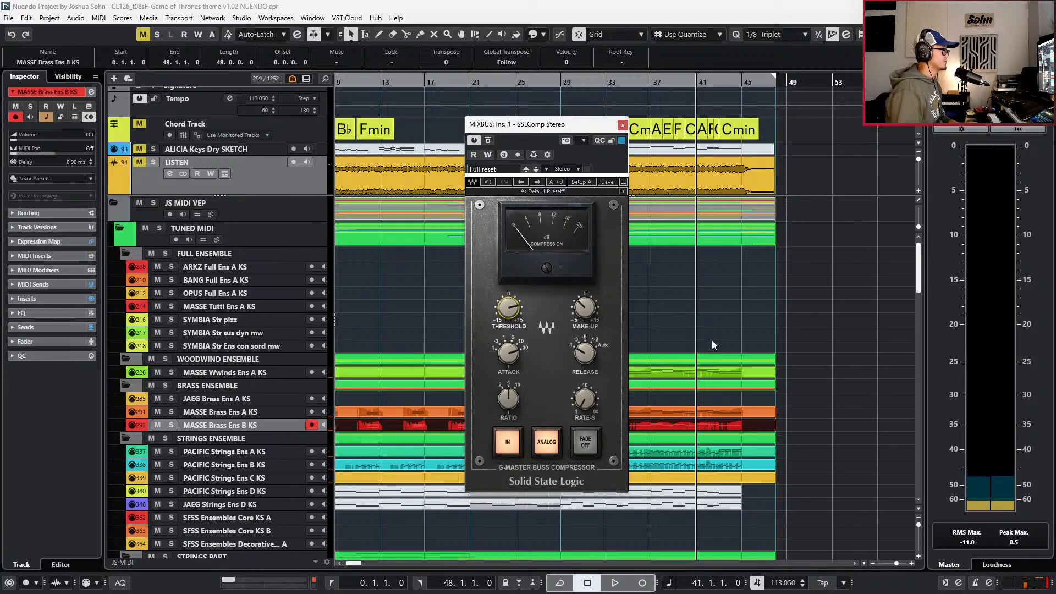
- Close the SSLComp plug-in and play the mix from bar 41
left_click(623, 124)
scroll(750, 331, "up", 3)
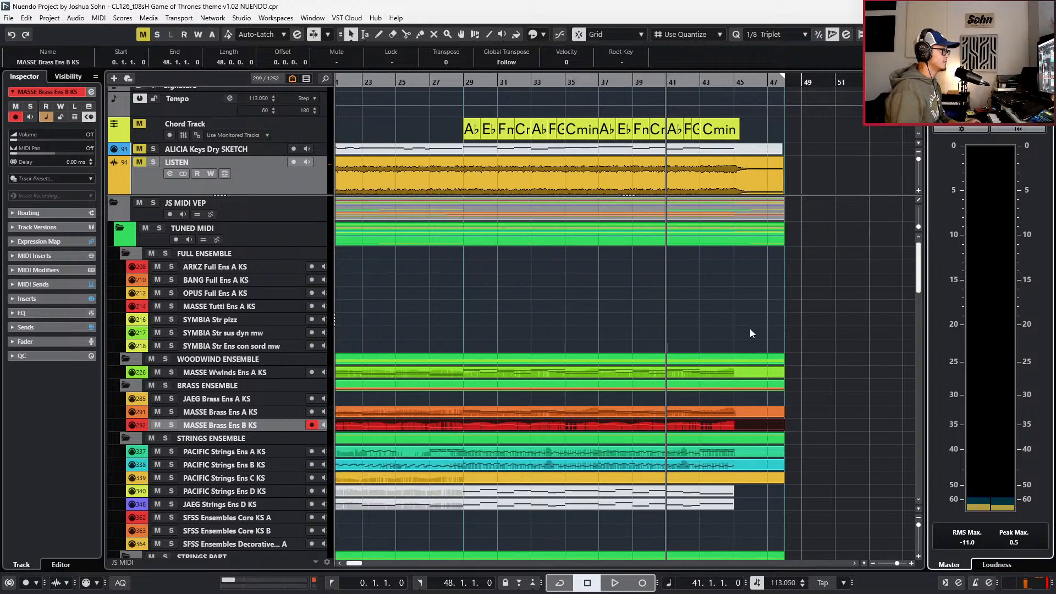
scroll(749, 346, "down", 3)
scroll(731, 438, "down", 3)
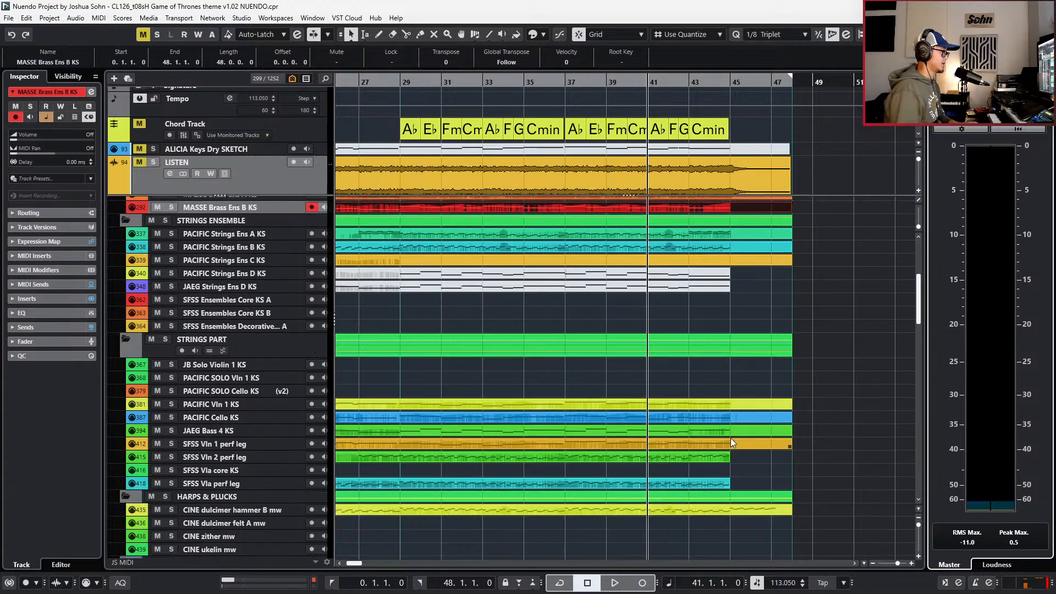
key("space")
scroll(727, 449, "up", 1)
scroll(728, 448, "down", 3)
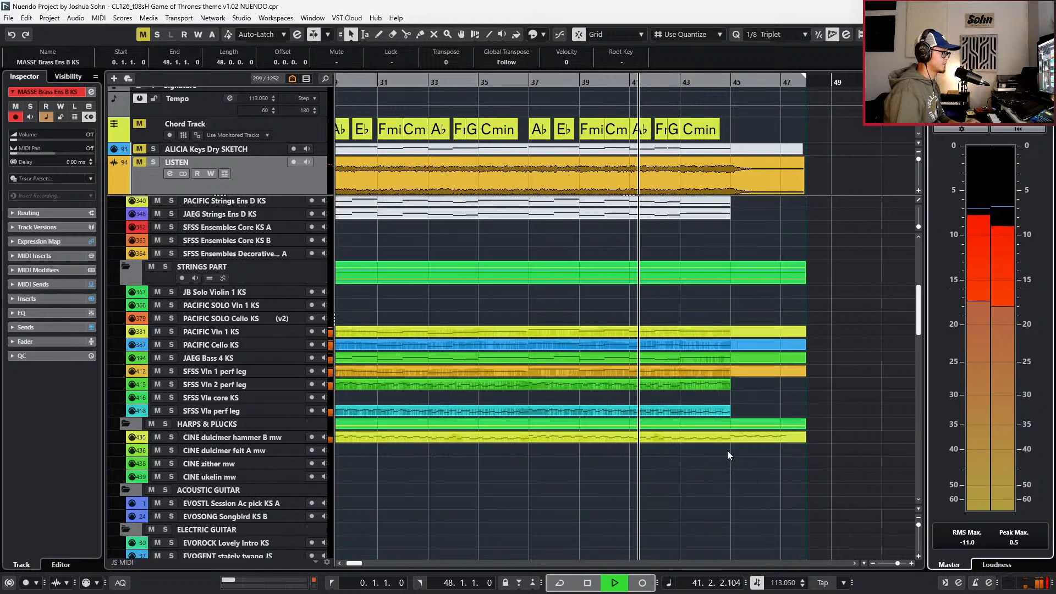
- Examine the ending notes of the CINE dulcimer hammer B part in the Key Editor during playback, and close the editor after stopping
double_click(728, 442)
scroll(728, 440, "up", 2)
key("alt+1")
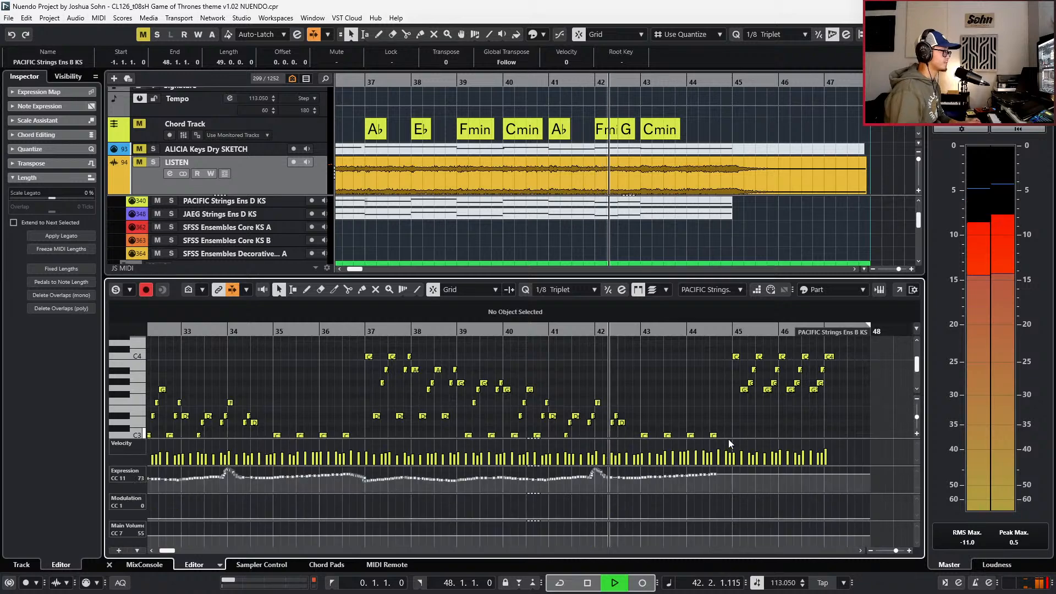
scroll(727, 439, "right", 3)
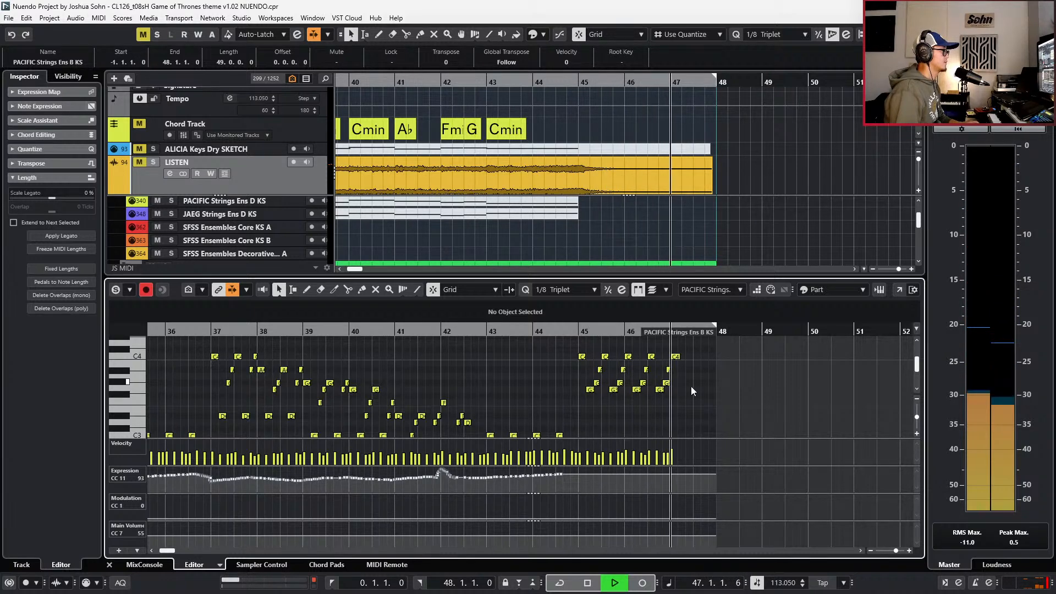
key("space")
key("ctrl+e")
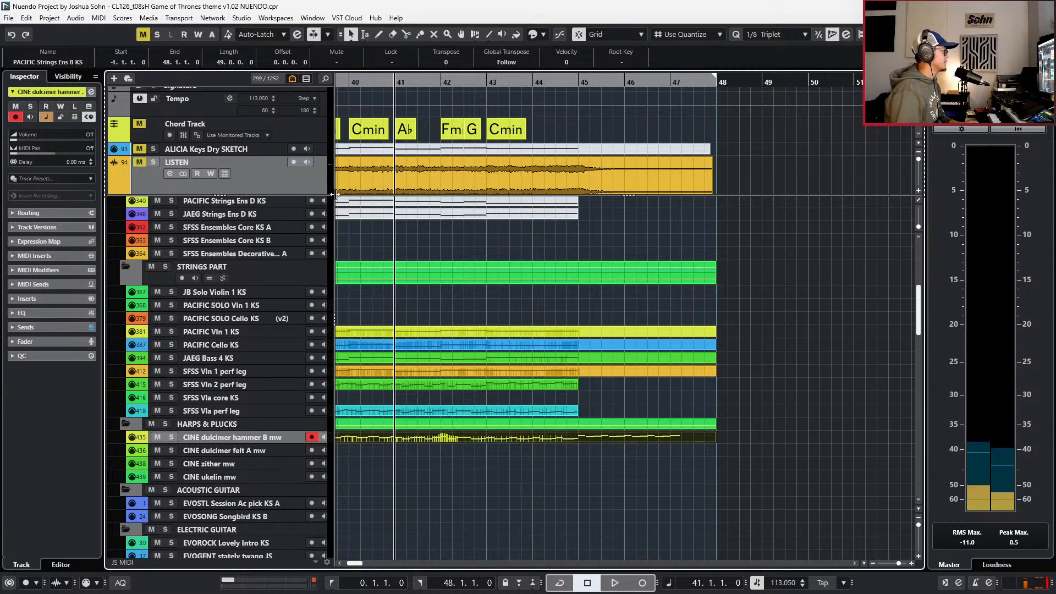
- Play the ending of the LISTEN reference track in solo from bar 44, and unsolo it after stopping
key("KP_Add")
key("s")
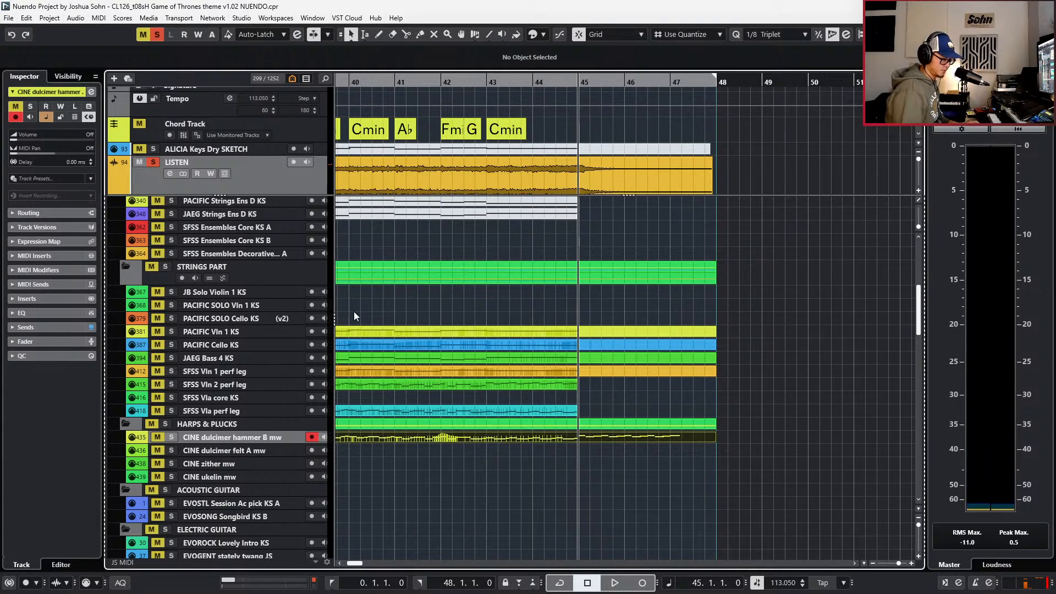
key("KP_Subtract")
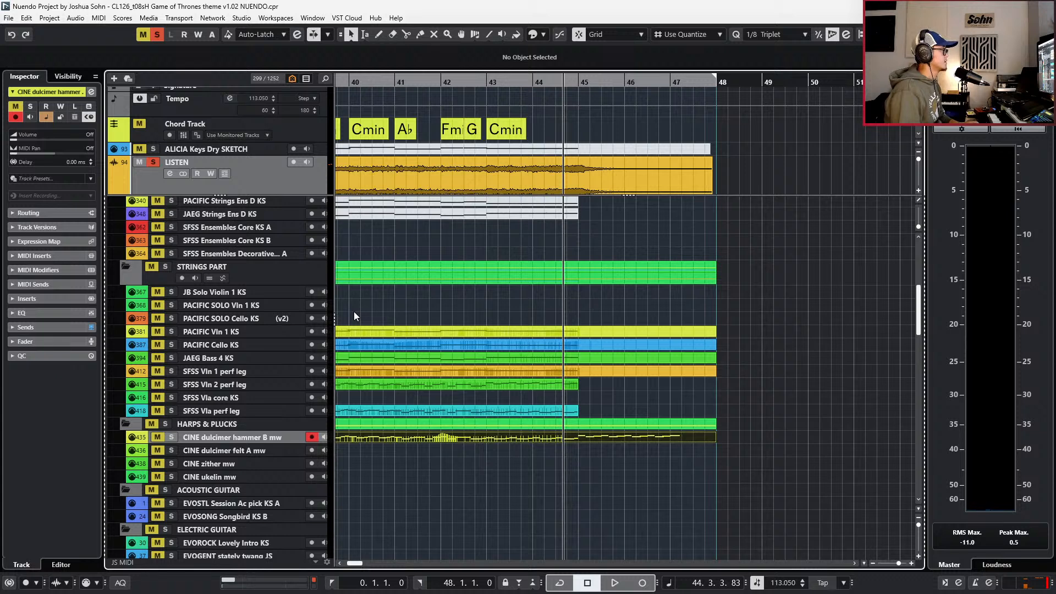
key("space")
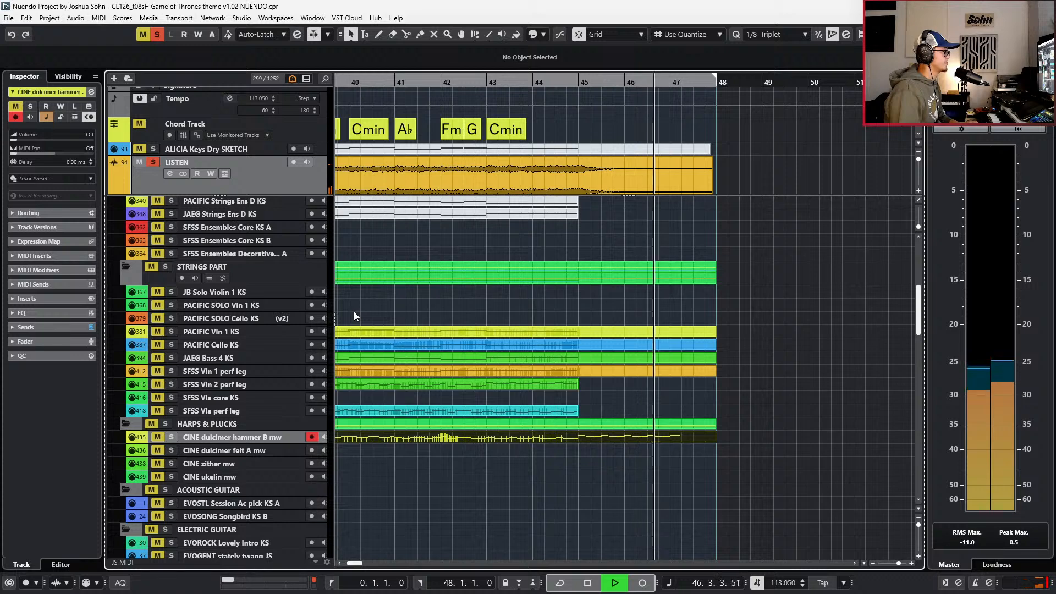
key("space")
key("alt+s")
- Look through the instrument tracks, from the ensembles down to the voices, to check which ones play in the ending
key("g")
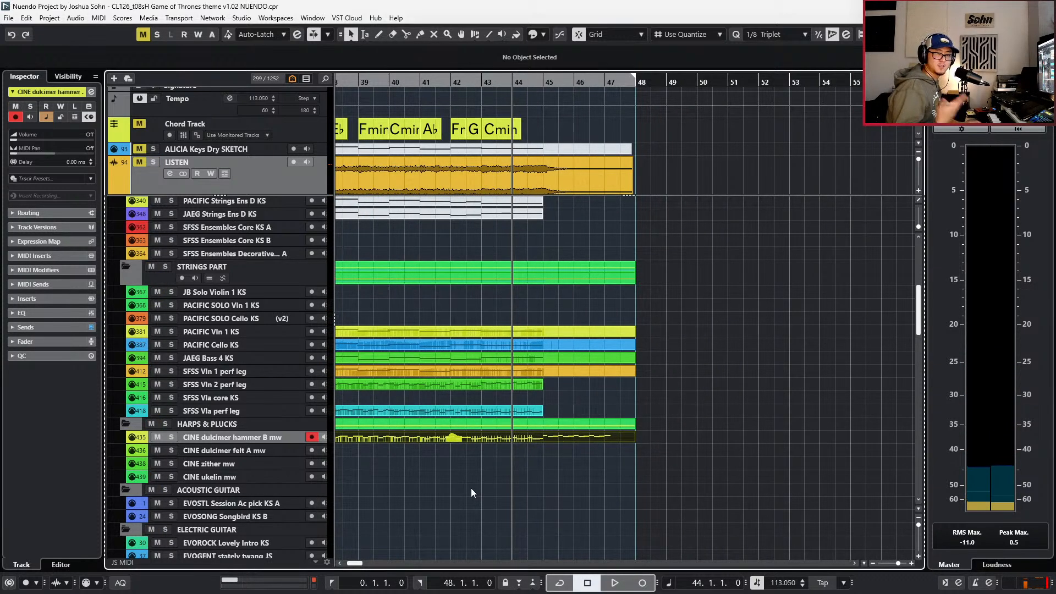
key("g")
scroll(465, 484, "down", 5)
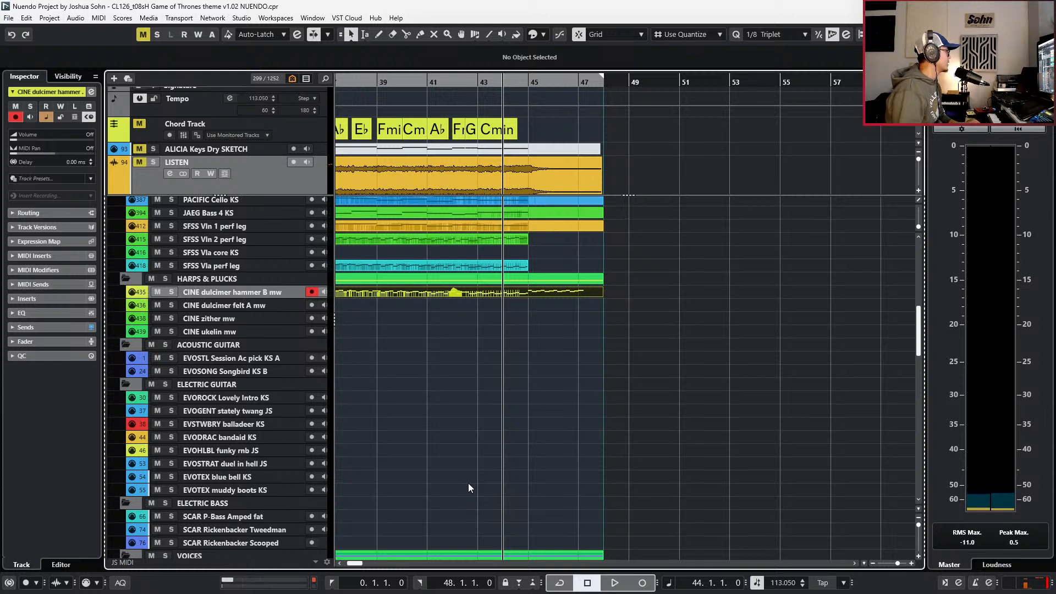
key("g")
key("g")
scroll(464, 453, "up", 3)
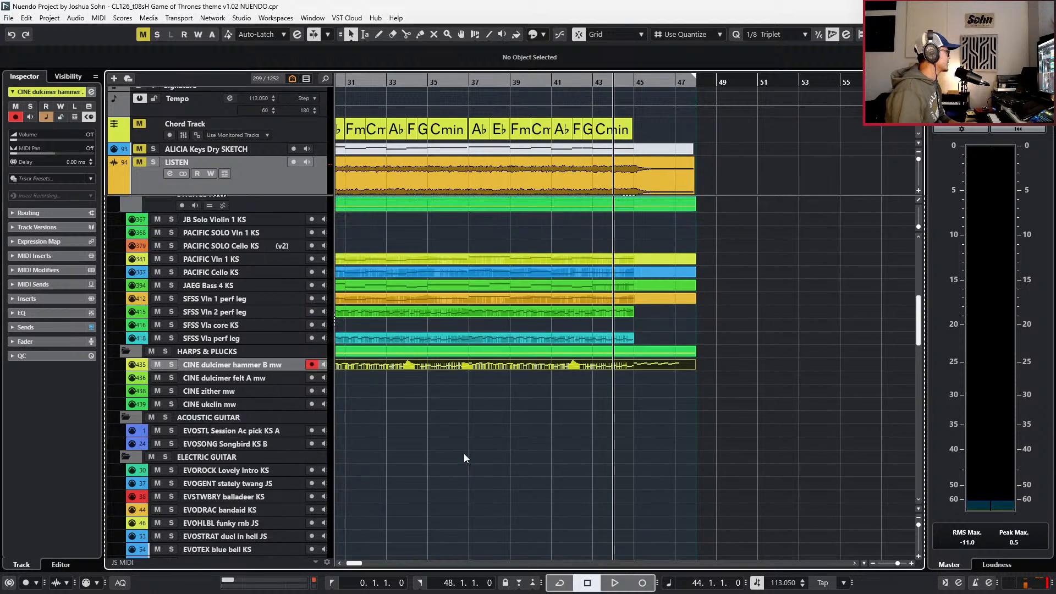
scroll(464, 453, "up", 8)
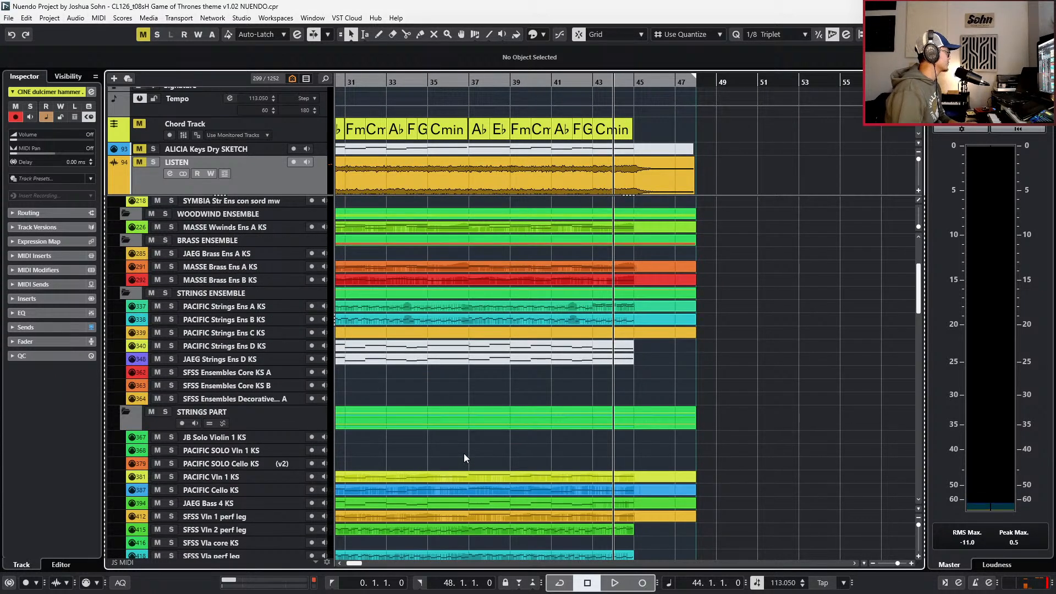
scroll(478, 345, "up", 5)
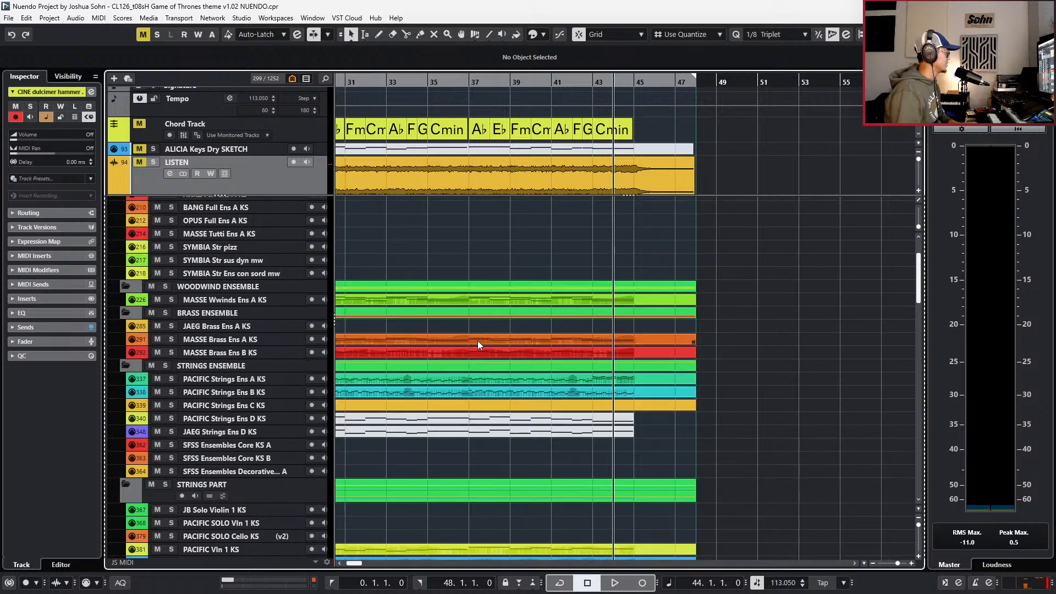
scroll(478, 345, "down", 3)
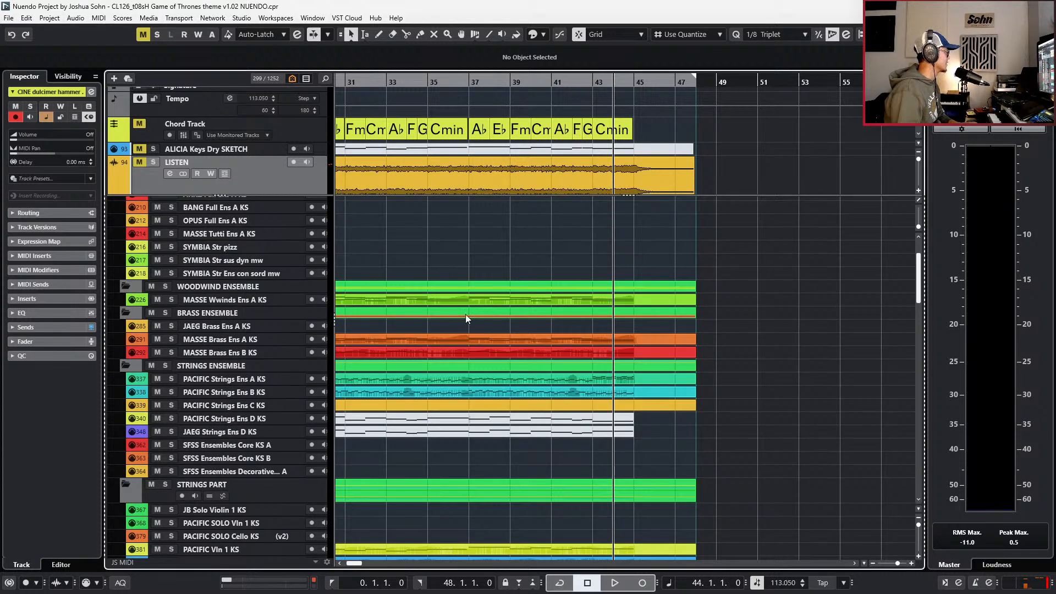
scroll(385, 274, "down", 15)
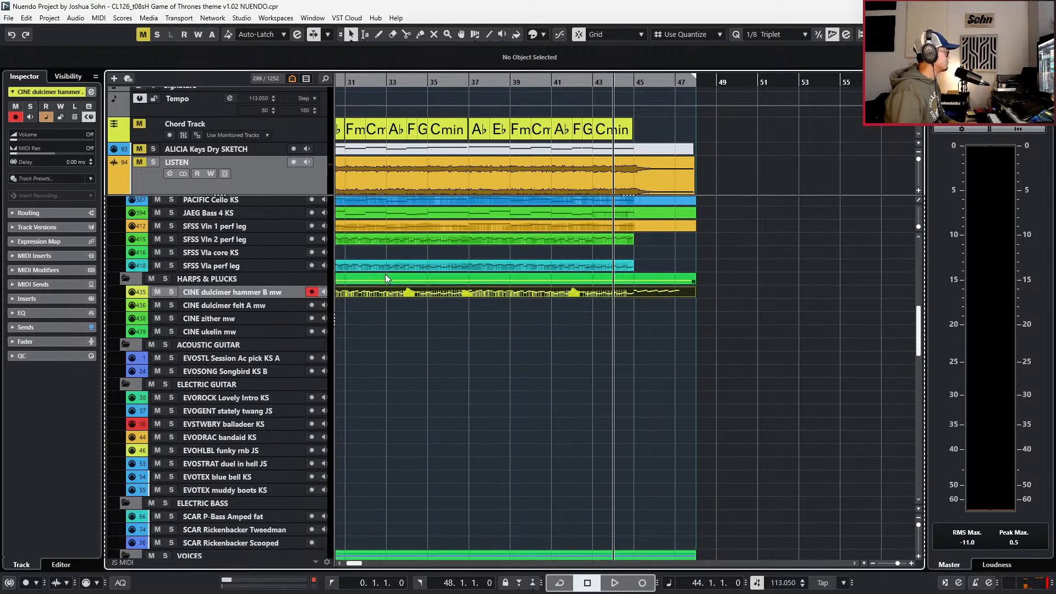
scroll(339, 354, "down", 1)
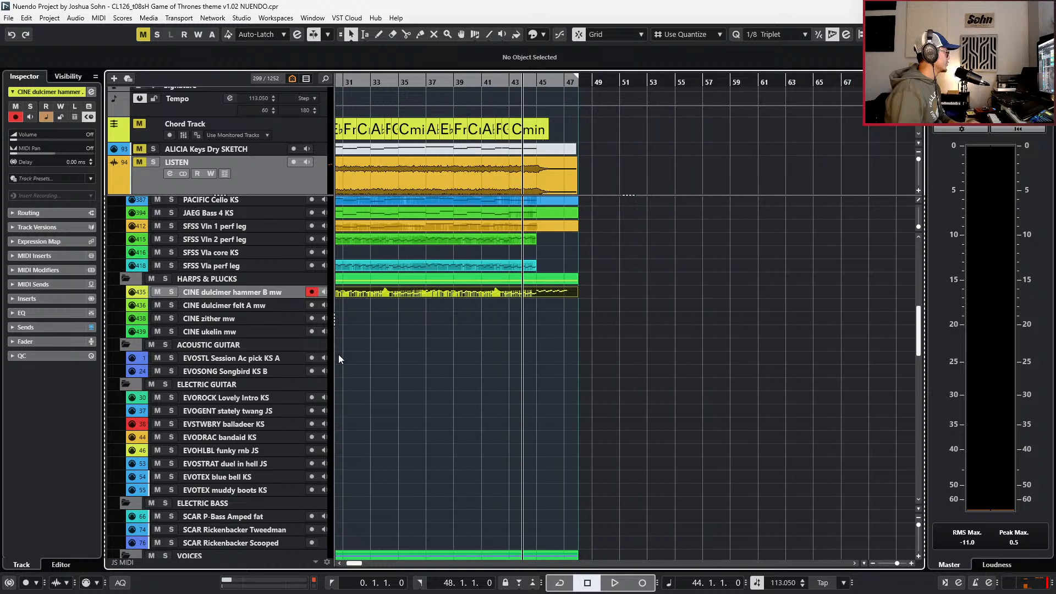
scroll(339, 355, "down", 3)
scroll(338, 354, "left", 1)
scroll(339, 354, "left", 2)
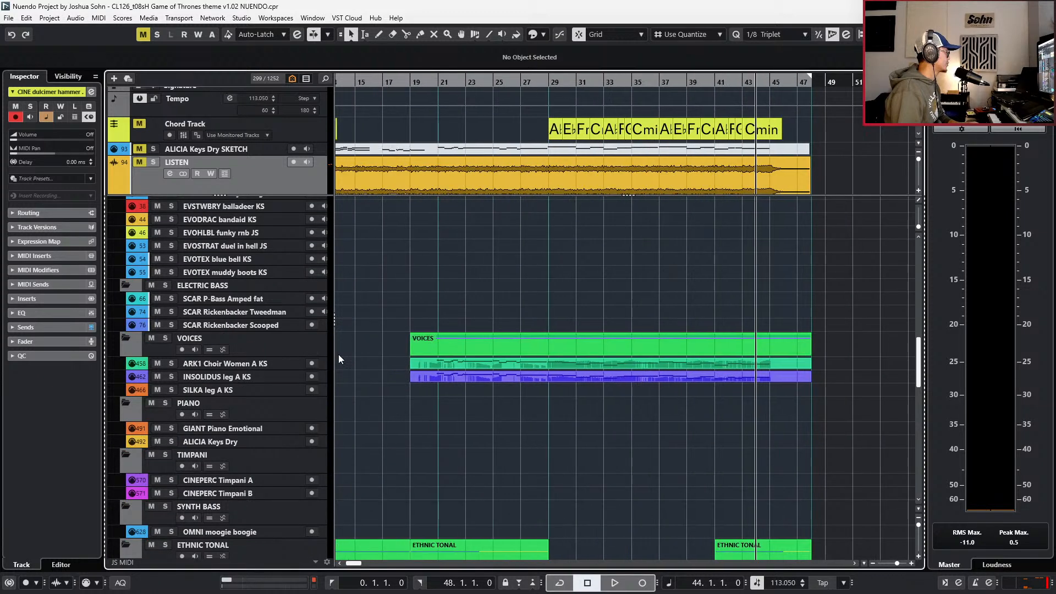
- Find tracks containing "pad" and bring the PHOTOSYN1 acoustic pencilgrains track into view
key("ctrl+f")
type("pad")
scroll(378, 438, "down", 2)
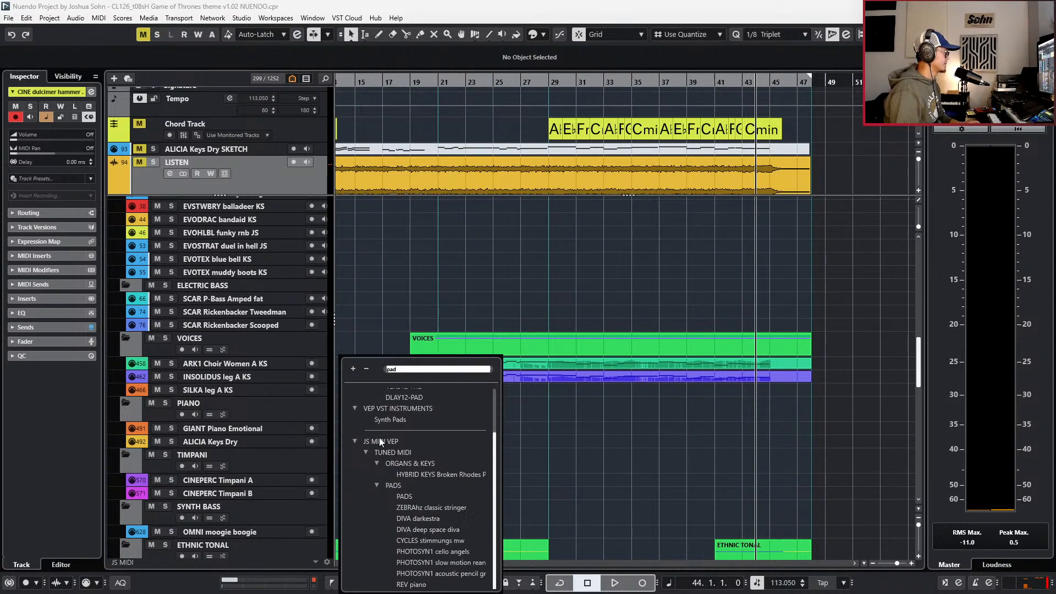
left_click(447, 573)
scroll(454, 485, "down", 2)
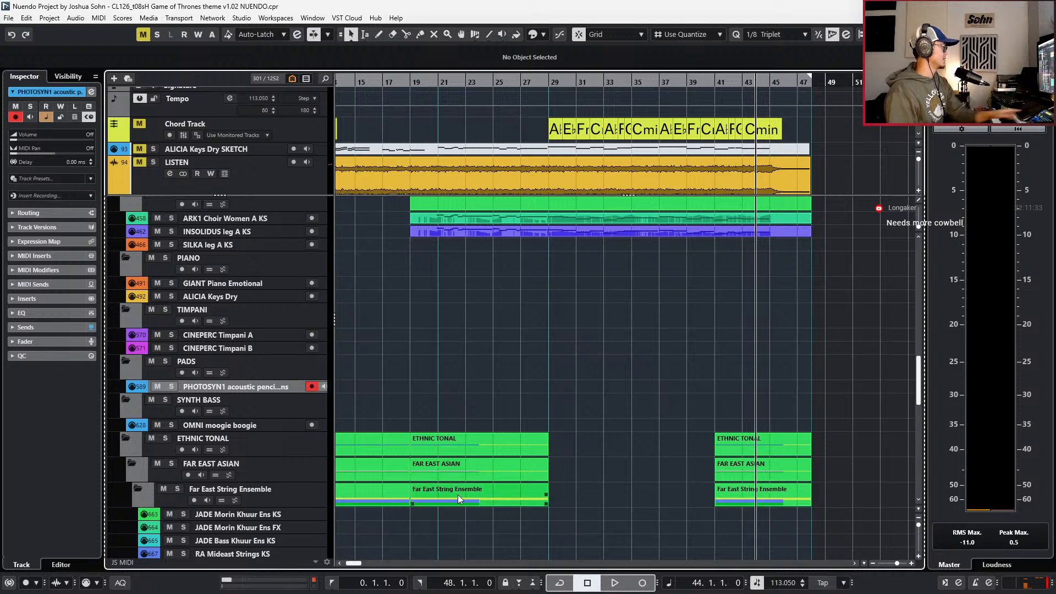
- Unmute the parts before bar 1 on the PHOTOSYN1 acoustic pencilgrains track and play them with the track soloed
key("shift+f")
scroll(360, 416, "up", 2)
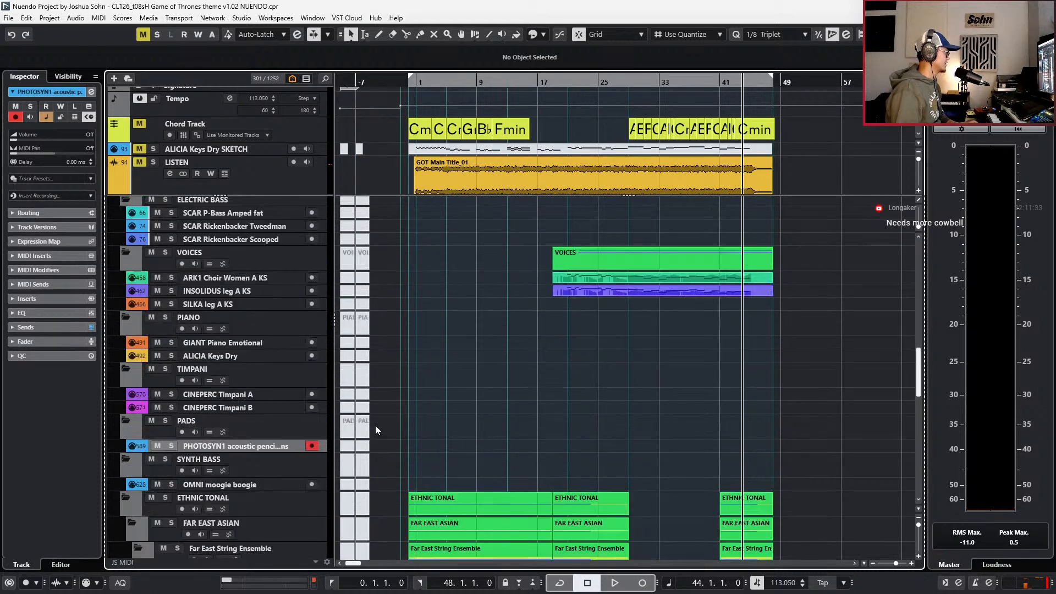
left_click_drag(334, 447, 332, 445)
key("shift+u")
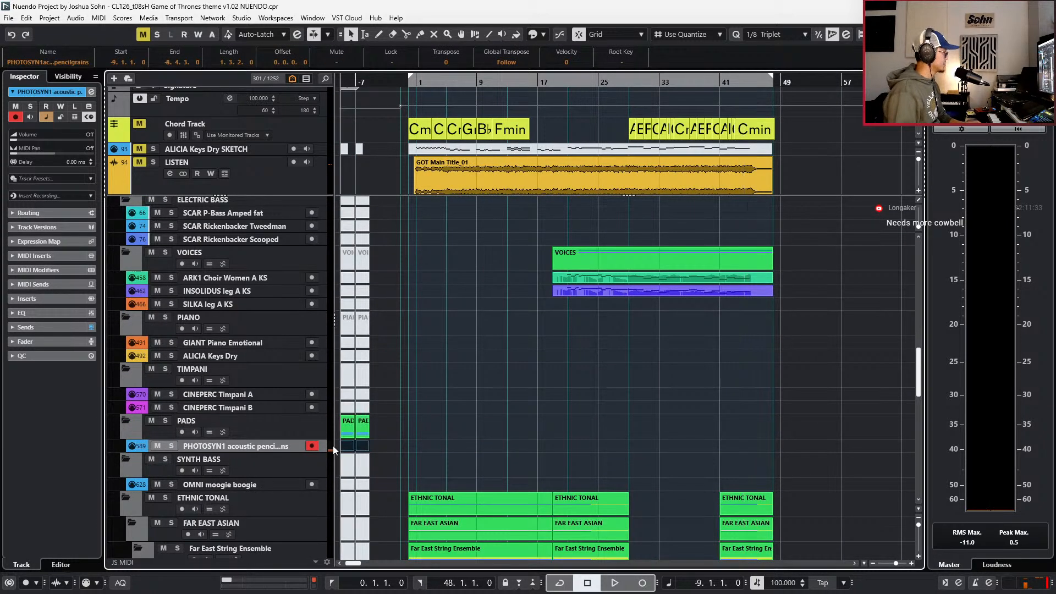
key("l")
key("s")
key("ctrl+KP_Add")
key("space")
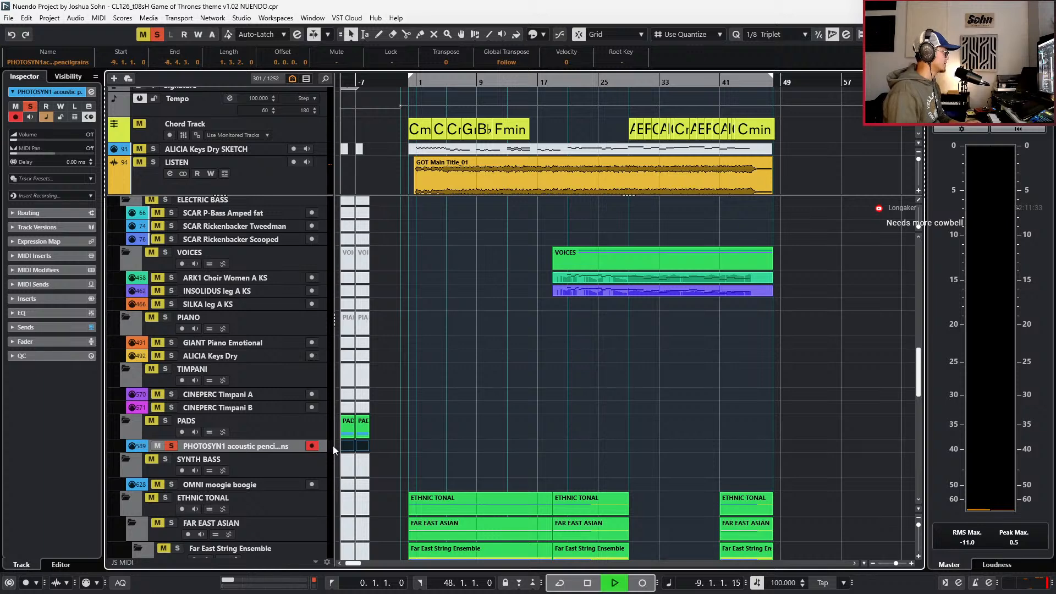
- Mute the PHOTOSYN1 parts before bar 1 again, and unsolo the track with the playhead stopped at bar 43
key("shift+m")
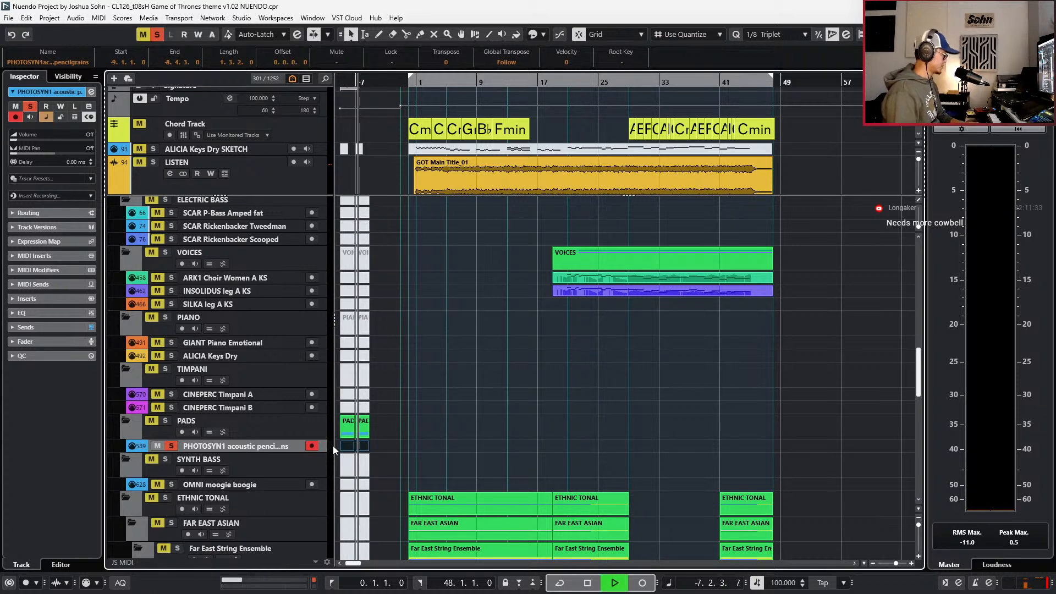
key("space")
key("KP_Add")
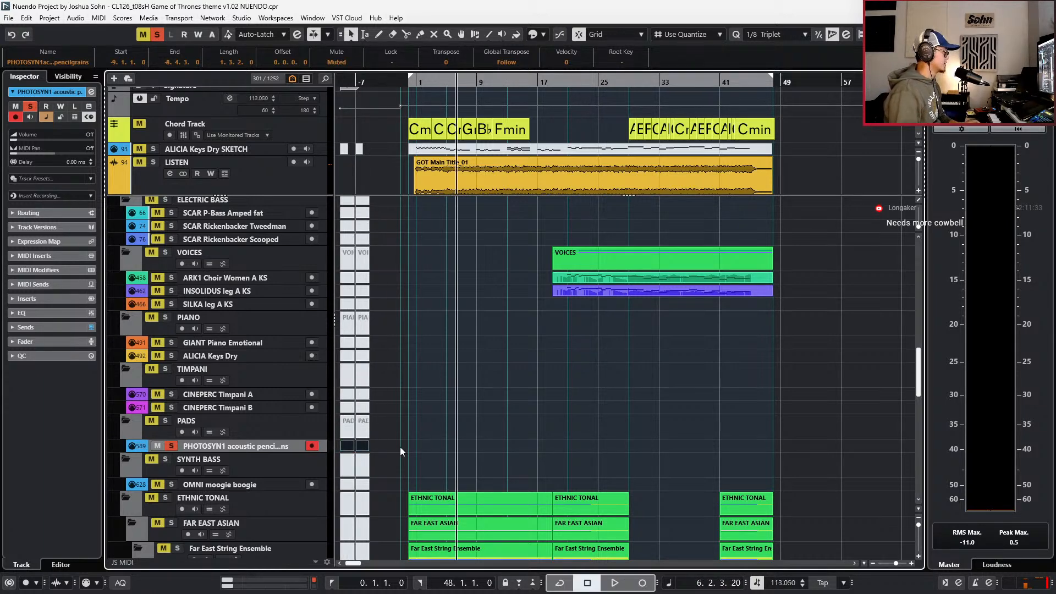
key("space")
scroll(520, 458, "left", 4)
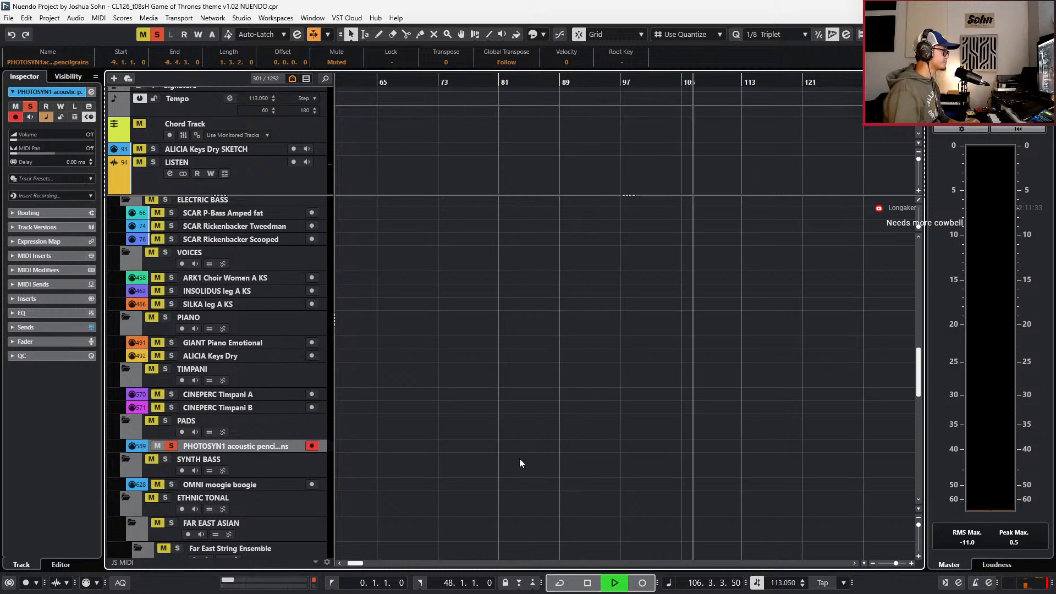
key("KP_Subtract")
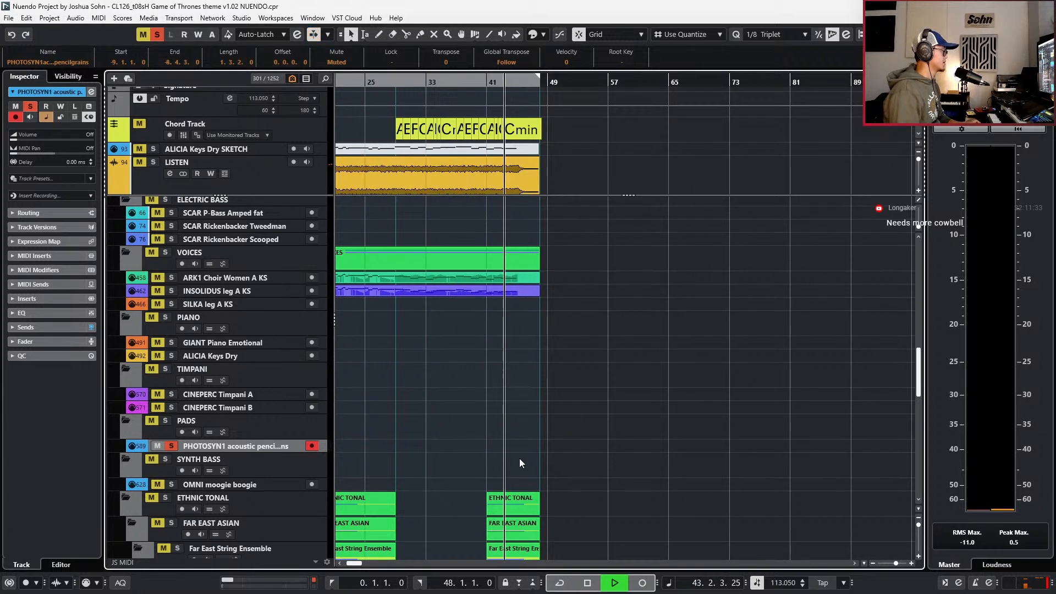
scroll(503, 446, "up", 2)
key("space")
scroll(504, 447, "up", 1)
key("s")
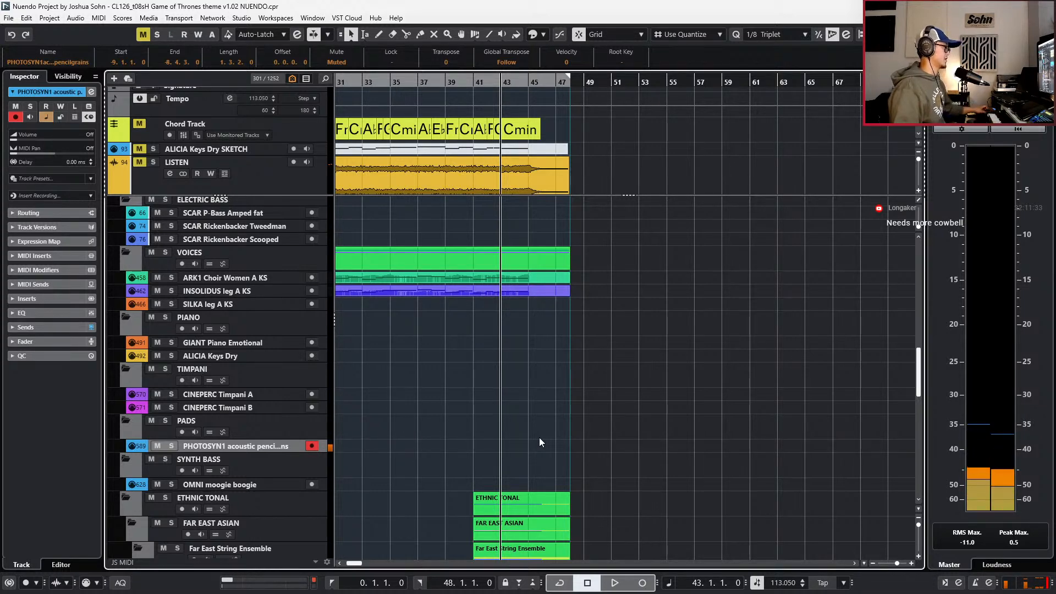
- Try recording the PHOTOSYN1 pencilgrains pad from bar 44, and undo the take
scroll(539, 443, "up", 3)
key("KP_Add")
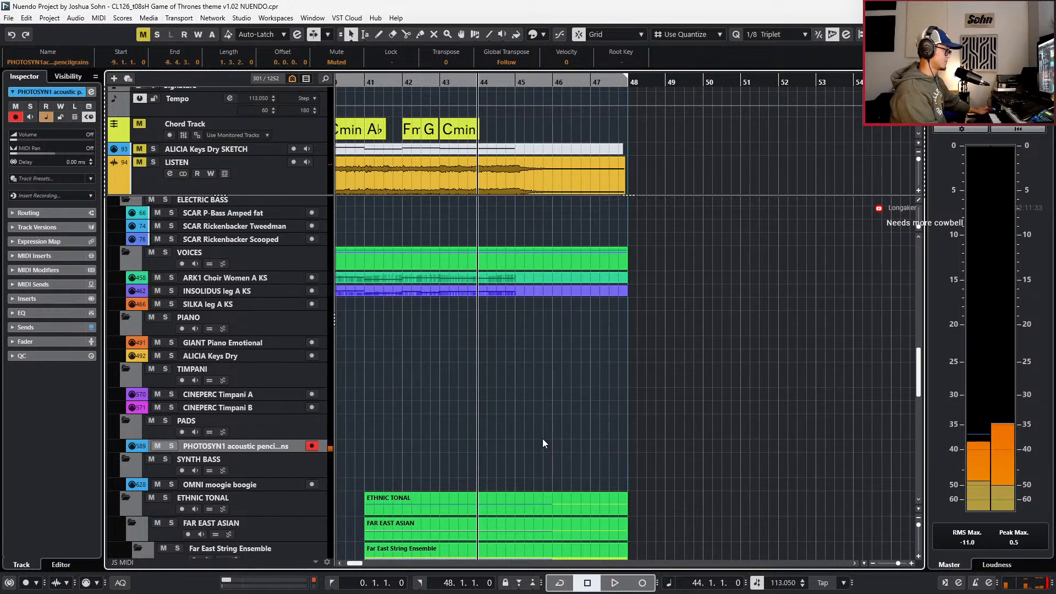
key("KP_Multiply")
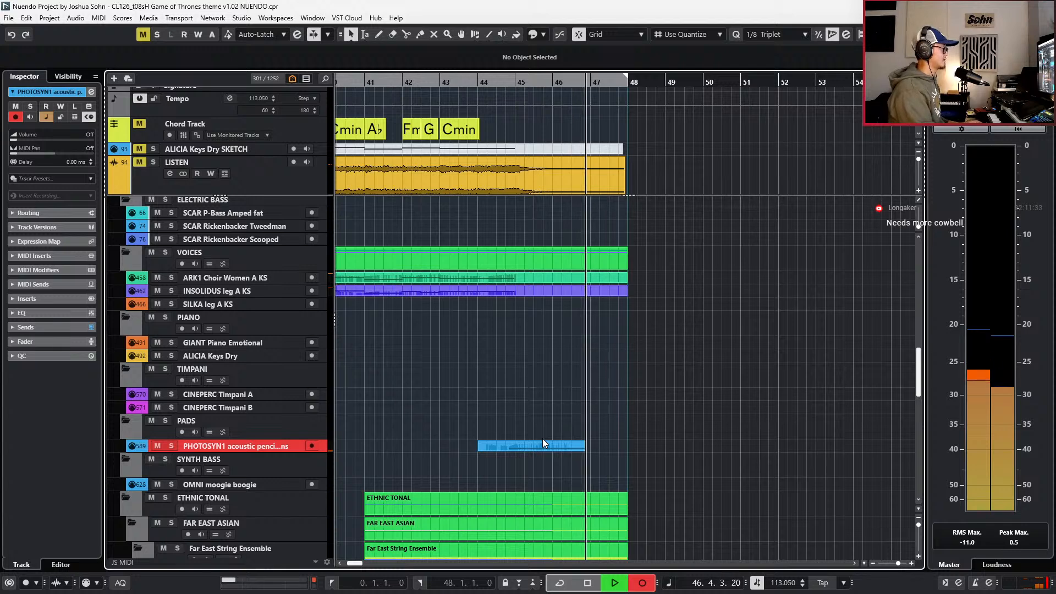
key("space")
key("ctrl+z")
- Record the PHOTOSYN1 acoustic pencilgrains pad from bar 43 through the ending up to about bar 49, and play it back
key("KP_Subtract")
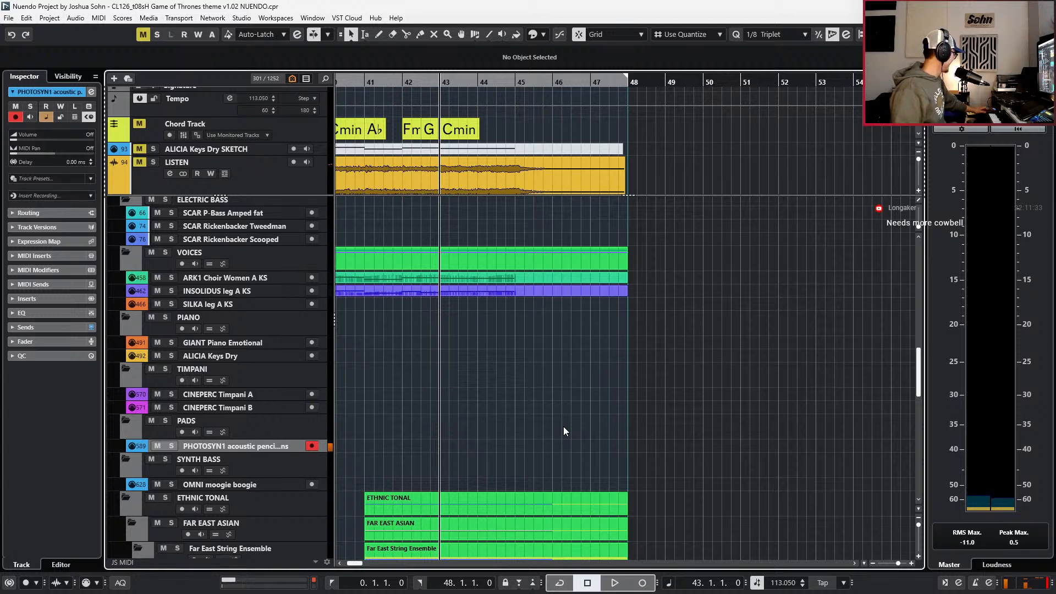
key("KP_Multiply")
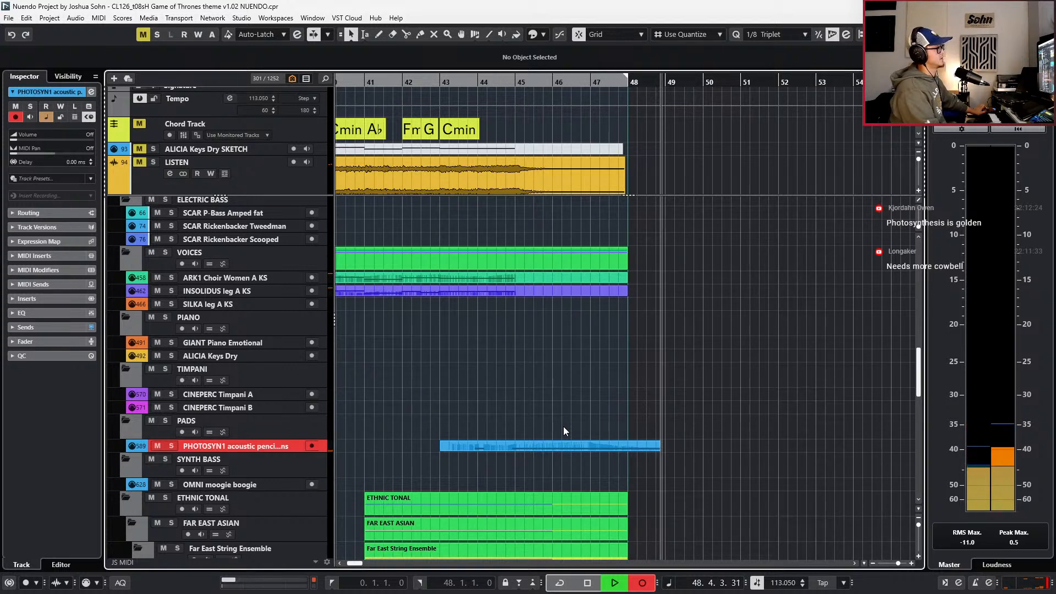
key("space")
key("space")
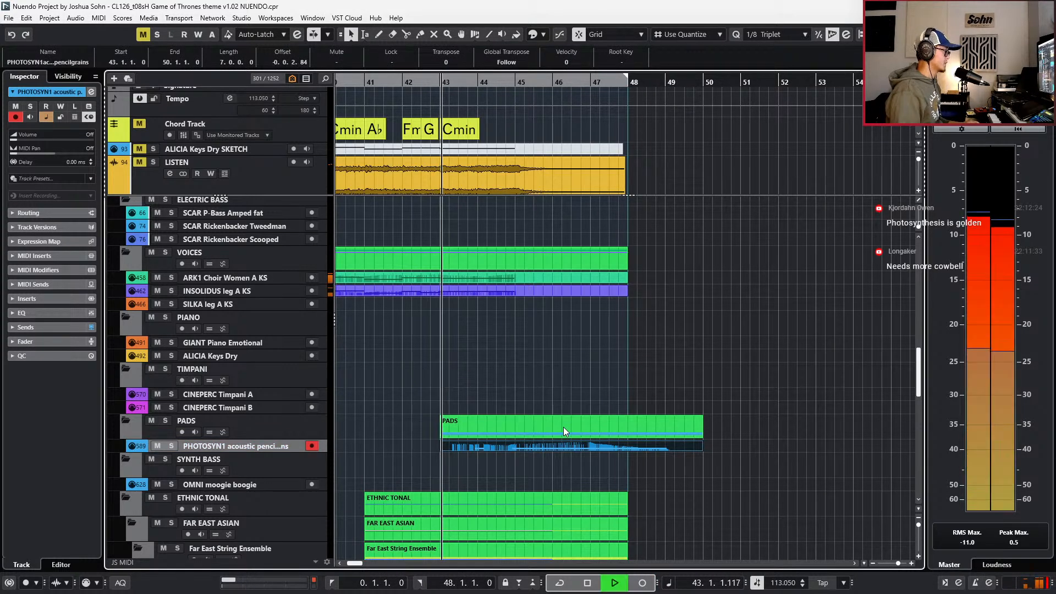
- Open the recorded PHOTOSYN1 pad part for editing and overdub a gradually falling main volume (CC 7) curve over the ending
key("ctrl+e")
key("alt+c")
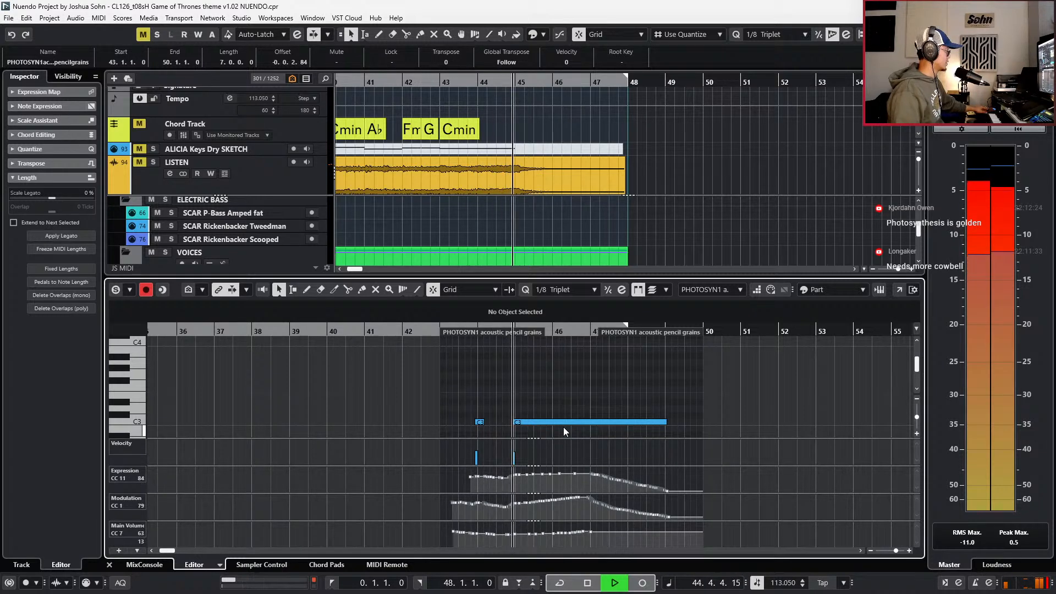
key("KP_Multiply")
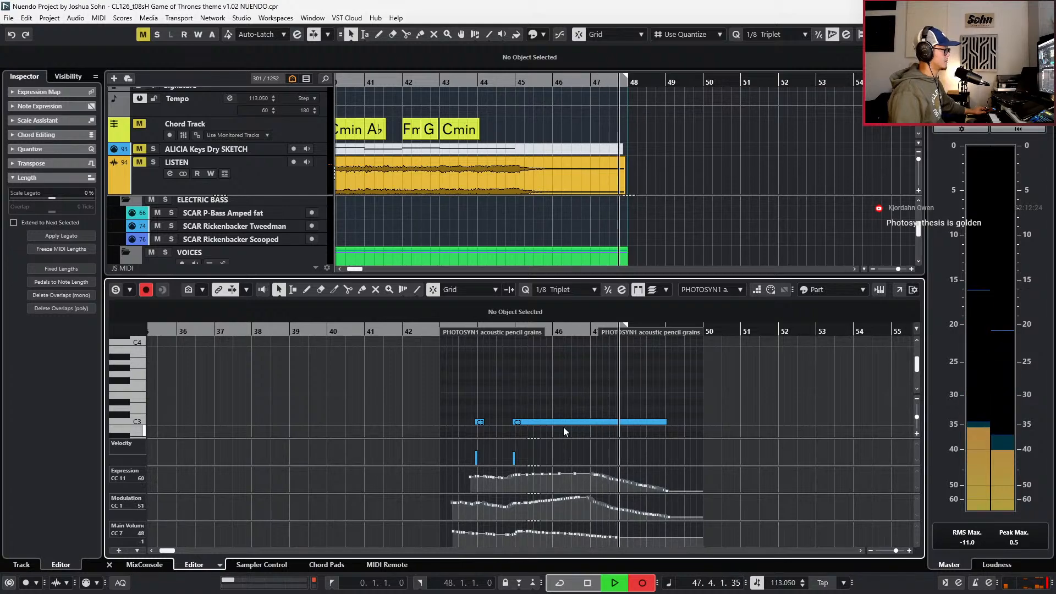
key("space")
key("ctrl+alt+e")
- Open the PACIFIC Strings Ens B part in the key editor and record an expression (CC 11) pass into bar 45
scroll(581, 355, "down", 10)
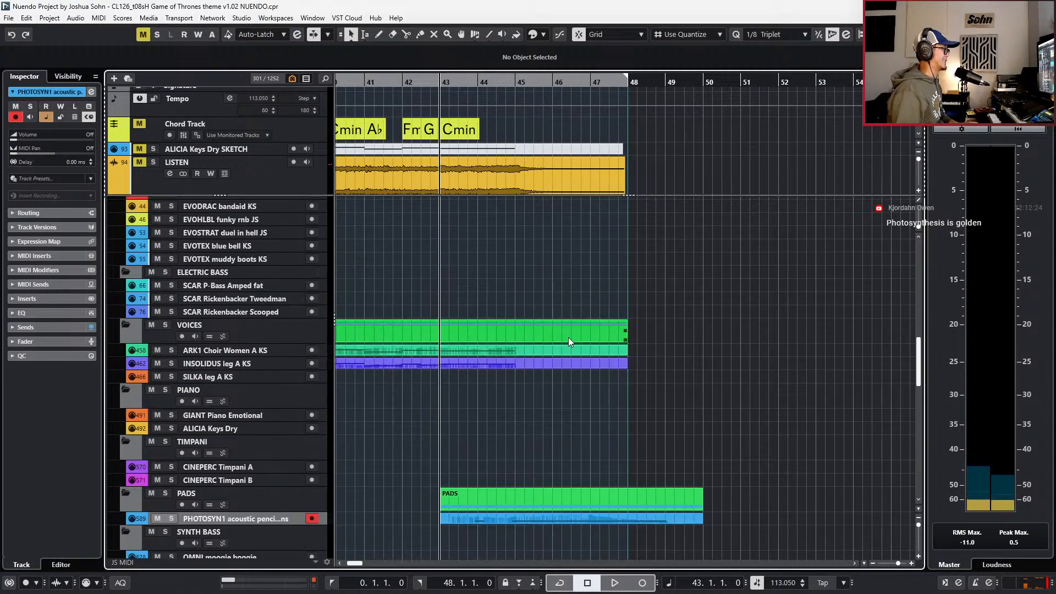
left_click(553, 349)
key("ctrl+alt+e")
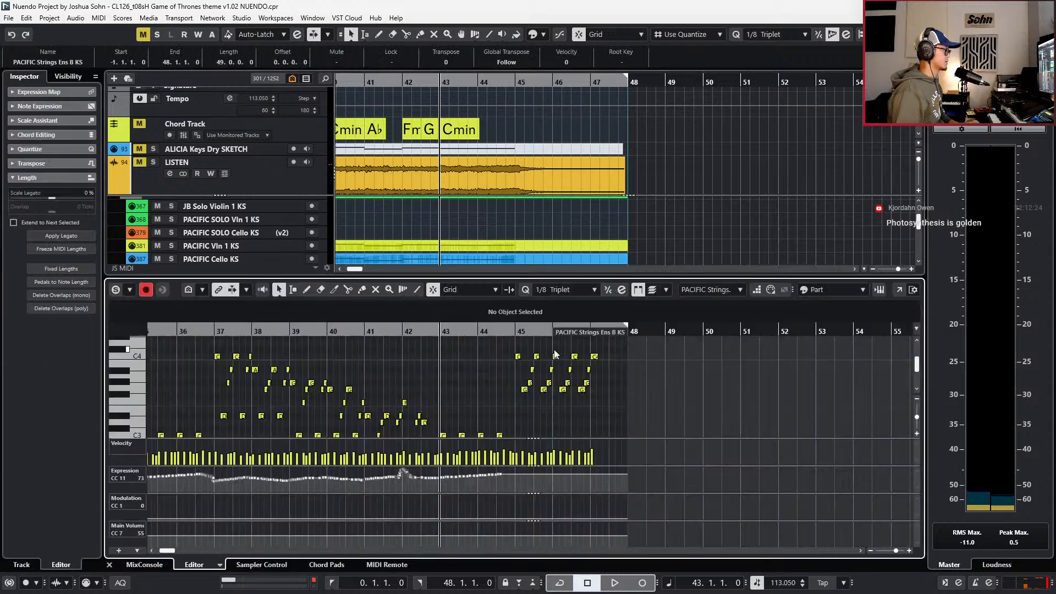
key("space")
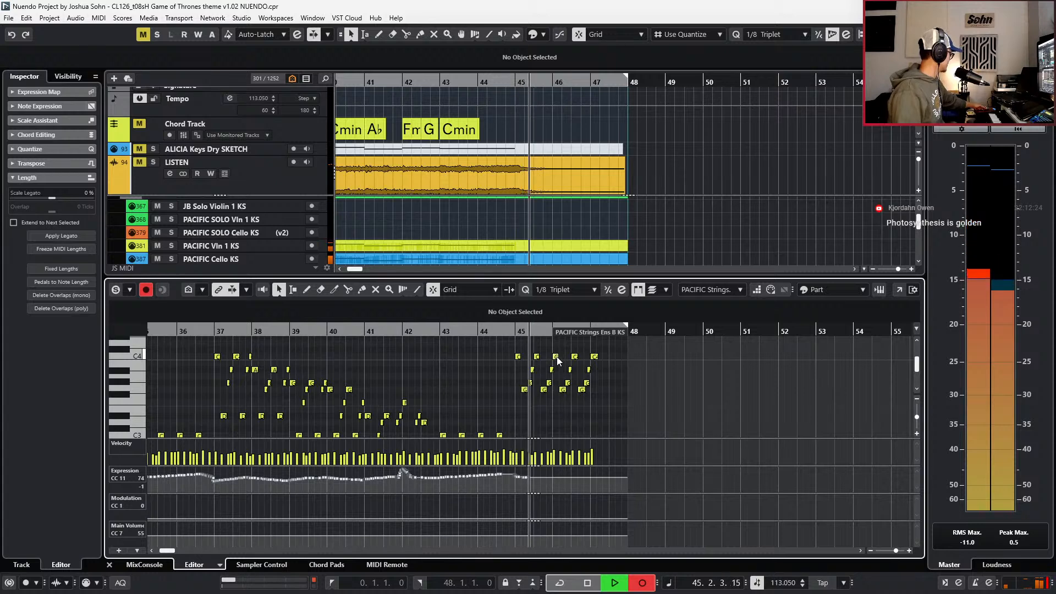
key("space")
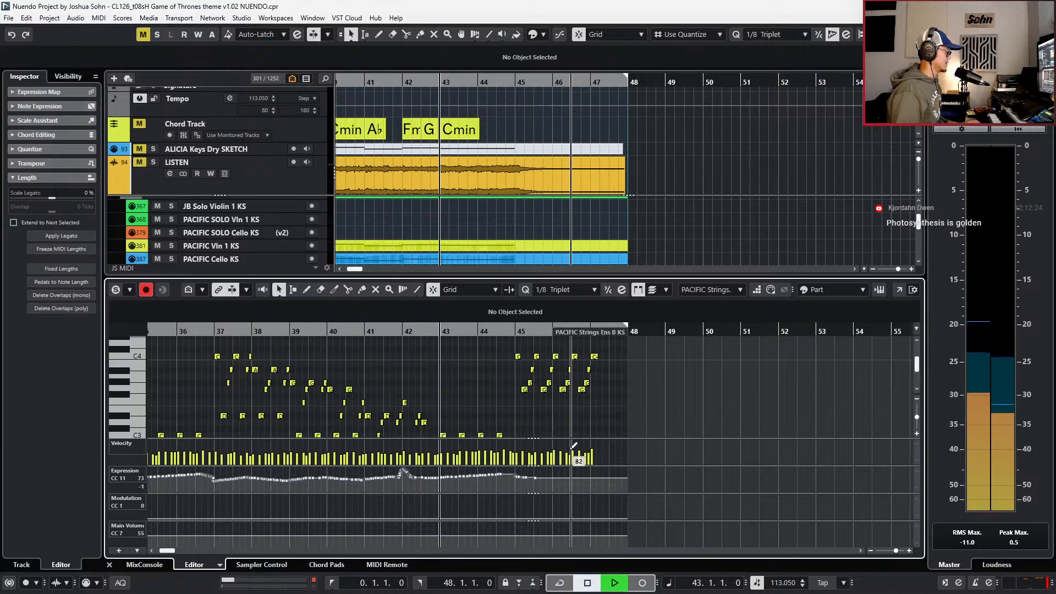
- Re-record the PACIFIC Strings Ens B expression so it eases down through bar 45
key("space")
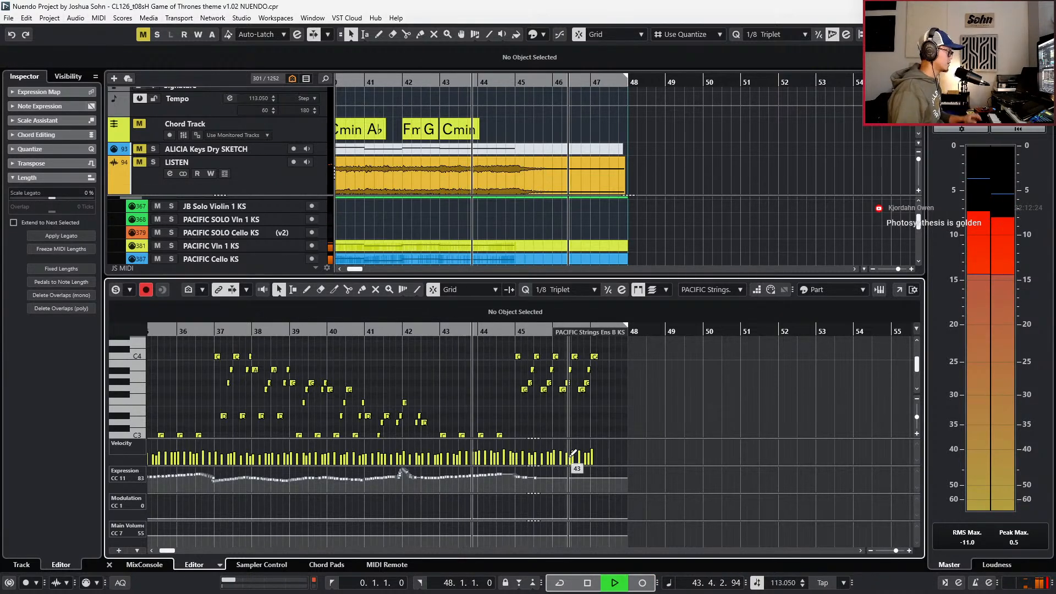
key("KP_Multiply")
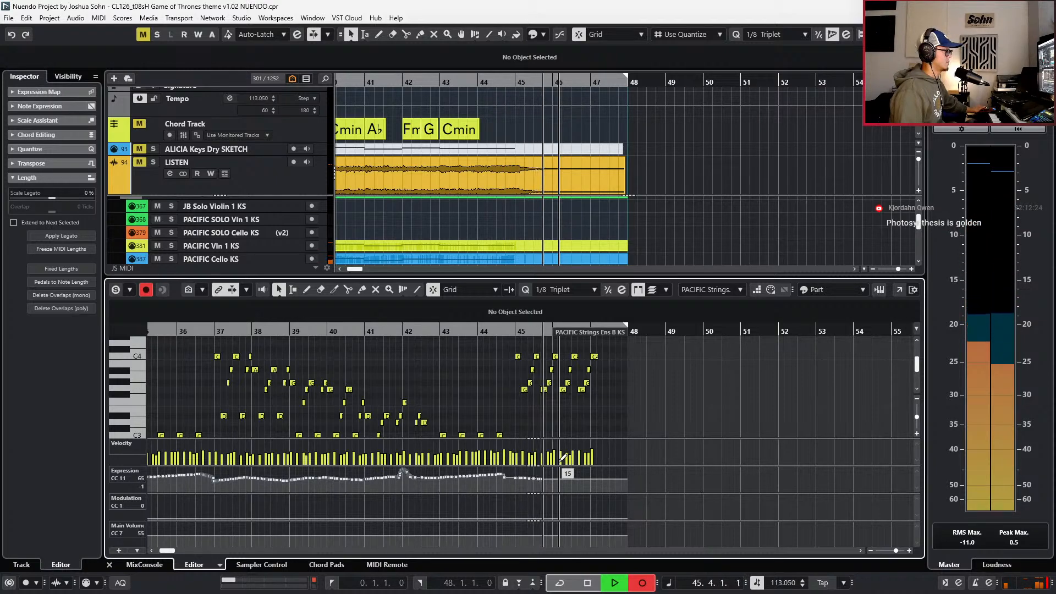
key("KP_Multiply")
scroll(555, 363, "up", 4)
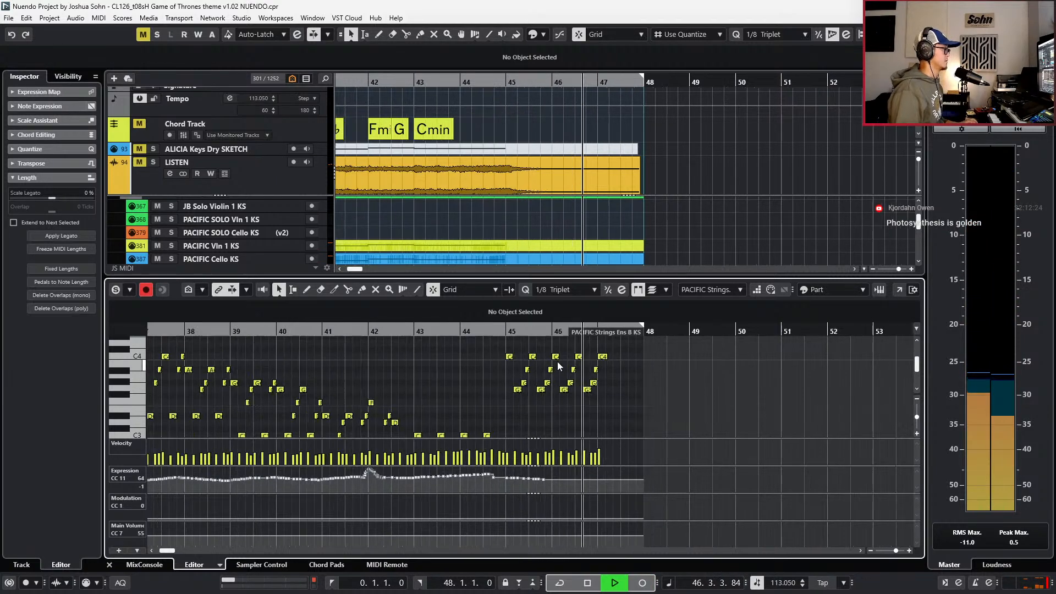
key("space")
- Lower the velocities of the PACIFIC Strings Ens B notes from late bar 45 onward, reducing the last few notes further
scroll(609, 376, "down", 1)
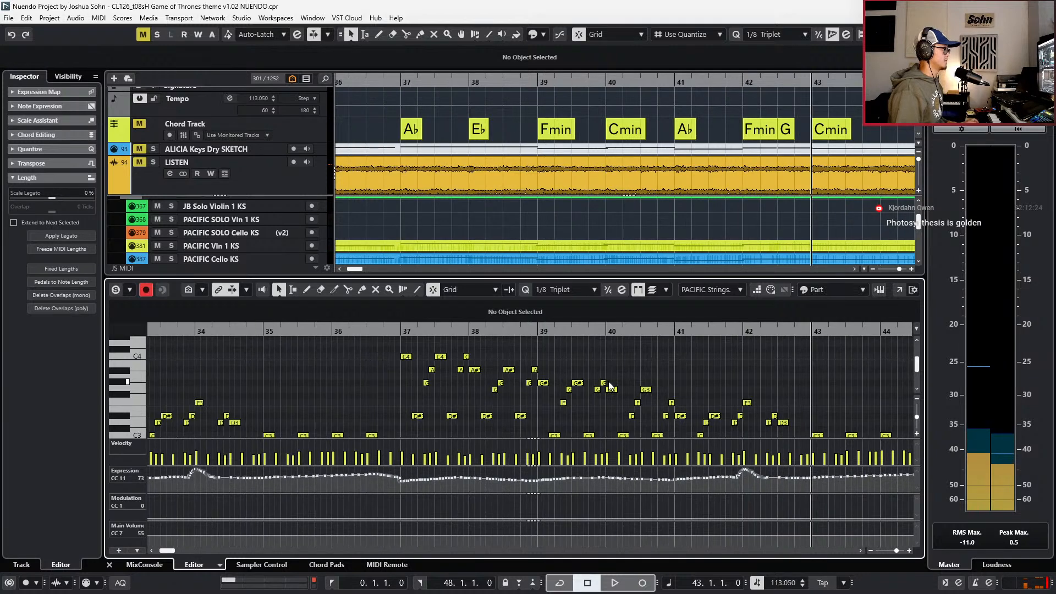
scroll(608, 376, "right", 4)
left_click_drag(621, 349, 724, 433)
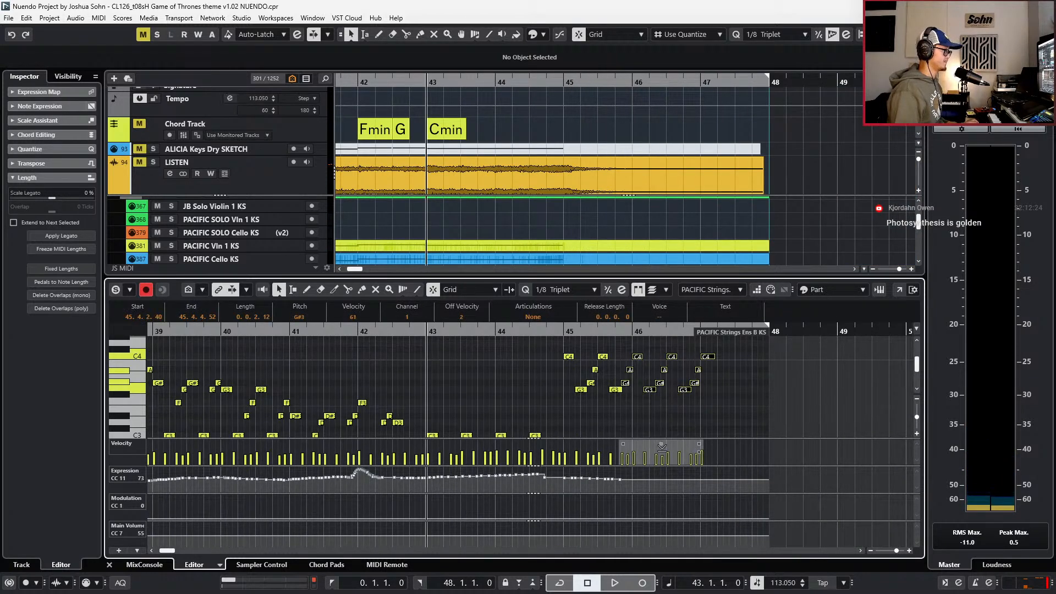
key("space")
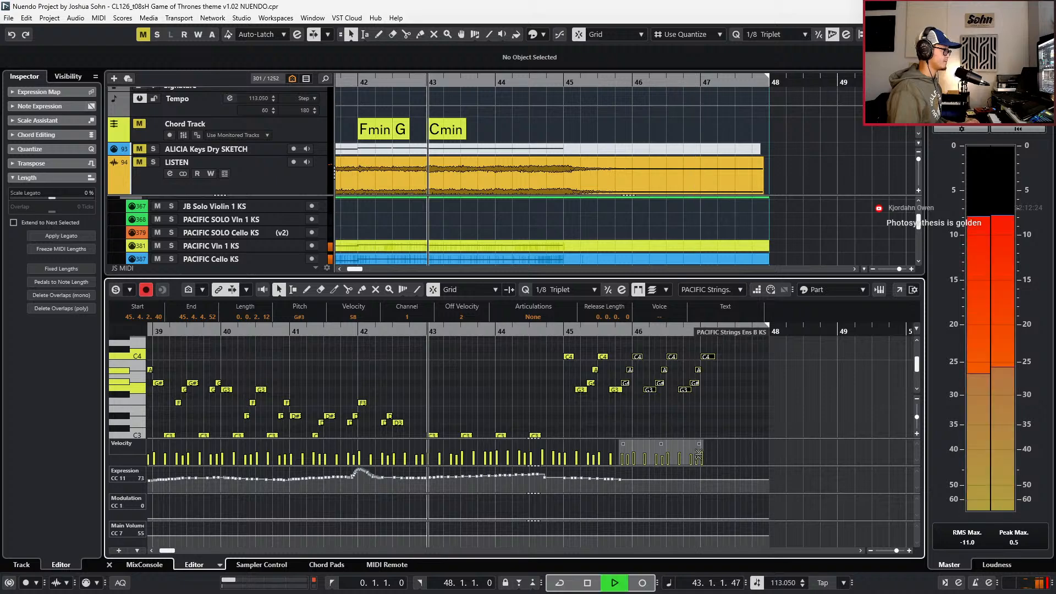
left_click_drag(735, 356, 695, 396)
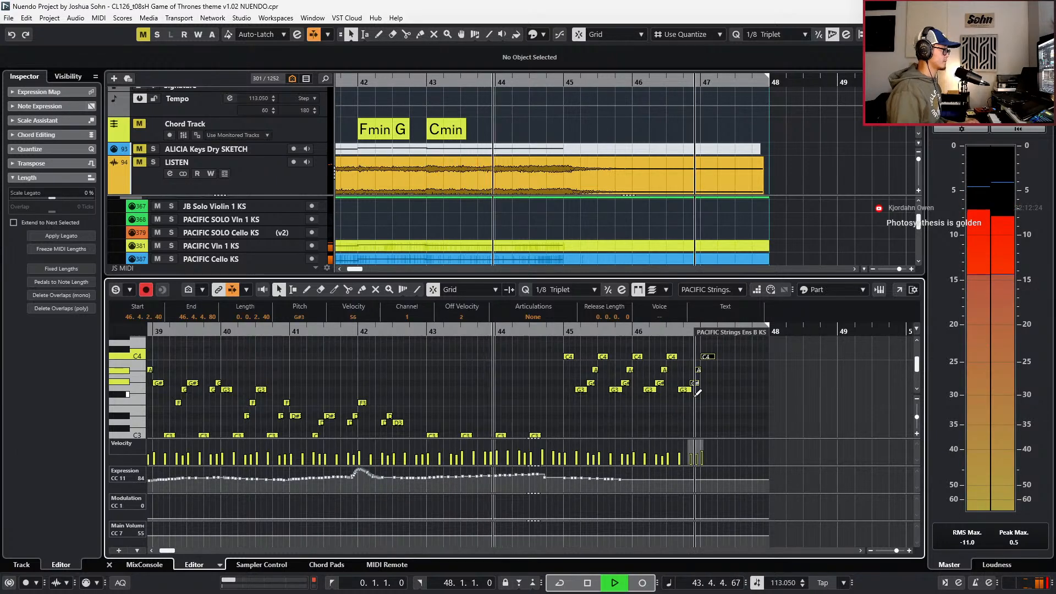
key("Return")
- Listen to the ending and inspect the notes of the recorded PHOTOSYN1 pad part in the key editor
scroll(710, 385, "down", 1)
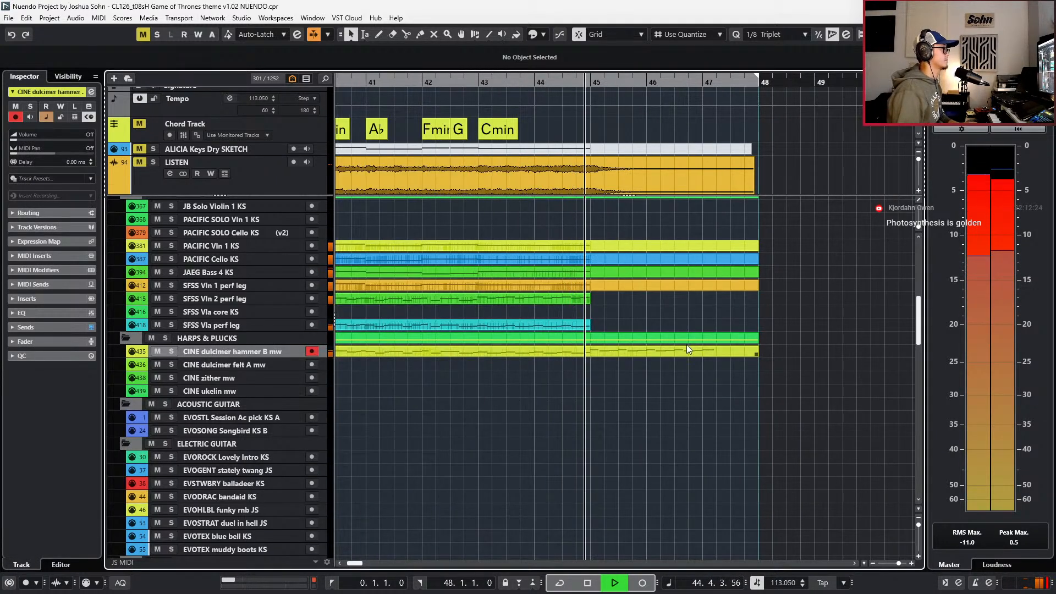
scroll(658, 358, "down", 1)
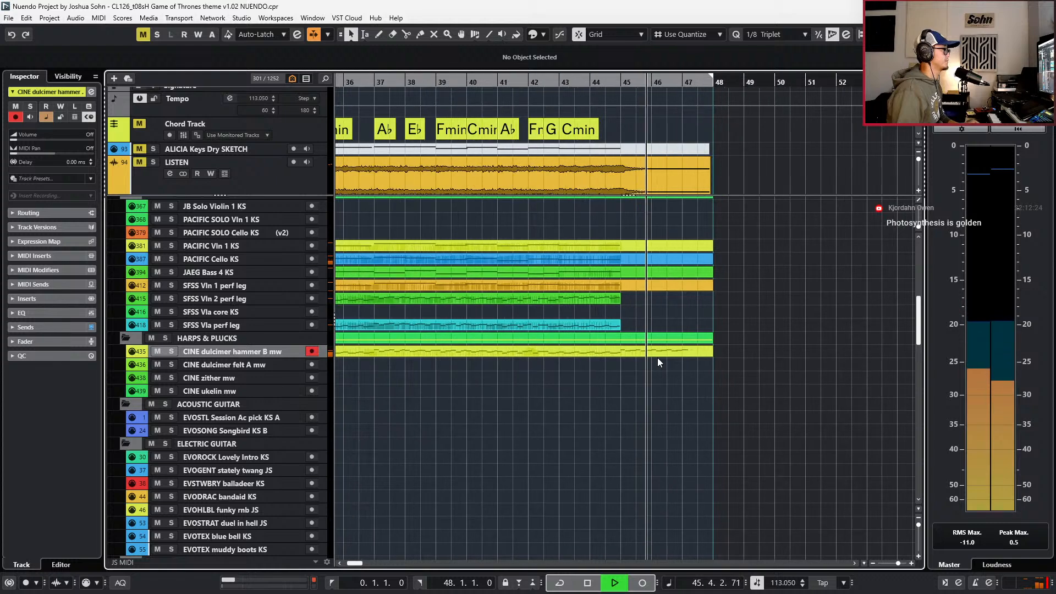
scroll(658, 357, "down", 5)
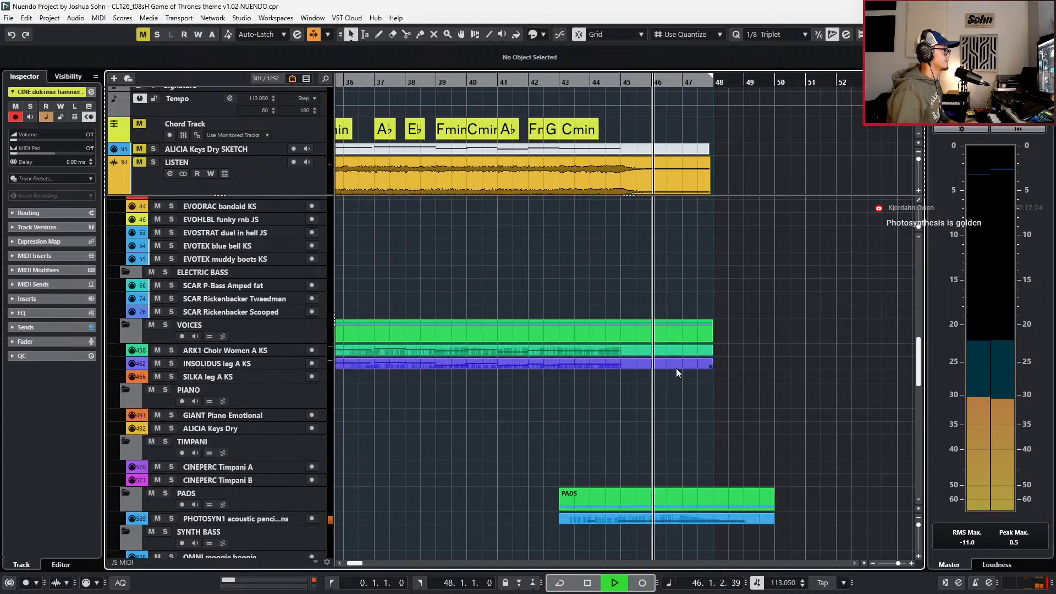
double_click(755, 521)
left_click(742, 422)
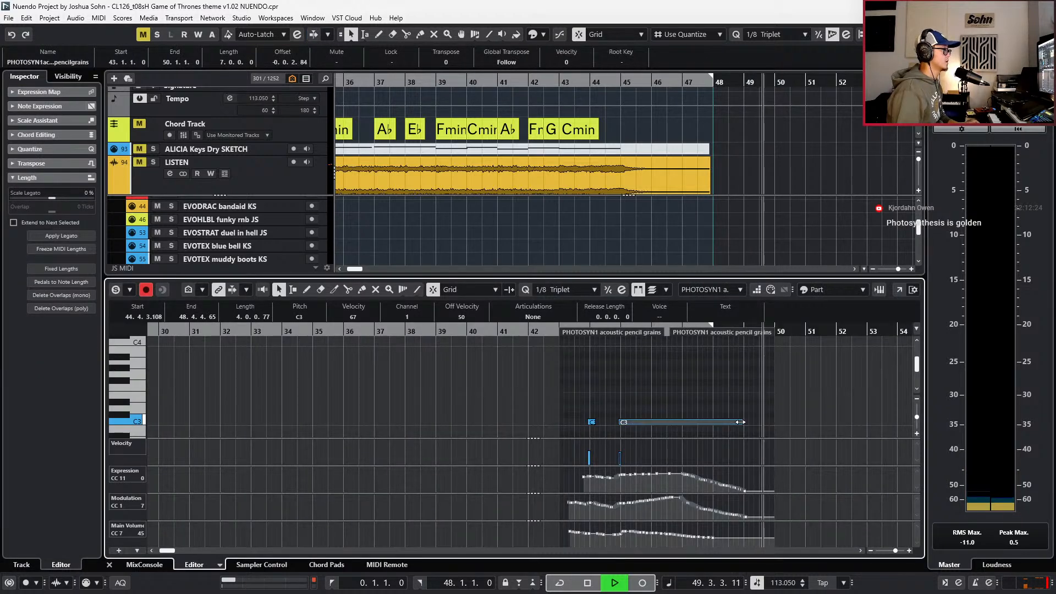
key("space")
left_click(590, 427)
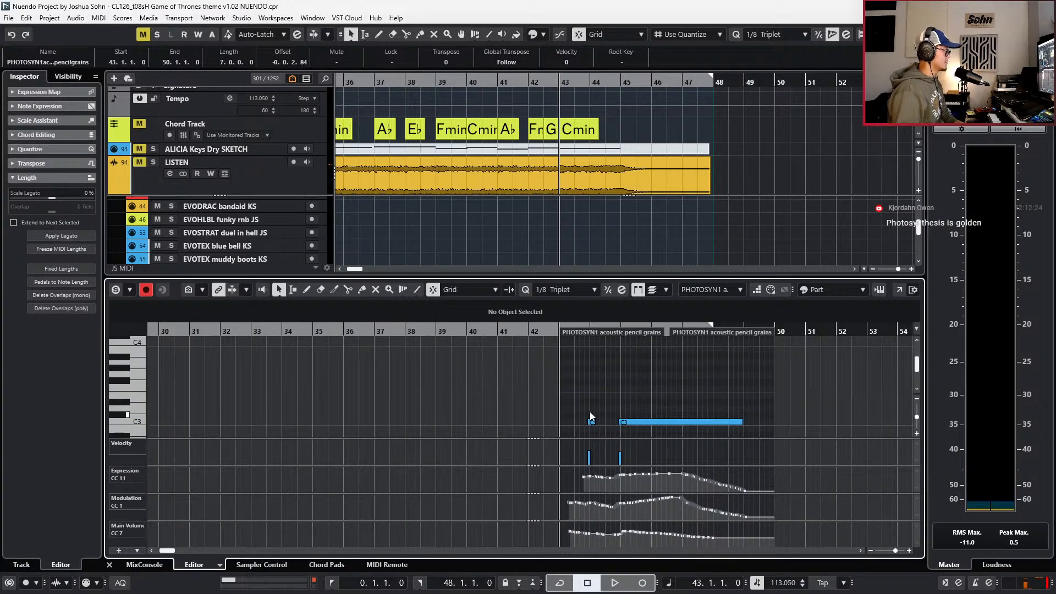
key("ctrl+e")
- Extend the right locator to the end of the PHOTOSYN1 pad part at bar 50
scroll(520, 459, "down", 5)
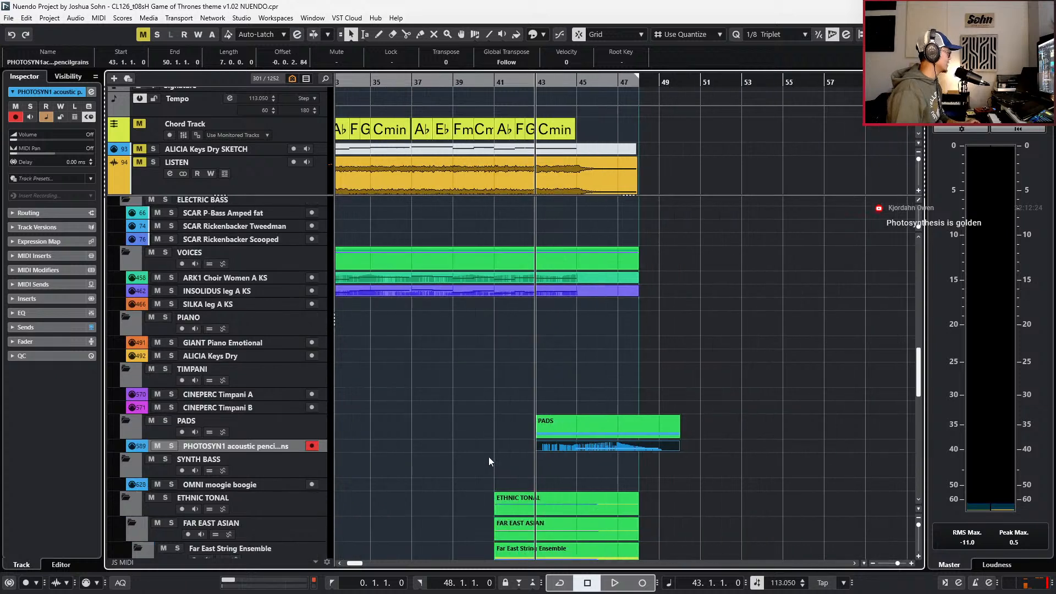
scroll(473, 441, "down", 1)
scroll(352, 394, "left", 1)
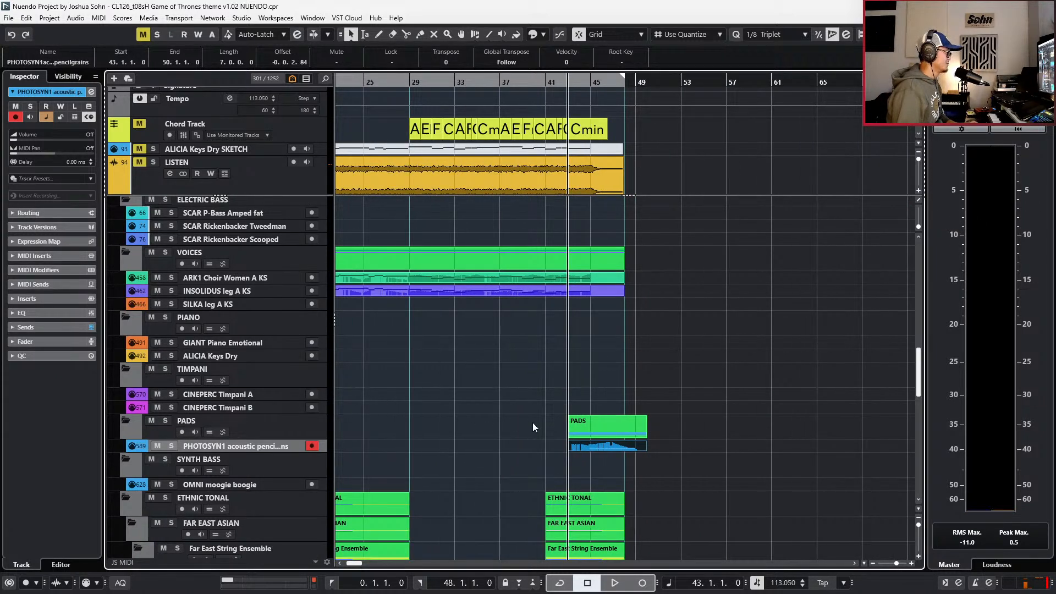
scroll(531, 421, "left", 6)
scroll(532, 420, "down", 1)
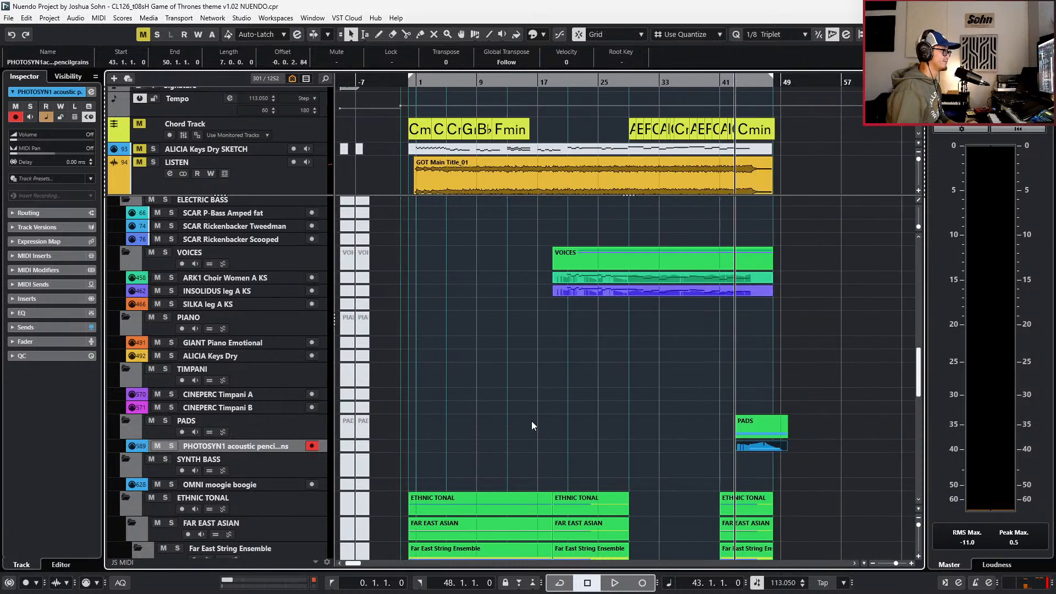
key("n")
key("ctrl+KP_2")
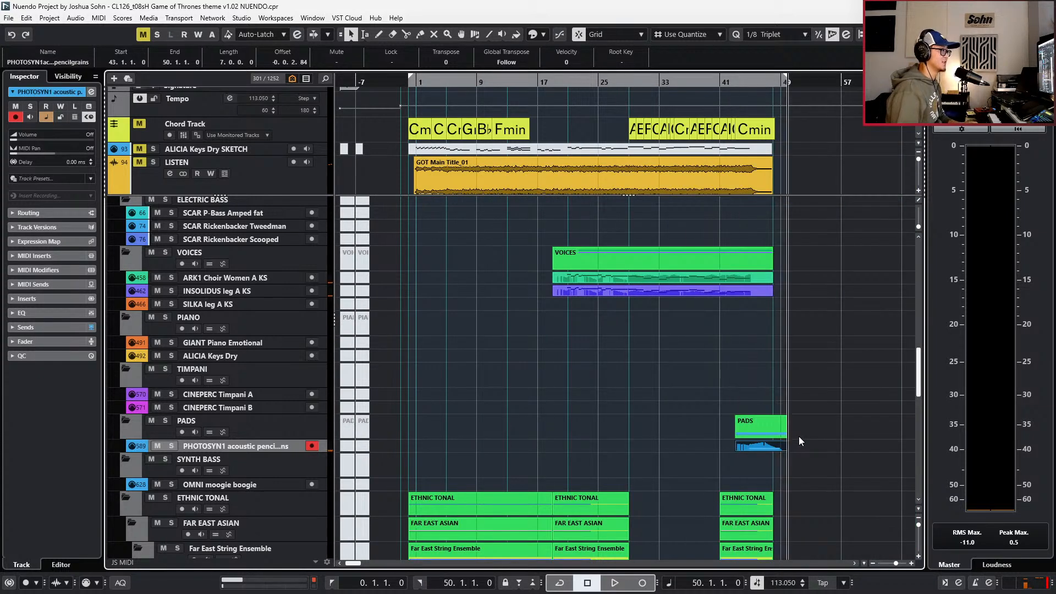
- Move the playhead back to bar 36 and bring the DIVA deep space diva track from the PADS folder into view
scroll(781, 432, "up", 1)
key("KP_Subtract")
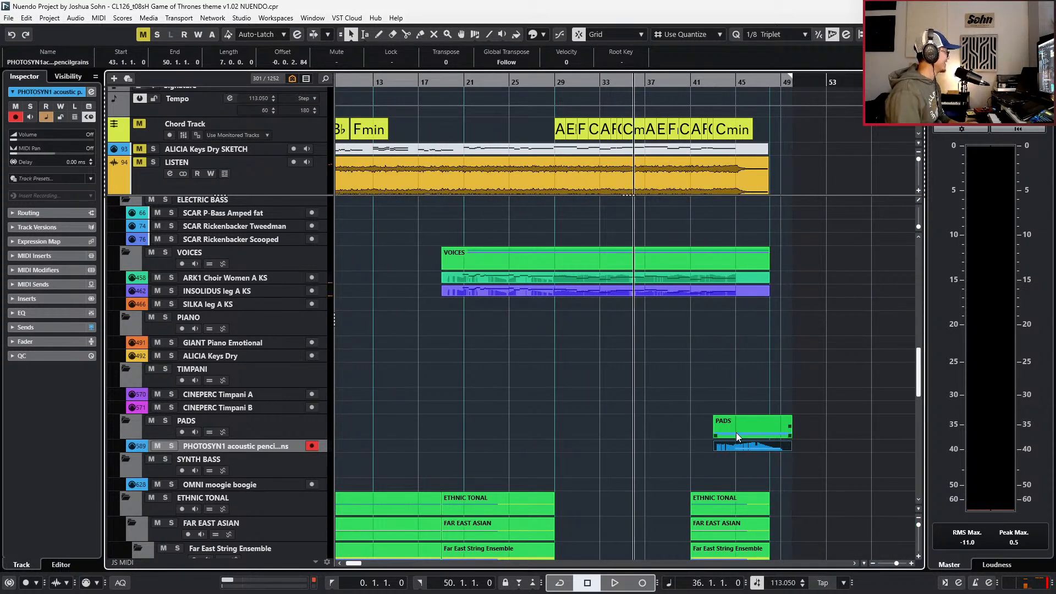
scroll(718, 434, "down", 3)
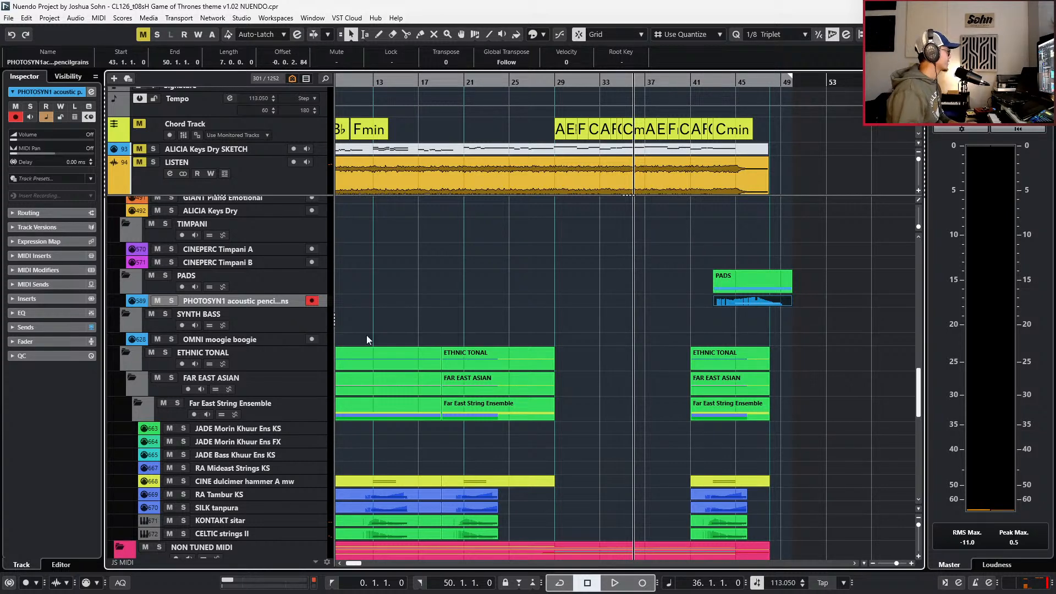
left_click(336, 328)
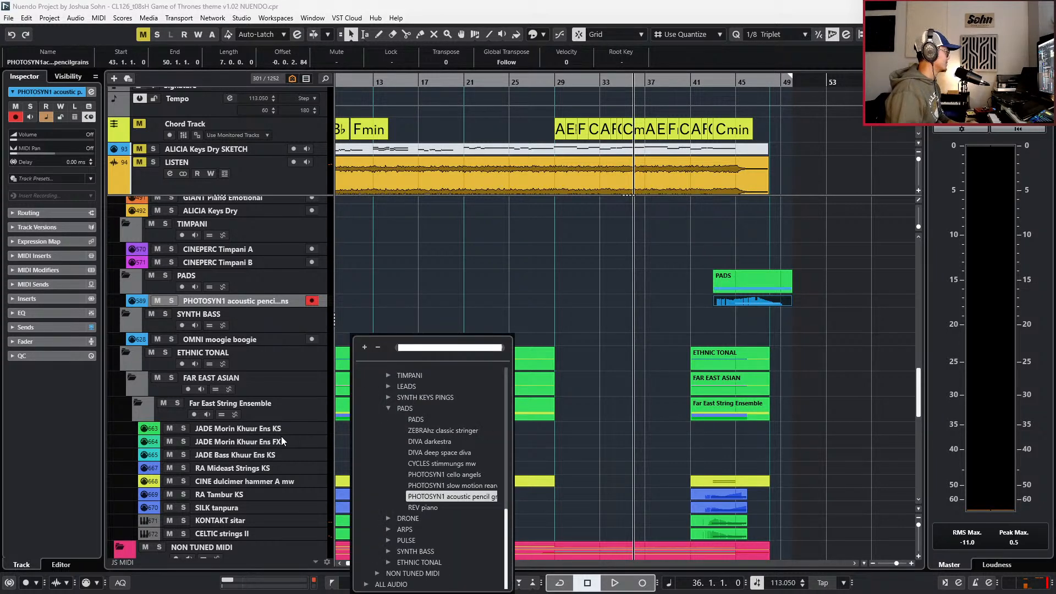
left_click(444, 452)
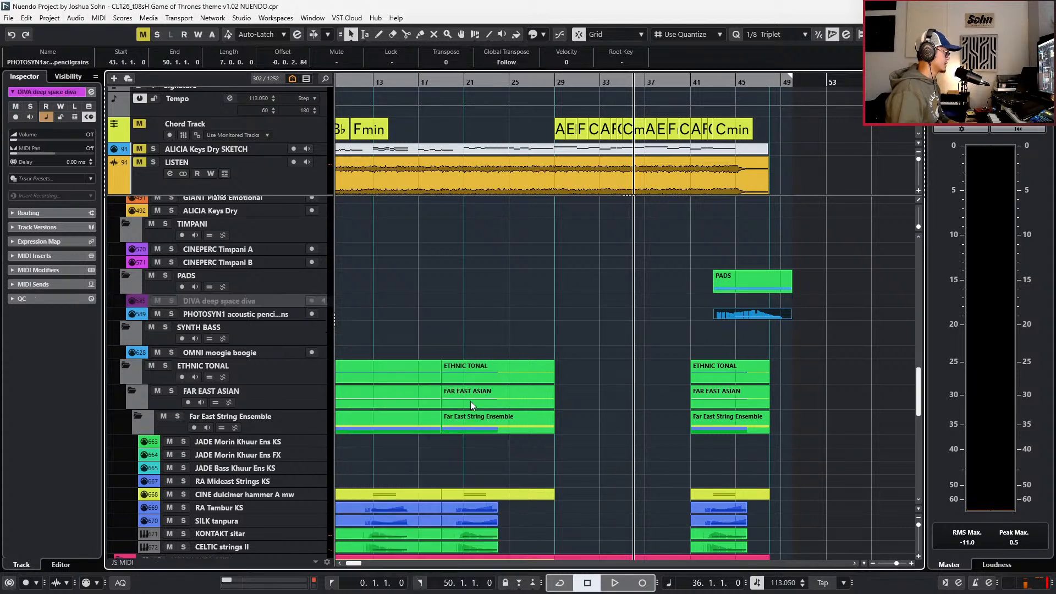
- Unmute the DIVA deep space diva parts before bar 1, audition the sound, and mute them again
scroll(471, 401, "left", 5)
left_click_drag(350, 308, 349, 309)
key("space")
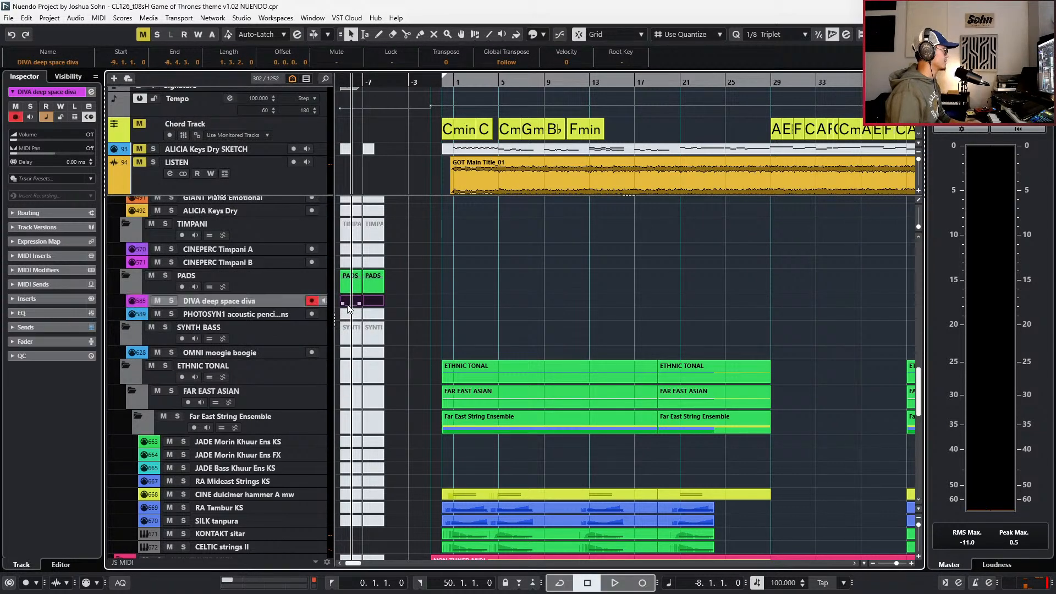
key("space")
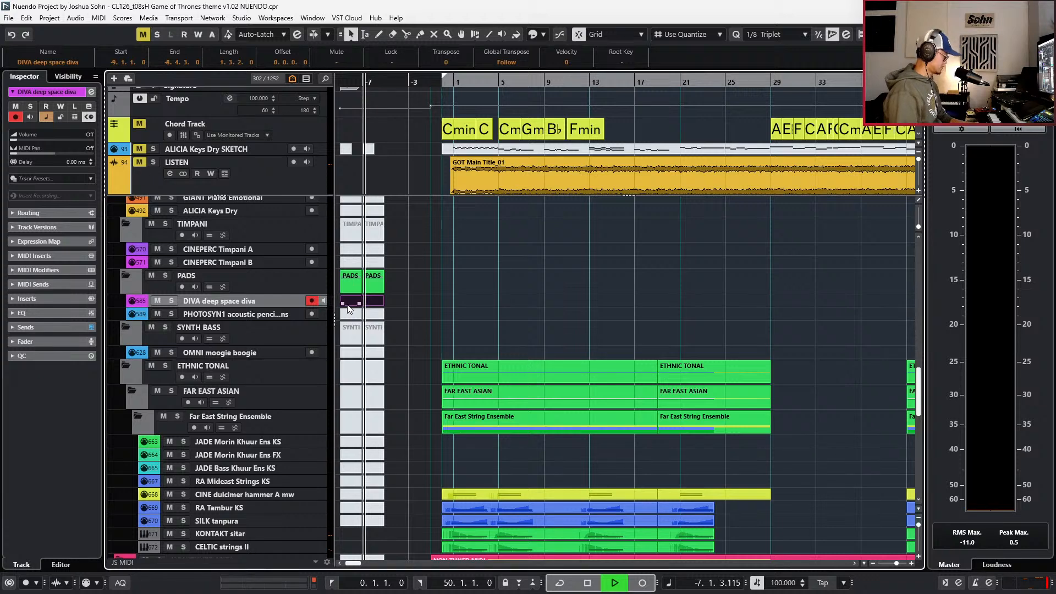
key("space")
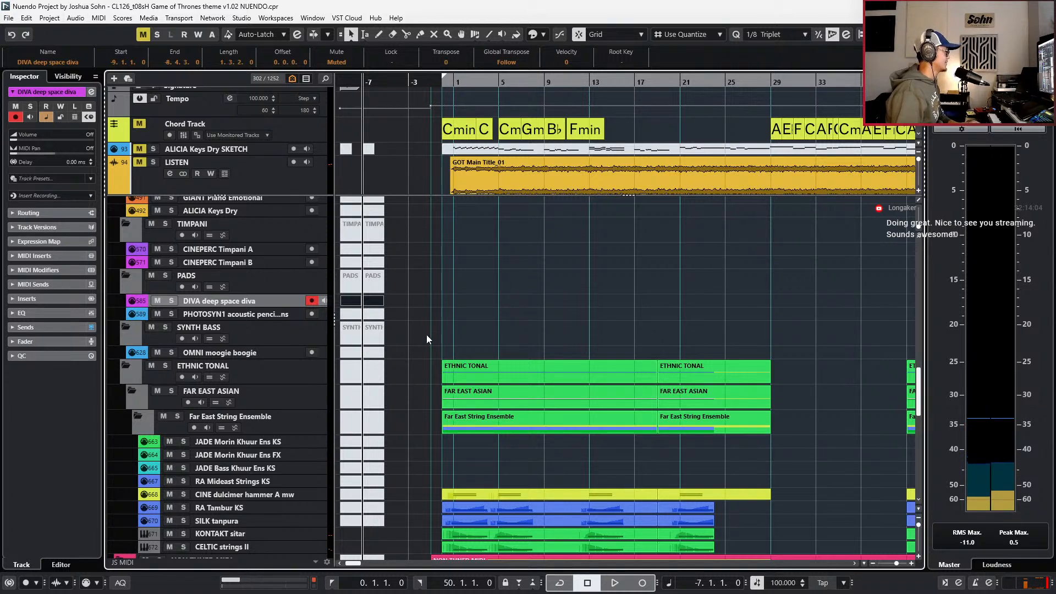
- Bring the CYCLES stimmungs mw track from the PADS folder into view and audition its parts before bar 1
key("ctrl+f")
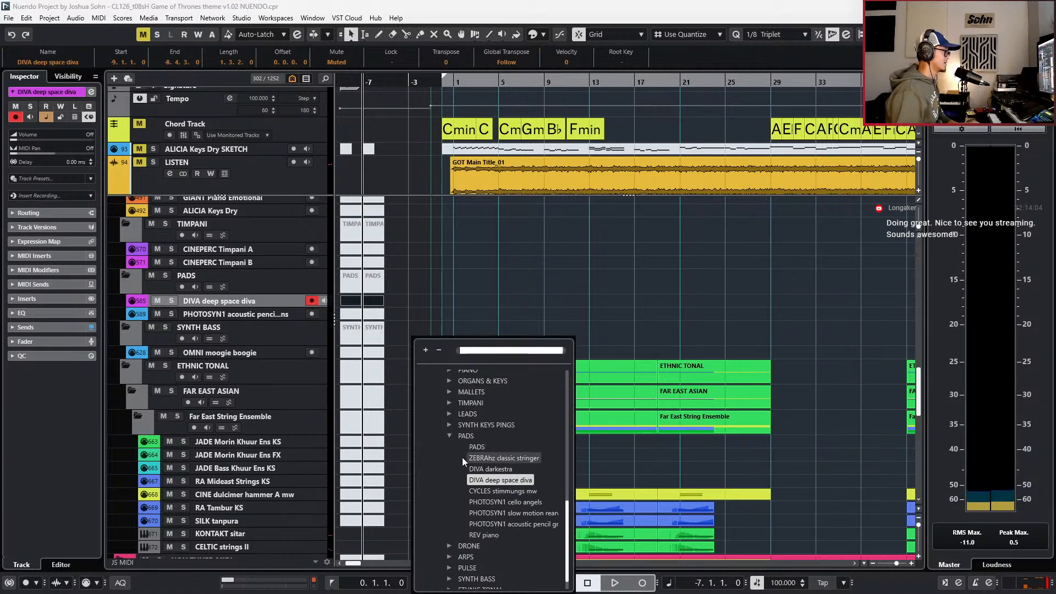
left_click(489, 491)
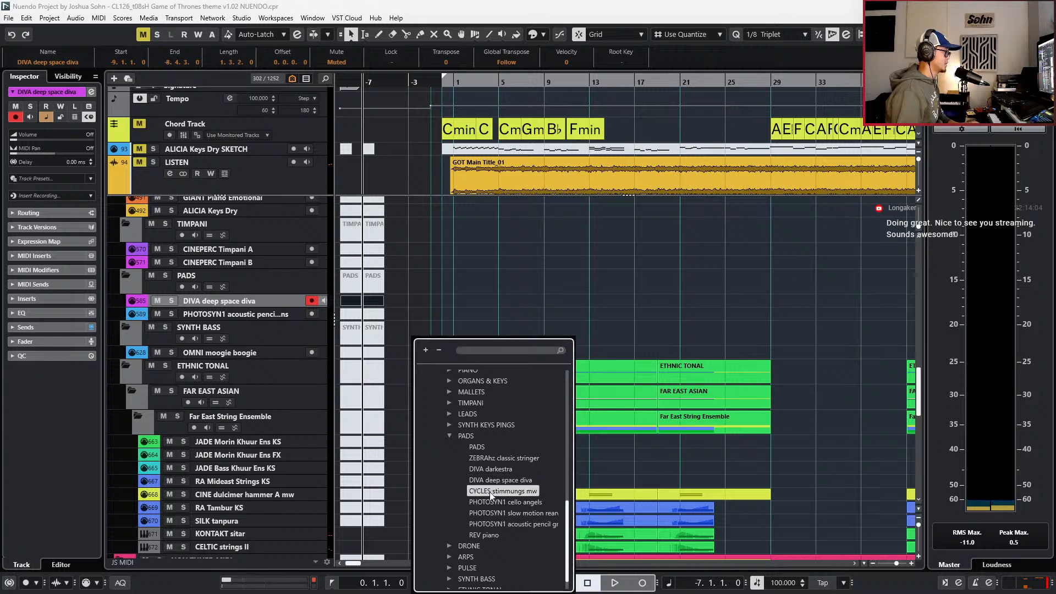
left_click(490, 492)
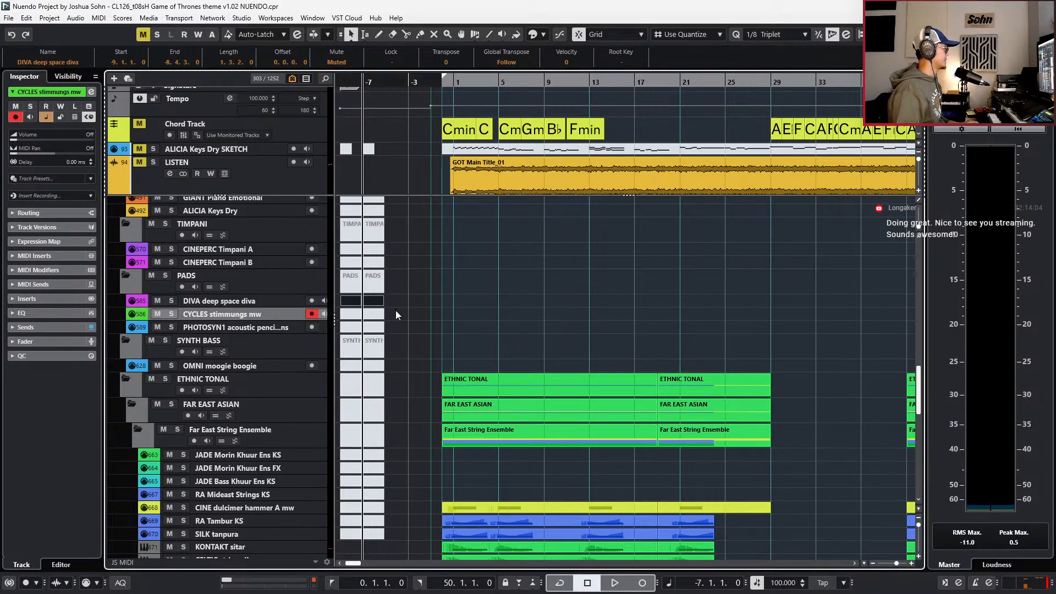
left_click(356, 315)
key("space")
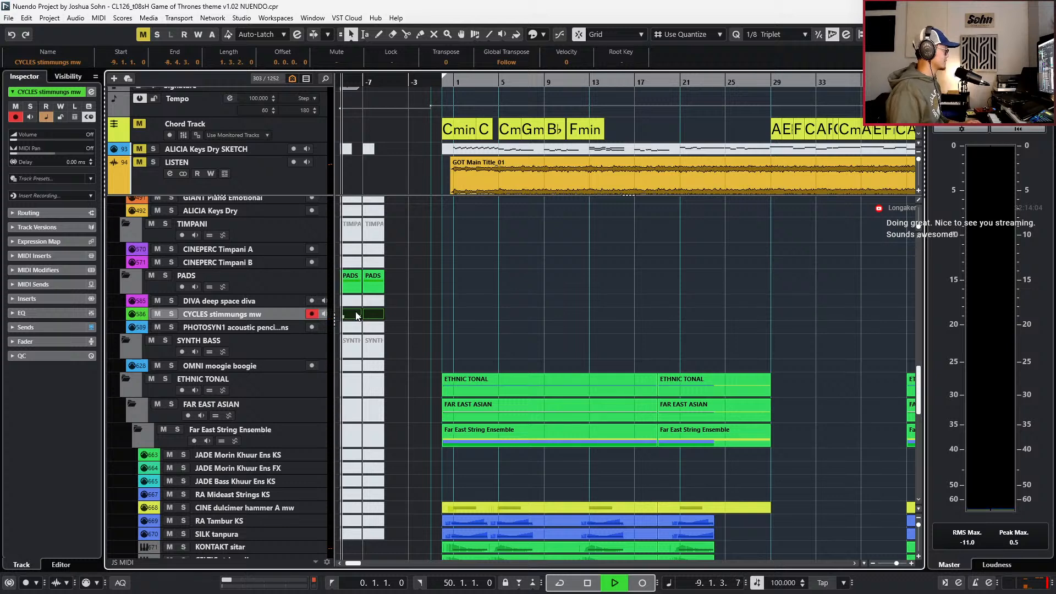
key("space")
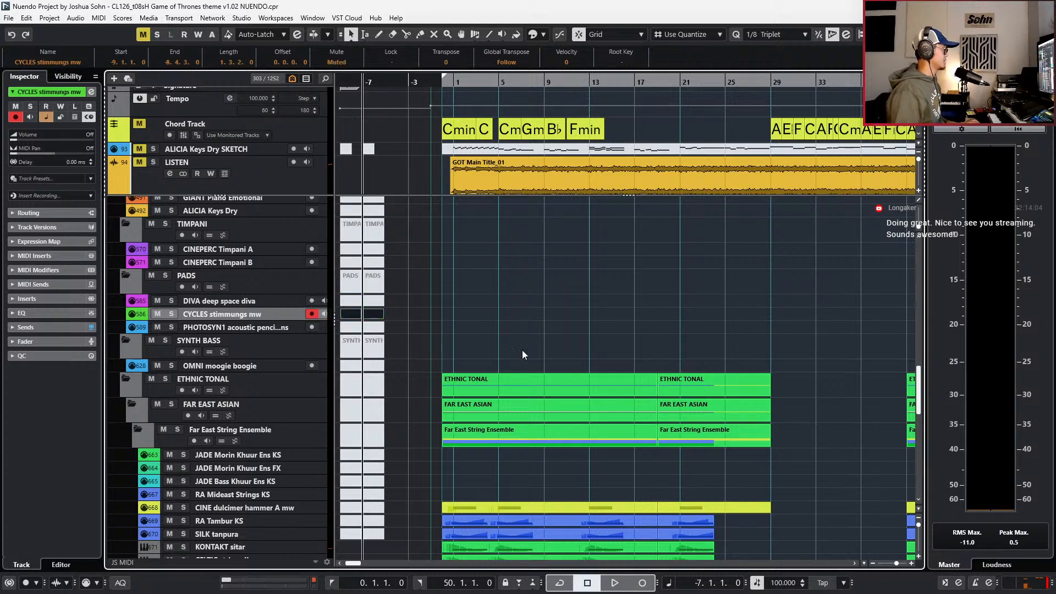
- Create a part on the CYCLES stimmungs mw track across the locator range and record a sustained C2 pad note at the ending from bar 43
scroll(514, 332, "right", 5)
left_click(659, 331)
key("KP_Add")
key("Up")
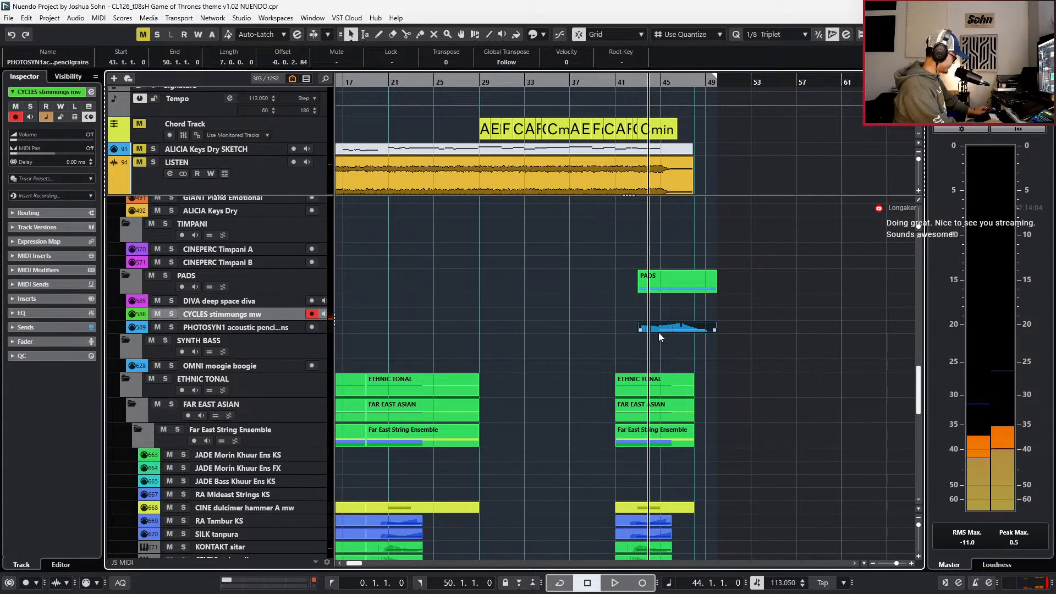
key("KP_Subtract")
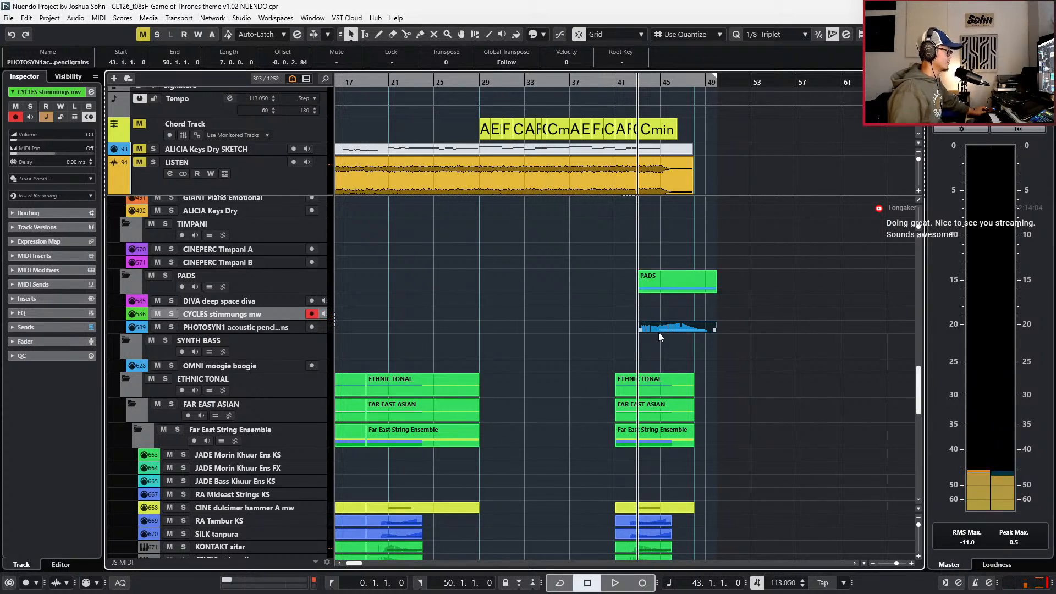
scroll(715, 318, "up", 1)
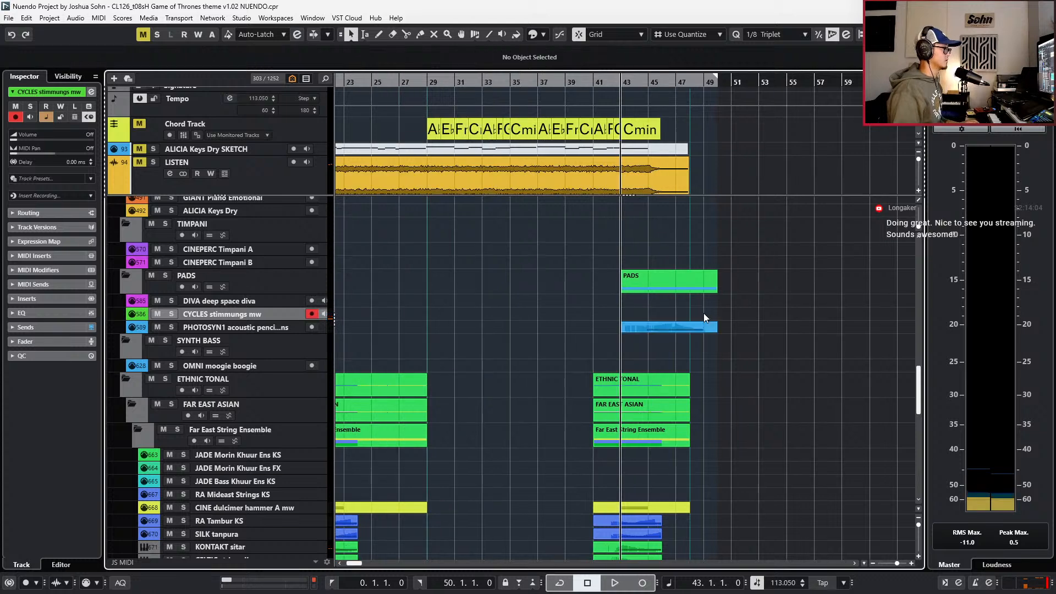
double_click(704, 313)
double_click(704, 312)
key("KP_Multiply")
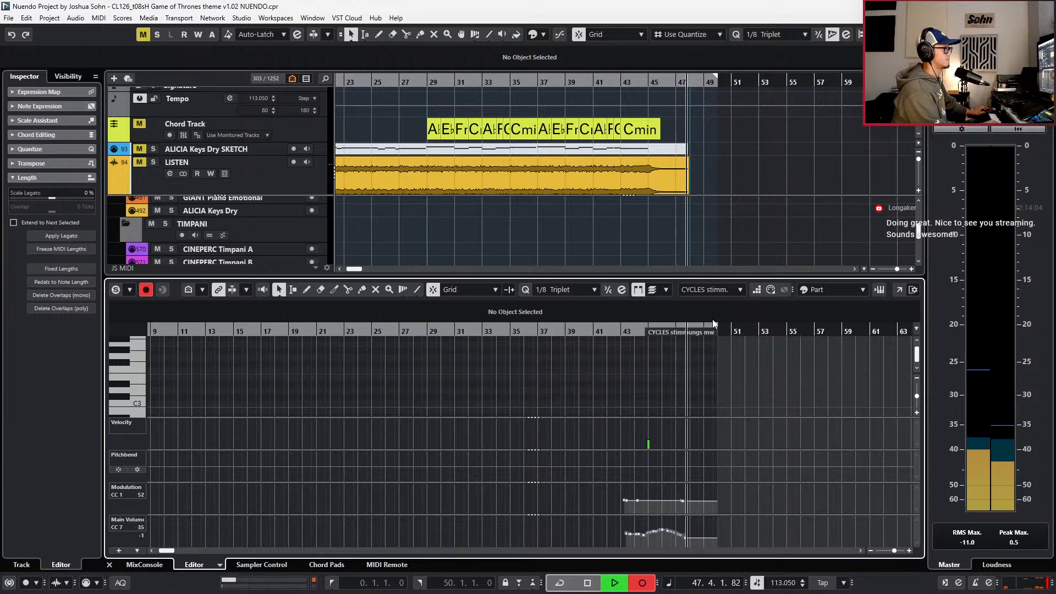
key("space")
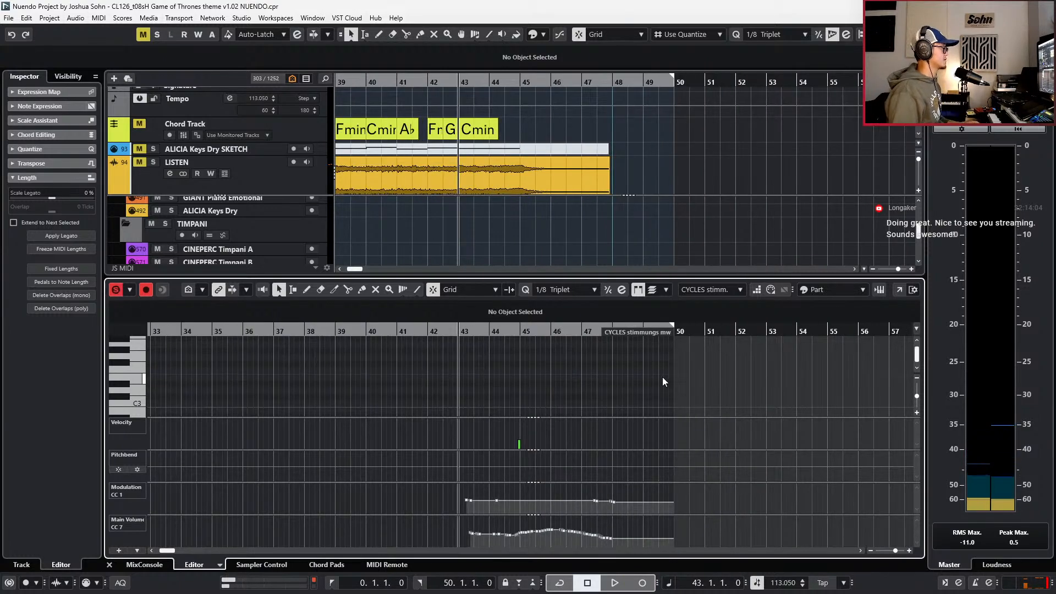
- Quantize the recorded C2 pad note to 1/1 so it starts on bar 45
key("ctrl+KP_Add")
key("ctrl+KP_Add")
scroll(622, 367, "up", 1)
scroll(605, 365, "down", 3)
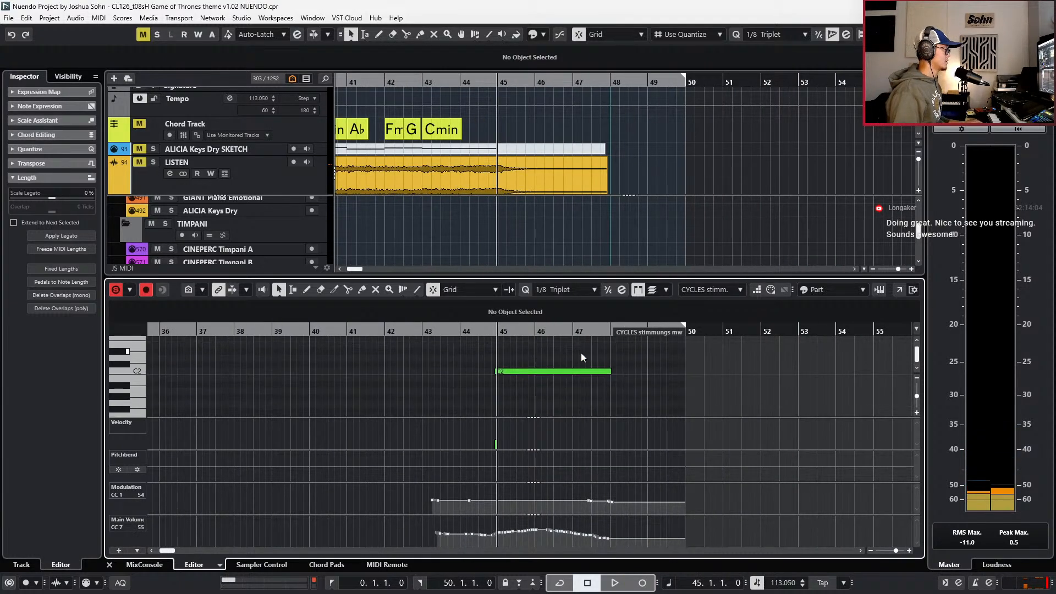
left_click_drag(582, 353, 568, 386)
key("q")
- Re-record the Main Volume movement over the C2 note and tilt its curve lower toward bar 48
key("space")
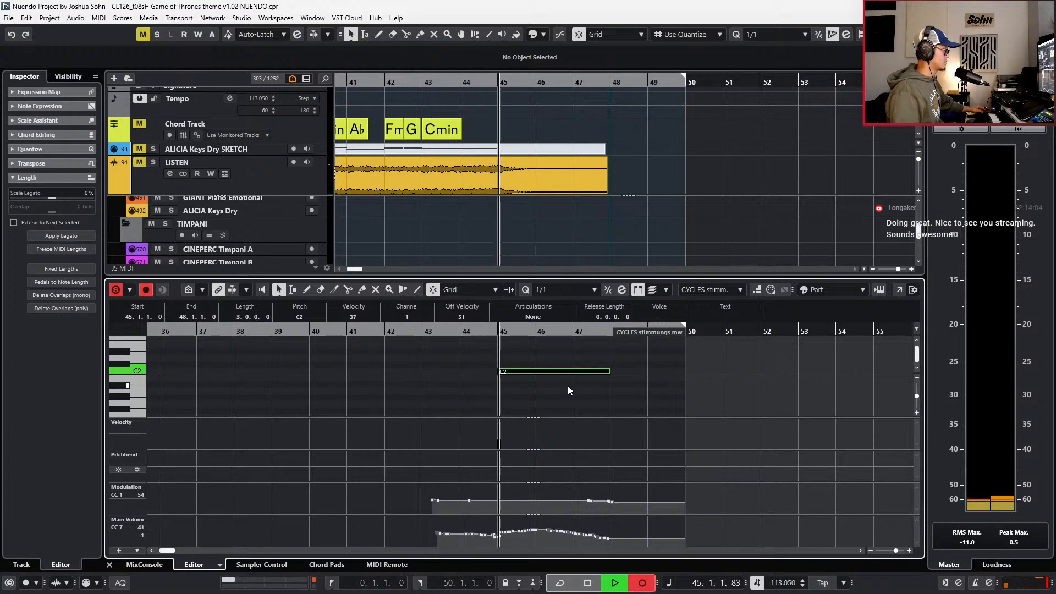
key("KP_Multiply")
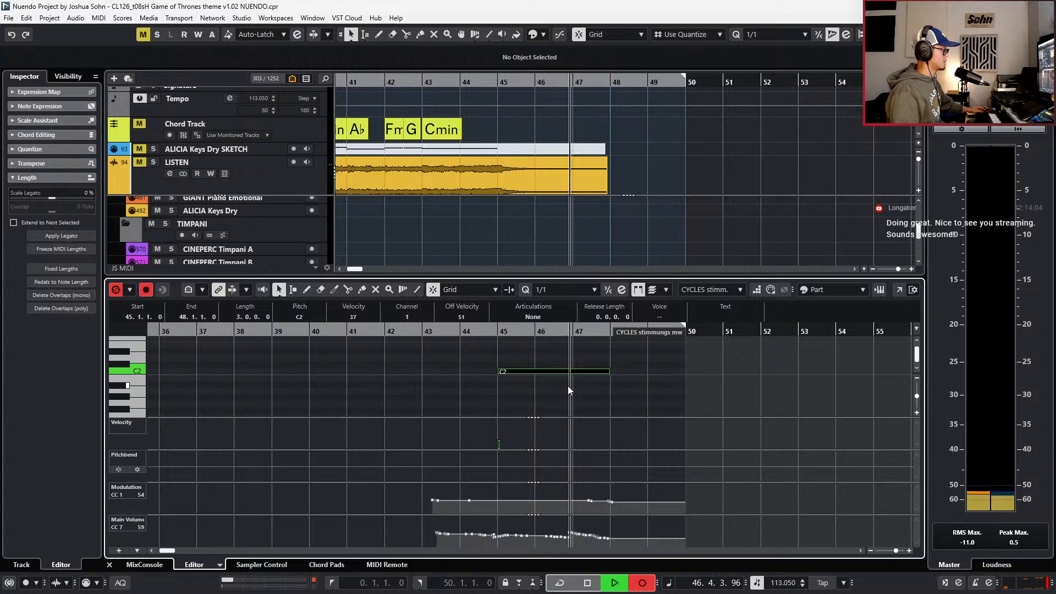
key("KP_Multiply")
key("space")
left_click_drag(490, 518, 609, 544)
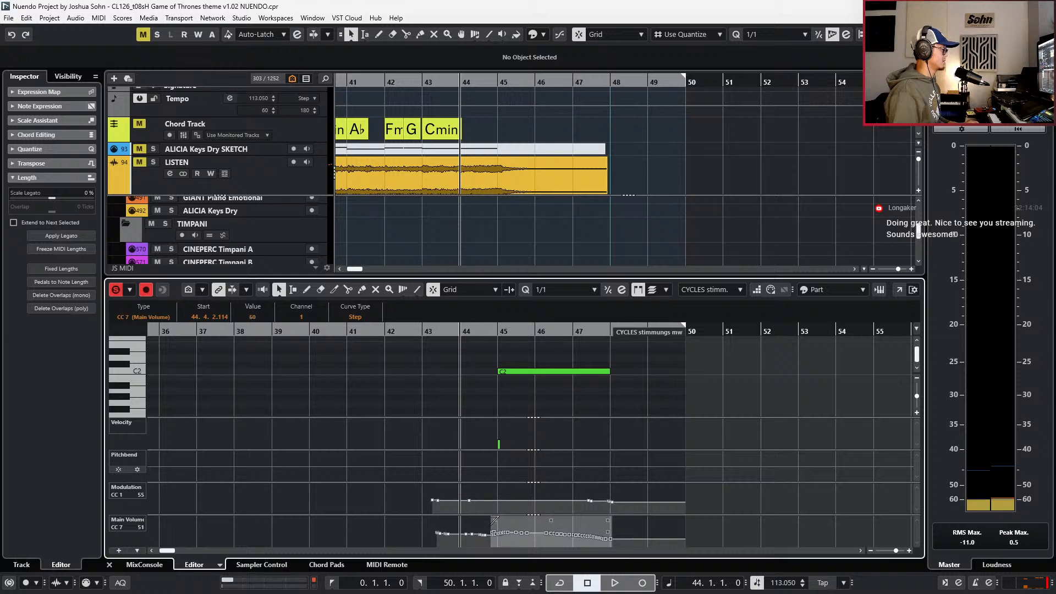
left_click_drag(608, 520, 608, 530)
- Turn off the editor solo, record a falling modulation move from about bar 46, and close the key editor
key("space")
key("s")
key("space")
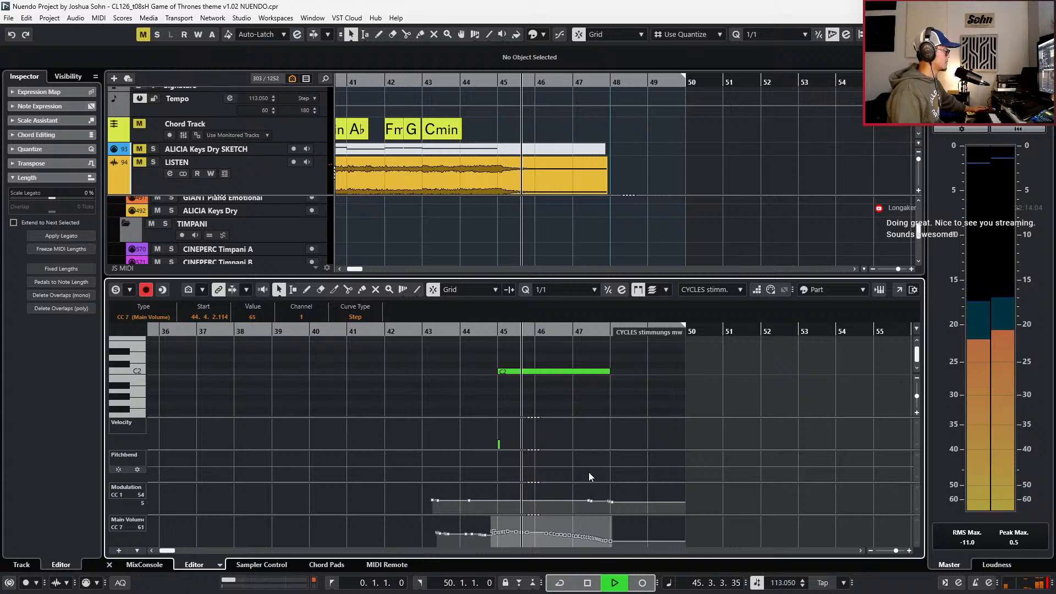
key("KP_Multiply")
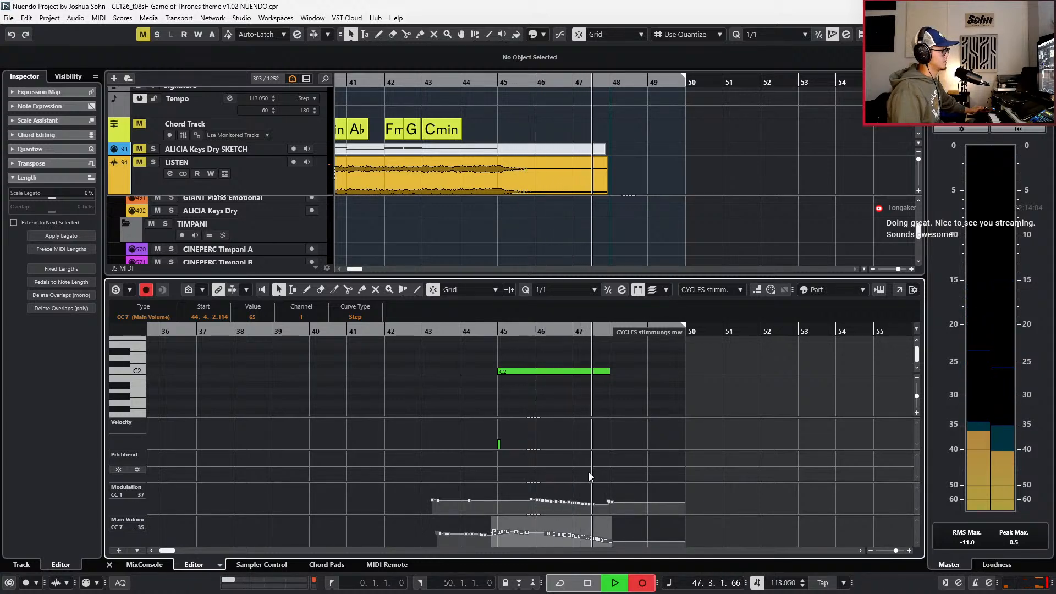
key("Return")
key("space")
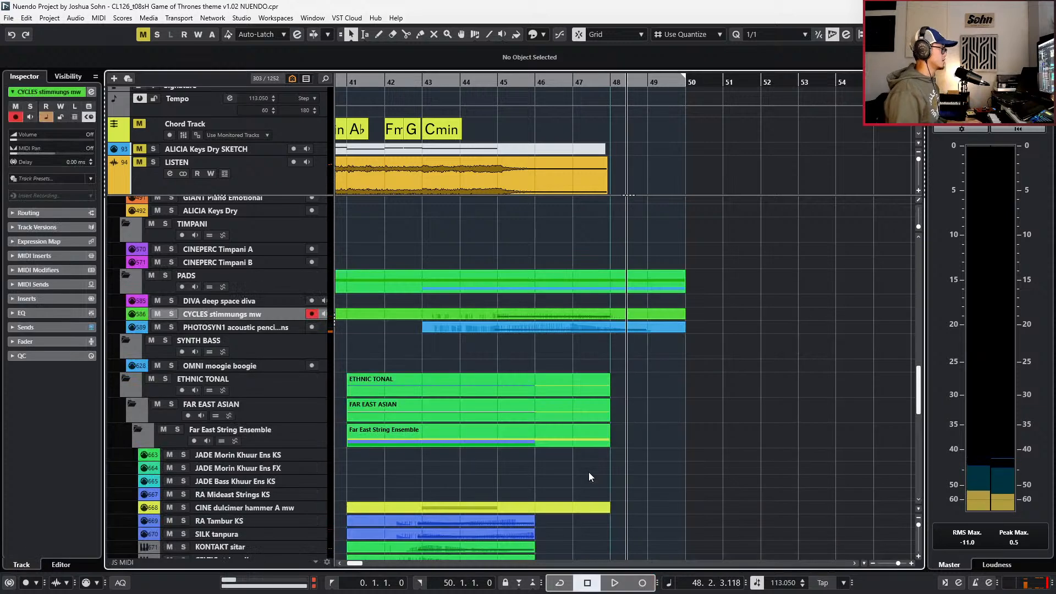
scroll(651, 455, "down", 1)
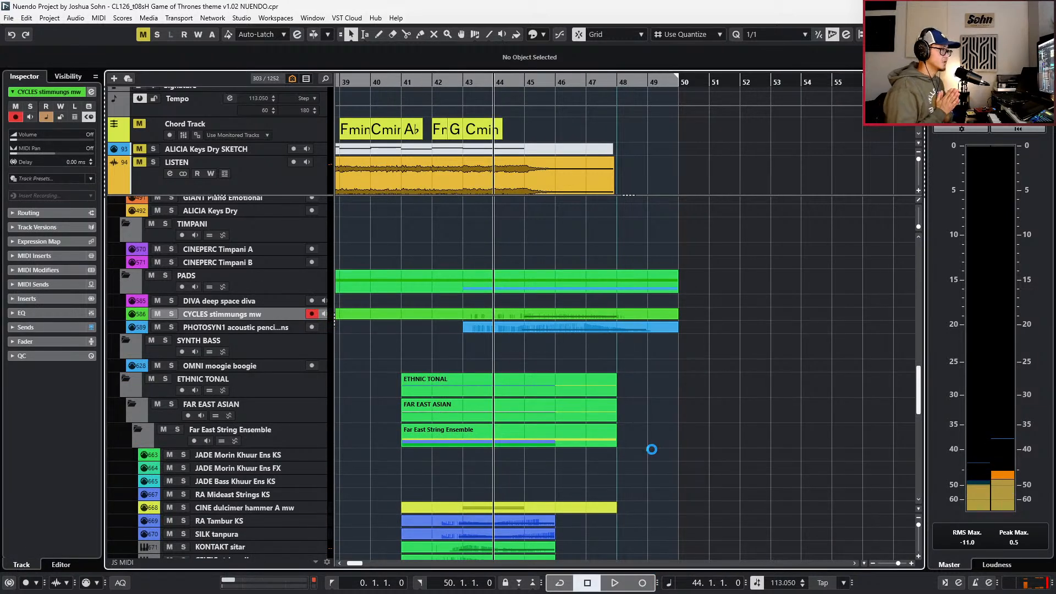
- Return the playhead to the project start and bring the whole arrangement into view
key("Home")
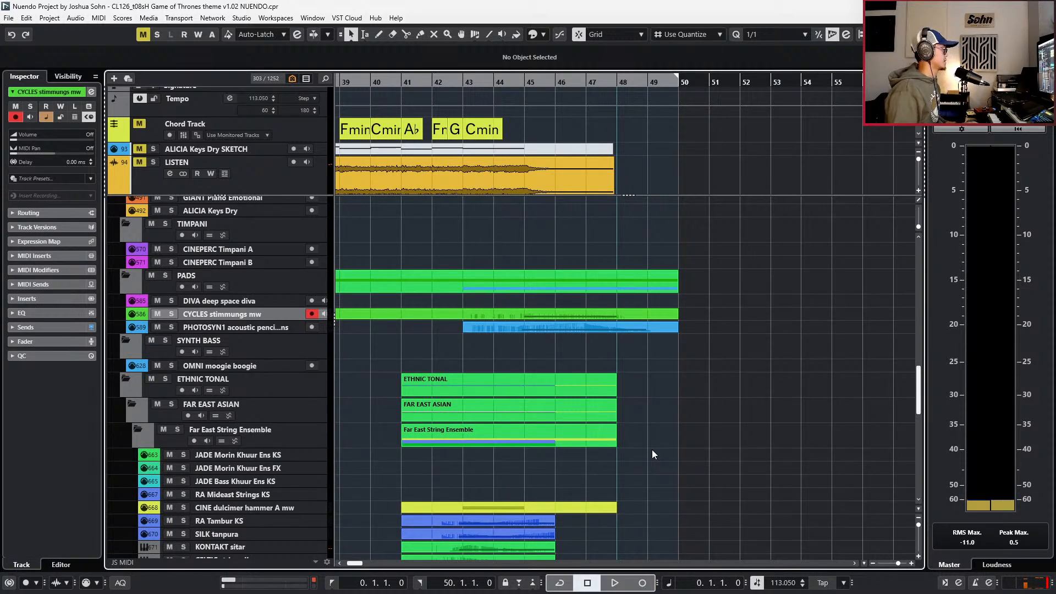
scroll(652, 450, "down", 5)
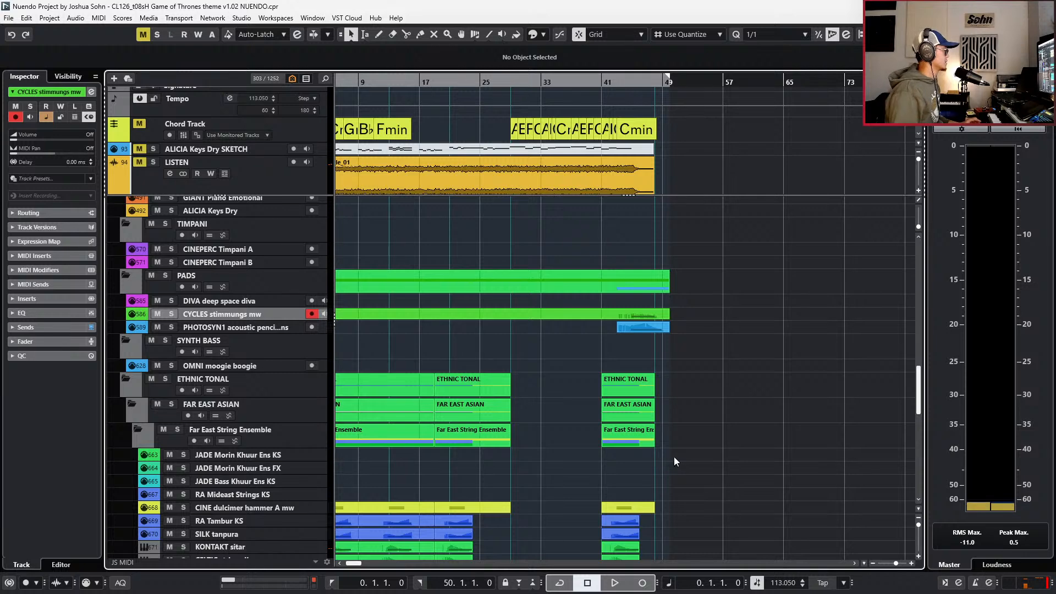
scroll(674, 456, "down", 3)
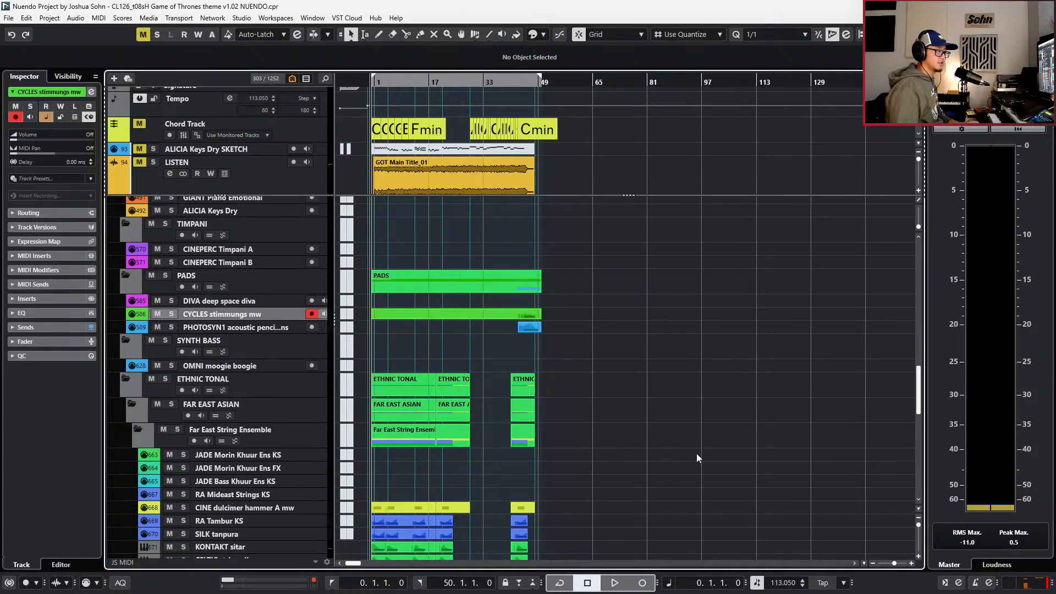
scroll(618, 444, "up", 3)
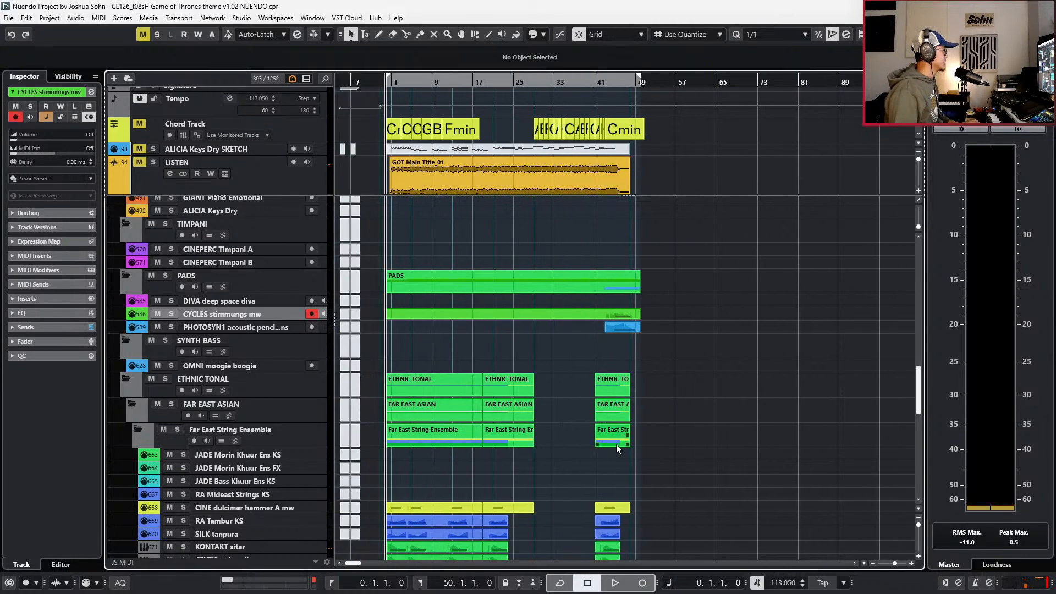
scroll(507, 407, "up", 4)
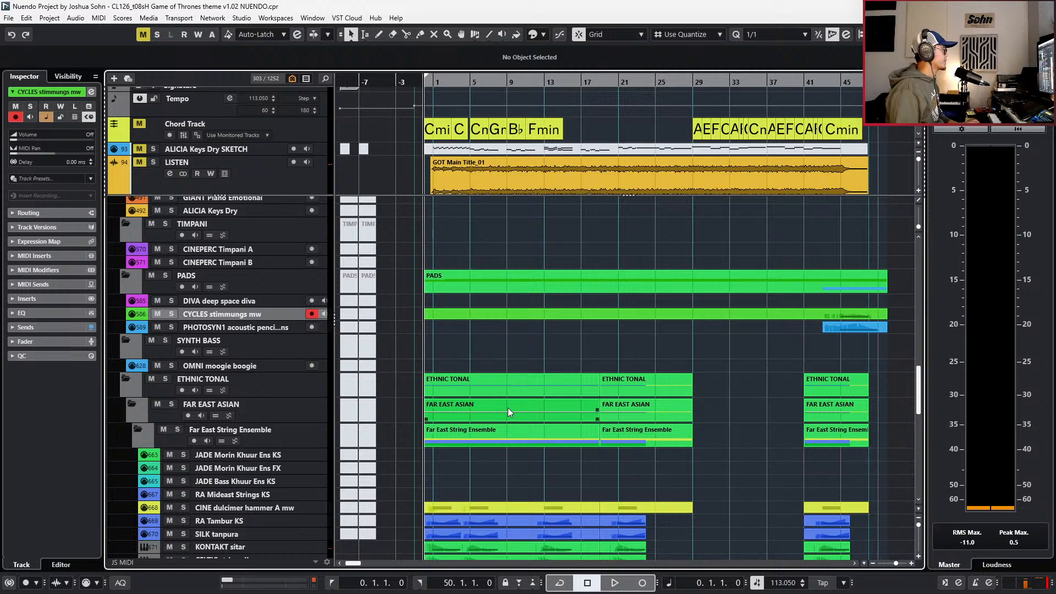
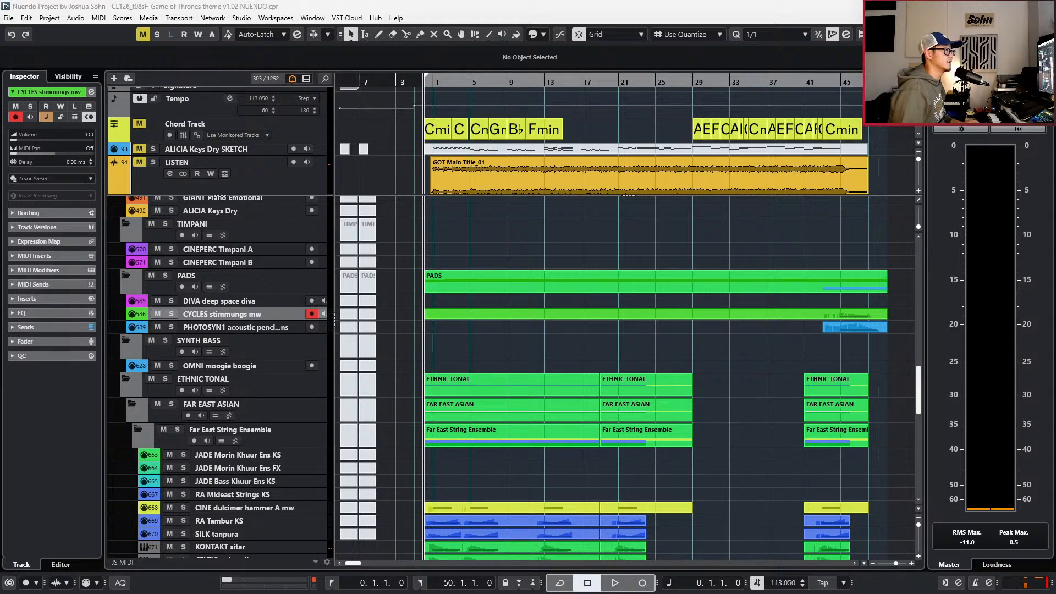
- Load Sonarworks_Reference4_x64 in the Control Room's first insert slot for the Dynaudio Sub Midvale speaker profile and close its window
left_click(995, 77)
left_click(983, 565)
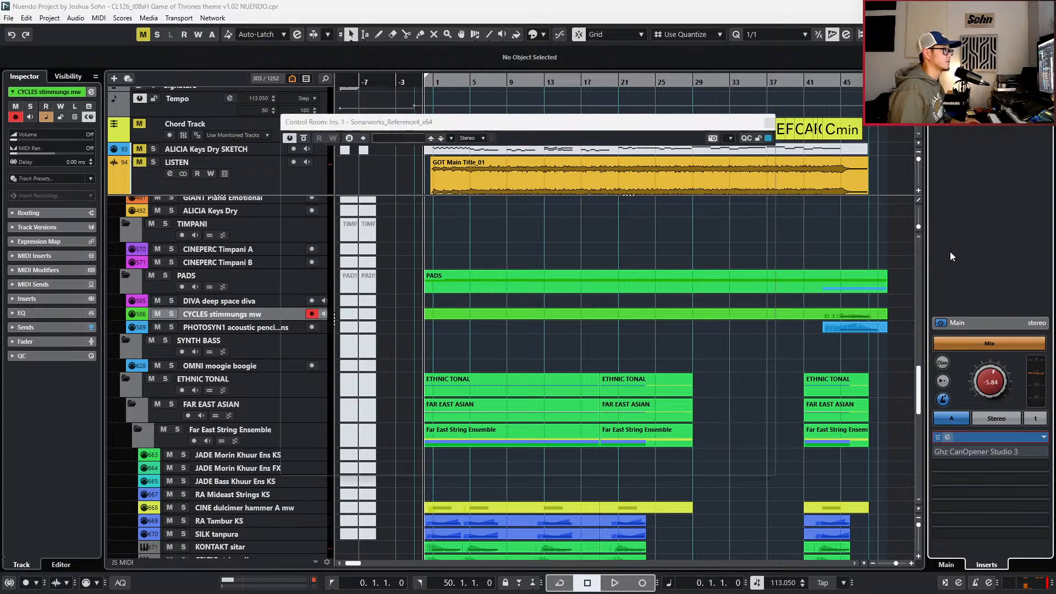
left_click(732, 165)
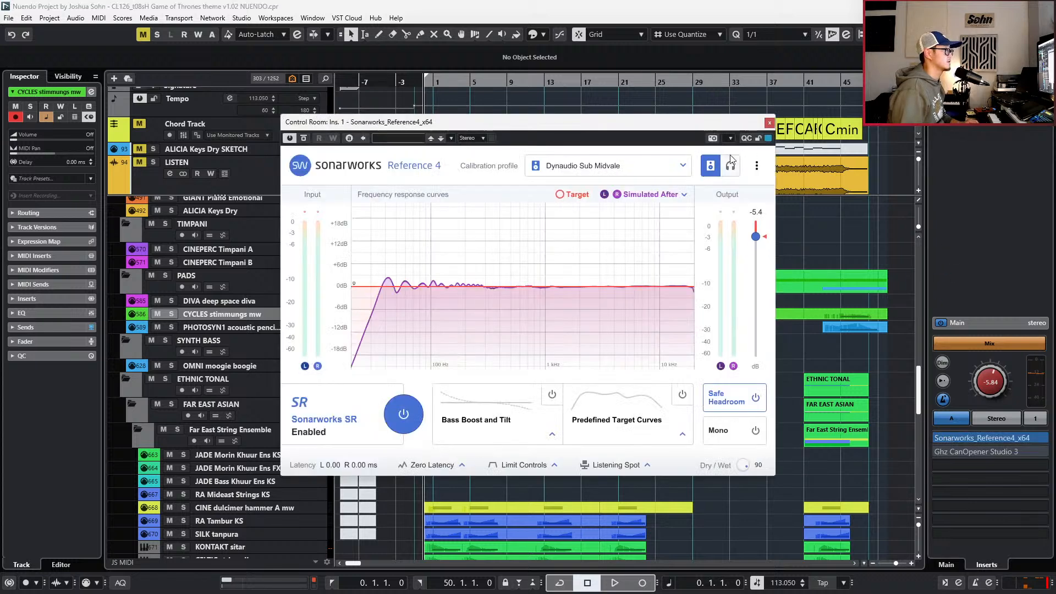
left_click(770, 123)
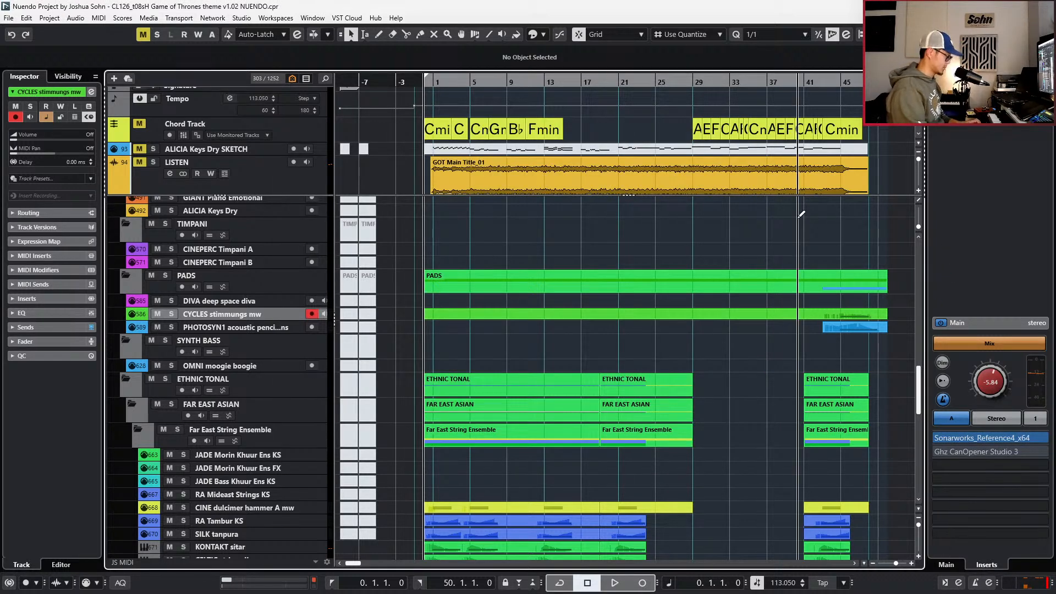
- Put the Control Room inserts away and bring back the master level meter, with playback stopped at the project start
key("ctrl+alt+e")
key("ctrl+alt+e")
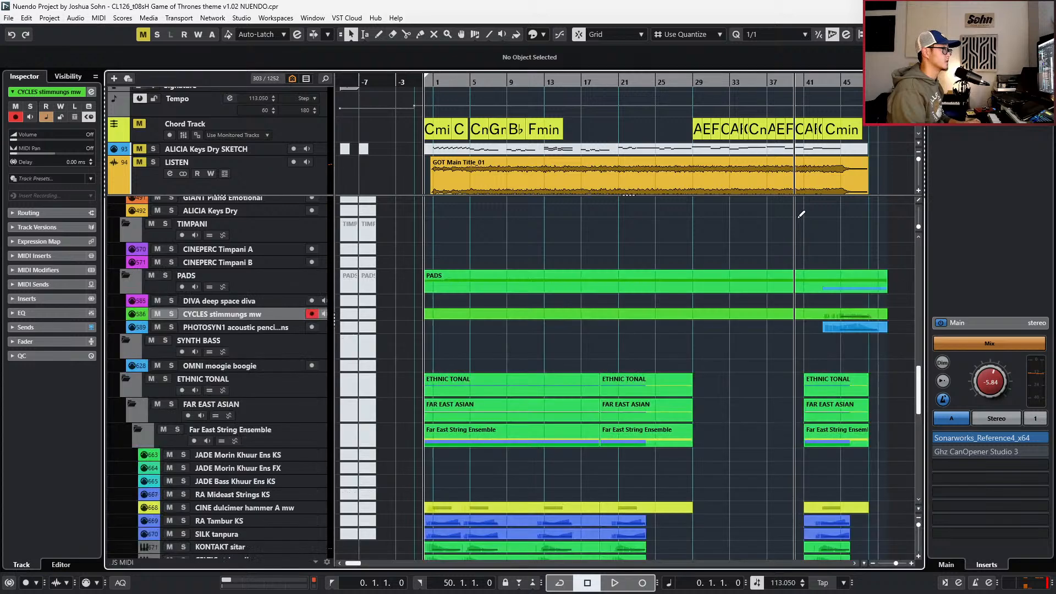
key("ctrl+alt+r")
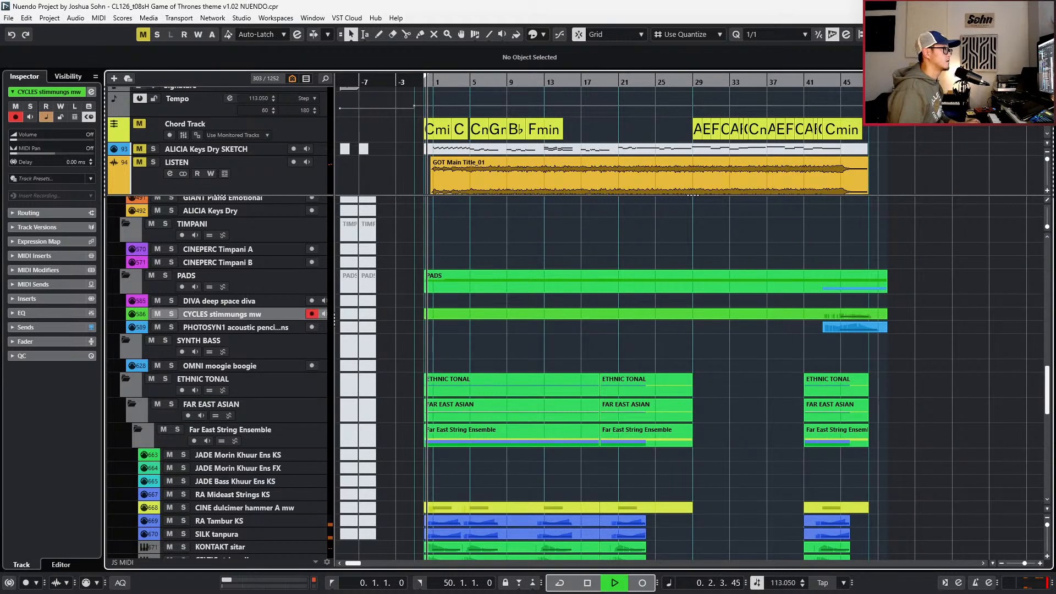
key("space")
key("ctrl+alt+r")
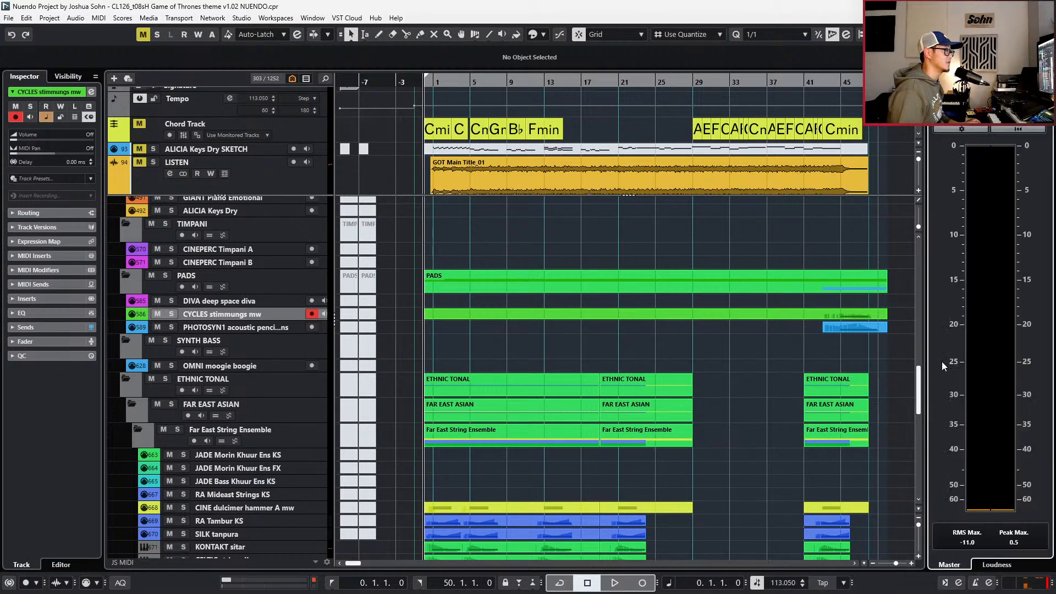
- Play the arrangement from the project start and follow the opening bars on the pad and ethnic tracks
scroll(886, 395, "up", 2)
scroll(885, 395, "left", 10)
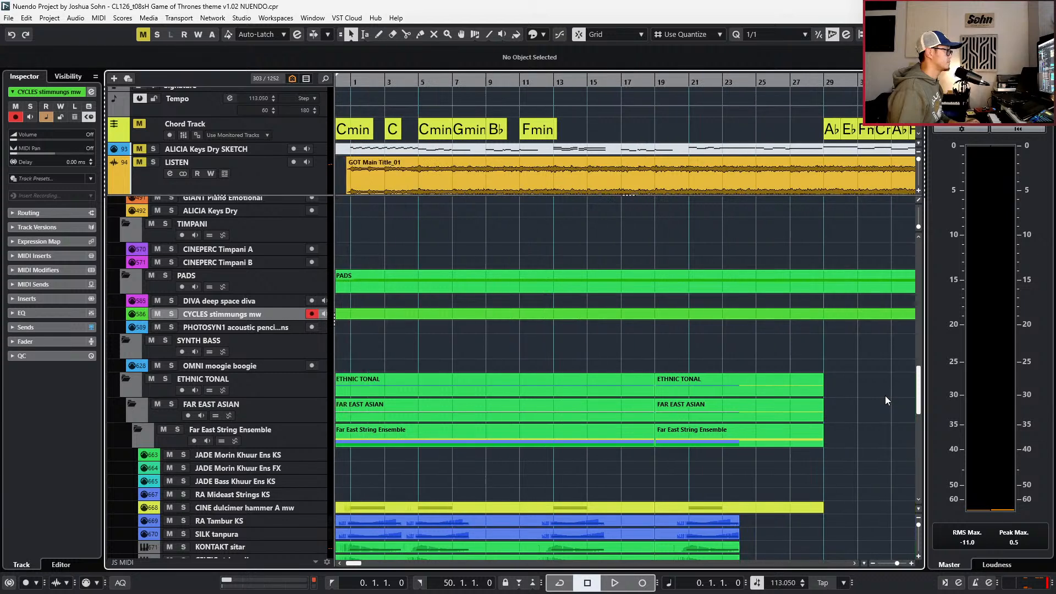
key("space")
scroll(714, 415, "up", 1)
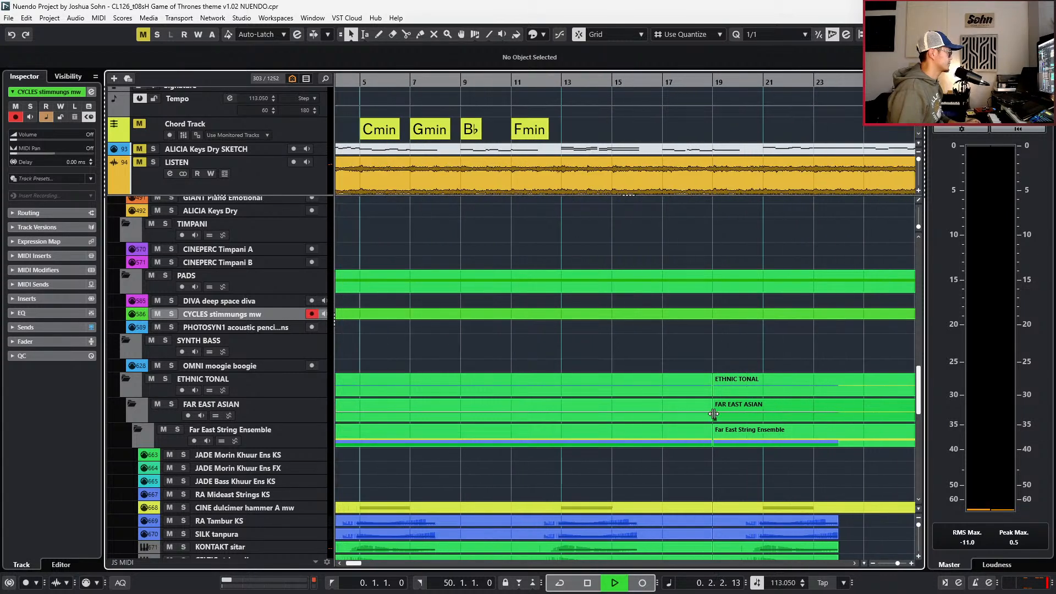
scroll(714, 413, "left", 3)
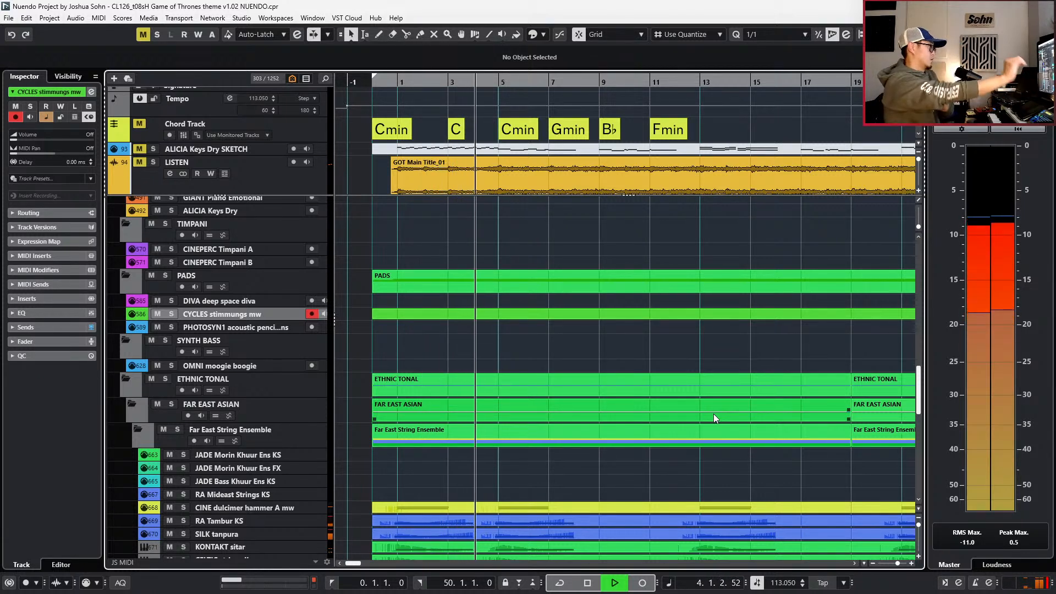
scroll(705, 404, "down", 2)
scroll(705, 404, "down", 3)
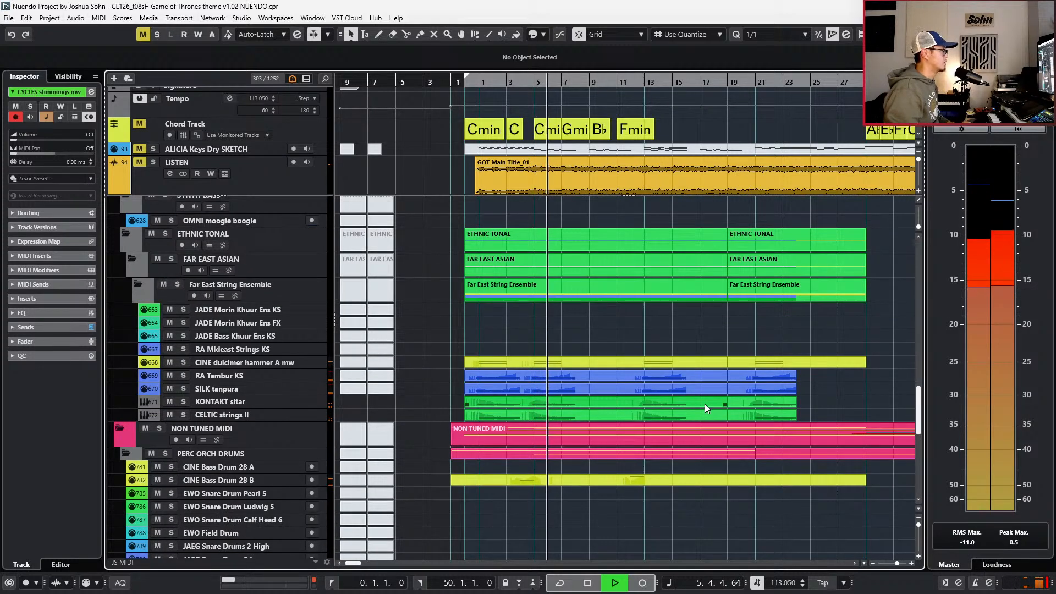
scroll(705, 403, "down", 1)
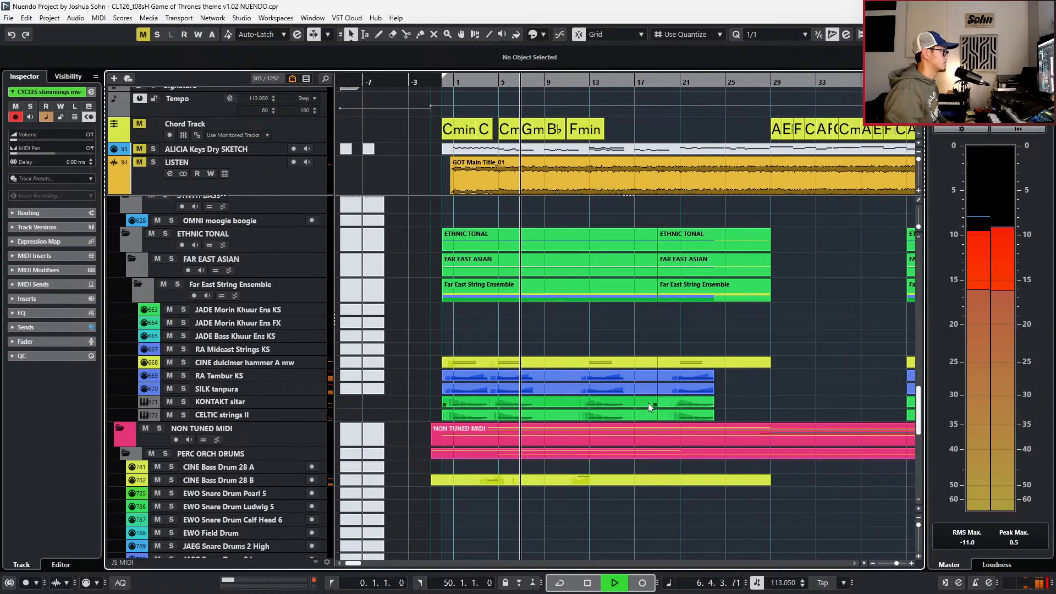
- Extend the start of the SD2 Trailer Toms part back to position 0.1.1.0
scroll(576, 419, "down", 6)
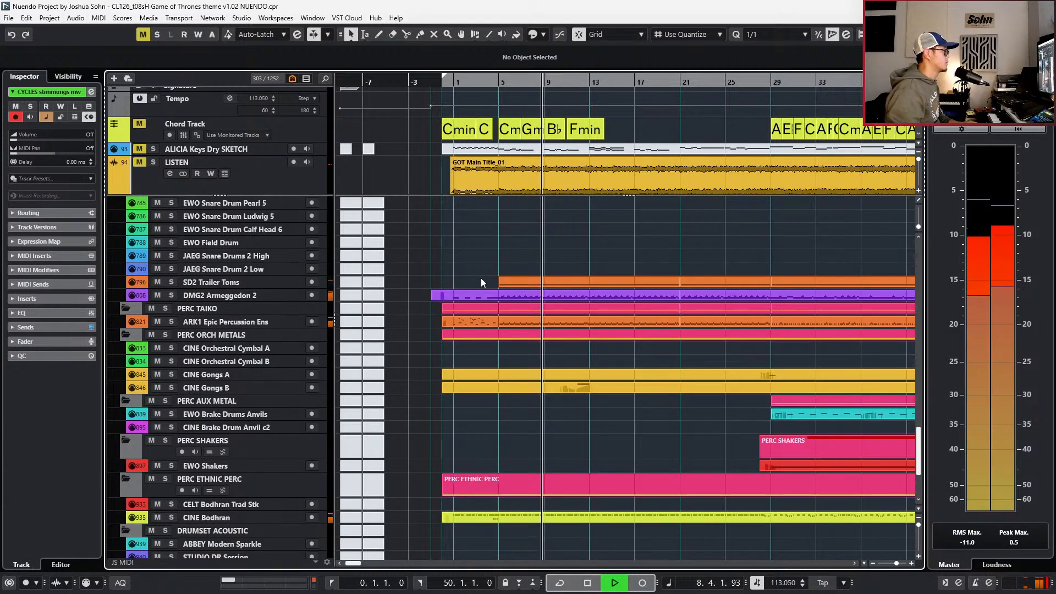
left_click_drag(499, 283, 446, 284)
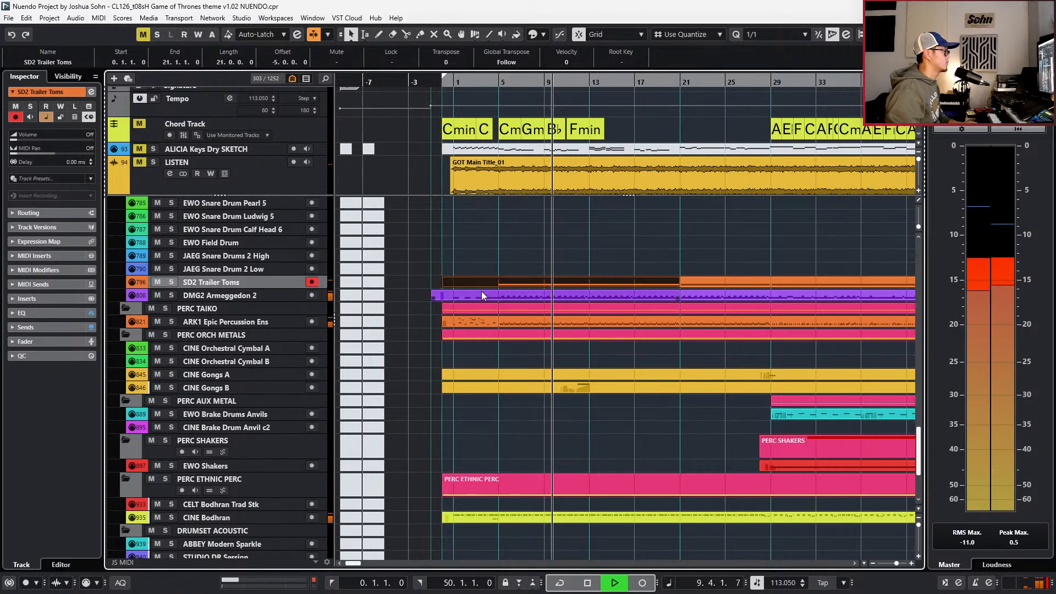
scroll(481, 293, "left", 2)
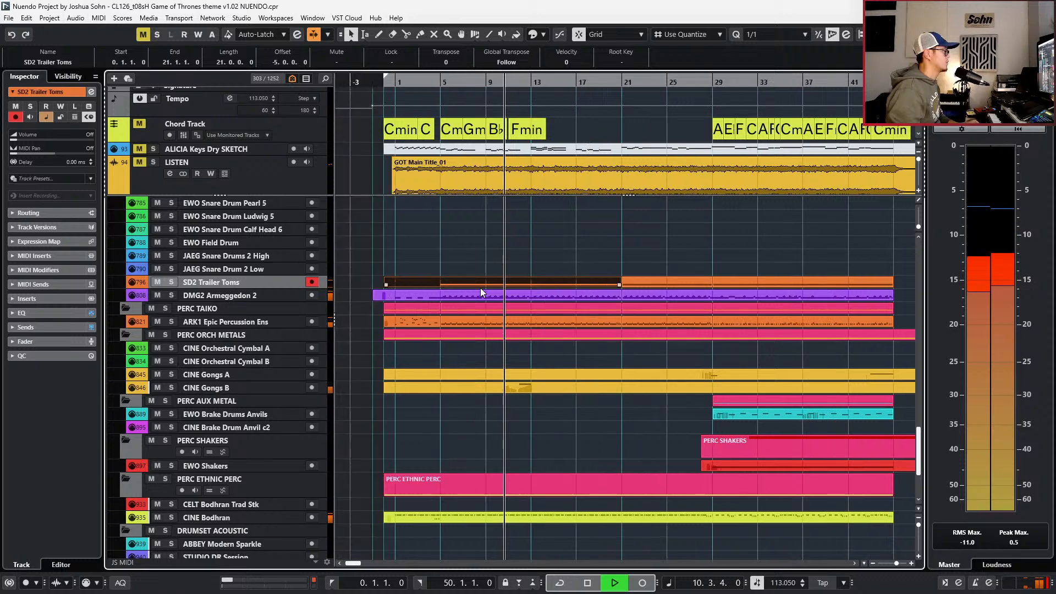
- Listen on to about bar 14, stop playback, and look through the percussion, ethnic and string tracks
scroll(481, 293, "up", 3)
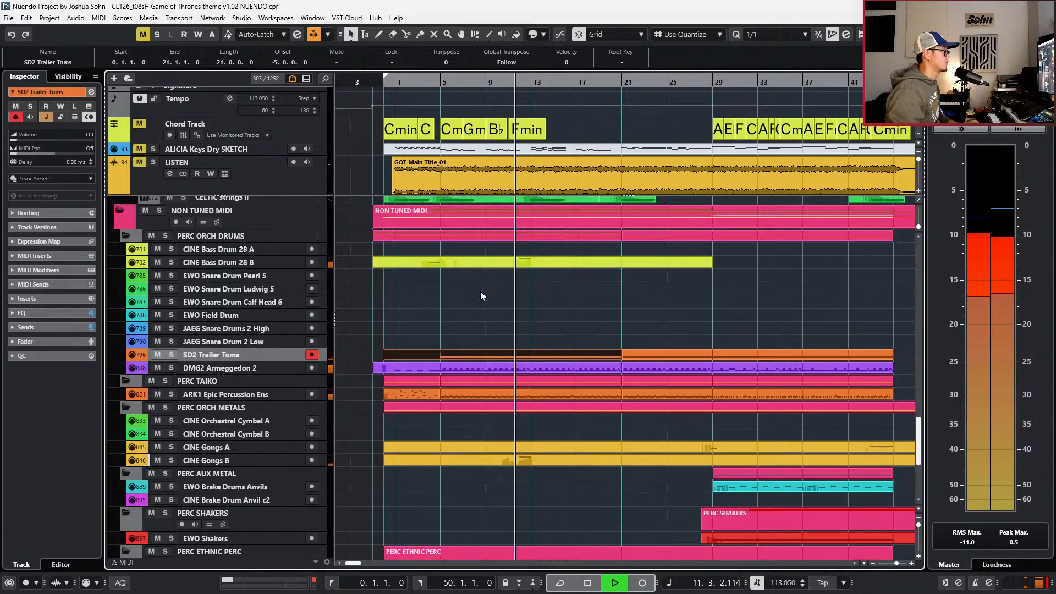
scroll(481, 292, "up", 3)
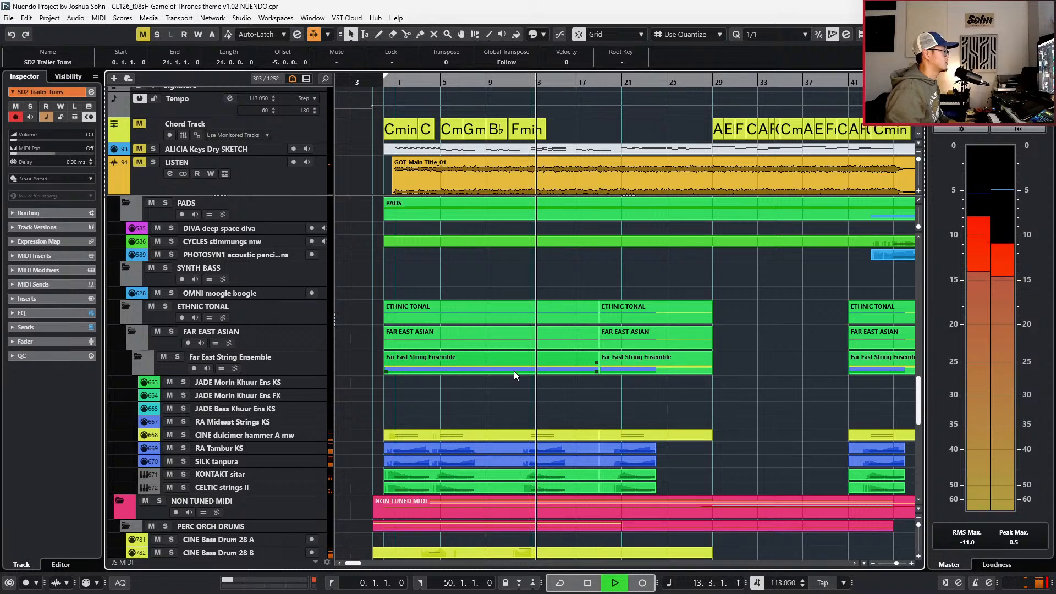
scroll(513, 371, "up", 3)
scroll(520, 407, "down", 3)
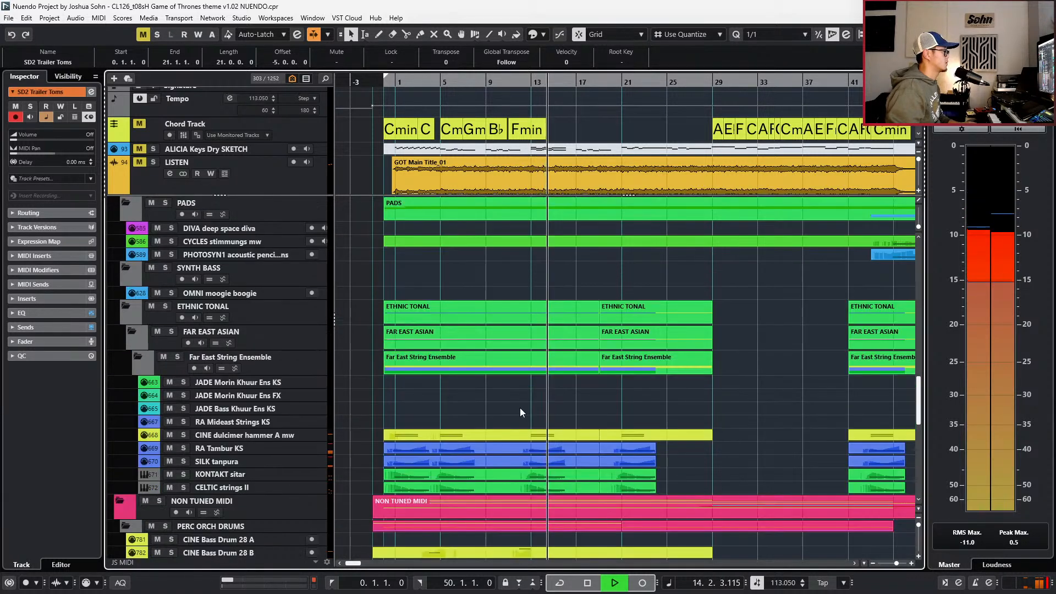
key("space")
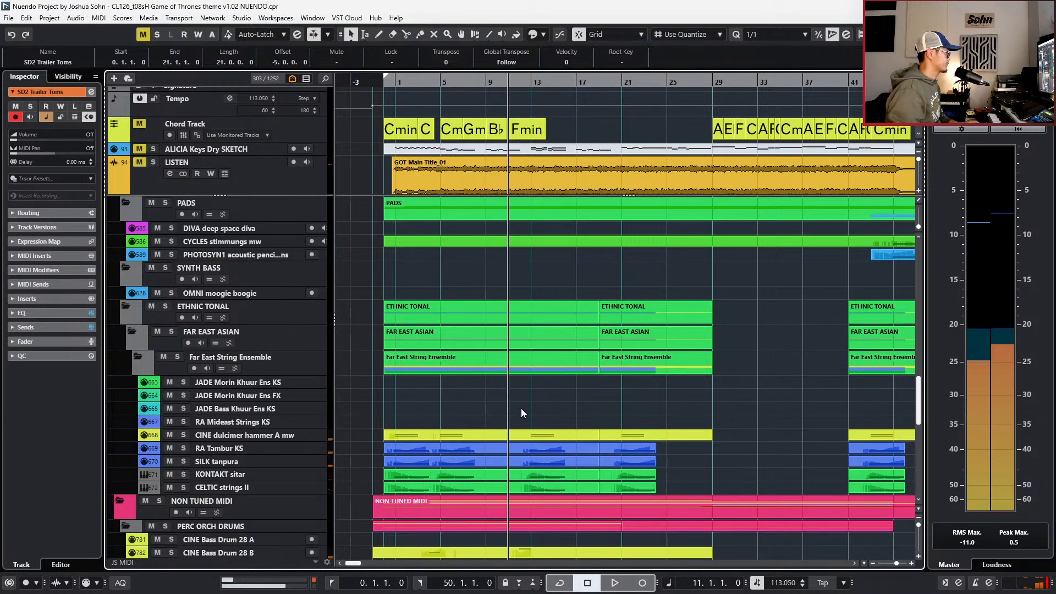
scroll(539, 424, "down", 3)
scroll(559, 440, "up", 2)
scroll(557, 443, "down", 5)
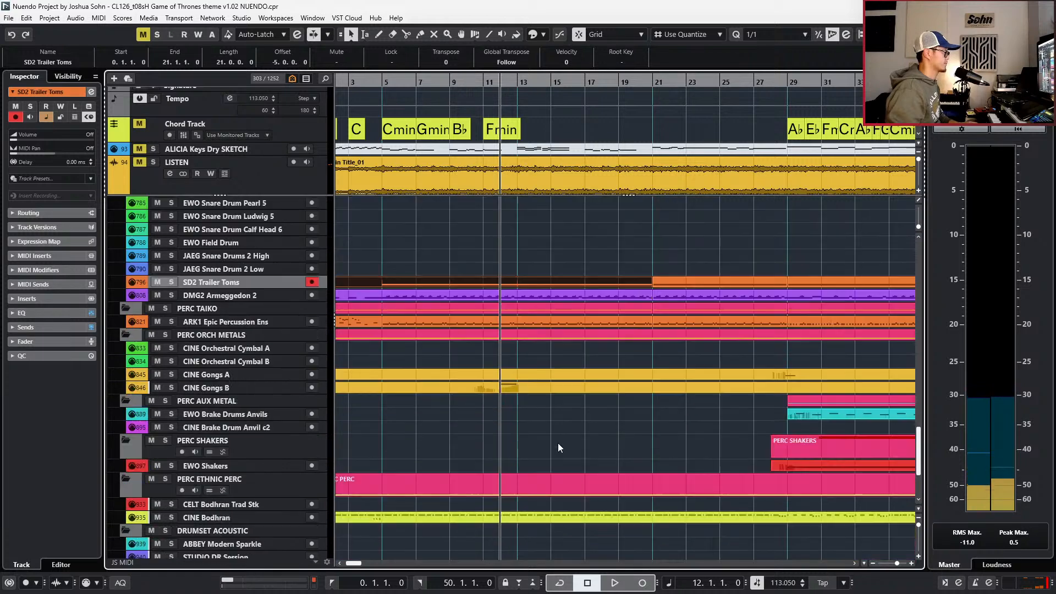
scroll(566, 443, "up", 9)
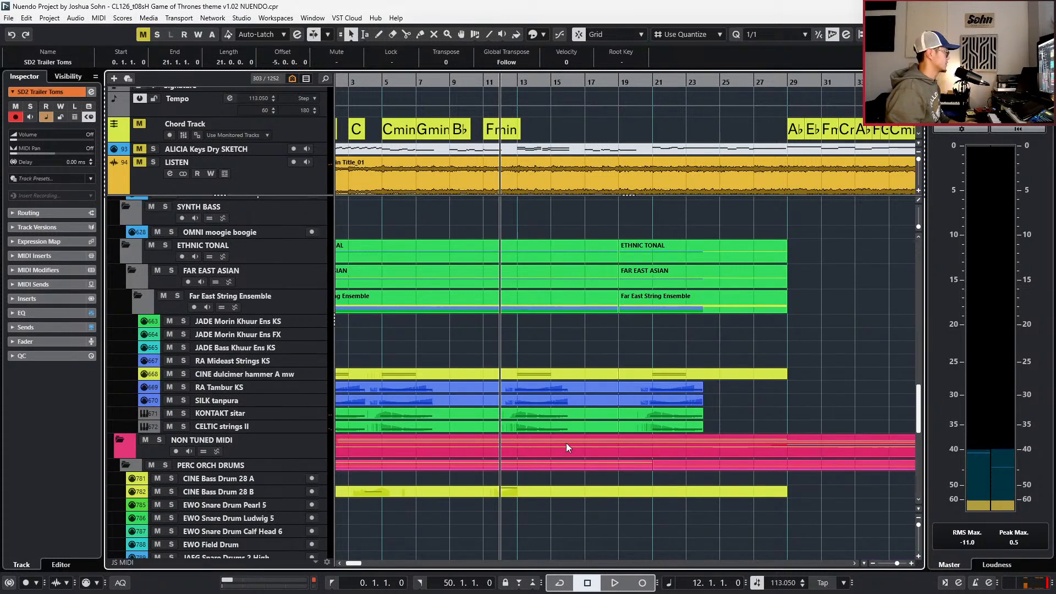
scroll(566, 444, "up", 12)
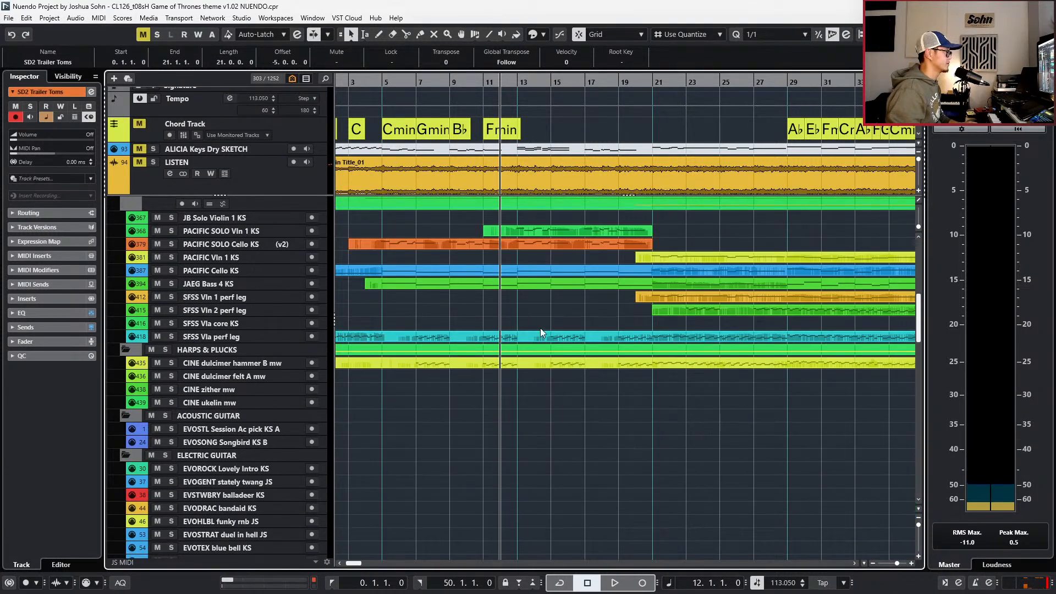
- Solo the PACIFIC SOLO Vln 1 and Cello parts together, open both in the key editor, and audition the melody around bar 14
left_click(554, 229)
key("space")
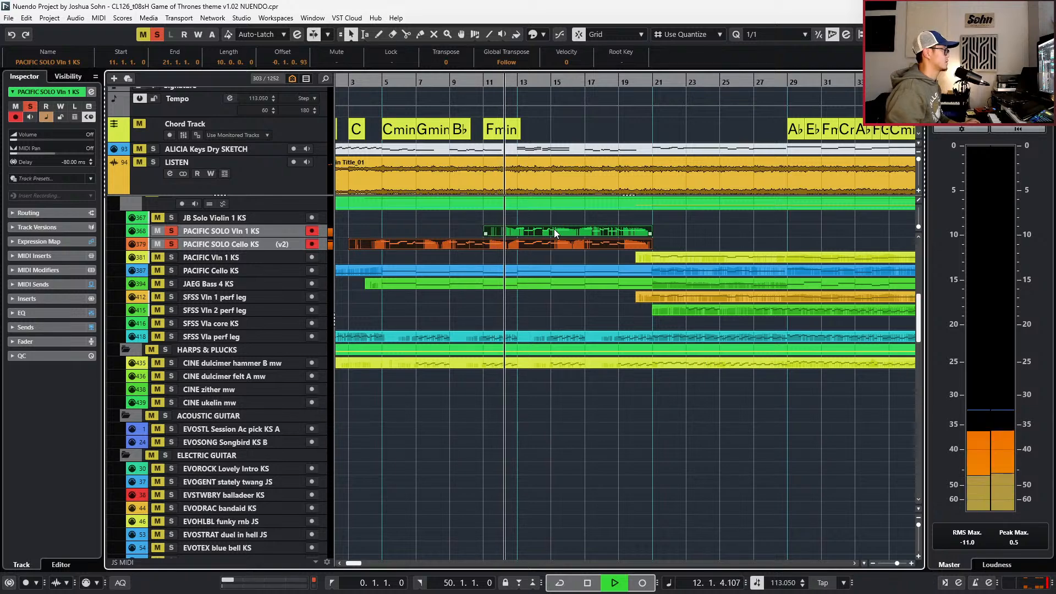
double_click(554, 229)
scroll(529, 410, "up", 4)
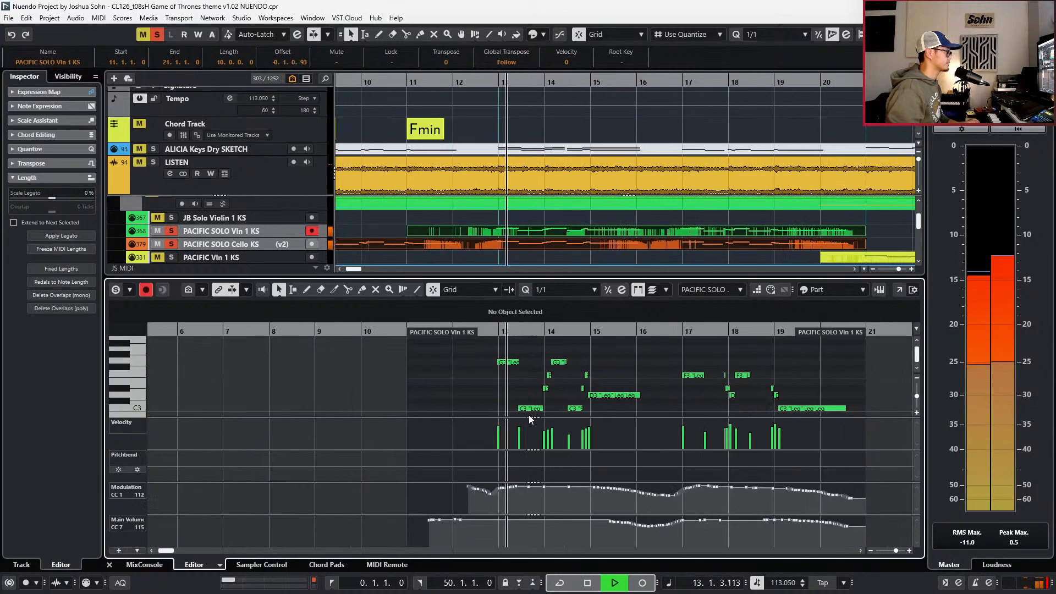
key("alt+l")
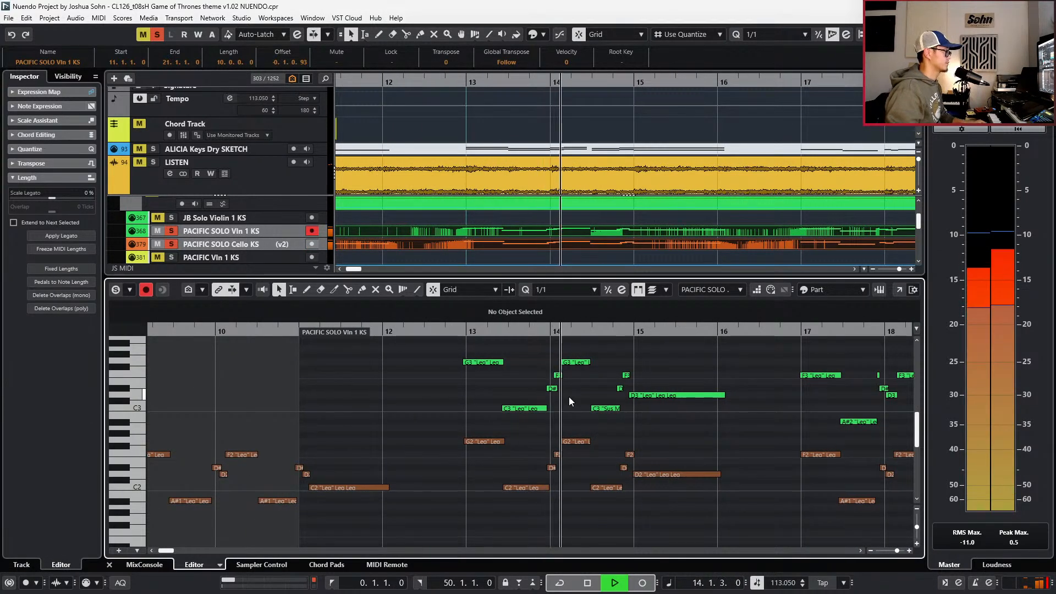
scroll(562, 394, "up", 3)
key("space")
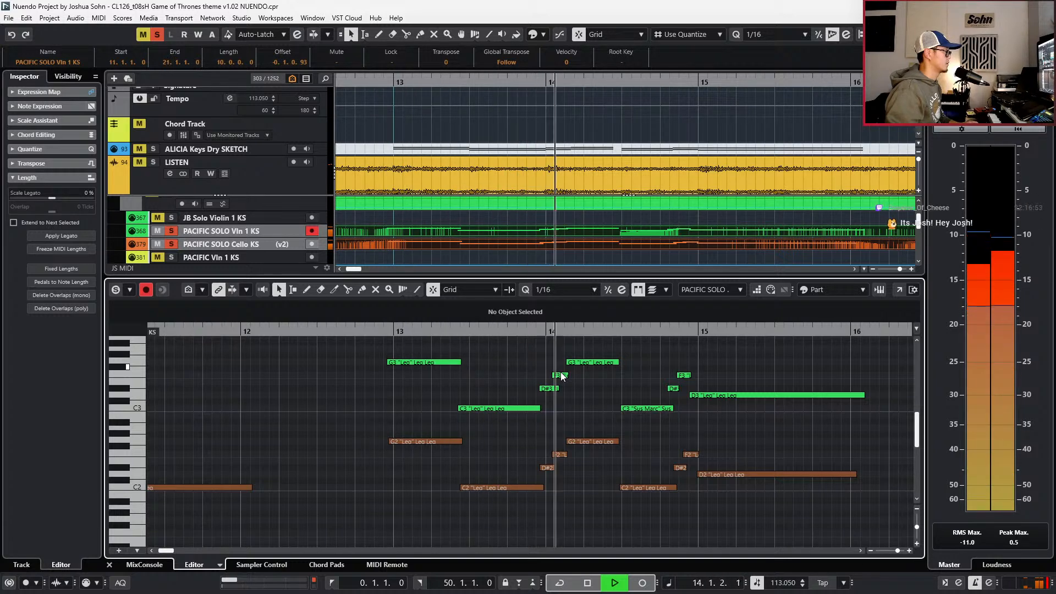
- Nudge the F and G notes early in bar 14 slightly later in both solo parts, with the first F3 starting at 14.1.1.101
key("space")
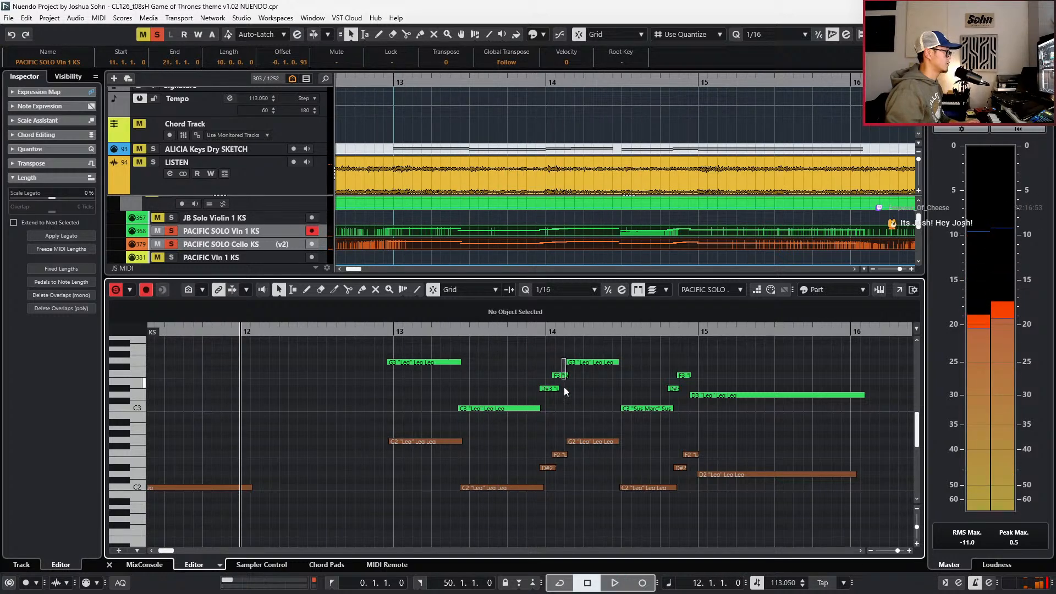
left_click_drag(569, 449, 568, 460)
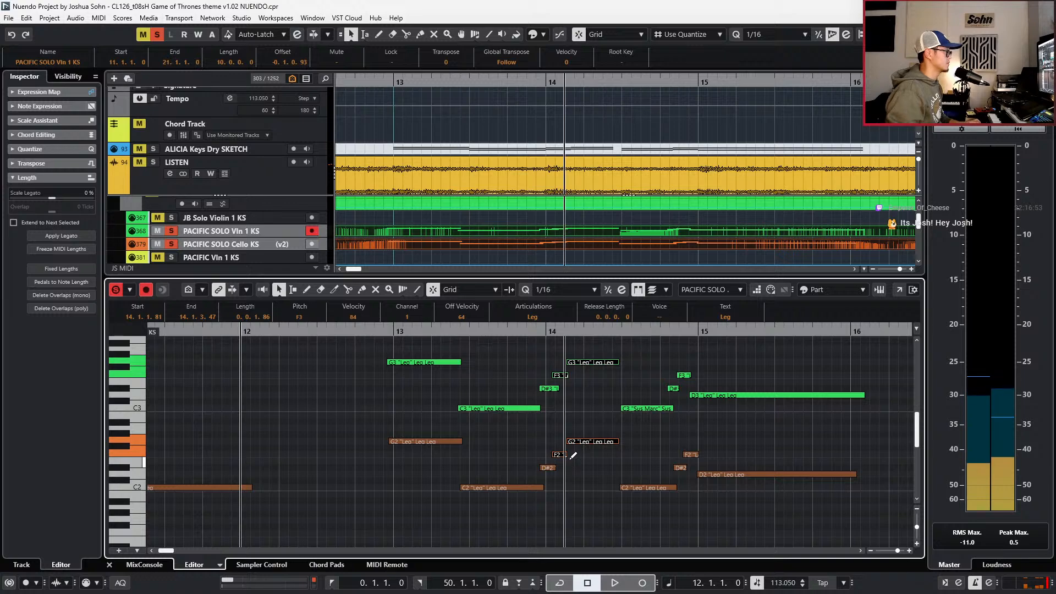
key("space")
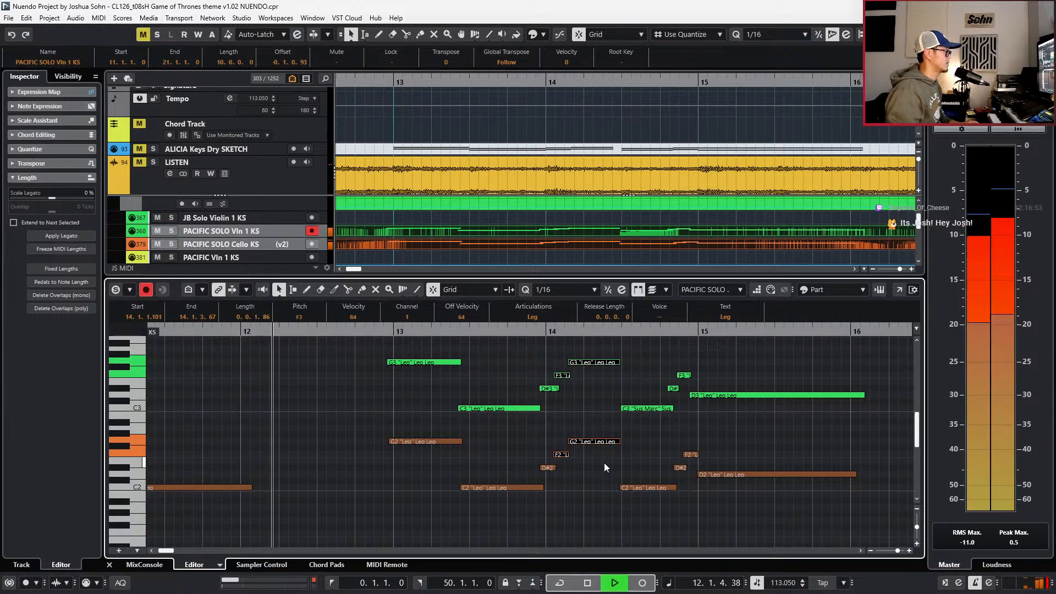
- Play the solo violin and cello line against the full mix from bar 12 to about bar 17, following its controller lanes
key("g")
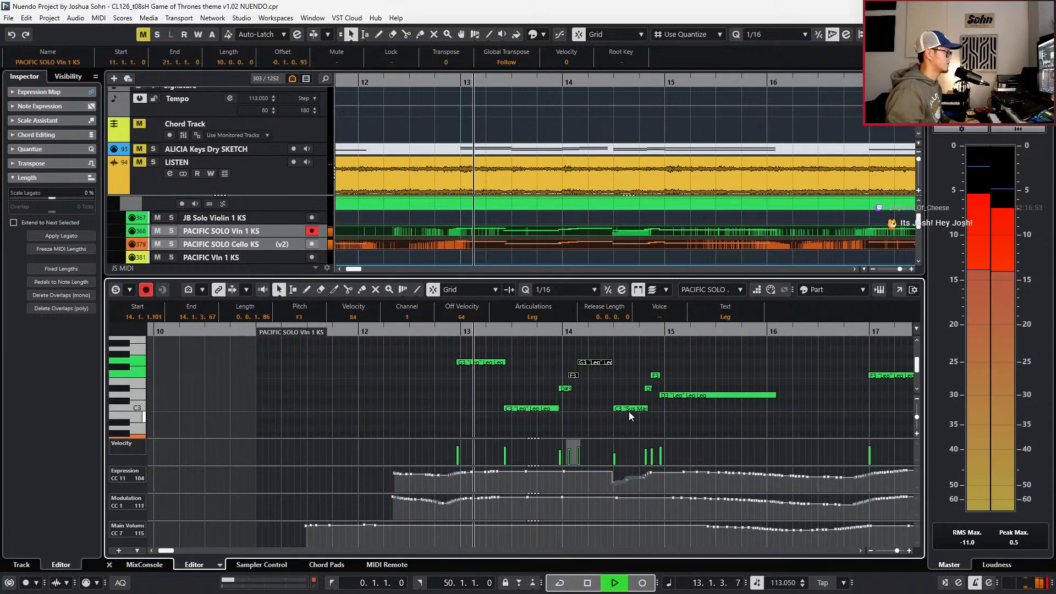
scroll(629, 410, "right", 3)
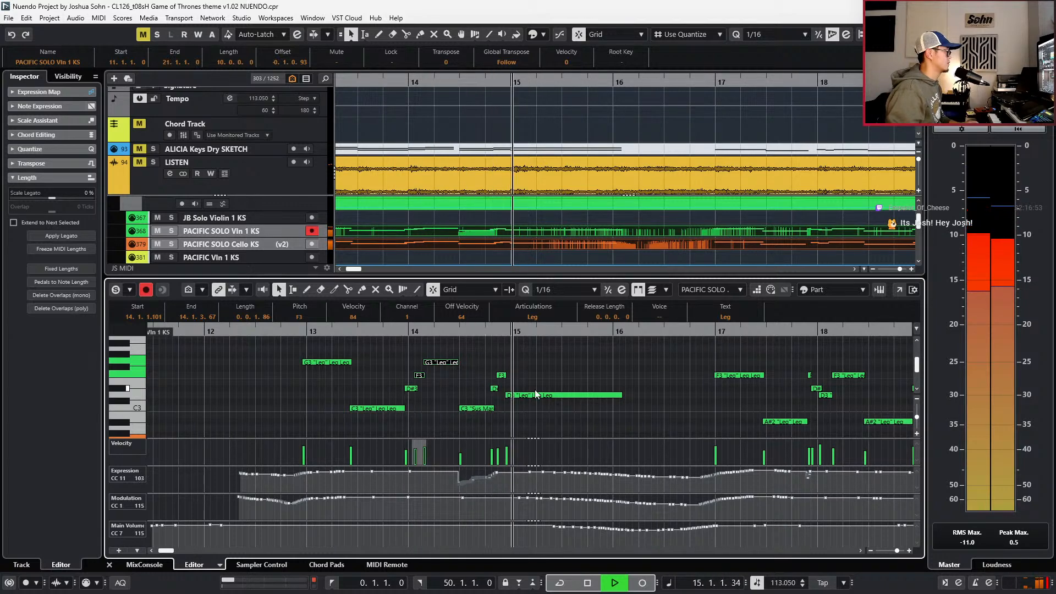
scroll(516, 405, "down", 1)
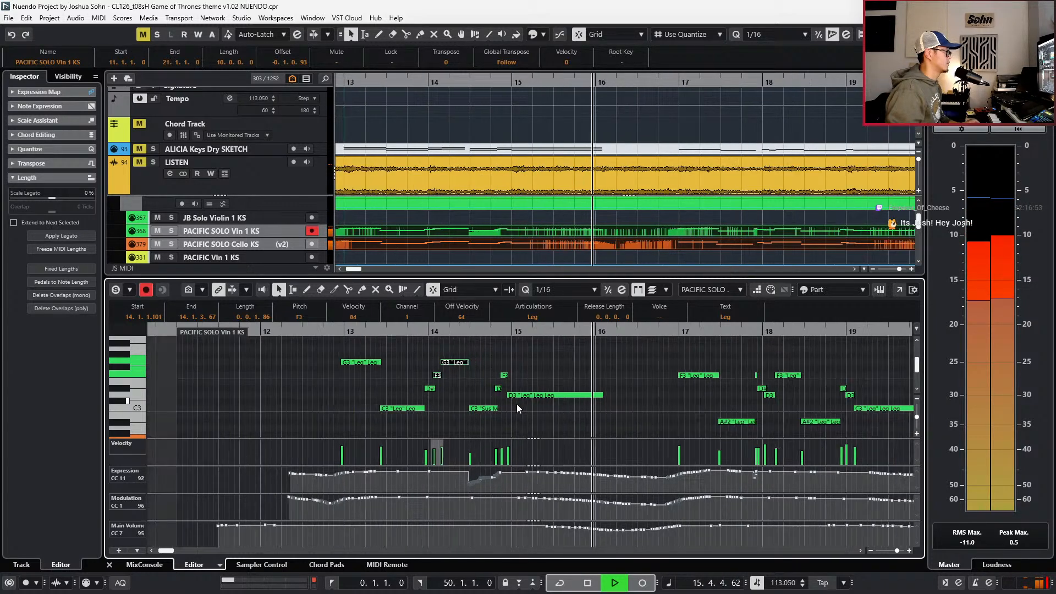
scroll(516, 405, "right", 3)
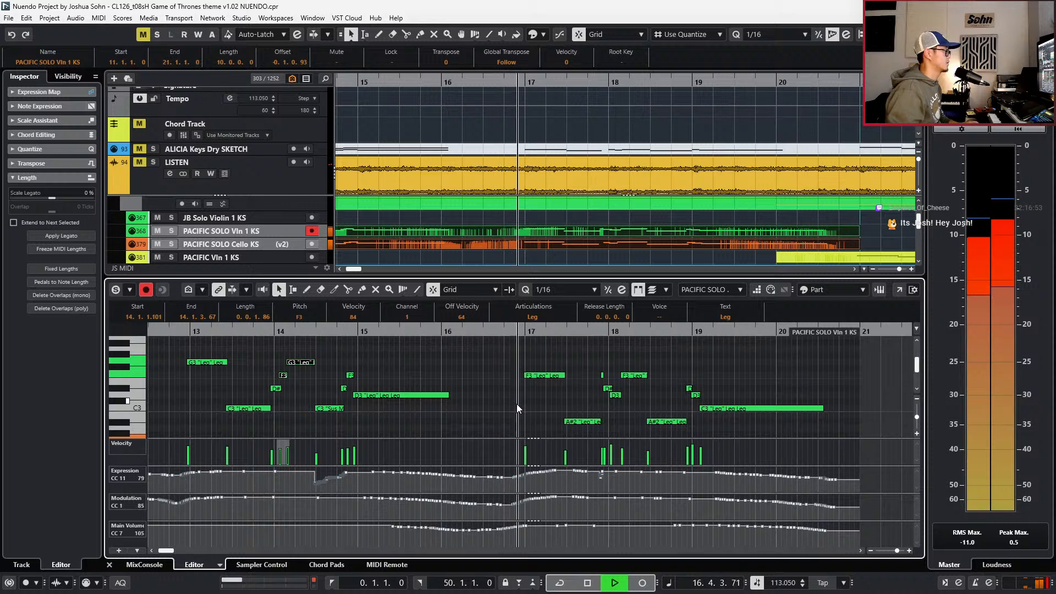
scroll(576, 401, "down", 2)
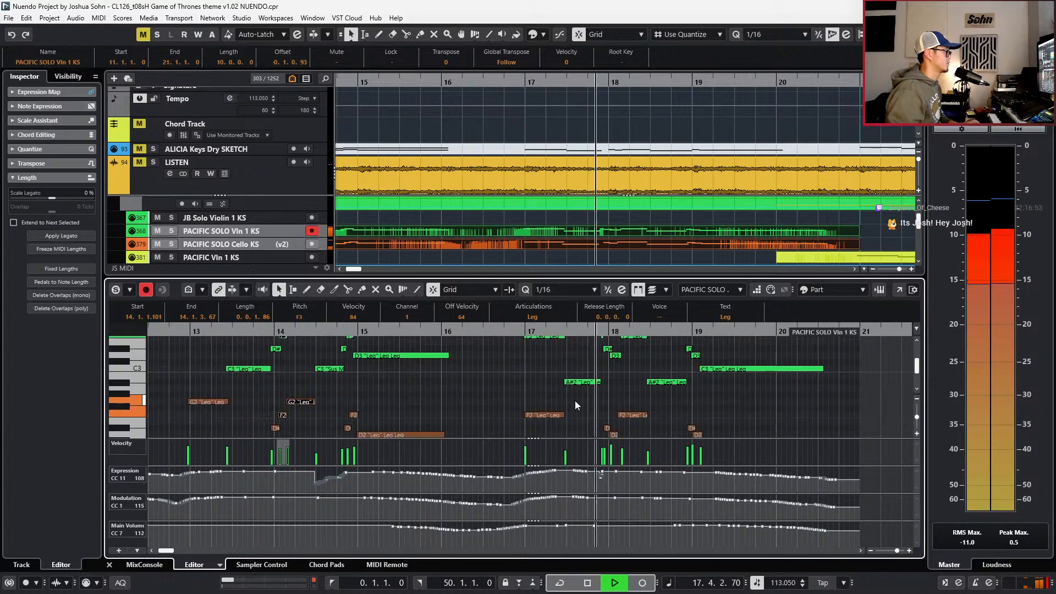
key("space")
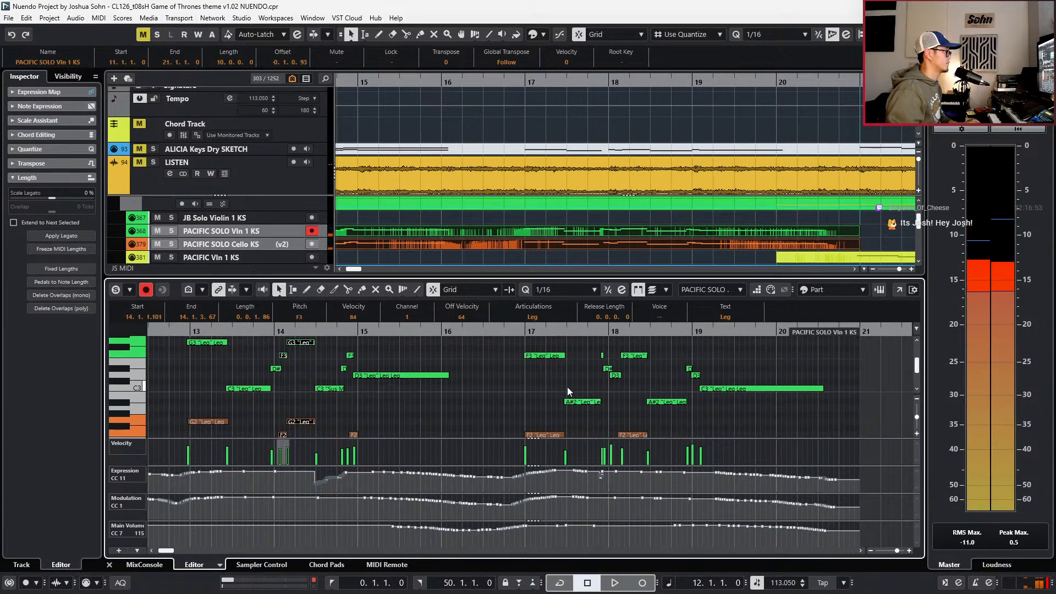
- Replay the phrase from bar 17 and examine the solo violin's A#2 note and the expression dip just before bar 18
scroll(567, 388, "up", 2)
left_click(579, 405)
key("space")
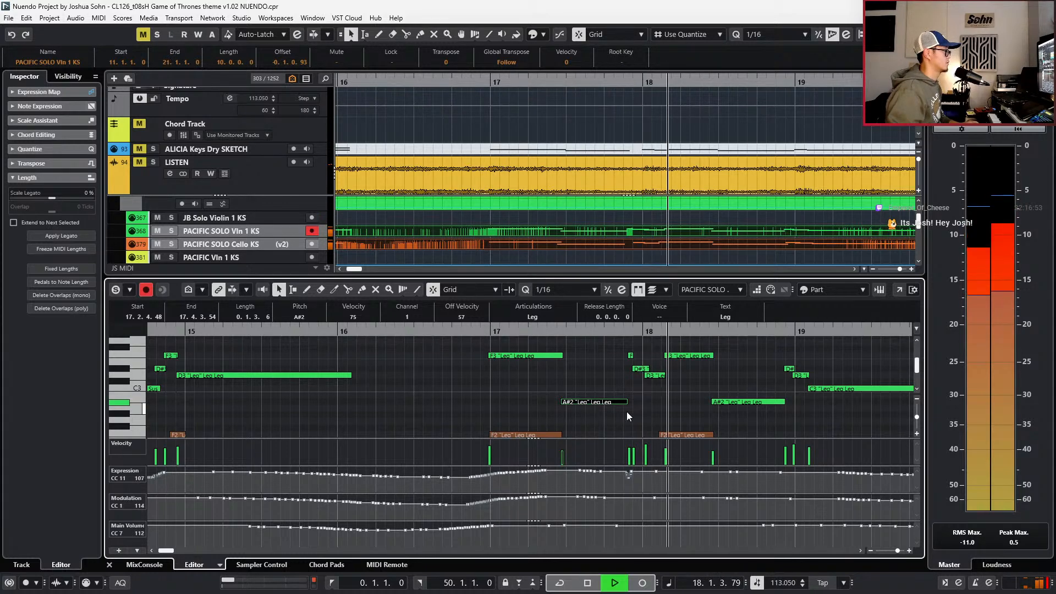
scroll(641, 401, "down", 2)
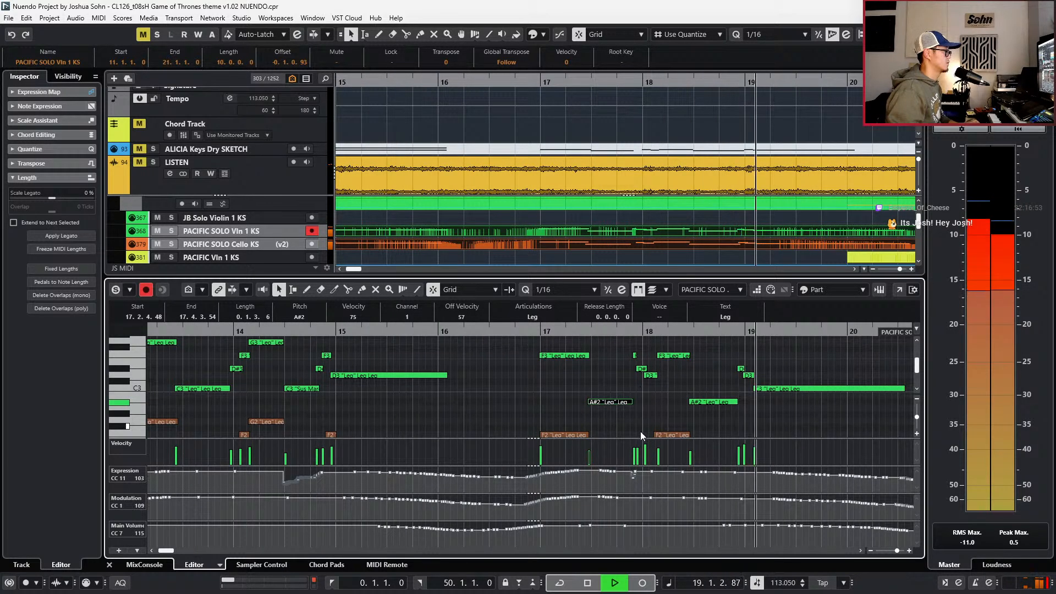
scroll(641, 431, "up", 2)
key("space")
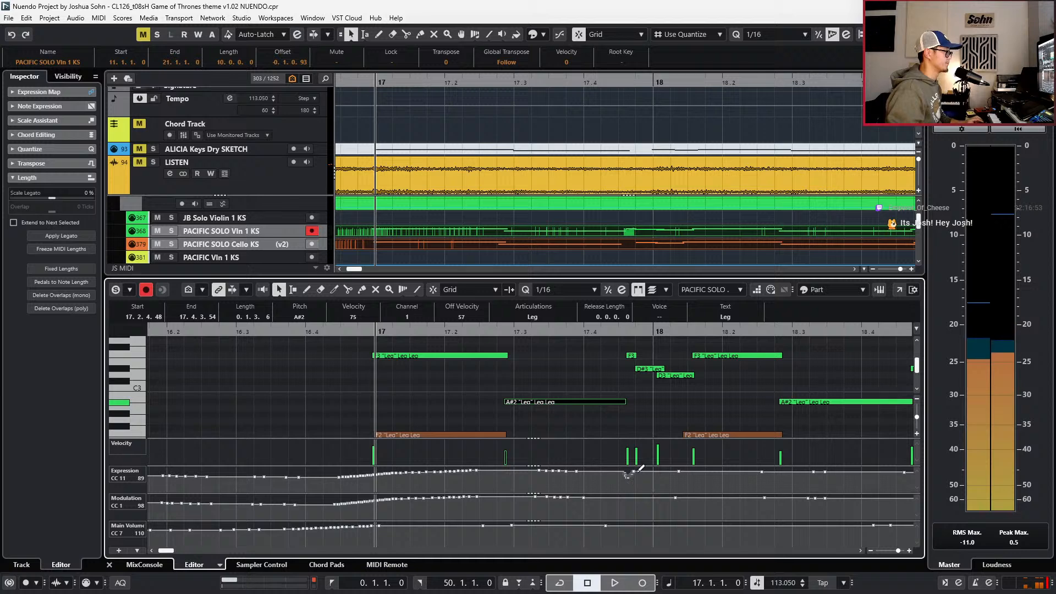
- Adjust the solo violin's expression points in the dip just before bar 18 and play the phrase back
scroll(640, 471, "up", 2)
left_click(633, 471)
mouse_move(636, 472)
left_mouse_down()
mouse_move(607, 474)
mouse_move(639, 477)
mouse_move(628, 474)
left_mouse_up()
key("space")
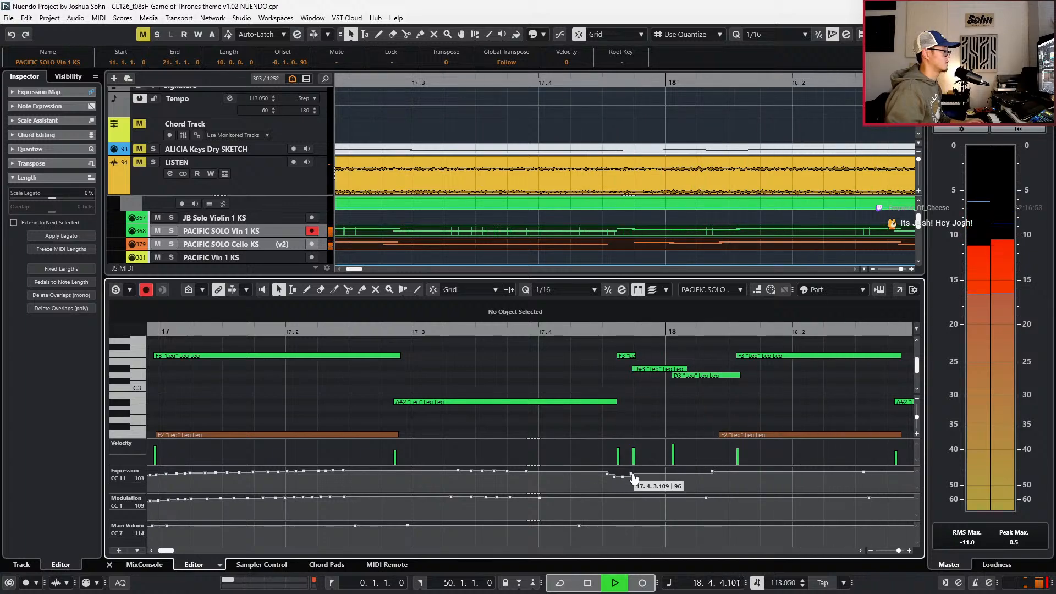
- Close the key editor and bring the wider arrangement back into view while playback continues
key("ctrl+e")
key("g")
key("g")
key("g")
key("g")
key("g")
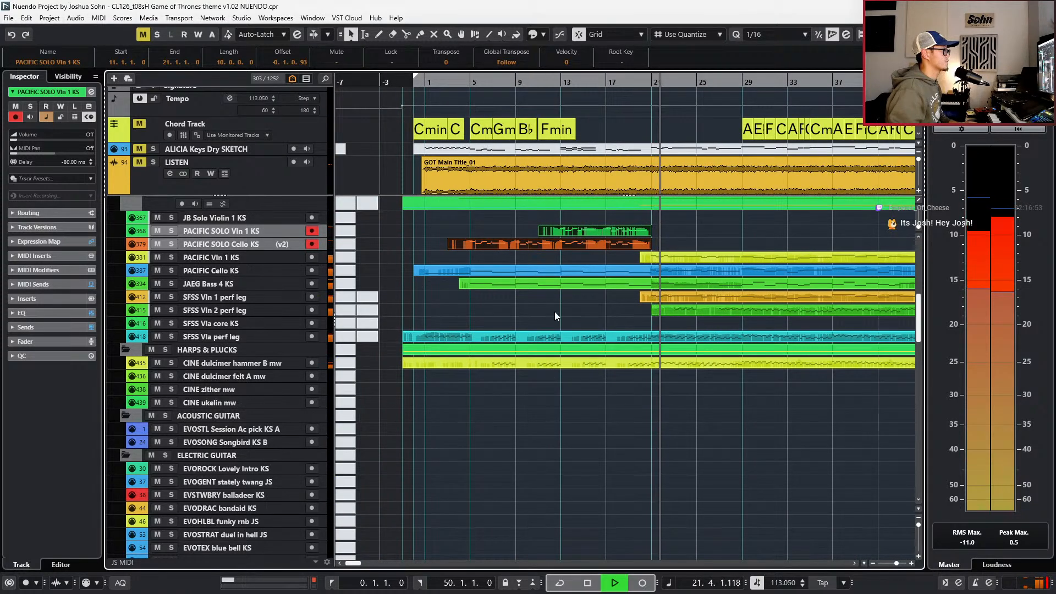
- Check the PACIFIC Vln 1 KS part soloed from about bar 21, stop playback, and open it in the key editor
left_click(677, 258)
key("g")
key("g")
key("s")
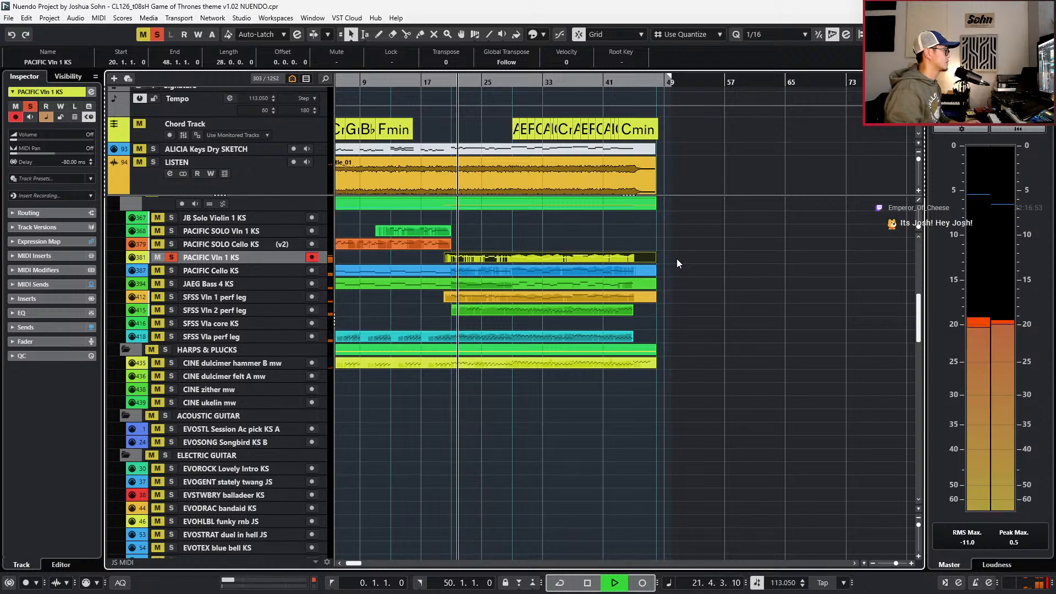
key("space")
key("ctrl+e")
key("h")
key("h")
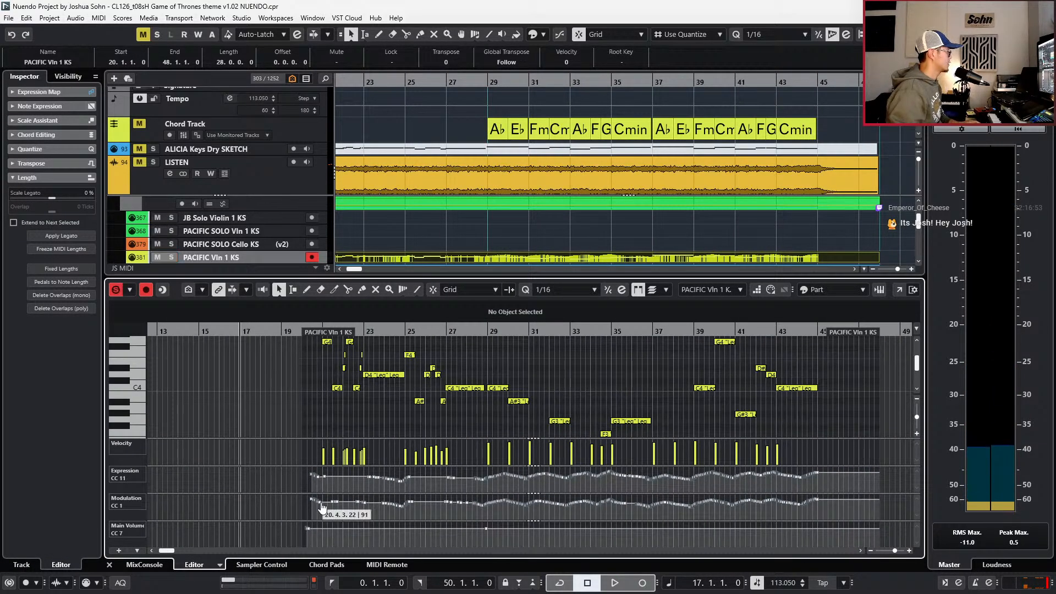
- Record a new modulation pass over the PACIFIC Vln 1 KS part from about bar 20 to bar 28
key("space")
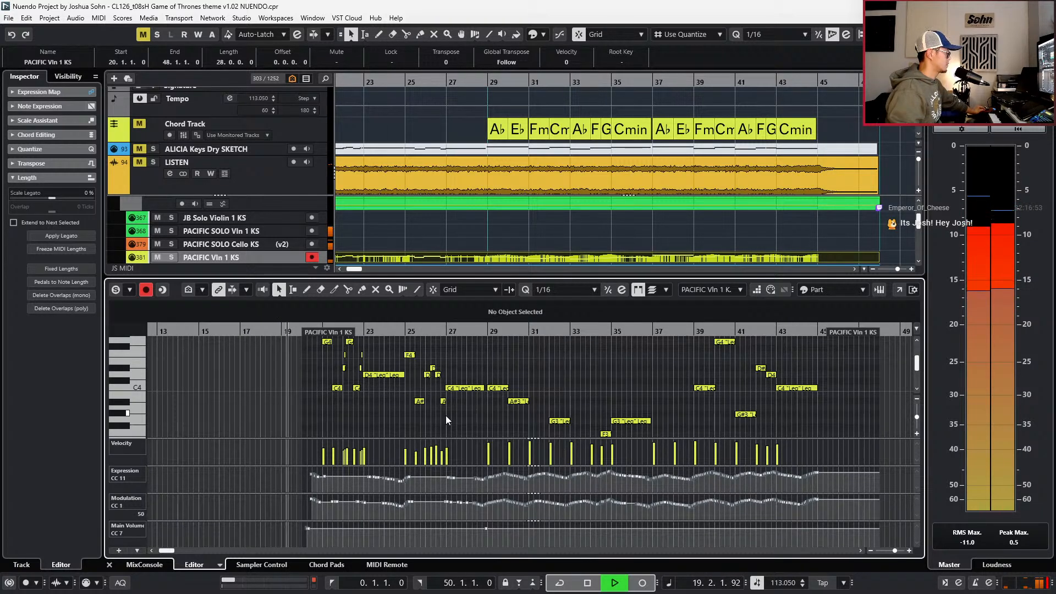
key("KP_Multiply")
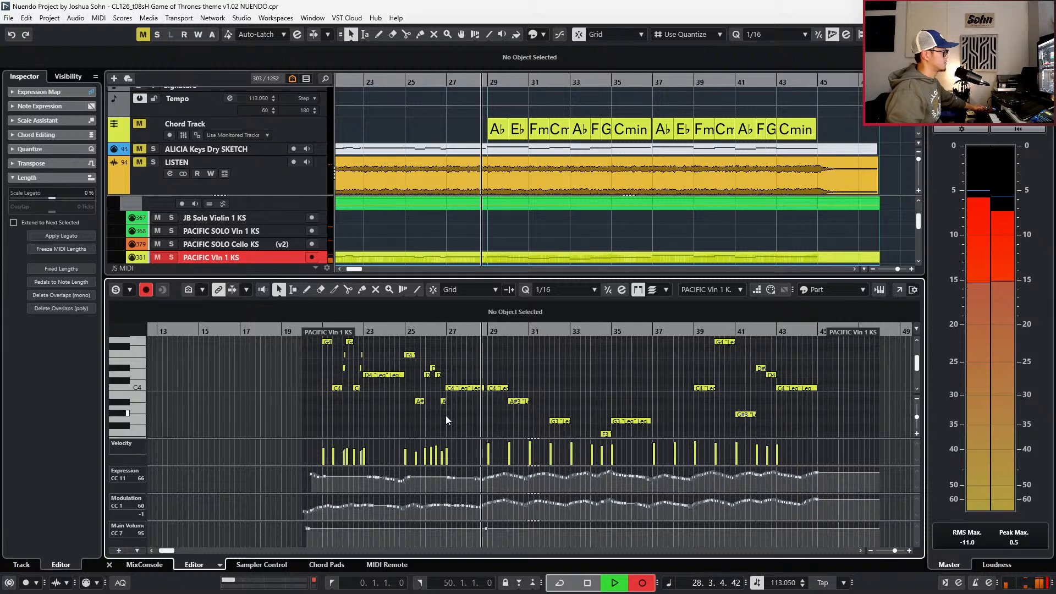
key("space")
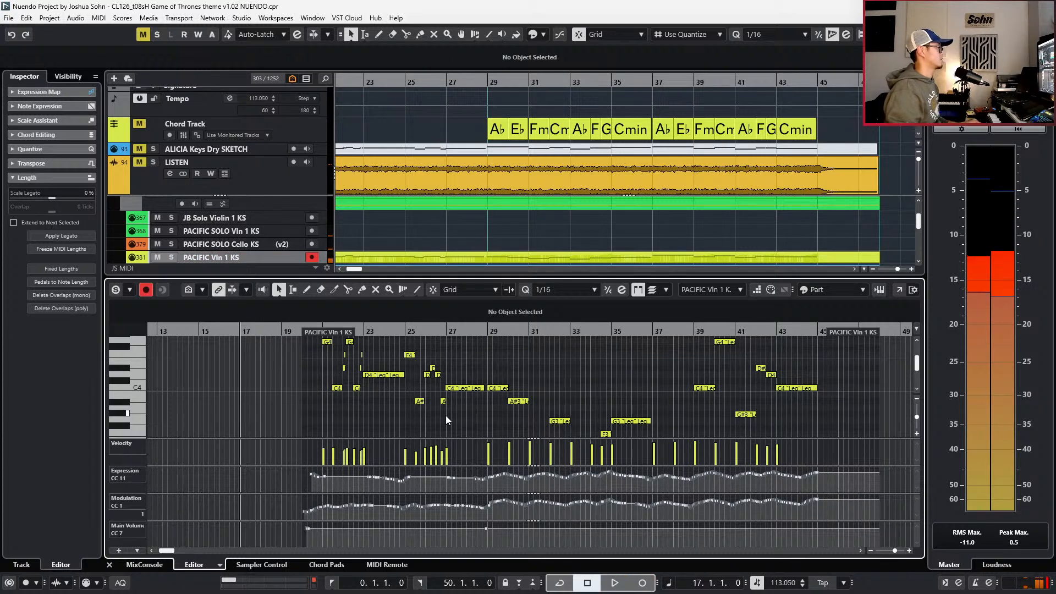
- Close the violin part, open the PACIFIC Strings Ens A KS part in the key editor and play it from bar 24
key("ctrl+alt+e")
scroll(457, 298, "up", 2)
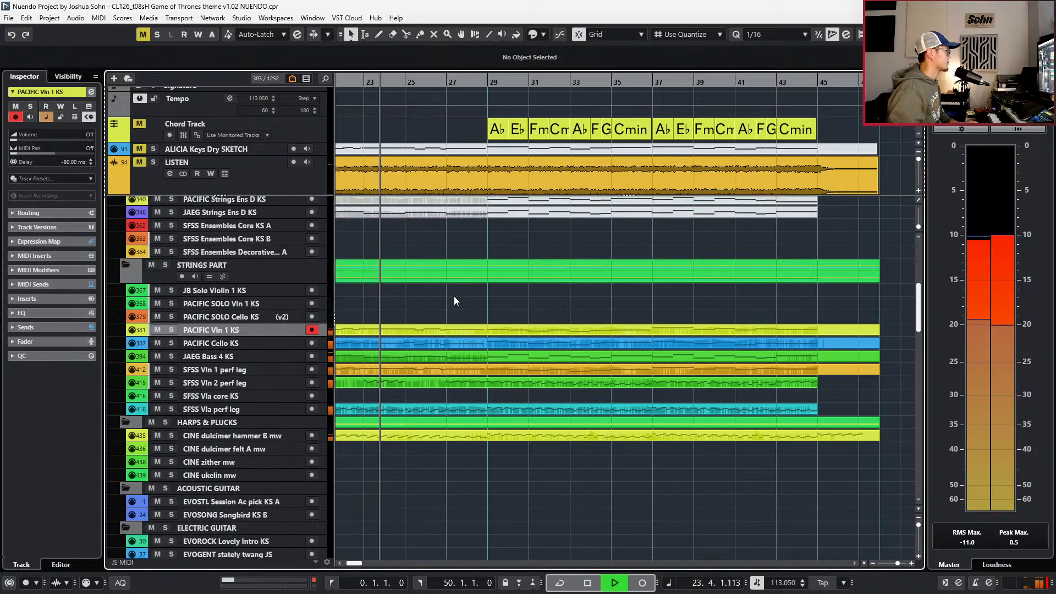
scroll(454, 296, "up", 3)
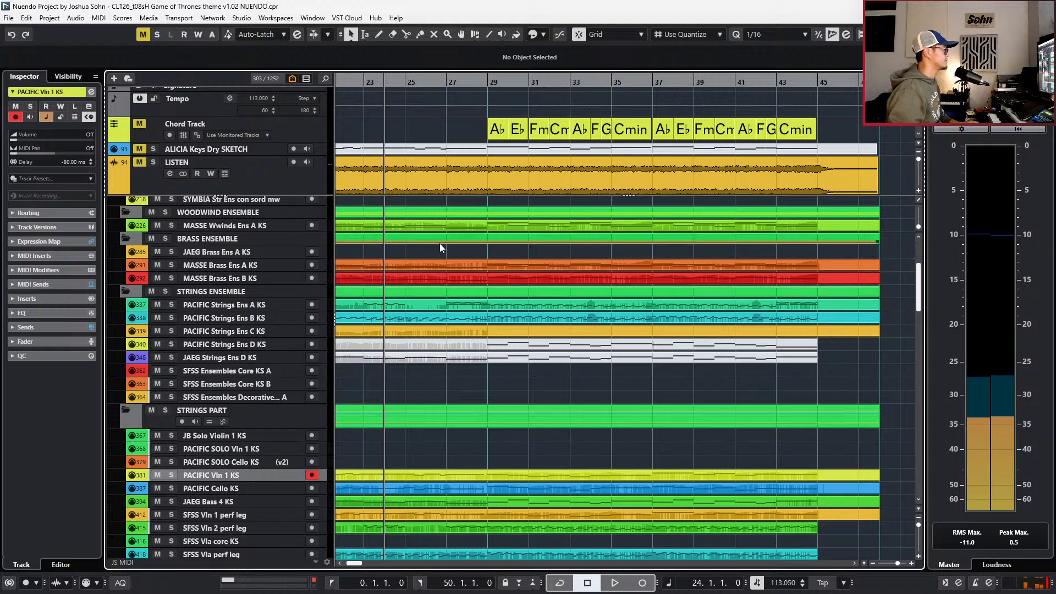
double_click(446, 304)
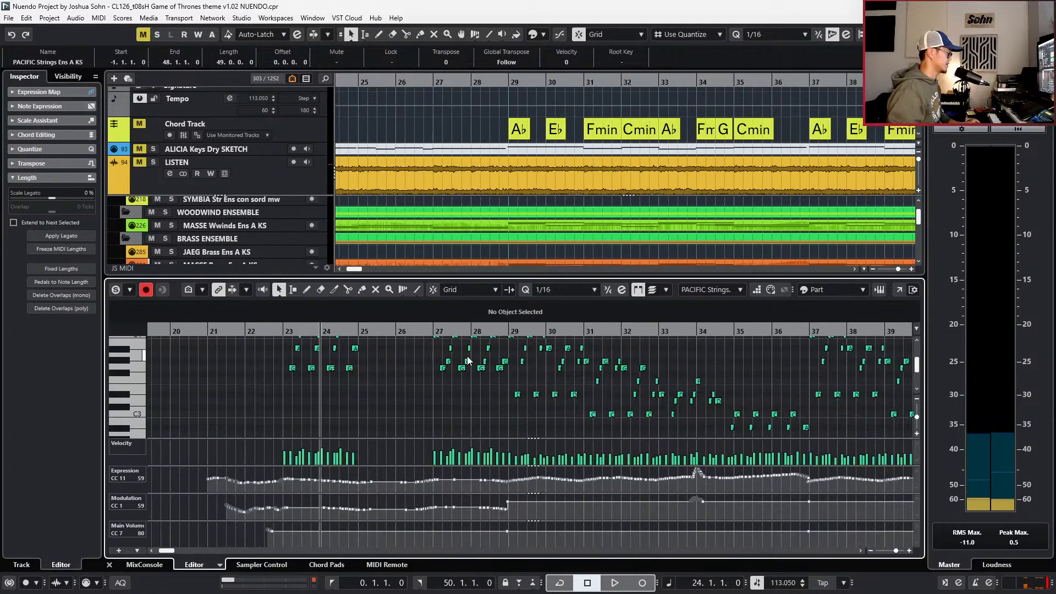
scroll(478, 394, "up", 1)
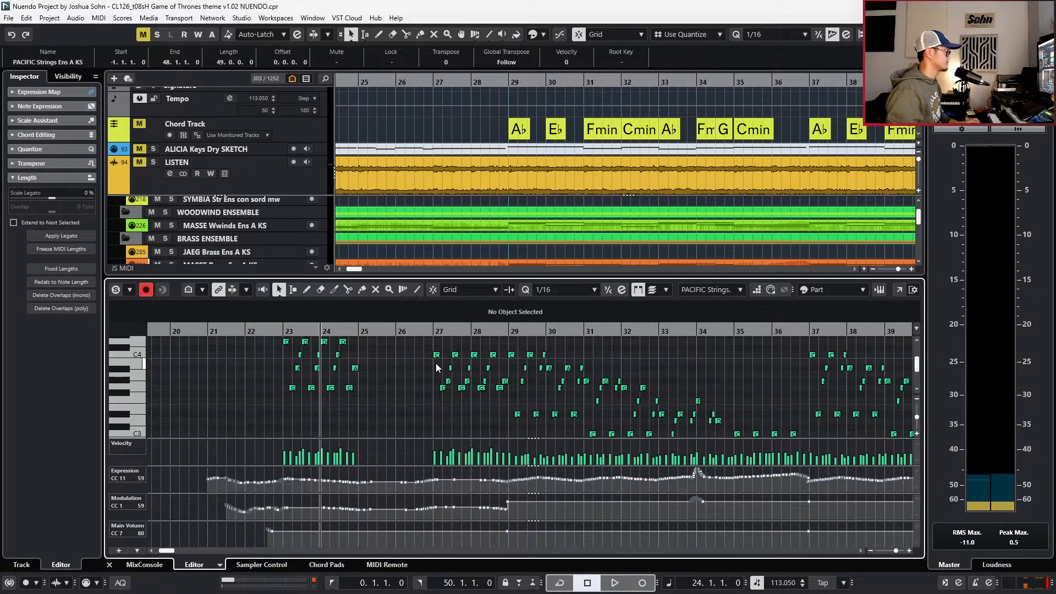
scroll(436, 363, "up", 3)
key("space")
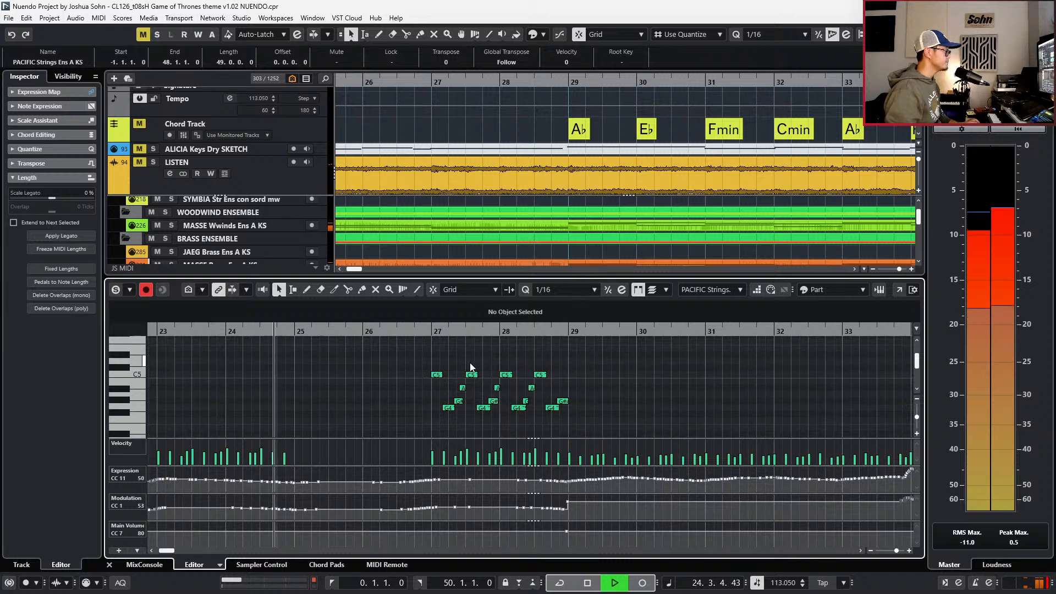
- Shorten the last three C5 notes in bars 27 and 28 slightly, taking the first of them to a length of 0.0.2.75
left_click(472, 375)
left_click(504, 375, "shift")
left_click(541, 375, "shift")
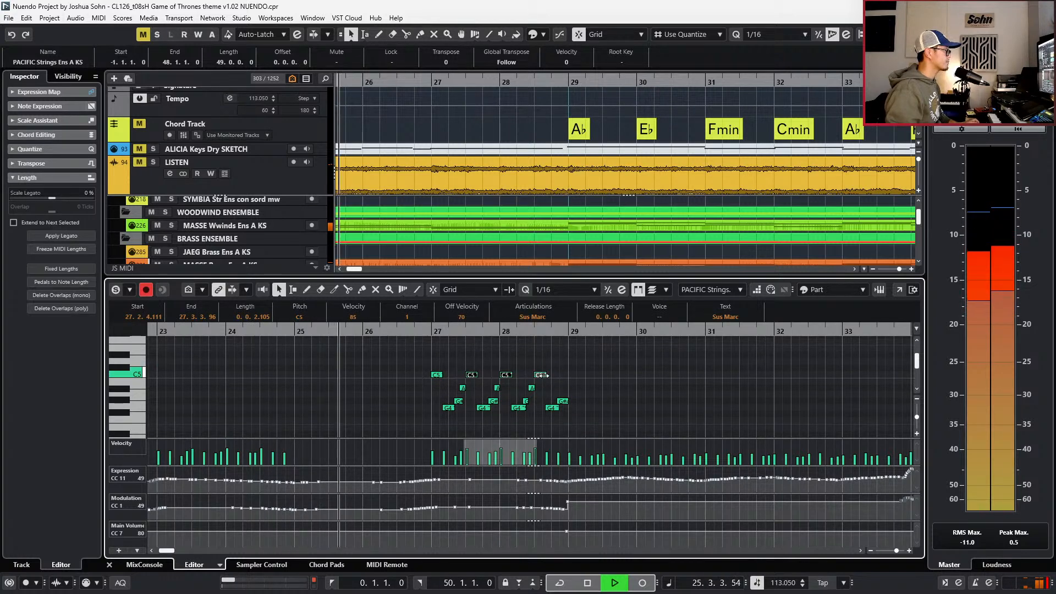
left_click_drag(543, 375, 541, 375)
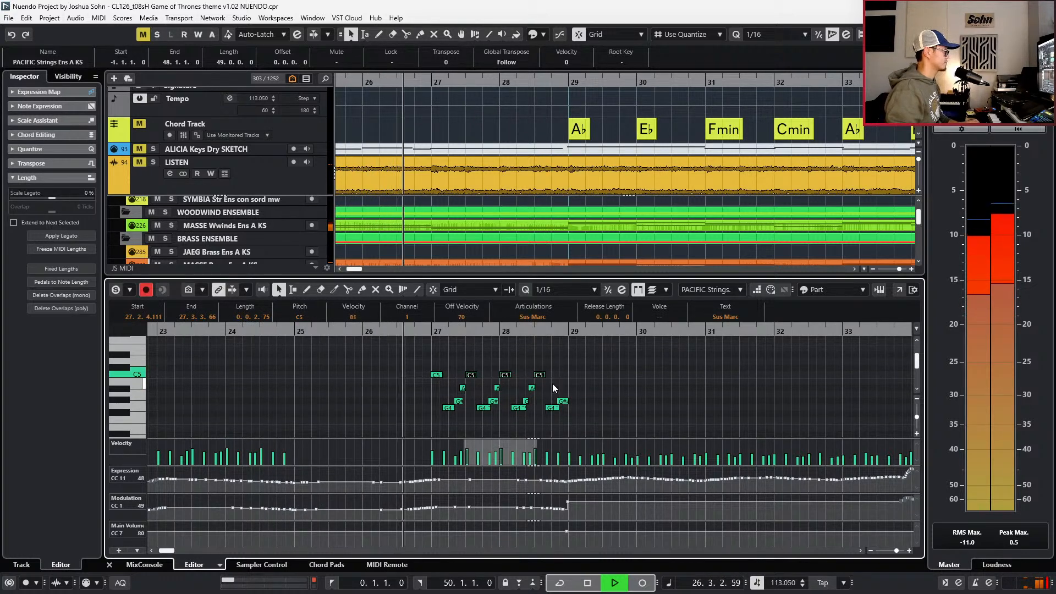
scroll(554, 380, "down", 3)
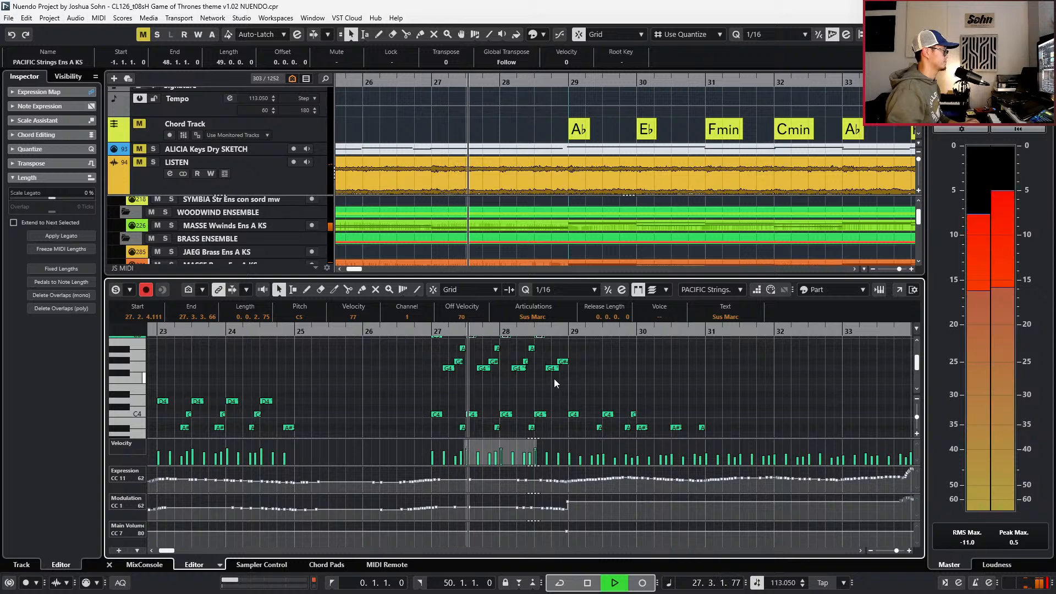
- Record a new expression and modulation pass up to about bar 29 and redraw the modulation jump at bar 29
key("space")
key("KP_Add")
key("KP_Multiply")
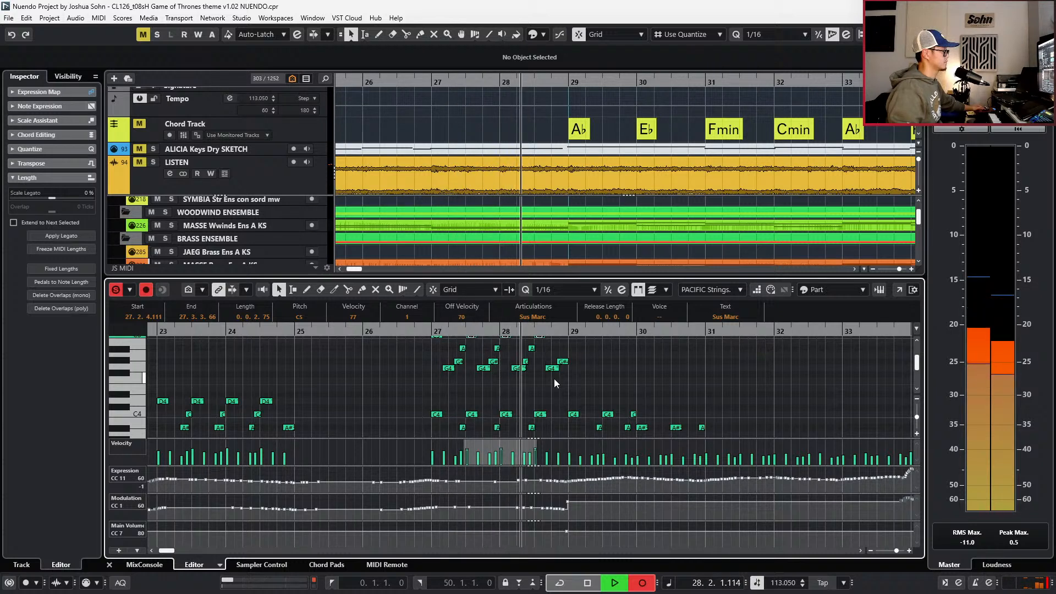
key("space")
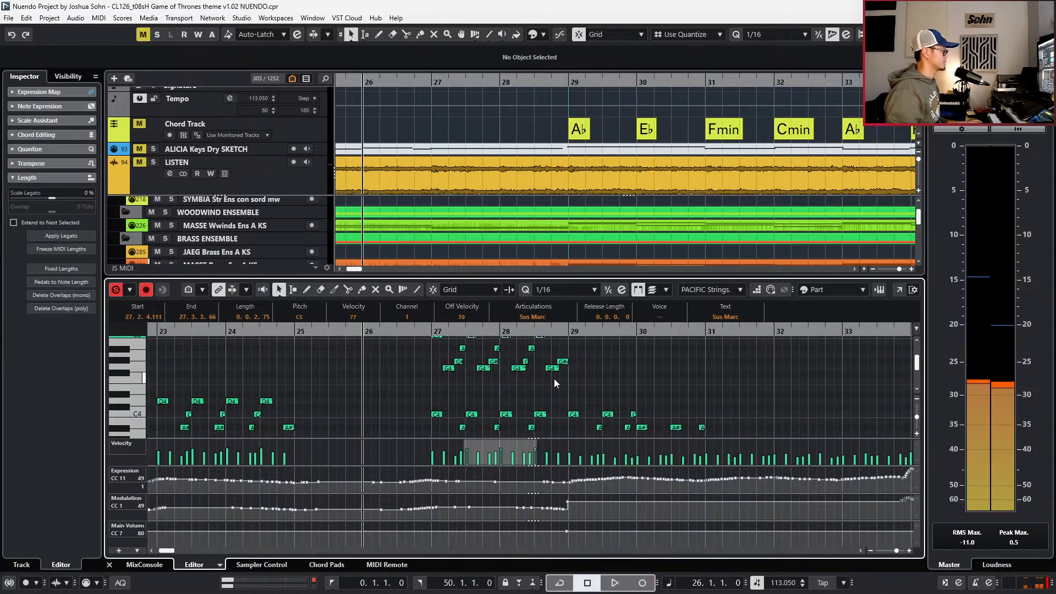
key("space")
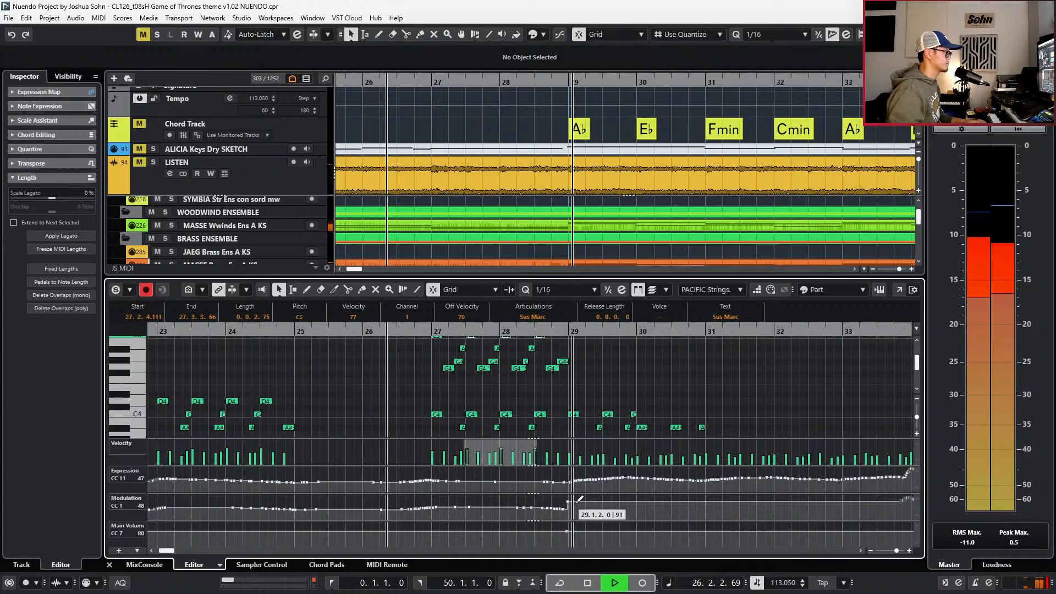
left_click_drag(577, 501, 563, 510)
- Select all the ensemble notes in bars 27 and 28, check their velocities, and close the key editor
key("alt+l")
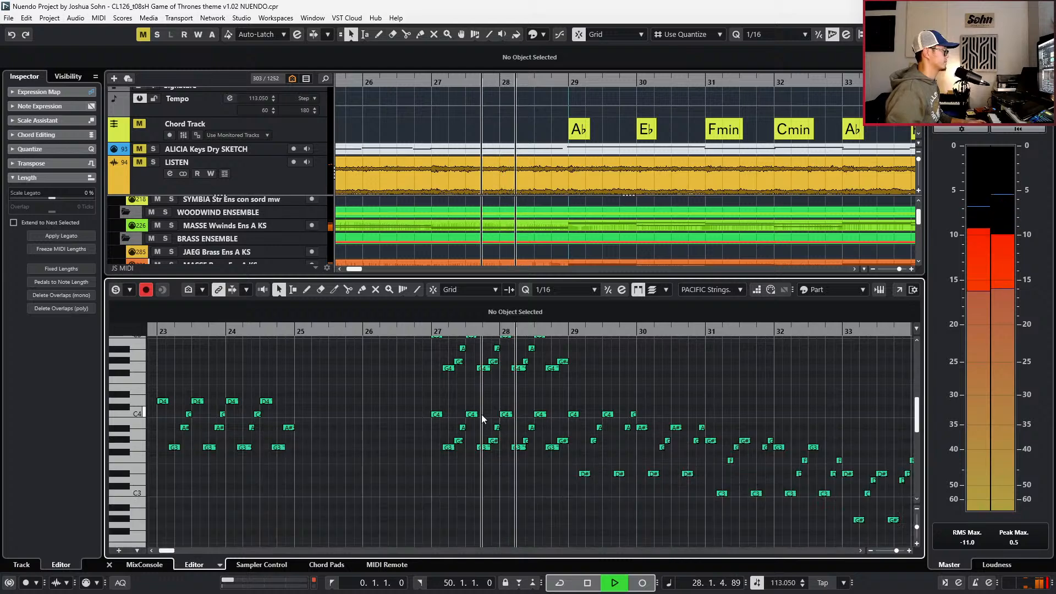
scroll(439, 388, "up", 3)
left_click_drag(424, 389, 566, 534)
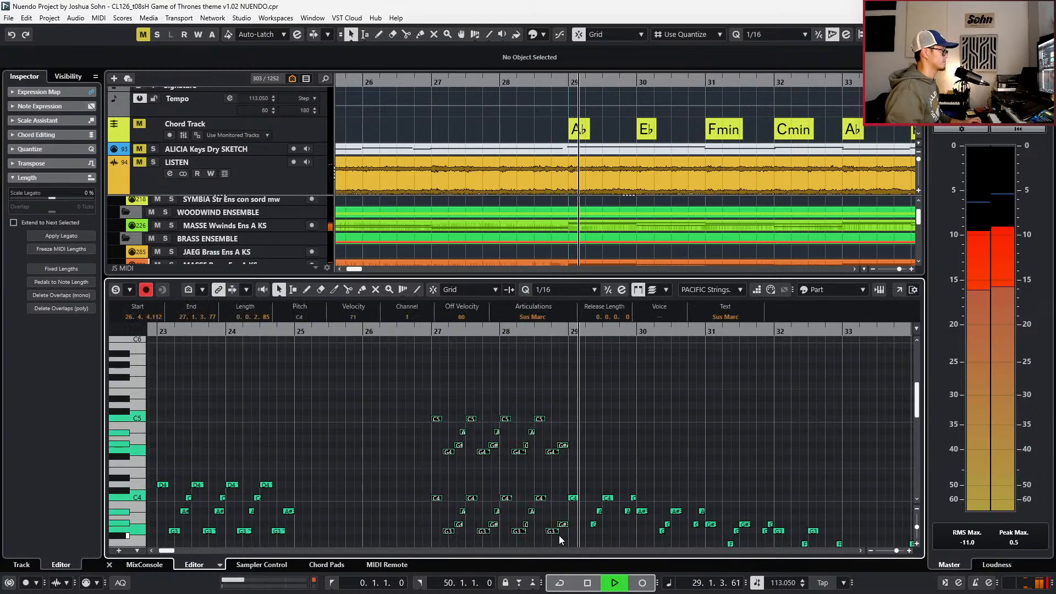
key("alt+l")
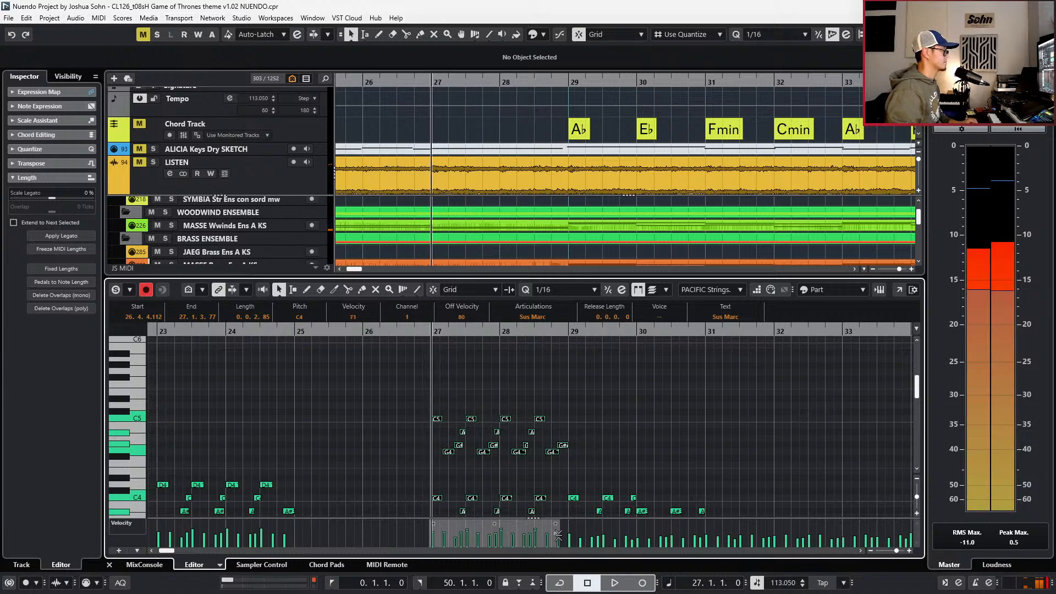
key("ctrl+e")
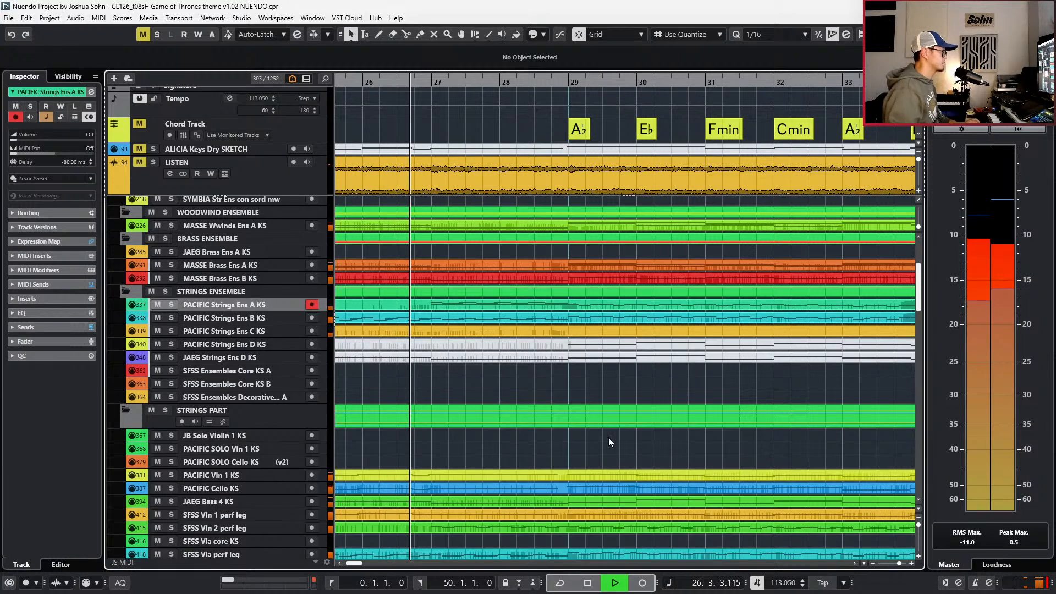
- Create an EWO Shakers part spanning bar 0 to bar 50 and check its notes in the key editor
key("g")
key("g")
key("g")
key("g")
key("g")
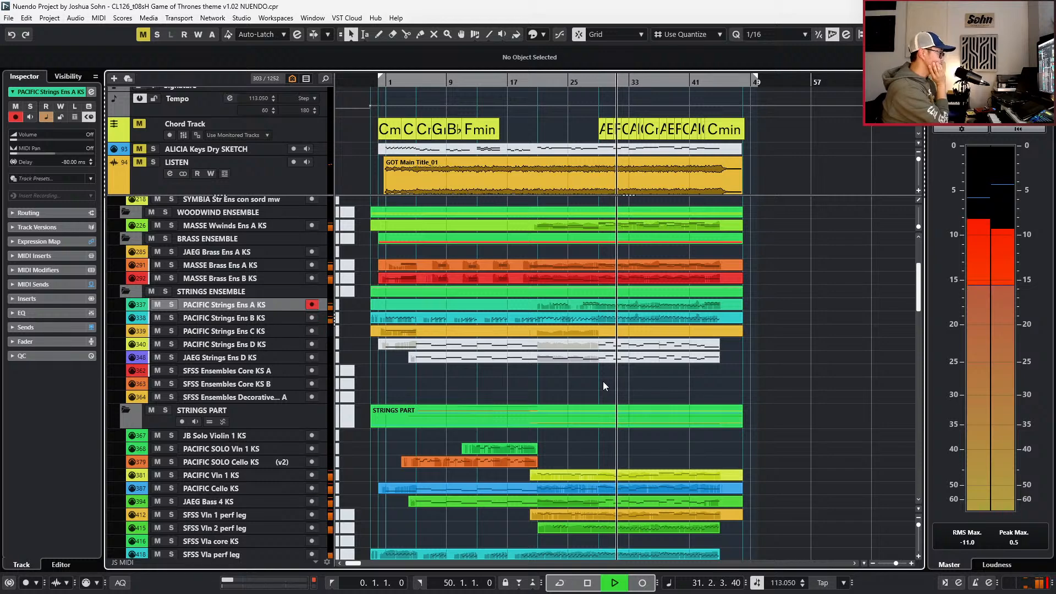
scroll(561, 394, "down", 5)
scroll(561, 398, "down", 15)
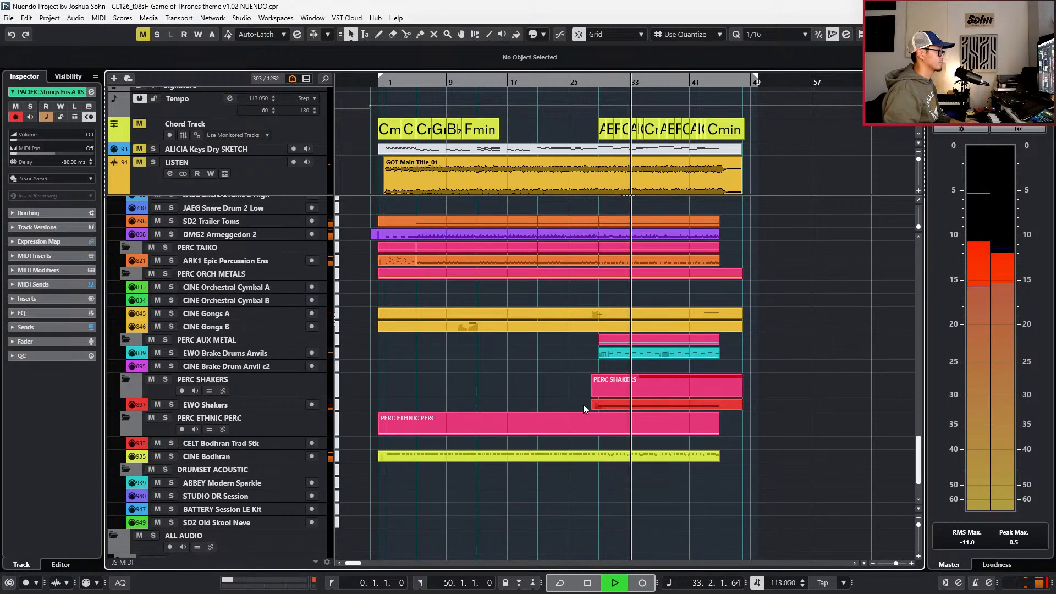
double_click(584, 405)
key("alt+s")
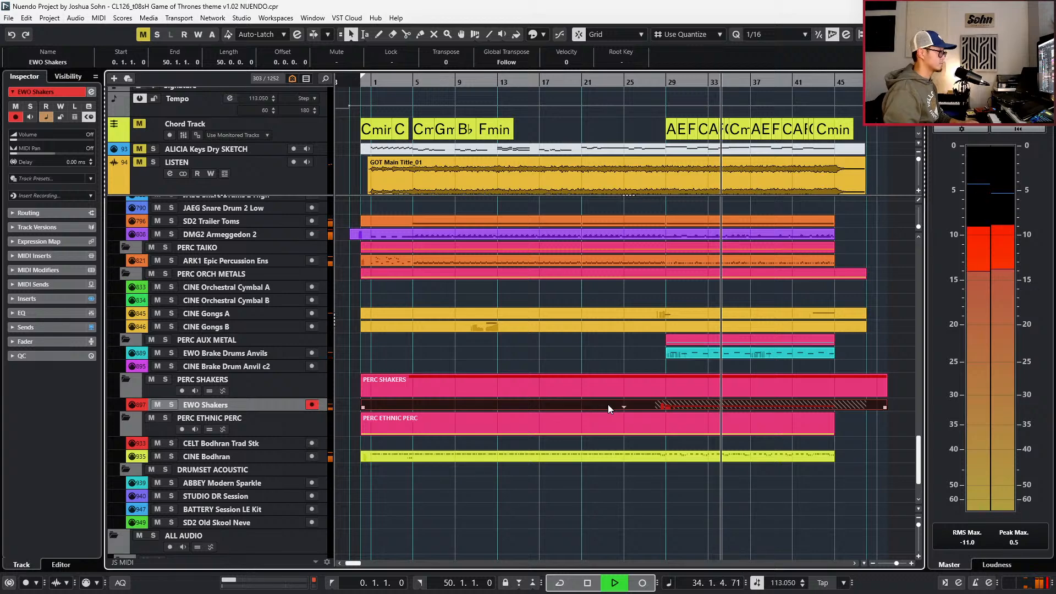
double_click(643, 405)
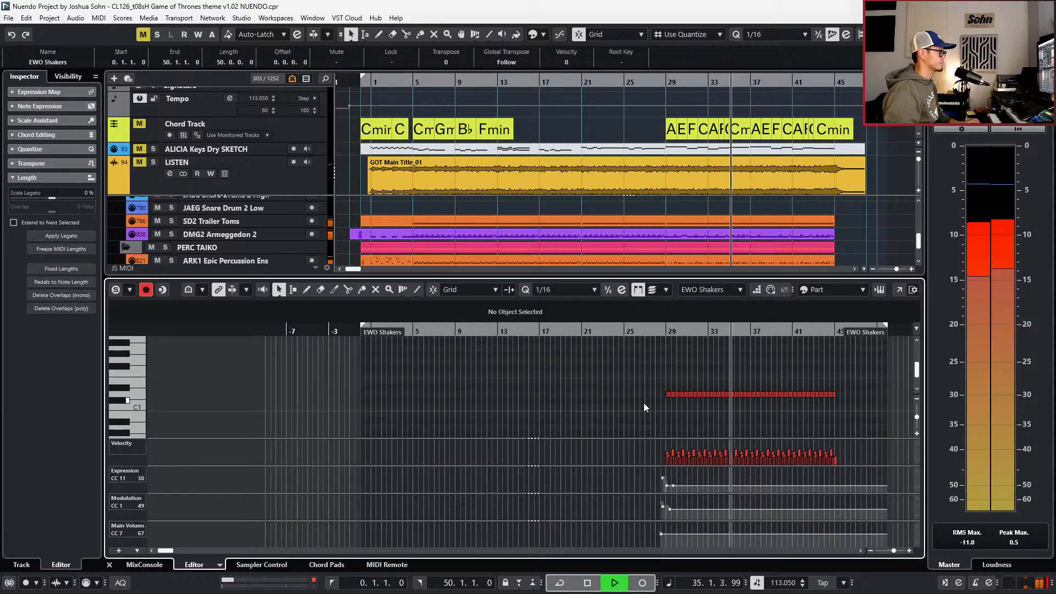
key("Return")
- Open the EWO Shakers channel settings and show the output chain
key("e")
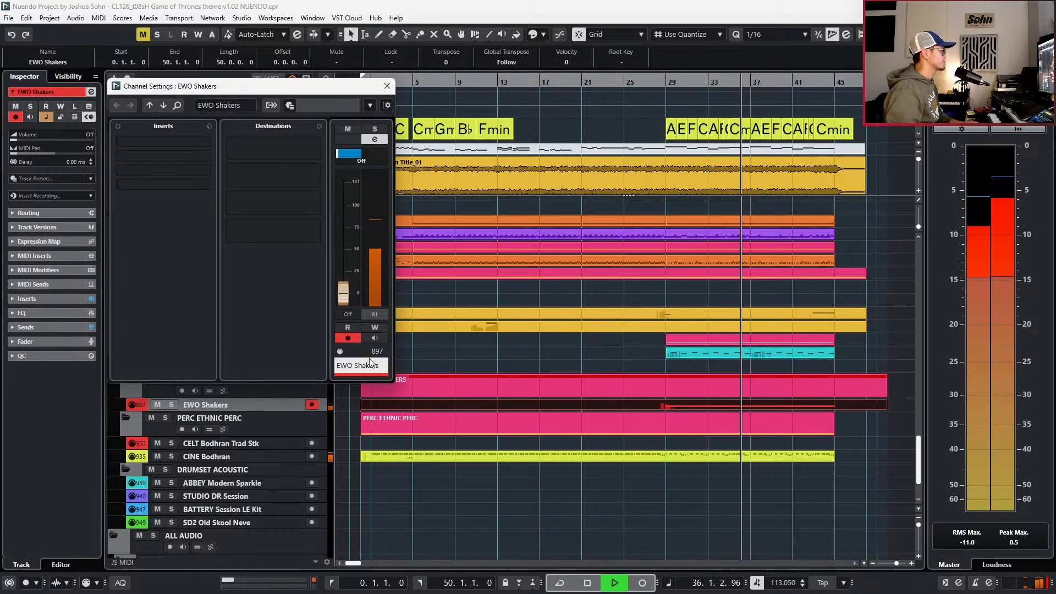
left_click(387, 105)
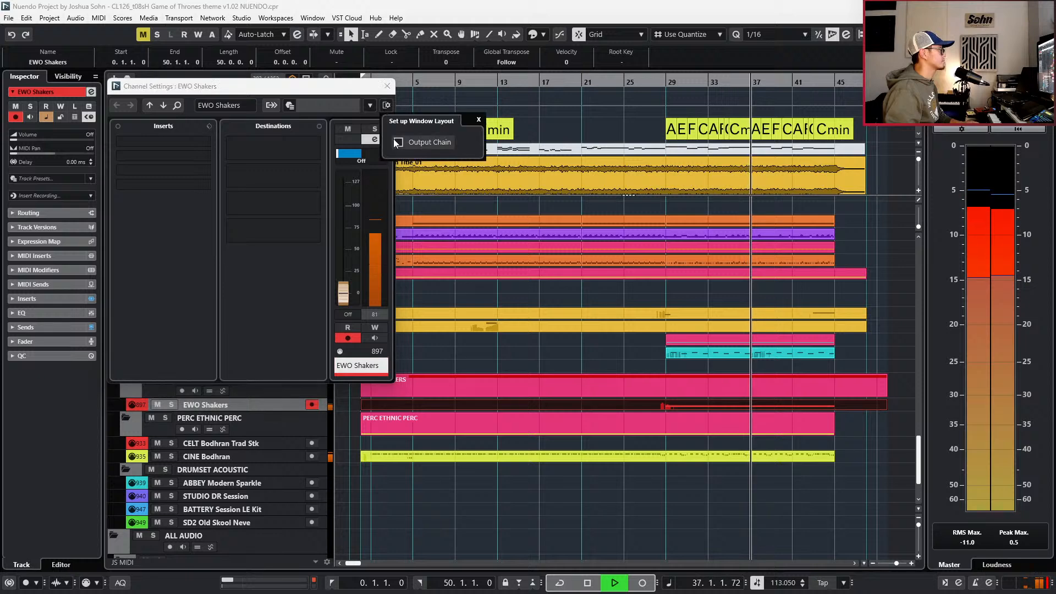
left_click(399, 142)
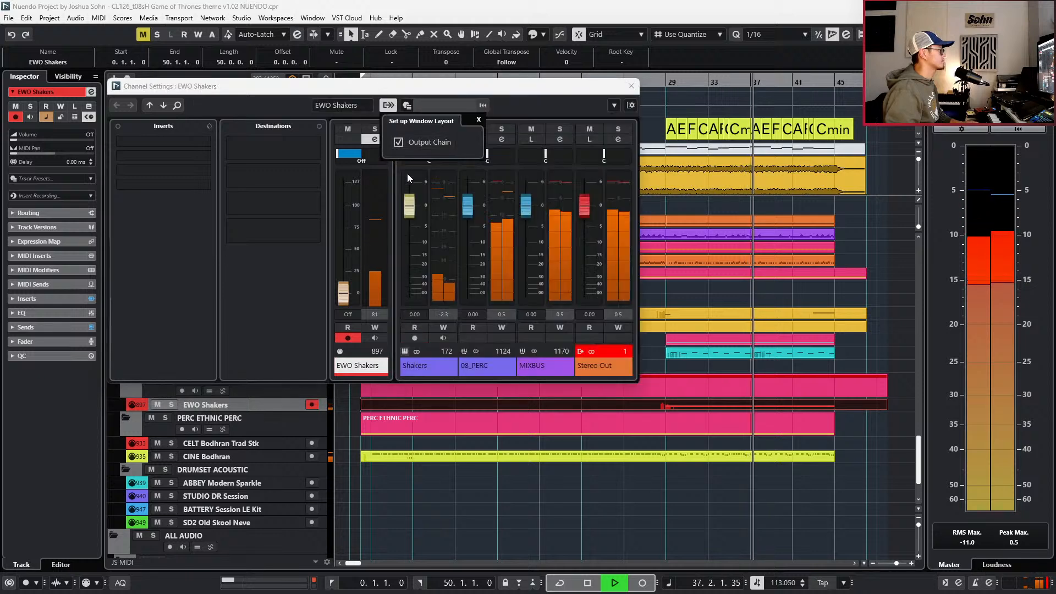
- Cut the Shakers instrument channel's high EQ band by 3.5 dB at 8393 Hz and close the channel settings
left_click(422, 360)
left_click_drag(500, 217, 489, 227)
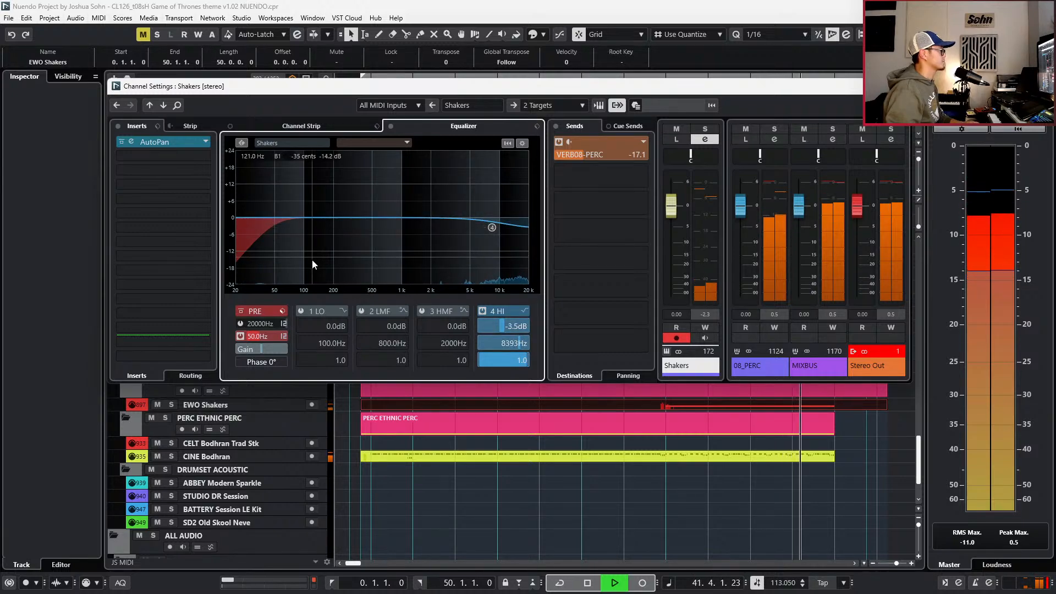
key("e")
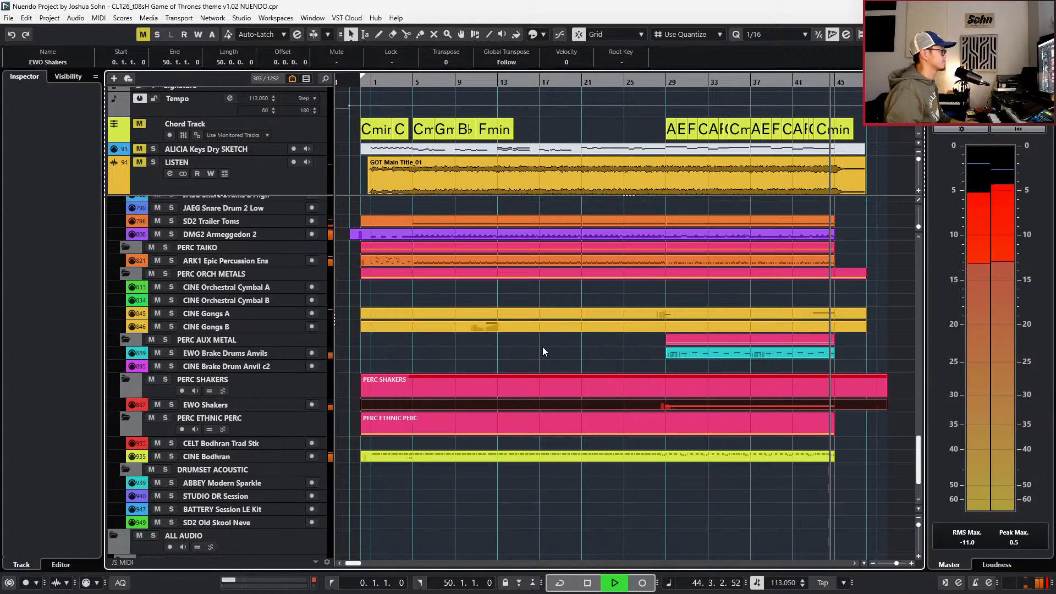
- Play out the ending past bar 45, examine the pads and voices there, and stop playback
scroll(728, 334, "right", 6)
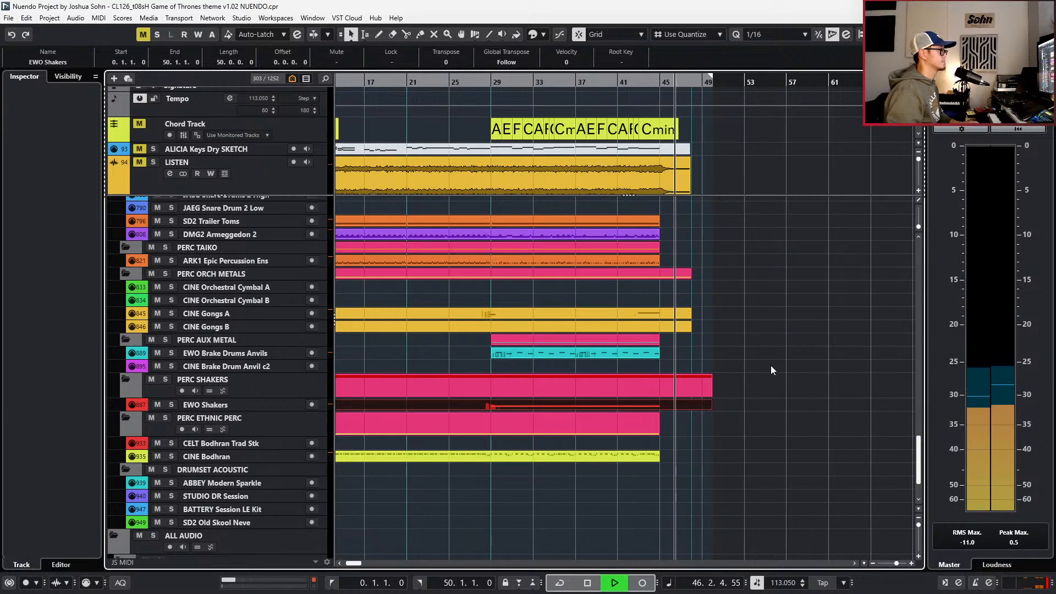
scroll(742, 370, "up", 4)
scroll(738, 369, "up", 10)
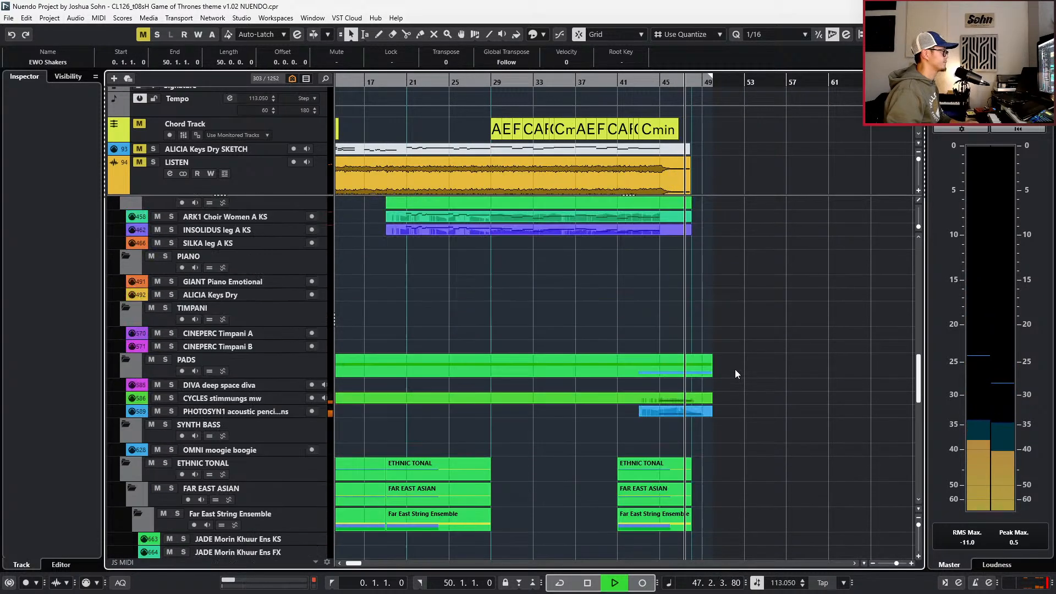
scroll(725, 373, "down", 2)
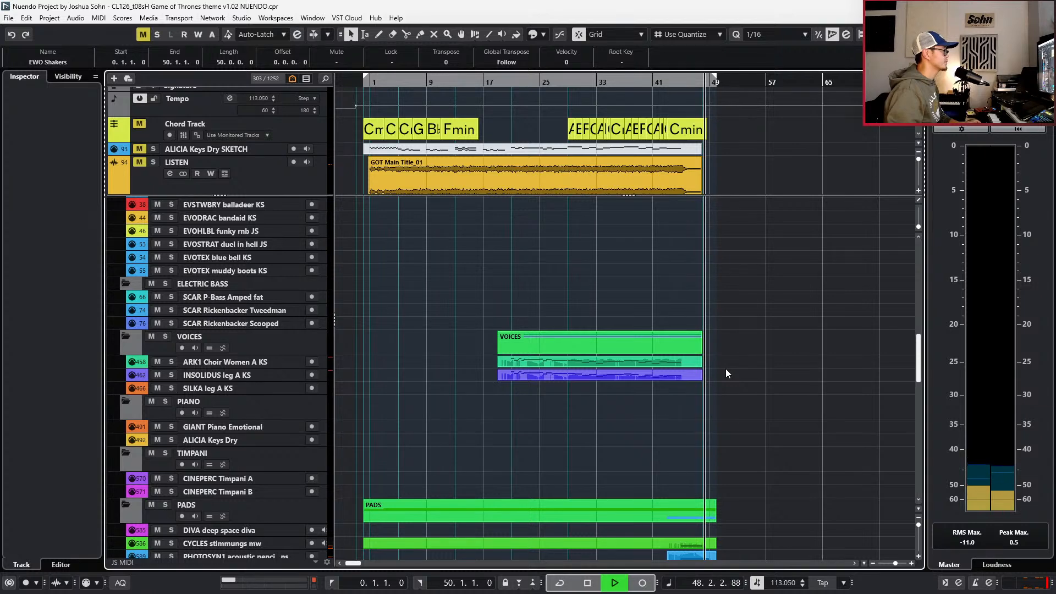
key("space")
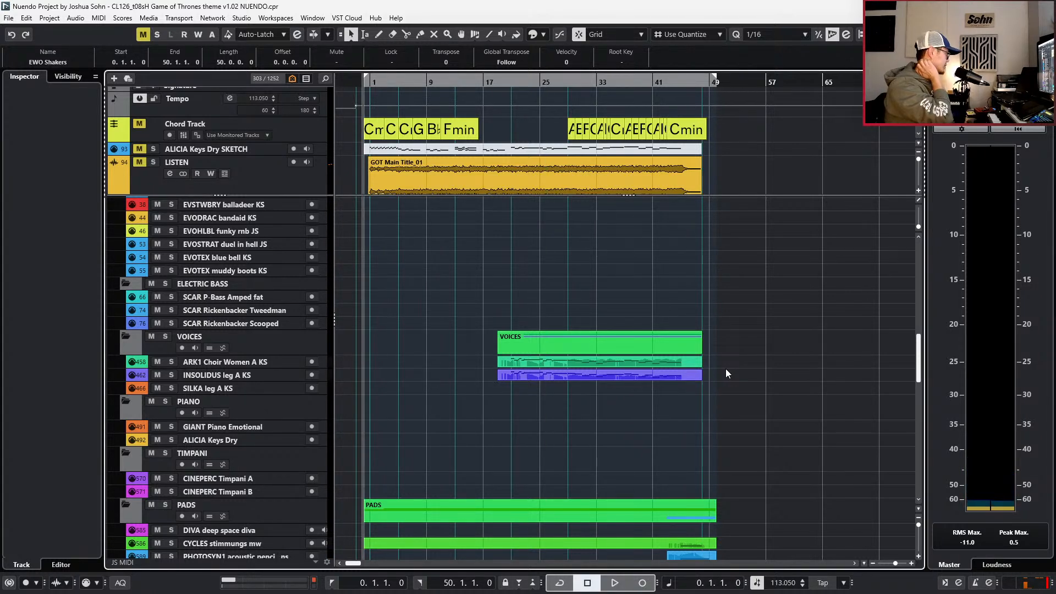
- Solo the NON TUNED MIDI folder while playing from the start, and bring the MixConsole into view
scroll(725, 369, "down", 10)
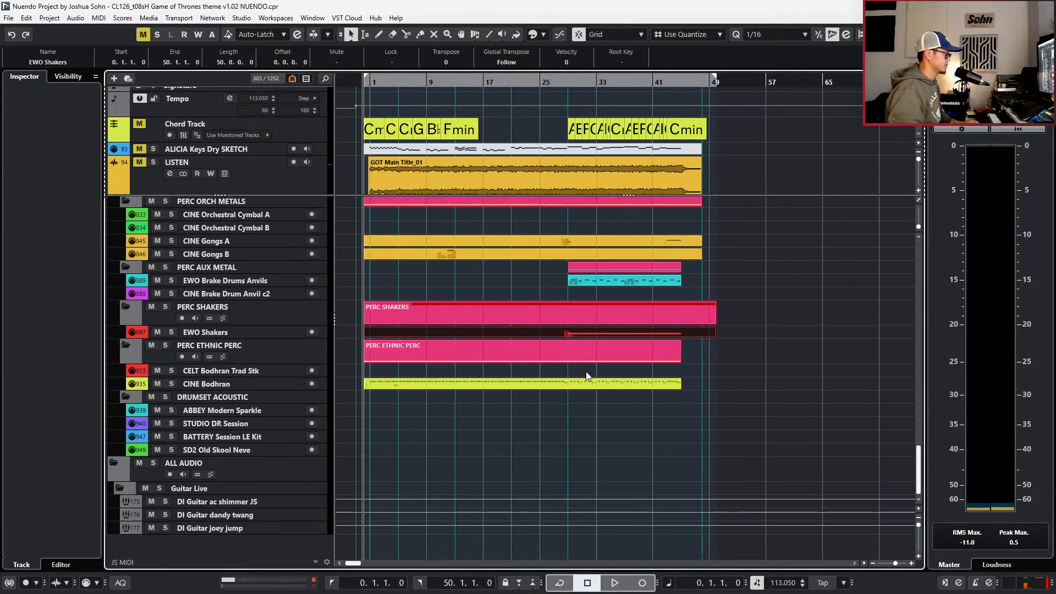
key("space")
scroll(377, 349, "up", 4)
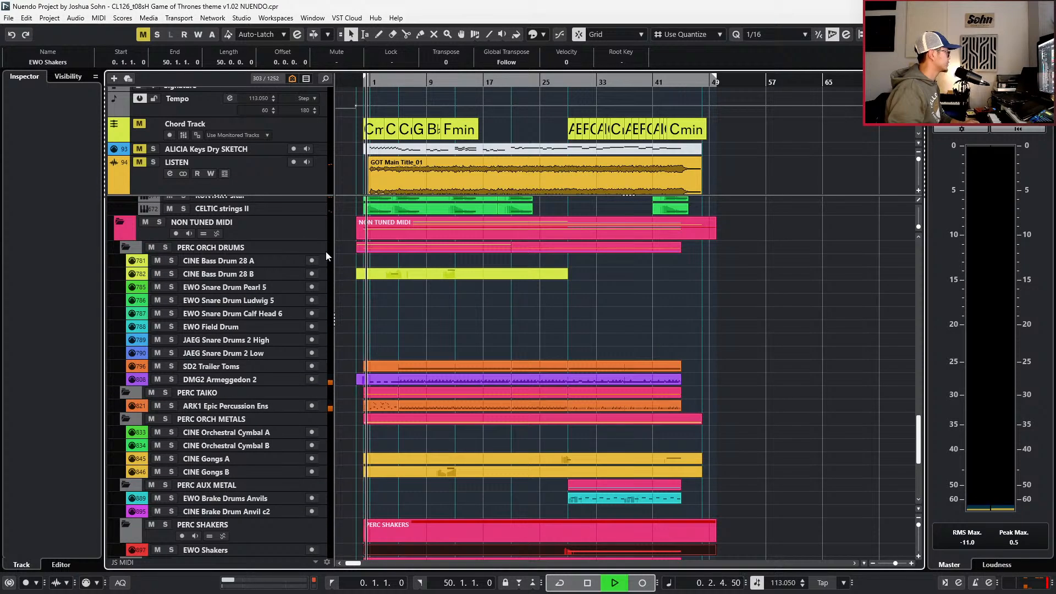
left_click(313, 236)
key("s")
scroll(393, 264, "down", 2)
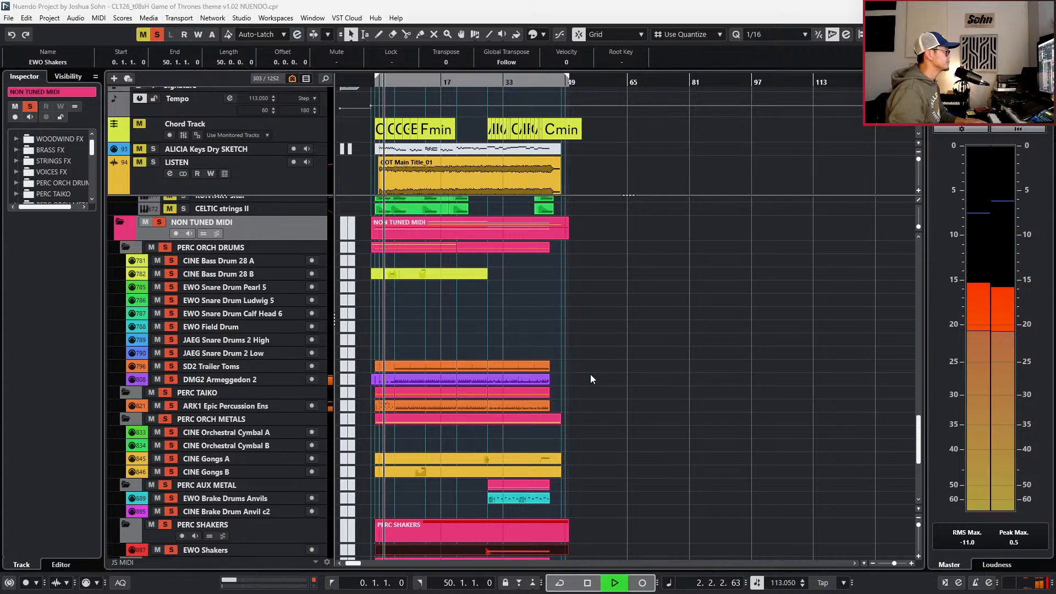
left_click_drag(1053, 11, 451, 107)
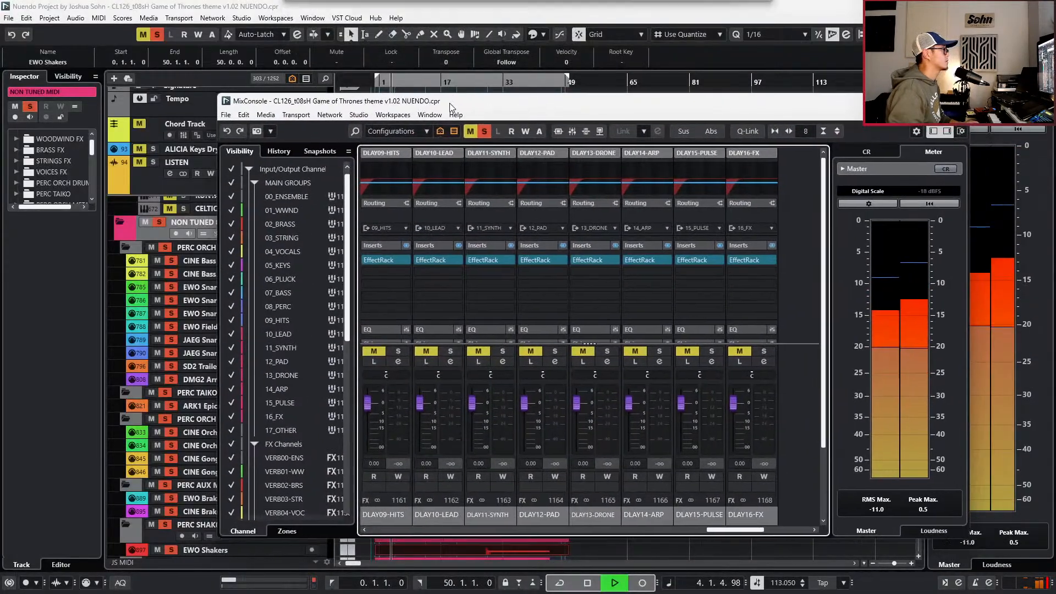
- Maximize the MixConsole, find the 08_PERC group channel and open its channel settings
double_click(450, 106)
mouse_move(733, 584)
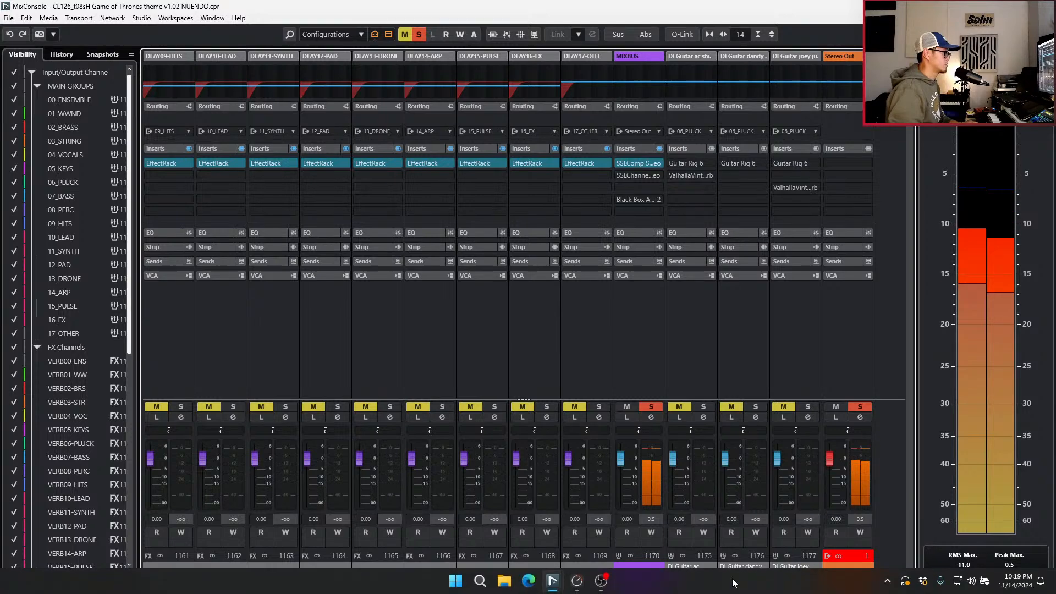
left_click(842, 556)
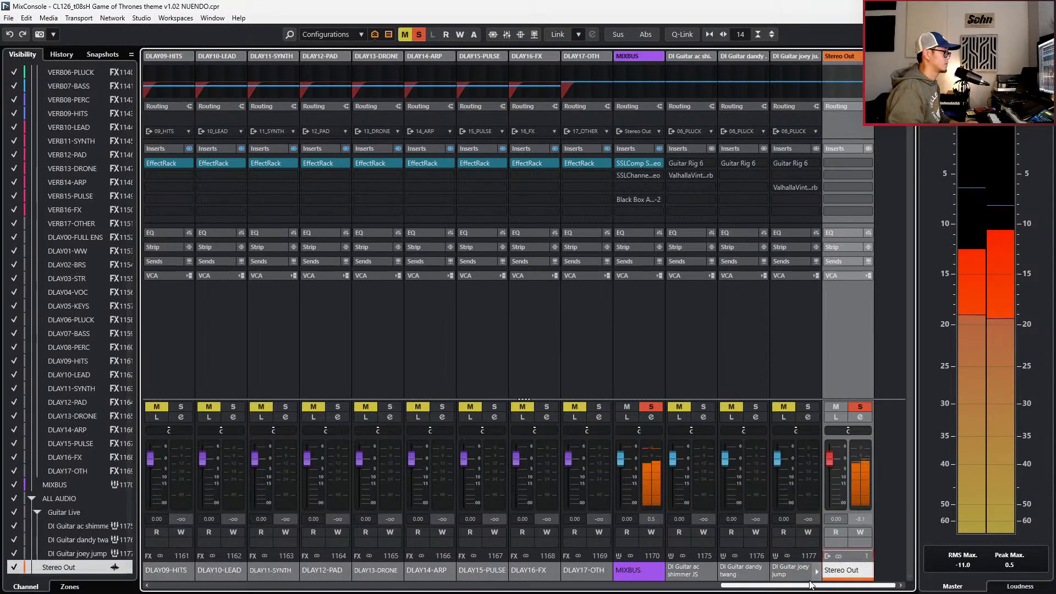
left_click_drag(787, 586, 305, 572)
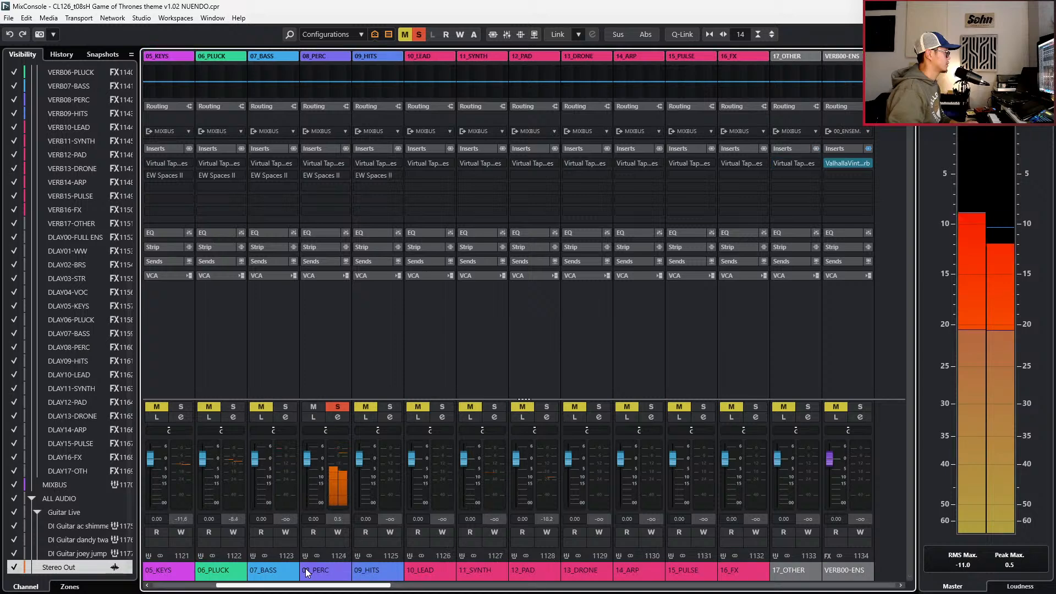
left_click(331, 273)
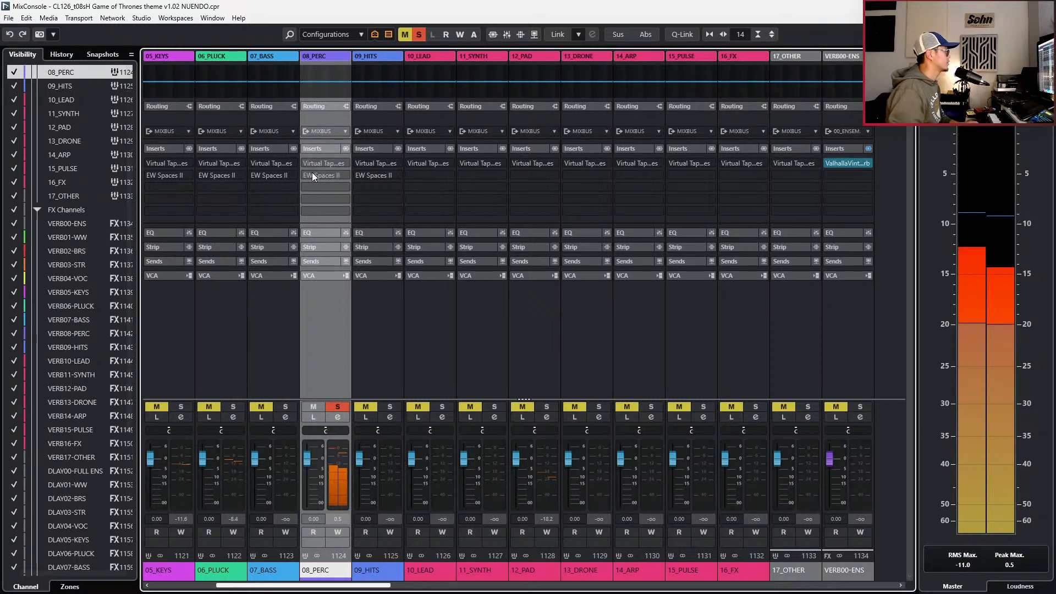
left_click(338, 417)
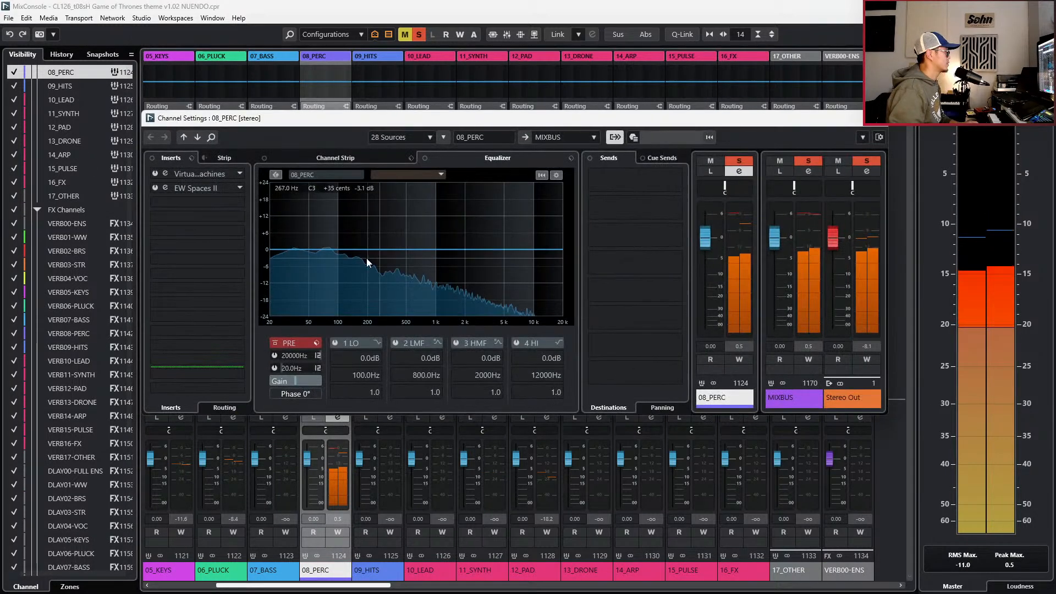
- Insert the Pro-C 2 compressor in the third insert slot of the 08_PERC channel
left_click(236, 203)
left_click(234, 203)
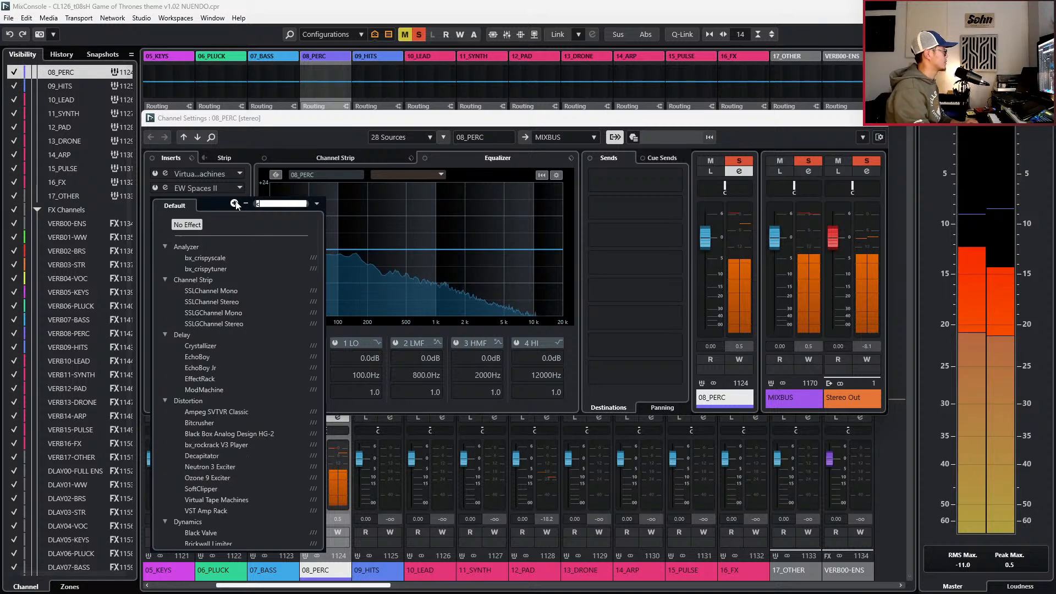
type("pro")
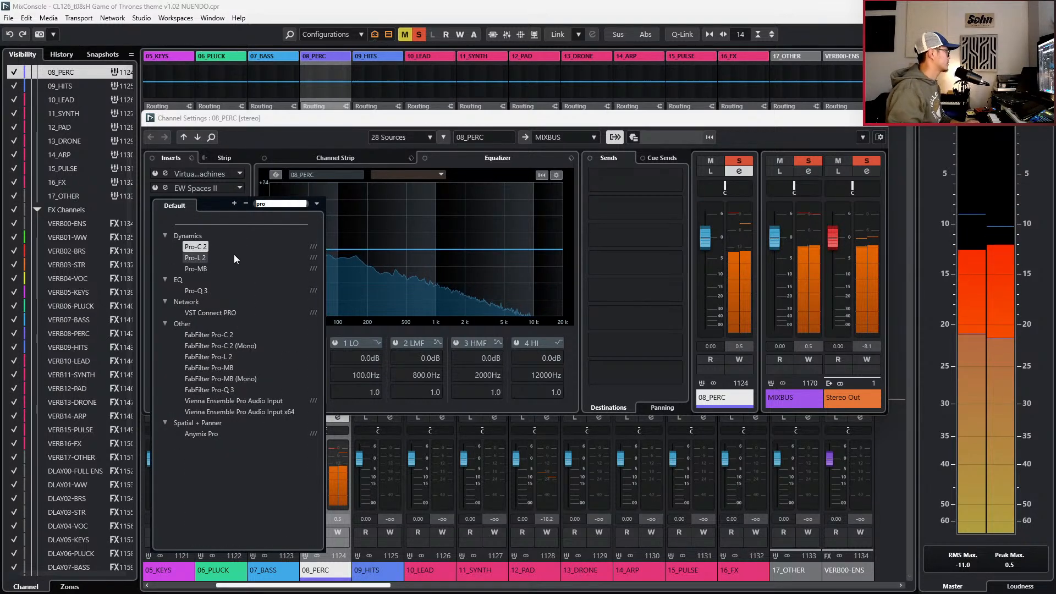
left_click(196, 247)
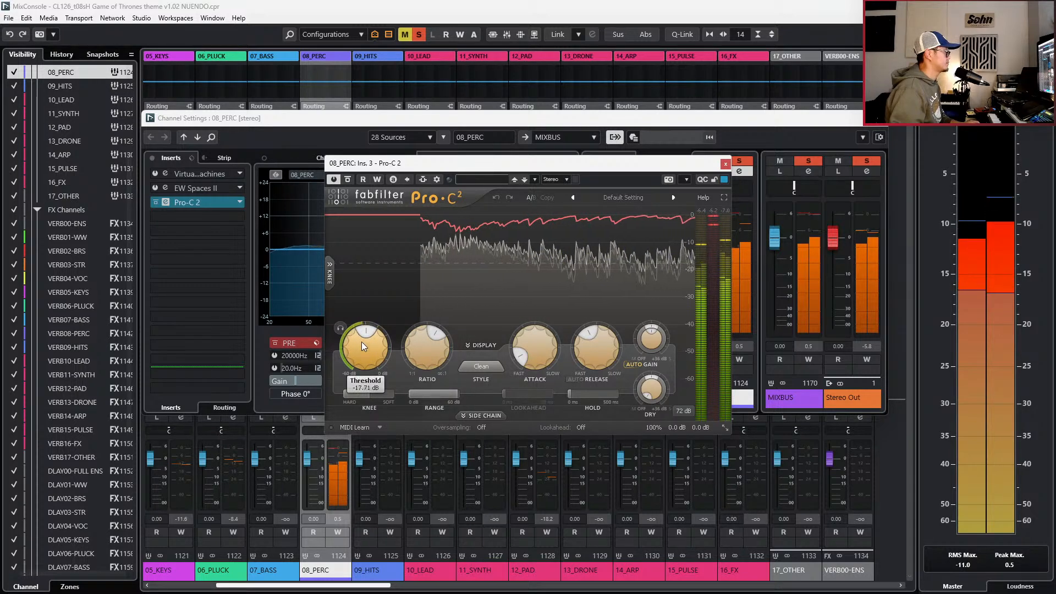
- Set the Pro-C 2 threshold to about -17.2 dB, fine-tune its attack, and shorten the release to about 191 ms
left_click_drag(362, 341, 362, 339)
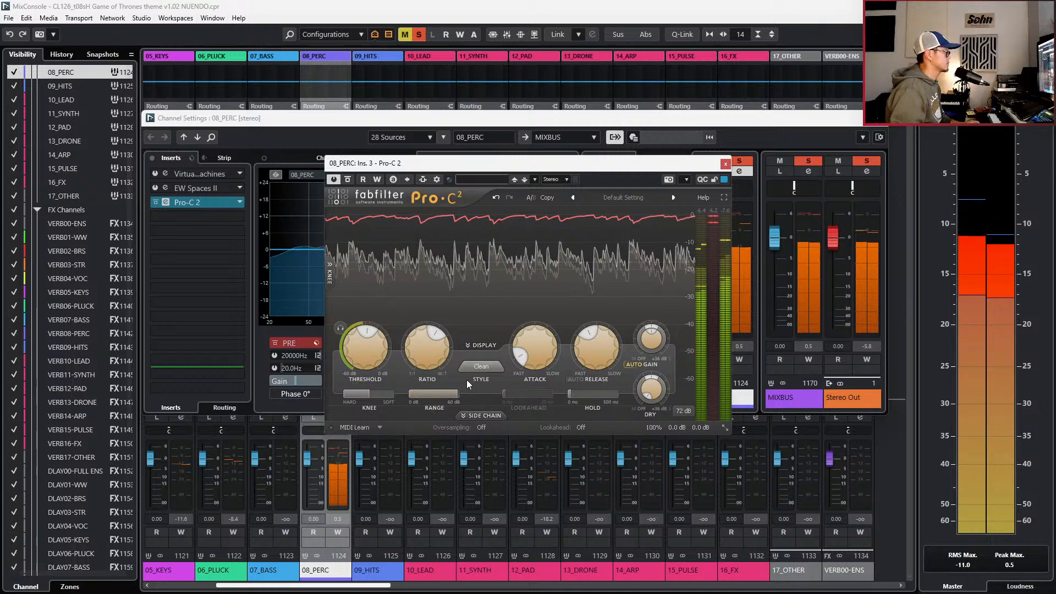
left_click_drag(521, 359, 525, 355)
scroll(525, 355, "down", 2)
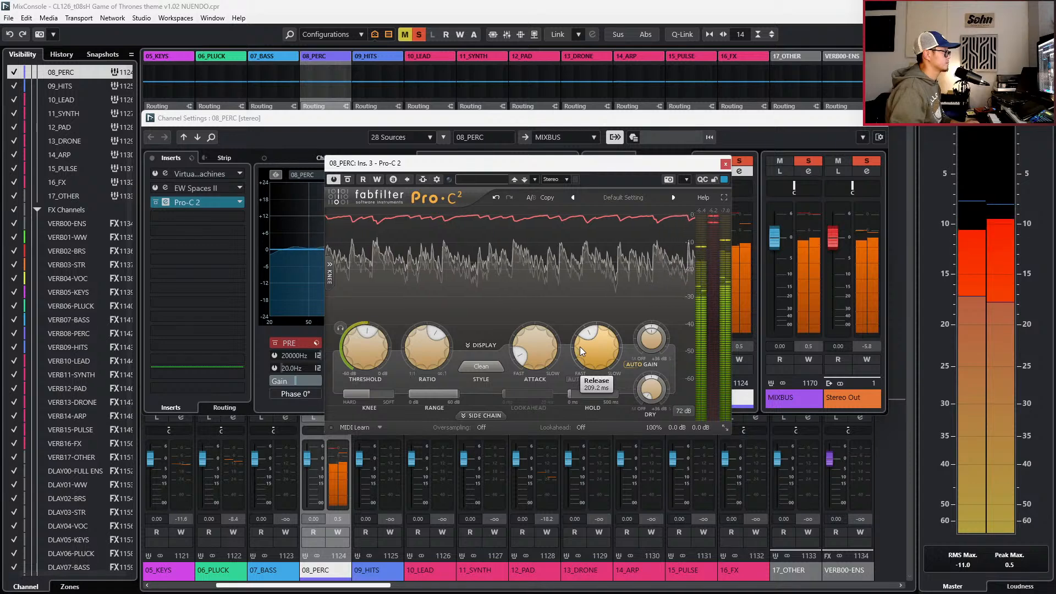
left_click_drag(579, 348, 580, 354)
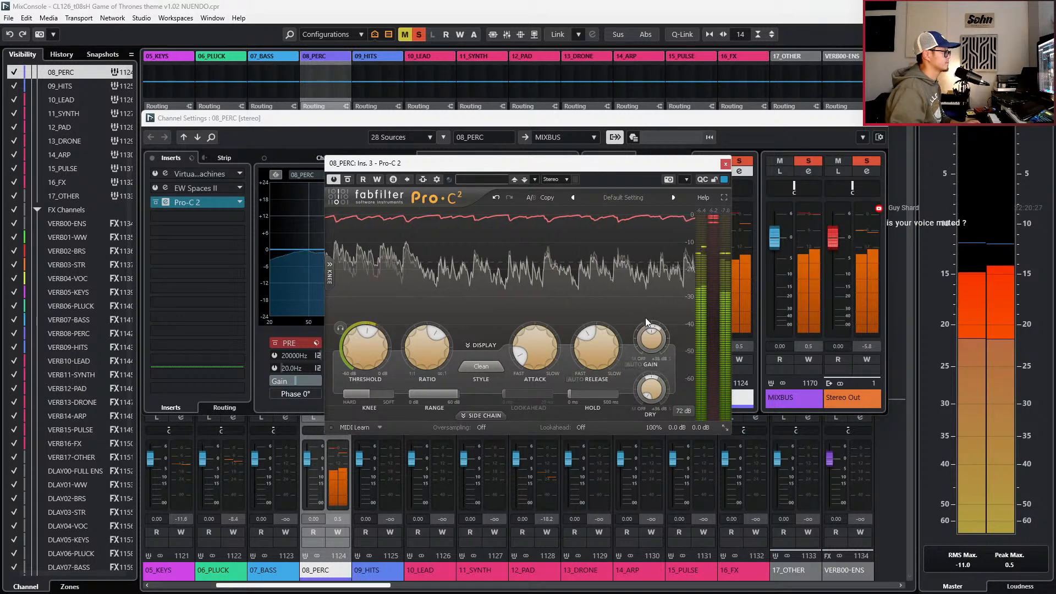
- Edit the mid level of the Pro-C 2 wet pan and raise the wet gain slightly
double_click(653, 333)
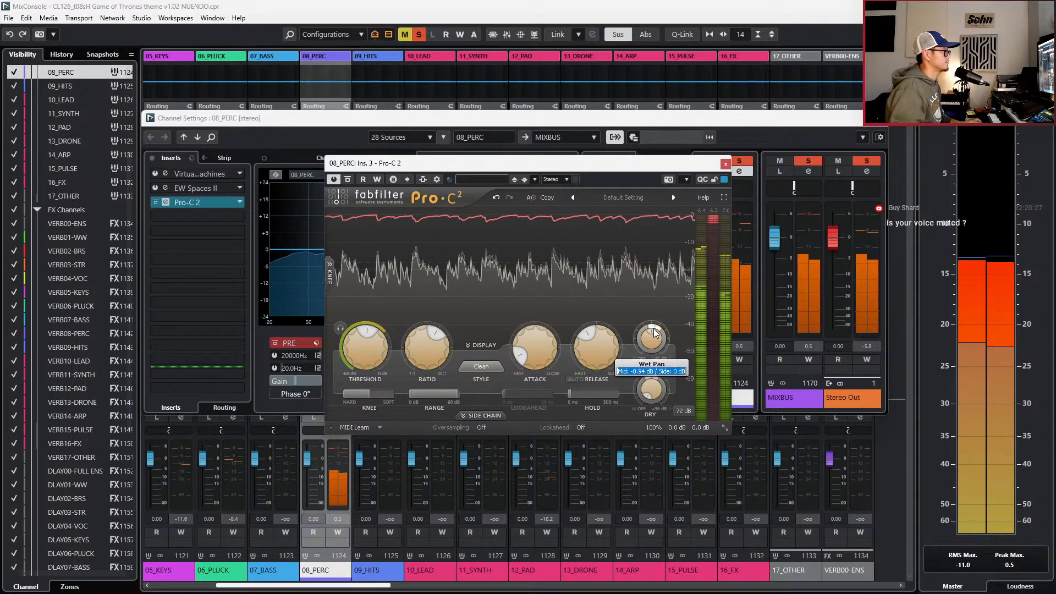
left_click(642, 371)
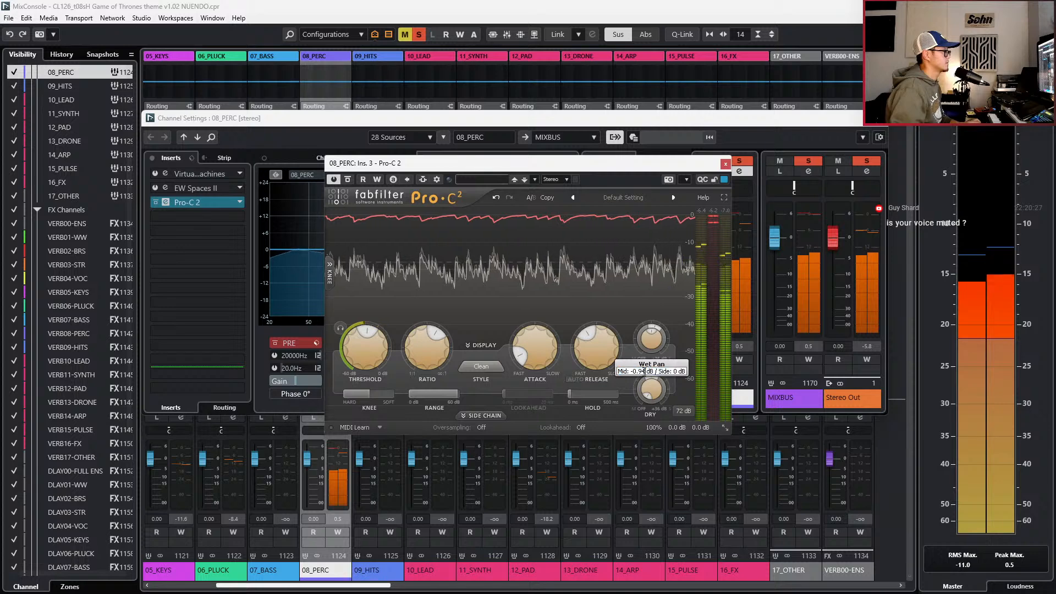
key("BackSpace")
key("BackSpace")
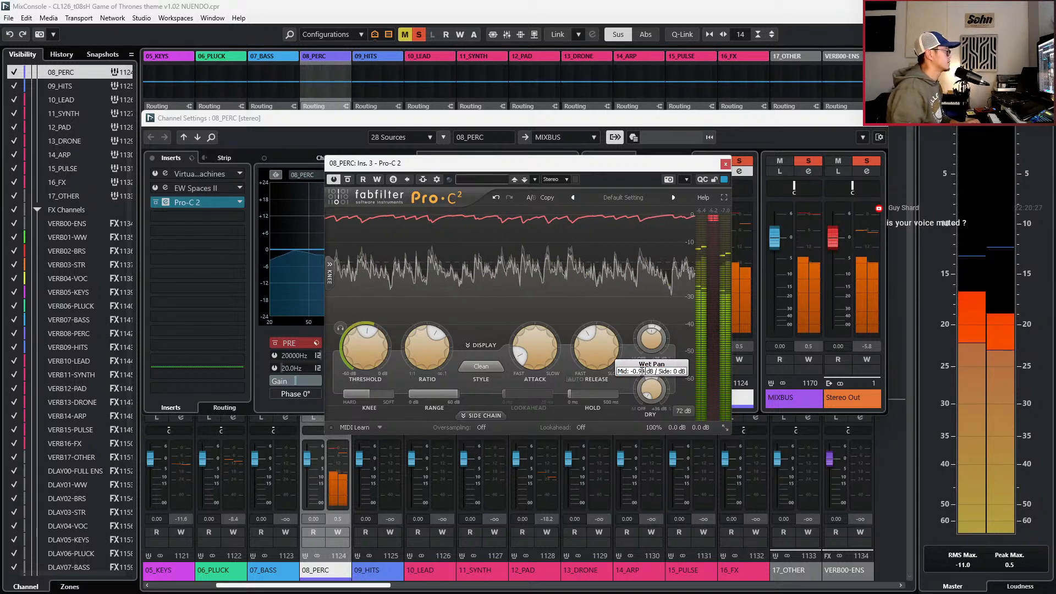
key("Return")
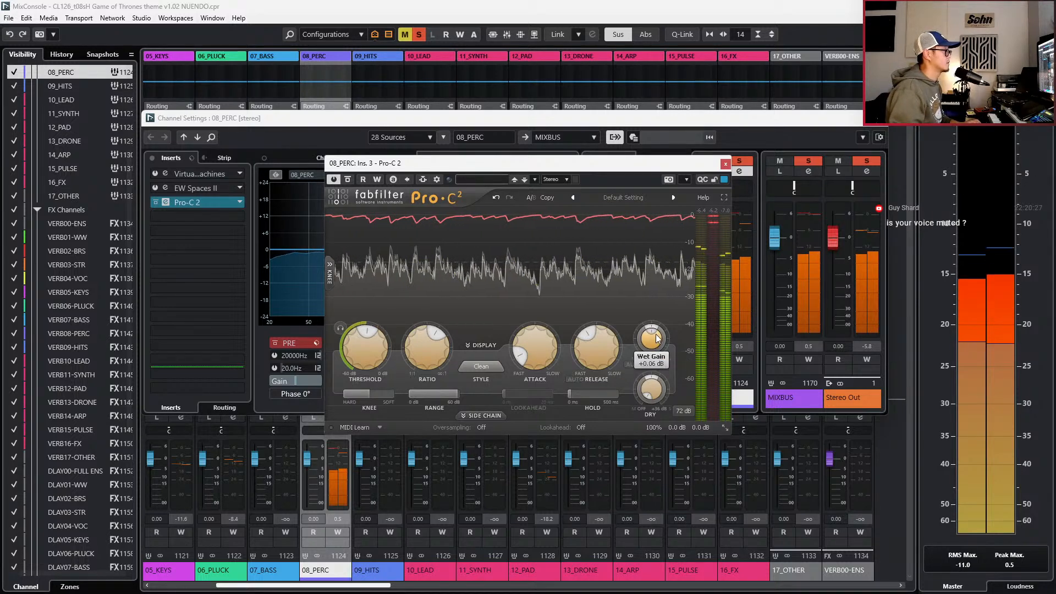
left_click_drag(658, 337, 667, 297)
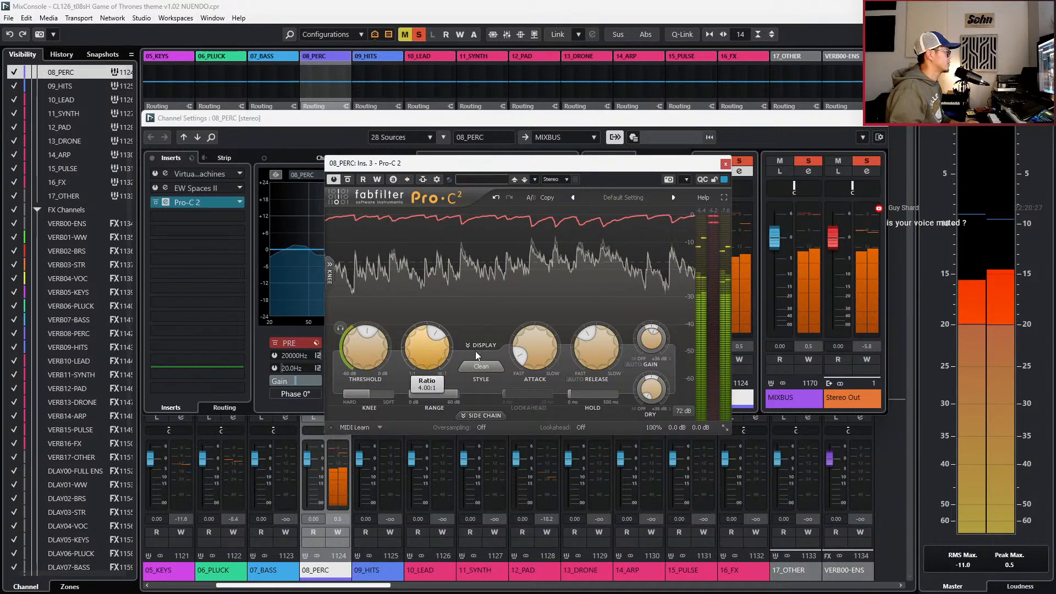
- Lower the Pro-C 2 compression ratio slightly below 4:1
mouse_move(527, 348)
mouse_move(429, 350)
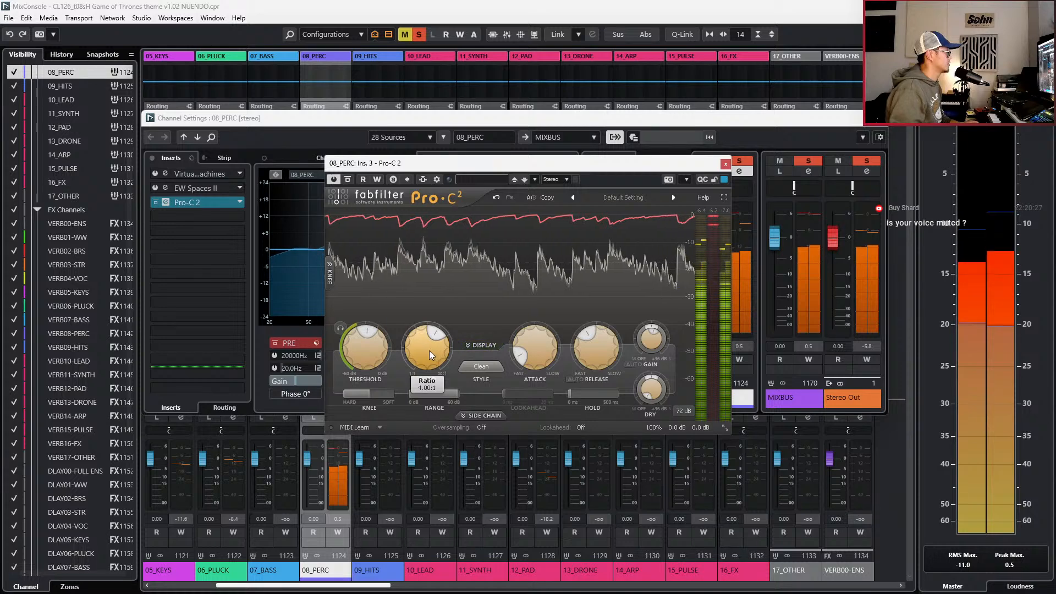
left_click_drag(429, 349, 424, 362)
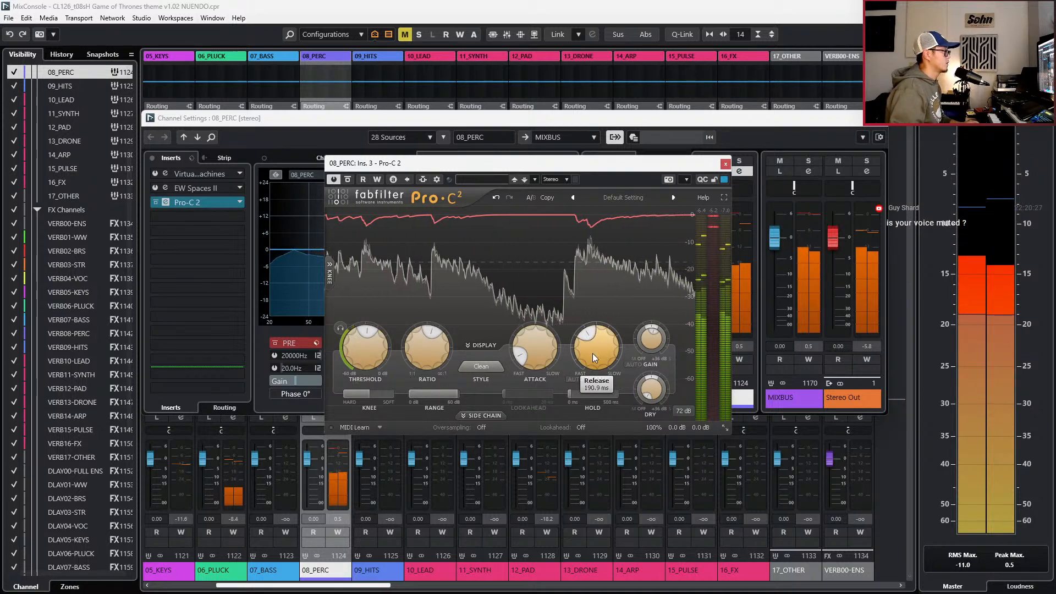
- Blend in the uncompressed percussion with the Pro-C 2 dry gain and trim the wet gain to just under 1 dB
mouse_move(646, 394)
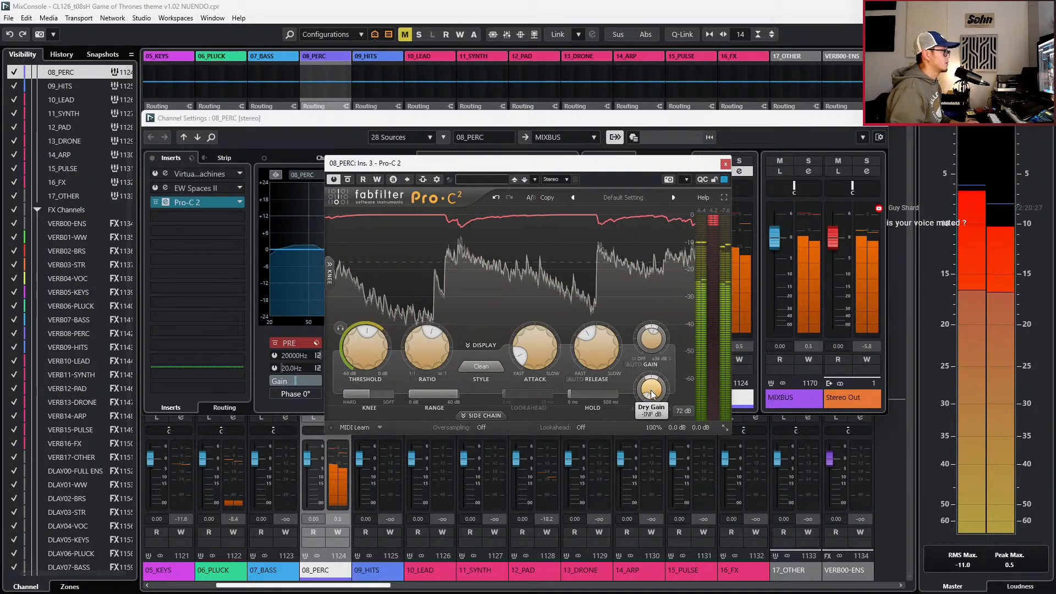
left_click_drag(650, 396, 654, 373)
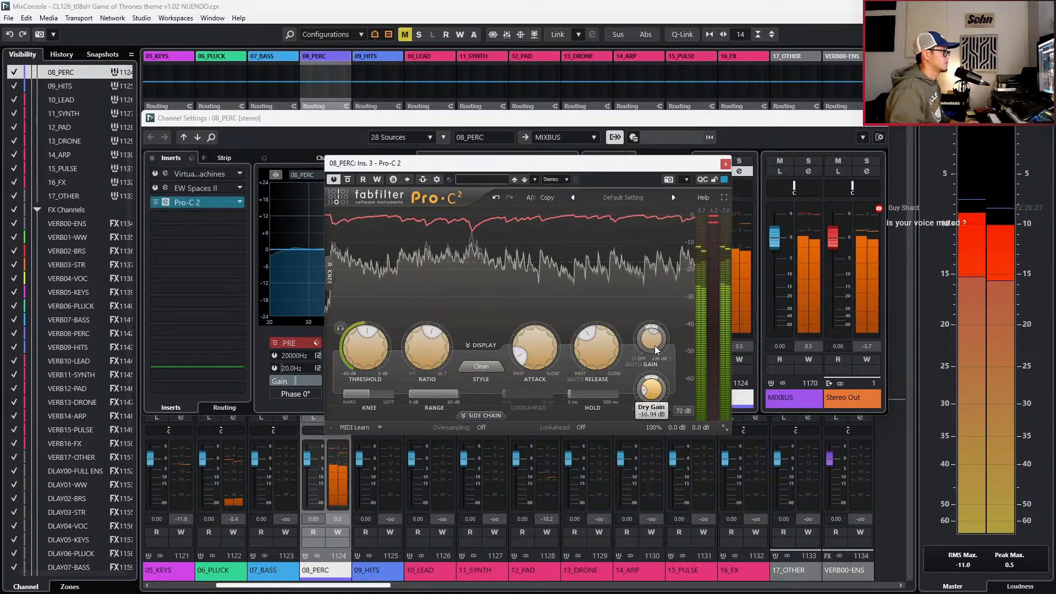
left_click_drag(654, 382, 648, 392)
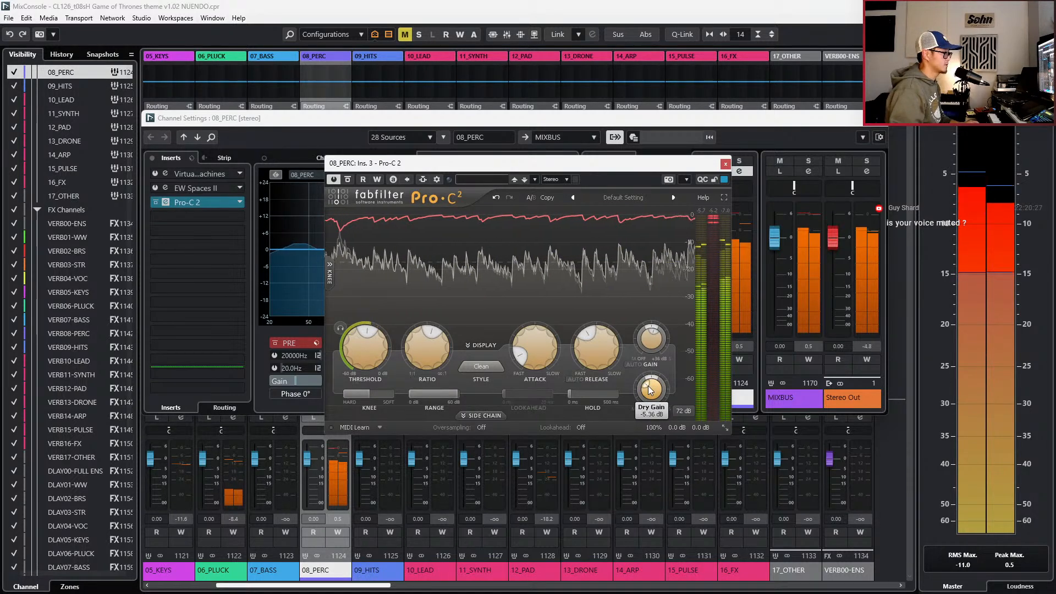
scroll(648, 391, "down", 3)
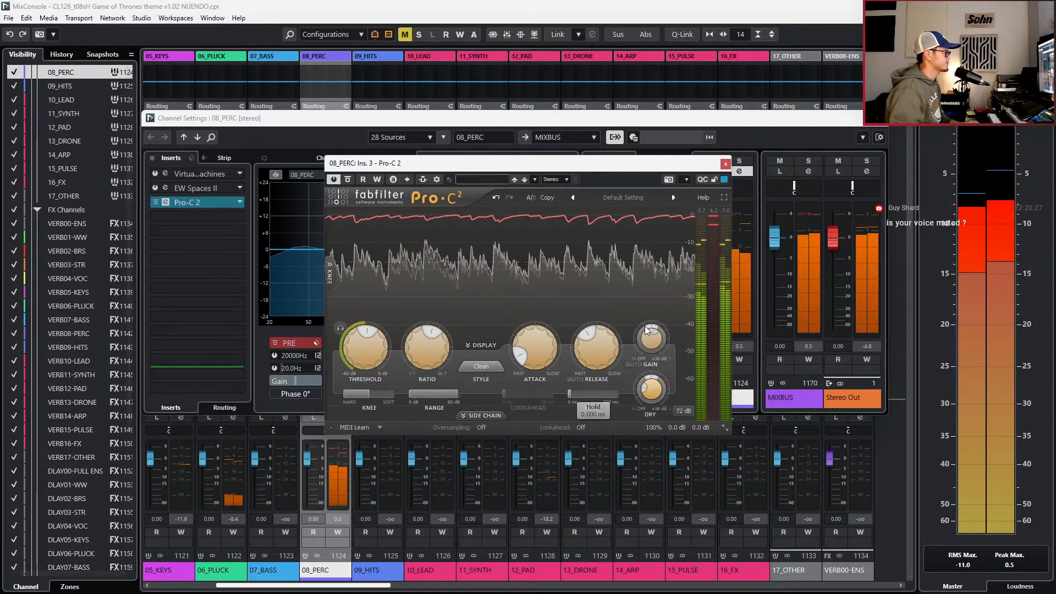
mouse_move(652, 339)
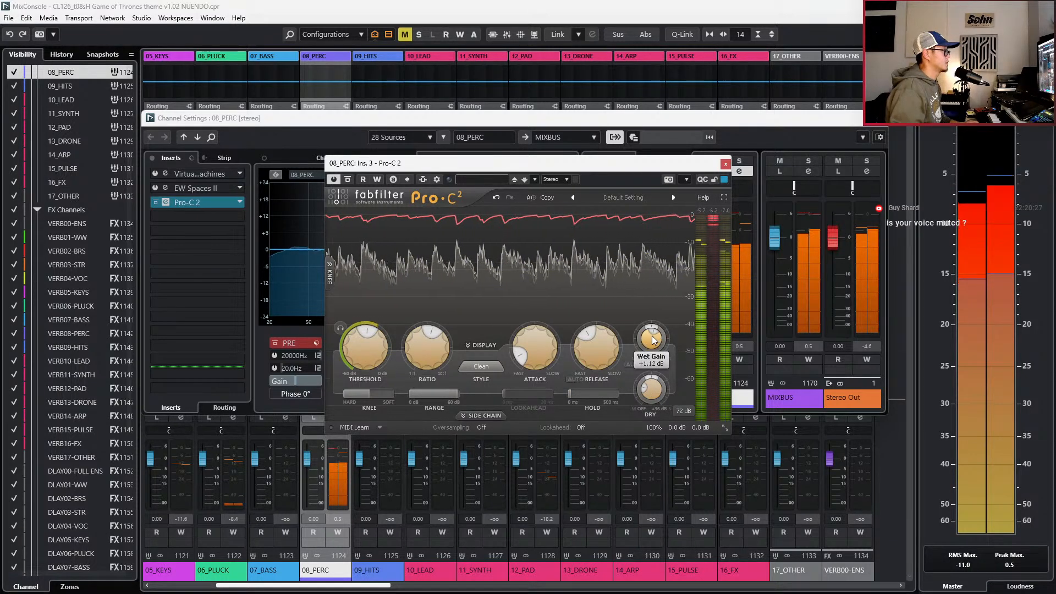
scroll(651, 341, "down", 2)
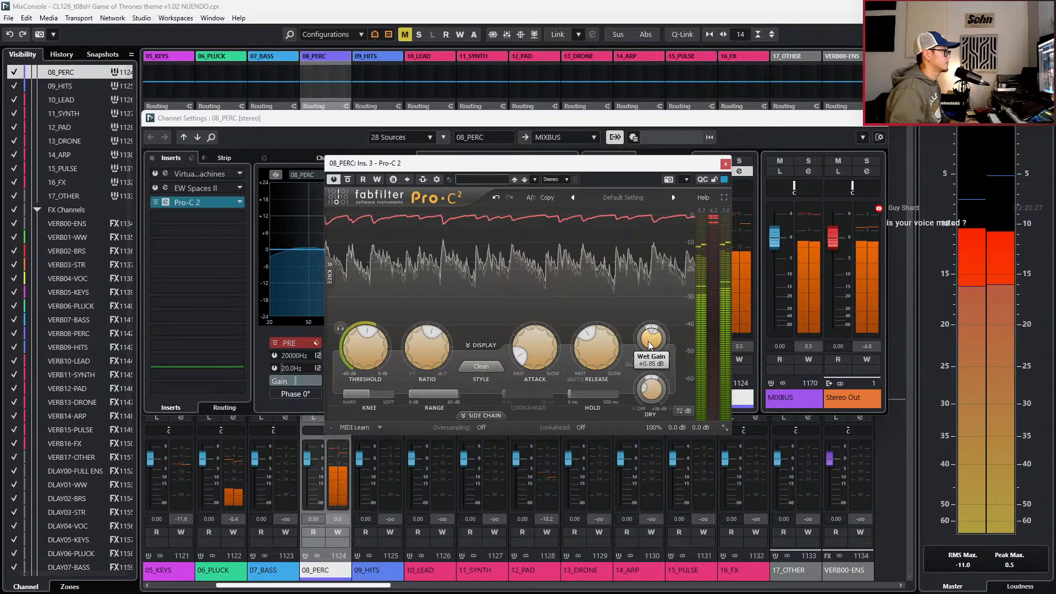
scroll(650, 346, "down", 1)
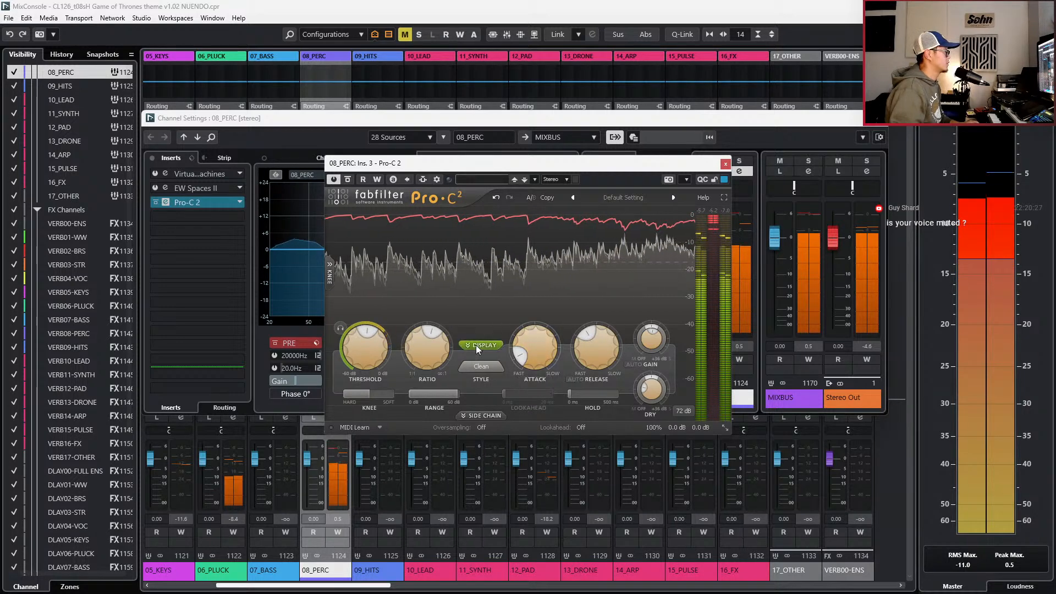
- Close the Pro-C 2 window and insert the Frequency equalizer in the fourth insert slot of 08_PERC
mouse_move(432, 346)
mouse_move(366, 348)
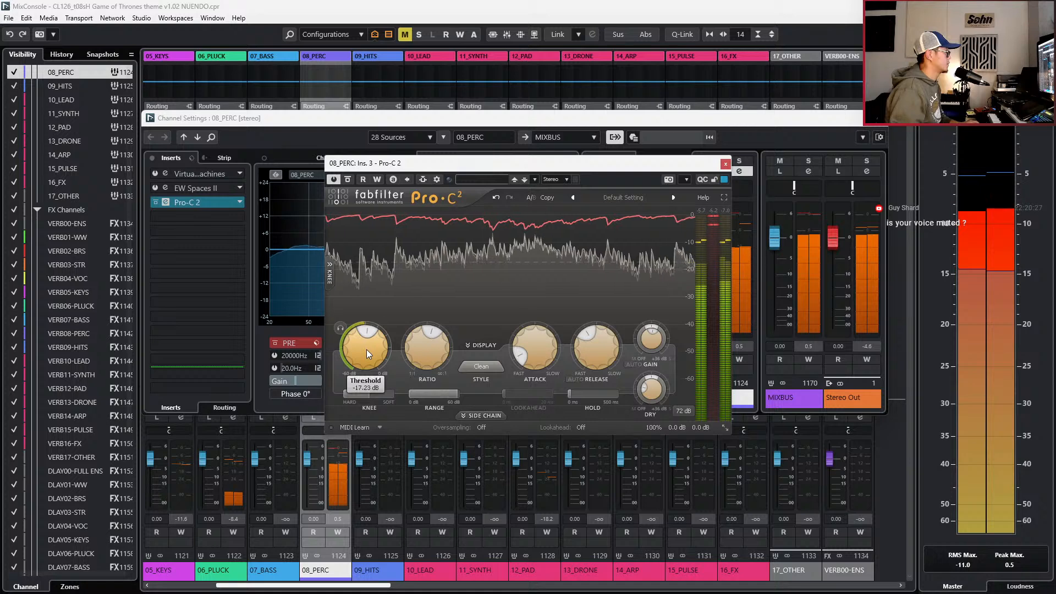
left_click(726, 163)
left_click(239, 217)
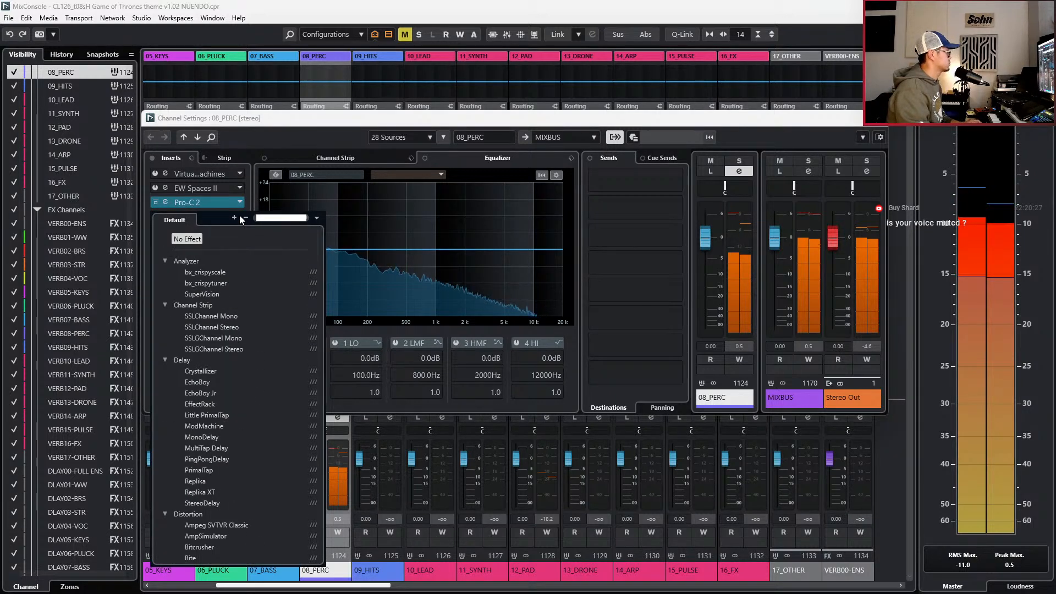
key("Escape")
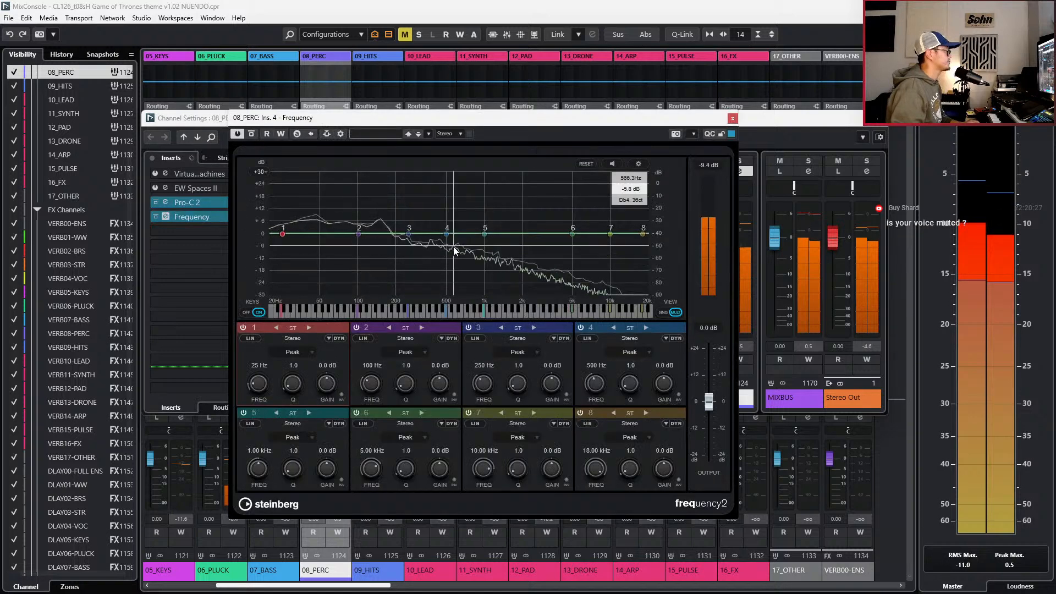
- Cut Frequency band 6 by 3.7 dB at 4.71 kHz and band 7 by 1.1 dB at 6.90 kHz
mouse_move(573, 235)
left_mouse_down()
mouse_move(550, 241)
mouse_move(560, 242)
left_mouse_up()
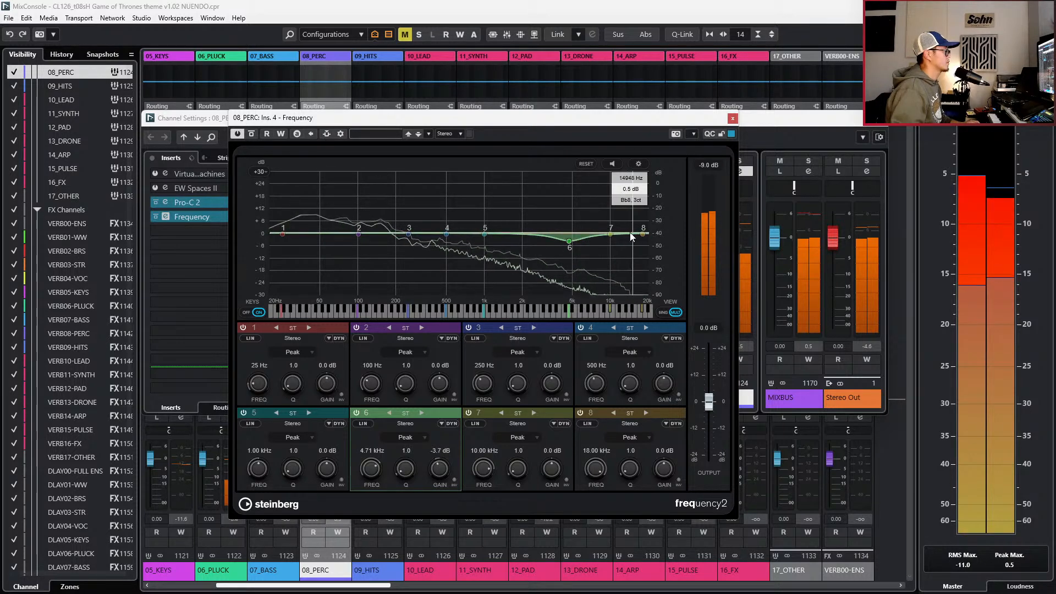
left_click_drag(610, 238, 612, 241)
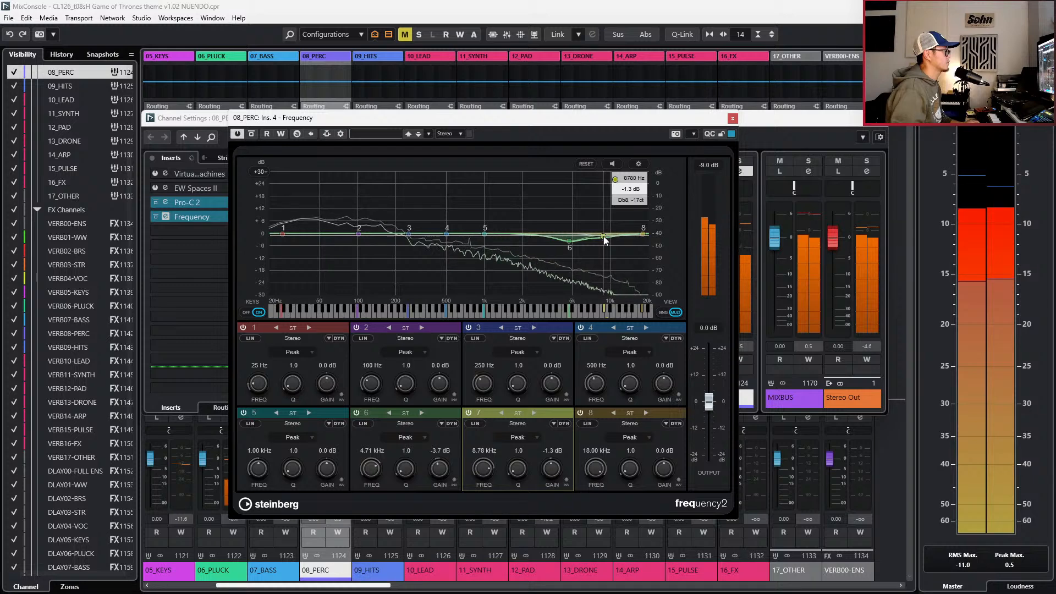
left_click_drag(591, 239, 585, 237)
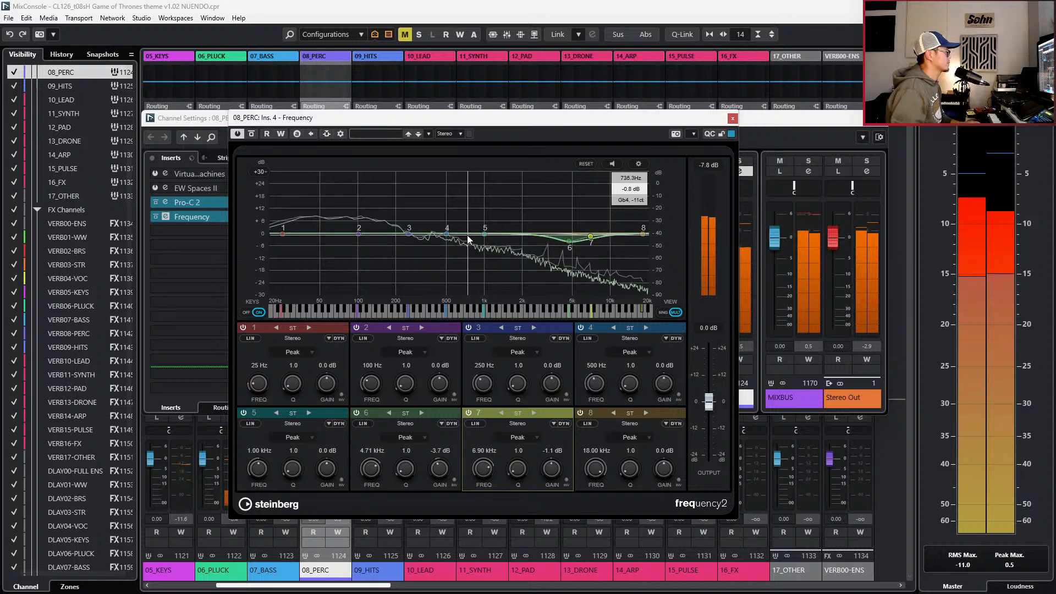
- In the 08_PERC Frequency EQ, set band 5 to 395 Hz at -1.1 dB and band 4 to 1.23 kHz at -0.8 dB
left_click_drag(484, 236, 433, 214)
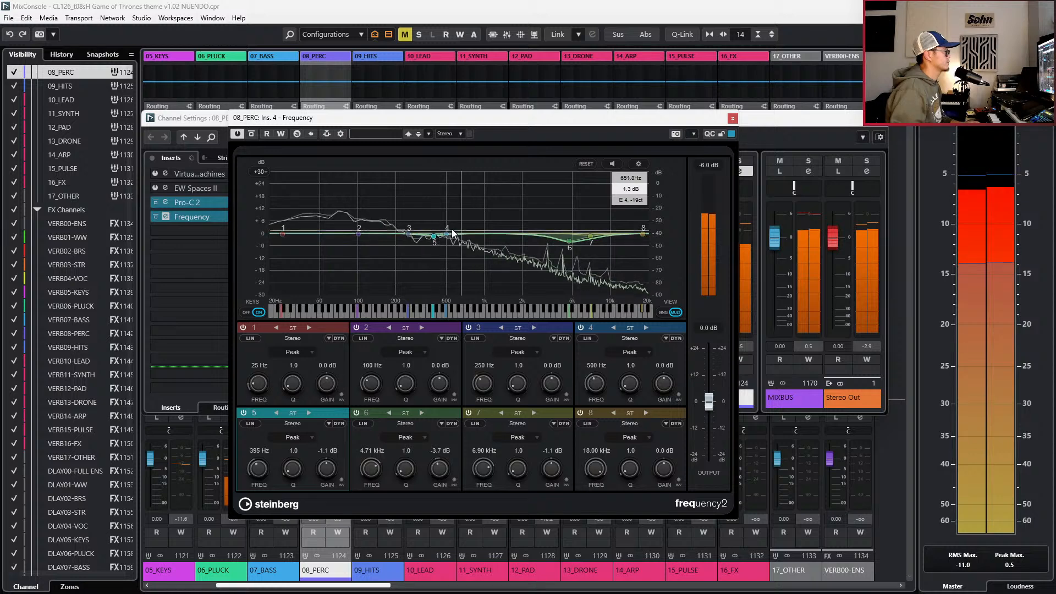
left_click_drag(447, 234, 496, 239)
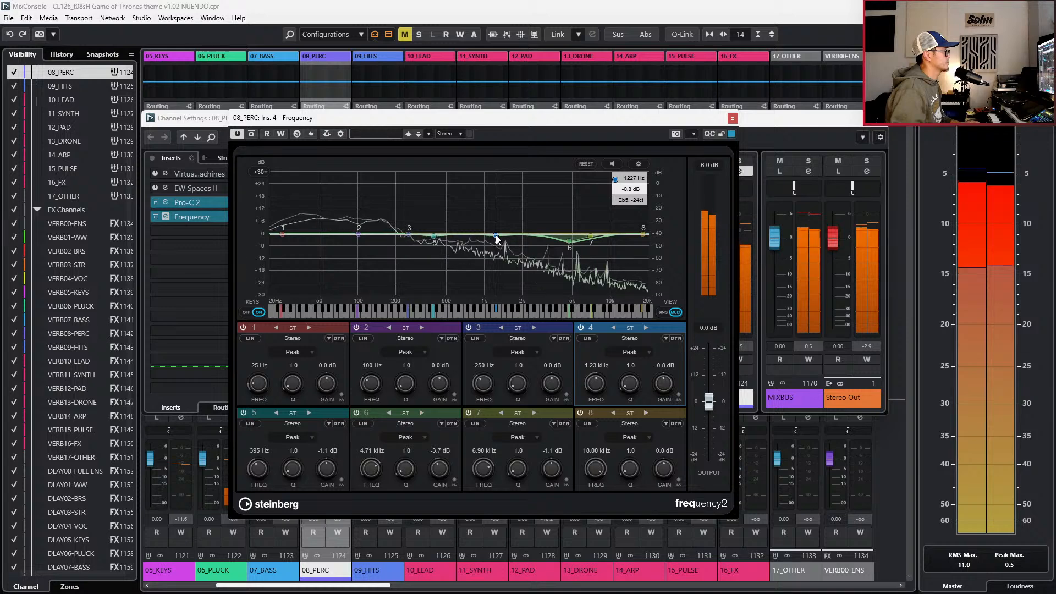
left_click(732, 118)
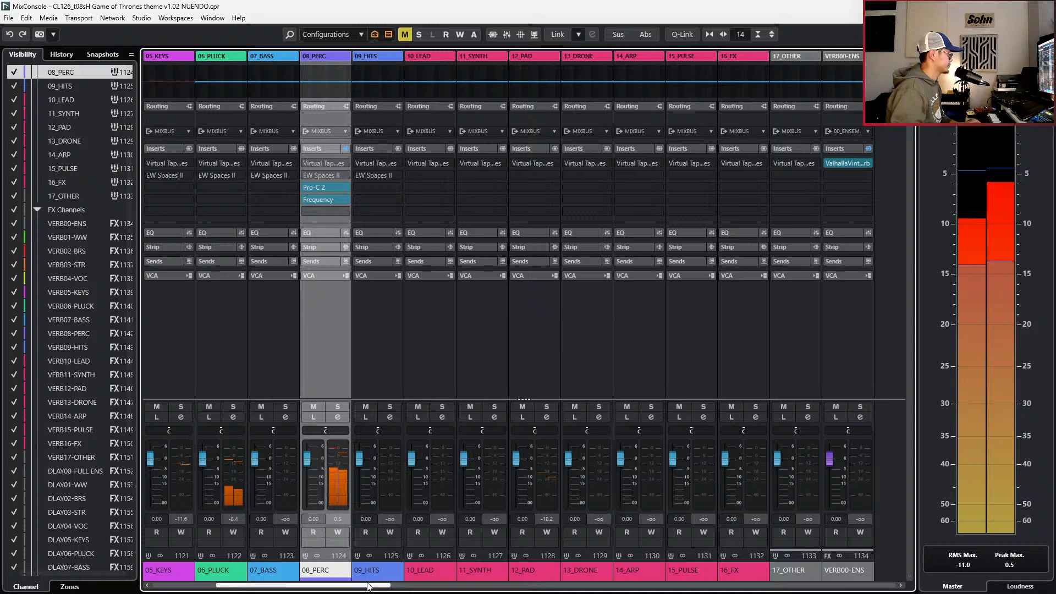
- Solo the 03_STRING group channel in the mixer
scroll(372, 586, "left", 3)
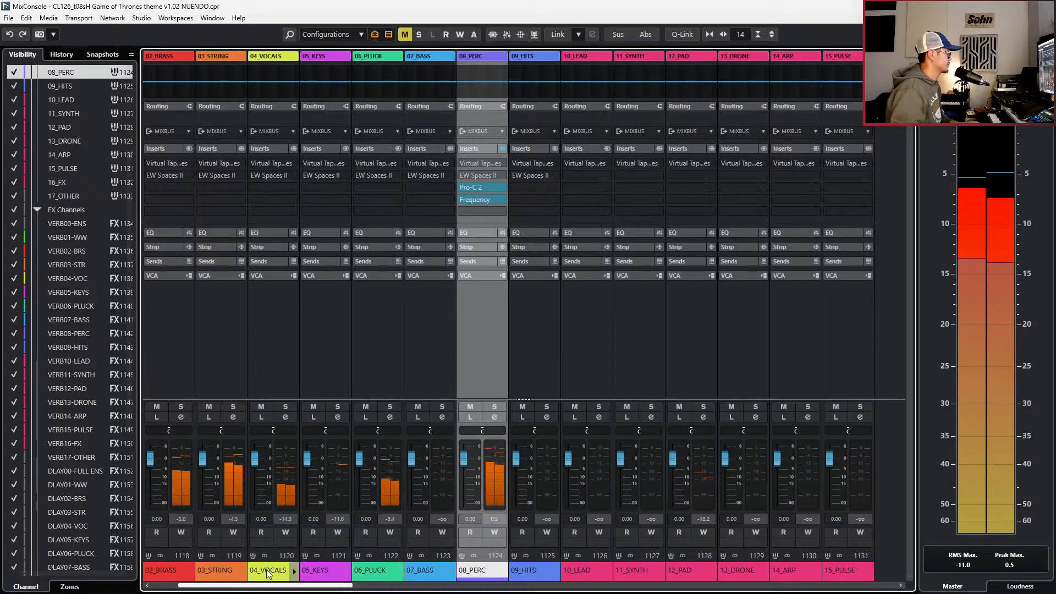
left_click(222, 571)
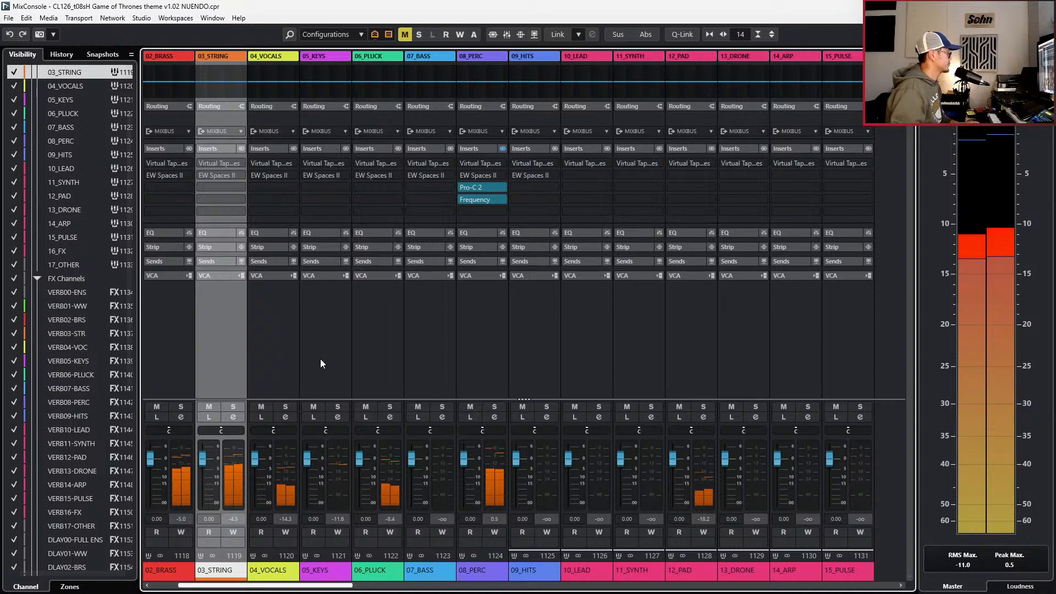
key("s")
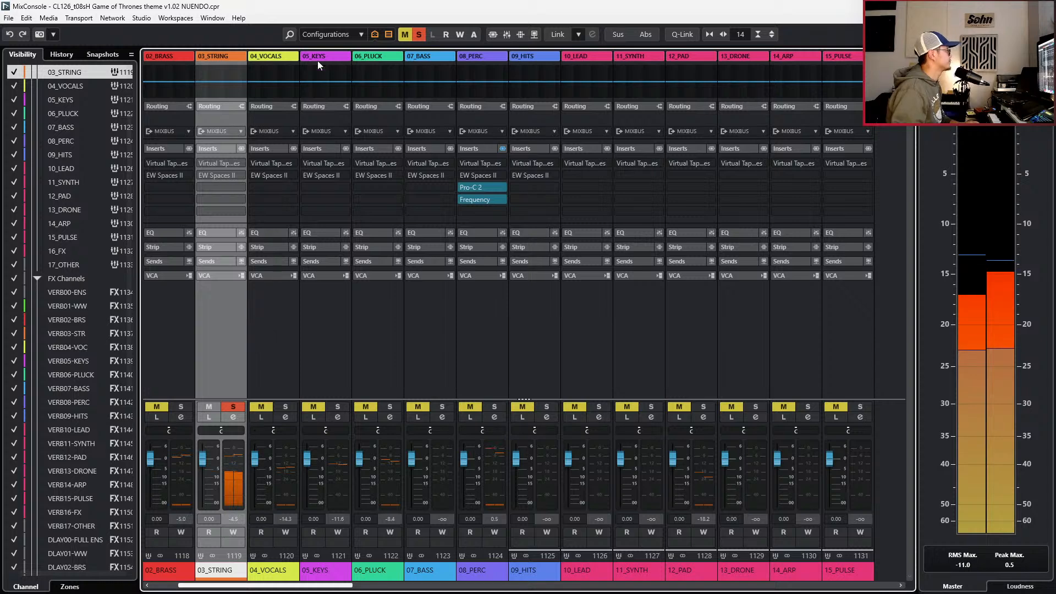
- Switch the mixer to the instrument channel configuration (number 2) and select the Cello Solo channel
left_click(341, 34)
left_click(345, 63)
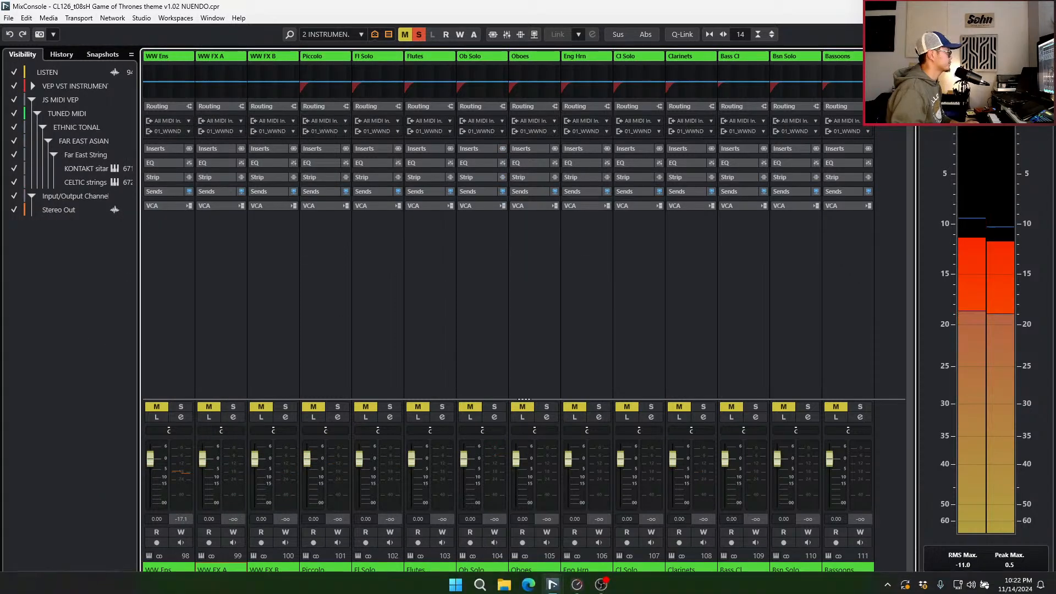
left_click_drag(391, 584, 448, 590)
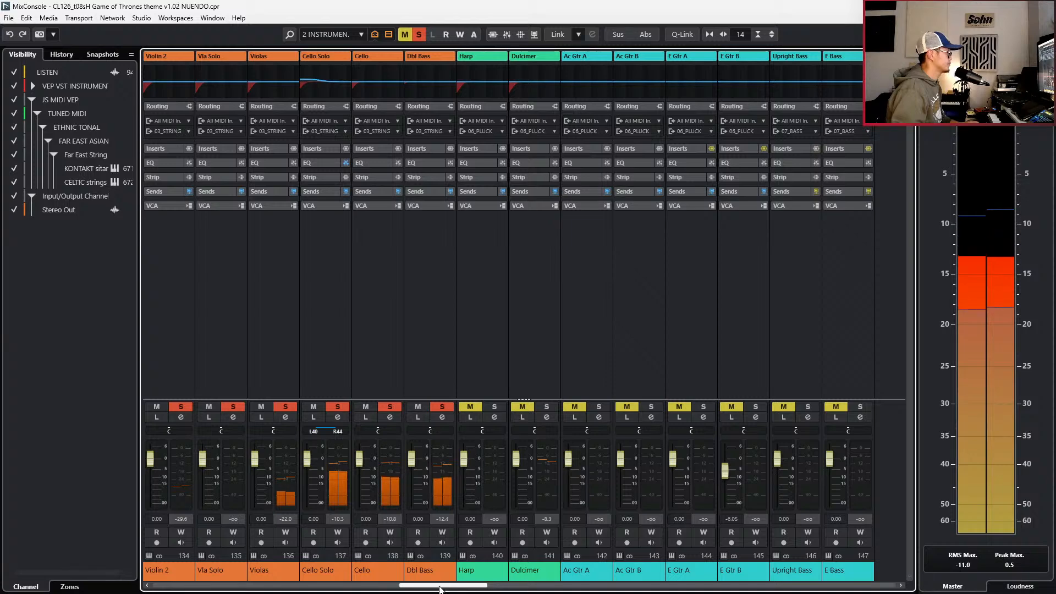
left_click(332, 578)
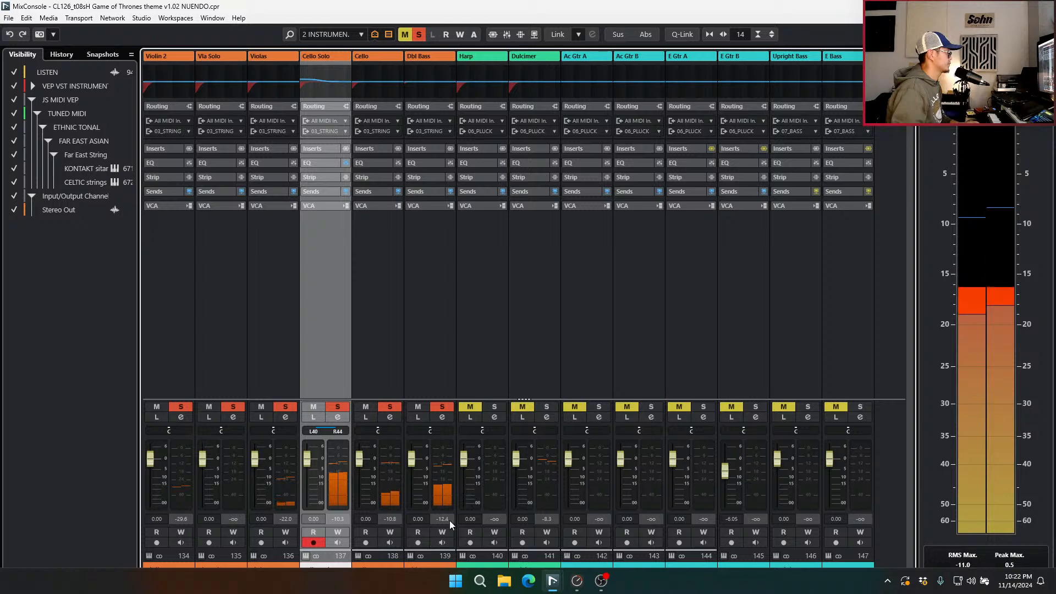
- Cut the Cello channel's high-mid EQ band by 1.6 dB at 2125 Hz and reposition its channel settings window
left_click(390, 417)
left_click_drag(461, 250, 468, 258)
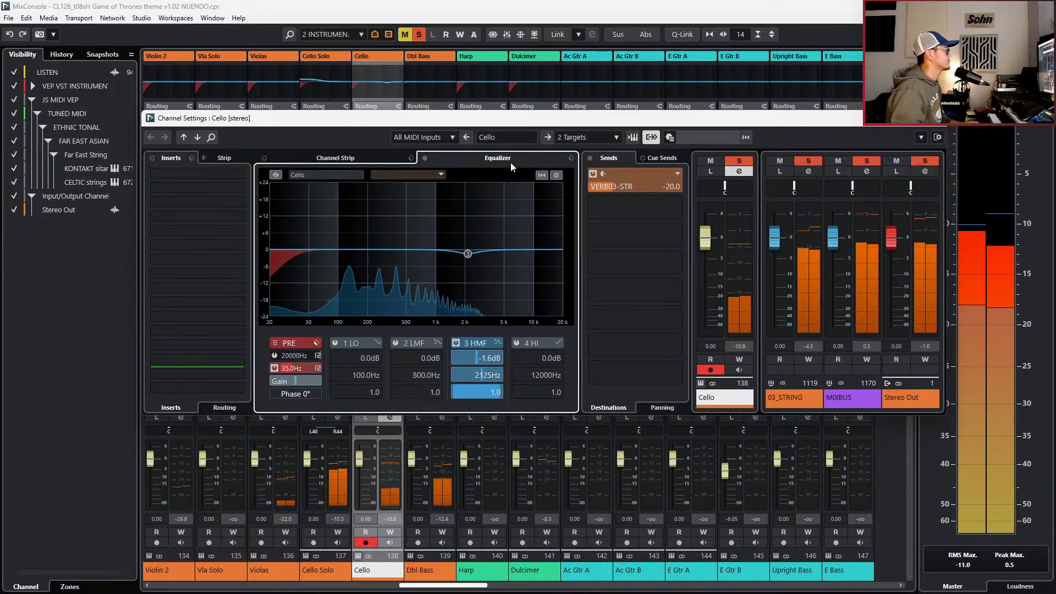
left_click_drag(519, 124, 546, 99)
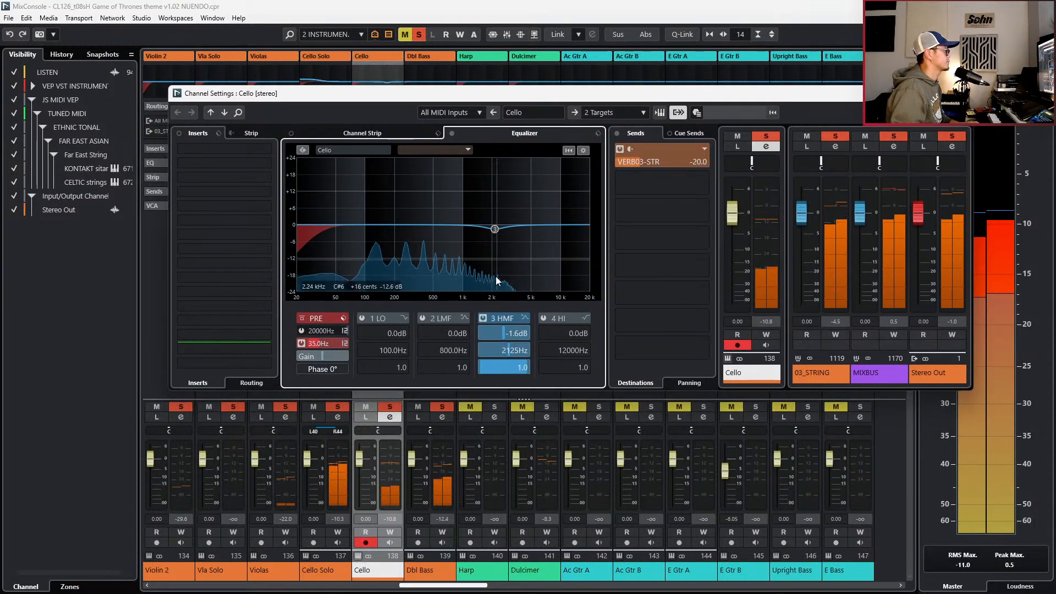
- Cut the Dbl Bass channel's high-mid EQ band by 1.2 dB at 1772 Hz
left_click(454, 425)
left_click(446, 420)
left_click(488, 229)
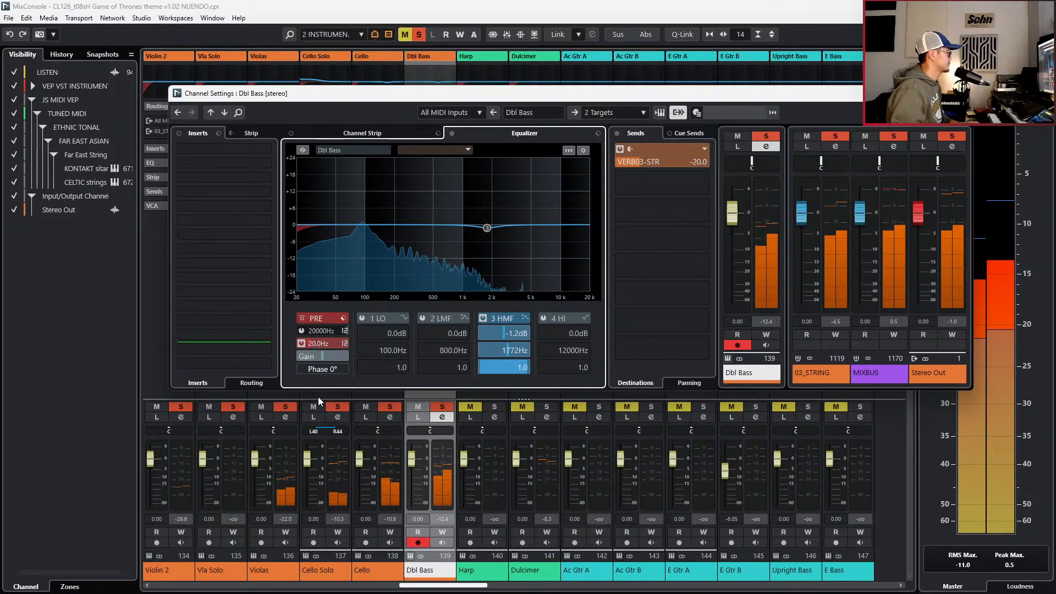
- Cut the high-mid EQ band on Violas by 1.2 dB at 2267 Hz and on Violin 2 by 1.4 dB at 1866 Hz
left_click(291, 419)
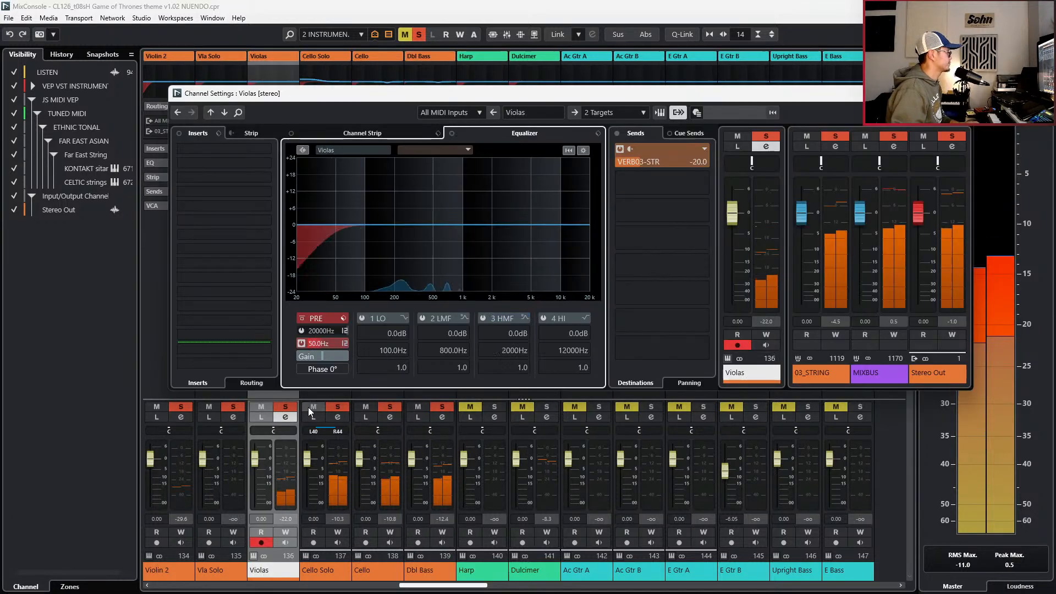
left_click(494, 226)
left_click_drag(494, 226, 495, 228)
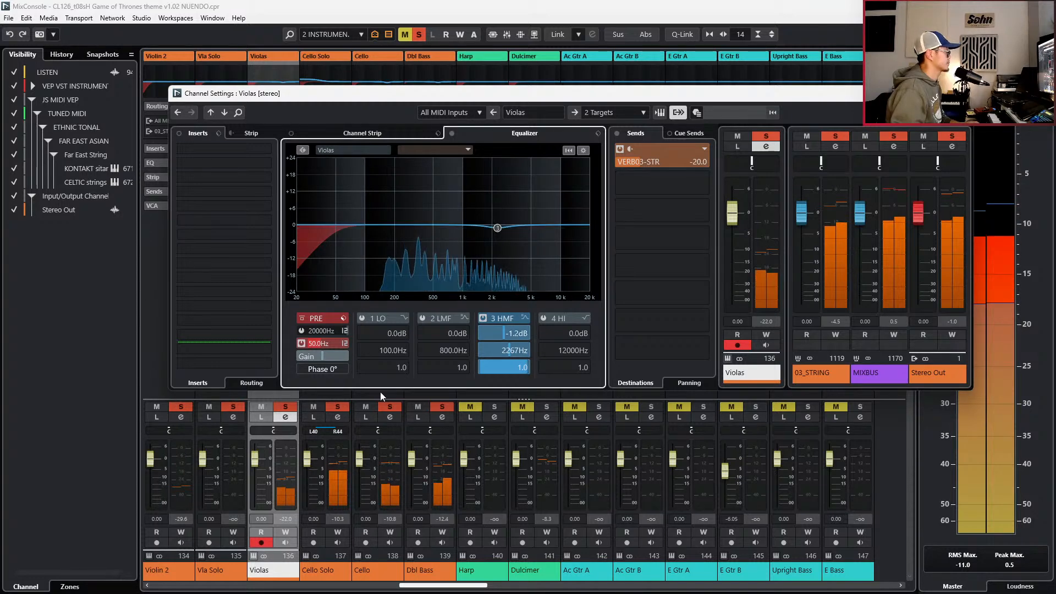
left_click(181, 417)
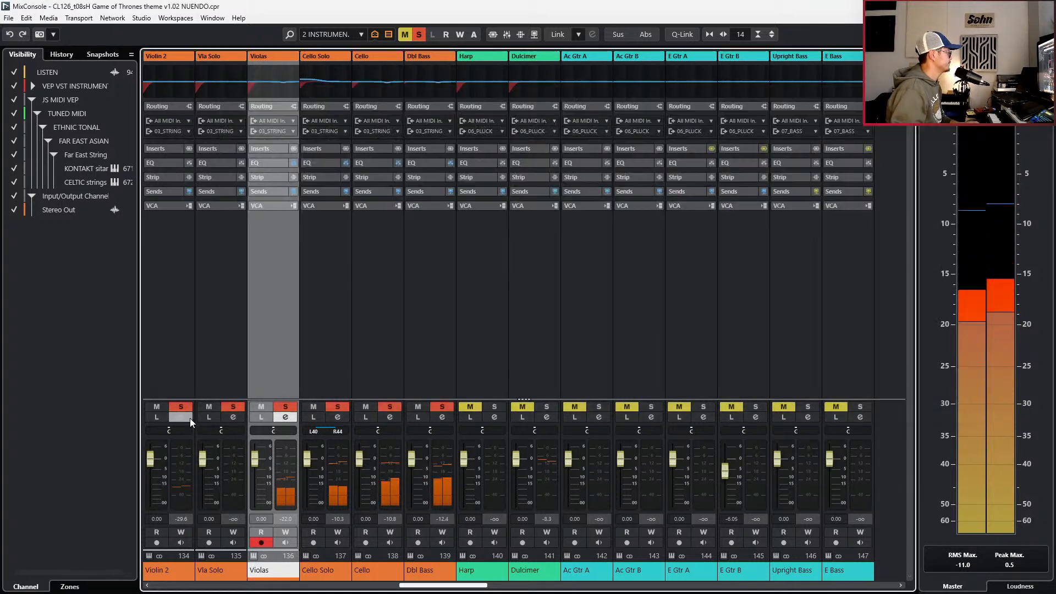
left_click(495, 227)
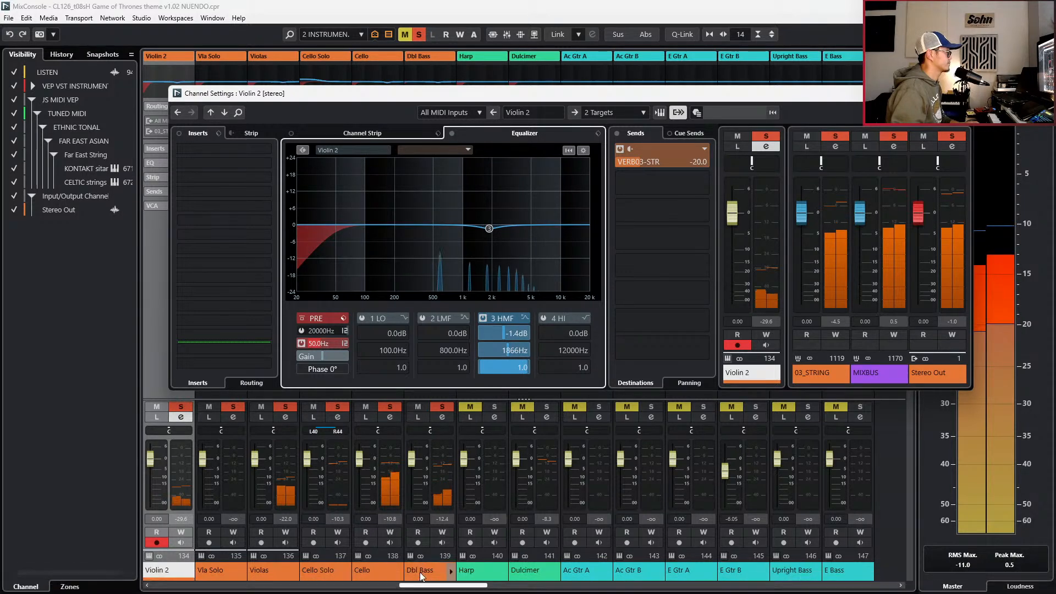
- Cut Violin 1's high-mid EQ band by 1.4 dB at 2547 Hz and add a low-mid band at about 1.42 kHz
left_click_drag(418, 586, 406, 586)
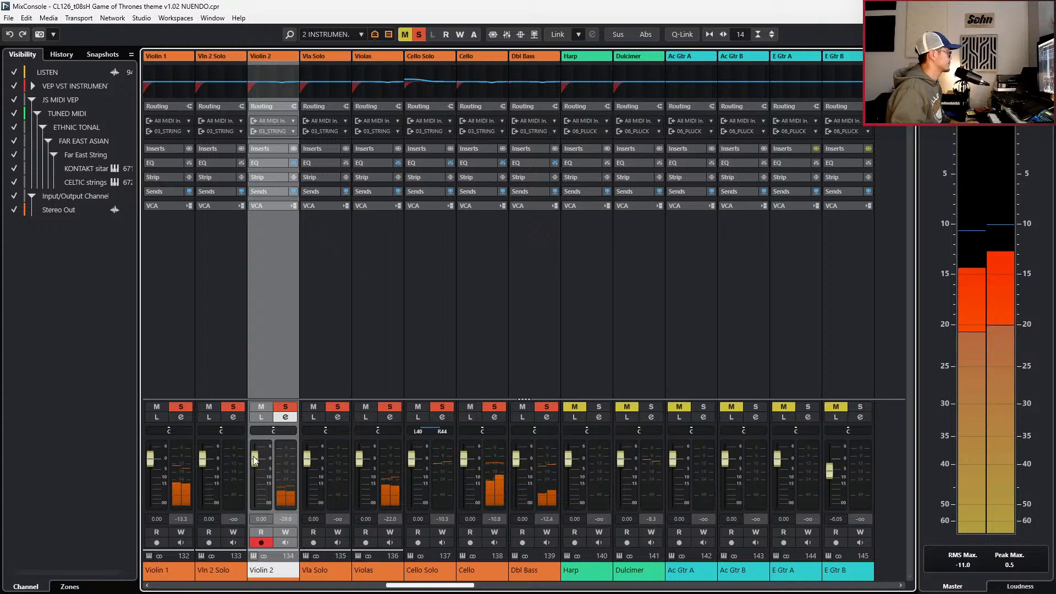
left_click(182, 417)
left_click(504, 227)
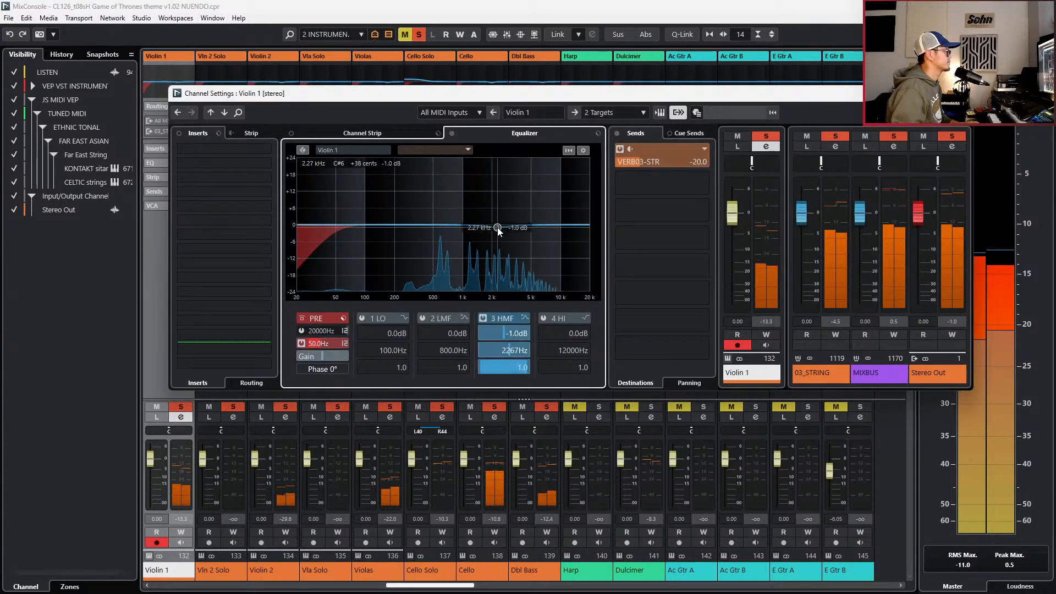
left_click_drag(505, 228, 503, 229)
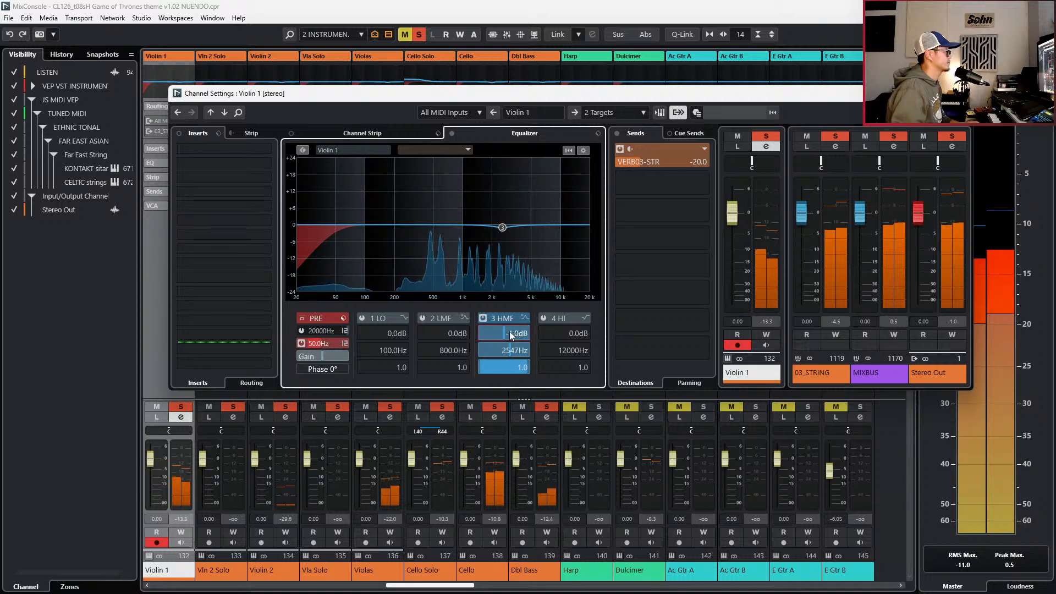
left_click_drag(499, 334, 489, 335)
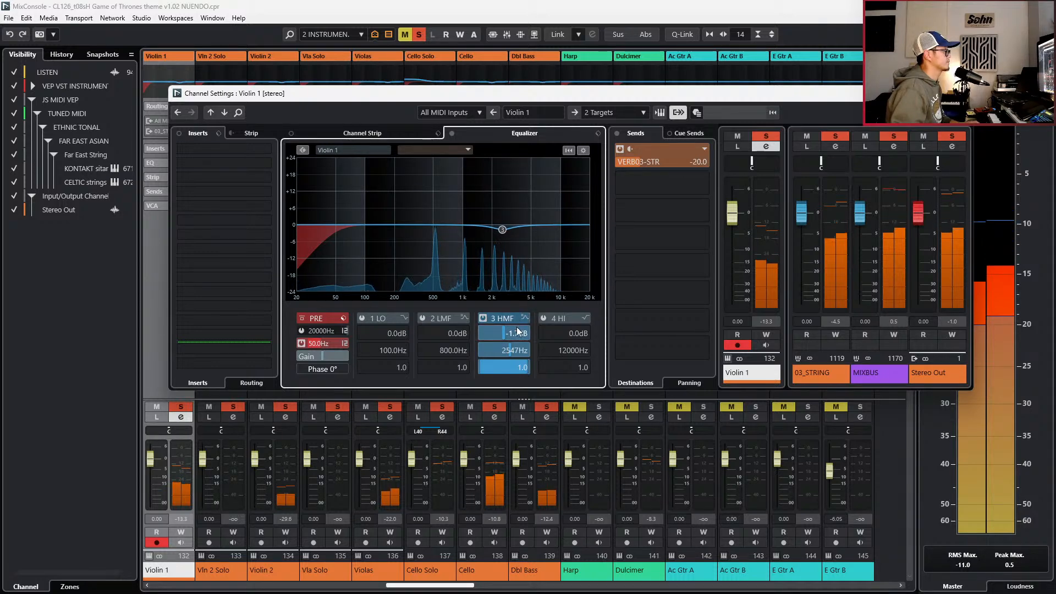
left_click(480, 226)
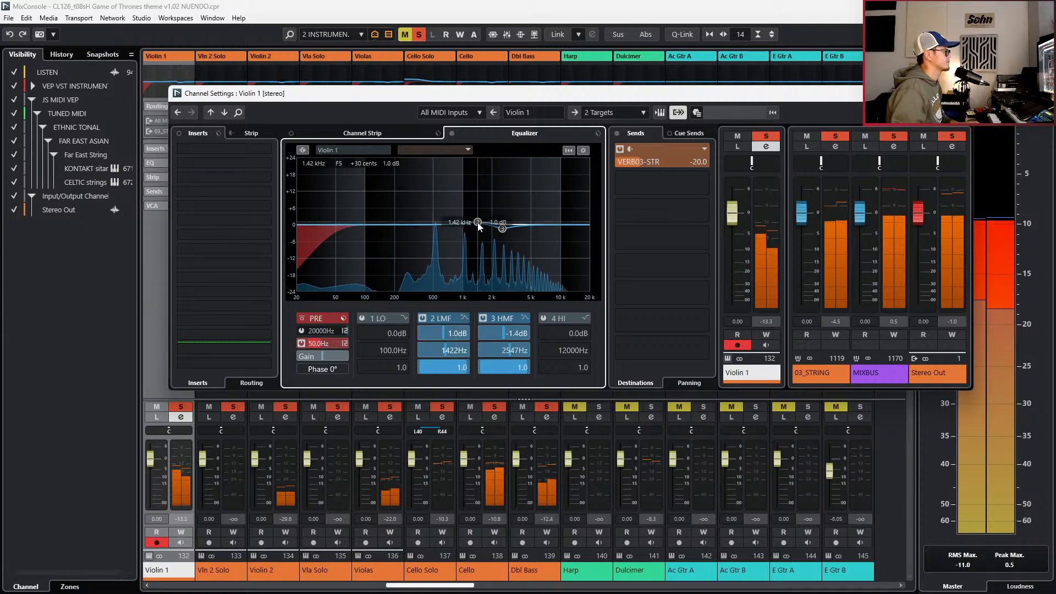
left_click(181, 417)
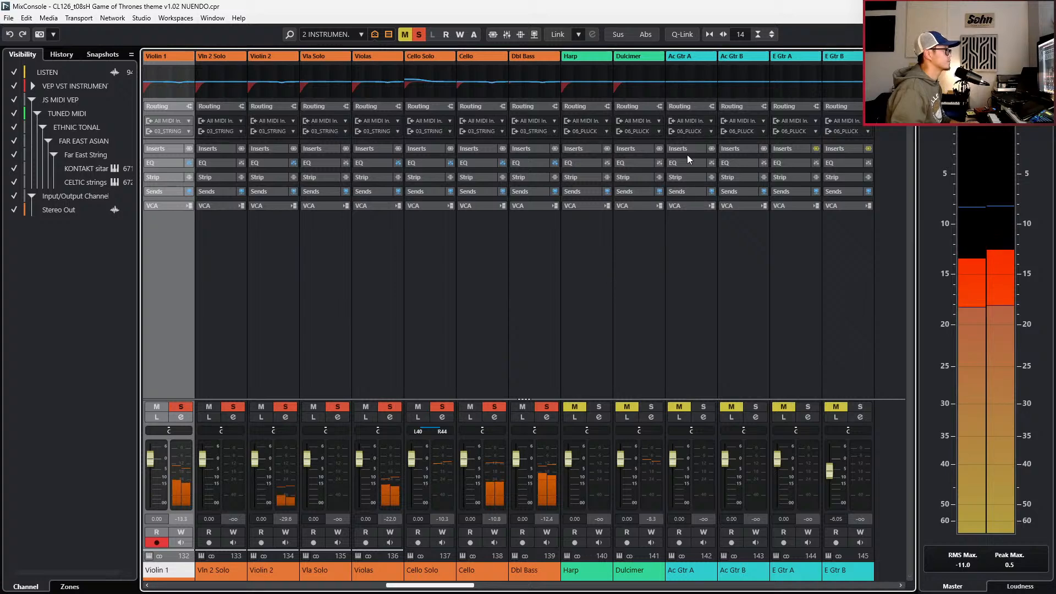
- Return to the project window and look through the arrangement for the solo cello part while playing back the soloed strings
key("F3")
key("space")
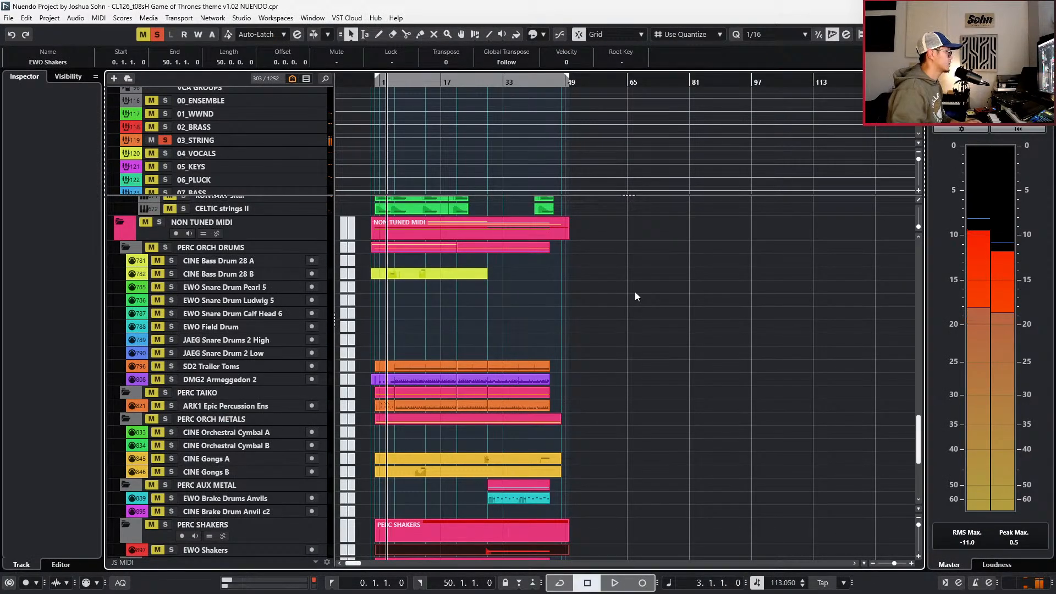
key("space")
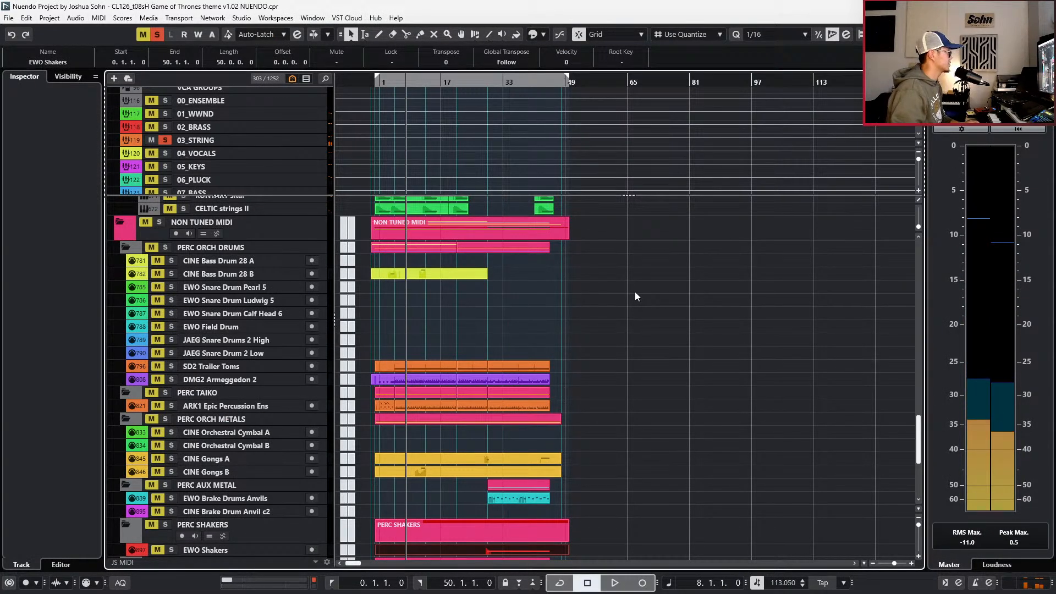
scroll(448, 330, "up", 5)
key("space")
scroll(394, 357, "up", 2)
scroll(394, 358, "up", 2)
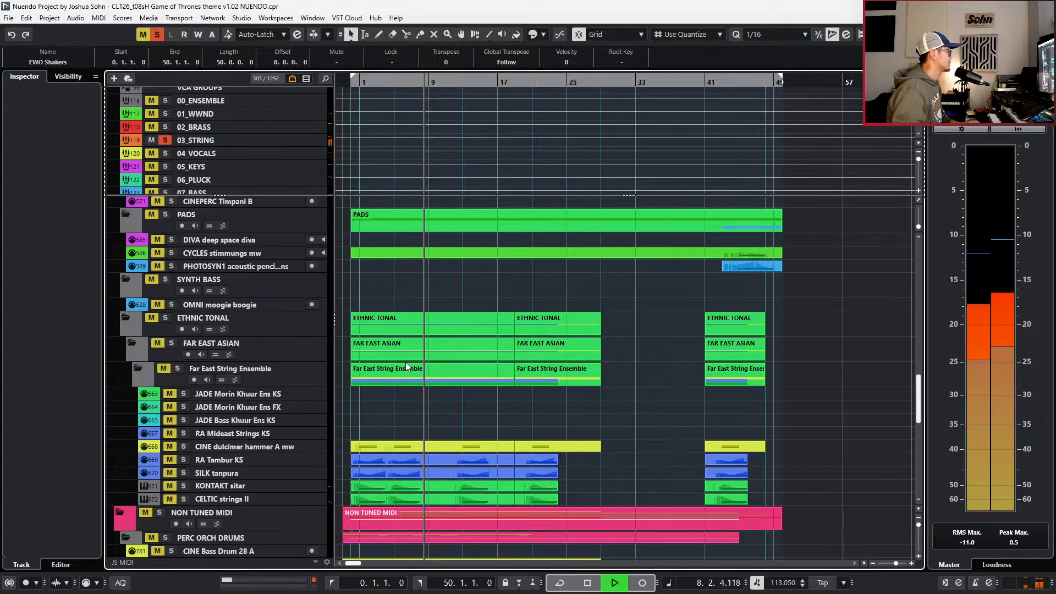
scroll(405, 362, "down", 8)
scroll(427, 380, "up", 2)
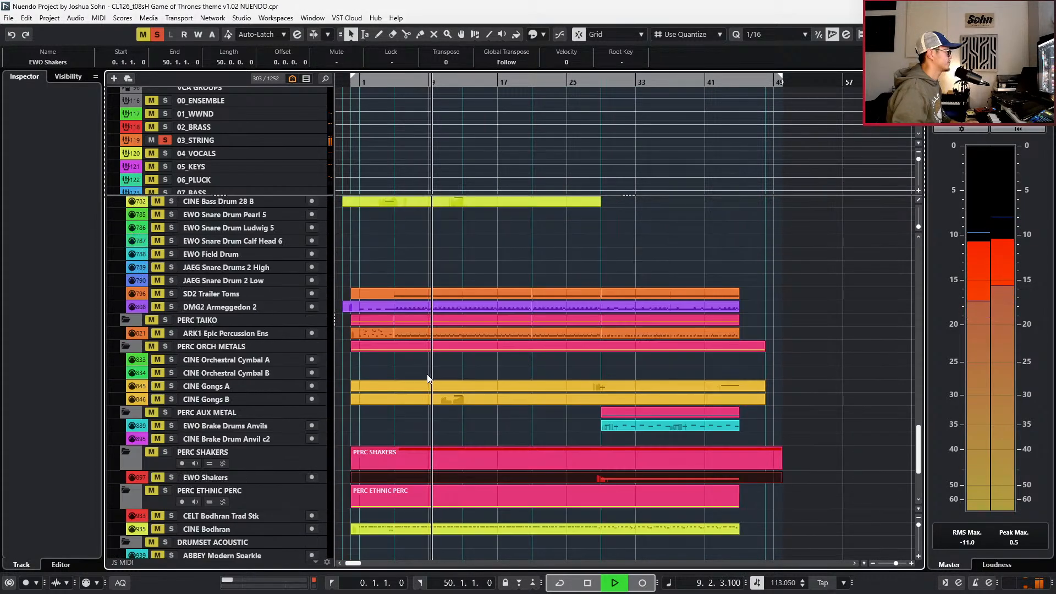
scroll(428, 362, "up", 1)
scroll(473, 382, "down", 4)
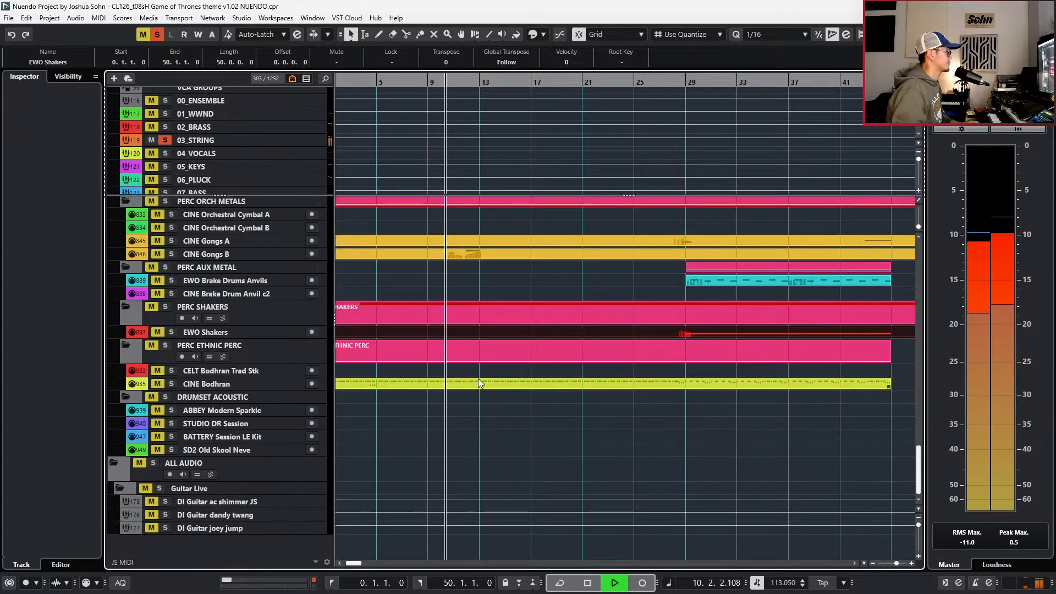
key("space")
scroll(440, 375, "up", 15)
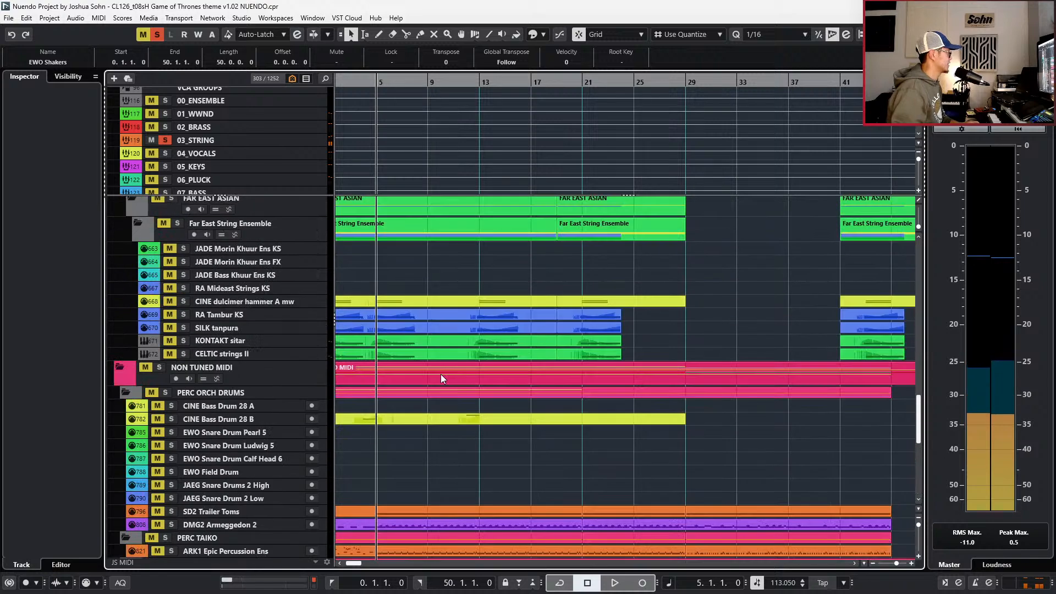
key("space")
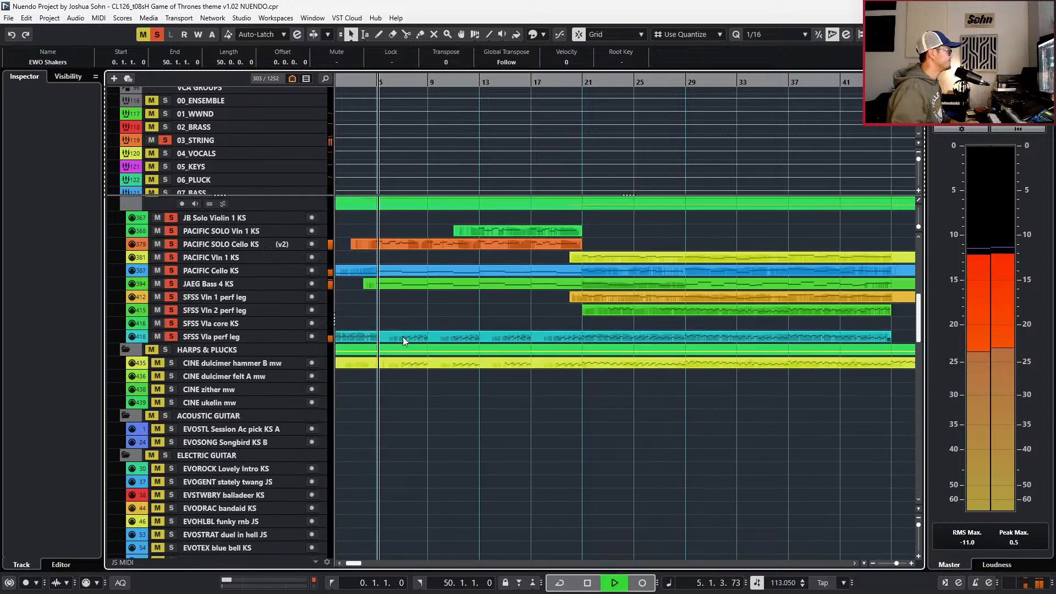
- Open the PACIFIC SOLO Cello KS part for note editing and play through it up to bar 10
double_click(405, 245)
key("h")
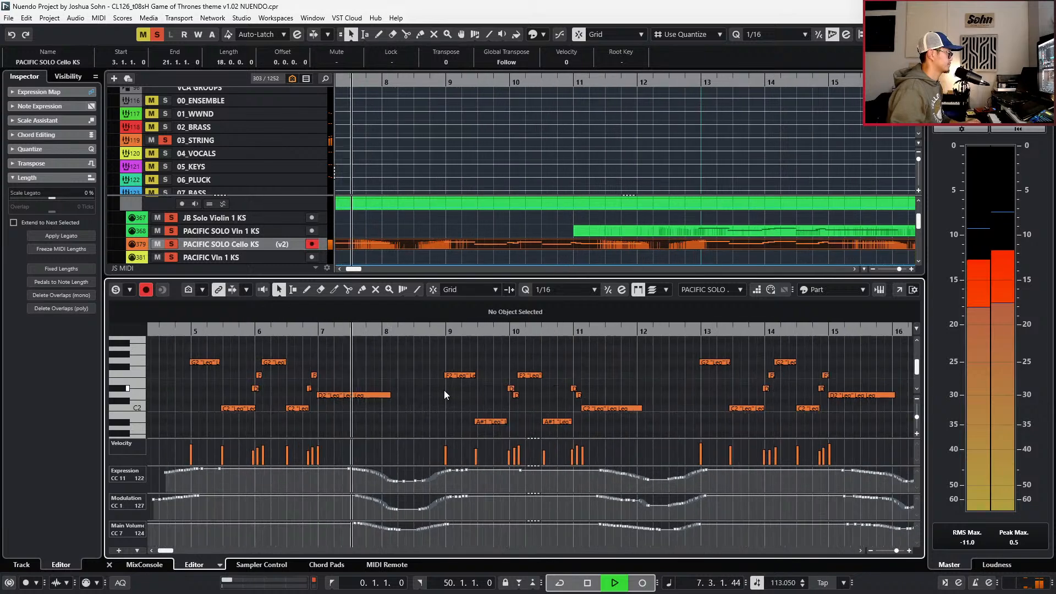
key("h")
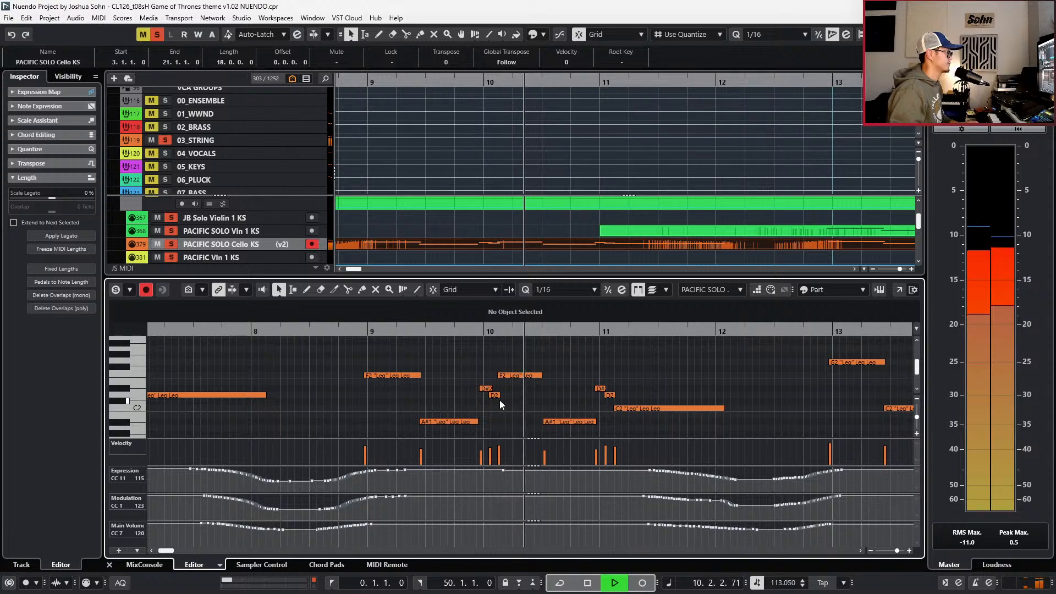
- Trim the start of the F2 note in bar 10 to 10.1.3.11, keeping its end in place
key("space")
key("h")
key("h")
left_click(497, 375)
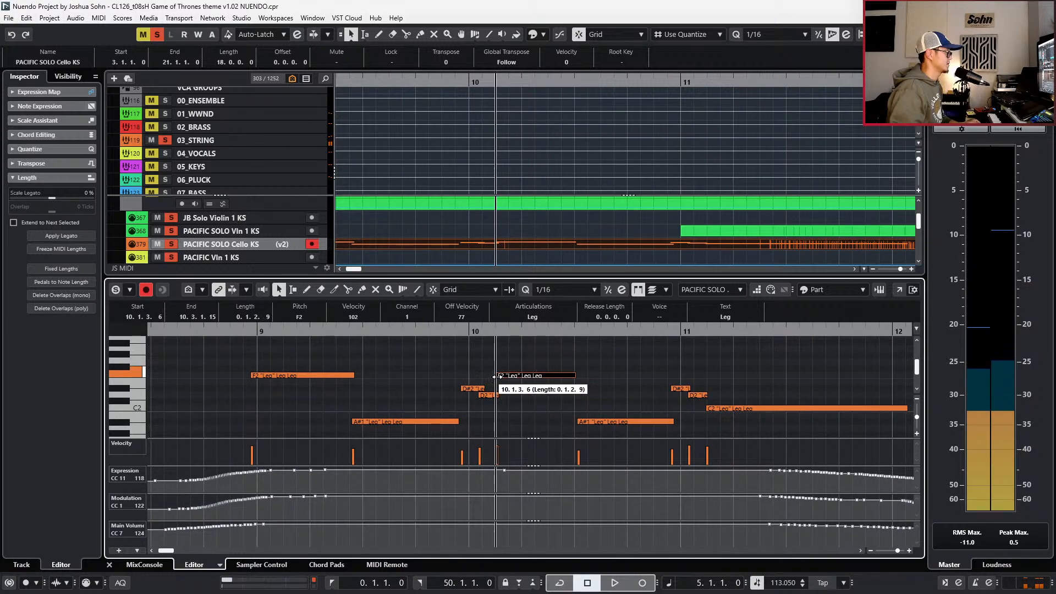
left_click_drag(497, 375, 498, 376)
- Play back the solo cello around bar 10 to check the timing of the trimmed F2 note
key("space")
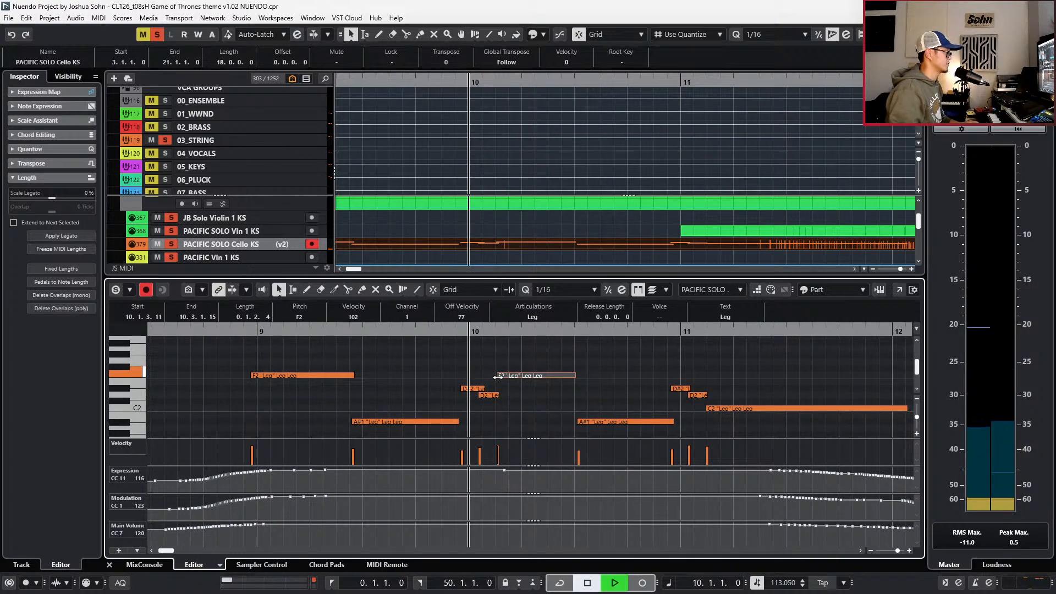
key("space")
key("KP_Subtract")
key("space")
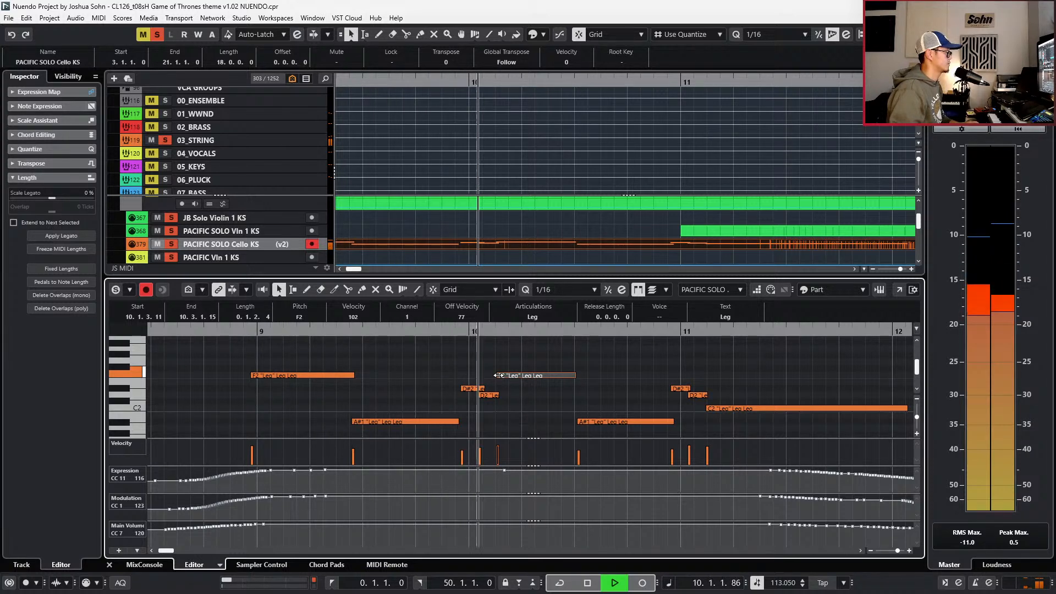
key("space")
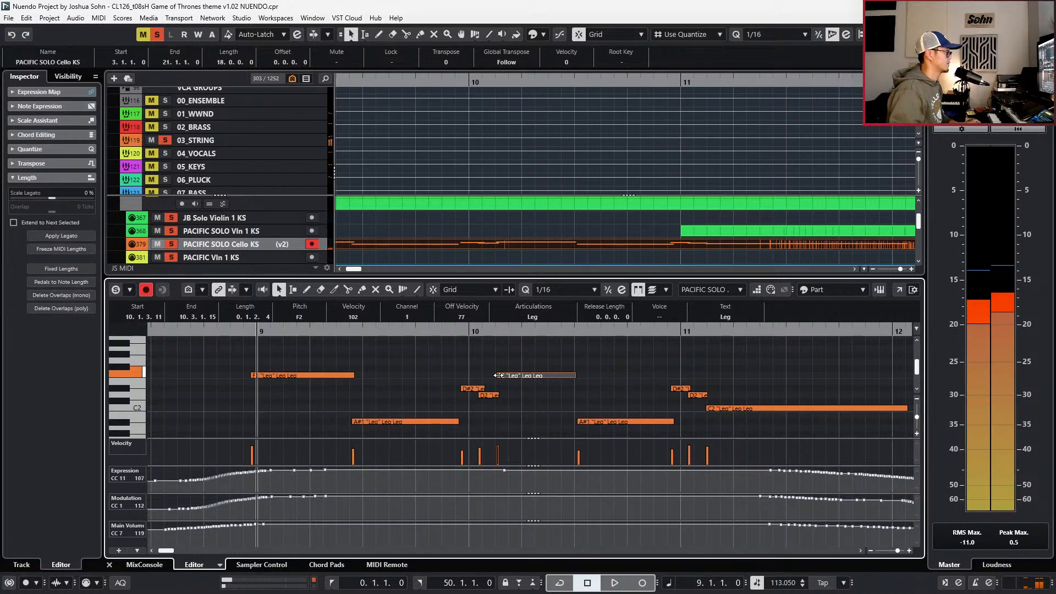
- Fine-tune the start of the F2 note in bar 10, extend the following A#1 note's start to 10.2.4.109, and play back the change
left_click_drag(498, 376, 497, 376)
left_click_drag(578, 422, 575, 422)
key("space")
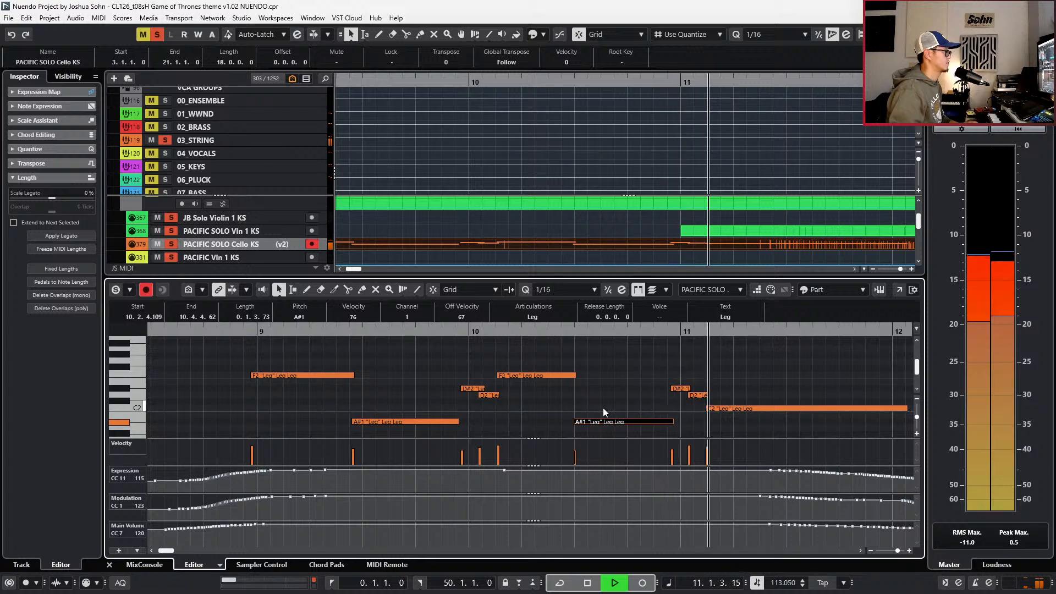
key("space")
- Clear the string solo, close the note editor, and select the 03_STRING group in the full arrangement
key("s")
key("KP_Subtract")
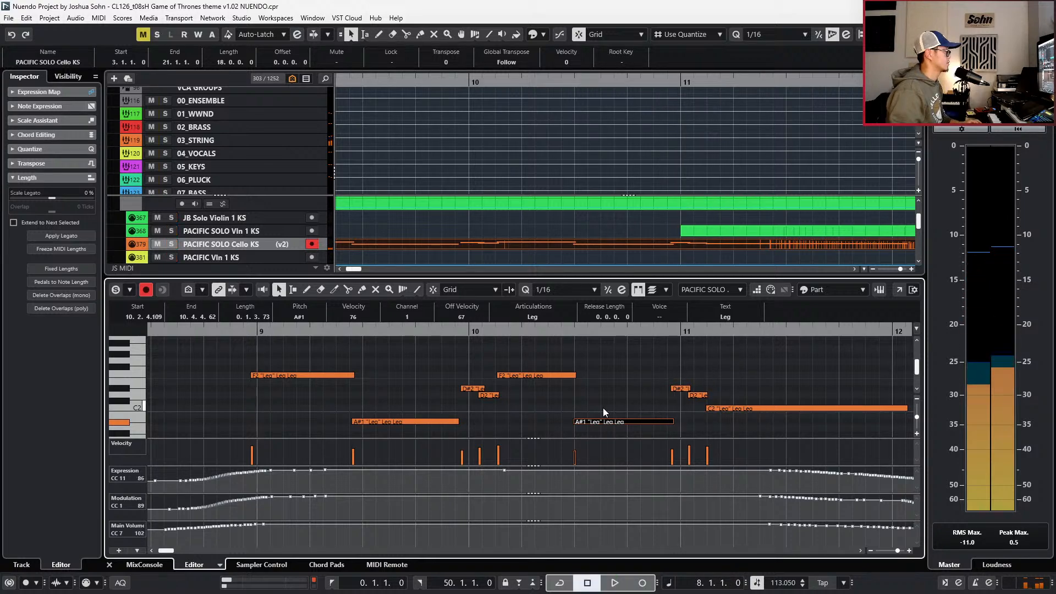
scroll(632, 401, "down", 2)
key("Return")
scroll(637, 401, "down", 3)
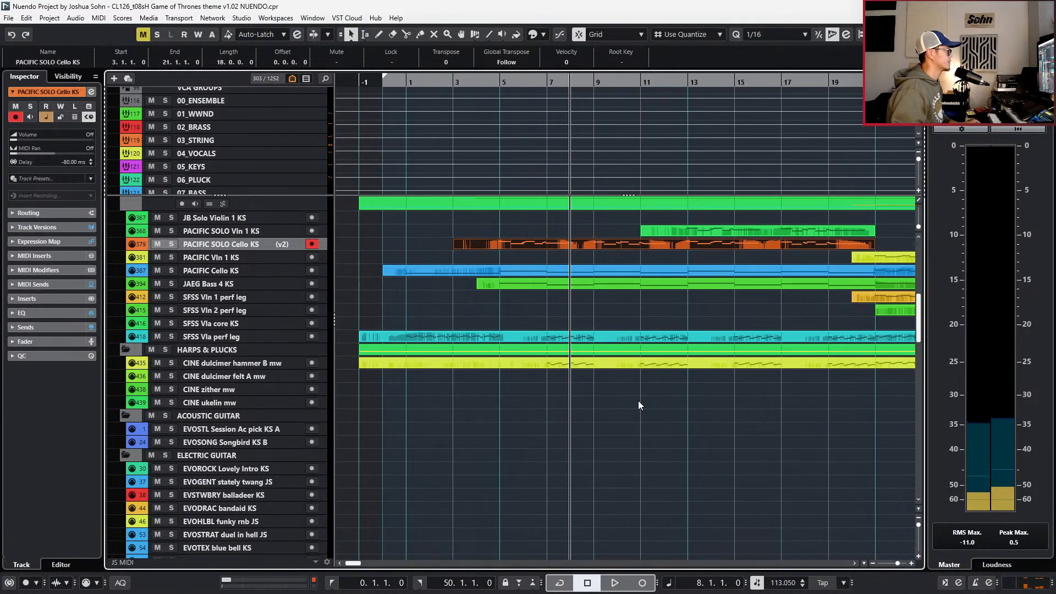
left_click(261, 142)
- Solo the 03_STRING group and play back the arrangement from two bars before the cursor
key("s")
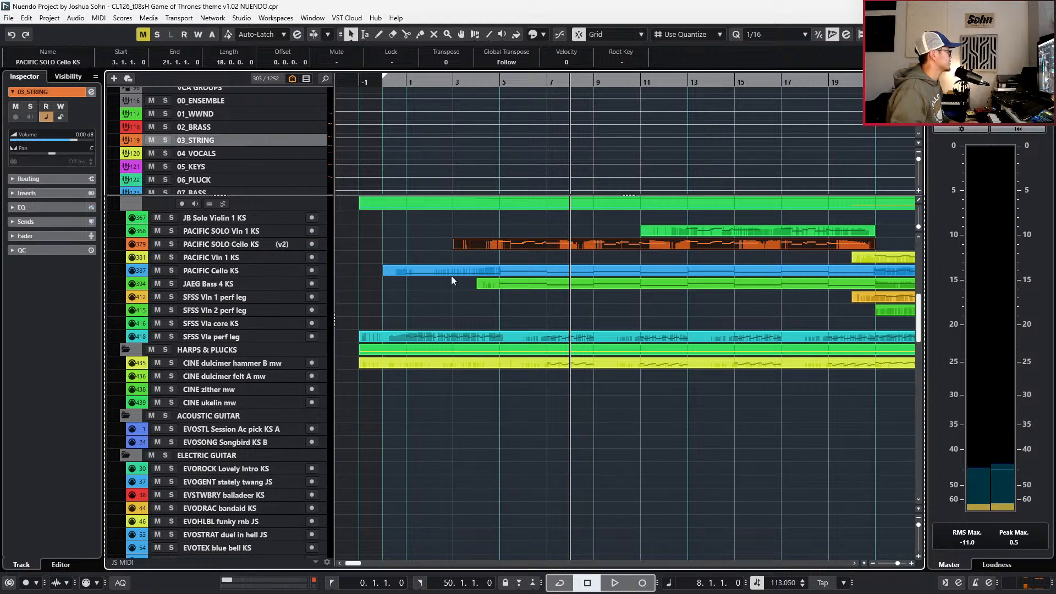
scroll(475, 294, "down", 3)
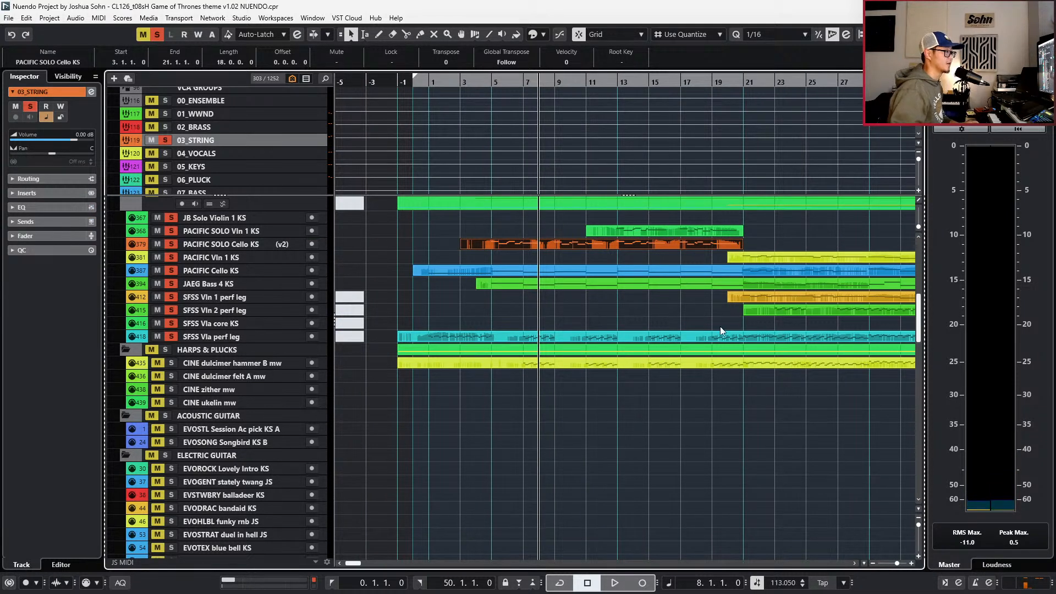
key("s")
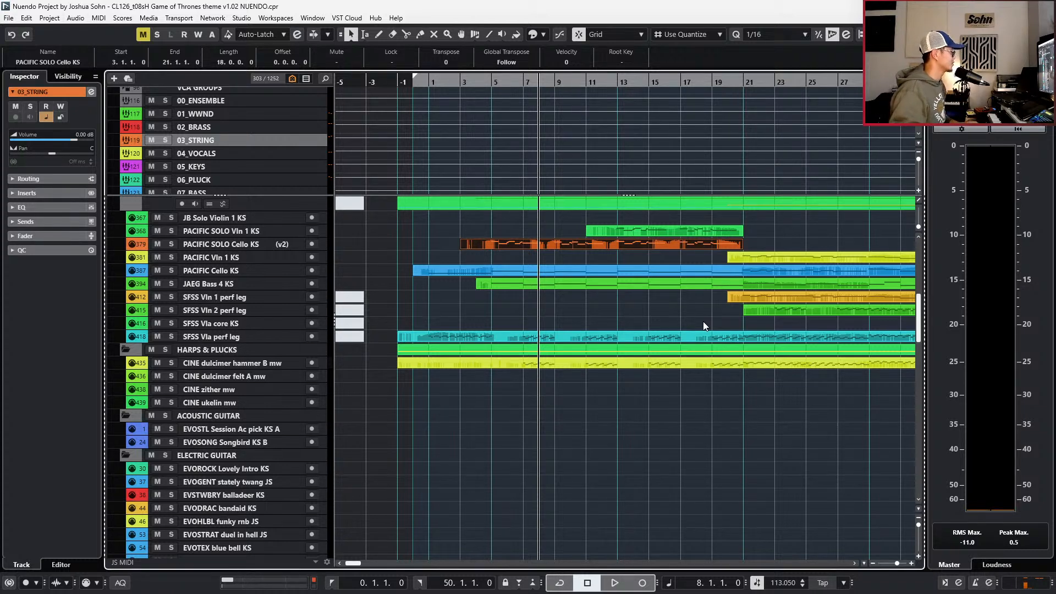
scroll(638, 301, "up", 2)
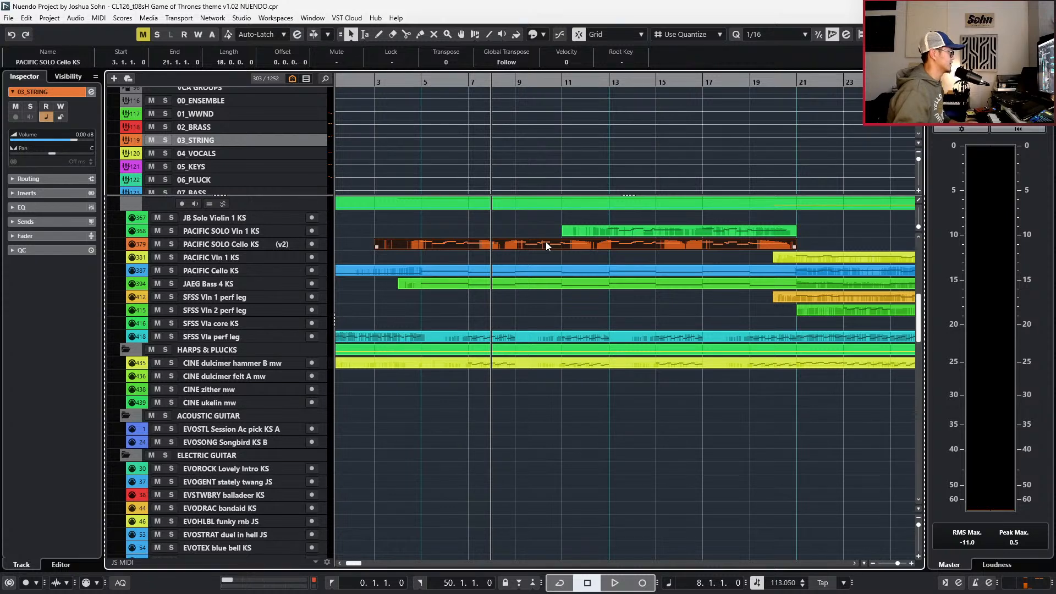
key("s")
key("KP_Subtract")
key("KP_Subtract")
key("space")
scroll(543, 315, "down", 1)
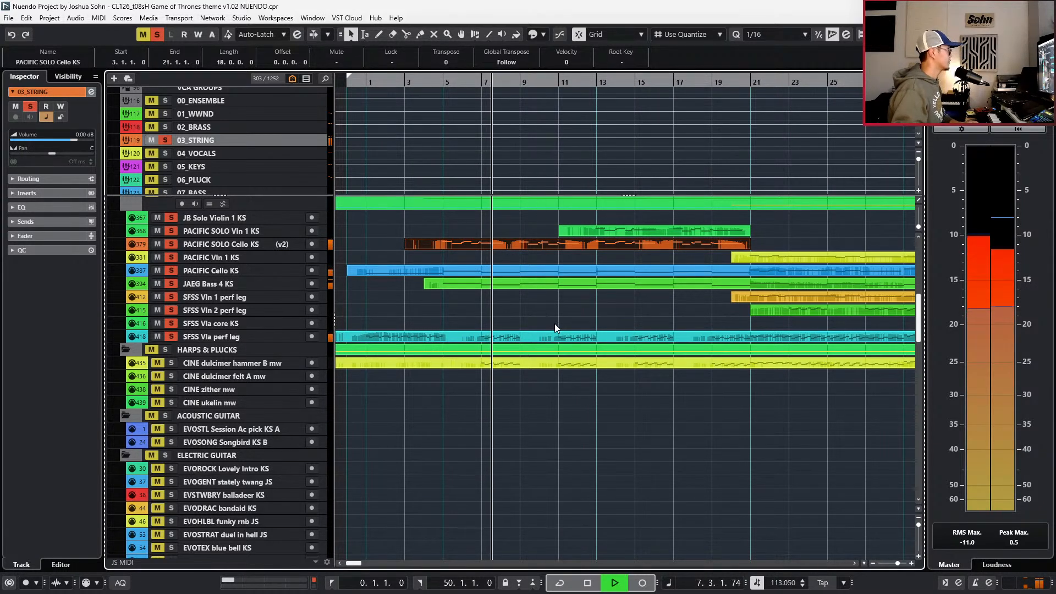
scroll(555, 323, "down", 2)
- Open the equalizer of the Cello channel fed by PACIFIC Cello KS and add a gentle boost near 200 Hz
left_click(525, 296)
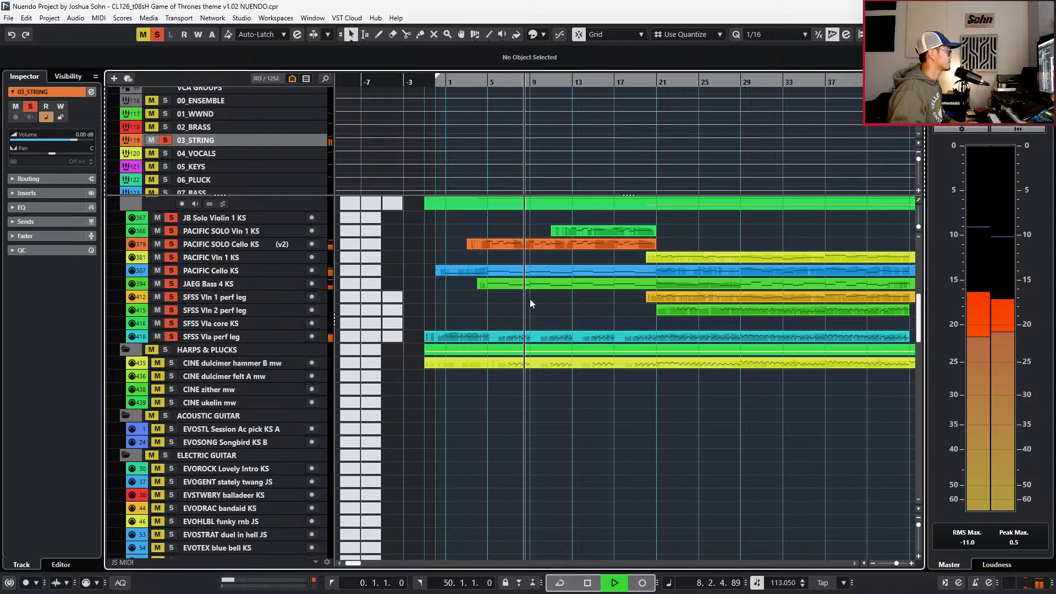
left_click_drag(529, 299, 533, 270)
key("e")
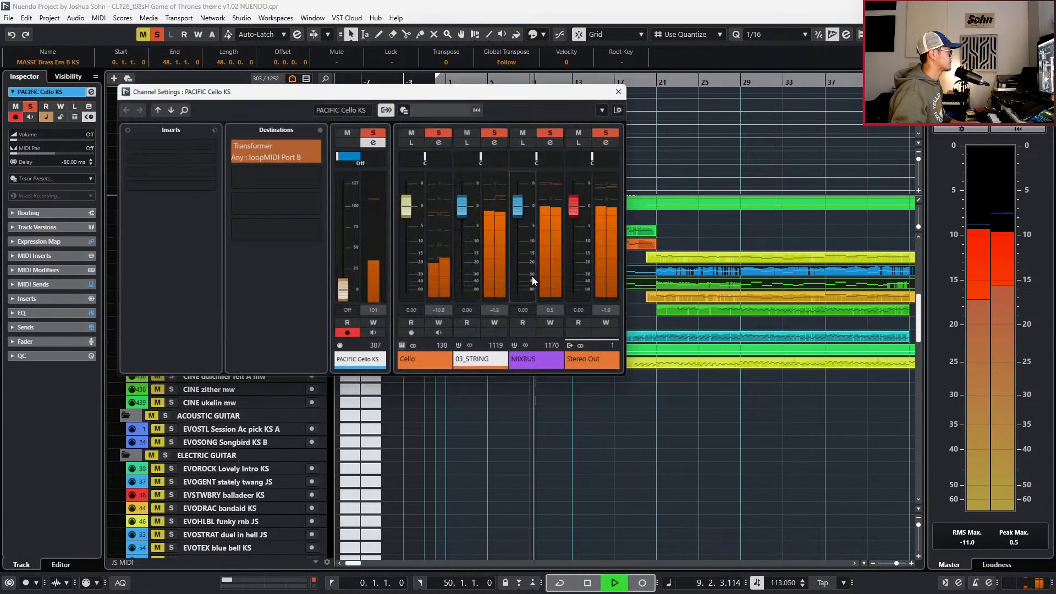
left_click(427, 365)
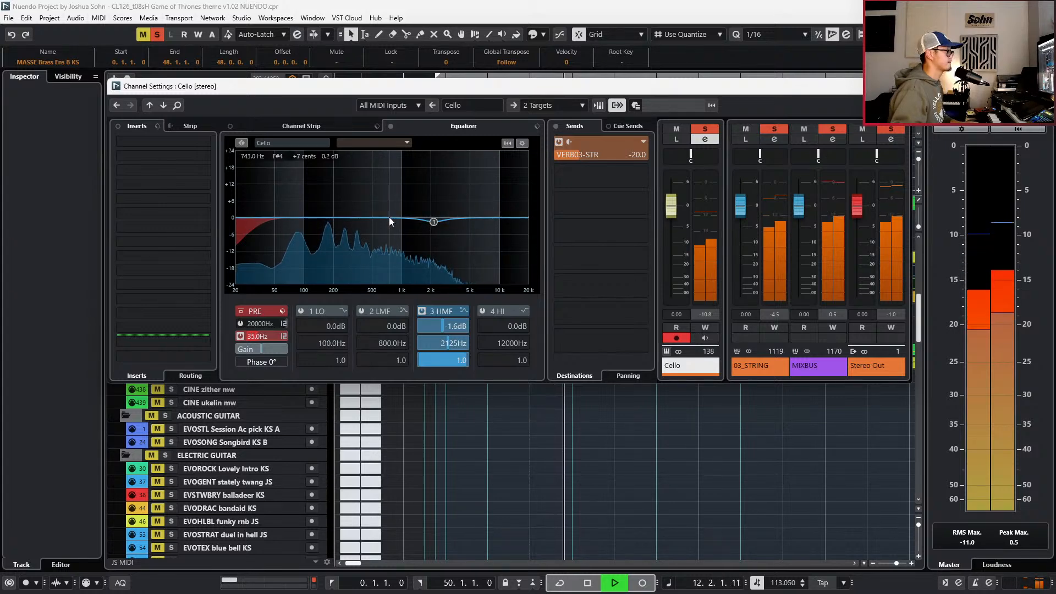
mouse_move(341, 212)
left_mouse_down()
mouse_move(306, 196)
mouse_move(331, 213)
left_mouse_up()
key("Escape")
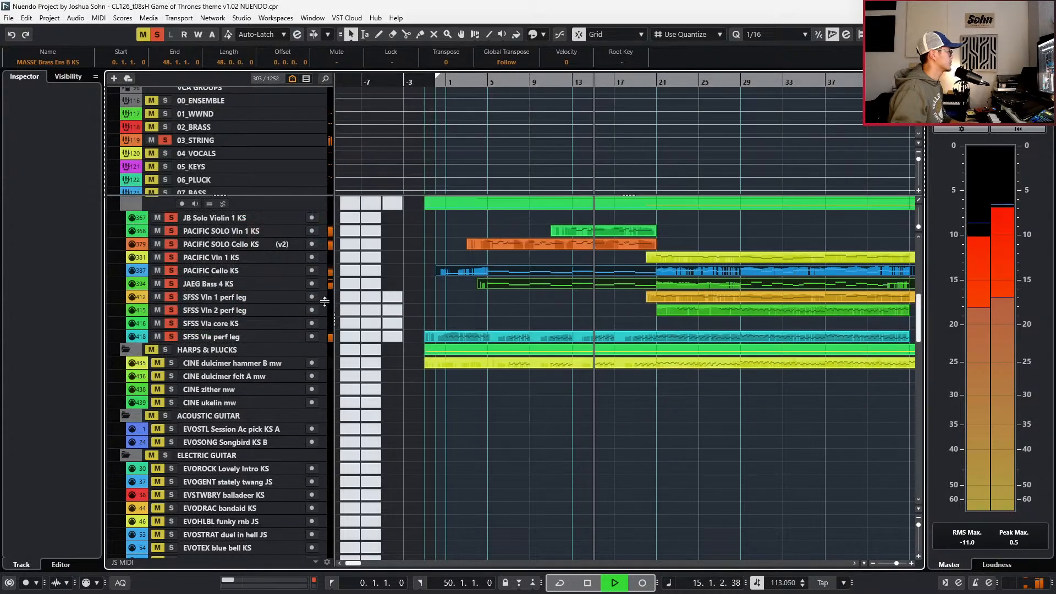
- Open the Dbl Bass channel's equalizer from JAEG Bass 4 KS and boost its high band 1.6 dB at about 4624 Hz
left_click(213, 284)
key("e")
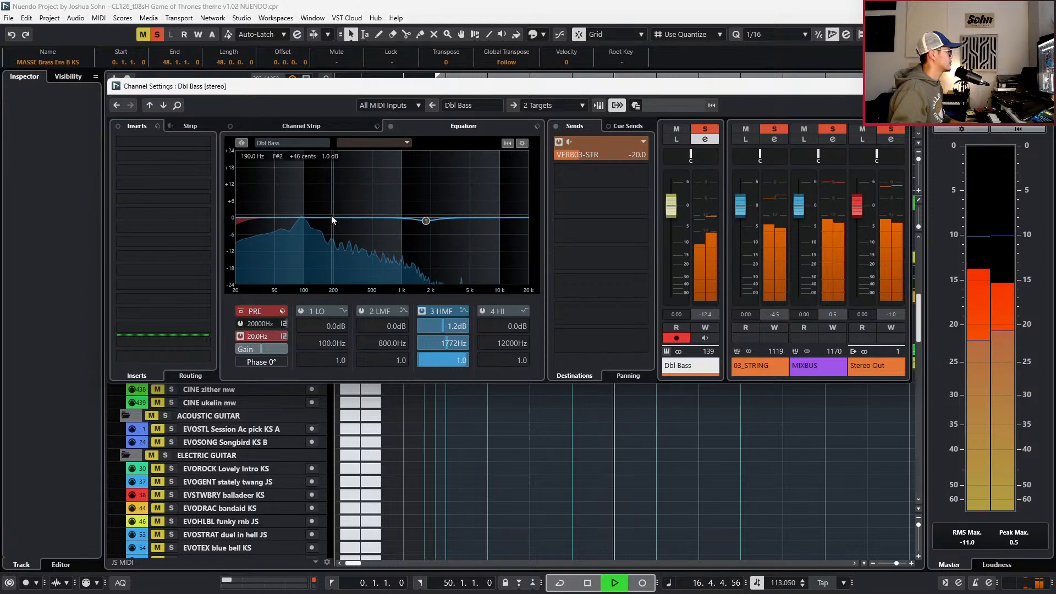
mouse_move(468, 223)
left_mouse_down()
mouse_move(450, 171)
mouse_move(385, 166)
mouse_move(429, 215)
mouse_move(467, 213)
left_mouse_up()
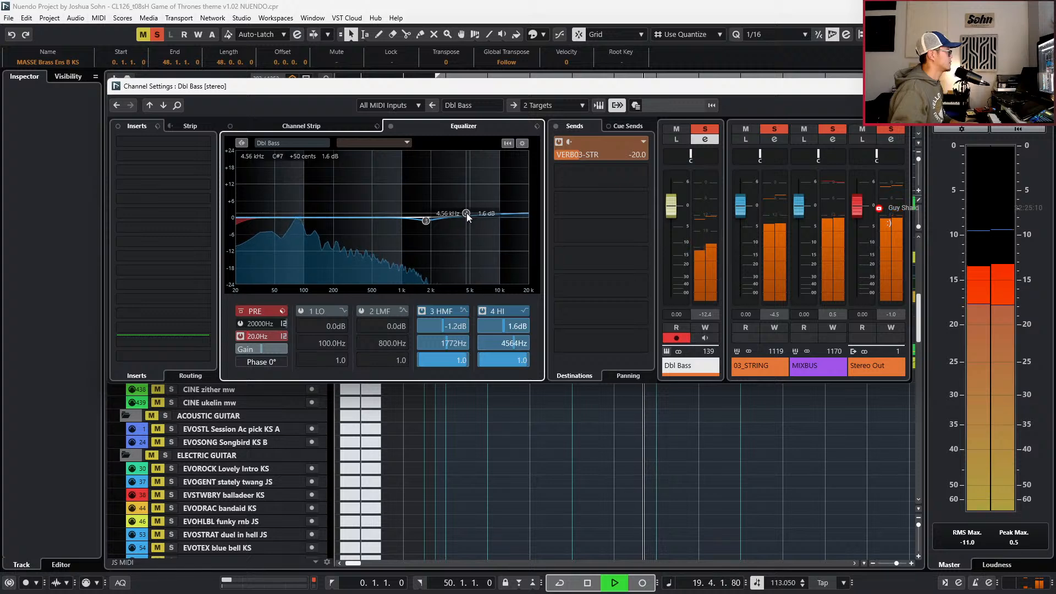
- Set the Dbl Bass low-mid EQ band to a 1.4 dB boost at 165.4 Hz with a Q of 0.4 while playing back
left_click_drag(357, 222, 318, 213)
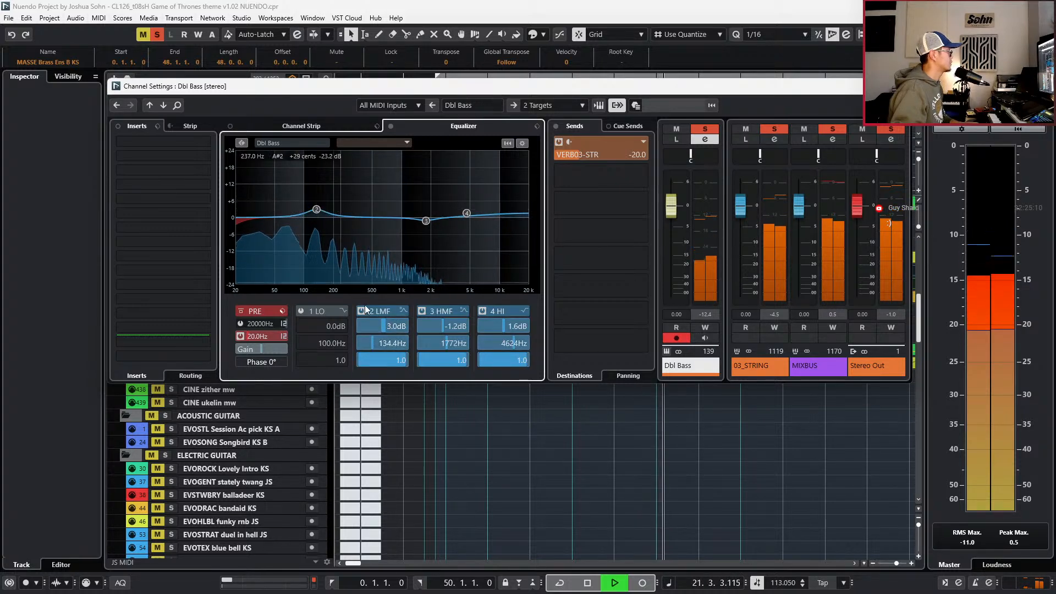
key("space")
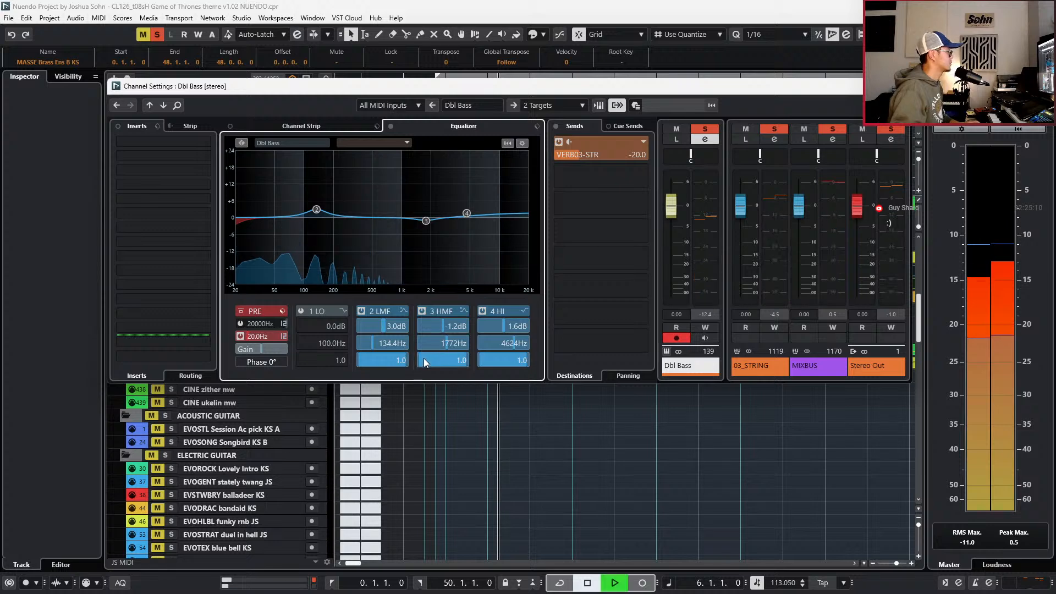
key("space")
left_click_drag(402, 366, 387, 362)
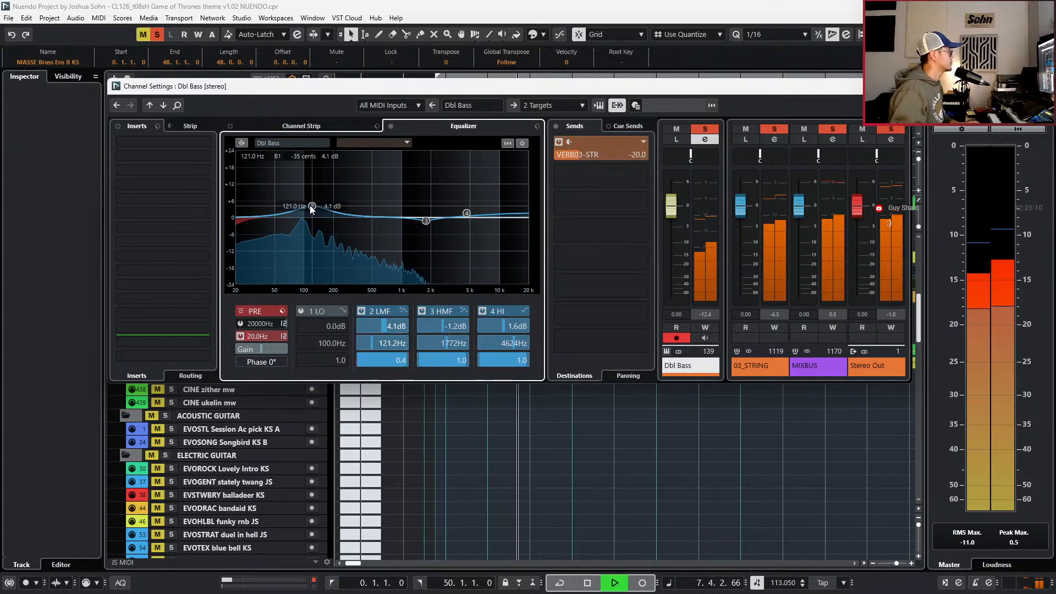
left_click_drag(321, 213, 325, 215)
key("Escape")
- Open the JAEG Bass 4 KS part for note editing, delete the selected upper-octave notes, and replay the remaining bass line
double_click(521, 285)
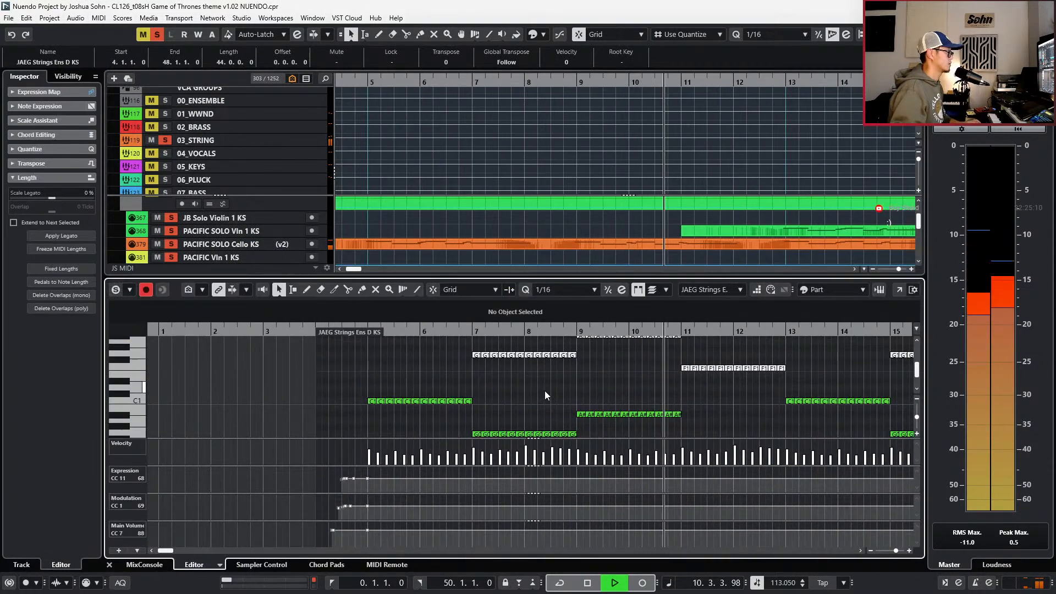
key("Delete")
scroll(570, 391, "down", 1)
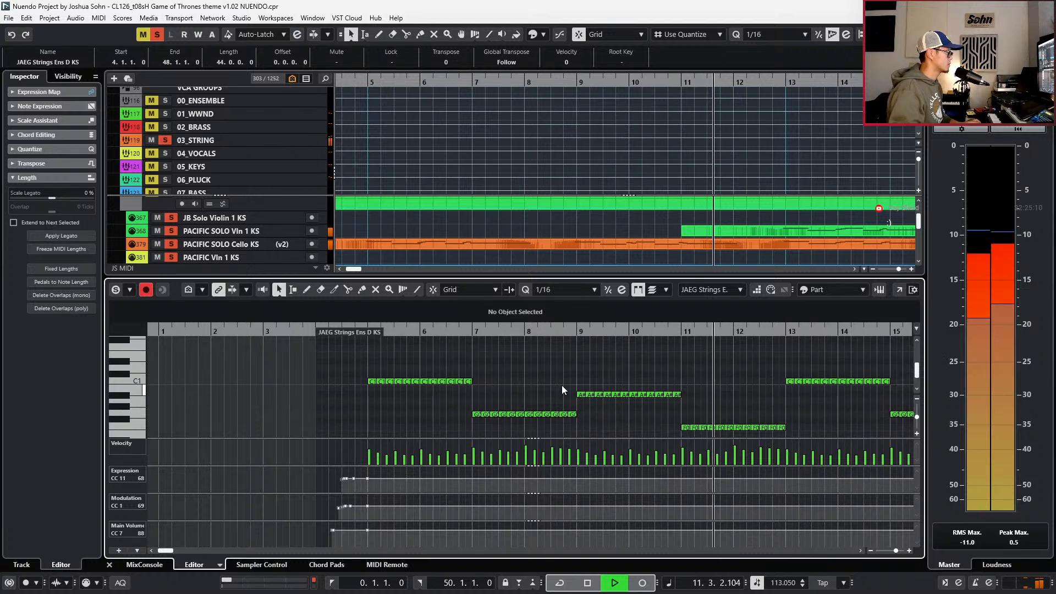
key("KP_Subtract")
key("KP_Subtract")
key("KP_Subtract")
key("KP_Subtract")
key("KP_Subtract")
key("KP_Subtract")
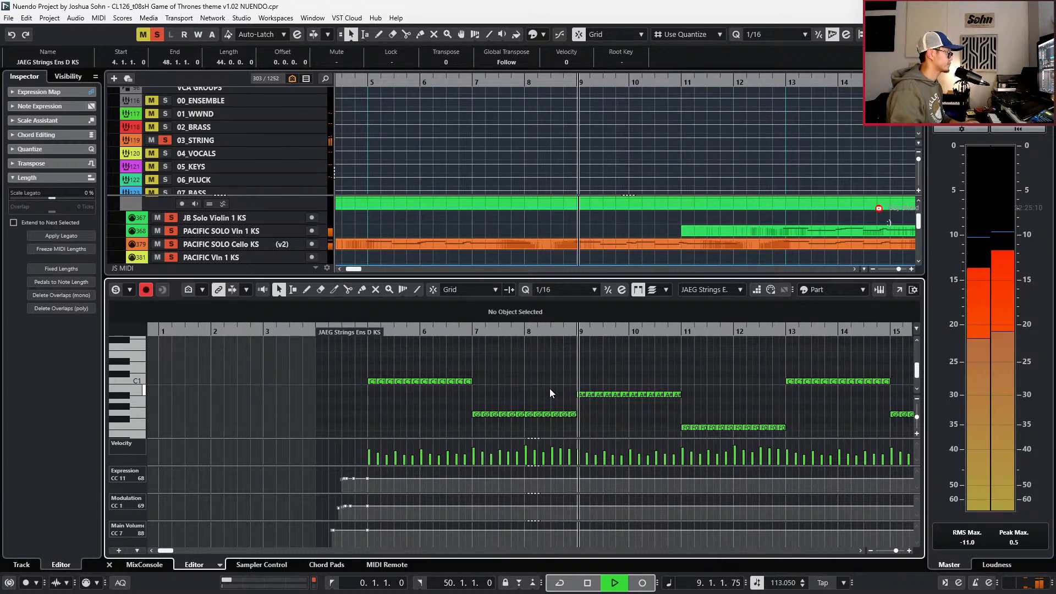
- Select in turn the bass part's G0 notes in bar 8, F0 notes in bar 12 and last F0 notes in bar 20 during playback
scroll(553, 414, "up", 2)
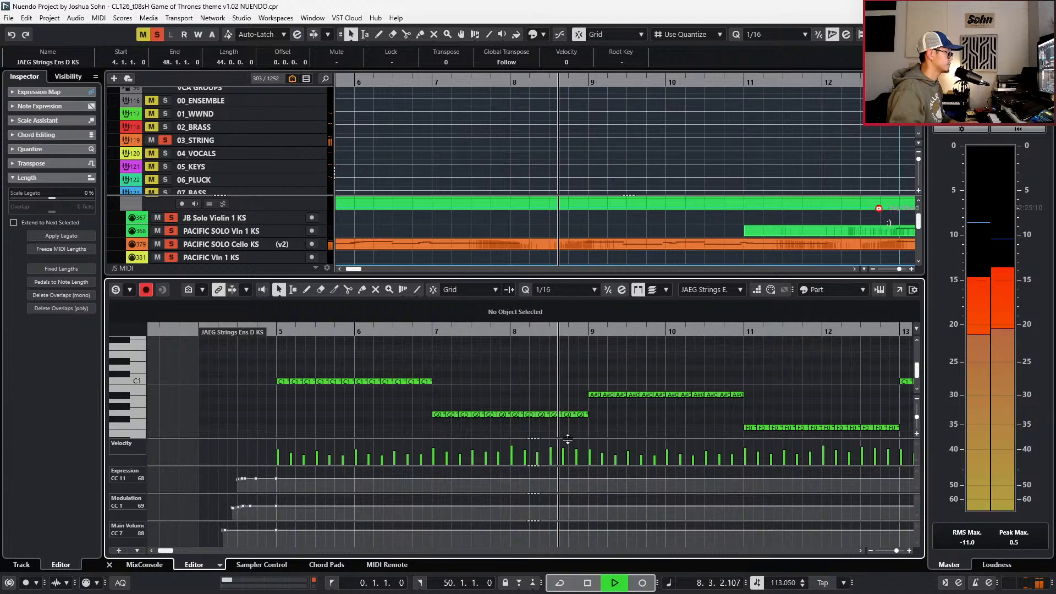
left_click(526, 414)
left_click_drag(520, 399, 592, 424)
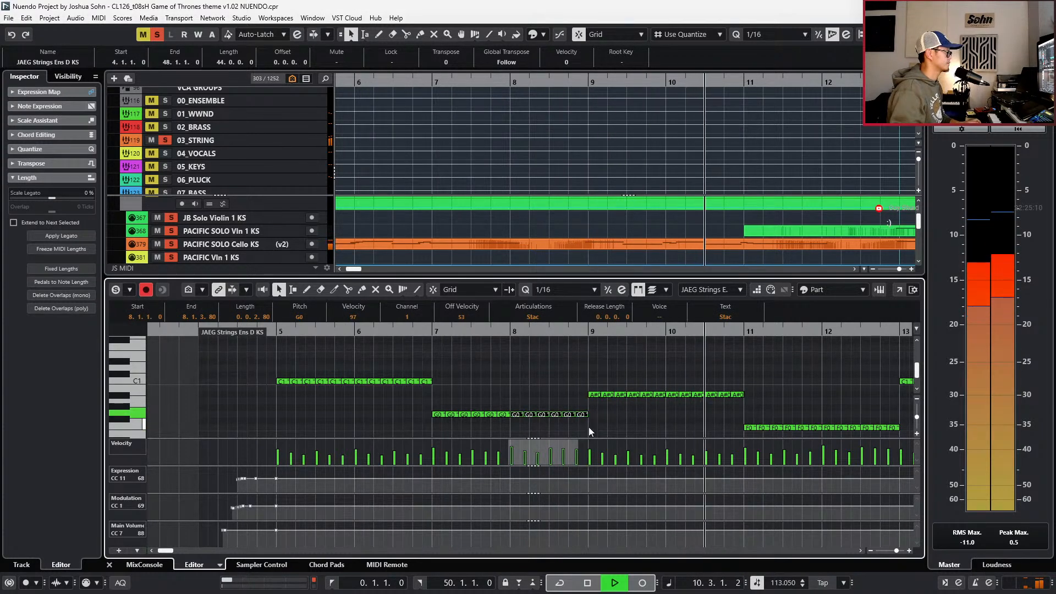
scroll(600, 417, "down", 3)
scroll(600, 417, "right", 3)
scroll(599, 417, "up", 2)
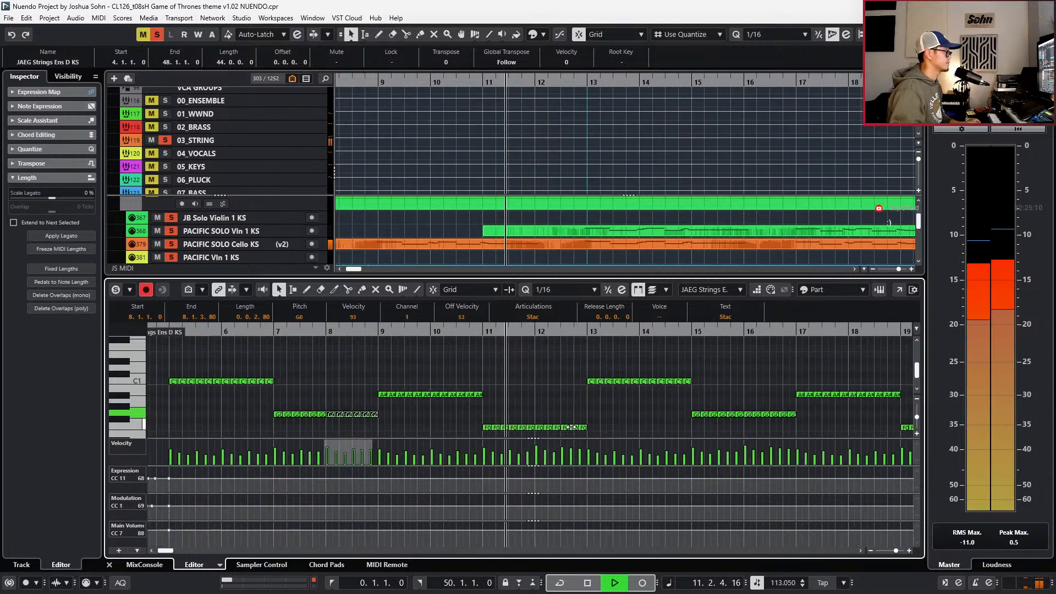
left_click_drag(538, 420, 589, 432)
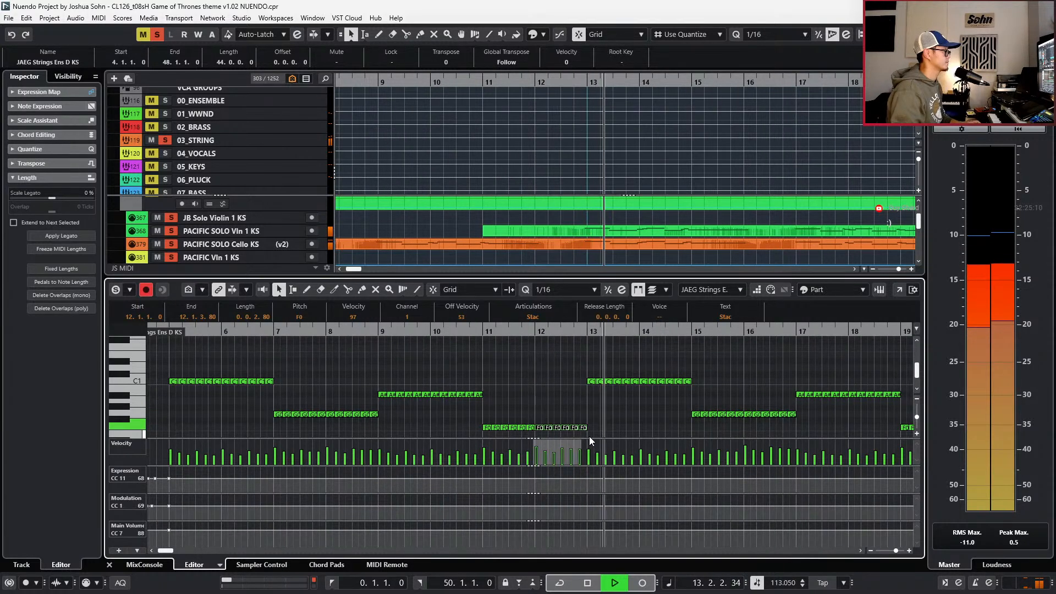
scroll(602, 434, "down", 1)
scroll(601, 431, "right", 3)
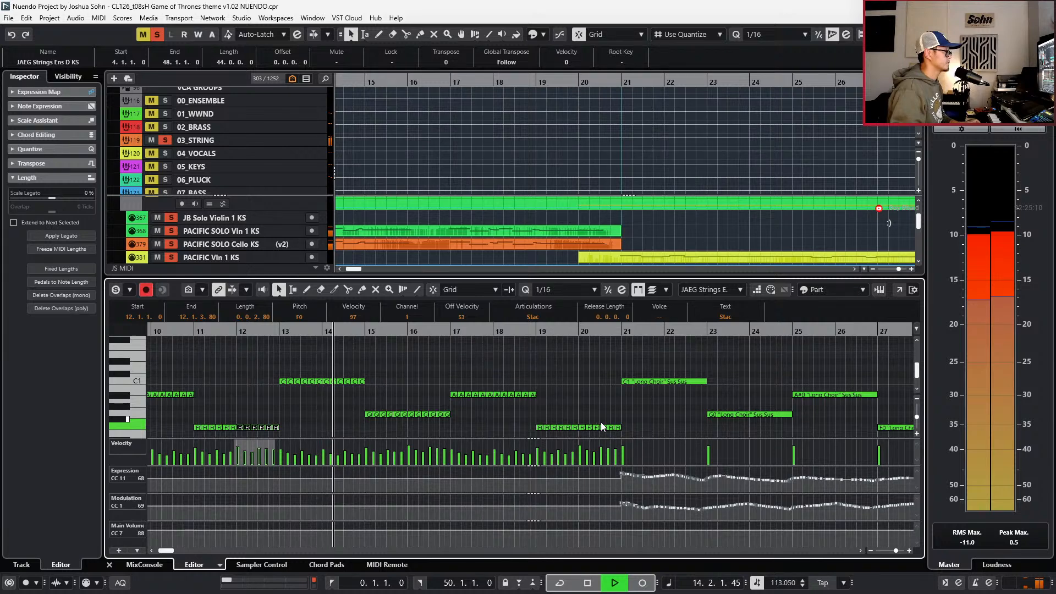
left_click_drag(598, 421, 631, 431)
- Play back the bass section around bar 30, close the note editor, and review the Dbl Bass channel's equalizer
key("space")
scroll(631, 430, "down", 3)
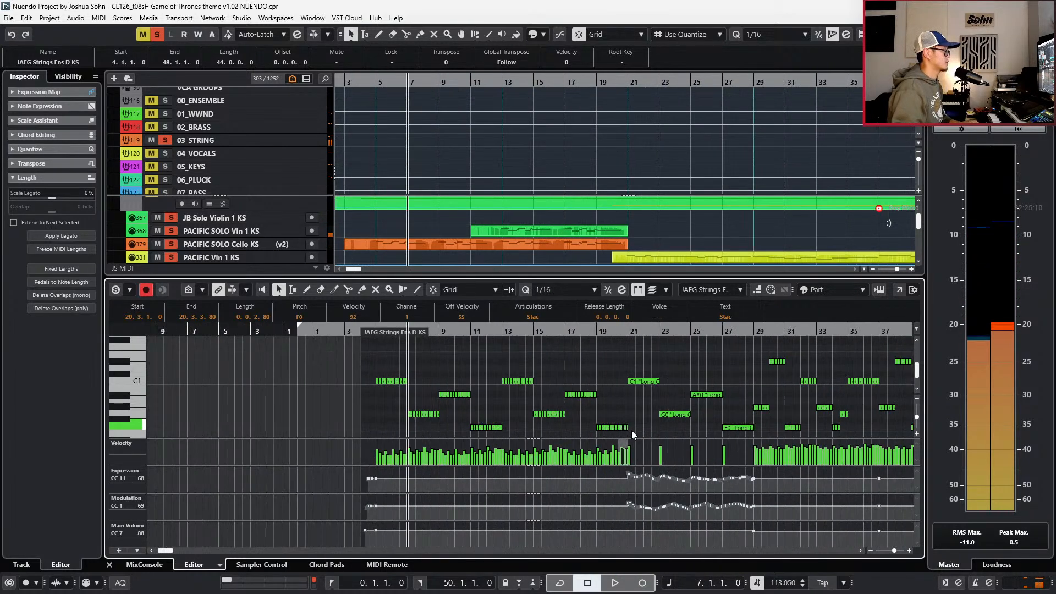
key("space")
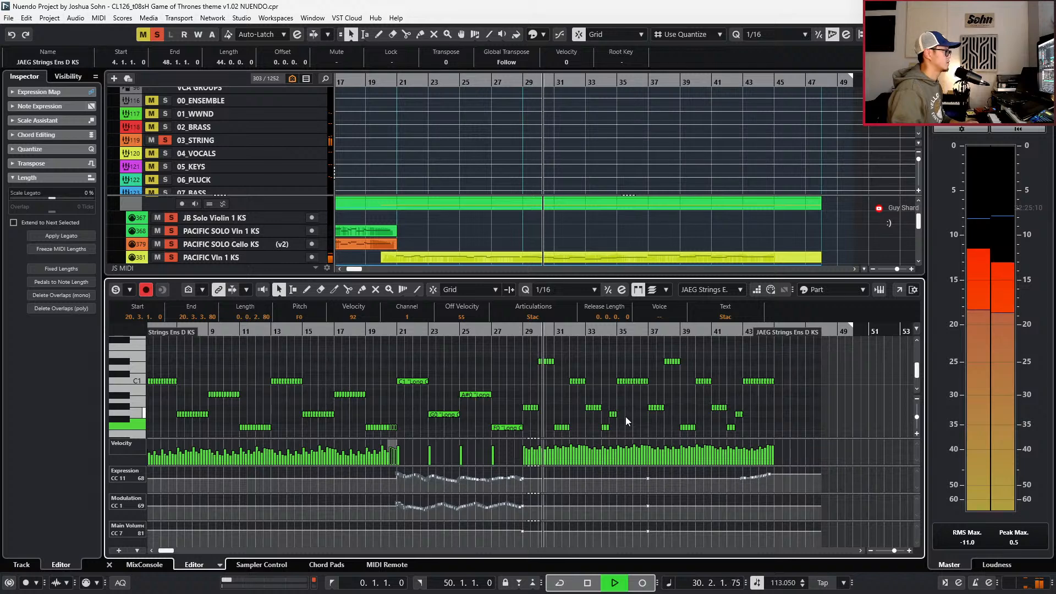
key("ctrl+e")
key("e")
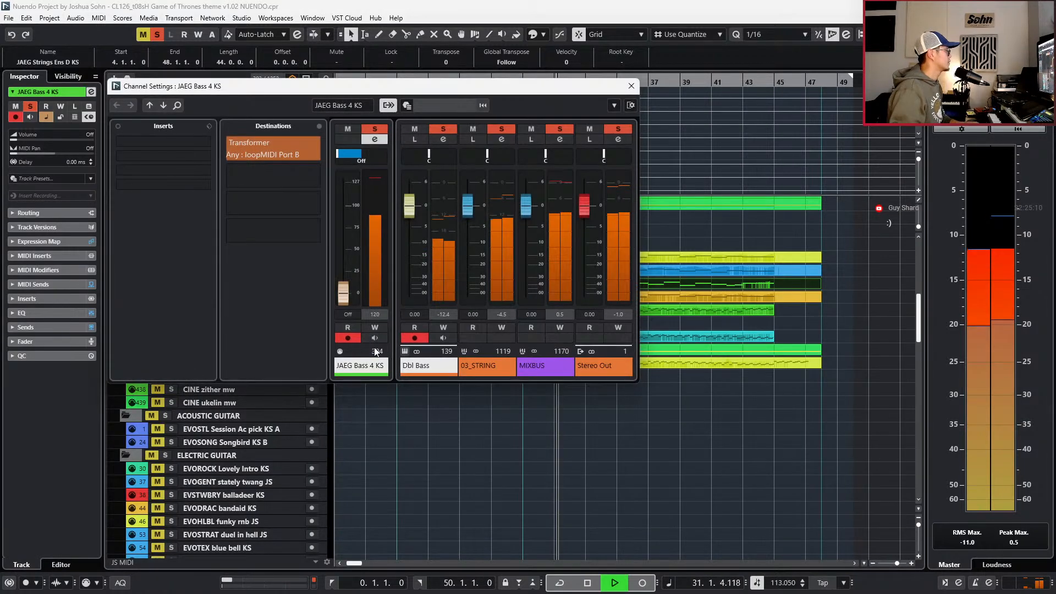
left_click(418, 365)
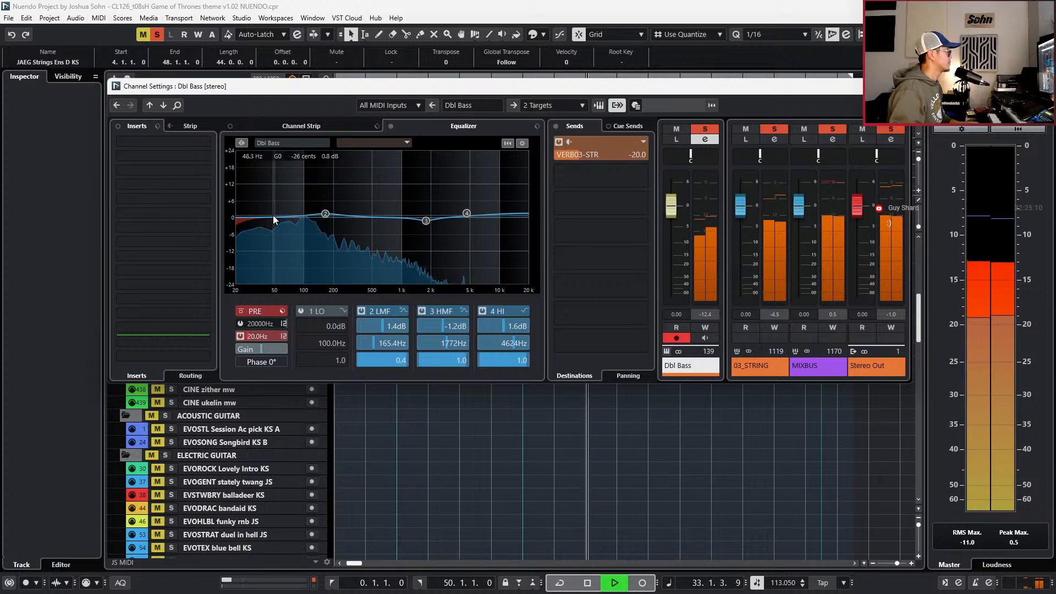
key("e")
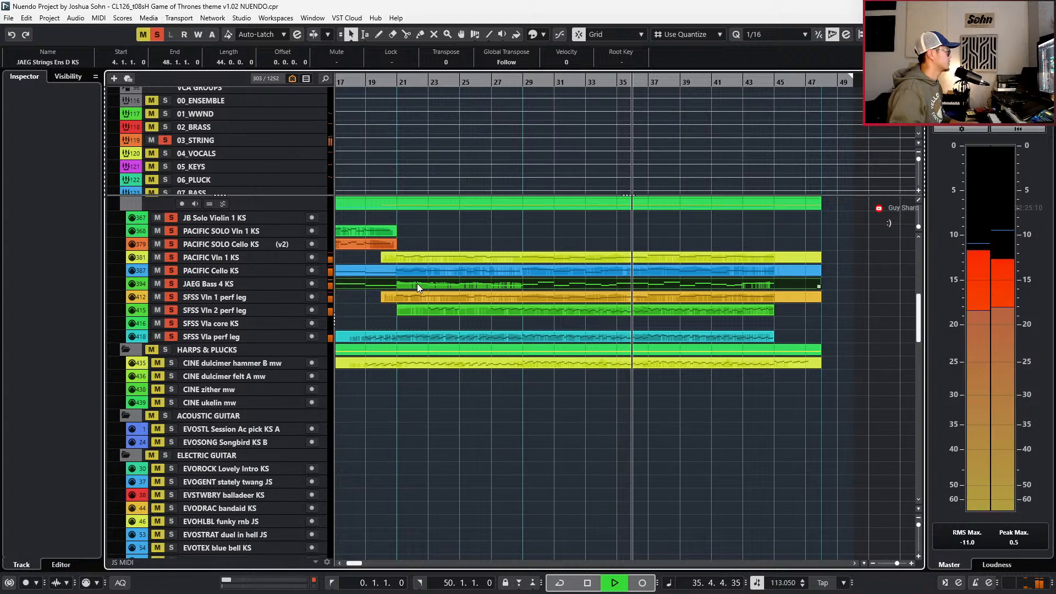
- Find the DMG2 Armeggedon 2 track in the orchestral drums, select it, and solo it alongside the strings
scroll(480, 454, "down", 15)
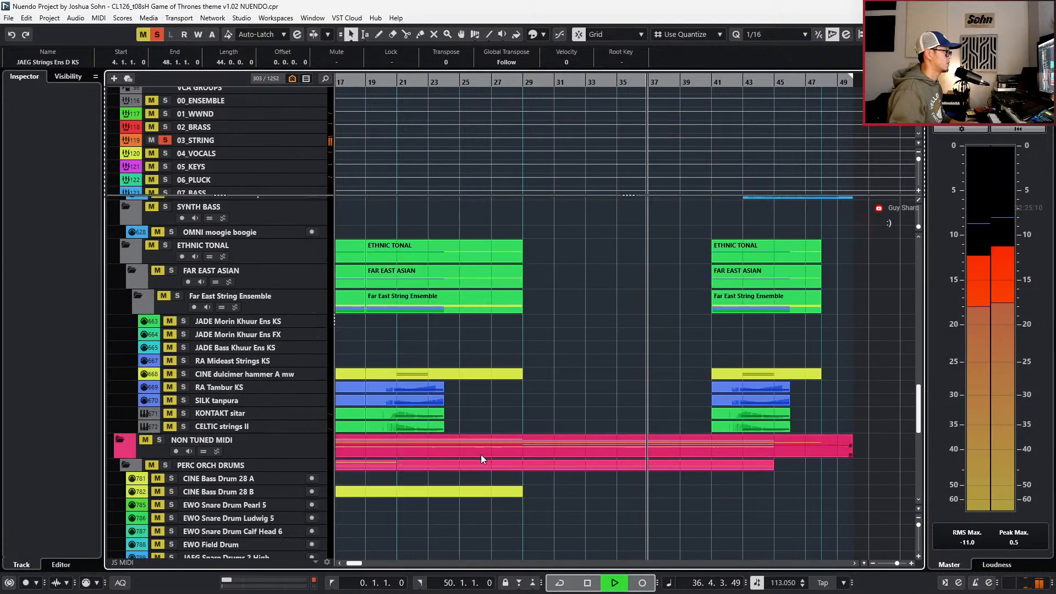
scroll(481, 454, "down", 3)
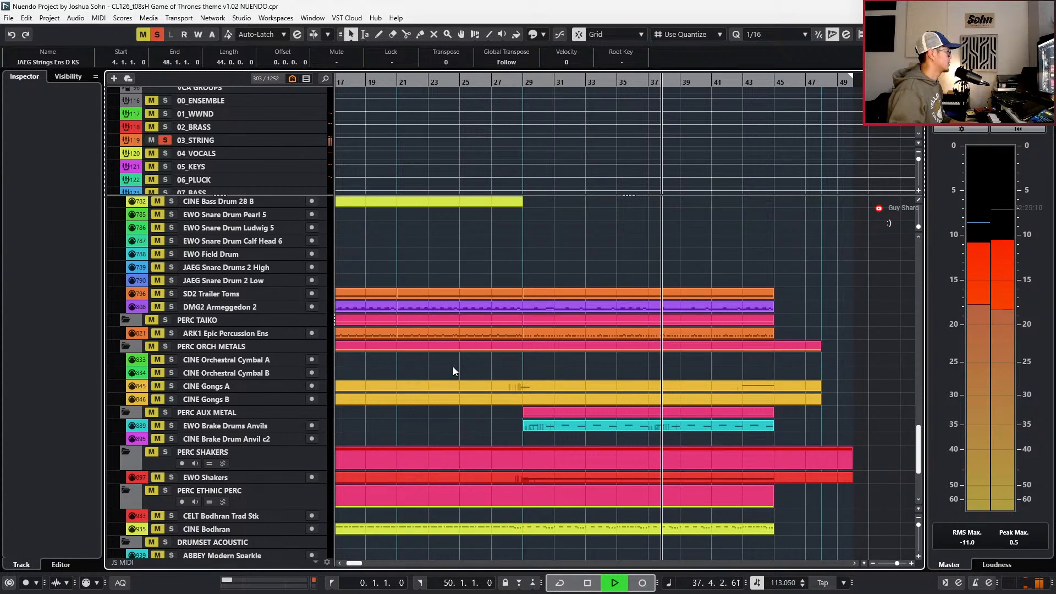
scroll(454, 369, "up", 10)
scroll(427, 319, "up", 10)
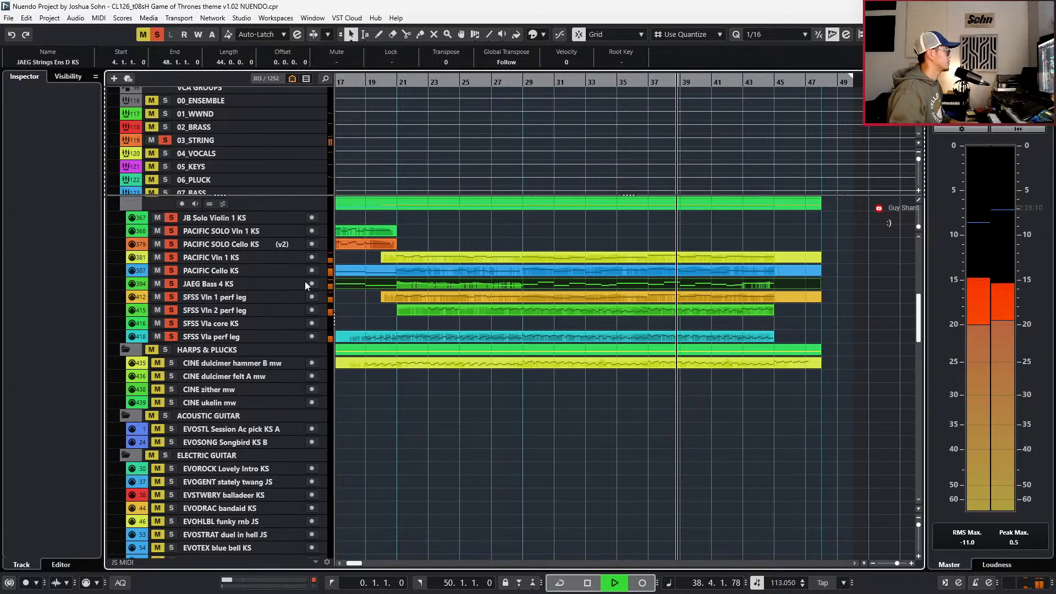
left_click(263, 283)
scroll(376, 325, "down", 15)
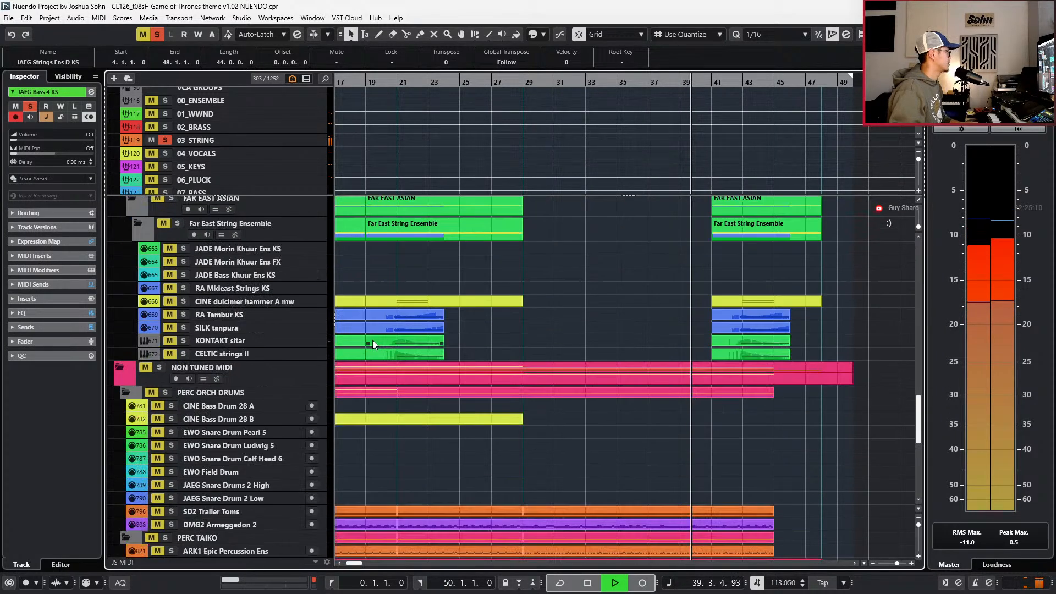
left_click(317, 521)
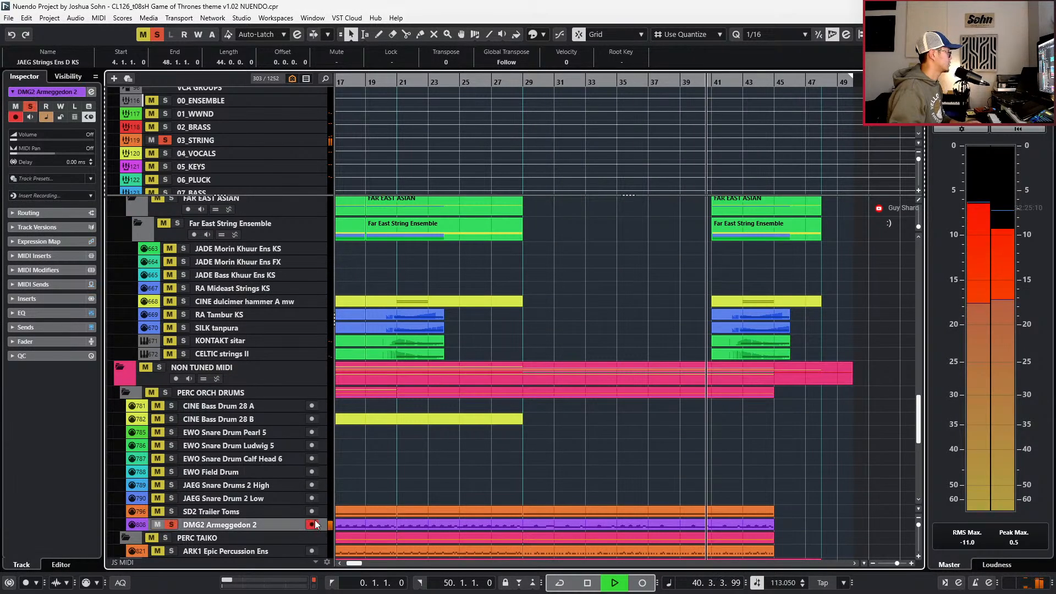
- Restart playback from bar 29, find the JAEG Bass 4 KS track, and open its Dbl Bass channel settings
scroll(341, 495, "up", 12)
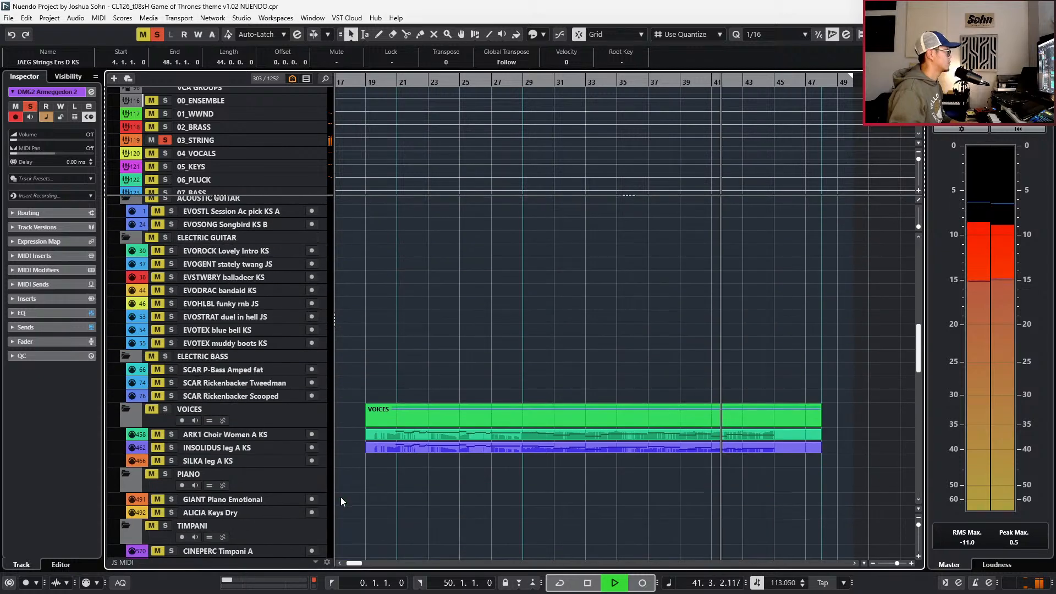
scroll(347, 491, "down", 3)
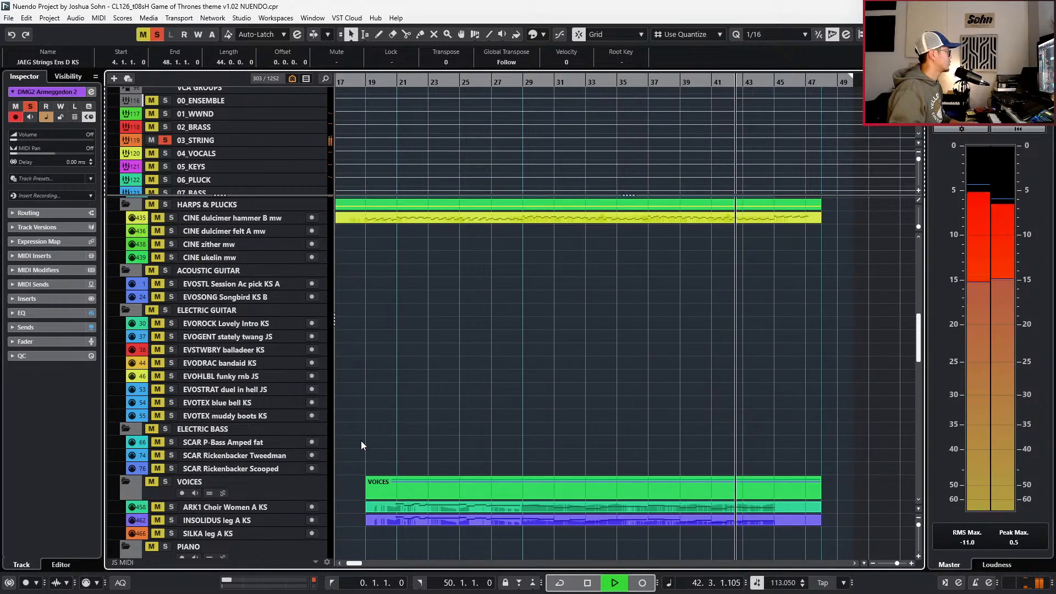
scroll(361, 443, "up", 5)
key("space")
key("space")
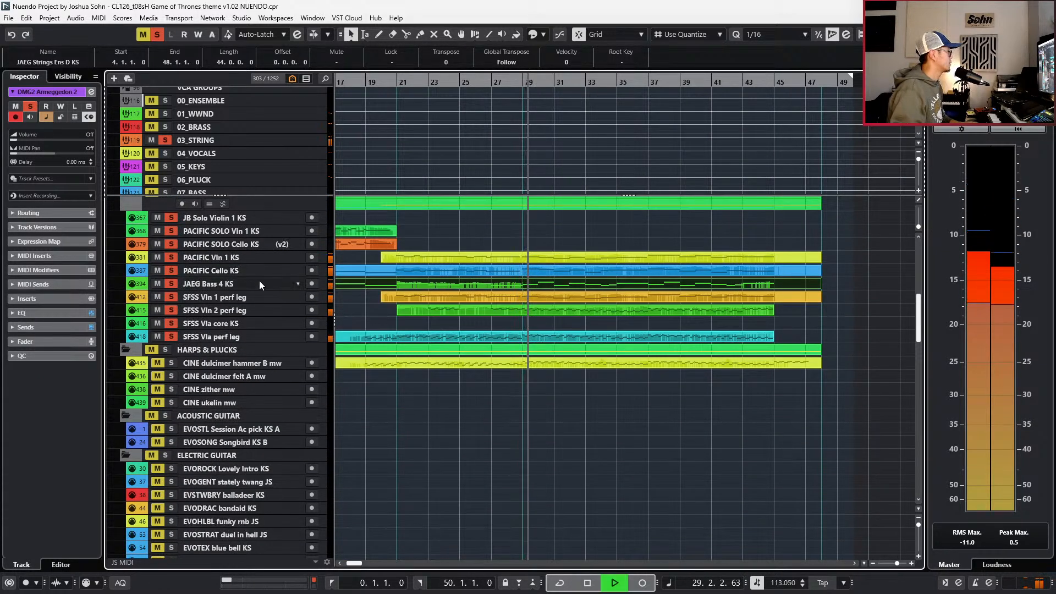
left_click(264, 283)
left_click(298, 284)
left_click(427, 368)
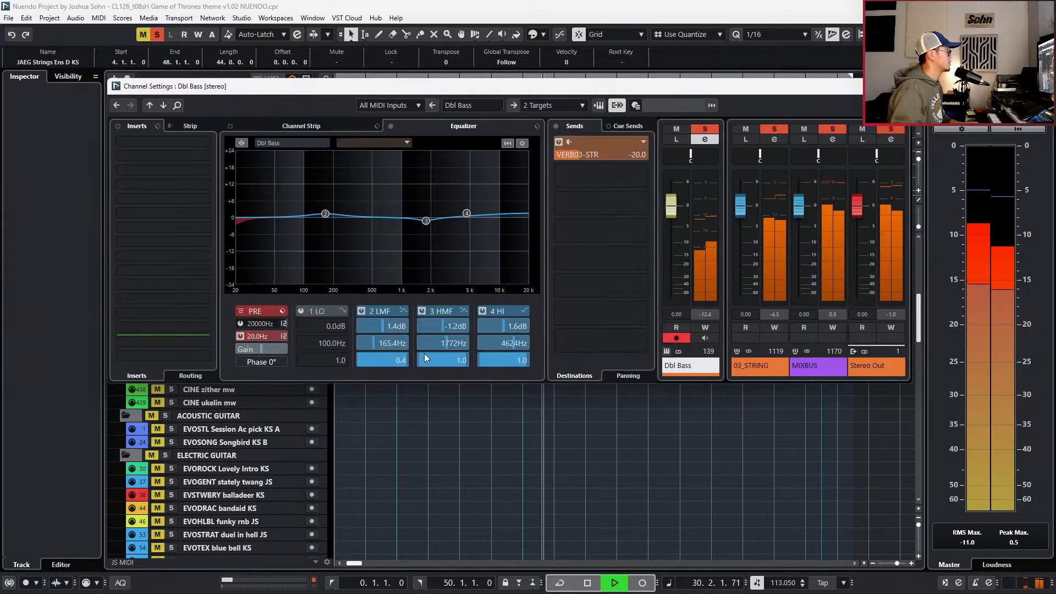
- Boost the Dbl Bass EQ's low-mid band 2.0 dB at 147.2 Hz with Q 0.3, and its low band 1.2 dB at 87.6 Hz
left_click_drag(325, 215, 321, 212)
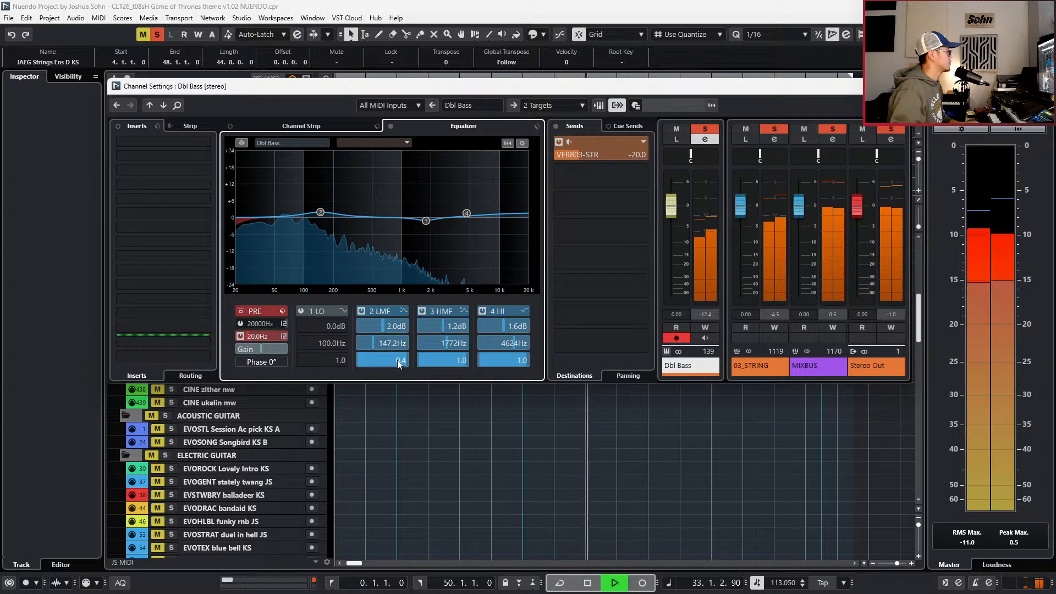
left_click_drag(399, 364, 387, 361)
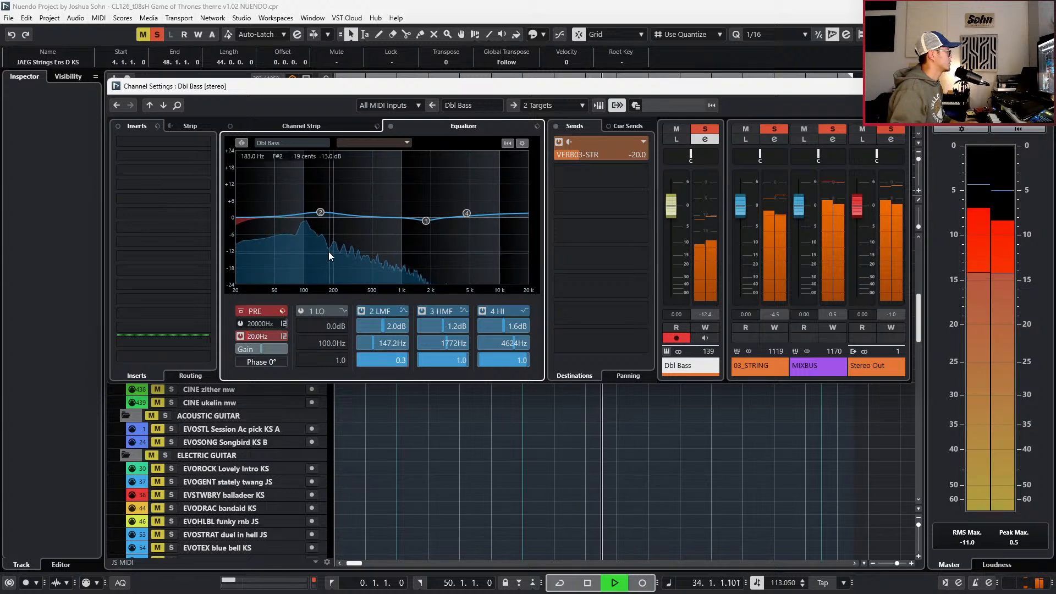
left_click_drag(271, 213, 300, 218)
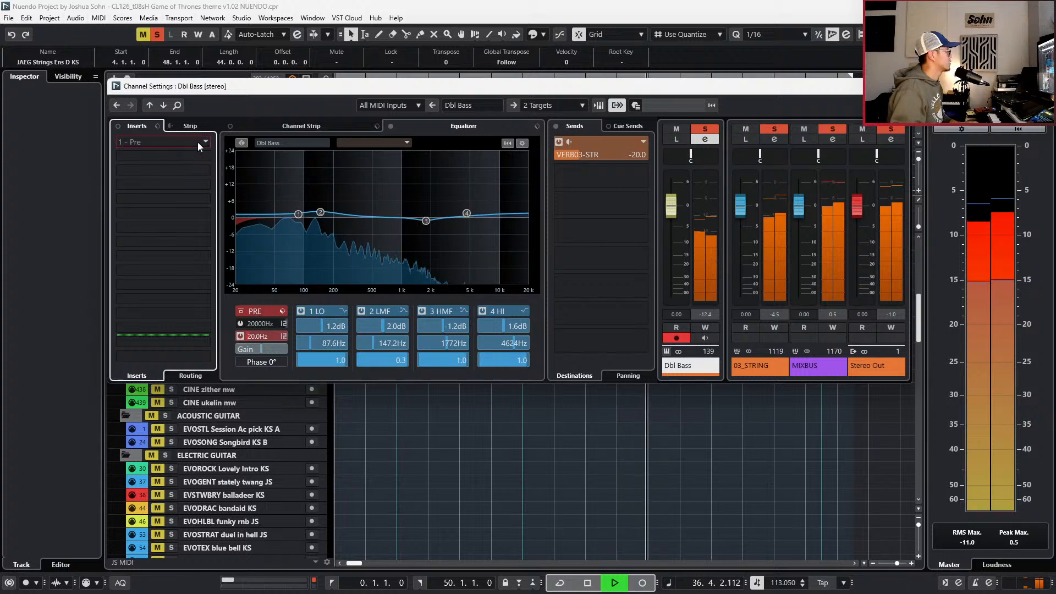
- Load a MultibandCompressor into the Dbl Bass channel's first insert slot and activate its side-chain
left_click(198, 142)
type("comp")
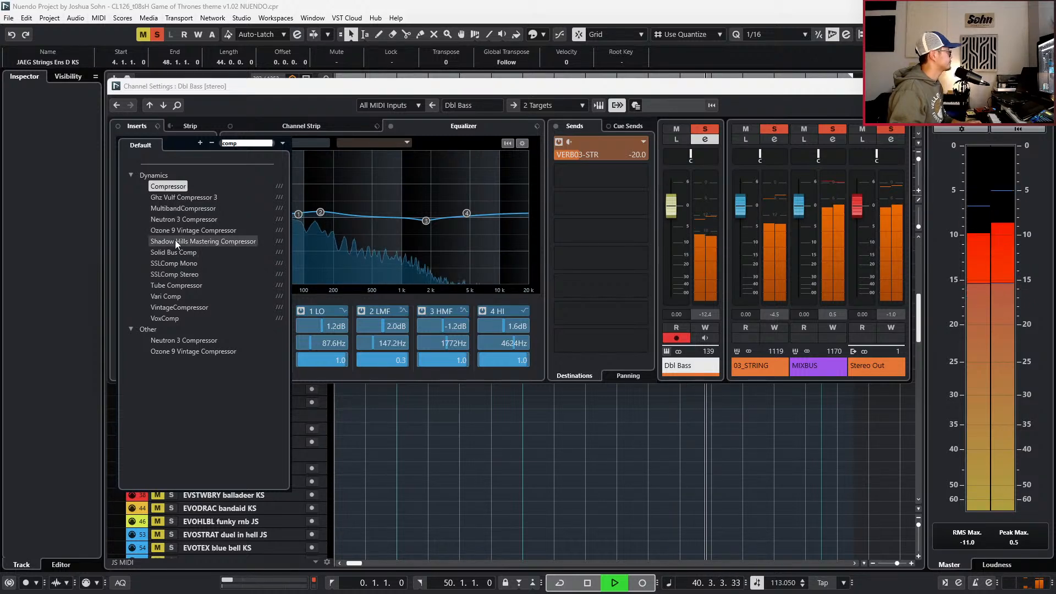
left_click(180, 208)
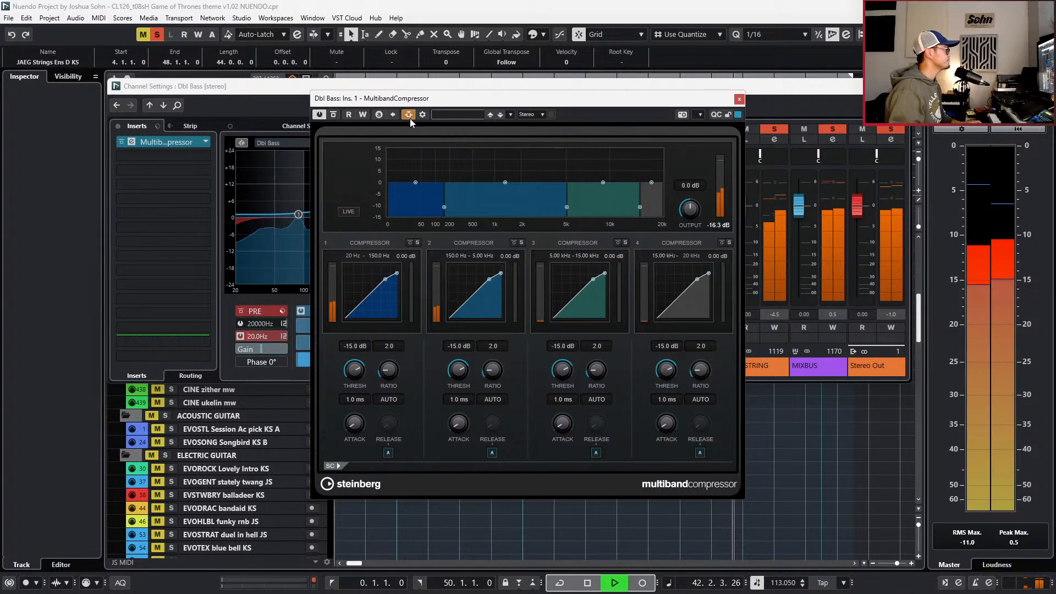
- Set the MultibandCompressor ratios to 1.2 for band 2 and 1.0 for bands 3 and 4
left_click_drag(493, 370, 494, 376)
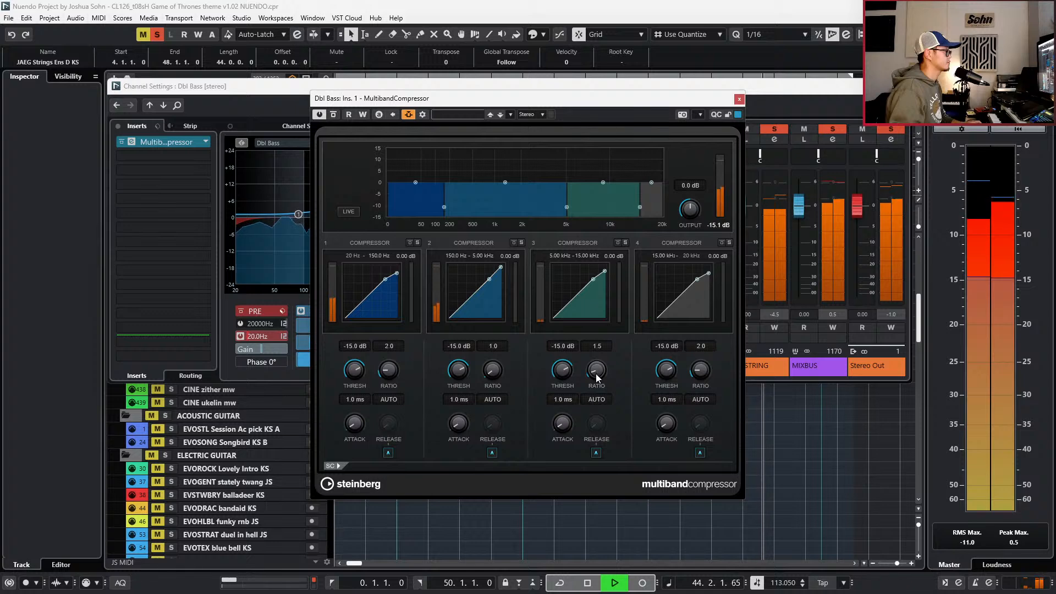
left_click_drag(701, 368, 699, 374)
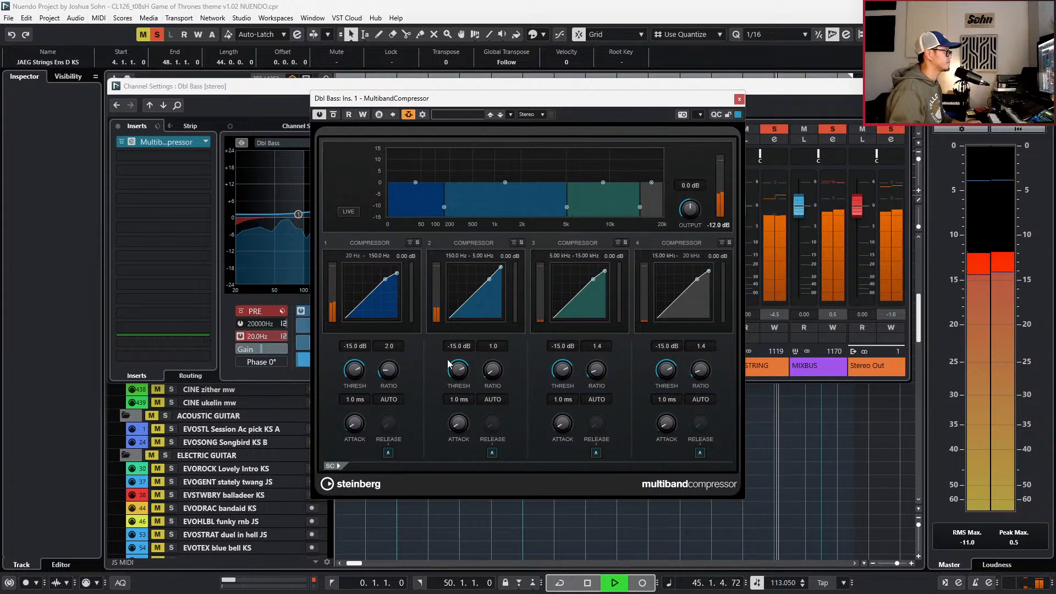
left_click_drag(495, 370, 495, 367)
left_click_drag(597, 369, 596, 380)
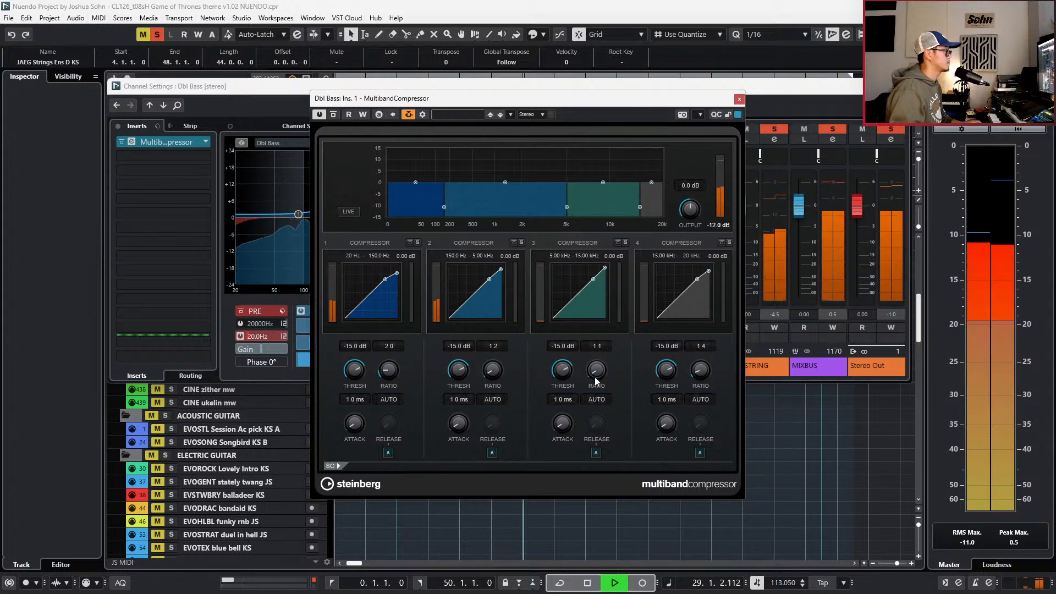
left_click_drag(700, 369, 686, 377)
left_click_drag(599, 369, 597, 375)
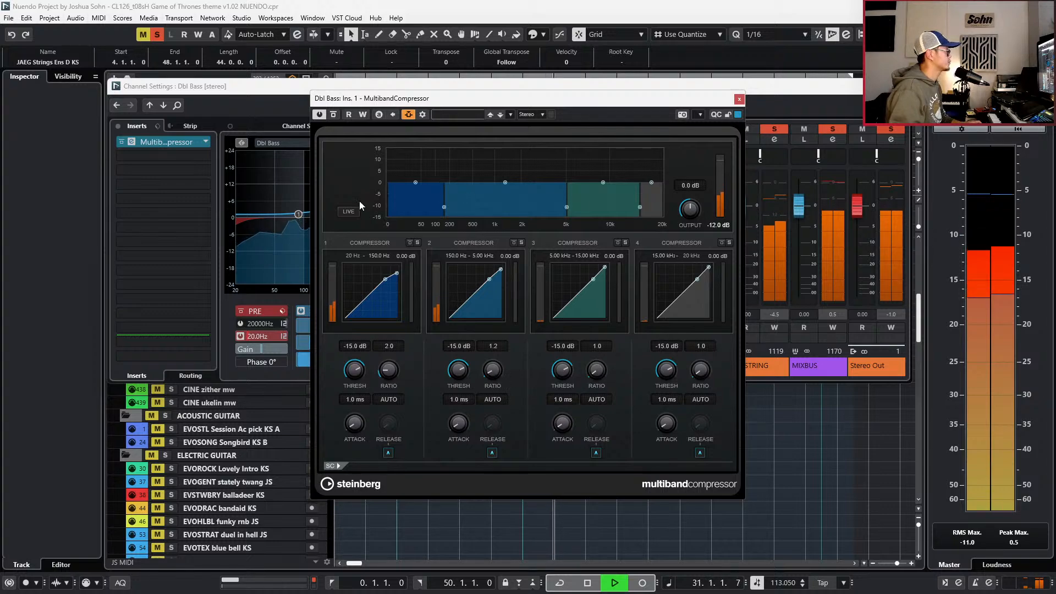
- Stop playback, select the DMG2 Armeggedon 2 track in the orchestral drums, and check its channel settings
key("space")
left_click(431, 527)
scroll(434, 536, "down", 15)
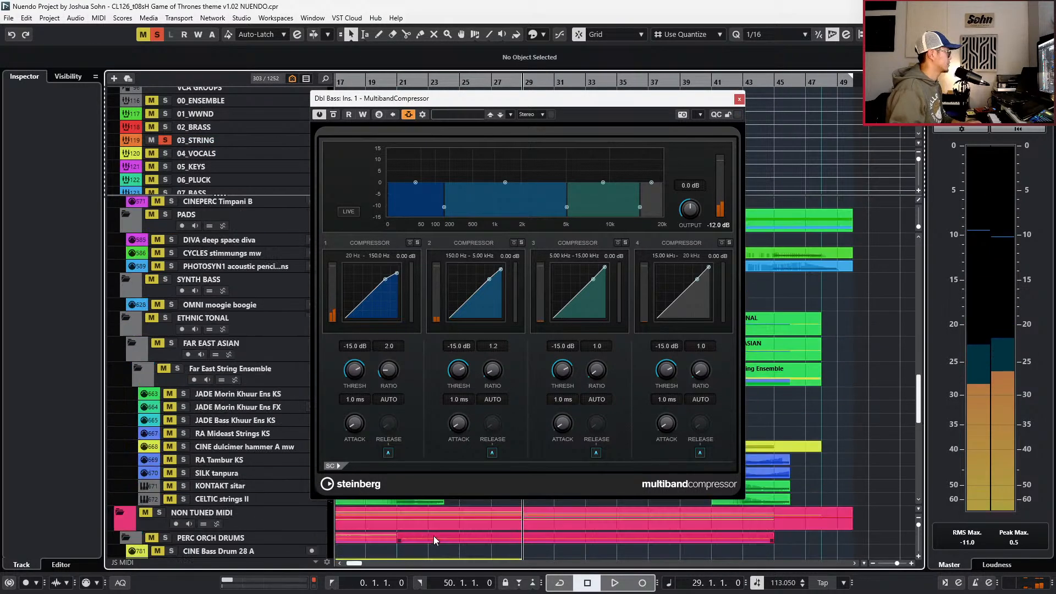
left_click(247, 452)
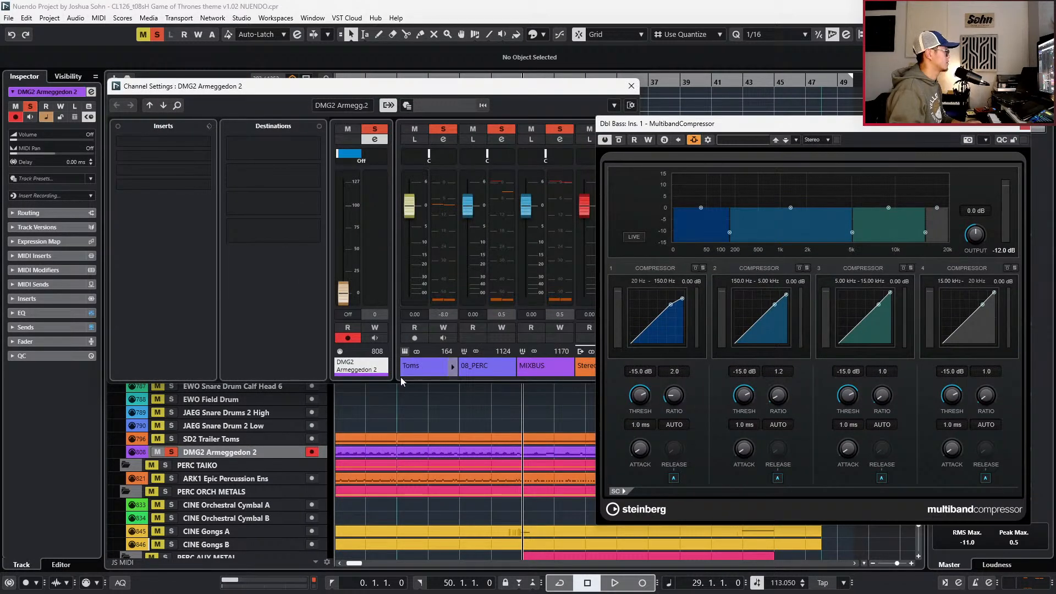
- Open the SD2 Trailer Toms part at bar 21 for note editing, return the playhead to bar 21, and close the editor
double_click(403, 437)
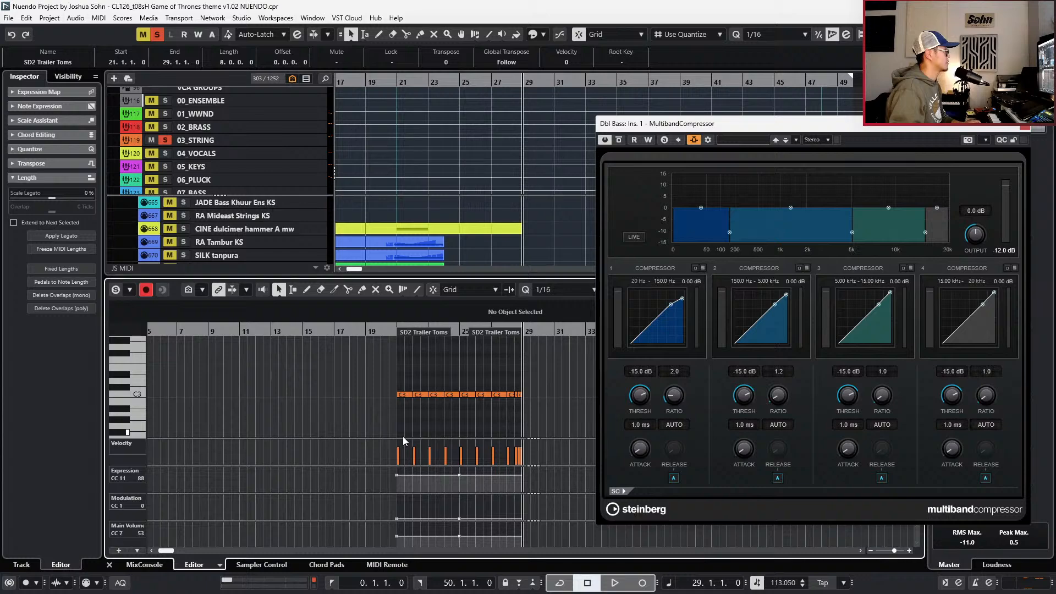
key("s")
key("KP_Subtract")
key("KP_Subtract")
key("KP_Subtract")
key("KP_Subtract")
key("KP_Subtract")
key("KP_Subtract")
key("KP_Subtract")
key("KP_Subtract")
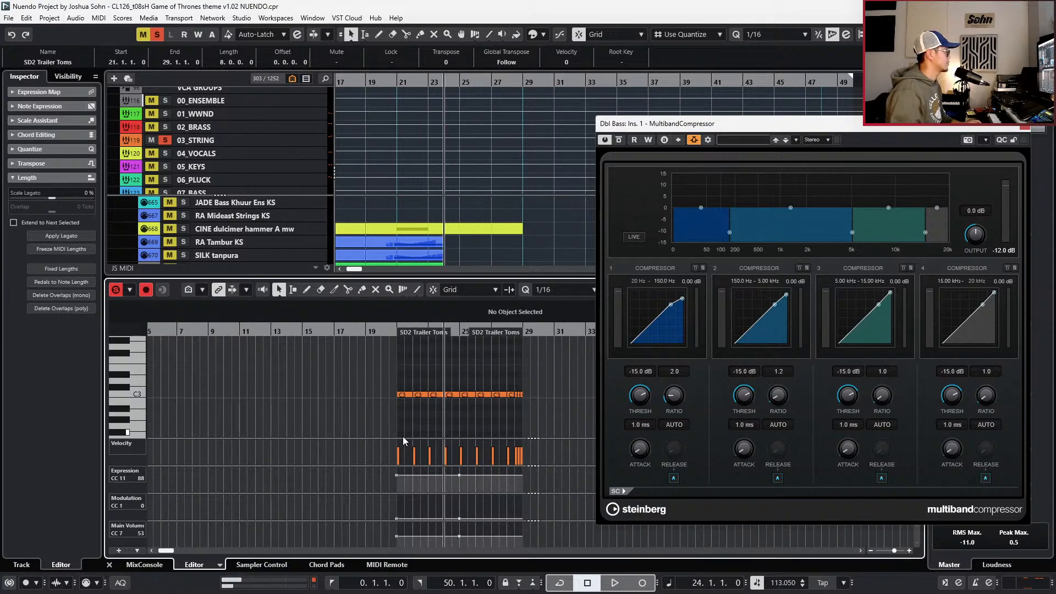
key("space")
key("space")
key("ctrl+e")
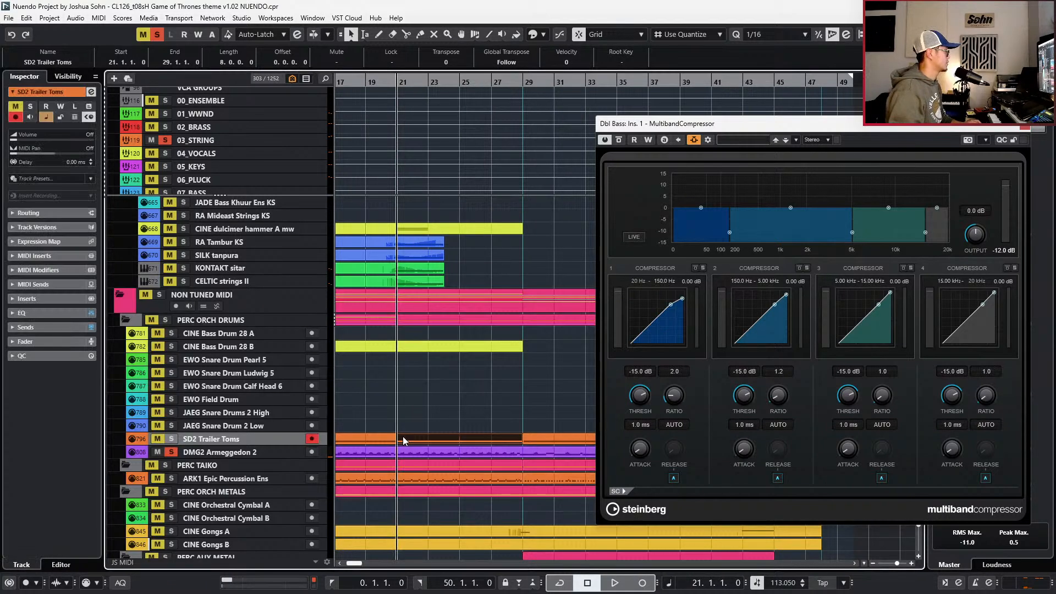
- Solo the SD2 Trailer Toms track, play it with the strings from bar 21, and clear all solos
key("s")
key("space")
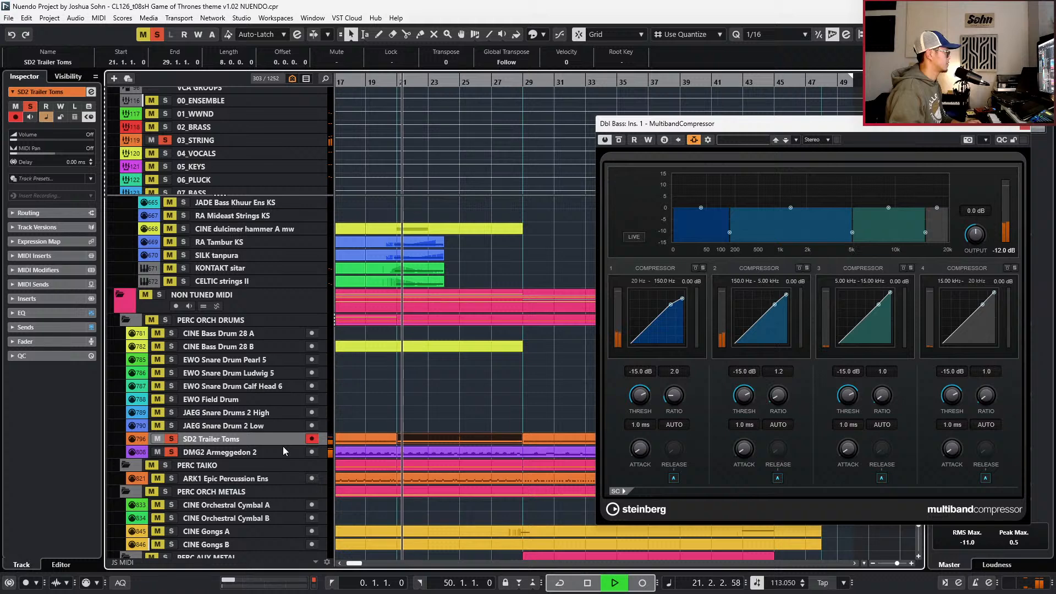
key("space")
key("space")
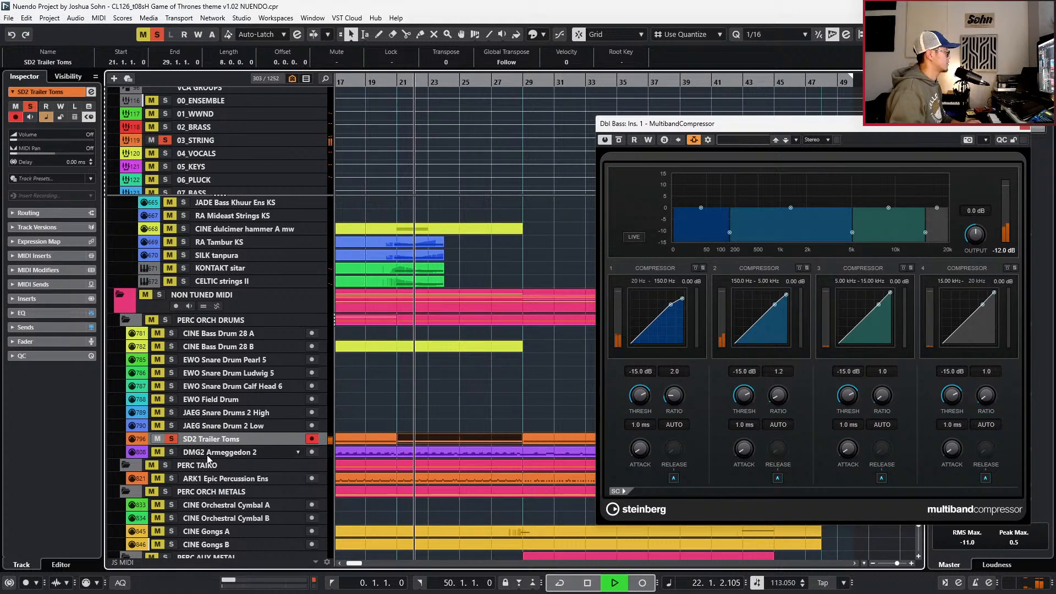
key("space")
key("s")
- Open the Toms channel settings from the SD2 Trailer Toms track and move the compressor window clear of its sends
scroll(361, 441, "up", 3)
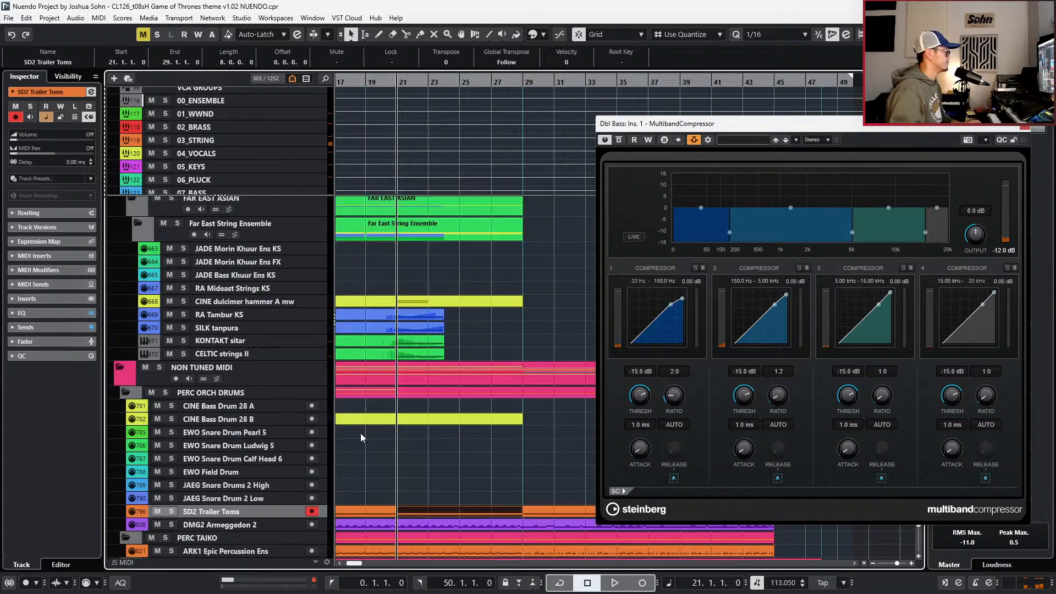
key("e")
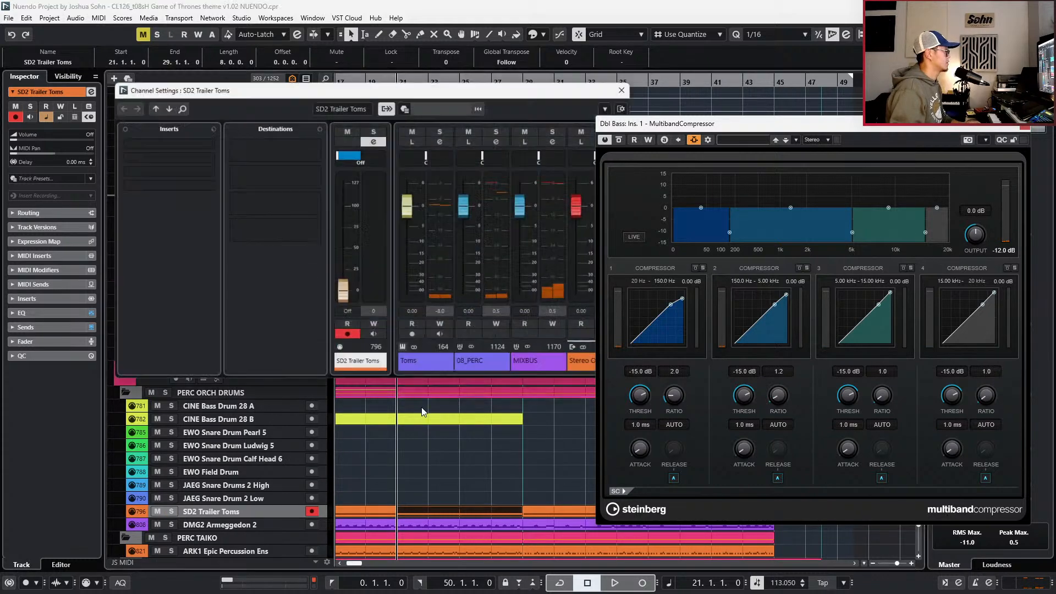
left_click(434, 367)
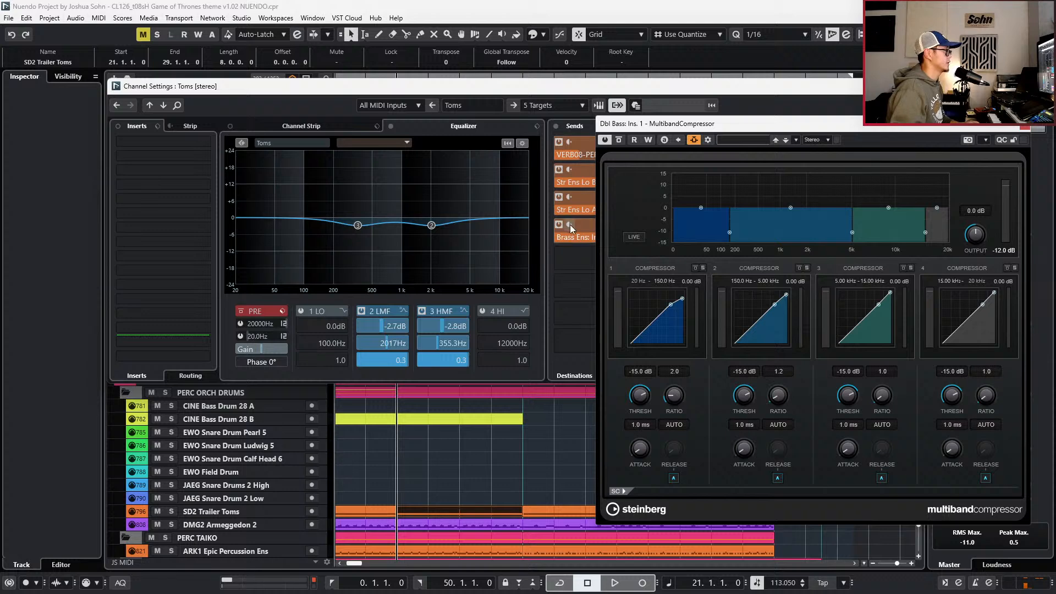
left_click_drag(617, 126, 747, 164)
- Add a send on the Toms channel to the Dbl Bass MultibandCompressor side-chain and activate it
left_click(629, 257)
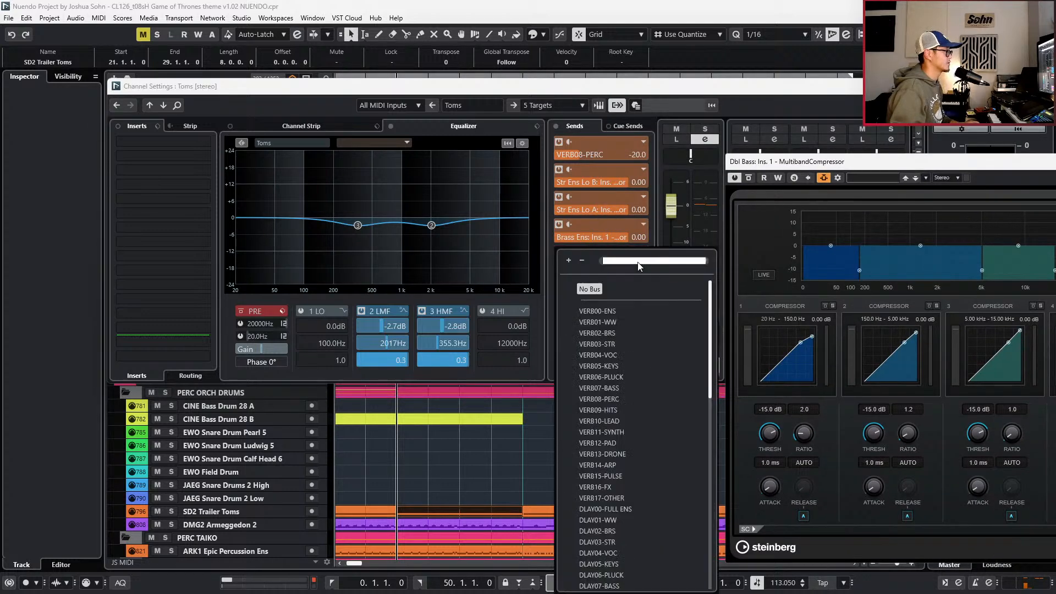
scroll(605, 434, "down", 5)
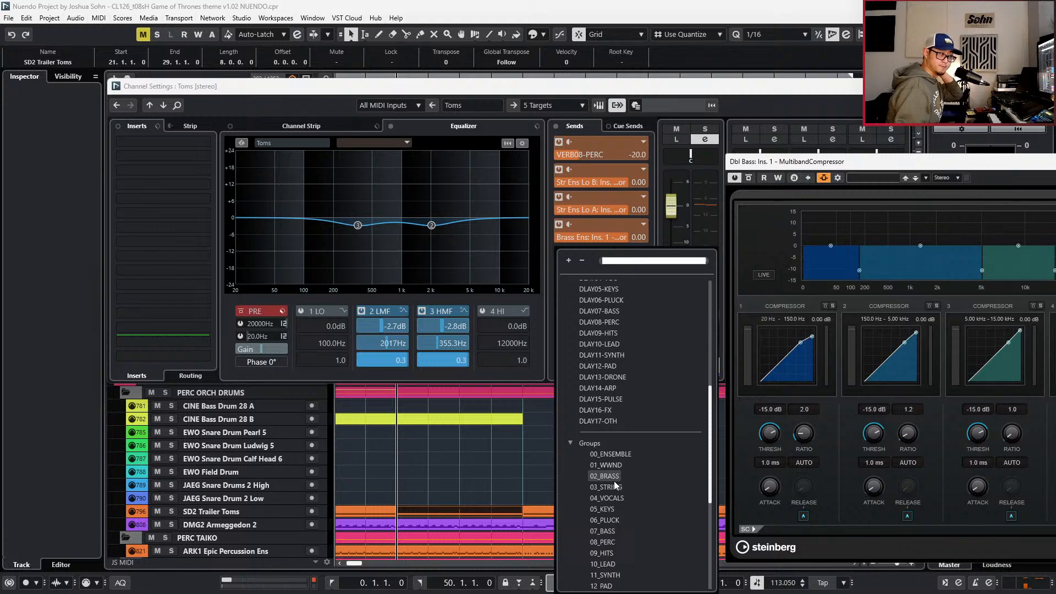
scroll(615, 497, "down", 5)
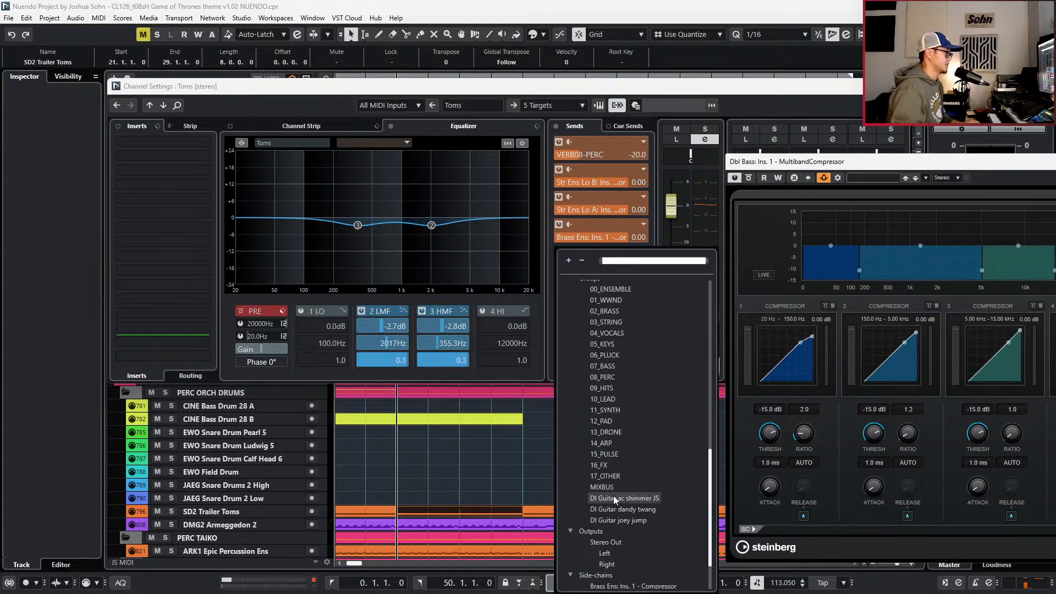
scroll(613, 450, "down", 2)
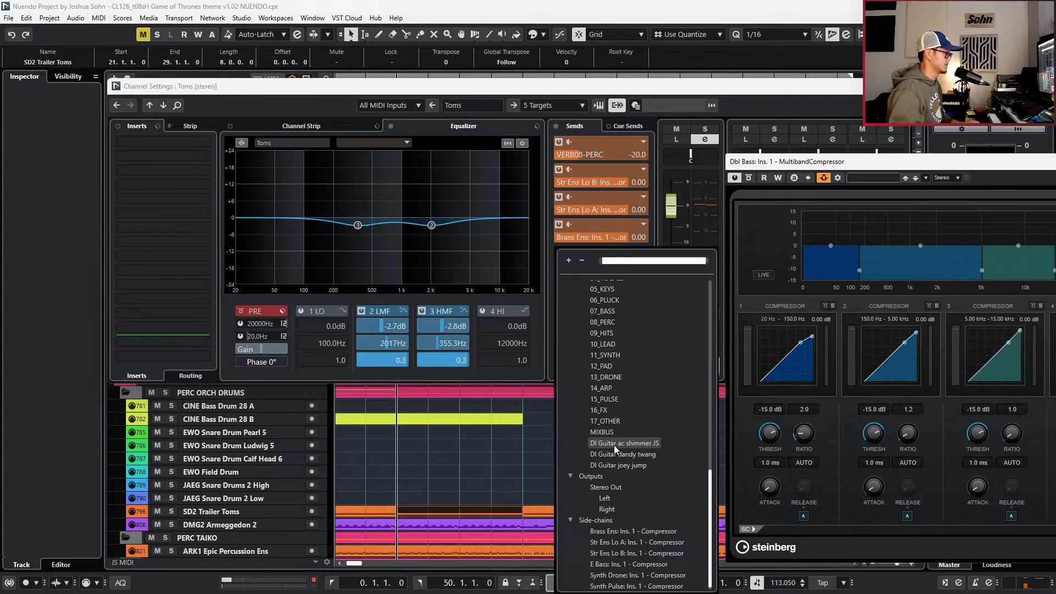
scroll(612, 508, "up", 2)
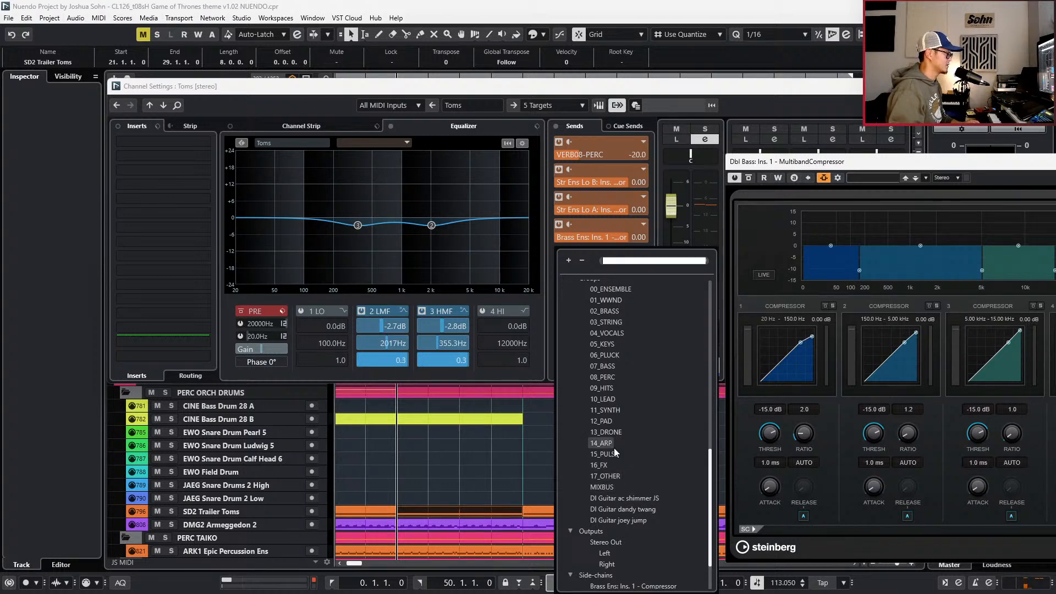
scroll(607, 466, "down", 3)
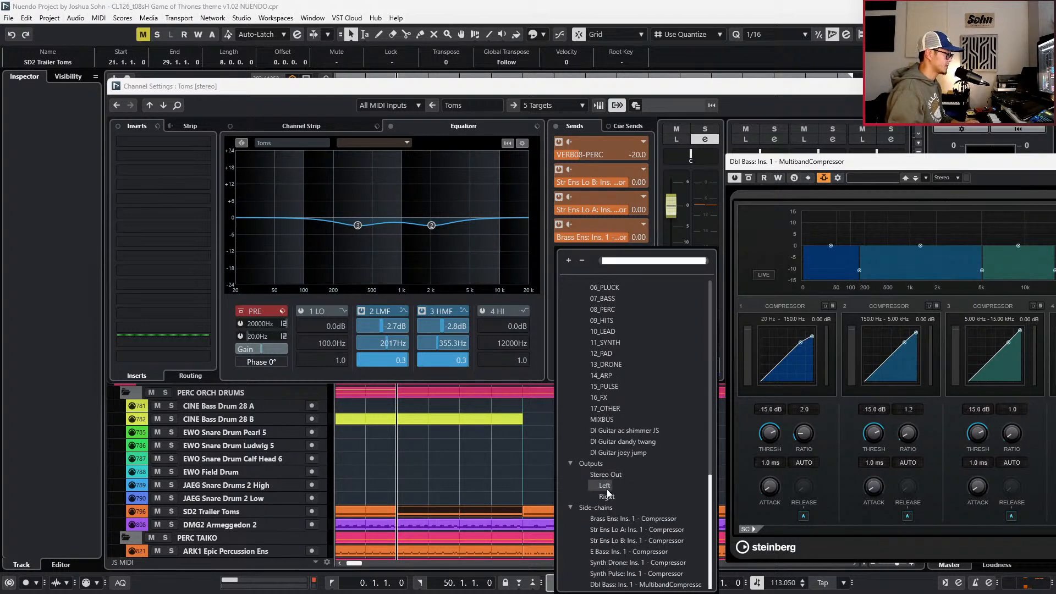
left_click(616, 577)
left_click(559, 254)
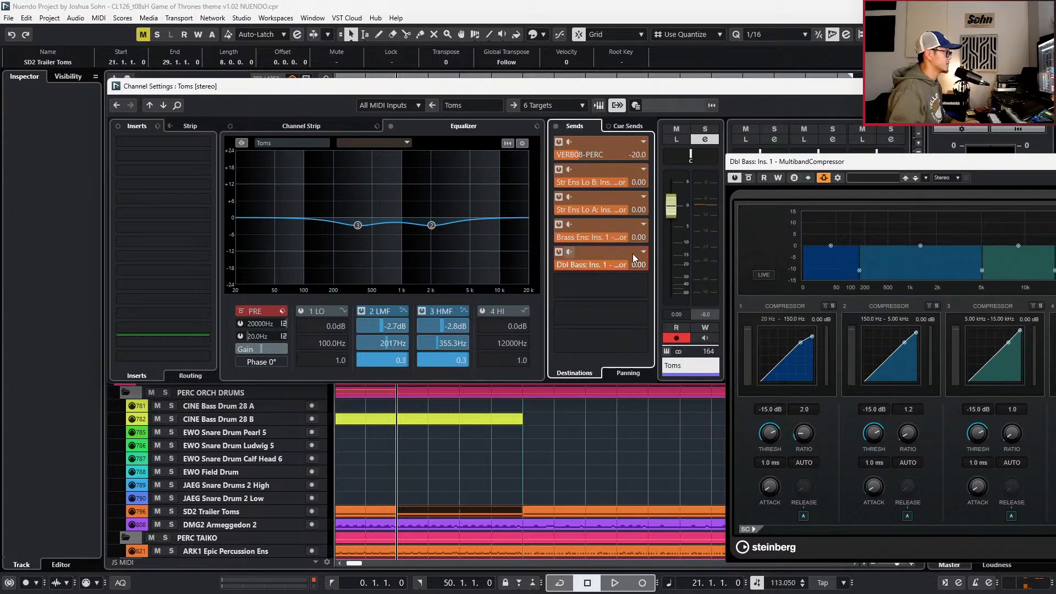
- Play the full mix from bar 21, bring the Dbl Bass MultibandCompressor window into view, and close the Toms channel settings
key("space")
left_click_drag(827, 163, 495, 99)
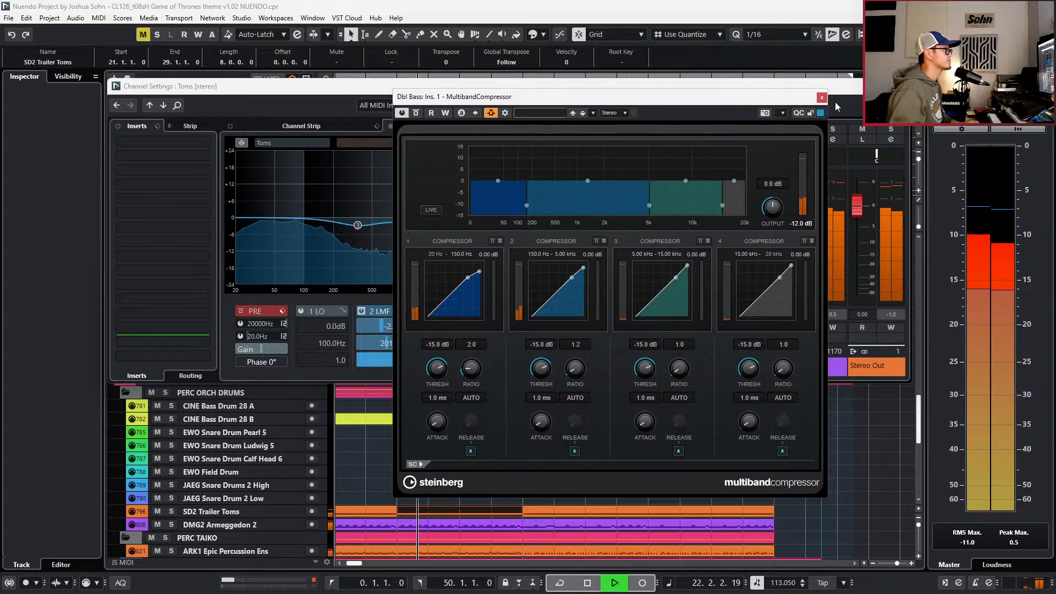
key("e")
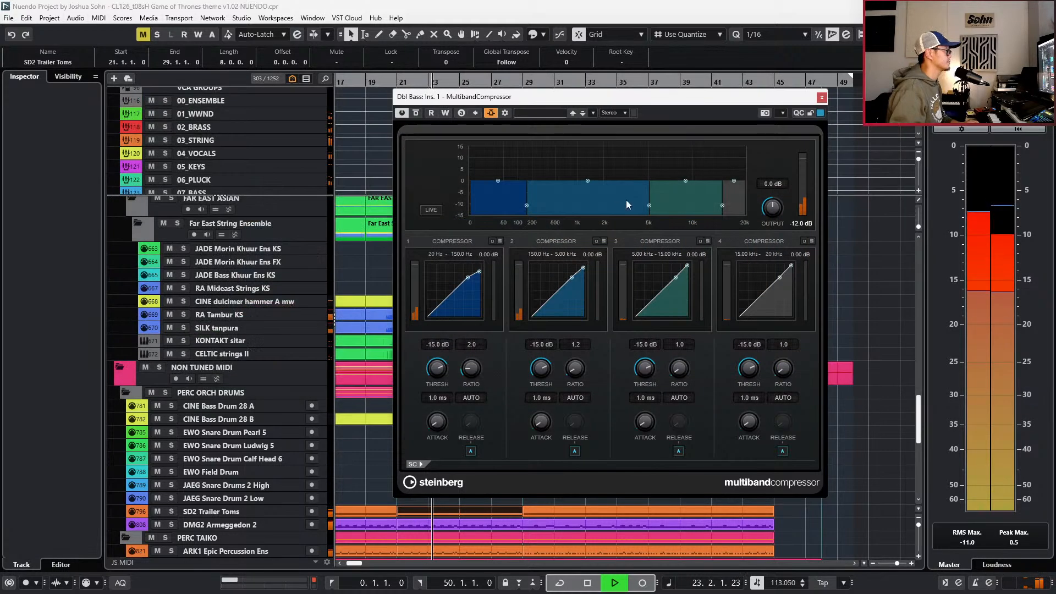
- Select the JAEG Strings Ens D KS track in the Strings Ensemble folder during playback and show the whole arrangement
scroll(370, 339, "up", 15)
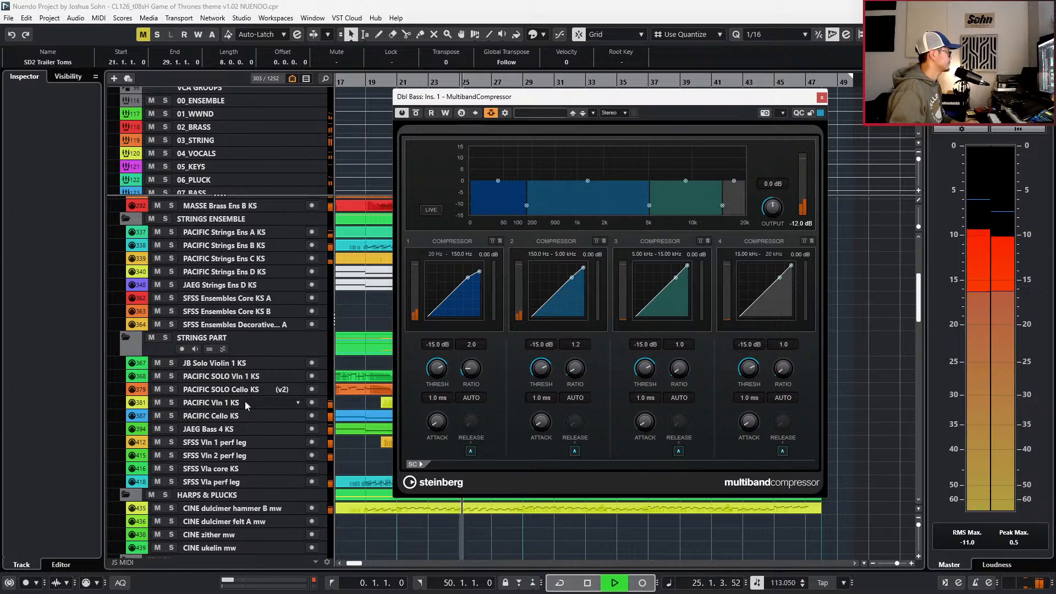
left_click(223, 285)
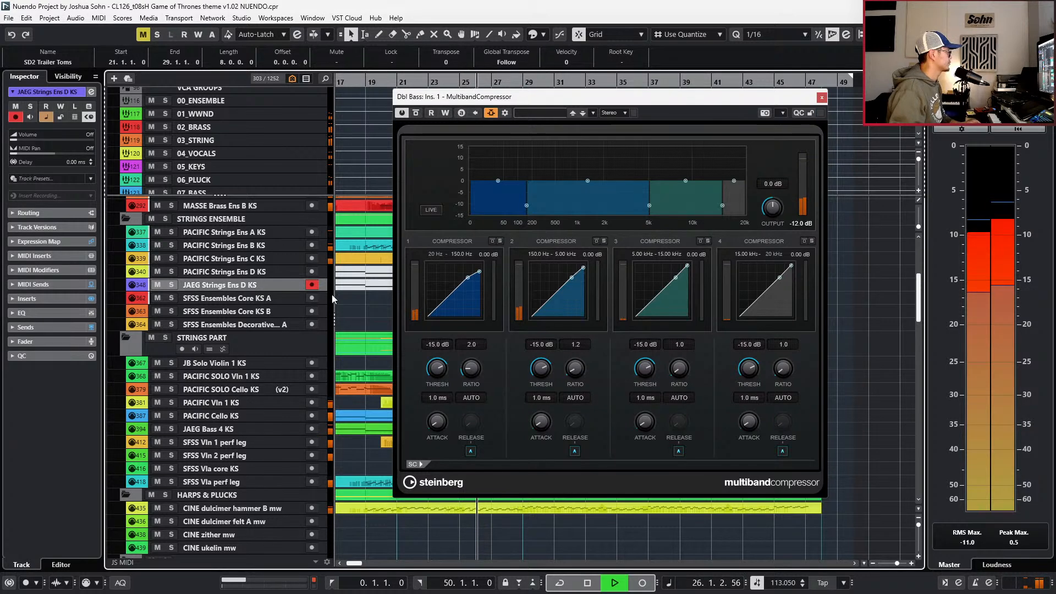
scroll(351, 302, "down", 3)
scroll(351, 301, "down", 5)
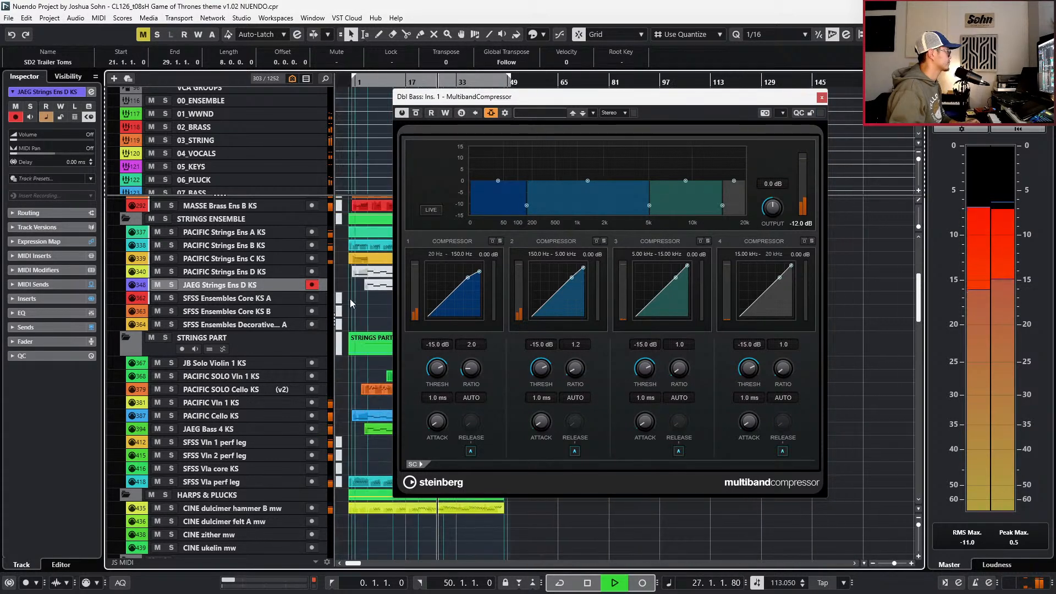
- Solo the JAEG Bass 4 KS and SD2 Trailer Toms tracks while the mix keeps playing
scroll(347, 355, "down", 5)
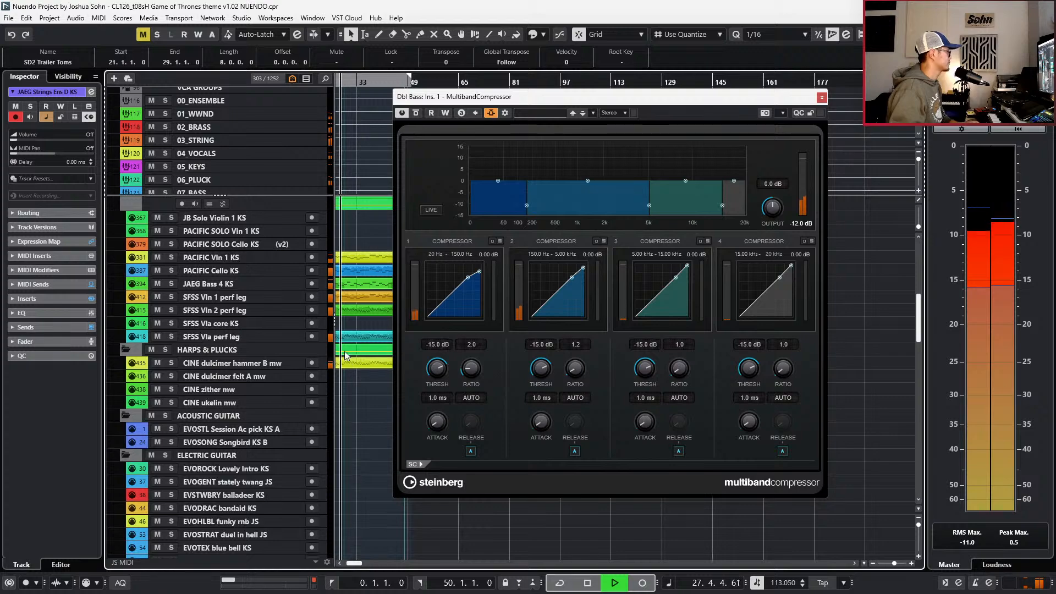
left_click(290, 284)
key("s")
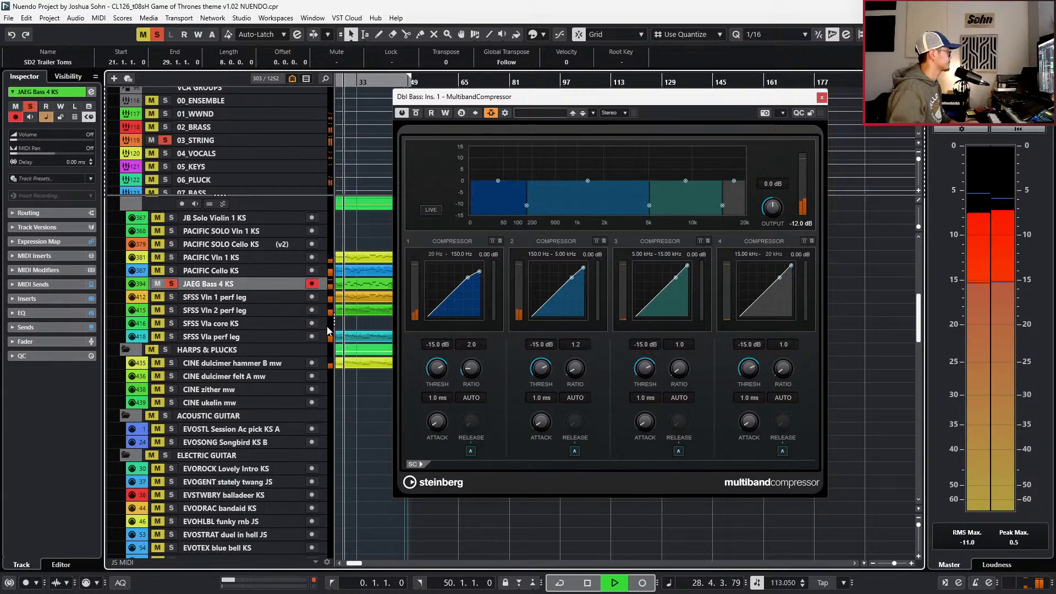
scroll(352, 358, "down", 10)
scroll(294, 321, "down", 3)
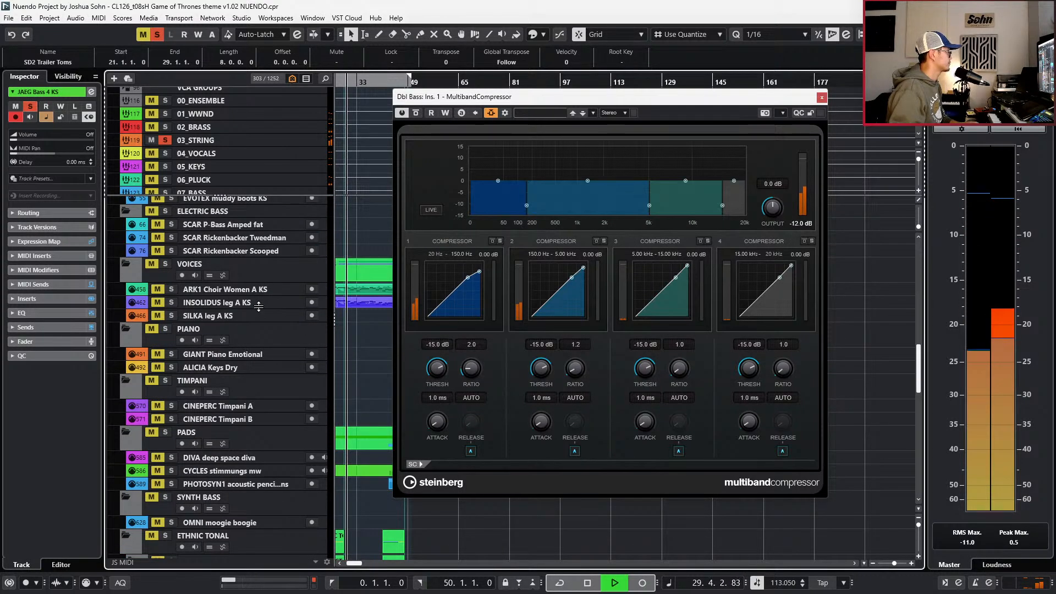
scroll(259, 306, "down", 15)
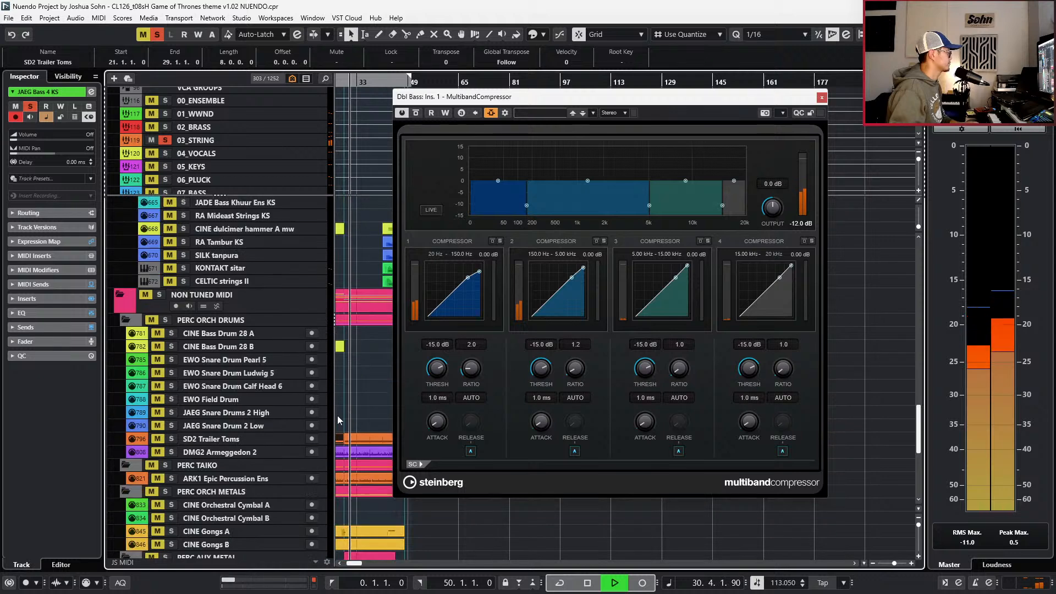
left_click(341, 438)
key("s")
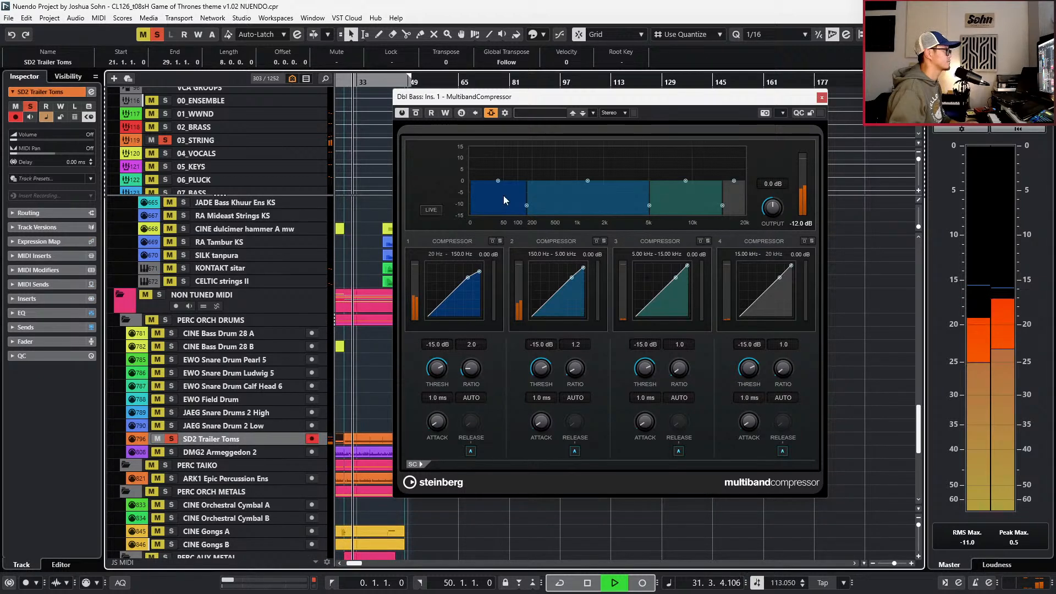
- Set the Dbl Bass compressor's band 1 threshold to -24.5 dB, band 2 to -25.4 dB with ratio 1.3, and their 2/3 crossover to 805.2 Hz
left_click_drag(470, 278, 466, 283)
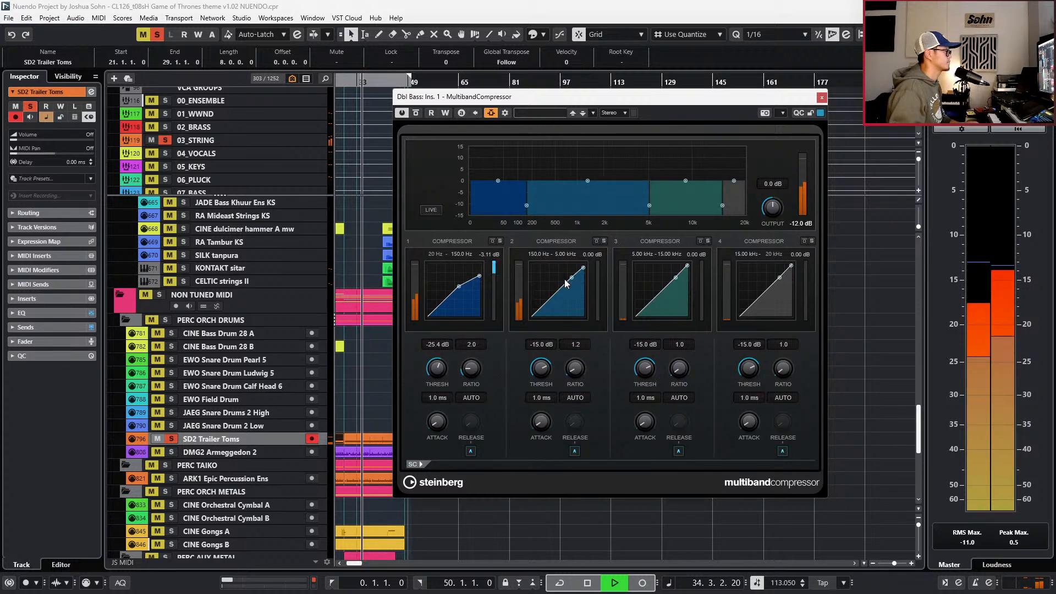
left_click_drag(570, 282, 565, 281)
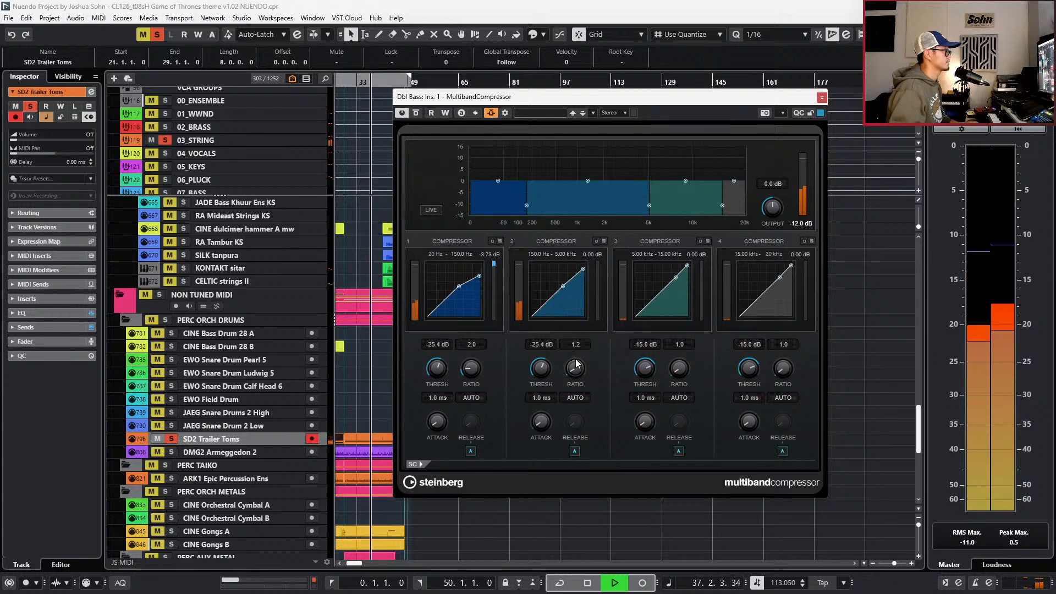
left_click_drag(646, 204, 569, 208)
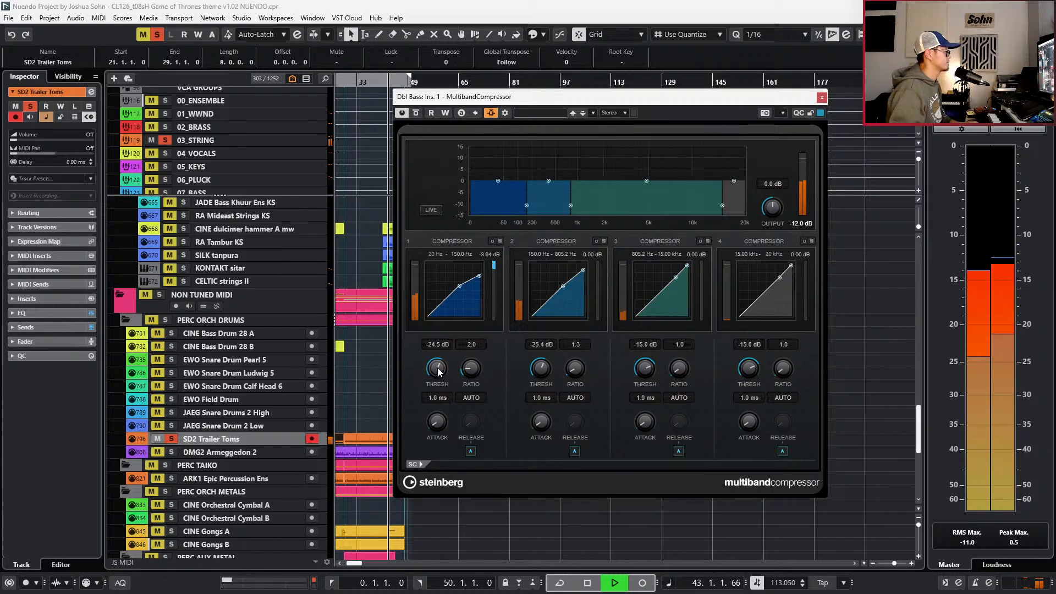
- Turn off auto release on compressor band 1, set release to 193 ms and attack to 5.5 ms, and restart playback from bar 21
key("space")
left_click(470, 449)
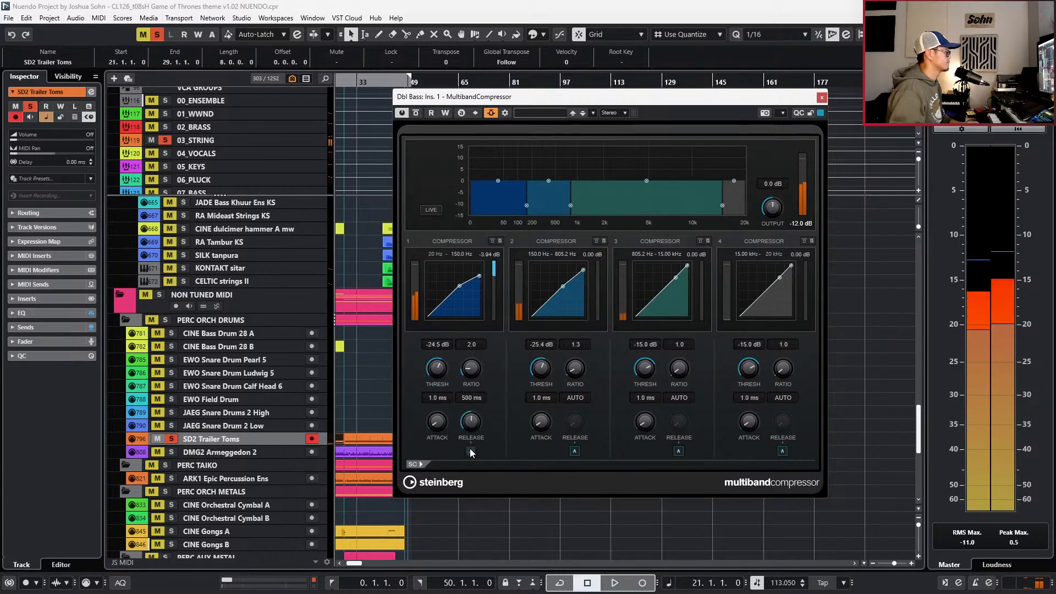
left_click_drag(474, 424, 442, 419)
key("space")
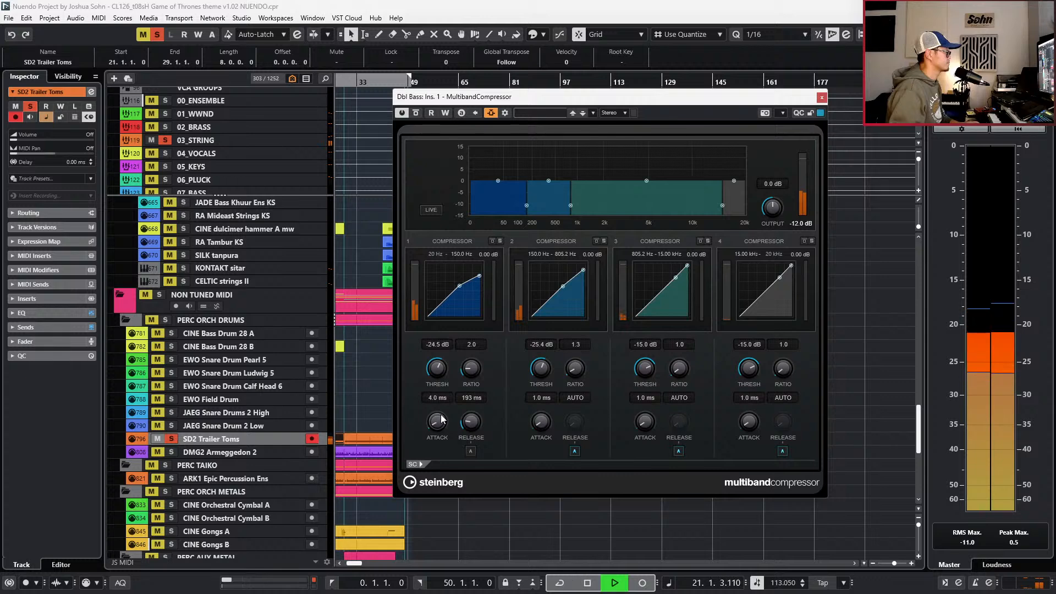
- Unsolo the toms and bass, set compressor band 1 to -27.8 dB threshold and 2.3 ratio in the full mix, and close the compressor
key("s")
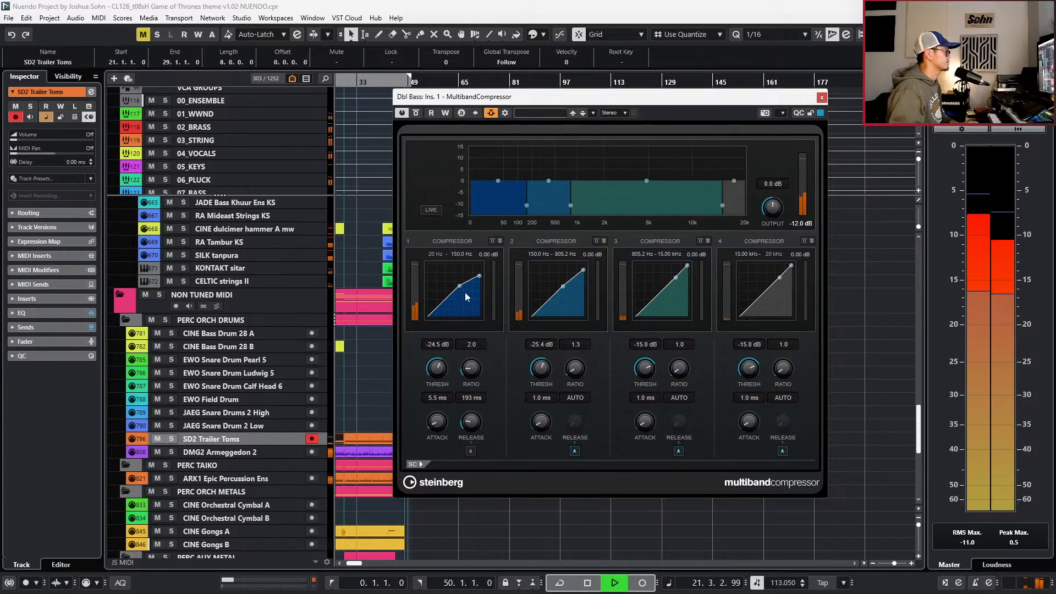
scroll(361, 389, "left", 3)
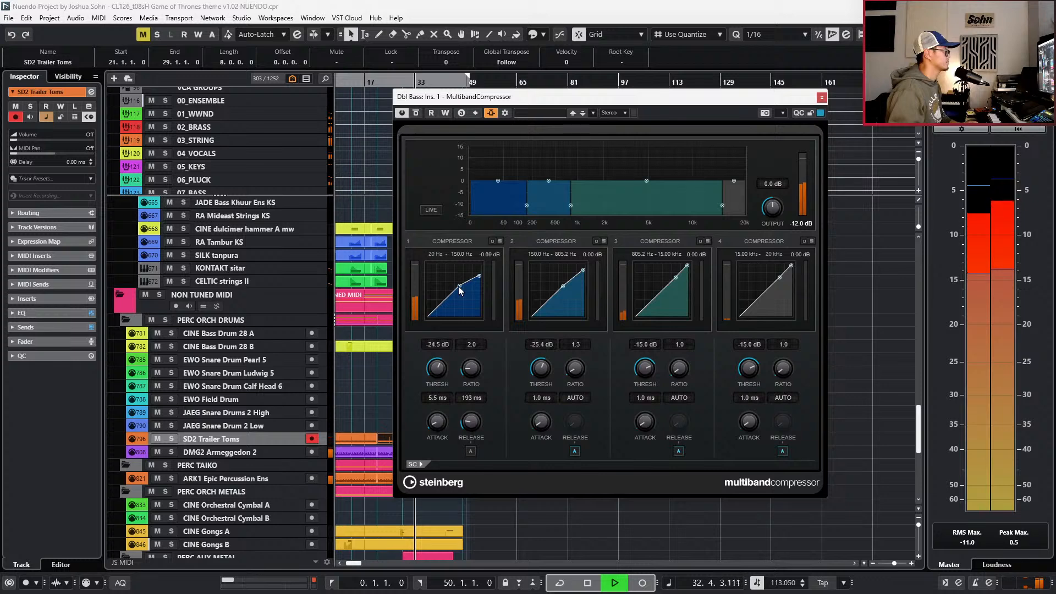
left_click_drag(459, 287, 458, 289)
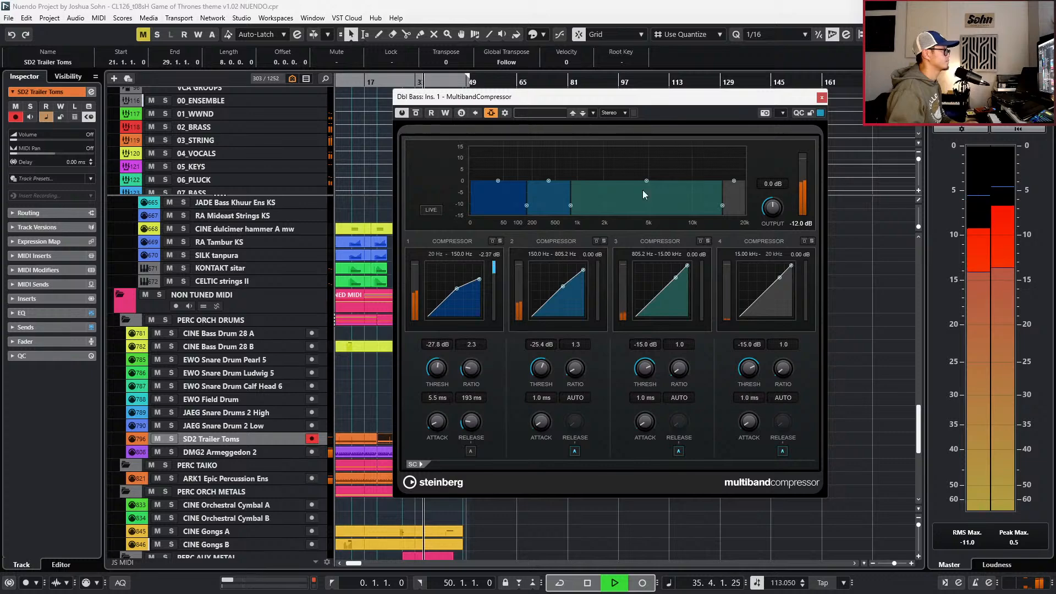
left_click(821, 97)
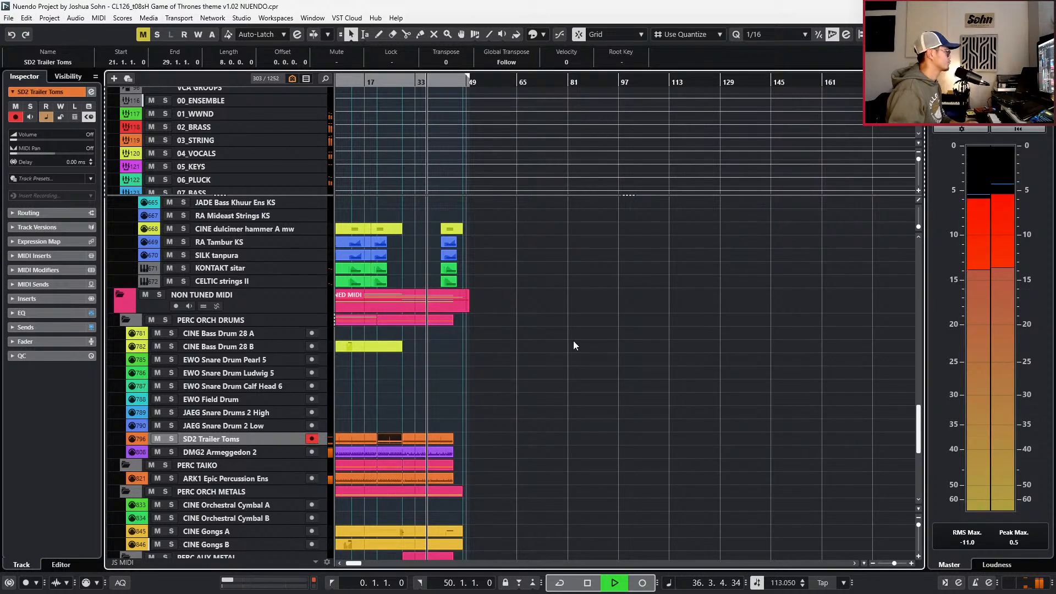
- Show the whole arrangement during playback, return to the Strings Ensemble folder, and select the PACIFIC Strings Ens B KS track
key("g")
scroll(430, 400, "up", 10)
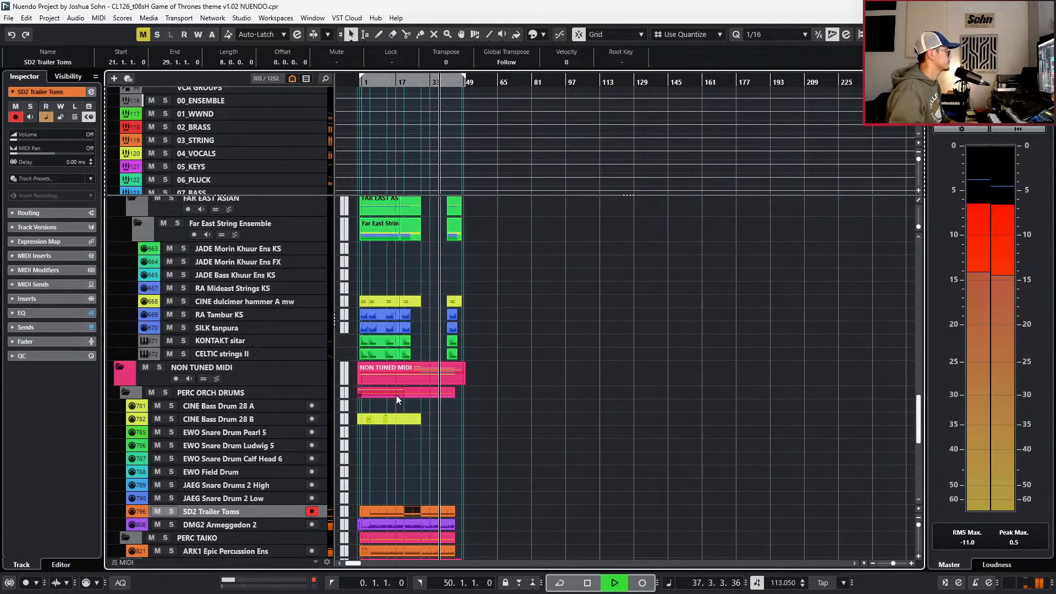
scroll(388, 372, "up", 10)
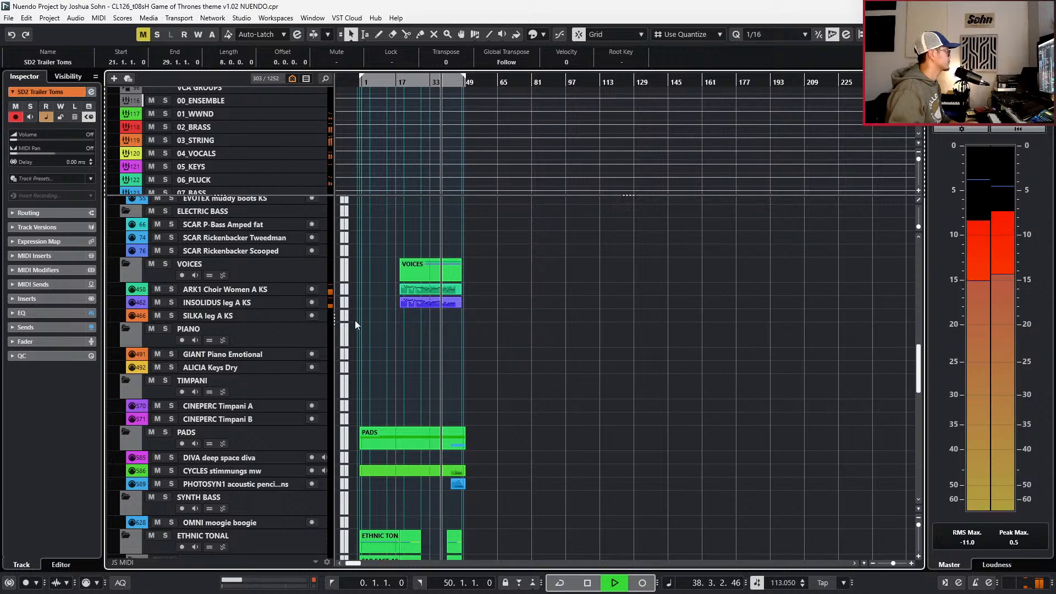
scroll(361, 331, "up", 5)
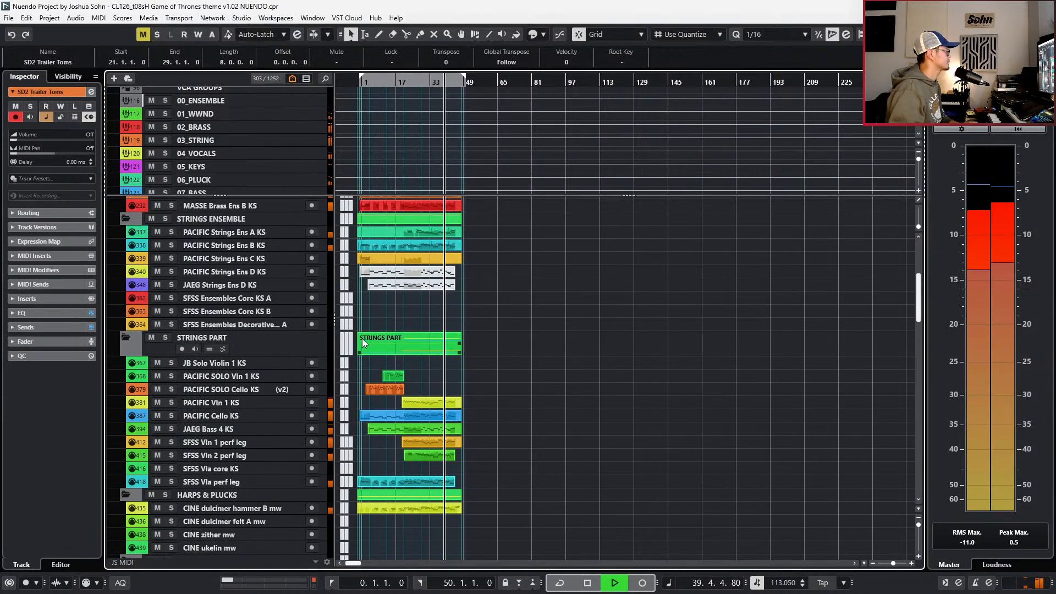
left_click(270, 258)
key("Up")
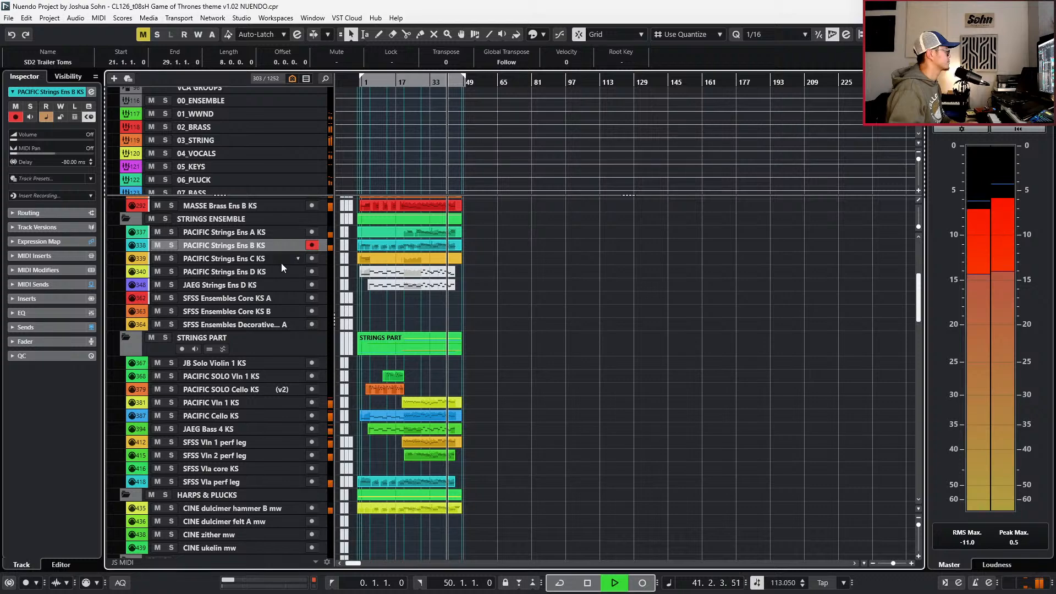
- Examine the Dbl Bass channel's EQ from the JAEG Bass 4 KS track during playback, then stop and close the channel settings
left_click(243, 433)
key("e")
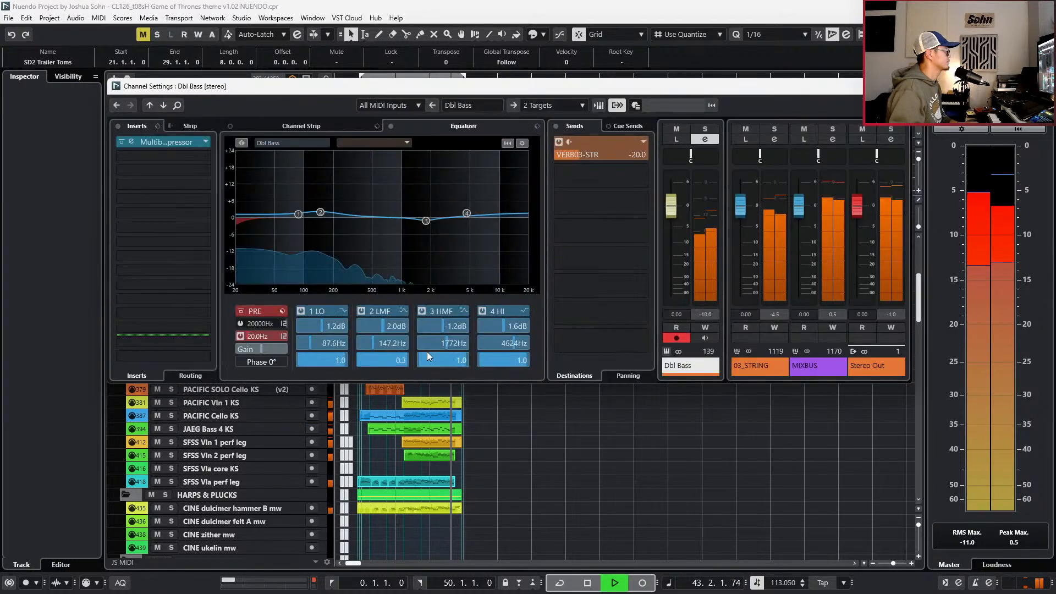
left_click(417, 362)
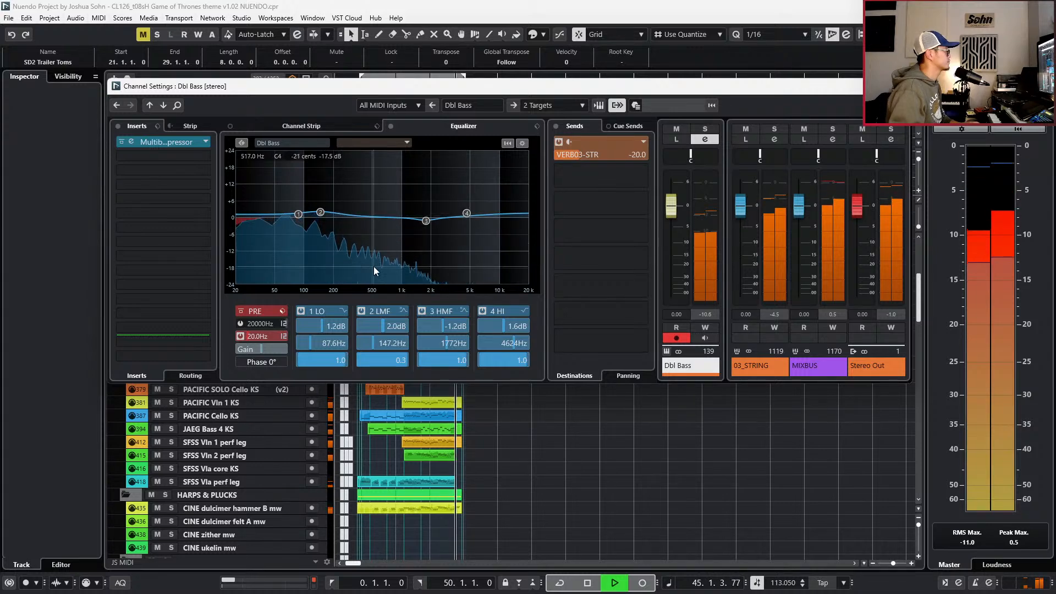
key("space")
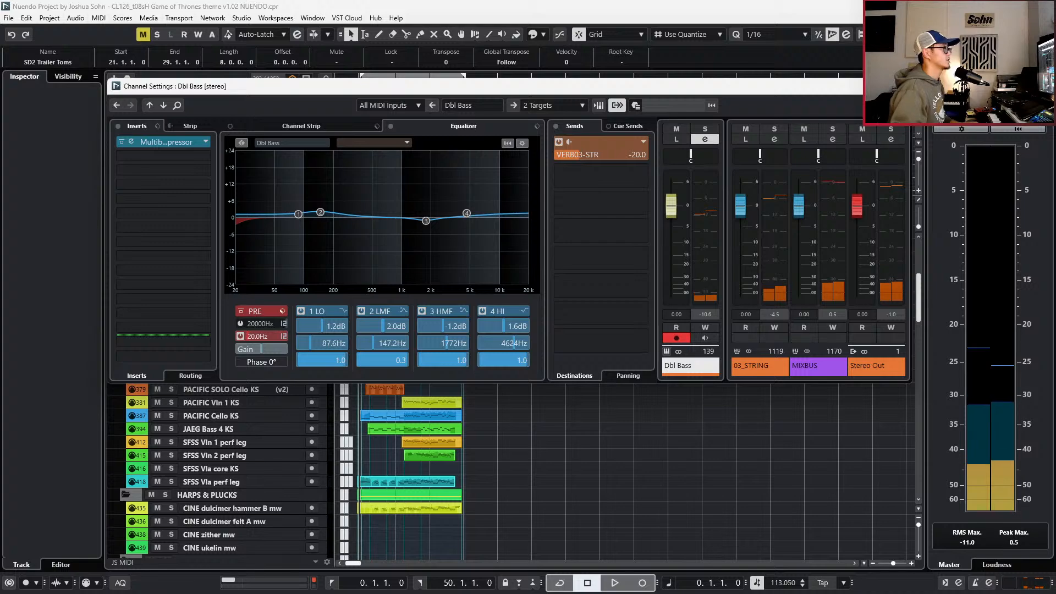
key("Escape")
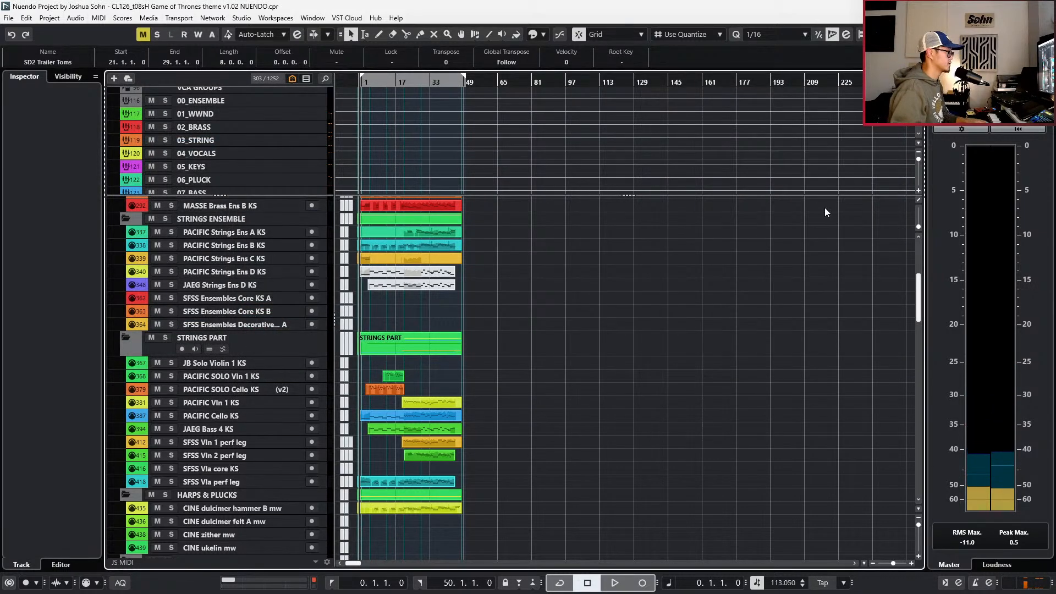
- Open the MixConsole with the GROUPS & FX configuration, select the MIXBUS channel, and expand its inserts
key("F3")
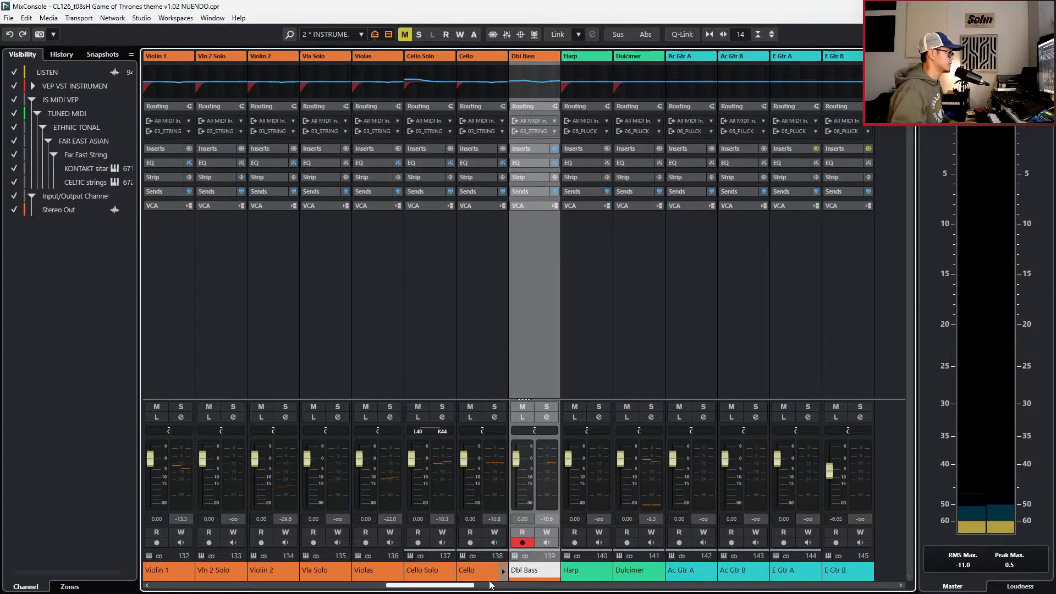
left_click_drag(486, 586, 815, 588)
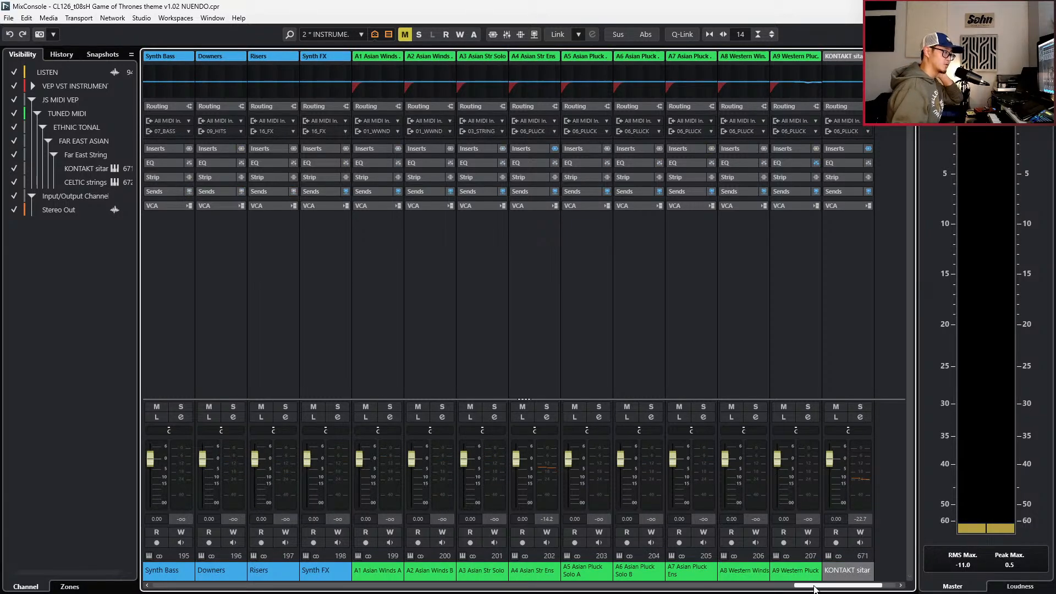
left_click(350, 34)
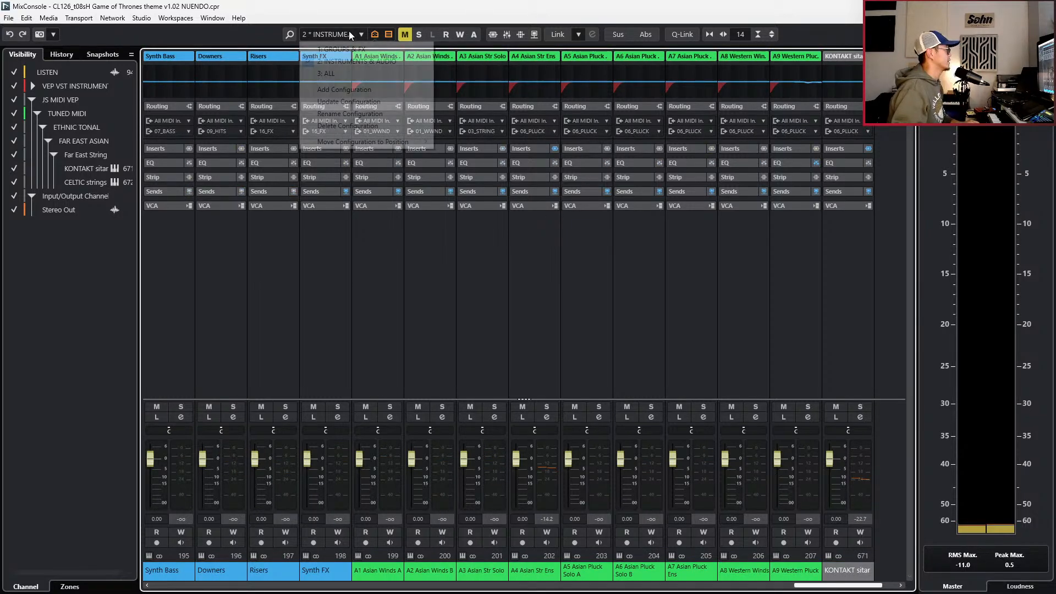
left_click(346, 50)
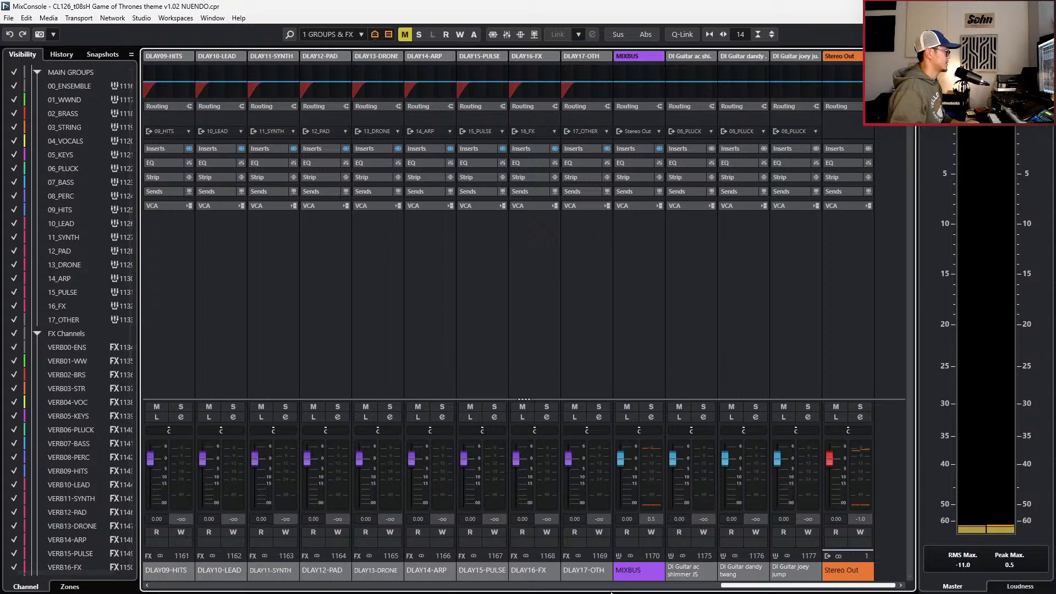
left_click(633, 573)
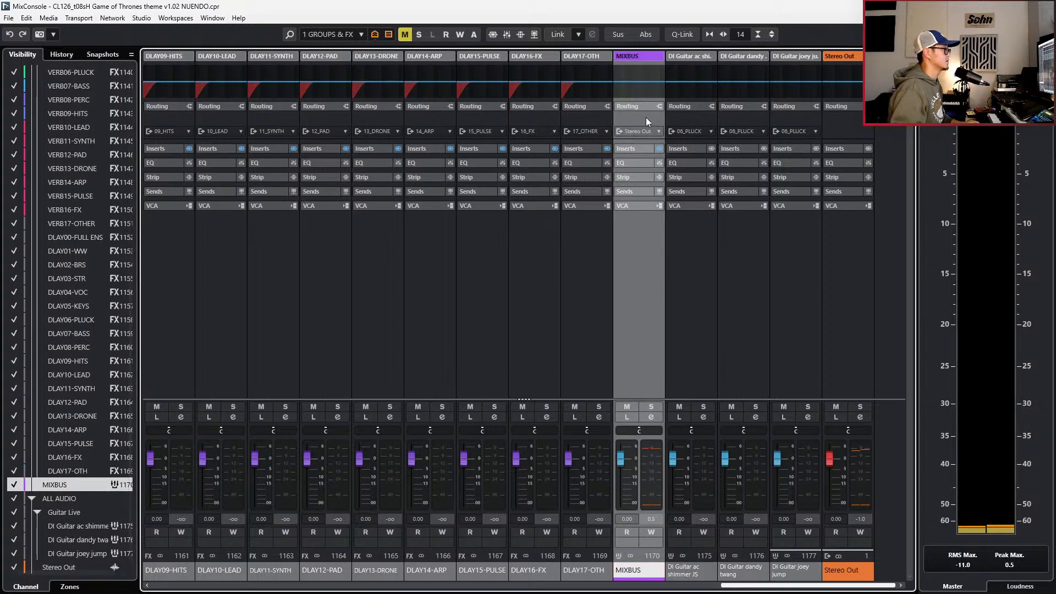
left_click(628, 149)
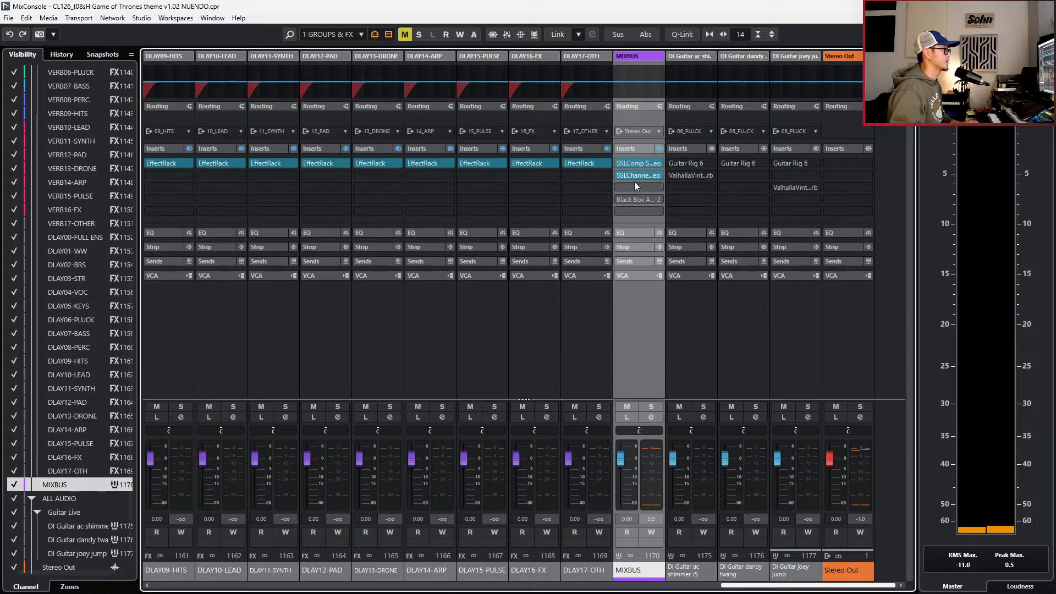
- Play the mix, bring the MIXBUS SSLChannel window into view, and boost its HF band with the frequency at 11.07 kHz
key("space")
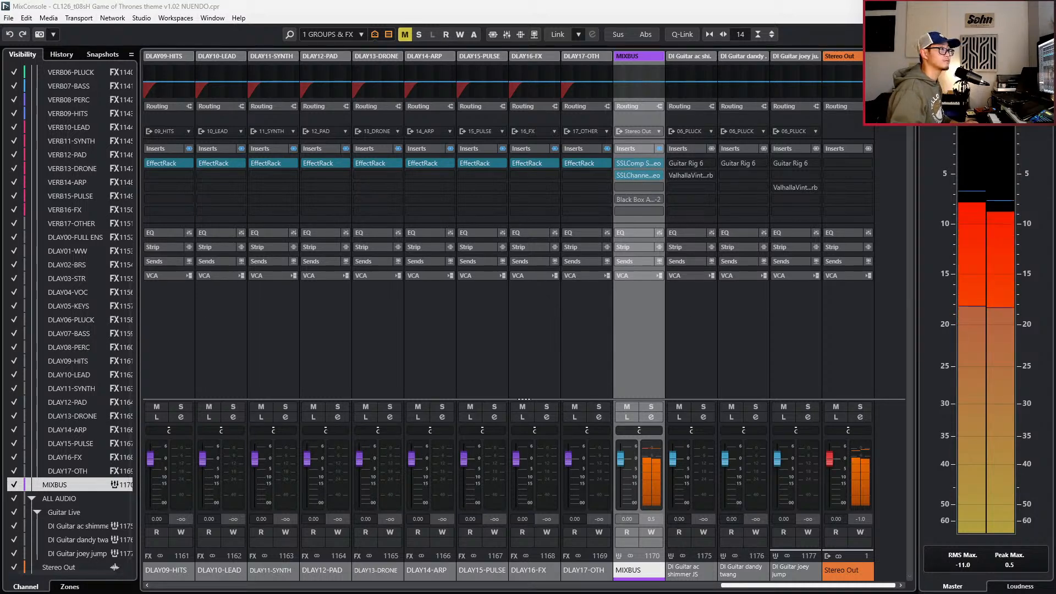
left_click_drag(1055, 132, 493, 84)
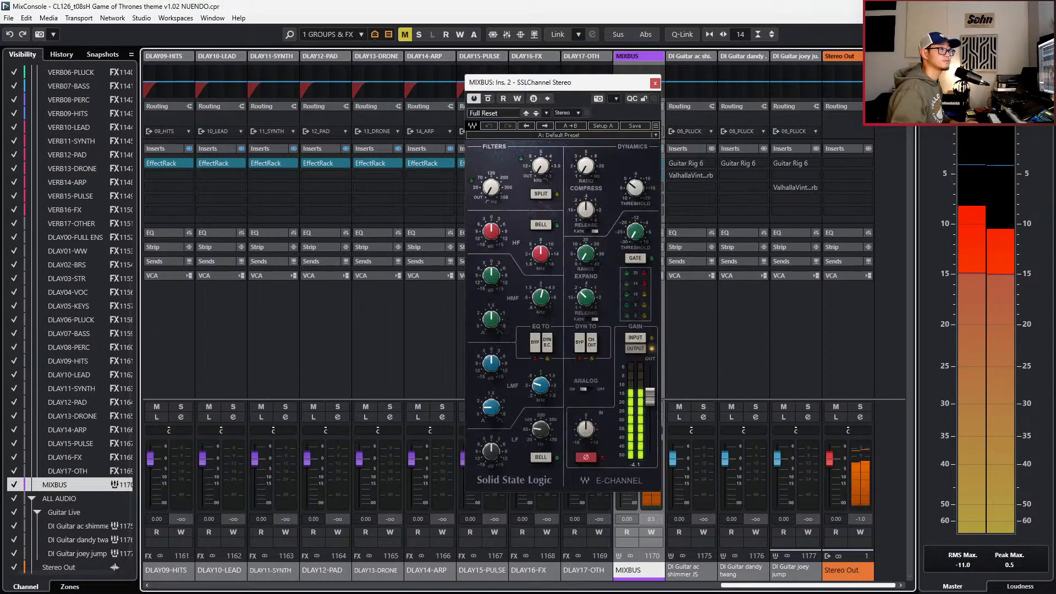
left_click(496, 238)
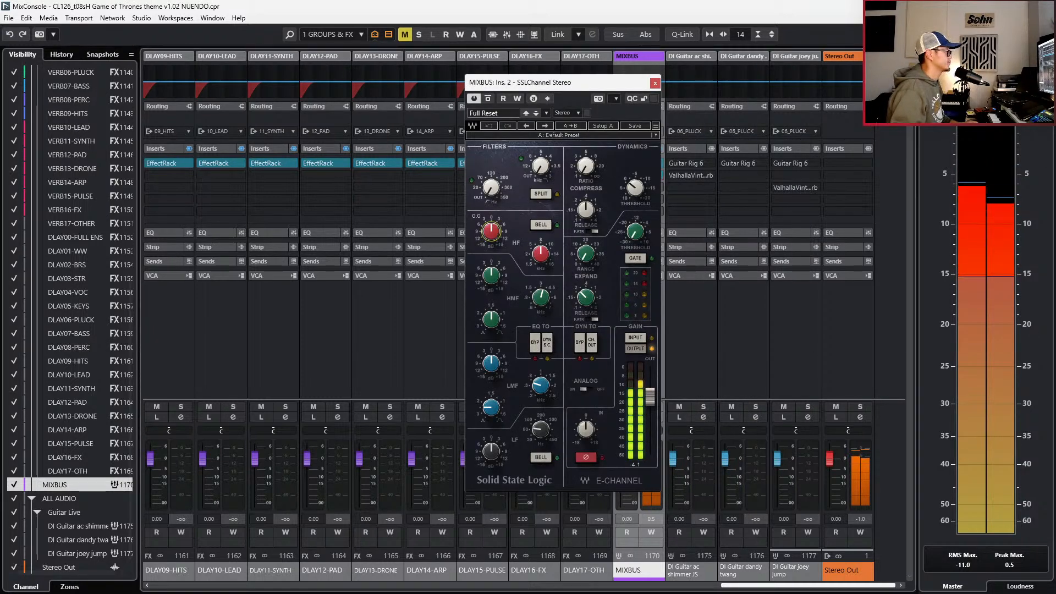
left_click(541, 254)
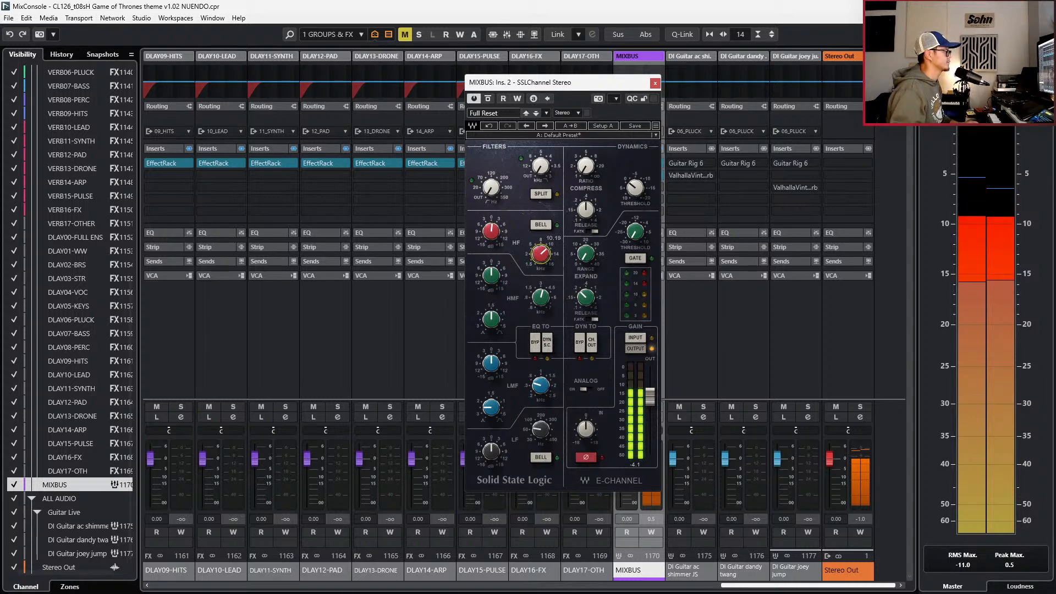
left_click_drag(495, 237, 491, 225)
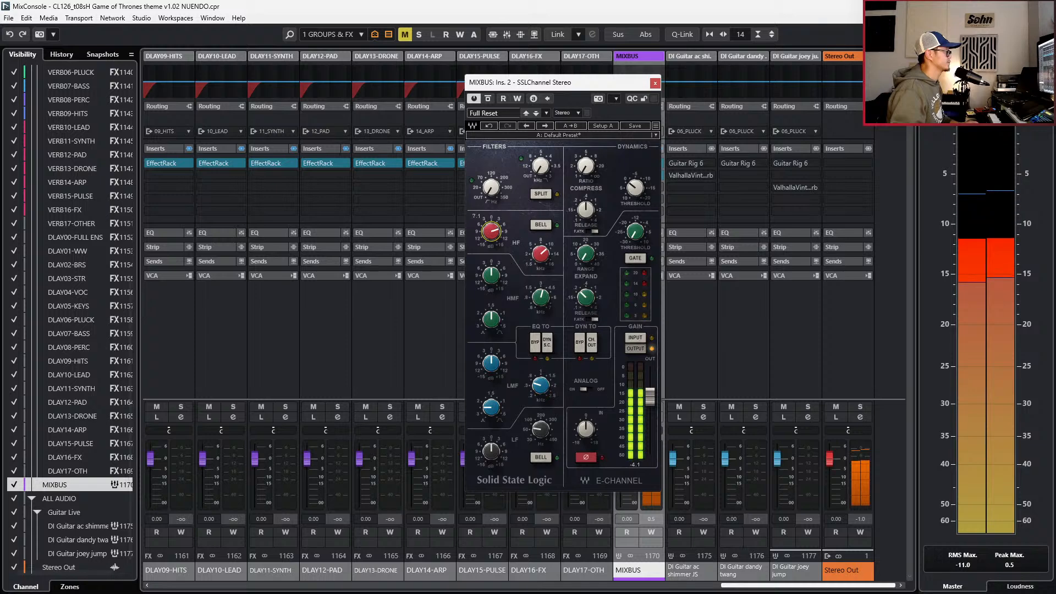
left_click_drag(491, 224, 492, 226)
left_click_drag(541, 253, 541, 253)
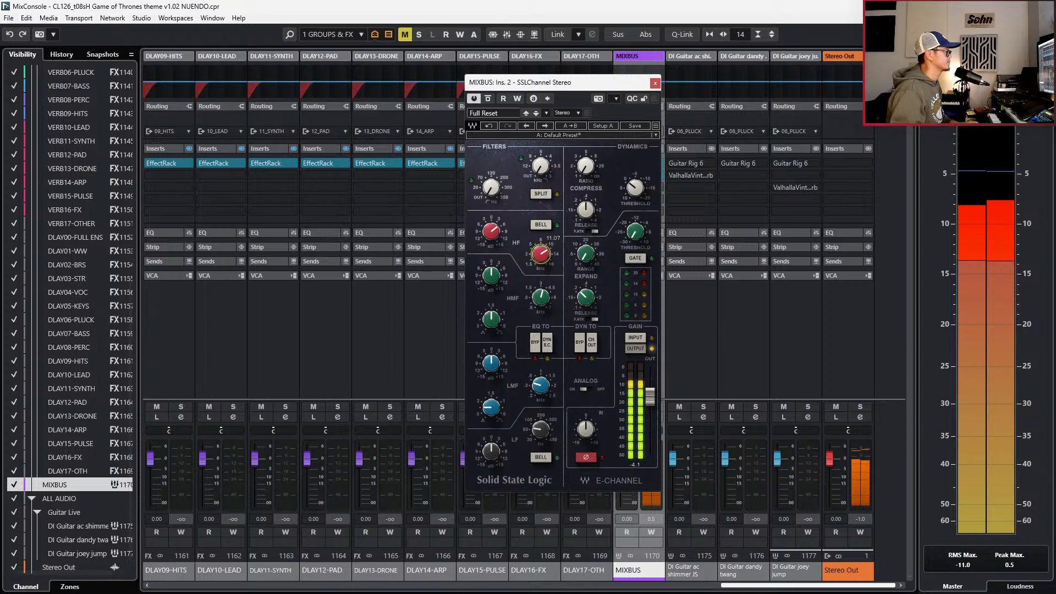
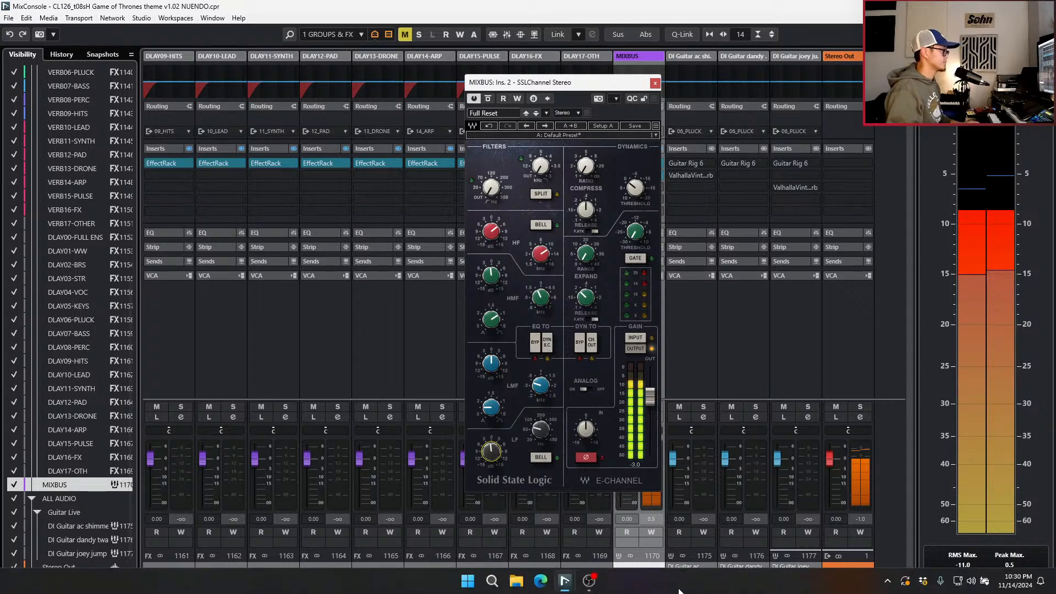
- Switch the MixConsole to the INSTRUMENTS & AUDIO configuration and lower the Shakers channel fader to -3.17
left_click(352, 34)
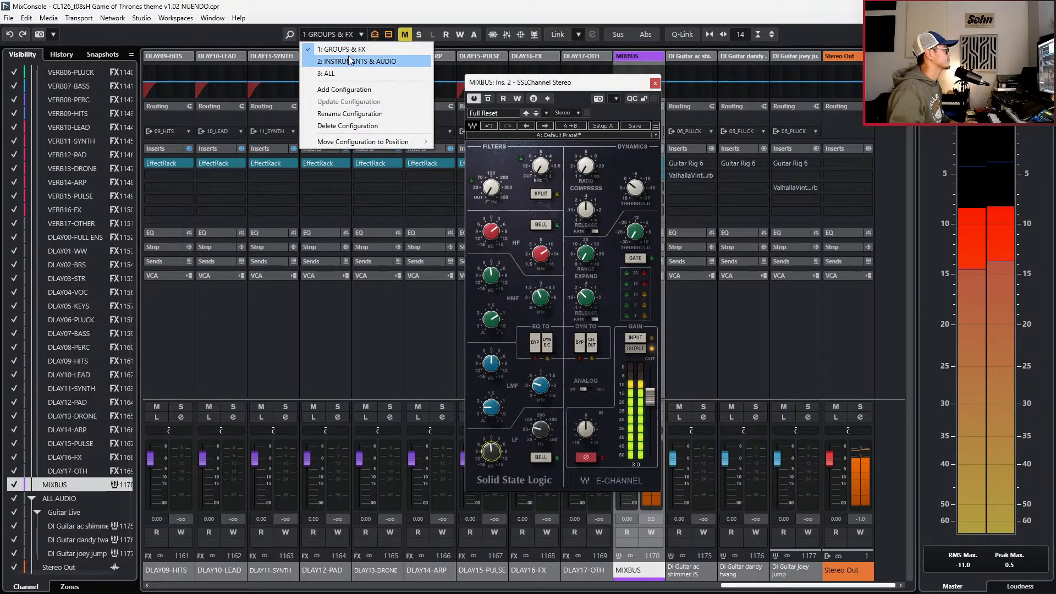
left_click(336, 68)
left_click_drag(451, 586, 640, 588)
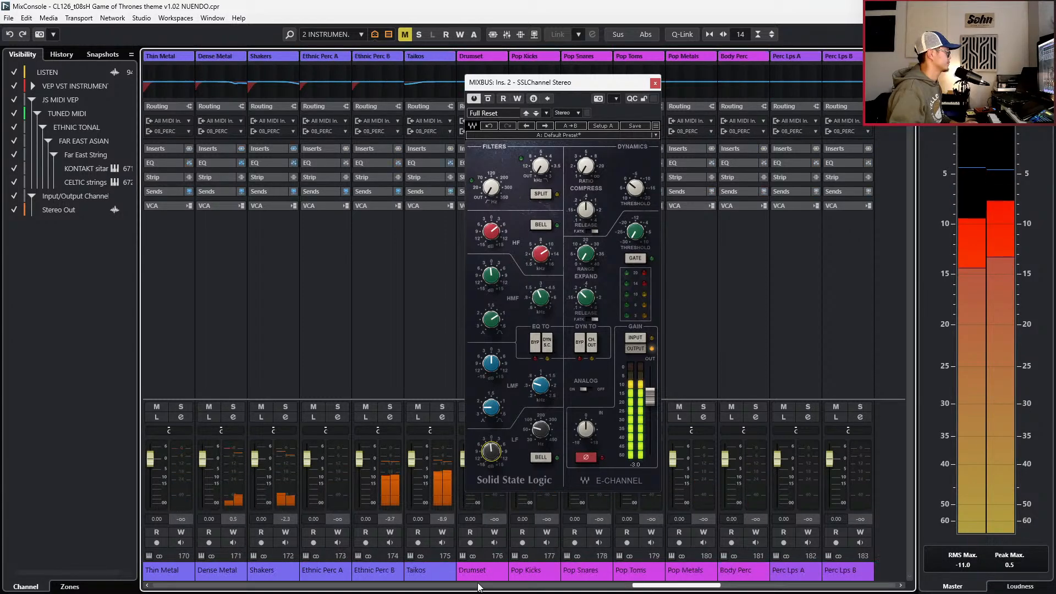
left_click_drag(259, 462, 257, 470)
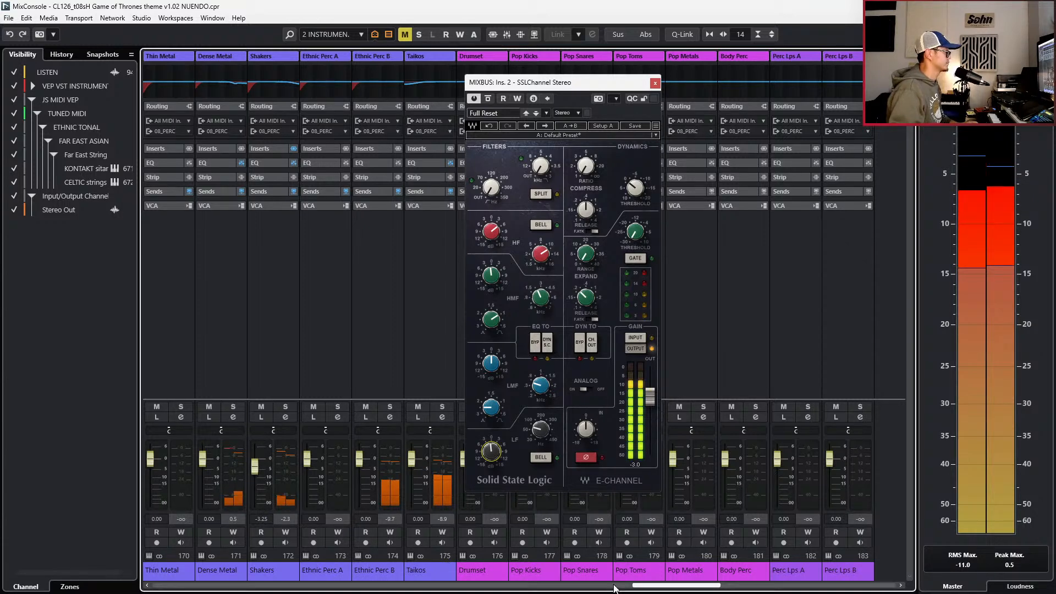
left_click_drag(645, 586, 632, 588)
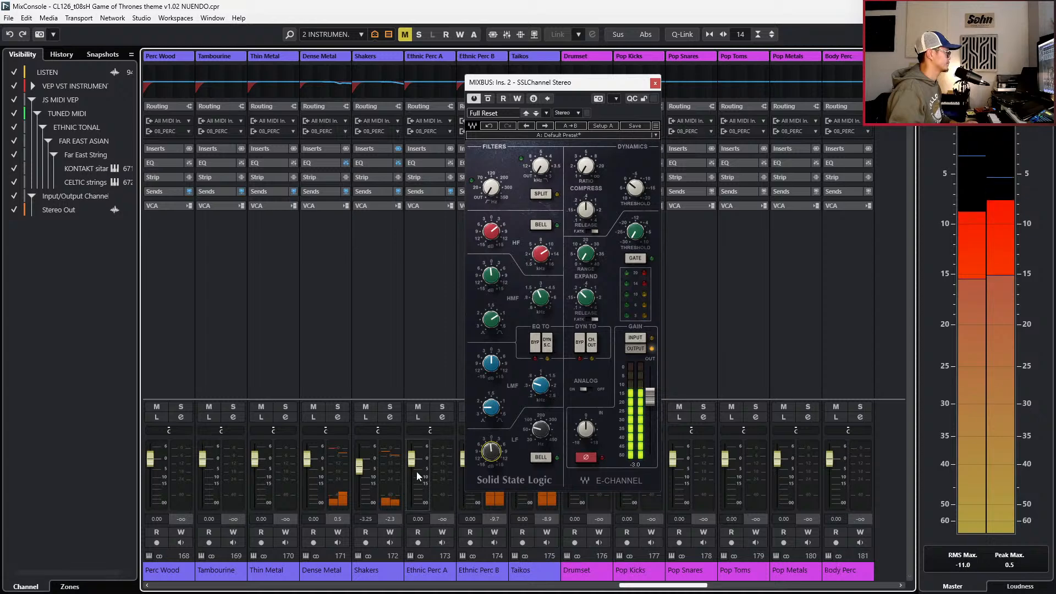
left_click_drag(362, 470, 362, 469)
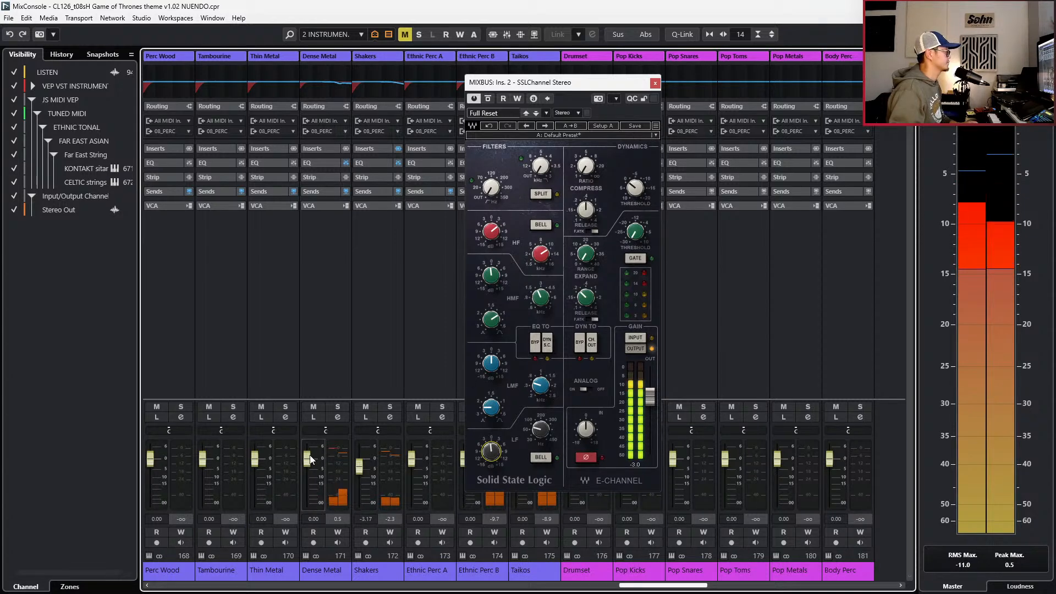
- In the Dense Metal channel's EQ, boost the HMF band by 2.4 dB at 715.3 Hz and close the channel settings
left_click(338, 417)
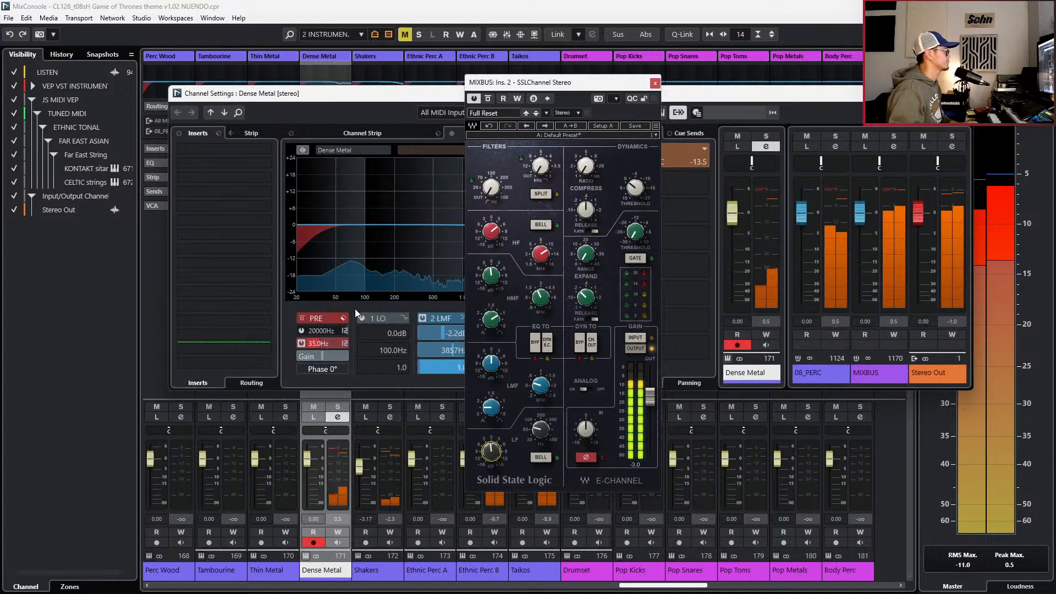
left_click_drag(533, 88, 658, 79)
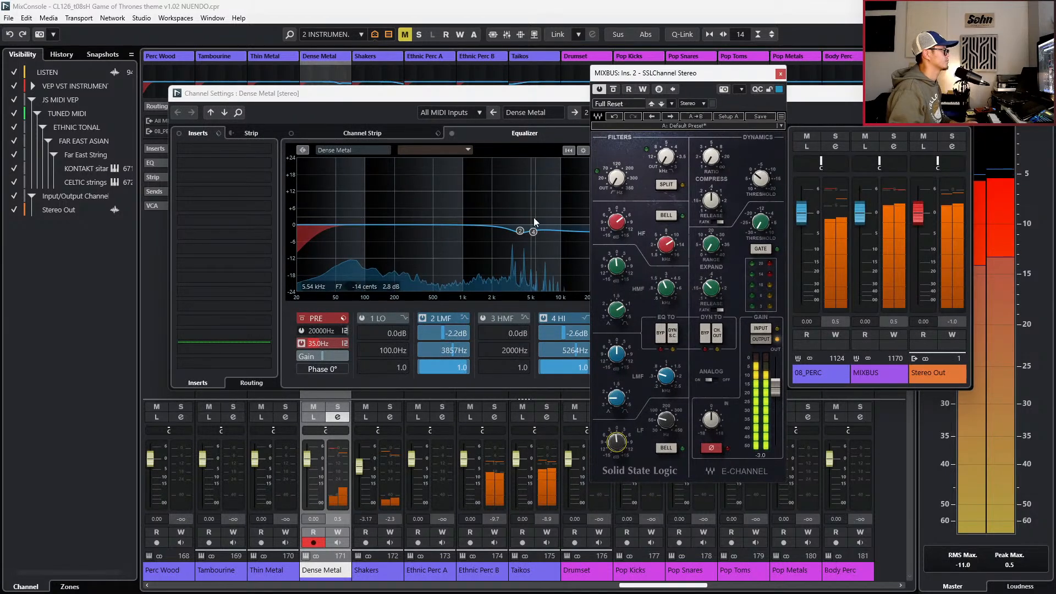
left_click_drag(427, 219, 448, 218)
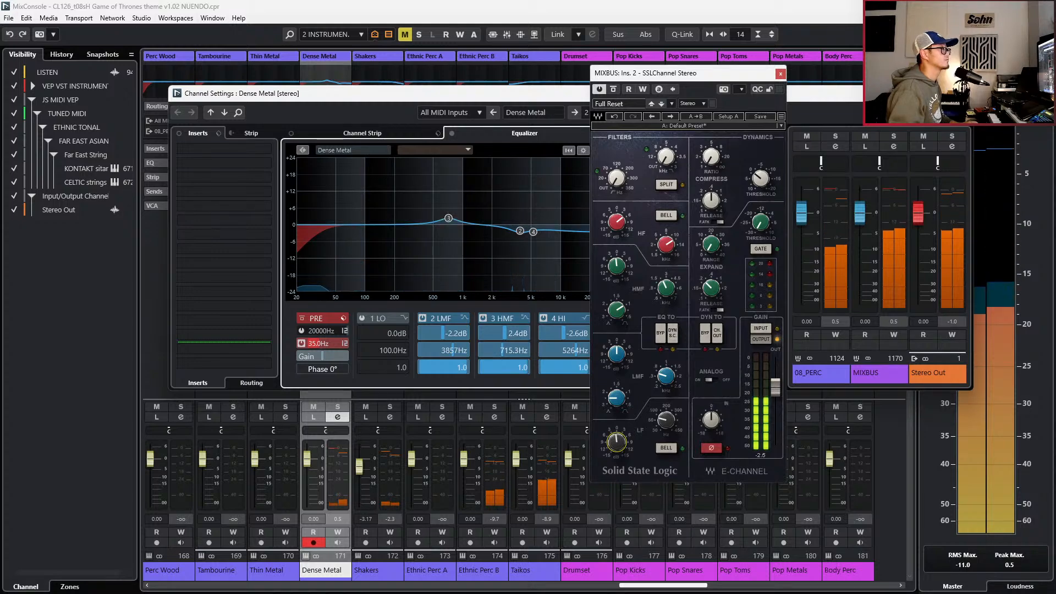
left_click(852, 93)
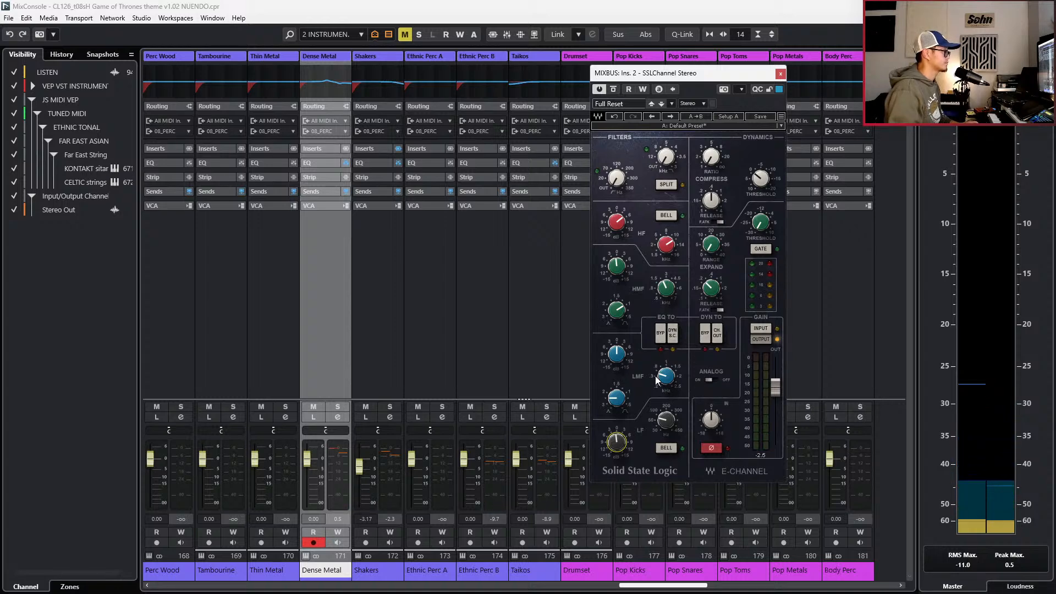
- Boost the MIXBUS SSLChannel's LMF band slightly, set its frequency to about 0.42 kHz, adjust its Q, and close the plug-in
left_click_drag(617, 354, 617, 353)
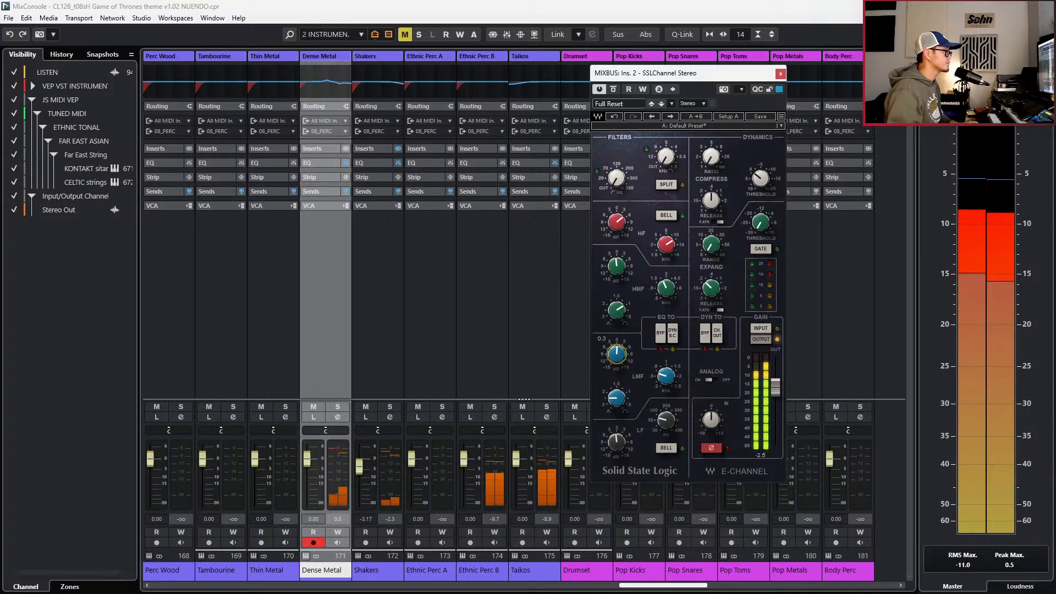
left_click_drag(666, 377, 666, 374)
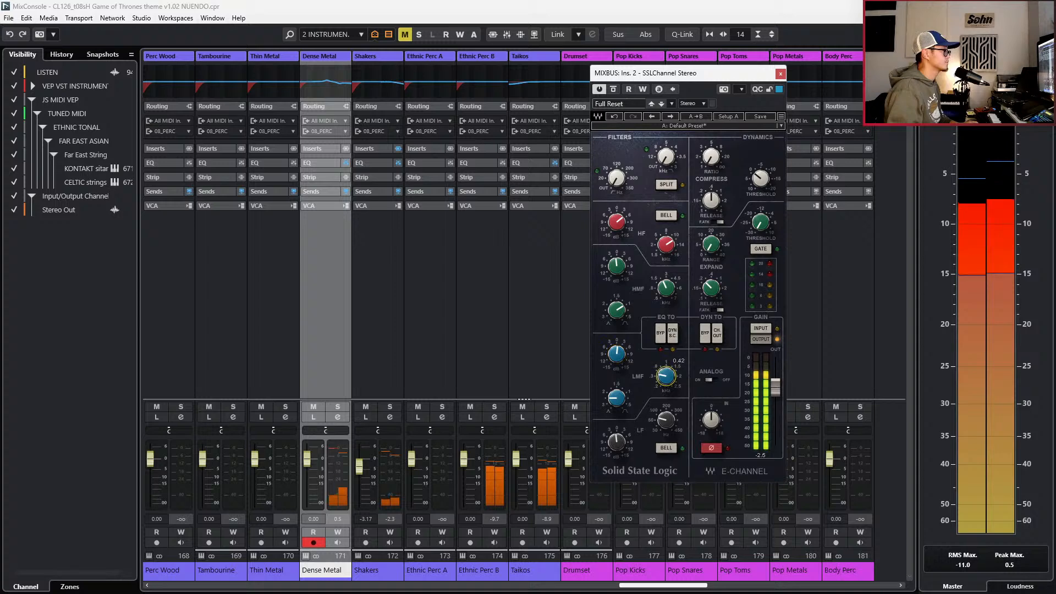
left_click_drag(616, 398, 617, 396)
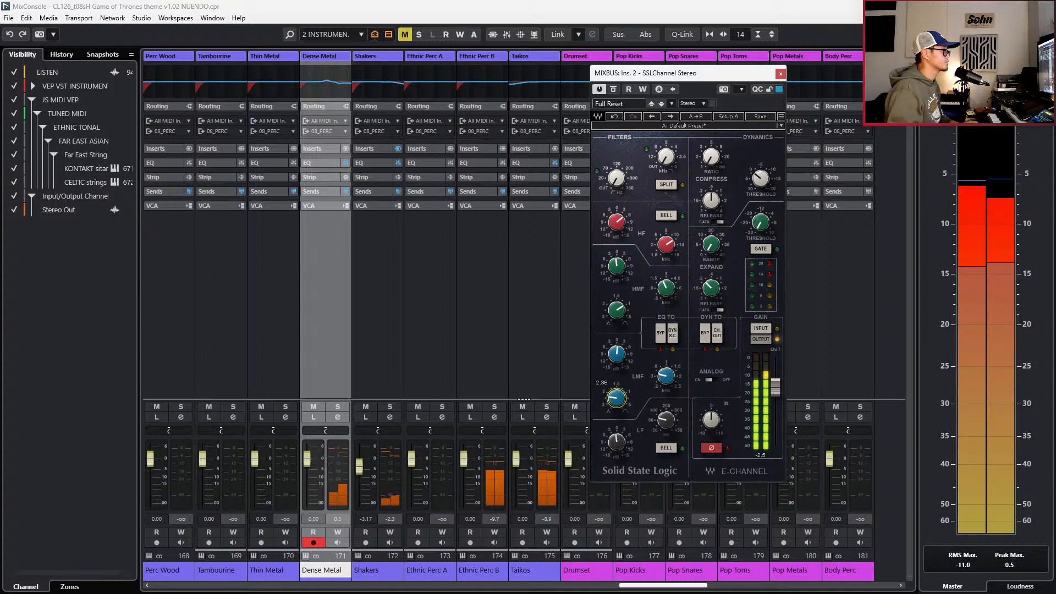
left_click_drag(617, 355, 617, 360)
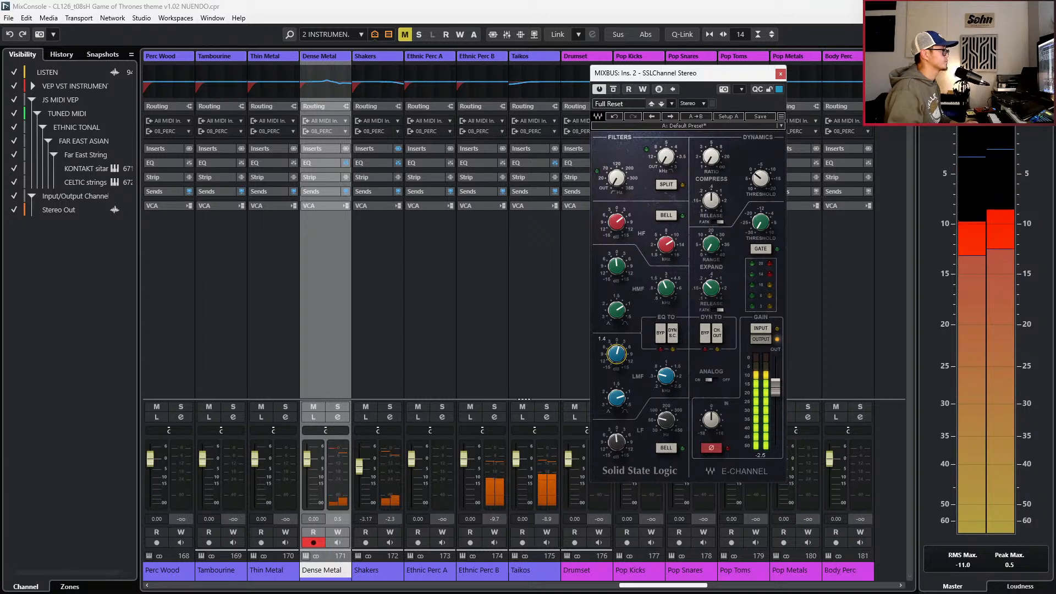
left_click_drag(617, 355, 616, 353)
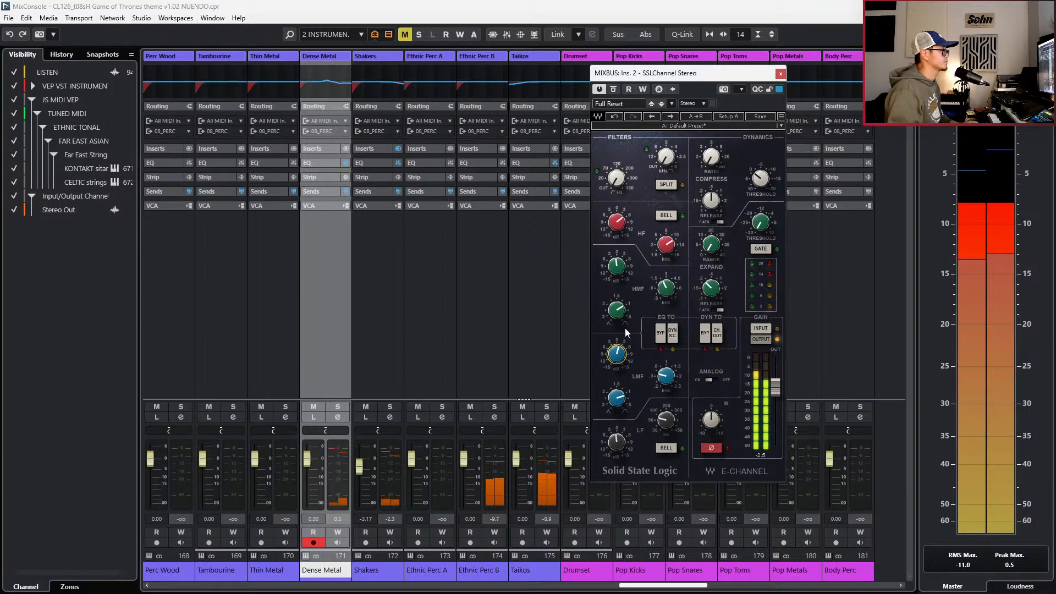
left_click(780, 74)
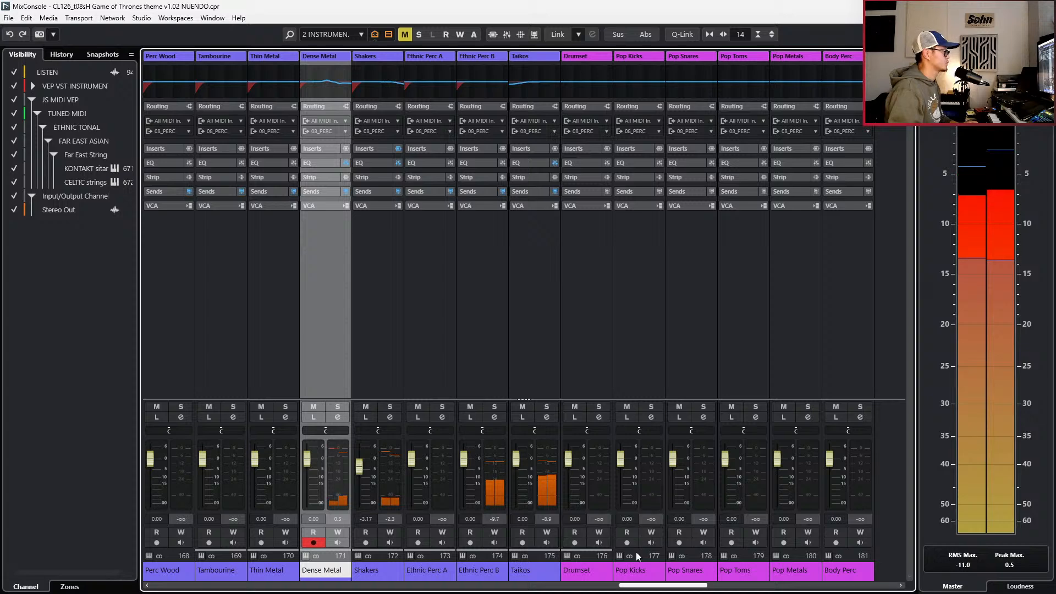
- Find the Str Ens Hi B channel among the strings, select it, and check it briefly in solo
left_click_drag(646, 585, 335, 590)
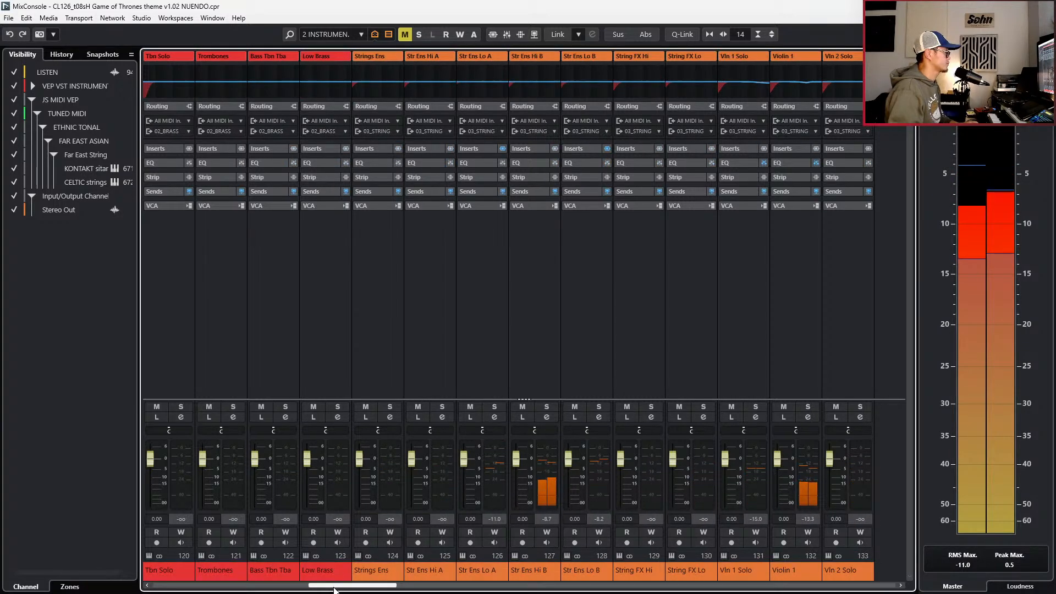
left_click(542, 385)
left_click(546, 408)
left_click(546, 409)
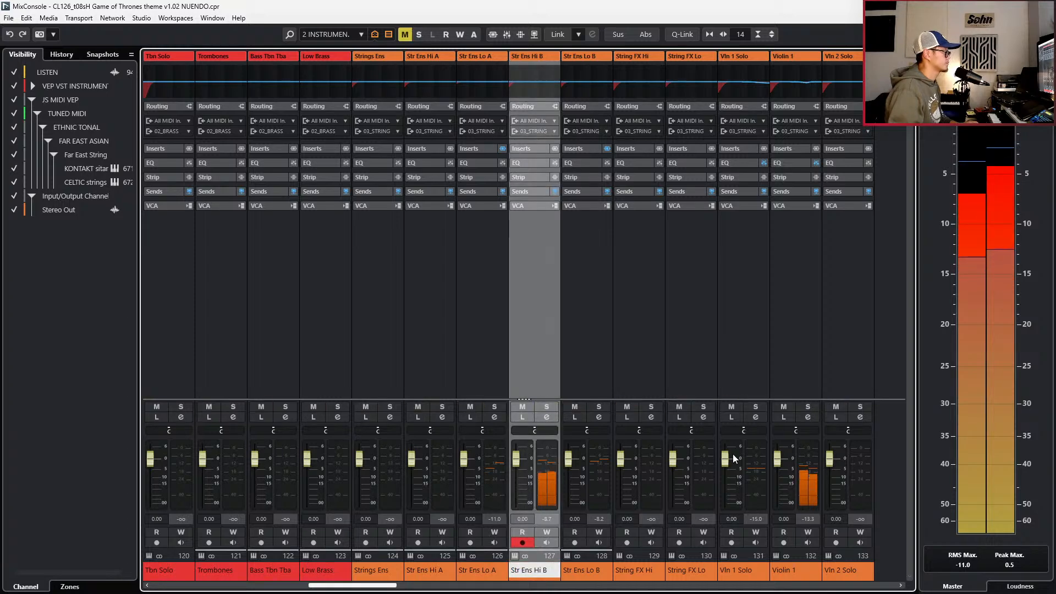
- With Violin 1 temporarily soloed, set its low-cut filter to 140 Hz and its VERB03-STR send to -16.1
left_click(807, 418)
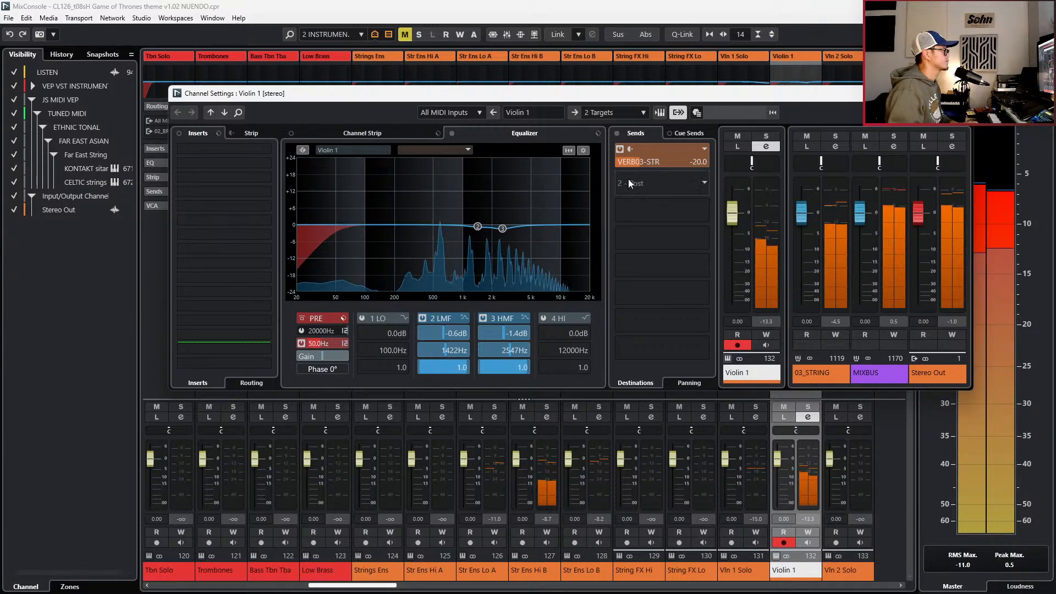
key("s")
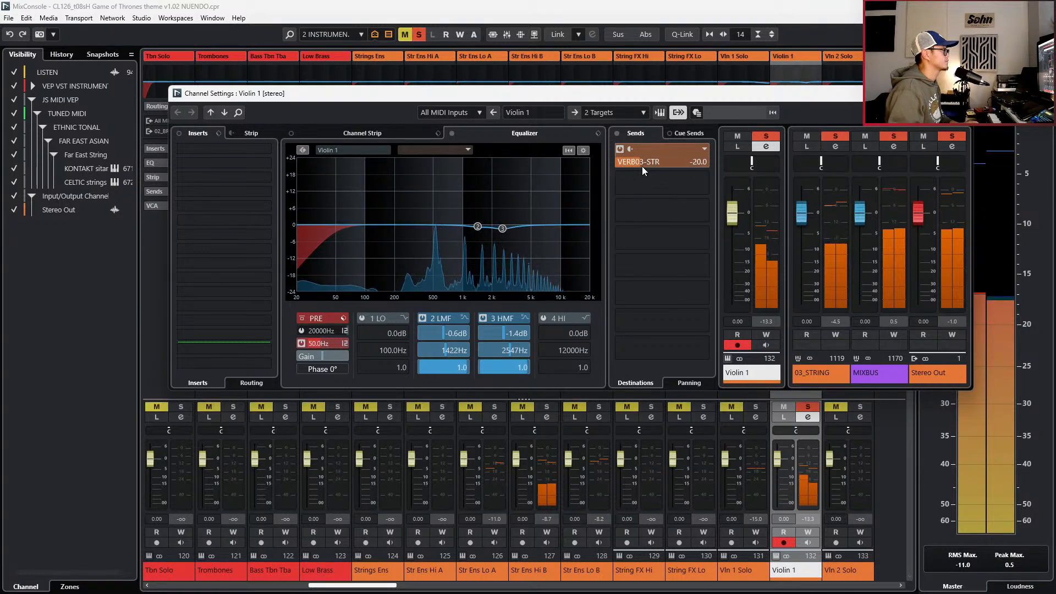
left_click_drag(328, 334, 359, 344)
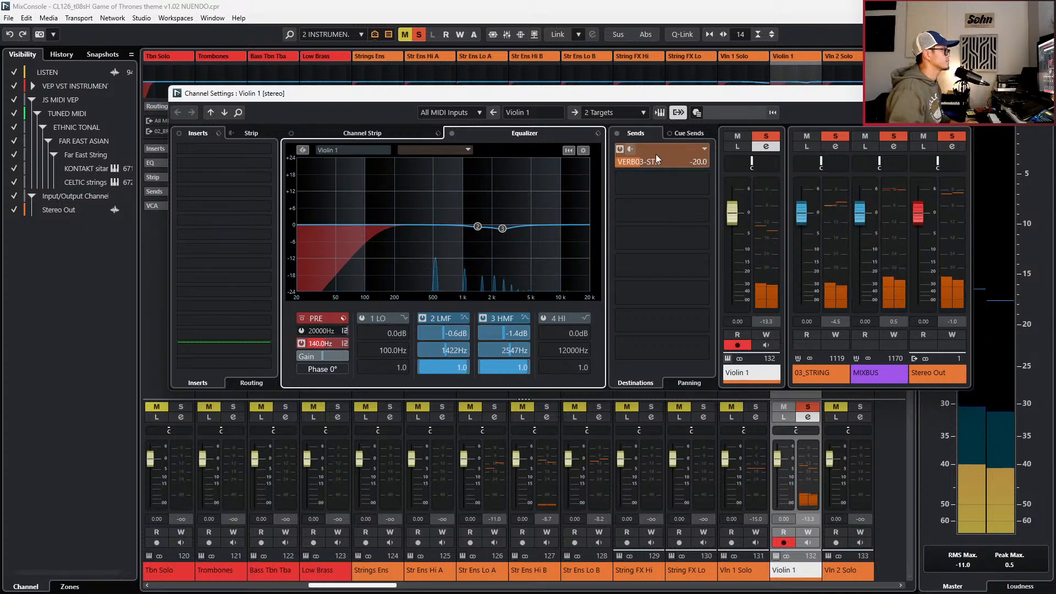
left_click(665, 163)
left_click_drag(665, 162, 671, 162)
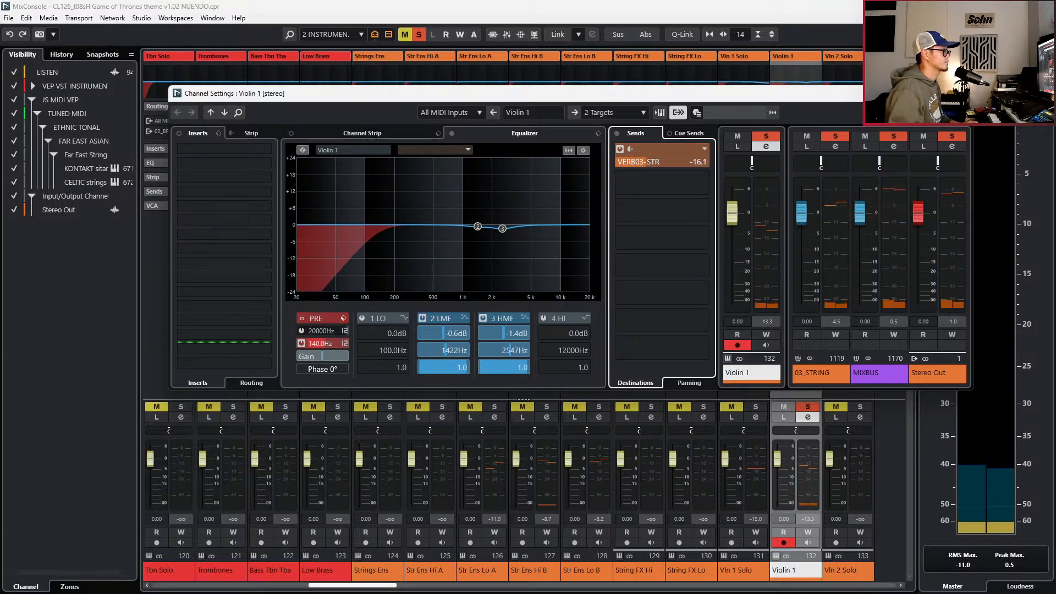
key("s")
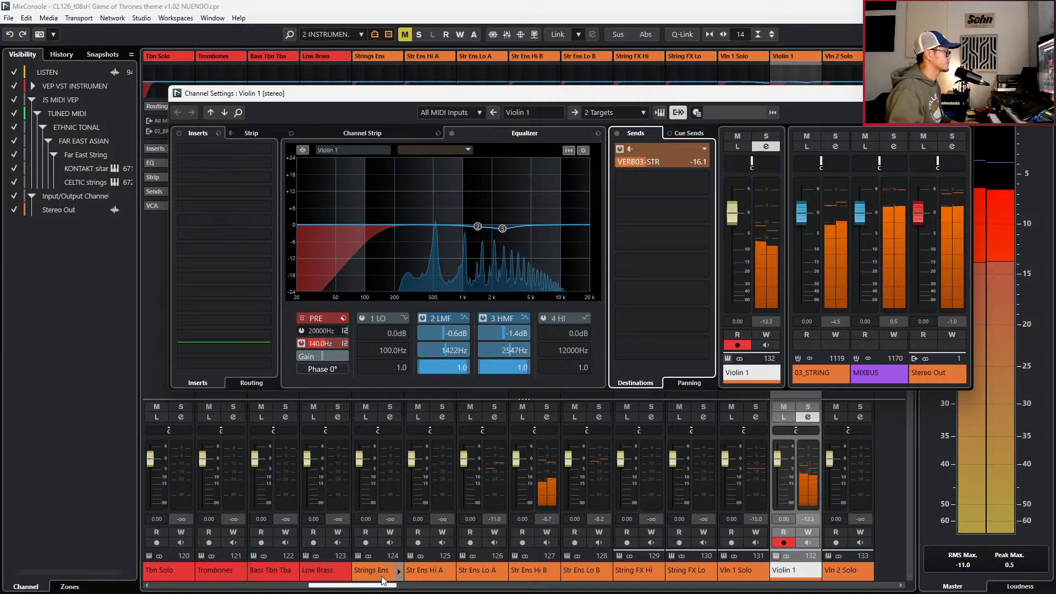
- Raise the VERB03-STR reverb send to -15.5 on the Violin 2 channel and to about -16.1 on the Violas channel
left_click_drag(383, 580, 416, 580)
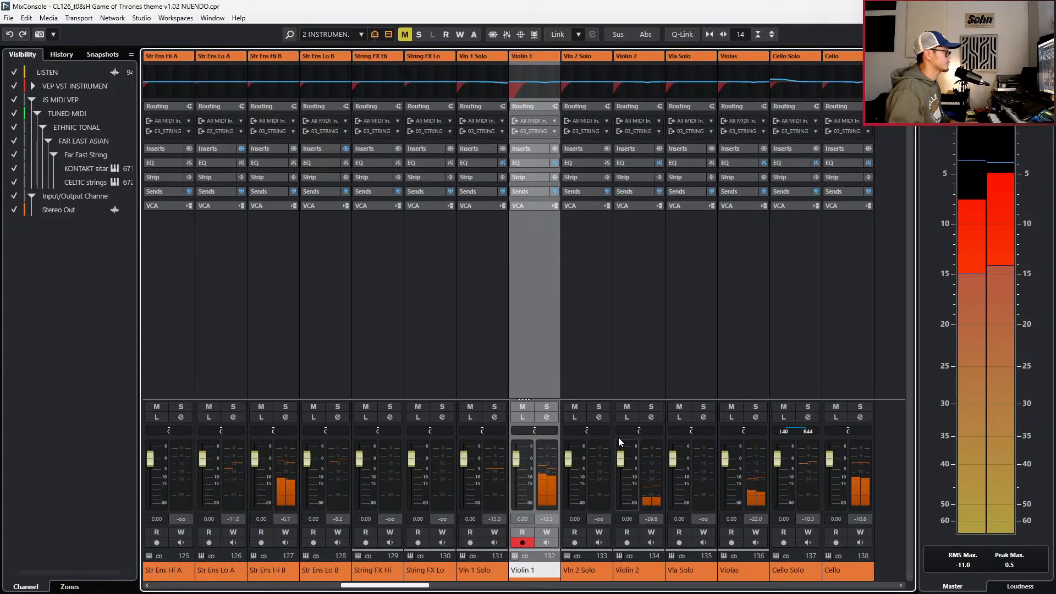
left_click(655, 417)
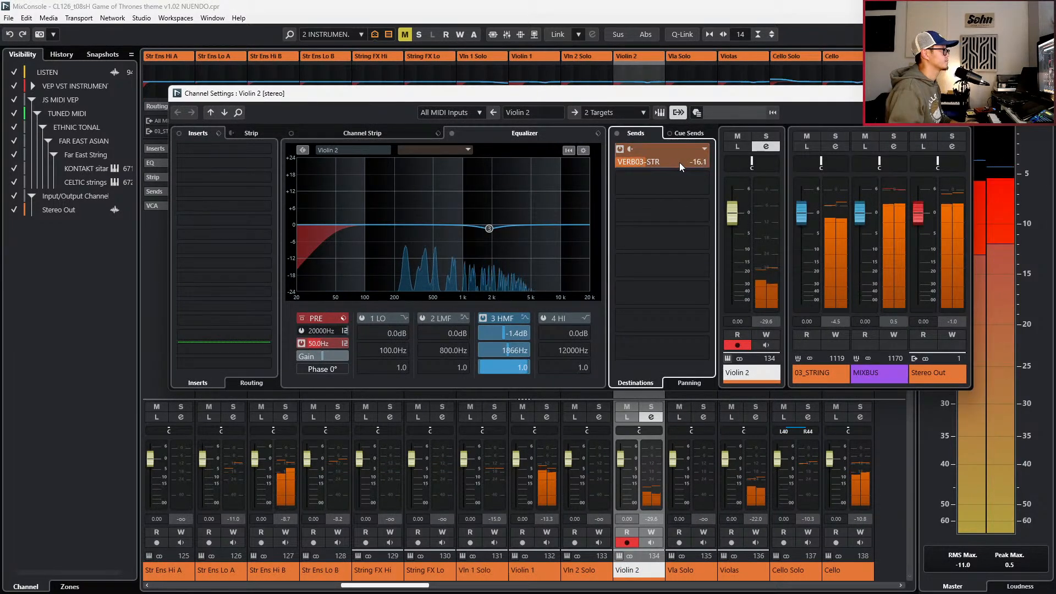
left_click(652, 417)
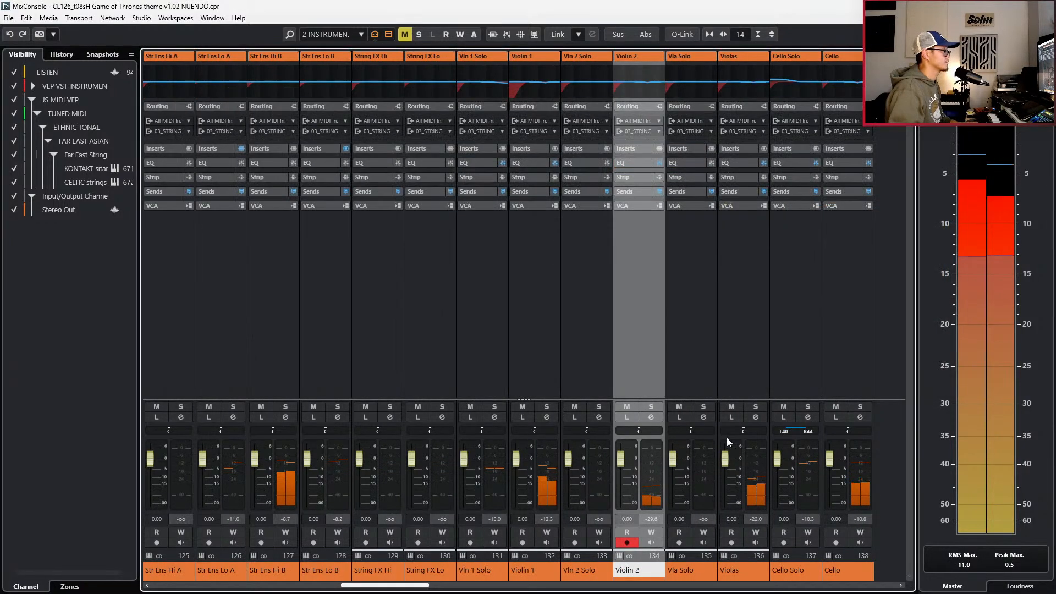
left_click(756, 417)
left_click(661, 164)
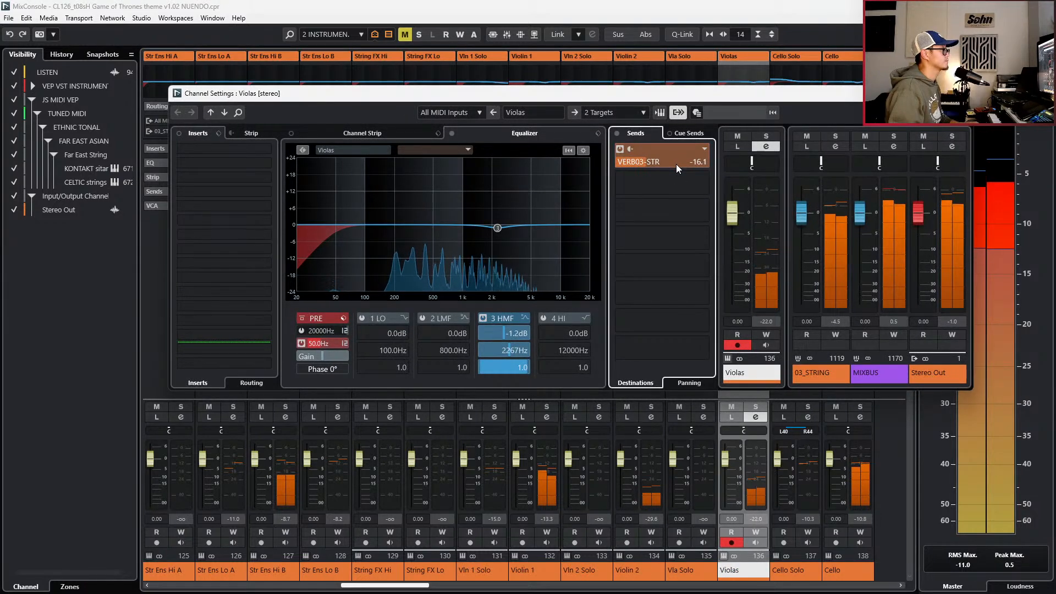
key("Escape")
- Adjust the Cello channel's VERB03-STR reverb send and close its channel settings
left_click(856, 416)
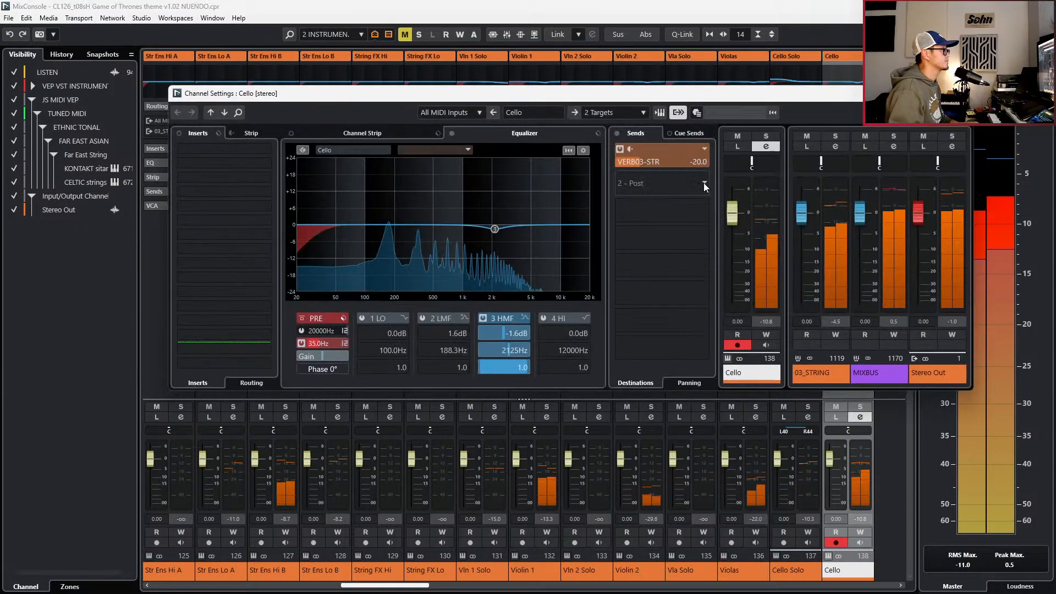
left_click(691, 161)
key("Escape")
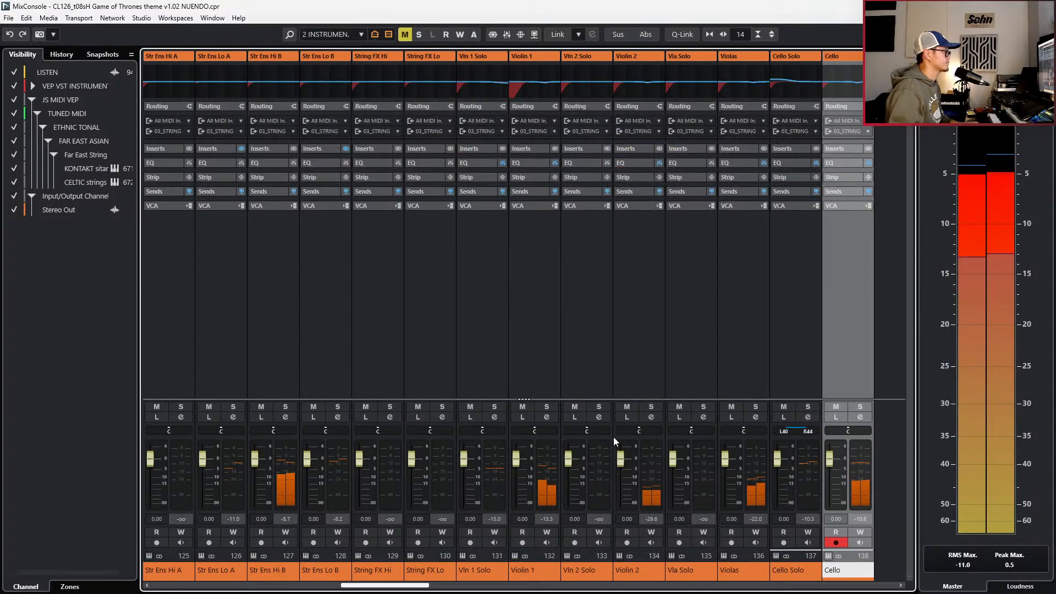
- Set the Violin 2 channel's low-cut filter to 105.5 Hz and raise the low cut on the Str Ens Hi B channel
left_click(650, 418)
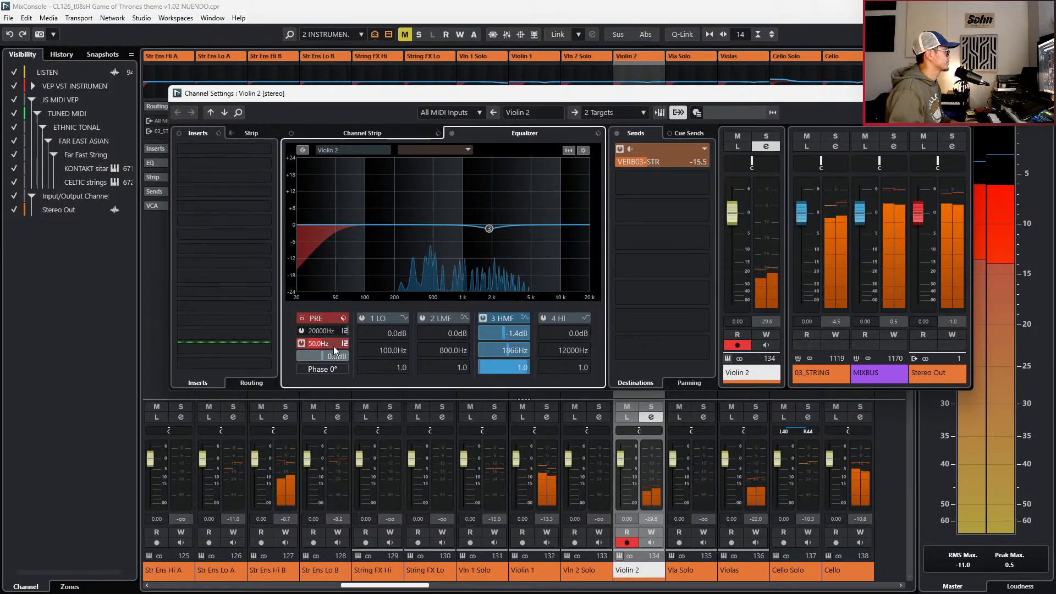
left_click_drag(334, 345, 353, 348)
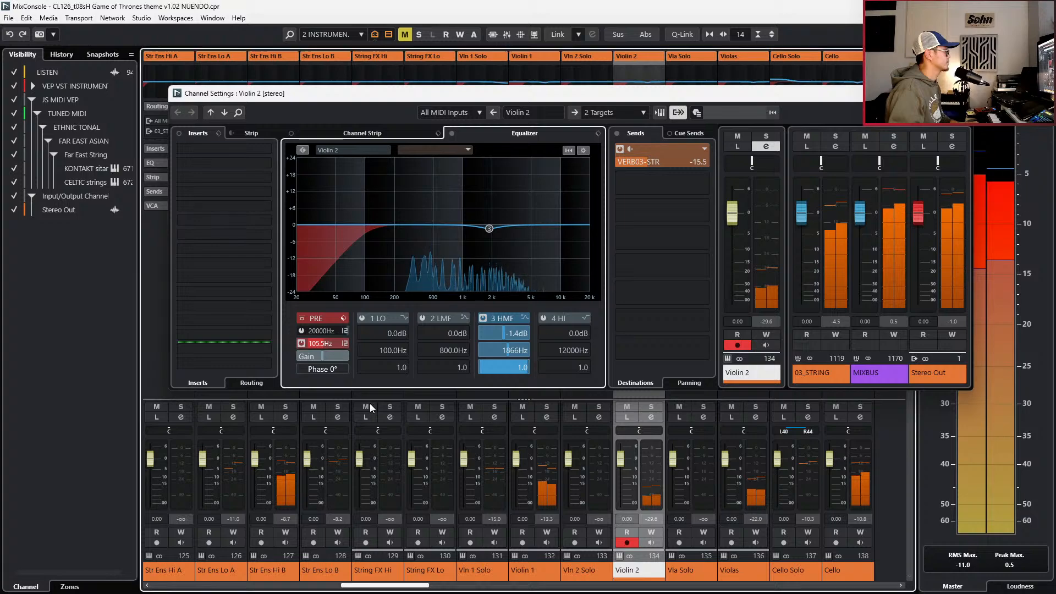
key("Escape")
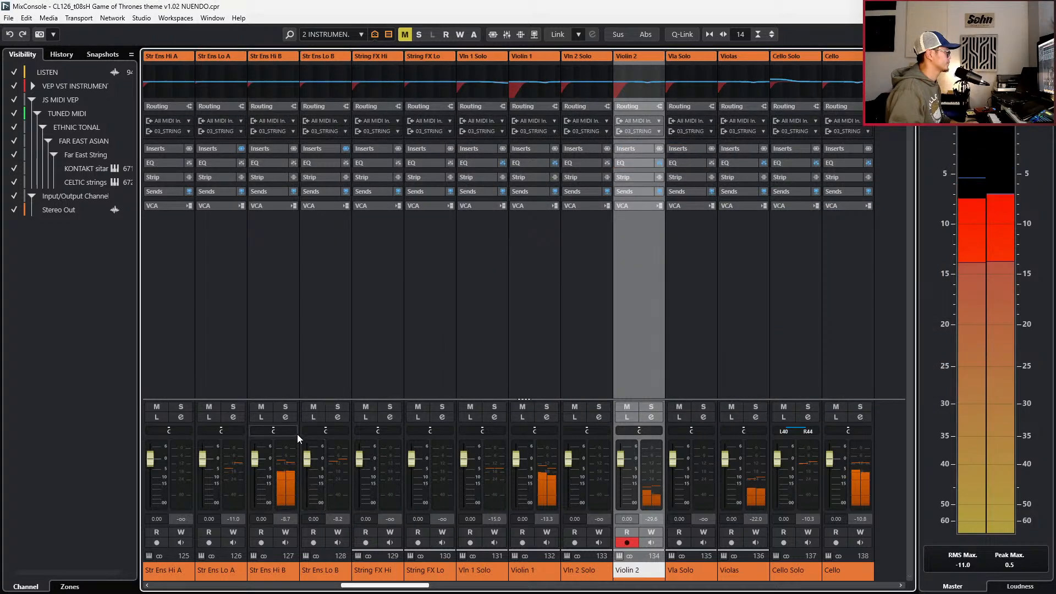
left_click(289, 417)
left_click_drag(309, 343, 328, 344)
- Solo the Brass Ens channel and cut its HMF band by 2.0 dB at 2718 Hz with a Q of 0.7
left_click_drag(361, 586, 233, 587)
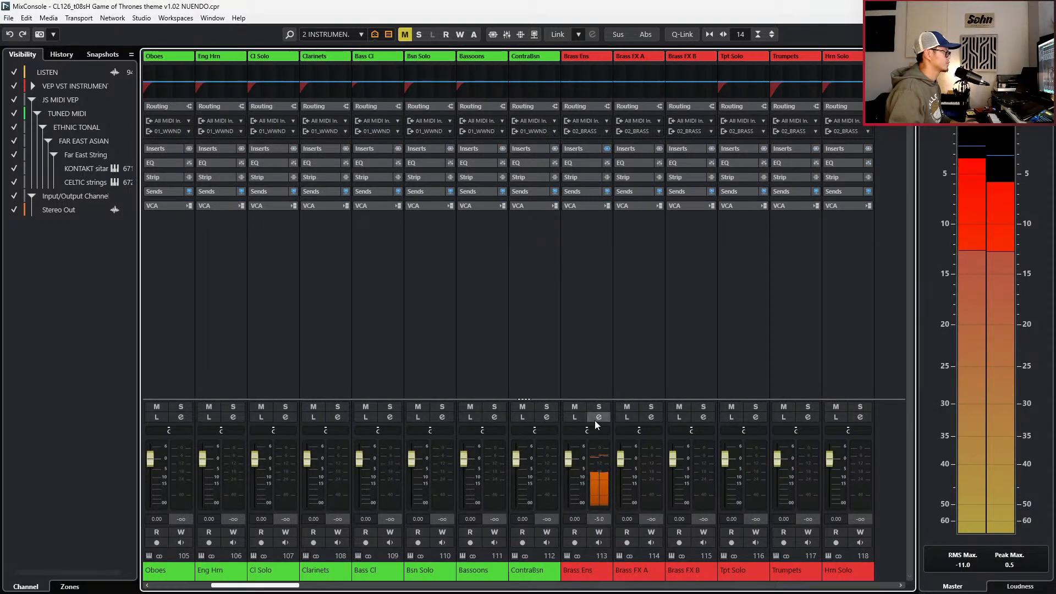
left_click(595, 420)
key("s")
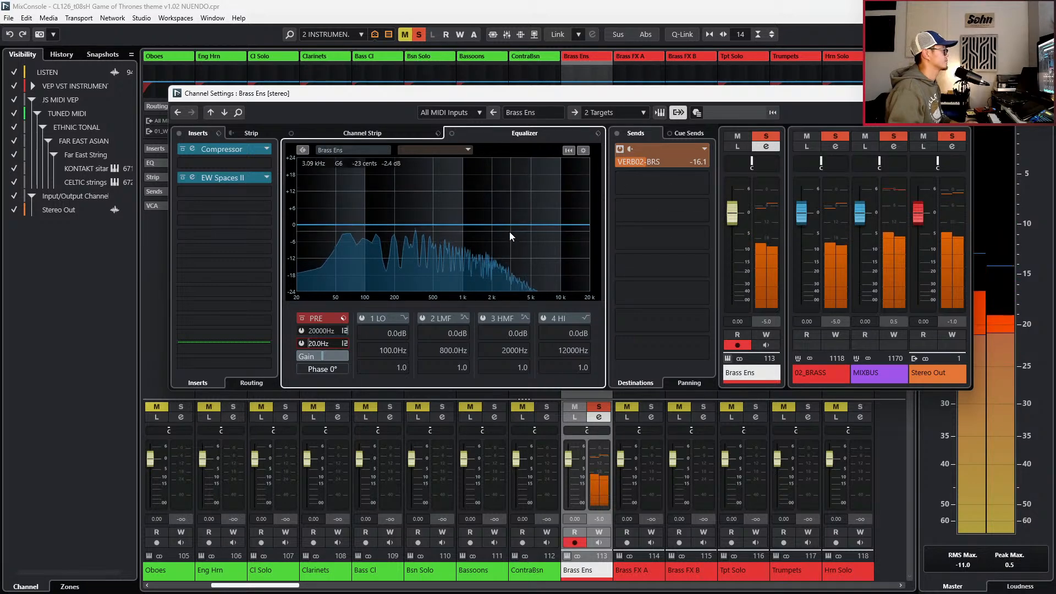
left_click(496, 227)
mouse_move(497, 230)
left_mouse_down()
mouse_move(480, 231)
mouse_move(506, 233)
left_mouse_up()
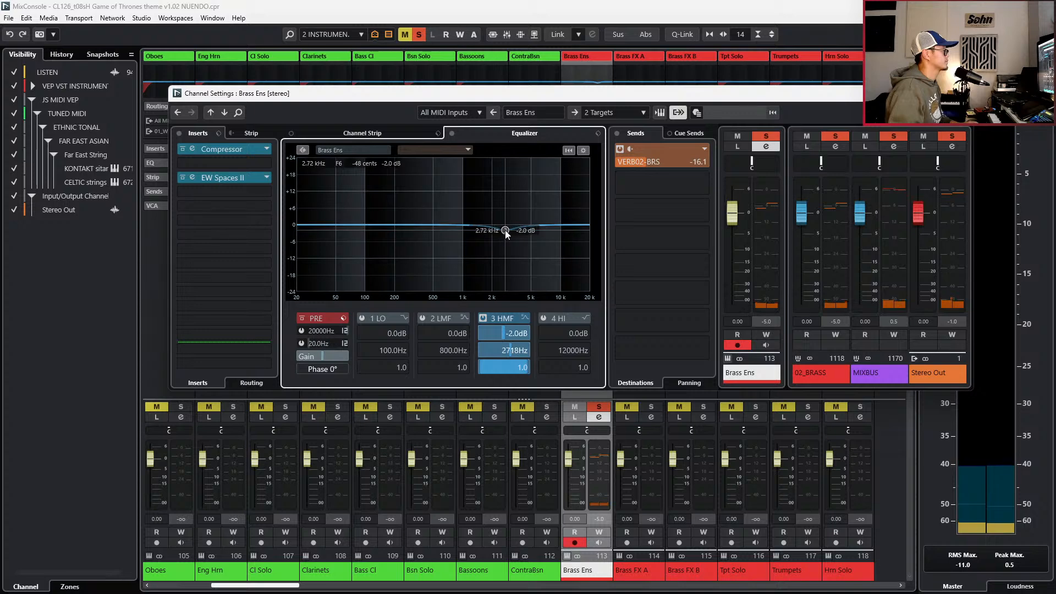
left_click_drag(511, 371, 495, 371)
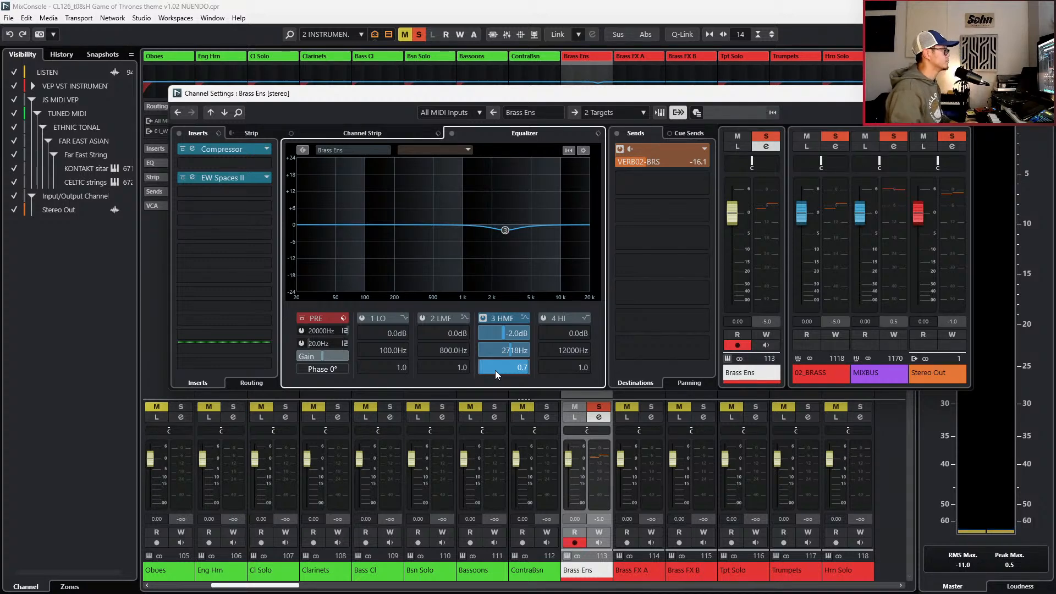
- Cut the Brass Ens channel's LO band by 2.0 dB at 225.7 Hz during playback, clear the solo and close the channel settings
key("F3")
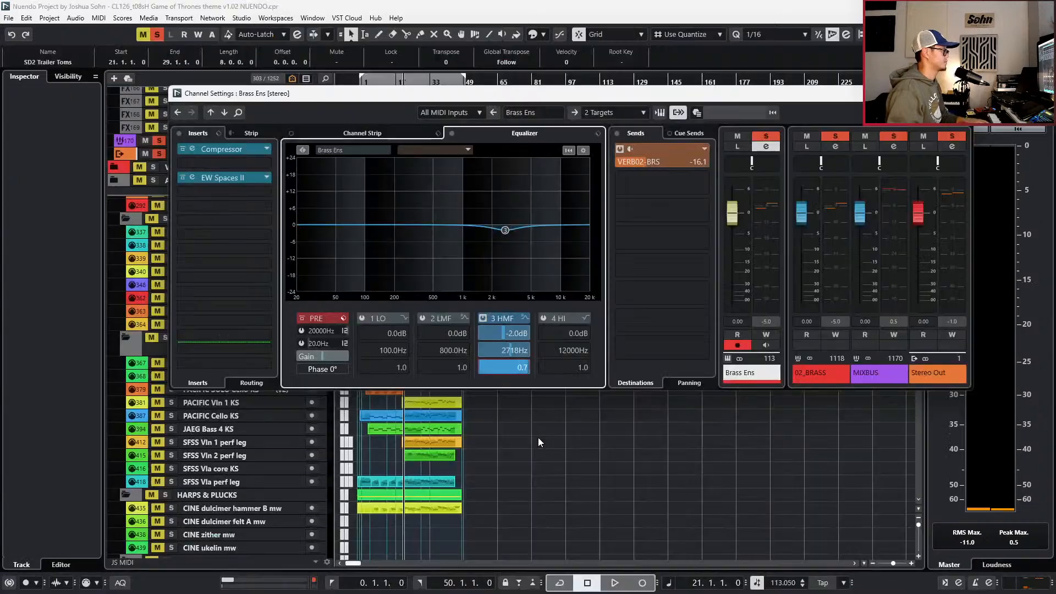
key("space")
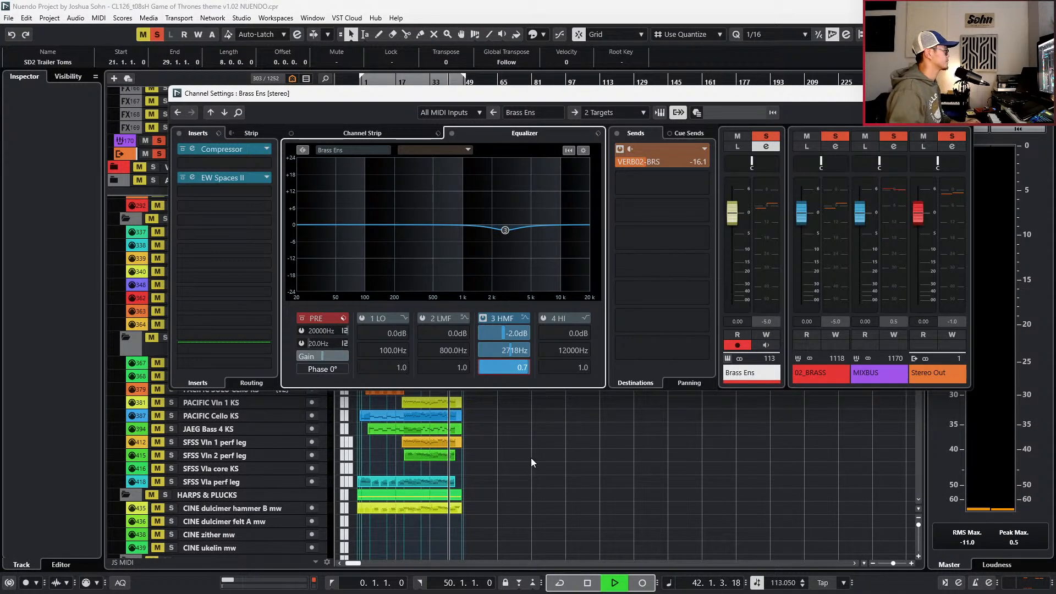
scroll(534, 451, "up", 2)
left_click_drag(504, 93, 474, 292)
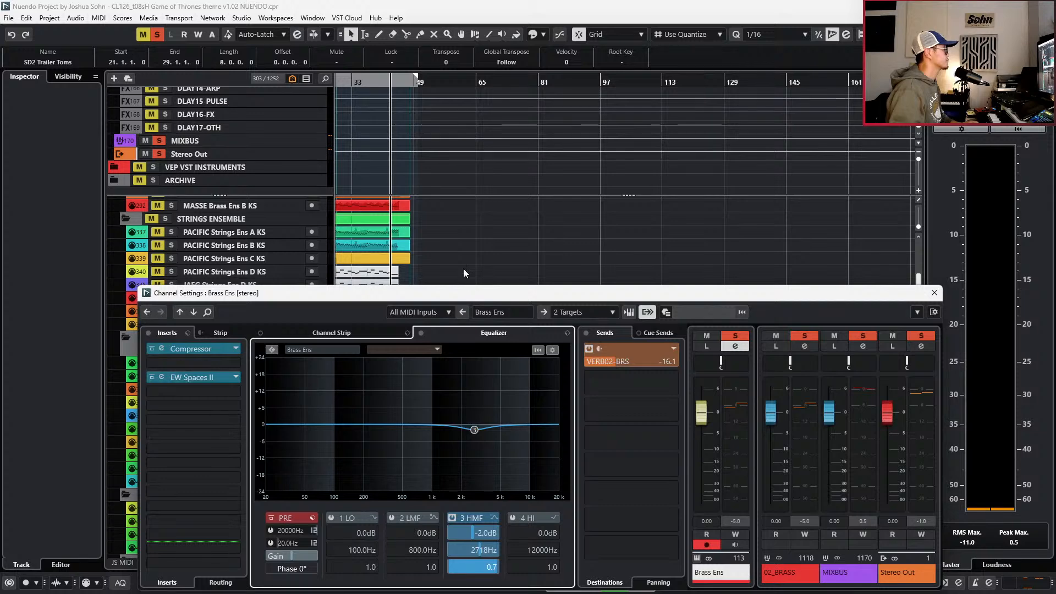
key("s")
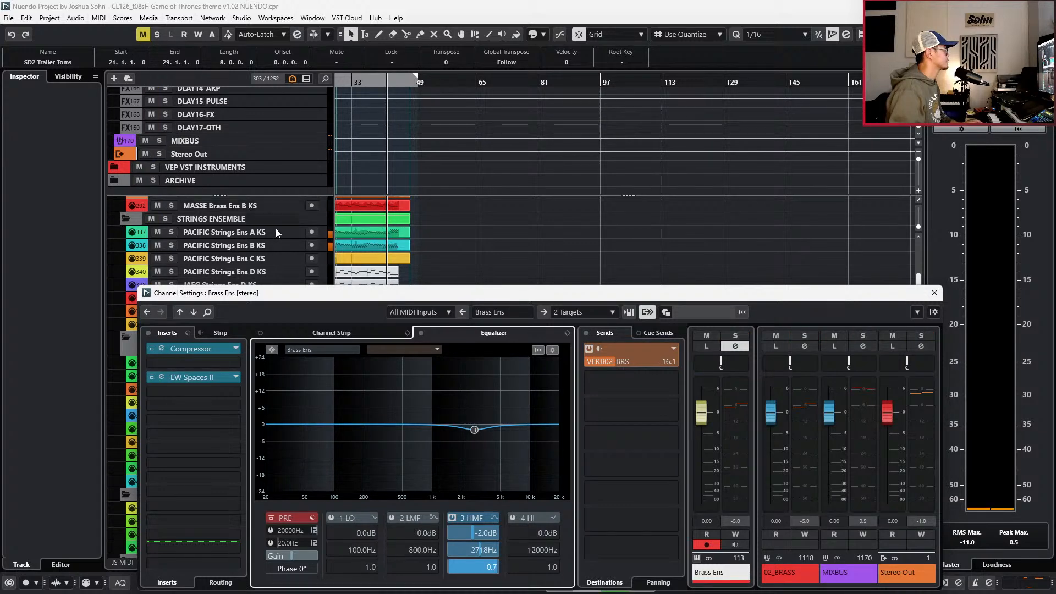
left_click(731, 338)
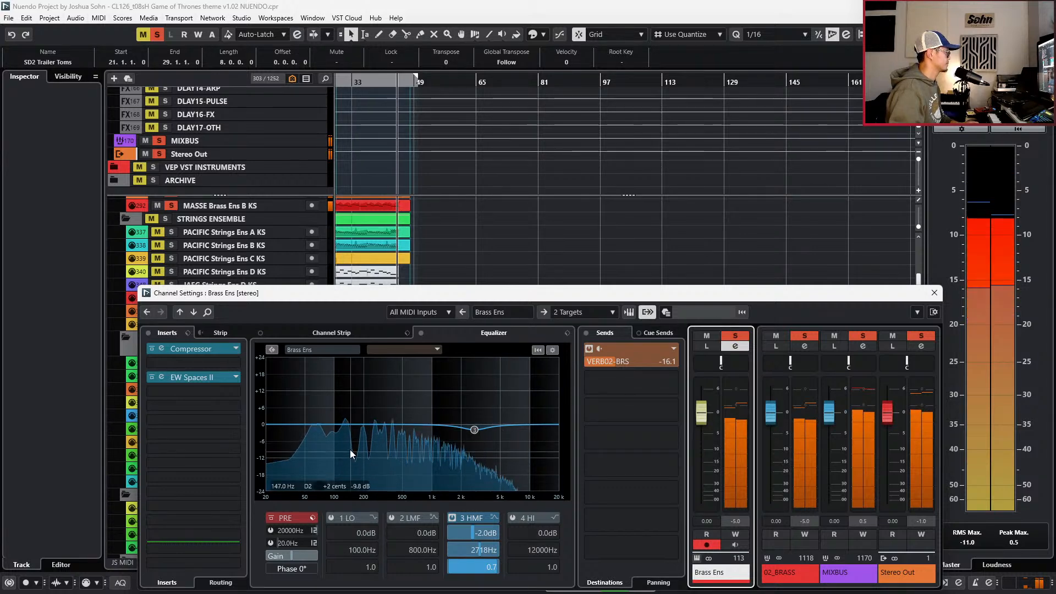
left_click_drag(332, 430, 368, 430)
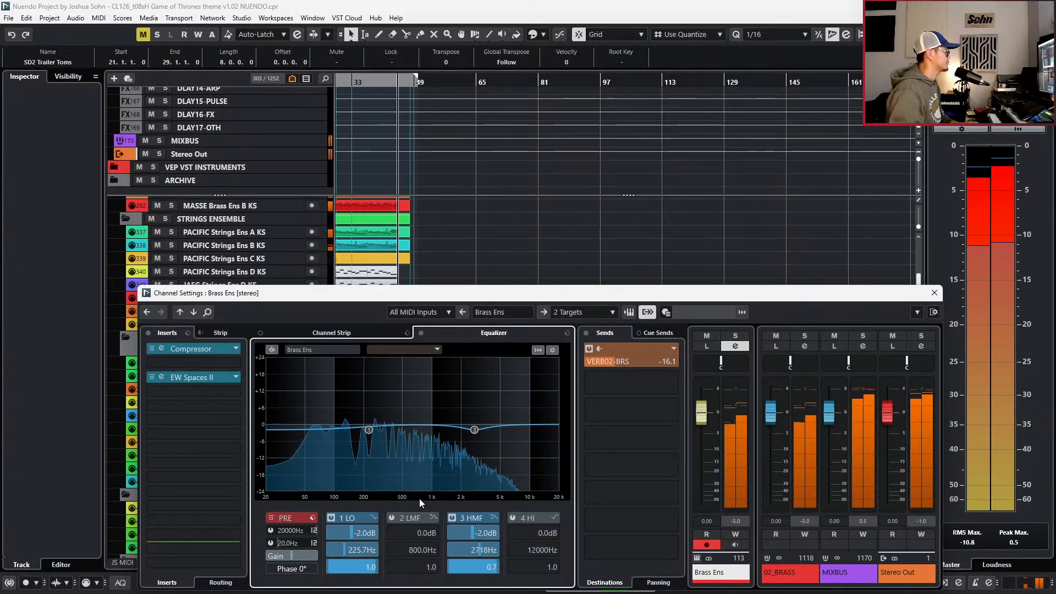
key("Escape")
- Stop playback and return the playhead to the start of the project
scroll(490, 420, "down", 1)
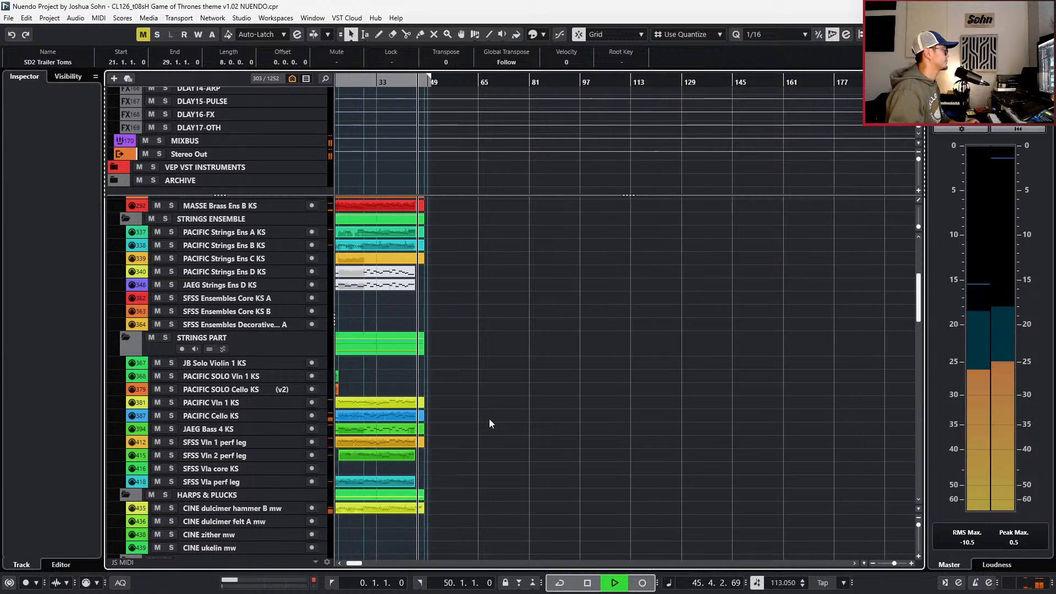
scroll(489, 420, "left", 3)
key("space")
key("Home")
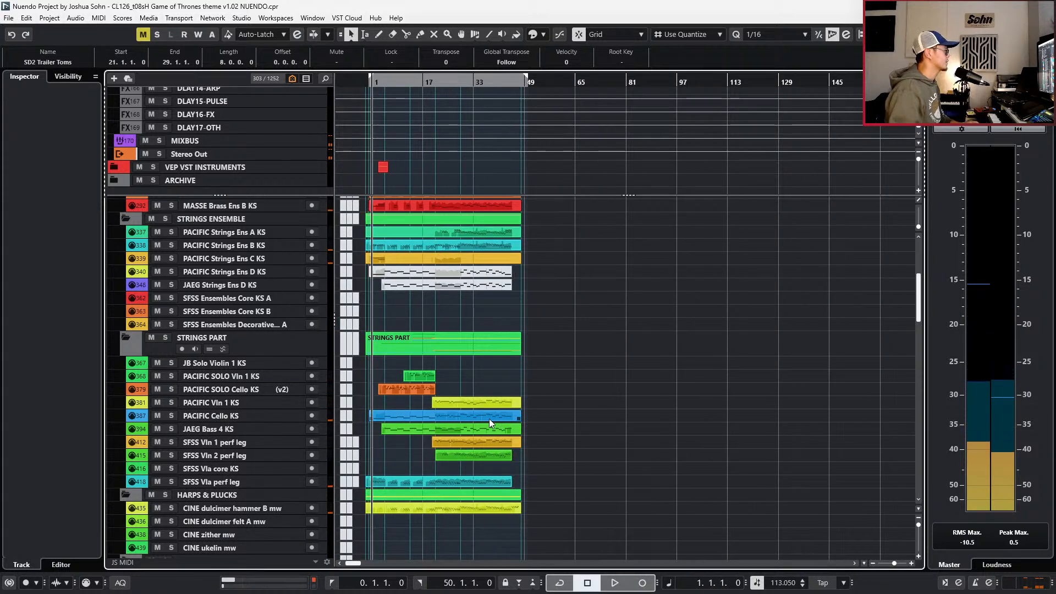
scroll(490, 422, "up", 4)
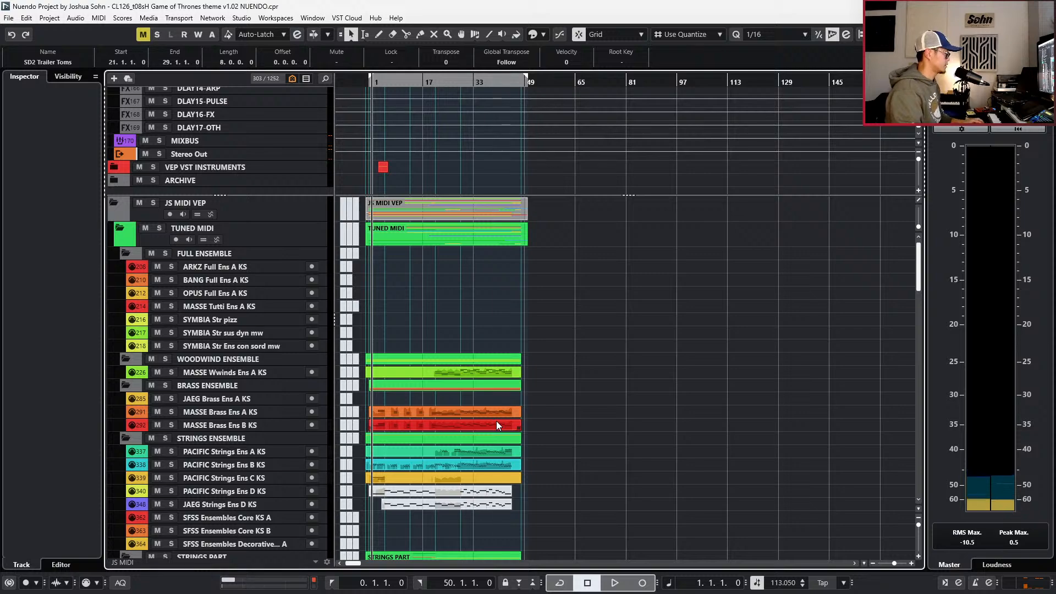
- Switch the MixConsole to the GROUPS & FX configuration and expand the channels' insert slots
key("F3")
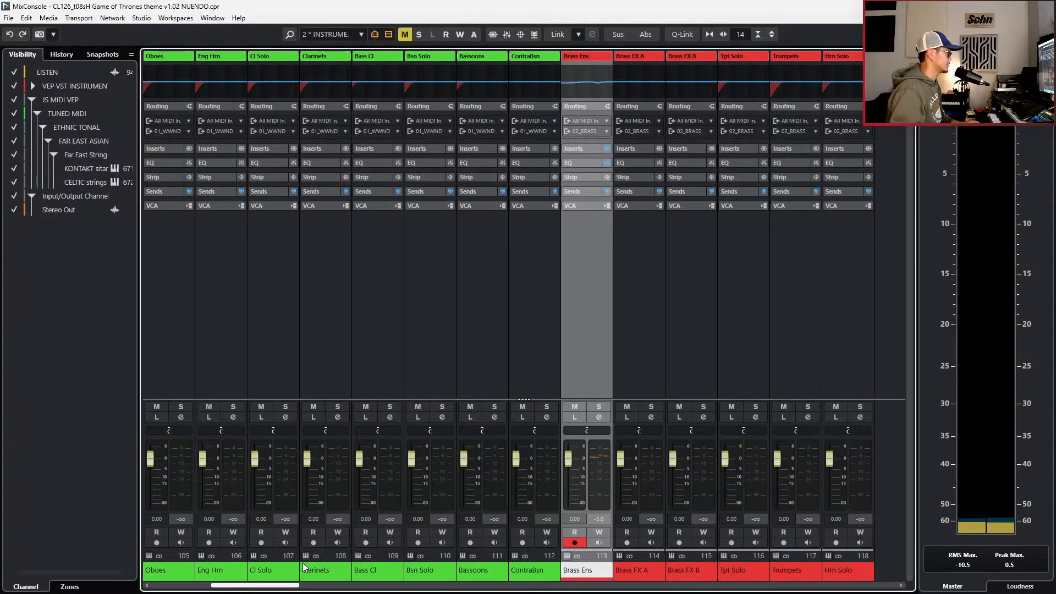
left_click_drag(255, 581, 830, 558)
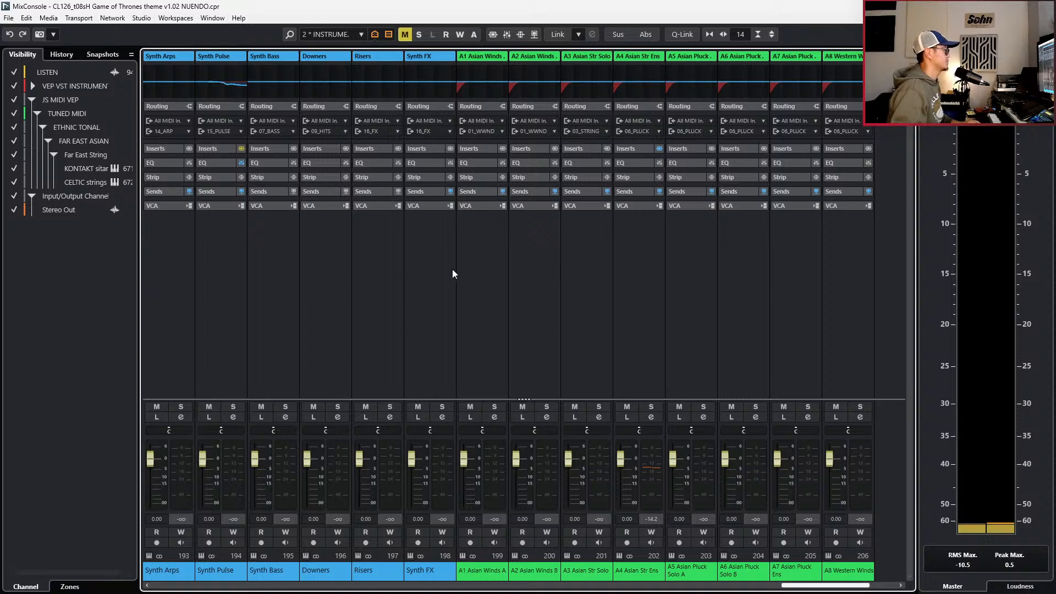
left_click(334, 32)
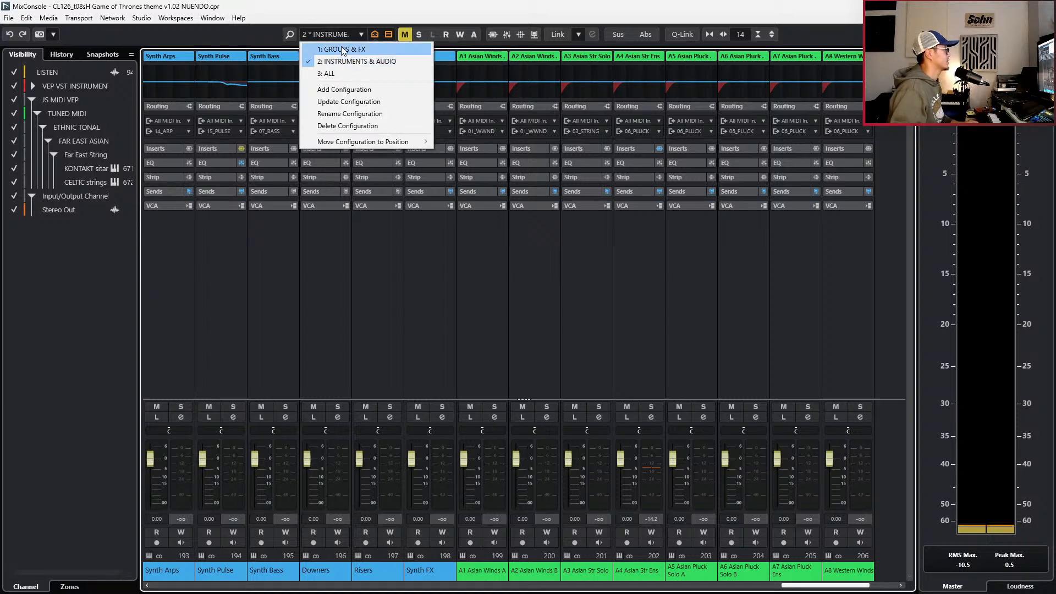
left_click(341, 44)
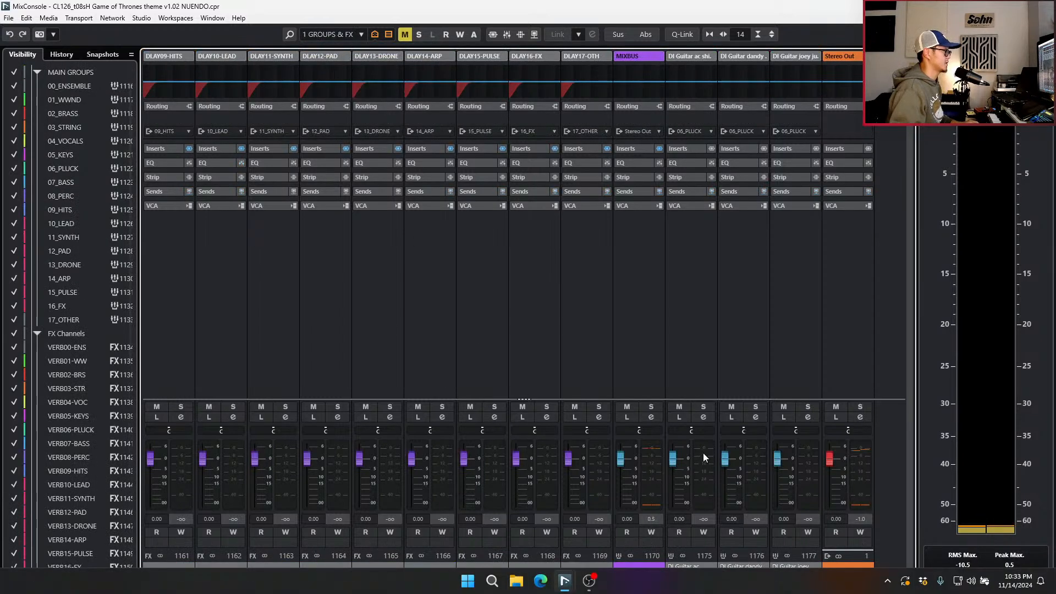
left_click(642, 150)
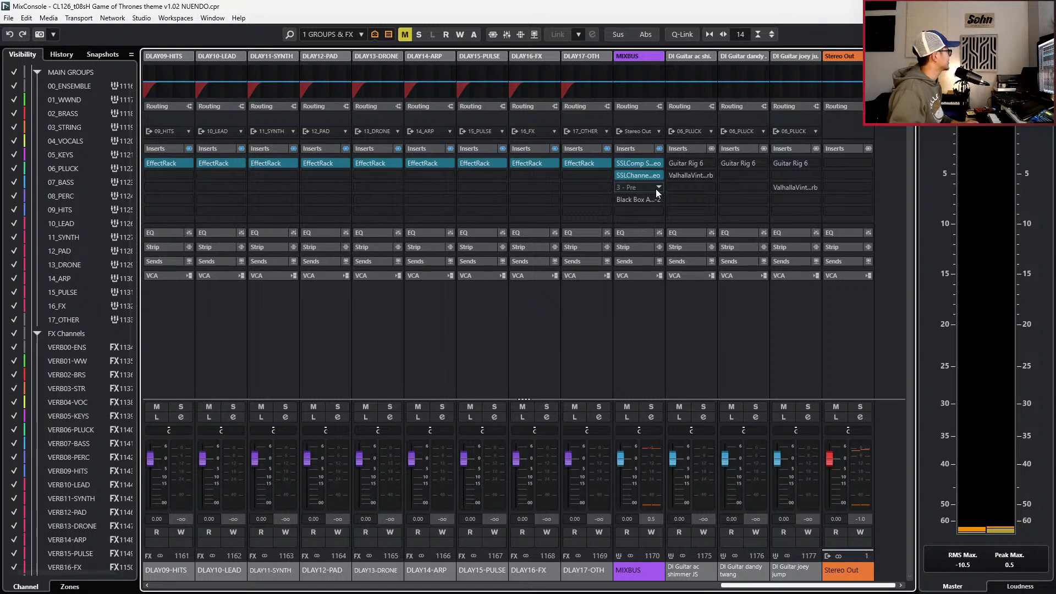
- Load Clariphonic DSP MKII into the third insert slot of the MIXBUS channel
left_click(627, 202)
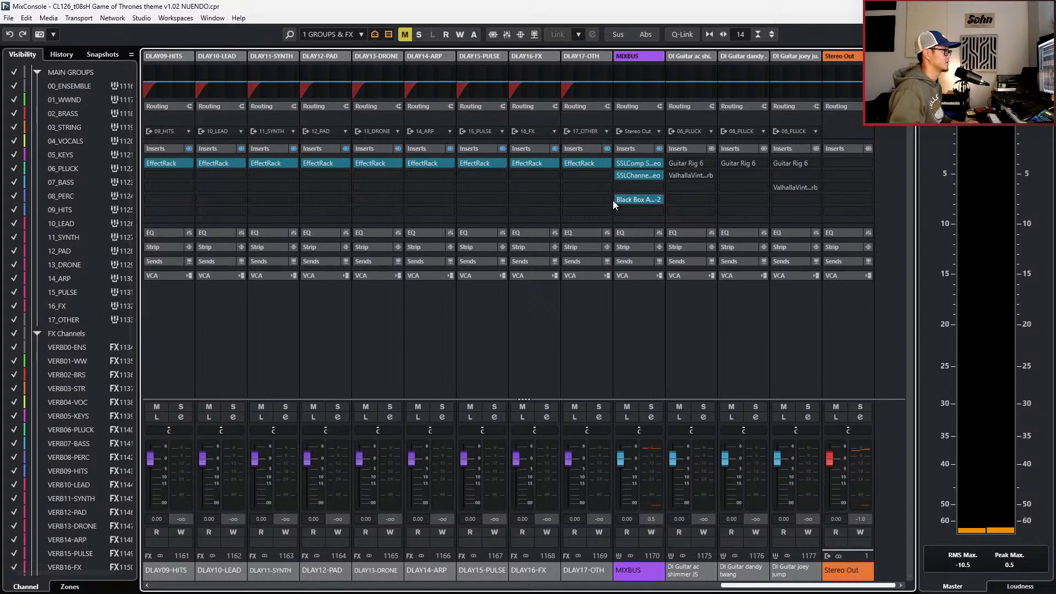
left_click(655, 188)
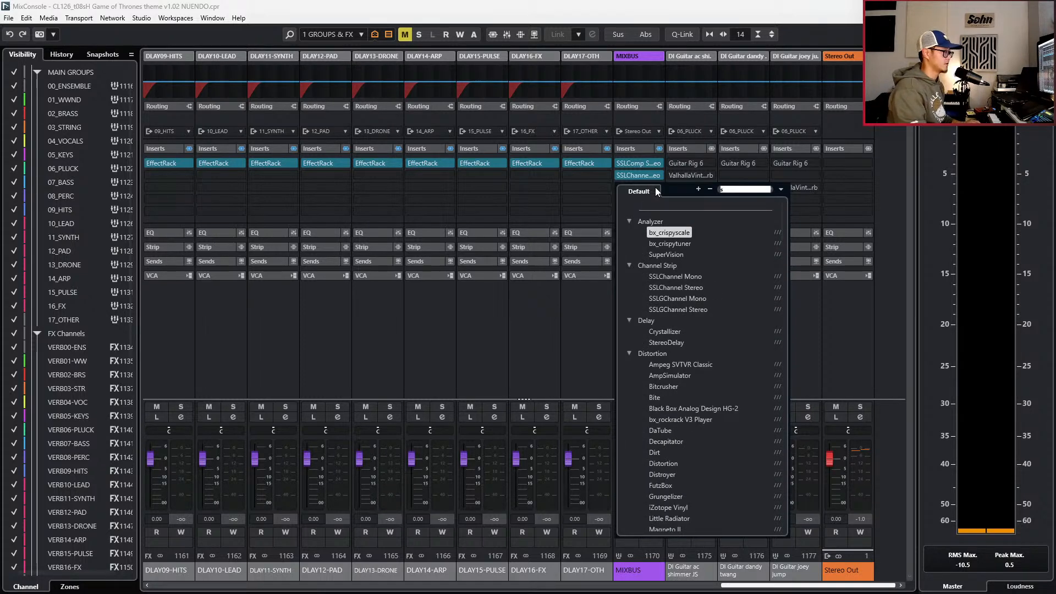
scroll(692, 352, "down", 4)
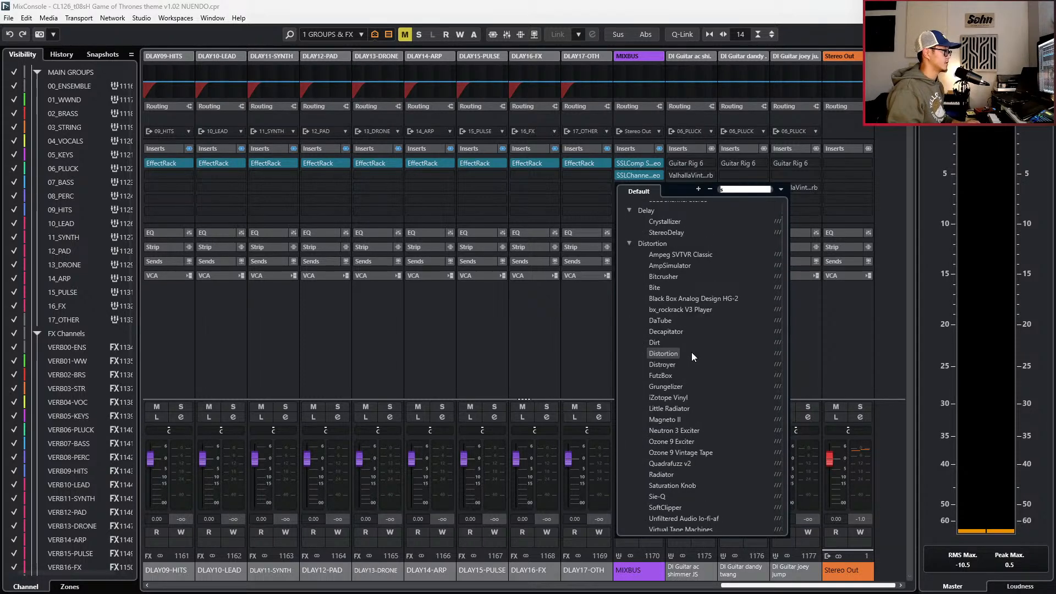
type("cla")
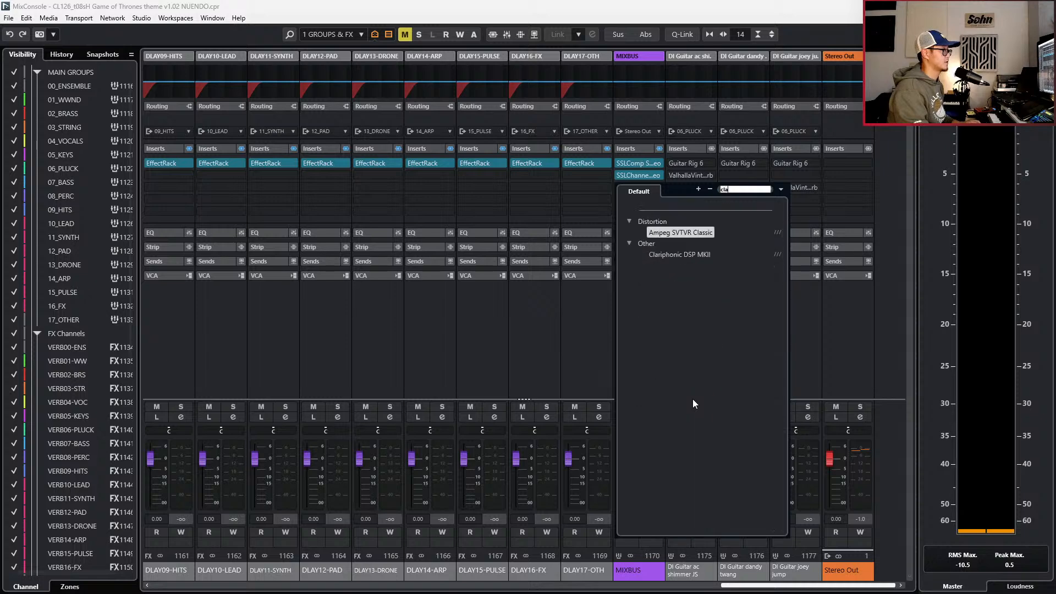
type("r")
key("Return")
key("Return")
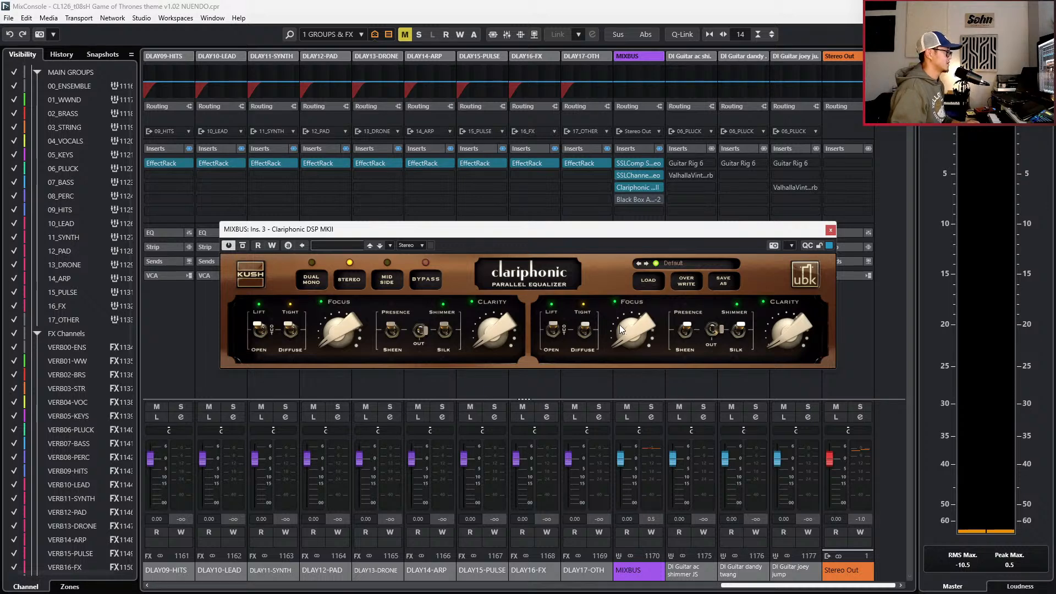
- Raise the Clariphonic's Clarity and Focus slightly, comparing it against bypass during playback, and close the plug-in
left_click_drag(501, 321, 502, 289)
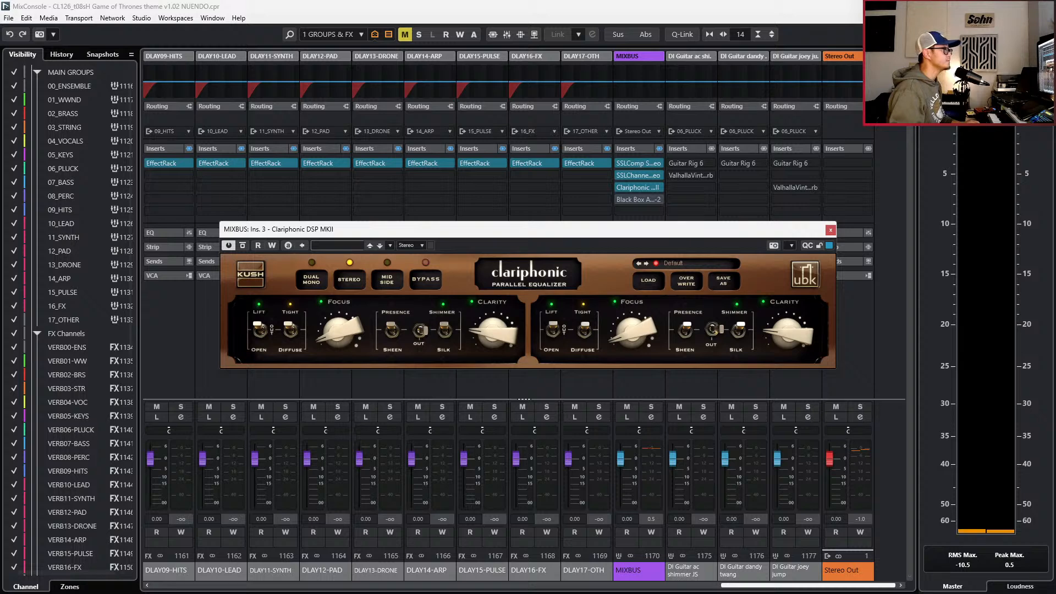
key("space")
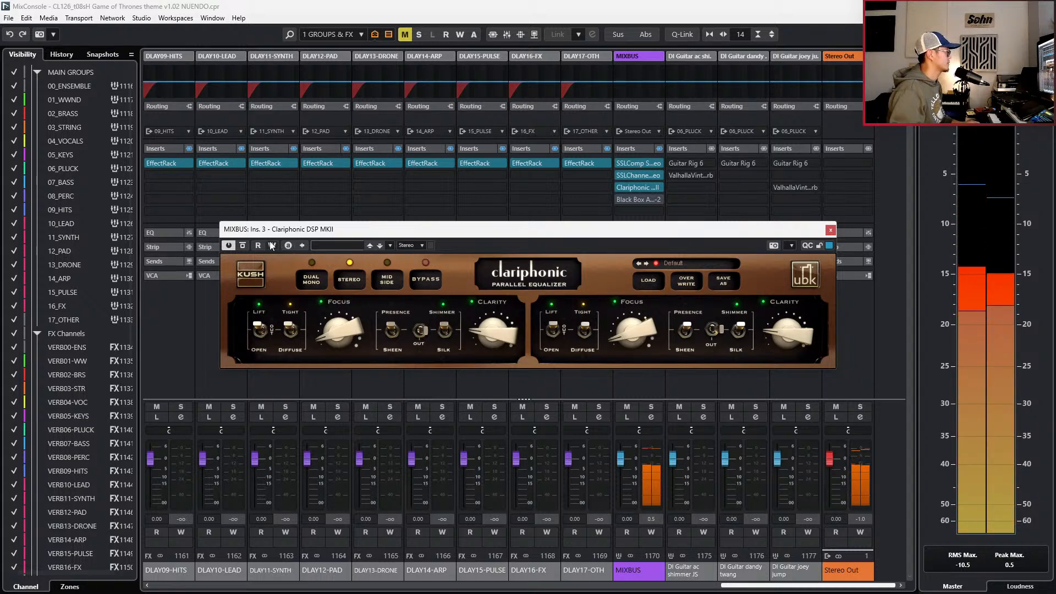
left_click(243, 245)
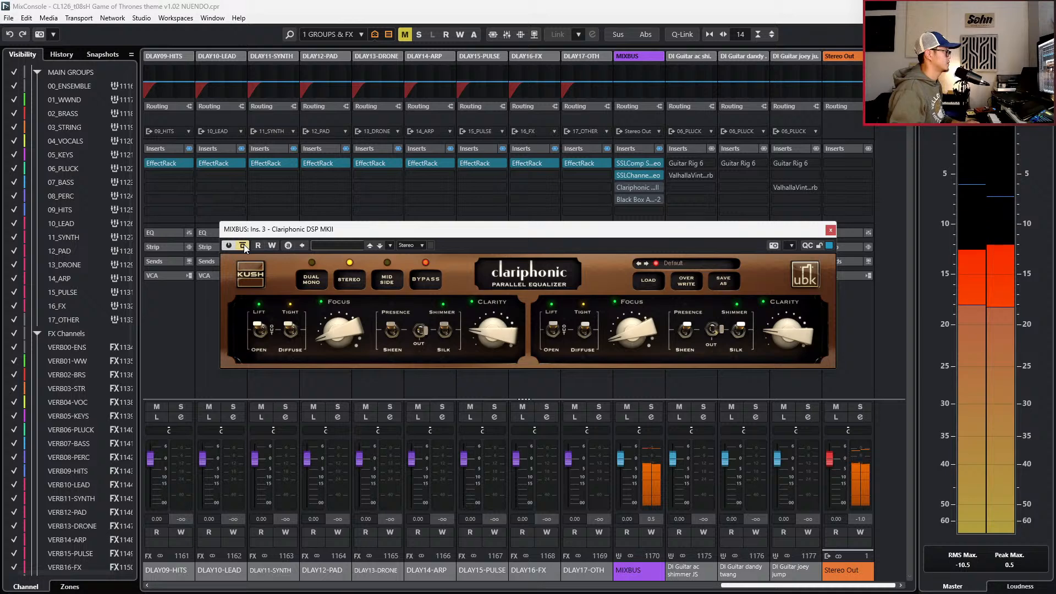
left_click(243, 245)
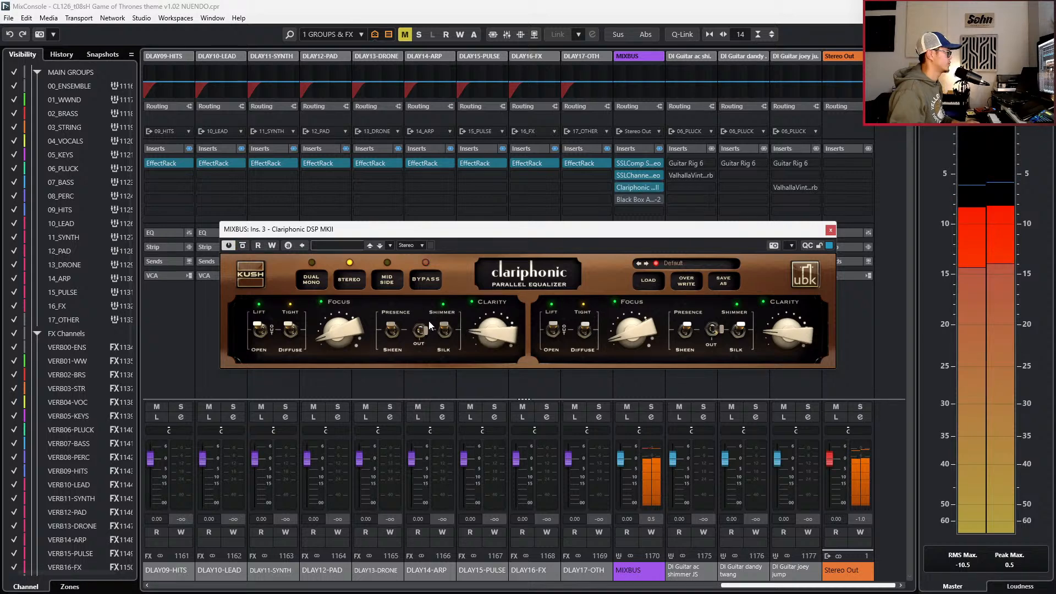
left_click_drag(326, 332, 309, 309)
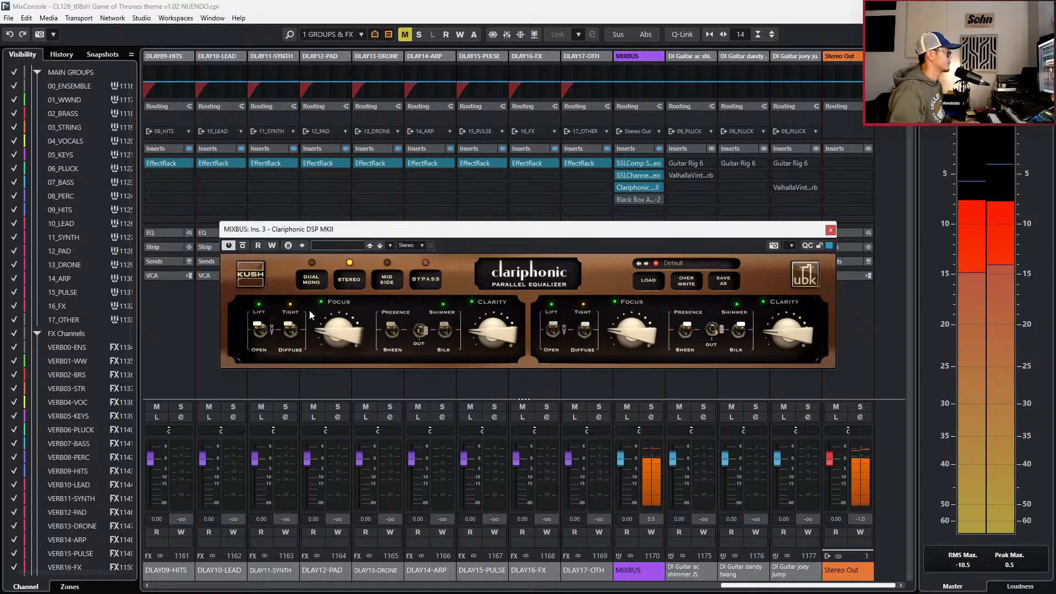
left_click(831, 230)
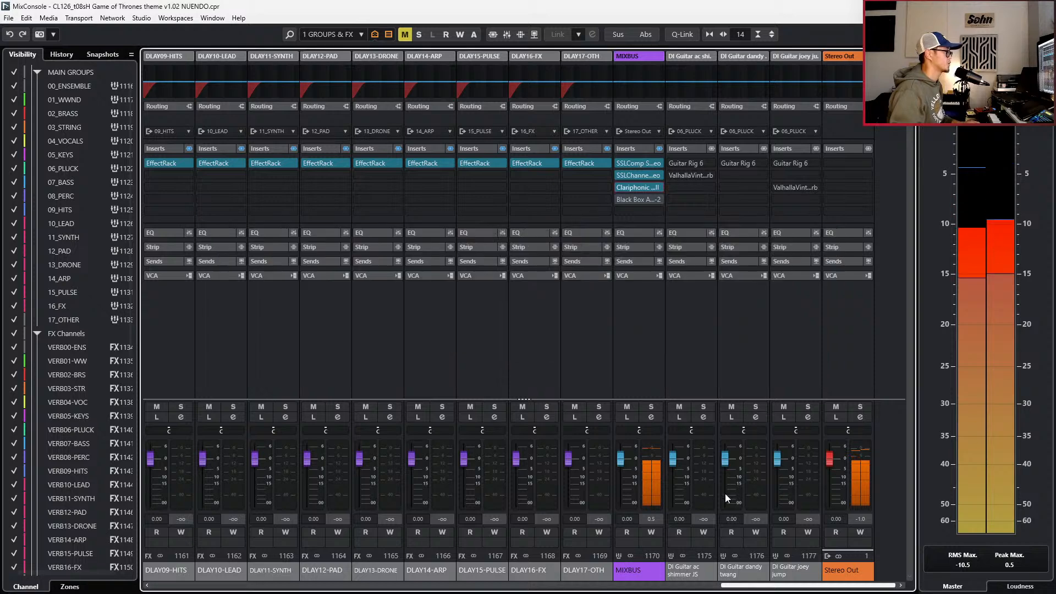
- In the 08_PERC group's Frequency EQ, boost band 2 by 1.6 dB at 81 Hz and set the output to -0.6 dB
left_click_drag(755, 578, 253, 592)
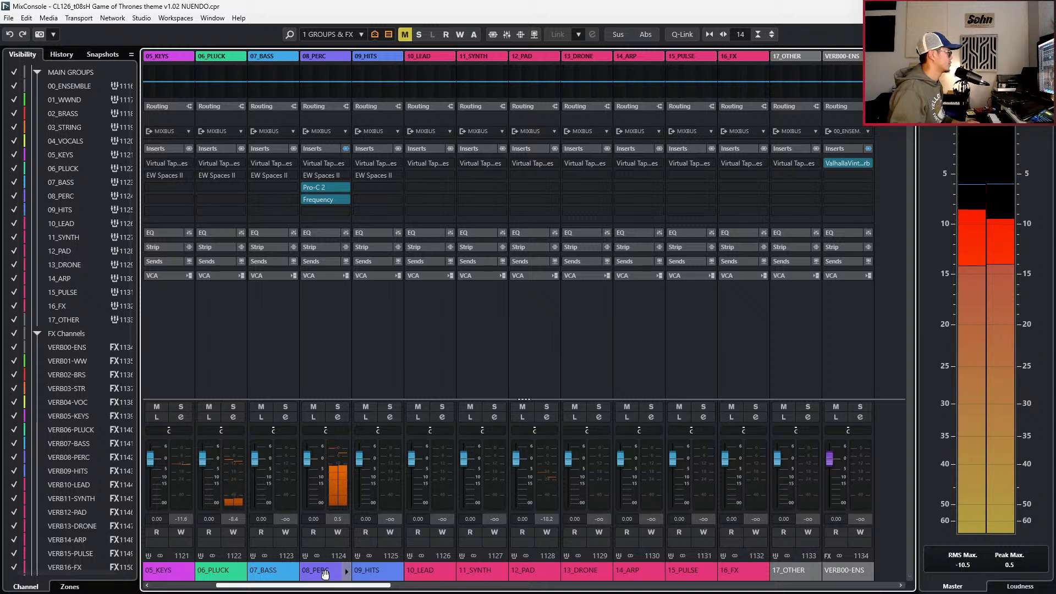
left_click(321, 198)
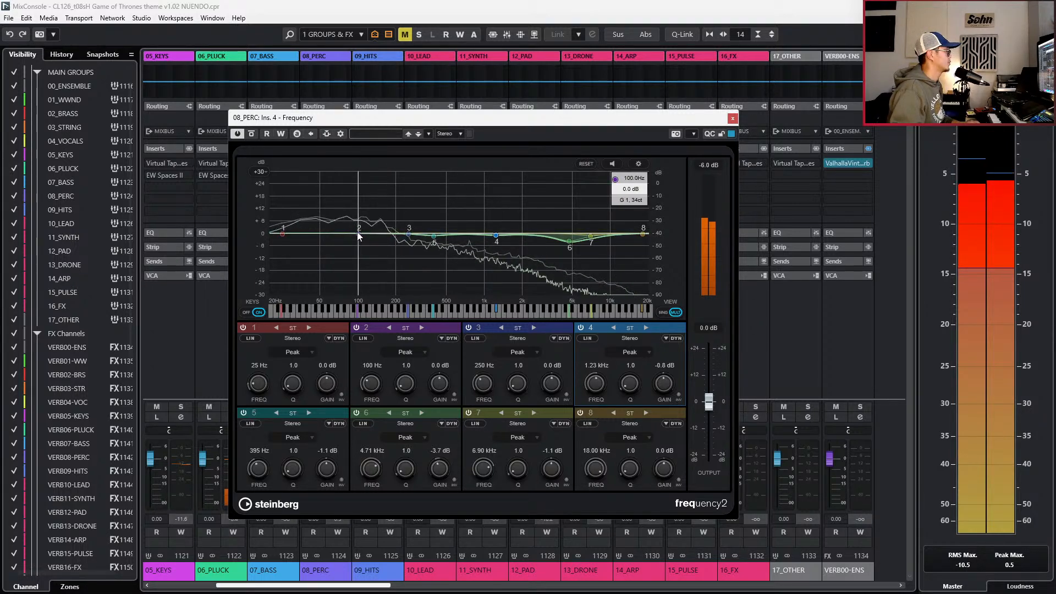
mouse_move(358, 234)
left_mouse_down()
mouse_move(382, 233)
mouse_move(332, 220)
mouse_move(365, 218)
mouse_move(369, 240)
mouse_move(346, 232)
mouse_move(393, 241)
mouse_move(381, 236)
mouse_move(399, 226)
mouse_move(347, 233)
left_mouse_up()
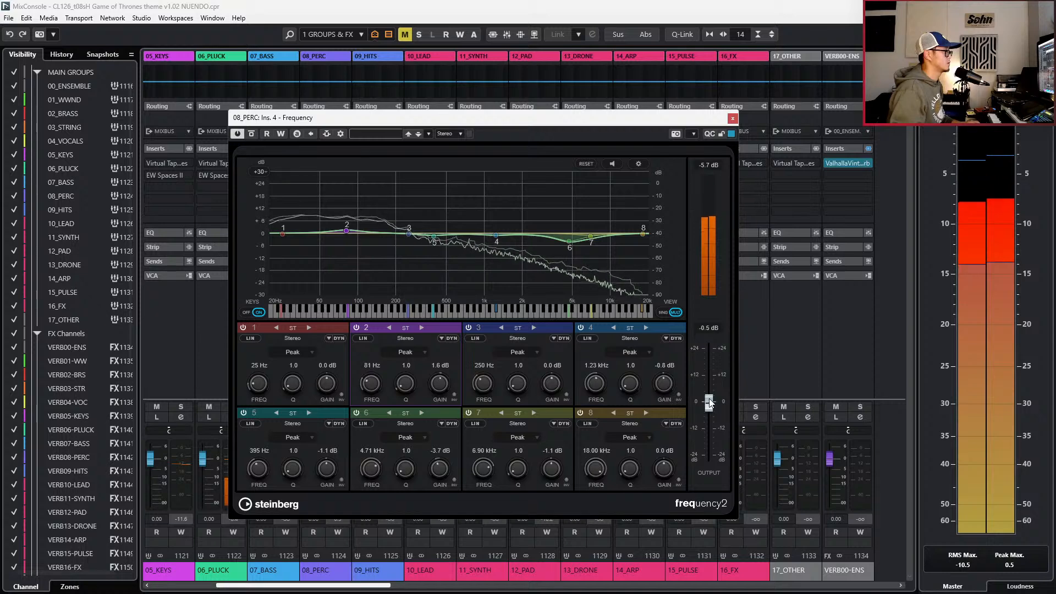
left_click_drag(709, 402, 710, 398)
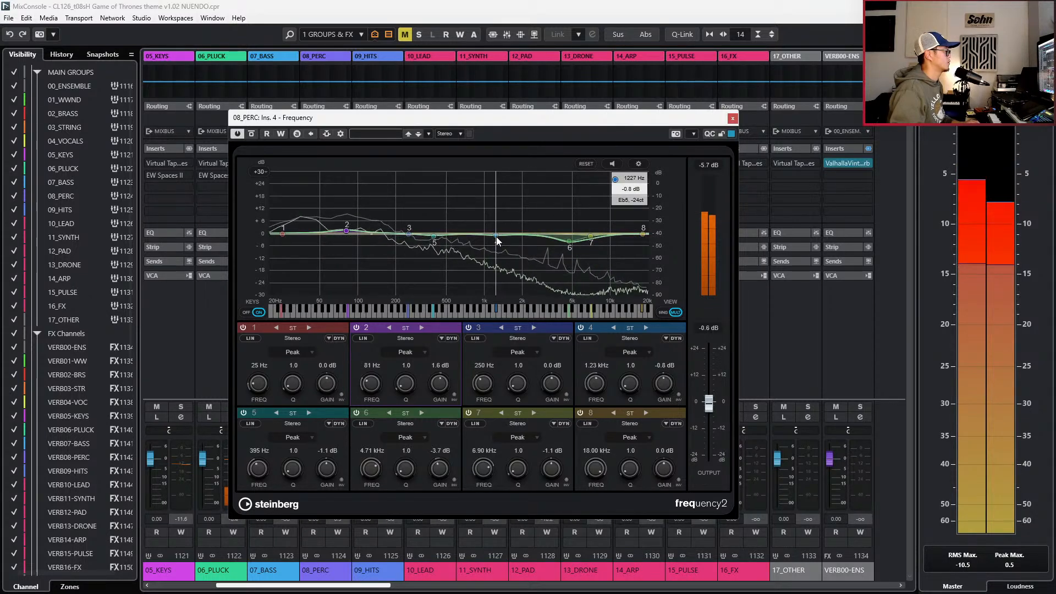
- Set band 4 of the 08_PERC Frequency EQ to -4.0 dB at 846 Hz and close the plug-in
left_click_drag(496, 237, 472, 243)
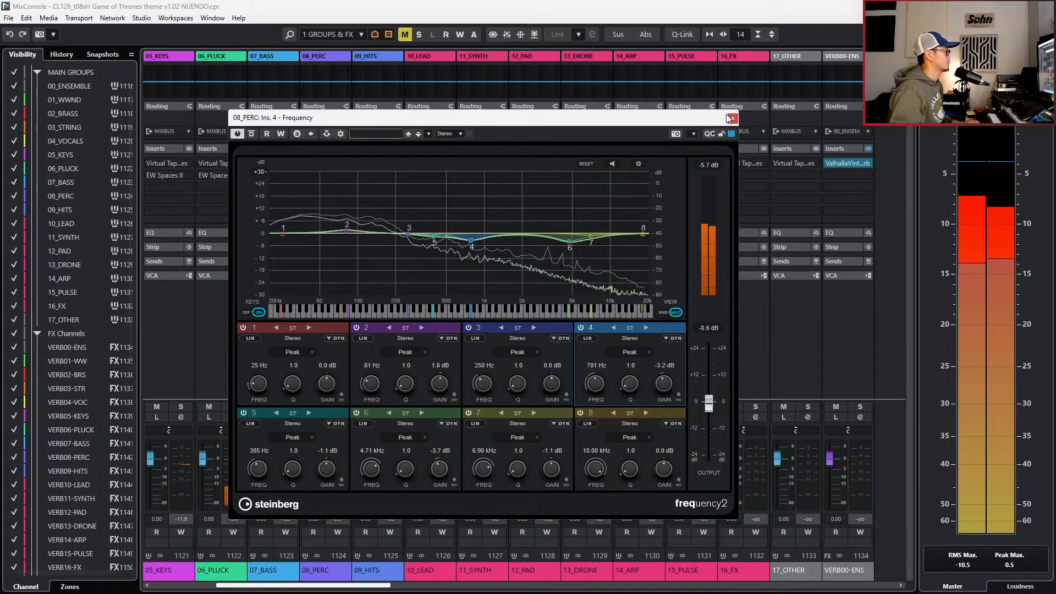
mouse_move(472, 244)
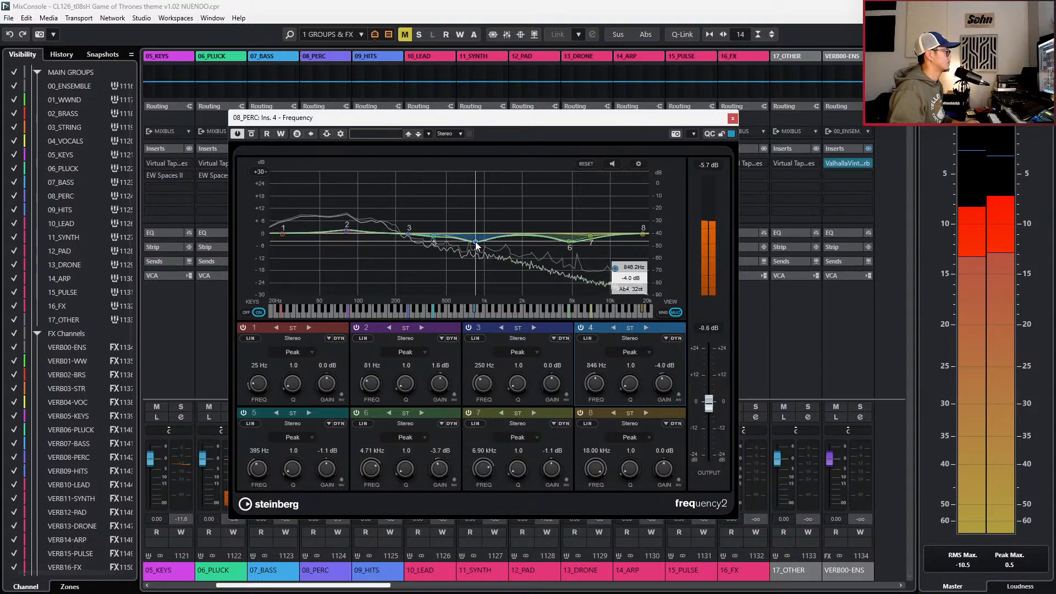
left_click(733, 119)
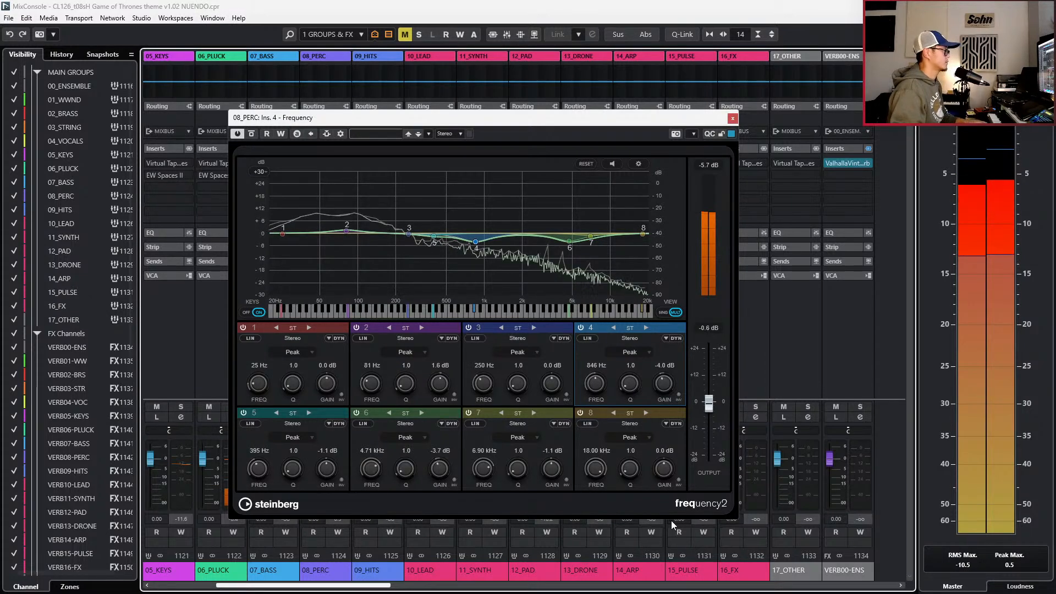
key("F3")
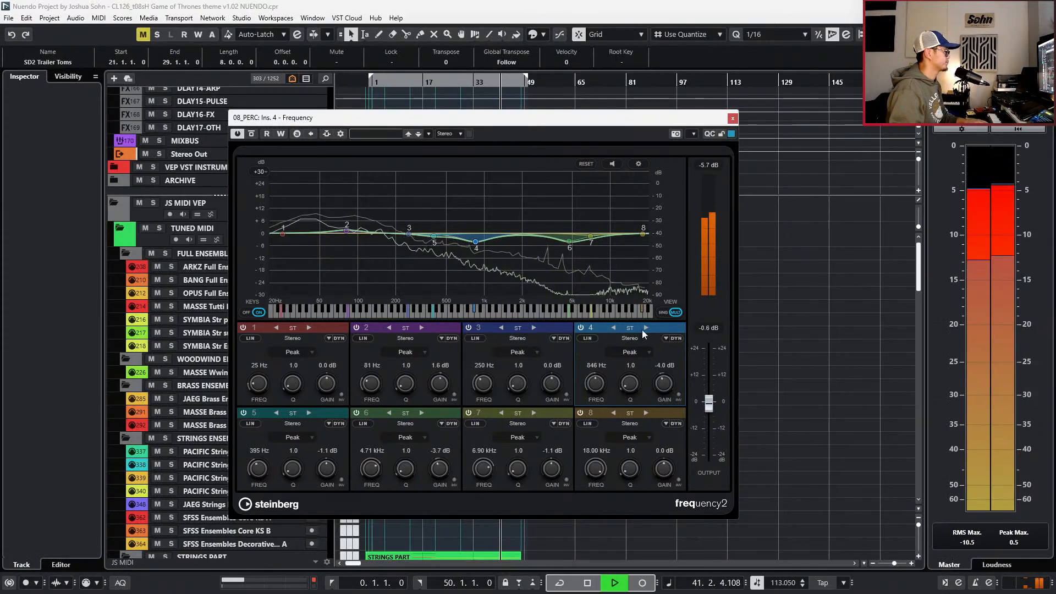
left_click(733, 119)
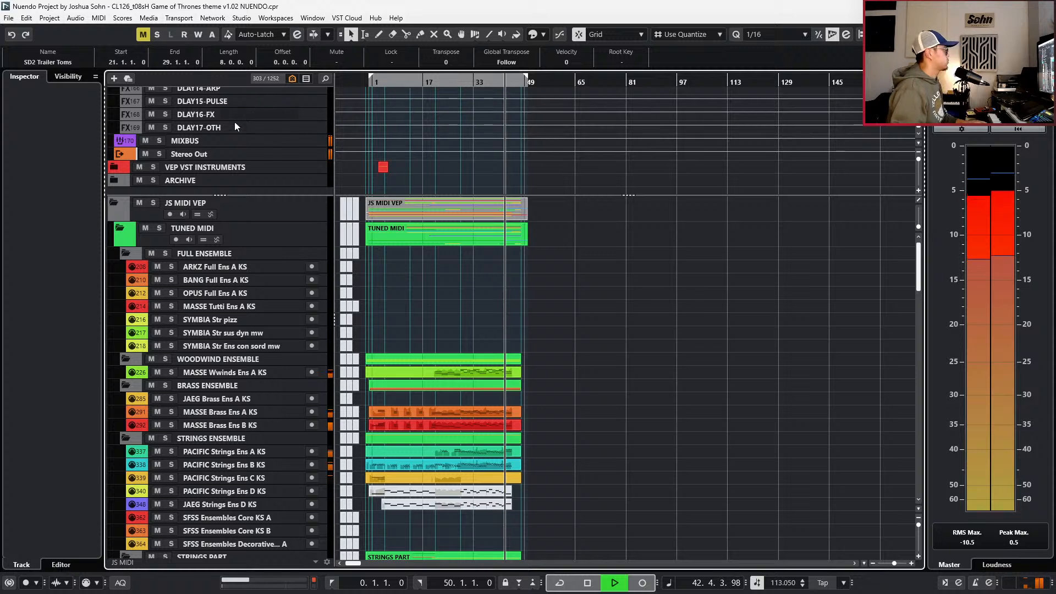
- Load Ozone 10 into the fifth insert slot of the MIXBUS channel
left_click(233, 140)
left_click(9, 195)
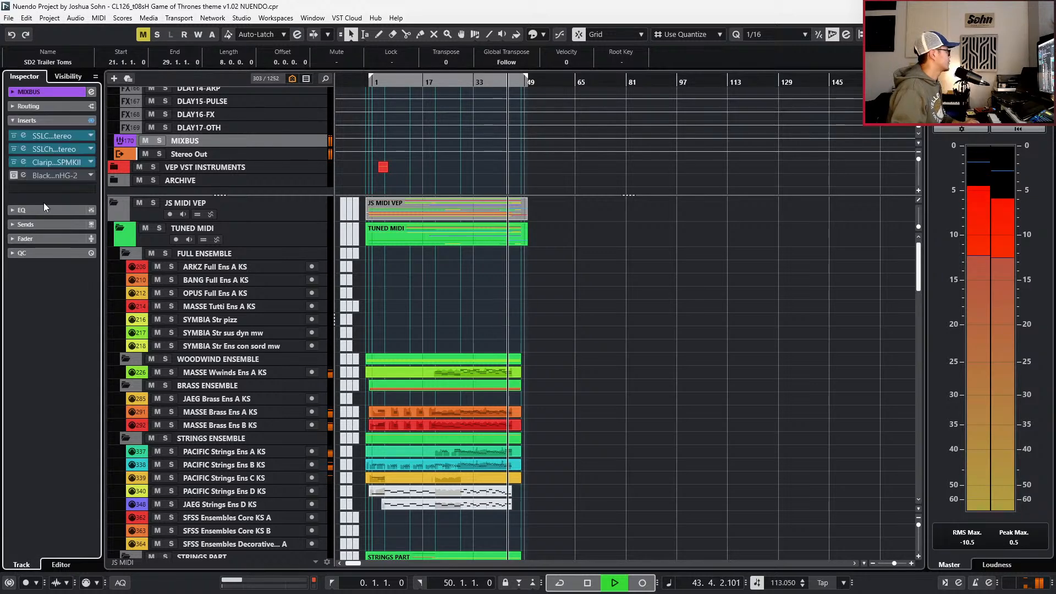
key("space")
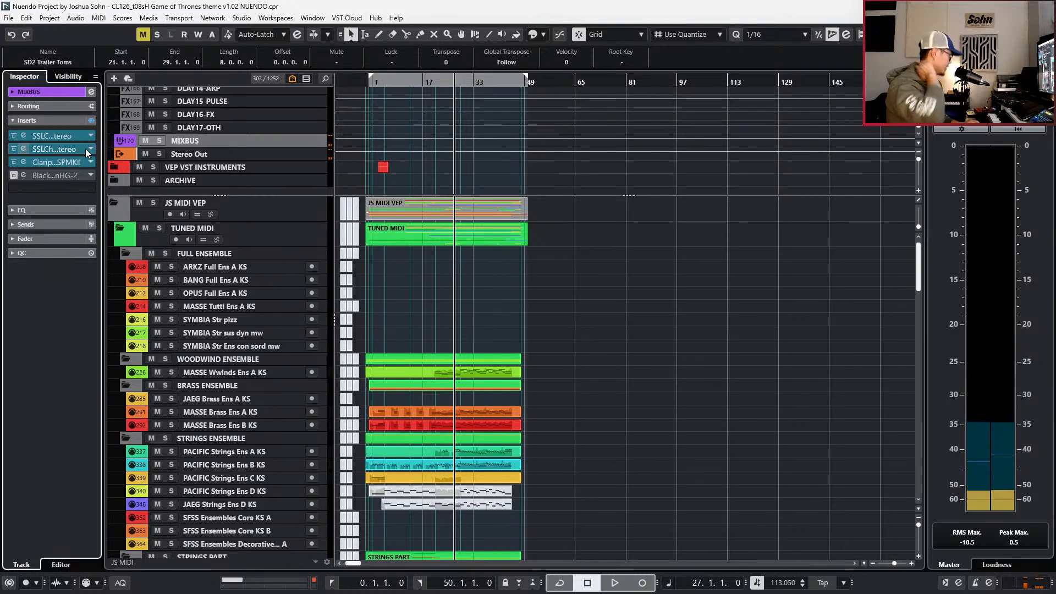
key("KP_Subtract")
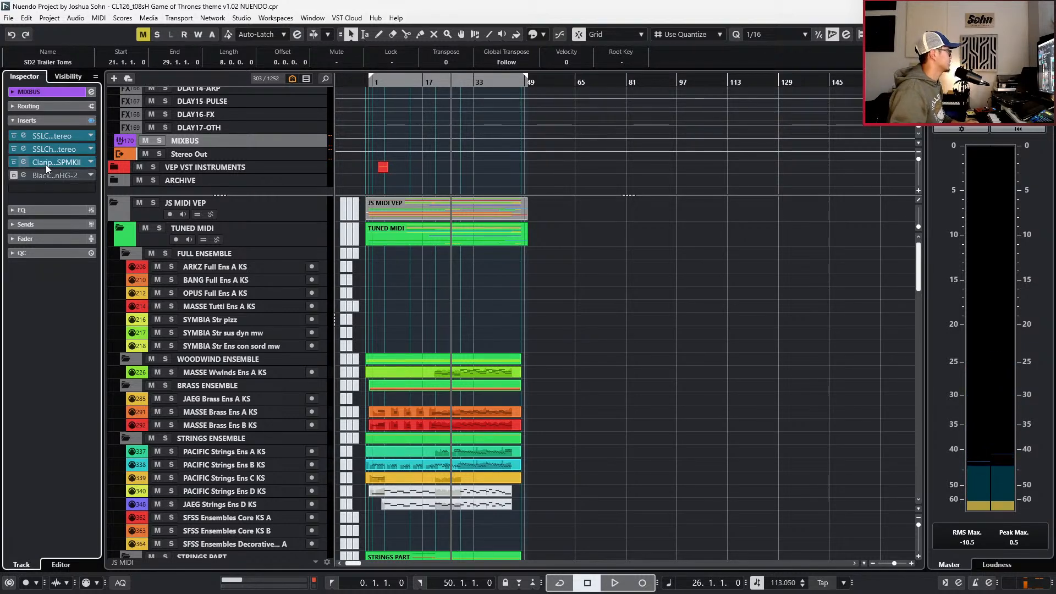
left_click(79, 189)
type("ozone")
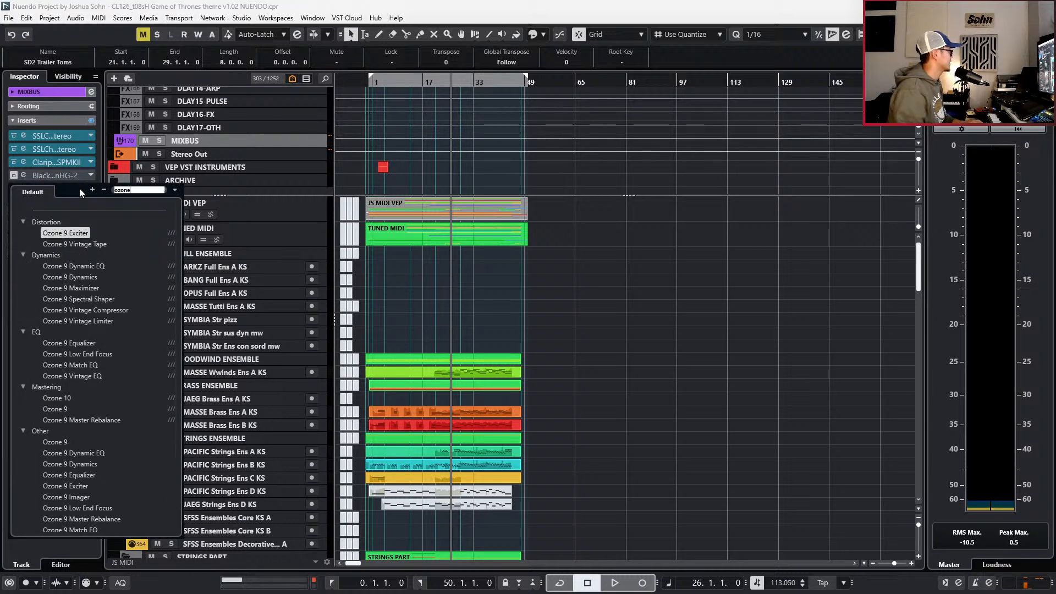
left_click(71, 399)
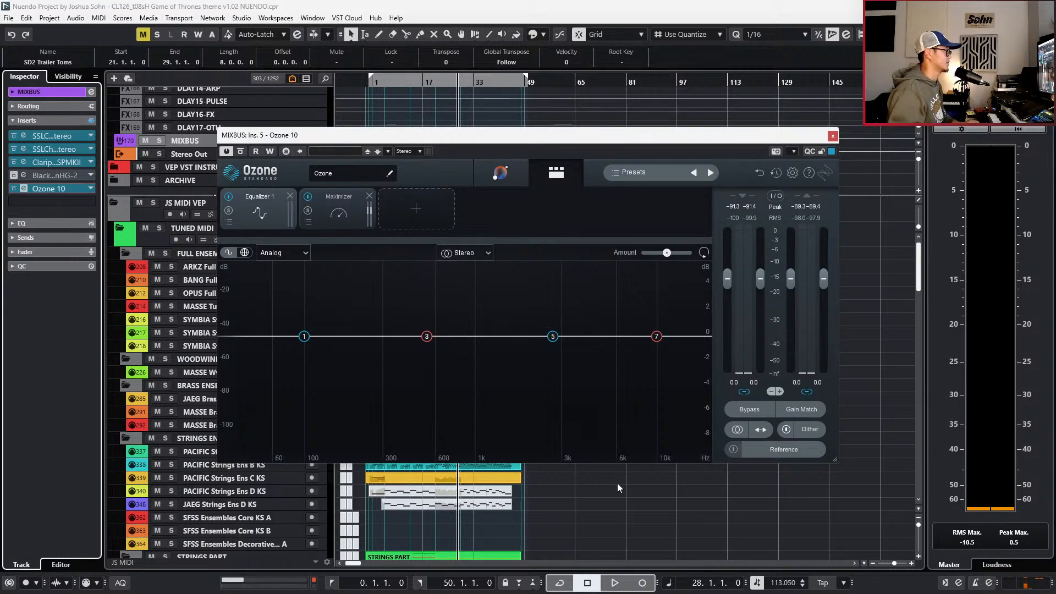
- Run Ozone 10's assistant analysis on the mix bus while playing a loud portion of the track
left_click(634, 172)
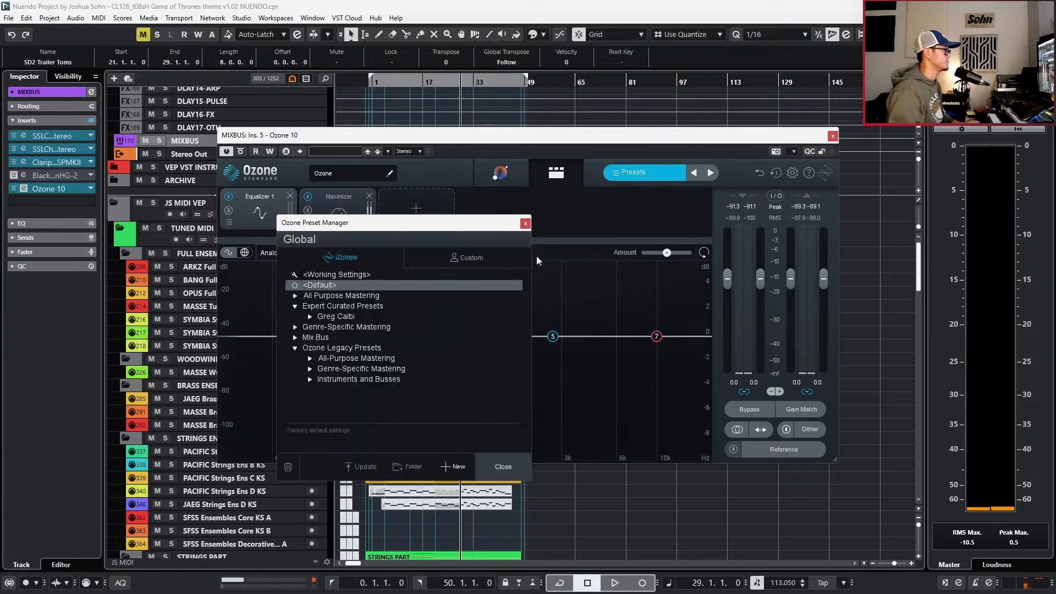
left_click(484, 472)
left_click(500, 175)
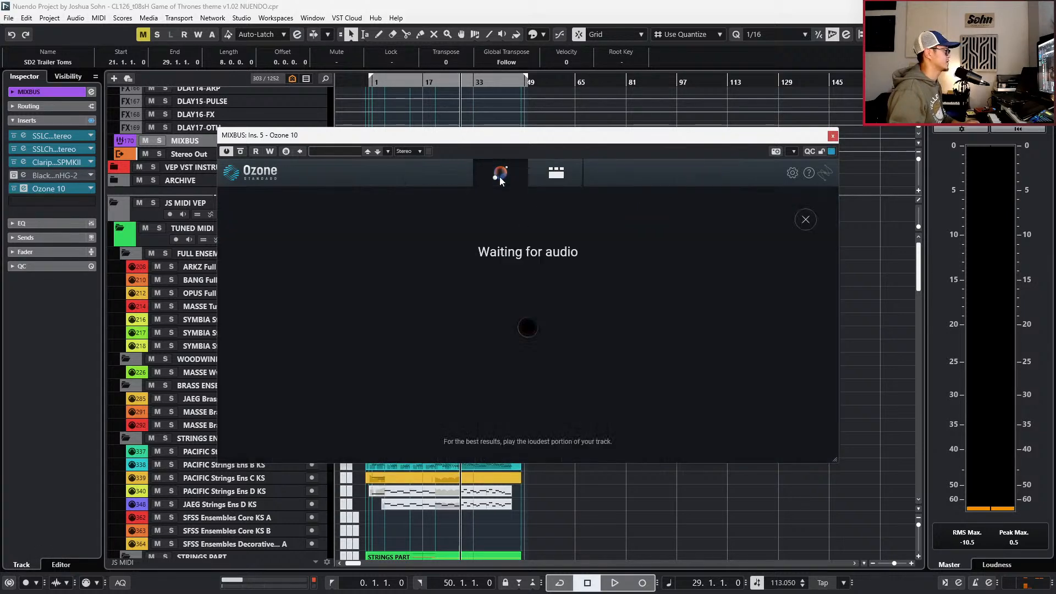
left_click(656, 497)
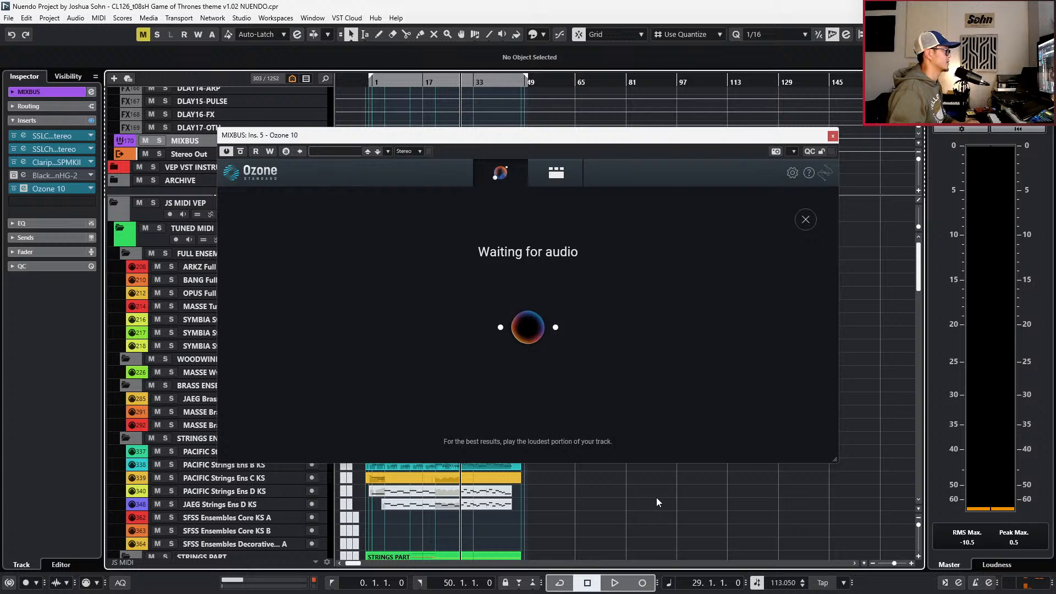
key("space")
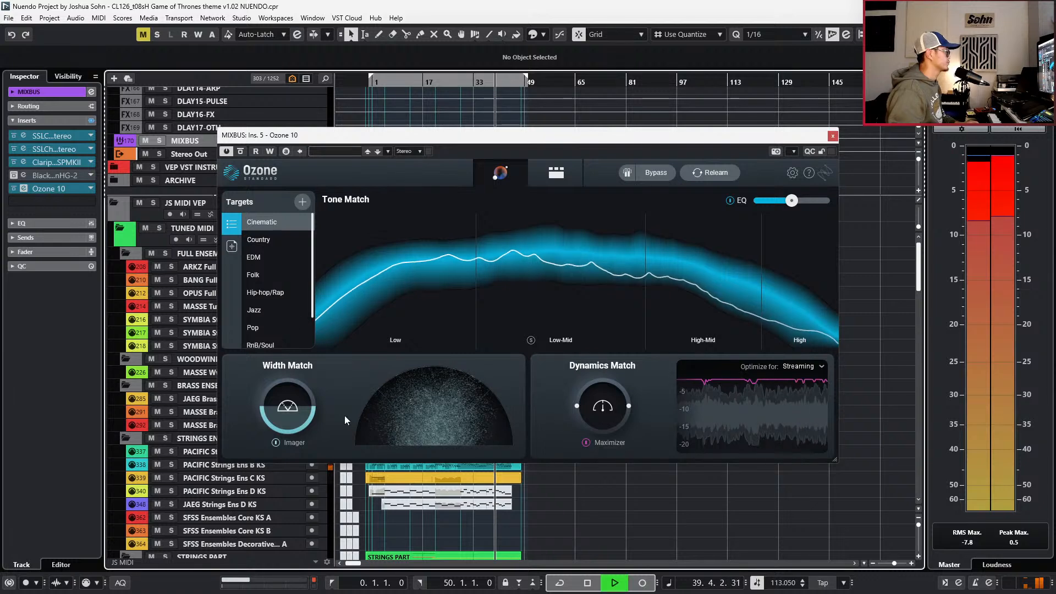
- Review the Imager and Equalizer 1 modules in Ozone 10 during playback and set EQ band 4 at 4737 Hz to 3.0 dB
left_click(547, 178)
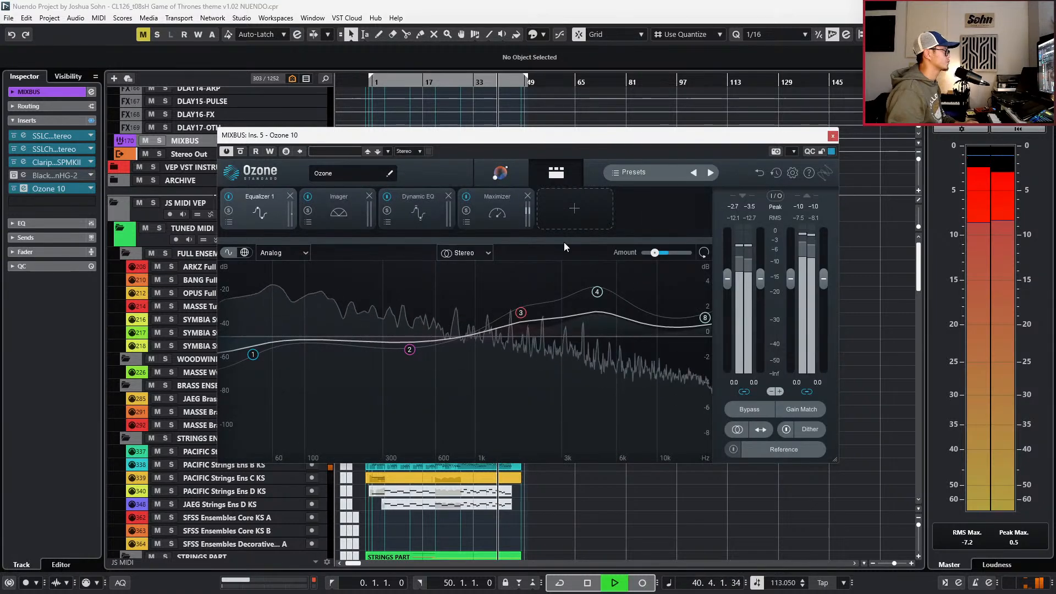
key("space")
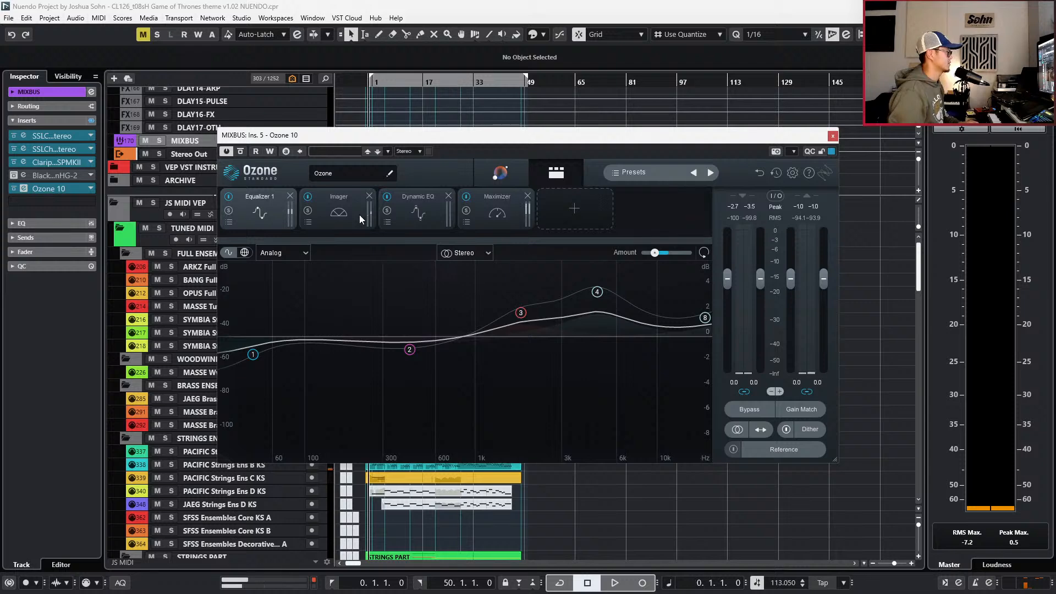
key("space")
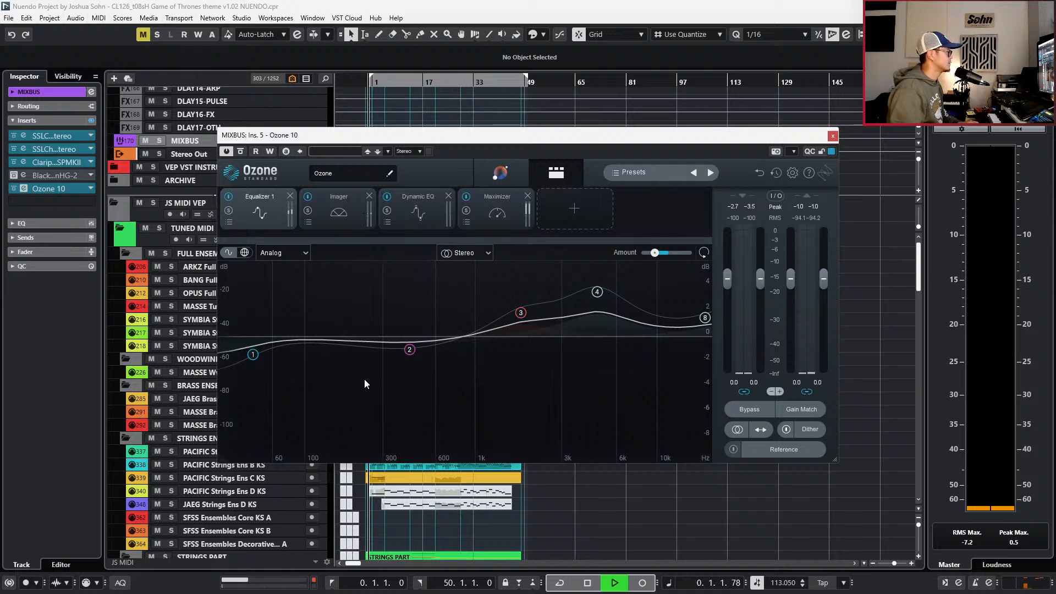
left_click(351, 222)
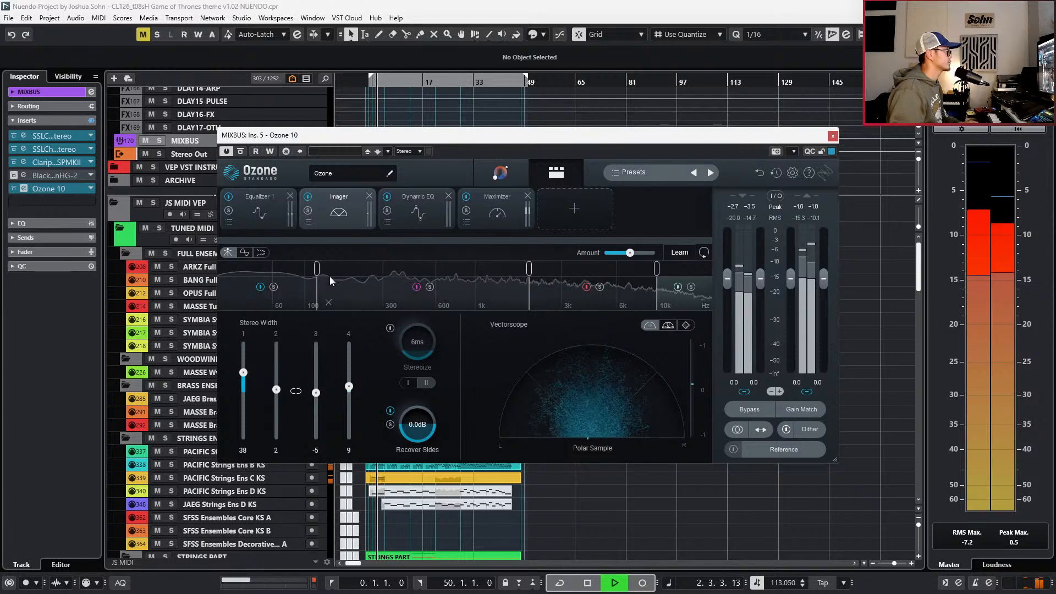
left_click(279, 226)
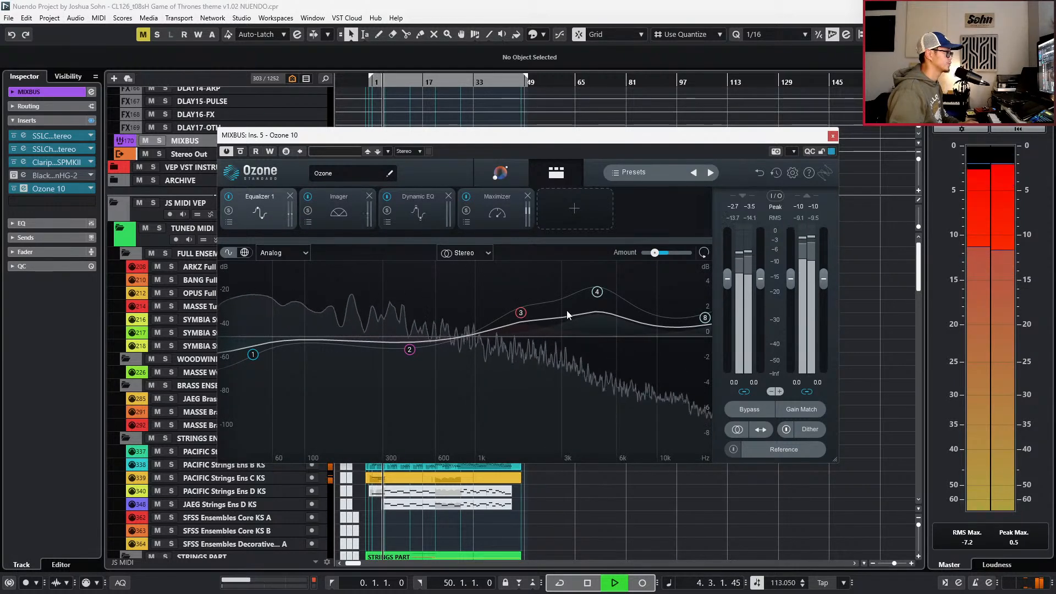
left_click(598, 295)
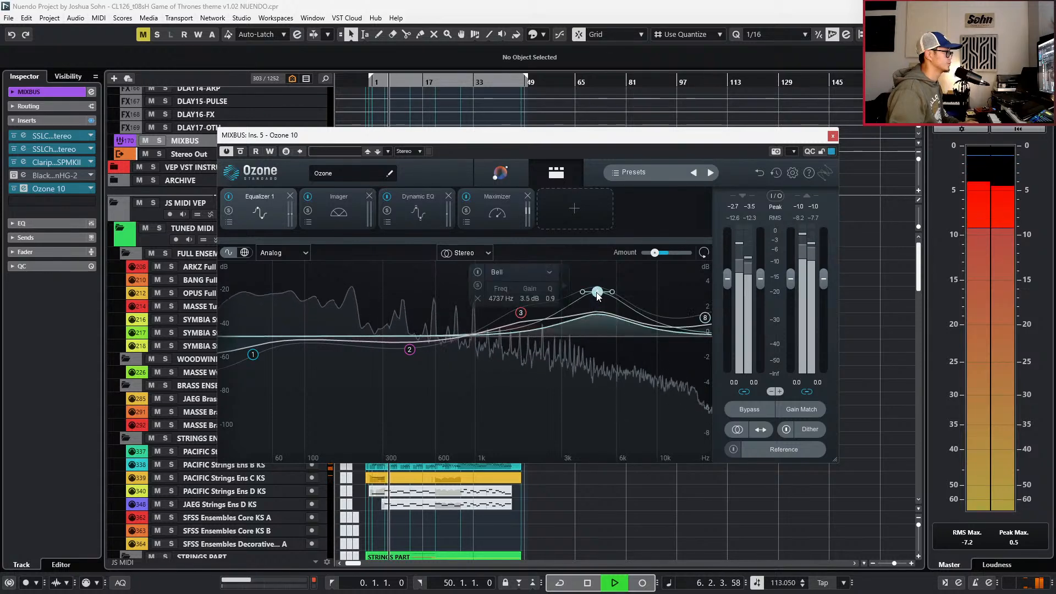
left_click_drag(598, 295, 598, 303)
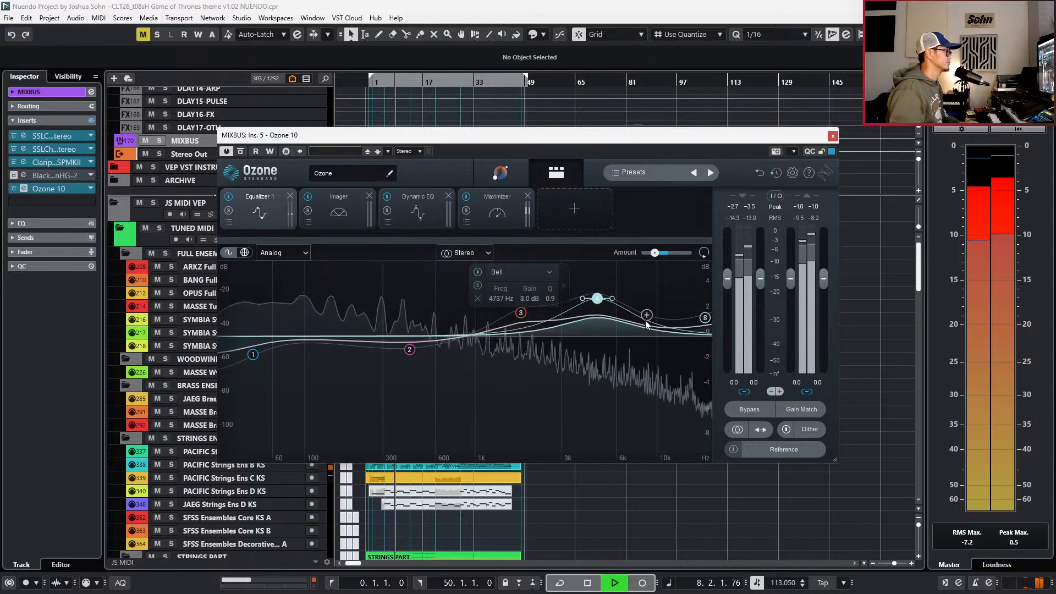
- Examine Ozone 10's Maximizer settings and the Stereo Out channel during playback, and close the plug-in
left_click(493, 208)
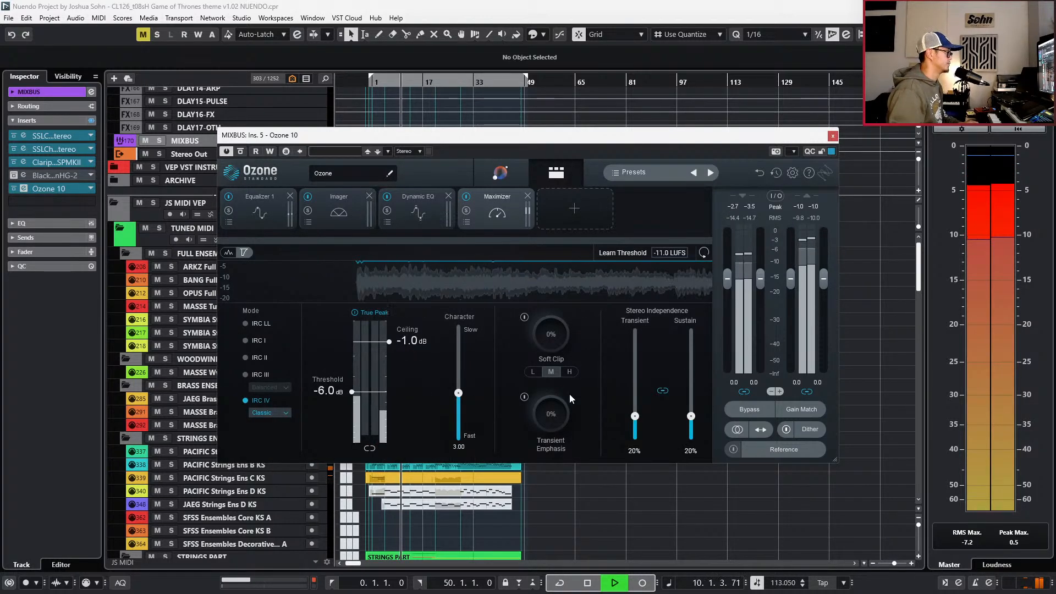
left_click_drag(353, 135, 425, 145)
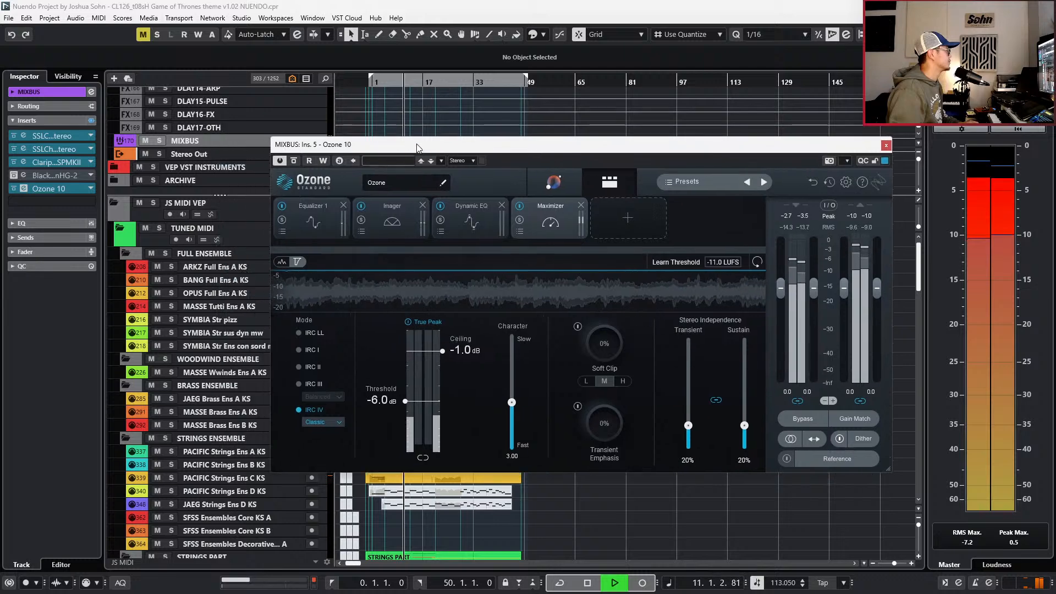
left_click(220, 154)
key("e")
left_click_drag(257, 154, 154, 24)
left_click_drag(386, 151, 355, 143)
left_click(723, 21)
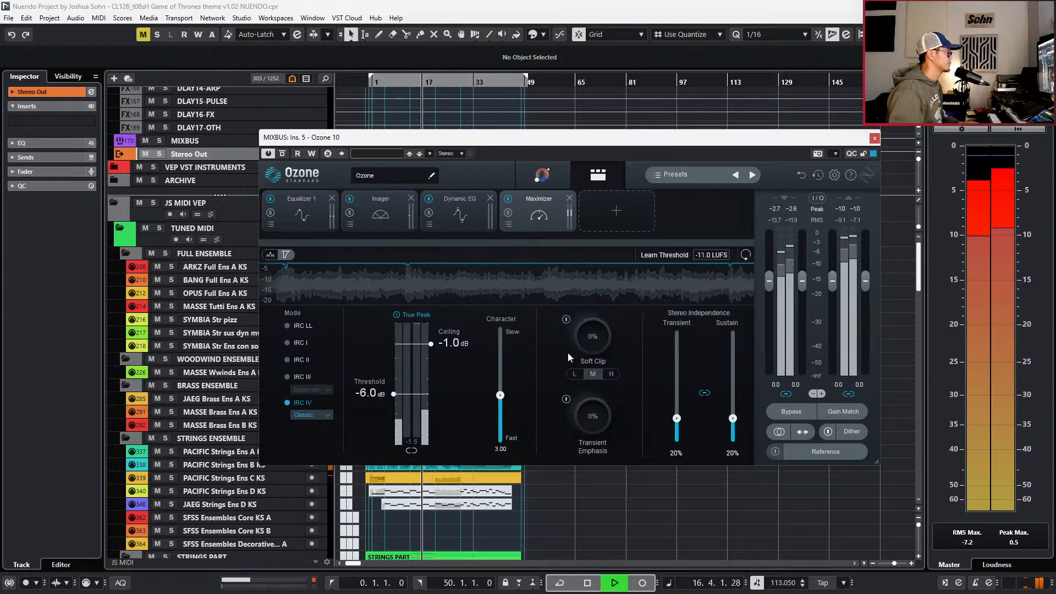
left_click(875, 137)
- Lower the Dulcimer instrument channel's fader to -1.13 dB from the CINE dulcimer hammer B mw track and close the channel settings
scroll(357, 392, "down", 5)
scroll(352, 391, "down", 8)
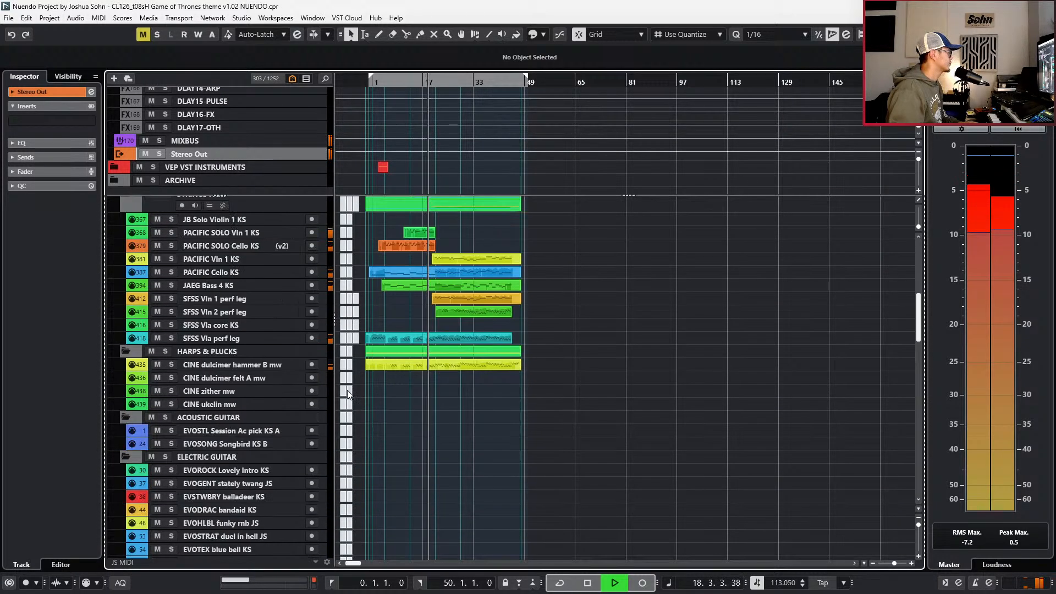
left_click(237, 366)
key("e")
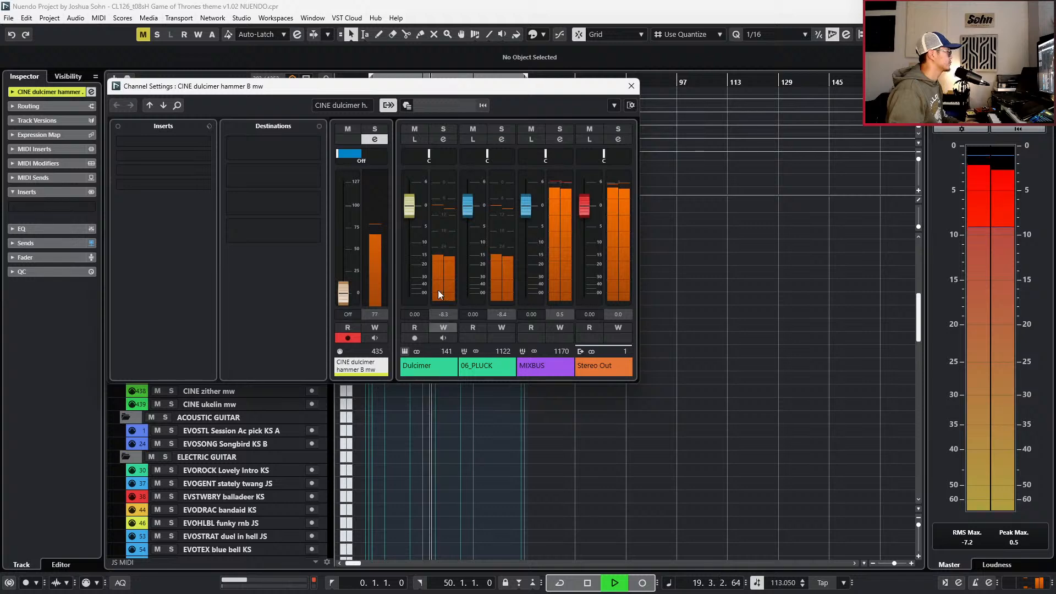
left_click_drag(408, 213, 409, 212)
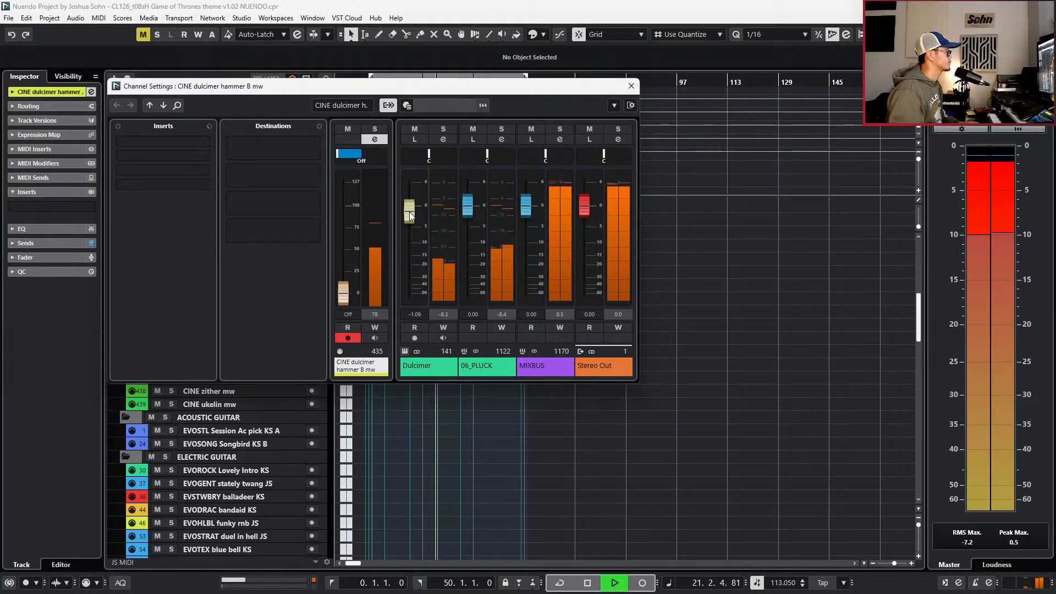
left_click(433, 345)
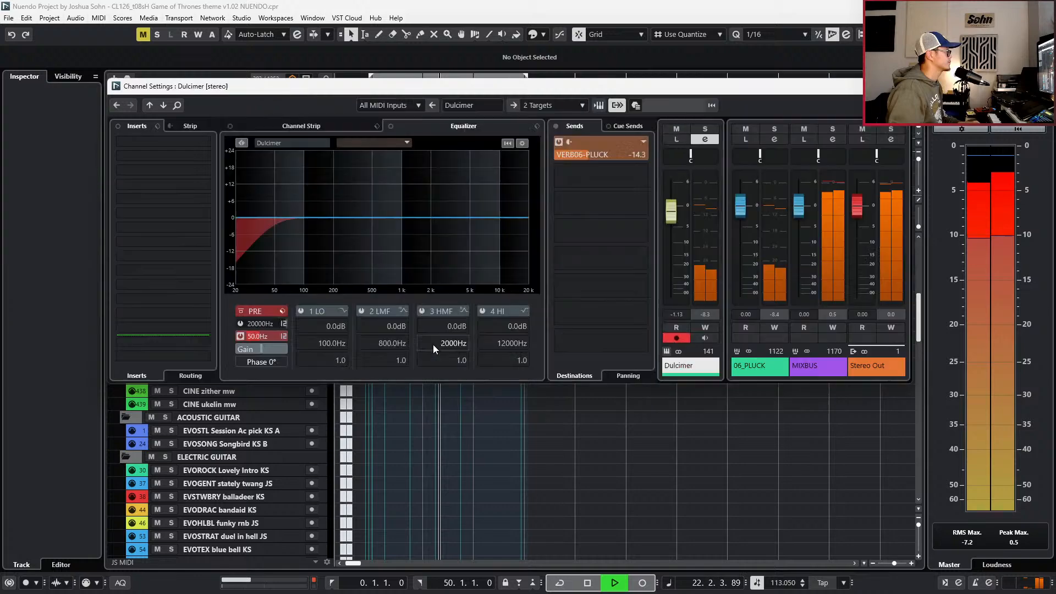
left_click(459, 483)
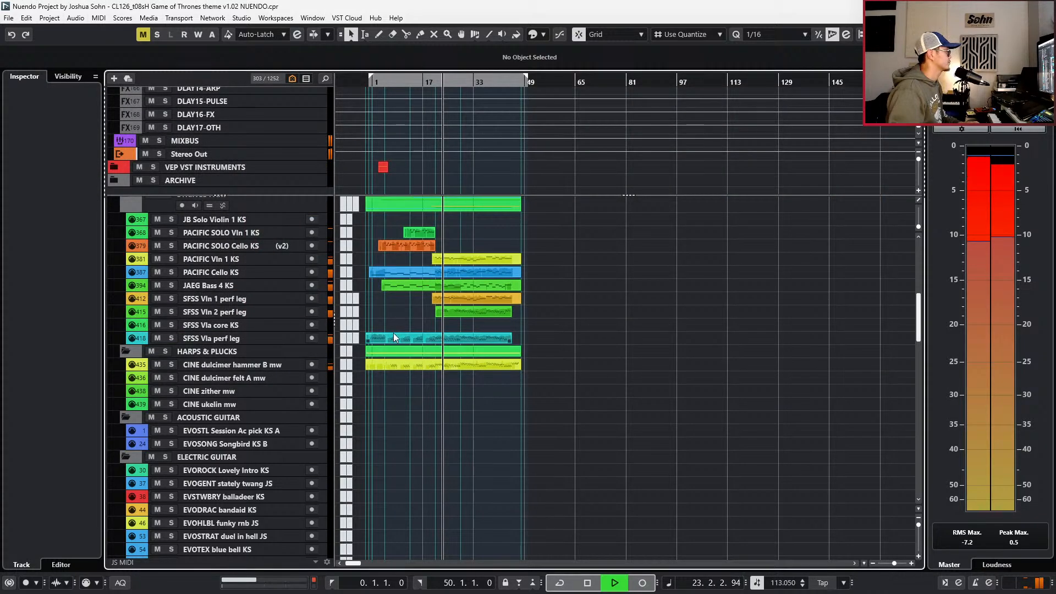
- Adjust an upper band of the Dulcimer channel's equalizer during playback and close the channel settings
left_click(282, 365)
key("e")
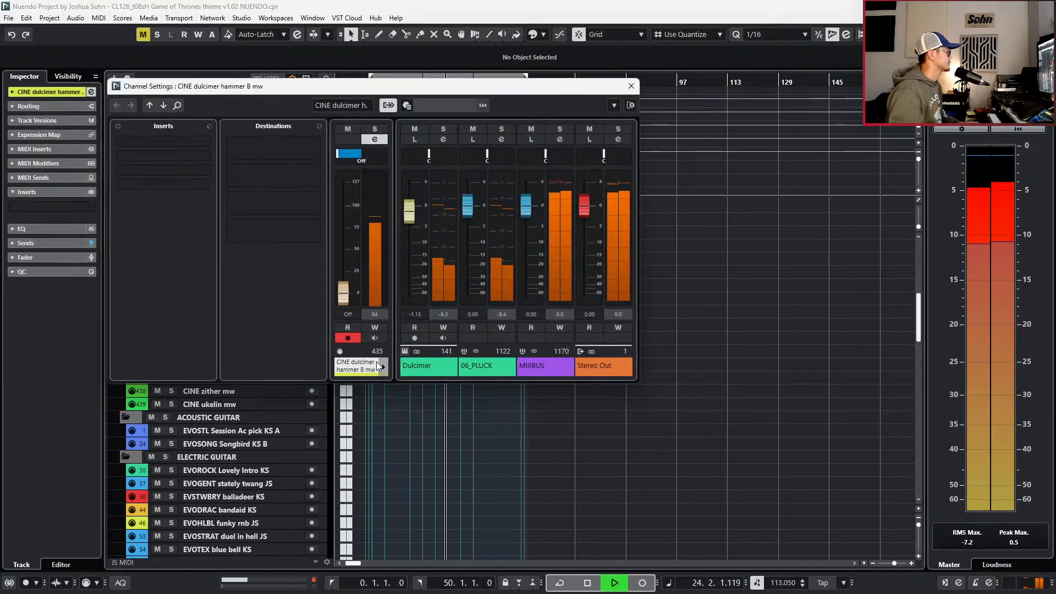
left_click(416, 370)
left_click_drag(490, 220, 412, 222)
key("Escape")
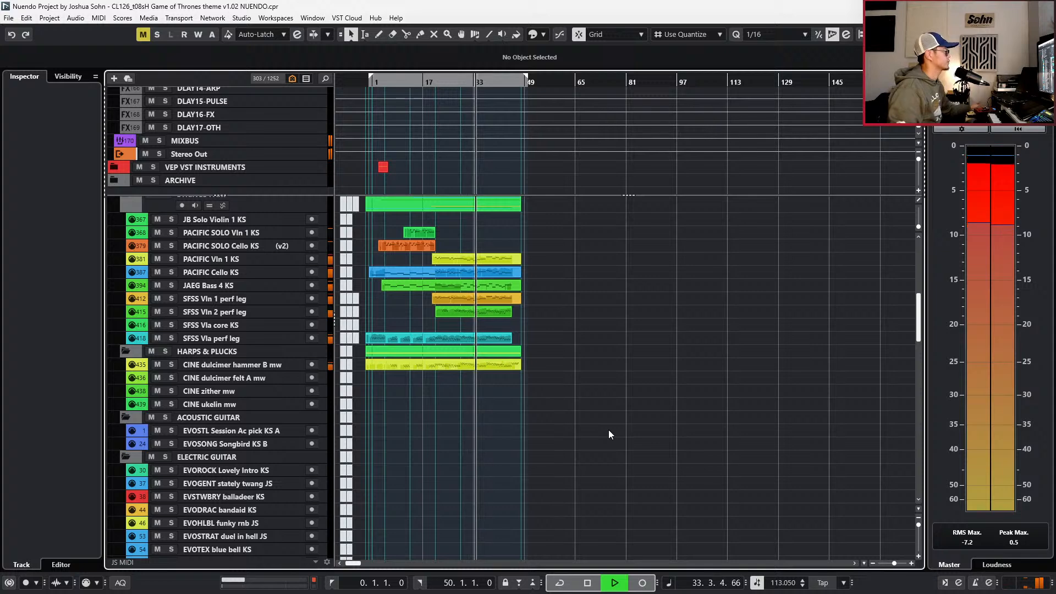
- Extend the ARK1 Choir Women A, INSOLIDUS leg A and PHOTOSYN1 parts to fill the whole range between the locators
key("g")
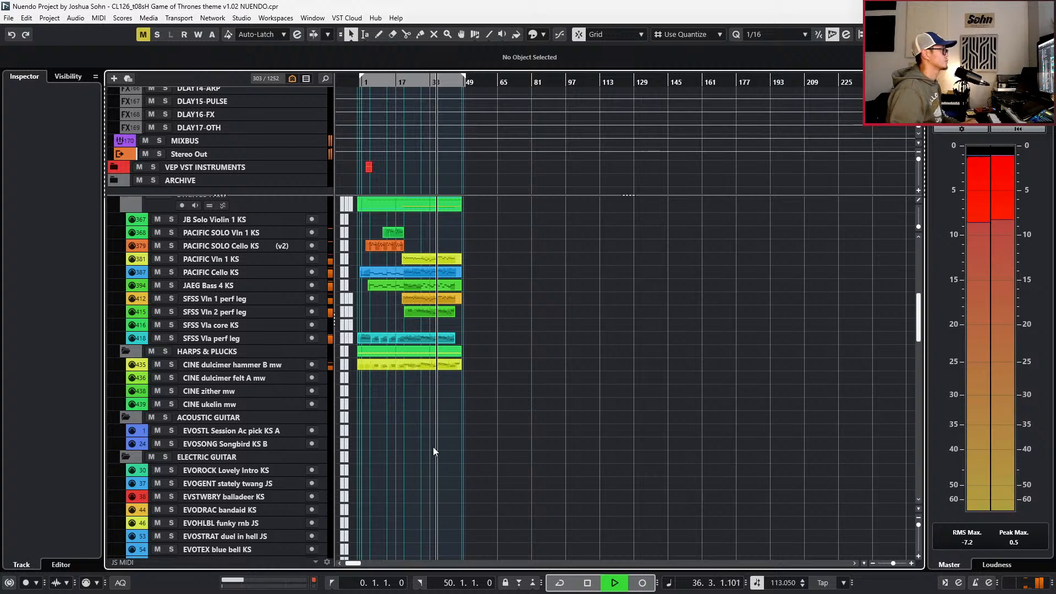
scroll(422, 444, "up", 3)
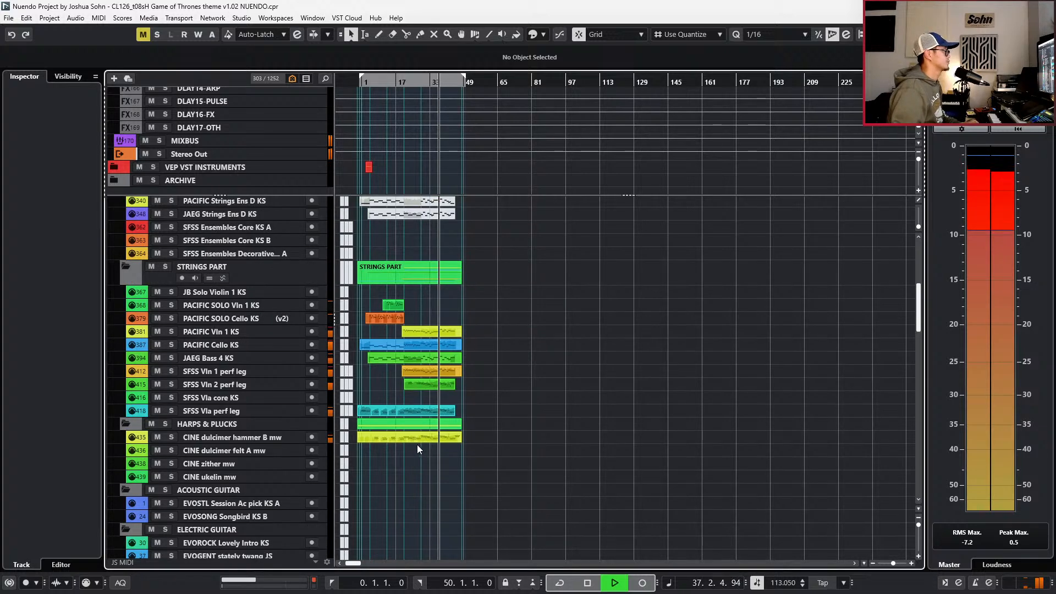
key("h")
scroll(414, 444, "up", 2)
scroll(414, 445, "right", 2)
scroll(413, 445, "left", 4)
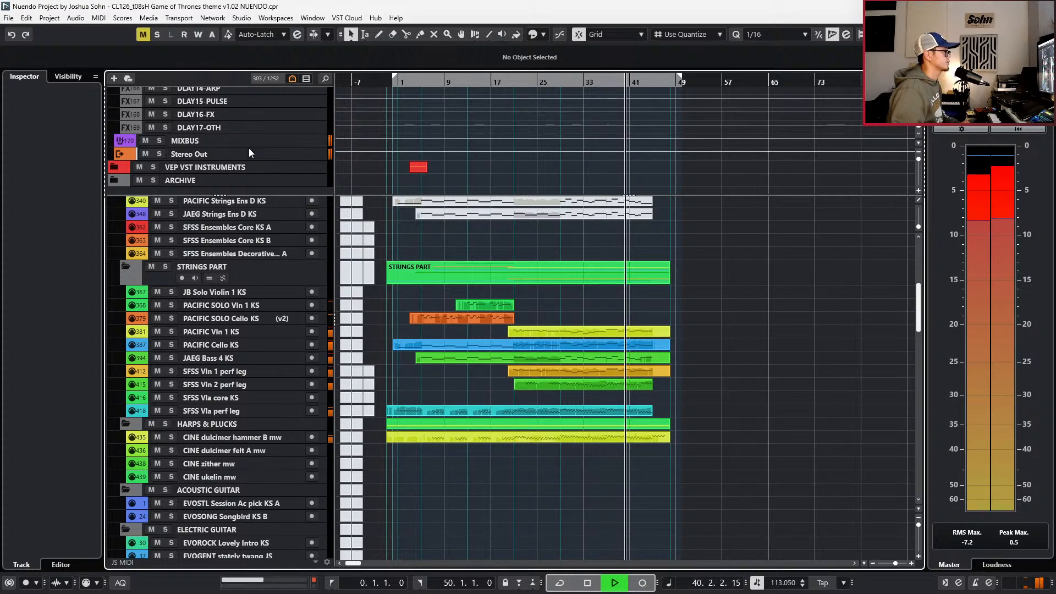
scroll(393, 296, "down", 8)
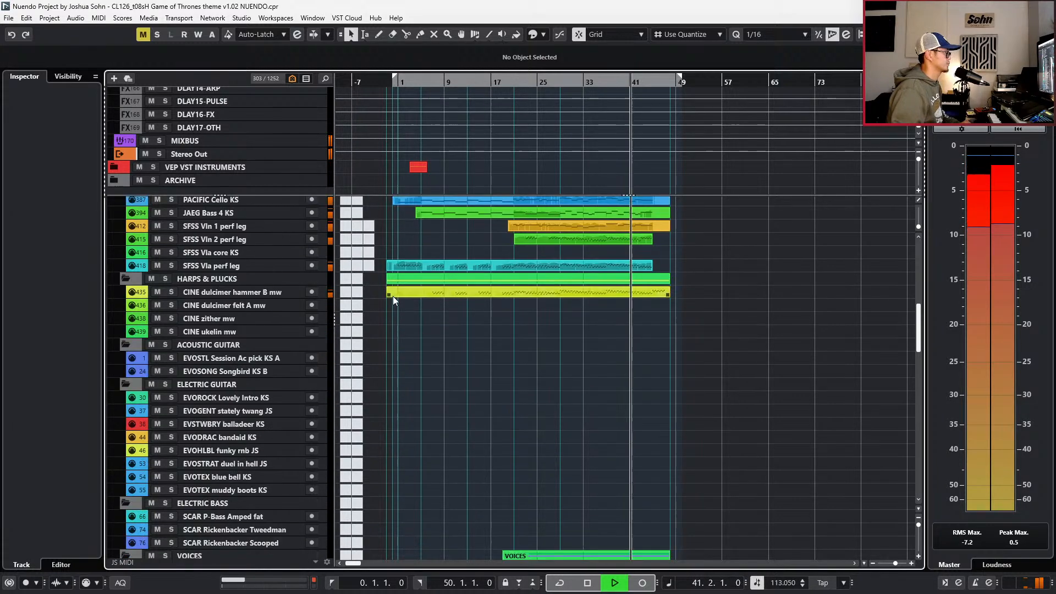
scroll(393, 296, "down", 4)
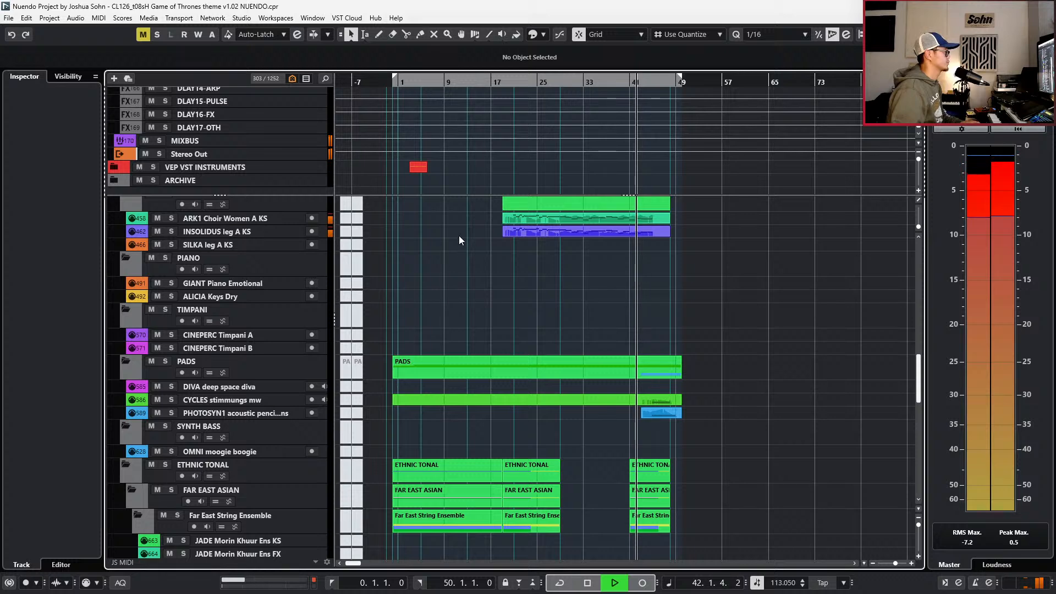
left_click(464, 220)
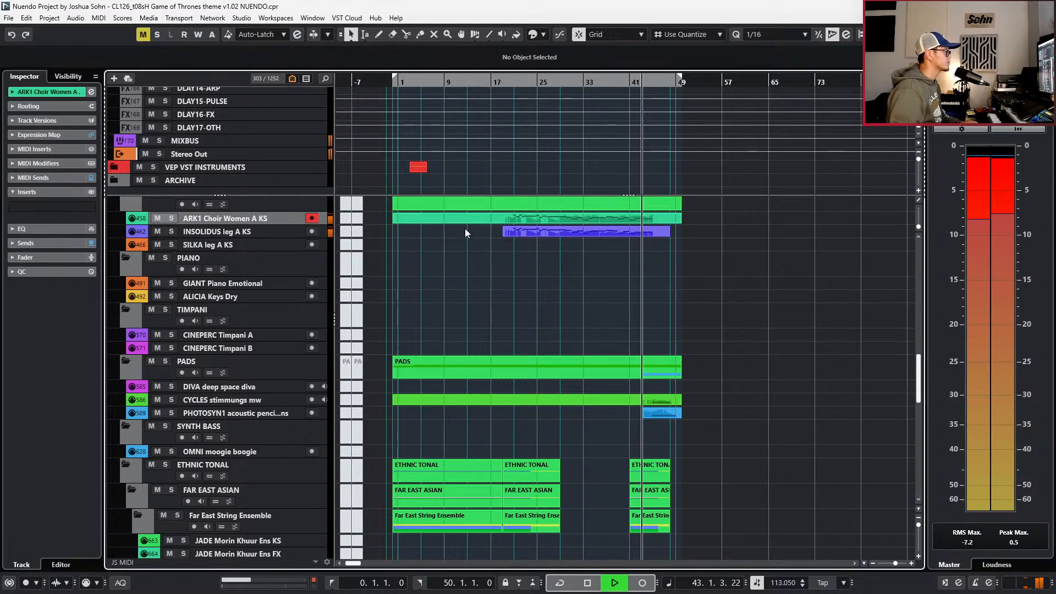
left_click(464, 229)
left_click(563, 412)
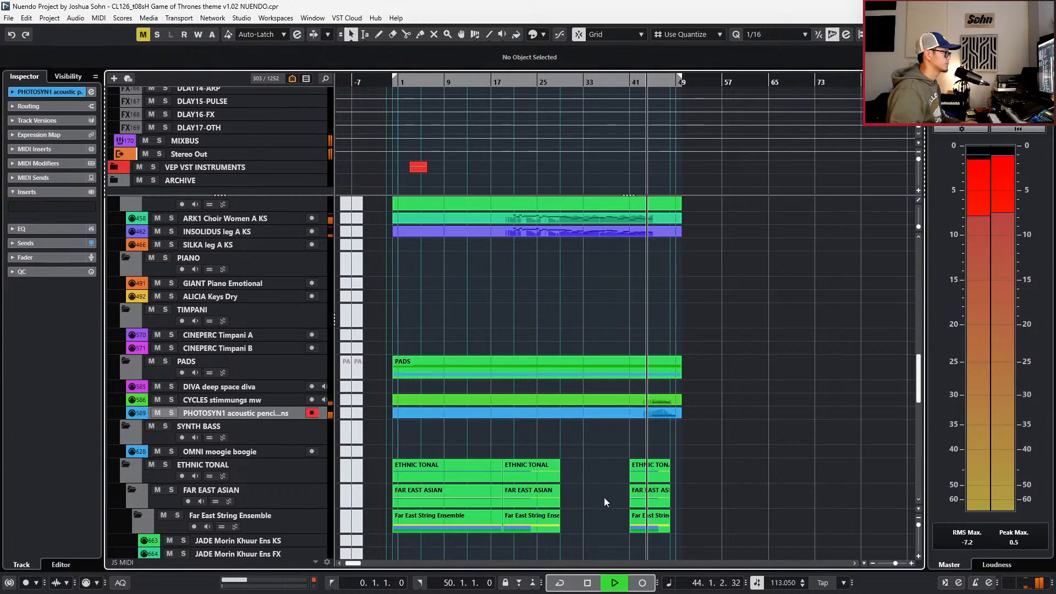
- Join the separate parts on the CINE dulcimer hammer A, RA Tambur, SILK tanpura, KONTAKT sitar and CELTIC strings II tracks
scroll(604, 497, "down", 4)
left_click_drag(694, 376, 388, 431)
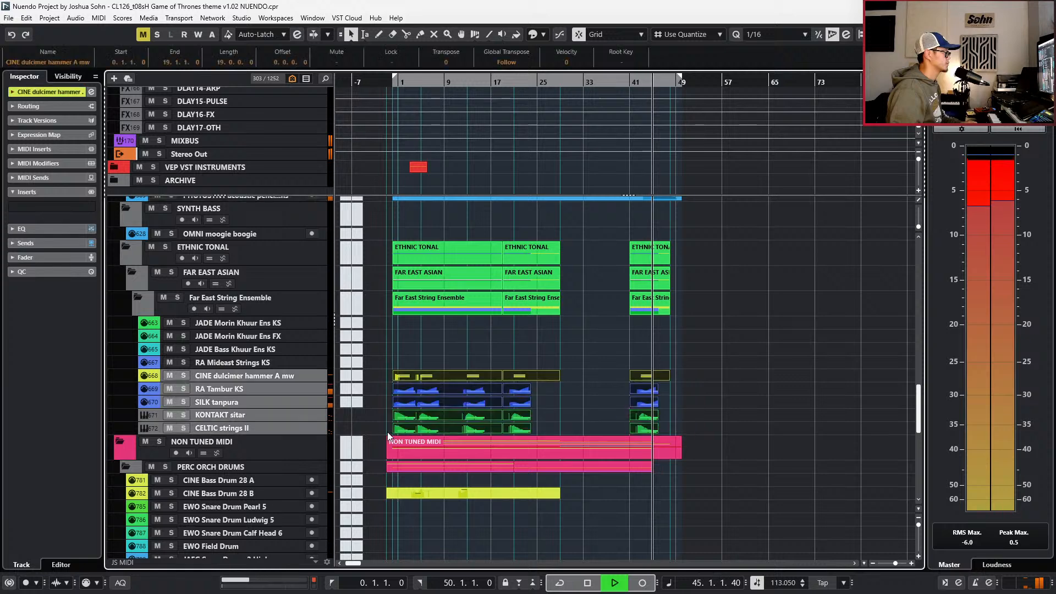
key("ctrl+j")
- Extend the dulcimer A, RA Tambur, SILK tanpura, KONTAKT sitar and CELTIC strings II parts to fill the locator range, and stop playback
double_click(662, 392)
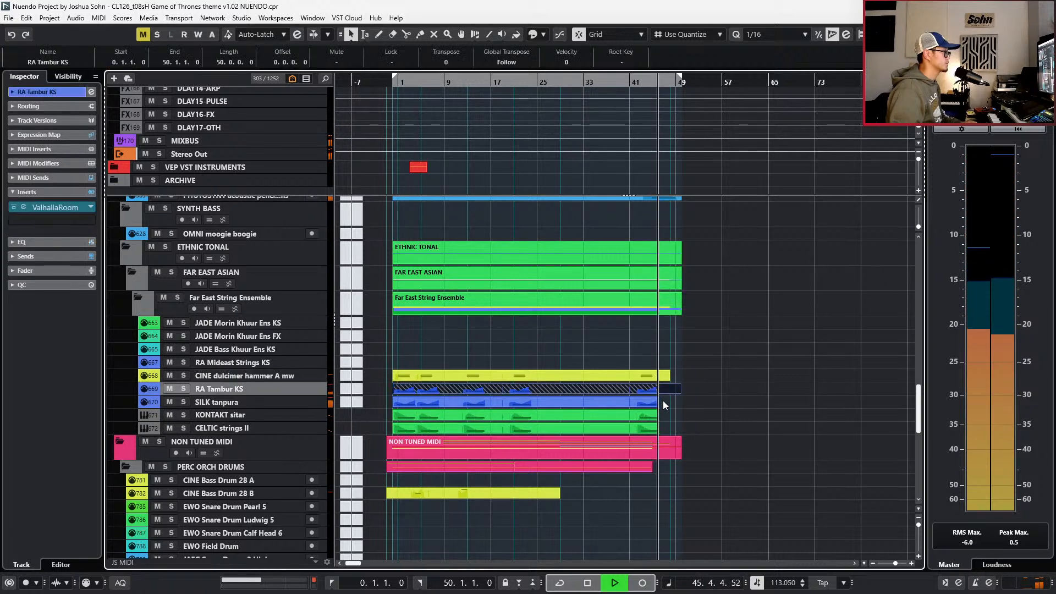
double_click(663, 403)
double_click(663, 415)
double_click(663, 421)
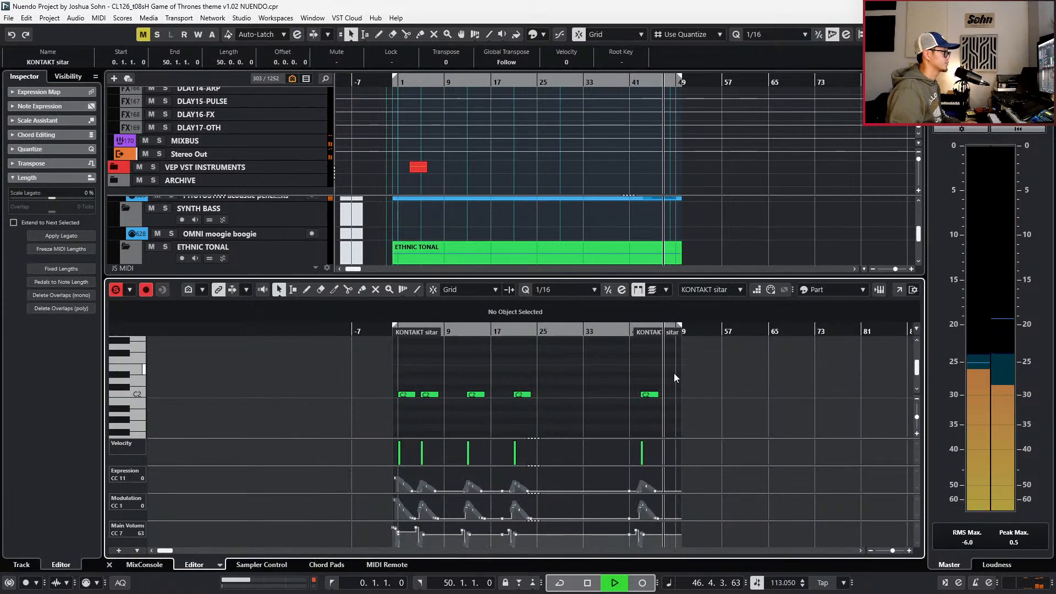
key("Return")
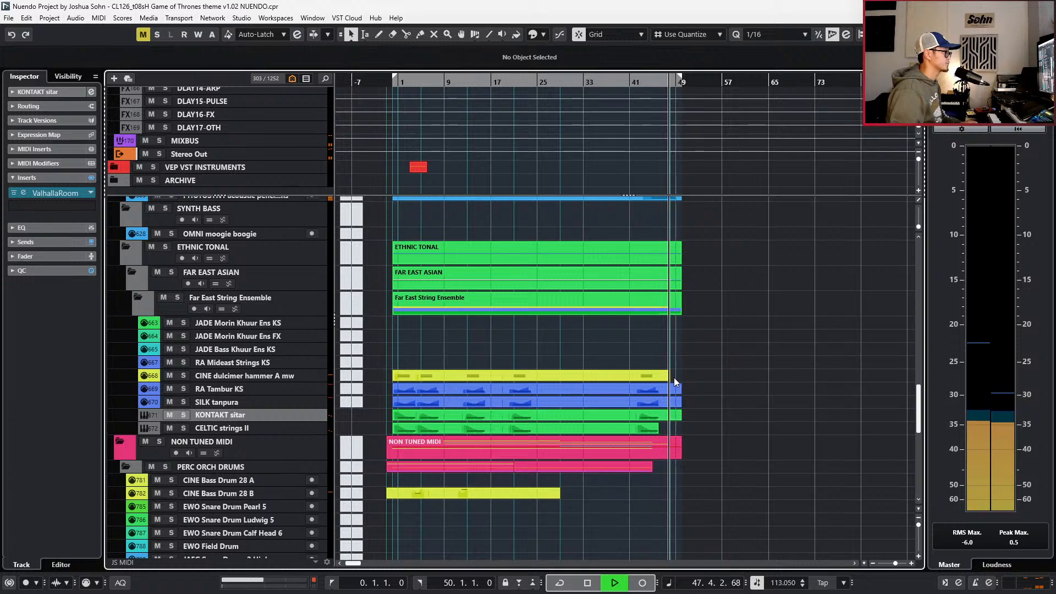
double_click(674, 378)
double_click(668, 426)
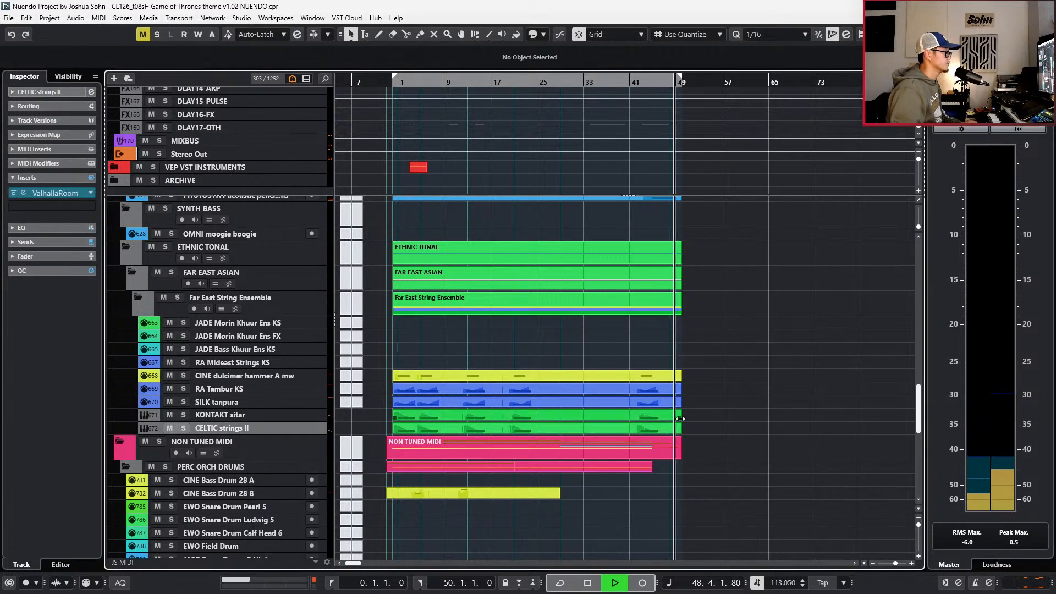
key("space")
- Extend the percussion parts from CINE Bass Drum 28 B down to CINE Bodhran to fill the whole range between the locators
double_click(631, 493)
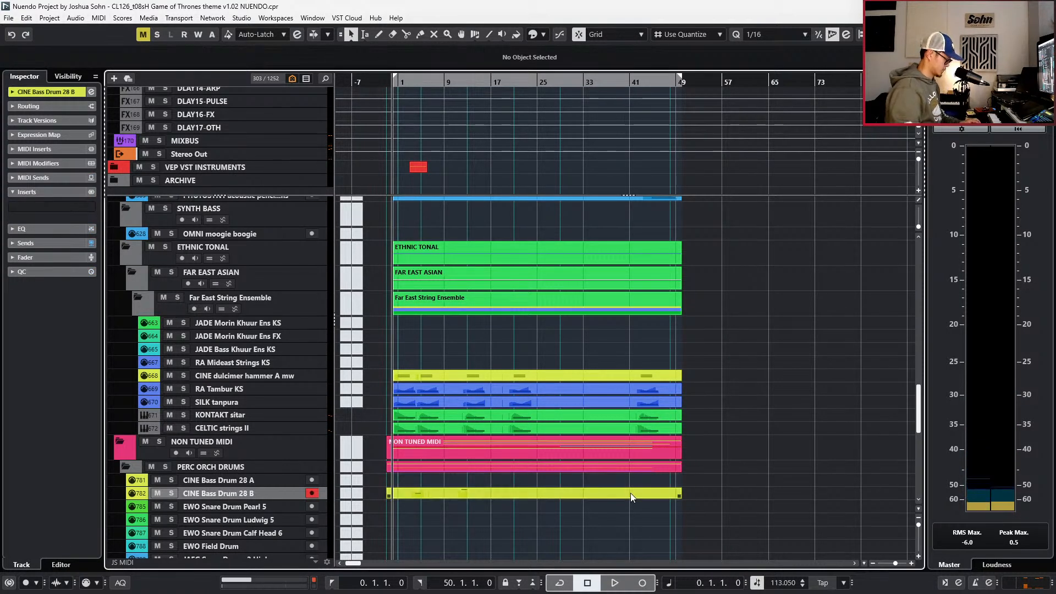
scroll(728, 512, "down", 5)
left_click_drag(667, 438, 678, 482)
left_click_drag(676, 412, 404, 479)
key("g")
scroll(505, 490, "down", 5)
mouse_move(669, 390)
left_mouse_down()
mouse_move(681, 390)
mouse_move(681, 404)
left_mouse_up()
double_click(661, 432)
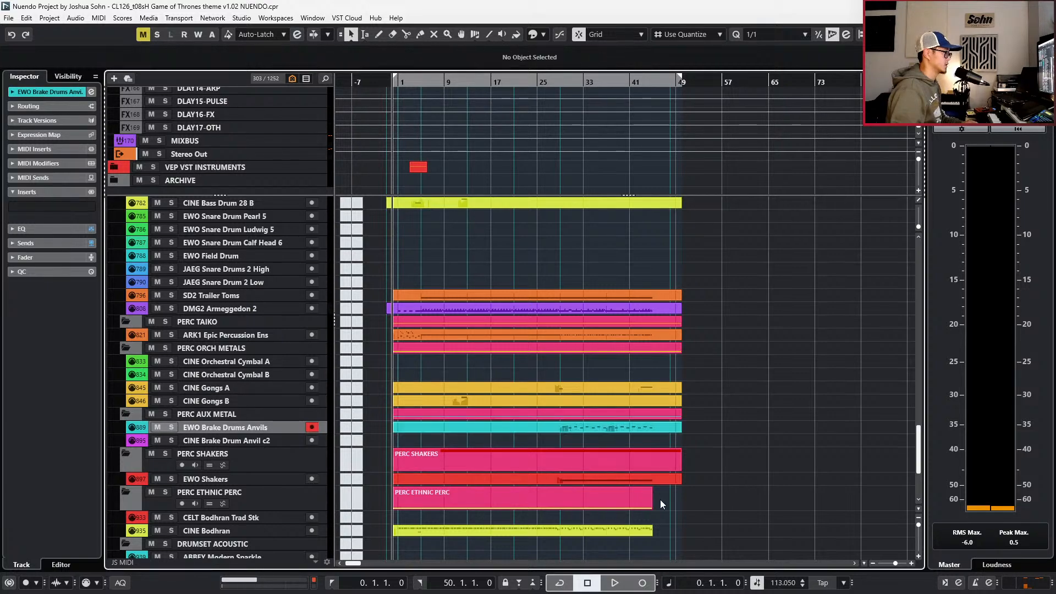
double_click(662, 529)
scroll(692, 516, "down", 5)
- Extend the PACIFIC SOLO Vln 1, PACIFIC SOLO Cello and PACIFIC Vln 1 parts to fill the locator range
scroll(686, 492, "up", 20)
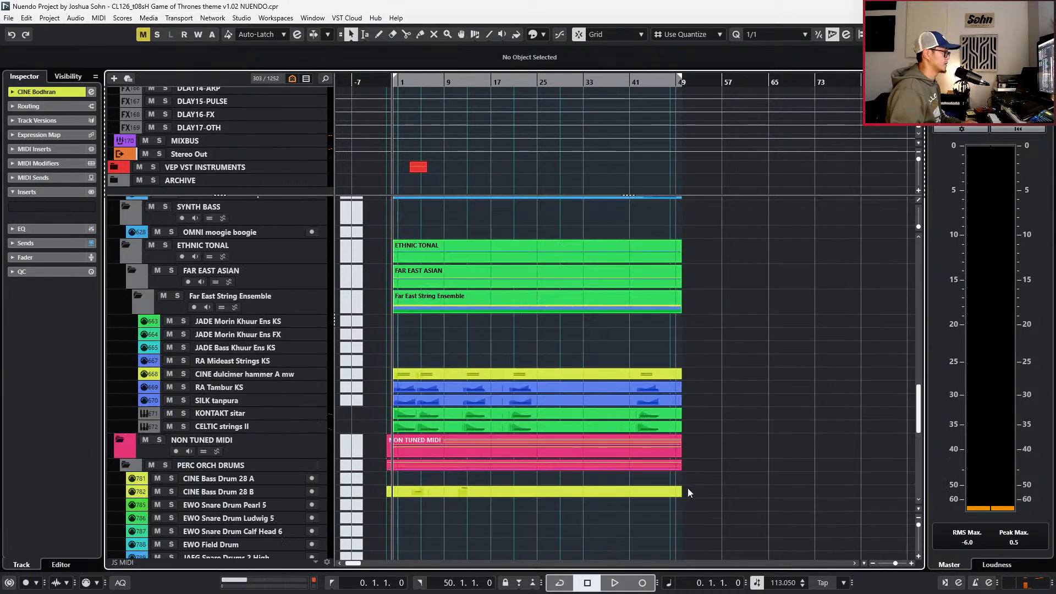
scroll(688, 487, "up", 8)
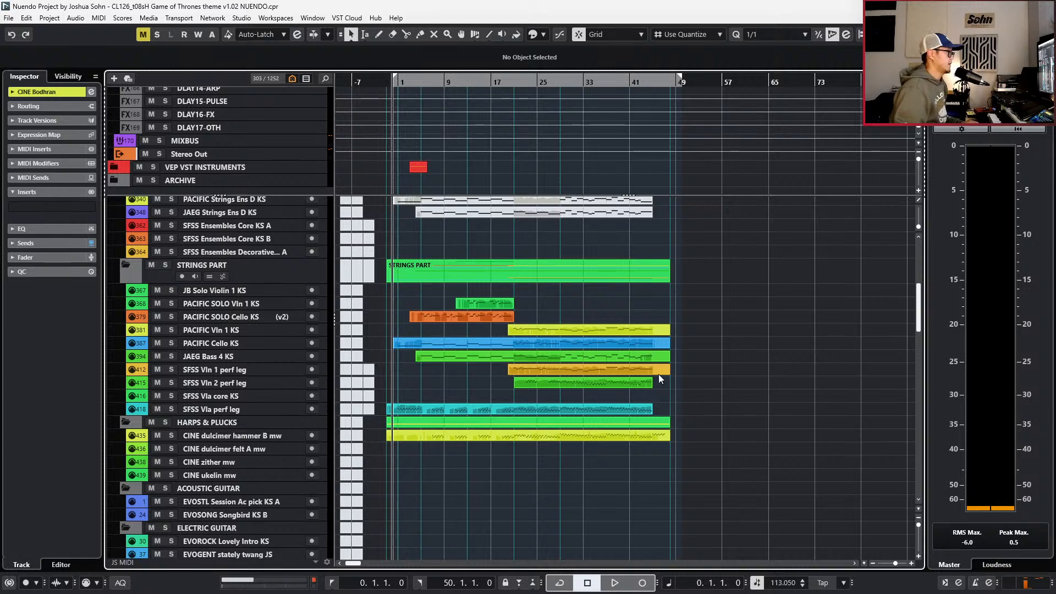
double_click(540, 302)
double_click(537, 317)
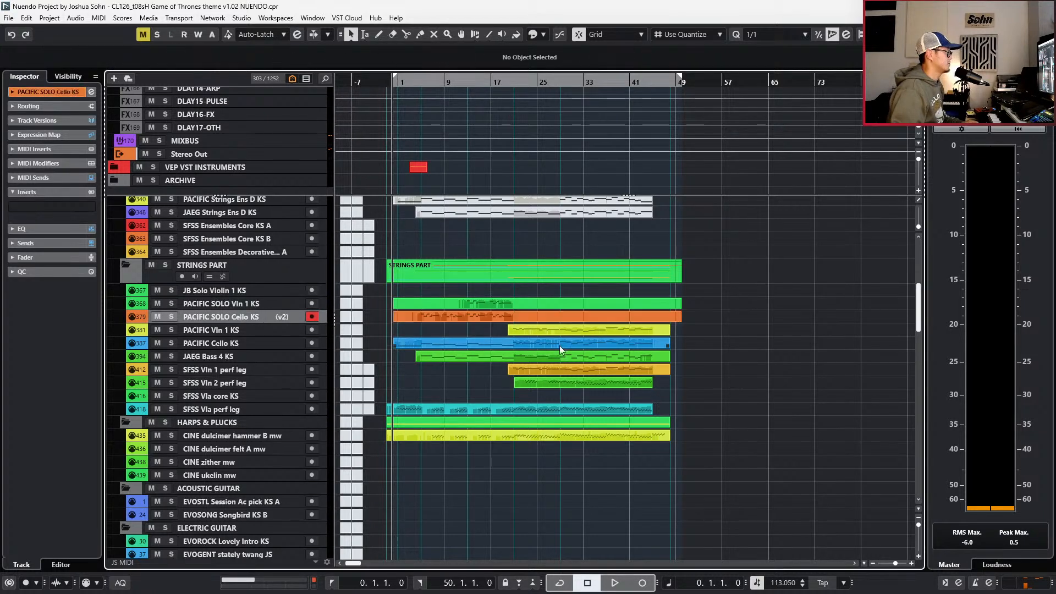
double_click(497, 330)
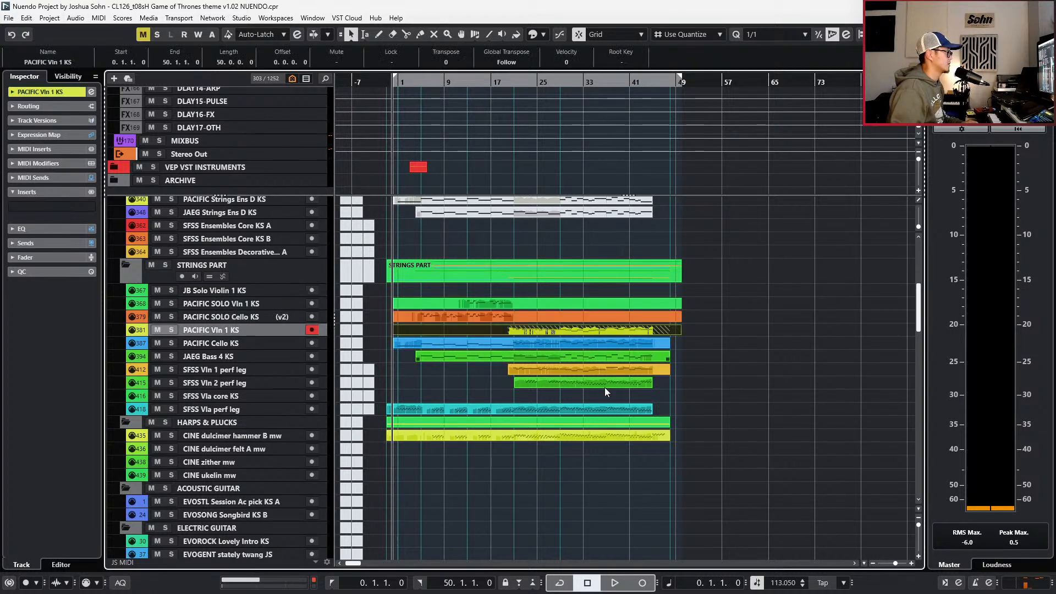
- Extend the PACIFIC Cello, JAEG Bass 4, SFSS Vln 1, Vln 2 and Vla perf leg, and CINE dulcimer hammer B parts to the right locator
double_click(659, 382)
left_click(665, 372)
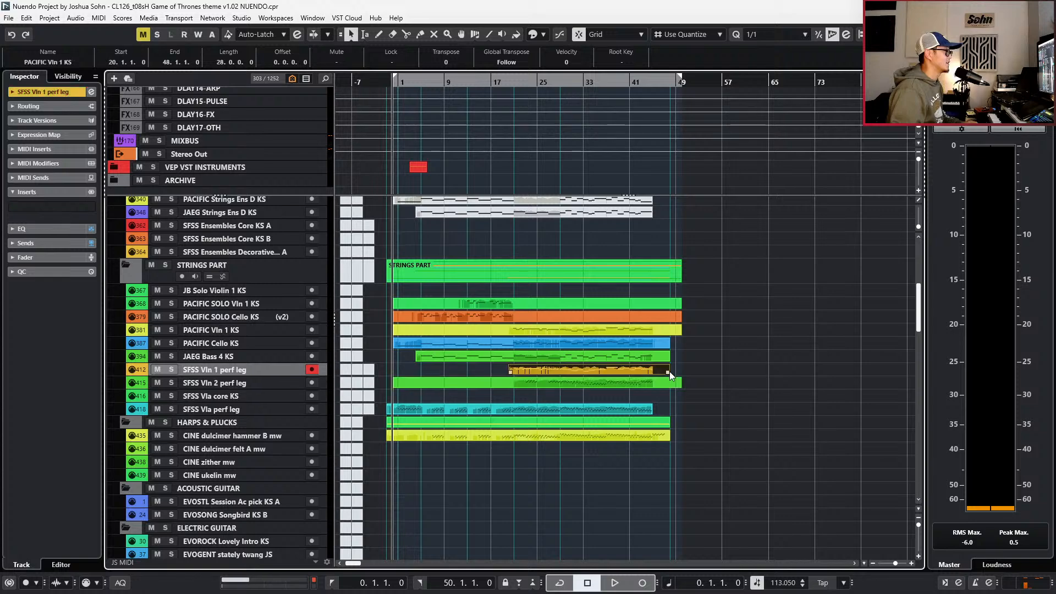
double_click(674, 371)
double_click(678, 356)
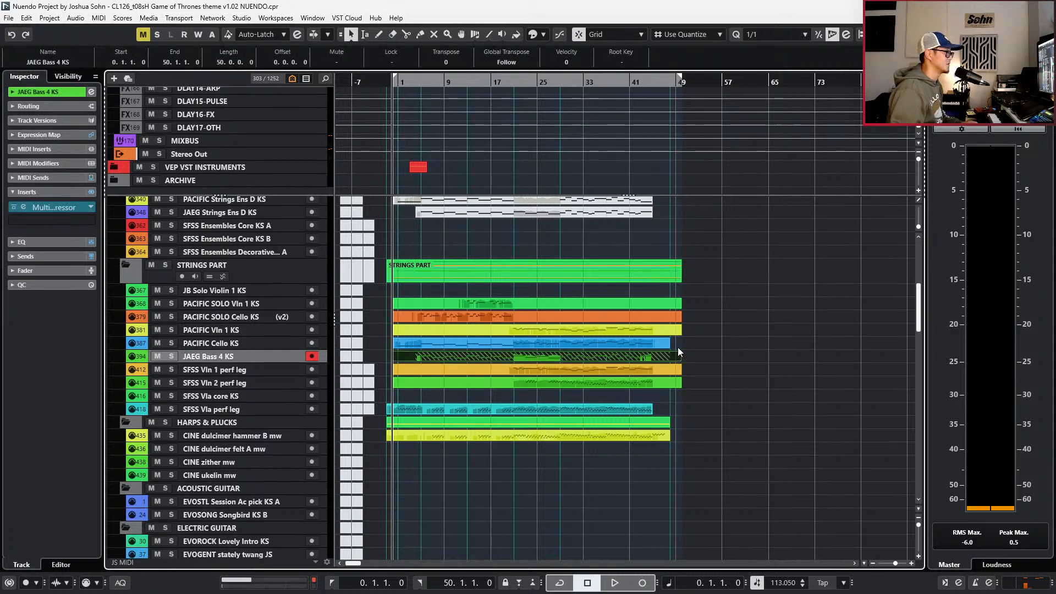
double_click(677, 344)
double_click(667, 408)
double_click(672, 434)
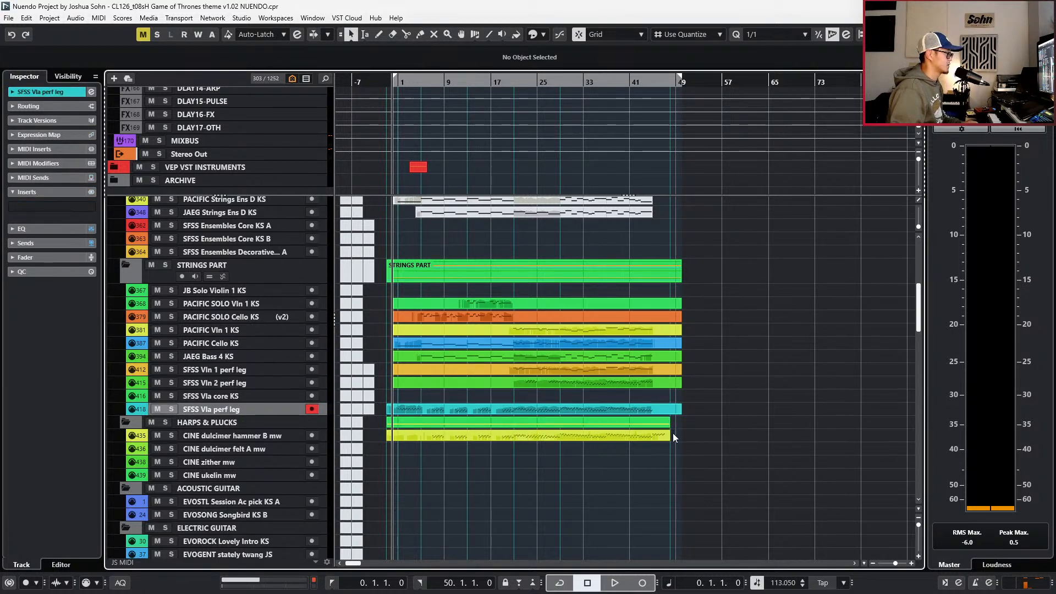
scroll(700, 440, "down", 5)
- Delete the white parts on the PACIFIC Strings Ens D and JAEG Strings Ens D tracks
scroll(702, 414, "up", 8)
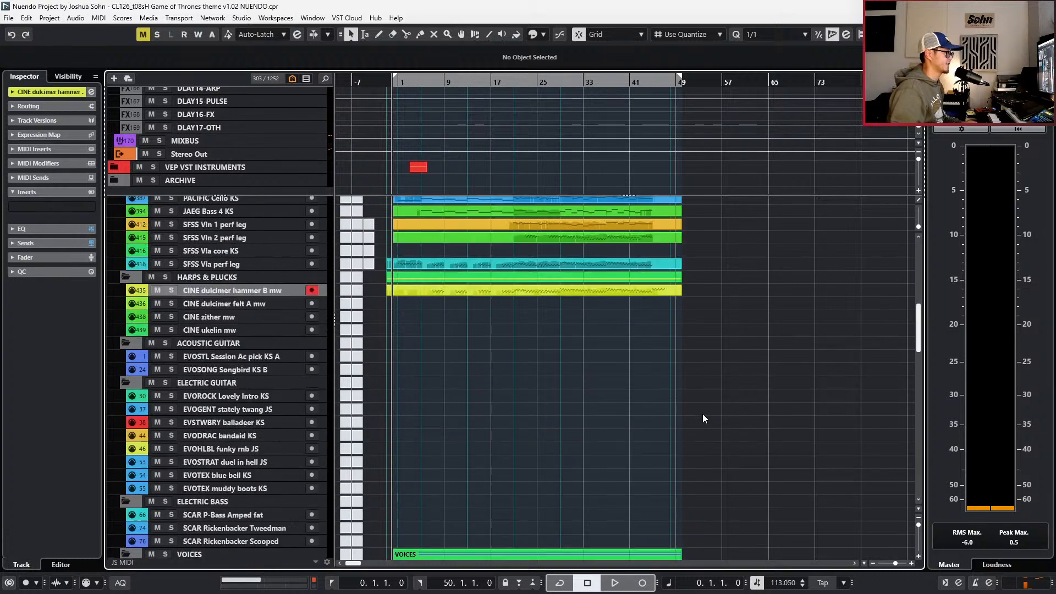
key("space")
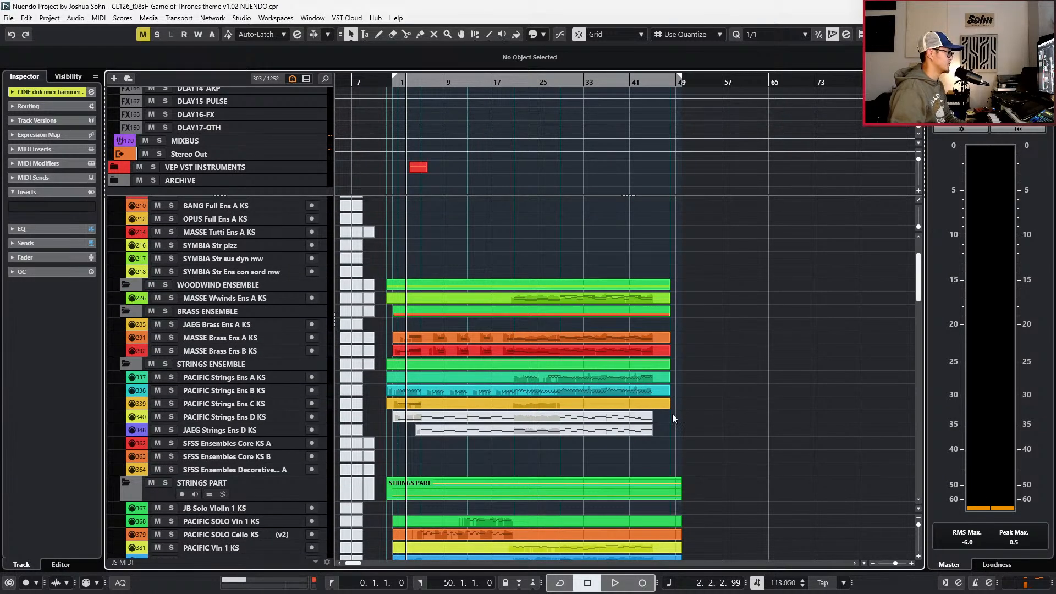
left_click_drag(672, 414, 639, 427)
key("Delete")
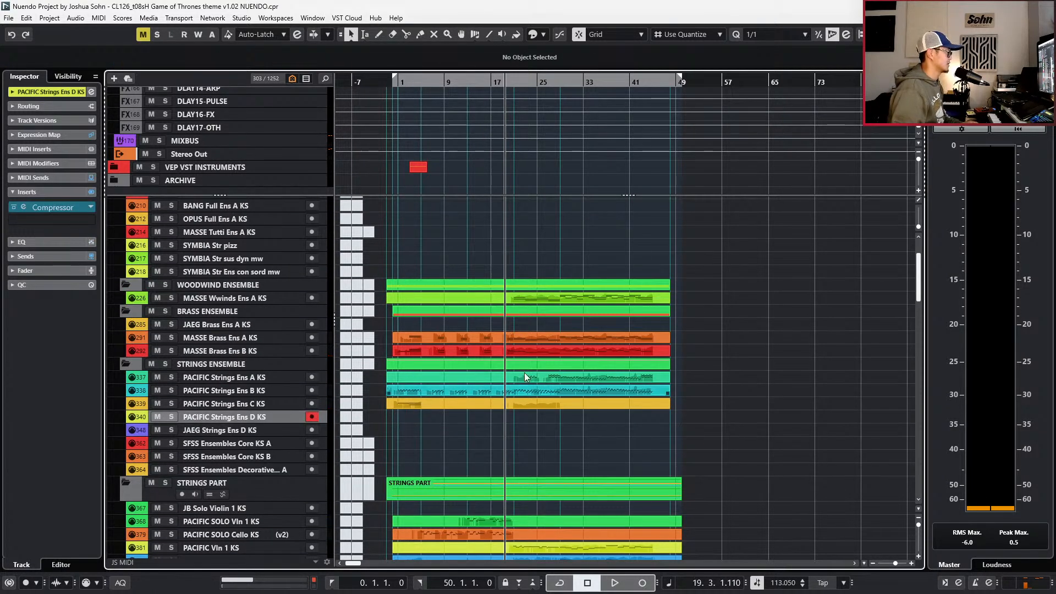
- Split the JS MIDI VEP folder part at the left locator on bar 0 and delete the piece before it
scroll(387, 341, "up", 2)
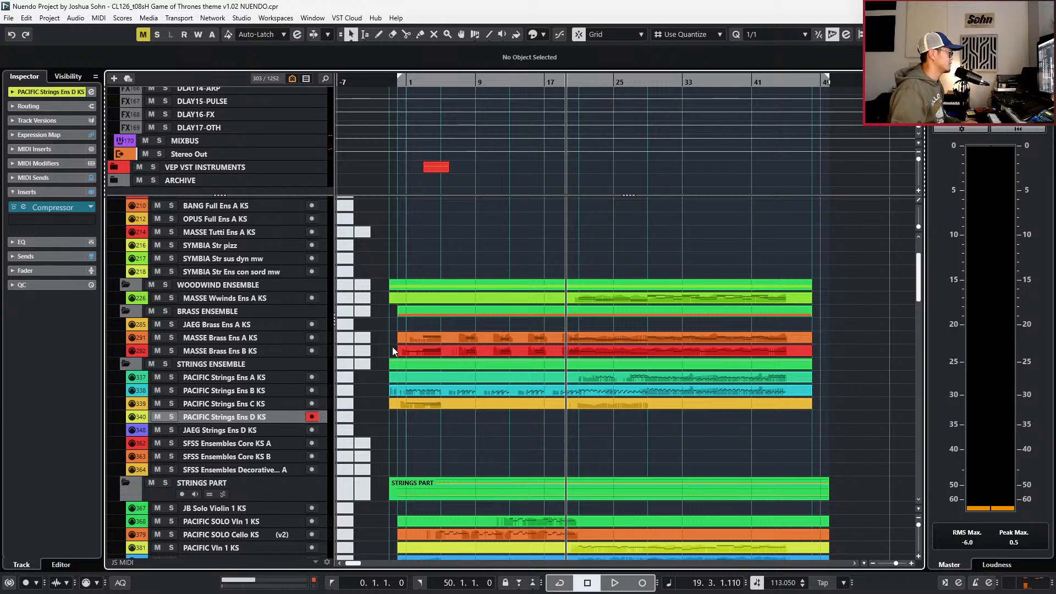
scroll(393, 338, "up", 2)
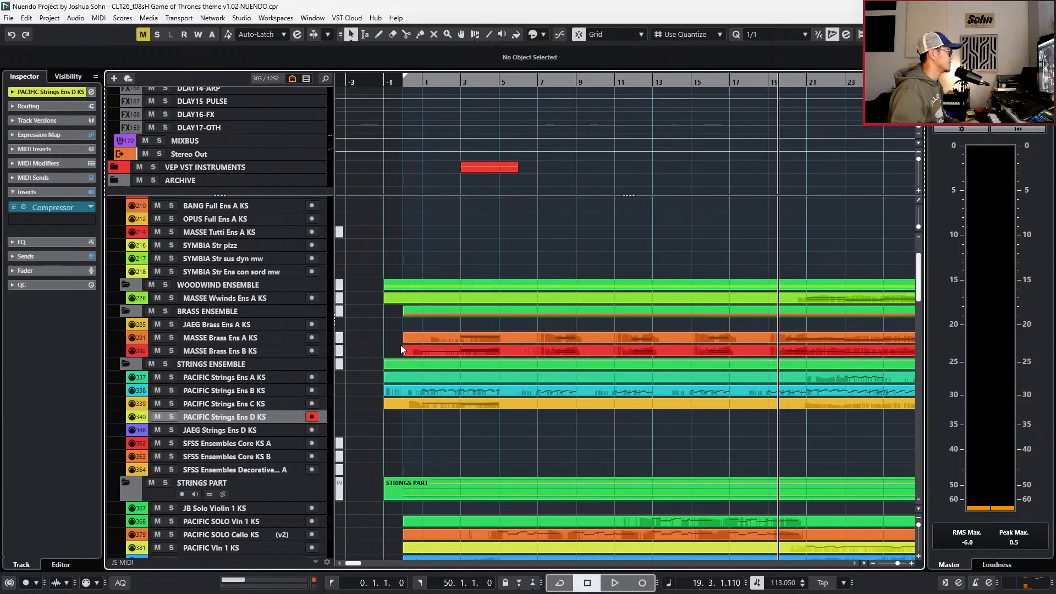
scroll(399, 339, "up", 3)
left_click(402, 212, "alt")
left_click(395, 213)
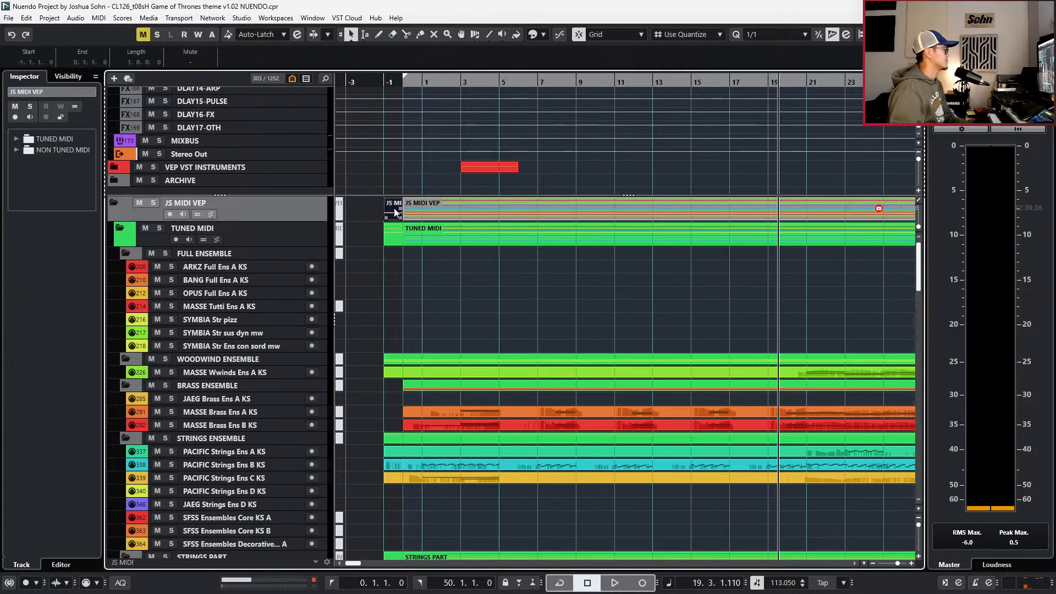
key("Delete")
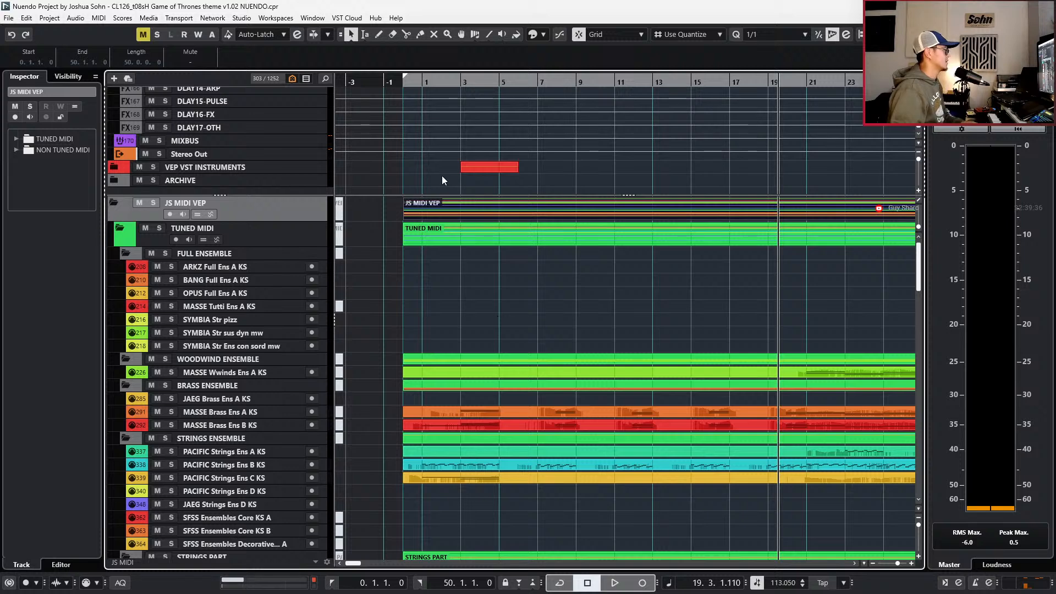
left_click(488, 166)
key("l")
key("Delete")
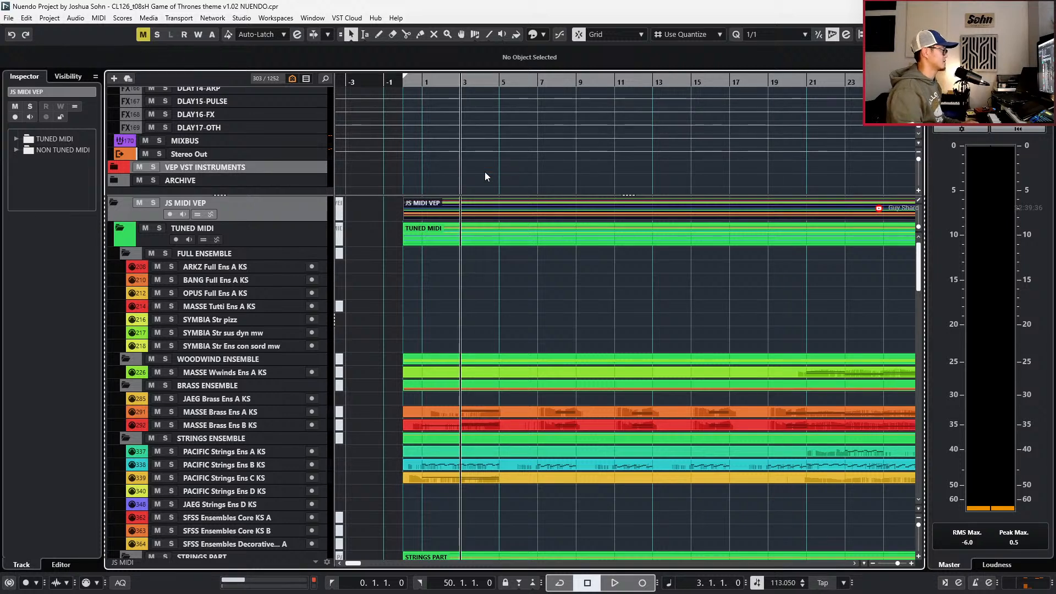
scroll(486, 156, "down", 1)
key("ctrl+z")
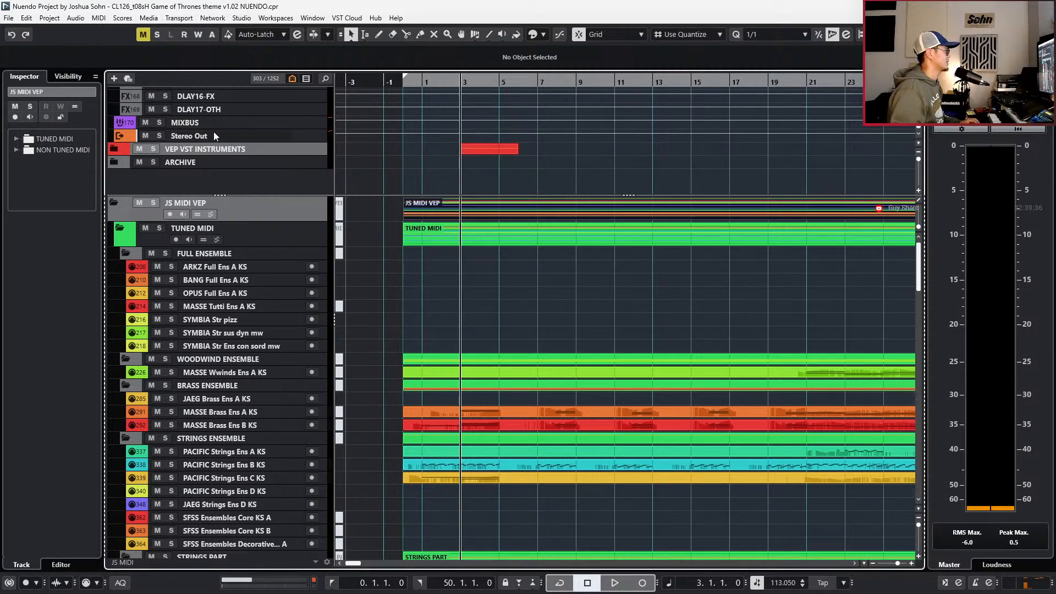
- Delete the stray part at bar 3 on the Cello Solo instrument track and collapse the VEP VST INSTRUMENTS folder
scroll(463, 153, "up", 6)
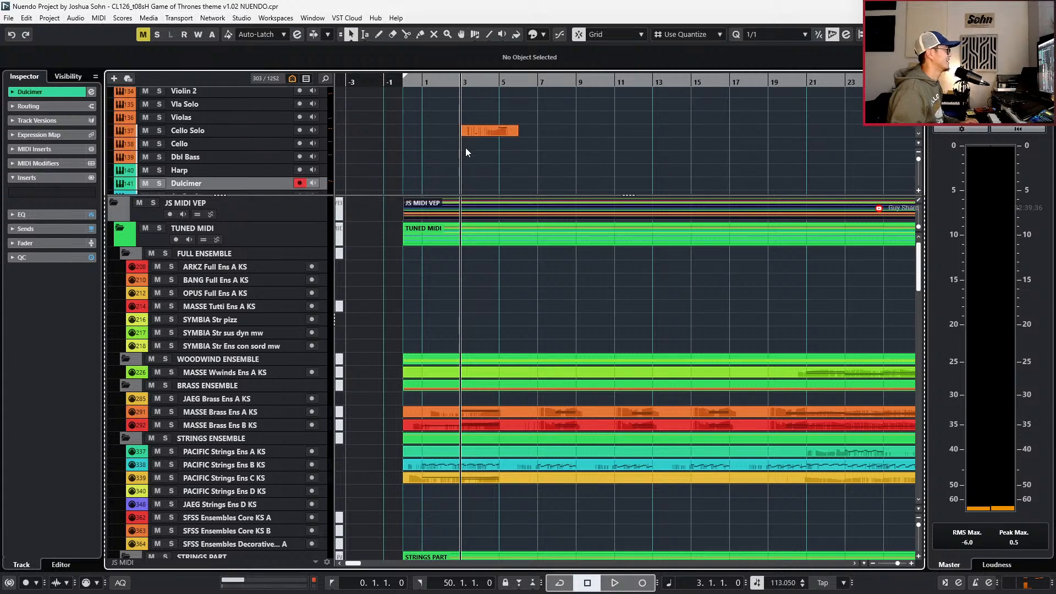
left_click(485, 132)
scroll(511, 135, "up", 3)
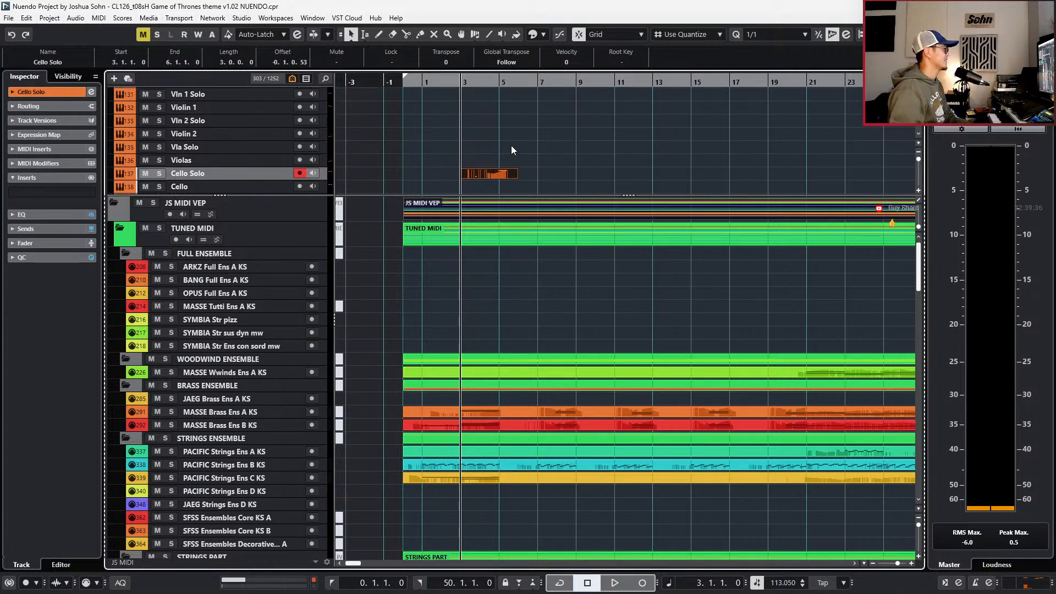
left_click(515, 168)
scroll(515, 168, "up", 13)
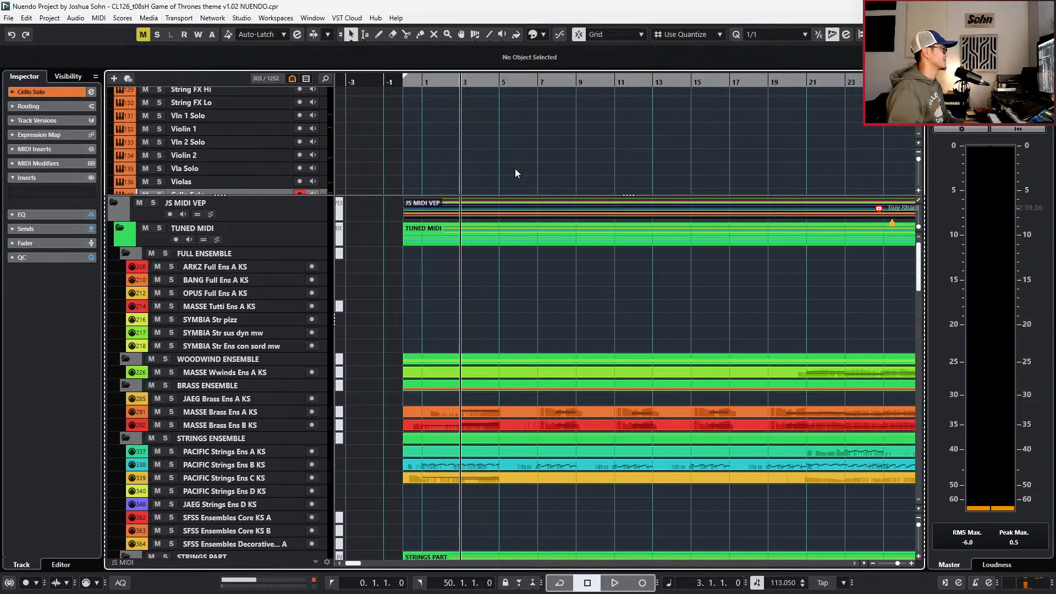
scroll(506, 170, "up", 12)
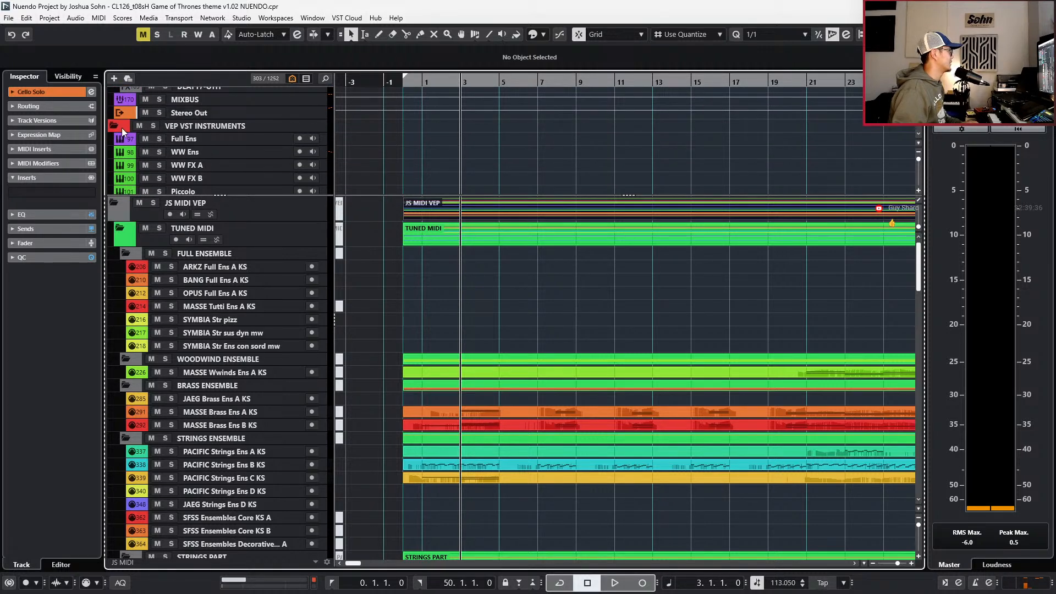
left_click(121, 127)
- Select the MASSE Wwinds, MASSE Brass and PACIFIC Strings ensemble parts at their bar 48 end
scroll(467, 132, "up", 15)
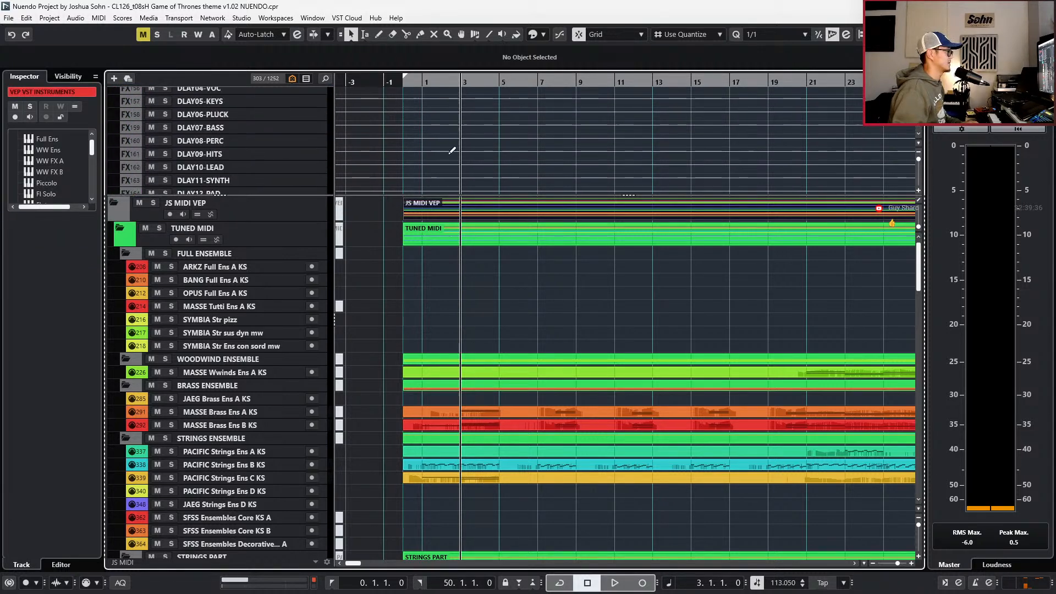
scroll(607, 320, "down", 2)
key("g")
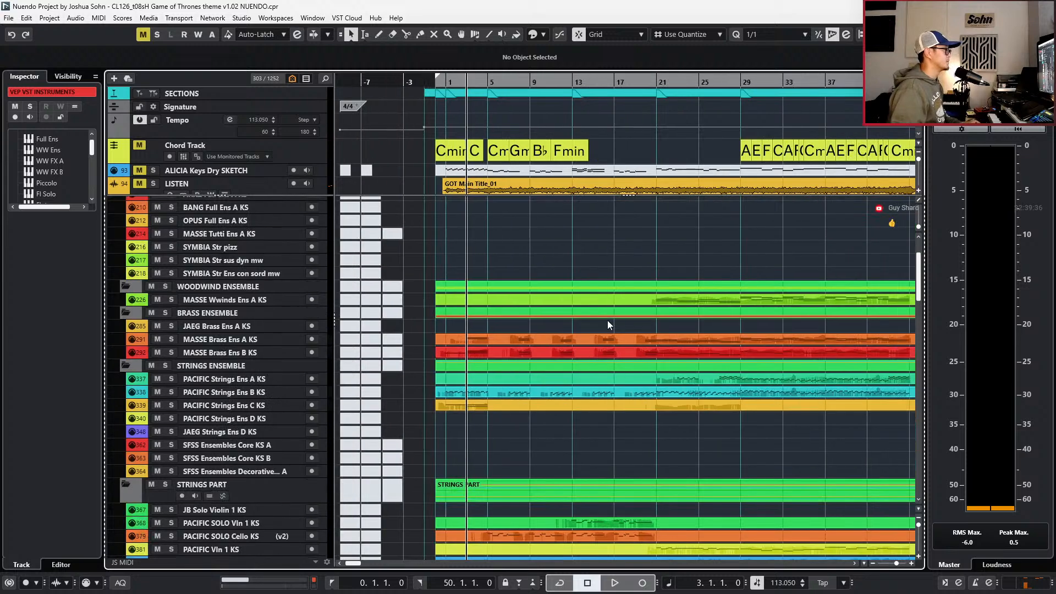
scroll(607, 320, "right", 5)
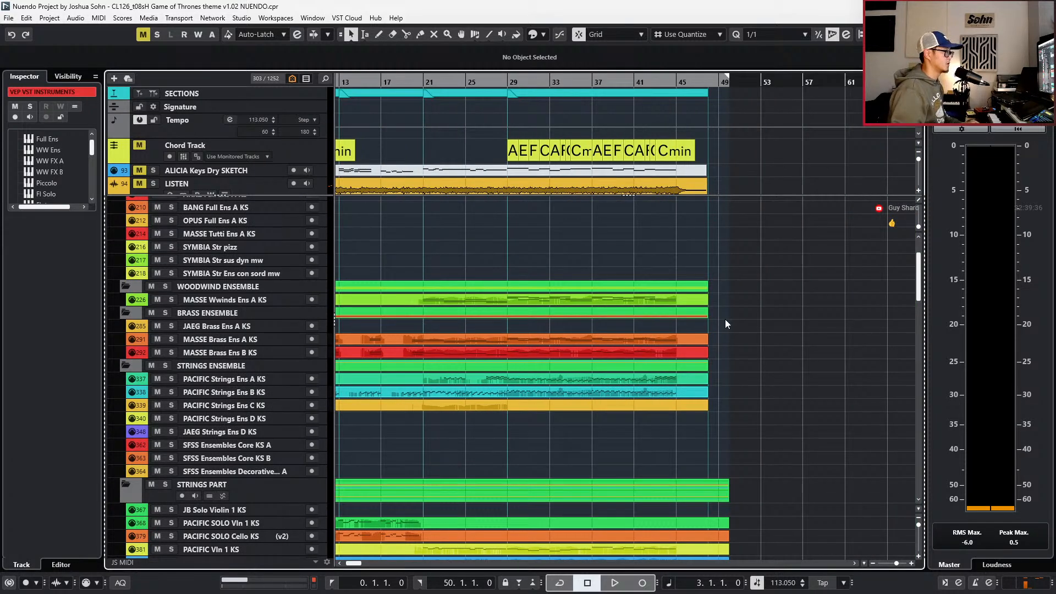
scroll(725, 320, "up", 2)
left_click_drag(715, 298, 670, 401)
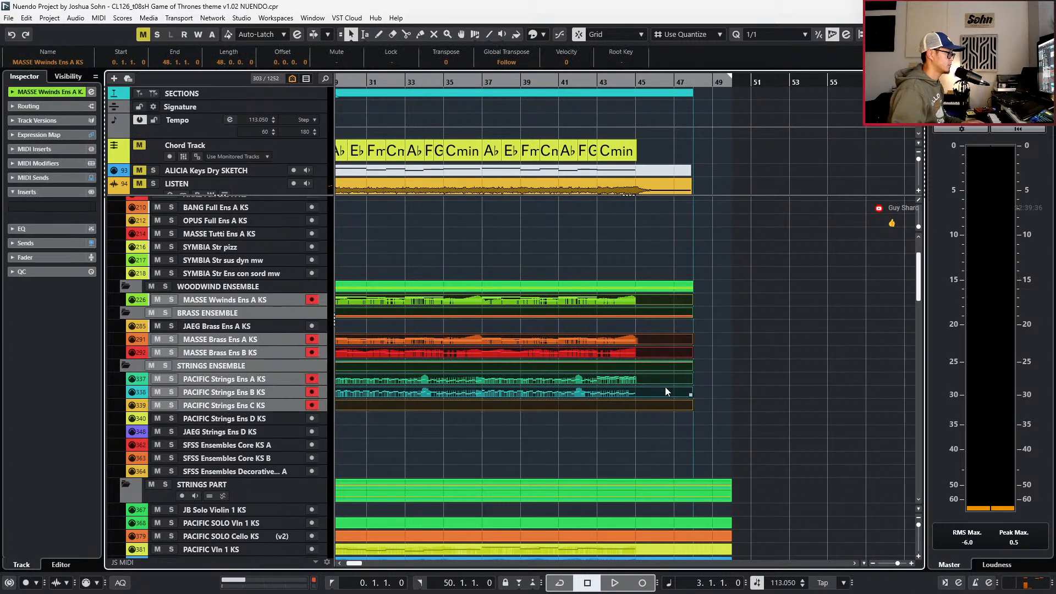
- Move the playback position to bar 44, near the end of the song
key("n")
key("KP_Subtract")
key("KP_Subtract")
key("KP_Subtract")
key("KP_Subtract")
- Solo the CYCLES stimmungs mw and PHOTOSYN1 acoustic pencil grains tracks in the PADS folder
scroll(666, 393, "down", 5)
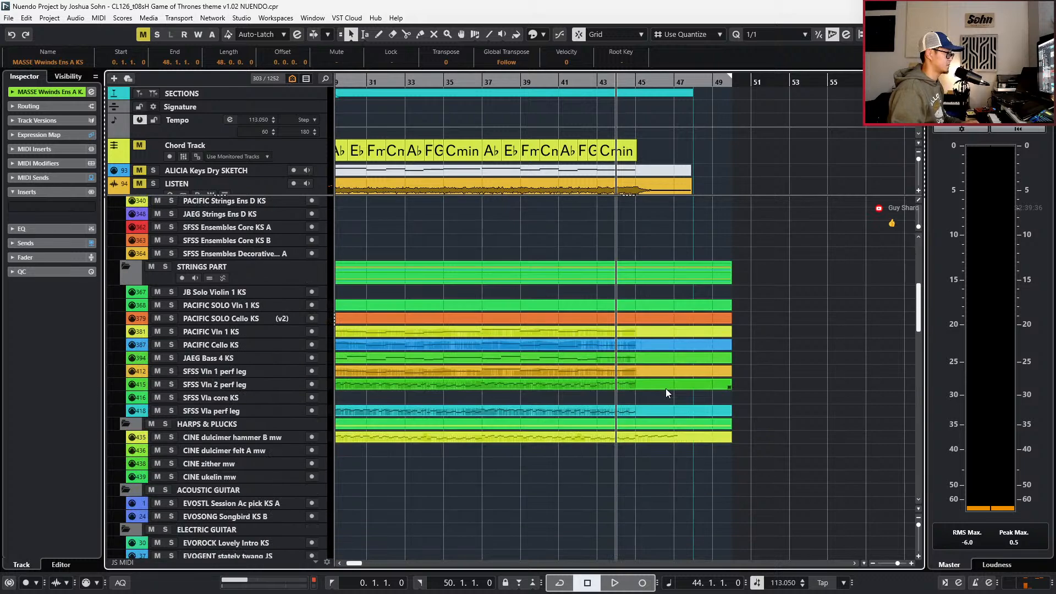
scroll(668, 396, "down", 5)
scroll(675, 391, "down", 10)
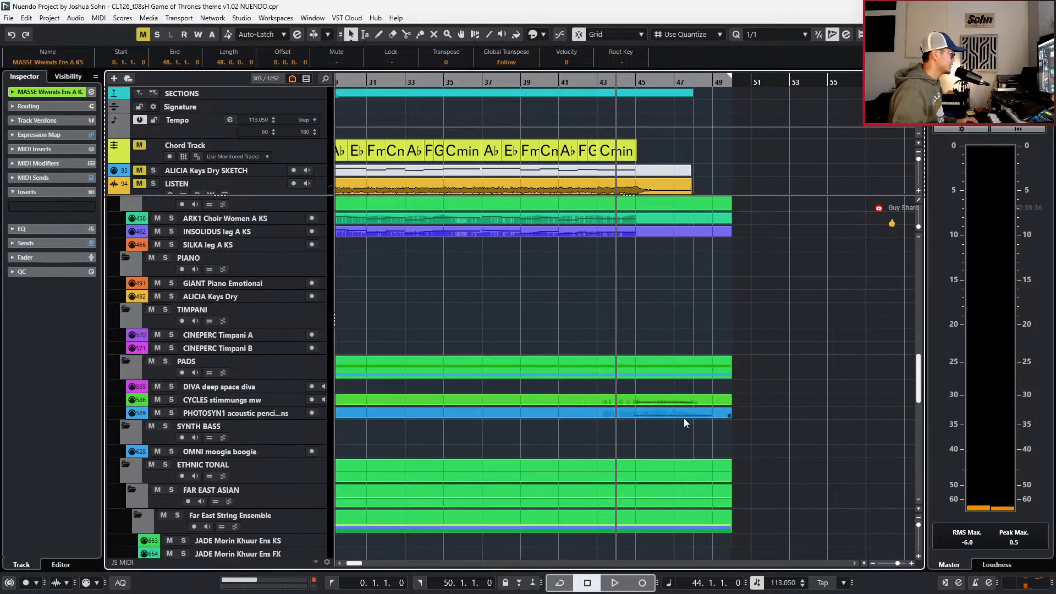
scroll(679, 421, "up", 2)
scroll(681, 435, "down", 5)
scroll(681, 424, "up", 3)
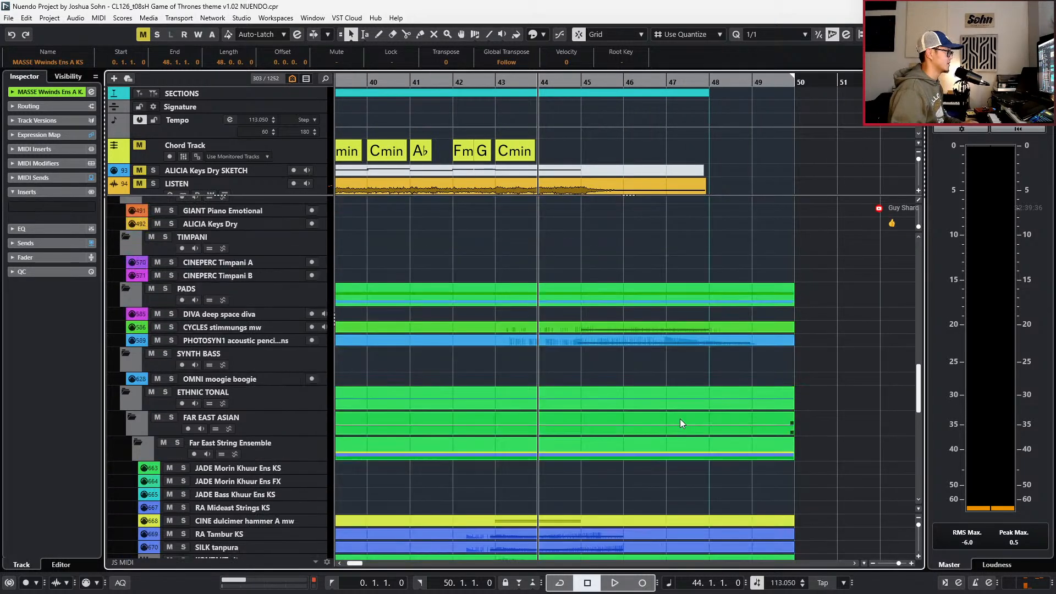
key("s")
left_click(678, 330)
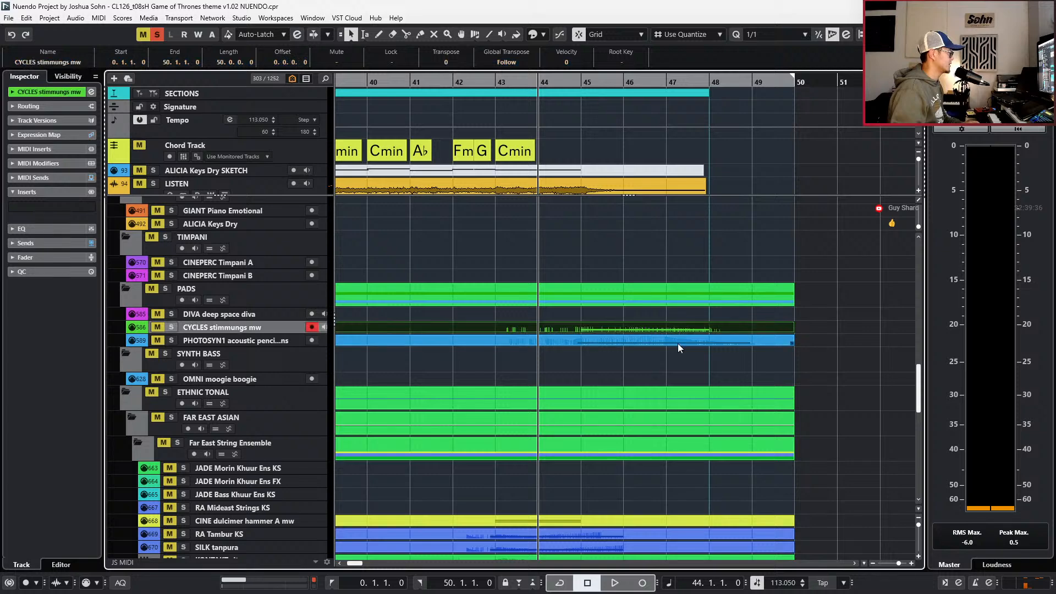
left_click(679, 344)
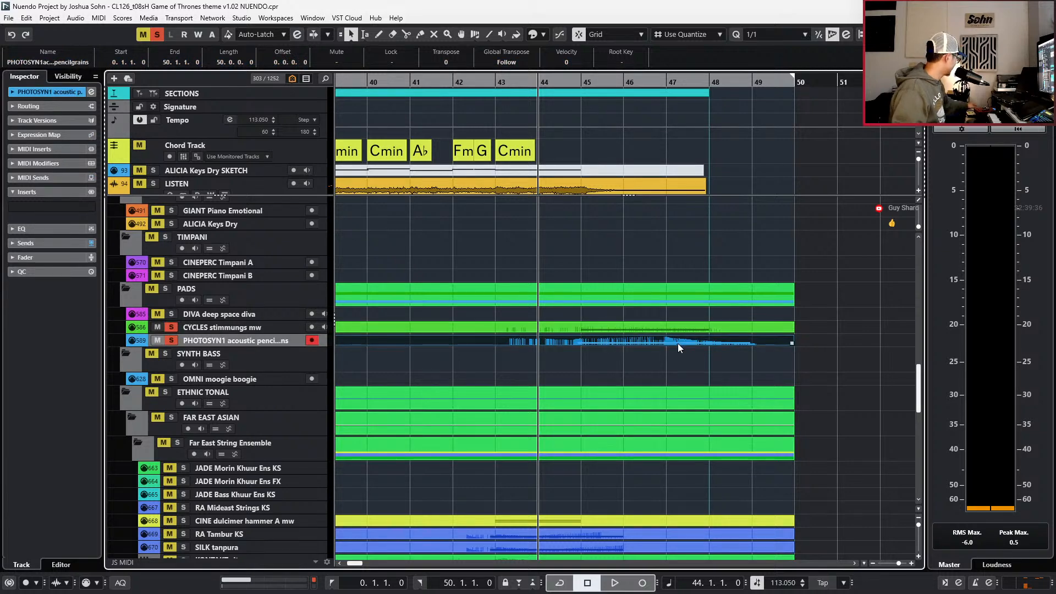
- Set the VERB12-PAD send level on the pad tracks' Synth Pads channel to -10.5 dB
key("e")
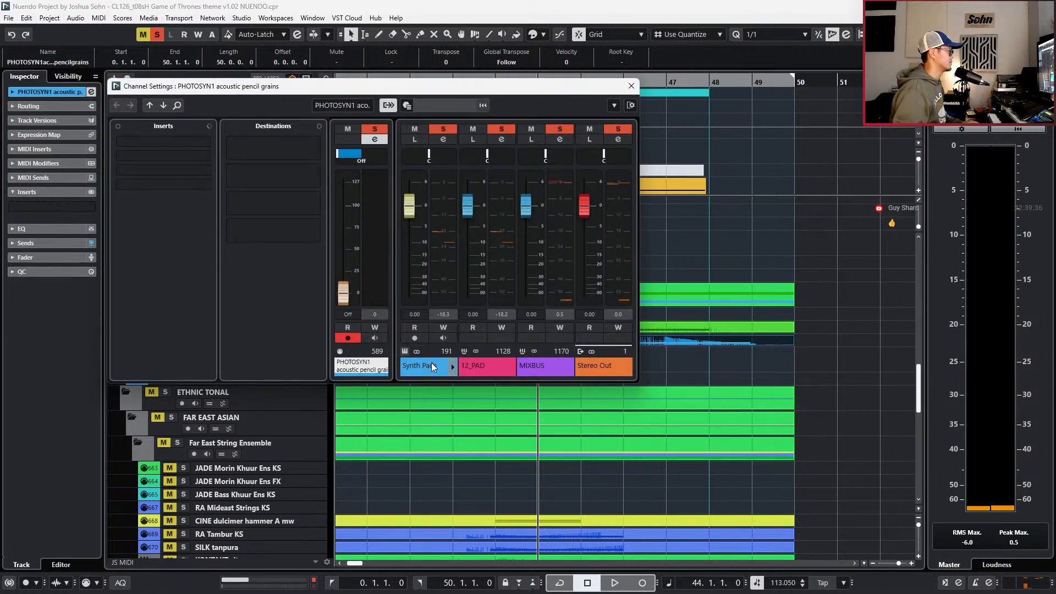
left_click(418, 366)
left_click_drag(586, 158, 613, 157)
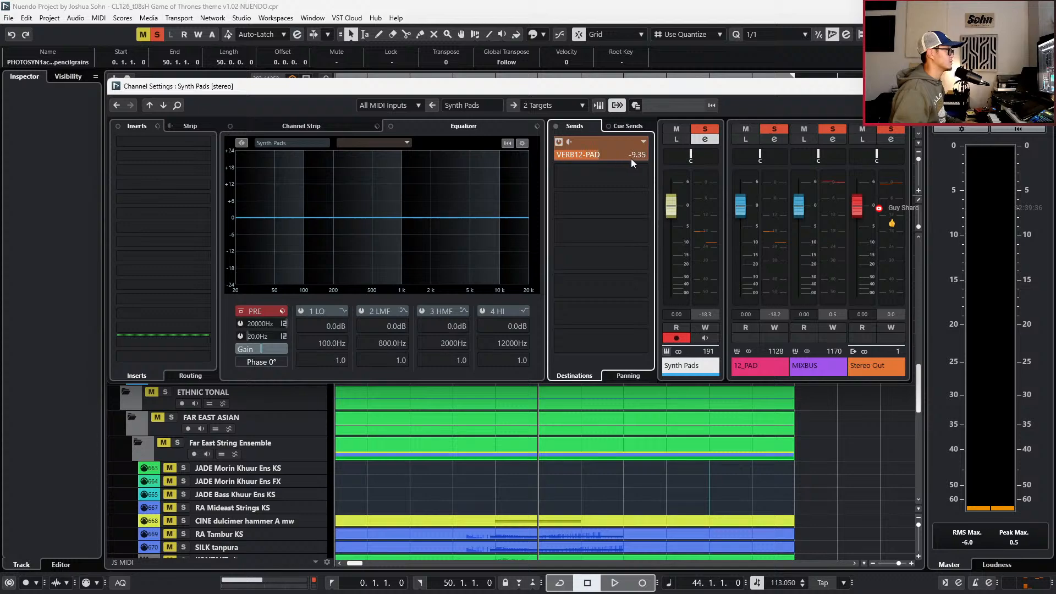
key("Escape")
left_click(619, 325)
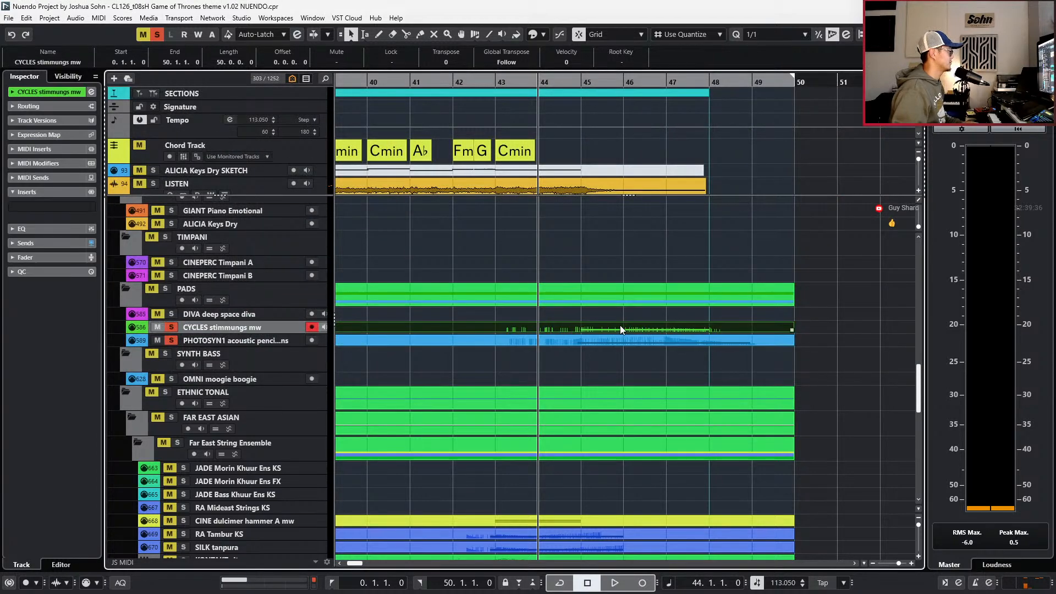
key("e")
left_click(446, 365)
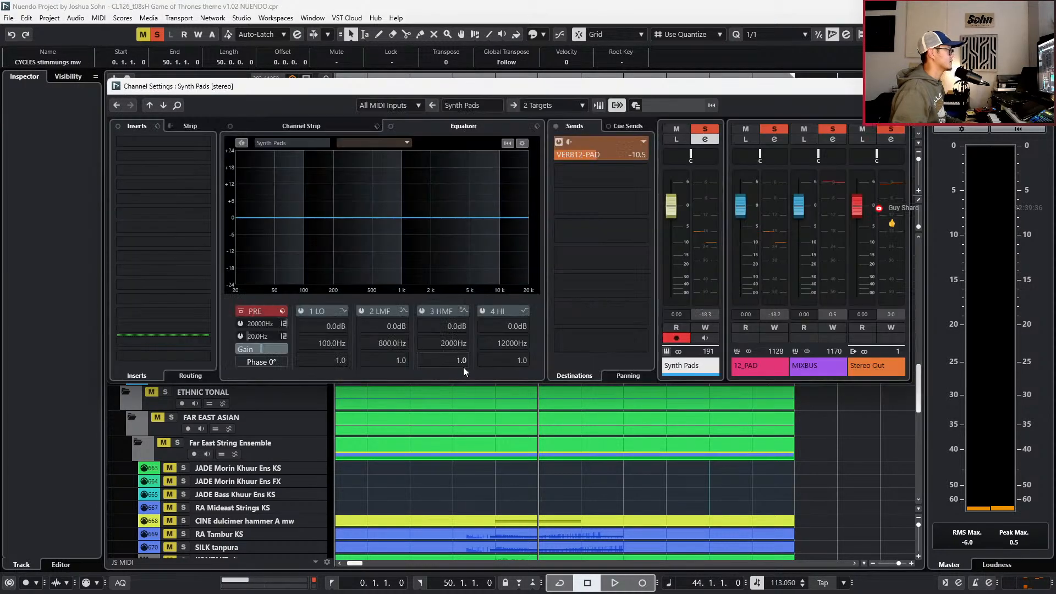
key("Escape")
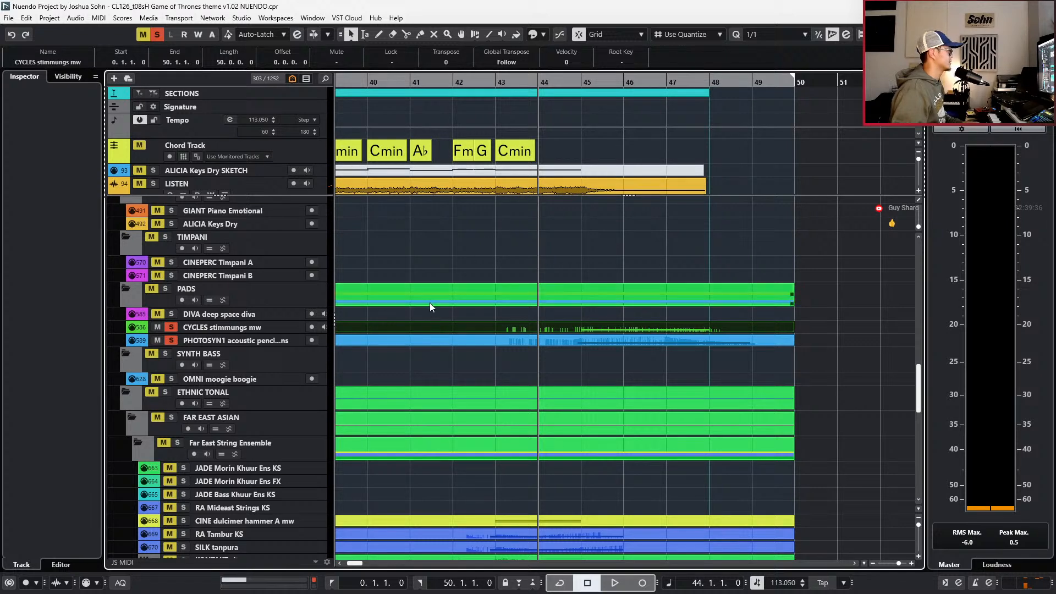
- Set the decay of the ValhallaVintageVerb on the Synth Pads channel's VERB12-PAD send to 4.17 s
left_click(447, 328)
key("e")
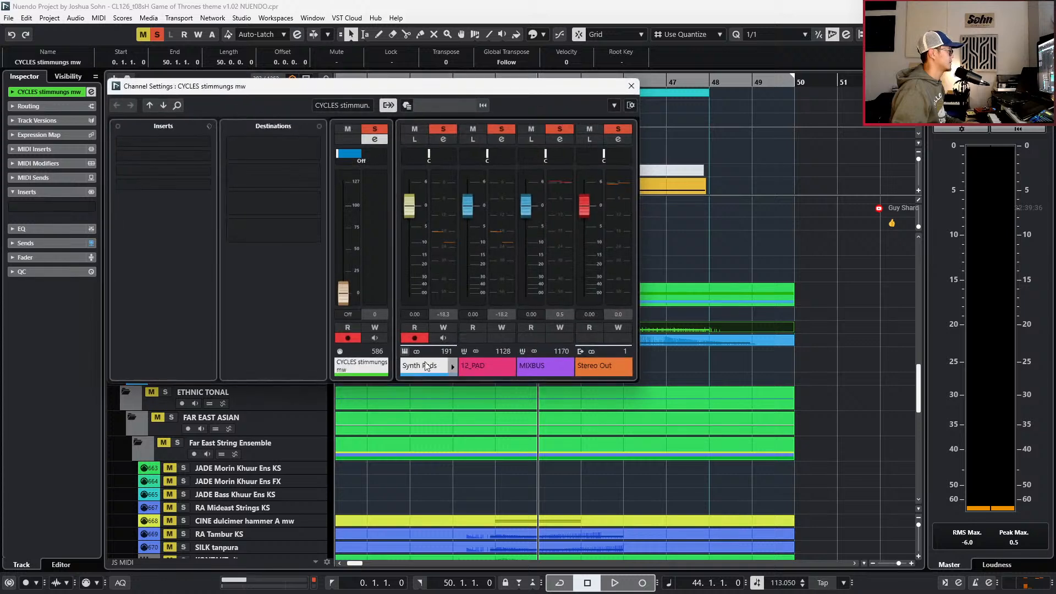
right_click(599, 150)
left_click(616, 278)
left_click_drag(397, 296, 398, 286)
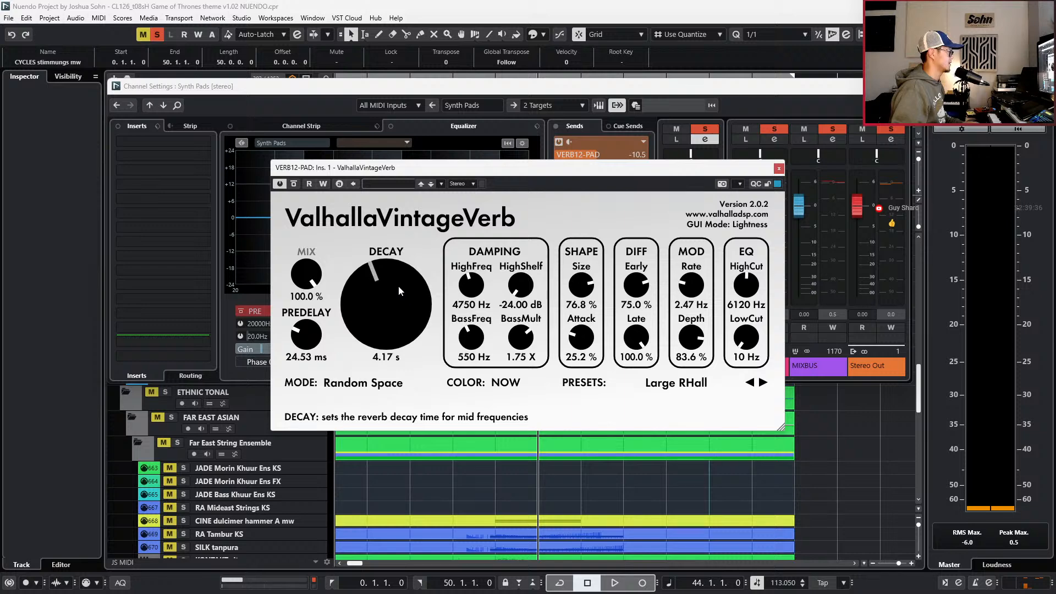
key("Escape")
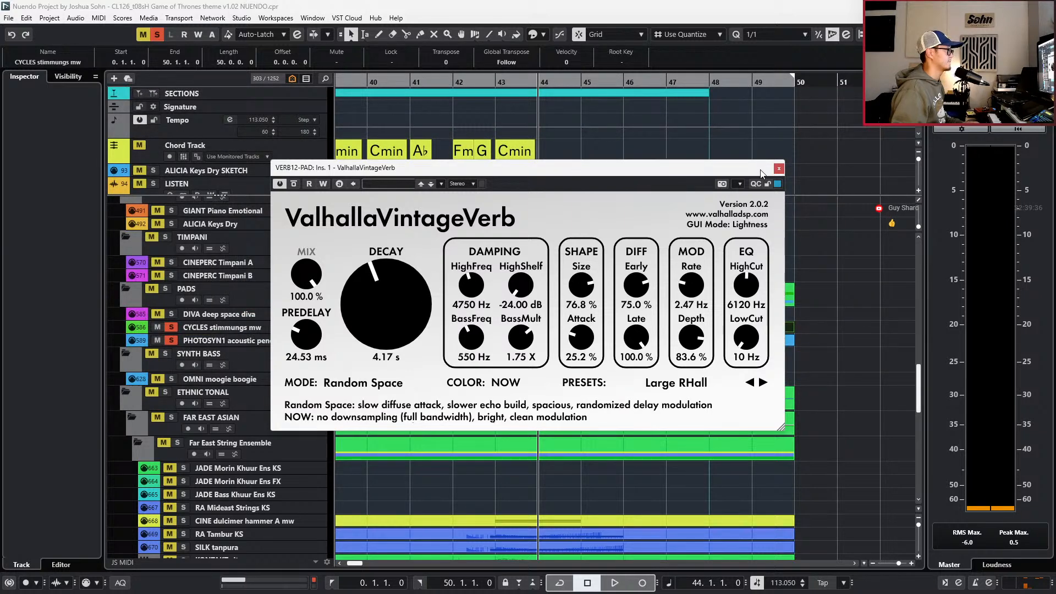
left_click(779, 168)
- Audition the soloed CYCLES stimmungs and PHOTOSYN1 pad parts through the song's ending
scroll(717, 236, "down", 3)
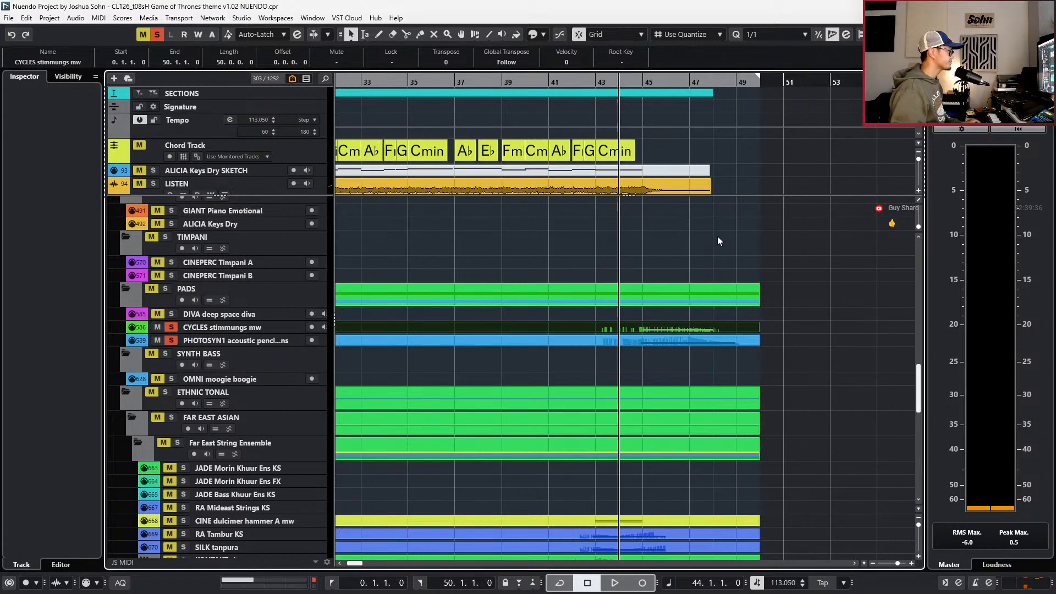
key("alt+s")
left_click_drag(776, 314, 739, 340)
key("s")
key("space")
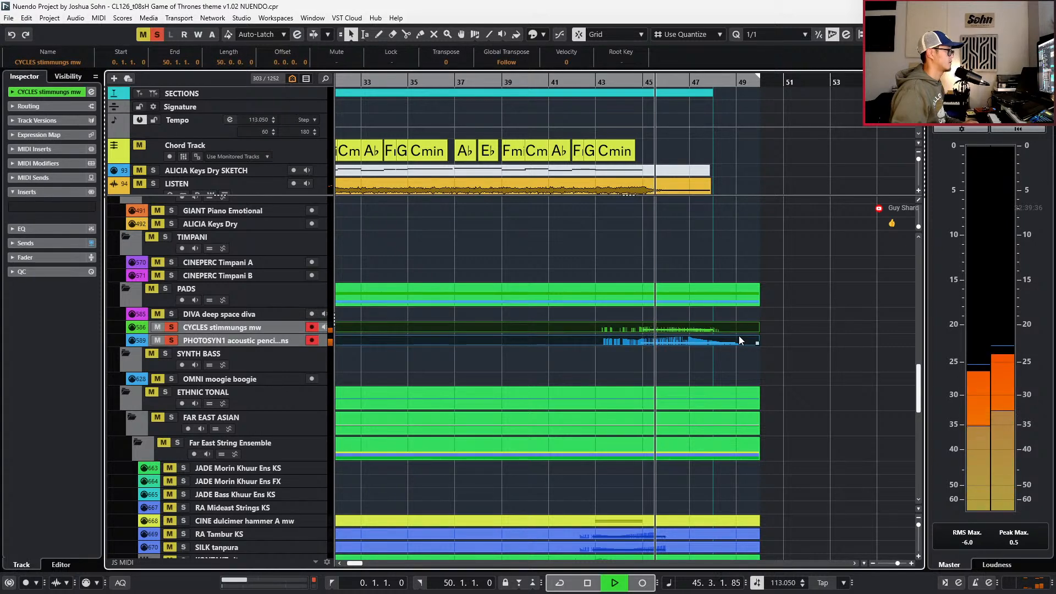
scroll(738, 335, "up", 2)
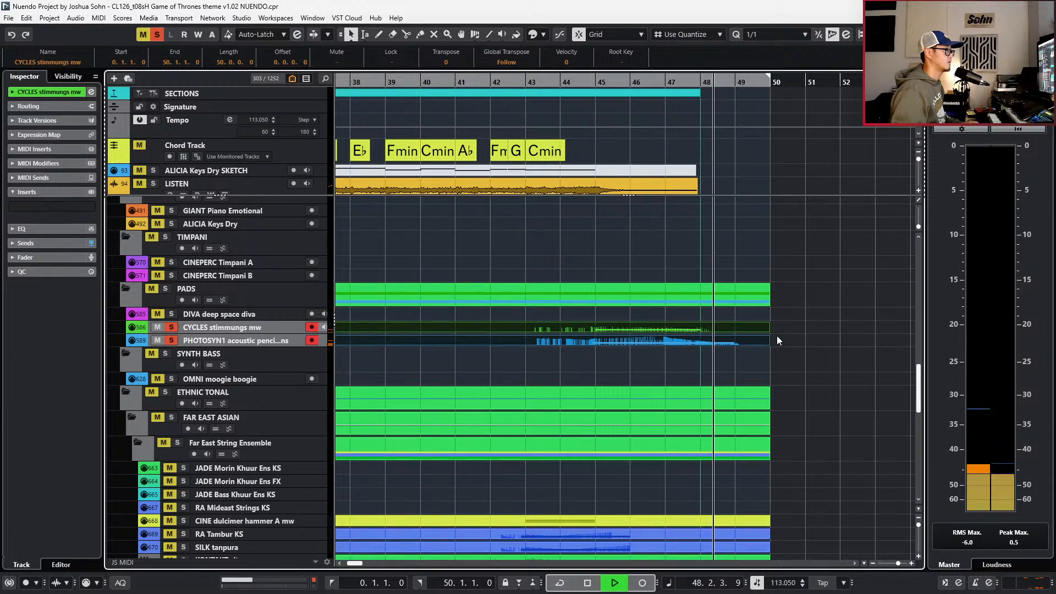
key("space")
- Unsolo the two pad tracks and return the playback position to bar 1
scroll(782, 345, "down", 3)
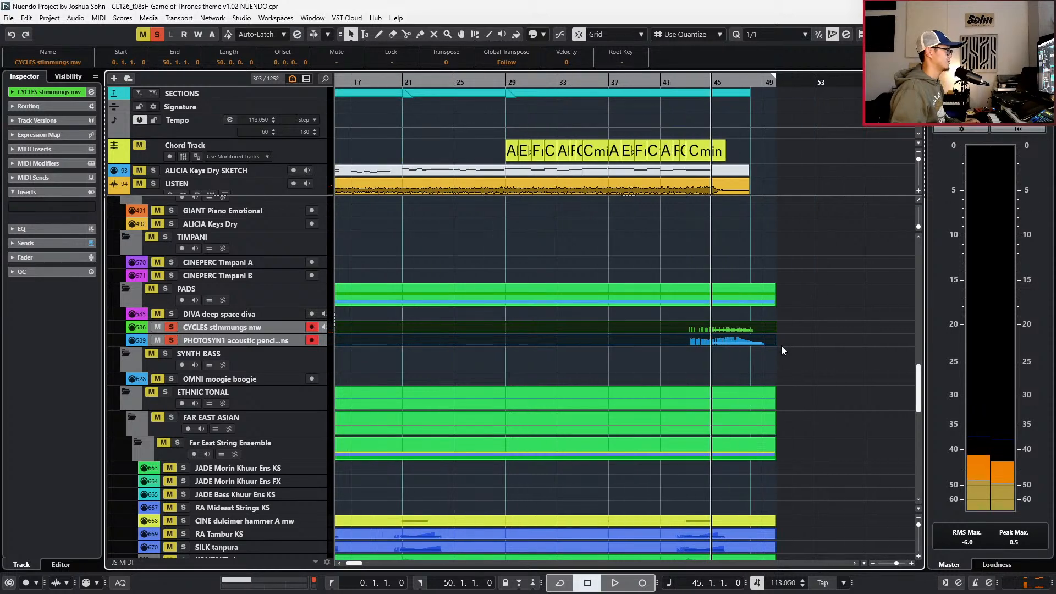
scroll(781, 345, "down", 2)
key("KP_Subtract")
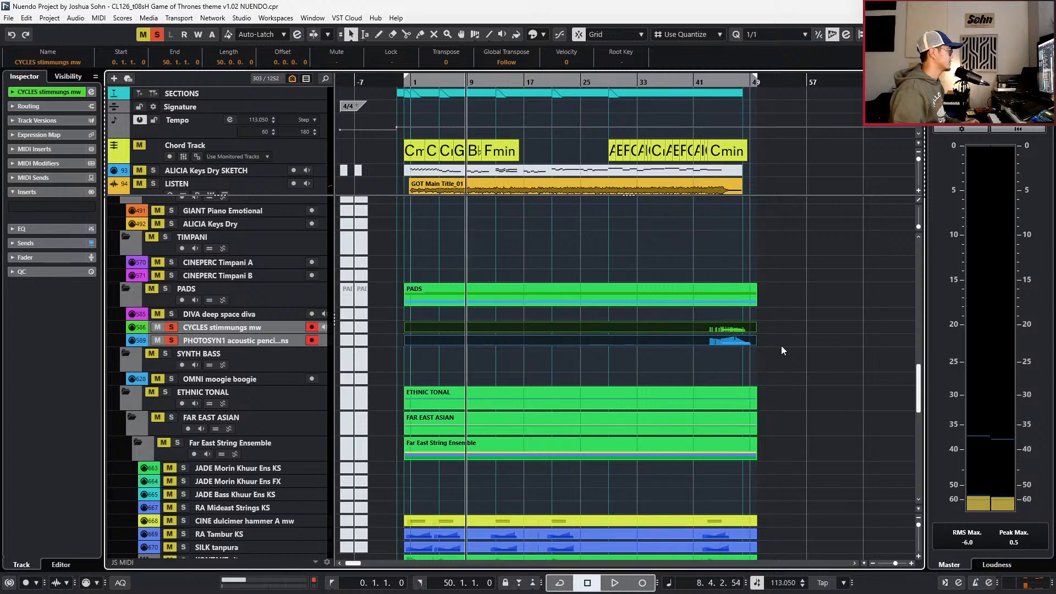
key("s")
key("Home")
- Solo the dulcimer hammer, Tambur, tanpura, sitar and CELTIC strings parts, audition them from bar 1, and unsolo them
scroll(491, 391, "up", 2)
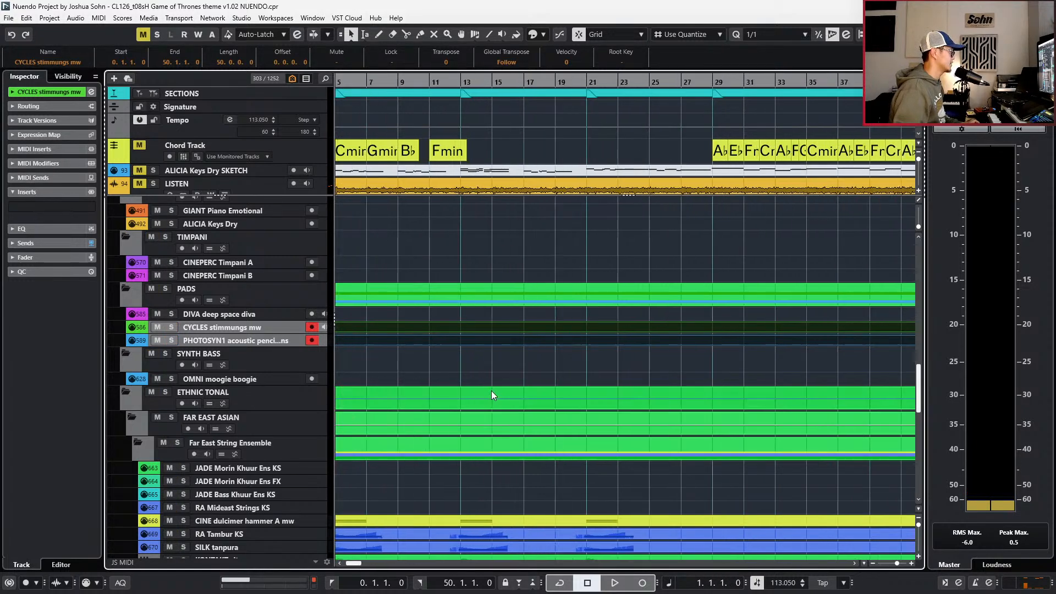
scroll(493, 391, "down", 5)
scroll(493, 392, "left", 3)
left_click_drag(496, 359, 513, 424)
key("s")
key("space")
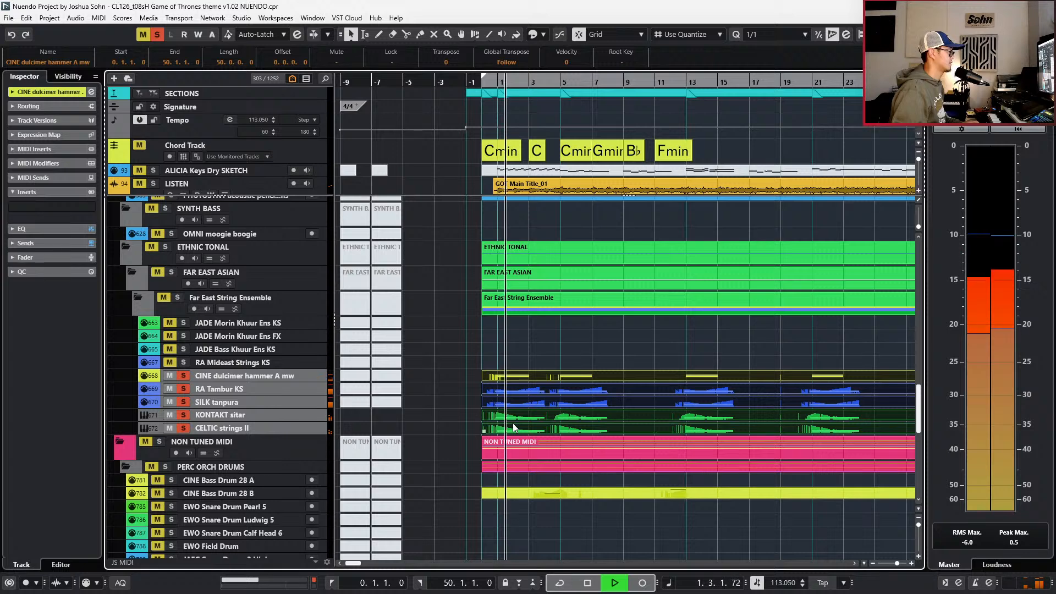
key("space")
key("s")
- Solo the RA Tambur KS track and open the channel settings of its A4 Asian Str Ens instrument
scroll(460, 415, "right", 3)
scroll(416, 410, "left", 3)
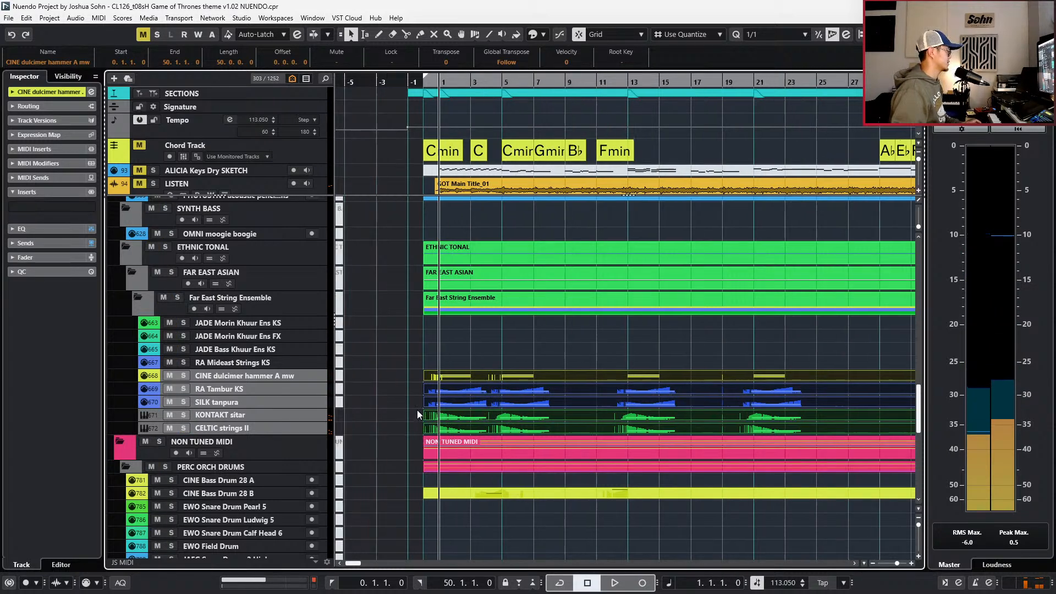
scroll(445, 407, "up", 2)
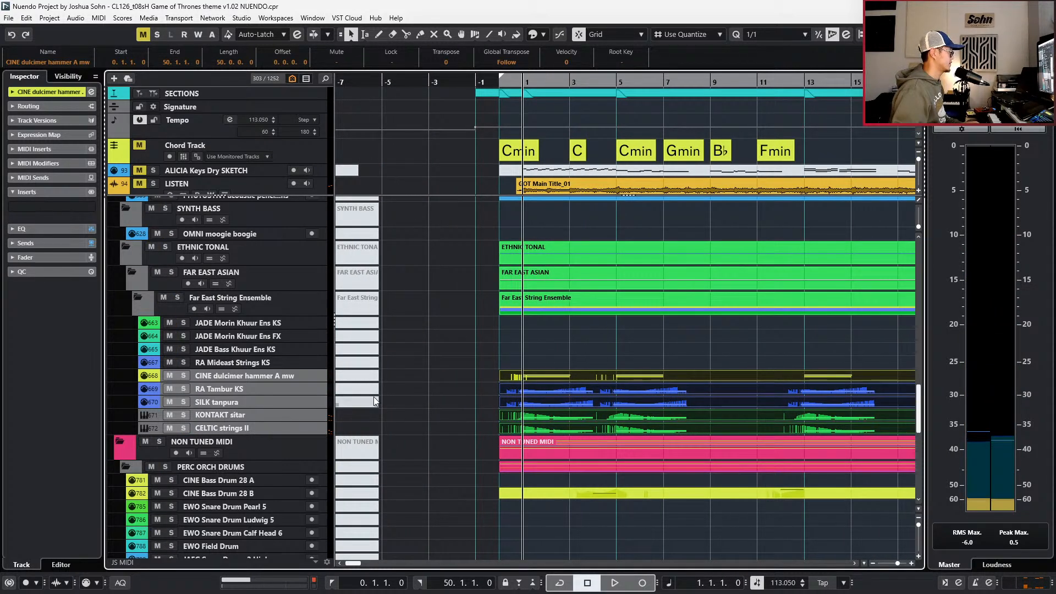
left_click(282, 391)
key("s")
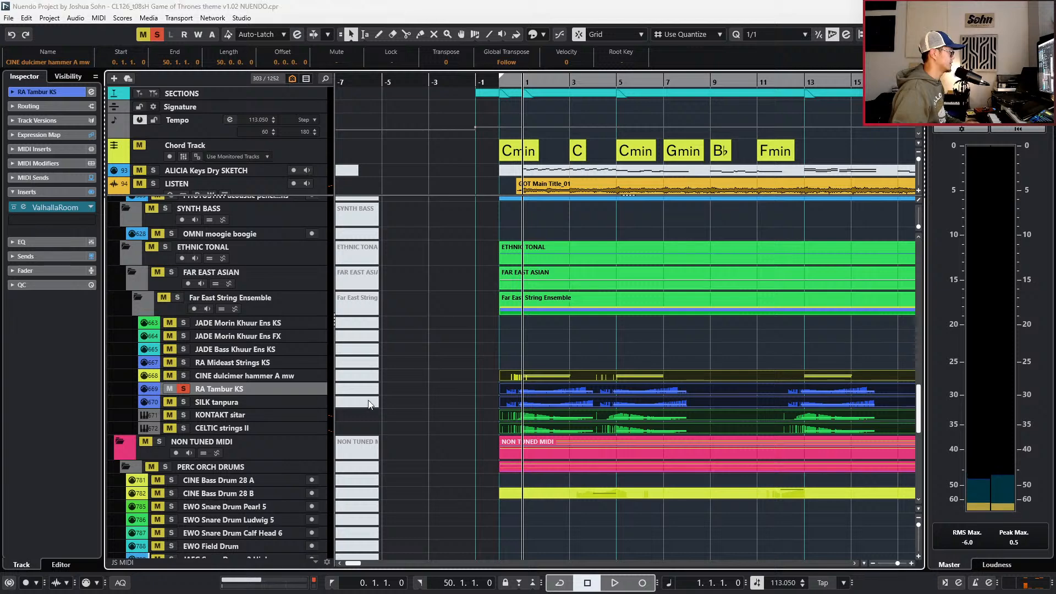
key("e")
left_click(431, 370)
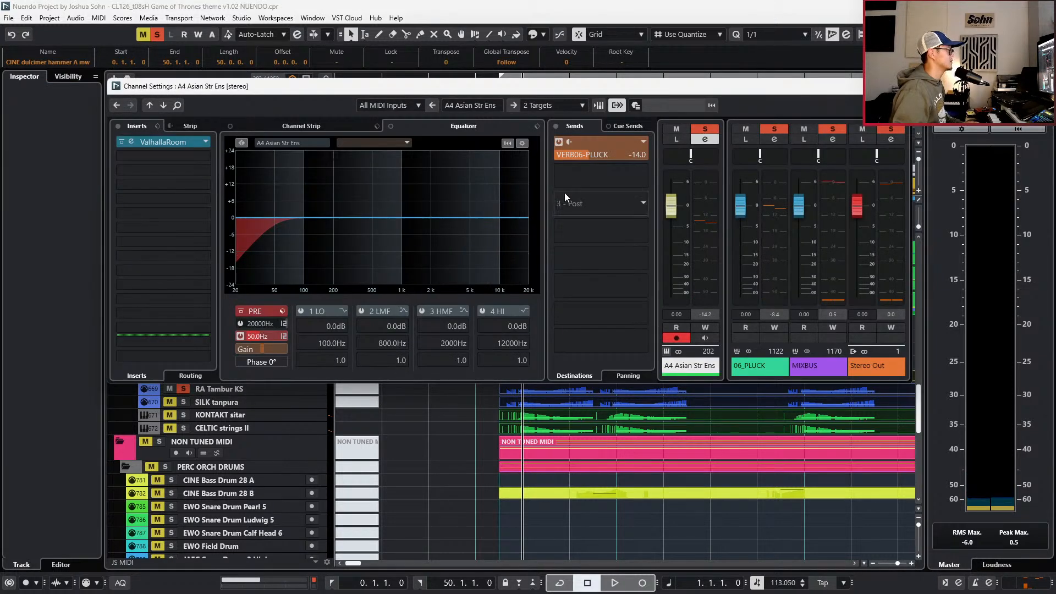
- Add DLAY06-PLUCK as the second send on the A4 Asian Str Ens channel, activated at -14.4 dB
left_click(587, 183)
type("verb")
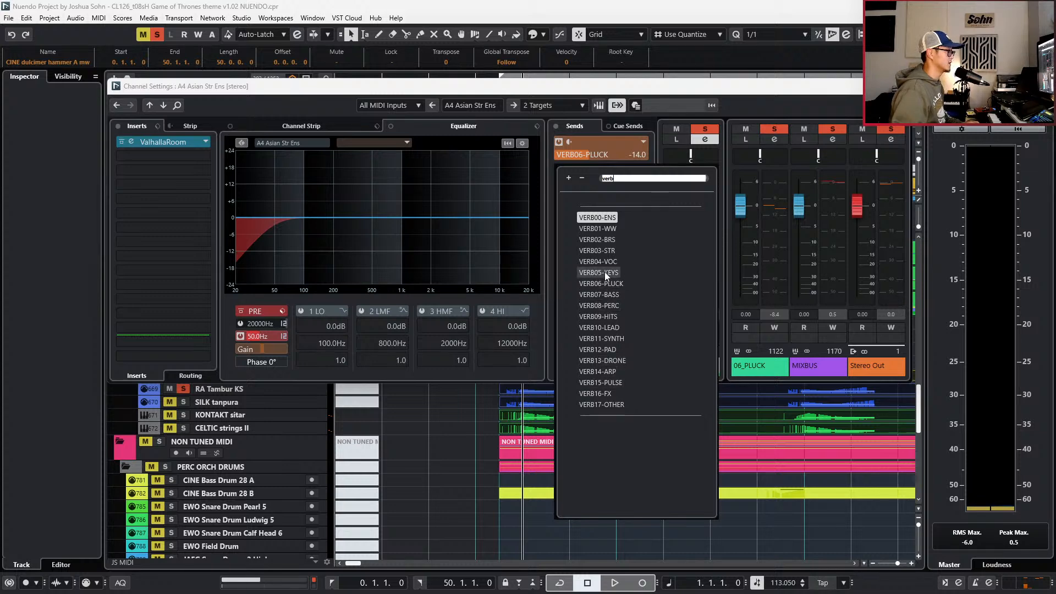
key("BackSpace")
key("BackSpace")
key("BackSpace")
key("BackSpace")
type("du")
type("la")
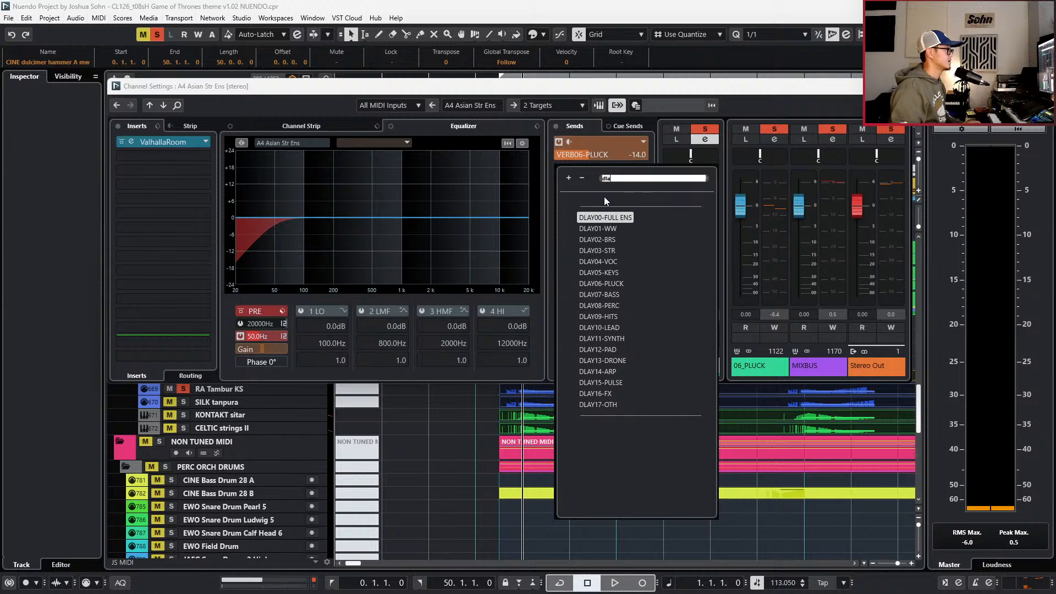
left_click(619, 286)
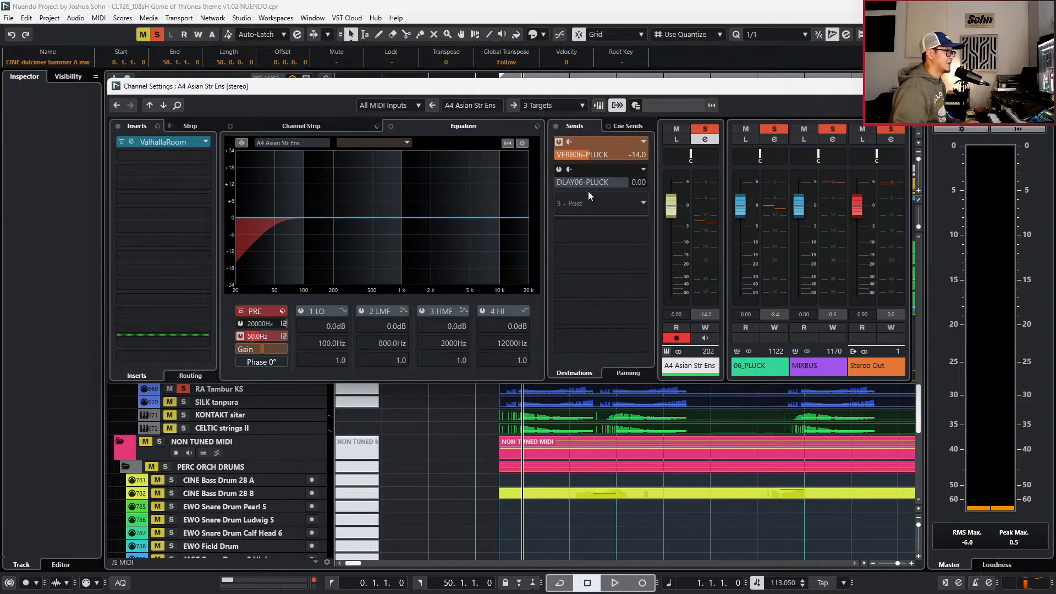
left_click_drag(559, 173, 605, 180)
scroll(573, 180, "up", 1)
- Audition the soloed RA Tambur from the song's start and select the CINE dulcimer hammer A and RA Tambur parts
key("period")
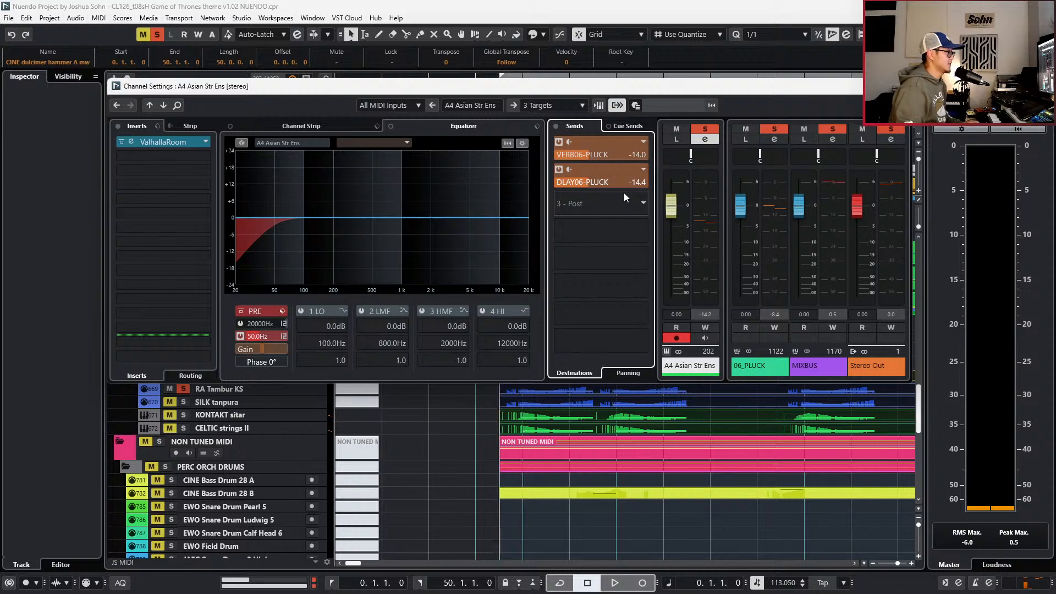
key("space")
key("e")
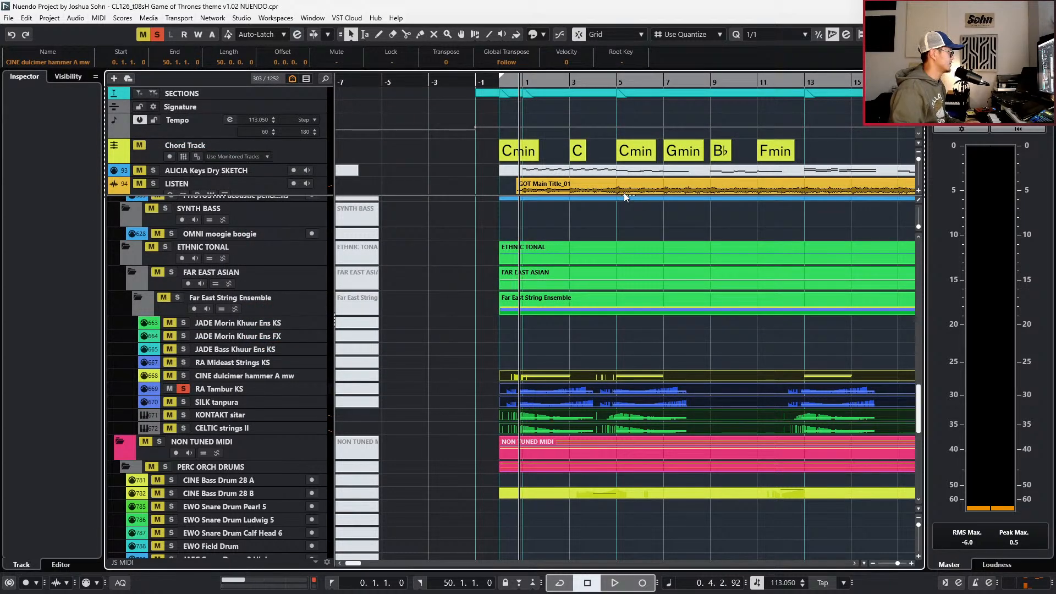
left_click(626, 351)
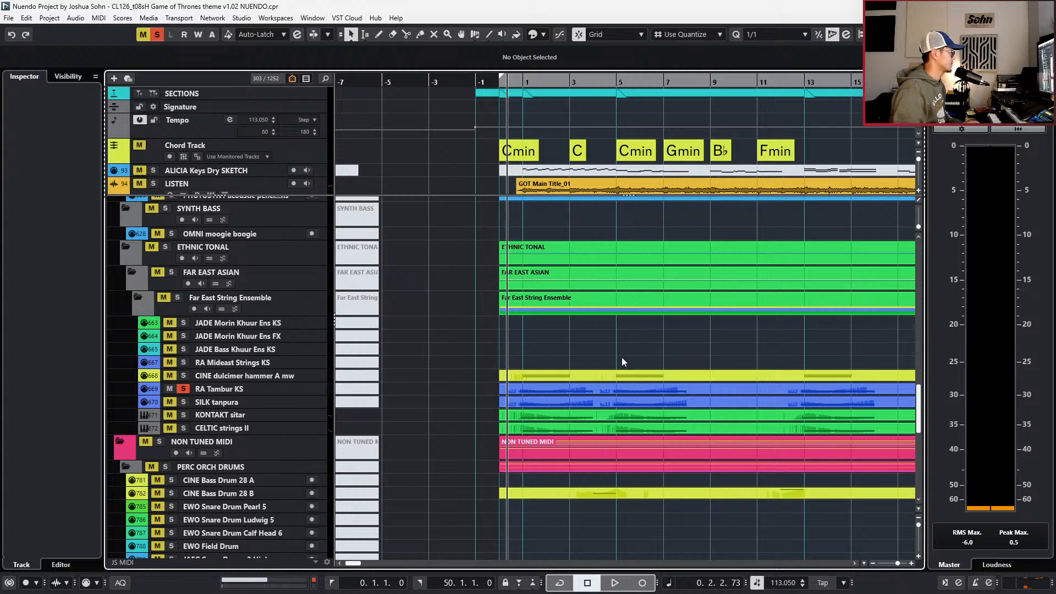
left_click_drag(627, 355, 601, 388)
key("space")
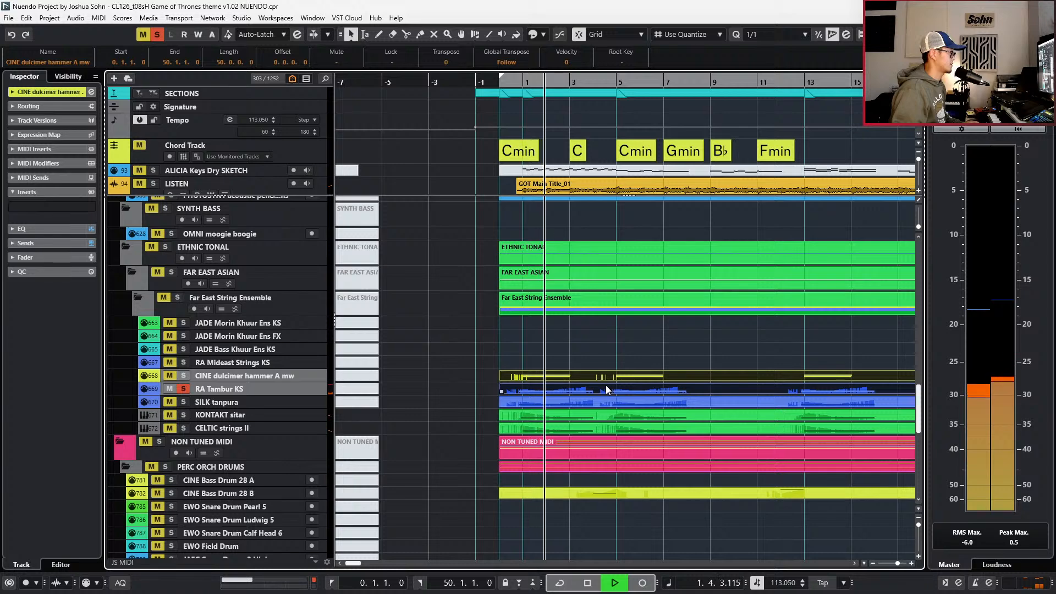
key("space")
- Open the Dulcimer channel settings and inspect the ValhallaVintageVerb settings behind its VERB06-PLUCK send
key("e")
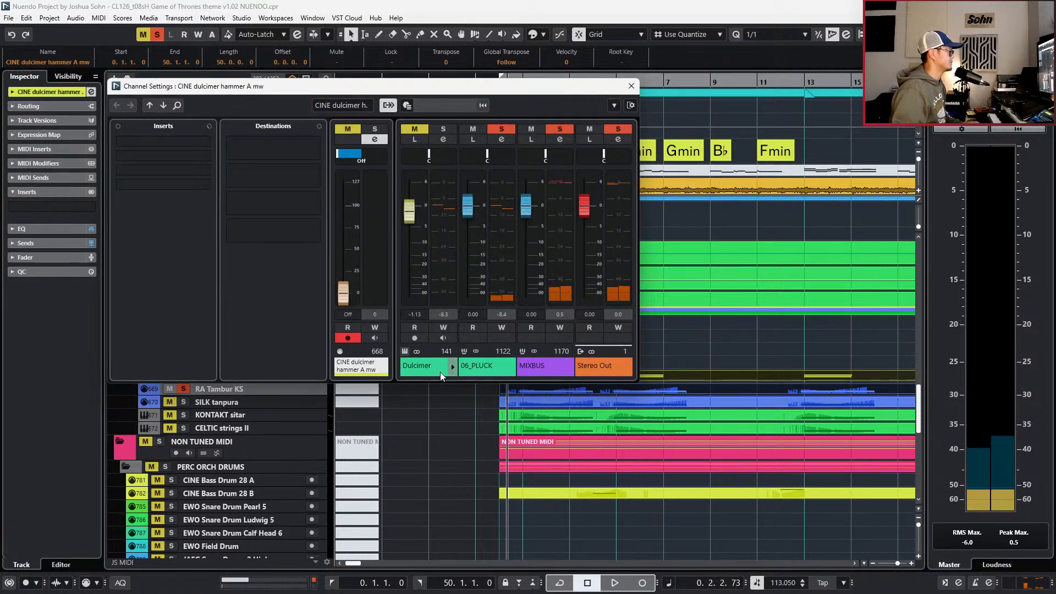
left_click(436, 372)
right_click(594, 154)
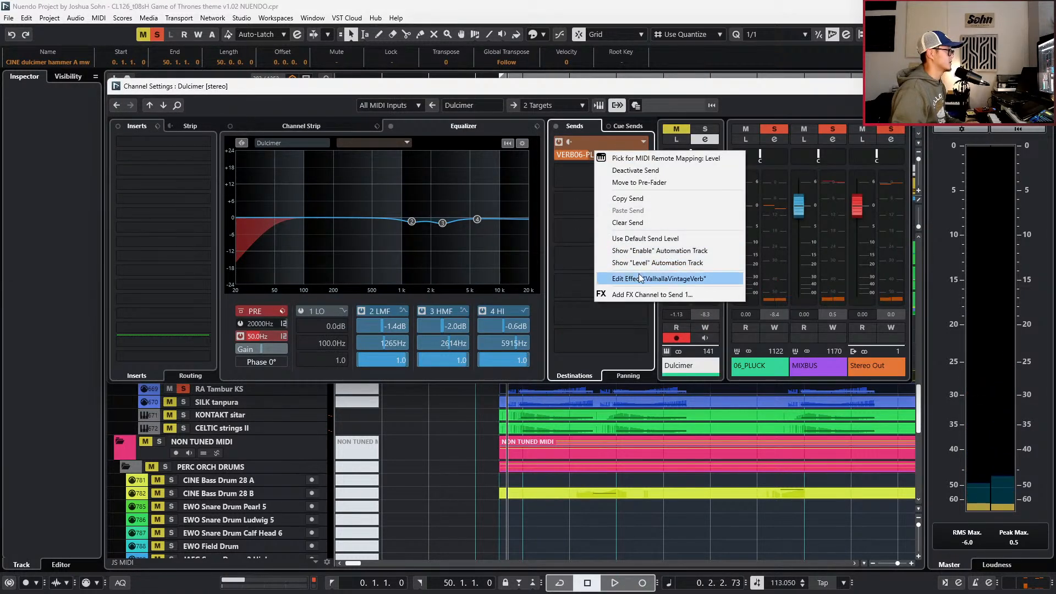
left_click(632, 278)
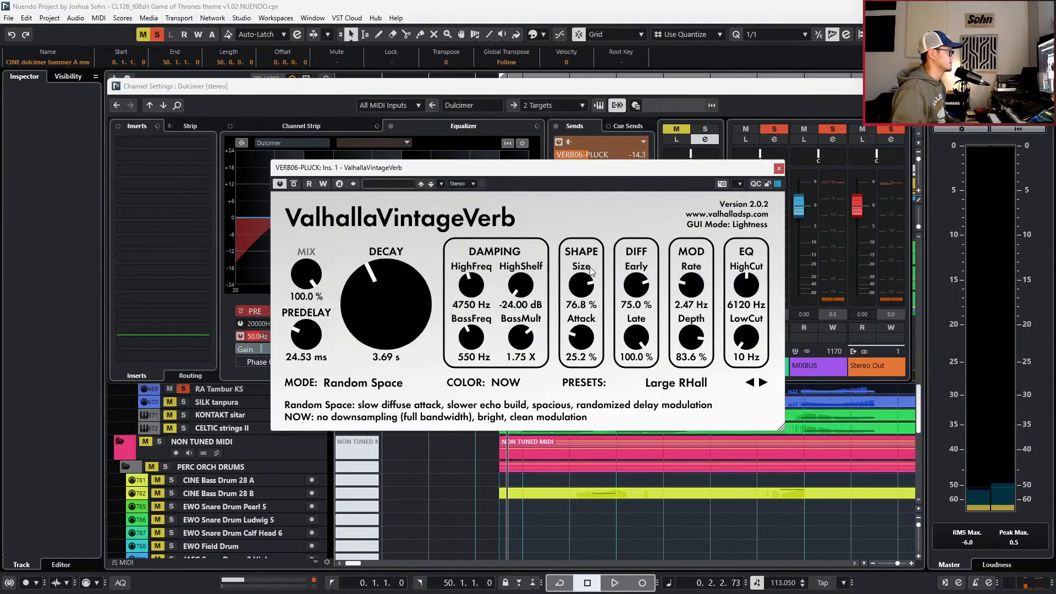
left_click(778, 169)
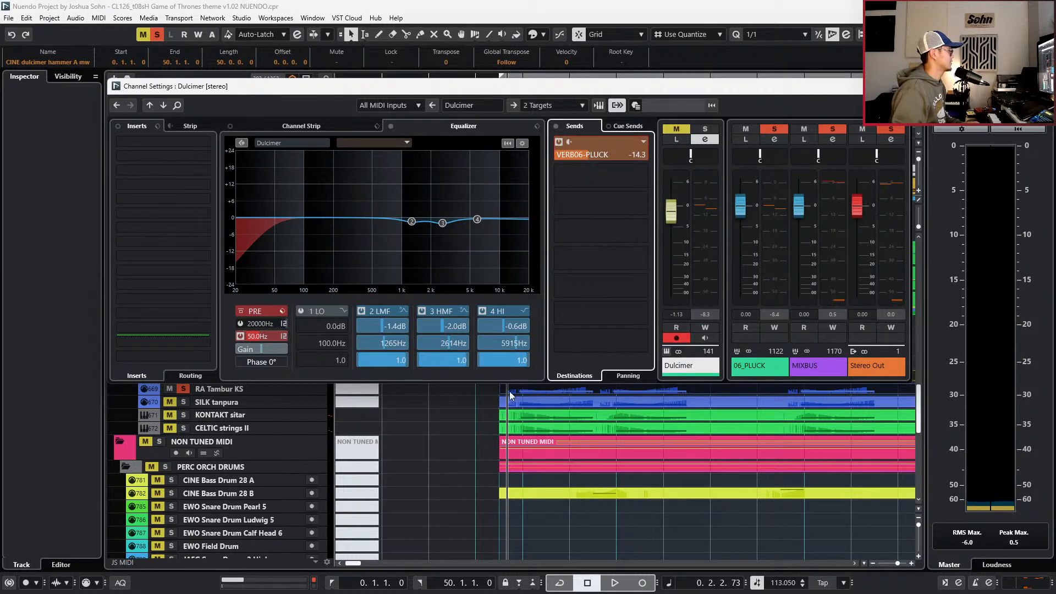
- Solo the SILK tanpura track and open the channel settings of its A4 Asian Str Ens instrument
scroll(503, 412, "up", 3)
left_click(509, 475)
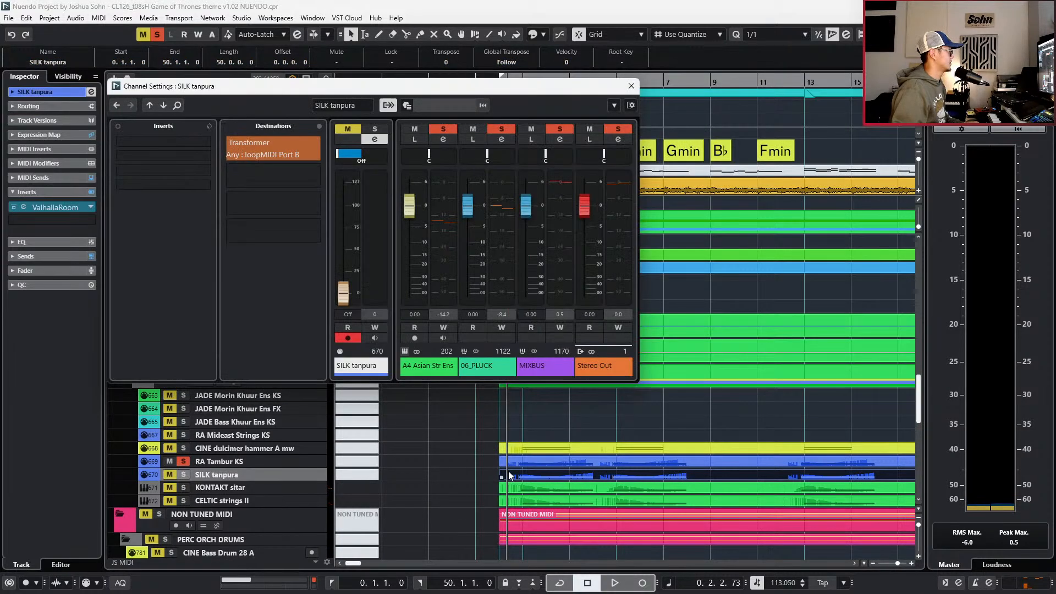
key("s")
key("e")
key("e")
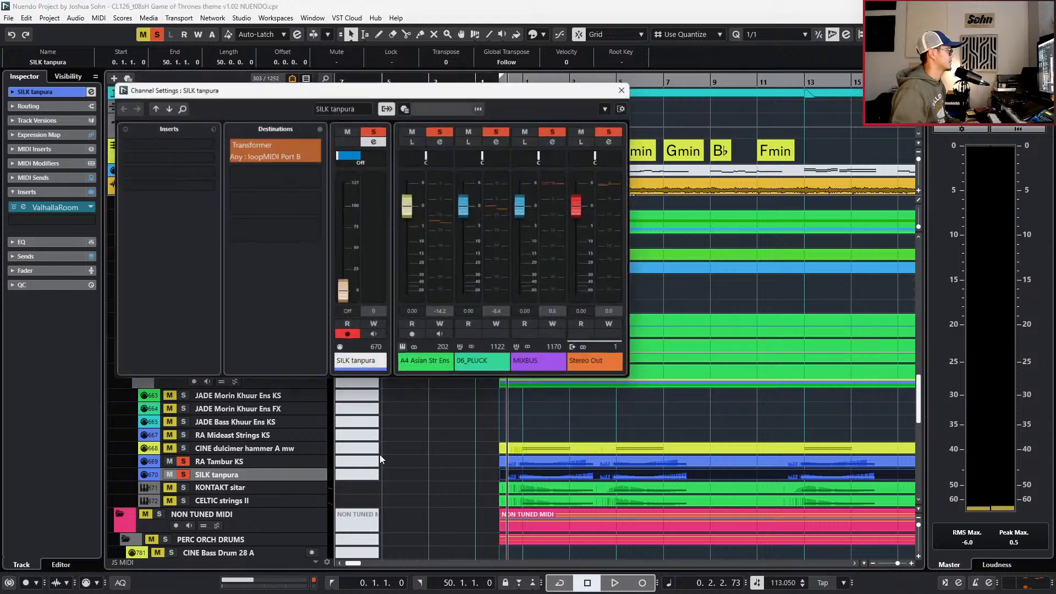
left_click(423, 364)
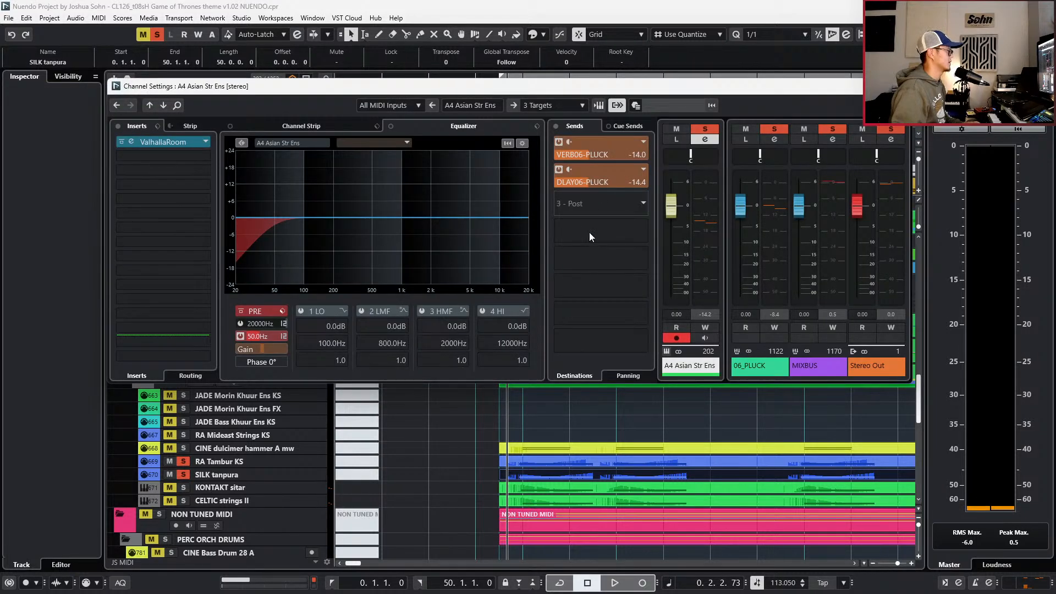
- Take RA Tambur KS out of solo, audition SILK tanpura on its own and open the tanpura's channel settings
left_click(510, 462)
key("shift+m")
key("shift+u")
key("space")
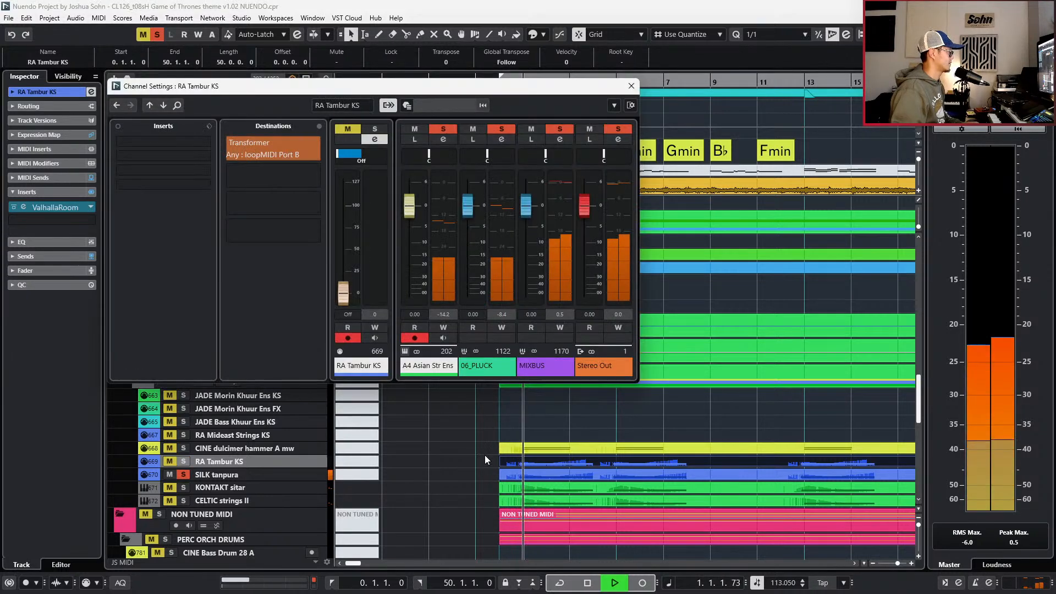
left_click(275, 474)
key("e")
key("space")
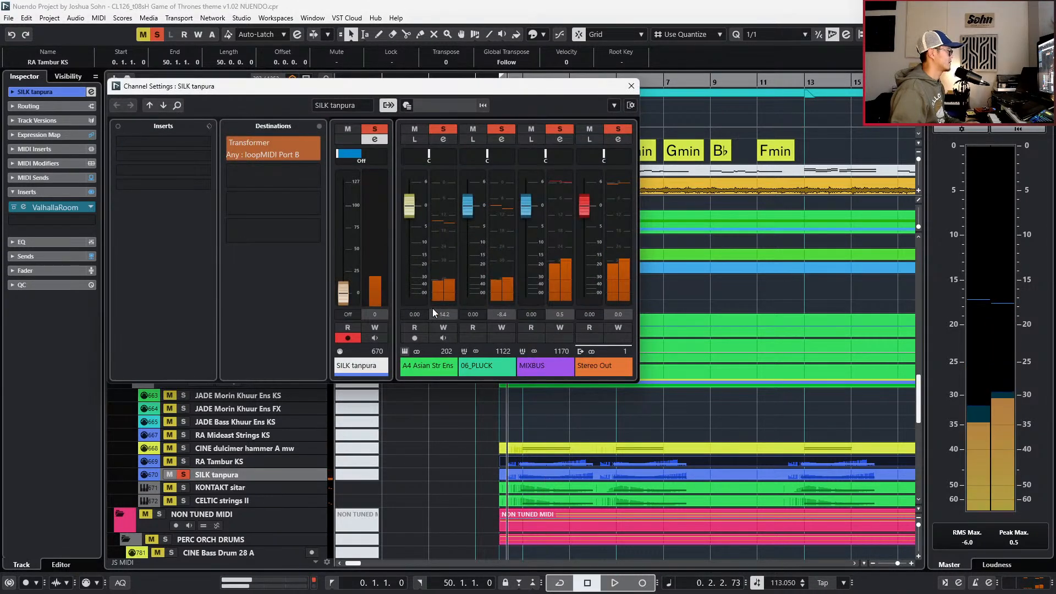
- Open the EffectRack behind the DLAY06-PLUCK send of the A4 Asian Str Ens channel and close the channel settings
left_click(427, 362)
left_click_drag(599, 181, 609, 180)
right_click(613, 181)
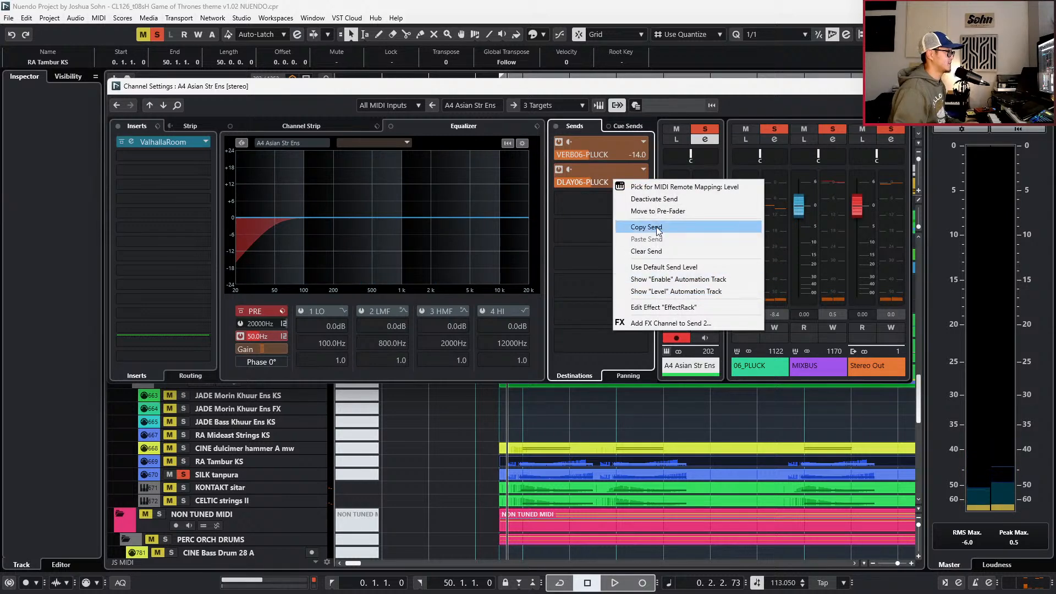
left_click(662, 307)
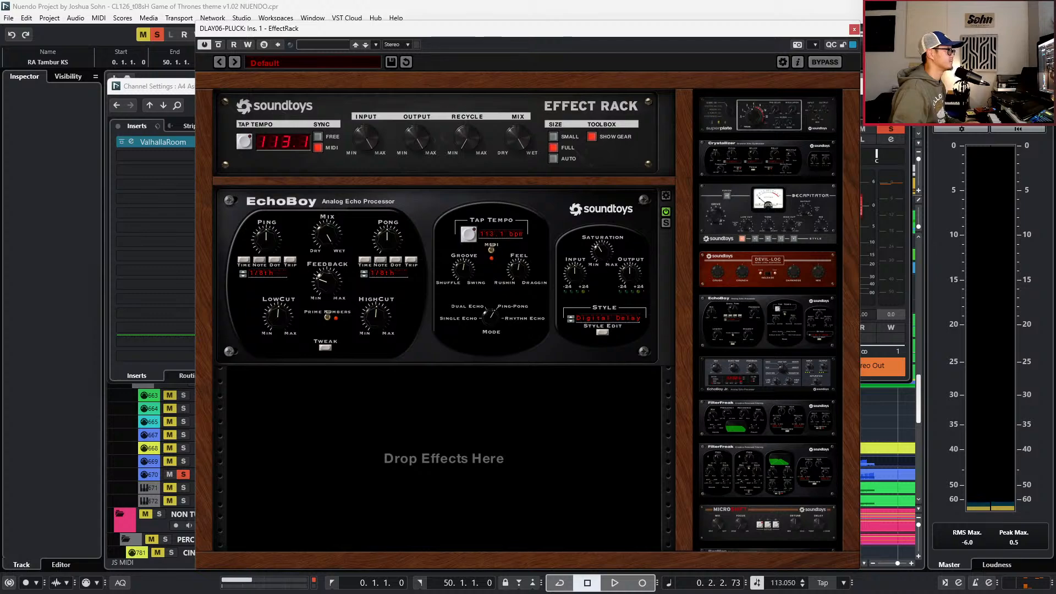
left_click(900, 86)
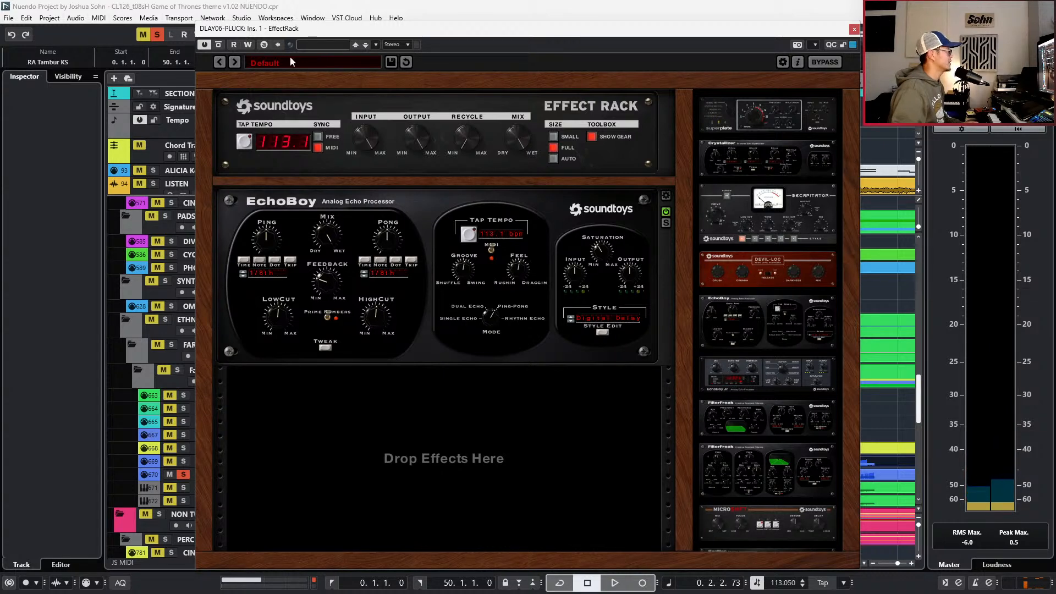
- Browse the EffectRack presets, then load the ClassicAnalogDelay preset from the Vocal category into EchoBoy
left_click(256, 64)
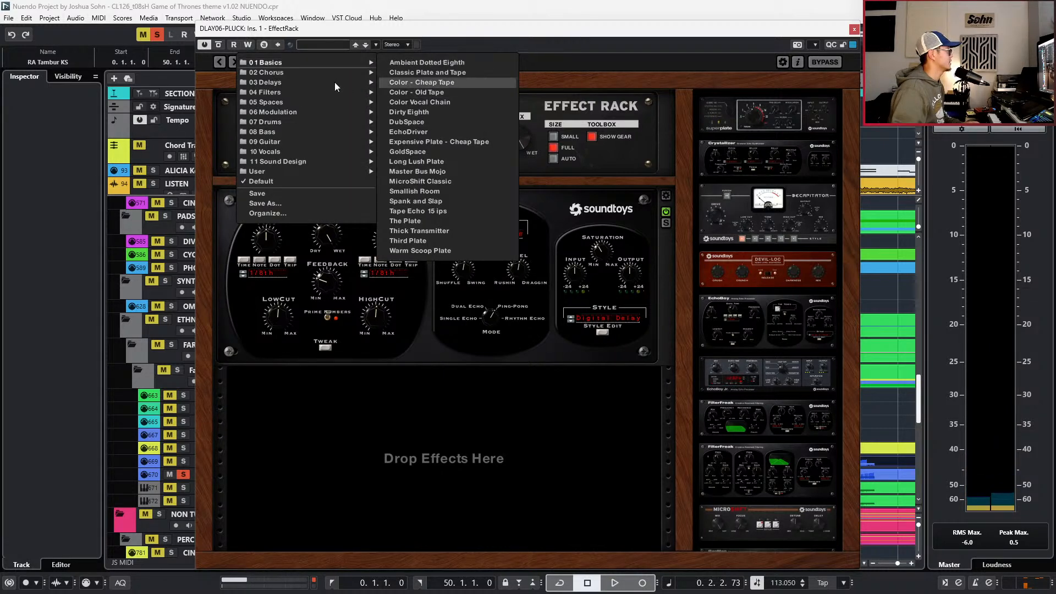
mouse_move(326, 84)
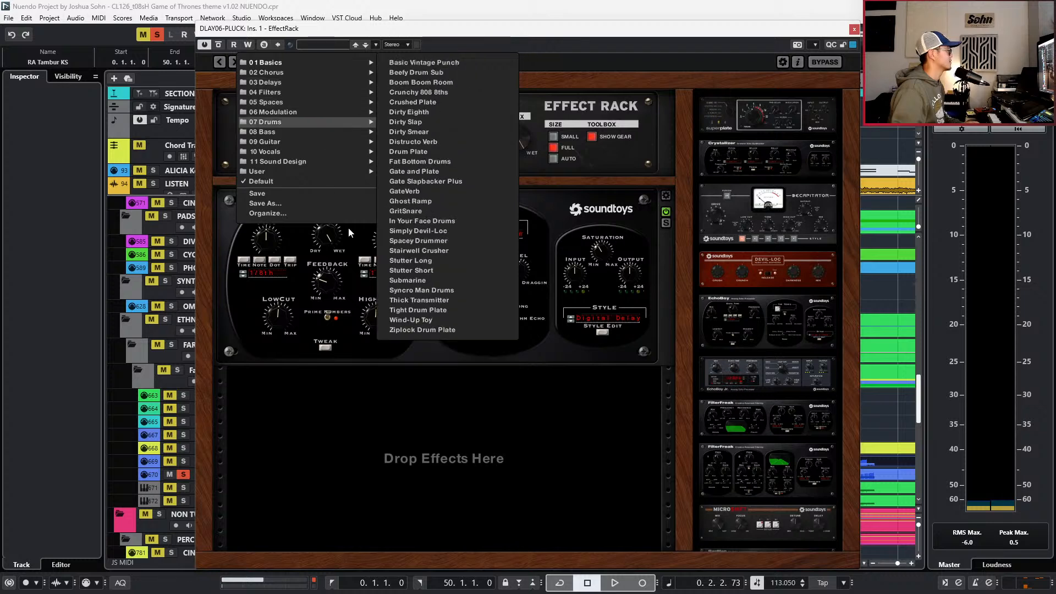
mouse_move(299, 109)
left_click(519, 259)
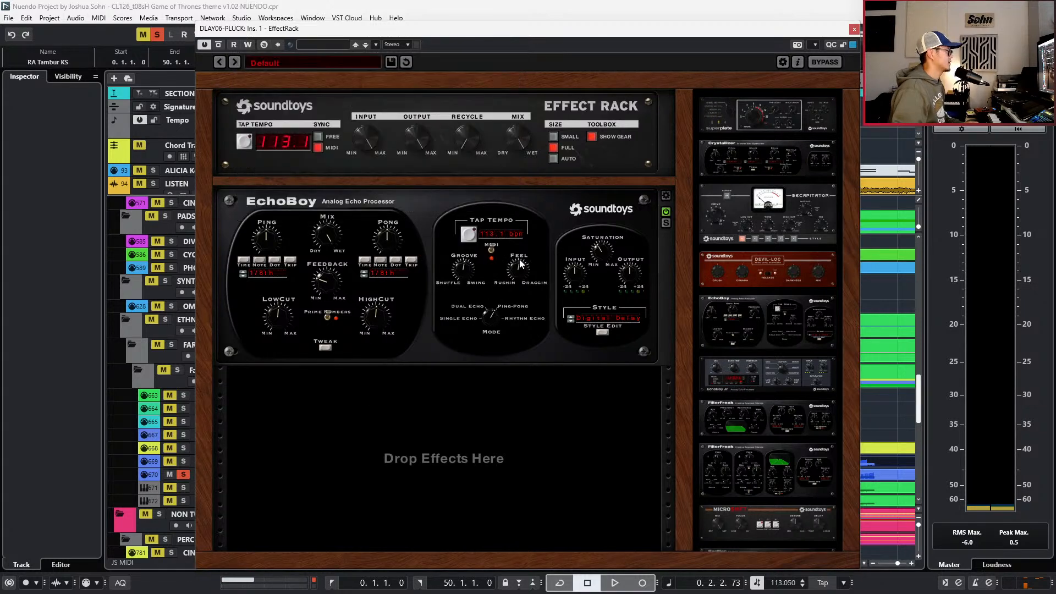
left_click(665, 197)
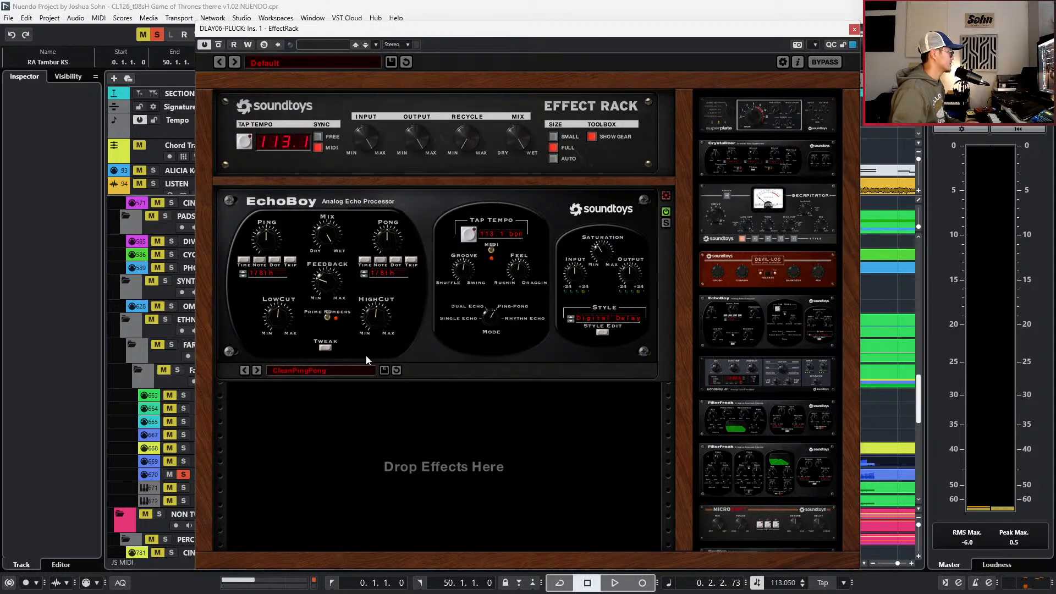
left_click(358, 371)
mouse_move(352, 218)
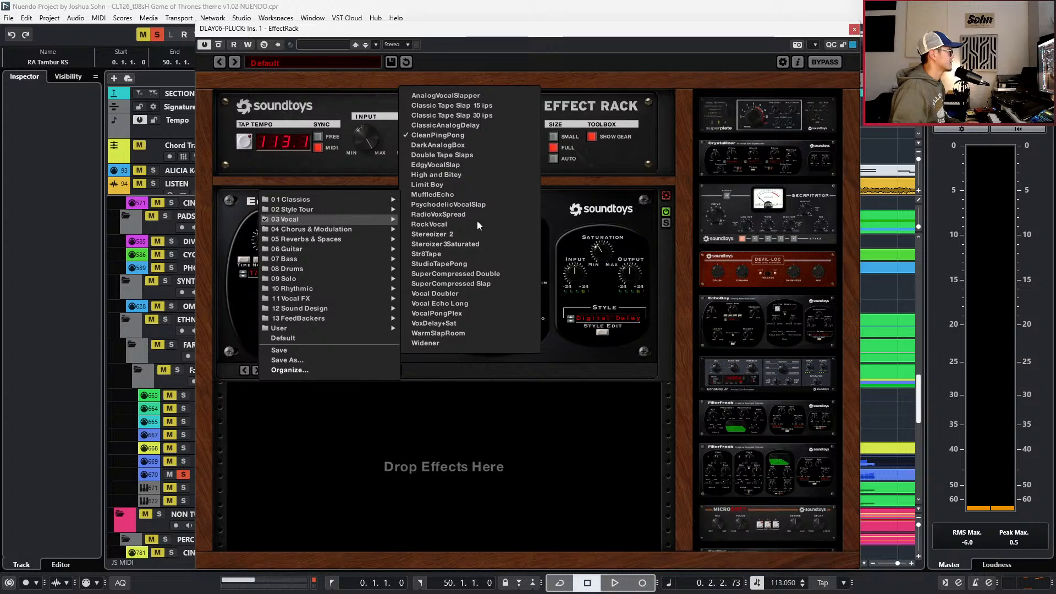
left_click(461, 125)
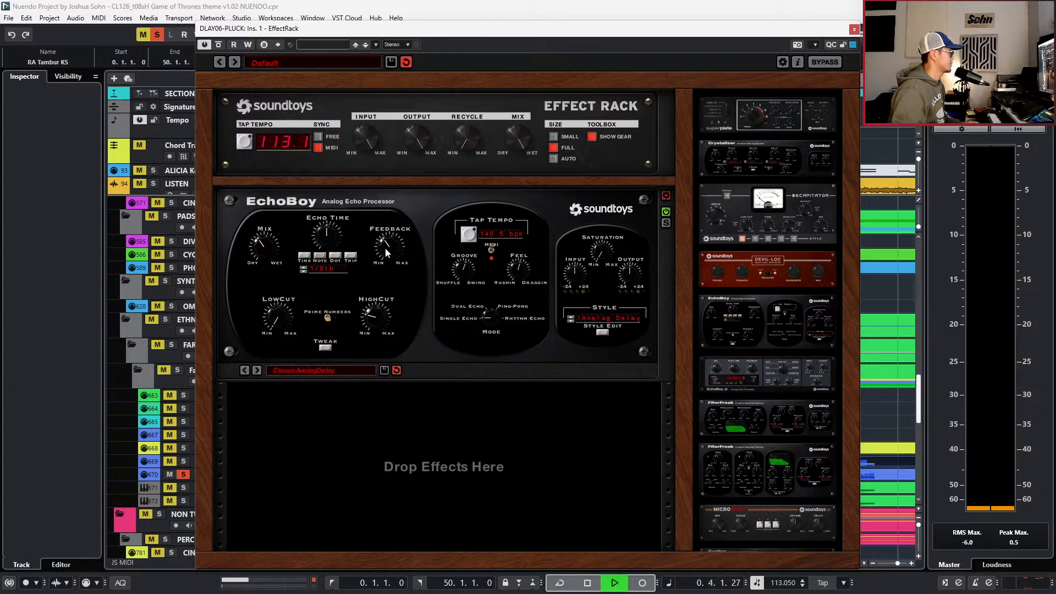
- Raise EchoBoy's feedback slightly, set its echo time to 1/4 dot while auditioning, and close the EffectRack
left_click_drag(385, 249, 385, 244)
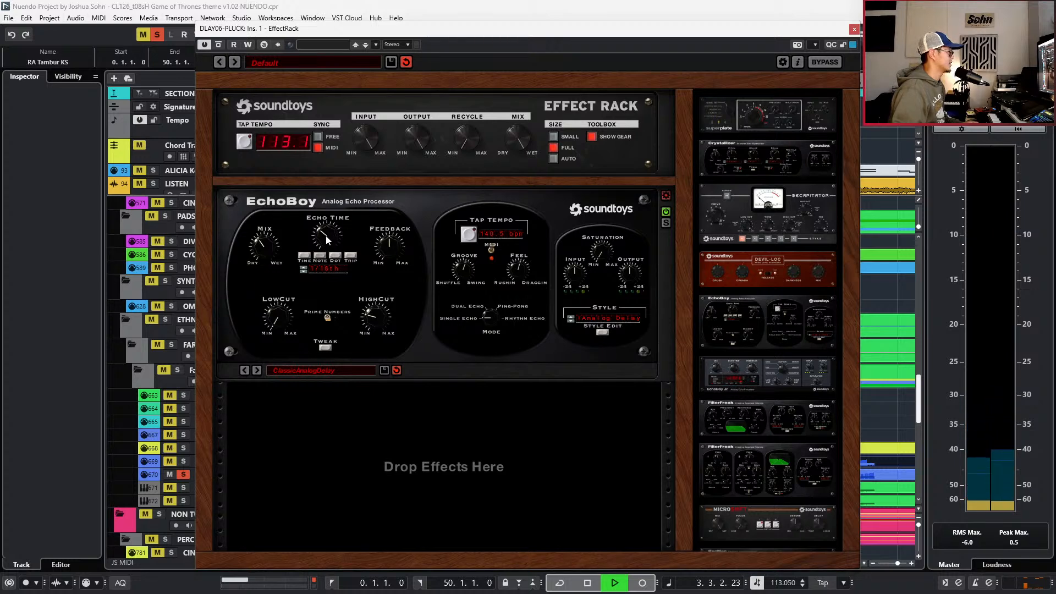
key("space")
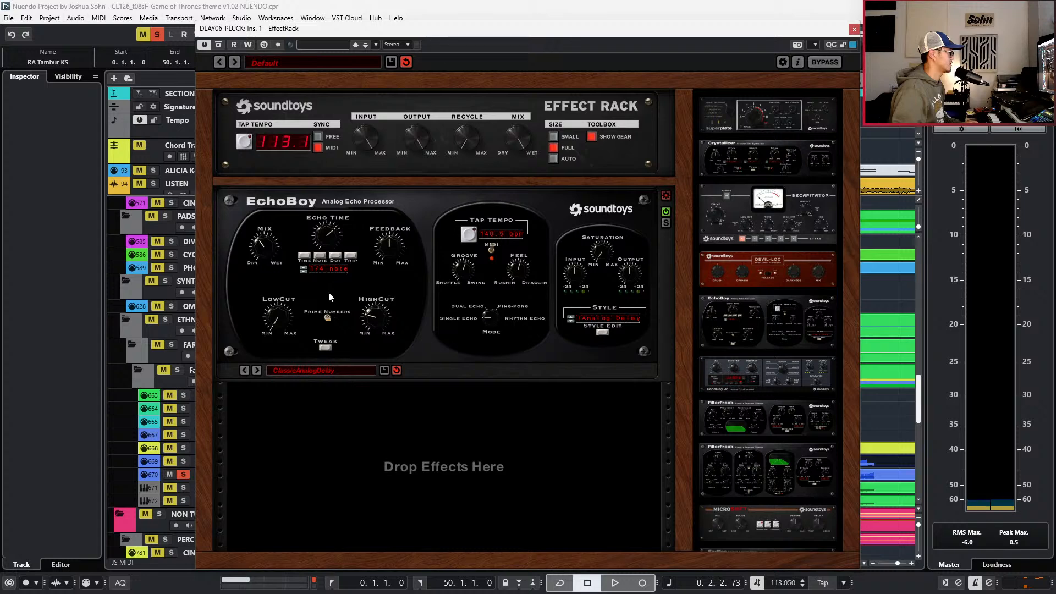
left_click_drag(516, 36, 646, 23)
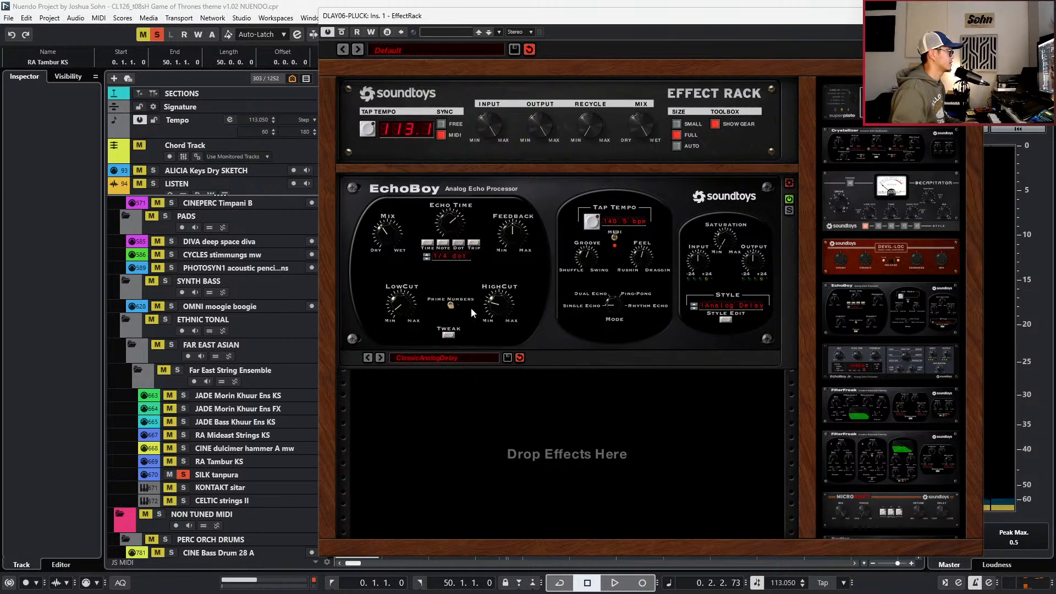
left_click(971, 15)
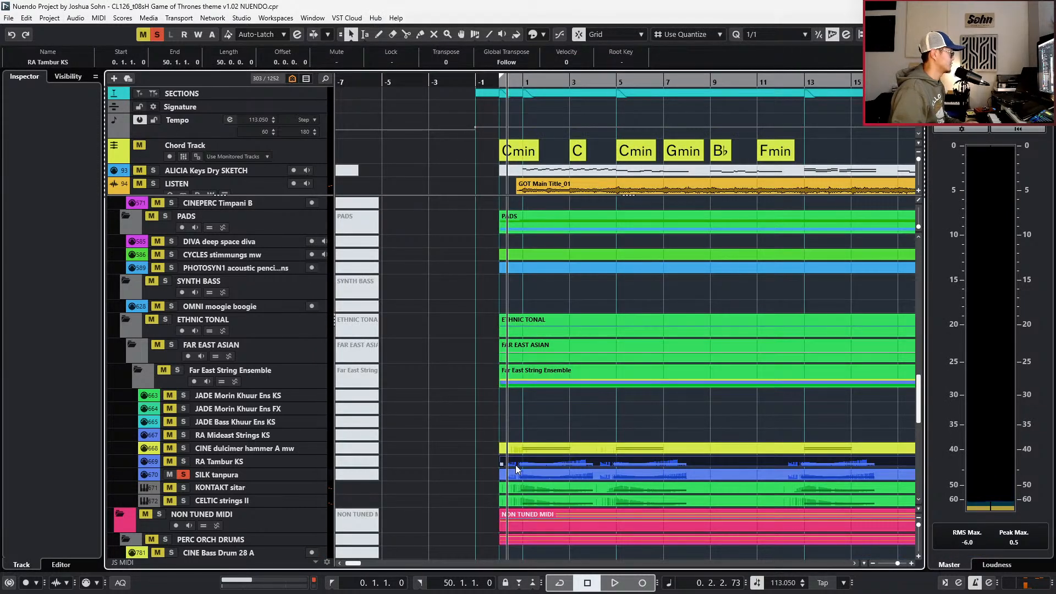
- Solo CELTIC strings II instead of SILK tanpura, audition it and check its Celtic Era instrument window
key("s")
left_click(525, 501)
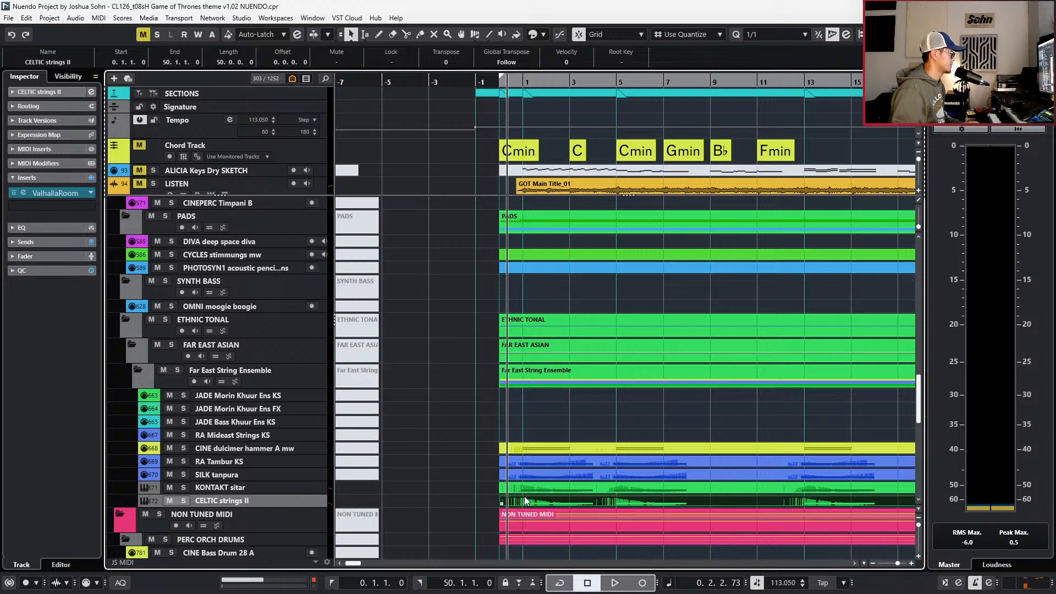
key("s")
key("space")
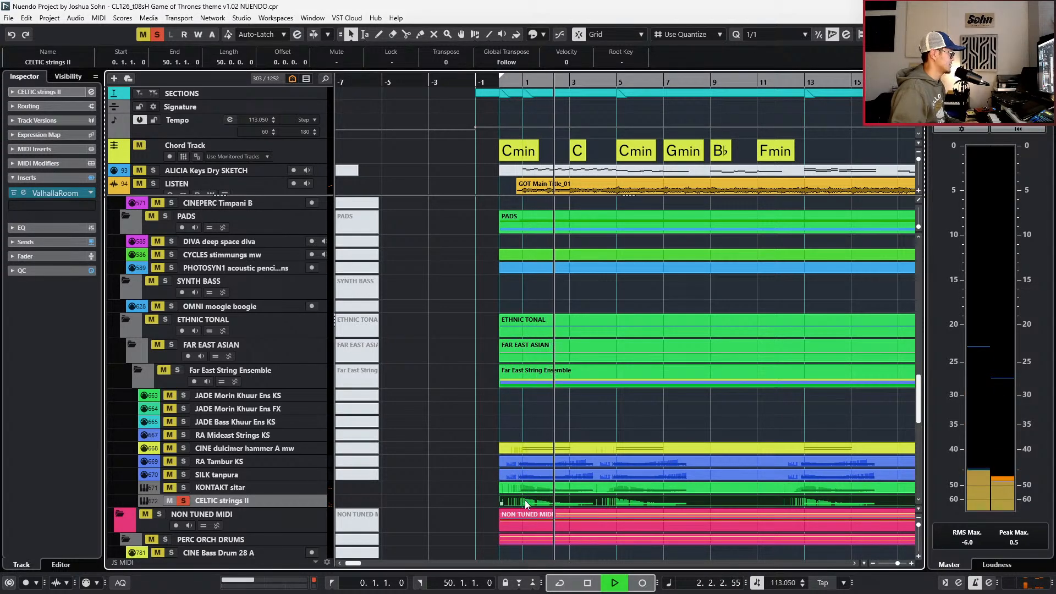
key("space")
key("e")
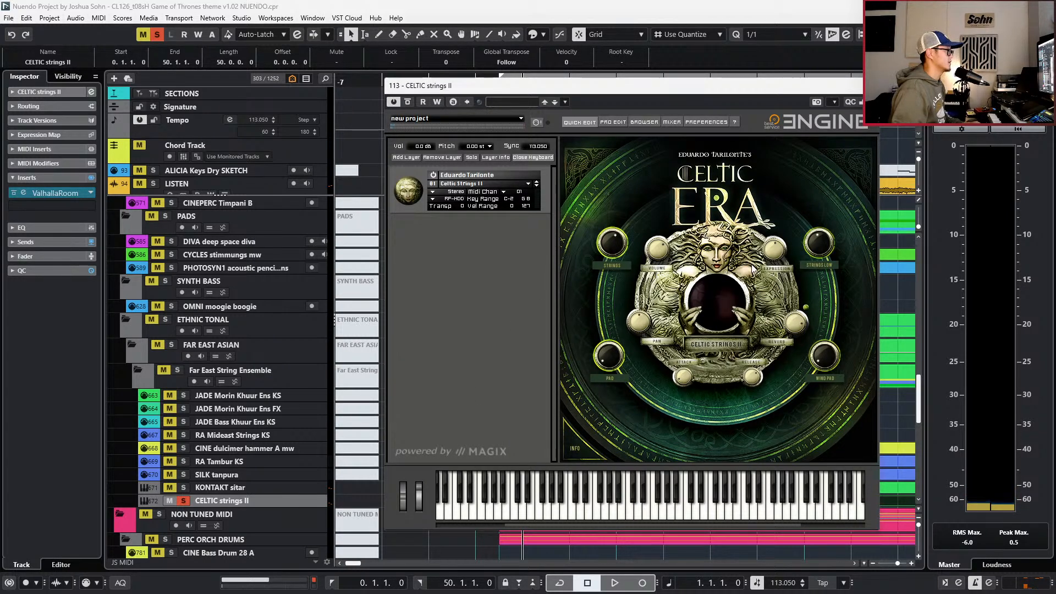
key("e")
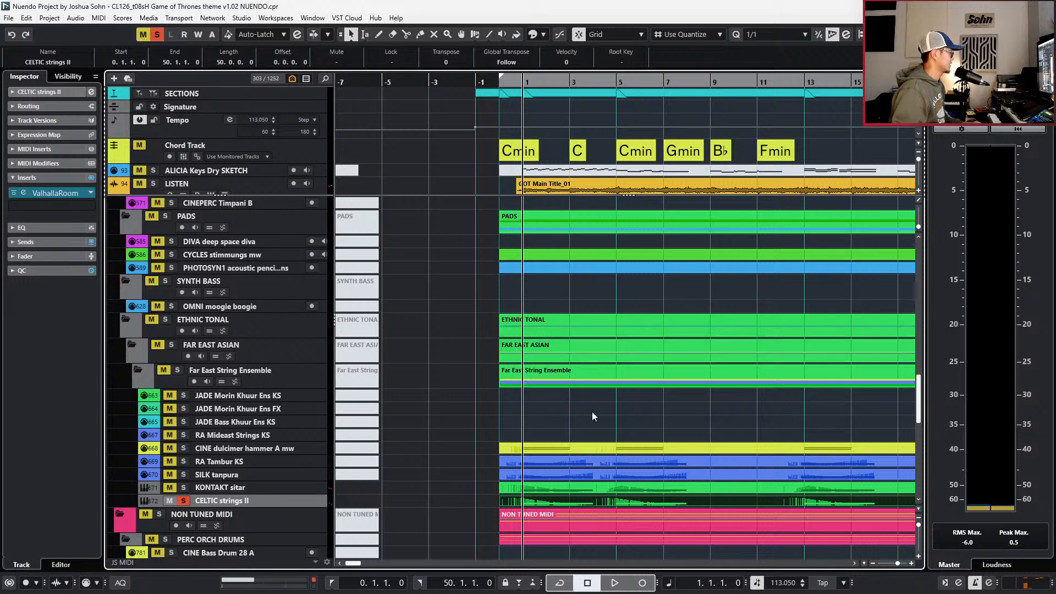
- Solo KONTAKT sitar instead of CELTIC strings II, audition its MIDI part and open its channel settings
key("s")
left_click(579, 487)
key("s")
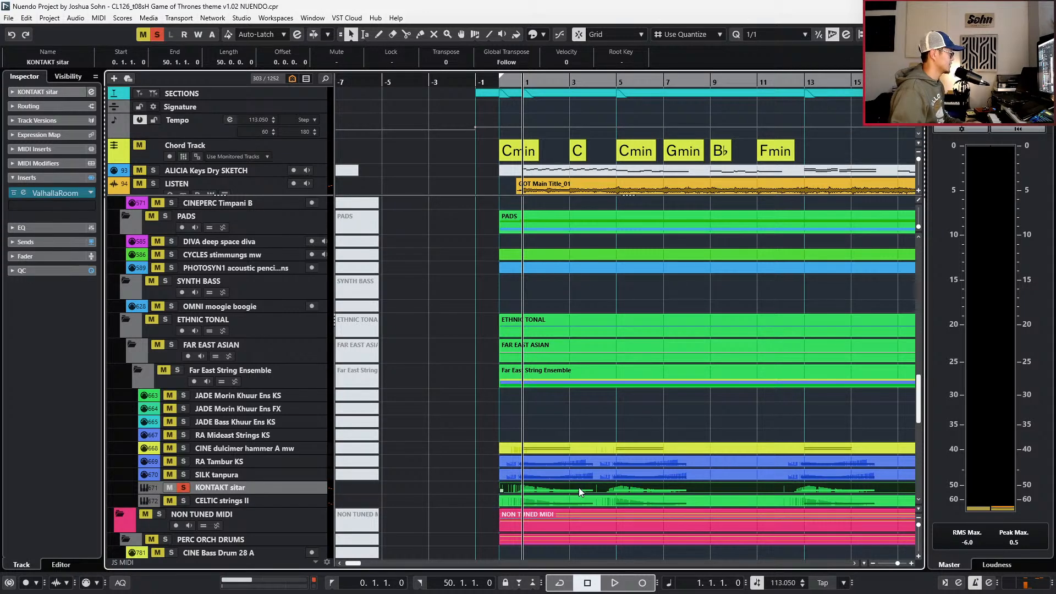
double_click(578, 487)
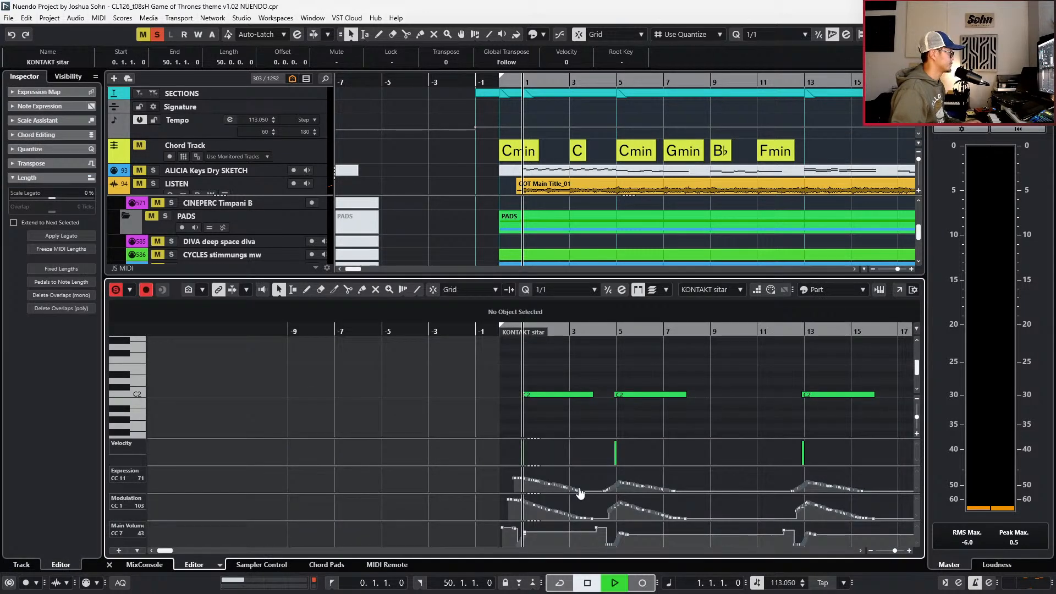
key("e")
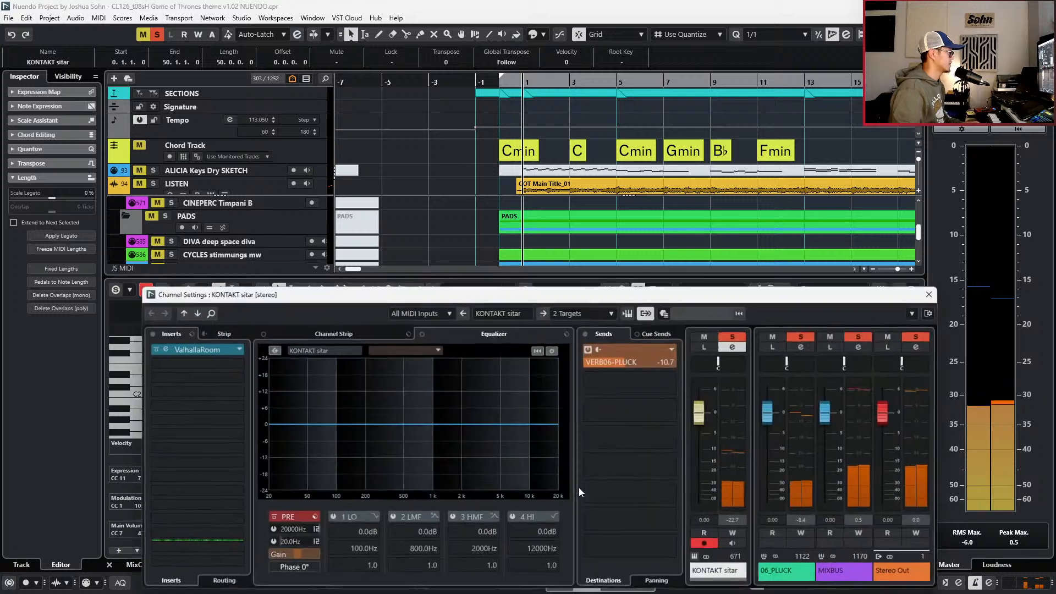
- Add DLAY06-PLUCK as the second send on the KONTAKT sitar channel at -14.6 dB and audition it
left_click(634, 386)
type("dlay")
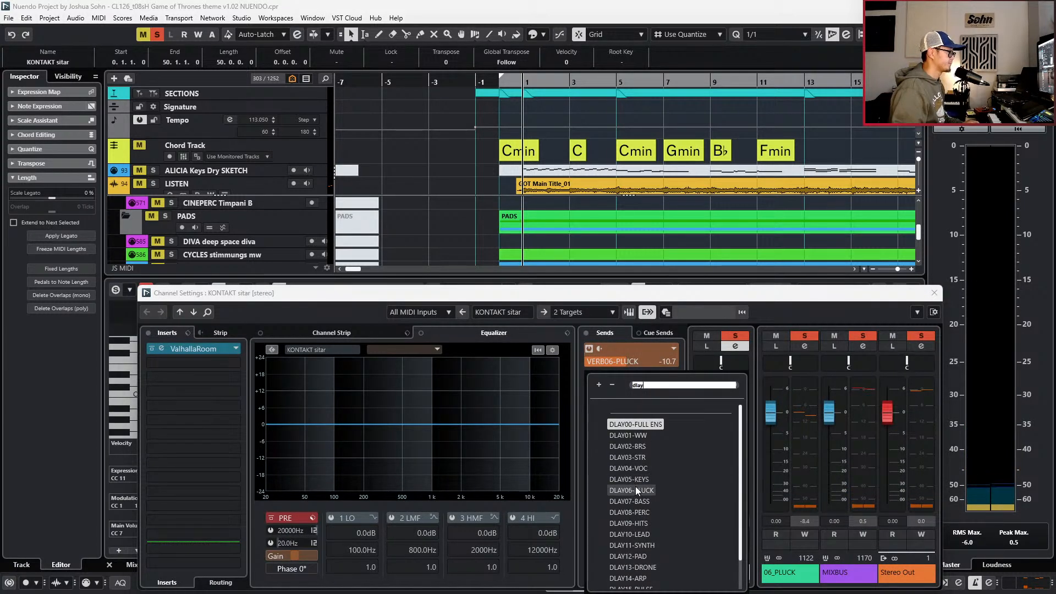
left_click(636, 486)
left_click_drag(581, 389, 564, 387)
key("space")
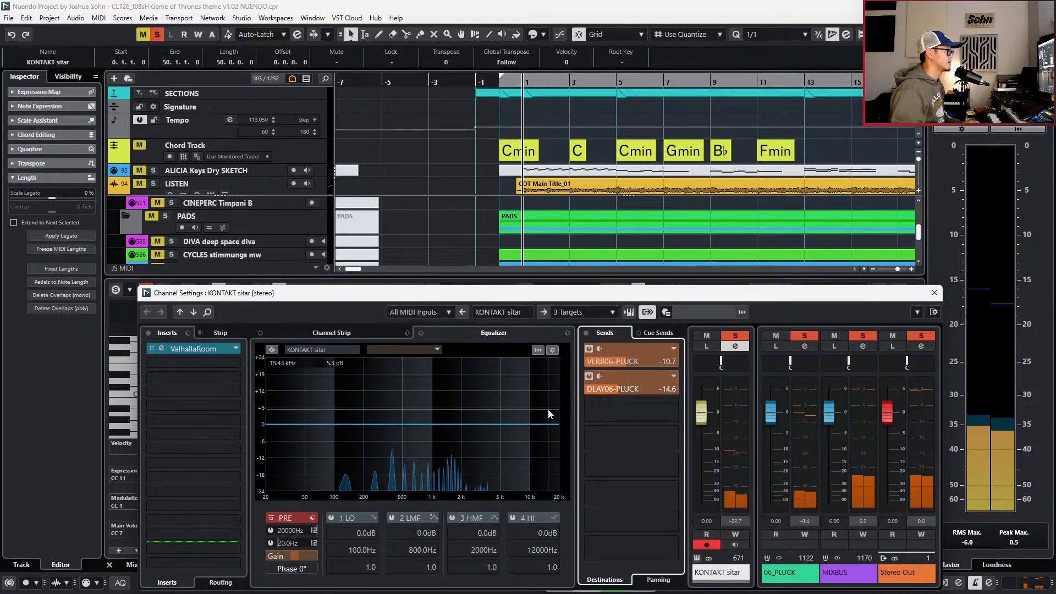
- Equalize the KONTAKT sitar with +3.3 dB at 234.7 Hz and -2.4 dB at 3710 Hz, audition it and close its windows
key("space")
left_click_drag(346, 424, 370, 416)
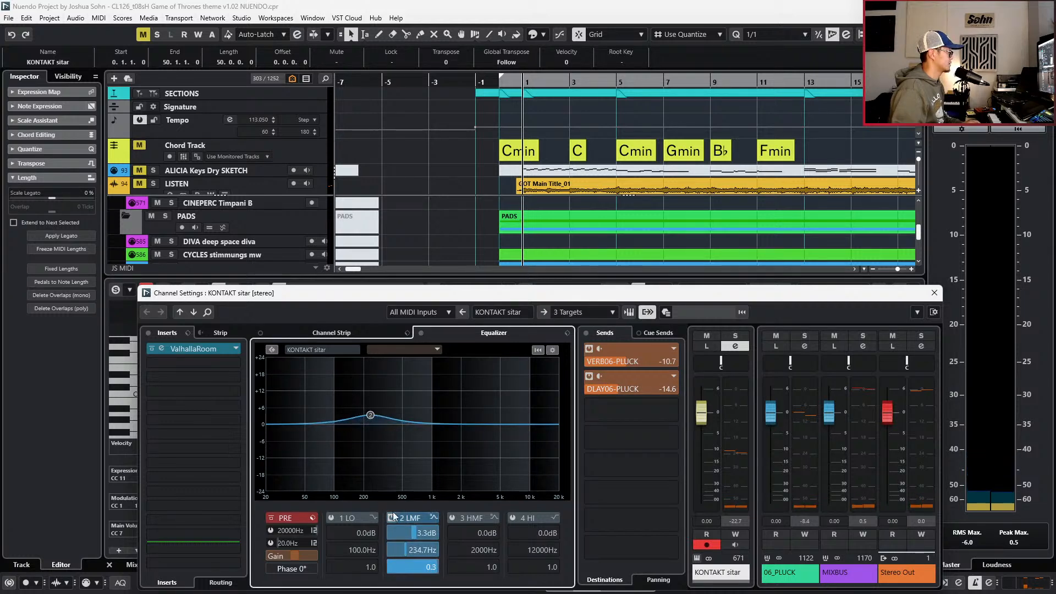
left_click_drag(500, 431, 487, 430)
key("space")
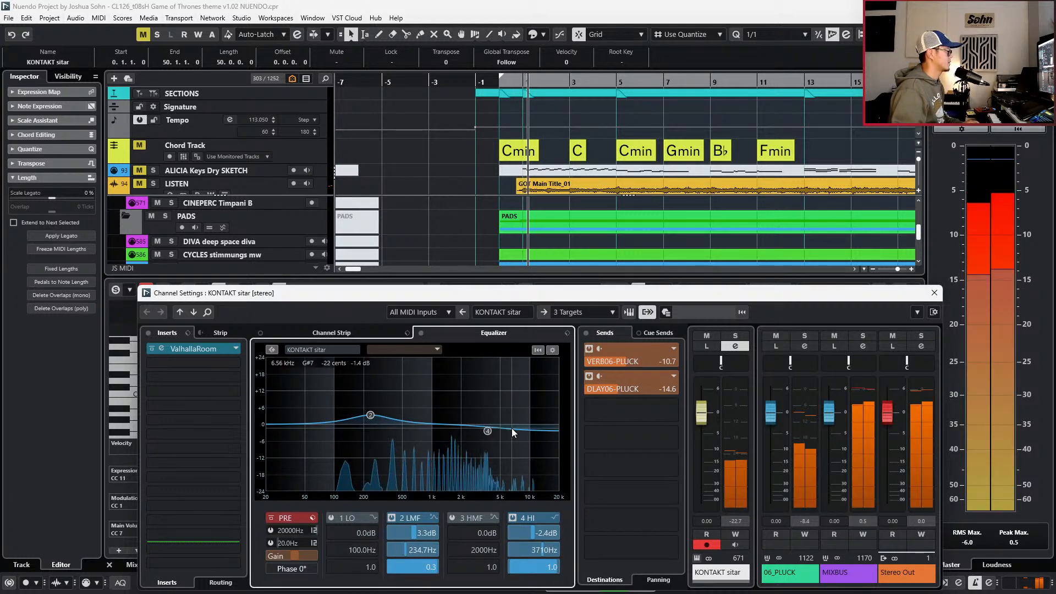
key("space")
key("Escape")
key("Return")
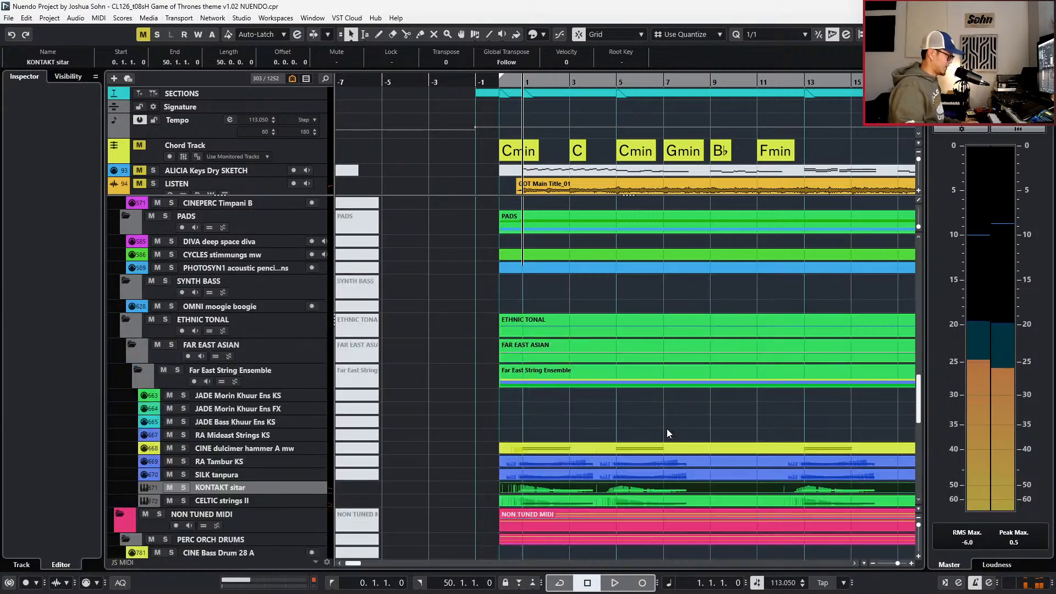
- Show the full arrangement and the Control Room inserts, check the Sonarworks_Reference4_x64 monitoring insert and close its window
key("g")
key("g")
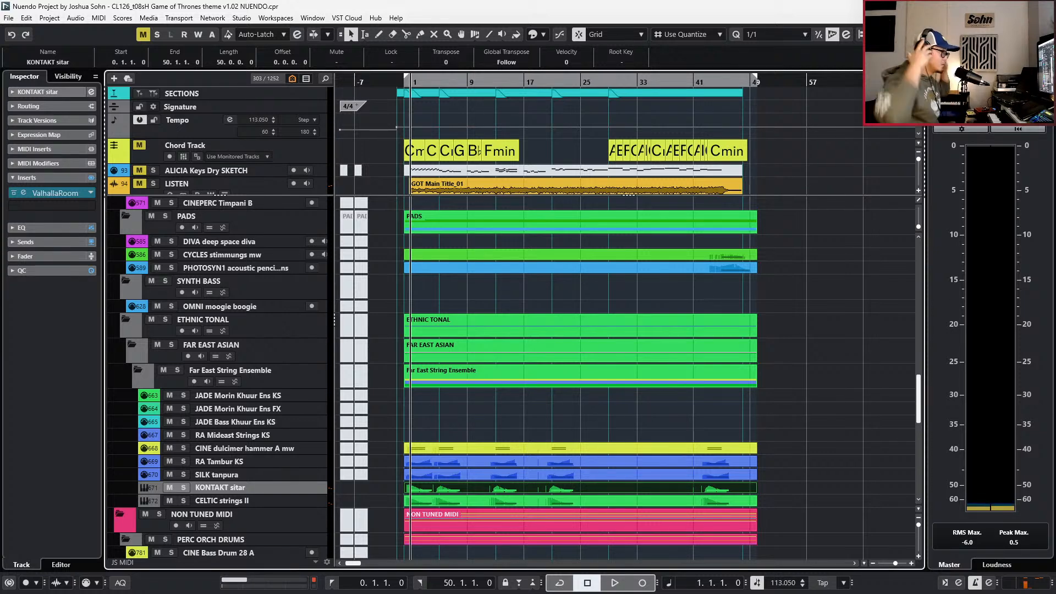
left_click(997, 76)
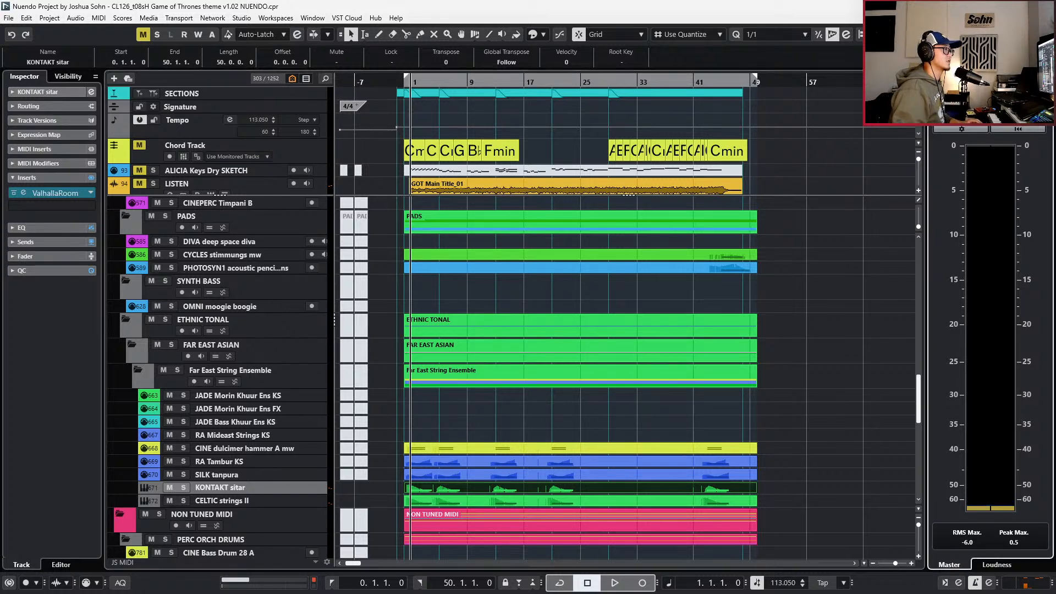
left_click(978, 438)
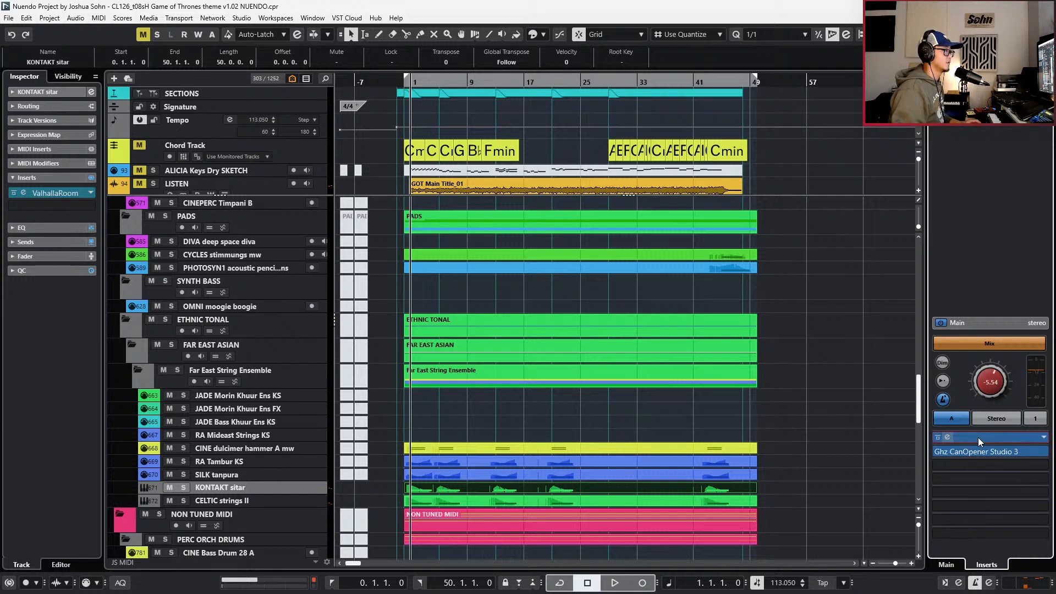
left_click(732, 167)
left_click(769, 123)
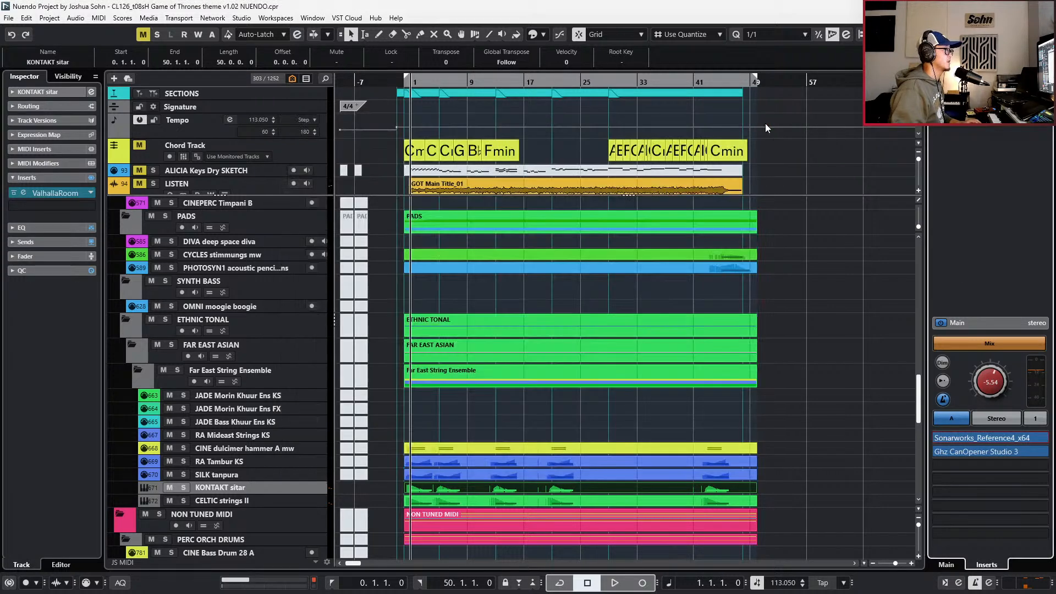
- Check the hidden system tray icons, return to the project and clear the event selection
key("super")
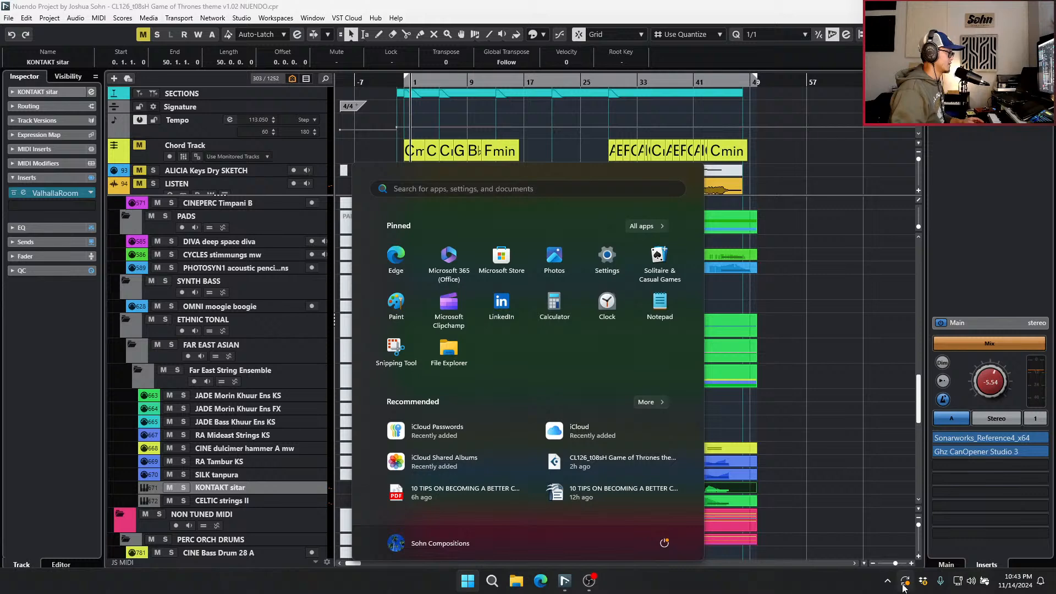
left_click(887, 583)
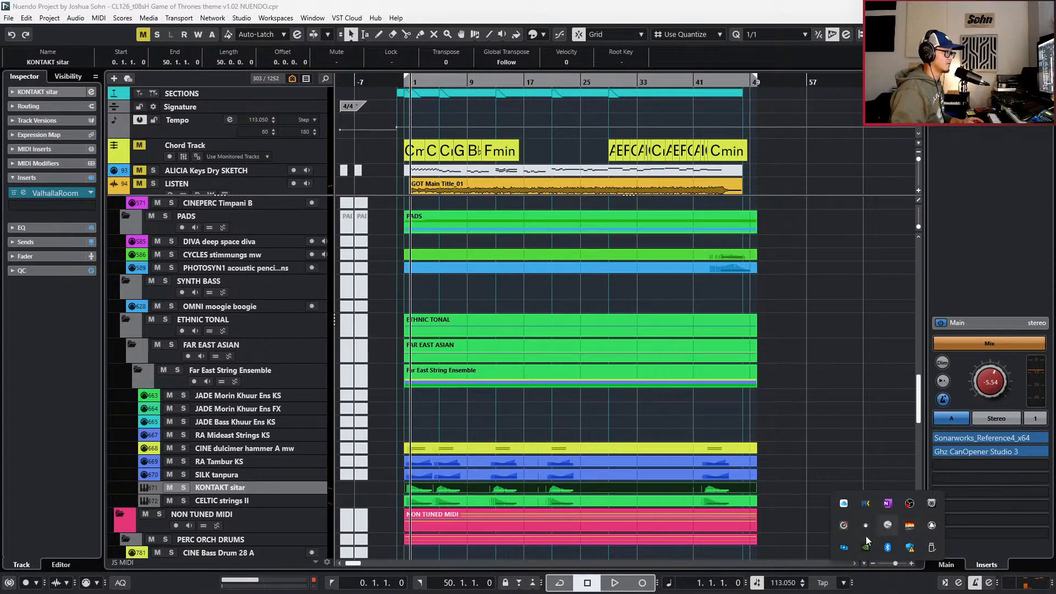
key("Escape")
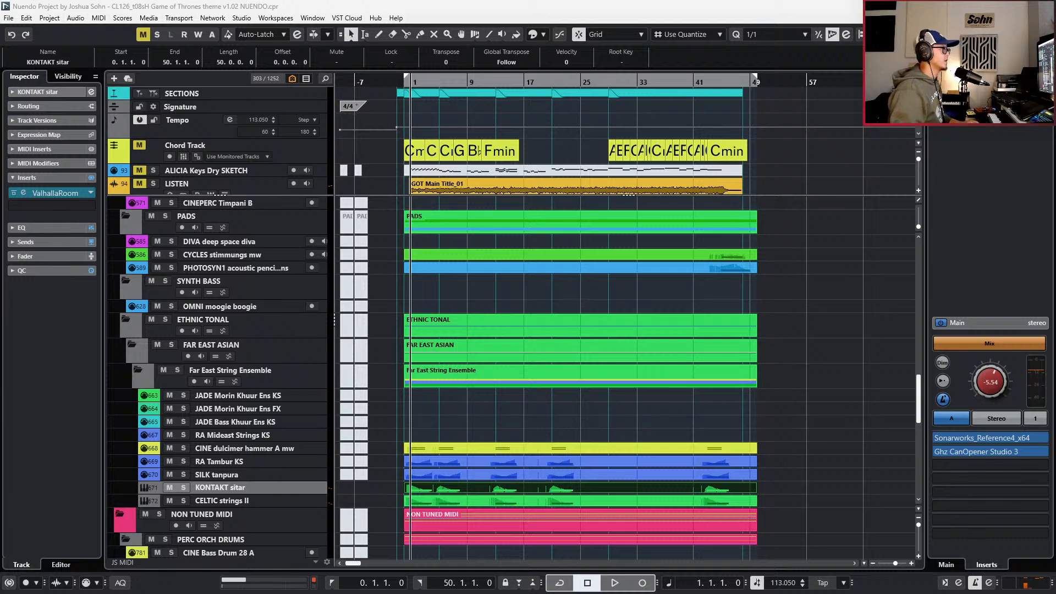
left_click(886, 501)
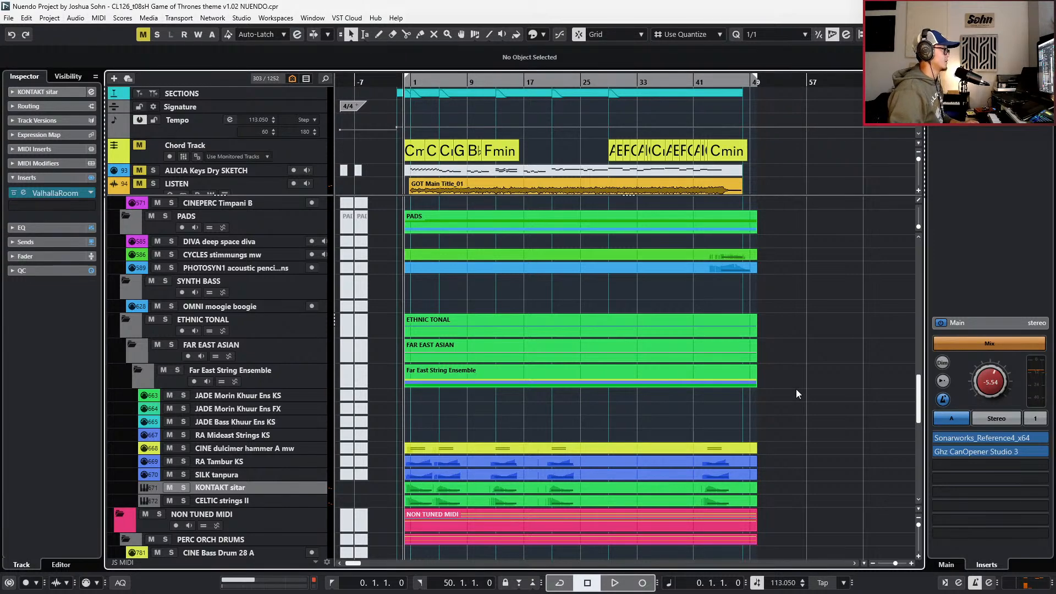
- Play the theme from the start and examine the MASSE and PACIFIC ensemble parts together in the Key Editor across their full range
scroll(798, 393, "up", 10)
double_click(550, 206)
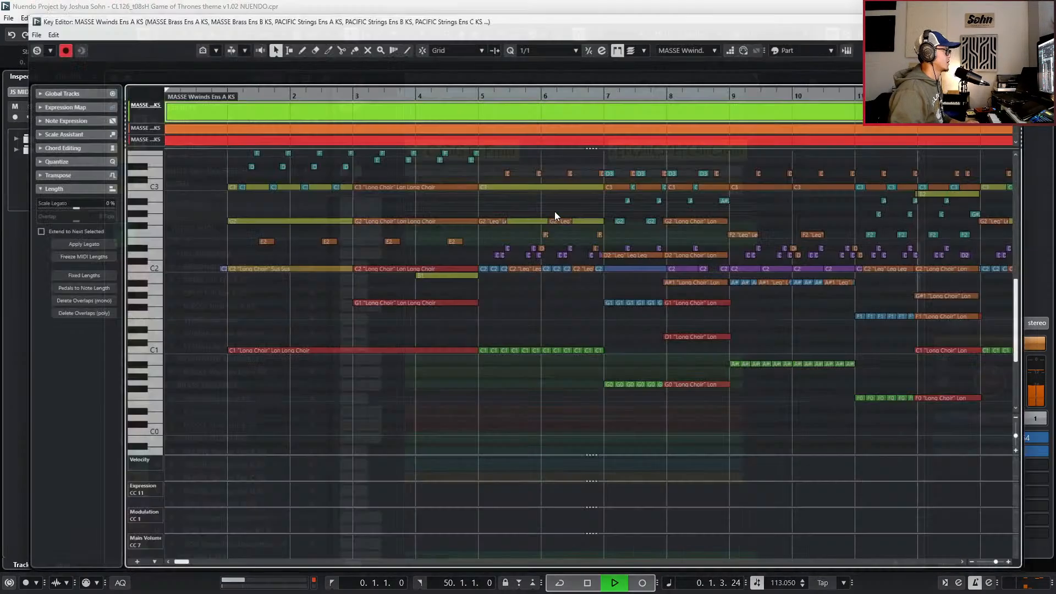
key("g")
key("g")
key("g")
key("g")
key("g")
key("g")
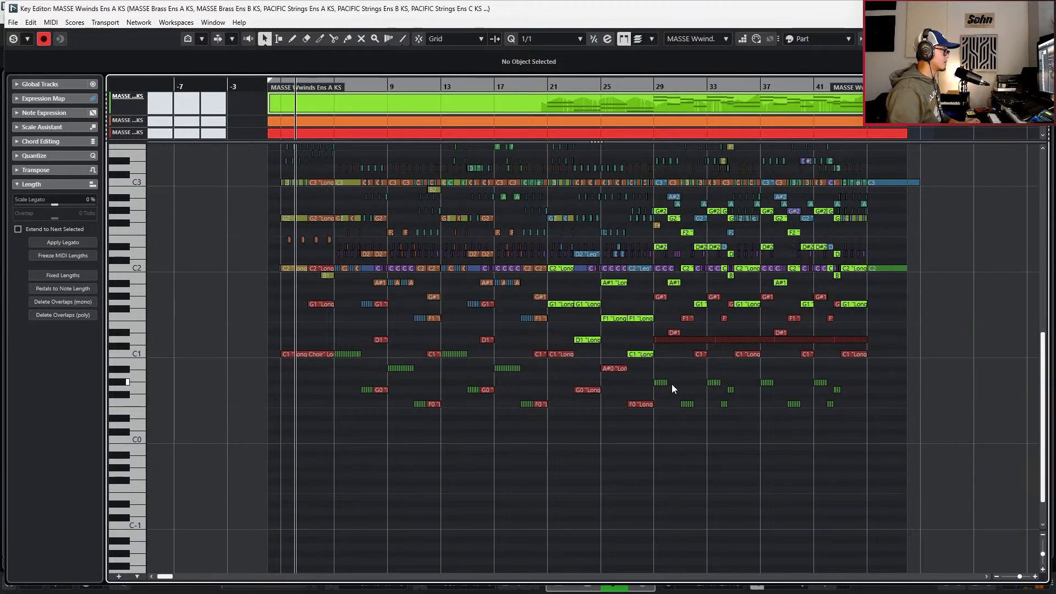
scroll(672, 384, "up", 5)
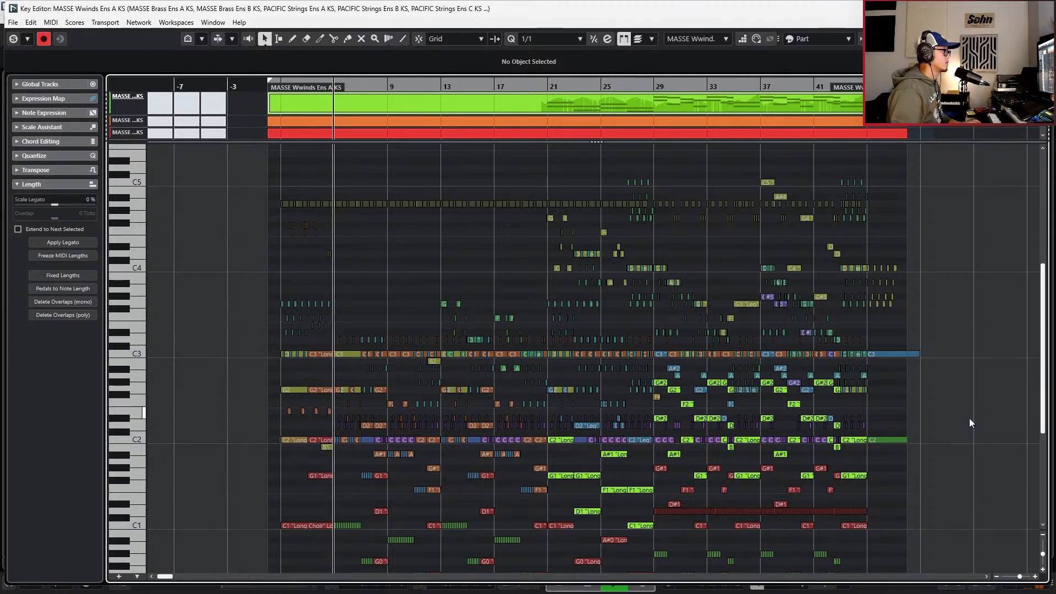
scroll(497, 467, "up", 2, "ctrl")
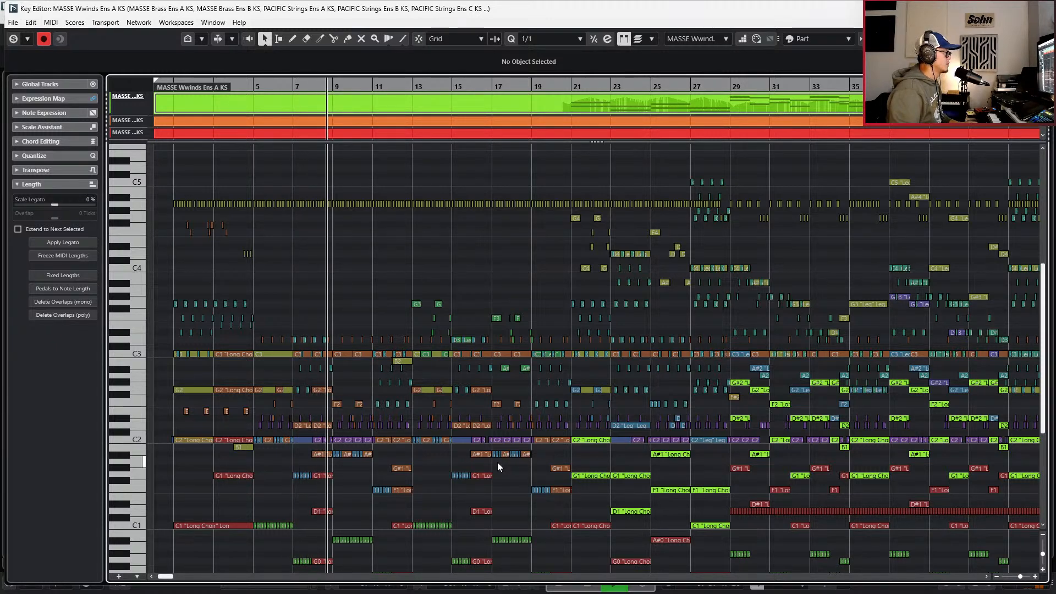
scroll(497, 462, "down", 3)
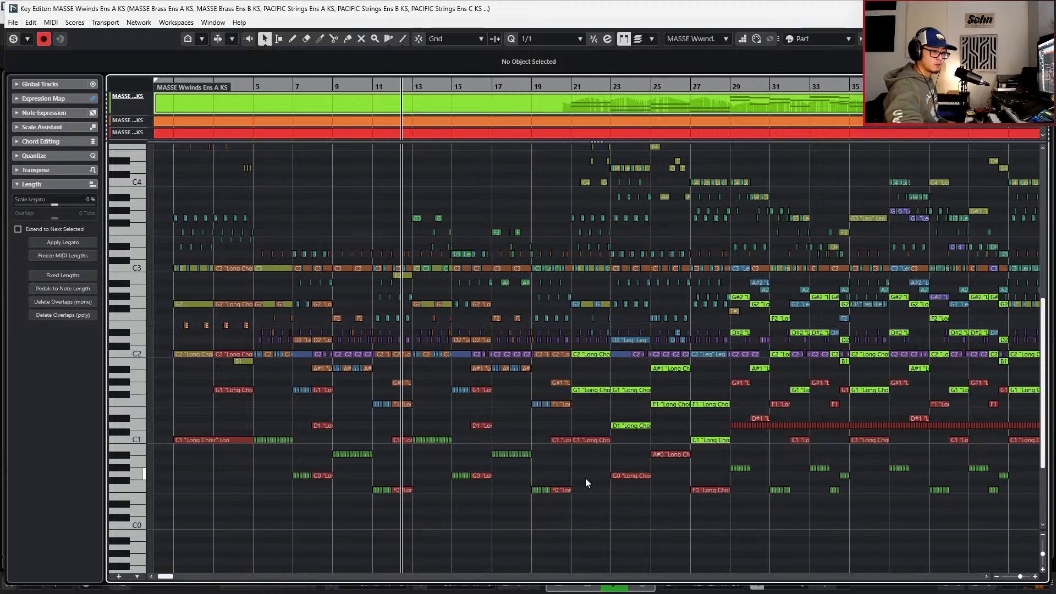
- Close the ensemble editor, inspect the PACIFIC SOLO Vln 1 KS and PACIFIC SOLO Cello KS notes together during playback, and close their editor
key("Escape")
scroll(567, 468, "down", 5)
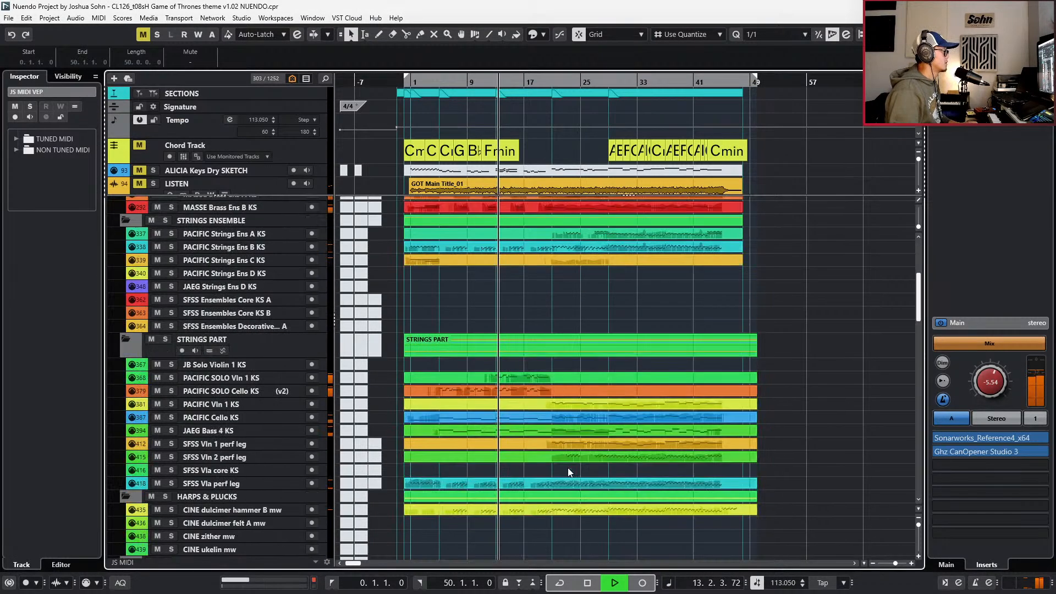
left_click(559, 379)
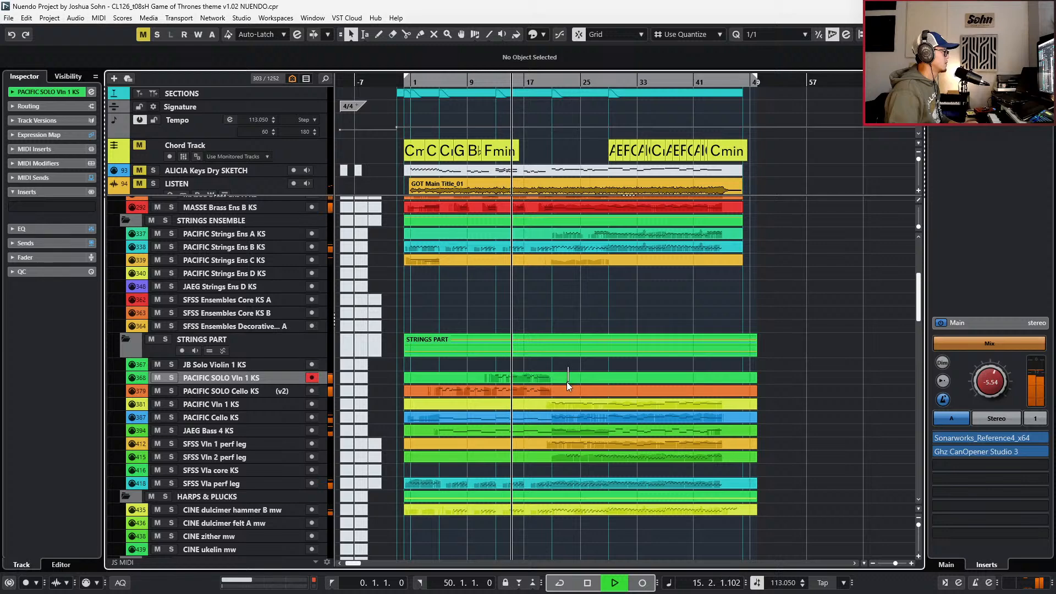
double_click(569, 387)
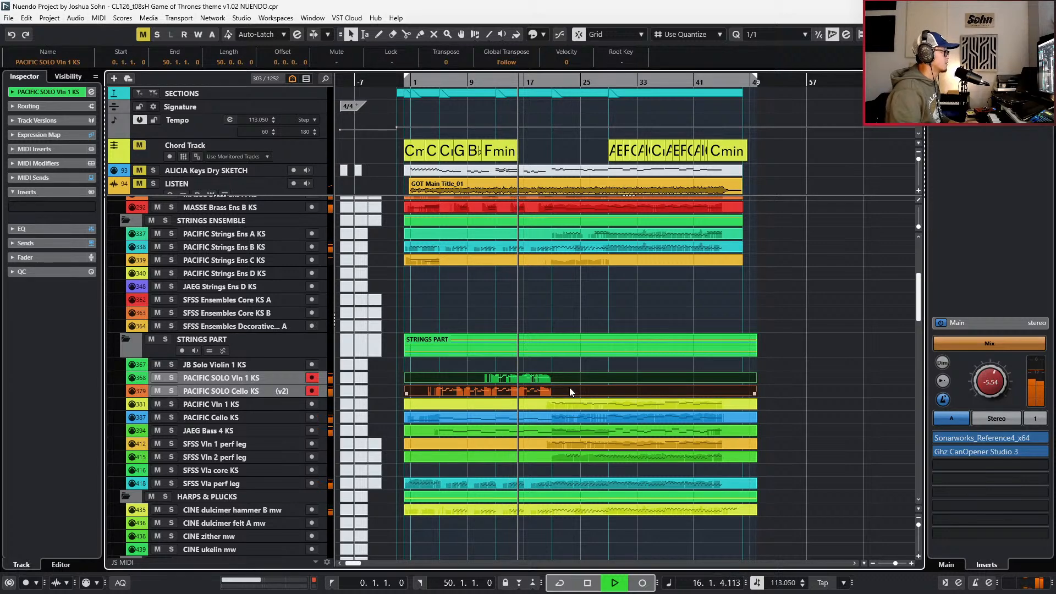
key("h")
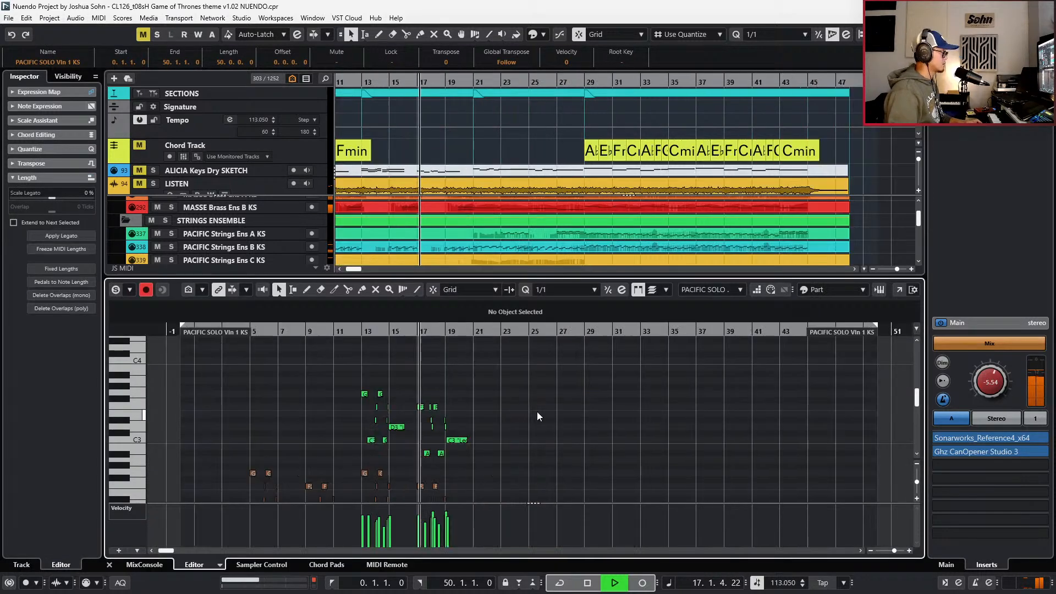
key("h")
key("h")
scroll(446, 411, "down", 1)
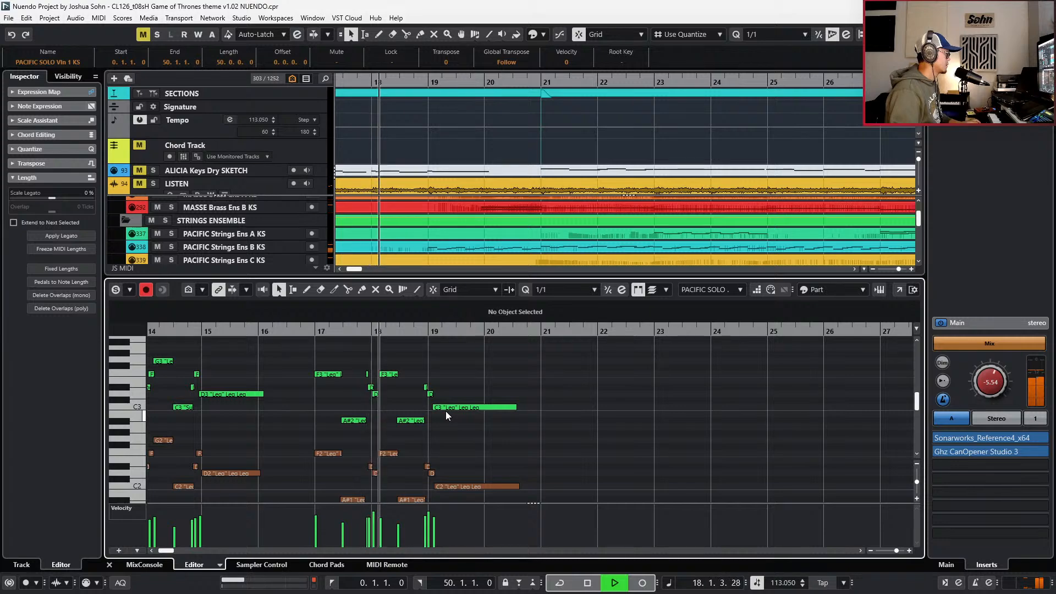
key("ctrl+e")
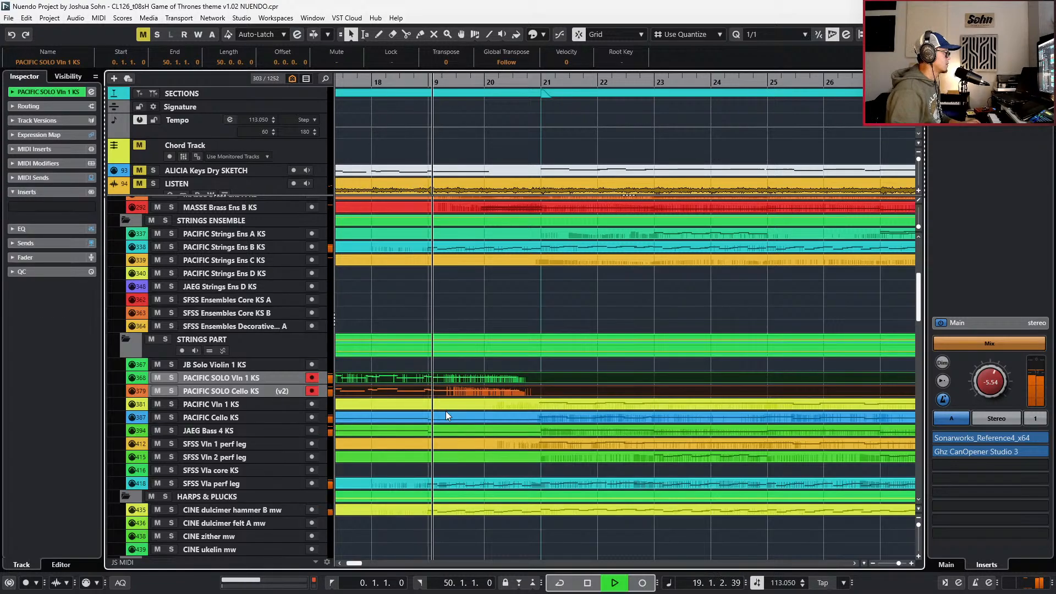
- Listen to the theme while viewing the whole arrangement and review the ensemble and strings part tracks
key("g")
key("g")
key("g")
key("g")
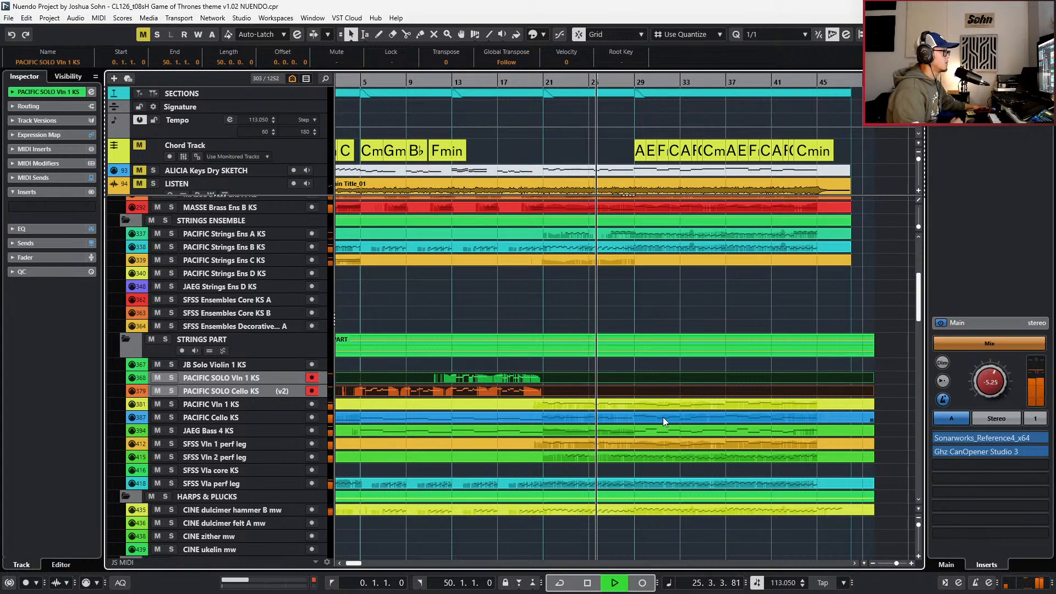
key("g")
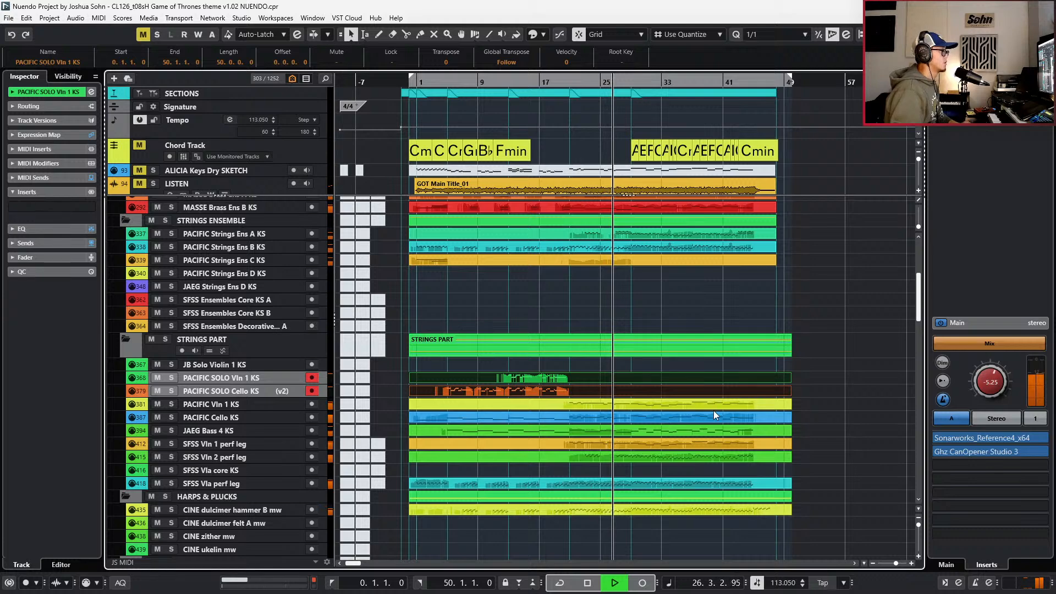
left_click(768, 404)
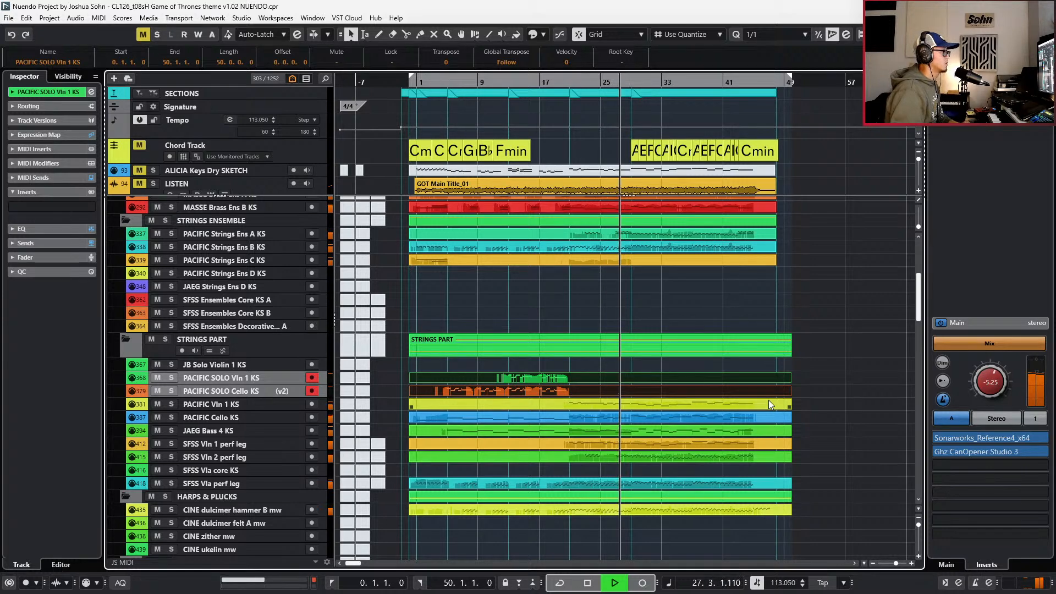
scroll(768, 400, "up", 5)
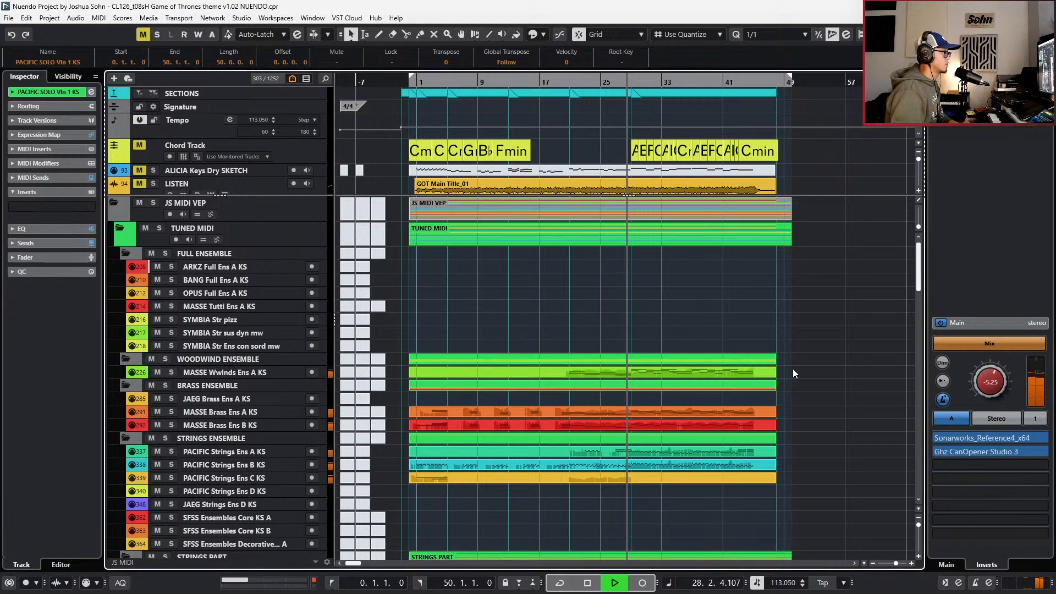
scroll(791, 456, "down", 5)
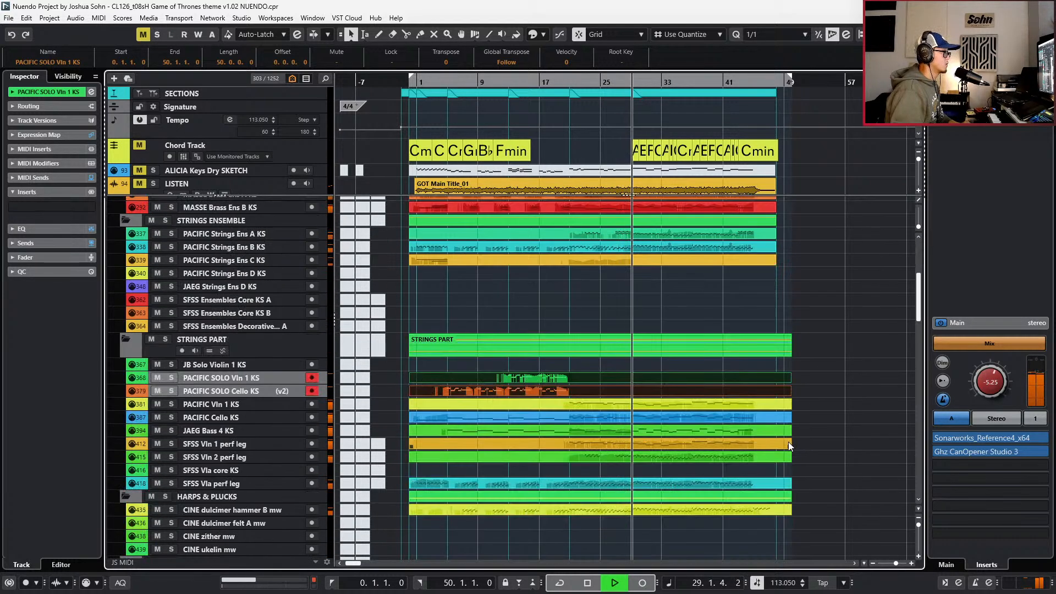
- Compare the PACIFIC Vln 1 KS notes with the ARK1 Choir Women A KS and INSOLIDUS leg A KS parts, and close the editor
left_click(809, 406)
scroll(815, 424, "down", 3)
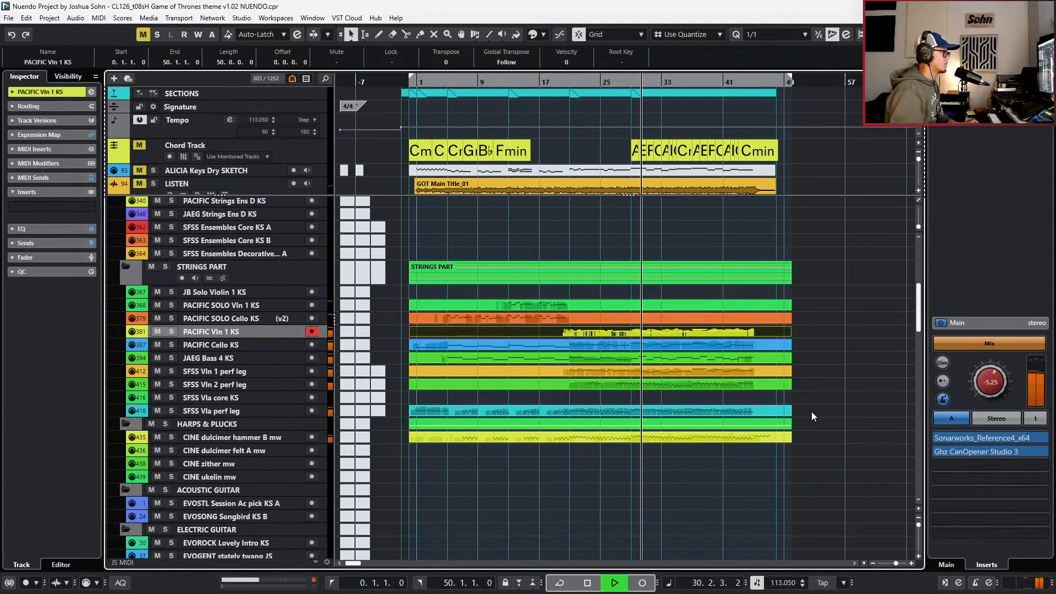
scroll(811, 418, "down", 10)
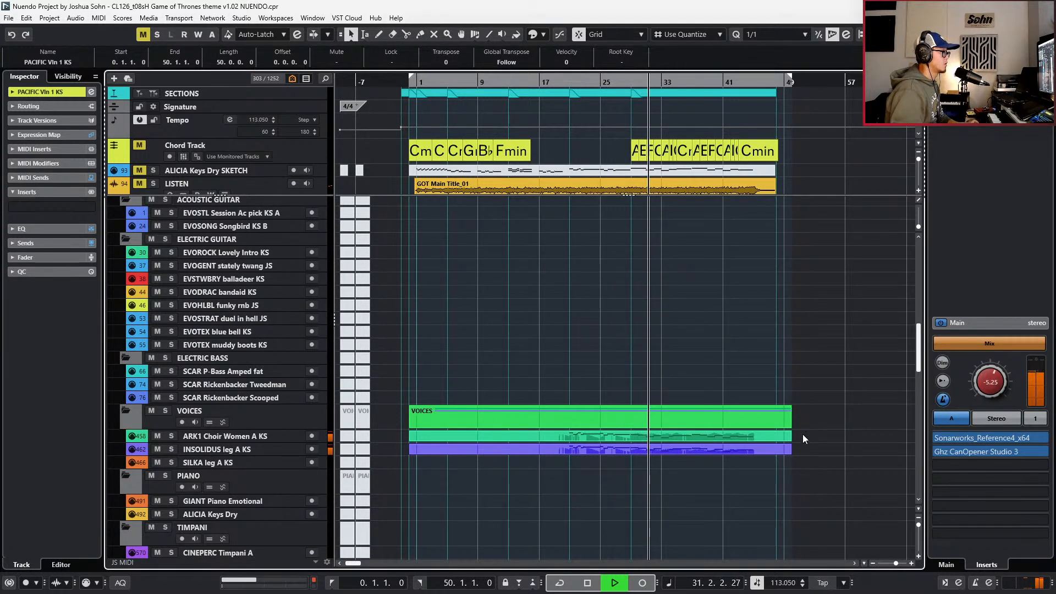
key("ctrl+e")
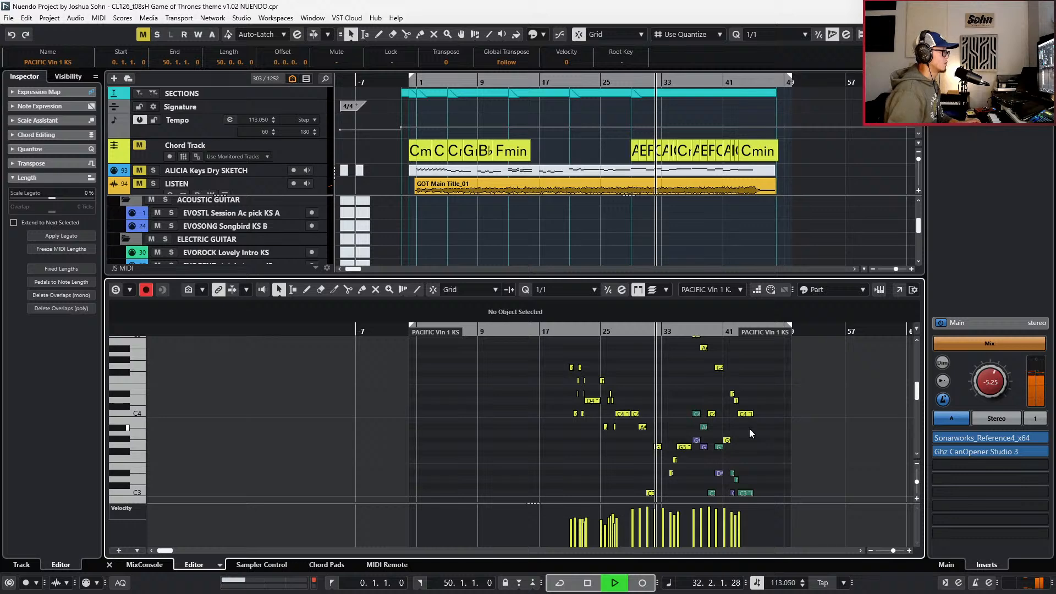
scroll(737, 424, "up", 5)
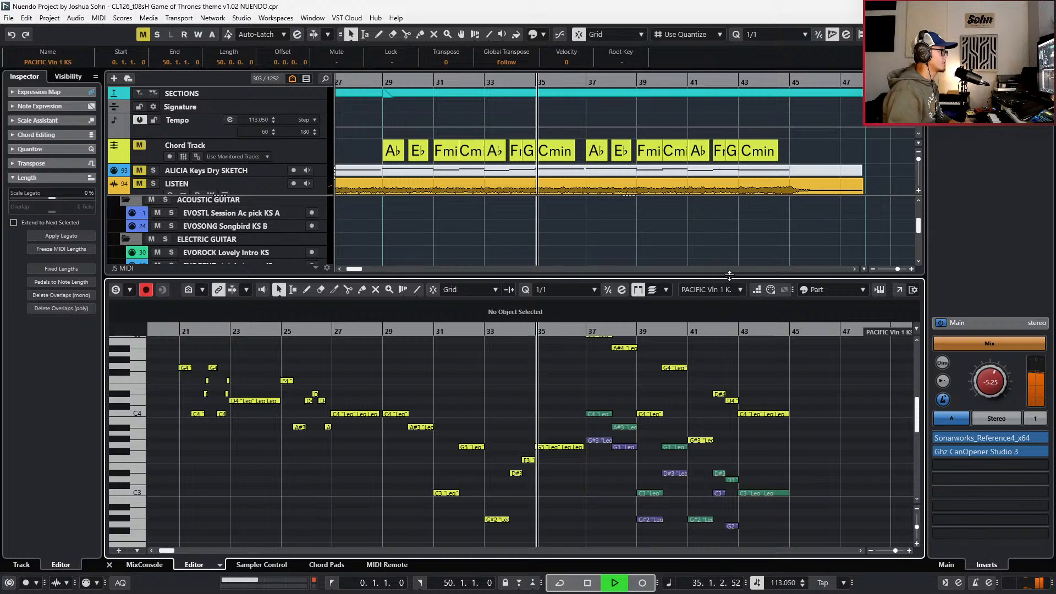
left_click_drag(730, 276, 731, 269)
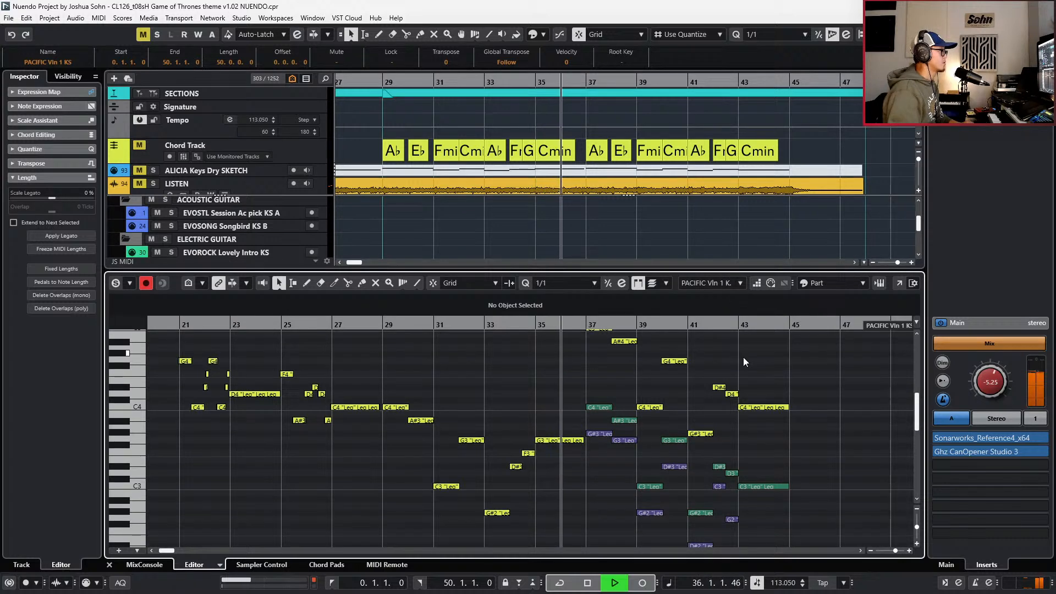
left_click_drag(911, 417, 914, 408)
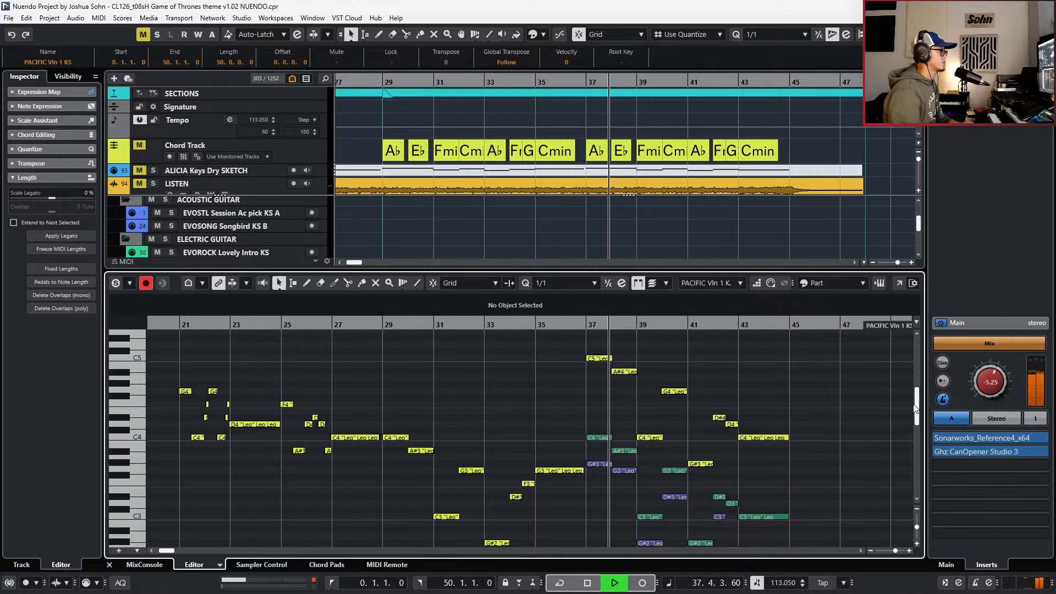
key("Return")
- Clear the choir selection and return to the strings part tracks around PACIFIC Vln 1 KS during playback
key("g")
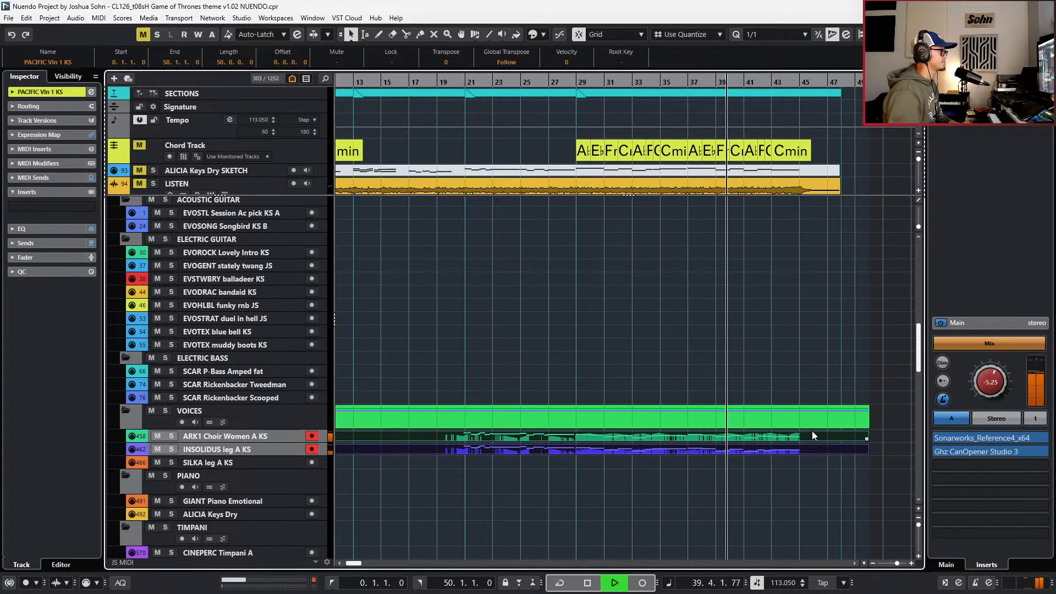
scroll(812, 431, "up", 3)
scroll(812, 431, "up", 2)
left_click(812, 431)
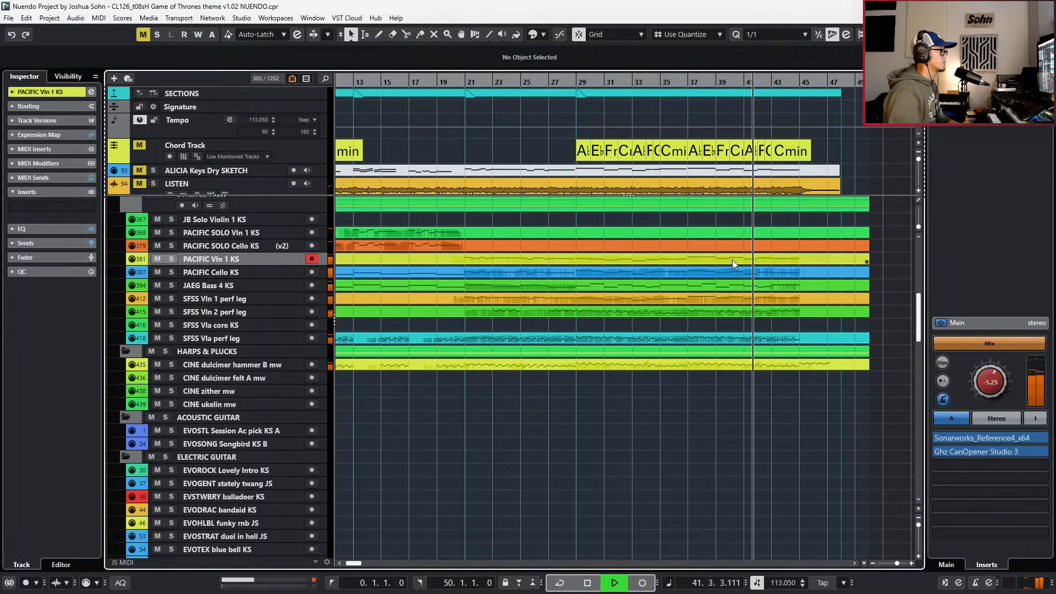
key("g")
key("g")
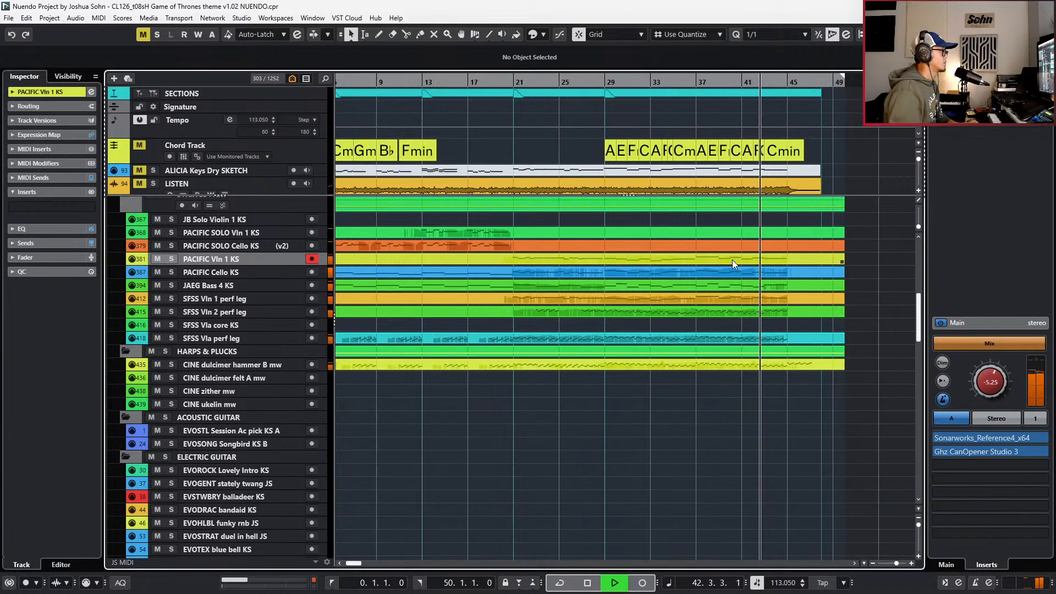